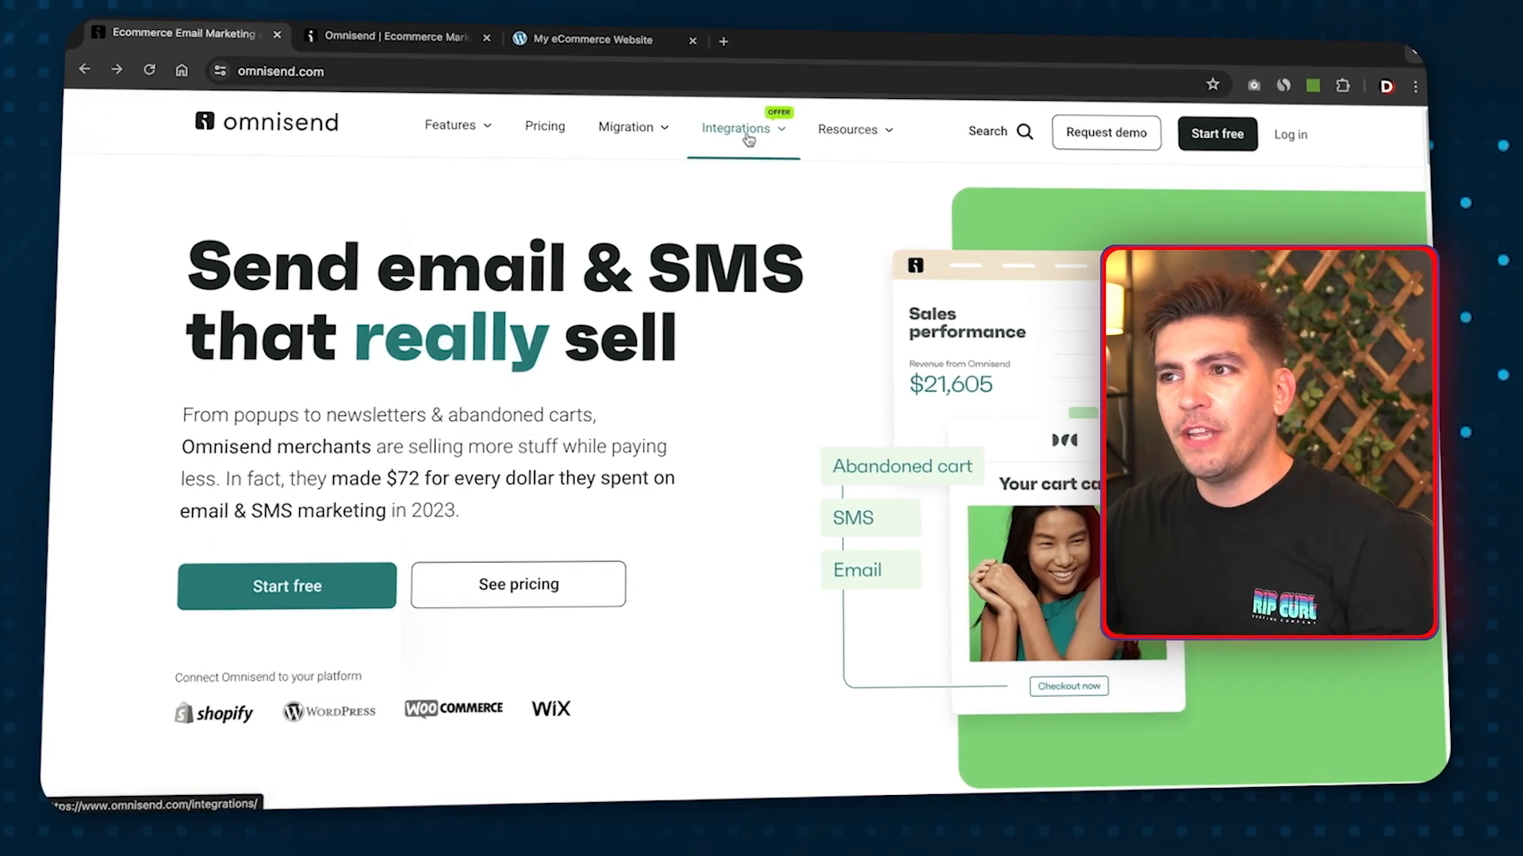
# Start the free account sign-up and verify the business email address through the registration message in Gmail
pyautogui.moveTo(747, 139)
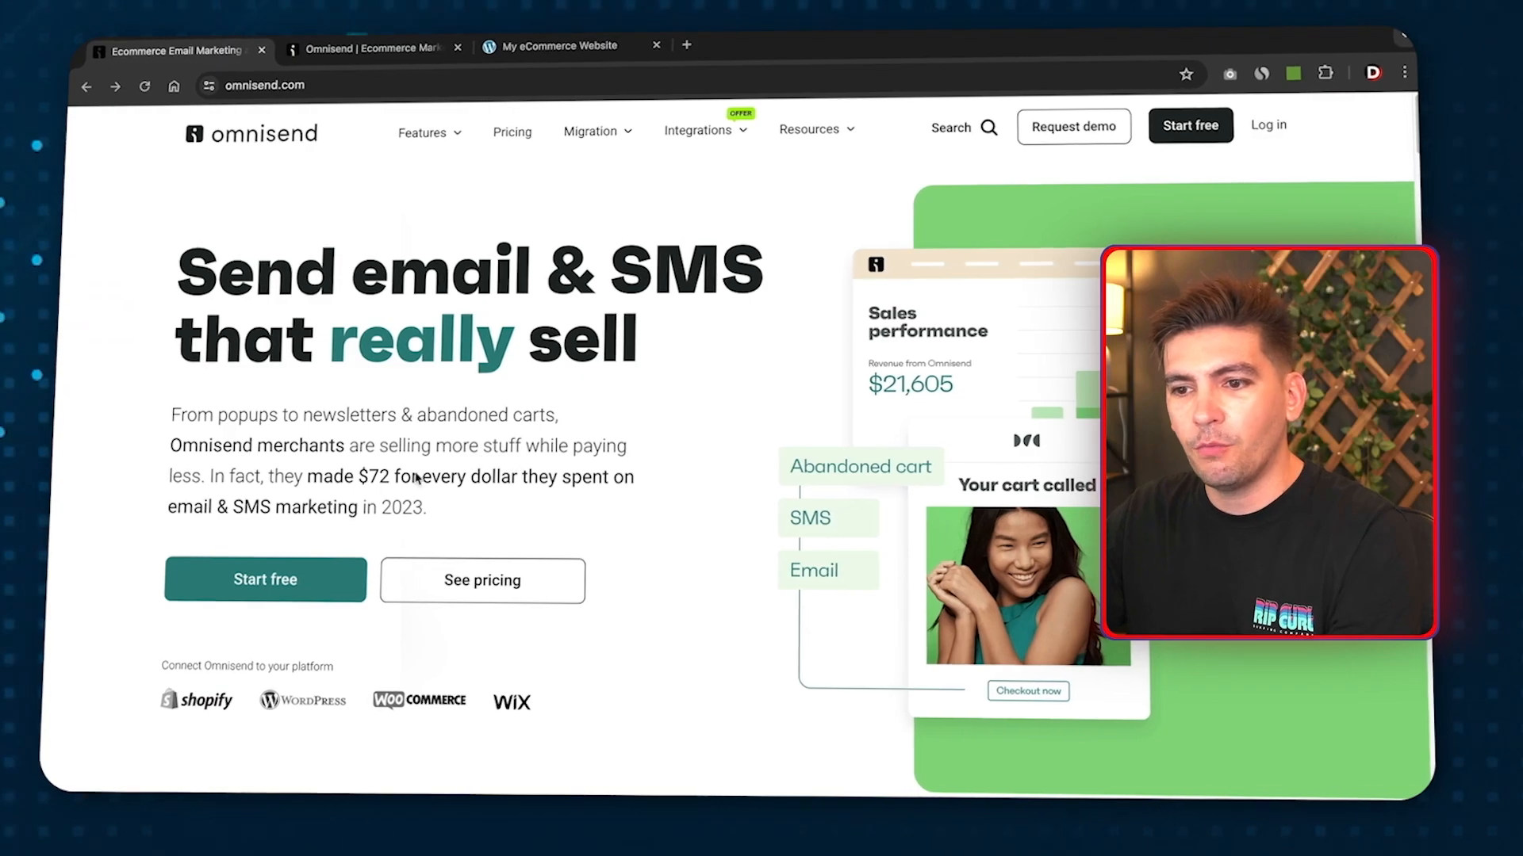
pyautogui.click(271, 589)
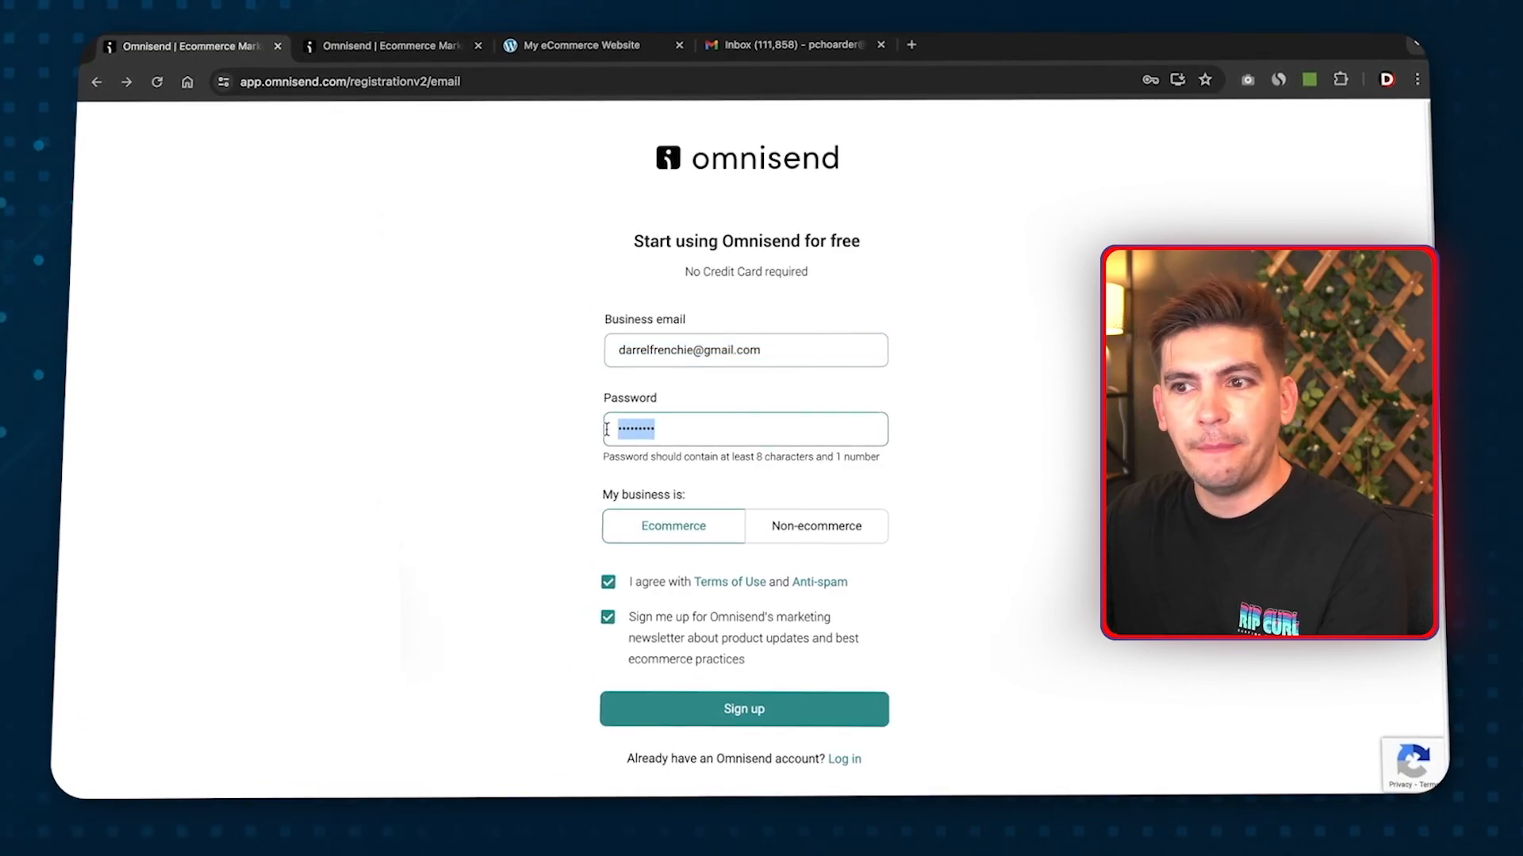
pyautogui.click(547, 465)
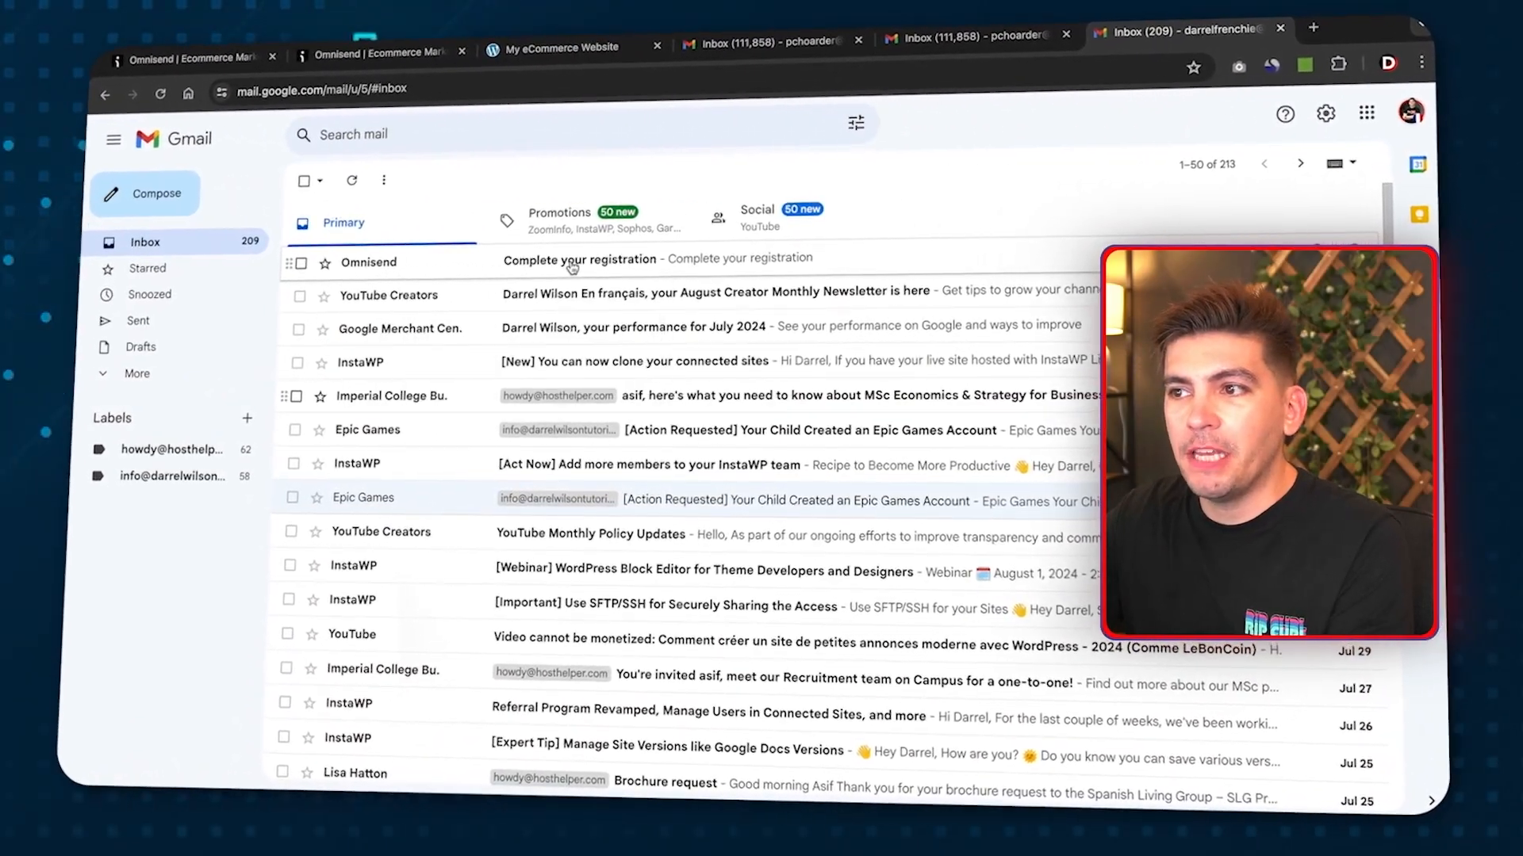
pyautogui.click(404, 272)
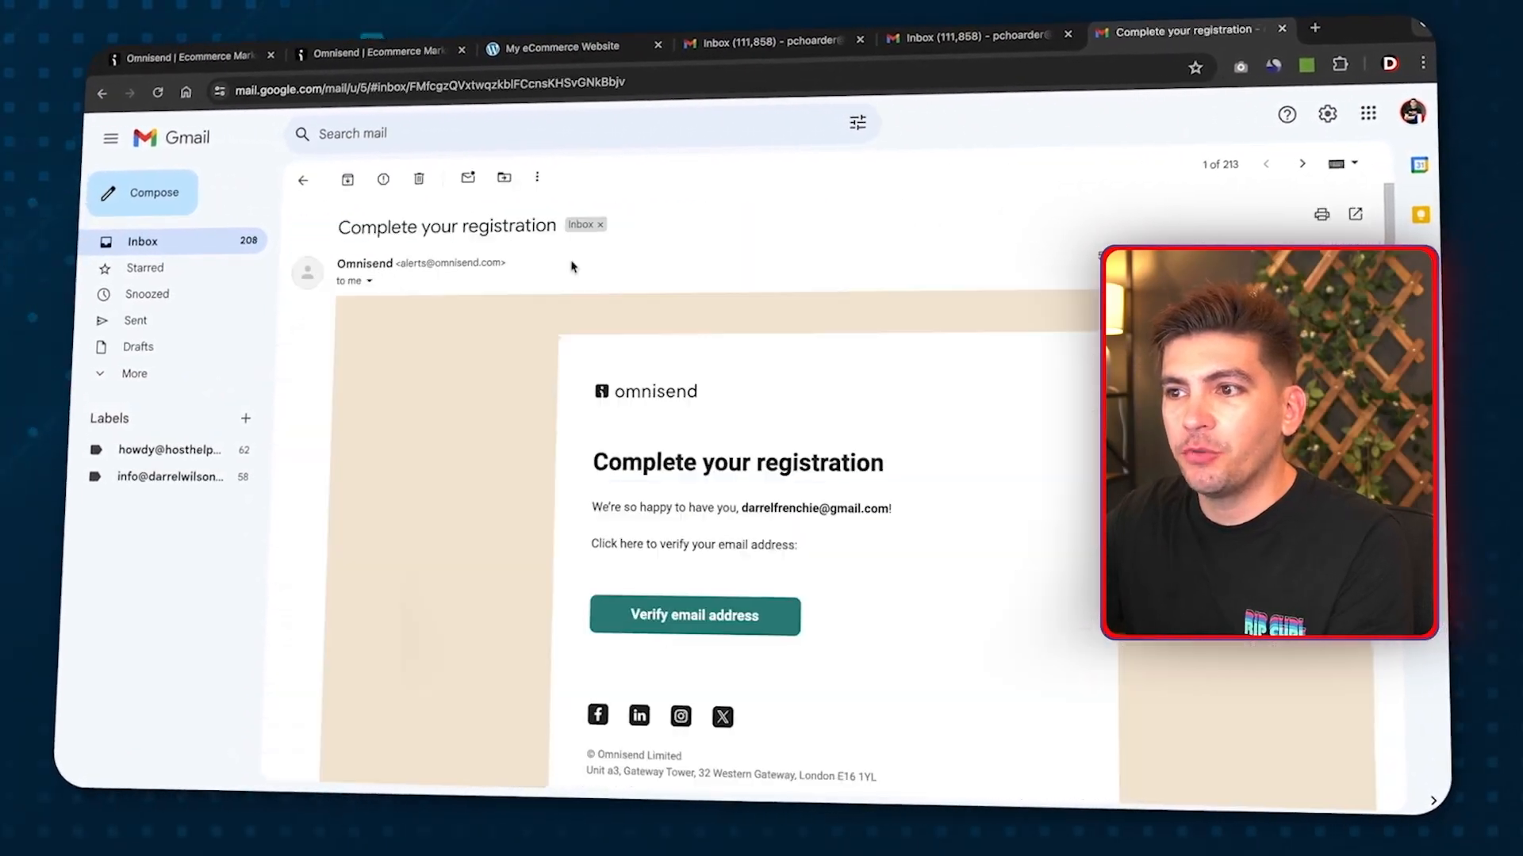
pyautogui.click(706, 618)
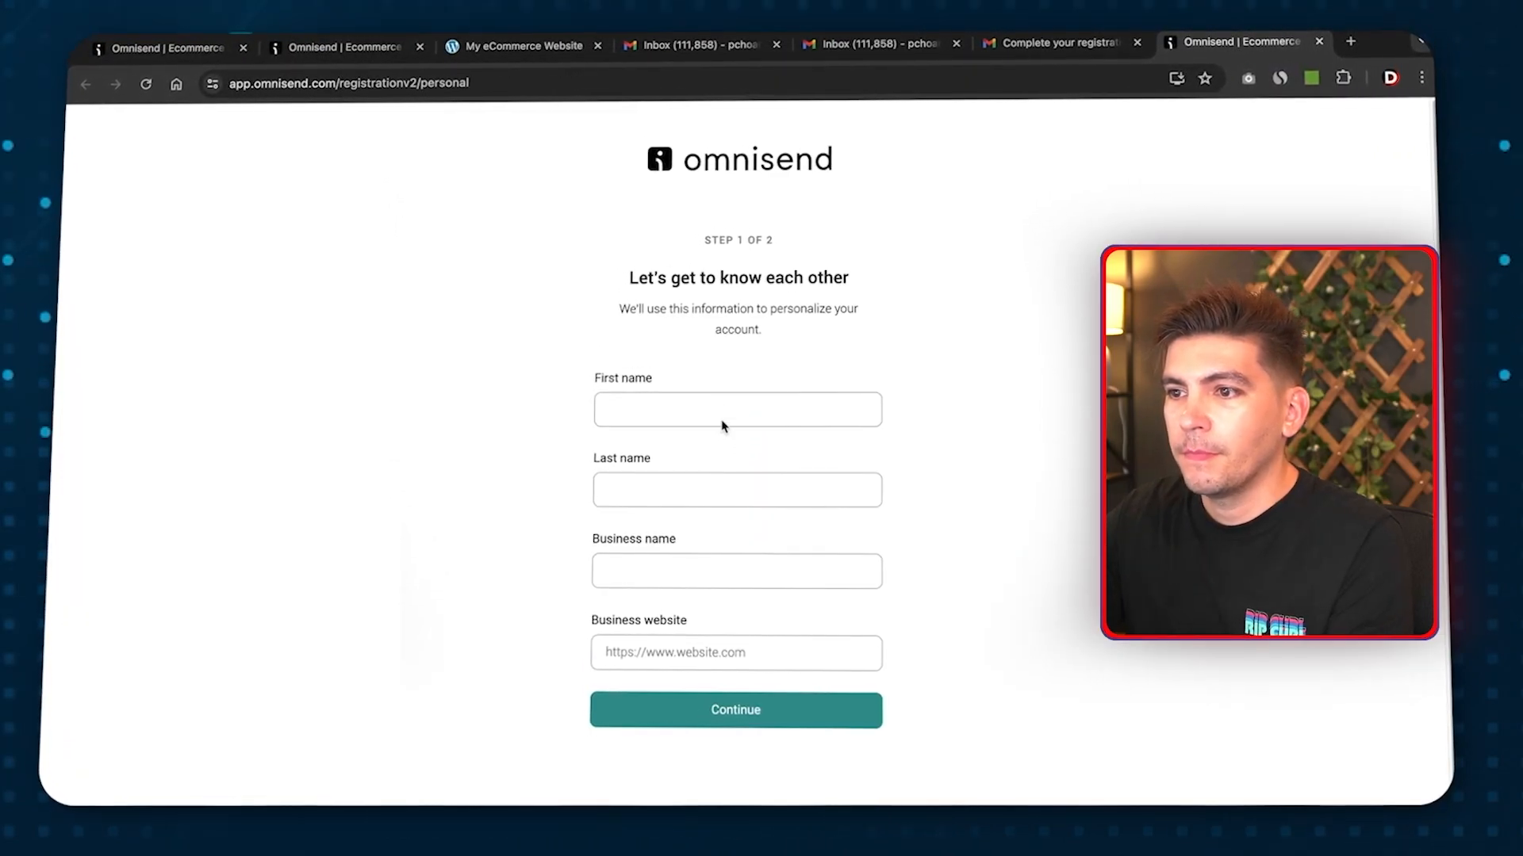
# Fill in the first name, last name, business name and business website, and continue to the address step
pyautogui.click(720, 408)
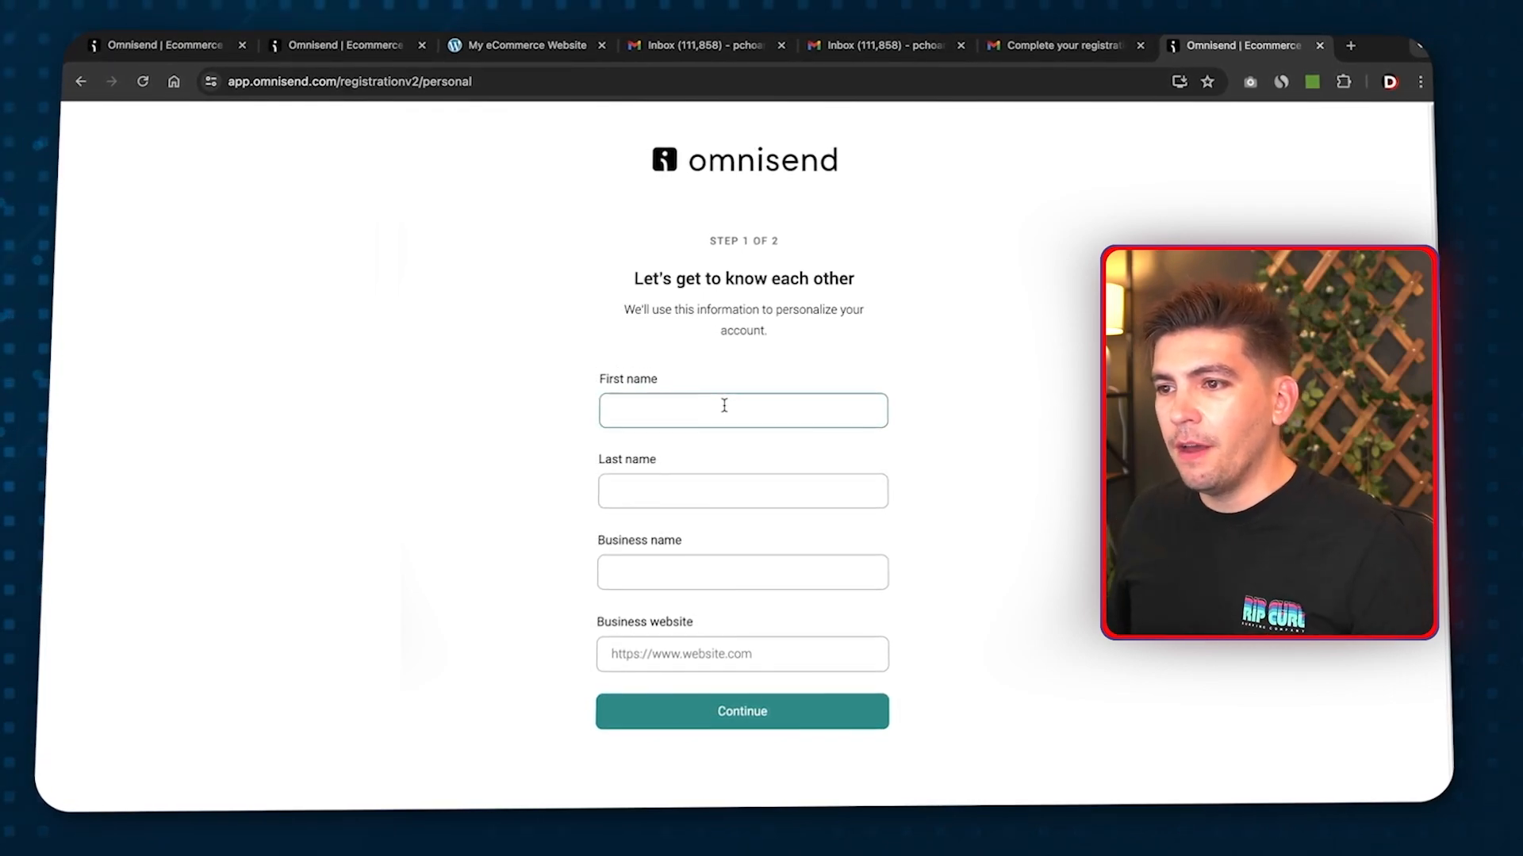
pyautogui.write('Darre')
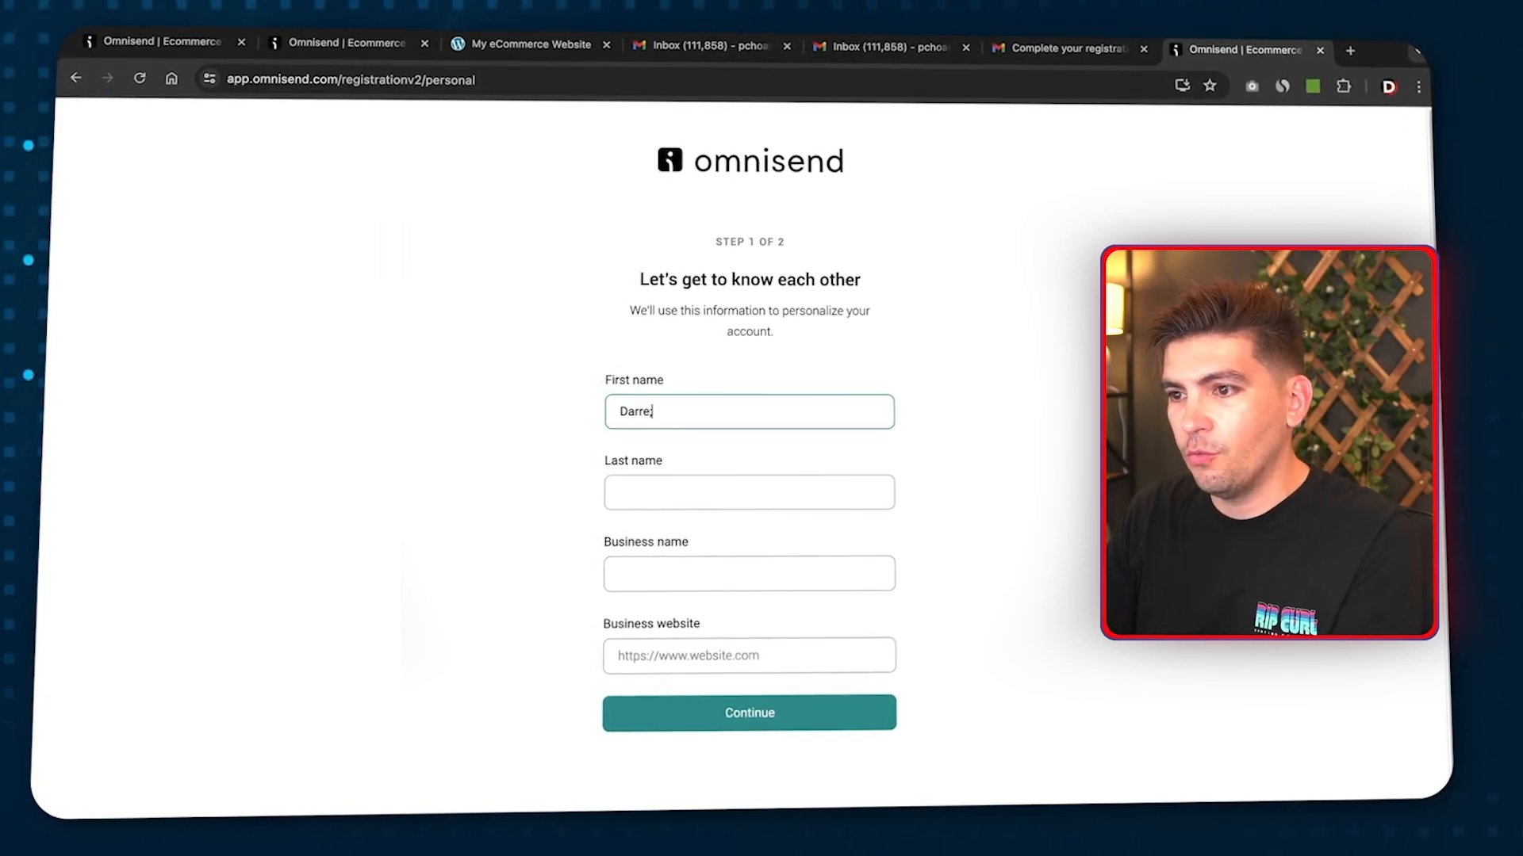
pyautogui.press('Tab')
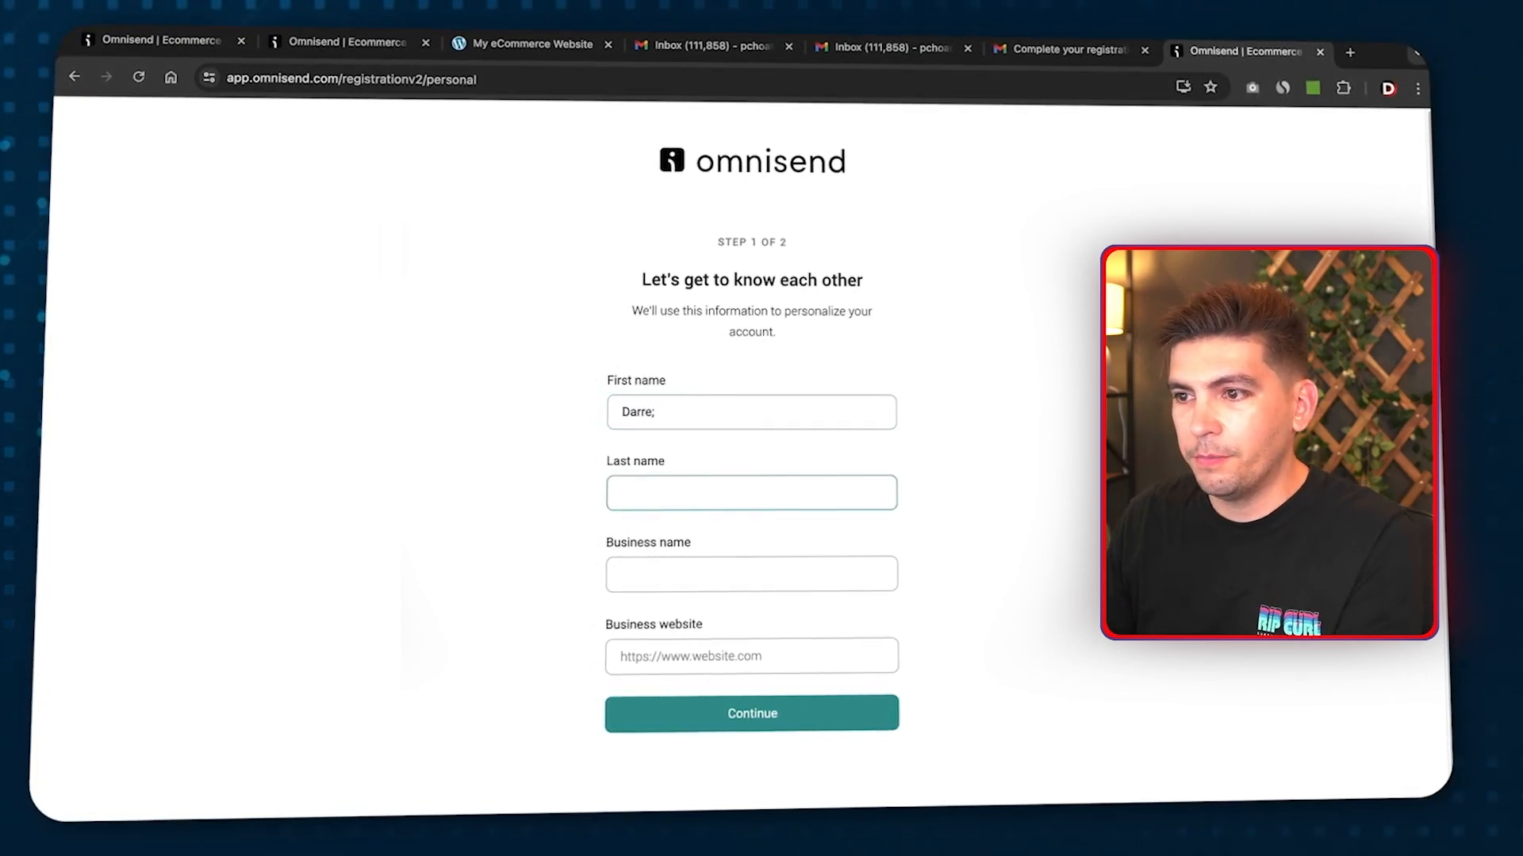
pyautogui.click(867, 412)
pyautogui.press('BackSpace')
pyautogui.write('l')
pyautogui.press('Tab')
pyautogui.write('Wilson')
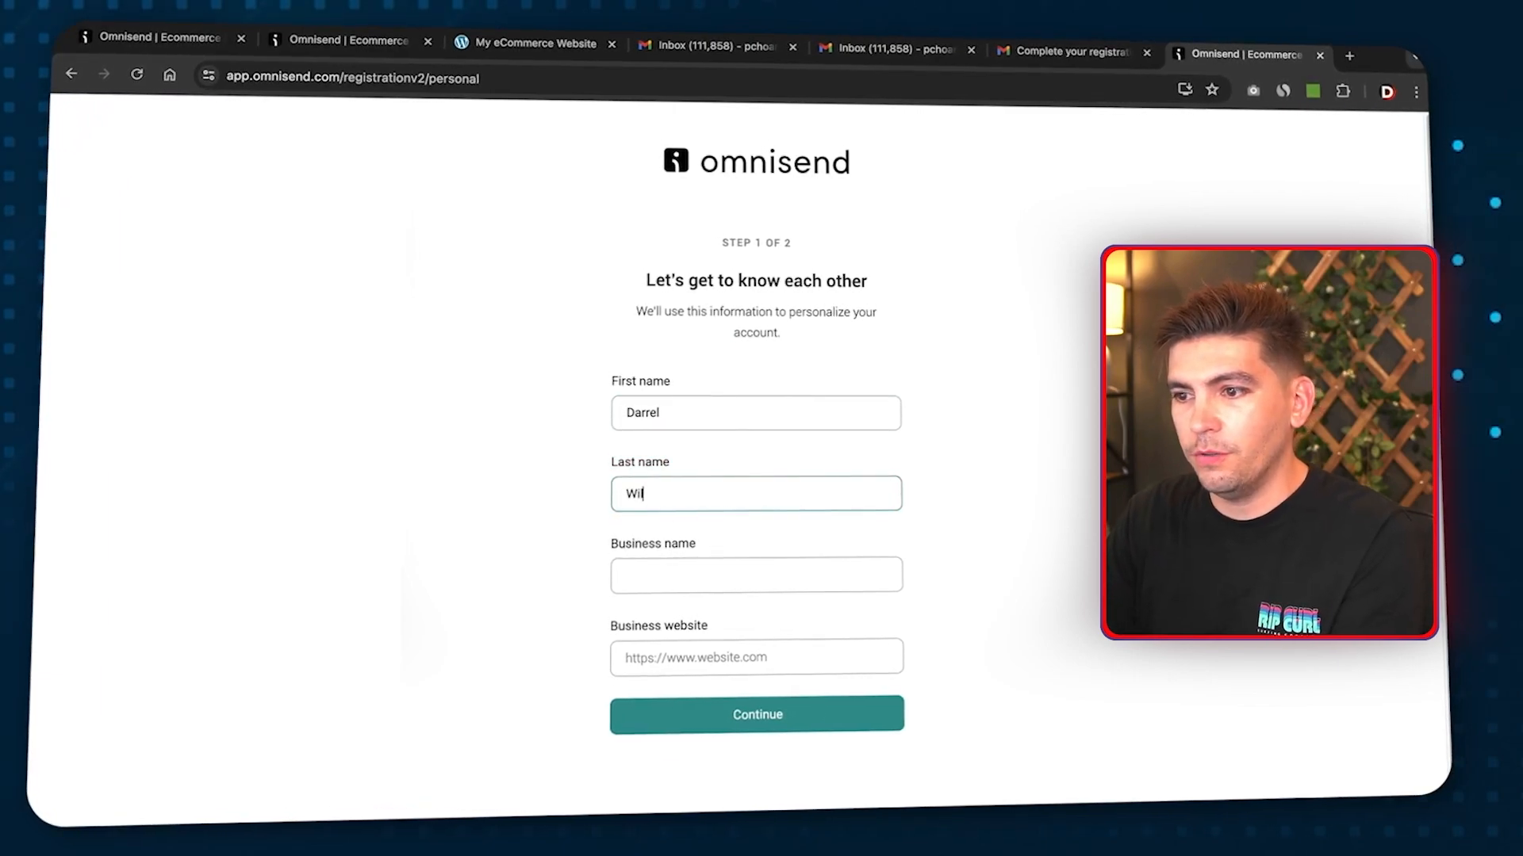
pyautogui.press('Tab')
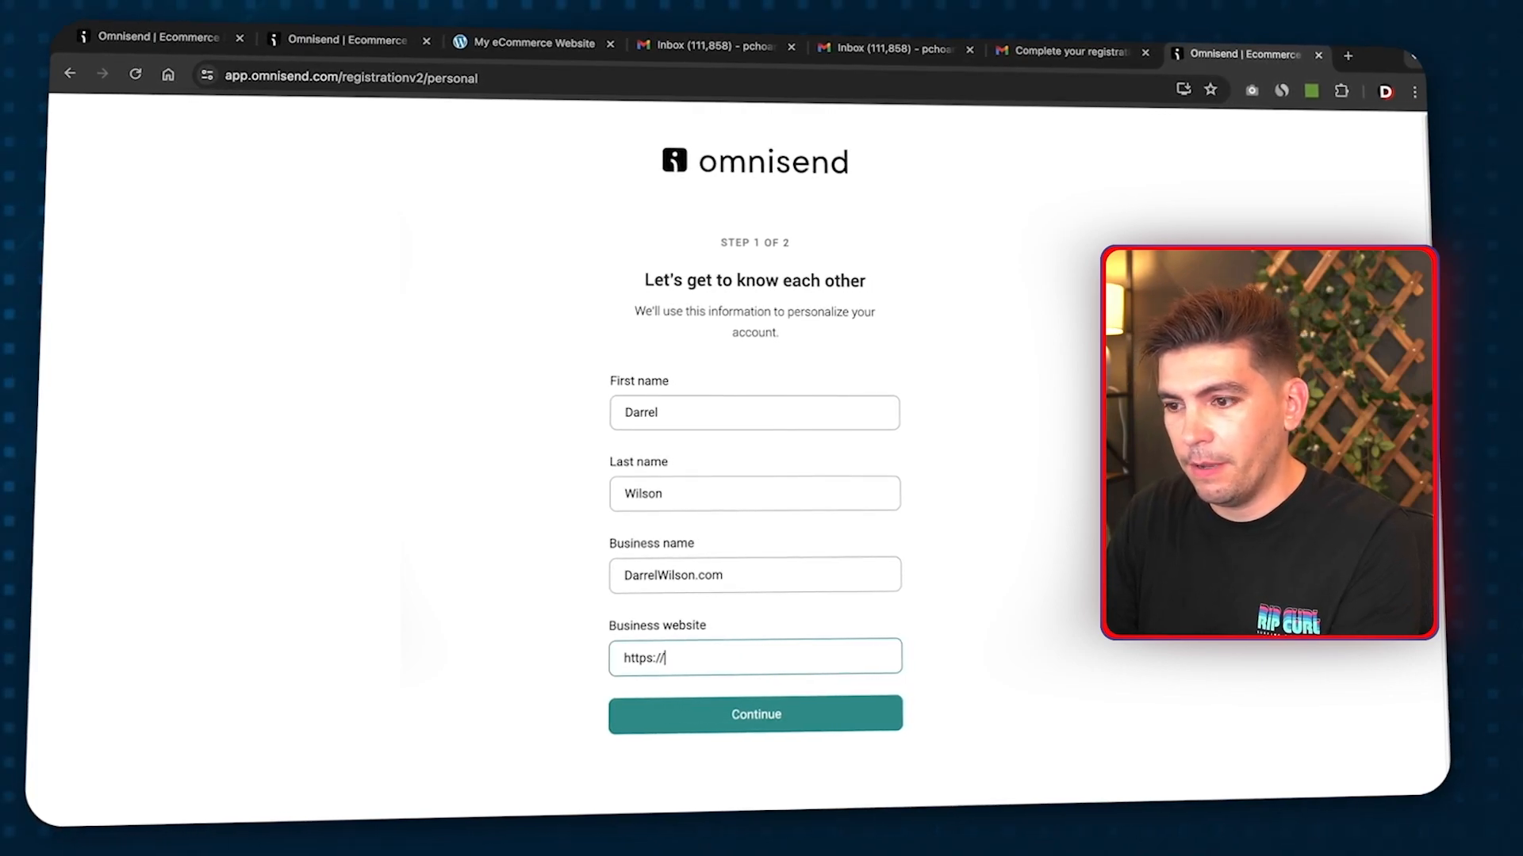
pyautogui.write('wilson.com')
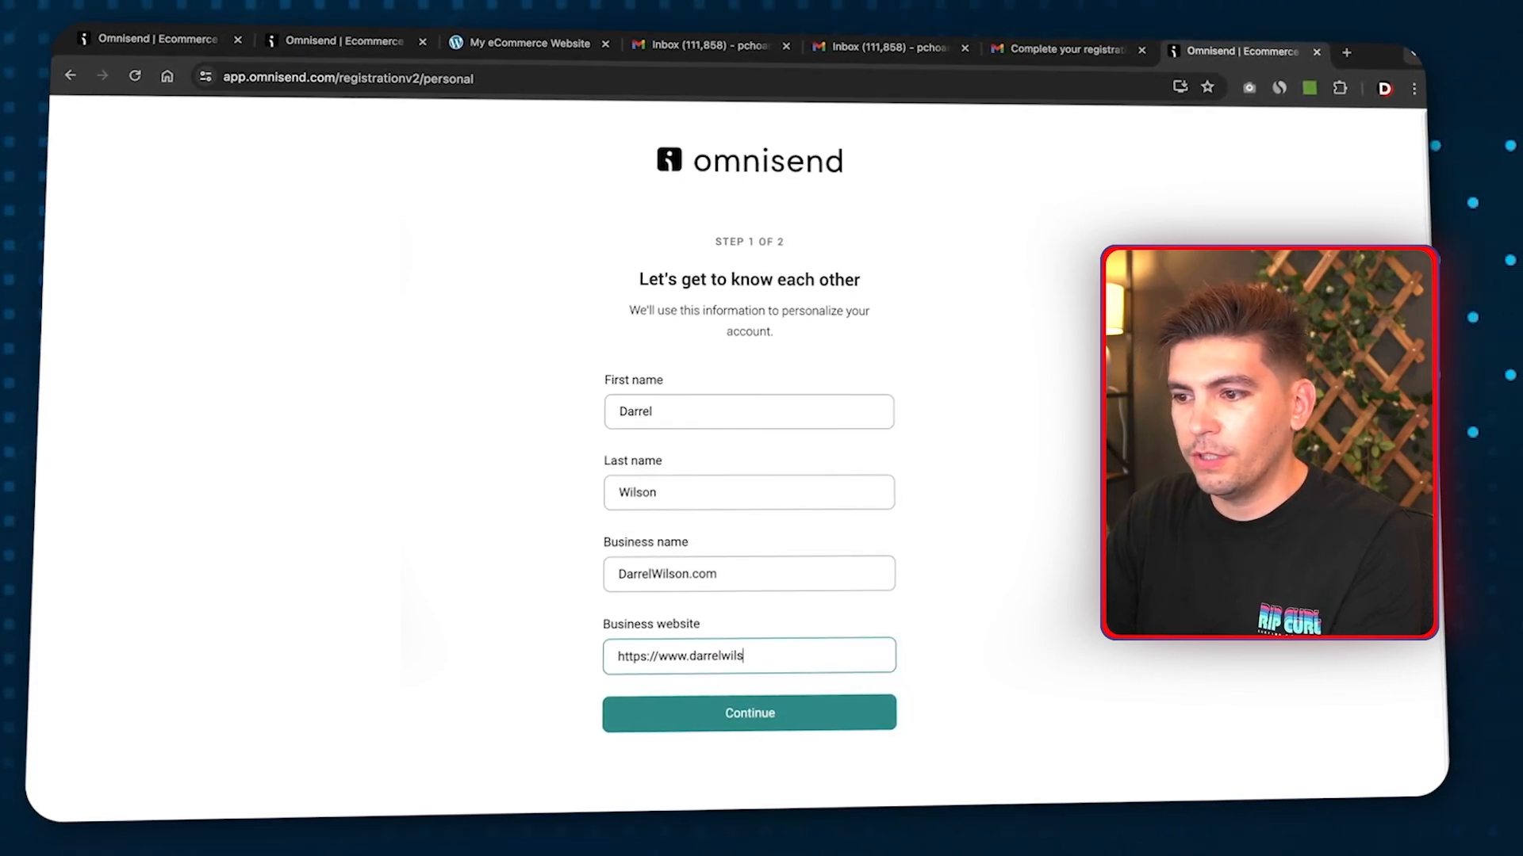
pyautogui.click(761, 714)
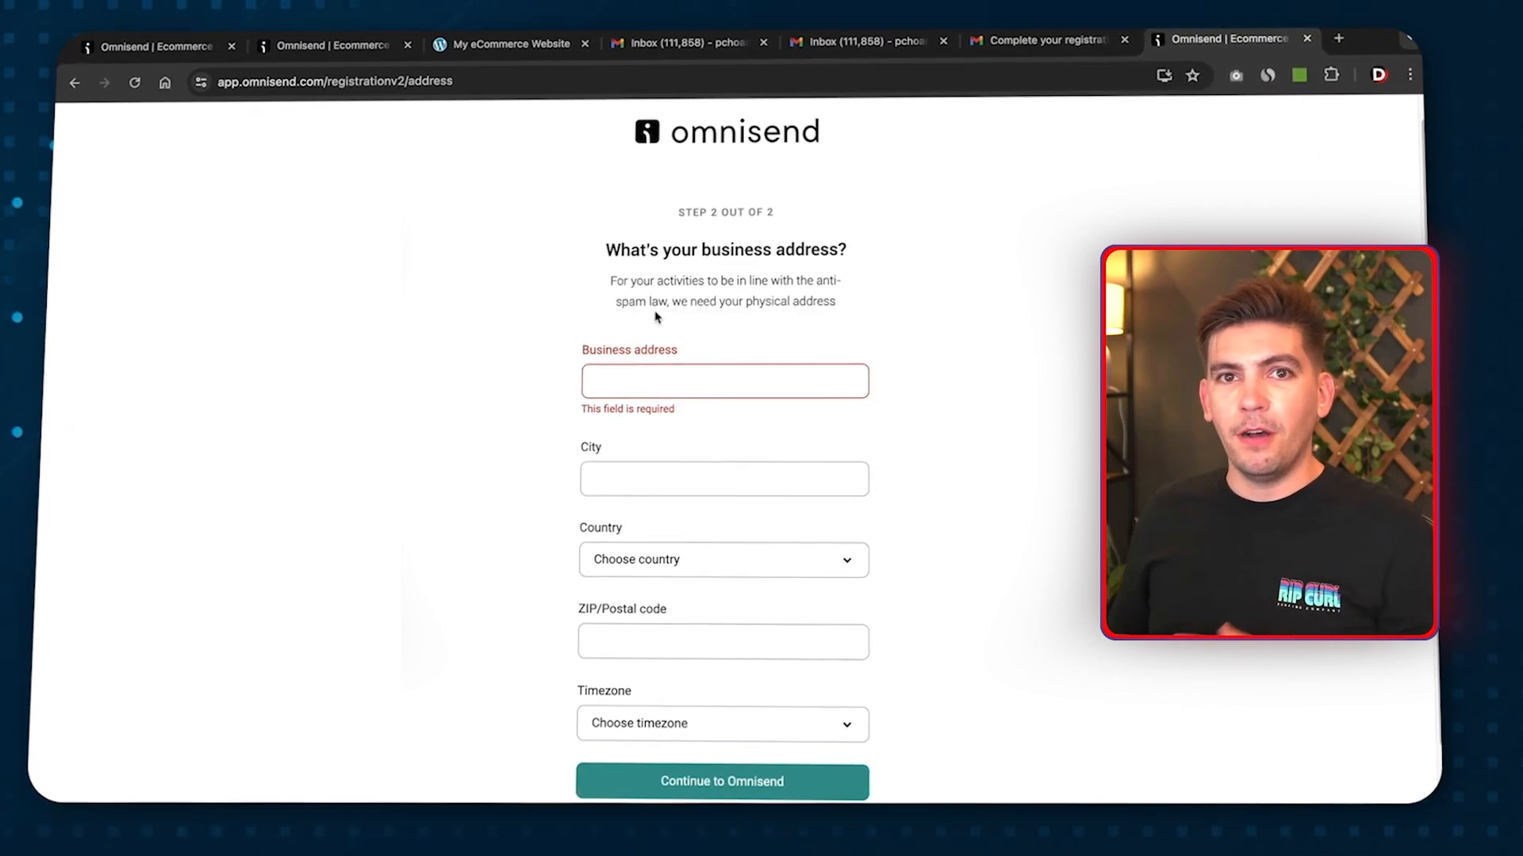
# Paste the street address into the business address and enter the city
pyautogui.rightClick(681, 378)
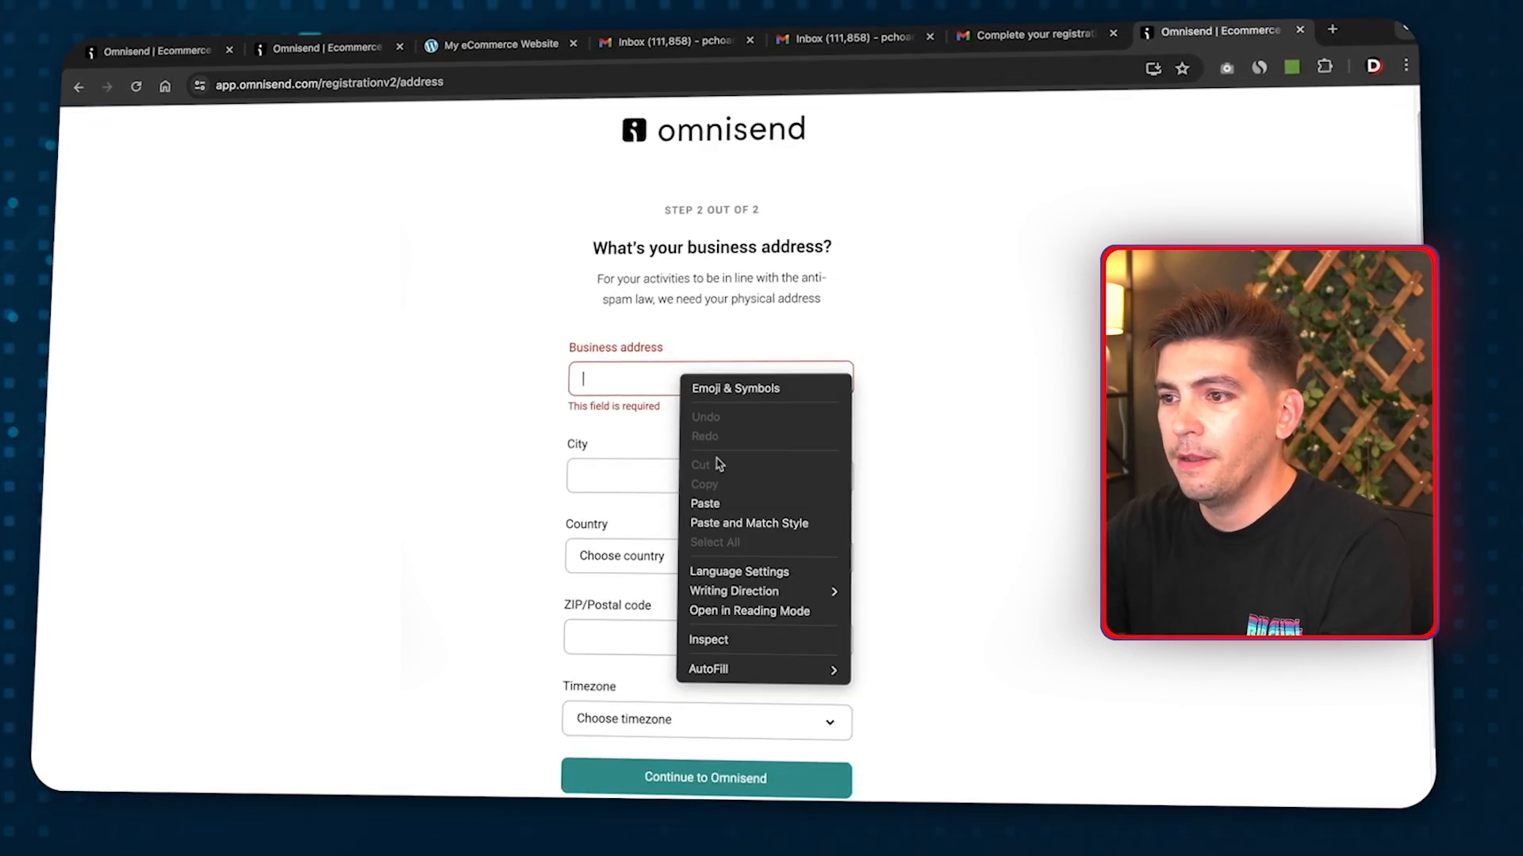
pyautogui.click(718, 502)
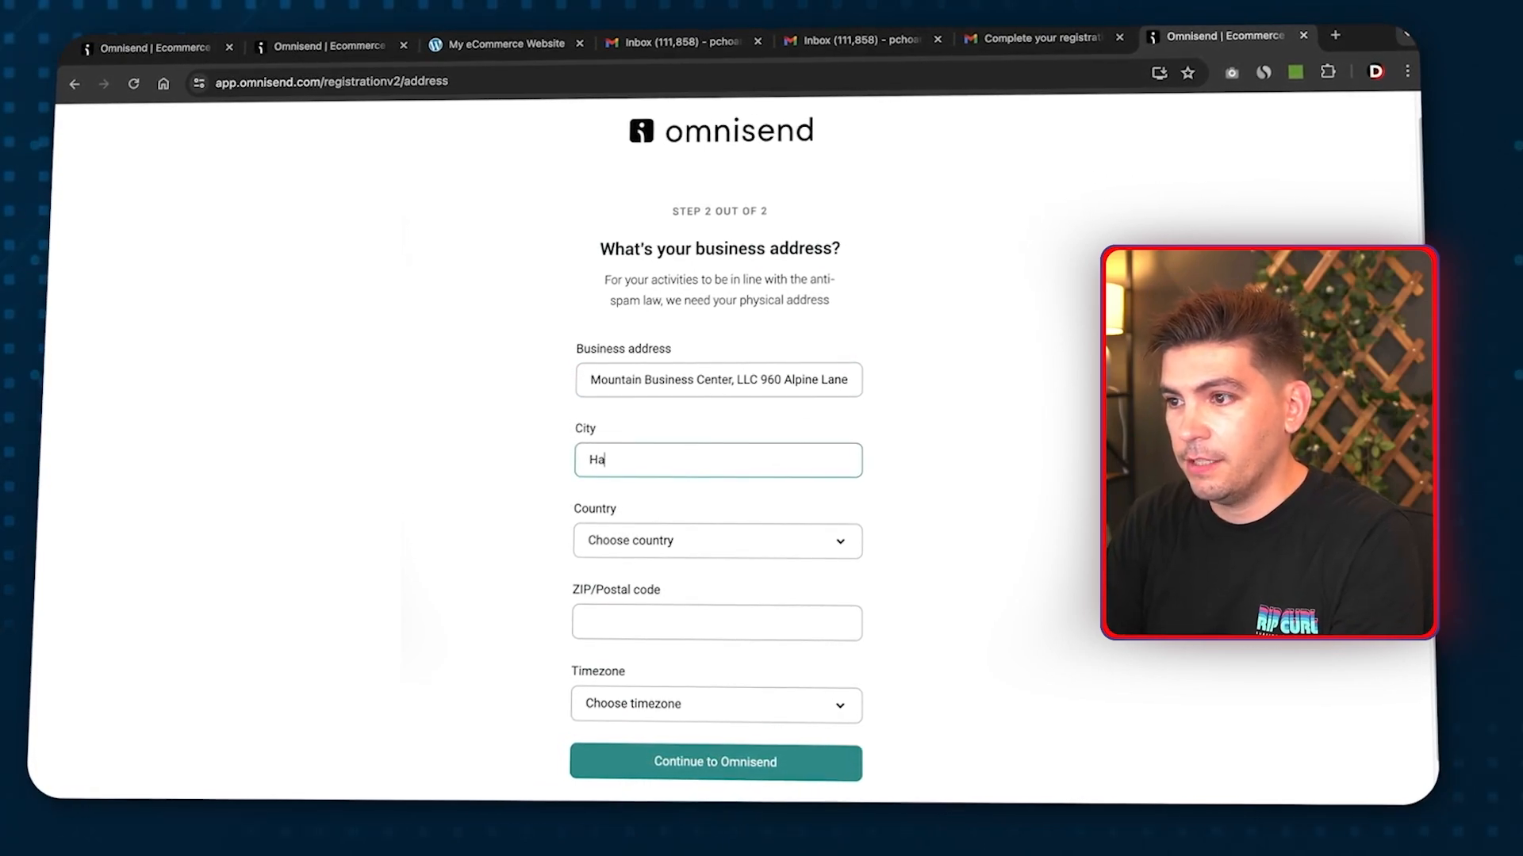
pyautogui.write('Hackso')
pyautogui.press('BackSpace')
pyautogui.press('BackSpace')
pyautogui.press('BackSpace')
pyautogui.press('BackSpace')
pyautogui.press('BackSpace')
pyautogui.press('BackSpace')
pyautogui.write('J')
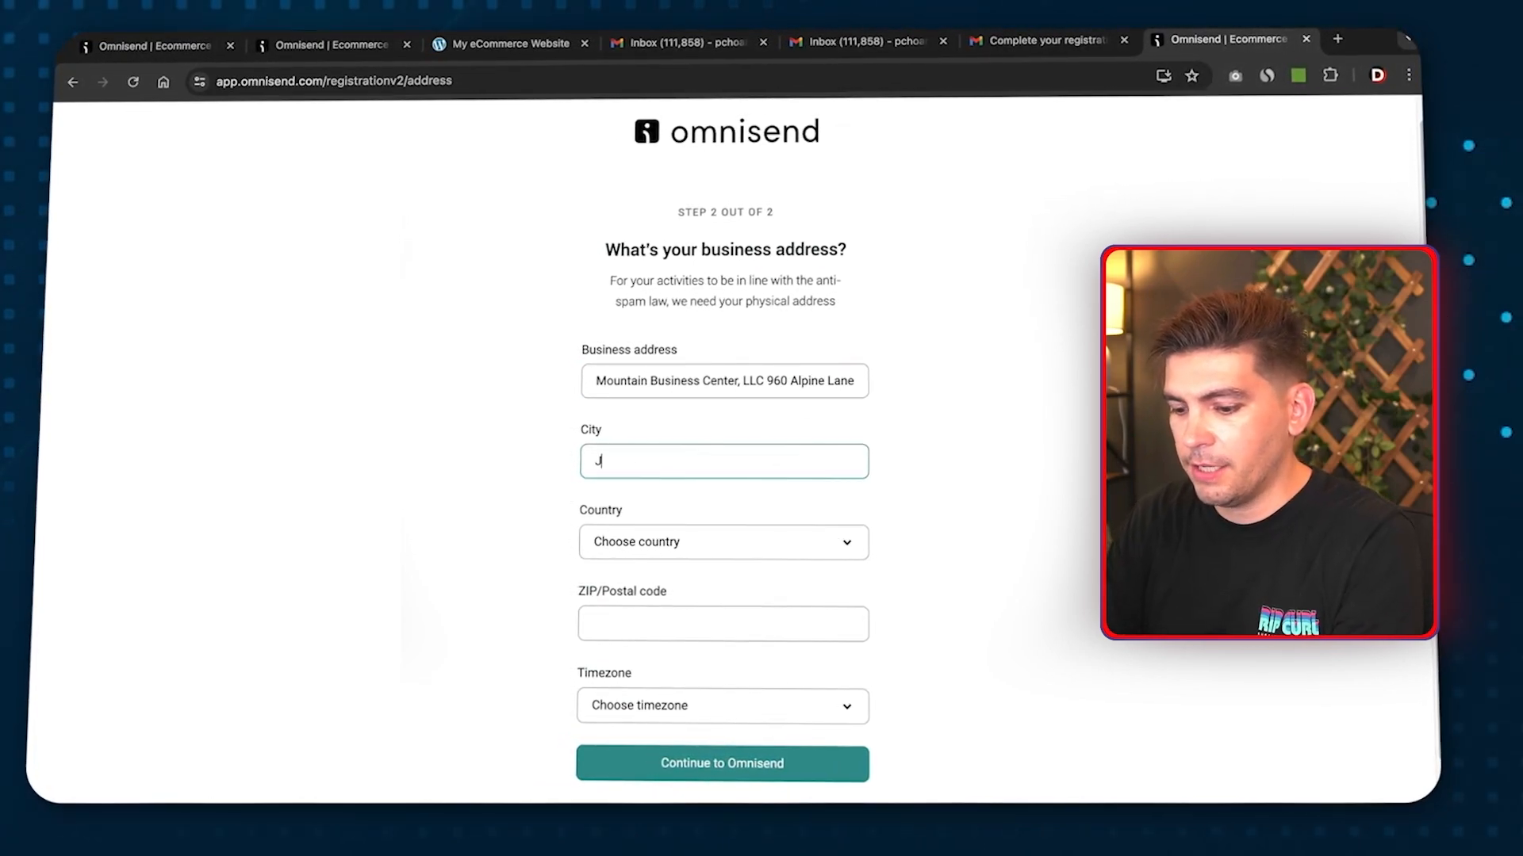
pyautogui.write('ackson')
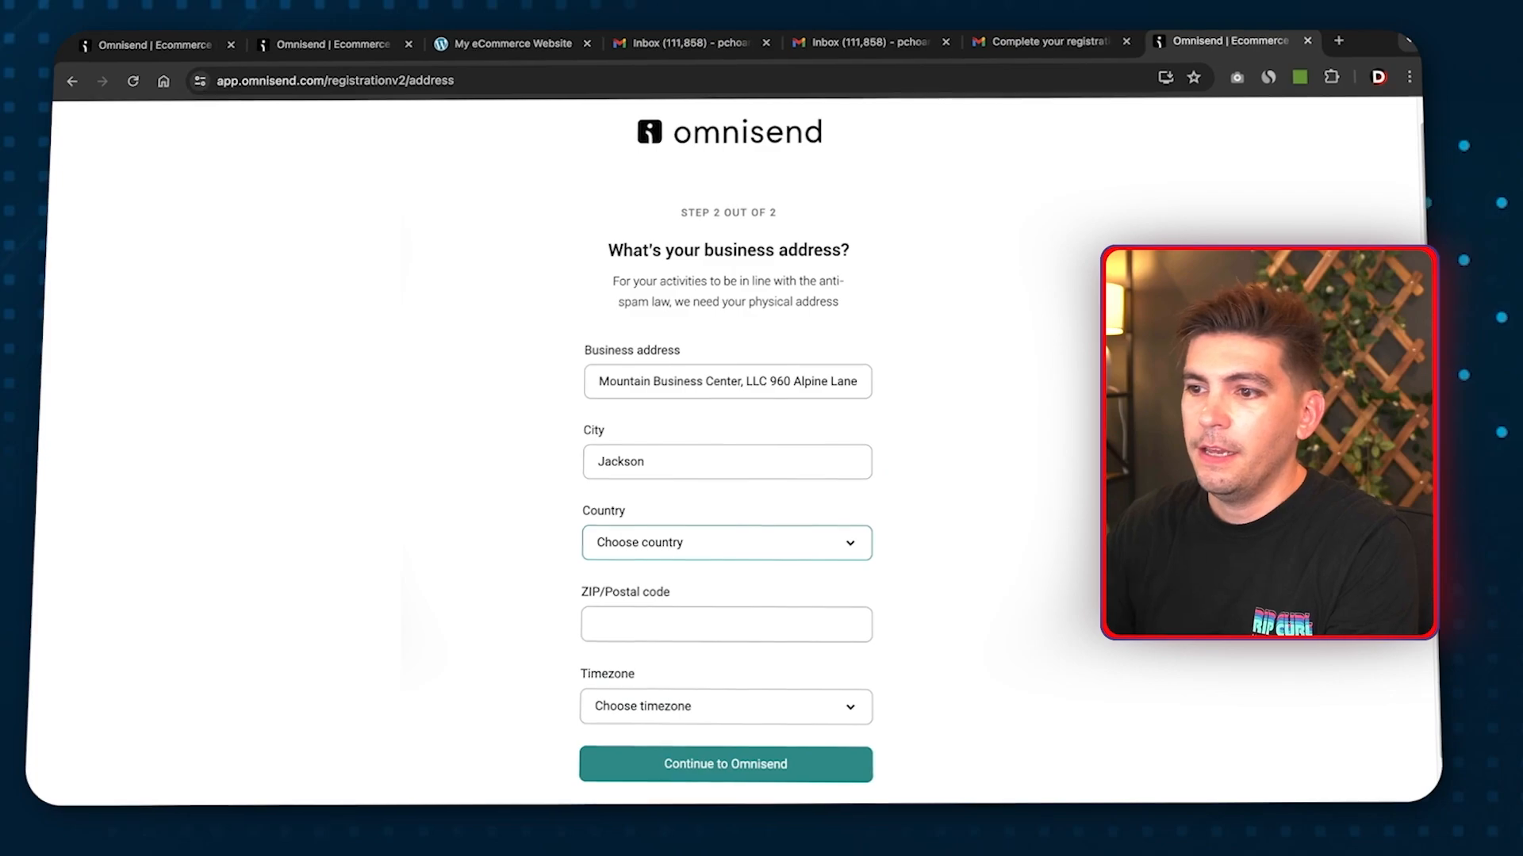
# Set the country to United States, complete the state and ZIP code, and finish the registration
pyautogui.click(669, 542)
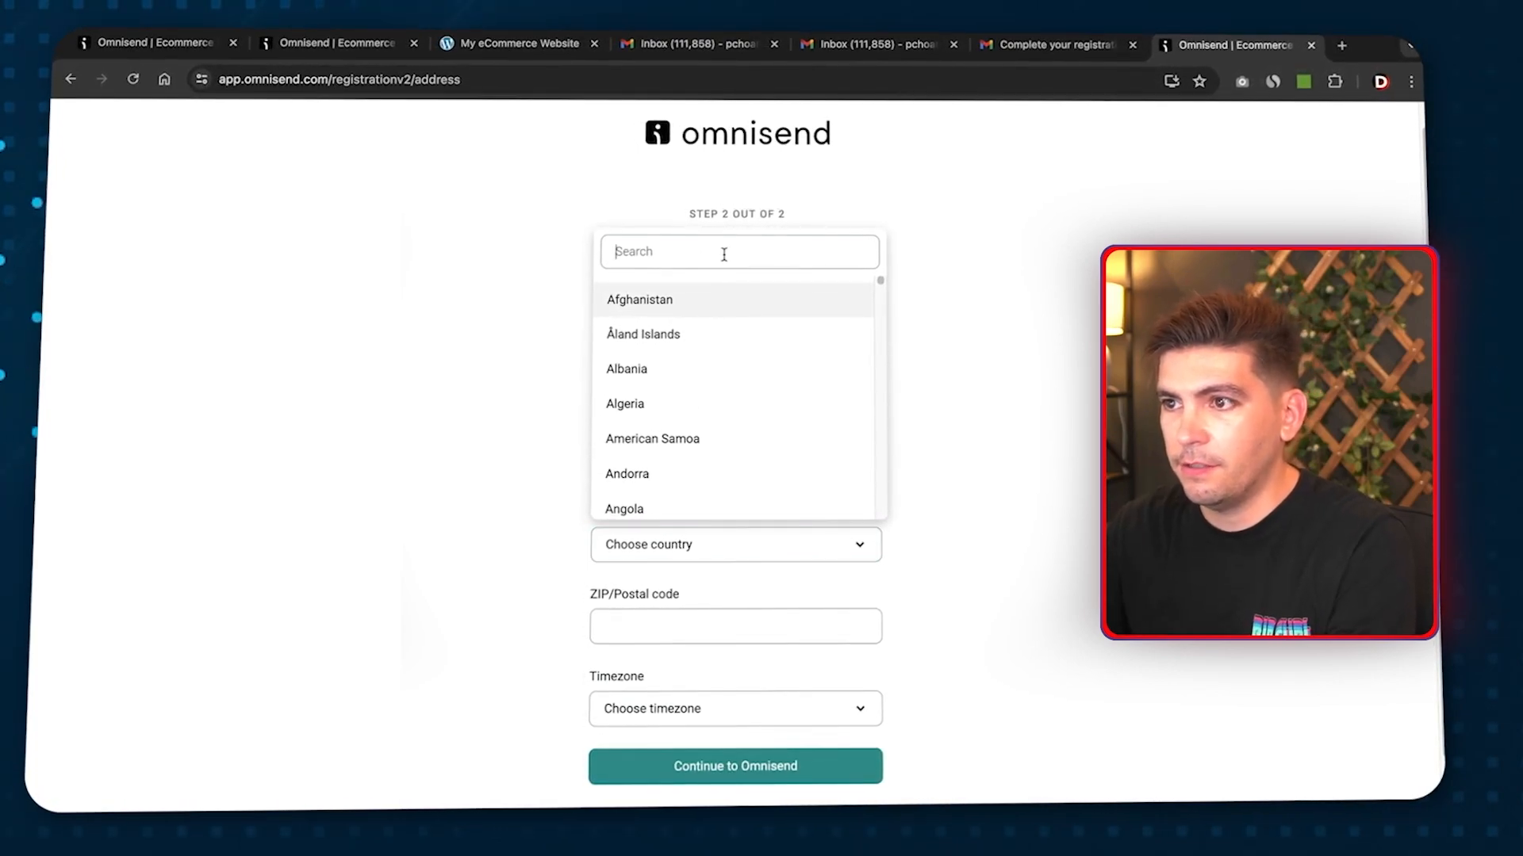
pyautogui.write('united')
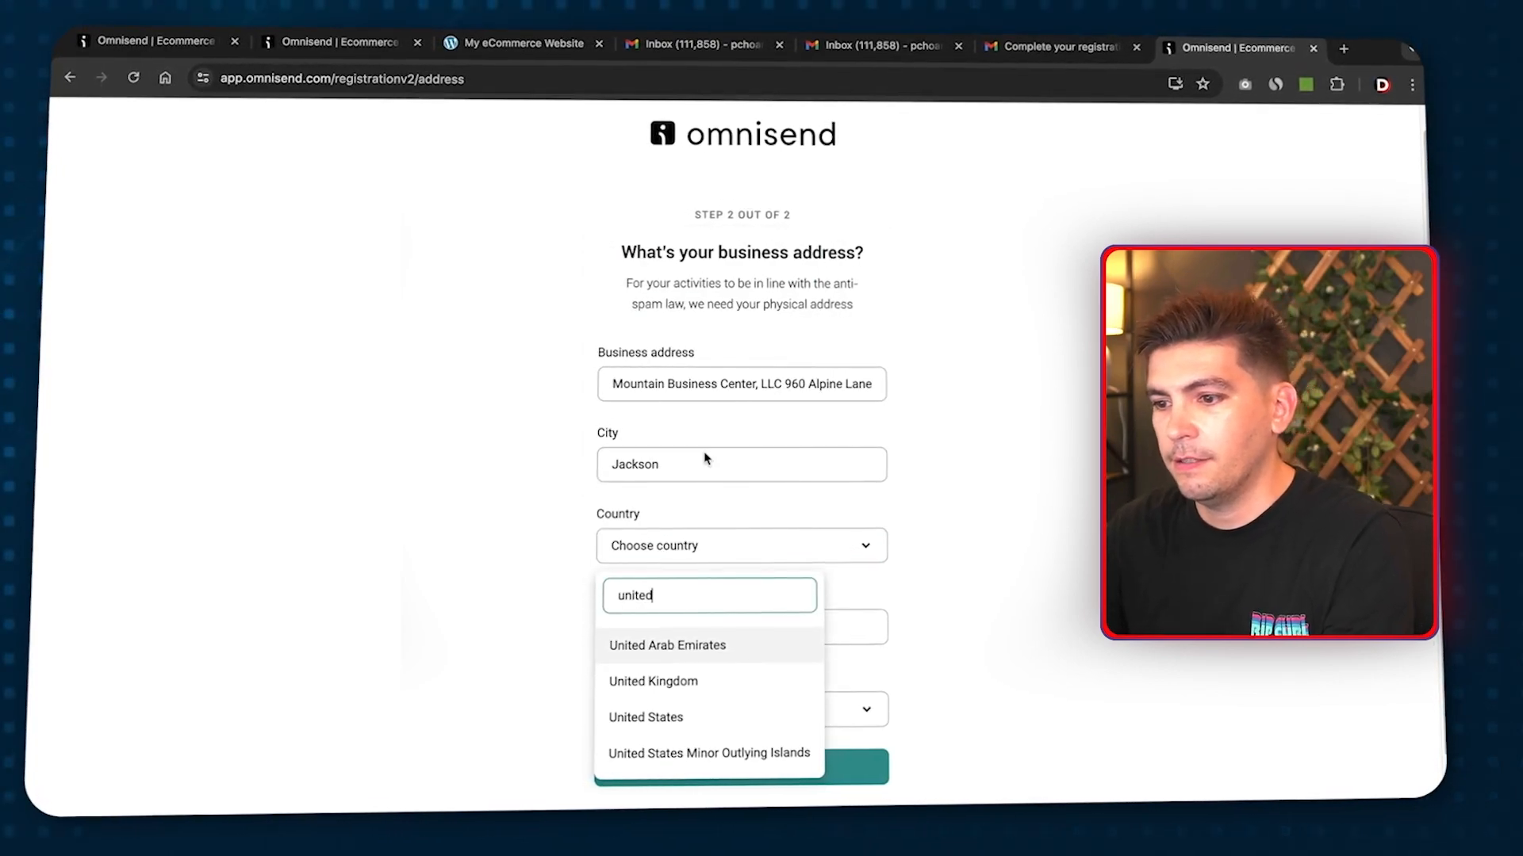
pyautogui.click(655, 717)
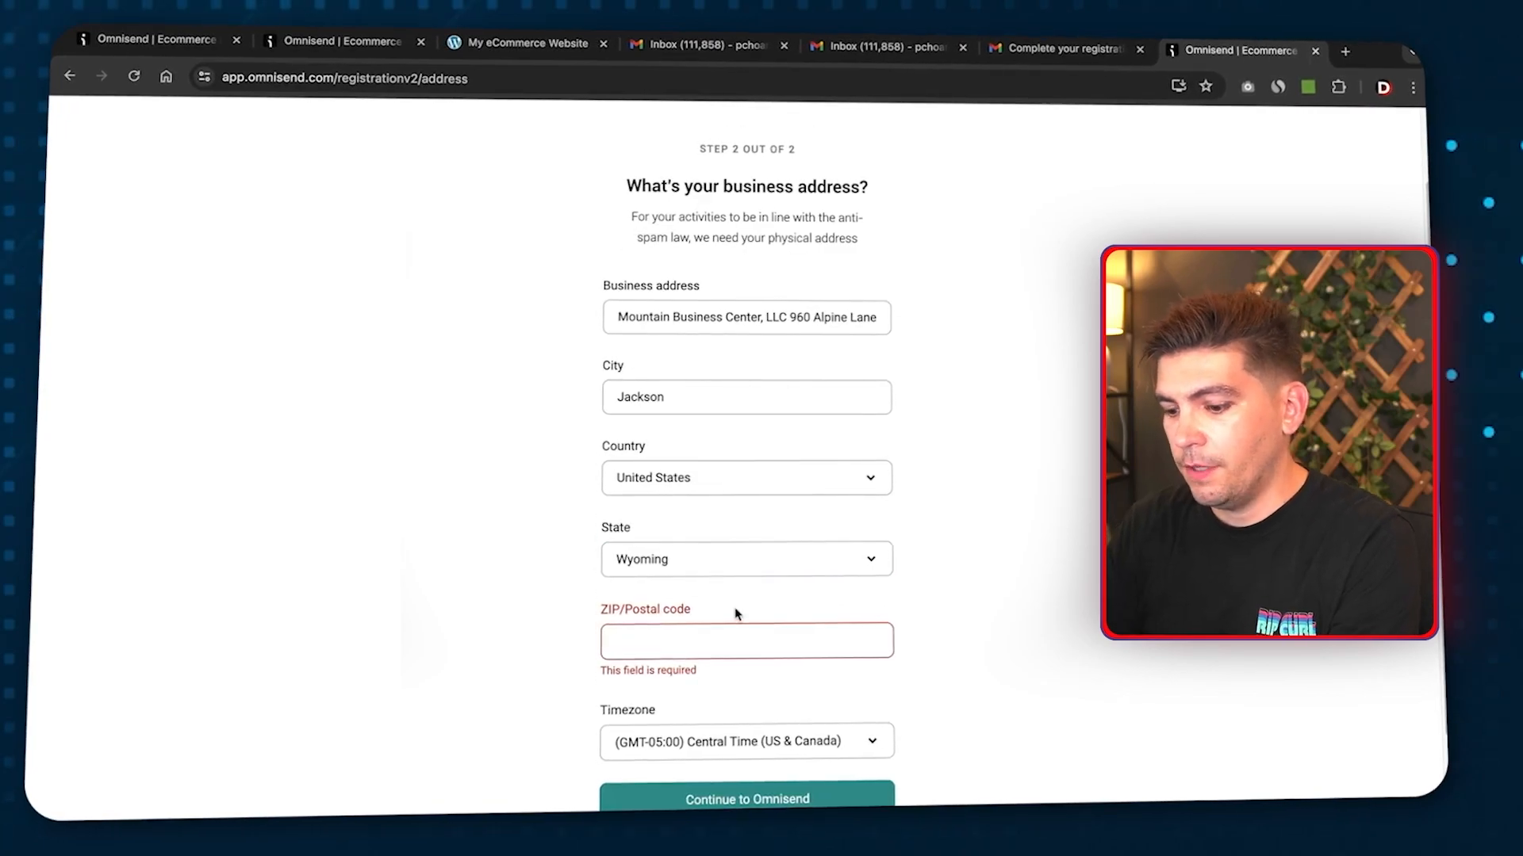
pyautogui.write('82009')
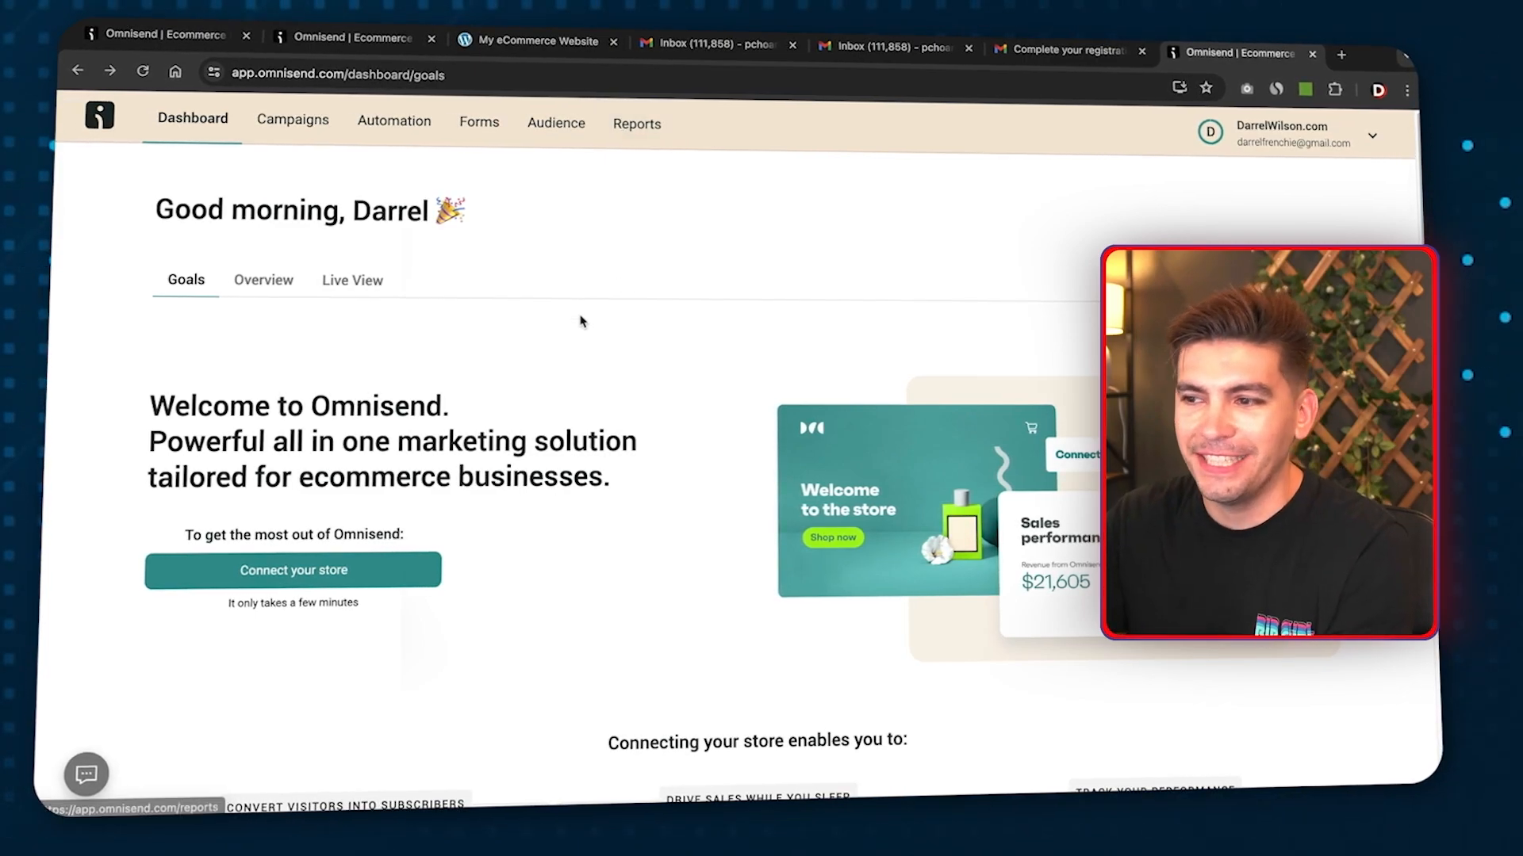
# Look over the dashboard's Goals page and the Campaigns, Automation and Forms sections
pyautogui.scroll(-1, 579, 325)
pyautogui.scroll(-5, 545, 420)
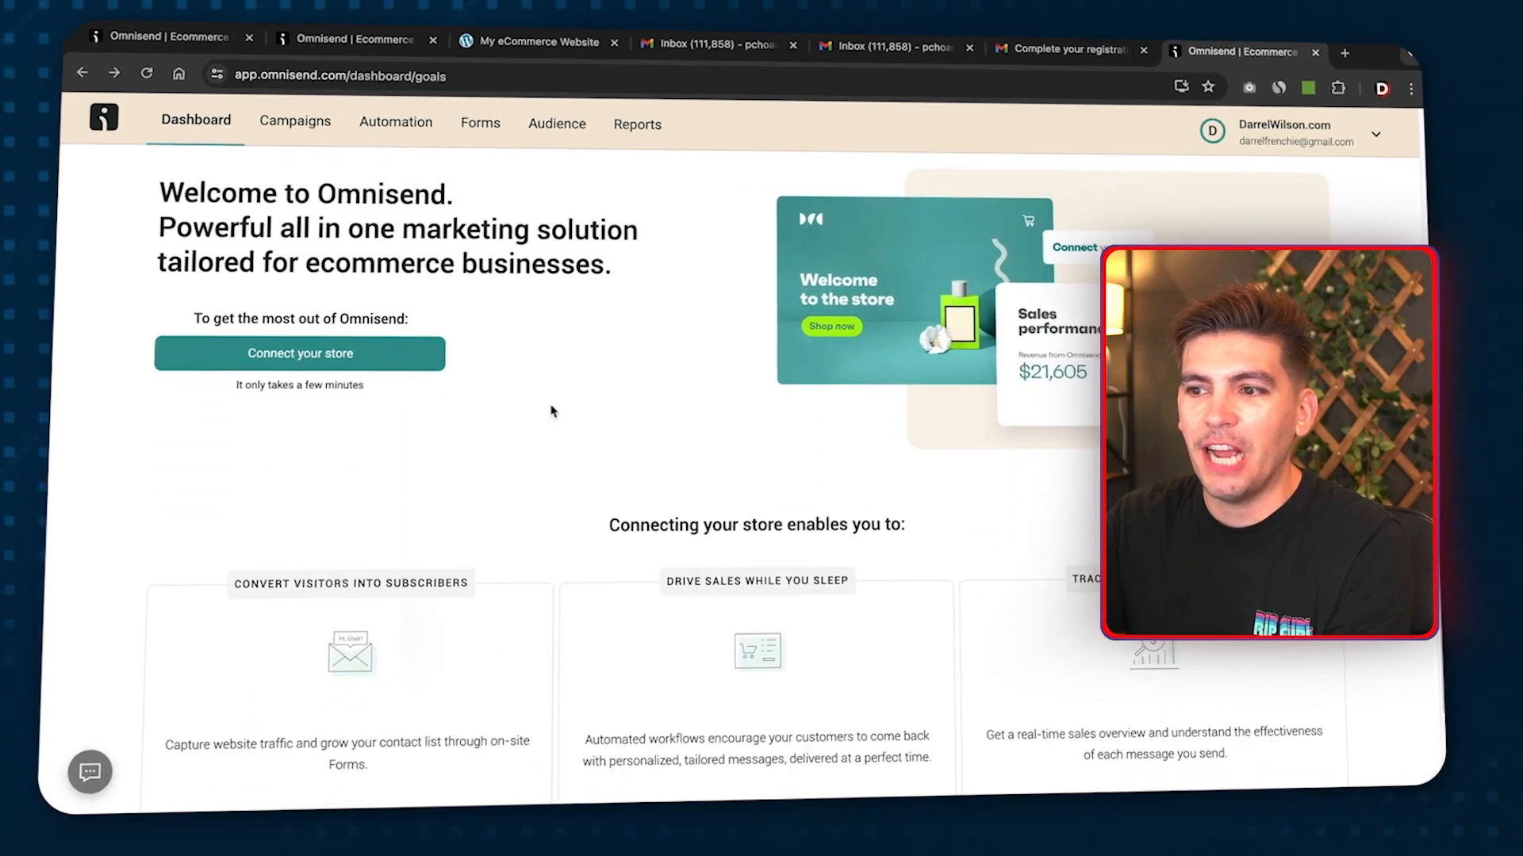
pyautogui.scroll(6, 475, 452)
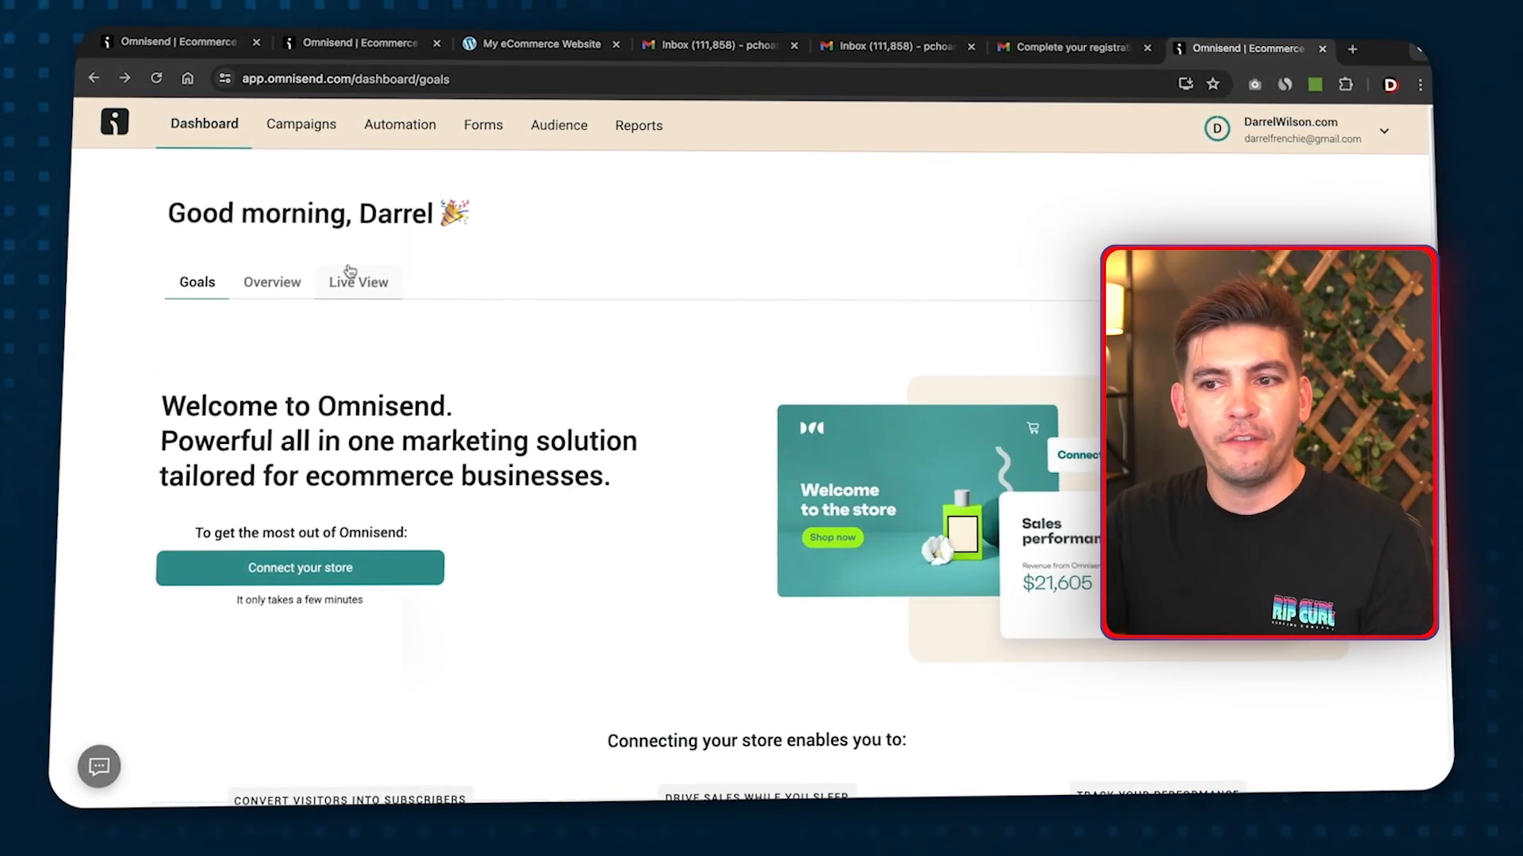
pyautogui.click(305, 133)
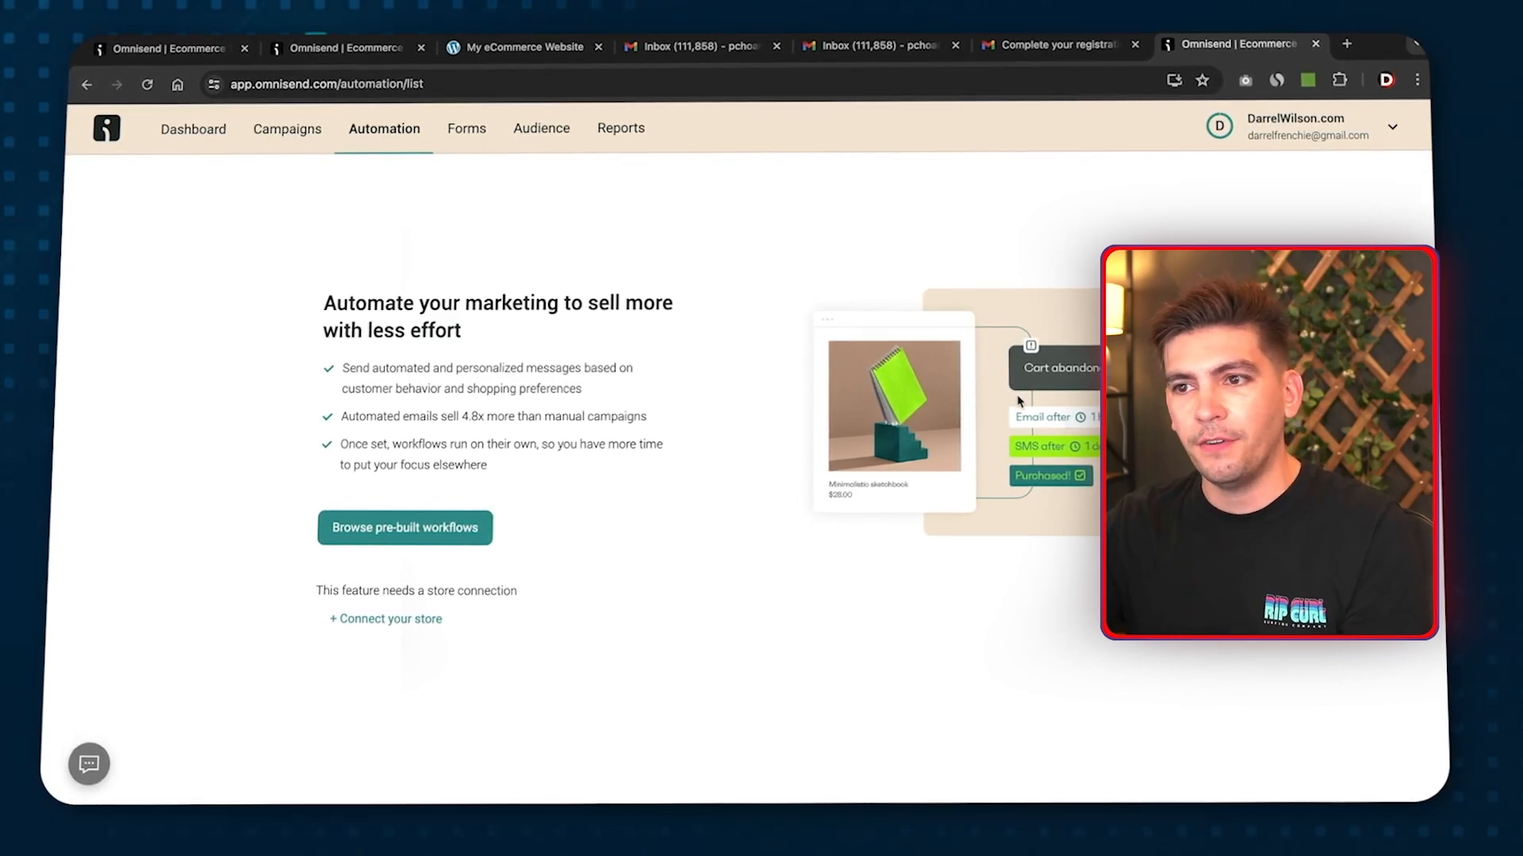
pyautogui.click(466, 133)
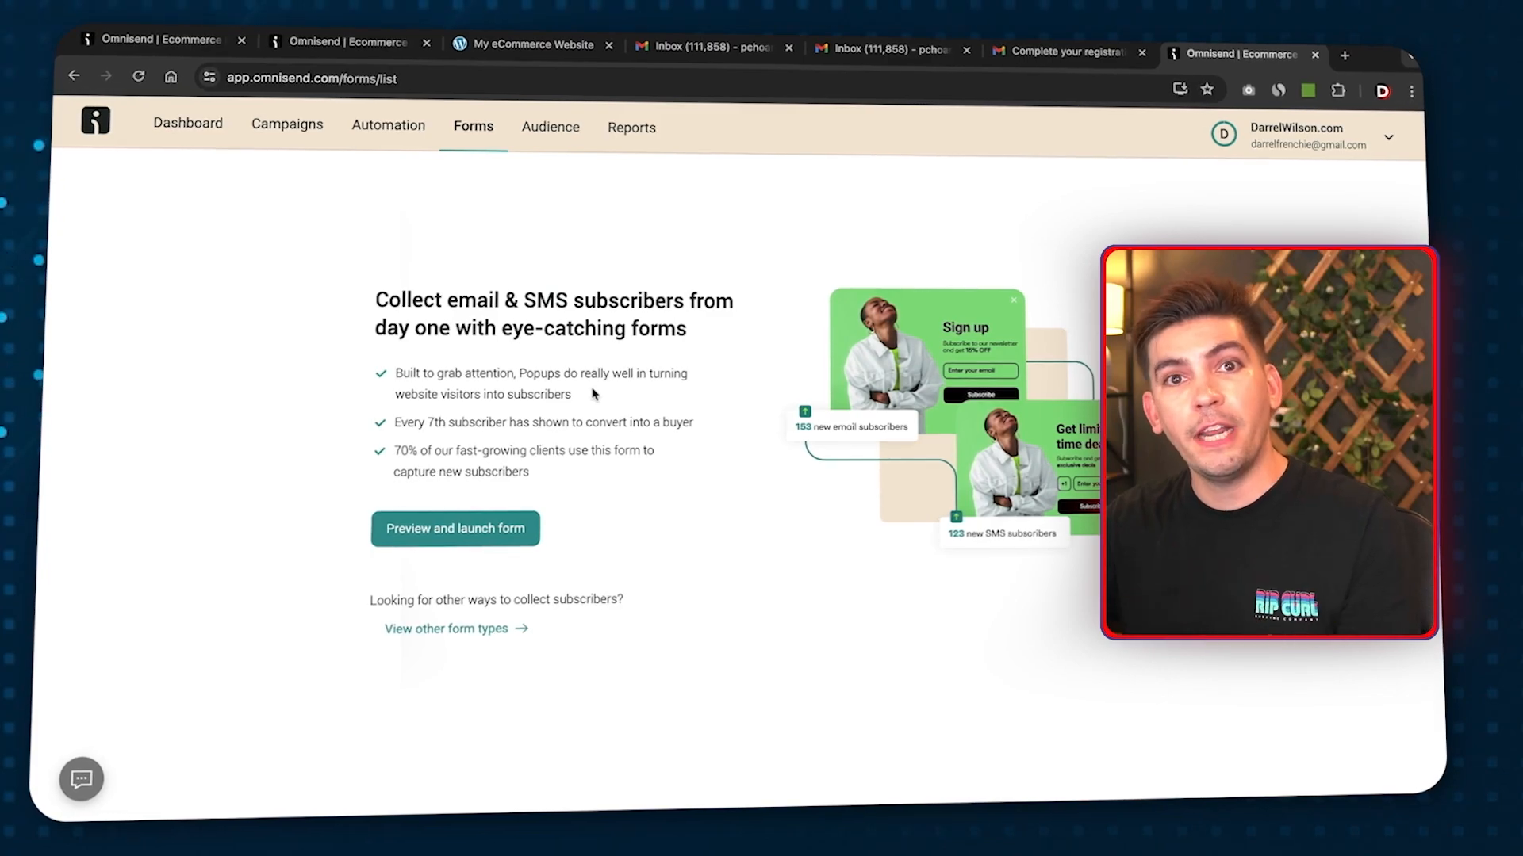
# Review the audience's contact list and segments, ending on the contact list
pyautogui.click(559, 131)
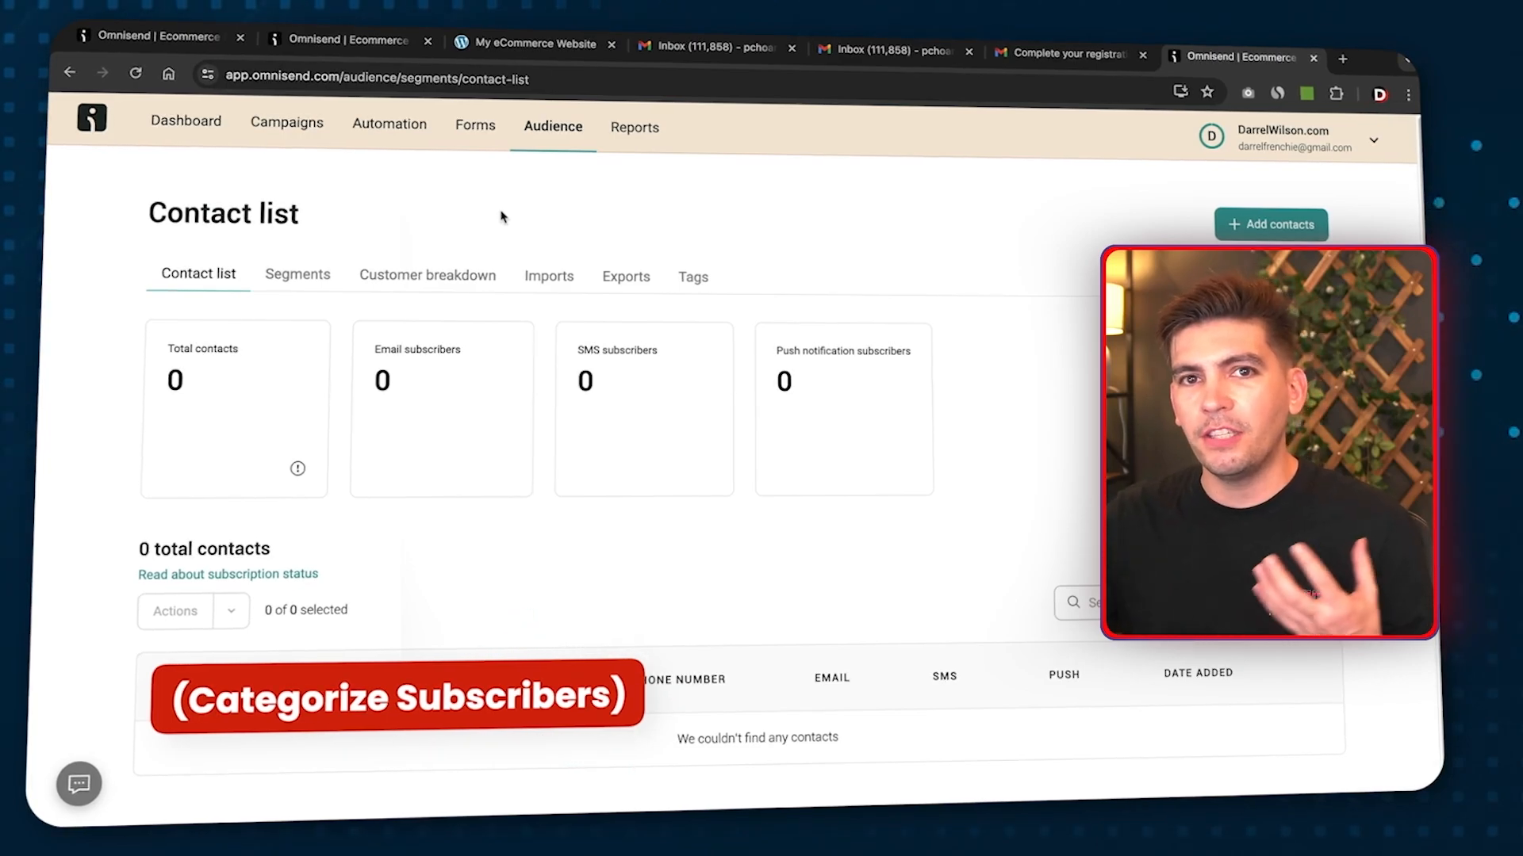
pyautogui.click(316, 282)
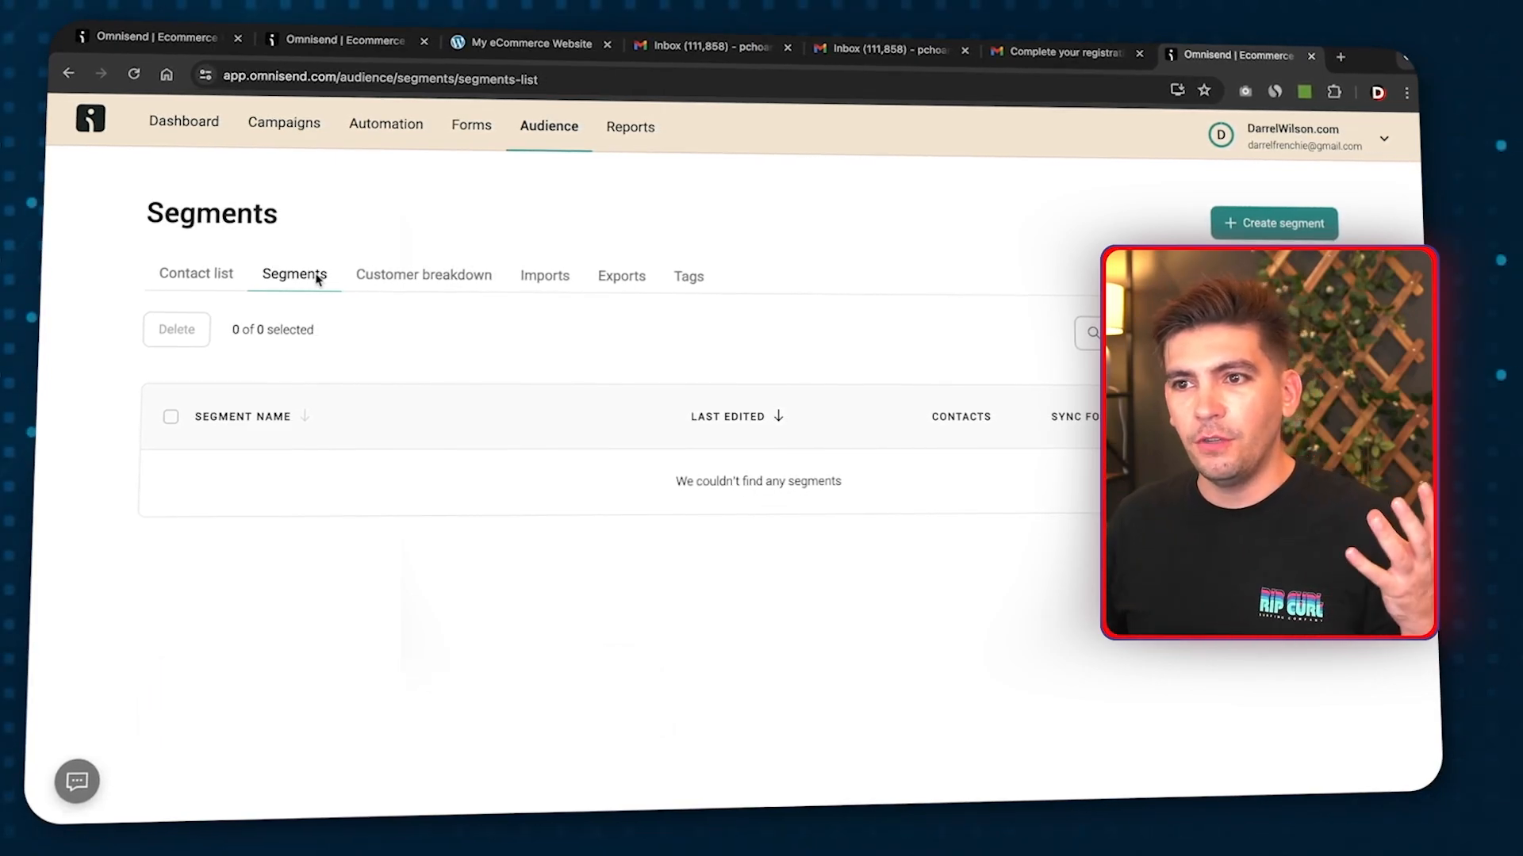
pyautogui.click(229, 273)
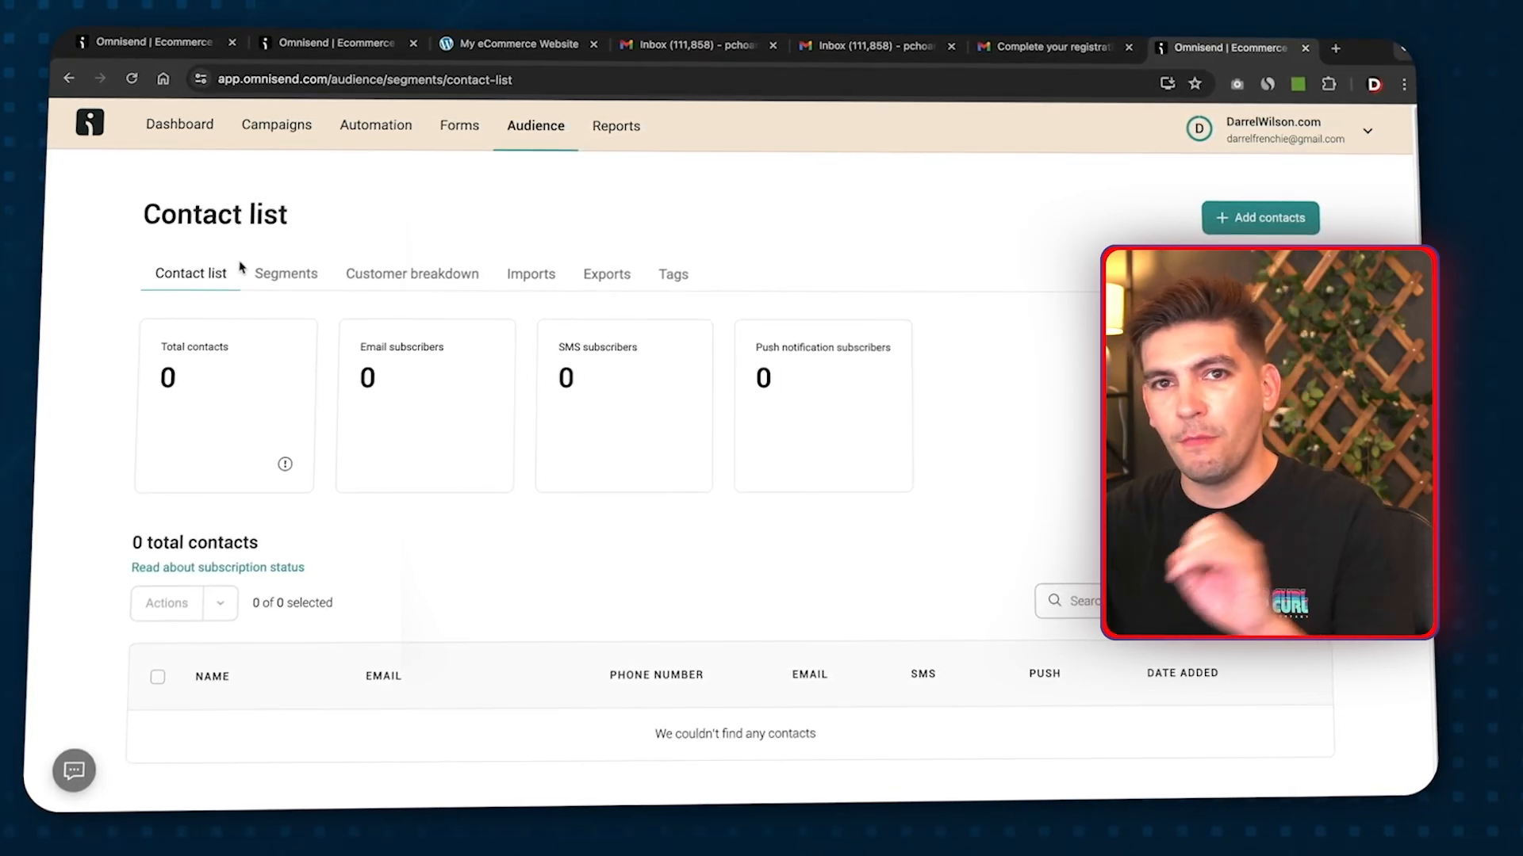
# Review the standard reports for workflows, forms and campaigns
pyautogui.click(615, 128)
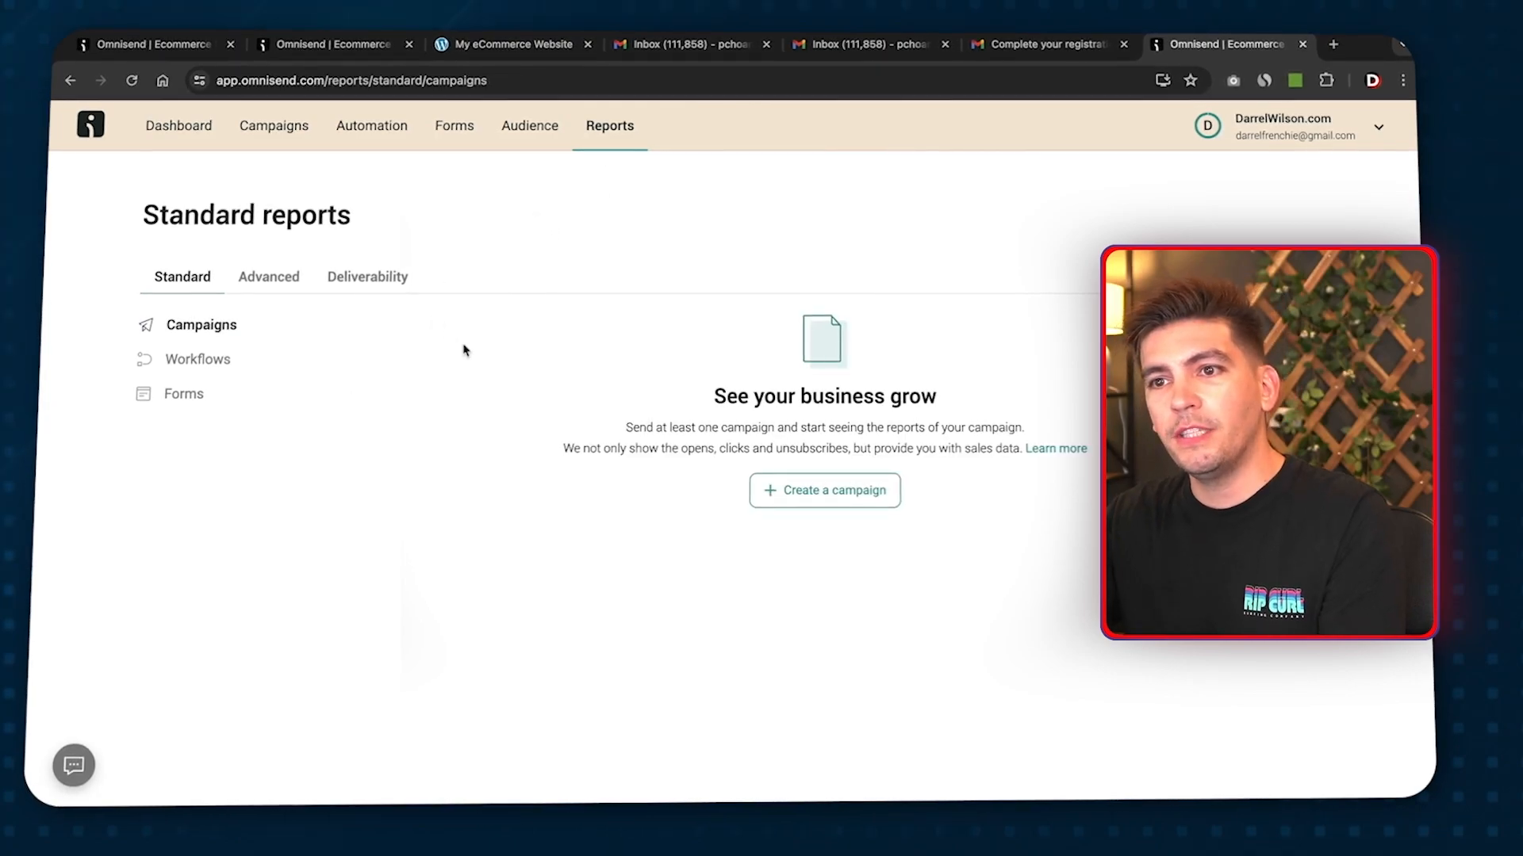
pyautogui.click(213, 361)
pyautogui.click(193, 407)
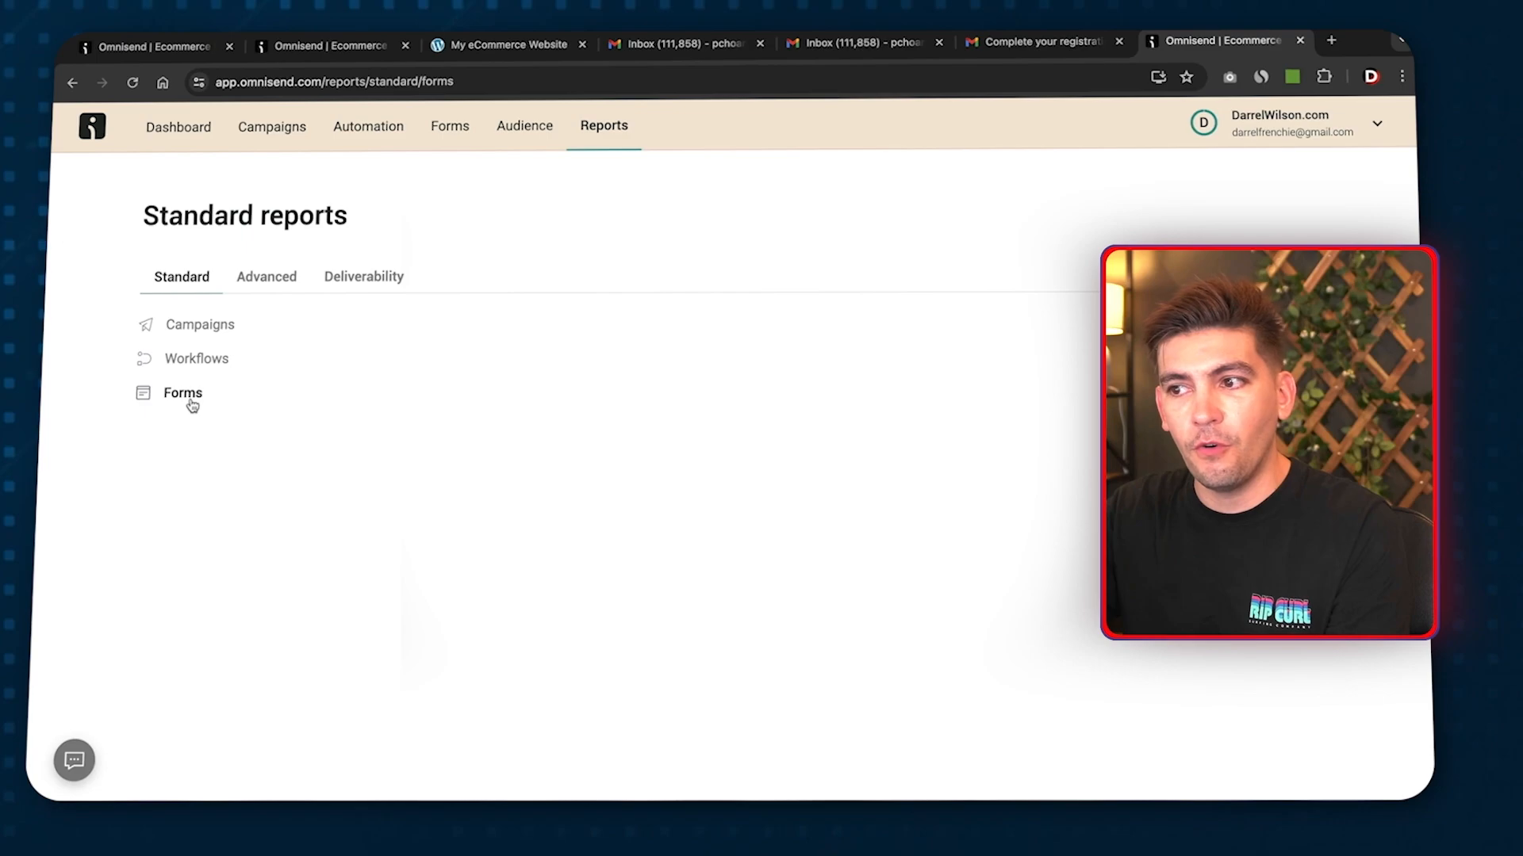
pyautogui.click(211, 330)
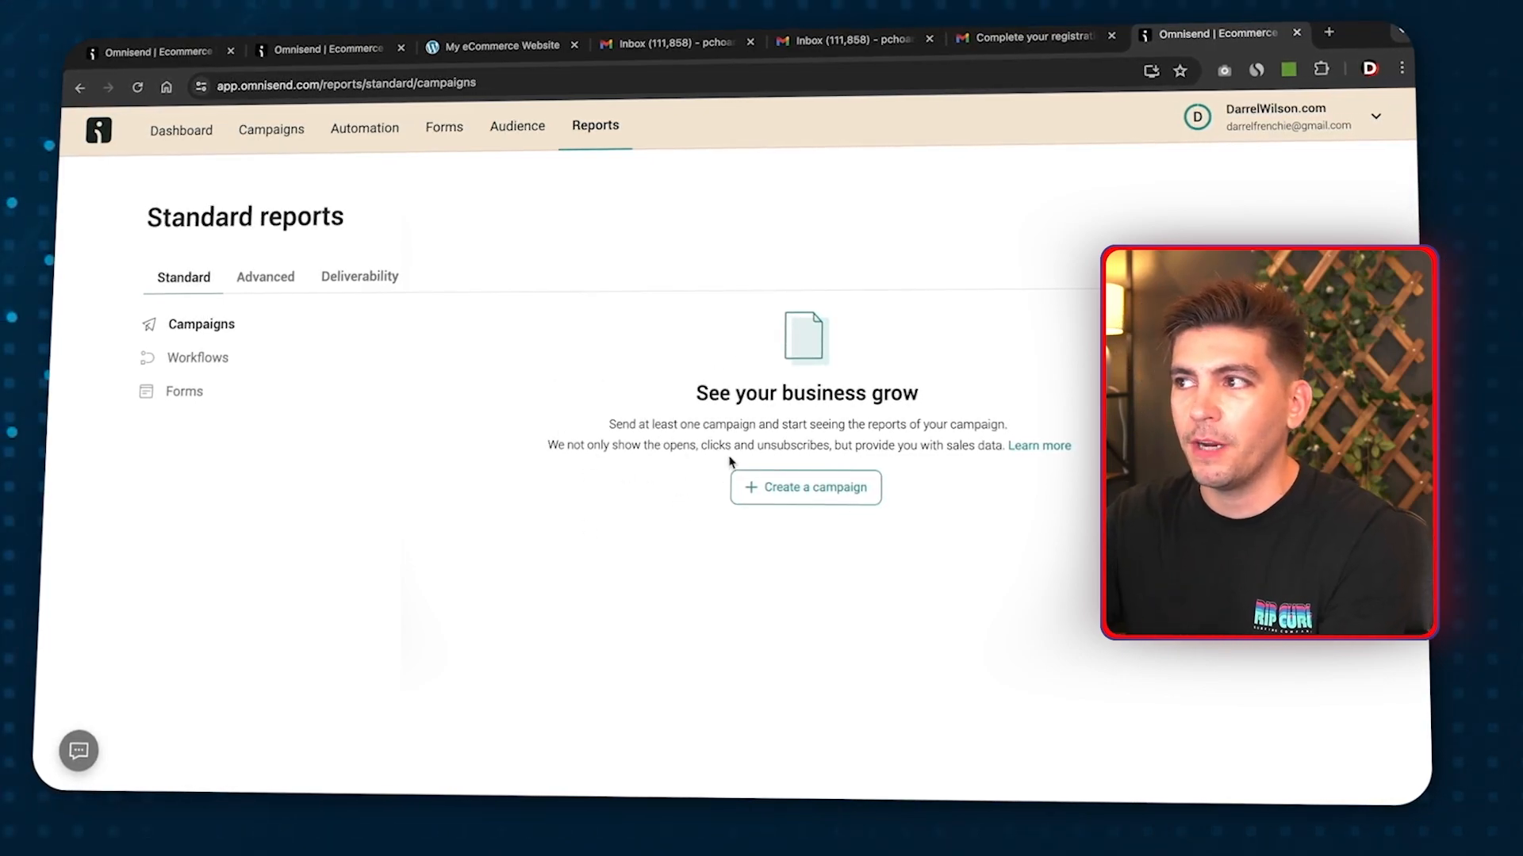
# Open account management and review the billing info, billing history and users
pyautogui.click(1298, 127)
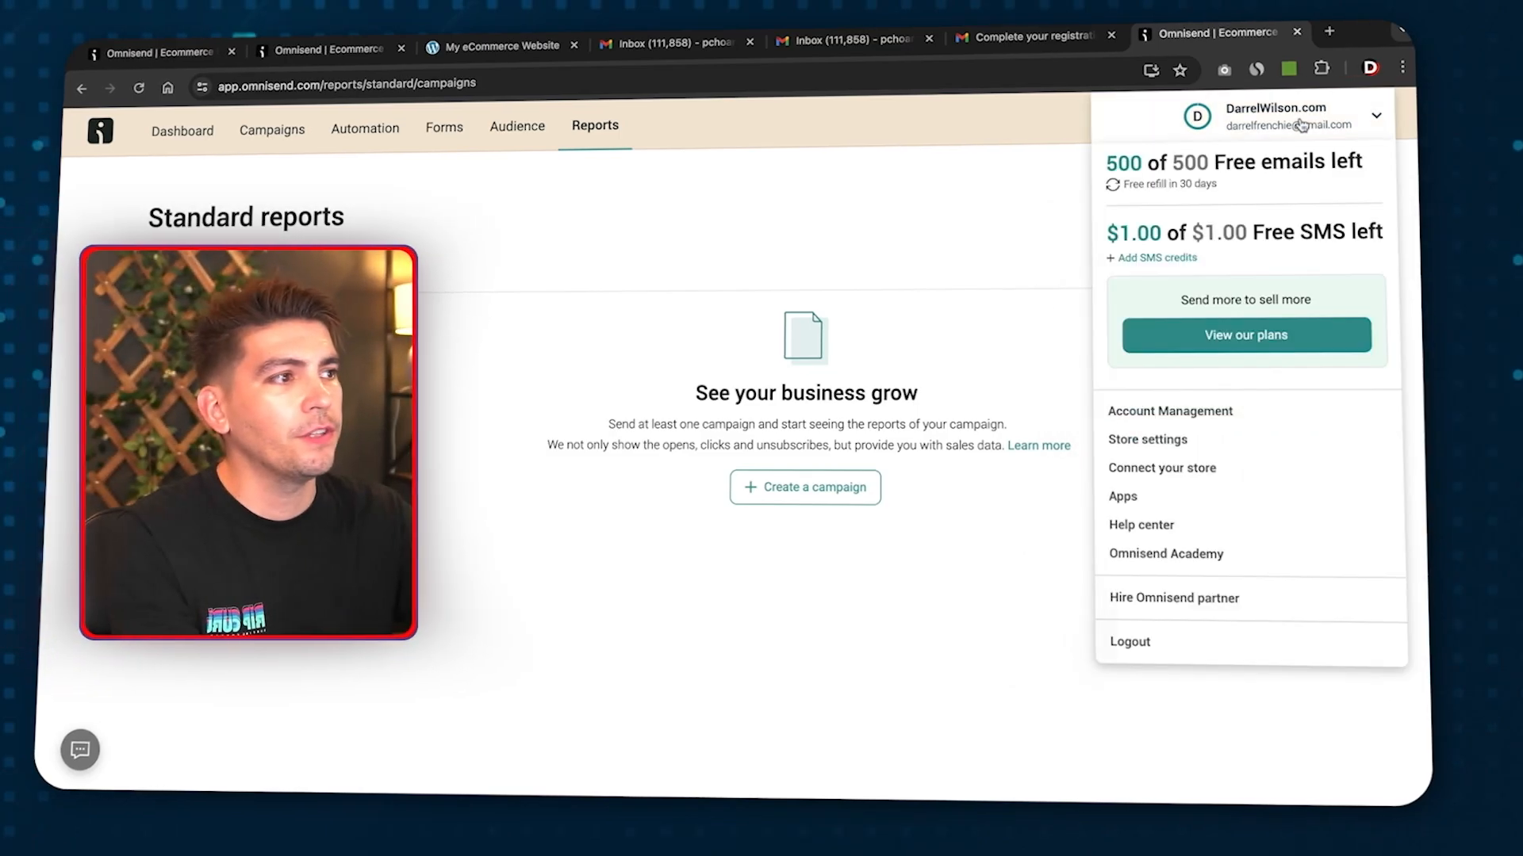
pyautogui.click(1185, 413)
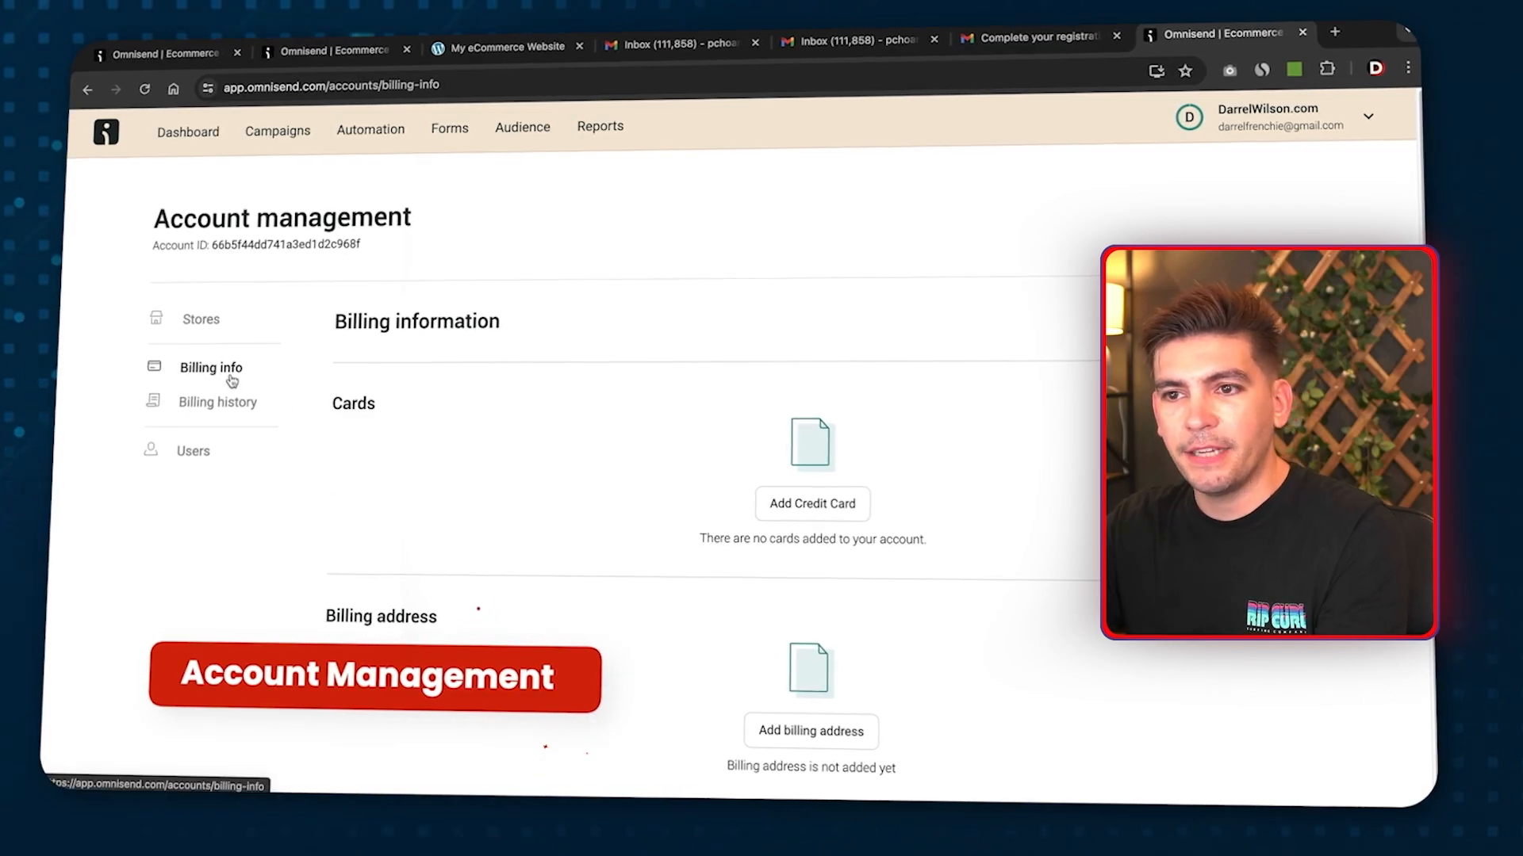
pyautogui.click(216, 403)
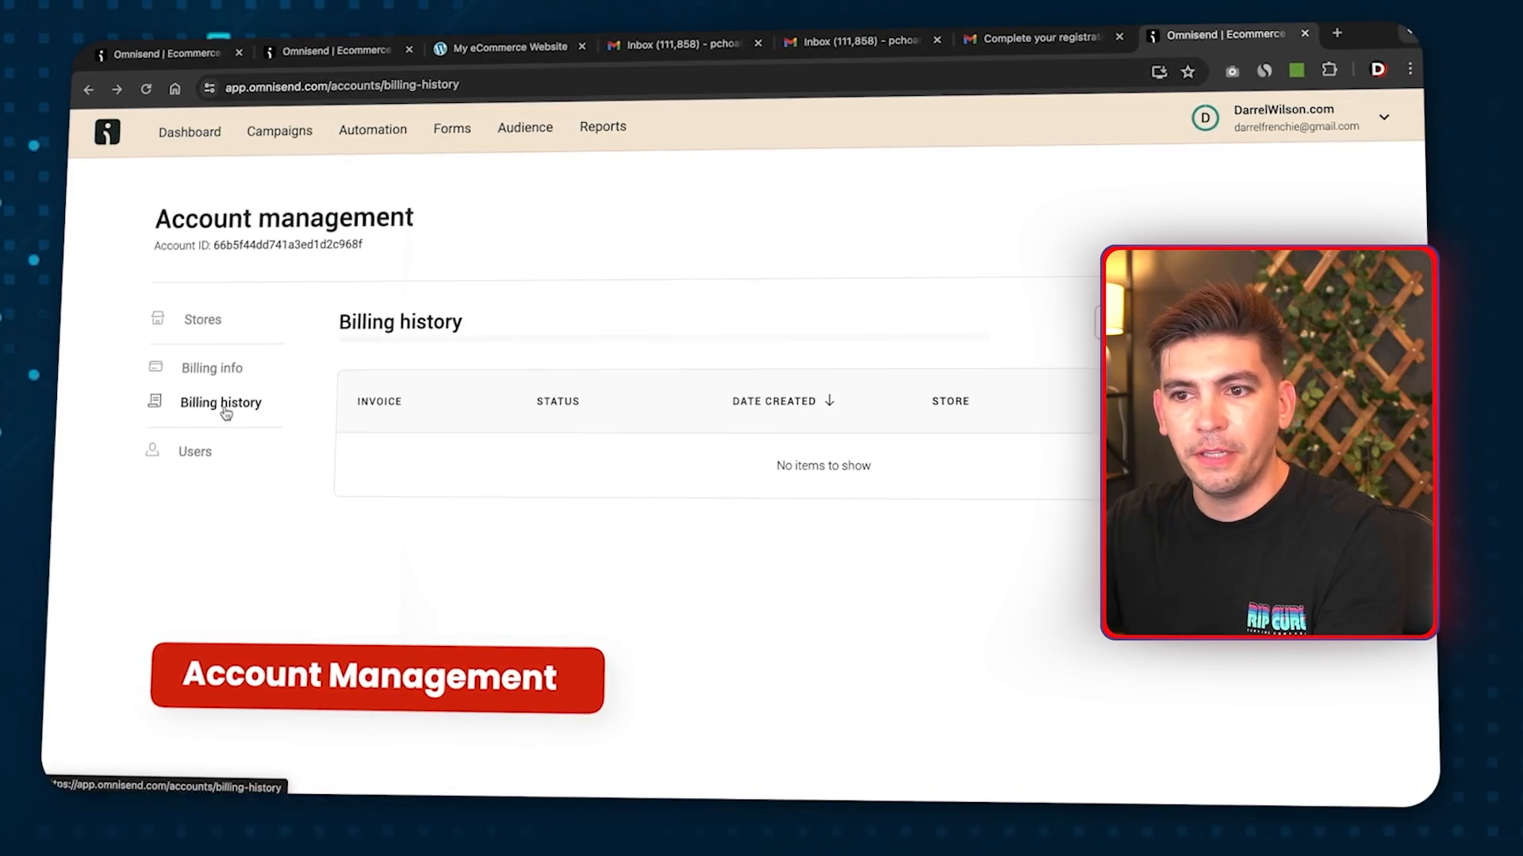
pyautogui.click(193, 451)
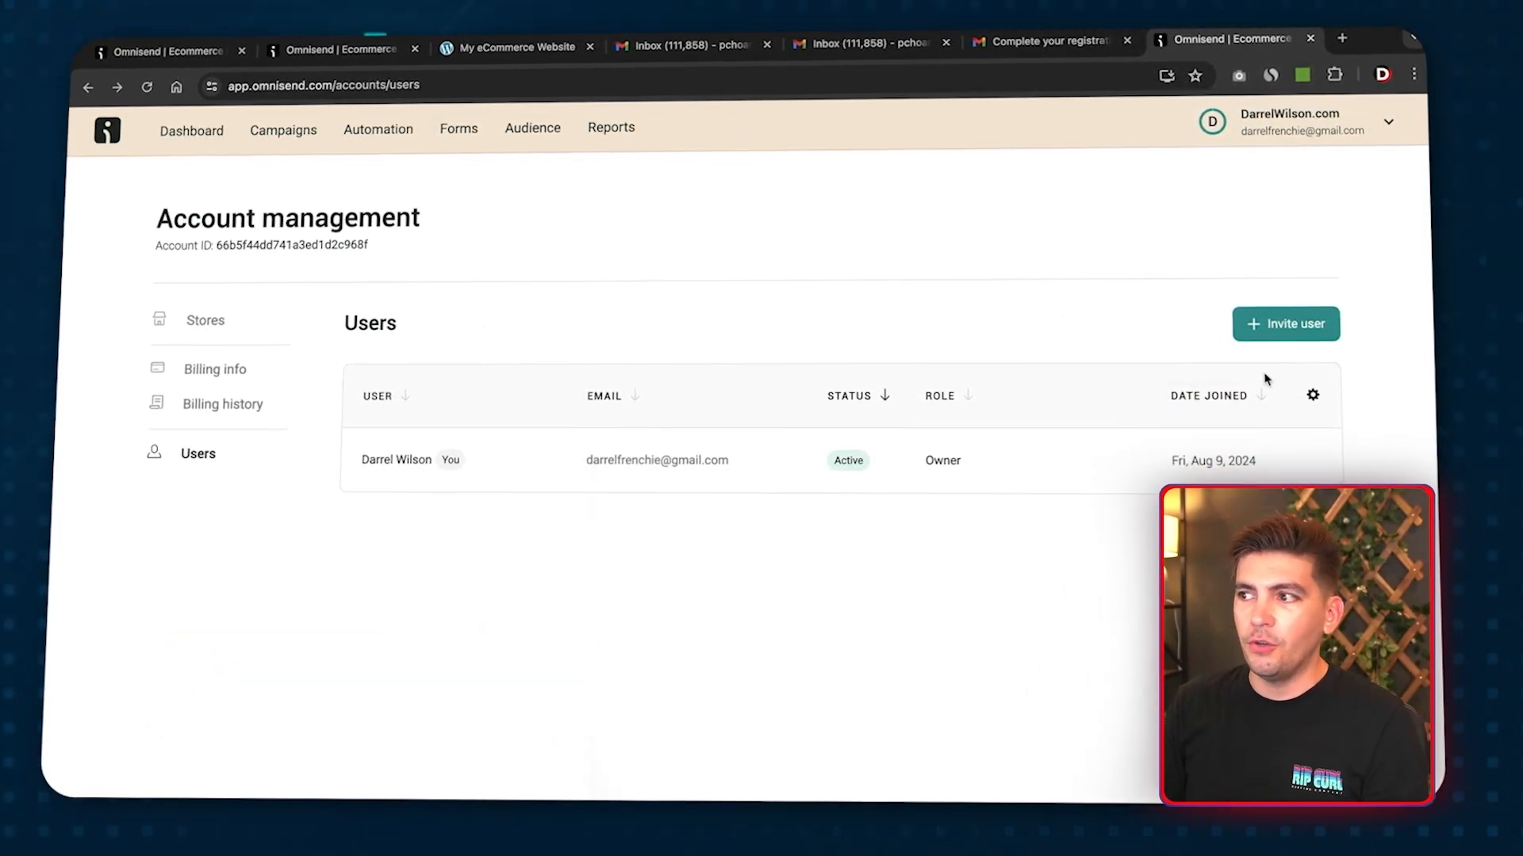
# Try out inviting a new account user with the Admin role, and close the invitation without sending it
pyautogui.click(1302, 342)
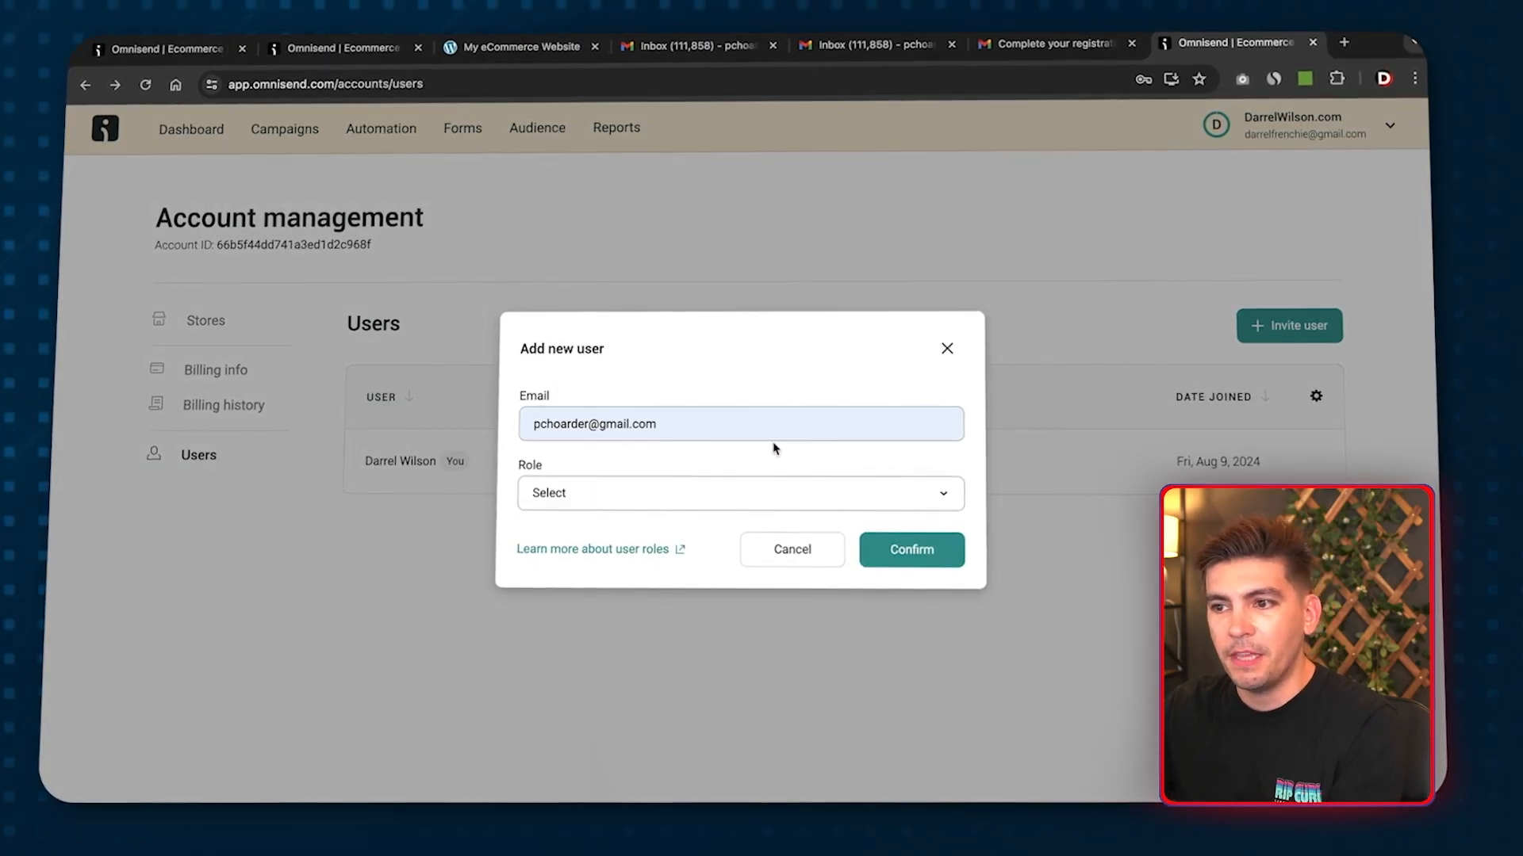
pyautogui.click(605, 505)
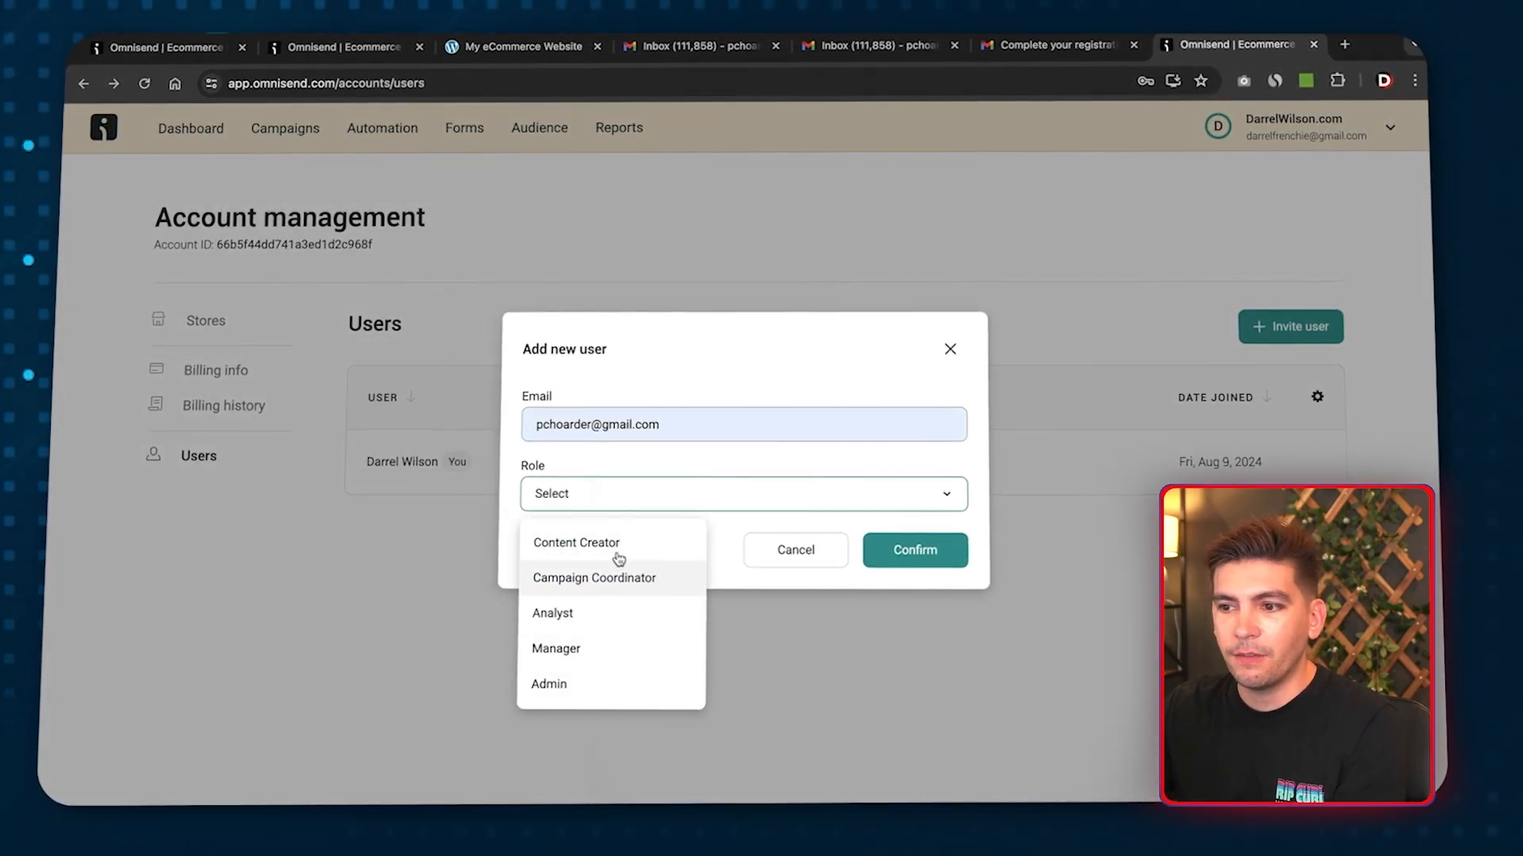
pyautogui.click(577, 685)
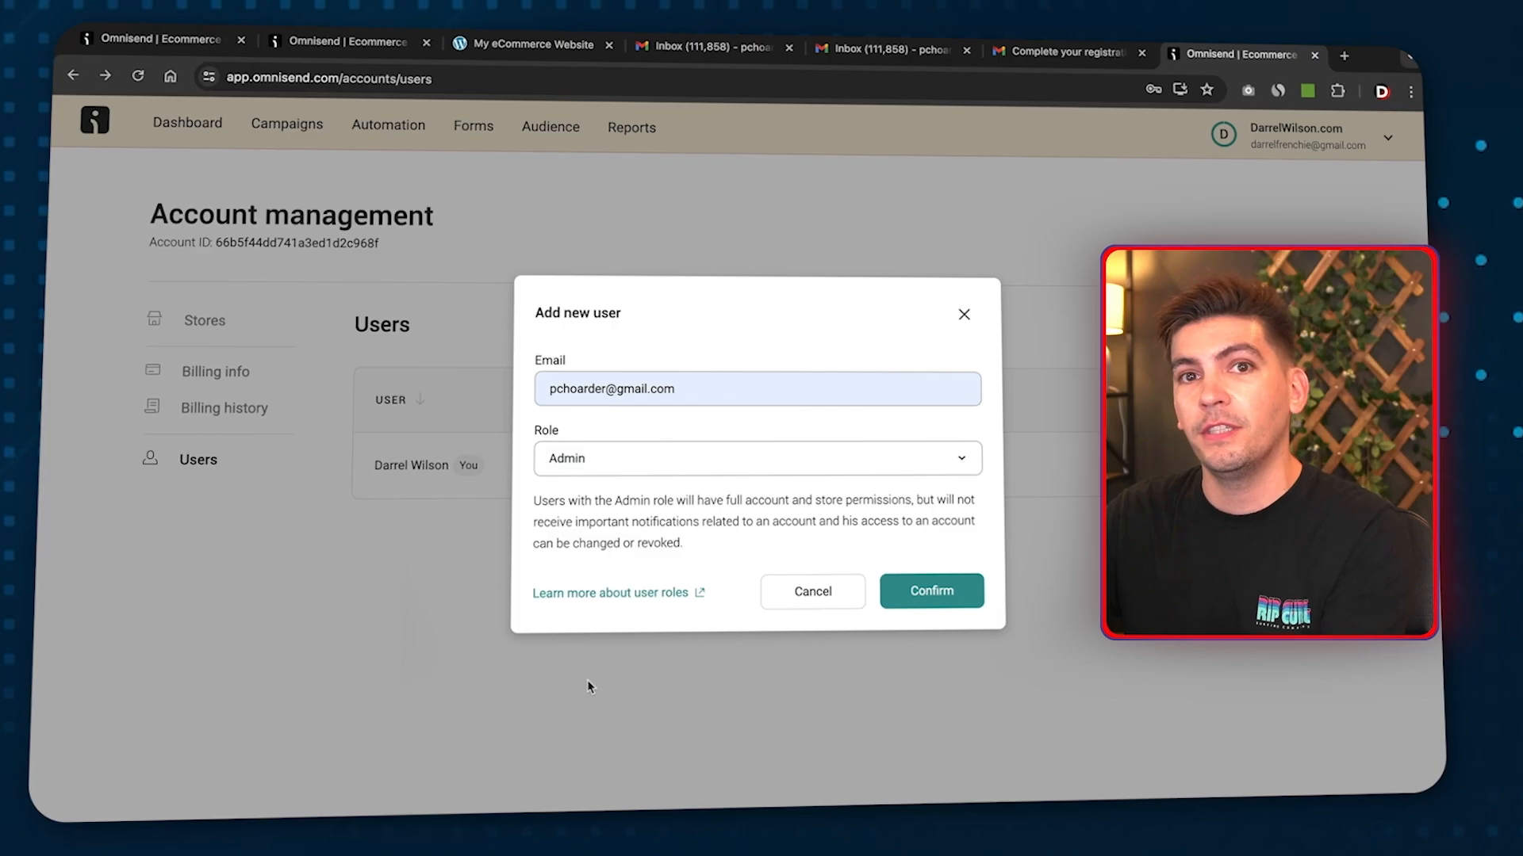
pyautogui.click(966, 318)
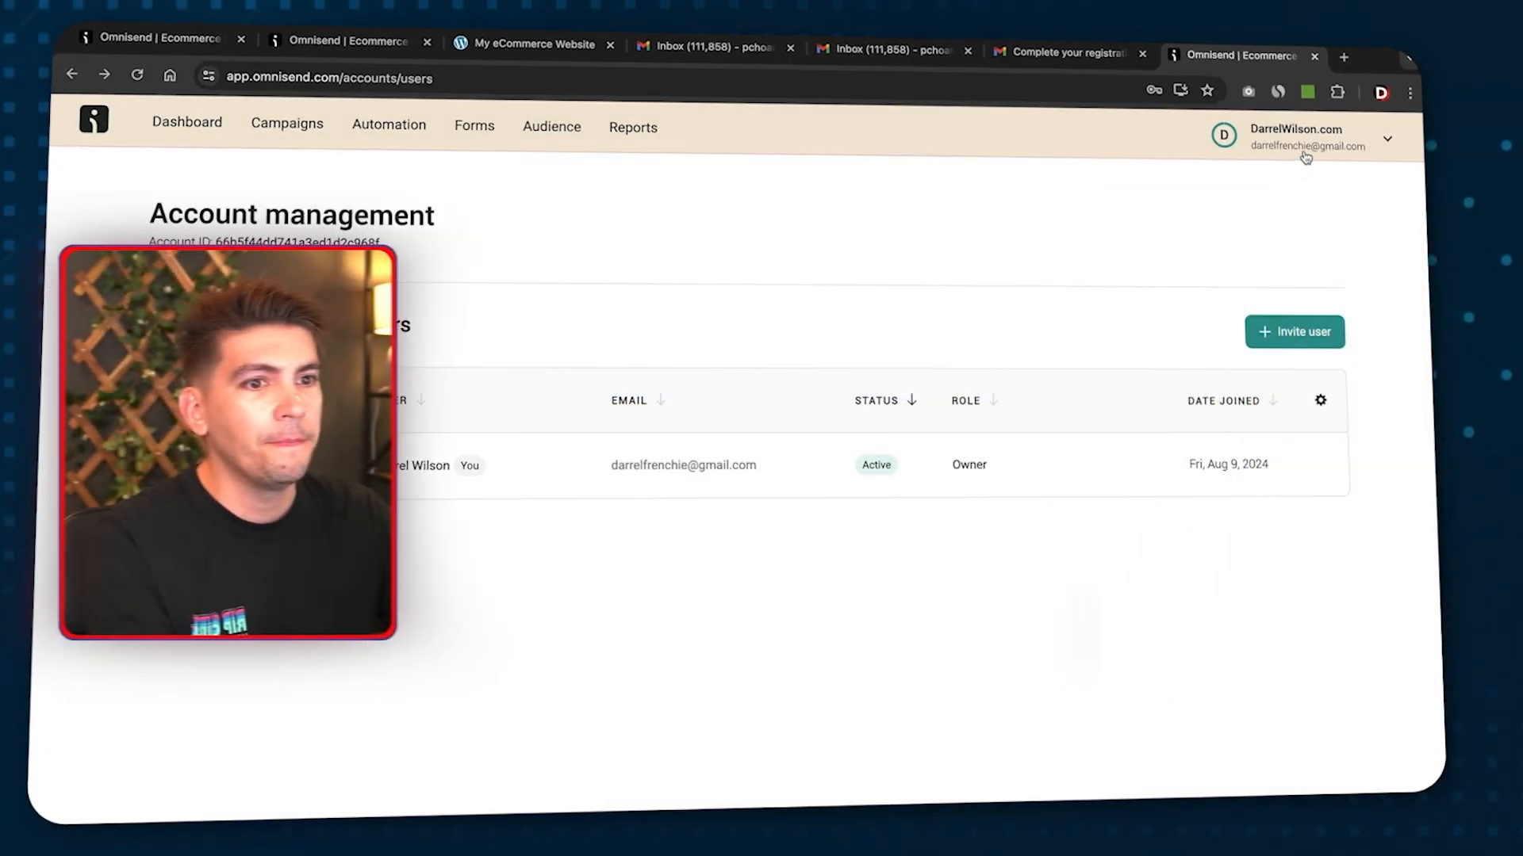
# Open the store settings and review the pricing plan, password and authentication, and contact information sections
pyautogui.click(1310, 149)
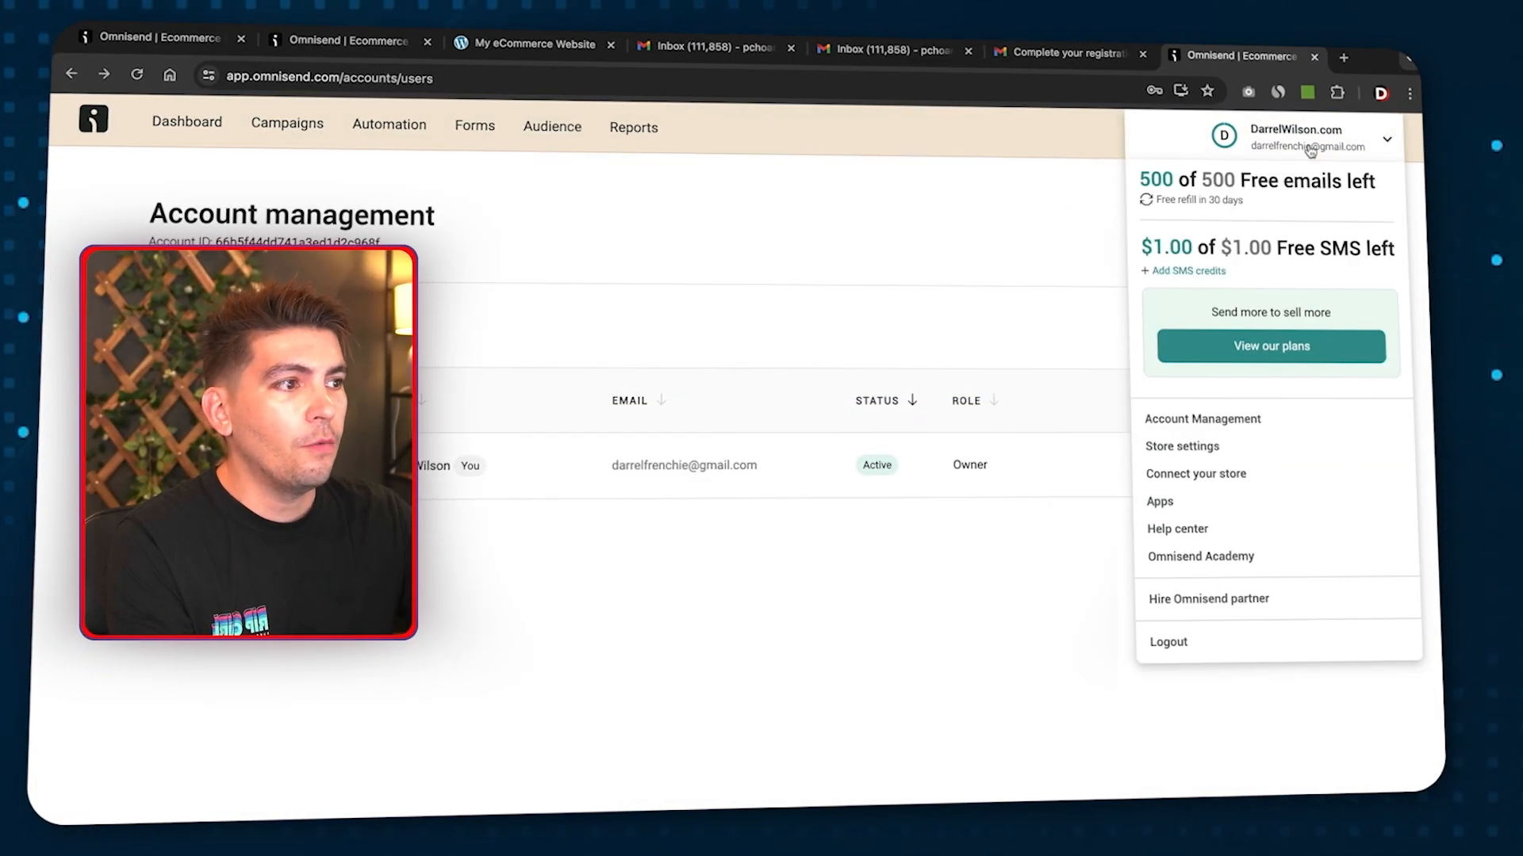
pyautogui.click(1190, 448)
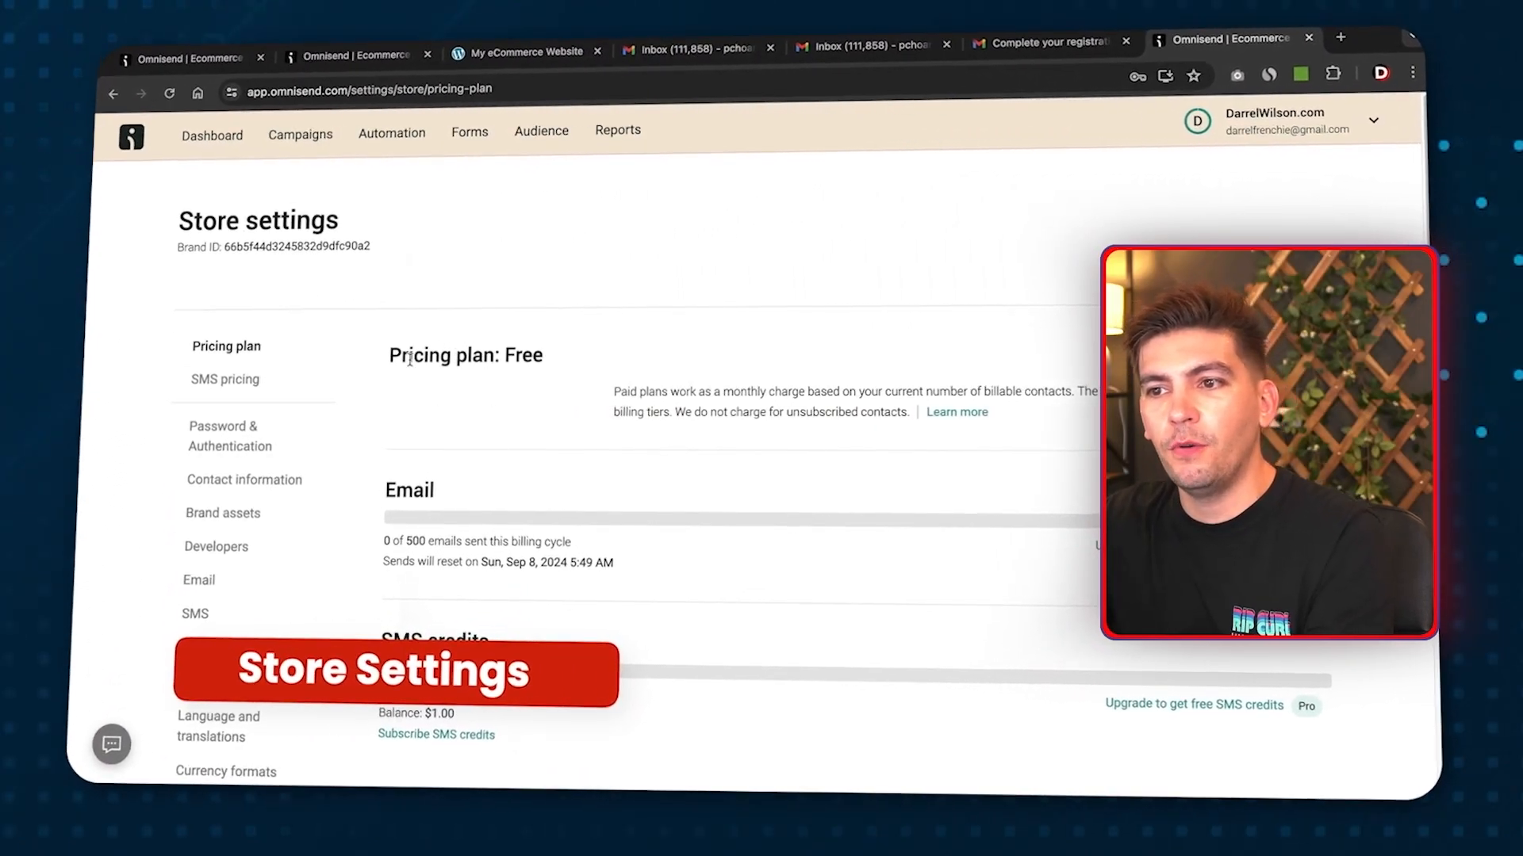
pyautogui.moveTo(411, 358); pyautogui.dragTo(544, 358)
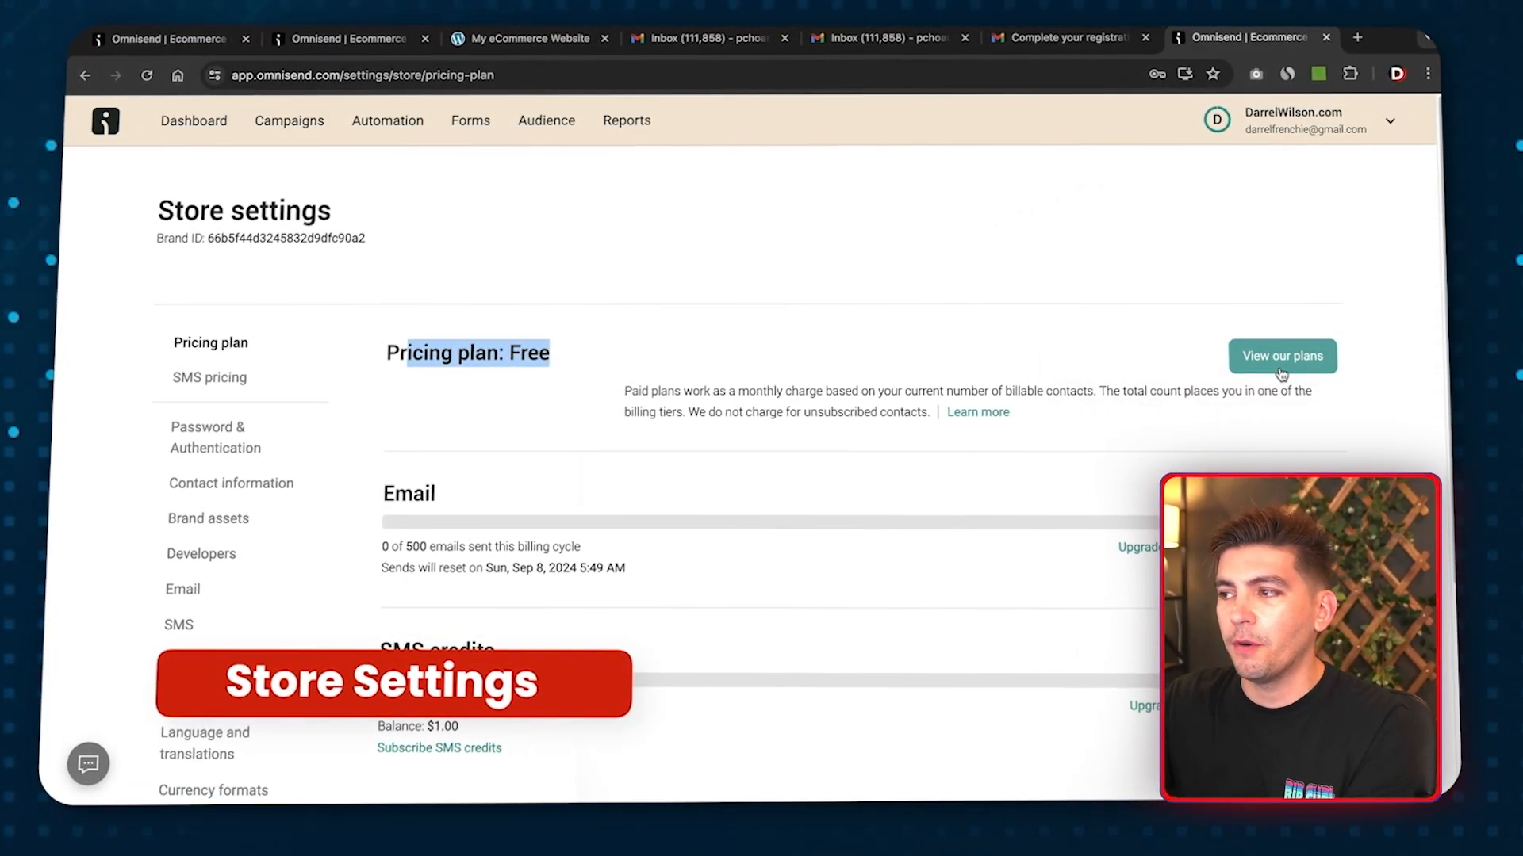
pyautogui.click(224, 445)
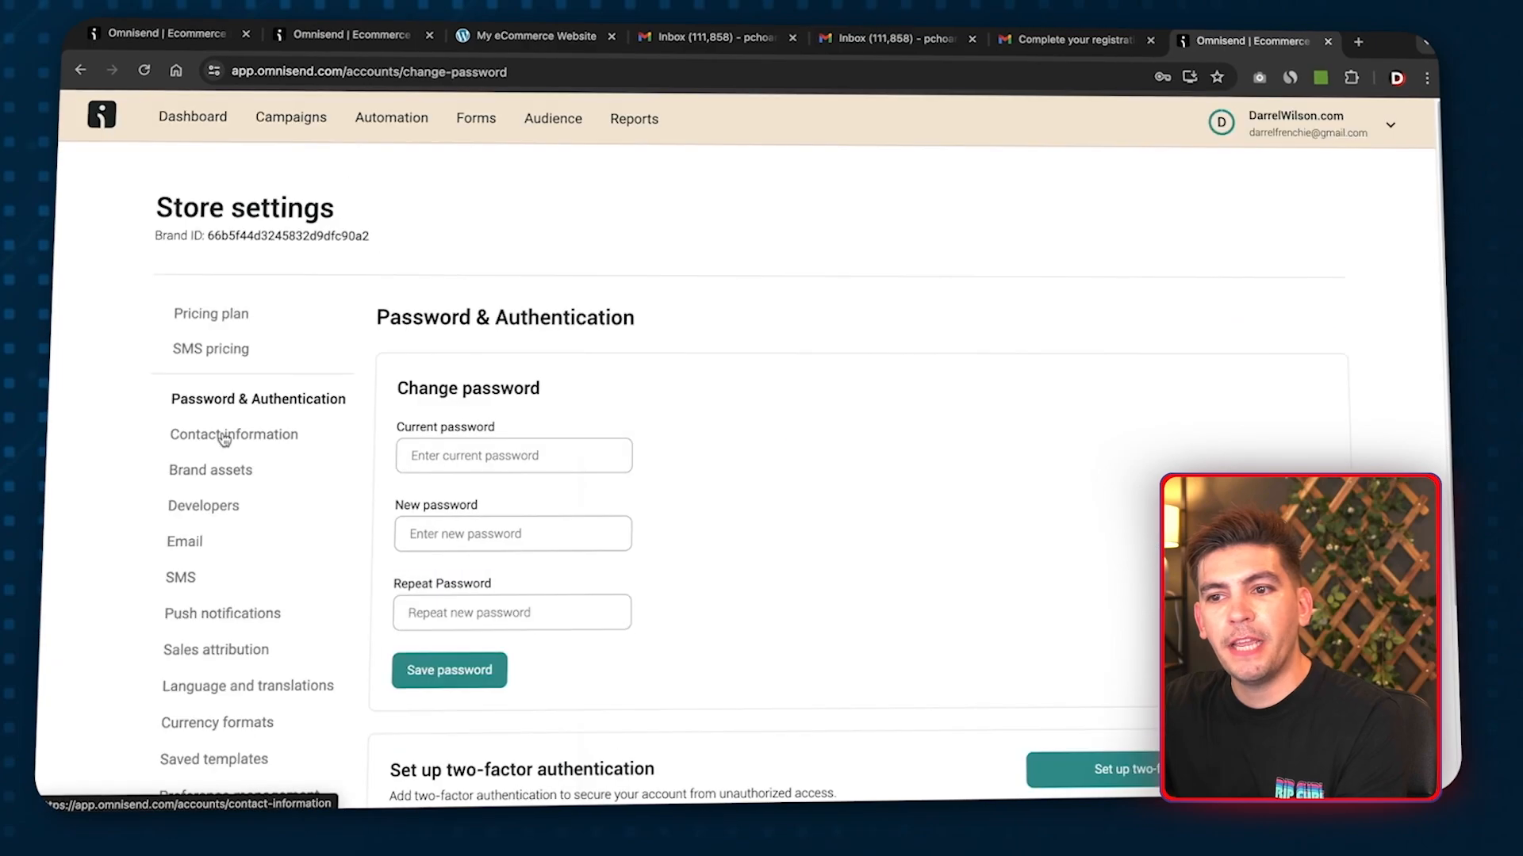
pyautogui.click(268, 441)
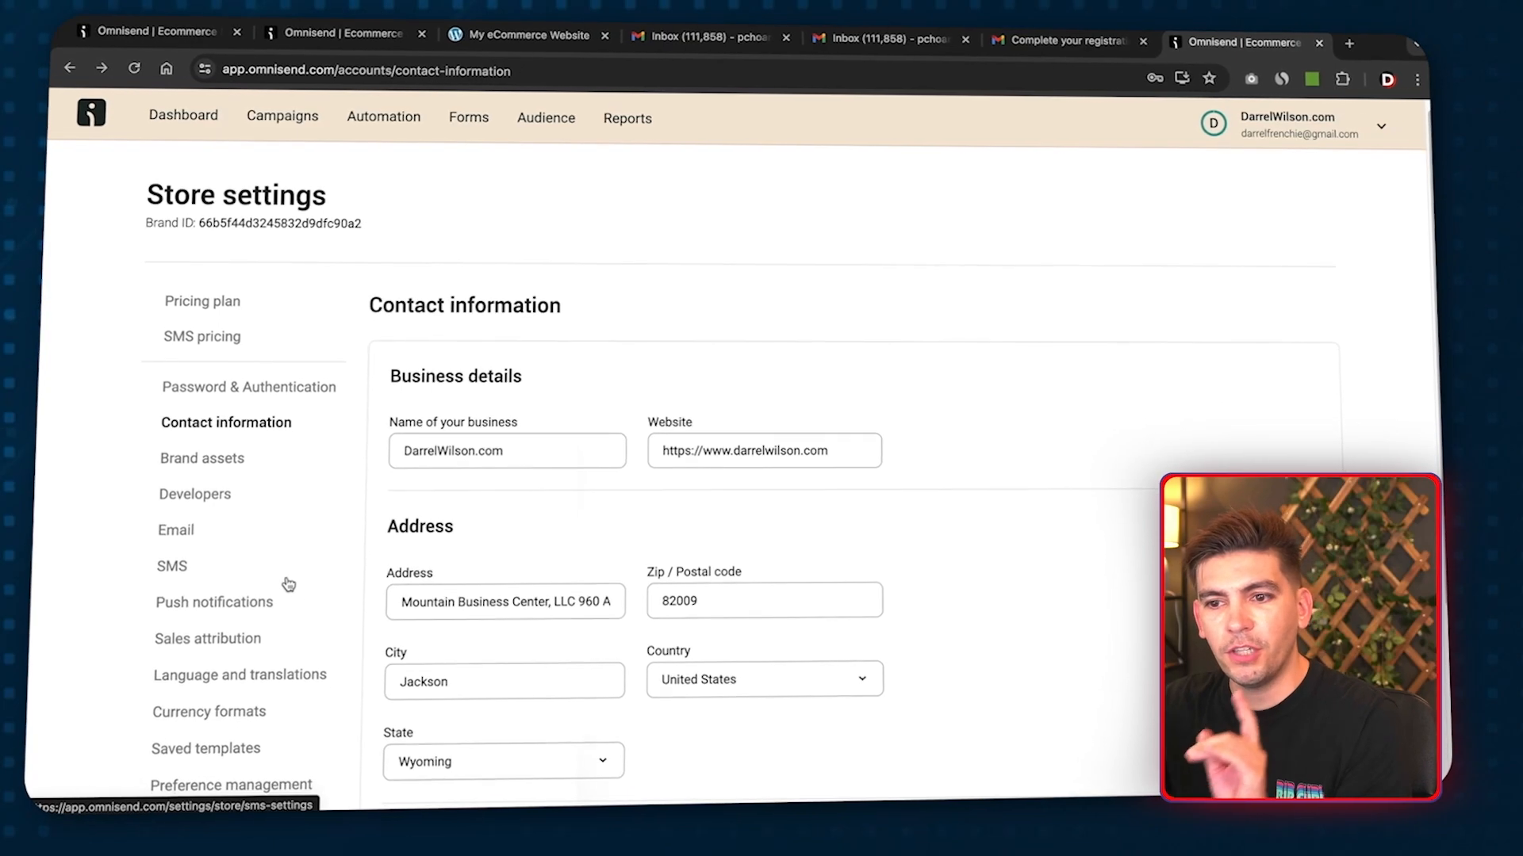
# Start a new API key in the store's API keys settings, entering "za" as its name with all permissions enabled
pyautogui.scroll(-5, 287, 582)
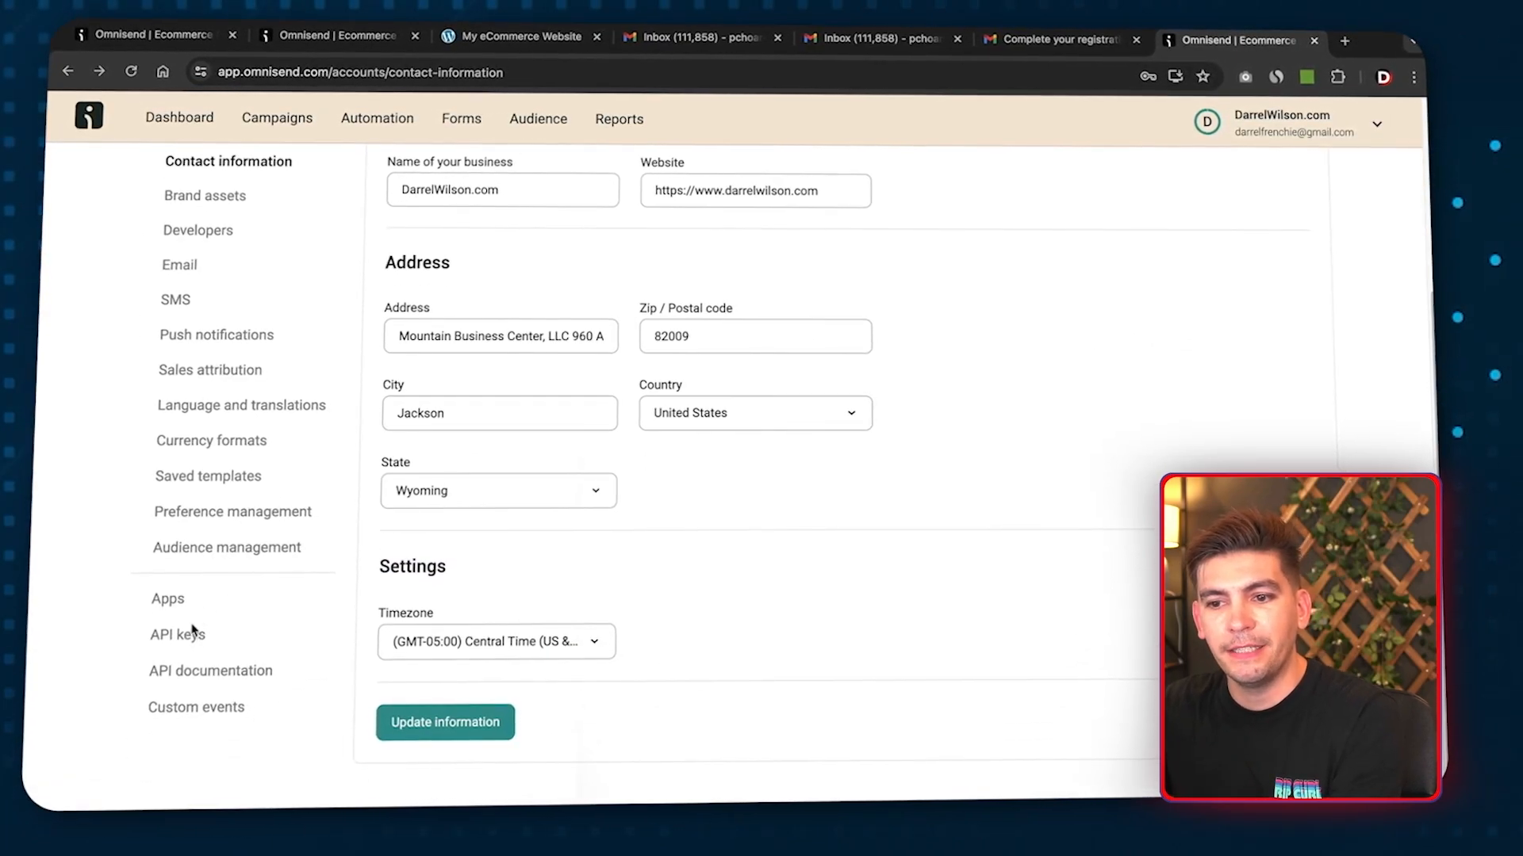
pyautogui.click(193, 632)
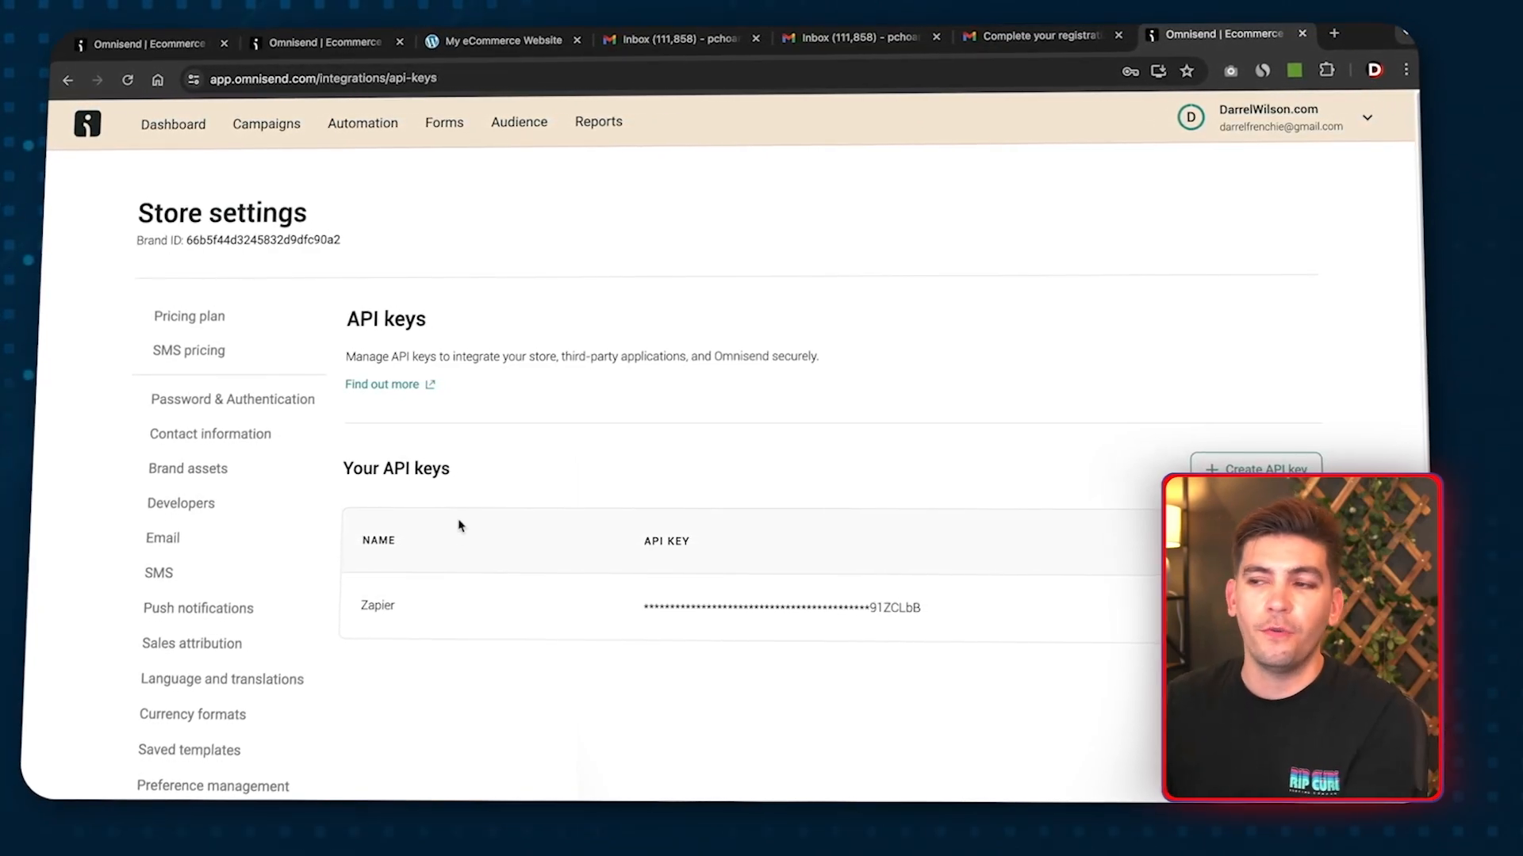
pyautogui.click(1246, 471)
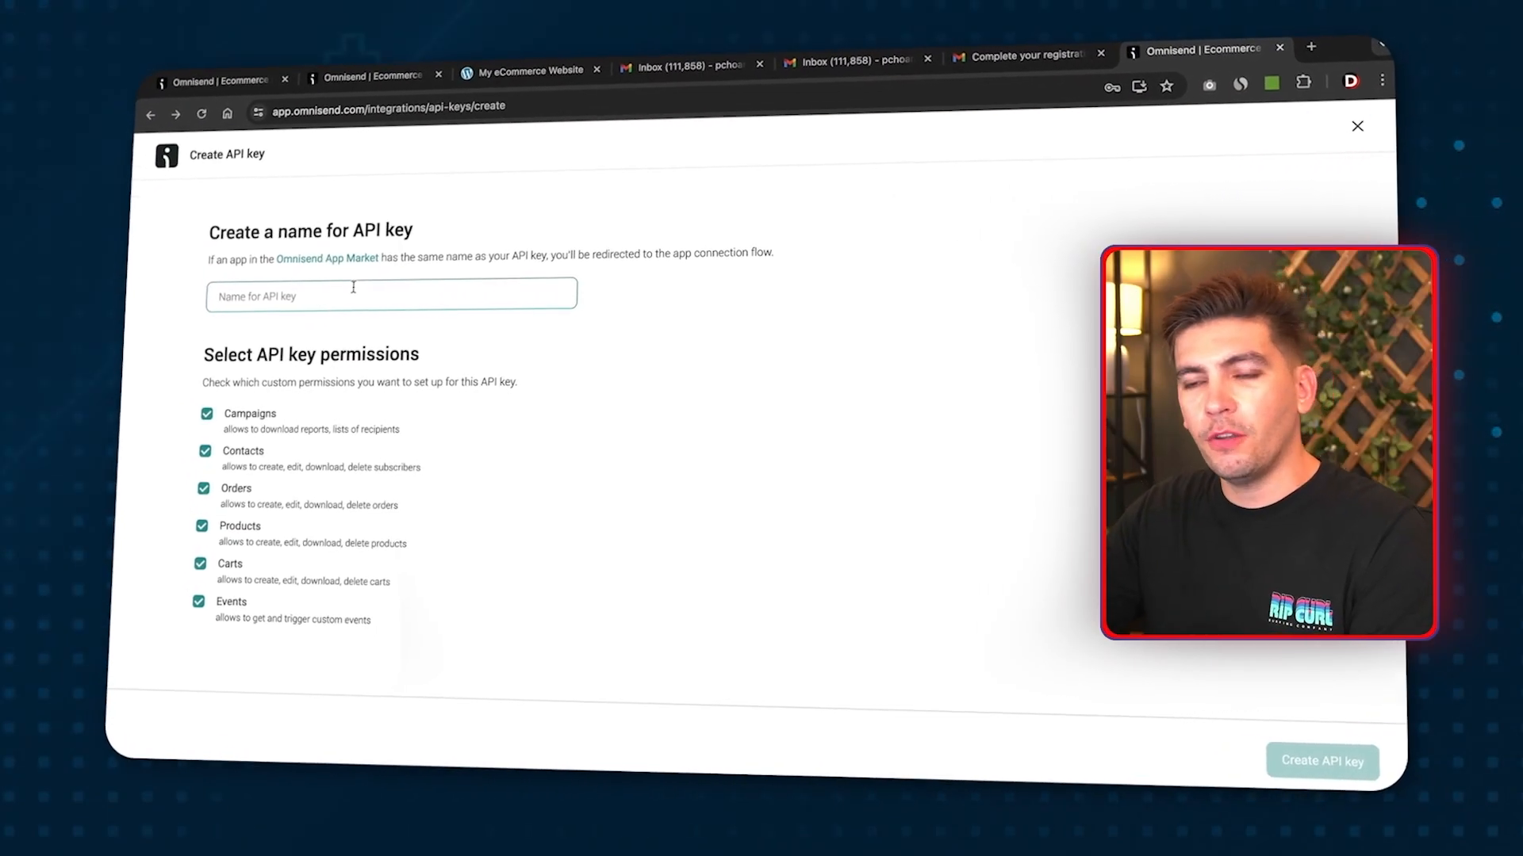
pyautogui.click(357, 297)
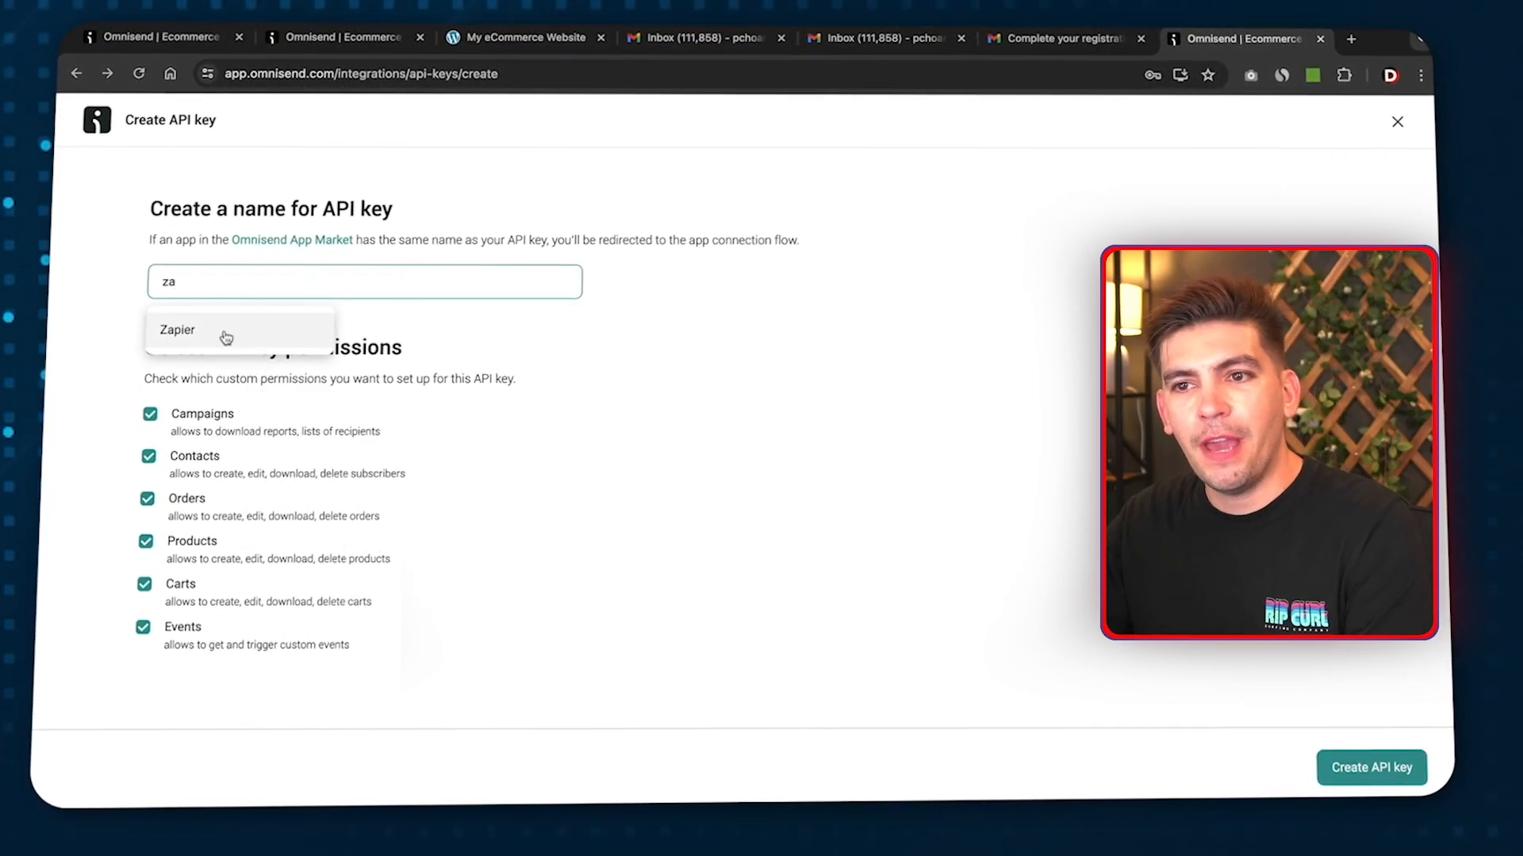
pyautogui.click(1367, 771)
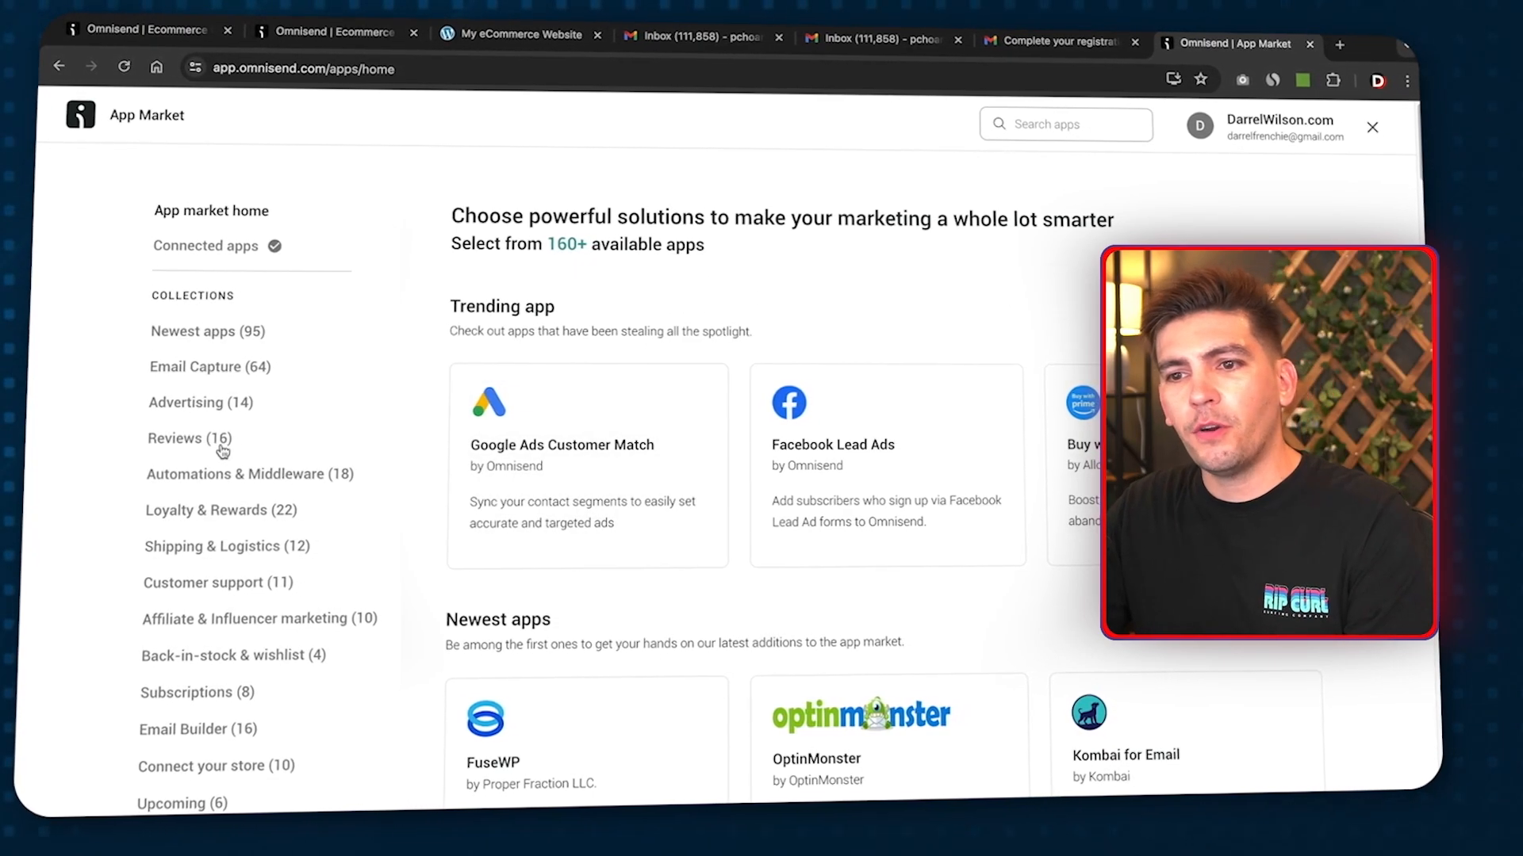
# Look over the App Market's Reviews collection, leave the market and open the Omnisend Academy
pyautogui.click(194, 442)
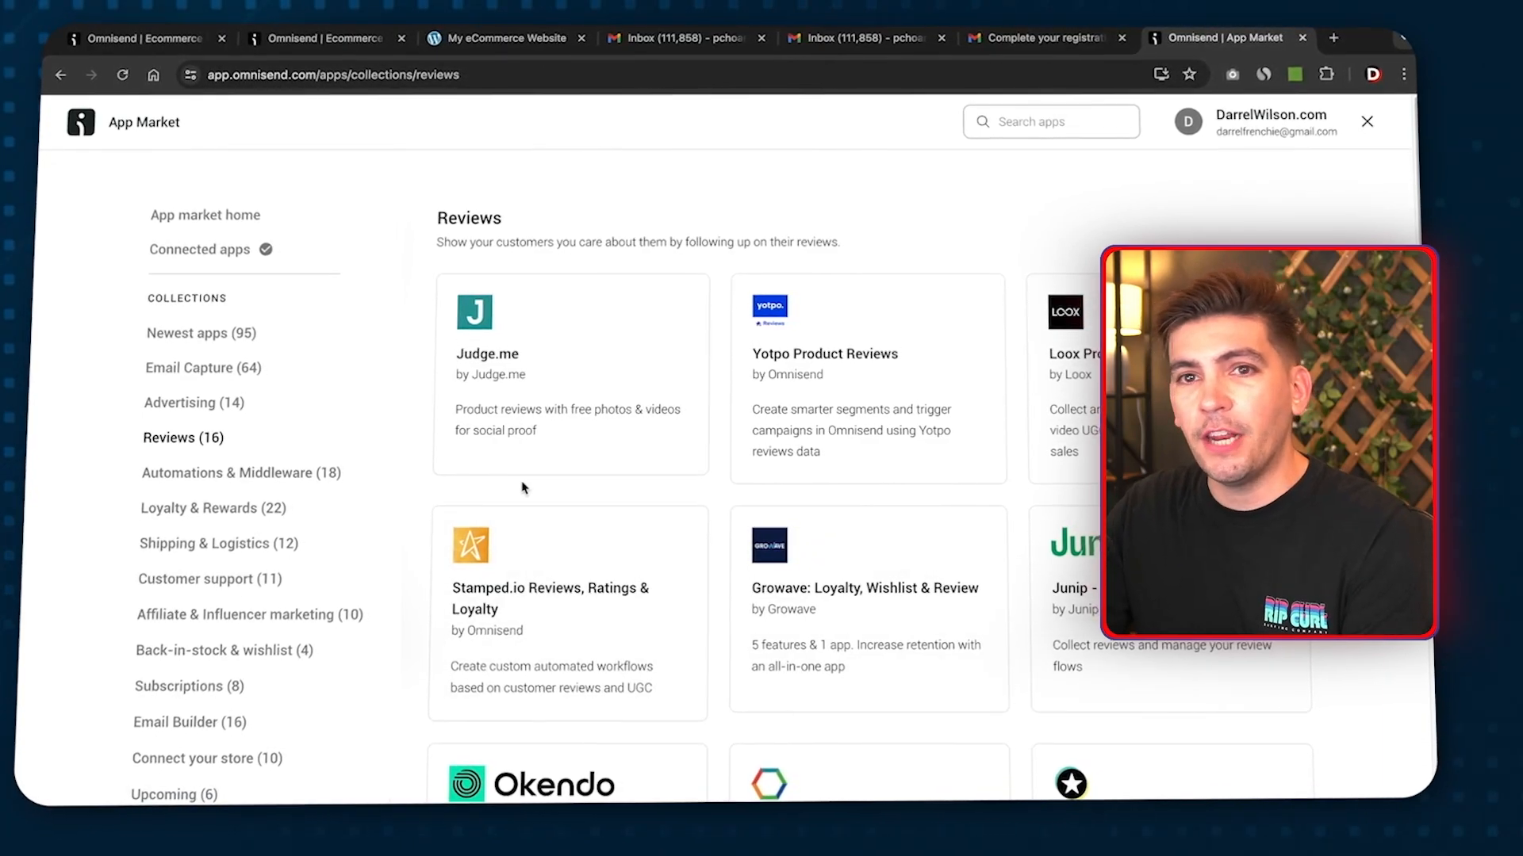
pyautogui.click(1364, 126)
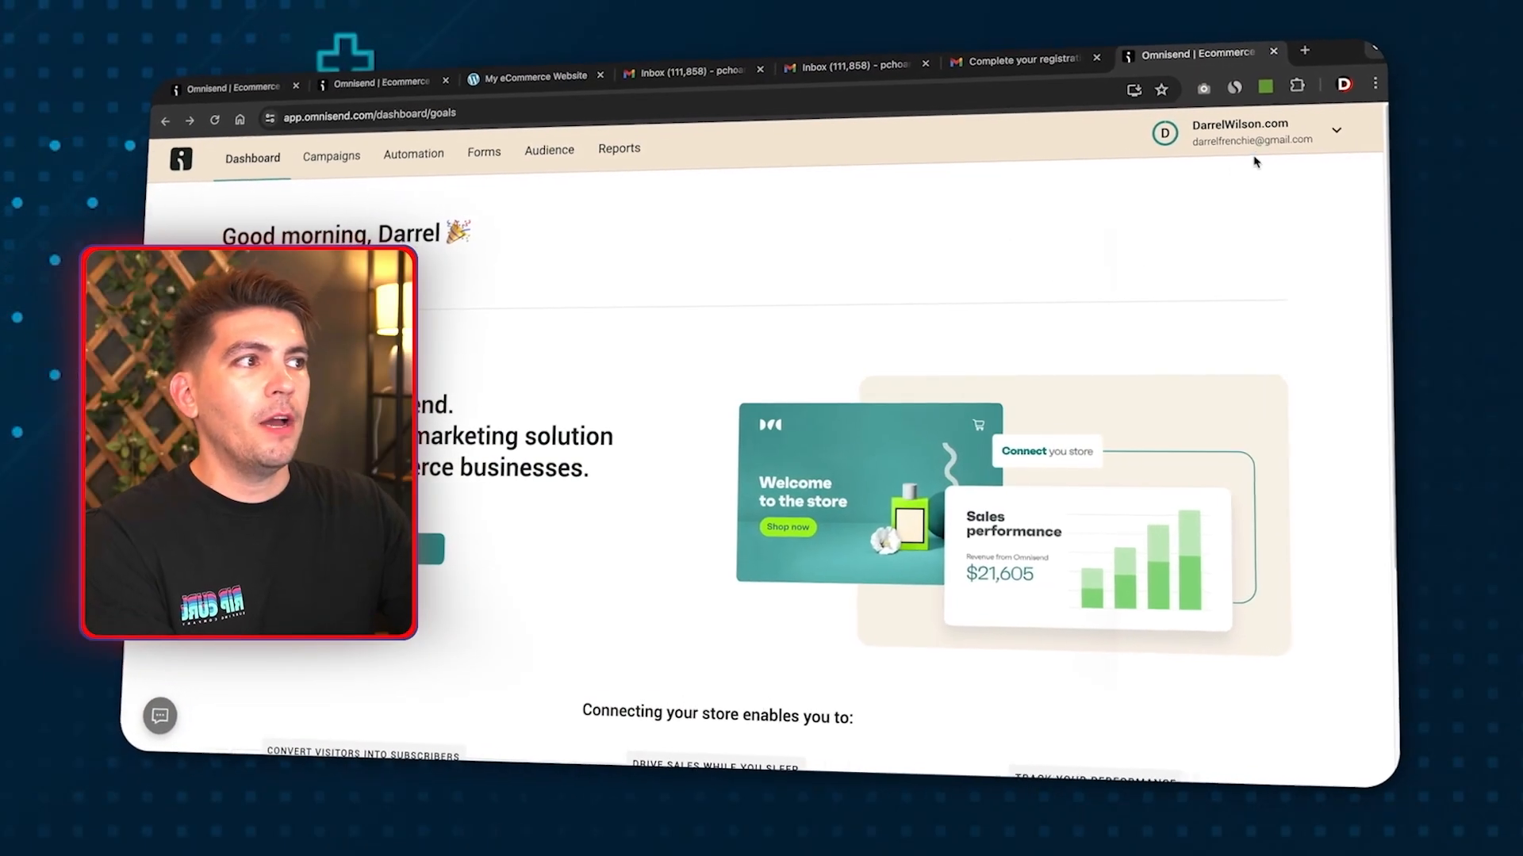
pyautogui.click(1272, 135)
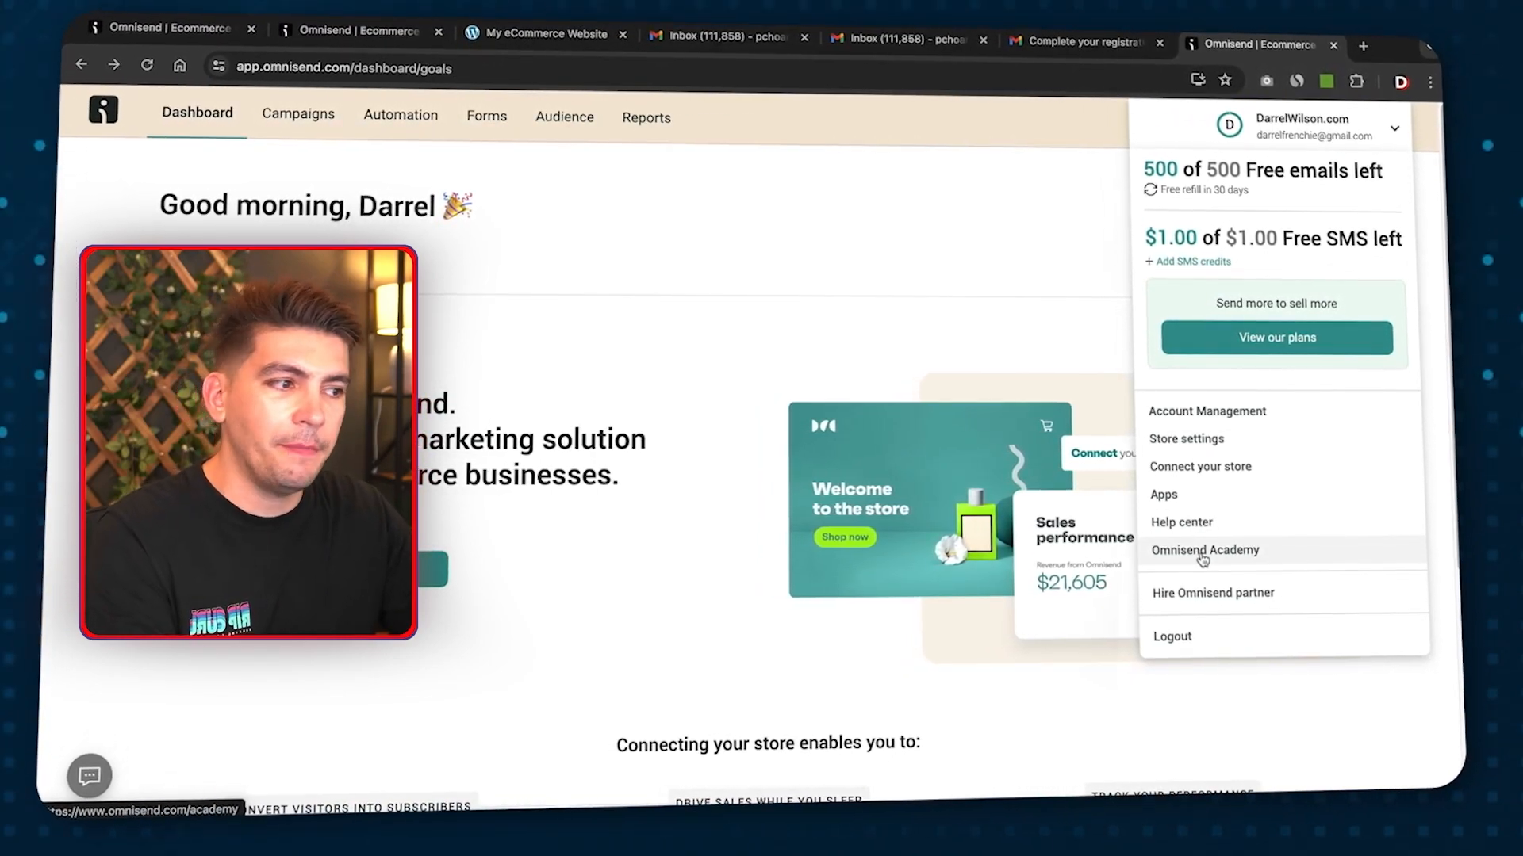
pyautogui.click(1202, 552)
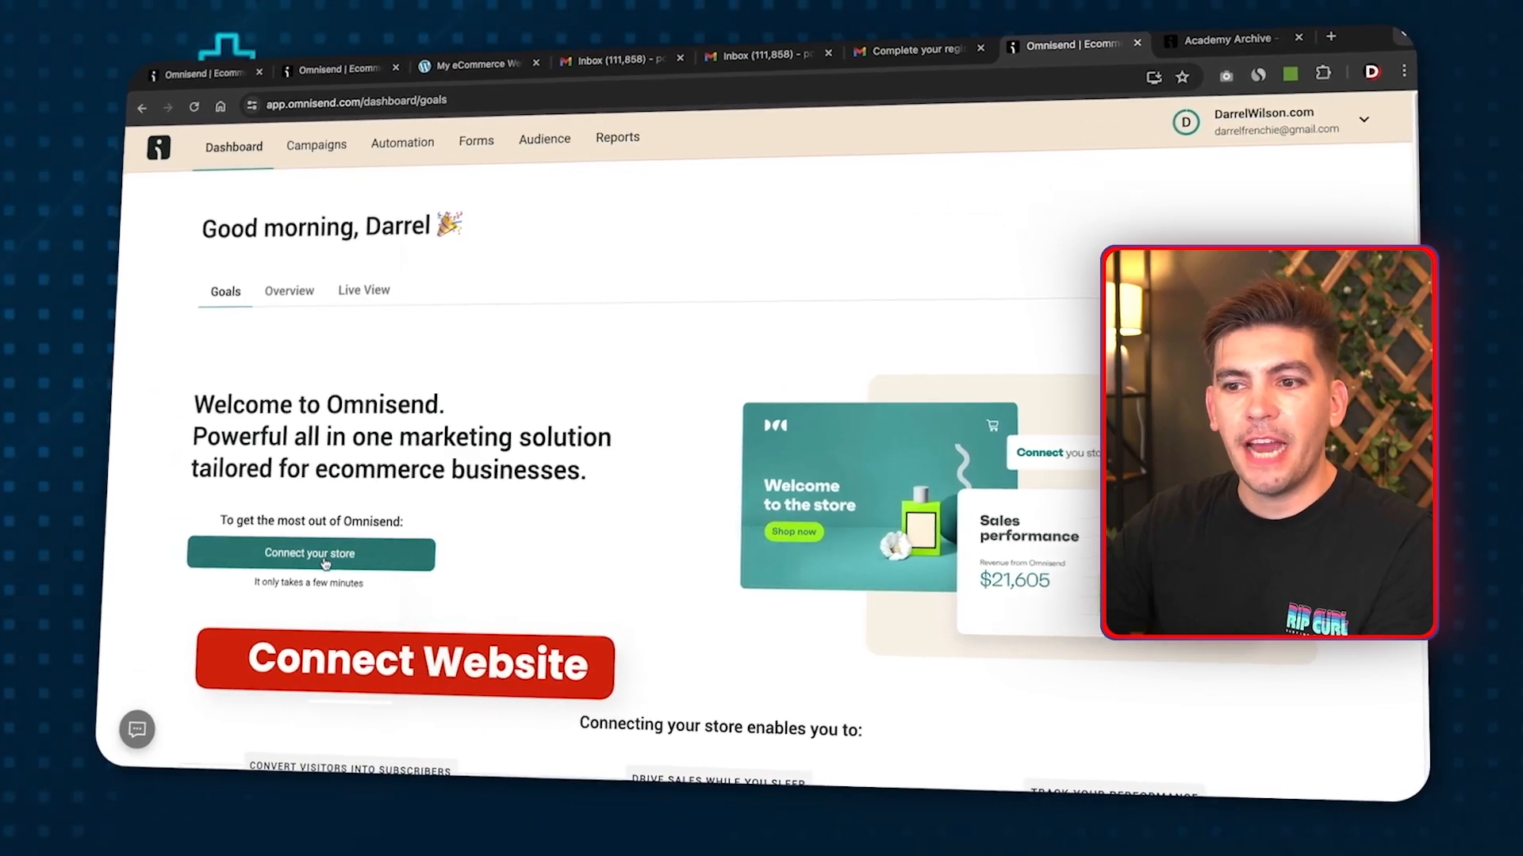
# Open the store connection page to view the ecommerce platforms on offer
pyautogui.click(1316, 130)
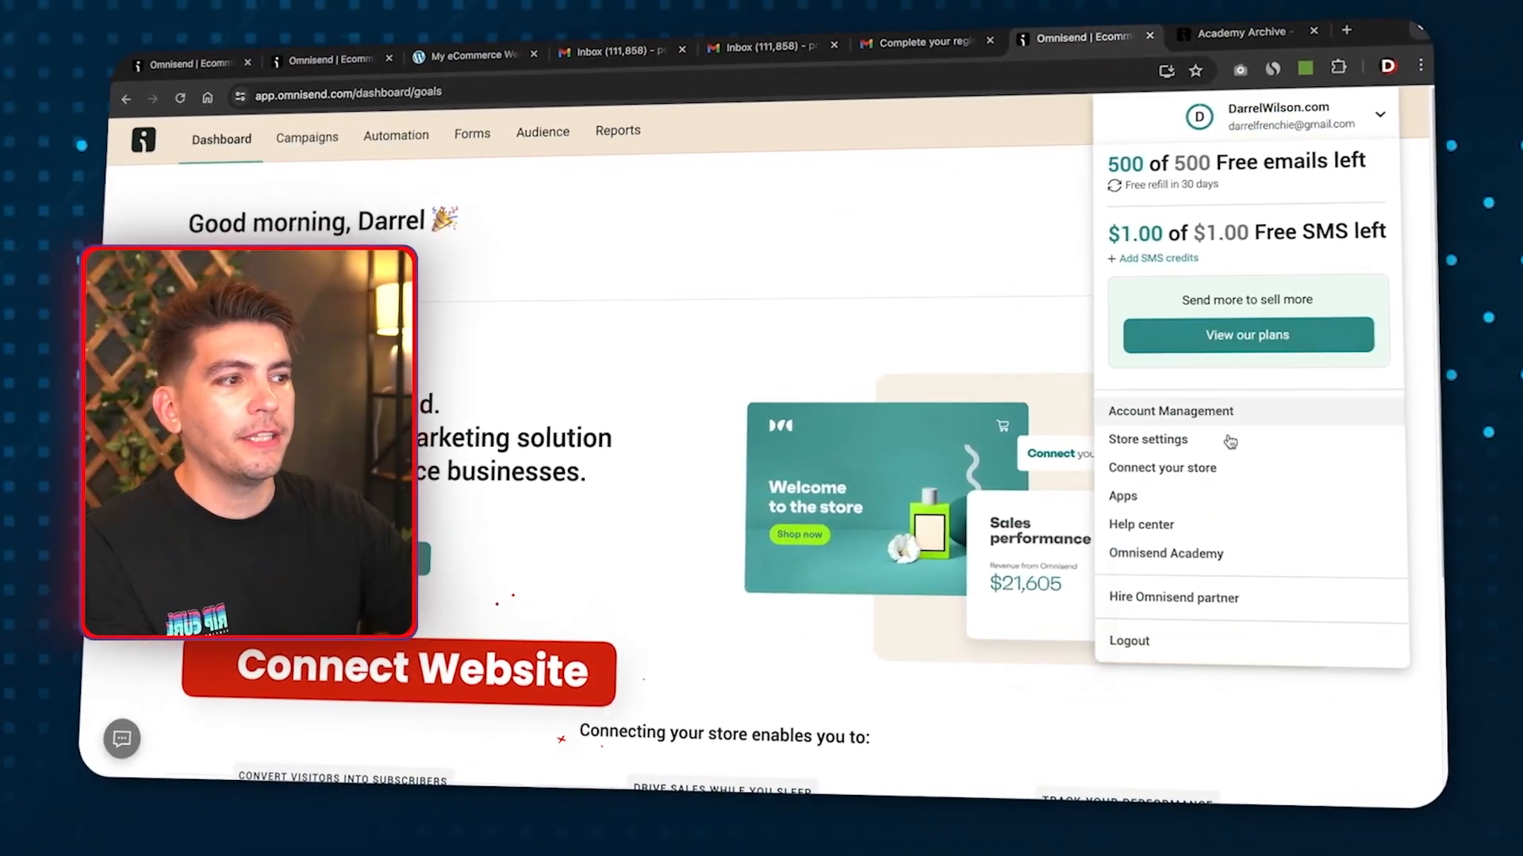
pyautogui.click(1212, 467)
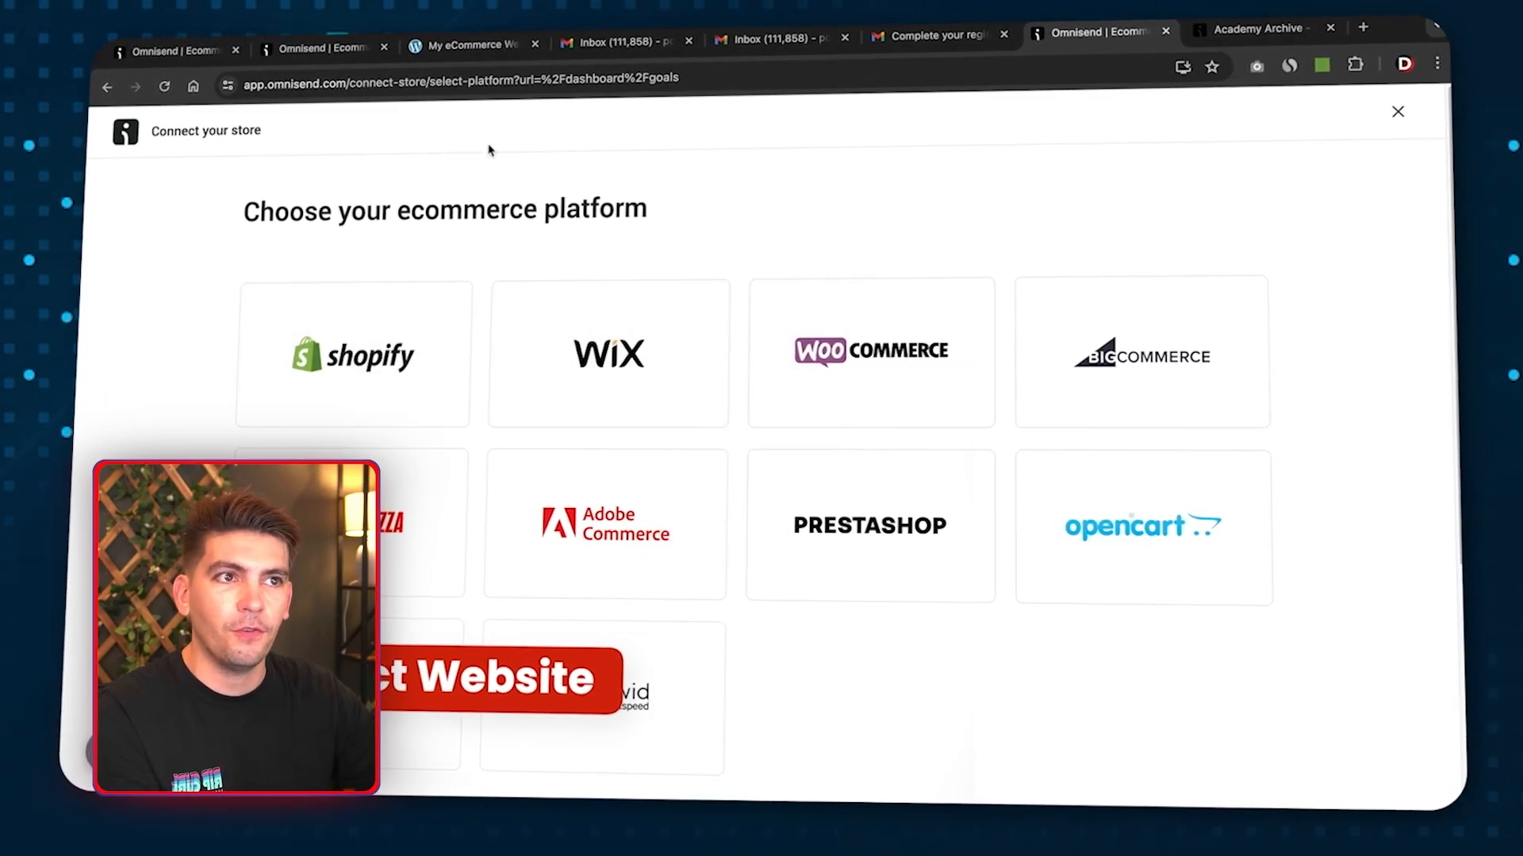
# Switch to the ecommerce site's WordPress dashboard and open the Solace theme's Elementor starter templates
pyautogui.click(468, 46)
pyautogui.rightClick(468, 44)
pyautogui.click(376, 226)
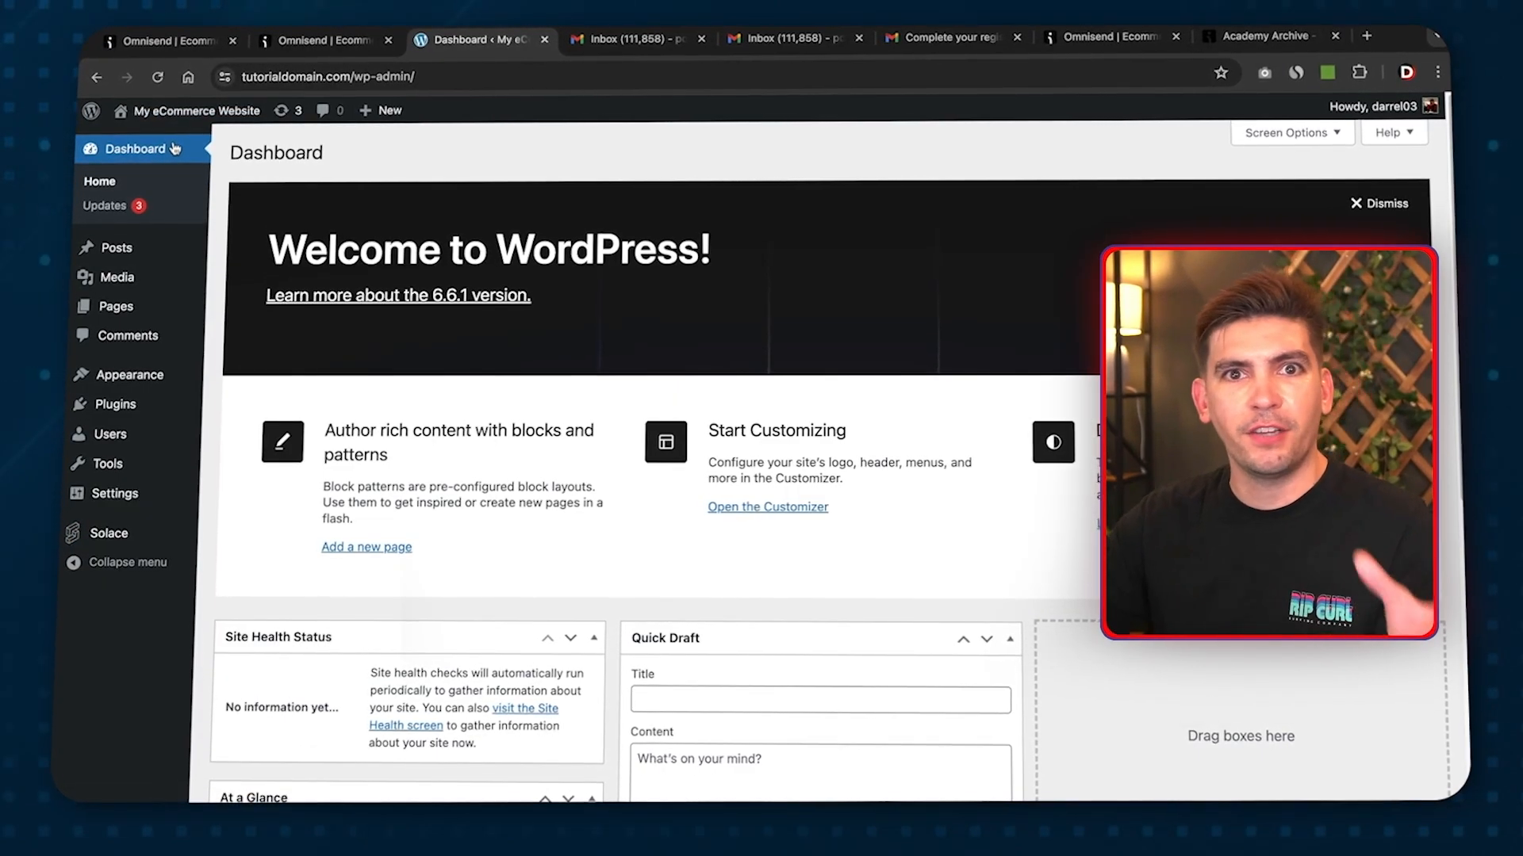
pyautogui.click(110, 533)
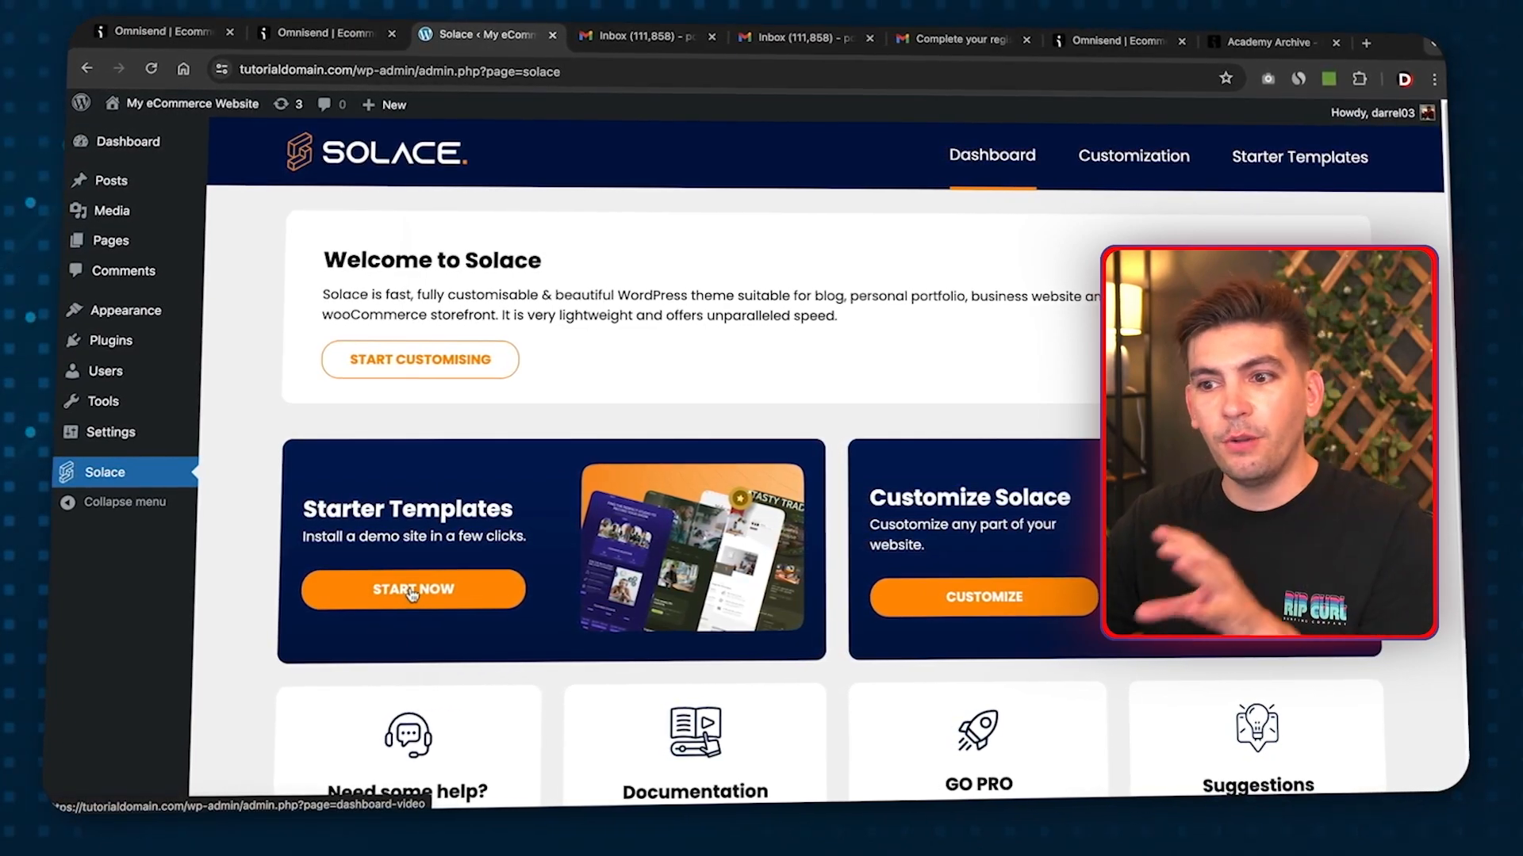
pyautogui.click(411, 594)
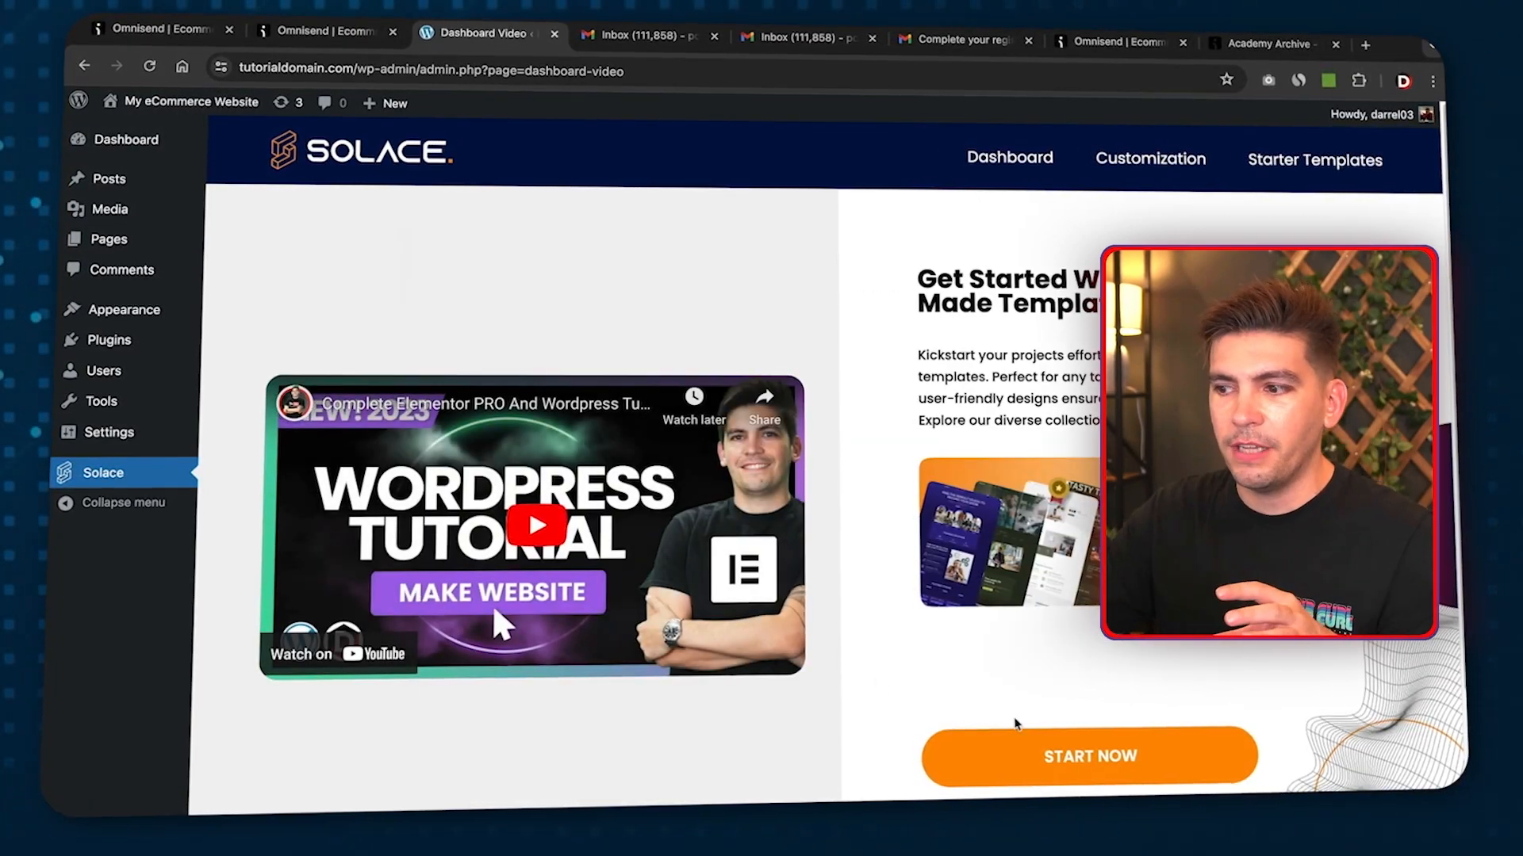
pyautogui.click(1049, 758)
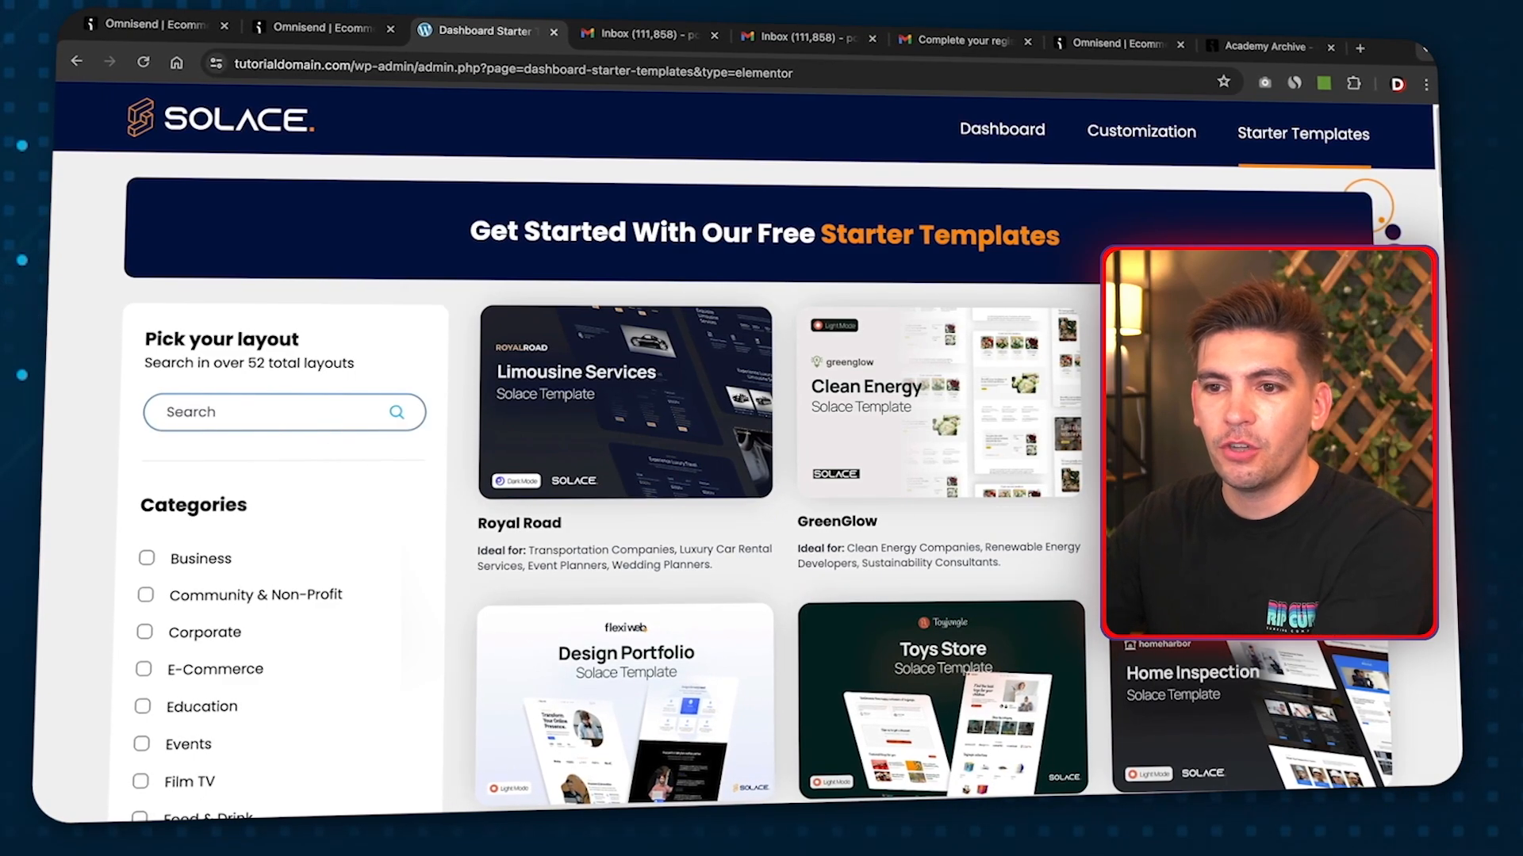
# Filter the starter templates by the Technology category and import the Emerson IT Solutions template
pyautogui.scroll(-3, 408, 485)
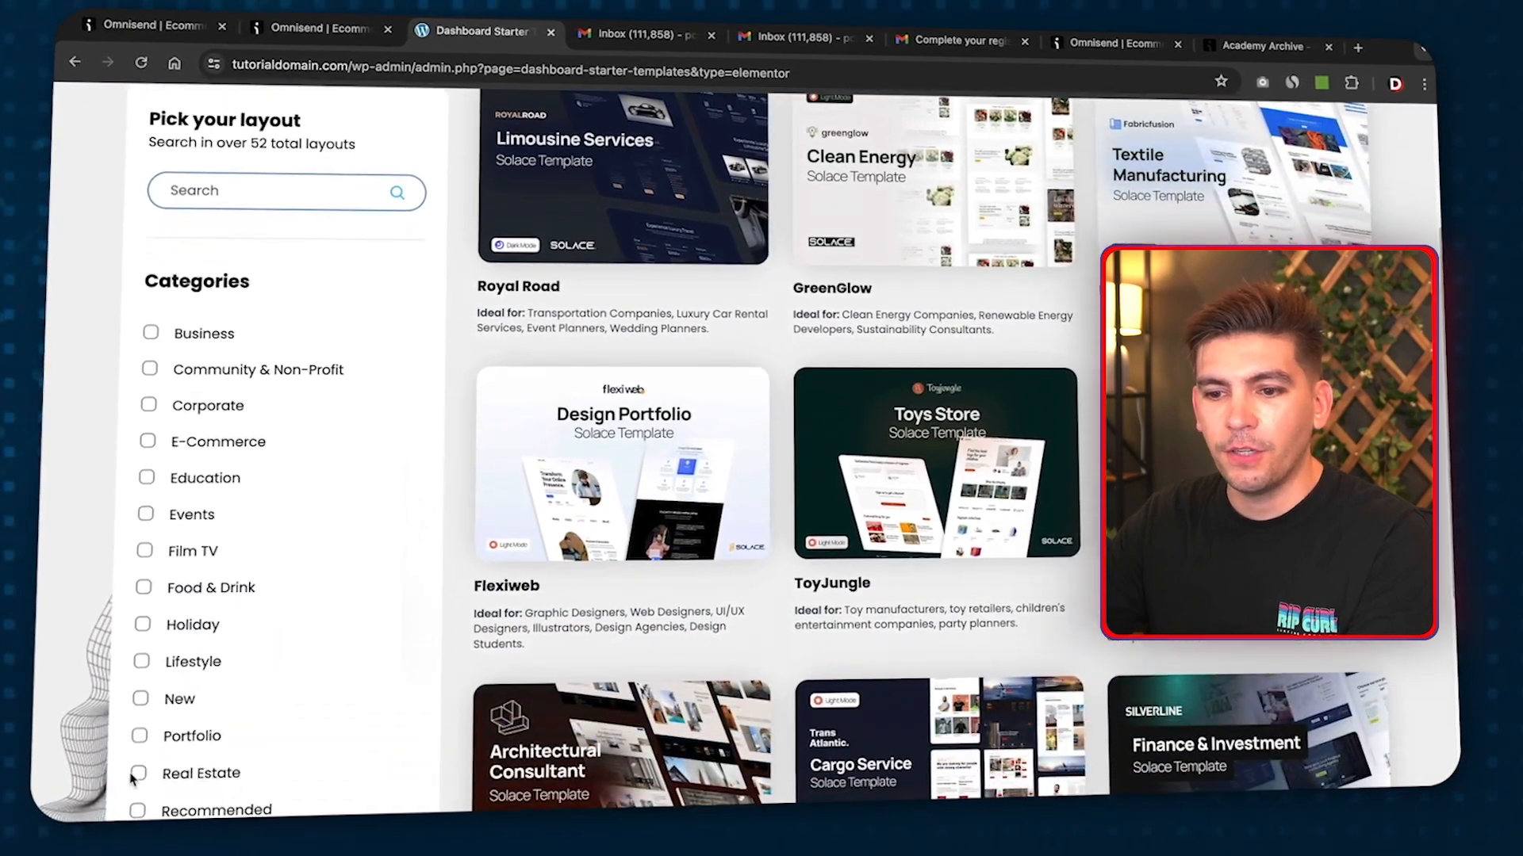
pyautogui.scroll(-4, 132, 779)
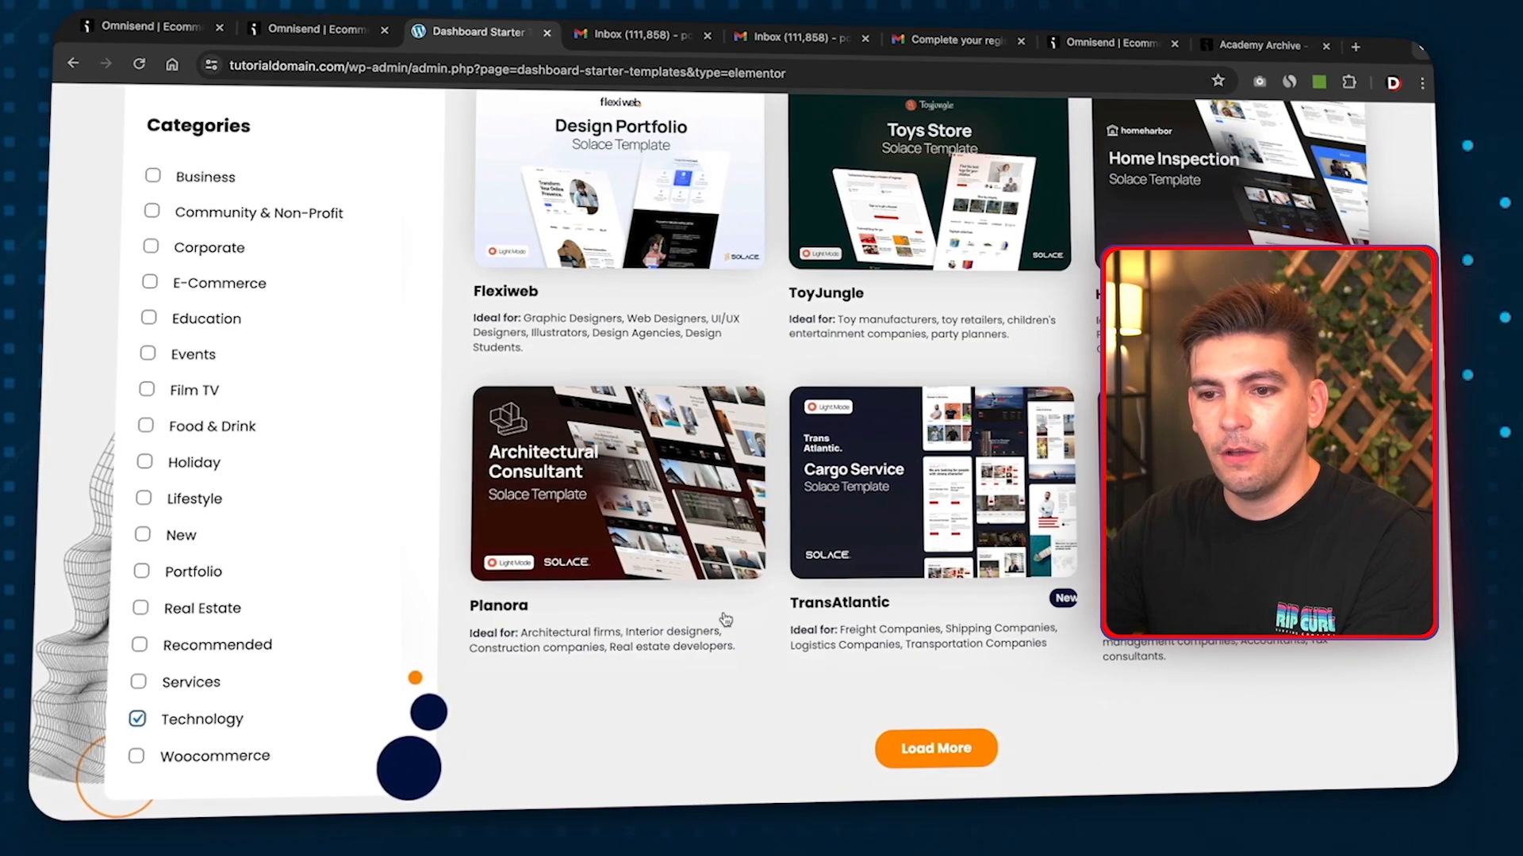
pyautogui.scroll(-1, 737, 614)
pyautogui.scroll(5, 859, 575)
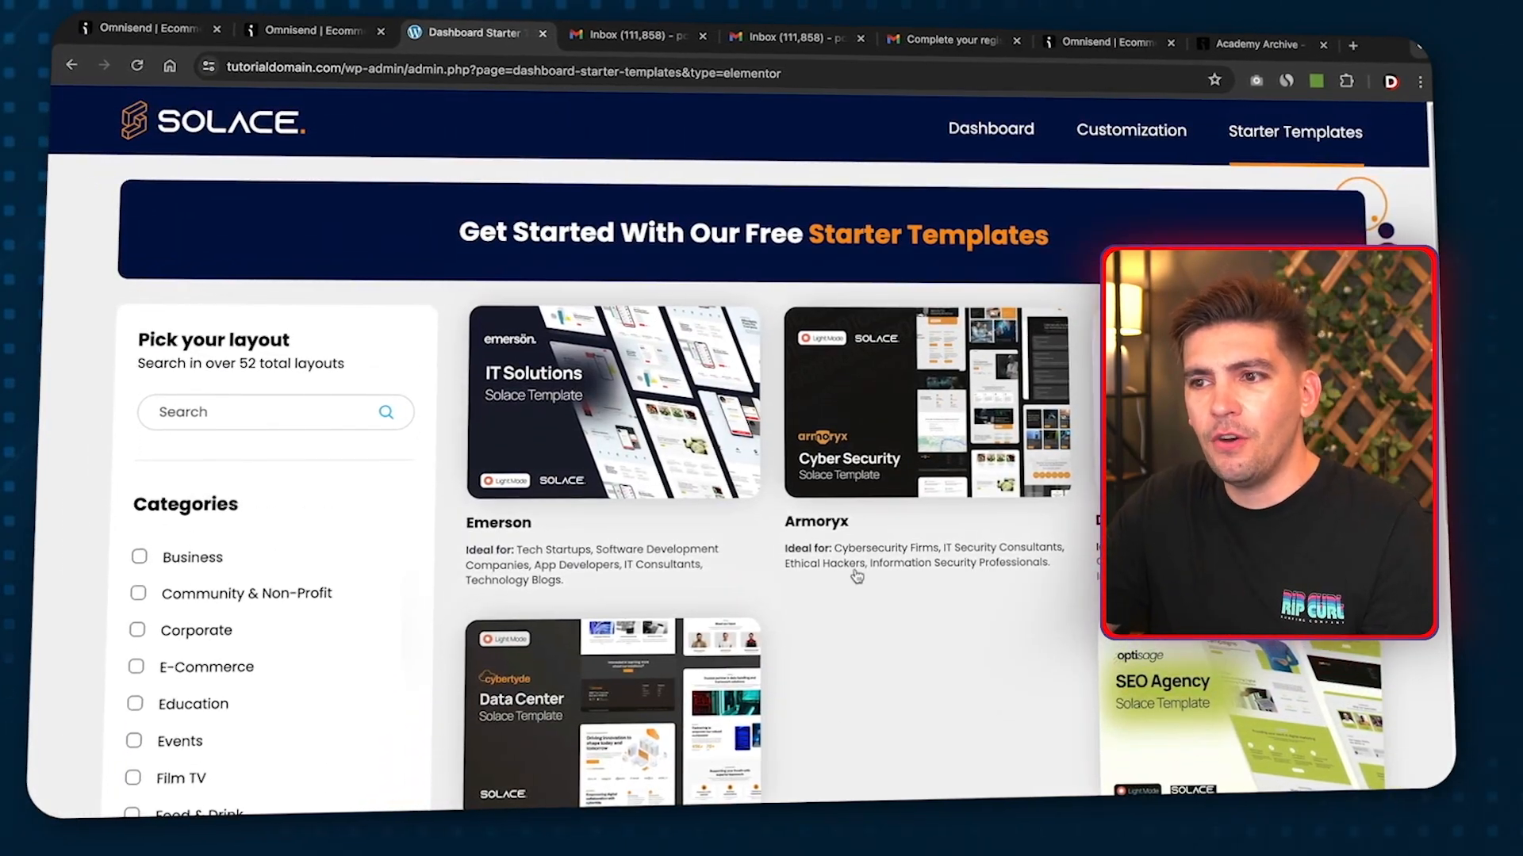
pyautogui.click(674, 403)
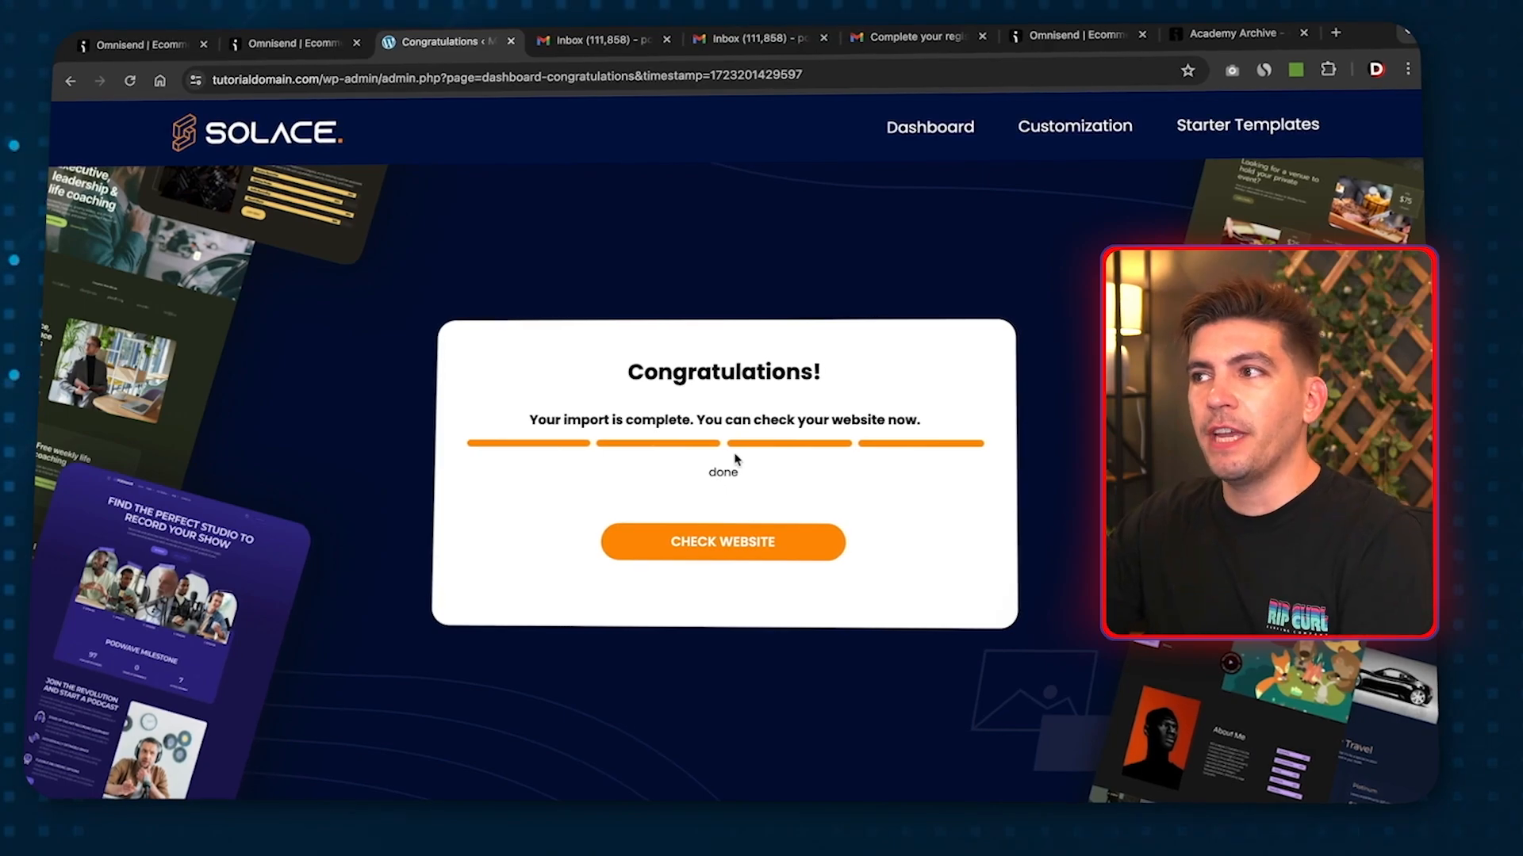
# Open the imported website and look through its home page down to the pricing packages, returning to the hero section
pyautogui.click(711, 544)
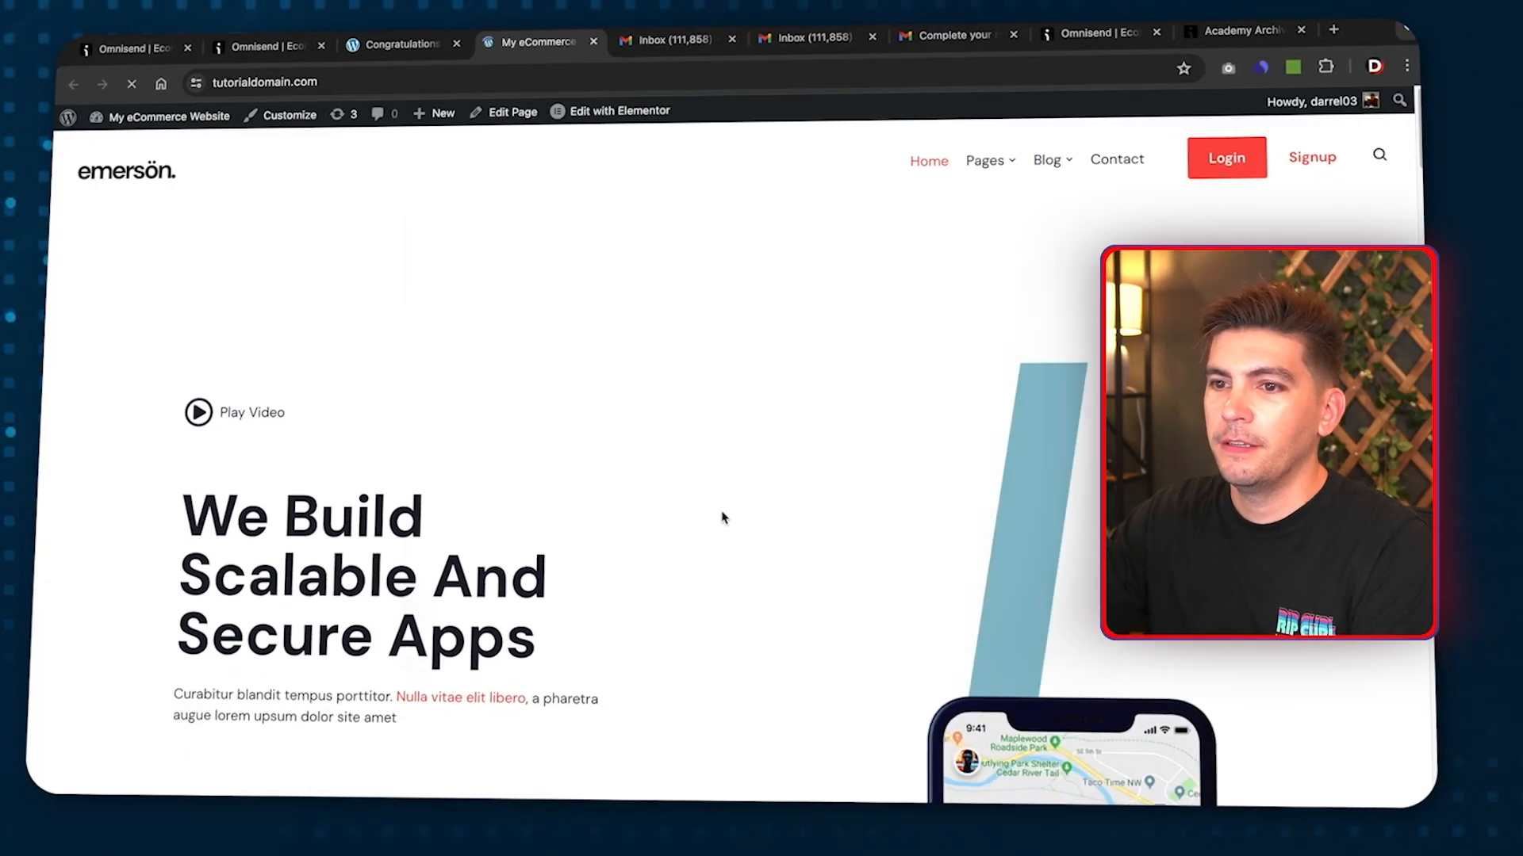
pyautogui.scroll(-1, 716, 521)
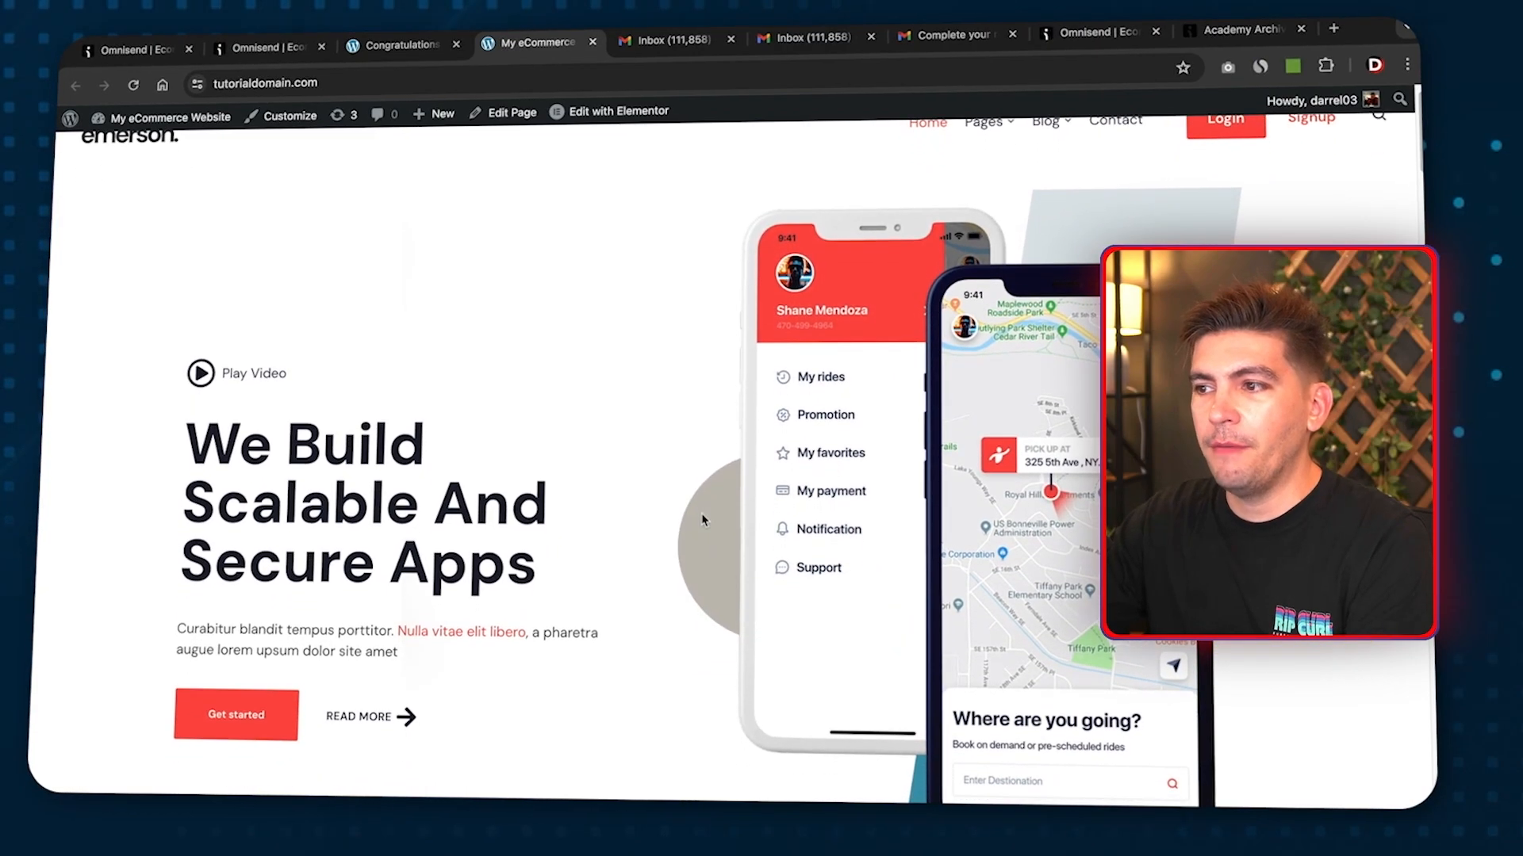
pyautogui.scroll(-10, 702, 520)
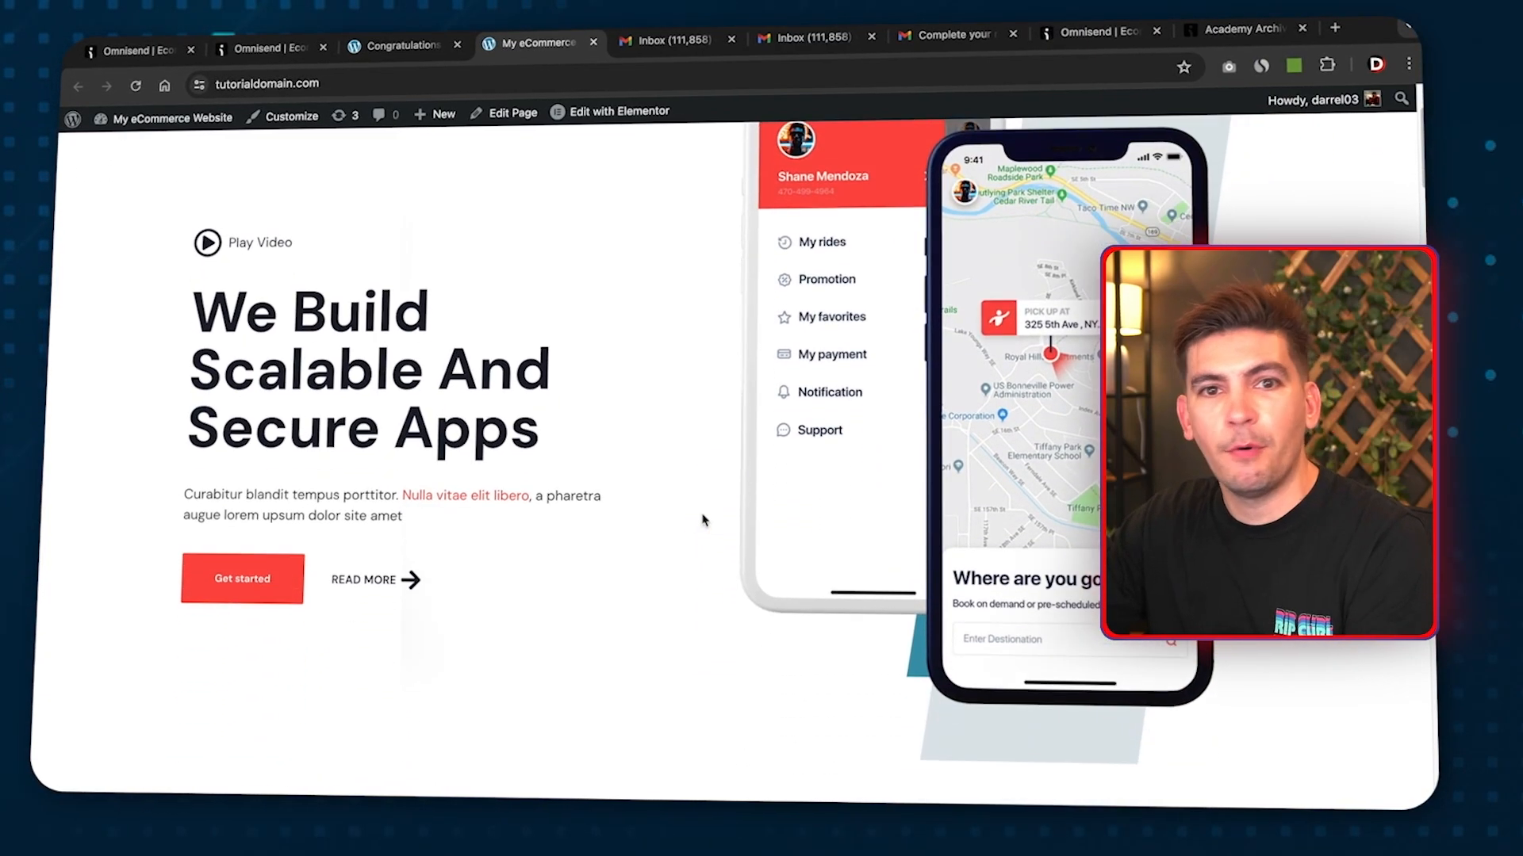
pyautogui.scroll(-15, 704, 514)
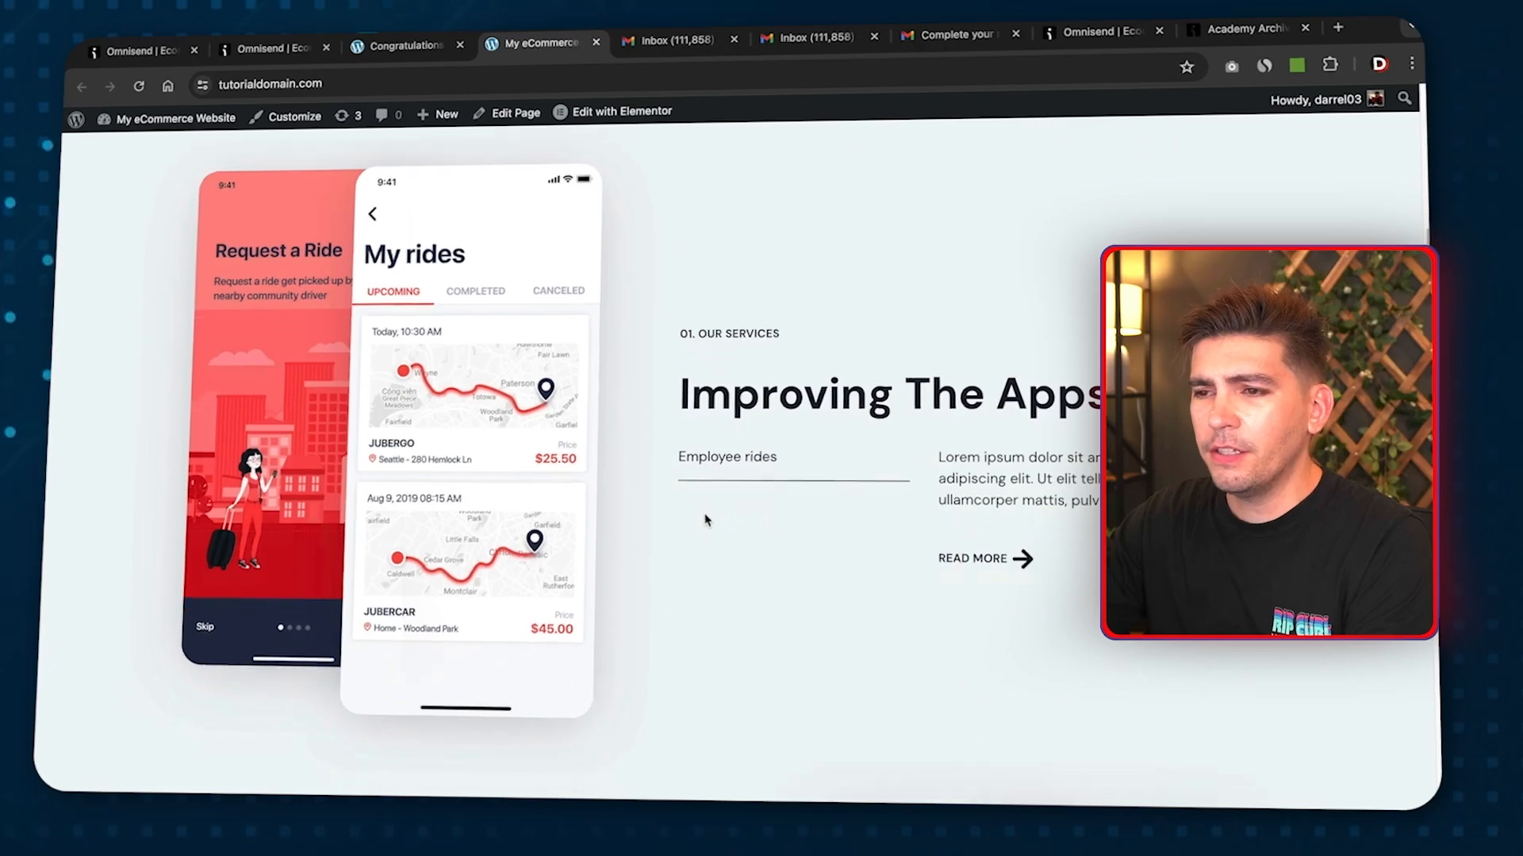
pyautogui.scroll(-10, 1065, 581)
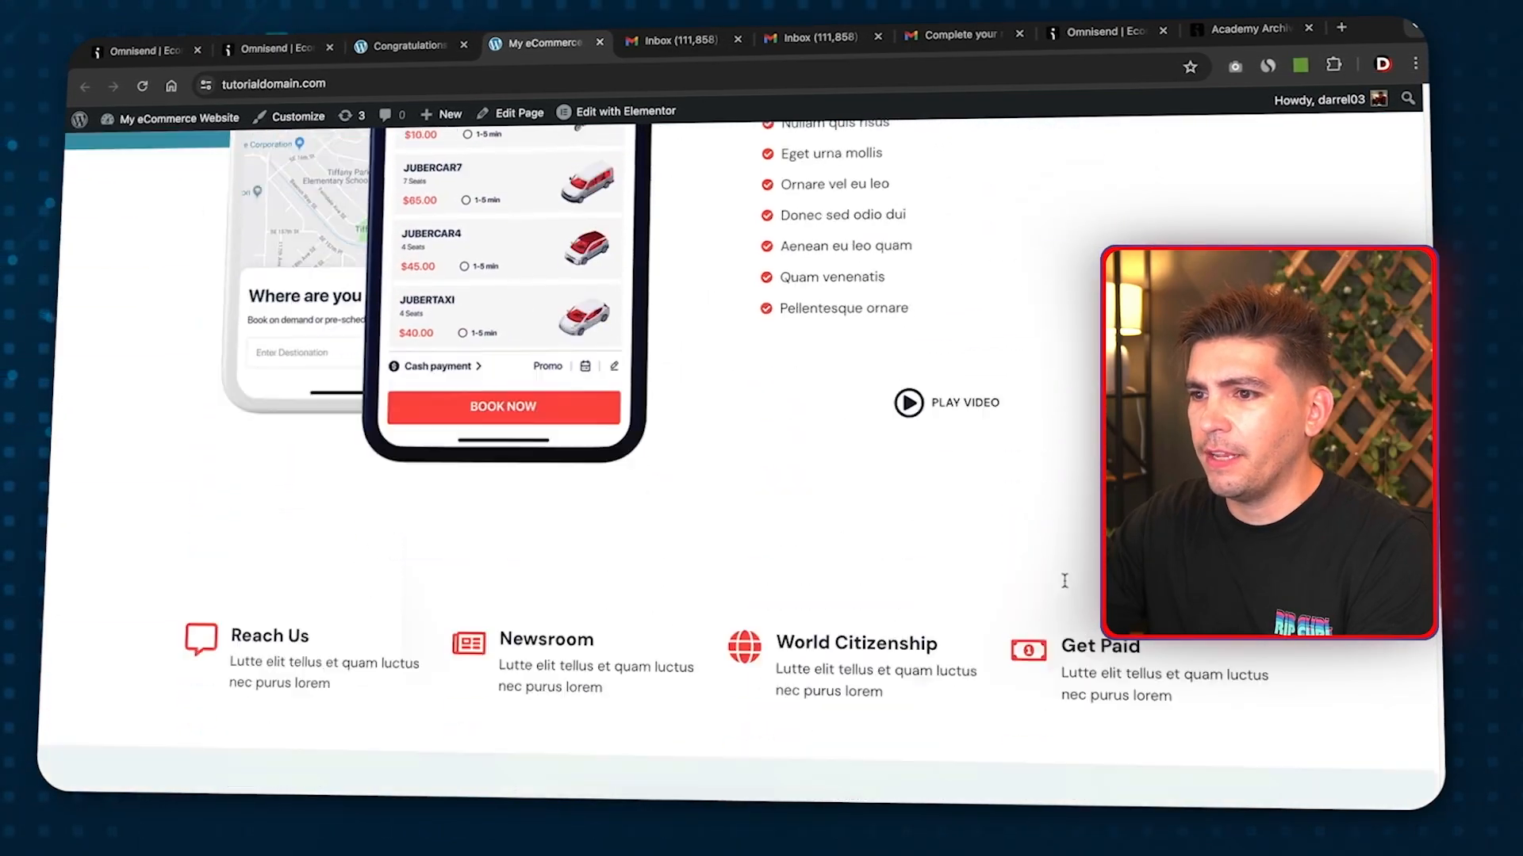
pyautogui.scroll(20, 1054, 571)
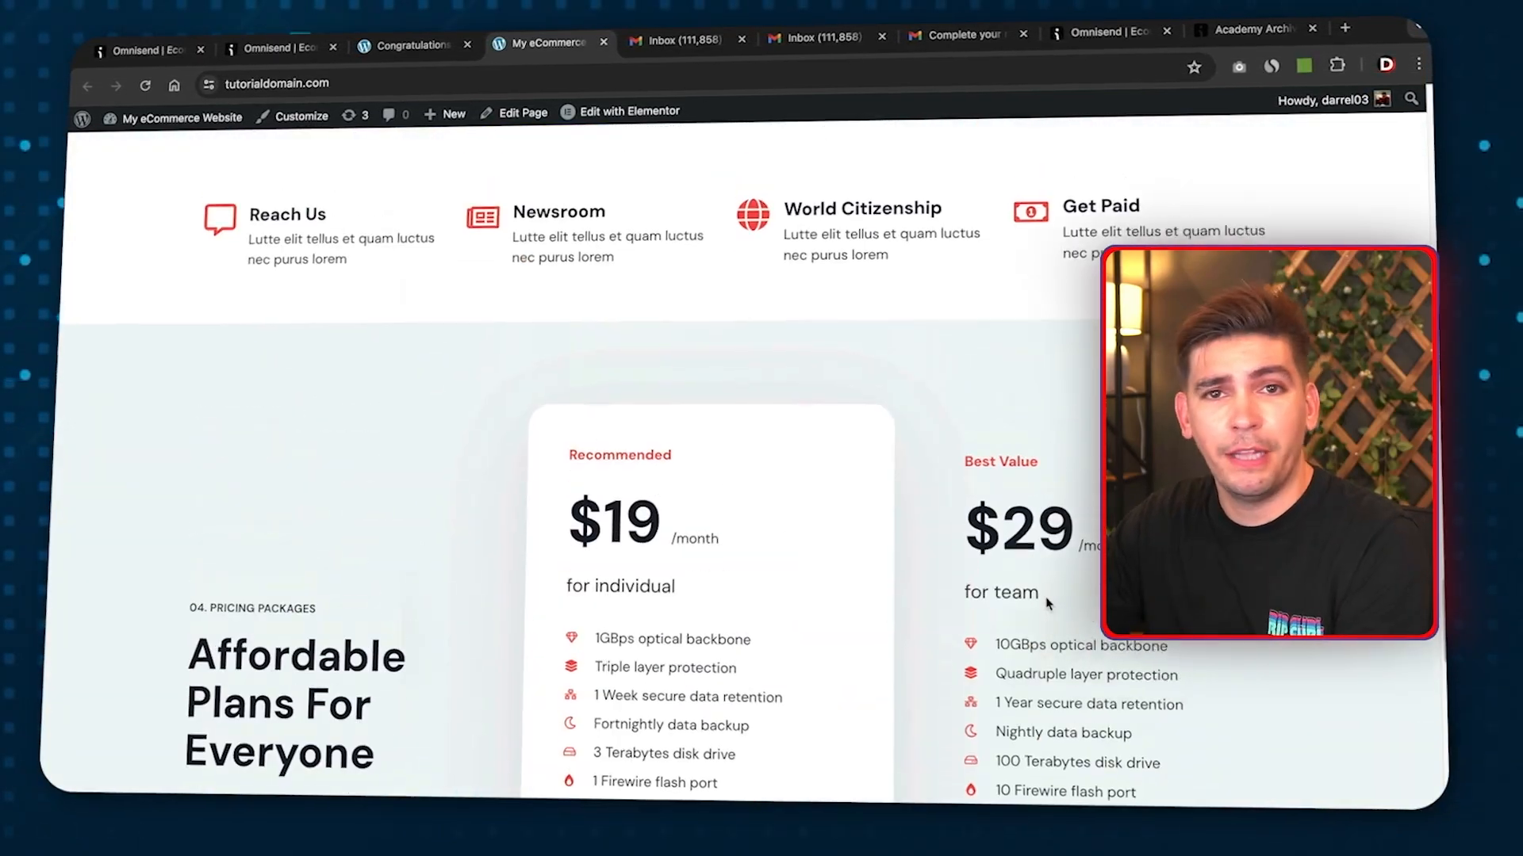
pyautogui.scroll(3, 958, 591)
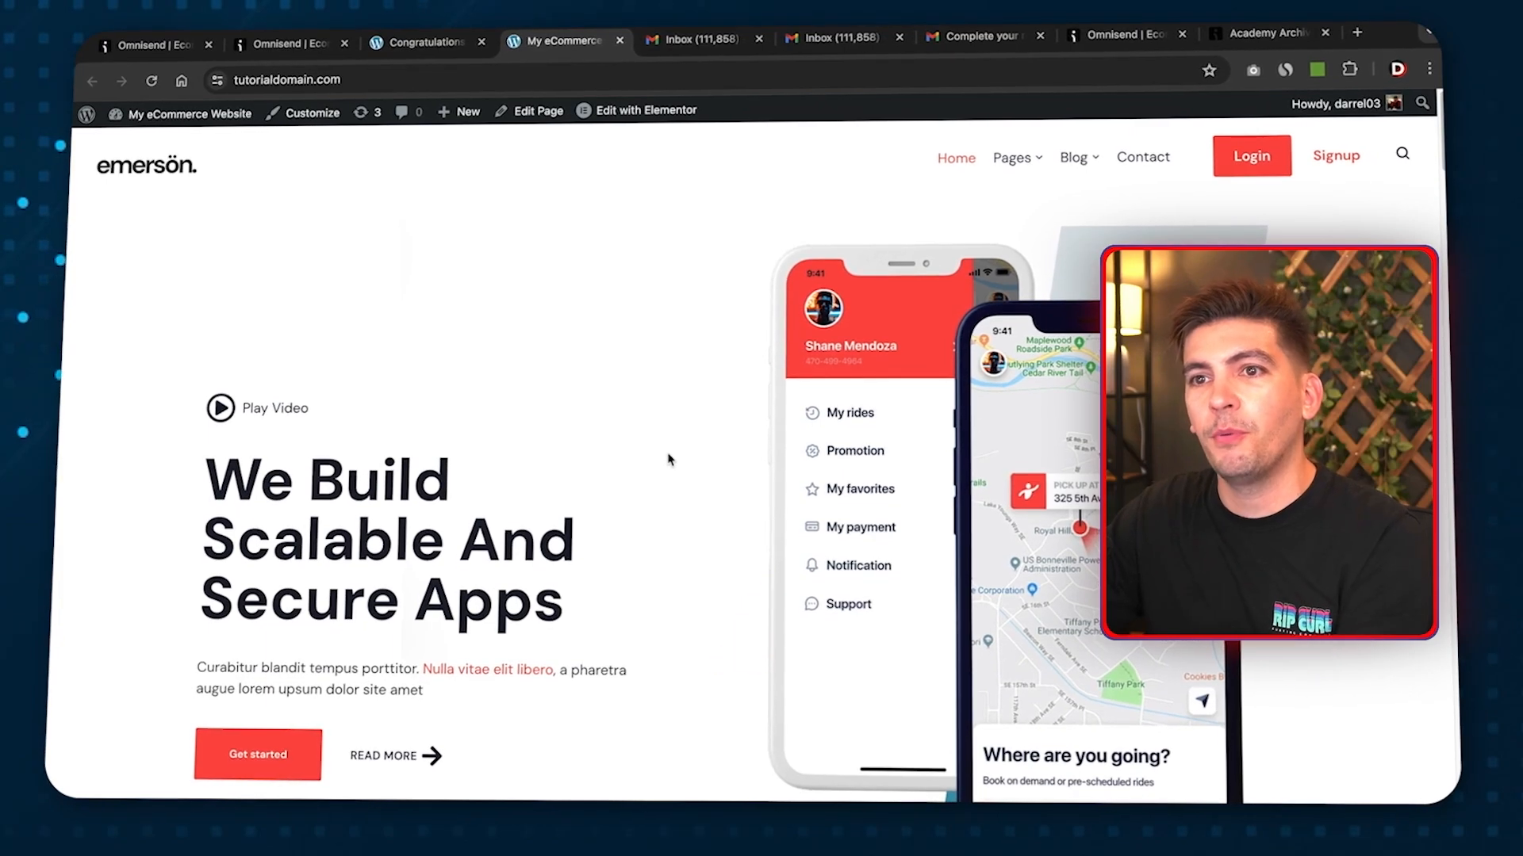
# Return to the site's WordPress dashboard, go to adding a new plugin, and search for "omnisend"
pyautogui.scroll(-1, 670, 452)
pyautogui.click(187, 150)
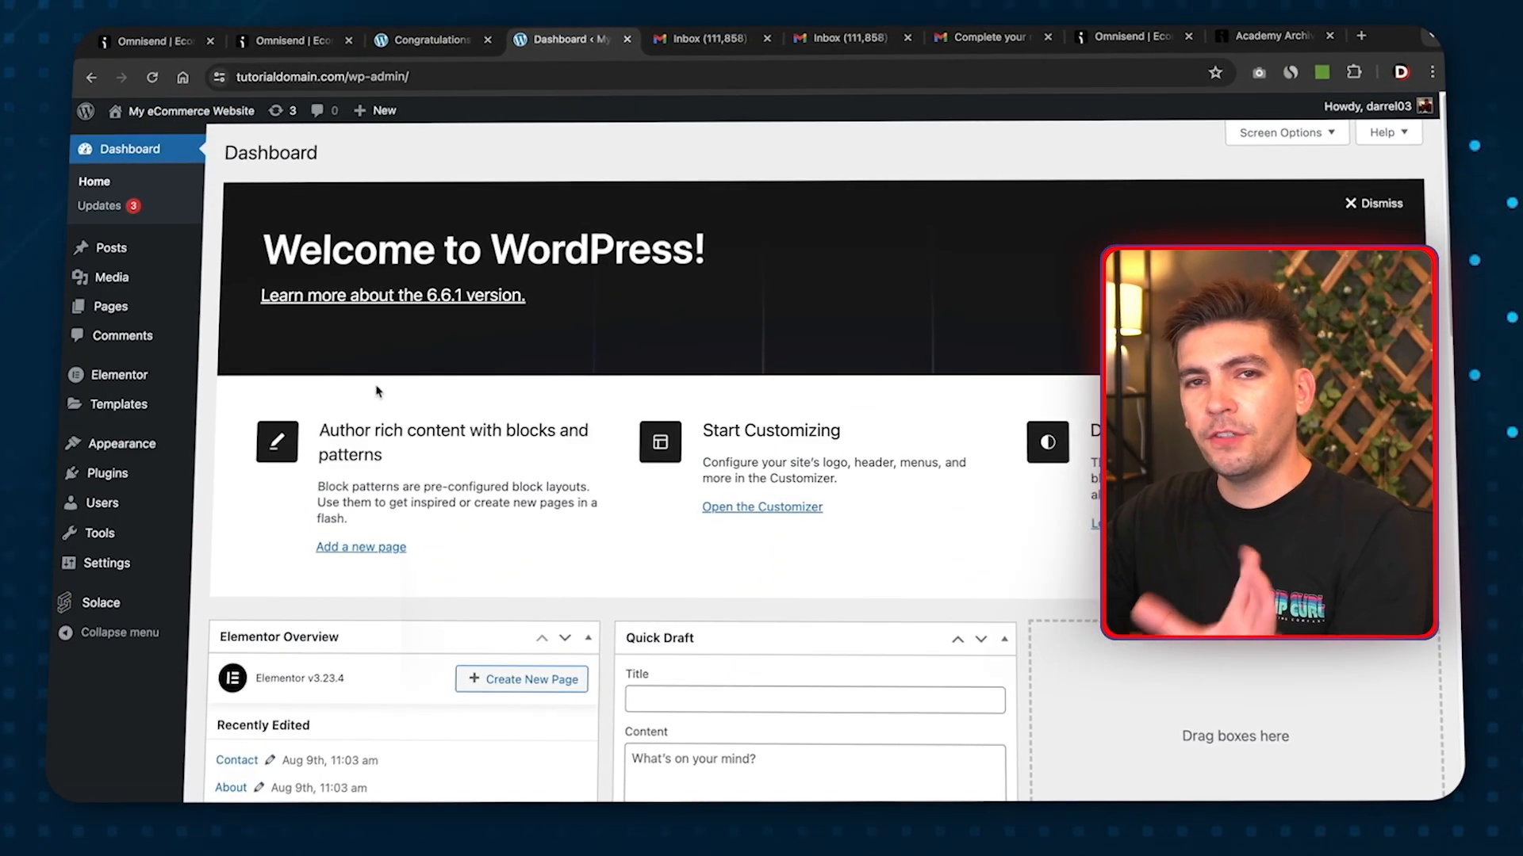
pyautogui.moveTo(127, 474)
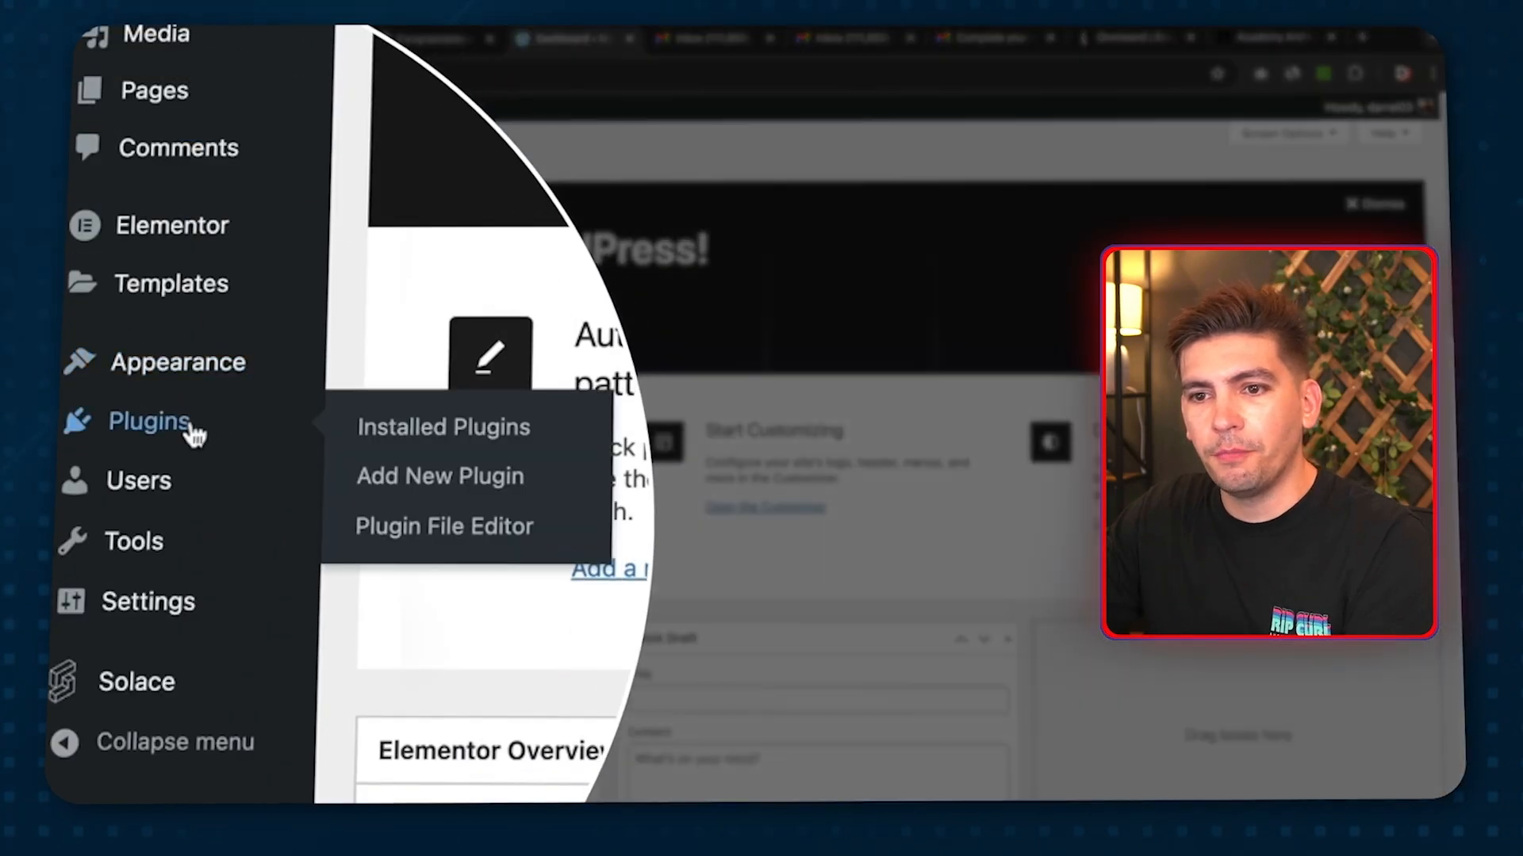
pyautogui.click(432, 487)
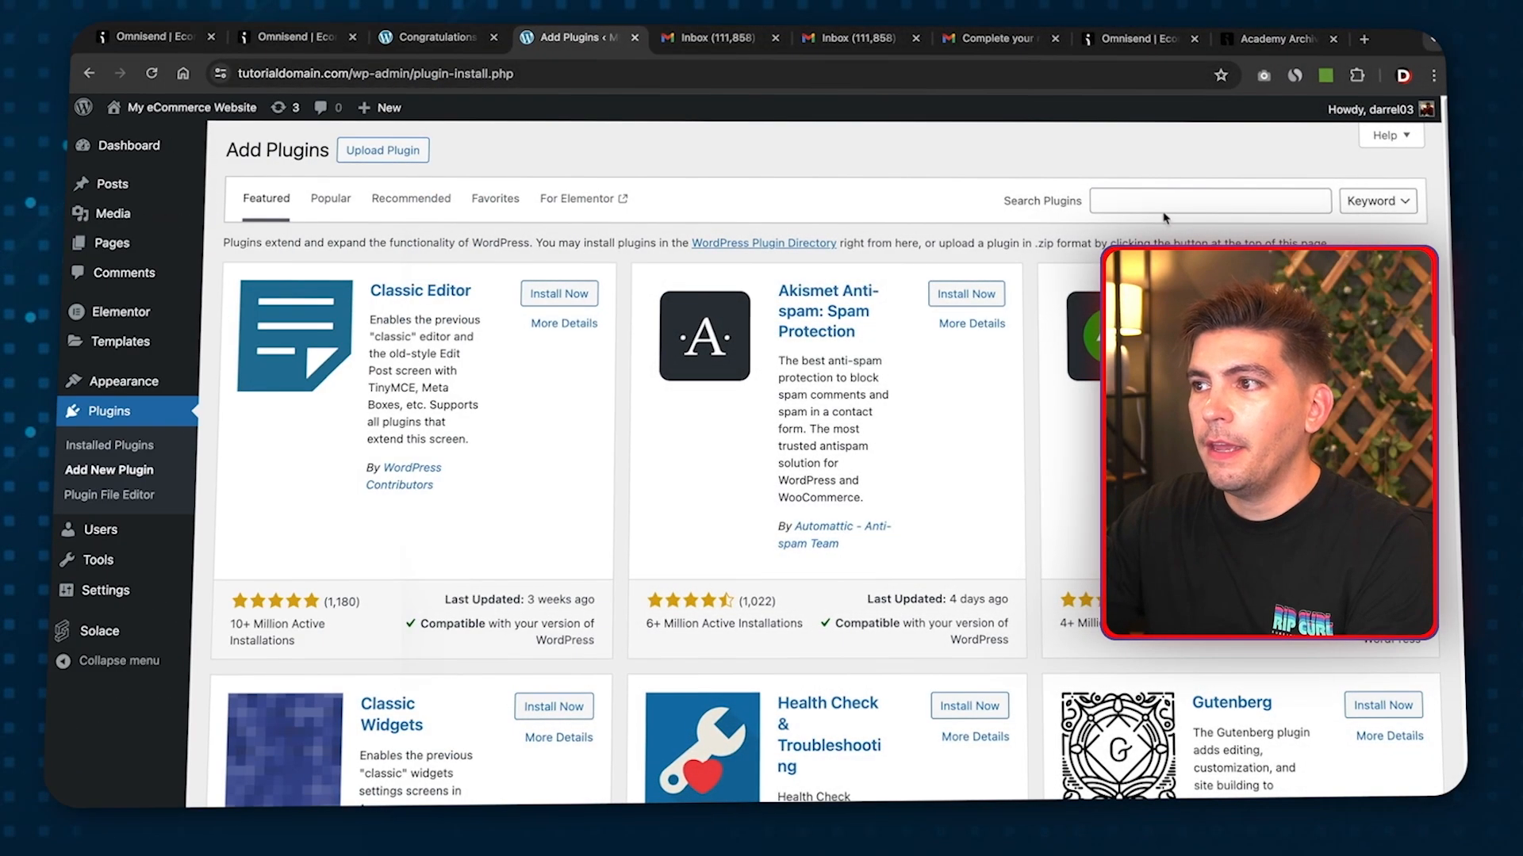
pyautogui.click(1164, 210)
pyautogui.write('omnisend')
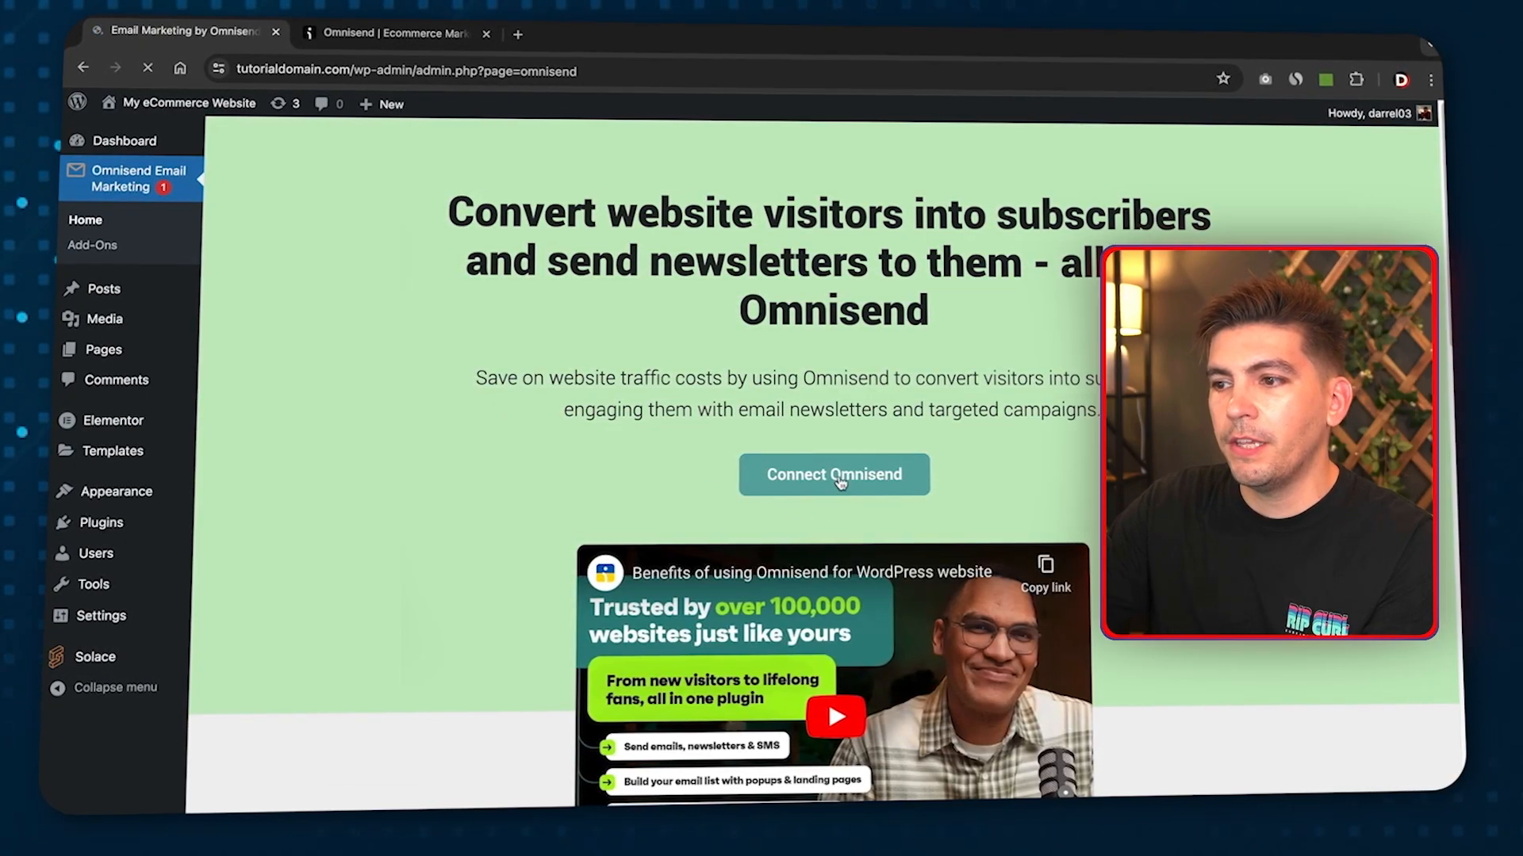
# Open the Omnisend plugin's connection form and go through the steps down to the API key field
pyautogui.click(839, 475)
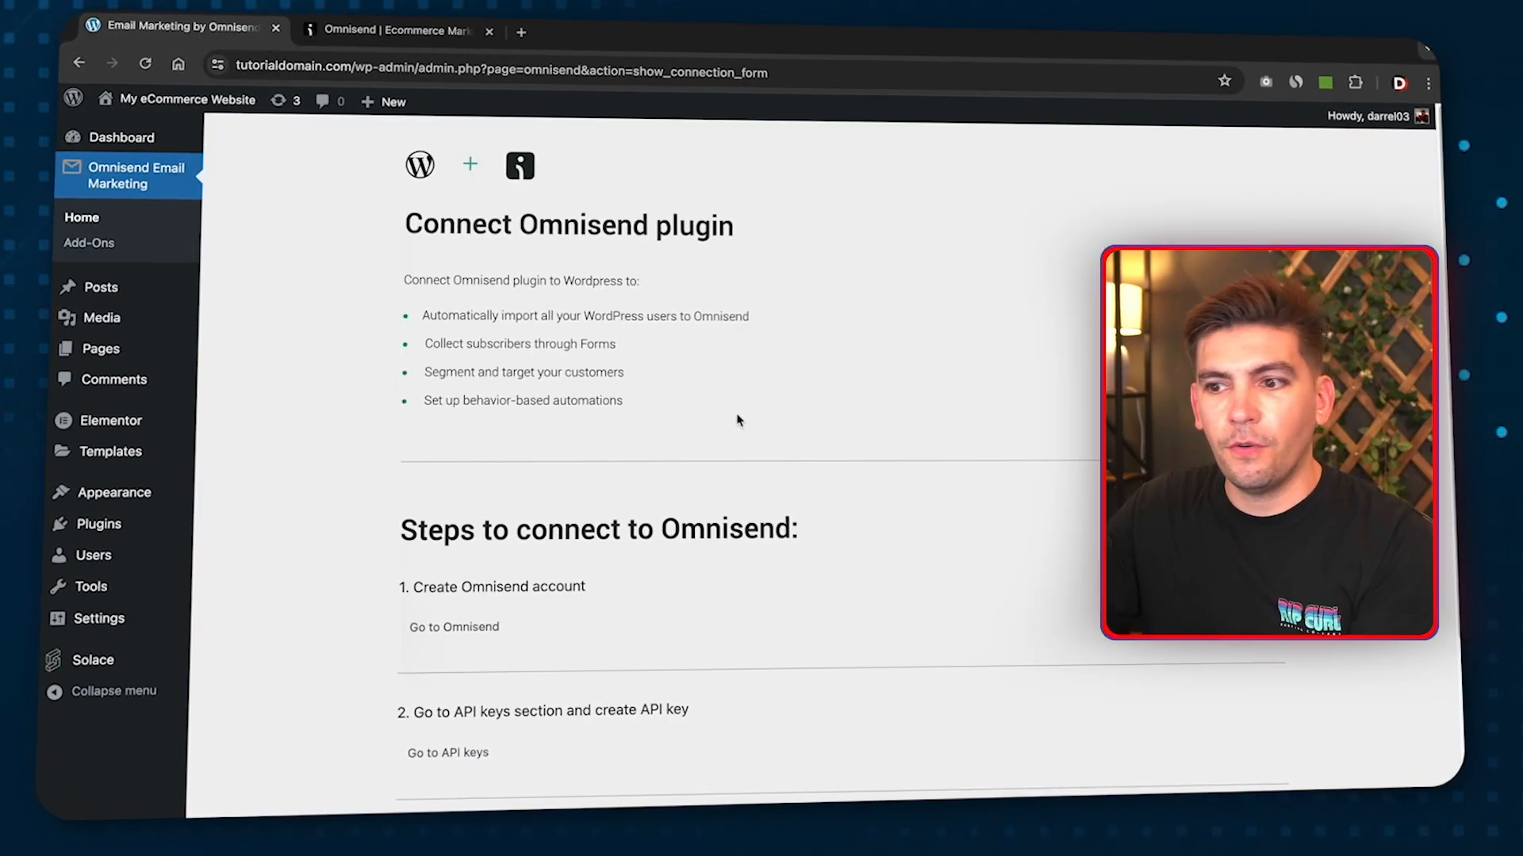
pyautogui.scroll(-3, 622, 431)
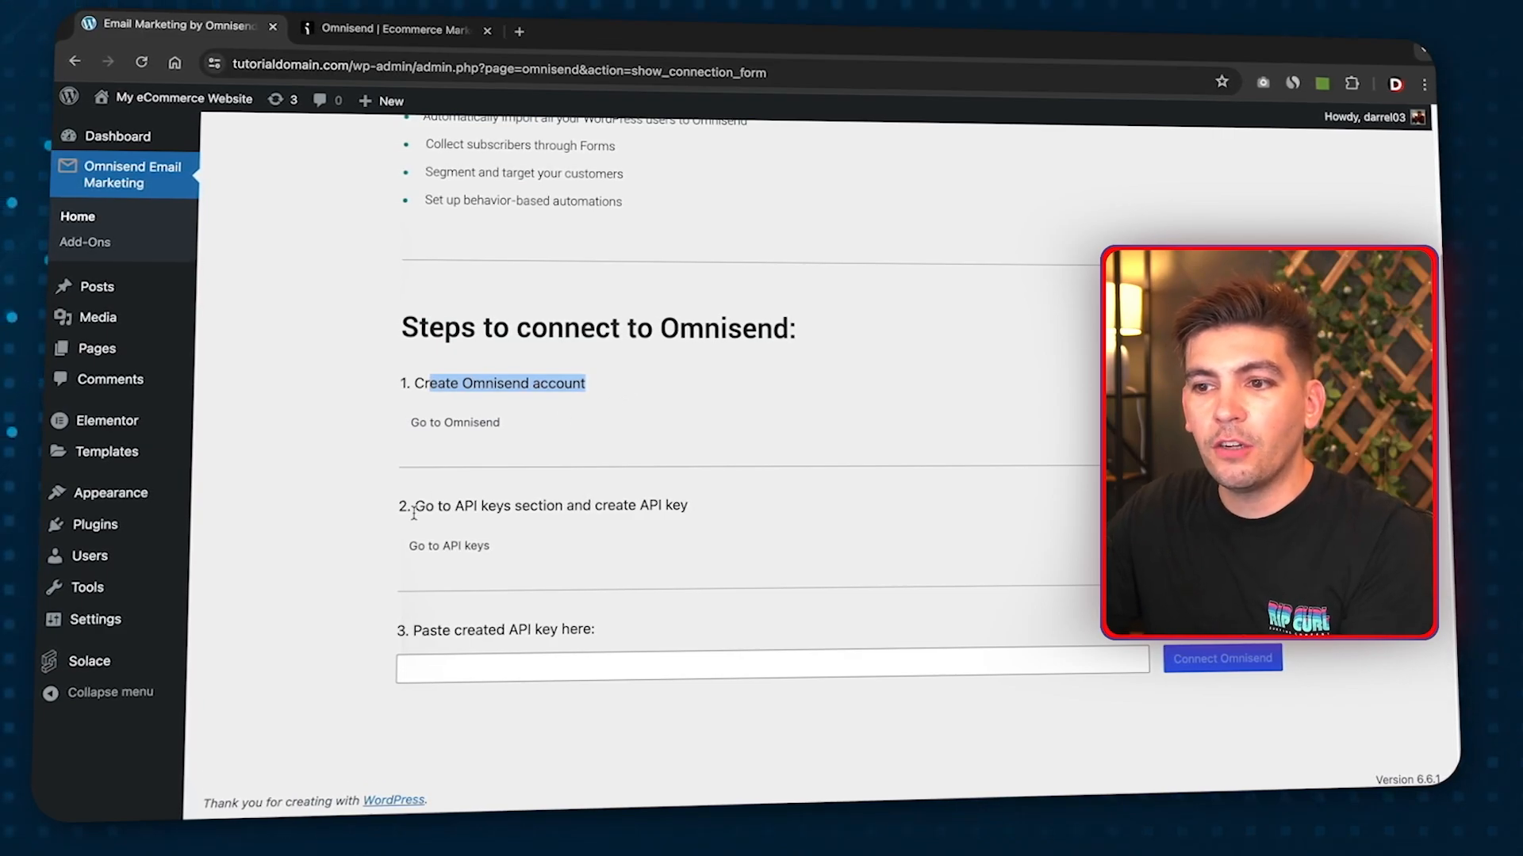
pyautogui.moveTo(413, 512); pyautogui.dragTo(428, 511)
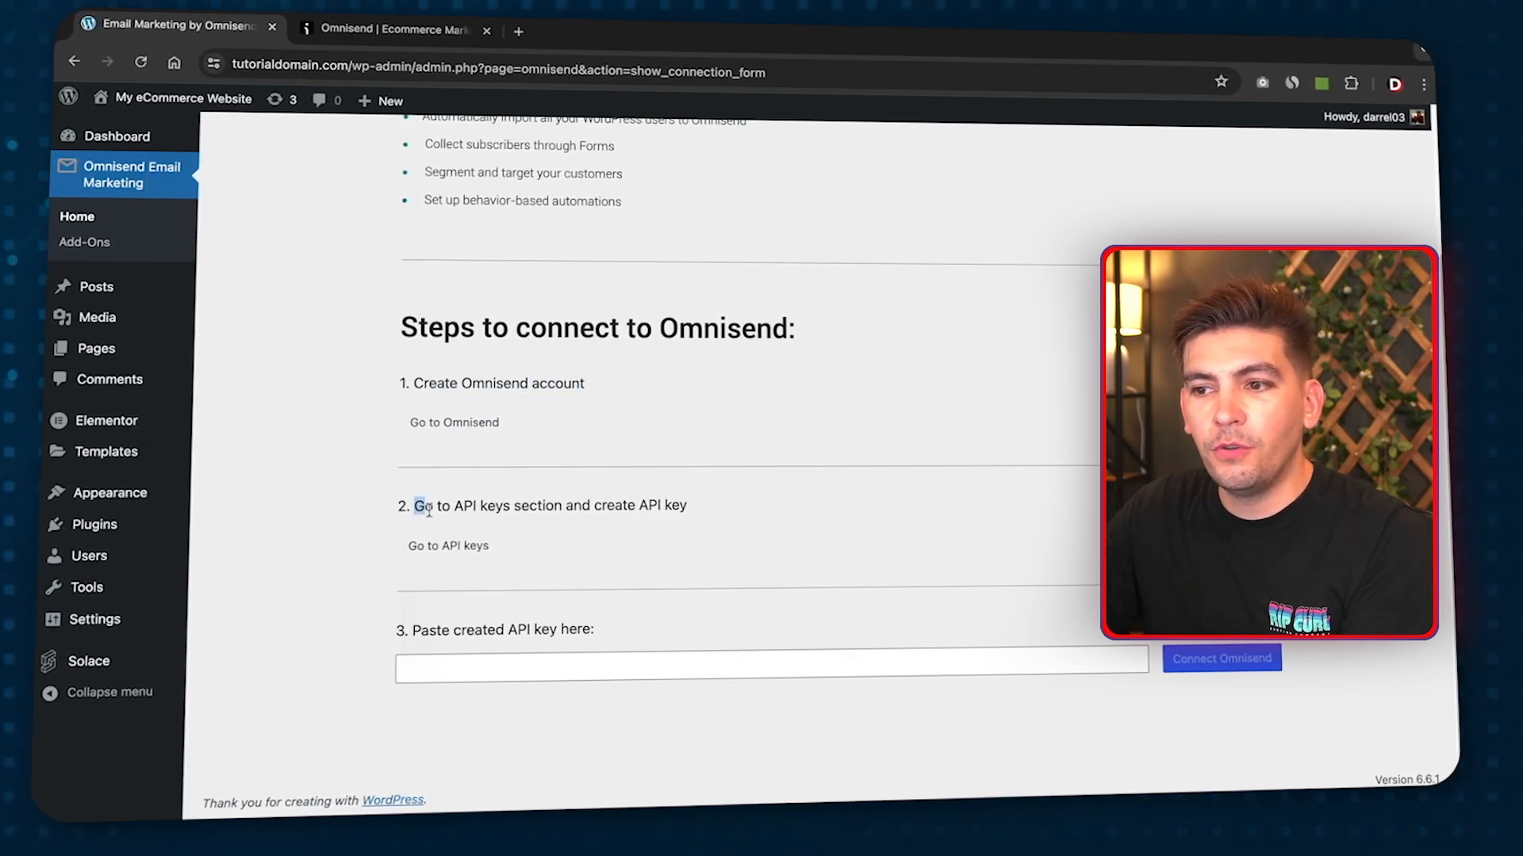
pyautogui.click(702, 514)
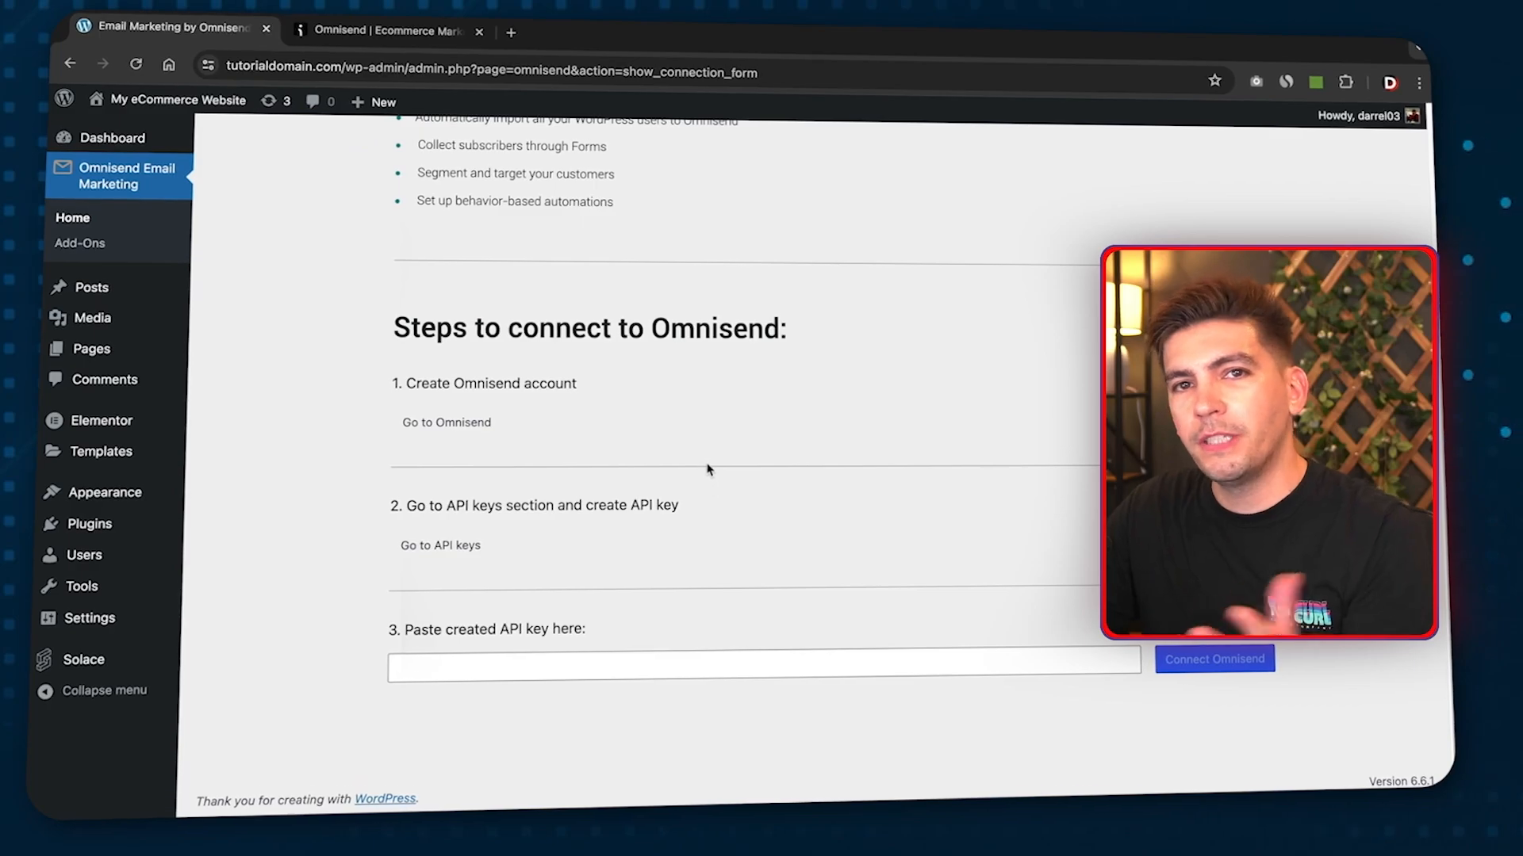
pyautogui.click(473, 664)
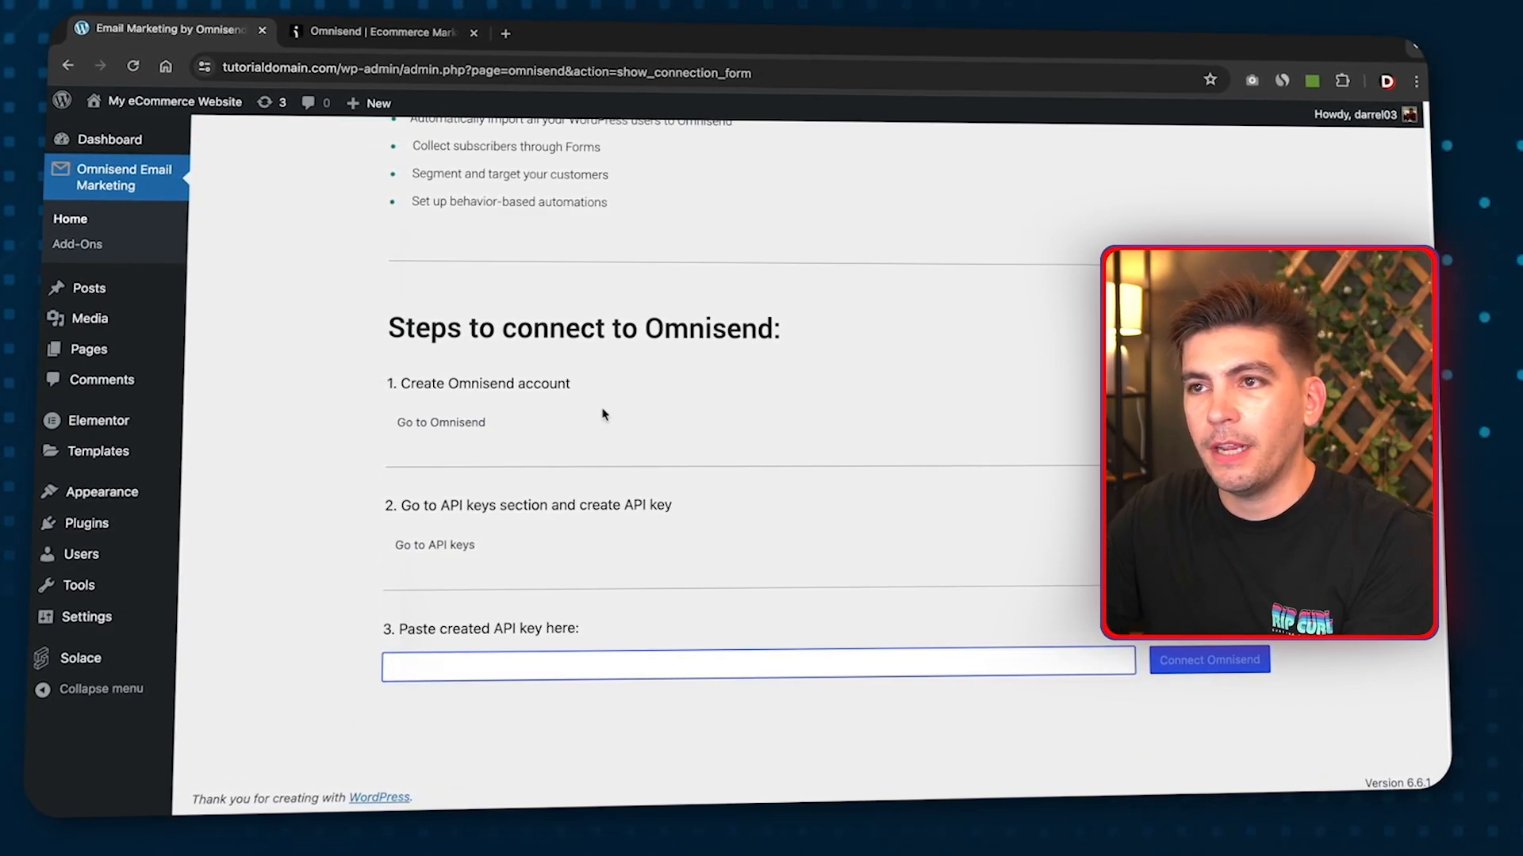
# Switch to Omnisend, choose WordPress as the platform for connecting the store, and copy the API key
pyautogui.click(395, 39)
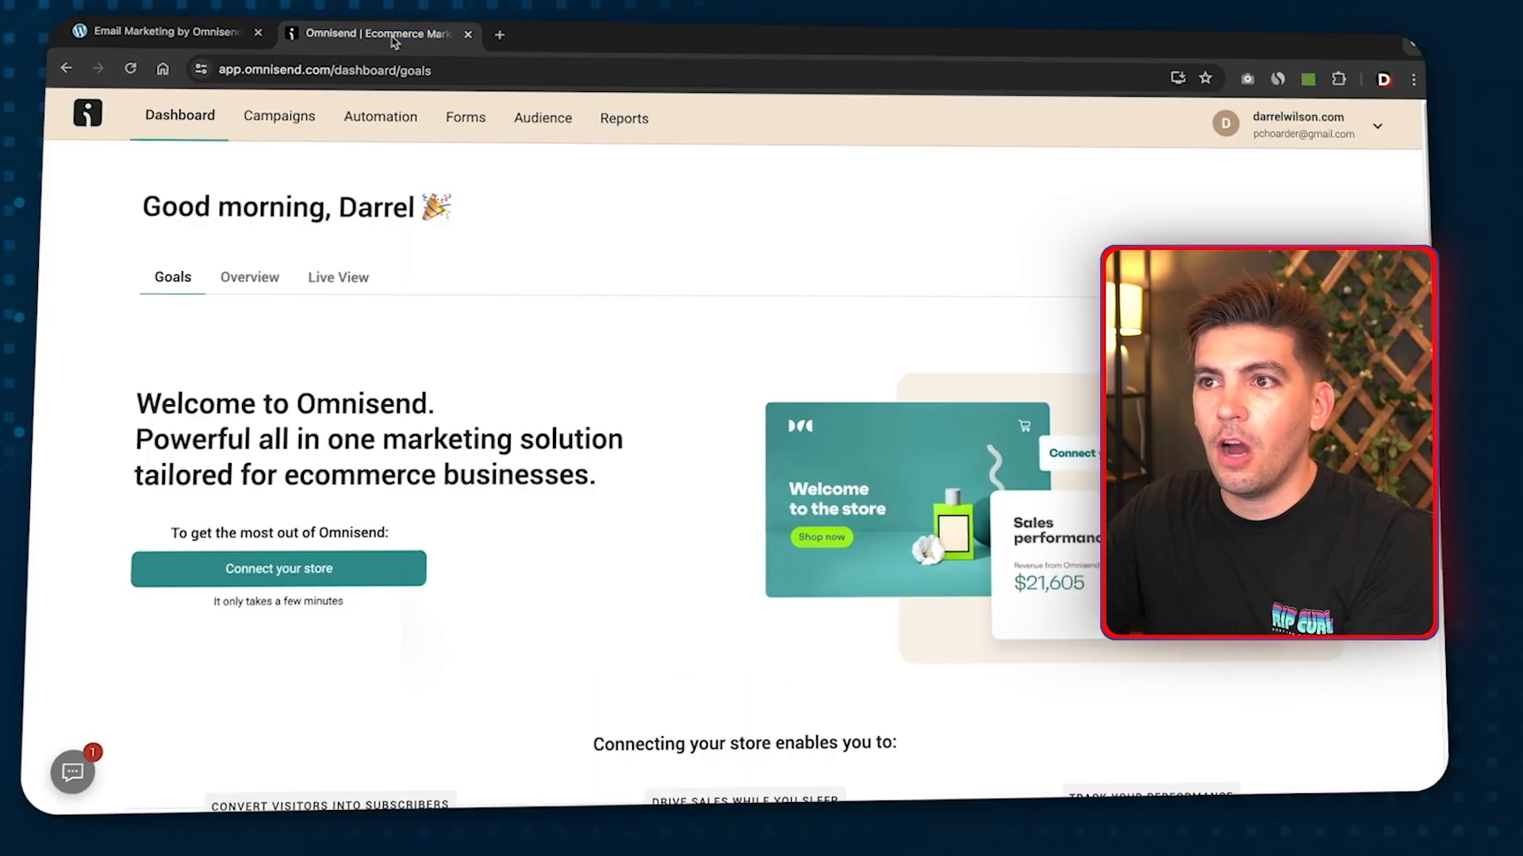
pyautogui.click(1301, 129)
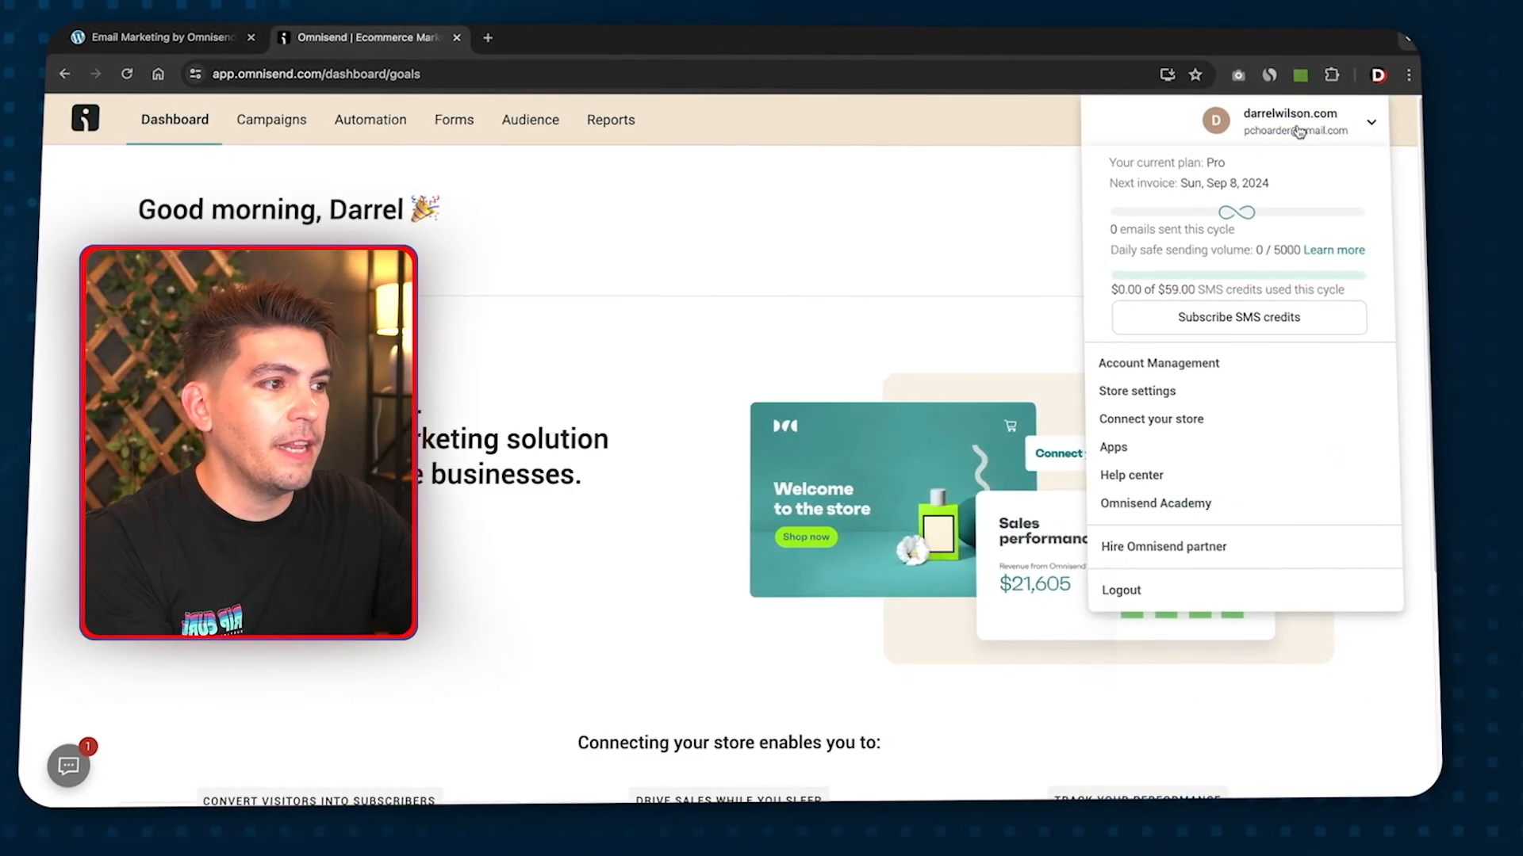
pyautogui.click(1162, 420)
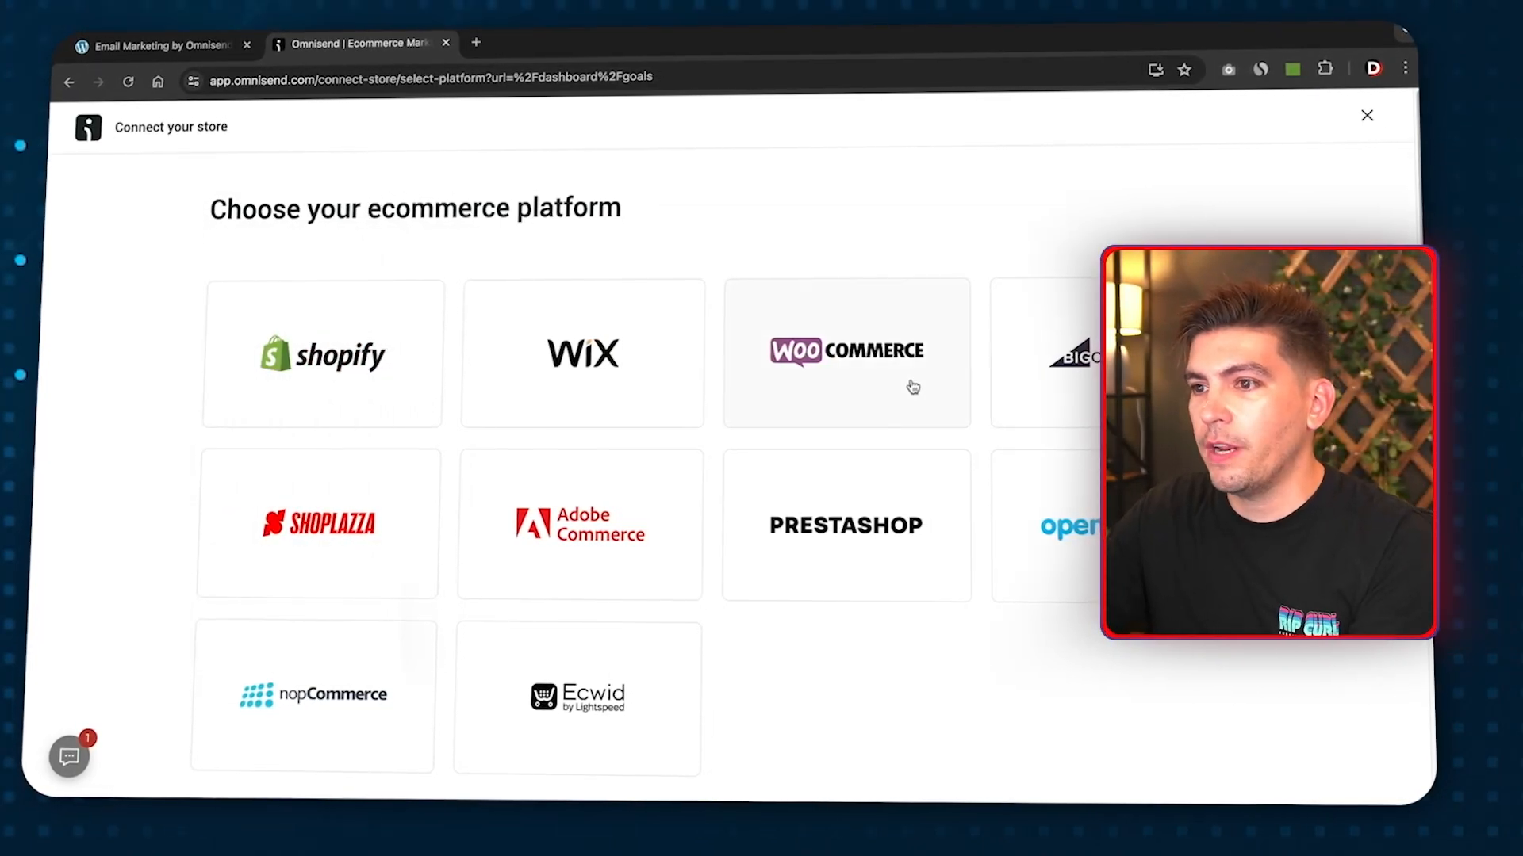
pyautogui.scroll(-5, 836, 476)
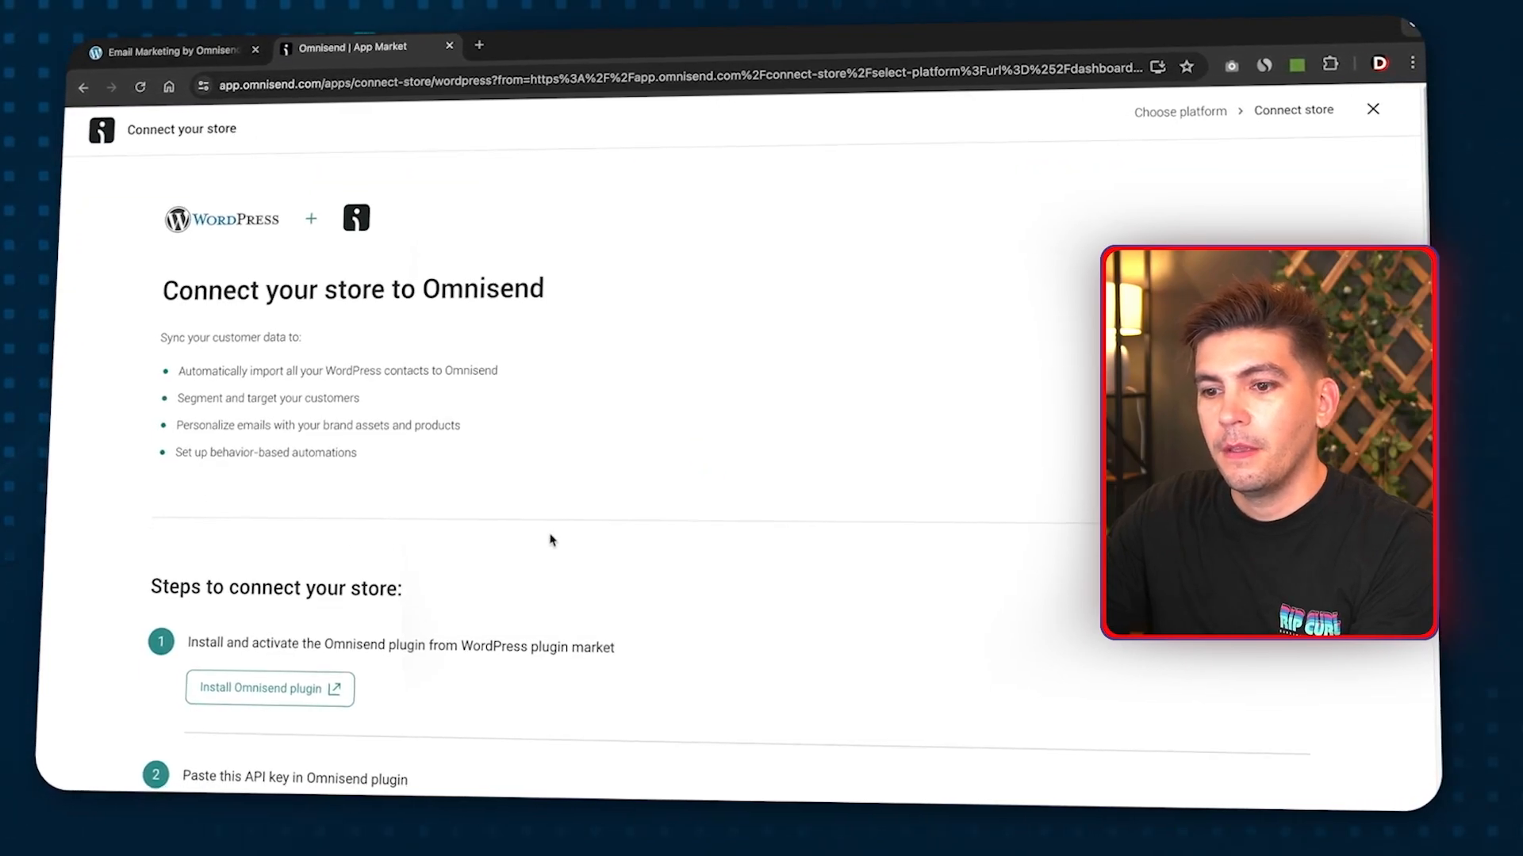
pyautogui.scroll(-4, 551, 540)
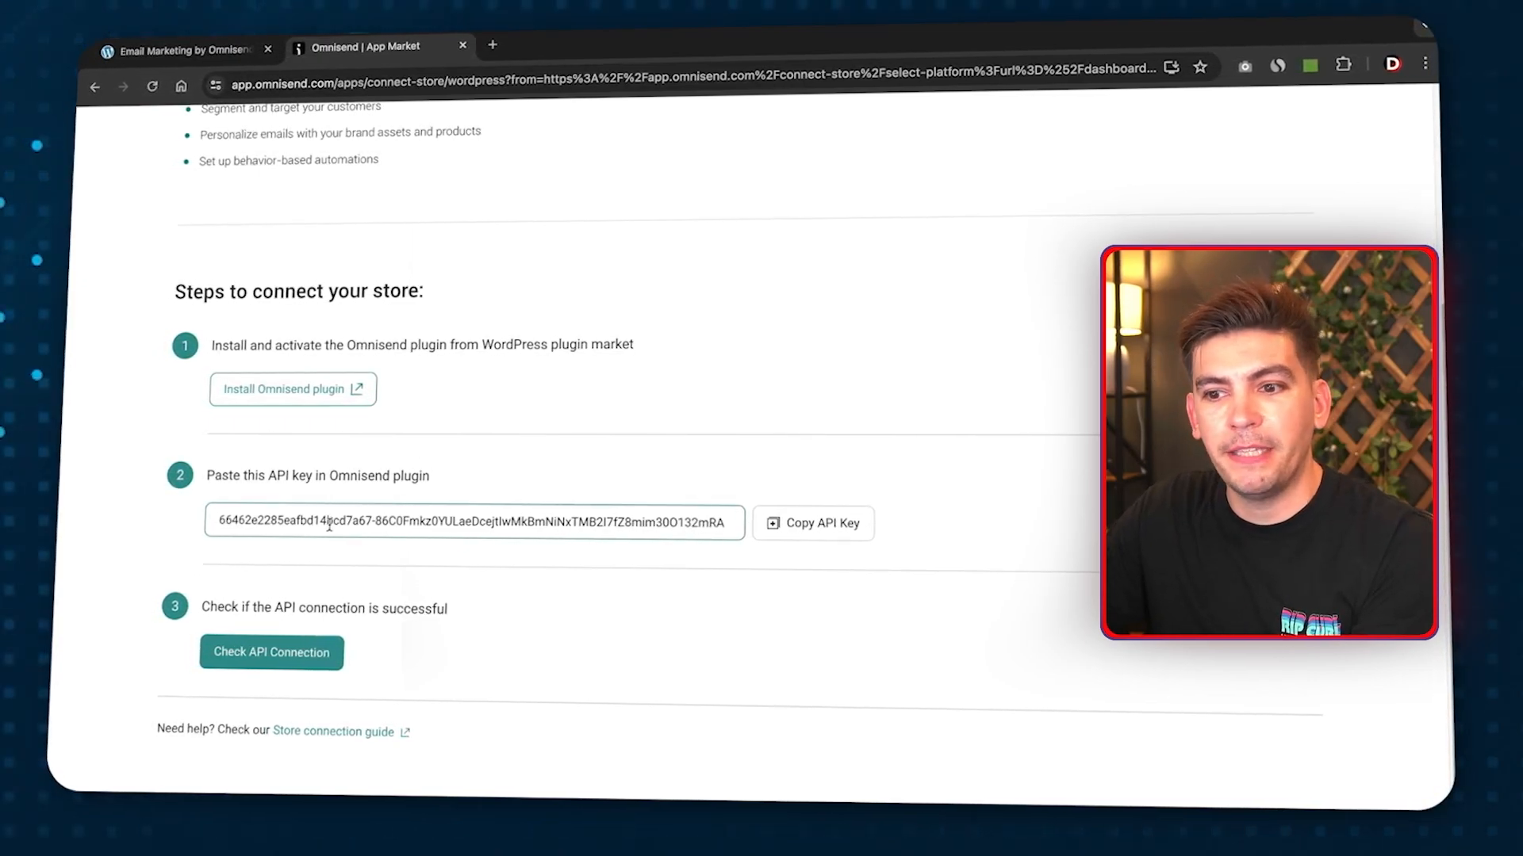
pyautogui.click(807, 527)
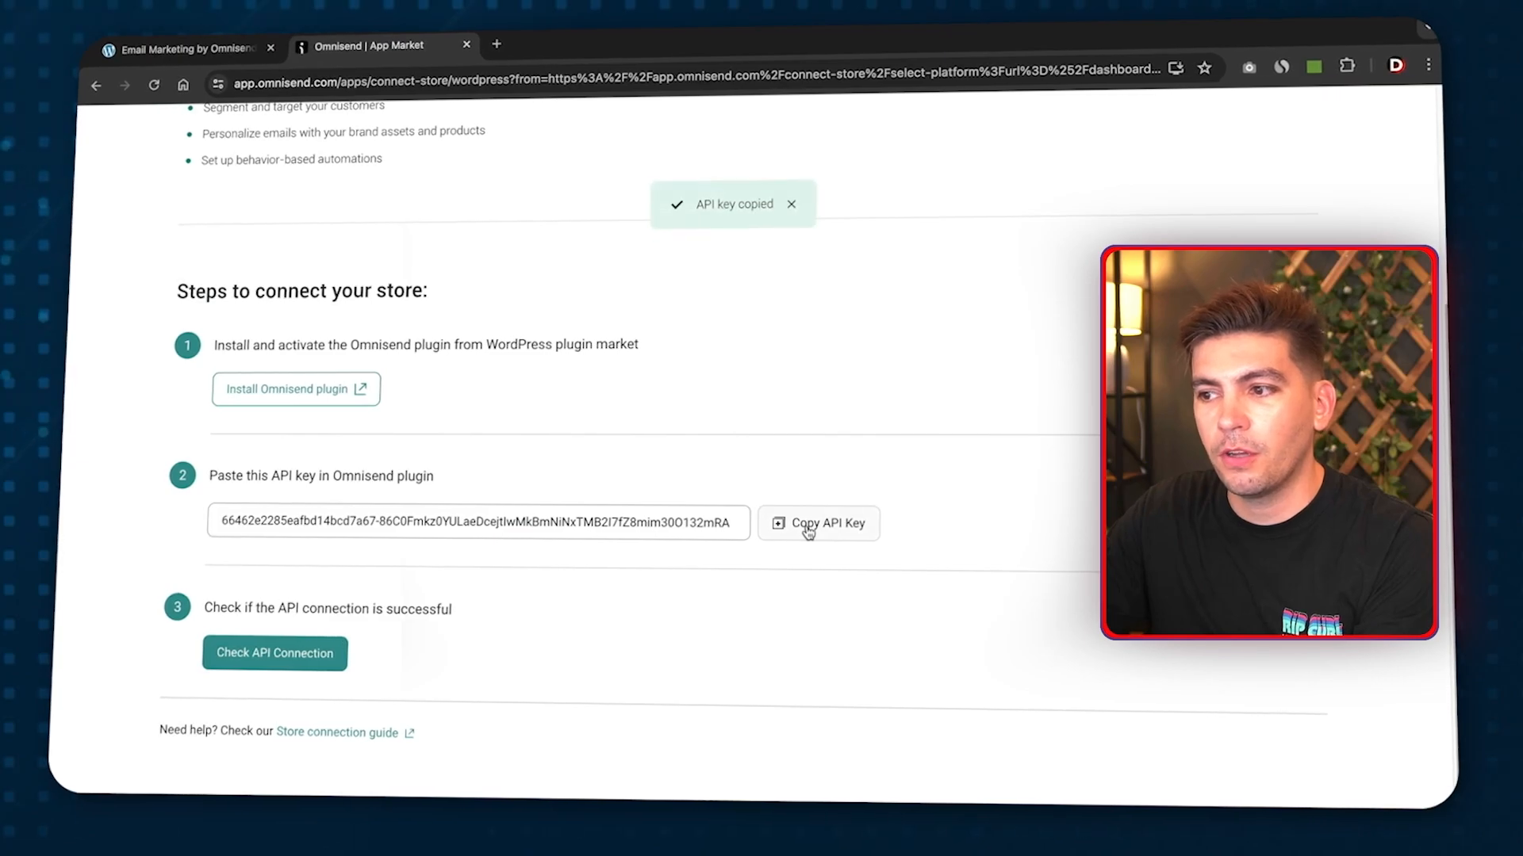
# Paste the API key into the WordPress plugin's connection form, connect Omnisend, and check the API connection from the Omnisend page
pyautogui.click(186, 48)
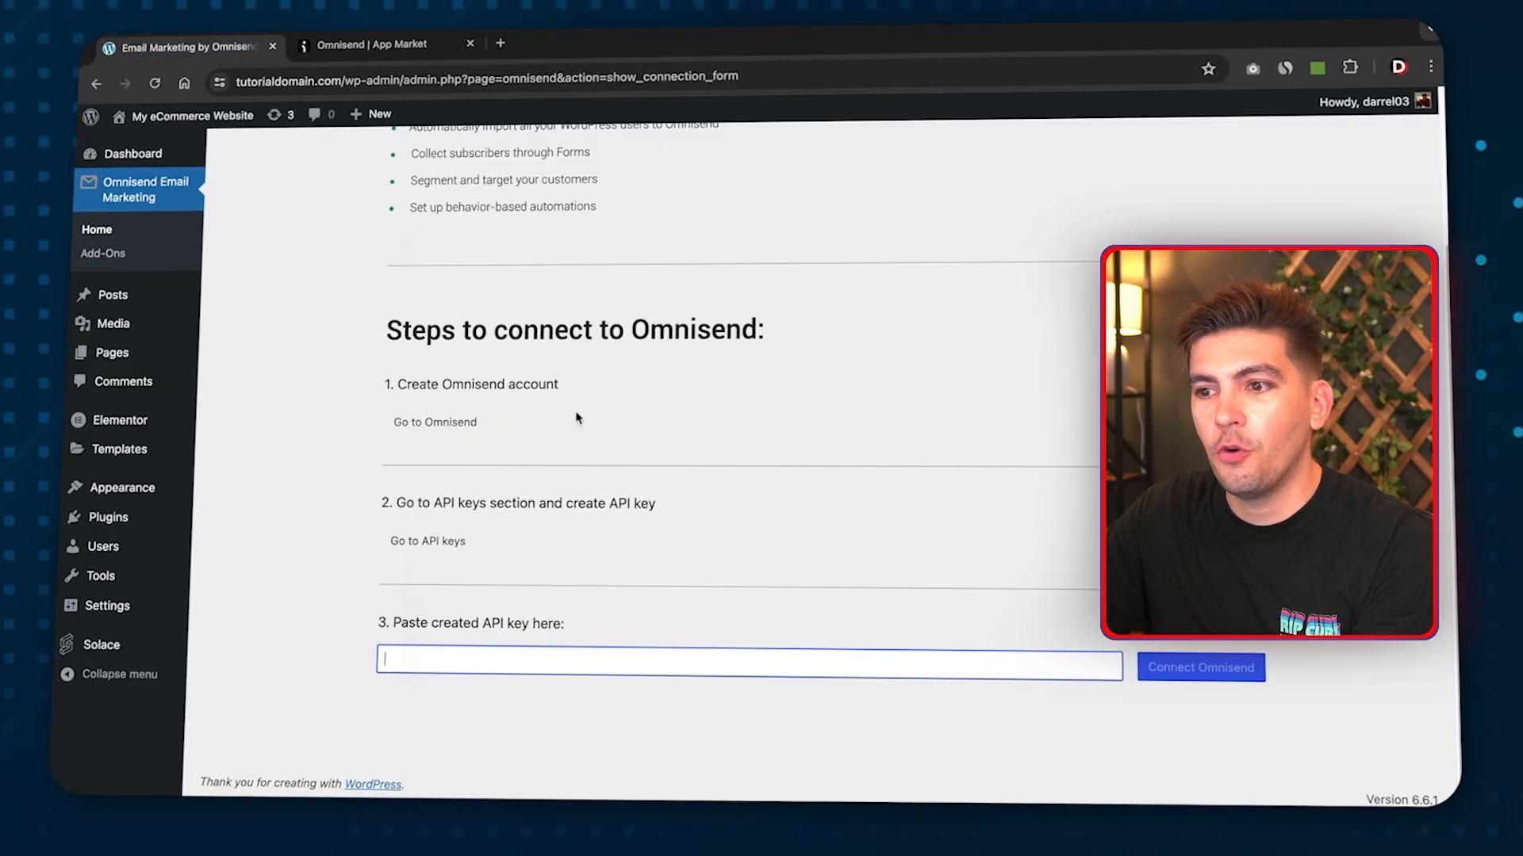
pyautogui.rightClick(409, 660)
pyautogui.click(434, 615)
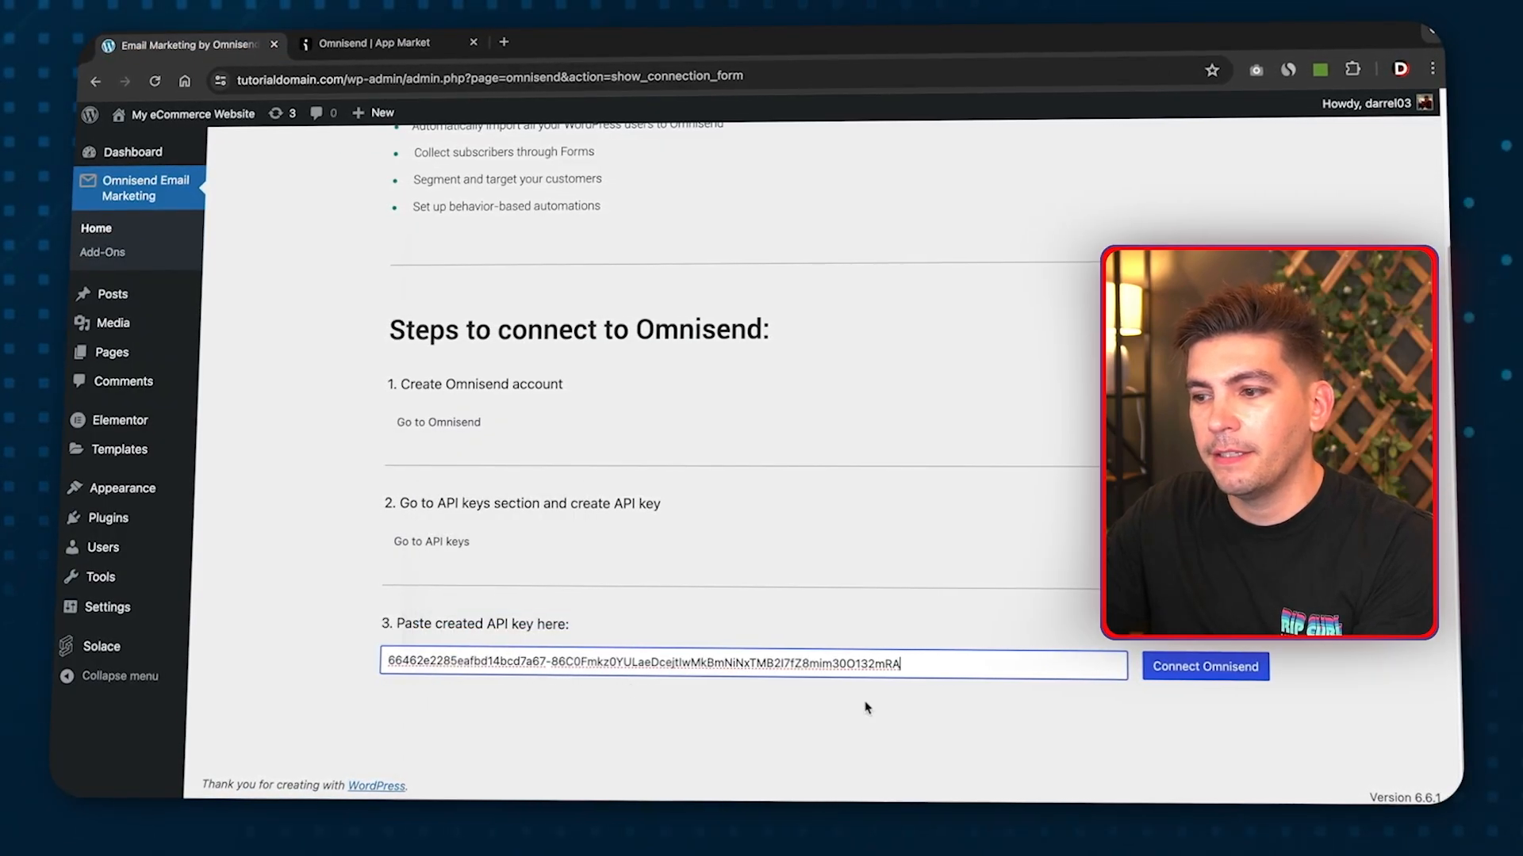
pyautogui.click(1189, 670)
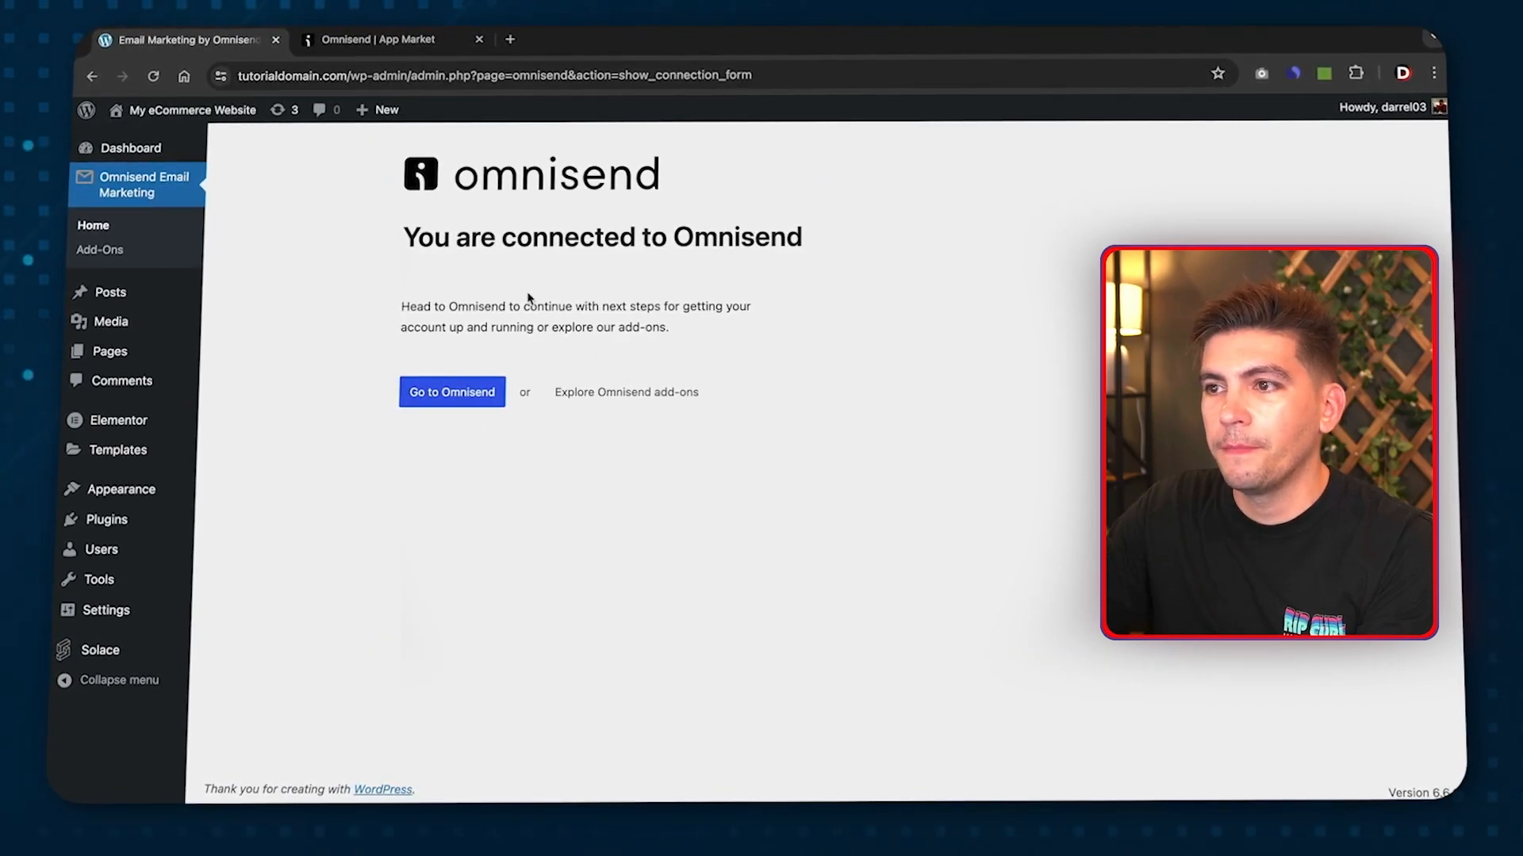
pyautogui.click(420, 49)
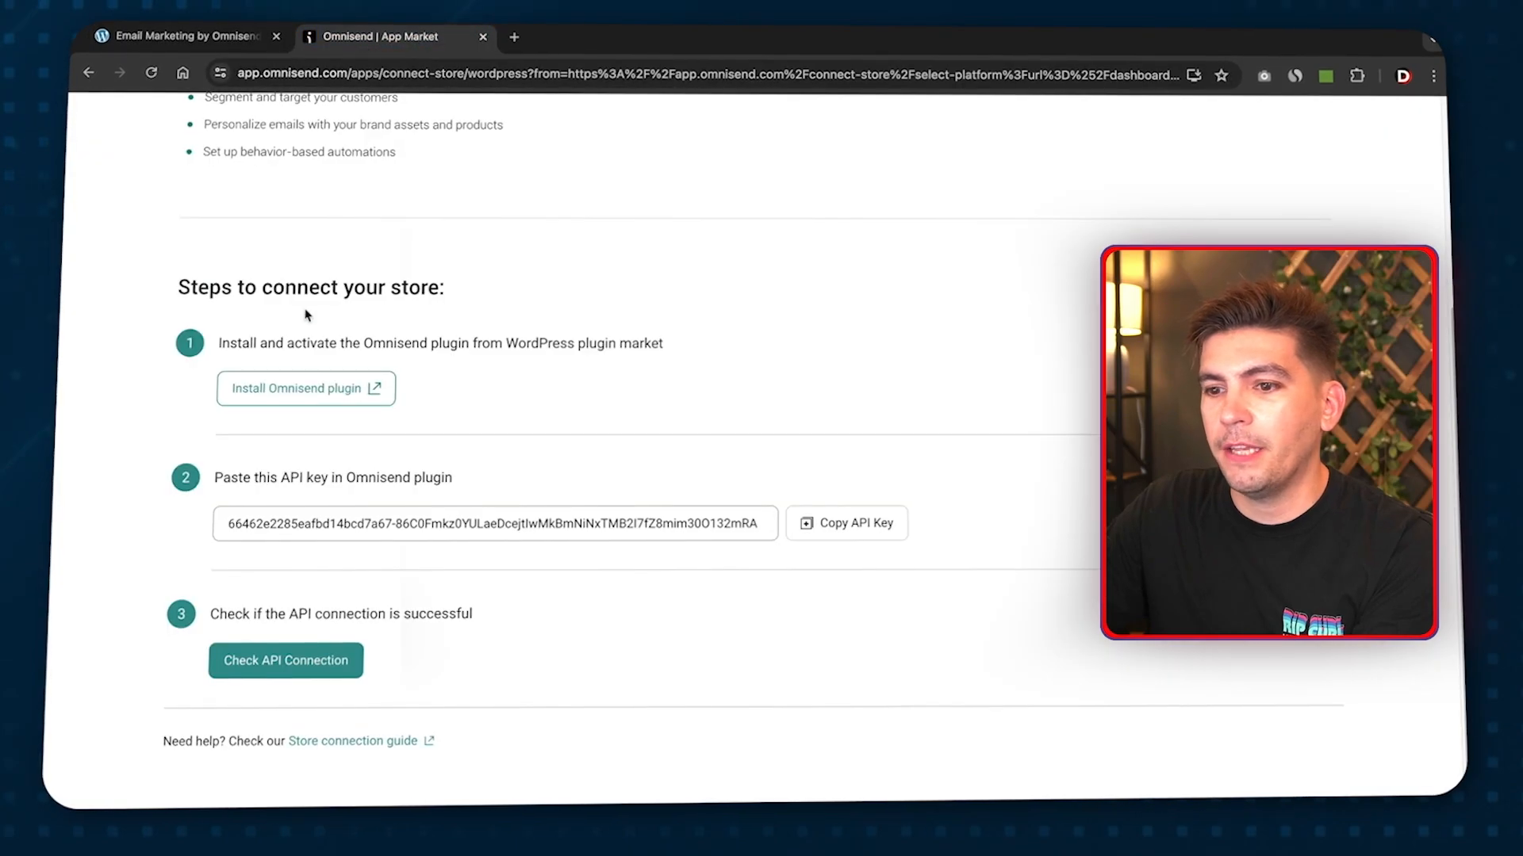
pyautogui.click(287, 663)
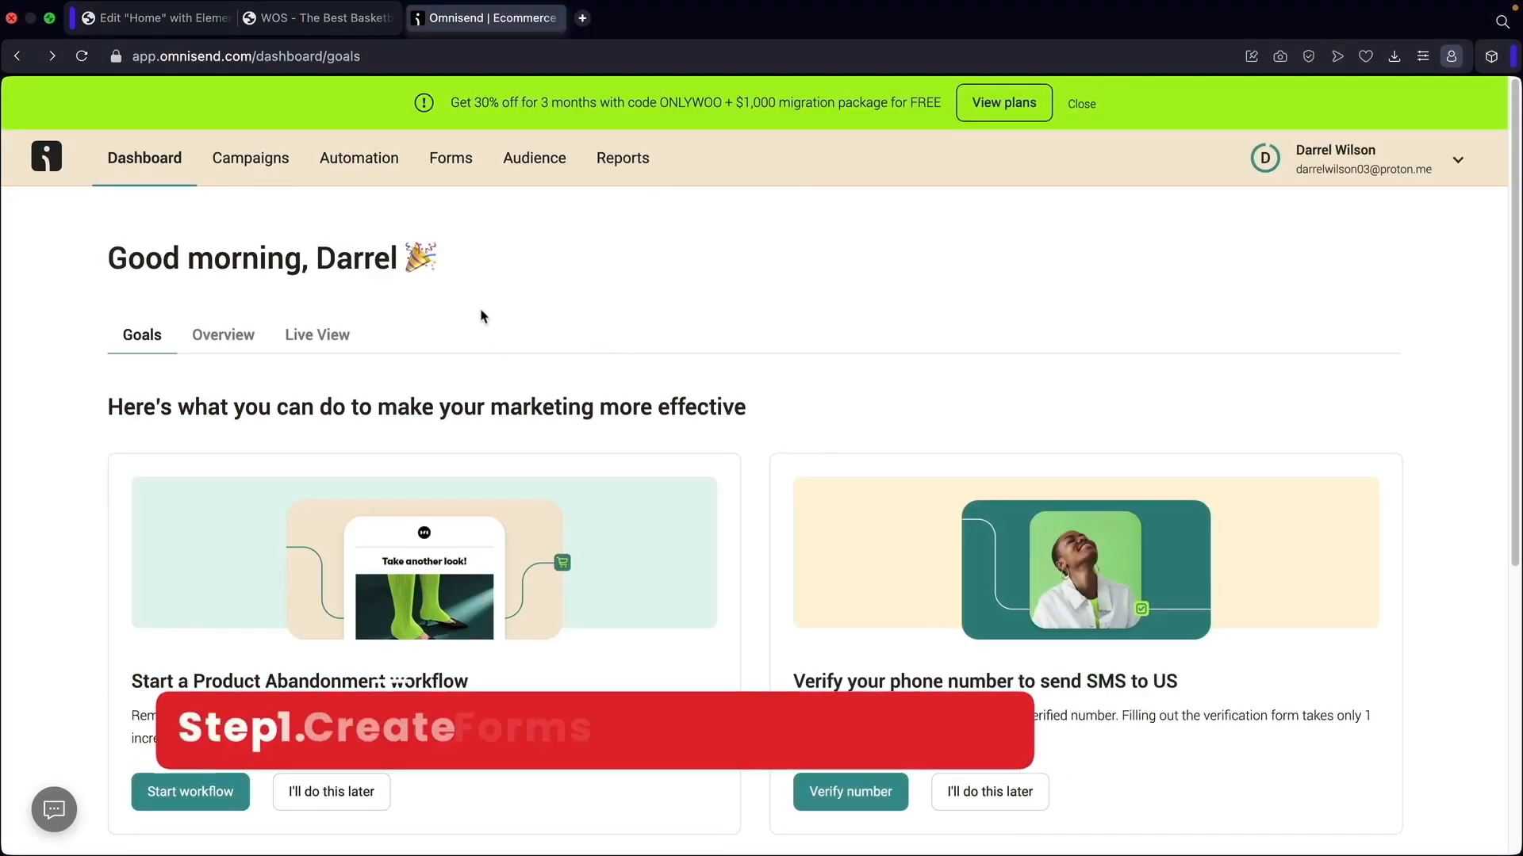
# Open the forms list and view the A/B settings of the welcome discount popup form, returning to the list
pyautogui.click(451, 161)
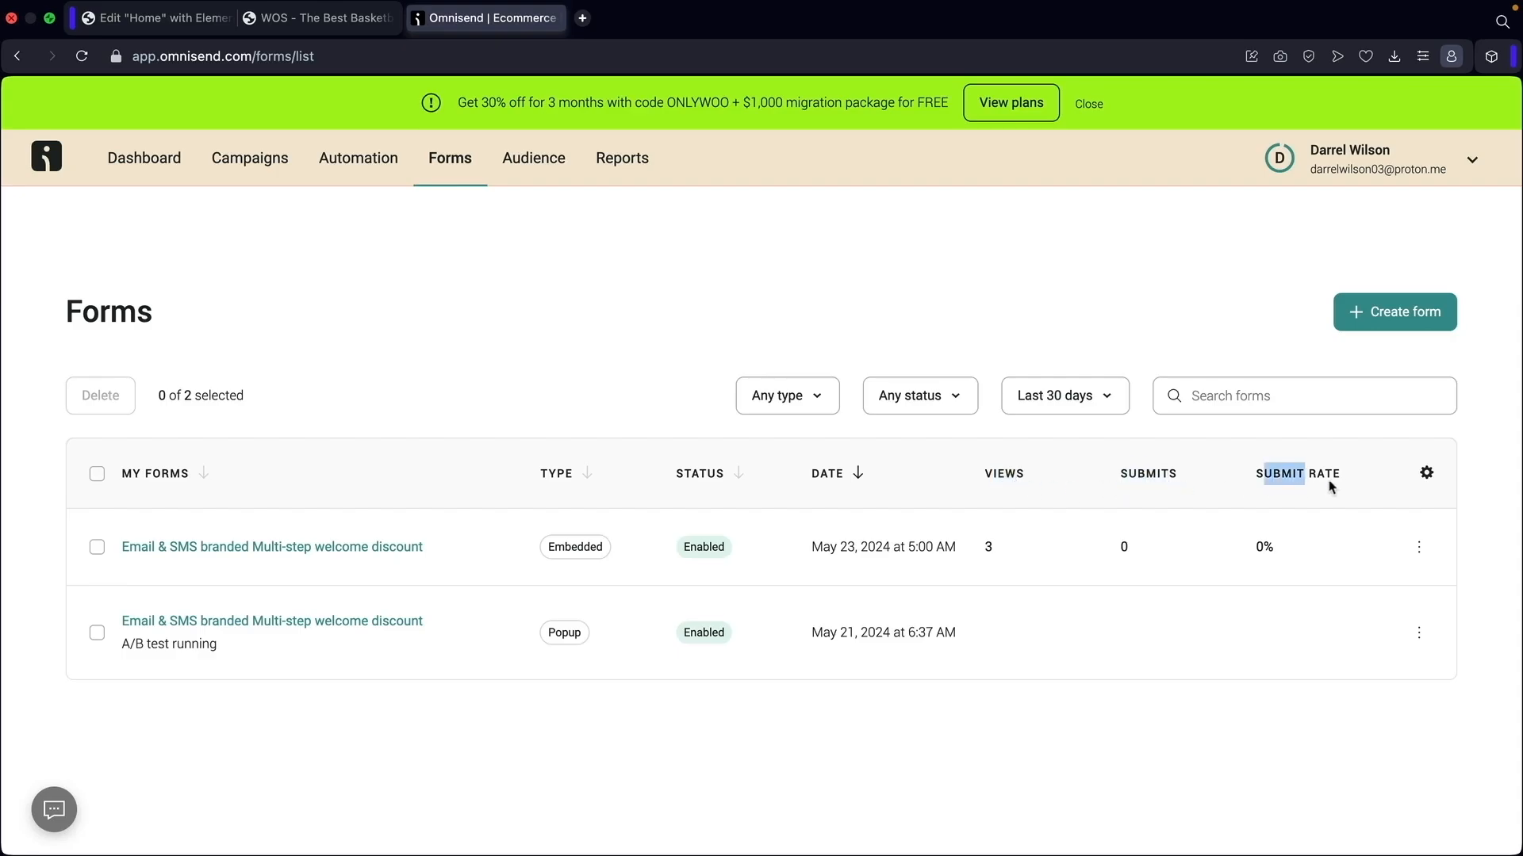
pyautogui.click(345, 620)
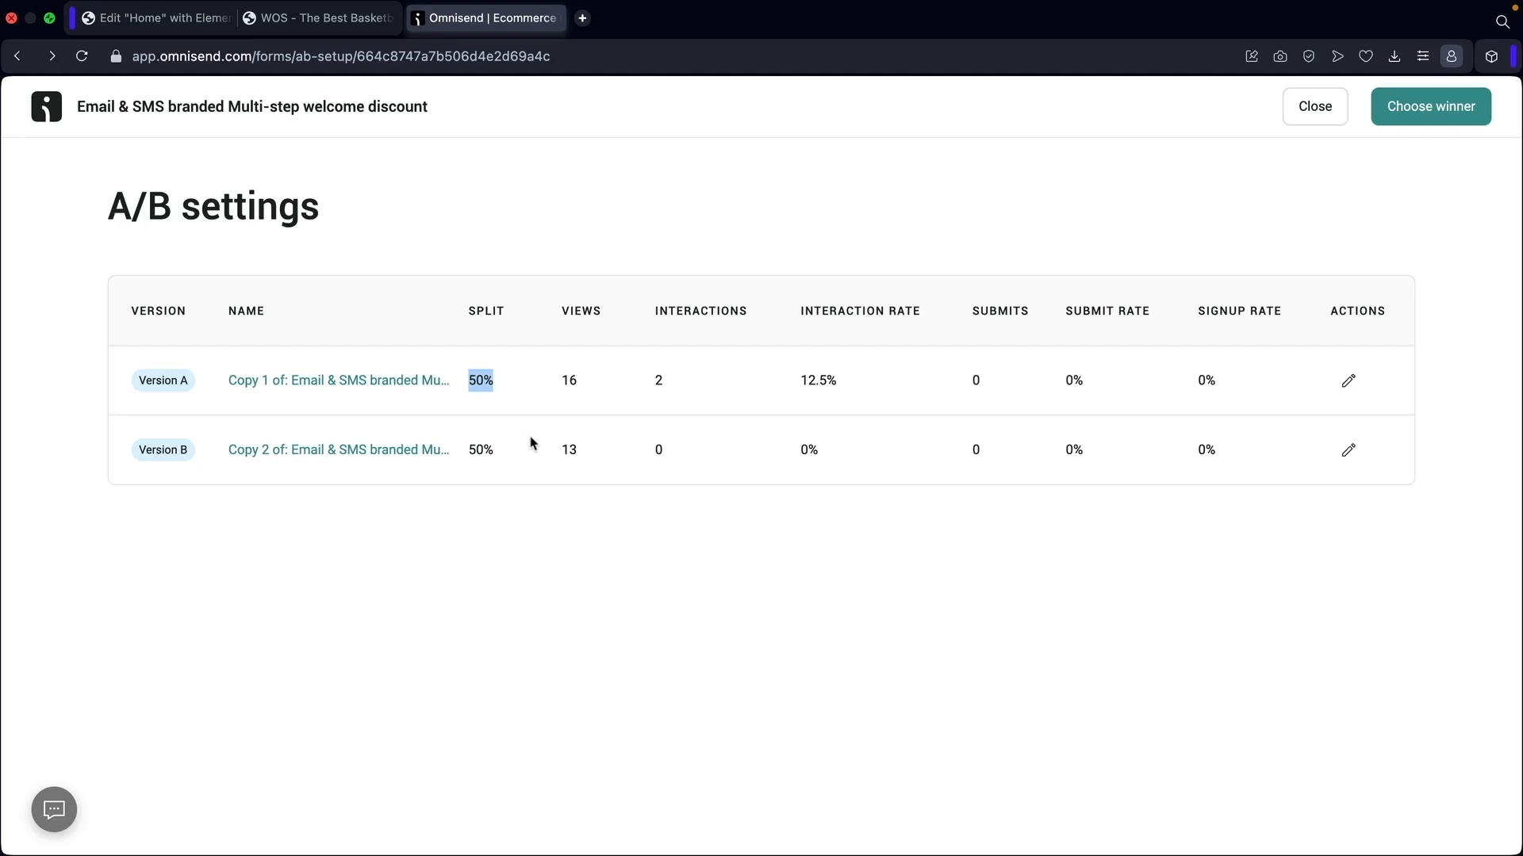
pyautogui.click(1309, 118)
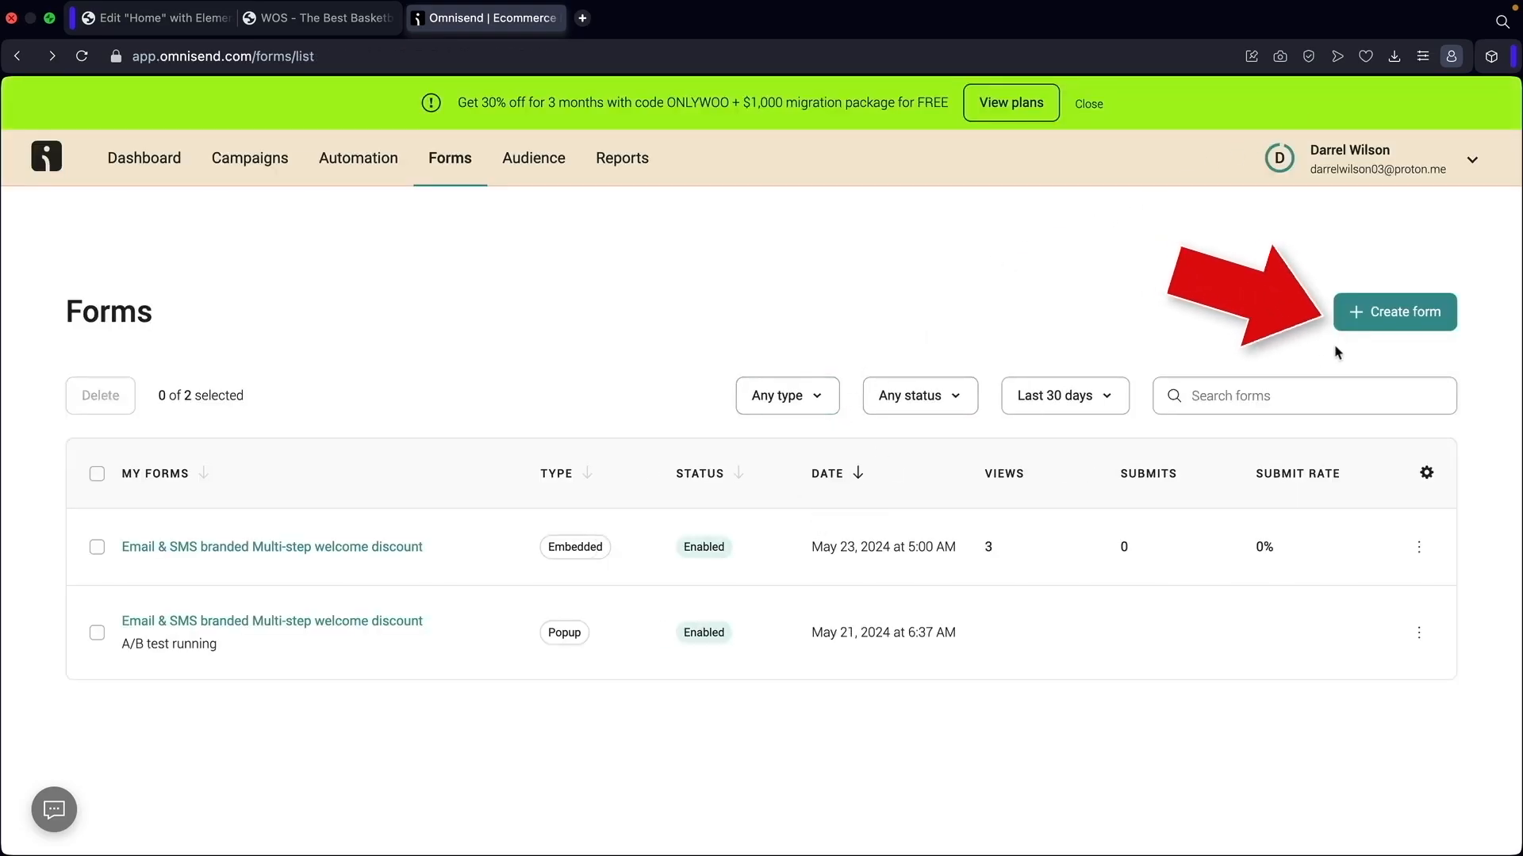
# Start creating a form and look through the template library, temporarily filtering it by the Collect subscribers goal
pyautogui.click(1379, 317)
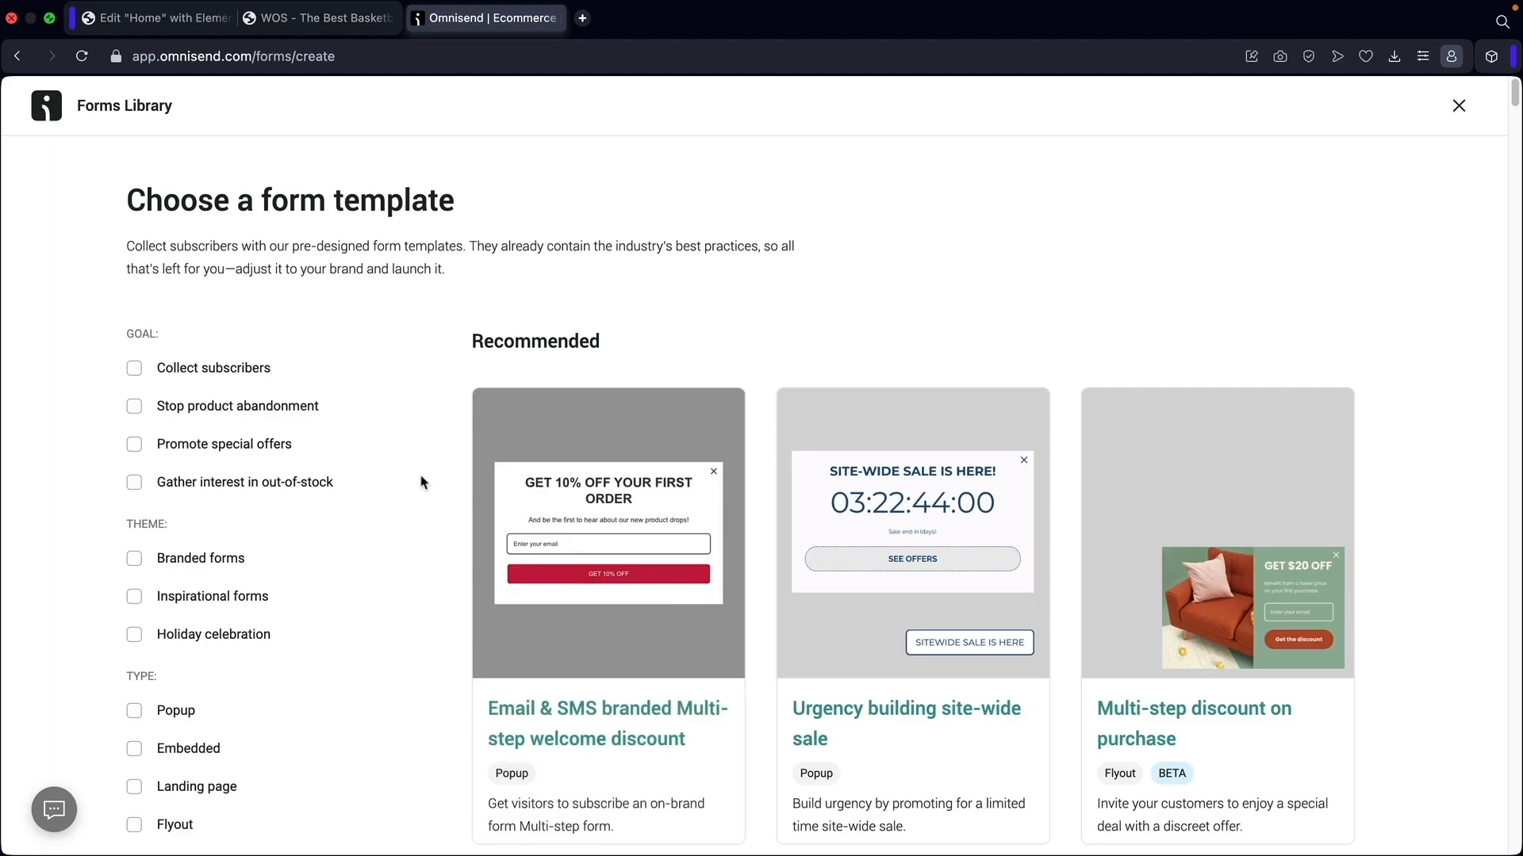
pyautogui.scroll(-2, 421, 479)
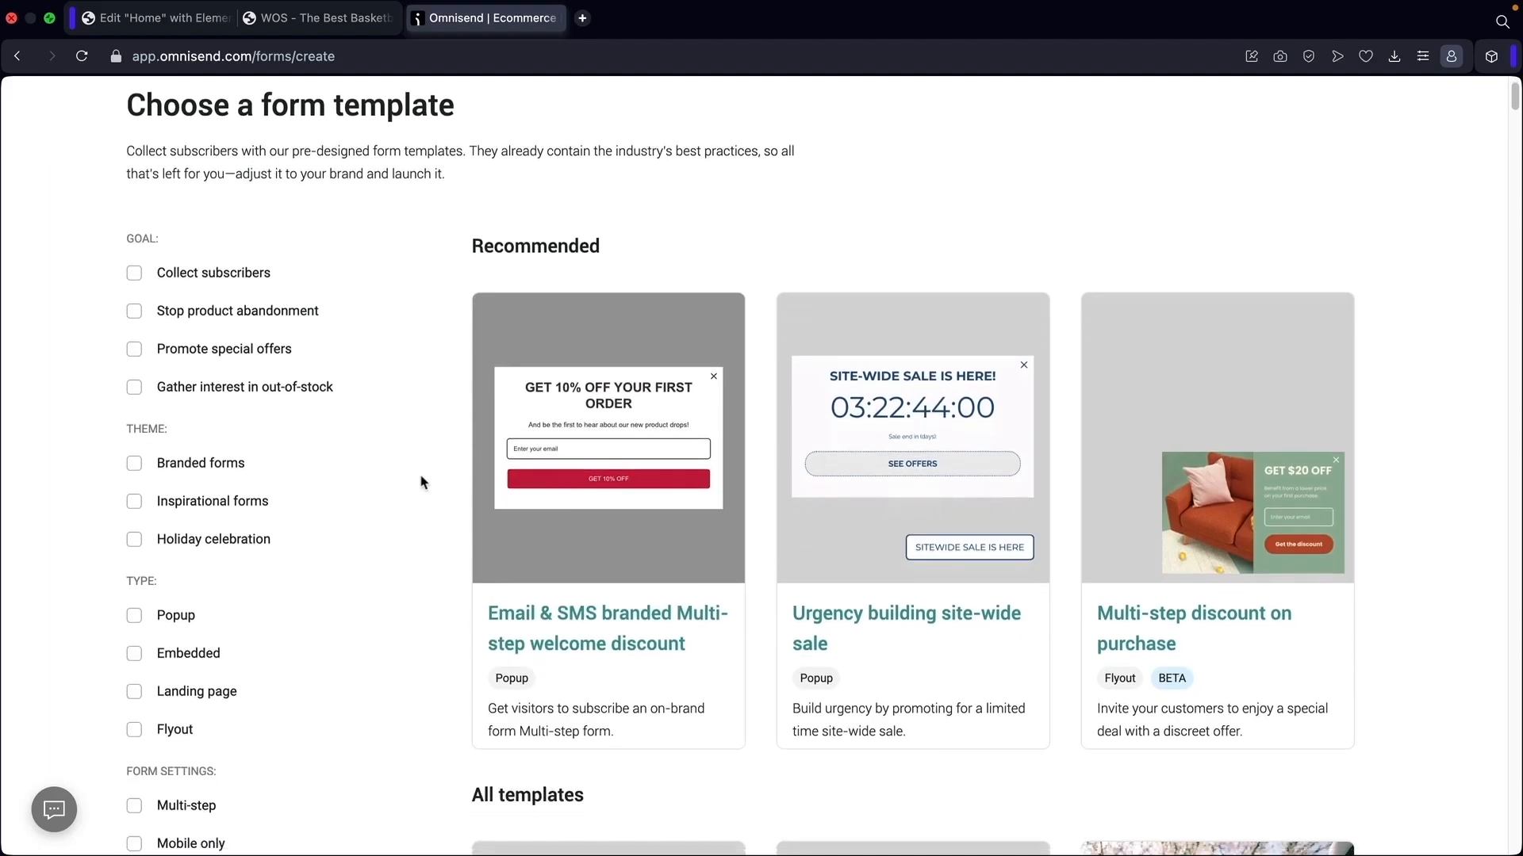
pyautogui.click(134, 278)
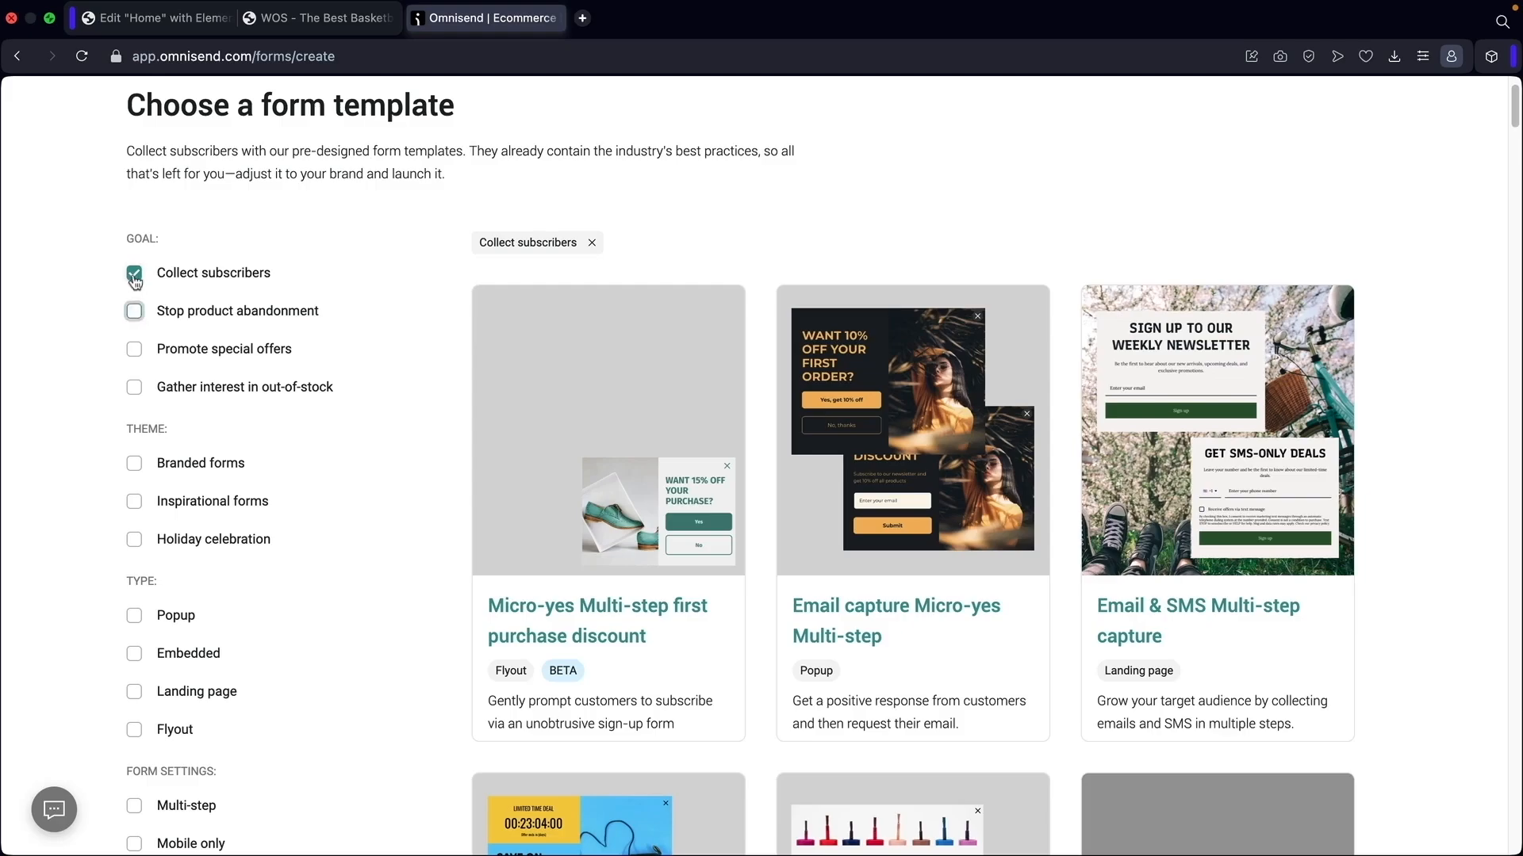
pyautogui.click(134, 277)
pyautogui.scroll(-5, 248, 401)
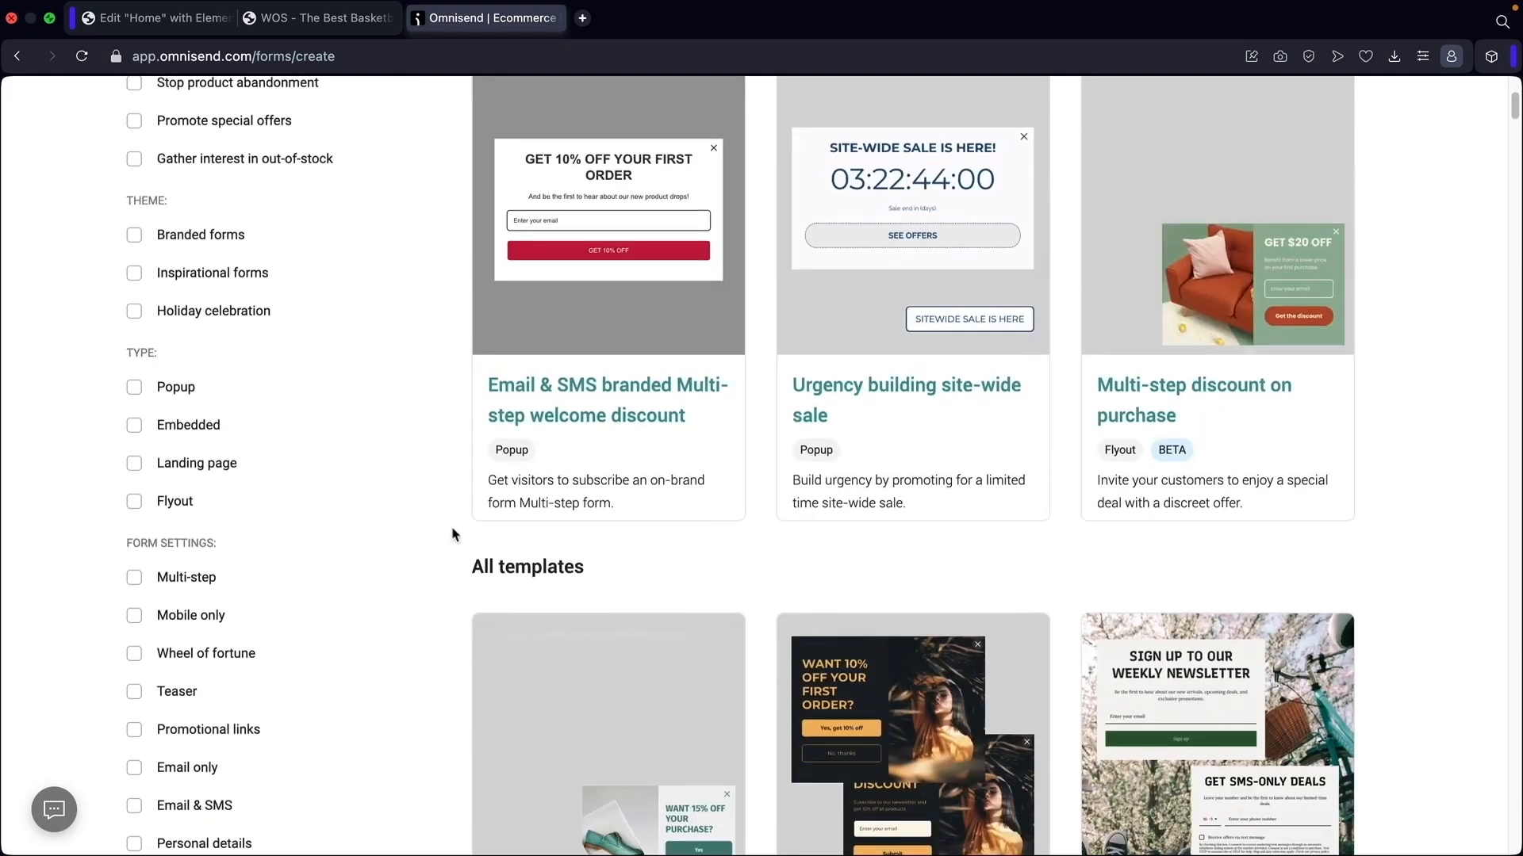
pyautogui.scroll(-2, 288, 460)
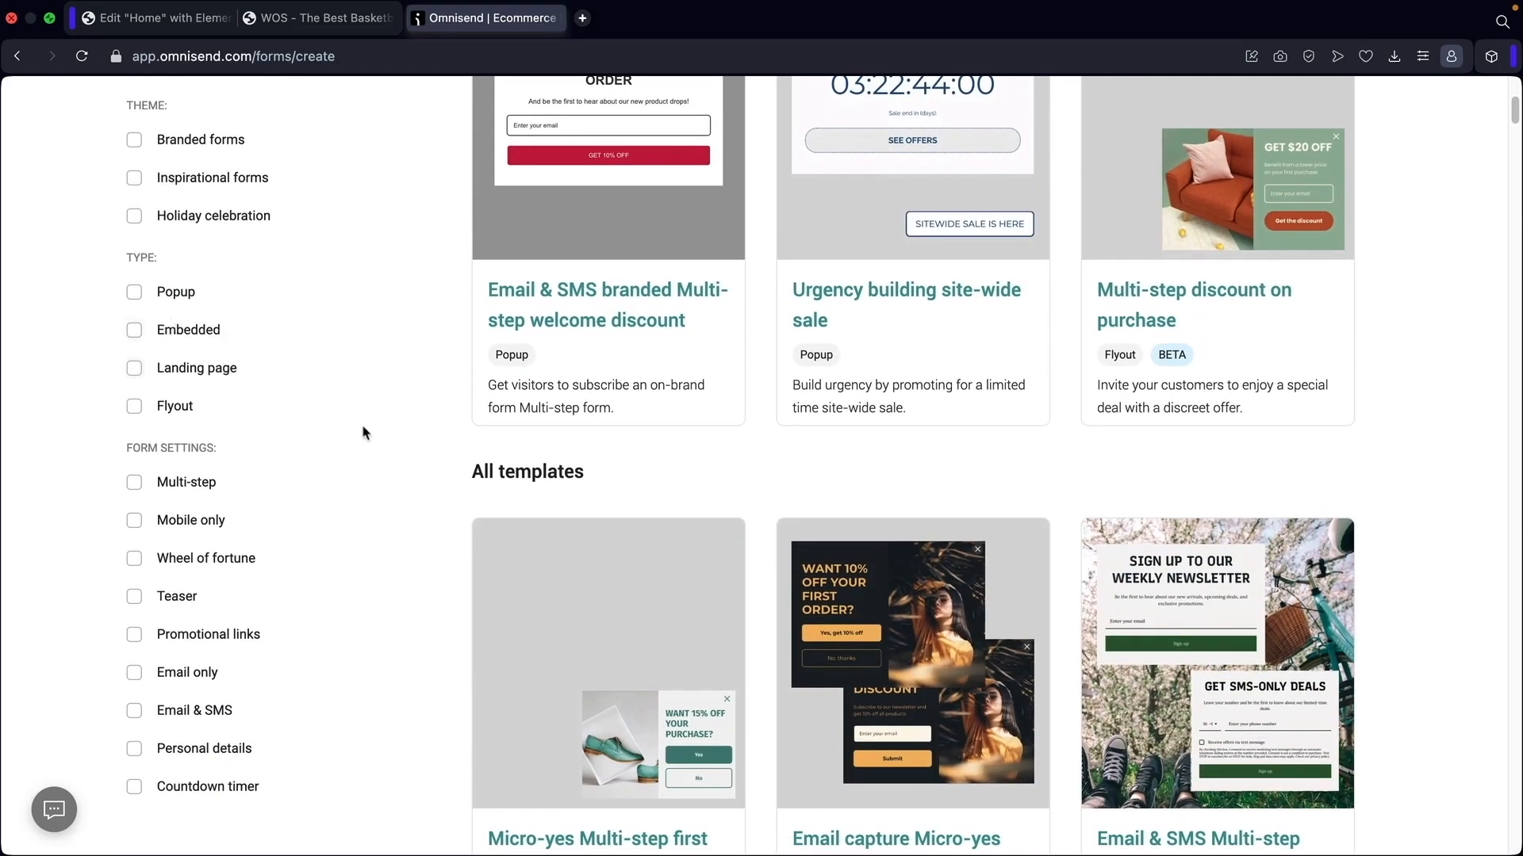
pyautogui.scroll(-15, 362, 432)
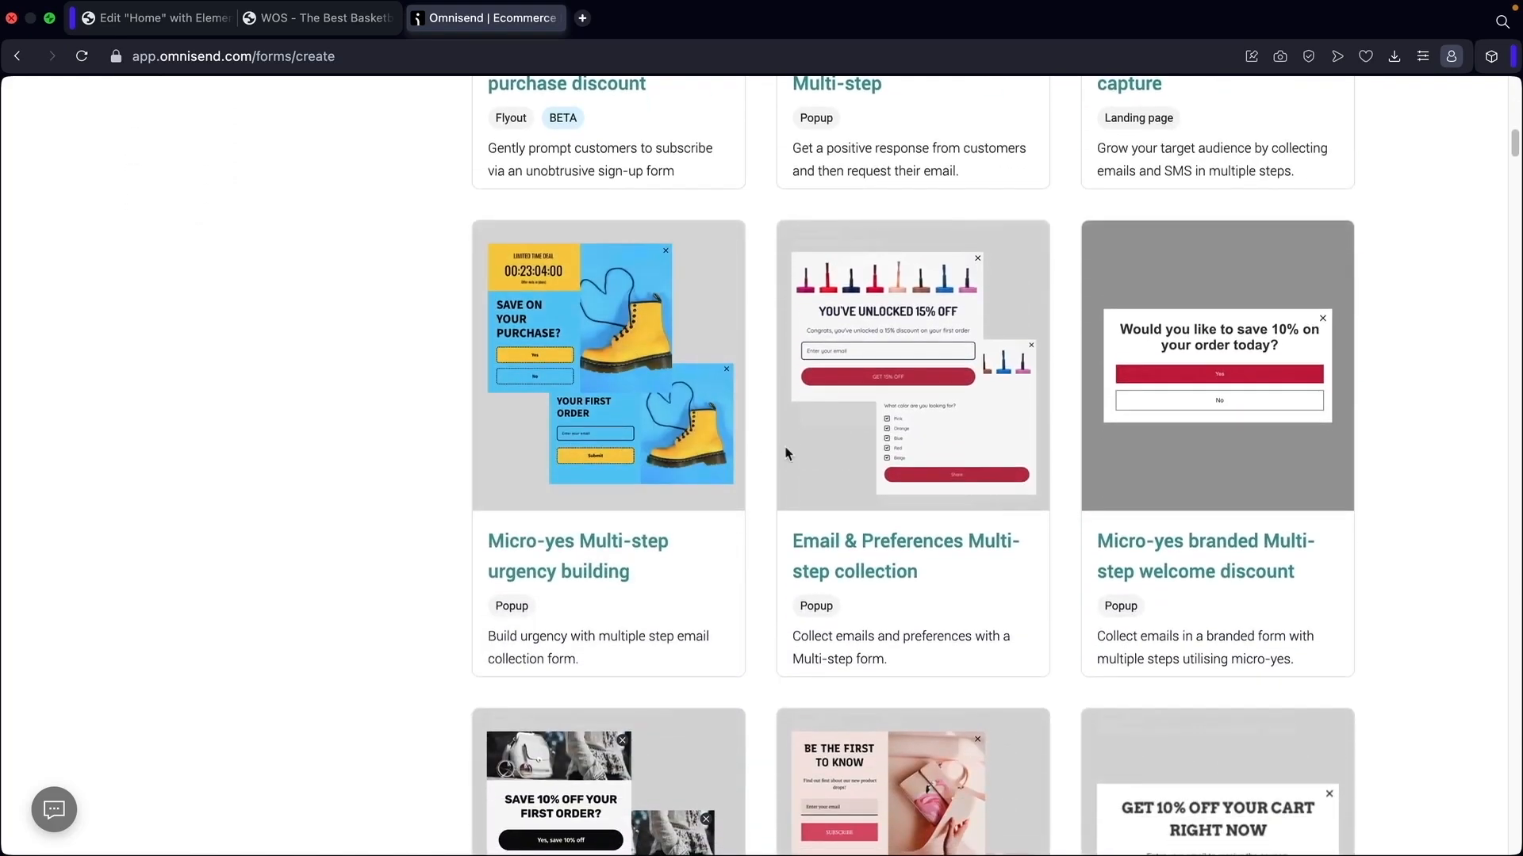
pyautogui.moveTo(1282, 426)
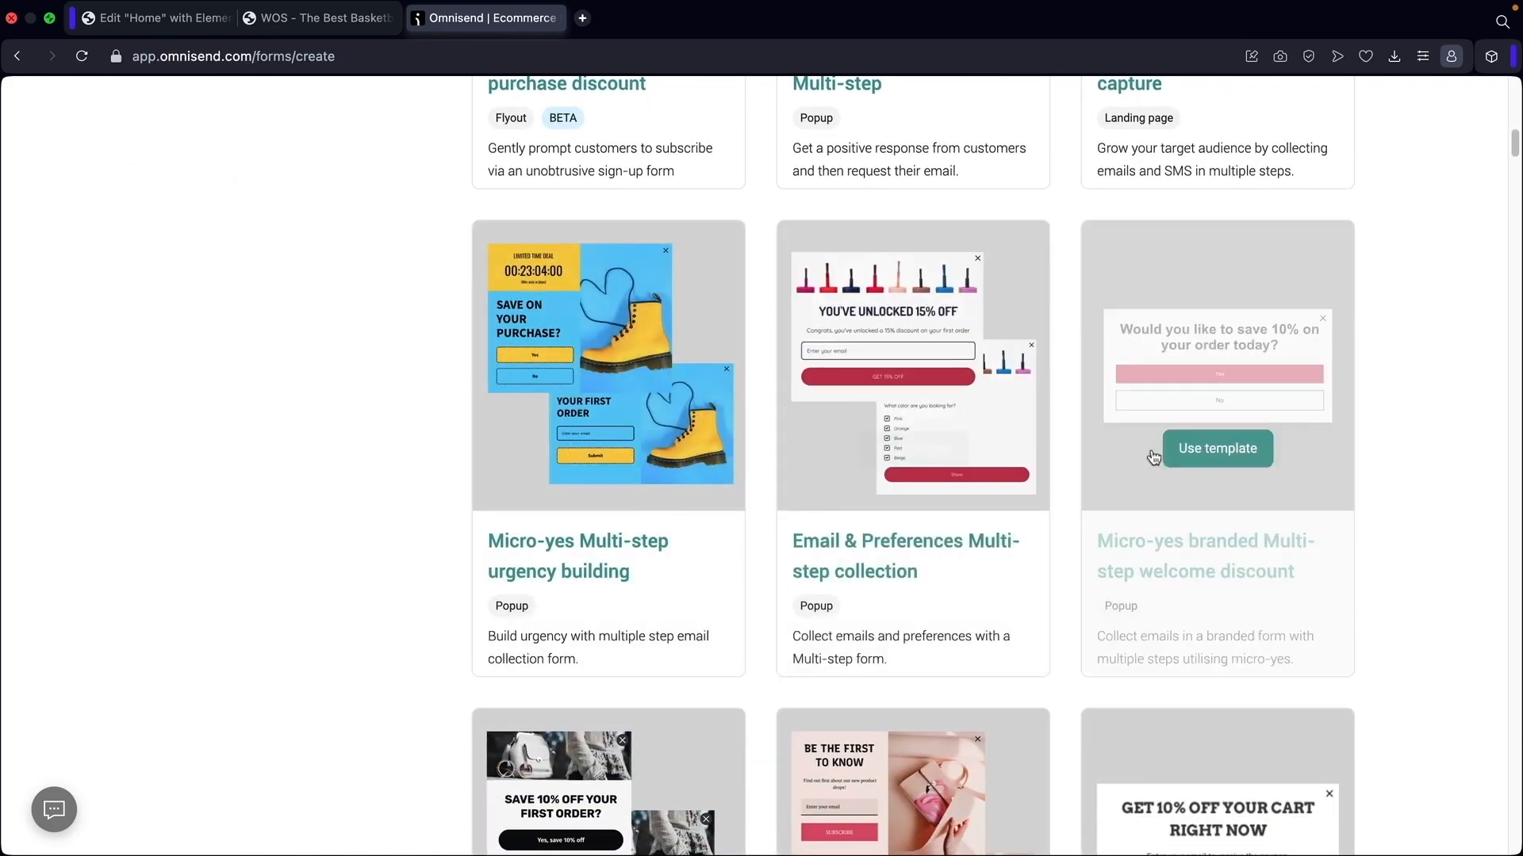
pyautogui.scroll(-5, 1154, 454)
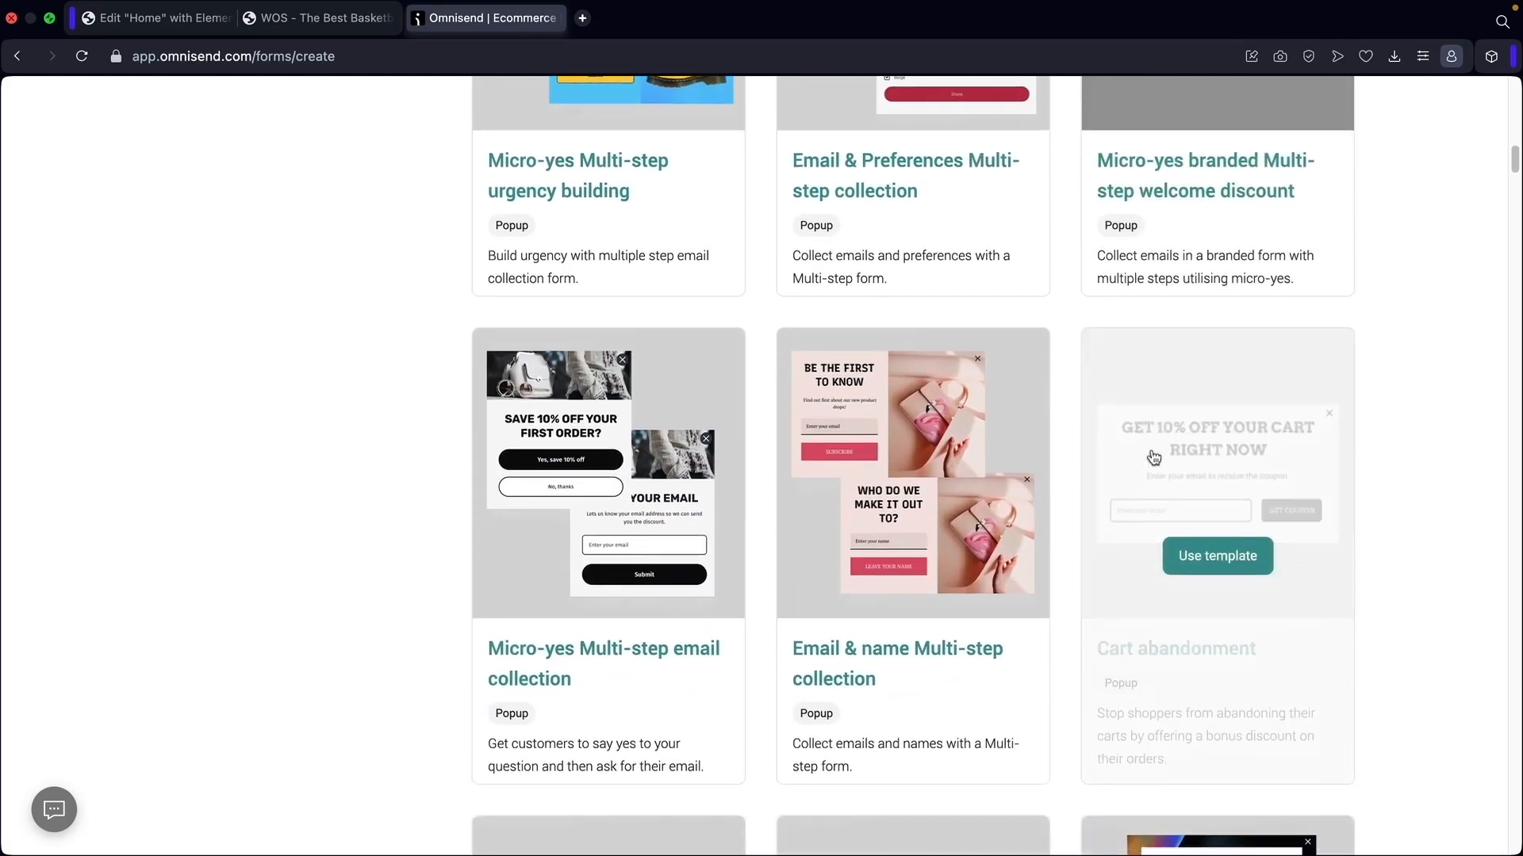
pyautogui.scroll(15, 1154, 456)
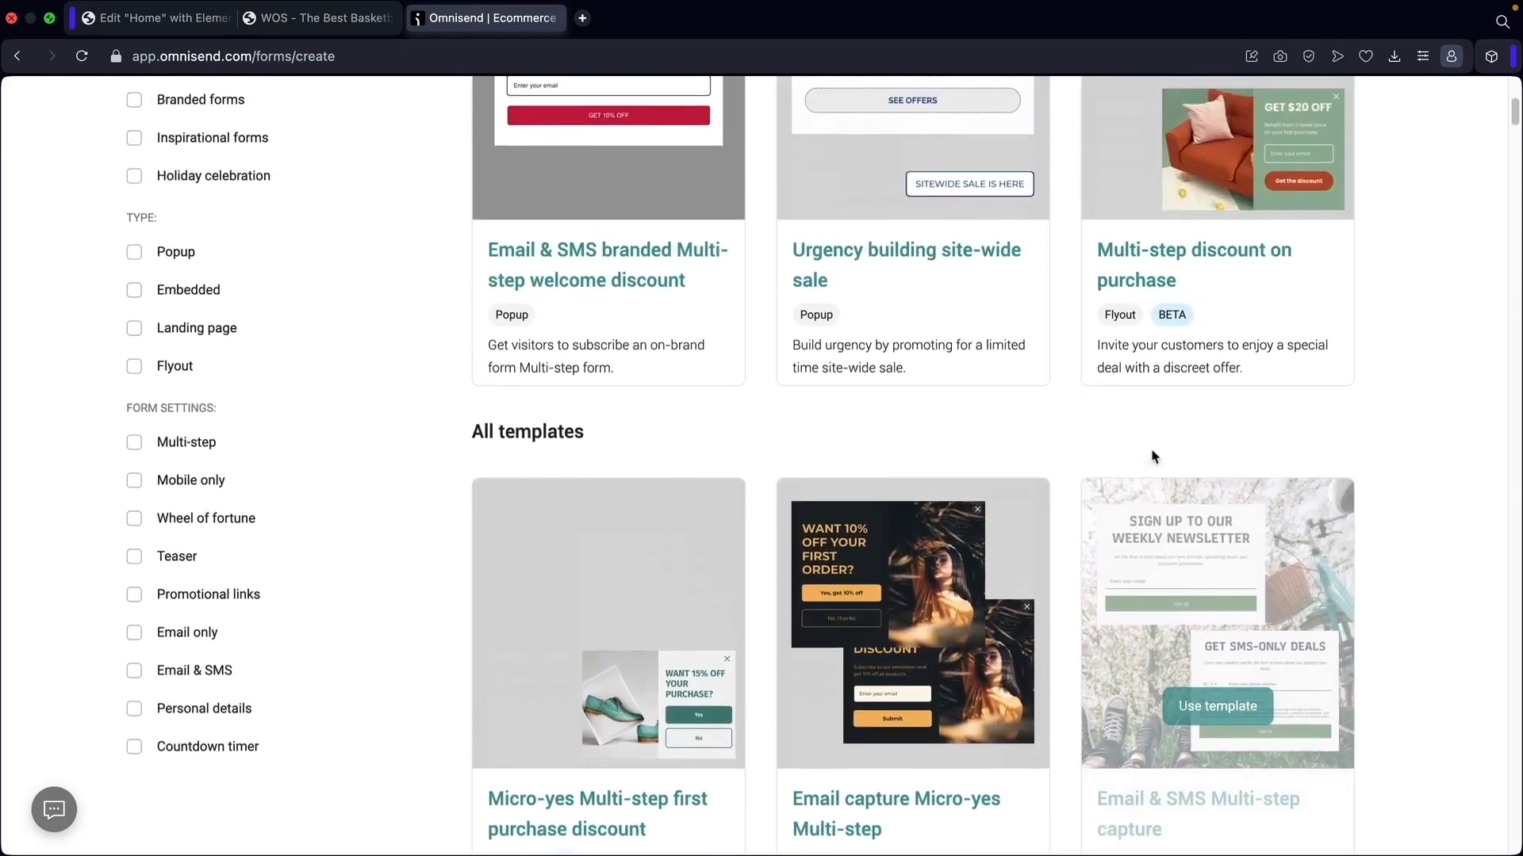
pyautogui.scroll(4, 1154, 457)
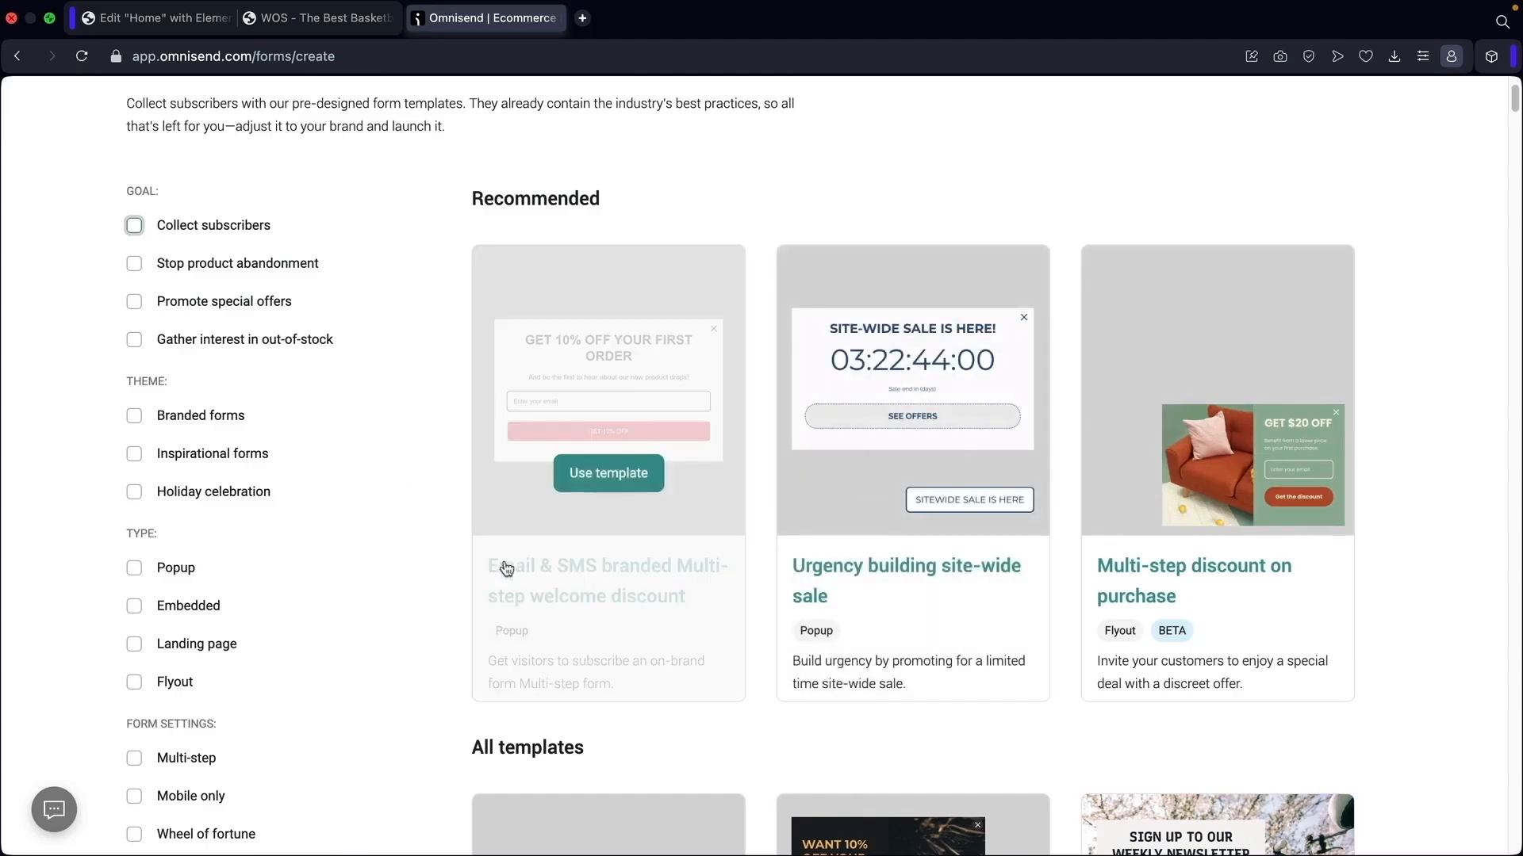
# Use the Email & SMS branded Multi-step welcome discount template and add a button between the intro text and the email field
pyautogui.click(611, 476)
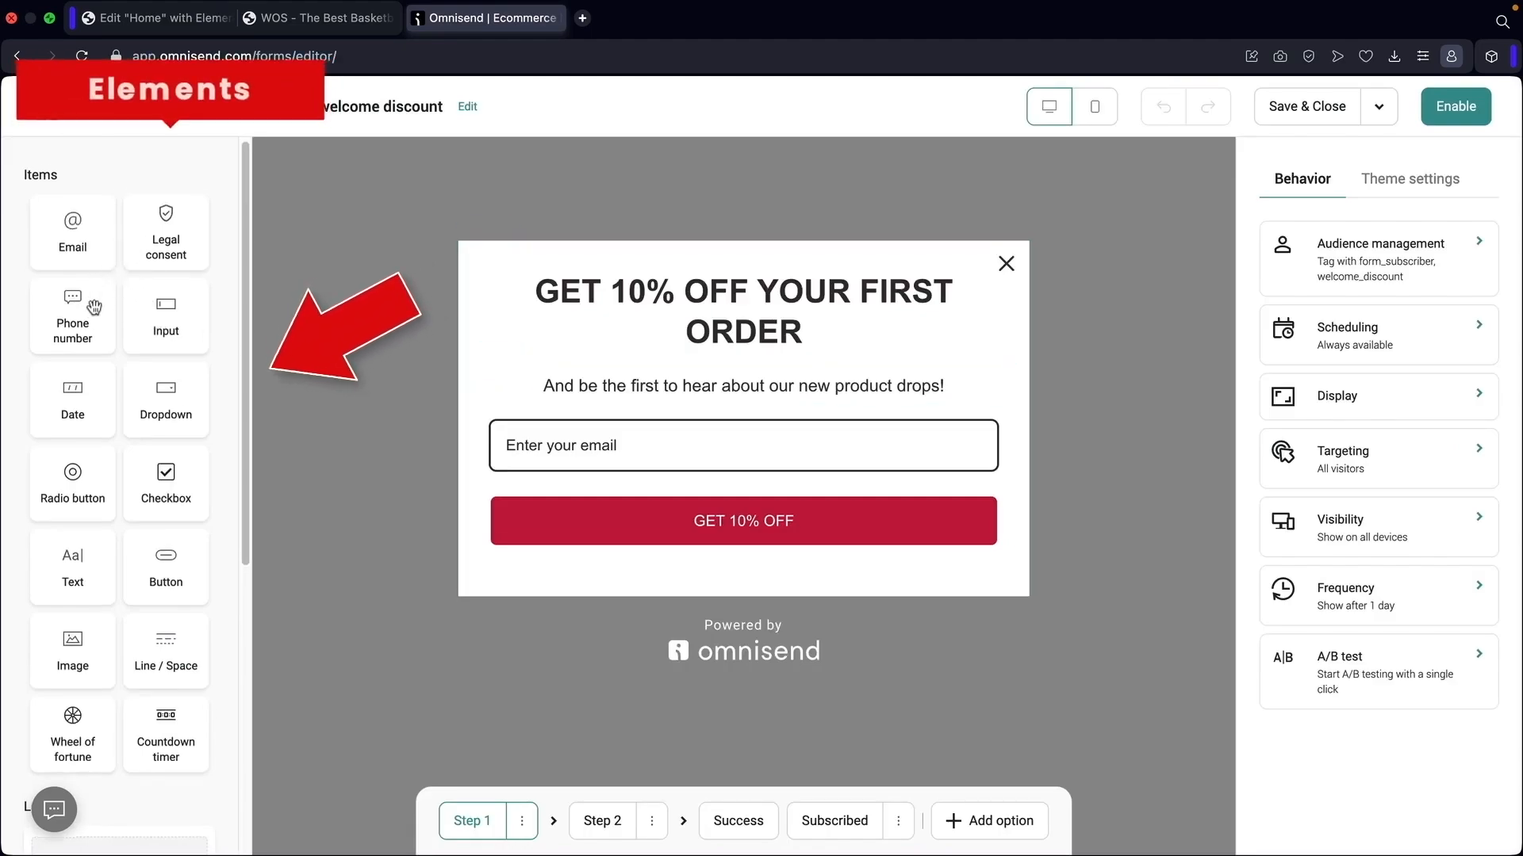
pyautogui.scroll(-3, 94, 308)
pyautogui.moveTo(165, 386); pyautogui.dragTo(584, 413)
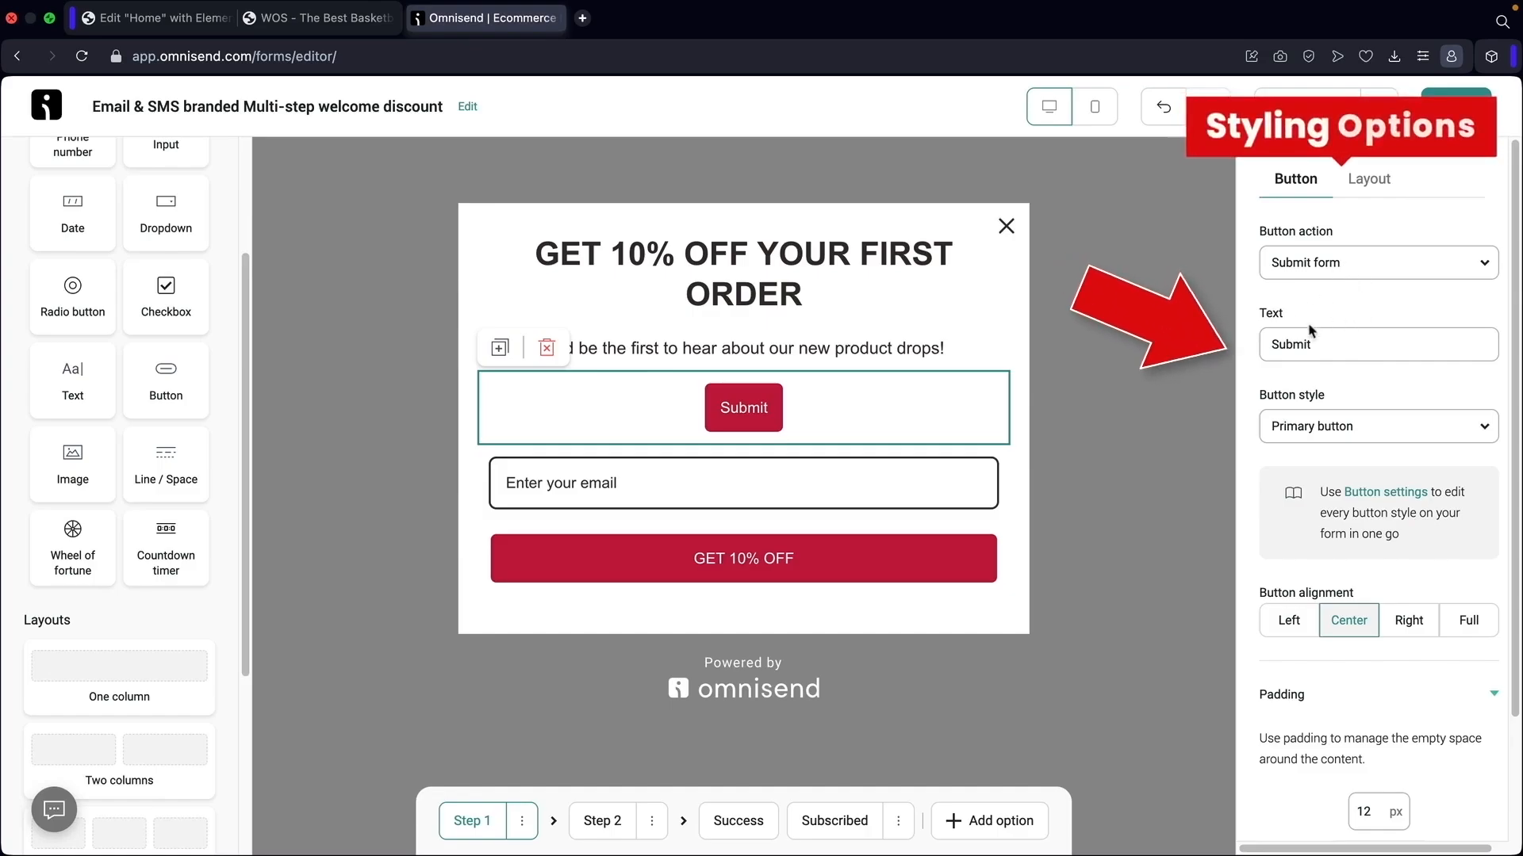
# Try top padding values of 100 px and 120 px in the form's layout settings and restore 20 px
pyautogui.click(1369, 181)
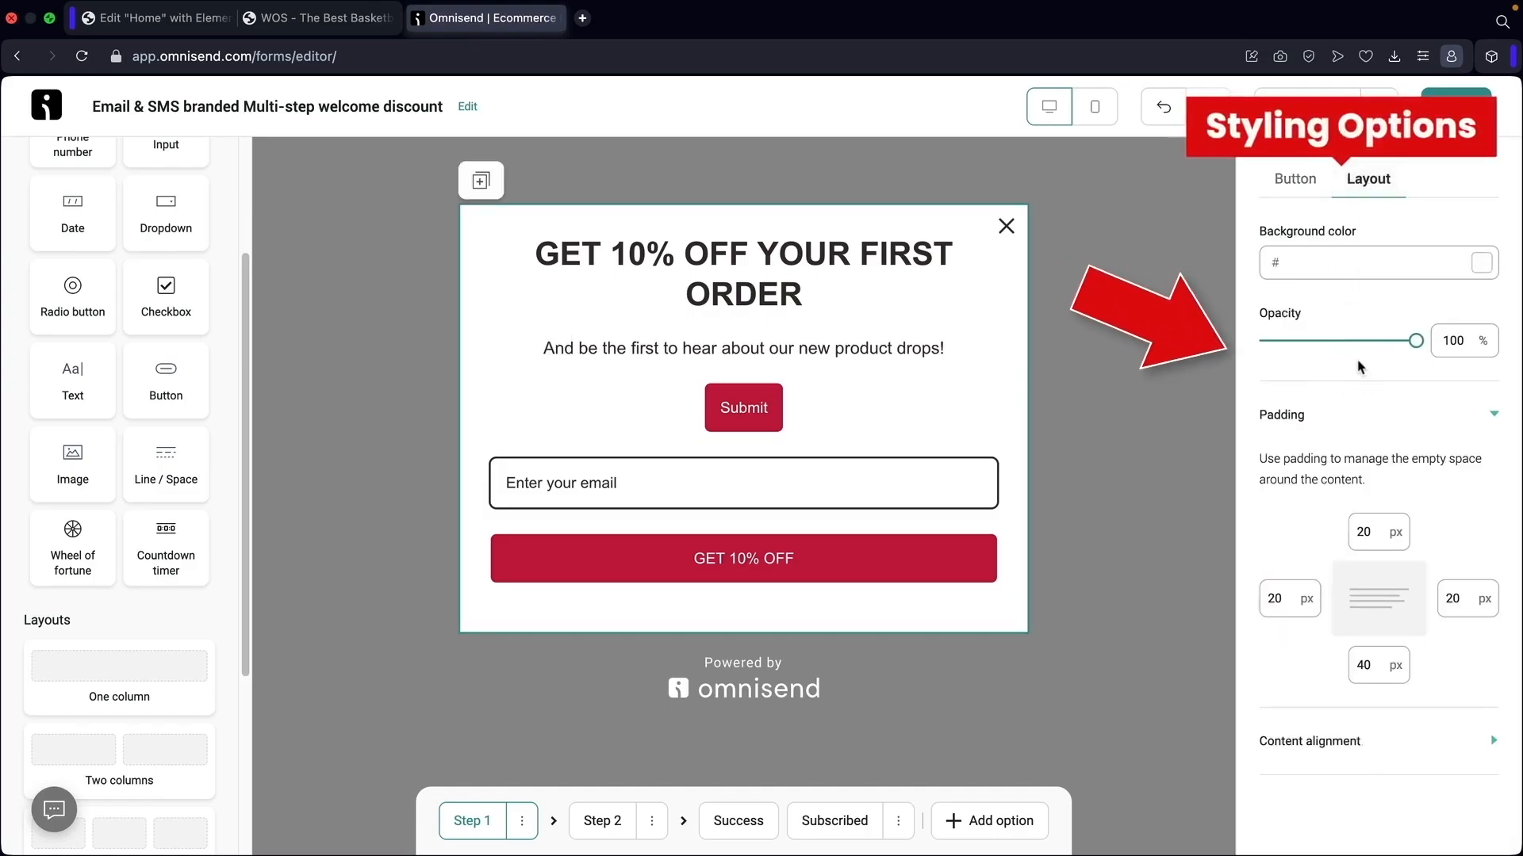
pyautogui.moveTo(1415, 341)
pyautogui.mouseDown()
pyautogui.moveTo(1278, 343)
pyautogui.moveTo(1416, 341)
pyautogui.mouseUp()
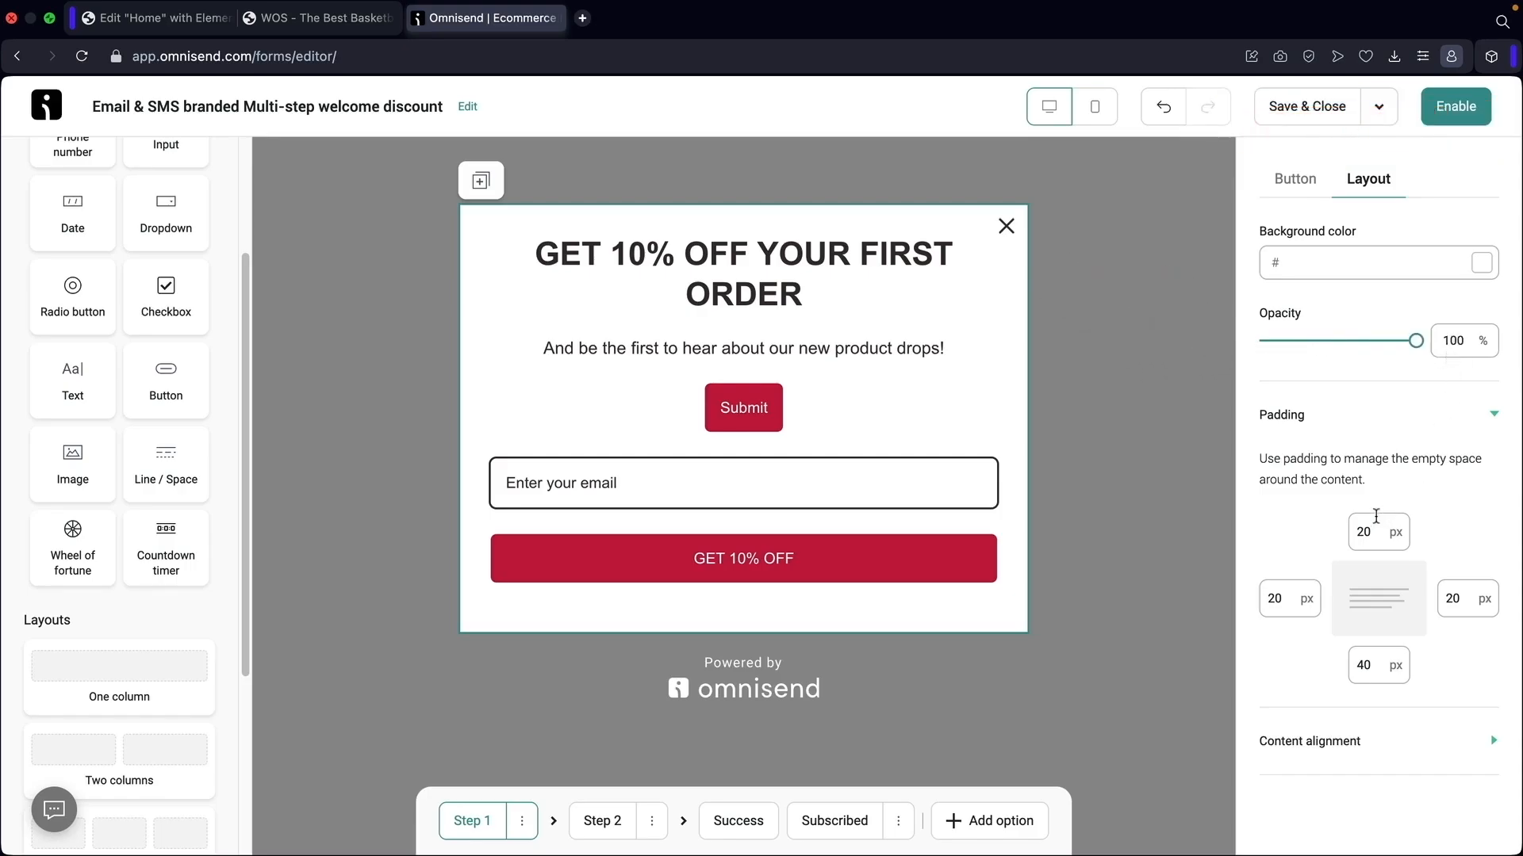
pyautogui.moveTo(1374, 531); pyautogui.dragTo(1332, 536)
pyautogui.write('100')
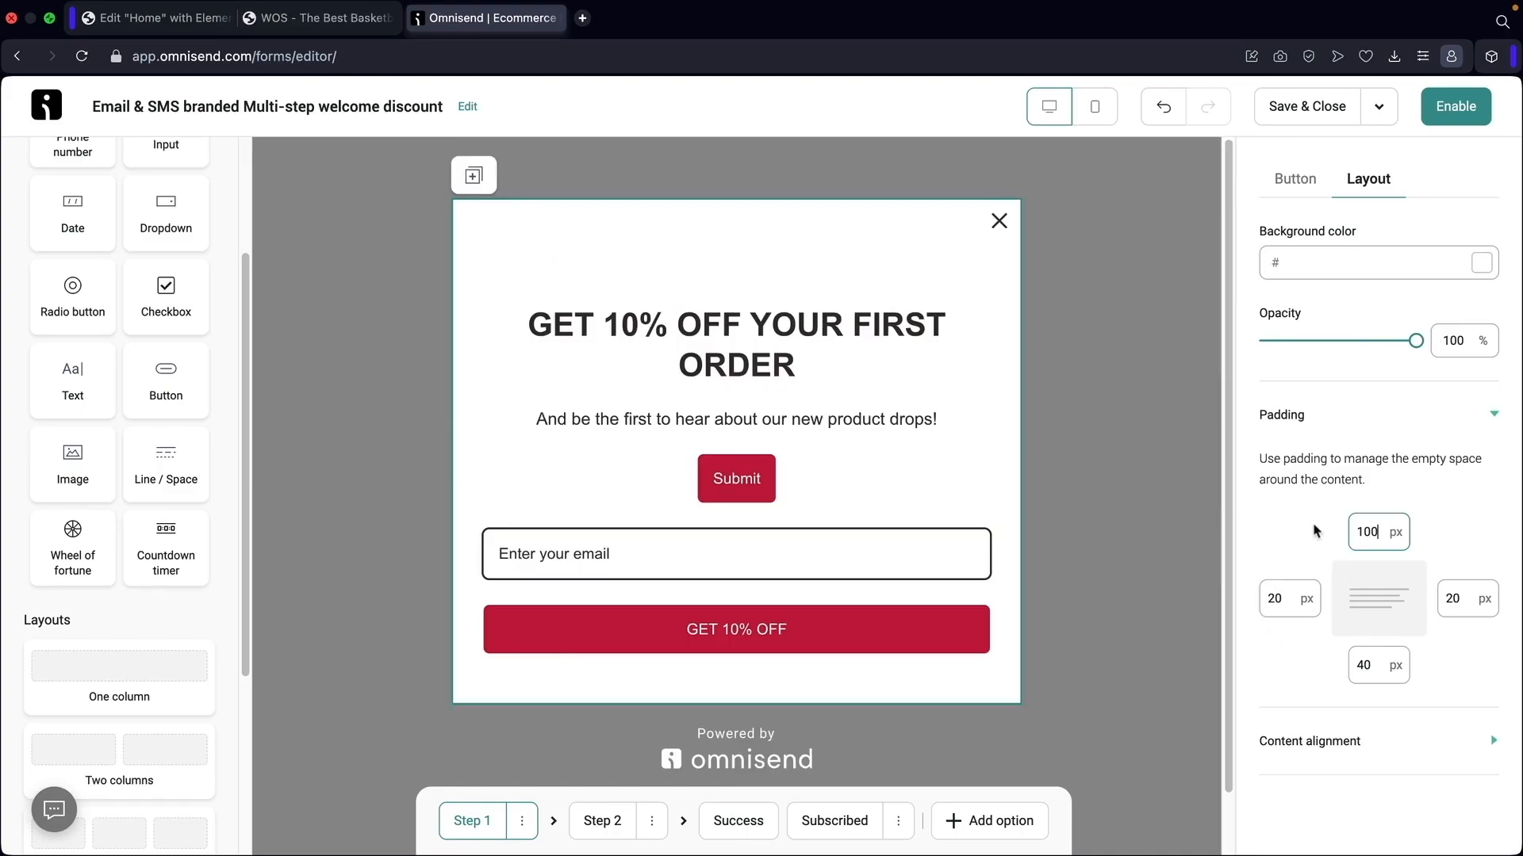
pyautogui.press('BackSpace')
pyautogui.press('BackSpace')
pyautogui.write('20')
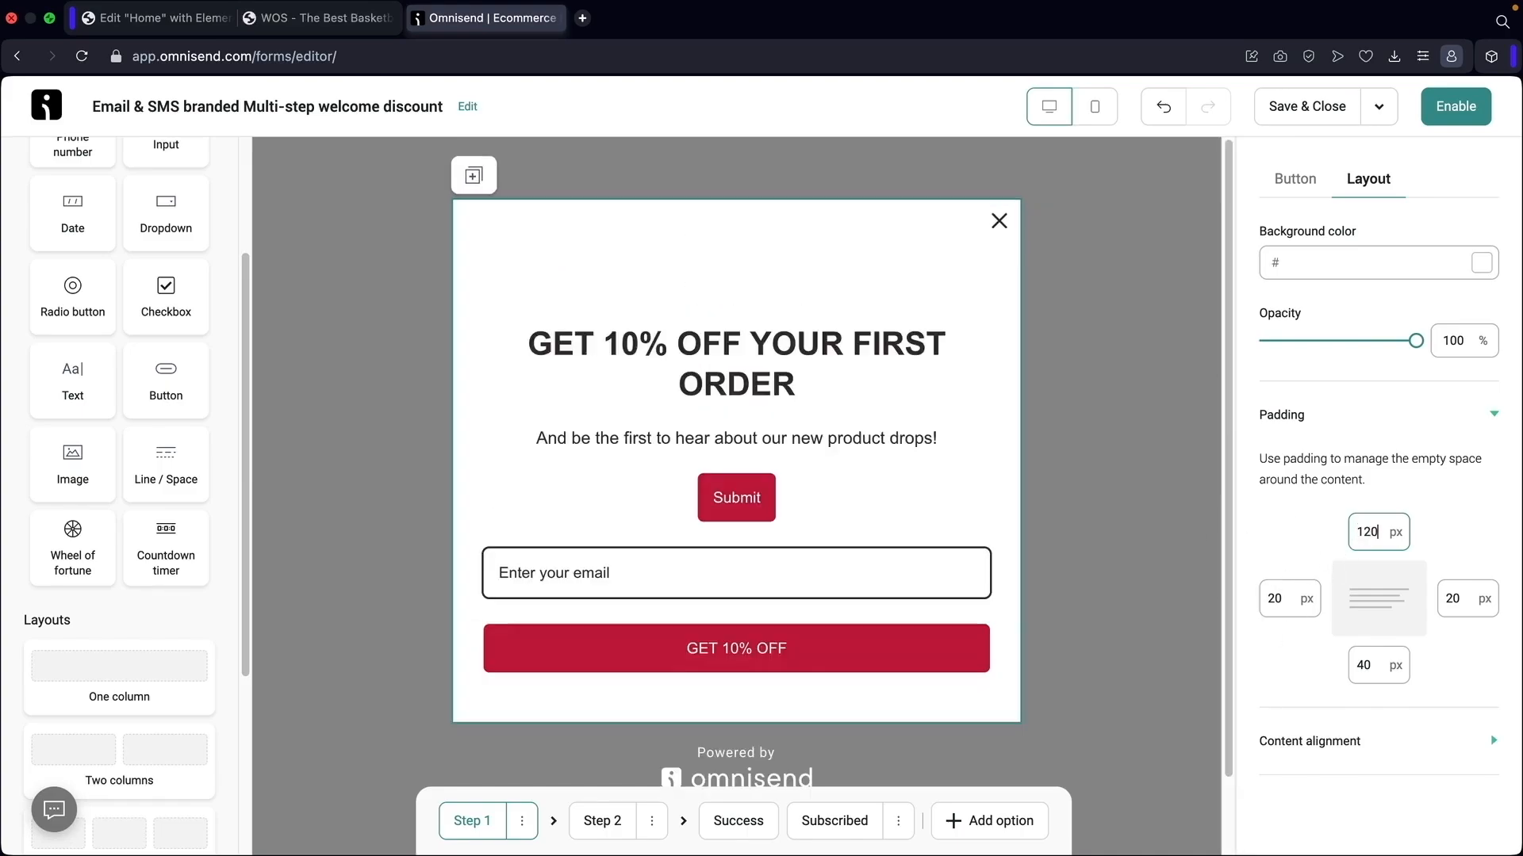
pyautogui.press('BackSpace')
pyautogui.press('BackSpace')
pyautogui.press('BackSpace')
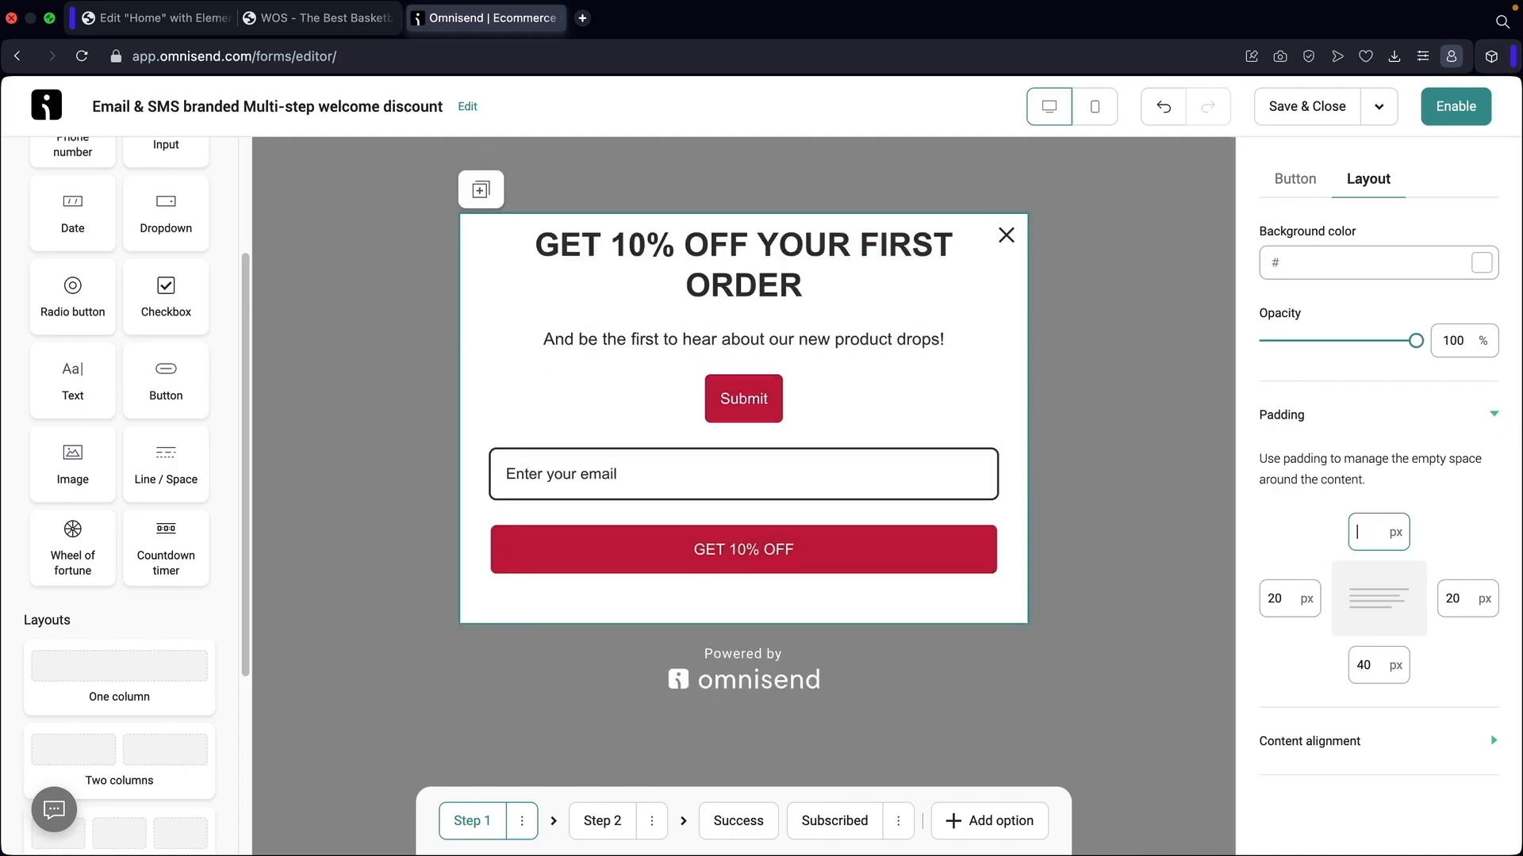
pyautogui.write('20')
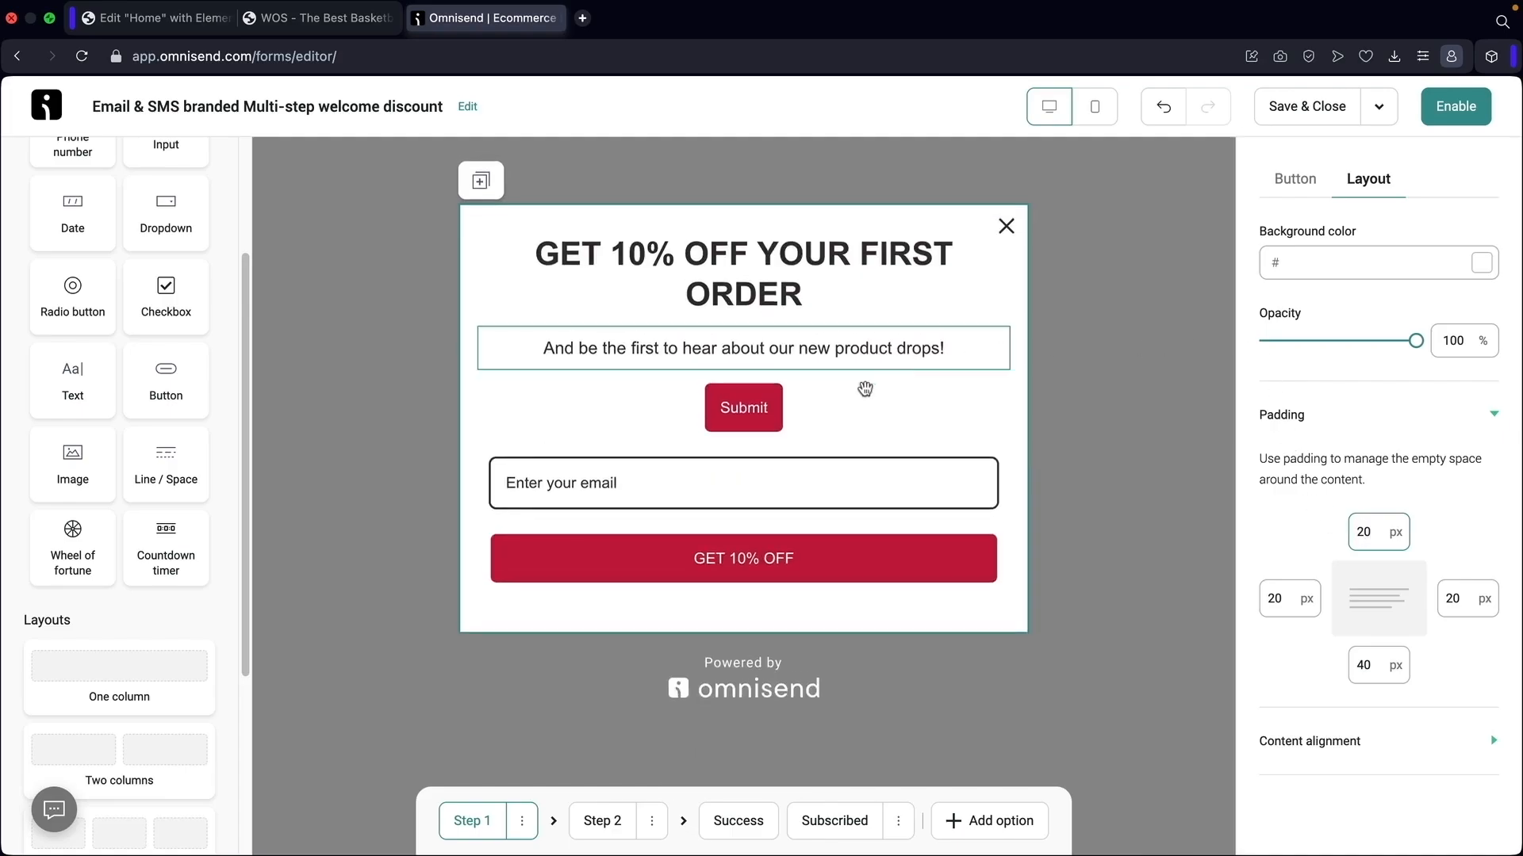
# Duplicate the Submit button above the email field and delete both the copy and the original
pyautogui.click(755, 412)
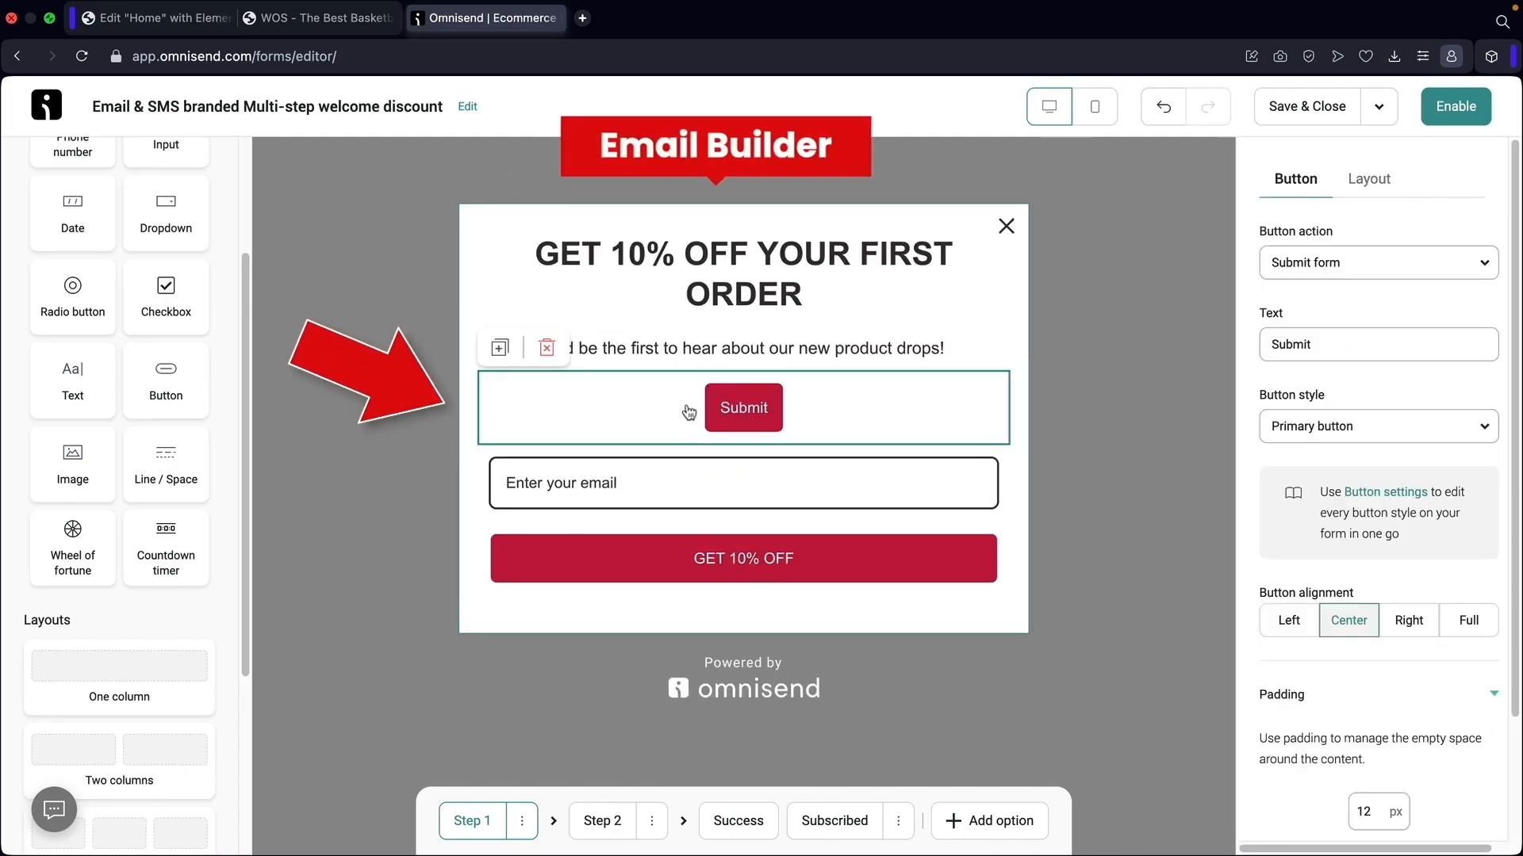
pyautogui.click(499, 347)
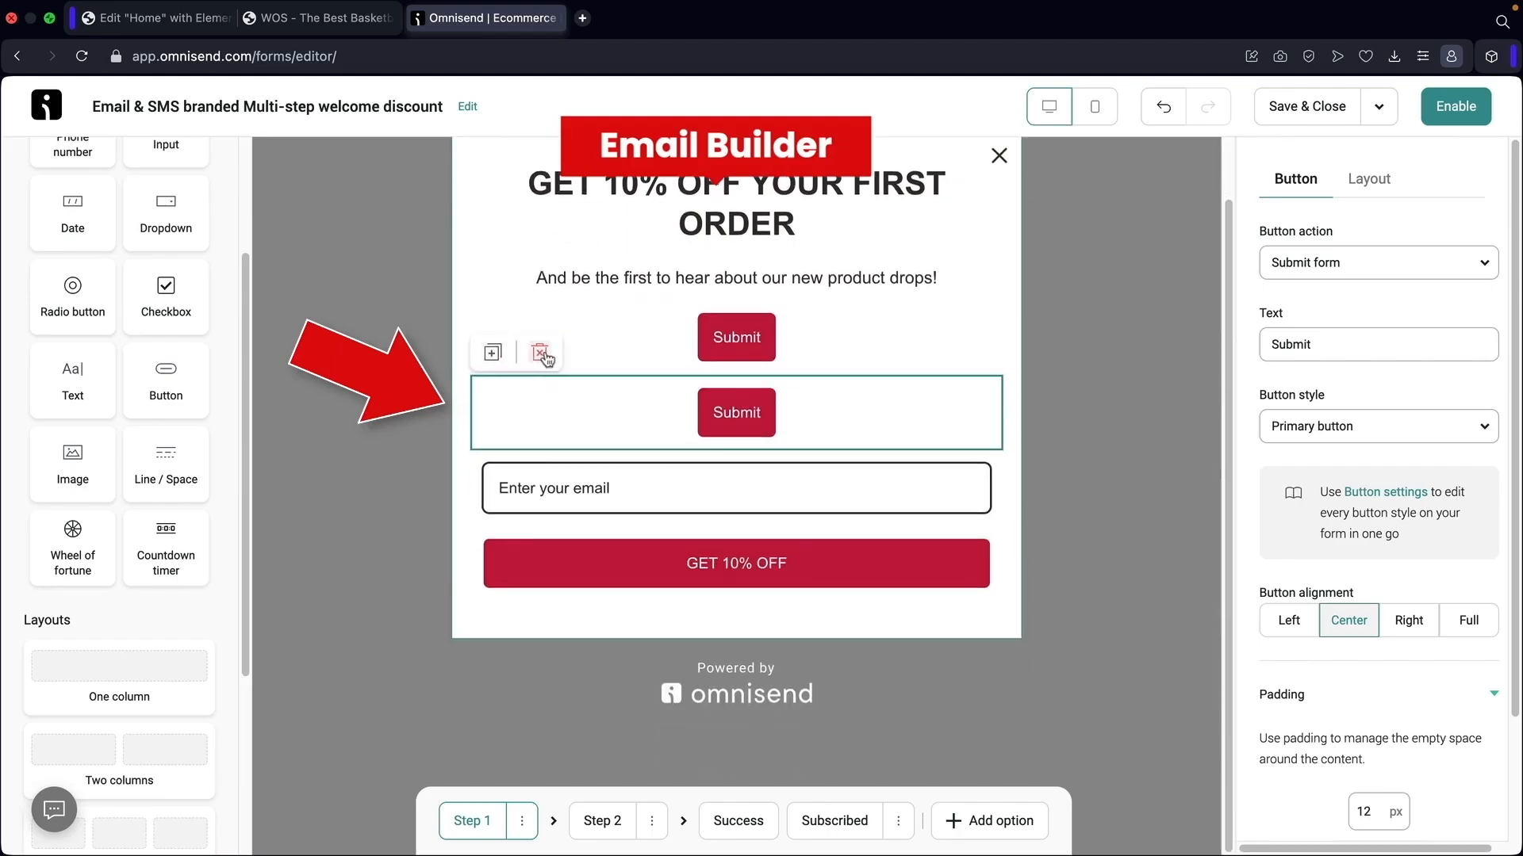
pyautogui.click(541, 354)
pyautogui.click(544, 406)
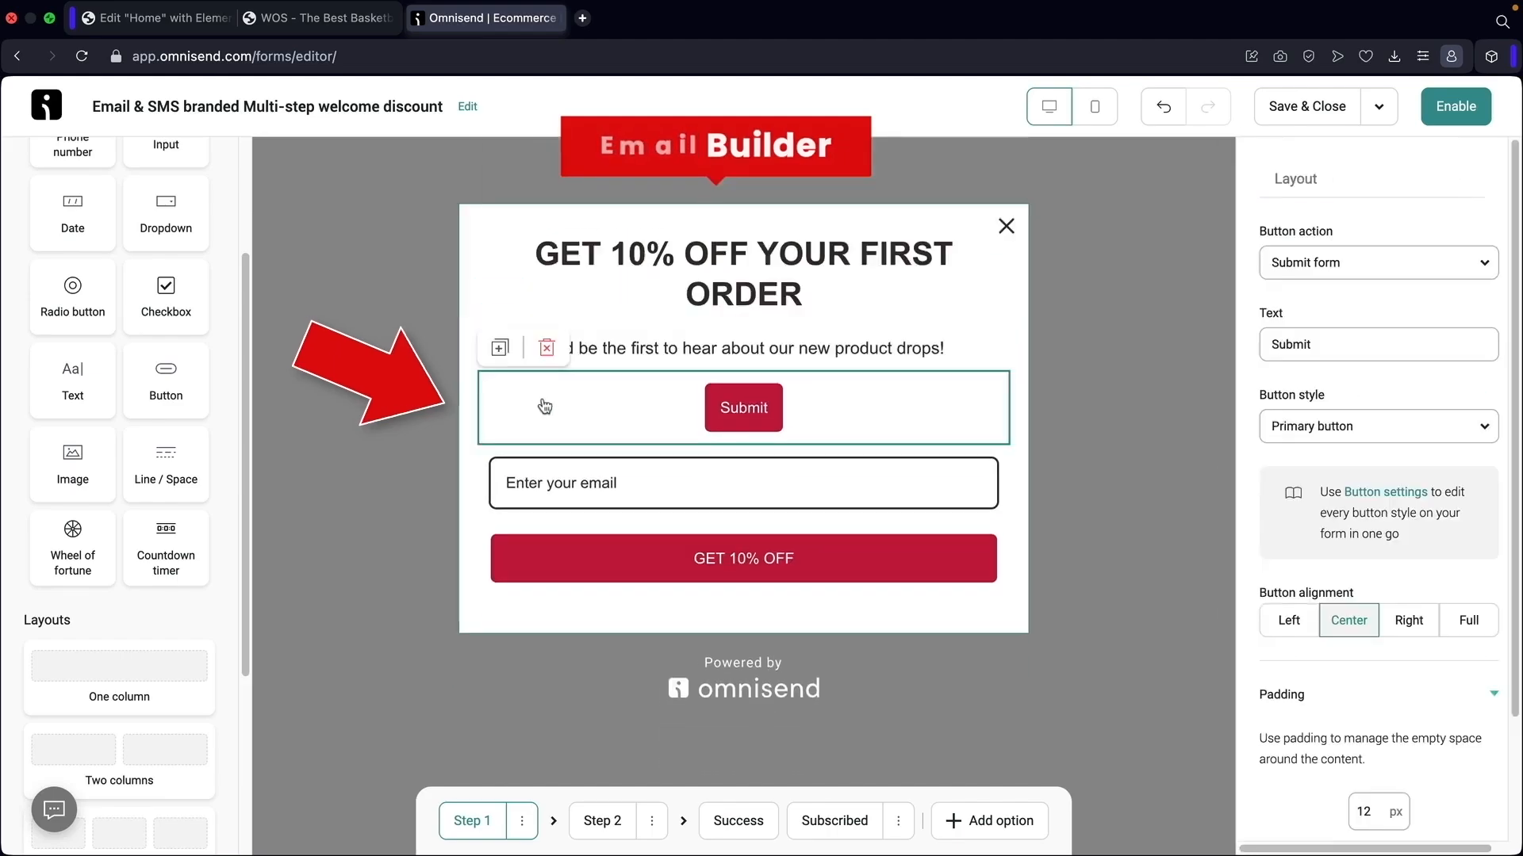
pyautogui.click(548, 347)
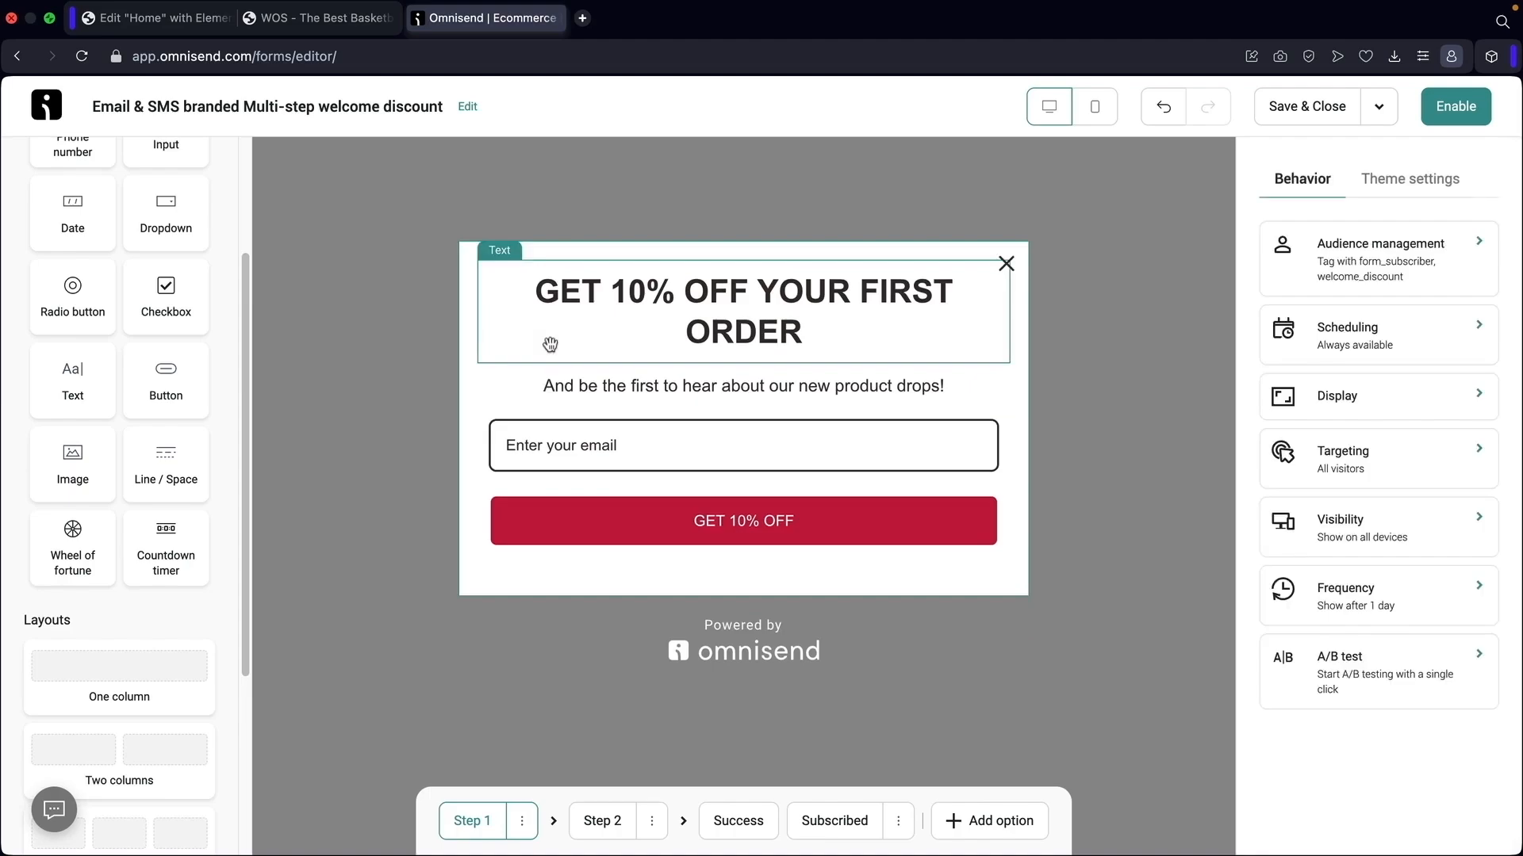
# Add a two-column layout below the form content and place an image and a button in its left column
pyautogui.scroll(-4, 182, 459)
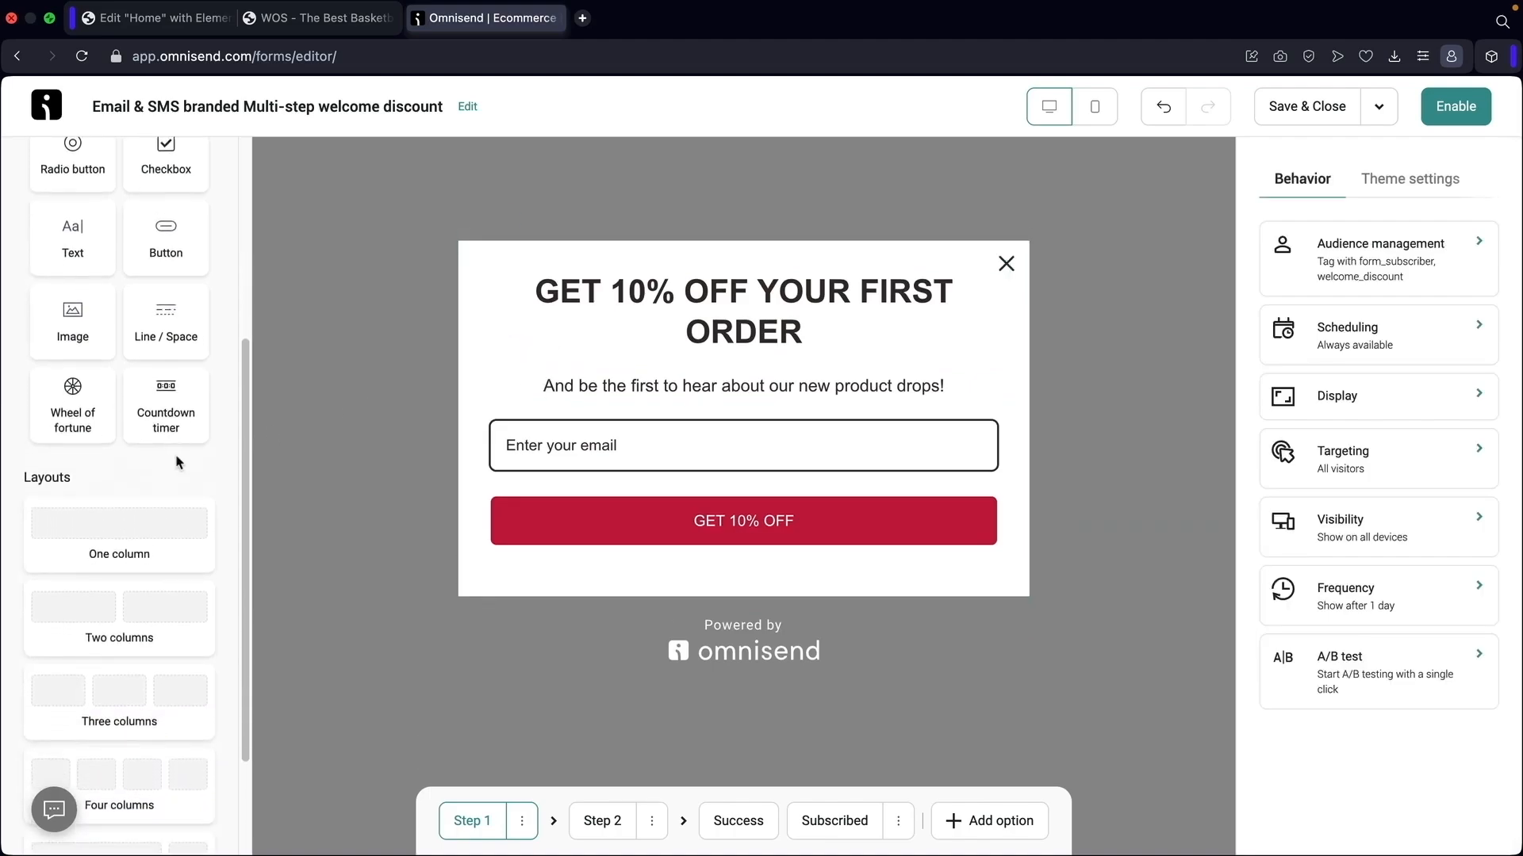
pyautogui.scroll(-1, 176, 462)
pyautogui.moveTo(136, 565); pyautogui.dragTo(640, 380)
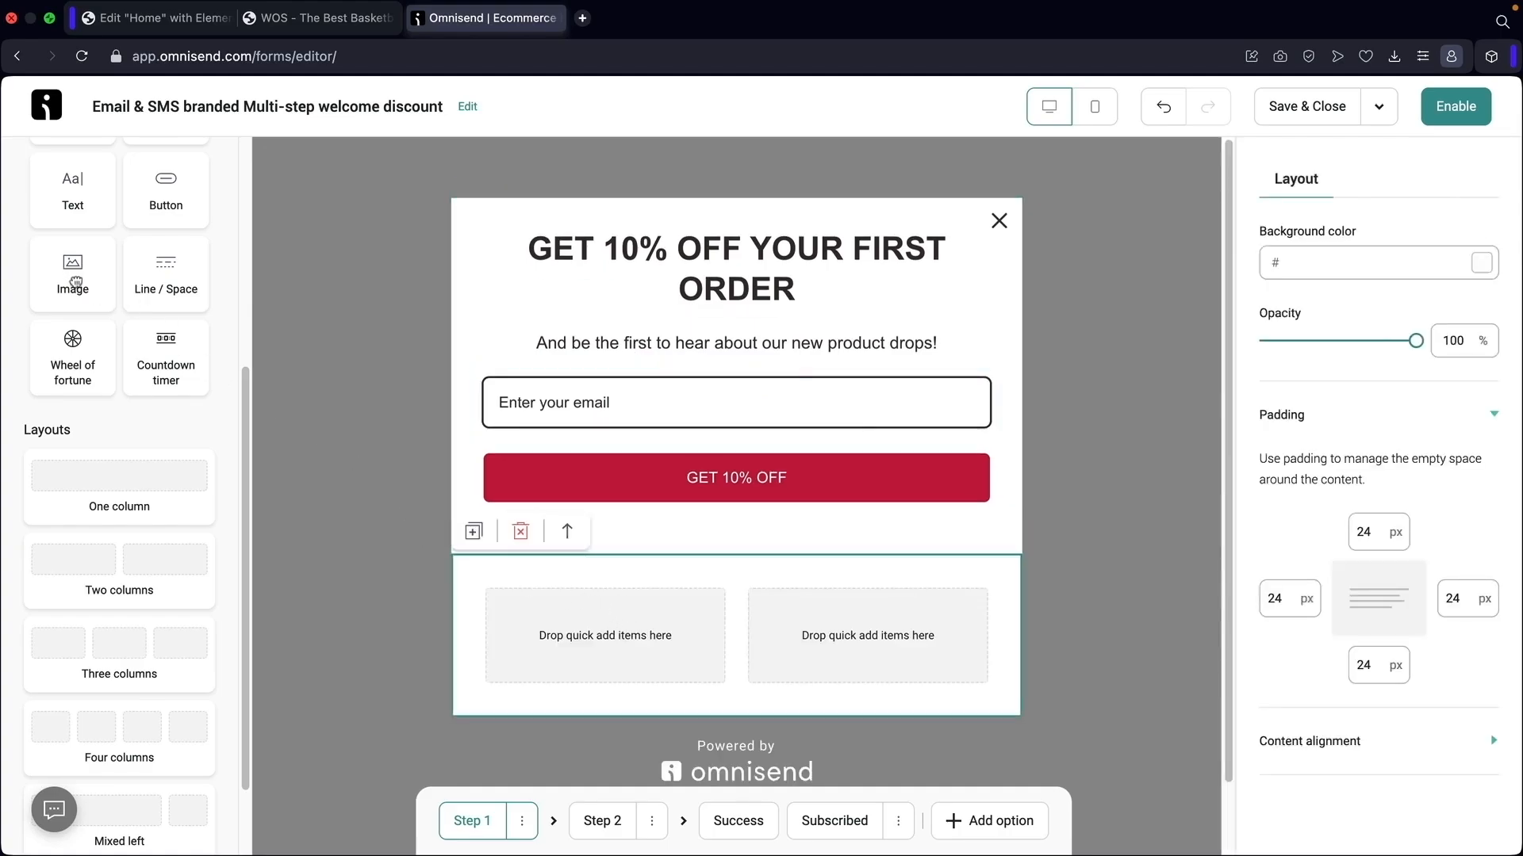
pyautogui.moveTo(75, 283); pyautogui.dragTo(583, 634)
pyautogui.scroll(-3, 484, 576)
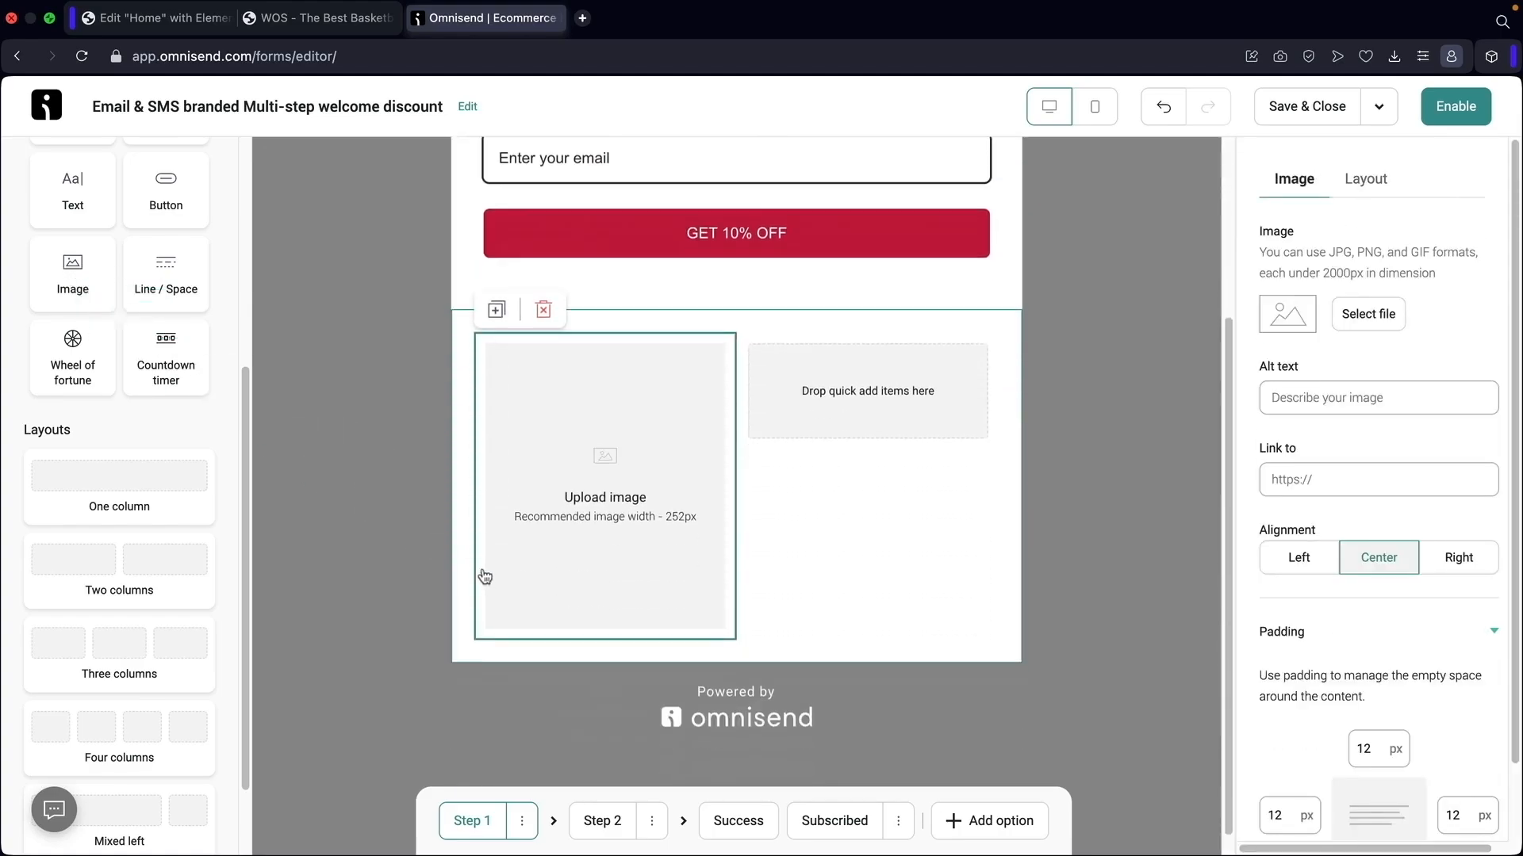
pyautogui.scroll(-1, 484, 576)
pyautogui.moveTo(158, 212); pyautogui.dragTo(531, 601)
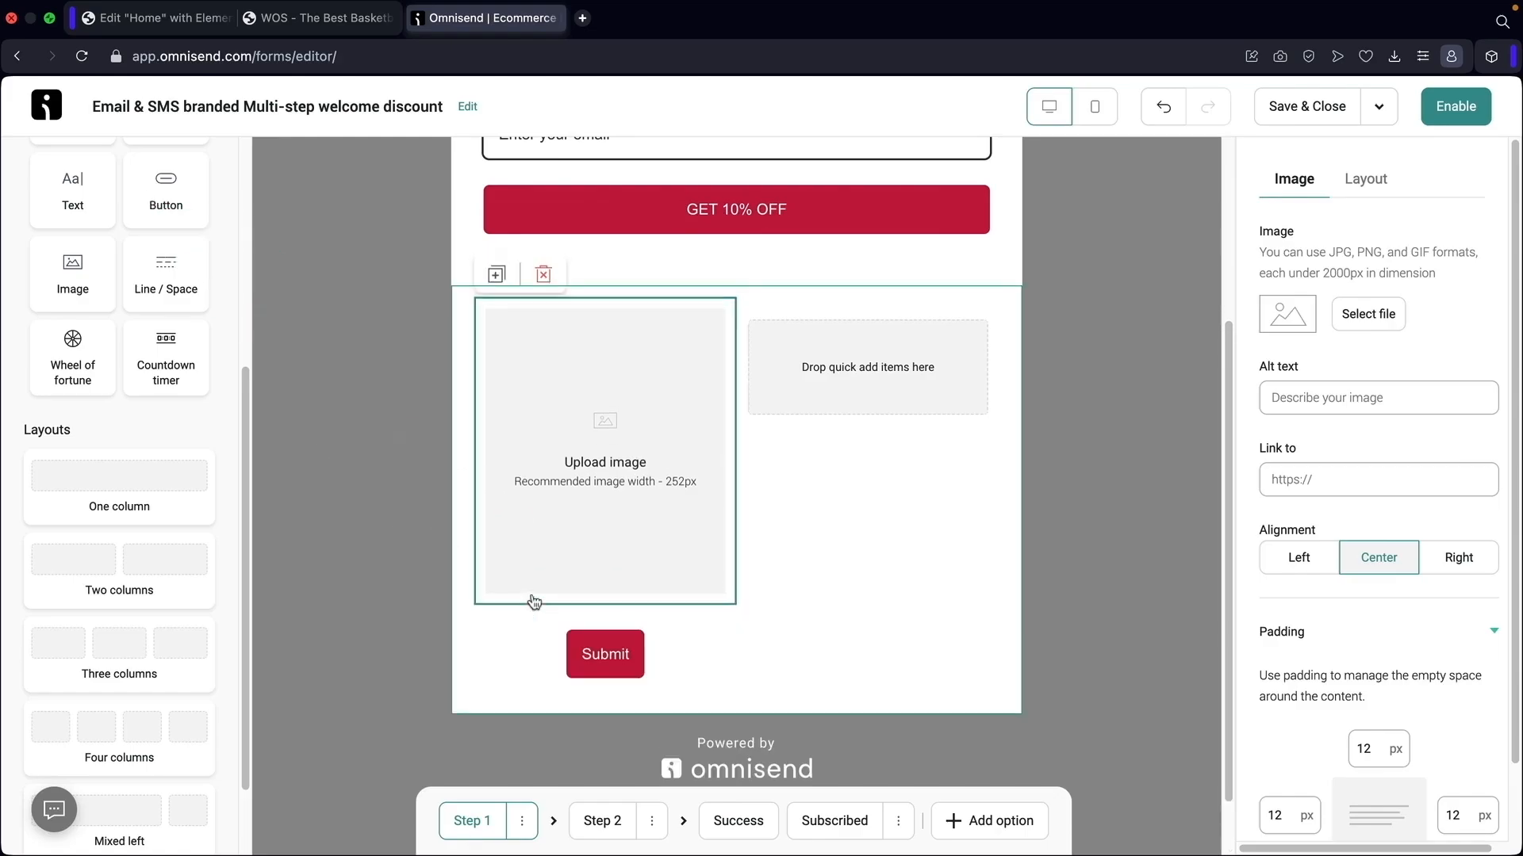
# Place a text block in the layout's right column and add a checkbox field above it
pyautogui.click(798, 409)
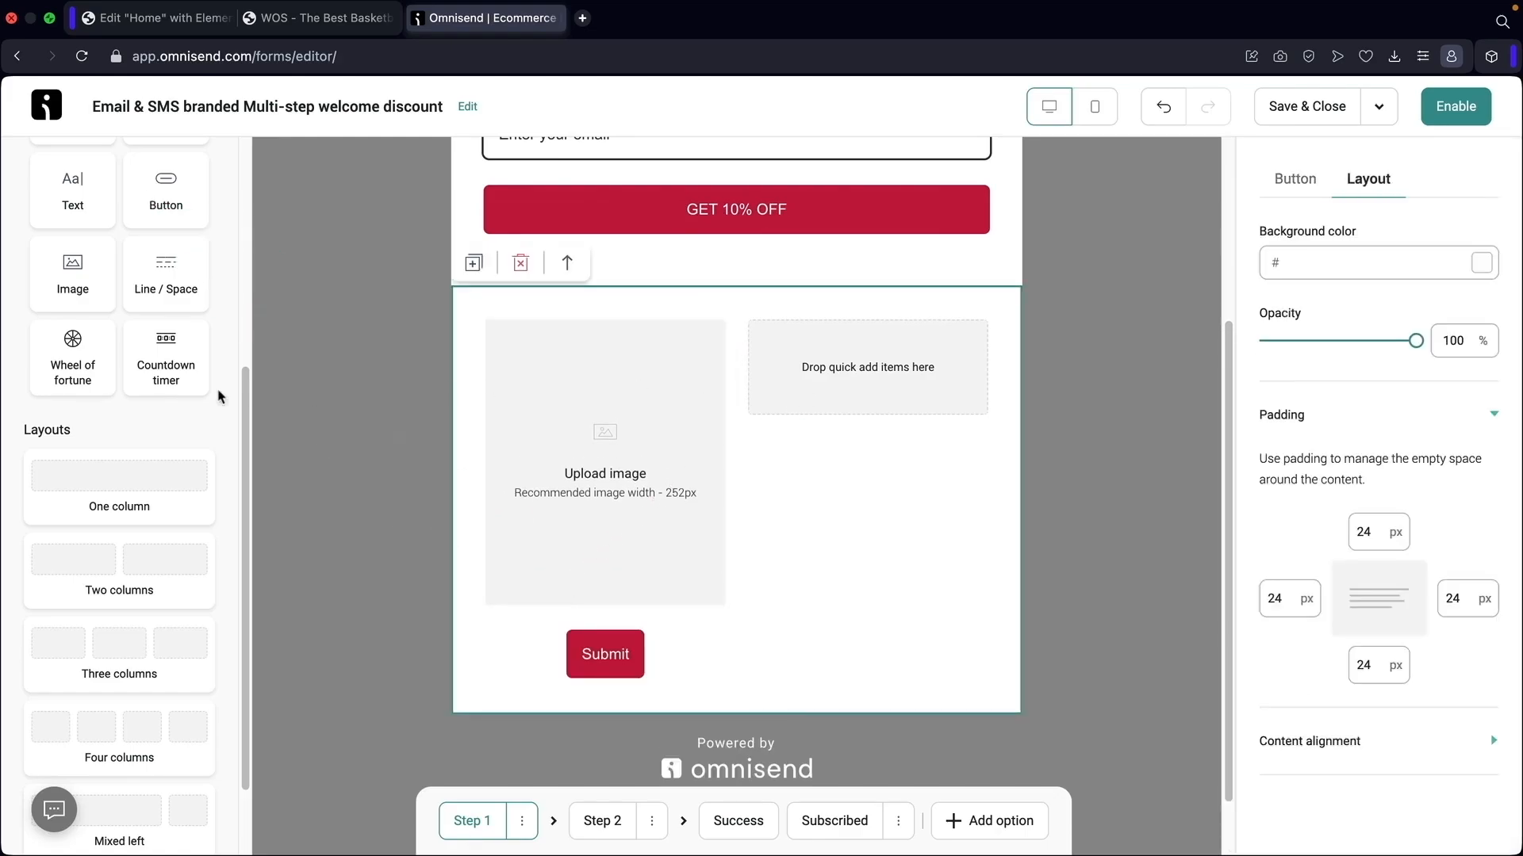
pyautogui.scroll(5, 158, 428)
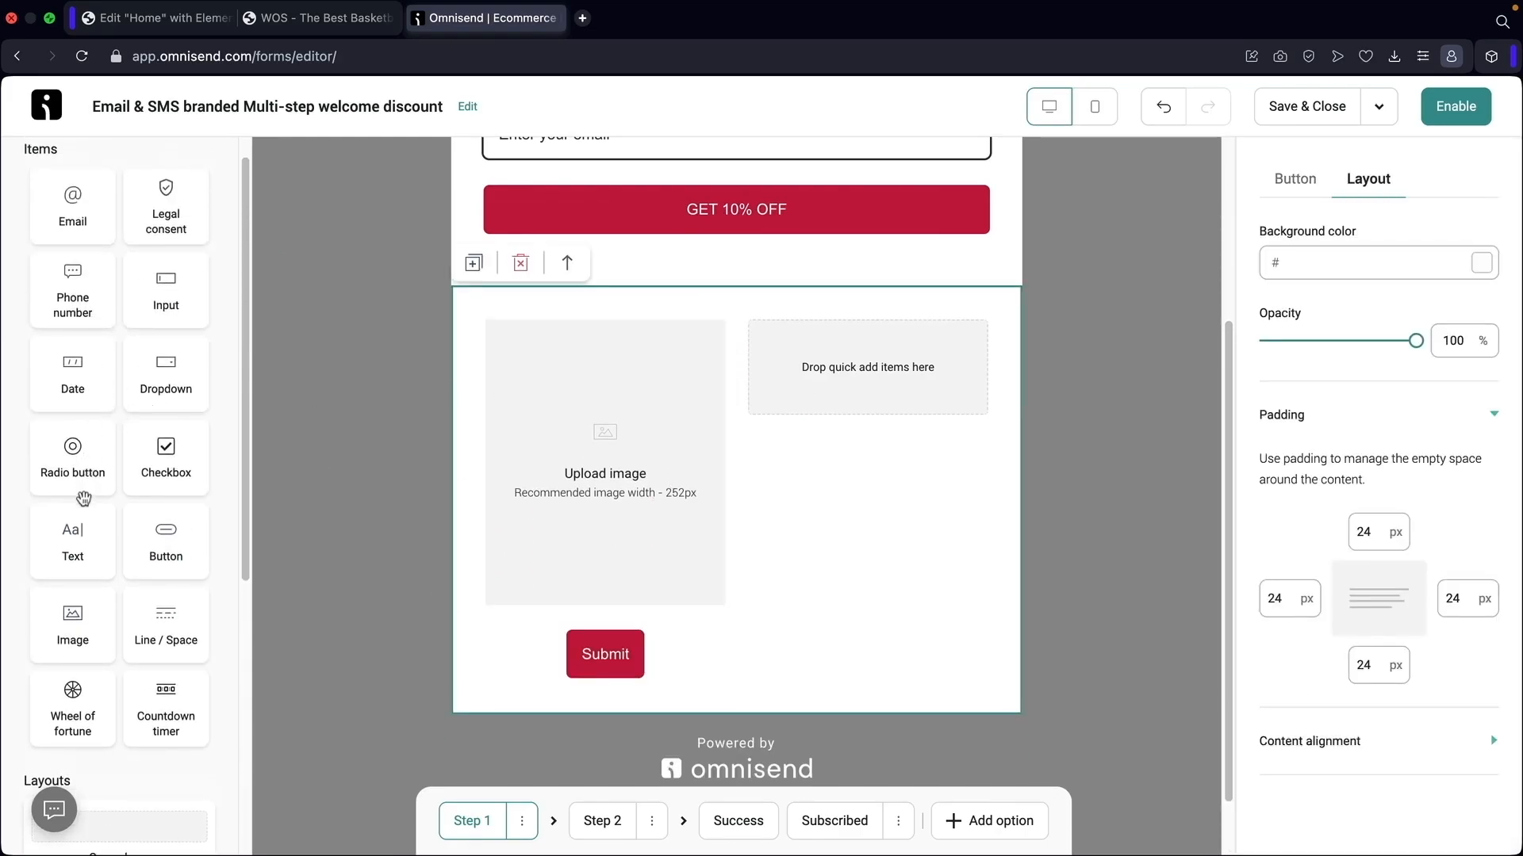
pyautogui.moveTo(77, 525); pyautogui.dragTo(802, 369)
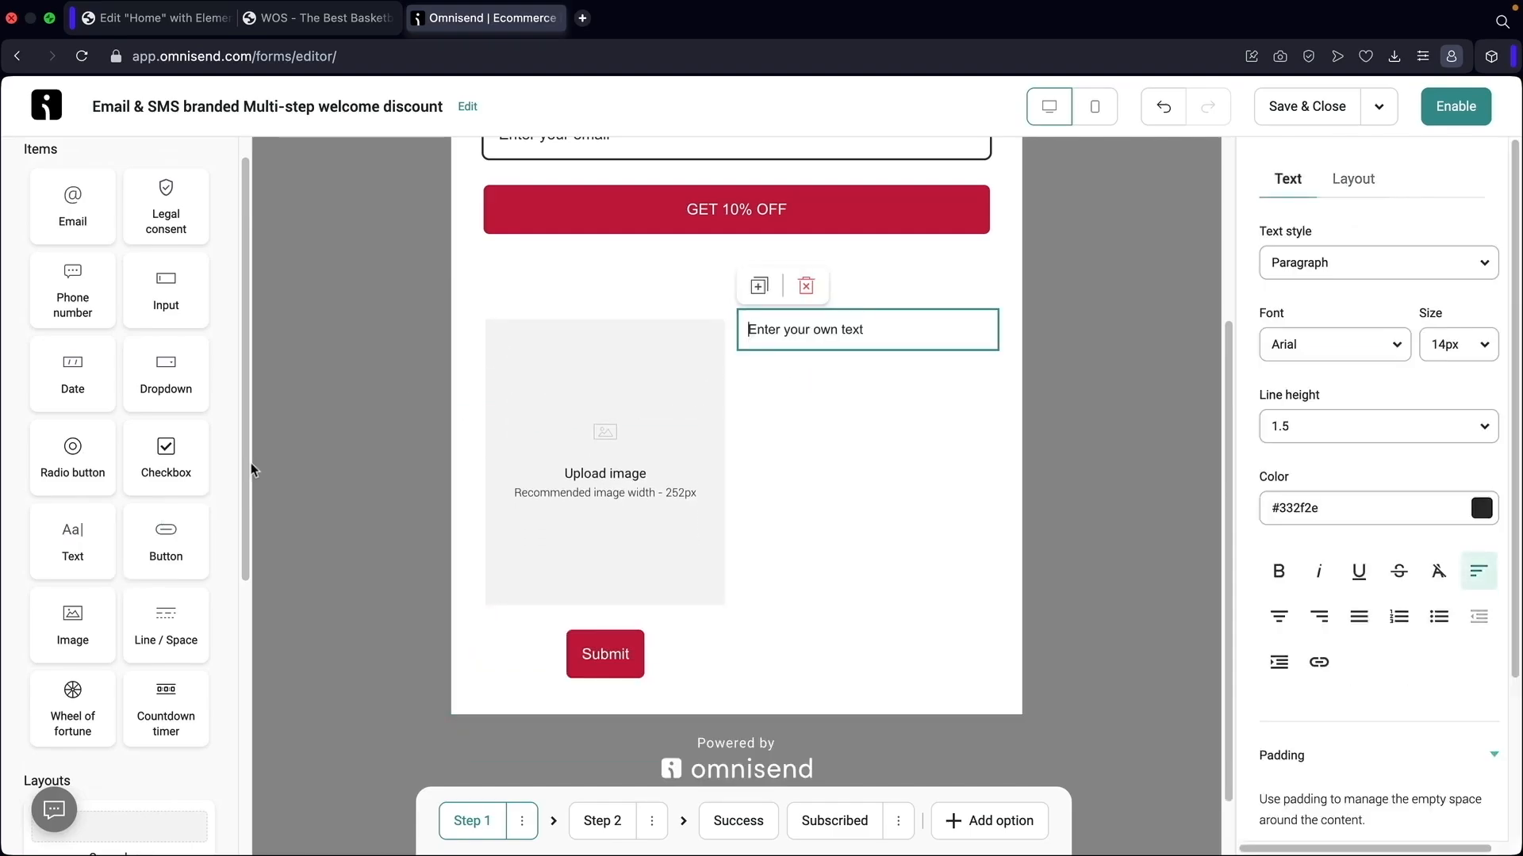
pyautogui.moveTo(166, 467); pyautogui.dragTo(797, 341)
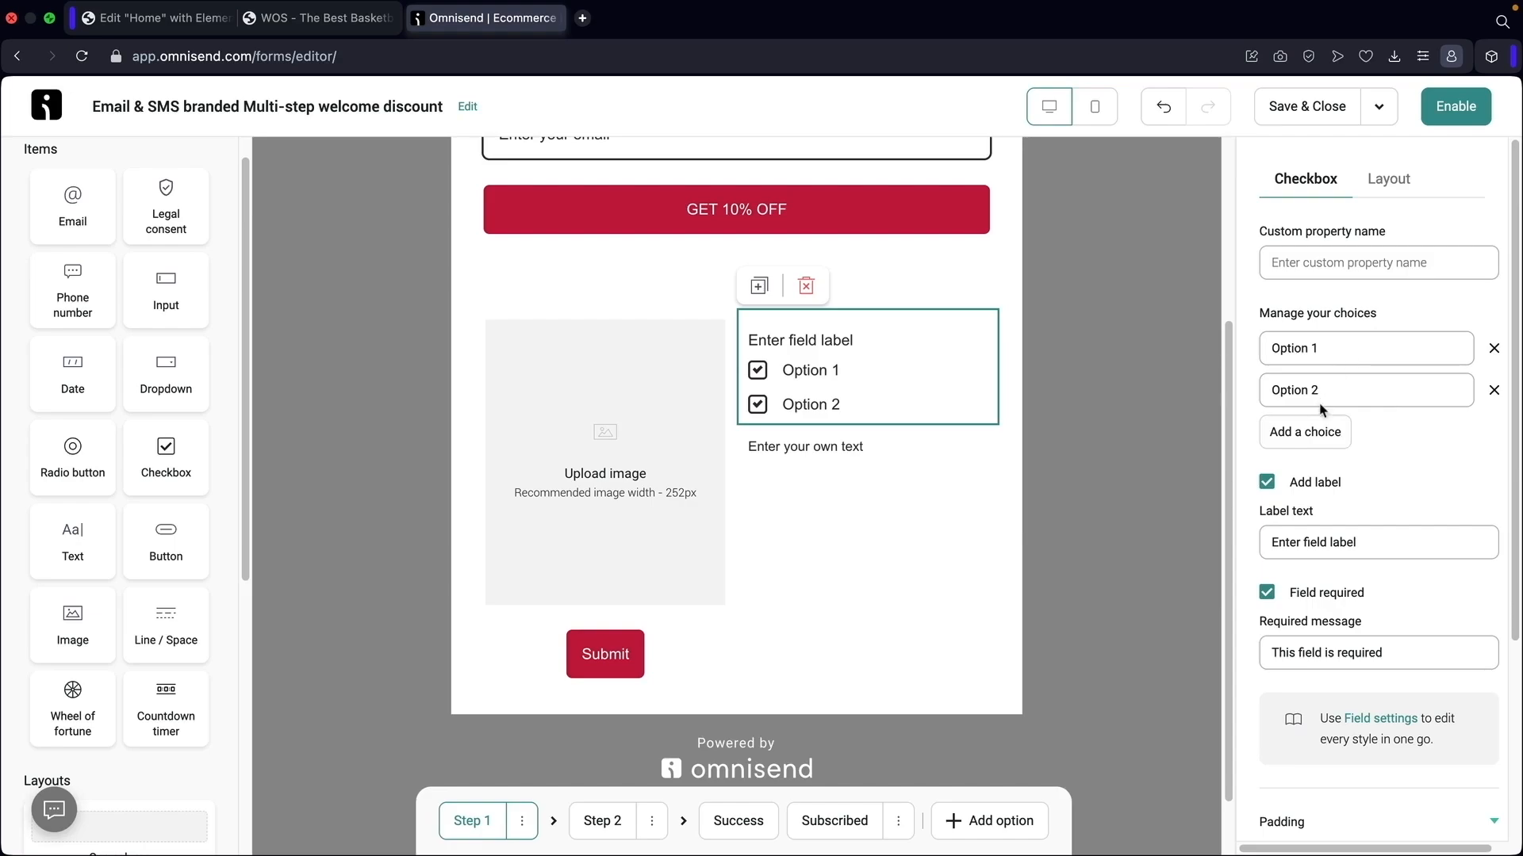
# Add two empty choices to the checkbox field and delete the whole field
pyautogui.doubleClick(1302, 347)
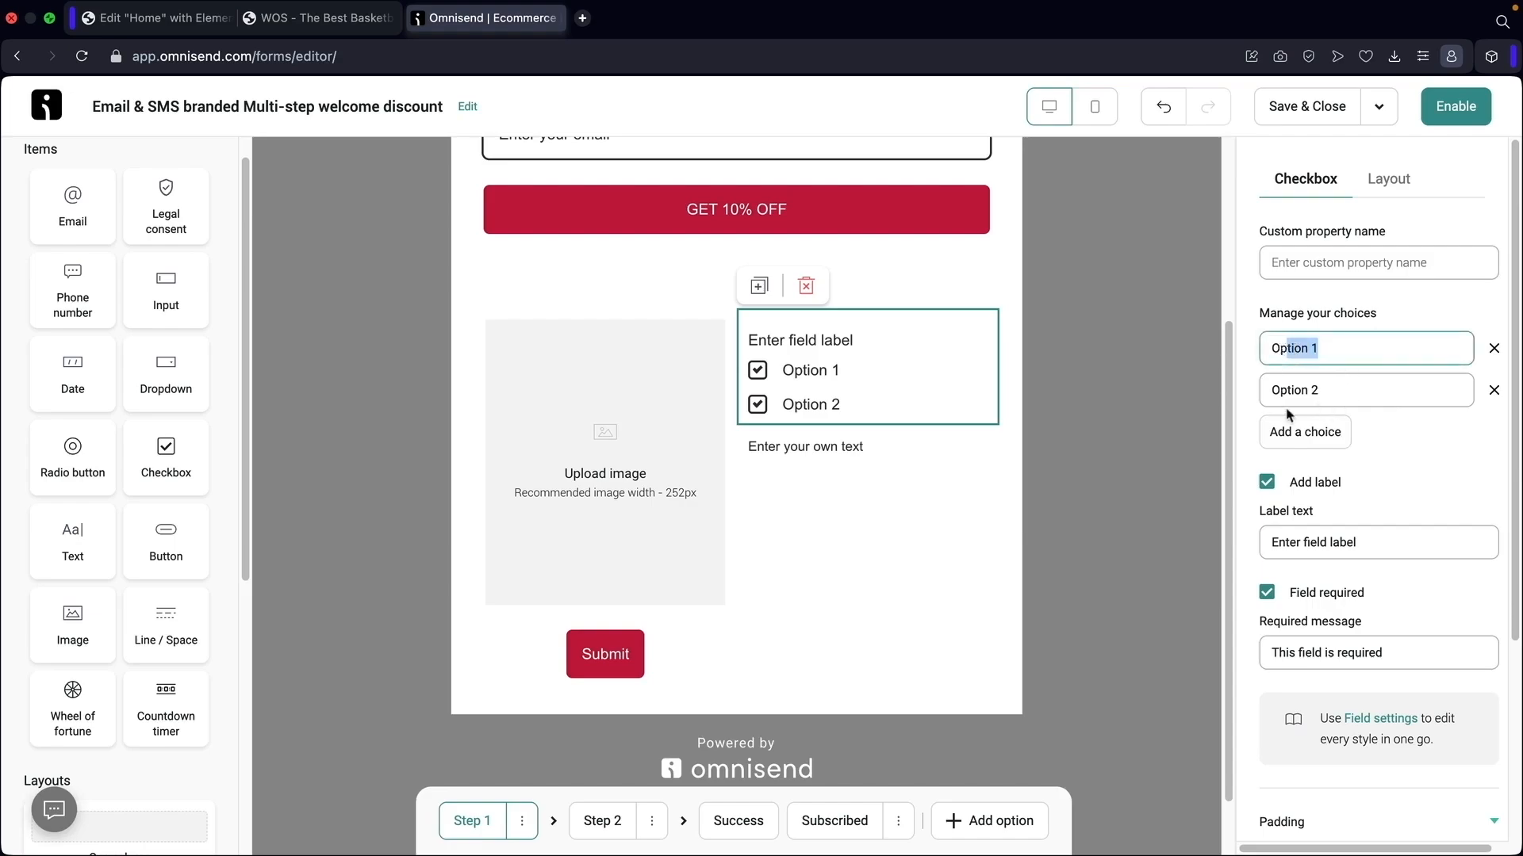
pyautogui.click(1298, 430)
pyautogui.click(1310, 476)
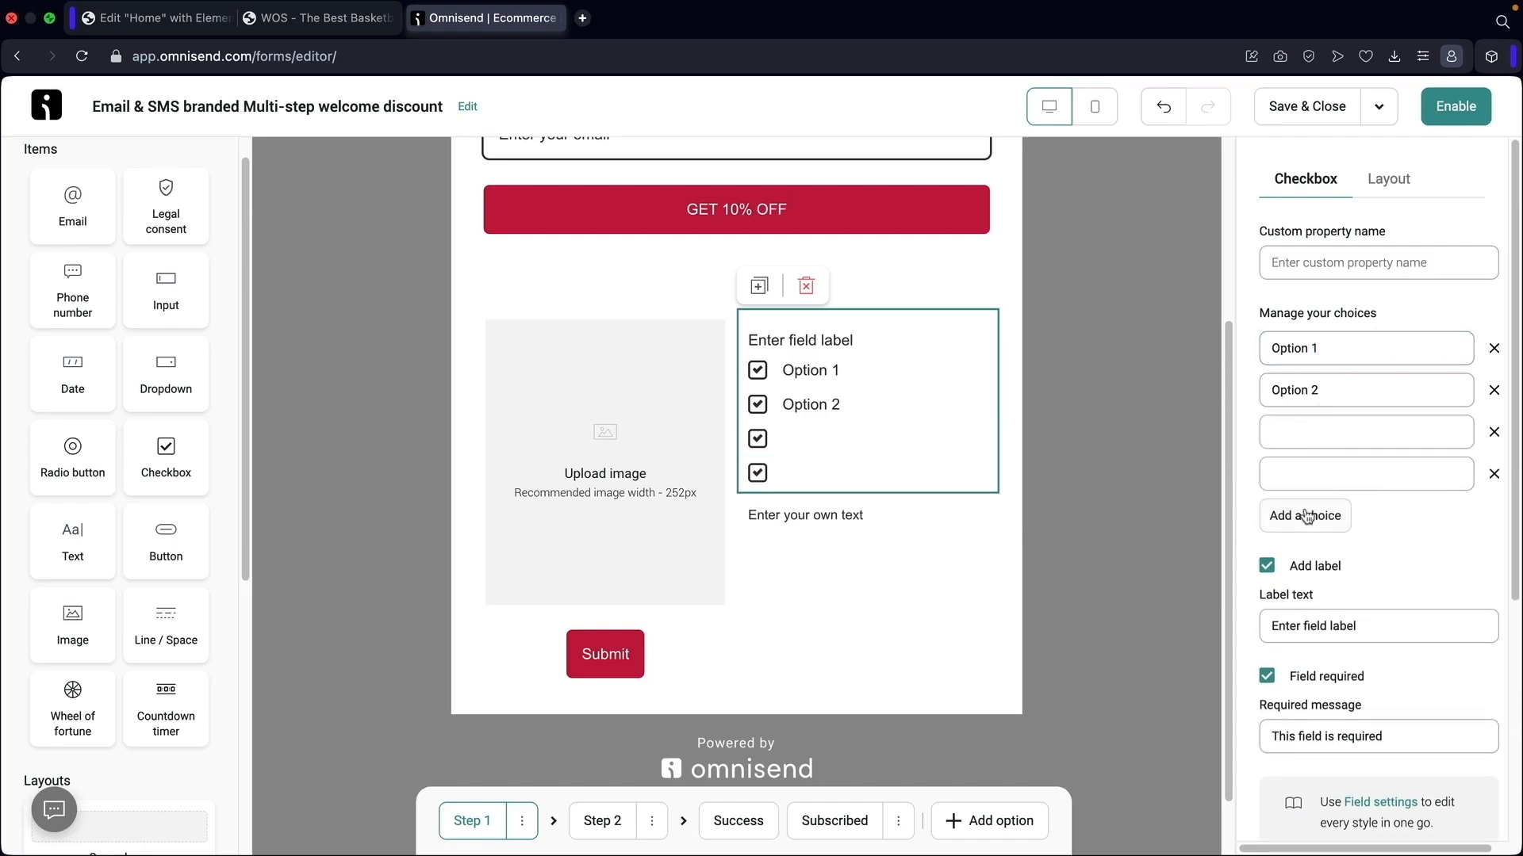
pyautogui.click(806, 287)
# Delete the image, Submit button and text from the two columns and remove the two-column layout itself
pyautogui.click(650, 392)
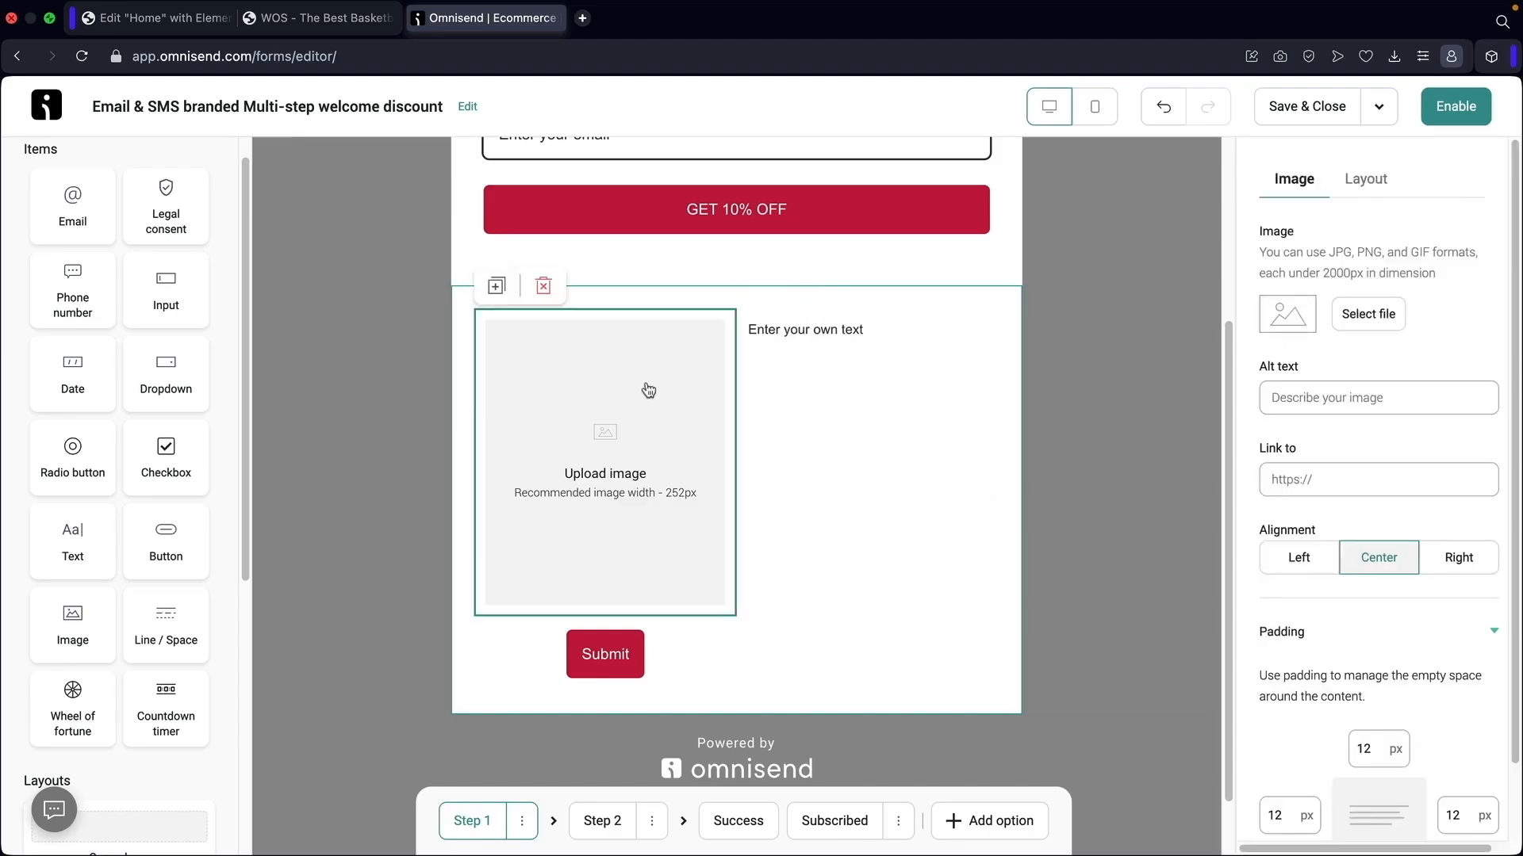
pyautogui.click(544, 287)
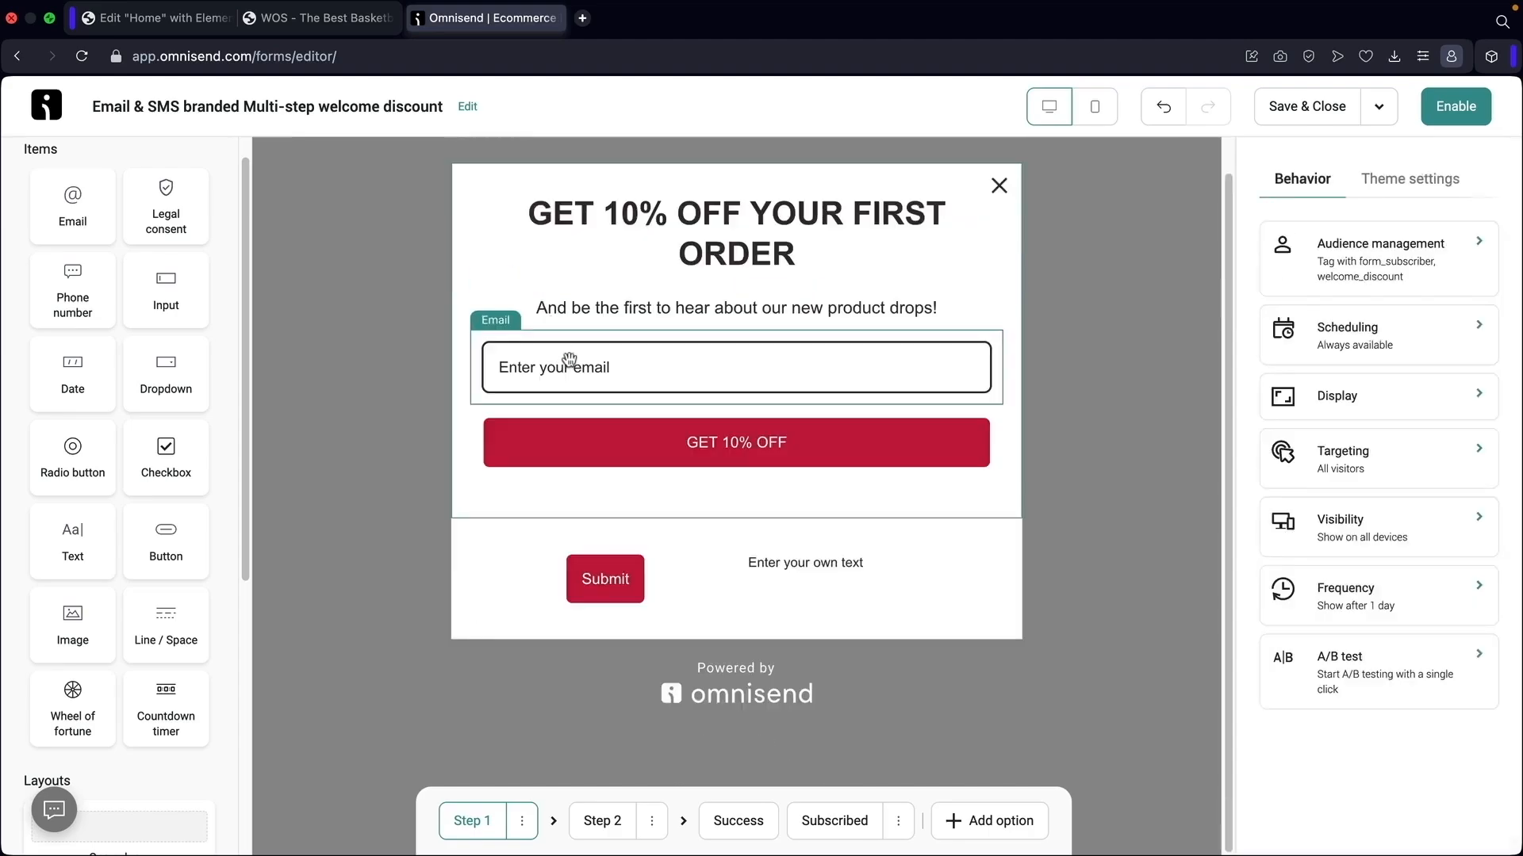
pyautogui.click(603, 565)
pyautogui.click(544, 520)
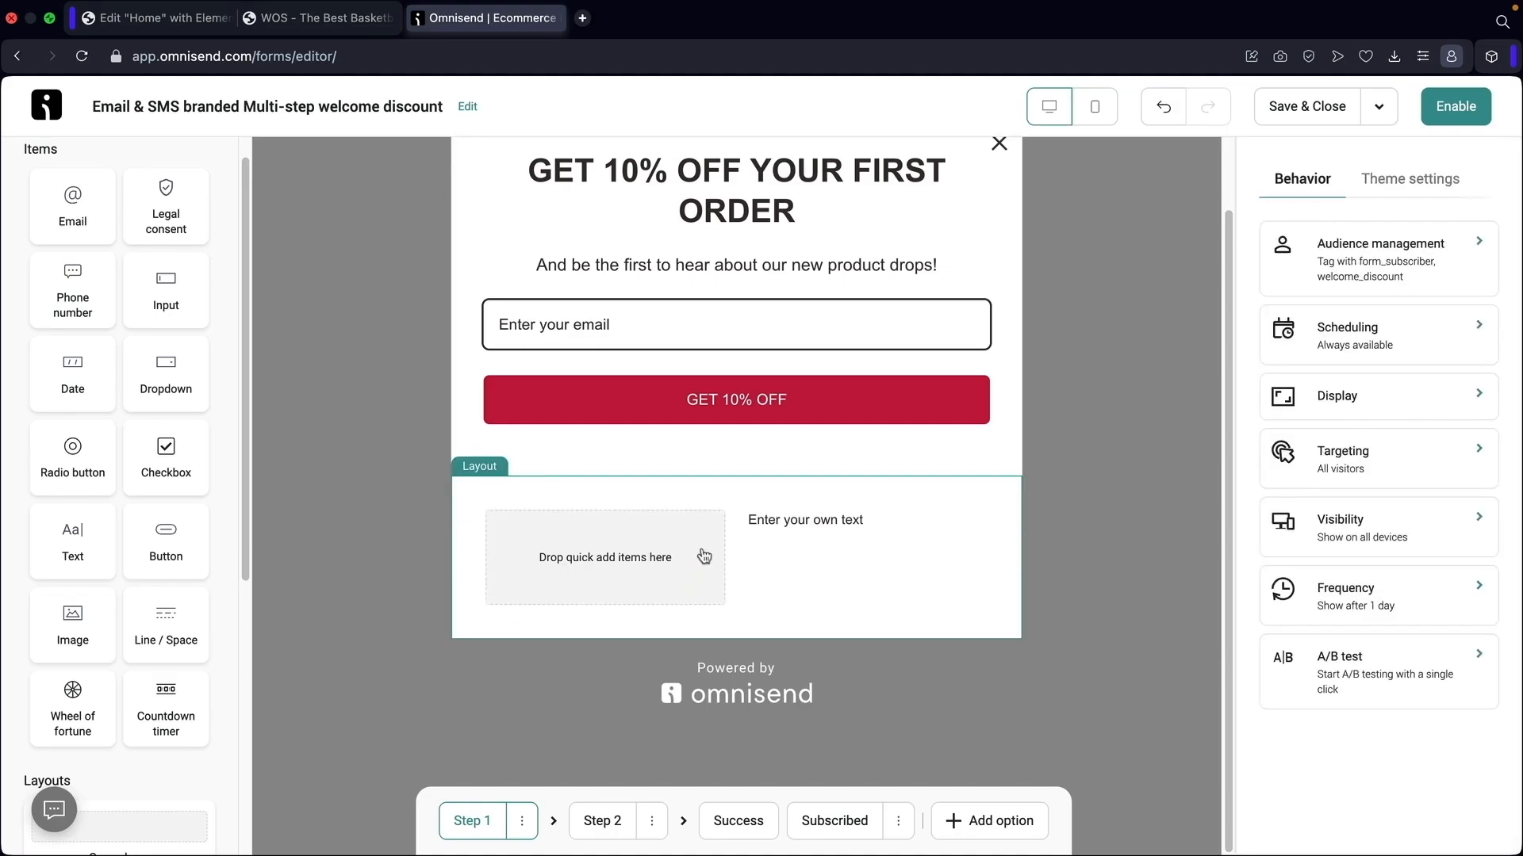
pyautogui.click(765, 523)
pyautogui.click(806, 477)
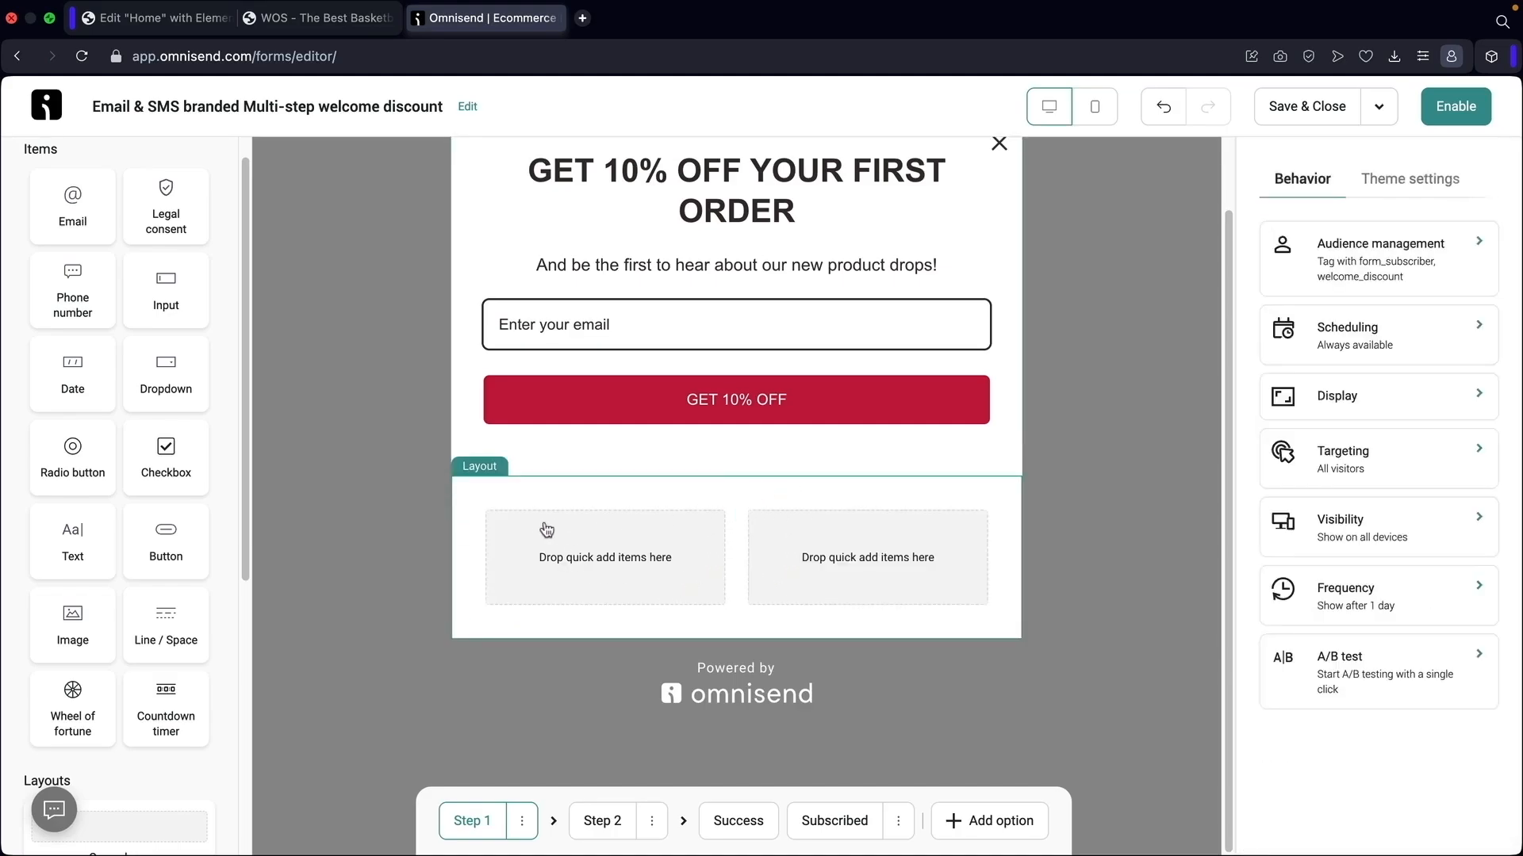
pyautogui.click(481, 509)
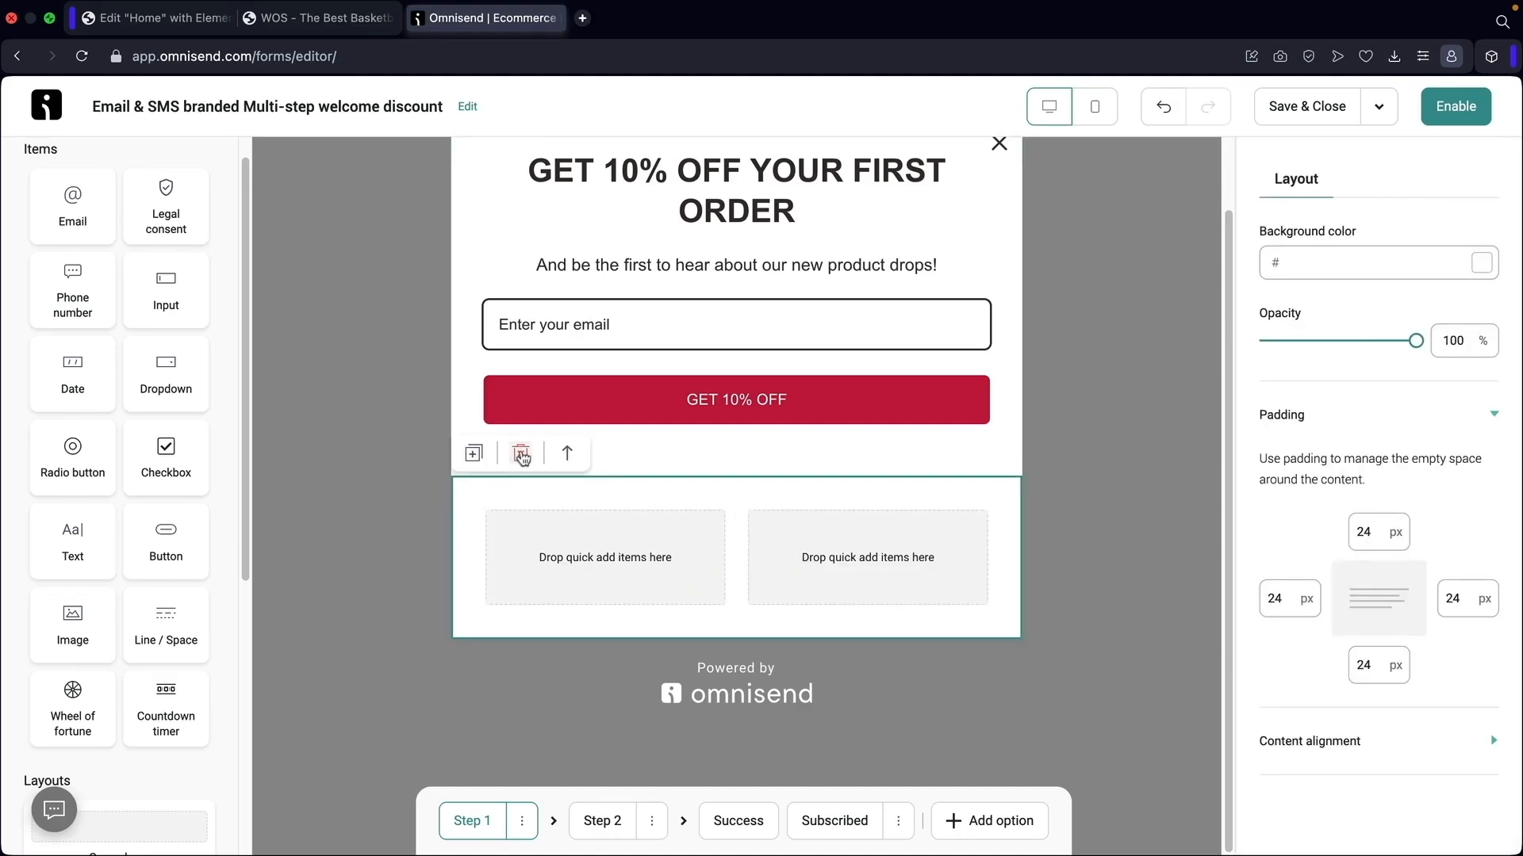
pyautogui.click(521, 455)
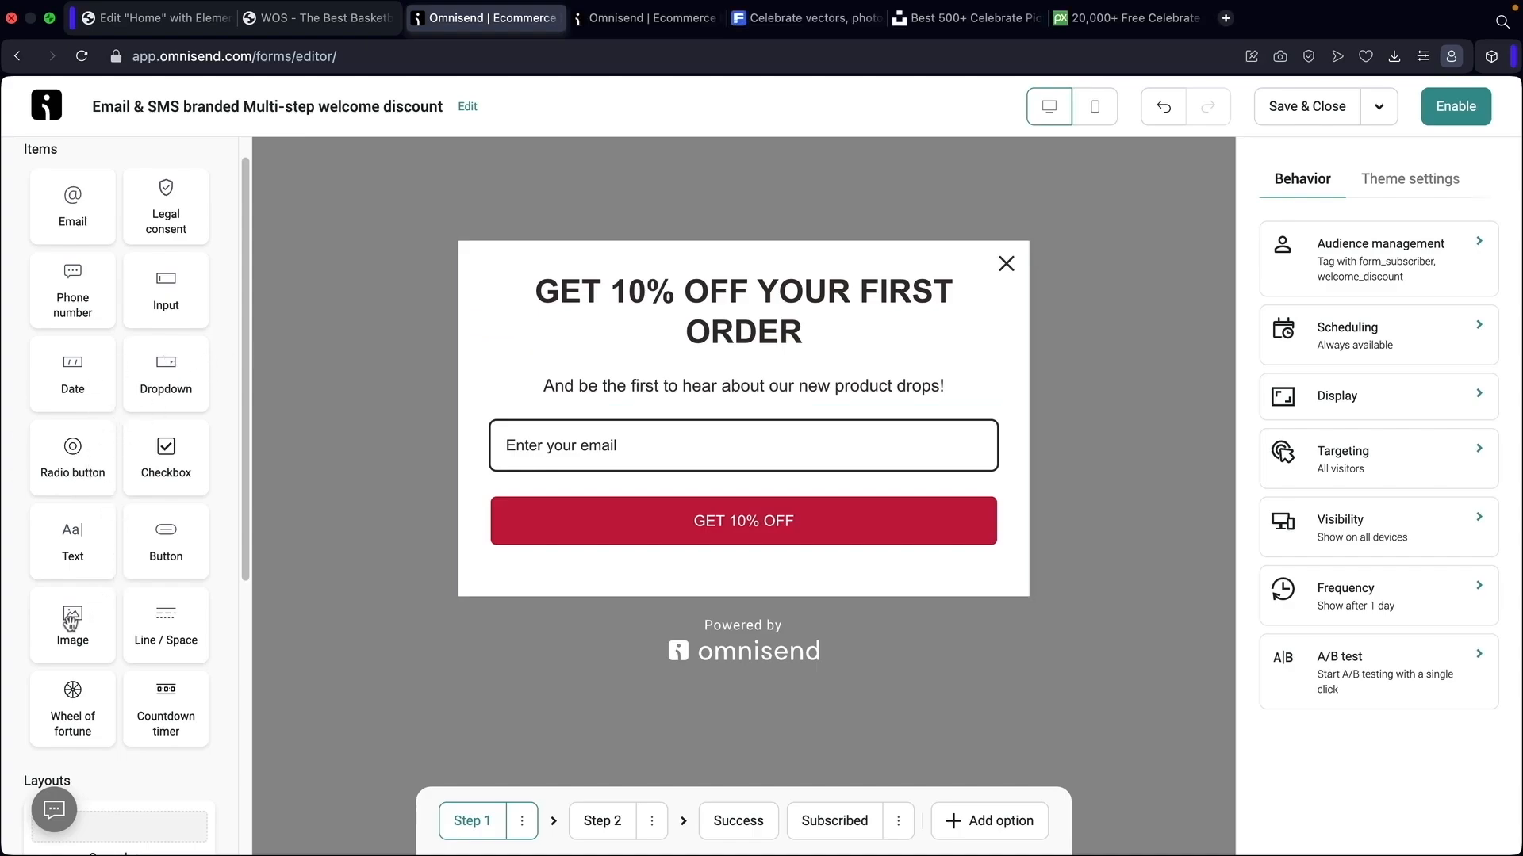
# Add an image block above the form's heading and switch to Freepik to browse the "celebrate" image results
pyautogui.moveTo(74, 629); pyautogui.dragTo(722, 260)
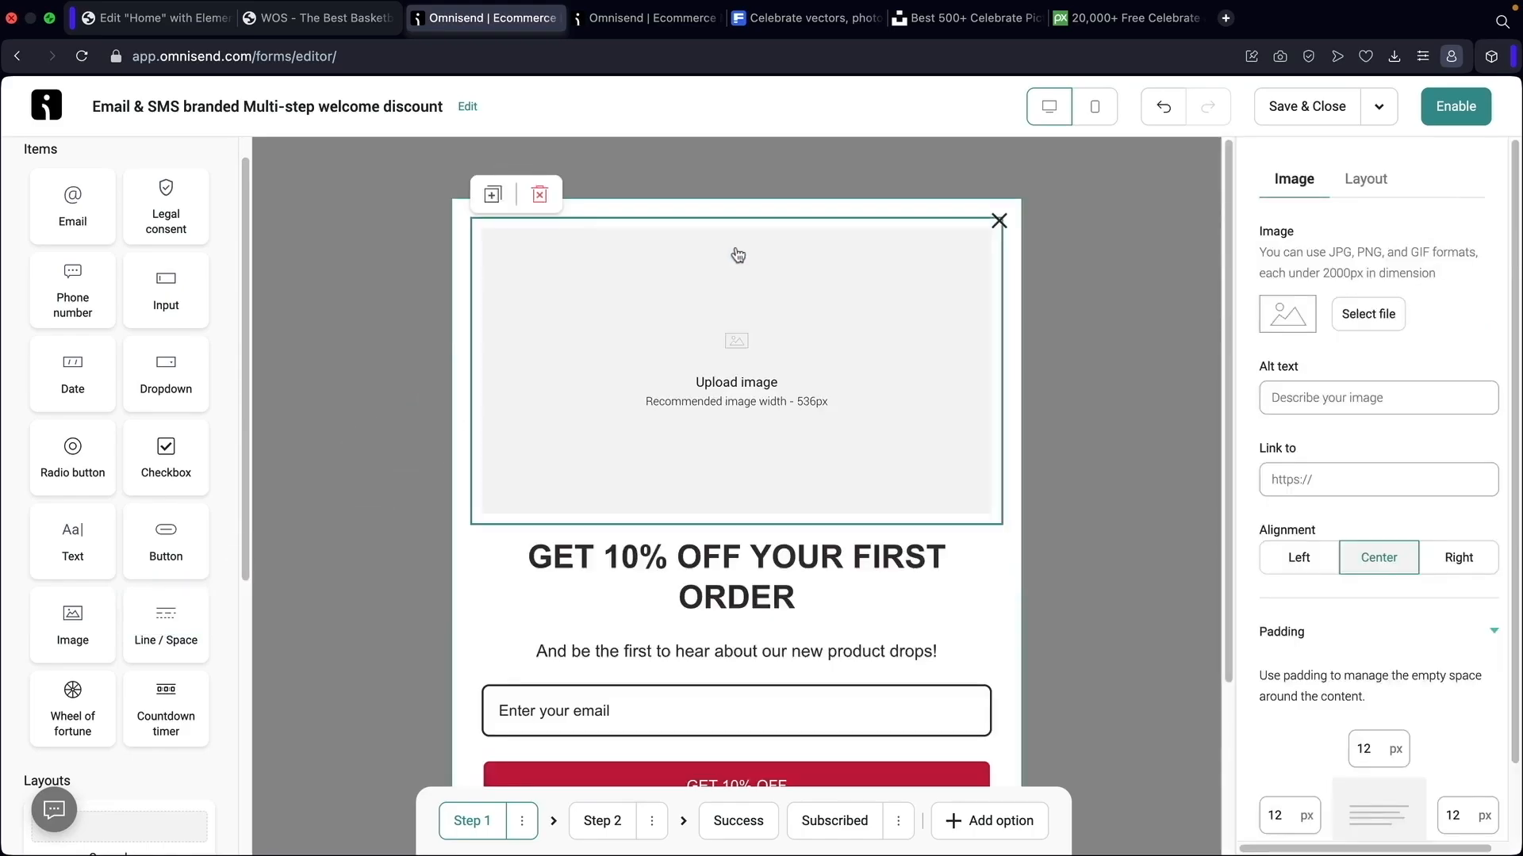
pyautogui.click(807, 19)
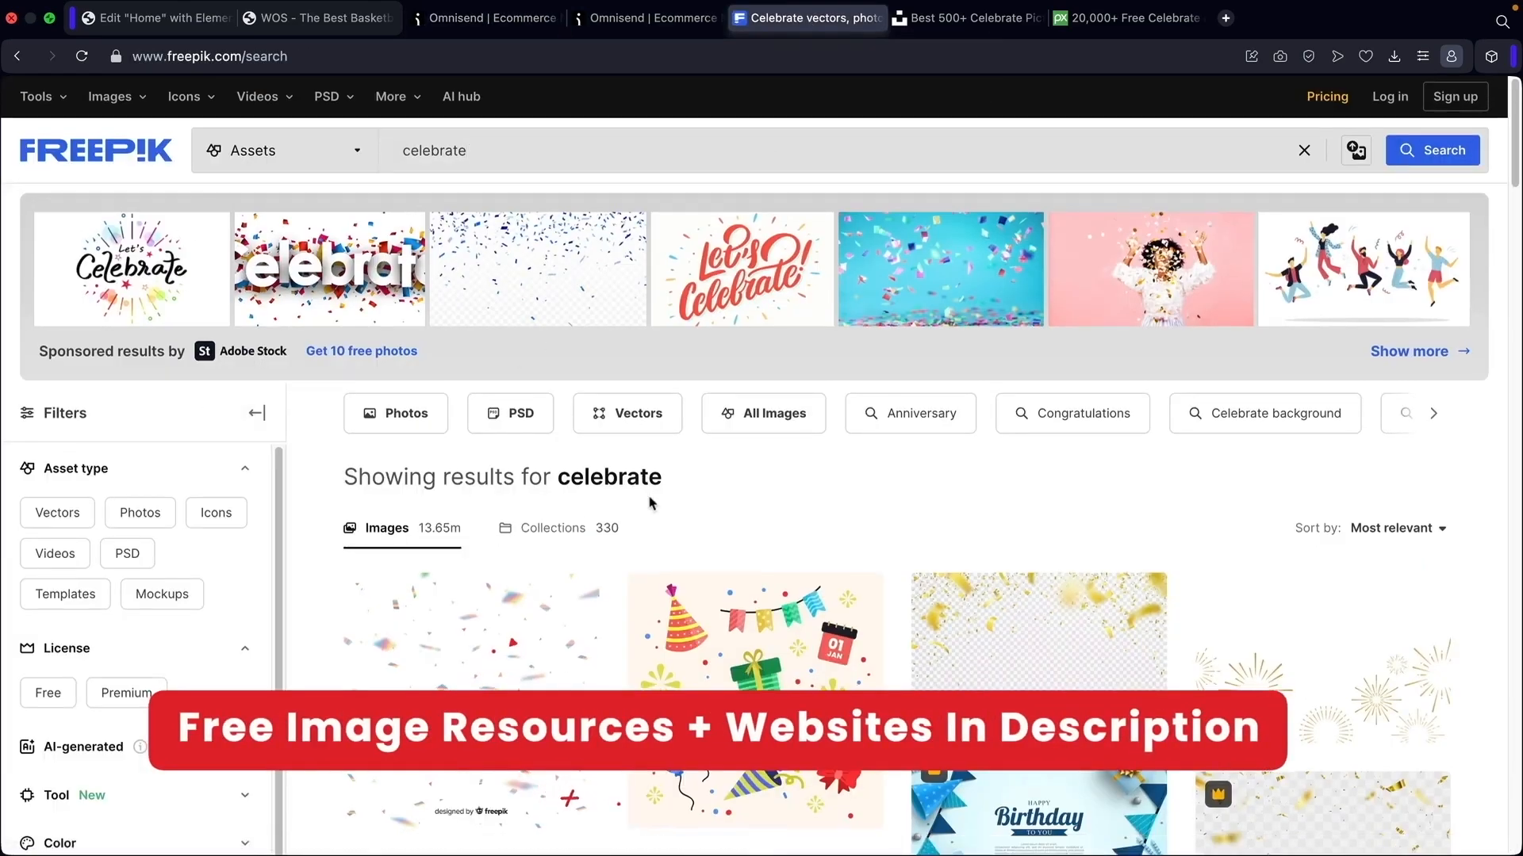
pyautogui.scroll(-4, 650, 499)
pyautogui.scroll(-10, 650, 500)
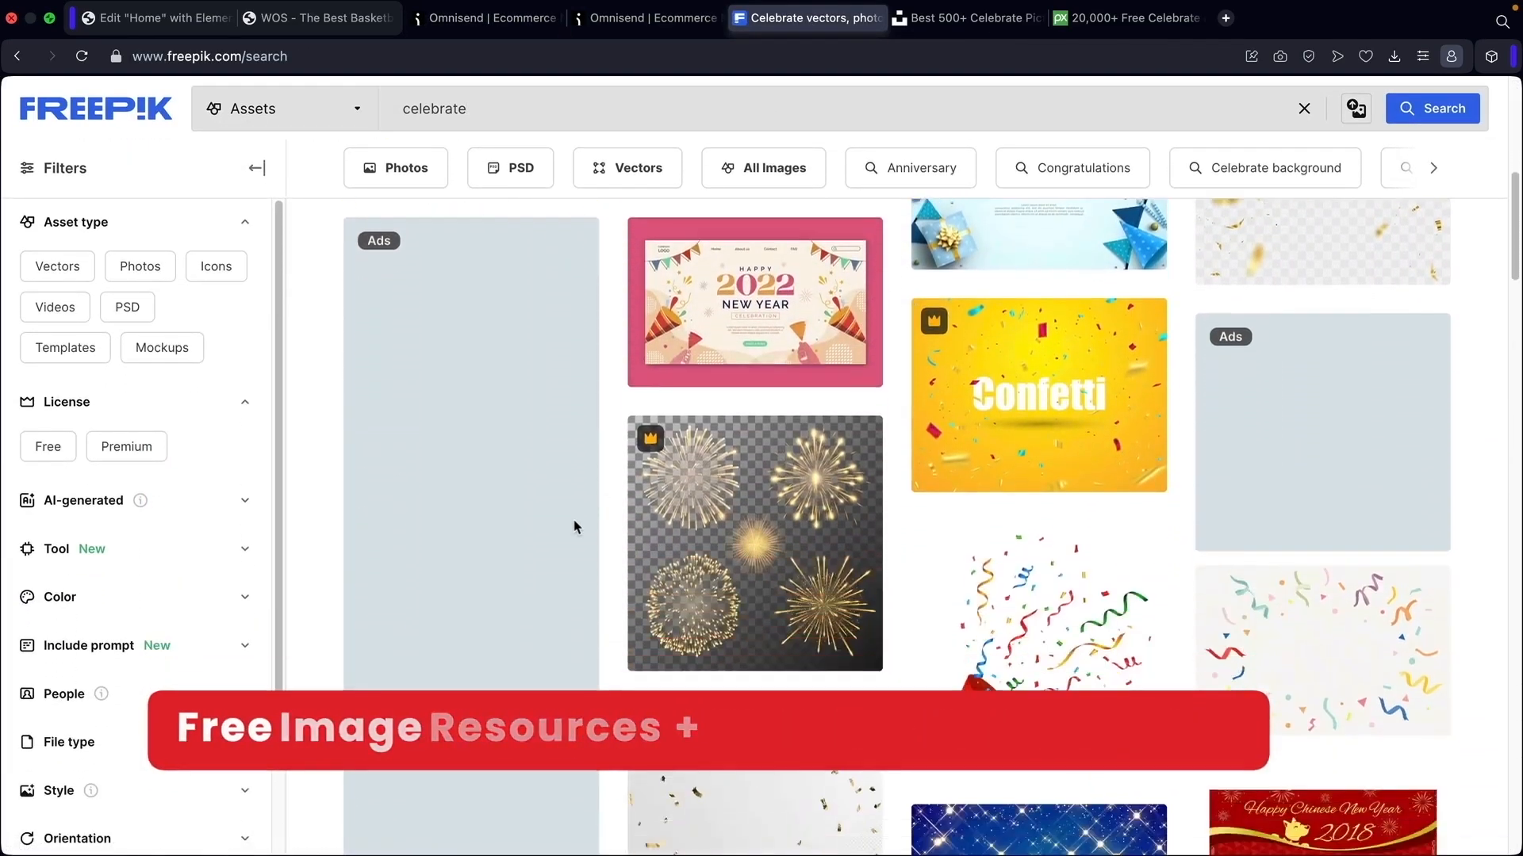
pyautogui.scroll(-8, 574, 521)
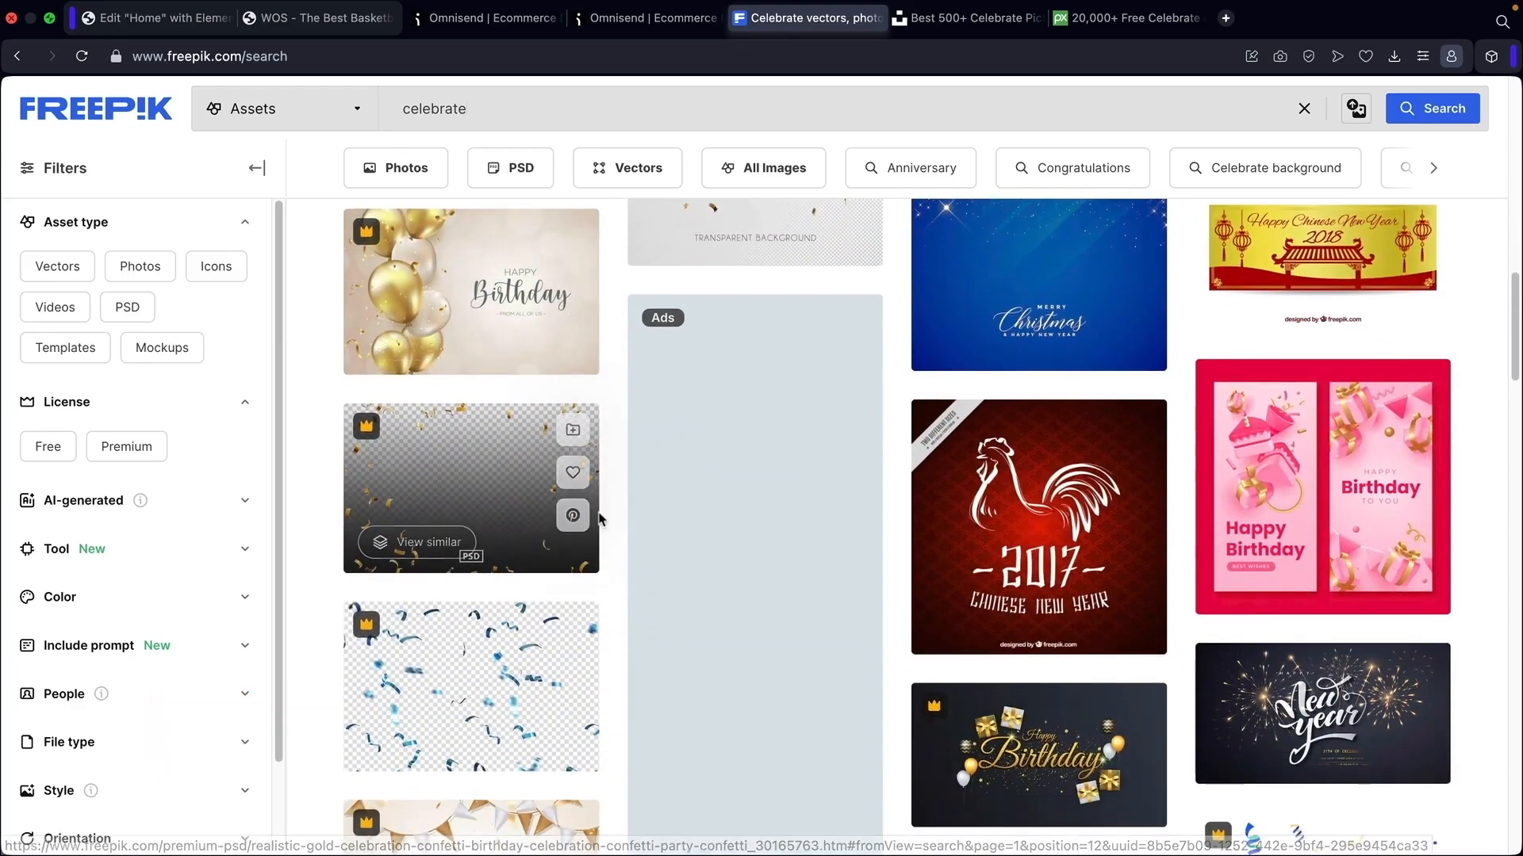
pyautogui.scroll(14, 601, 519)
pyautogui.scroll(8, 598, 519)
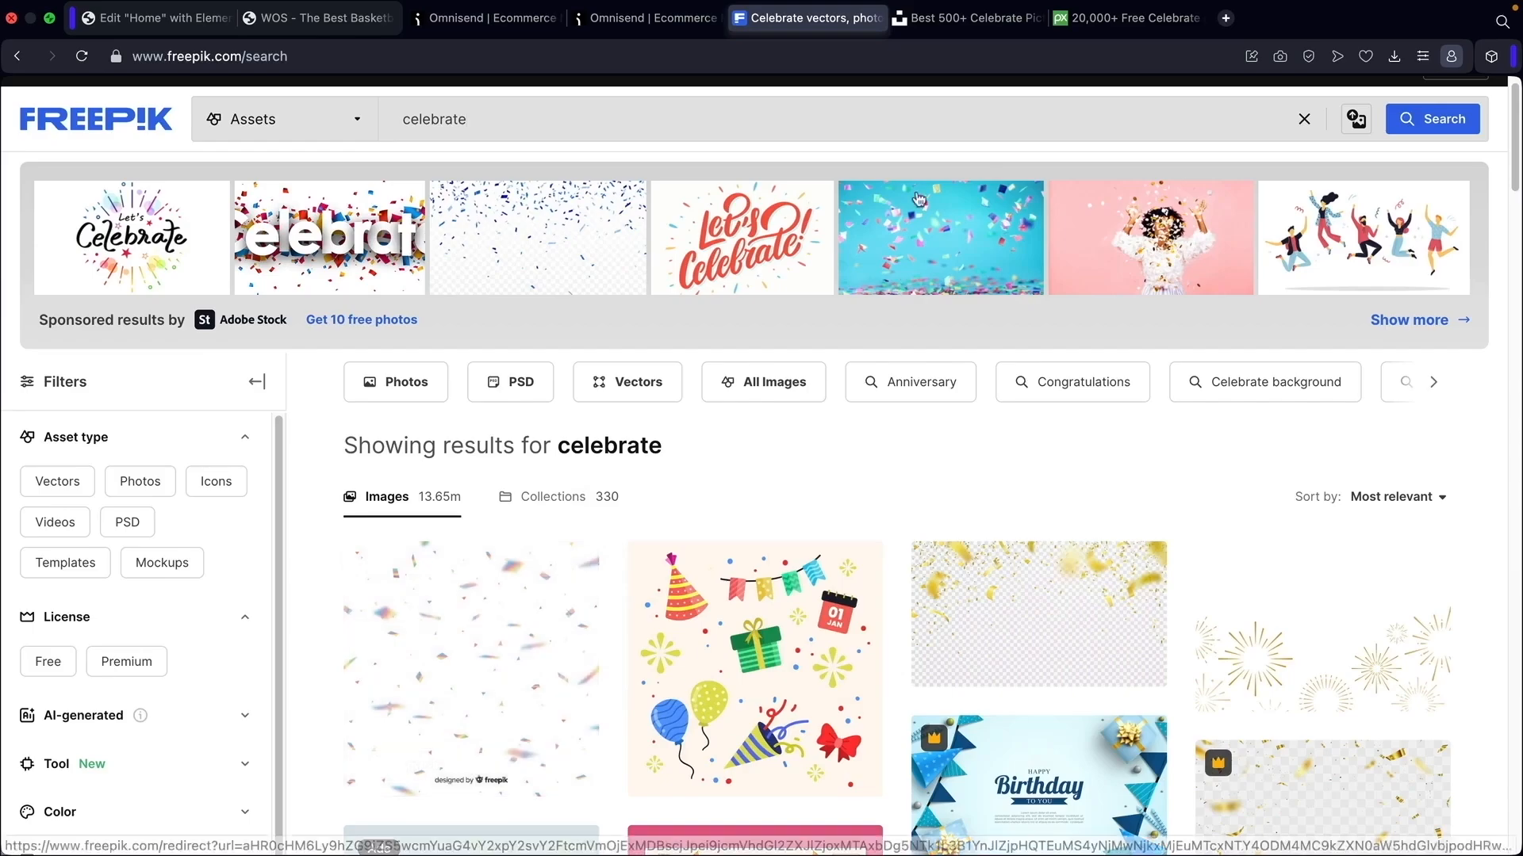
# Switch to Unsplash and browse its "celebrate" photo results for a suitable picture
pyautogui.click(956, 19)
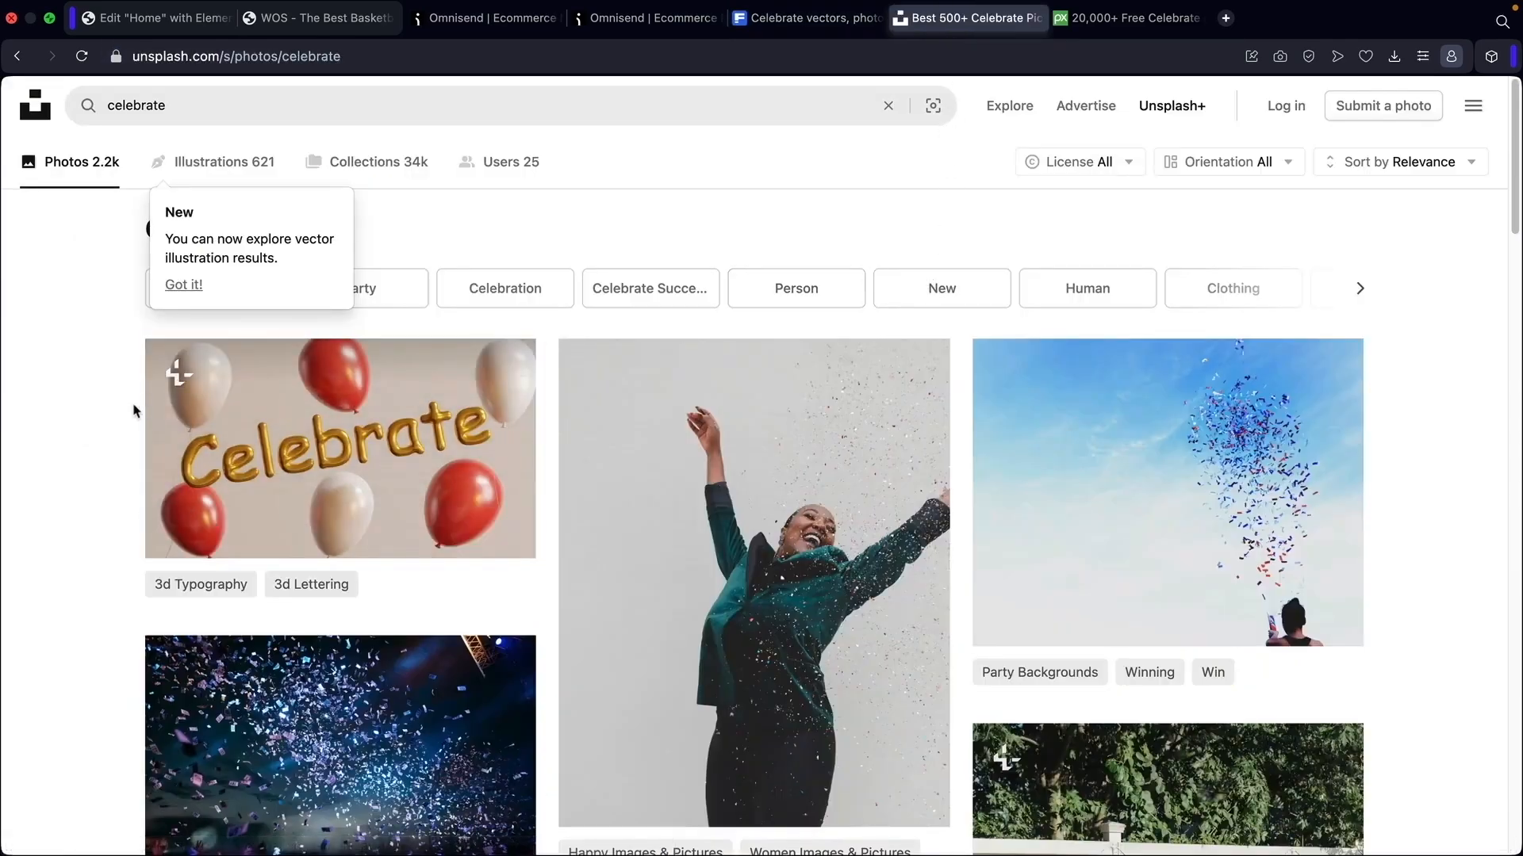
pyautogui.scroll(-1, 145, 416)
pyautogui.scroll(-10, 145, 416)
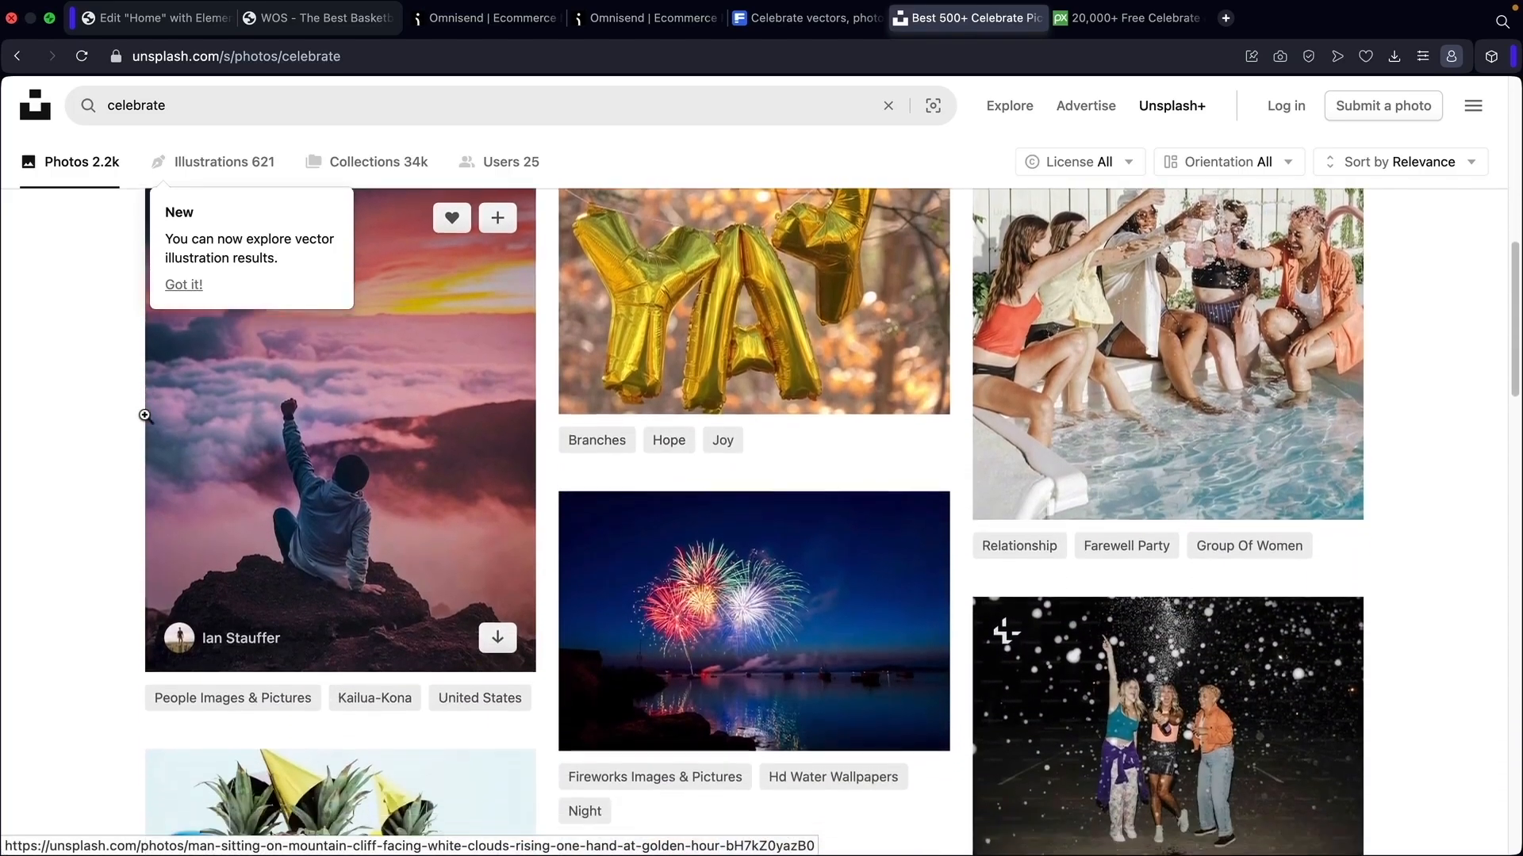
pyautogui.scroll(-2, 145, 415)
pyautogui.click(241, 109)
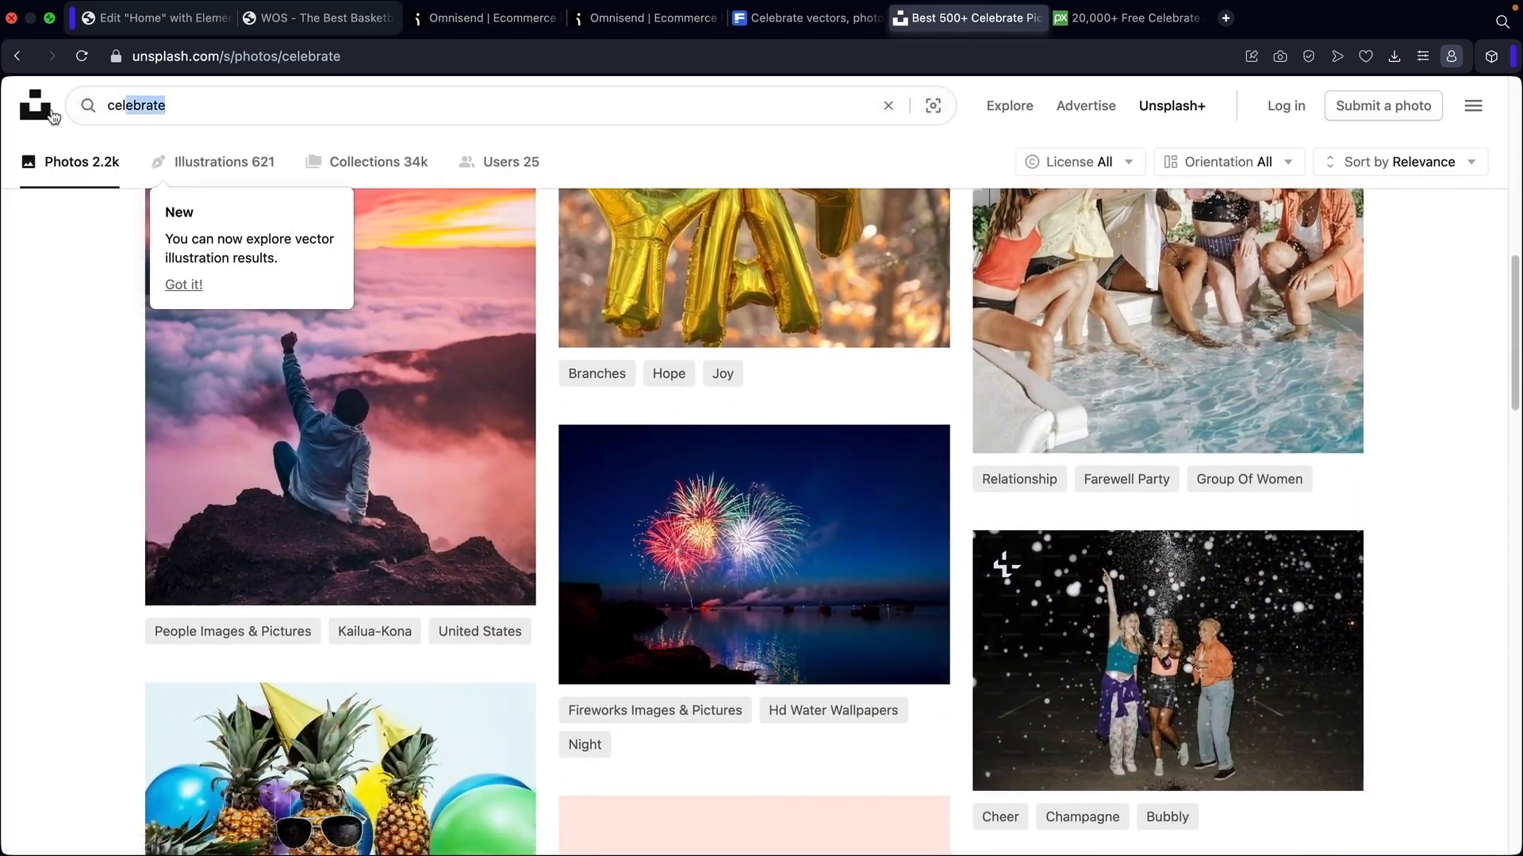
pyautogui.click(13, 256)
pyautogui.scroll(-3, 208, 465)
pyautogui.scroll(-3, 208, 465)
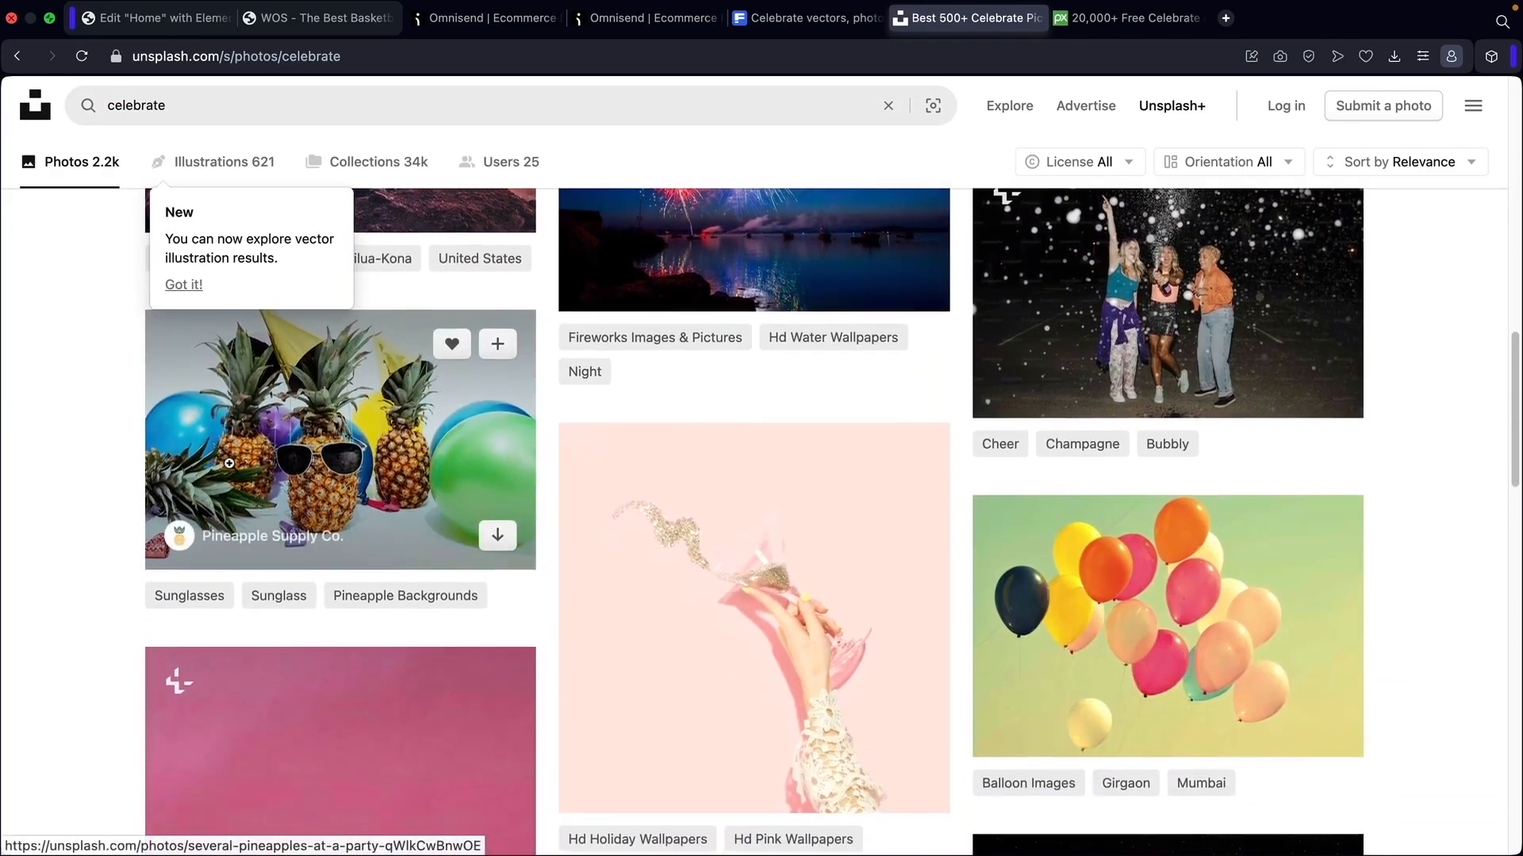
# Switch to Pixabay and browse its "celebrate" image results for a suitable picture
pyautogui.scroll(15, 322, 495)
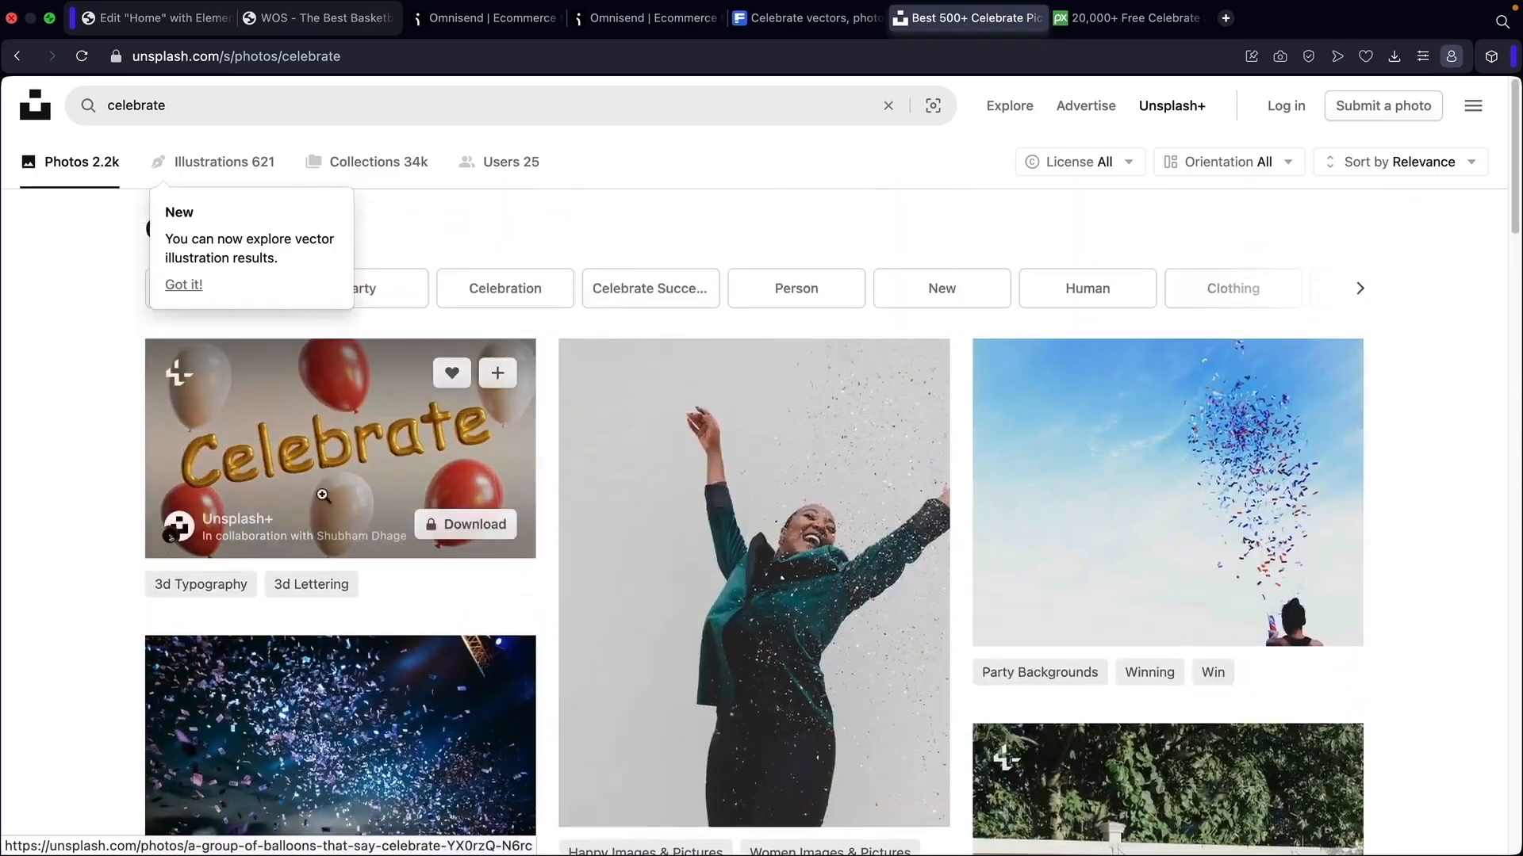
pyautogui.click(1126, 18)
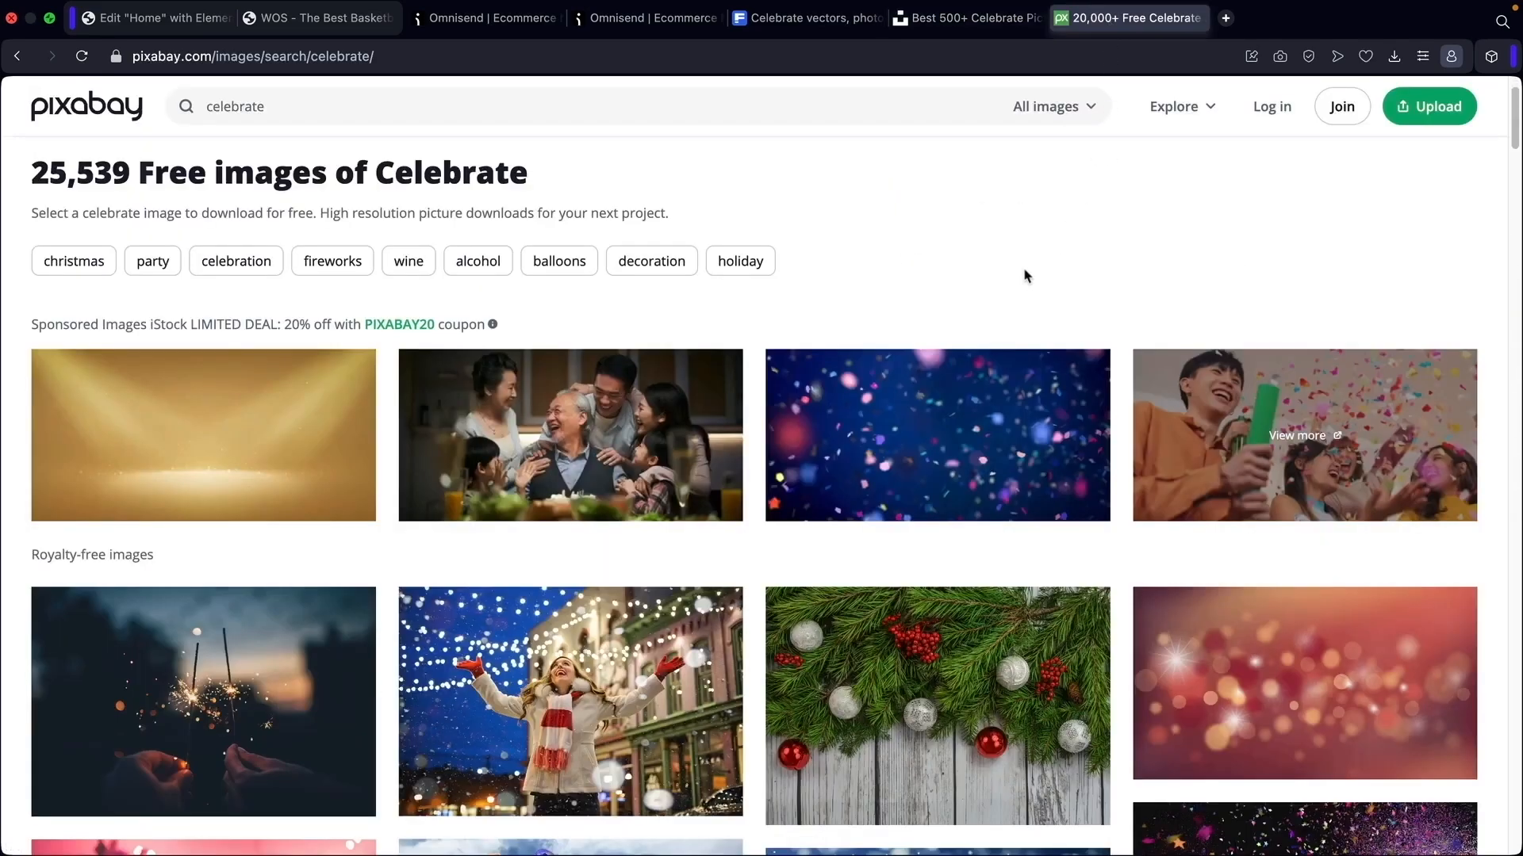
pyautogui.scroll(-7, 951, 284)
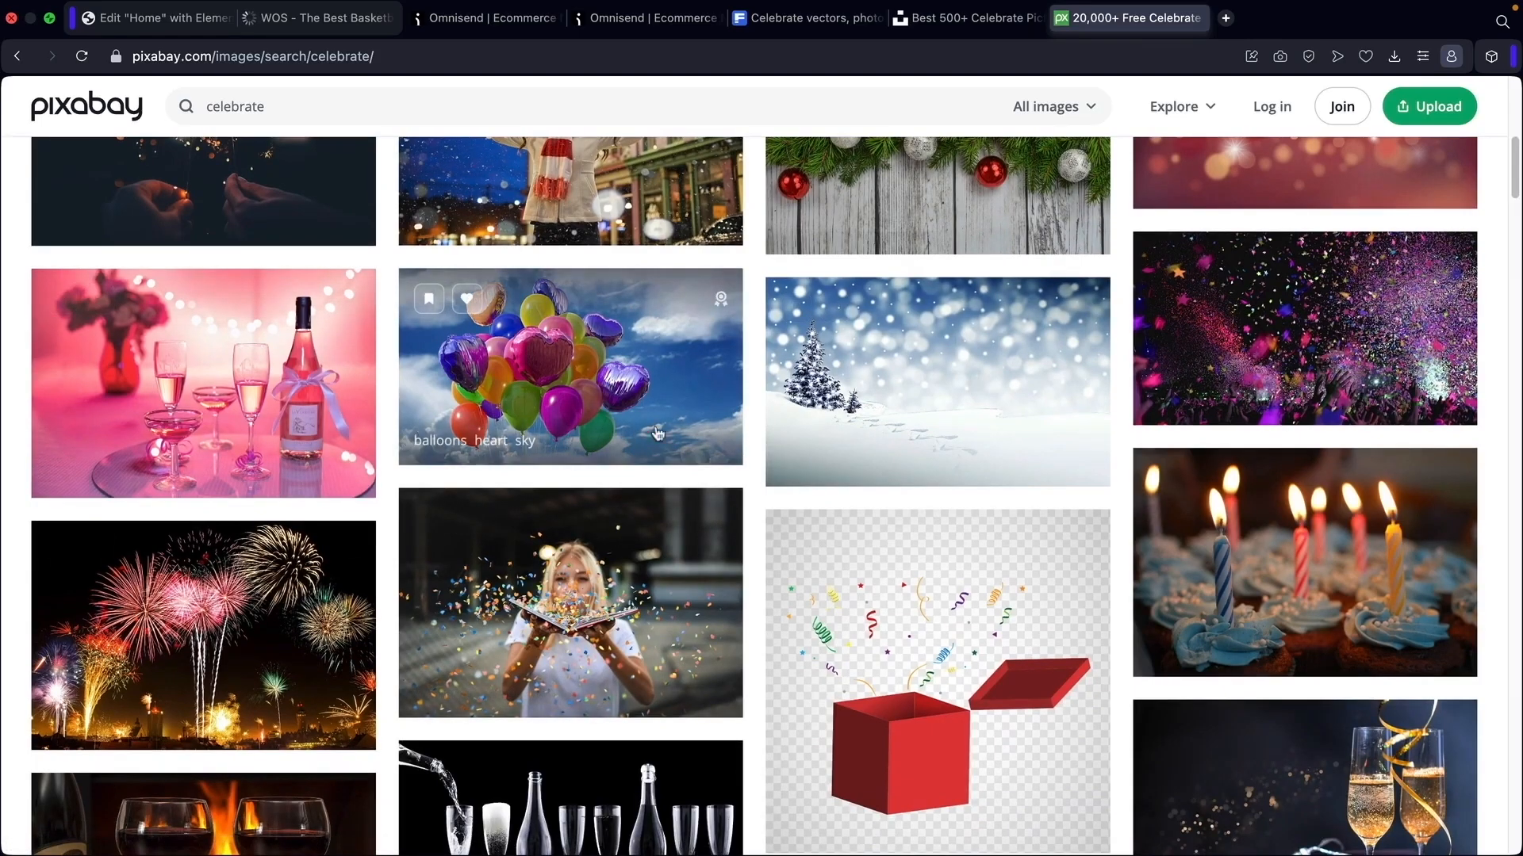
pyautogui.scroll(6, 788, 472)
pyautogui.scroll(2, 788, 472)
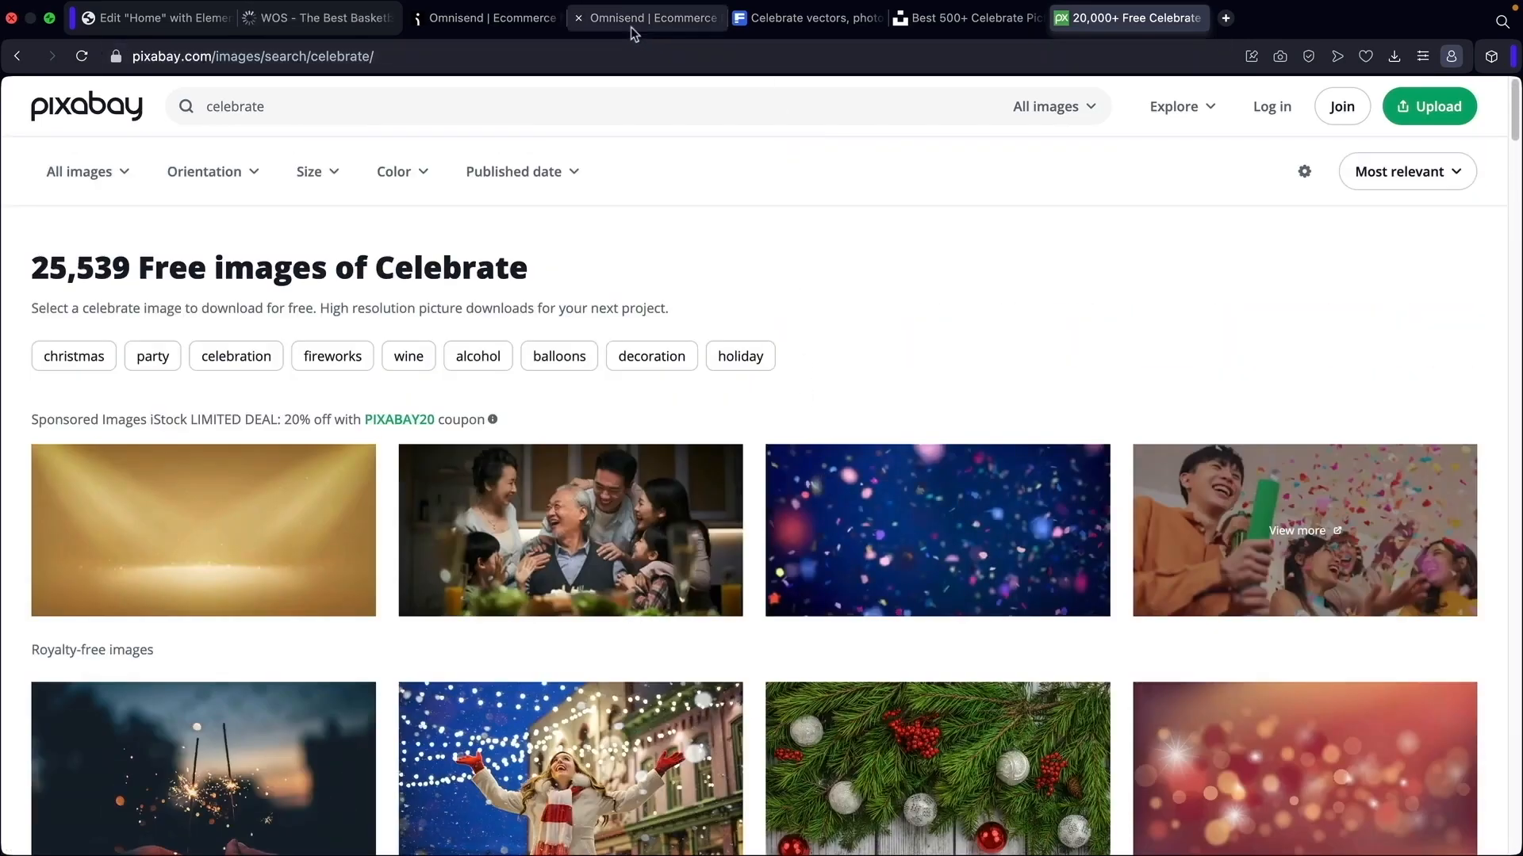
# Return to the Omnisend form editor and upload 3day-flashsale1.jpg into the empty image block above the heading
pyautogui.click(492, 17)
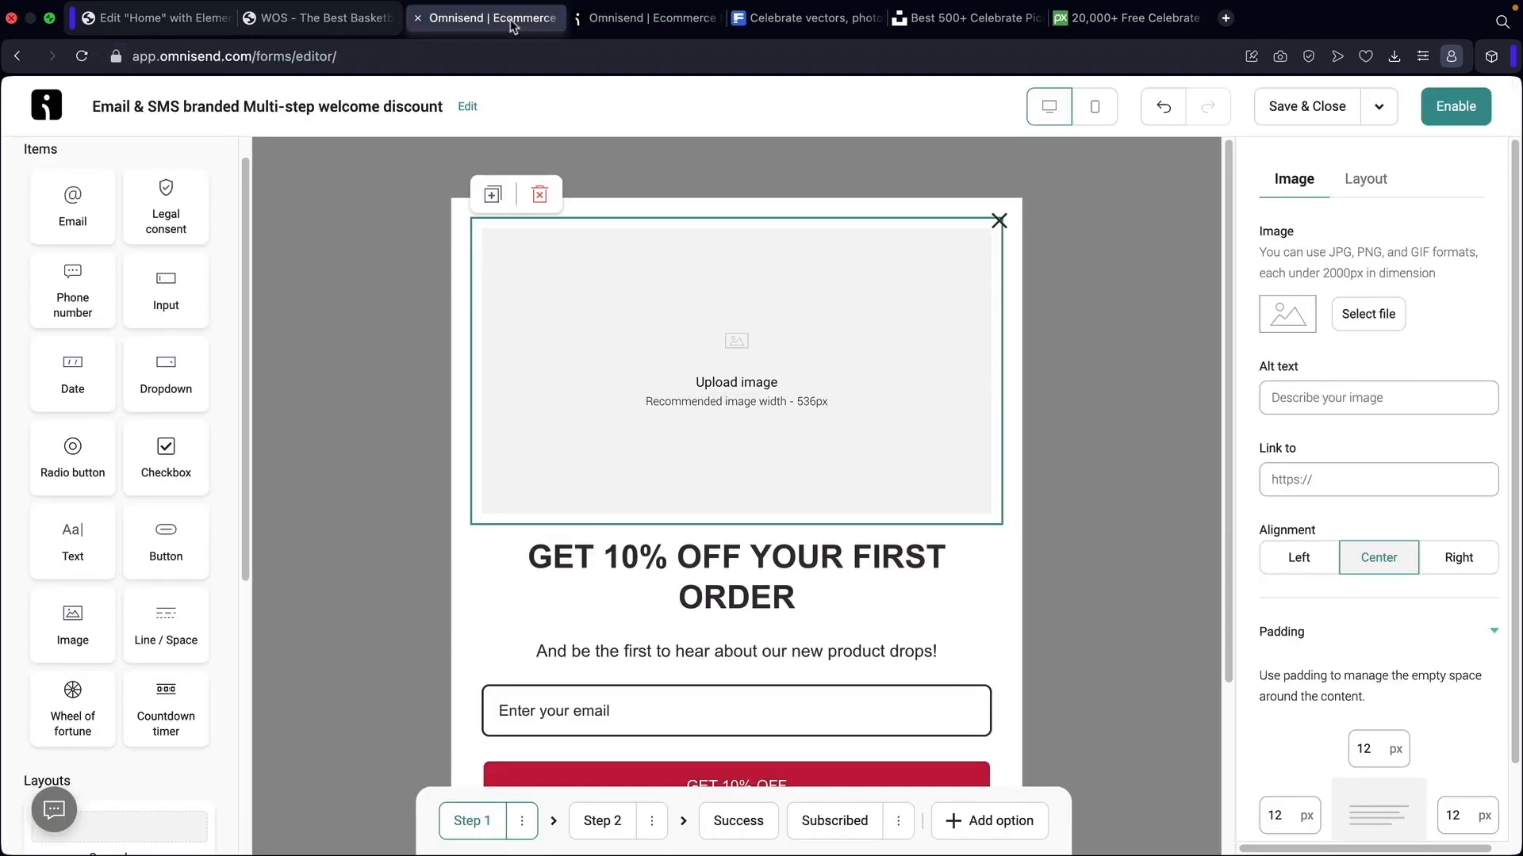
pyautogui.click(1374, 320)
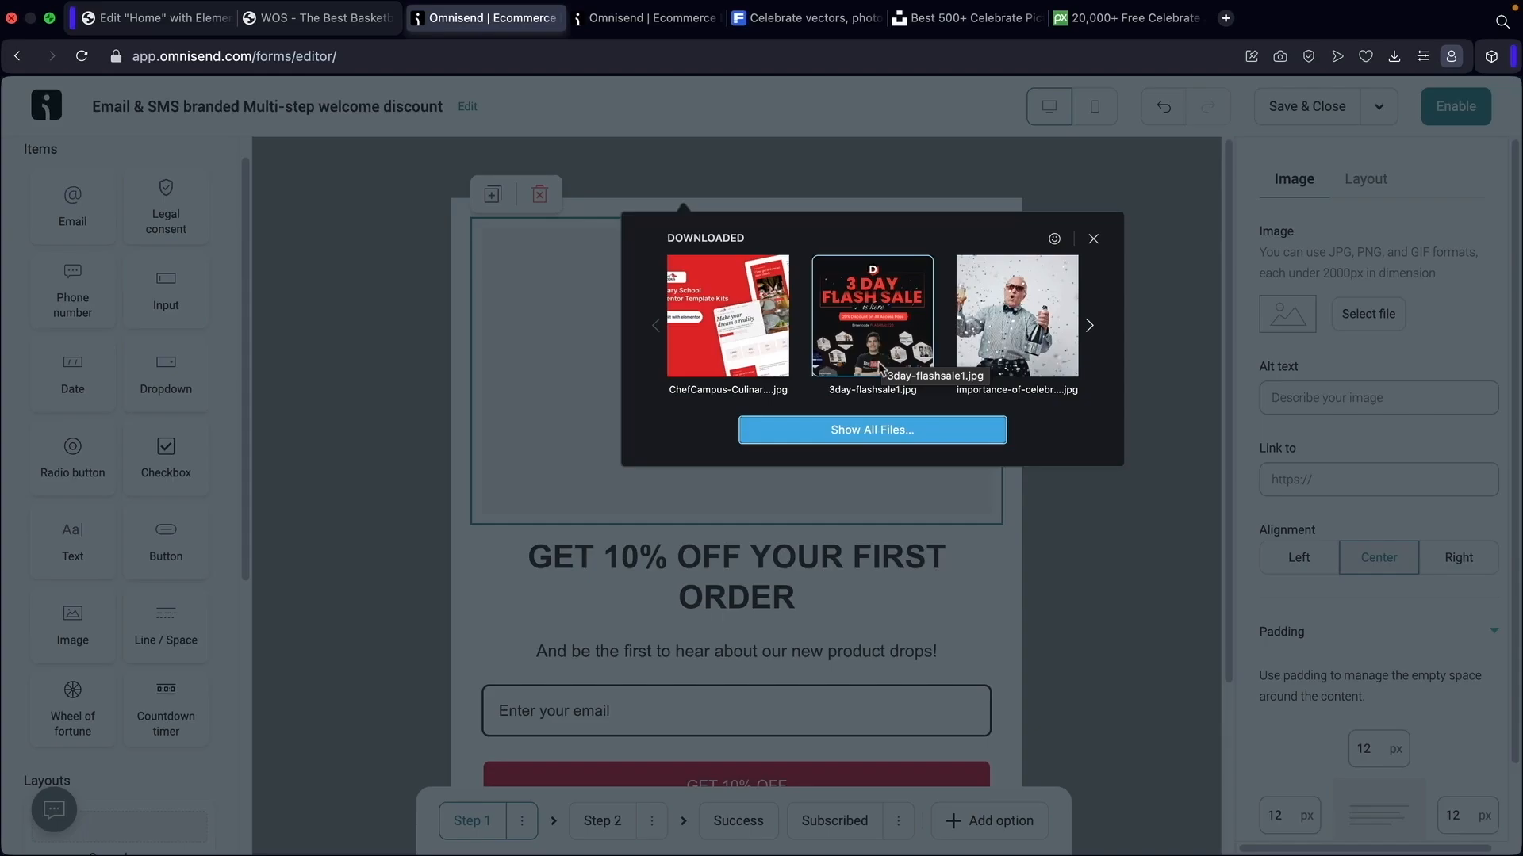
pyautogui.click(878, 306)
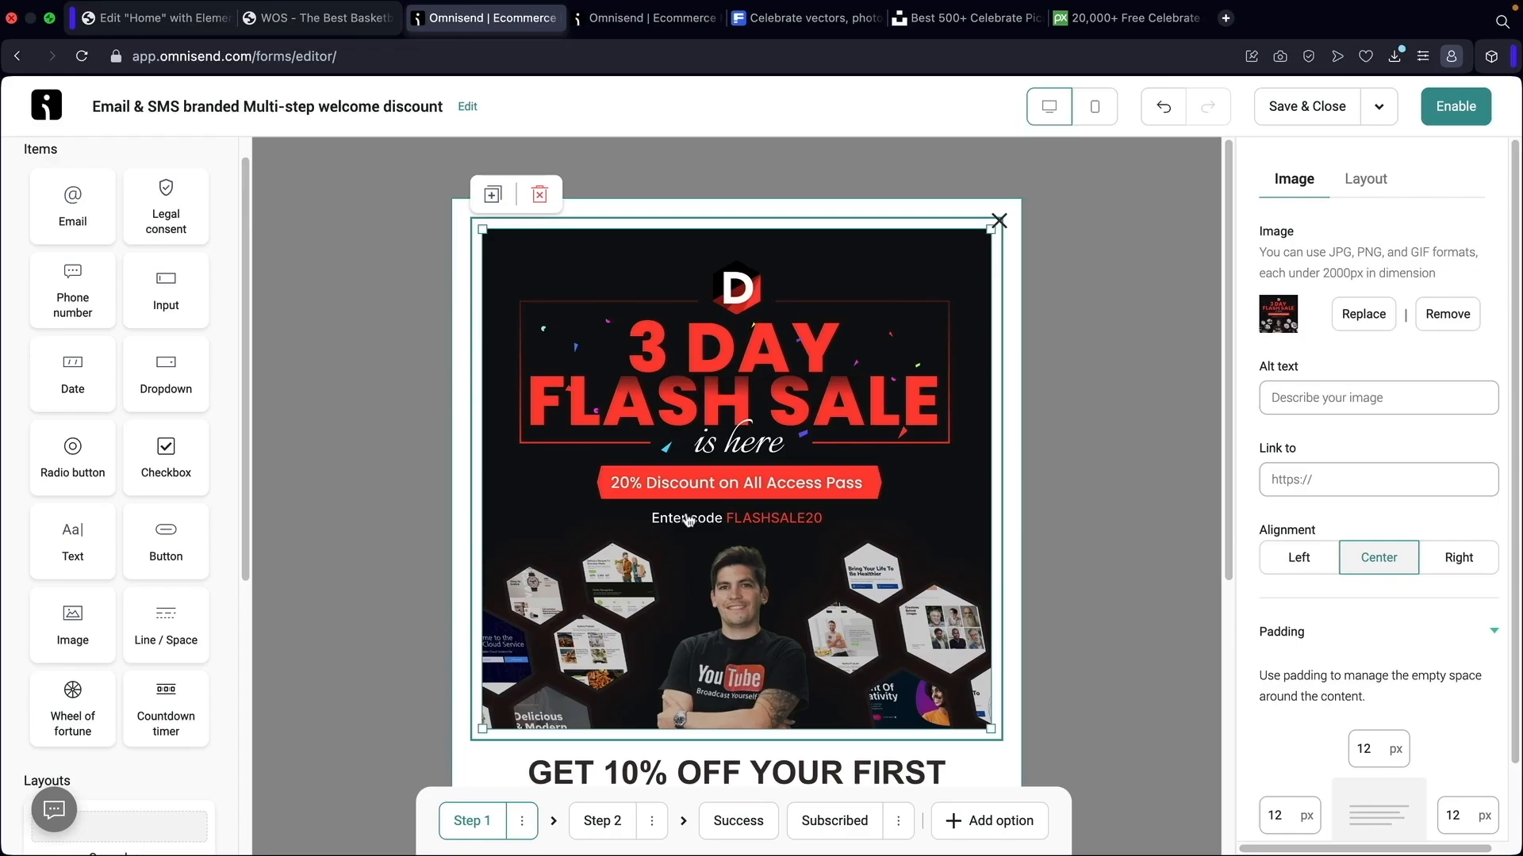
# Replace the form heading with "Subscribe For Our Sale", centered and in bold
pyautogui.scroll(-5, 688, 517)
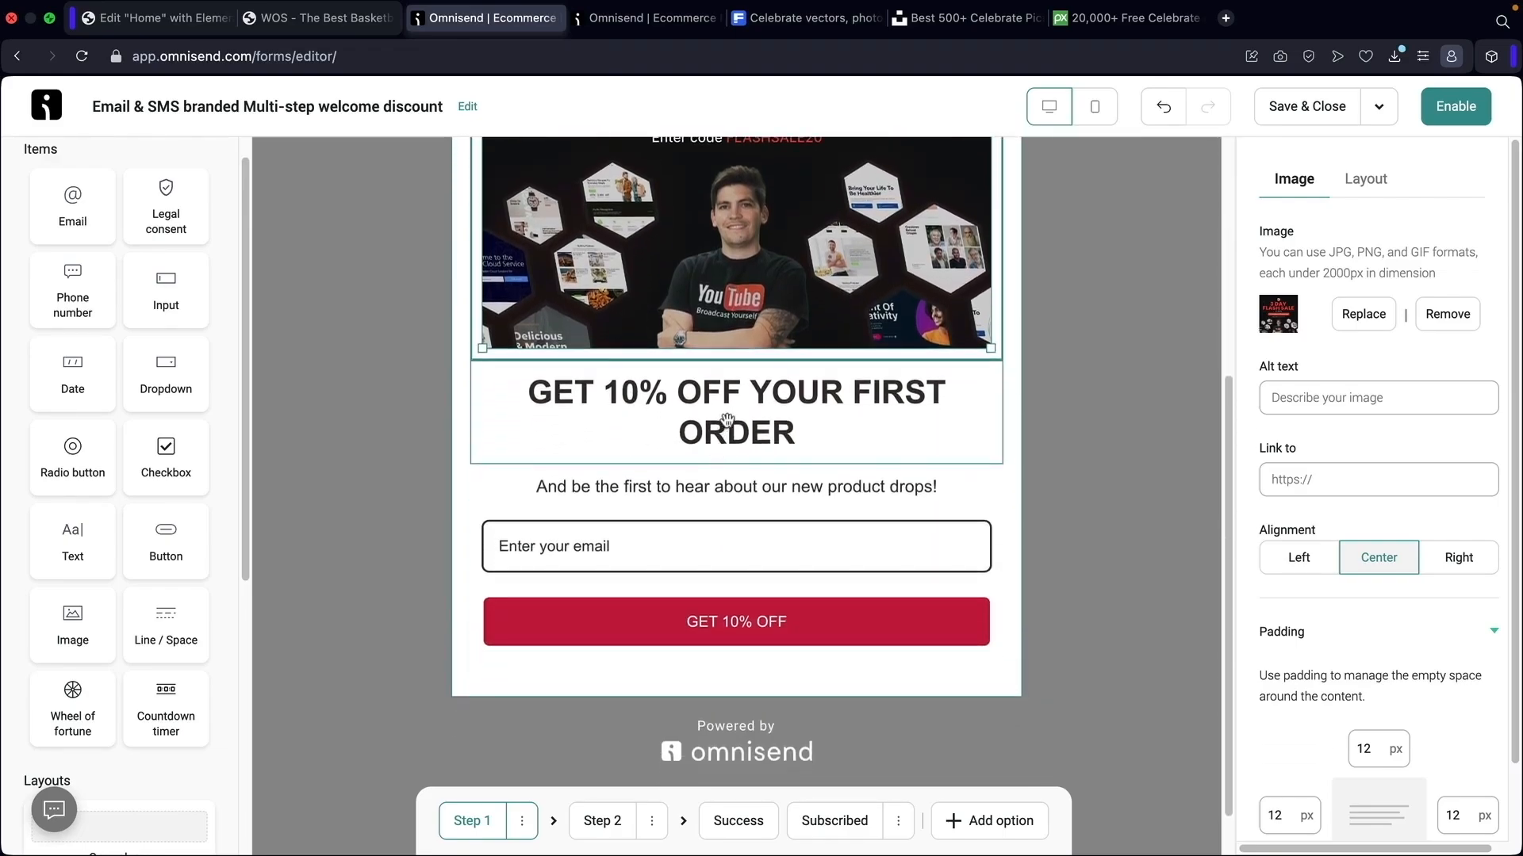
pyautogui.click(728, 420)
pyautogui.tripleClick(728, 420)
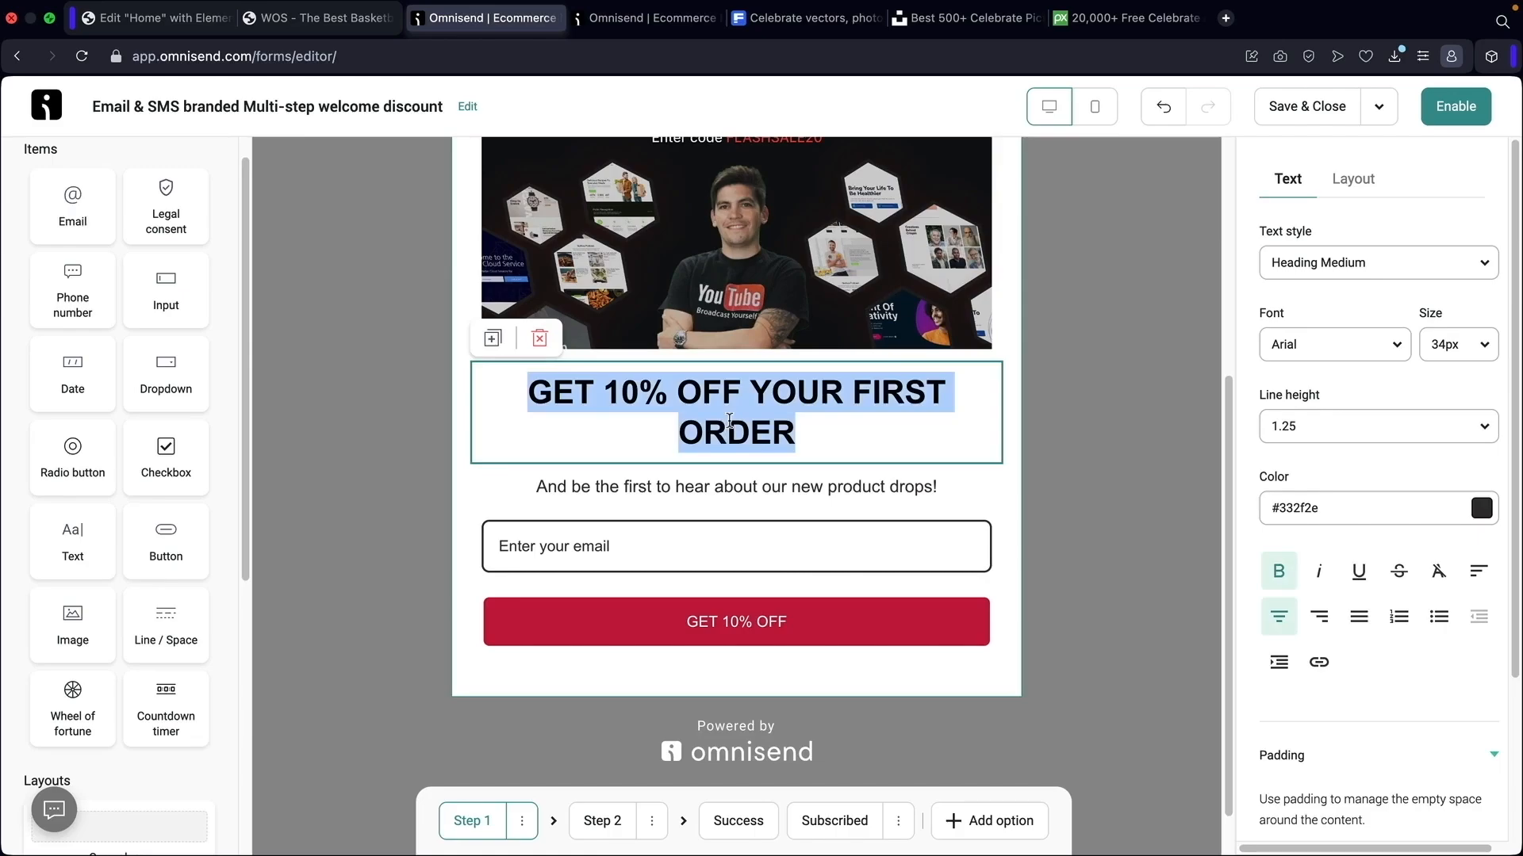
pyautogui.write('Subscribe')
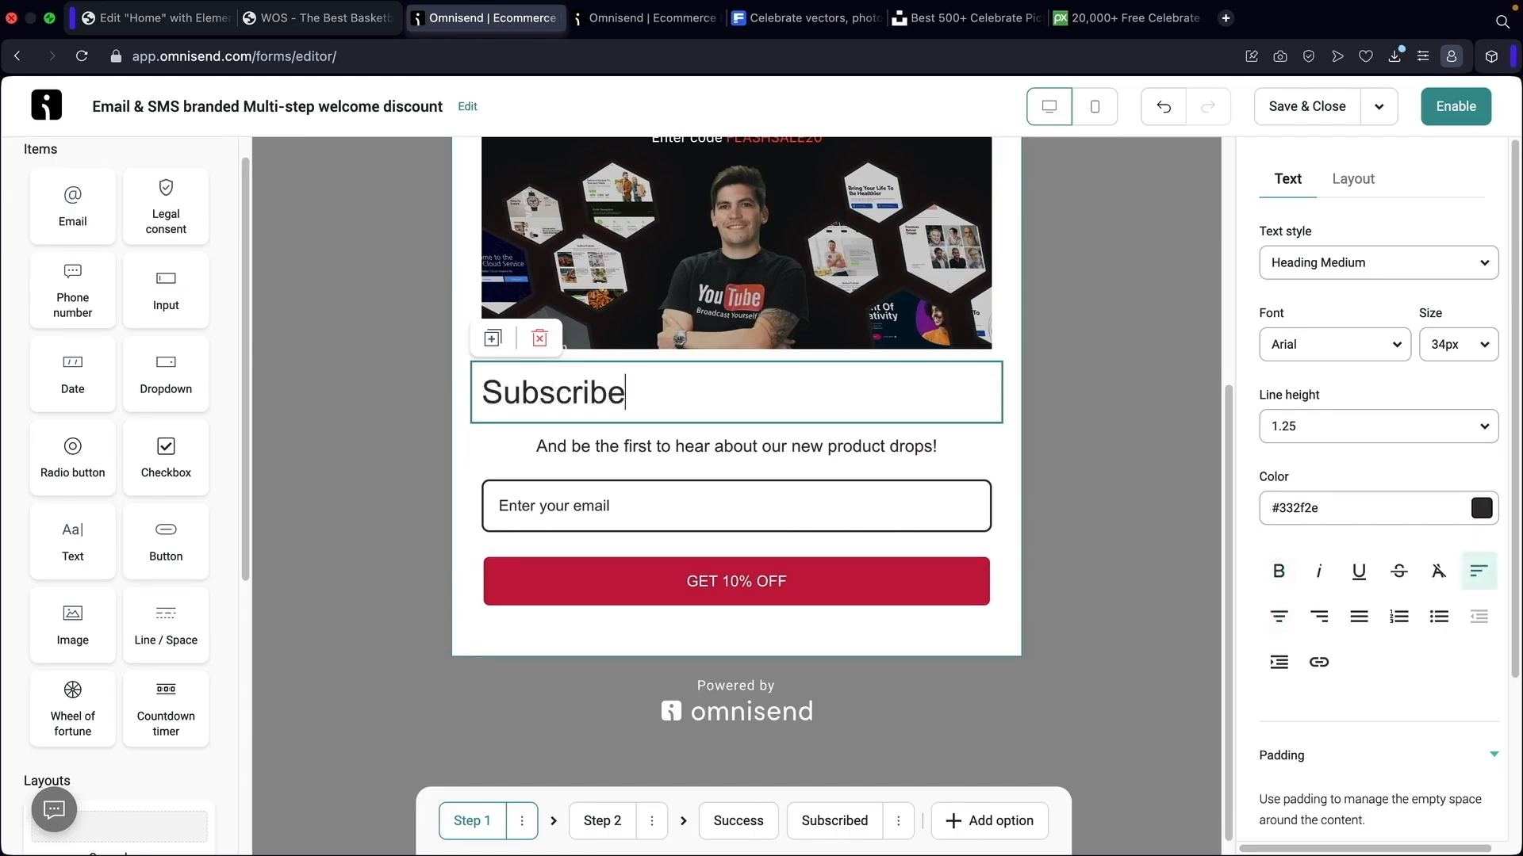
pyautogui.write(' For Our Sale')
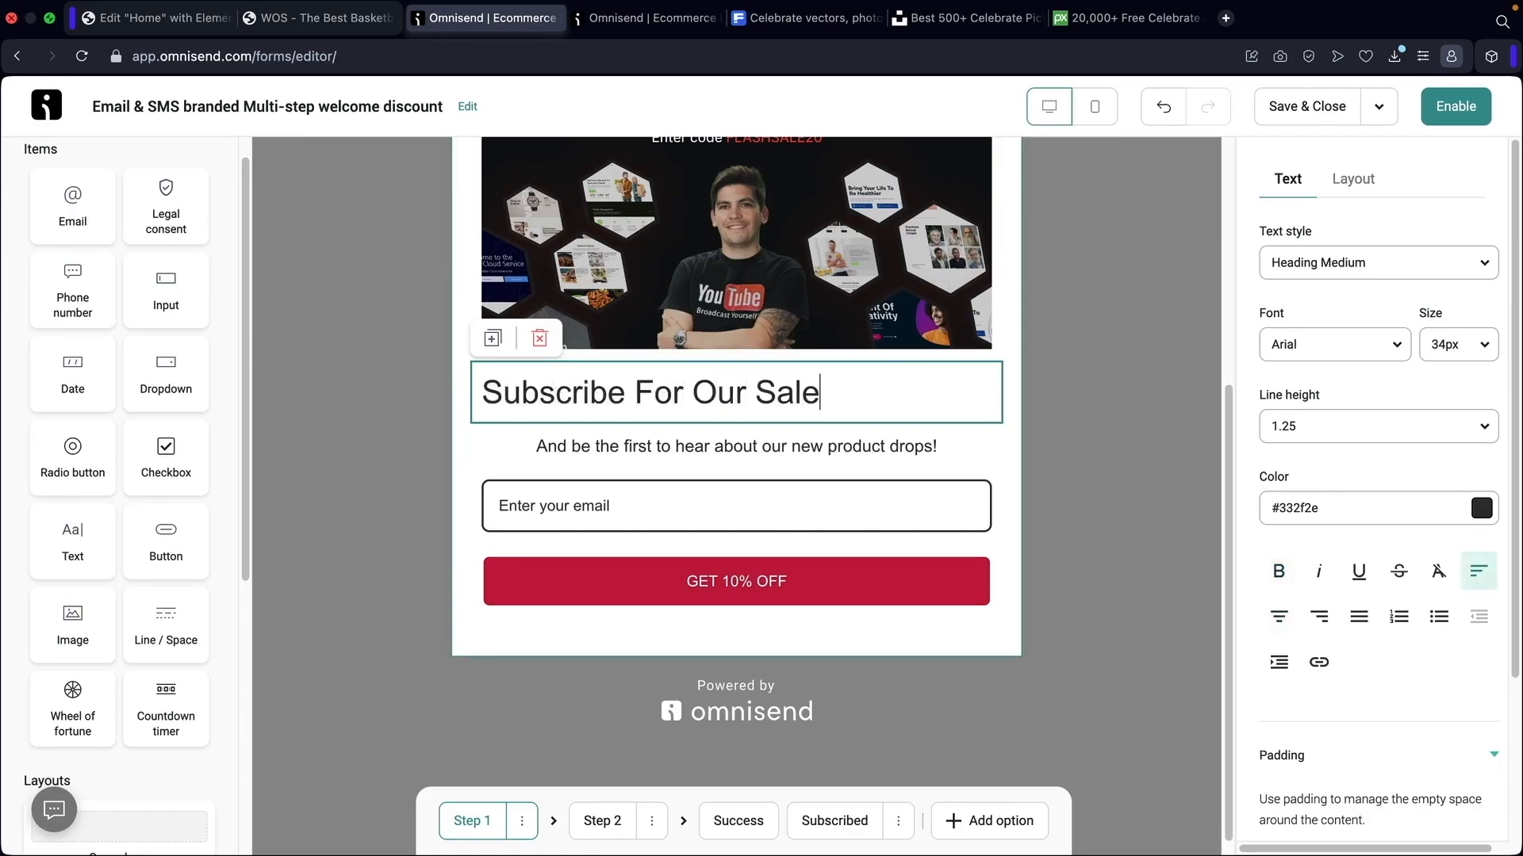
pyautogui.click(1266, 614)
pyautogui.tripleClick(885, 391)
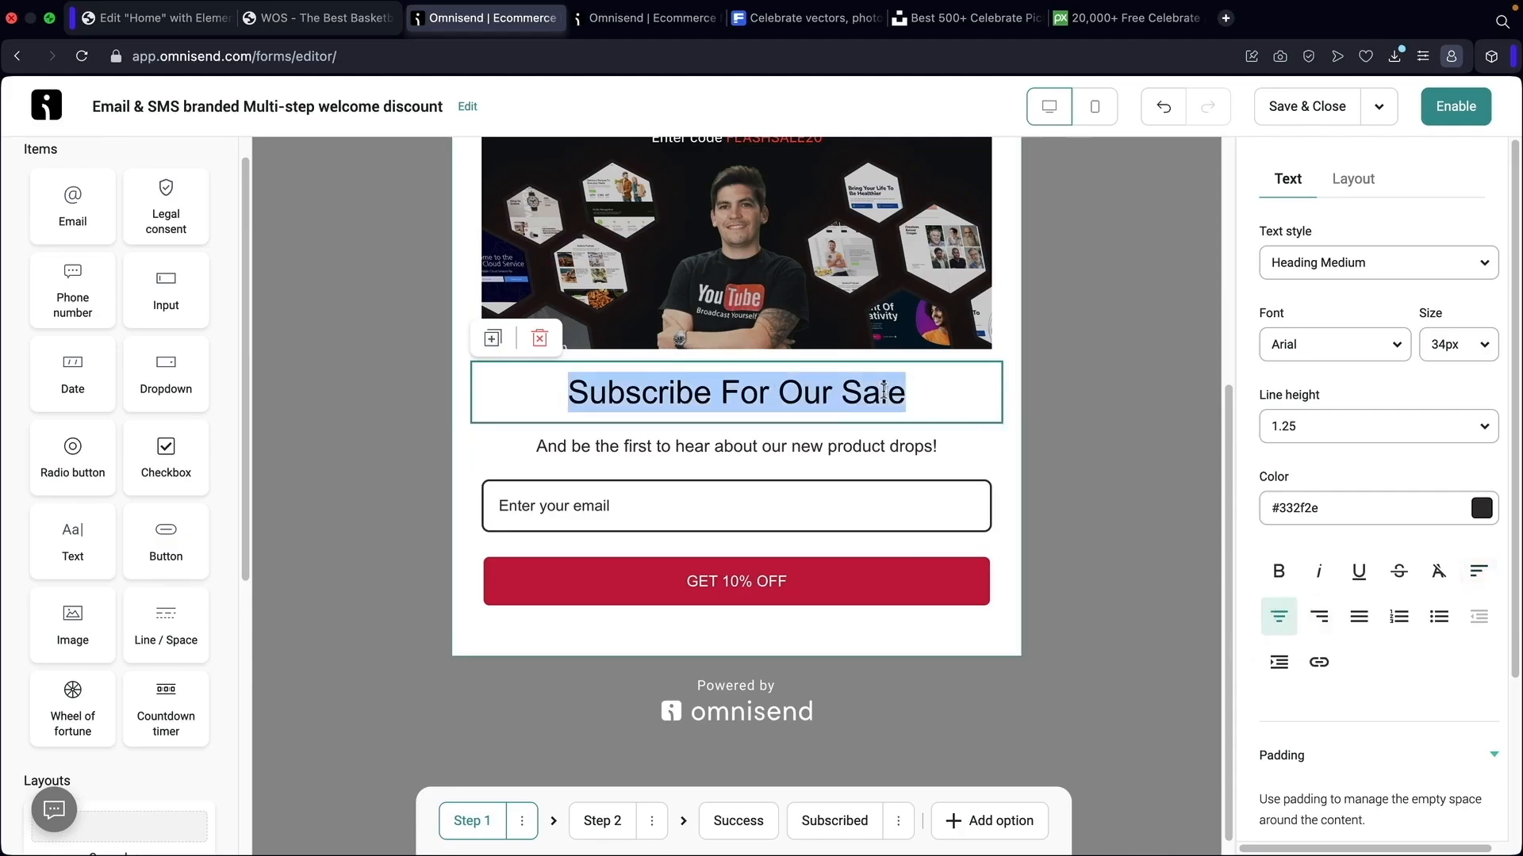
pyautogui.click(1278, 572)
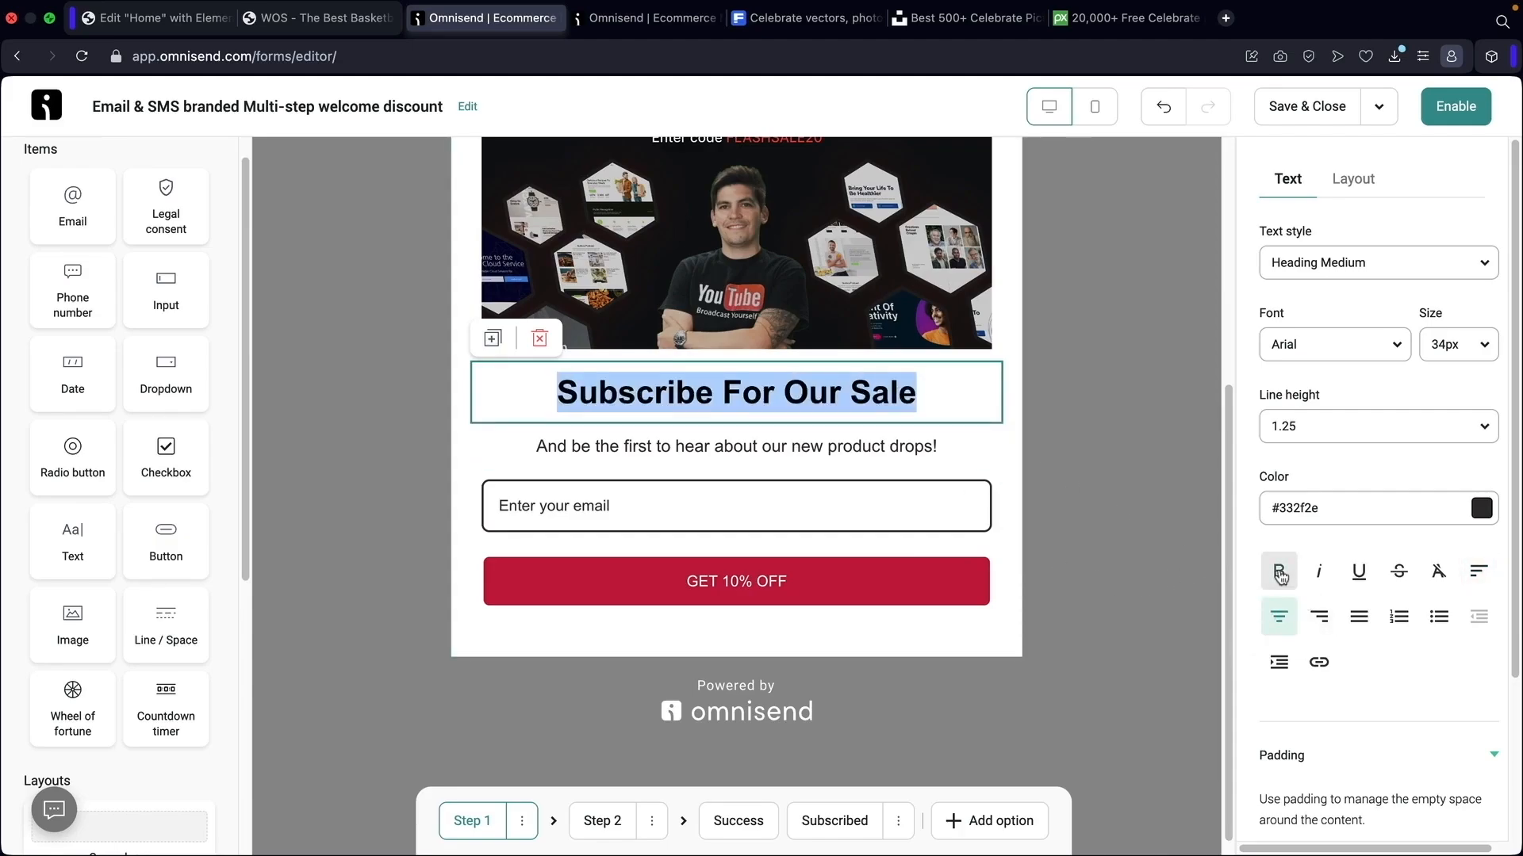
# Set the heading's font to Poppins
pyautogui.click(1322, 351)
pyautogui.scroll(-5, 1340, 511)
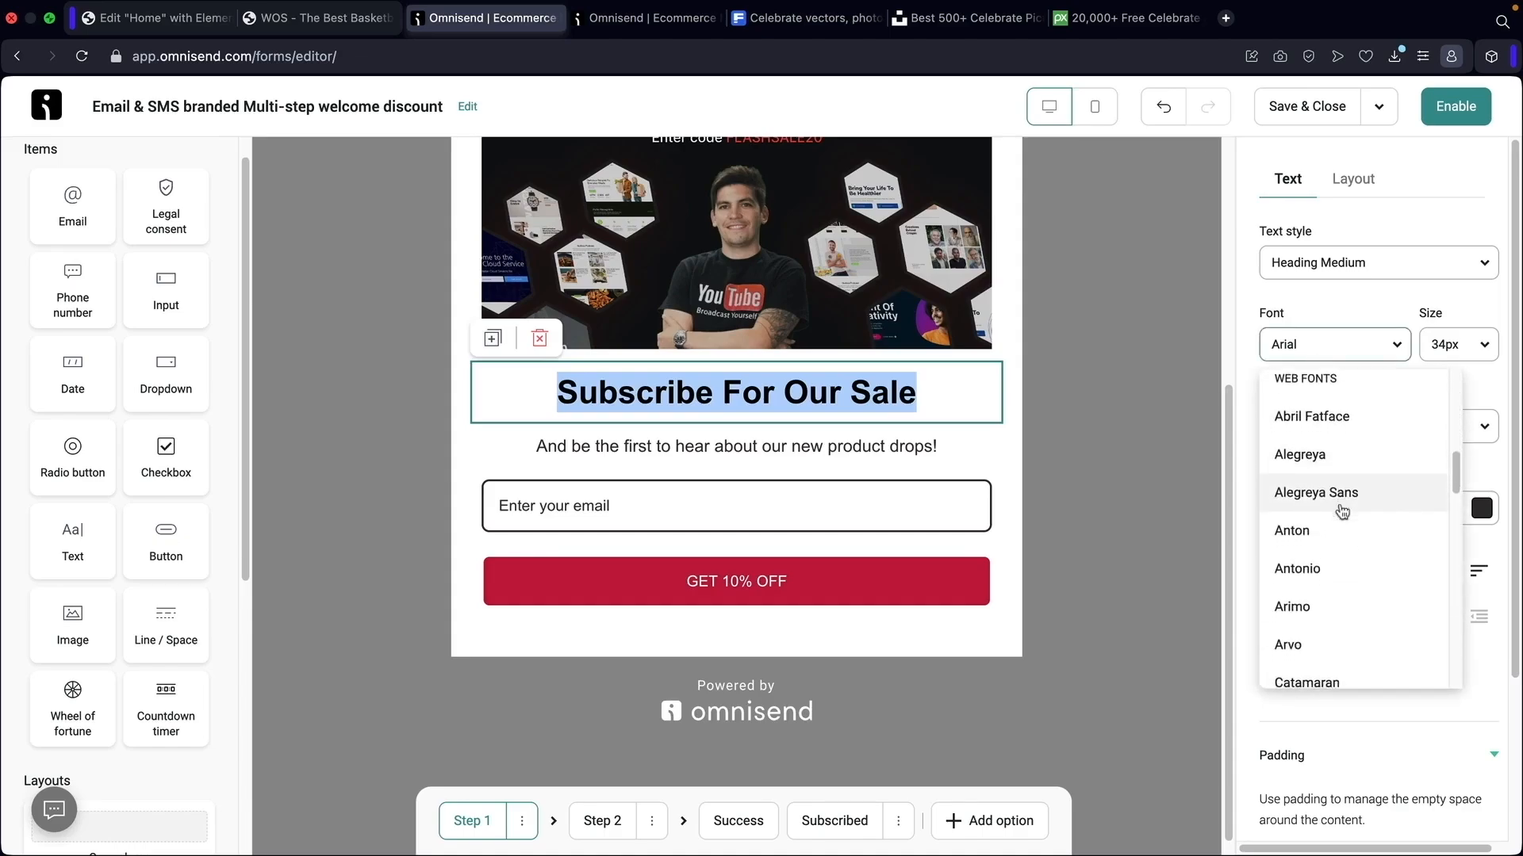
pyautogui.scroll(-7, 1340, 510)
pyautogui.scroll(12, 1353, 544)
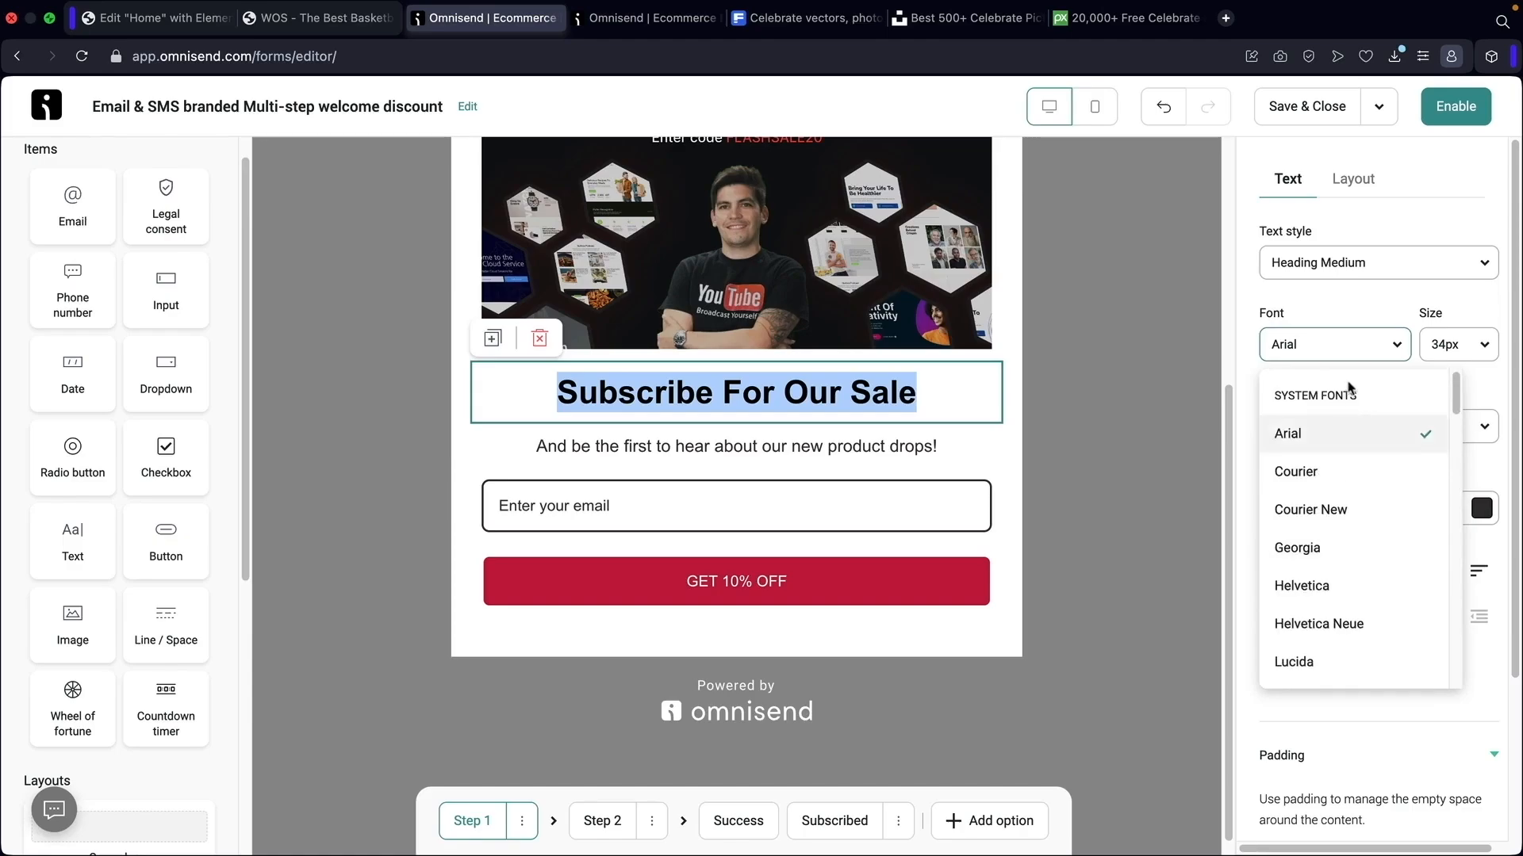
pyautogui.click(1338, 357)
pyautogui.click(1338, 357)
pyautogui.scroll(-10, 1334, 523)
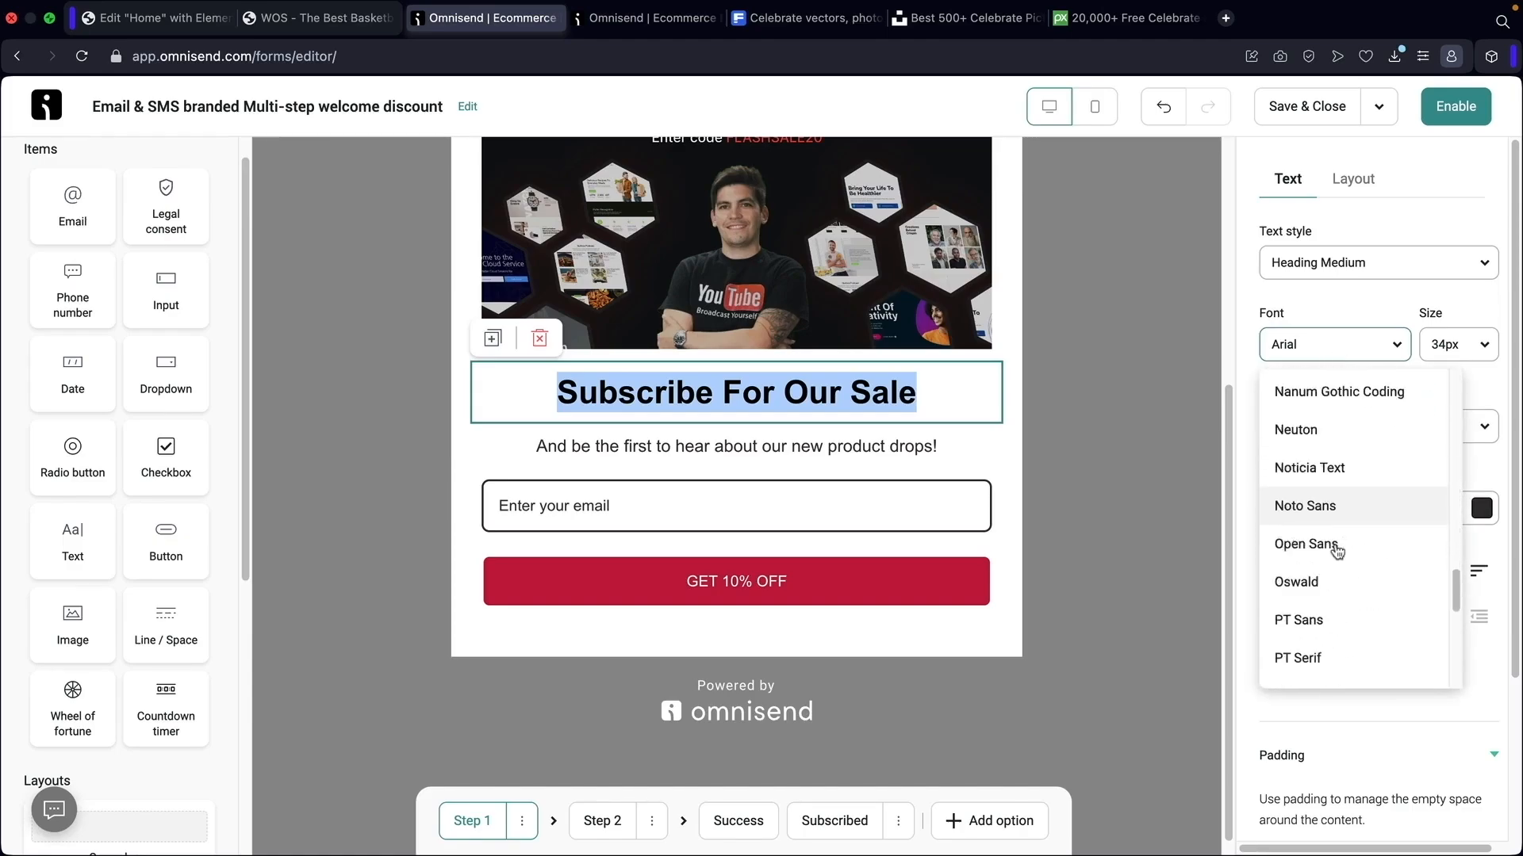
pyautogui.scroll(-5, 1337, 548)
pyautogui.scroll(3, 1335, 550)
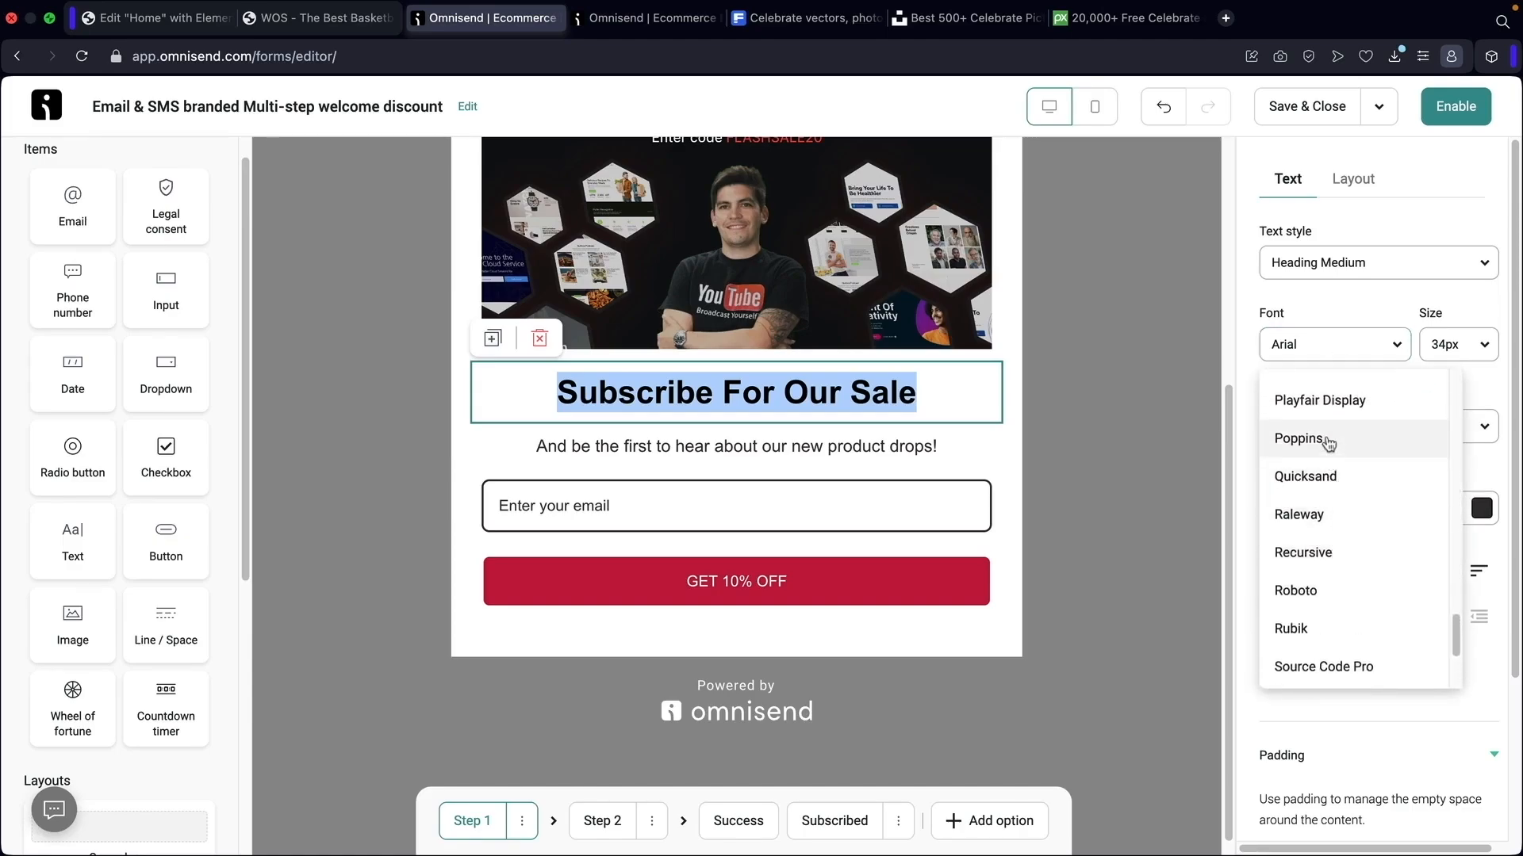
pyautogui.click(1328, 442)
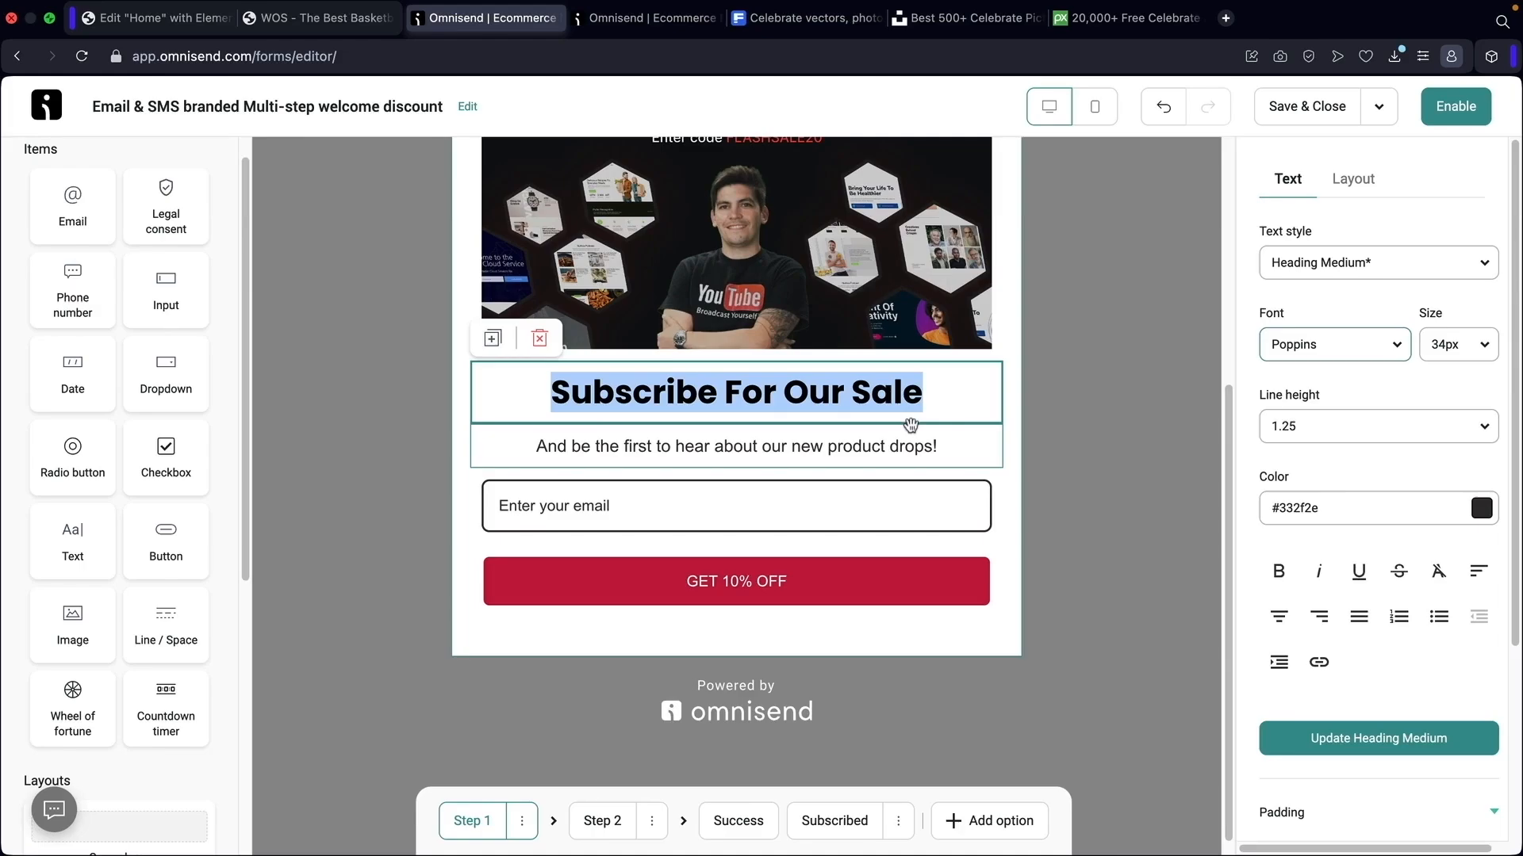
# Insert a divider line between the heading and the product drops text
pyautogui.click(923, 451)
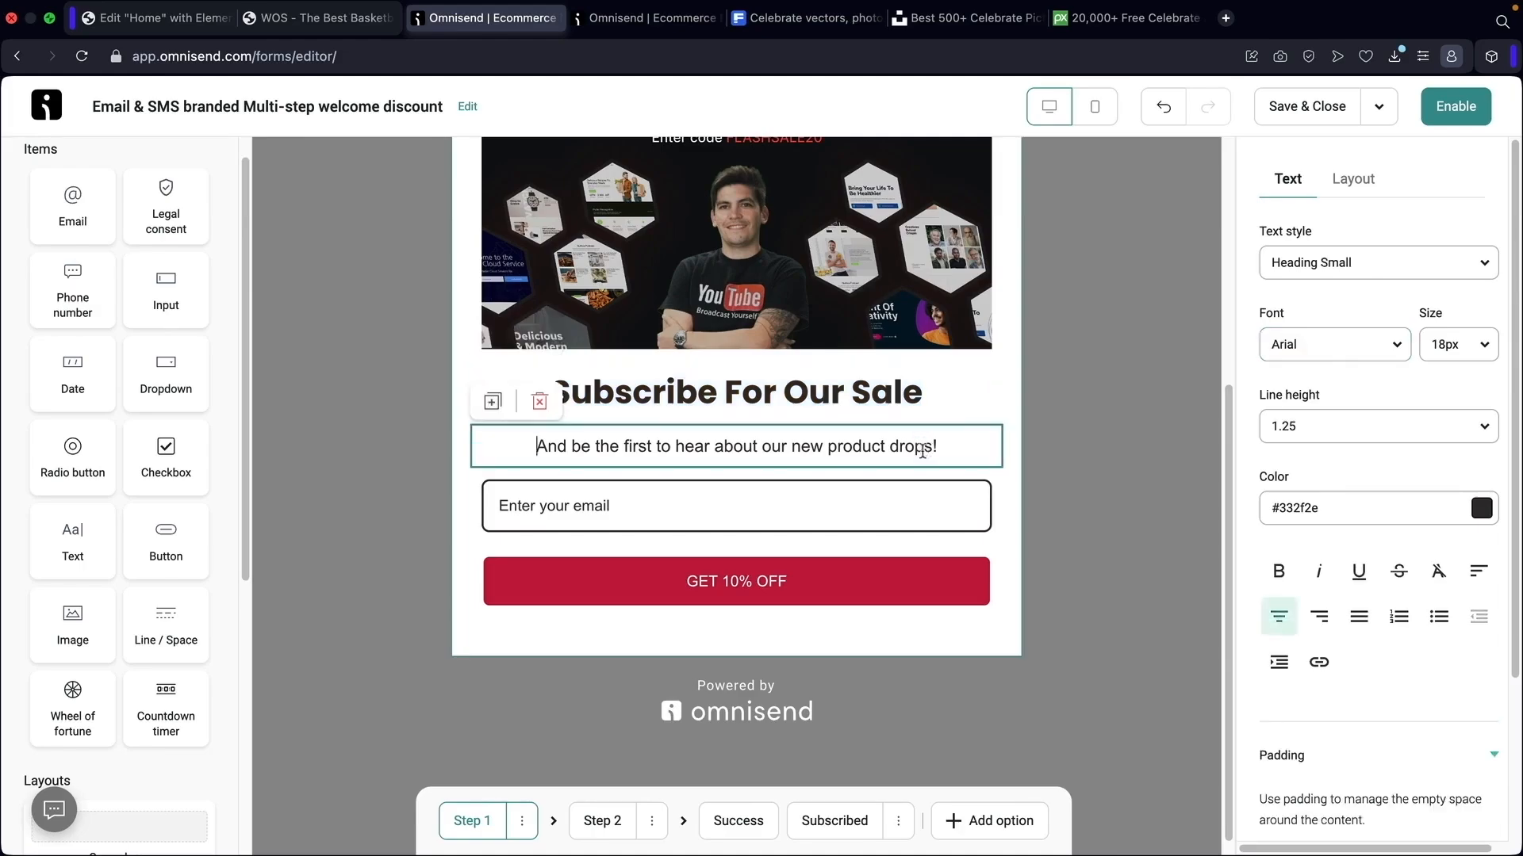
pyautogui.click(923, 402)
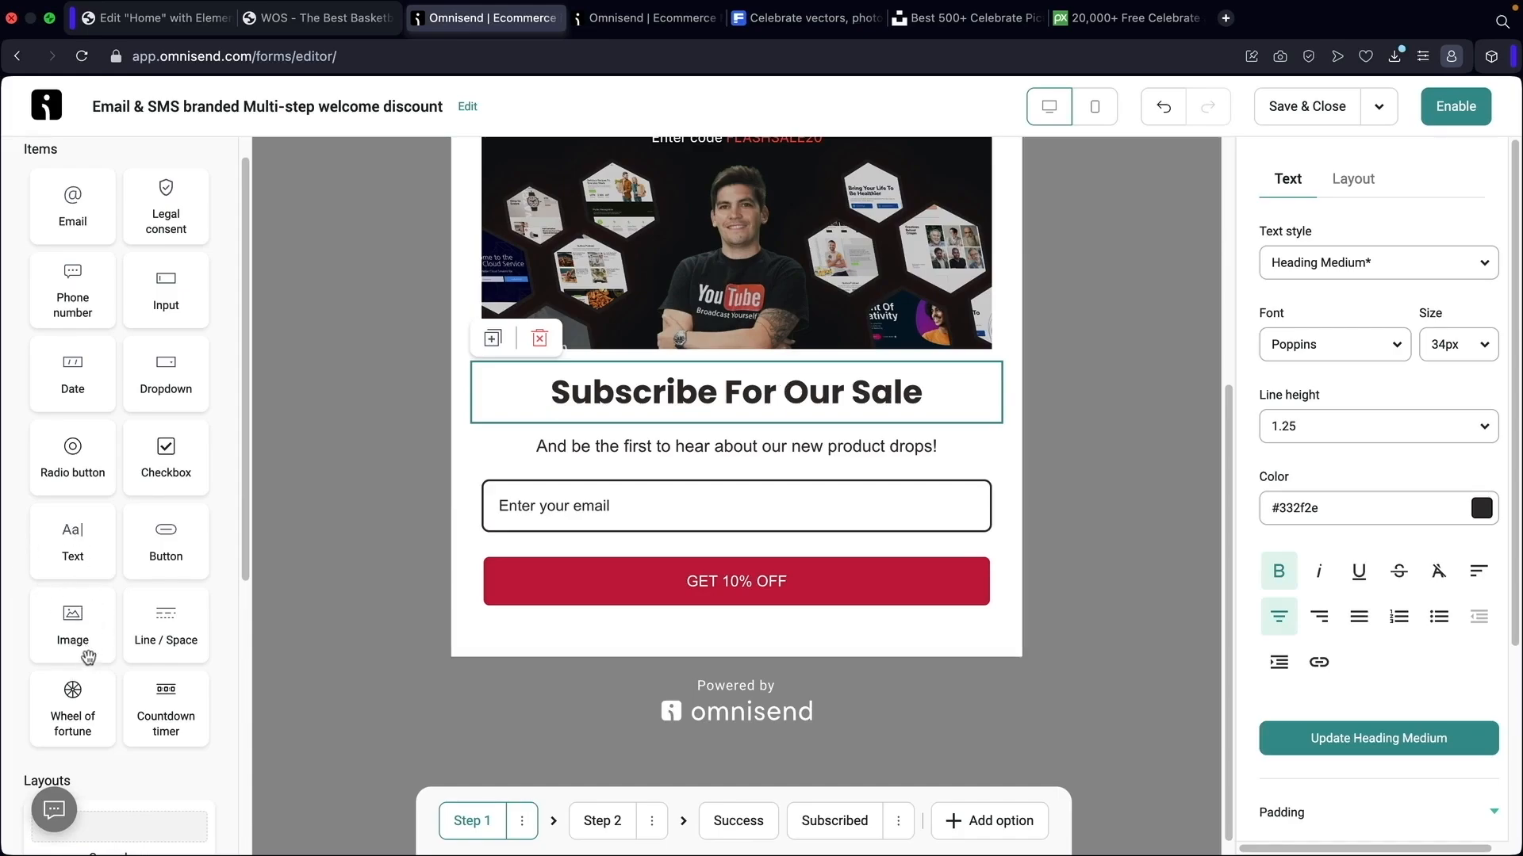
pyautogui.moveTo(150, 634); pyautogui.dragTo(648, 419)
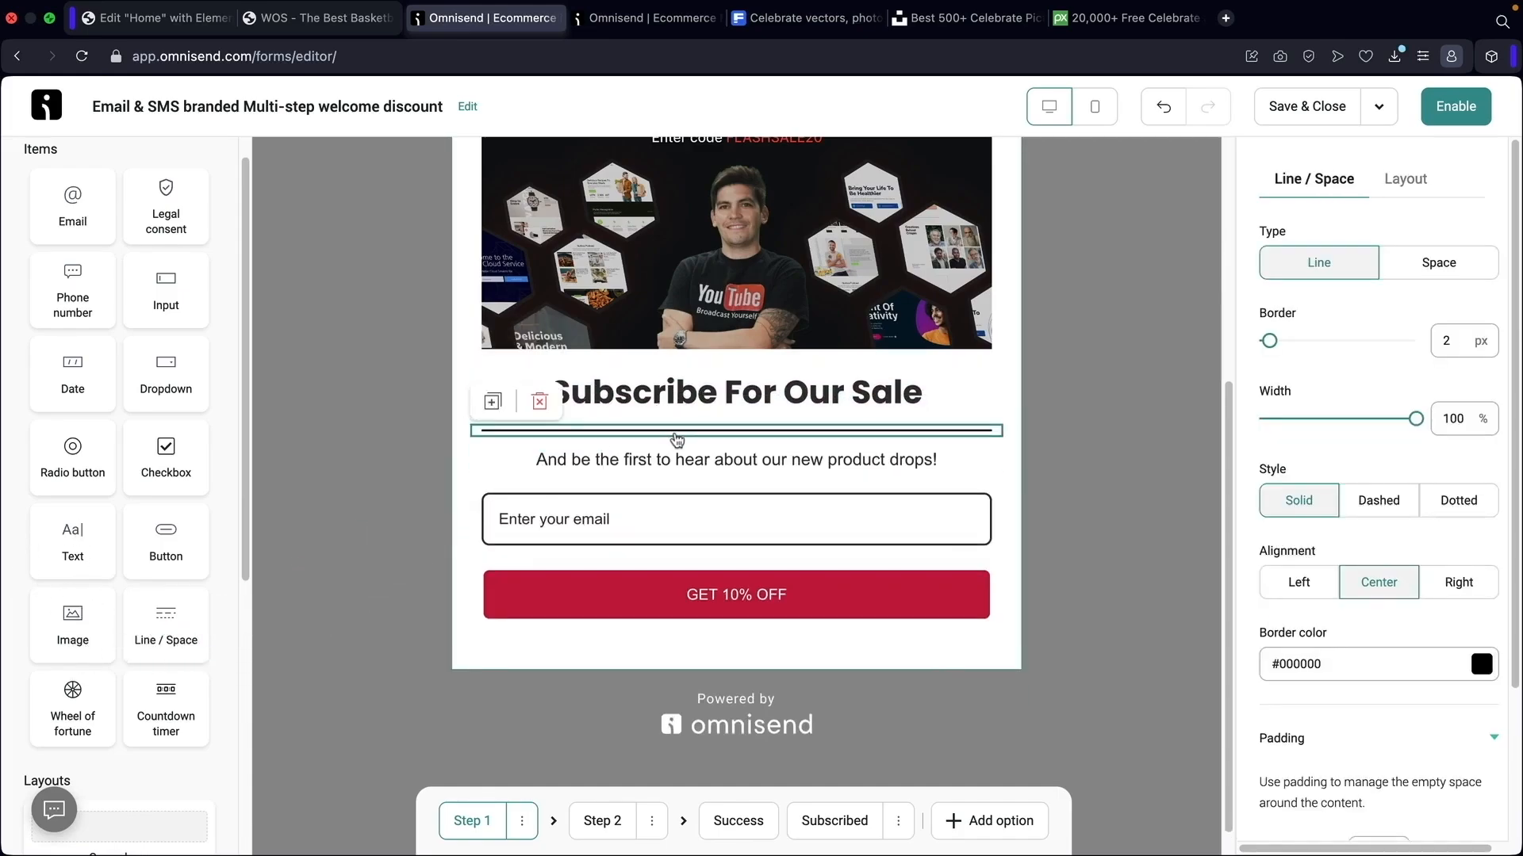
# Replace the text under the line with a text block: "Hey Party People, To claim your 30% discount, just enter the voucher code 20FLASH at the checkout."
pyautogui.click(675, 463)
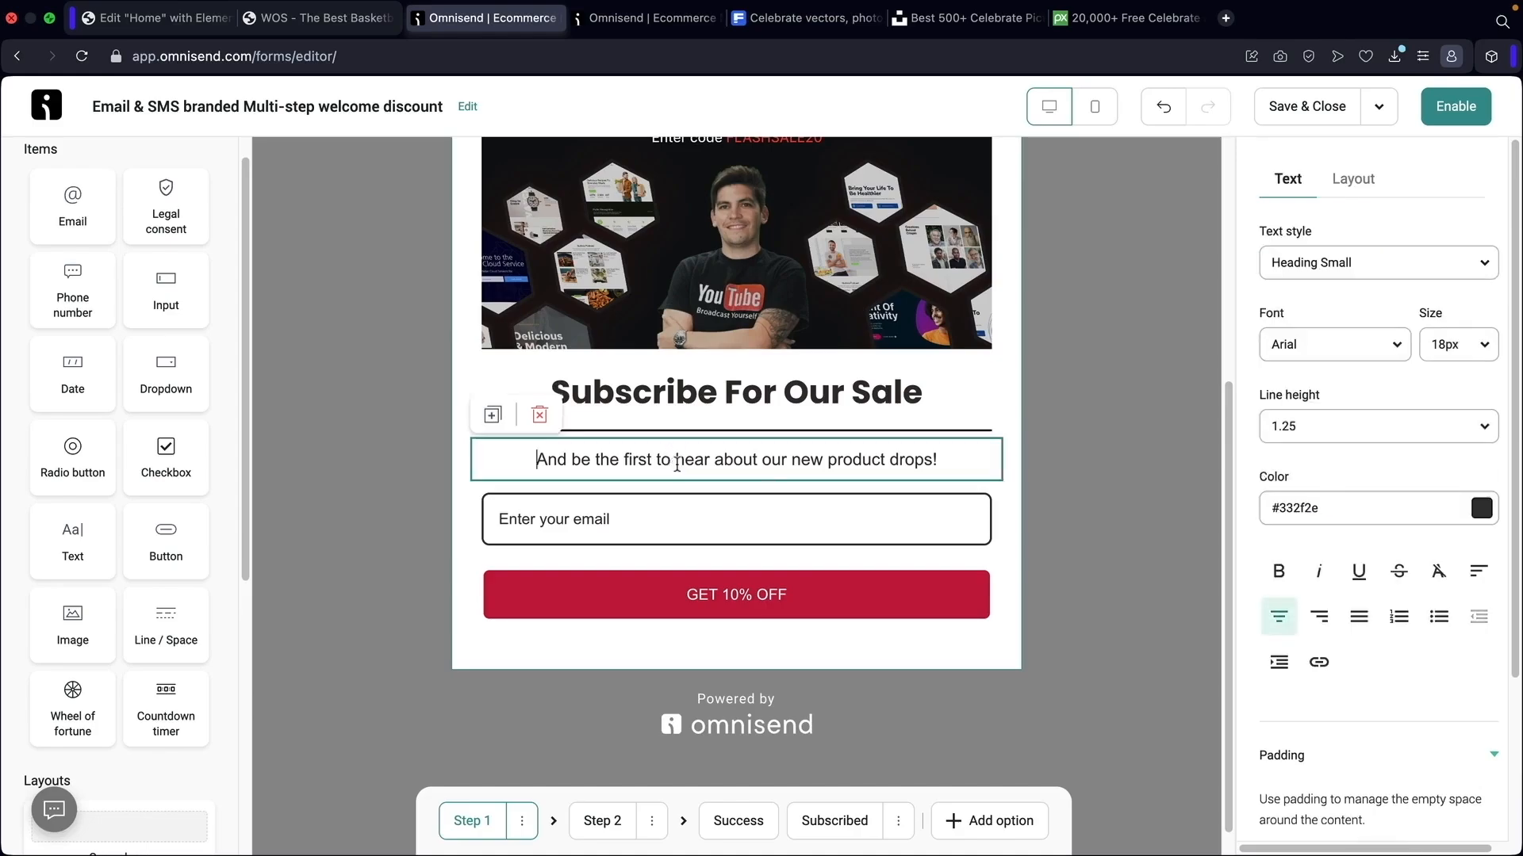
pyautogui.click(540, 414)
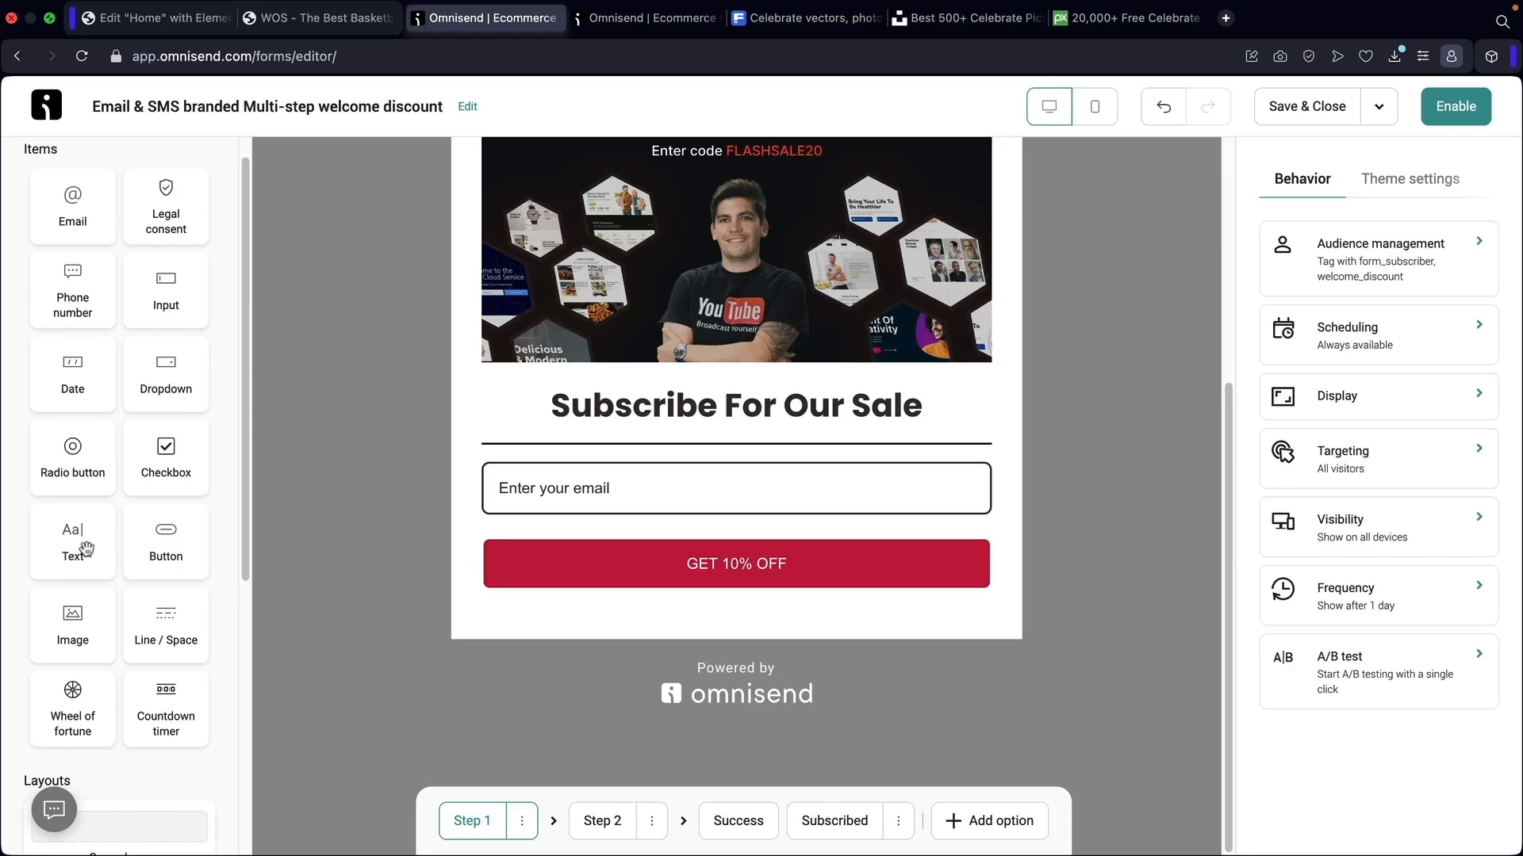
pyautogui.moveTo(73, 552); pyautogui.dragTo(605, 446)
pyautogui.click(606, 452)
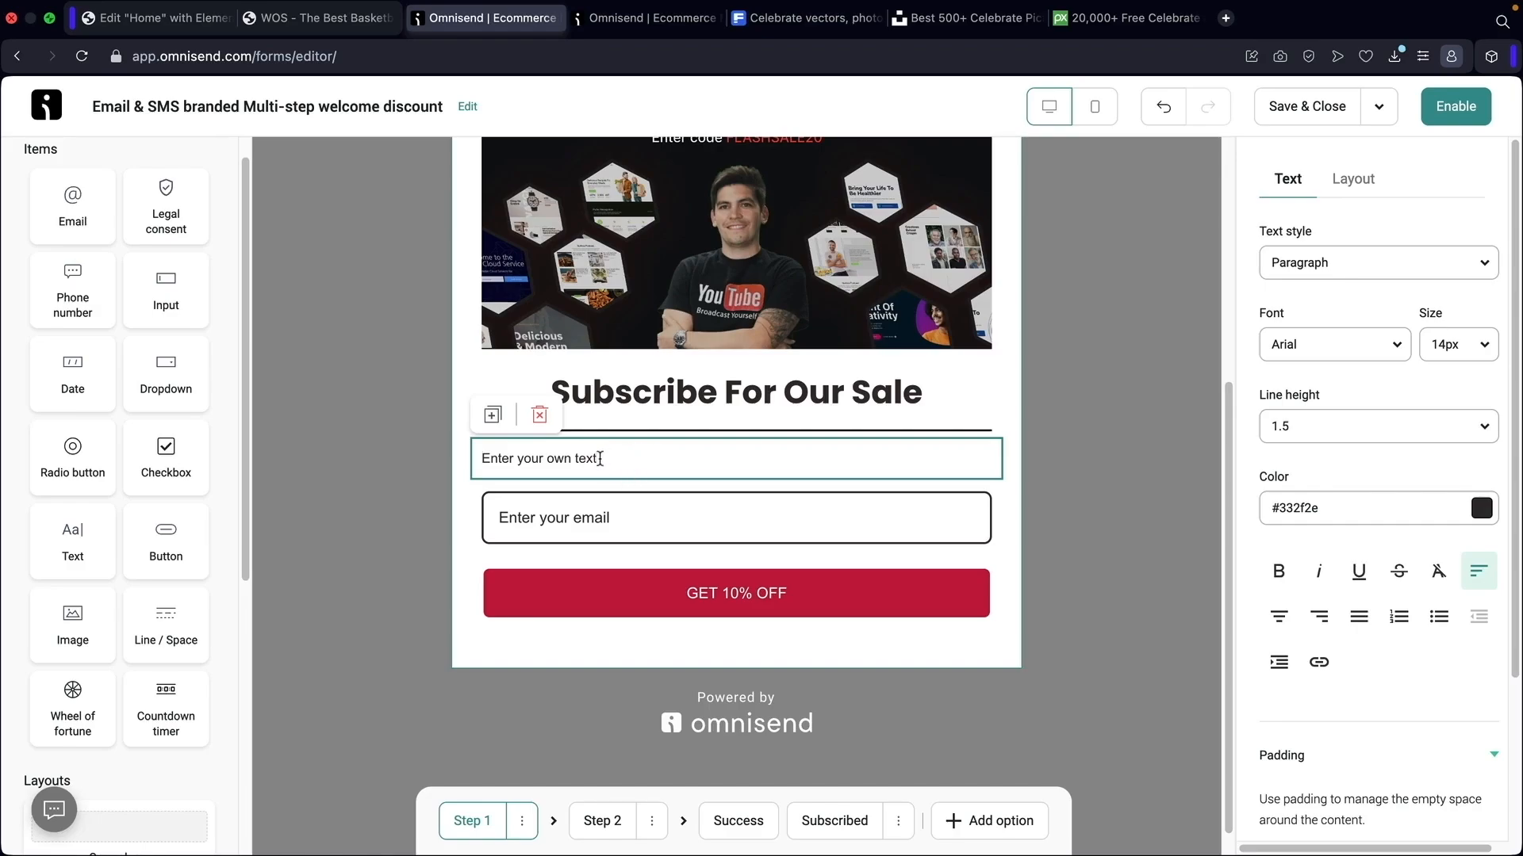
pyautogui.write('Hey Party People, To claim your 30% discount, just enter the voucher code 20FLASH at the checkout.')
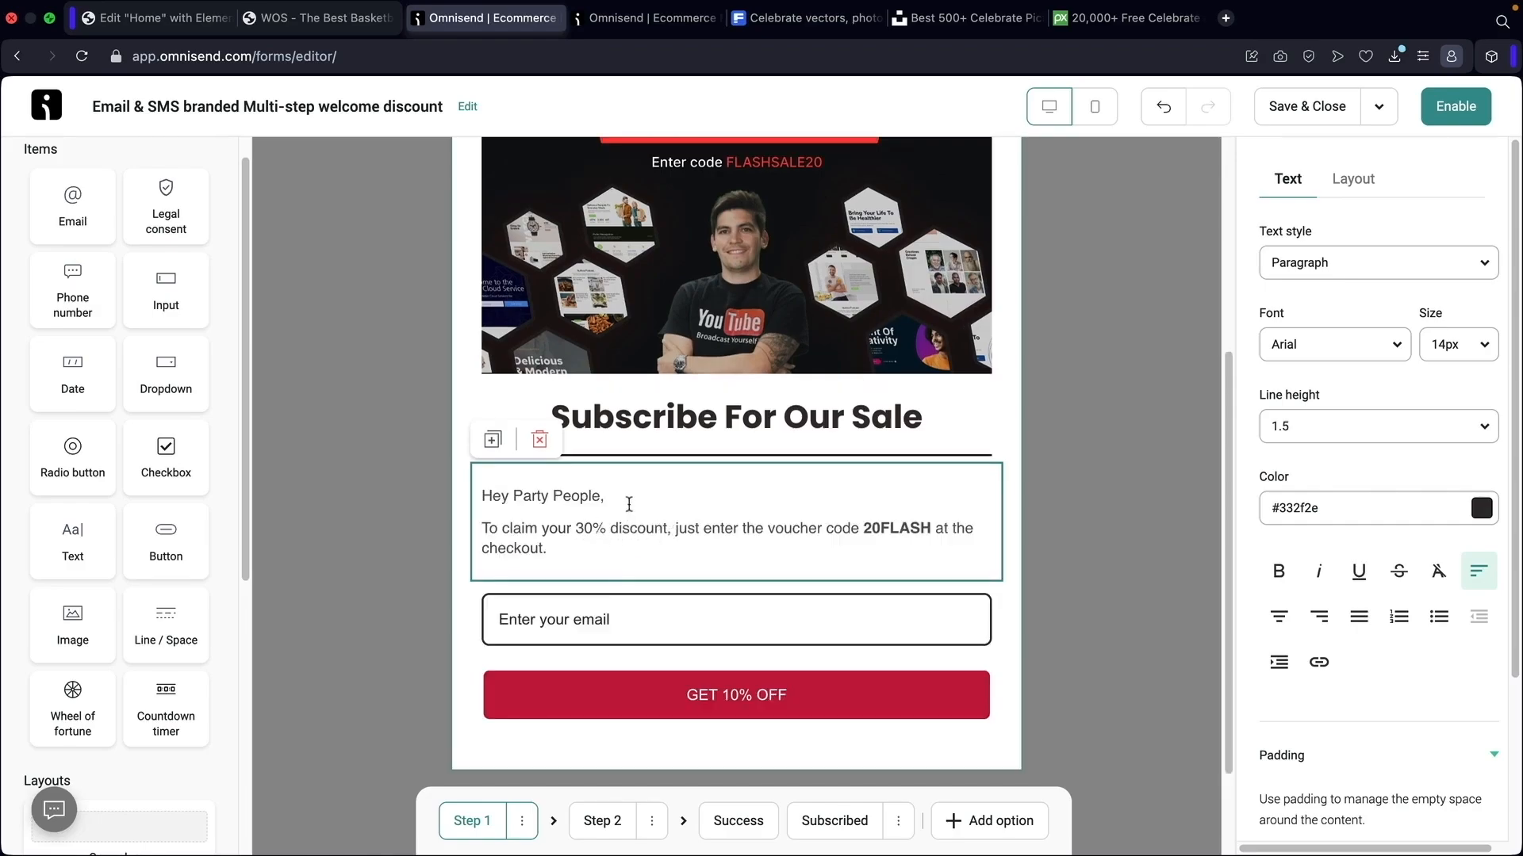
# Check the countdown timer in the copied form in the other tab, and add one here between the line and the discount text
pyautogui.click(643, 17)
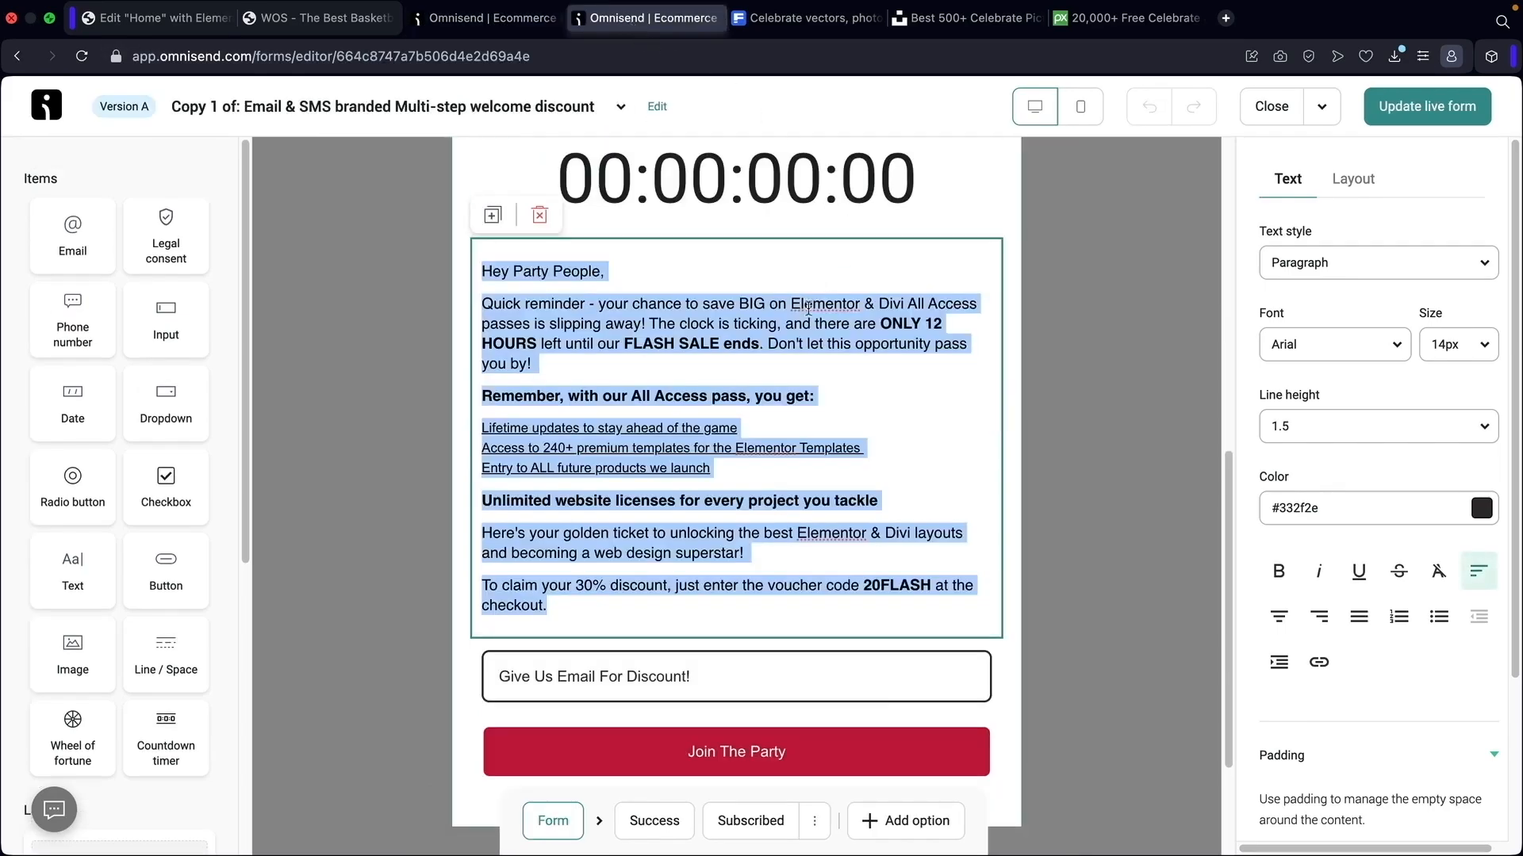
pyautogui.click(692, 583)
pyautogui.scroll(-1, 690, 475)
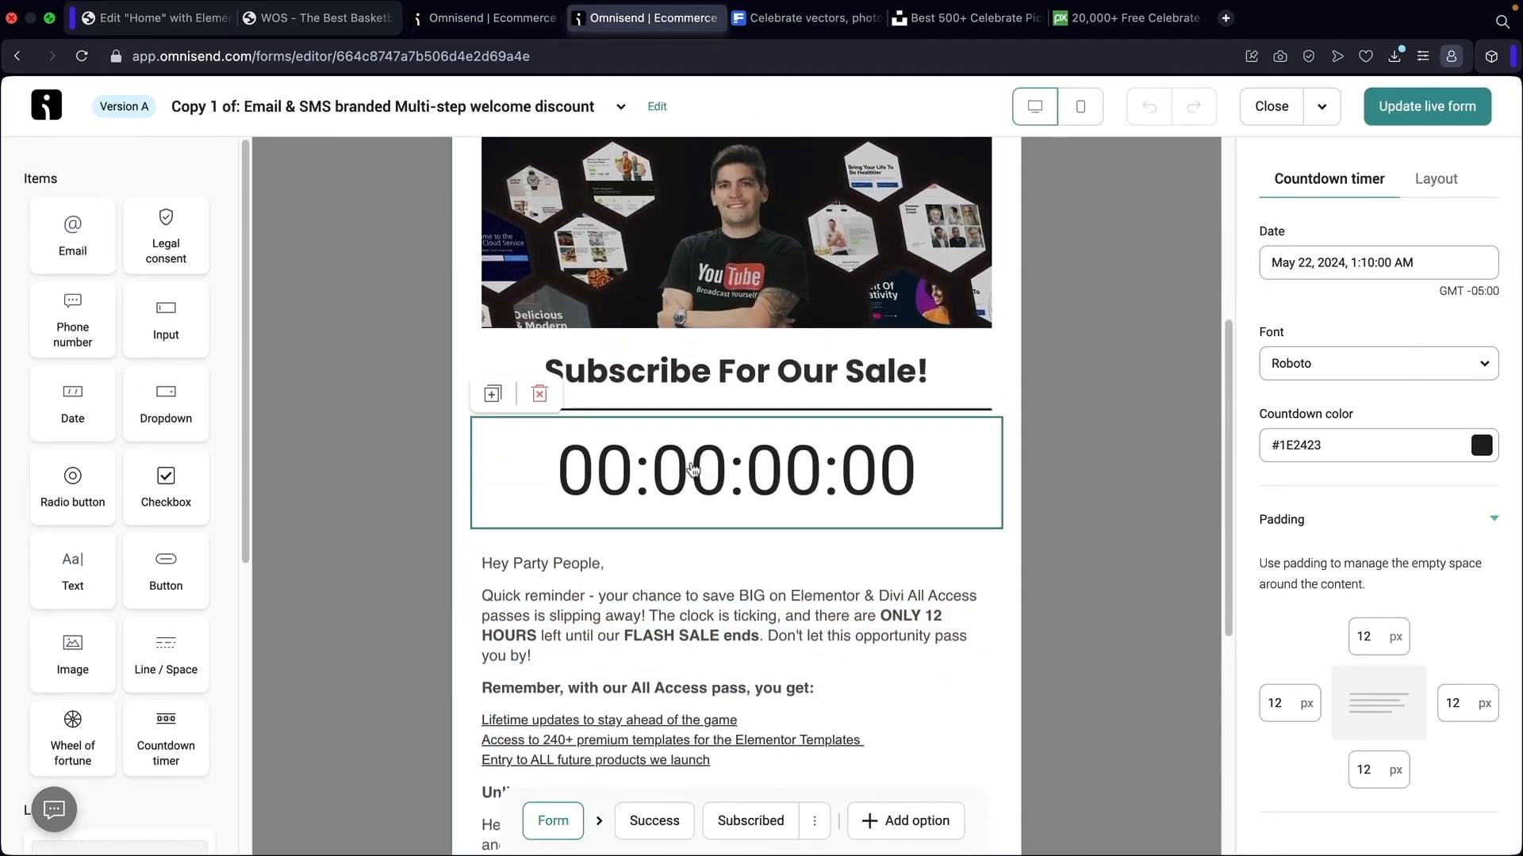
pyautogui.click(488, 17)
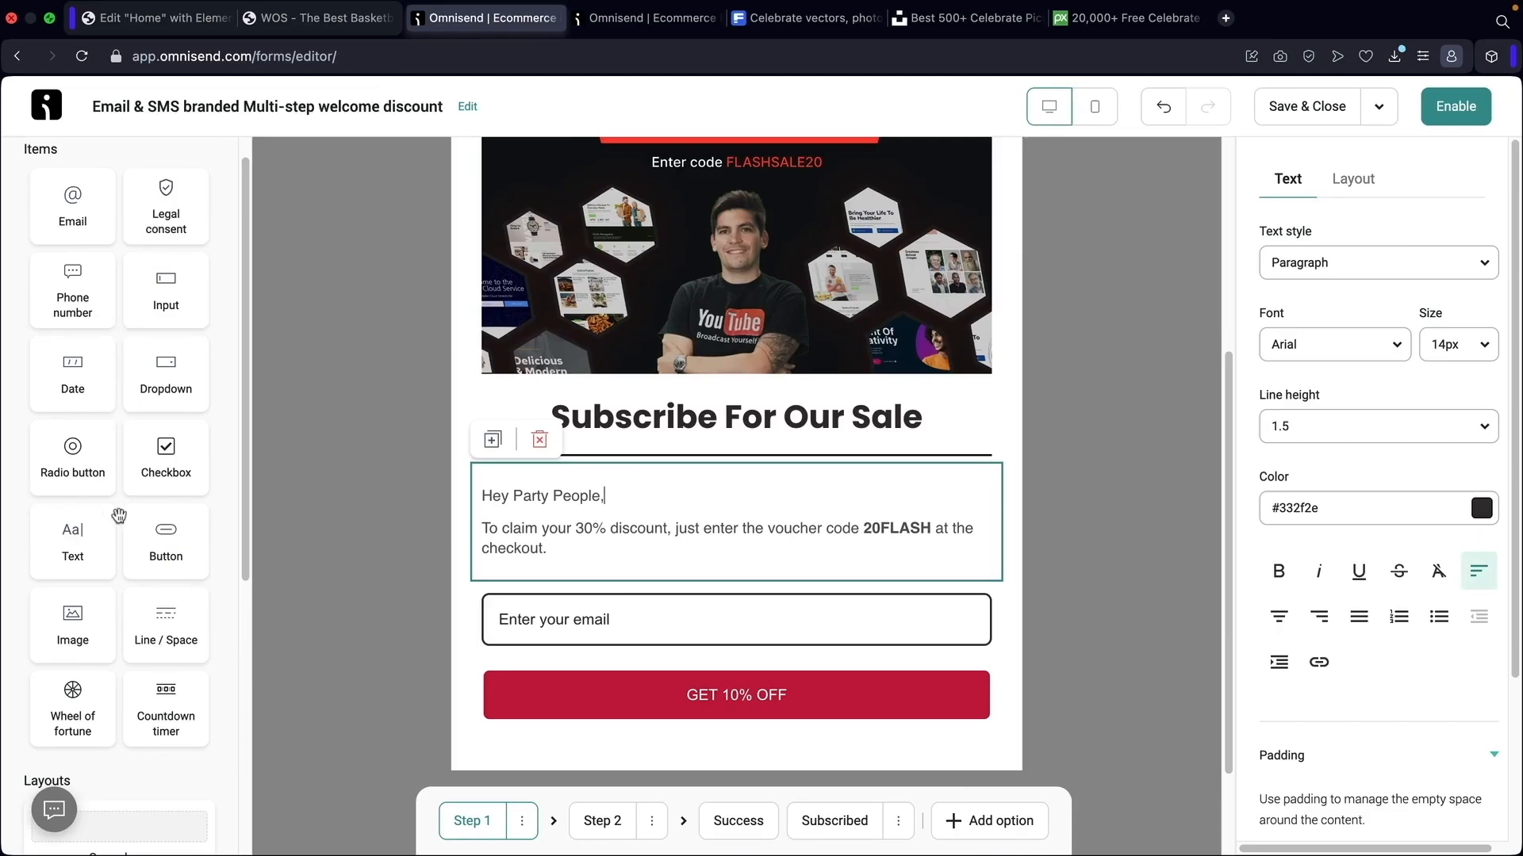
pyautogui.scroll(1, 141, 457)
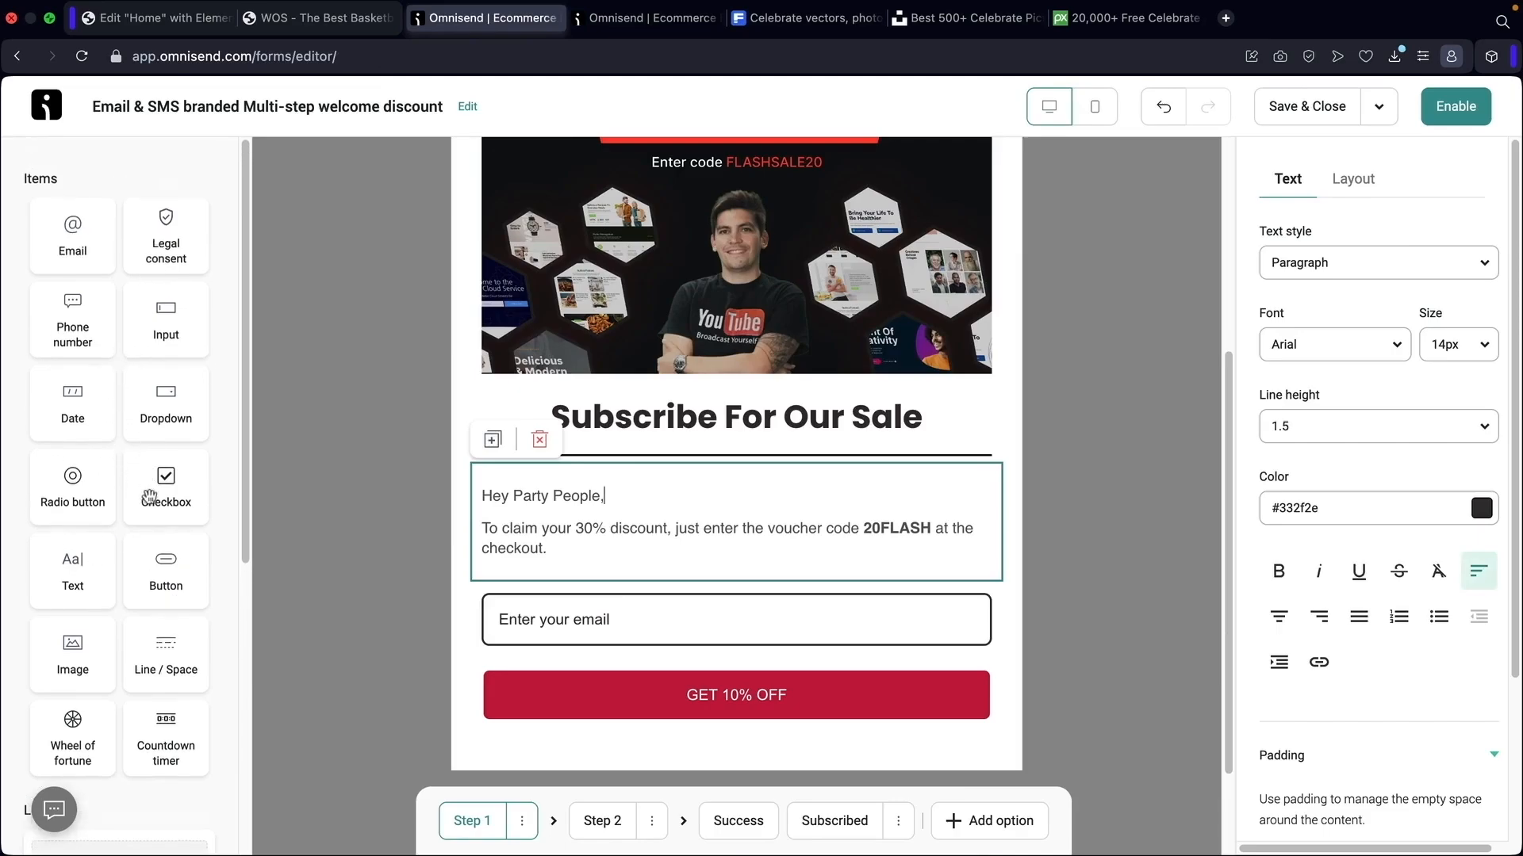
pyautogui.moveTo(176, 749); pyautogui.dragTo(664, 487)
pyautogui.scroll(-2, 664, 487)
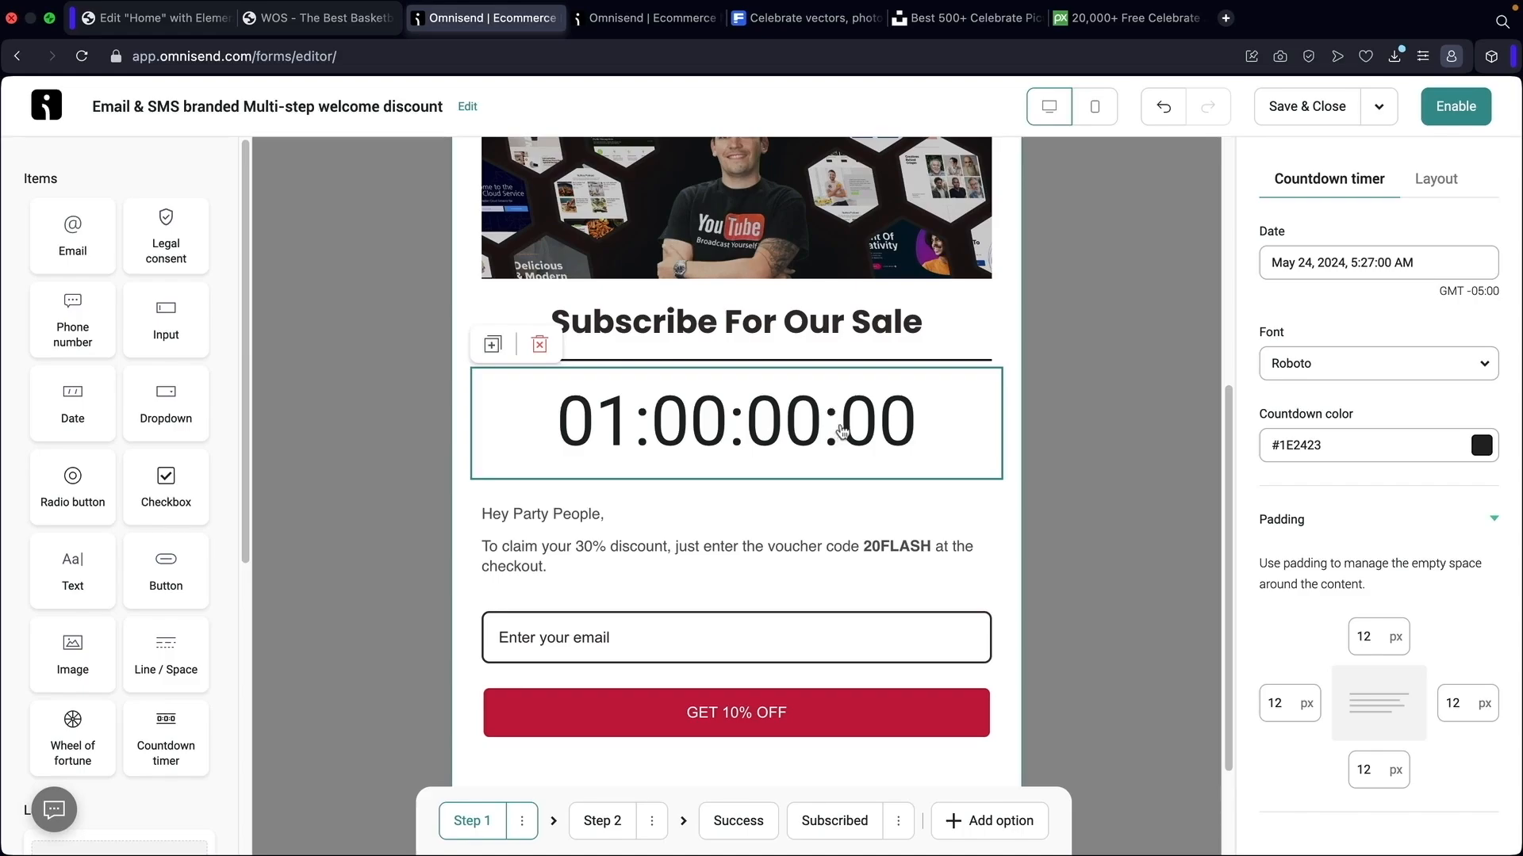
# Set the countdown timer's end date to May 29, 2024, 5:12 AM
pyautogui.click(1309, 268)
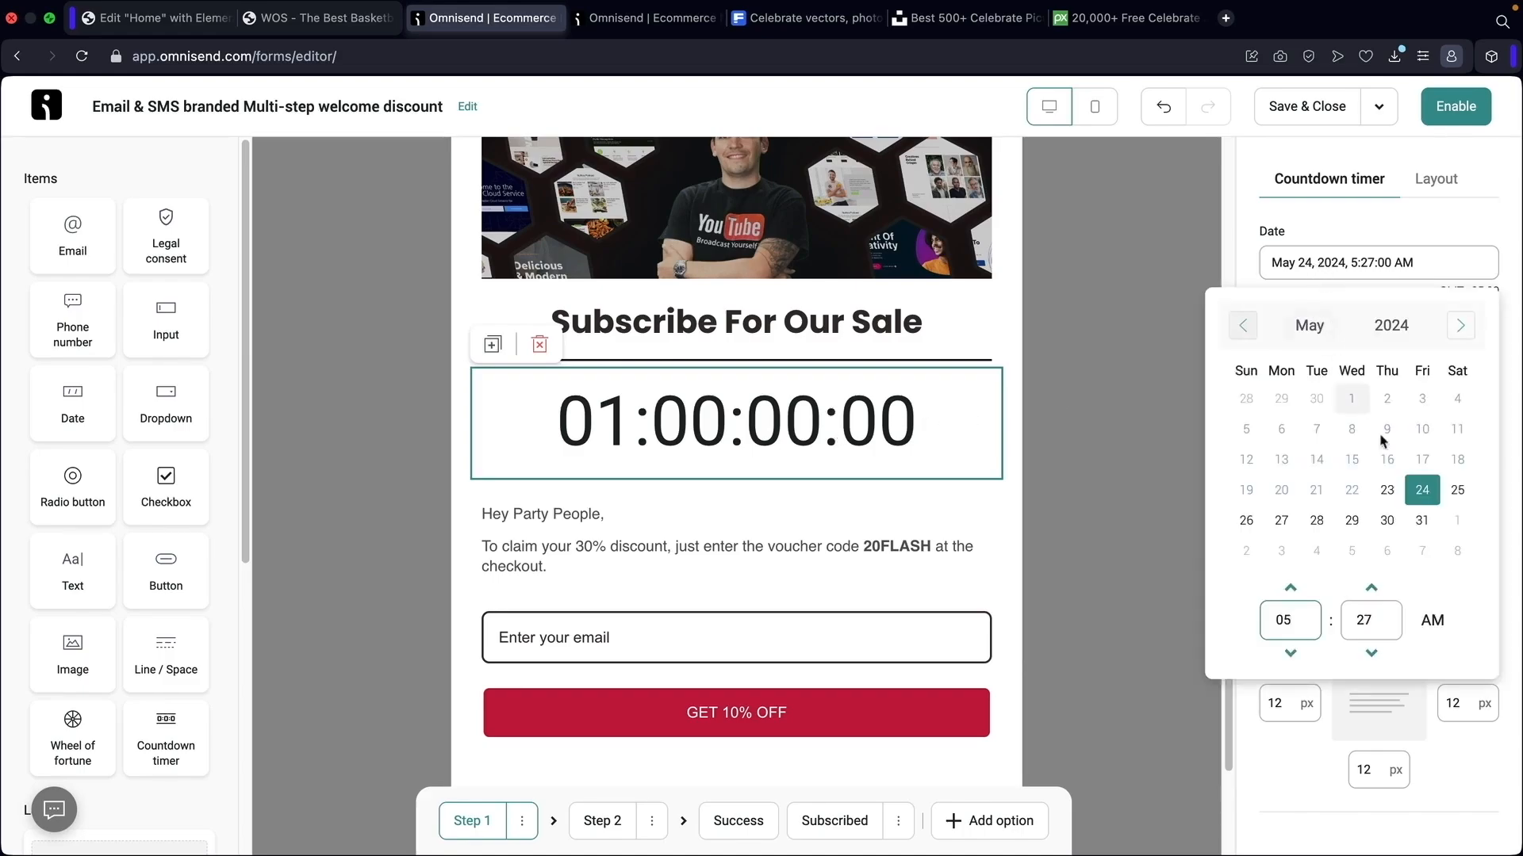
pyautogui.click(1351, 520)
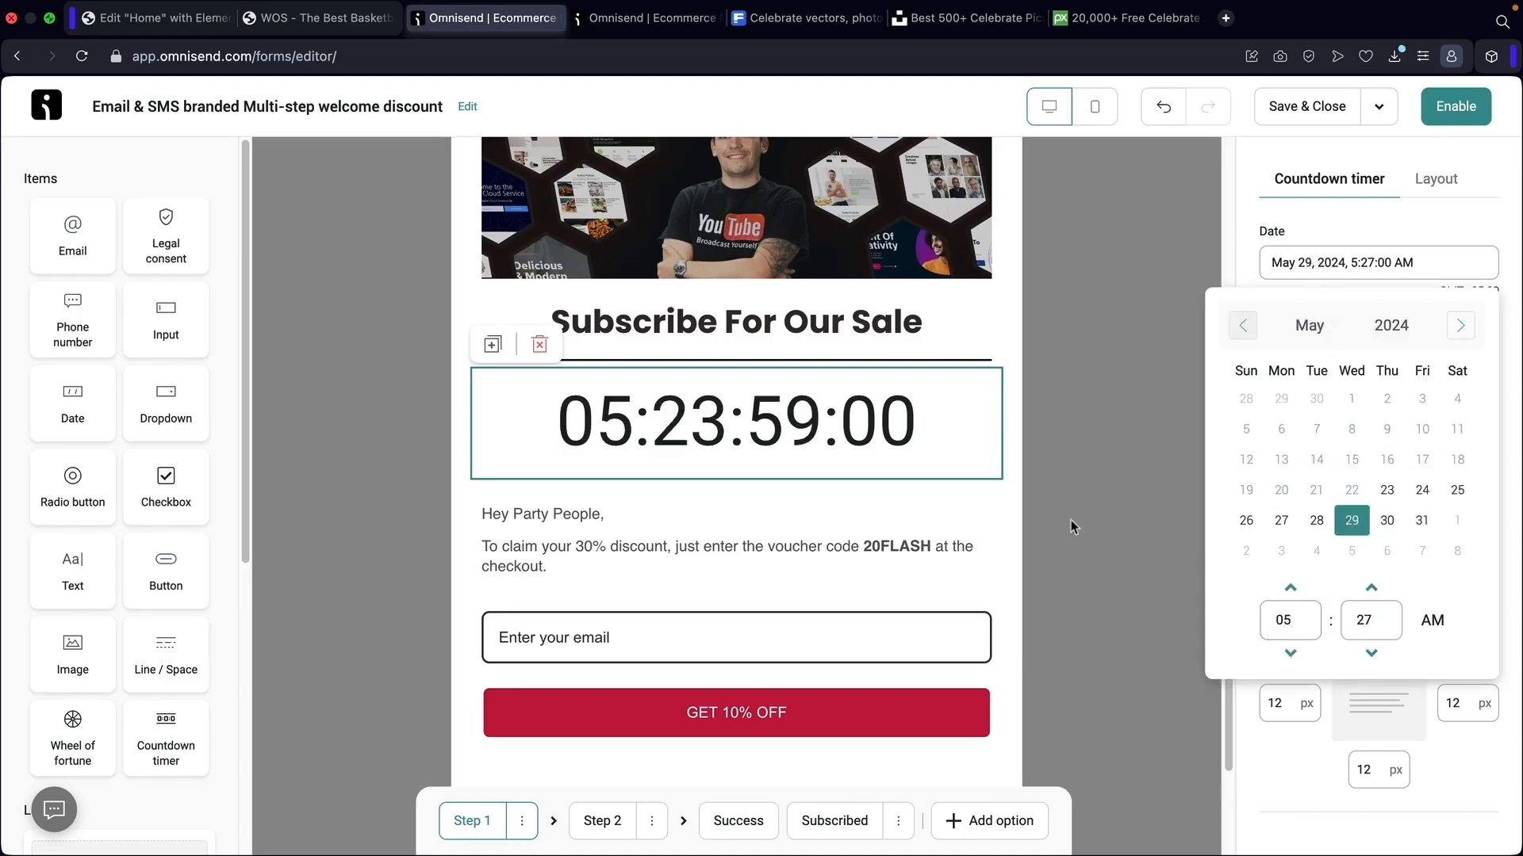
pyautogui.click(1370, 588)
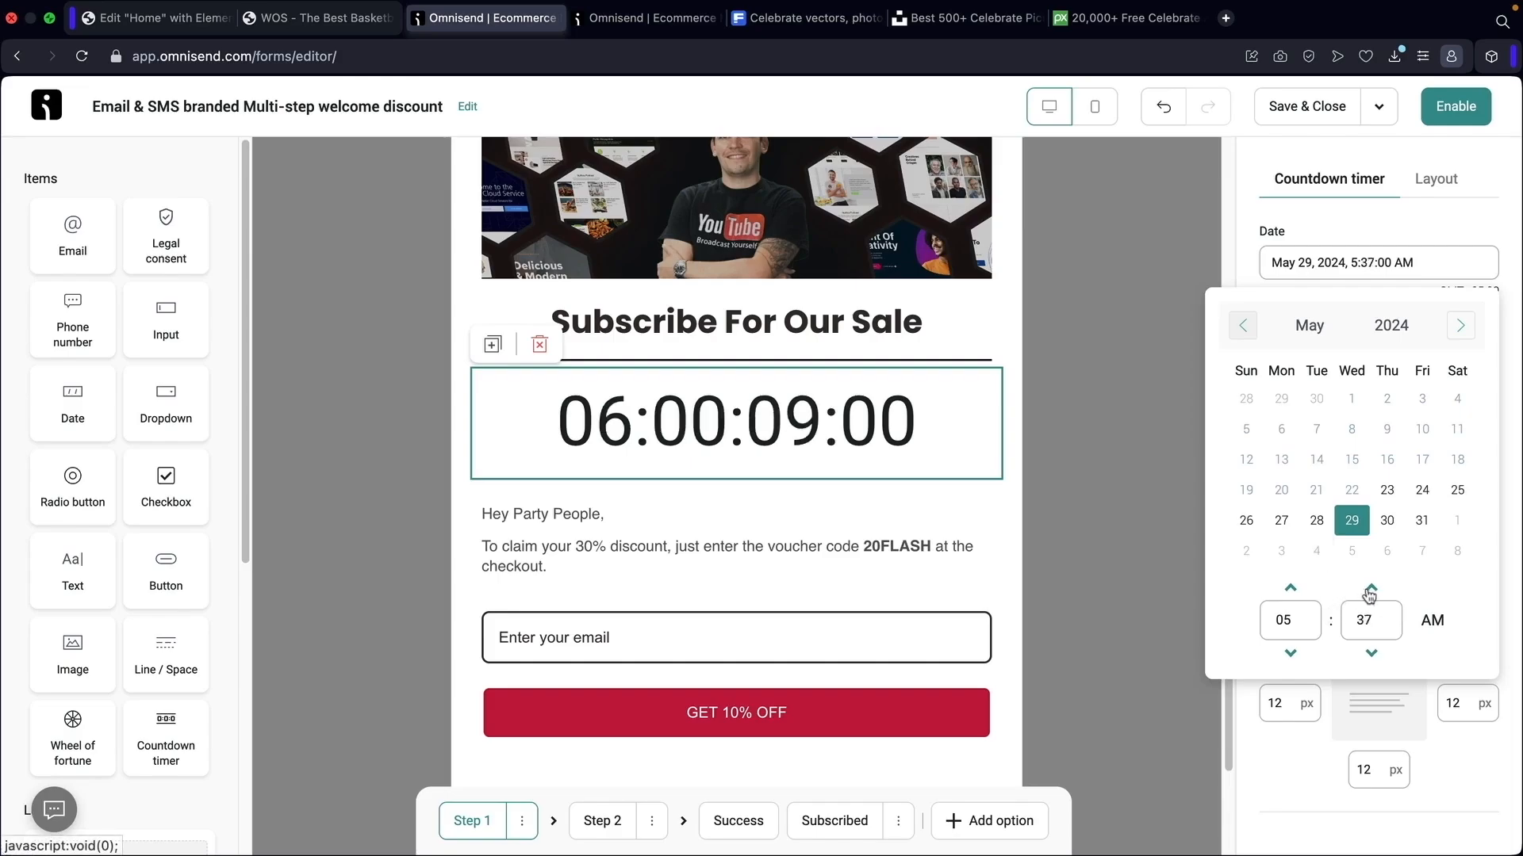
pyautogui.click(1371, 653)
pyautogui.click(1372, 654)
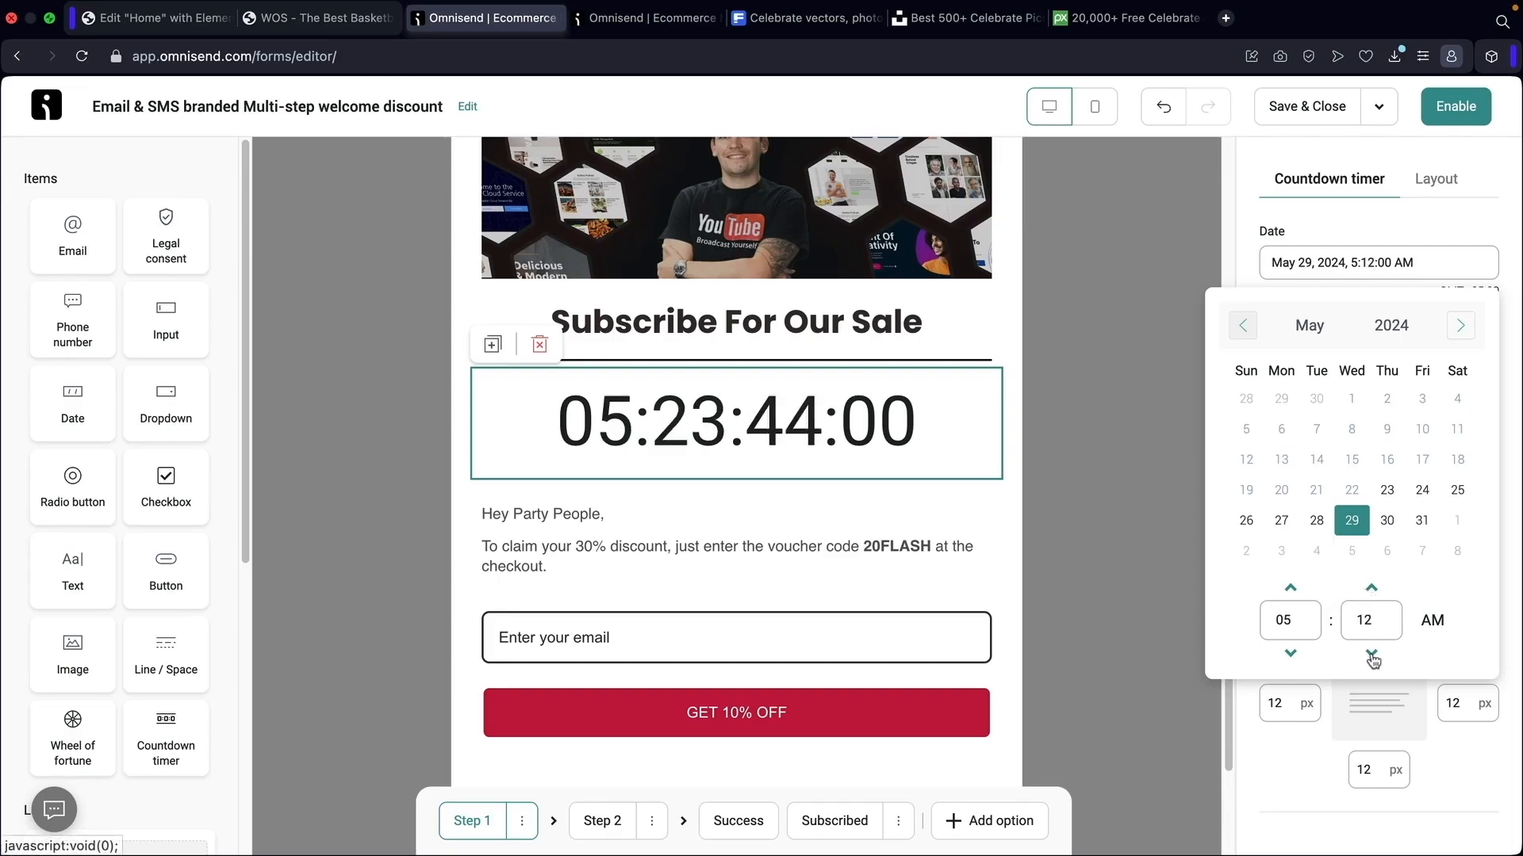
pyautogui.click(775, 542)
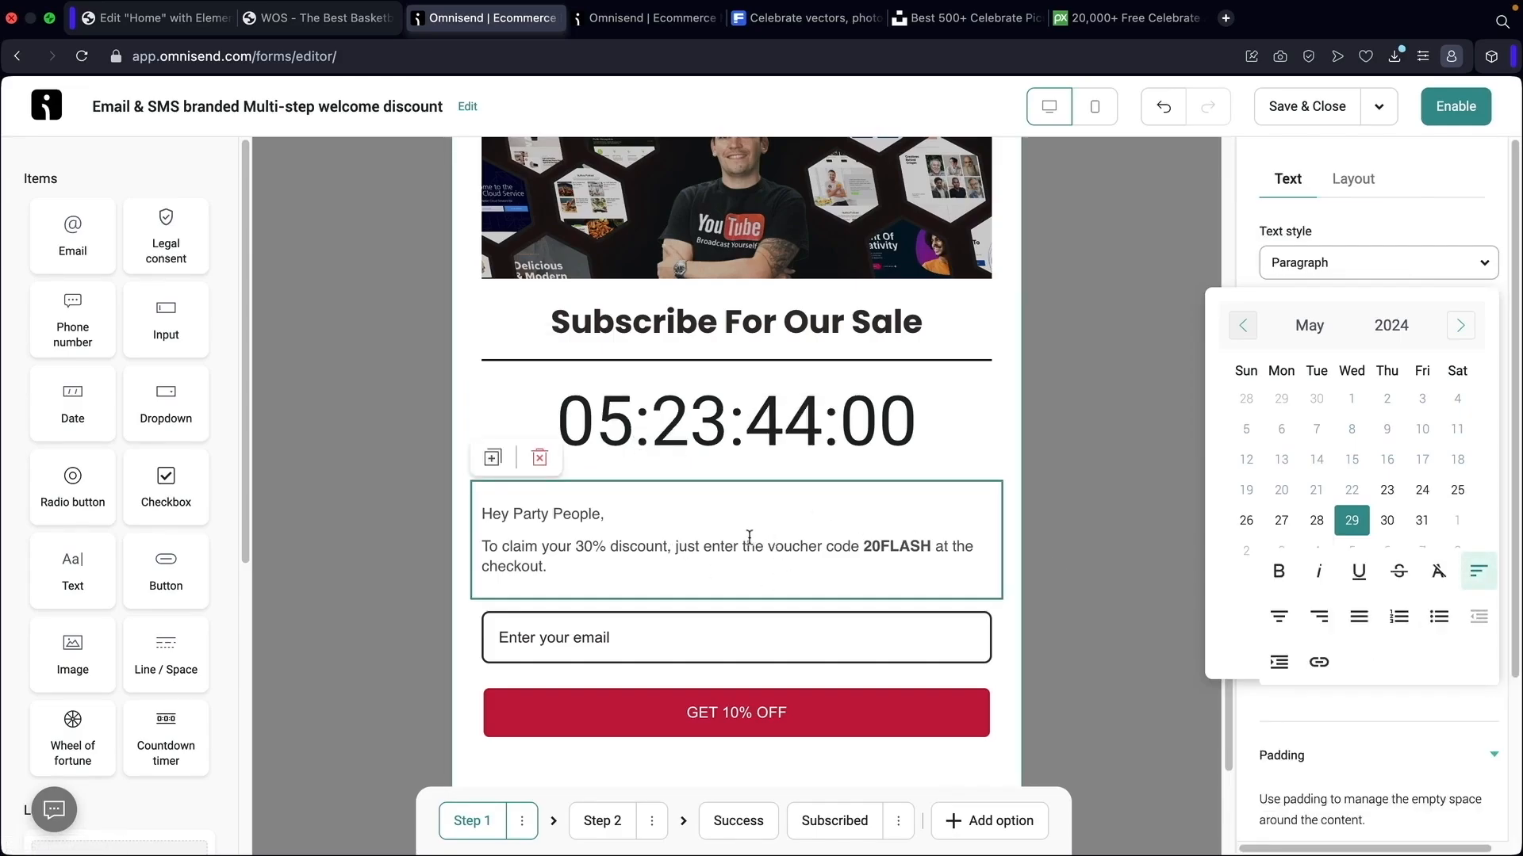
pyautogui.scroll(-3, 662, 546)
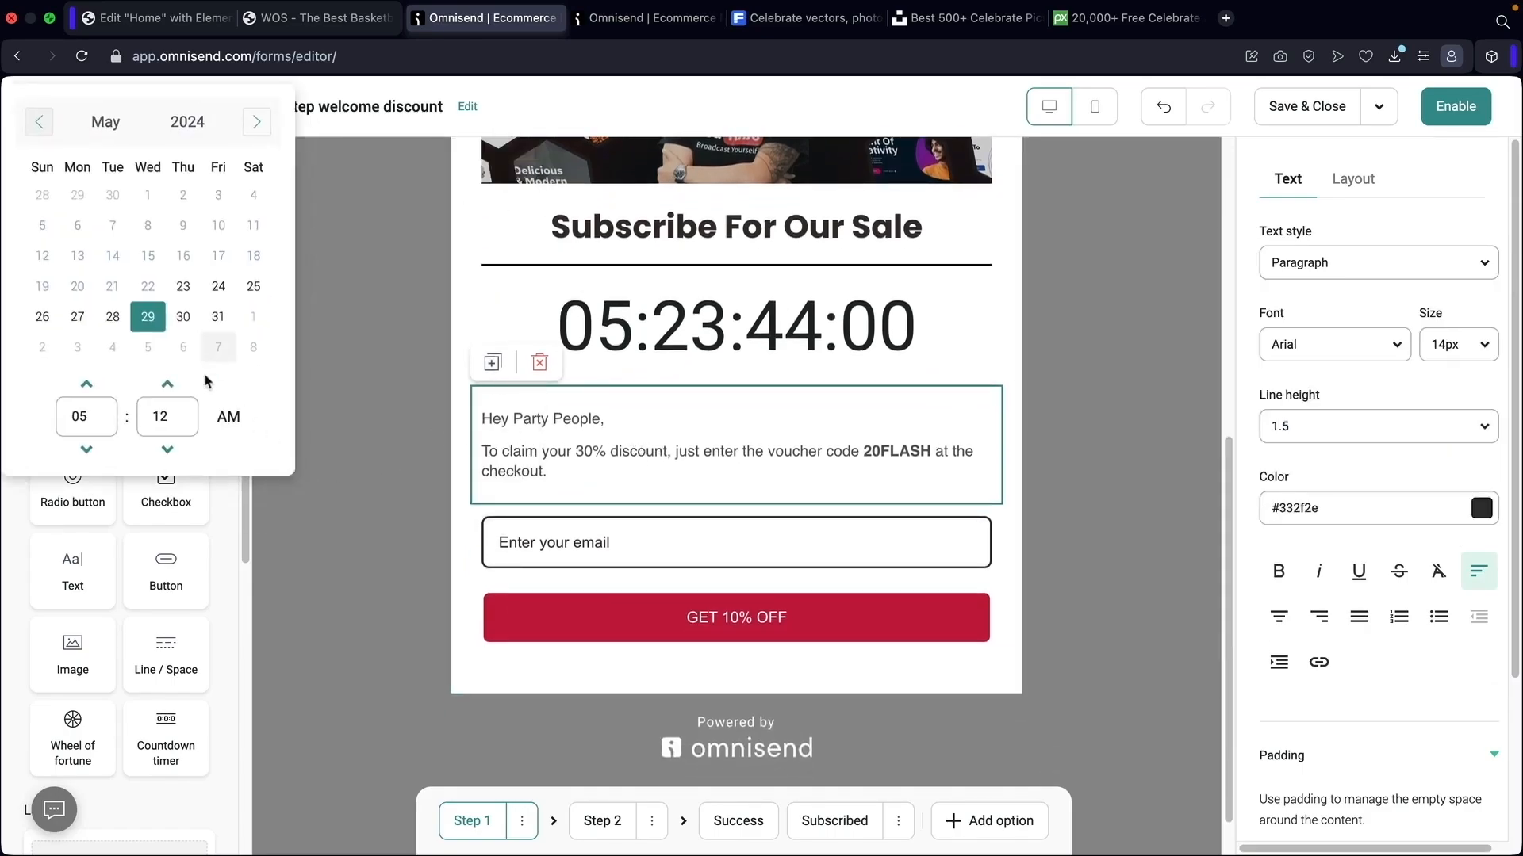
pyautogui.click(222, 573)
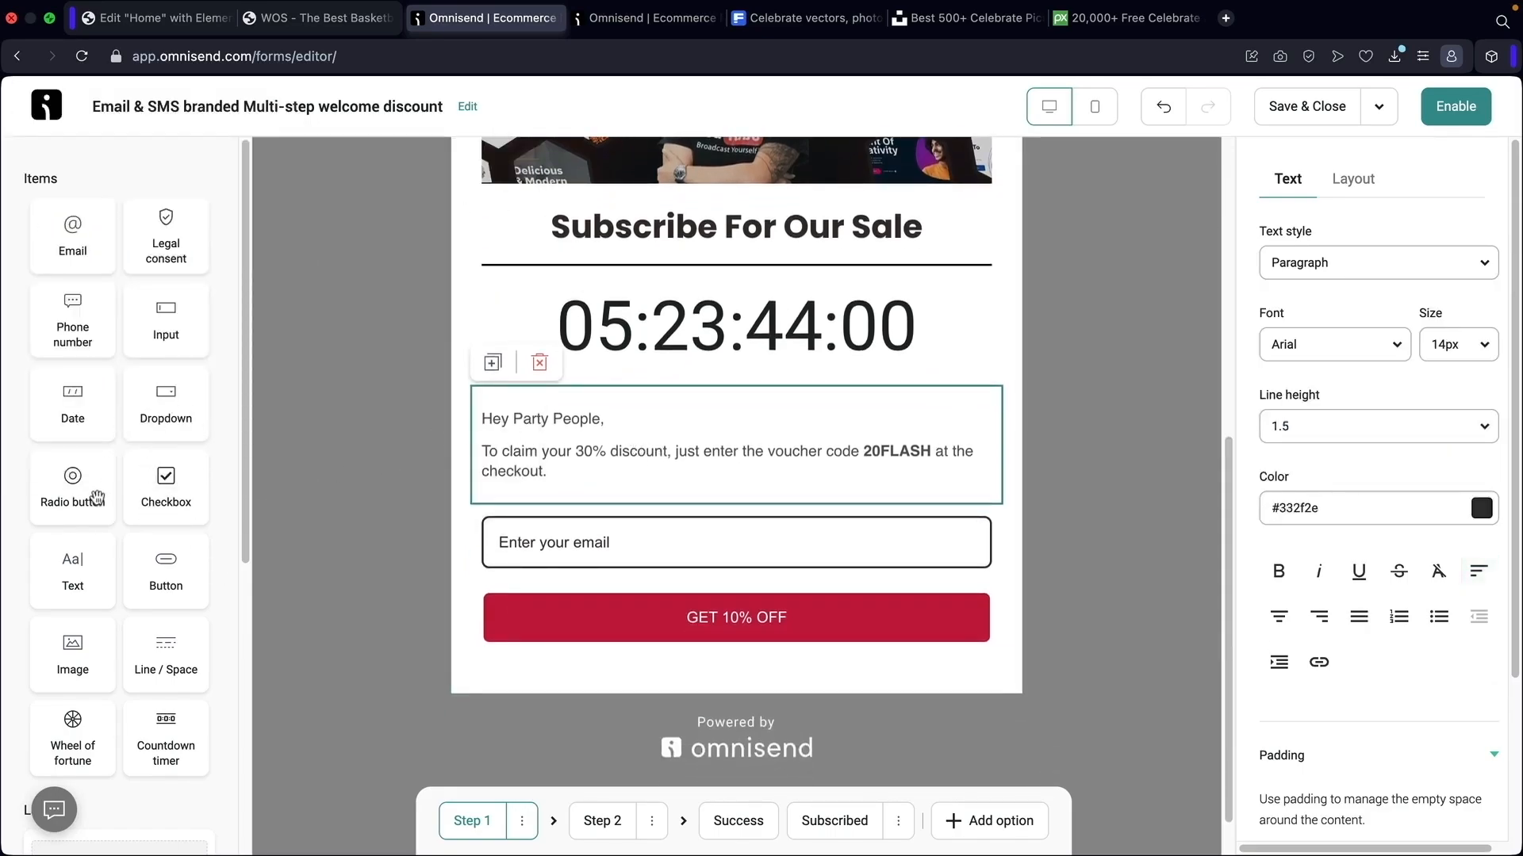
pyautogui.moveTo(162, 571); pyautogui.dragTo(577, 462)
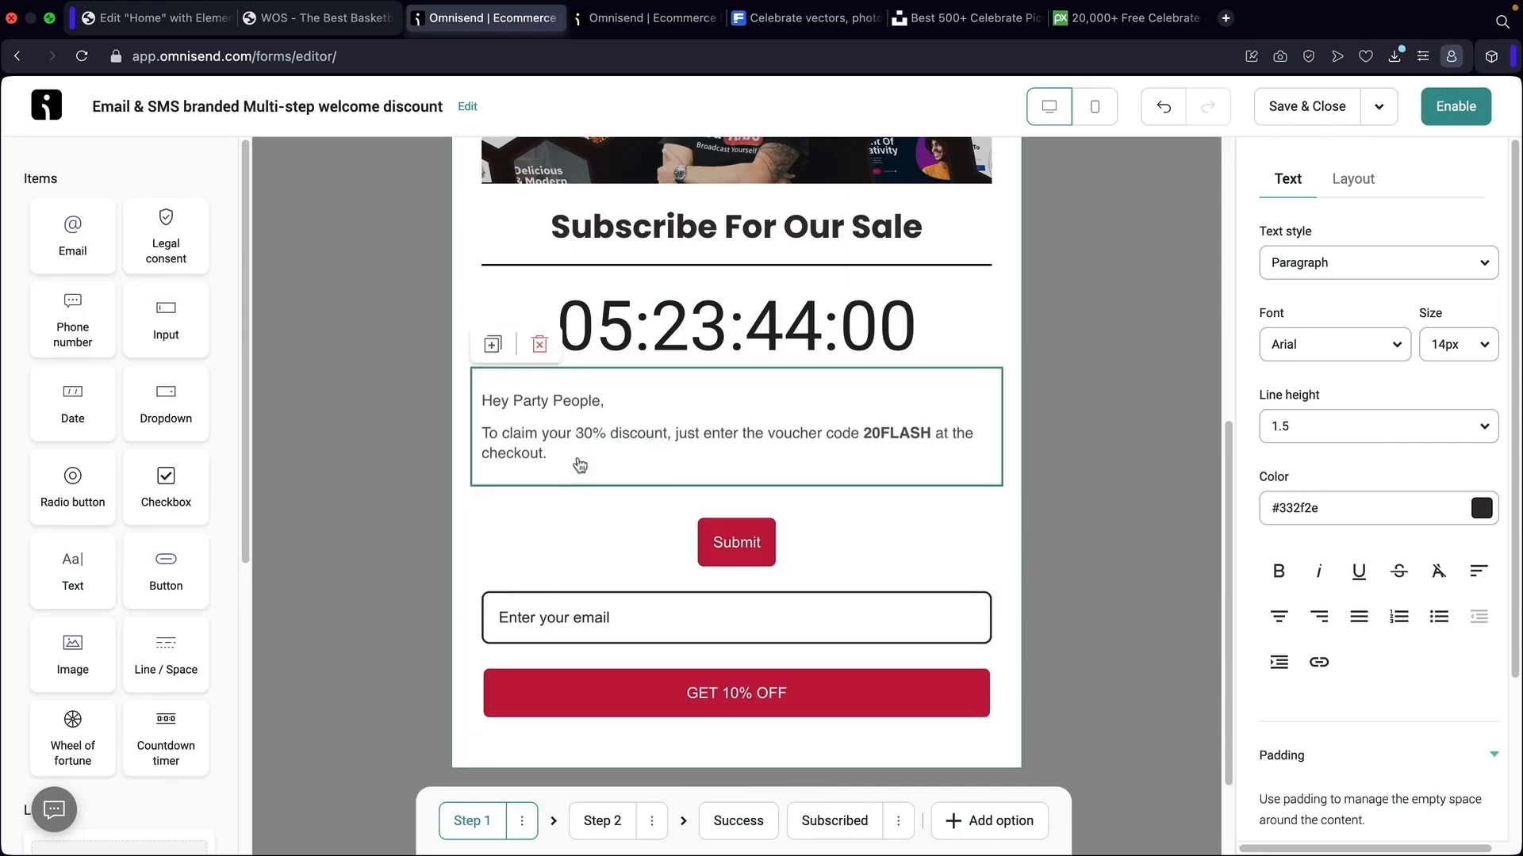
pyautogui.click(731, 526)
pyautogui.click(539, 483)
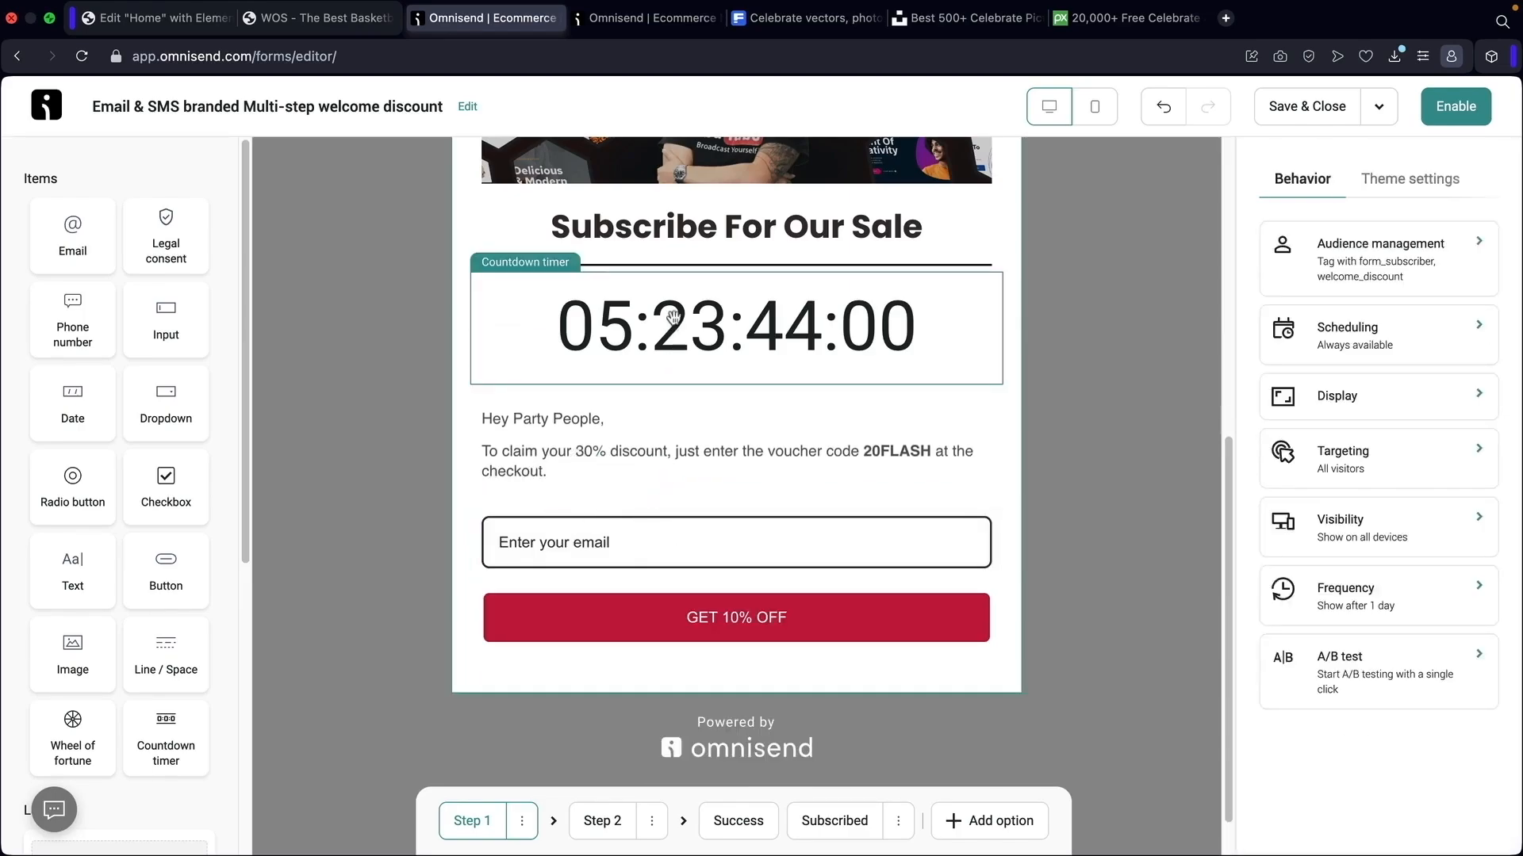
# Change the email field's placeholder text to "Enter For A Deal!"
pyautogui.click(595, 547)
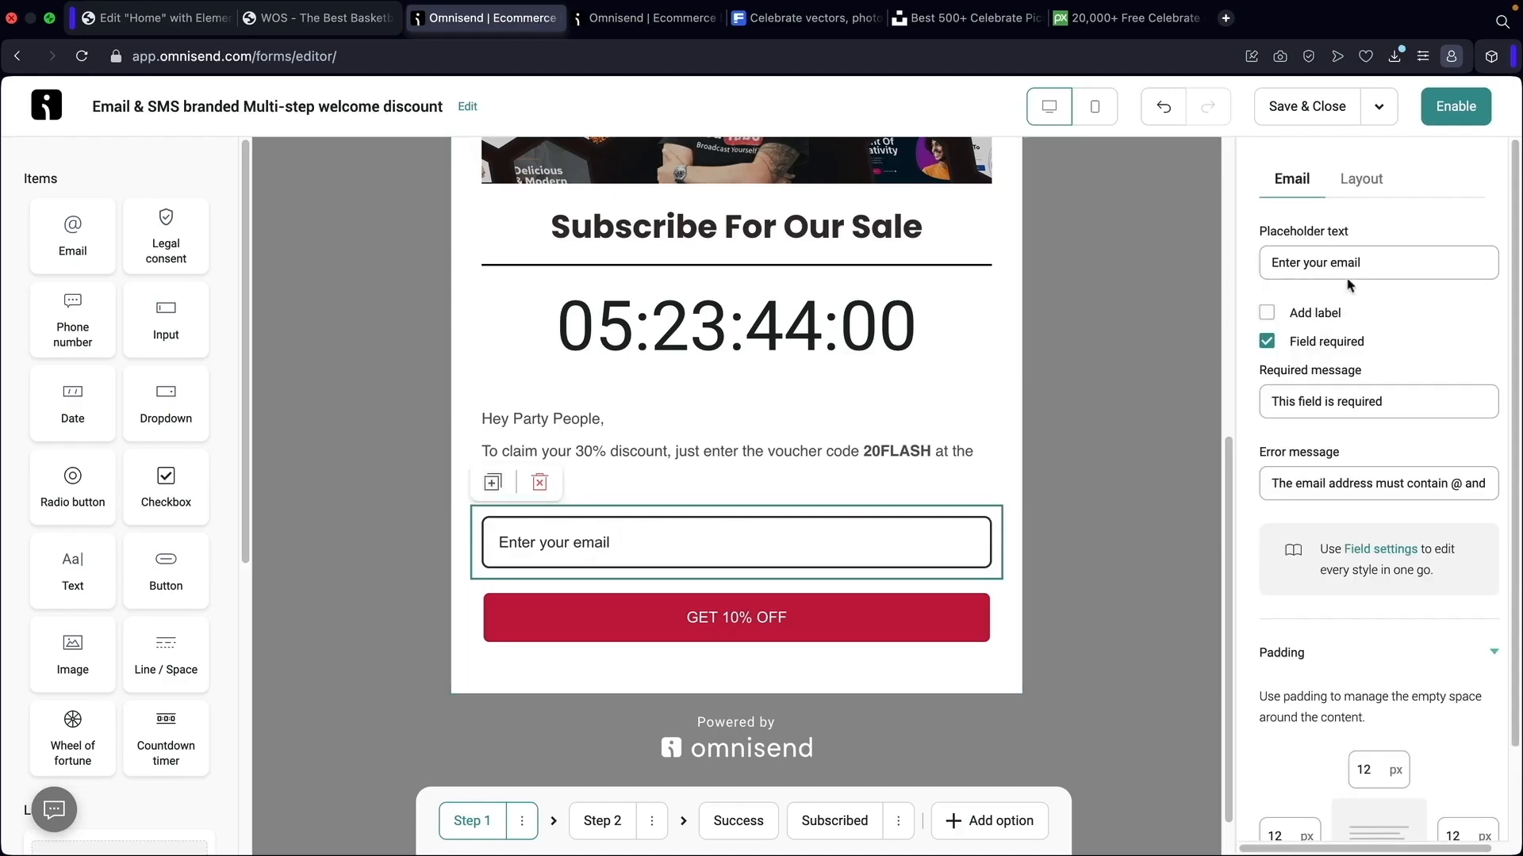
pyautogui.write('Enter Fo')
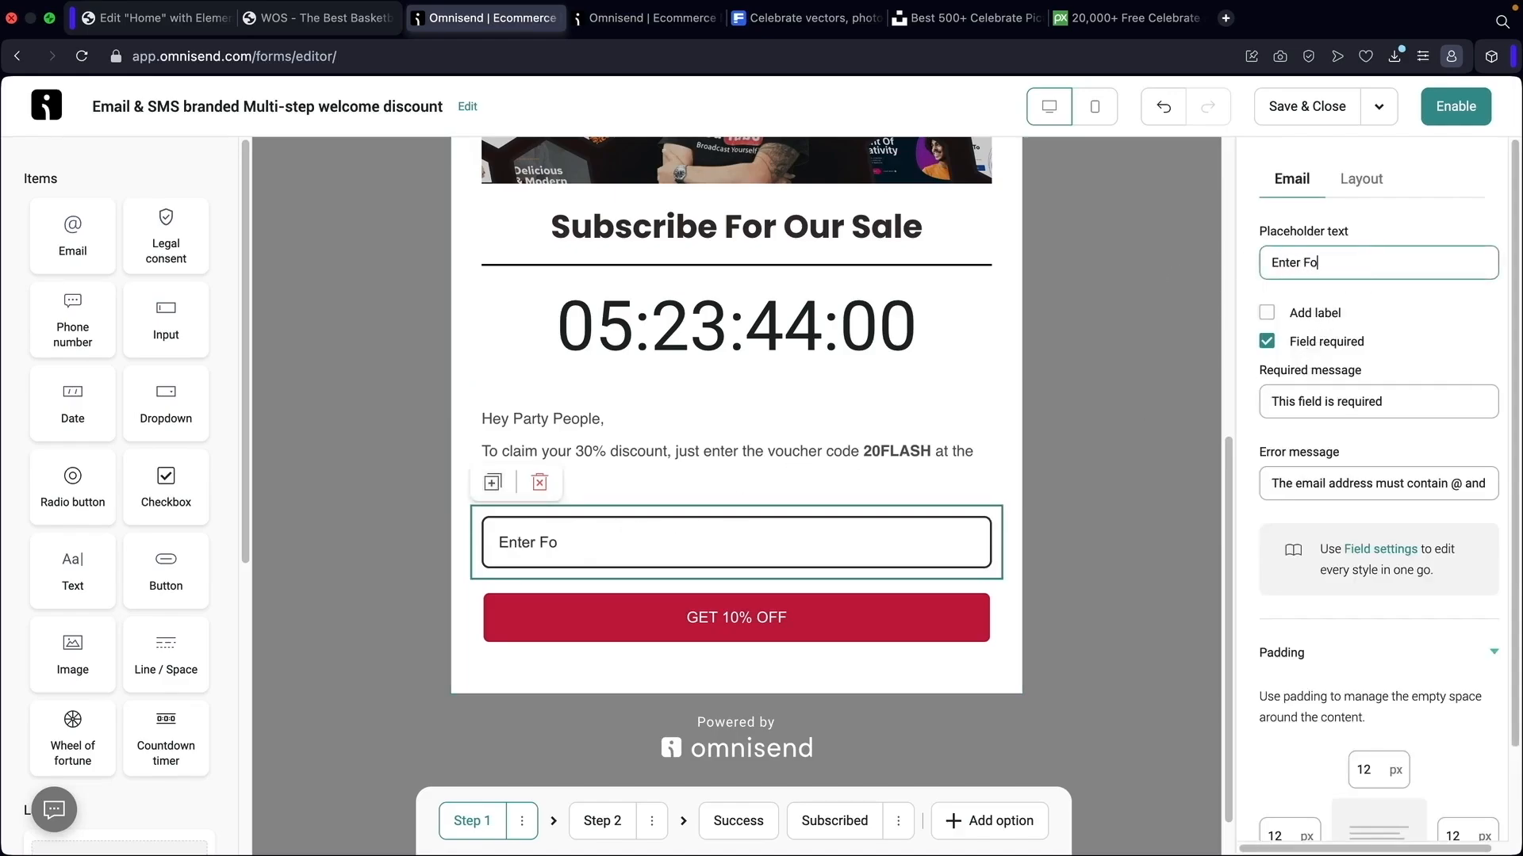
pyautogui.write('r A Deal!')
# Change the text of the GET 10% OFF button to "Get Your Exclusive Deal"
pyautogui.click(753, 632)
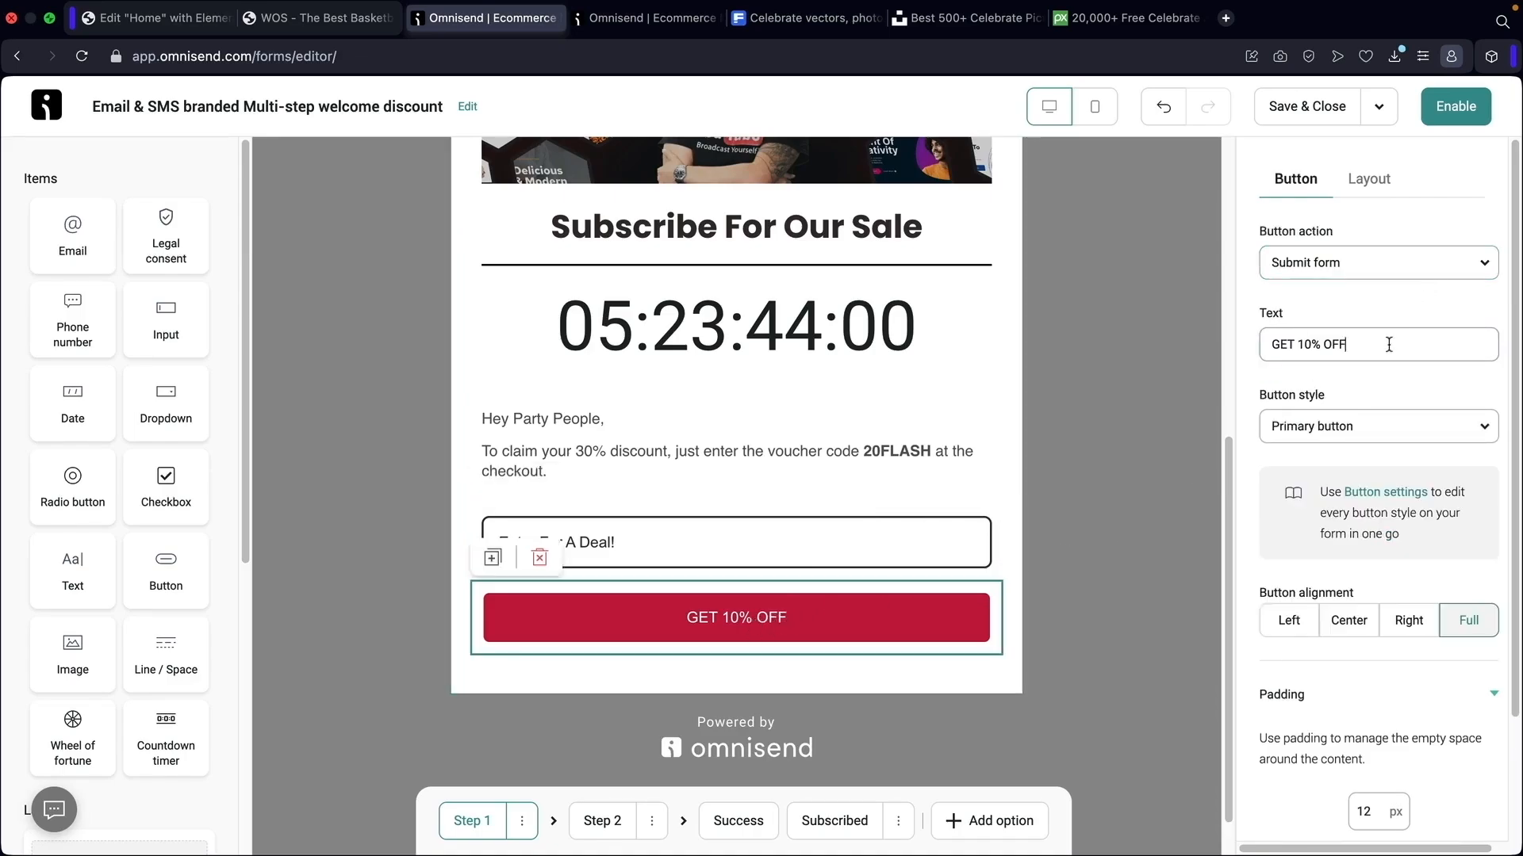
pyautogui.moveTo(1388, 344); pyautogui.dragTo(1182, 351)
pyautogui.write('Get Your Exclusive Deal')
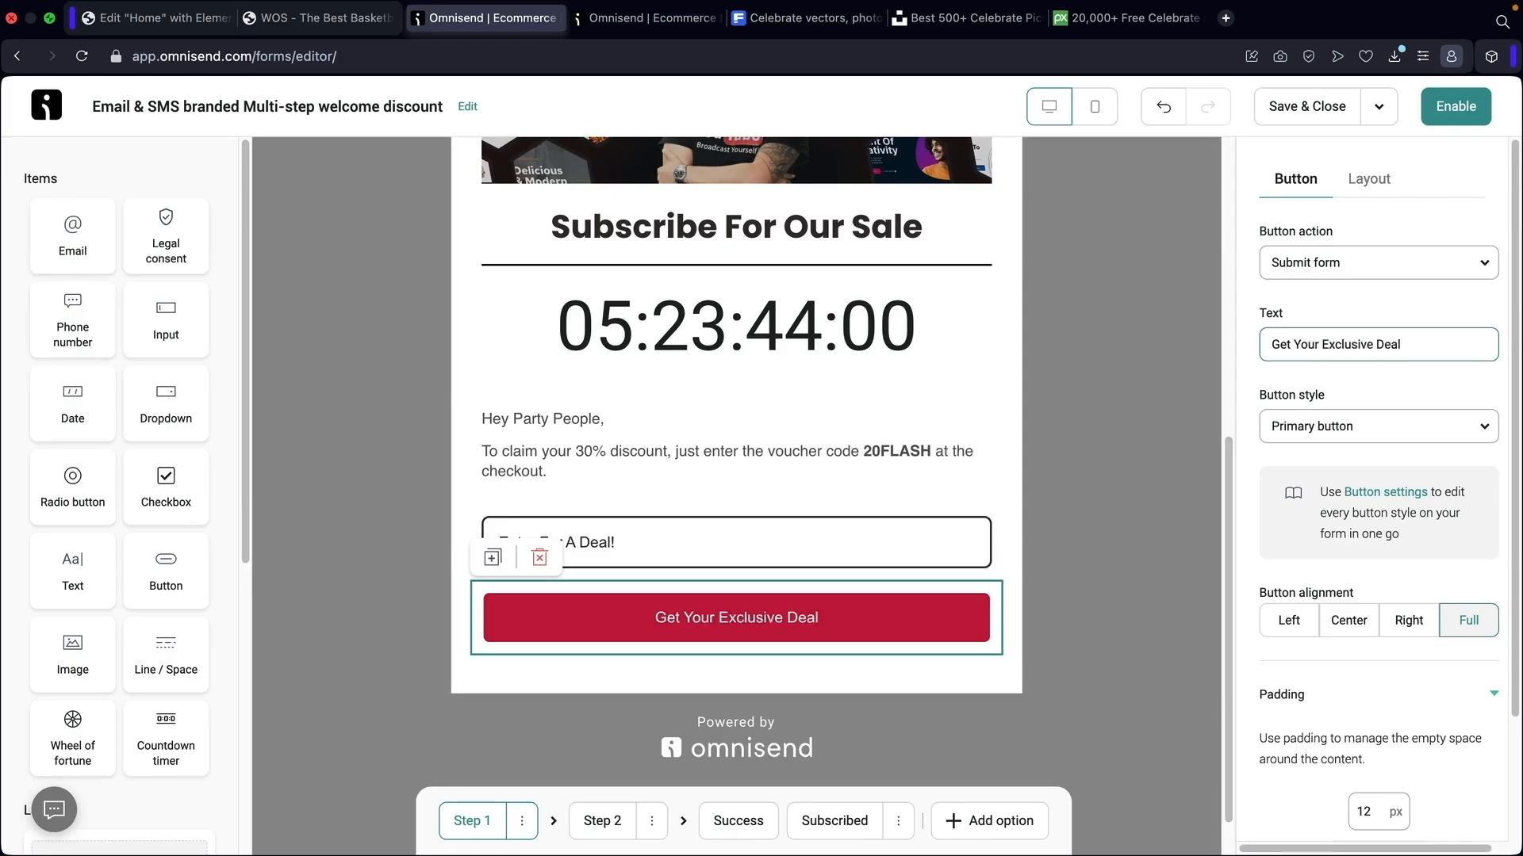
# Try the Link to action on the deal button and switch its action to Go to next step
pyautogui.click(1316, 270)
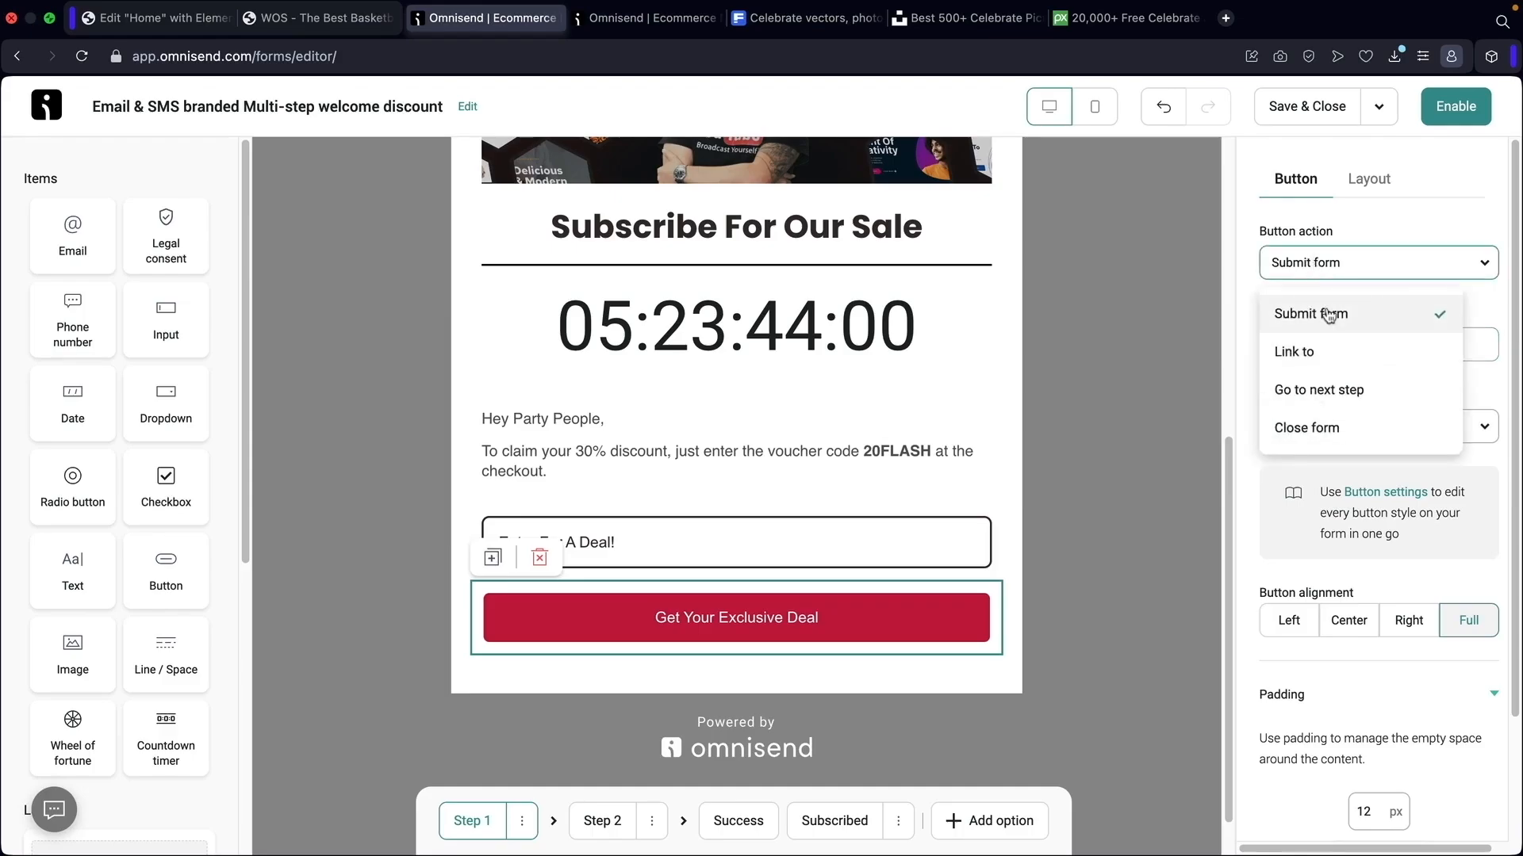
pyautogui.click(1323, 358)
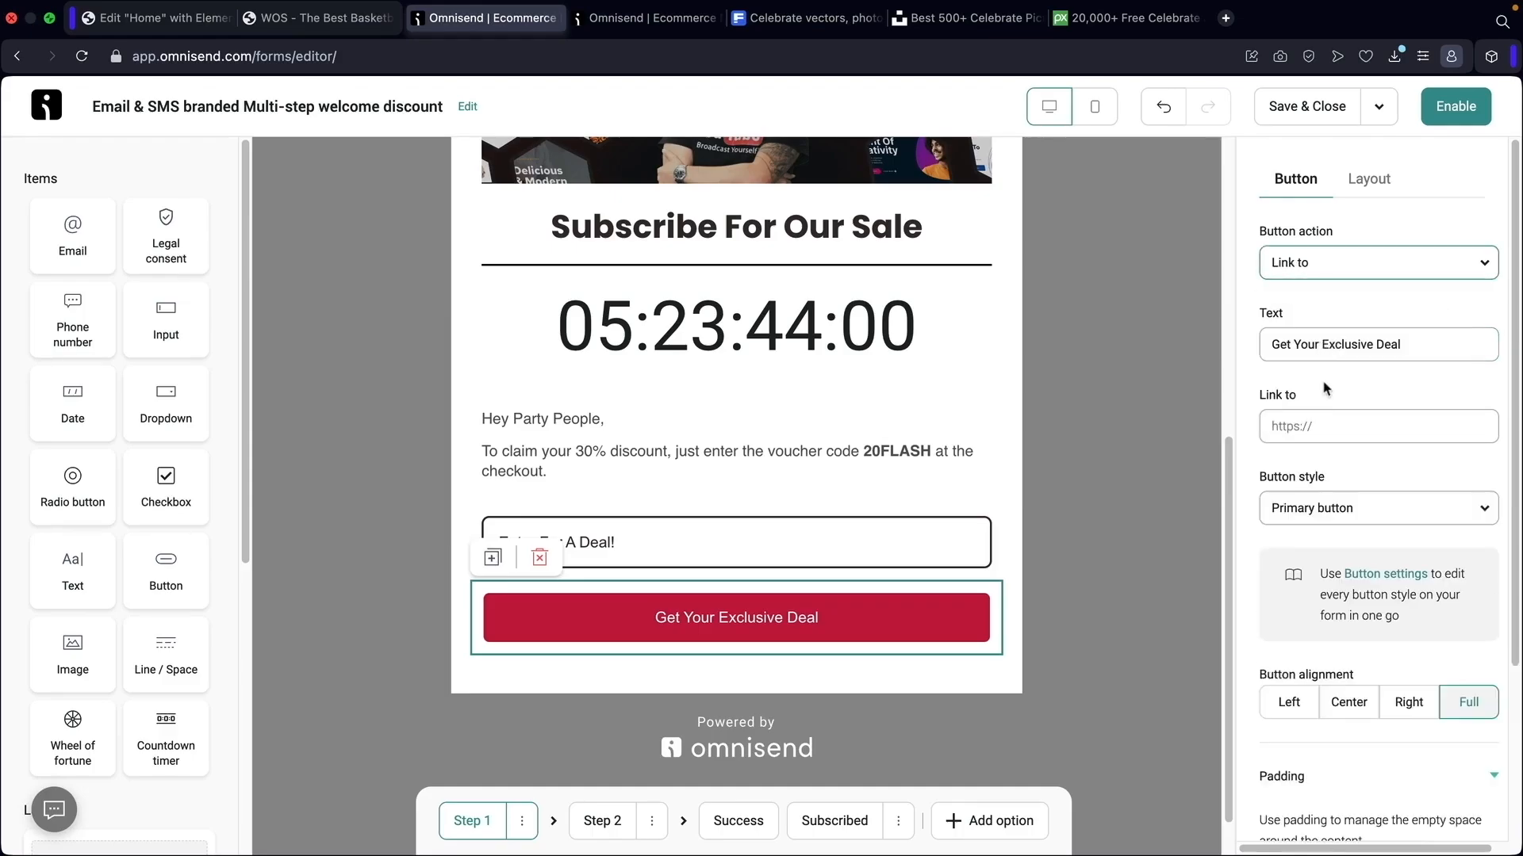
pyautogui.click(1369, 426)
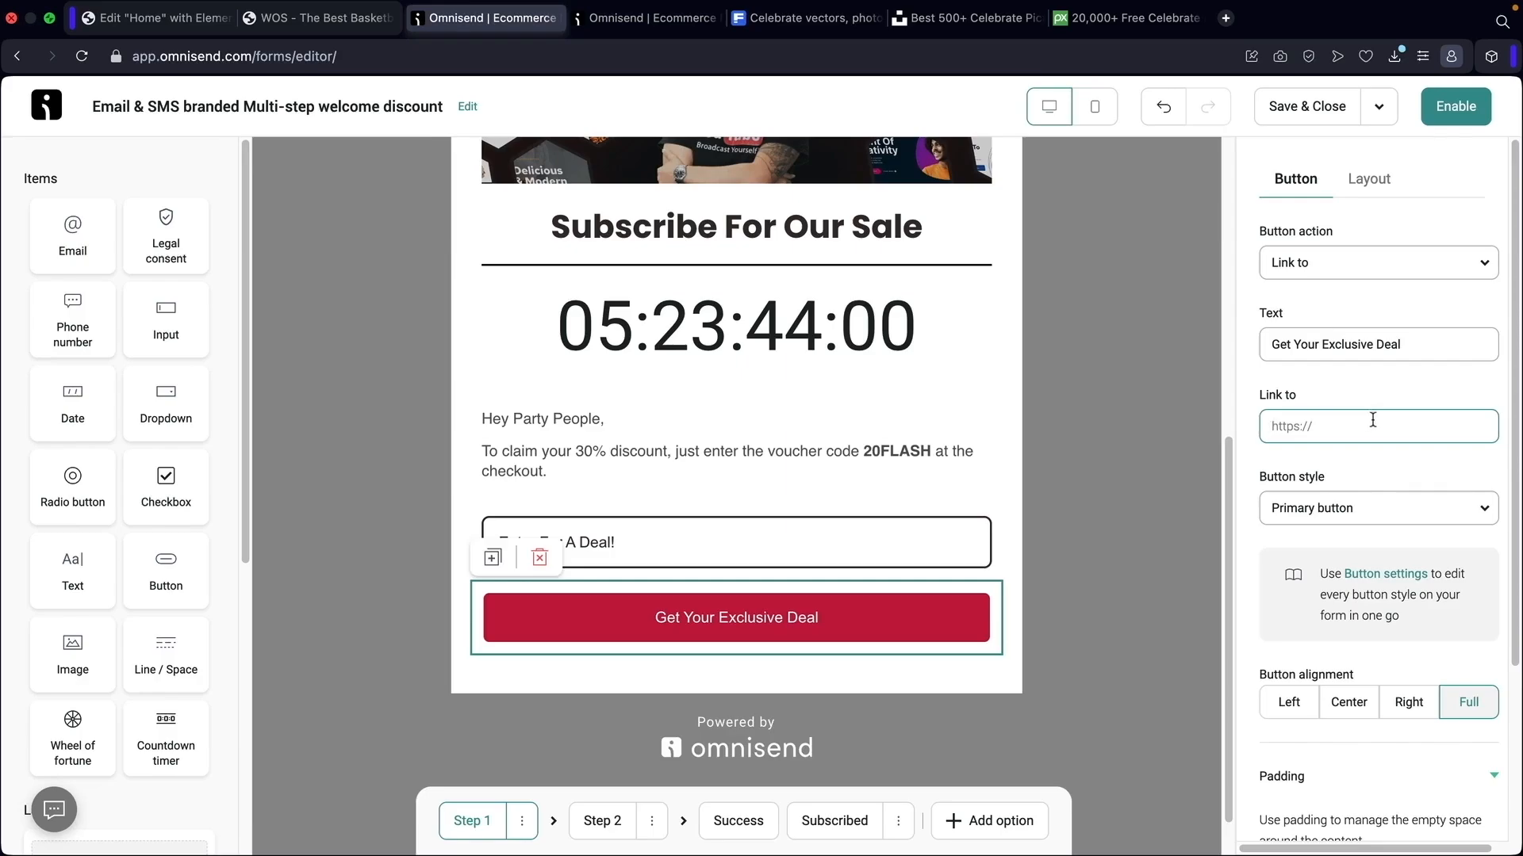
pyautogui.click(1341, 266)
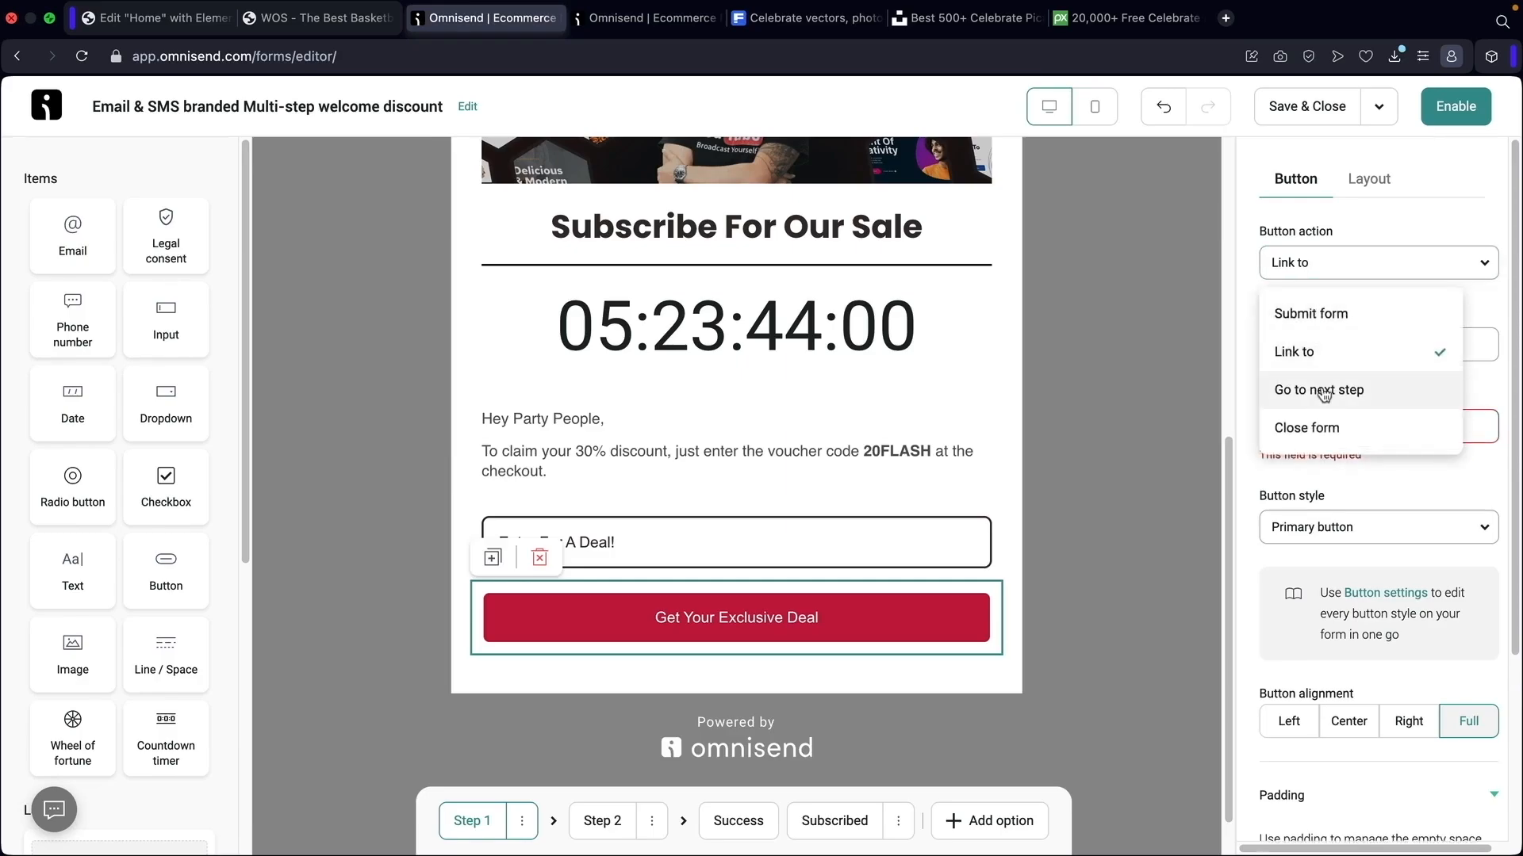
pyautogui.click(1321, 390)
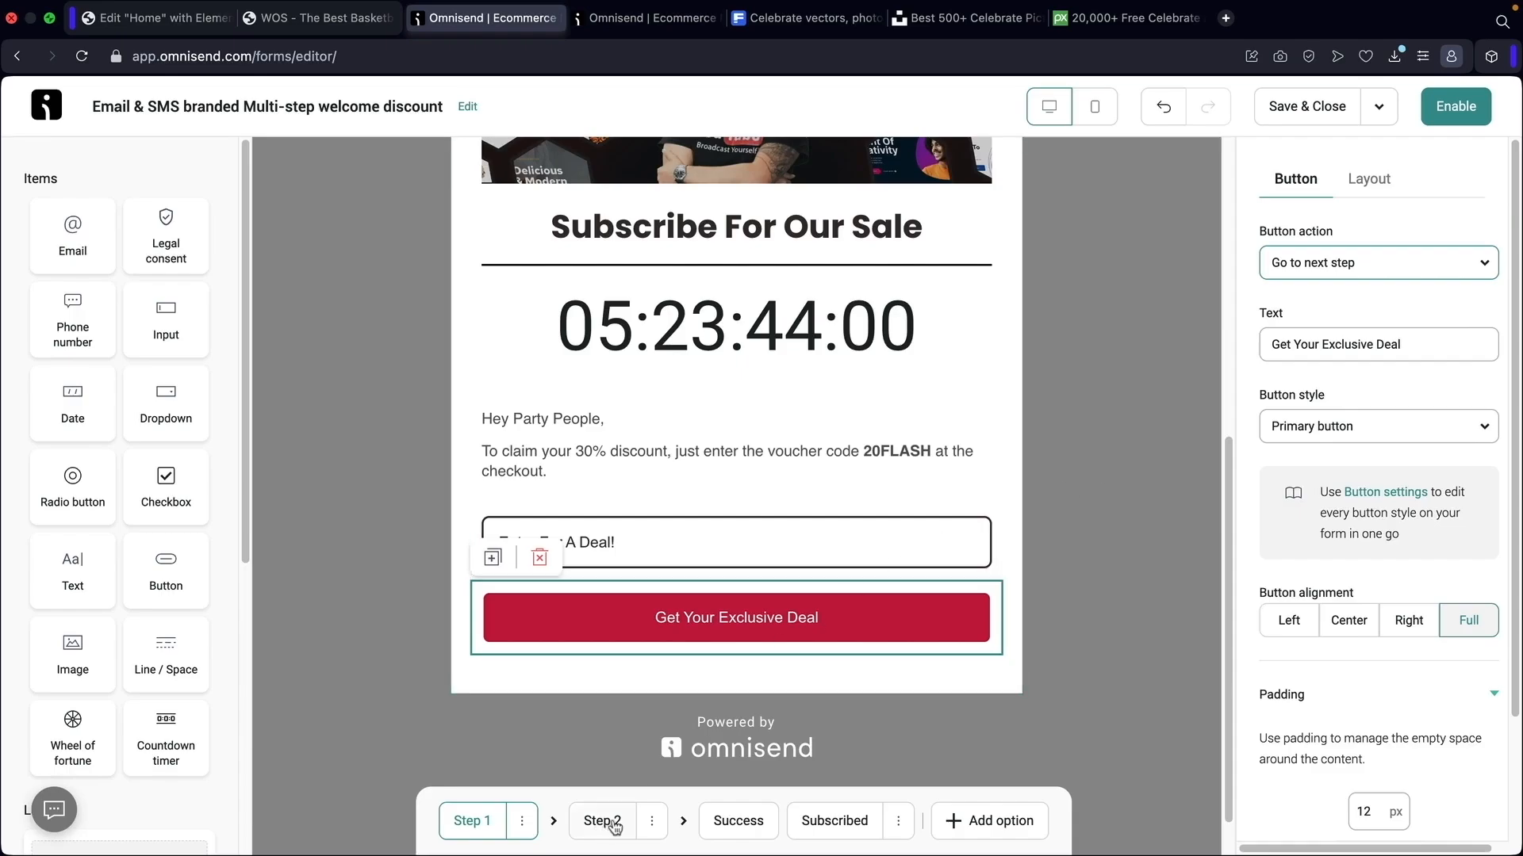
# Review Step 1 and Step 2 of the form, and remove Step 2 with the VIP club phone signup
pyautogui.scroll(2, 682, 634)
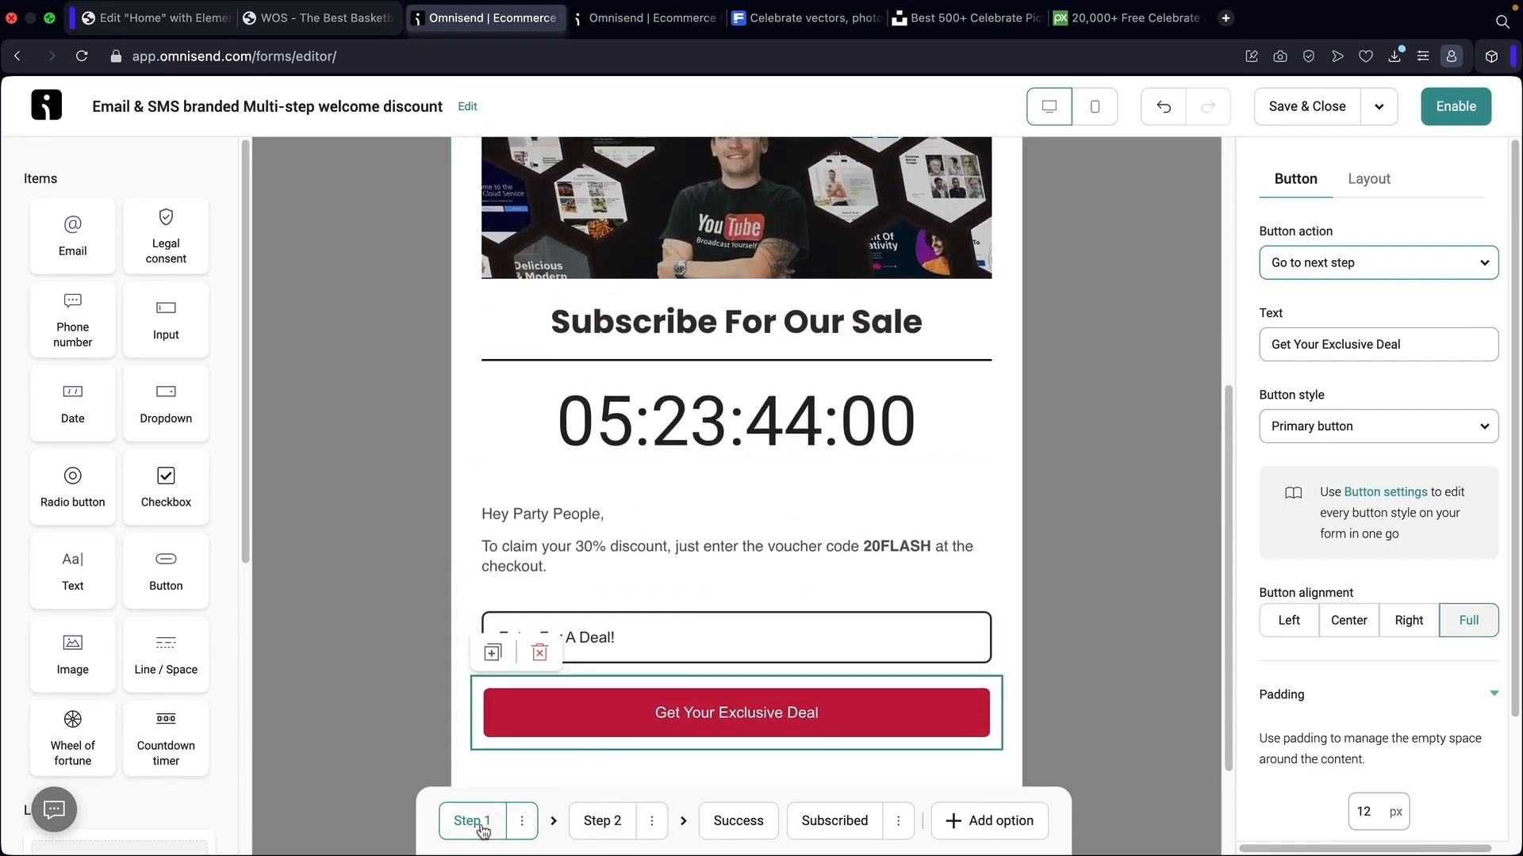
pyautogui.click(599, 822)
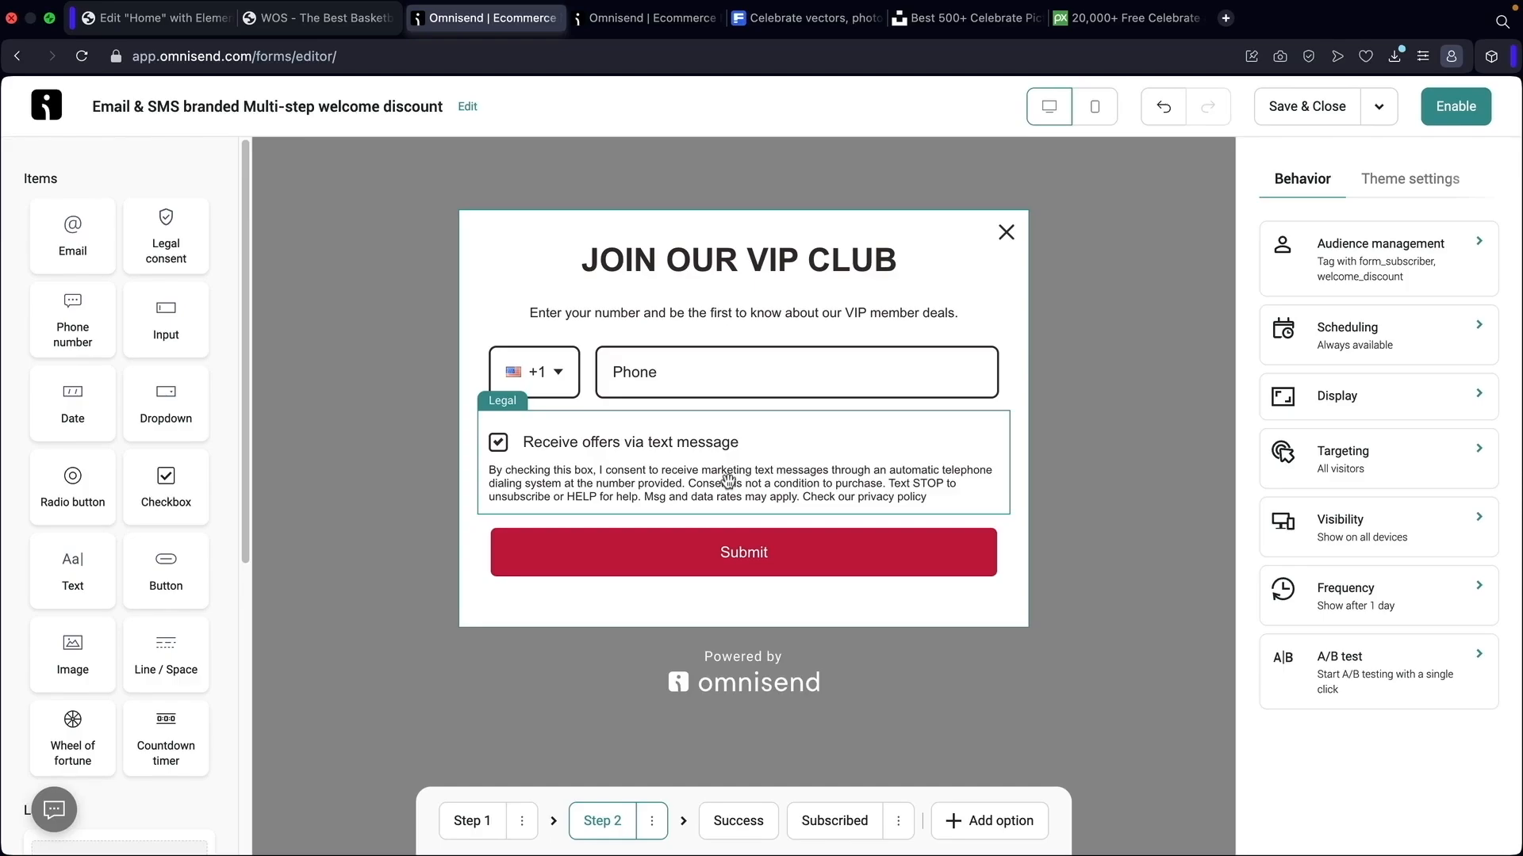
pyautogui.click(469, 822)
pyautogui.scroll(-3, 724, 584)
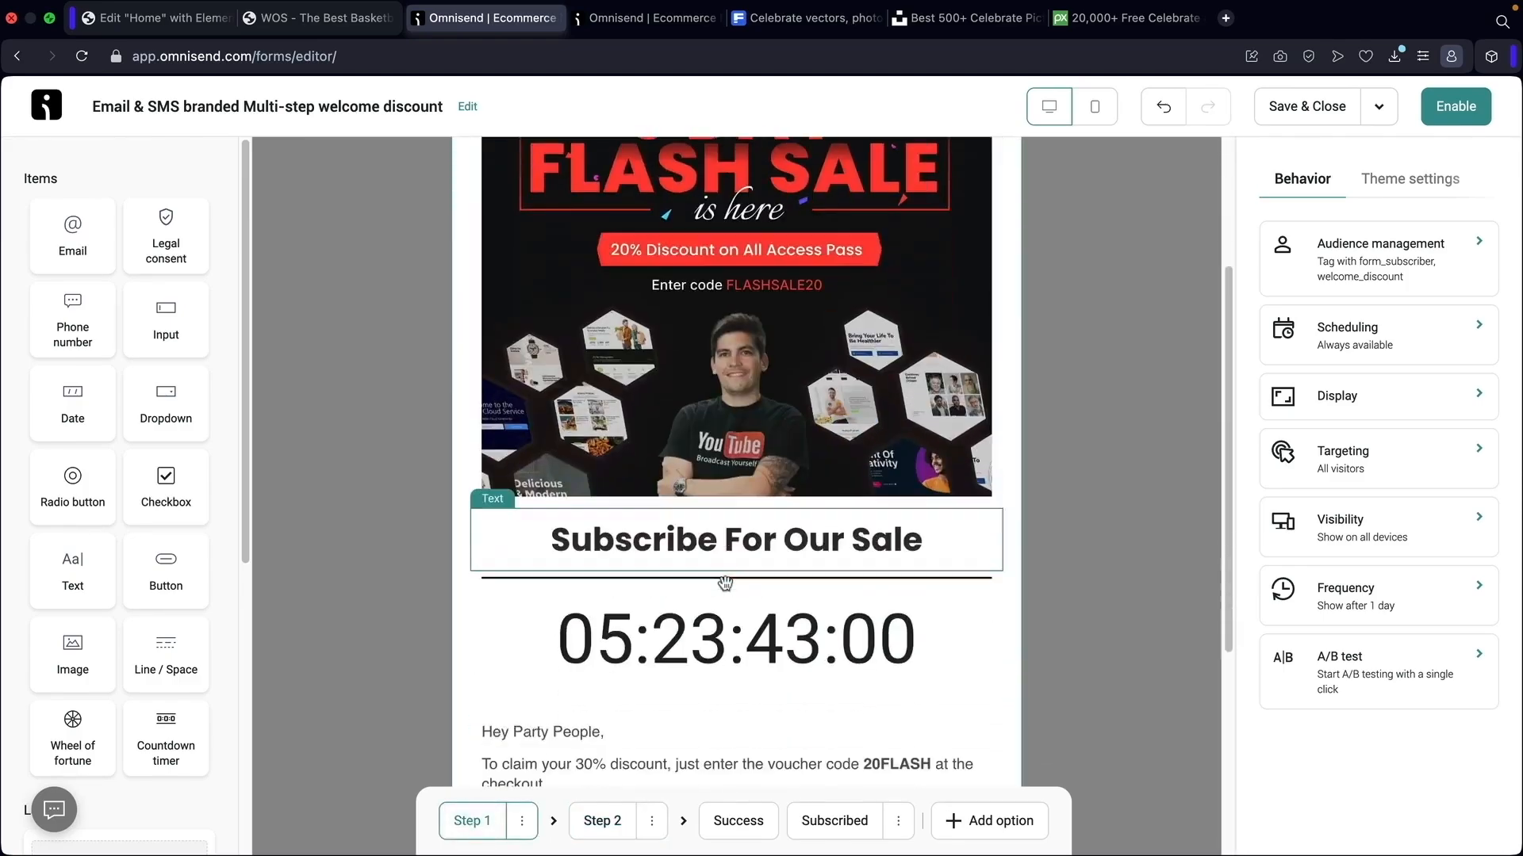
pyautogui.scroll(-2, 725, 584)
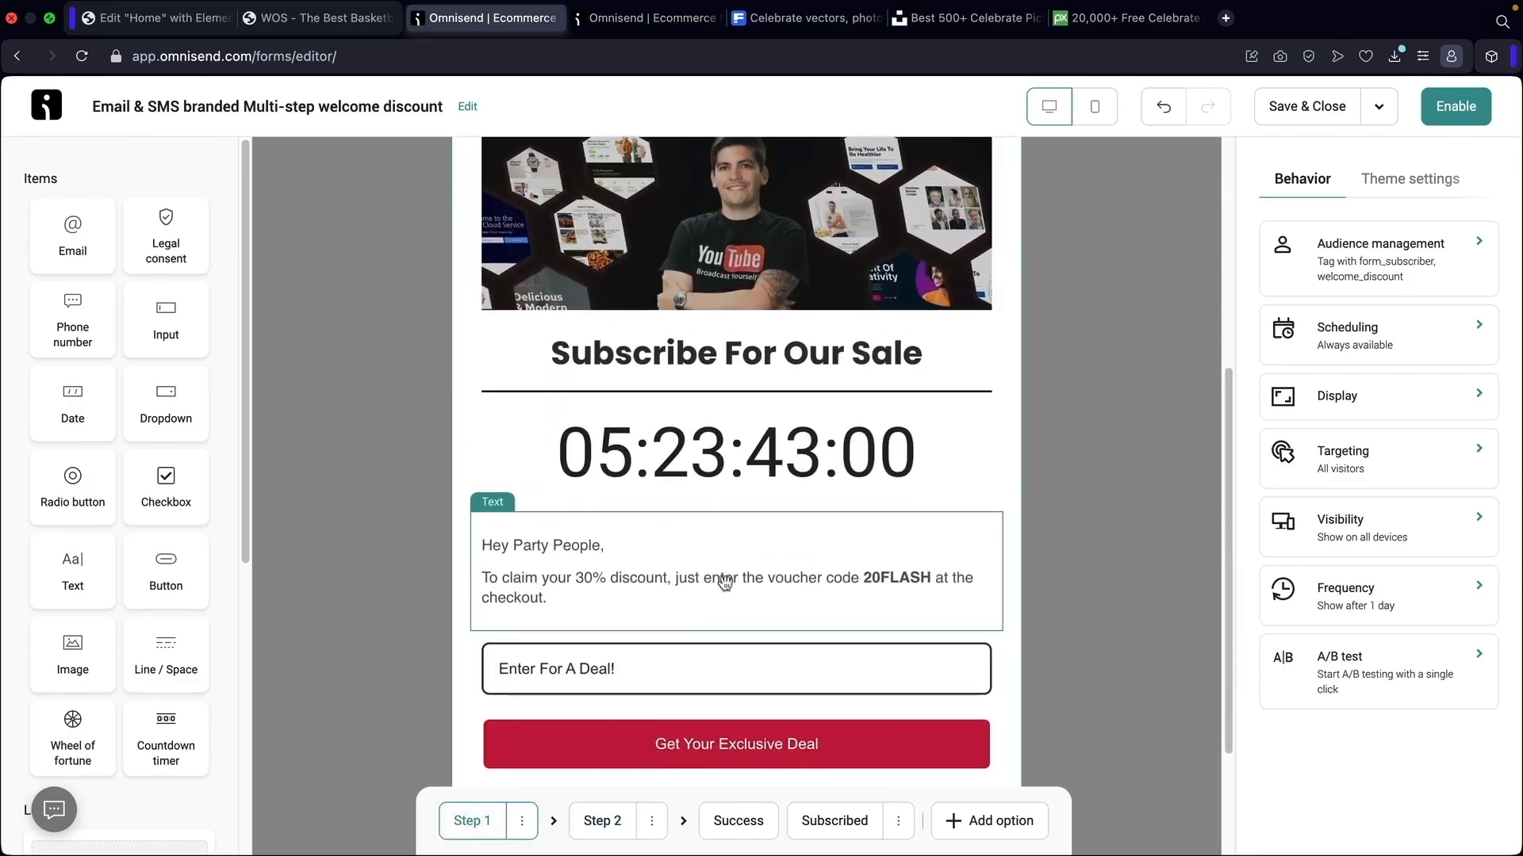
pyautogui.click(602, 823)
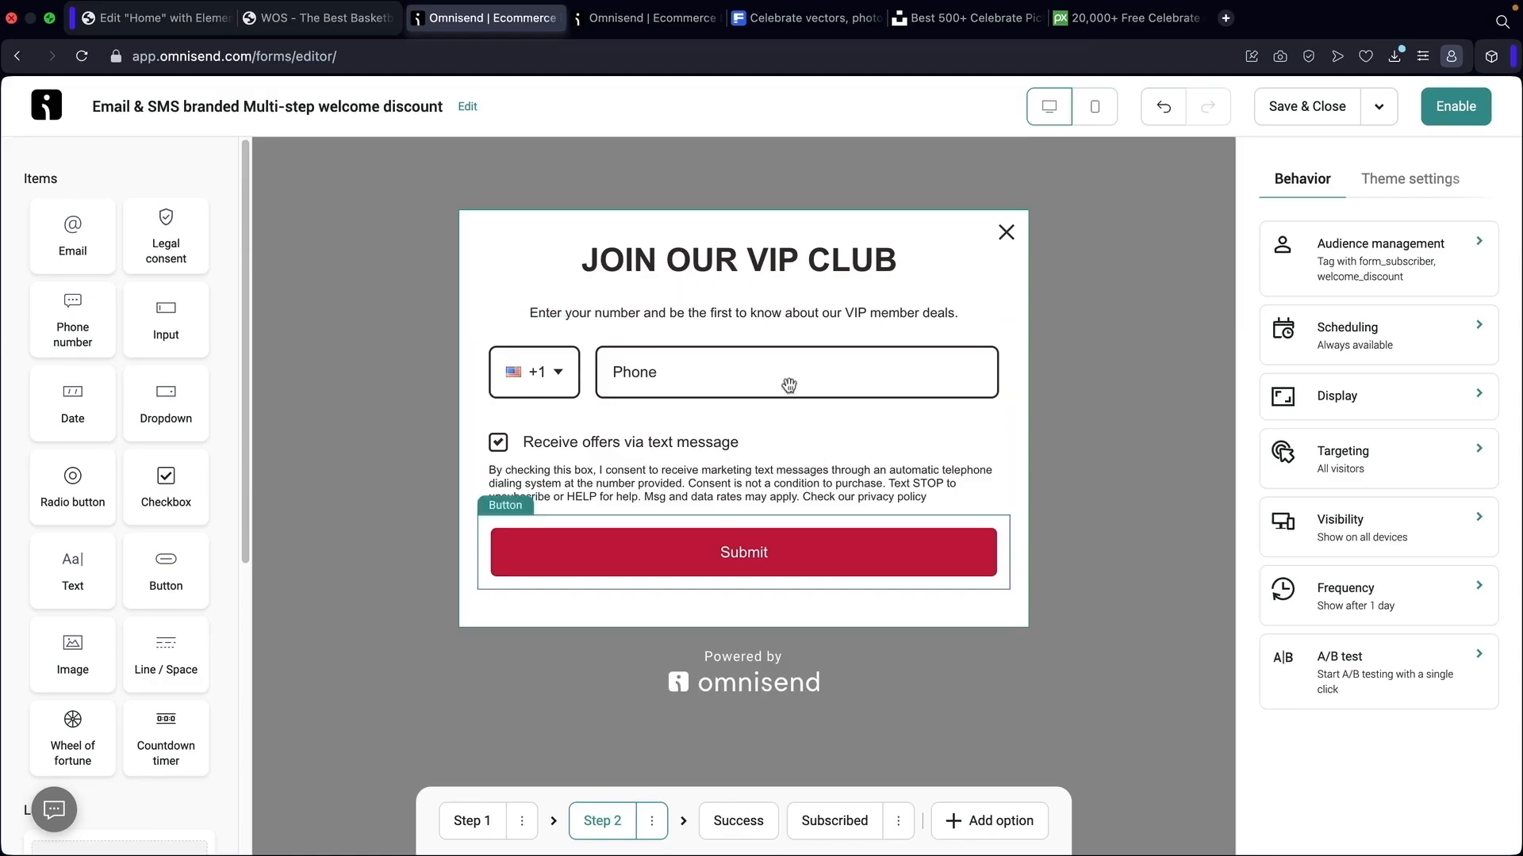
pyautogui.click(652, 827)
pyautogui.click(635, 767)
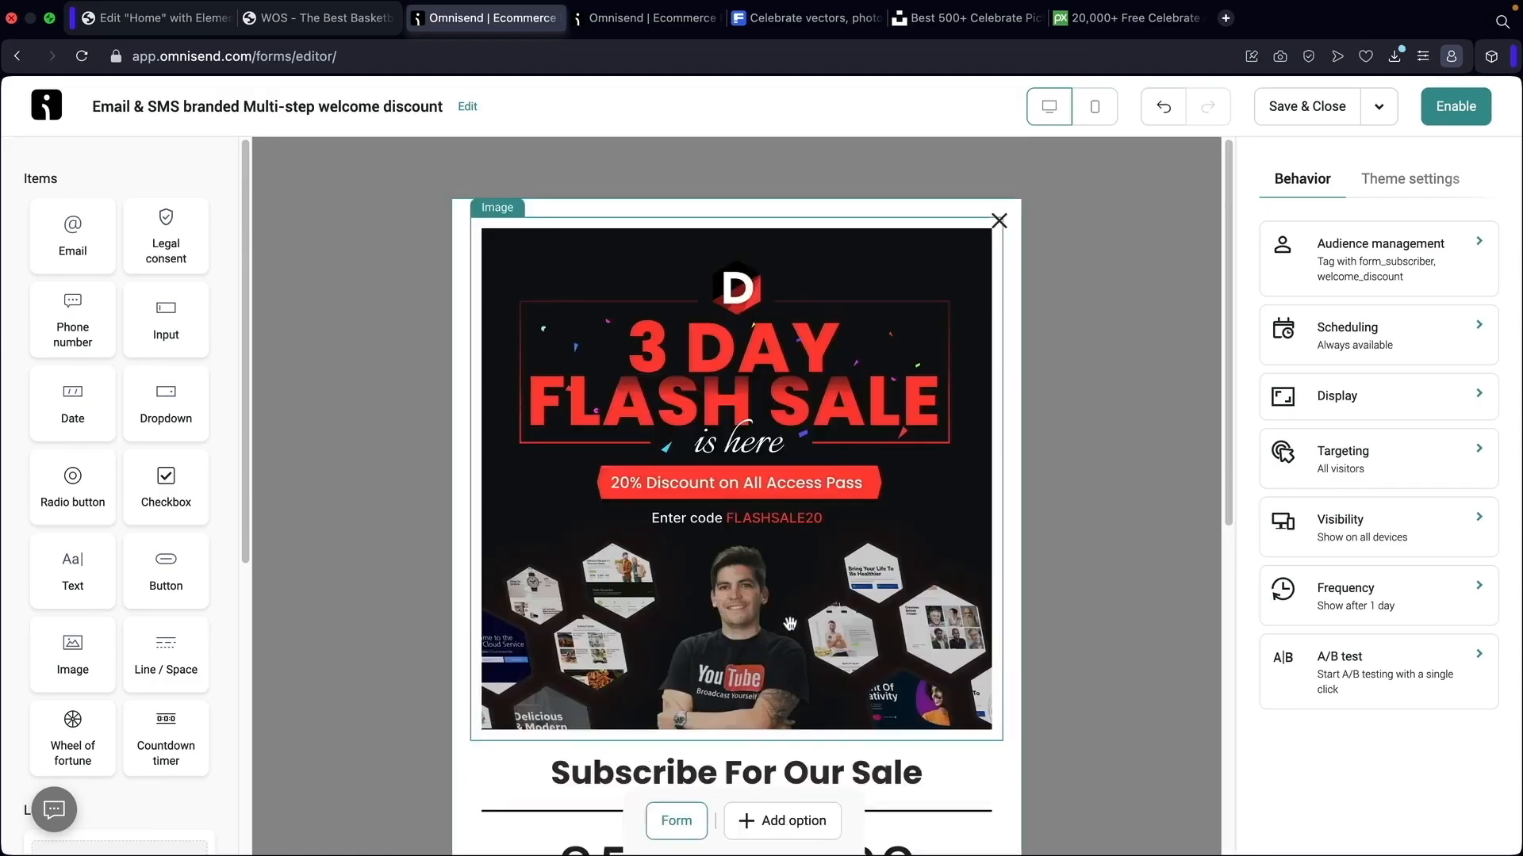
# Set the action of the "Get Your Exclusive Deal" button to Submit form
pyautogui.scroll(-7, 789, 624)
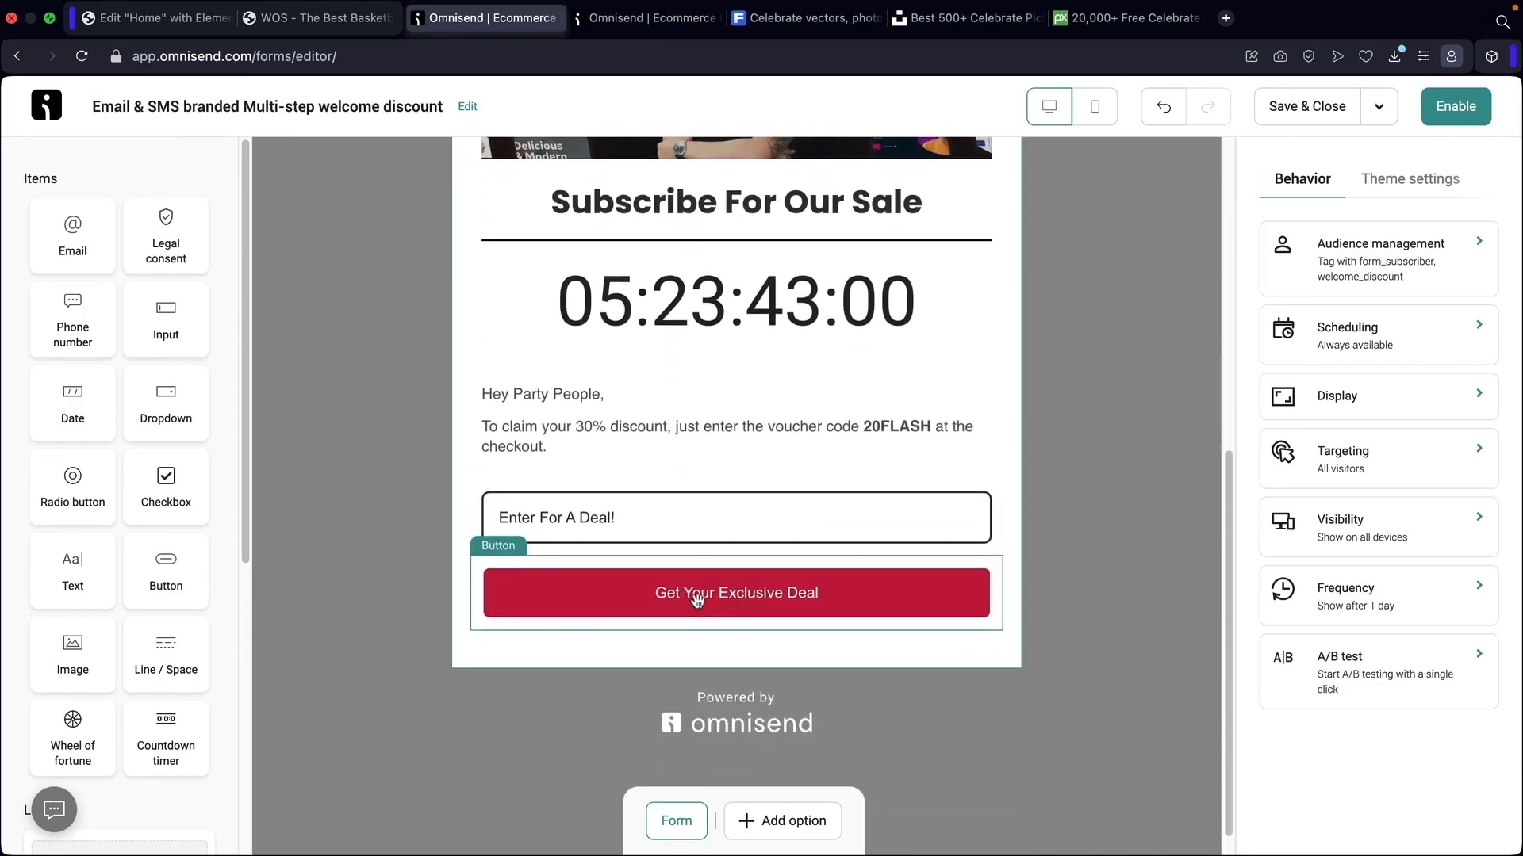
pyautogui.click(698, 601)
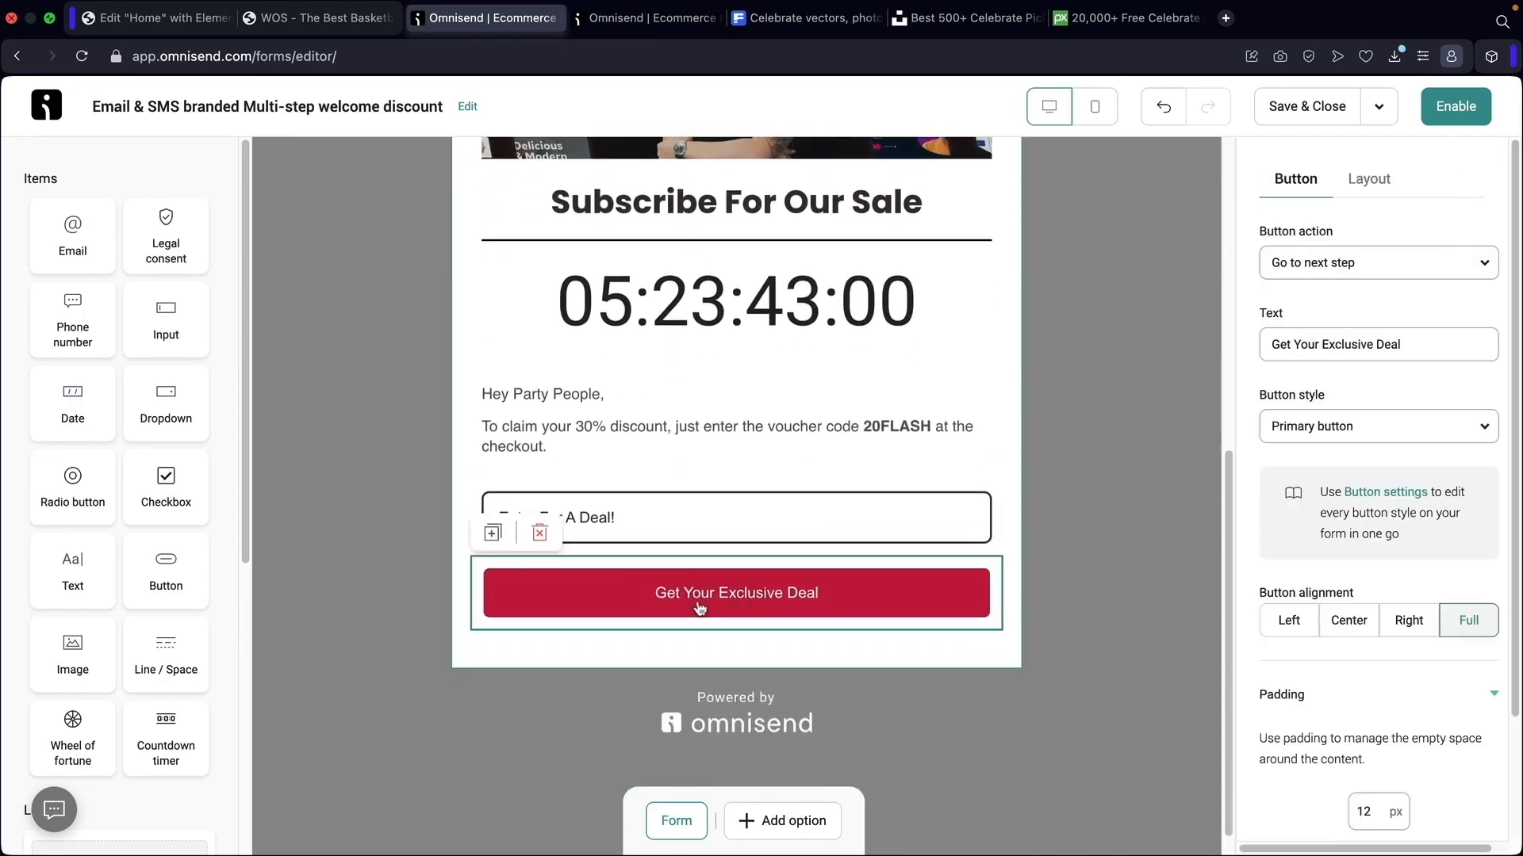
pyautogui.click(1357, 270)
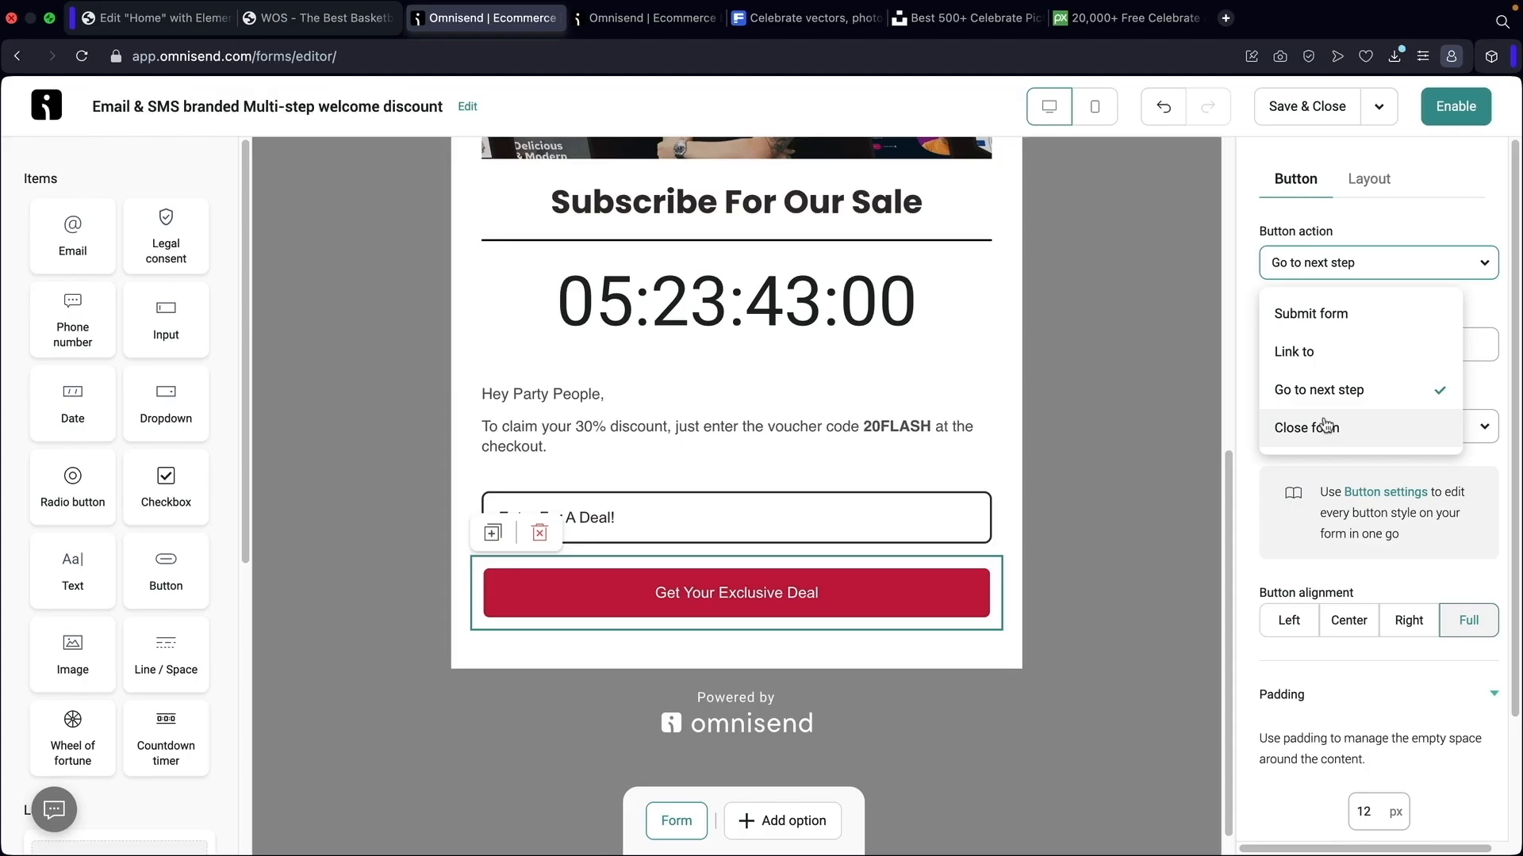
pyautogui.click(1313, 318)
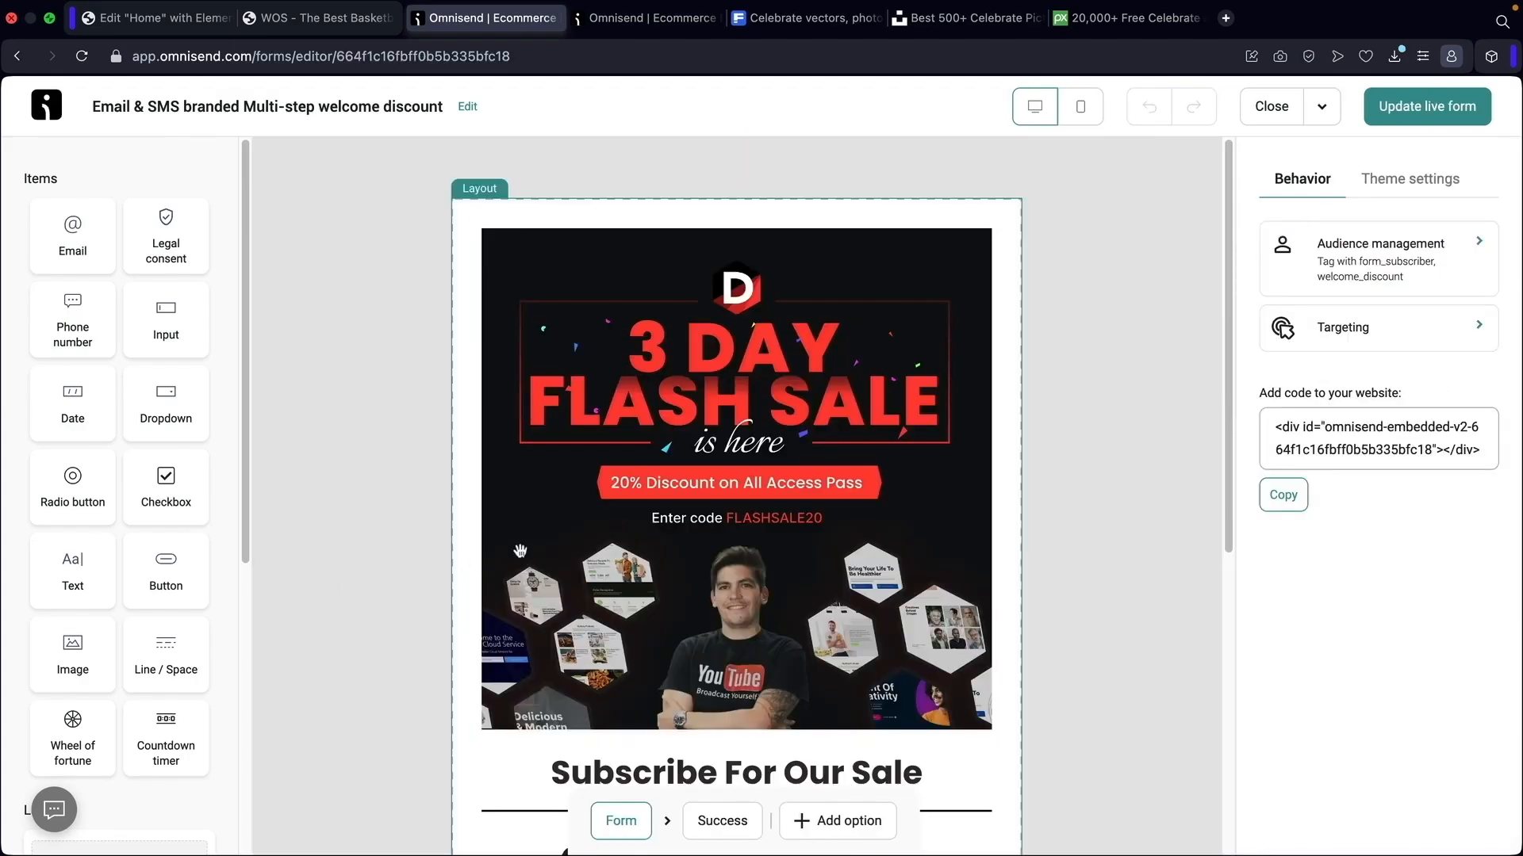
# Add a Wheel of Fortune between the divider line and the countdown timer
pyautogui.scroll(-4, 581, 562)
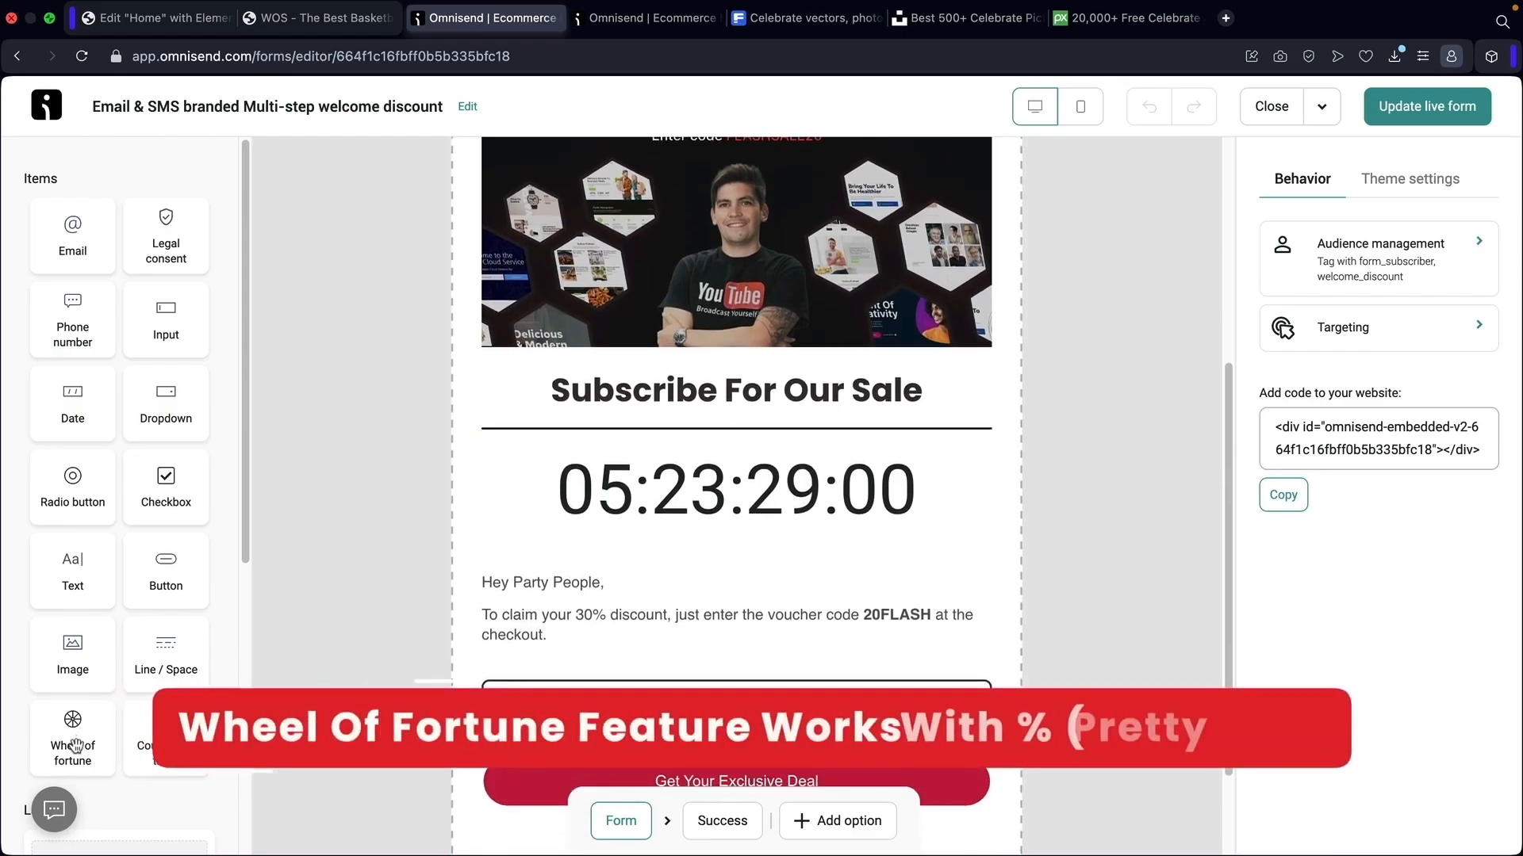
pyautogui.moveTo(73, 738); pyautogui.dragTo(694, 472)
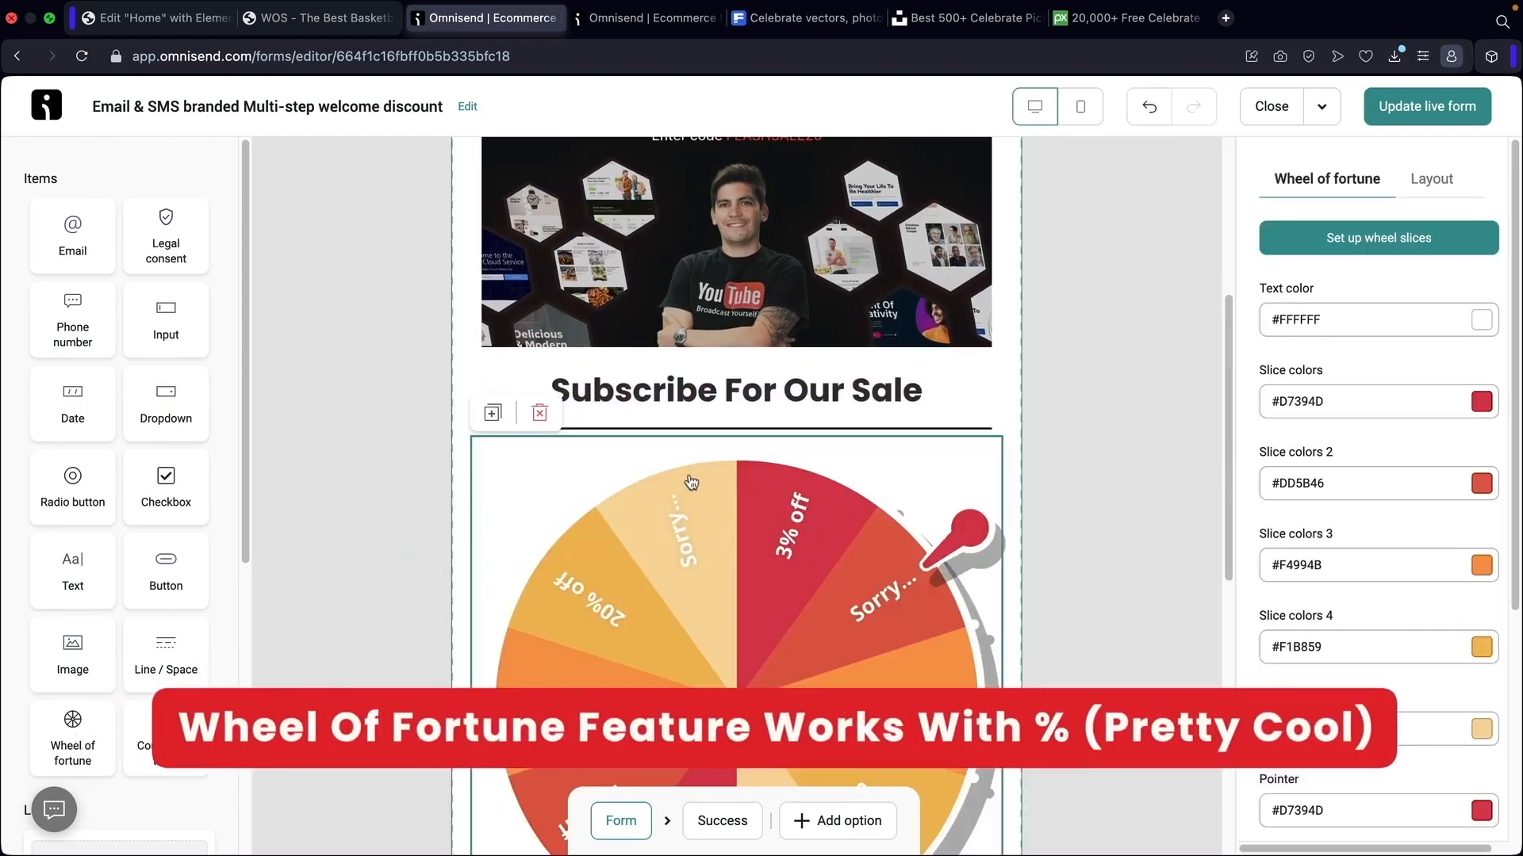
pyautogui.scroll(-3, 706, 473)
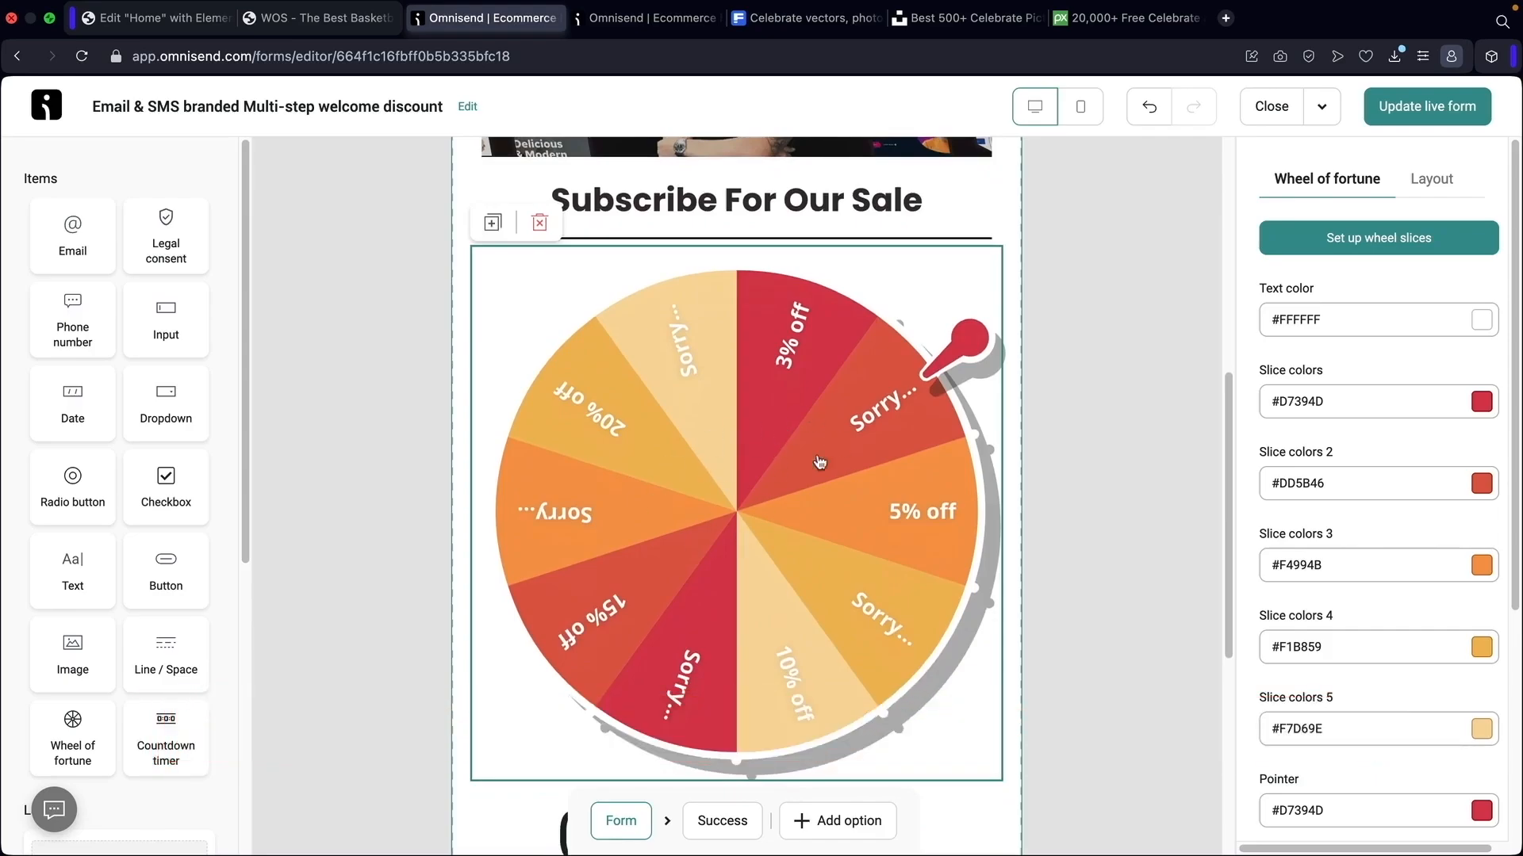
# Open the wheel's slice setup and enter the discount codes woo20, woo10 and woo5 for winning slices 1 to 3
pyautogui.click(1337, 245)
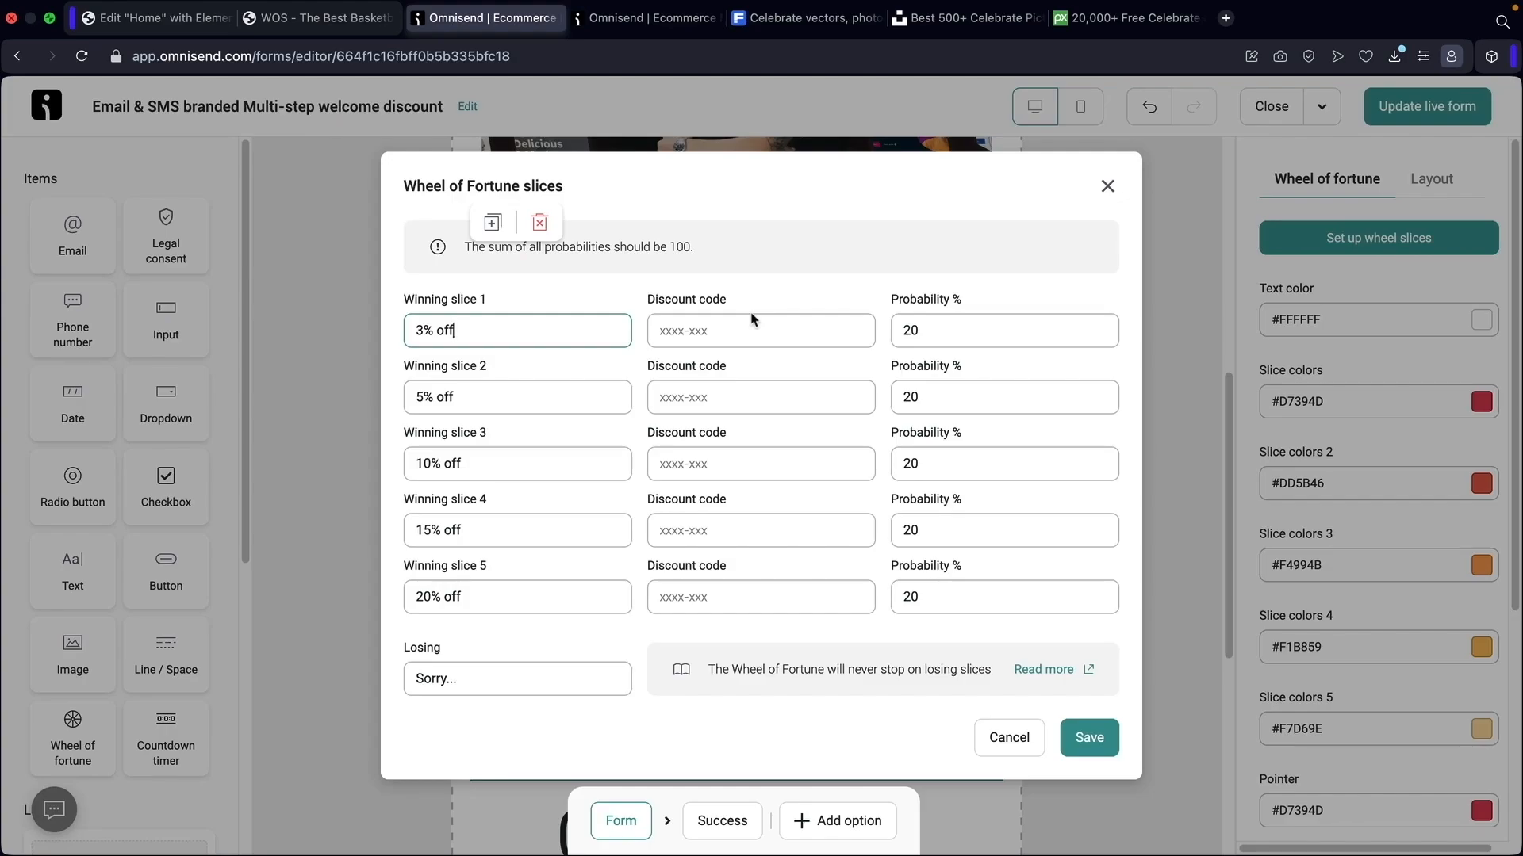
pyautogui.click(737, 332)
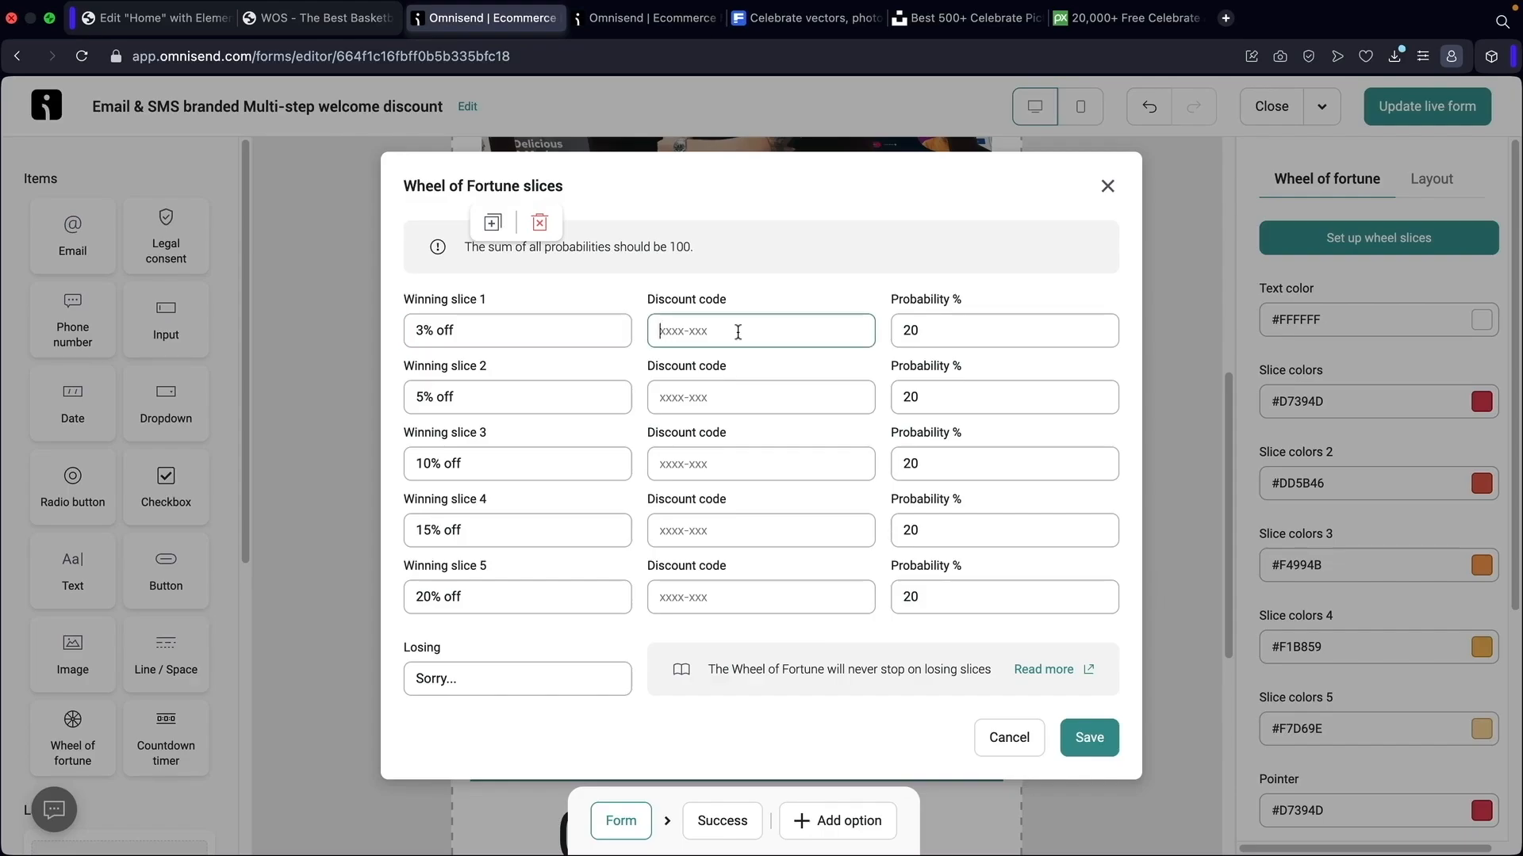
pyautogui.write('woo20')
pyautogui.press('Tab')
pyautogui.press('Tab')
pyautogui.press('Tab')
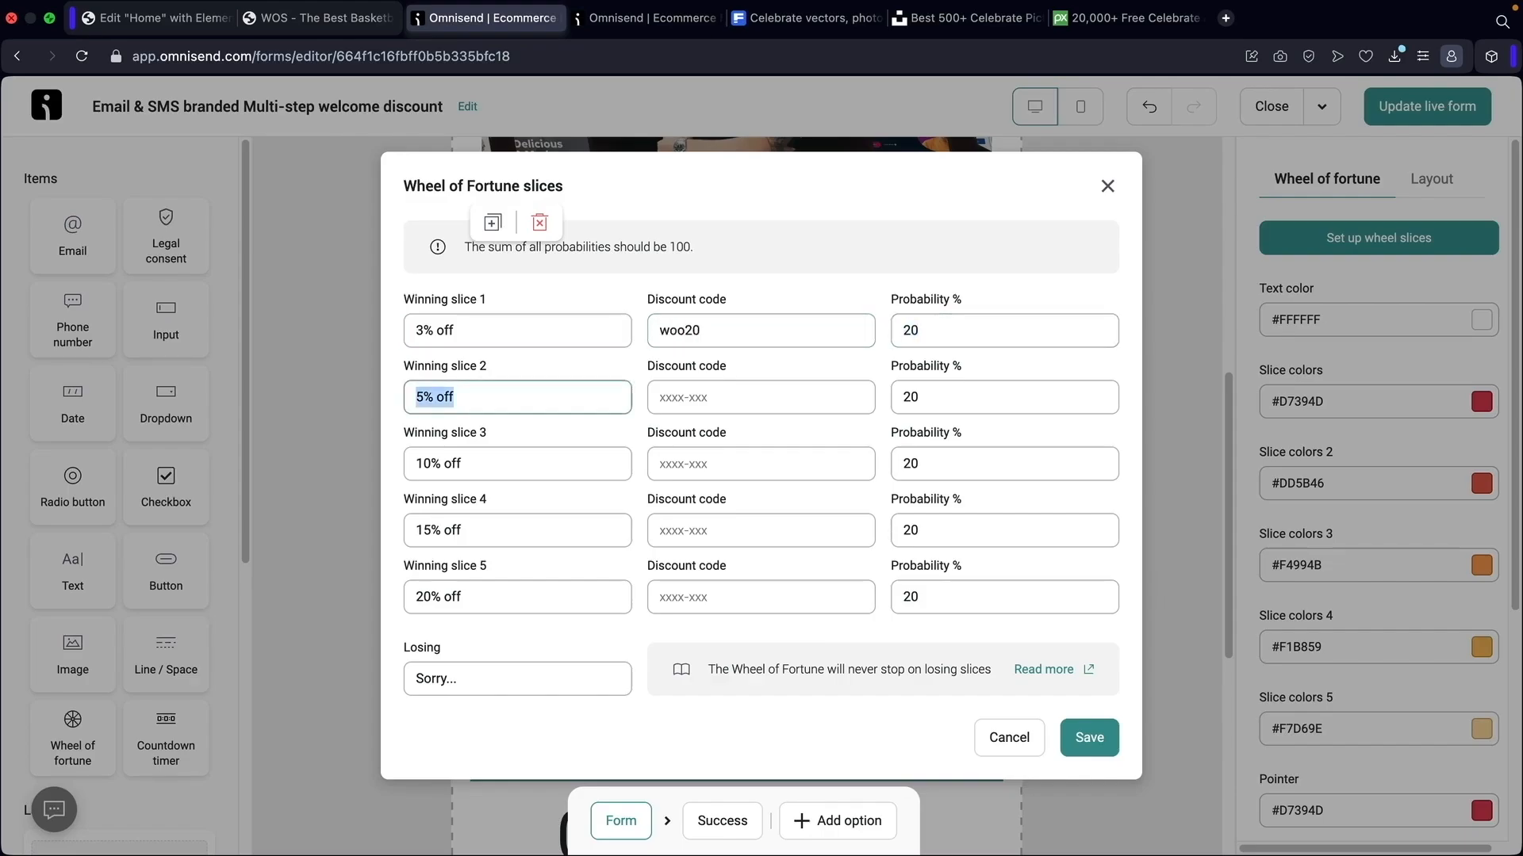
pyautogui.write('woo1')
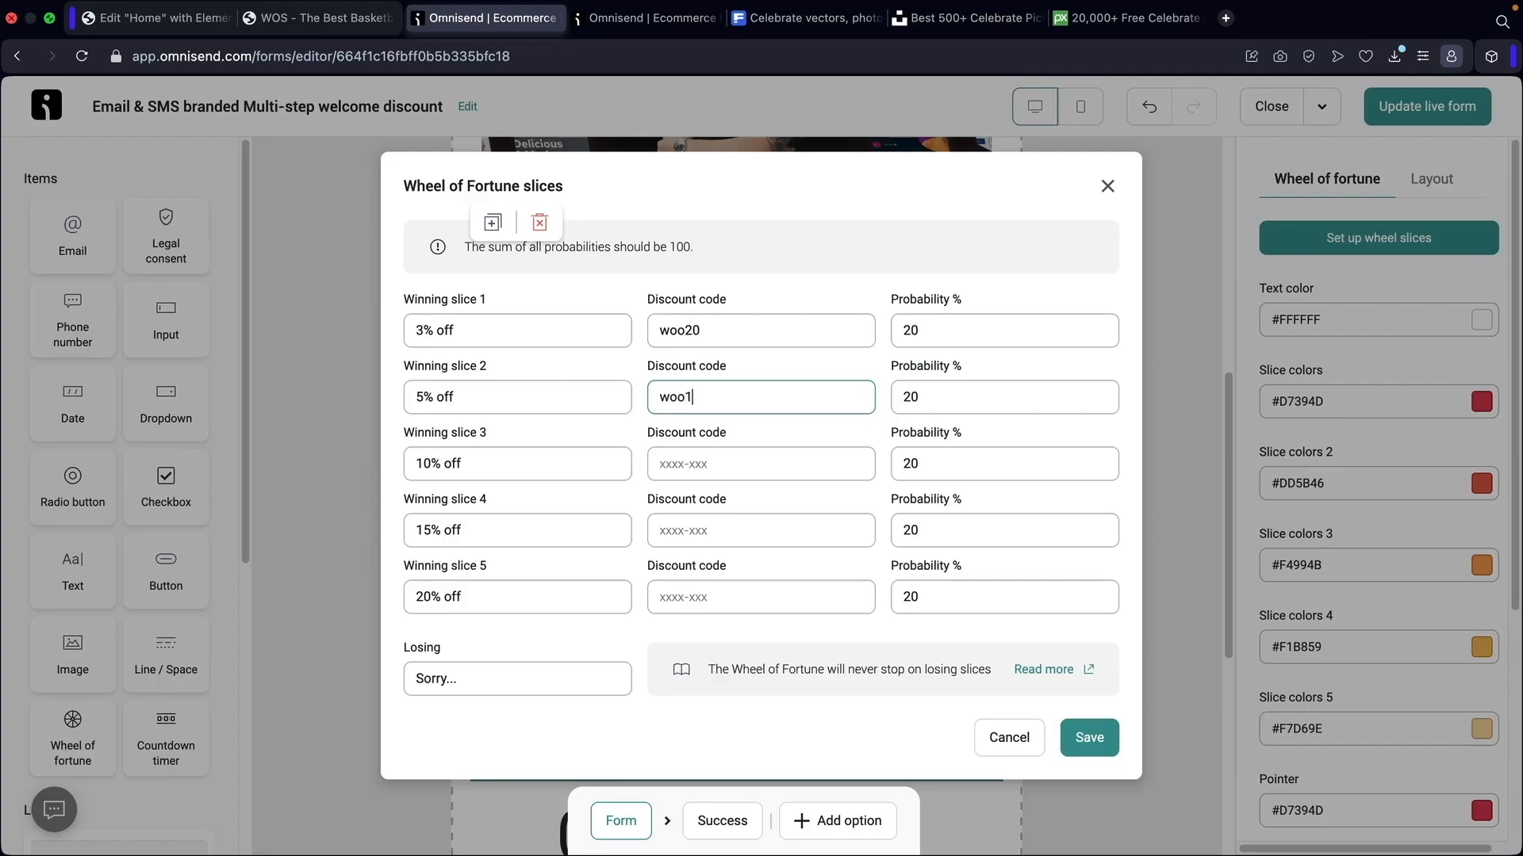
pyautogui.write('0')
pyautogui.press('Tab')
pyautogui.press('Tab')
pyautogui.press('Tab')
pyautogui.write('woo')
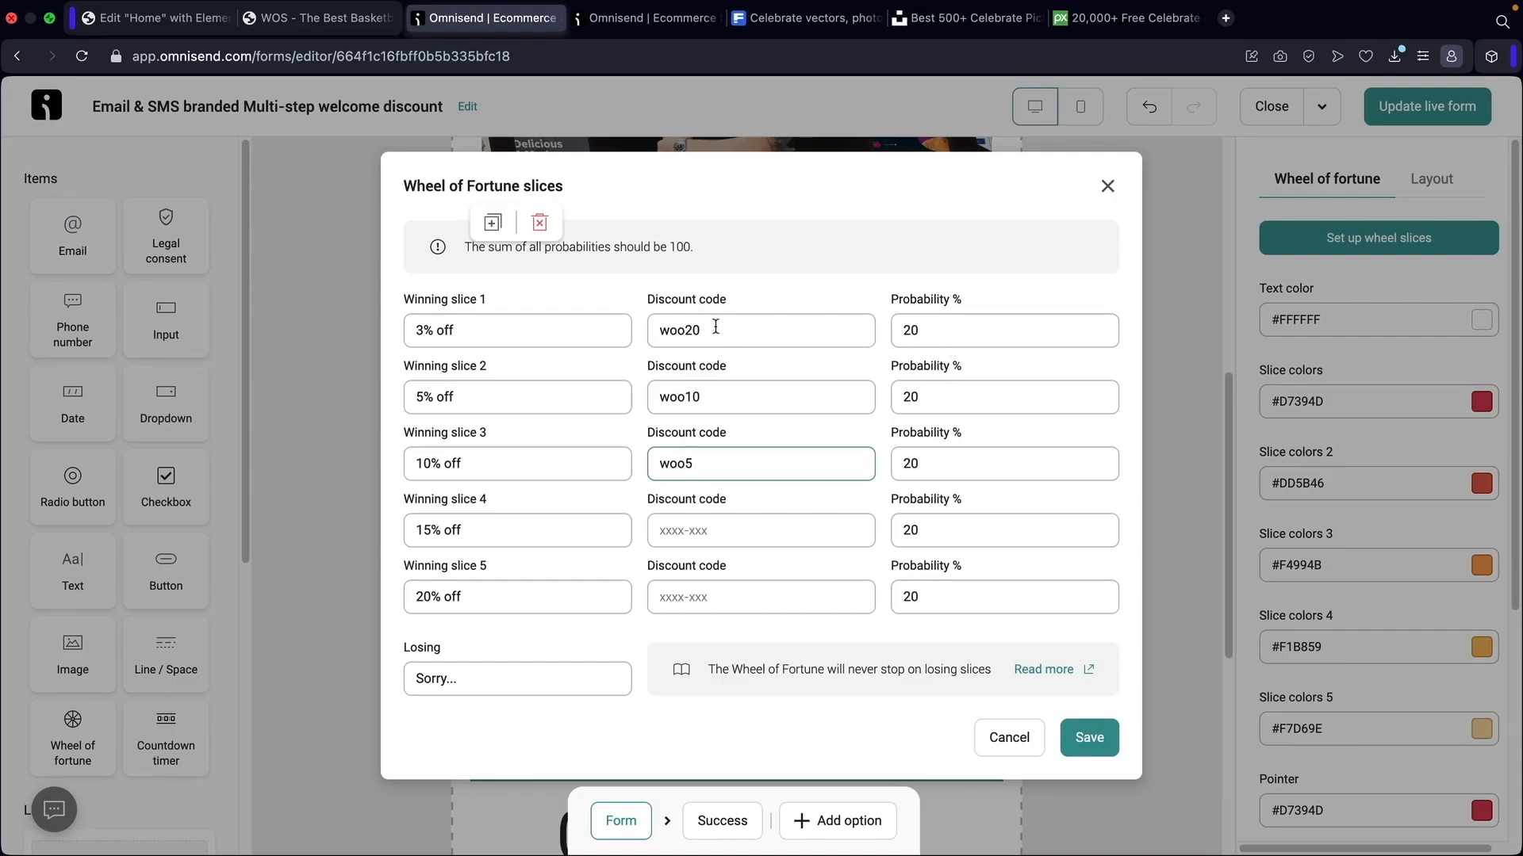
# Label winning slice 1 "20% OFF" and set its probability to 10%
pyautogui.tripleClick(520, 331)
pyautogui.write('20')
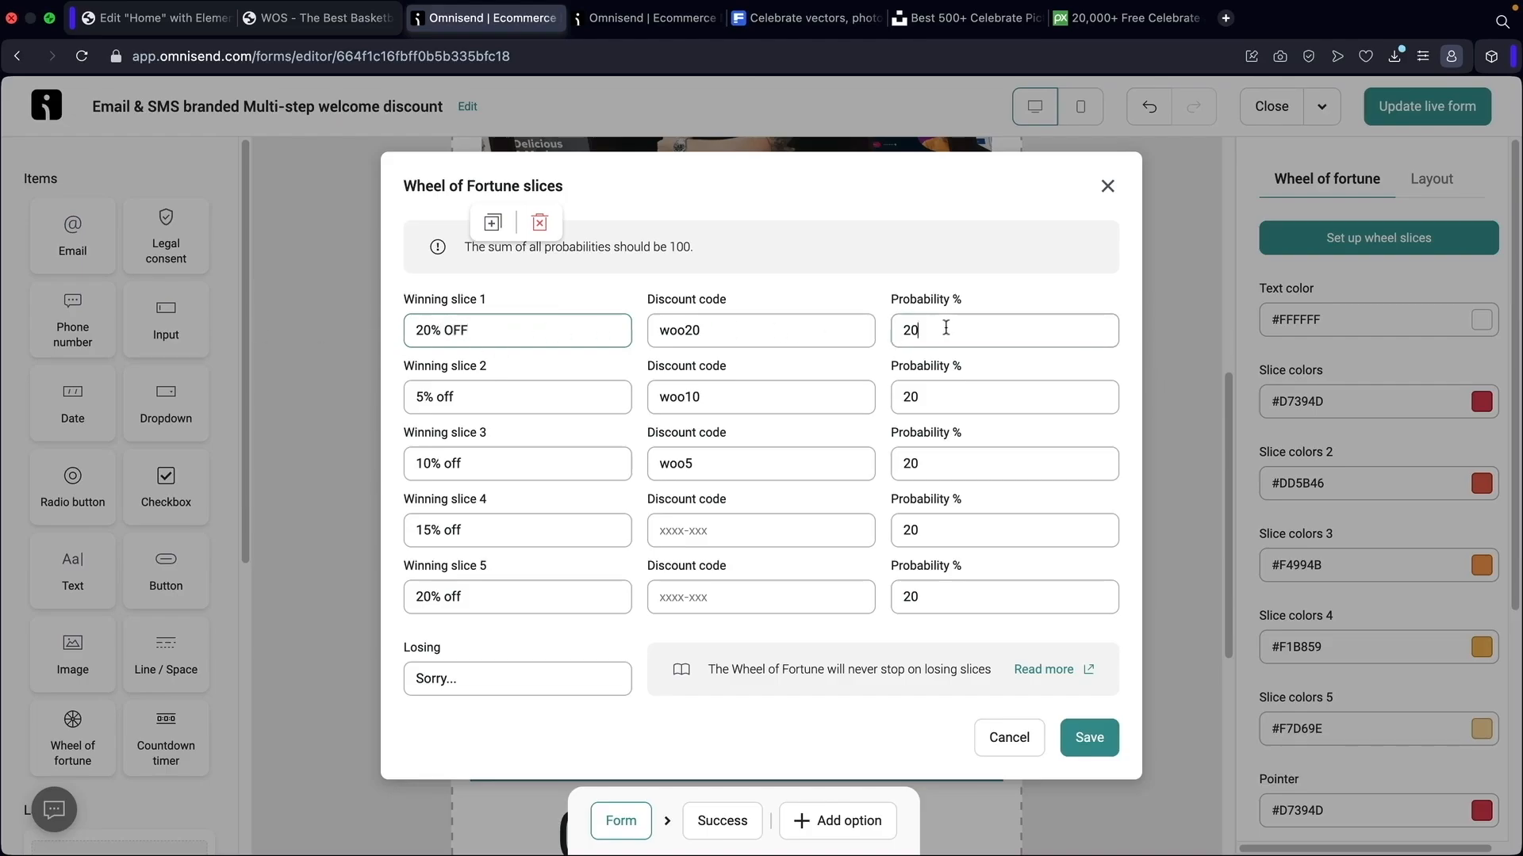
pyautogui.moveTo(945, 328); pyautogui.dragTo(889, 332)
pyautogui.write('10')
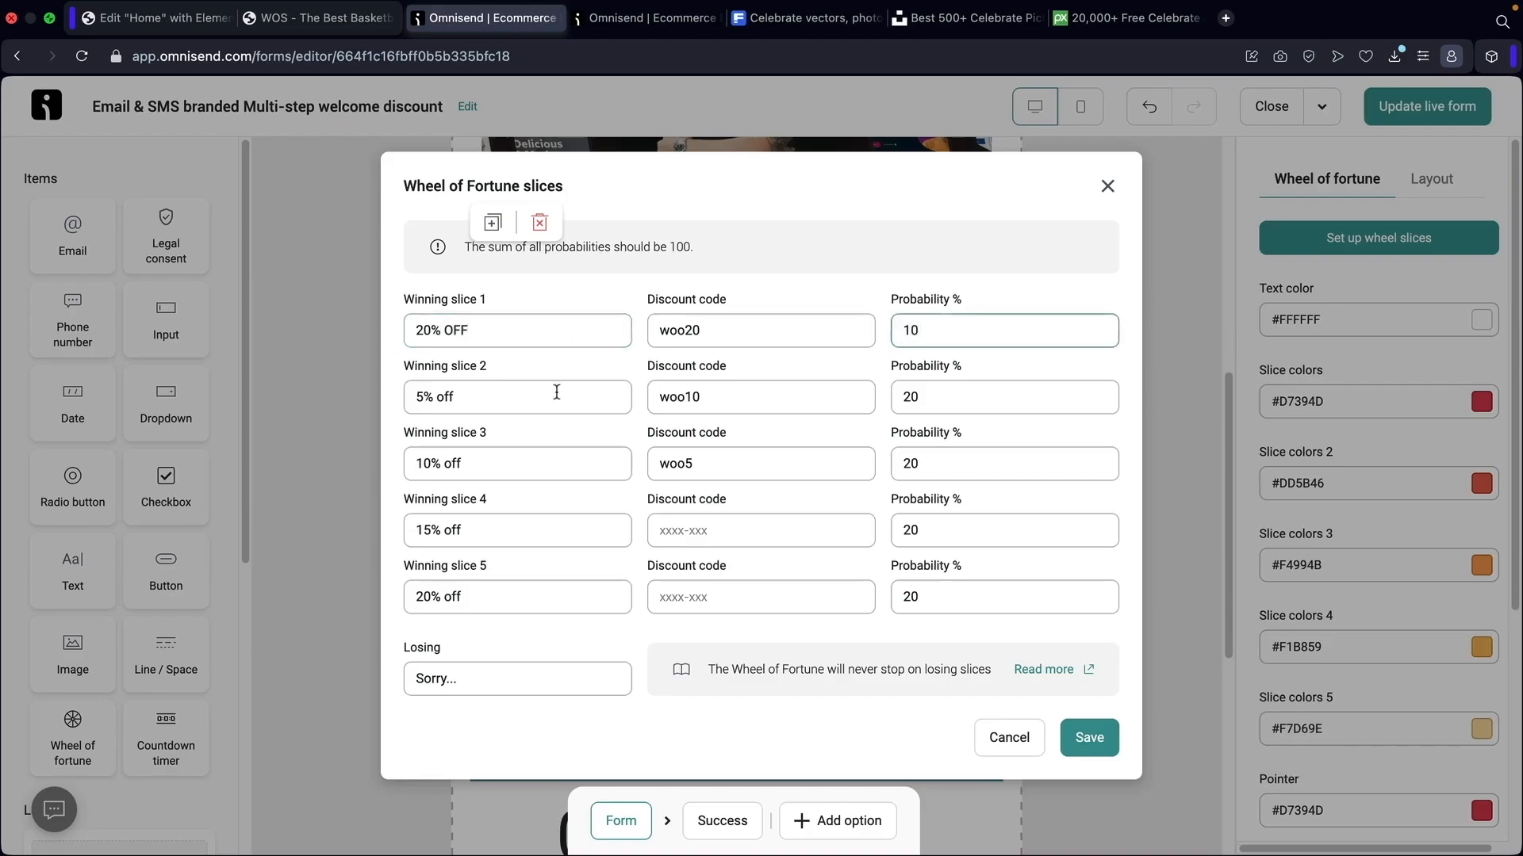
# Label winning slice 2 "10% OFF", set its probability to 20%, and close the wheel's slice setup without saving
pyautogui.moveTo(520, 403); pyautogui.dragTo(361, 385)
pyautogui.write('10')
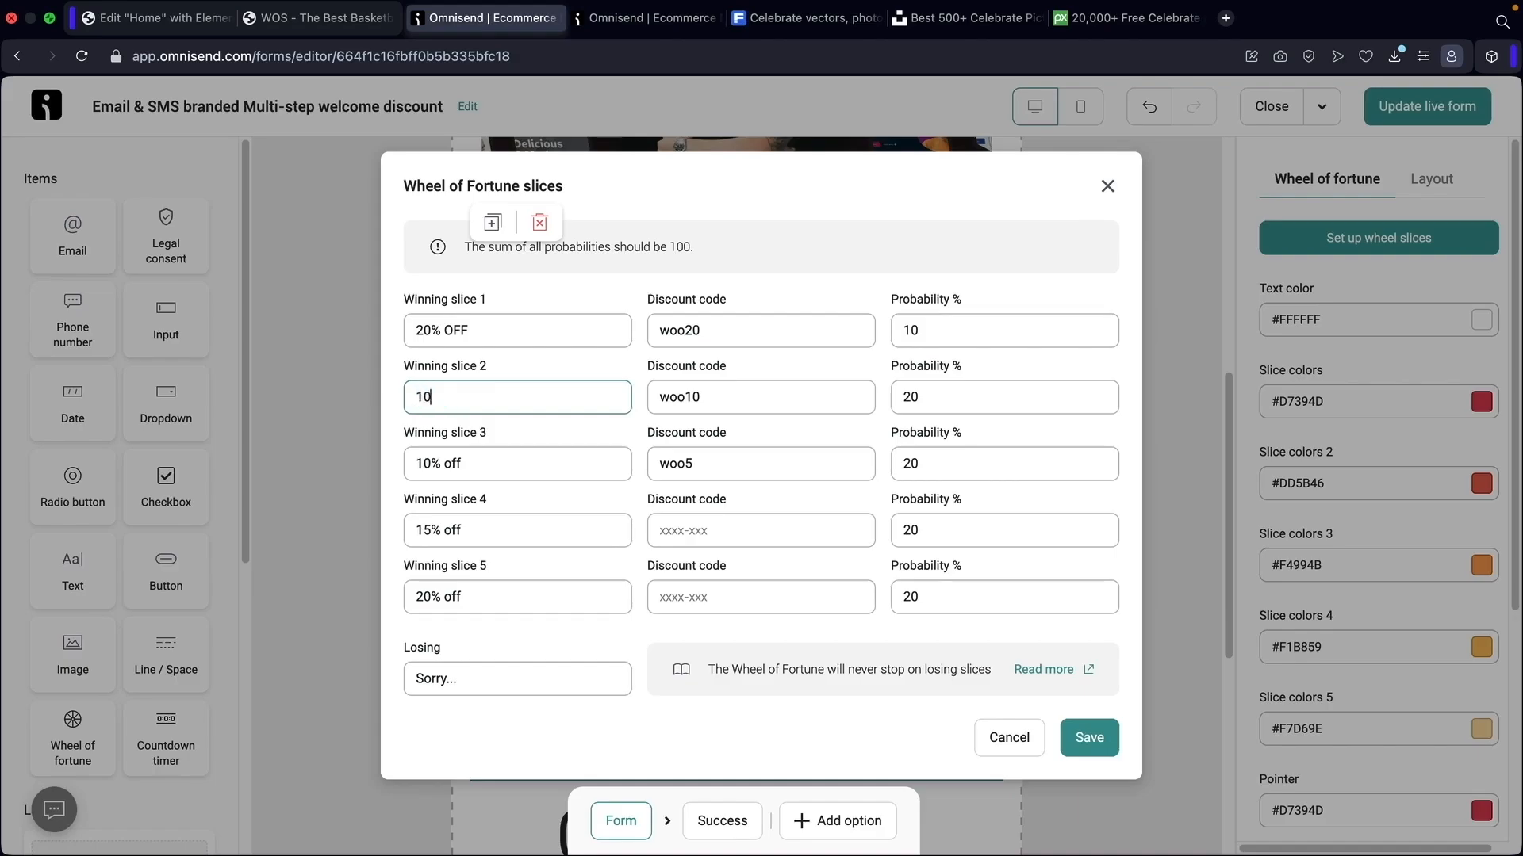
pyautogui.press('Tab')
pyautogui.press('Tab')
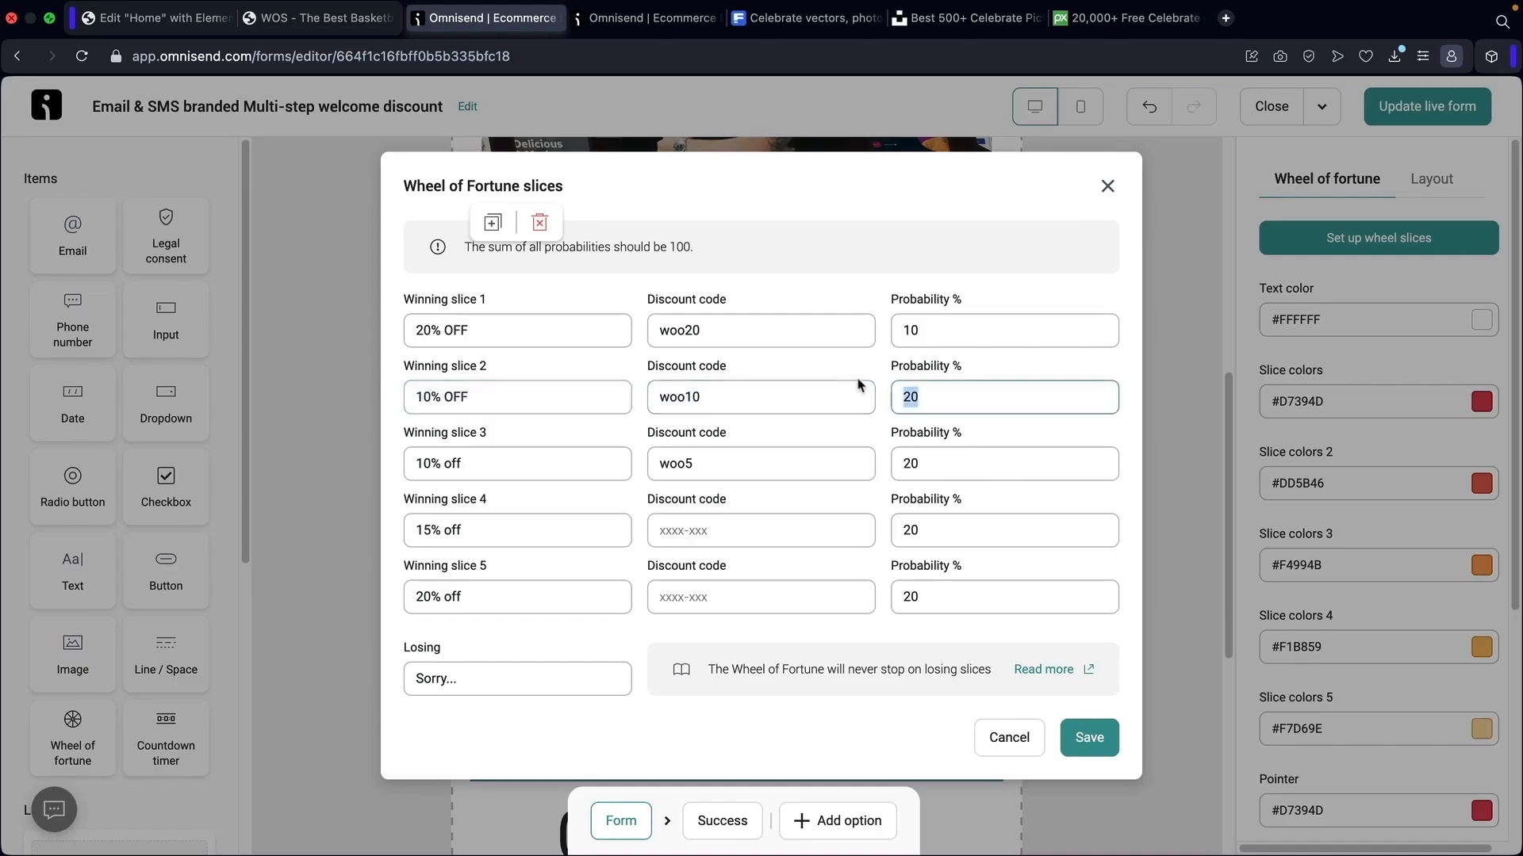
pyautogui.write('20')
pyautogui.doubleClick(712, 325)
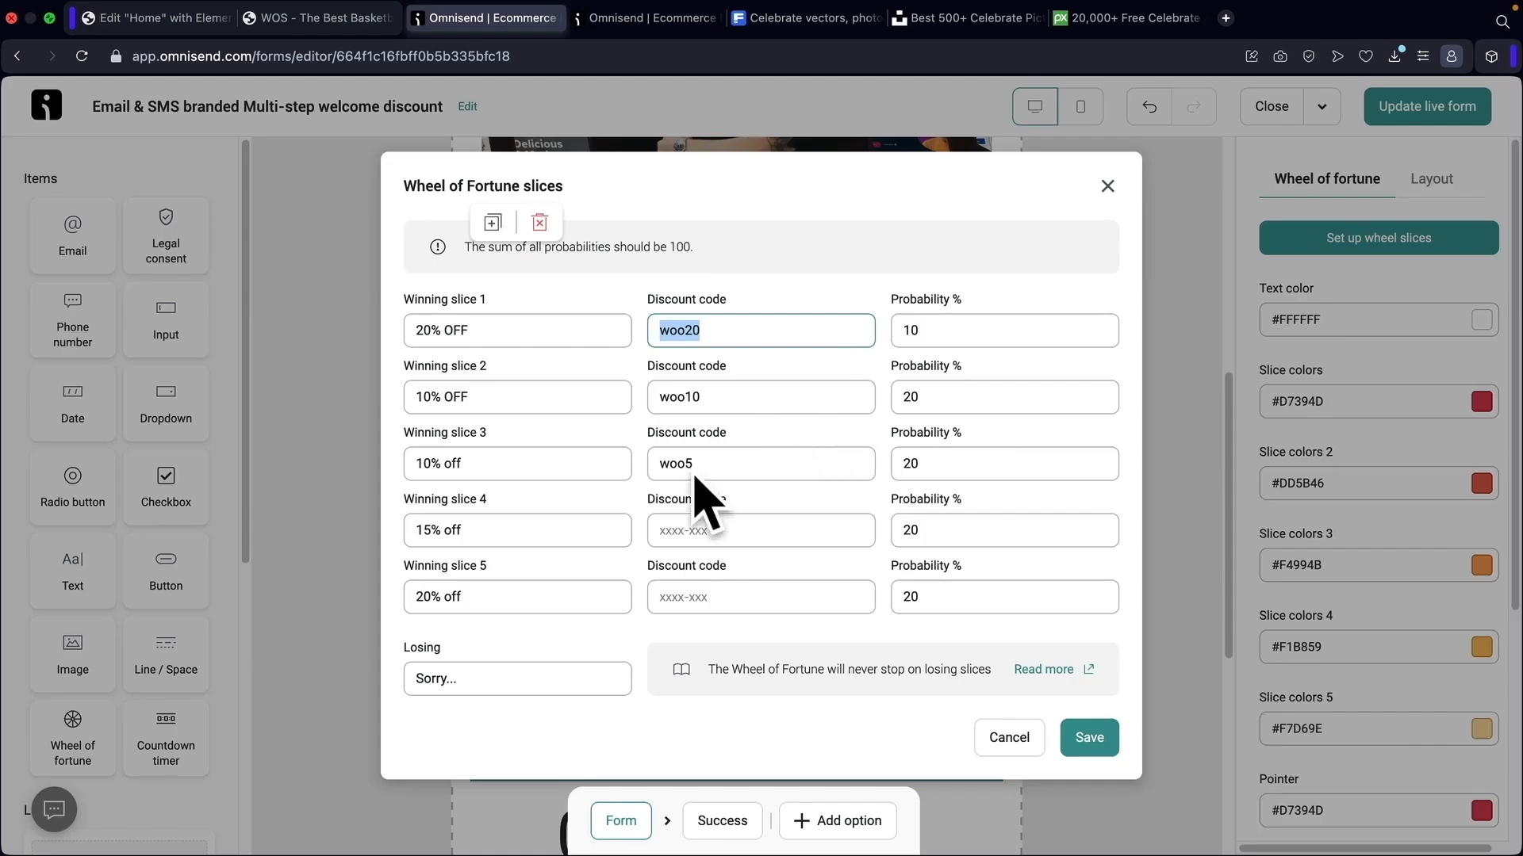
pyautogui.click(1108, 186)
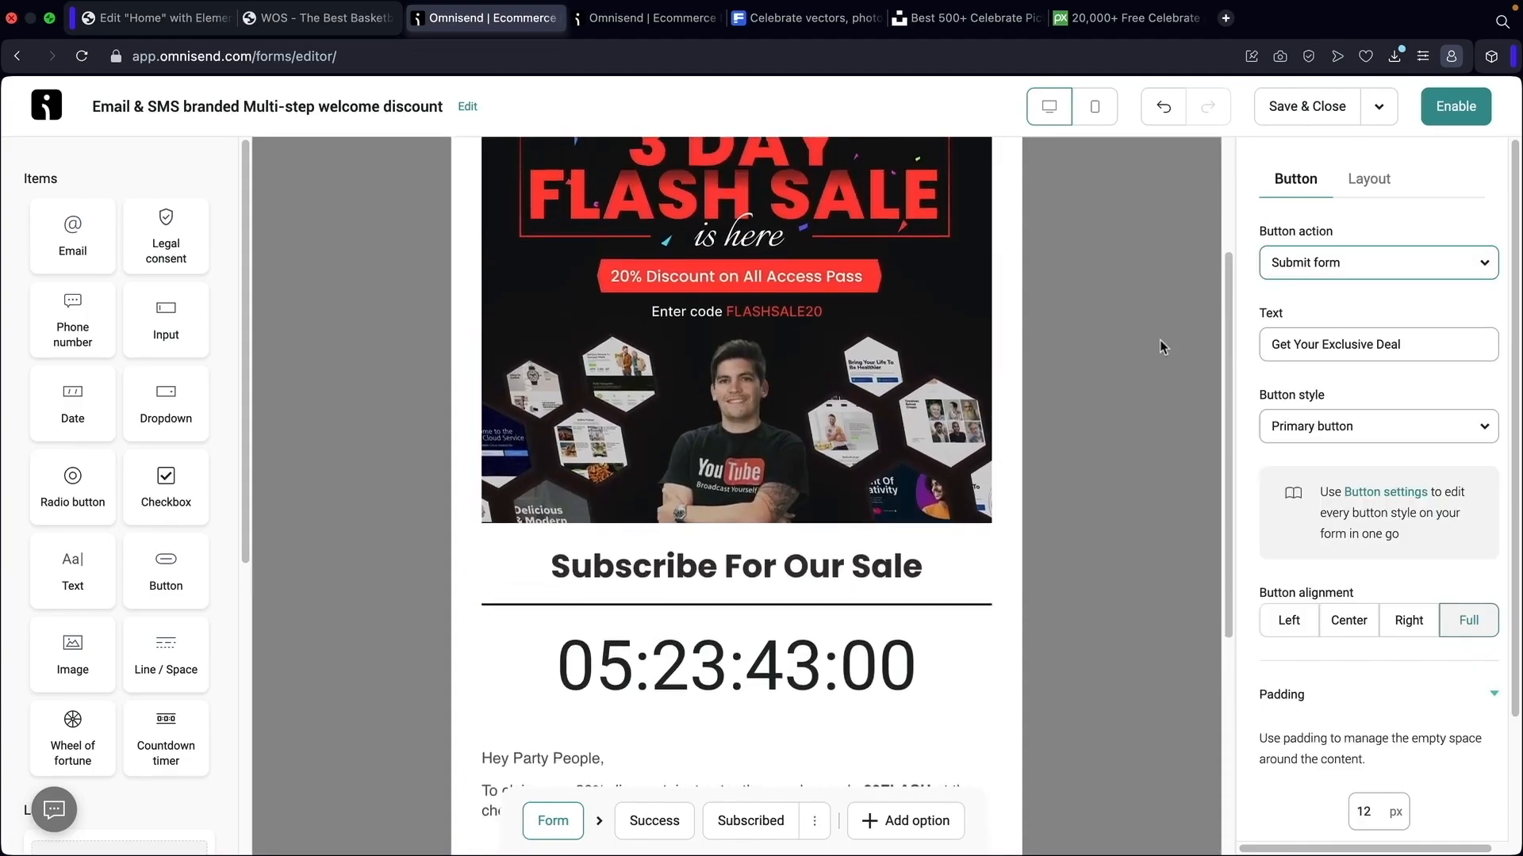
# Examine the form's layout padding and content alignment options and the close button settings in the theme
pyautogui.scroll(5, 1159, 339)
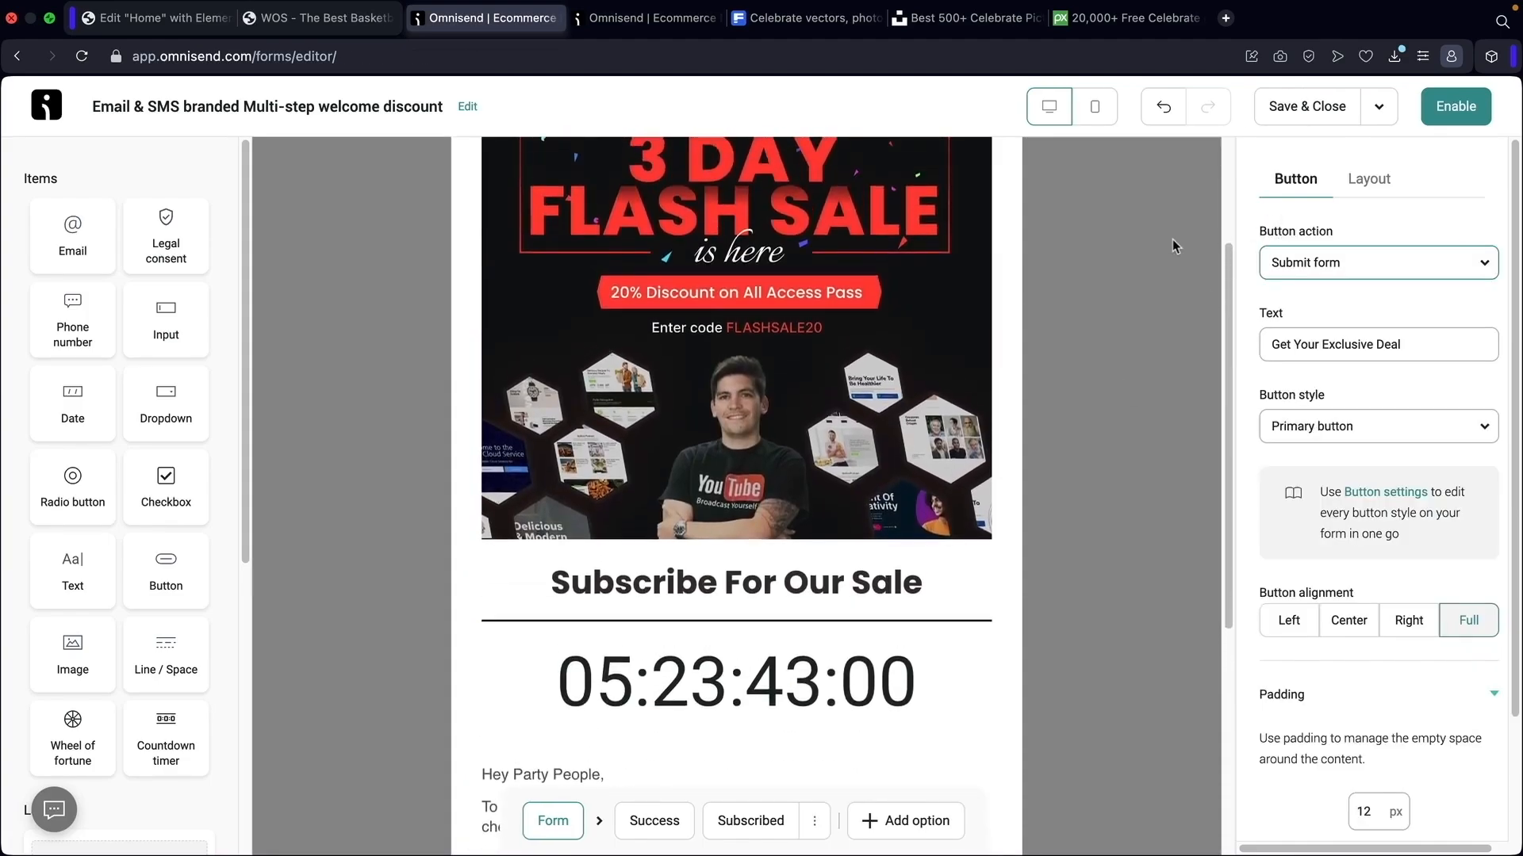
pyautogui.click(1376, 183)
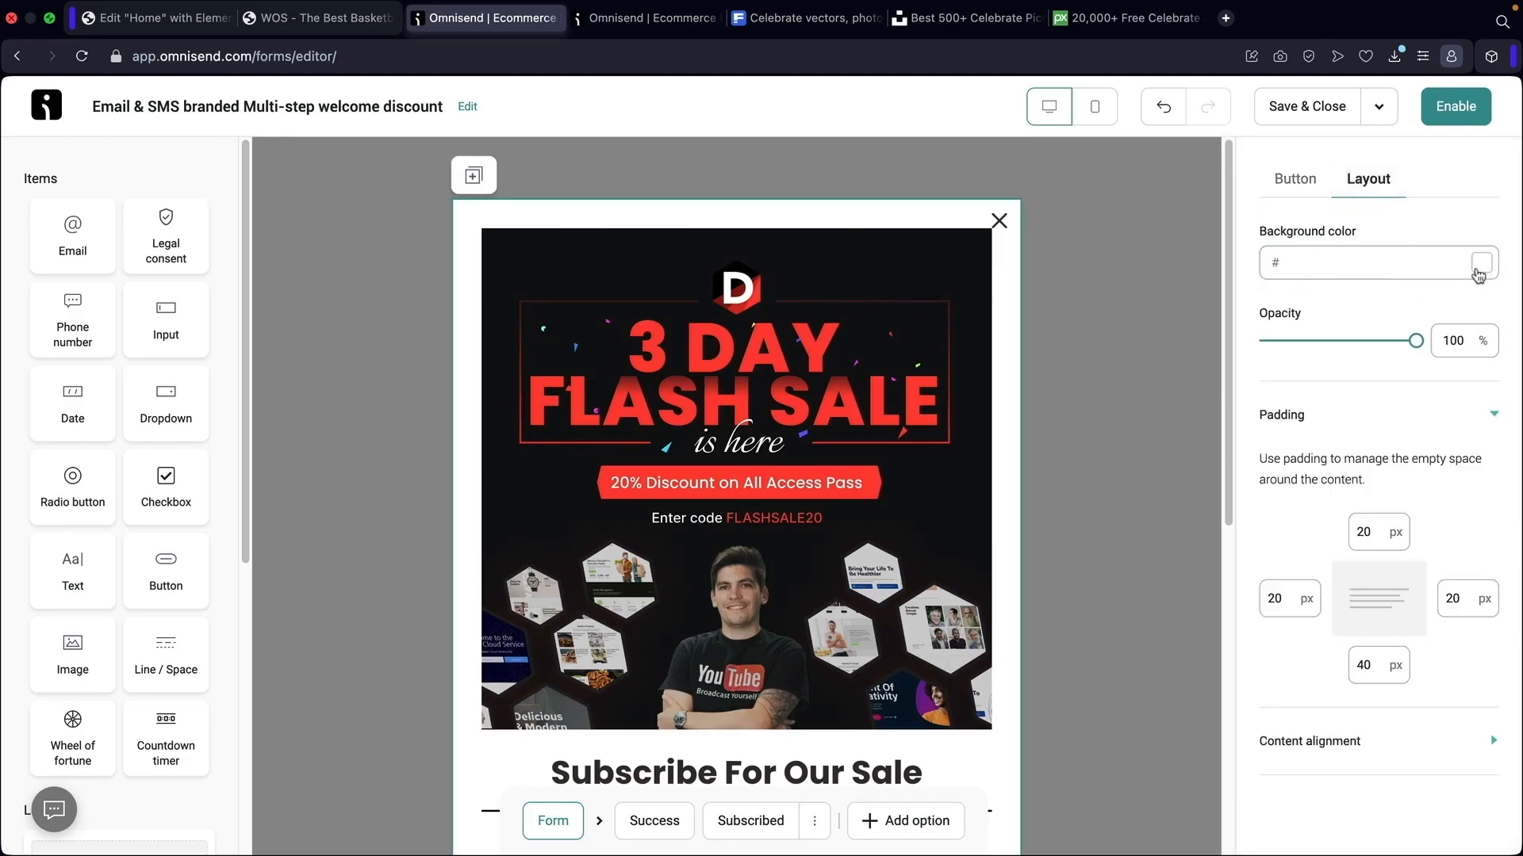
pyautogui.click(1361, 745)
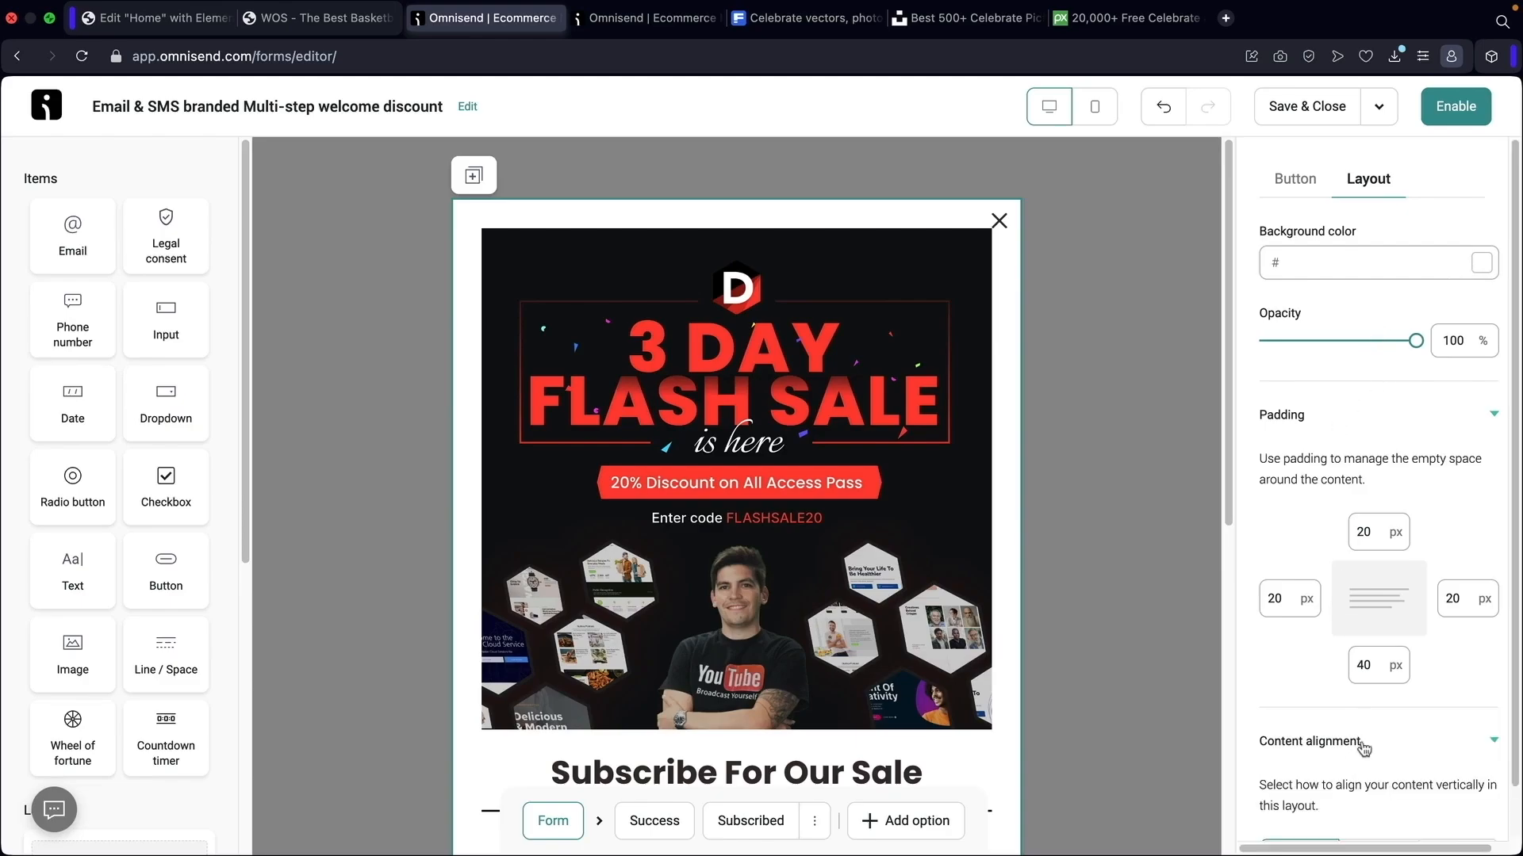
pyautogui.scroll(-2, 1364, 737)
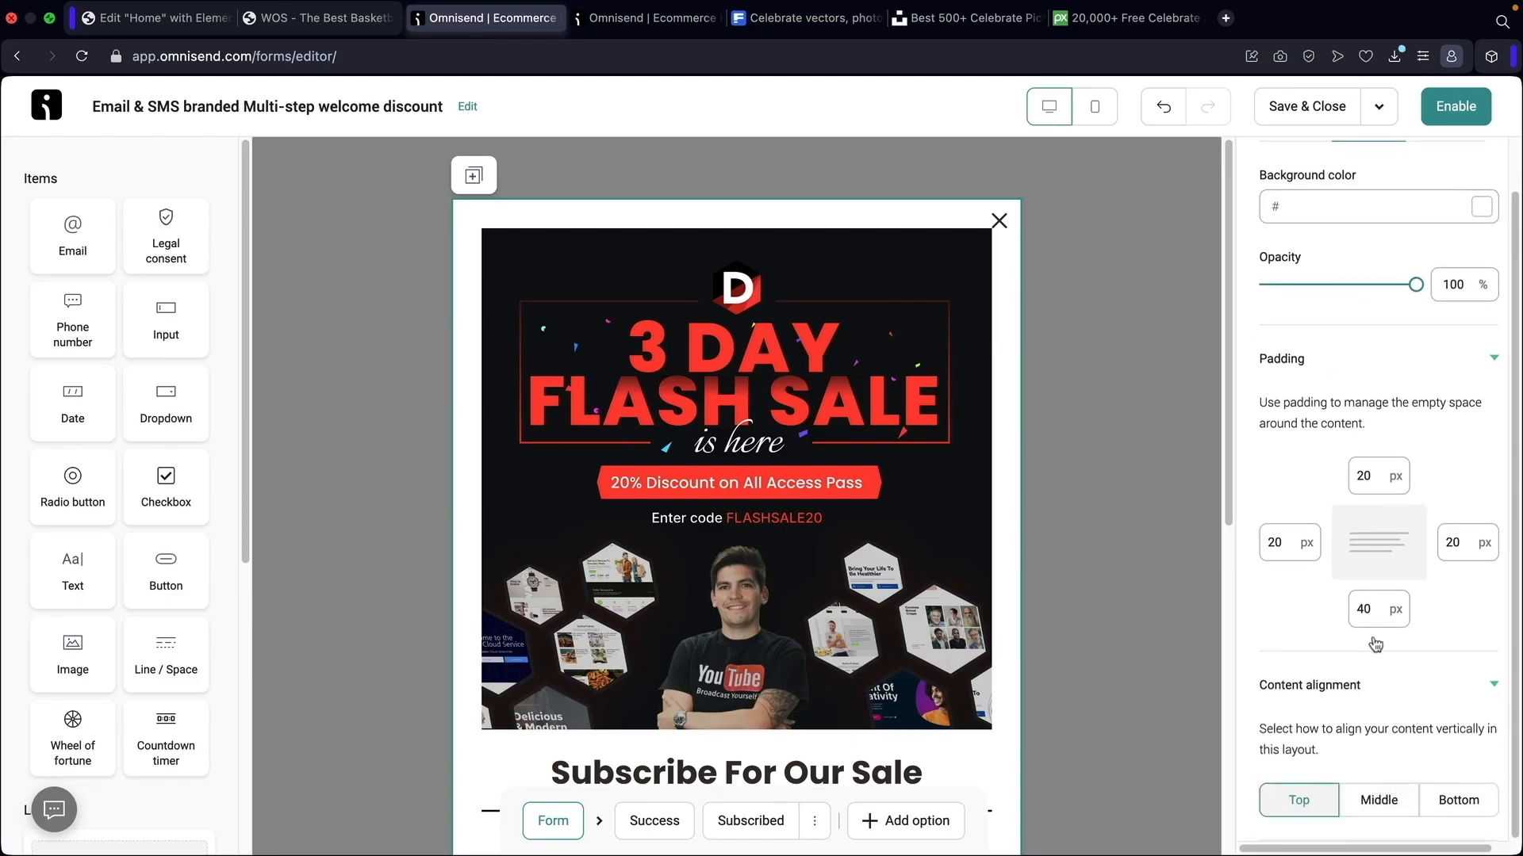
pyautogui.click(1132, 291)
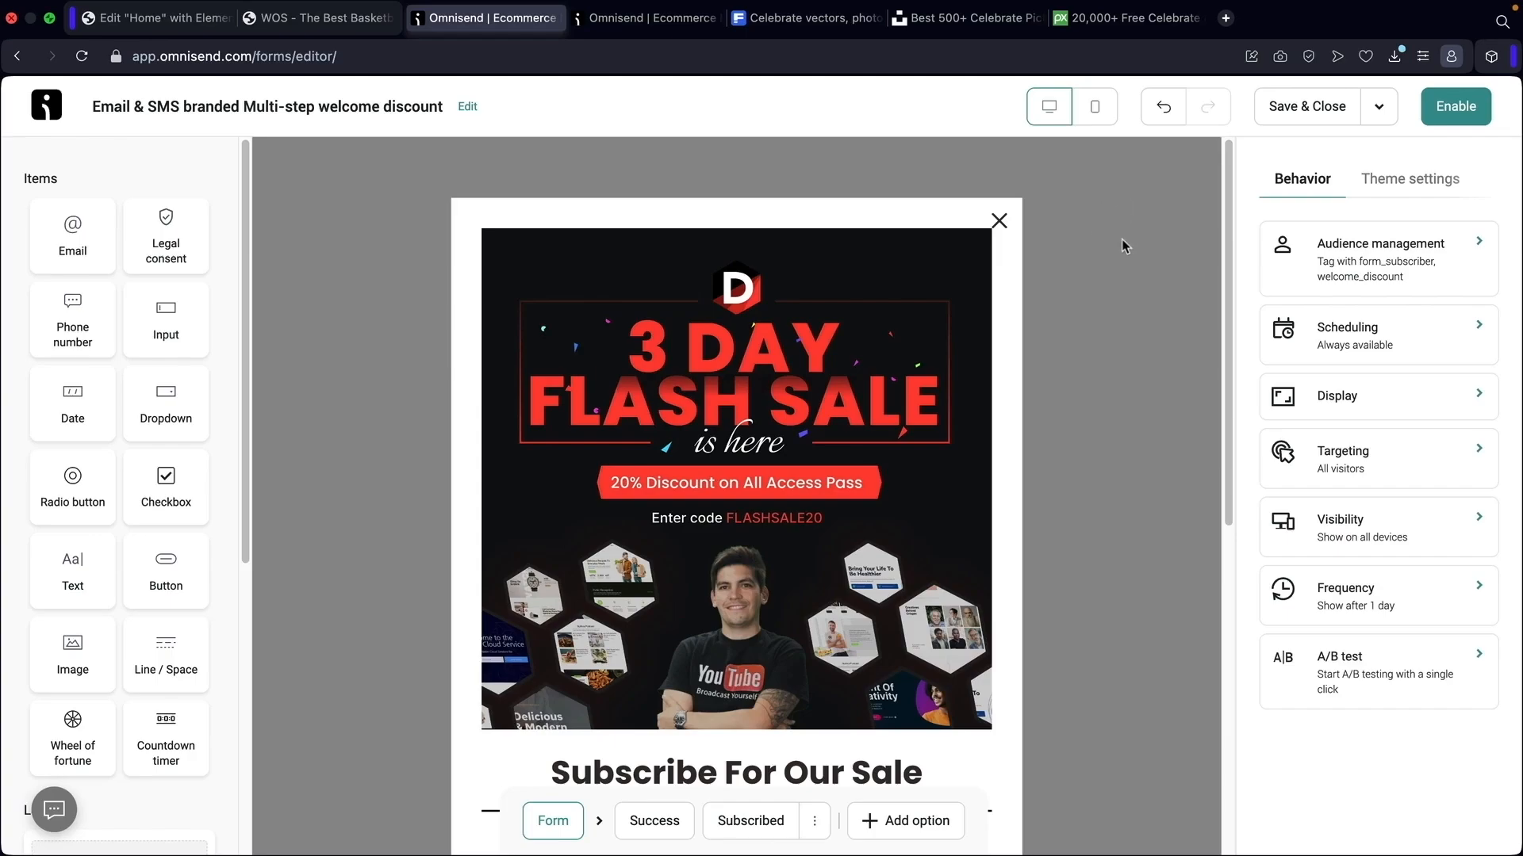
pyautogui.click(1390, 181)
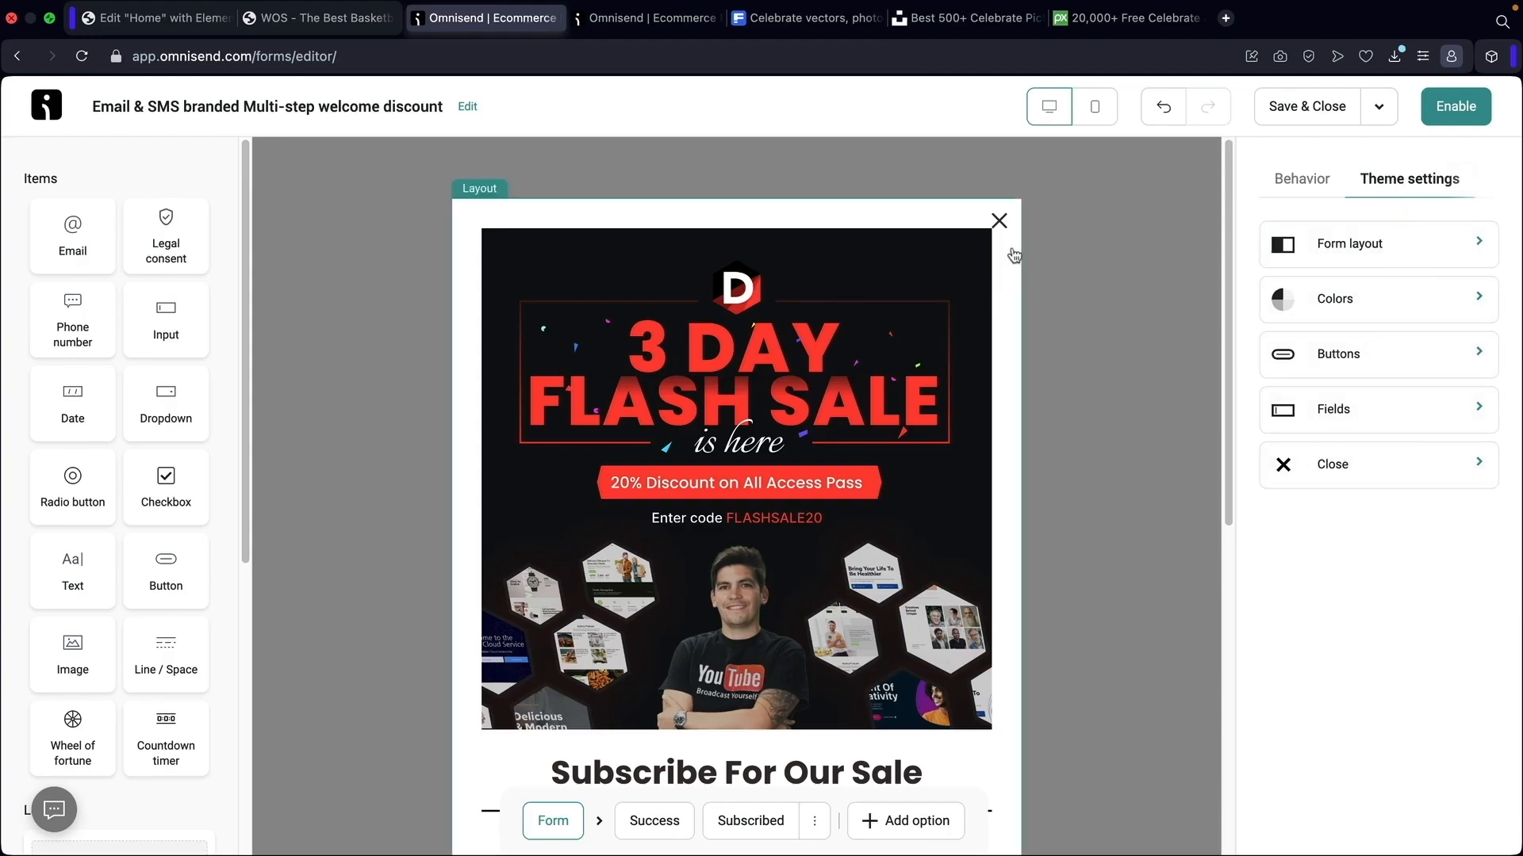
pyautogui.click(1288, 464)
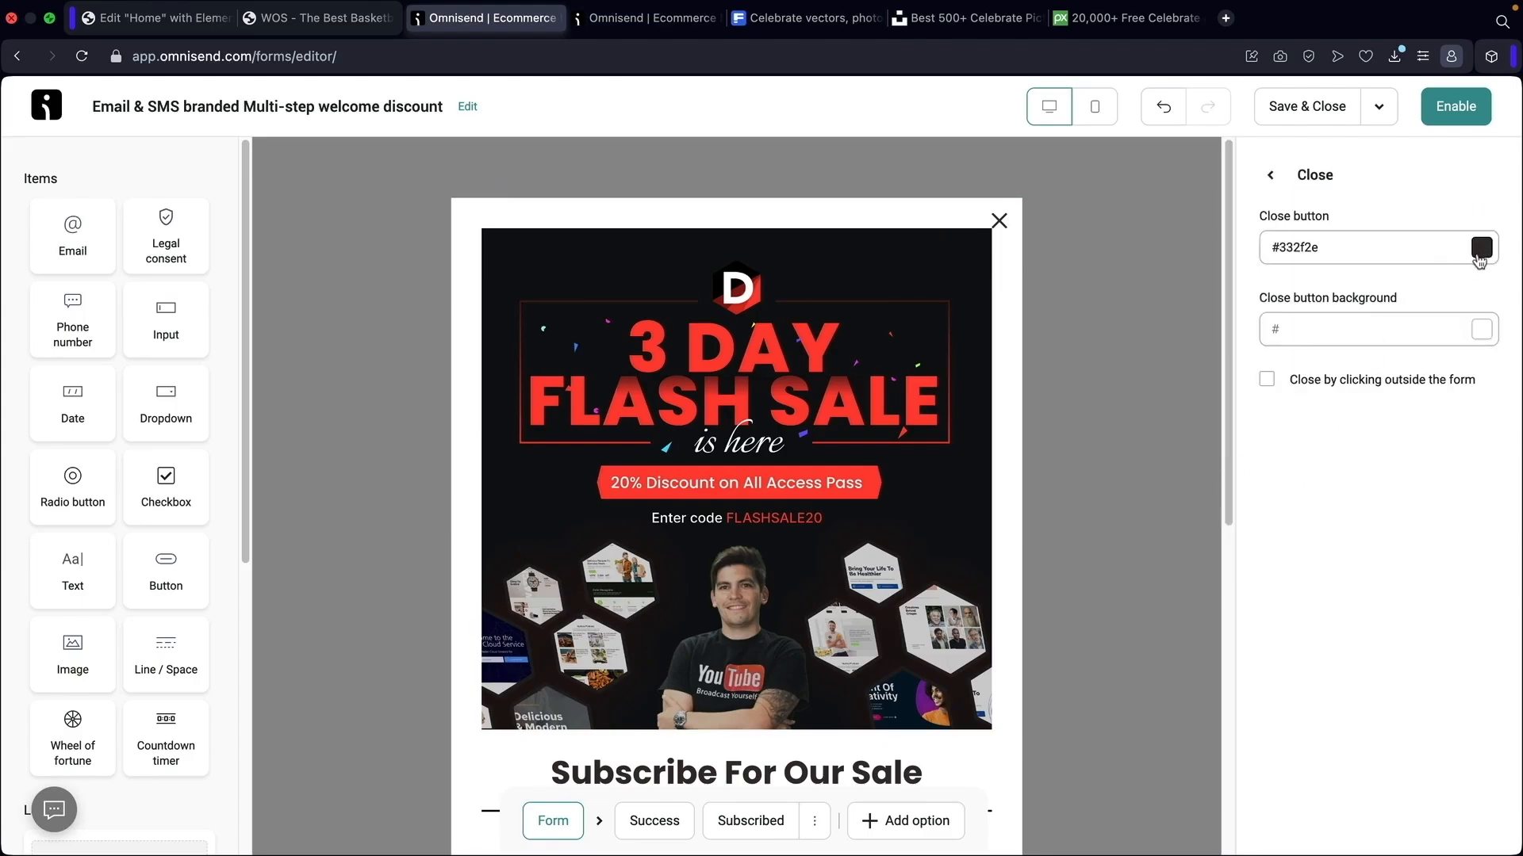
pyautogui.click(1269, 175)
# Set the font of the form's input fields to Courier in the theme's field settings
pyautogui.click(1345, 409)
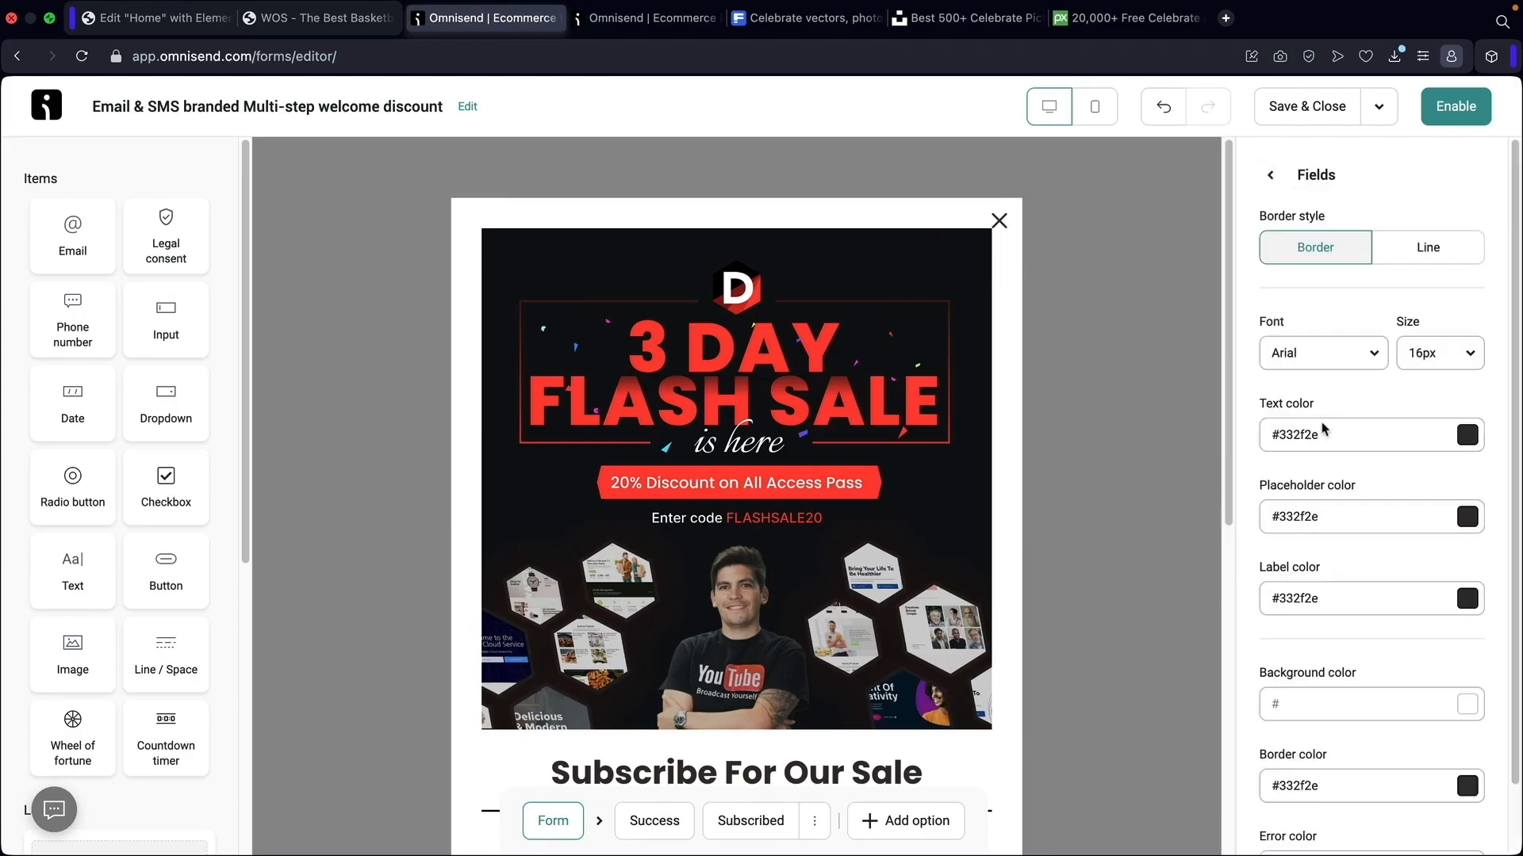
pyautogui.scroll(-10, 1100, 470)
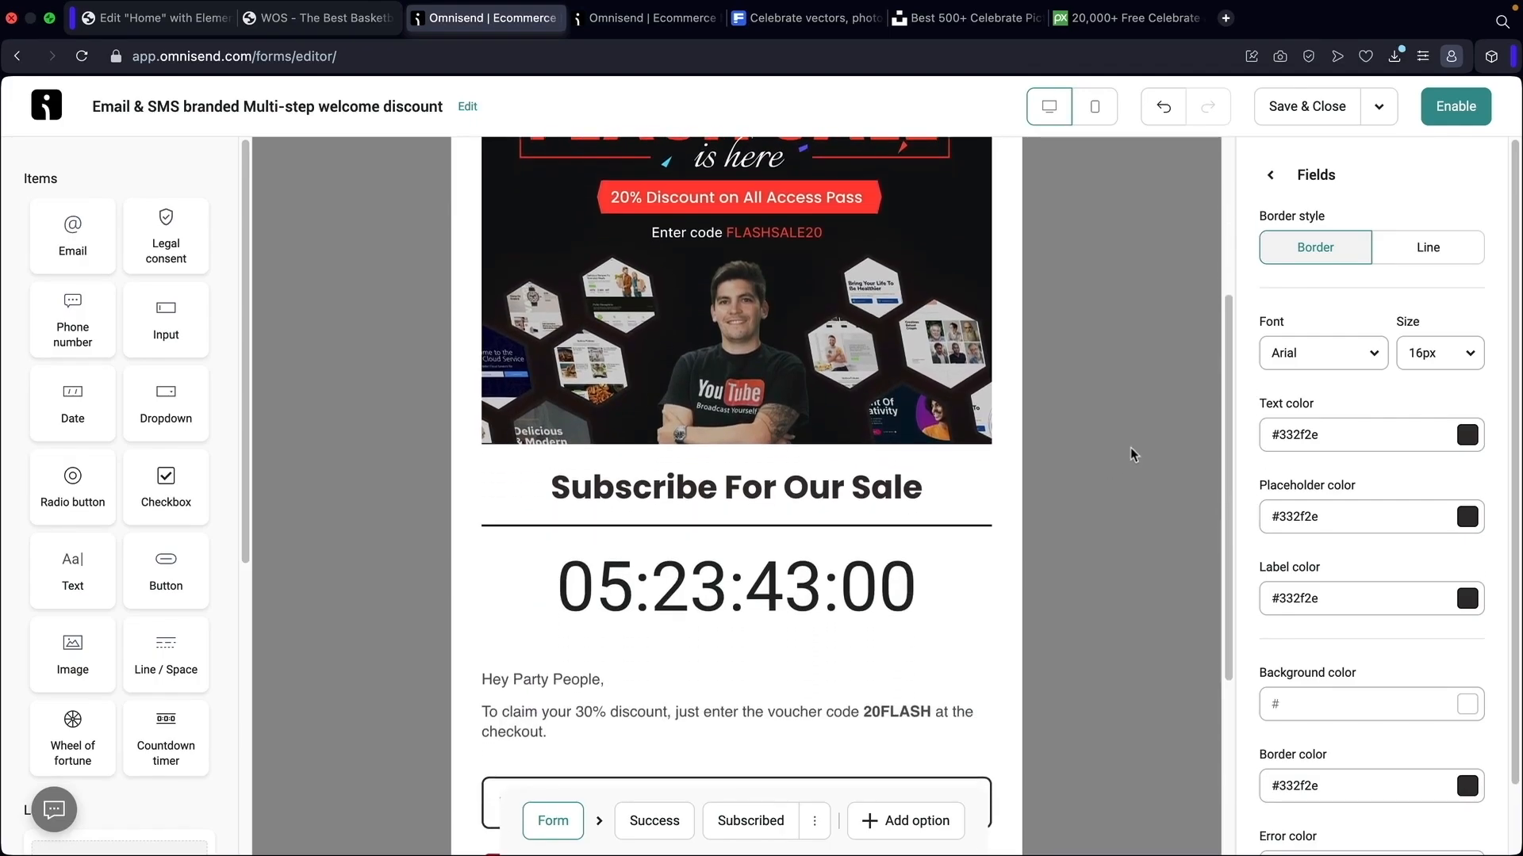
pyautogui.click(1305, 355)
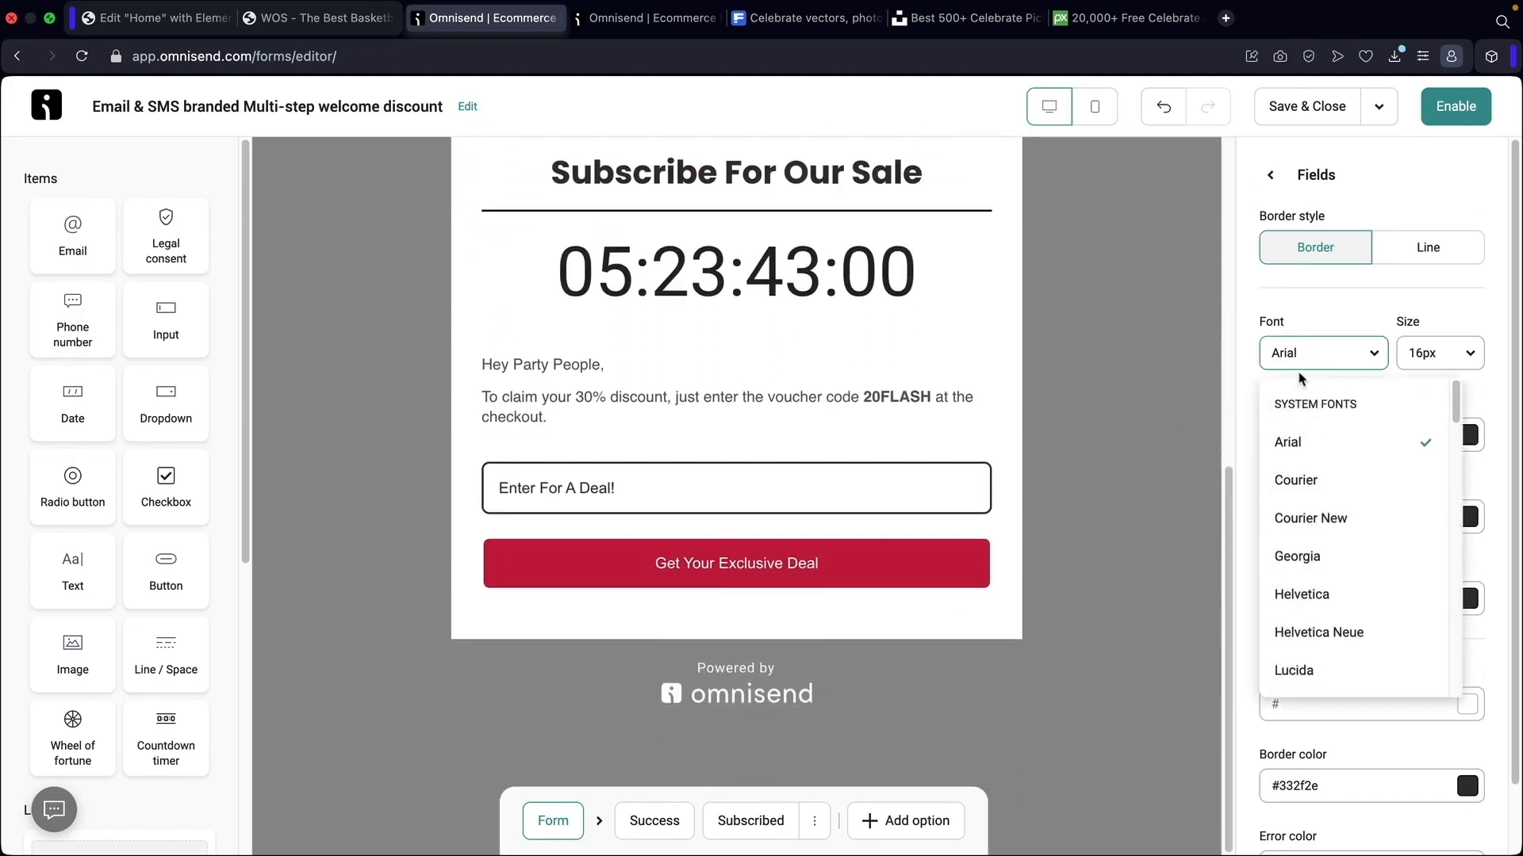
pyautogui.click(1298, 481)
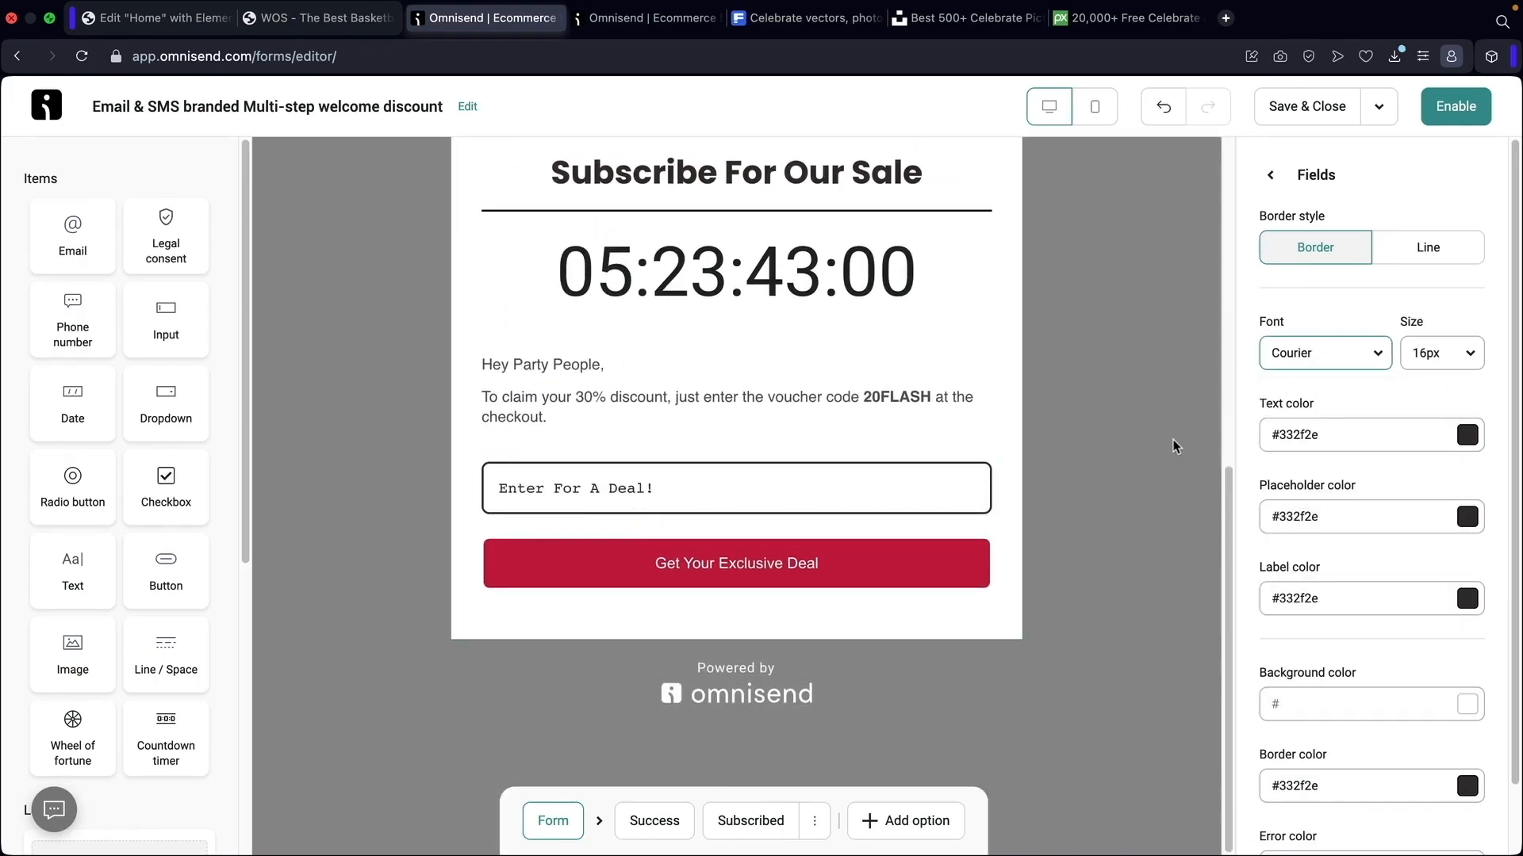
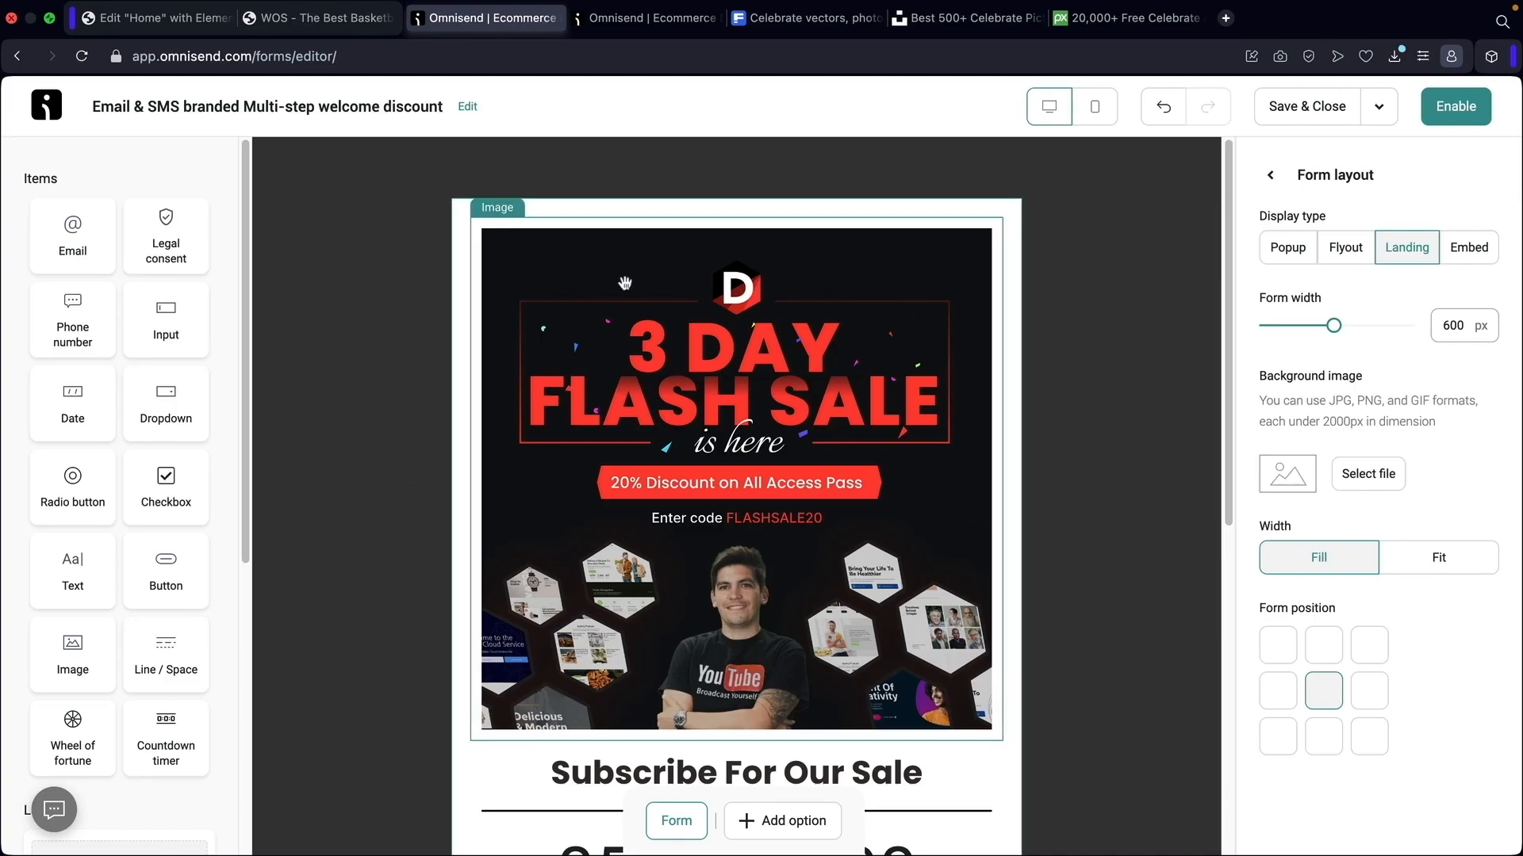
# Preview the form as Embed and set its display type to Popup
pyautogui.click(1471, 250)
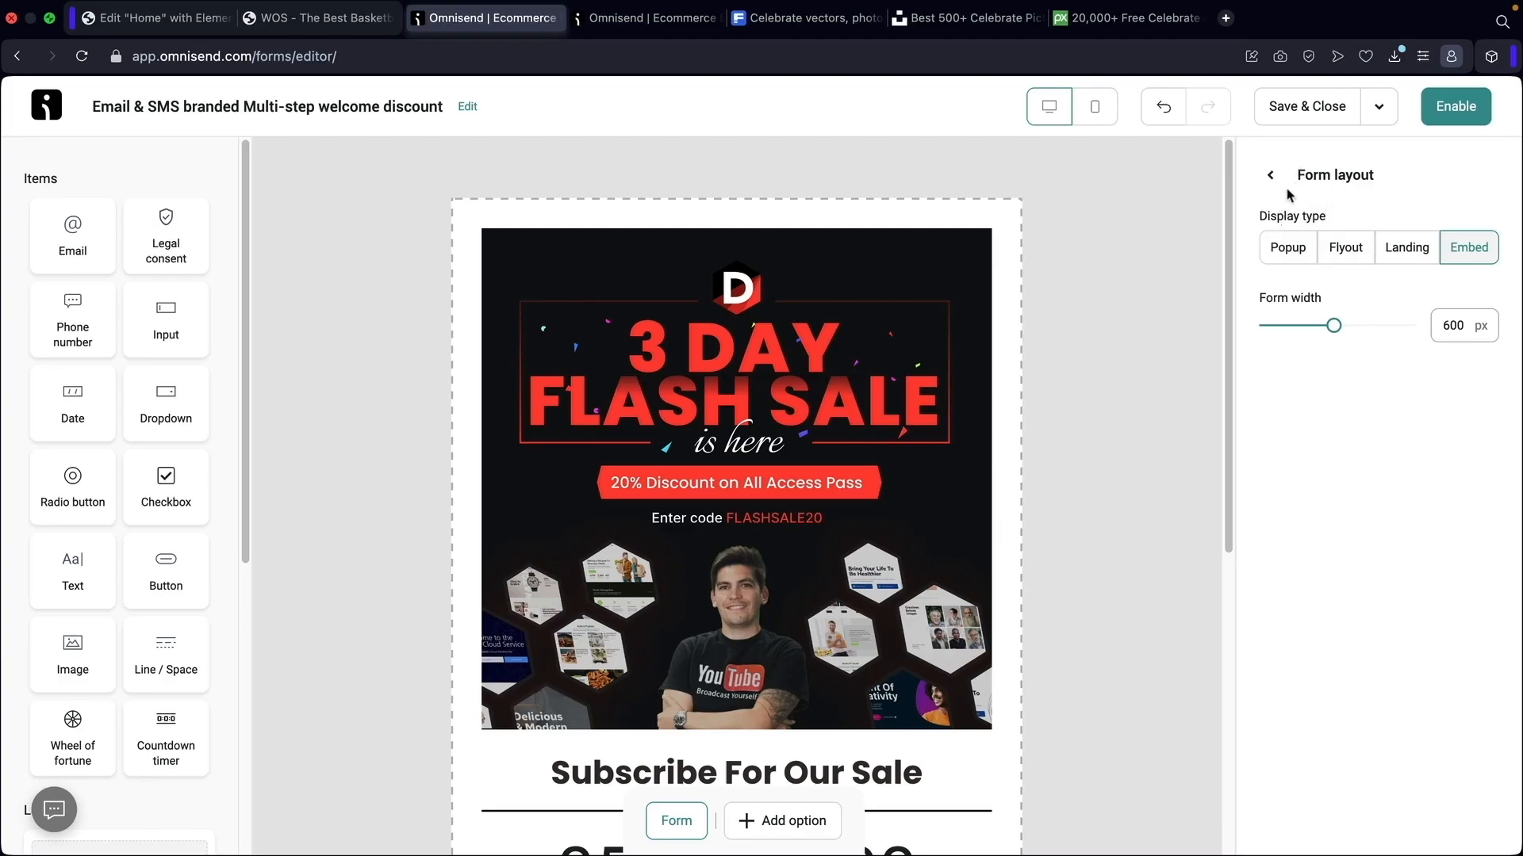
pyautogui.click(1292, 252)
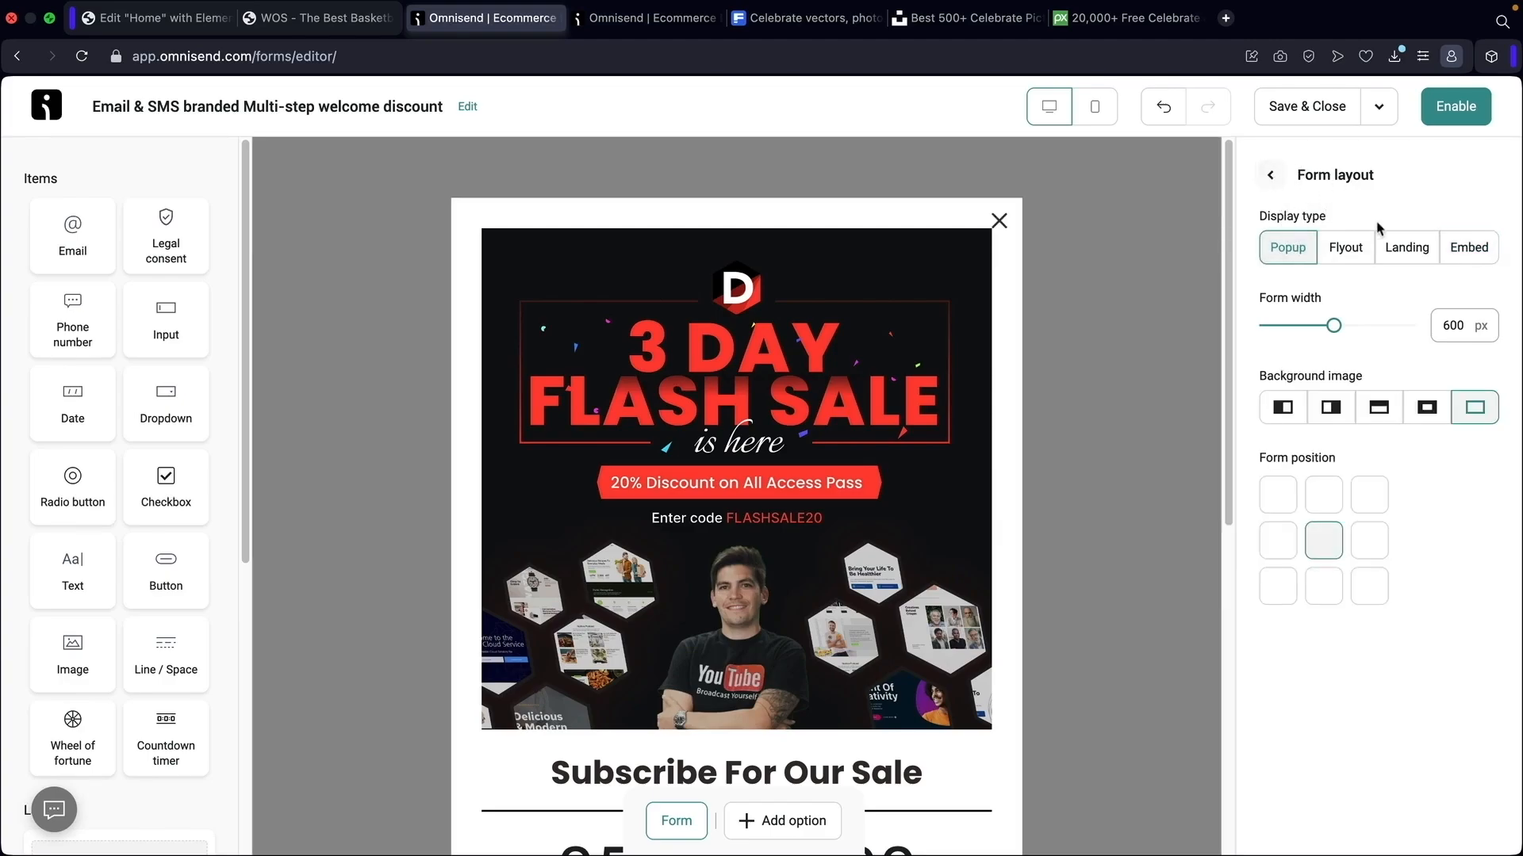
pyautogui.click(1271, 180)
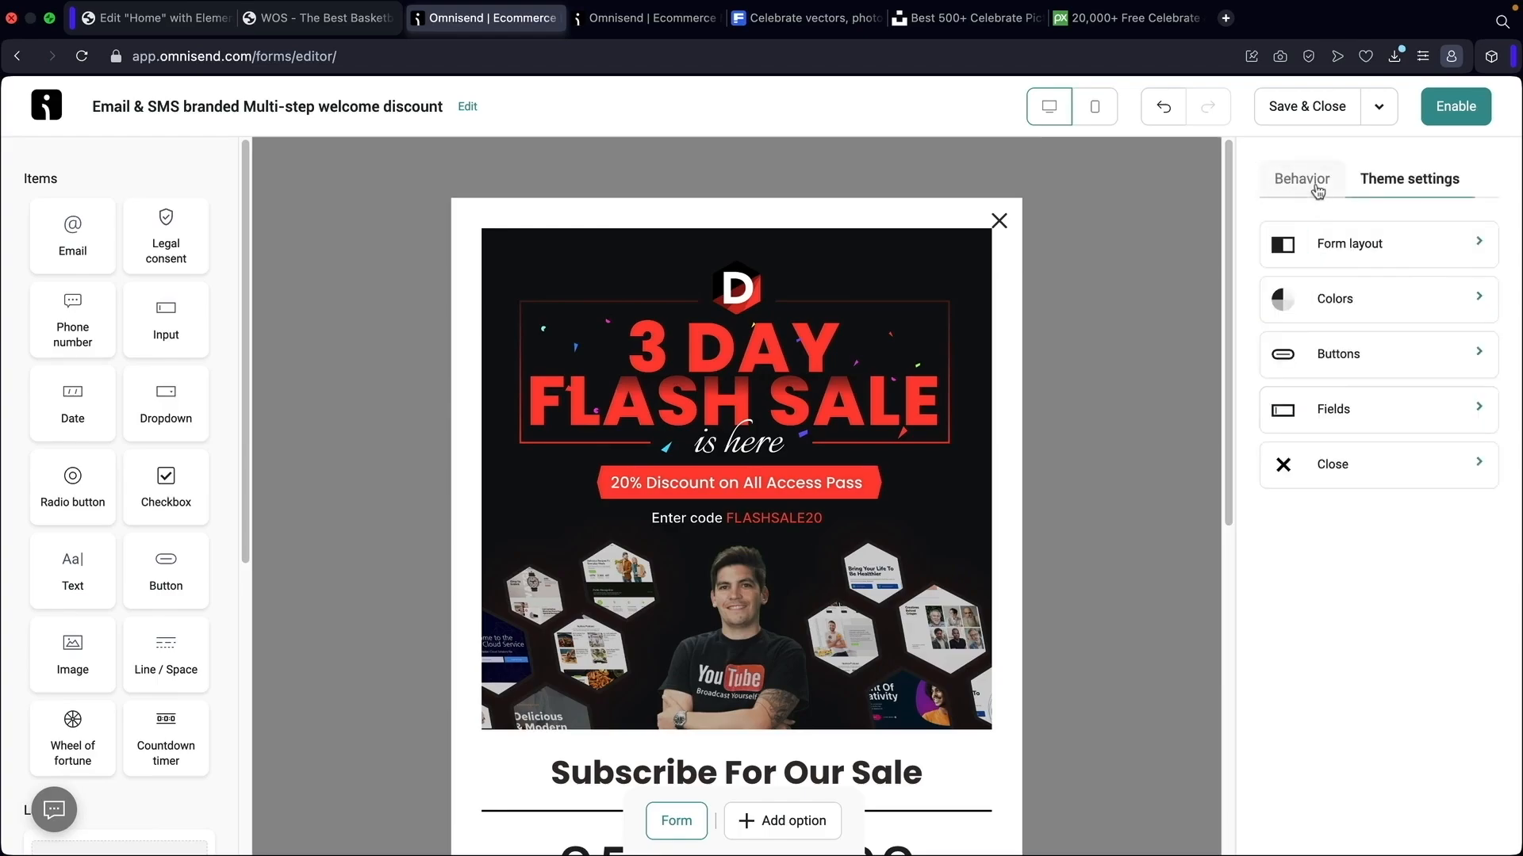
# Examine the assigned and available subscriber tags in the form's audience management settings
pyautogui.click(1300, 183)
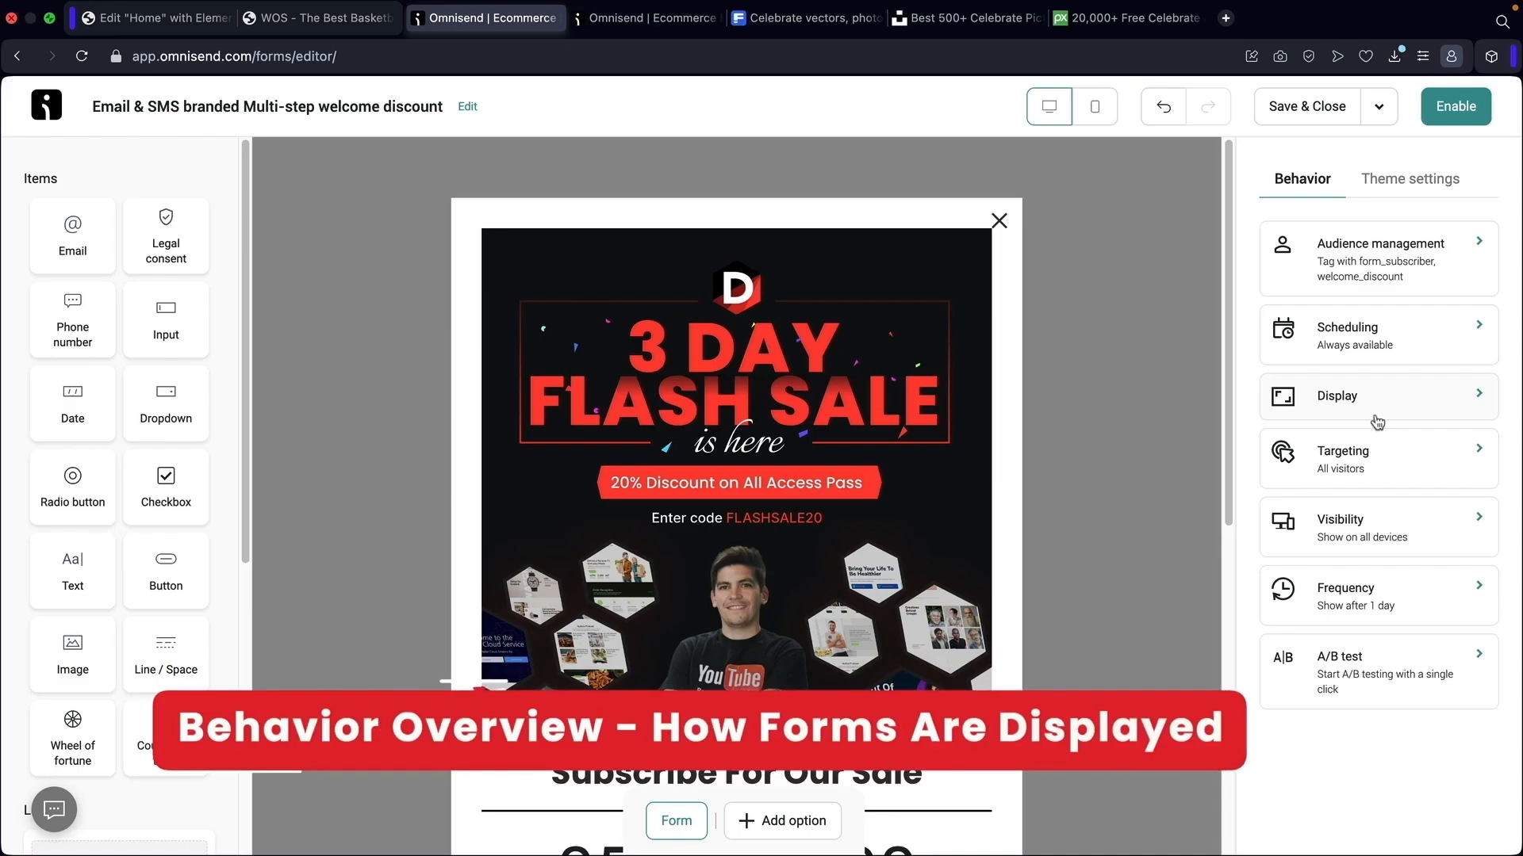
pyautogui.scroll(-2, 1102, 412)
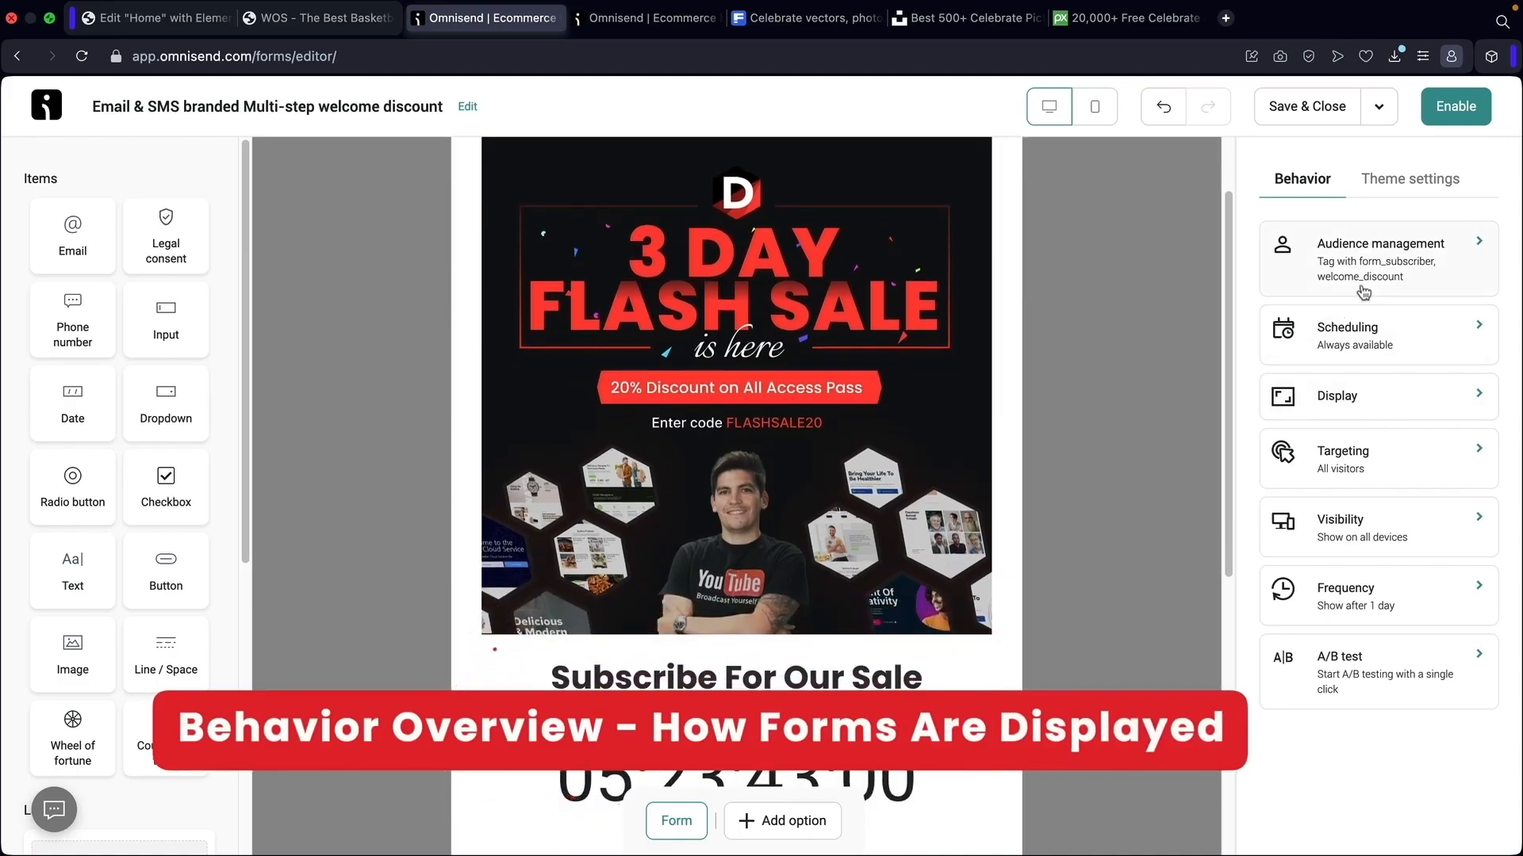
pyautogui.click(1368, 258)
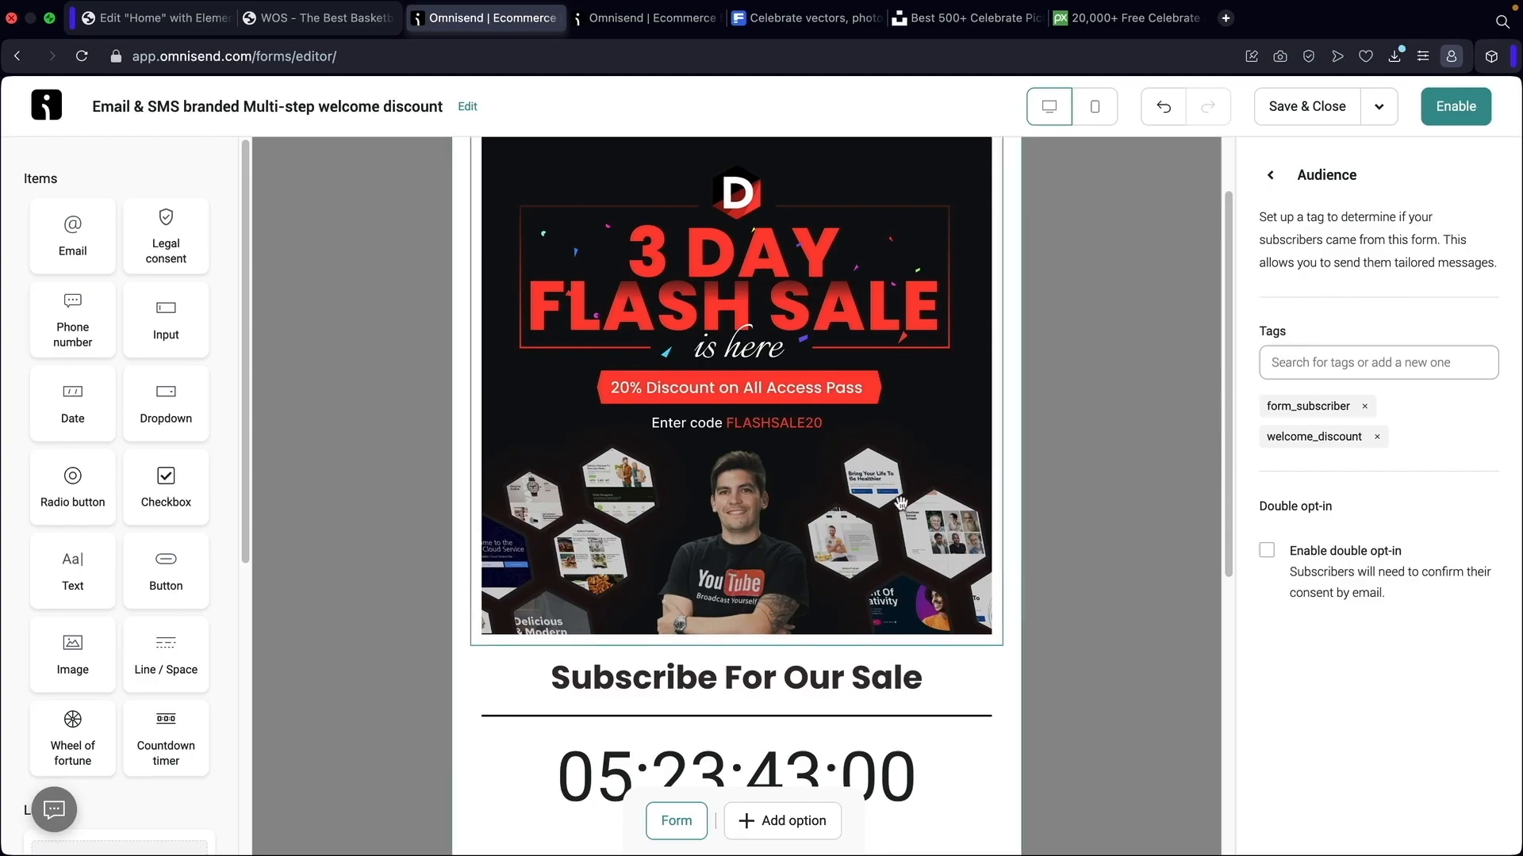
pyautogui.scroll(-8, 888, 492)
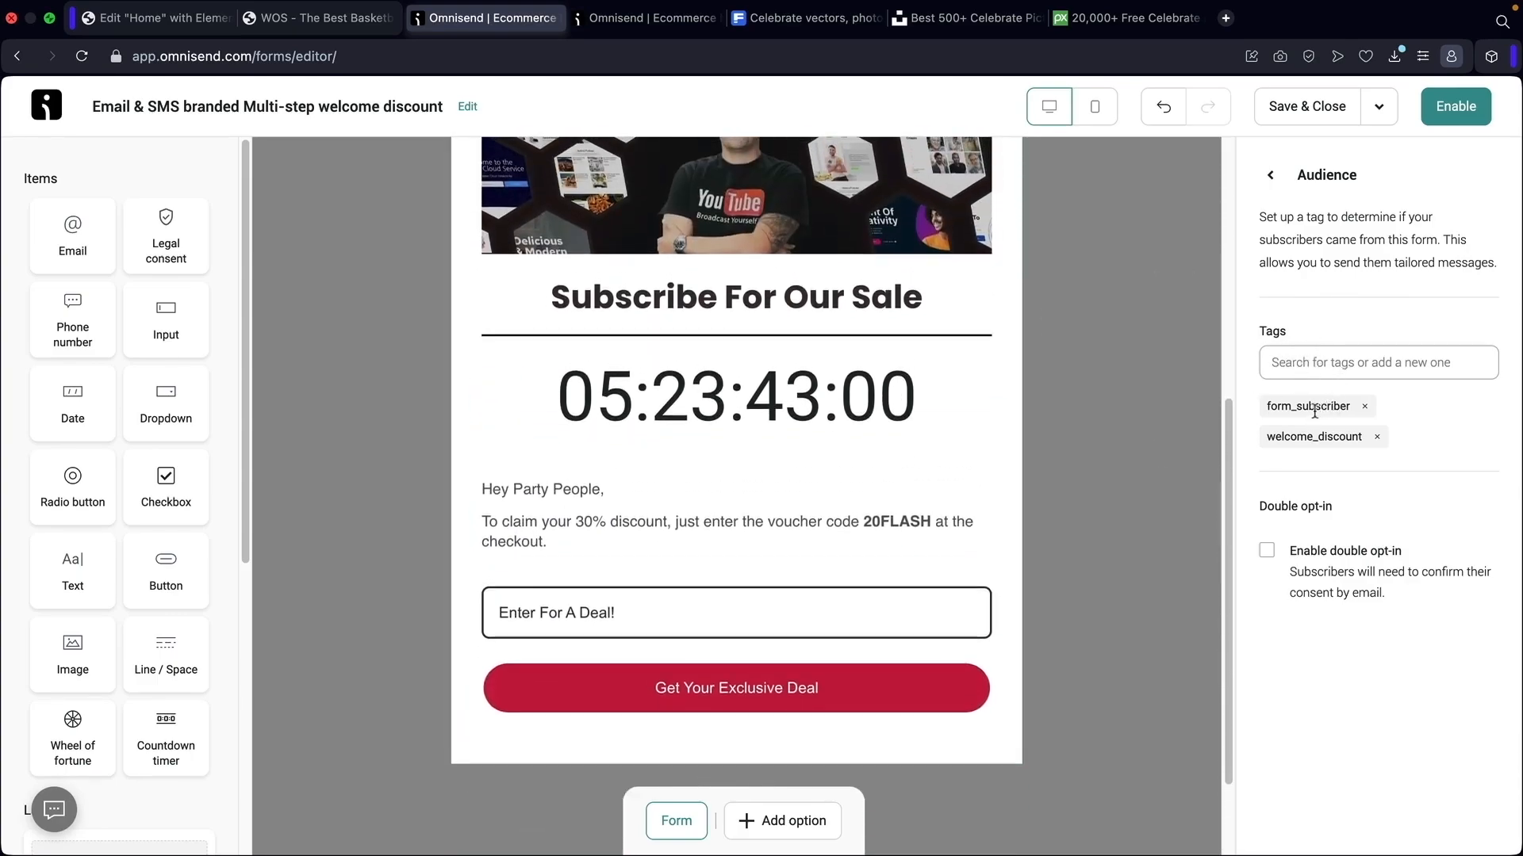
pyautogui.moveTo(1282, 409); pyautogui.dragTo(1343, 429)
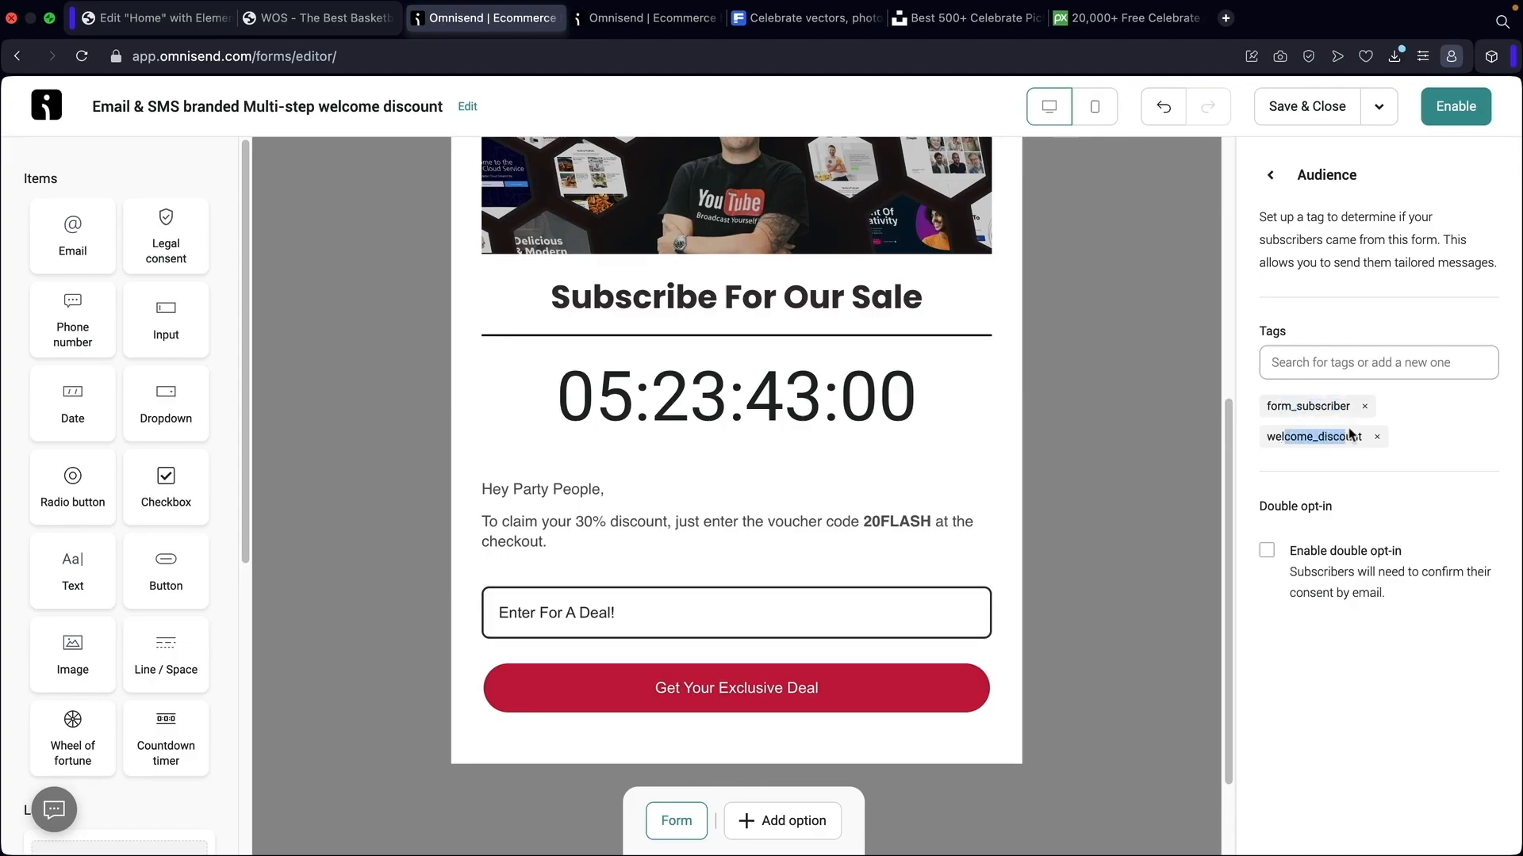
pyautogui.click(1361, 372)
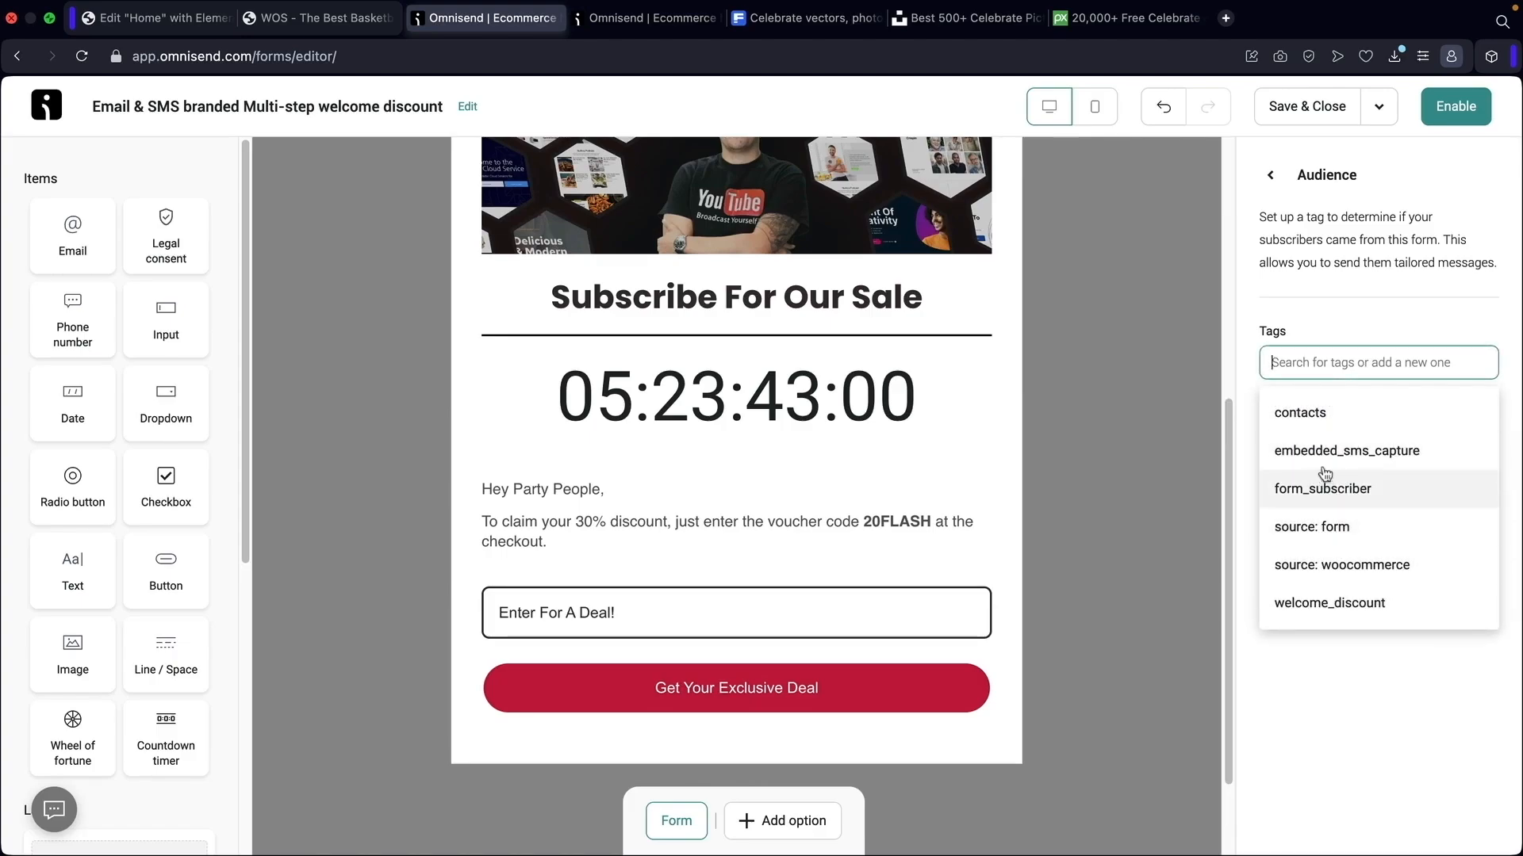
pyautogui.click(1337, 339)
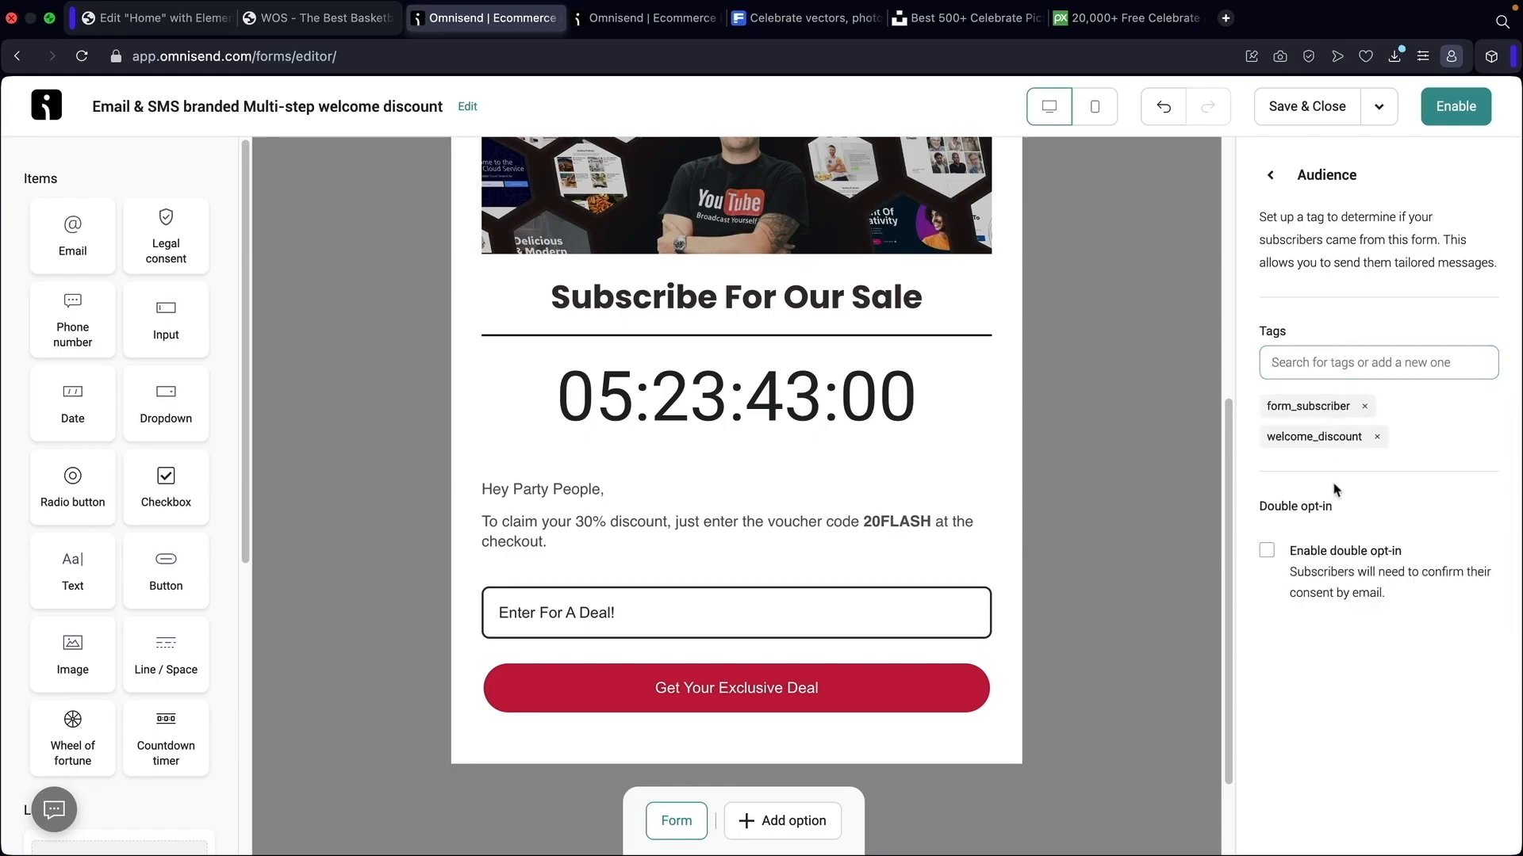
# Try the double opt-in option for the form's subscribers and switch it back off
pyautogui.click(1266, 552)
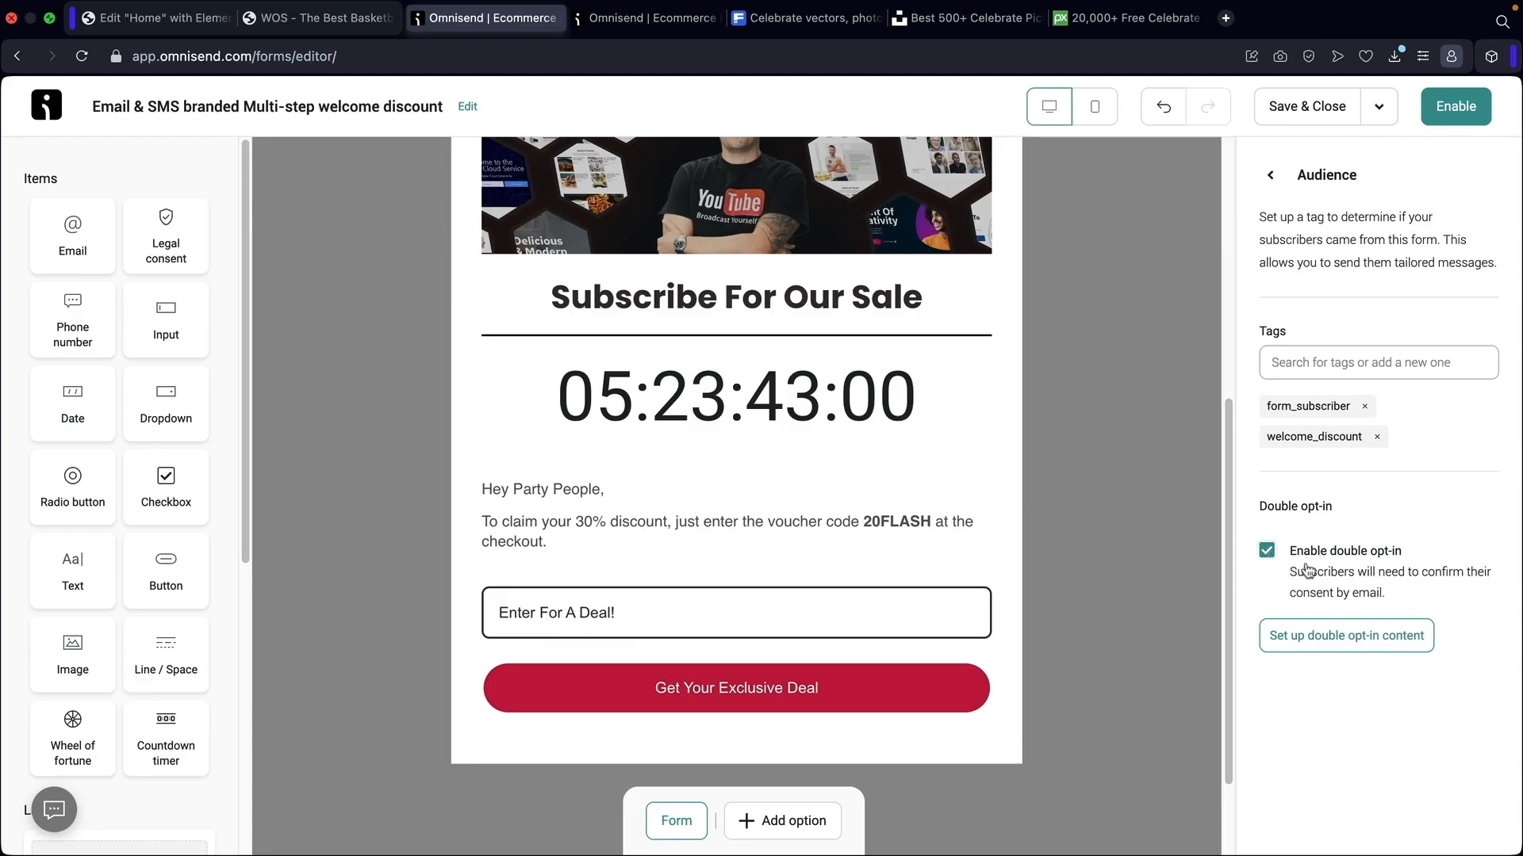
pyautogui.click(1268, 552)
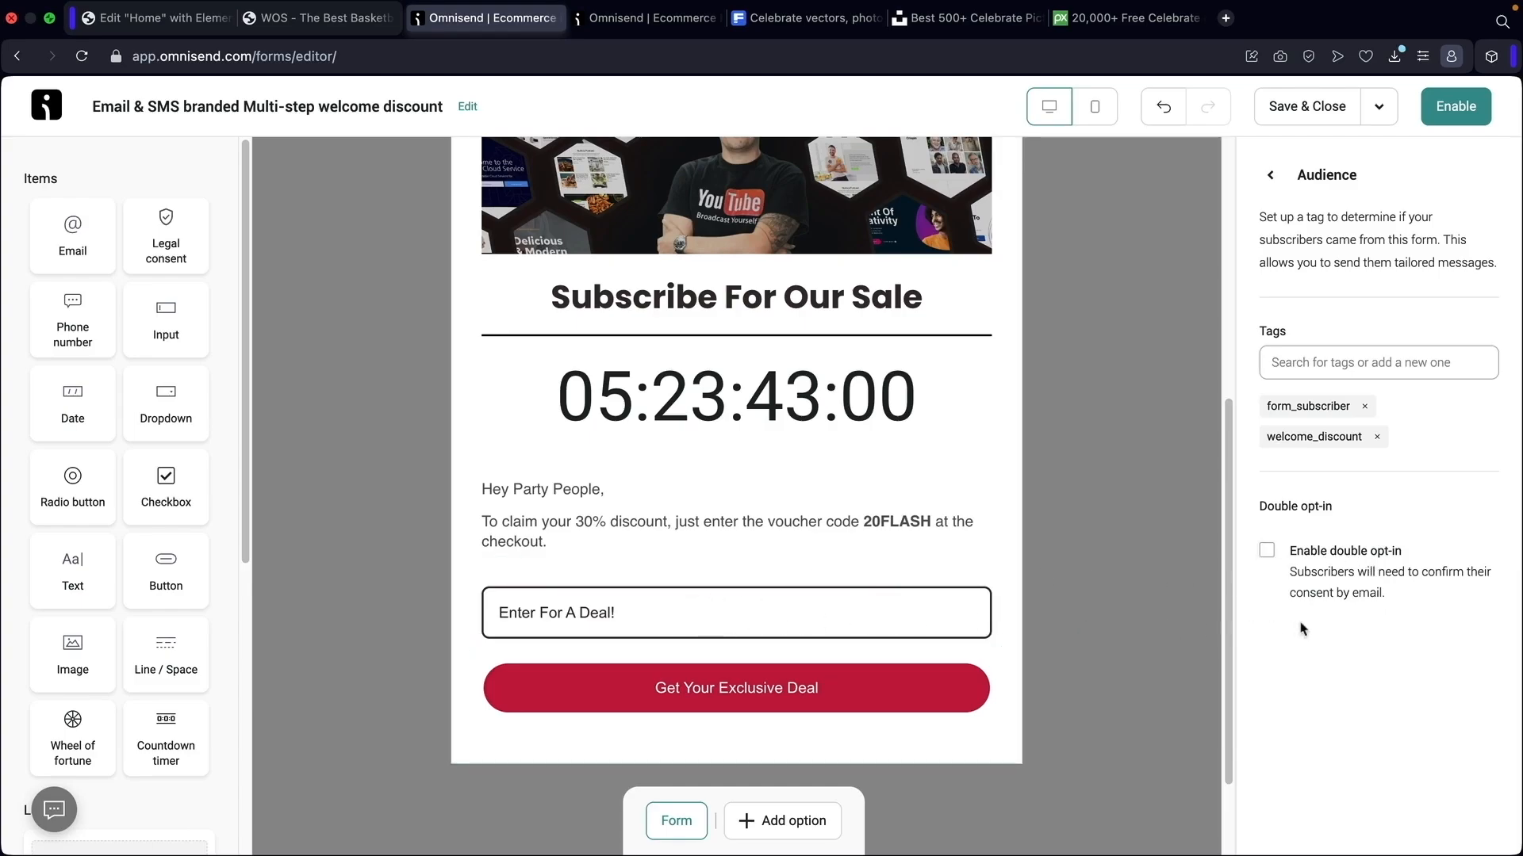
pyautogui.click(1269, 174)
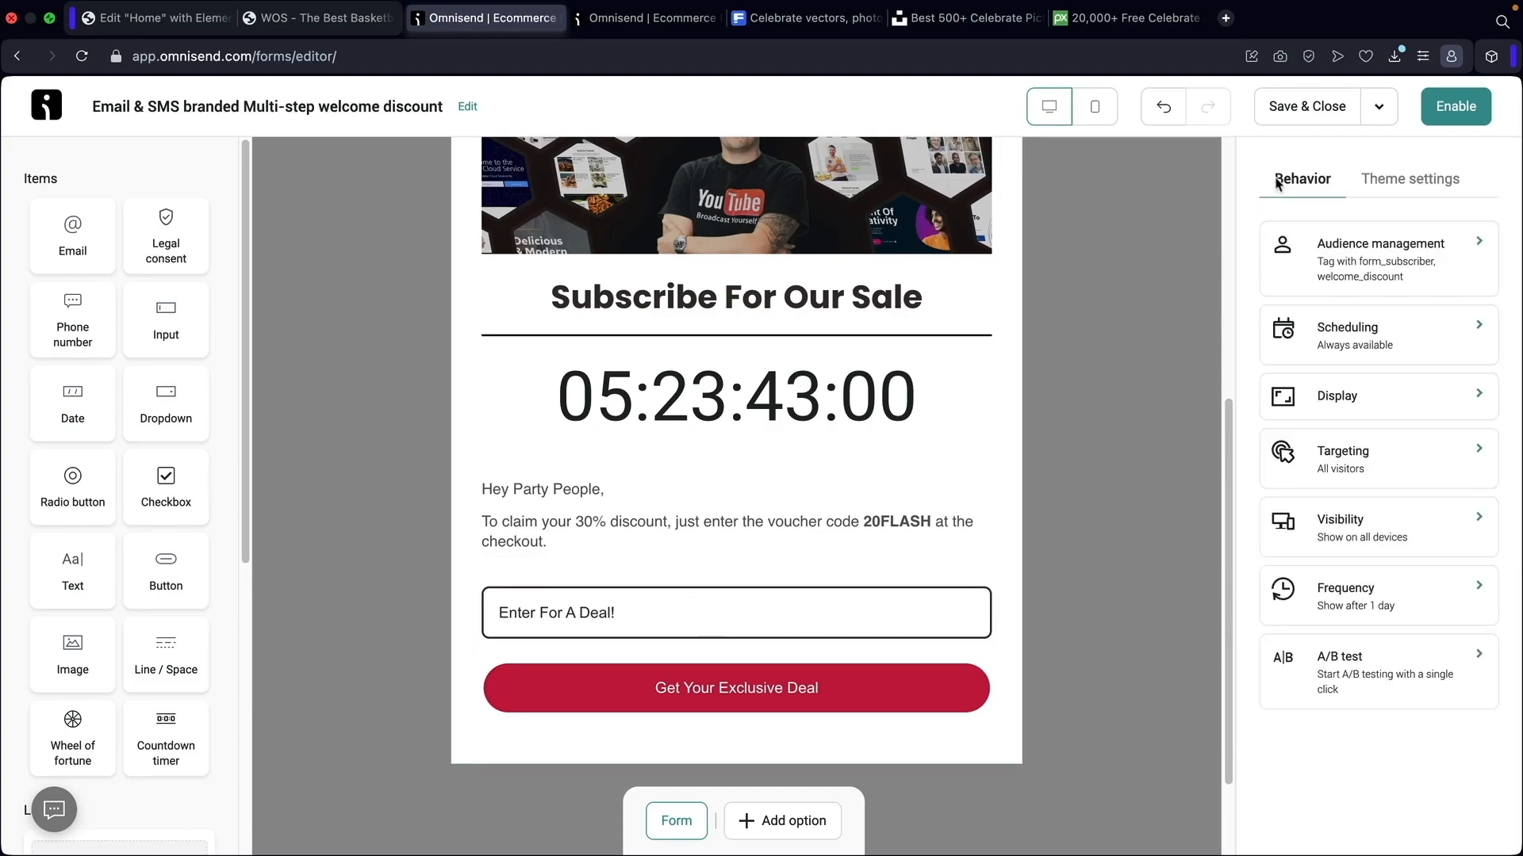
# Try the start date, end date and combined scheduling options, and return the form to Always show the form
pyautogui.click(1375, 351)
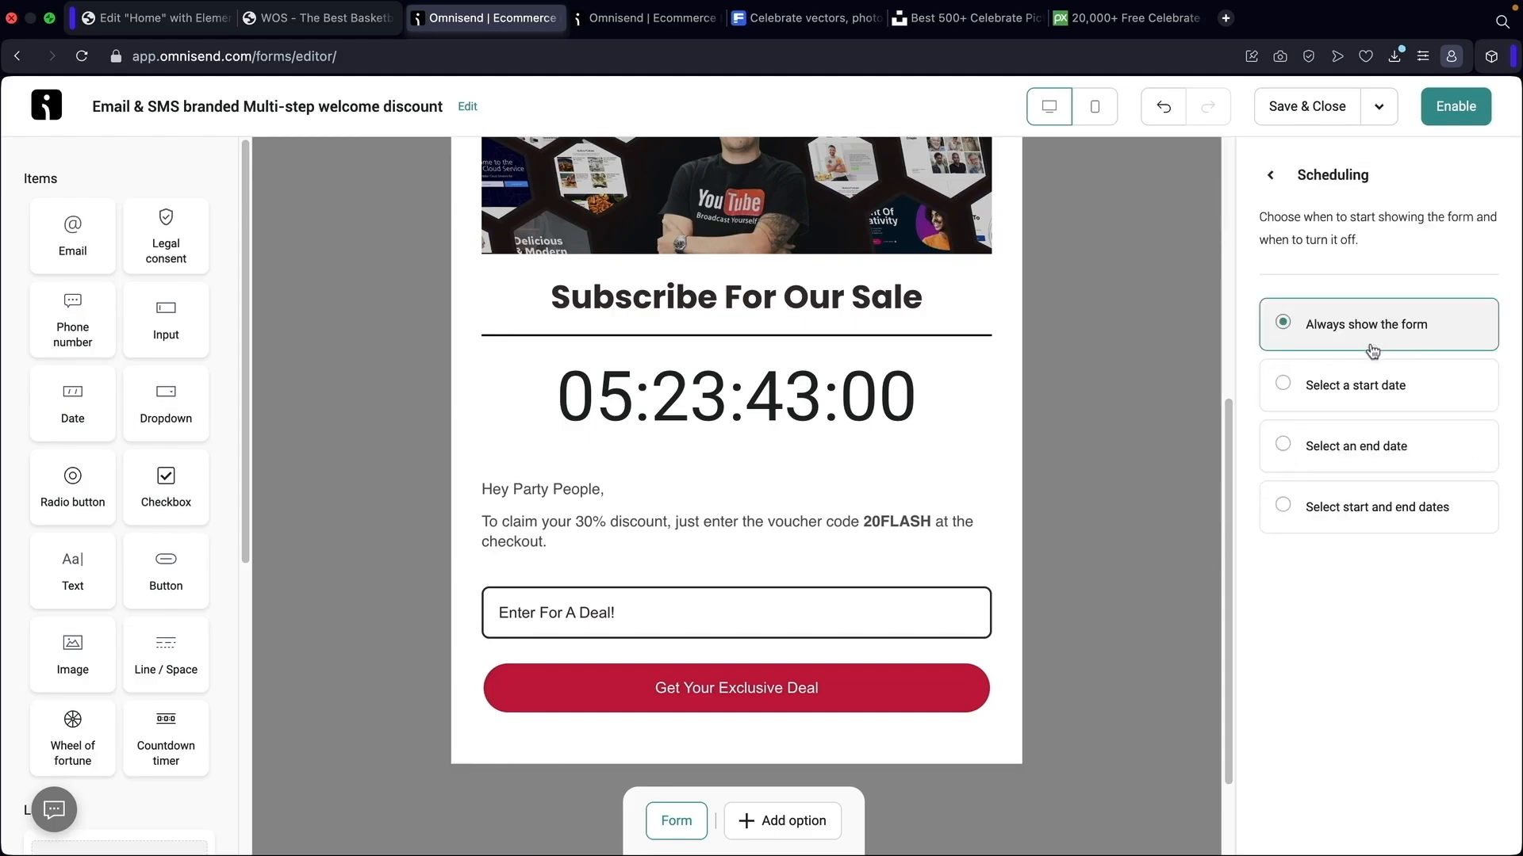
pyautogui.click(1325, 387)
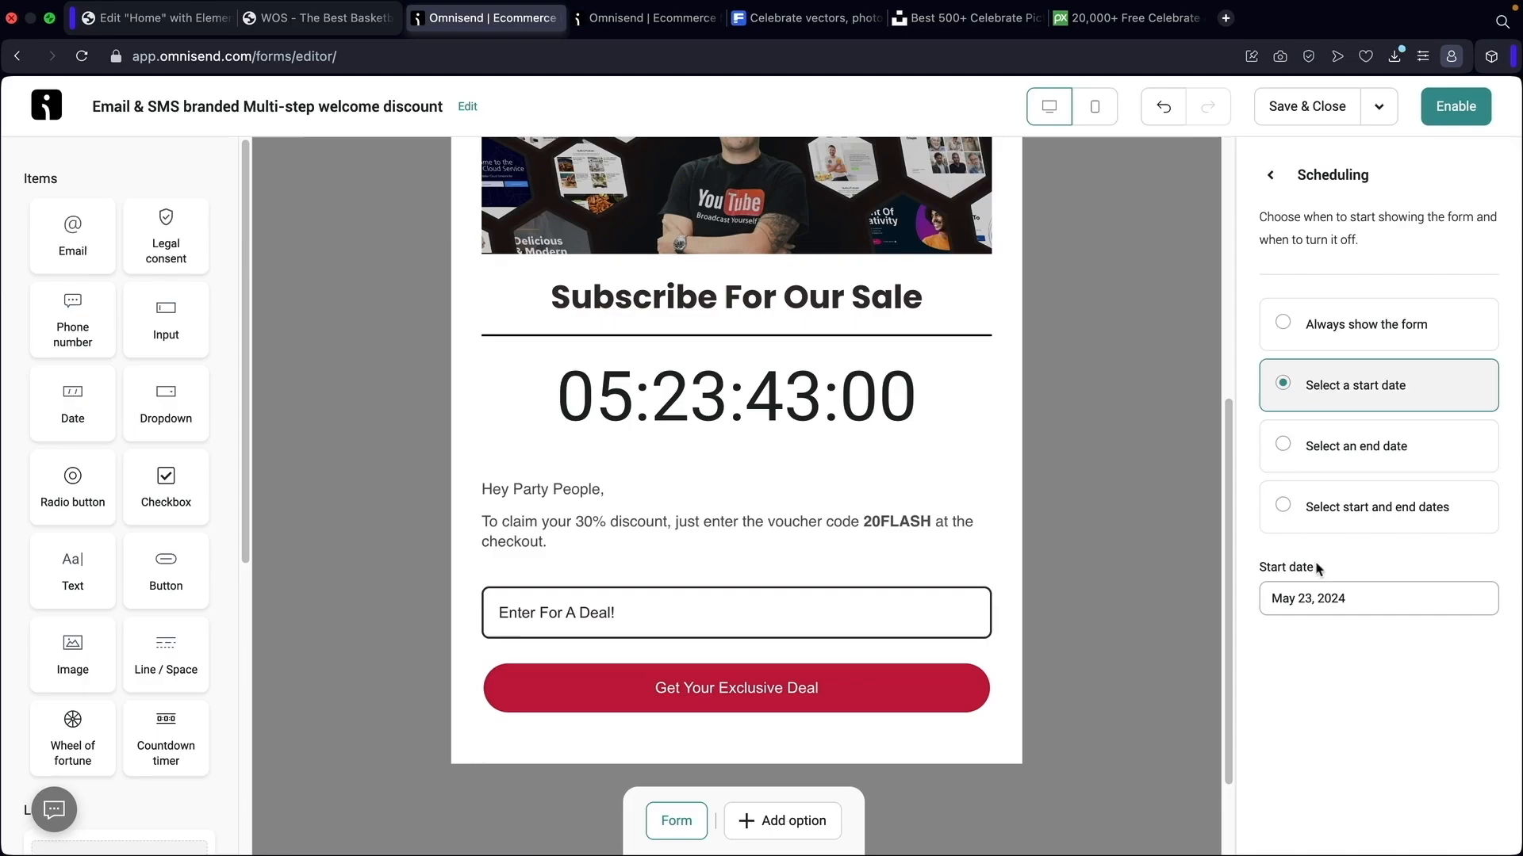
pyautogui.click(1352, 450)
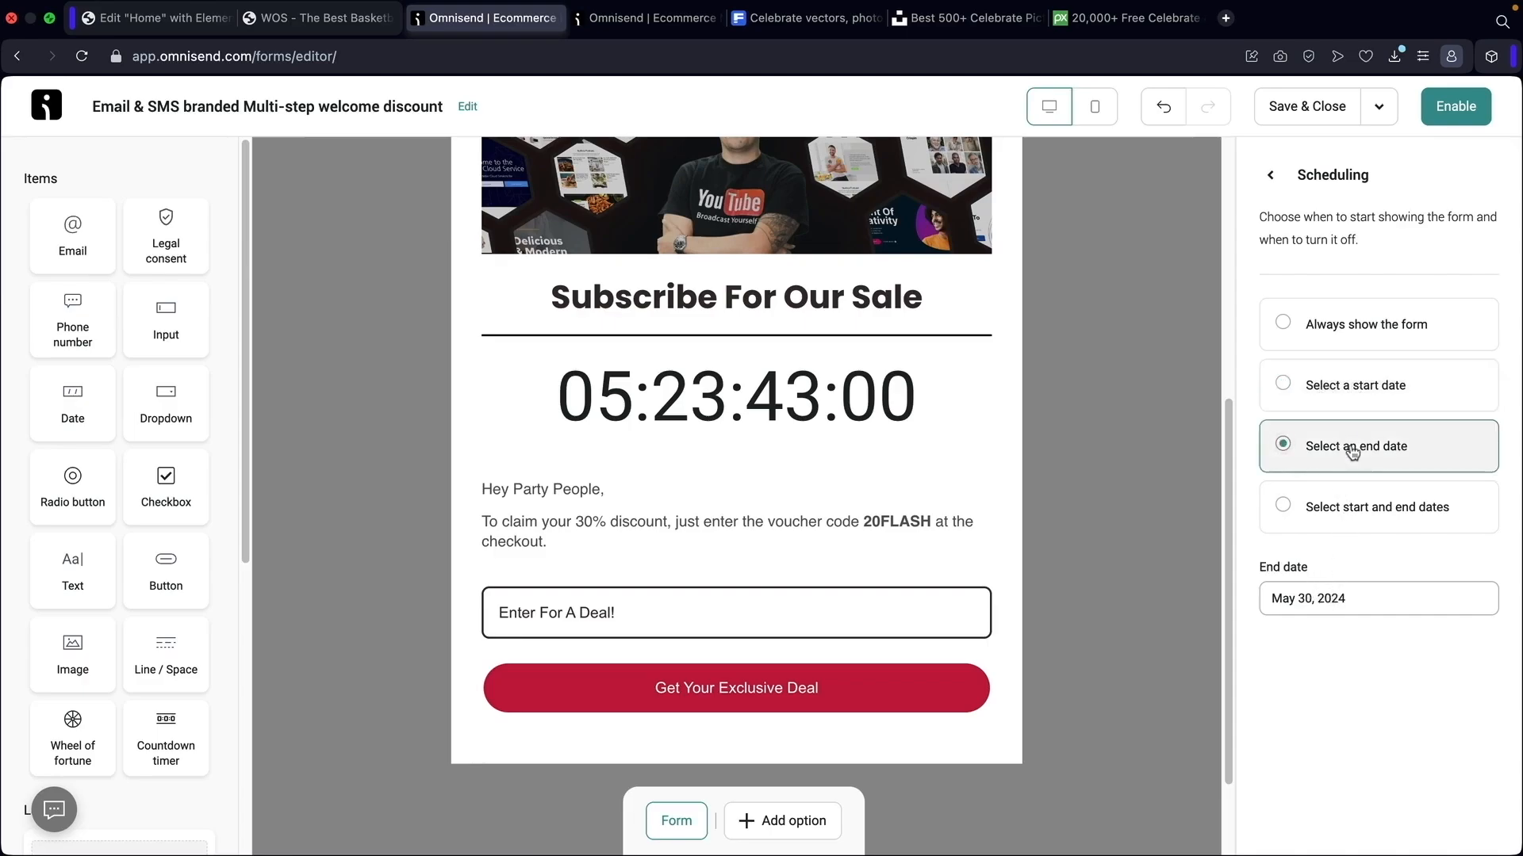
pyautogui.click(1355, 517)
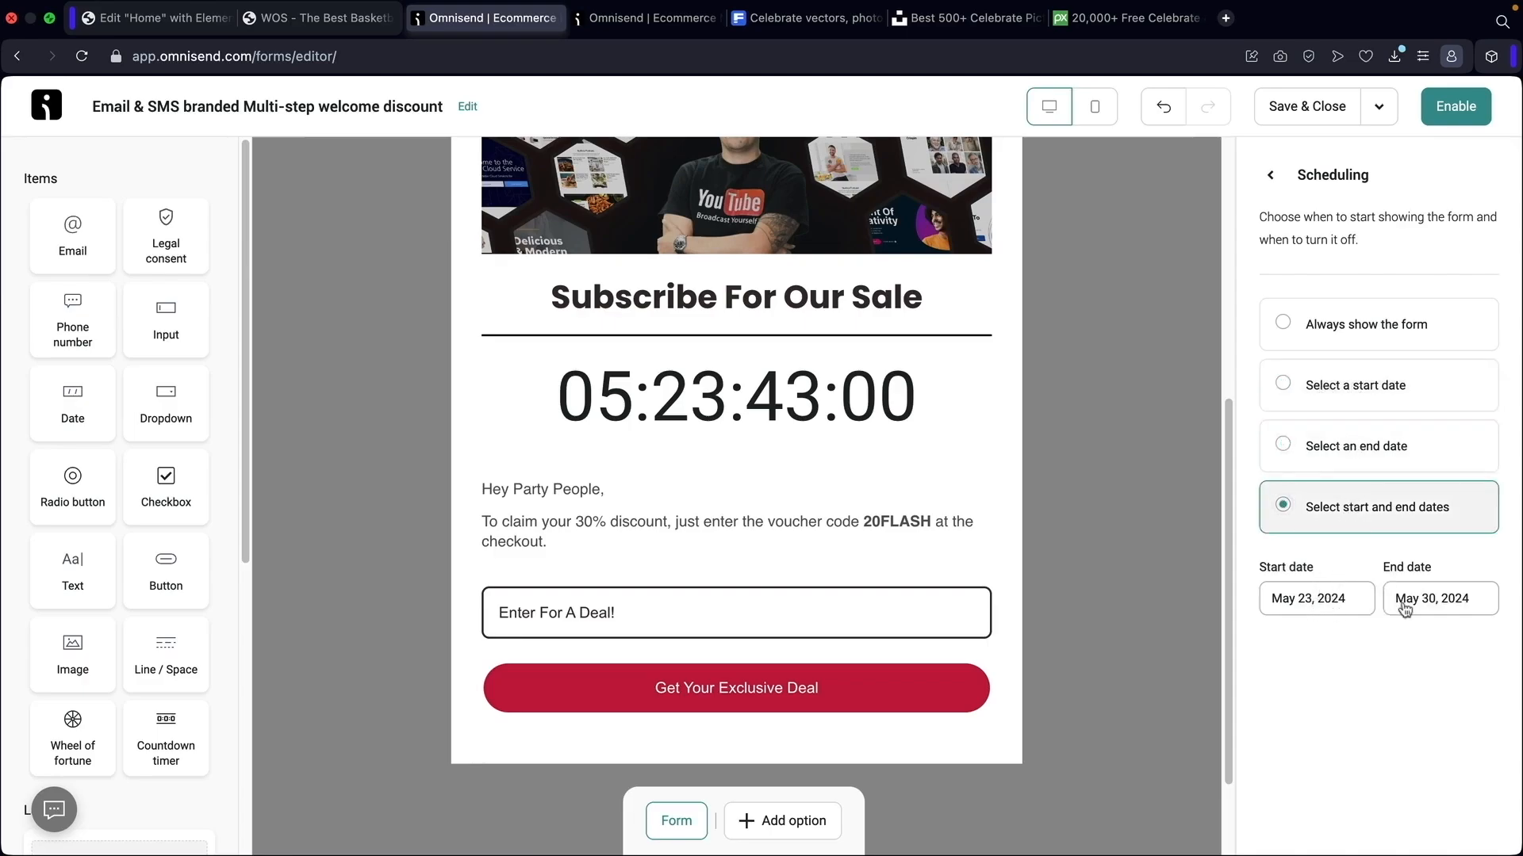
pyautogui.click(1373, 330)
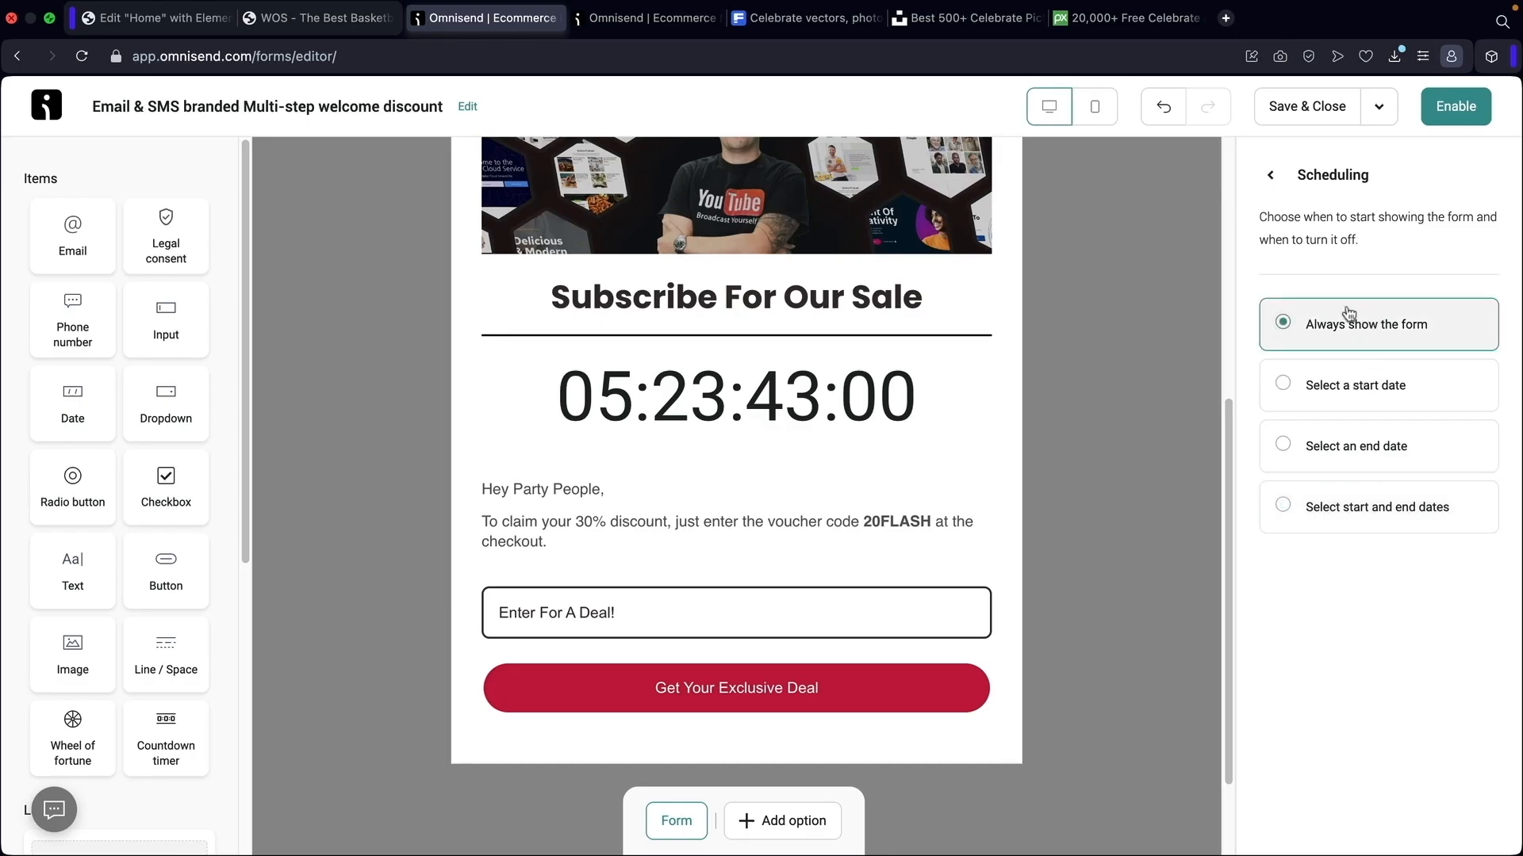
pyautogui.click(1271, 176)
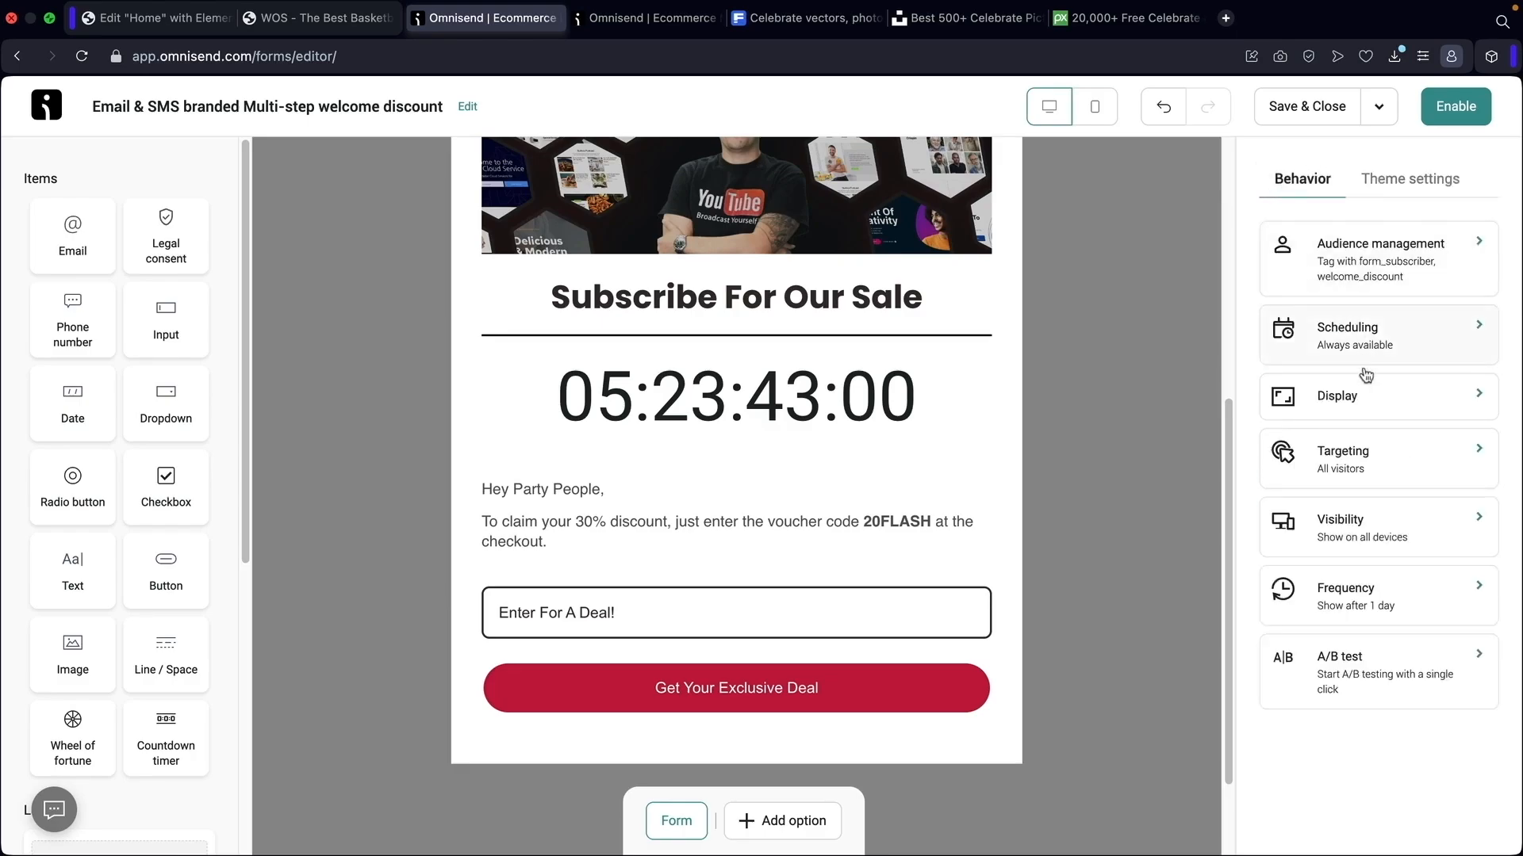
# Enable the Page visits, Time on page, Scroll depth and Exit intent options in the form's display settings
pyautogui.click(1364, 394)
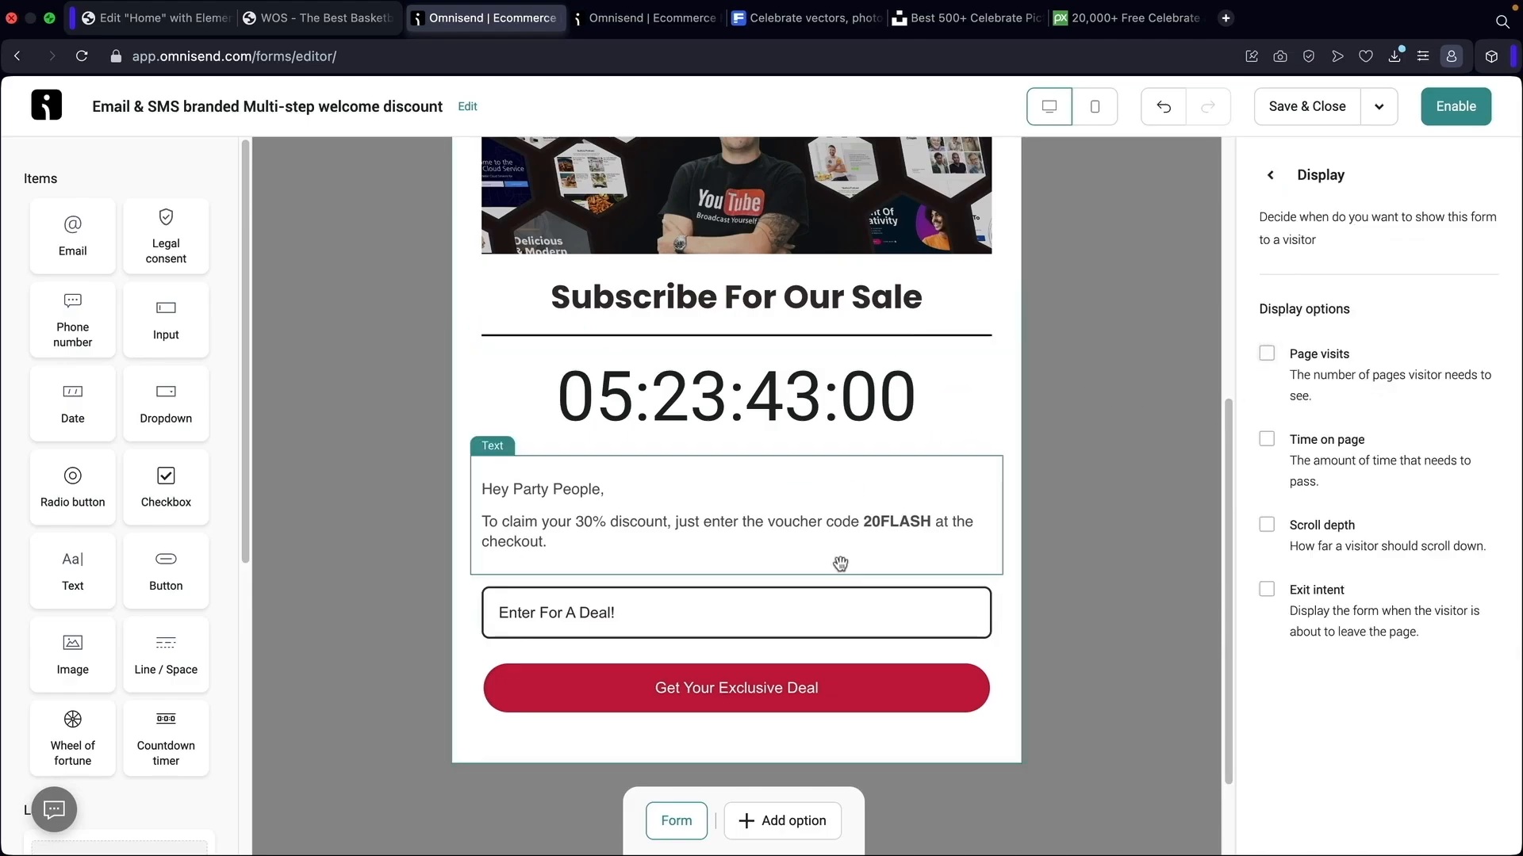
pyautogui.click(1266, 354)
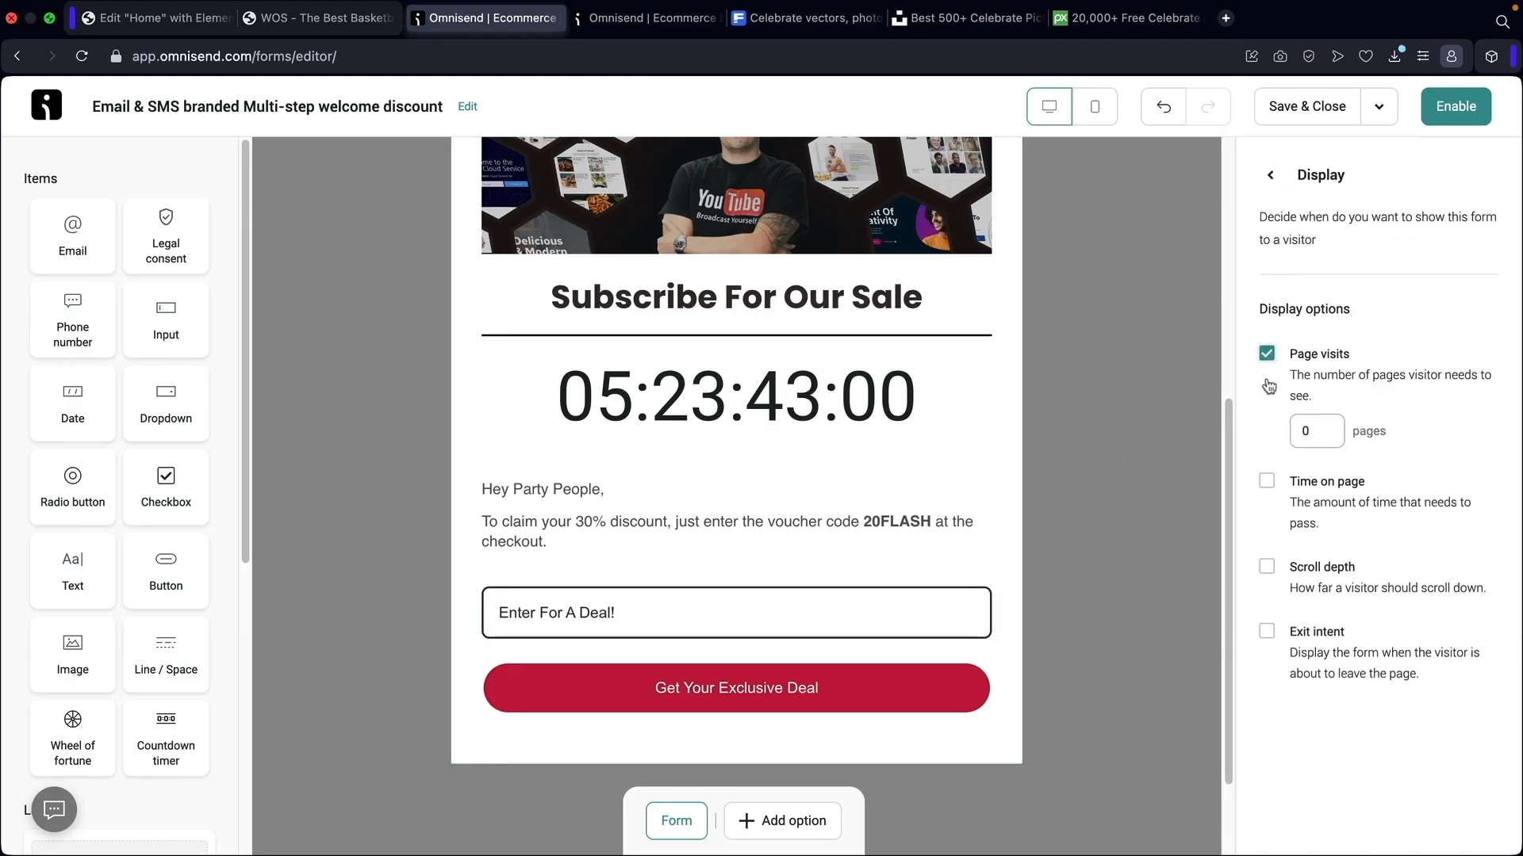
pyautogui.click(1266, 482)
pyautogui.click(1266, 609)
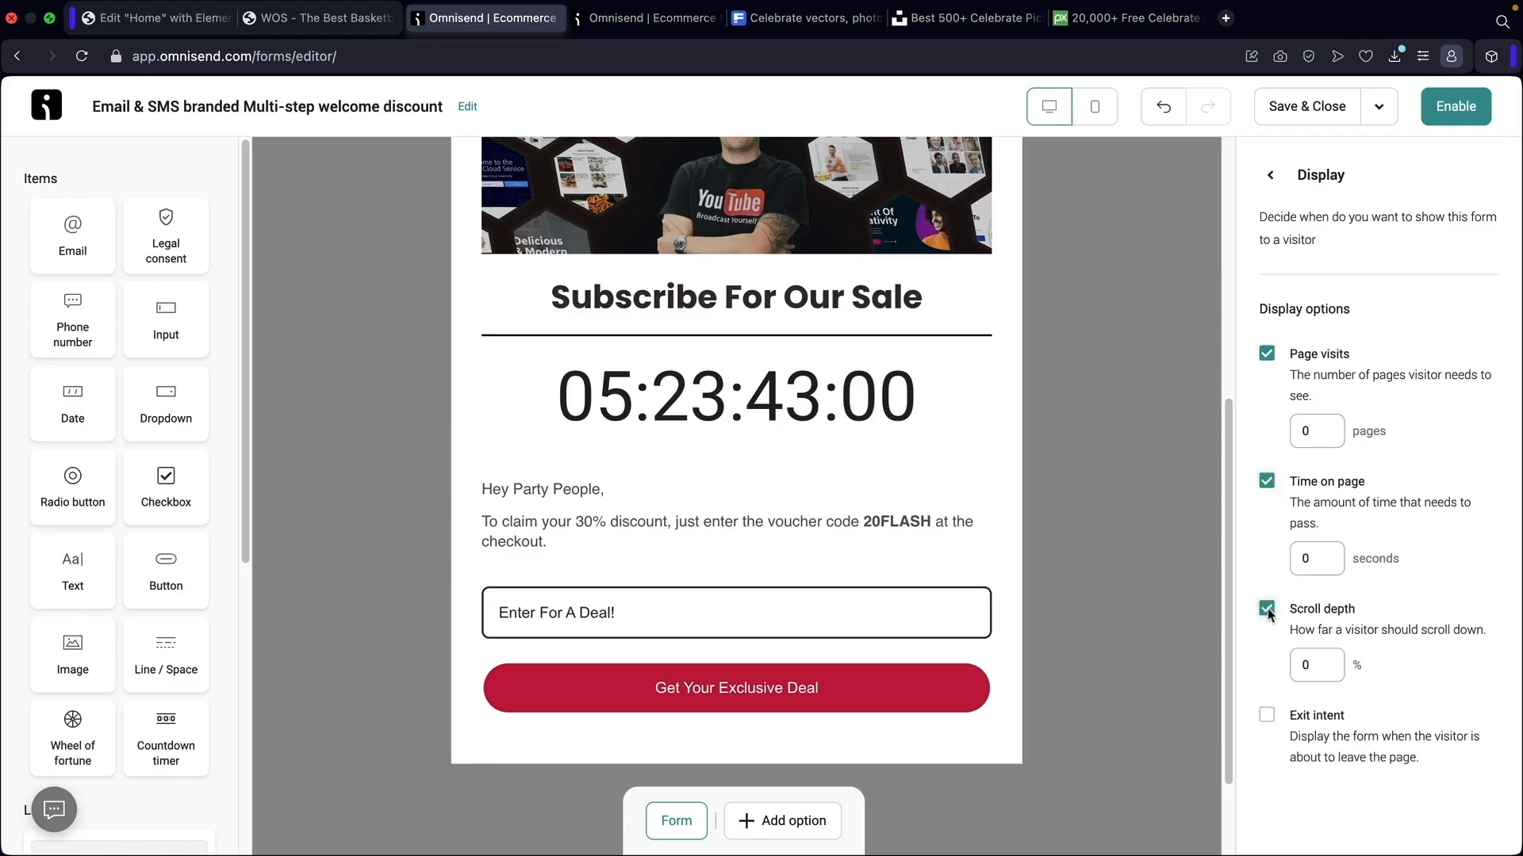
pyautogui.click(1268, 718)
# Set the display conditions to 1 page visited, 5 seconds on page and 50% scroll depth
pyautogui.doubleClick(1307, 433)
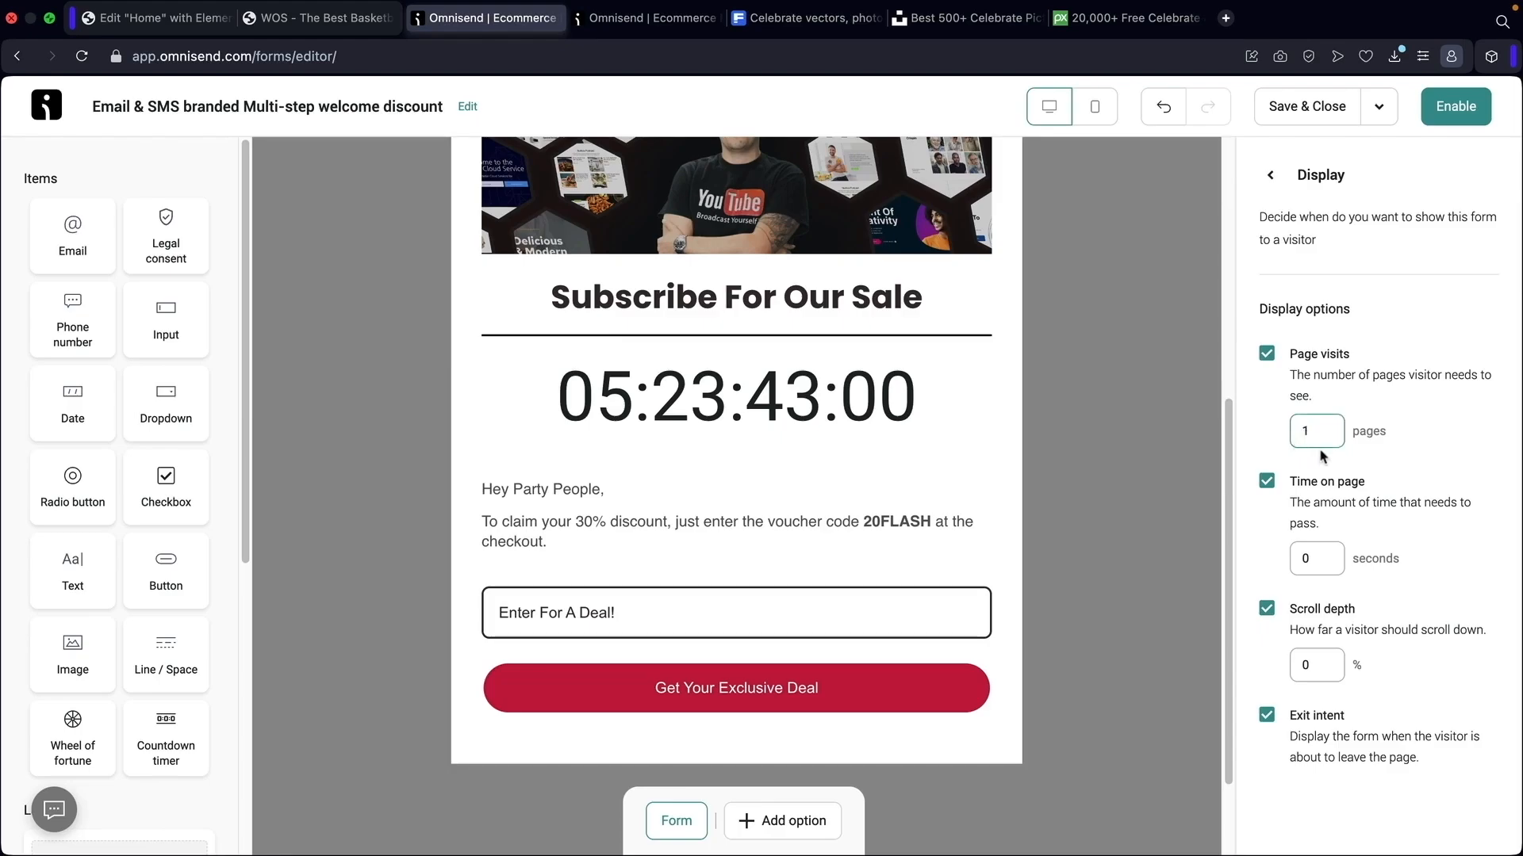
pyautogui.doubleClick(1310, 556)
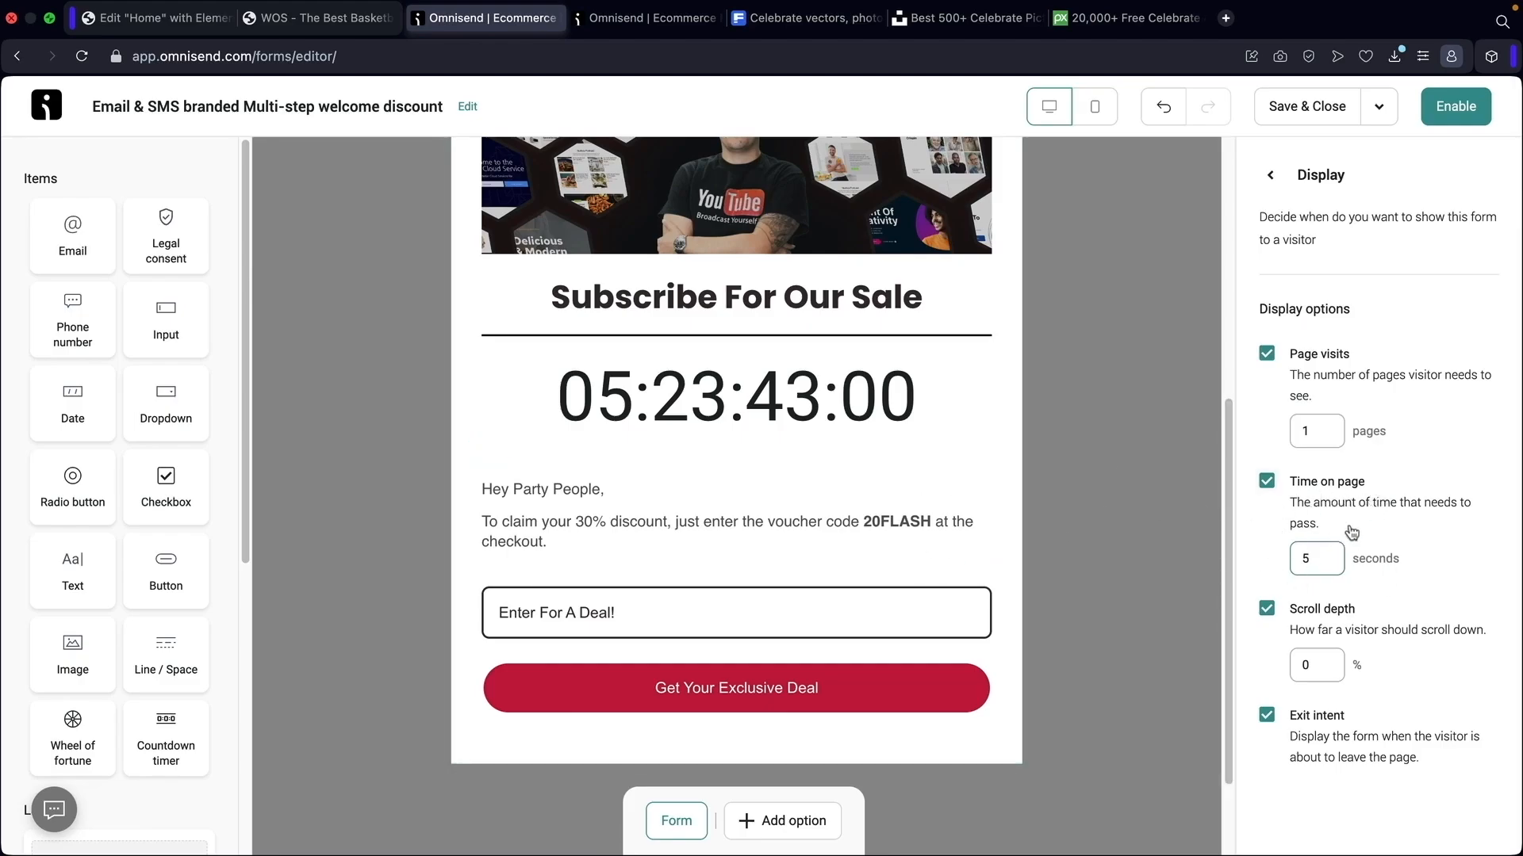
pyautogui.doubleClick(1309, 662)
pyautogui.write('50')
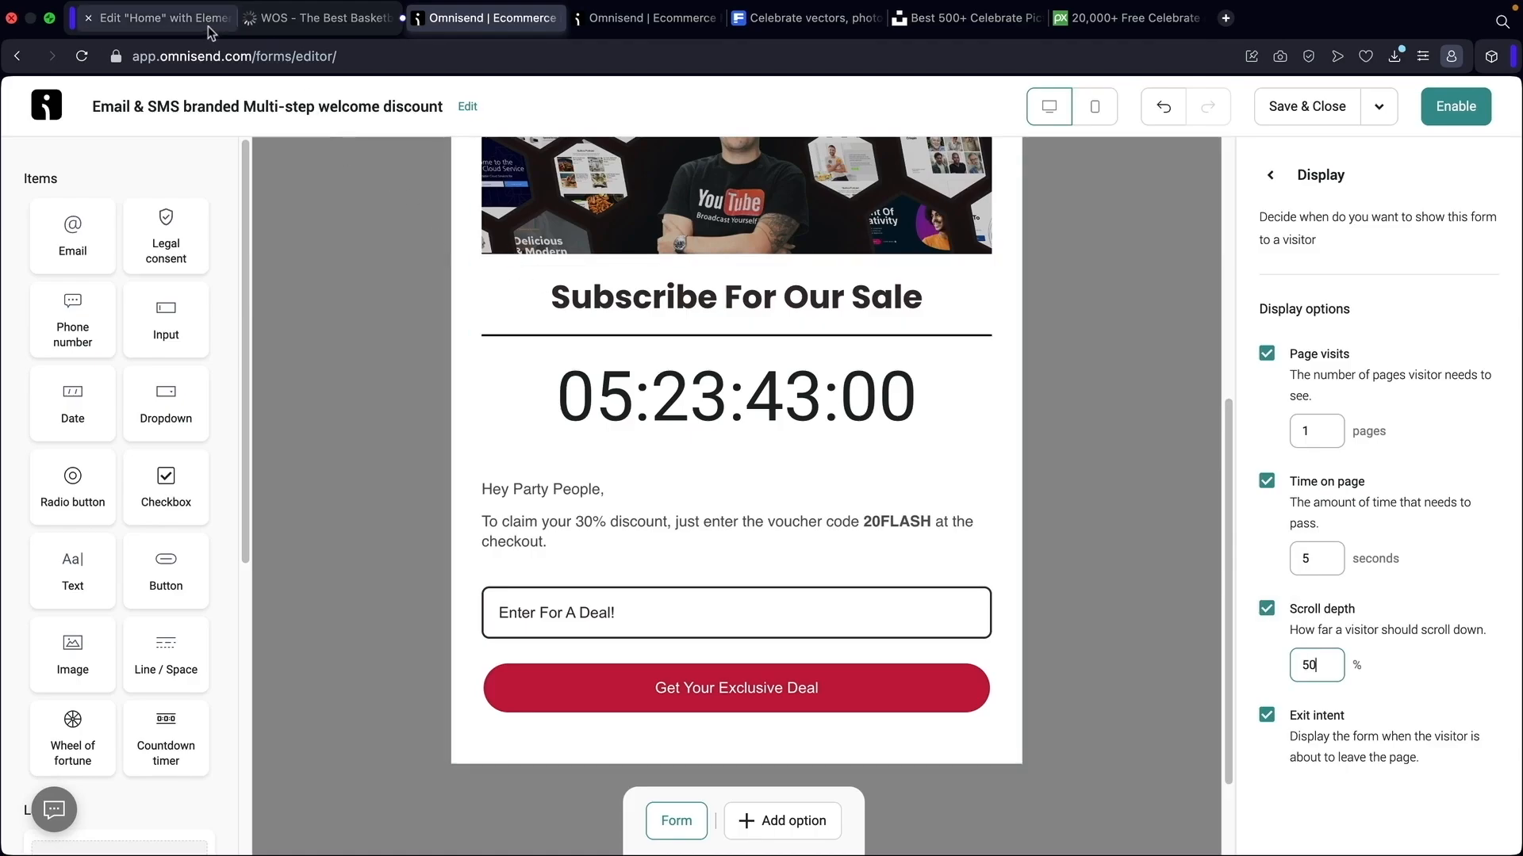
# Examine how far the shop's home page scrolls, and return to the form editor
pyautogui.click(325, 24)
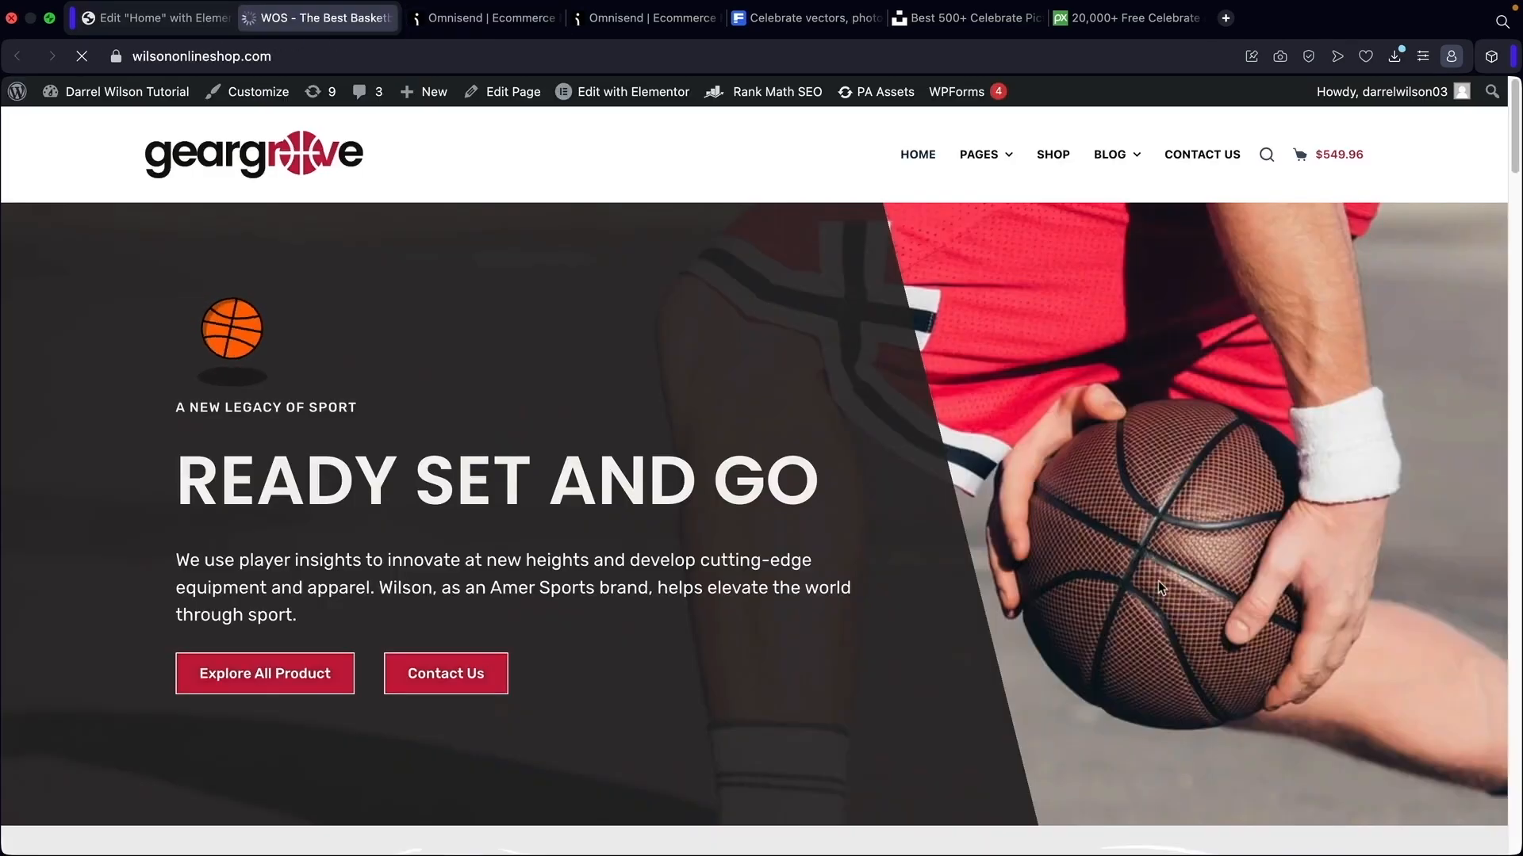
pyautogui.scroll(-20, 1295, 537)
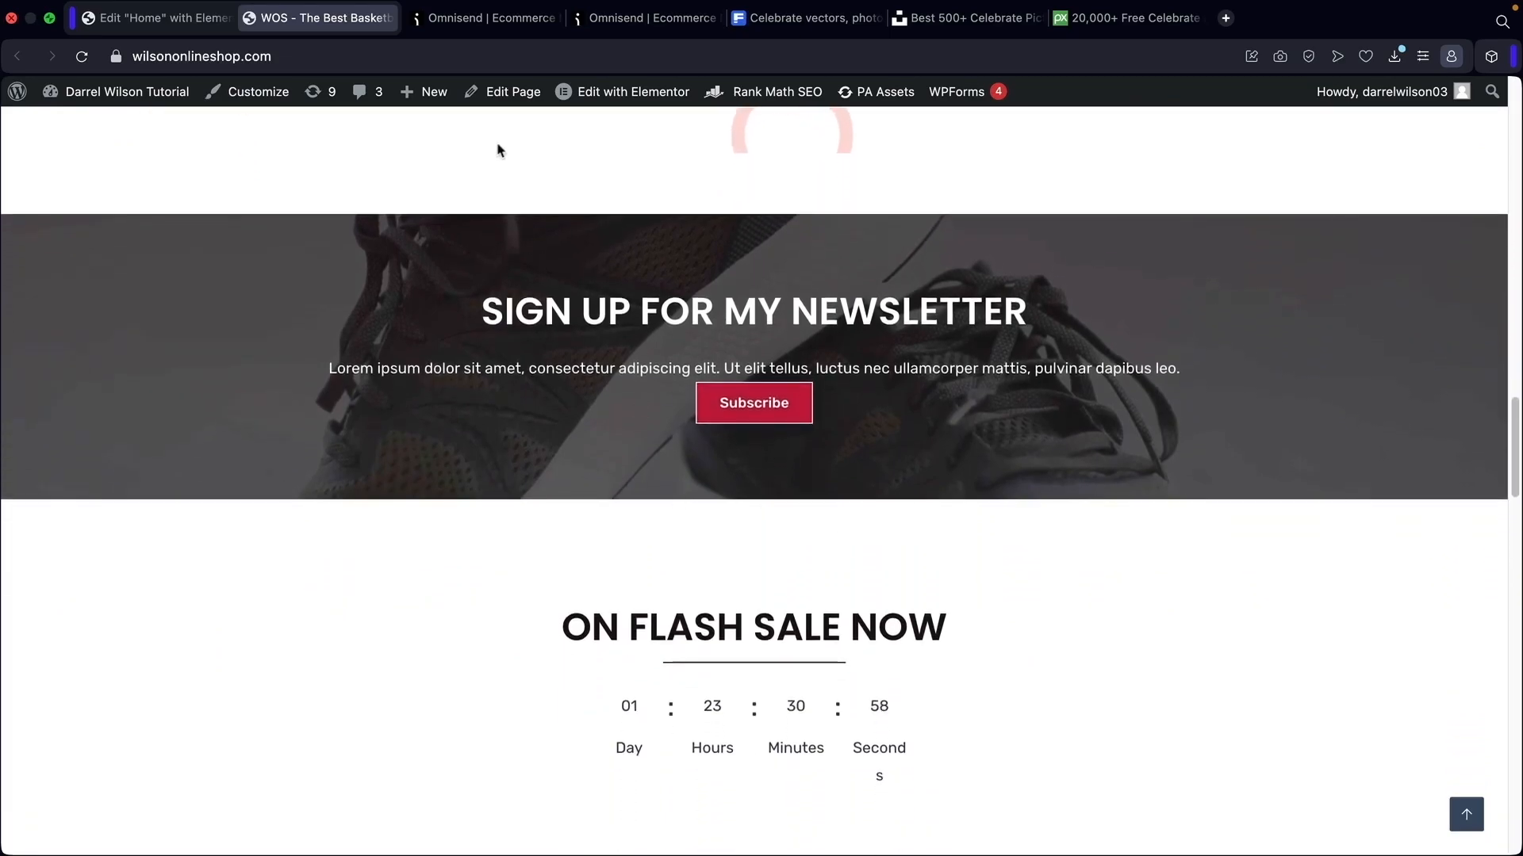
pyautogui.click(471, 24)
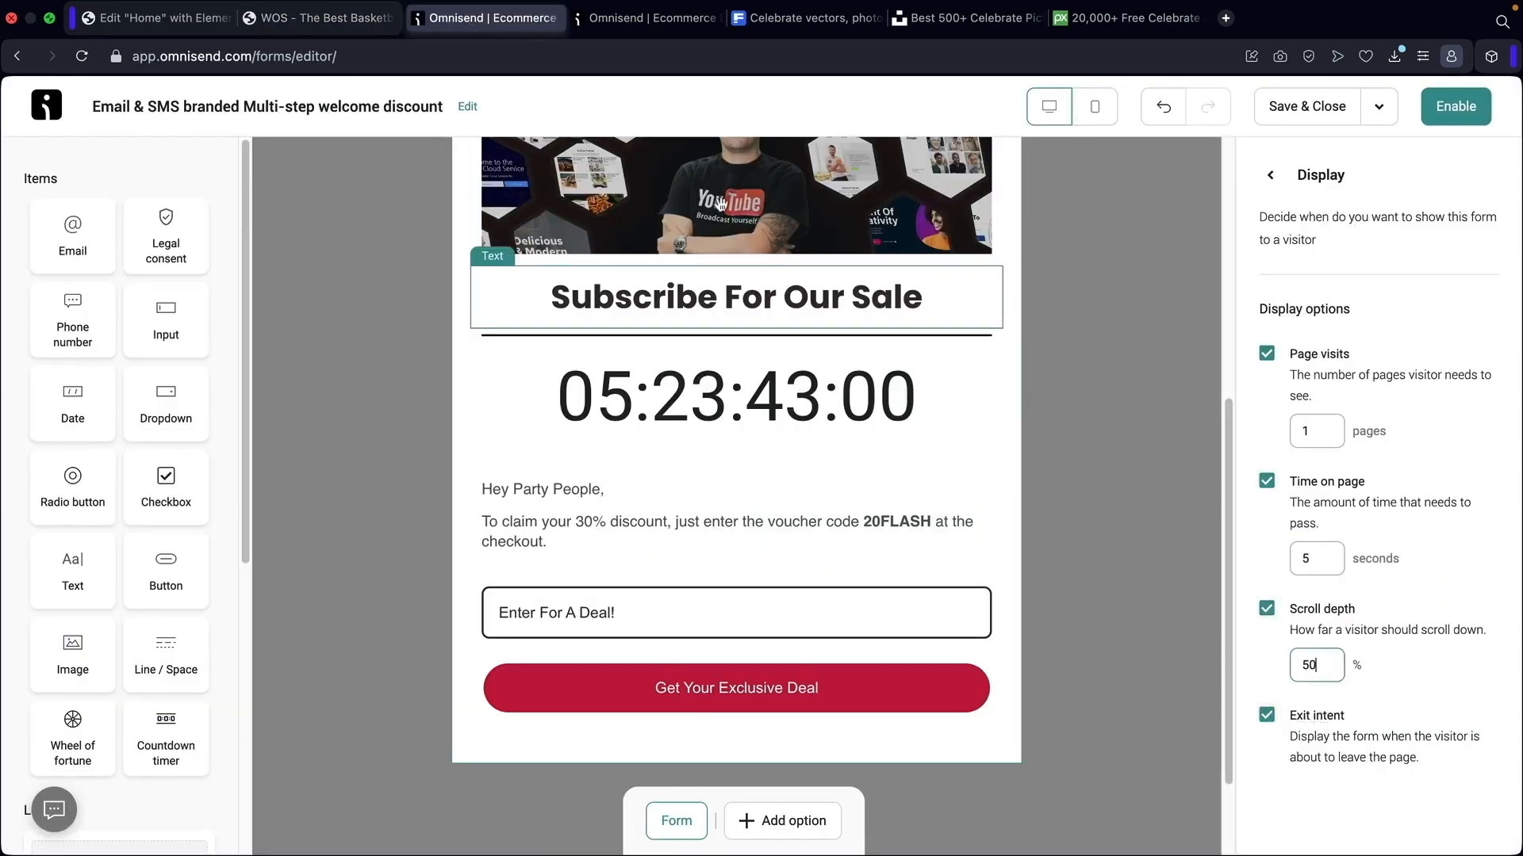
pyautogui.click(317, 17)
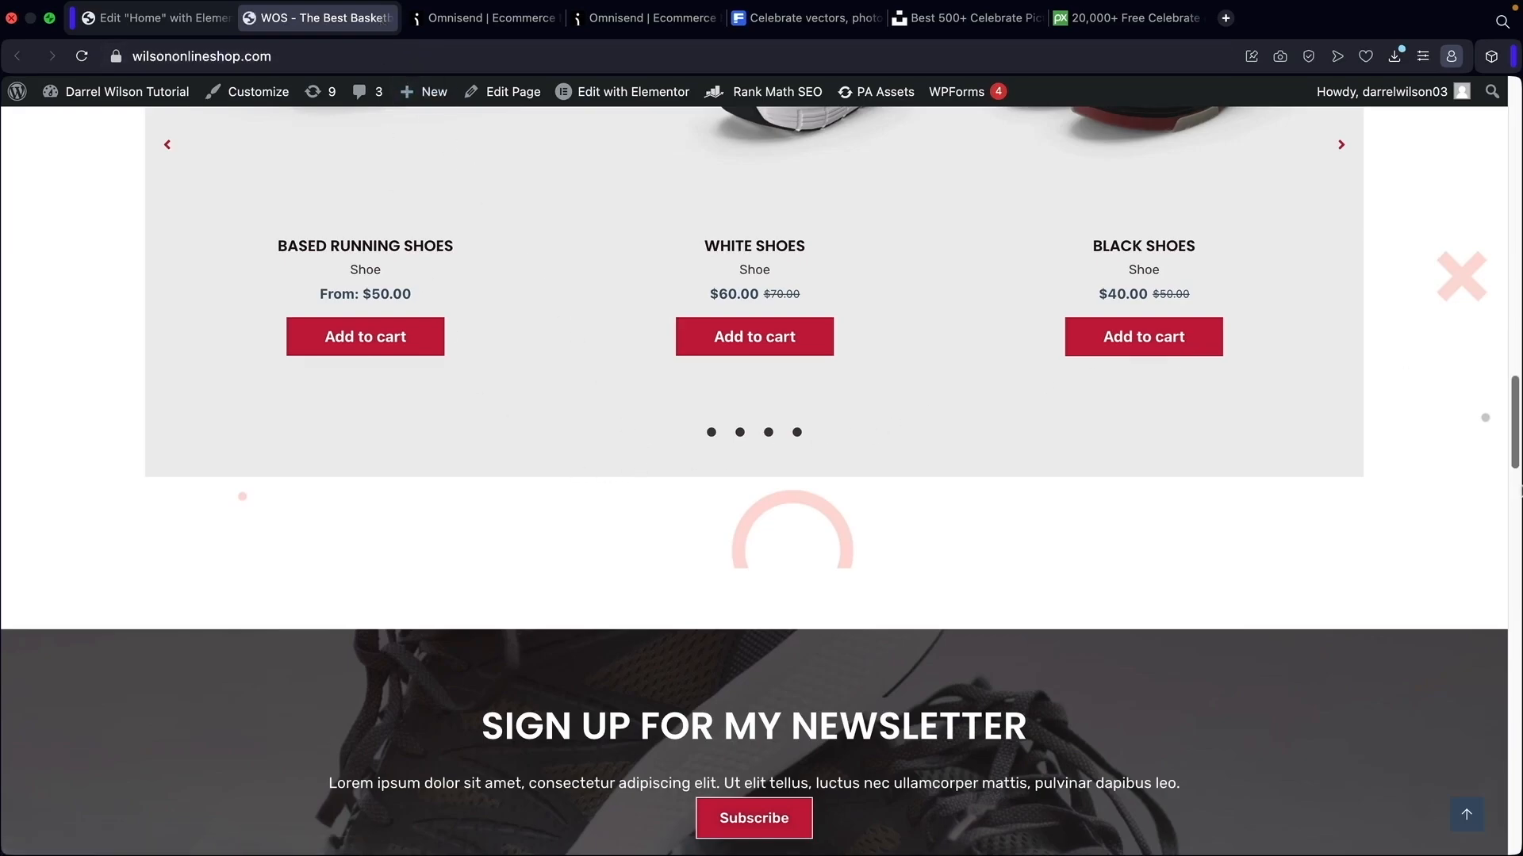
pyautogui.click(444, 17)
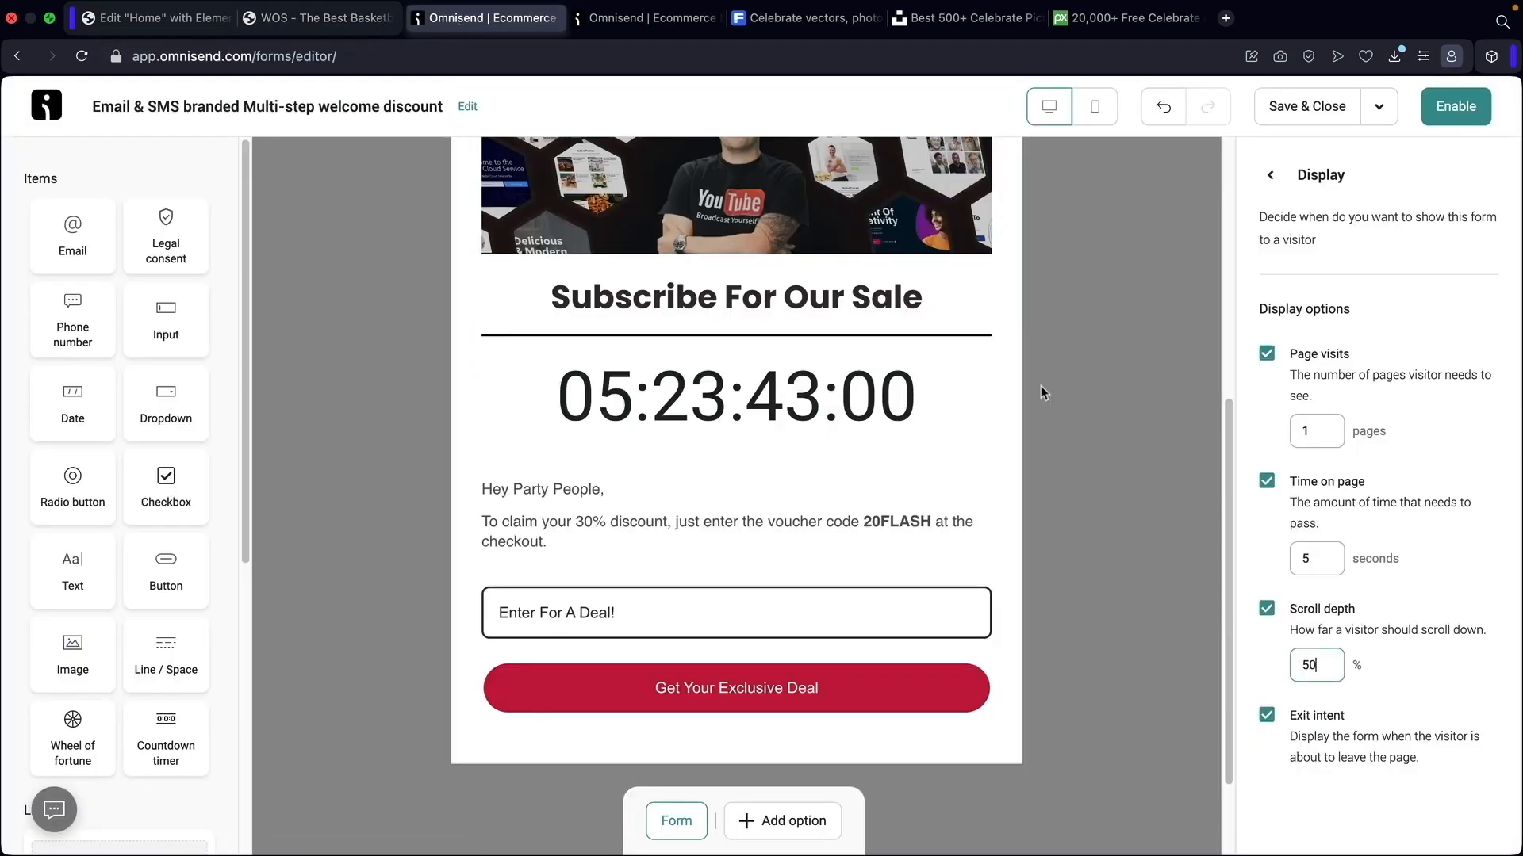
# Disable Exit intent, Scroll depth and Page visits, keeping Time on page as the only display condition
pyautogui.click(1266, 718)
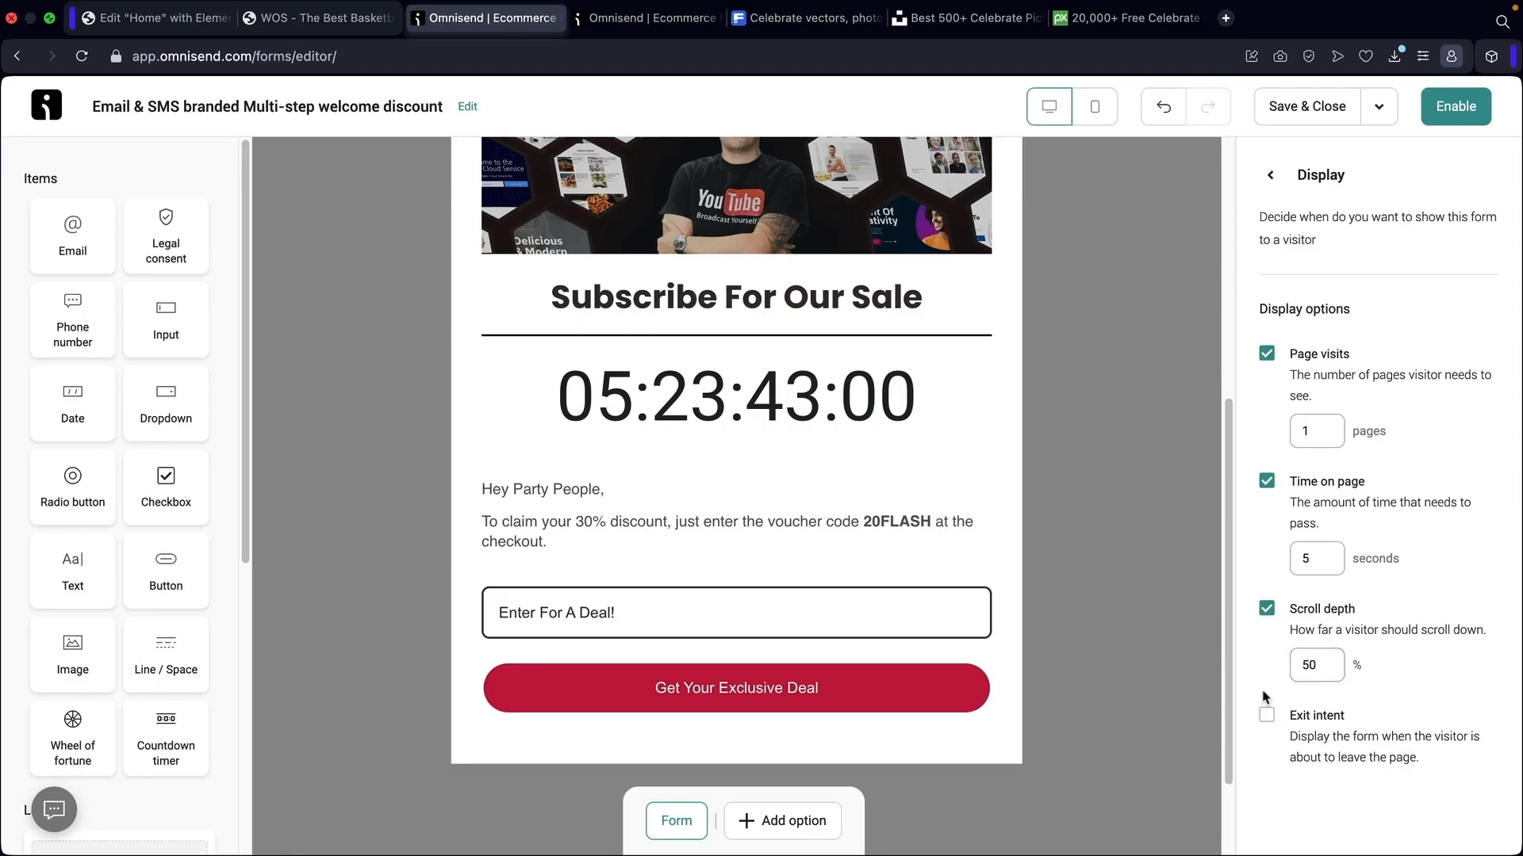
pyautogui.click(1266, 609)
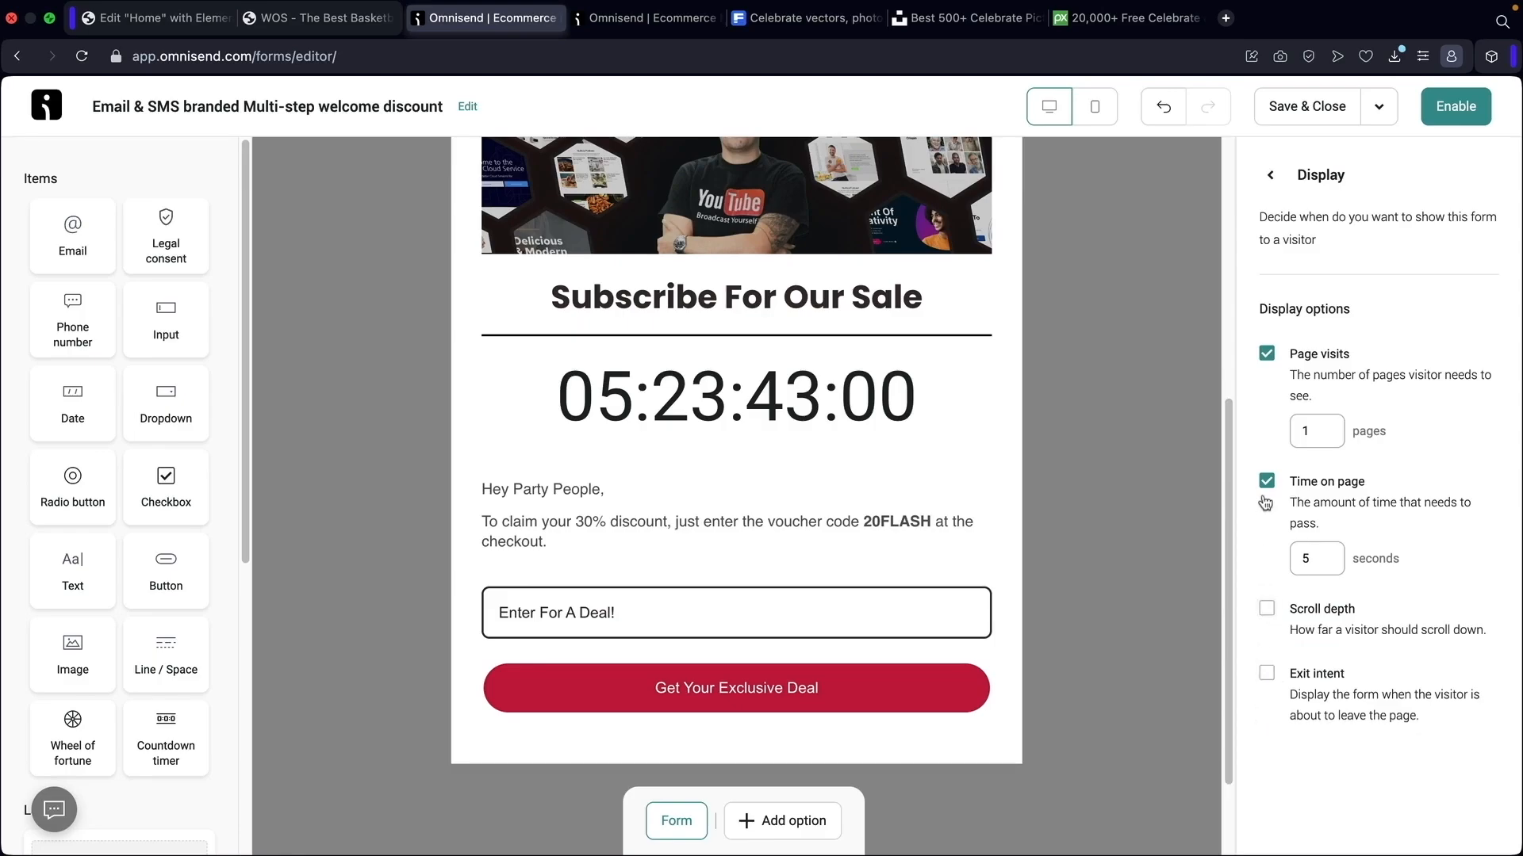
pyautogui.click(1266, 354)
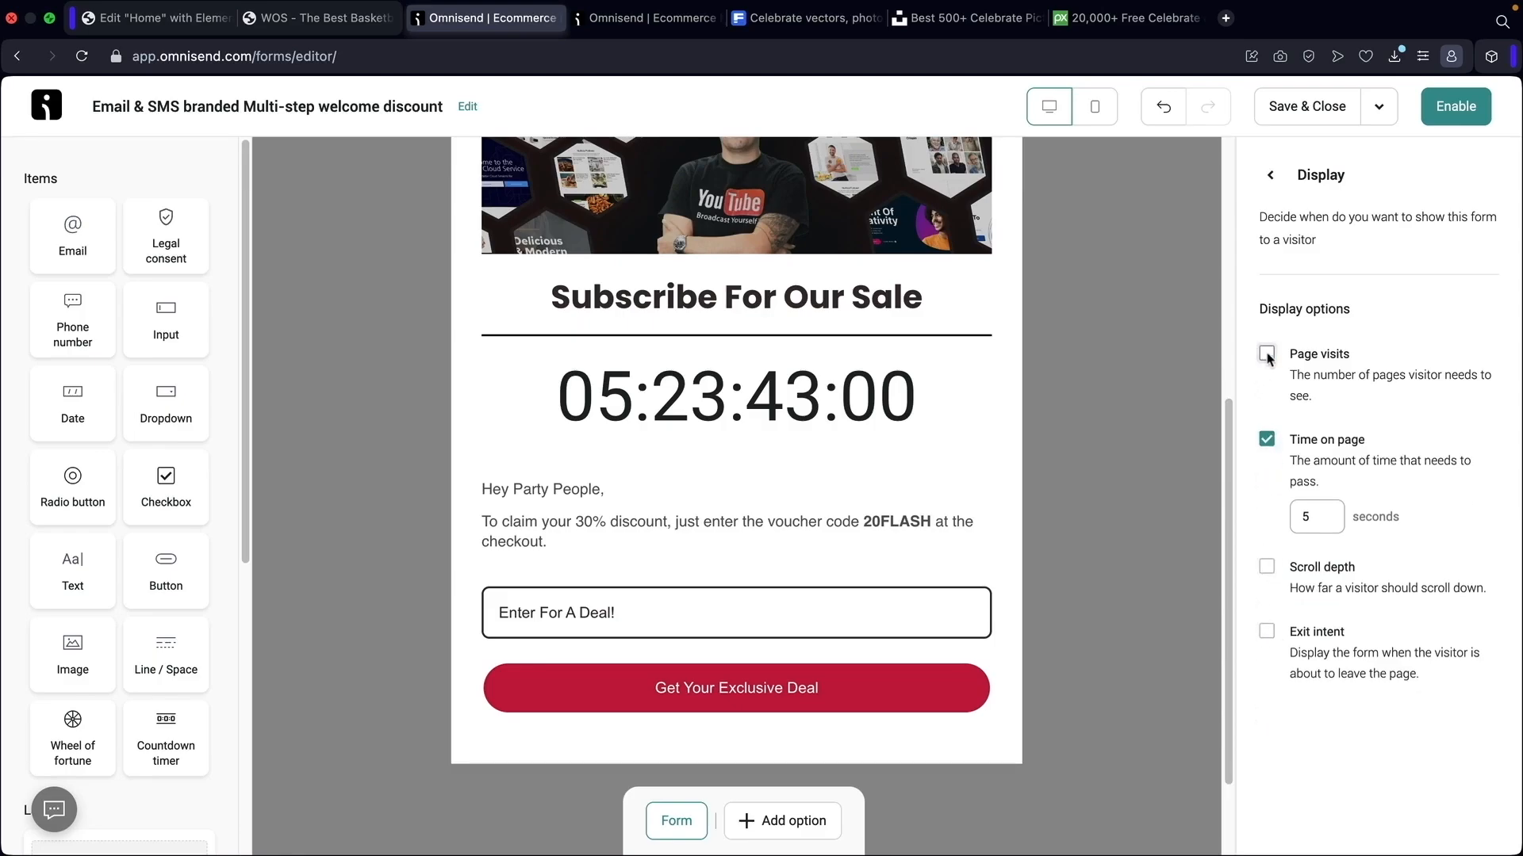
pyautogui.click(1274, 175)
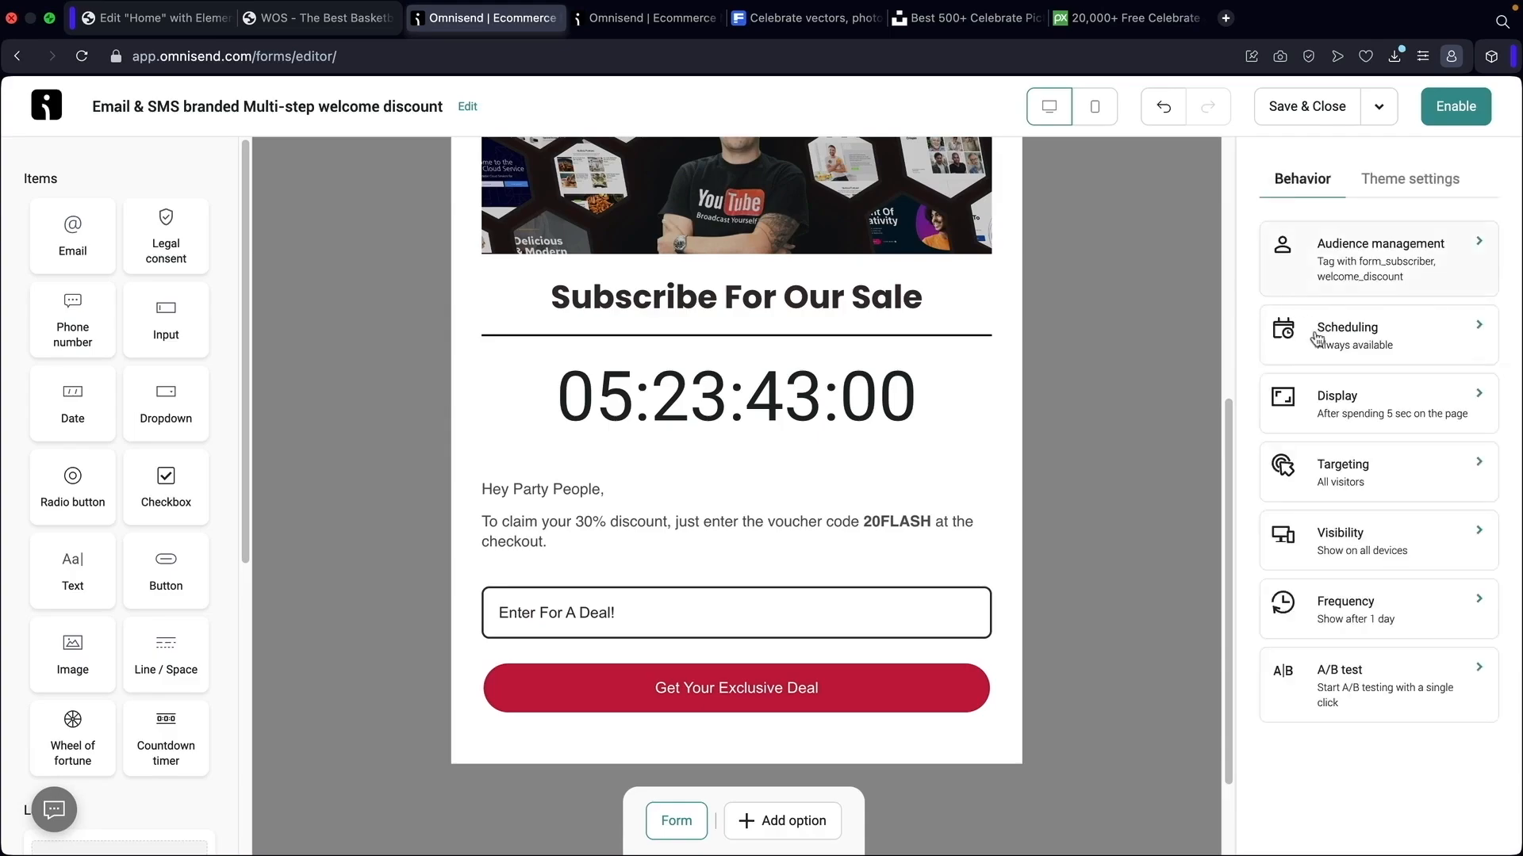
# Try the Appears on URL page targeting option in the form's targeting settings
pyautogui.click(1348, 476)
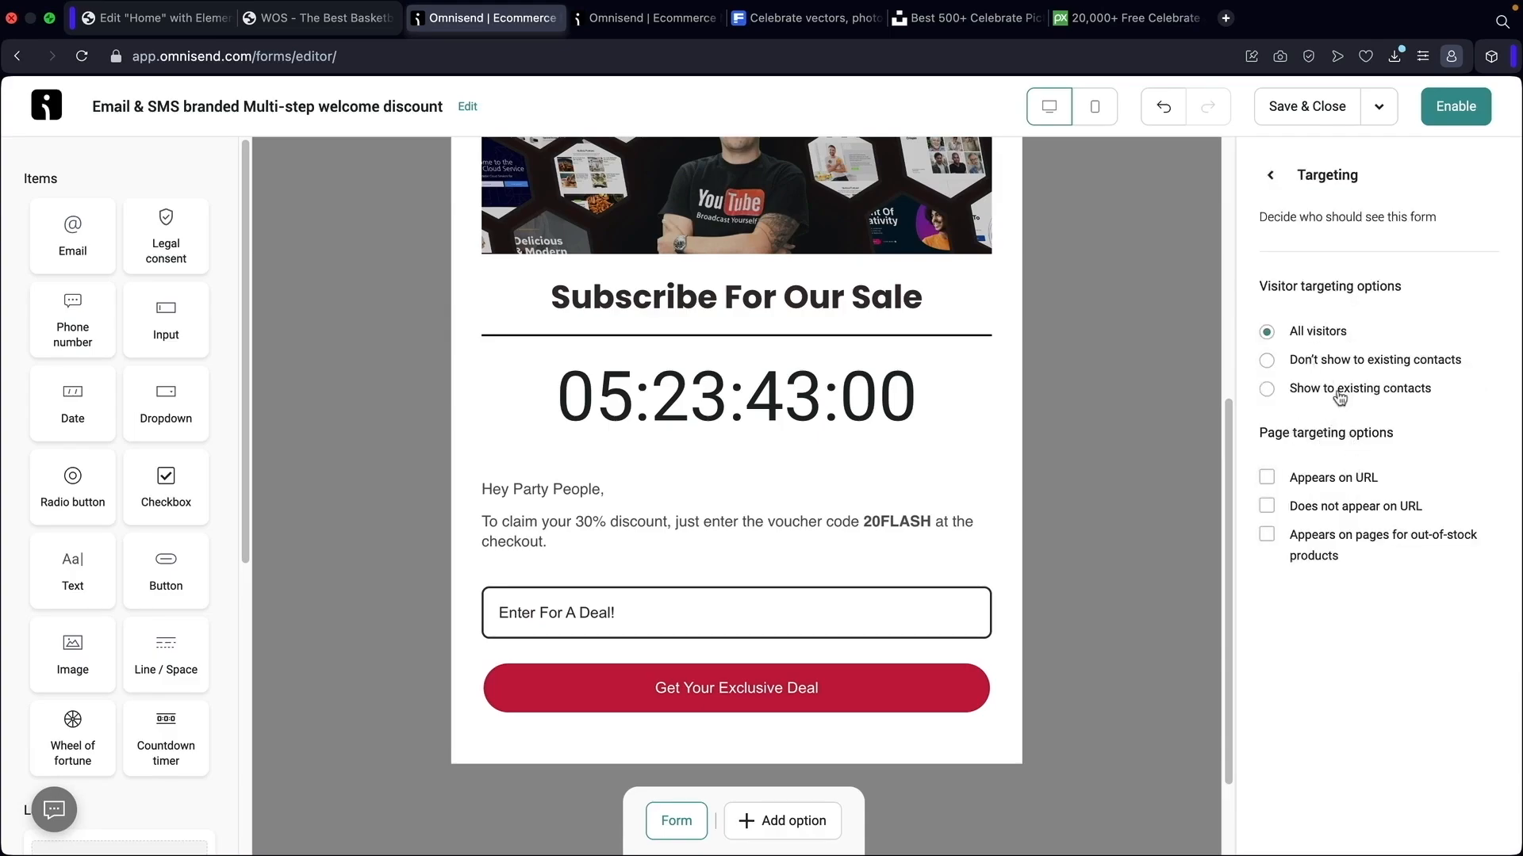
pyautogui.click(1267, 389)
pyautogui.click(1267, 478)
pyautogui.click(1301, 513)
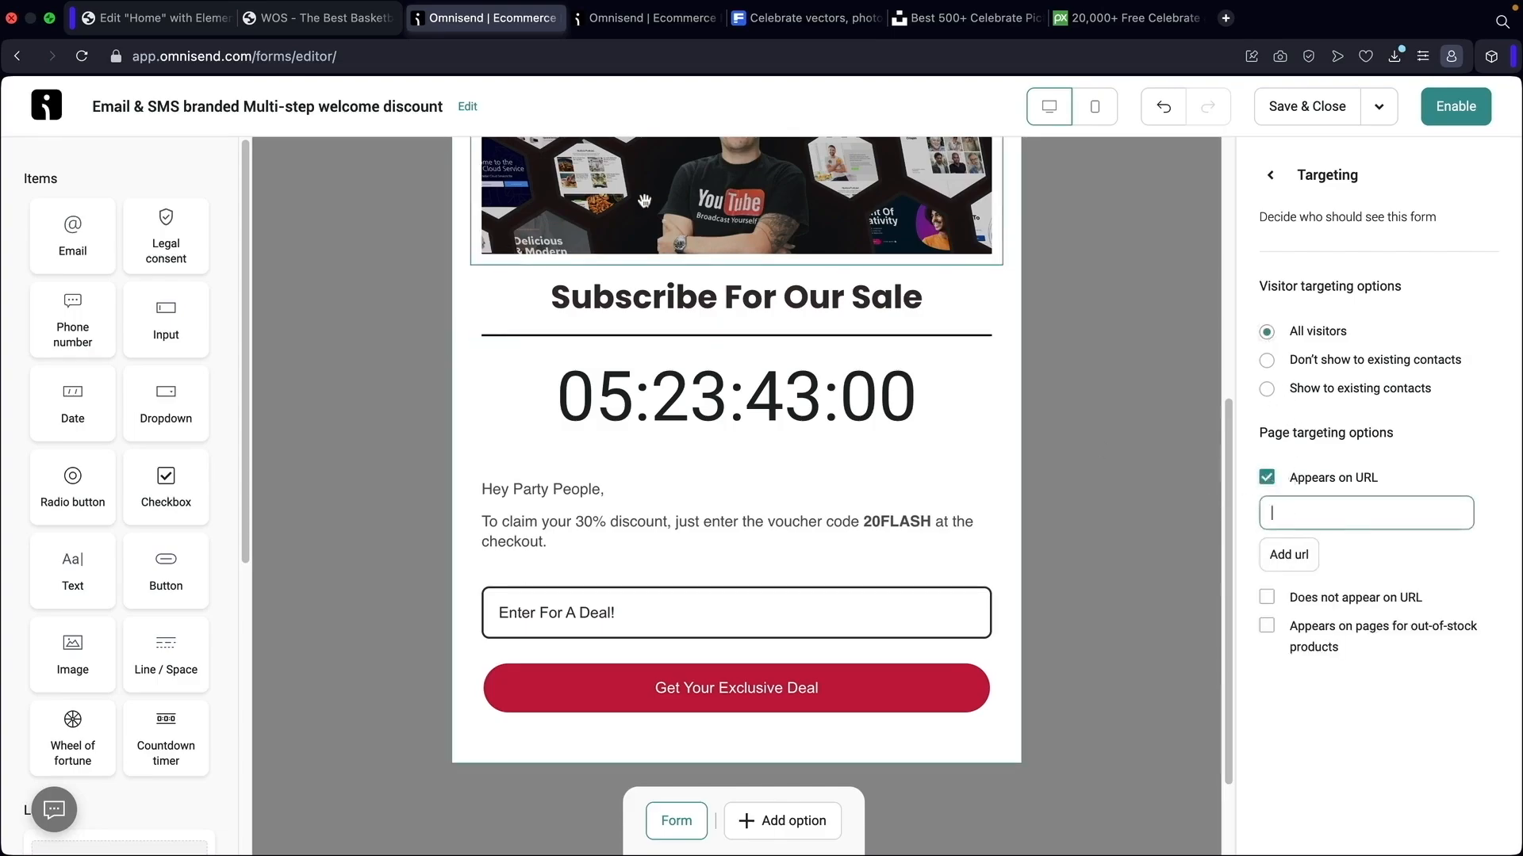
# Copy the URL of the website's Shop page and return to the form's targeting settings
pyautogui.click(329, 19)
pyautogui.scroll(3, 986, 333)
pyautogui.scroll(15, 987, 333)
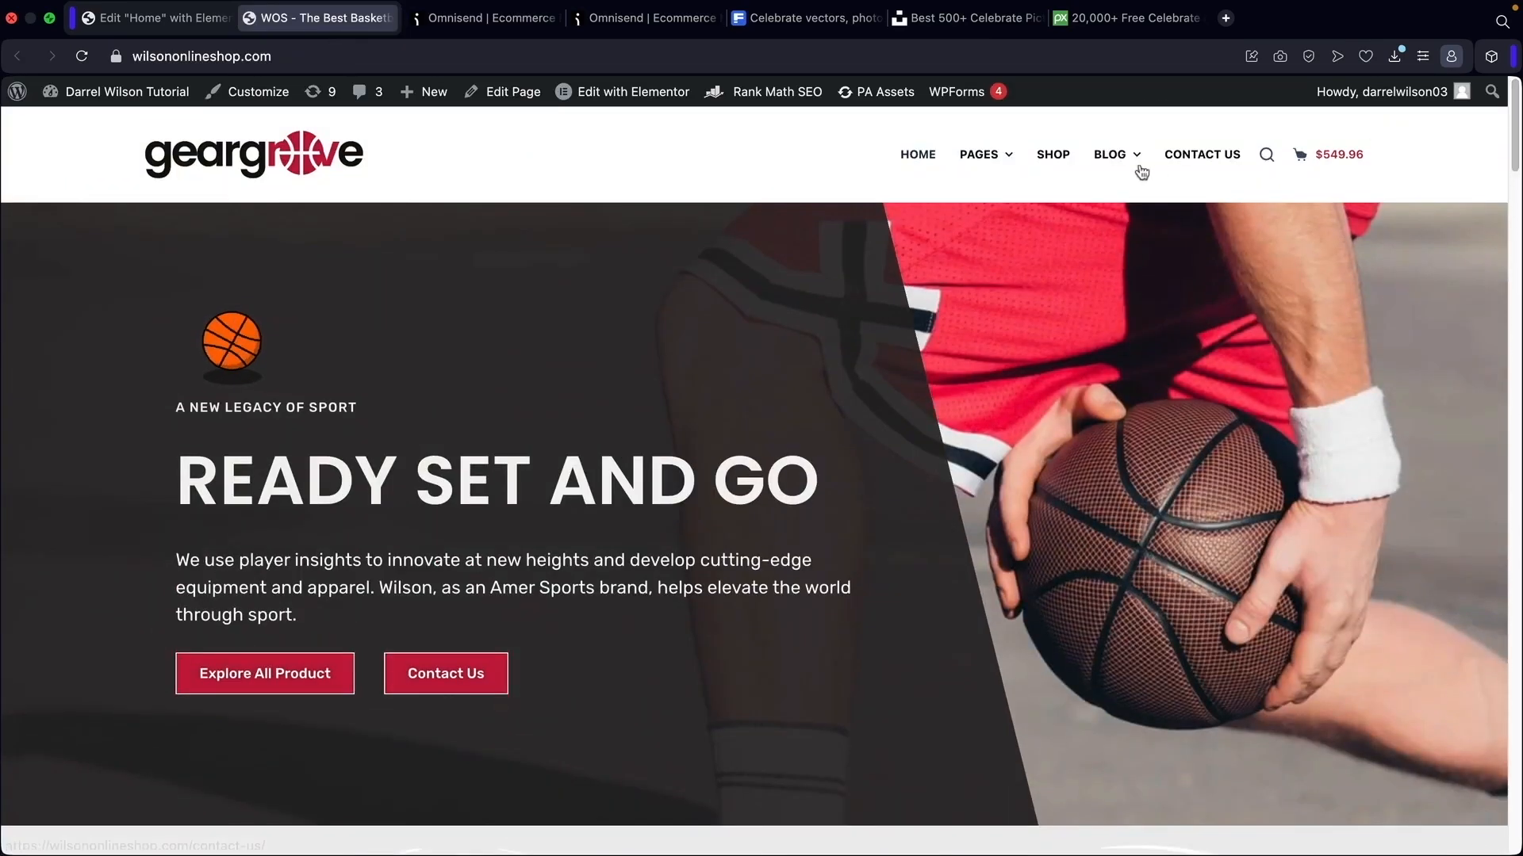
pyautogui.click(1059, 159)
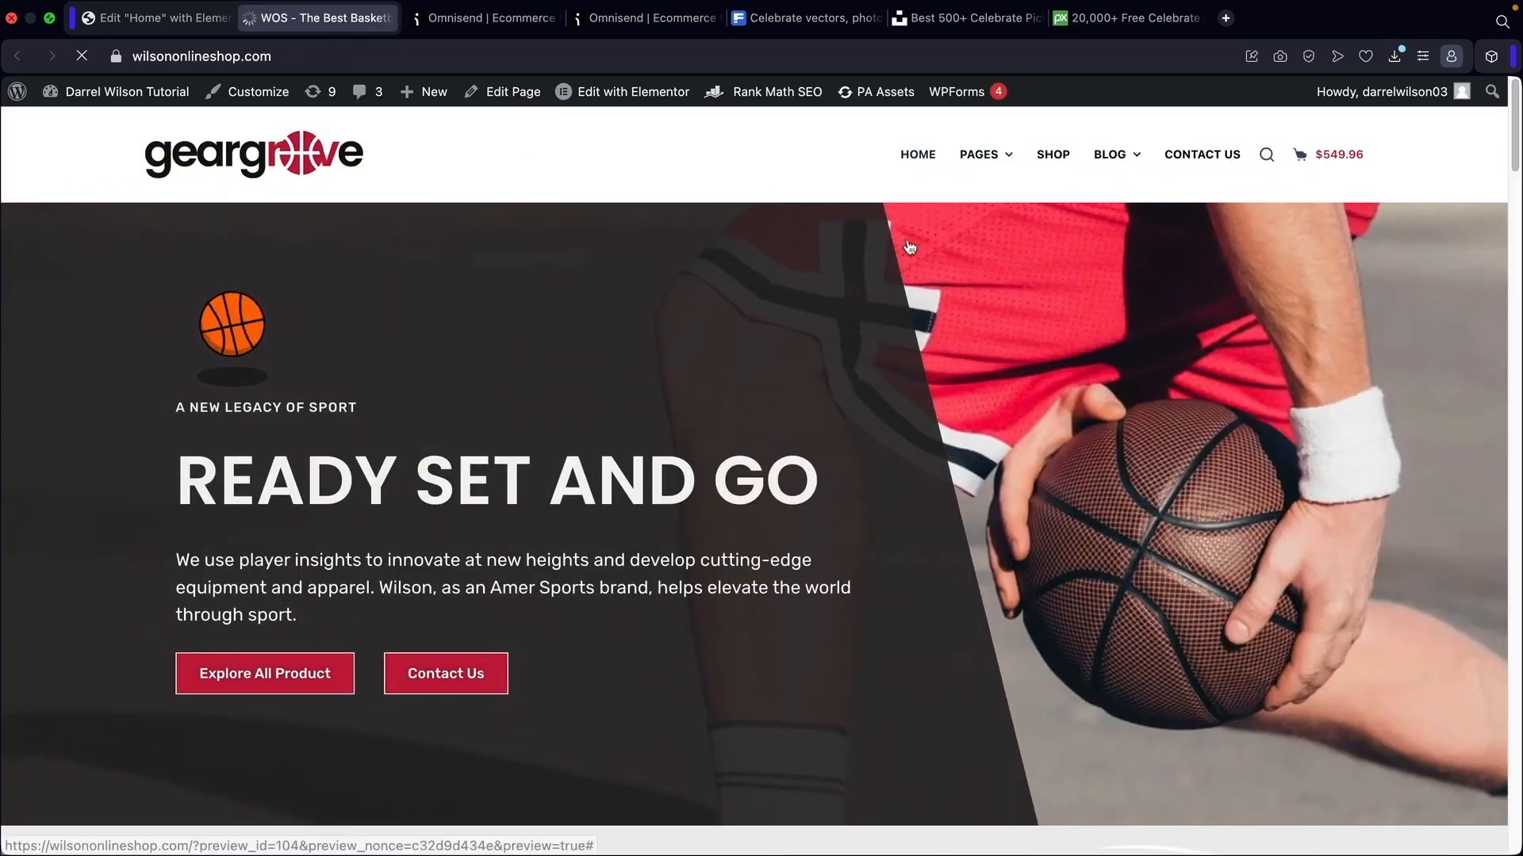
pyautogui.rightClick(295, 56)
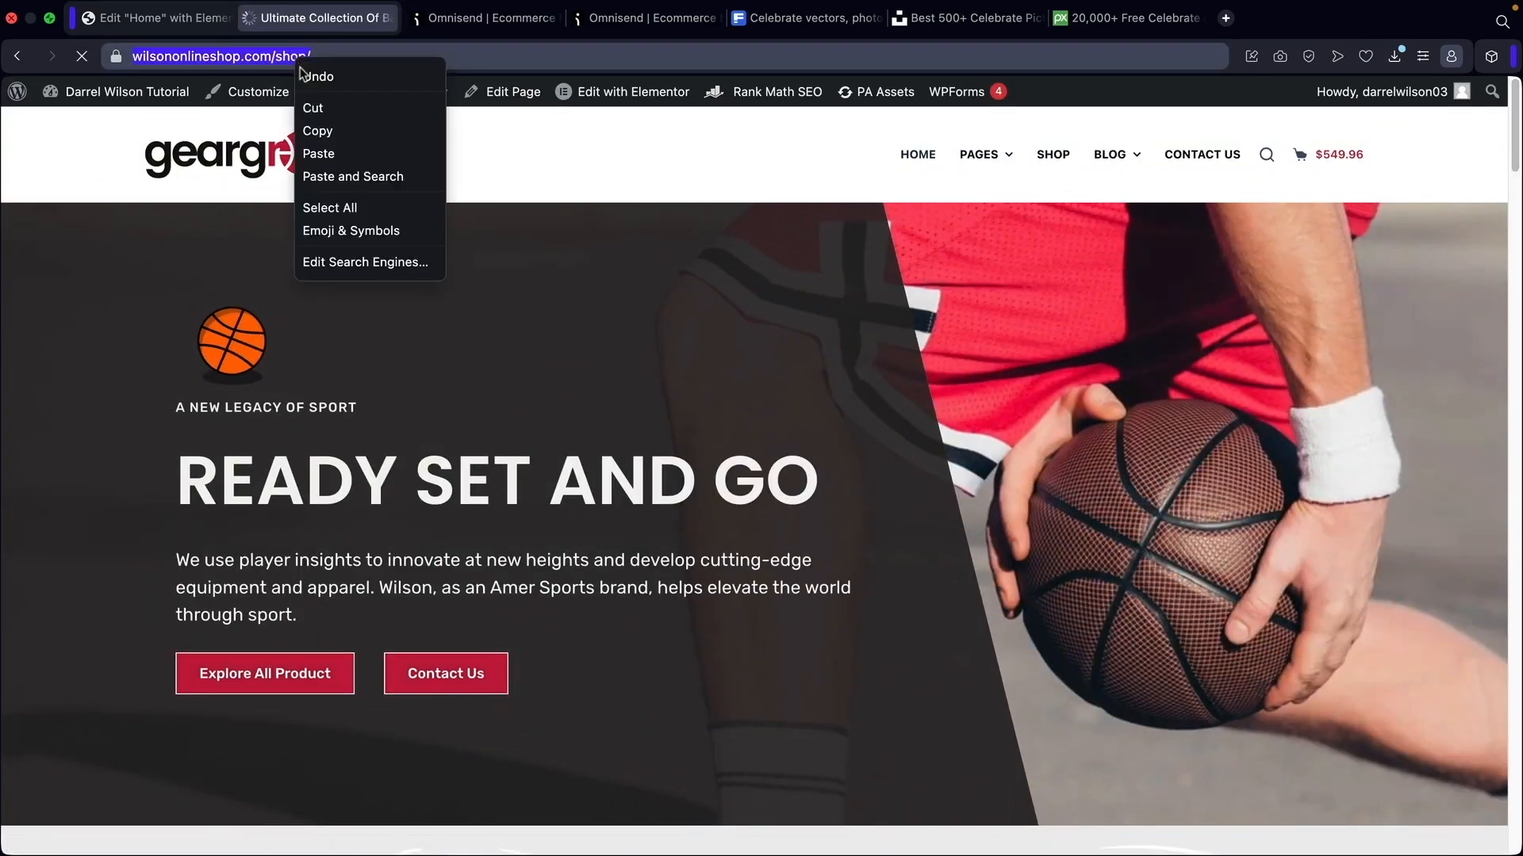
pyautogui.click(321, 130)
pyautogui.click(491, 17)
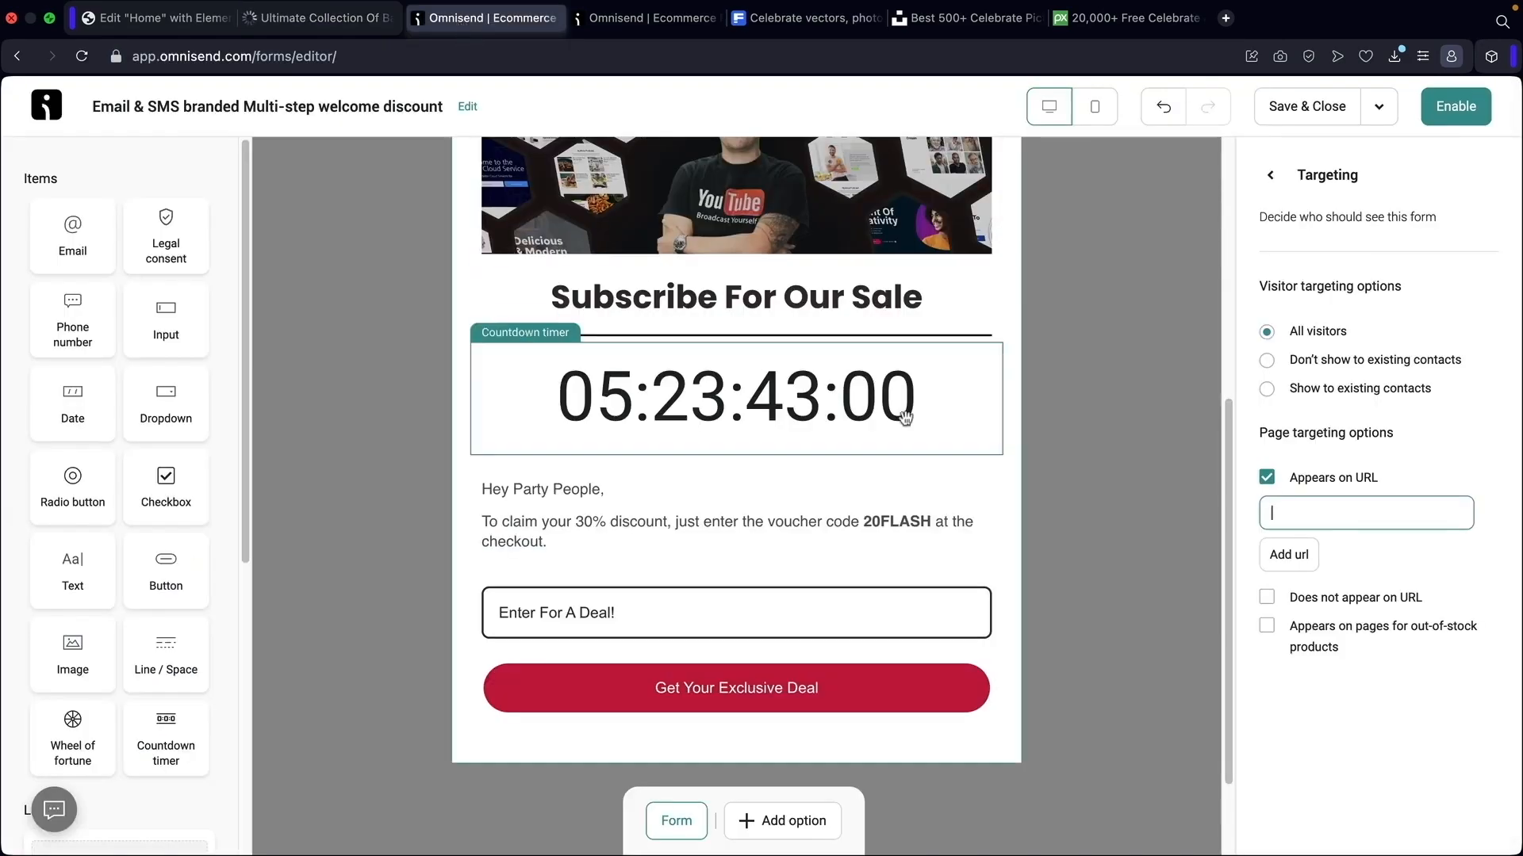
# Try the copied Shop page URL as the page target, and switch Appears on URL back off
pyautogui.rightClick(1300, 508)
pyautogui.click(1340, 656)
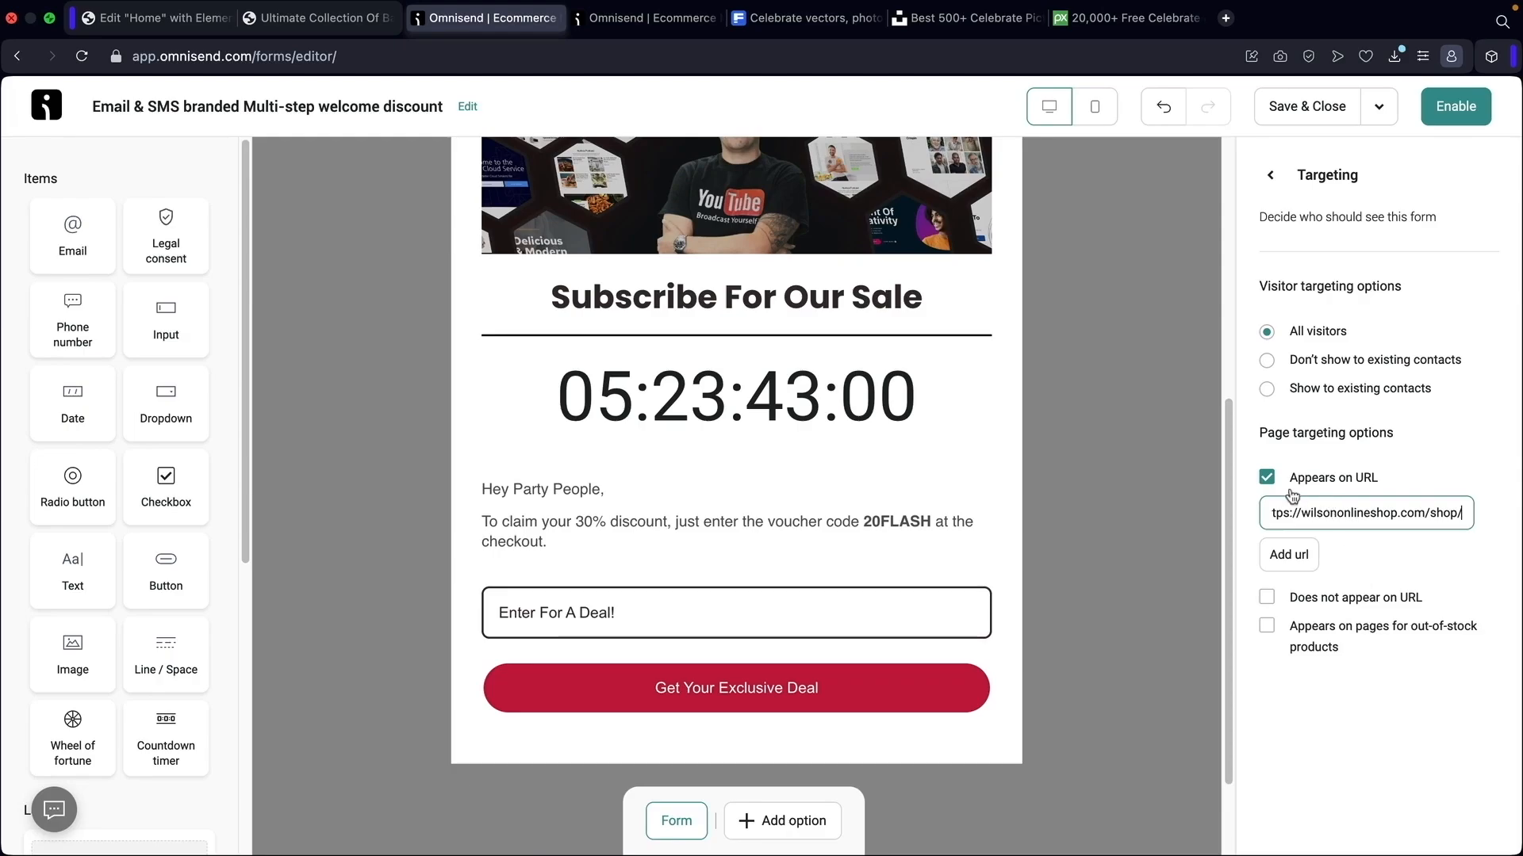
pyautogui.click(1267, 478)
pyautogui.click(1269, 176)
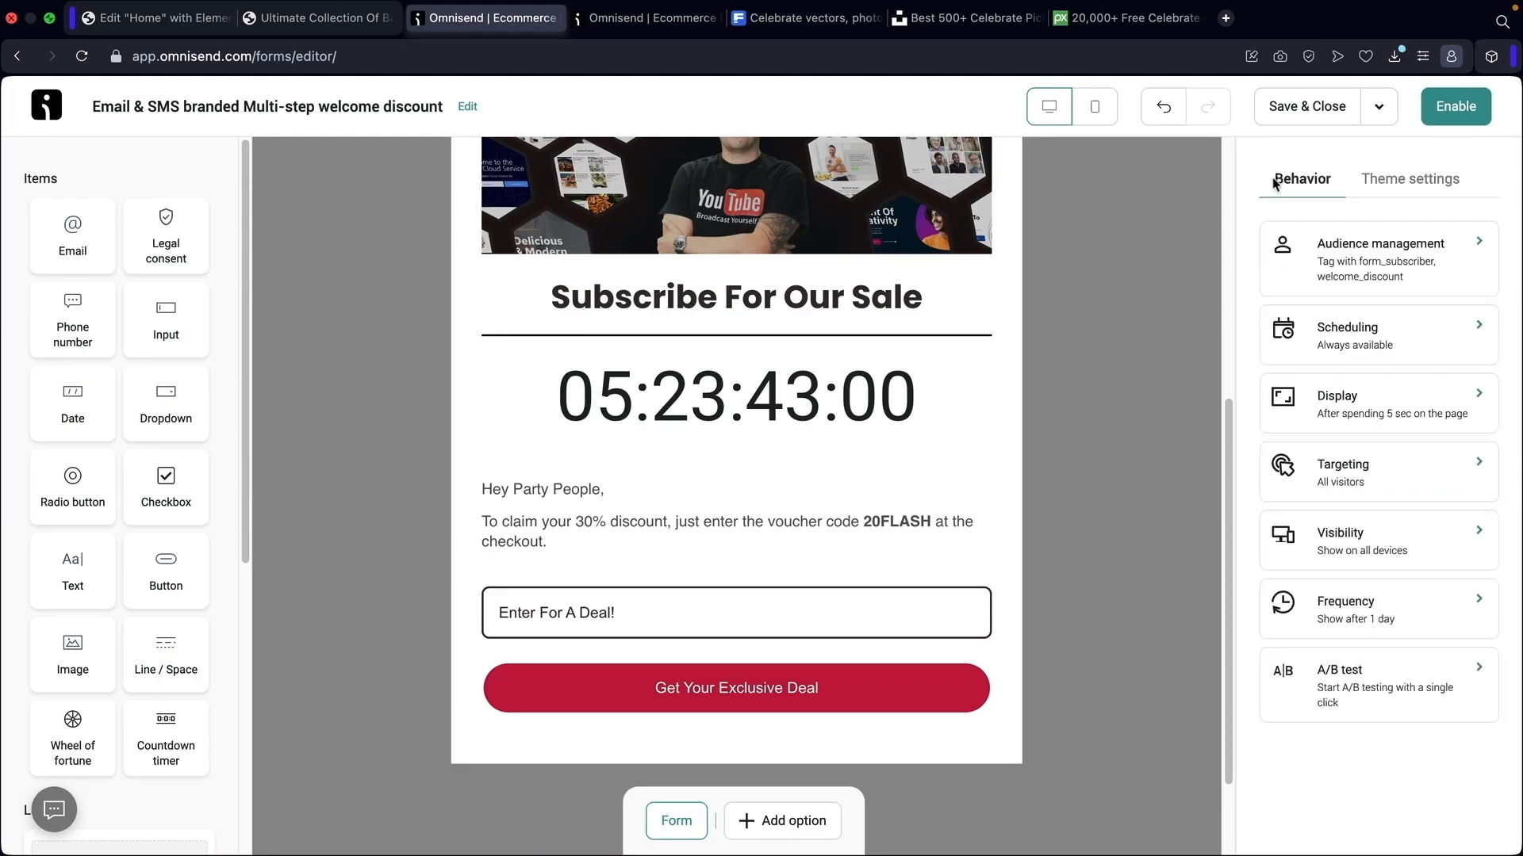
# Check the device visibility options and disable Limit form appearance in the frequency settings
pyautogui.click(1374, 530)
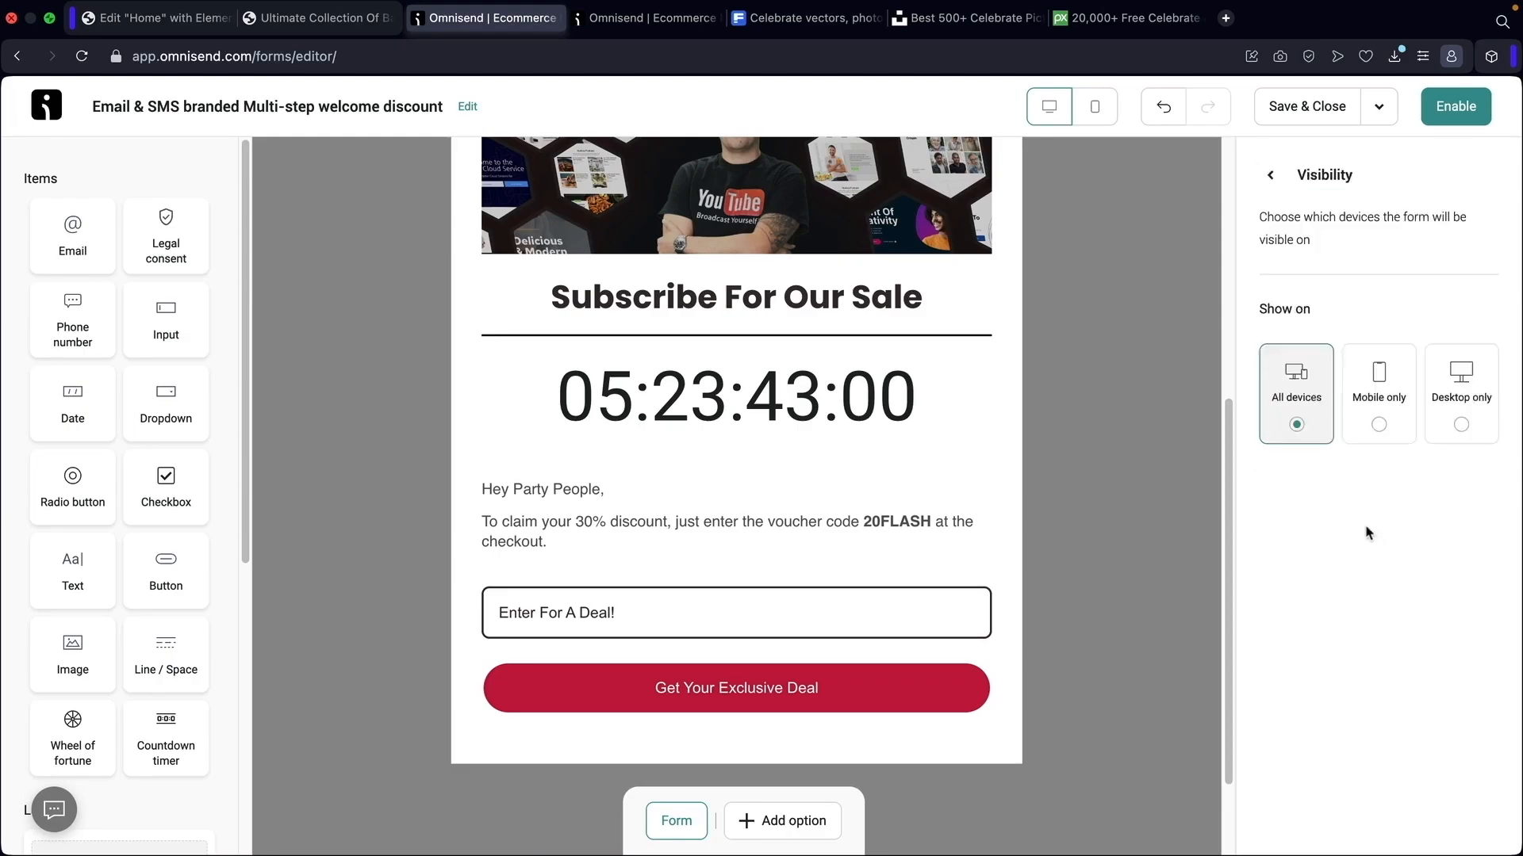
pyautogui.click(1270, 176)
pyautogui.click(1361, 617)
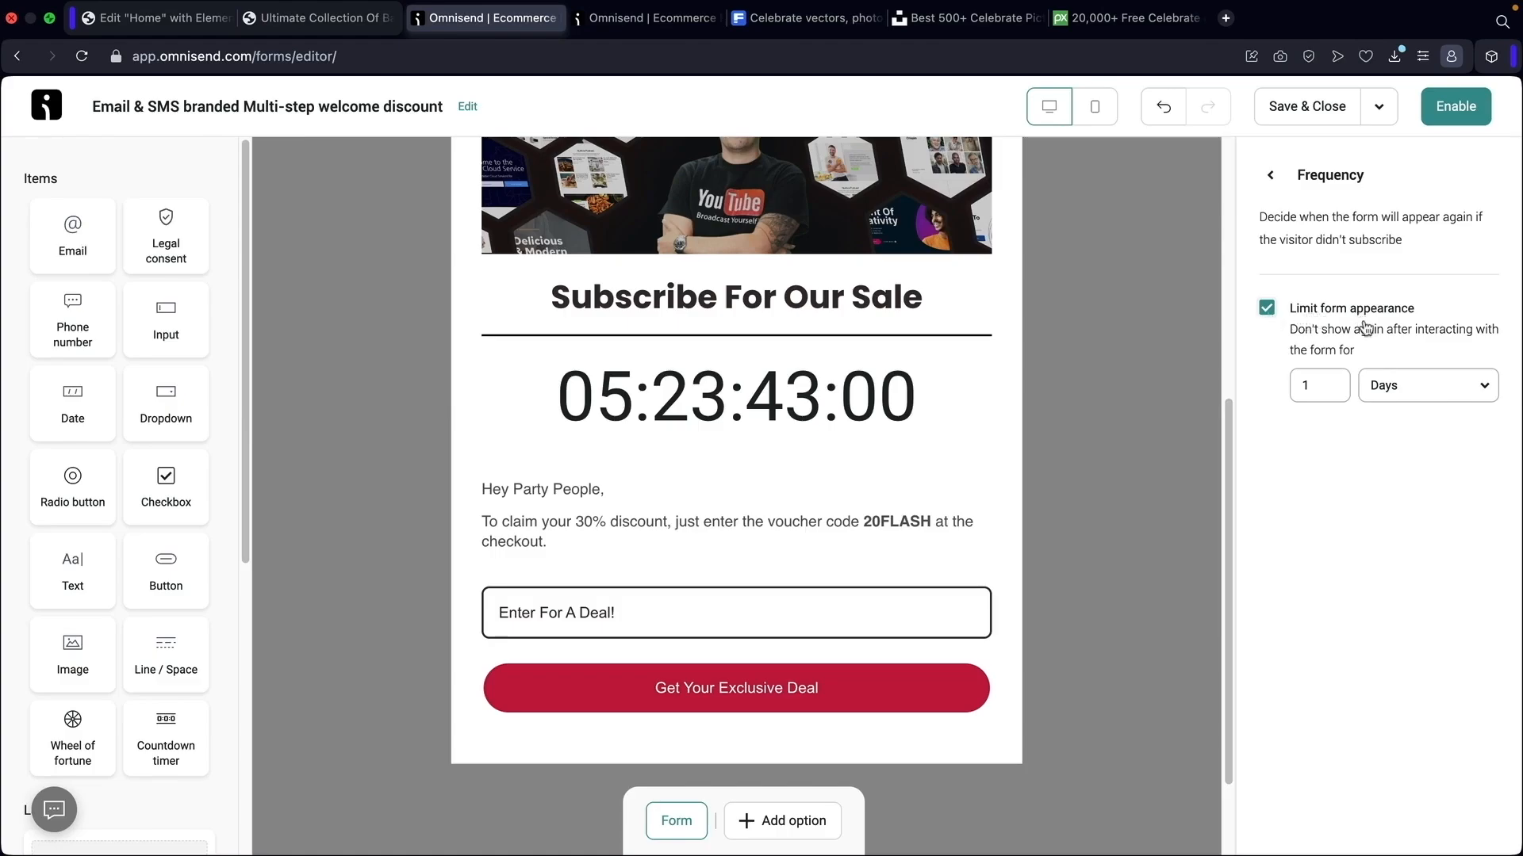
pyautogui.click(1266, 308)
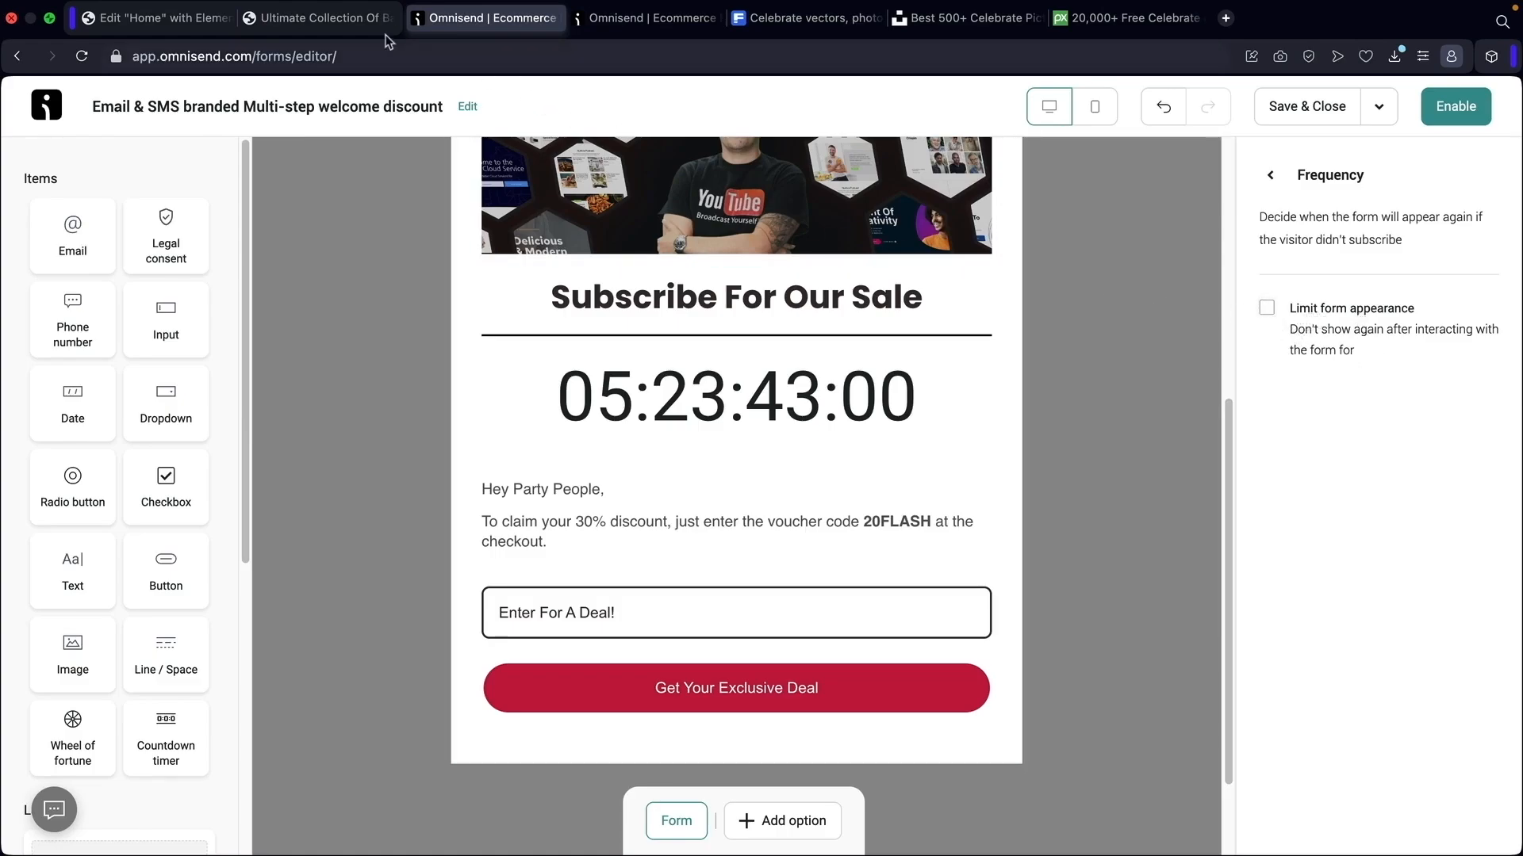
# Go from the Shop page to the website's home page, and return to the form editor
pyautogui.hotkey('ctrl', 'shift', 'Tab')
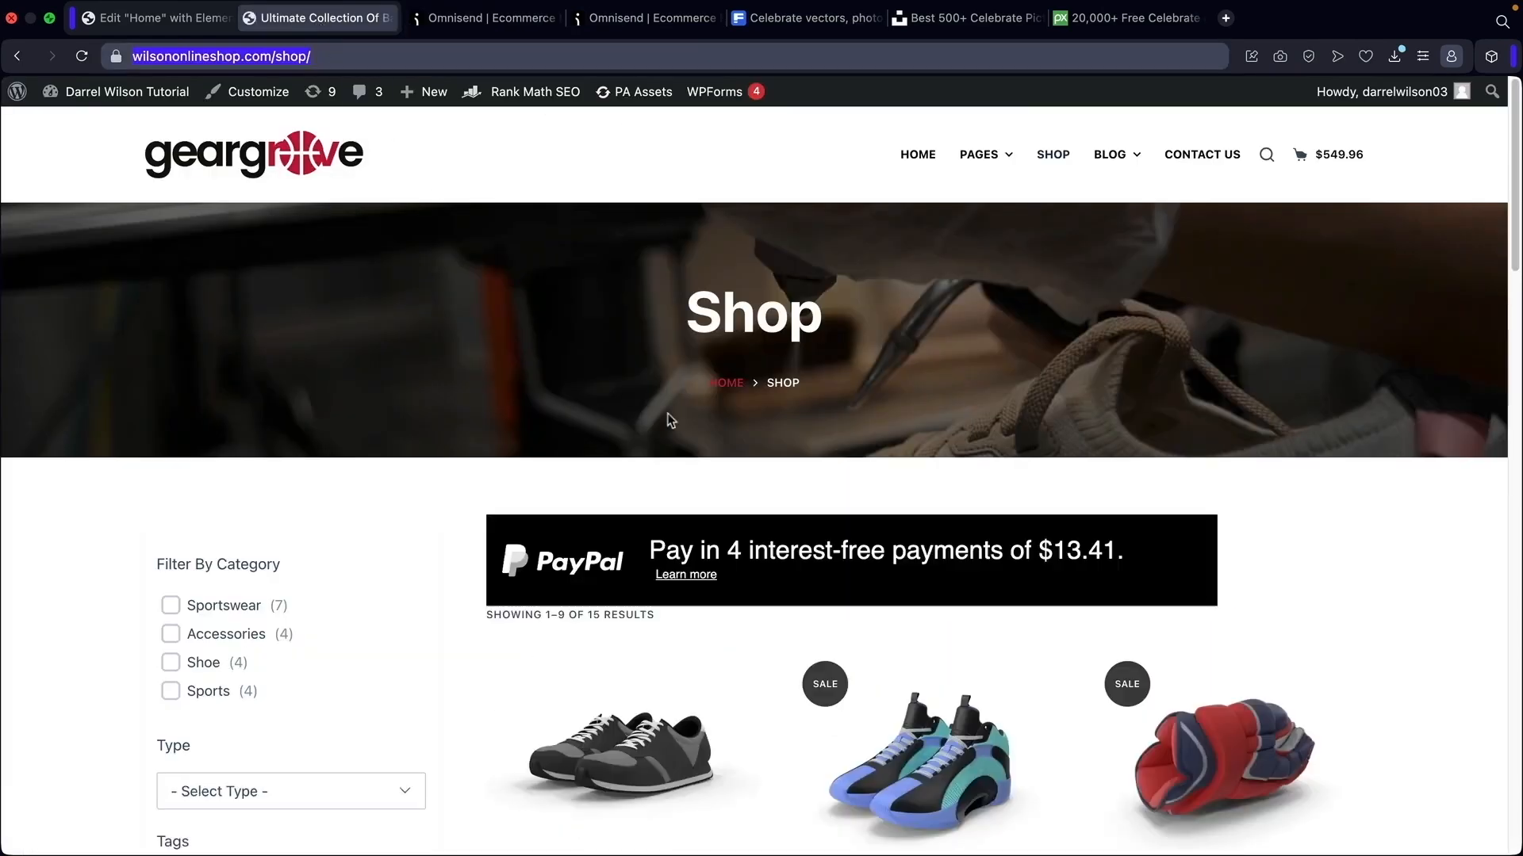
pyautogui.click(912, 157)
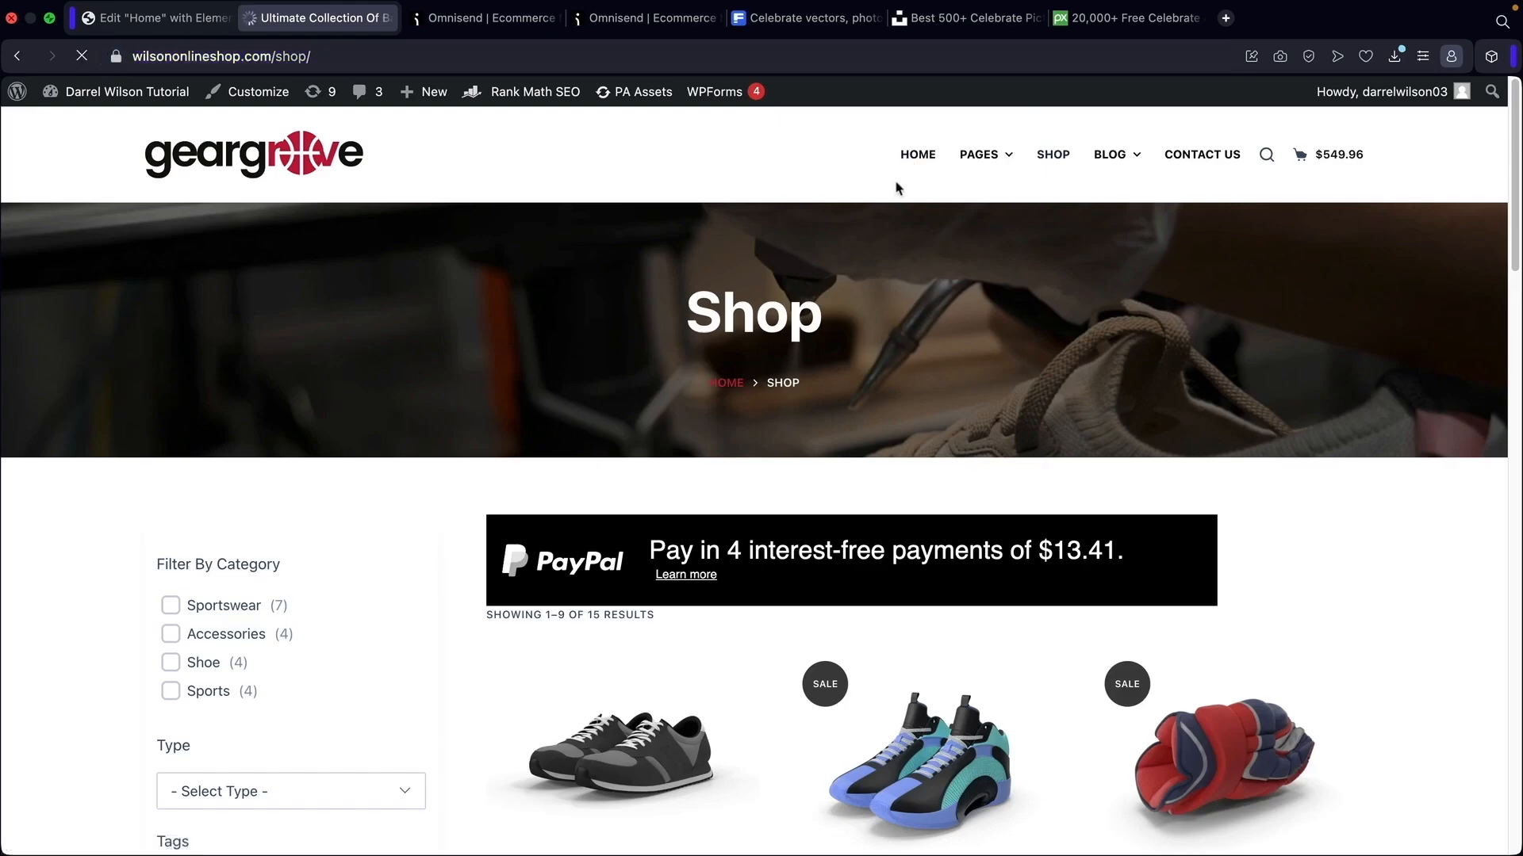
pyautogui.click(472, 18)
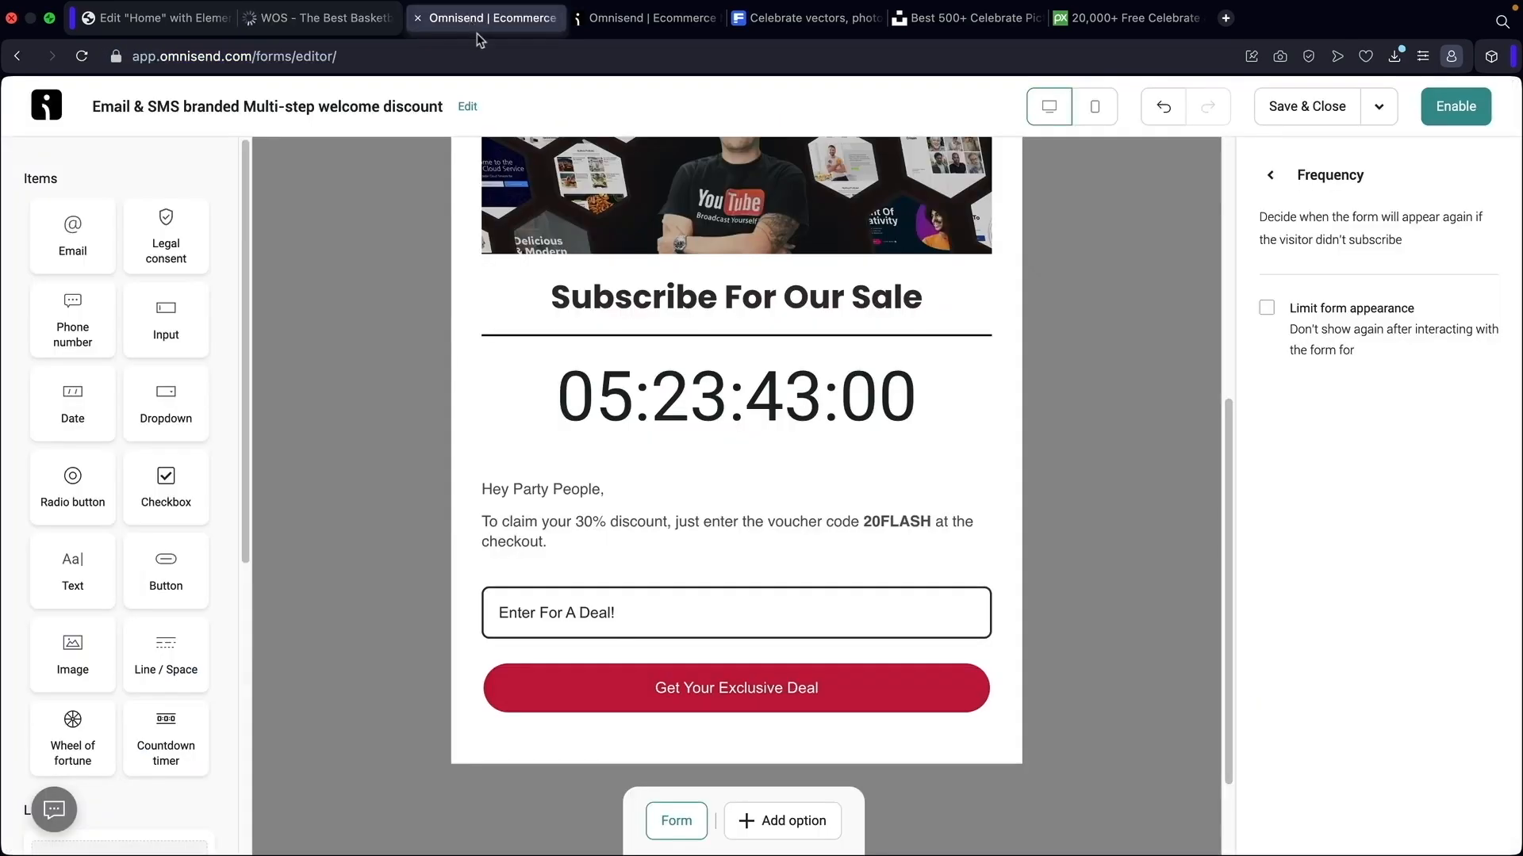
# Try limiting the form's reappearance with the Hours unit and values of 3 and 1, and leave the limit off
pyautogui.click(1266, 308)
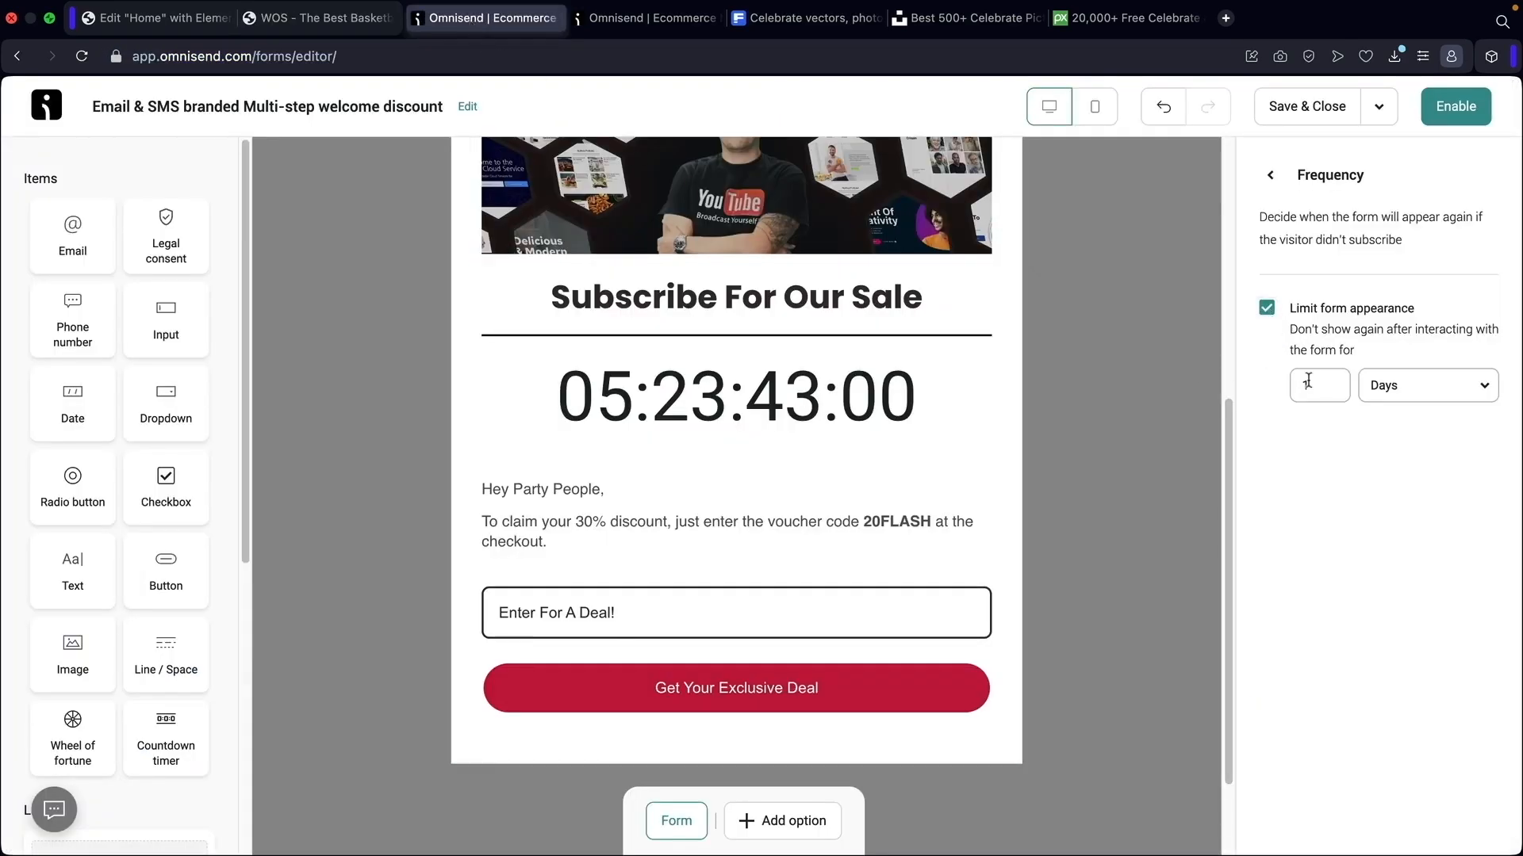
pyautogui.click(1378, 388)
pyautogui.click(1384, 477)
pyautogui.click(1307, 386)
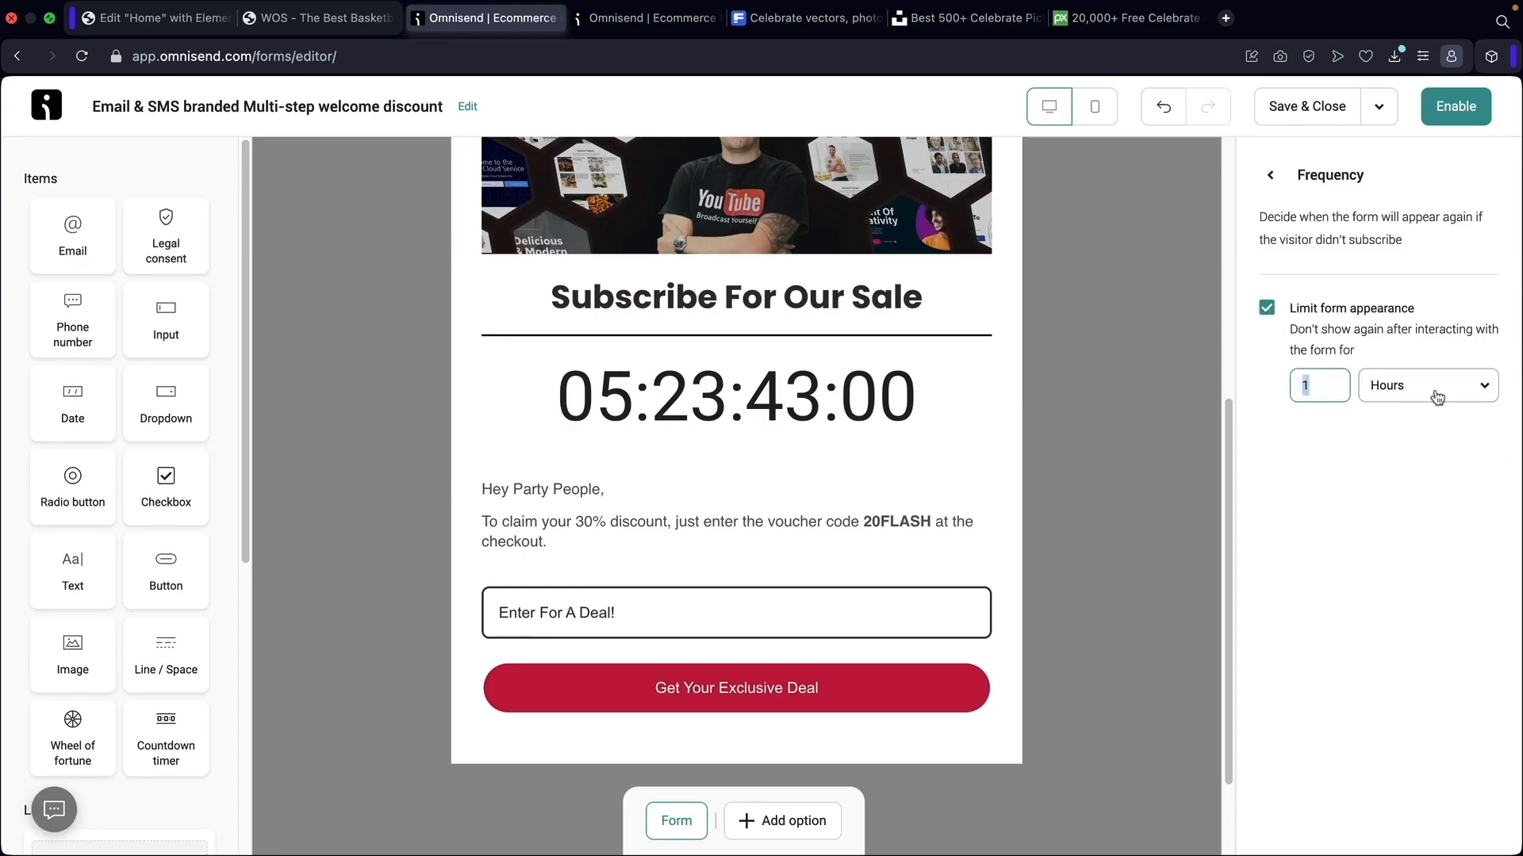
pyautogui.write('3')
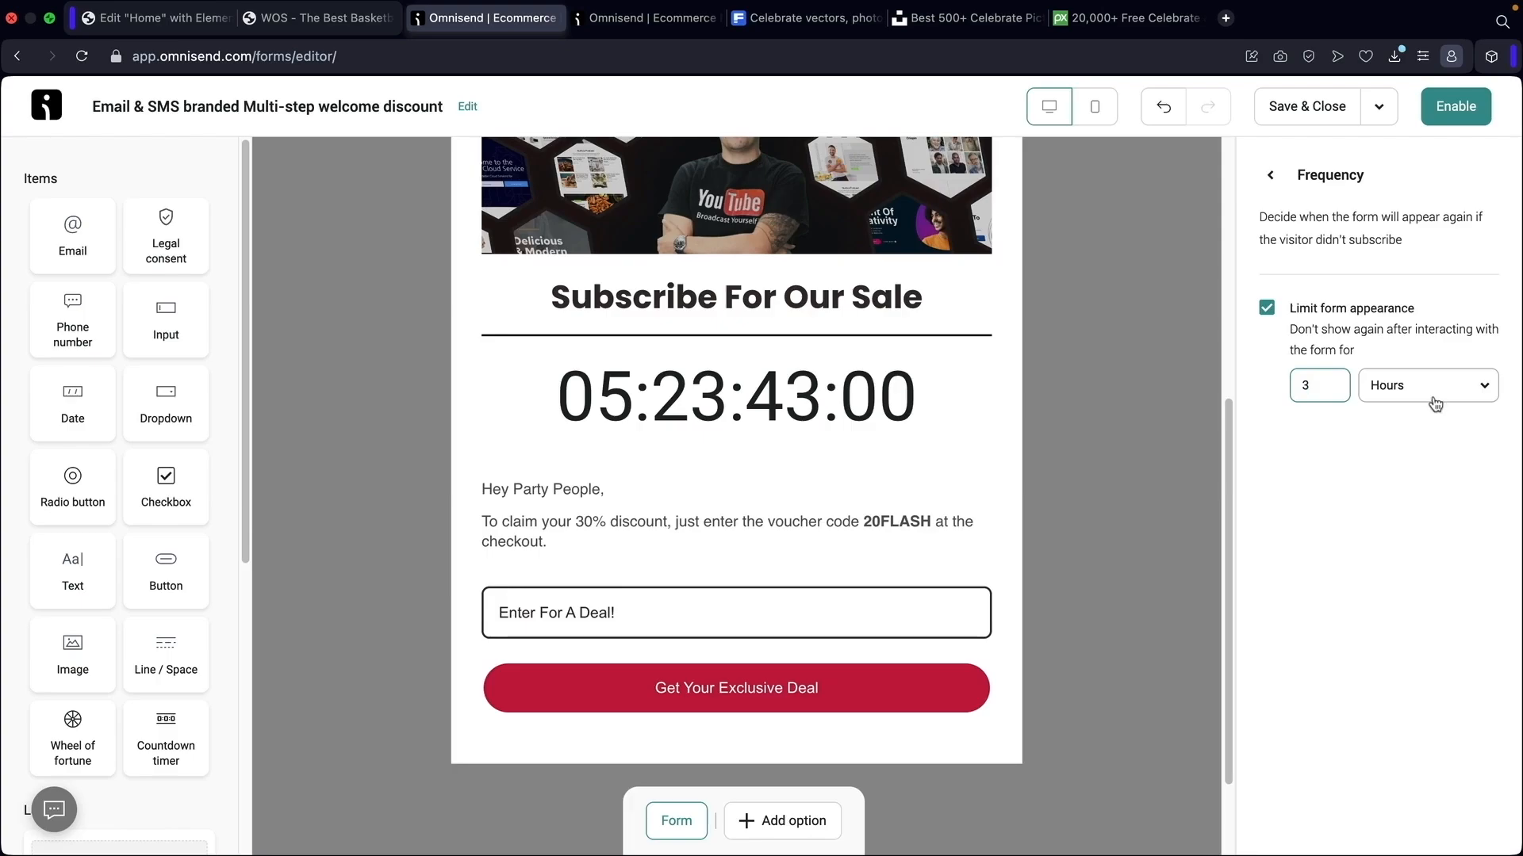
pyautogui.moveTo(1316, 386); pyautogui.dragTo(1294, 385)
pyautogui.write('1')
pyautogui.click(1269, 175)
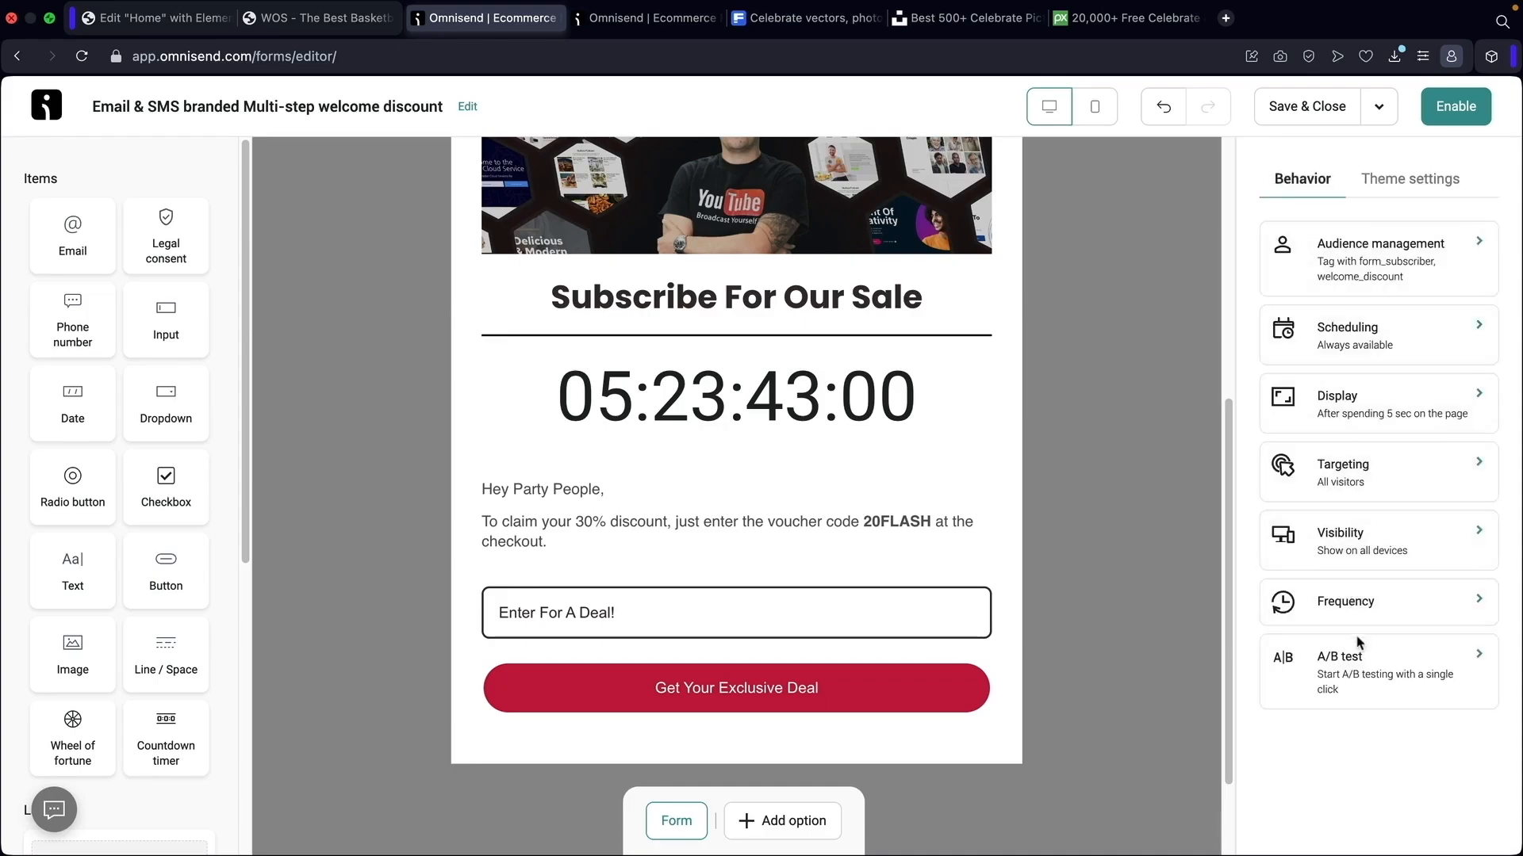
# Set up an A/B test for the form and open its Version A copy for editing
pyautogui.click(1368, 680)
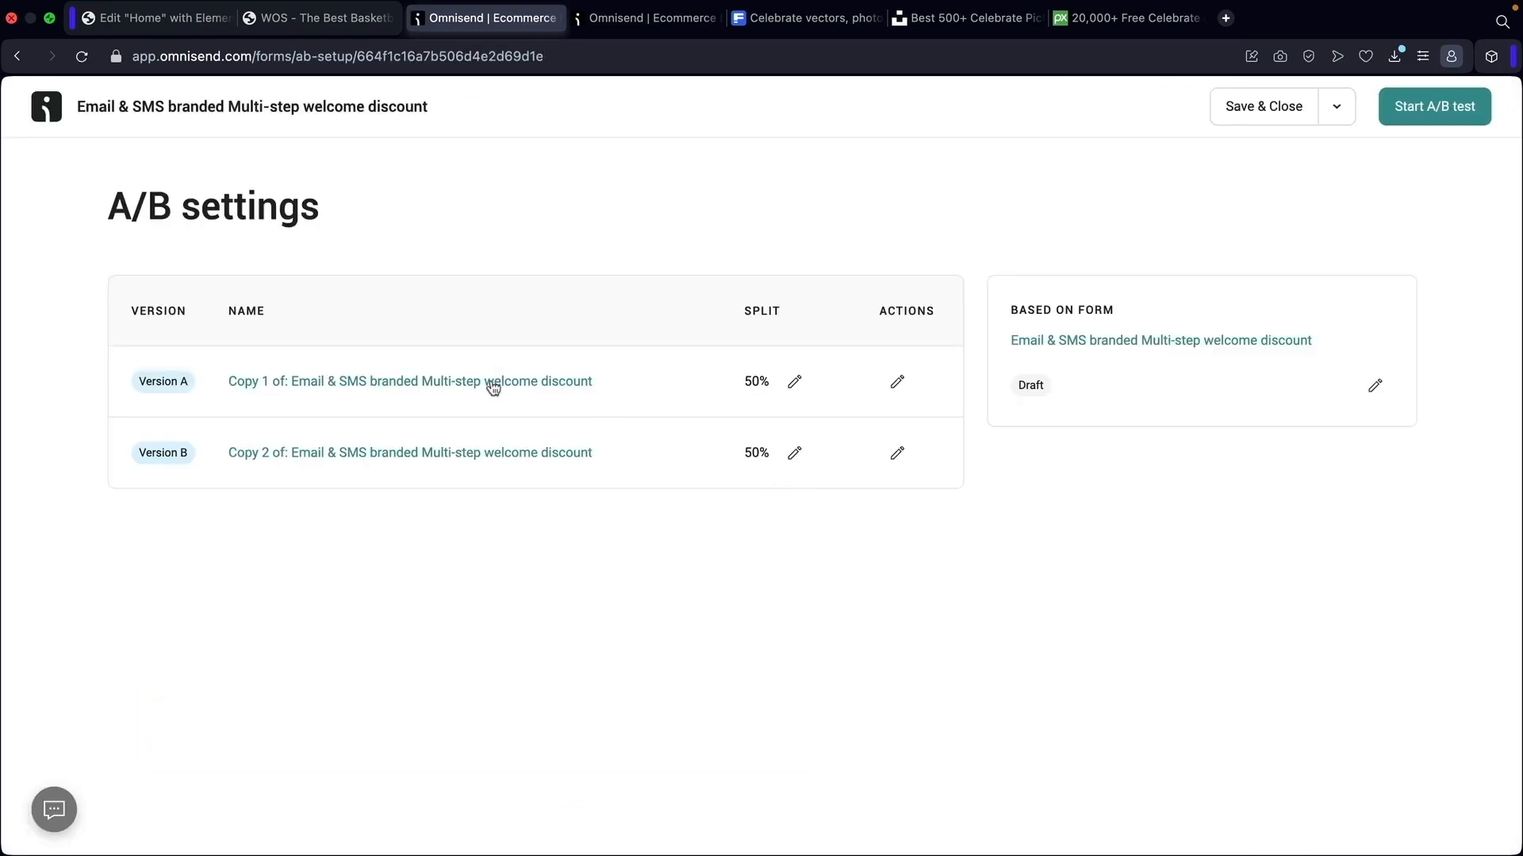
pyautogui.click(492, 385)
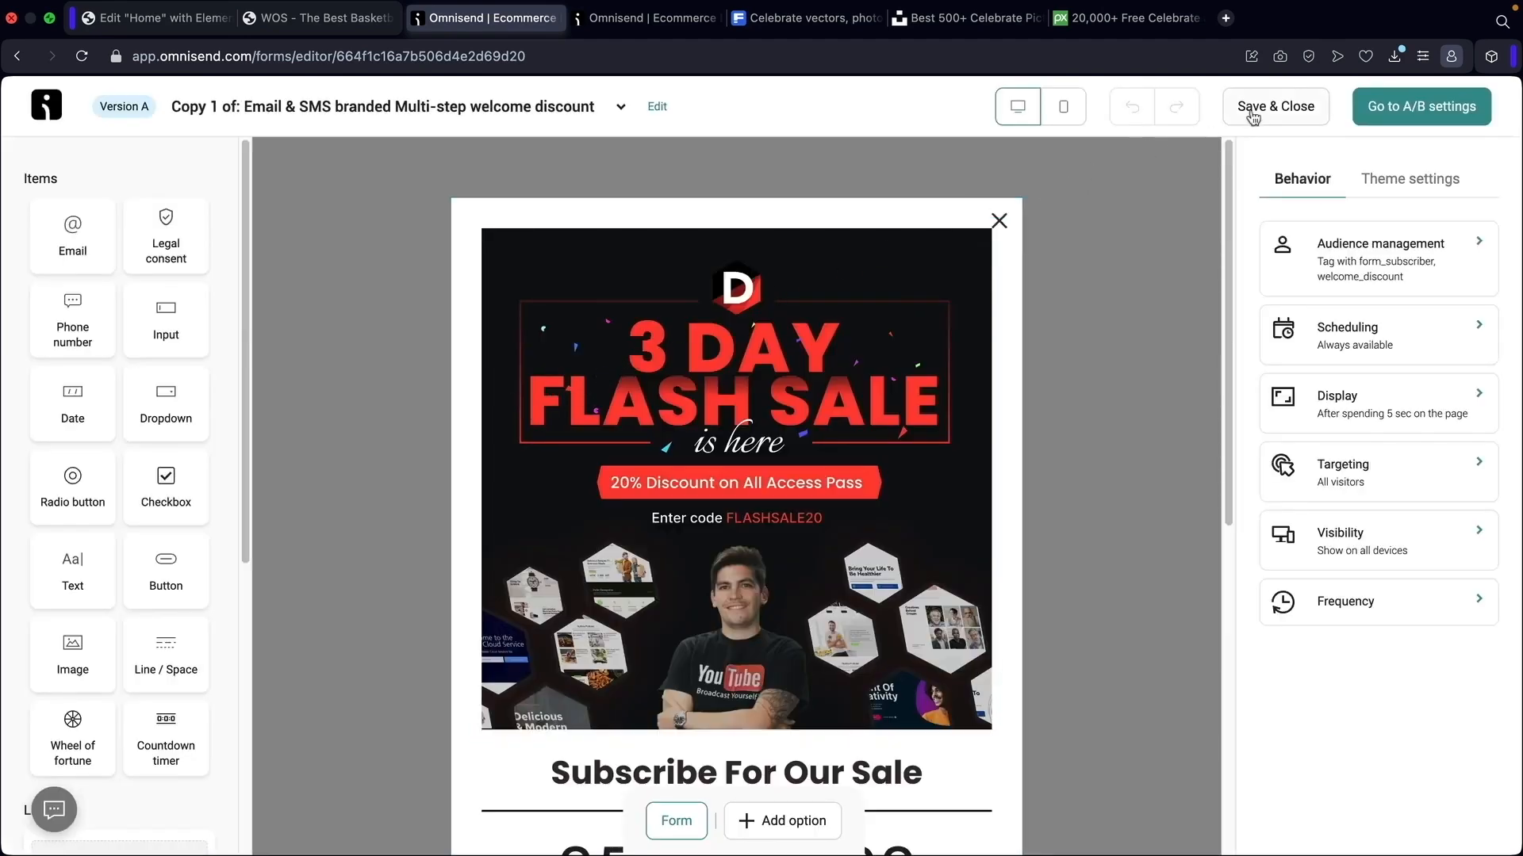
# Save and close Version A, reopen the draft popup form's A/B test settings, and open the Version B copy
pyautogui.click(1251, 111)
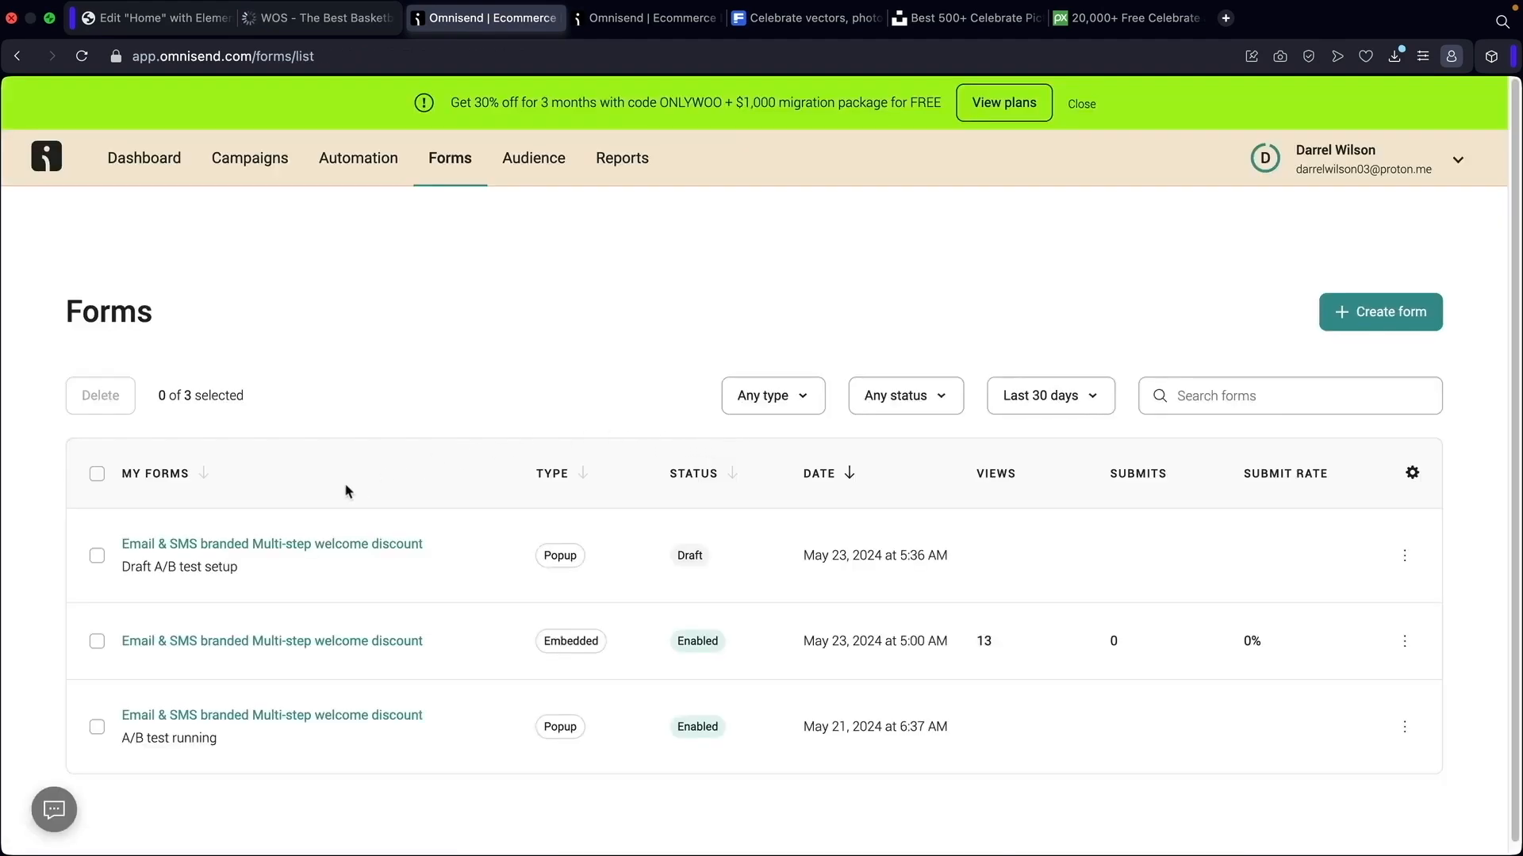
pyautogui.click(252, 544)
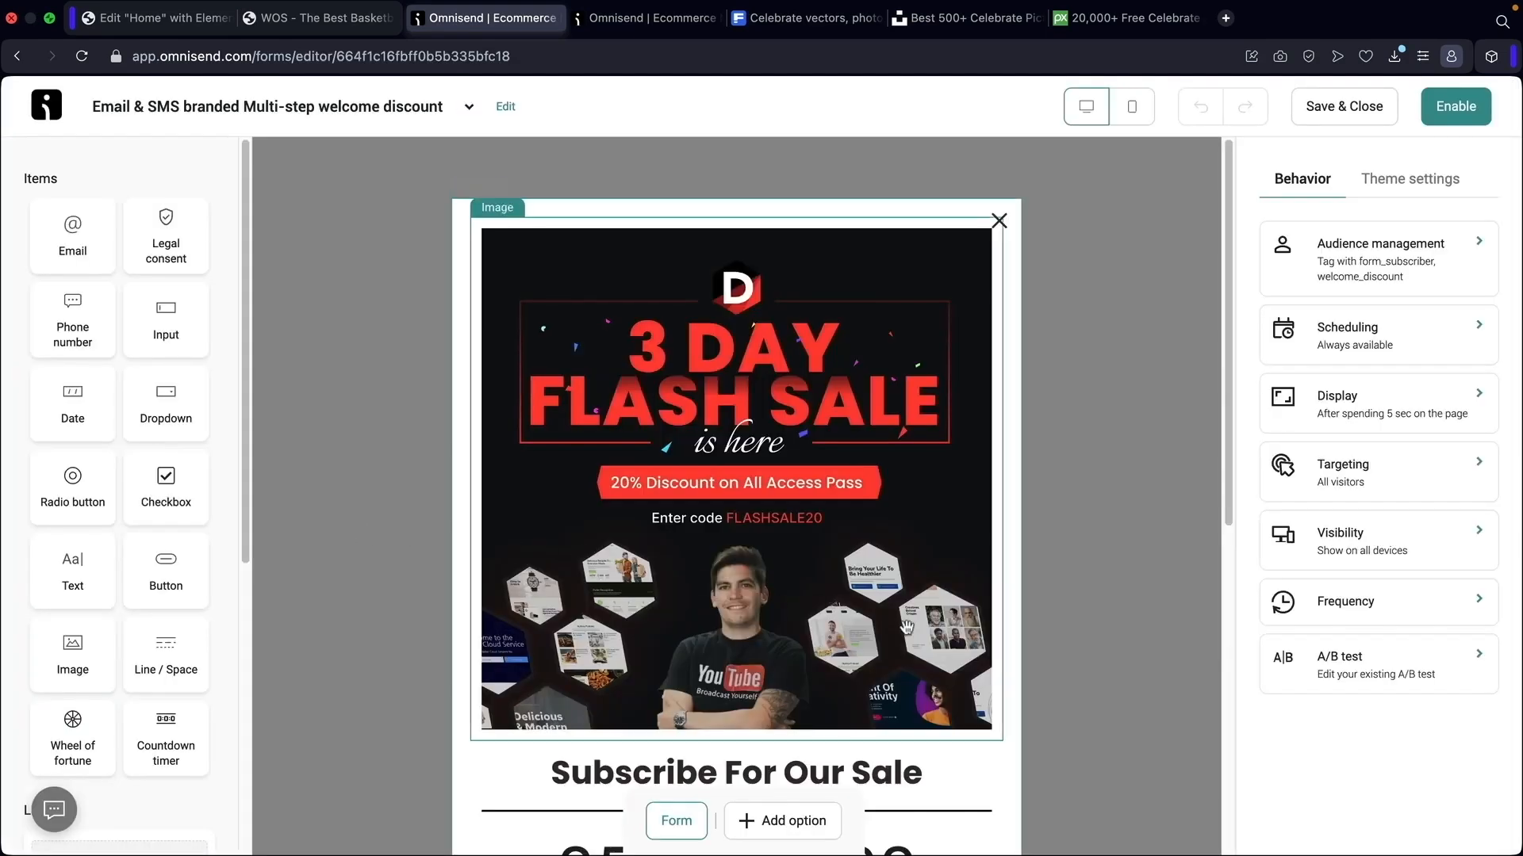
pyautogui.click(1395, 672)
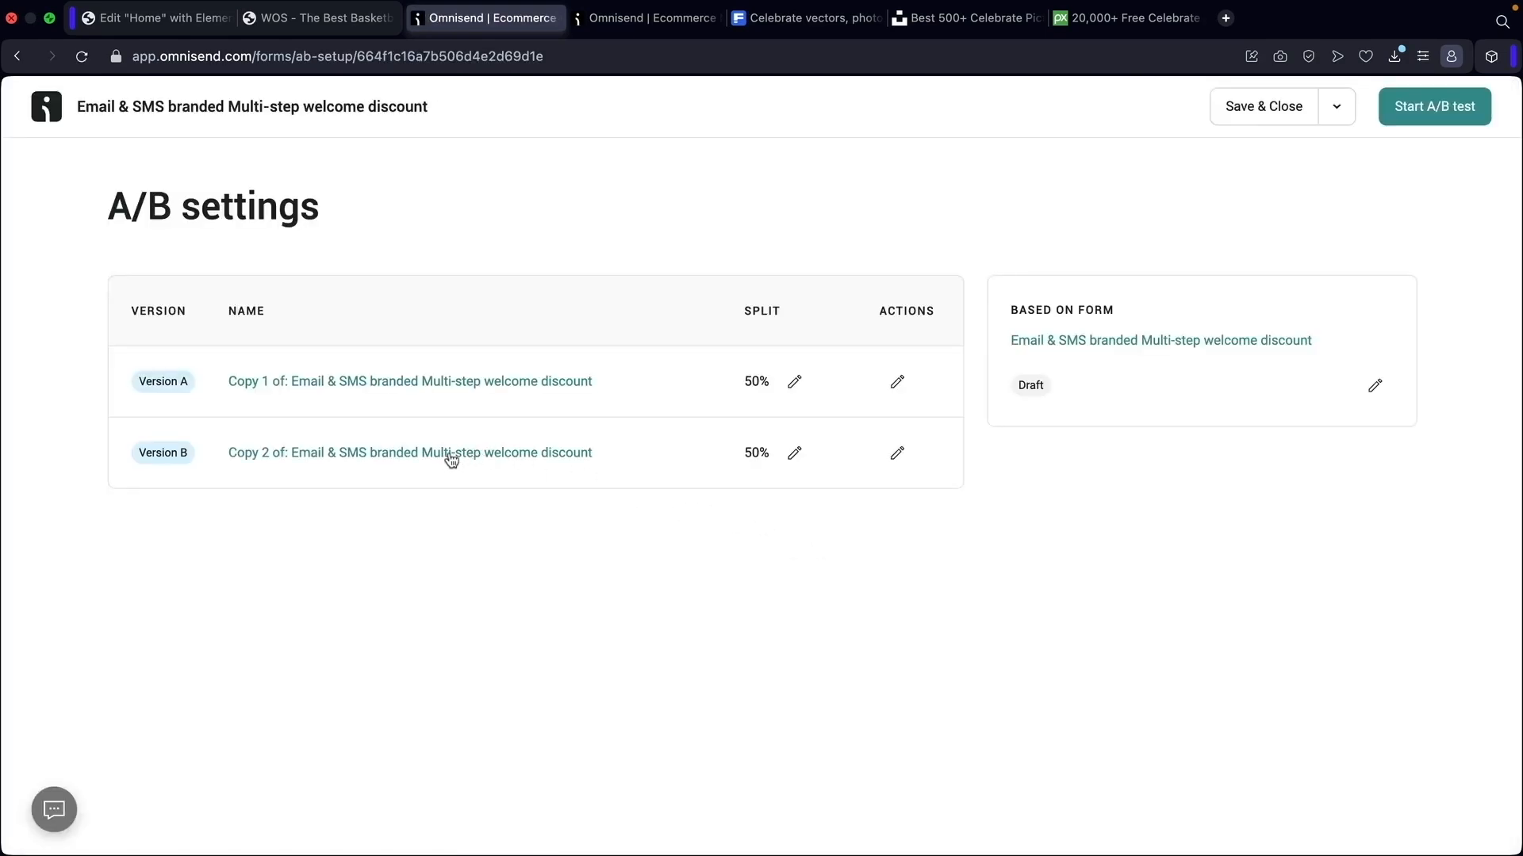
pyautogui.click(451, 452)
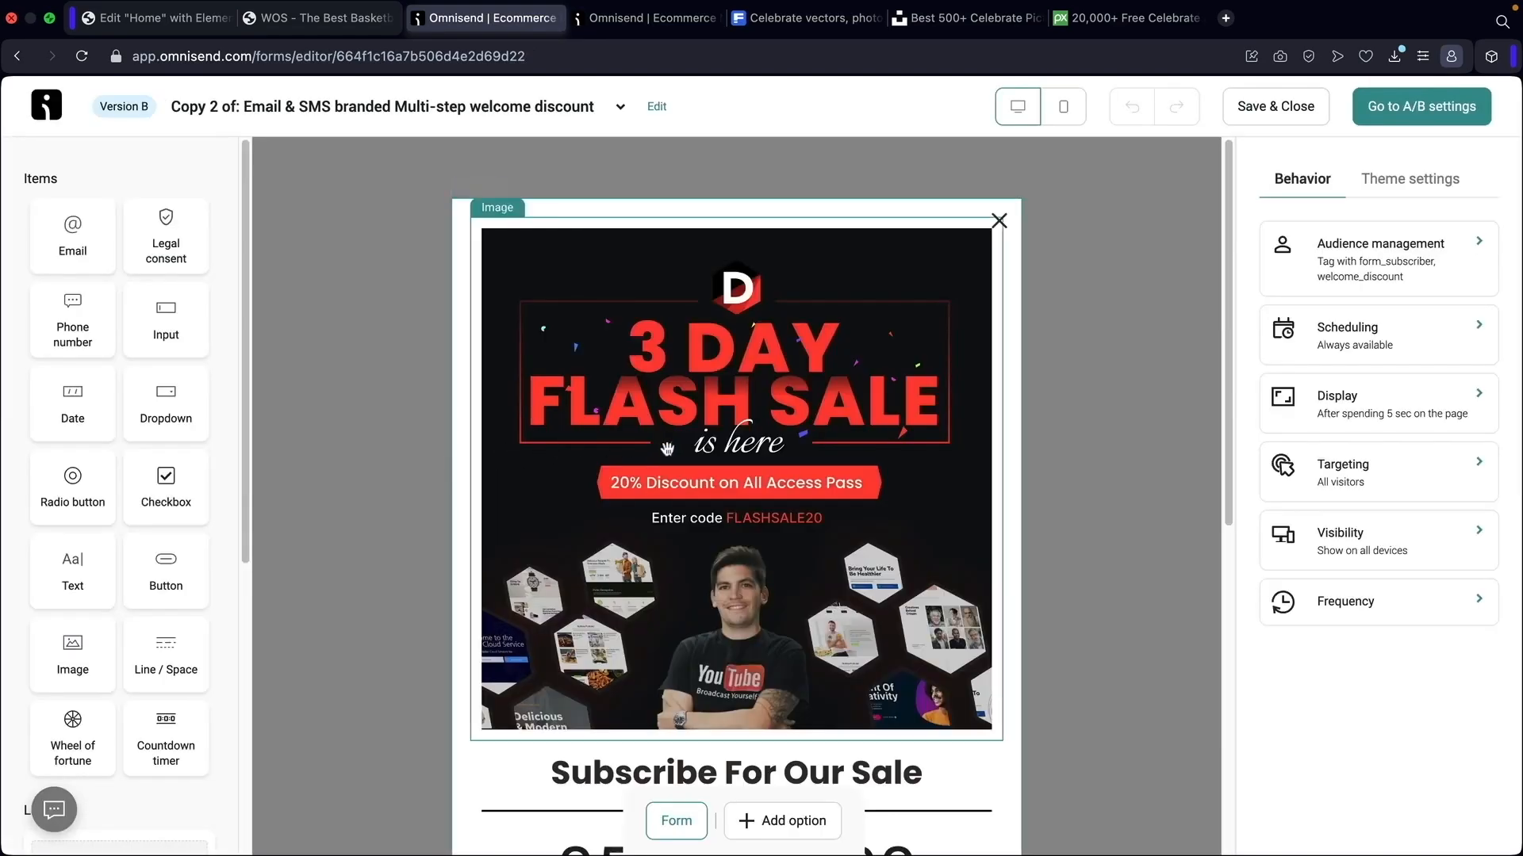
# Replace Version B's flash-sale image with the photo of the man celebrating with champagne, and save and close that version
pyautogui.click(668, 451)
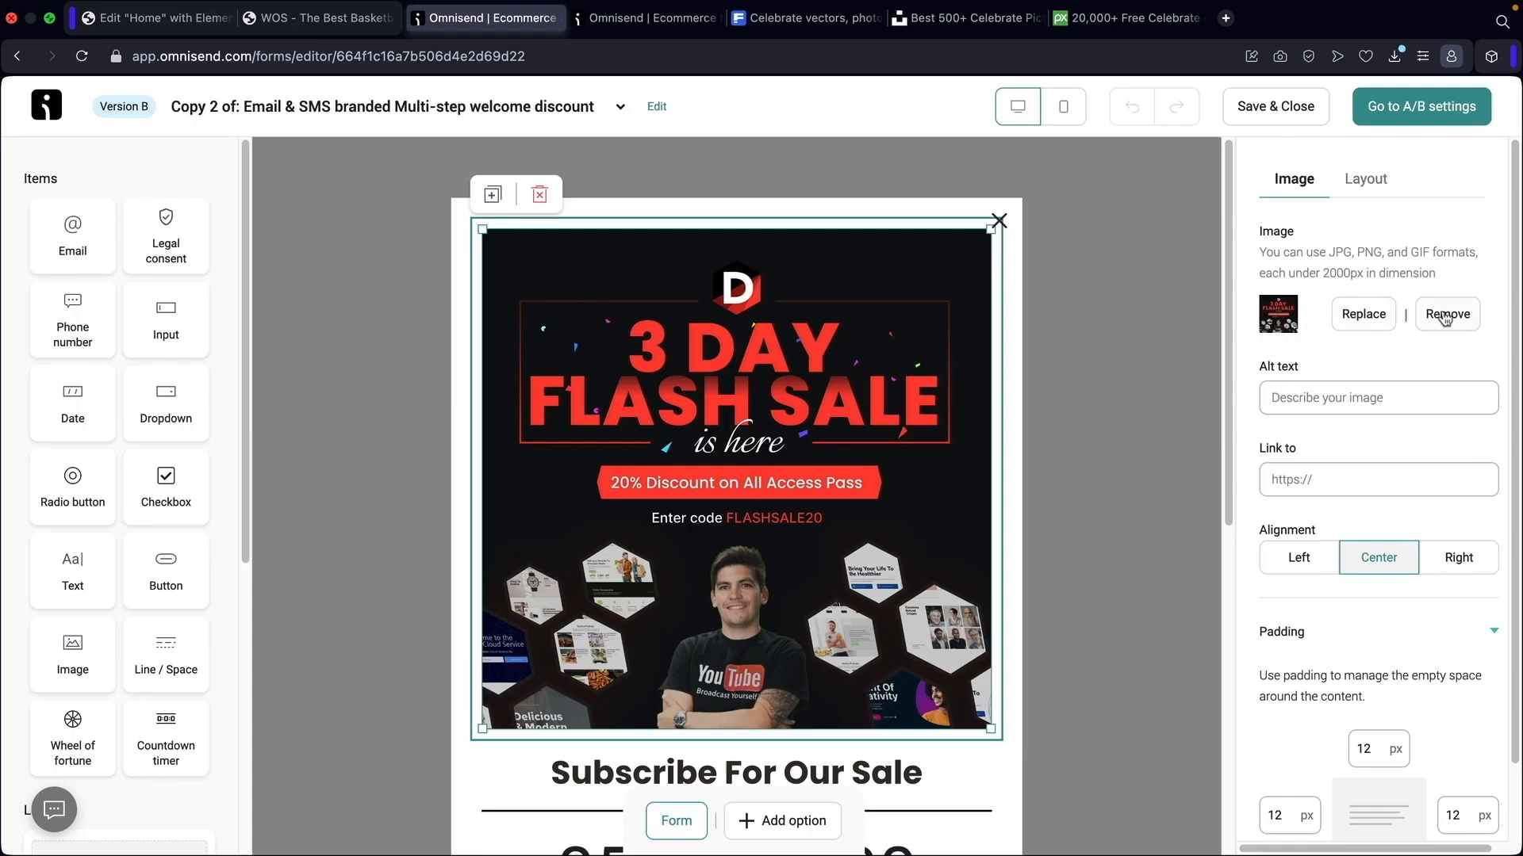
pyautogui.click(1364, 314)
pyautogui.click(1023, 322)
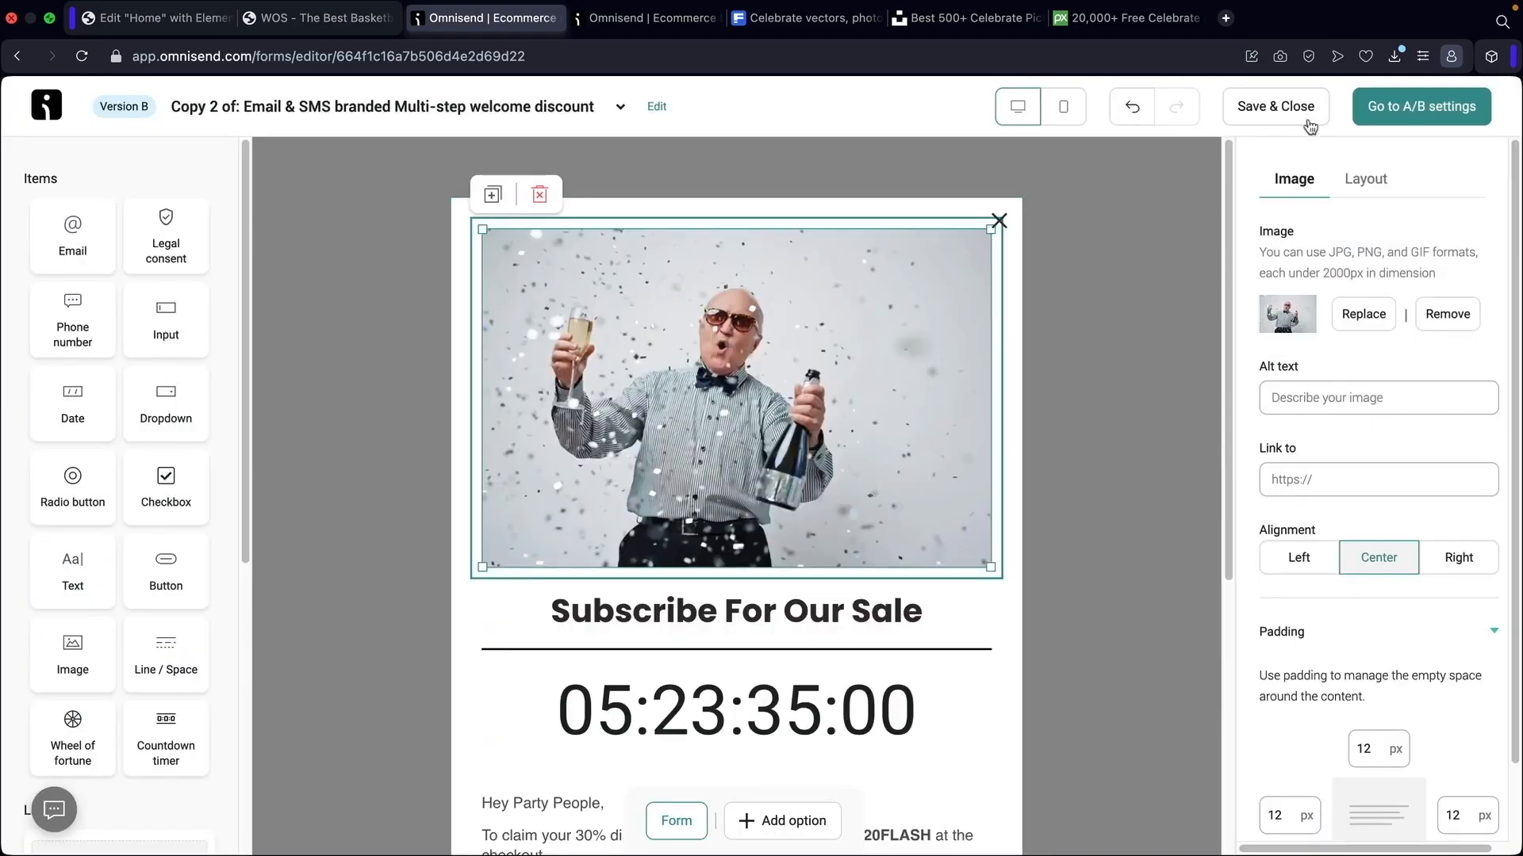
pyautogui.click(1308, 121)
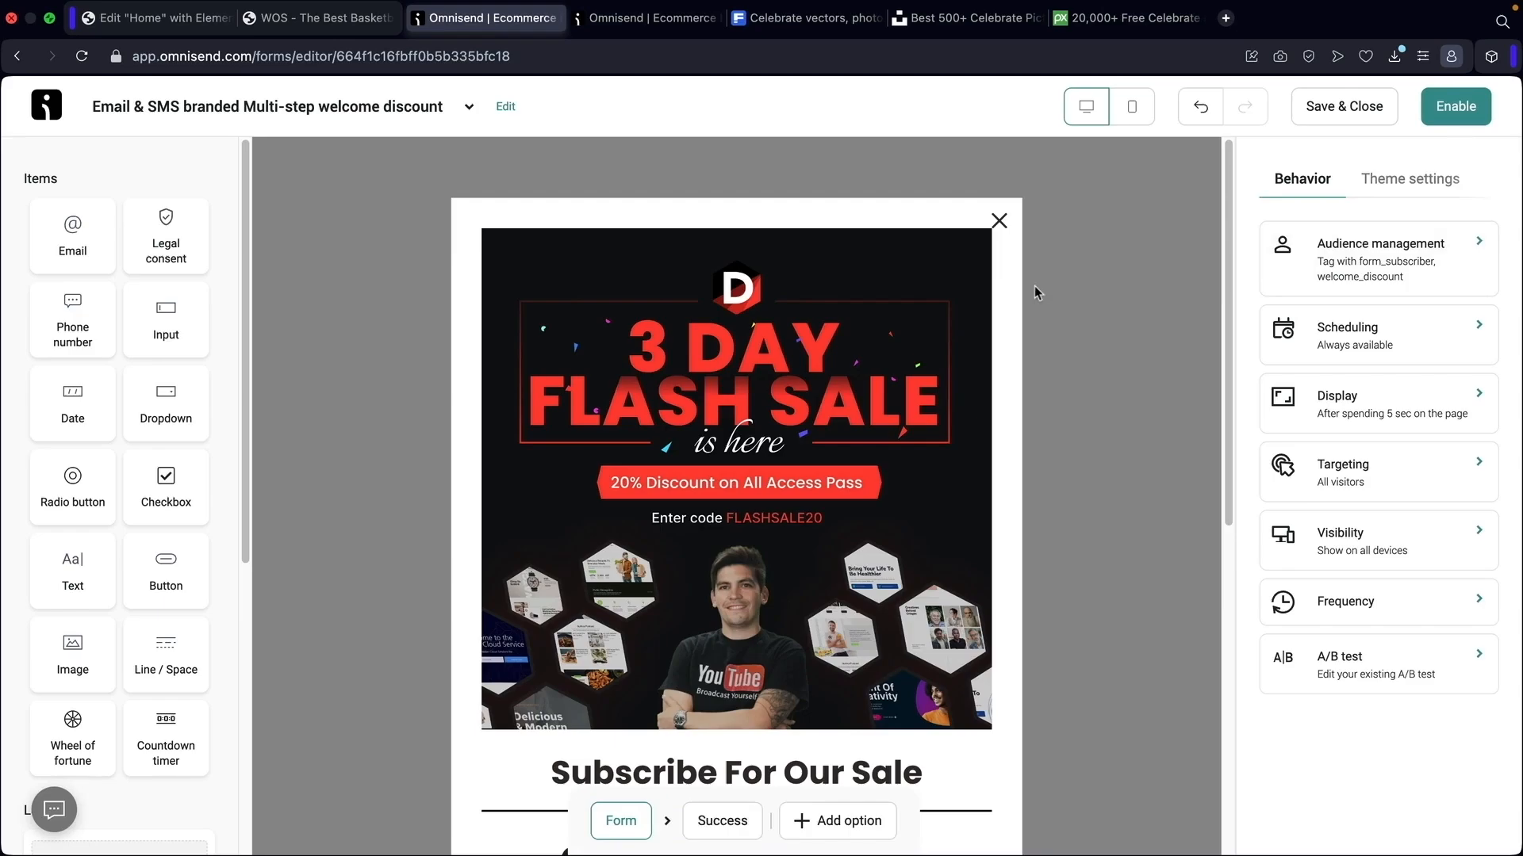
# Review the original popup form down to its Get Your Exclusive Deal button and enable the form
pyautogui.scroll(-6, 932, 484)
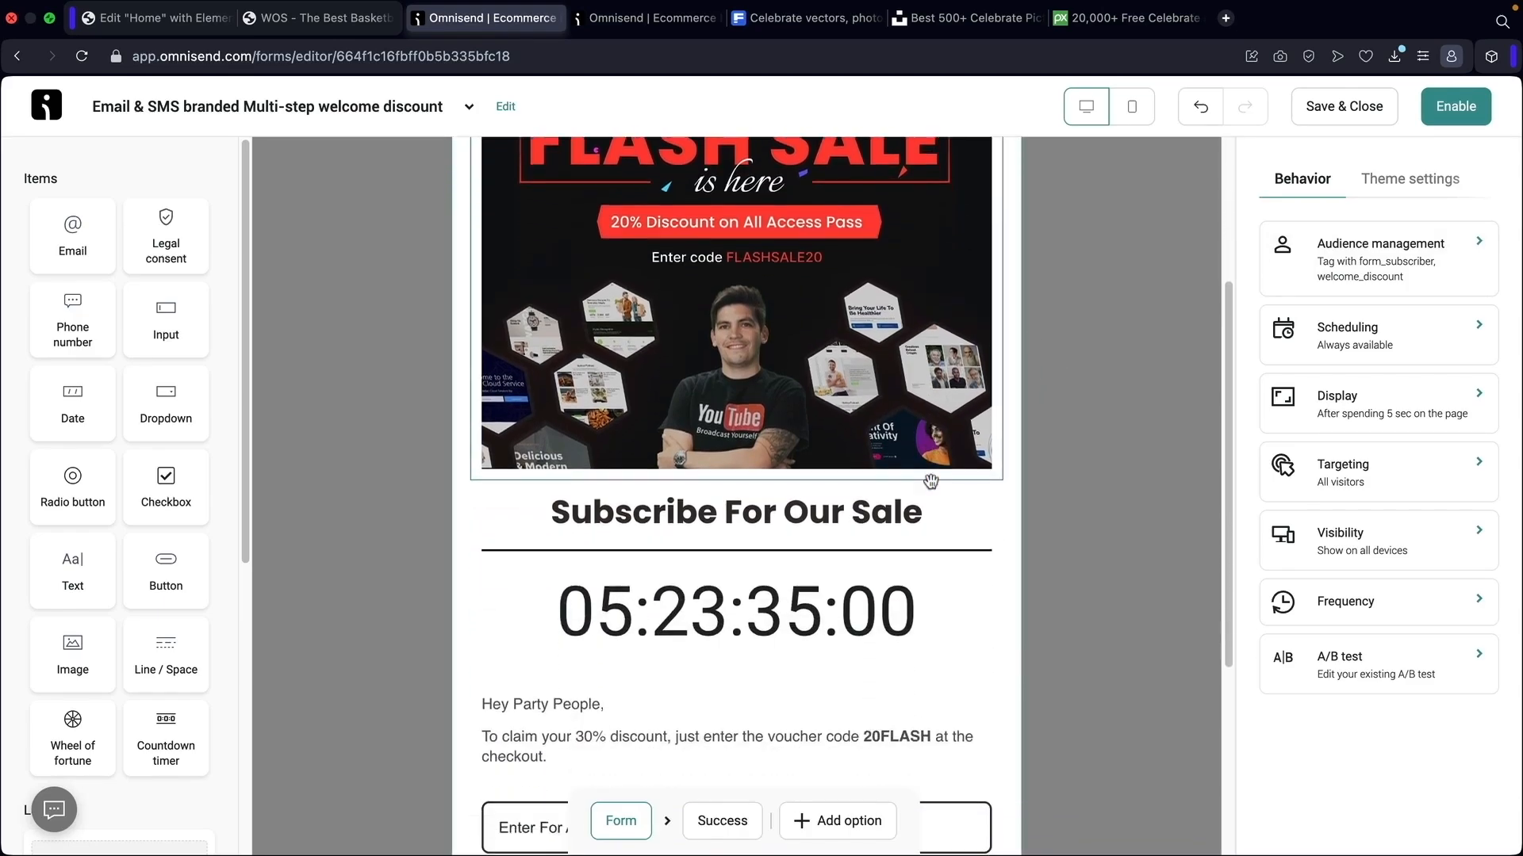
pyautogui.click(799, 663)
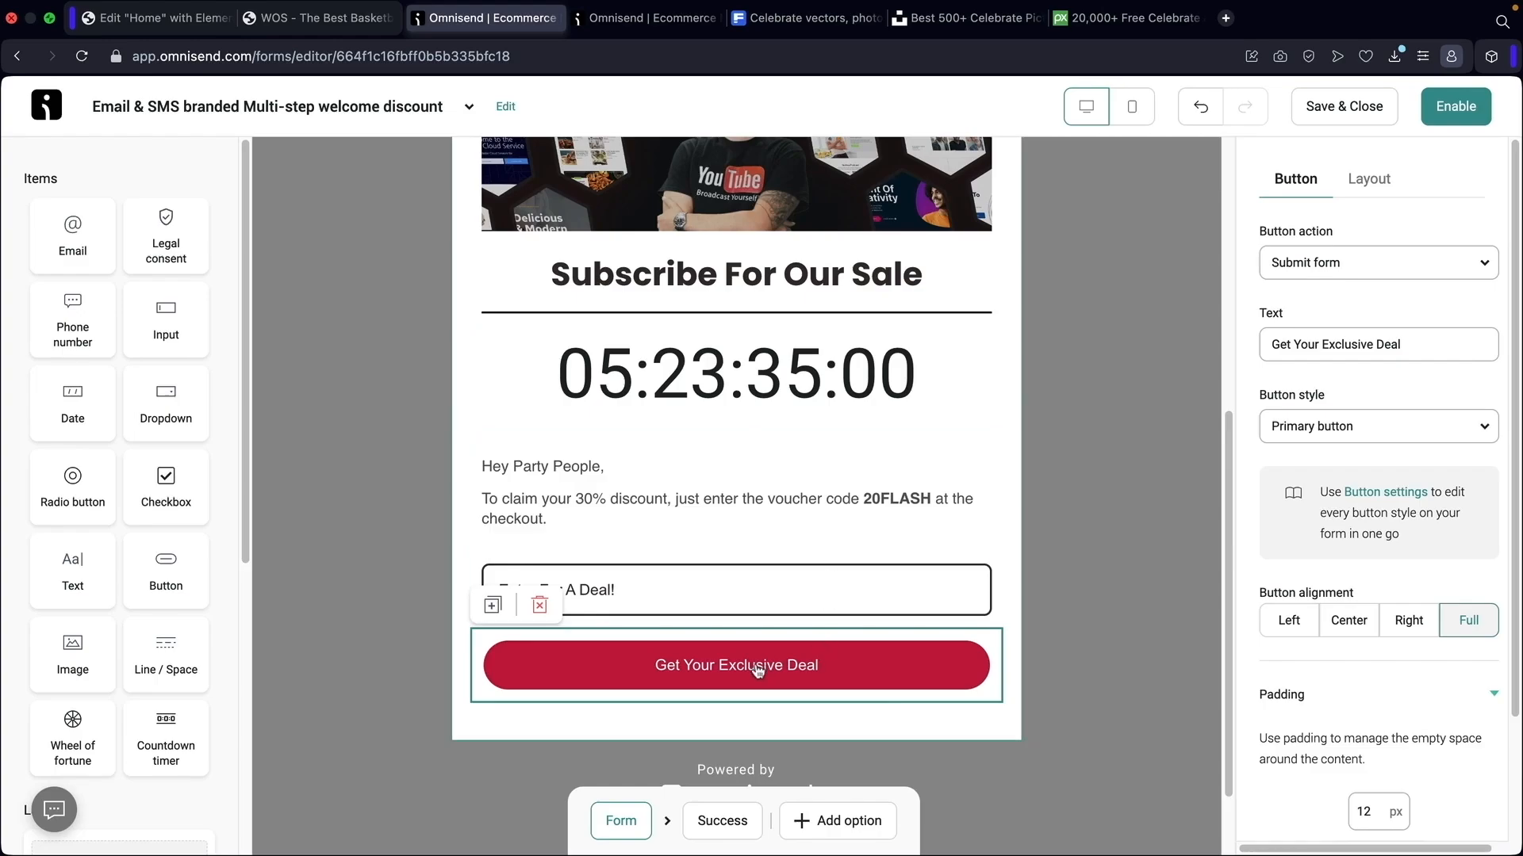
pyautogui.scroll(6, 1140, 387)
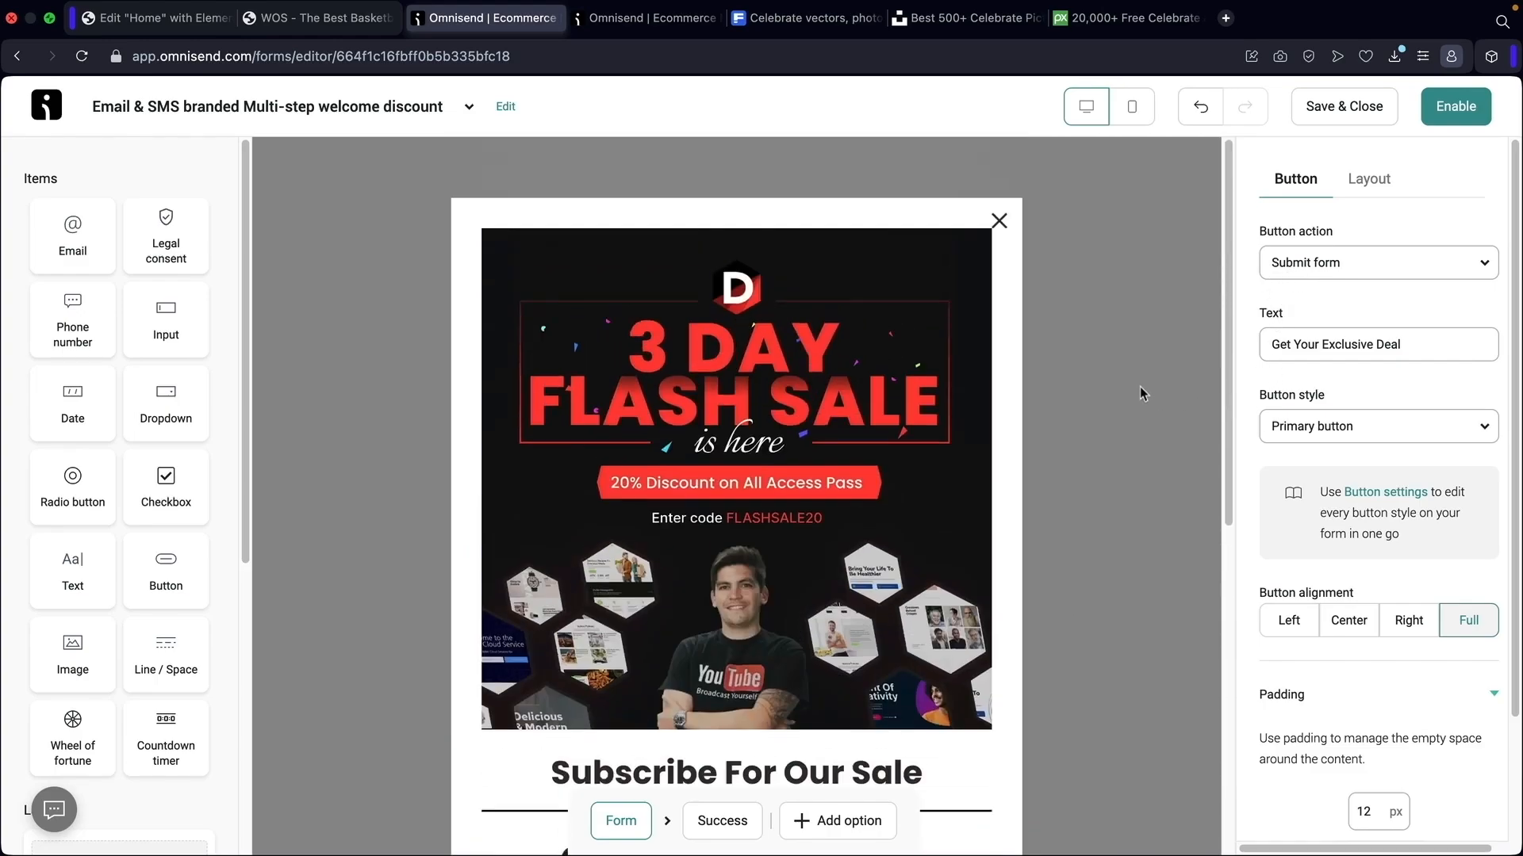
pyautogui.click(1456, 107)
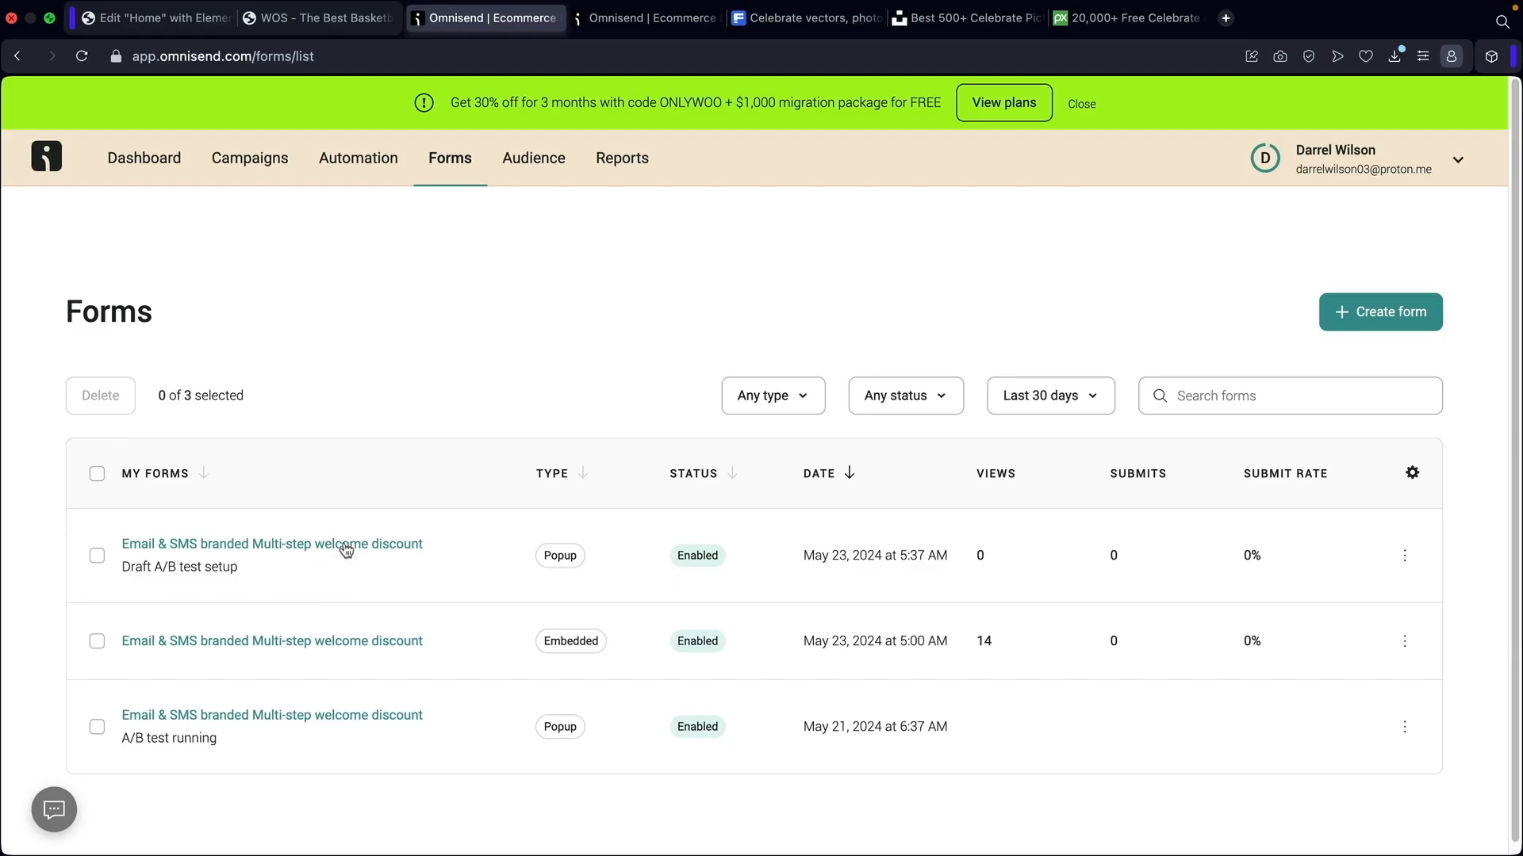
# Reload the website's home page and look through the flash-sale popup down to its signup field
pyautogui.click(321, 18)
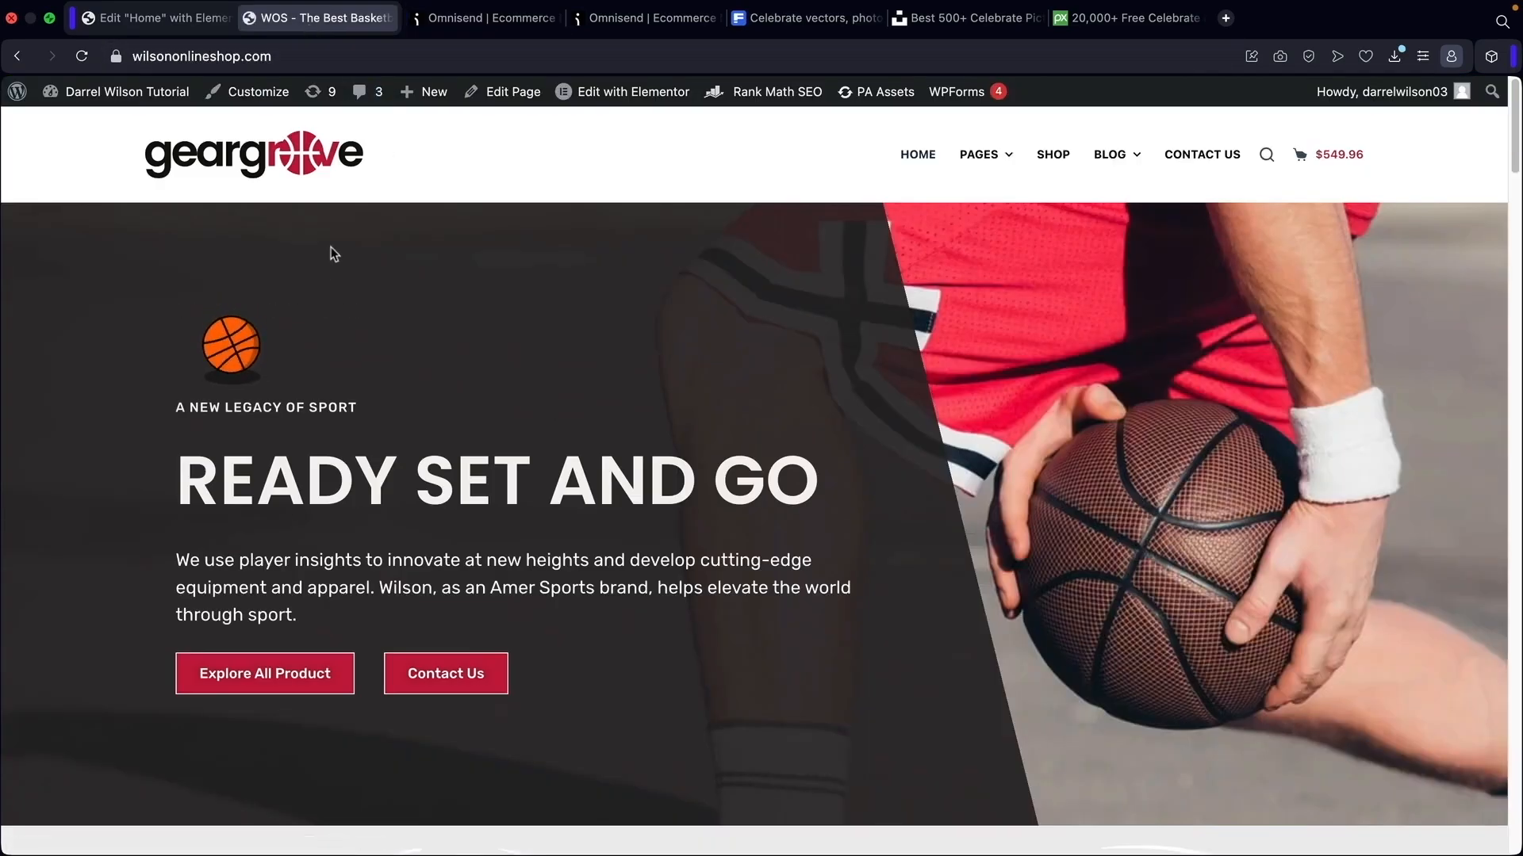
pyautogui.click(79, 57)
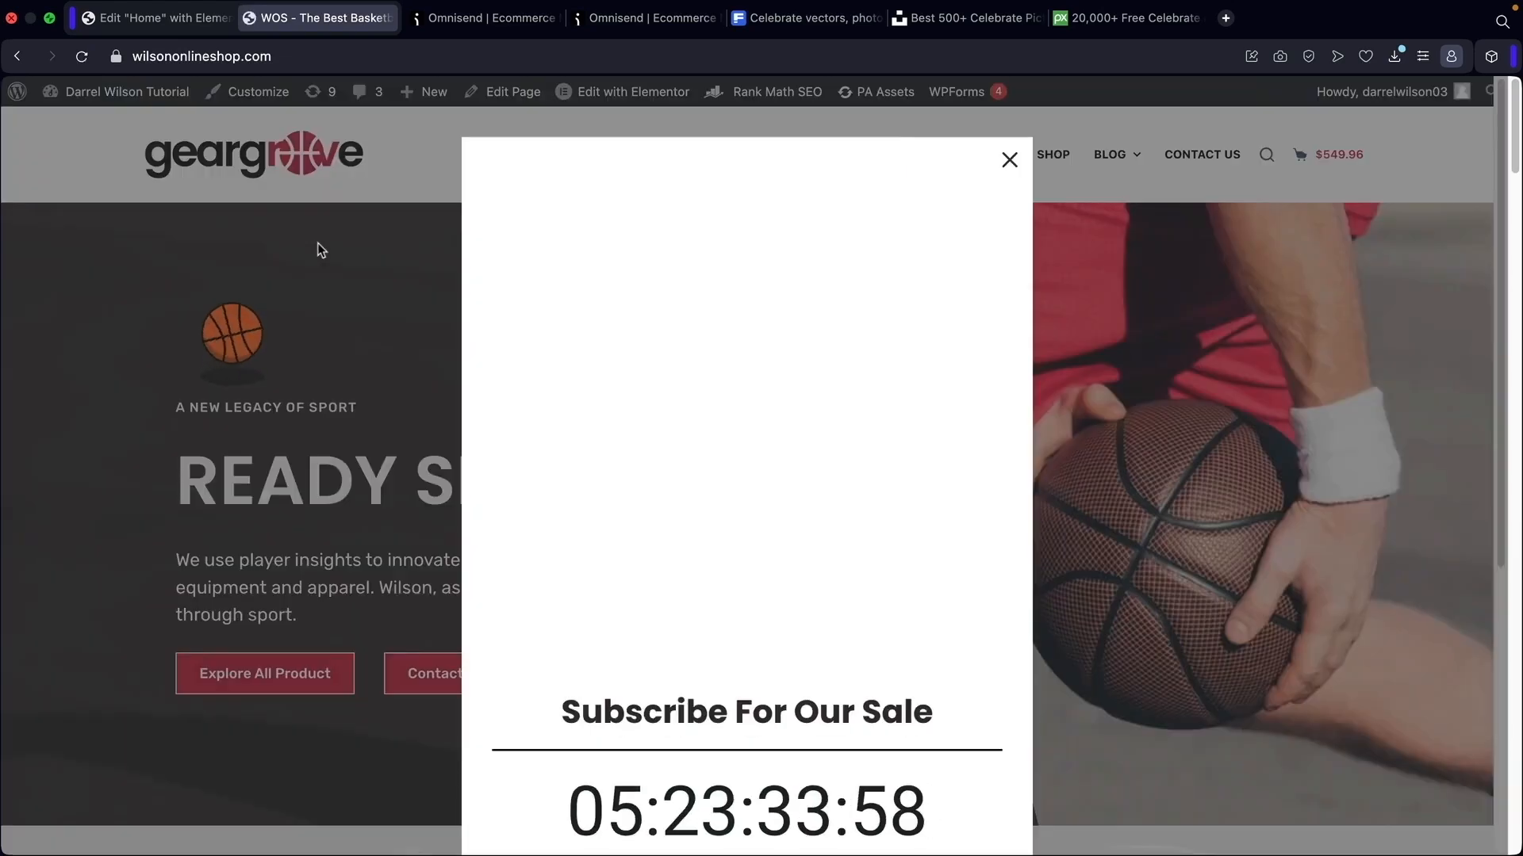
pyautogui.scroll(-3, 668, 419)
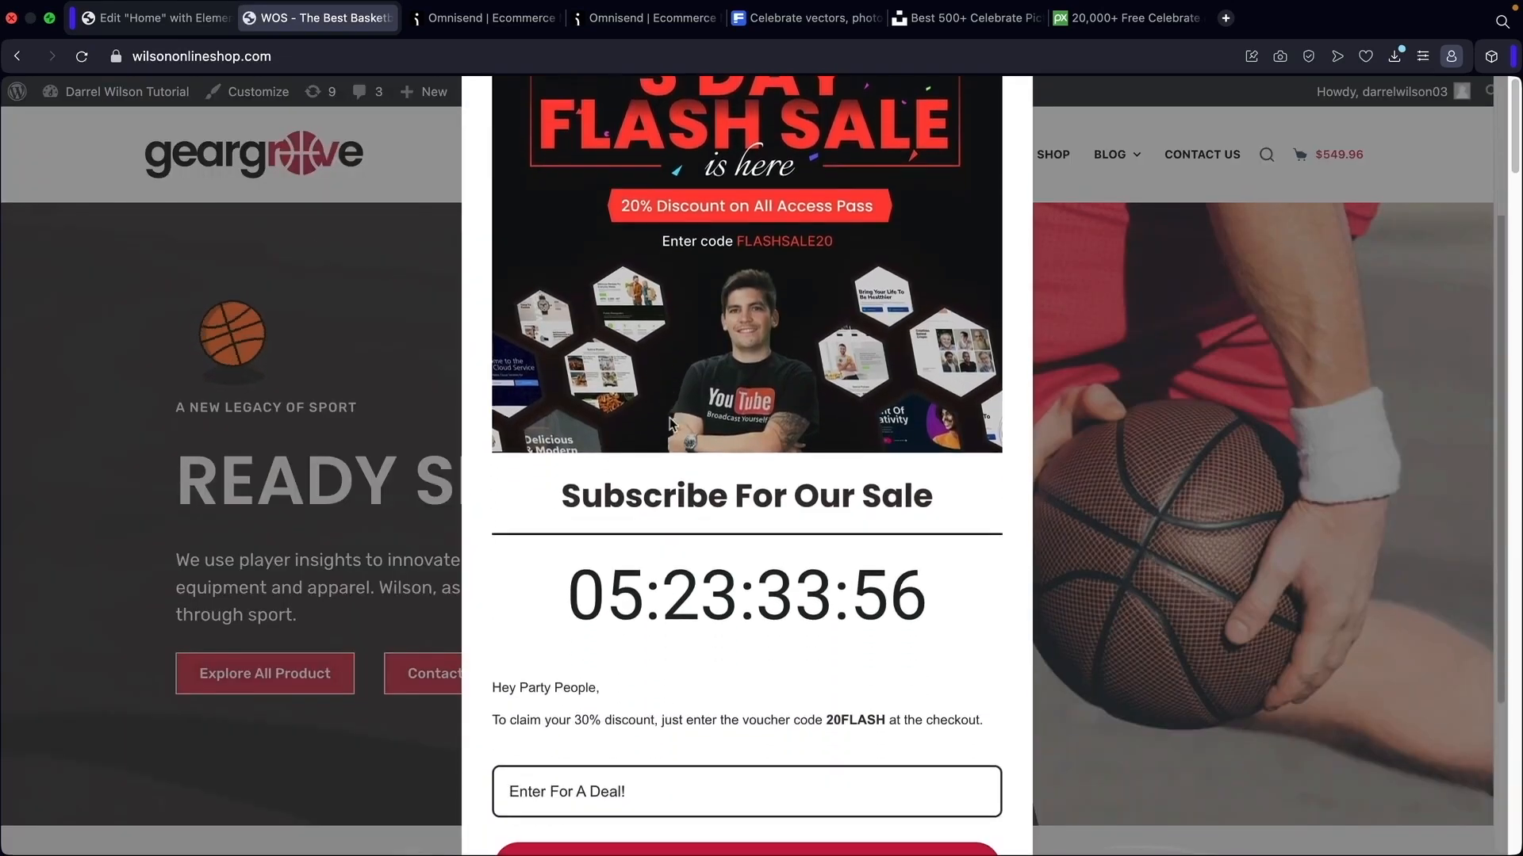
pyautogui.scroll(-3, 669, 418)
# Submit the popup signup with the saved e-mail address and close the success message
pyautogui.click(630, 555)
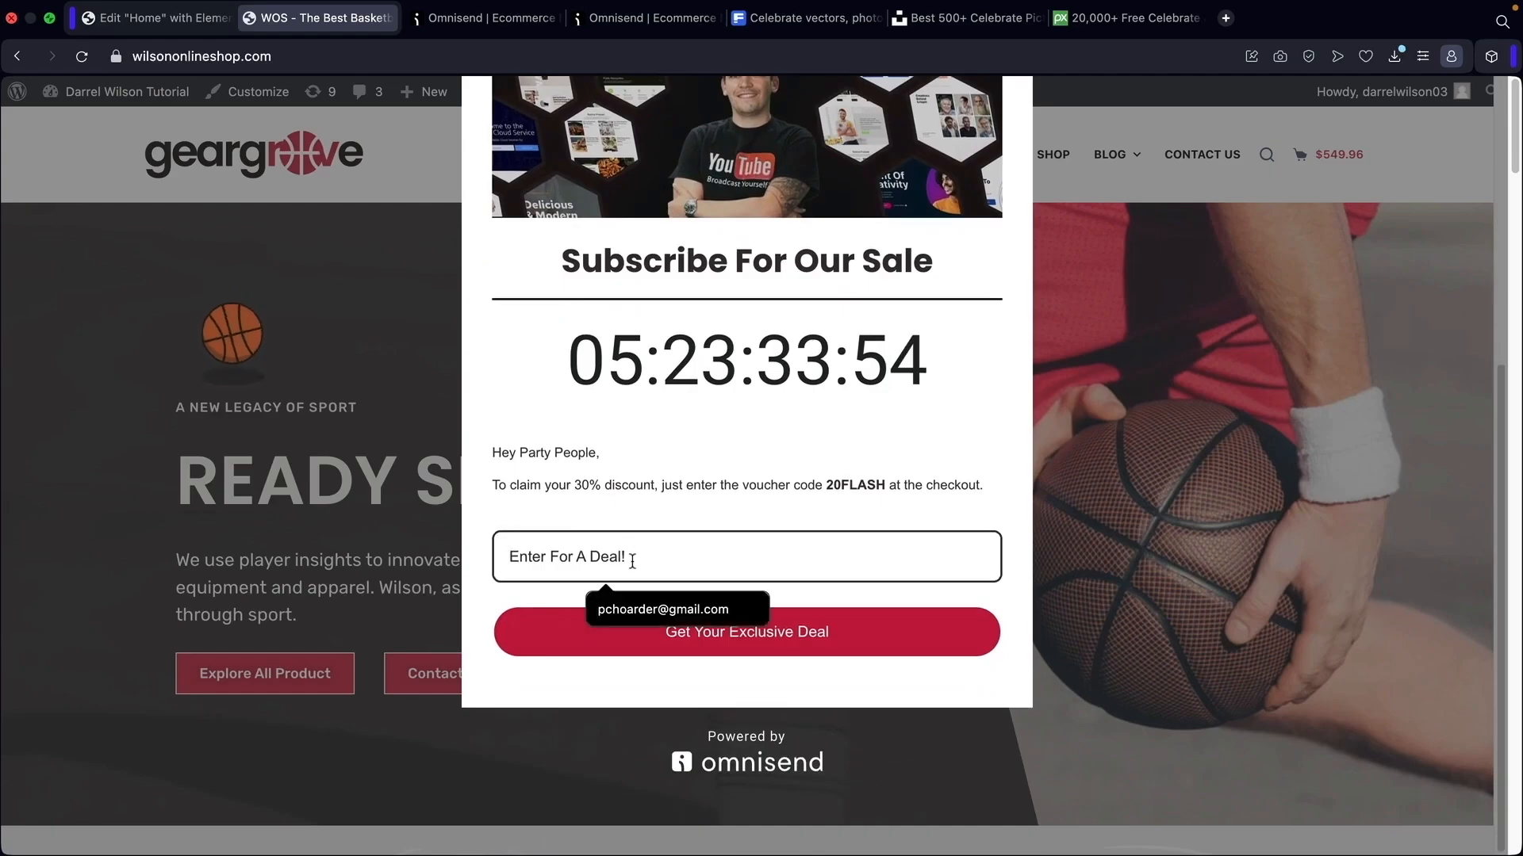
pyautogui.click(644, 610)
pyautogui.click(703, 632)
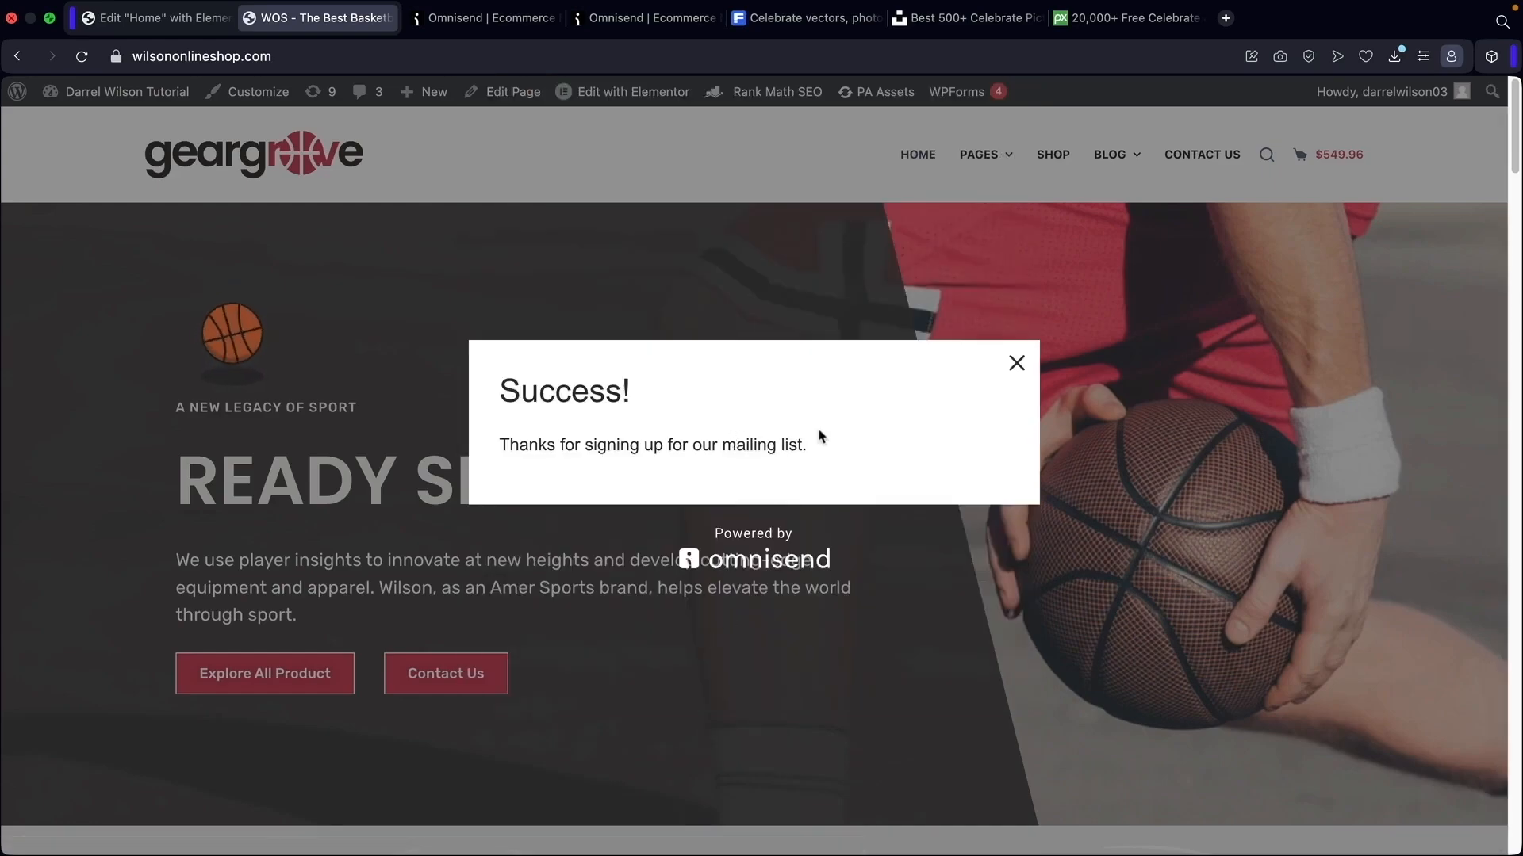
pyautogui.click(1016, 363)
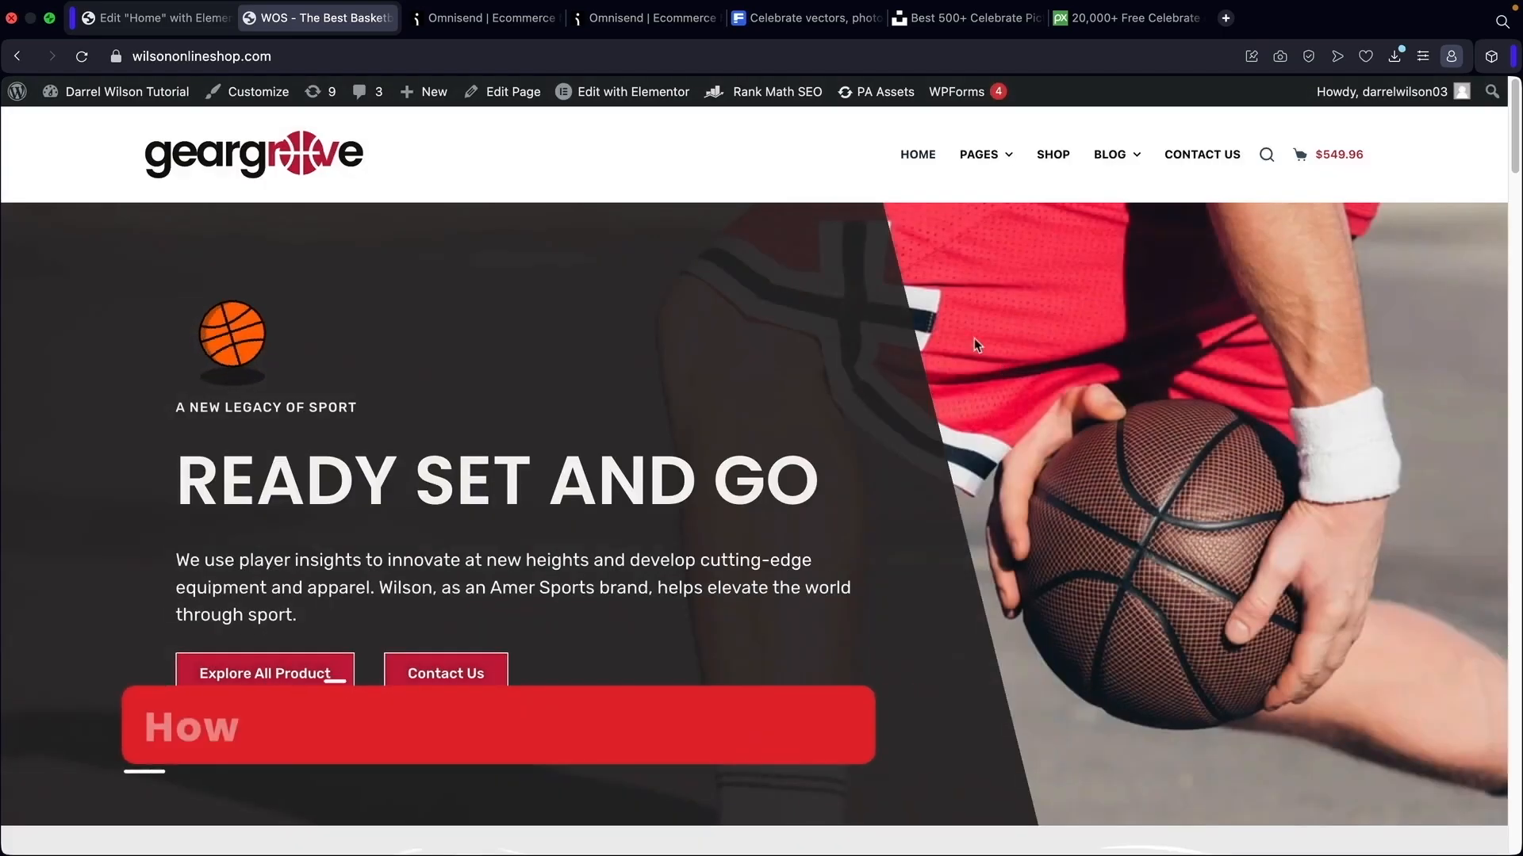
# Reopen the enabled popup form in Omnisend, preview the Flyout and Landing display types, and update the live form as Embed
pyautogui.click(483, 17)
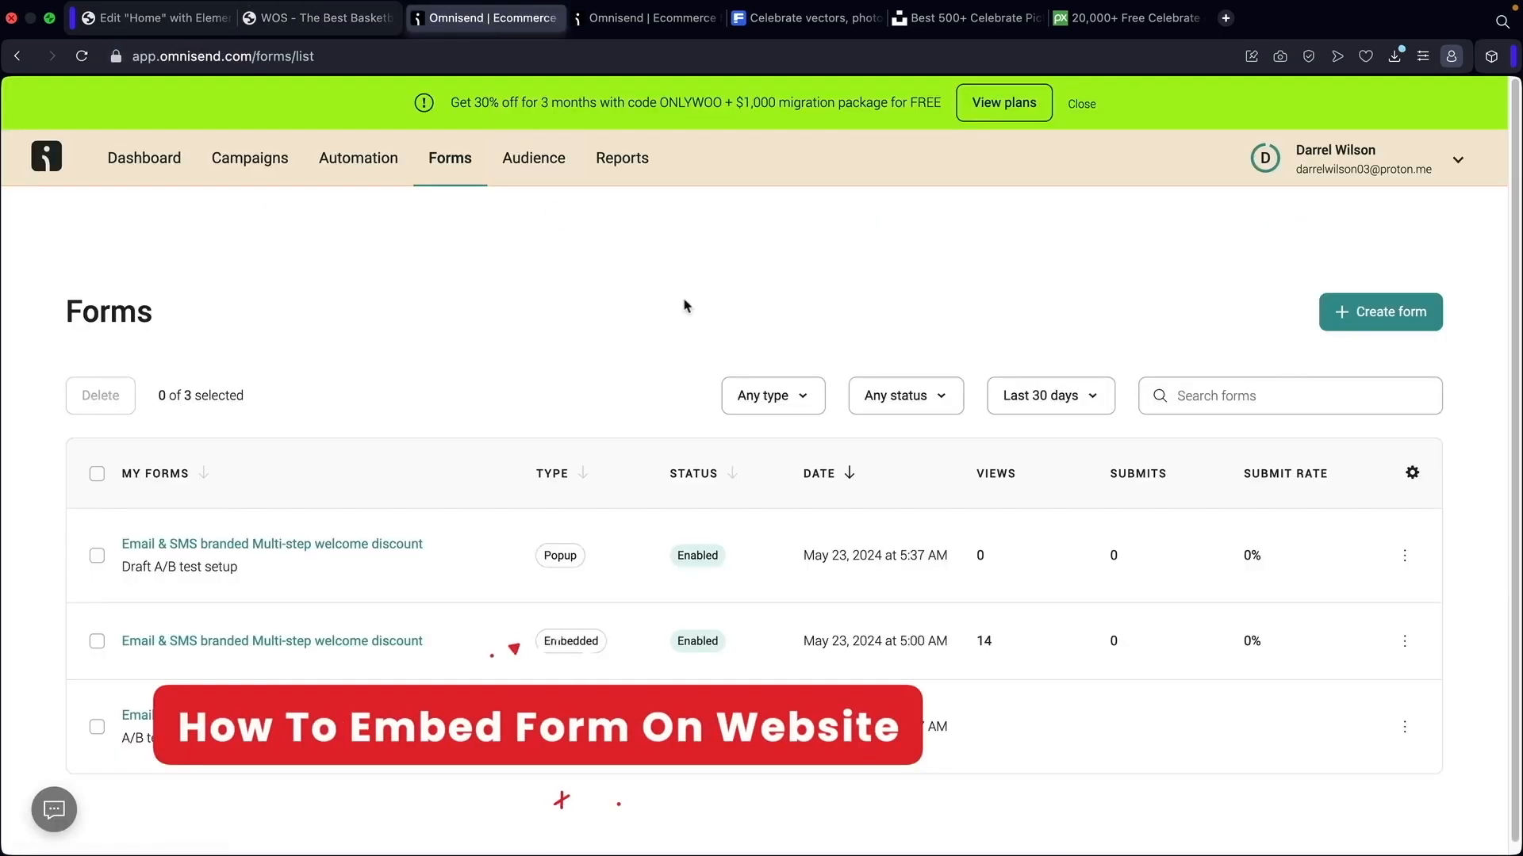
pyautogui.click(359, 556)
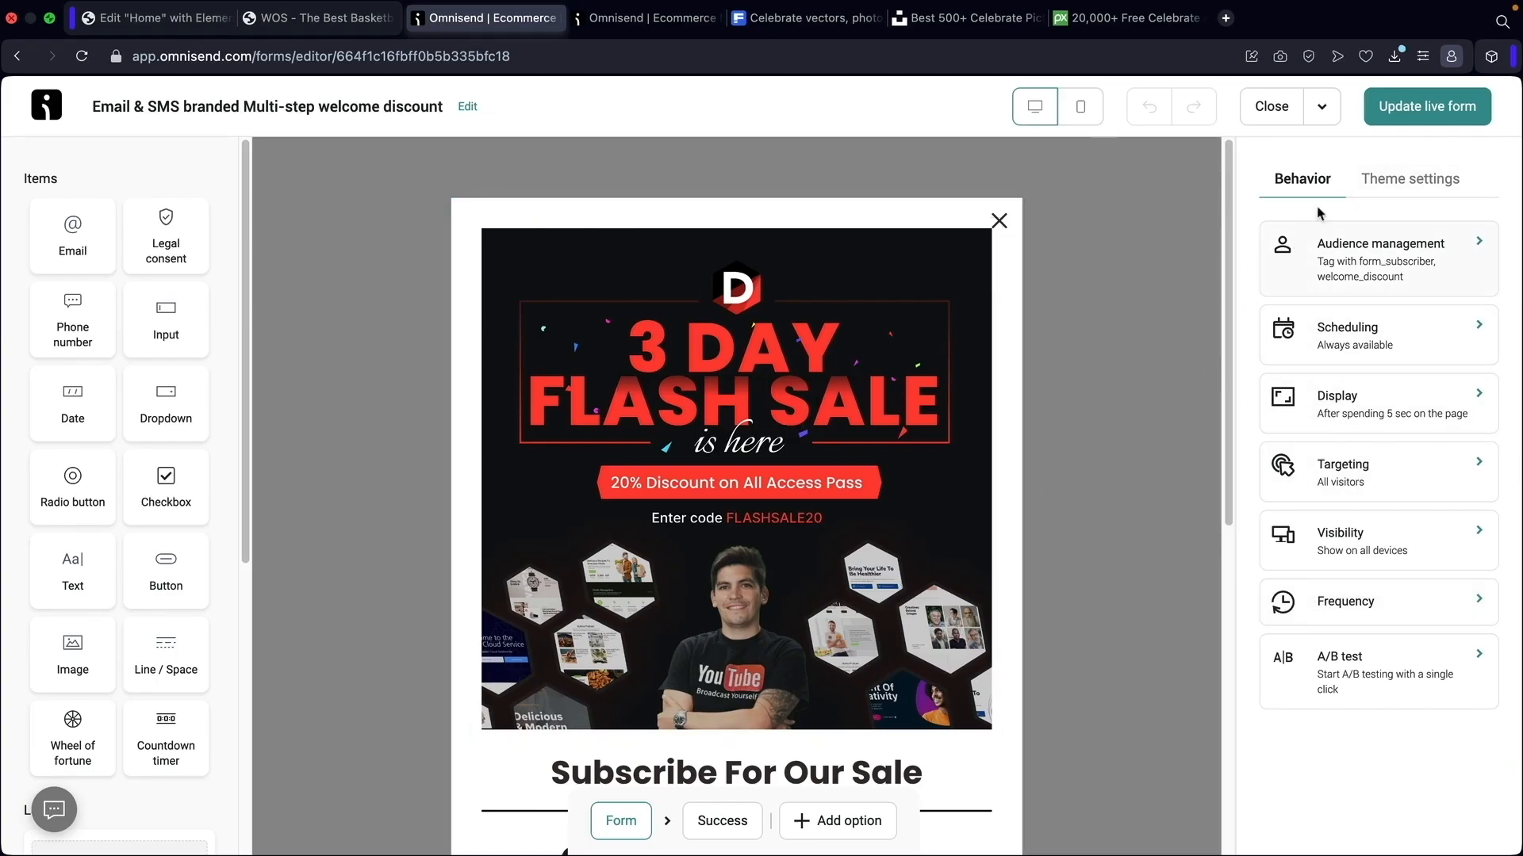
pyautogui.click(1410, 185)
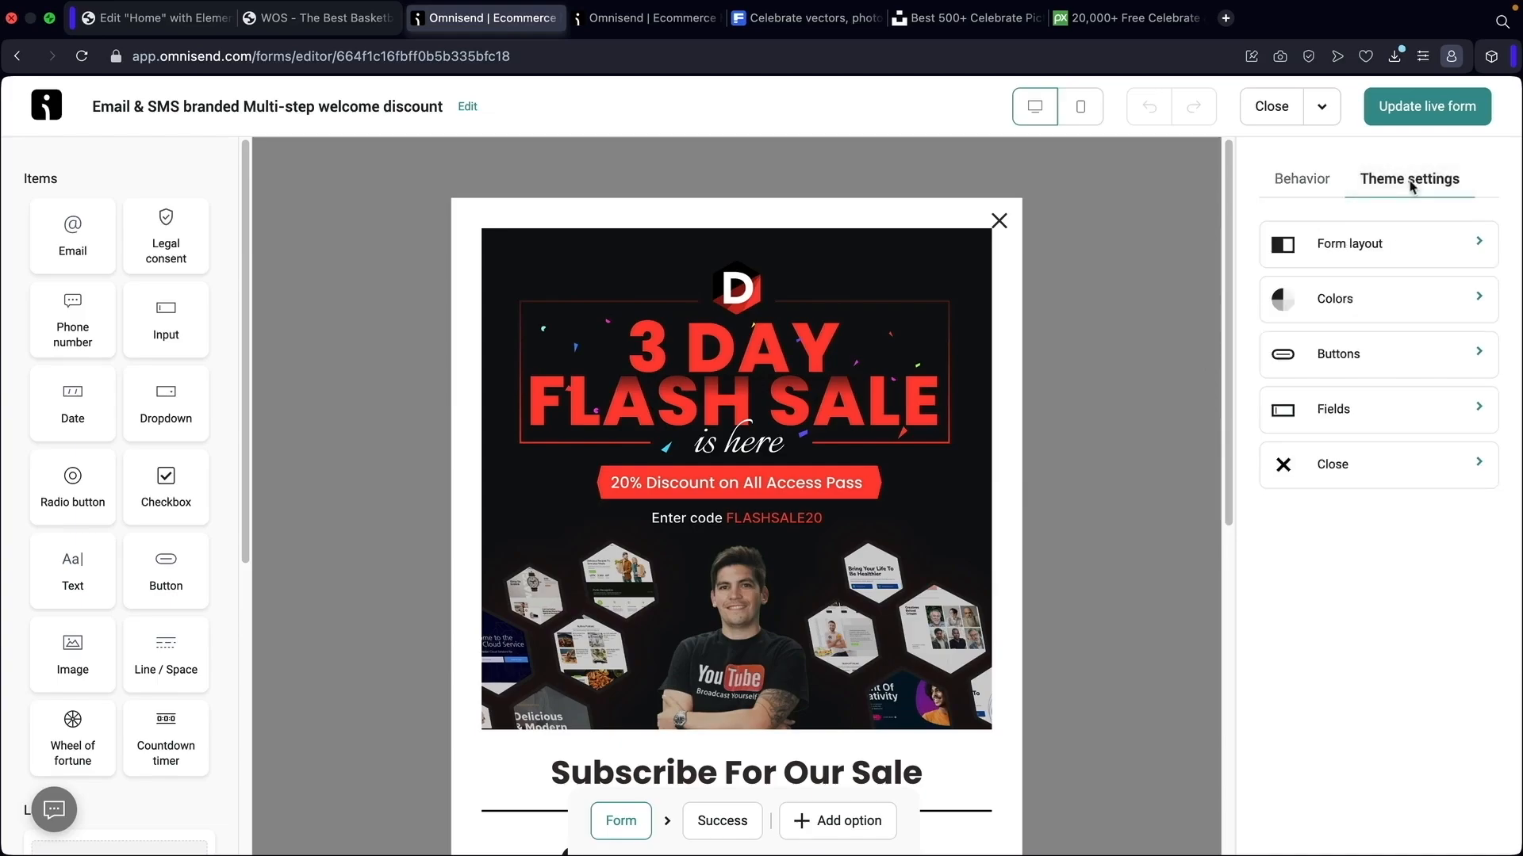
pyautogui.click(1357, 247)
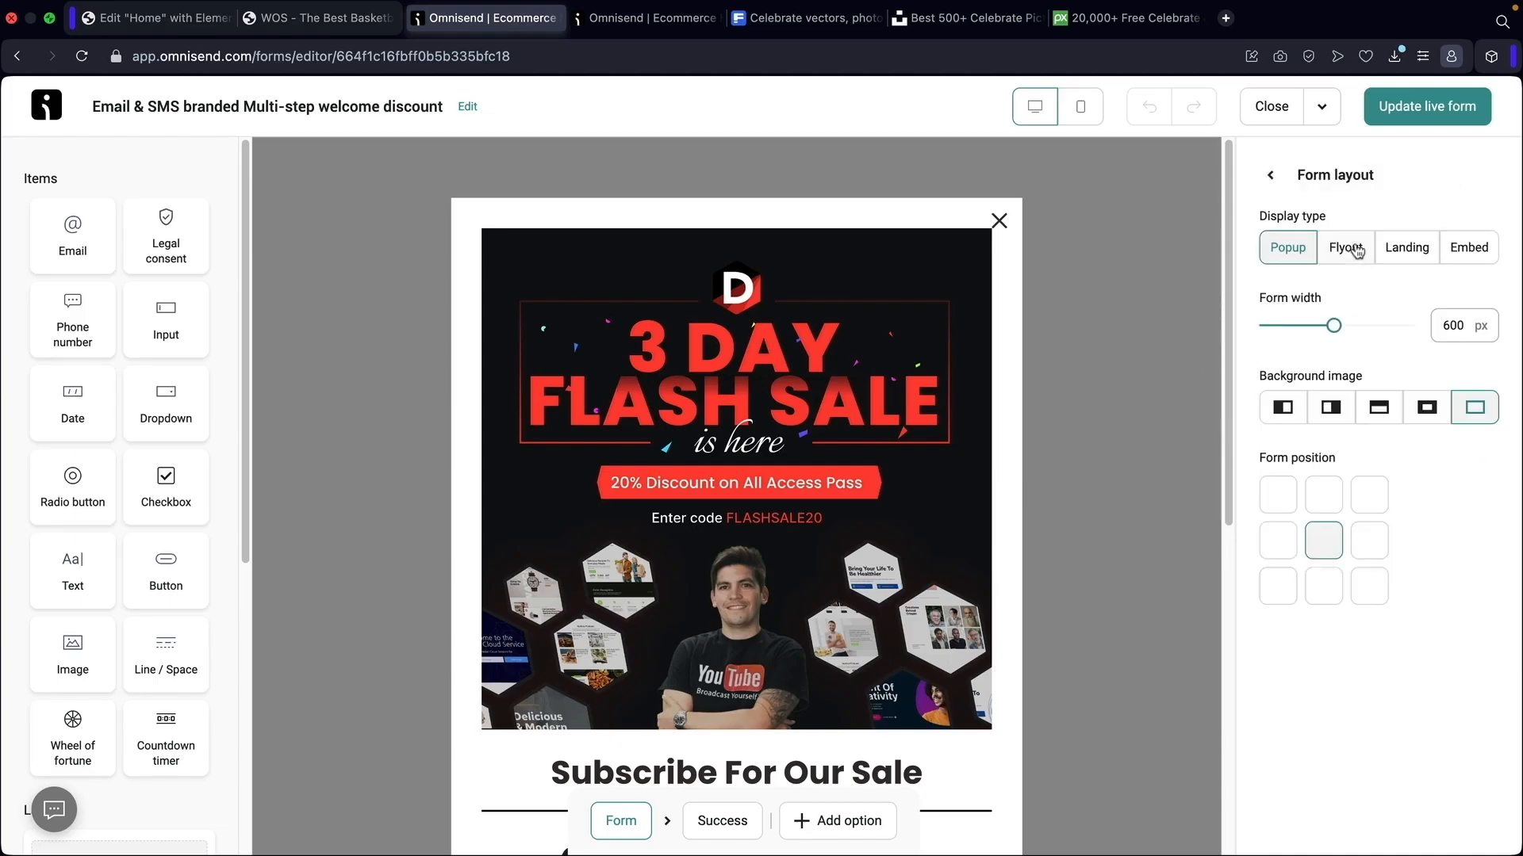
pyautogui.click(1354, 254)
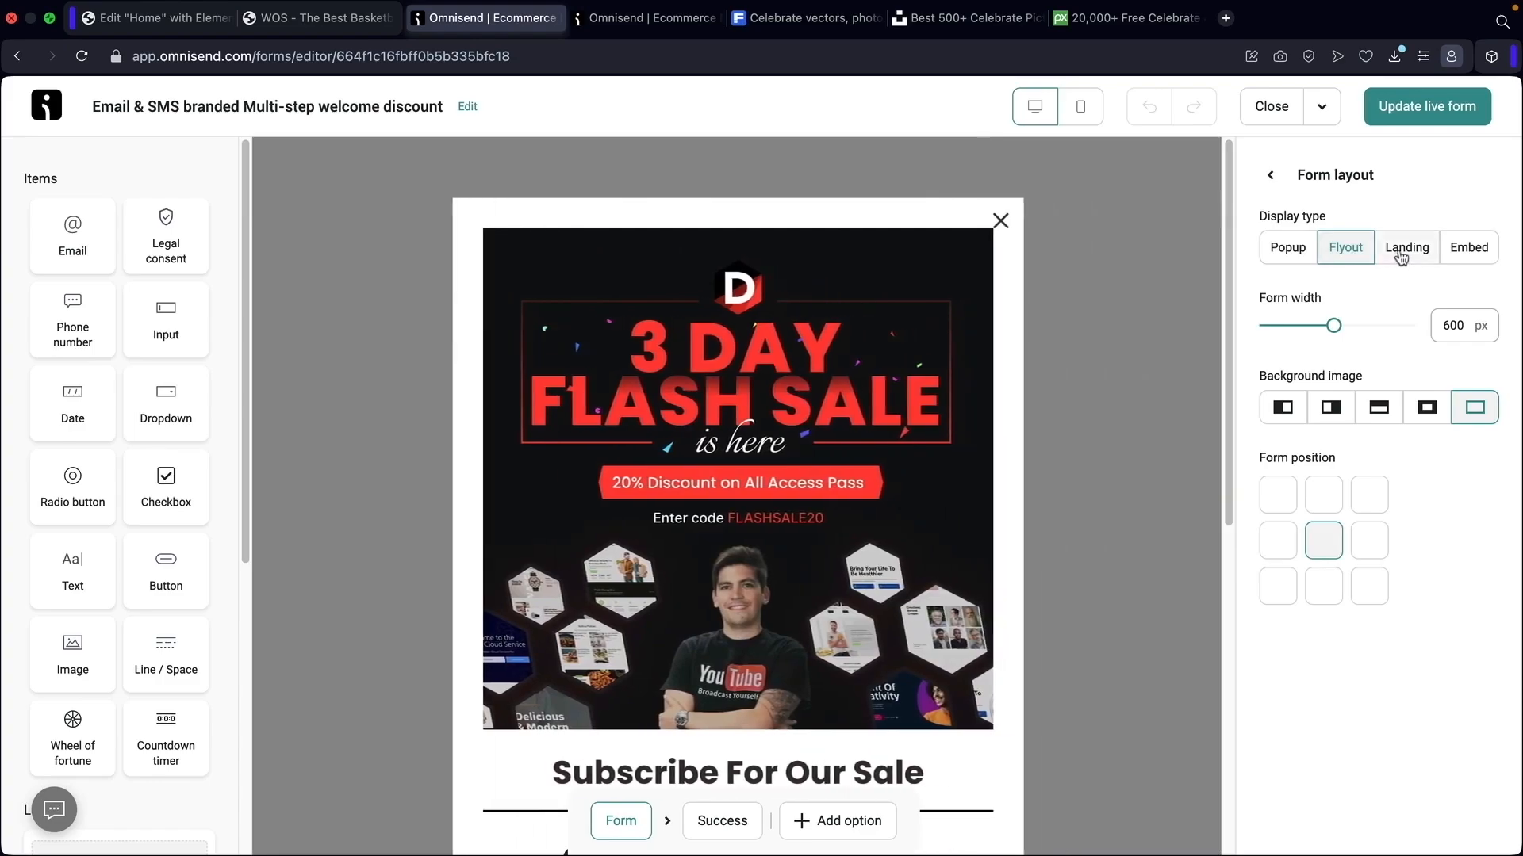
pyautogui.click(1406, 247)
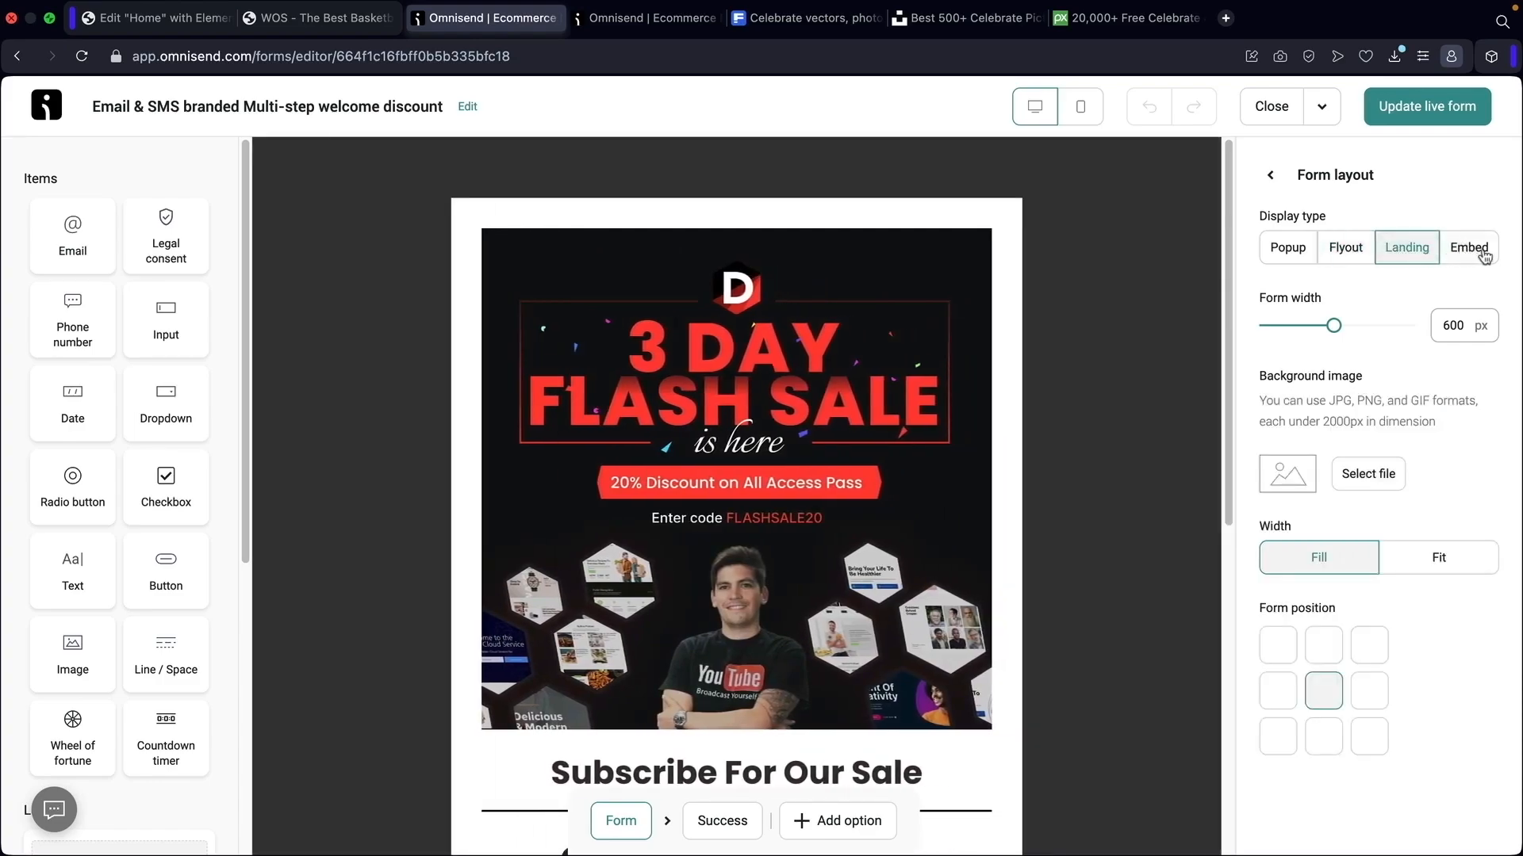
pyautogui.click(1468, 247)
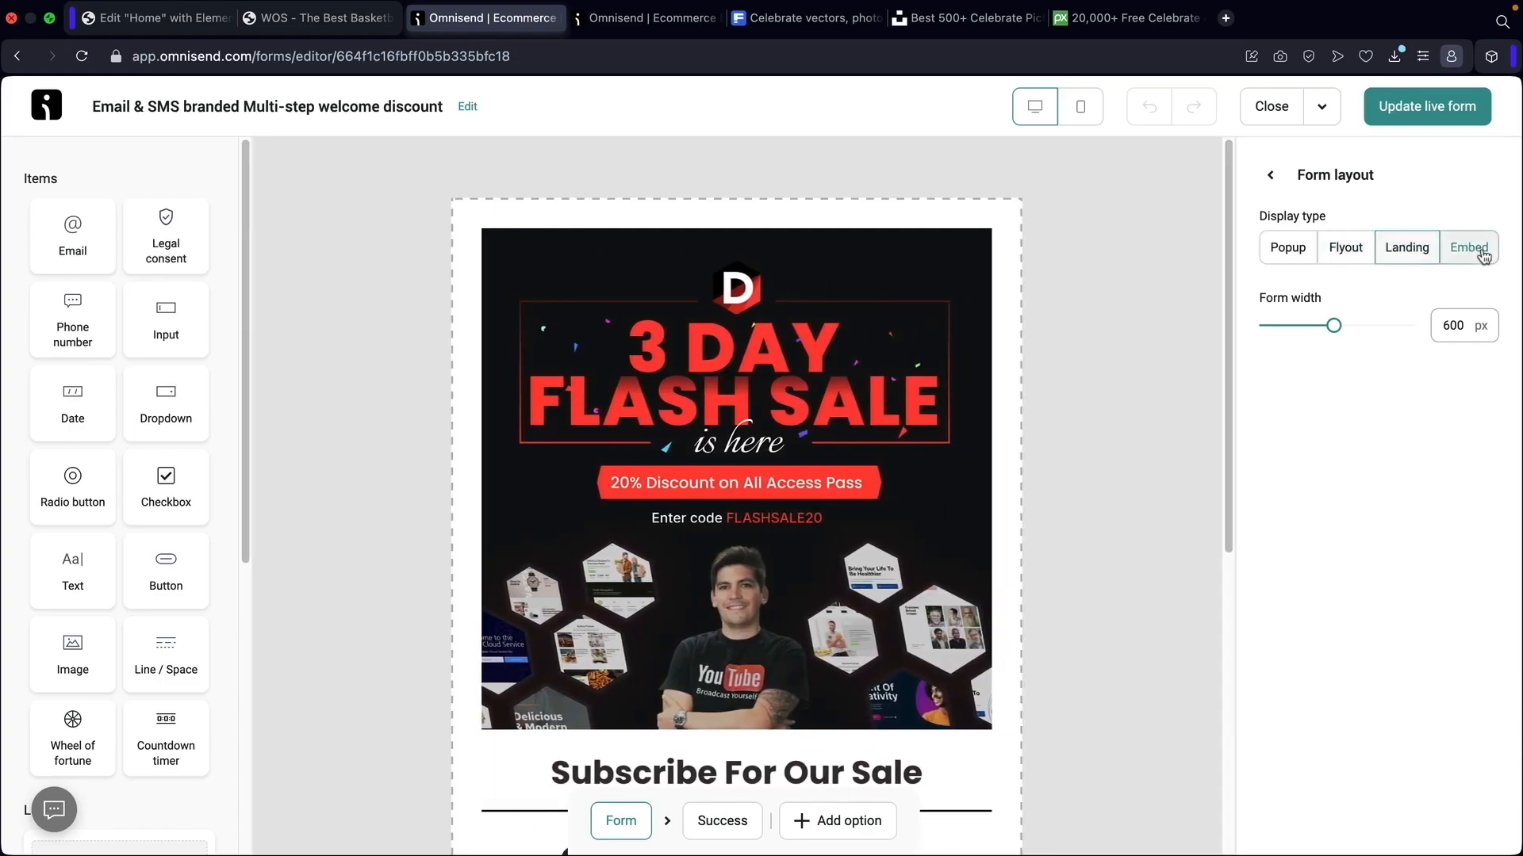
pyautogui.click(1445, 115)
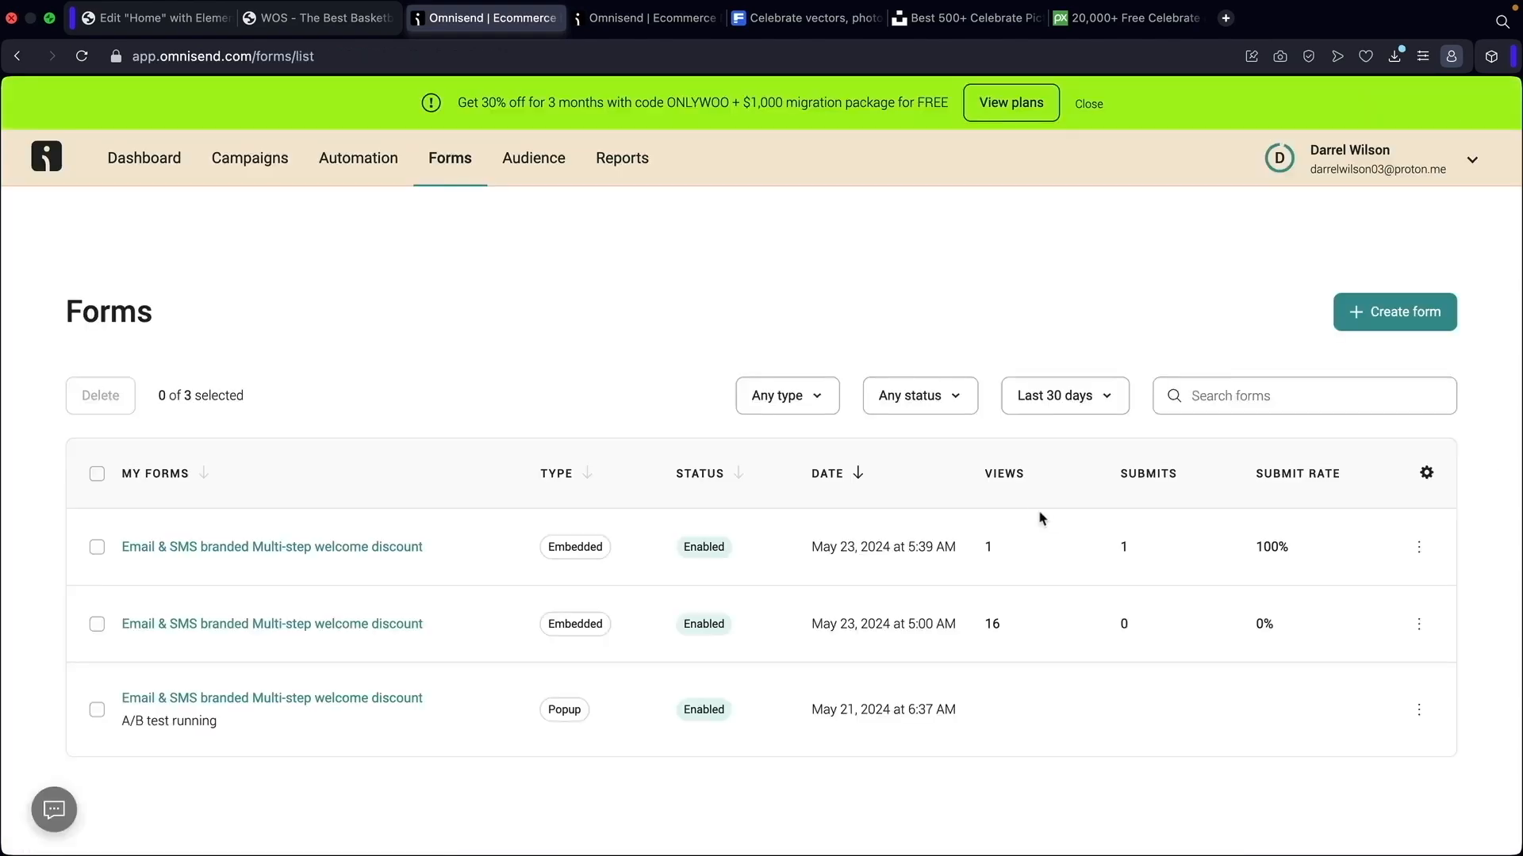
# Copy the newly embedded form's website code and switch to the Home page in the Elementor editor
pyautogui.click(254, 548)
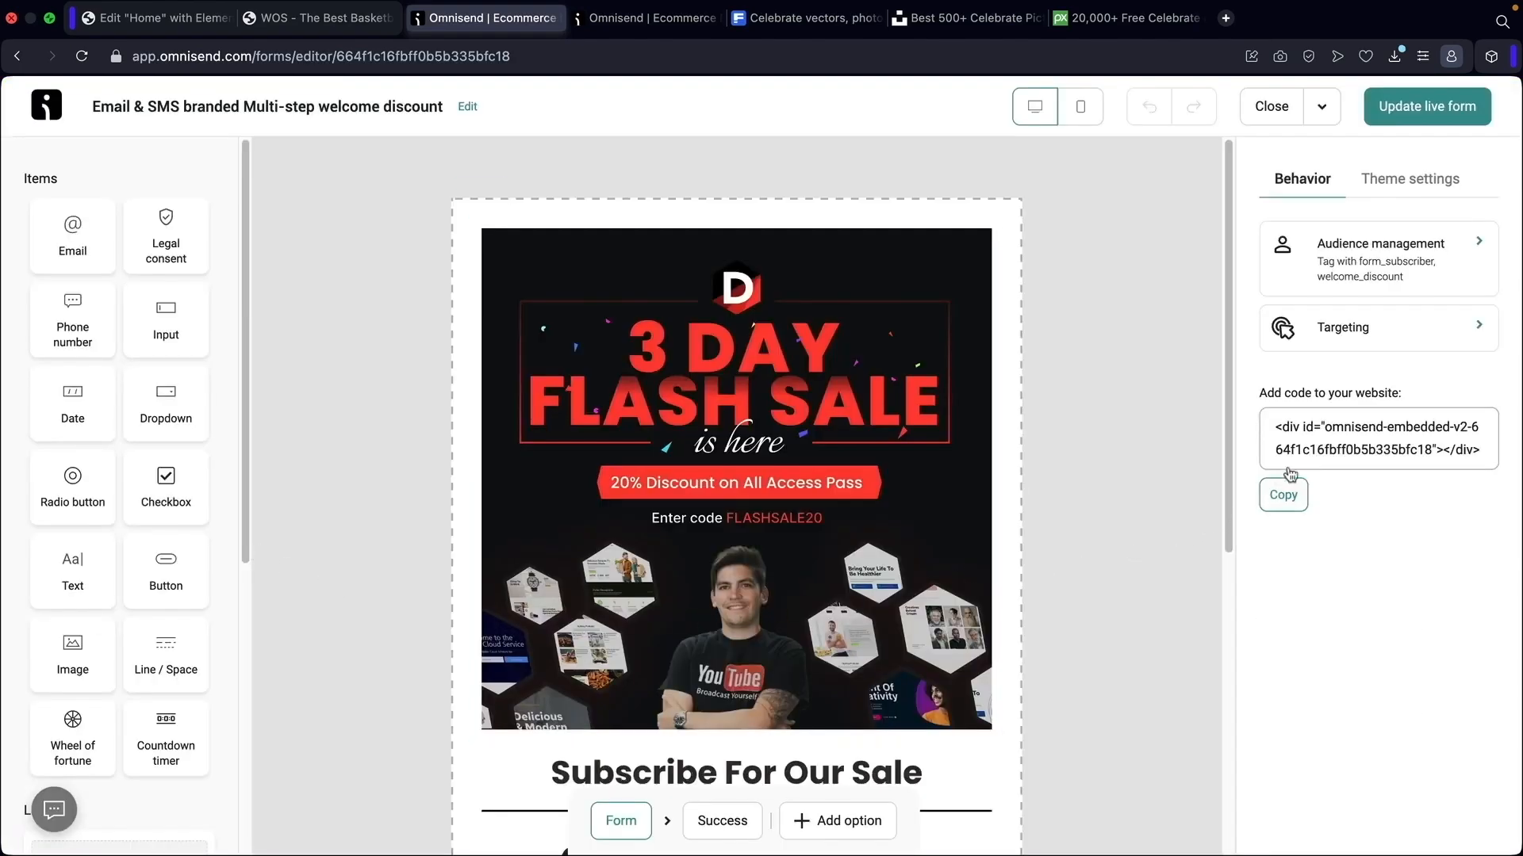
pyautogui.click(1286, 496)
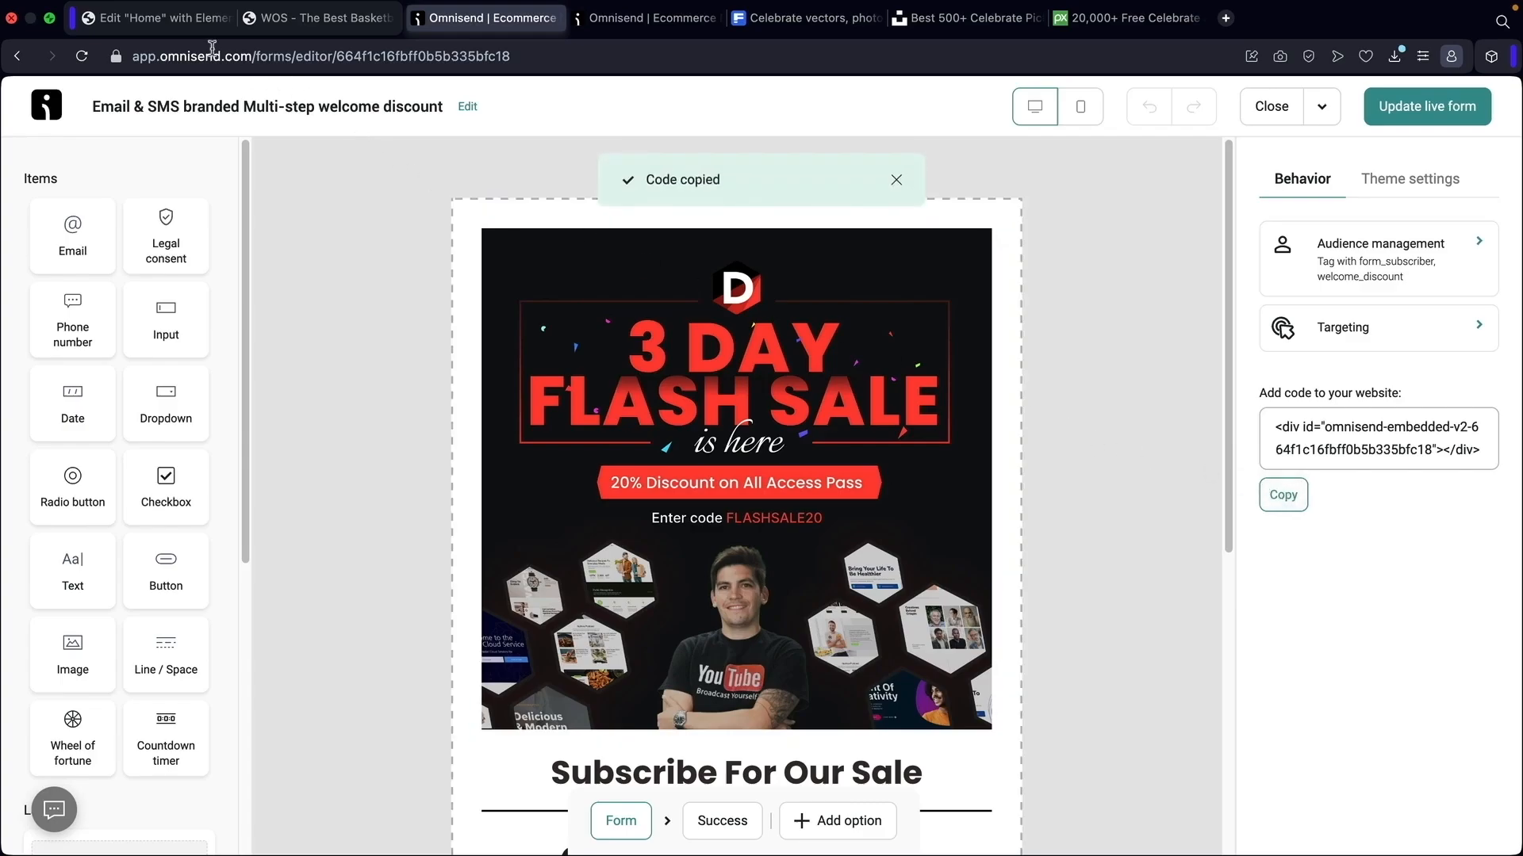
pyautogui.click(158, 18)
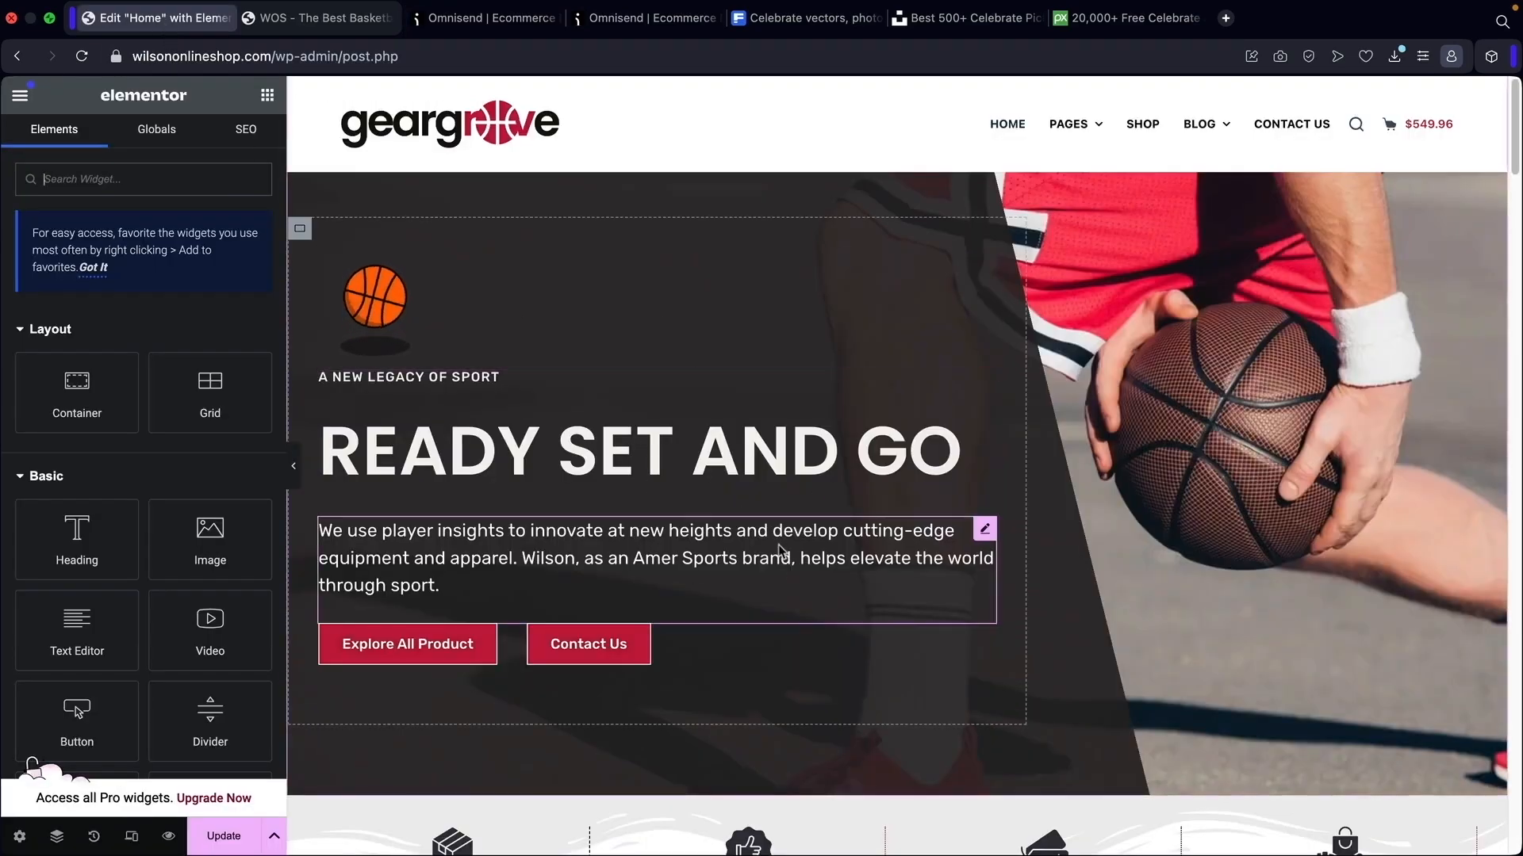
# Add an HTML widget under the Competitive Pricing heading, paste the copied Omnisend embed code into it, and update the page
pyautogui.scroll(-3, 782, 552)
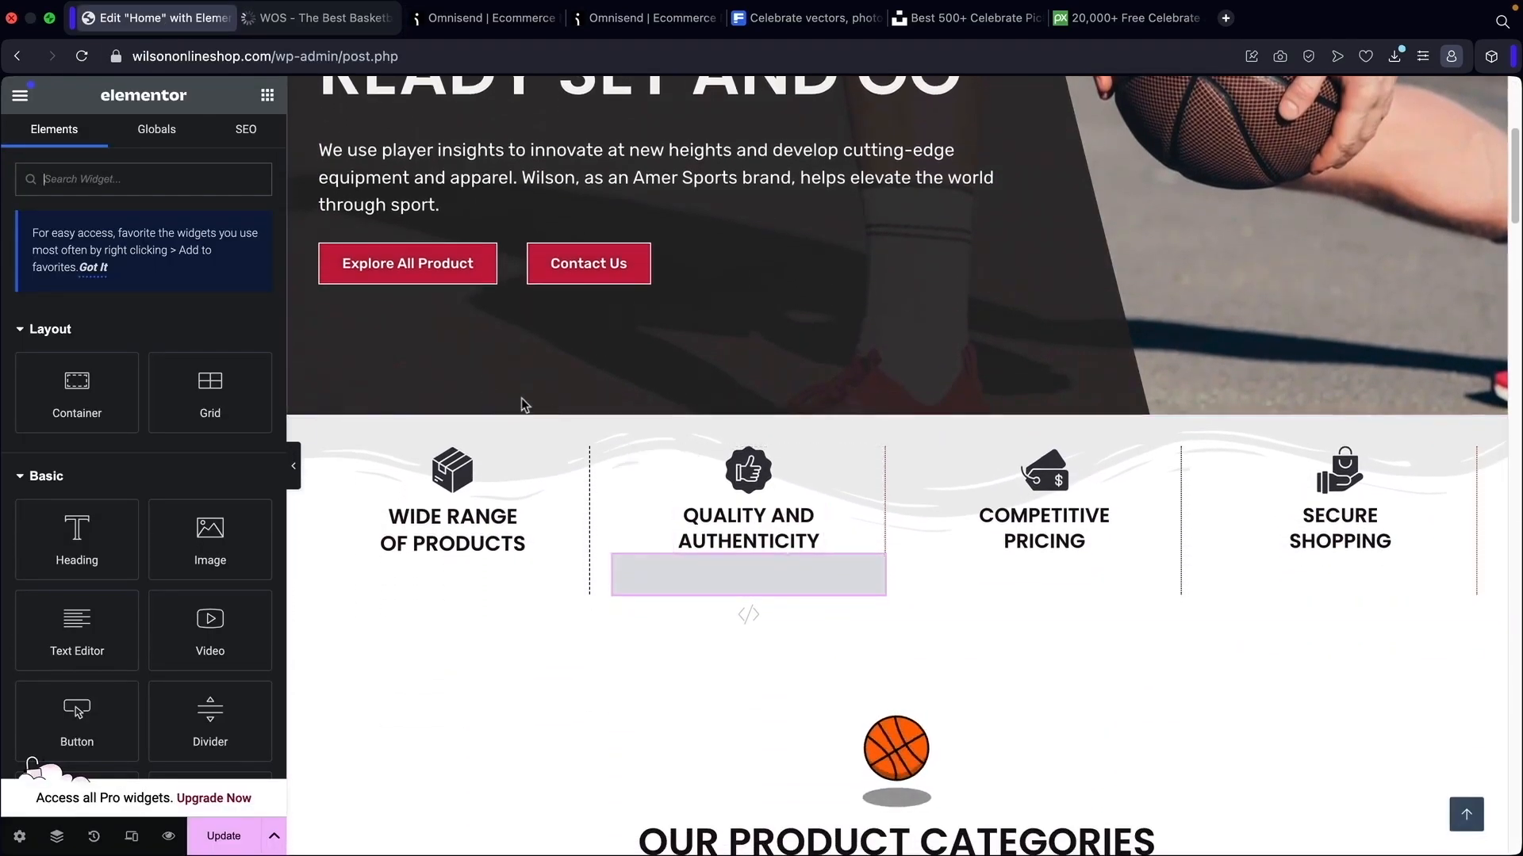
pyautogui.write('html')
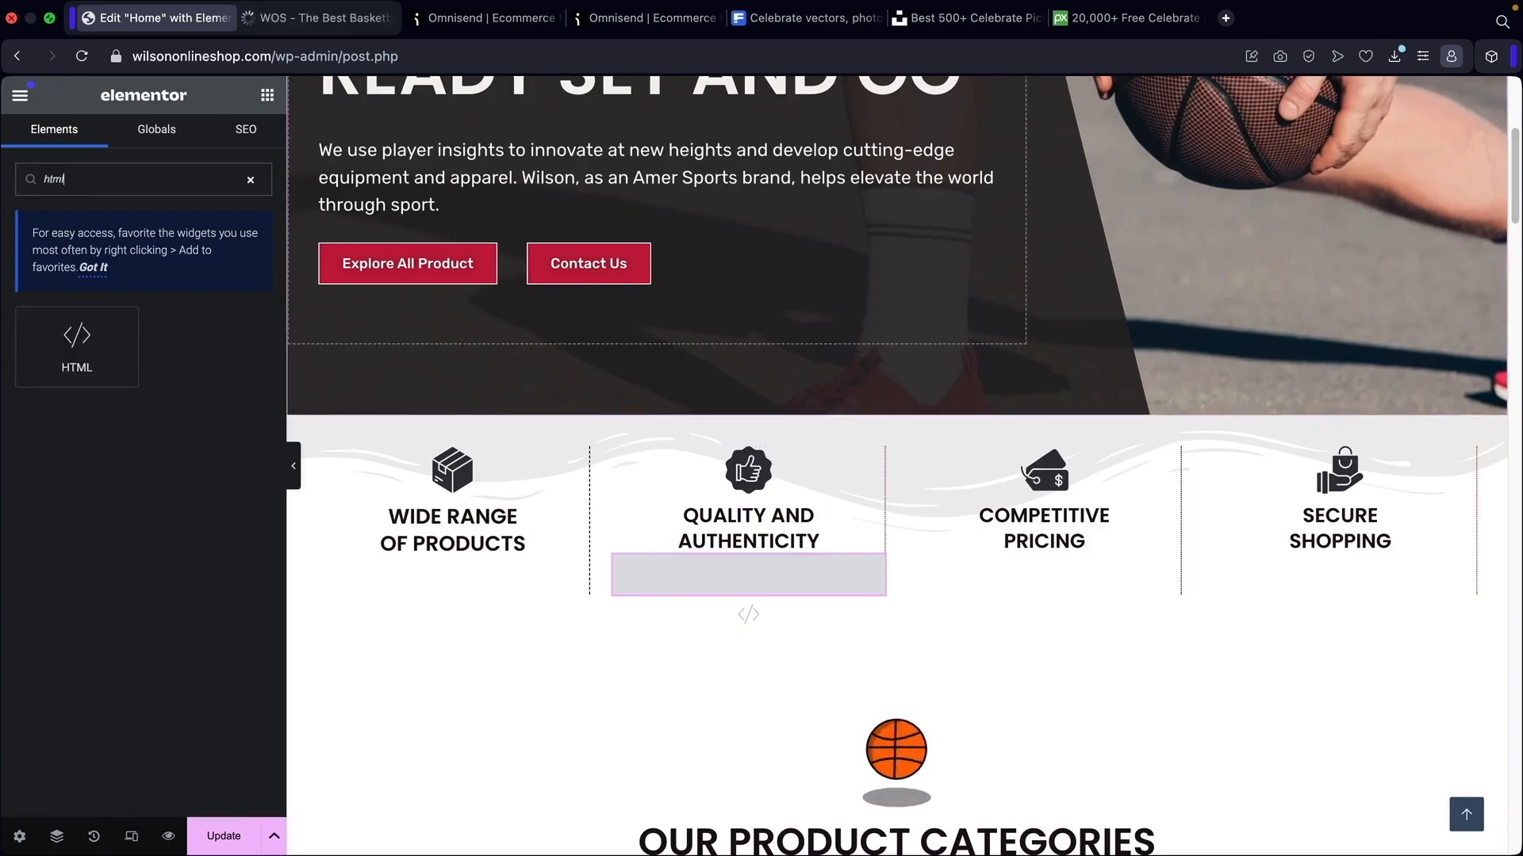
pyautogui.moveTo(103, 349); pyautogui.dragTo(1040, 528)
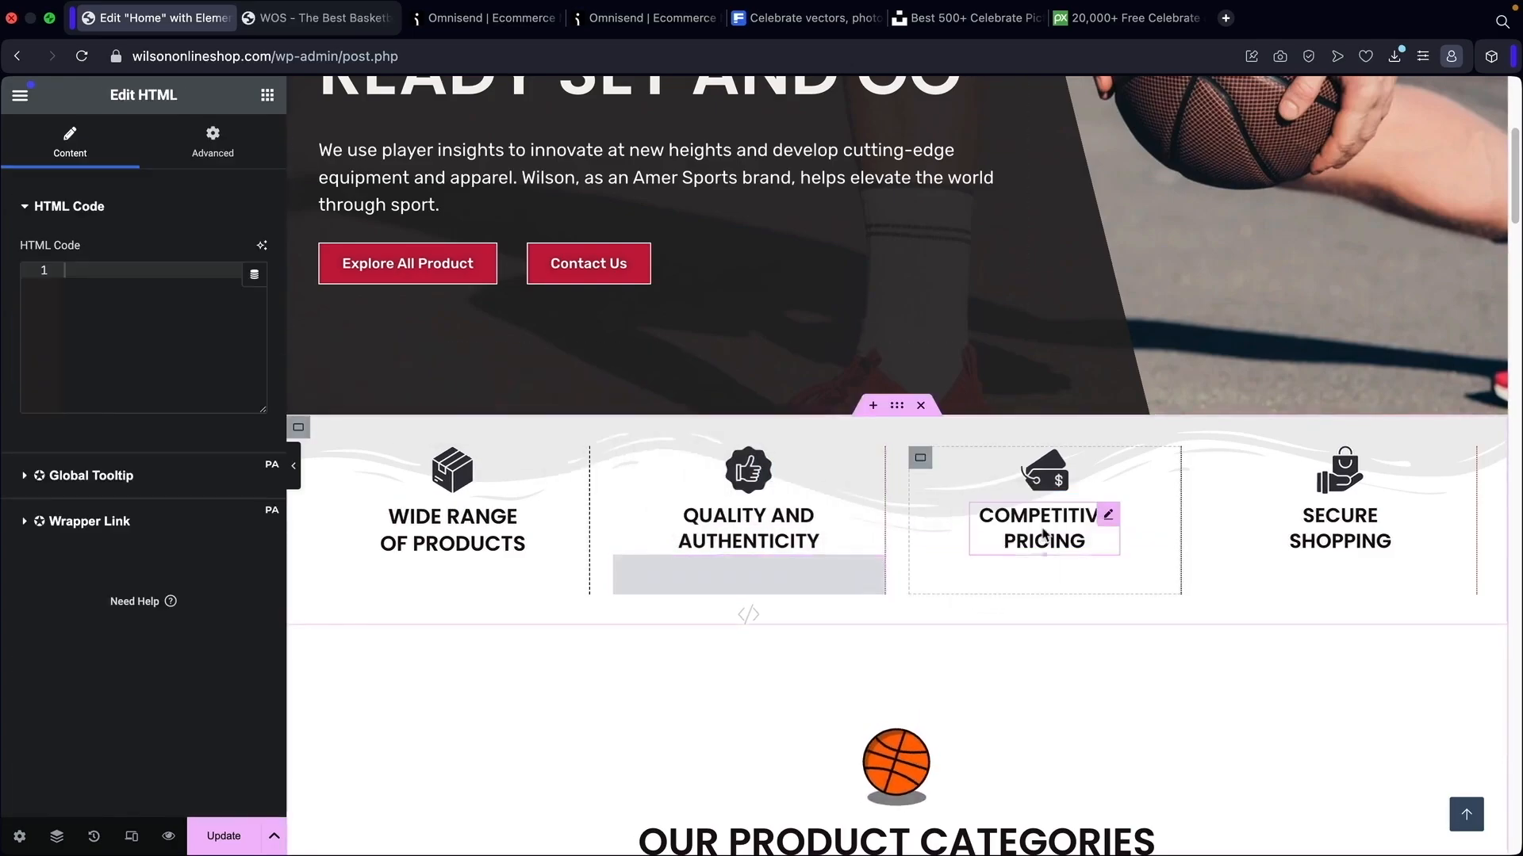
pyautogui.rightClick(101, 271)
pyautogui.click(127, 420)
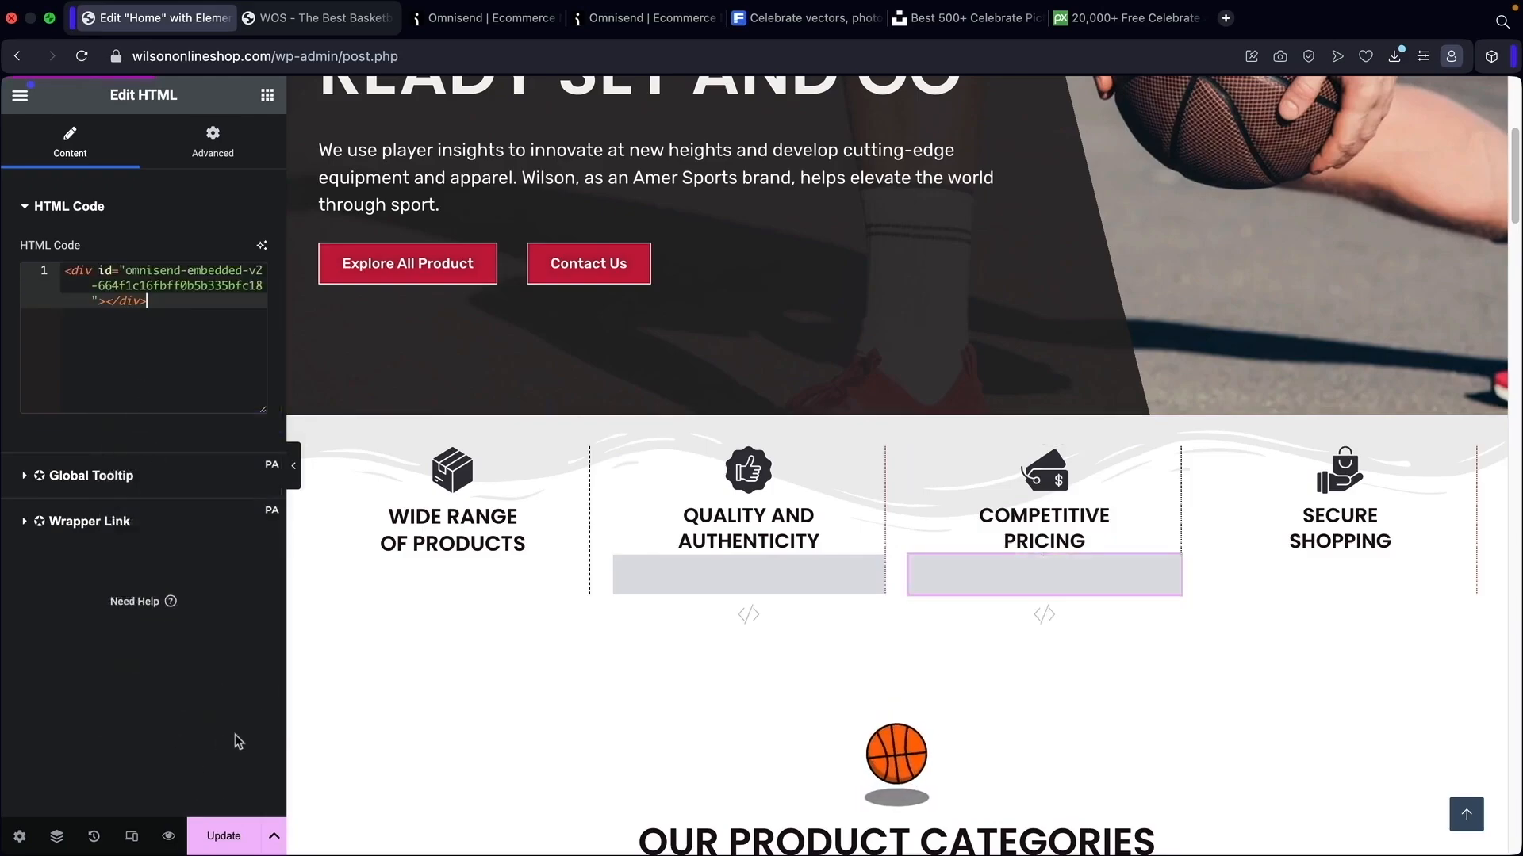
pyautogui.click(238, 829)
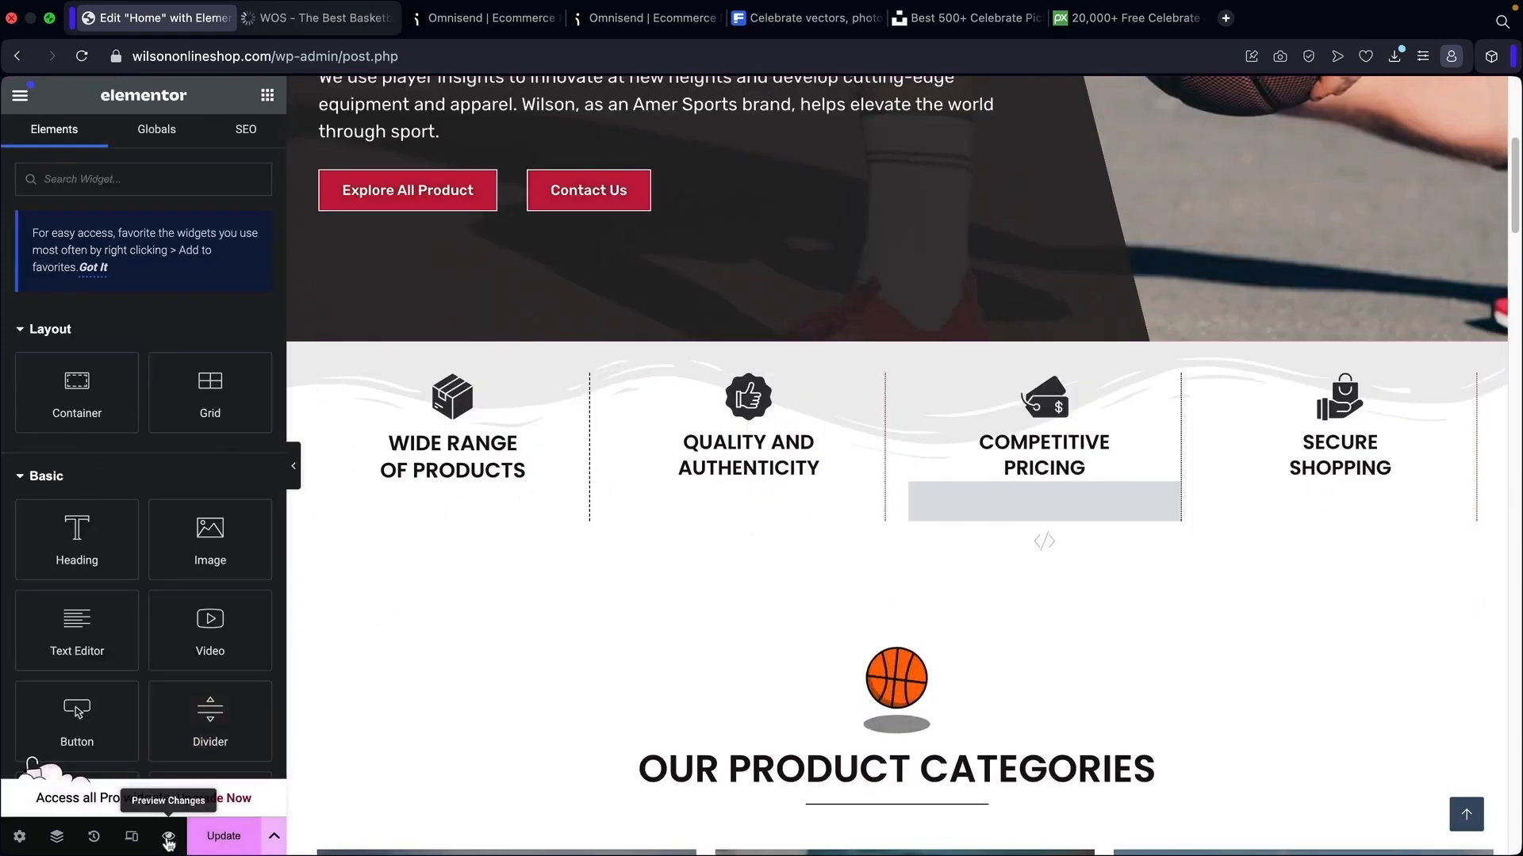
# Preview the live home page and examine the embedded sale form under Competitive Pricing
pyautogui.click(168, 836)
pyautogui.scroll(-10, 890, 460)
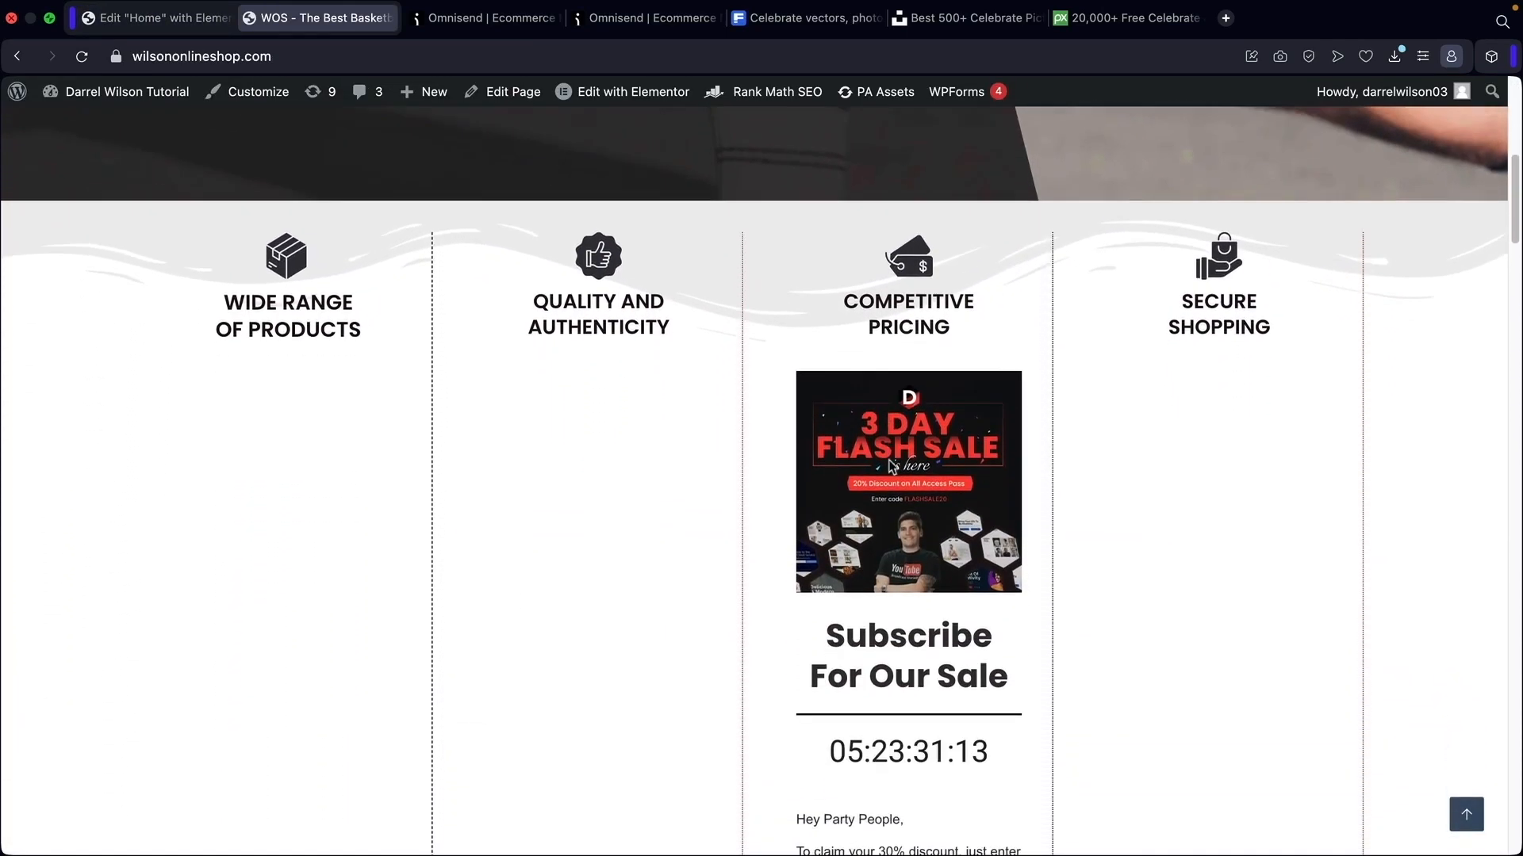
pyautogui.scroll(-2, 892, 452)
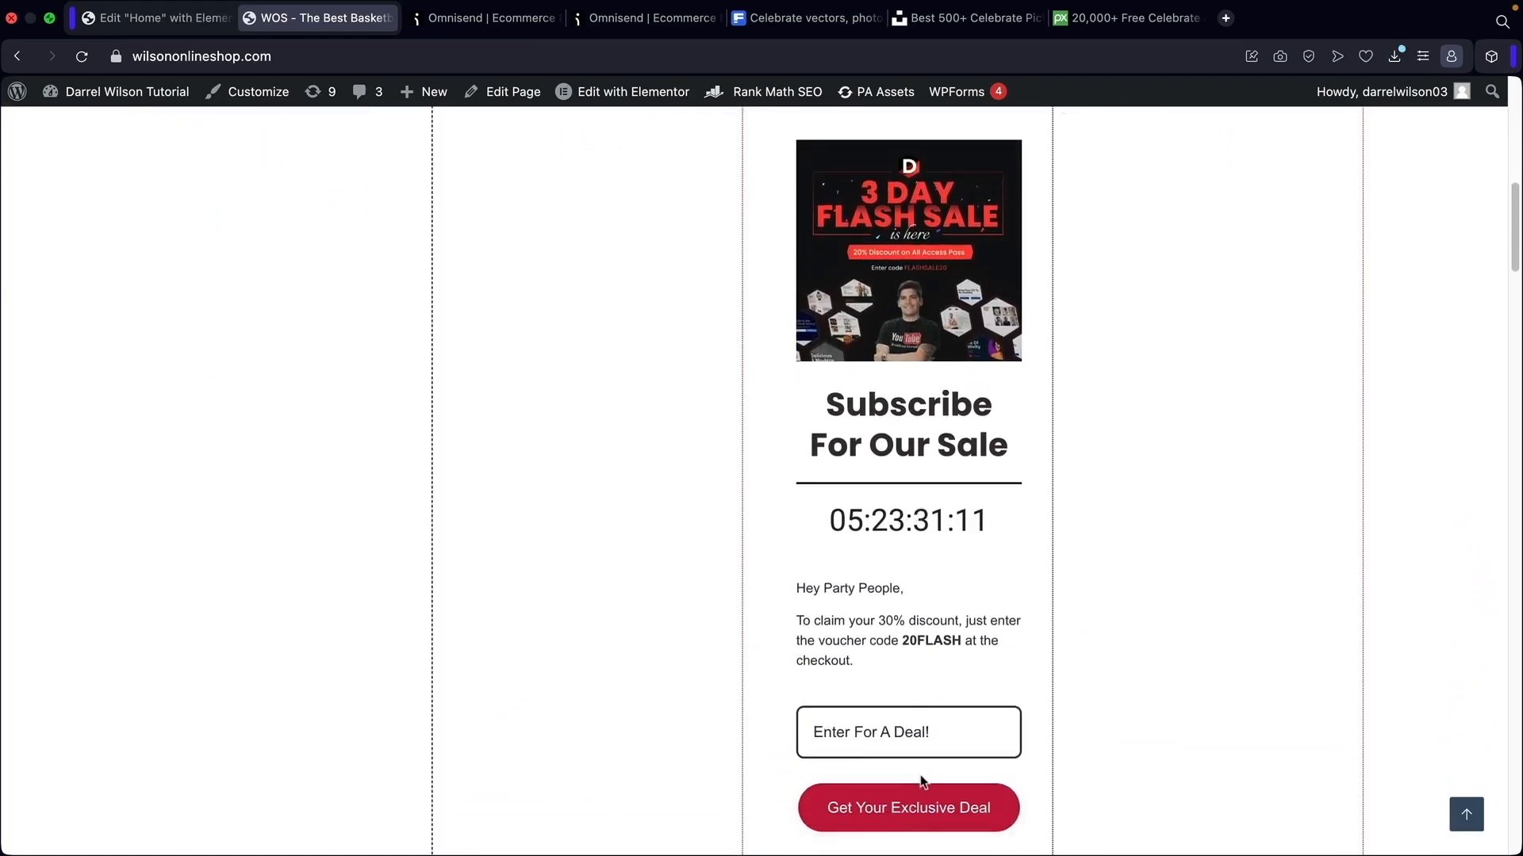
pyautogui.scroll(-1, 924, 714)
pyautogui.scroll(3, 968, 603)
pyautogui.scroll(1, 944, 563)
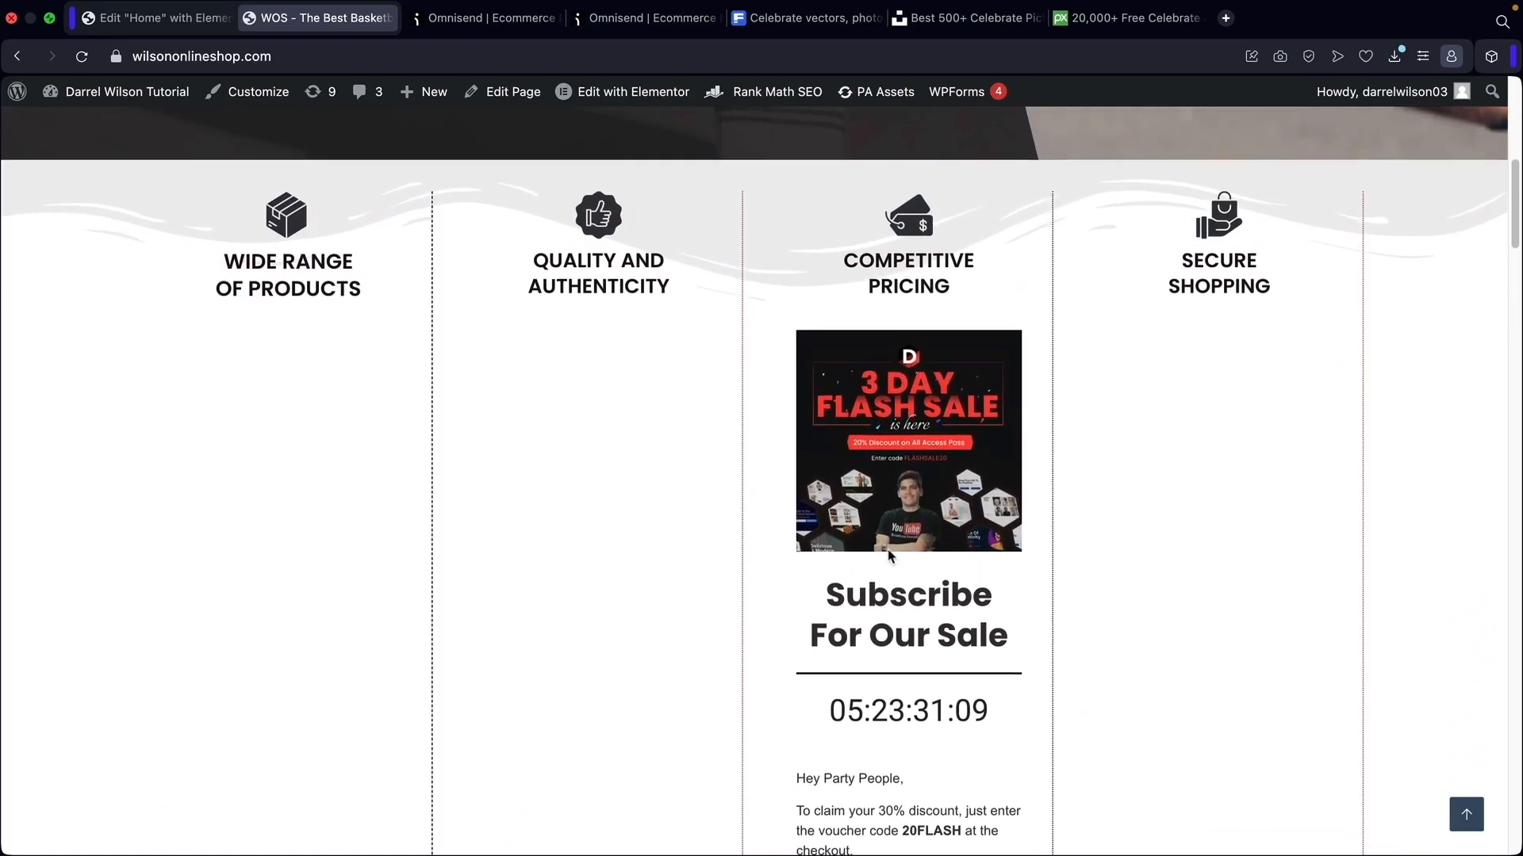
pyautogui.scroll(-3, 904, 495)
pyautogui.scroll(10, 962, 587)
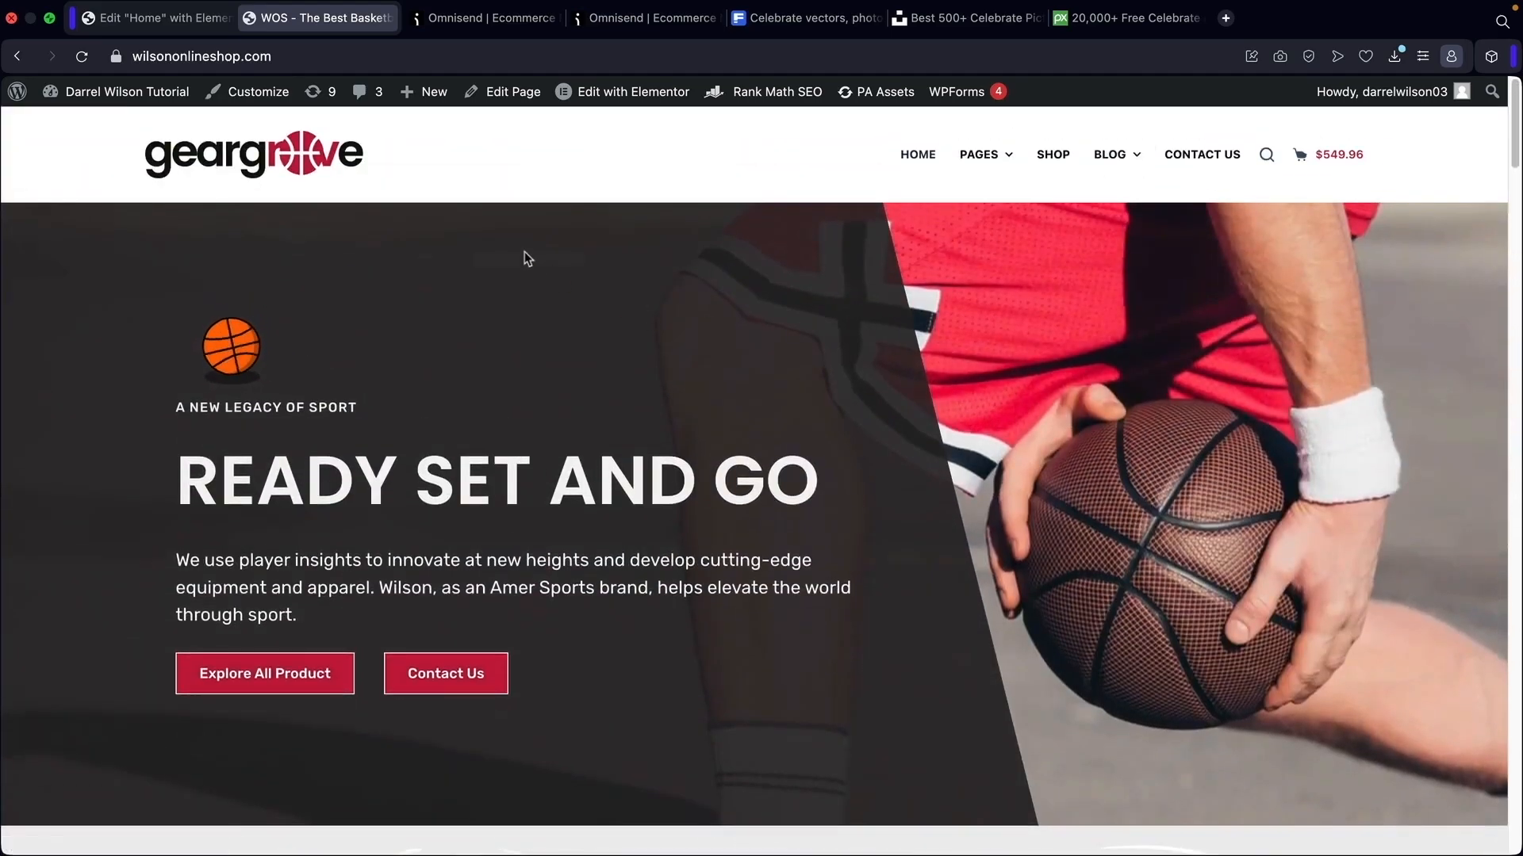
# Switch to Omnisend, close the form editor, and review the newest embedded form's views and submit rate in the forms list
pyautogui.click(471, 19)
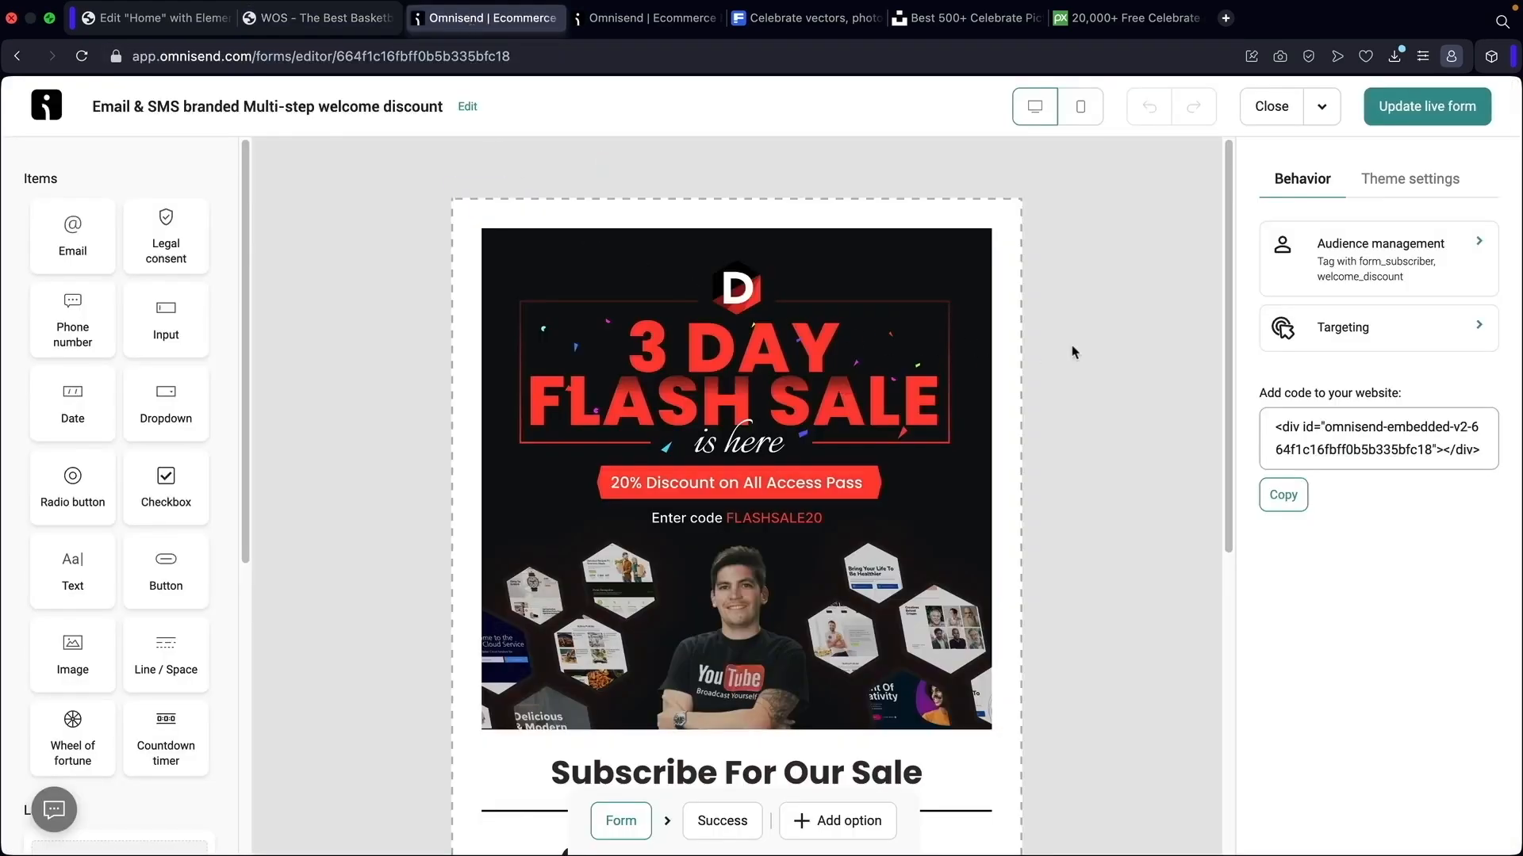
pyautogui.click(1270, 111)
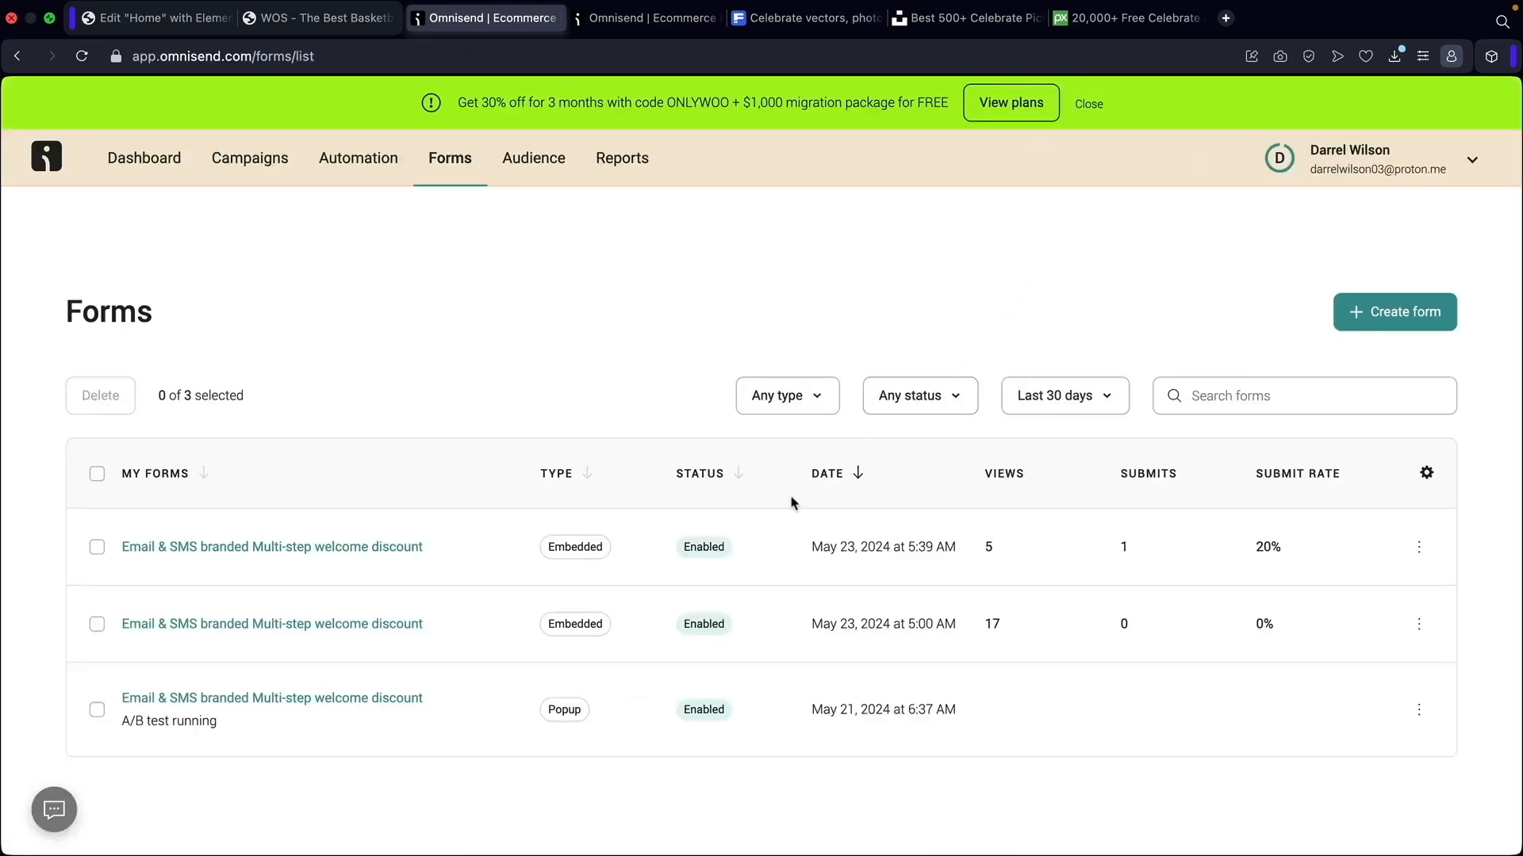
pyautogui.doubleClick(987, 549)
pyautogui.doubleClick(1299, 557)
pyautogui.click(1304, 547)
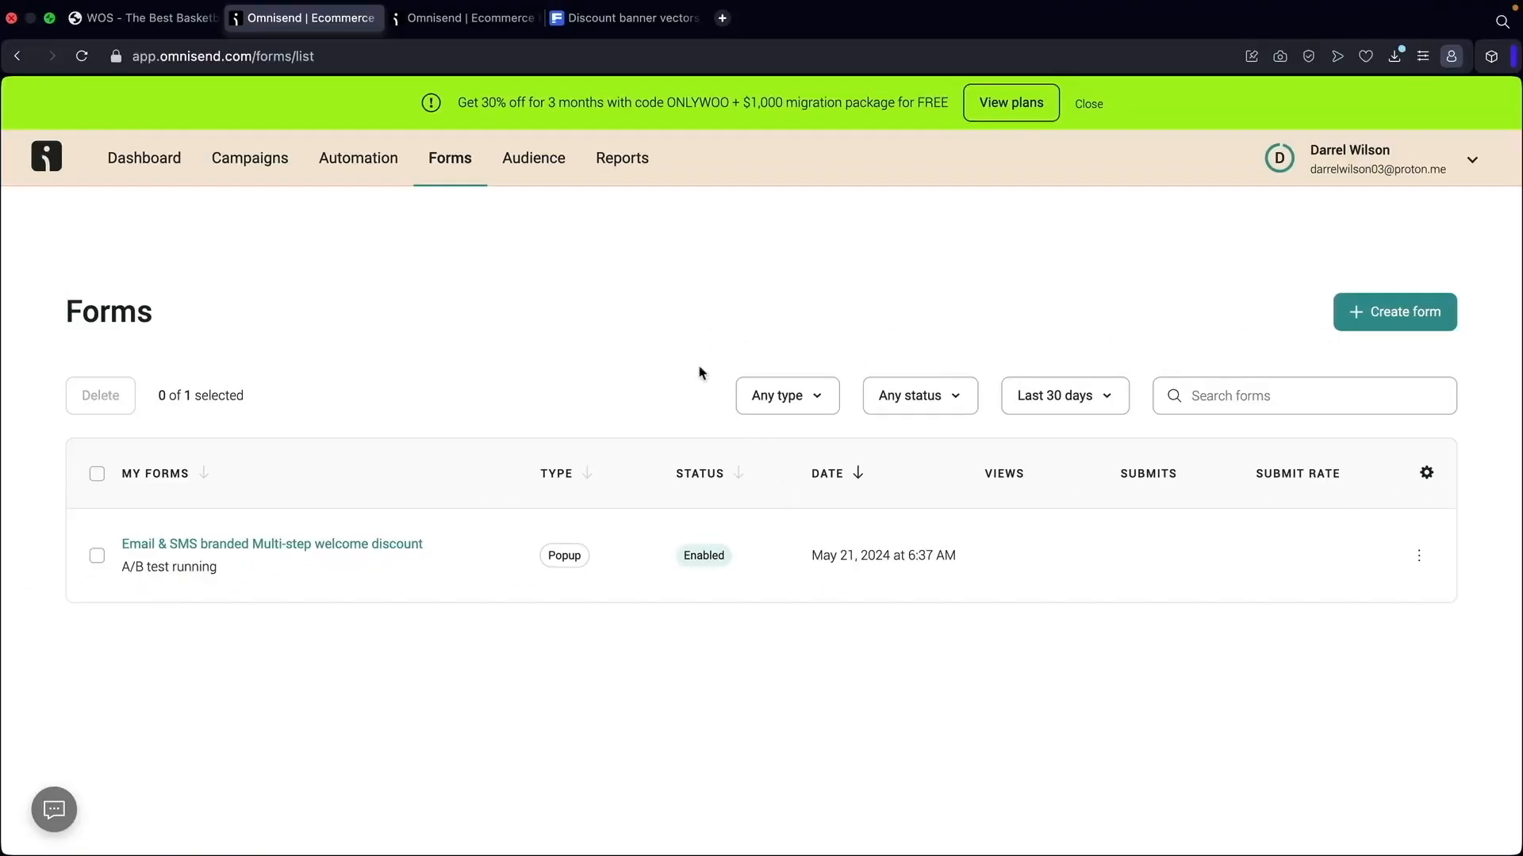
# Go to the audience segments and start creating a new segment
pyautogui.click(533, 161)
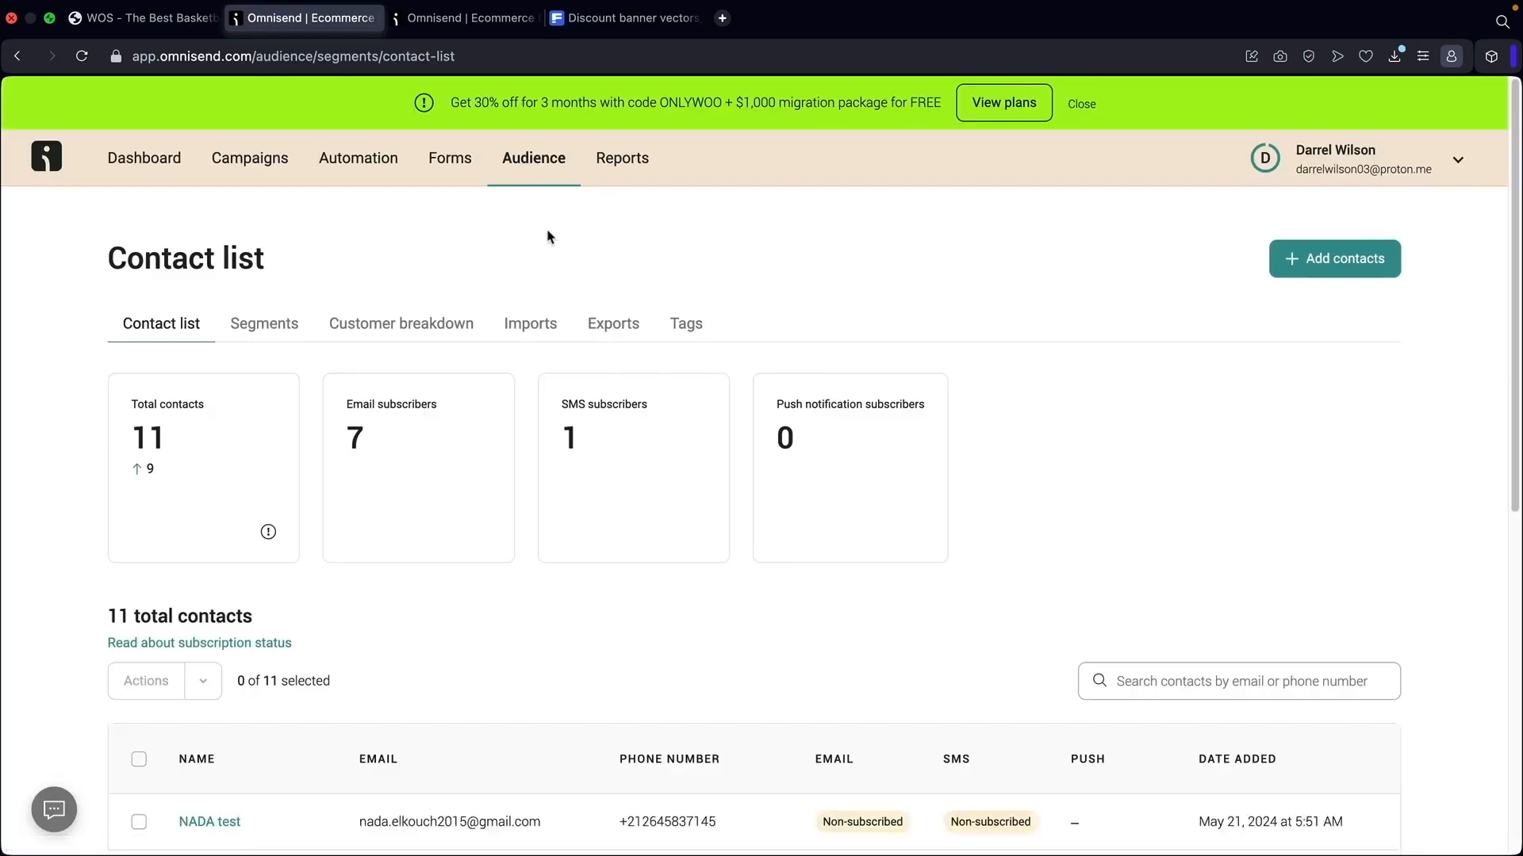
pyautogui.click(260, 329)
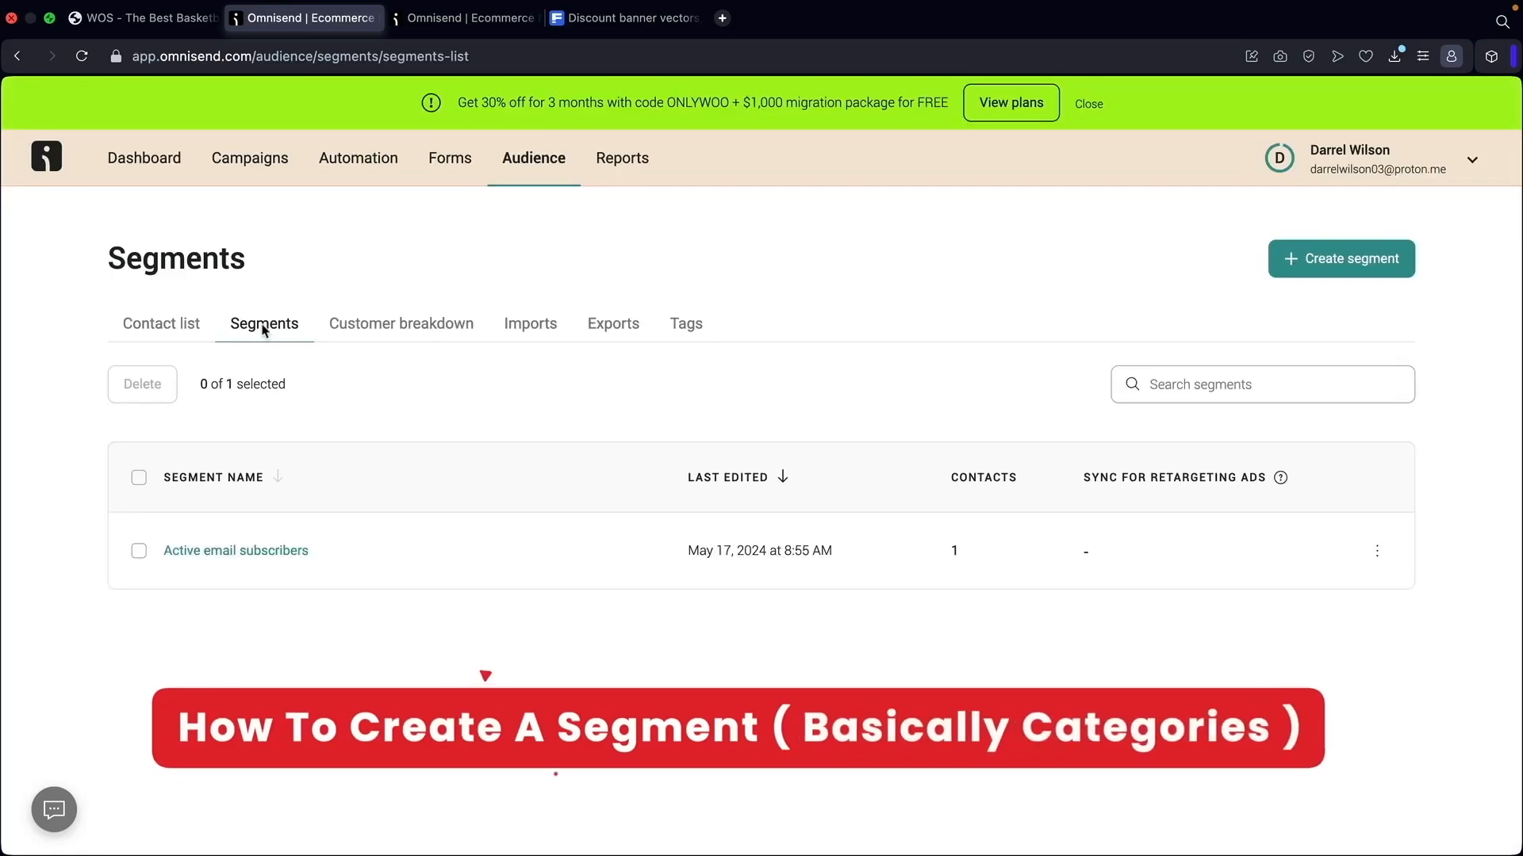
pyautogui.click(1326, 262)
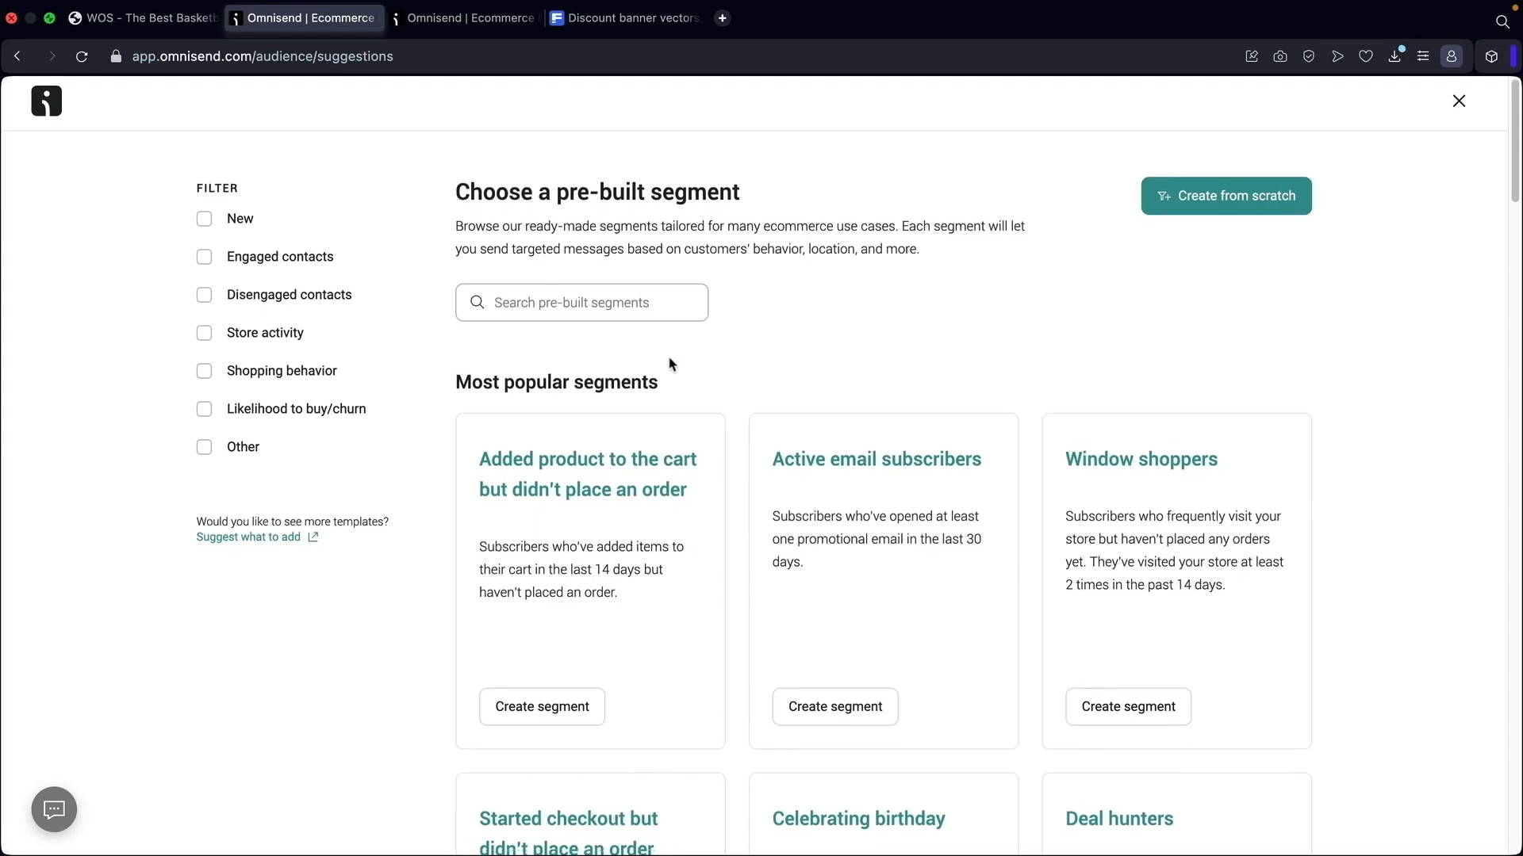
# Browse the pre-built segment templates, including those filtered by disengaged contacts, and clear the filter
pyautogui.scroll(-2, 669, 364)
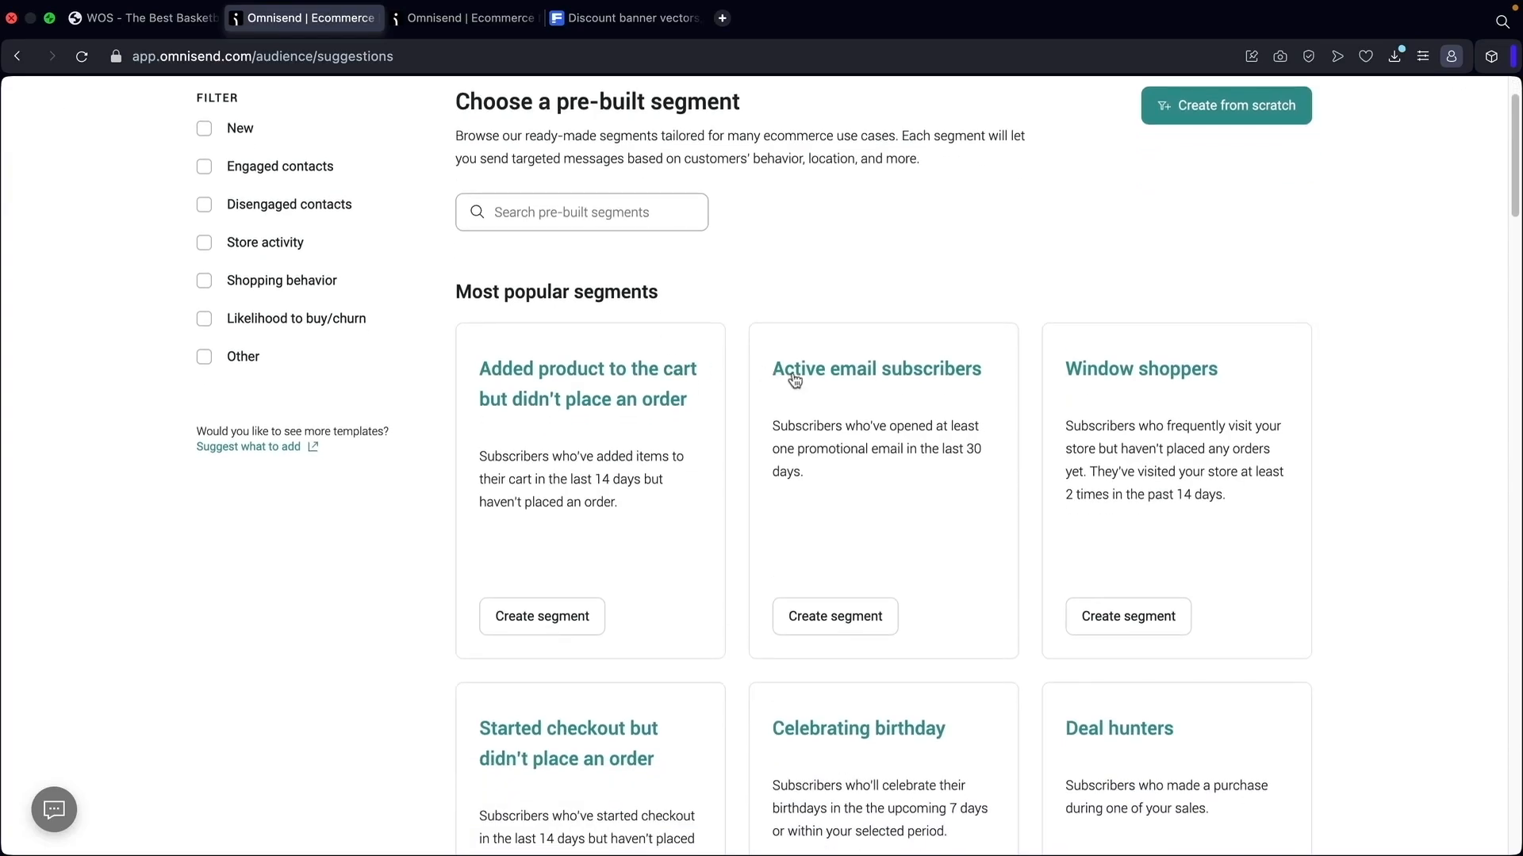
pyautogui.scroll(-6, 1112, 379)
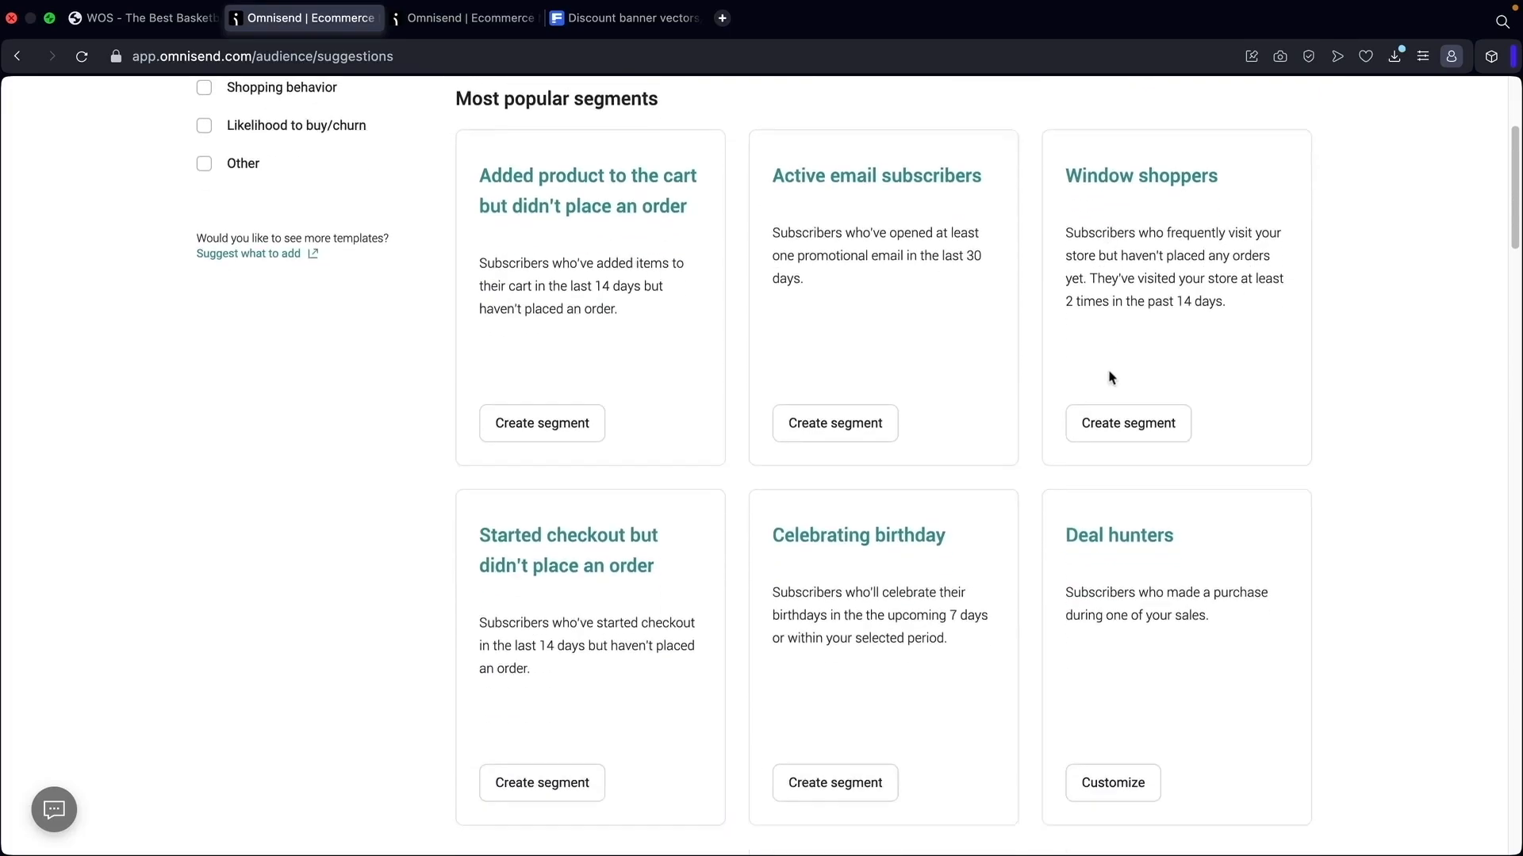
pyautogui.scroll(-9, 618, 482)
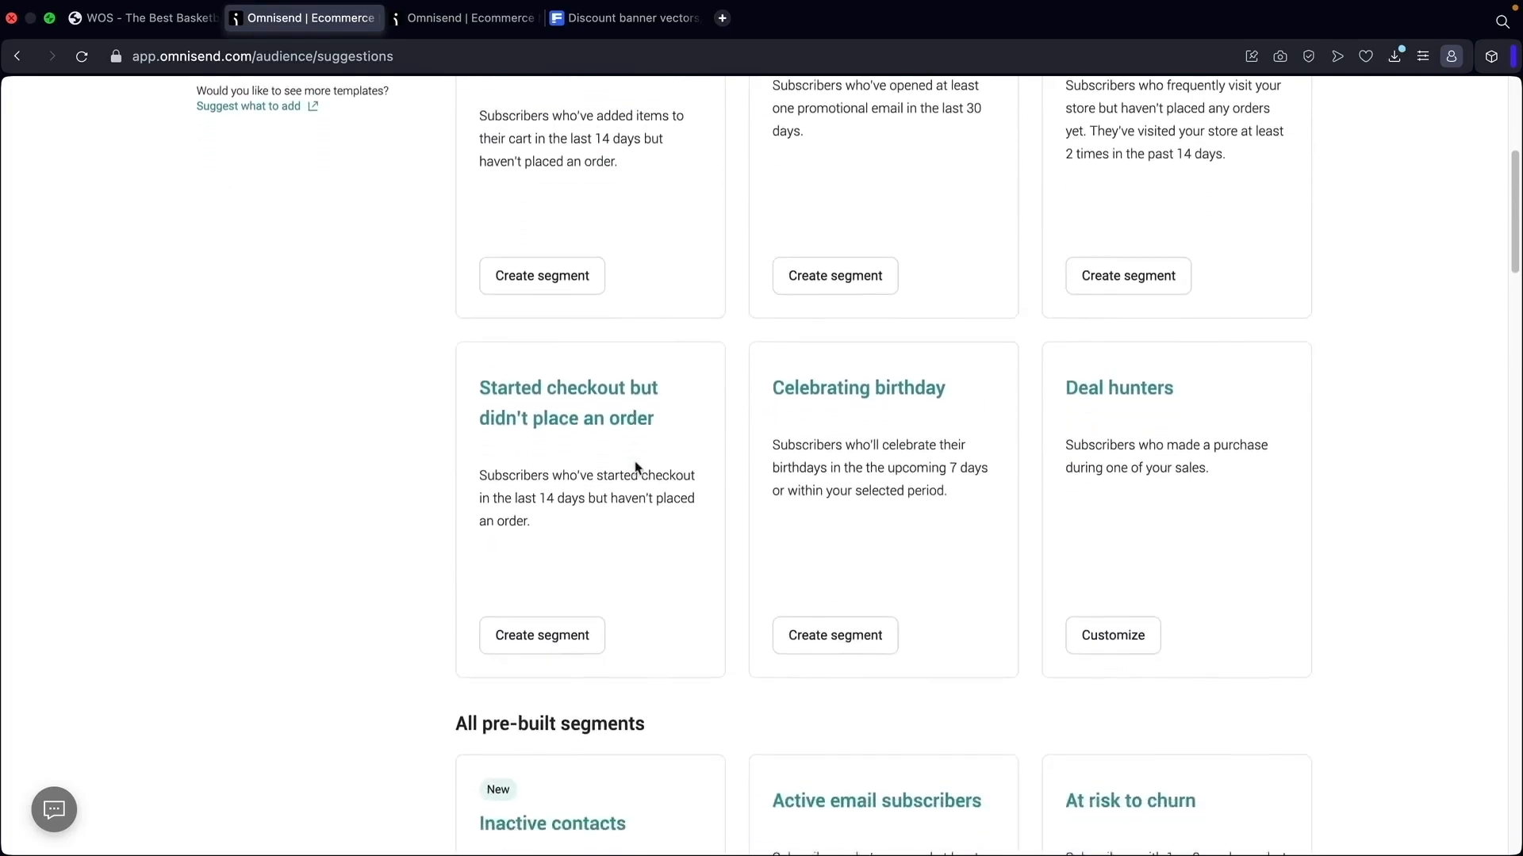
pyautogui.scroll(-3, 638, 465)
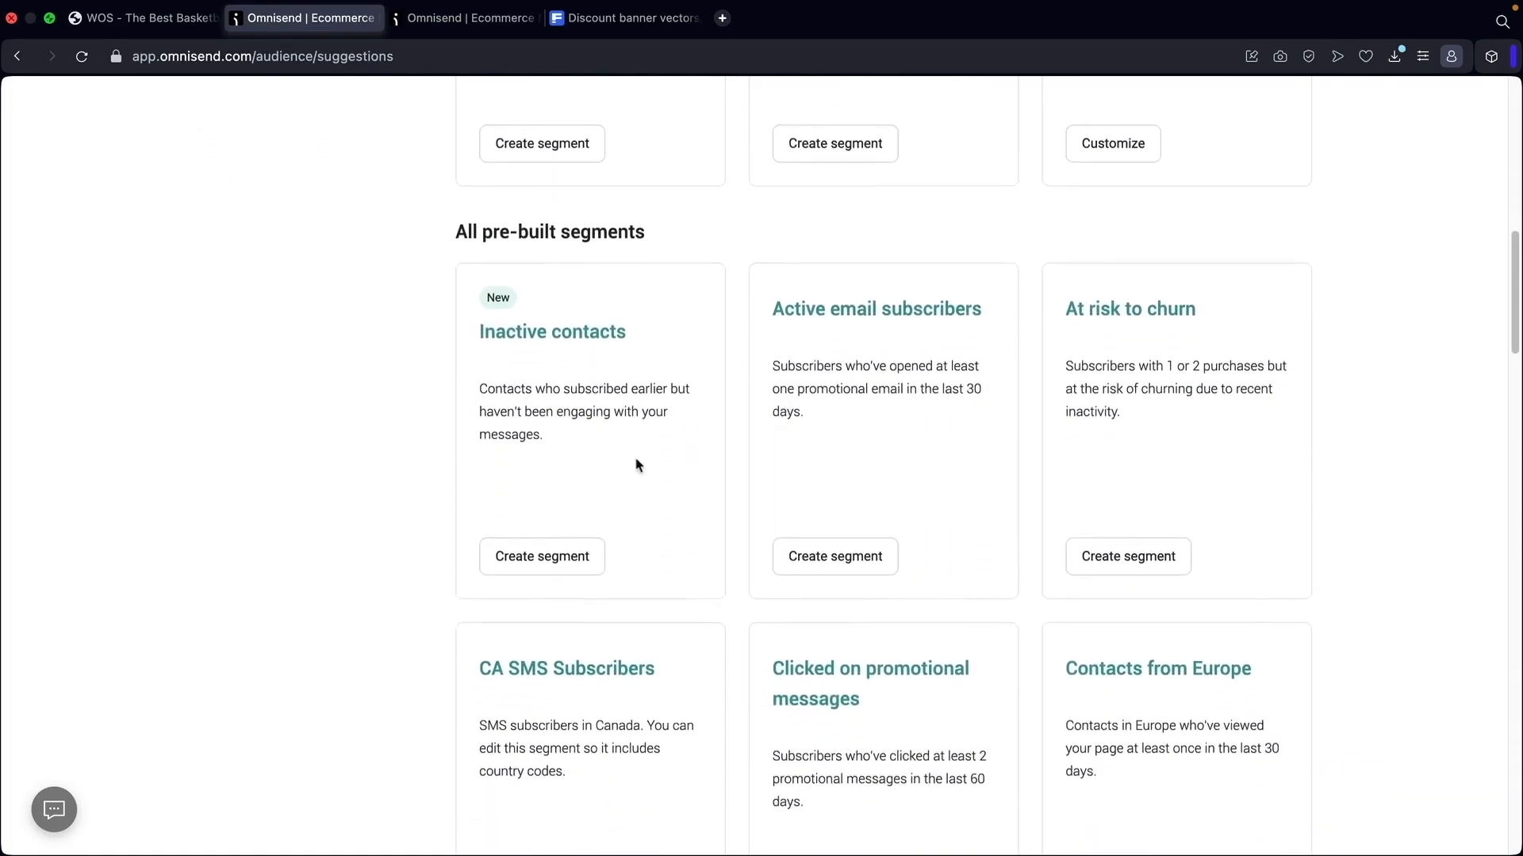
pyautogui.scroll(-4, 641, 462)
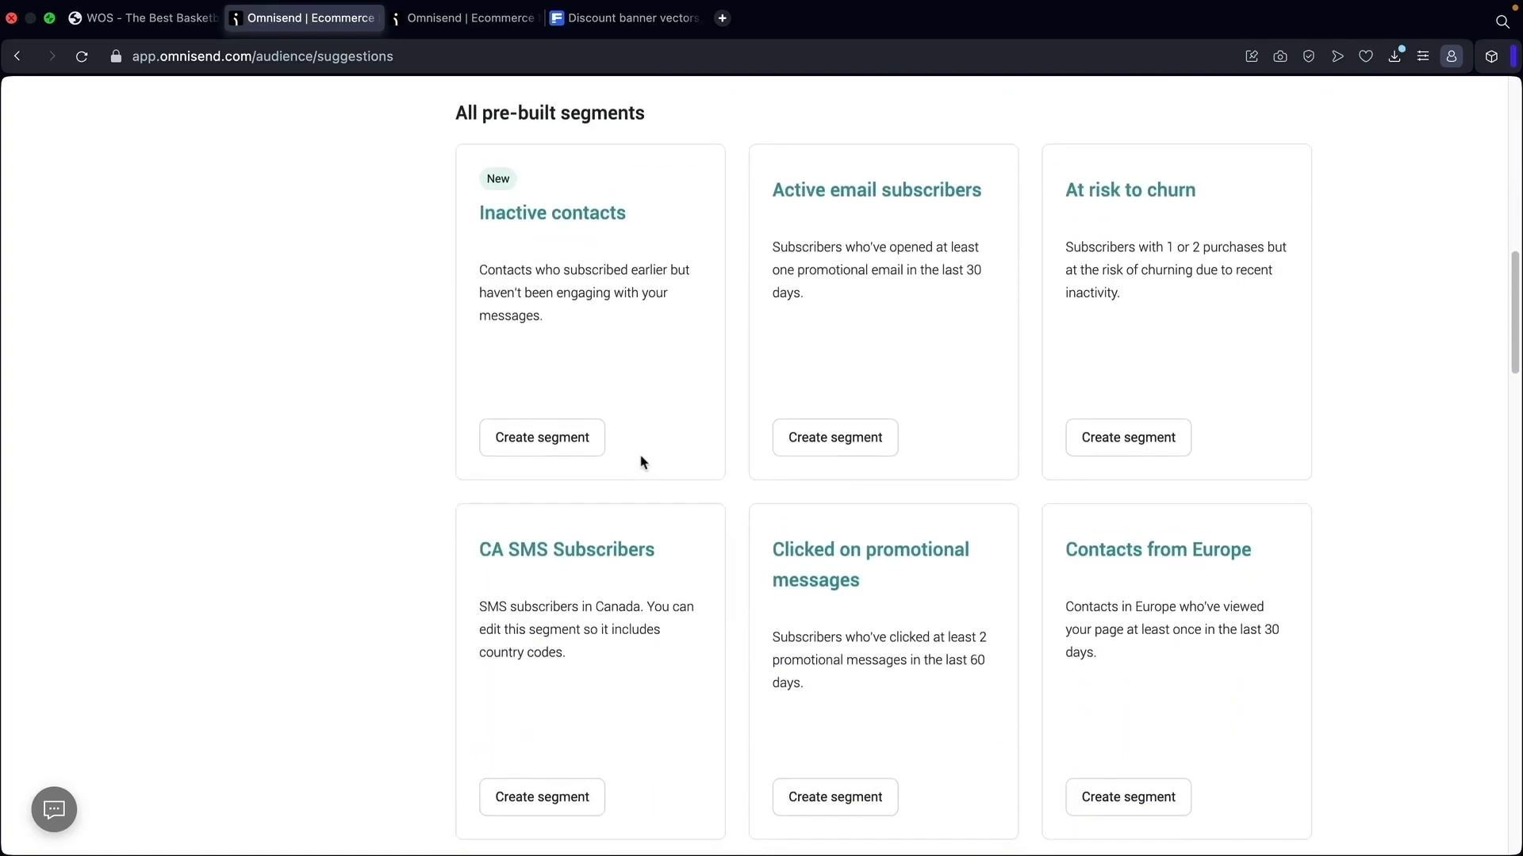
pyautogui.scroll(-7, 648, 464)
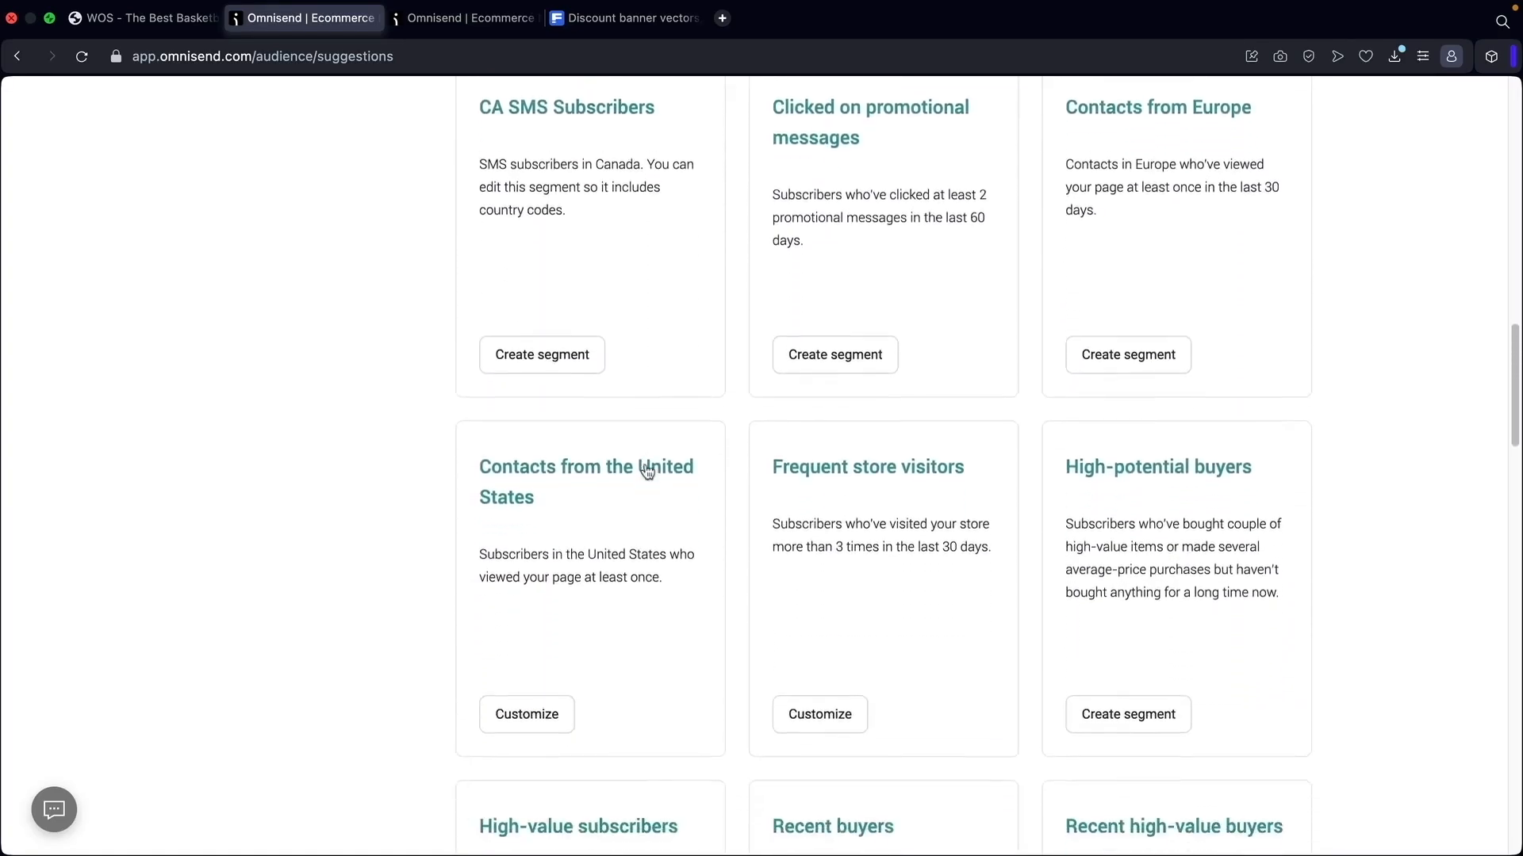
pyautogui.scroll(20, 649, 468)
pyautogui.scroll(2, 647, 468)
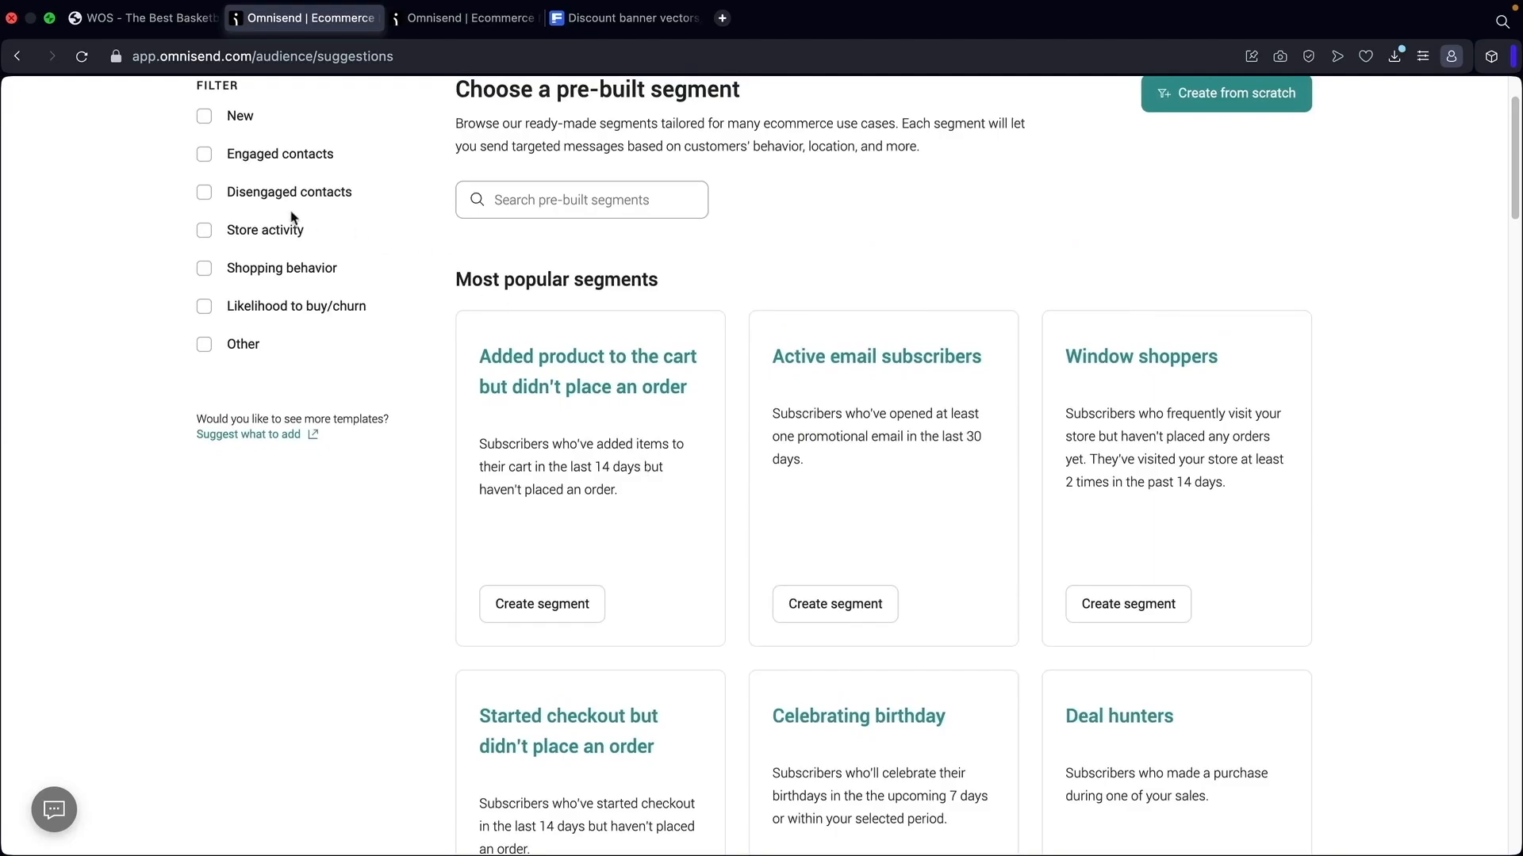
pyautogui.click(205, 193)
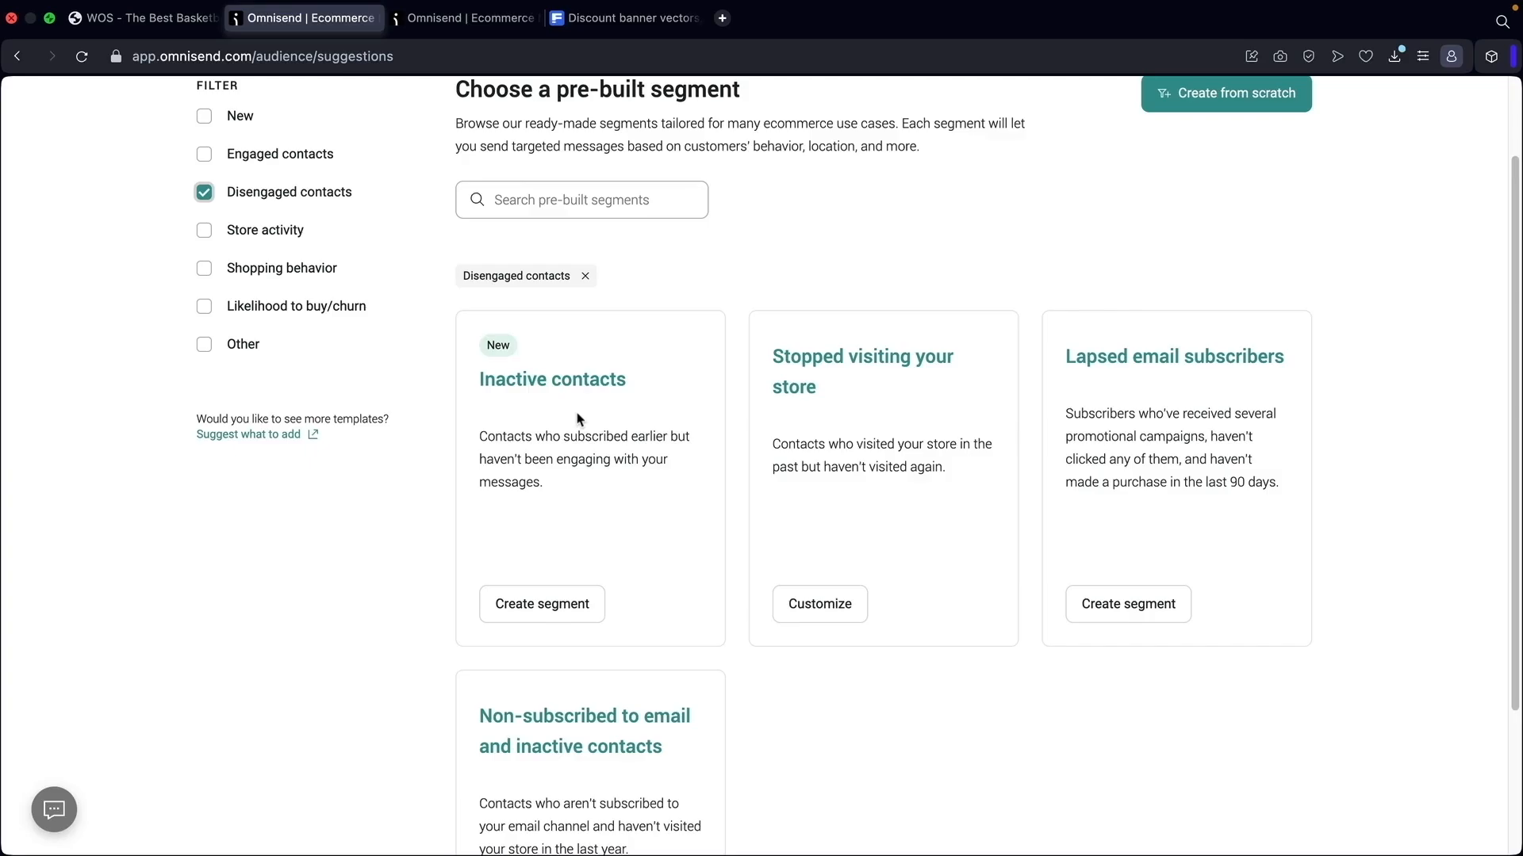
pyautogui.click(205, 194)
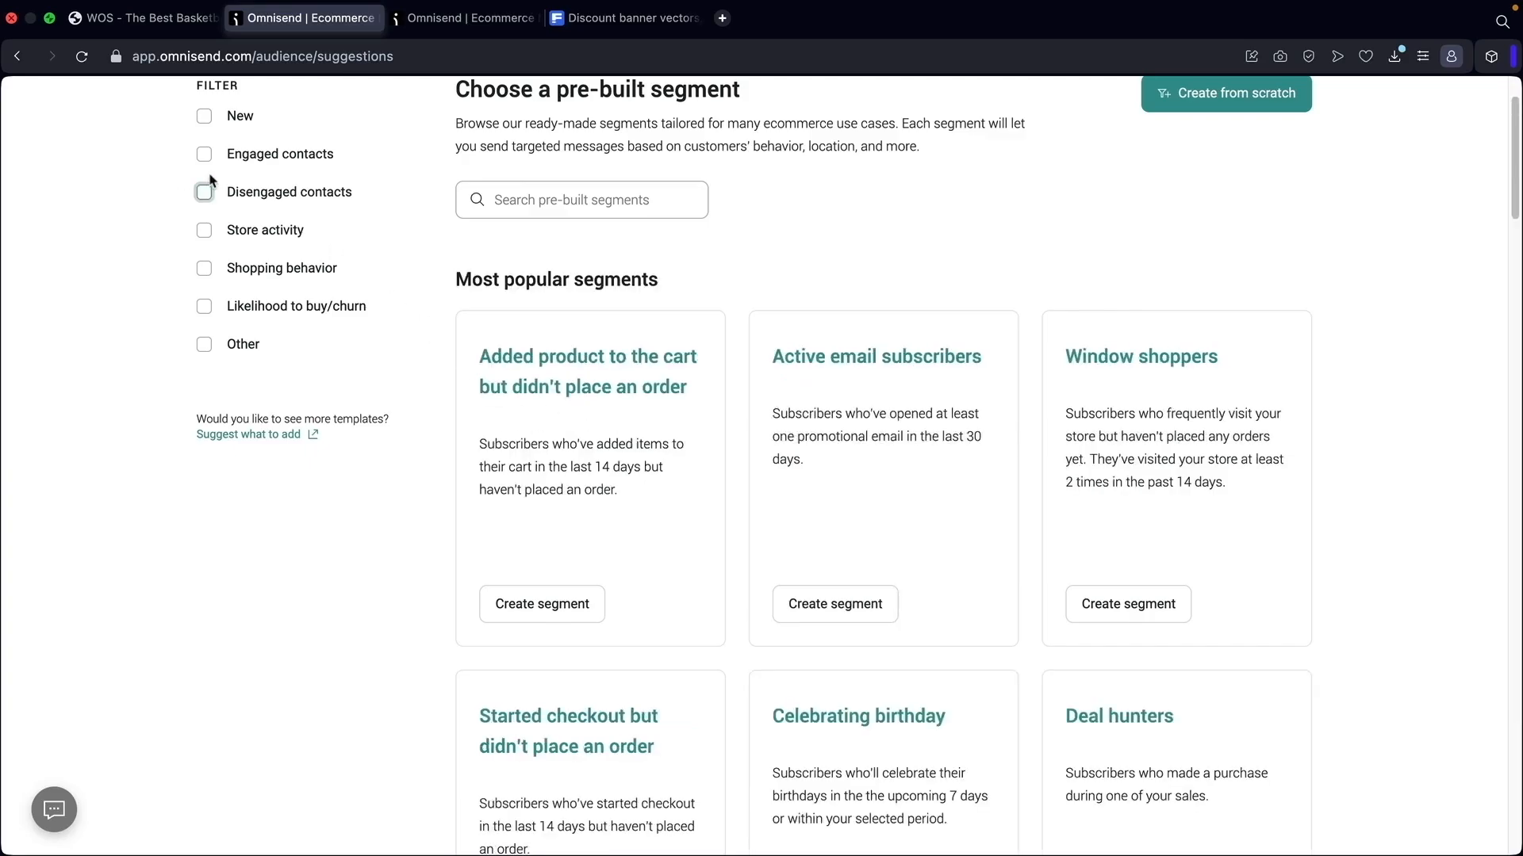
# Filter the pre-built segments by Engaged contacts and create the Active email subscribers segment
pyautogui.click(205, 157)
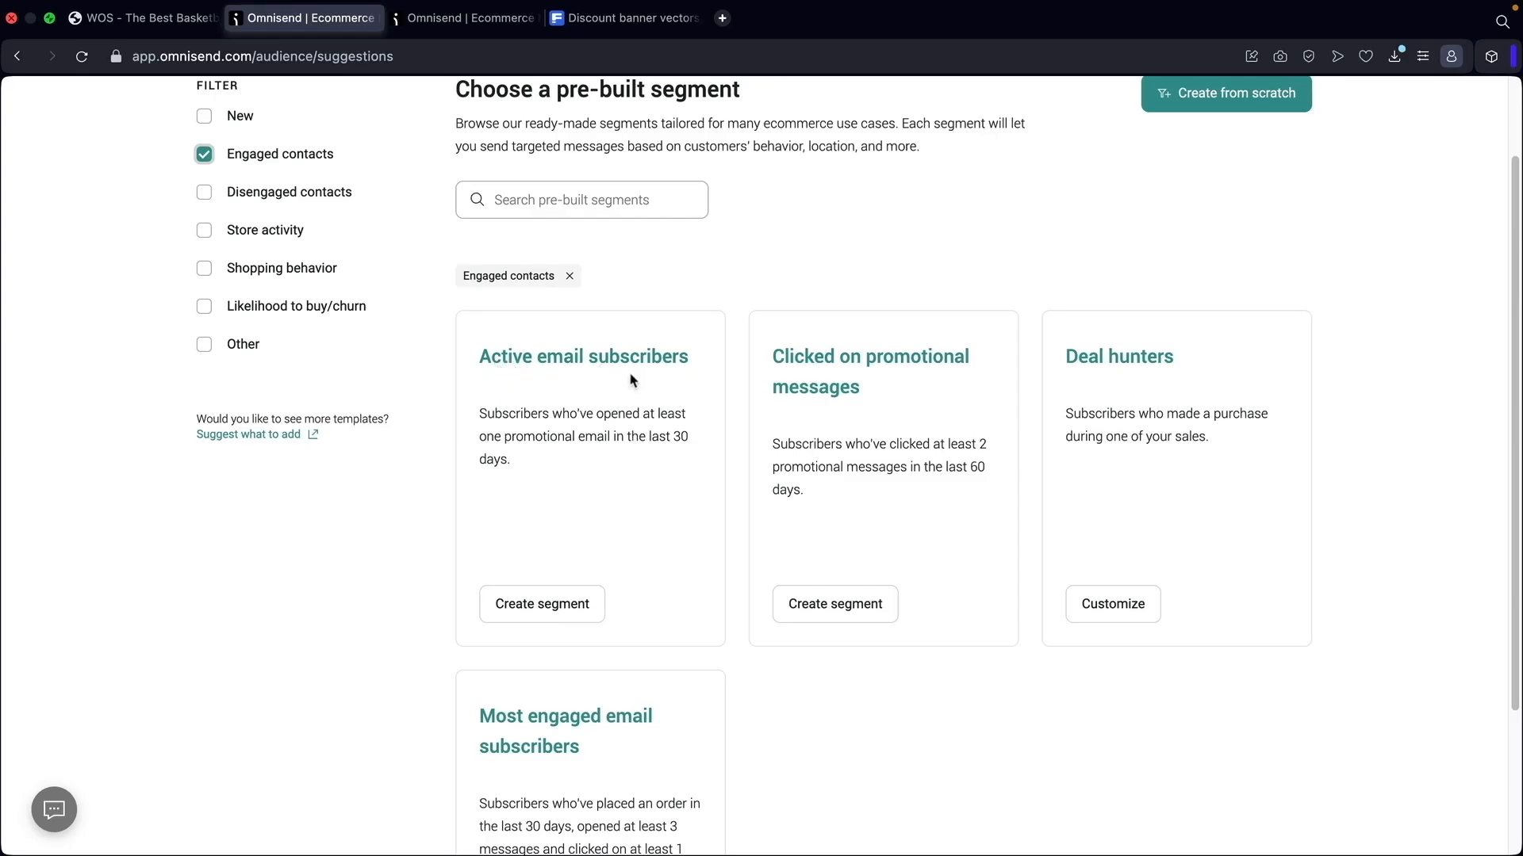
pyautogui.scroll(3, 632, 380)
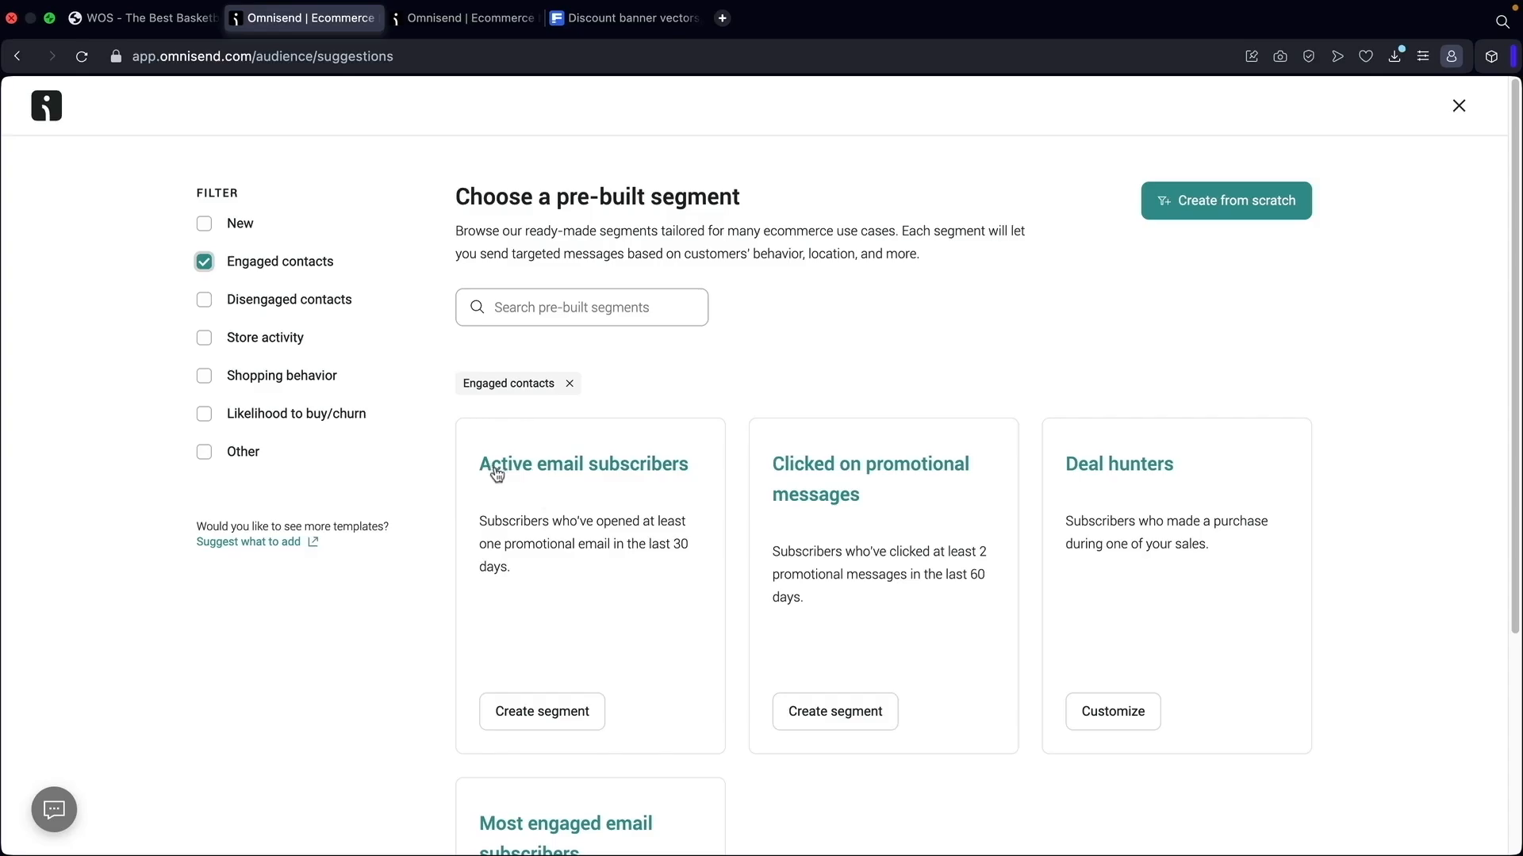
pyautogui.click(549, 713)
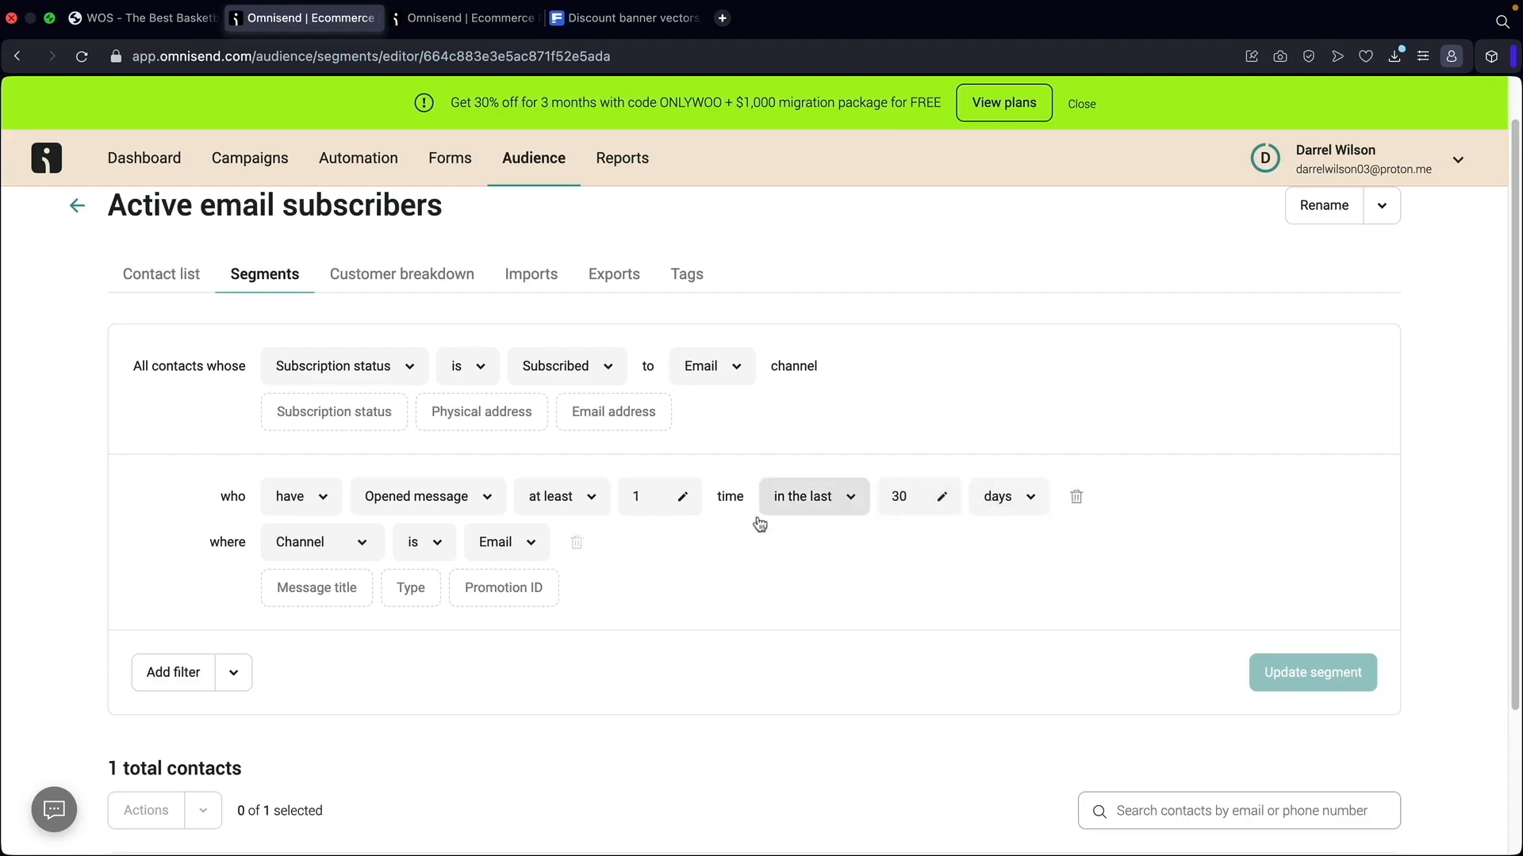
# Review the contacts and filter conditions of the Active email subscribers segment, and return to the segments list
pyautogui.scroll(-3, 759, 555)
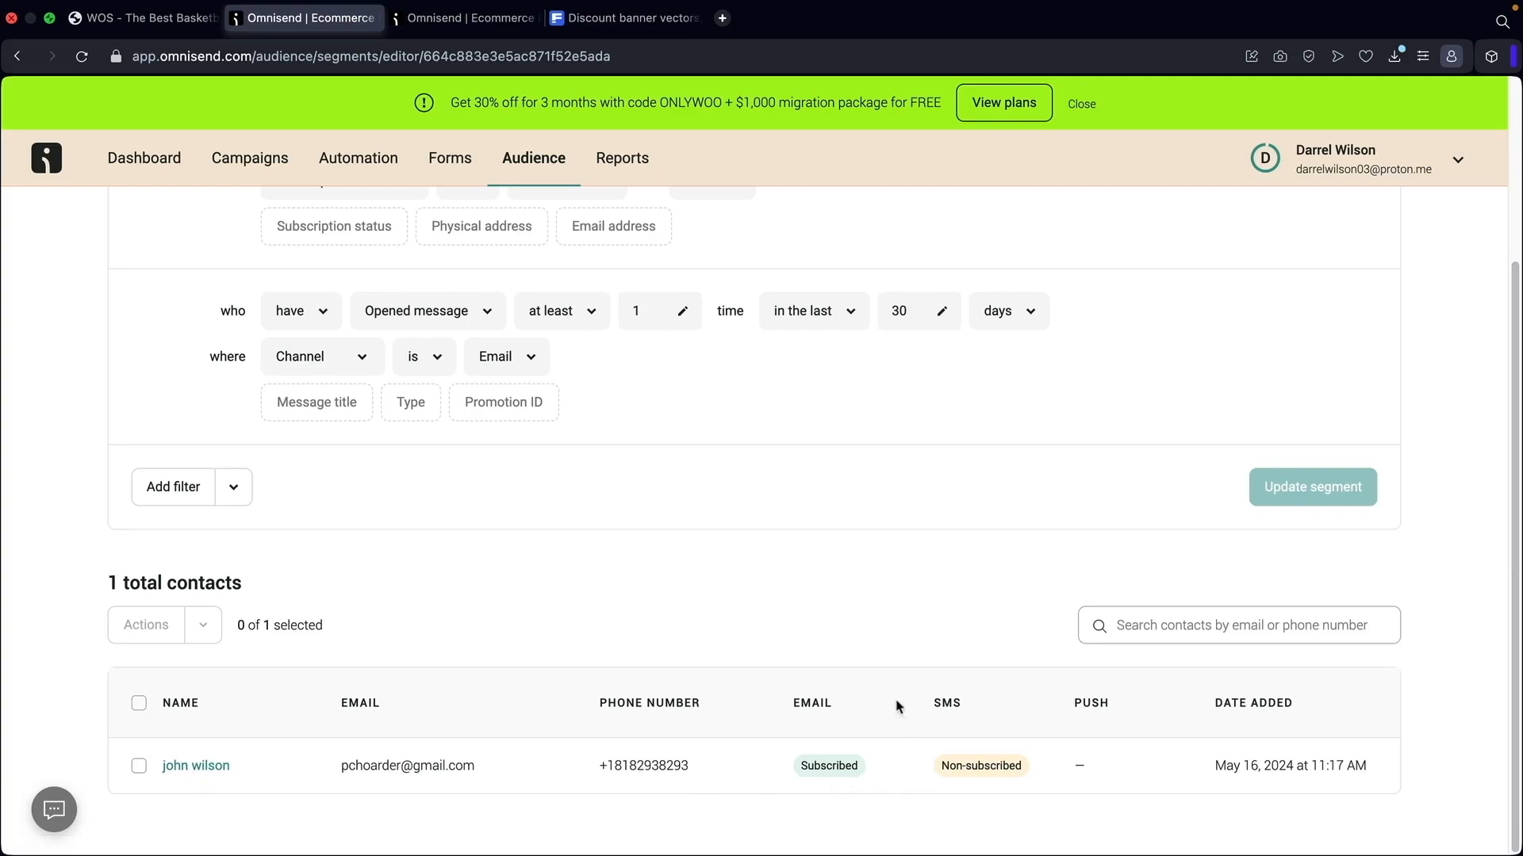
pyautogui.scroll(3, 840, 714)
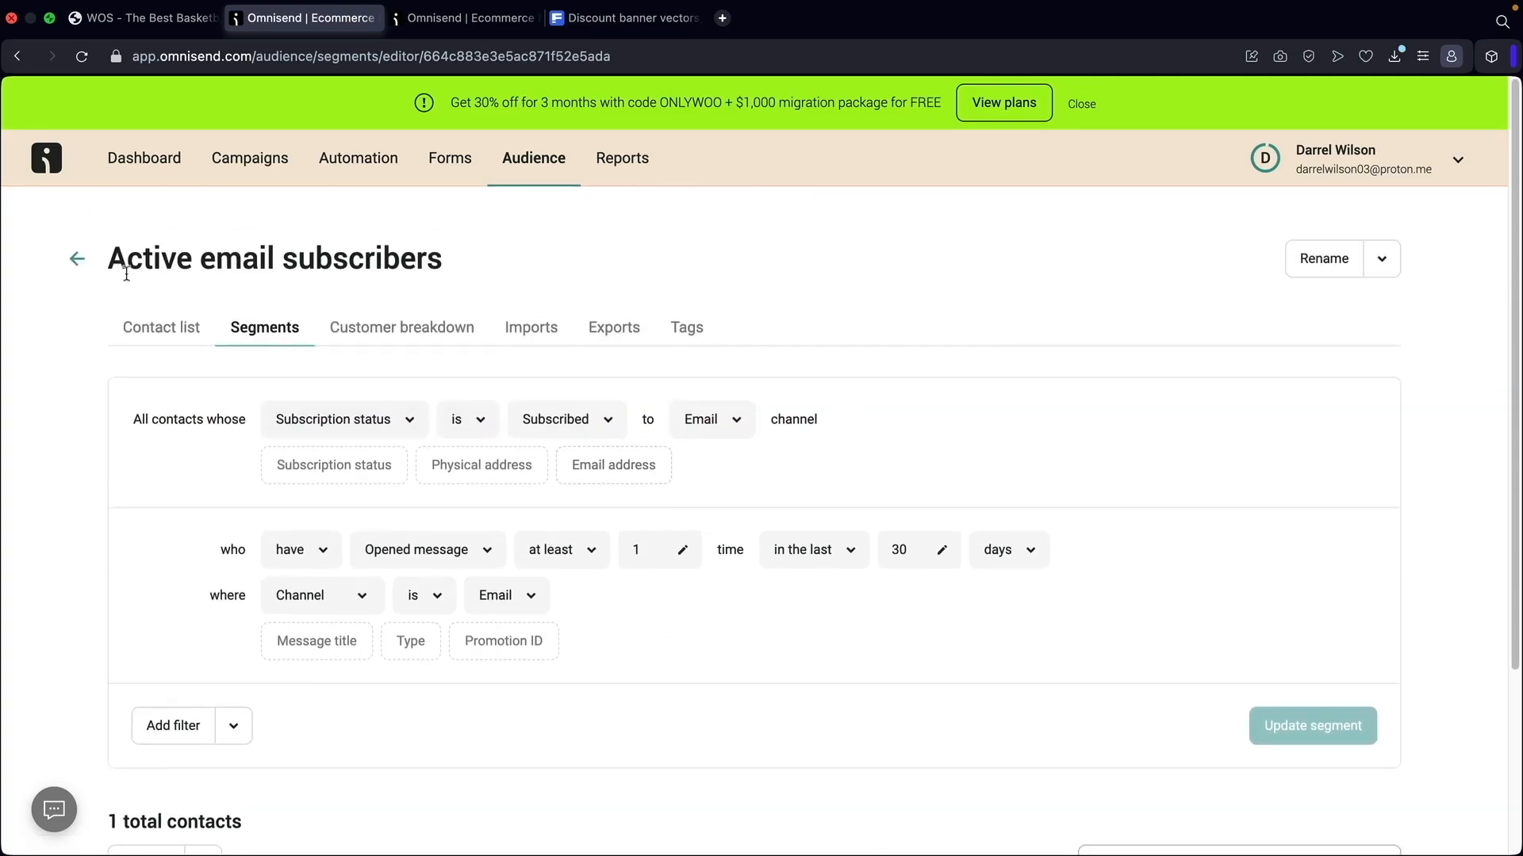
pyautogui.click(77, 258)
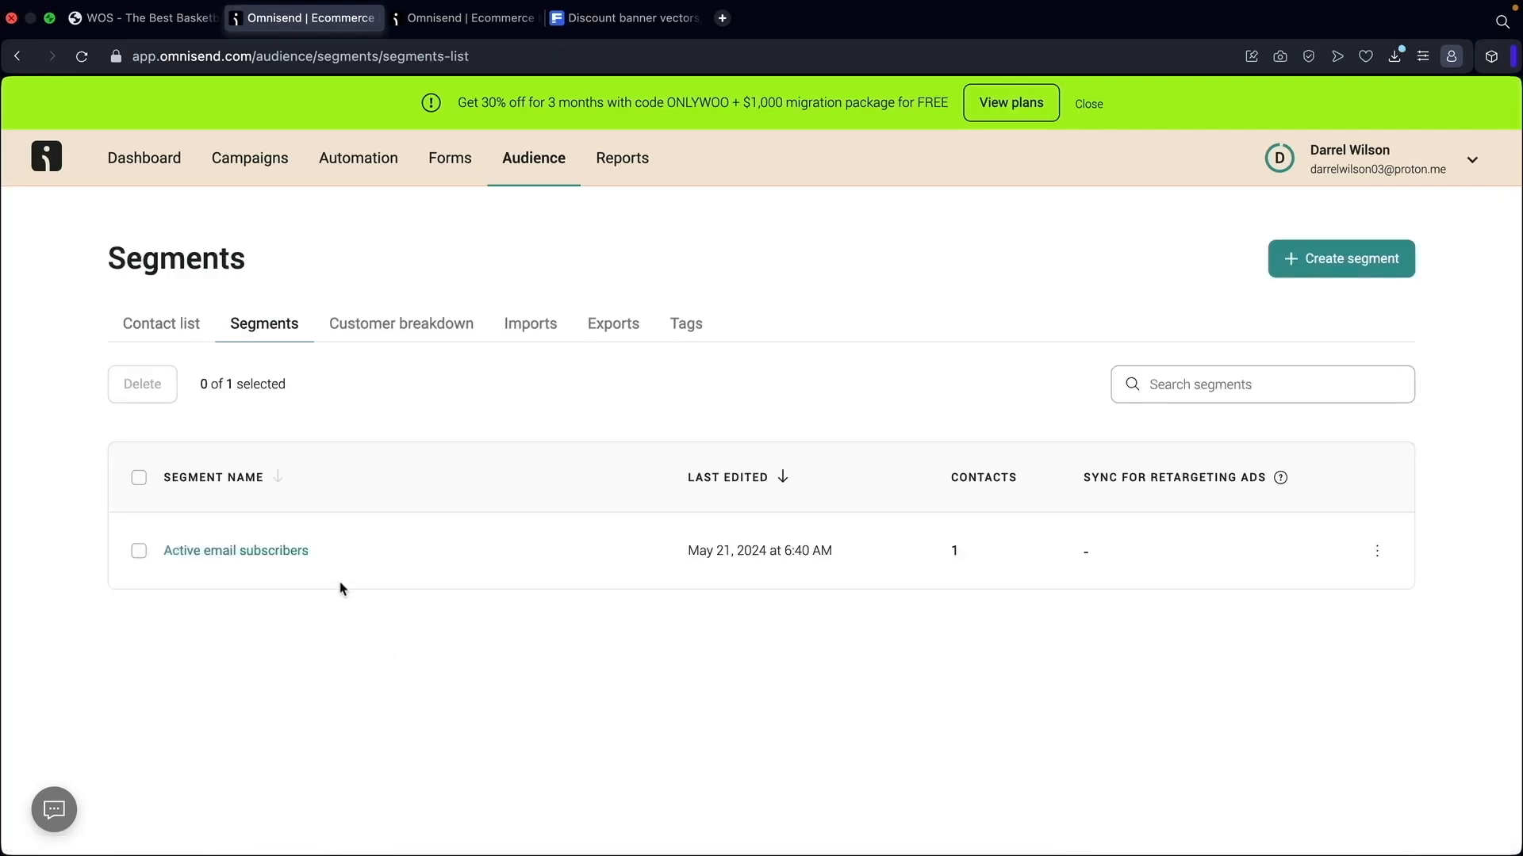
# Start another segment, filter the templates by Disengaged contacts, and create the Inactive contacts segment
pyautogui.click(1310, 273)
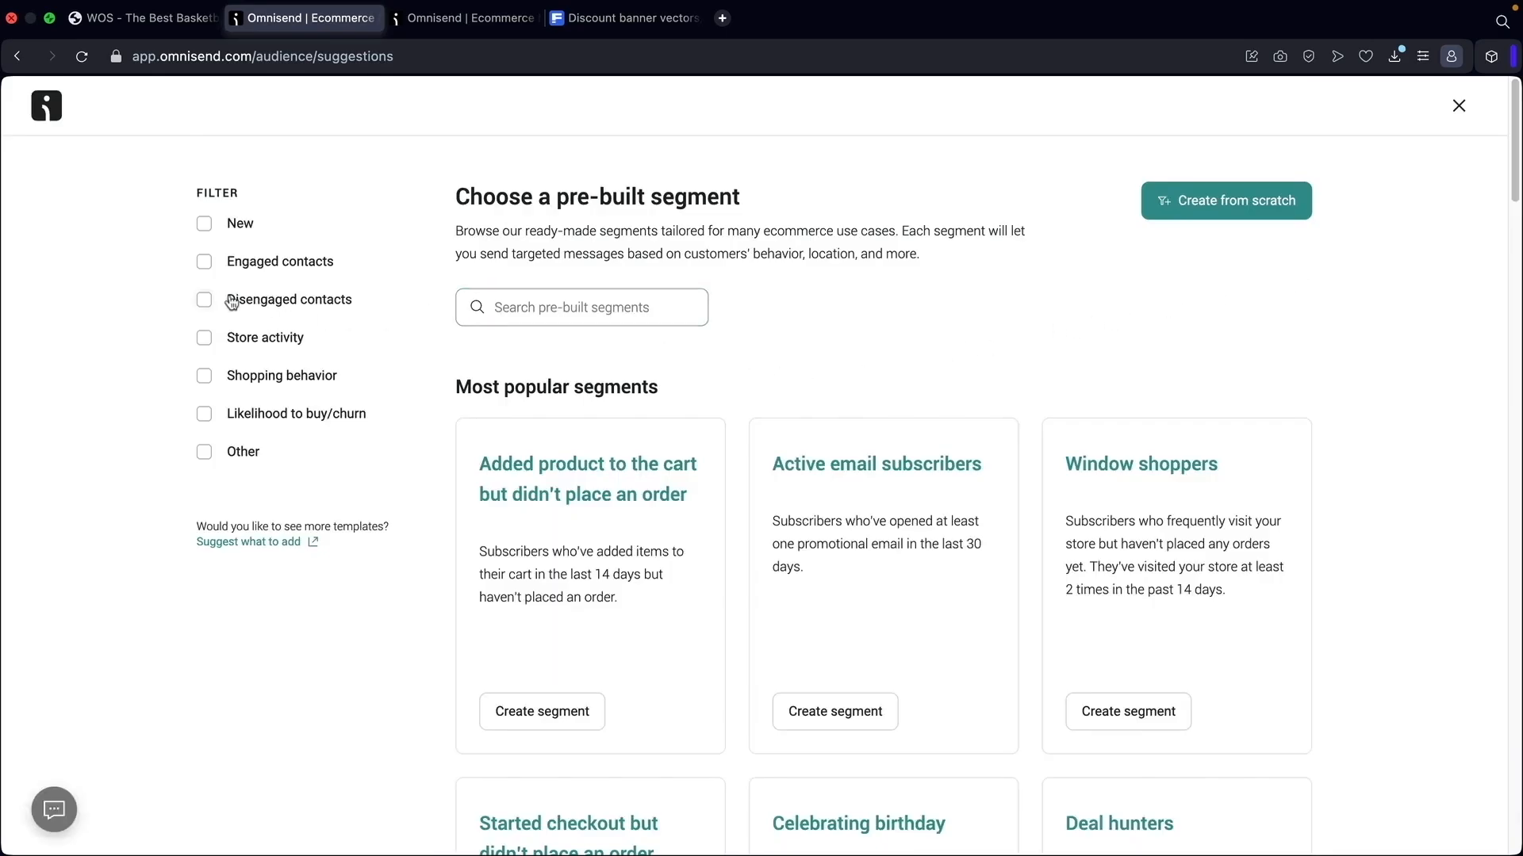
pyautogui.click(204, 307)
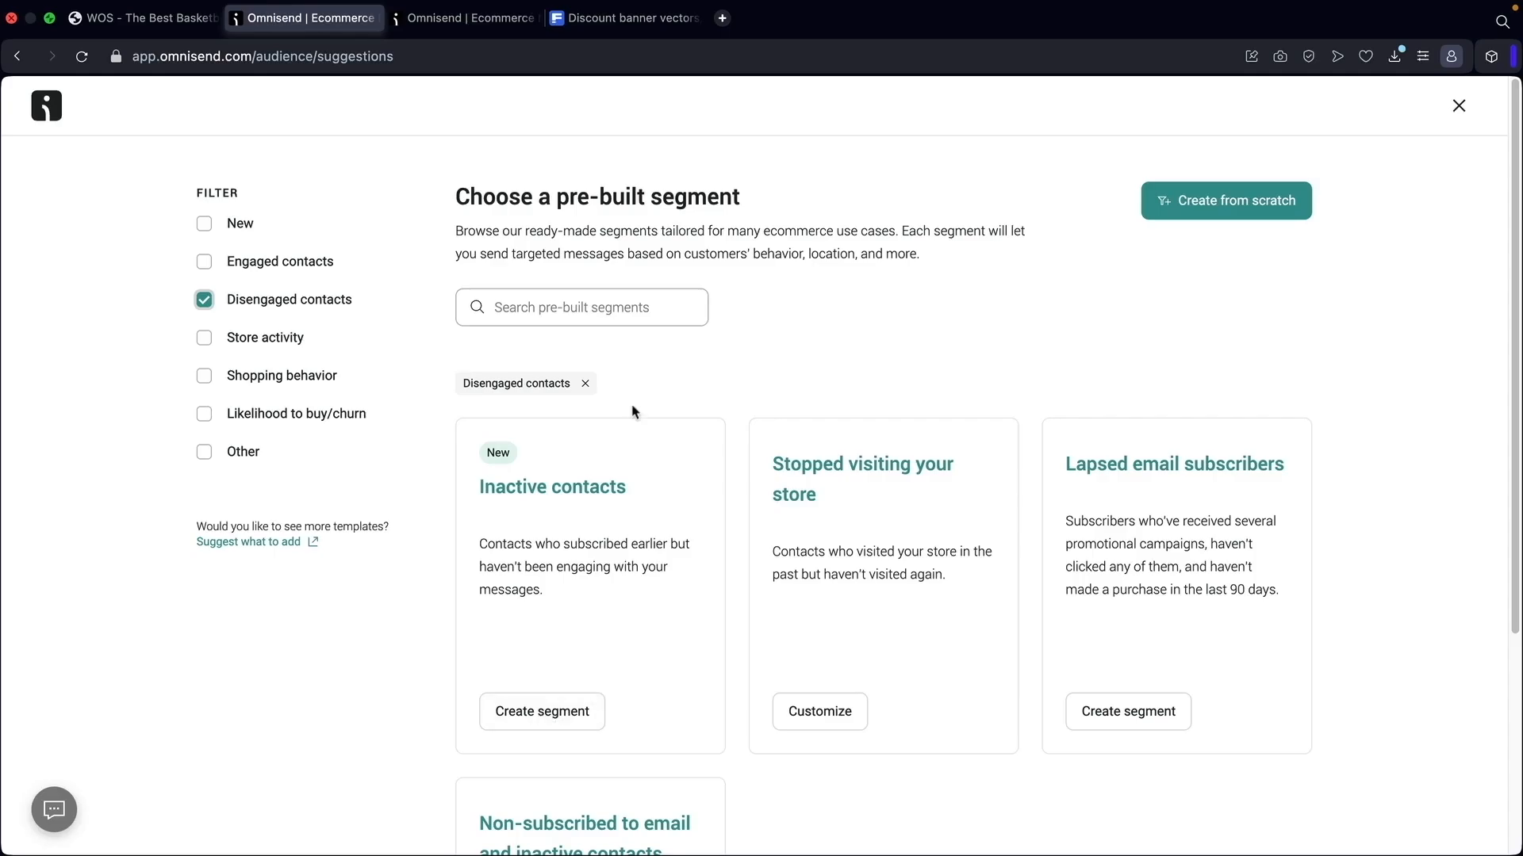
pyautogui.click(557, 713)
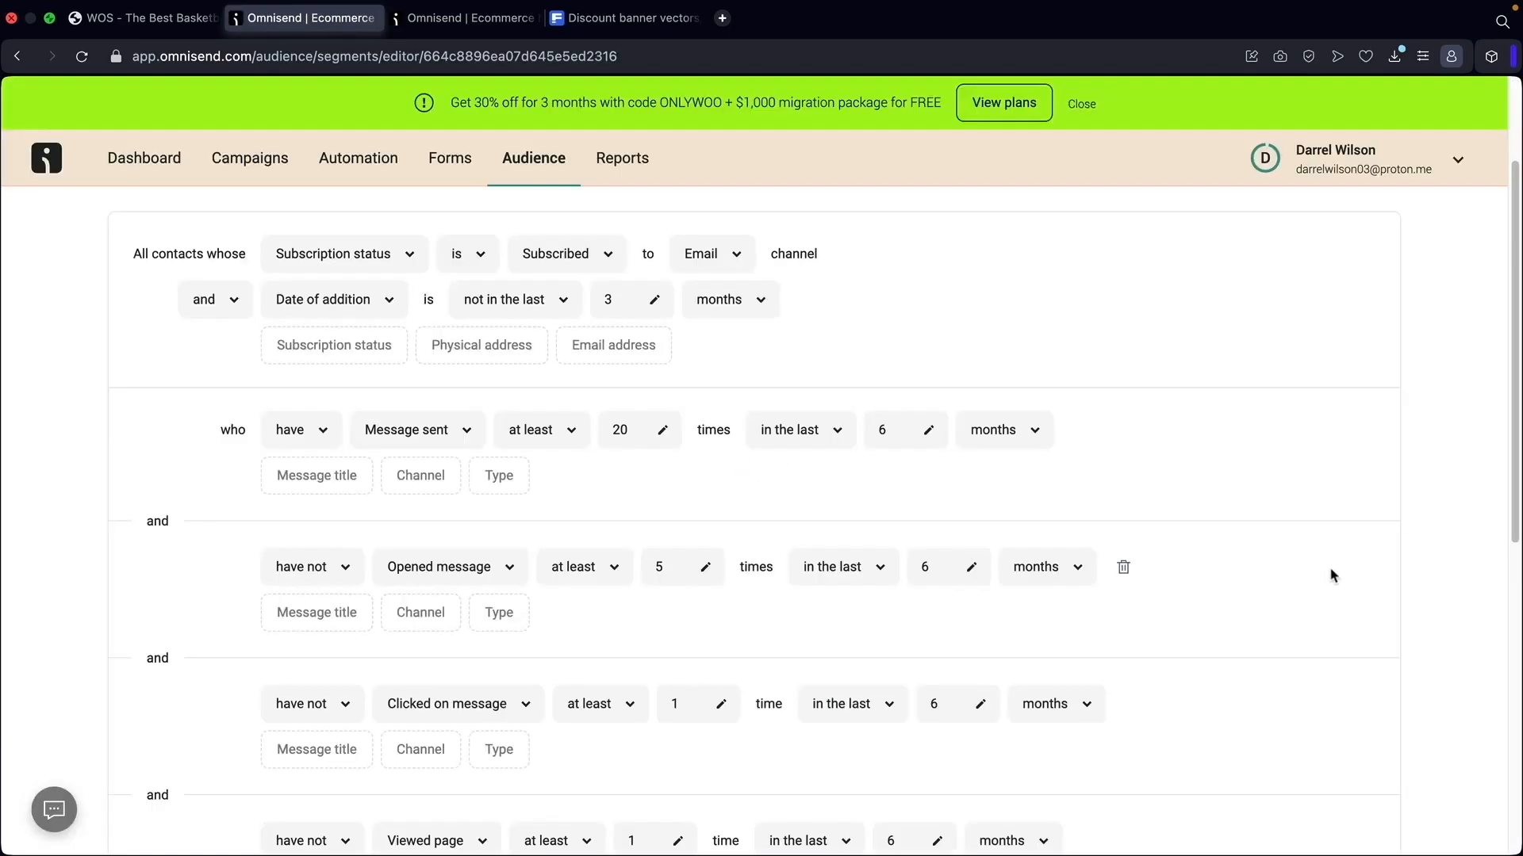
# Delete the Message sent condition from the Inactive contacts segment
pyautogui.scroll(-2, 1294, 633)
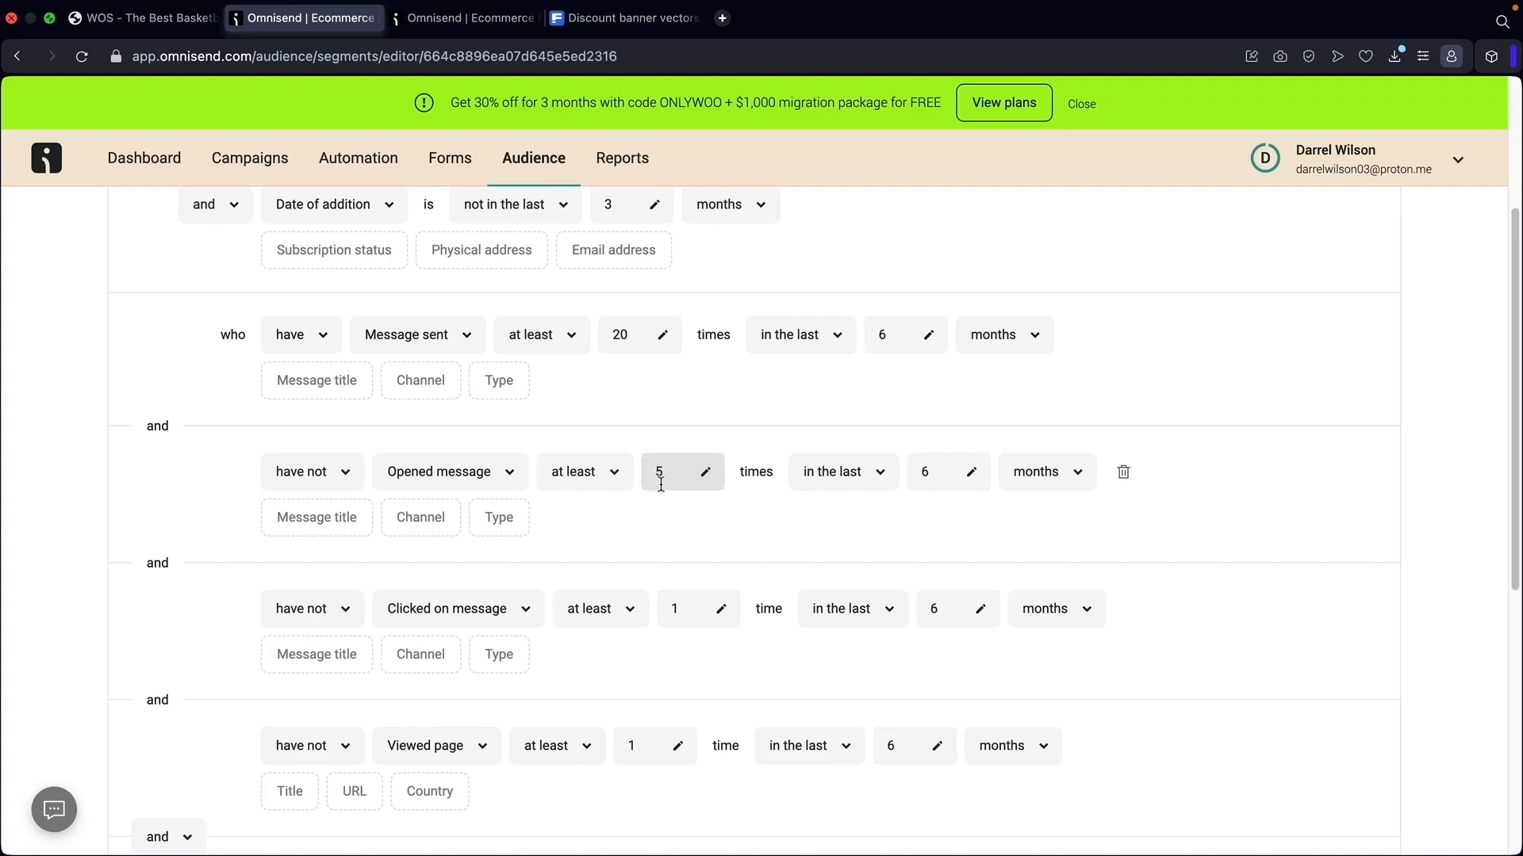
pyautogui.click(1080, 335)
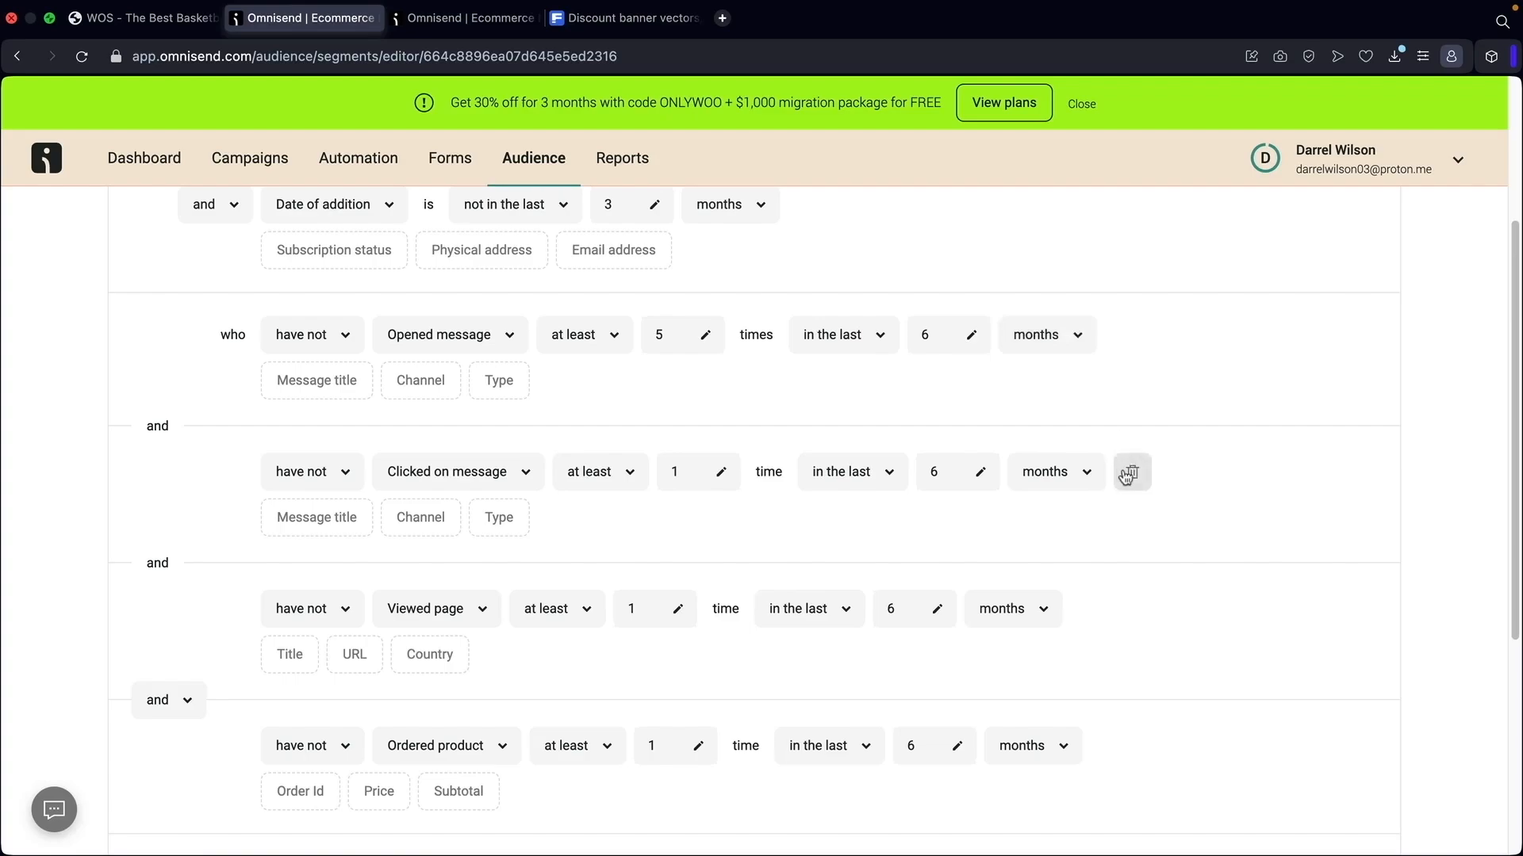
# Delete the Clicked on message, Viewed page and Ordered product conditions from the Inactive contacts segment and update the segment
pyautogui.click(1123, 472)
pyautogui.click(1089, 472)
pyautogui.click(1103, 473)
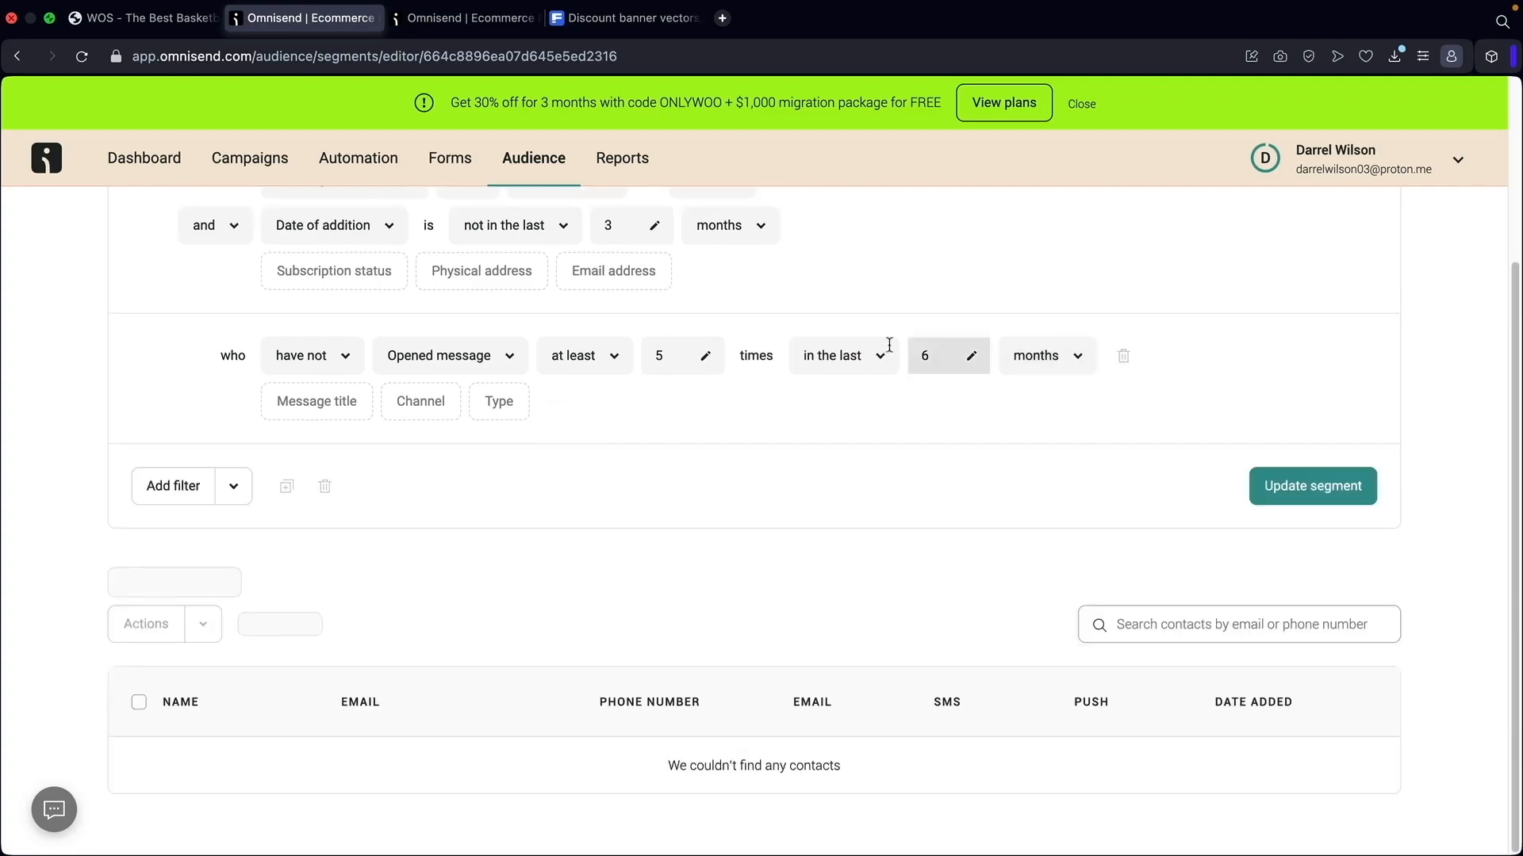
pyautogui.scroll(2, 615, 441)
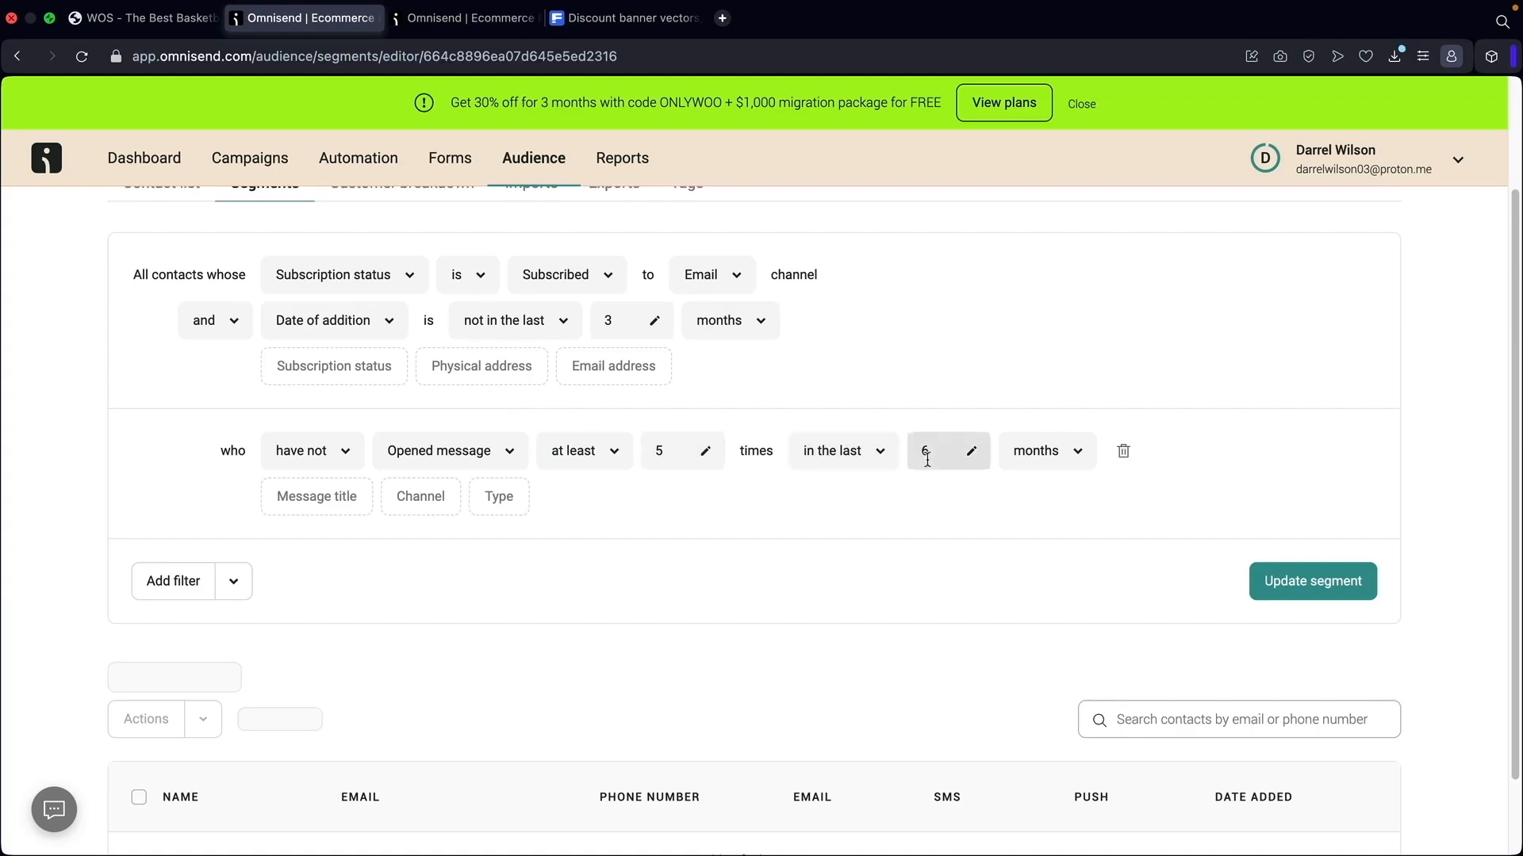
pyautogui.scroll(-2, 995, 514)
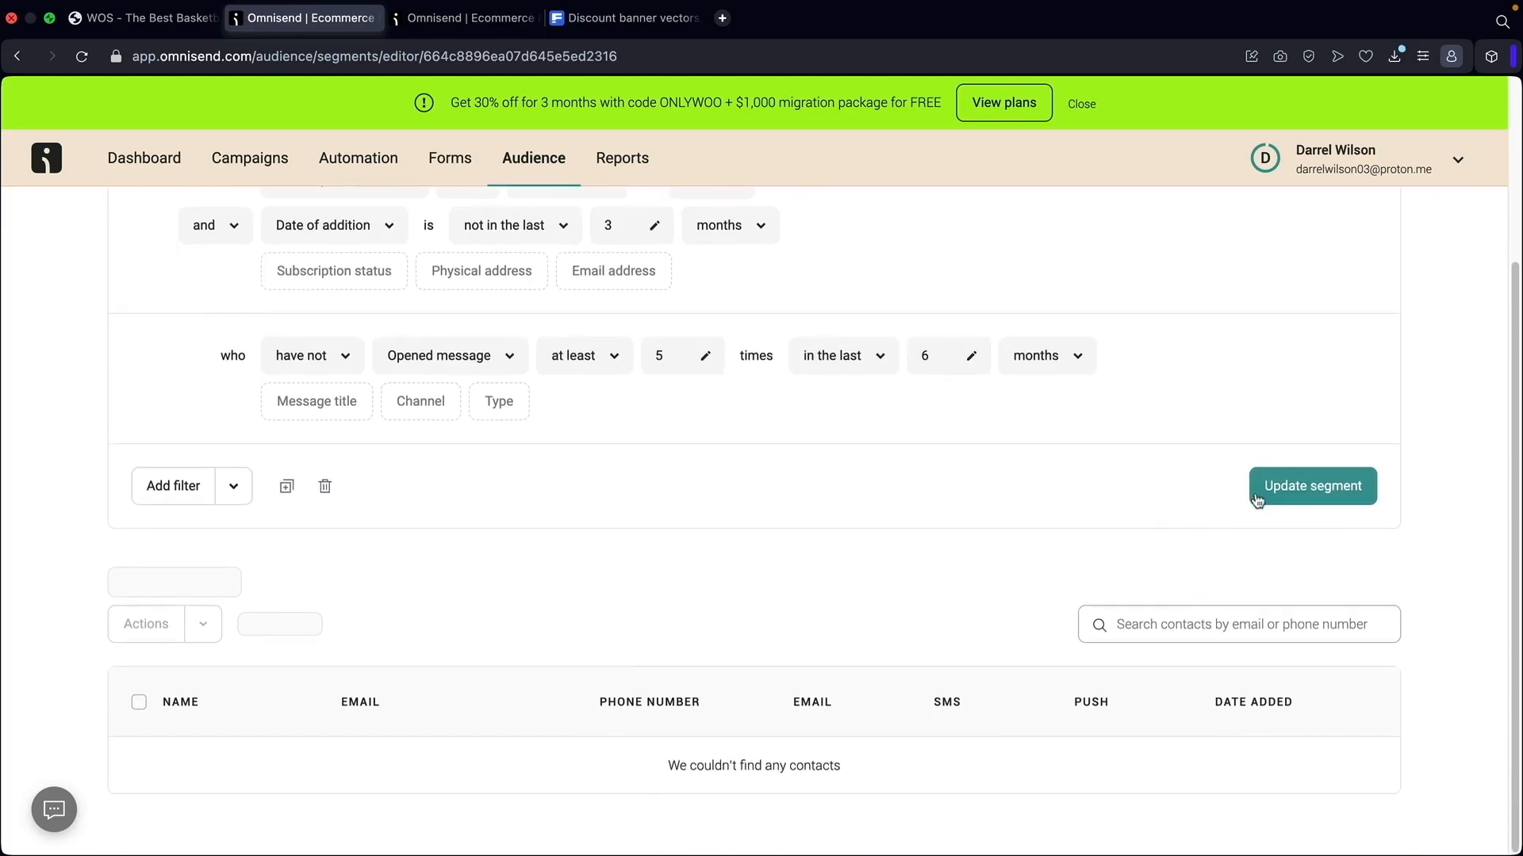
pyautogui.click(1261, 487)
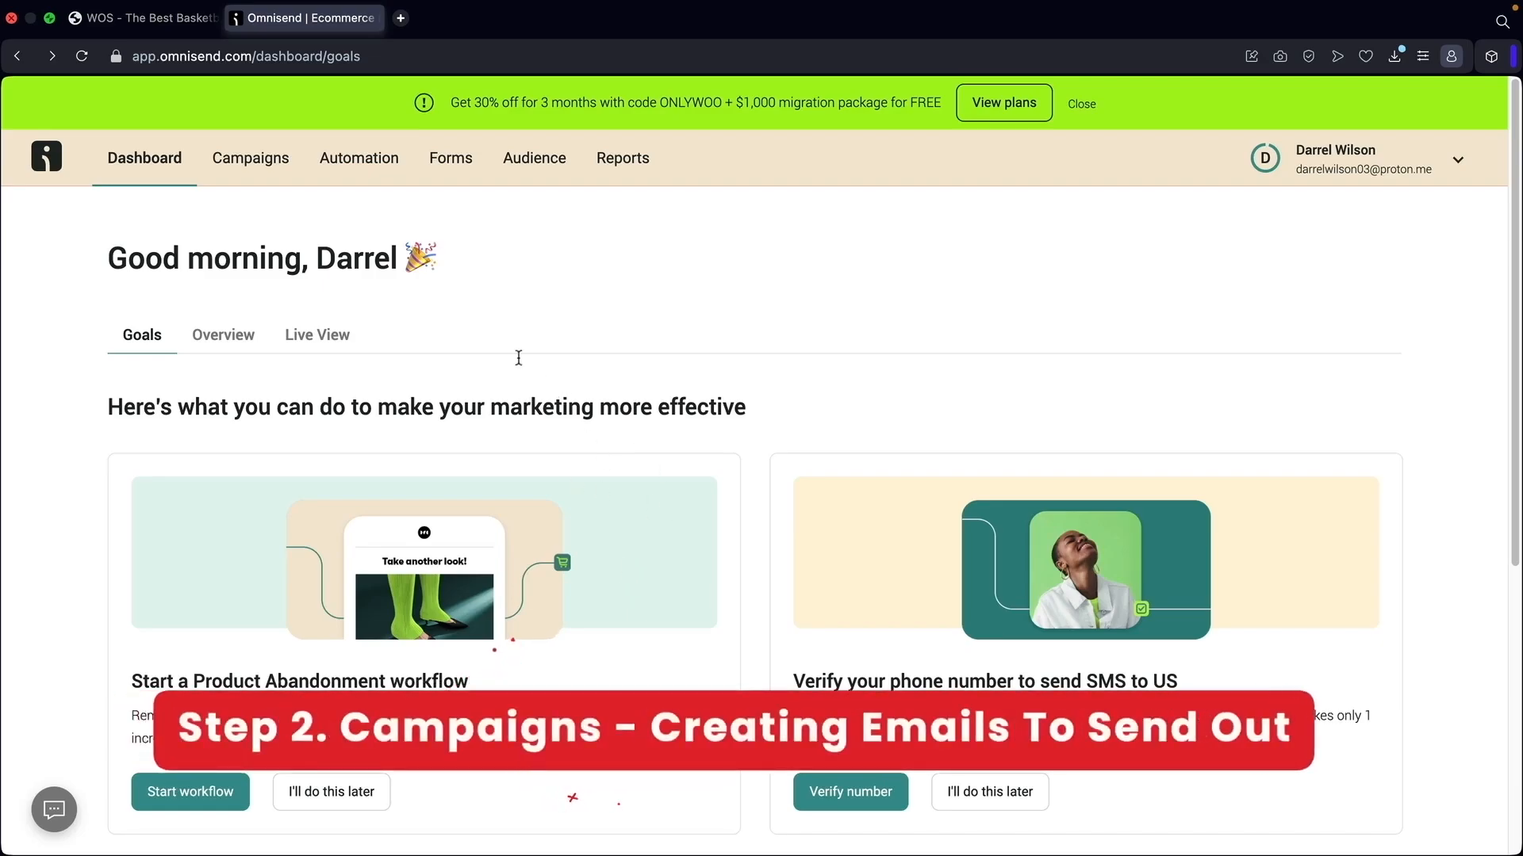
# Review the sent campaigns' open rates, click rates and sales, and look over the automation workflows
pyautogui.click(260, 168)
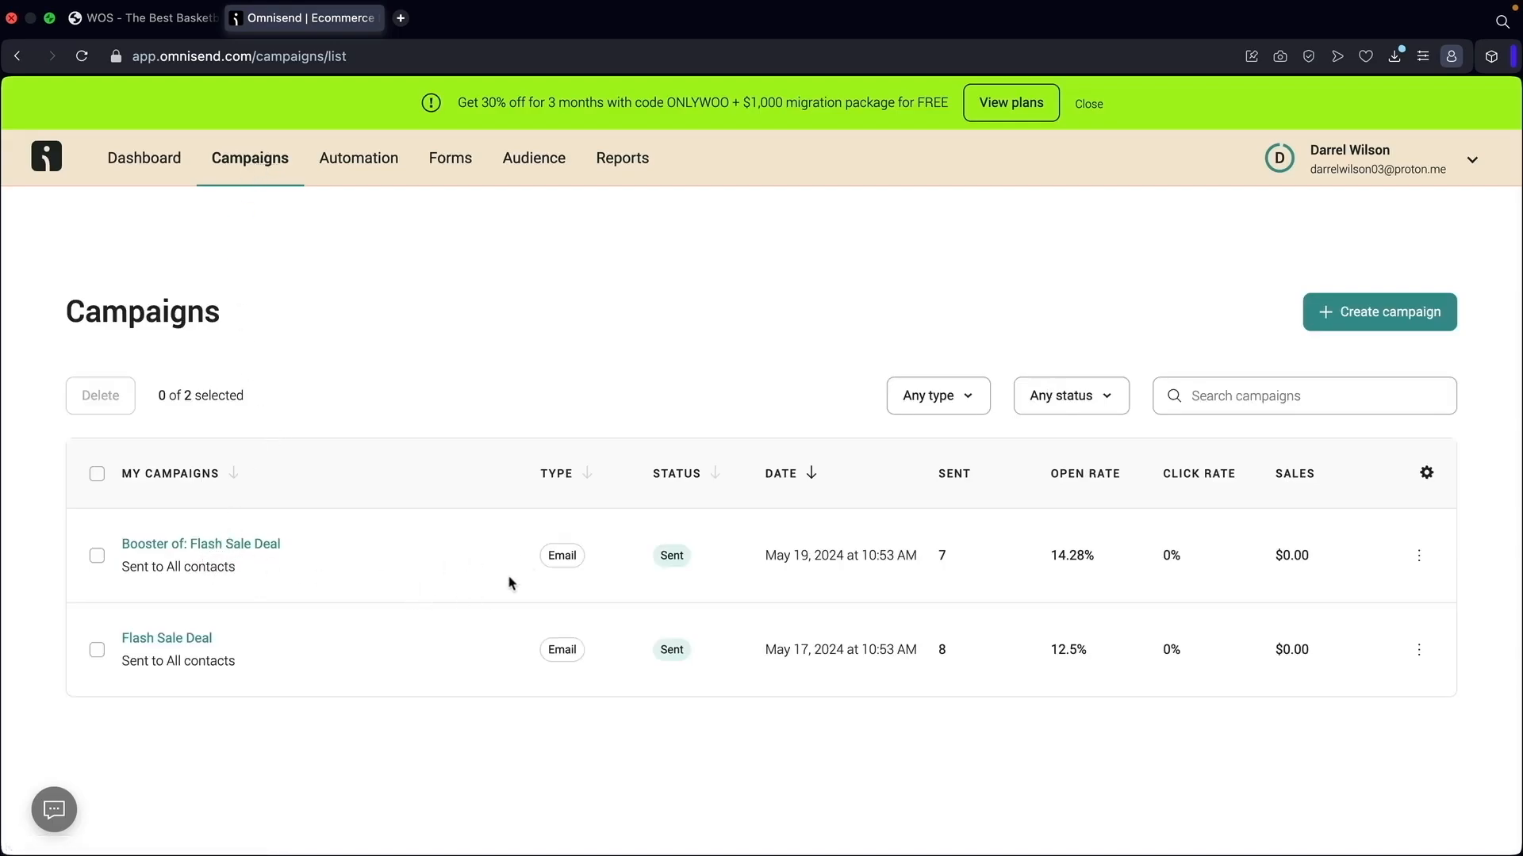
pyautogui.moveTo(1045, 556); pyautogui.dragTo(1322, 569)
pyautogui.click(358, 163)
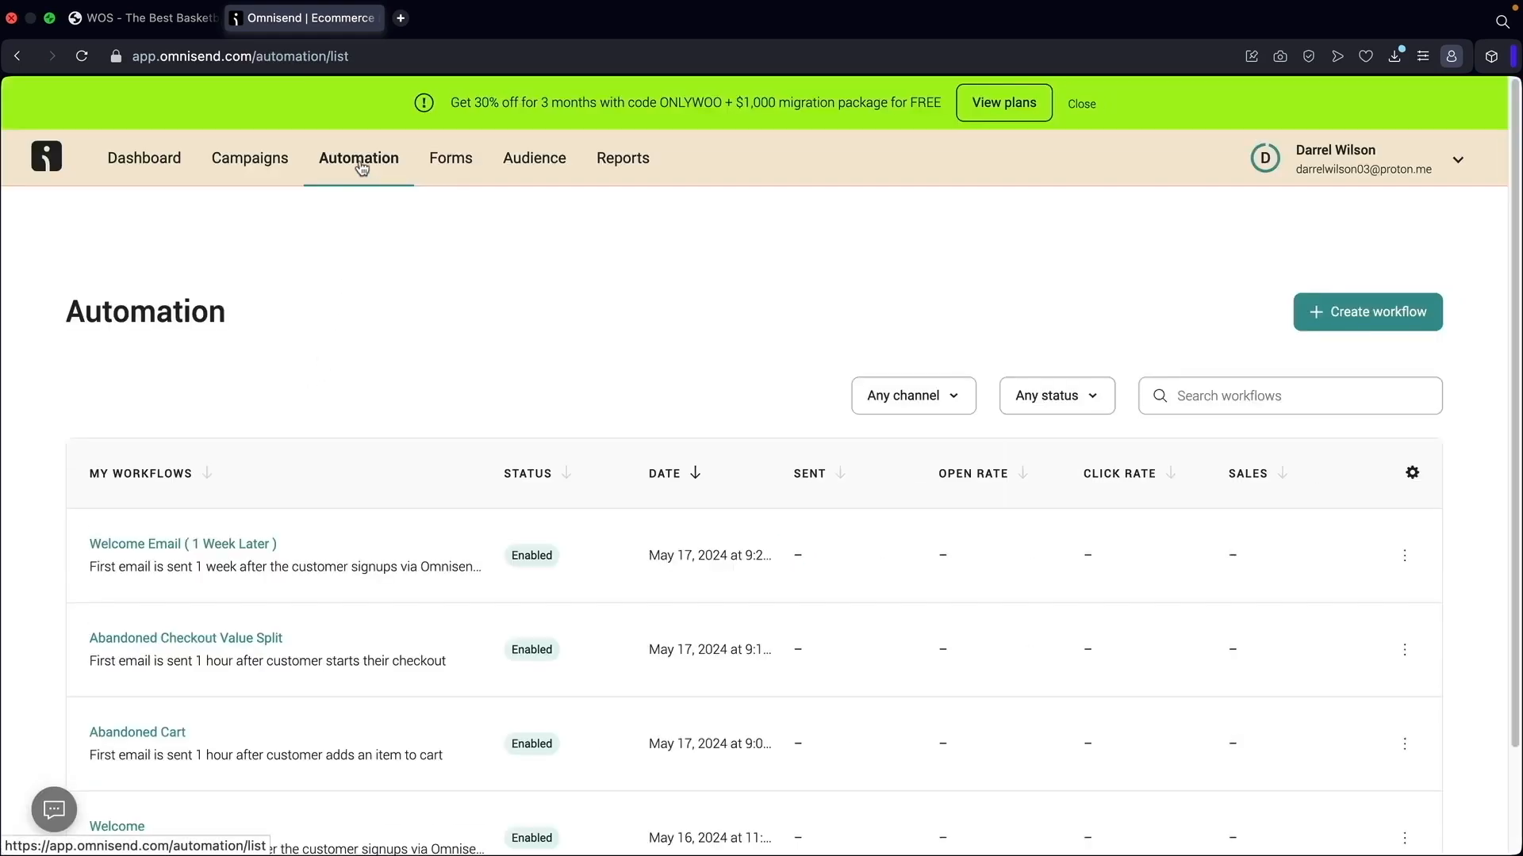
pyautogui.scroll(-2, 434, 261)
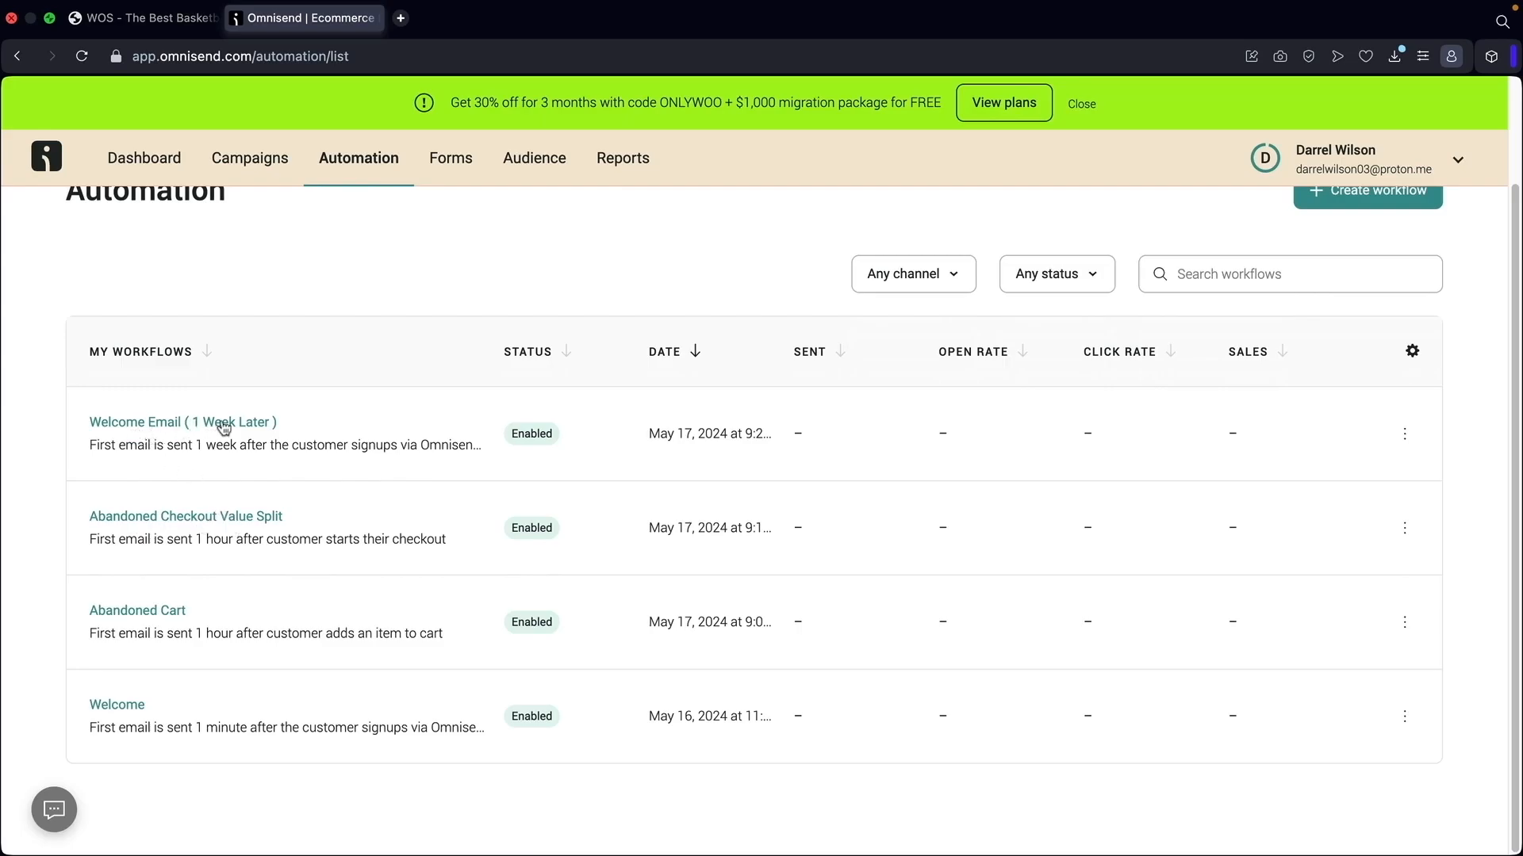
# Return to the campaigns list and create a new regular Email campaign
pyautogui.click(252, 161)
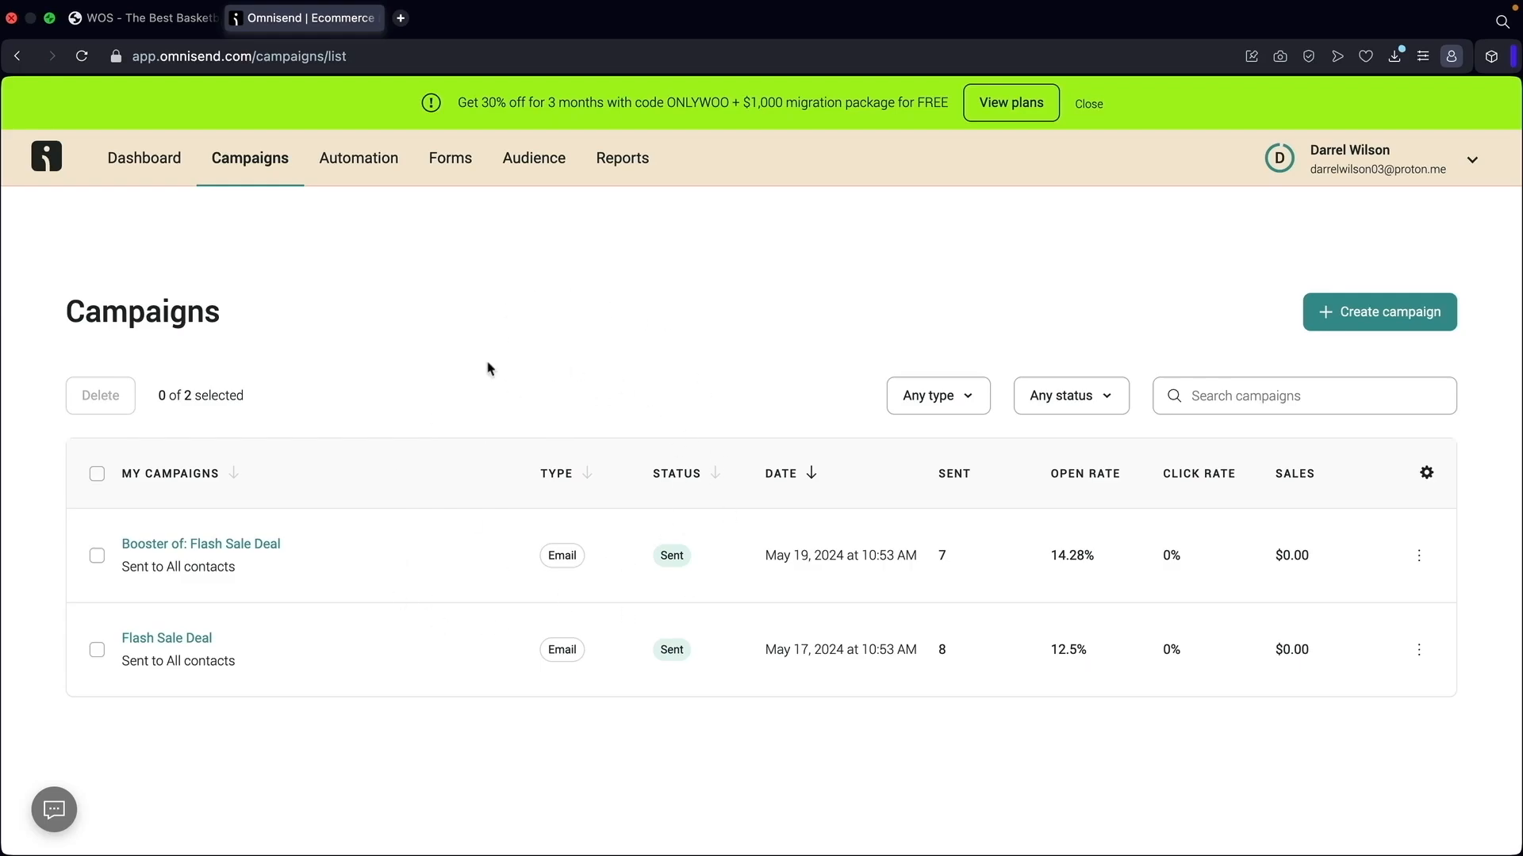
pyautogui.click(1378, 319)
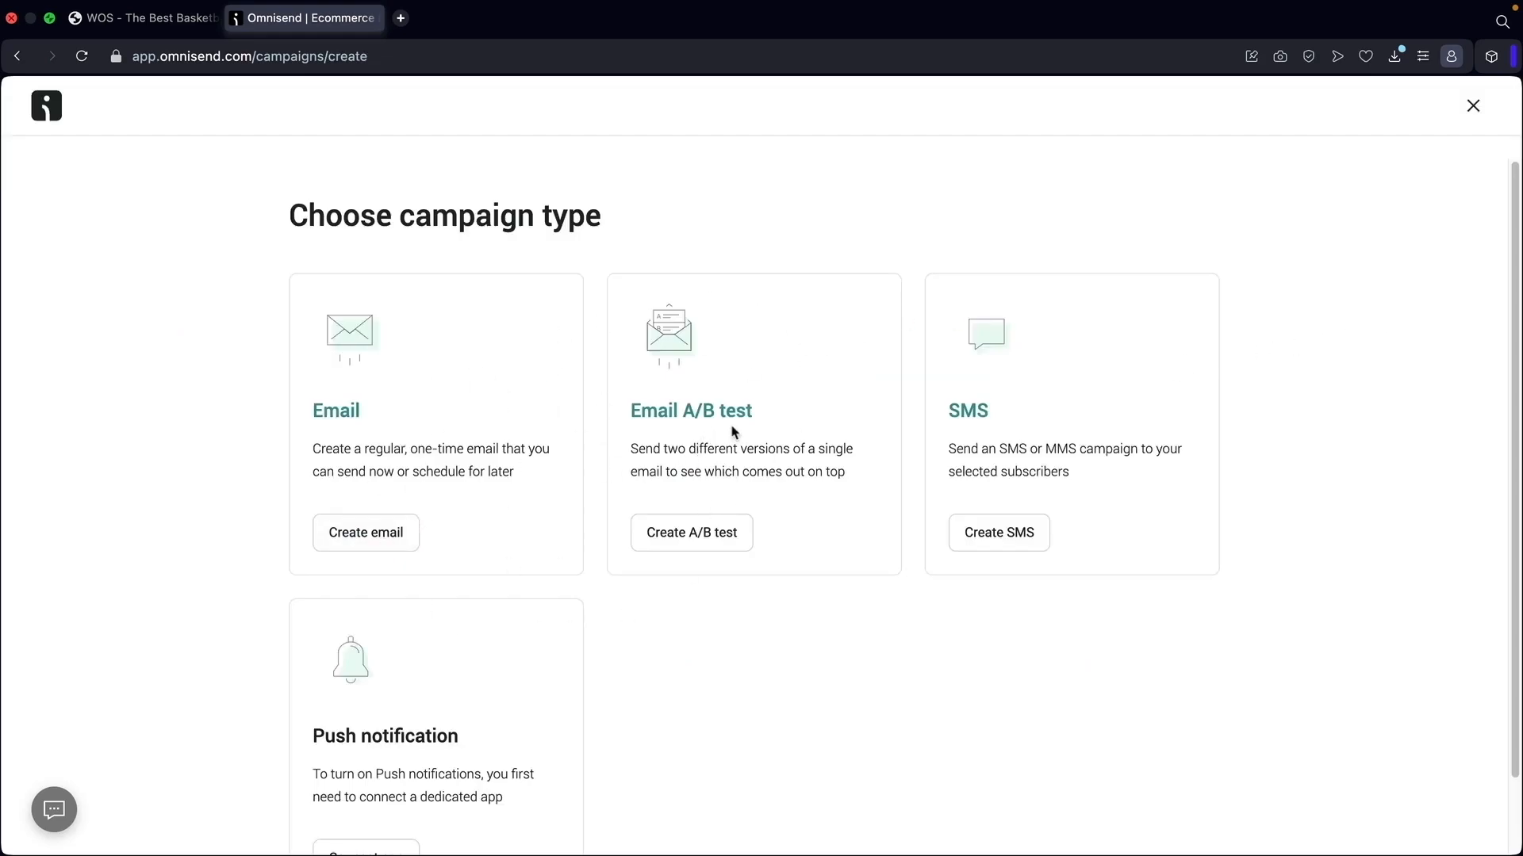
pyautogui.scroll(-1, 940, 419)
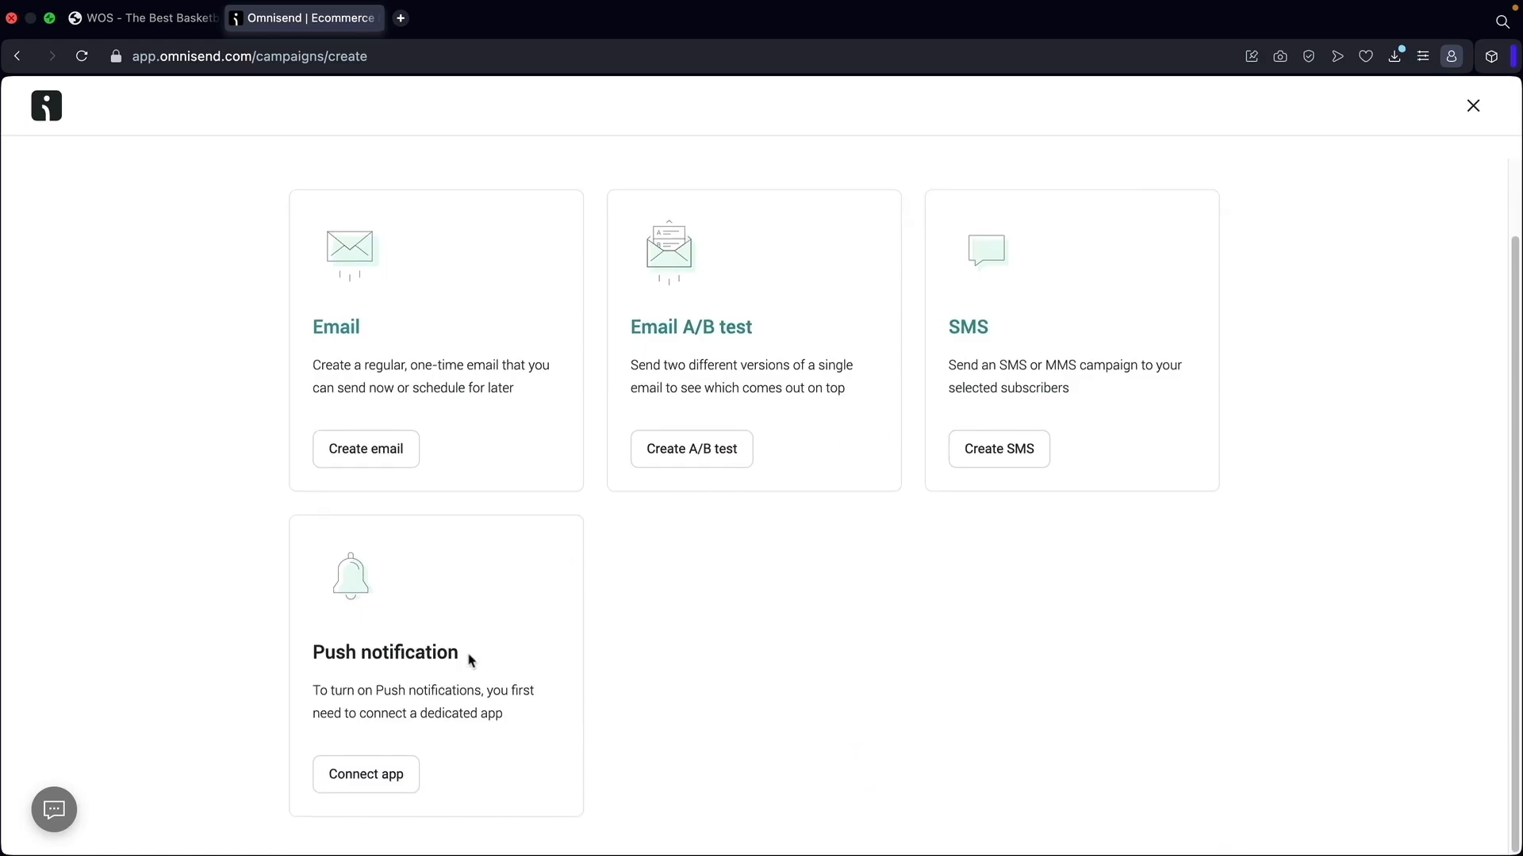
pyautogui.scroll(1, 462, 713)
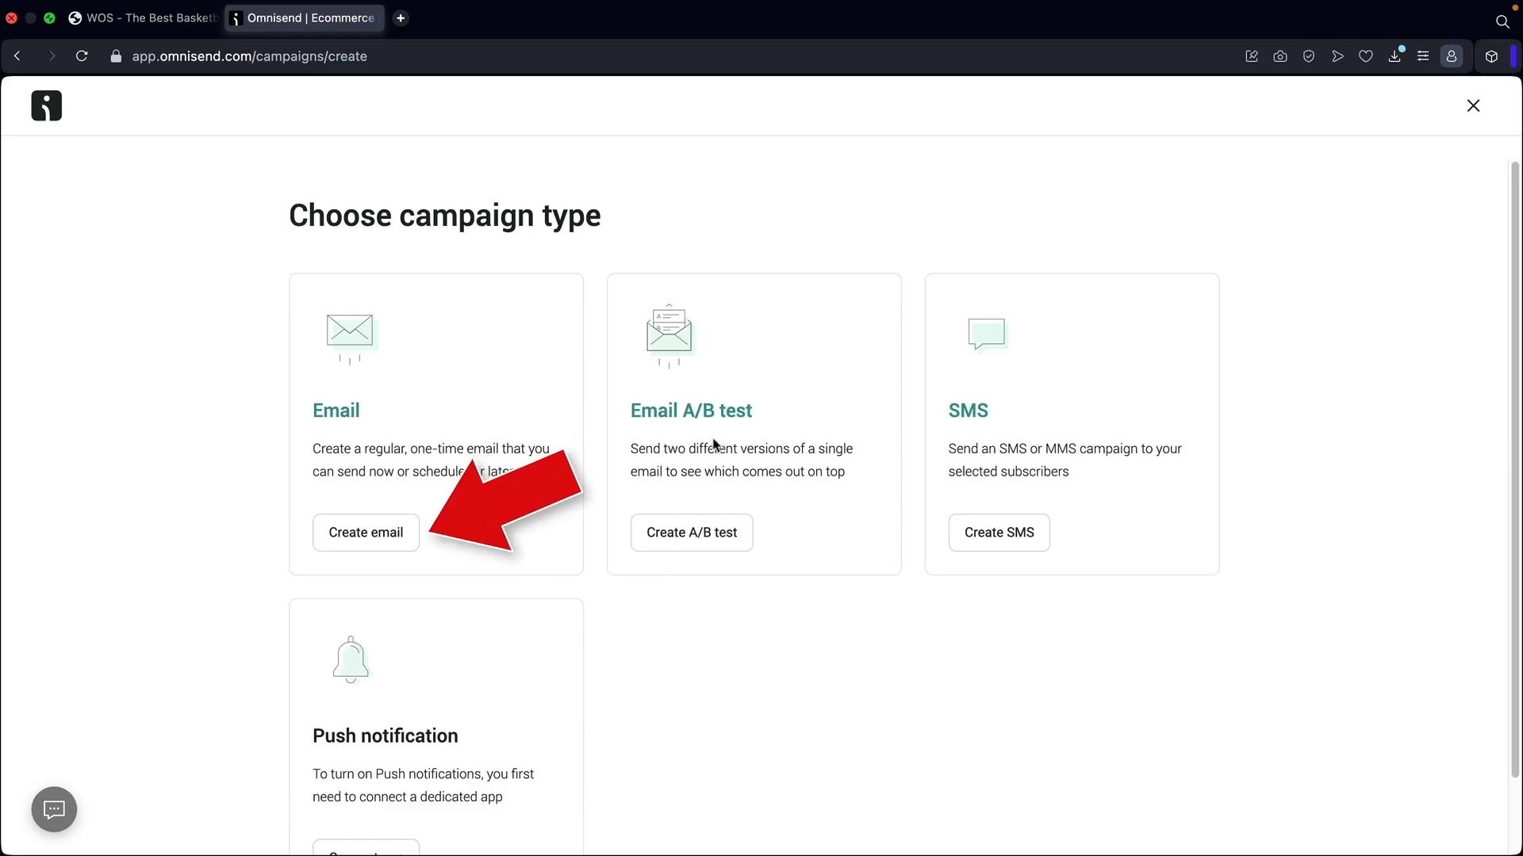
pyautogui.click(366, 533)
# Enter "Flash sales for products" as the subject, generate suggestions from it, and apply "Hurry! Flash sale on top products today"
pyautogui.click(309, 323)
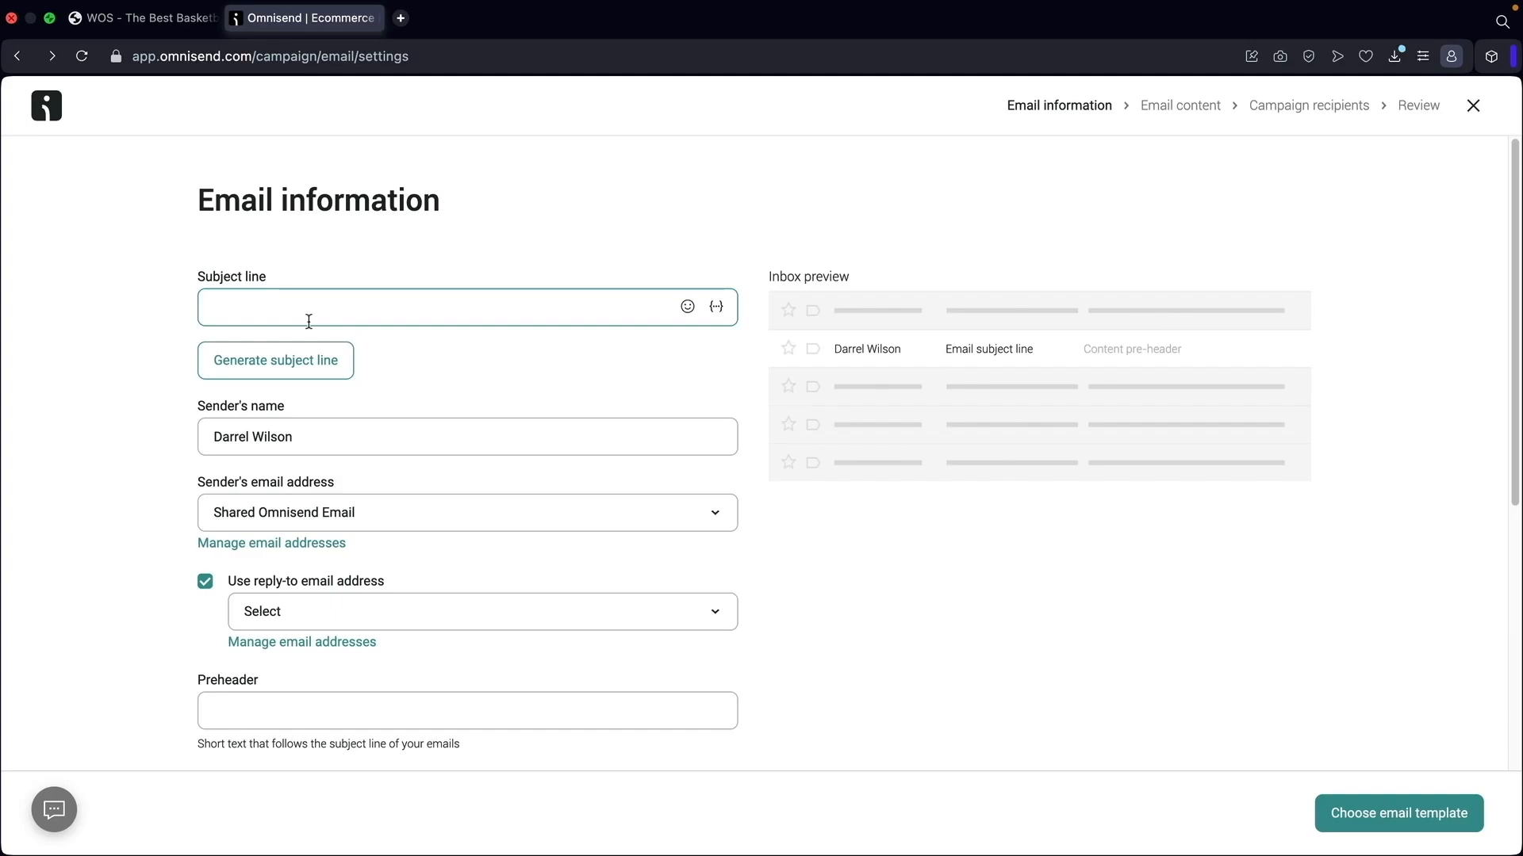
pyautogui.click(255, 300)
pyautogui.write('Flash sales for products')
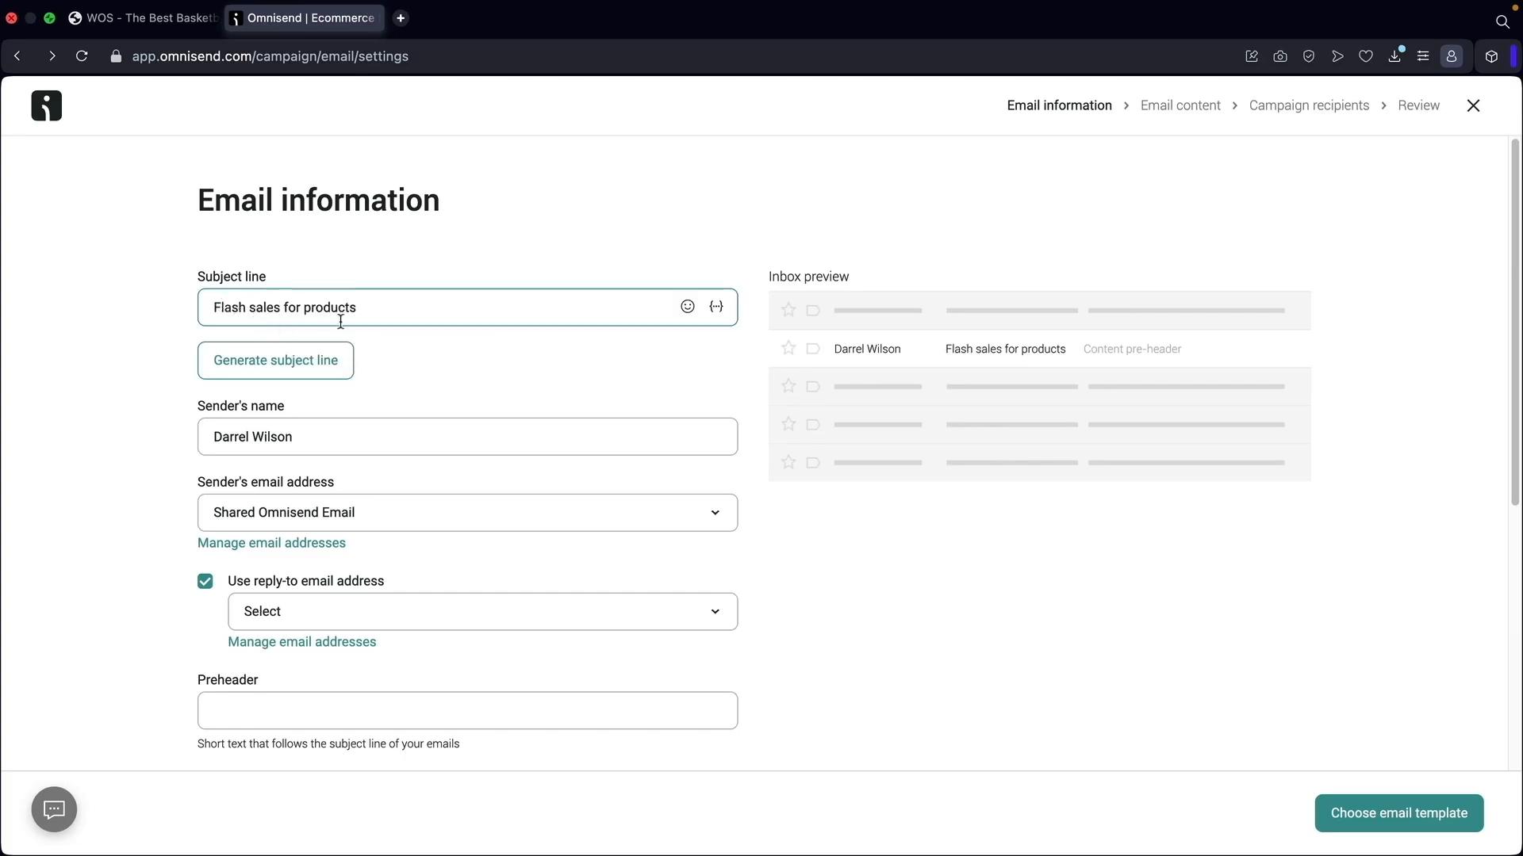
pyautogui.click(287, 361)
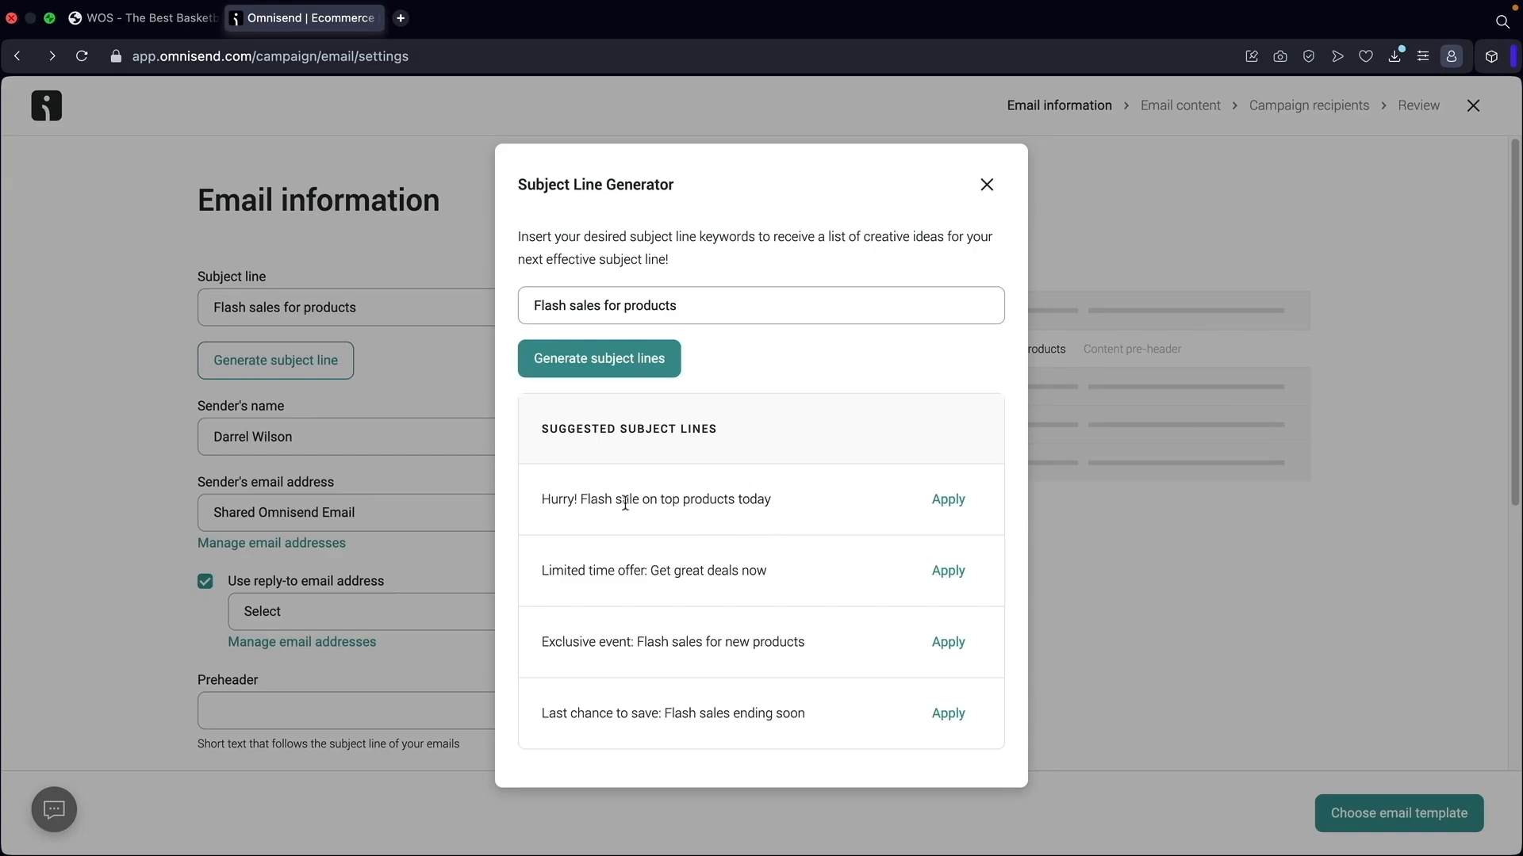
pyautogui.moveTo(592, 502); pyautogui.dragTo(838, 517)
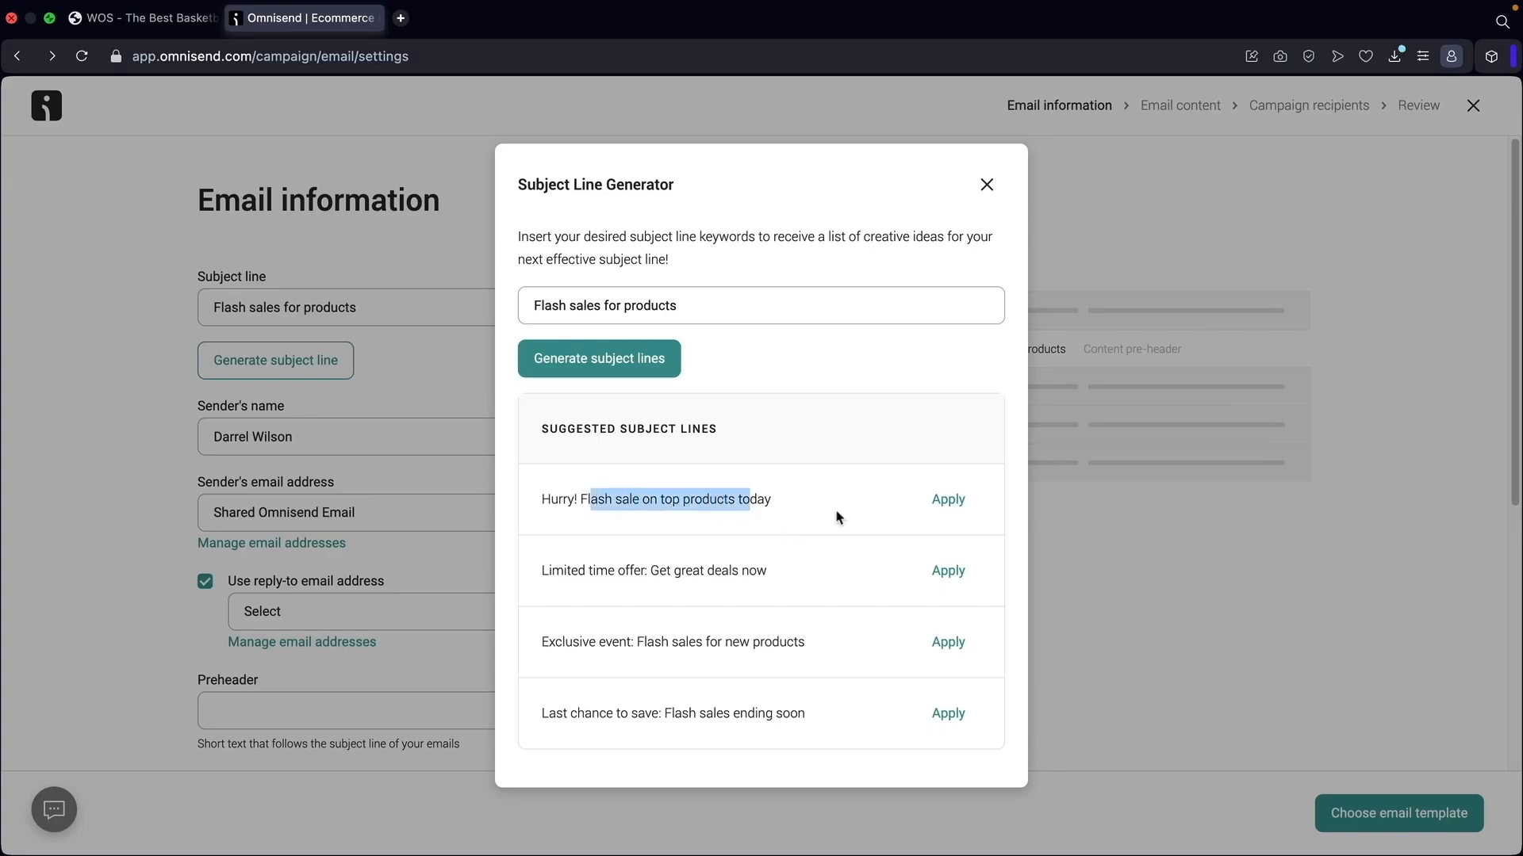
pyautogui.click(948, 501)
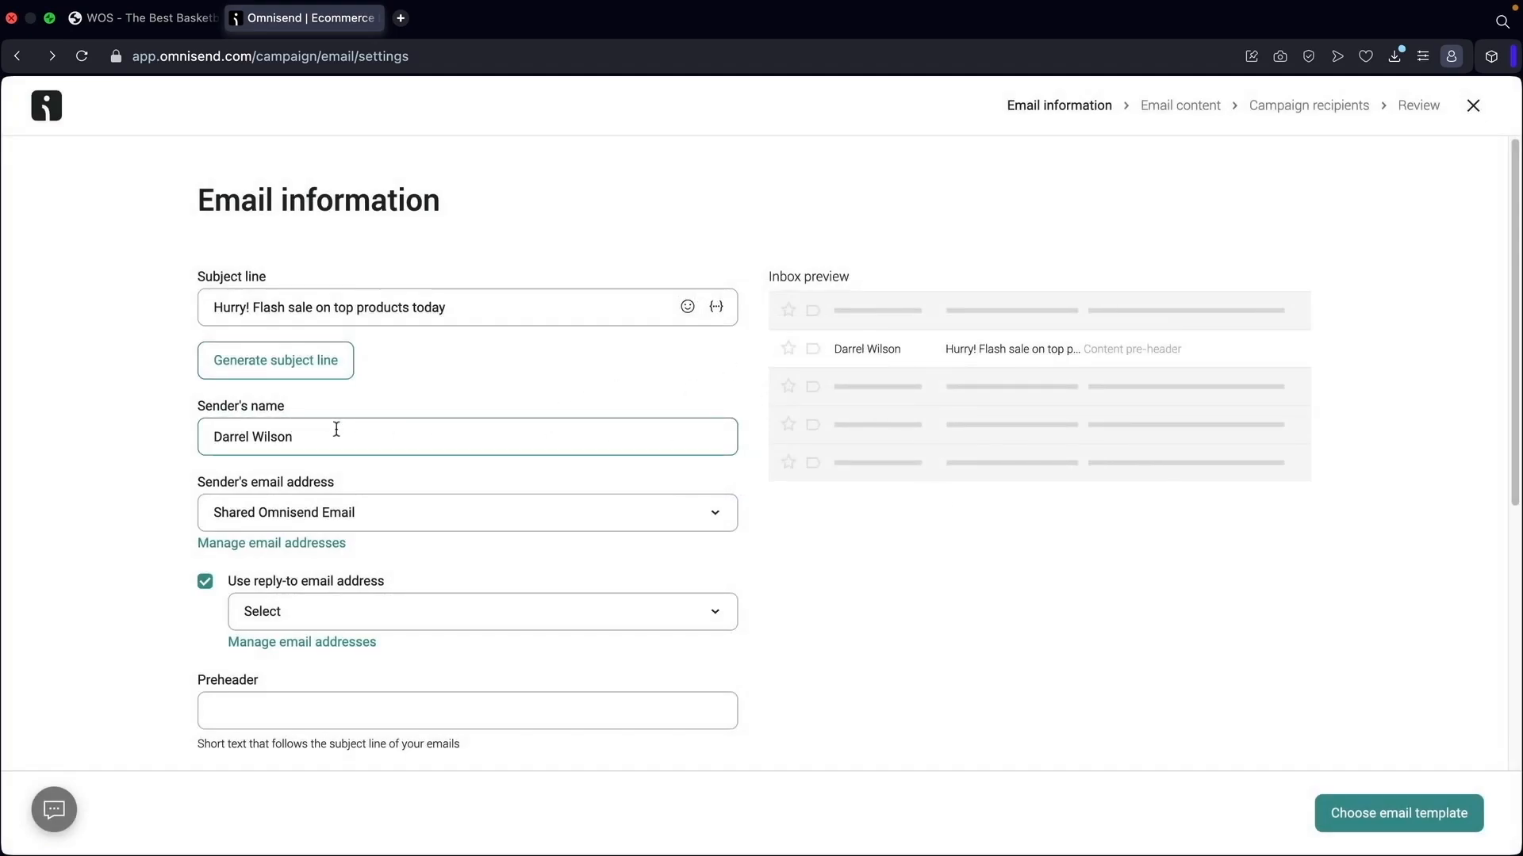
# Choose Shared Omnisend Email as the sender's email address and turn off the reply-to email address
pyautogui.click(384, 517)
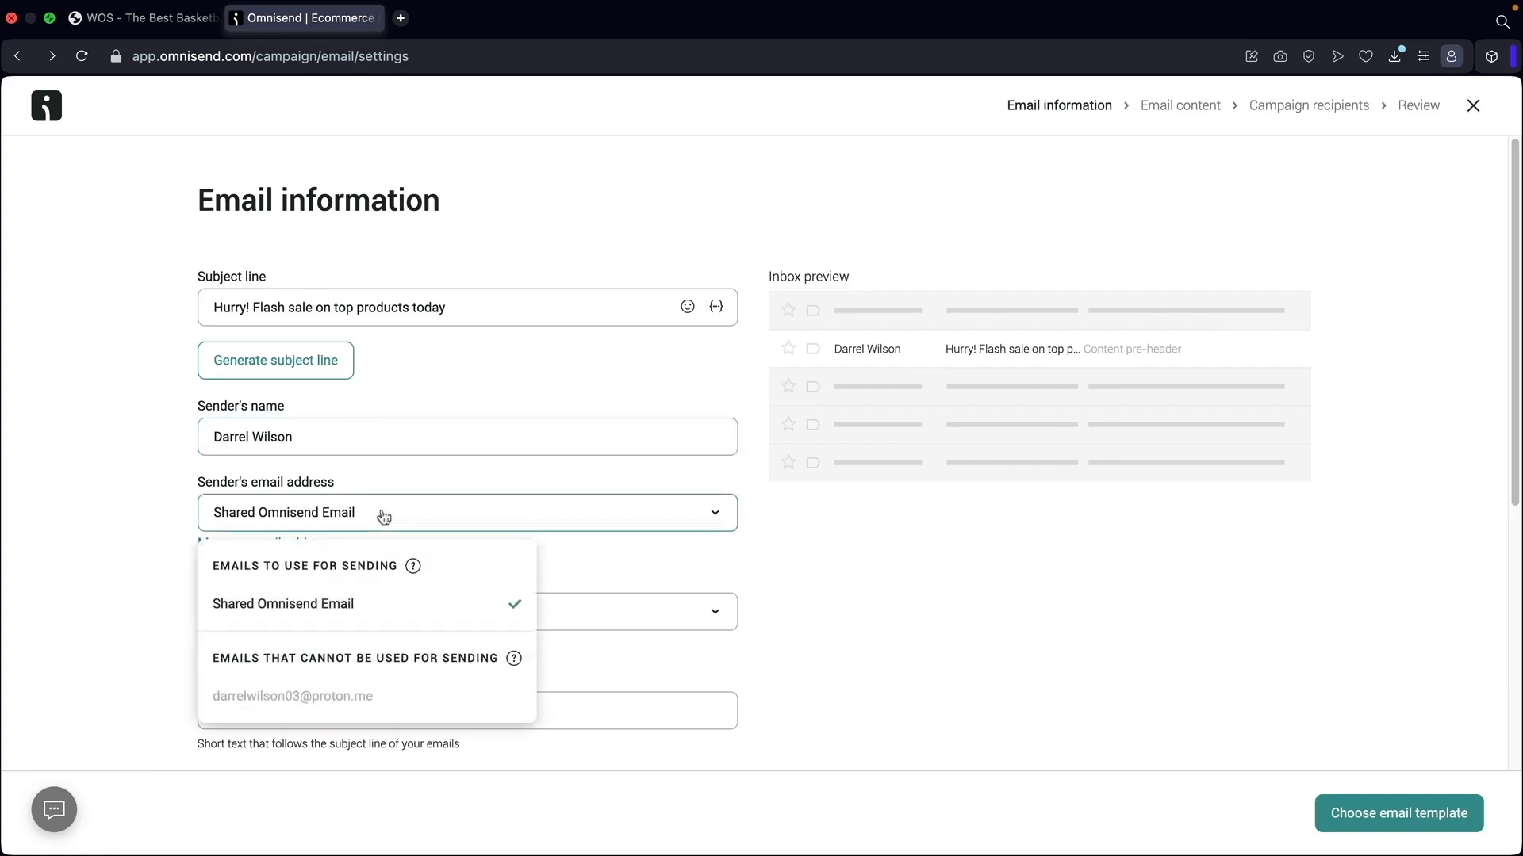
pyautogui.click(341, 611)
pyautogui.click(205, 582)
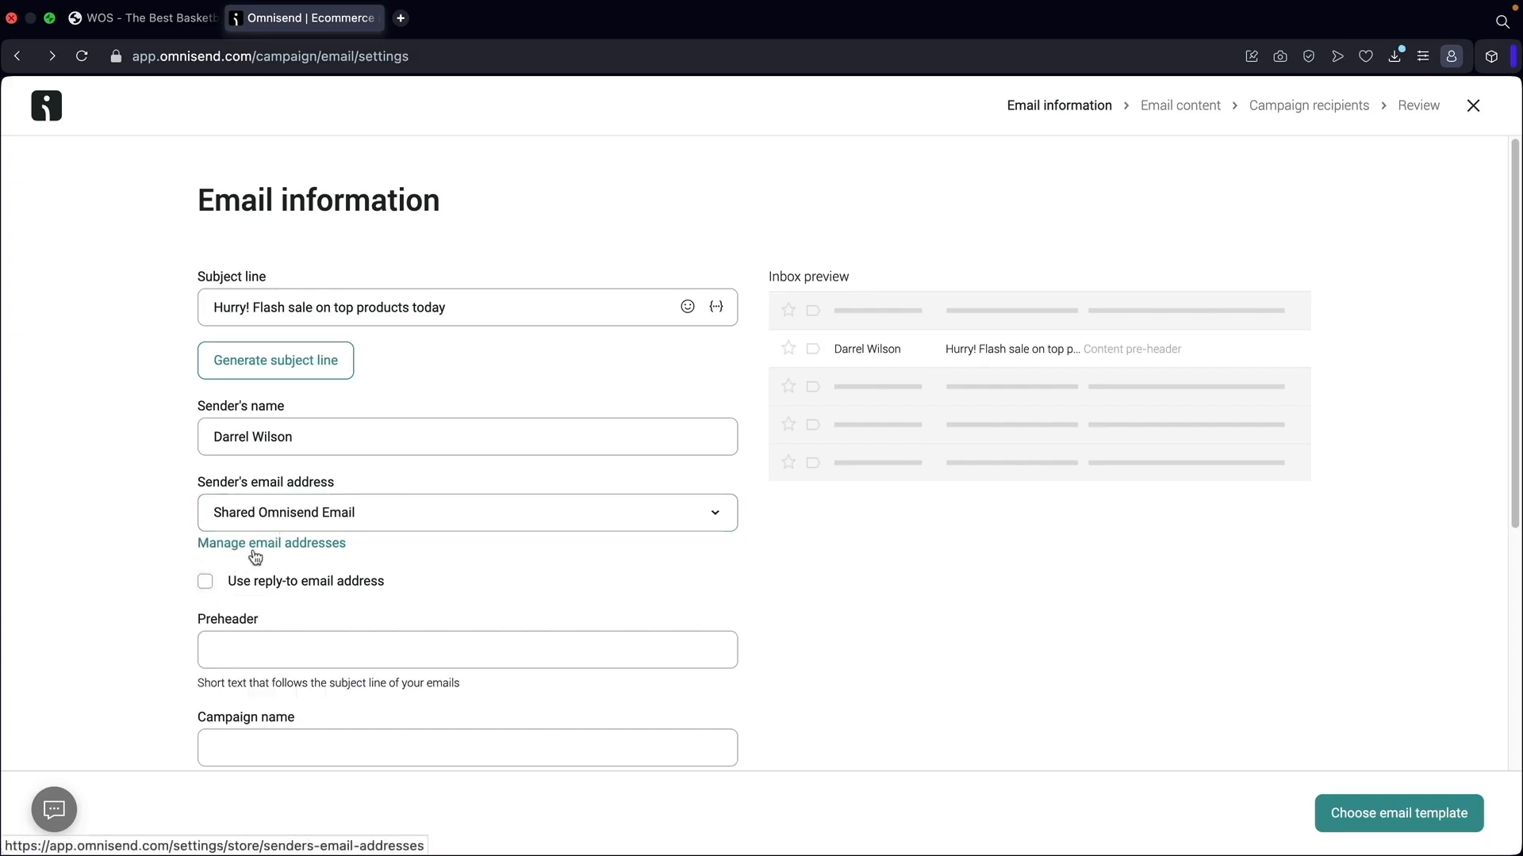
pyautogui.click(205, 582)
pyautogui.click(311, 617)
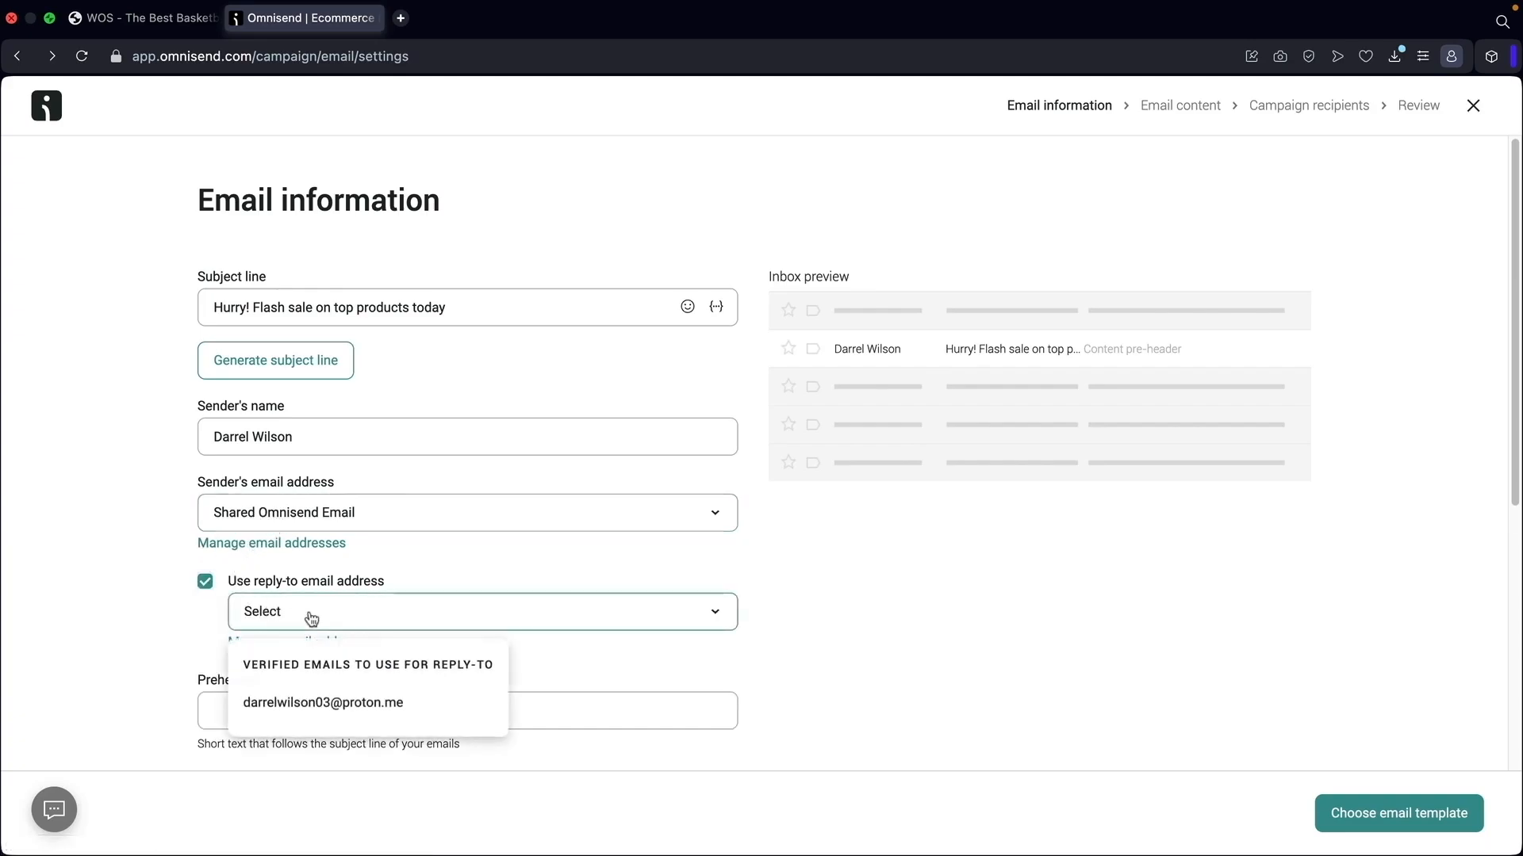
pyautogui.click(324, 703)
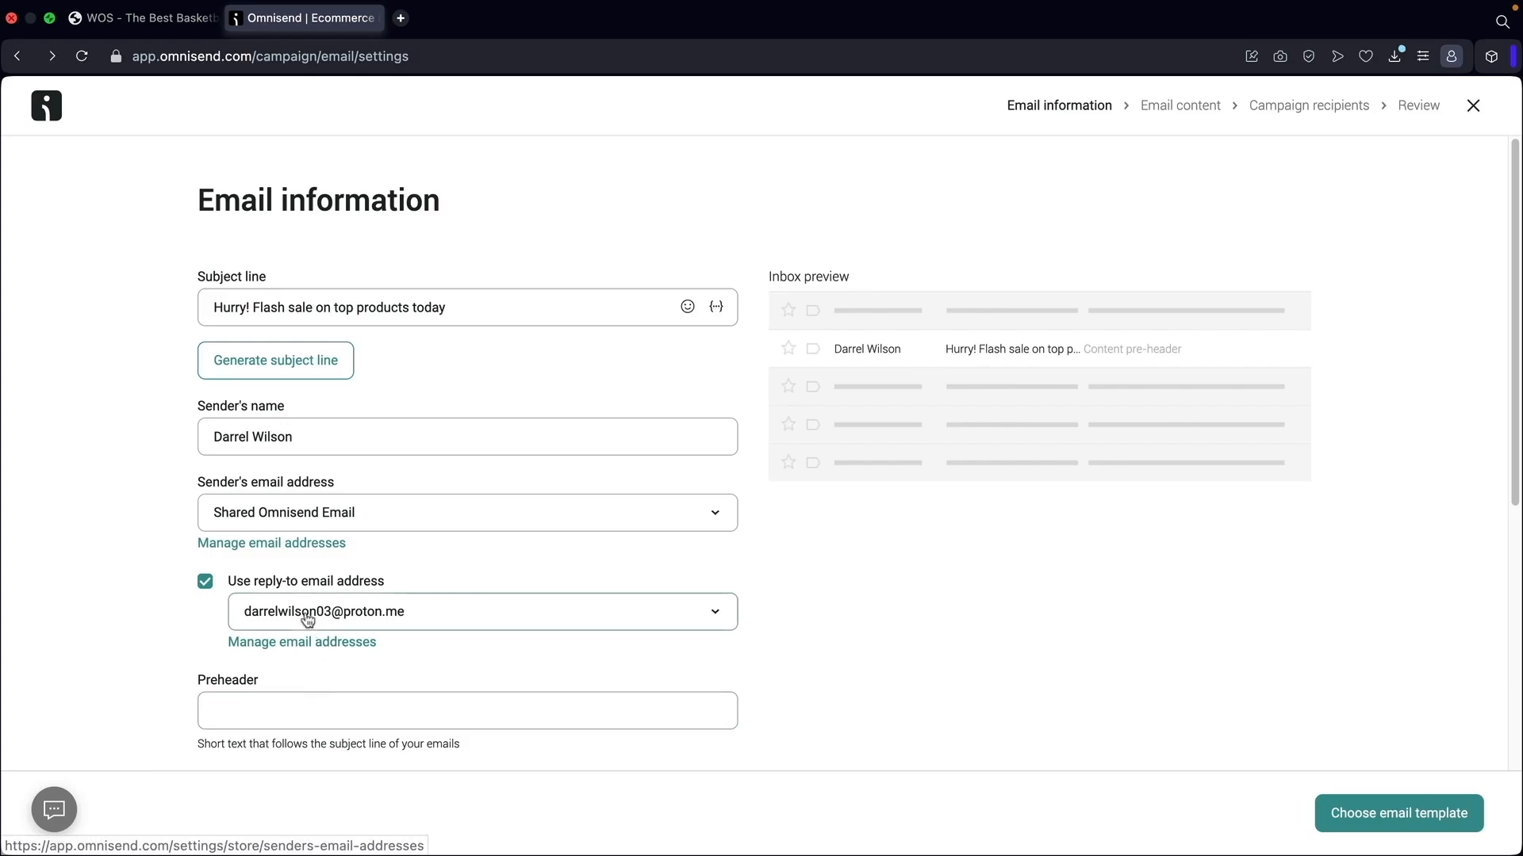
pyautogui.scroll(-3, 295, 591)
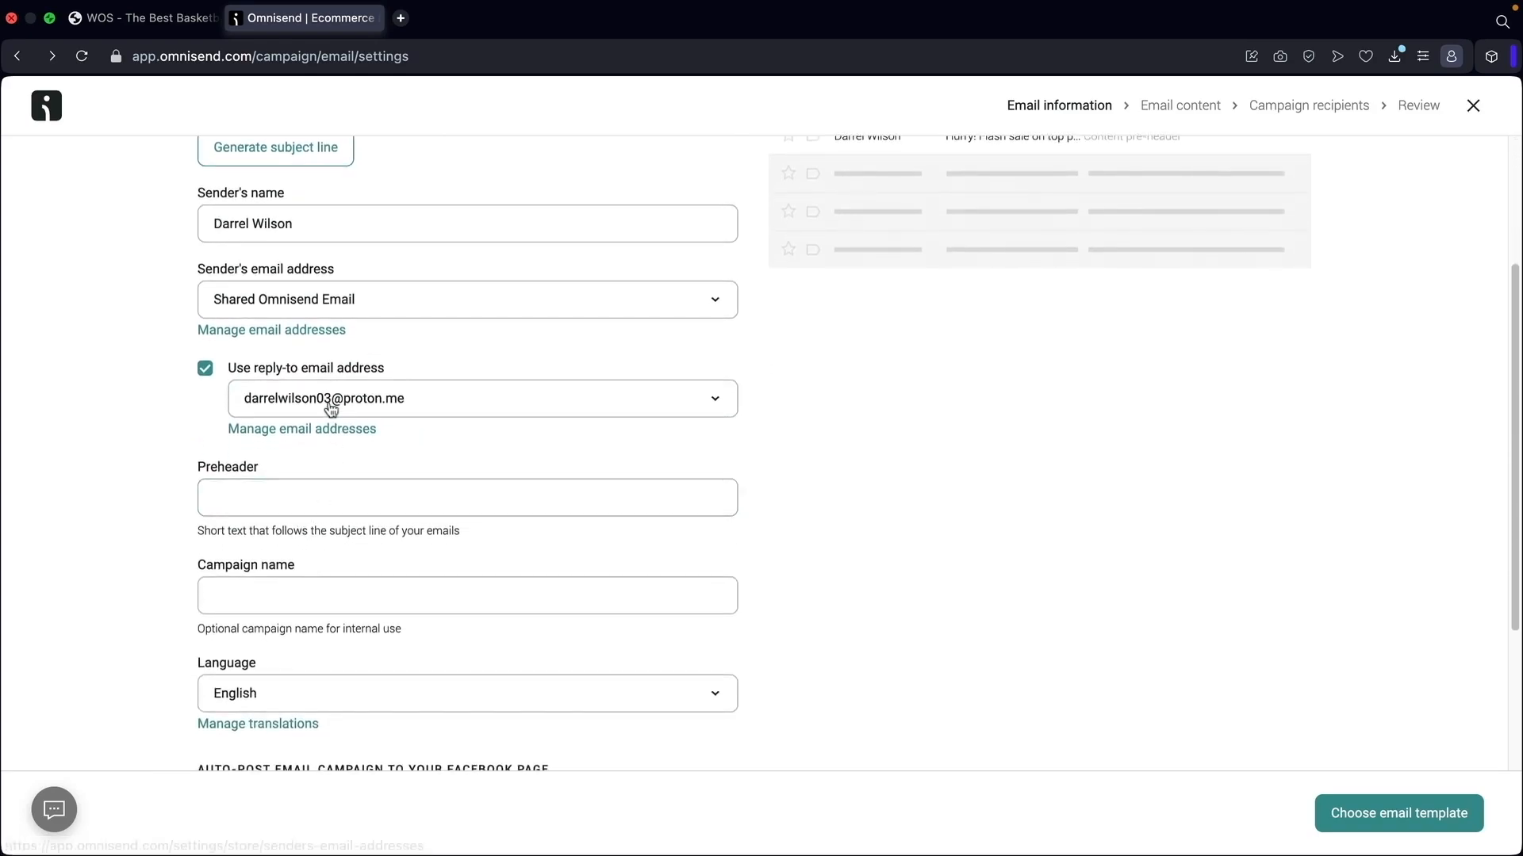
pyautogui.click(205, 368)
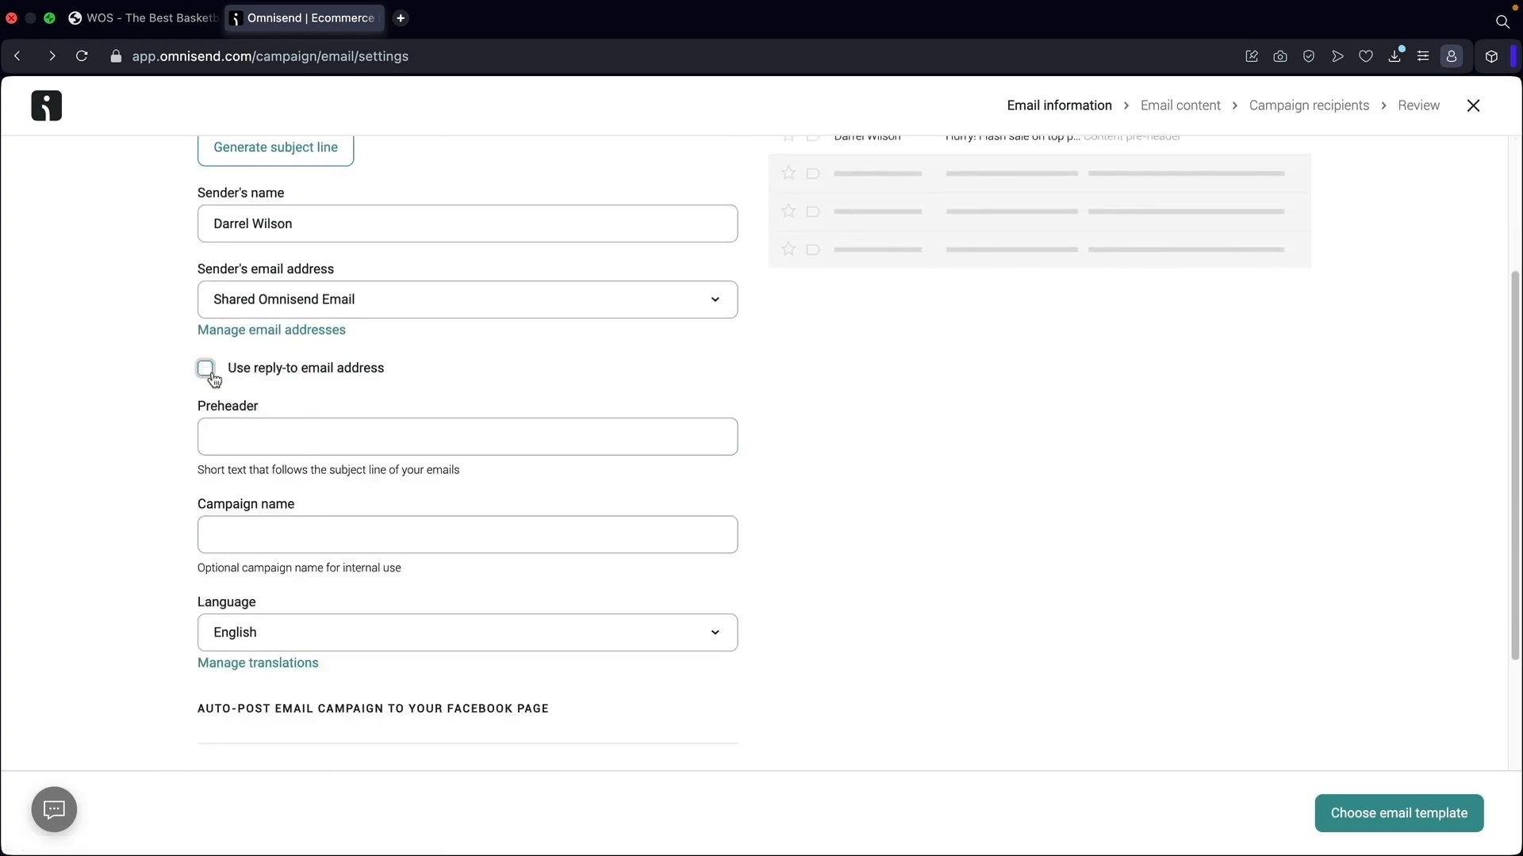
# Set the preheader to "This is going to be the best deal ever!", name the campaign "Flash Sale", and continue to the email templates
pyautogui.scroll(3, 270, 418)
pyautogui.scroll(-1, 320, 601)
pyautogui.click(316, 556)
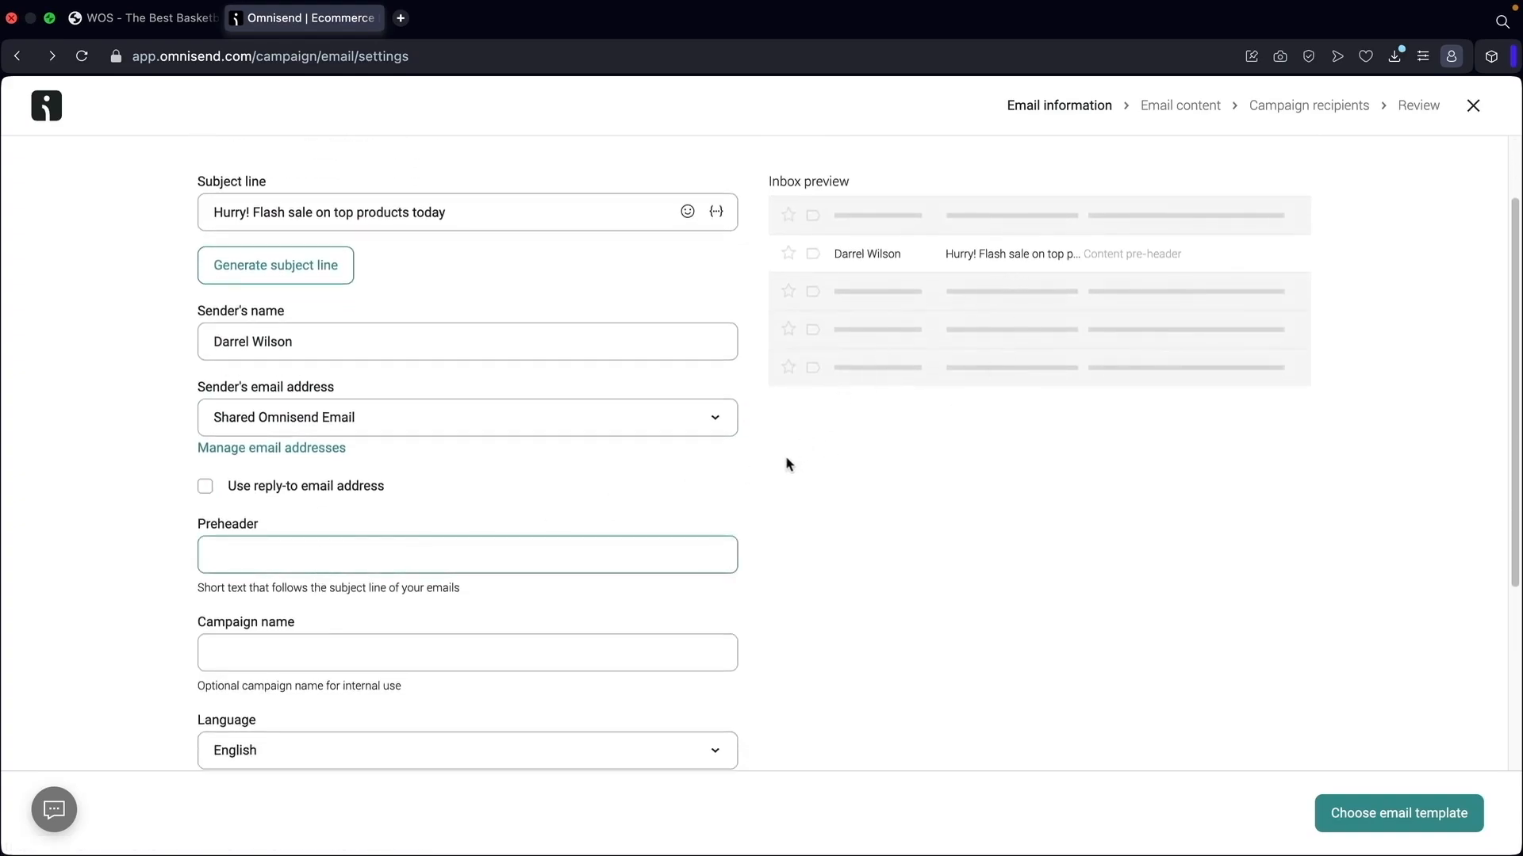
pyautogui.write('This is going to be the best deal ever!')
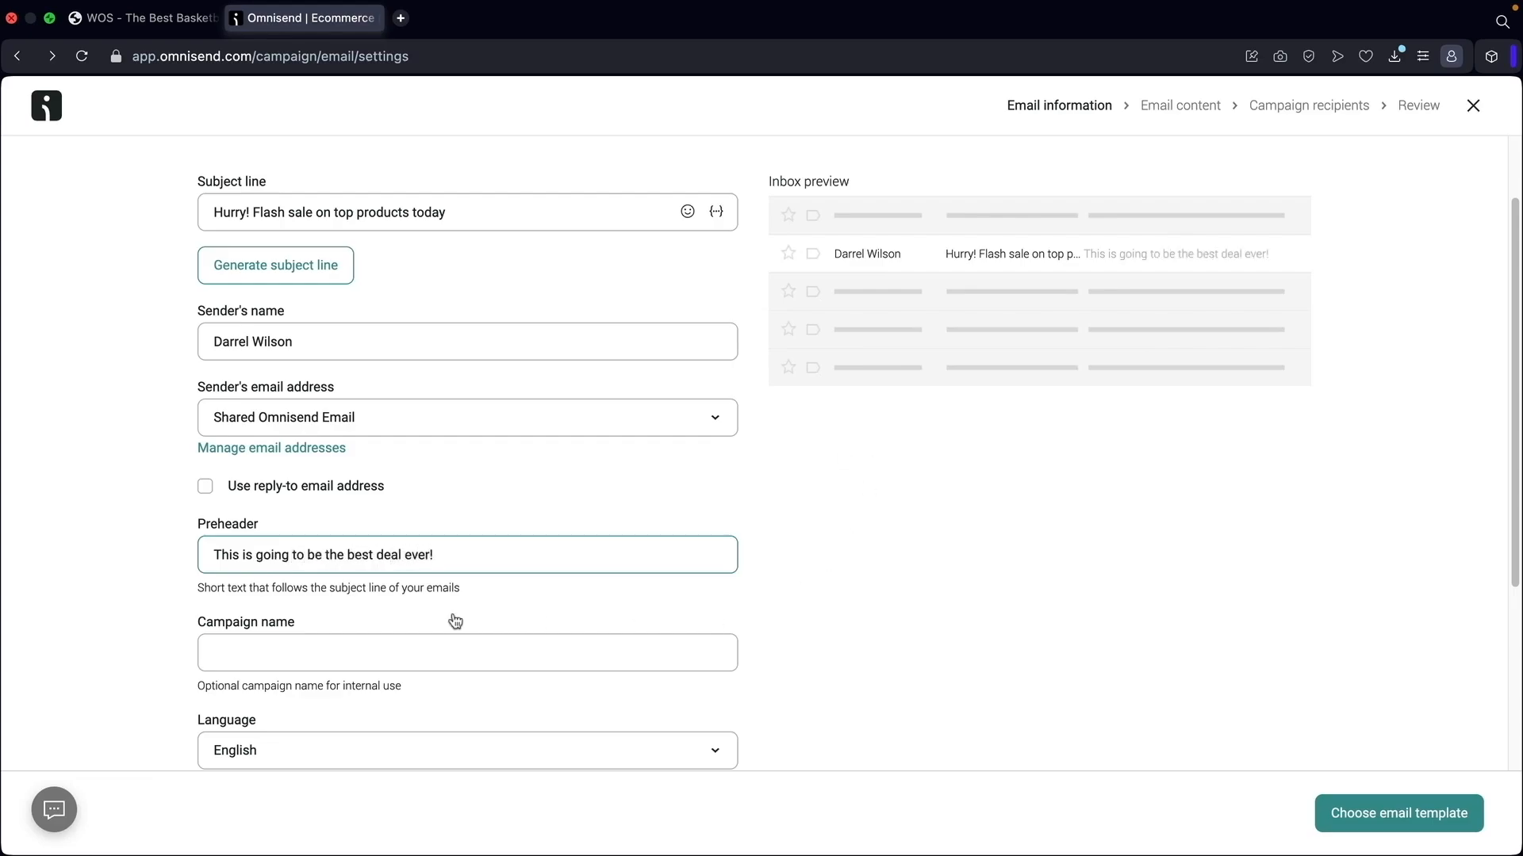
pyautogui.click(446, 649)
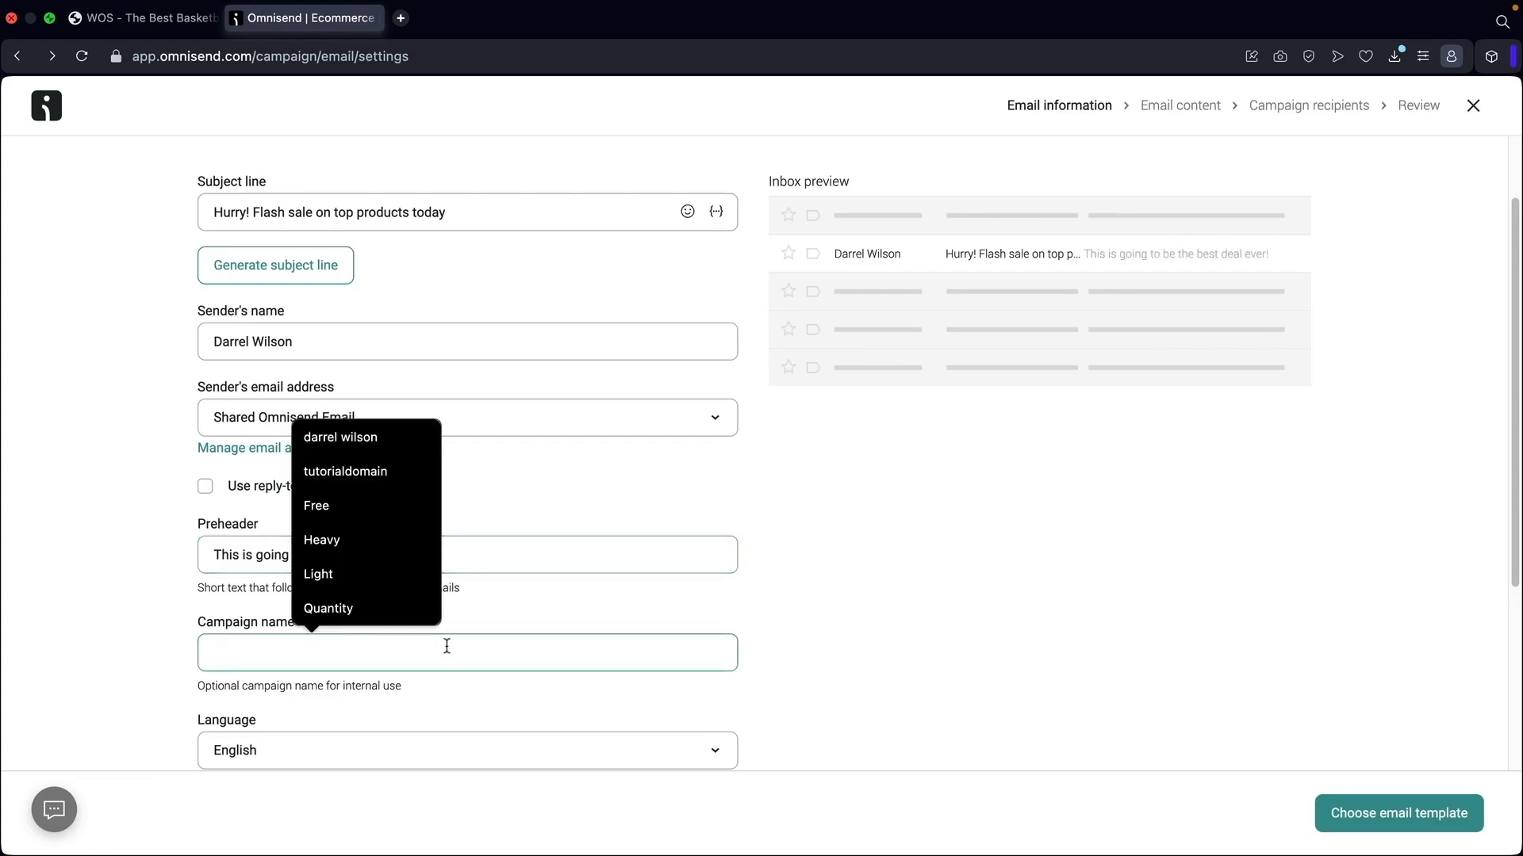
pyautogui.write('Flash Sale')
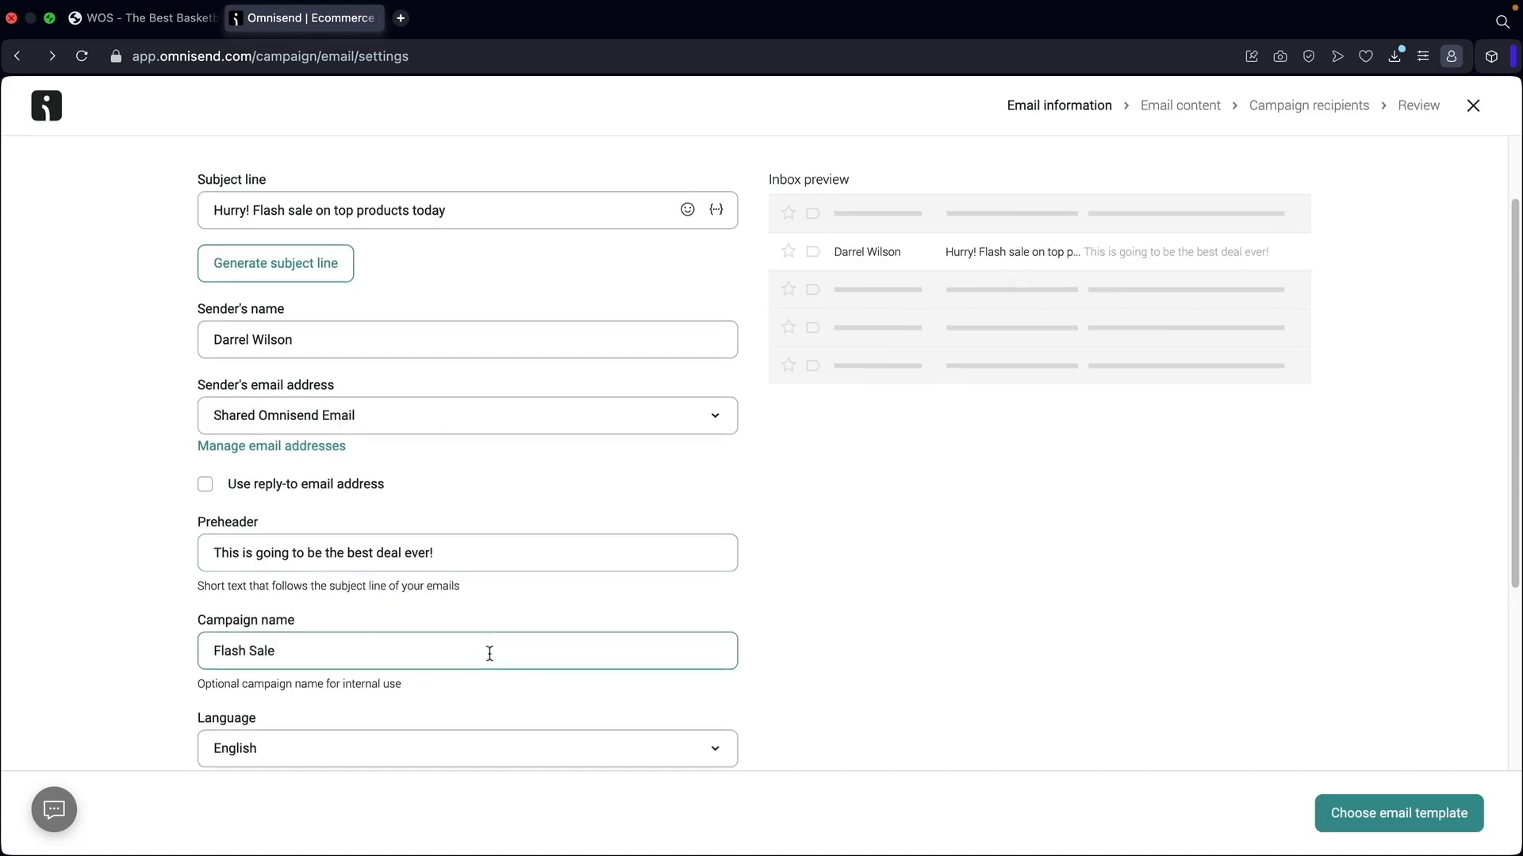
pyautogui.scroll(-4, 476, 642)
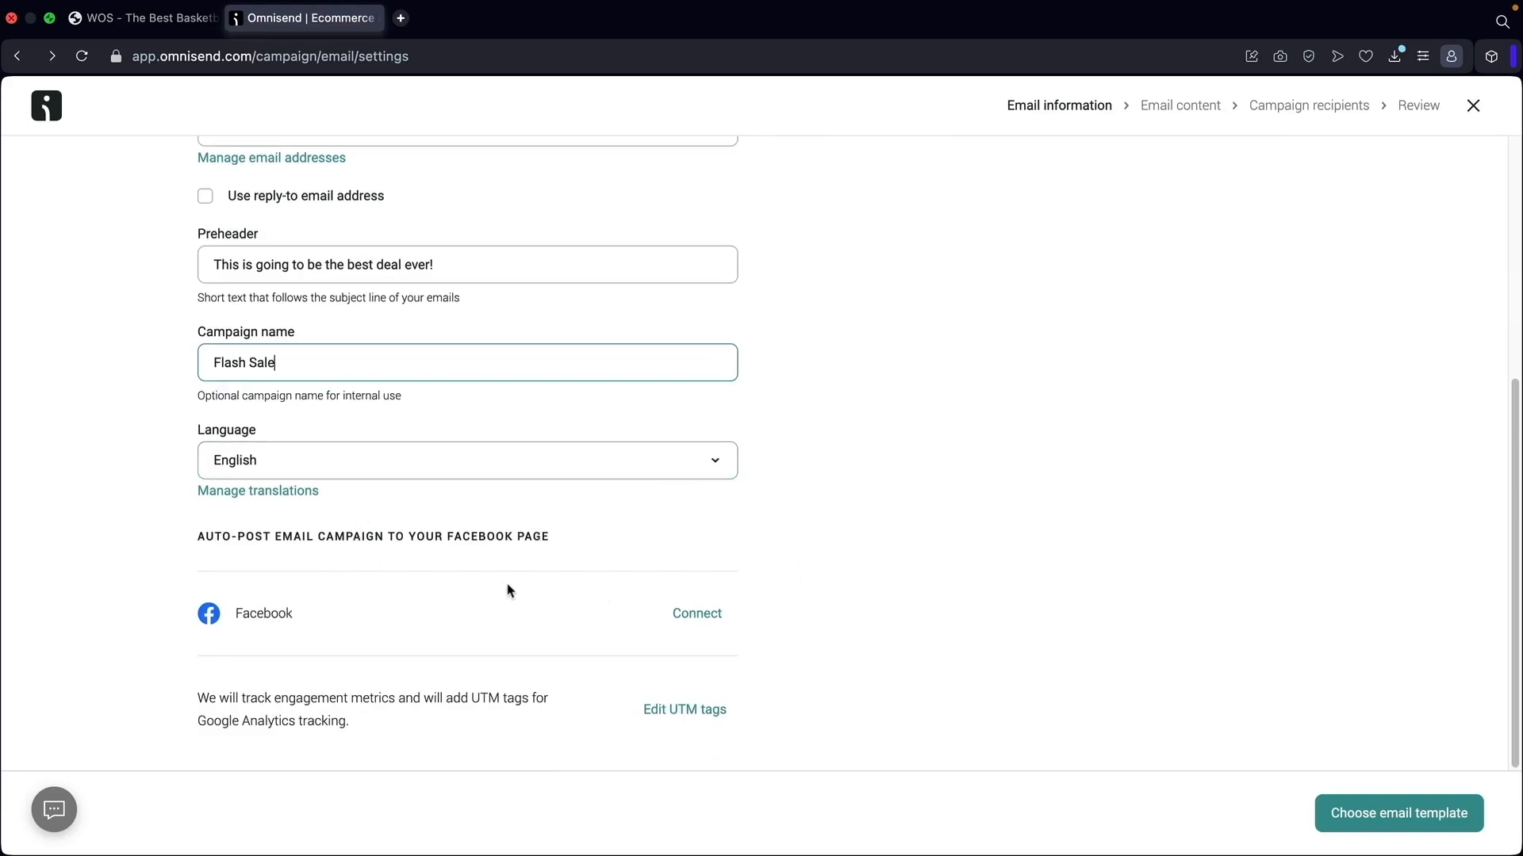
pyautogui.click(1355, 822)
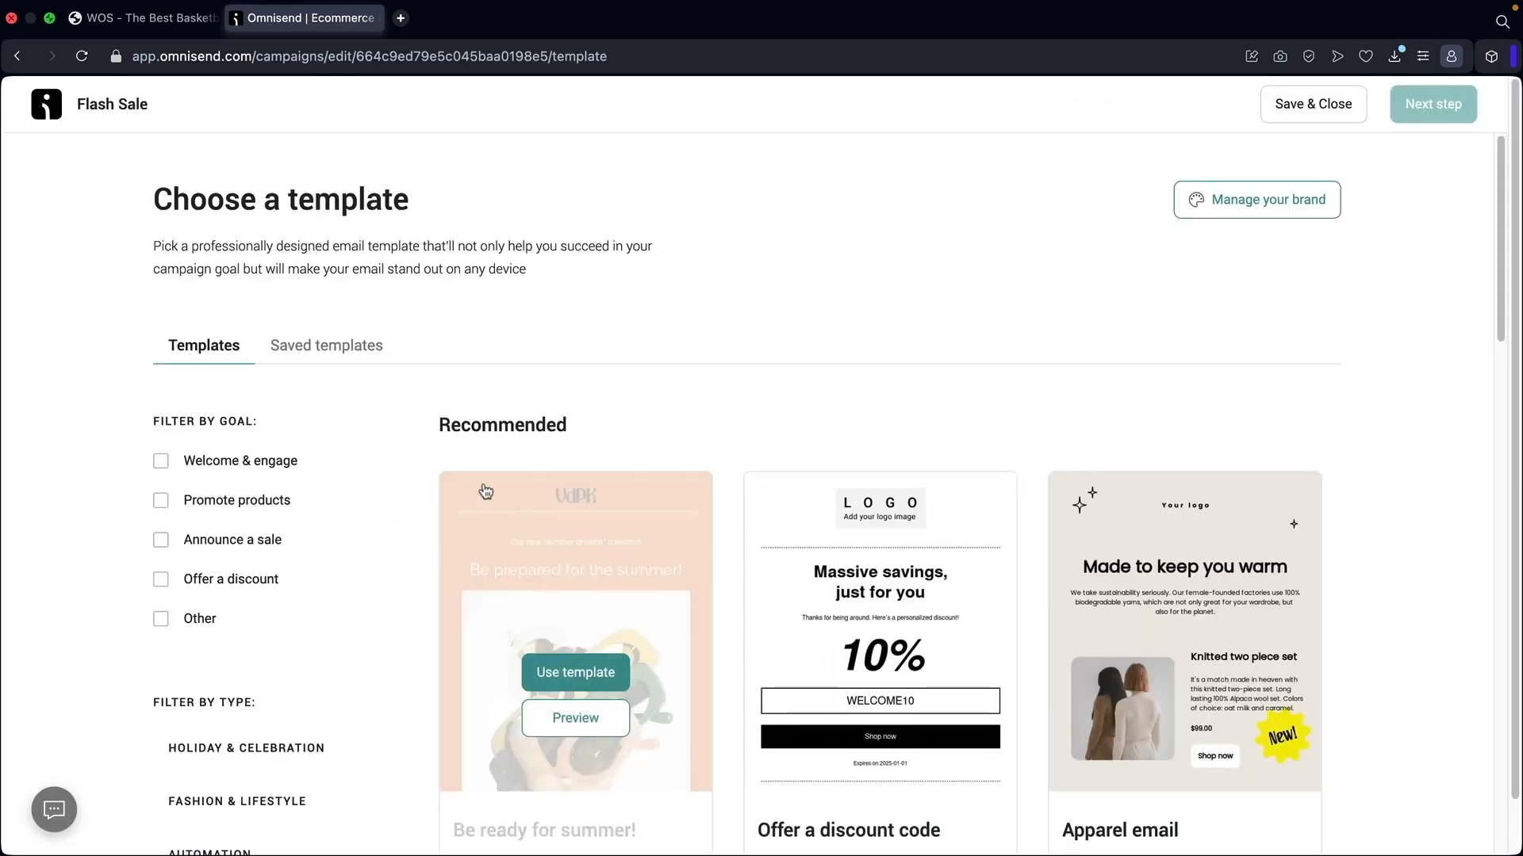
# Preview the template selection for each goal filter: Welcome & engage, Promote products, Announce a sale, Offer a discount and Other
pyautogui.scroll(-1, 381, 444)
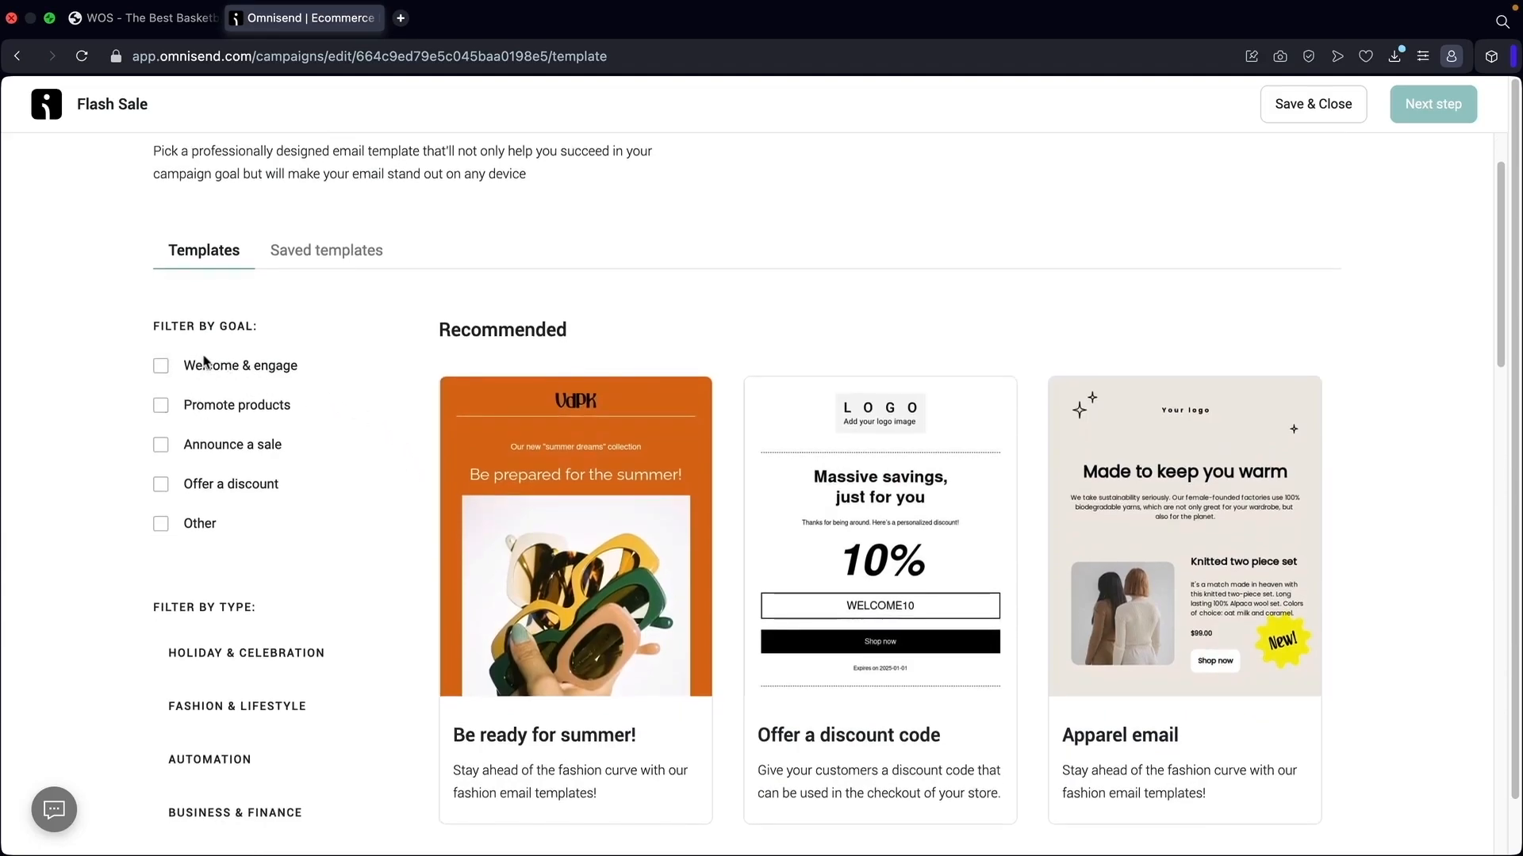
pyautogui.click(161, 367)
pyautogui.click(160, 367)
pyautogui.click(160, 406)
pyautogui.click(161, 406)
pyautogui.click(160, 445)
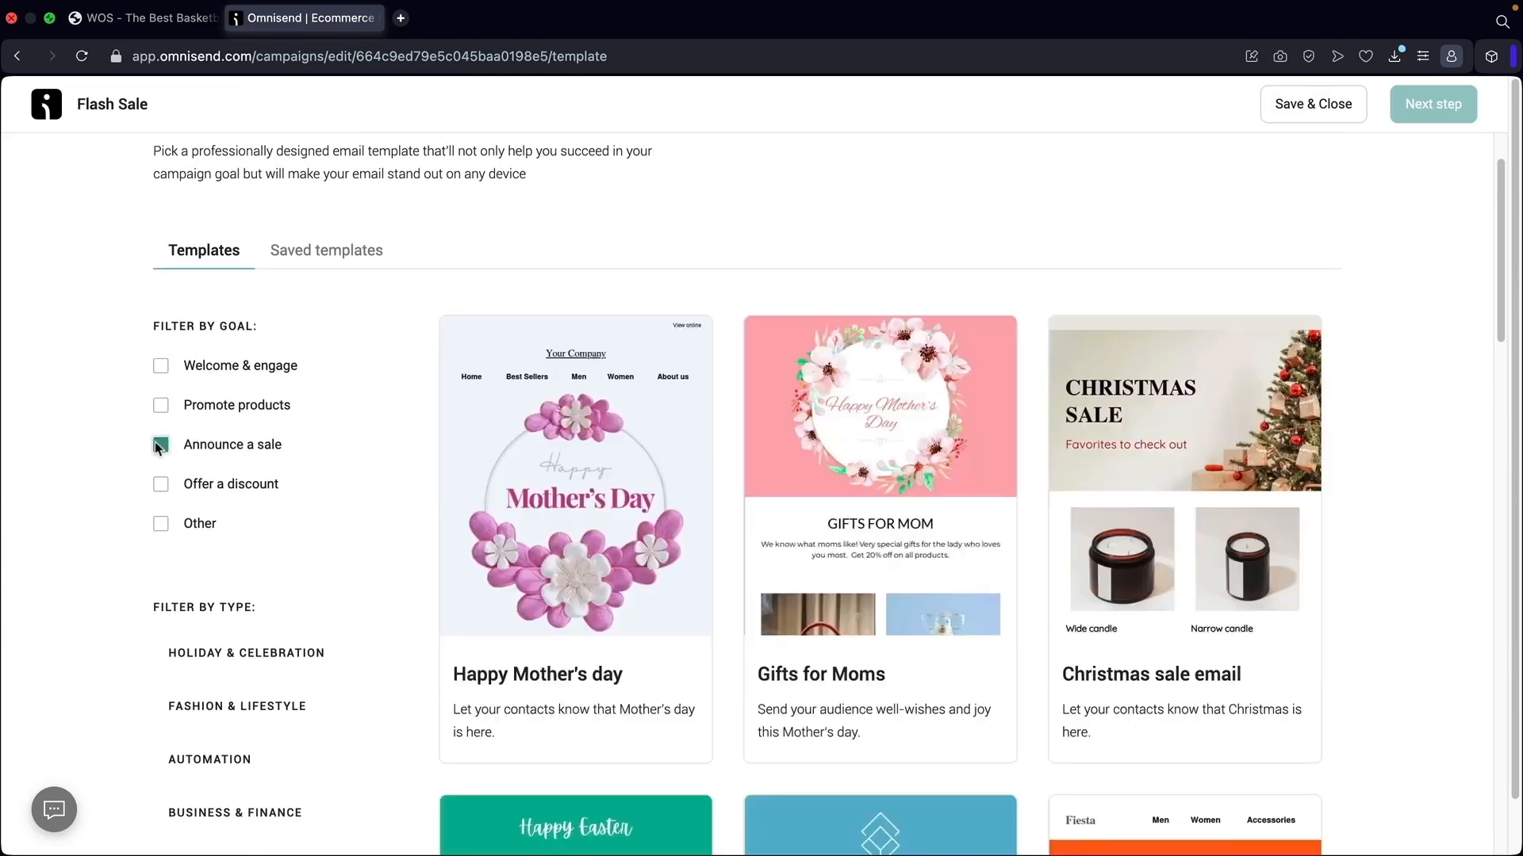
pyautogui.click(160, 444)
pyautogui.click(160, 485)
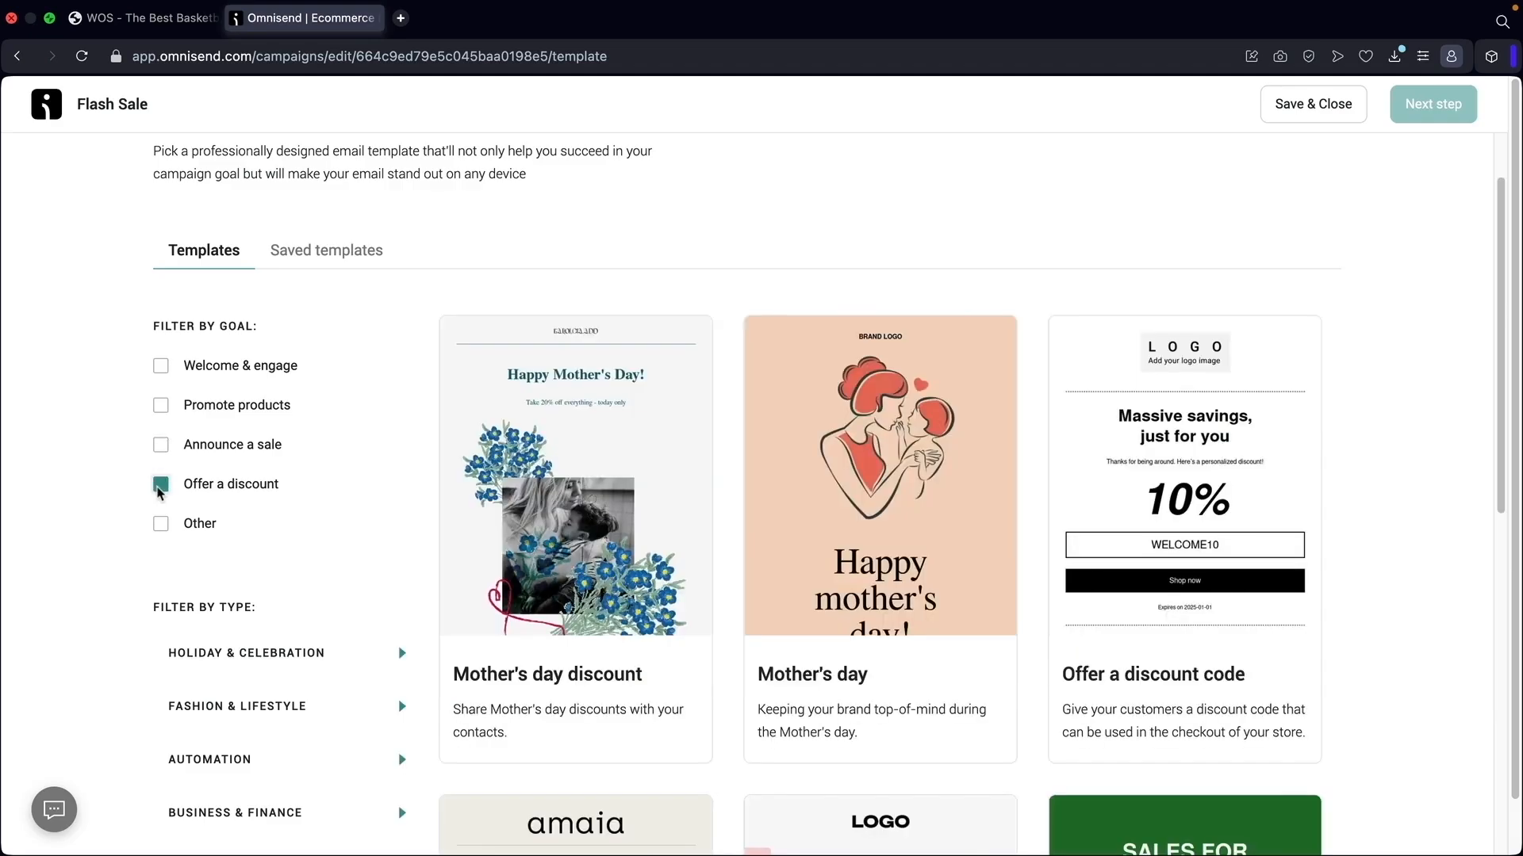
pyautogui.click(160, 486)
pyautogui.click(161, 524)
pyautogui.click(160, 523)
# Examine the Holiday & Celebration and Fashion & Lifestyle template types, collapsing each list again
pyautogui.scroll(-4, 322, 371)
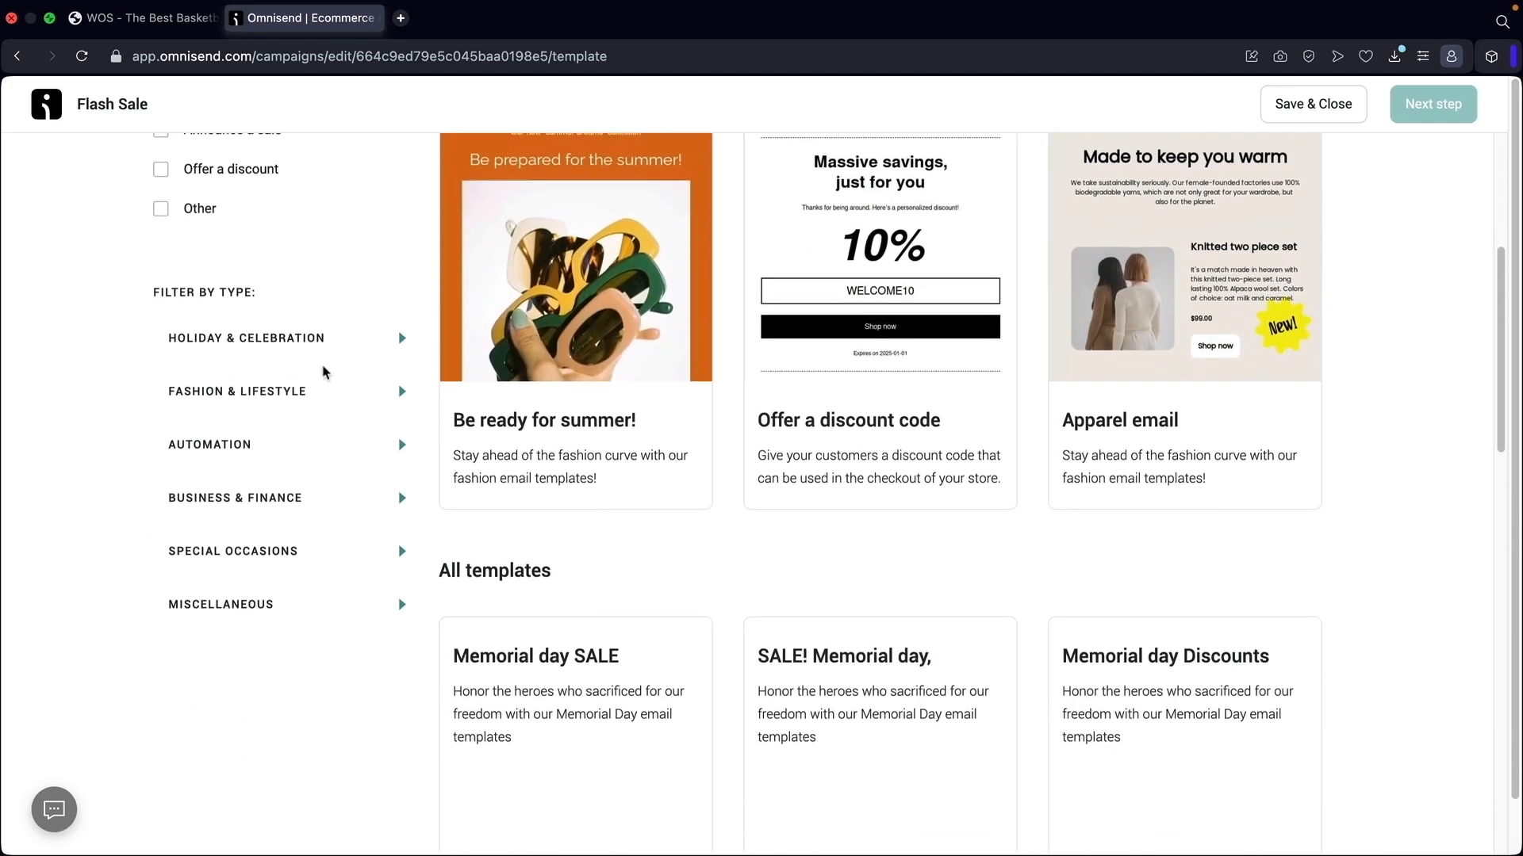
pyautogui.click(330, 354)
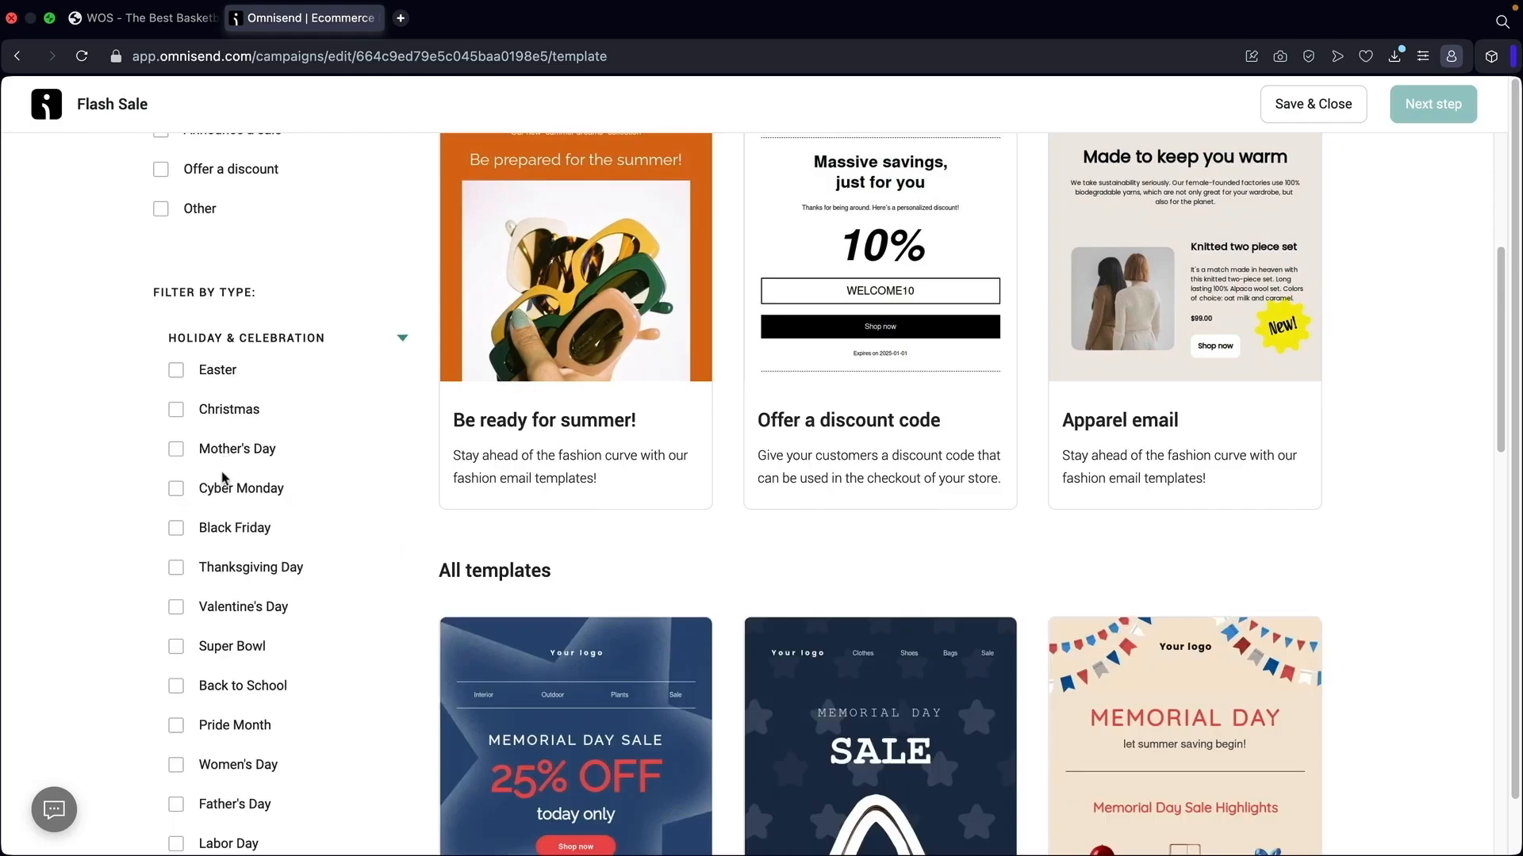
pyautogui.scroll(-2, 301, 412)
pyautogui.scroll(1, 365, 226)
pyautogui.click(400, 241)
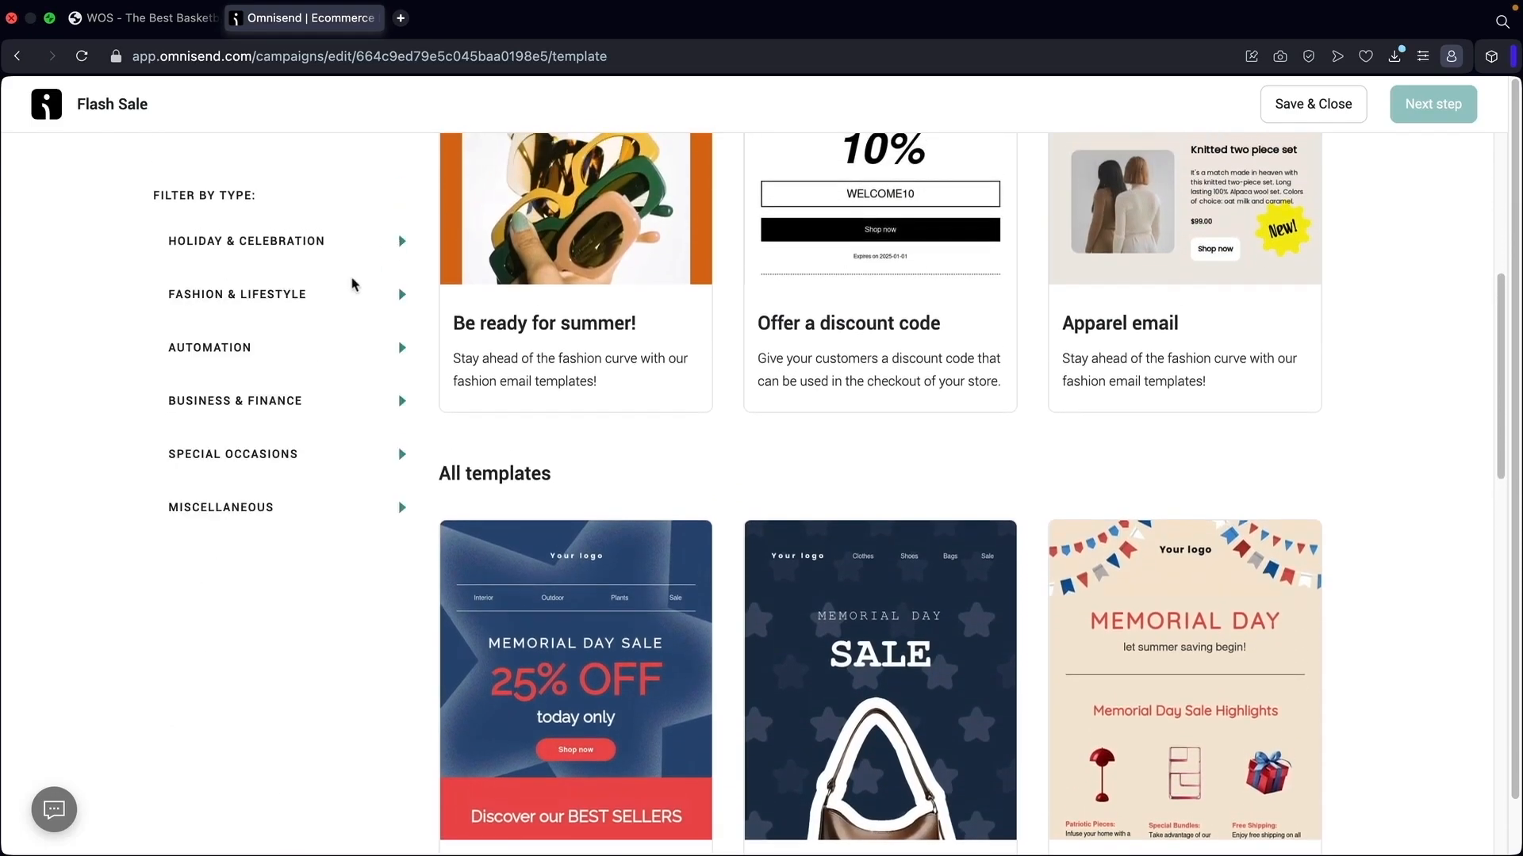
pyautogui.click(351, 293)
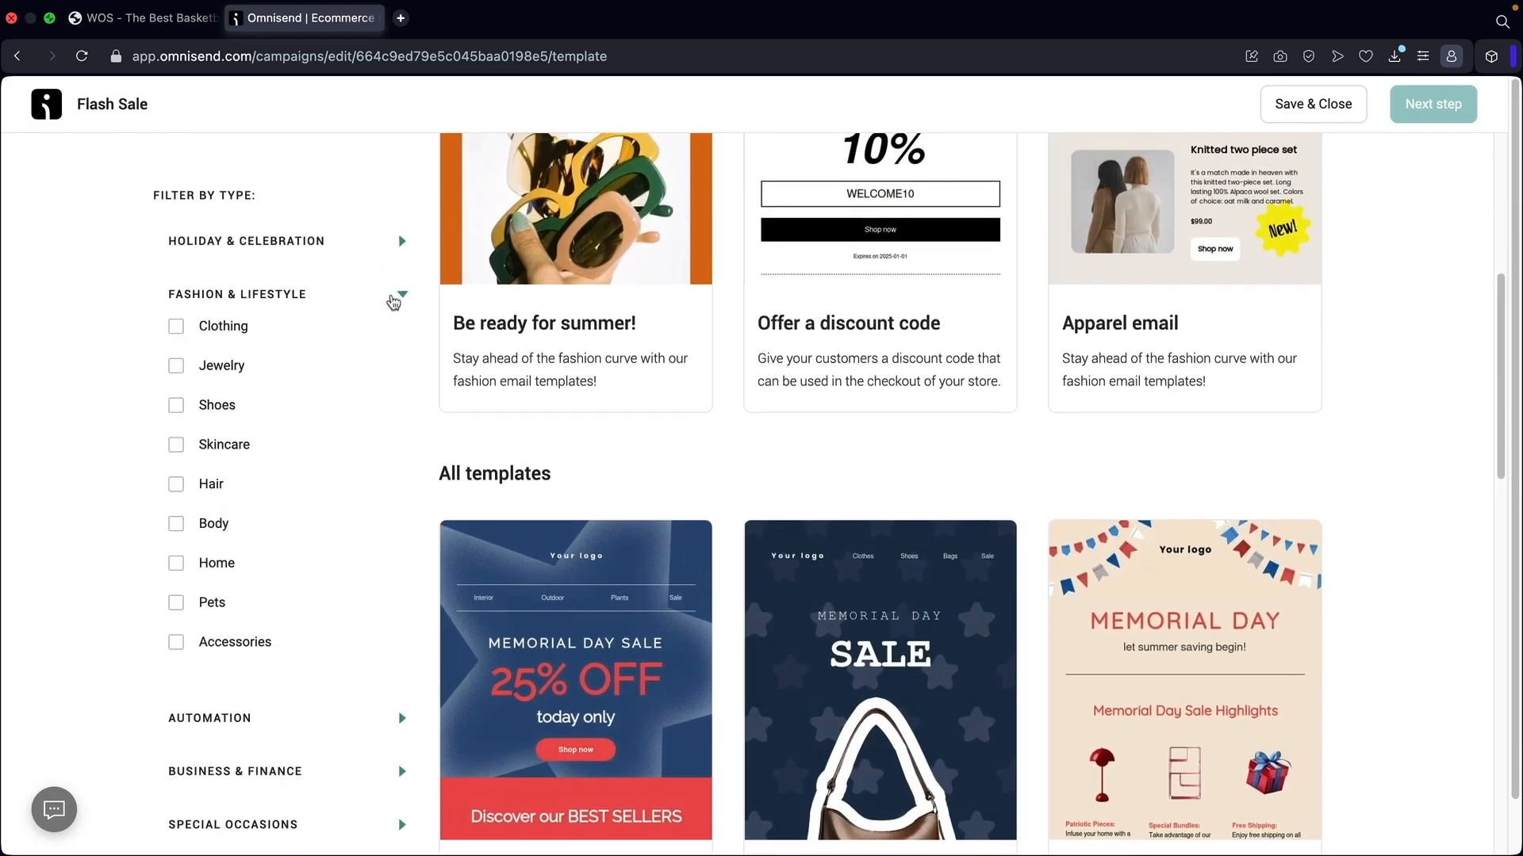
pyautogui.click(394, 298)
# Browse all email templates, preview the whole "Memorials day SALE!" template, and close the preview
pyautogui.scroll(-15, 805, 544)
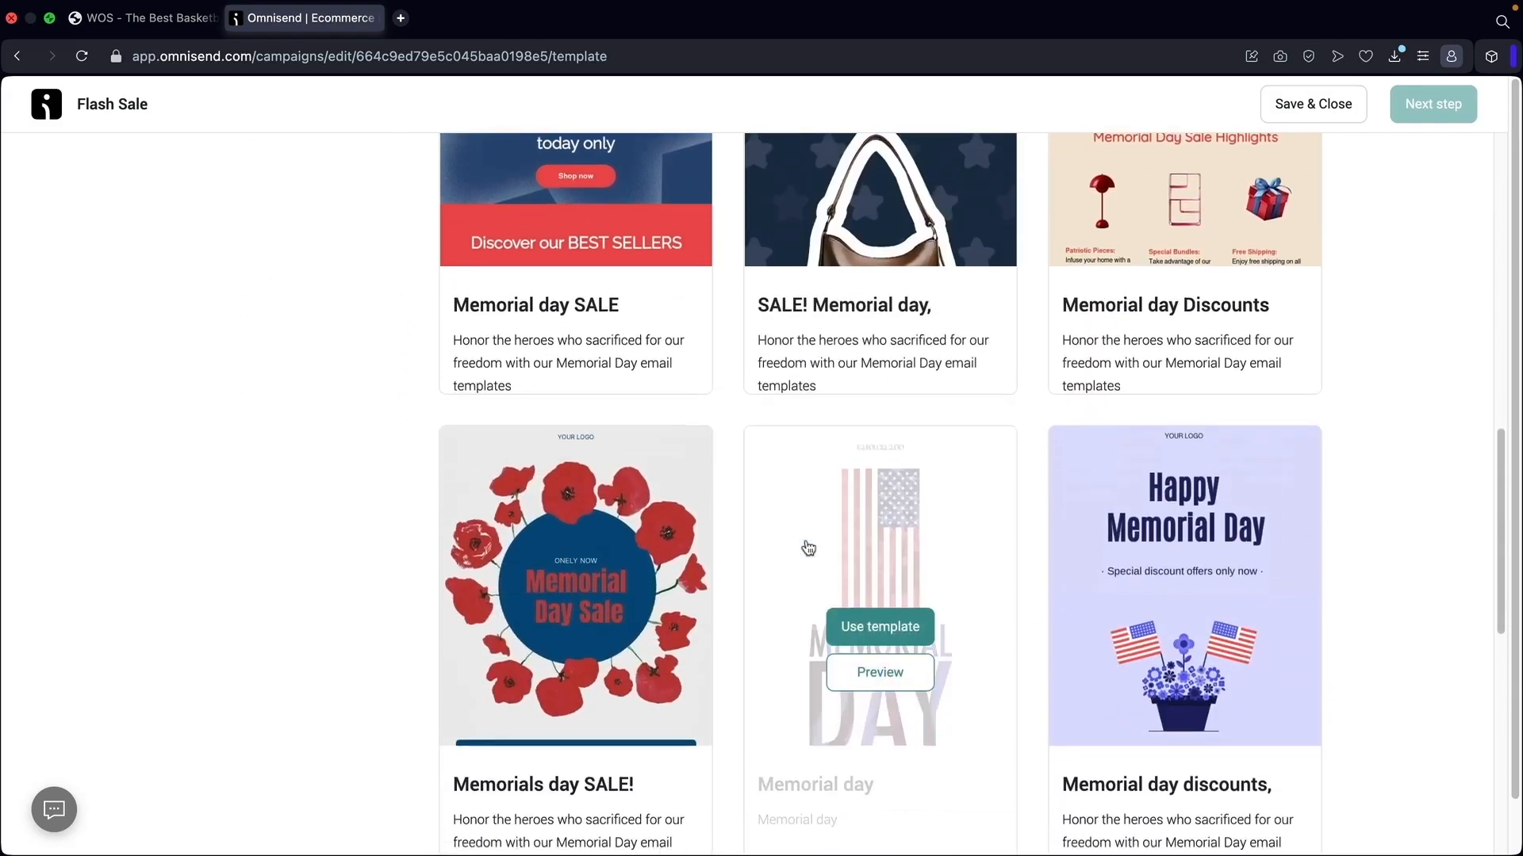
pyautogui.scroll(-4, 808, 547)
pyautogui.scroll(10, 806, 544)
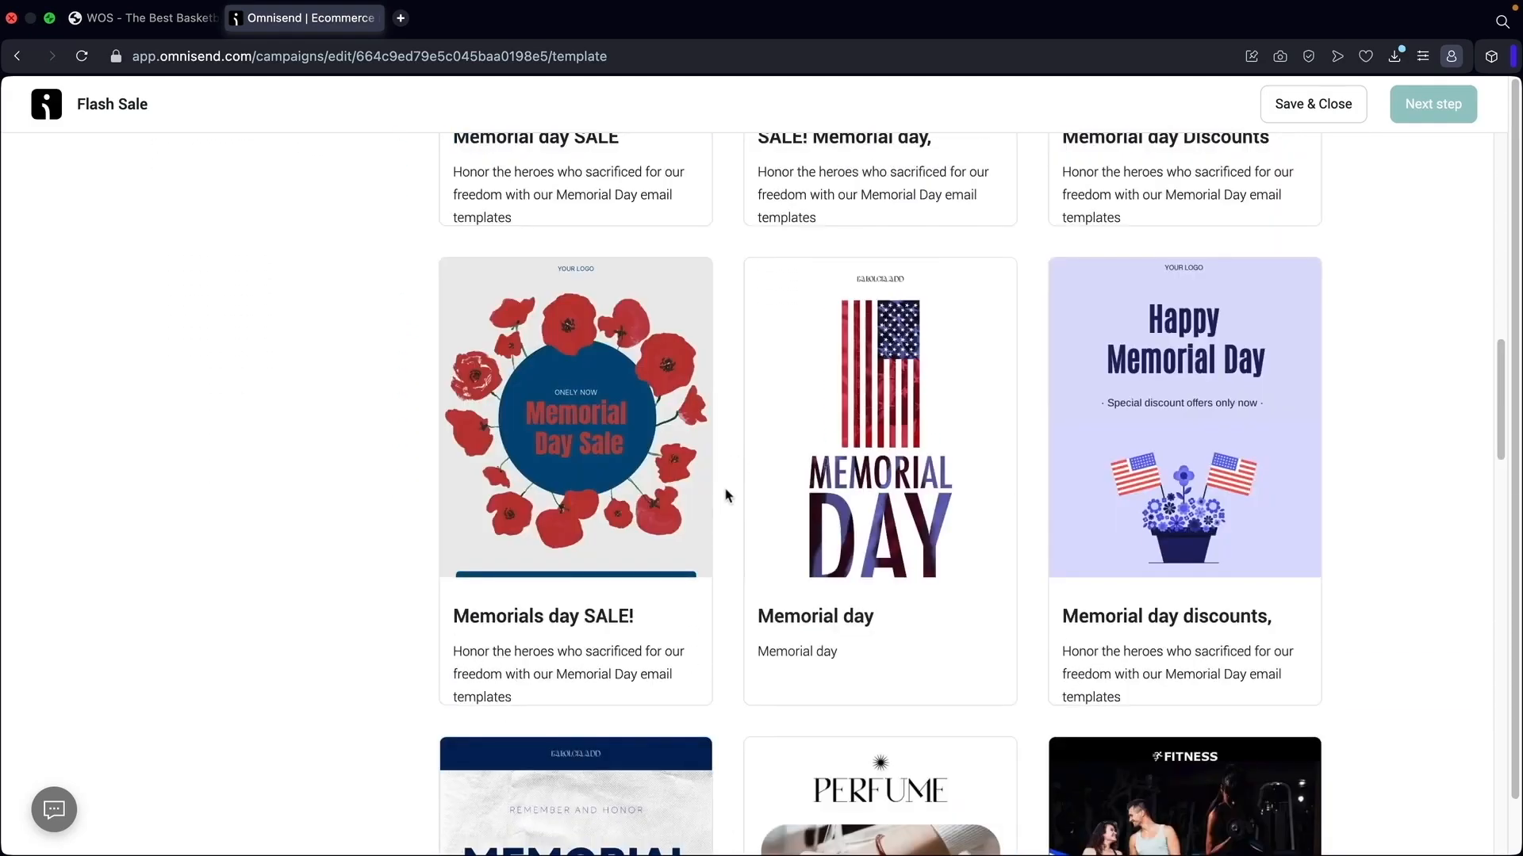
pyautogui.moveTo(714, 493)
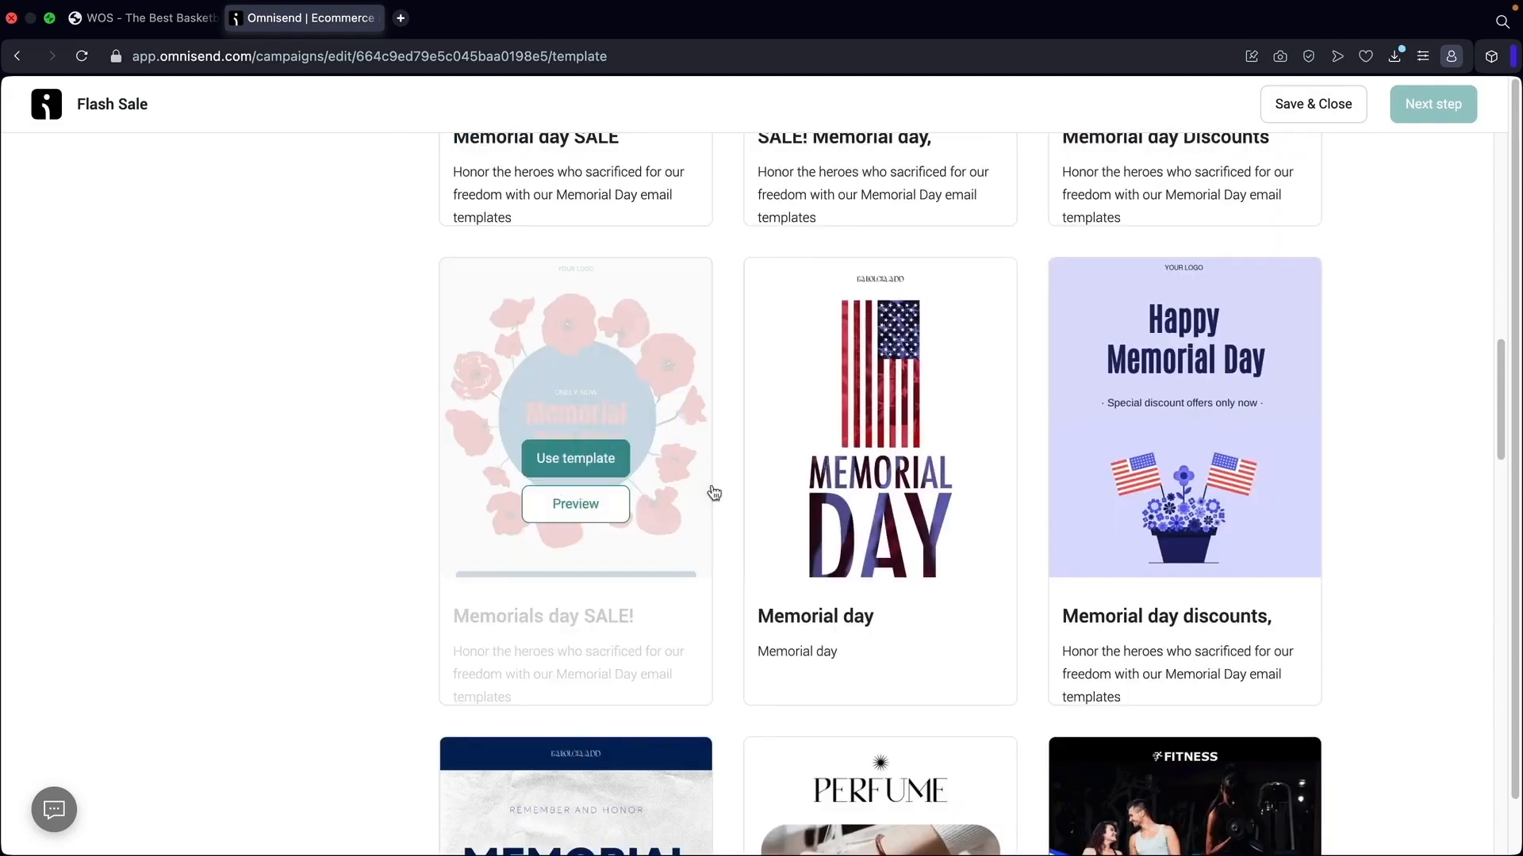
pyautogui.click(575, 505)
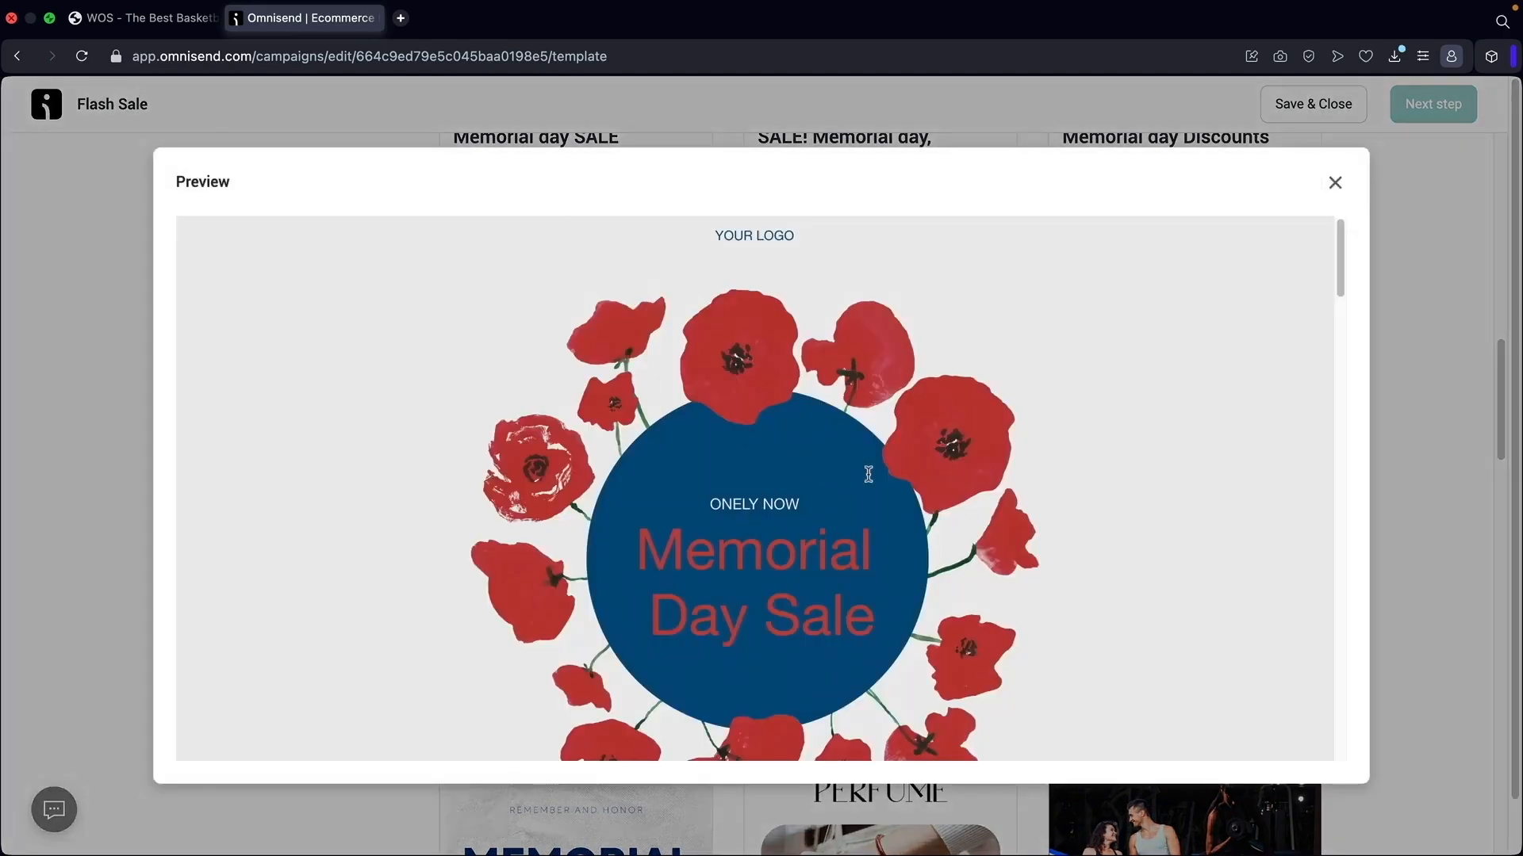
pyautogui.scroll(-10, 843, 545)
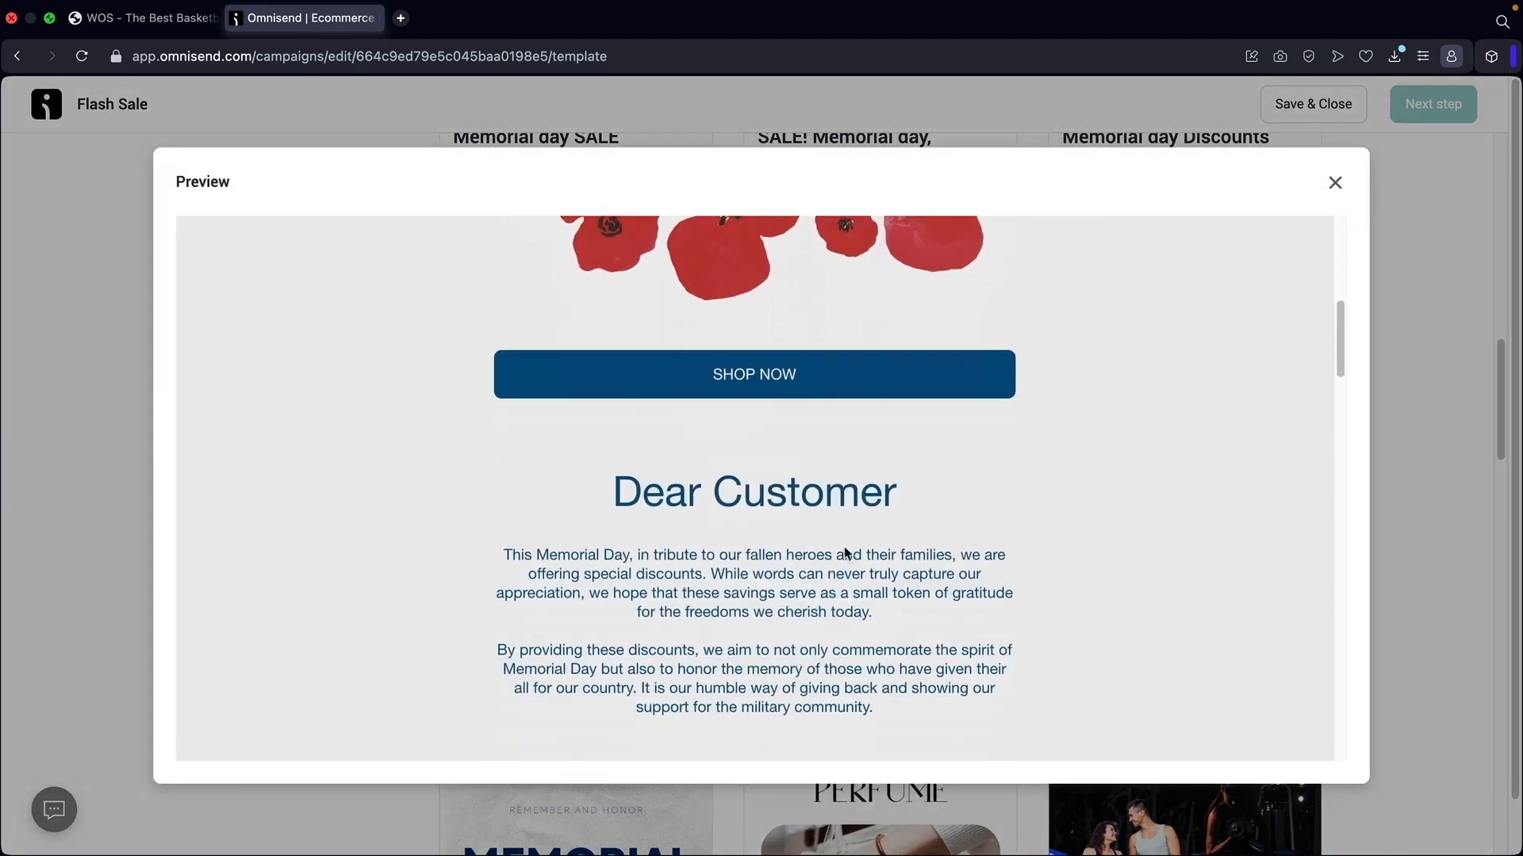
pyautogui.scroll(-15, 843, 545)
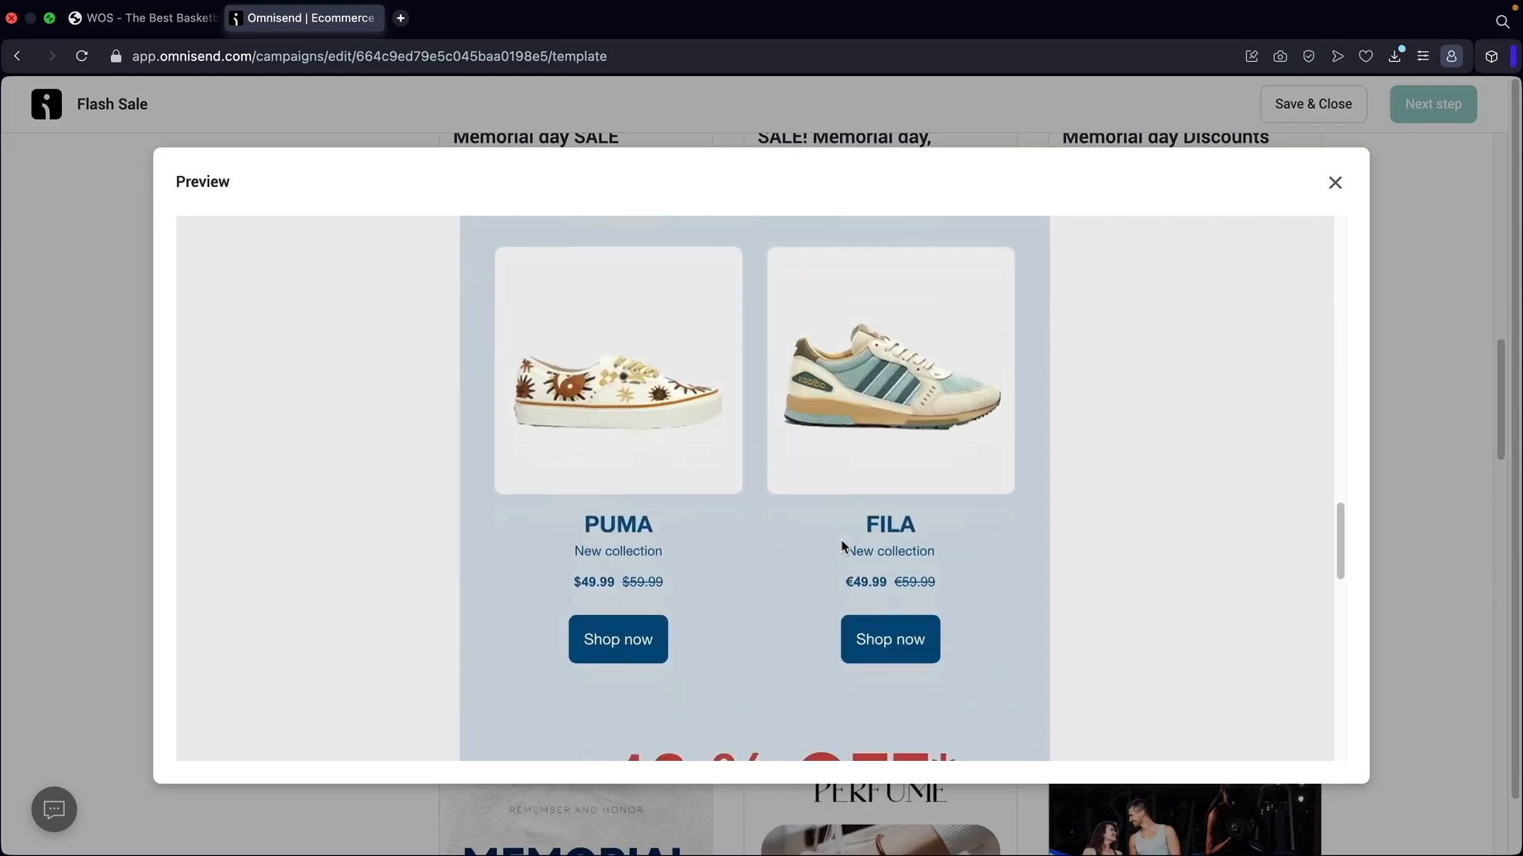
pyautogui.scroll(-10, 843, 538)
pyautogui.scroll(10, 842, 538)
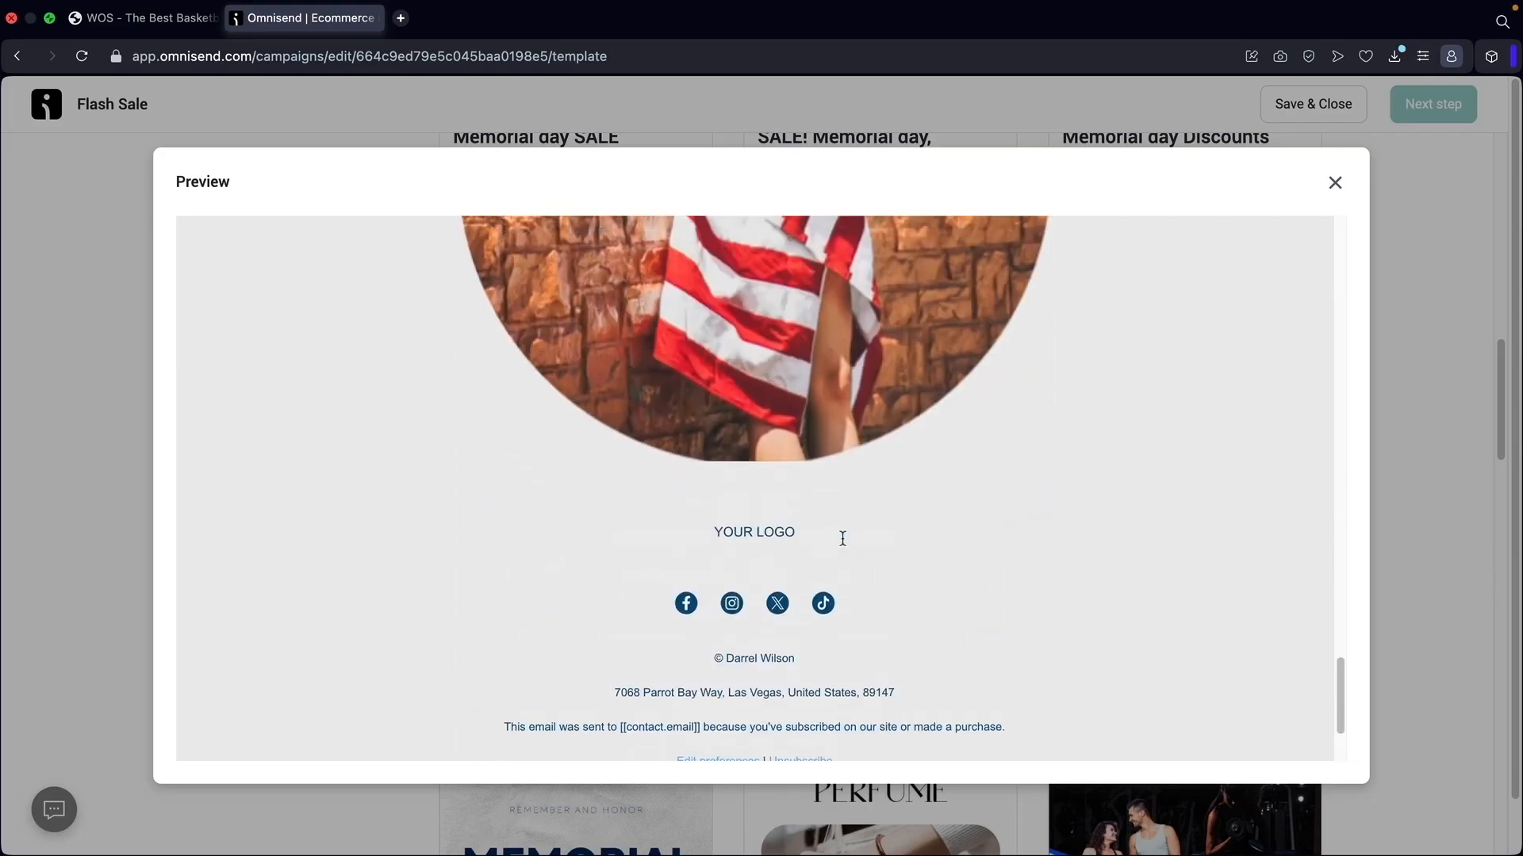
pyautogui.click(1335, 182)
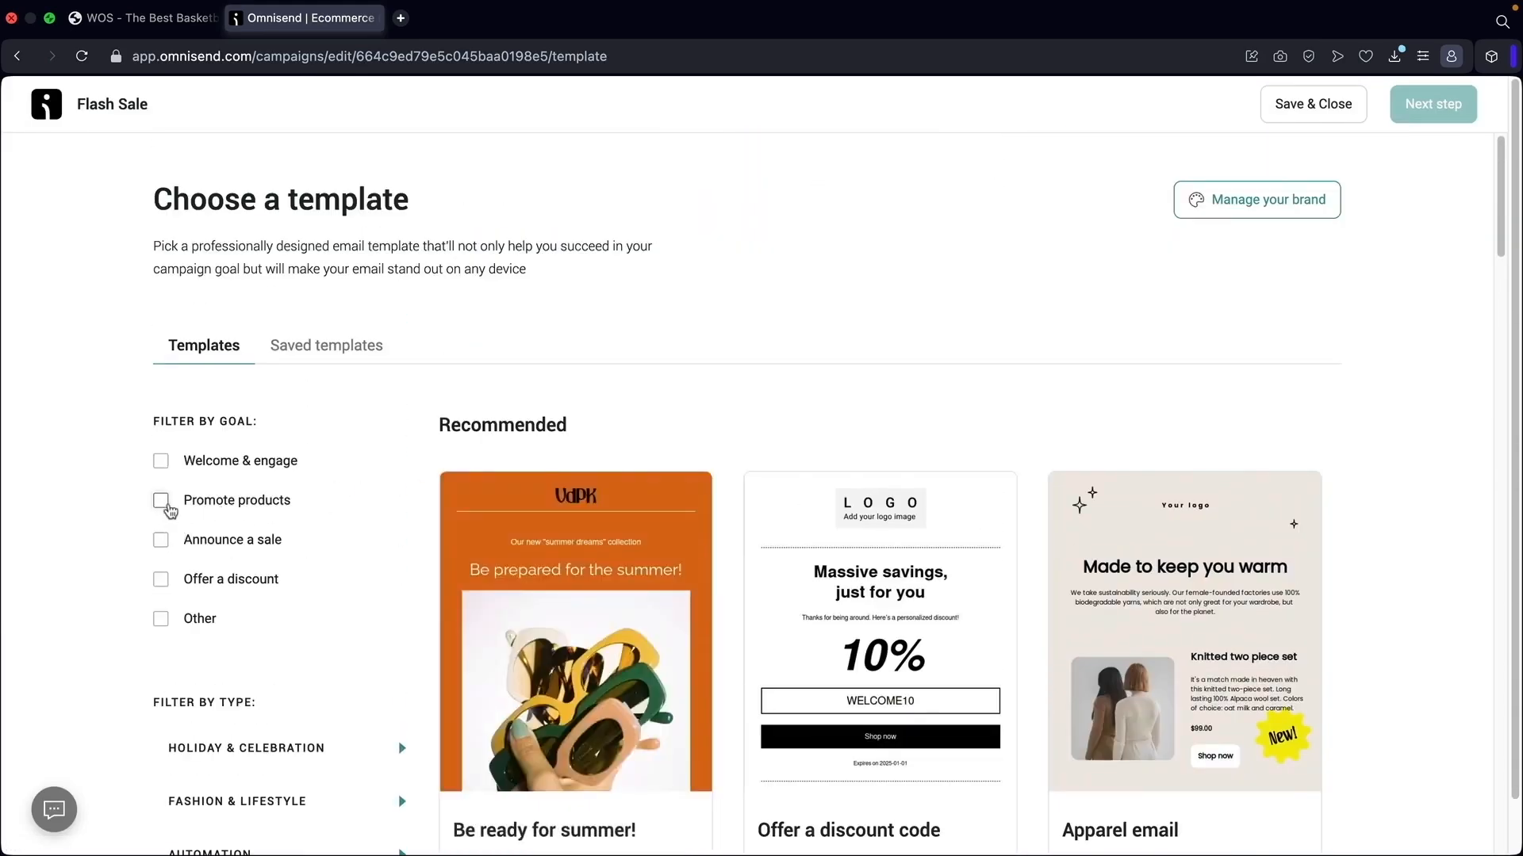
# Filter the templates by the Promote products goal and use the Product highlight template for the campaign
pyautogui.click(161, 500)
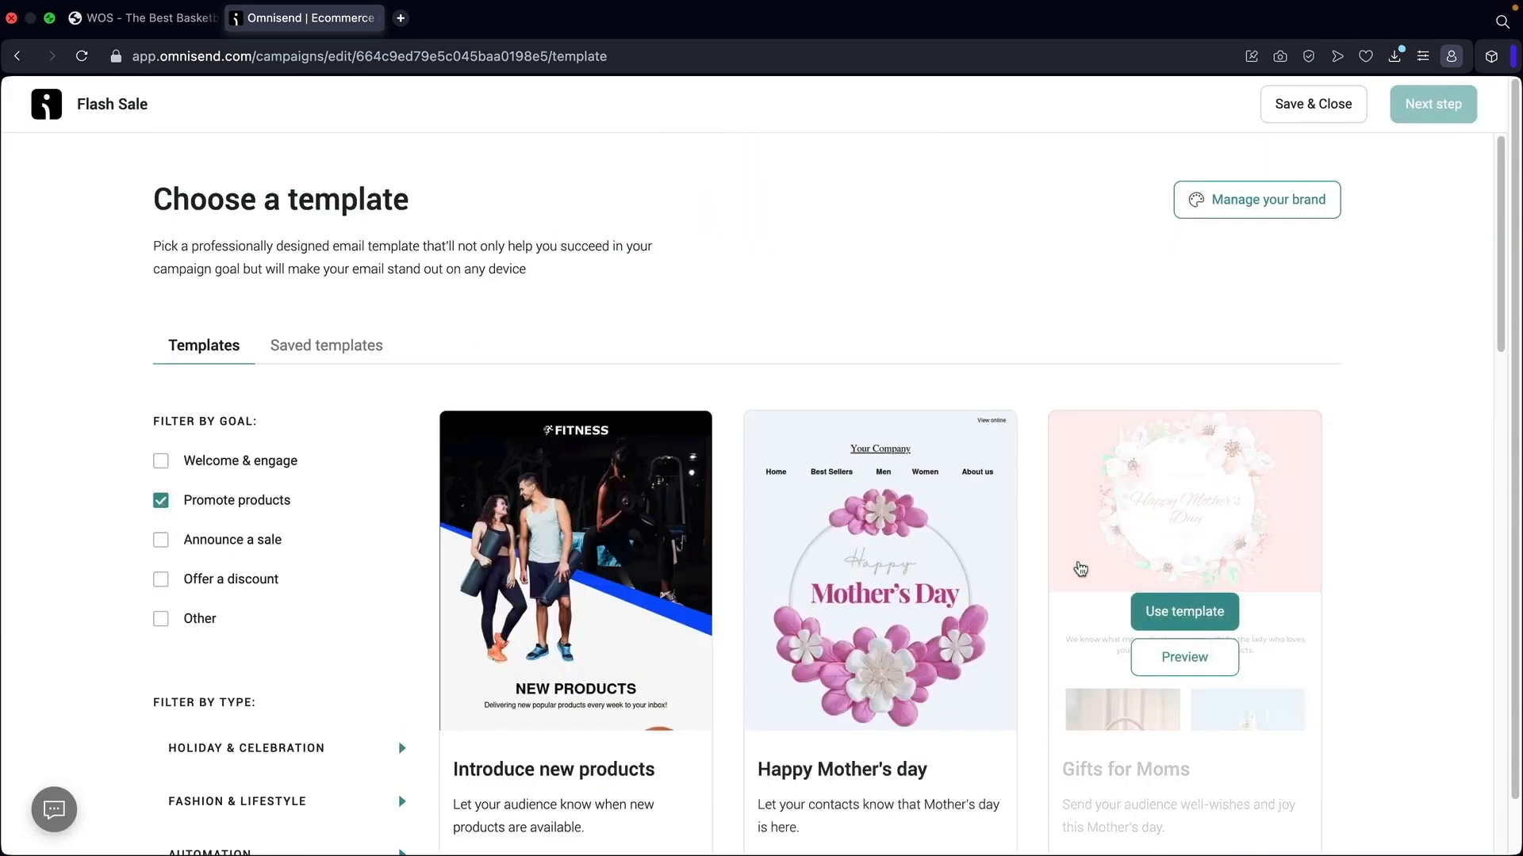
pyautogui.scroll(-8, 1004, 552)
pyautogui.scroll(-3, 1010, 503)
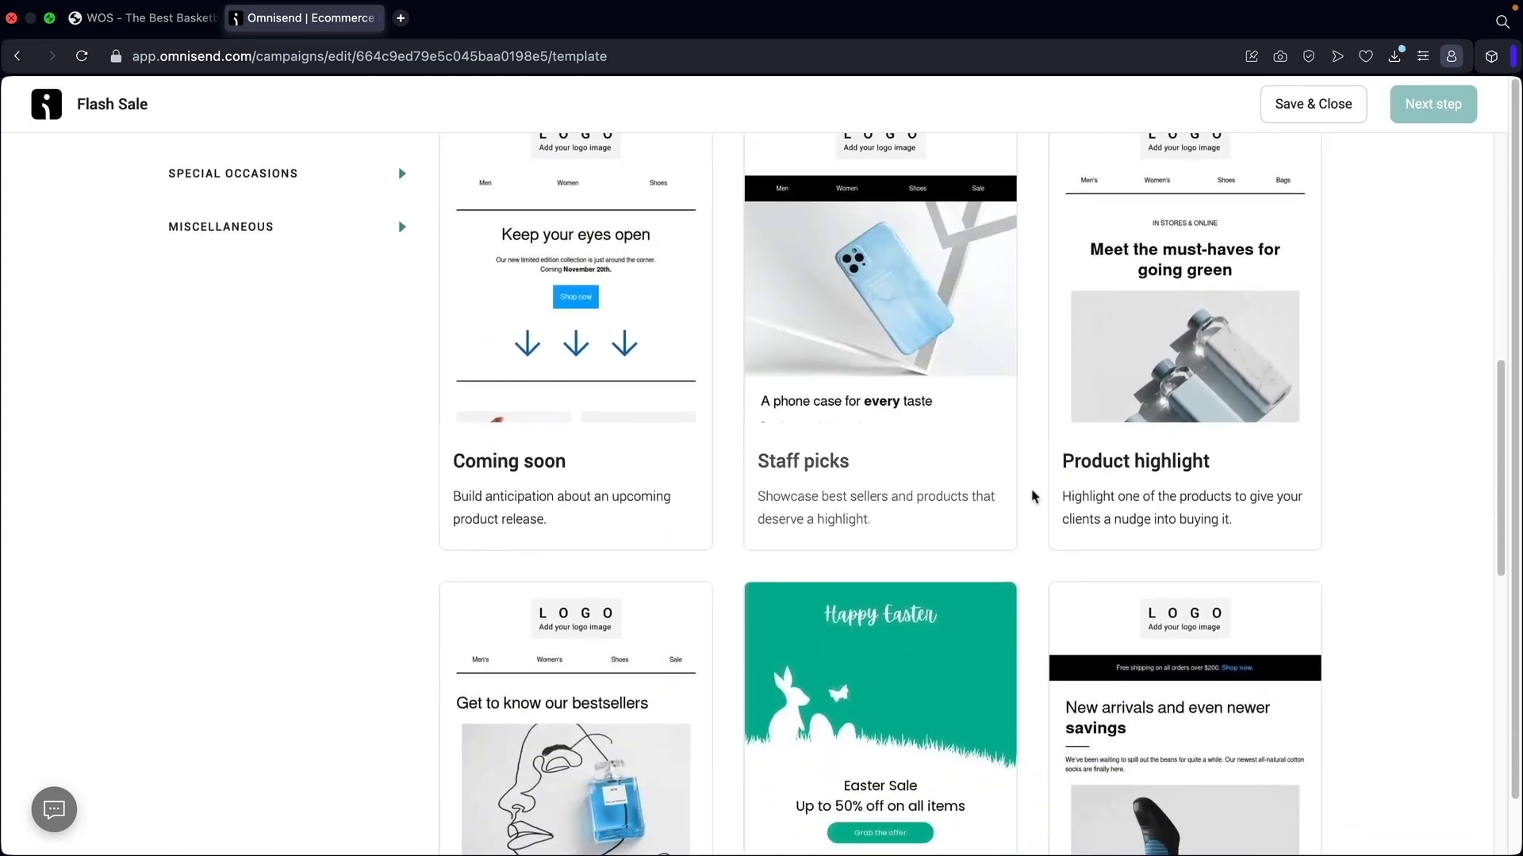
pyautogui.scroll(3, 1033, 497)
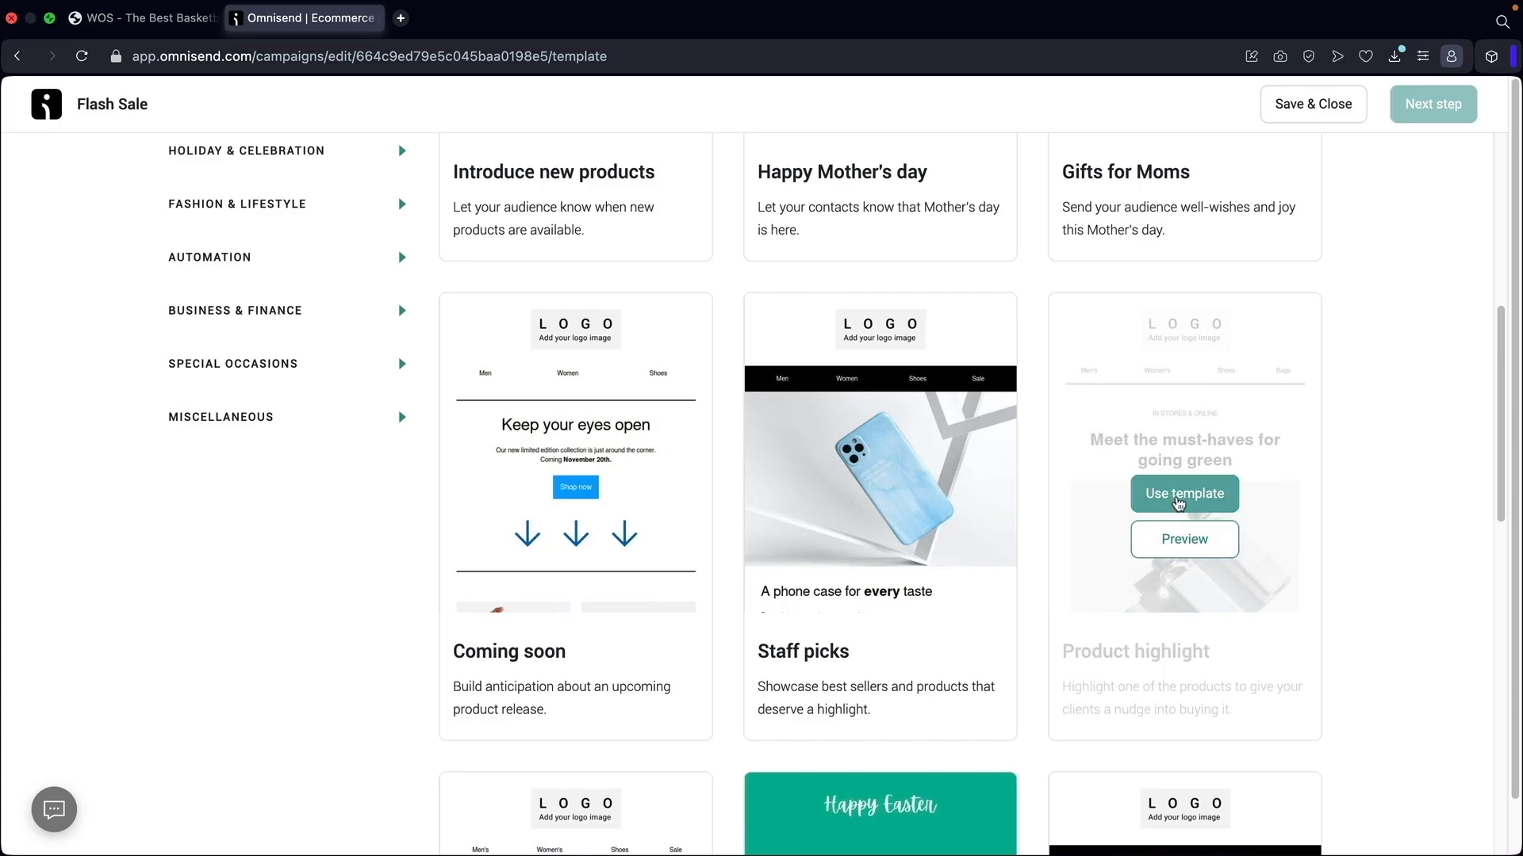
pyautogui.click(1180, 496)
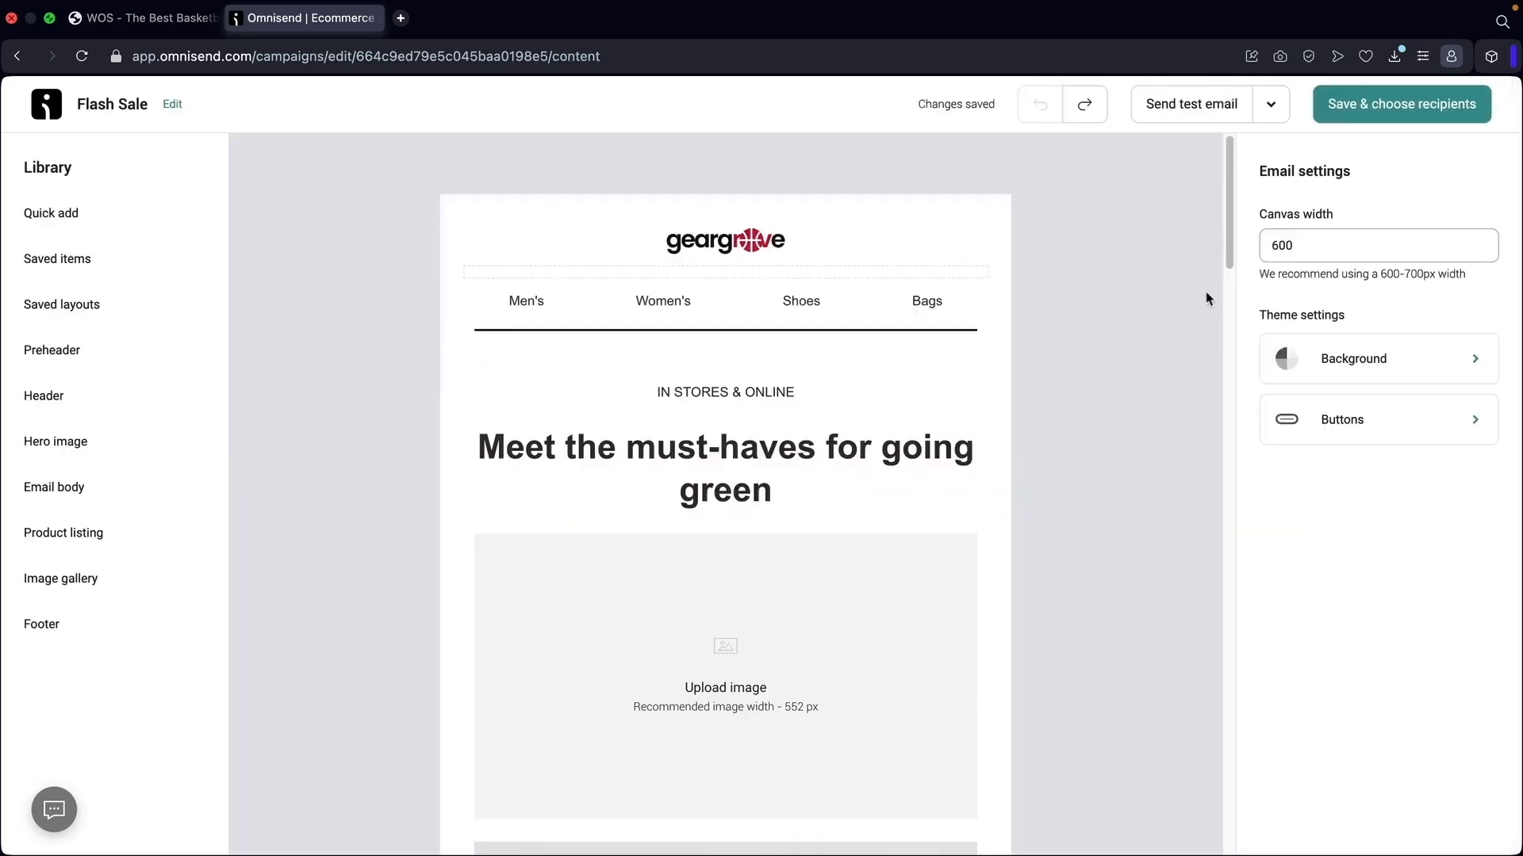
# Inspect the header logo's link and its image replacement options, including uploading from the computer, and return to the email without replacing it
pyautogui.click(730, 248)
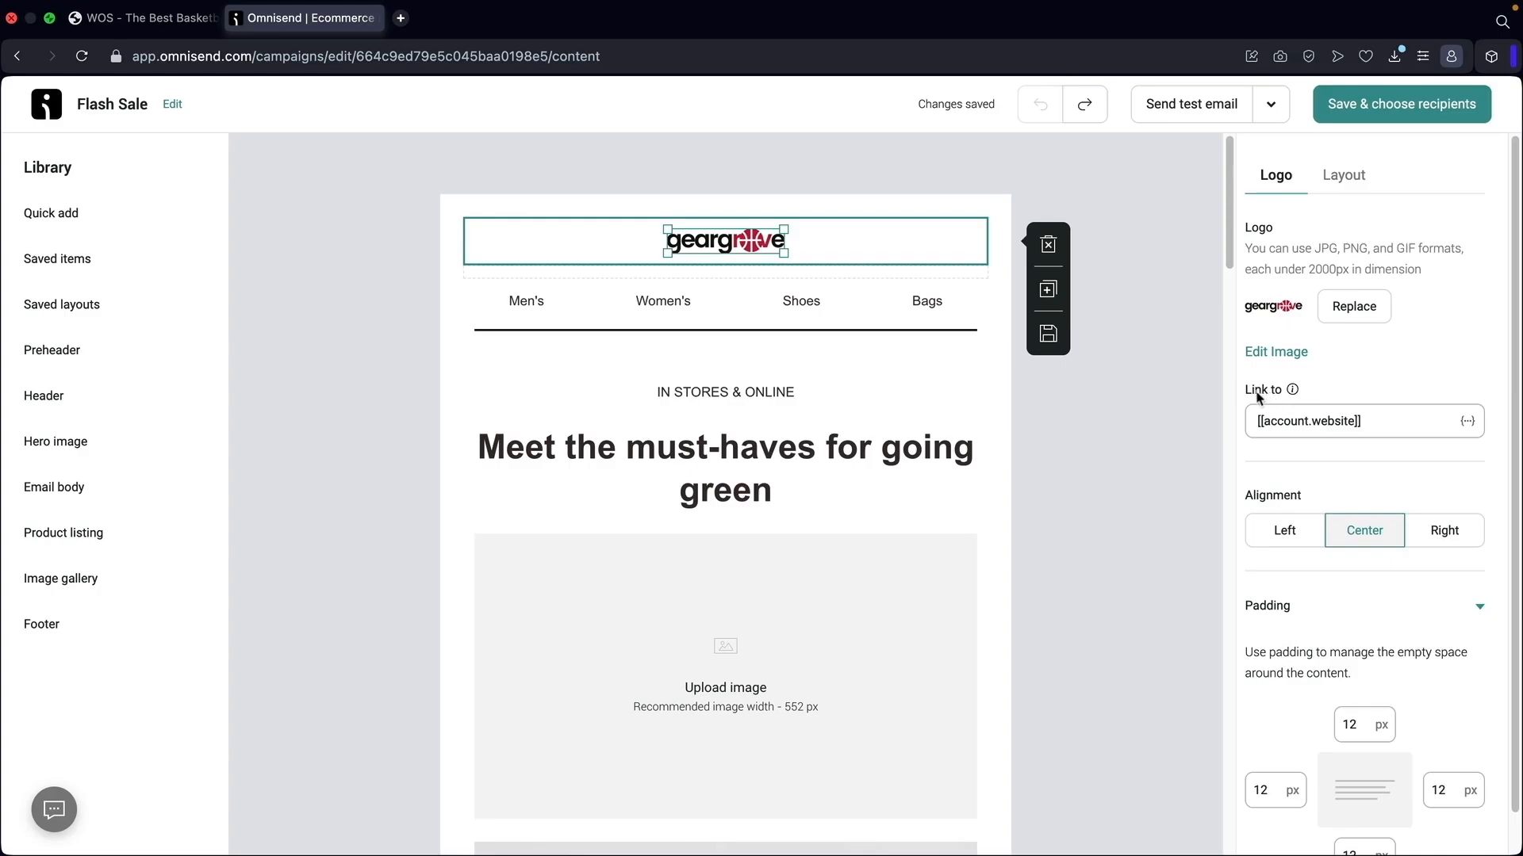
pyautogui.moveTo(1397, 421); pyautogui.dragTo(1241, 426)
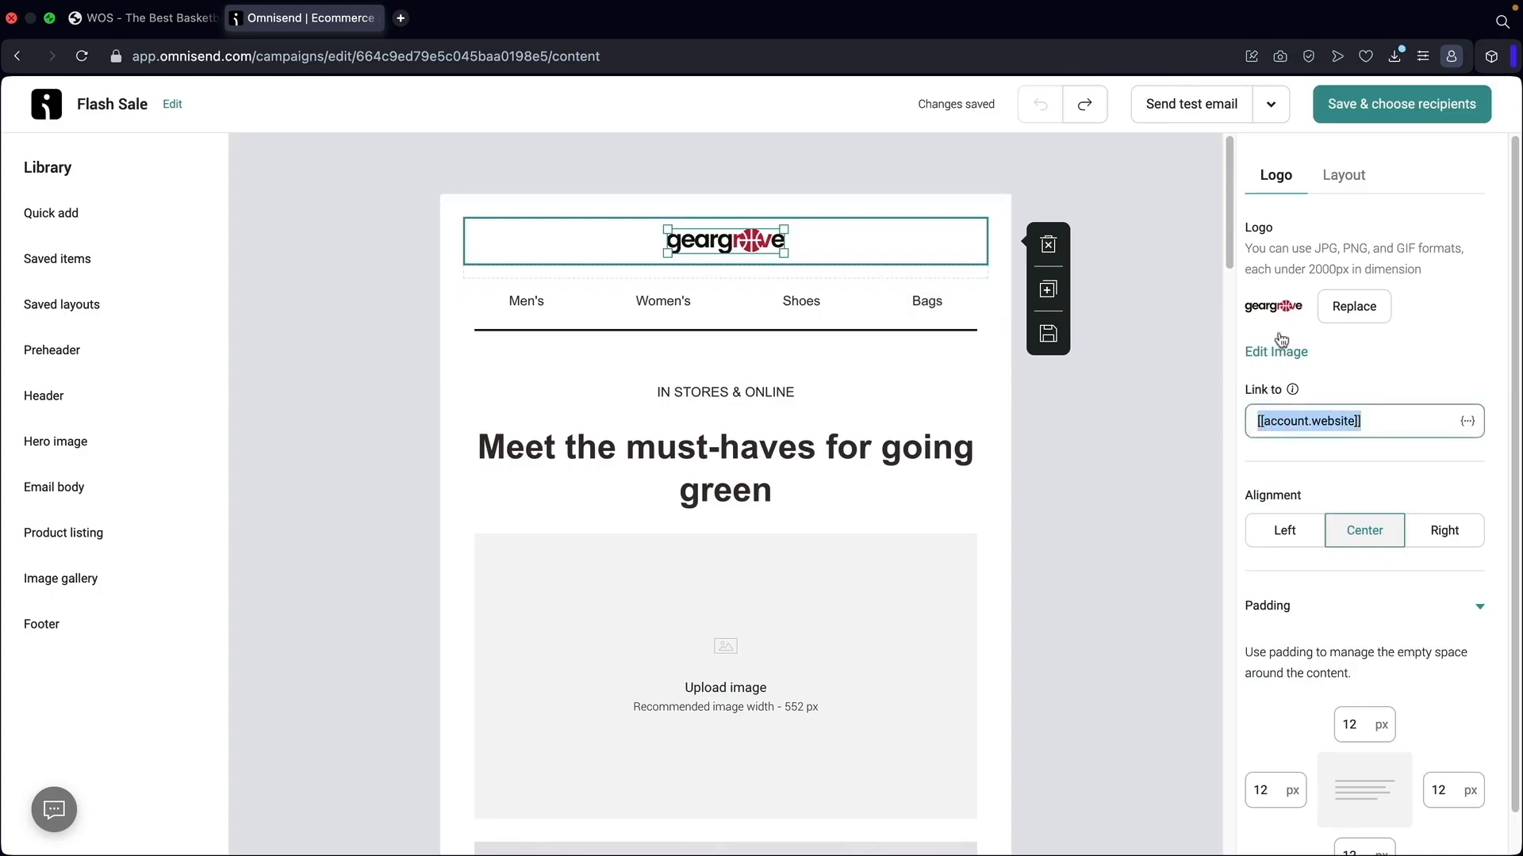
pyautogui.click(1354, 307)
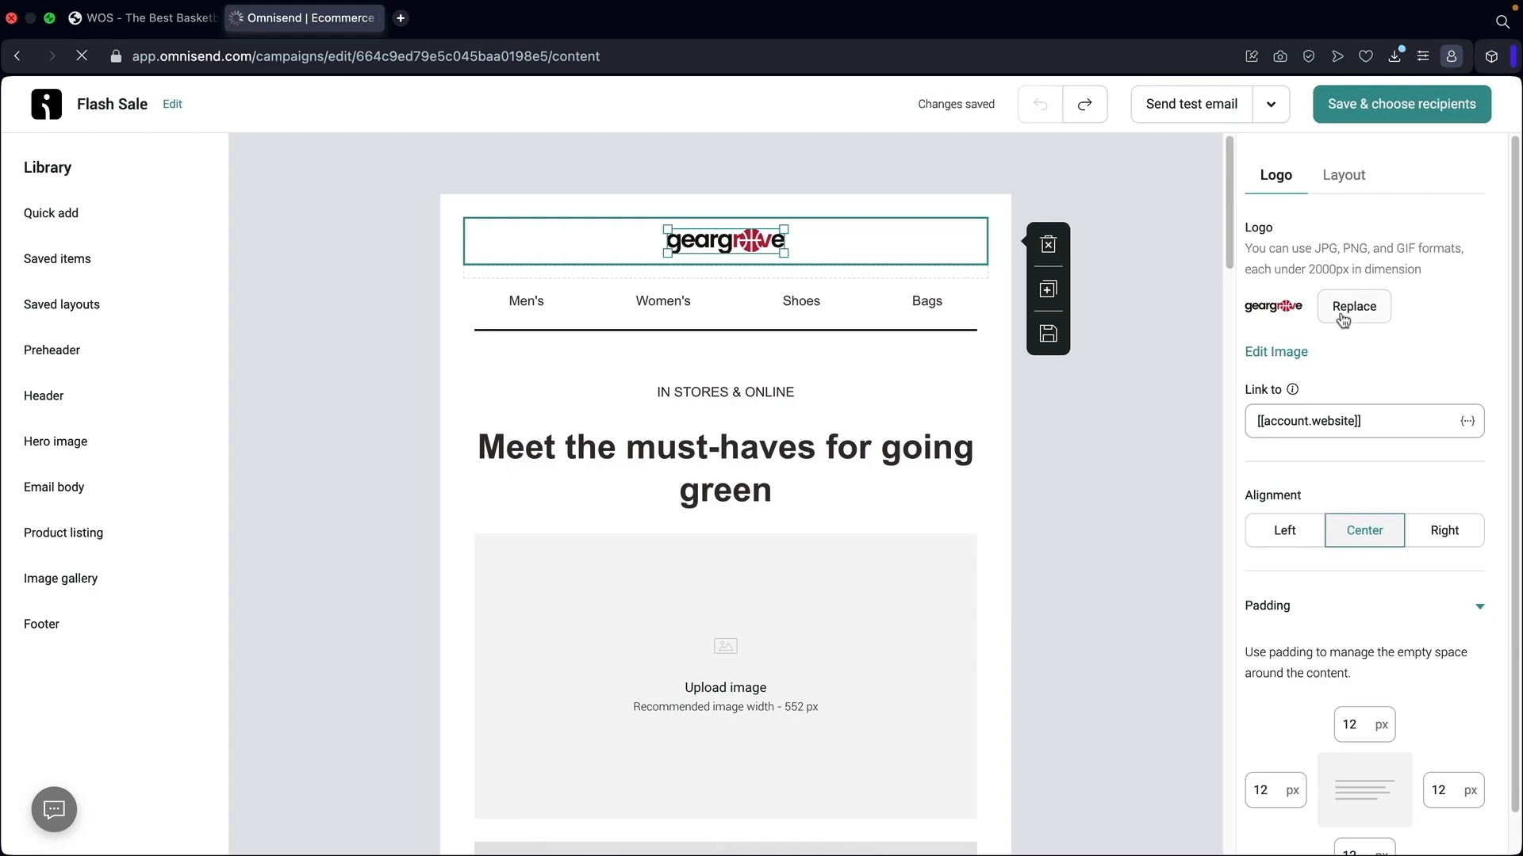
pyautogui.click(1342, 317)
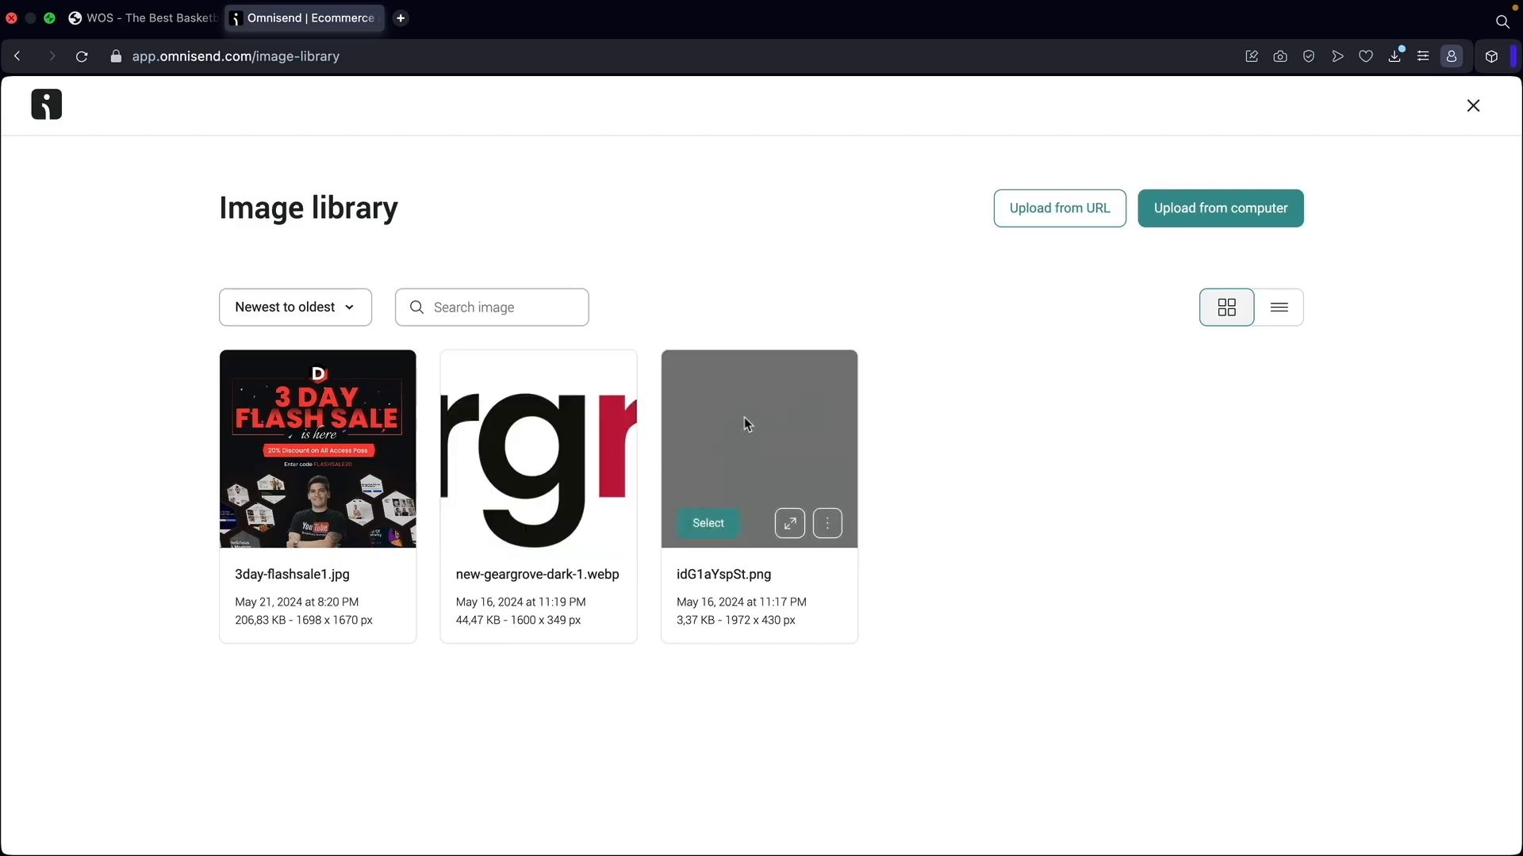
pyautogui.click(1199, 209)
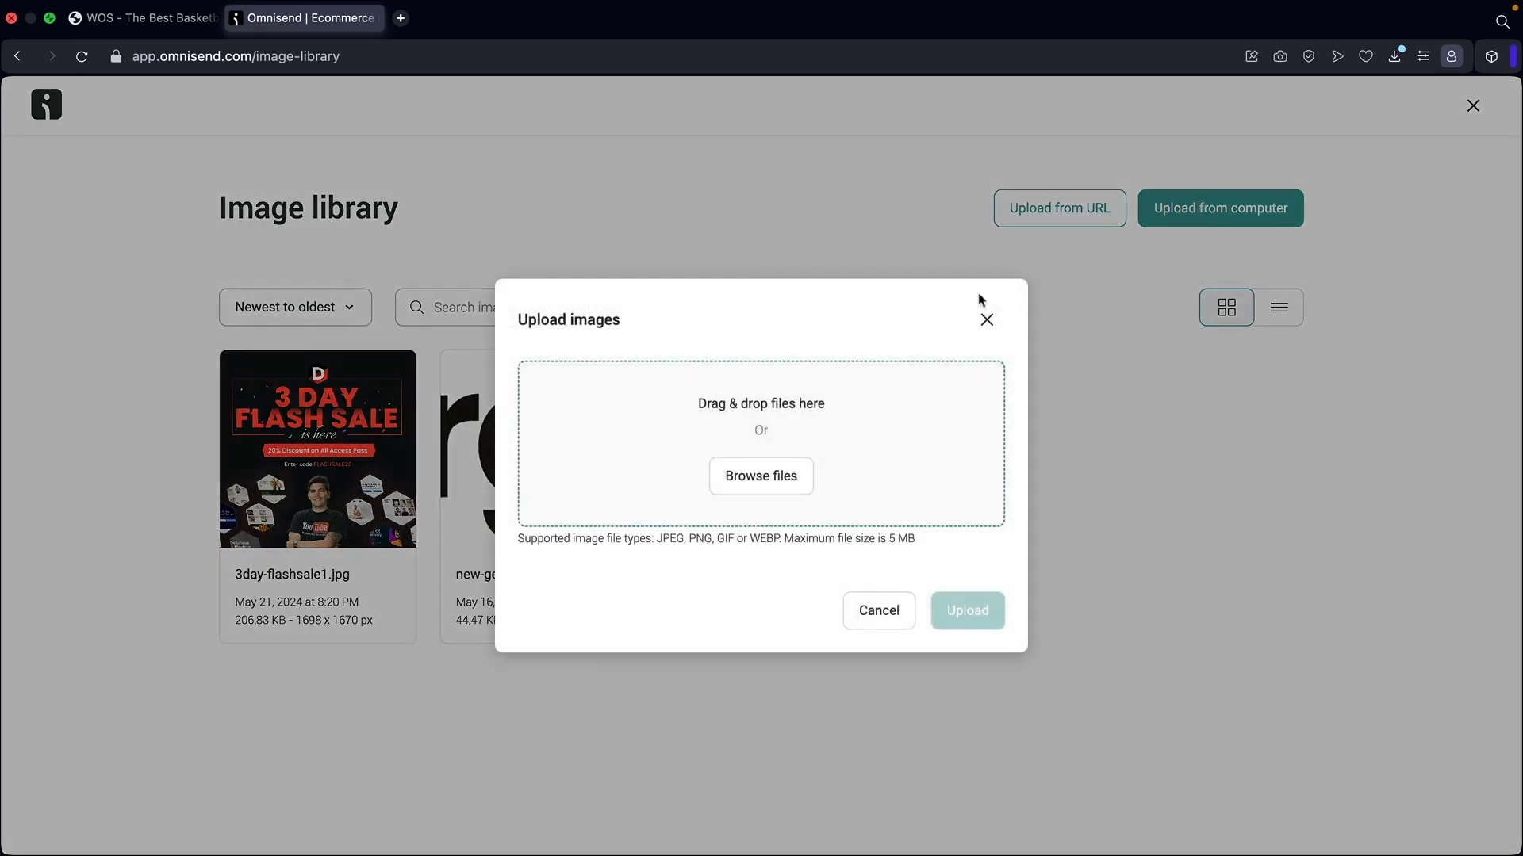
pyautogui.click(985, 321)
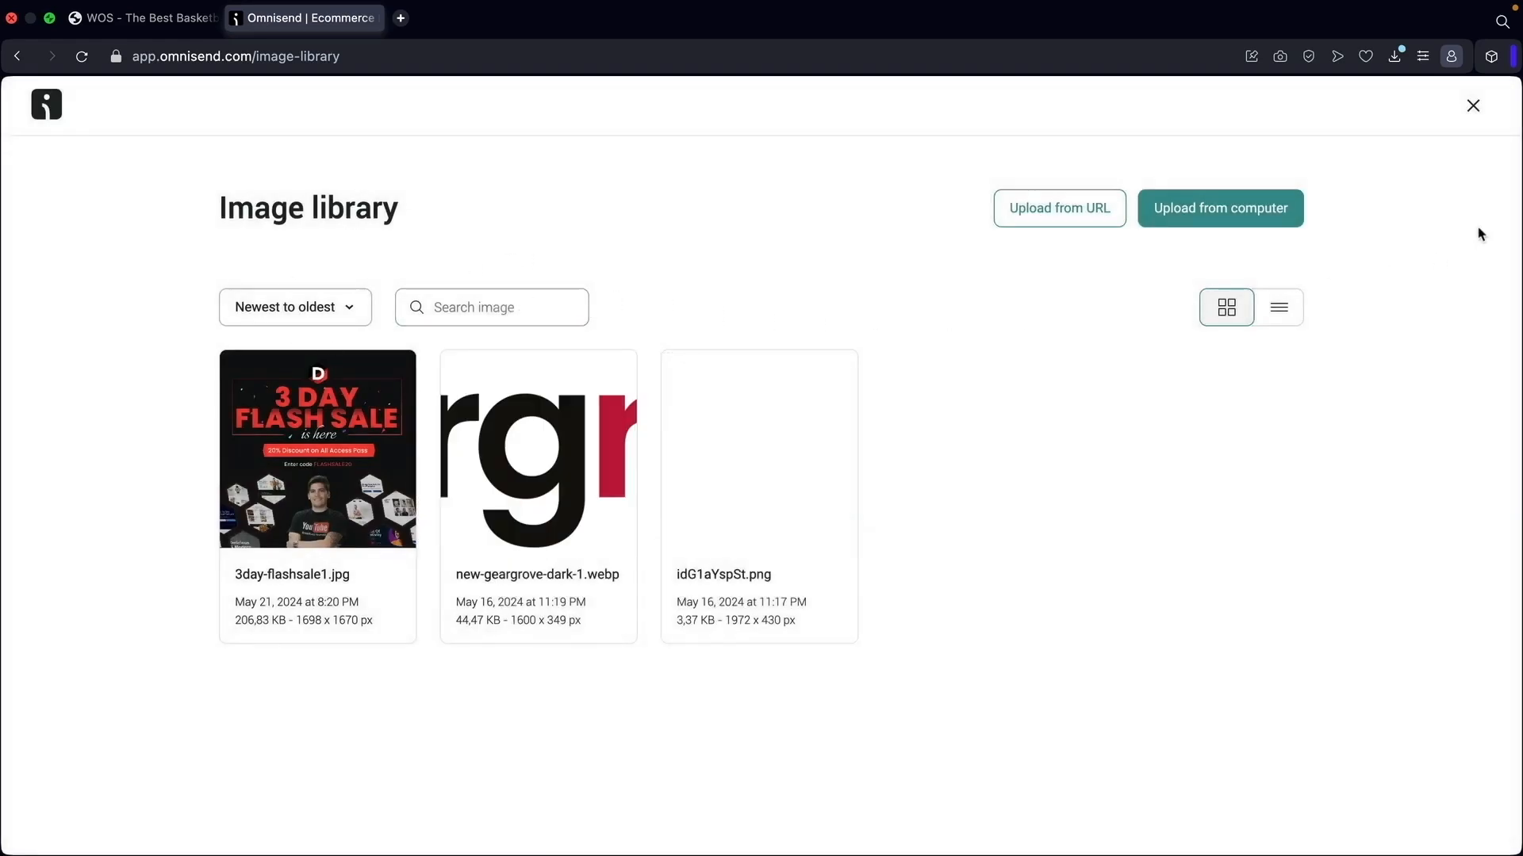
pyautogui.click(1473, 106)
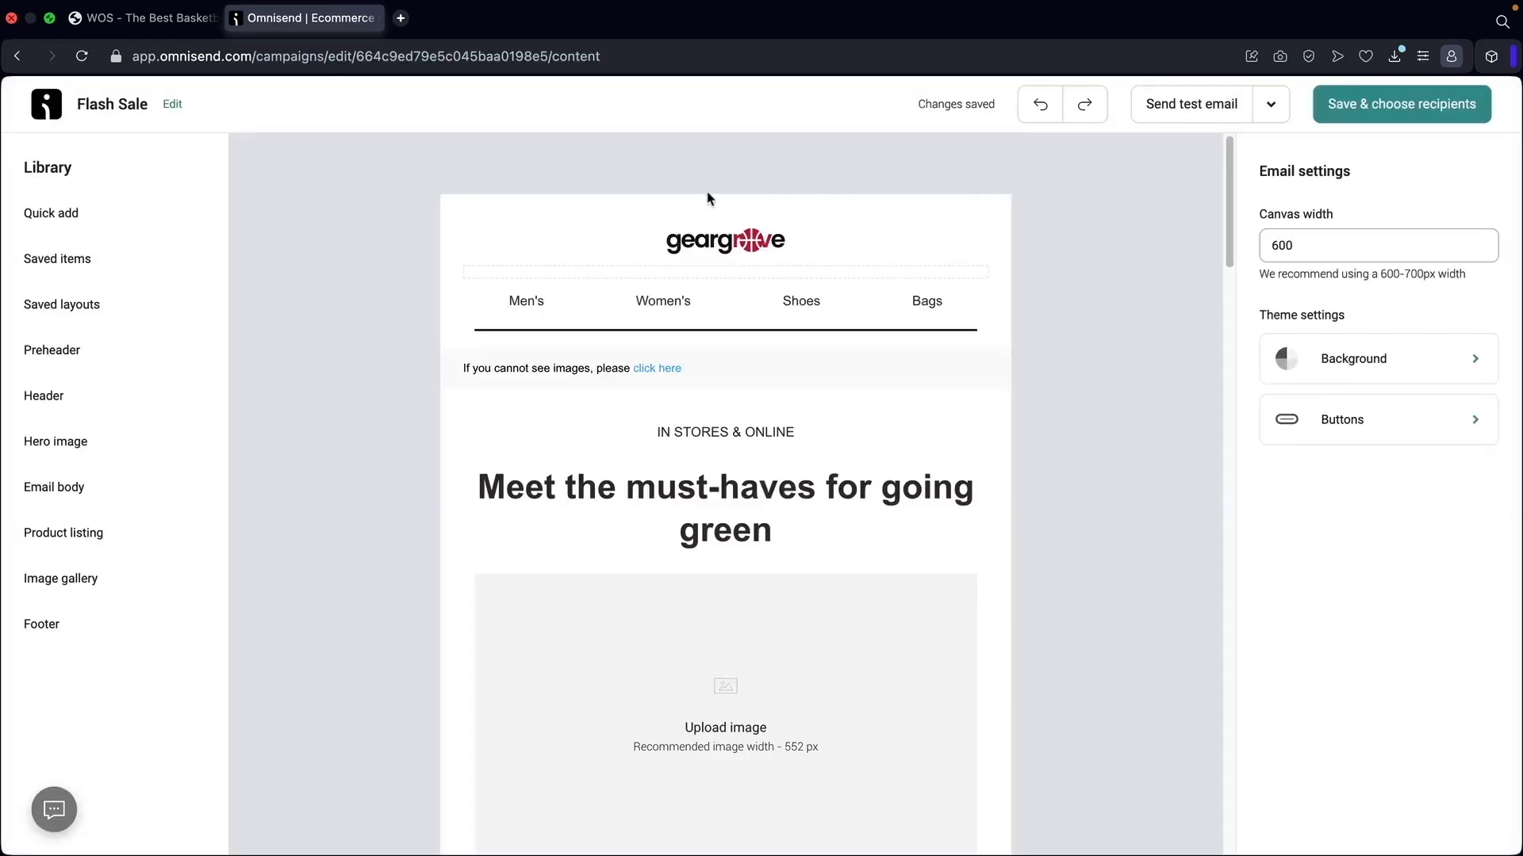
# Examine the library's quick-add items and column layouts, plus the ready-made preheader and header blocks
pyautogui.click(196, 230)
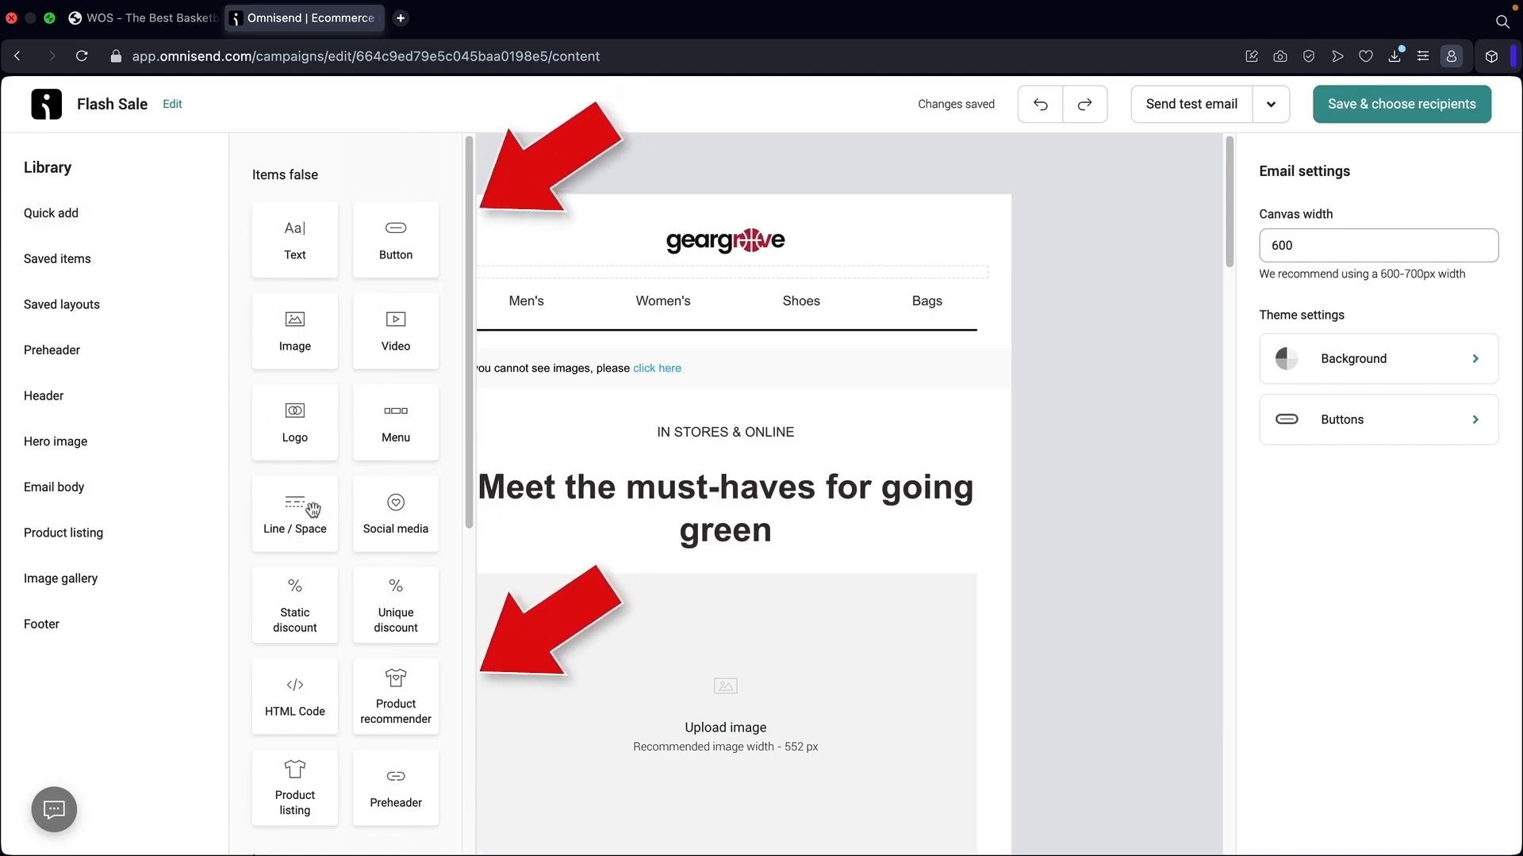
pyautogui.scroll(-6, 318, 517)
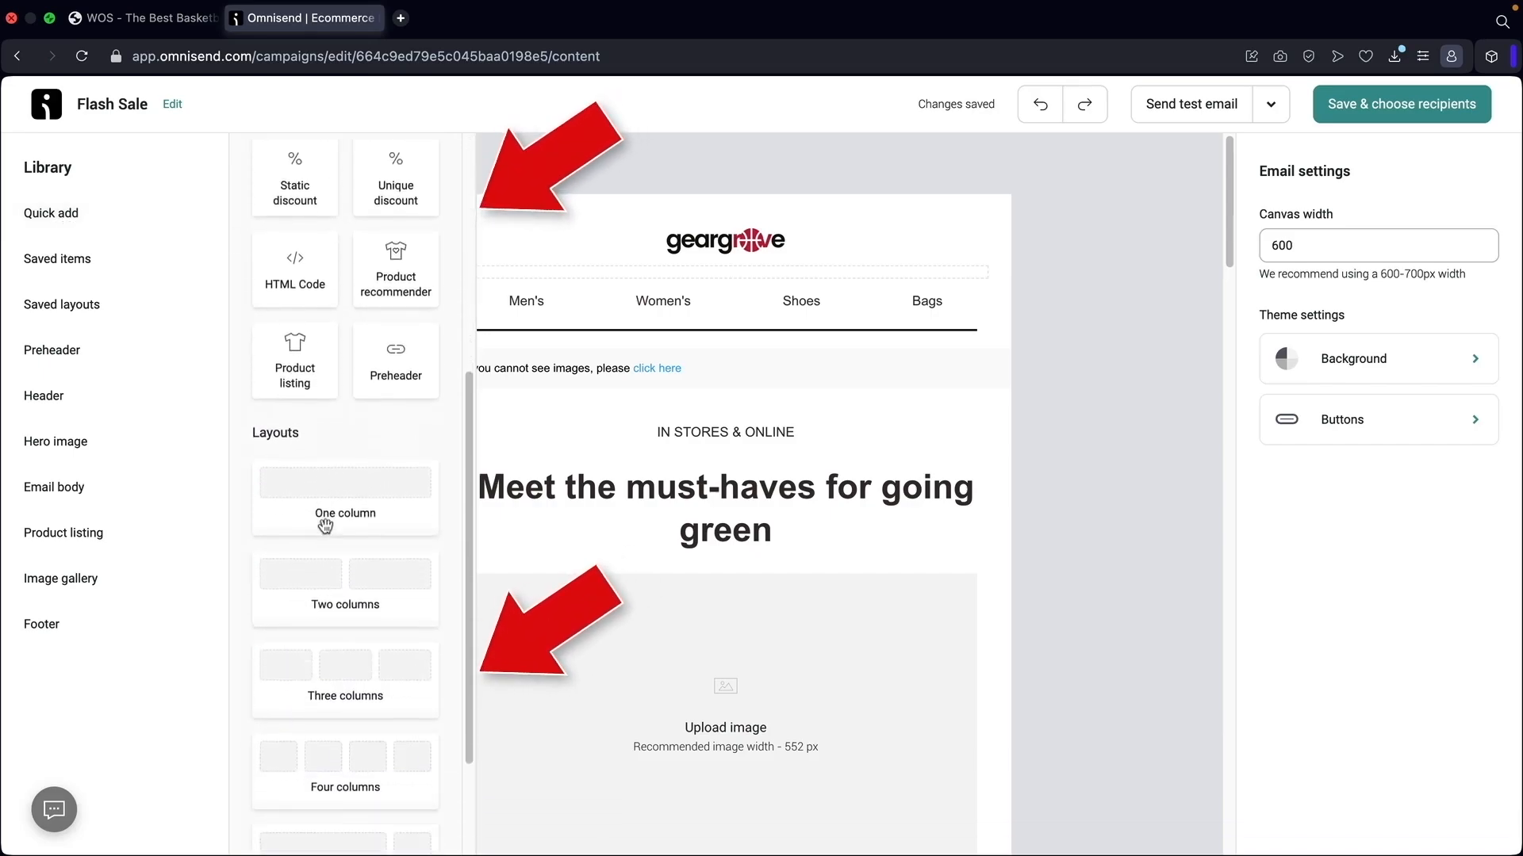
pyautogui.scroll(4, 325, 520)
pyautogui.scroll(3, 328, 519)
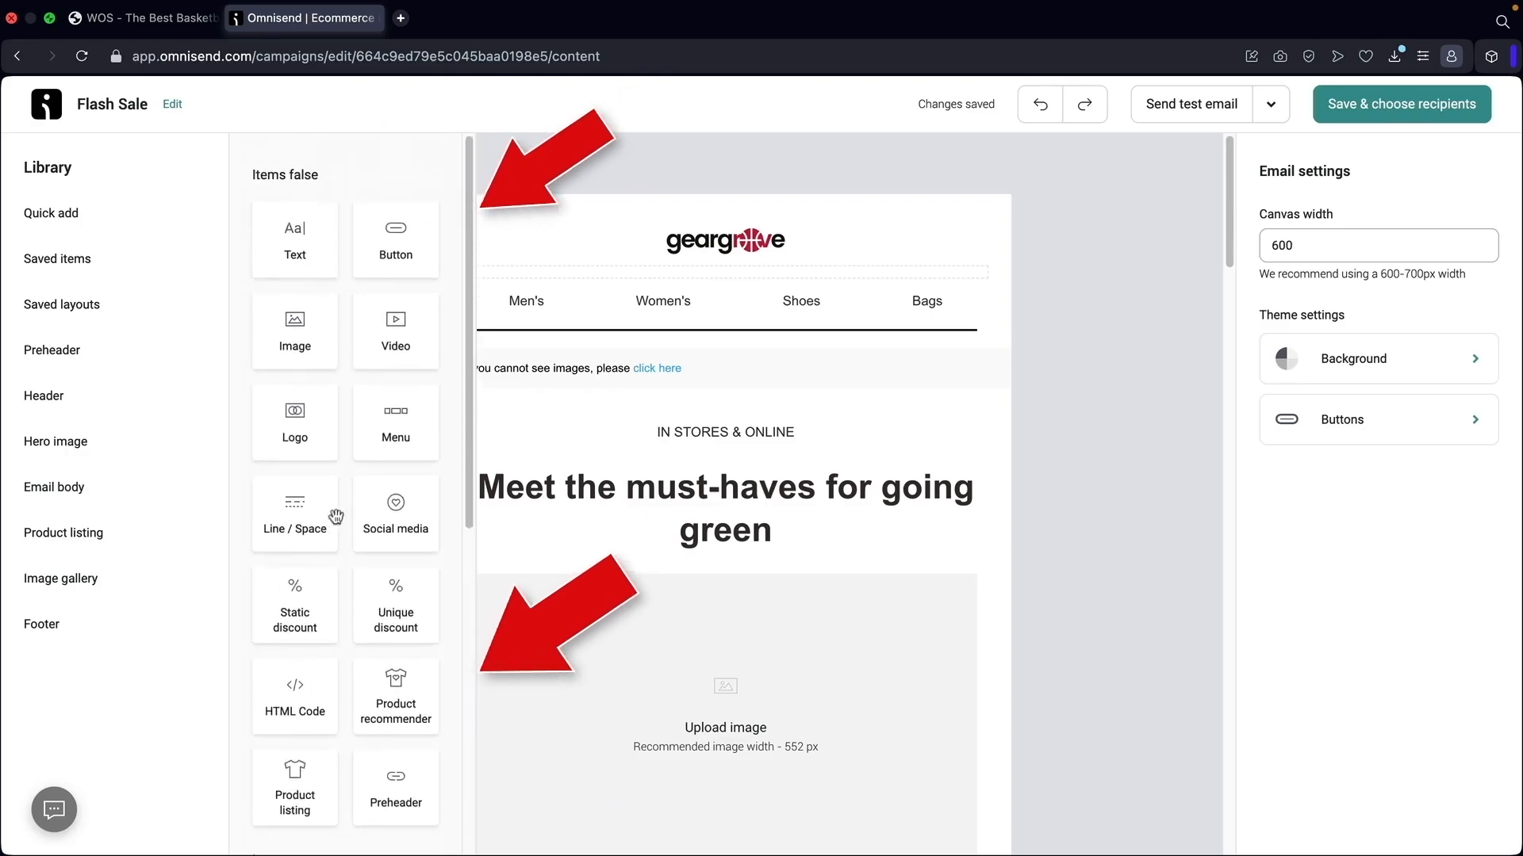
pyautogui.scroll(-3, 341, 517)
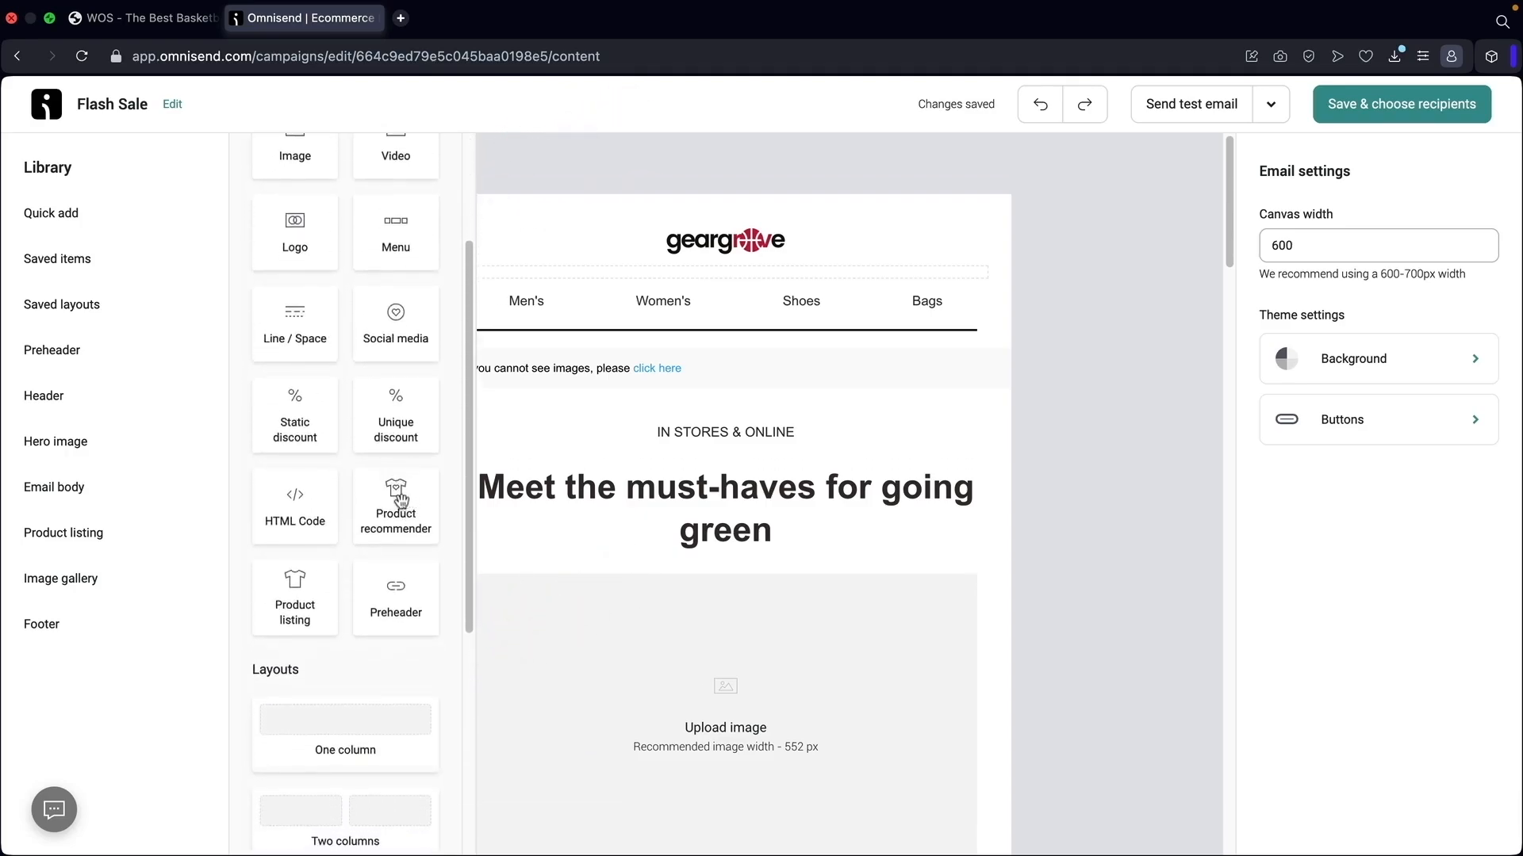
pyautogui.scroll(3, 401, 500)
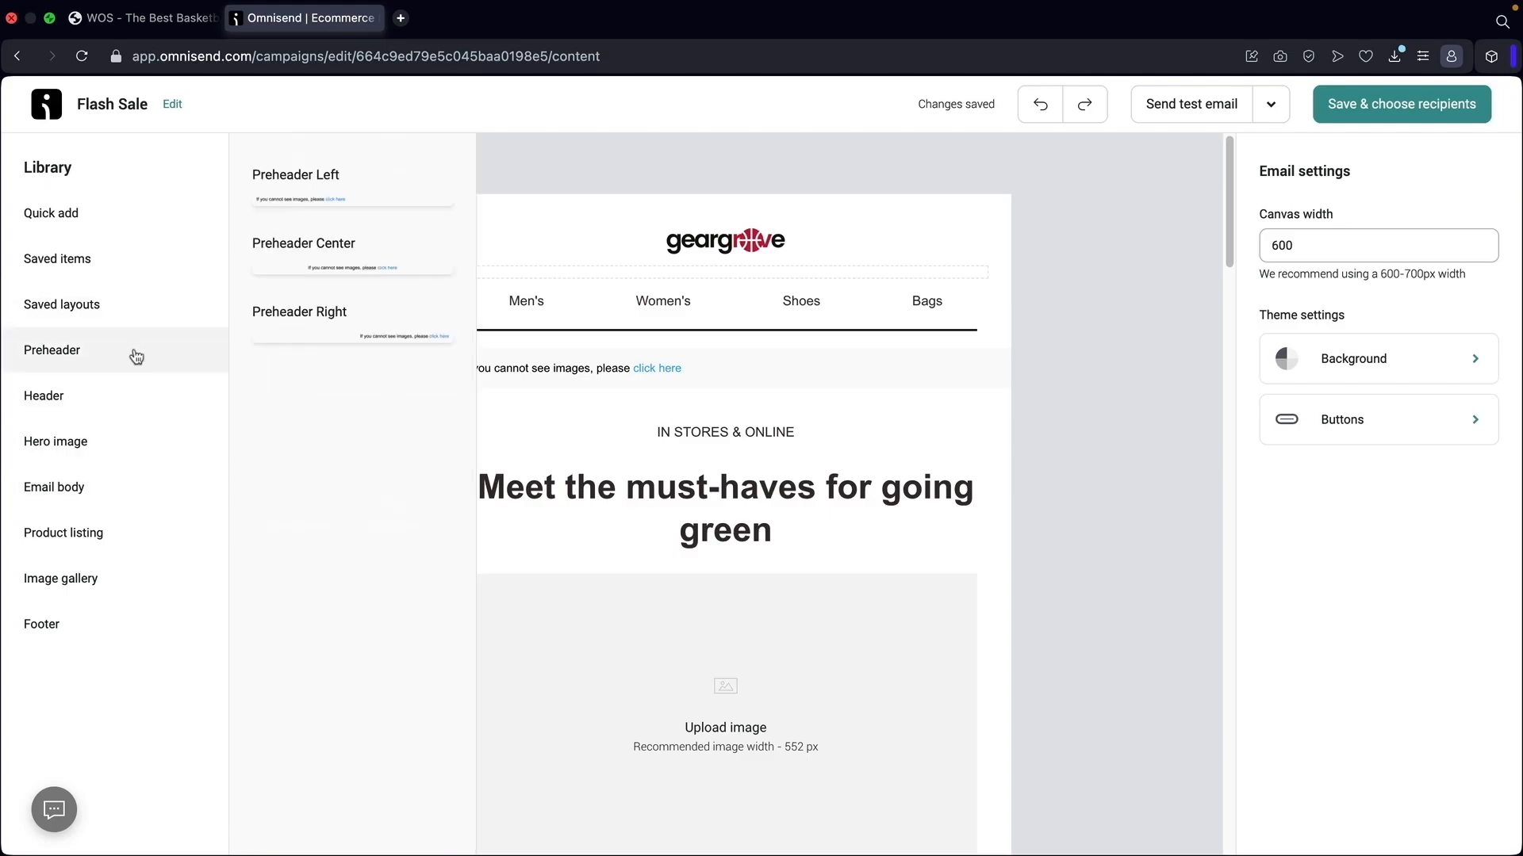
pyautogui.moveTo(130, 329)
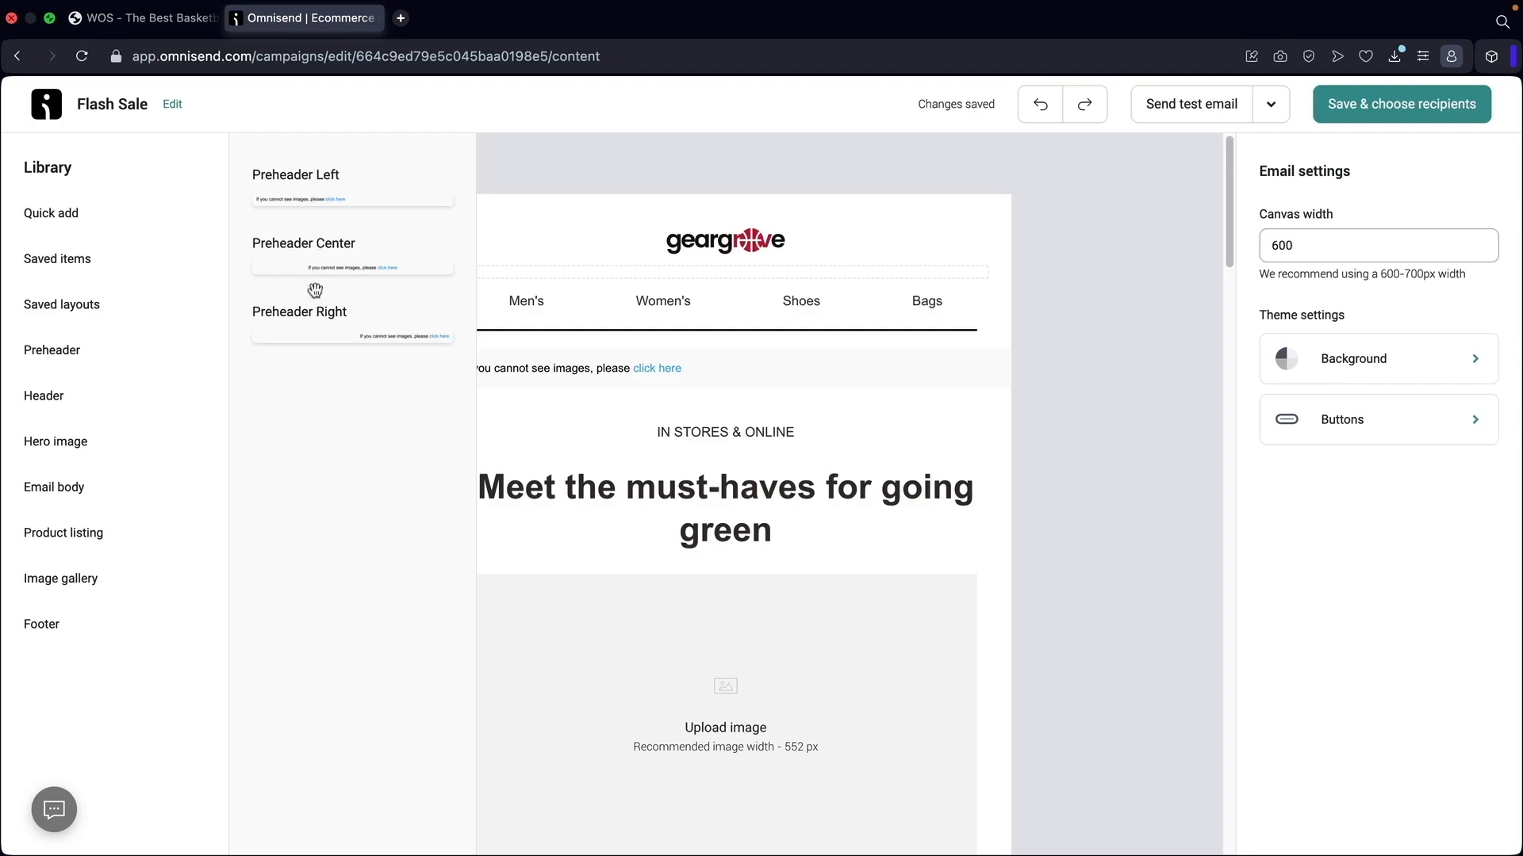
pyautogui.moveTo(127, 399)
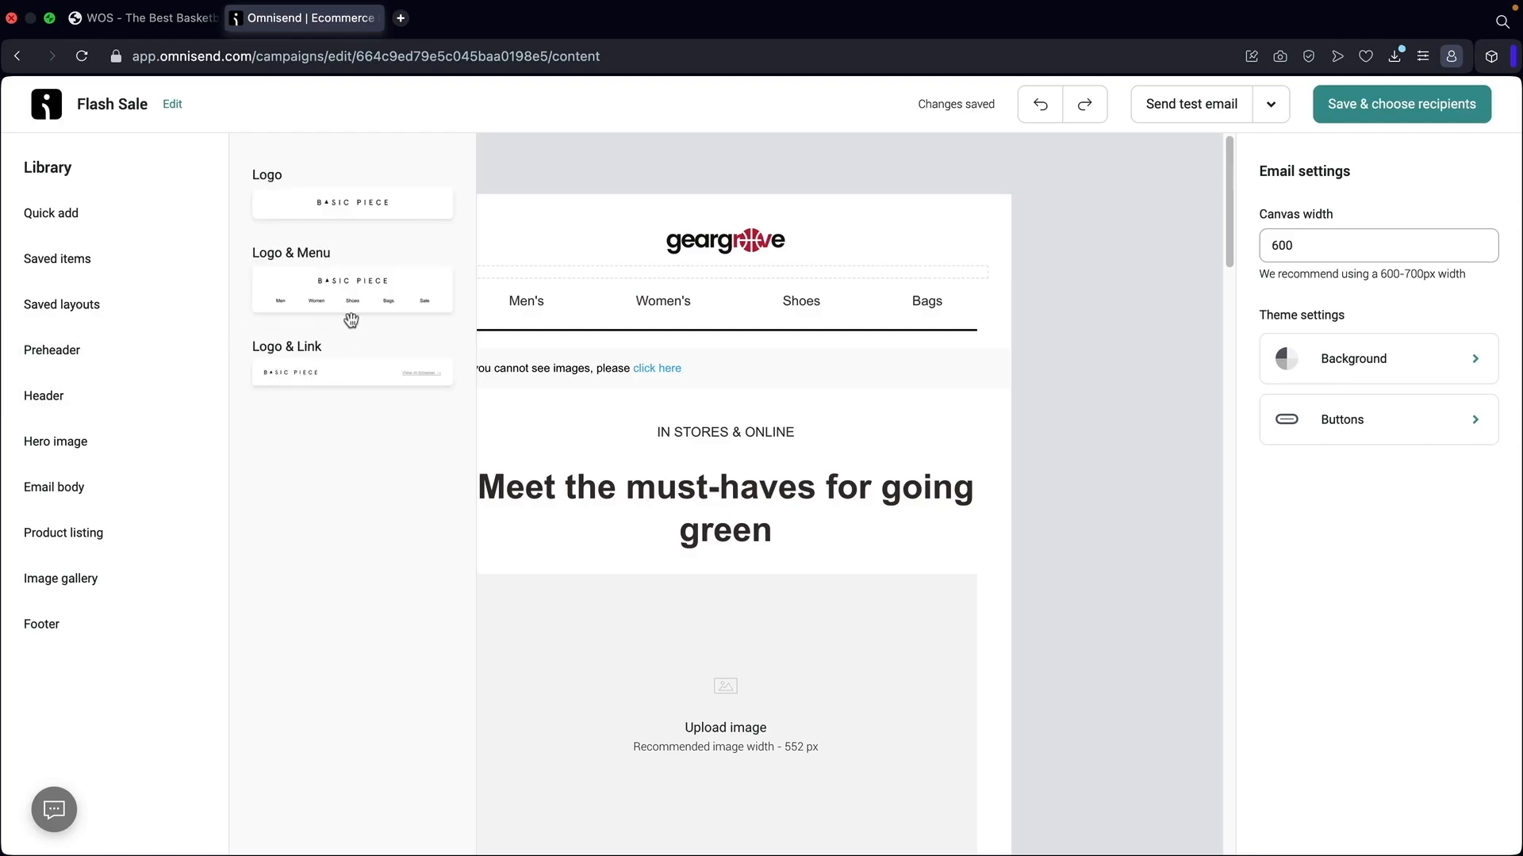
# Add the Hero 2 block with the "20% OFF" mega sale offer directly beneath the email's navigation menu
pyautogui.moveTo(144, 437)
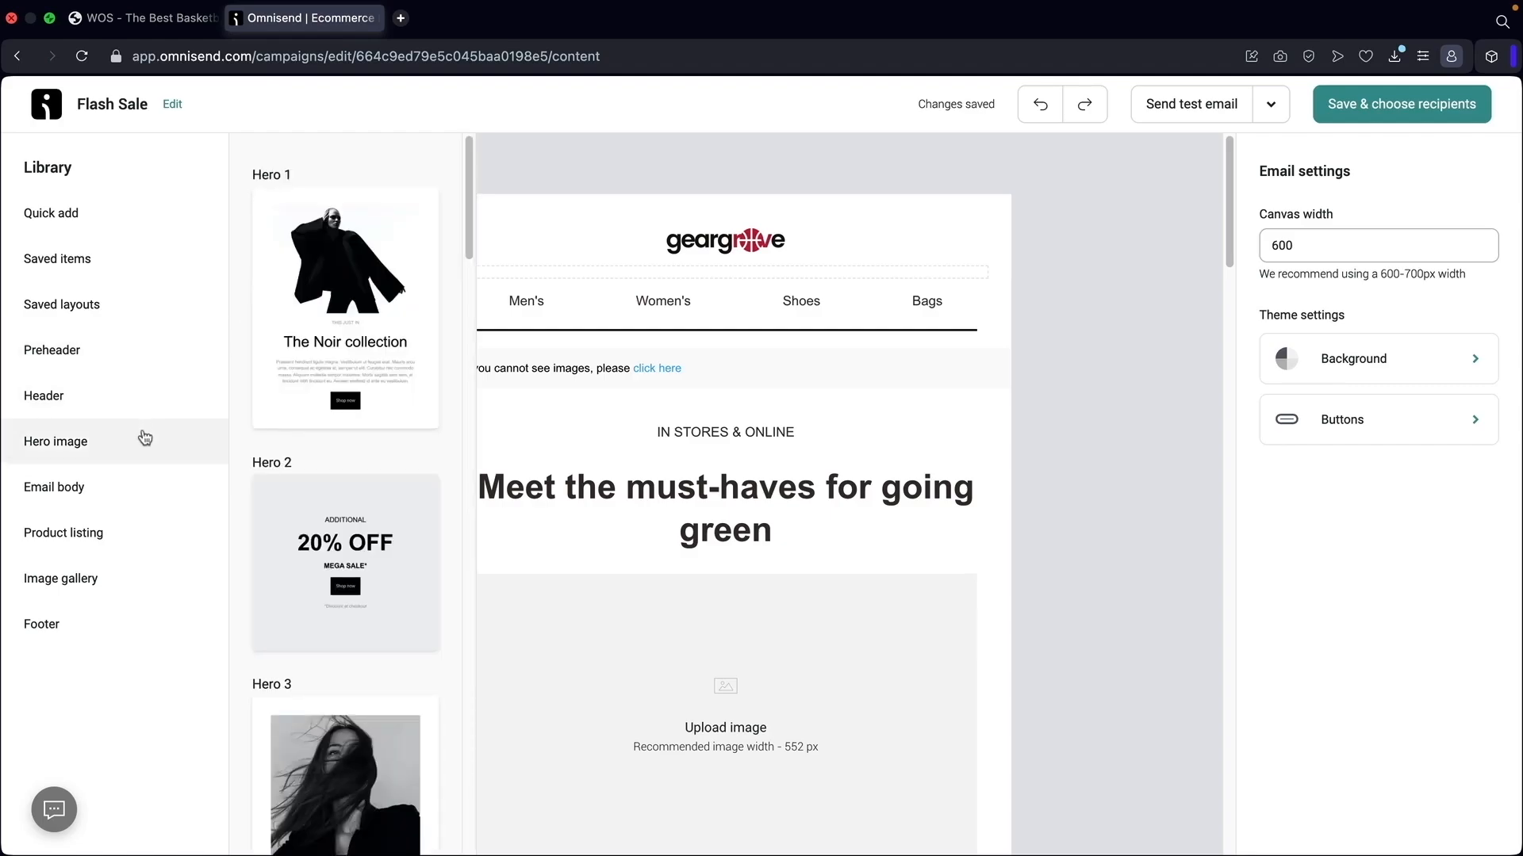
pyautogui.scroll(-3, 337, 368)
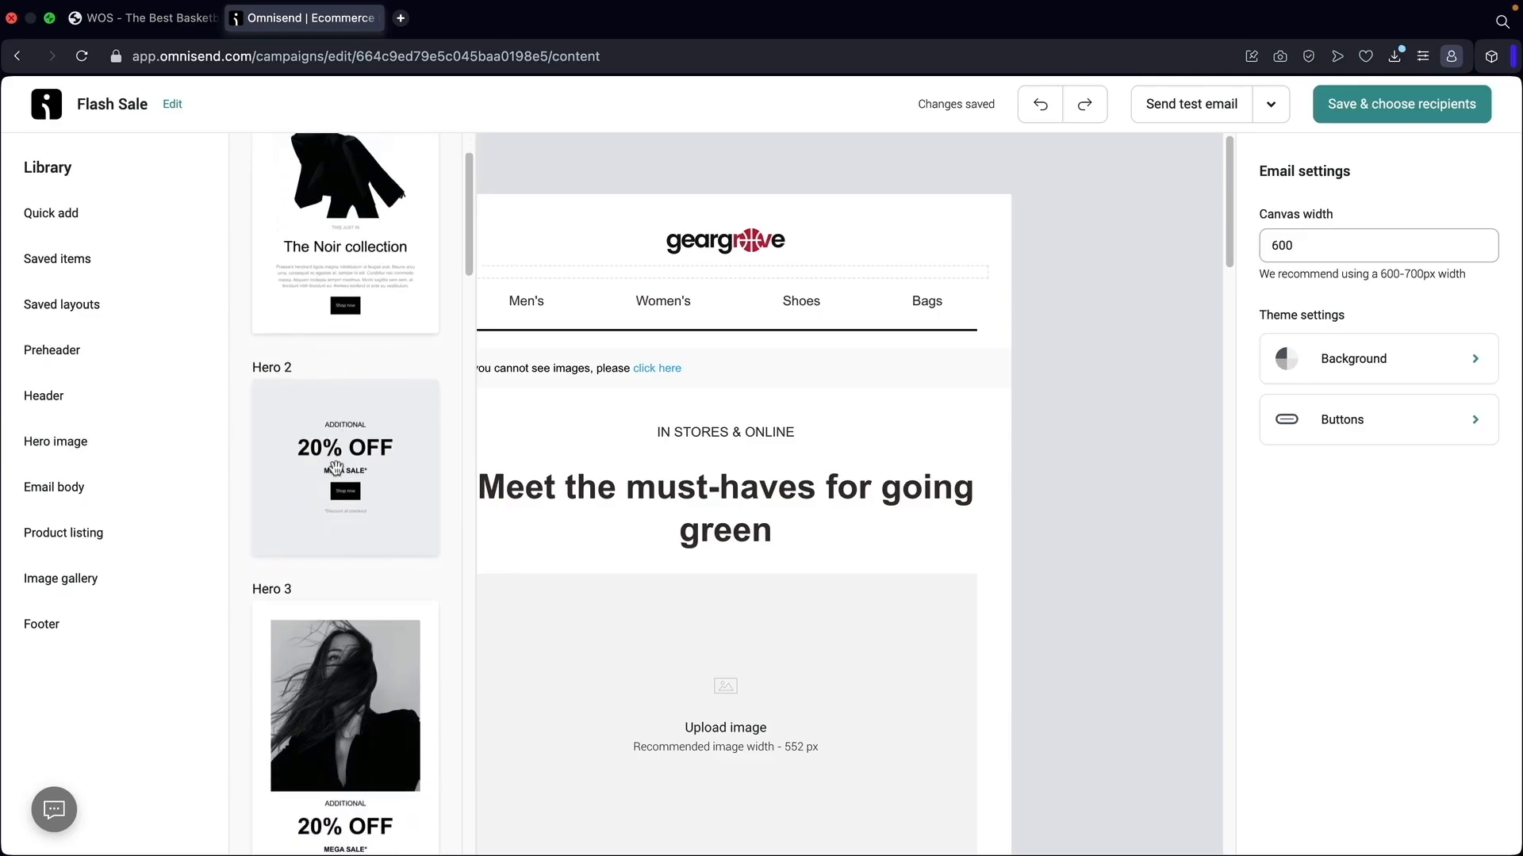
pyautogui.moveTo(335, 468); pyautogui.dragTo(665, 364)
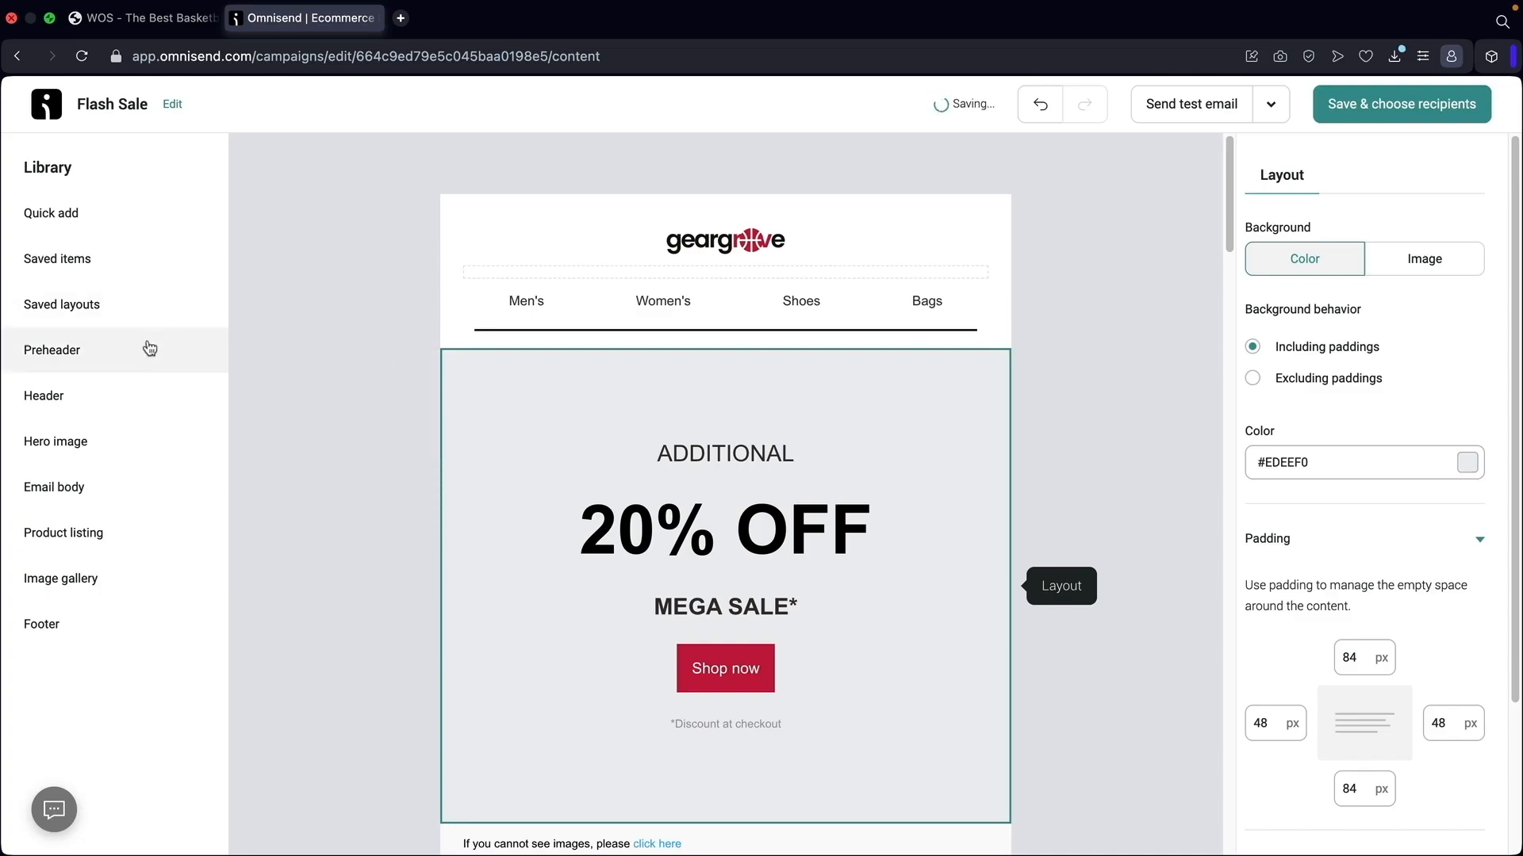
# Browse the email body blocks and add the Title & Button 2 block with "Don't blink" directly beneath the 20% OFF hero
pyautogui.click(110, 471)
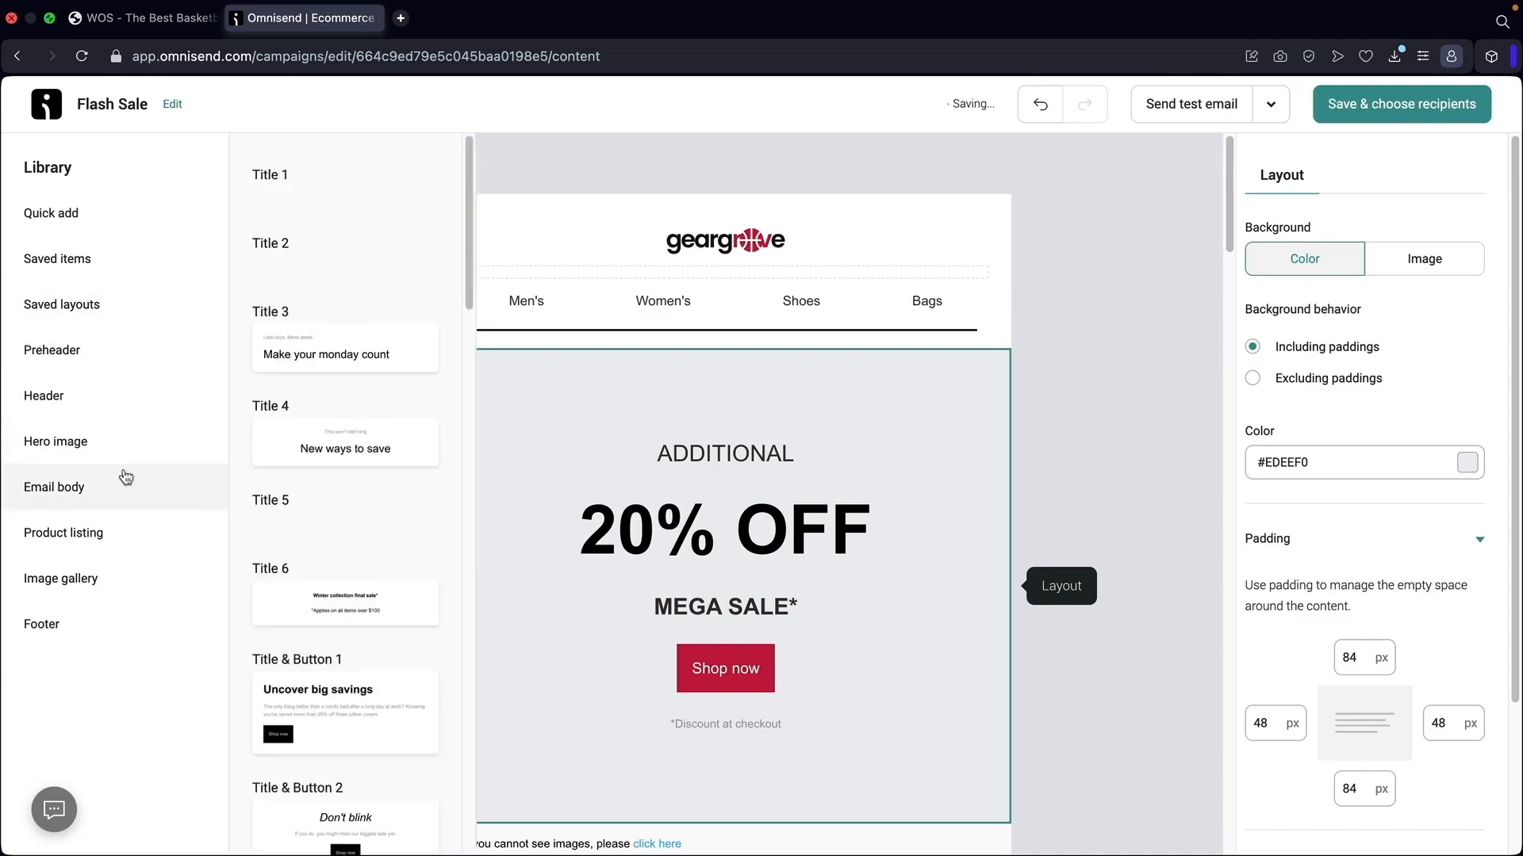
pyautogui.scroll(-8, 333, 460)
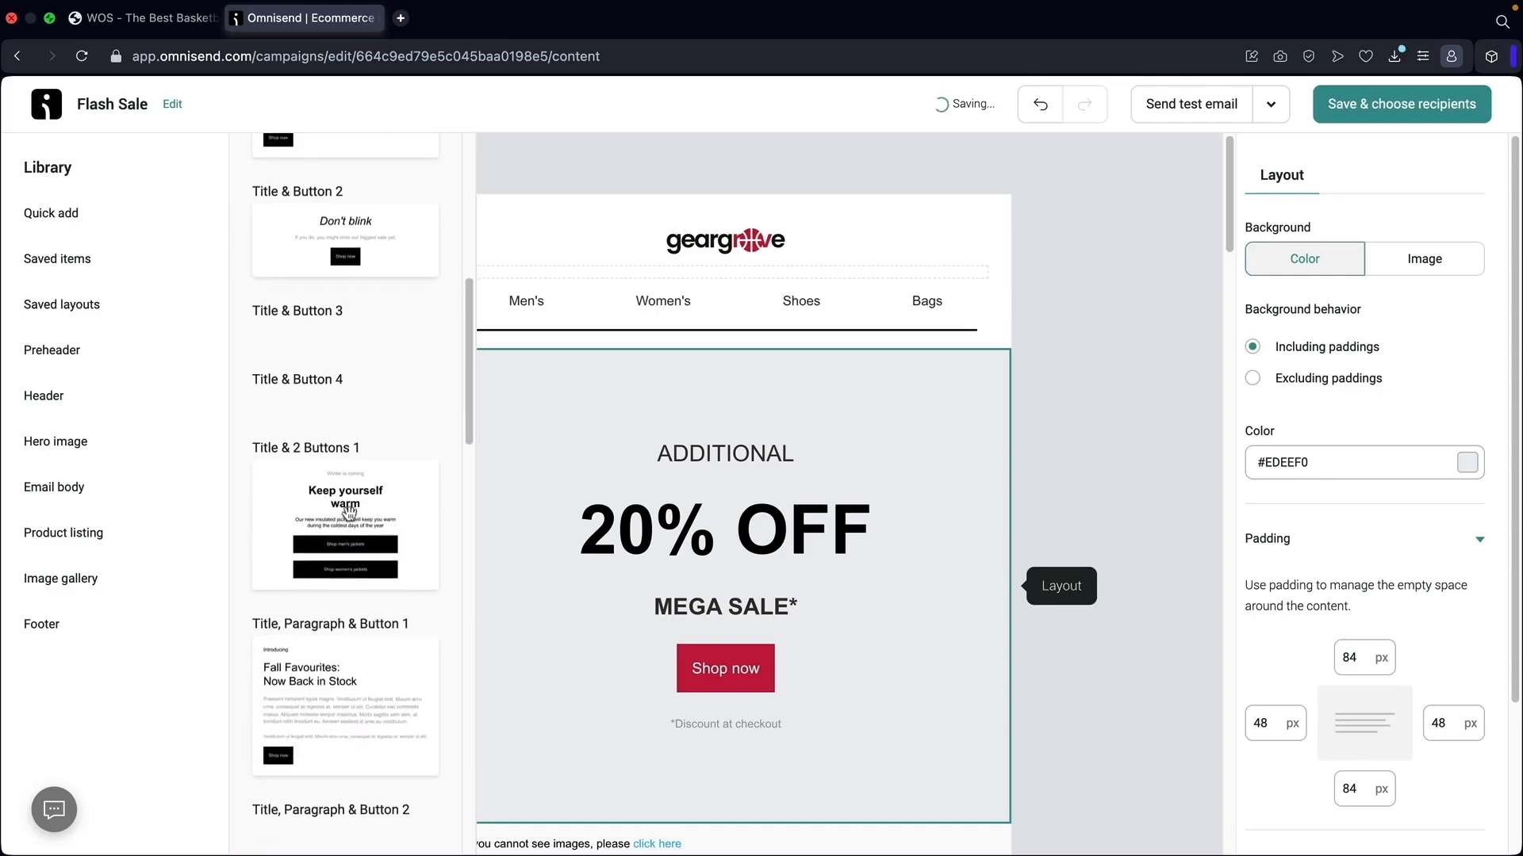
pyautogui.scroll(-4, 346, 476)
pyautogui.scroll(-3, 425, 469)
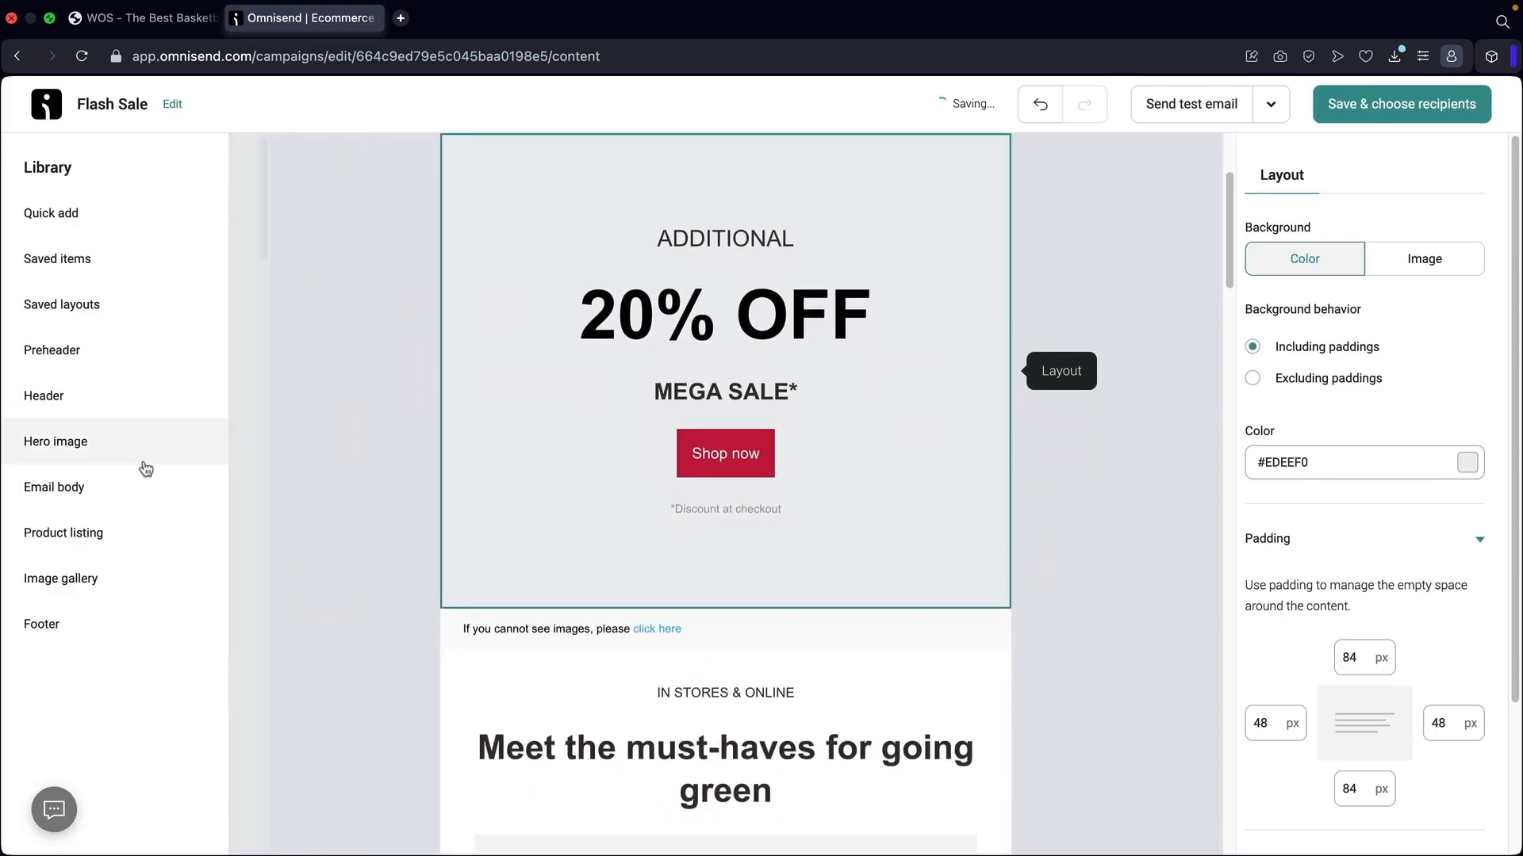
pyautogui.click(146, 495)
pyautogui.scroll(-5, 345, 476)
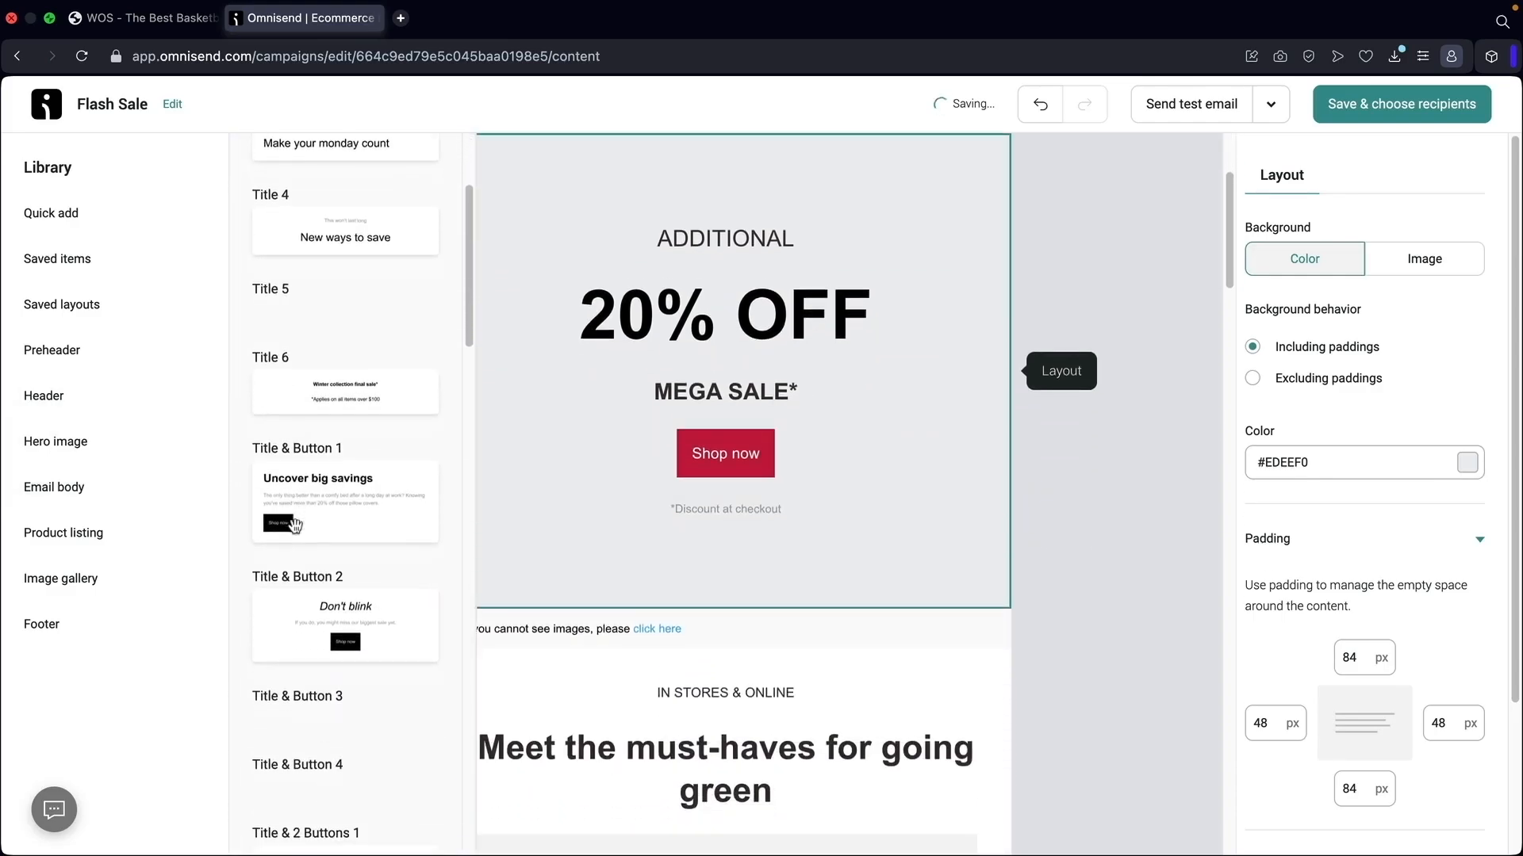
pyautogui.moveTo(345, 444); pyautogui.dragTo(616, 612)
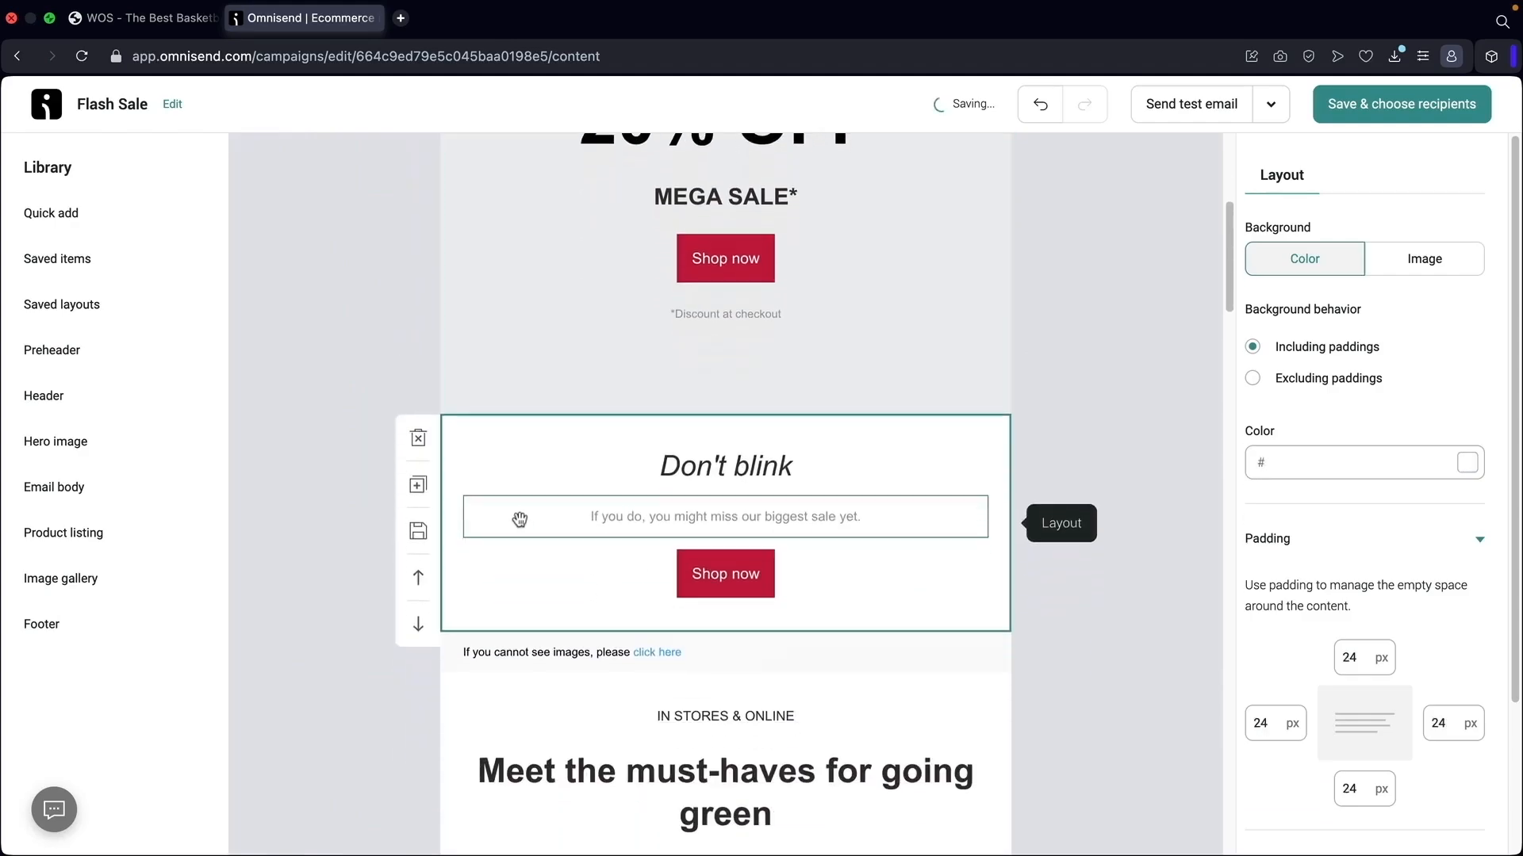
# Add the two-column Product Listing 1 block directly beneath the 20% OFF hero
pyautogui.click(72, 533)
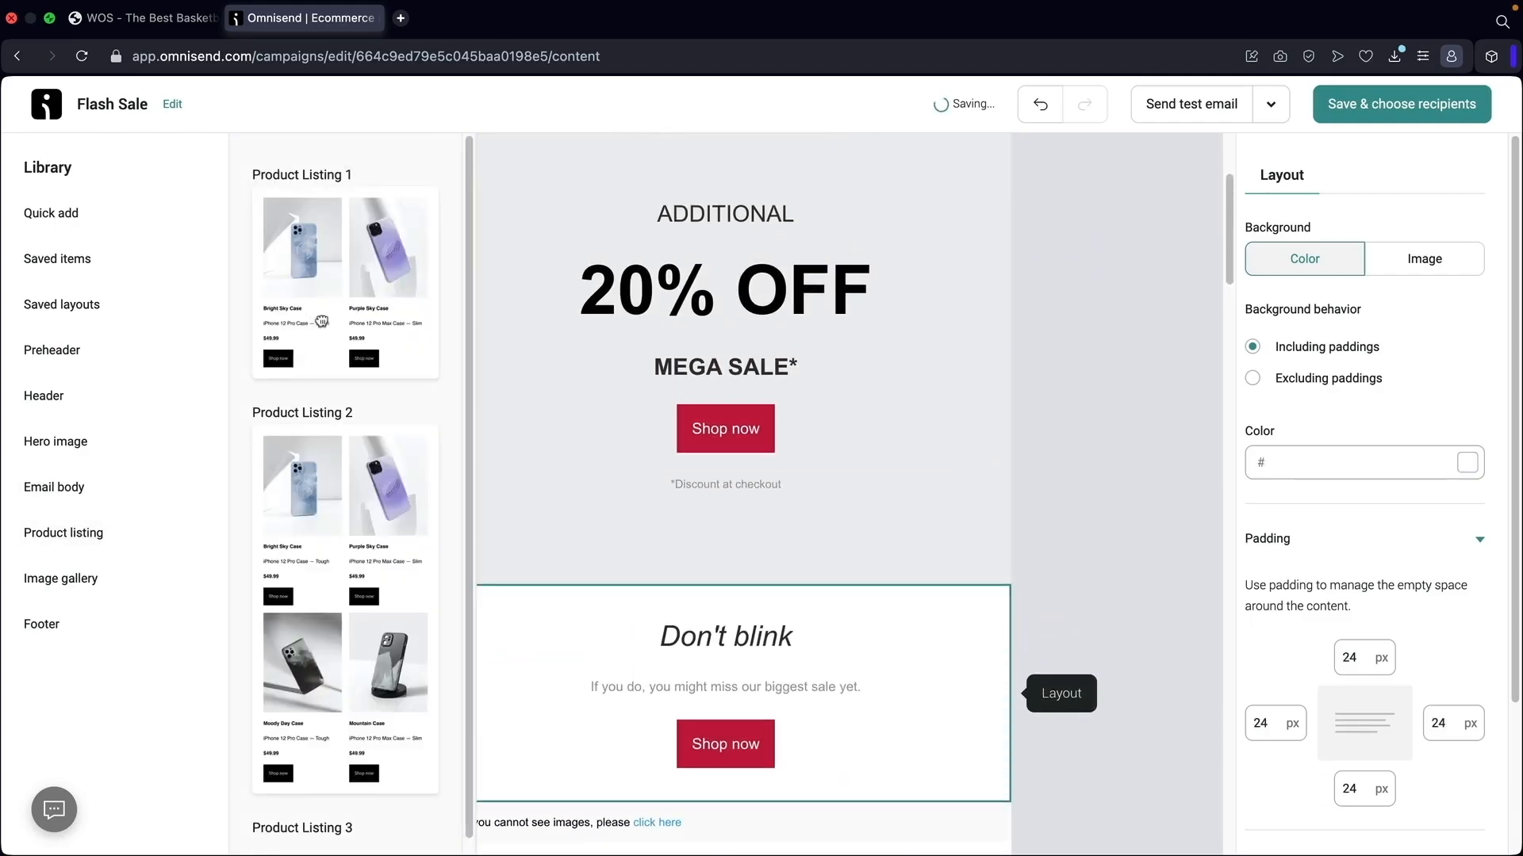
pyautogui.moveTo(313, 317); pyautogui.dragTo(558, 578)
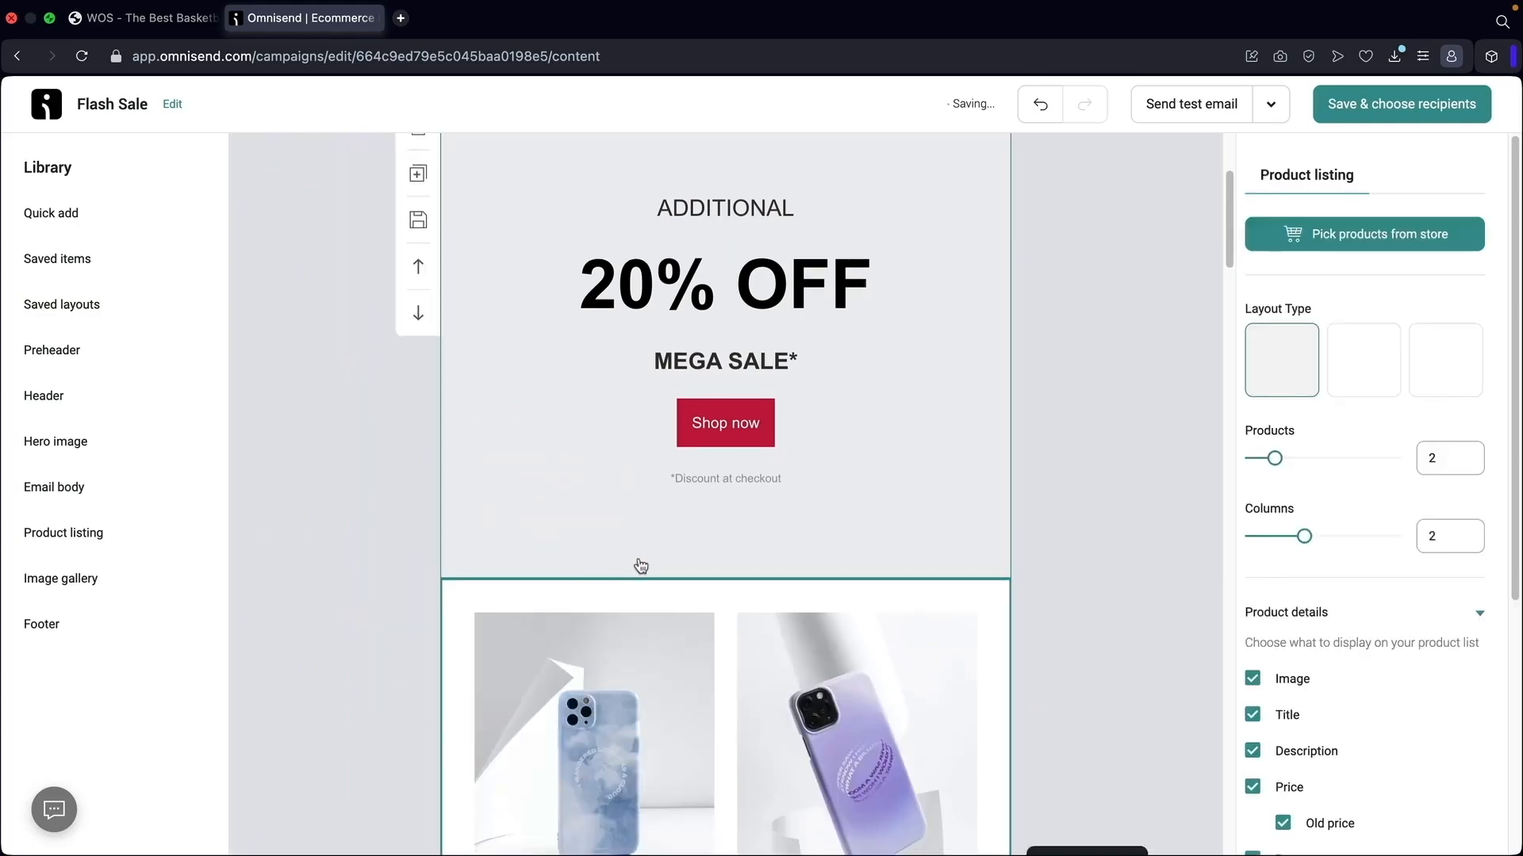
pyautogui.scroll(-4, 639, 567)
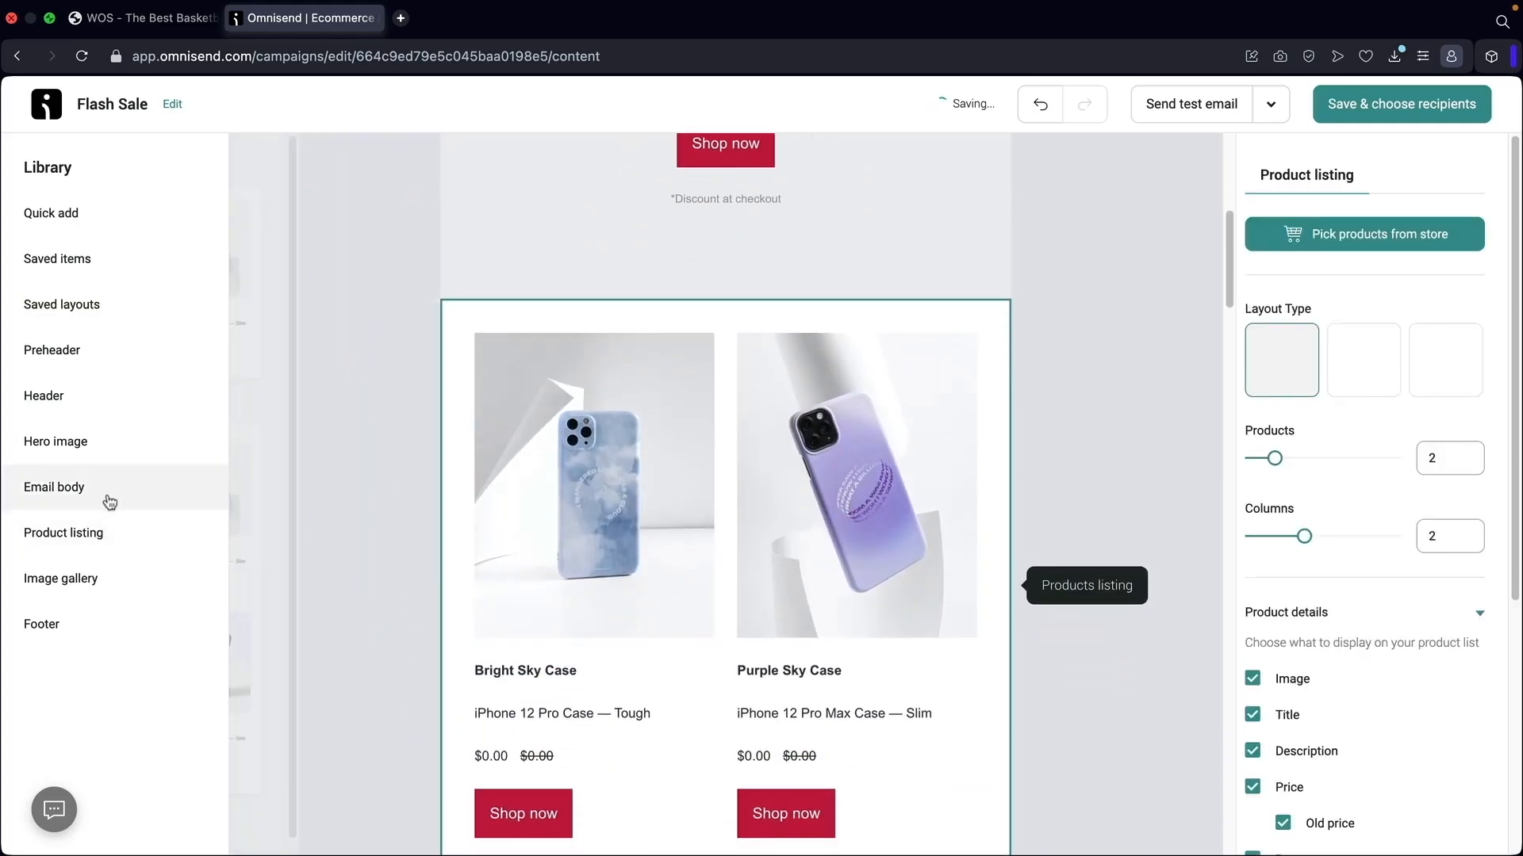
pyautogui.click(113, 519)
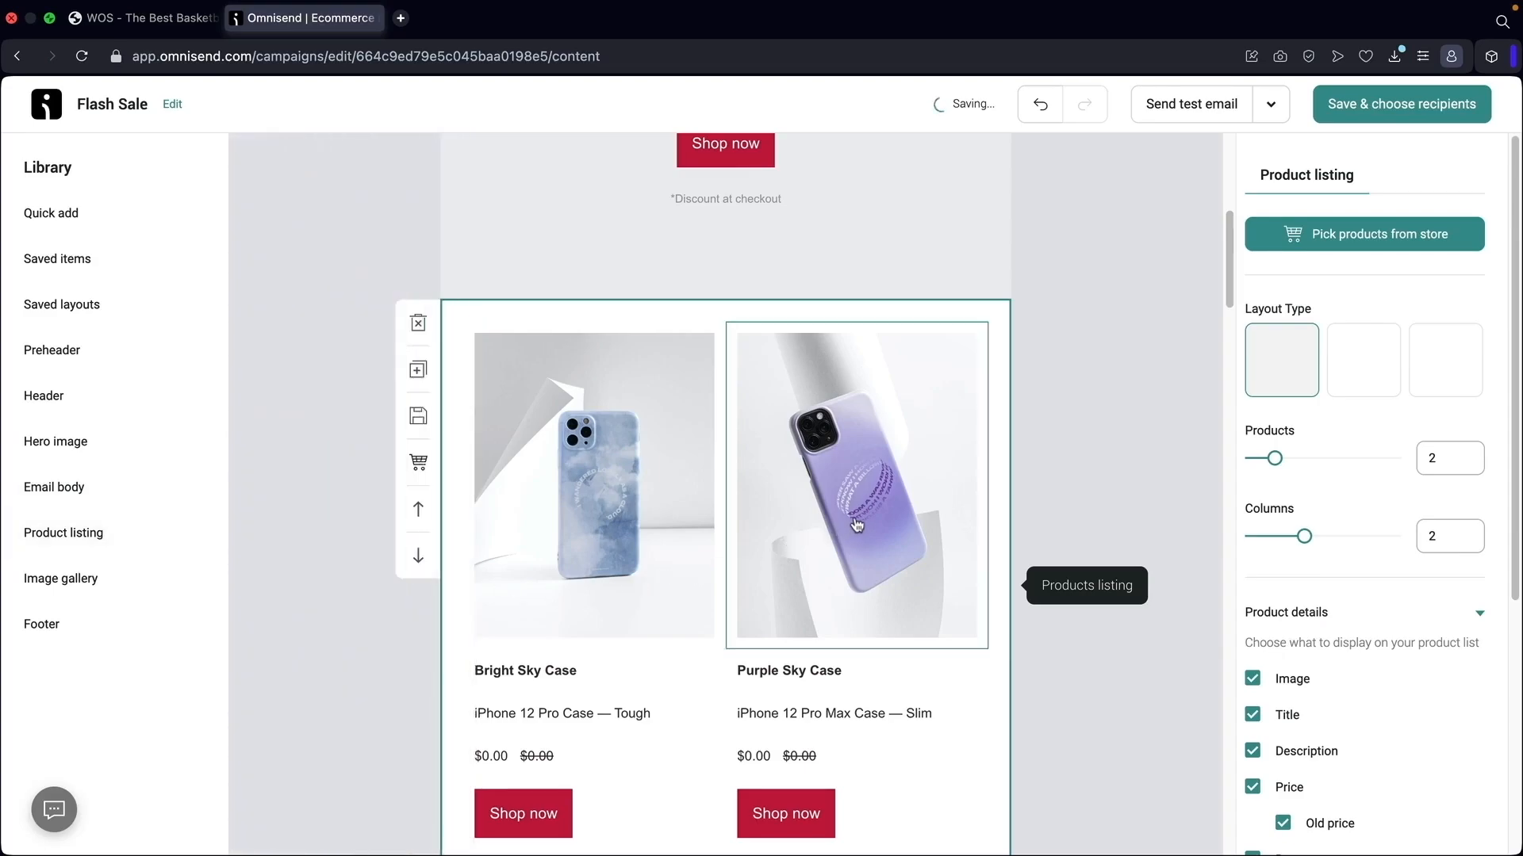
# Fill the product listing with Blue Shoes, Black Shoes, a Basketball Net and a basketball picked from the store
pyautogui.click(1361, 238)
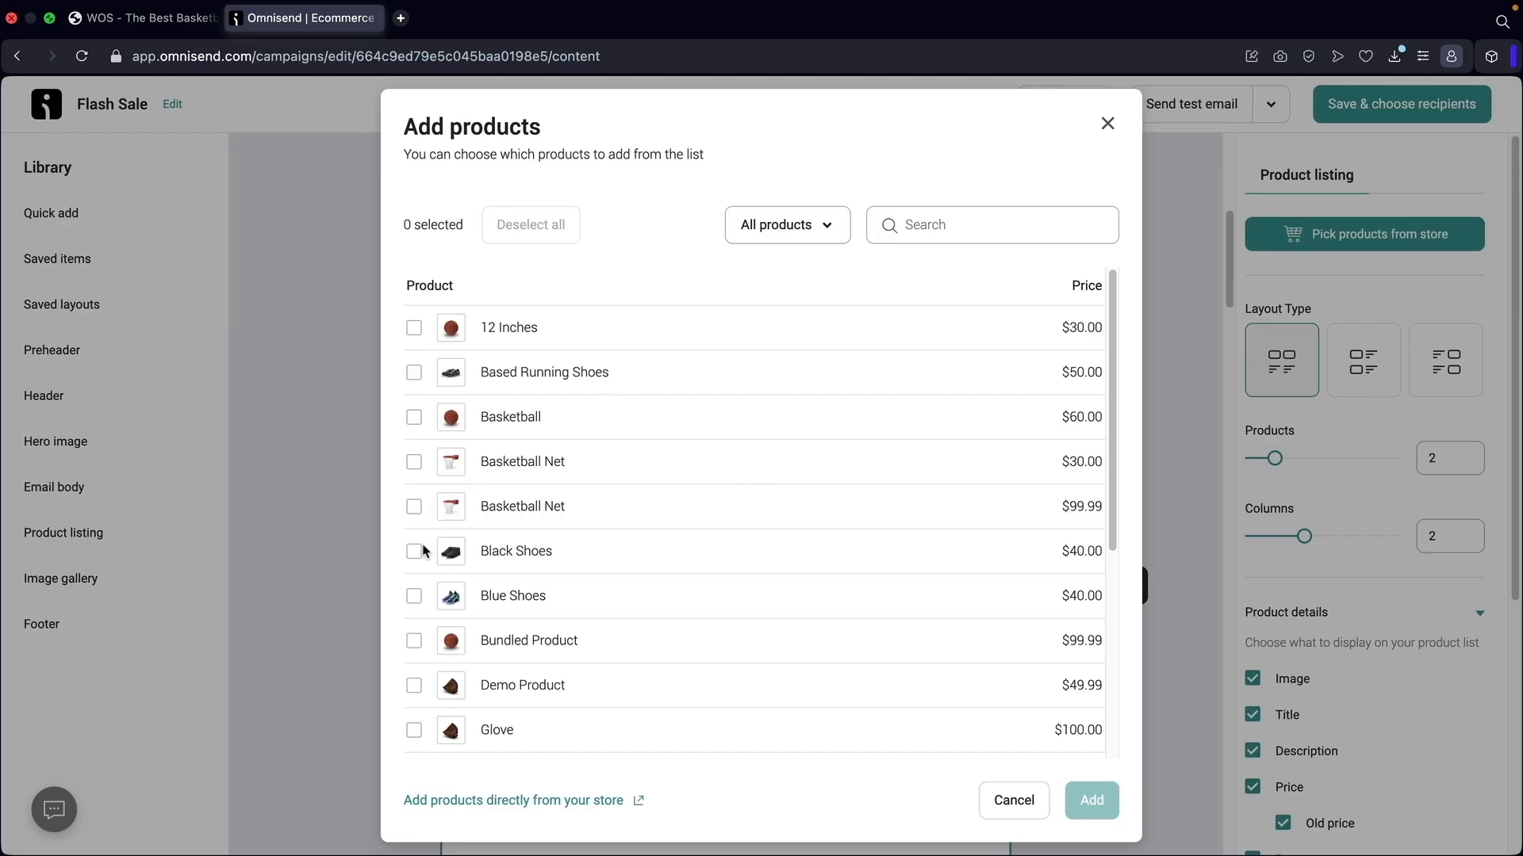
pyautogui.click(411, 597)
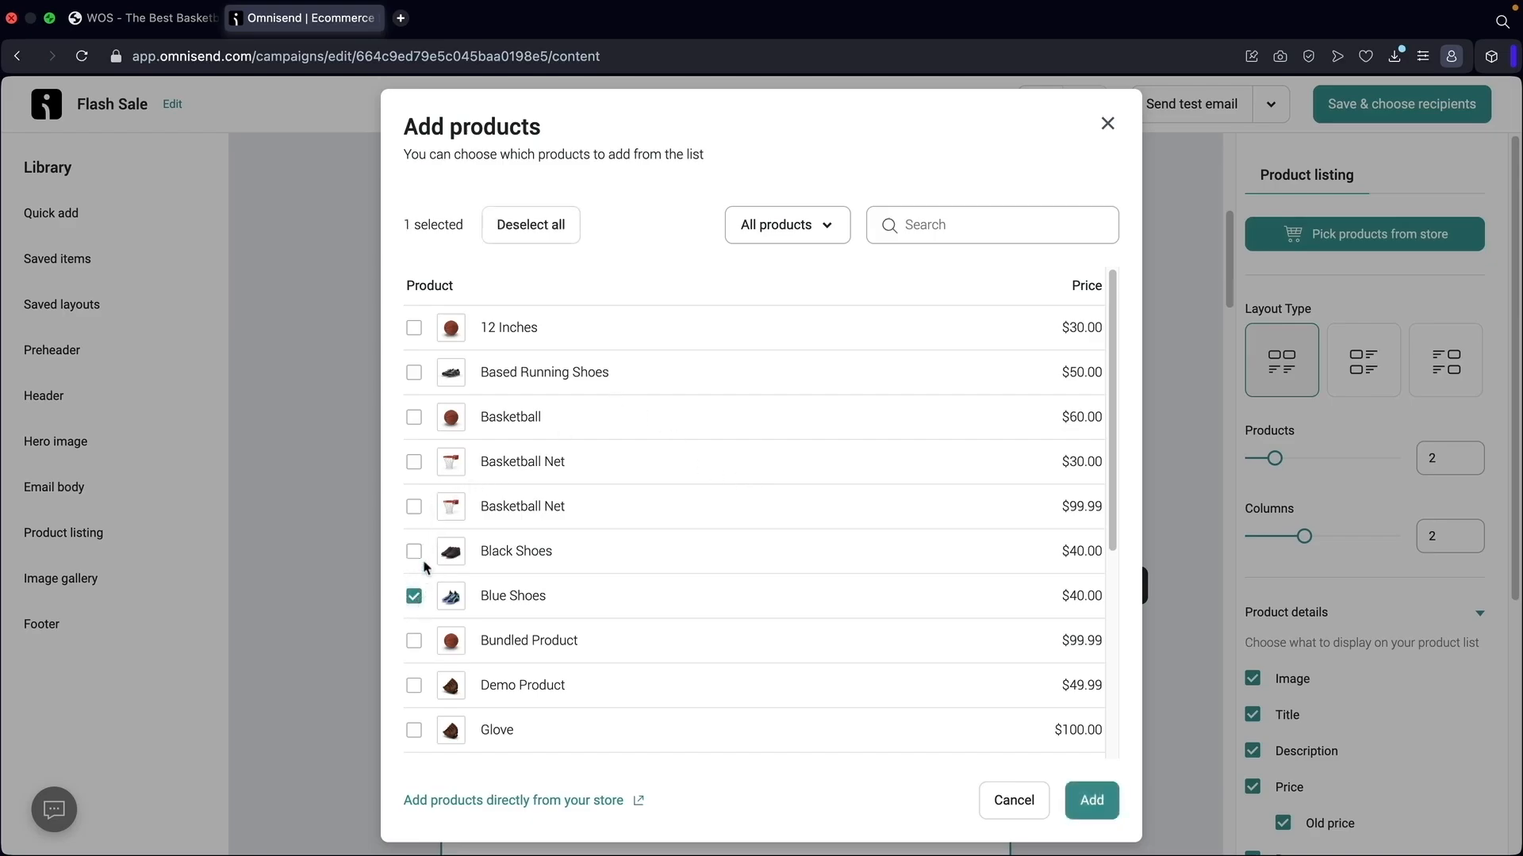
pyautogui.click(413, 512)
pyautogui.click(416, 463)
pyautogui.click(416, 463)
pyautogui.click(1088, 799)
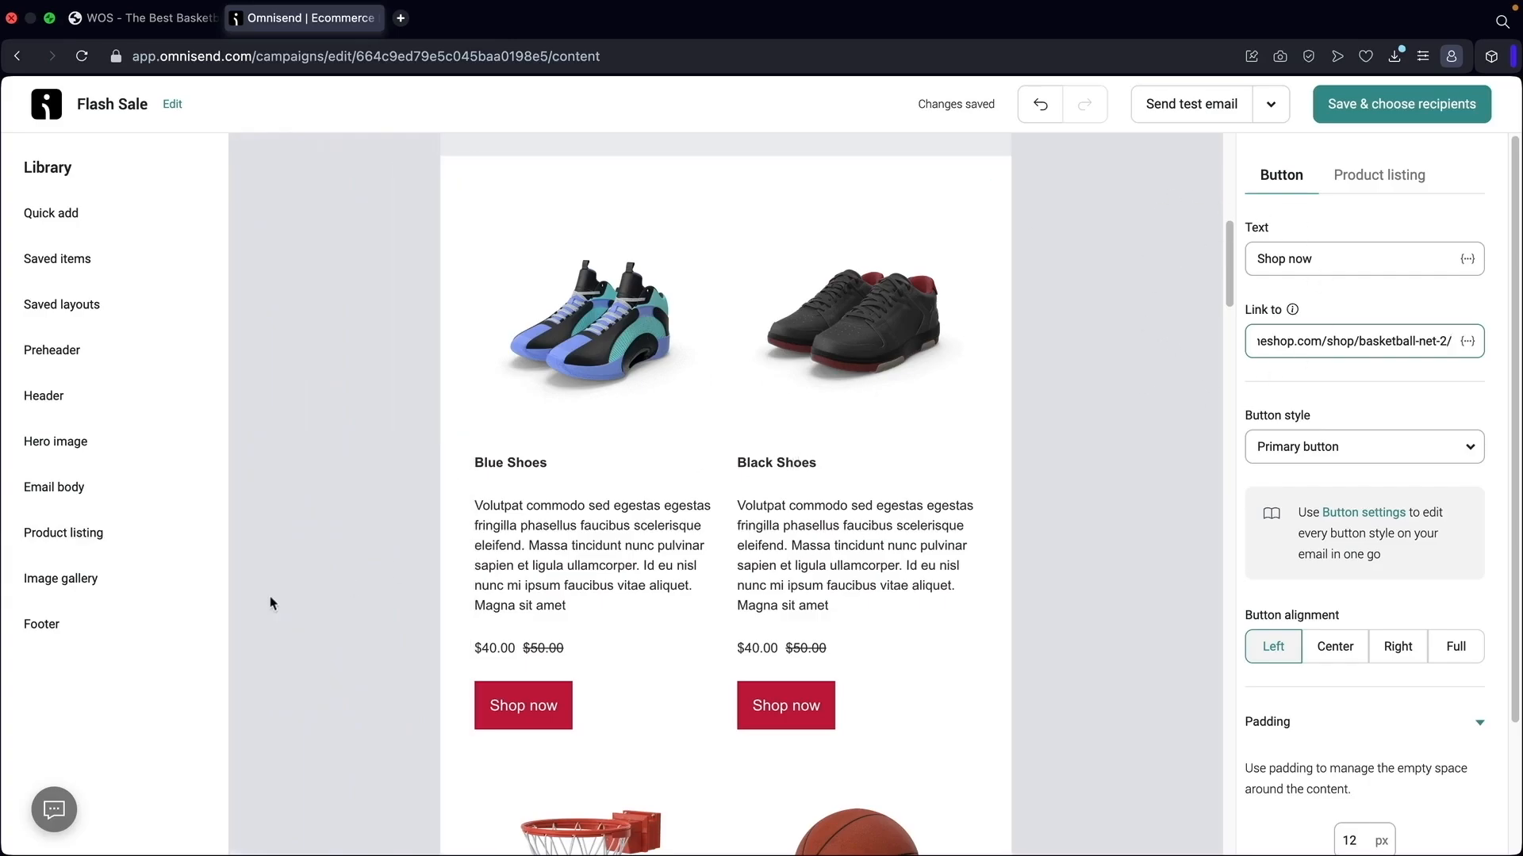
# Look through the product listing and image gallery blocks and add 5 Images 2 between the hero and the product listing
pyautogui.moveTo(85, 545)
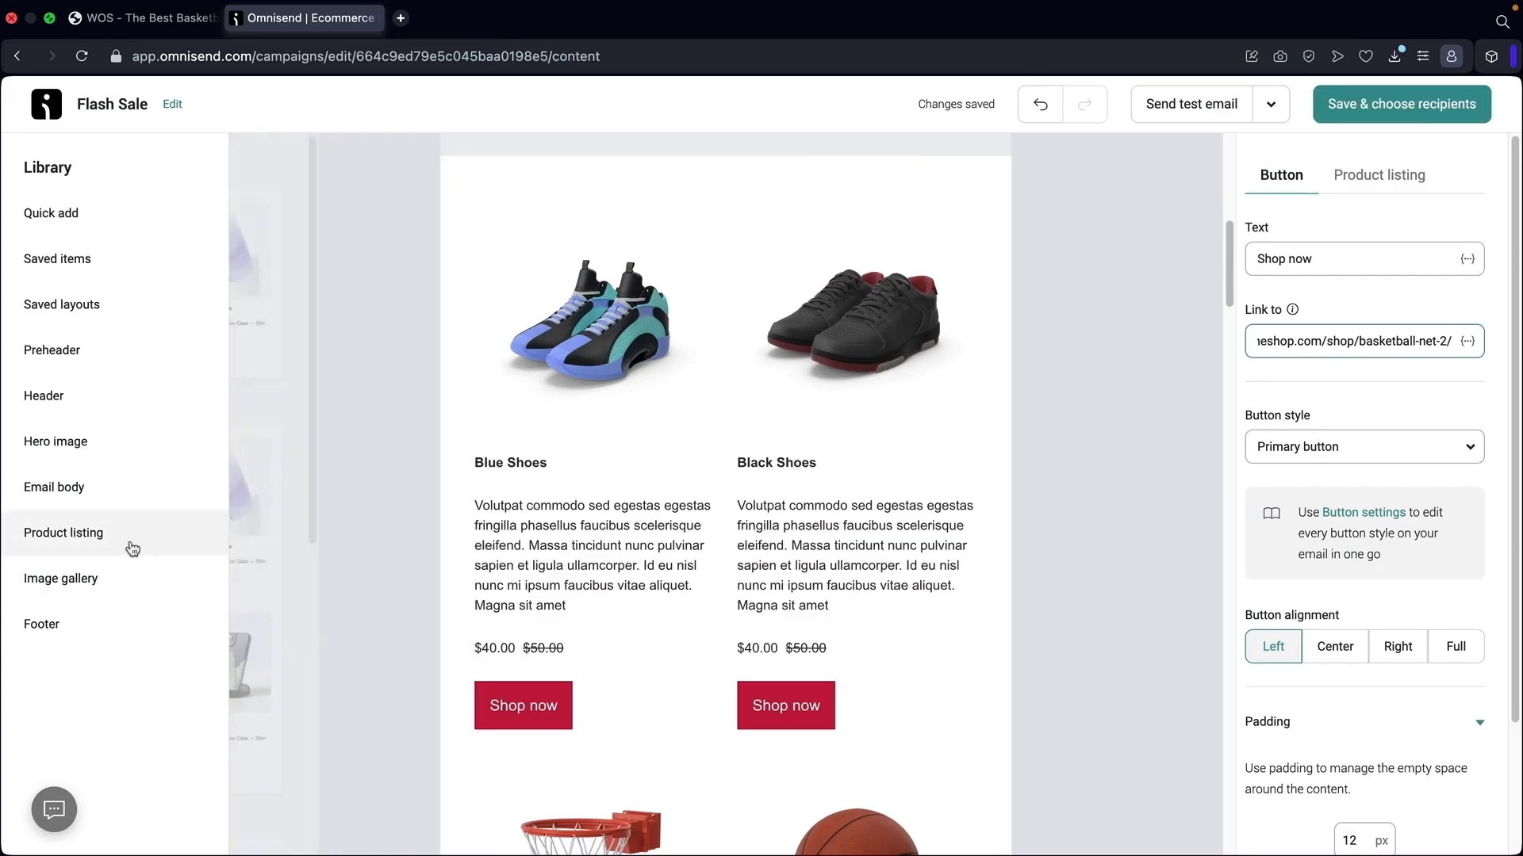
pyautogui.scroll(-7, 337, 518)
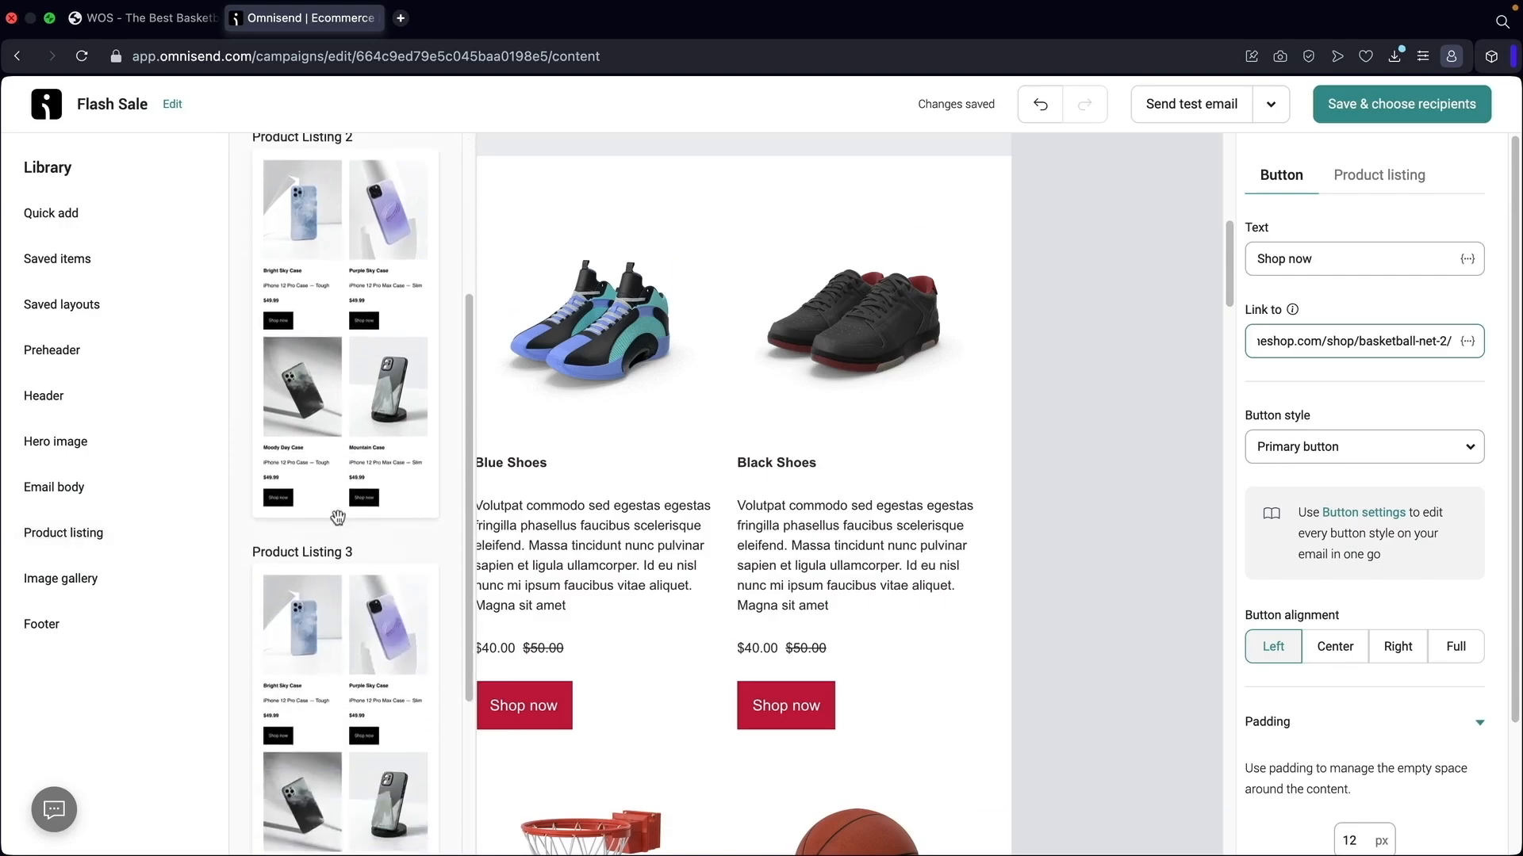
pyautogui.moveTo(112, 585)
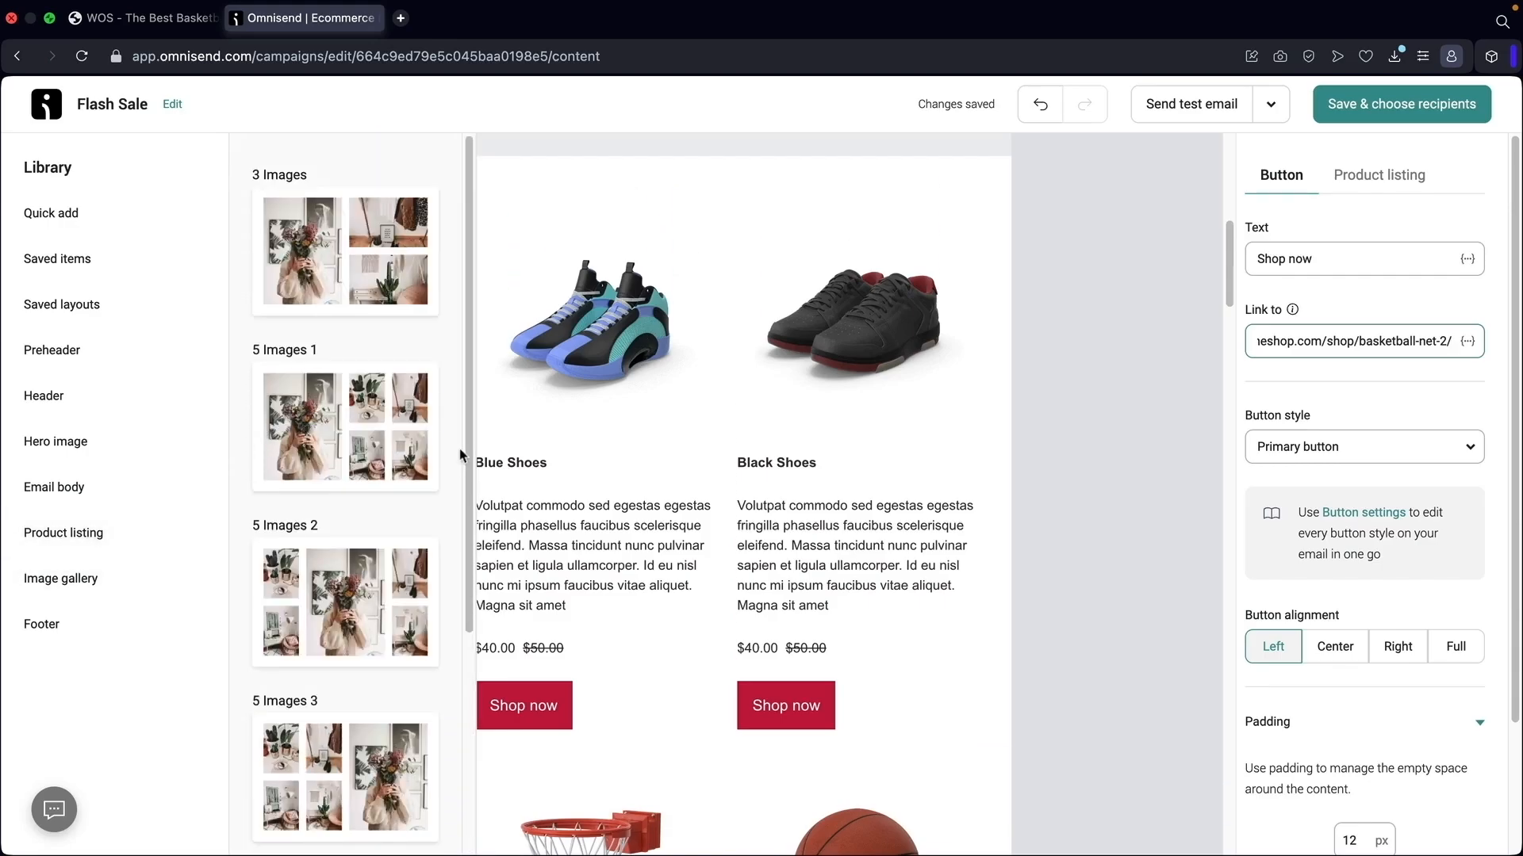
pyautogui.scroll(4, 556, 444)
pyautogui.moveTo(357, 607); pyautogui.dragTo(623, 532)
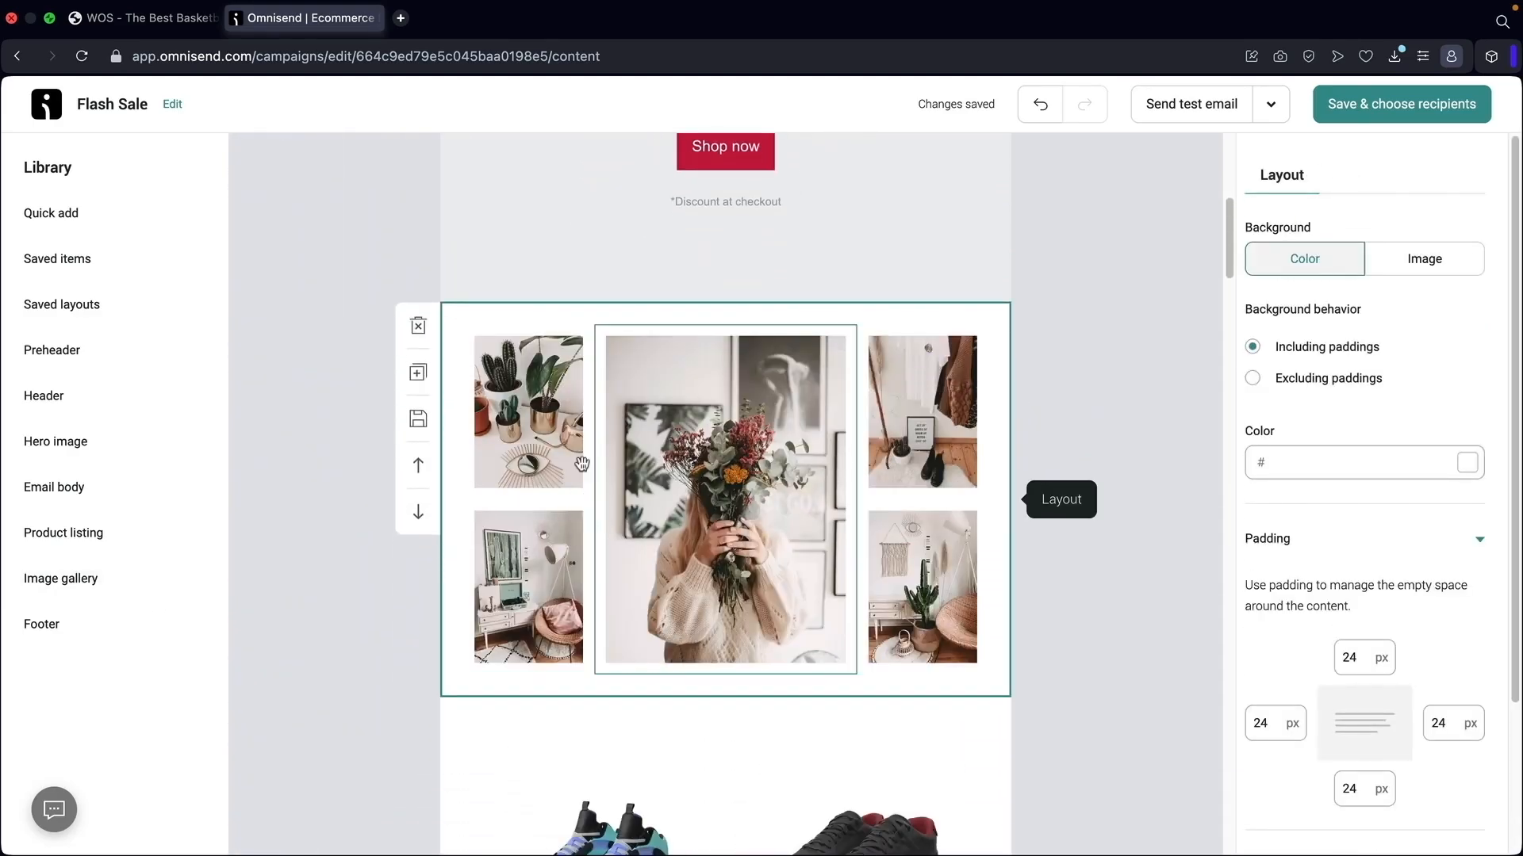
# Examine the other image gallery layouts and the ready-made footer blocks
pyautogui.moveTo(96, 581)
pyautogui.scroll(-1, 348, 515)
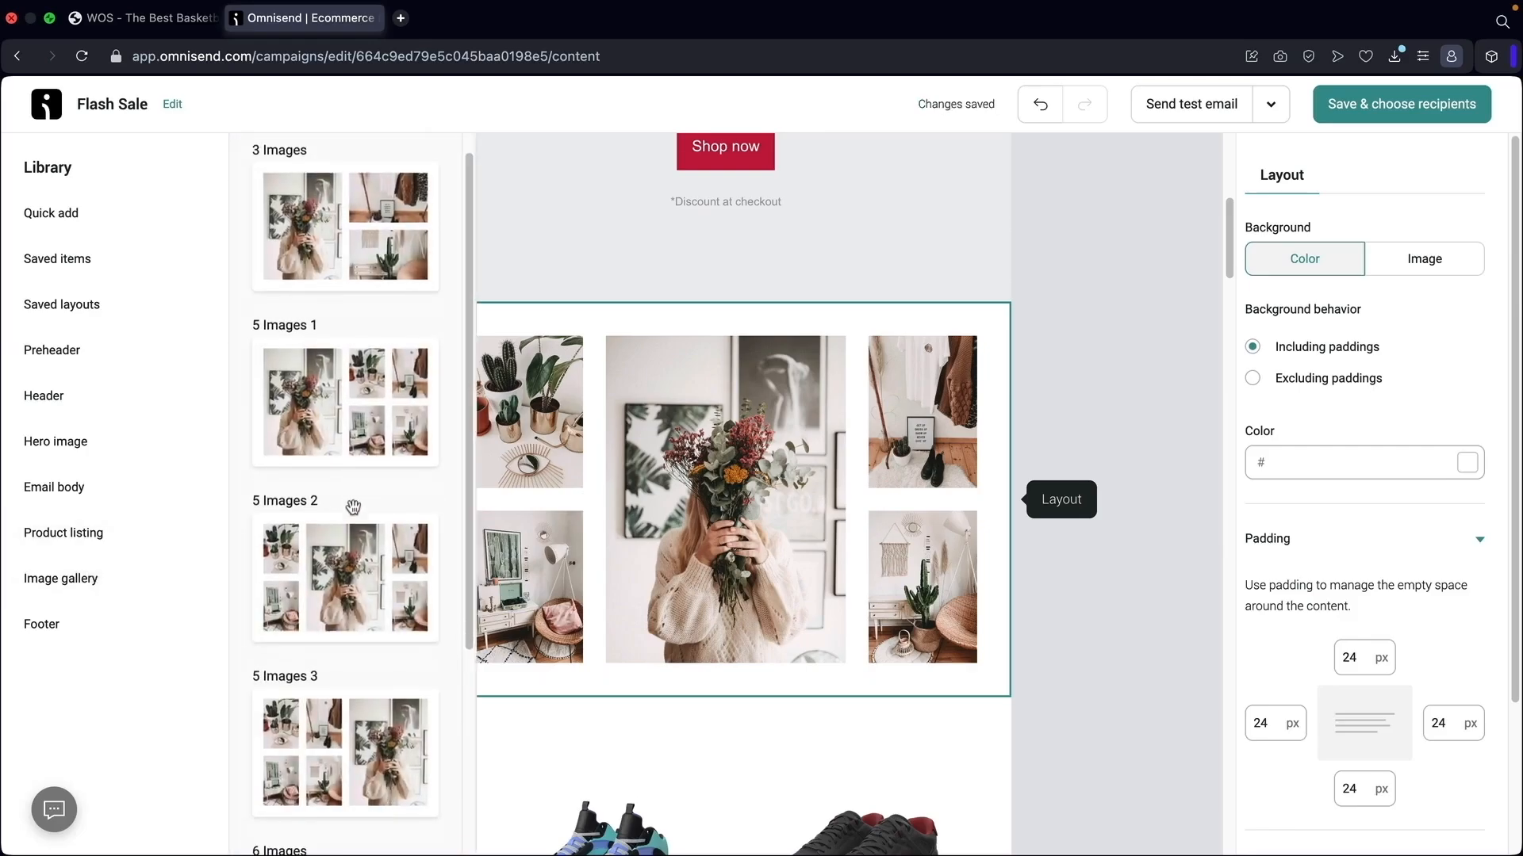
pyautogui.scroll(-4, 353, 508)
pyautogui.scroll(4, 351, 508)
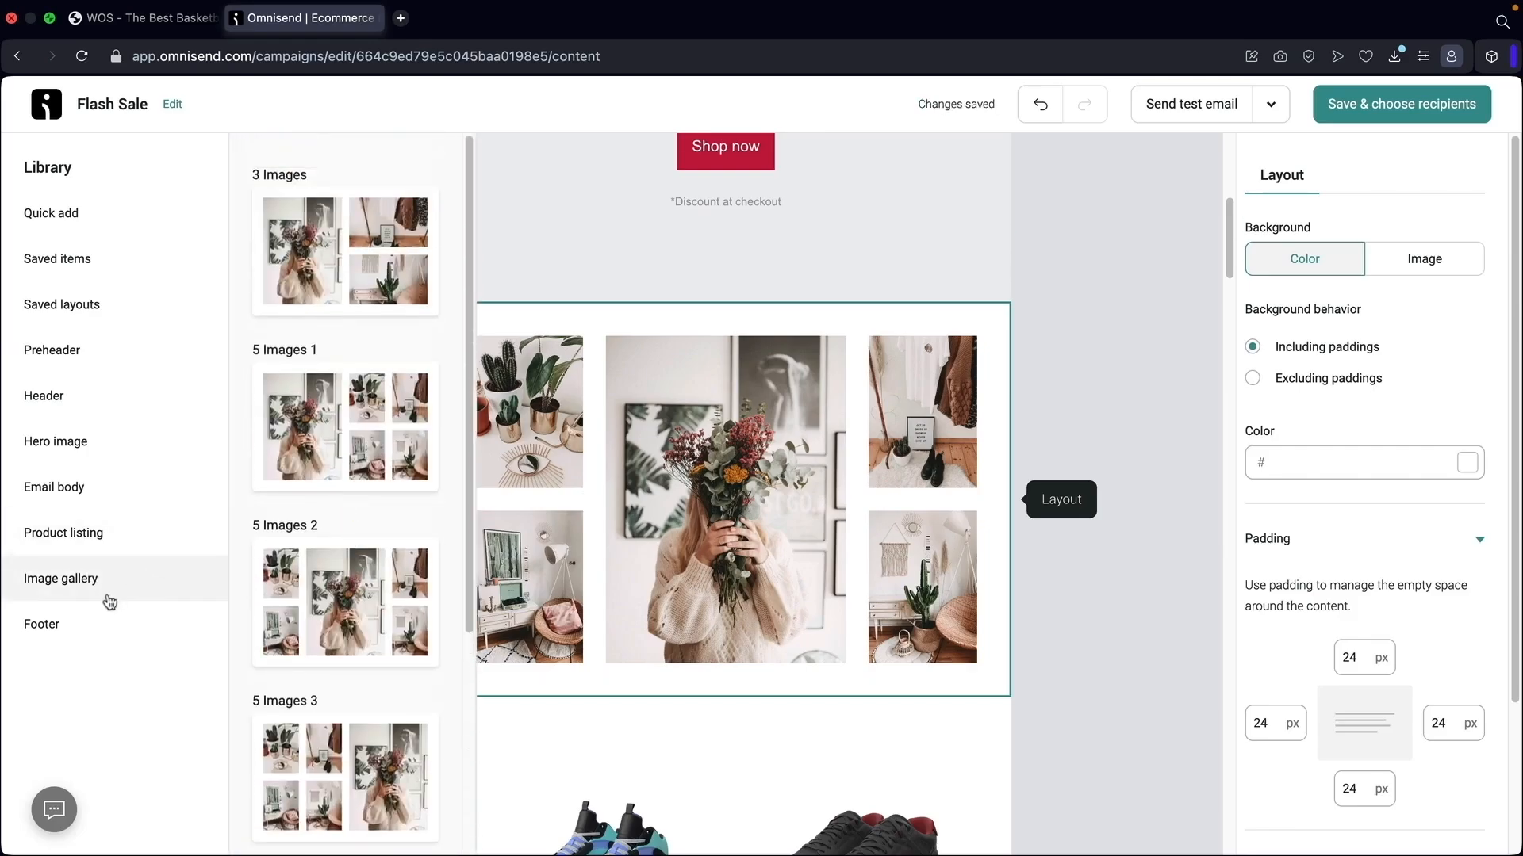
pyautogui.scroll(-1, 330, 589)
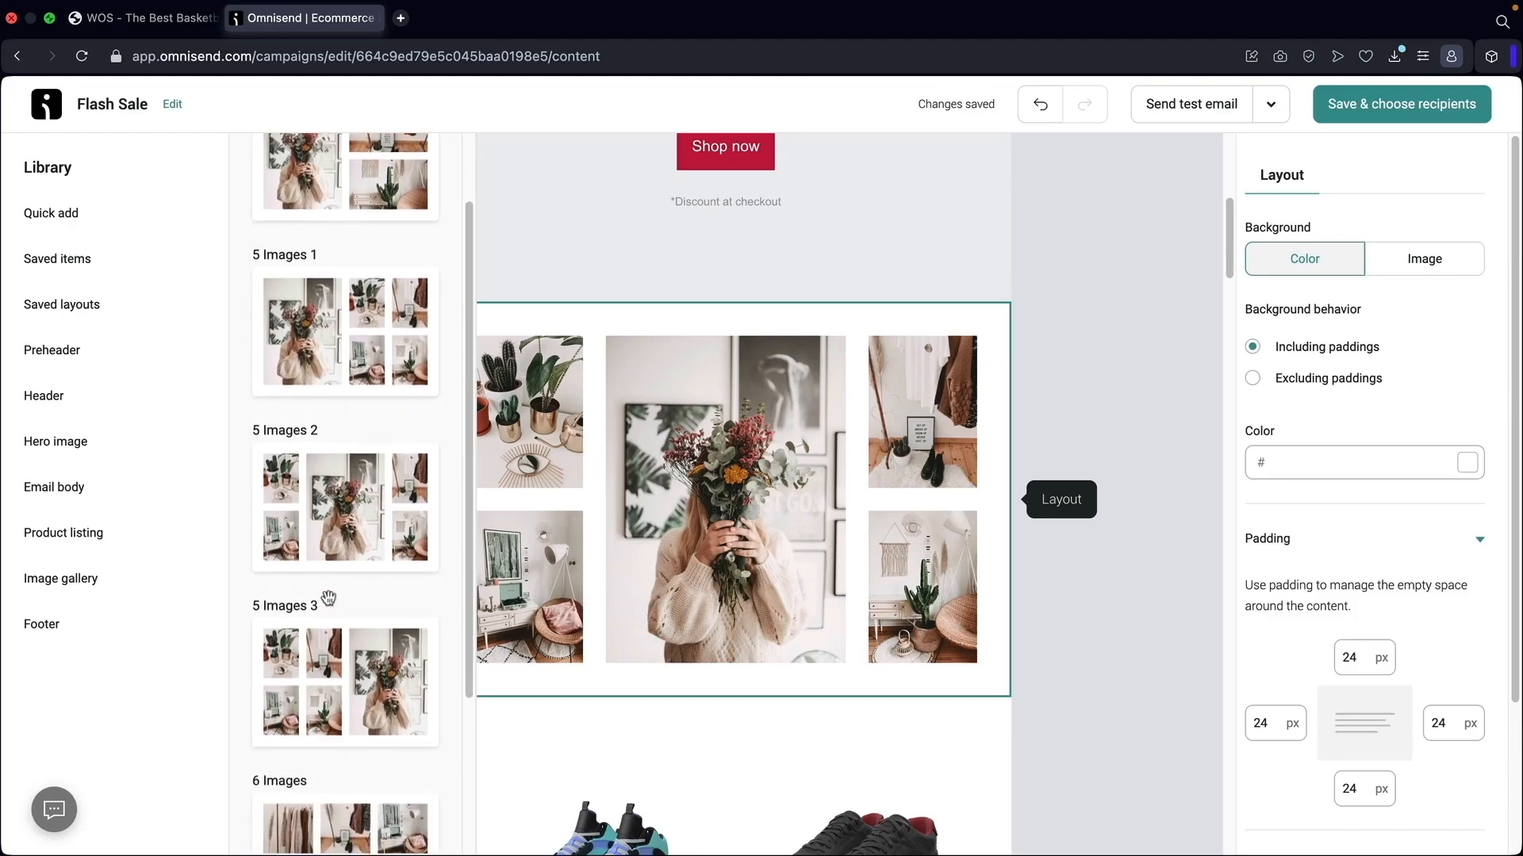
pyautogui.moveTo(91, 628)
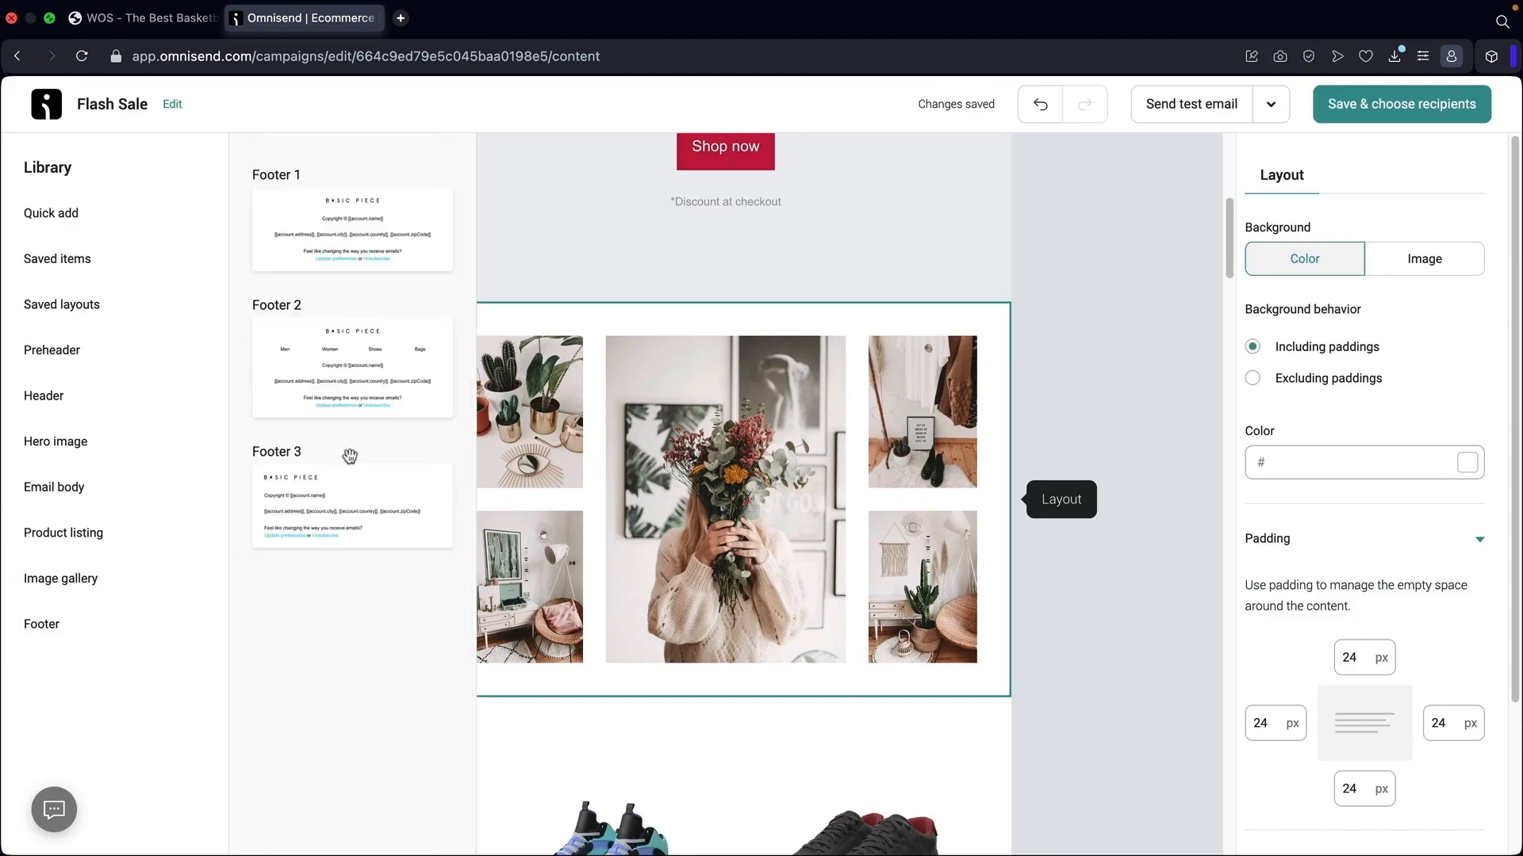
# Undo the added library blocks so the template's original content directly follows the navigation menu
pyautogui.scroll(7, 894, 380)
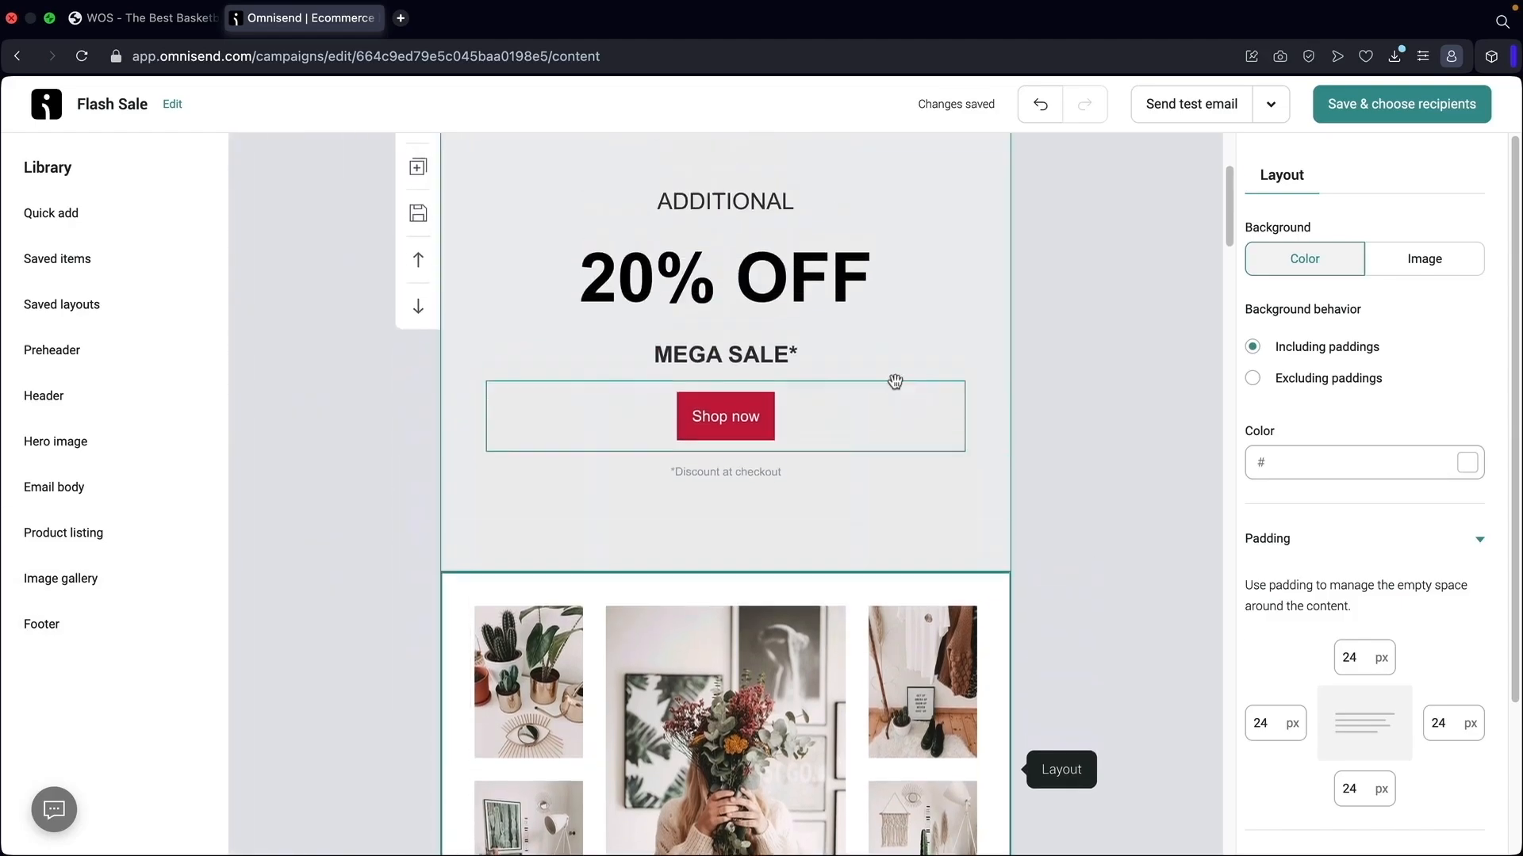
pyautogui.click(1072, 415)
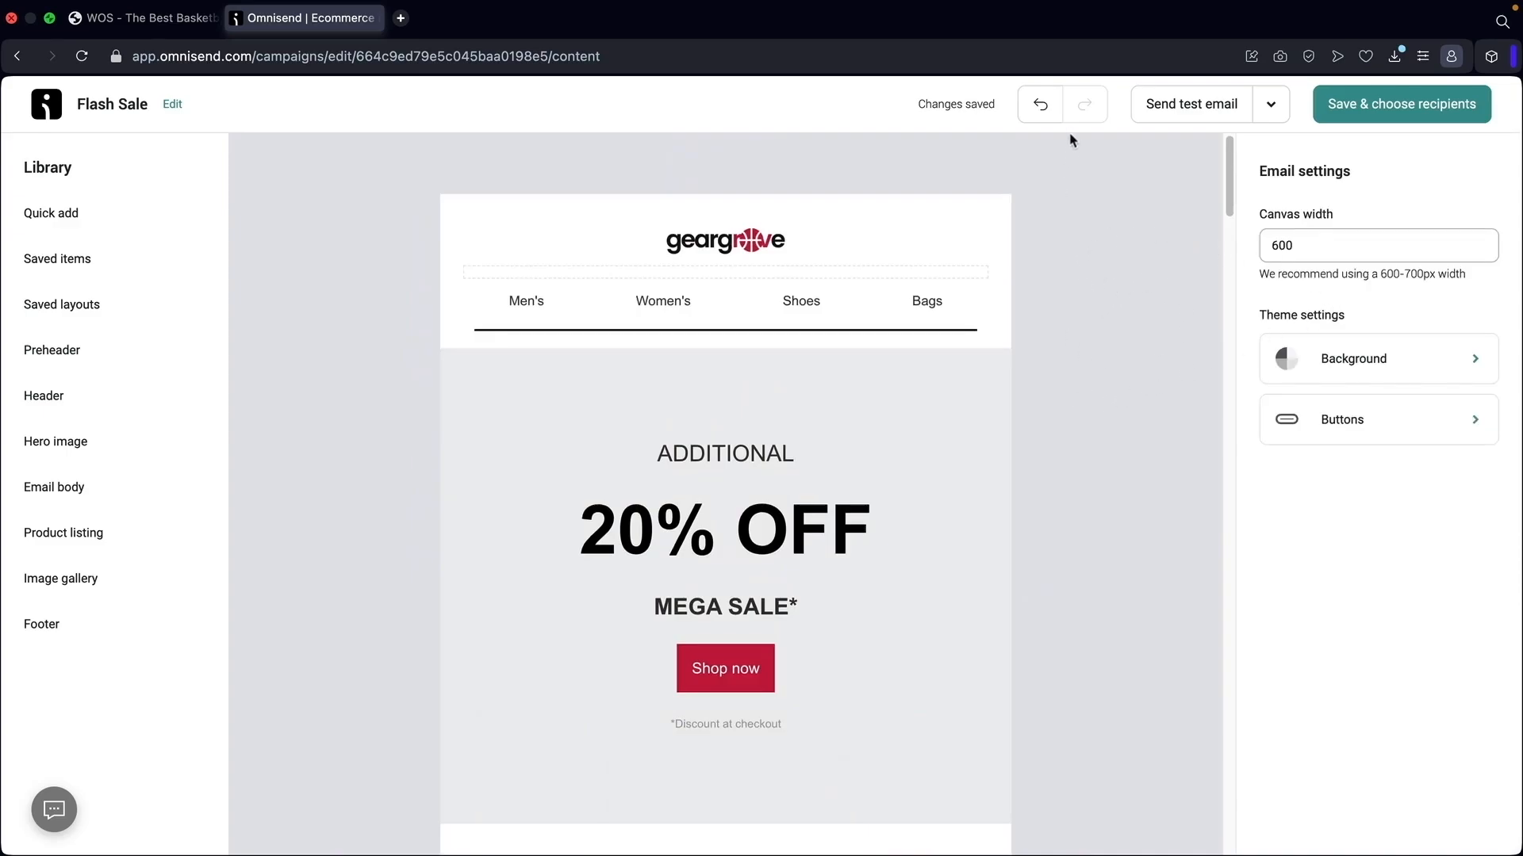
pyautogui.click(1040, 105)
# Replace the "Meet the must-haves for going green" heading with "Flash Sale Now!" and center it
pyautogui.click(783, 394)
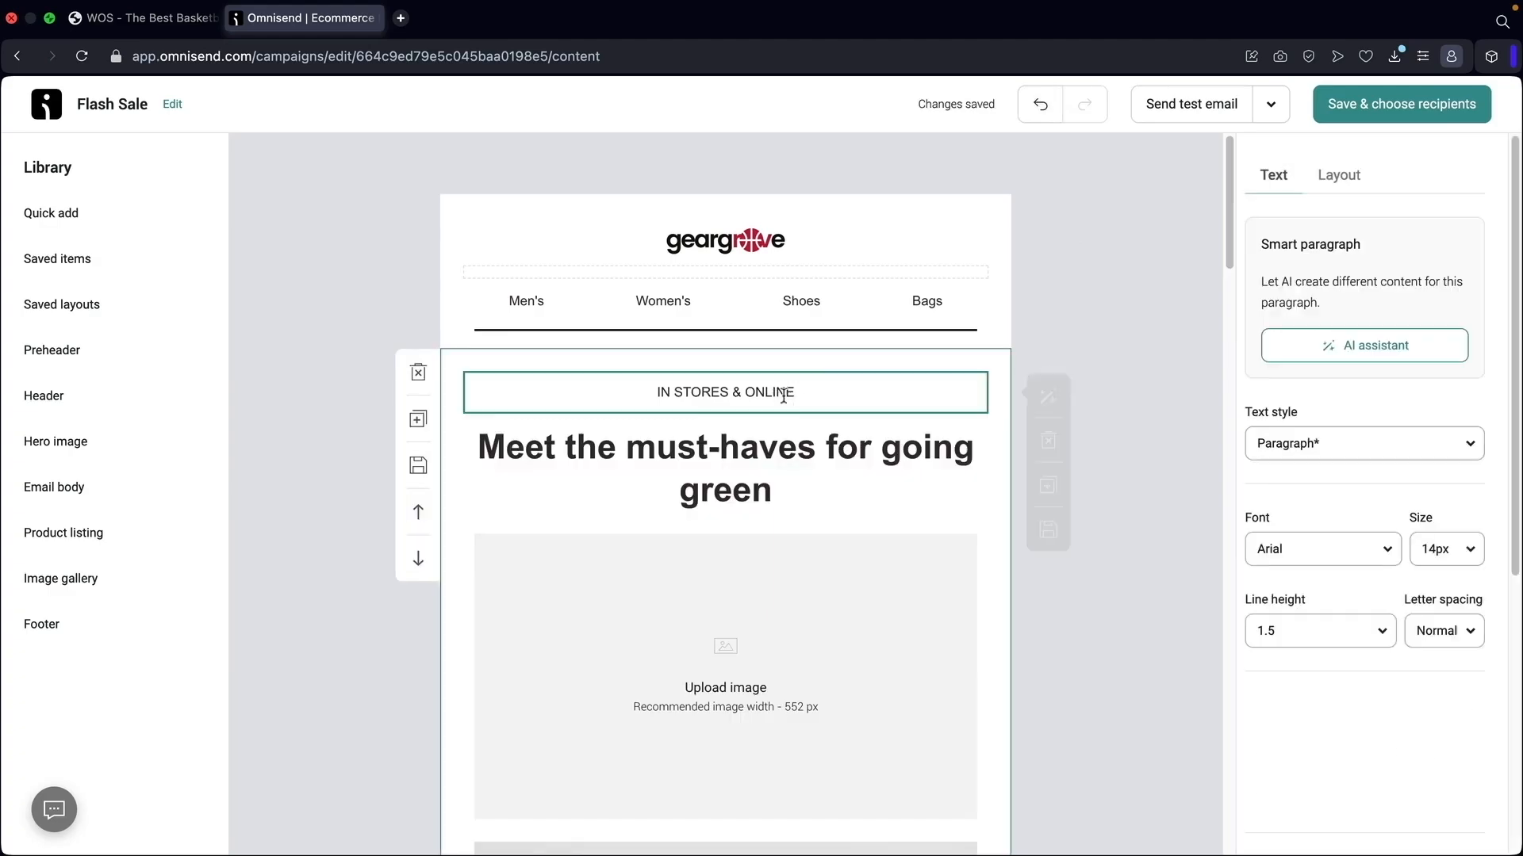
pyautogui.tripleClick(756, 466)
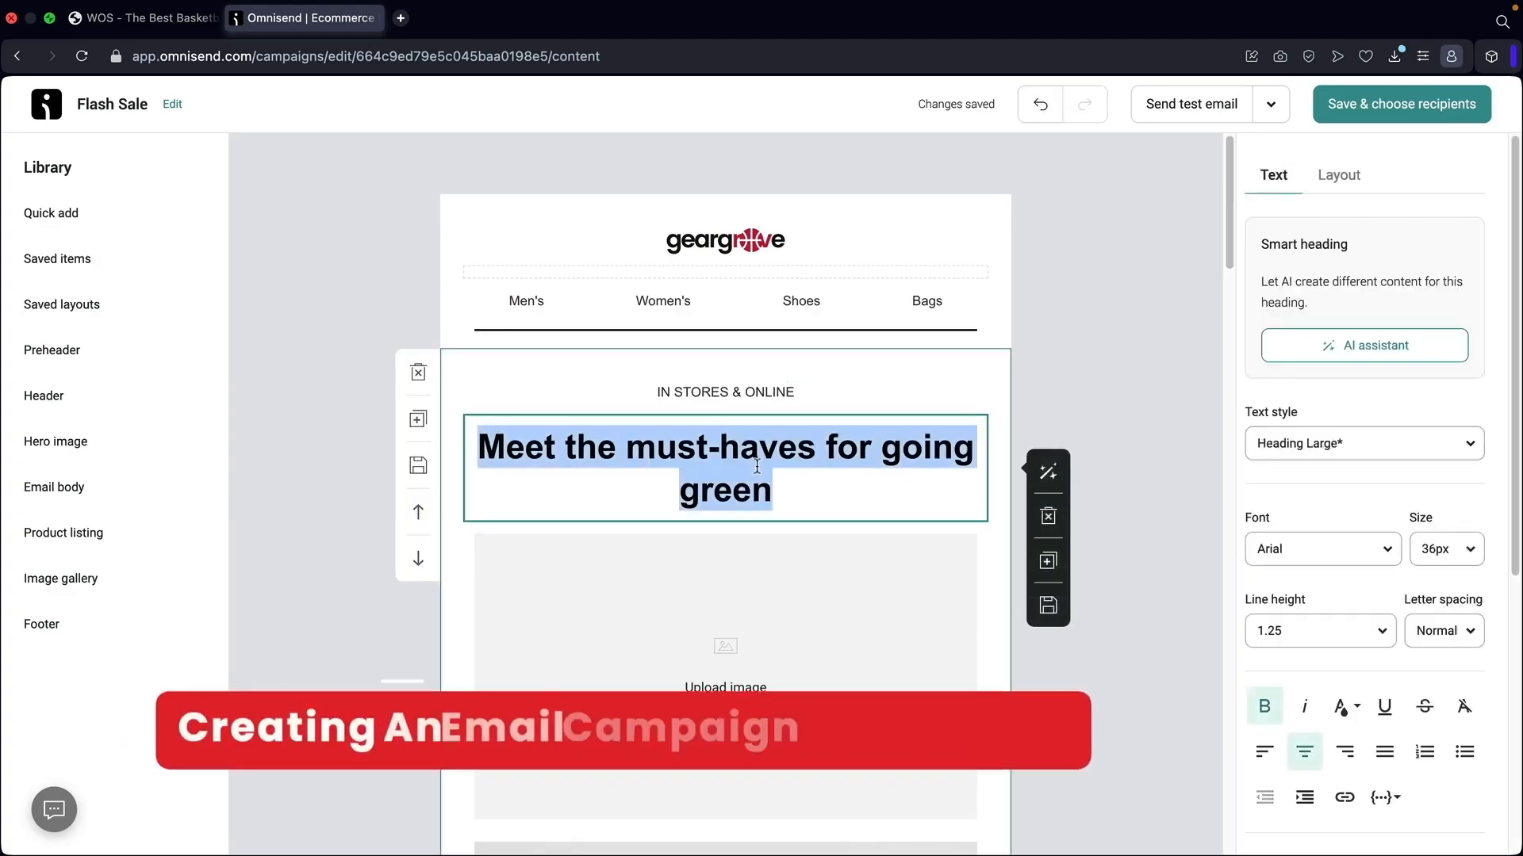
pyautogui.write('Fl')
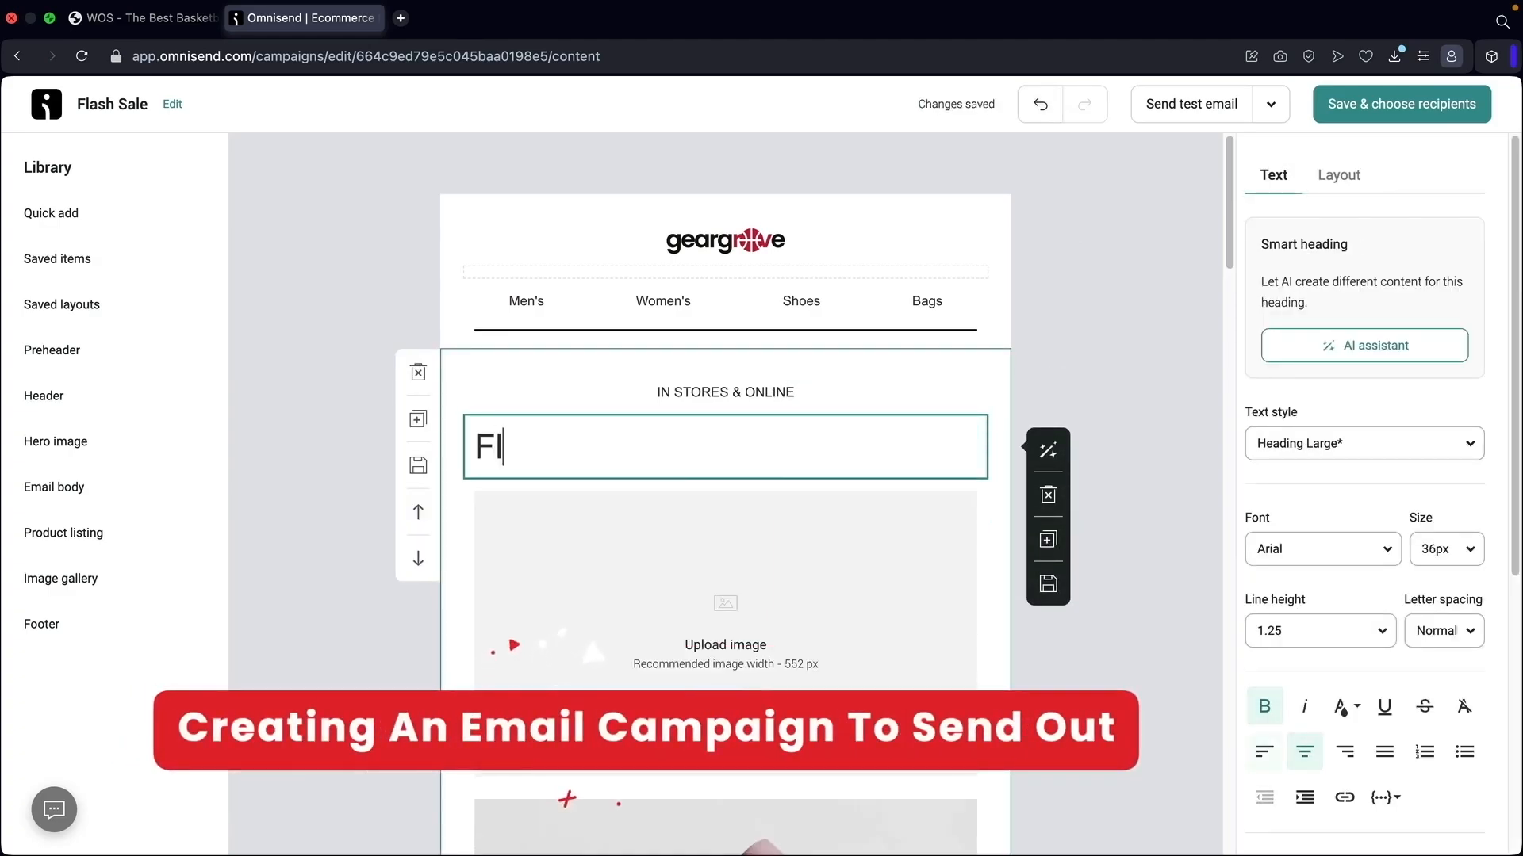
pyautogui.write('ash Sale Now!')
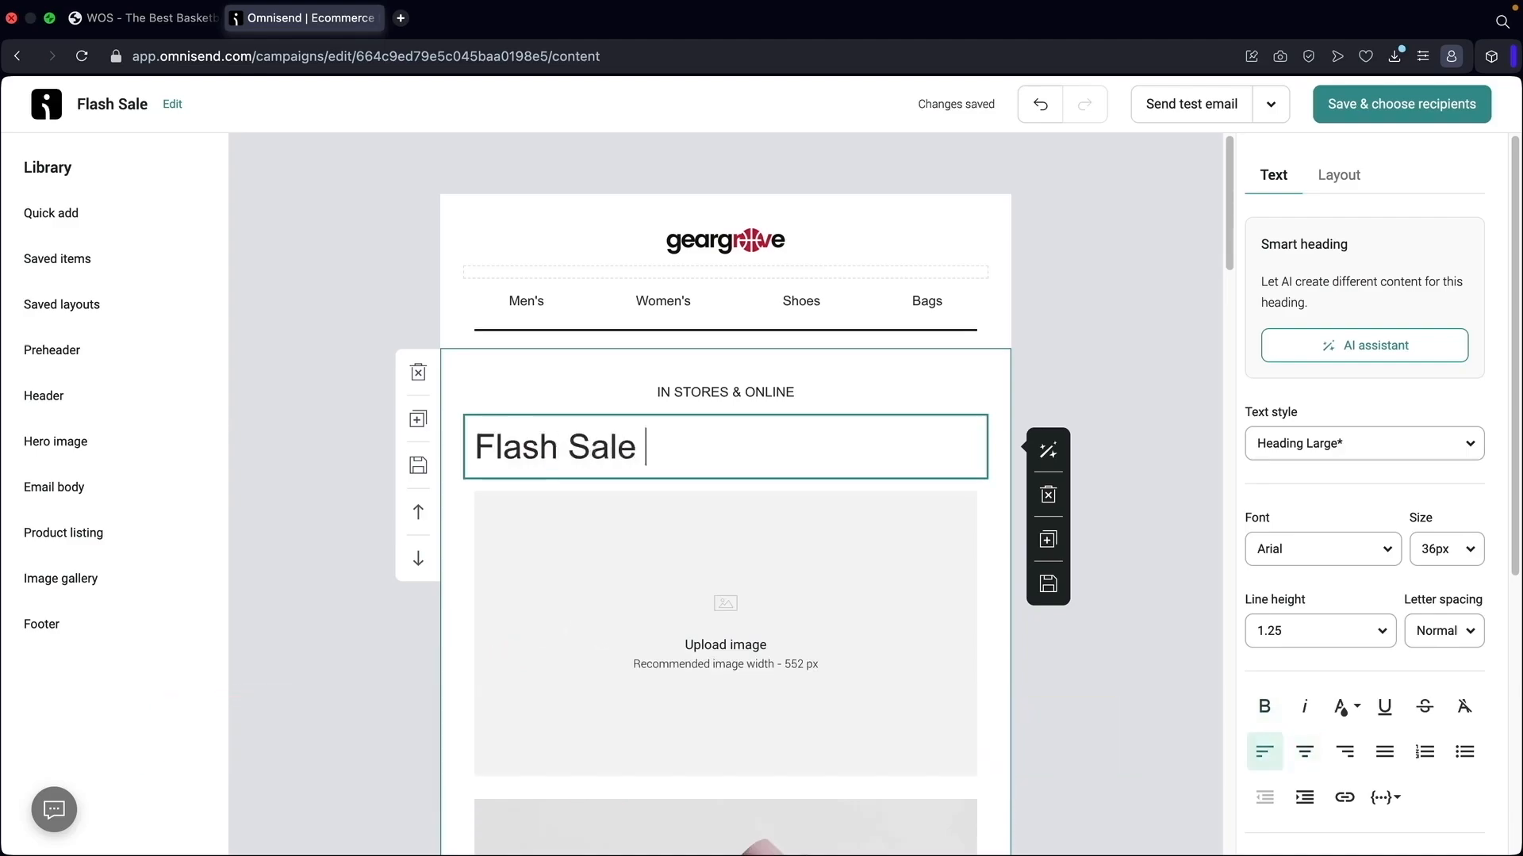
pyautogui.click(1304, 752)
# Try to set the heading's font to Poppins and check the letter spacing choices without picking one
pyautogui.click(1353, 555)
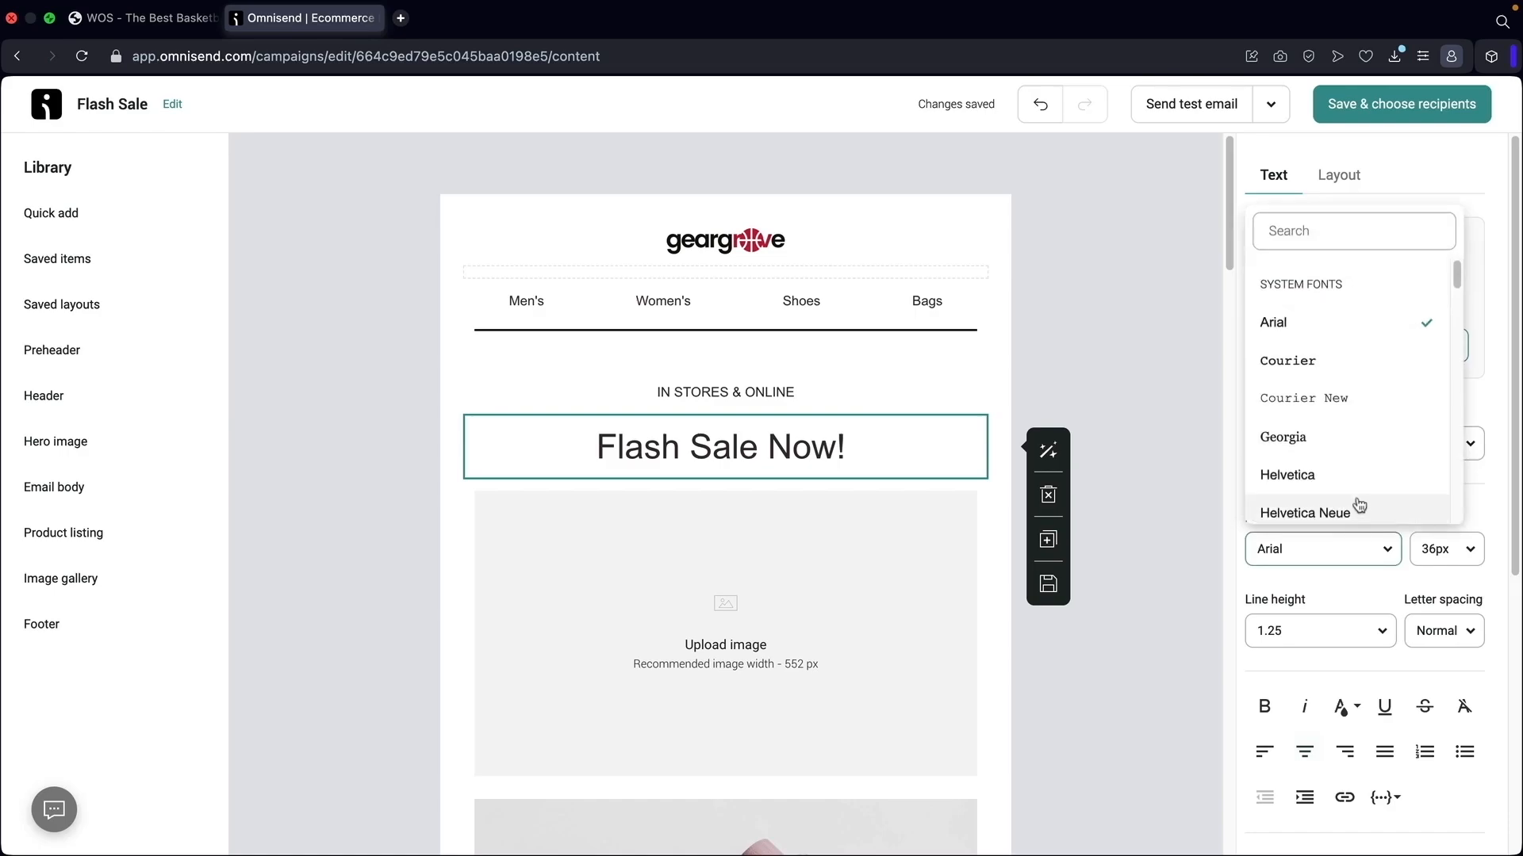
pyautogui.write('pop')
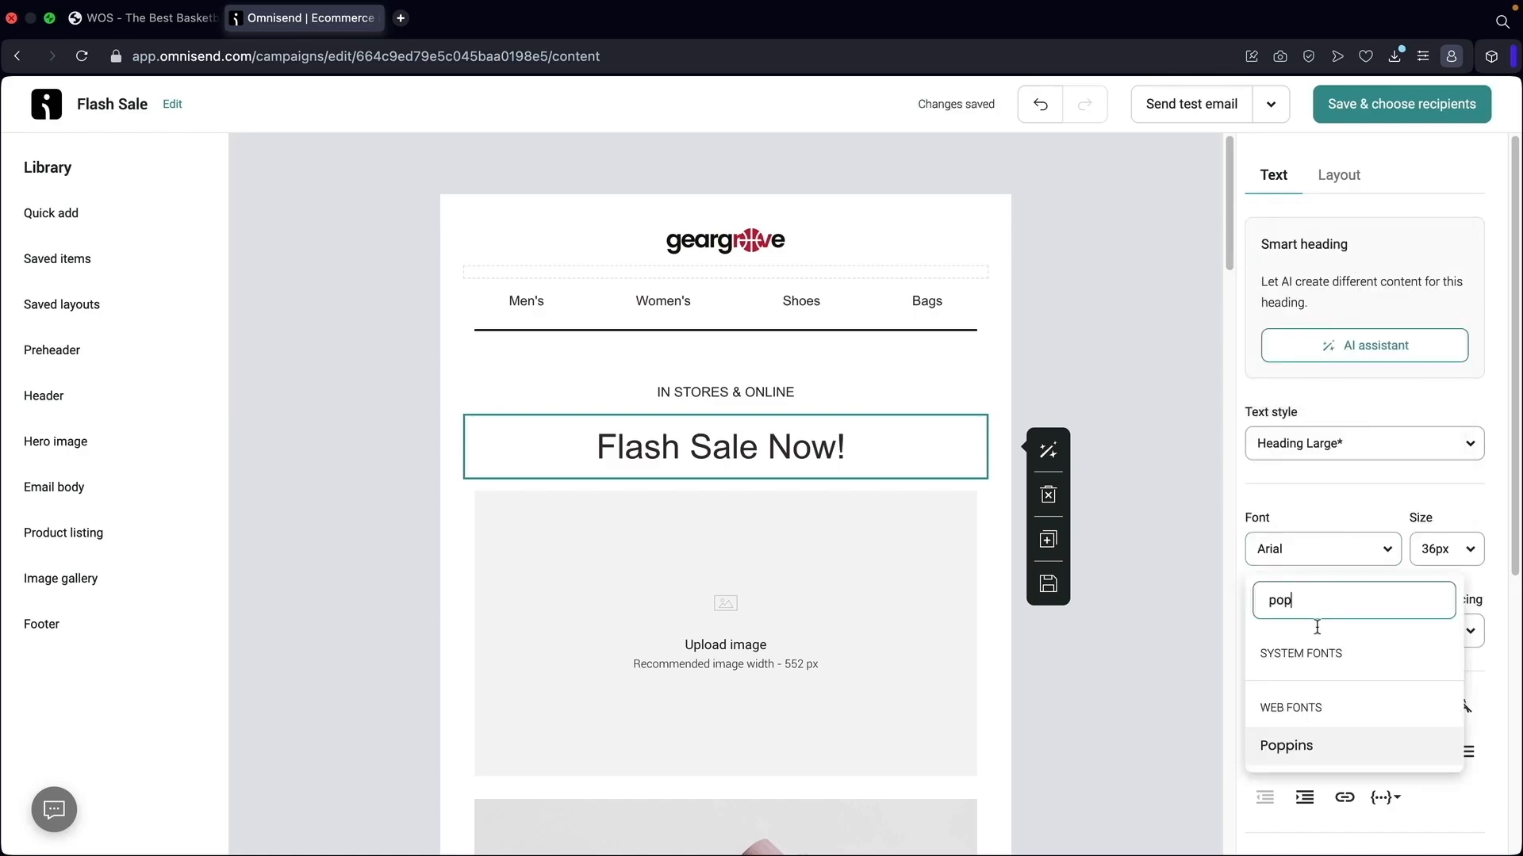
pyautogui.click(1304, 760)
pyautogui.click(1459, 632)
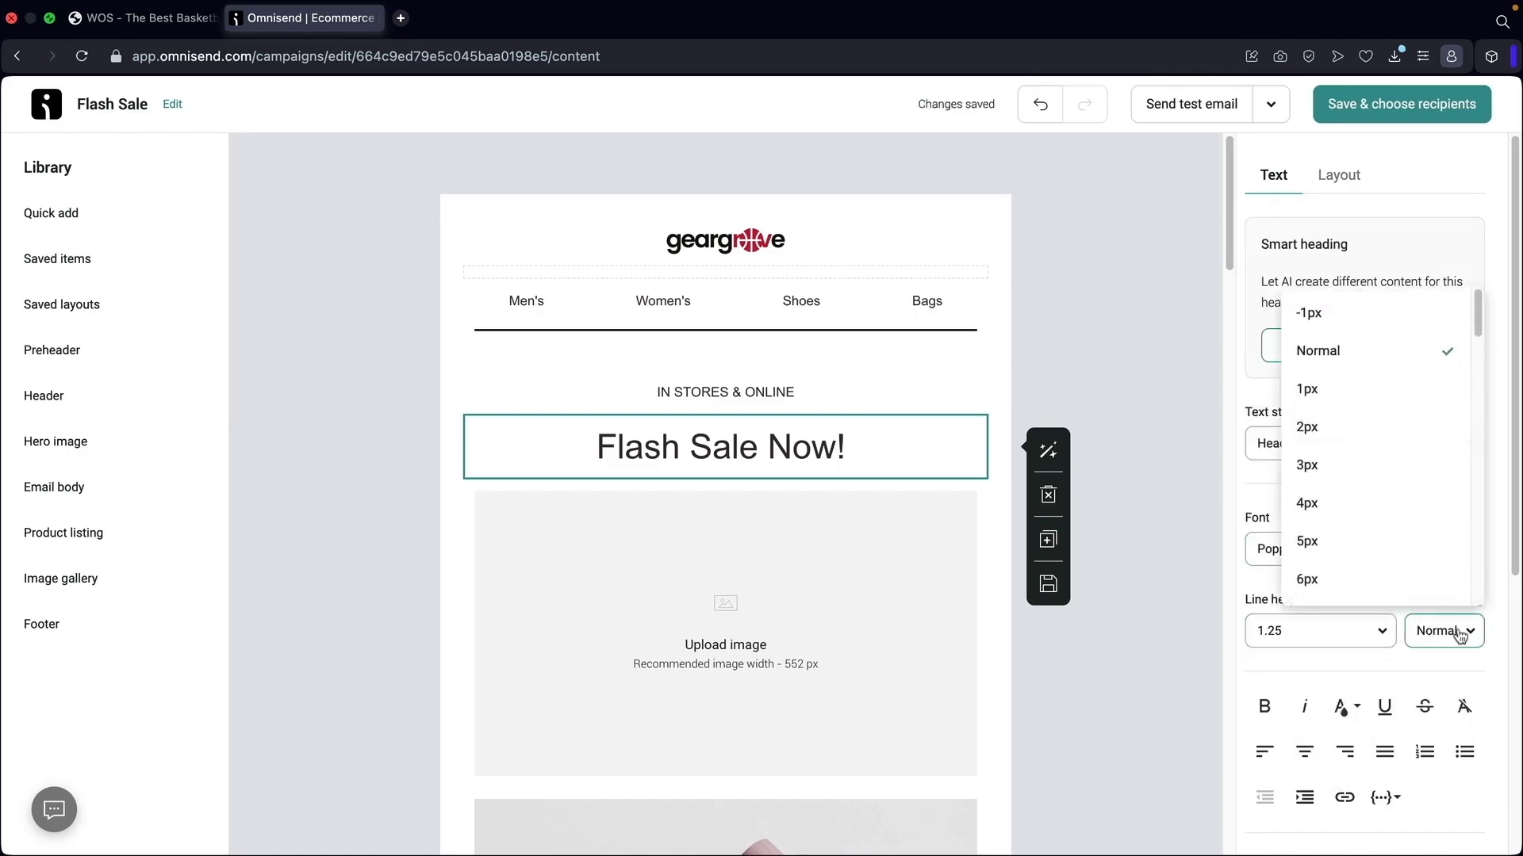
pyautogui.click(1444, 629)
# Make the entire "Flash Sale Now!" heading bold
pyautogui.click(782, 444)
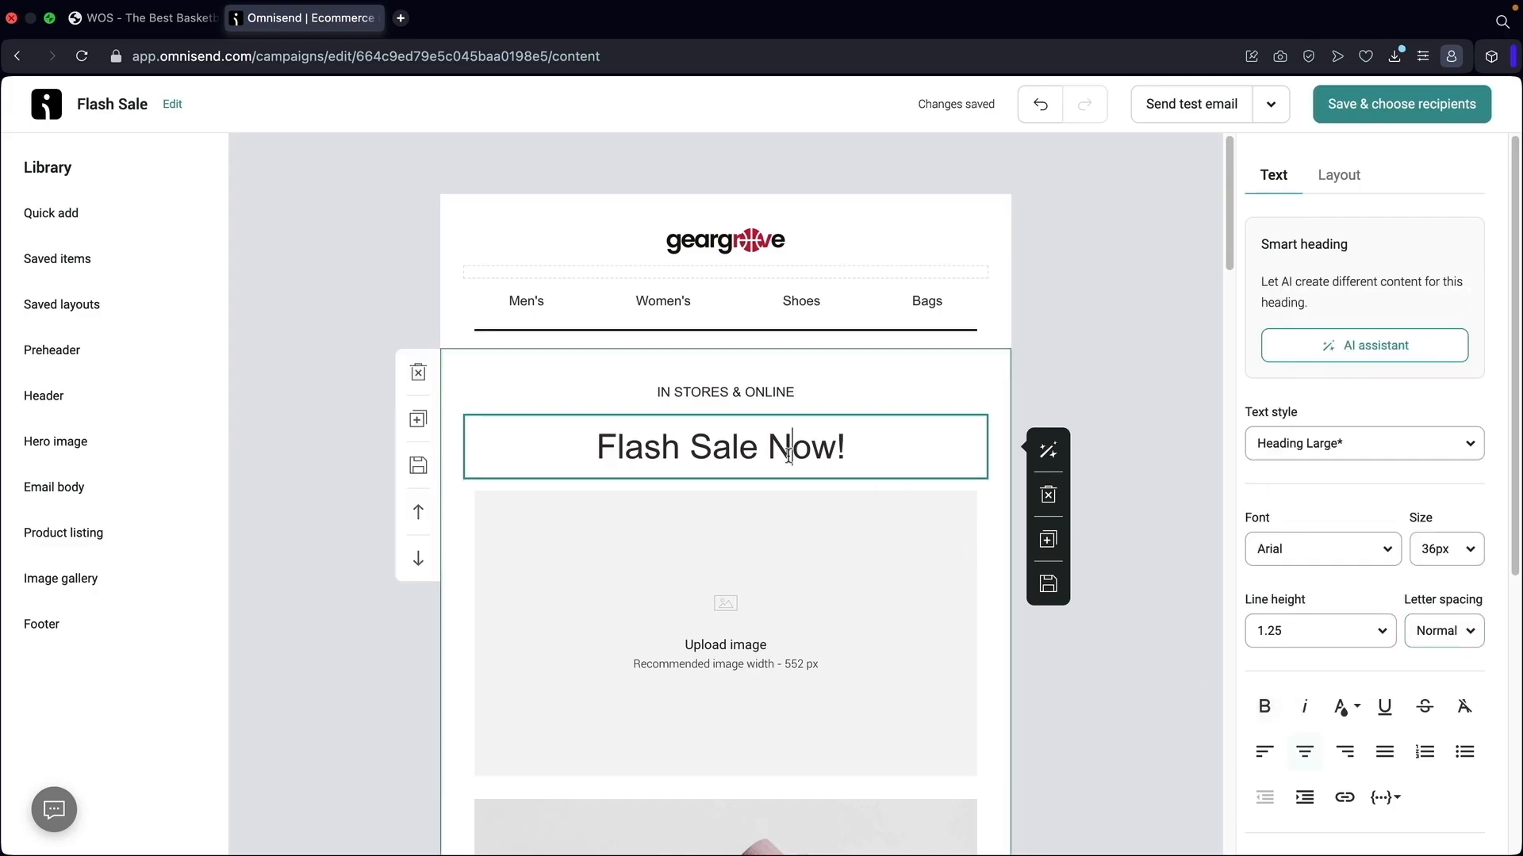
pyautogui.hotkey('ctrl', 'a')
pyautogui.click(1264, 705)
# Fill the image placeholder beneath the heading with 3day-flashsale1.jpg from the image library
pyautogui.click(857, 596)
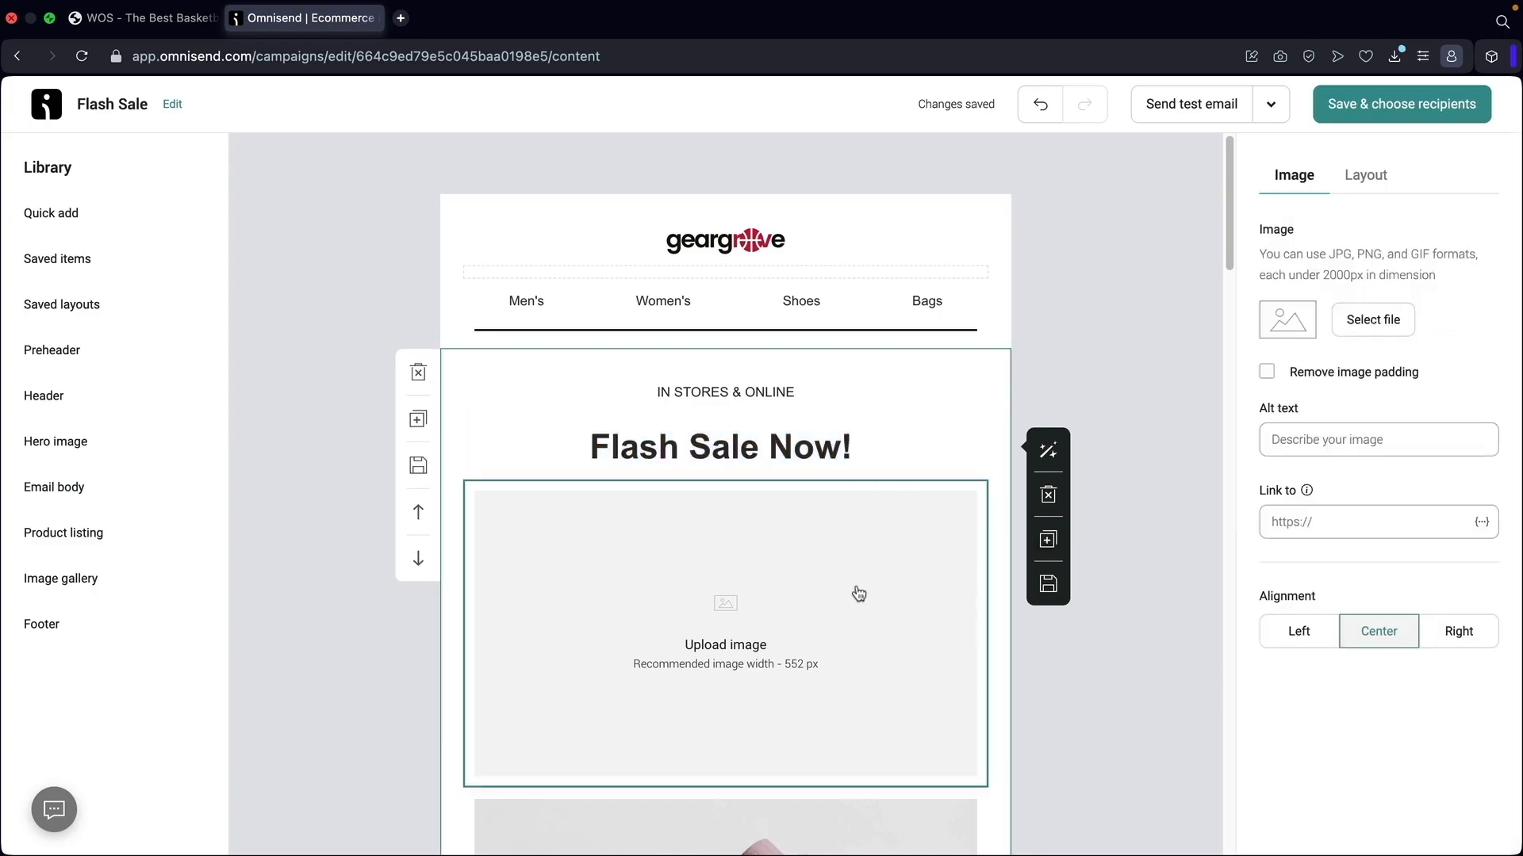
pyautogui.click(1359, 332)
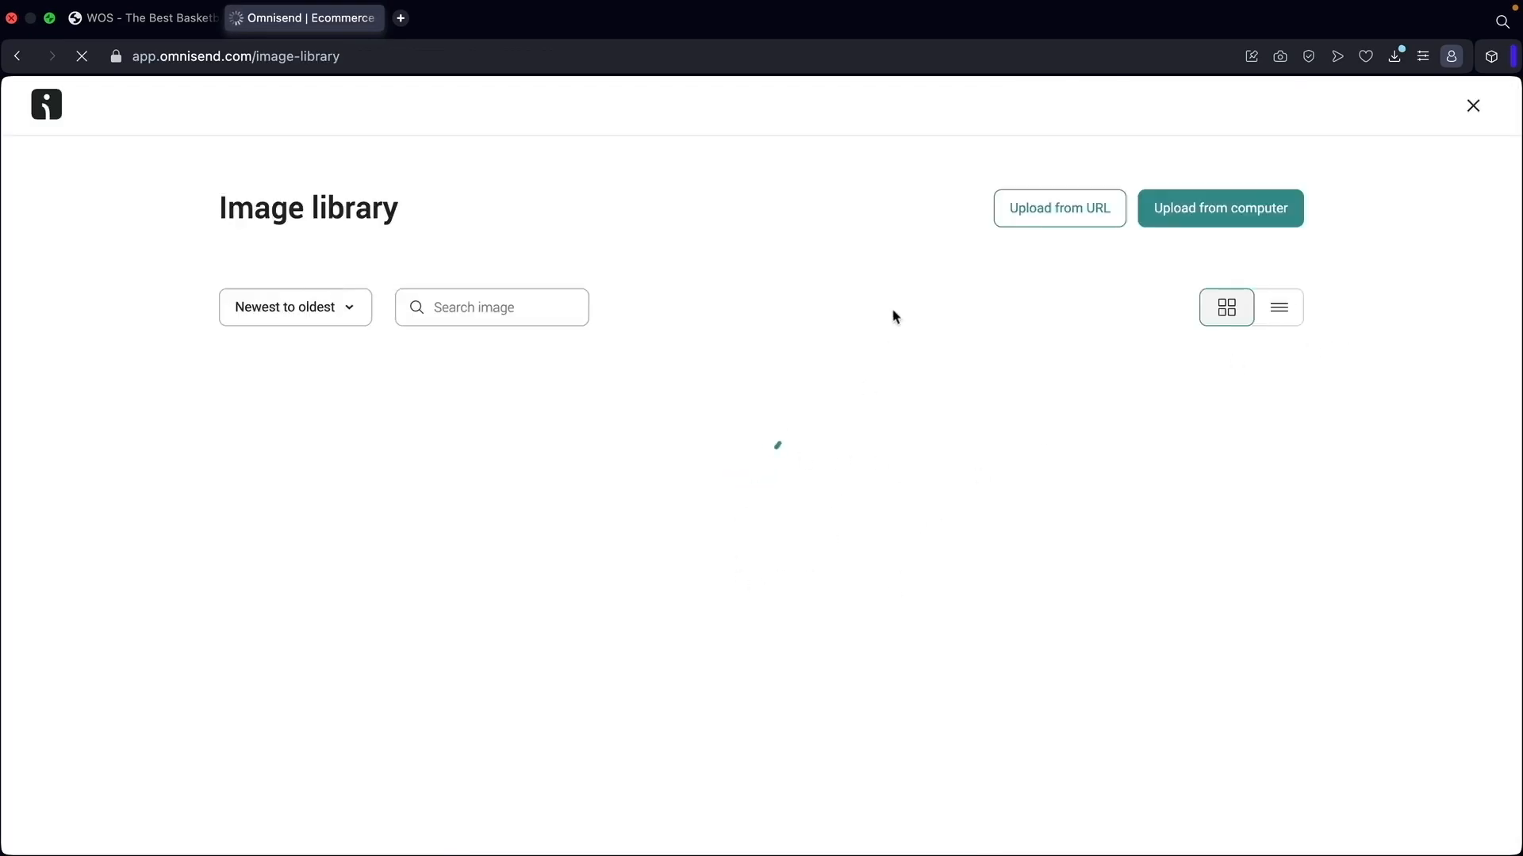
pyautogui.moveTo(322, 466)
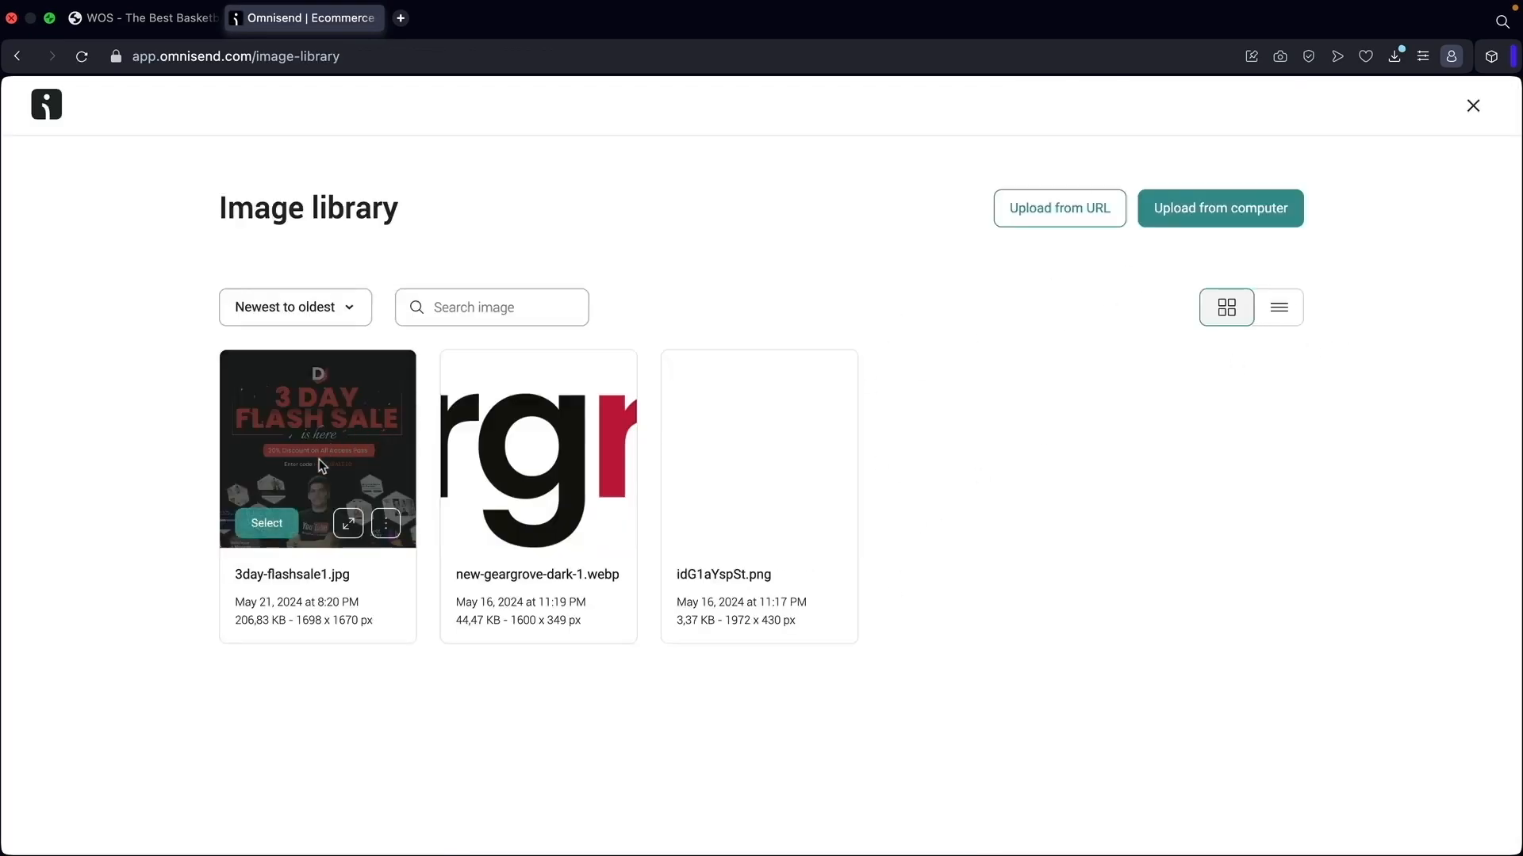
pyautogui.click(267, 524)
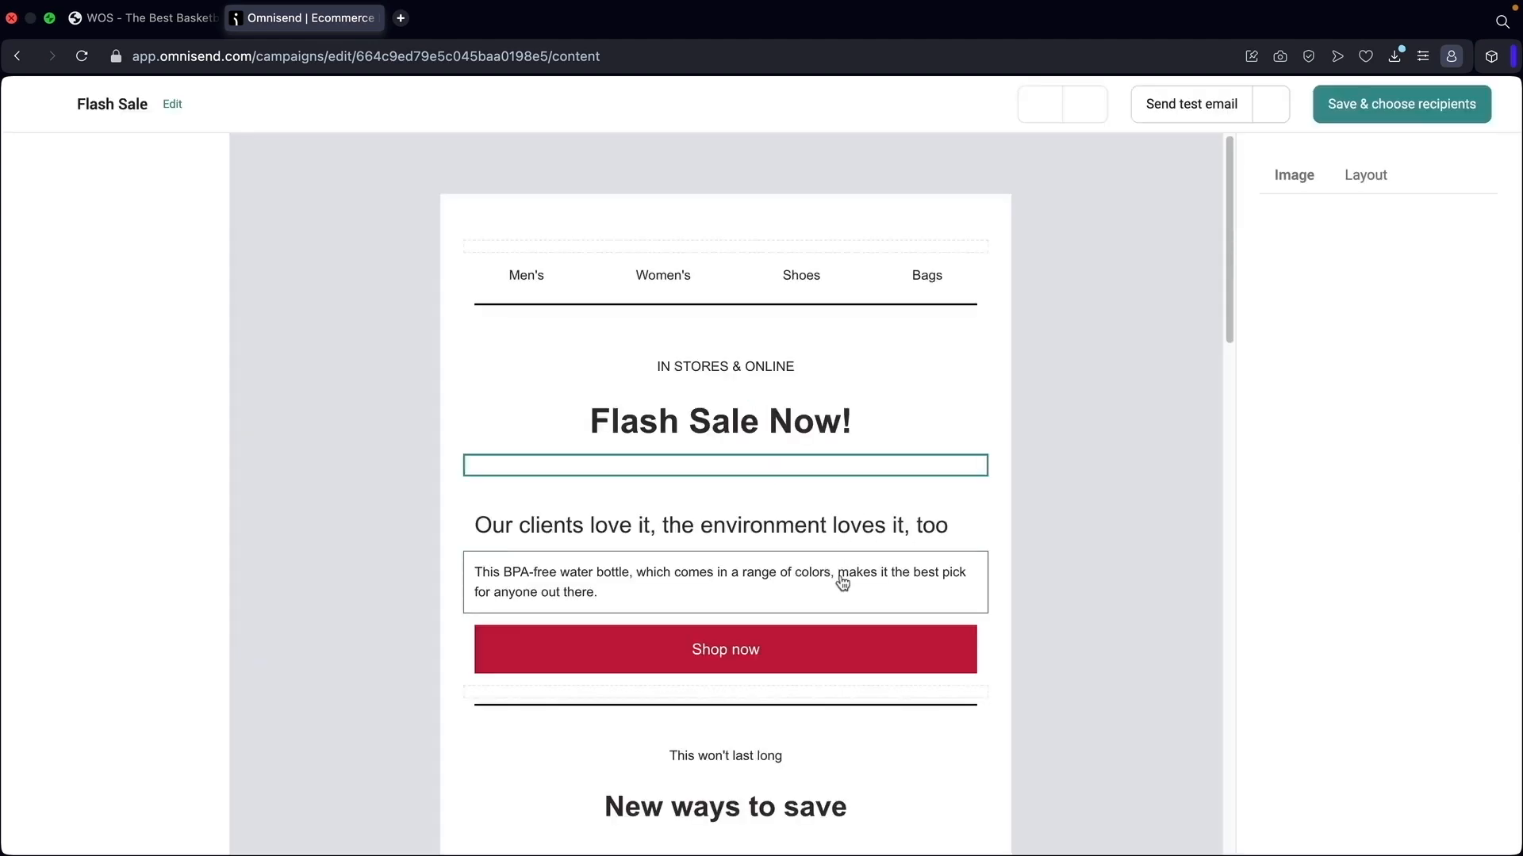
pyautogui.scroll(-1, 1066, 509)
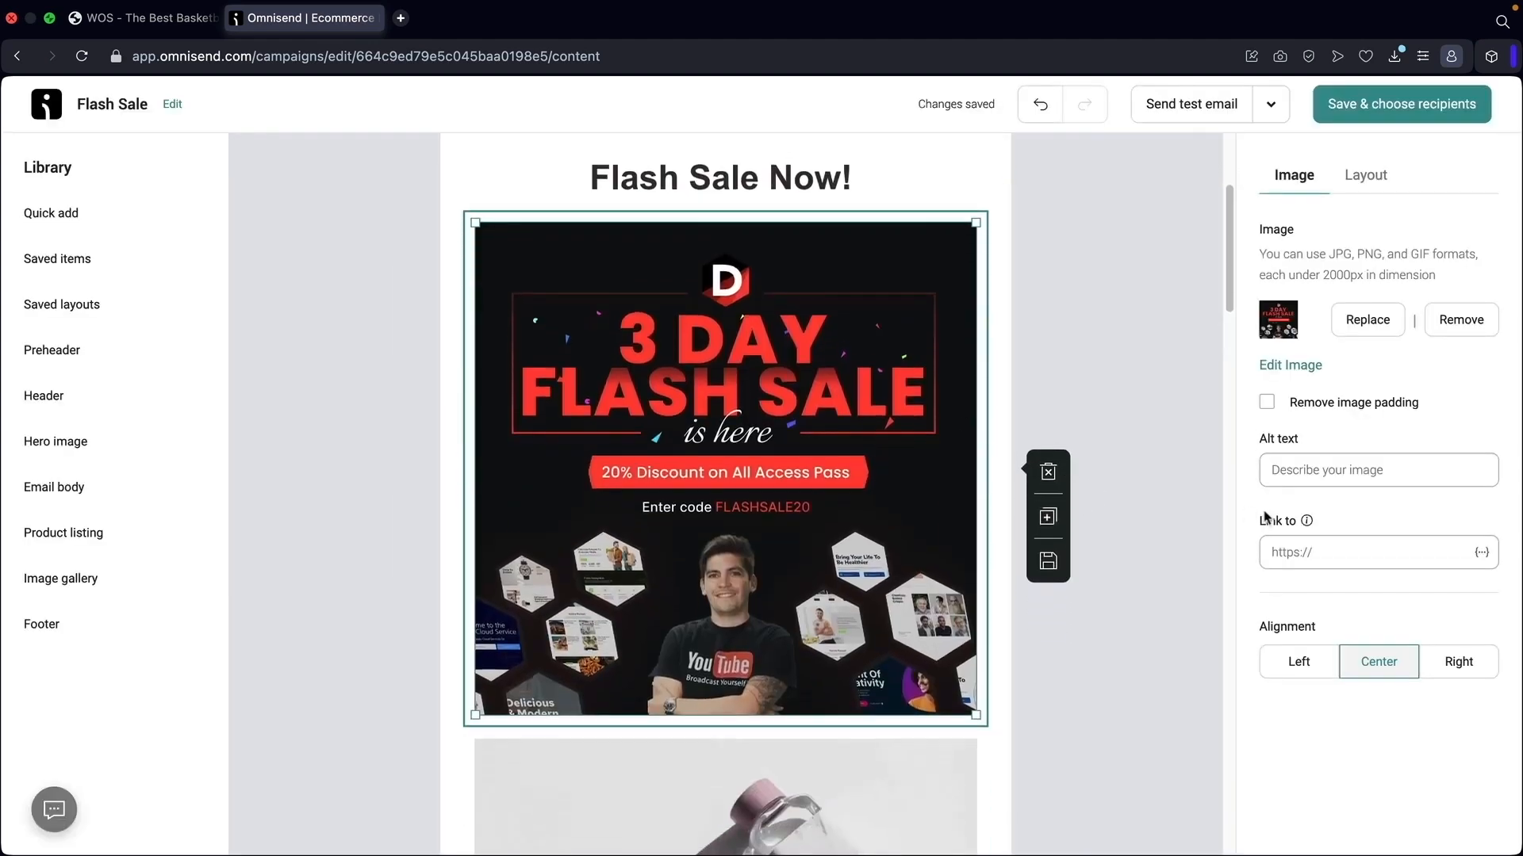
# Delete the water bottle image below the flash sale banner
pyautogui.click(1324, 550)
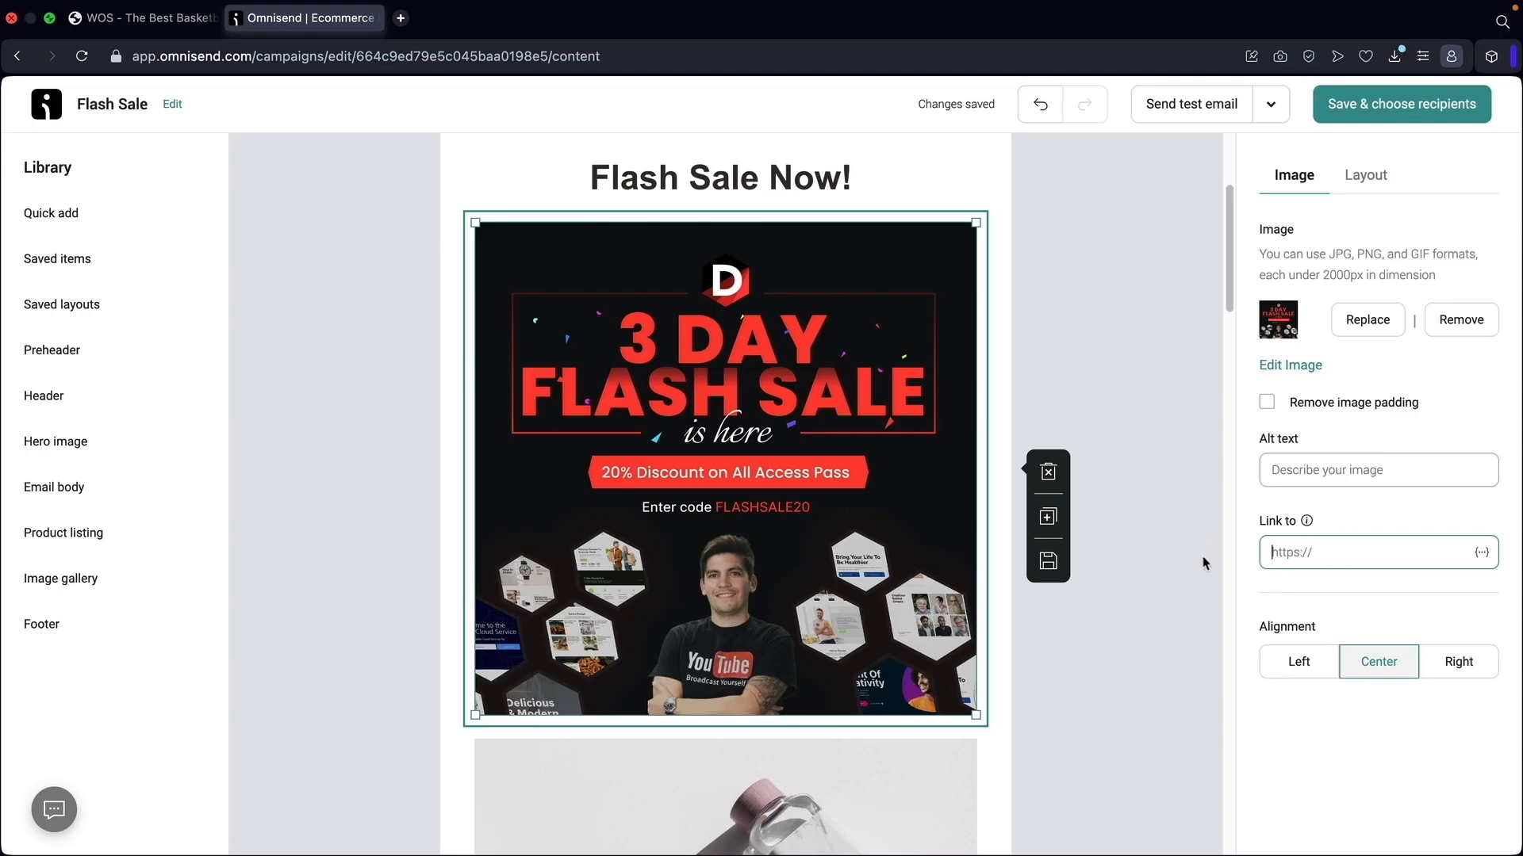
pyautogui.scroll(-4, 1143, 555)
pyautogui.click(760, 540)
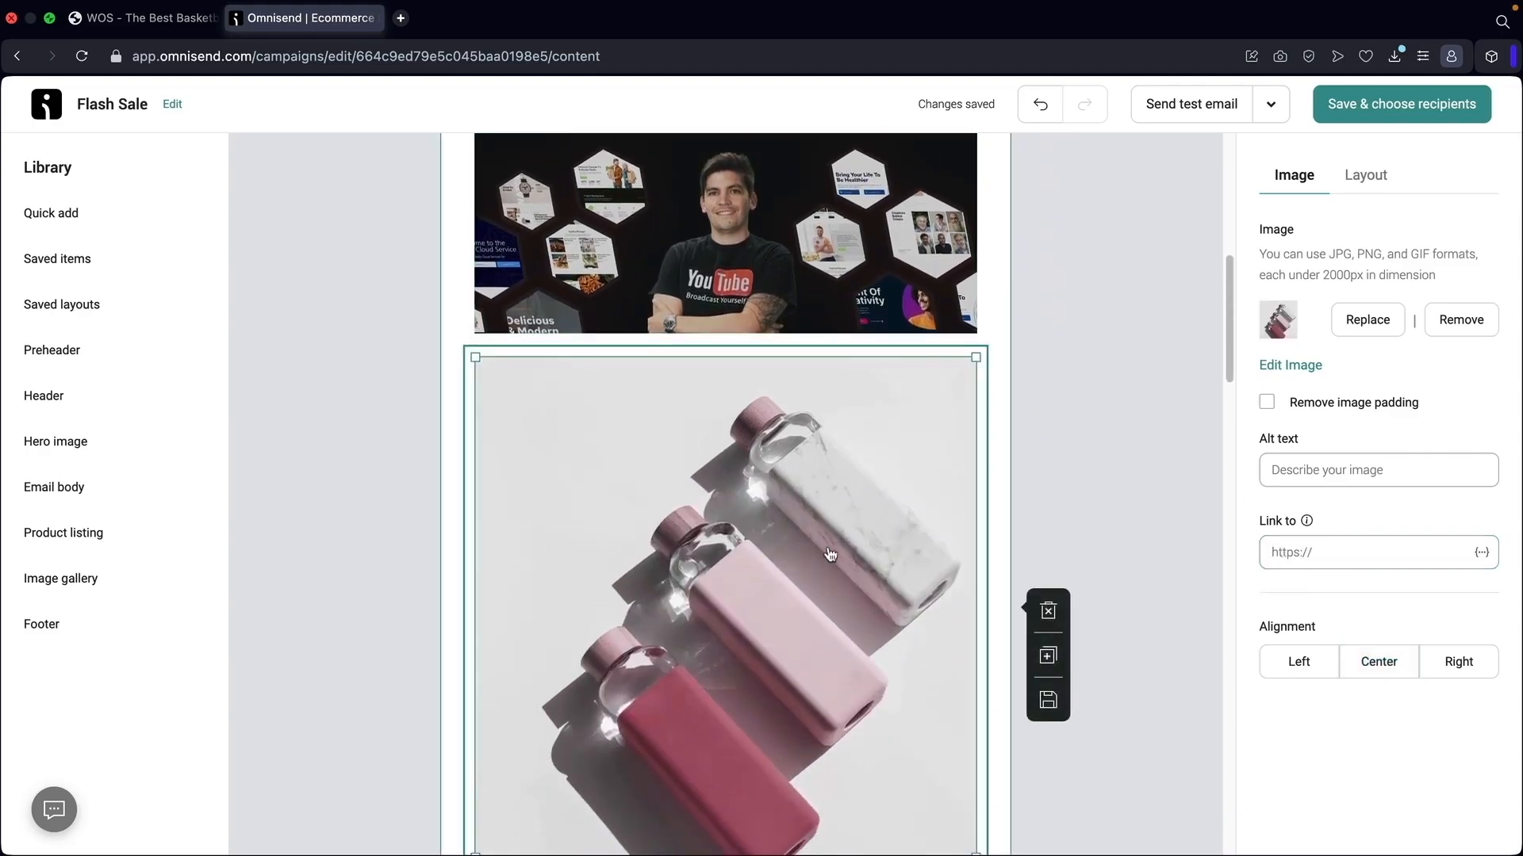
pyautogui.click(1048, 612)
pyautogui.scroll(1, 718, 498)
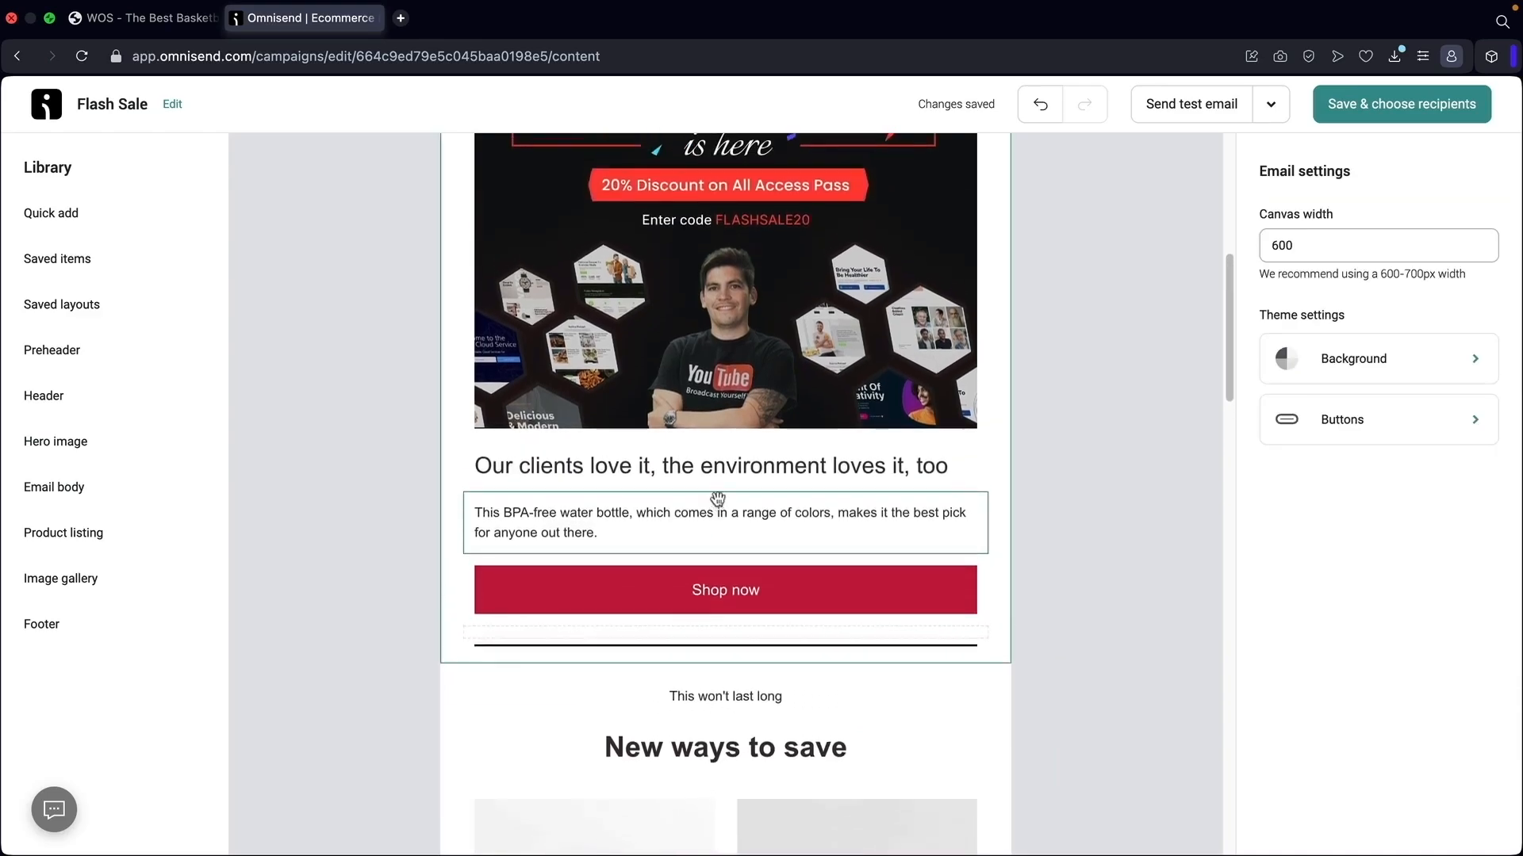
pyautogui.click(721, 472)
pyautogui.tripleClick(723, 471)
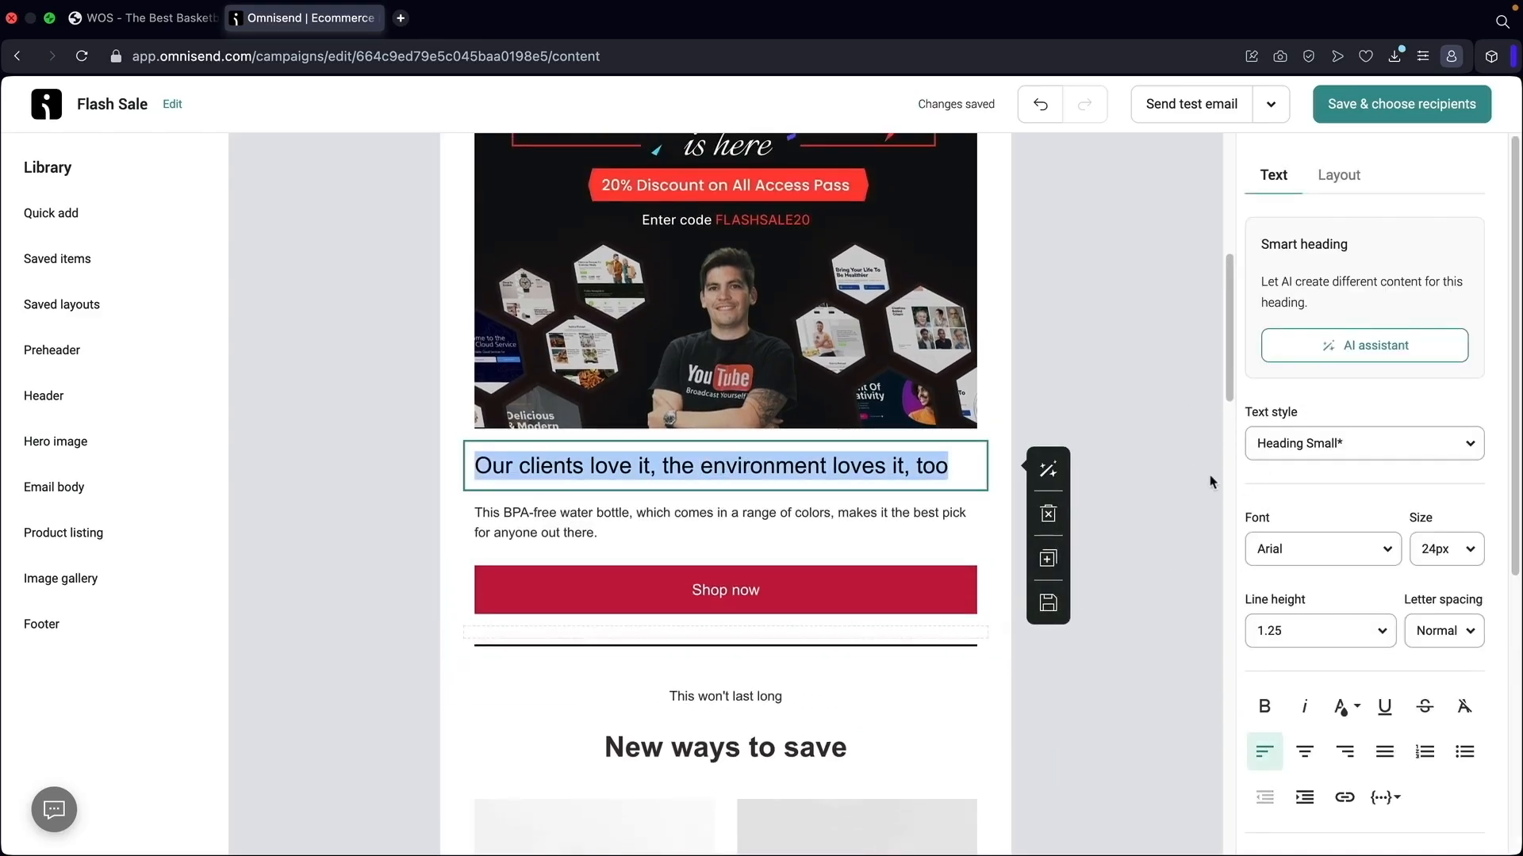
pyautogui.click(1361, 349)
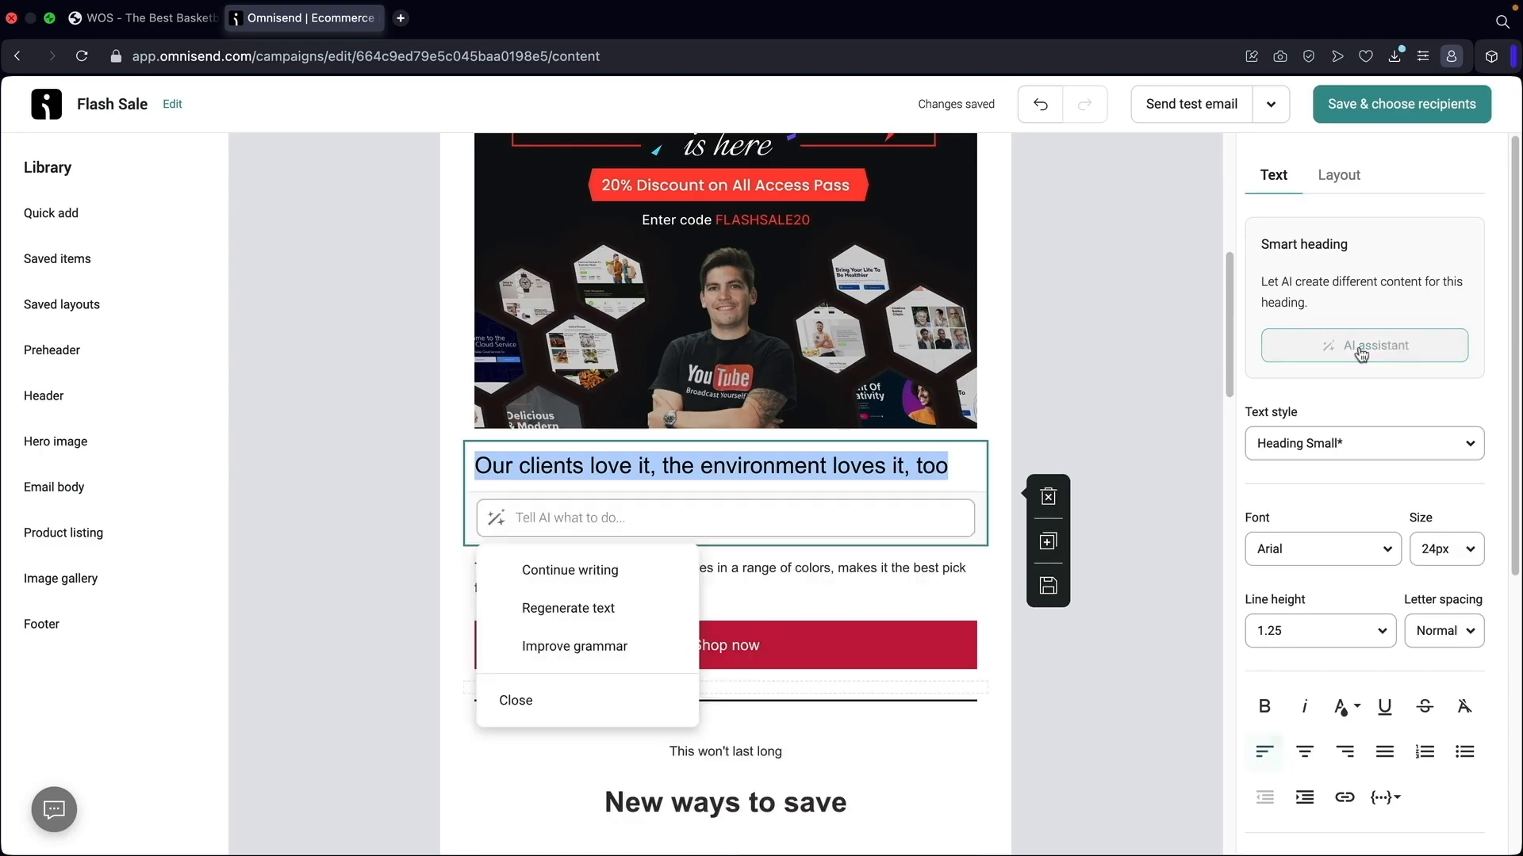
pyautogui.click(698, 525)
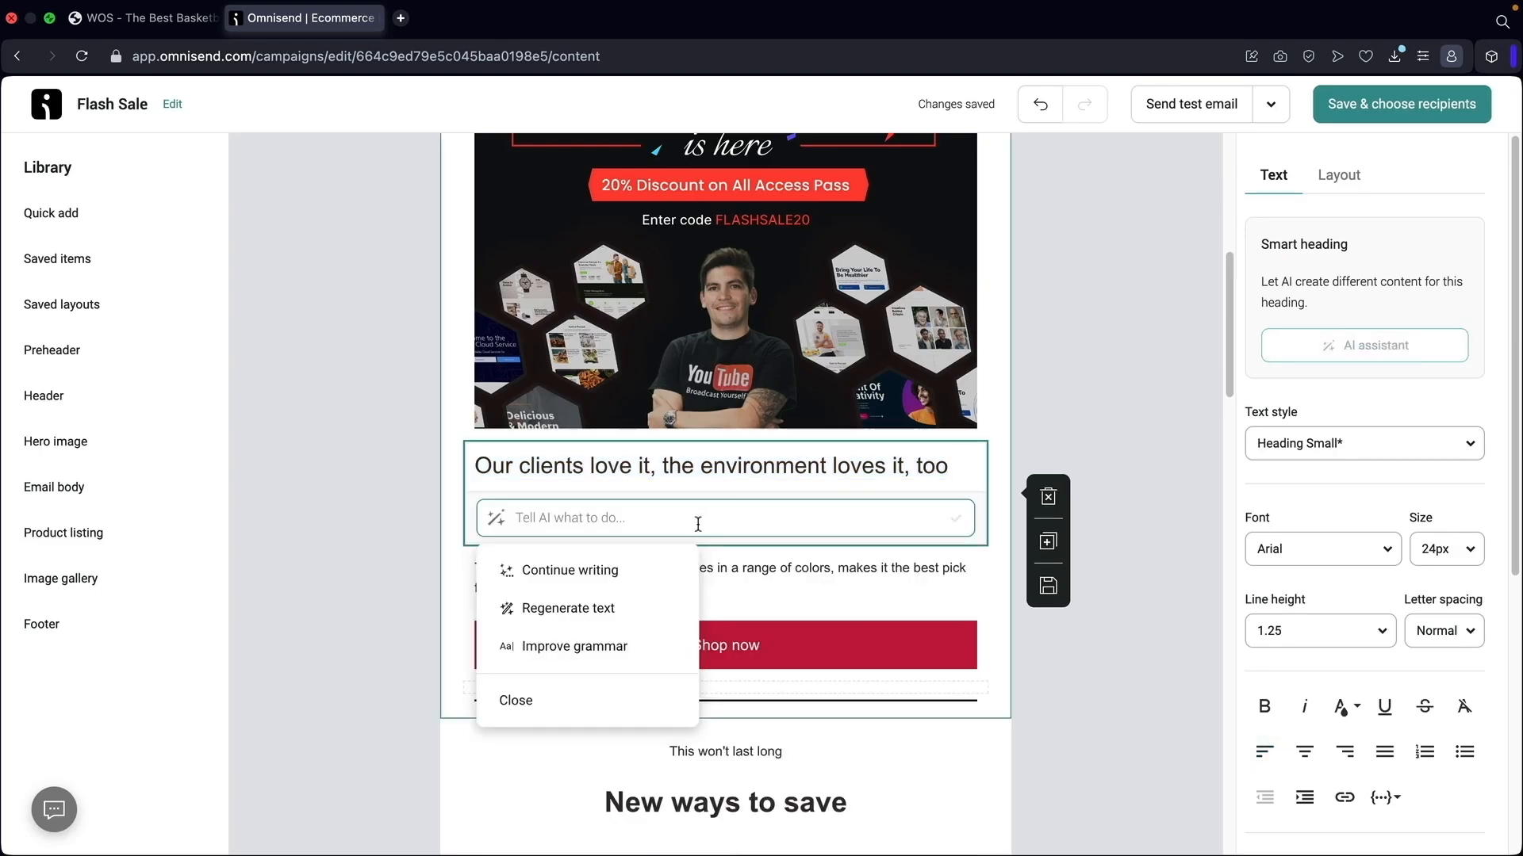
pyautogui.click(794, 474)
# Replace the heading below the banner with "We are having a crazy flash sale!" and center it
pyautogui.tripleClick(764, 477)
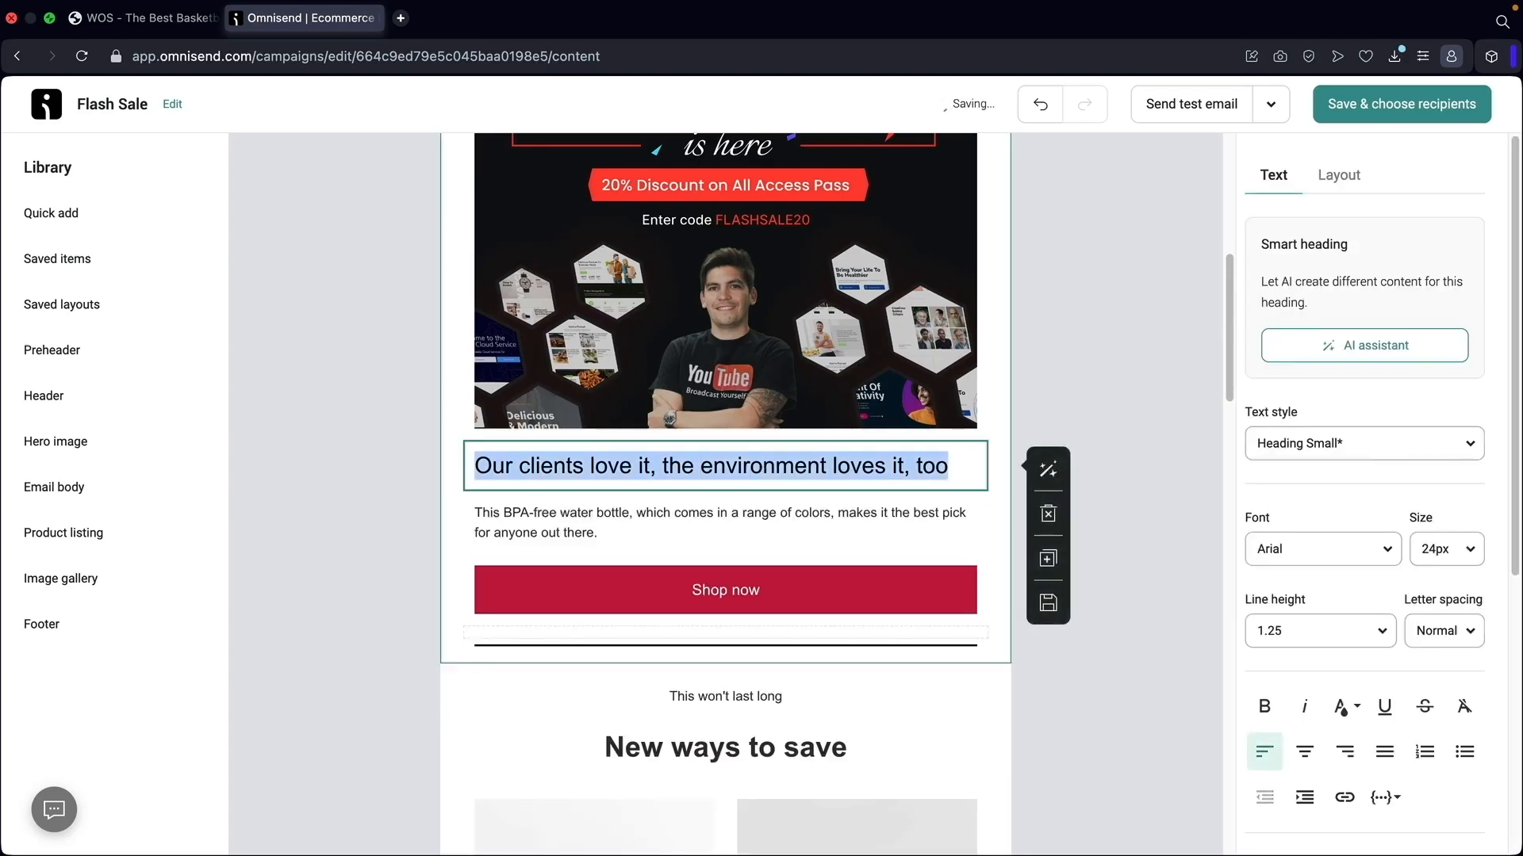
pyautogui.write('We are having')
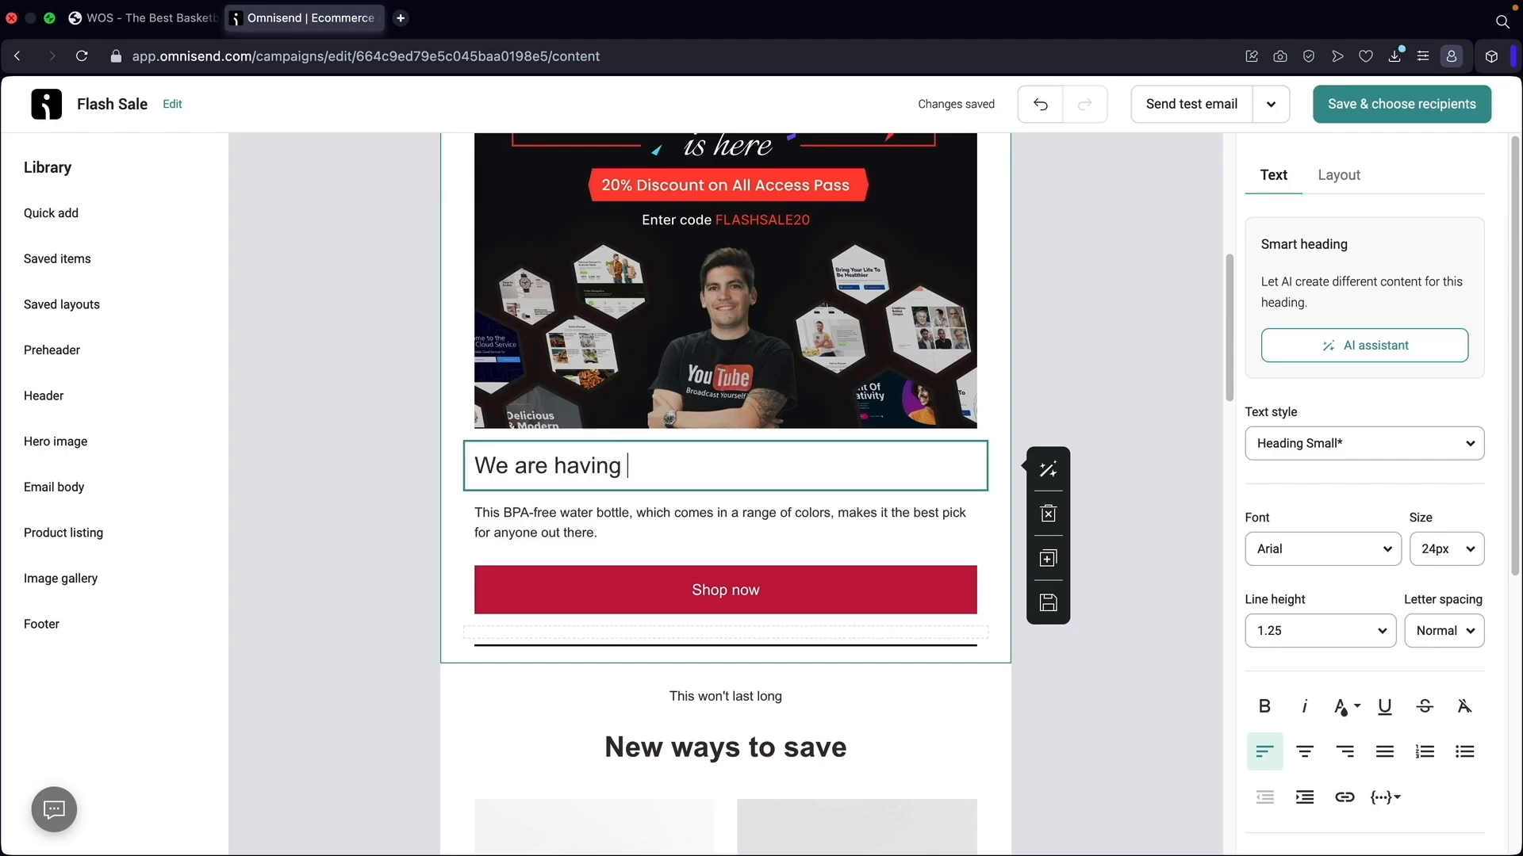
pyautogui.write(' a crazy flash sale!')
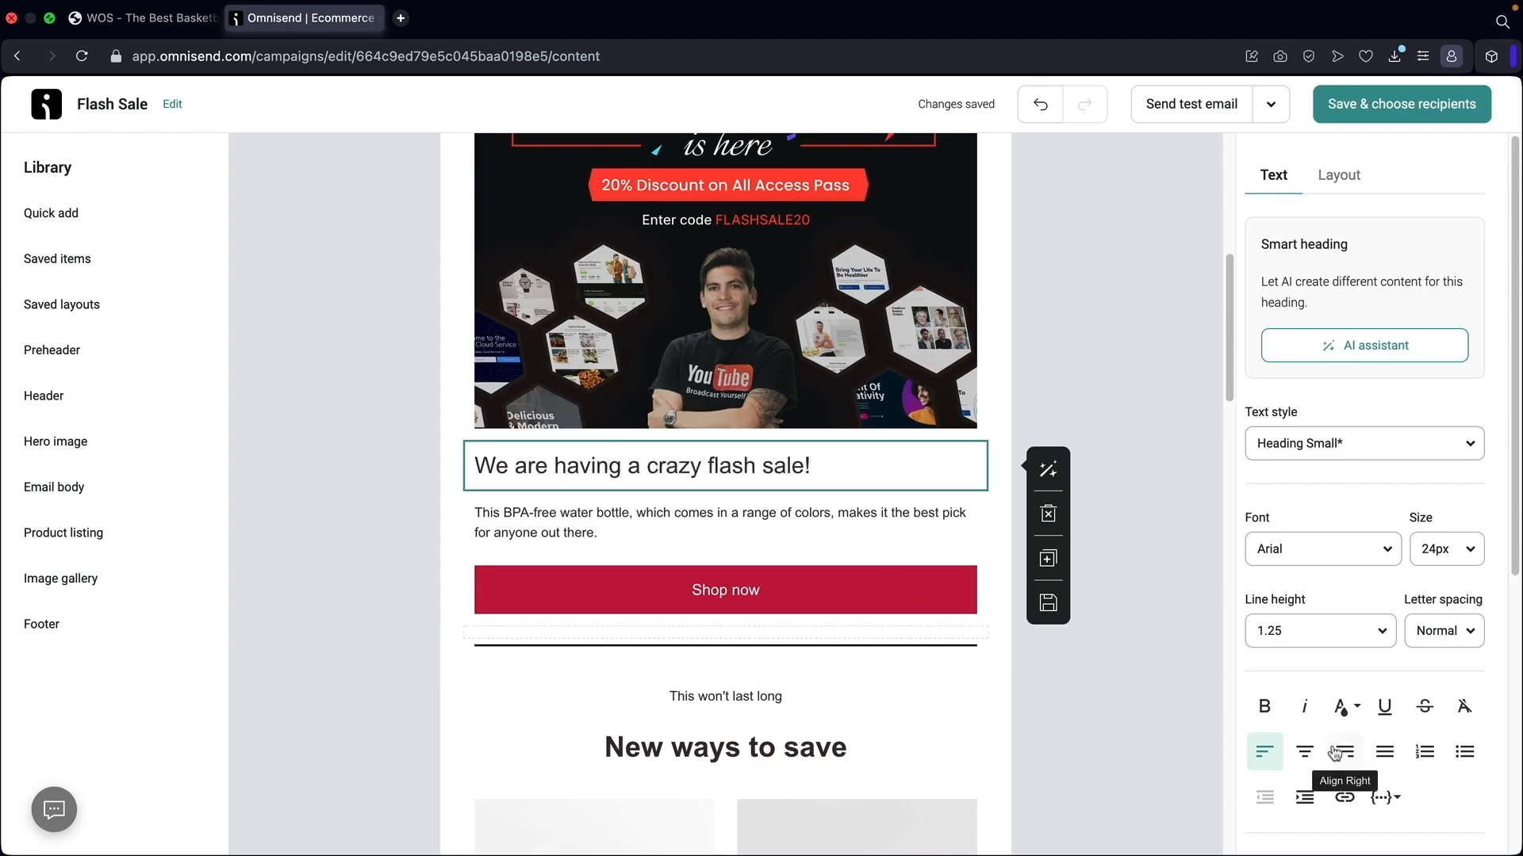
pyautogui.click(1304, 752)
# Try to set the "We are having a crazy flash sale!" heading's font to Poppins without selecting its text
pyautogui.click(1323, 552)
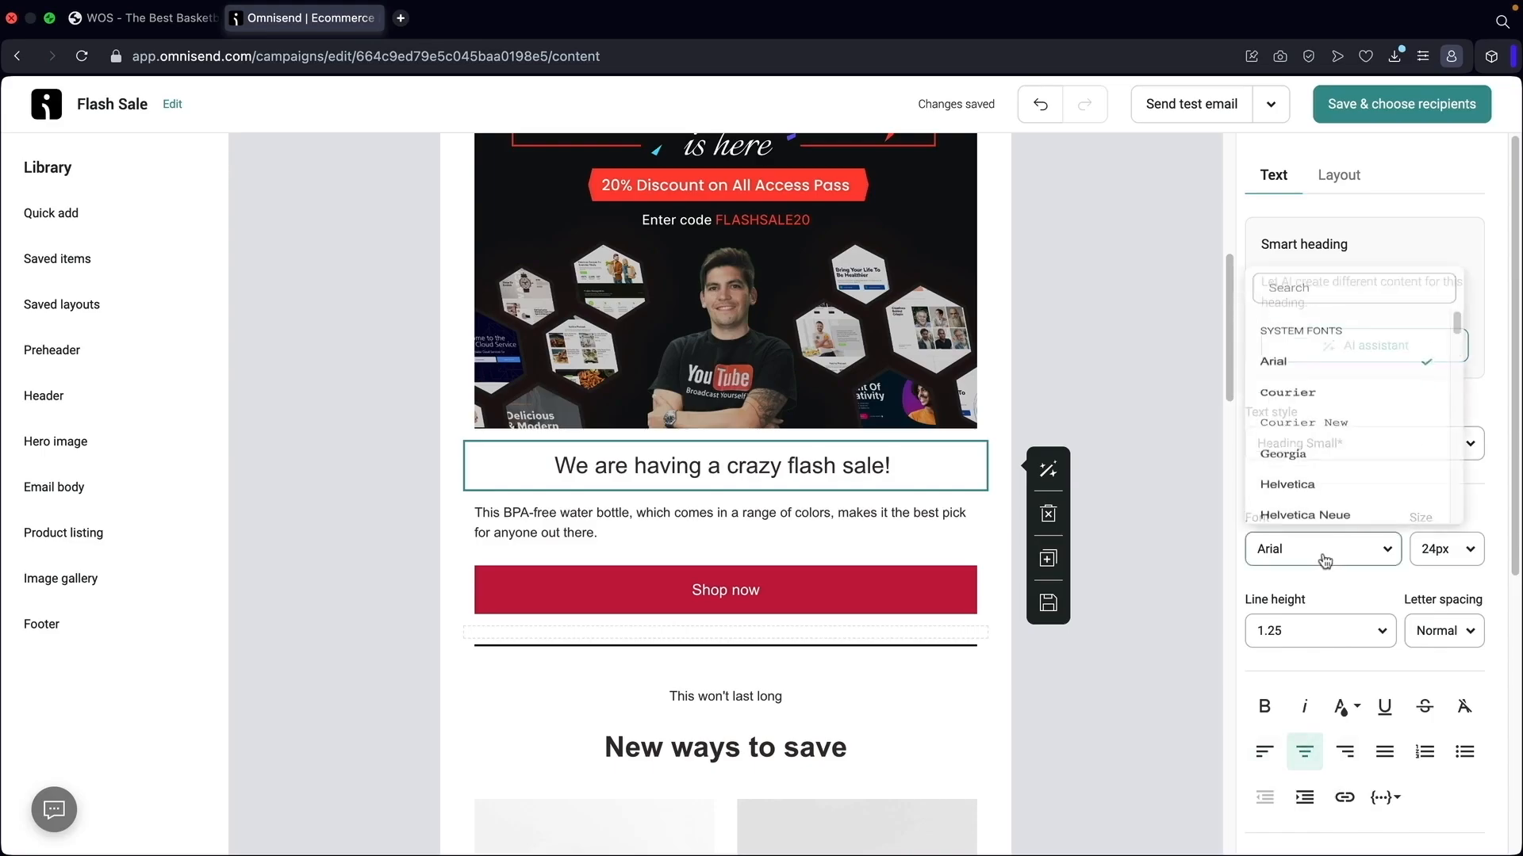
pyautogui.click(1332, 230)
pyautogui.write('popp')
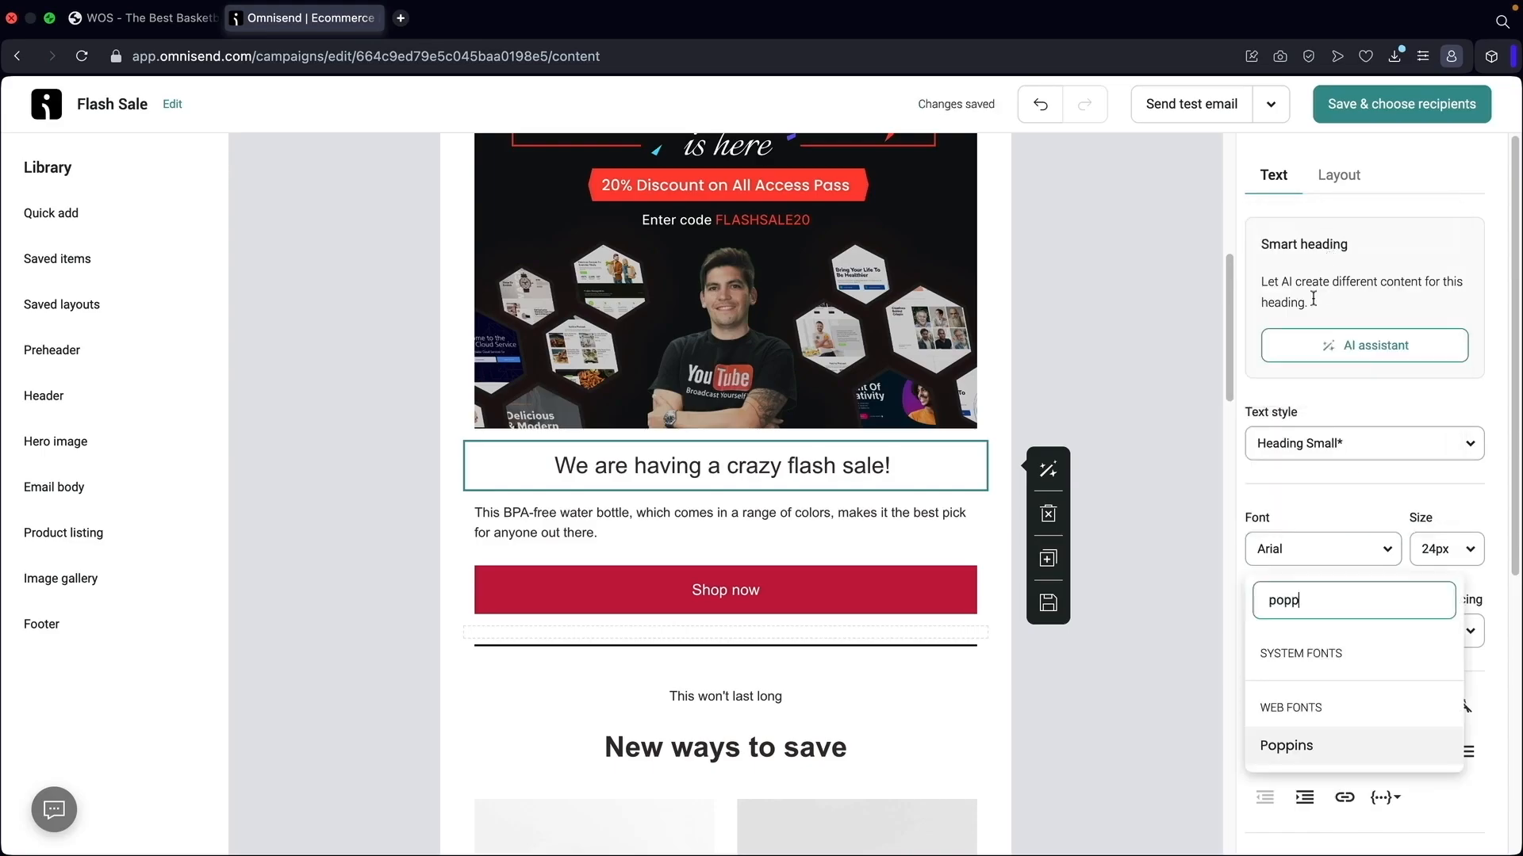
pyautogui.click(1286, 744)
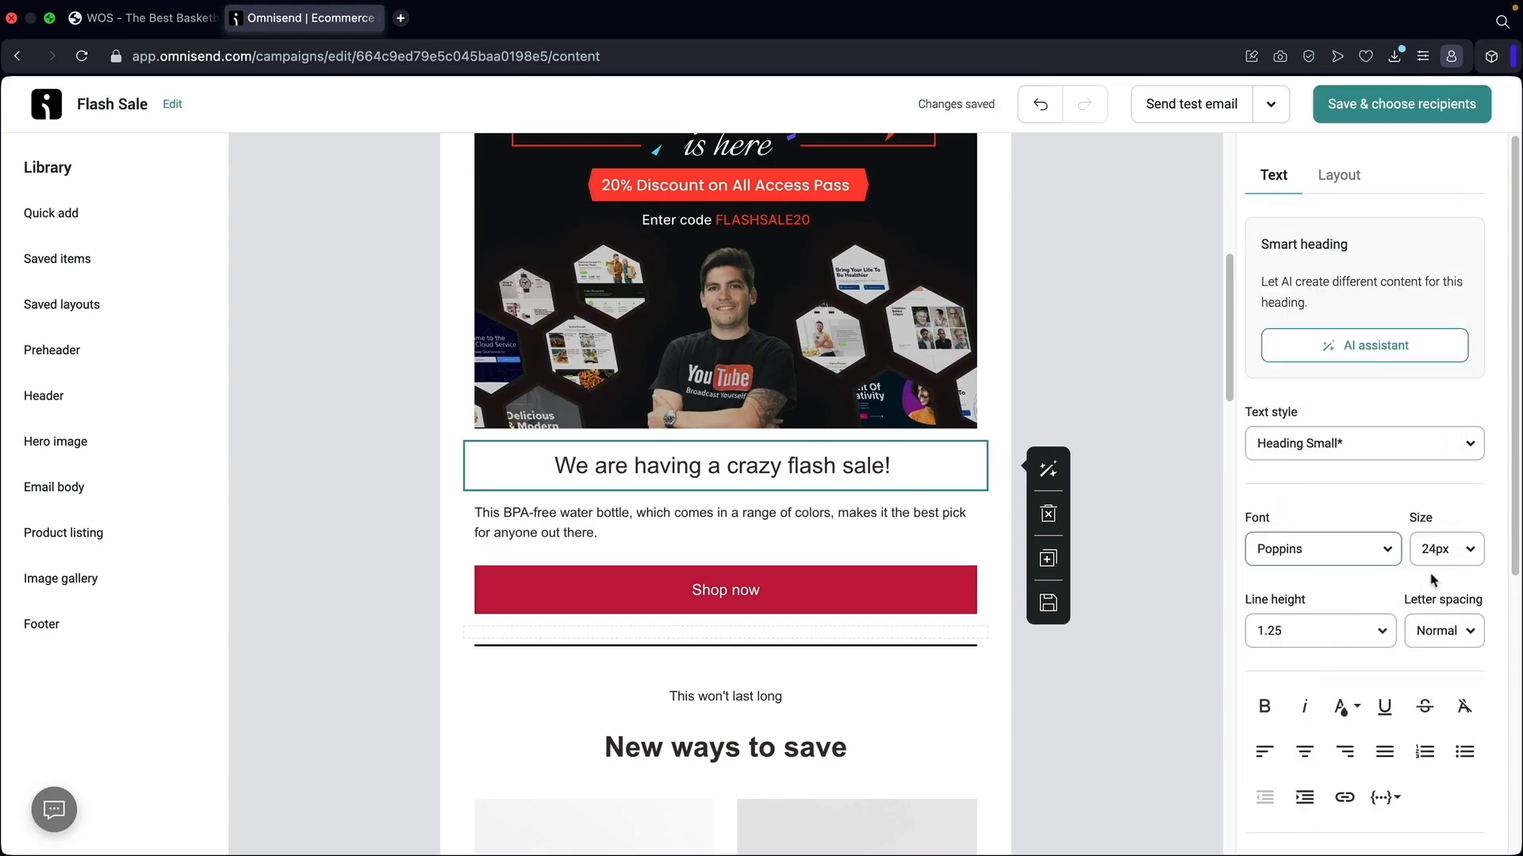
# Make the entire "We are having a crazy flash sale!" heading bold
pyautogui.tripleClick(803, 467)
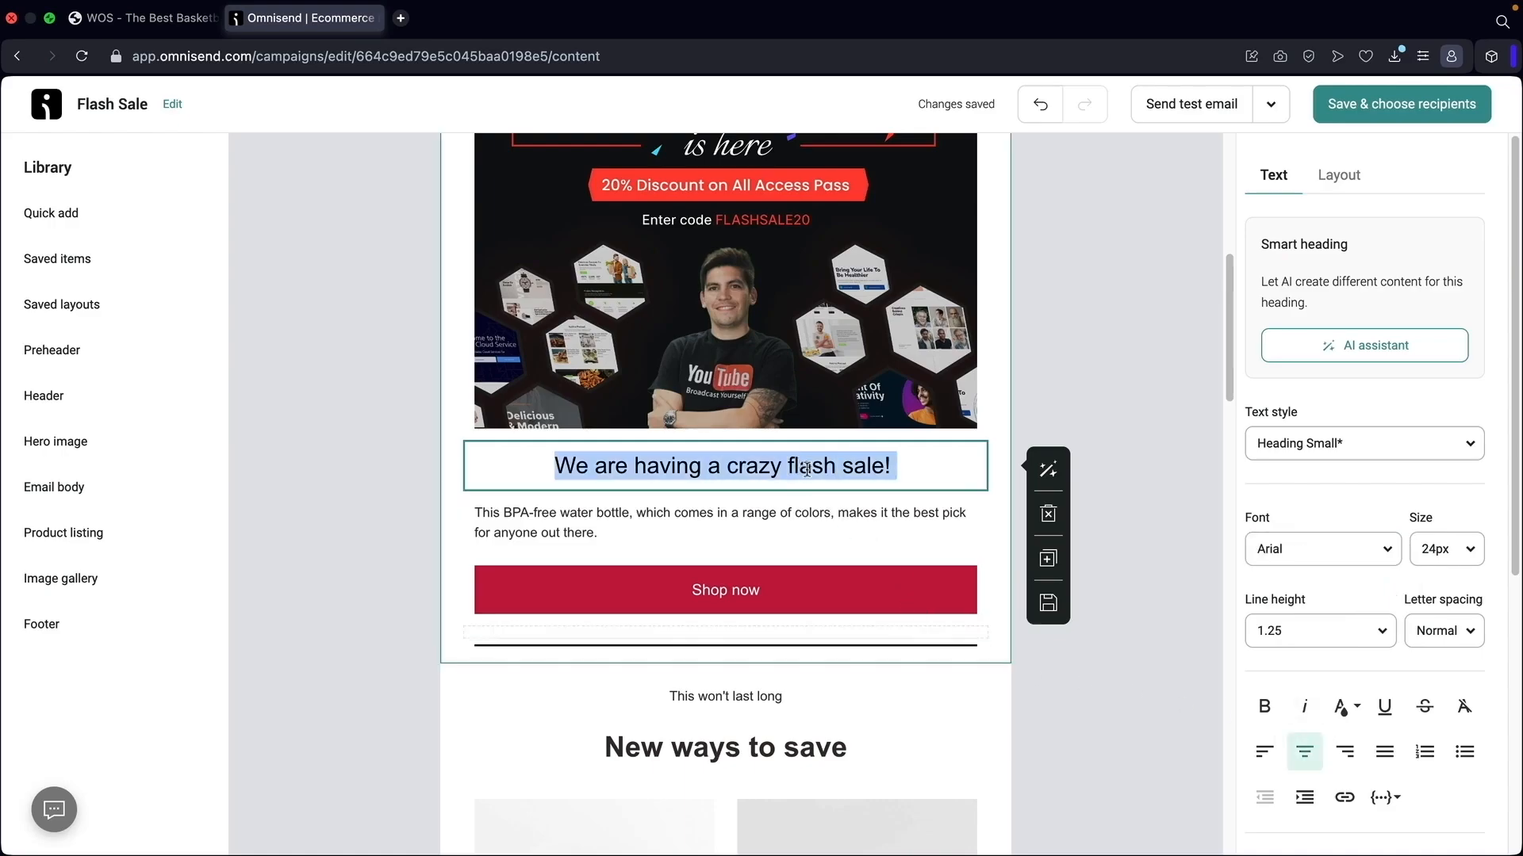
pyautogui.click(1259, 705)
pyautogui.click(859, 512)
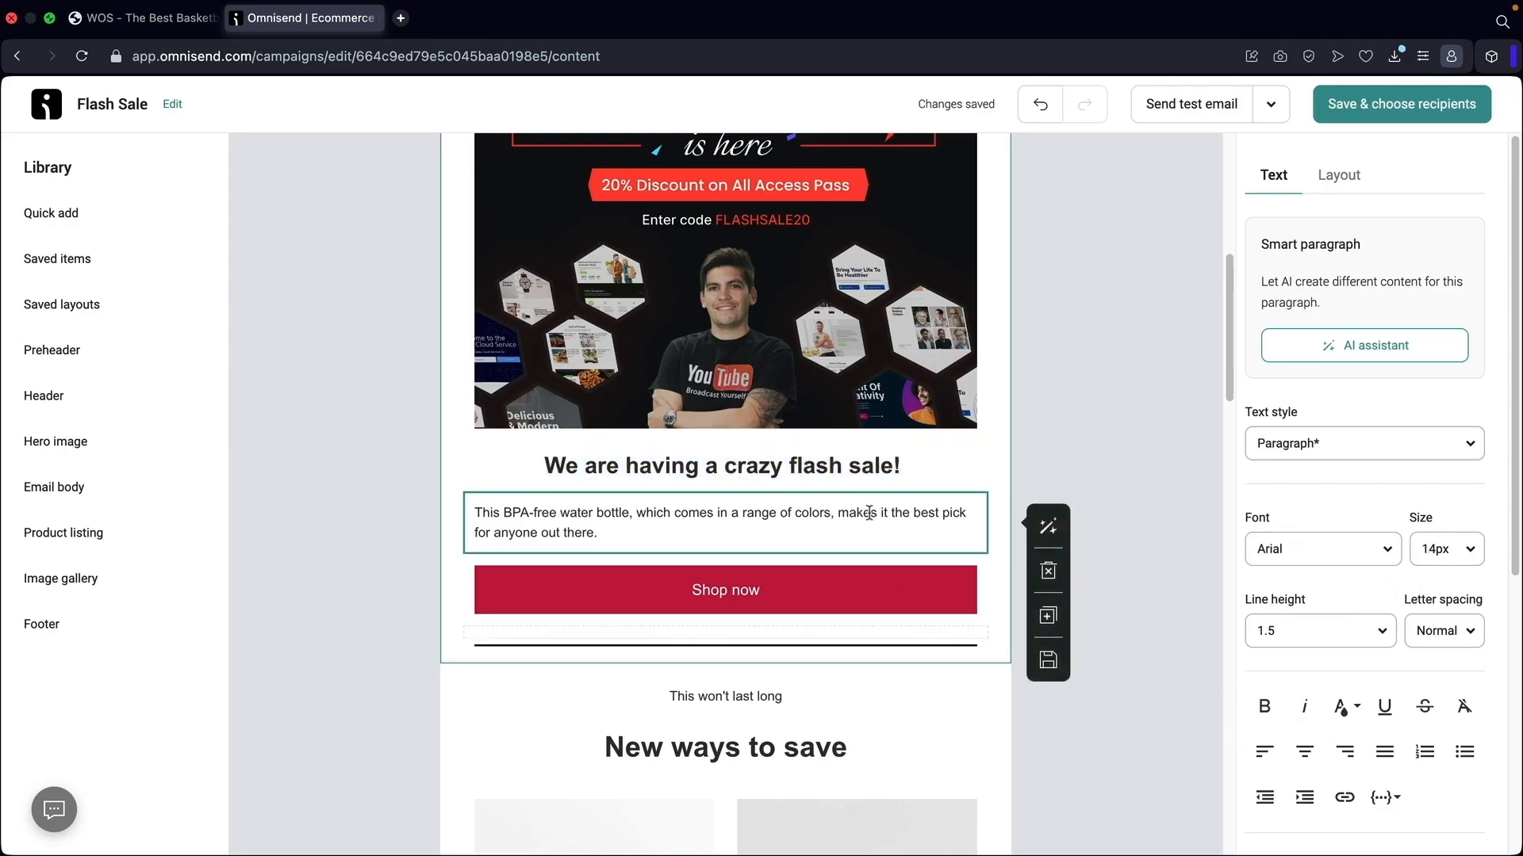
# Set the "We are having a crazy flash sale!" heading's font to Poppins and center the paragraph beneath it
pyautogui.click(873, 479)
pyautogui.click(1269, 549)
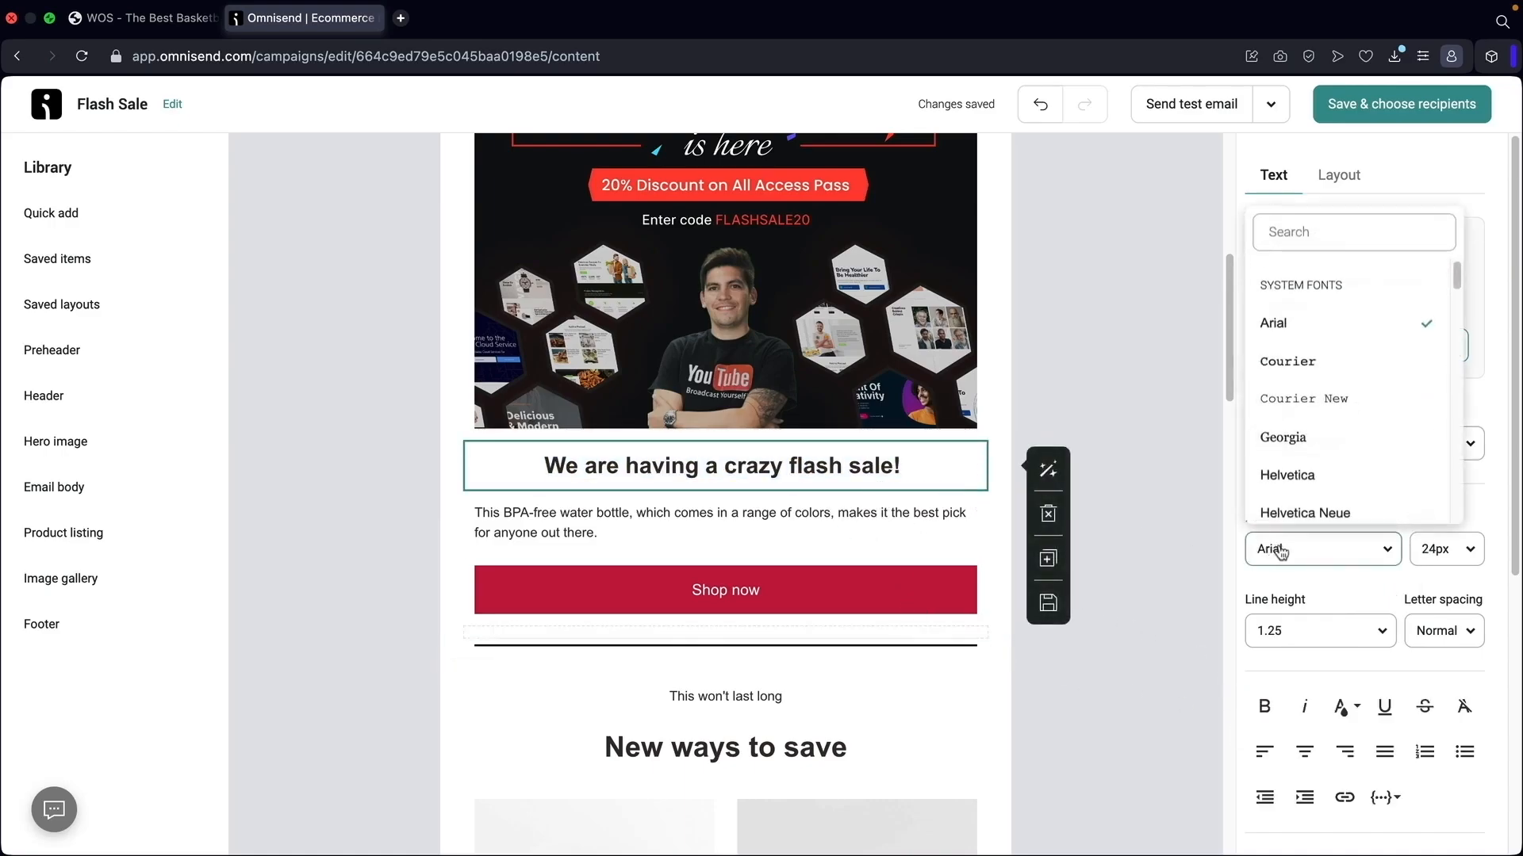
pyautogui.click(1321, 241)
pyautogui.write('popp')
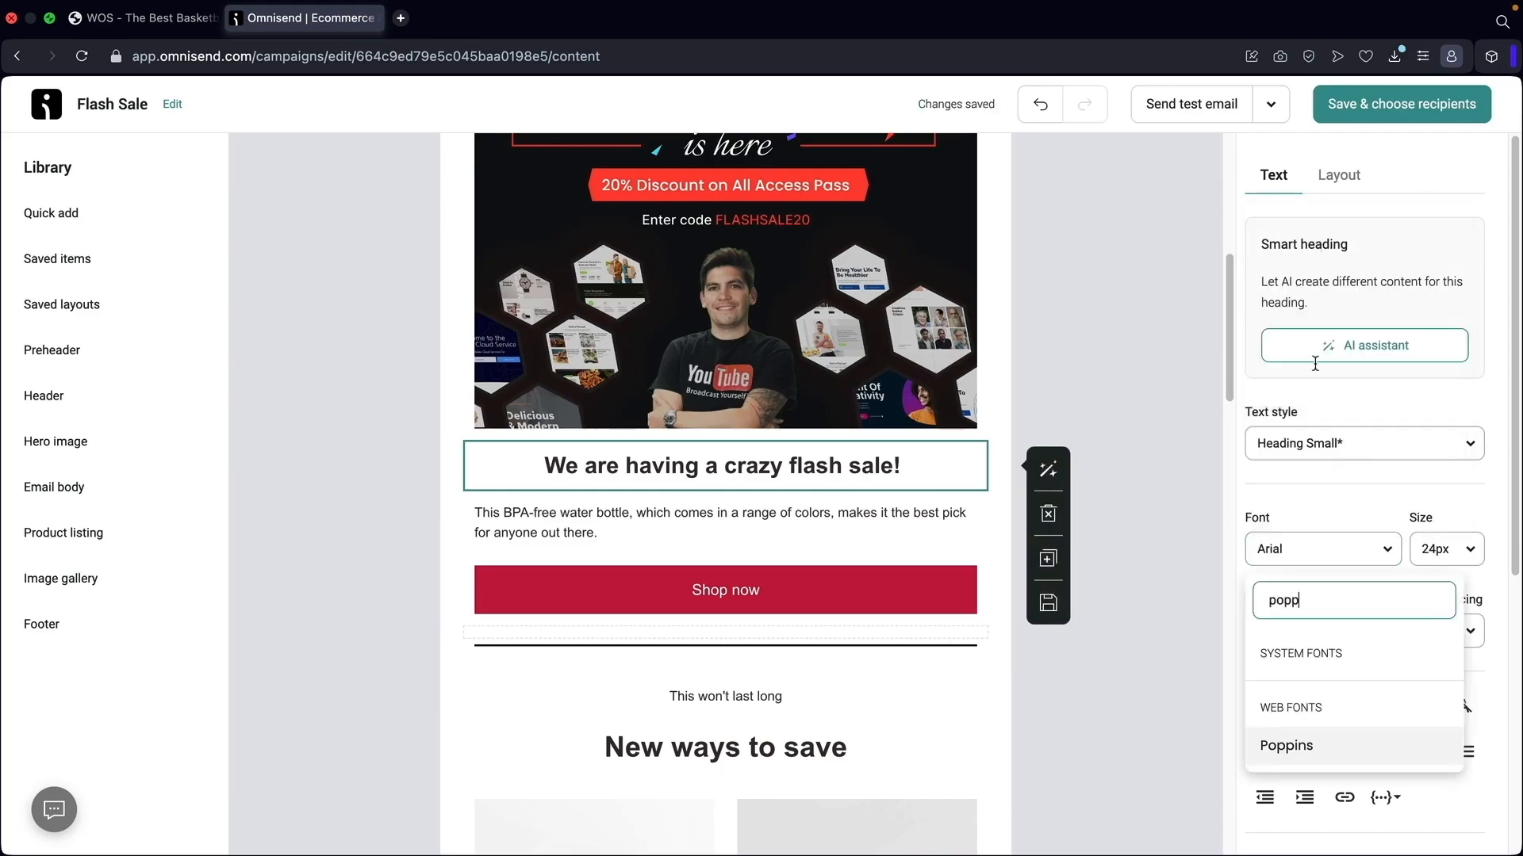
pyautogui.click(1296, 738)
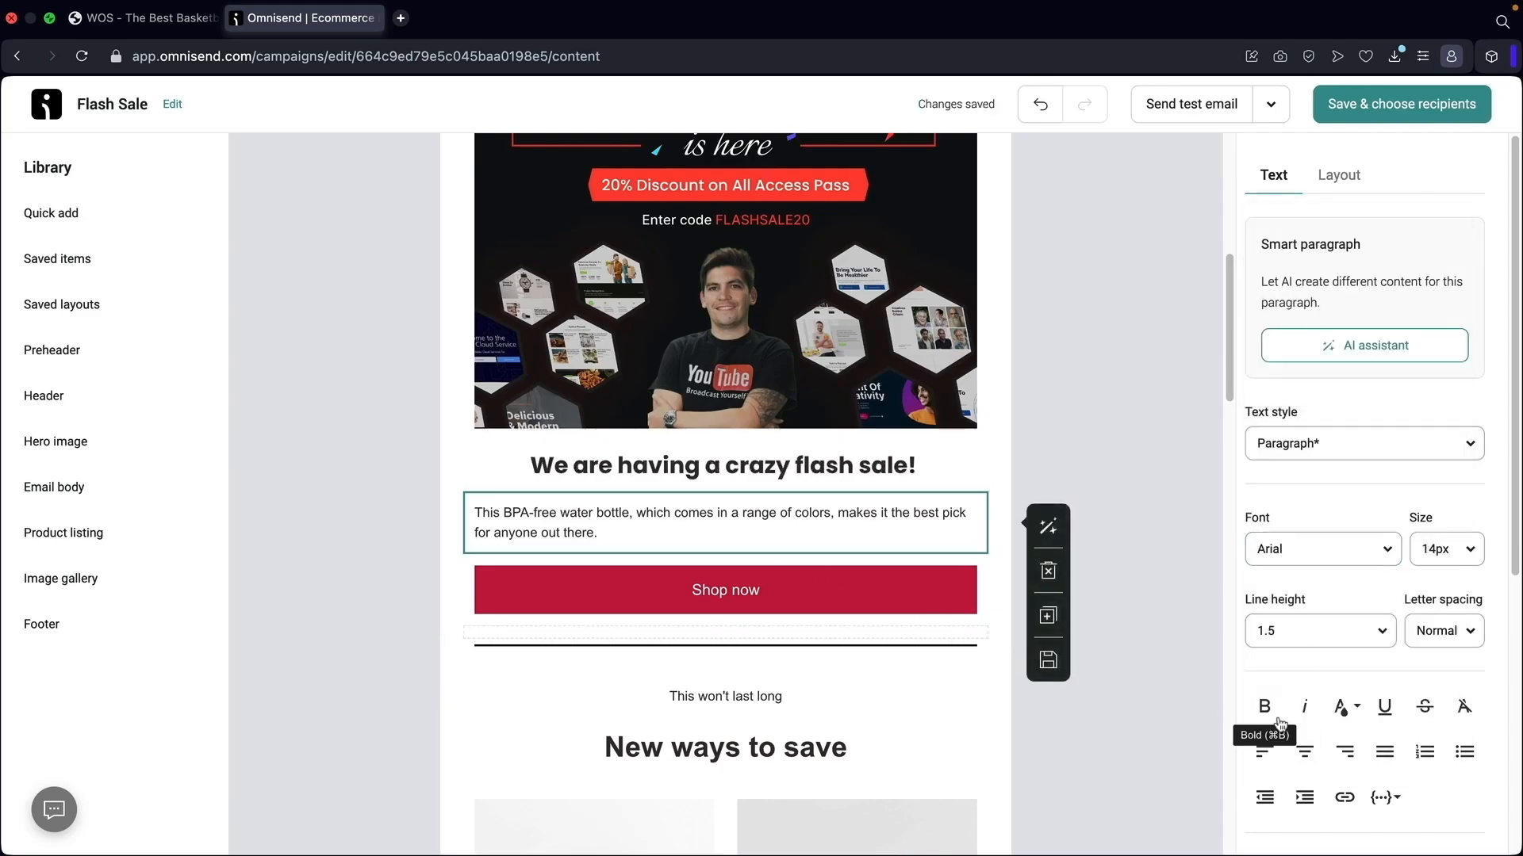
pyautogui.click(1304, 750)
pyautogui.click(867, 591)
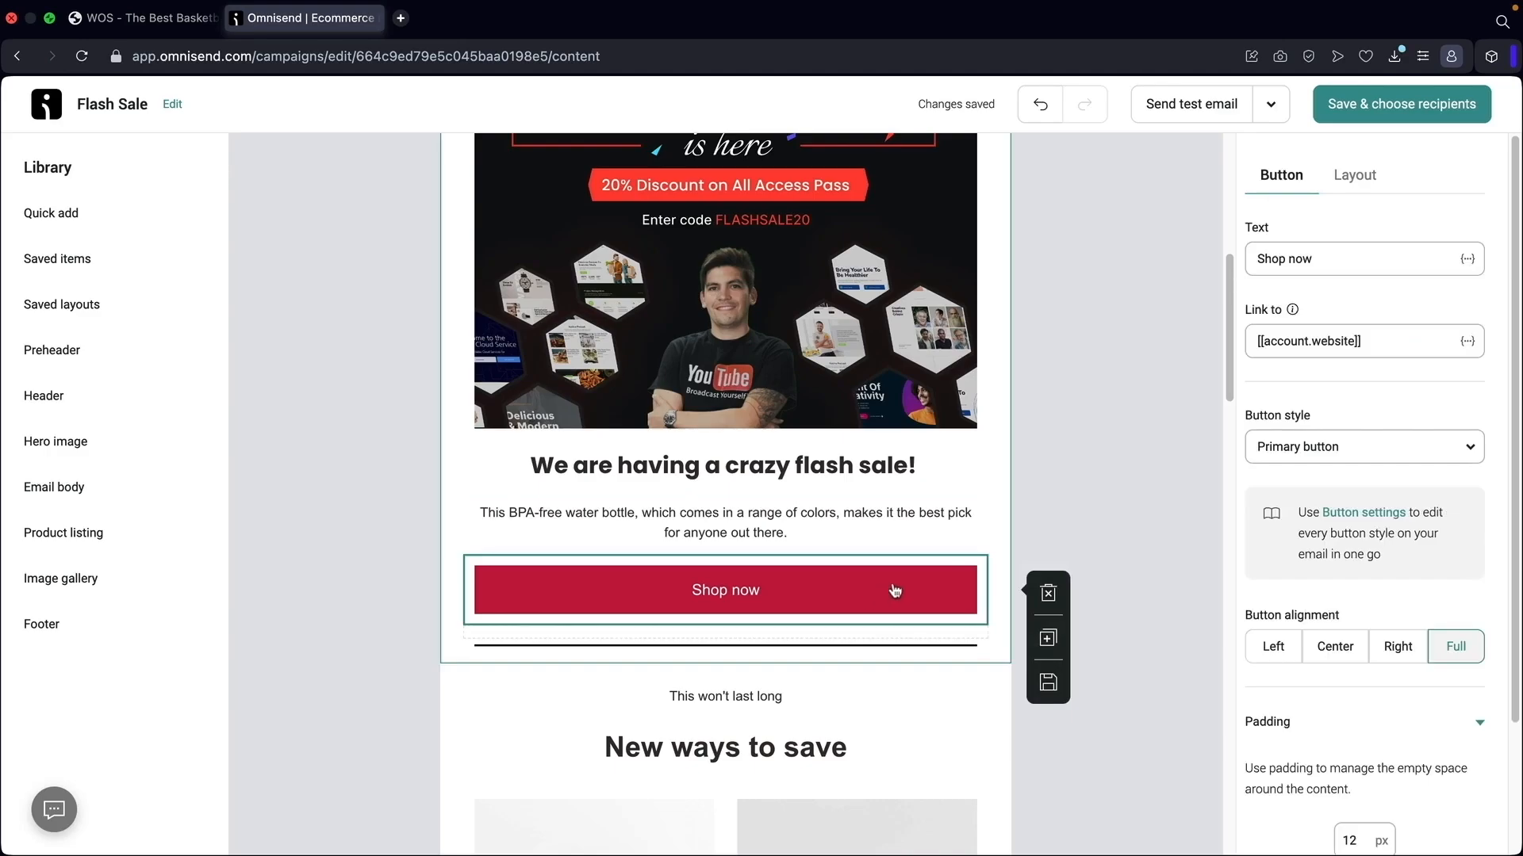
pyautogui.moveTo(1382, 345); pyautogui.dragTo(1250, 343)
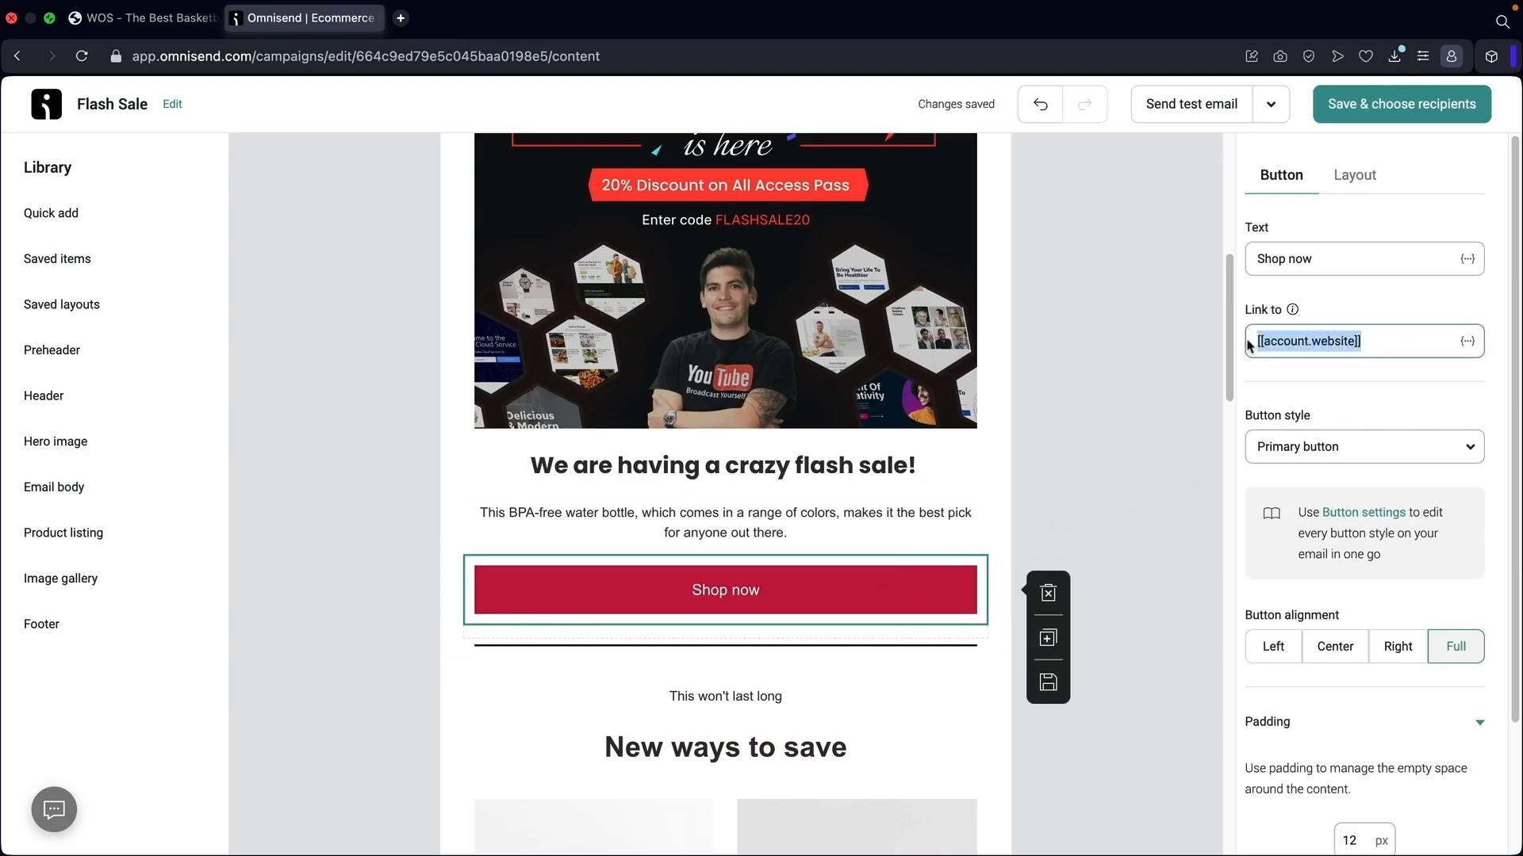
pyautogui.click(155, 17)
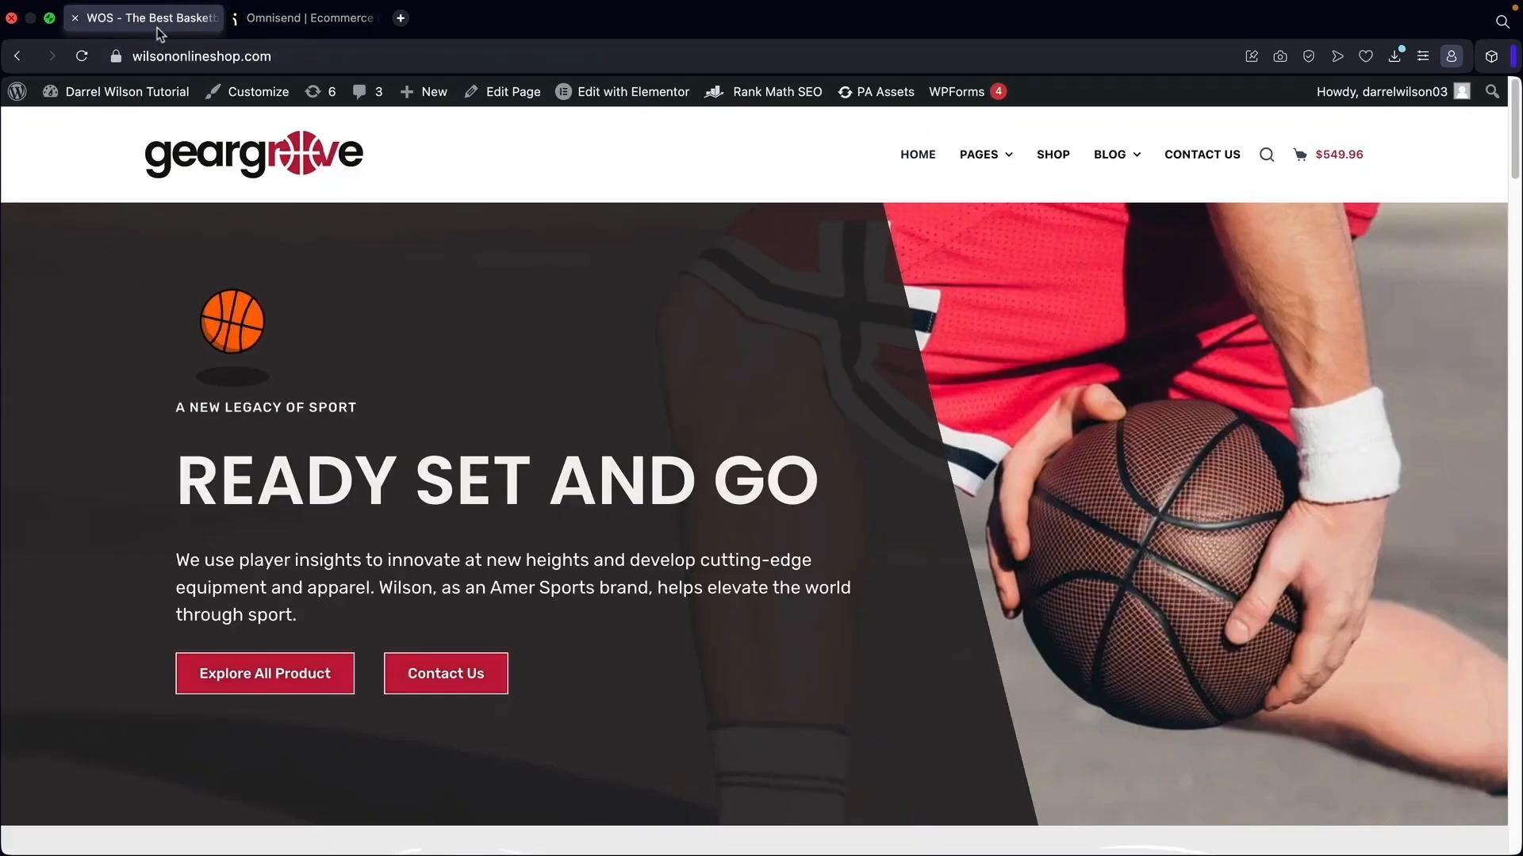
pyautogui.click(1056, 158)
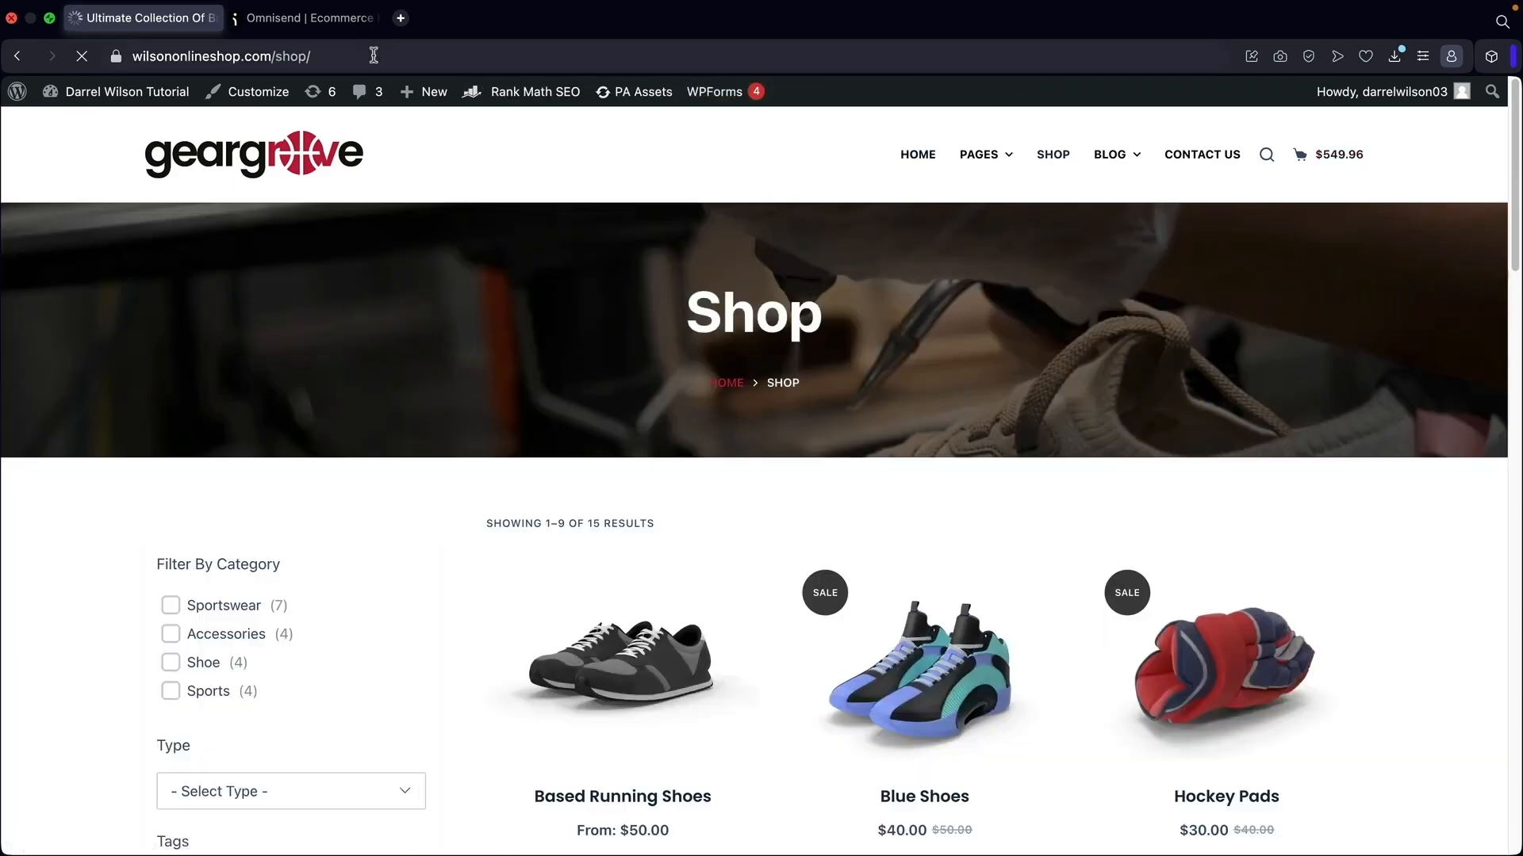
pyautogui.click(301, 56)
pyautogui.rightClick(303, 58)
pyautogui.click(325, 134)
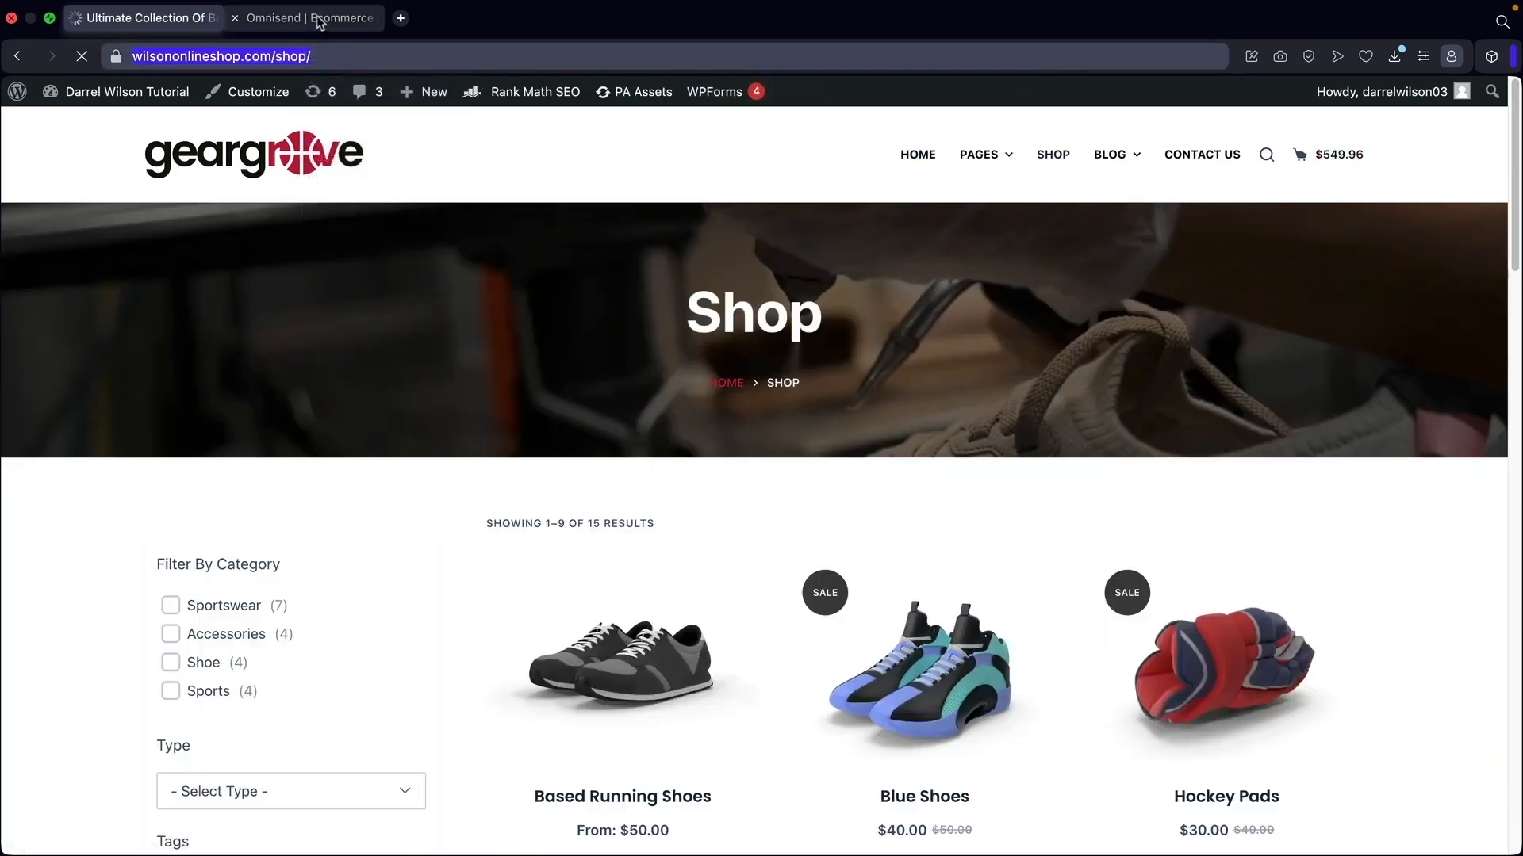
pyautogui.click(316, 17)
pyautogui.rightClick(1329, 341)
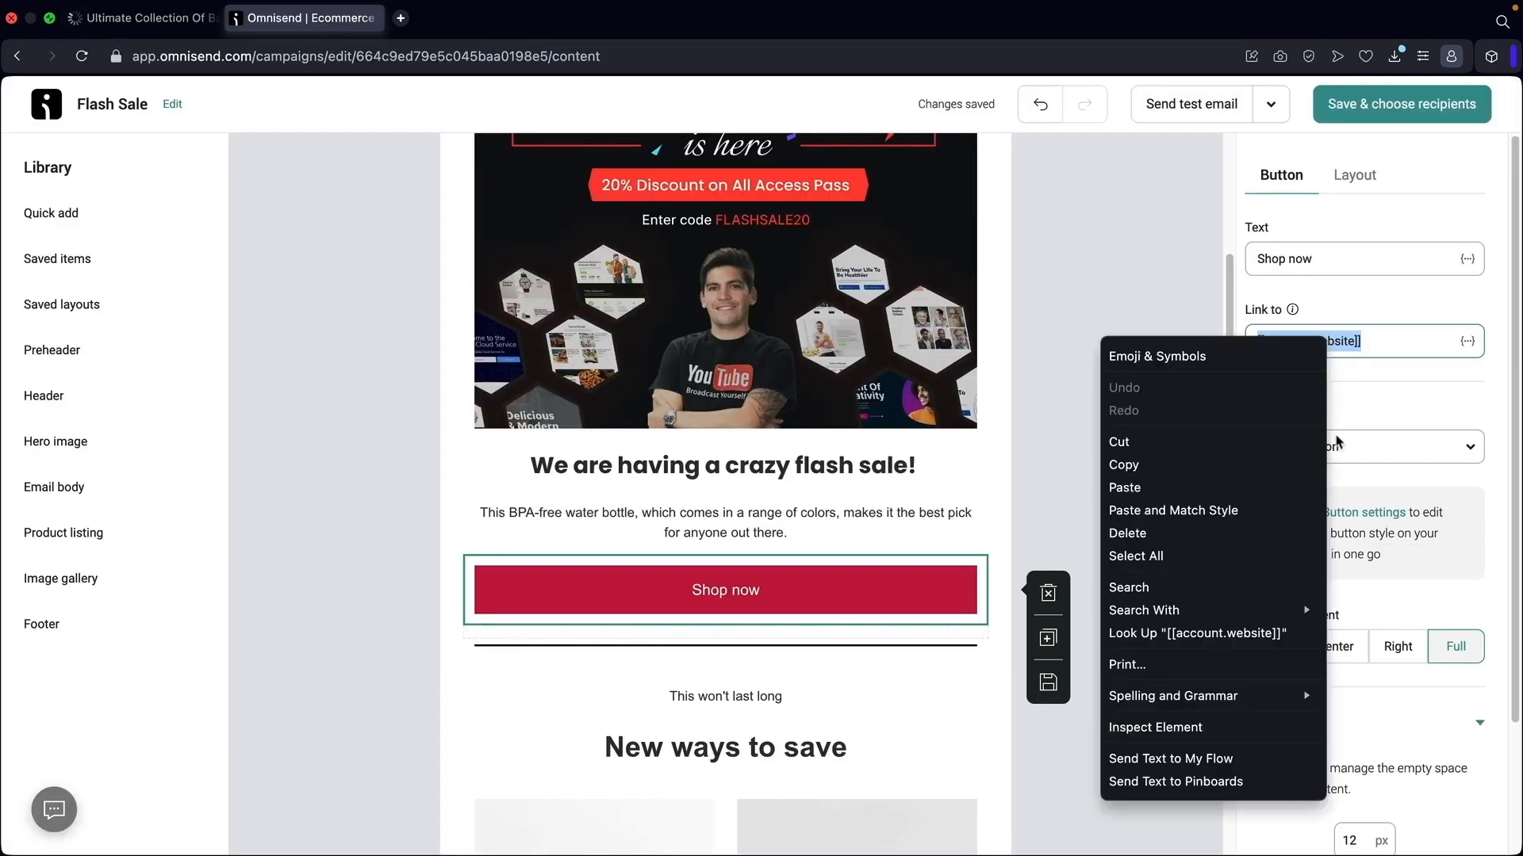
pyautogui.click(1261, 486)
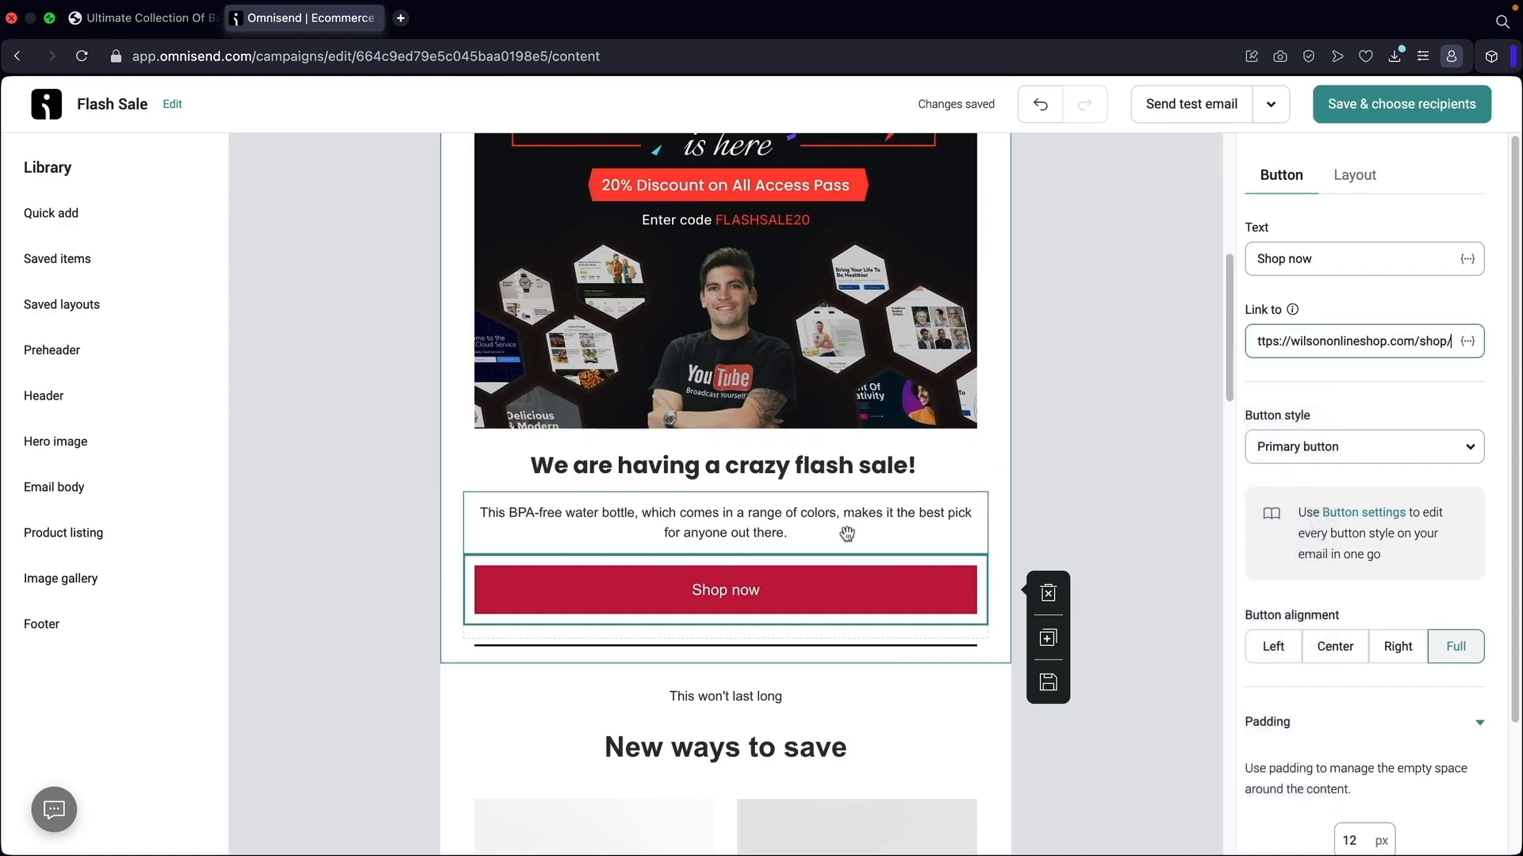
# Replace the placeholder products under "New ways to save" with Glove and Running Shoes picked from the store
pyautogui.scroll(7, 845, 537)
pyautogui.scroll(-6, 777, 555)
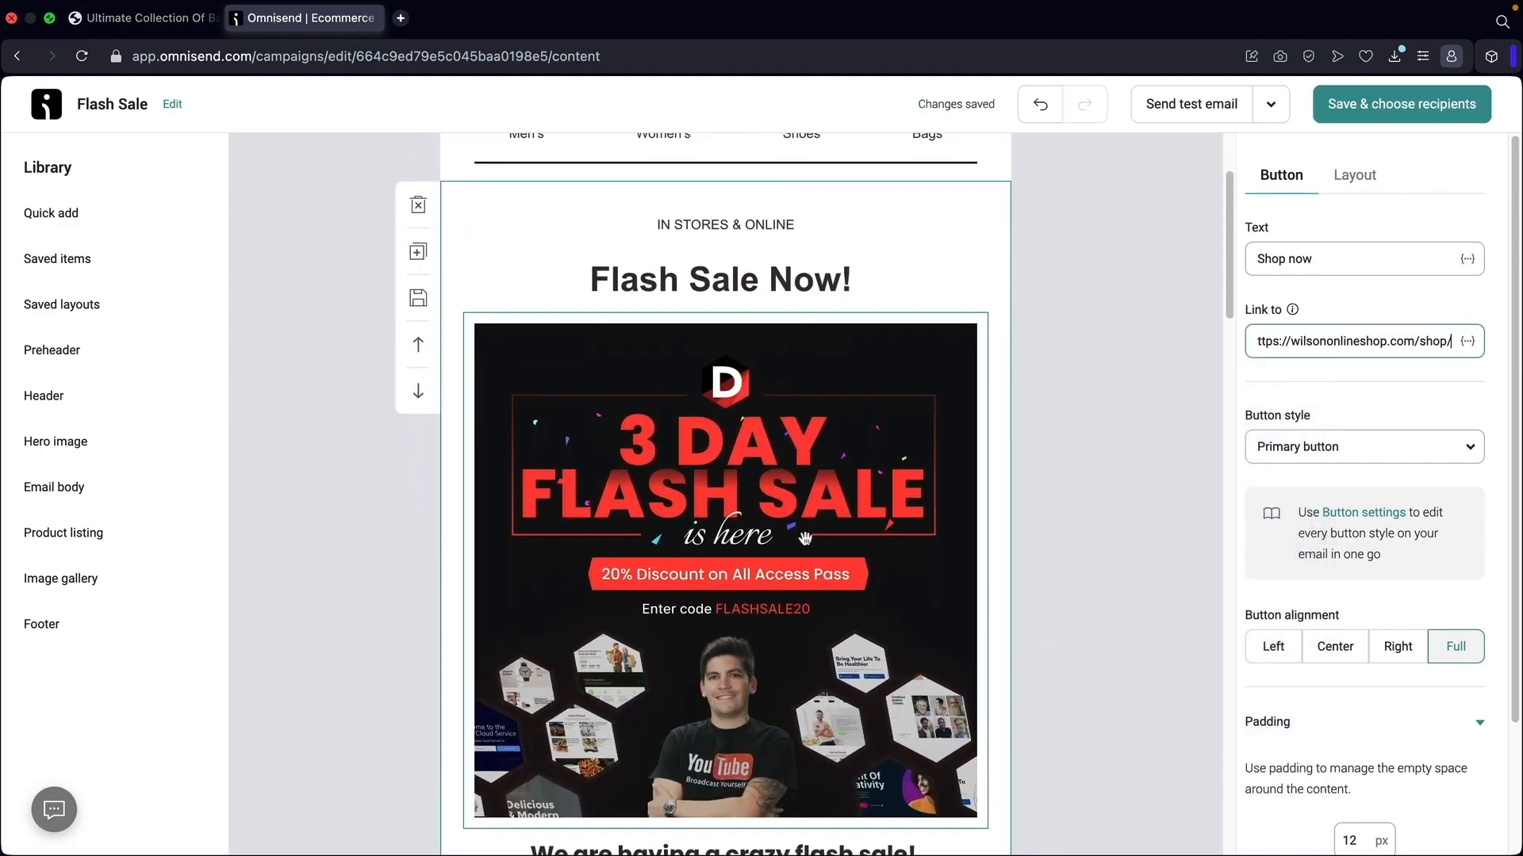
pyautogui.scroll(-3, 781, 505)
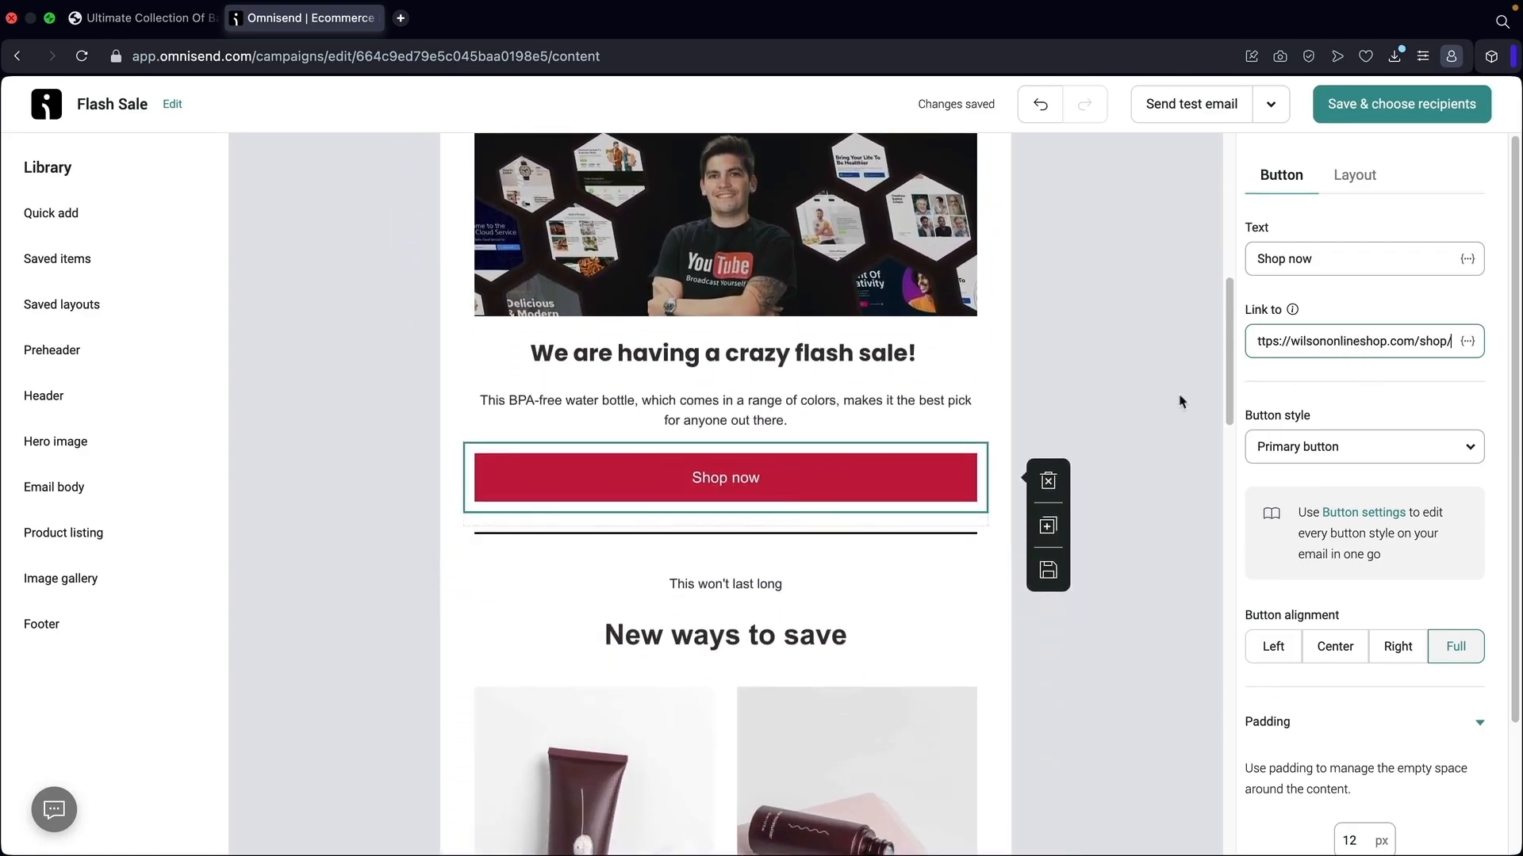
pyautogui.scroll(-7, 968, 421)
pyautogui.scroll(2, 691, 435)
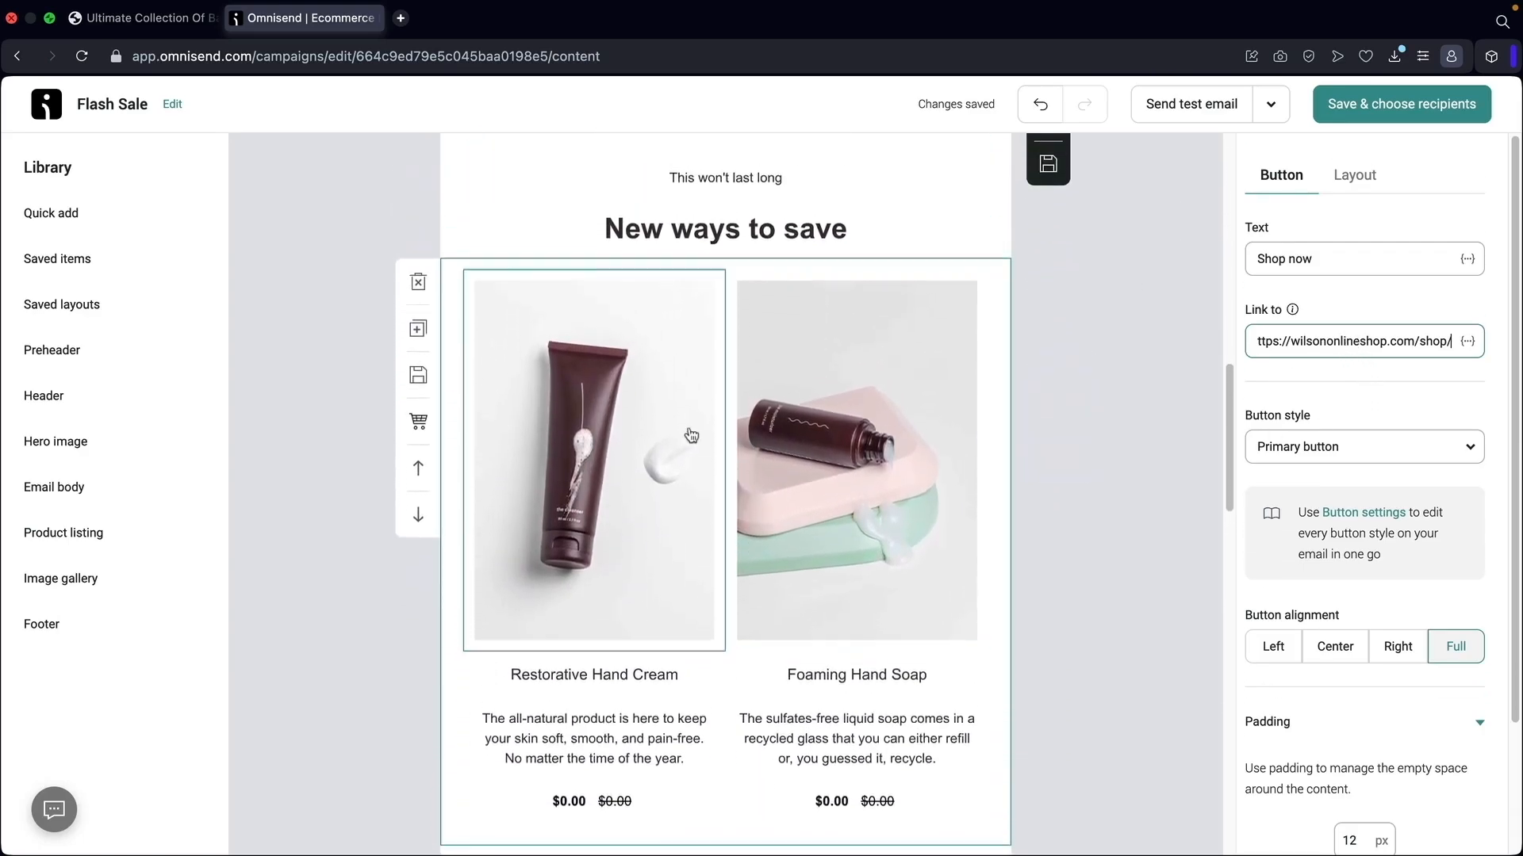
pyautogui.click(691, 435)
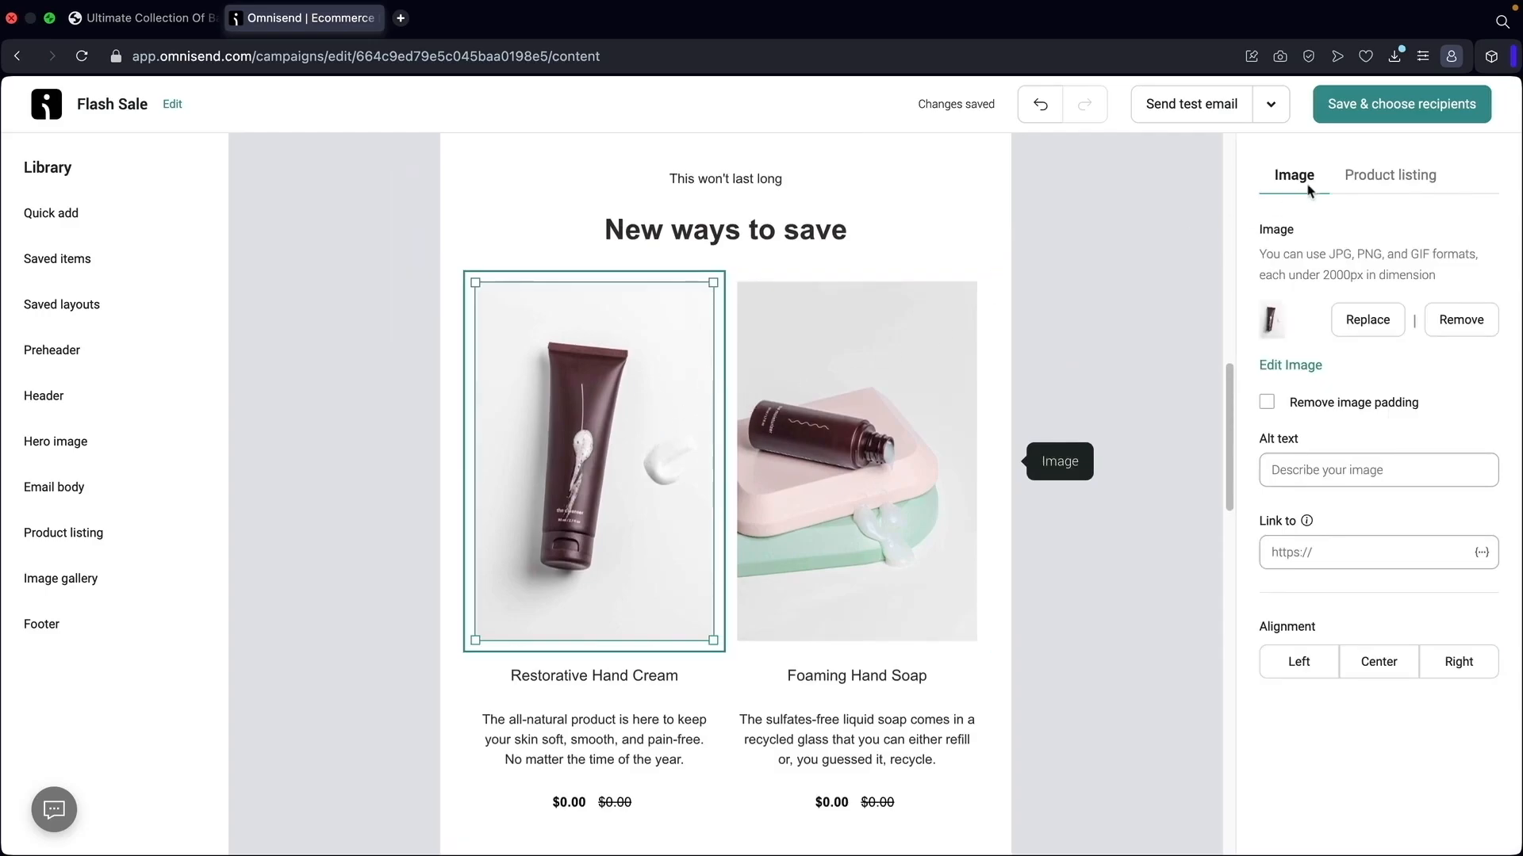
pyautogui.click(1391, 174)
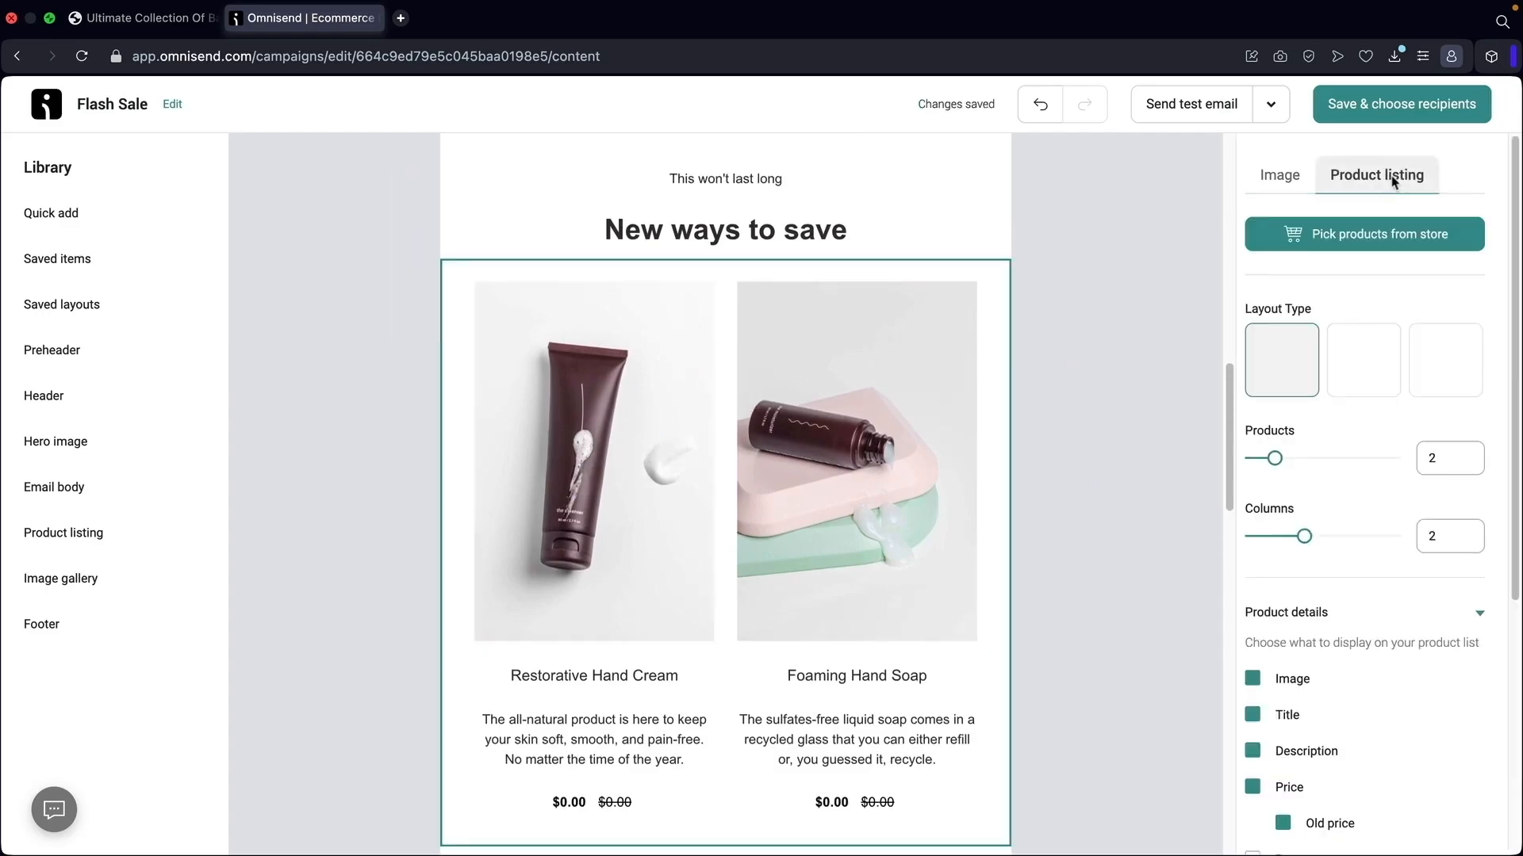
pyautogui.click(1367, 241)
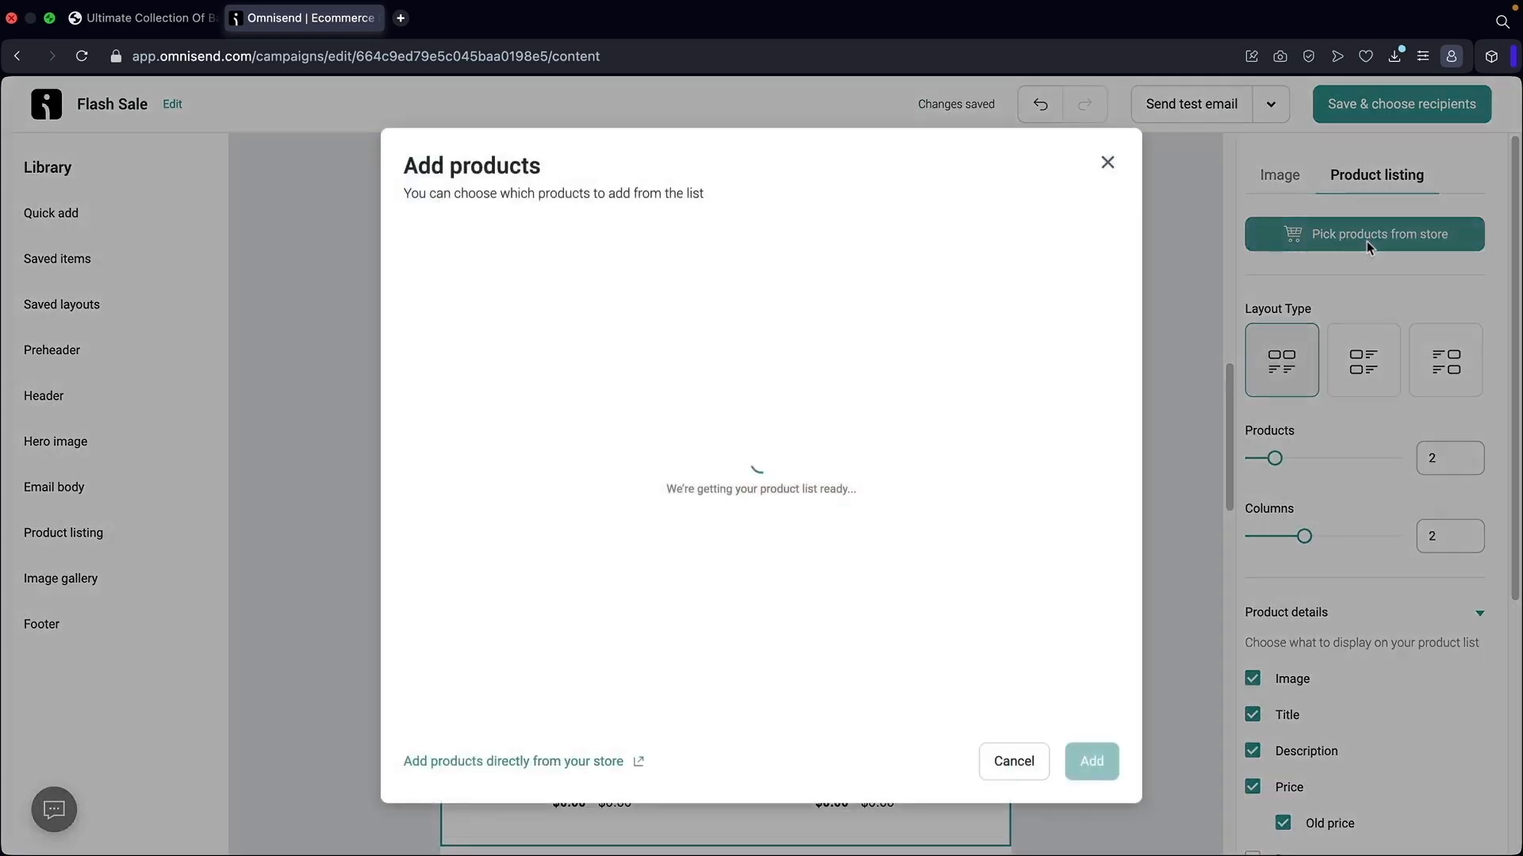
pyautogui.scroll(-3, 555, 498)
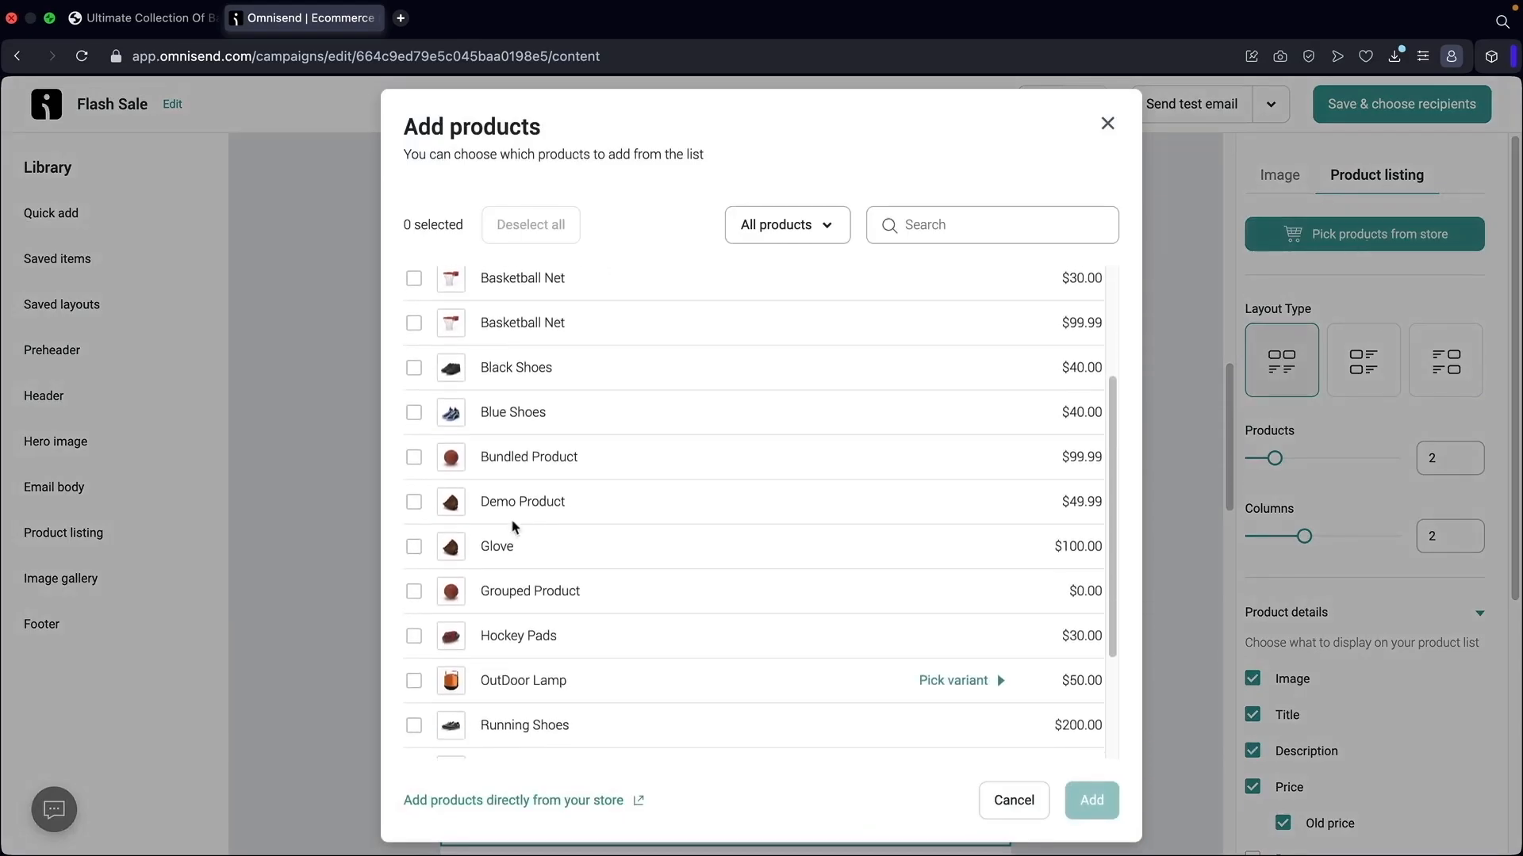
pyautogui.click(413, 541)
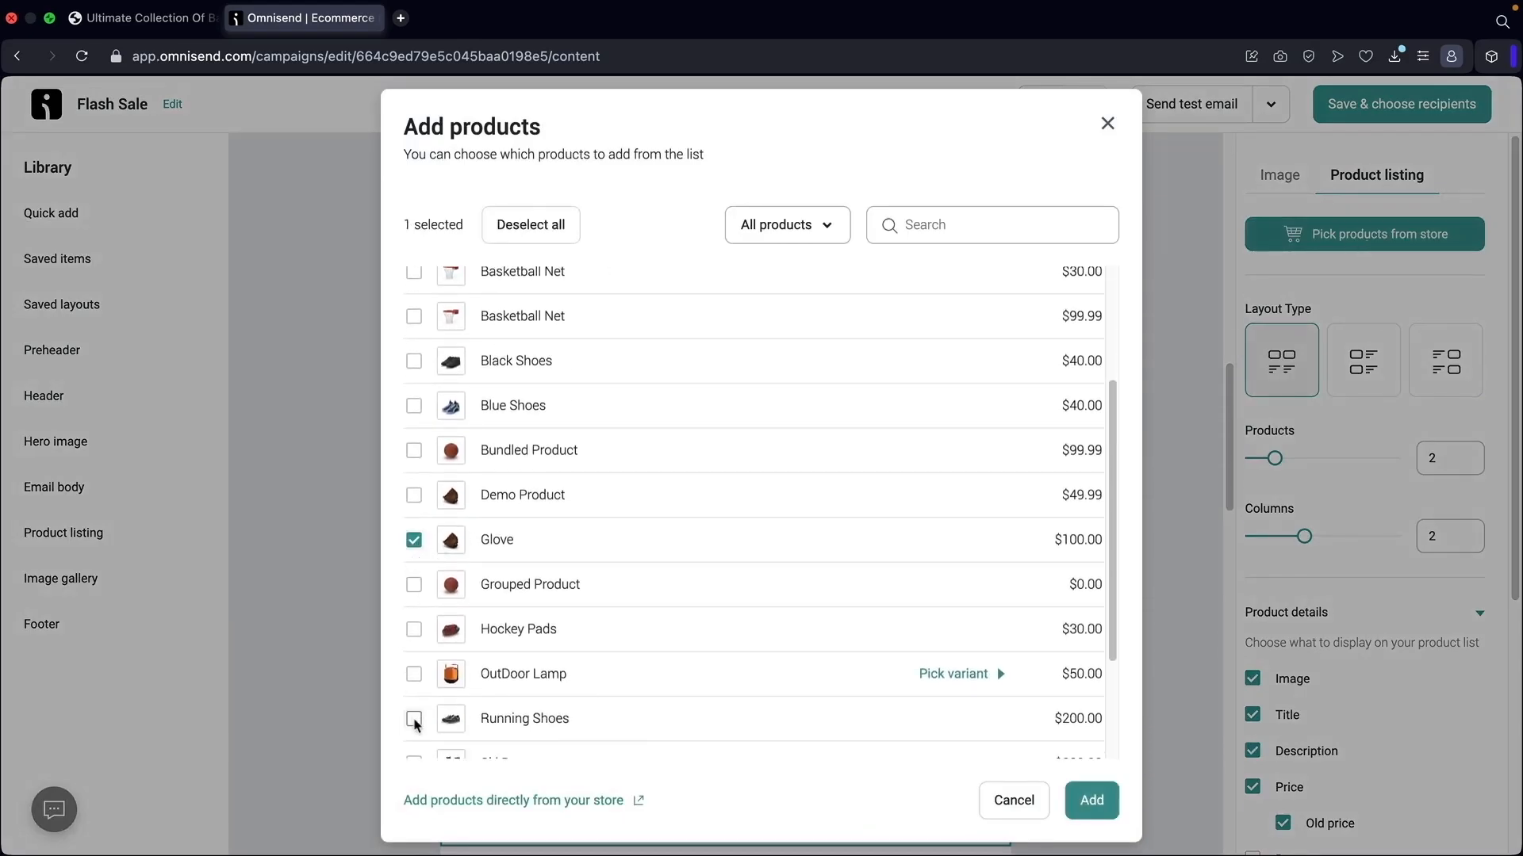
pyautogui.click(1091, 800)
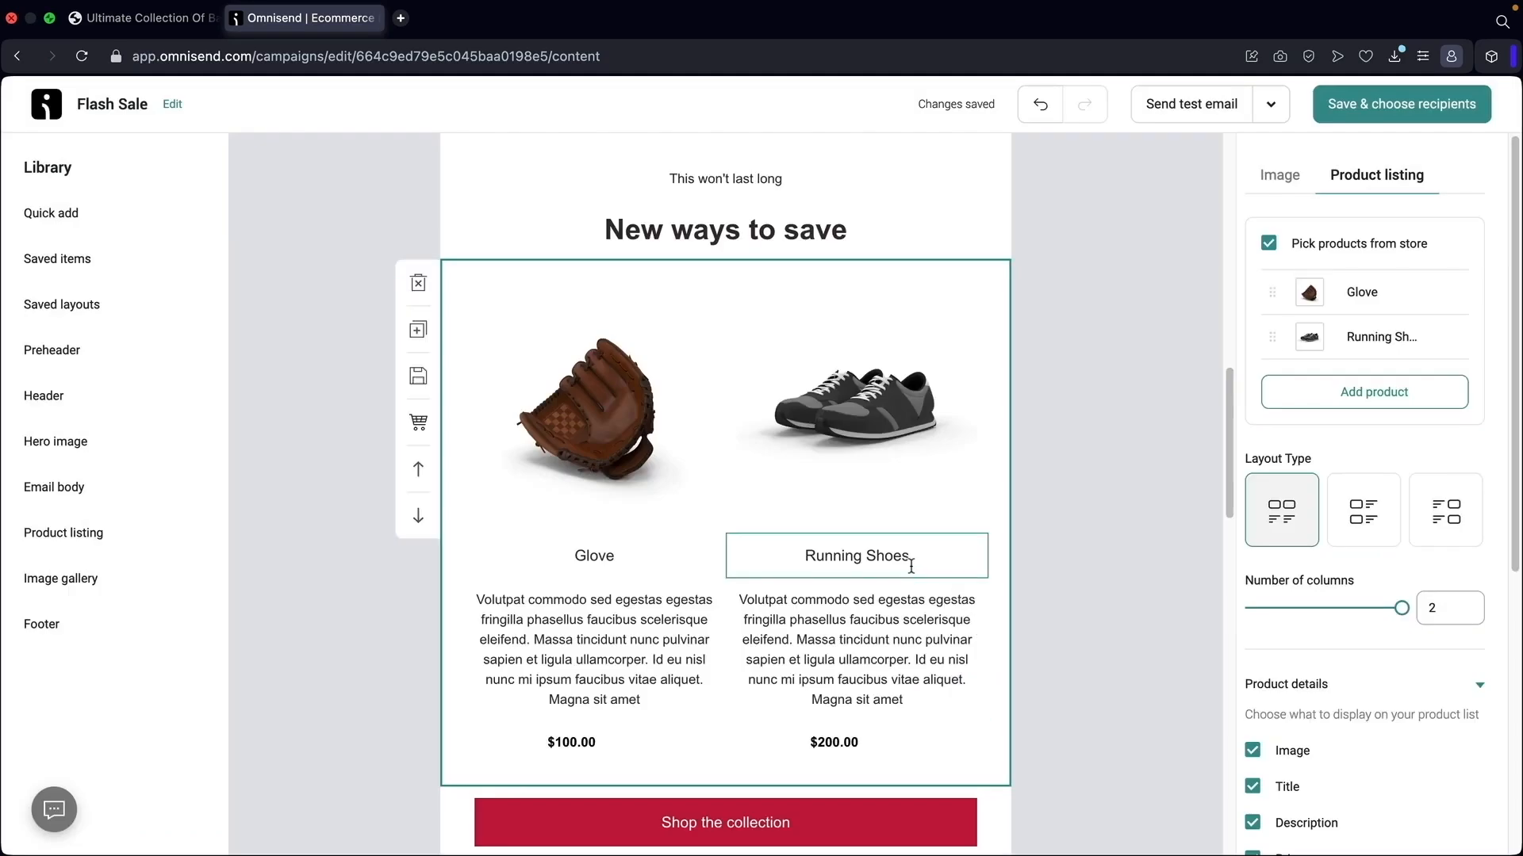
# Delete the "Items on sale" heading, its placeholder product grid and the "Shop sale items" button section from the email
pyautogui.scroll(-3, 888, 536)
pyautogui.scroll(-3, 861, 622)
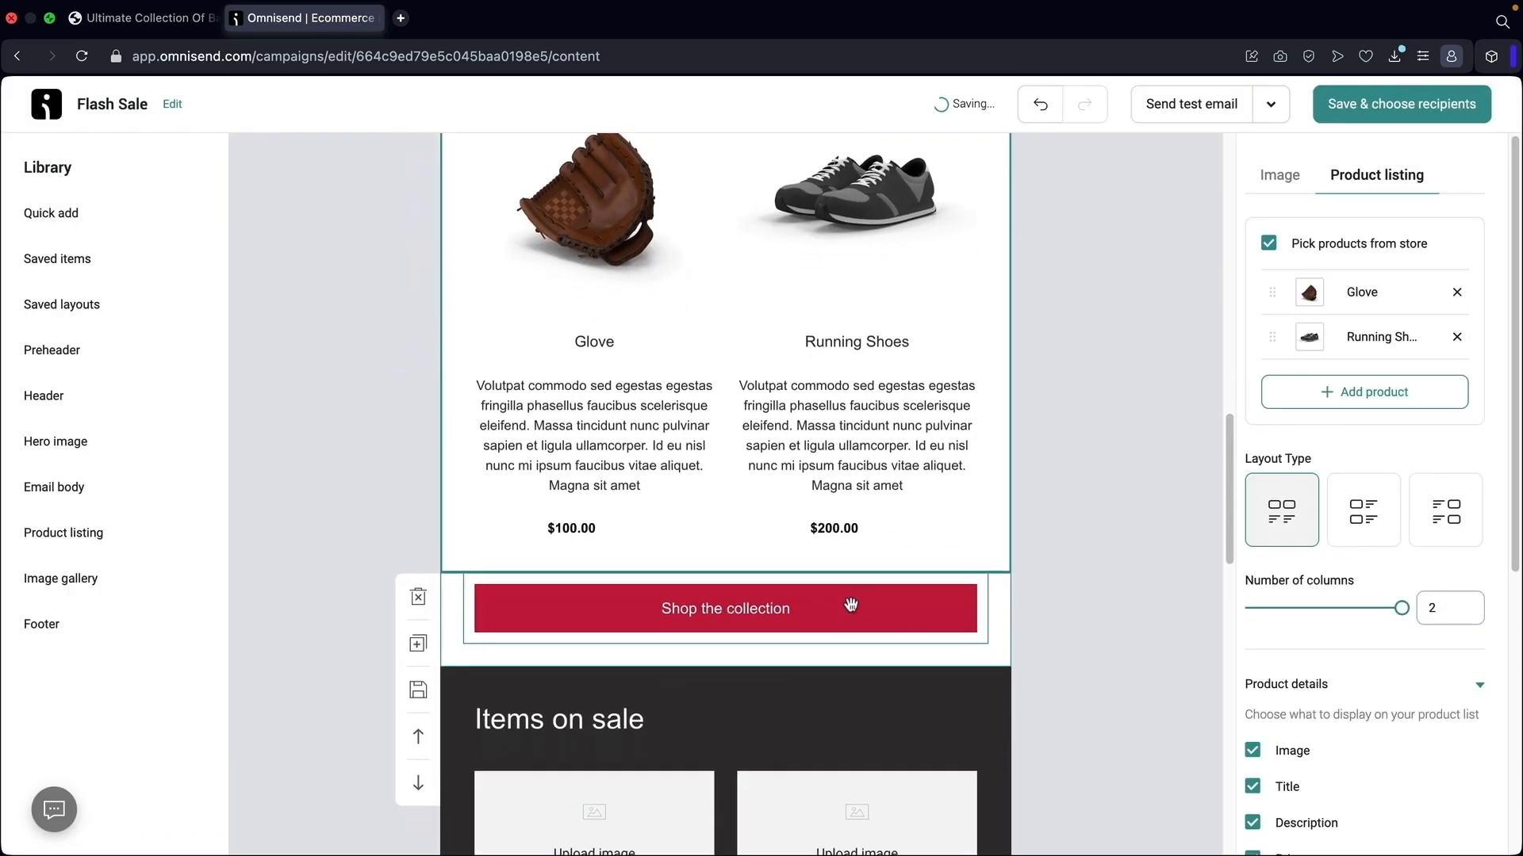
pyautogui.click(785, 536)
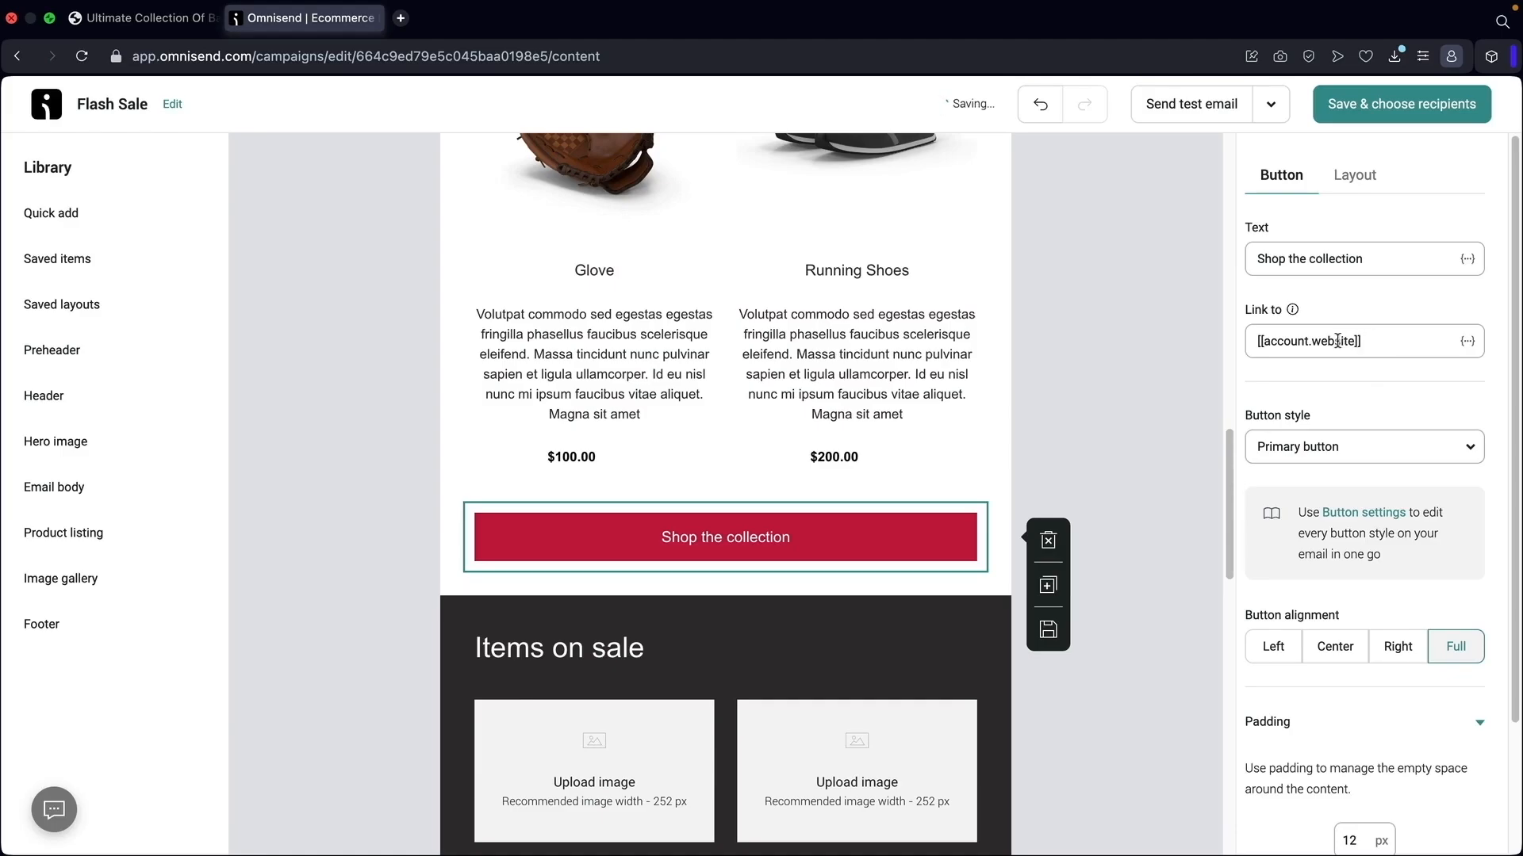
pyautogui.scroll(-5, 912, 460)
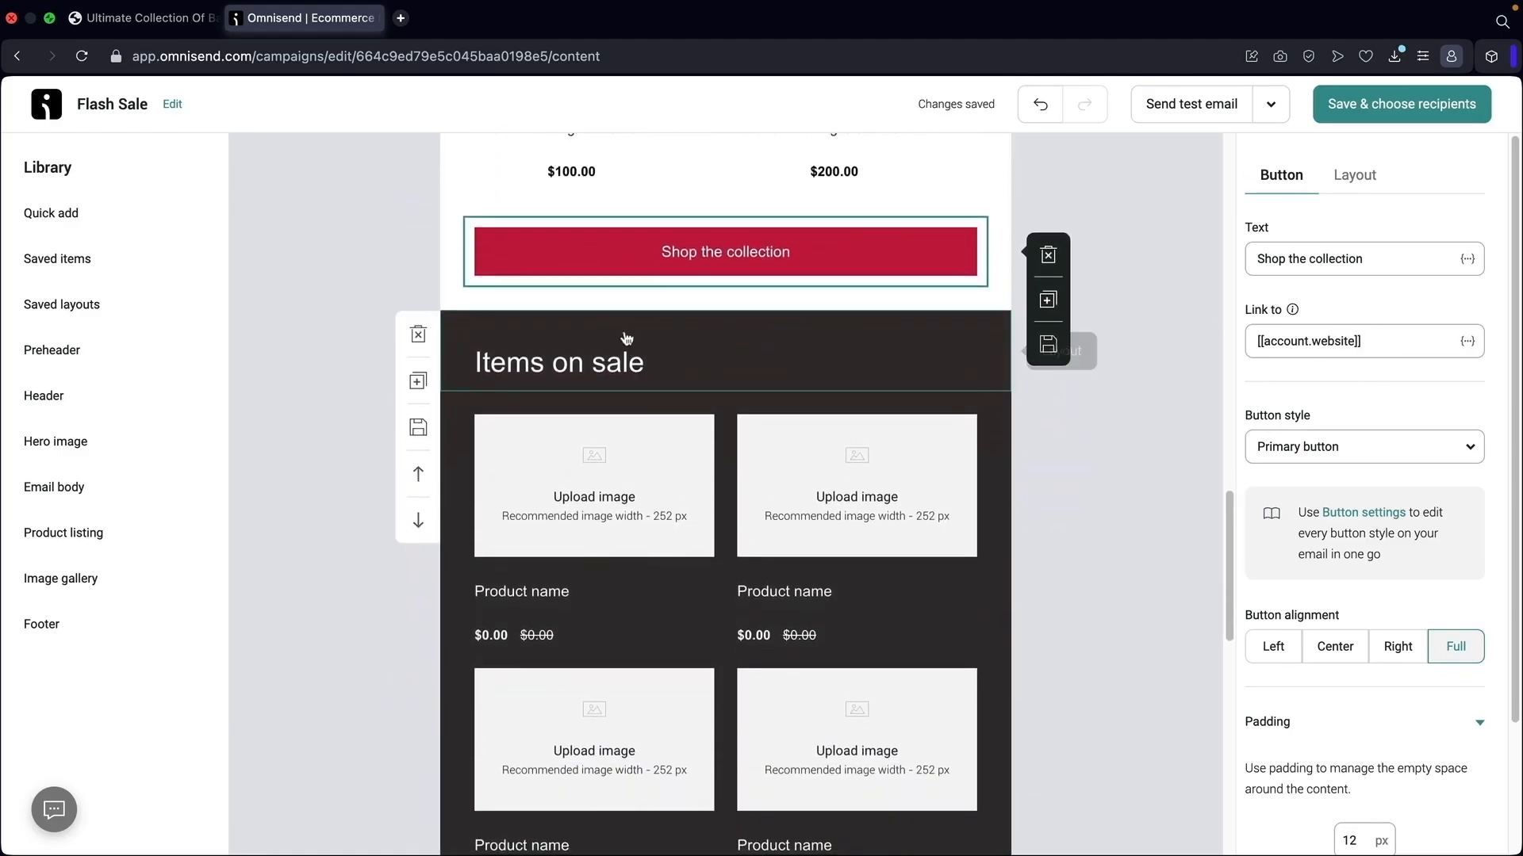
pyautogui.click(418, 336)
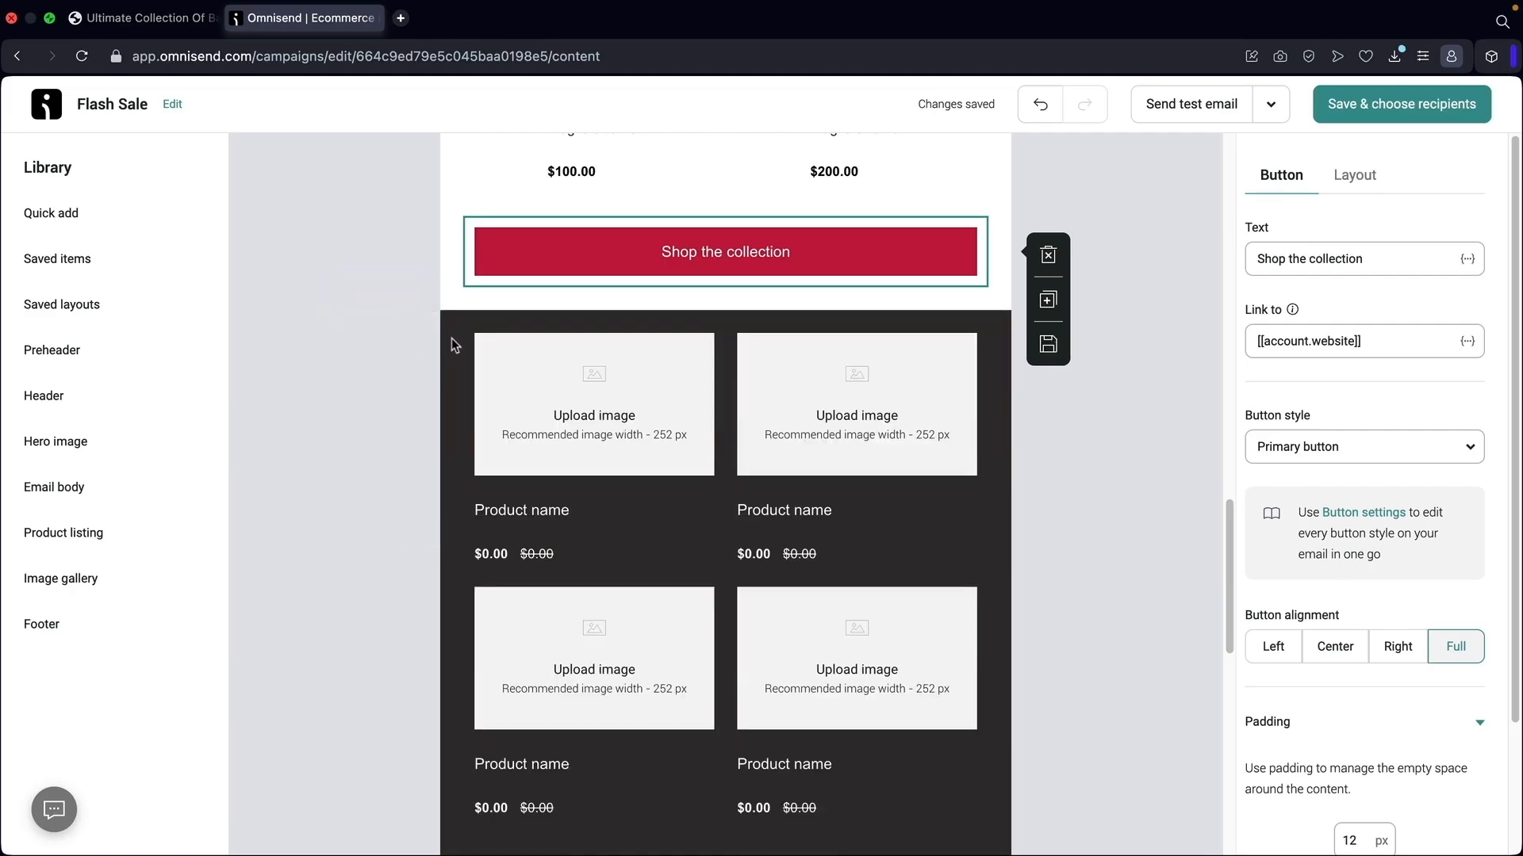
pyautogui.click(420, 341)
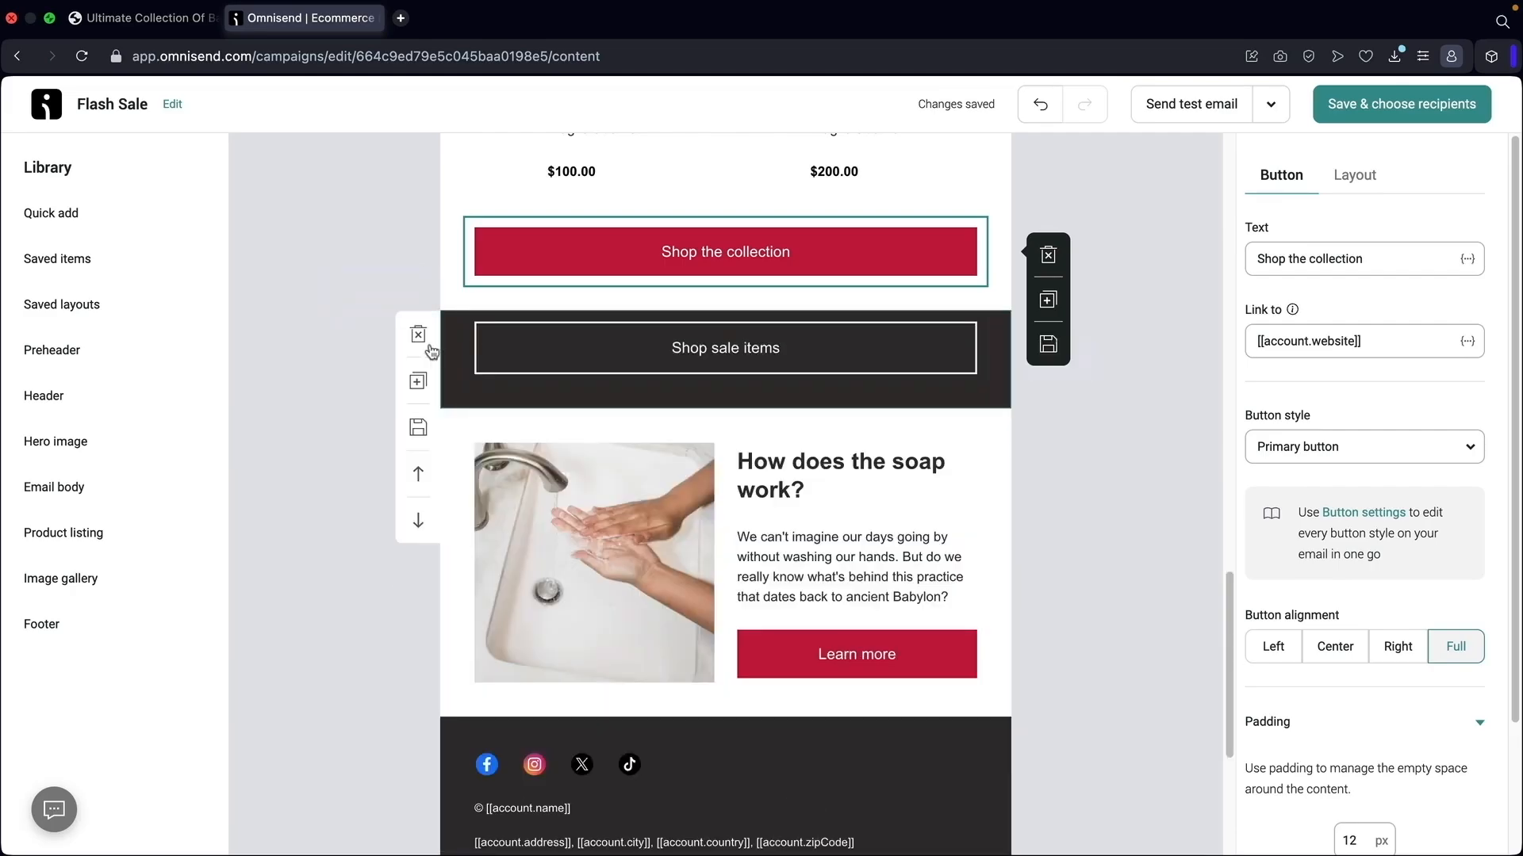
pyautogui.click(418, 336)
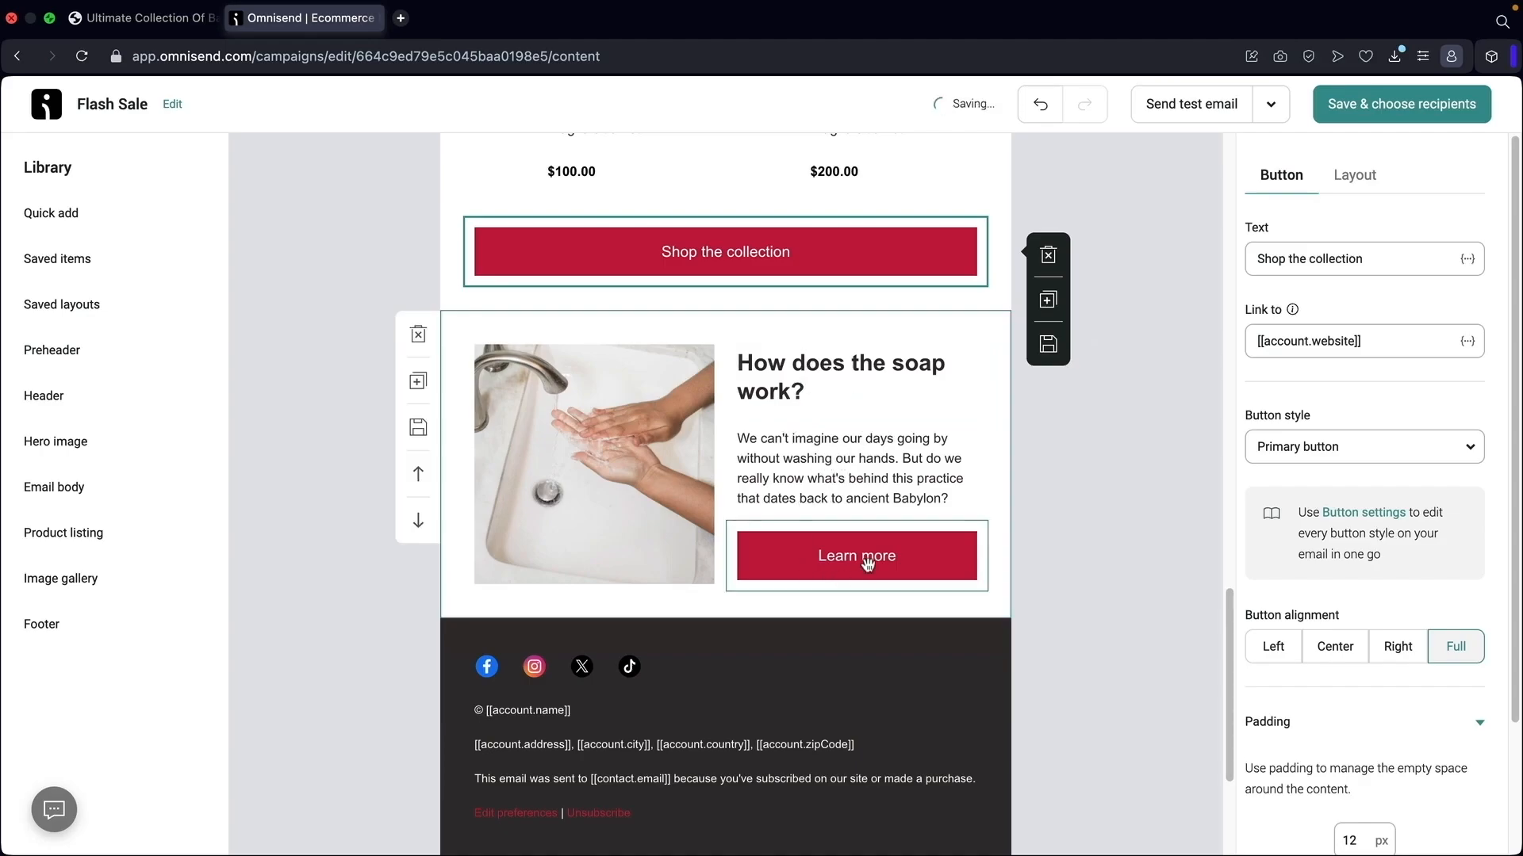
# Link the "Learn more" button to wilsononlineshop.com/contact-us/, copying the contact page's address from the store website
pyautogui.click(151, 24)
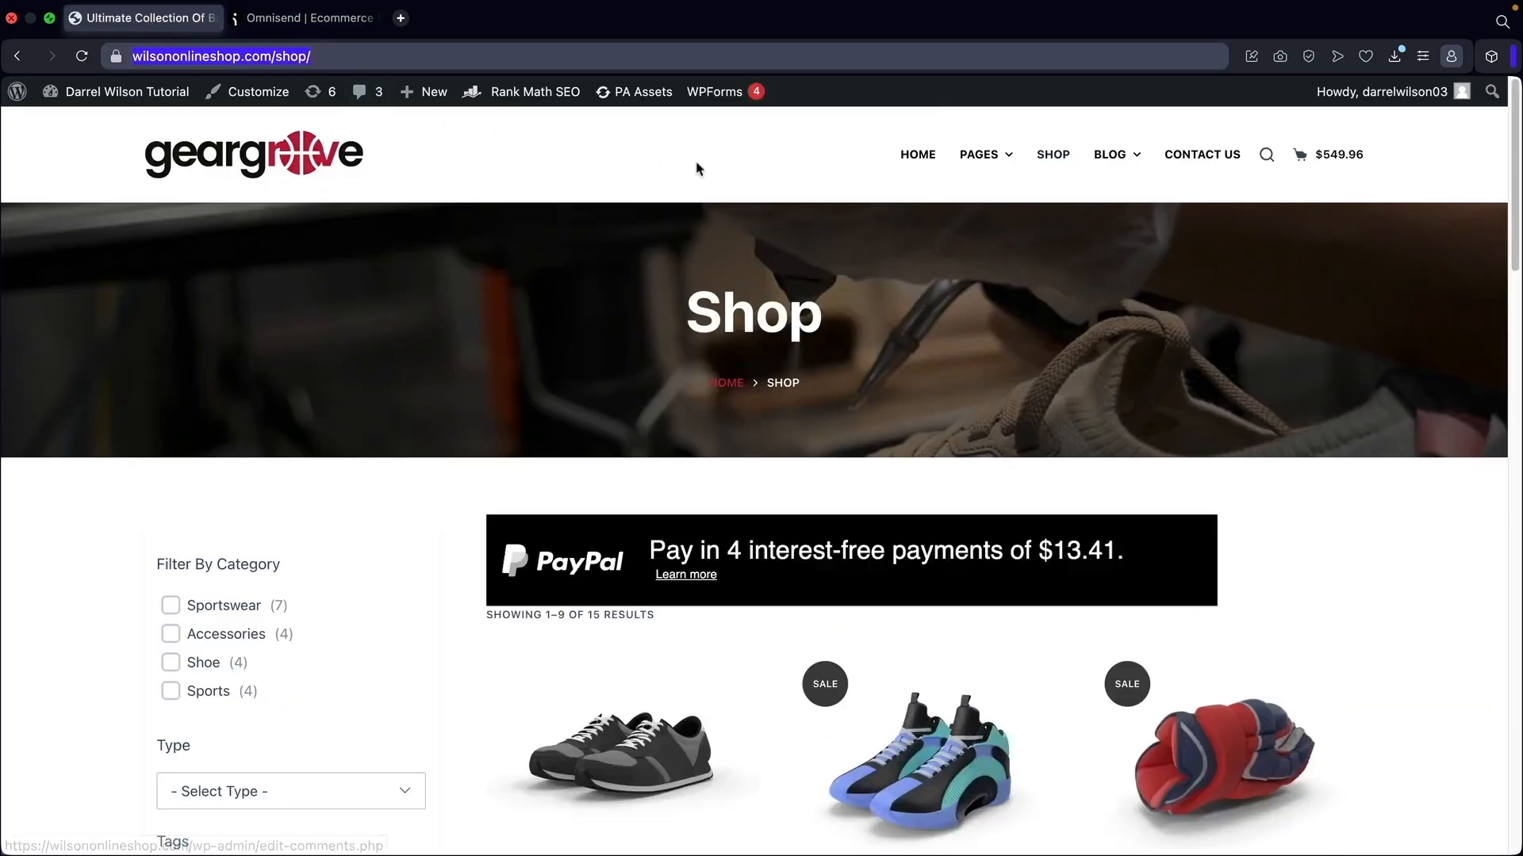
pyautogui.click(1213, 157)
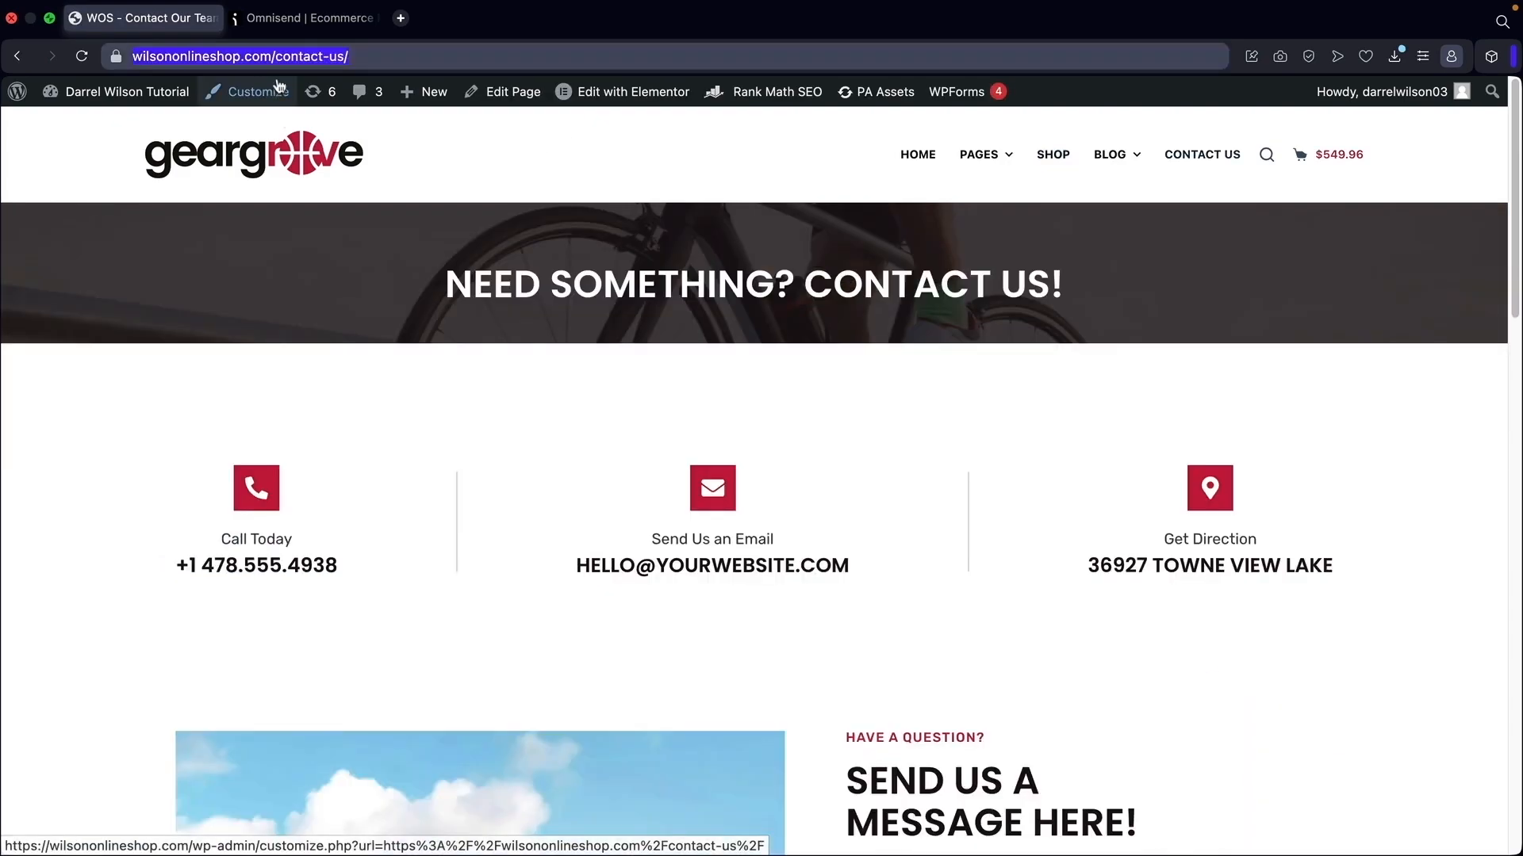
pyautogui.click(292, 21)
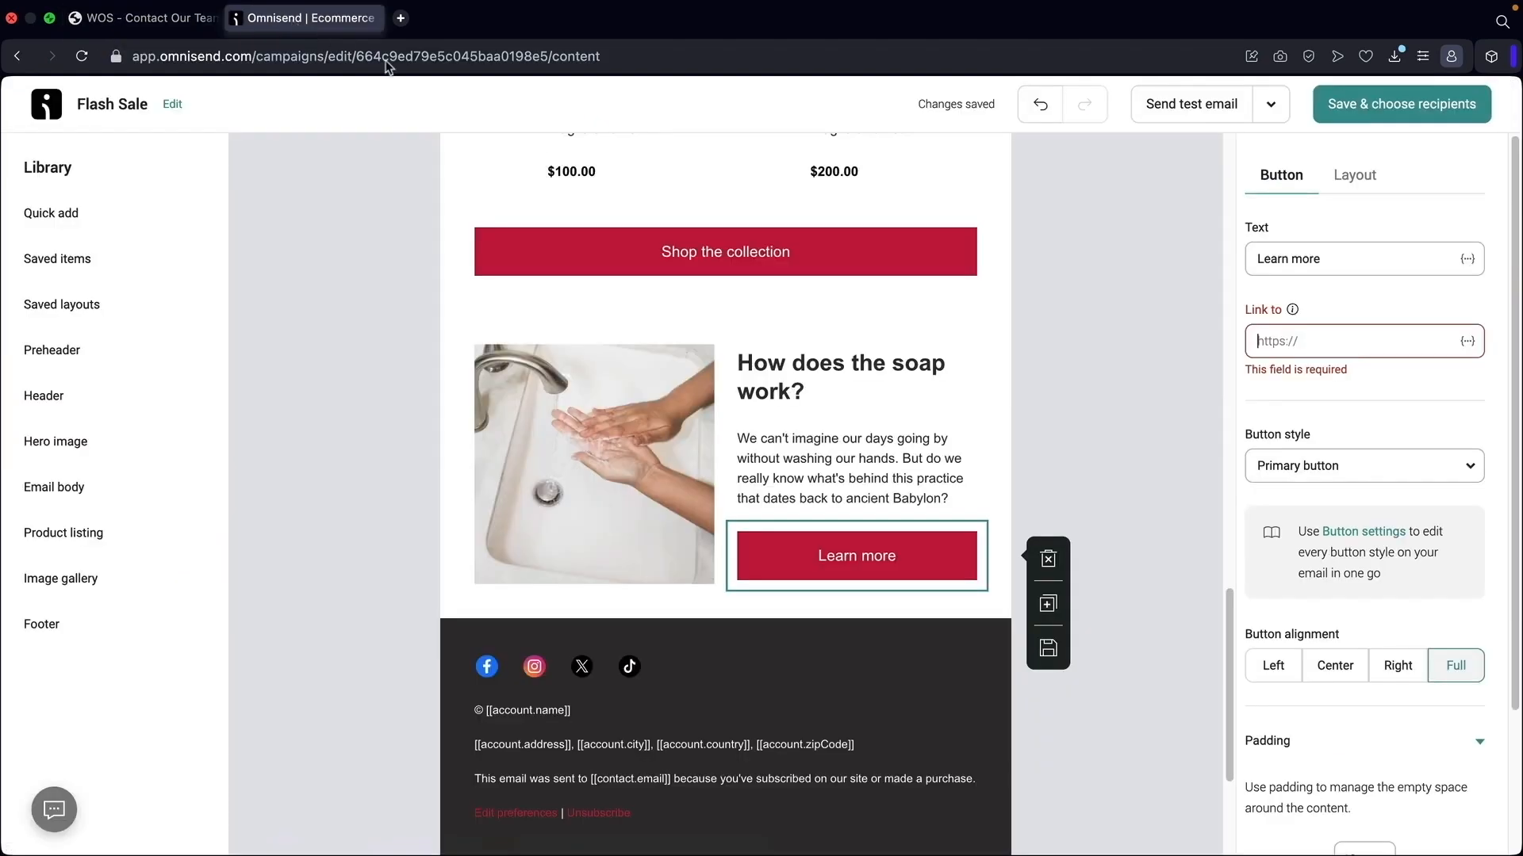
pyautogui.rightClick(1275, 340)
pyautogui.click(1302, 490)
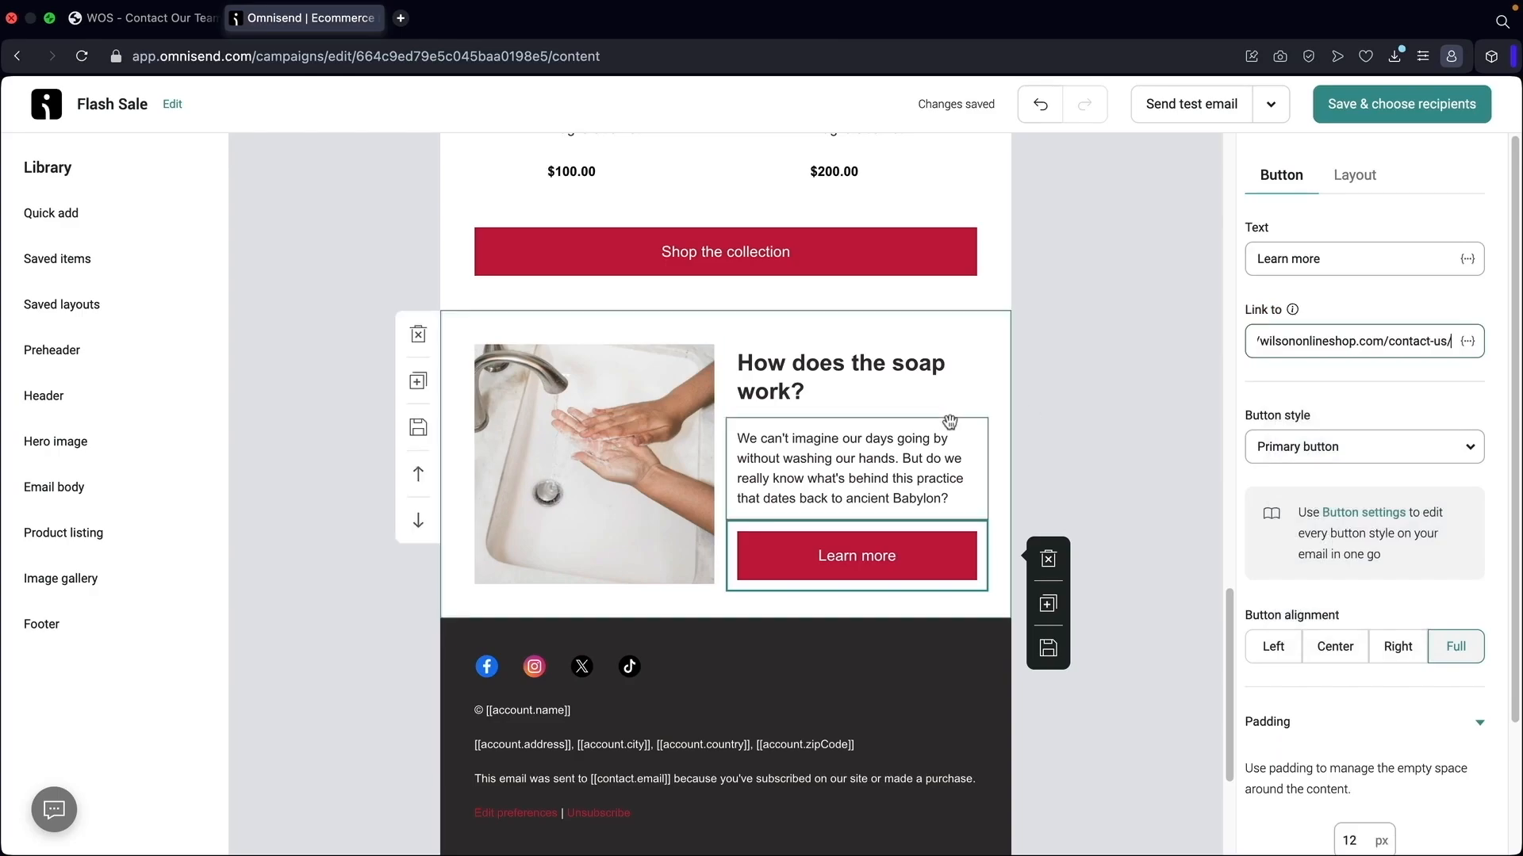
# Replace the hand-washing picture beside the soap heading with the ChefCampus Culinary School image uploaded from the computer
pyautogui.click(871, 395)
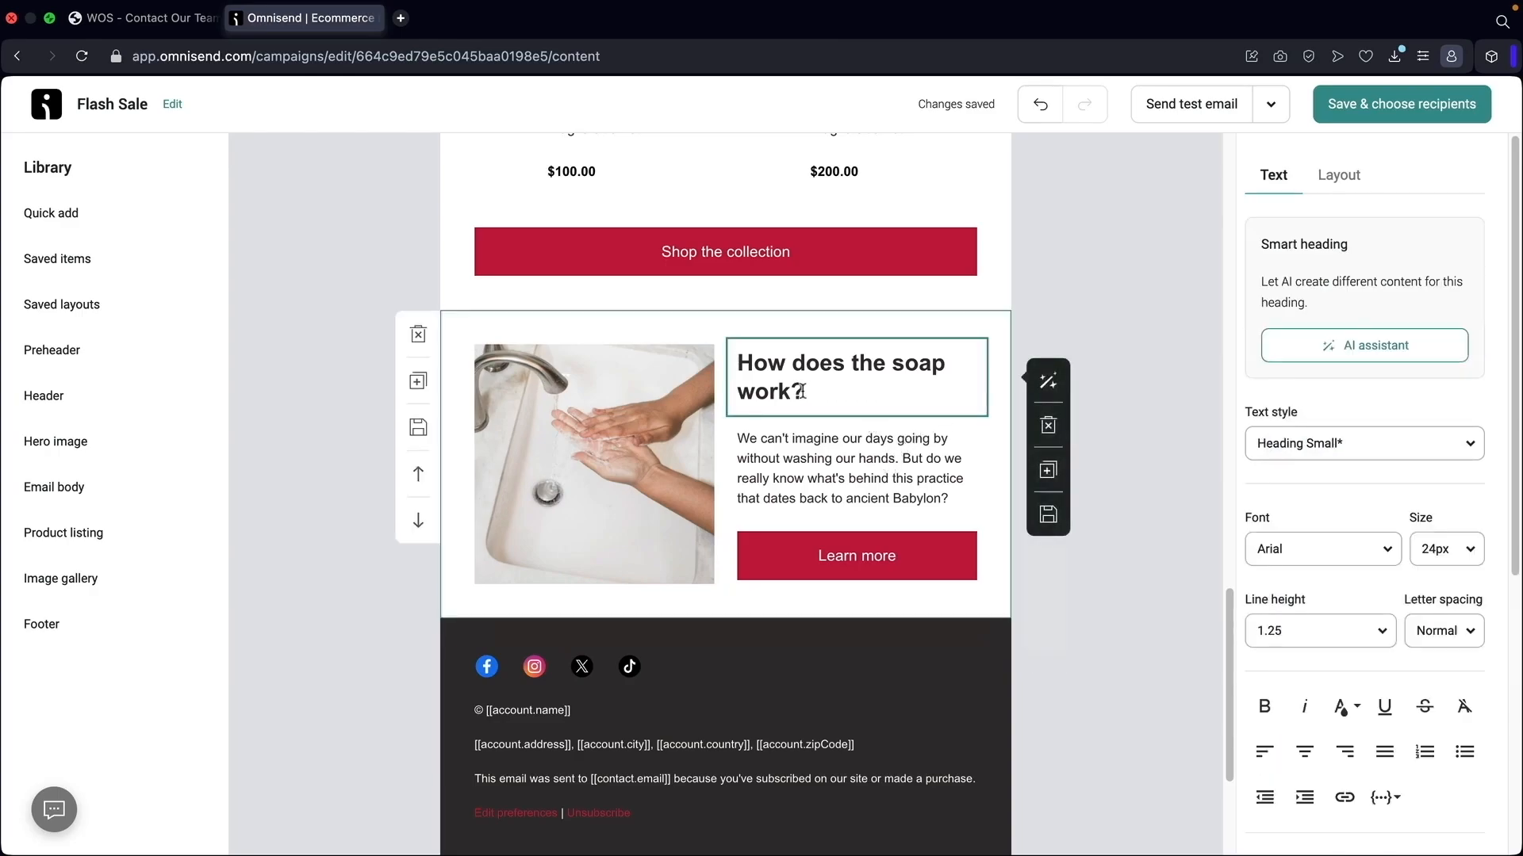
pyautogui.click(607, 431)
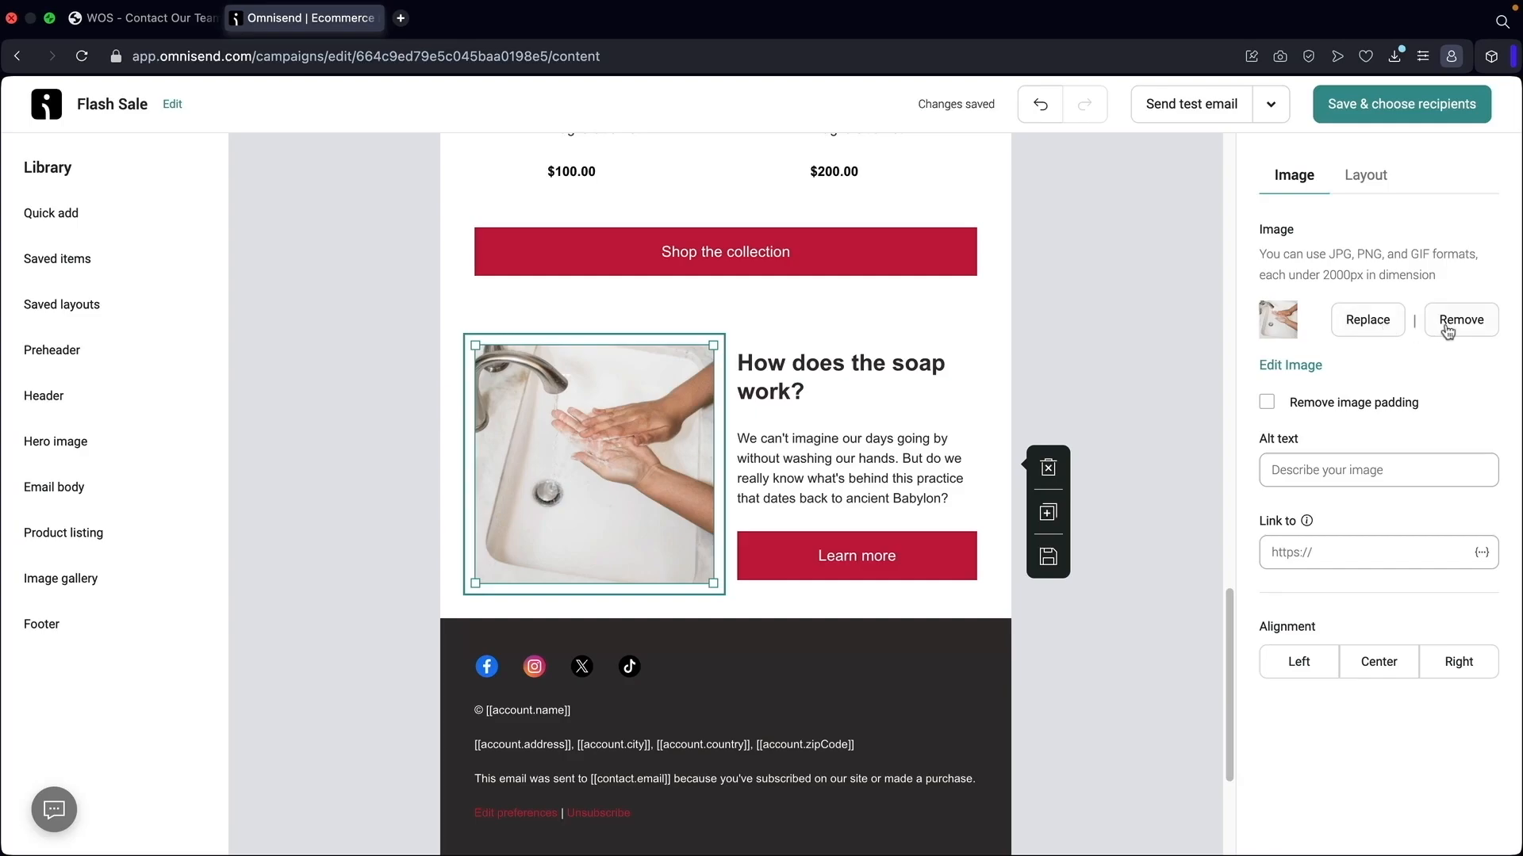
pyautogui.click(1387, 324)
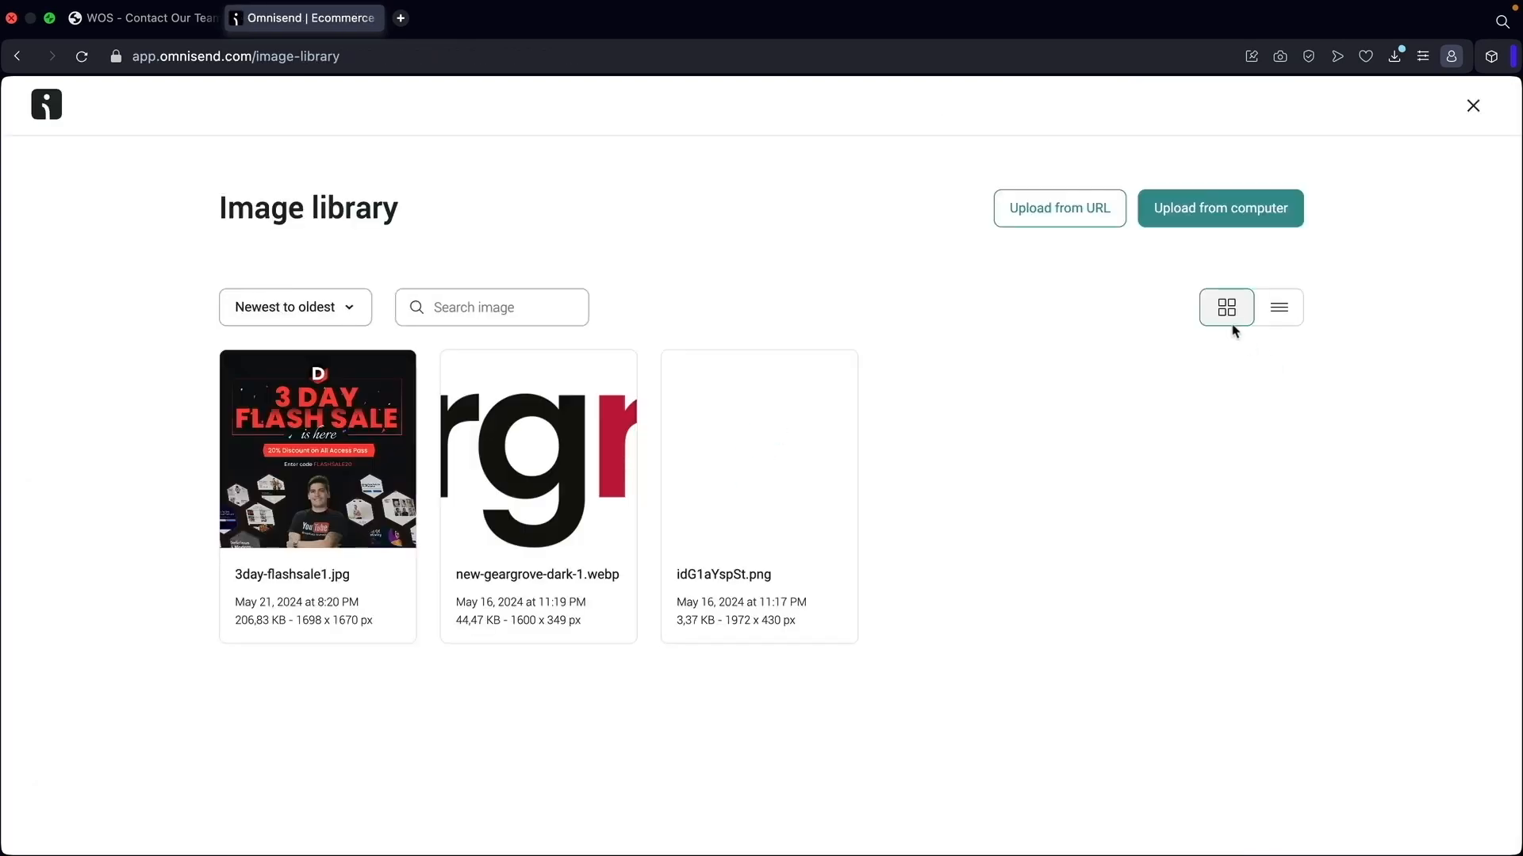
pyautogui.click(1204, 208)
pyautogui.click(774, 476)
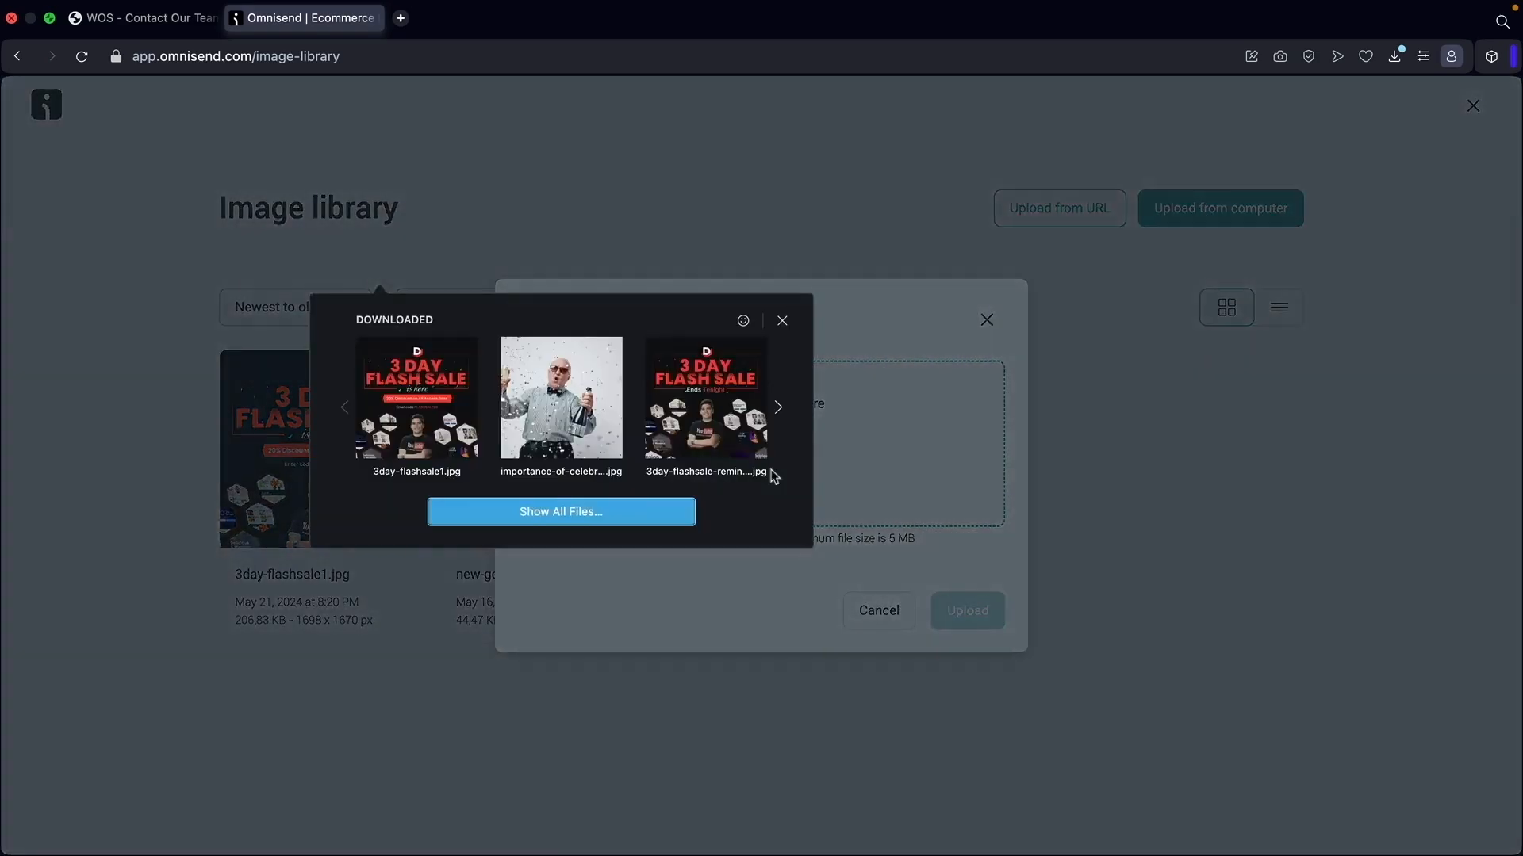
pyautogui.click(612, 517)
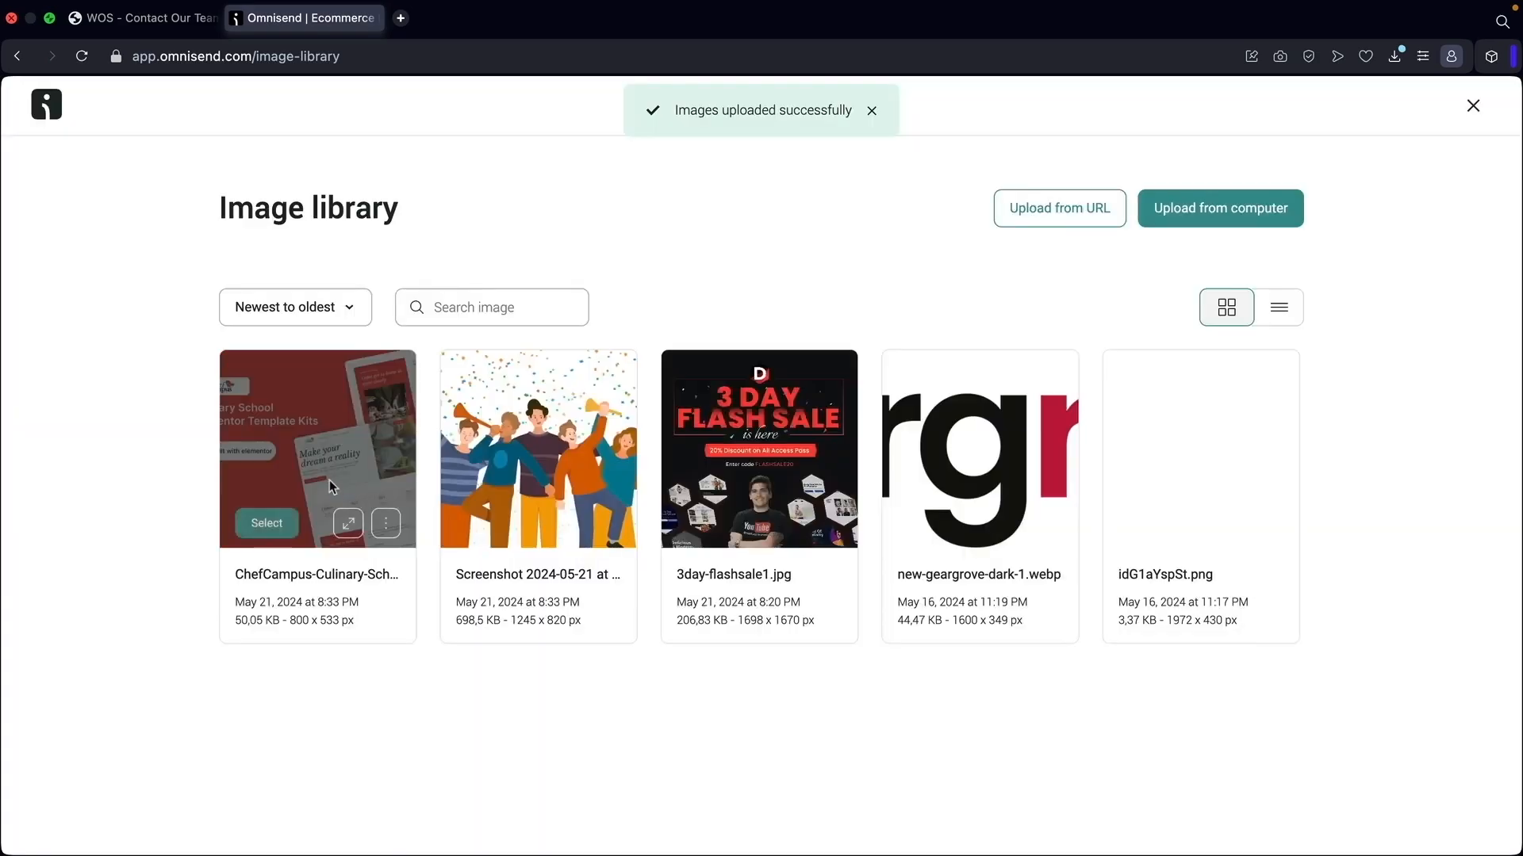
pyautogui.click(262, 522)
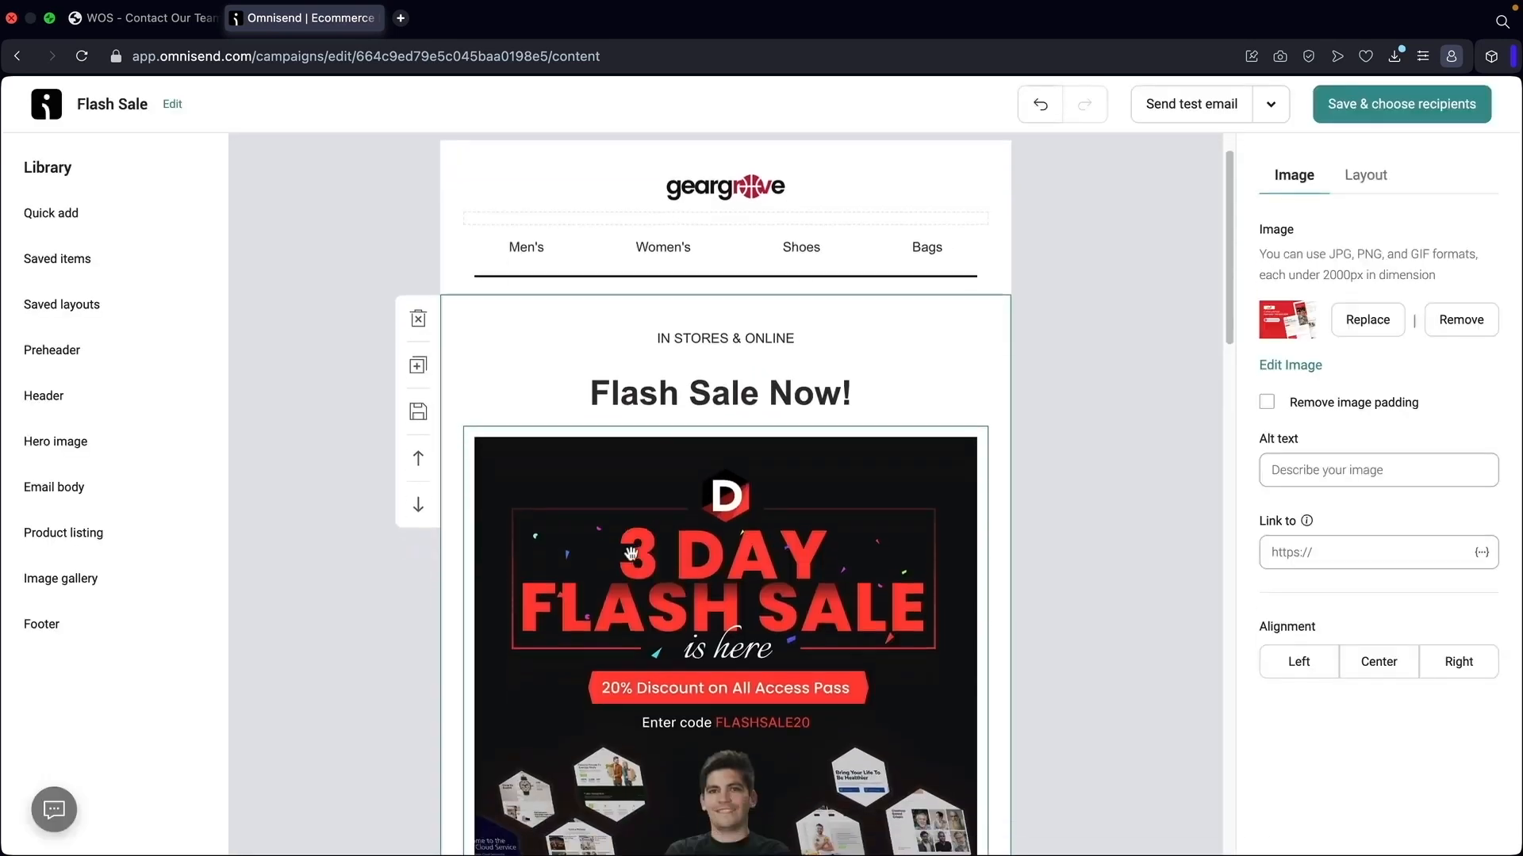
# Change the "How does the soap work?" heading to "Did you want to use our templates?"
pyautogui.scroll(-10, 635, 555)
pyautogui.scroll(9, 639, 559)
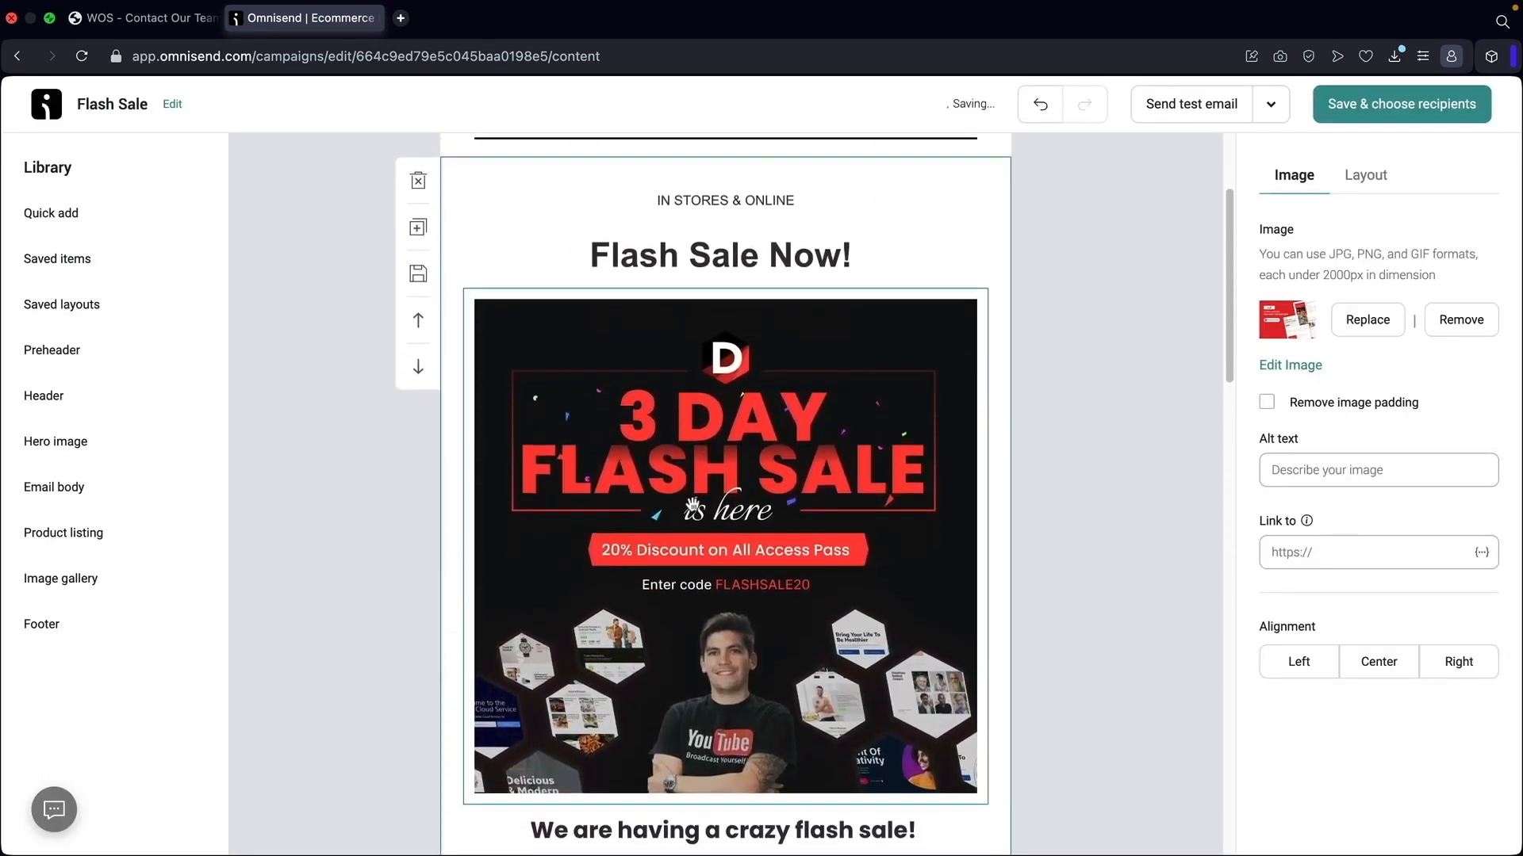
pyautogui.scroll(-2, 767, 539)
pyautogui.scroll(-15, 767, 539)
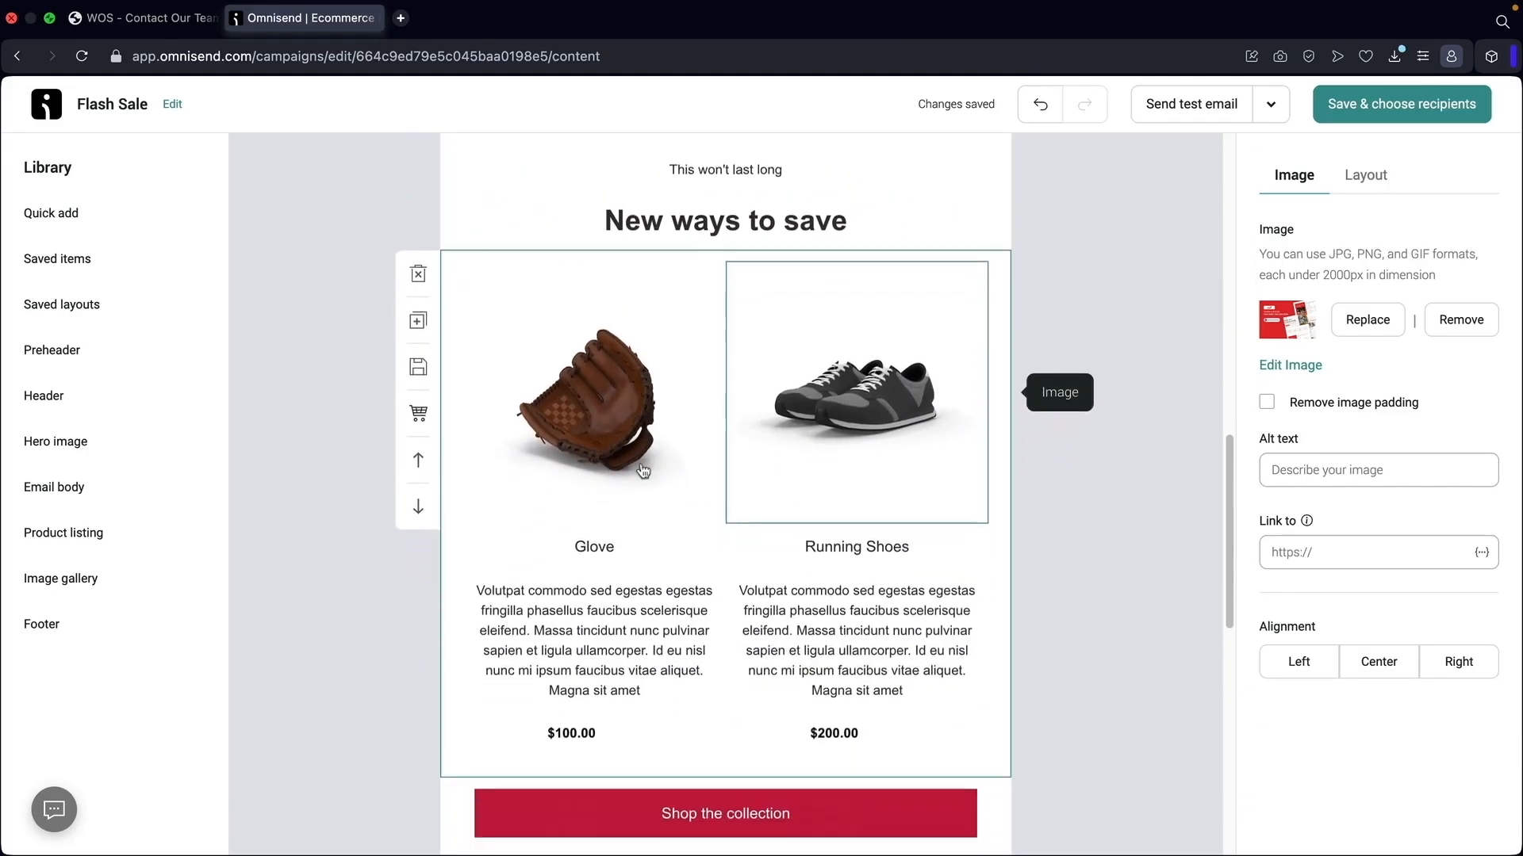
pyautogui.scroll(-3, 780, 453)
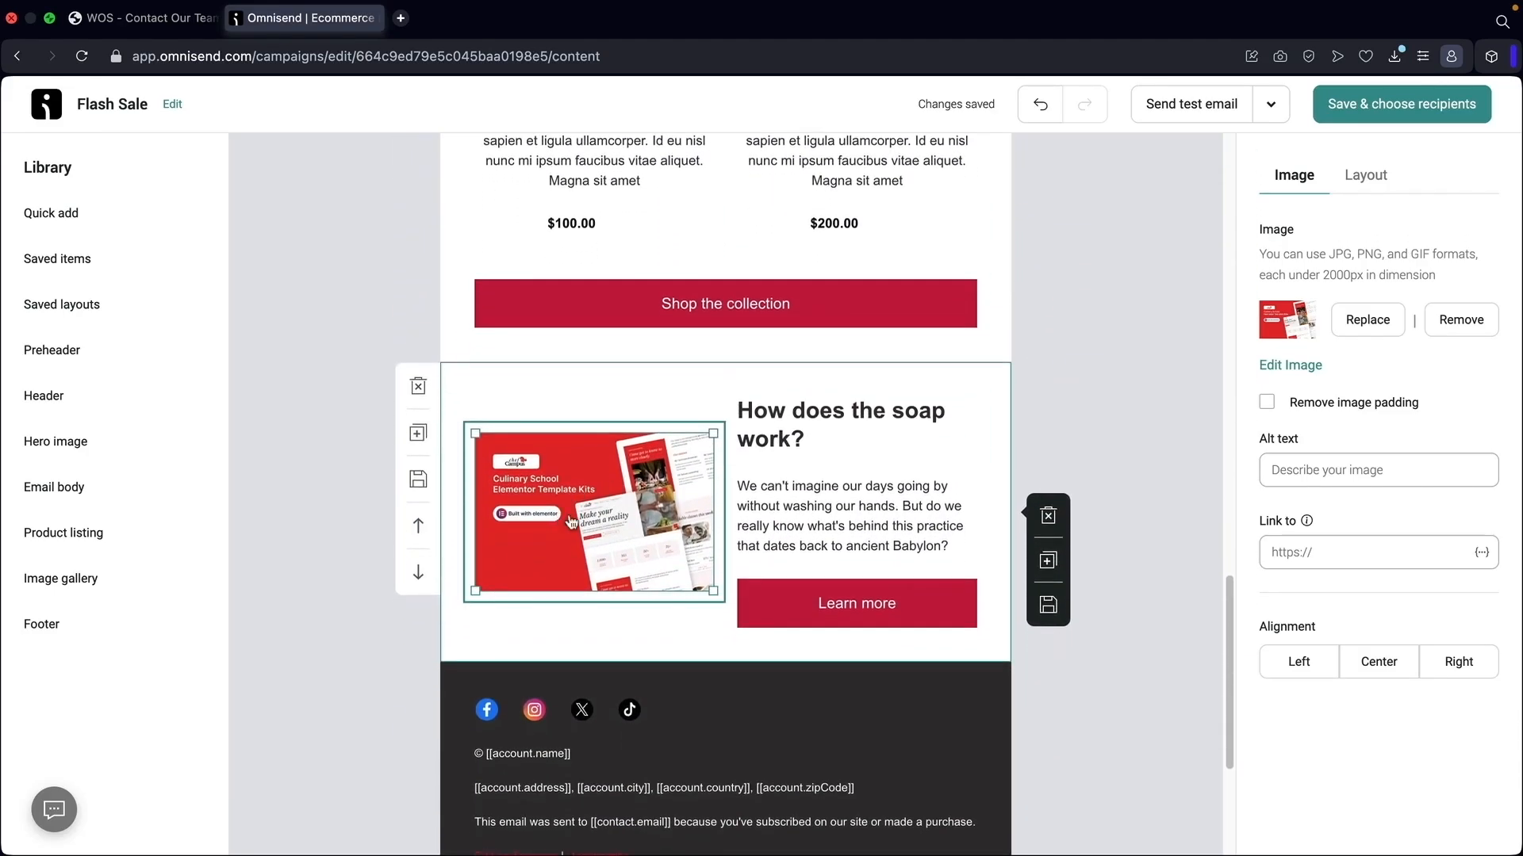
pyautogui.tripleClick(830, 414)
pyautogui.write('Did')
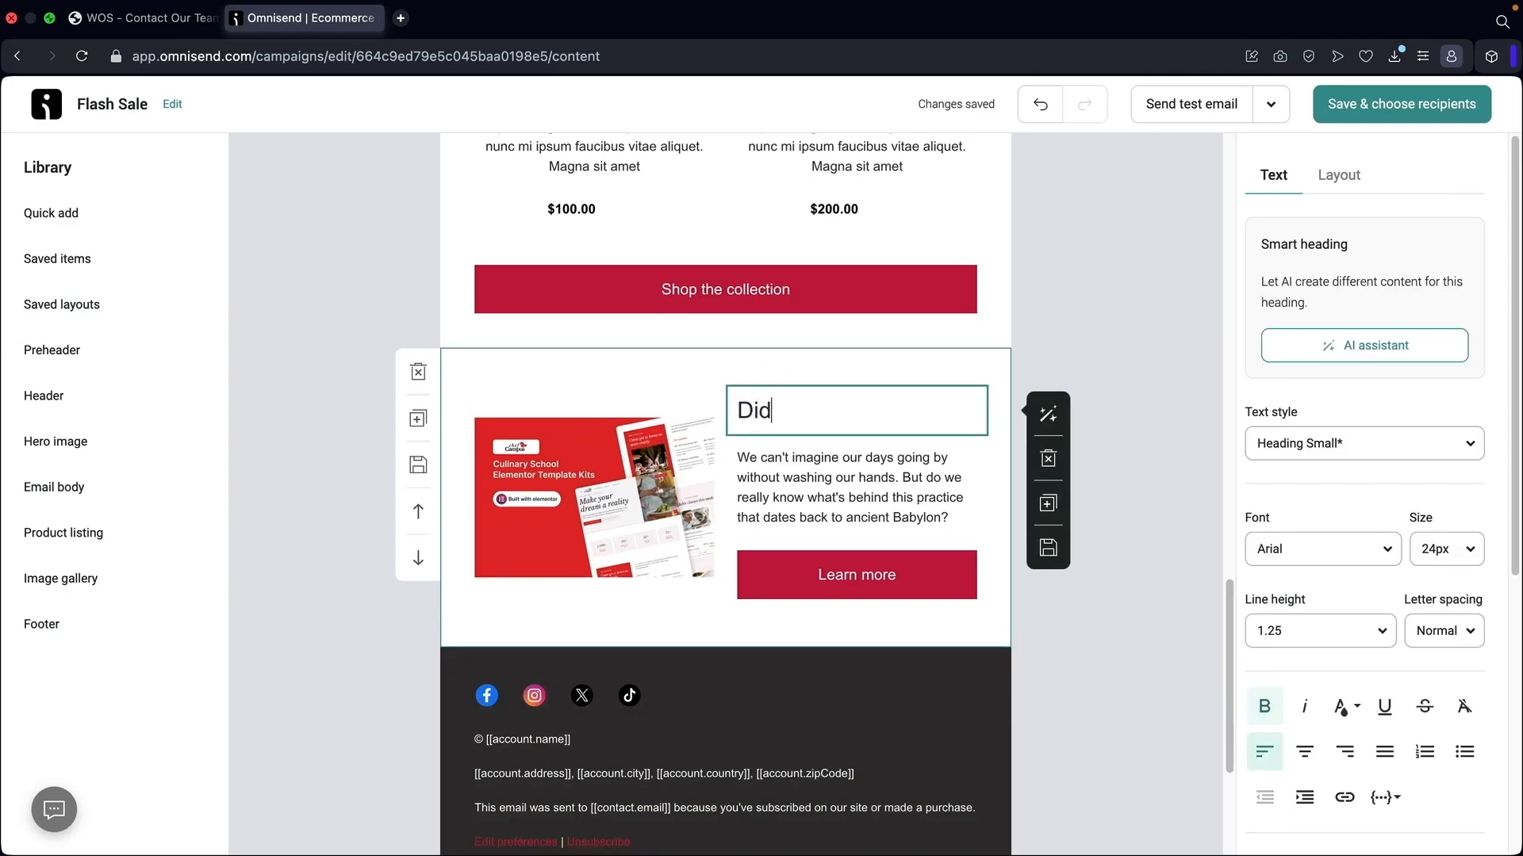
pyautogui.write(' you want to use our templates?')
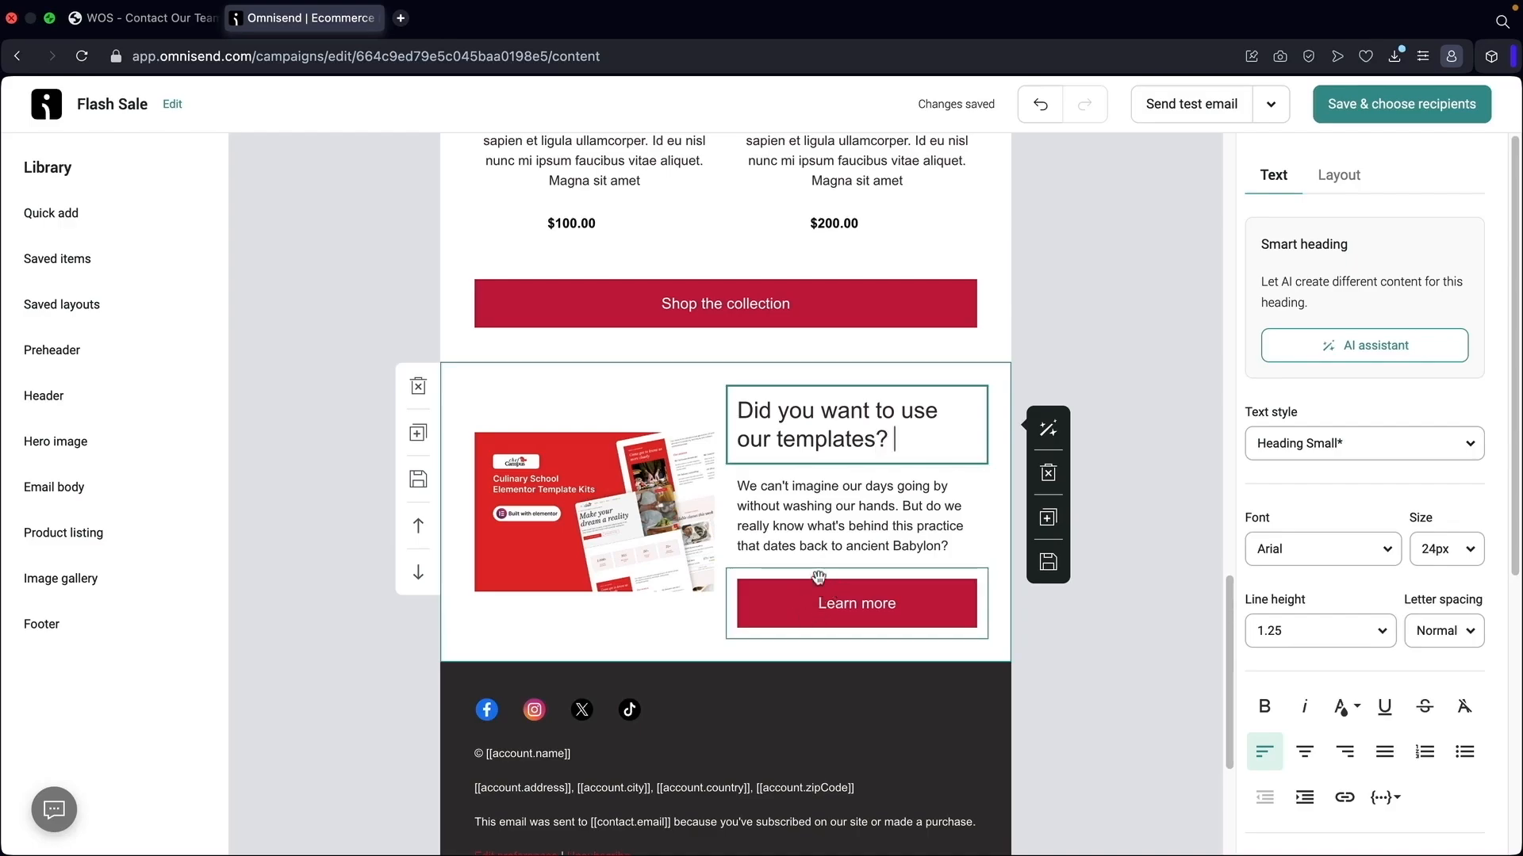
# Send a test email of the Flash Sale campaign to the prefilled account address
pyautogui.scroll(10, 781, 584)
pyautogui.scroll(10, 785, 585)
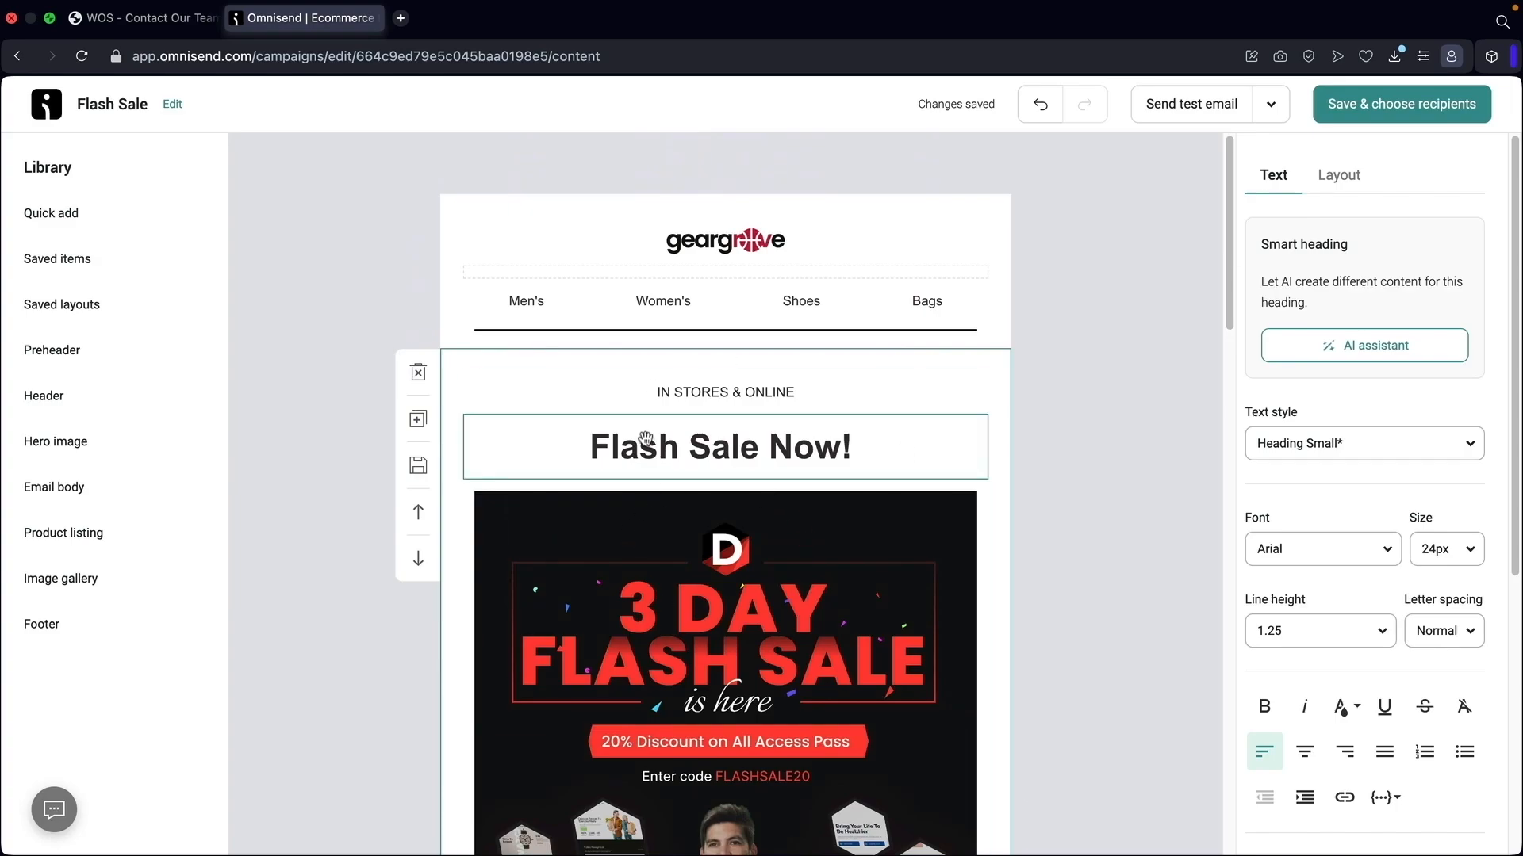
pyautogui.click(1193, 111)
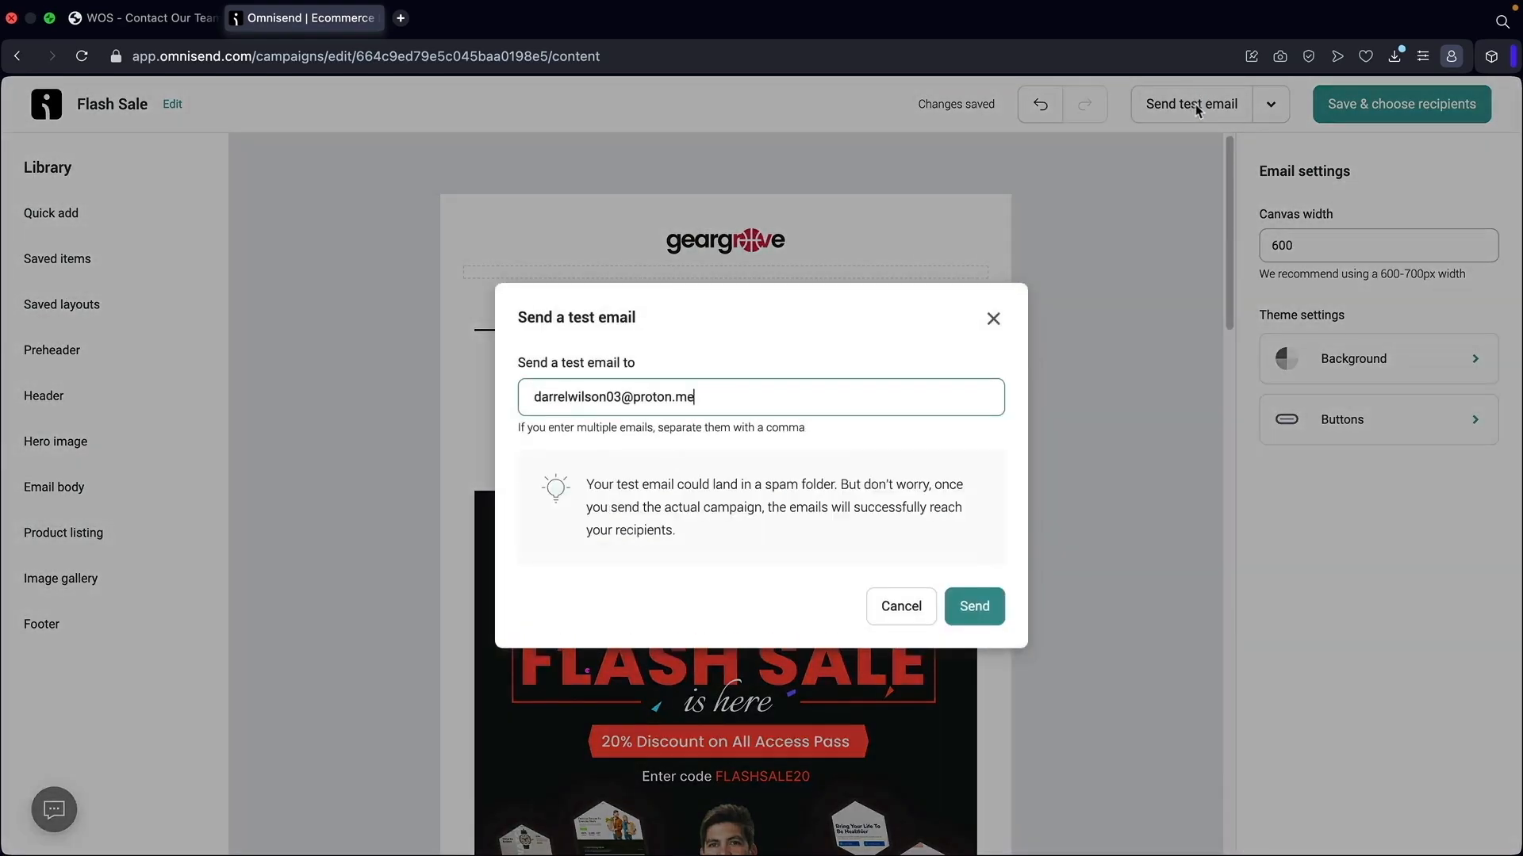
pyautogui.click(977, 609)
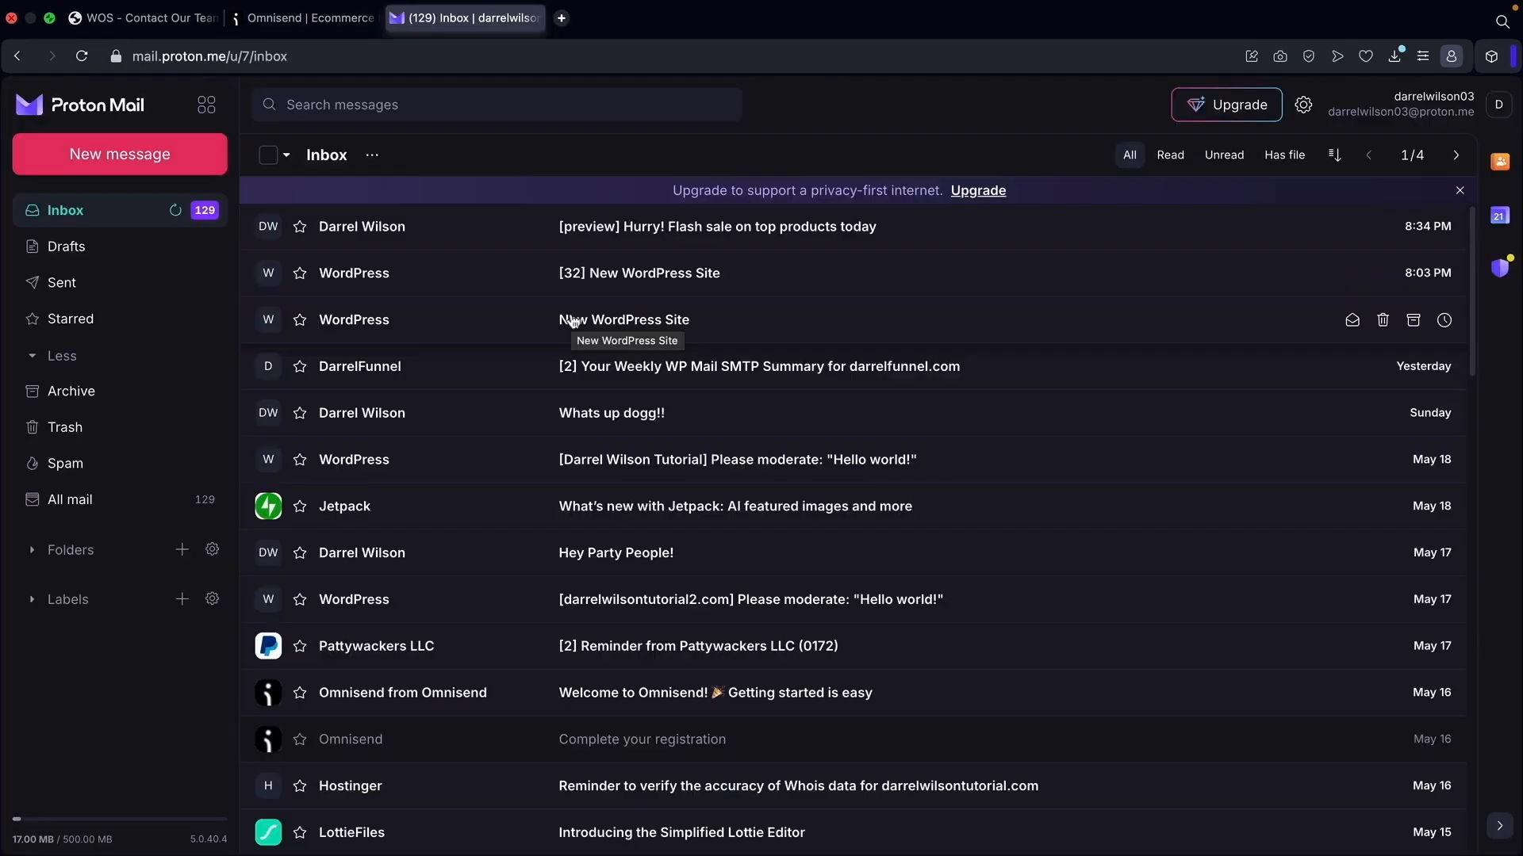
# Open the "[preview] Hurry! Flash sale on top products today" message in Proton Mail and test its "Shop now" link
pyautogui.click(655, 232)
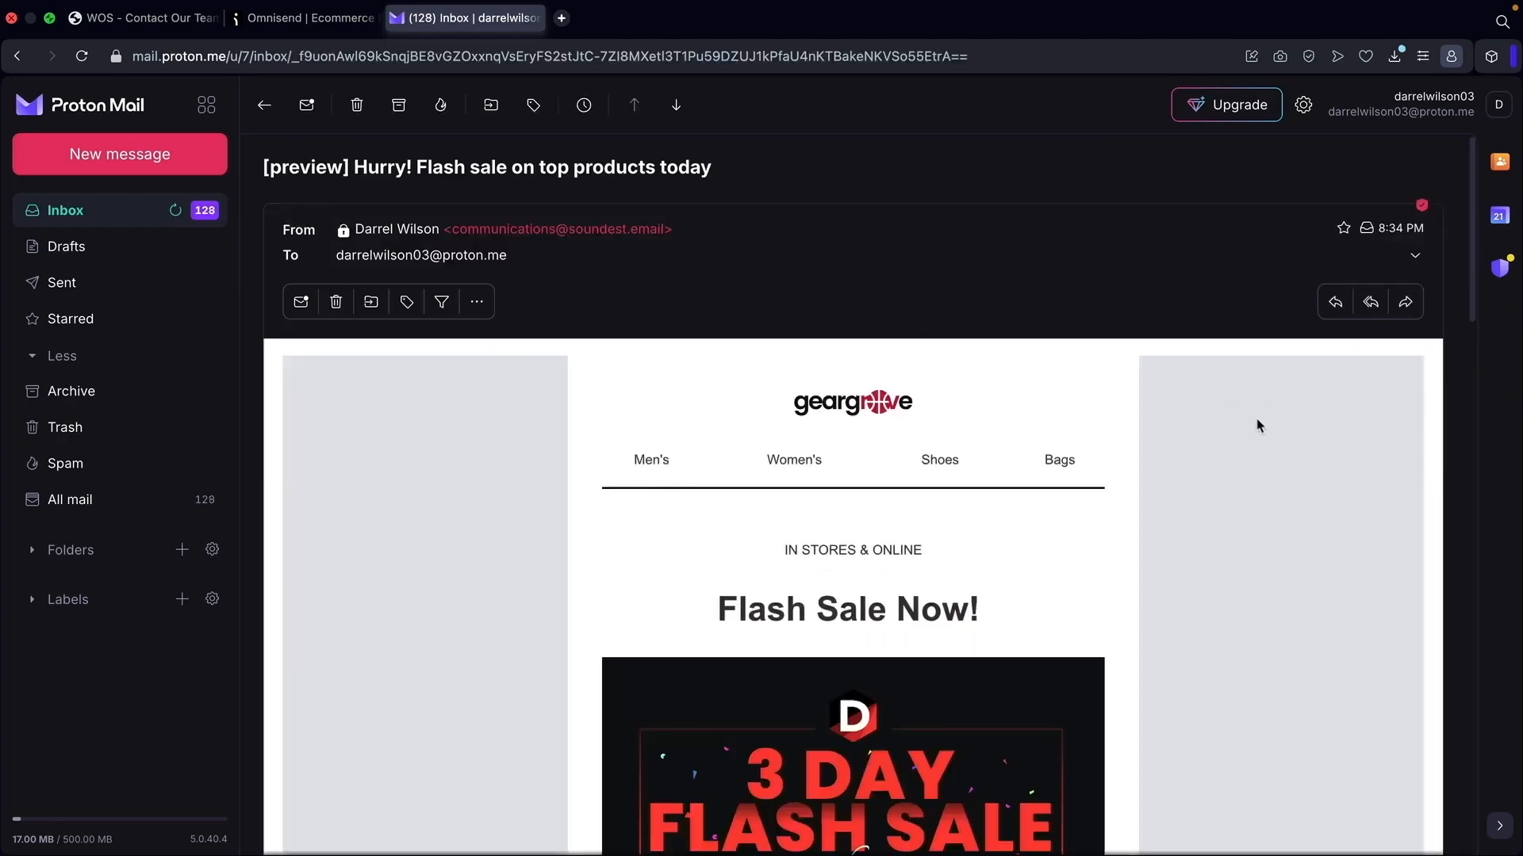
pyautogui.scroll(-5, 1211, 449)
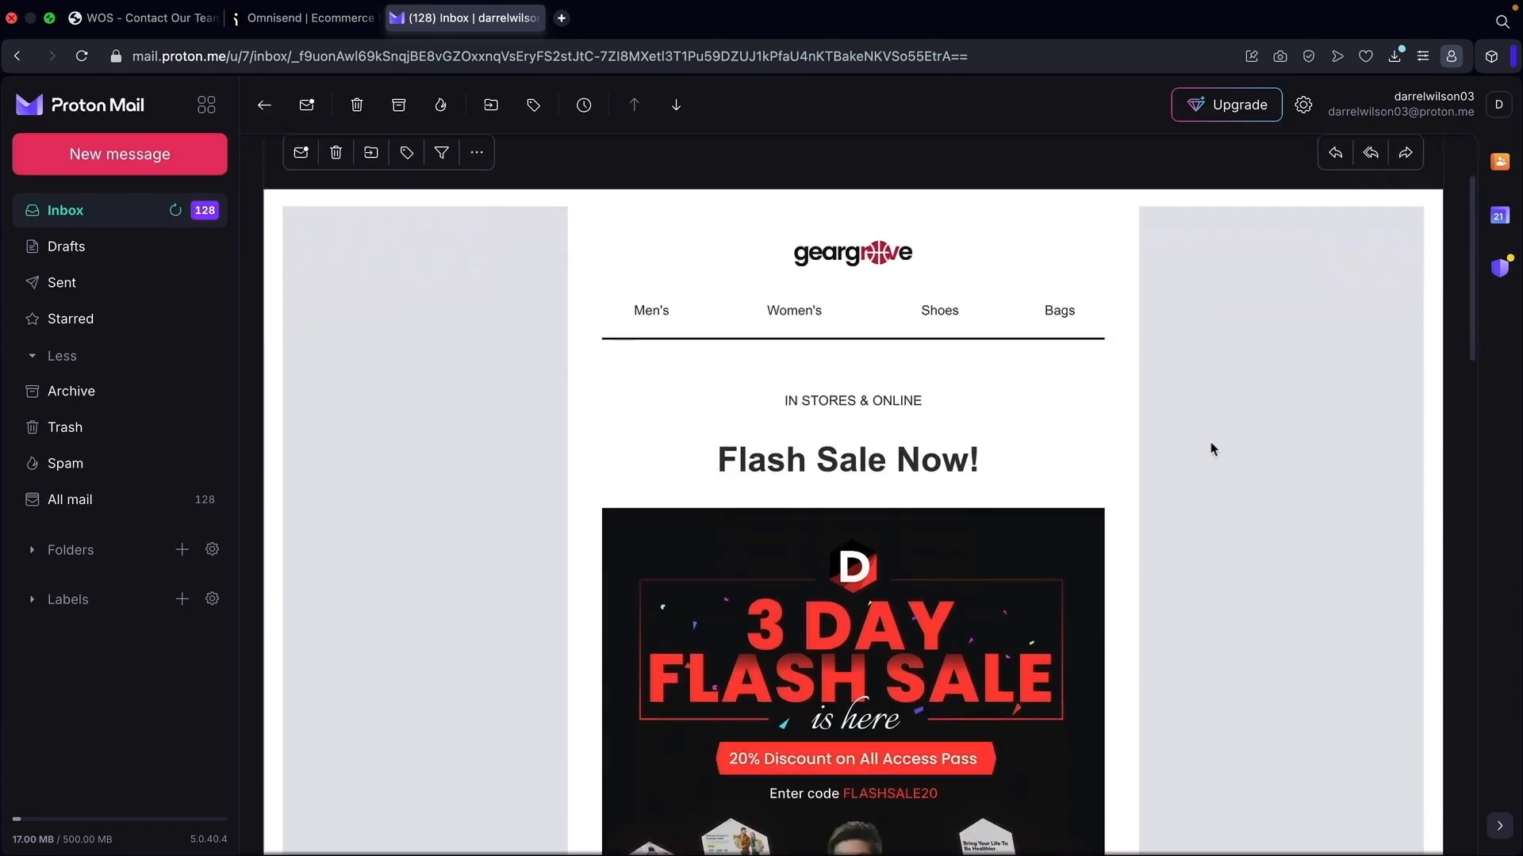
pyautogui.scroll(-3, 1210, 453)
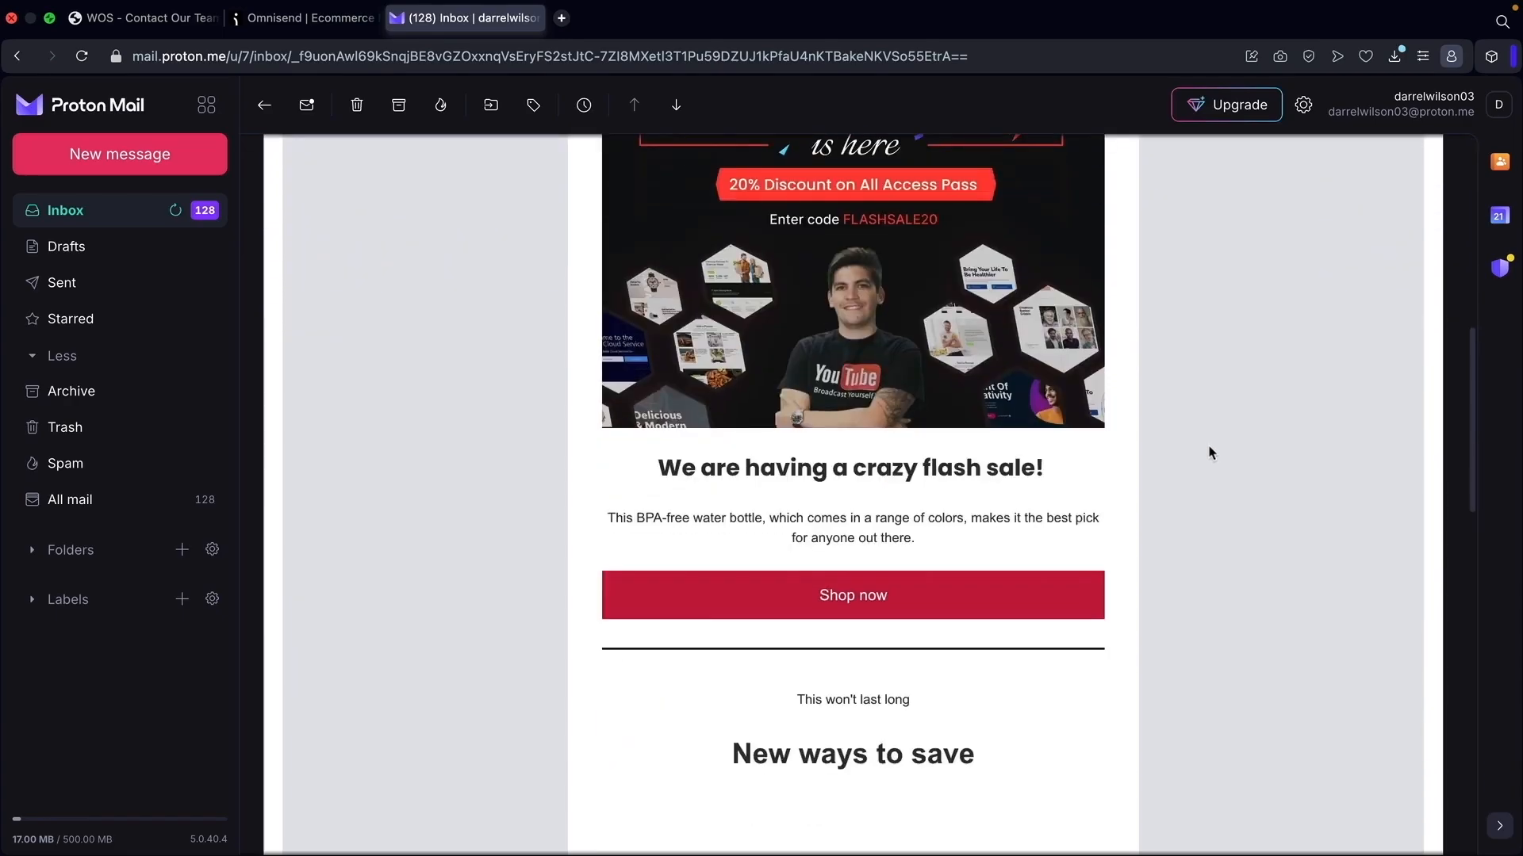
pyautogui.click(840, 604)
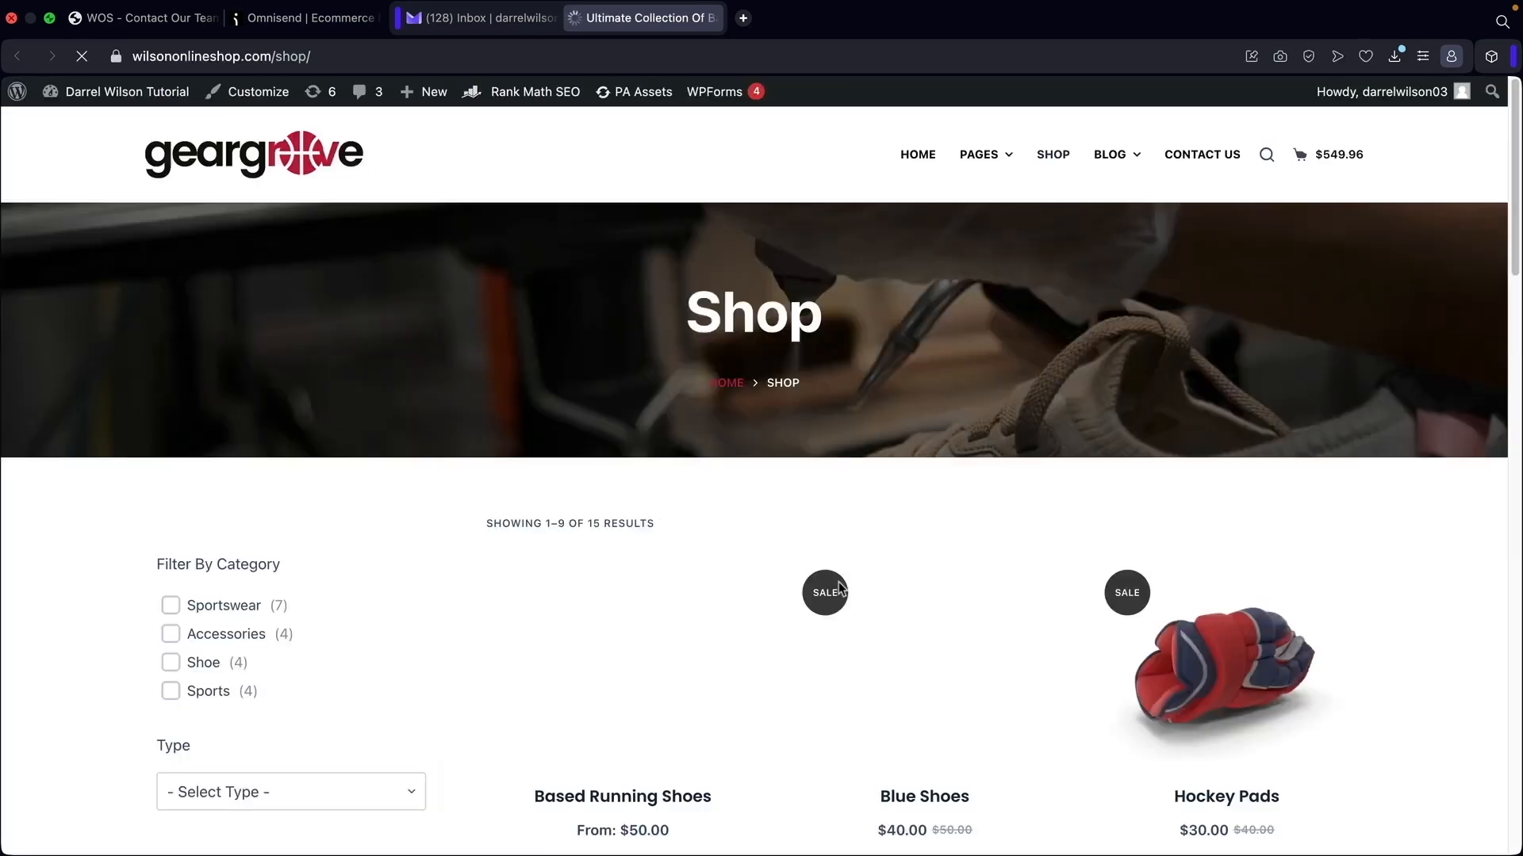
pyautogui.click(484, 18)
# Review the test email's products, templates section and footer, checking the sender name, address and subscription notice
pyautogui.scroll(-5, 745, 510)
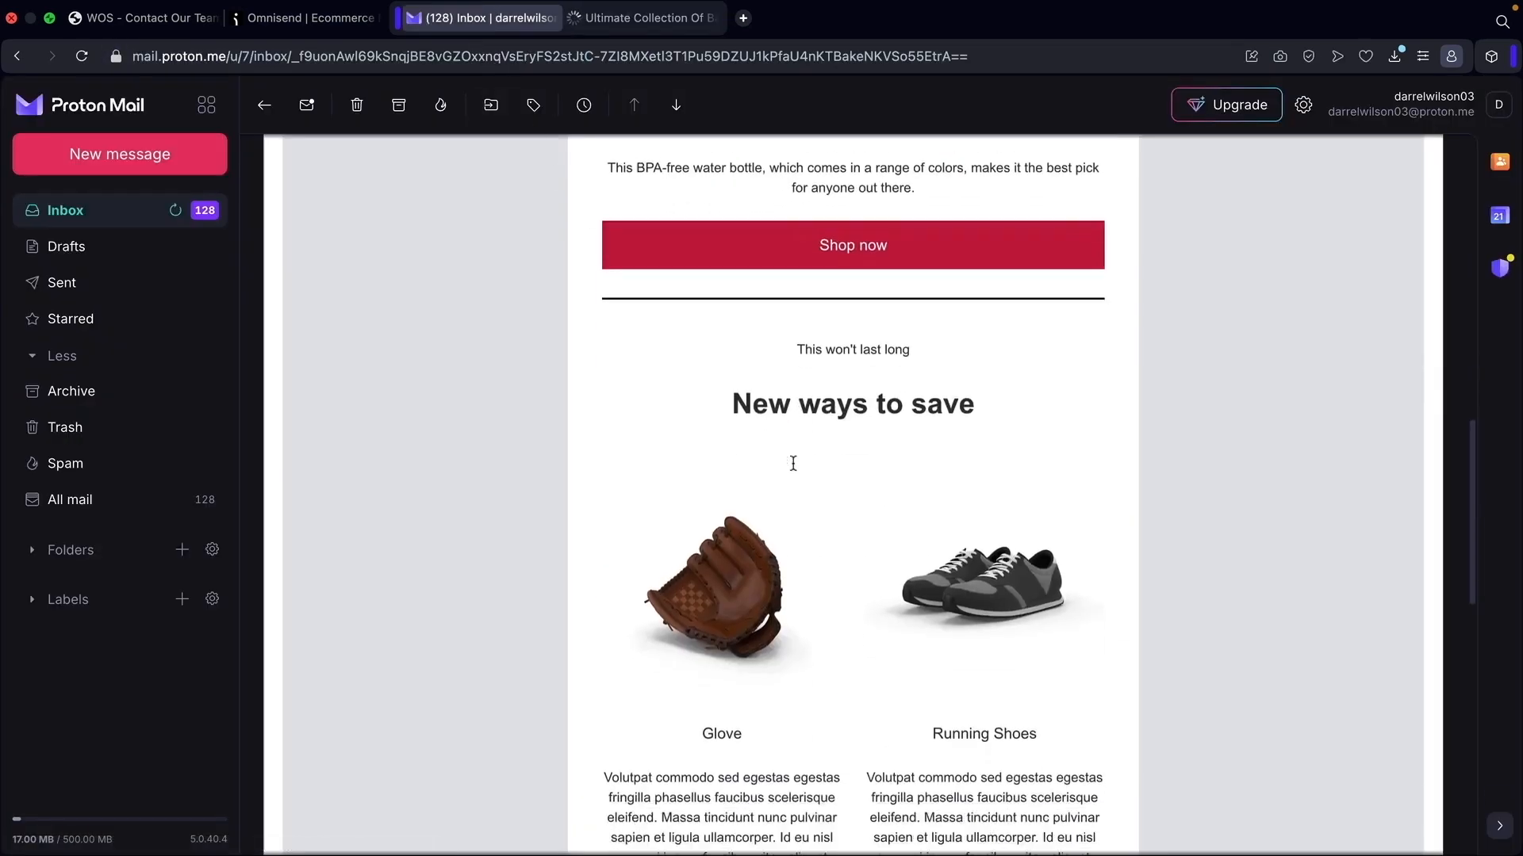
pyautogui.scroll(-10, 746, 509)
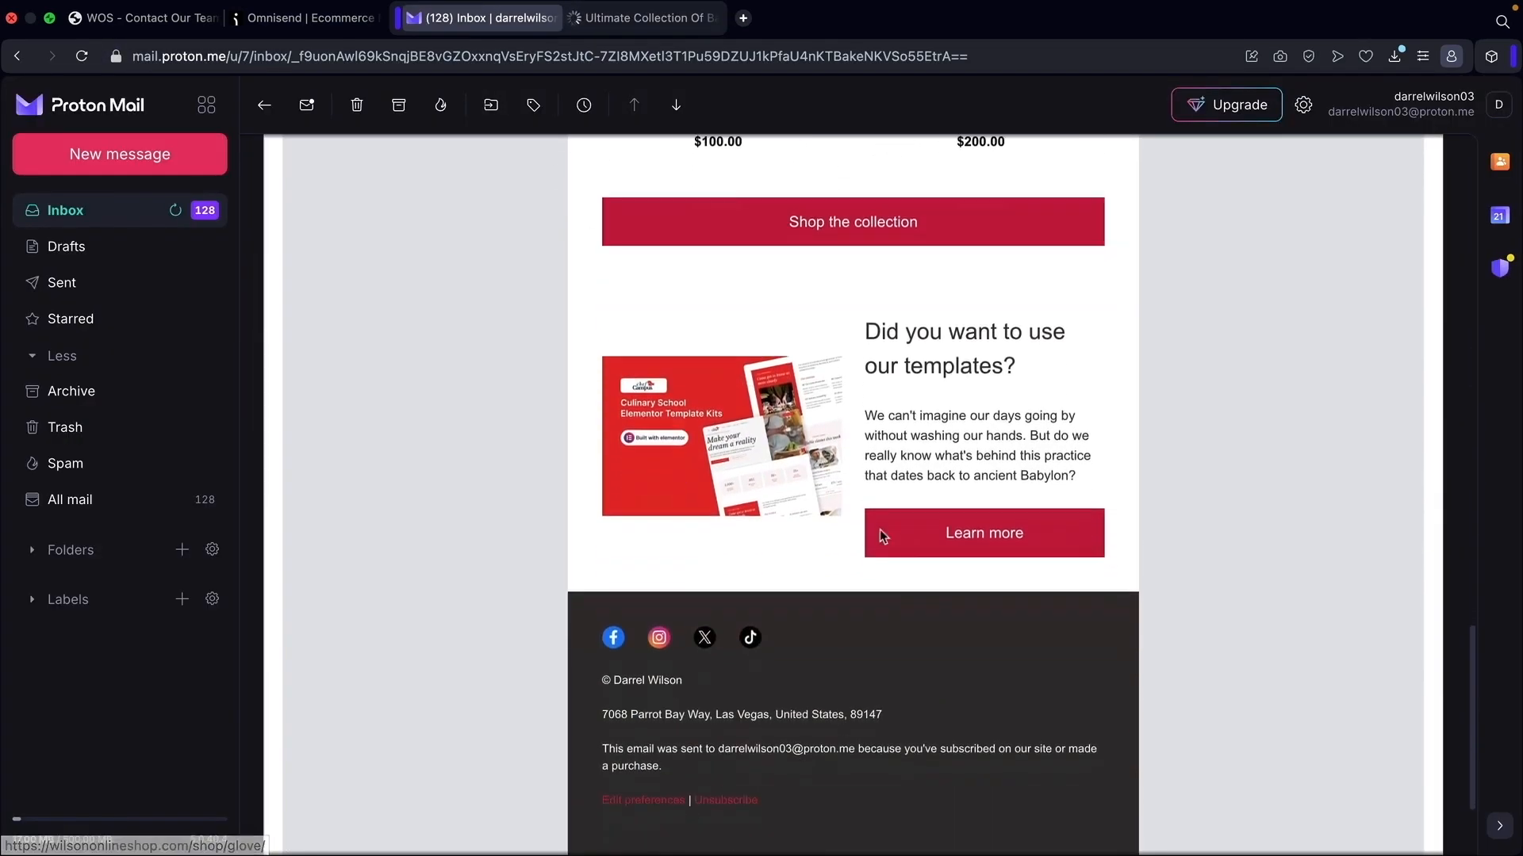
pyautogui.scroll(-2, 872, 516)
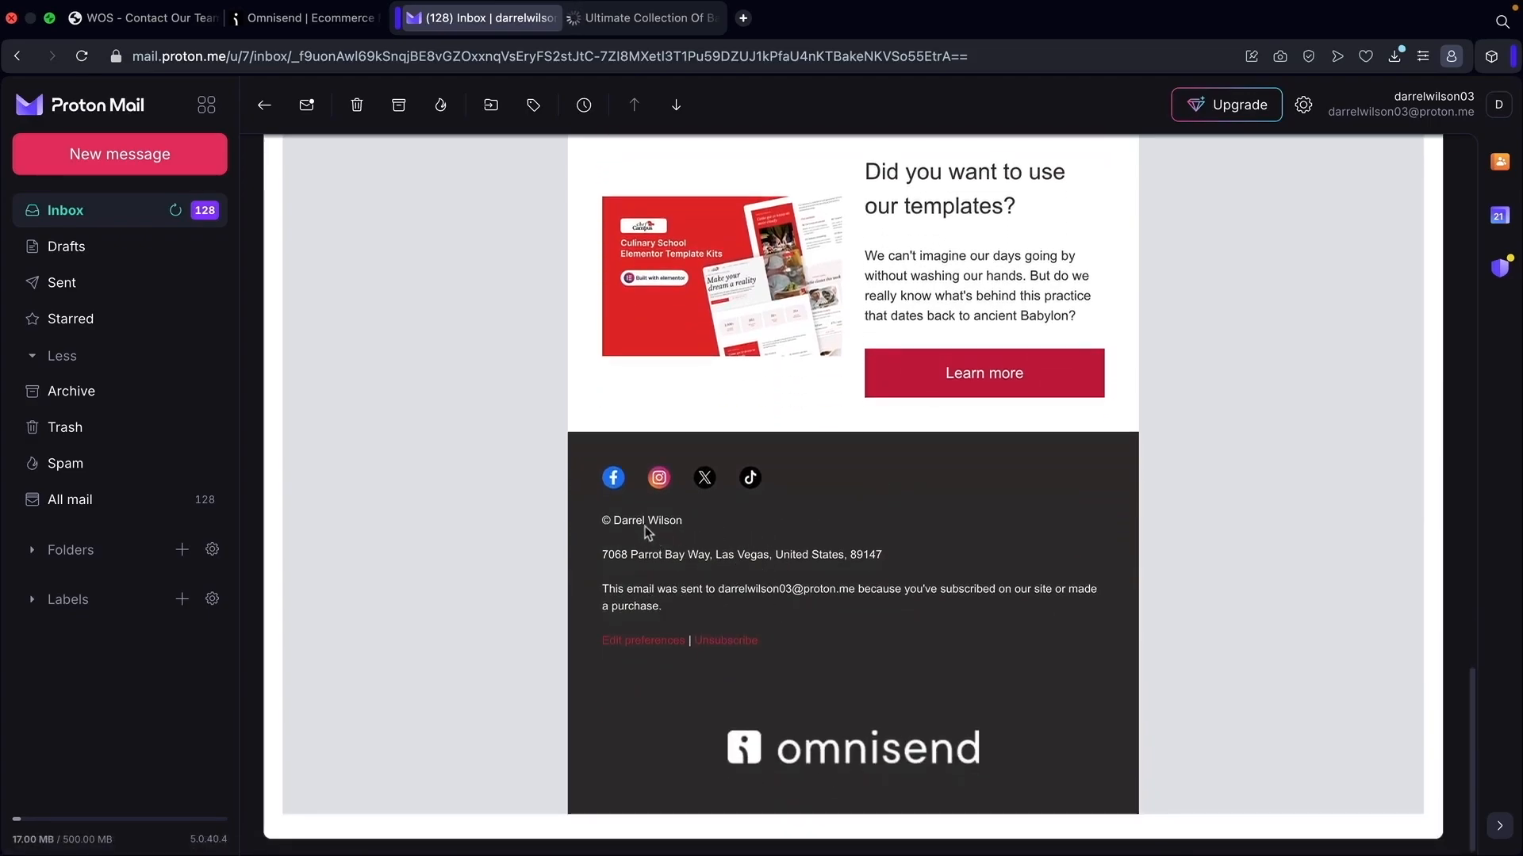
pyautogui.moveTo(626, 521); pyautogui.dragTo(784, 555)
pyautogui.moveTo(692, 588); pyautogui.dragTo(935, 588)
# Test the Glove product image's link in the test email and return to the Omnisend campaign editor
pyautogui.scroll(12, 934, 589)
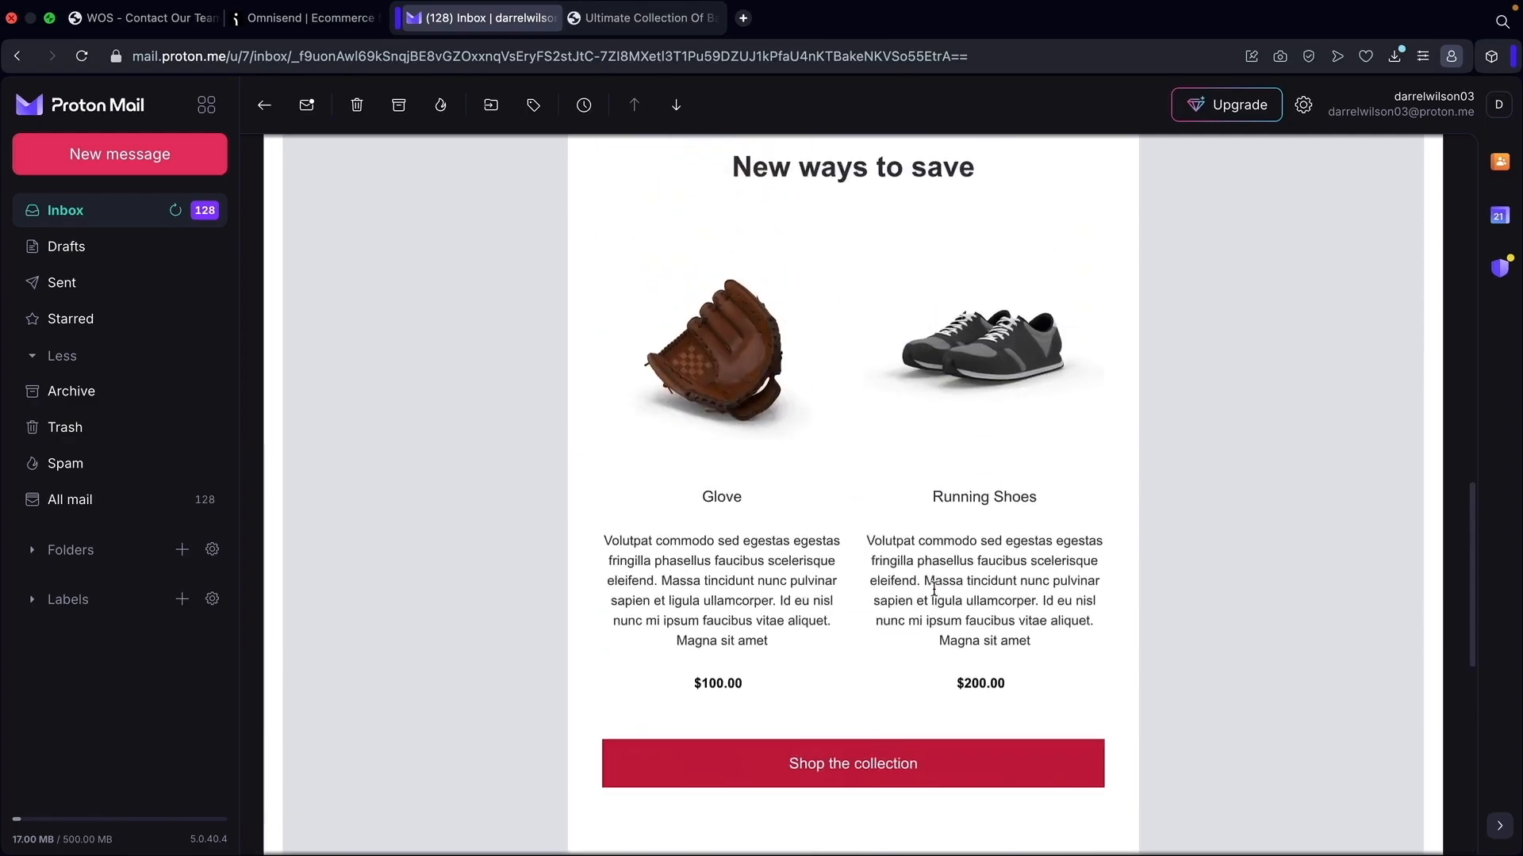
pyautogui.scroll(-2, 880, 593)
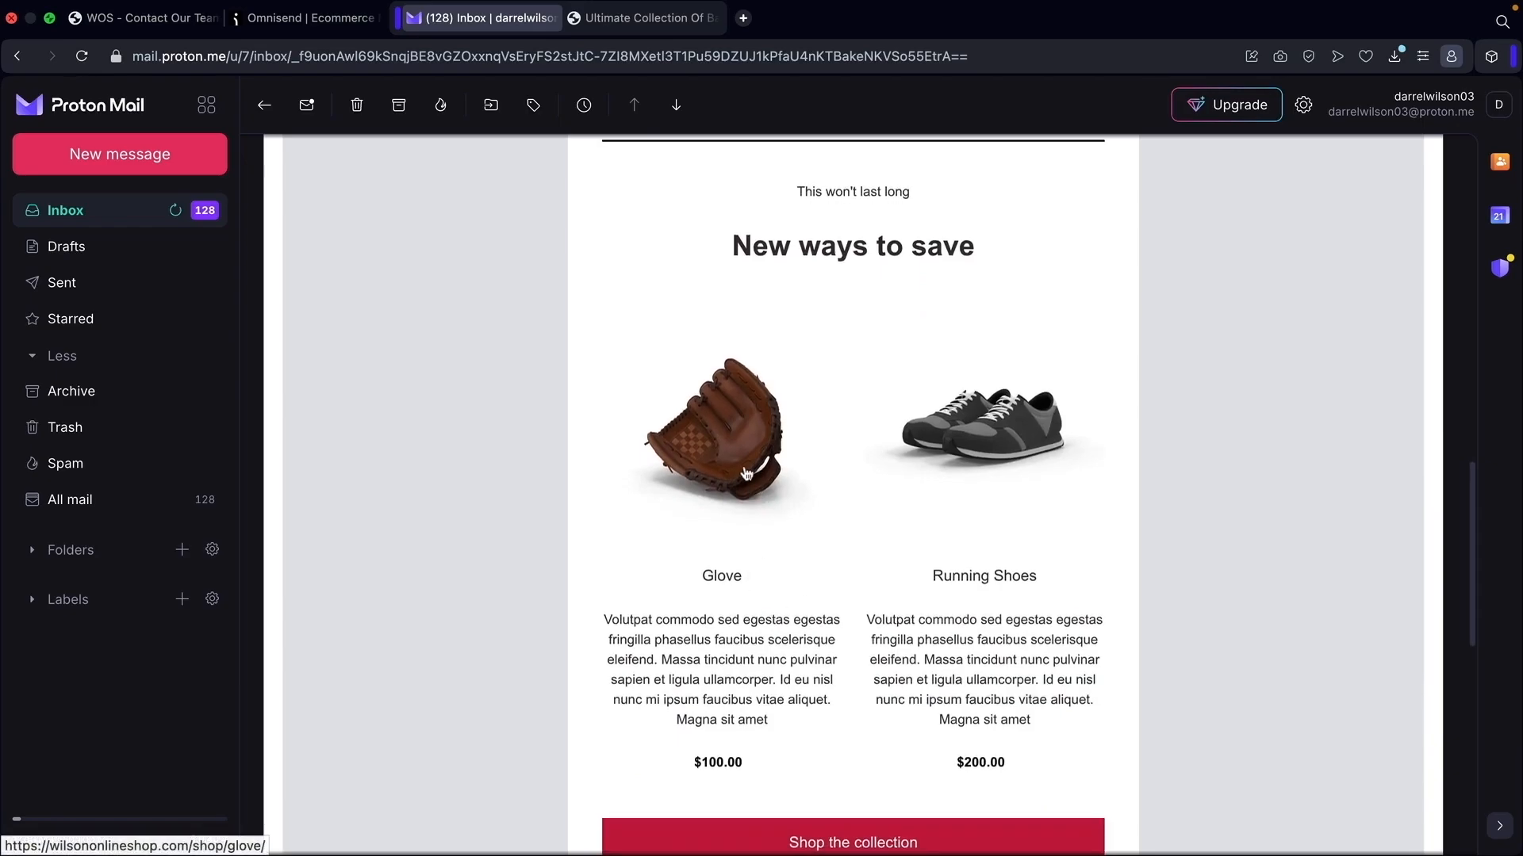
pyautogui.click(747, 472)
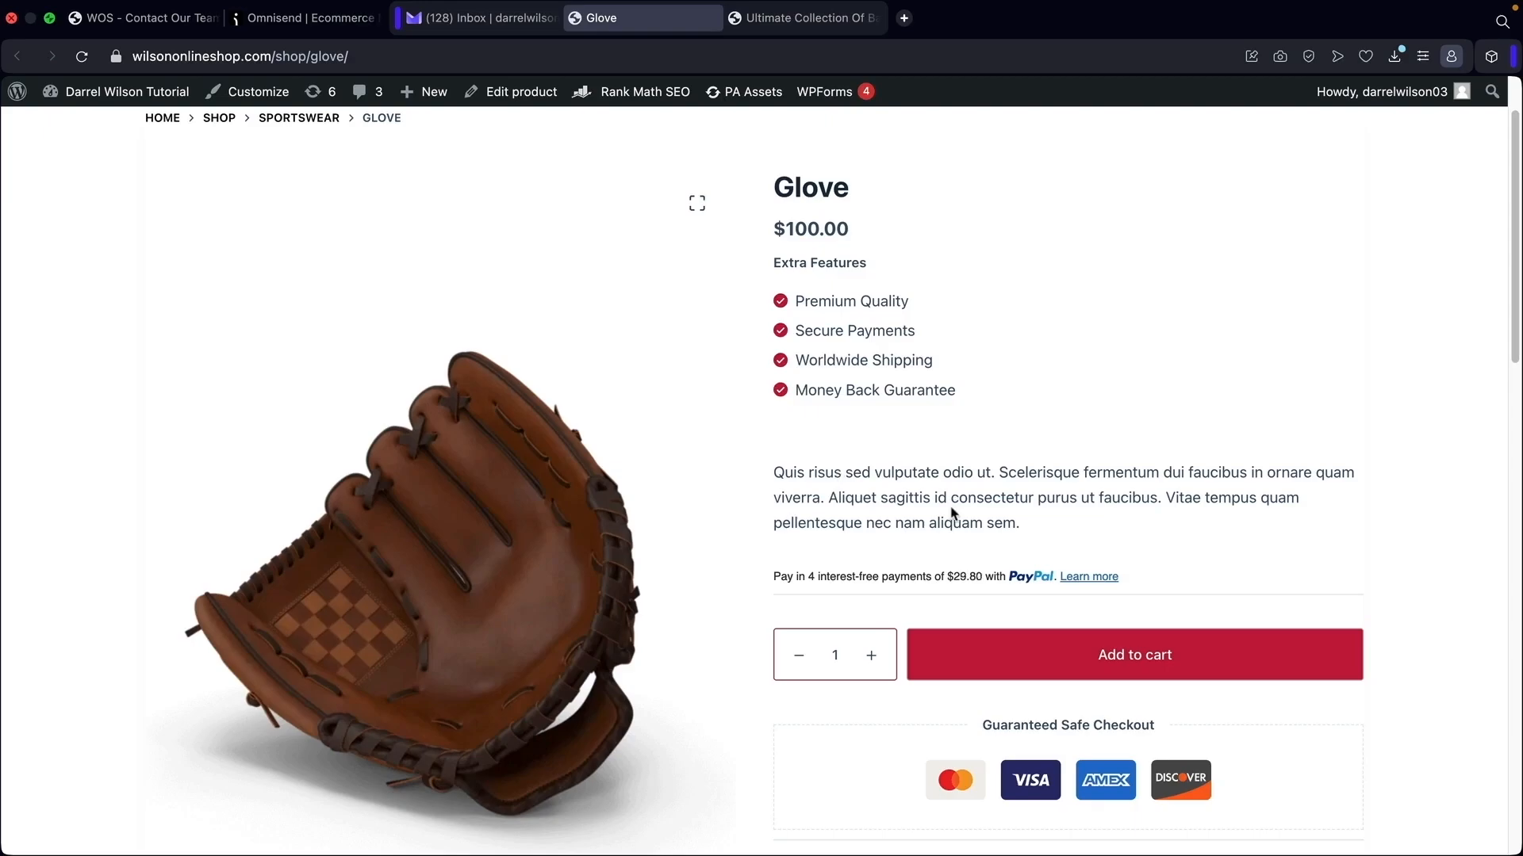
pyautogui.click(311, 21)
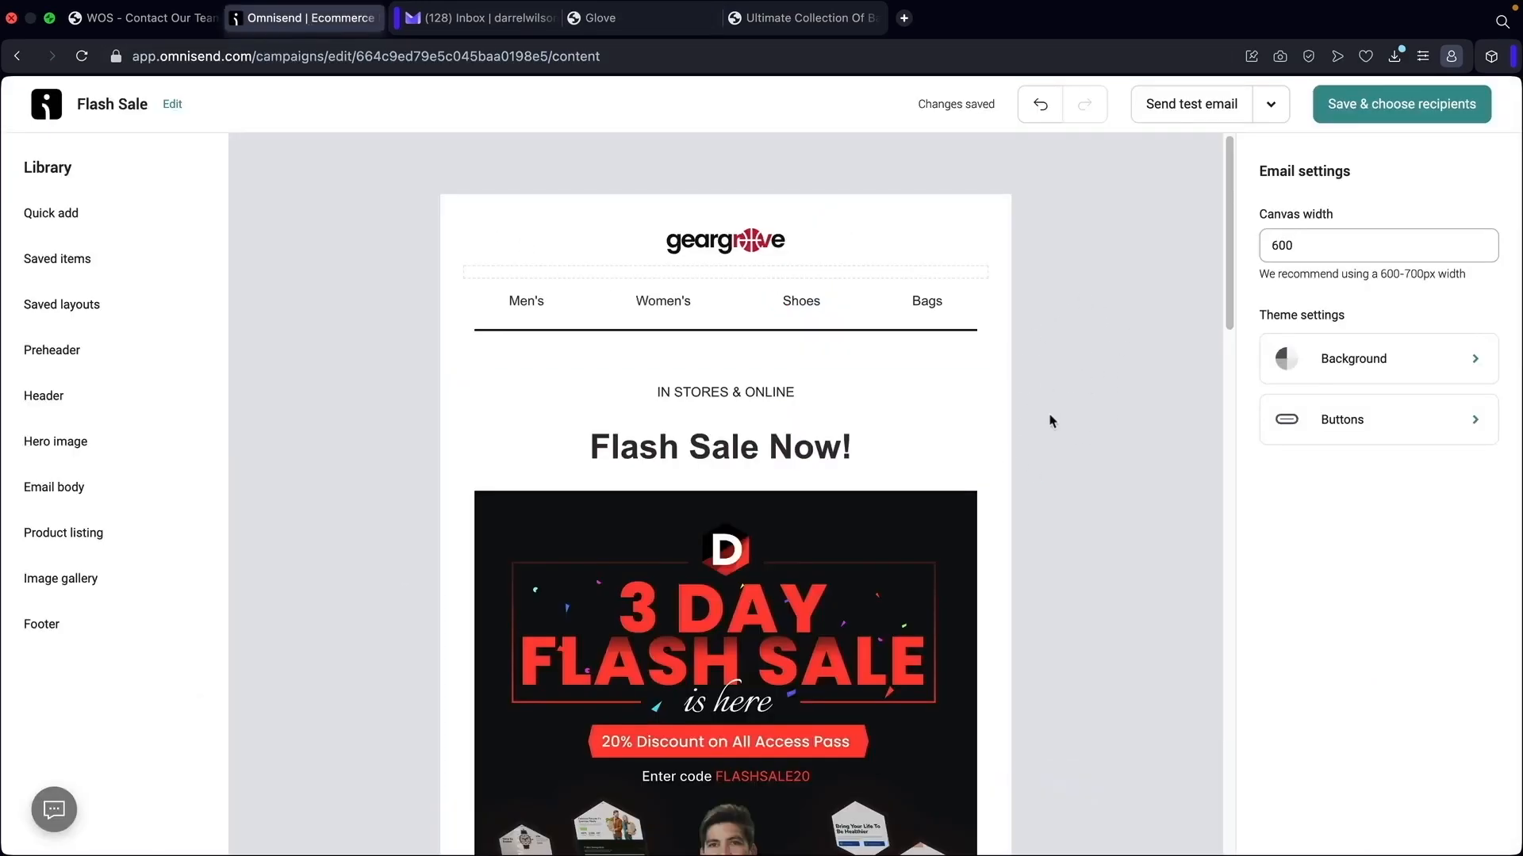
# Save the email content and target the campaign at the Active email subscribers segment
pyautogui.click(1400, 111)
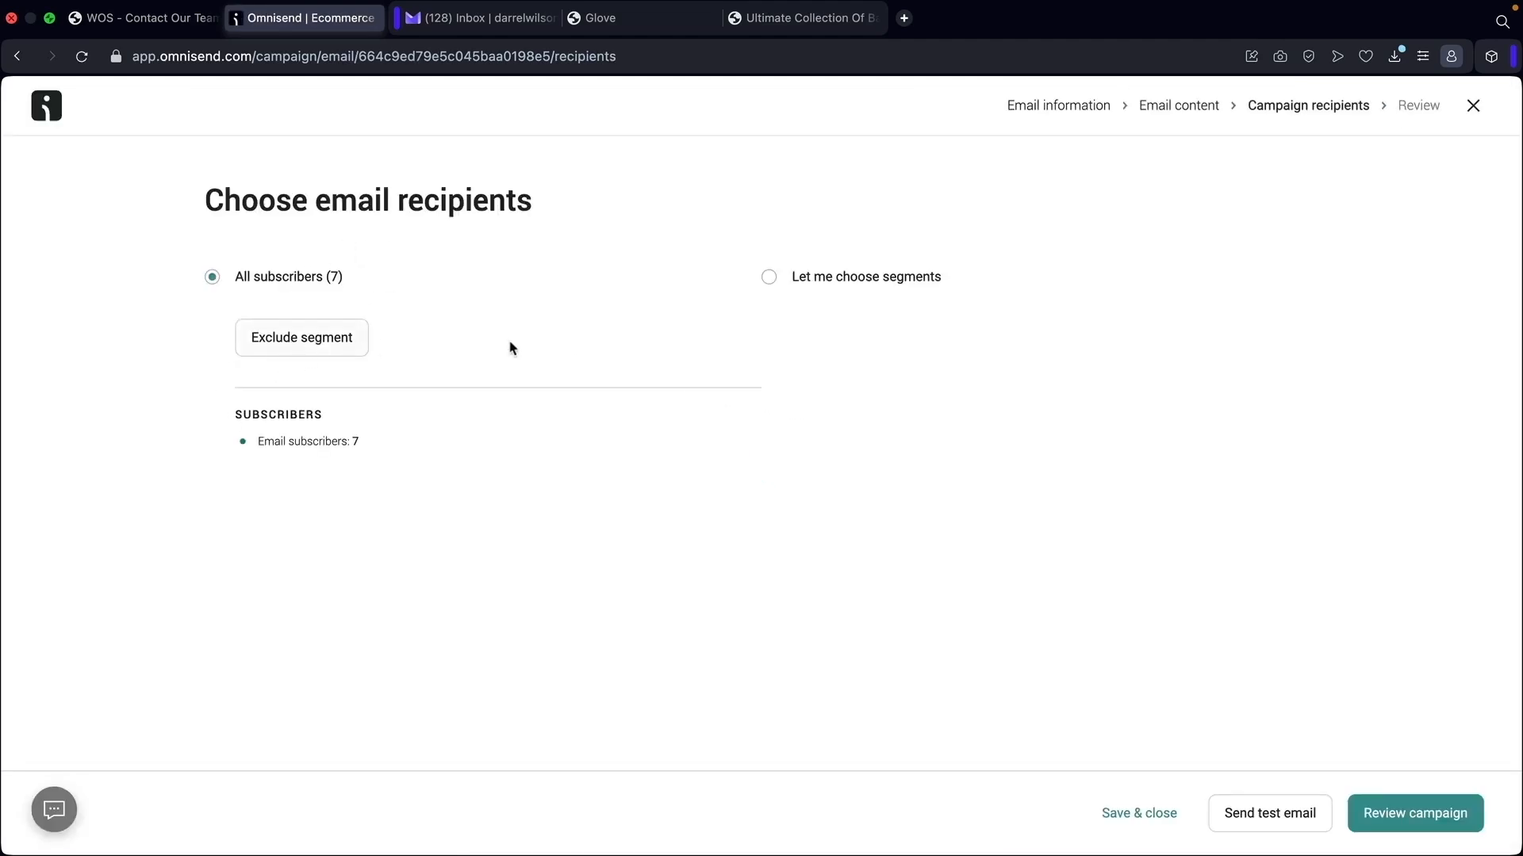
pyautogui.click(768, 279)
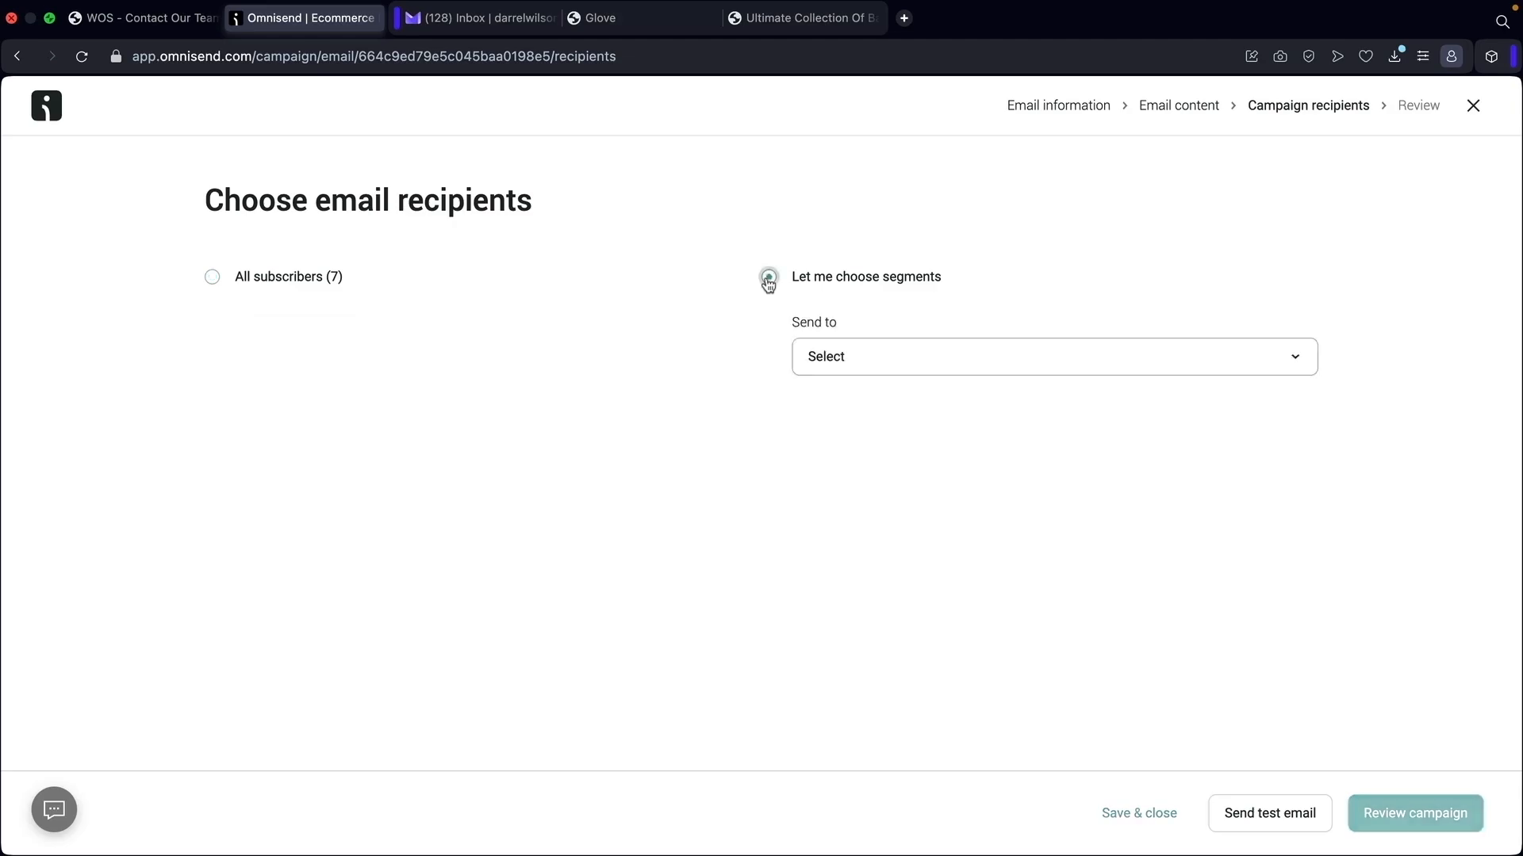
pyautogui.click(843, 362)
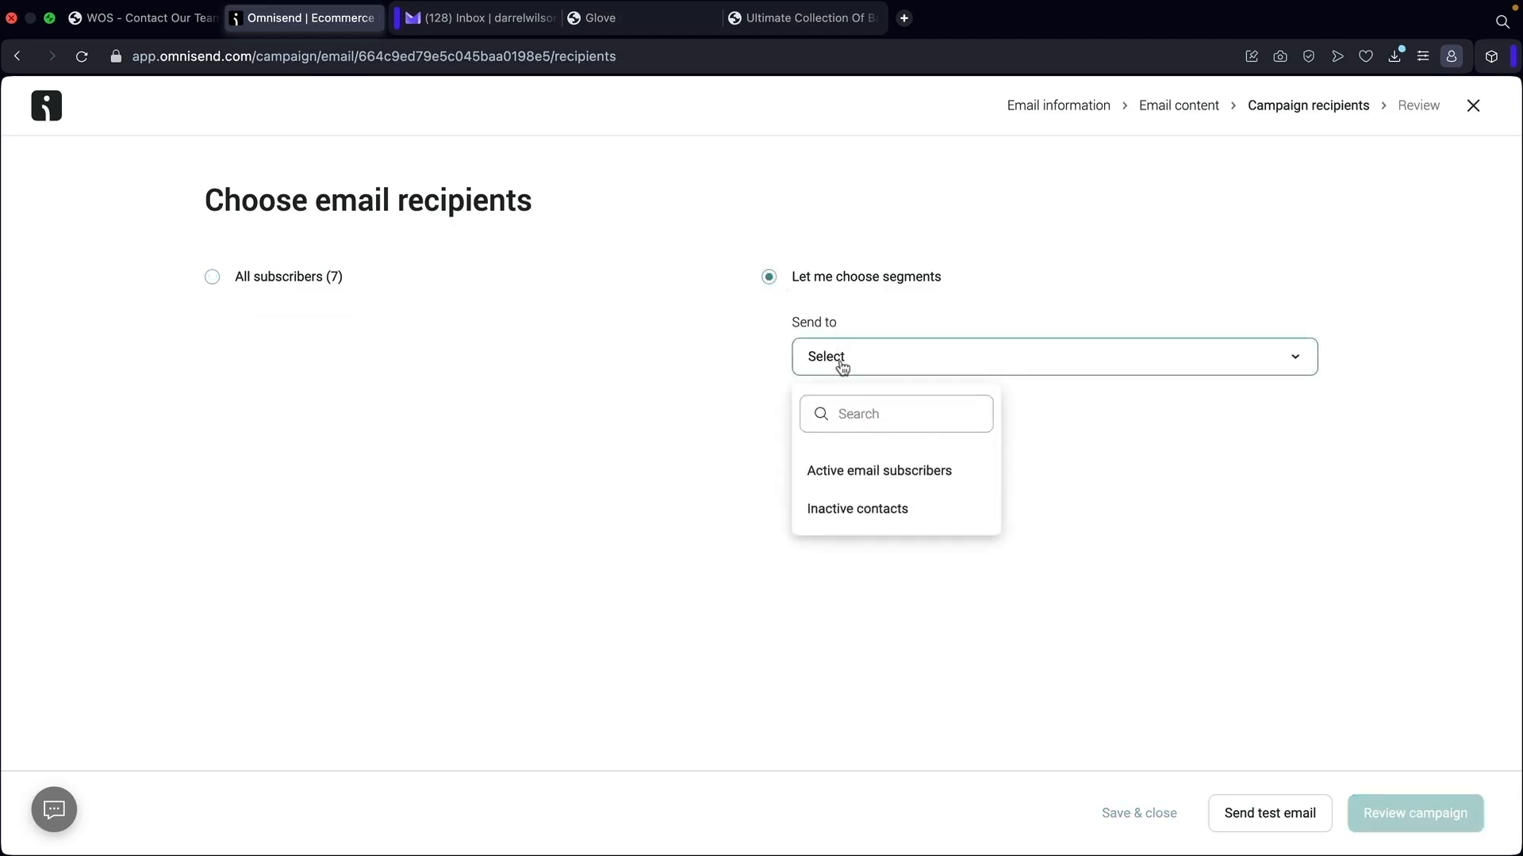
pyautogui.click(879, 475)
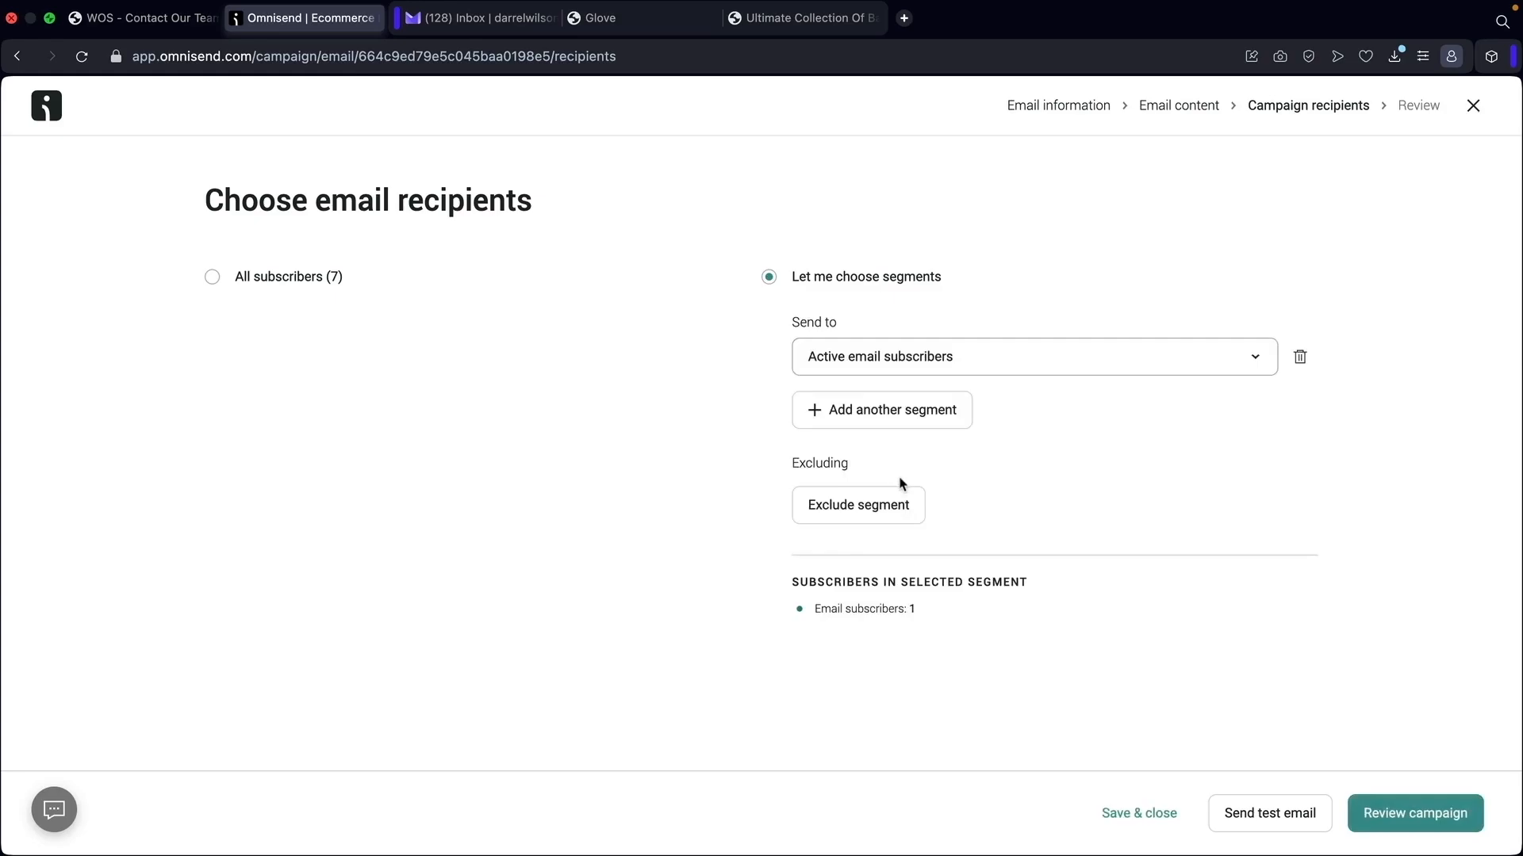
# Add the Inactive contacts segment as a second recipient group and remove it again
pyautogui.click(912, 414)
pyautogui.click(914, 416)
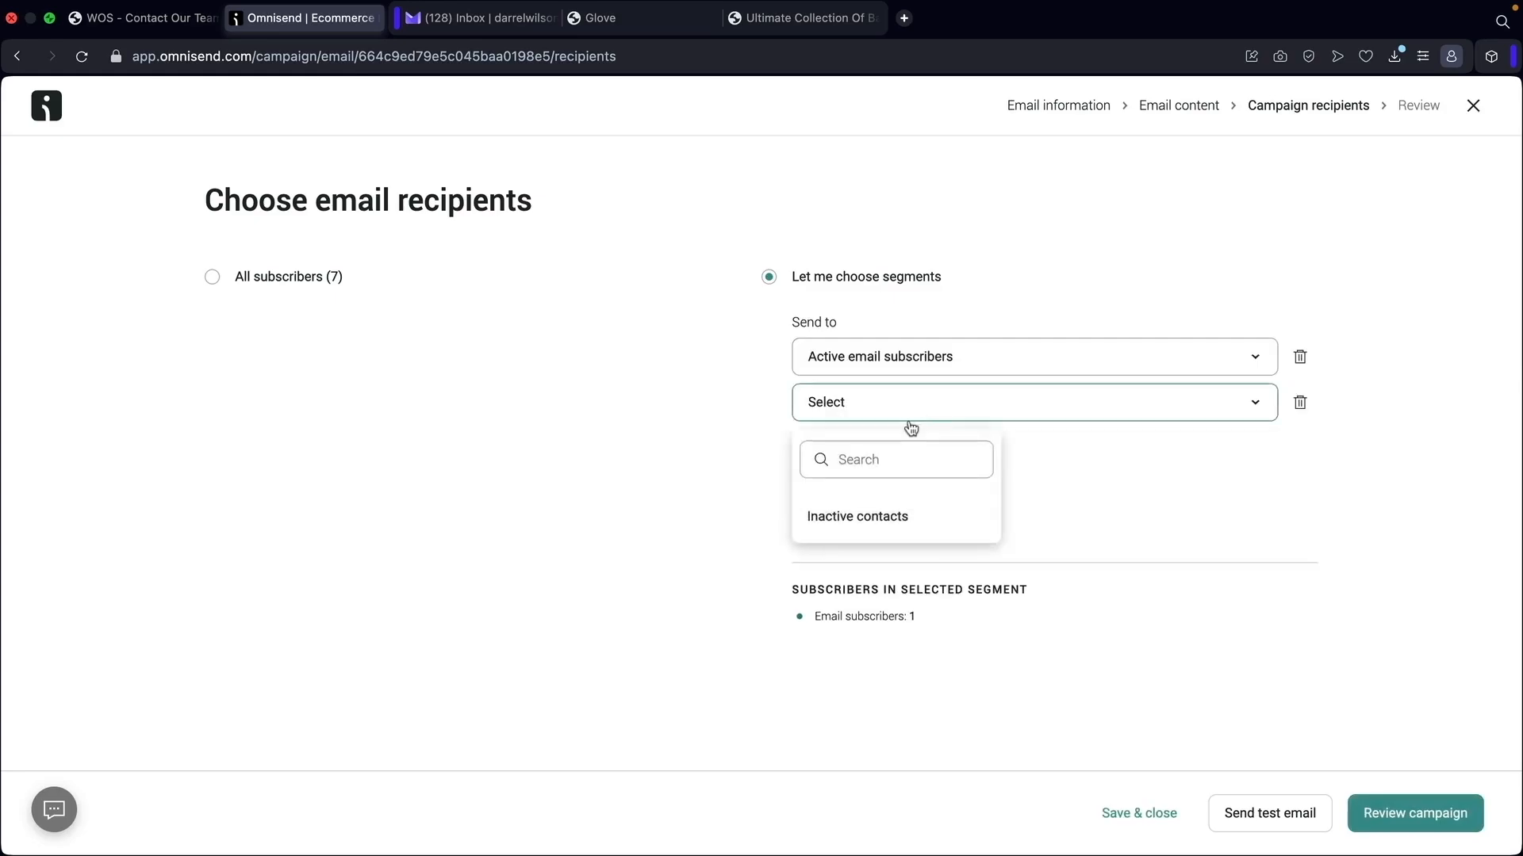
pyautogui.click(883, 523)
pyautogui.click(1301, 403)
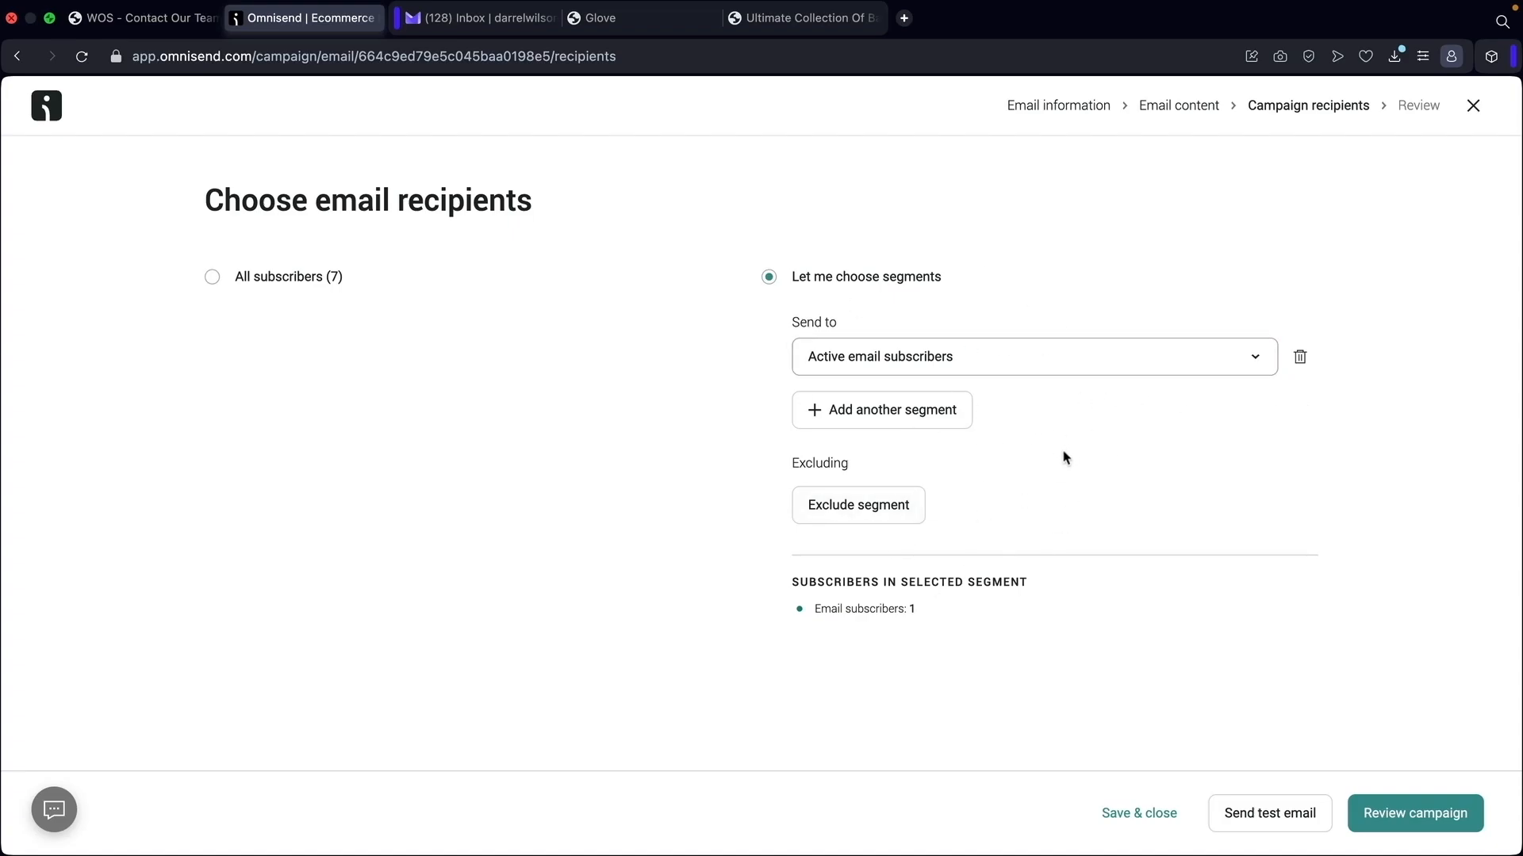
# Proceed to the campaign review, enable the Campaign booster with Email Booster, and check its subject line
pyautogui.click(1401, 819)
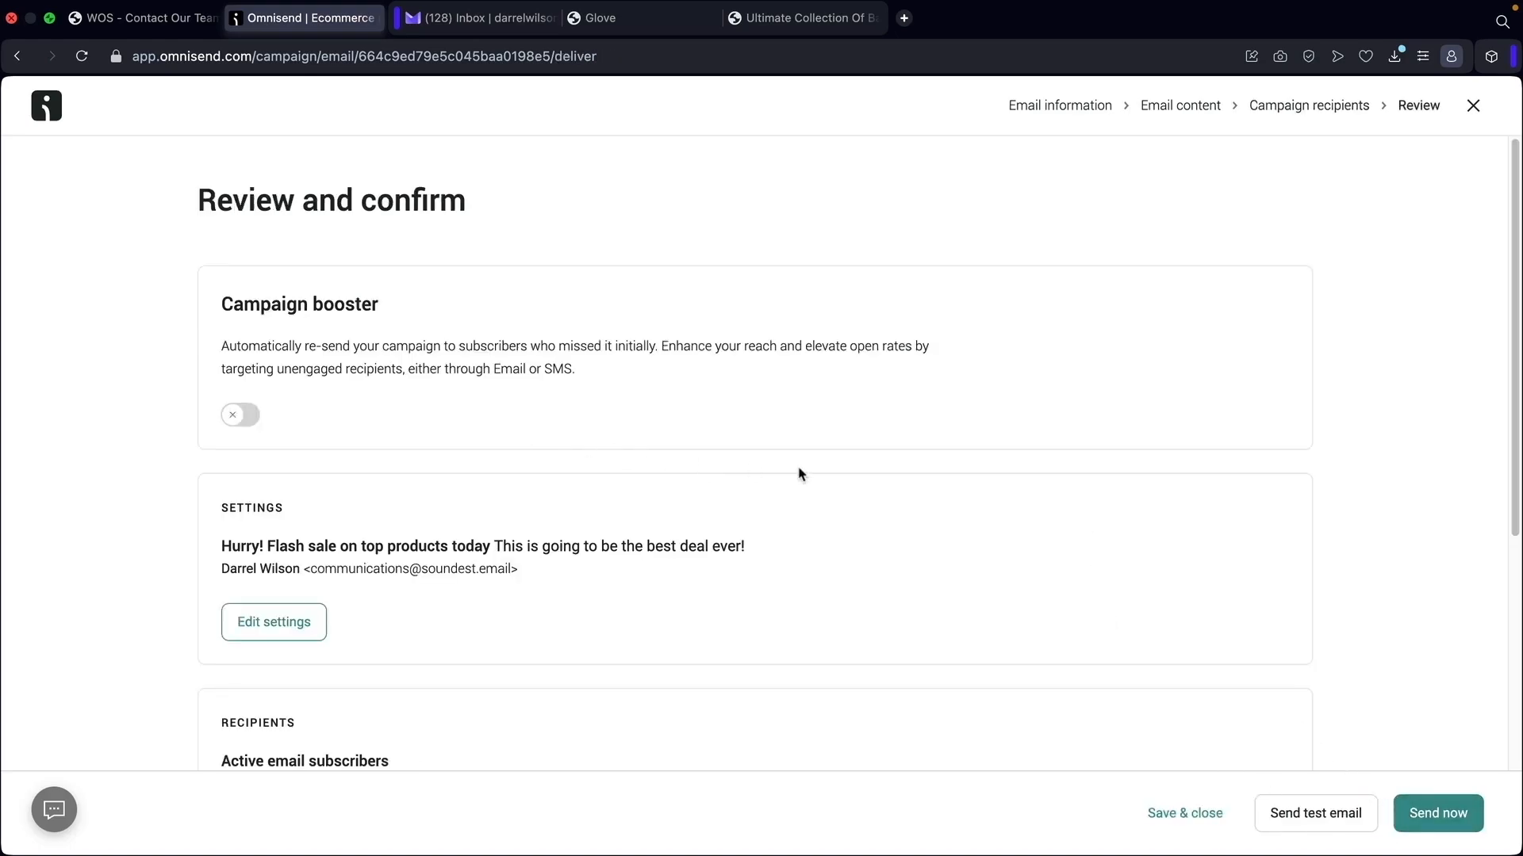
pyautogui.click(241, 417)
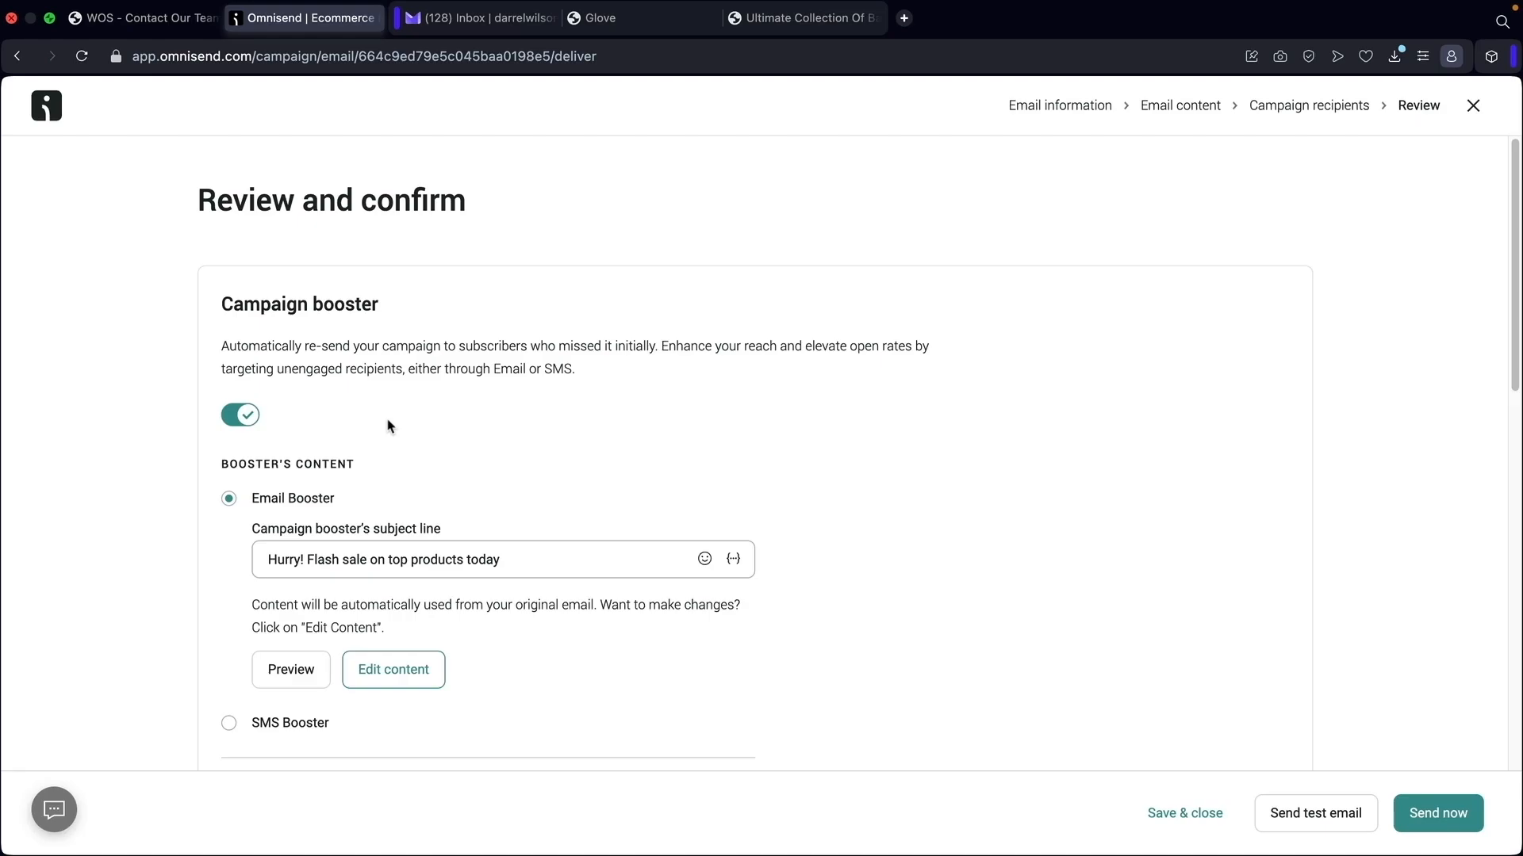
pyautogui.scroll(-2, 380, 432)
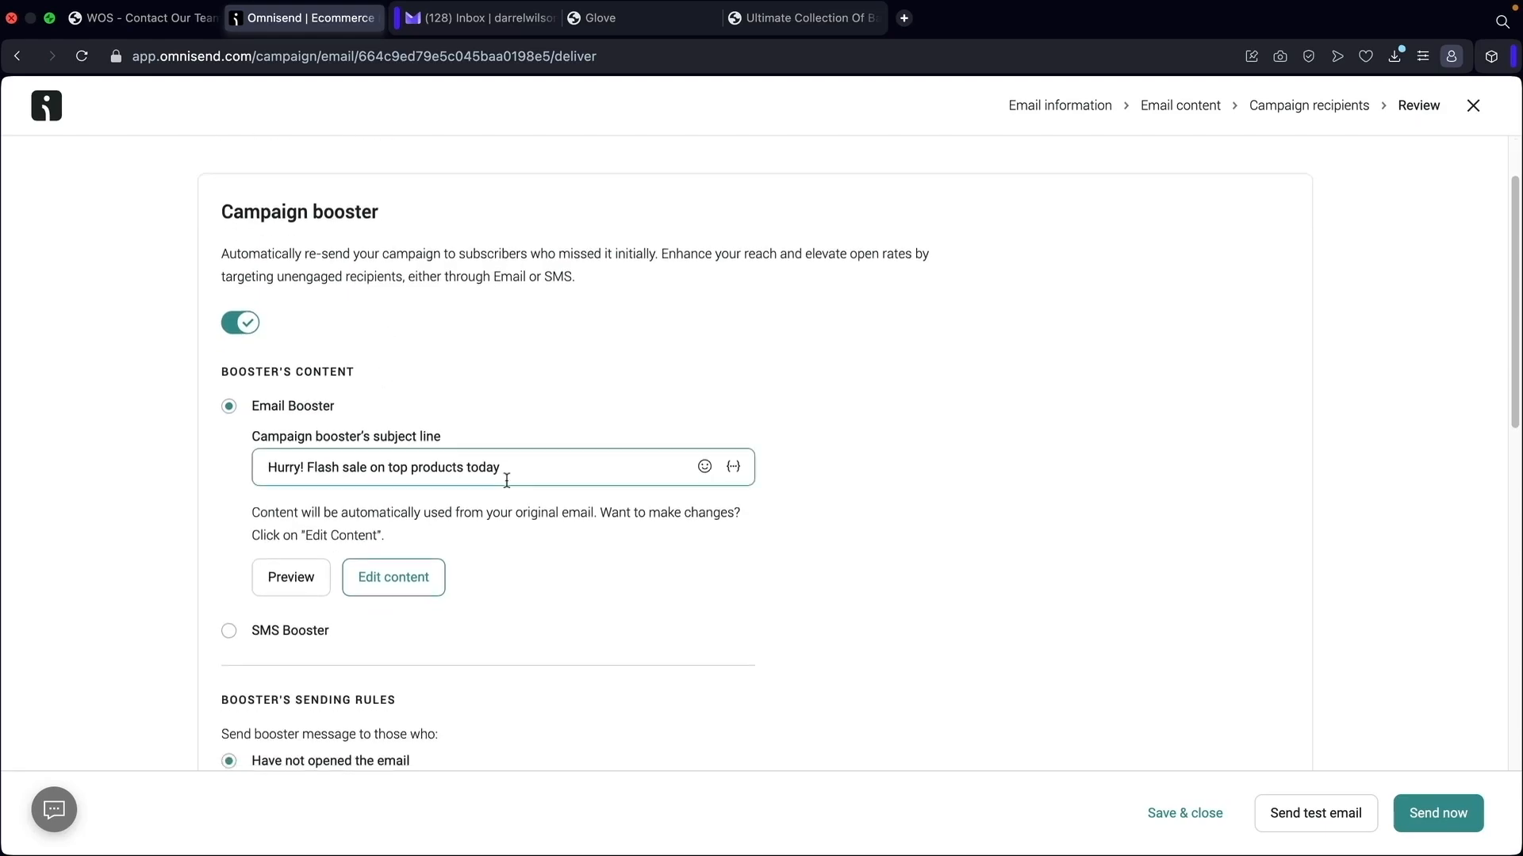
pyautogui.moveTo(501, 464); pyautogui.dragTo(184, 468)
pyautogui.click(184, 468)
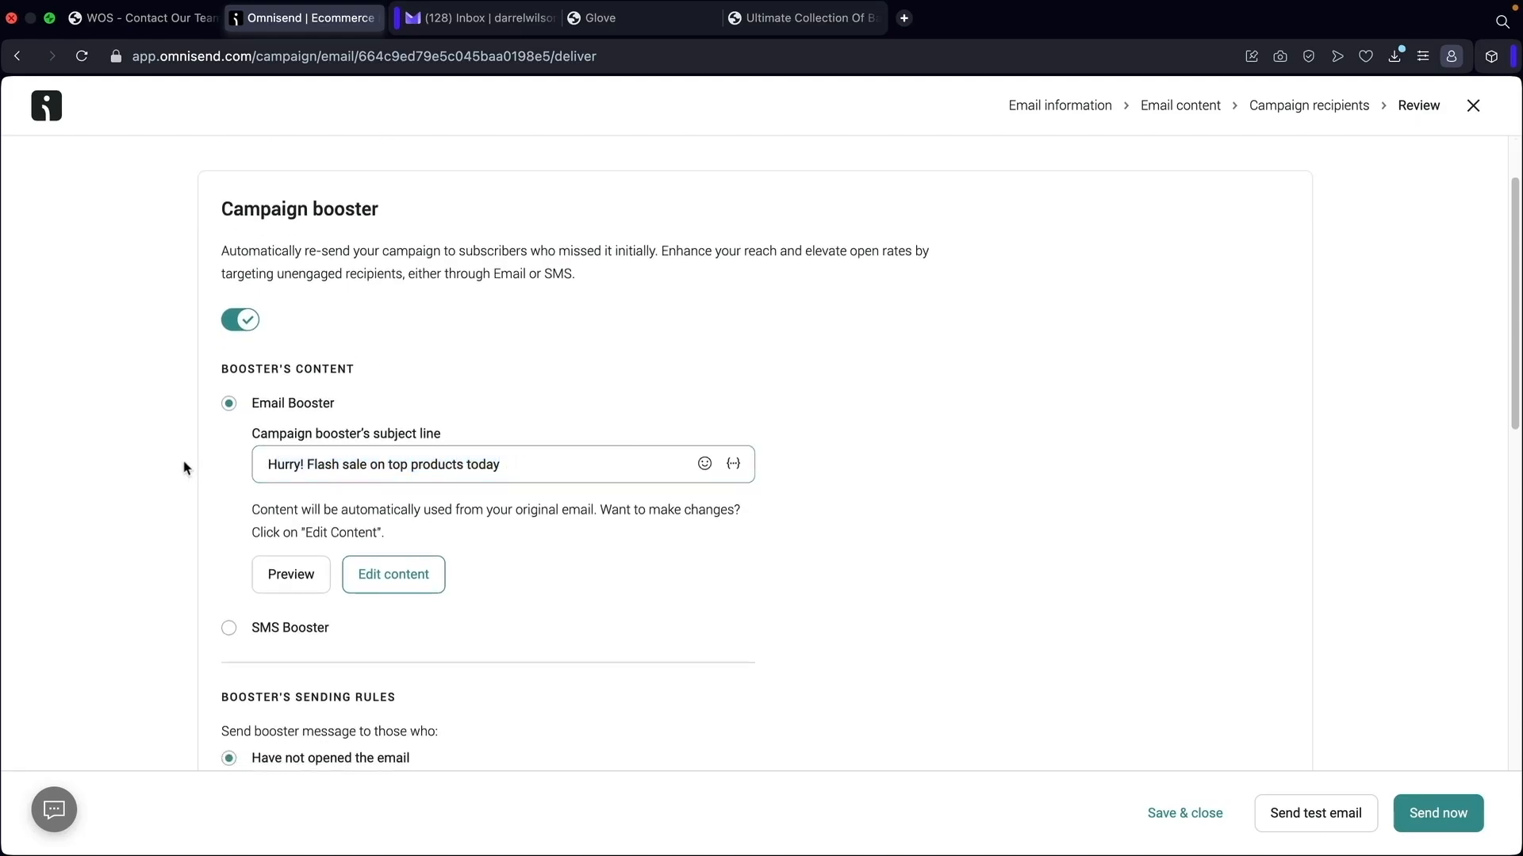
pyautogui.click(516, 463)
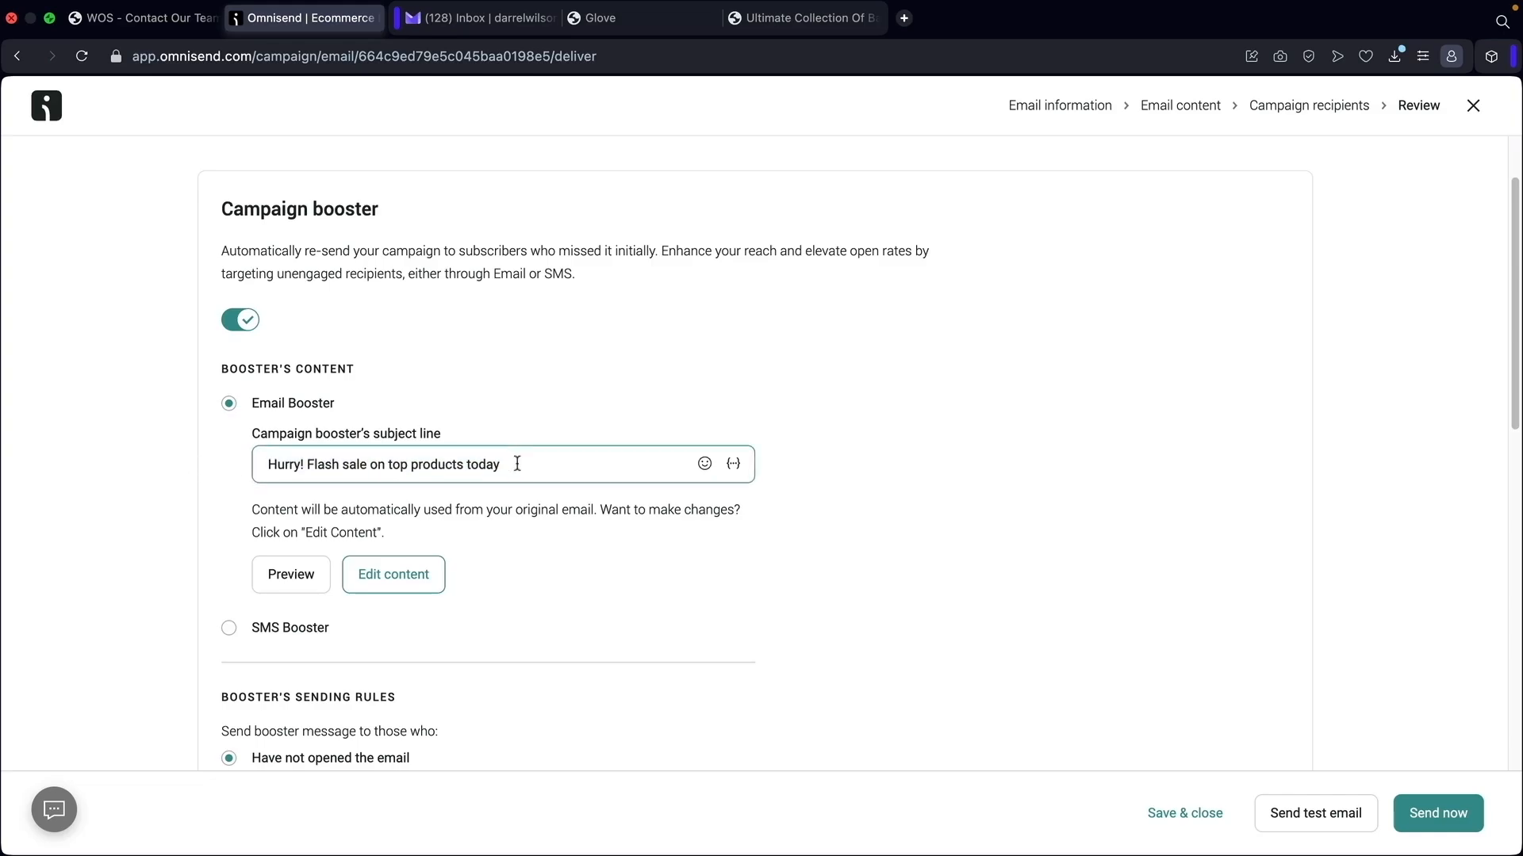
pyautogui.scroll(-5, 469, 464)
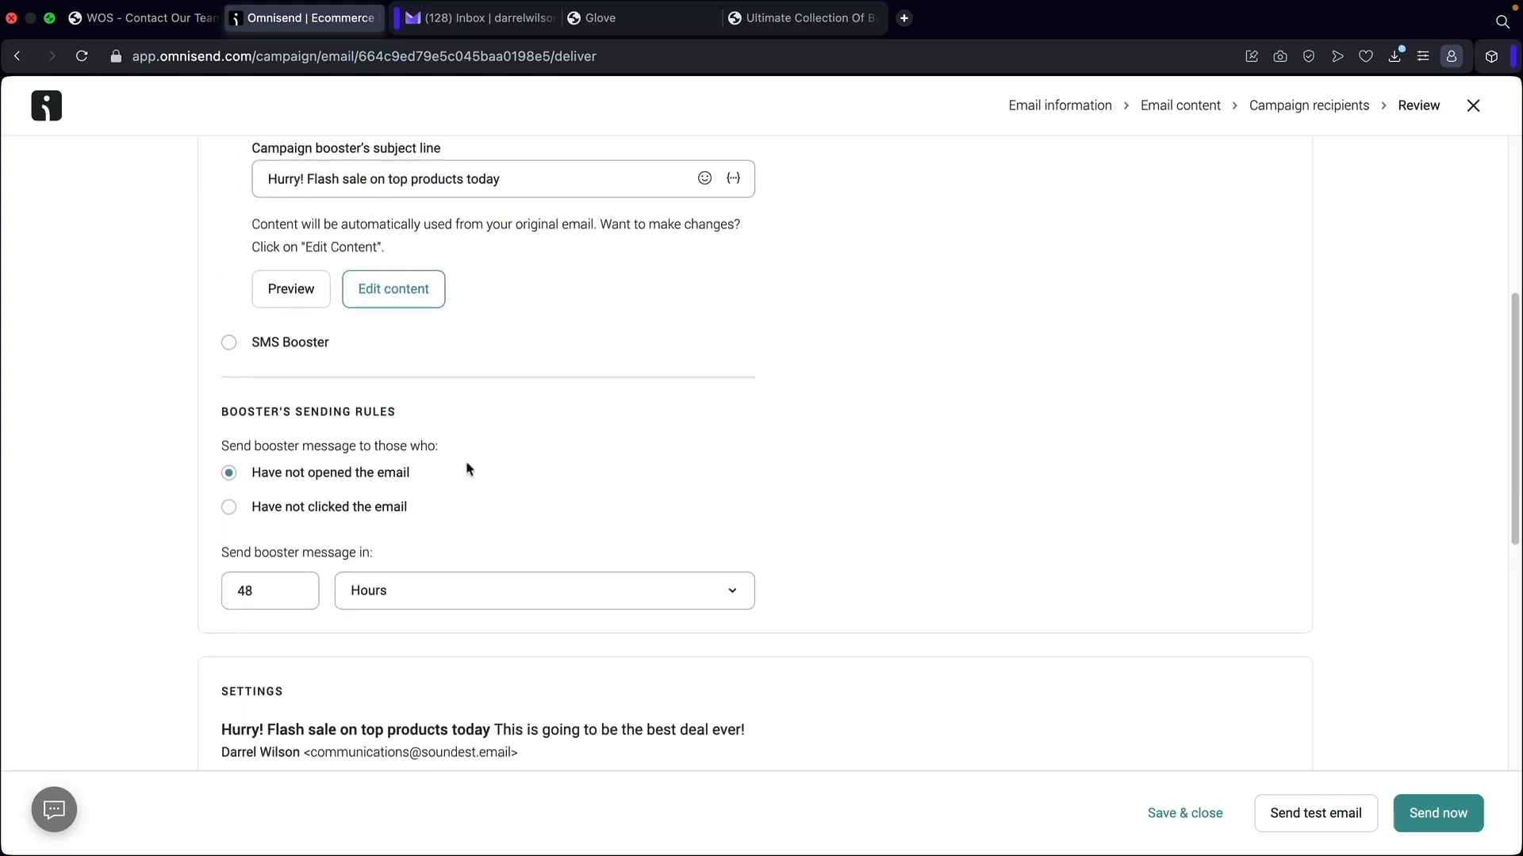
# Review the booster's sending rules and set its sending delay to 3 days
pyautogui.moveTo(238, 413); pyautogui.dragTo(386, 412)
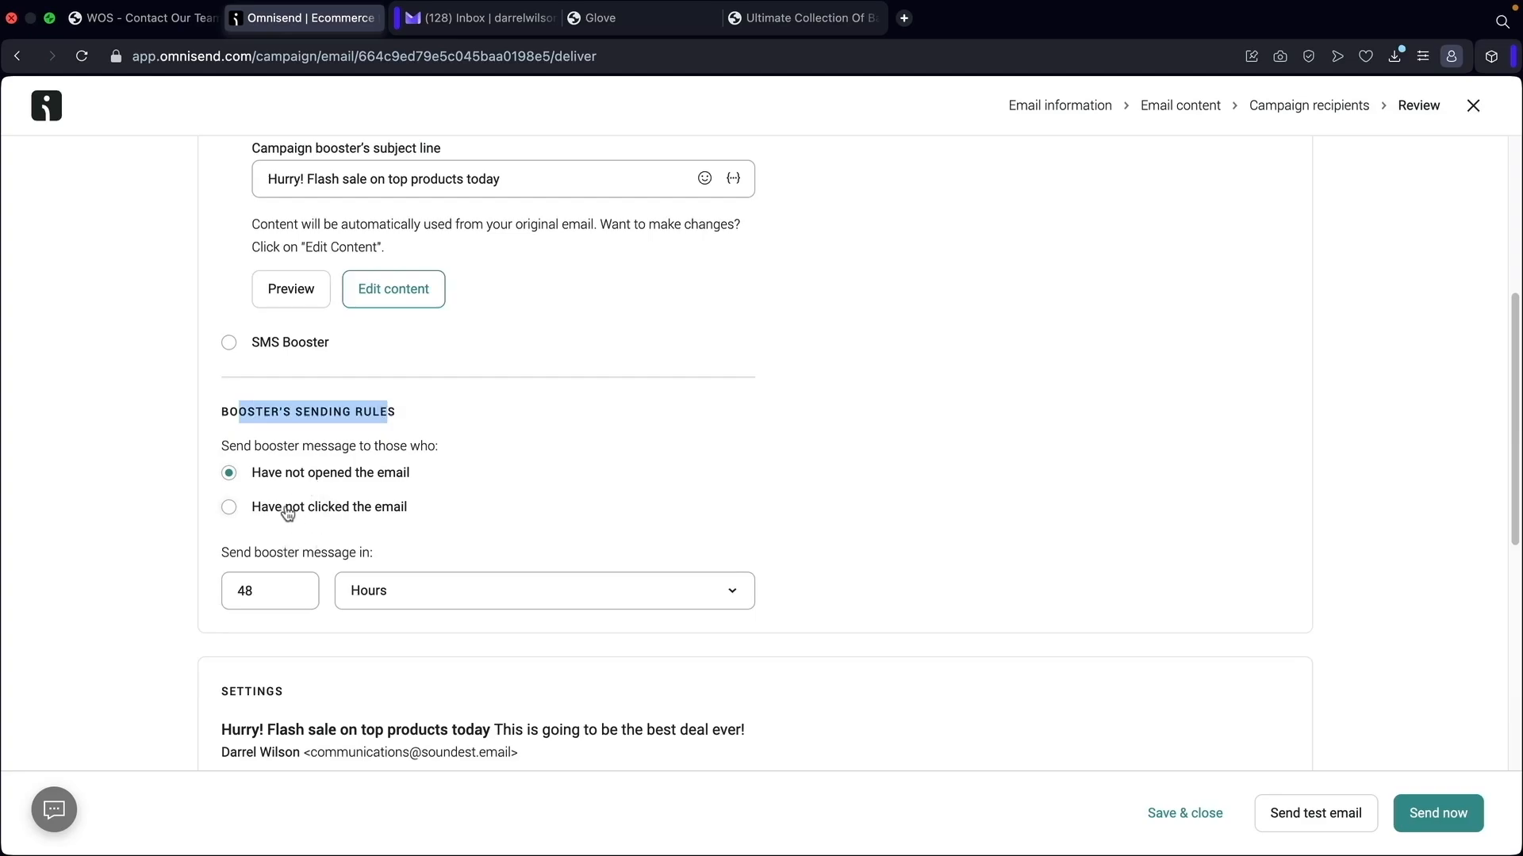
pyautogui.scroll(5, 288, 514)
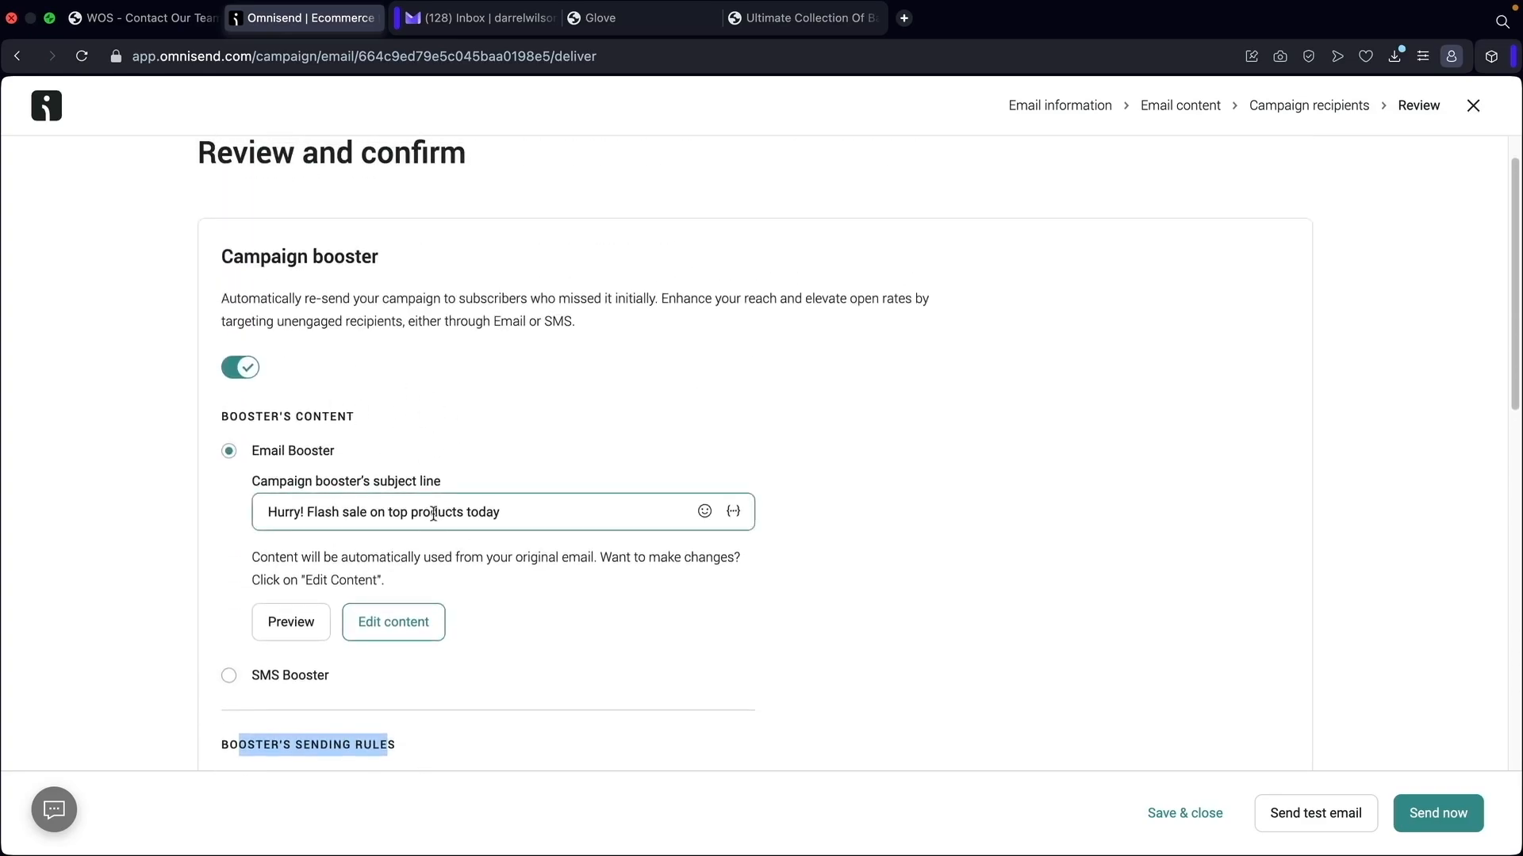
pyautogui.scroll(-3, 435, 518)
pyautogui.scroll(-3, 435, 517)
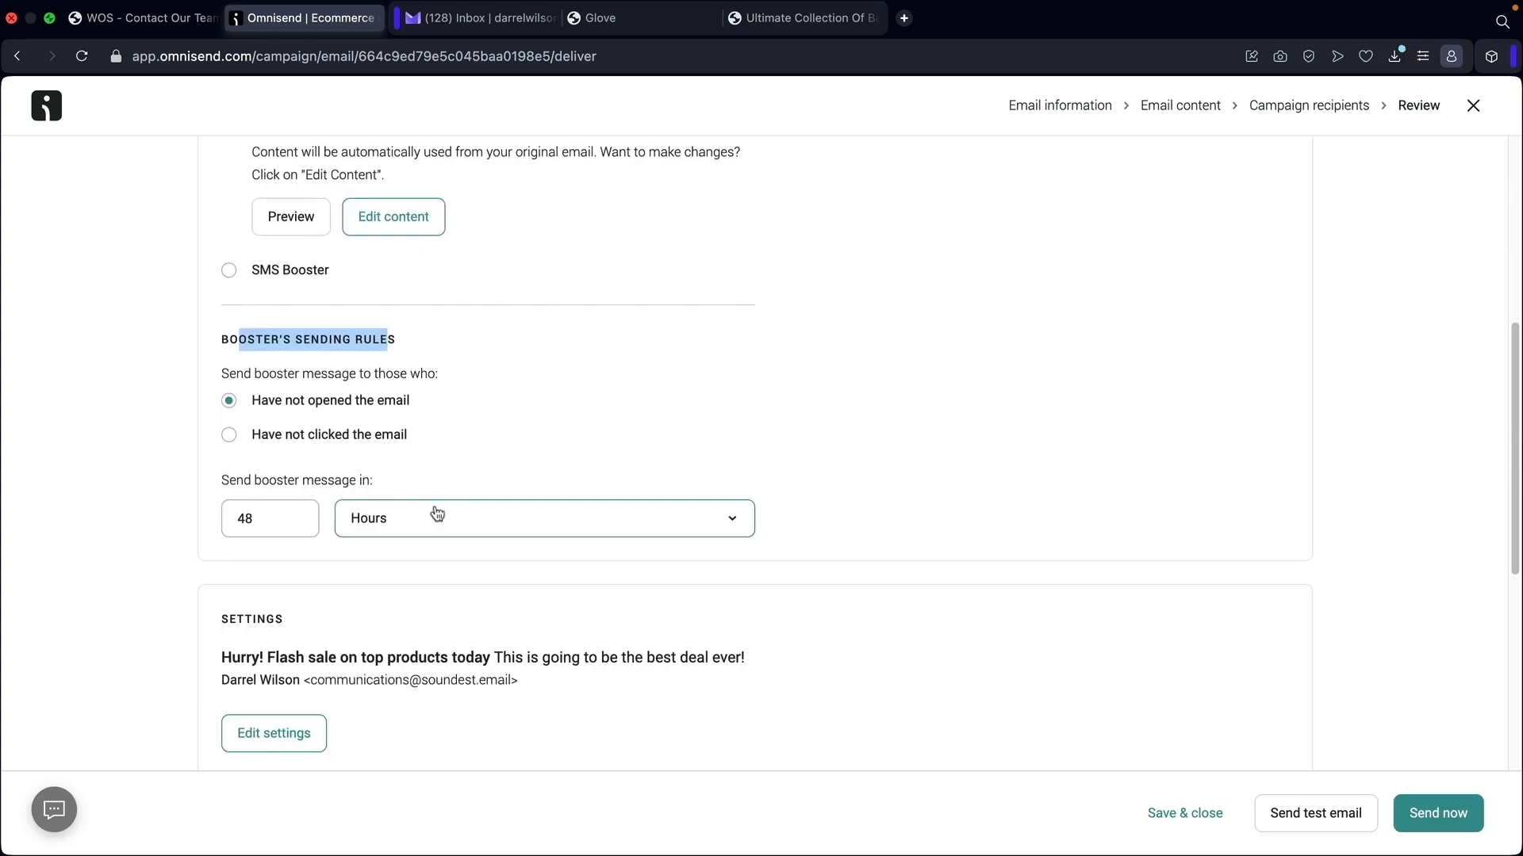
pyautogui.click(394, 524)
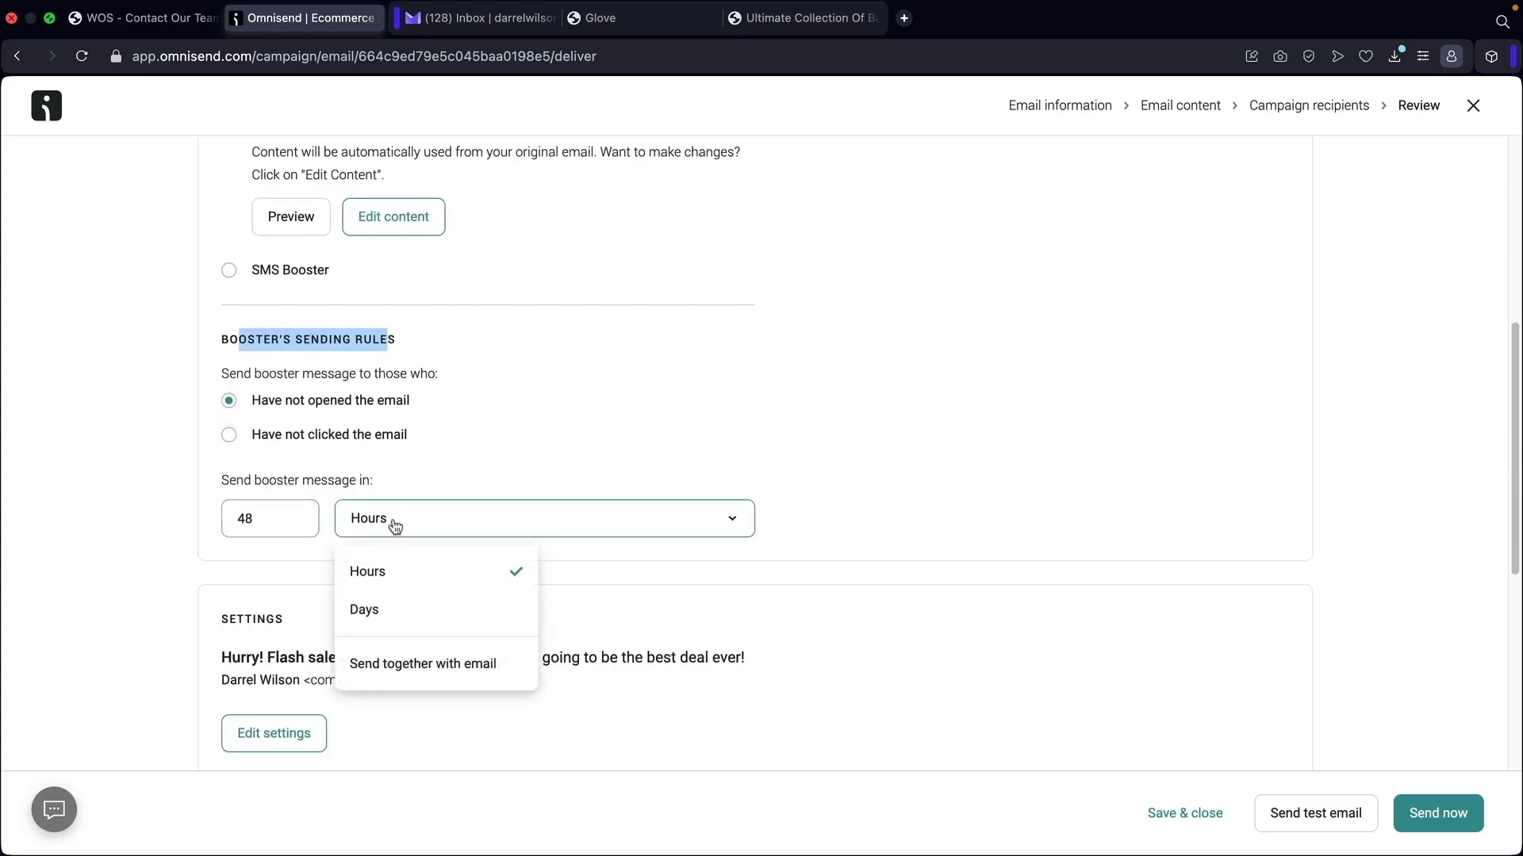
pyautogui.click(401, 613)
pyautogui.moveTo(265, 517); pyautogui.dragTo(212, 520)
pyautogui.write('3')
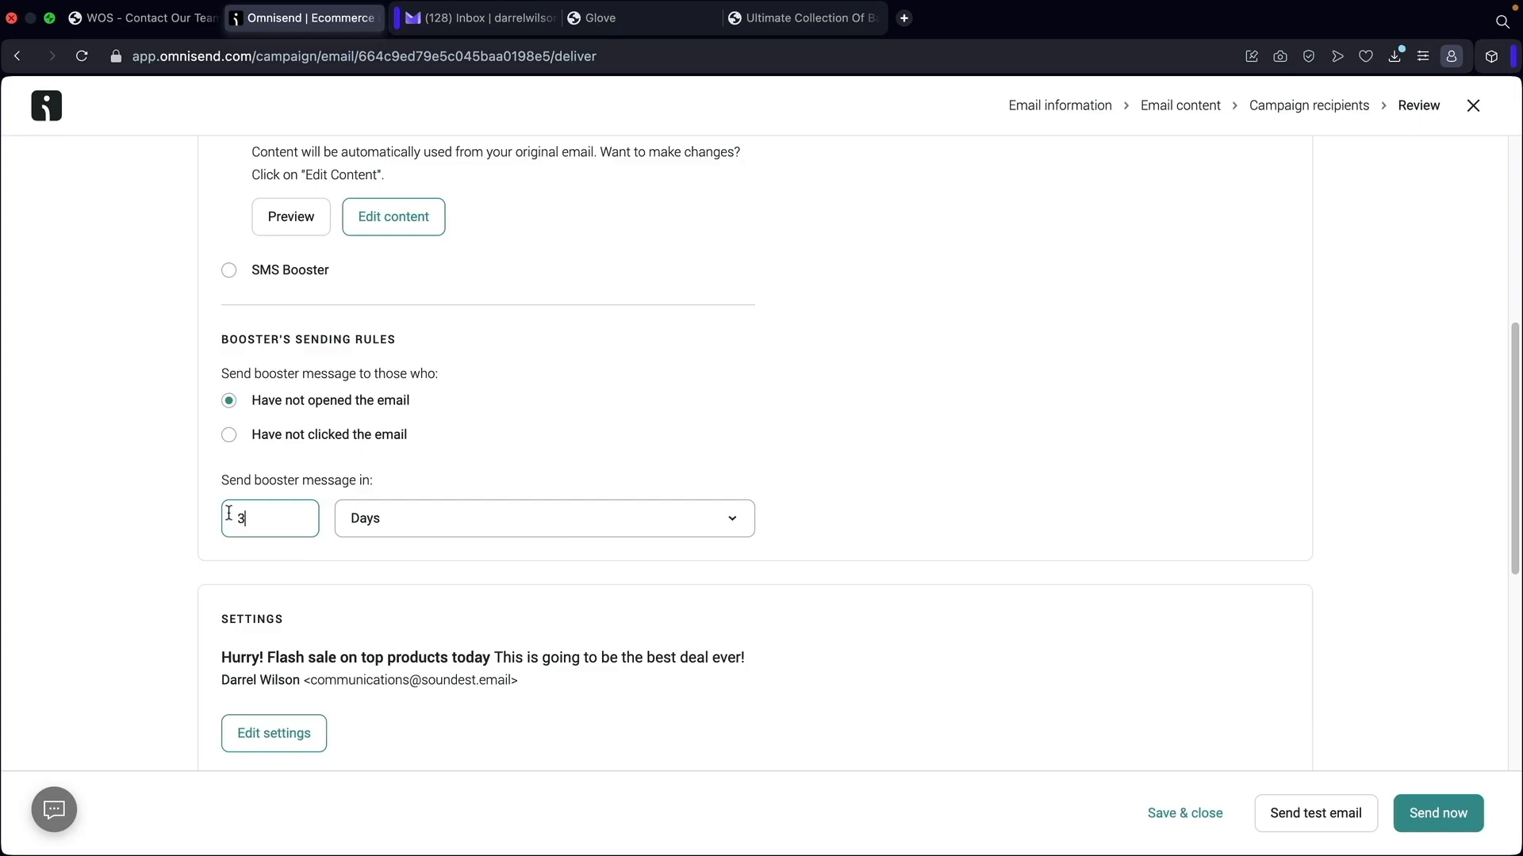
# Check the campaign's settings, recipients and send options, and send the Flash Sale campaign immediately
pyautogui.scroll(-3, 240, 512)
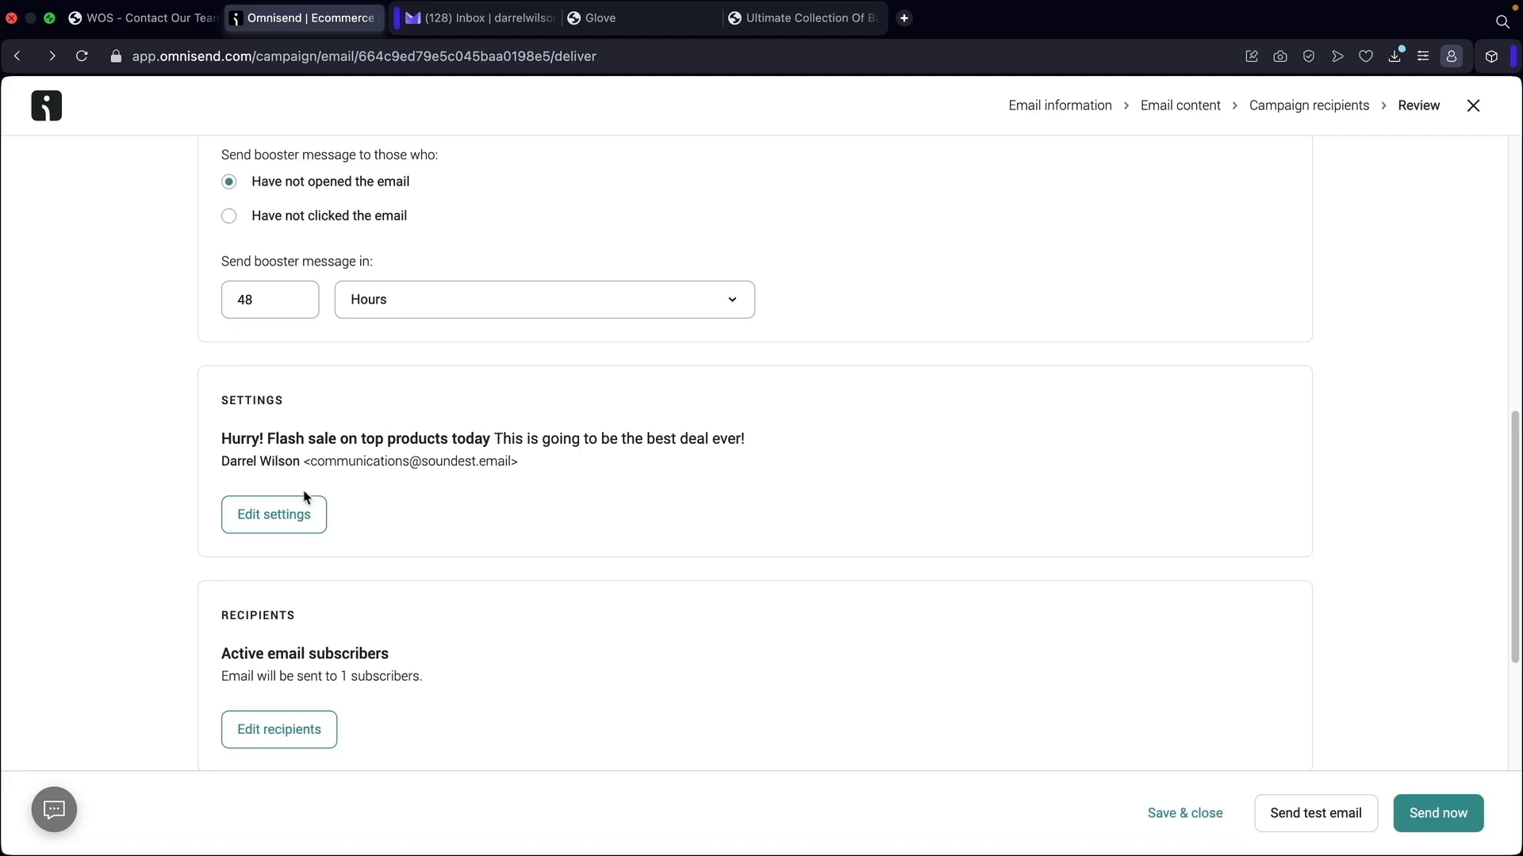
pyautogui.moveTo(325, 439); pyautogui.dragTo(707, 439)
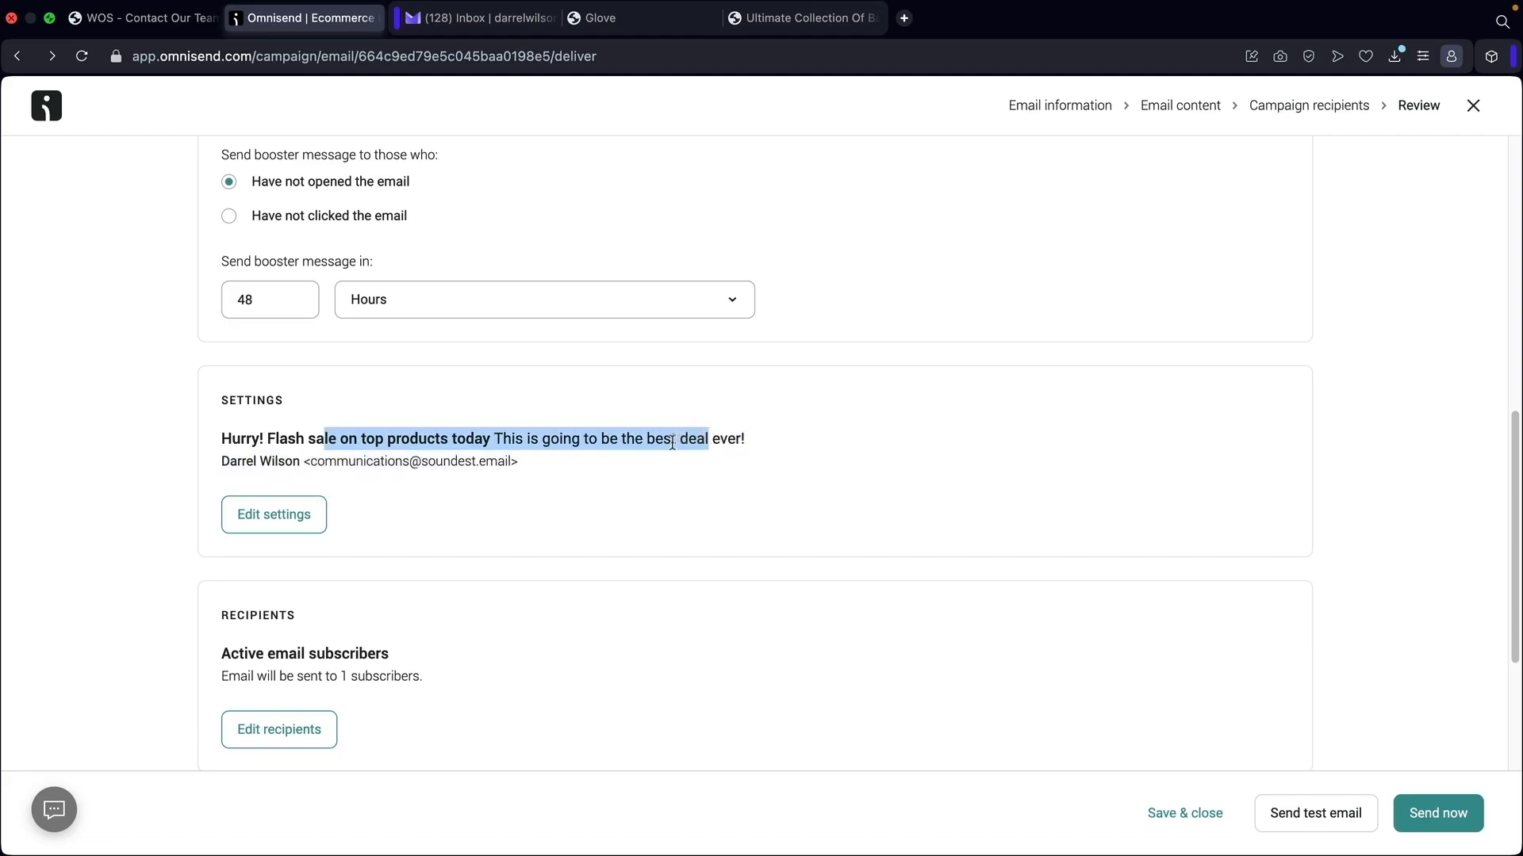
pyautogui.scroll(-3, 633, 432)
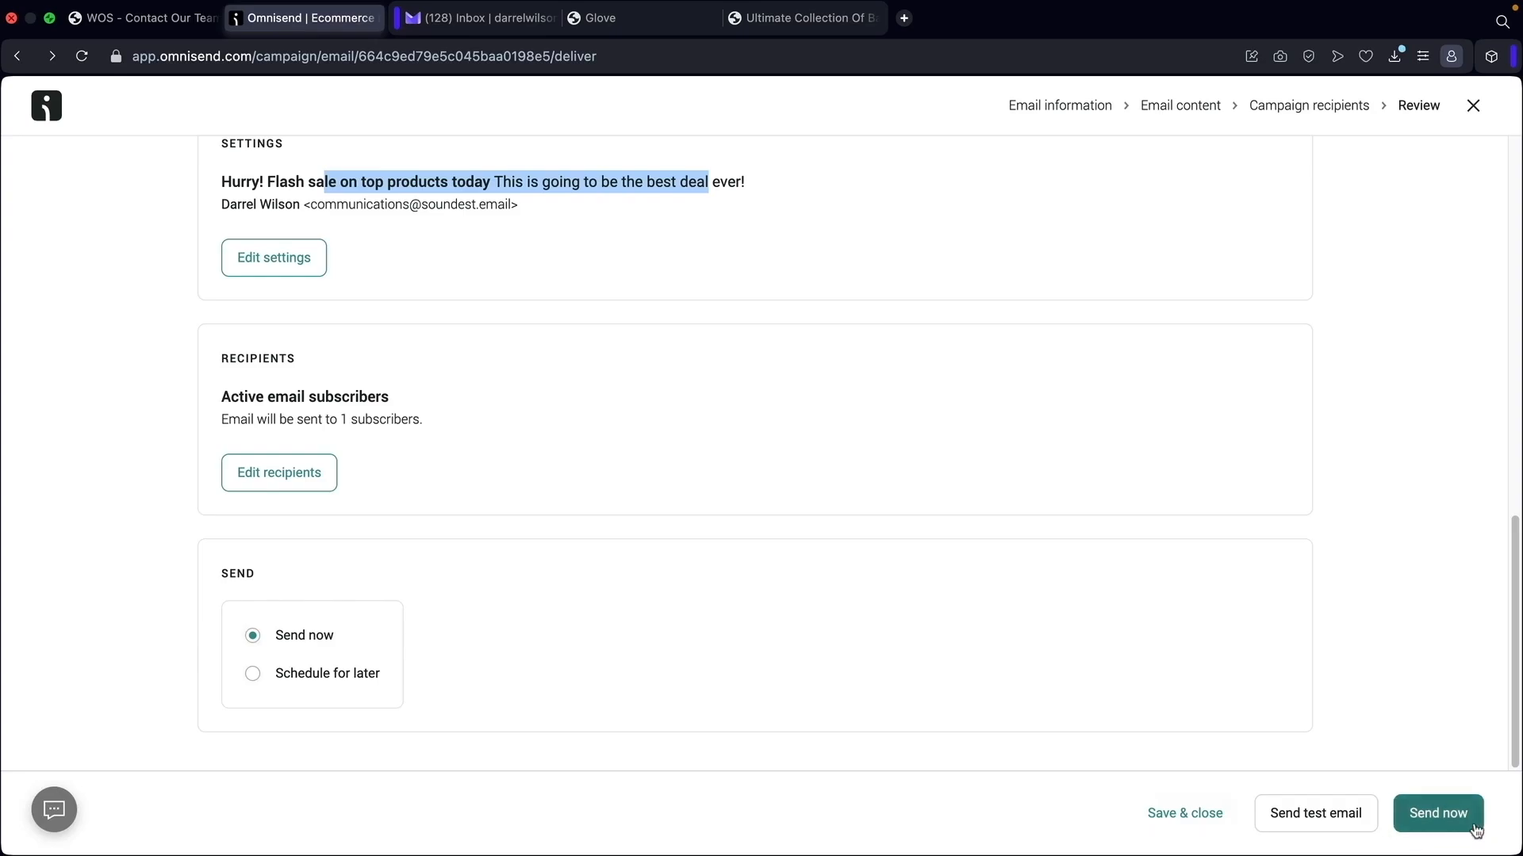
pyautogui.click(1438, 814)
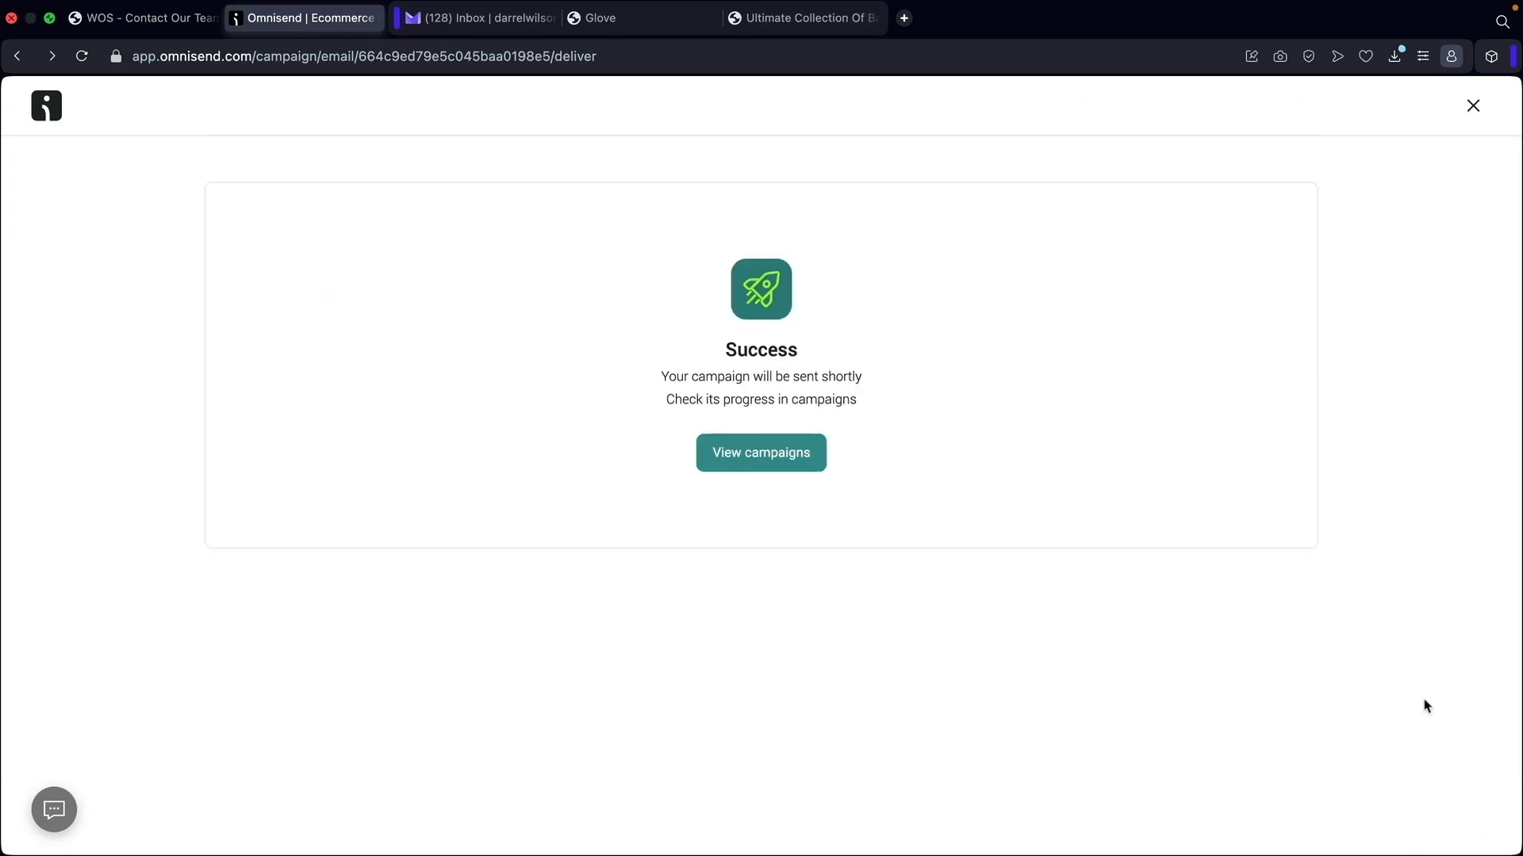
# Open the Flash Sale report from the campaigns list and review its open rate, link activity, hourly performance, email client and device data
pyautogui.click(766, 453)
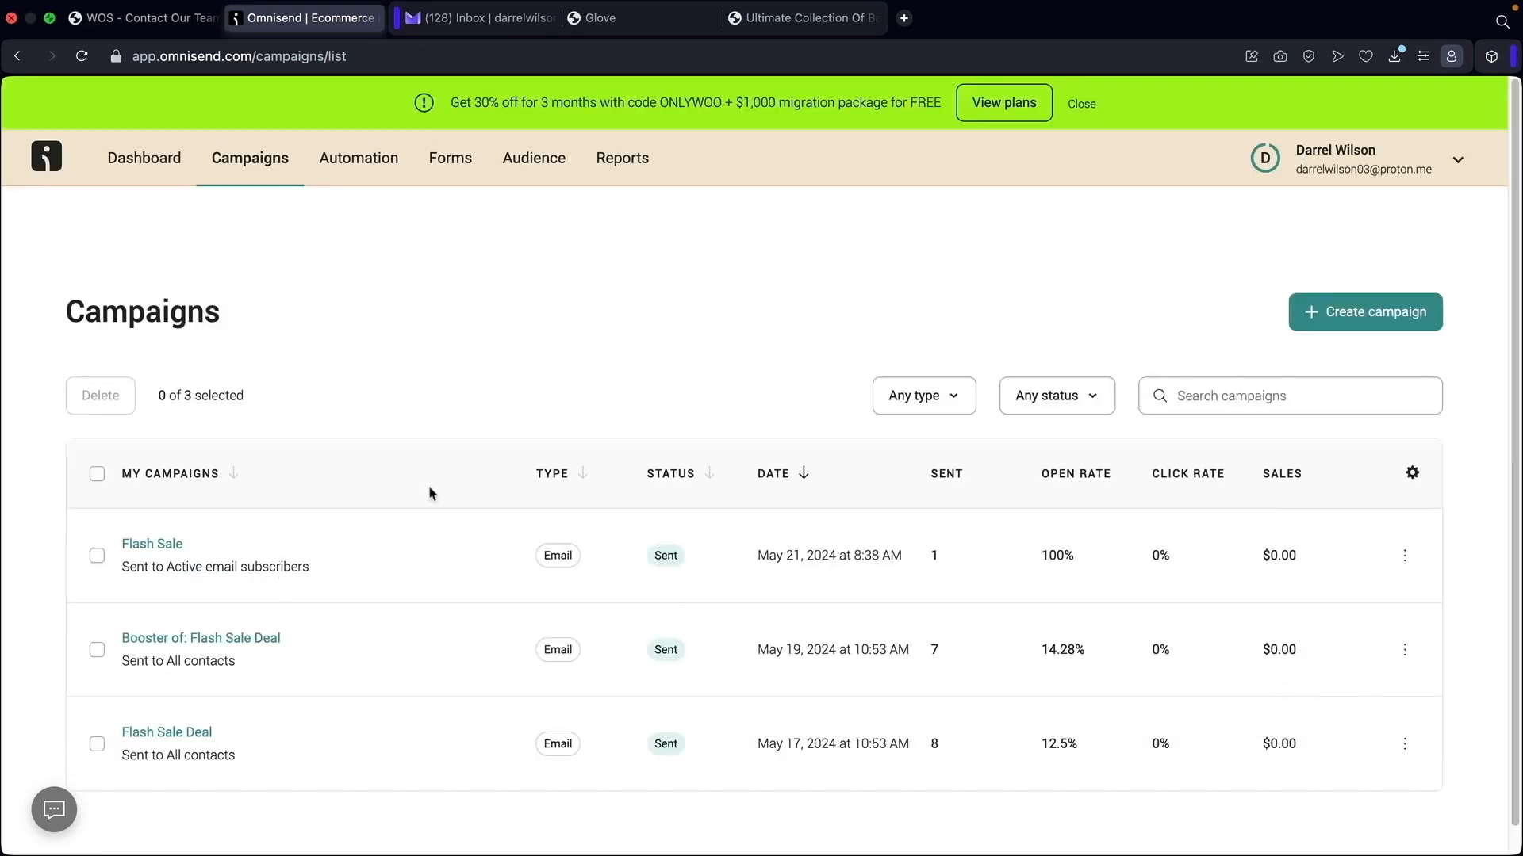
pyautogui.click(154, 546)
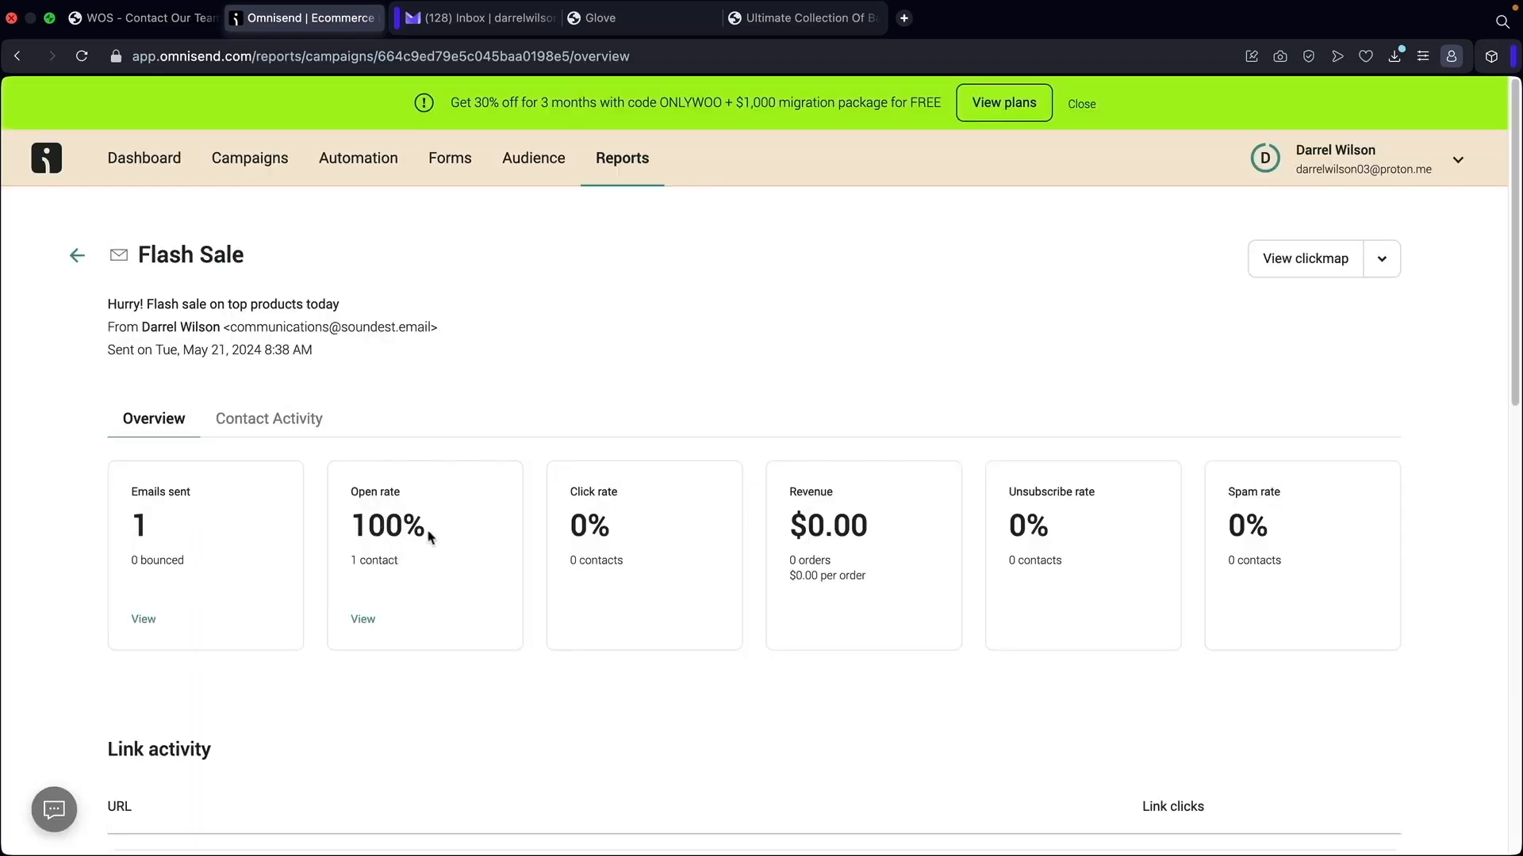
pyautogui.moveTo(429, 537); pyautogui.dragTo(342, 532)
pyautogui.scroll(-9, 390, 537)
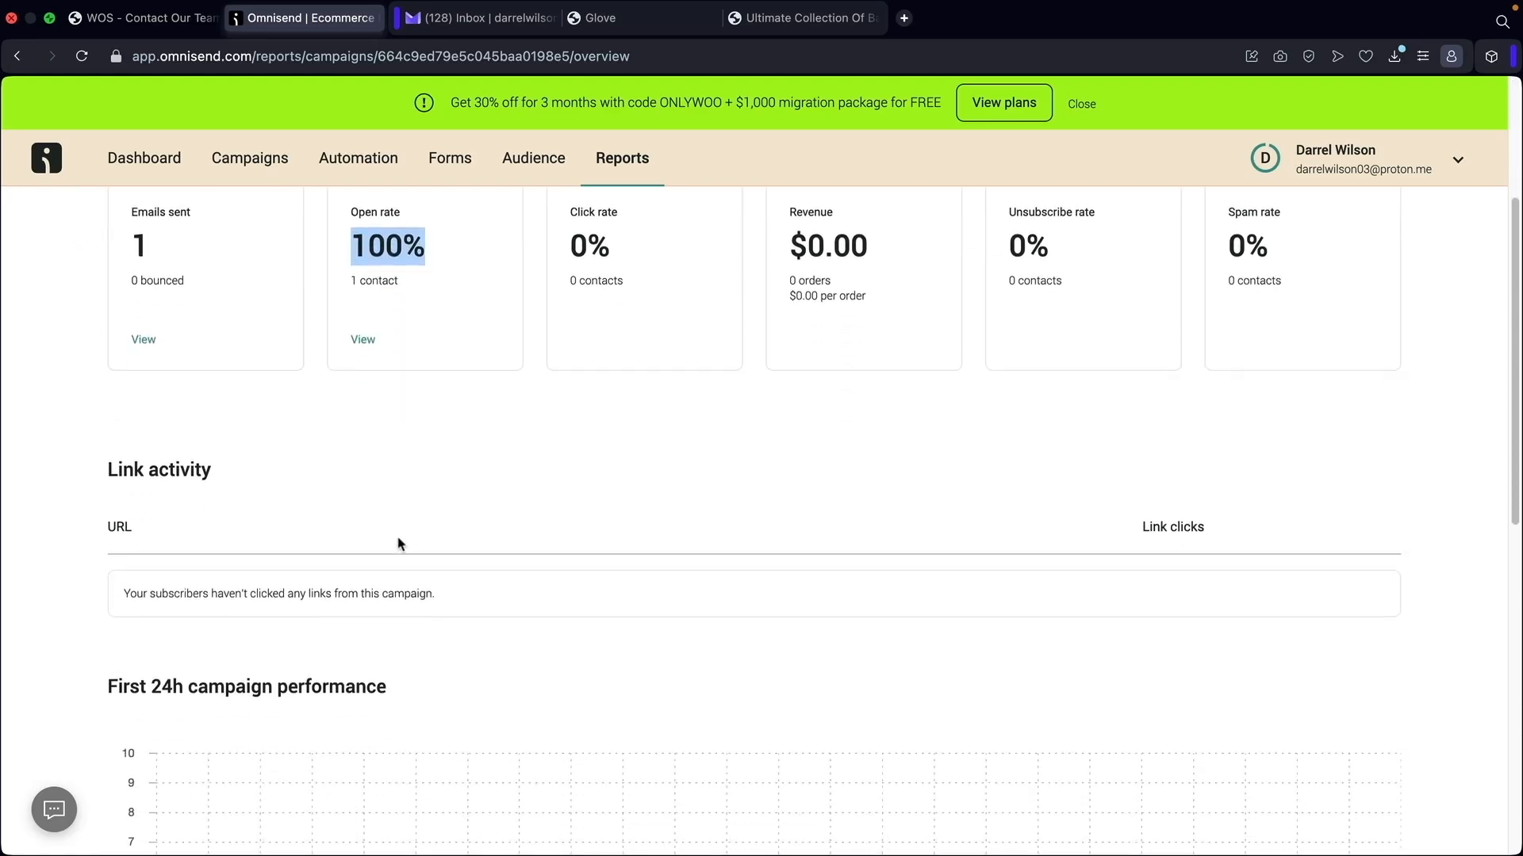
pyautogui.scroll(-5, 399, 546)
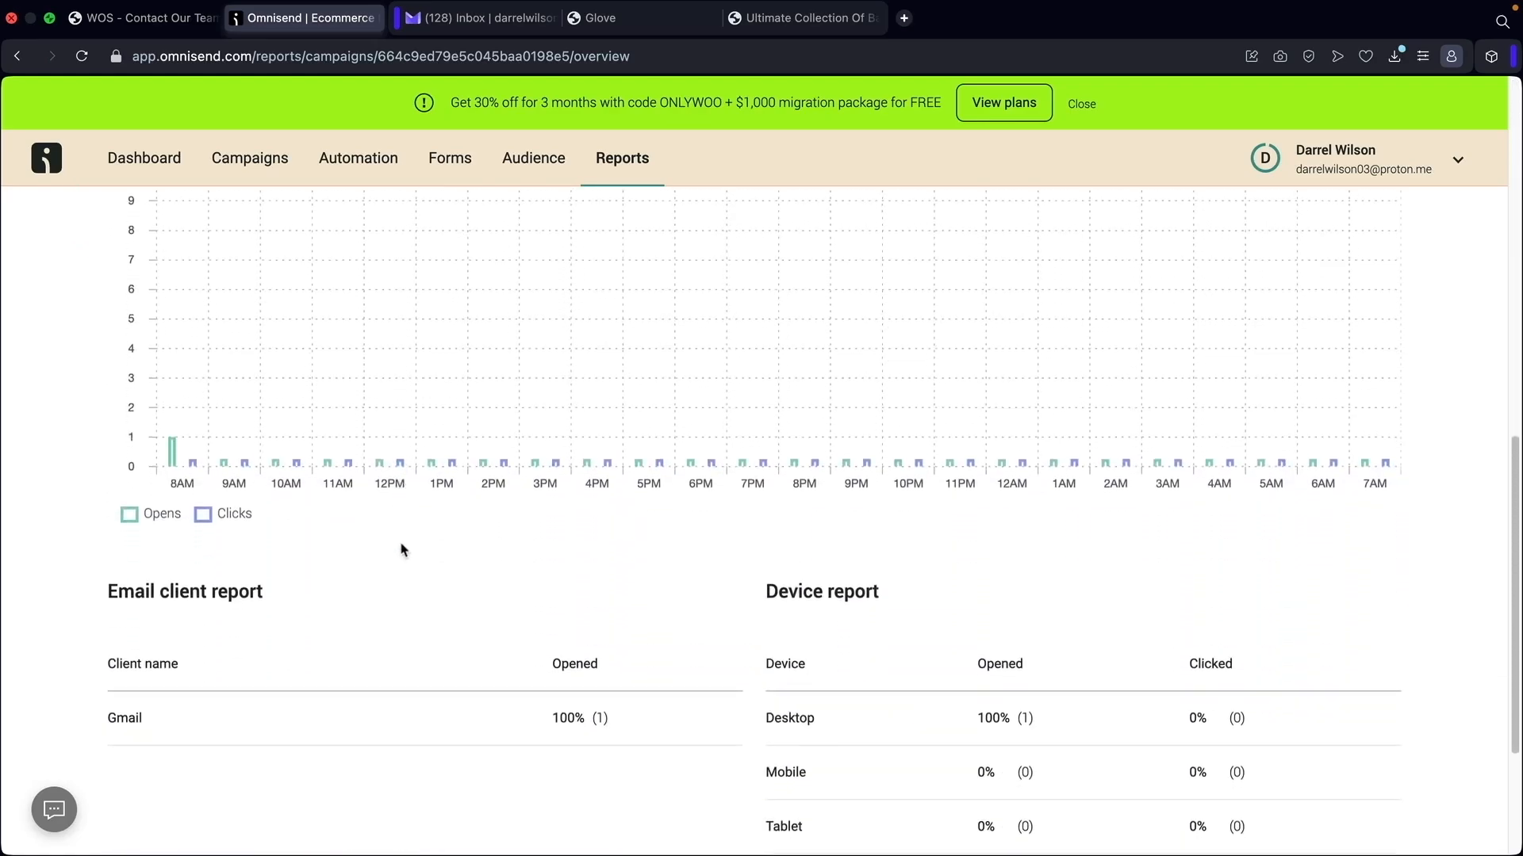
pyautogui.scroll(9, 401, 549)
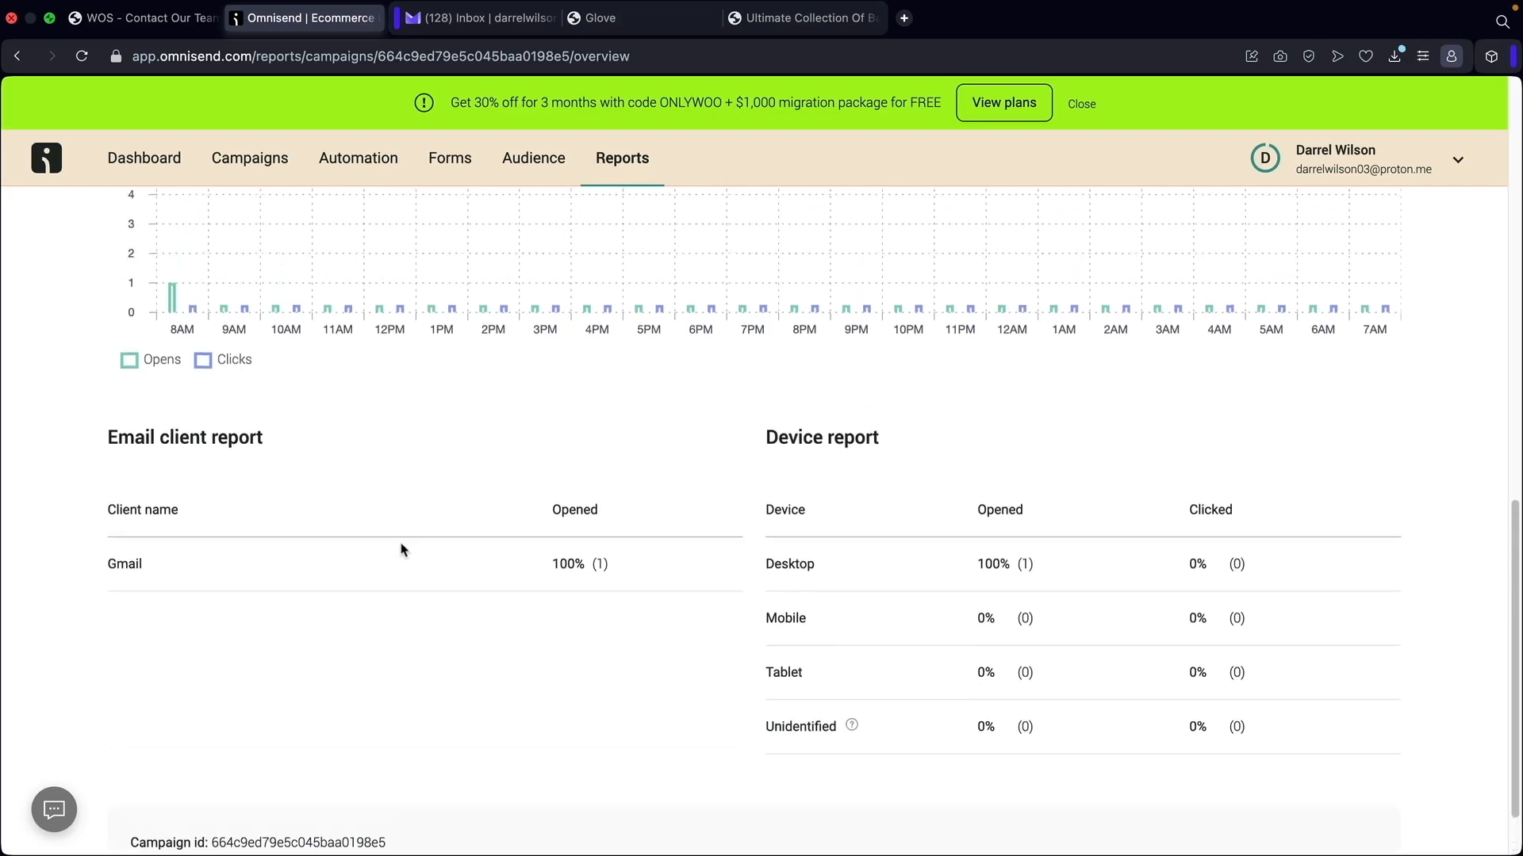
pyautogui.scroll(2, 405, 546)
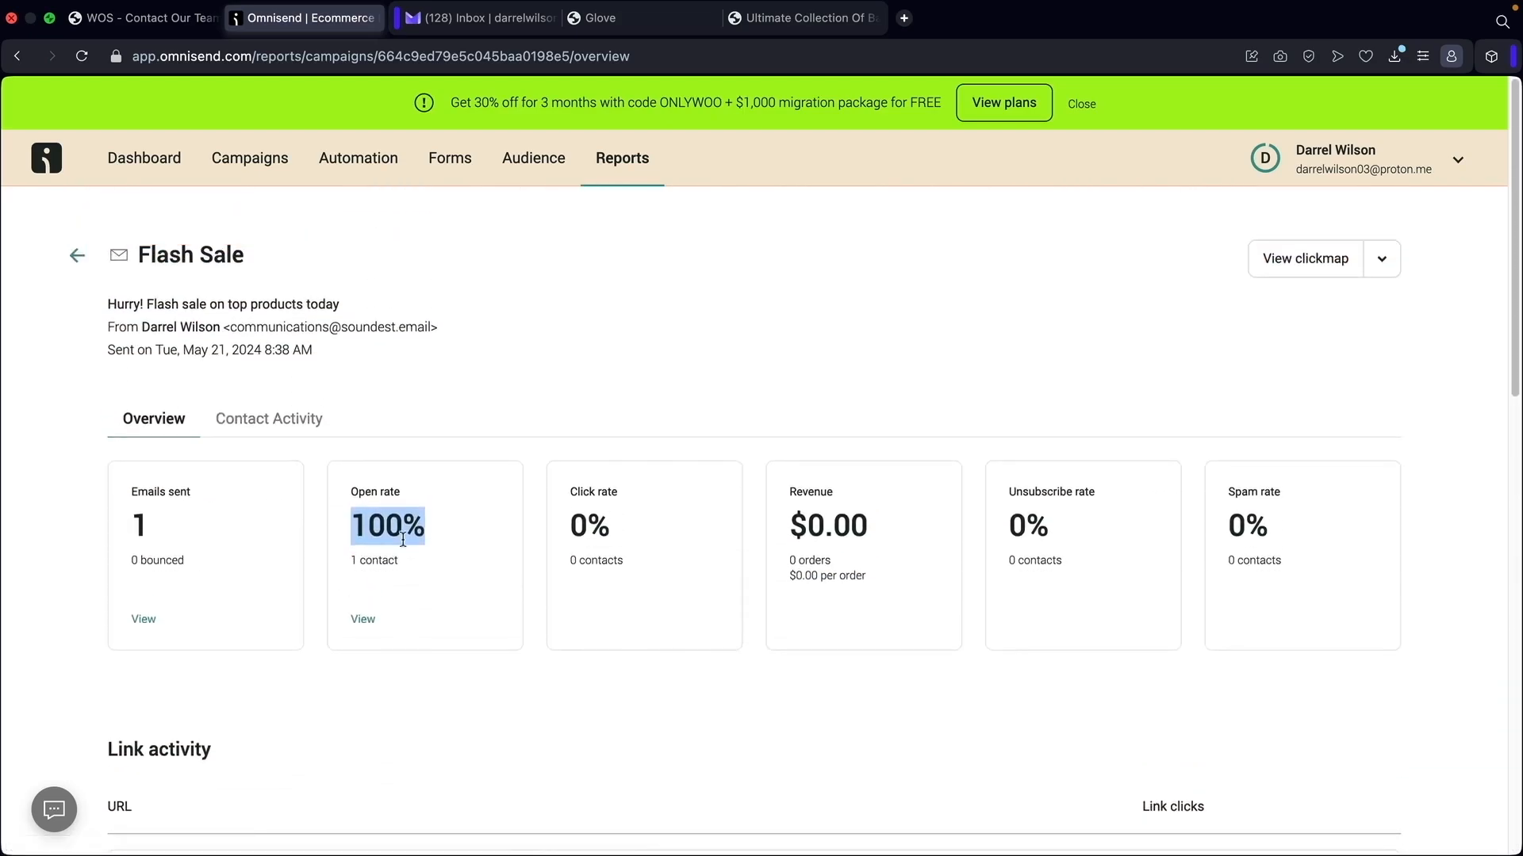
pyautogui.click(441, 425)
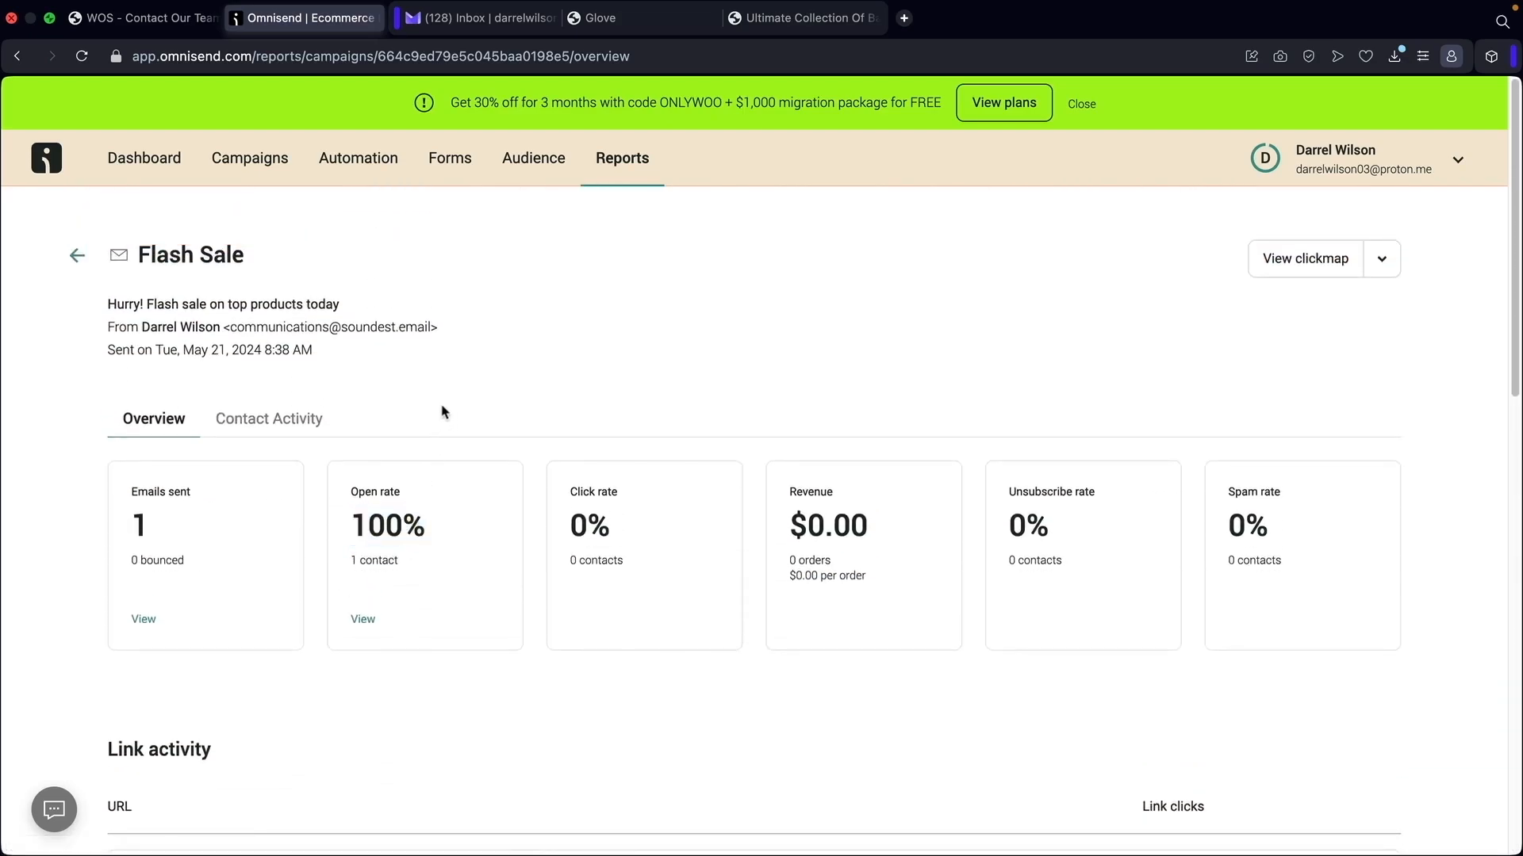
# Check the Flash Sale report's contact activity and return to the campaigns list to review campaign statuses
pyautogui.click(275, 420)
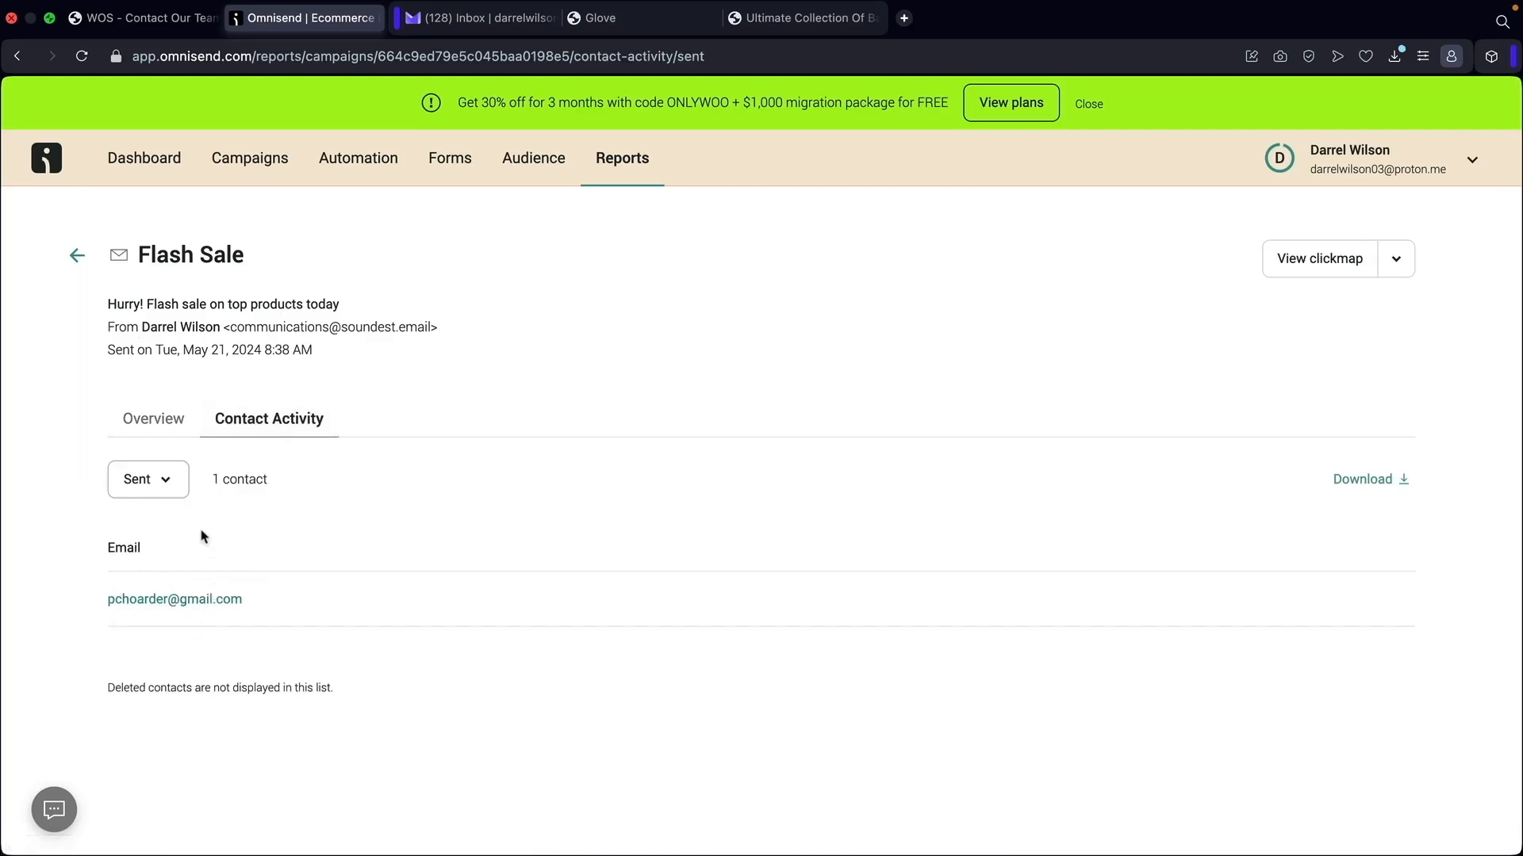
pyautogui.click(76, 255)
pyautogui.click(256, 161)
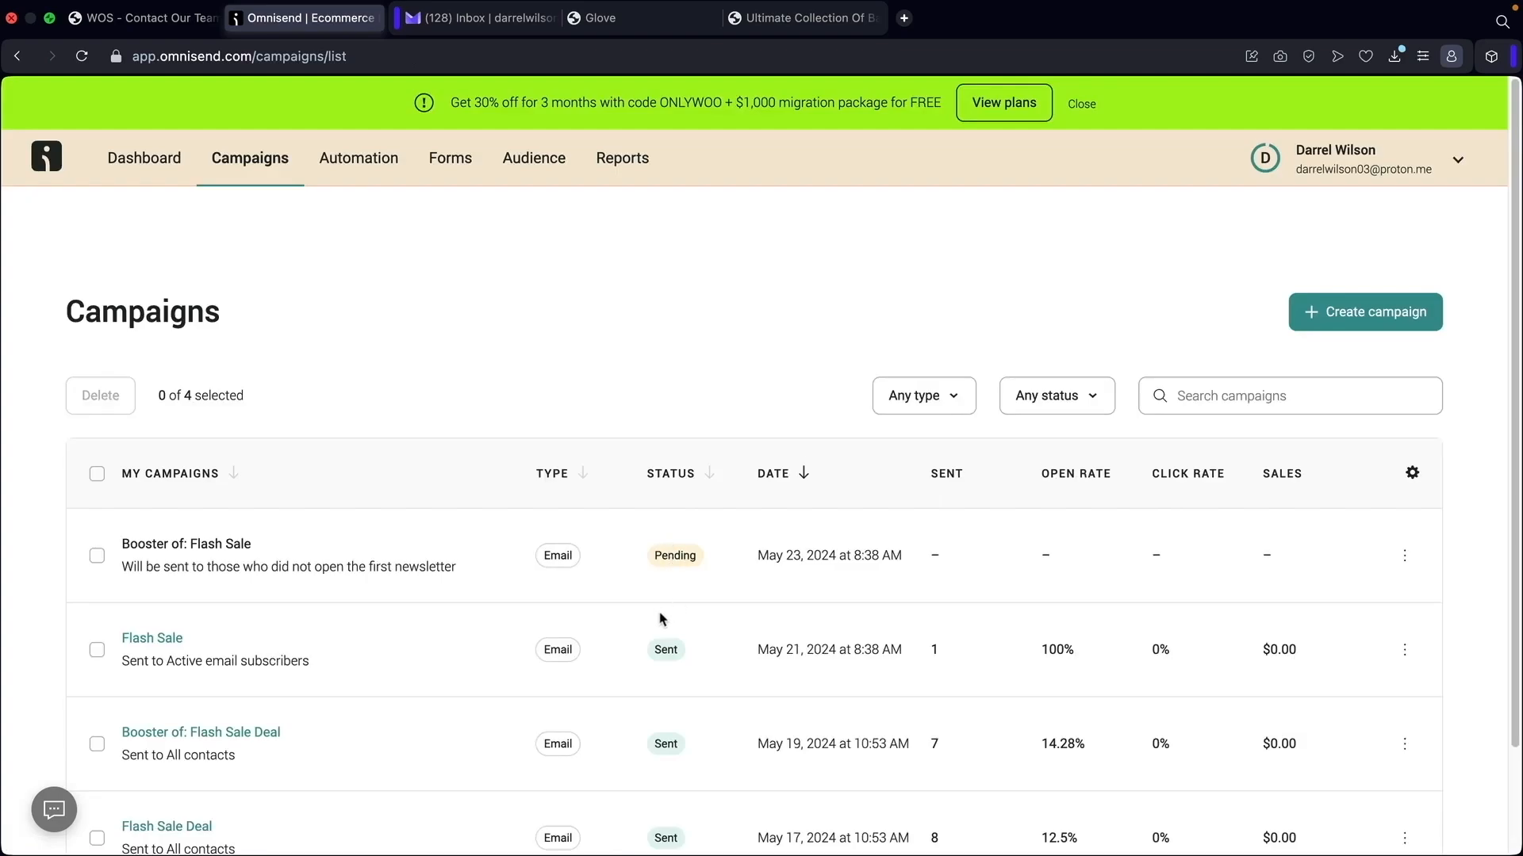
pyautogui.scroll(-2, 663, 618)
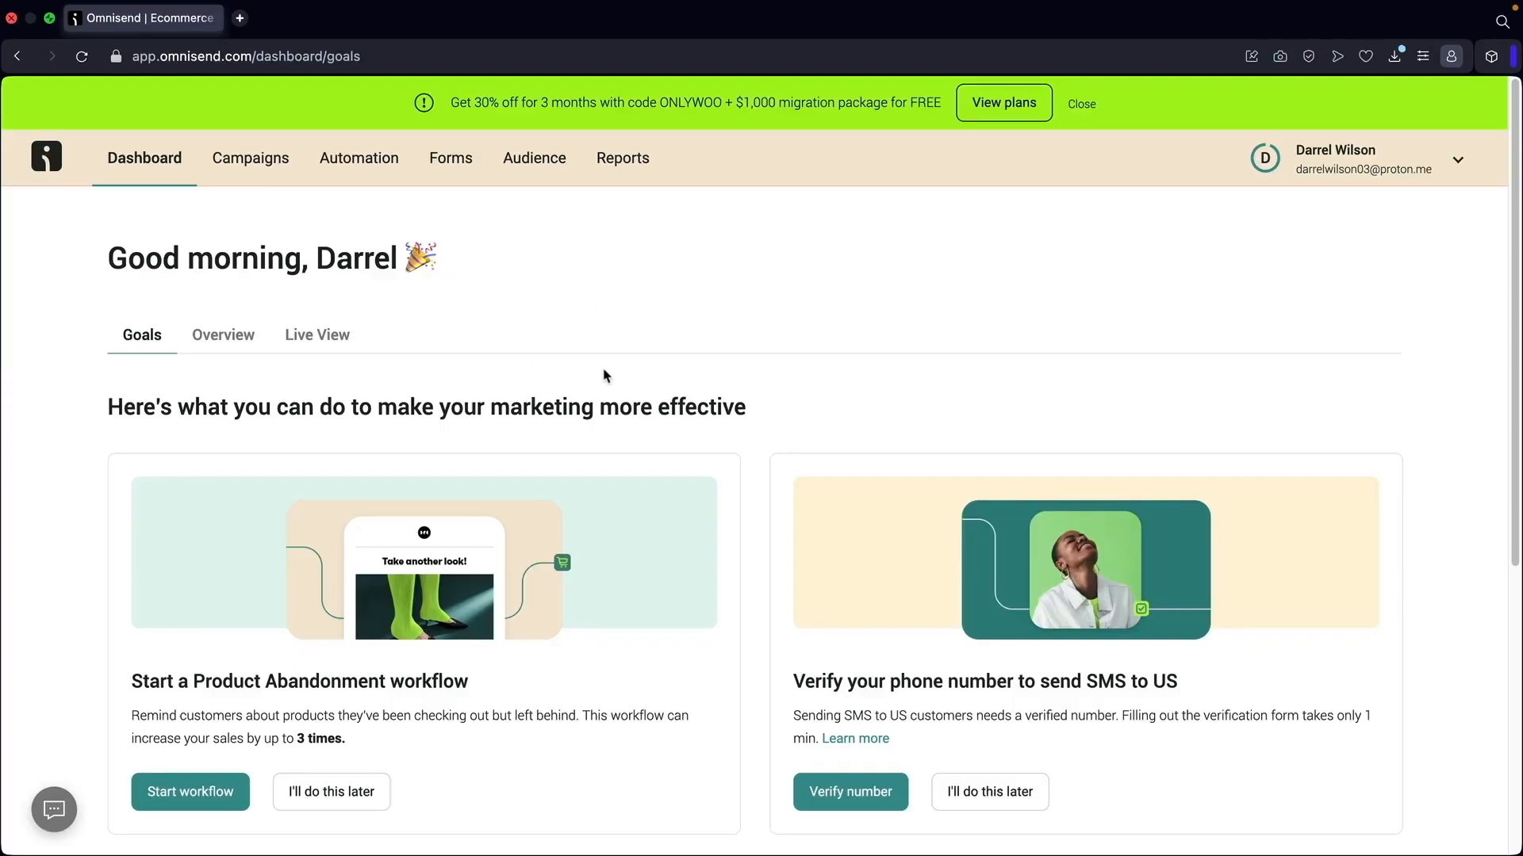
# Review the Automation workflows list and open the full library of pre-built automation workflows
pyautogui.click(337, 175)
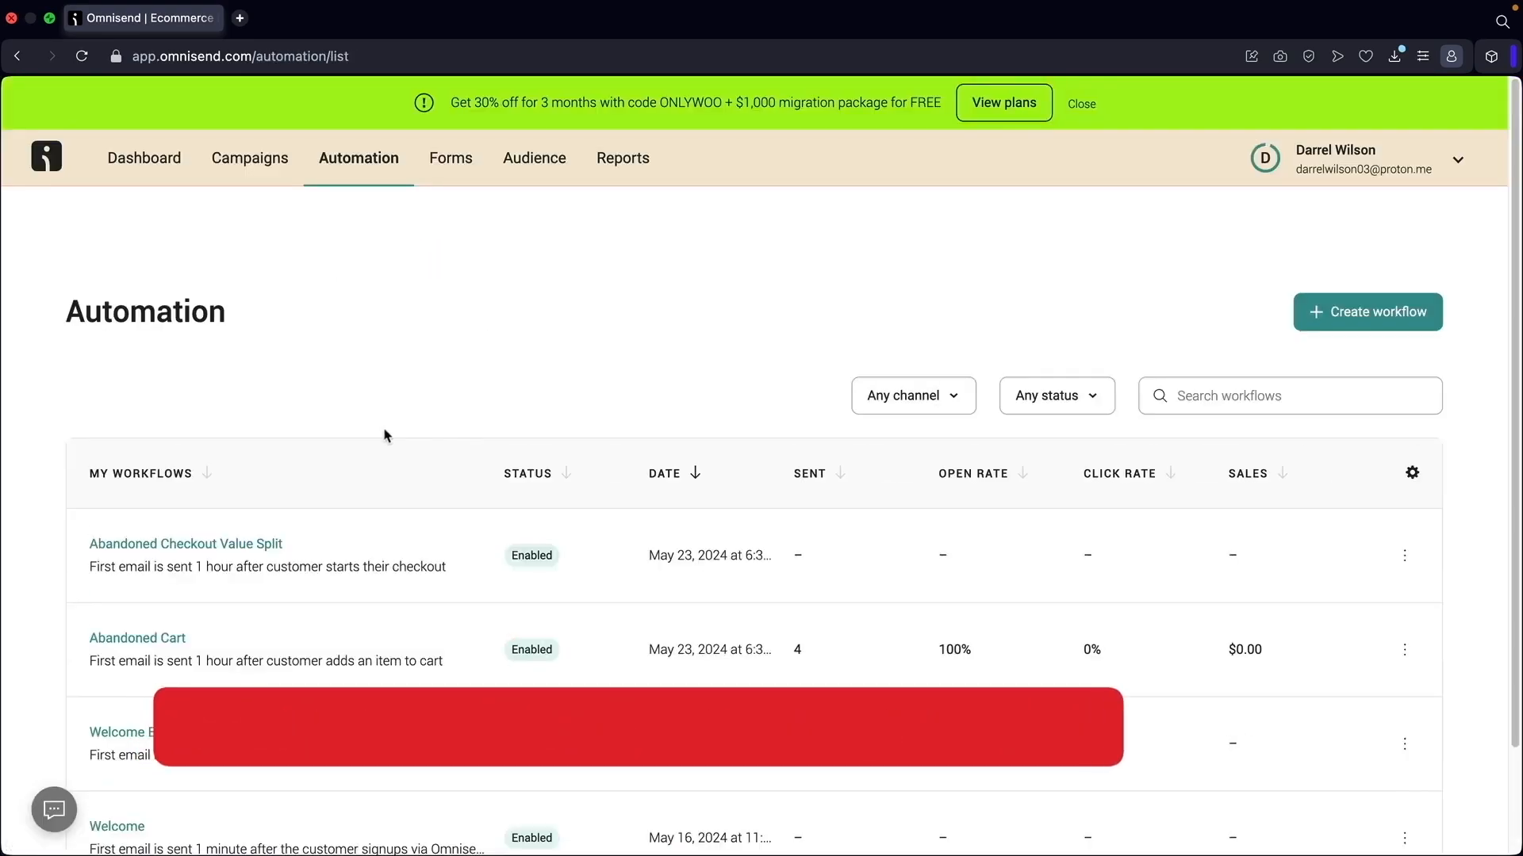
pyautogui.scroll(-3, 530, 522)
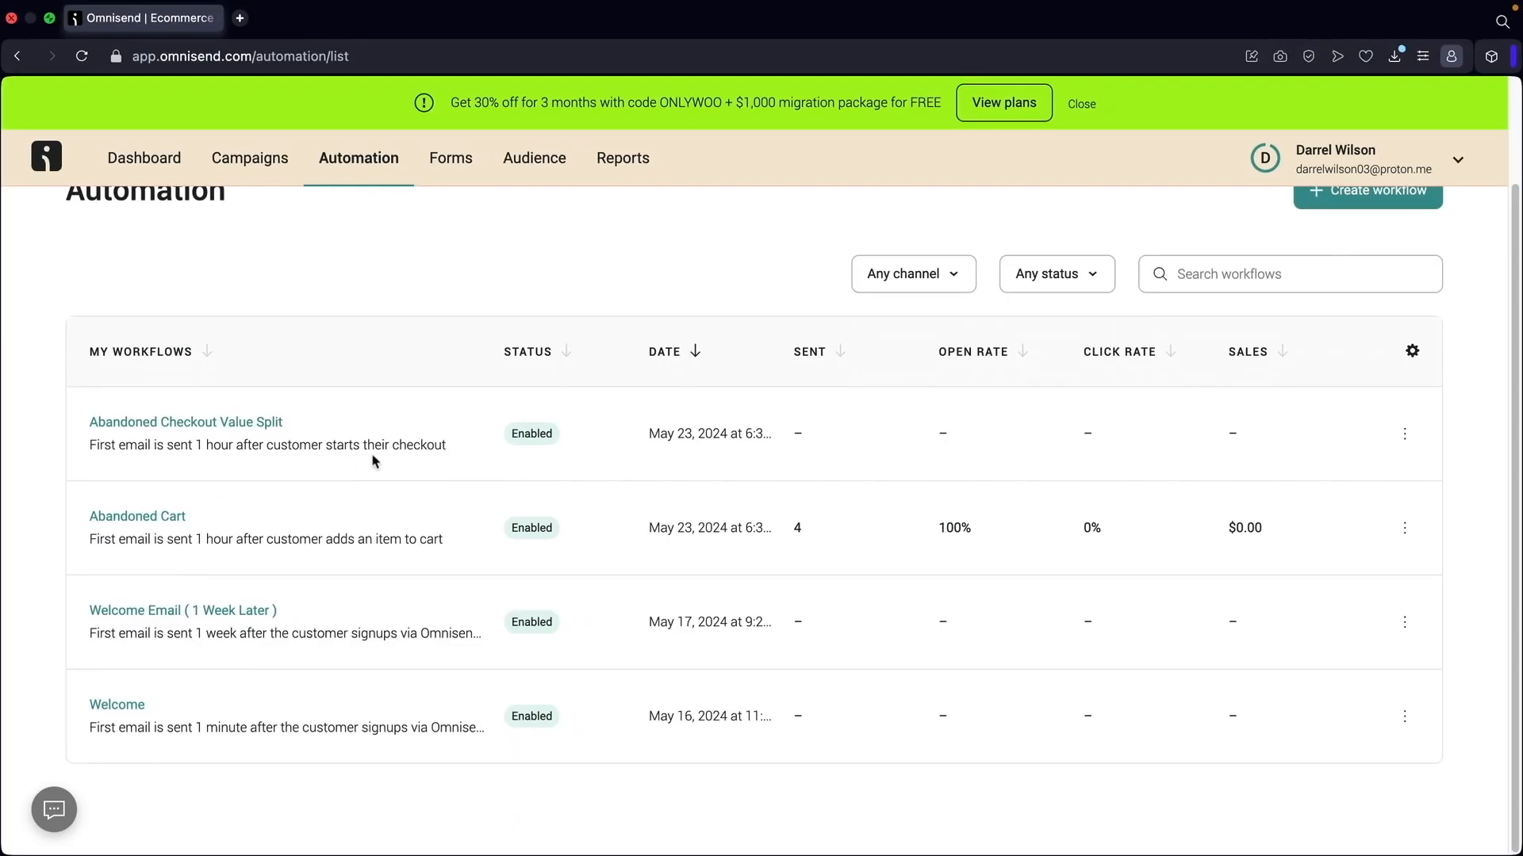
pyautogui.scroll(2, 375, 460)
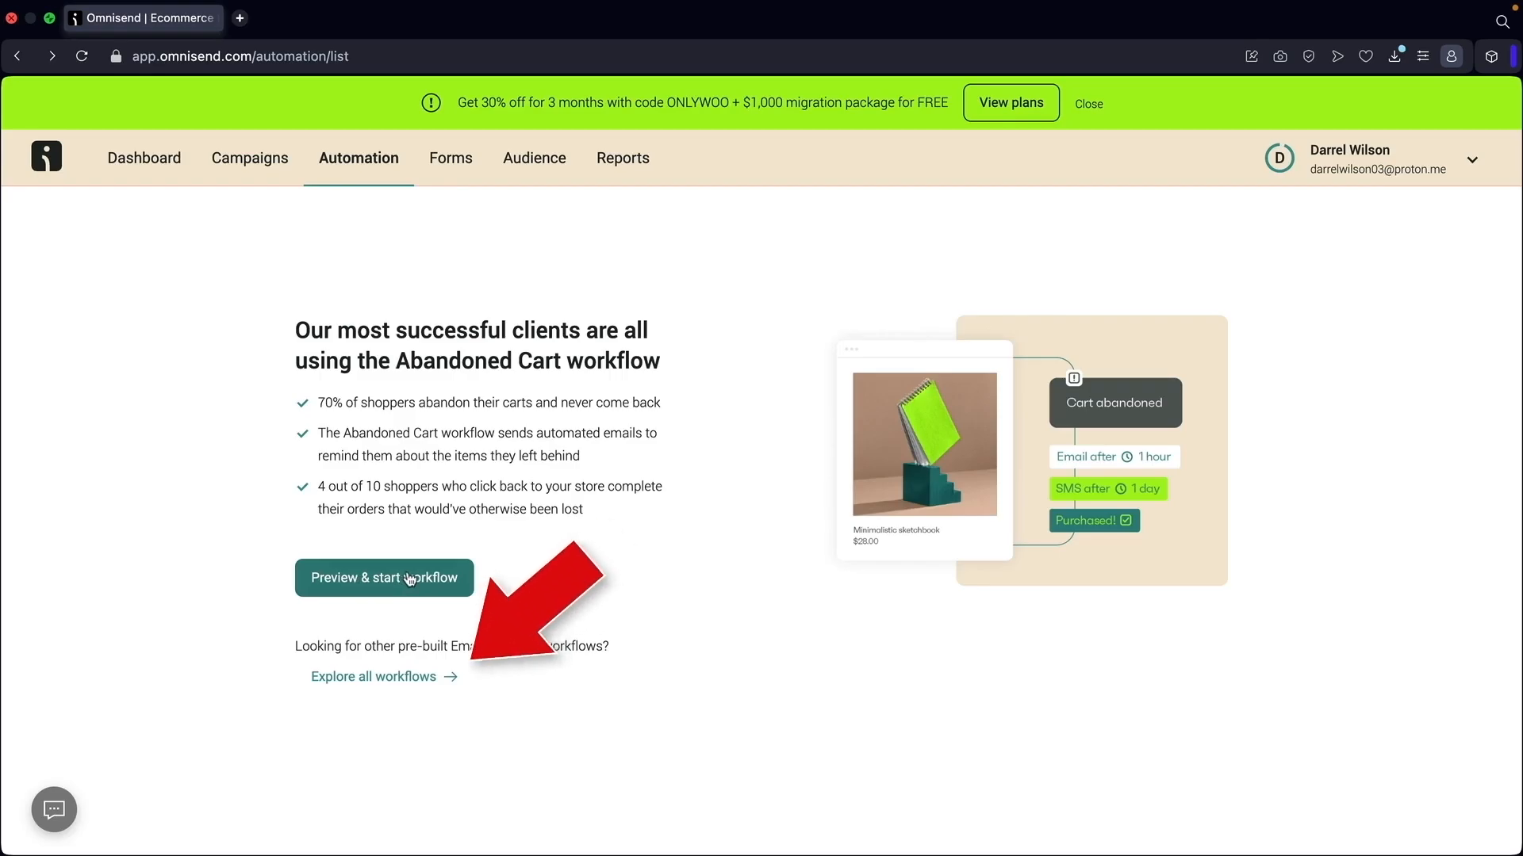
pyautogui.click(365, 678)
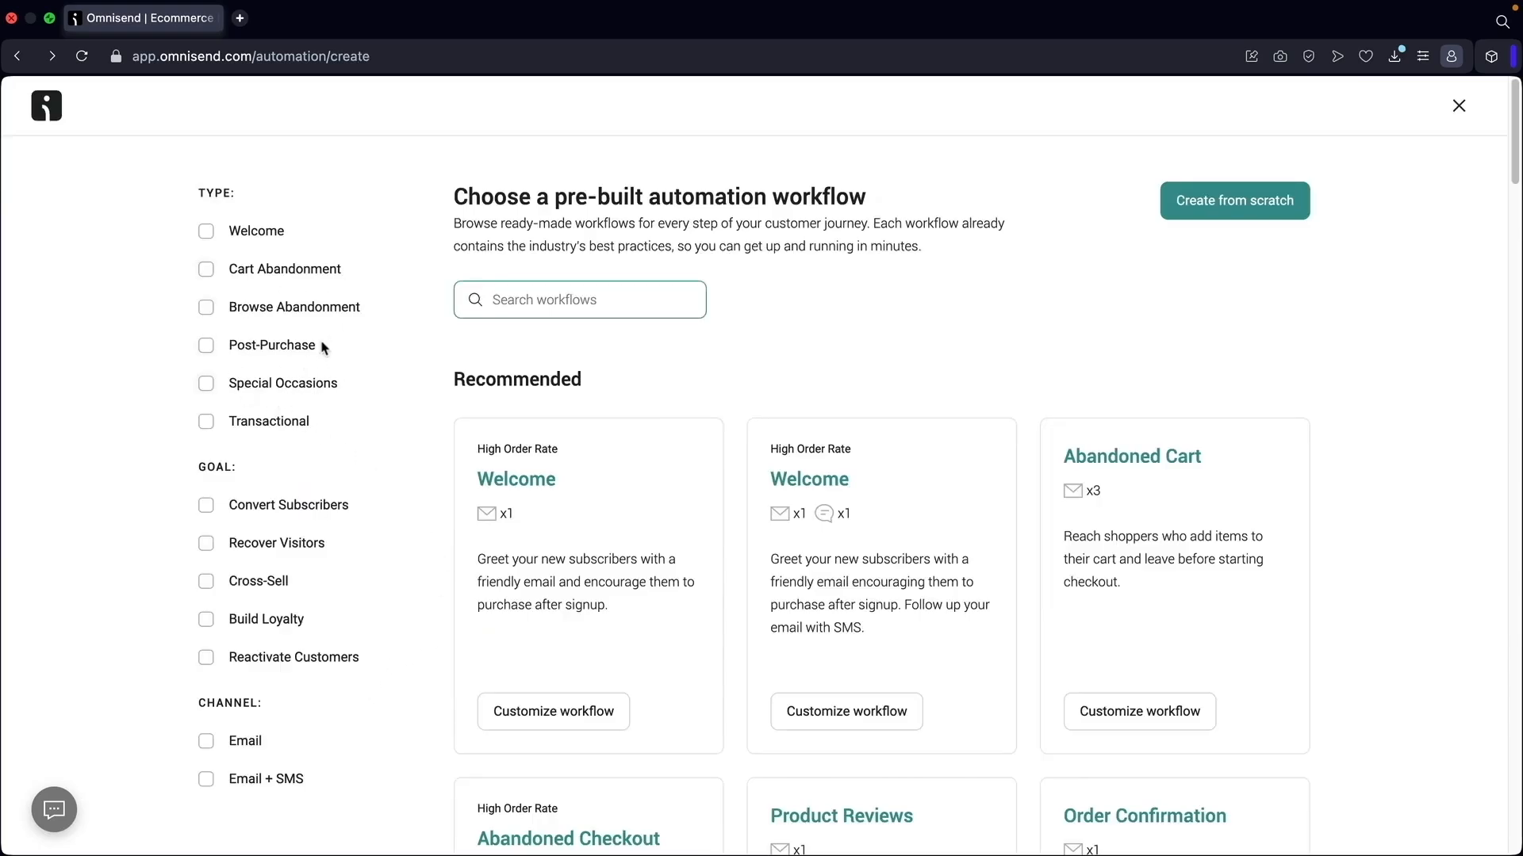
# Browse the pre-built workflows by the Welcome, Cart Abandonment, Browse Abandonment, Special Occasions and Post-Purchase types and the Convert Subscribers goal, clearing each filter
pyautogui.click(205, 231)
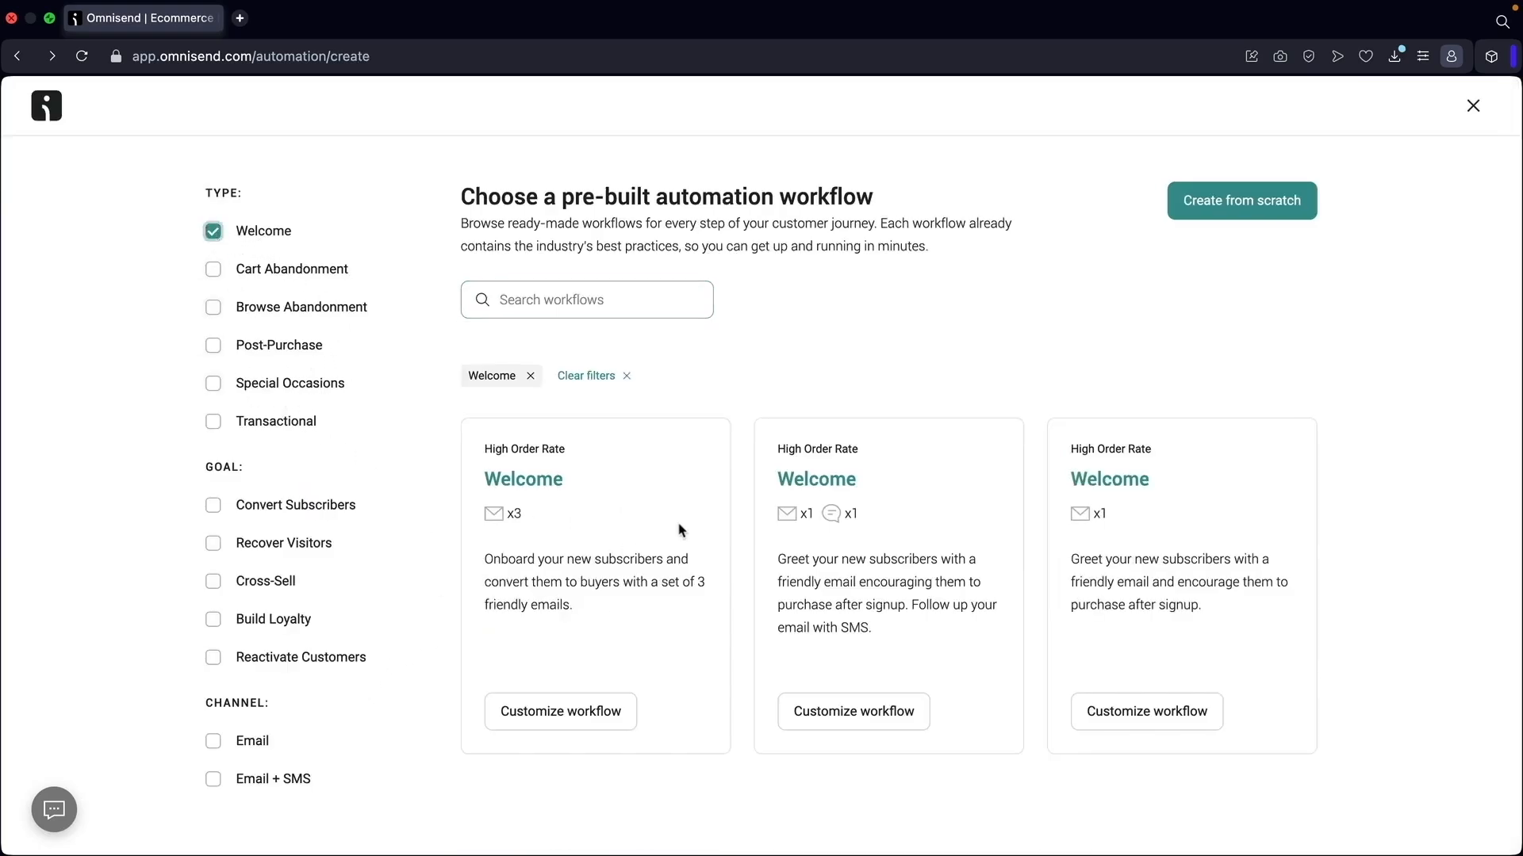
pyautogui.click(214, 235)
pyautogui.click(211, 272)
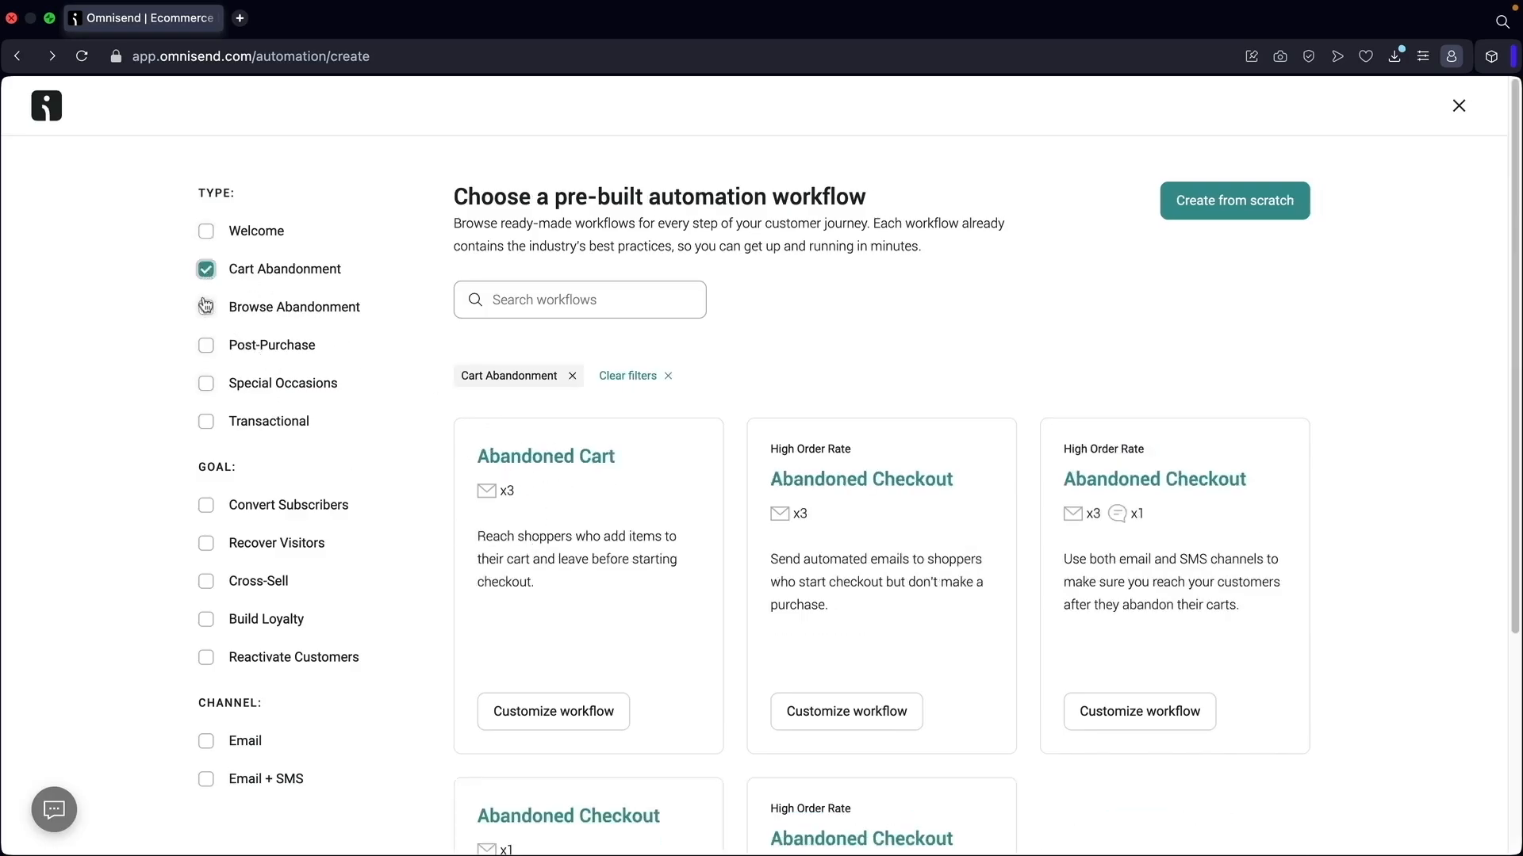
pyautogui.click(207, 274)
pyautogui.click(207, 314)
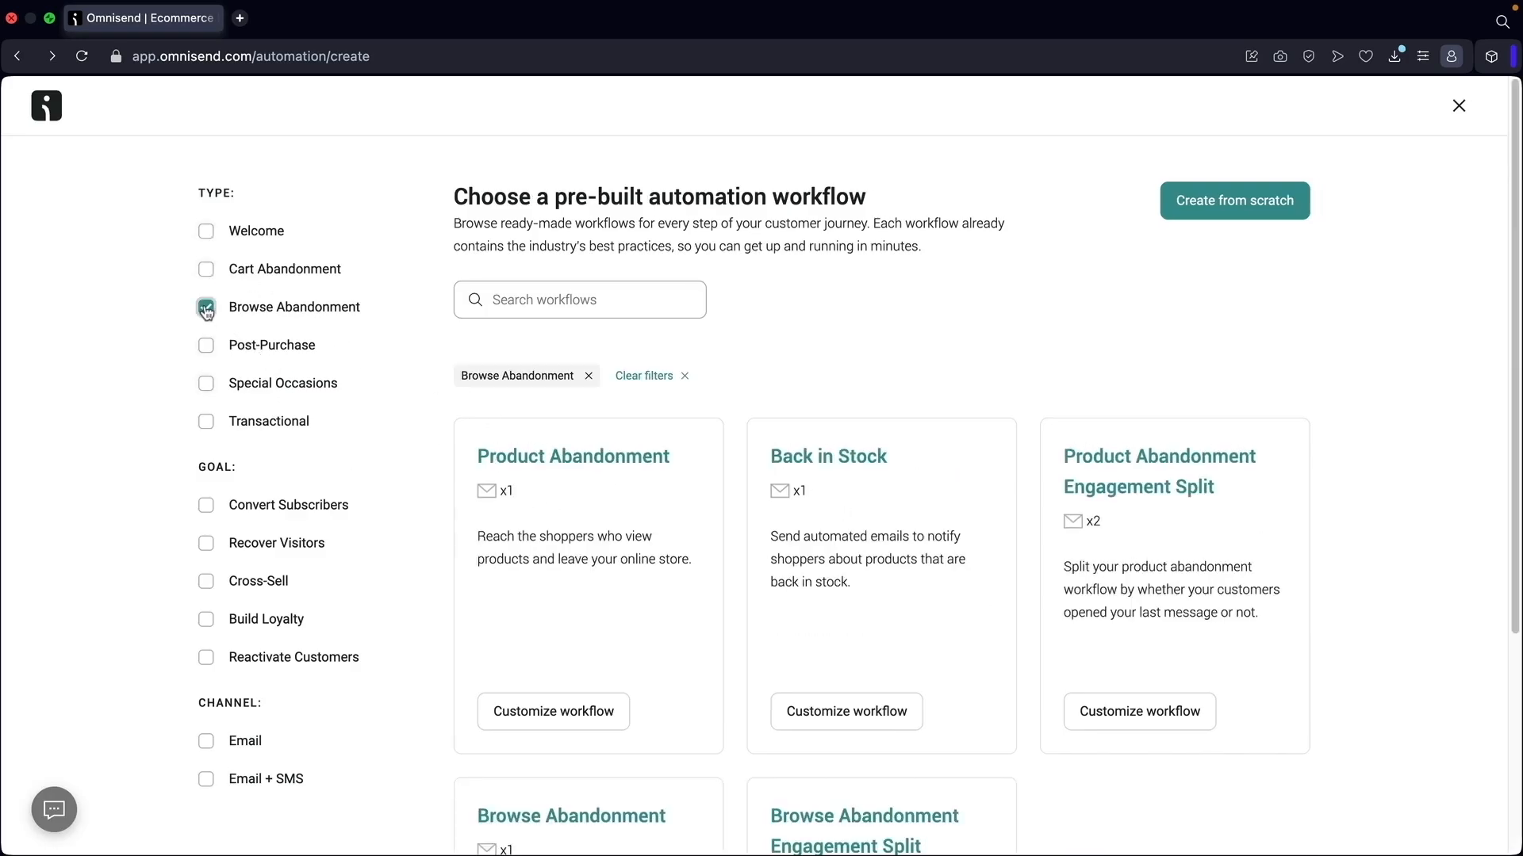
pyautogui.click(206, 310)
pyautogui.click(207, 384)
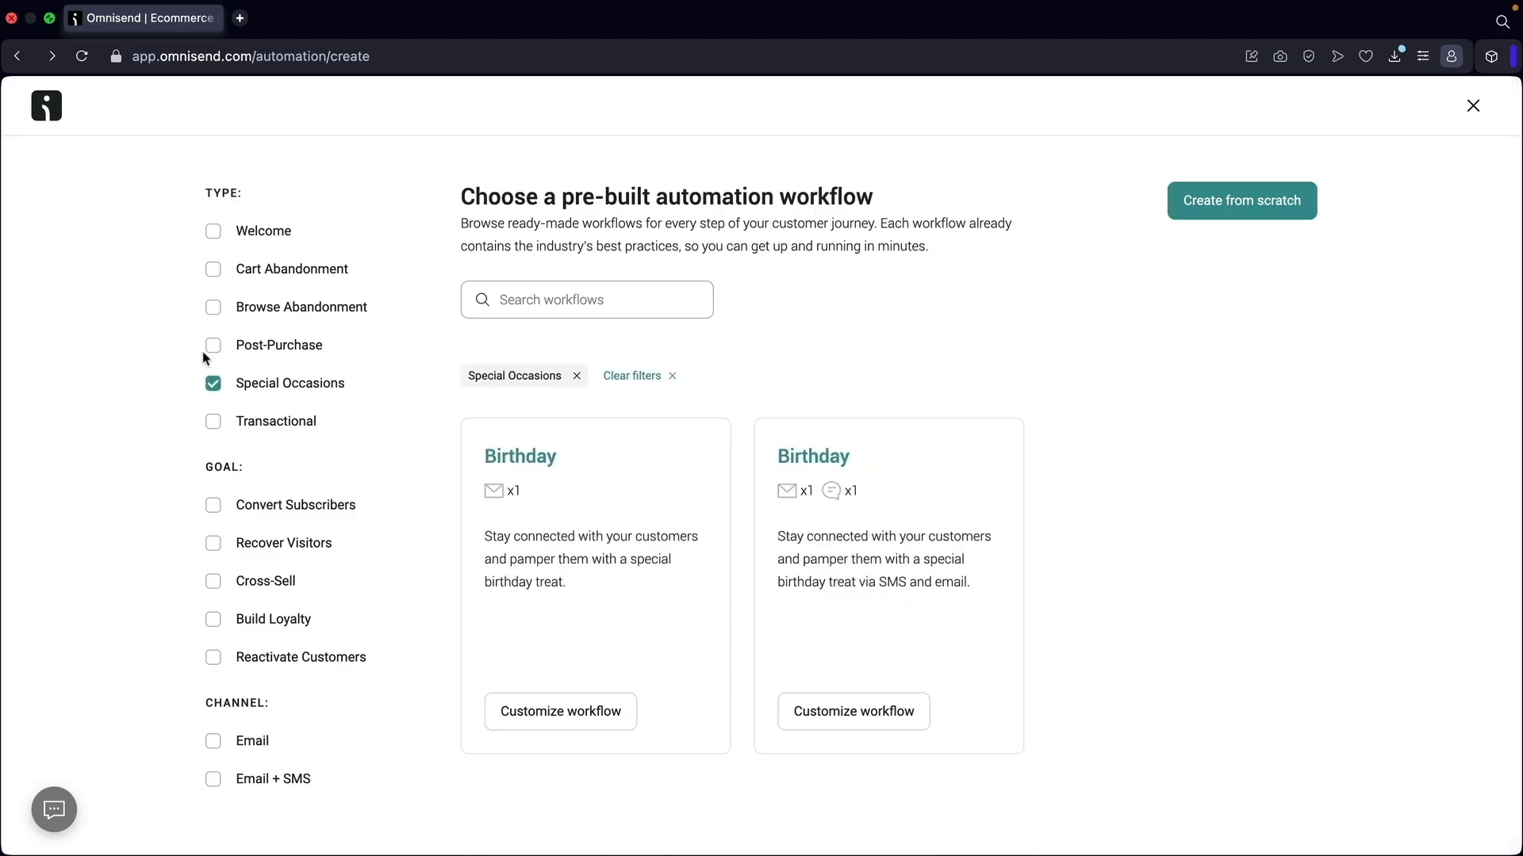
pyautogui.click(213, 349)
pyautogui.click(211, 383)
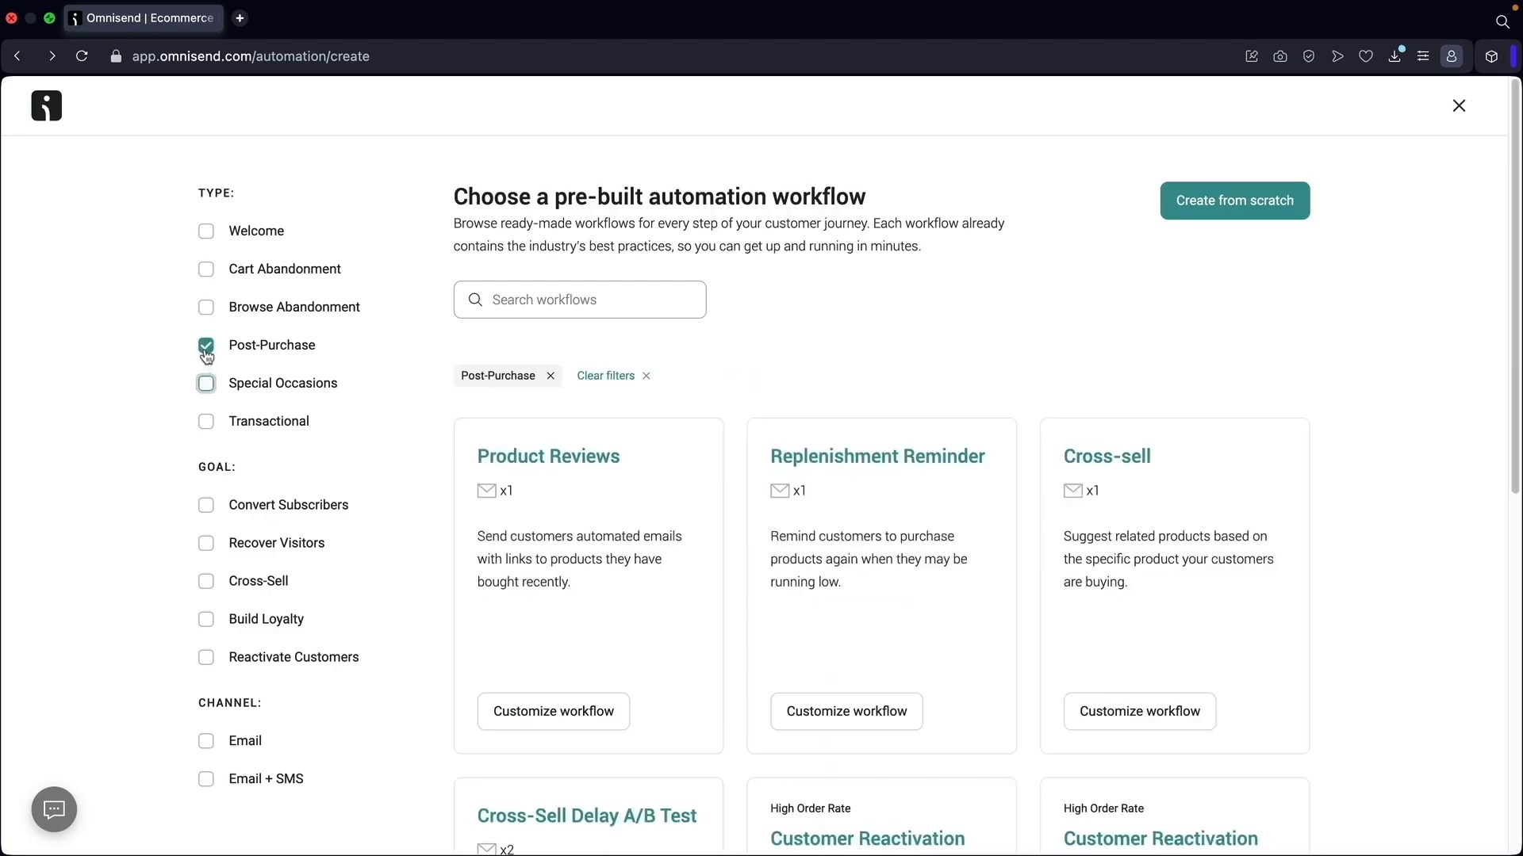
pyautogui.click(207, 349)
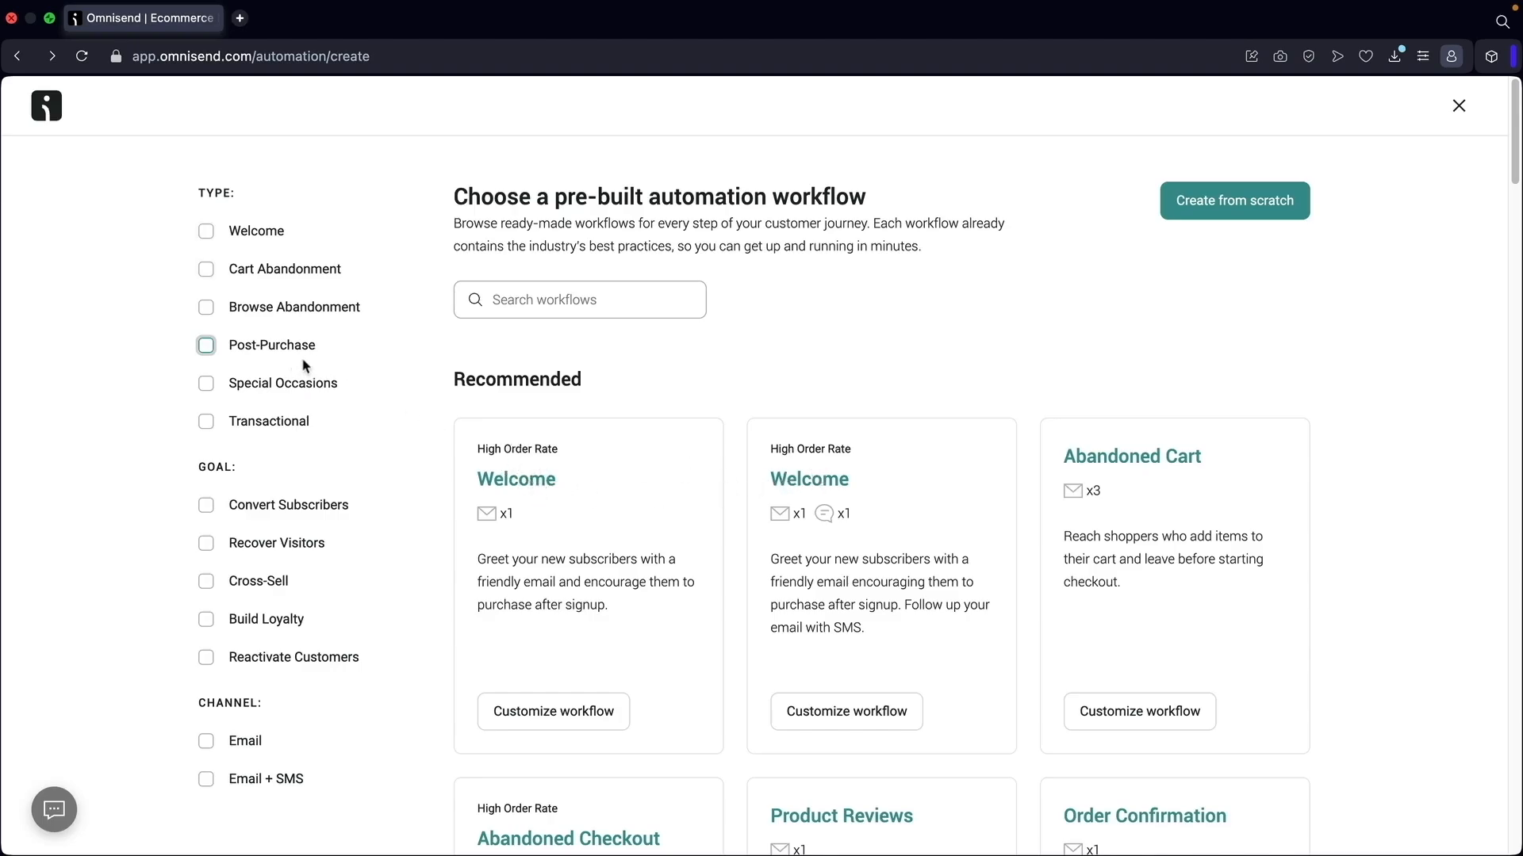
pyautogui.click(212, 505)
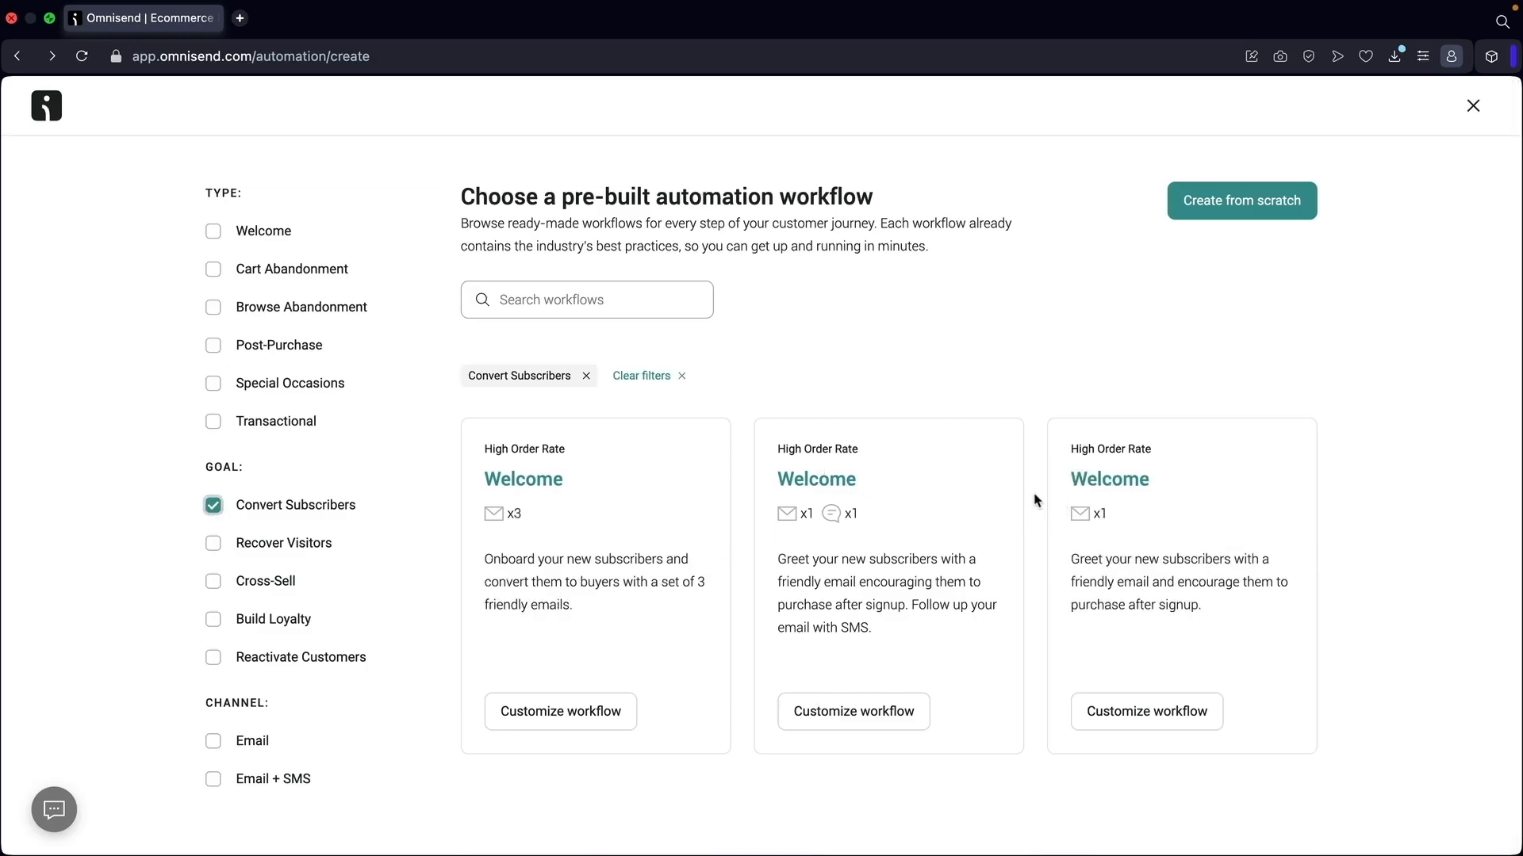
pyautogui.click(213, 507)
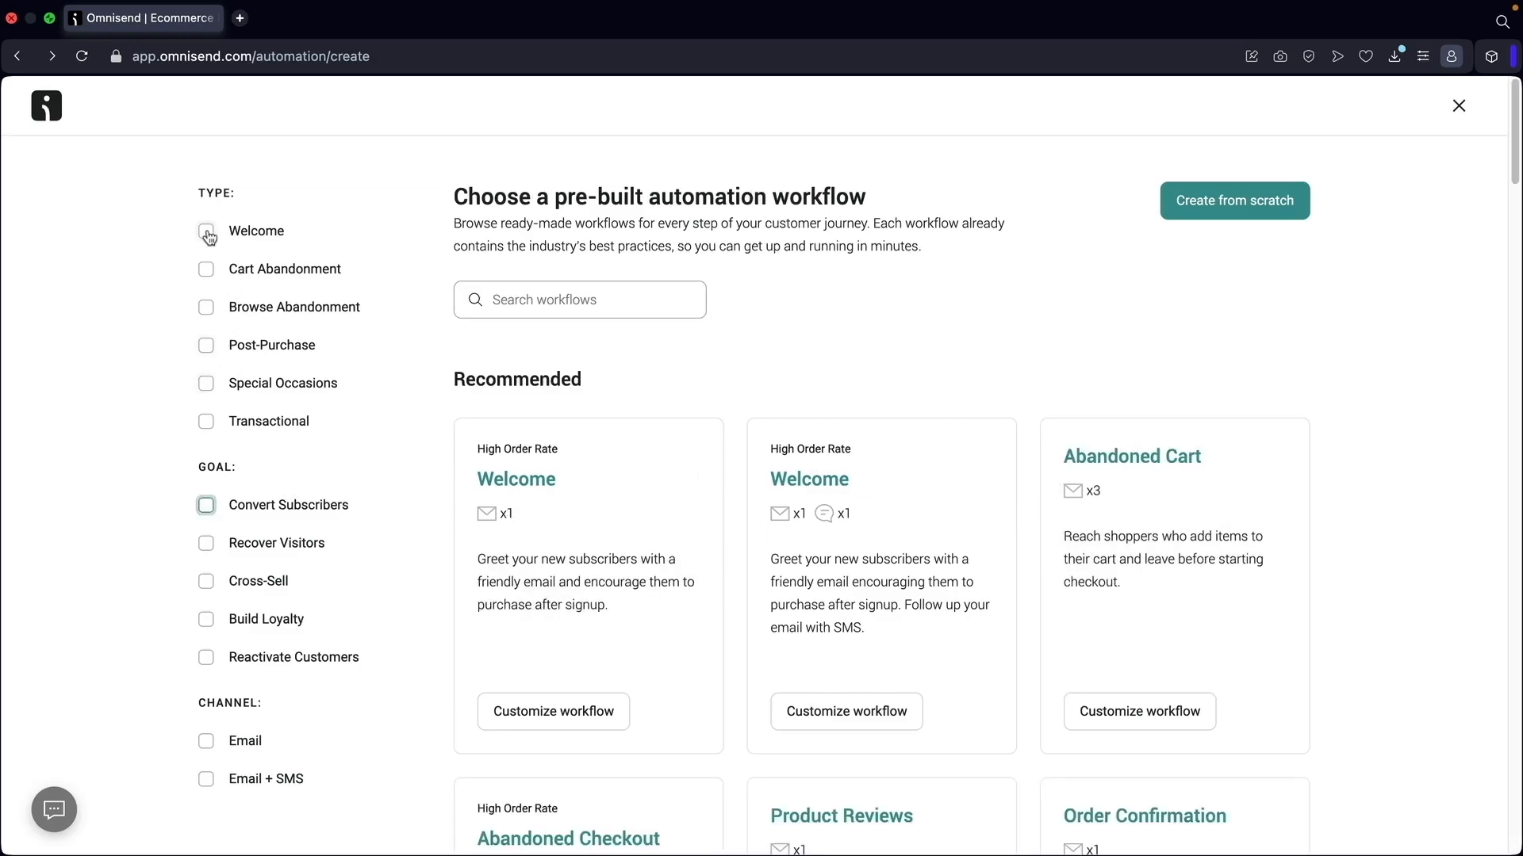
# Filter for Welcome workflows, open the three-email Welcome workflow for customization, and review its steps and available triggers, keeping Signup
pyautogui.click(208, 233)
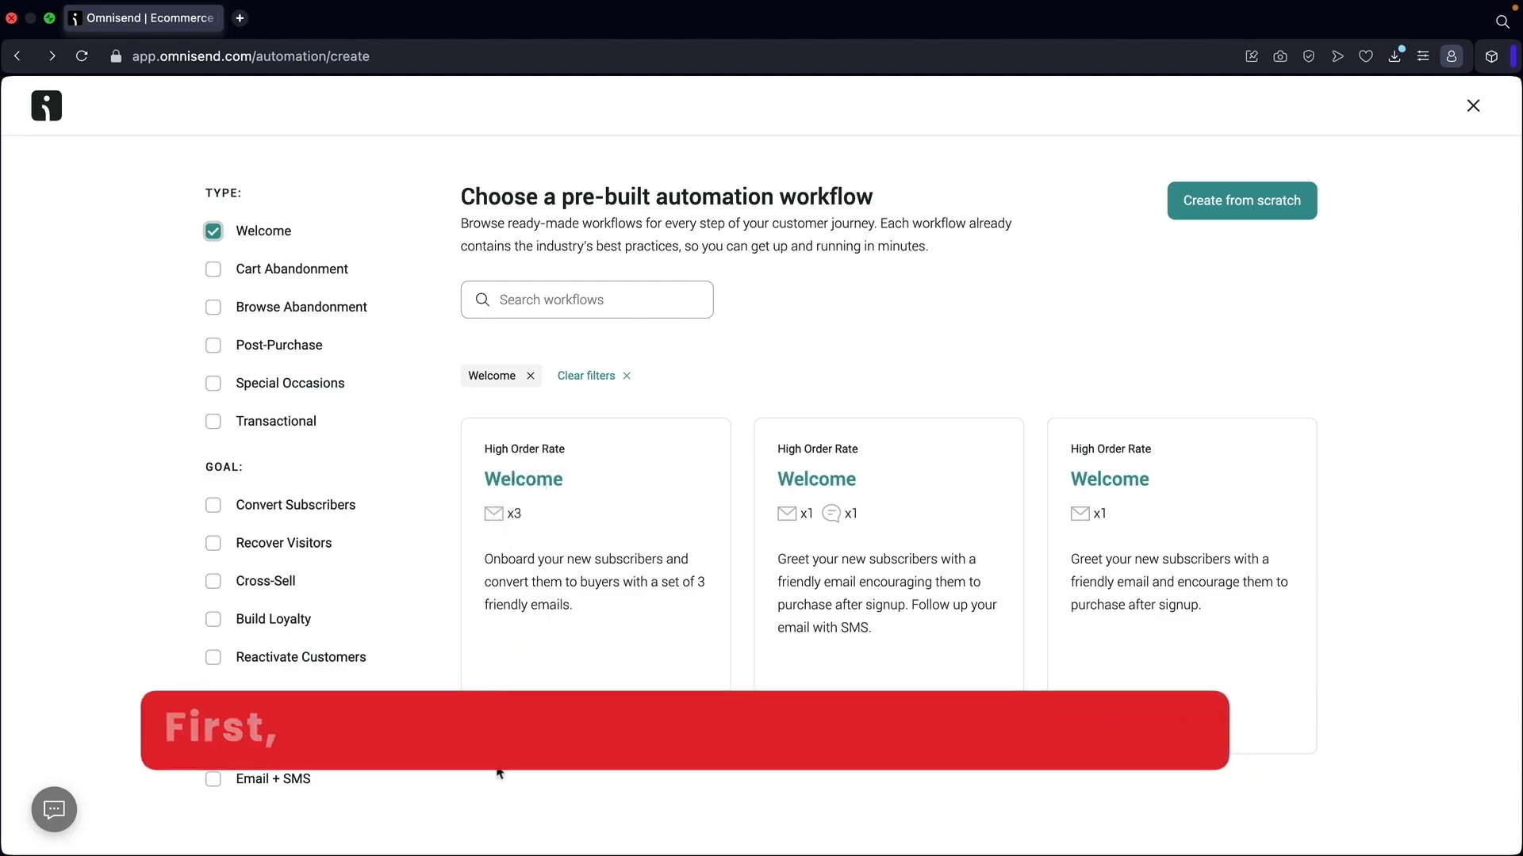
pyautogui.click(577, 719)
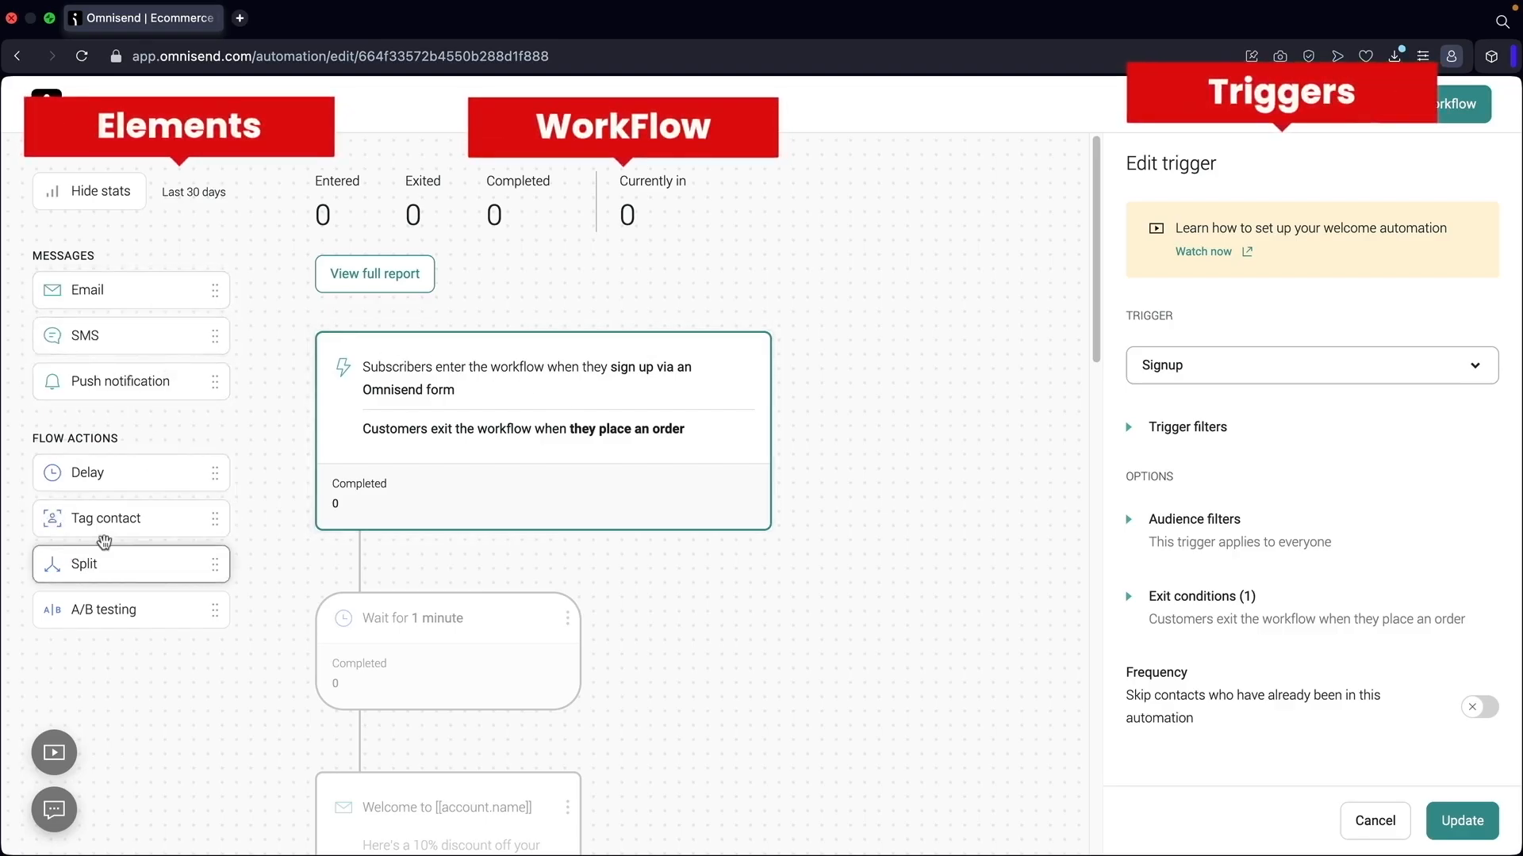
pyautogui.scroll(-2, 459, 458)
pyautogui.scroll(-1, 458, 459)
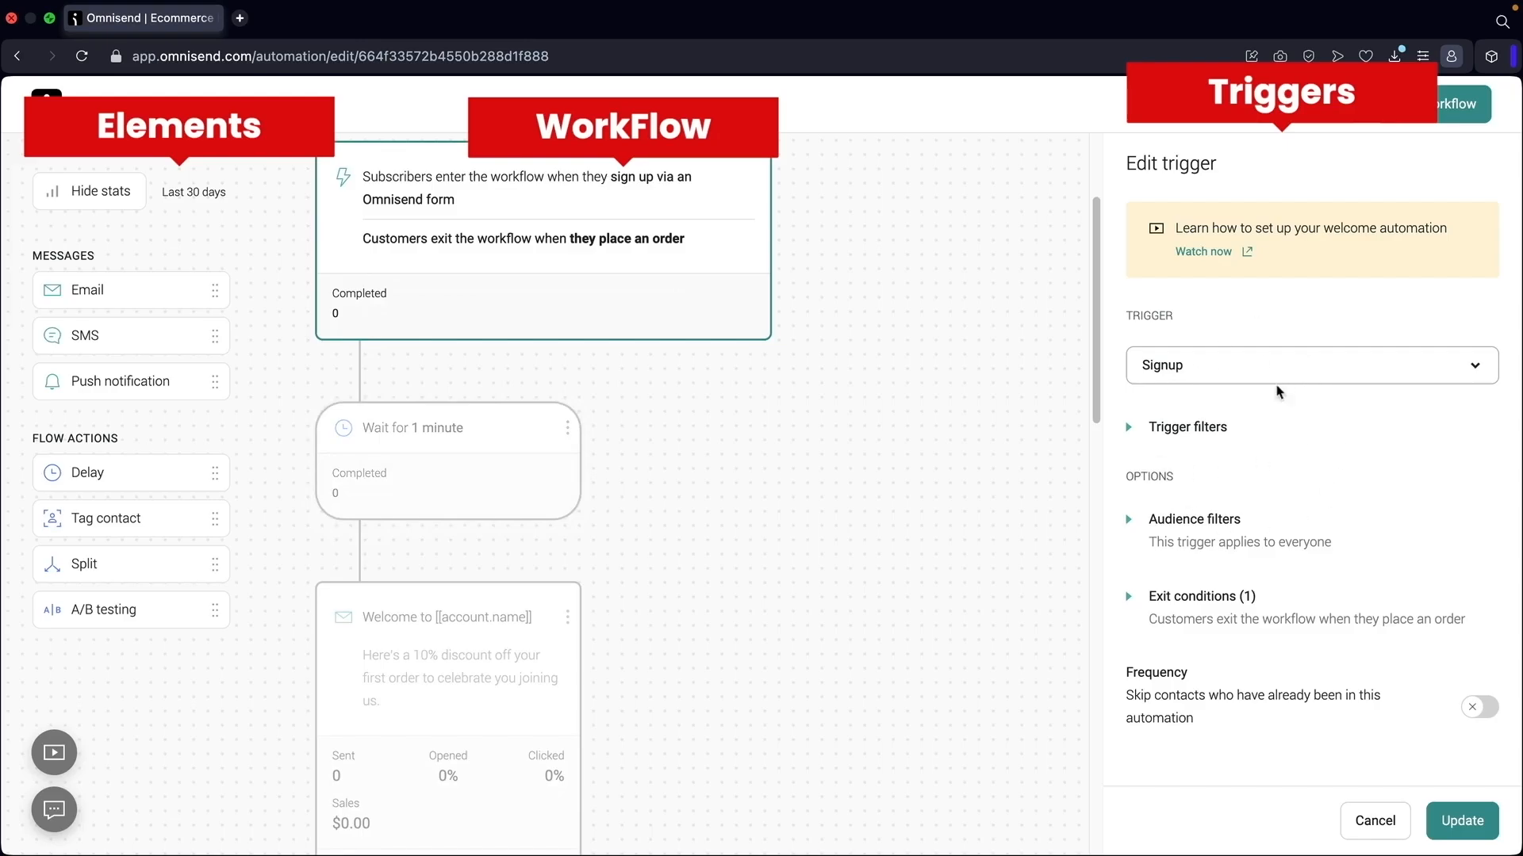
pyautogui.scroll(2, 918, 401)
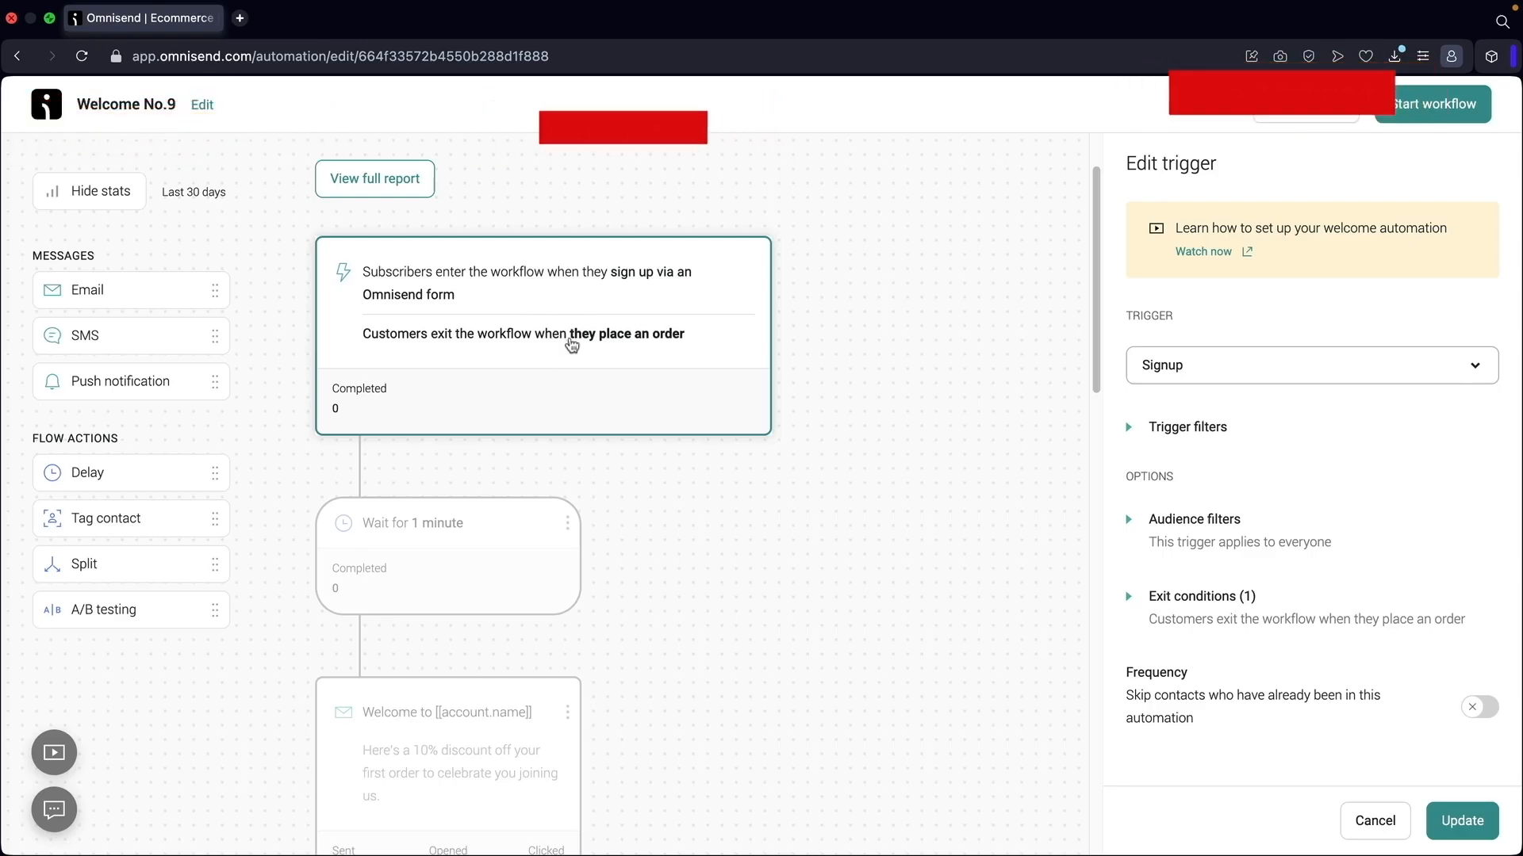
pyautogui.click(1189, 370)
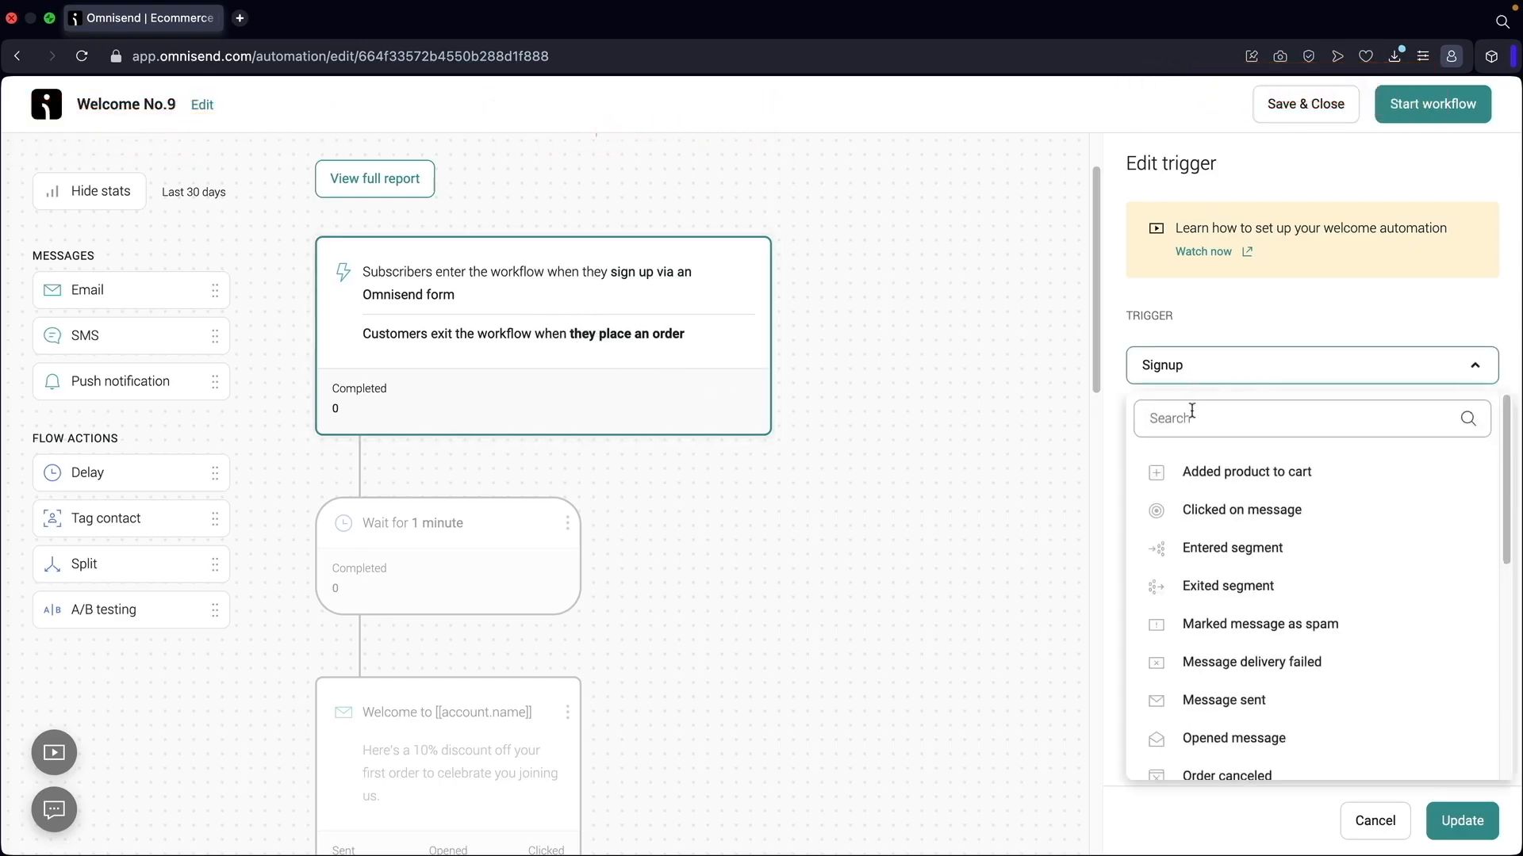
pyautogui.click(1176, 372)
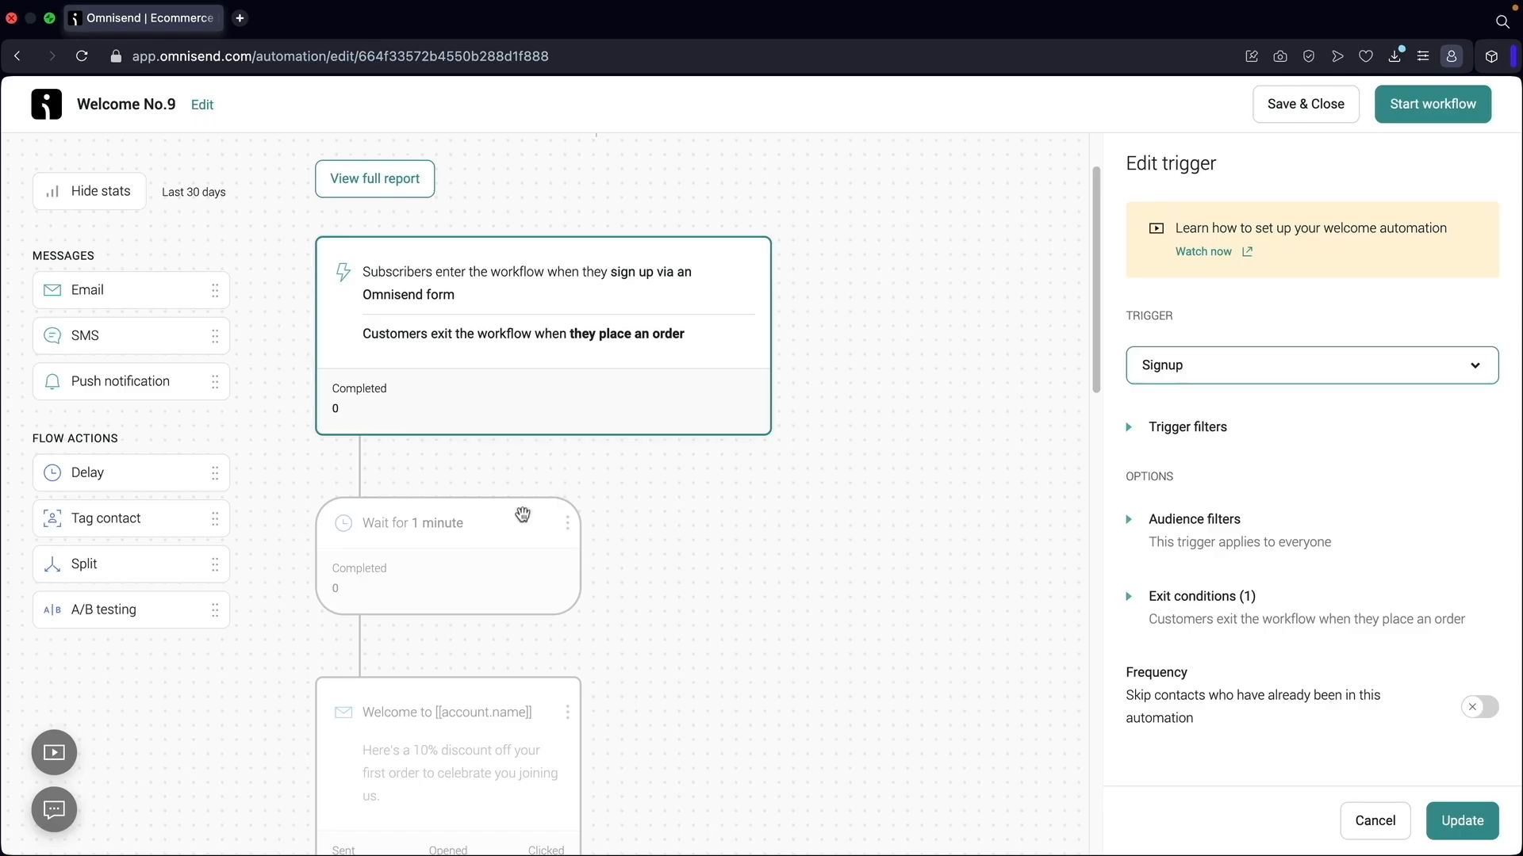
# Set the delay before the first welcome email to 1 hour
pyautogui.click(492, 530)
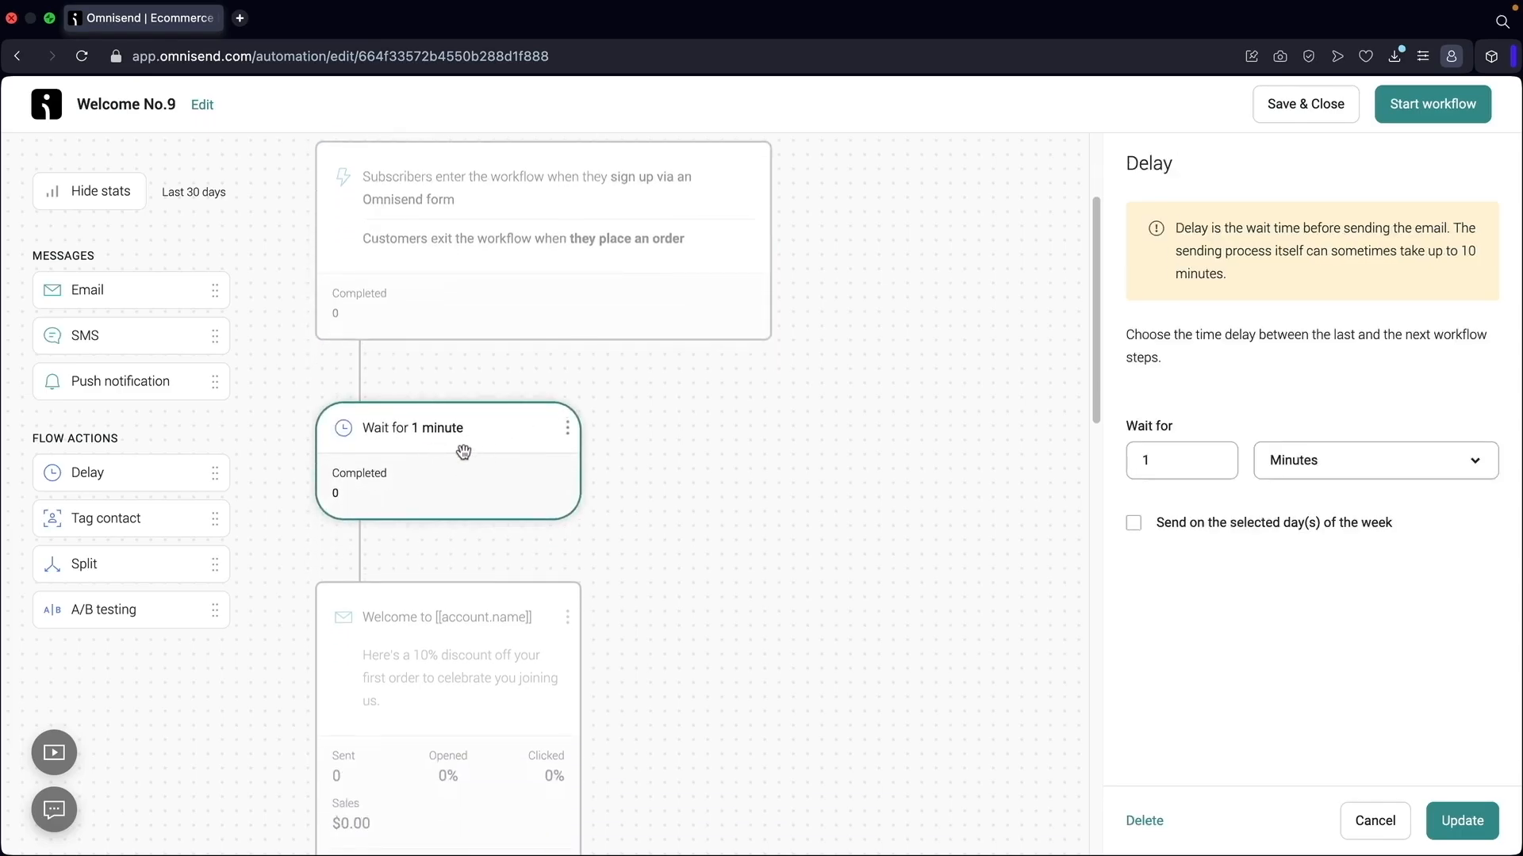
pyautogui.click(1180, 458)
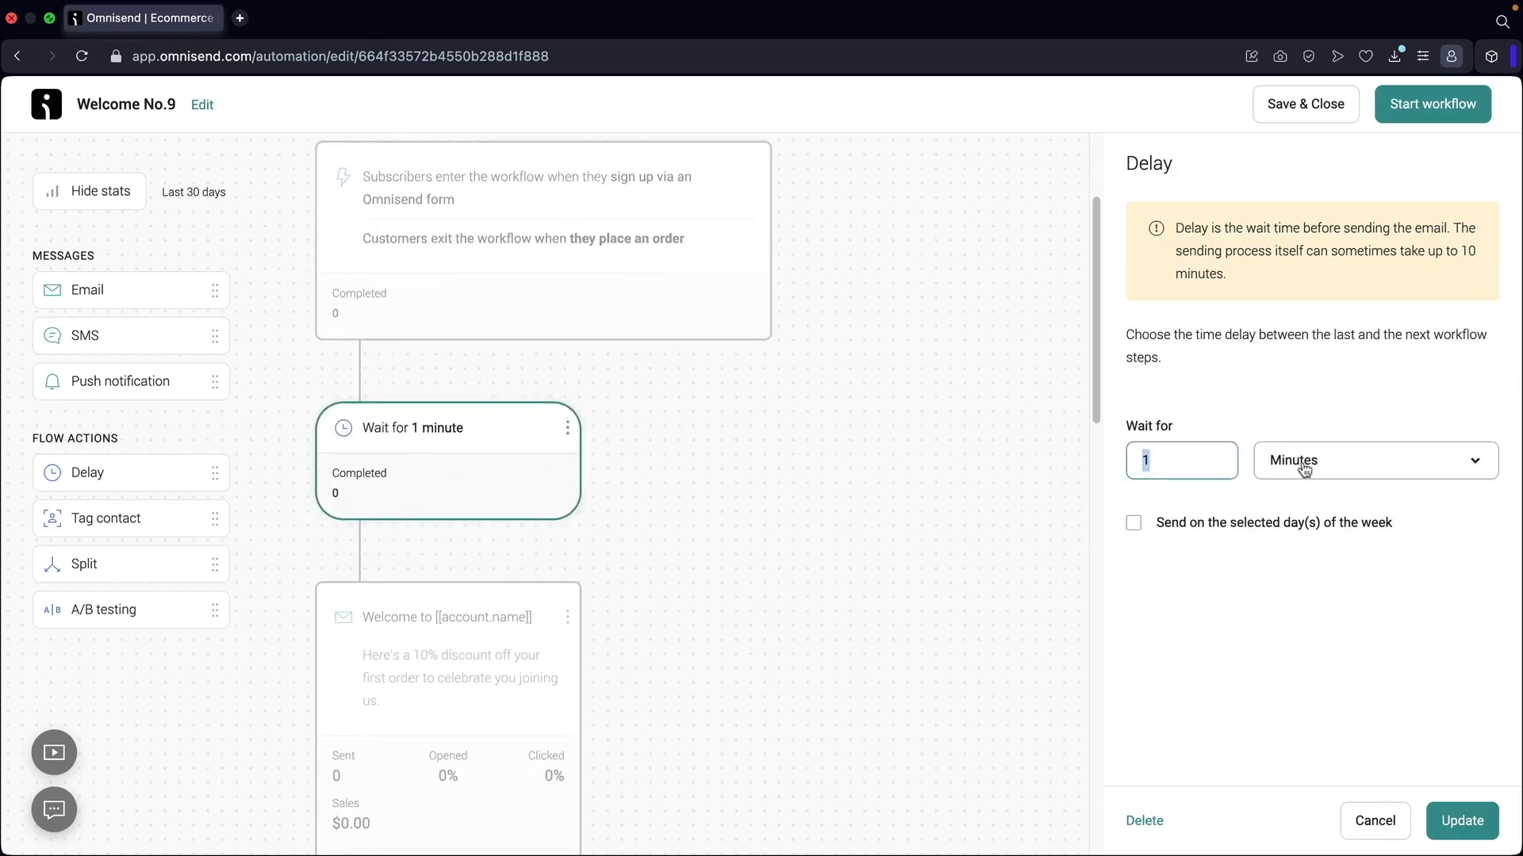
pyautogui.click(1315, 464)
pyautogui.click(1301, 551)
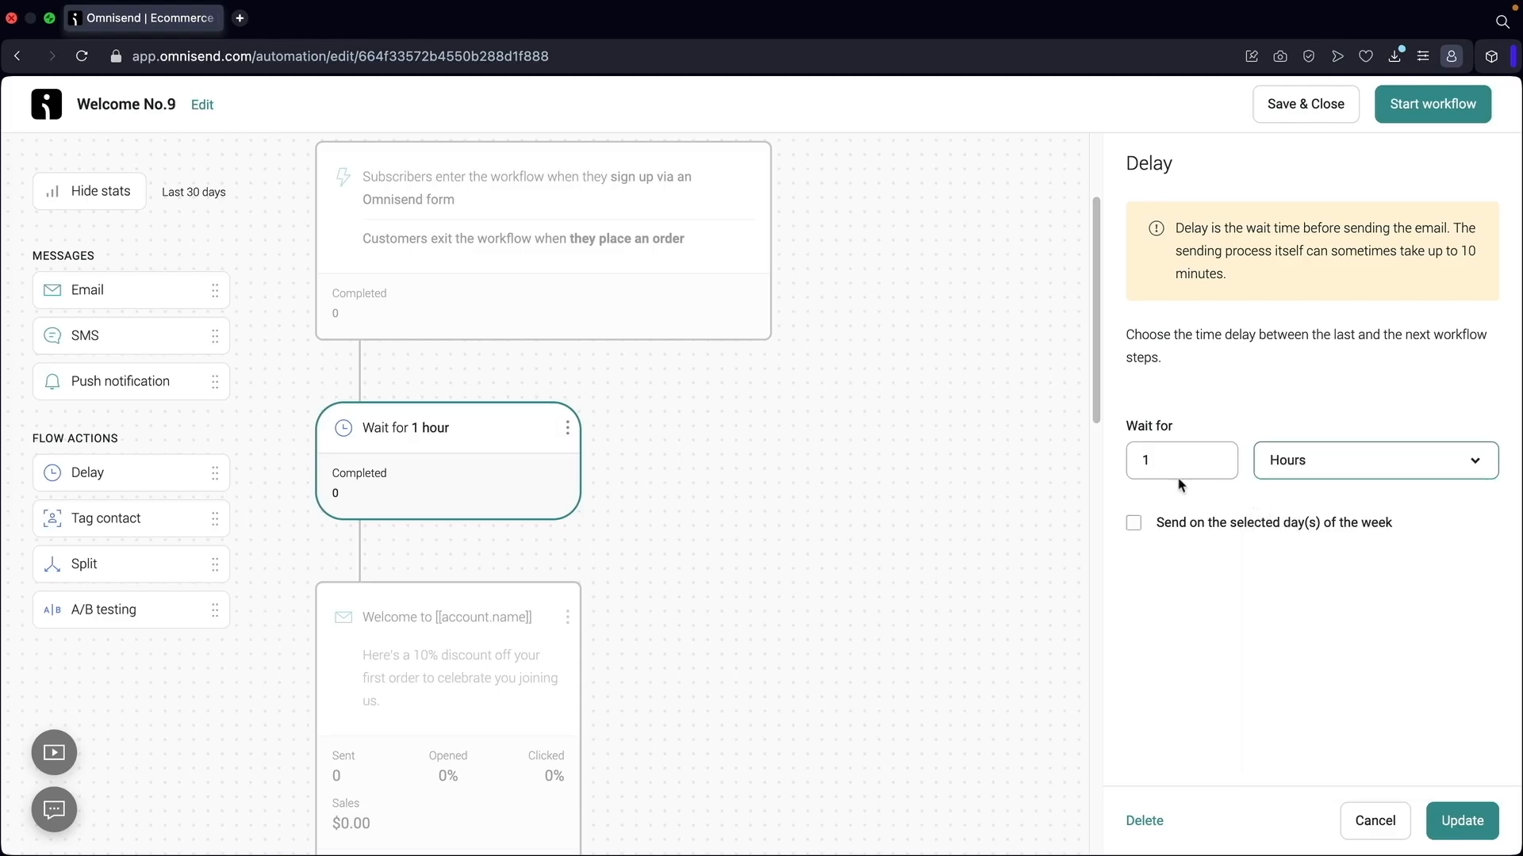
# Open the first welcome email's settings, review its subject and sender, and change the discount in the preheader to 15%
pyautogui.scroll(-5, 600, 454)
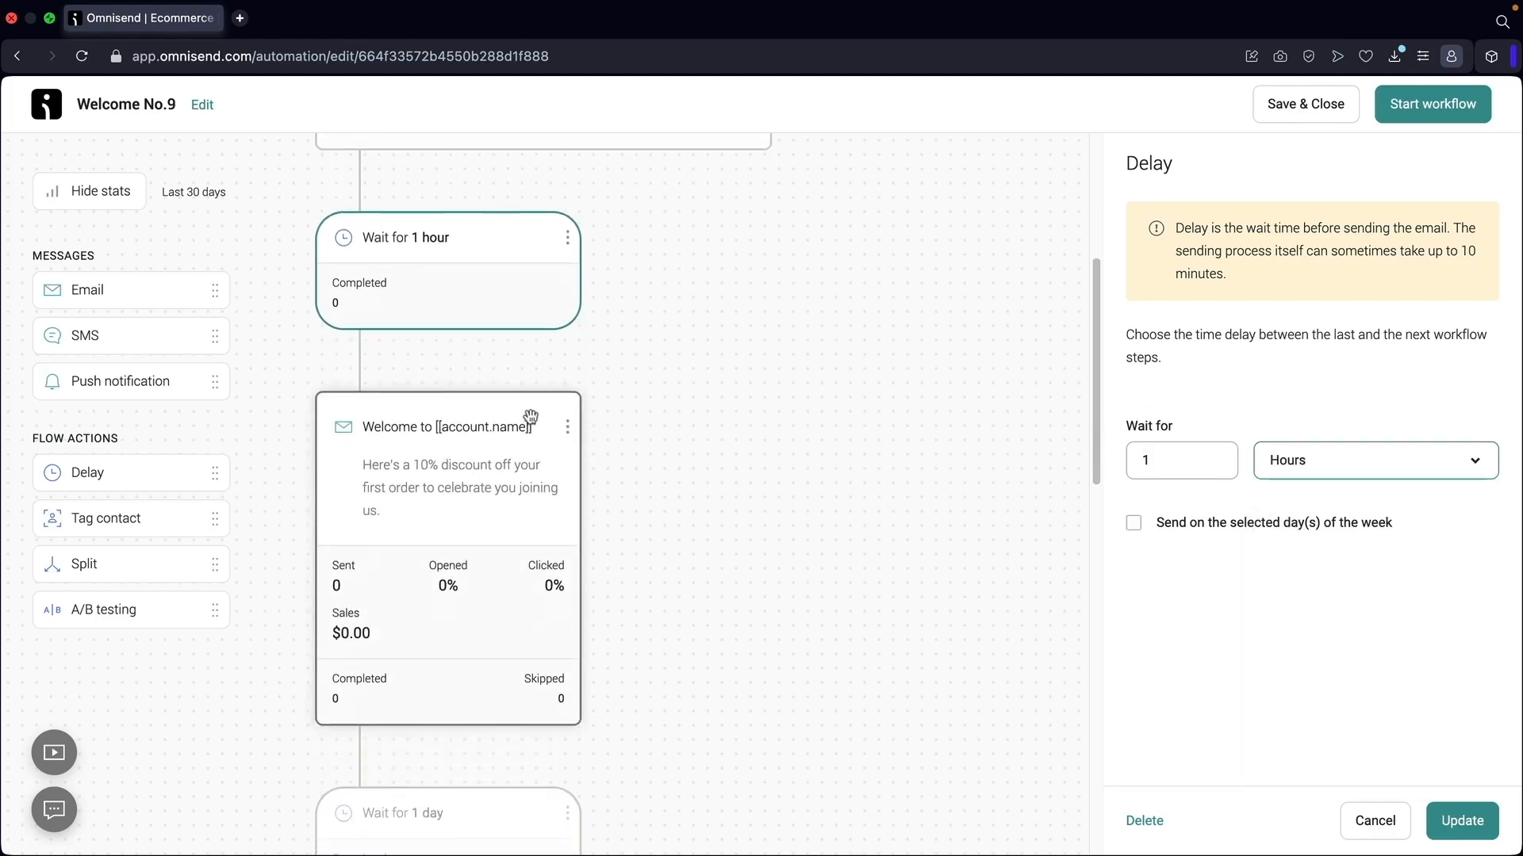
pyautogui.click(463, 298)
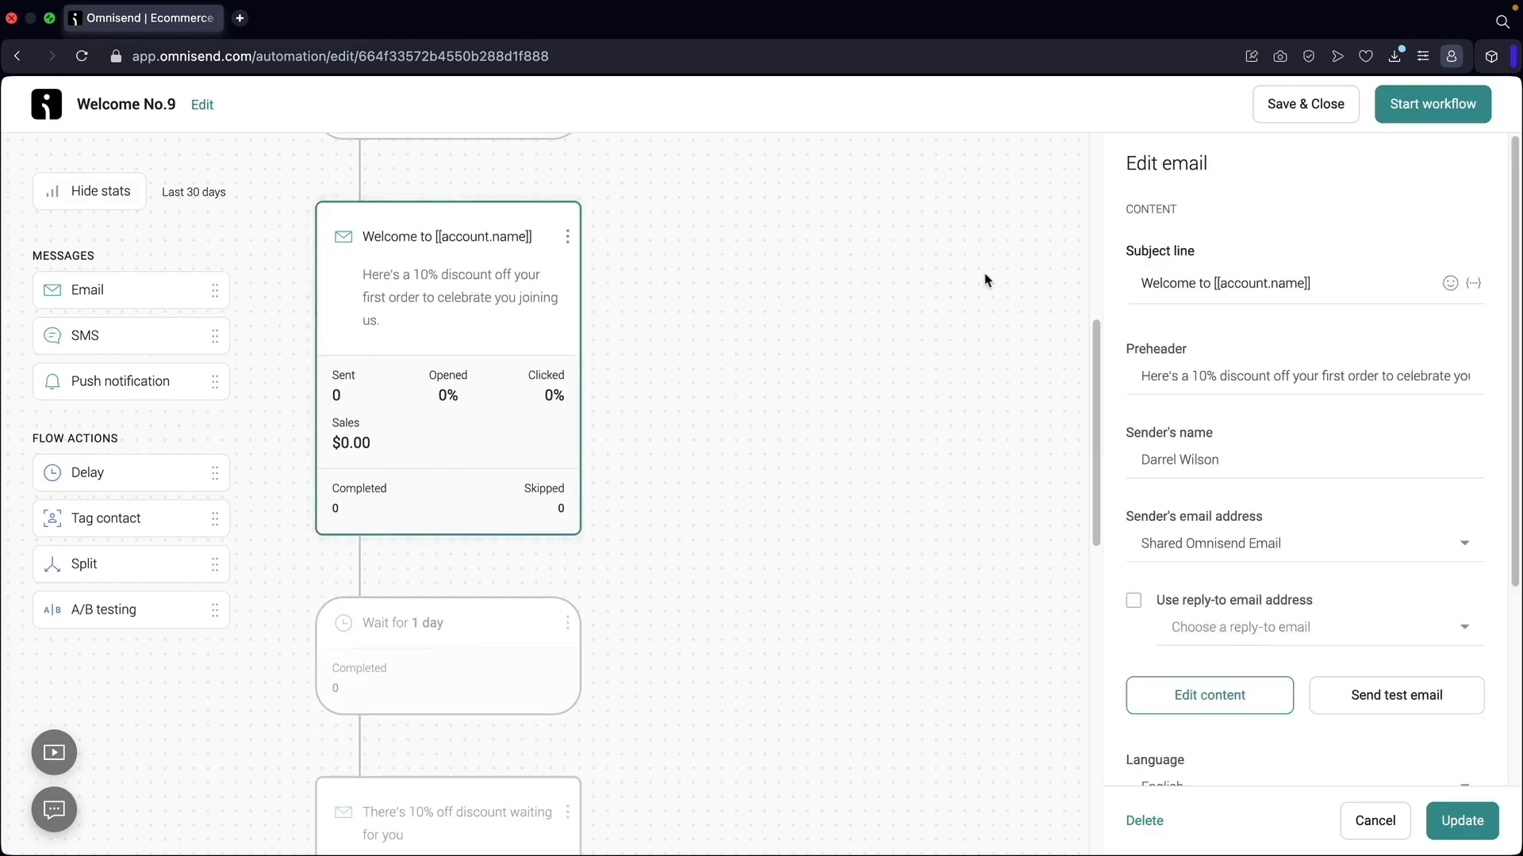
pyautogui.moveTo(1143, 283); pyautogui.dragTo(1331, 289)
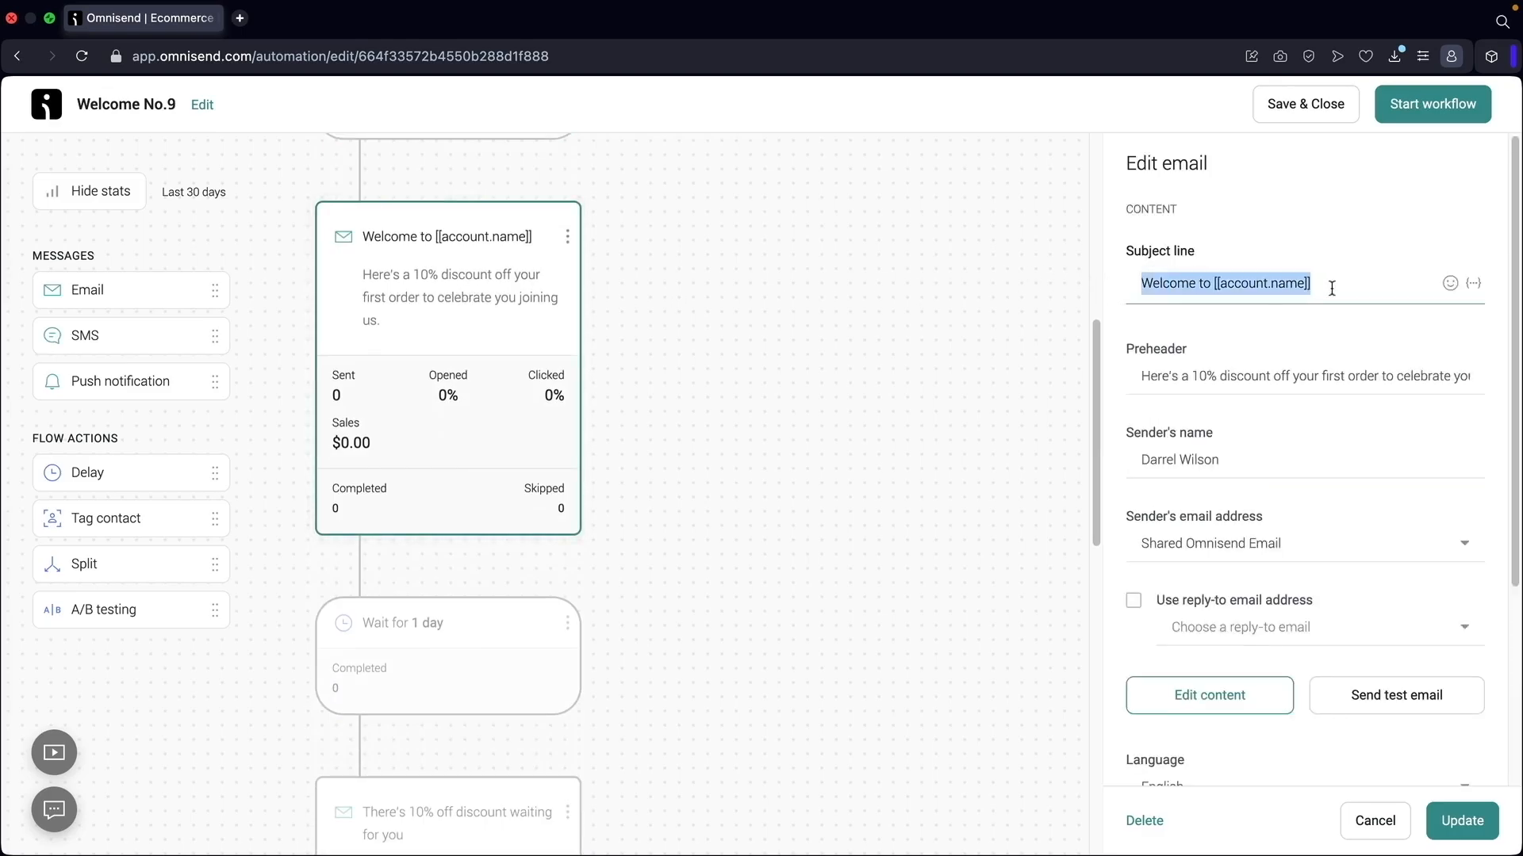
pyautogui.moveTo(1154, 371); pyautogui.dragTo(1468, 373)
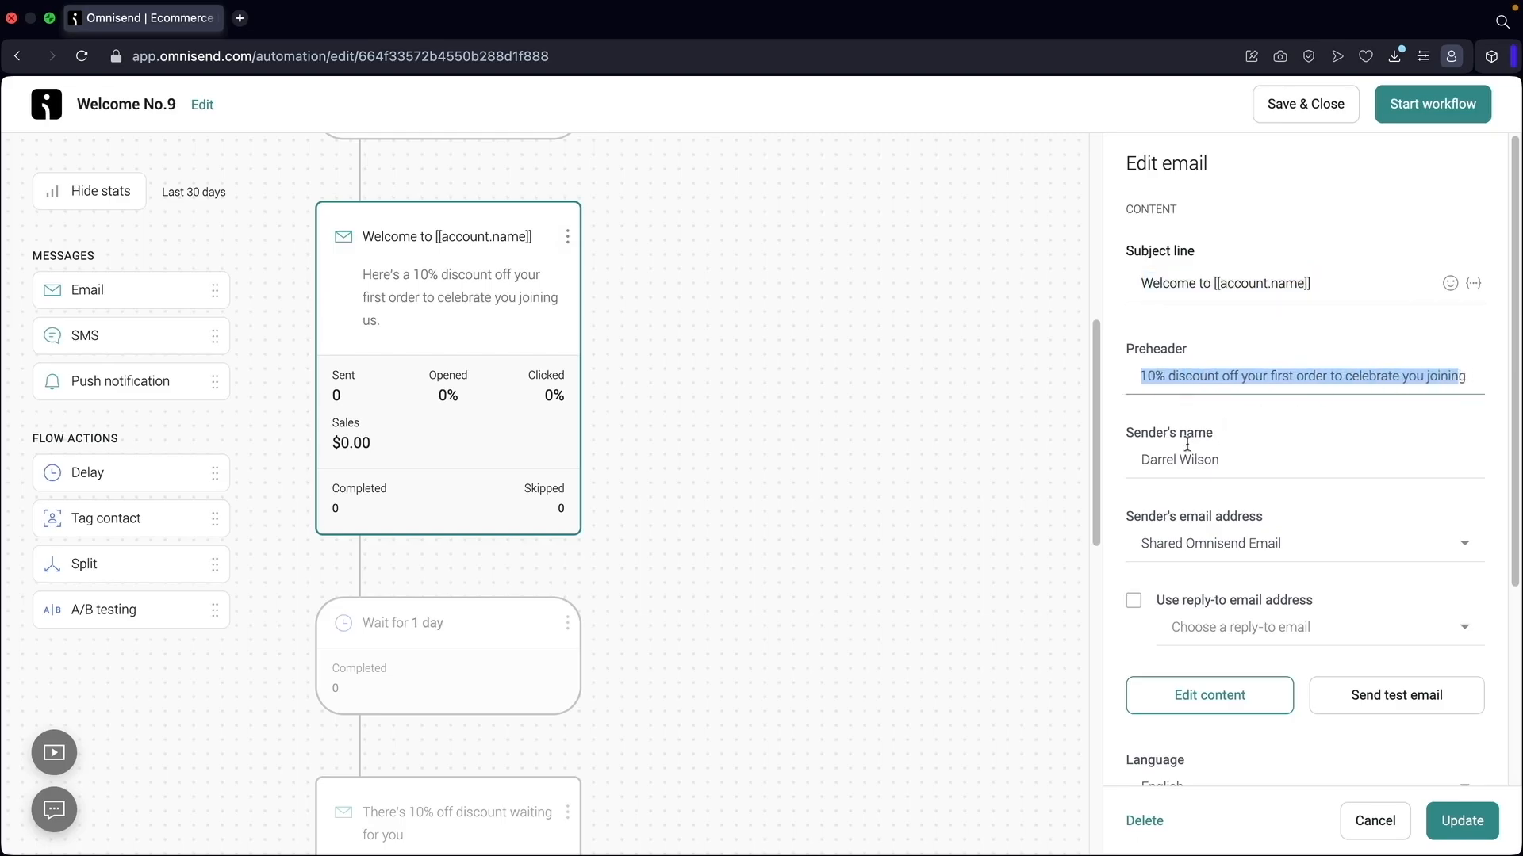
pyautogui.moveTo(1157, 457); pyautogui.dragTo(1228, 459)
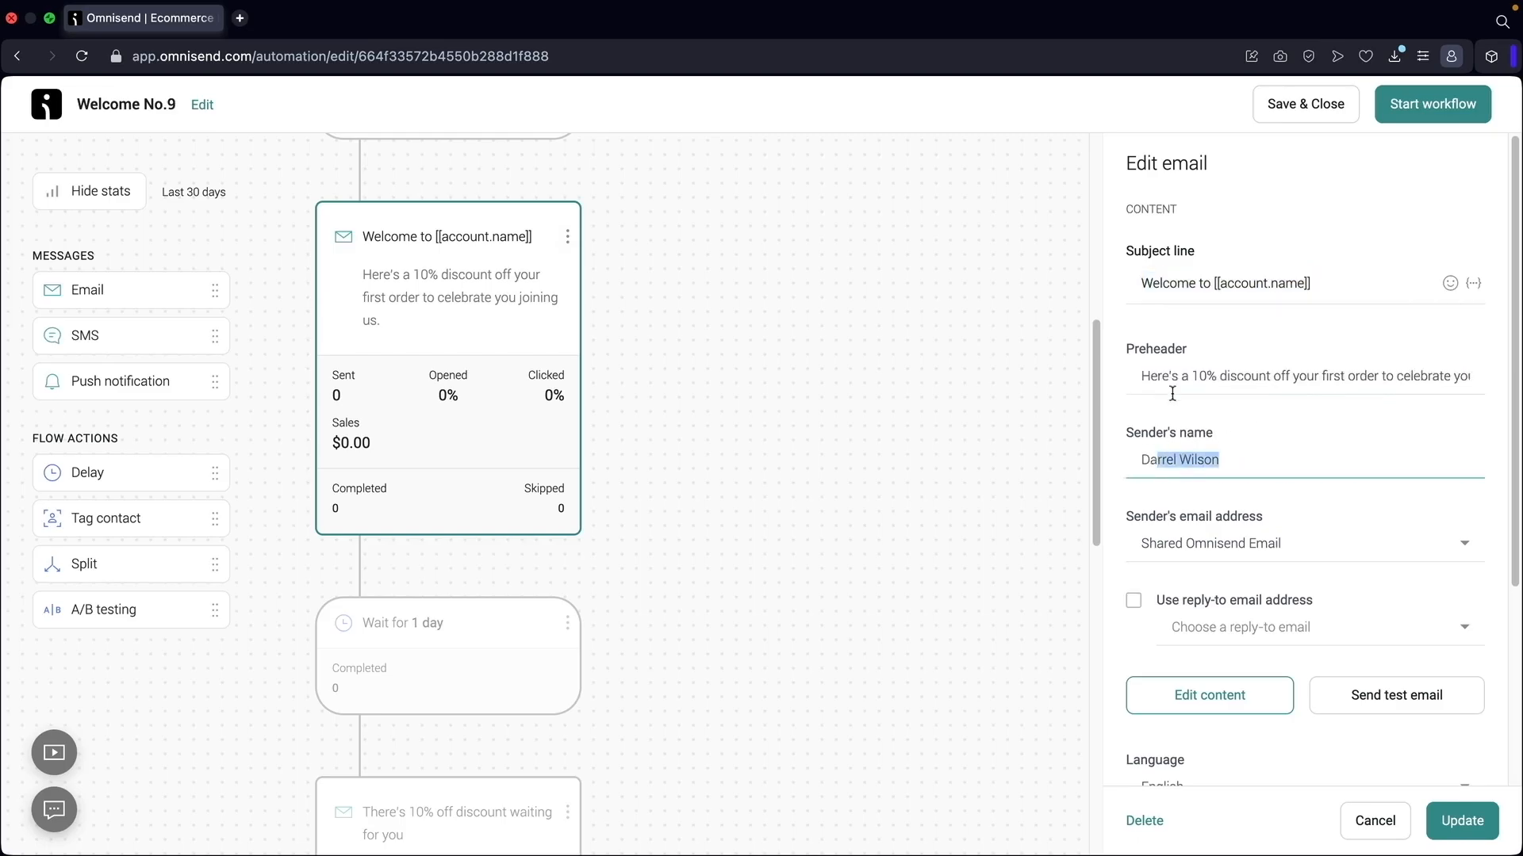
pyautogui.click(1290, 359)
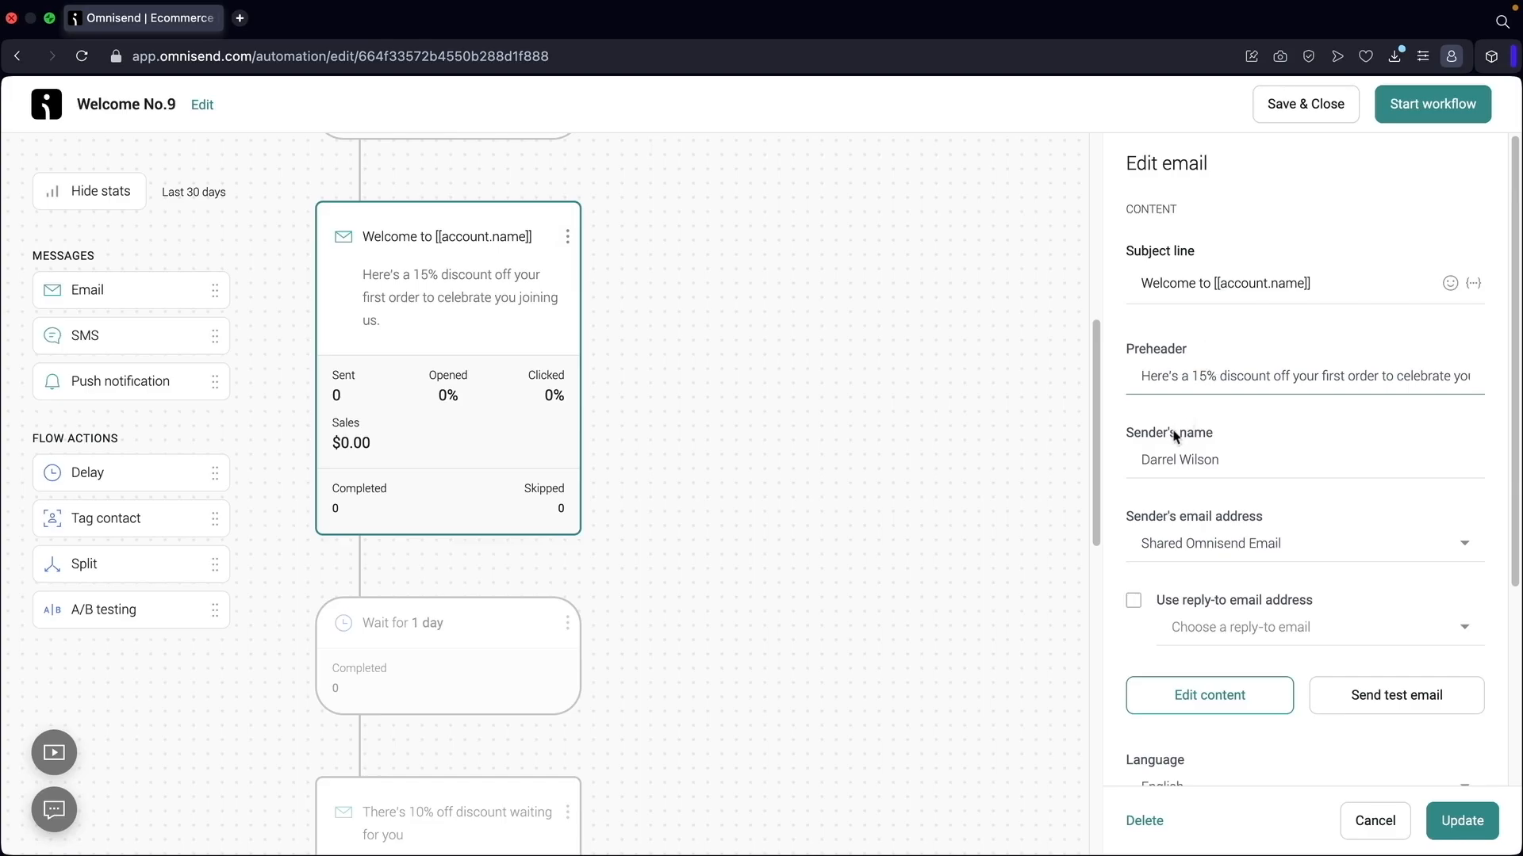
# Save the workflow changes and open the first welcome email's content for editing
pyautogui.scroll(-5, 1175, 435)
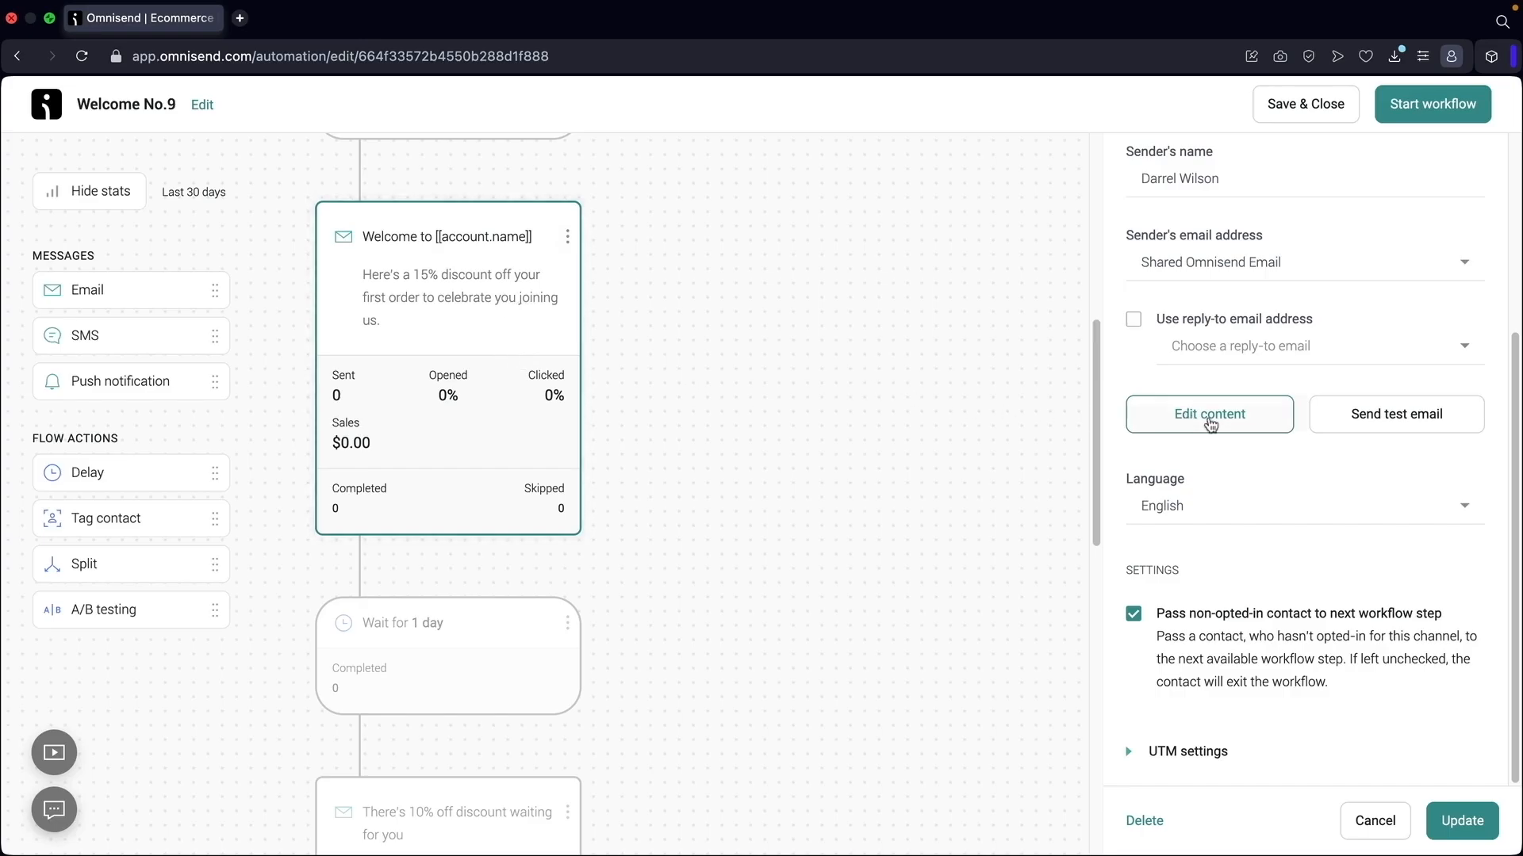
pyautogui.click(1202, 421)
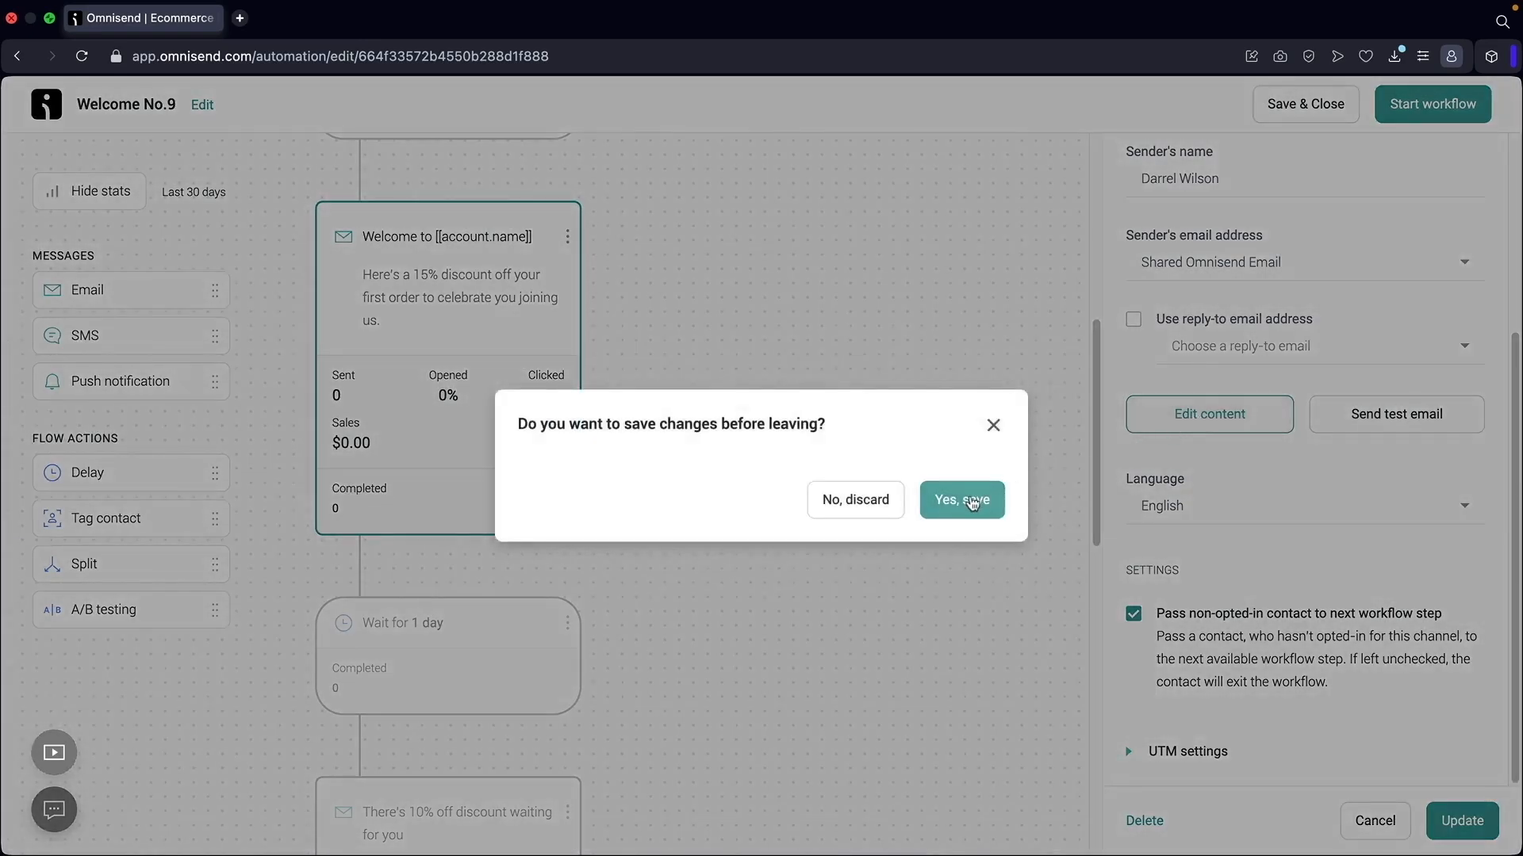
pyautogui.click(964, 501)
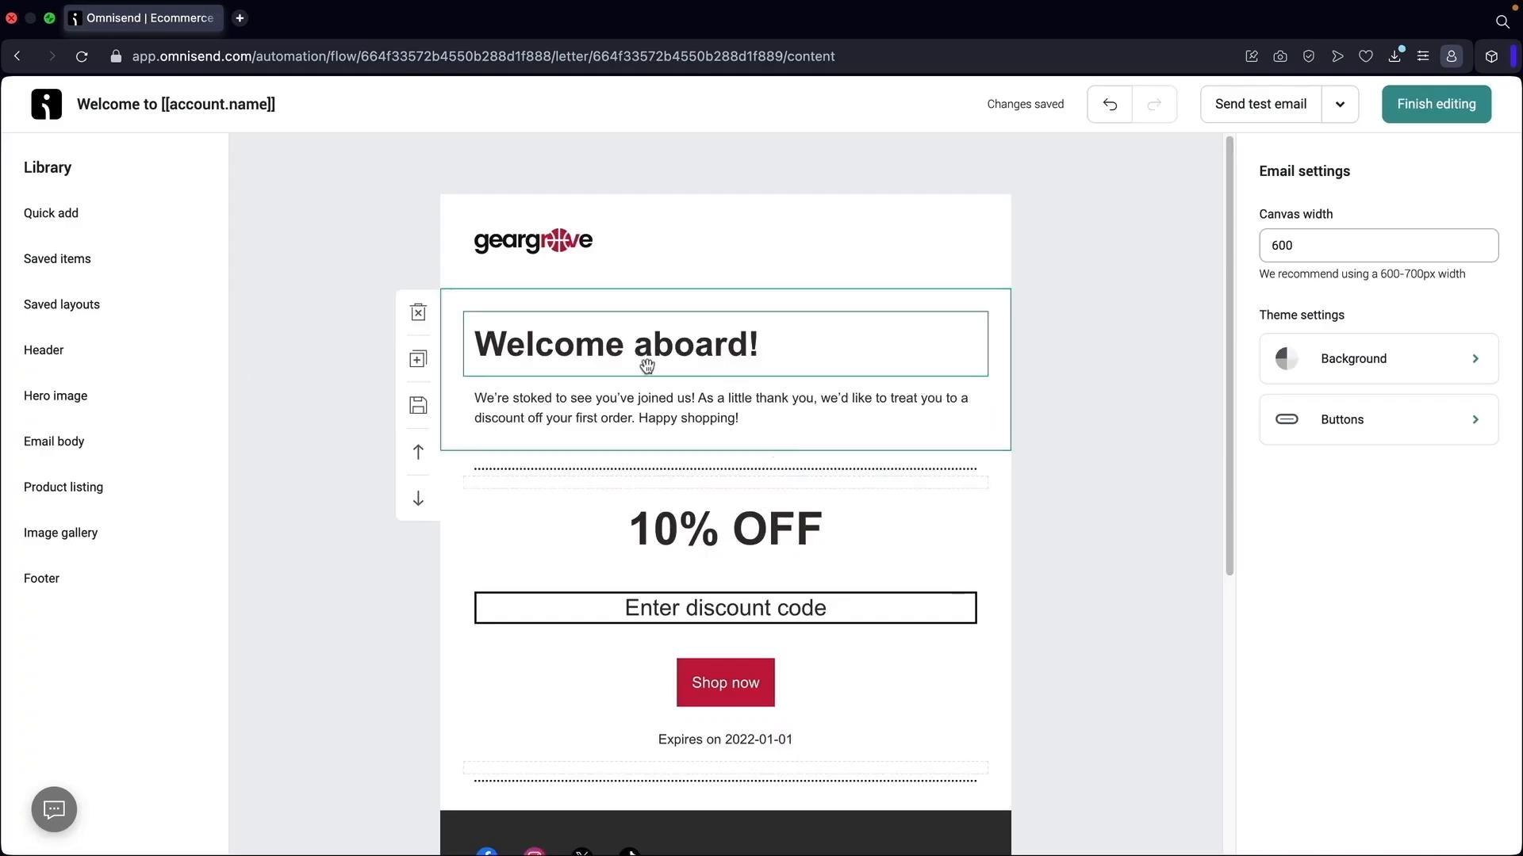
# Set the discount code in the welcome email's discount block to woo15
pyautogui.click(614, 363)
pyautogui.click(626, 417)
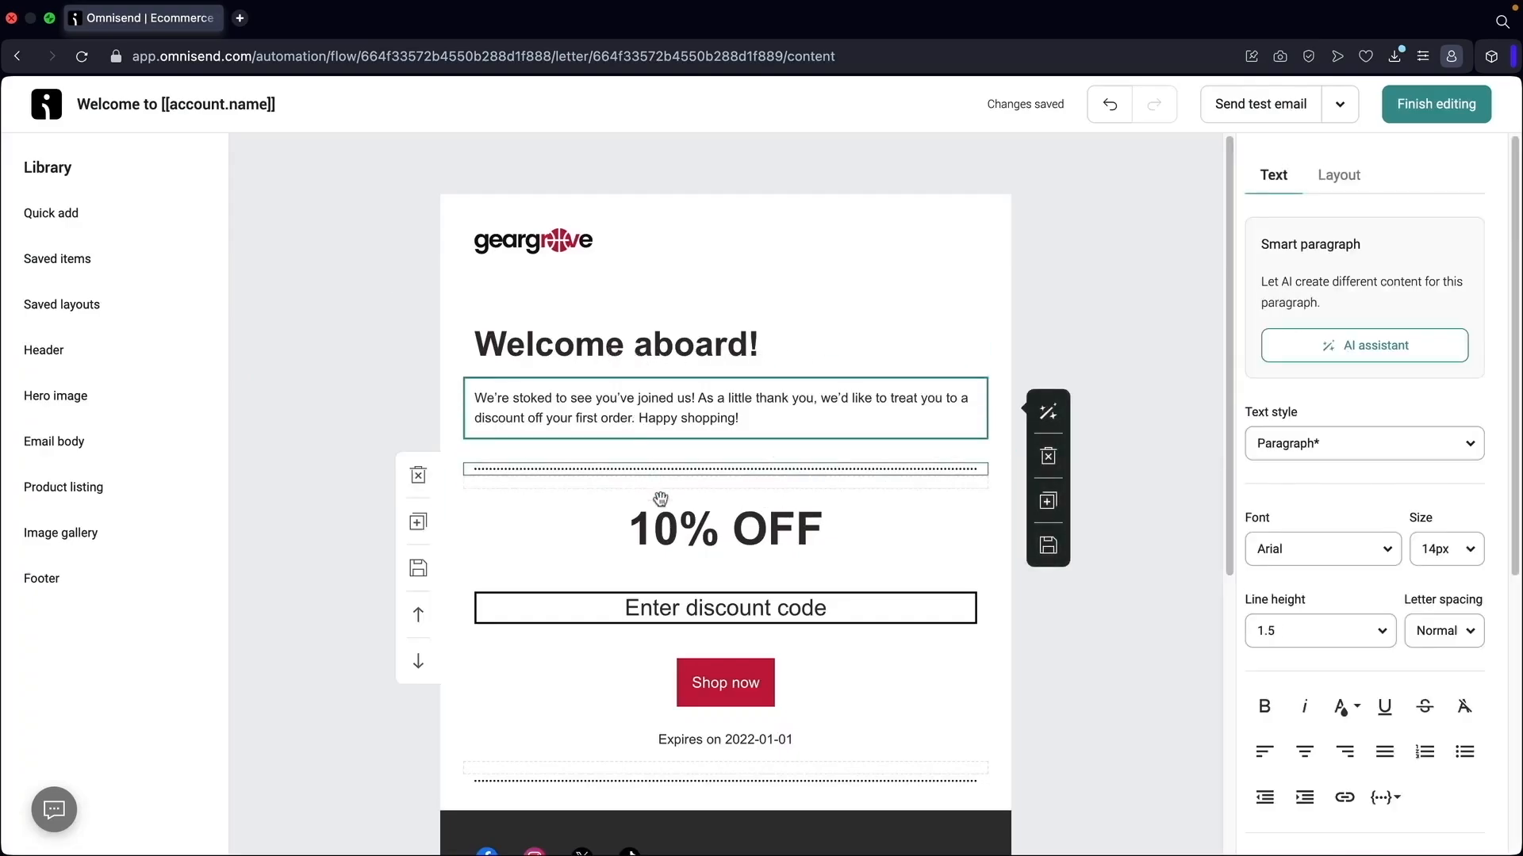
pyautogui.click(677, 530)
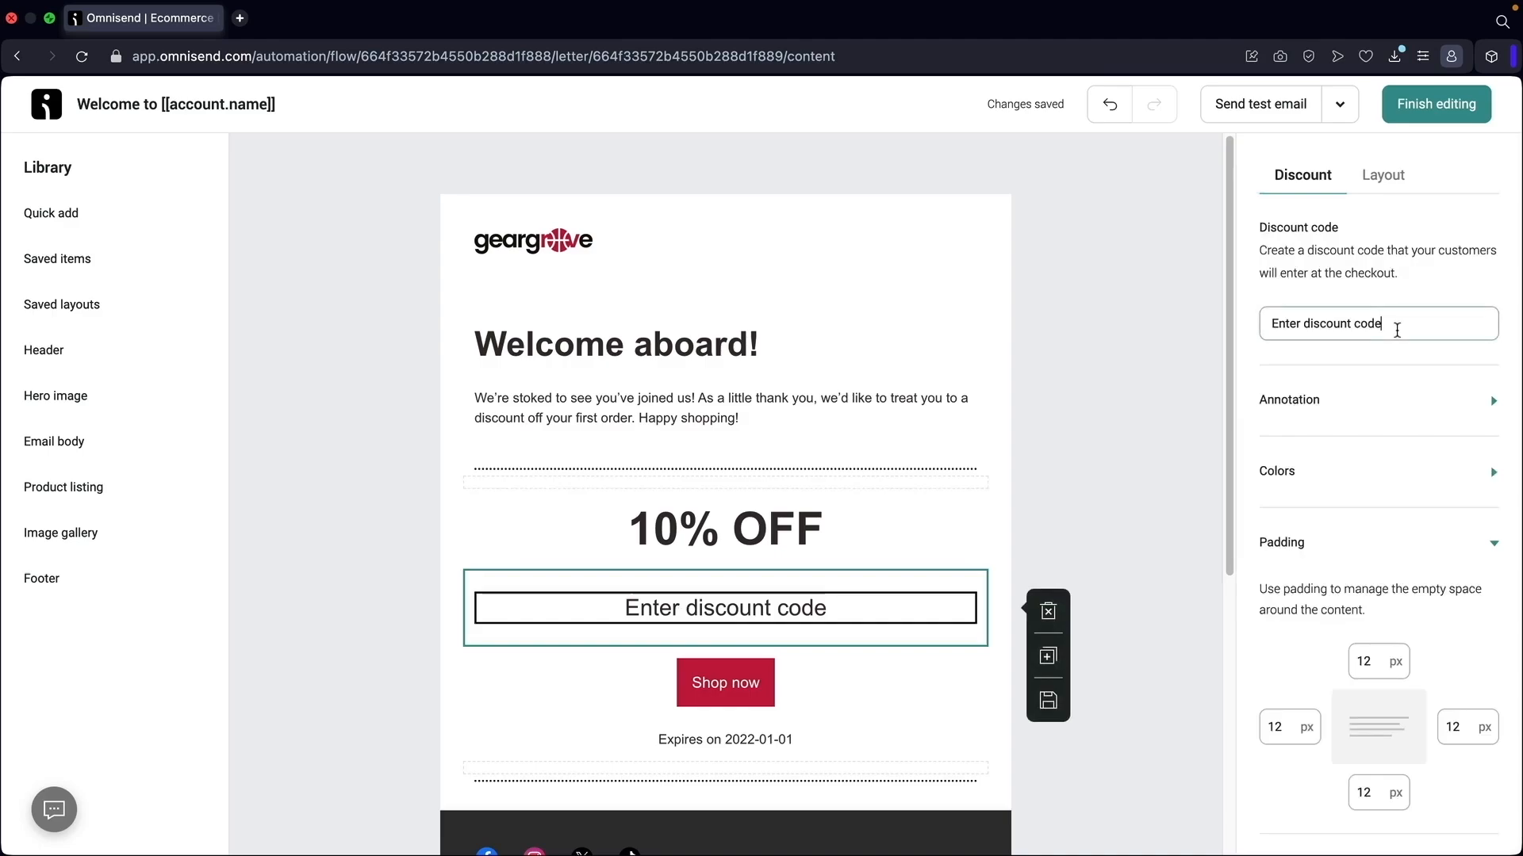
pyautogui.moveTo(1495, 326); pyautogui.dragTo(1201, 336)
pyautogui.write('w')
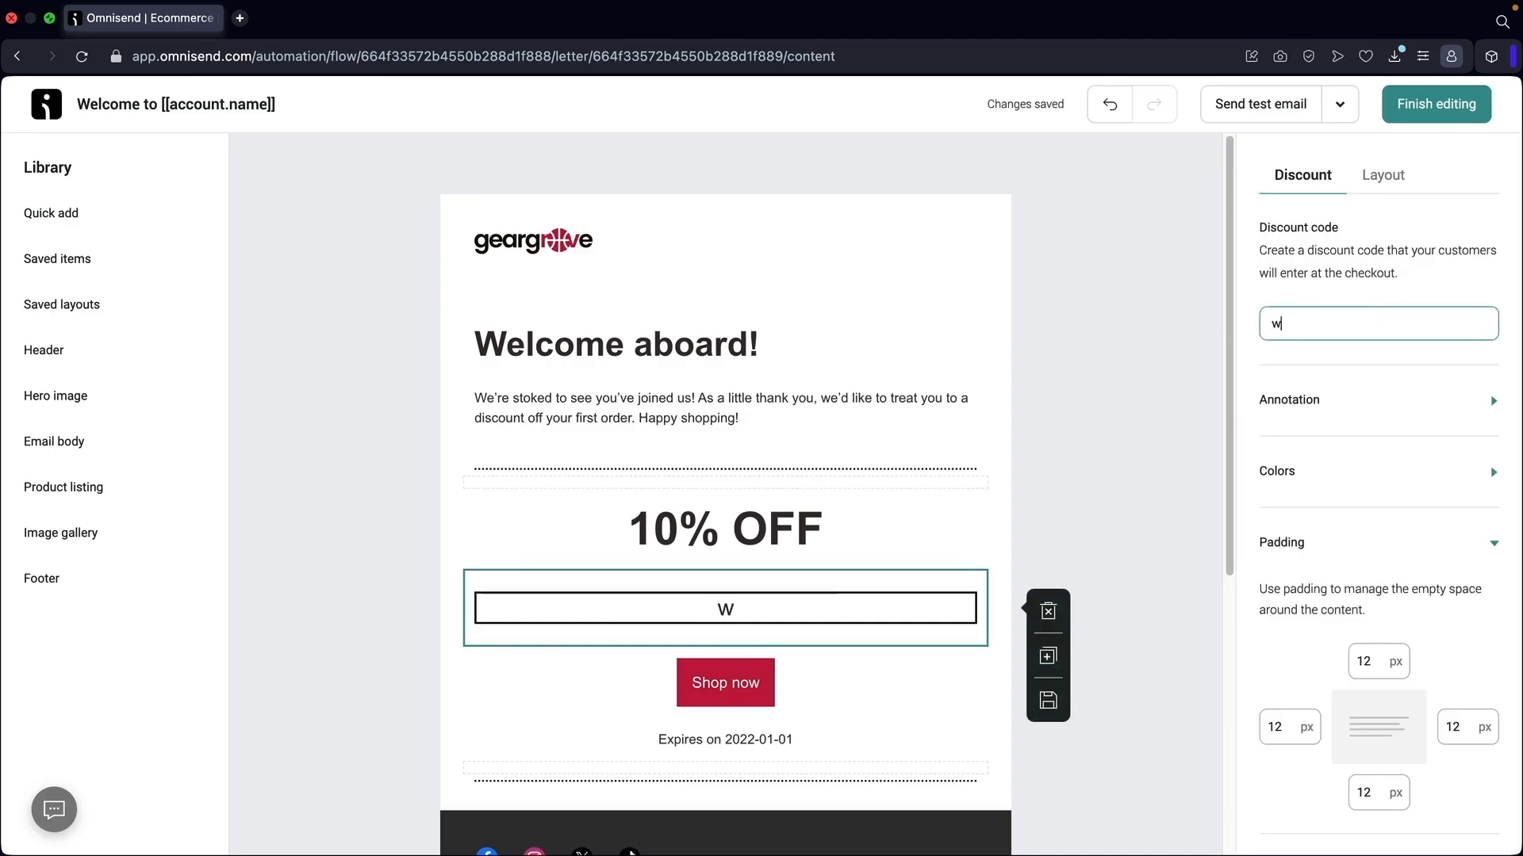
pyautogui.write('pp')
pyautogui.press('BackSpace')
pyautogui.press('BackSpace')
pyautogui.press('BackSpace')
pyautogui.write('woo15')
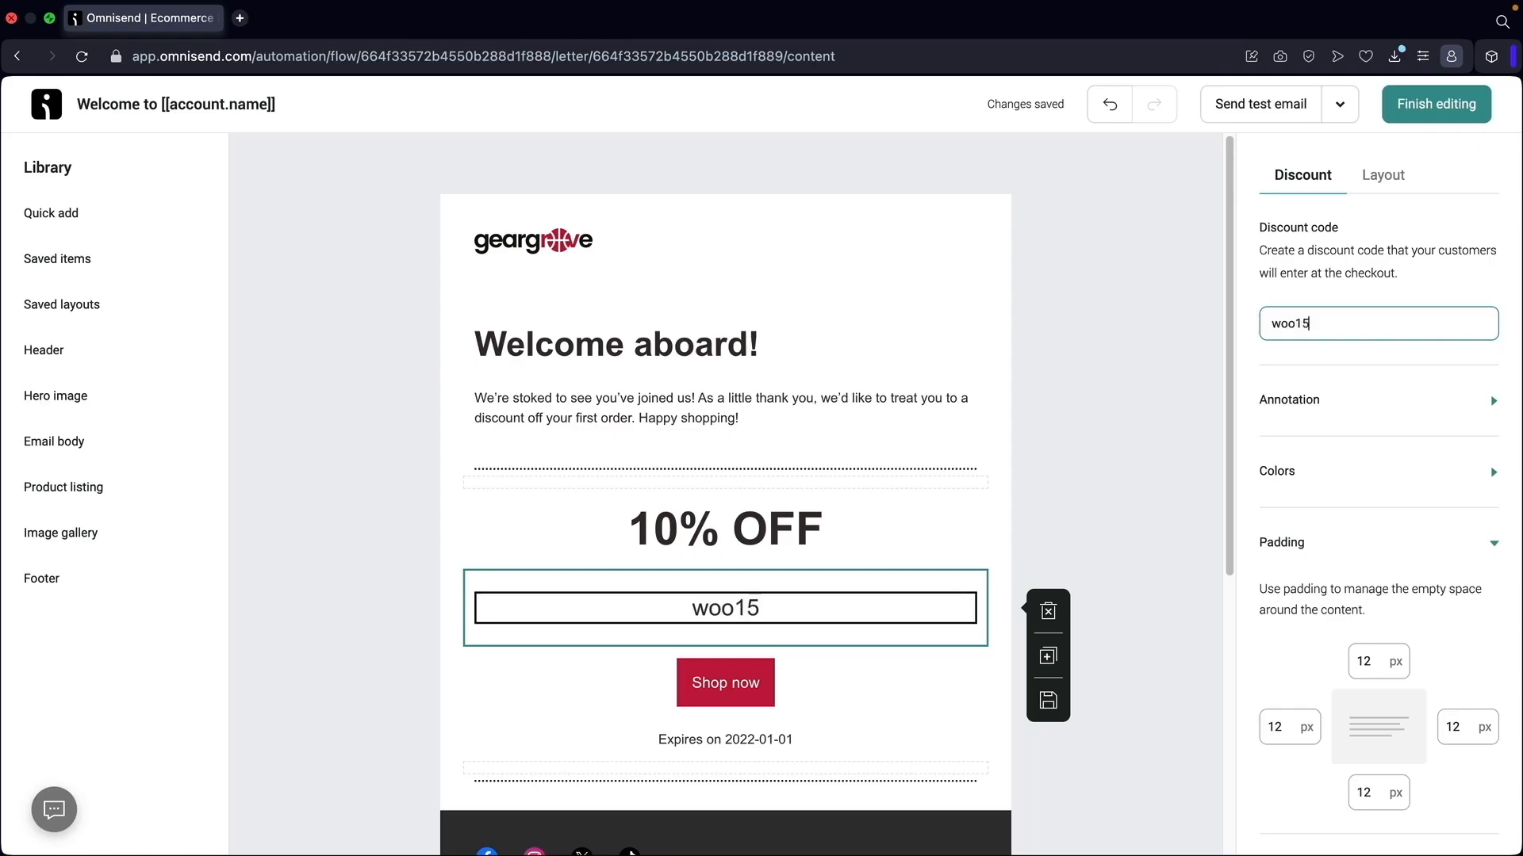
# Change the discount heading above the code to read 15% OFF
pyautogui.click(616, 537)
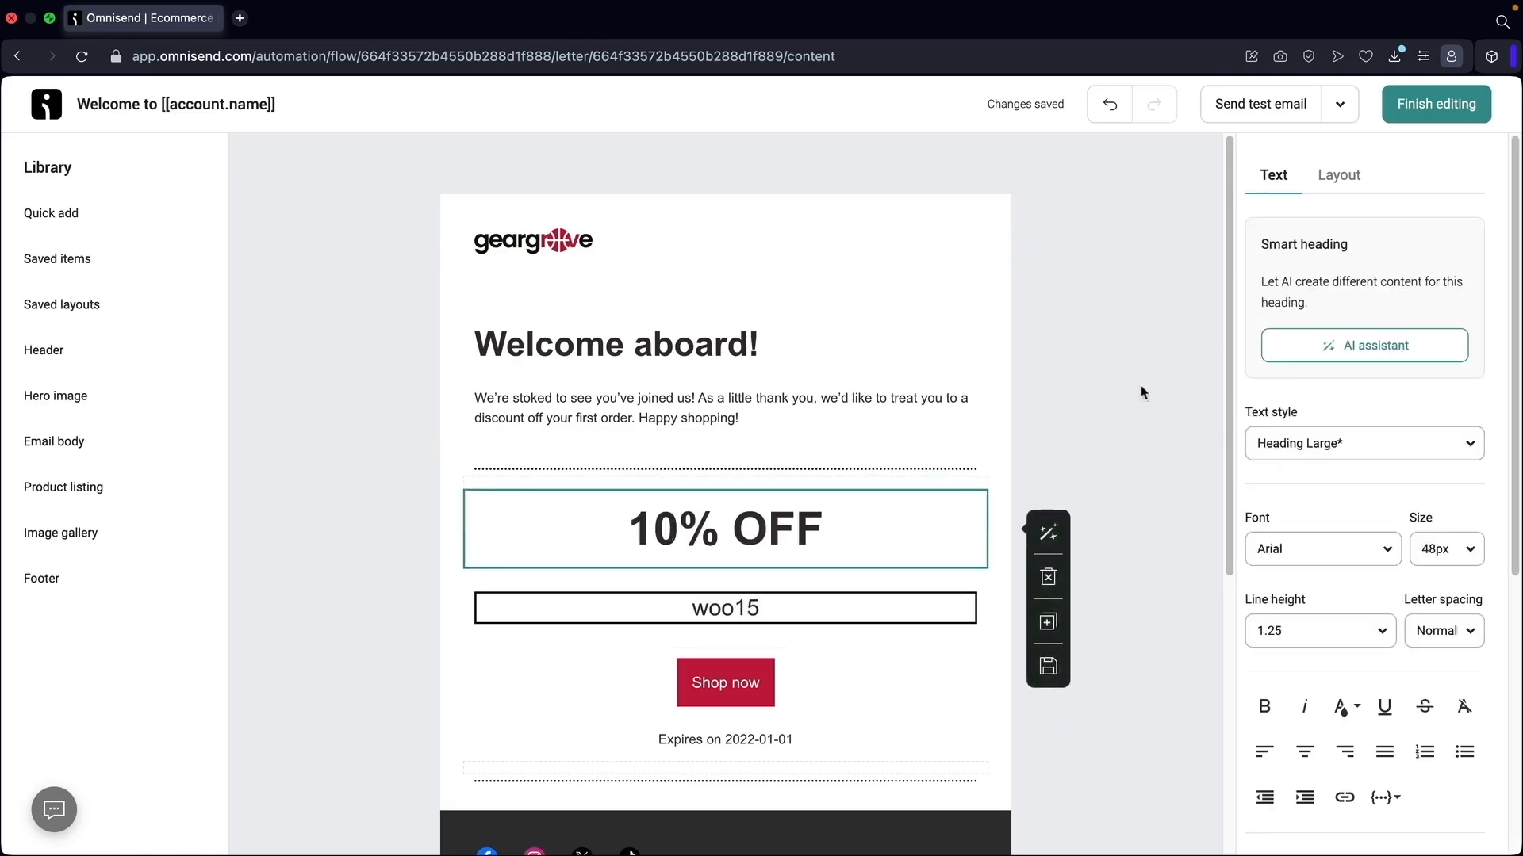
pyautogui.click(671, 537)
pyautogui.press('Delete')
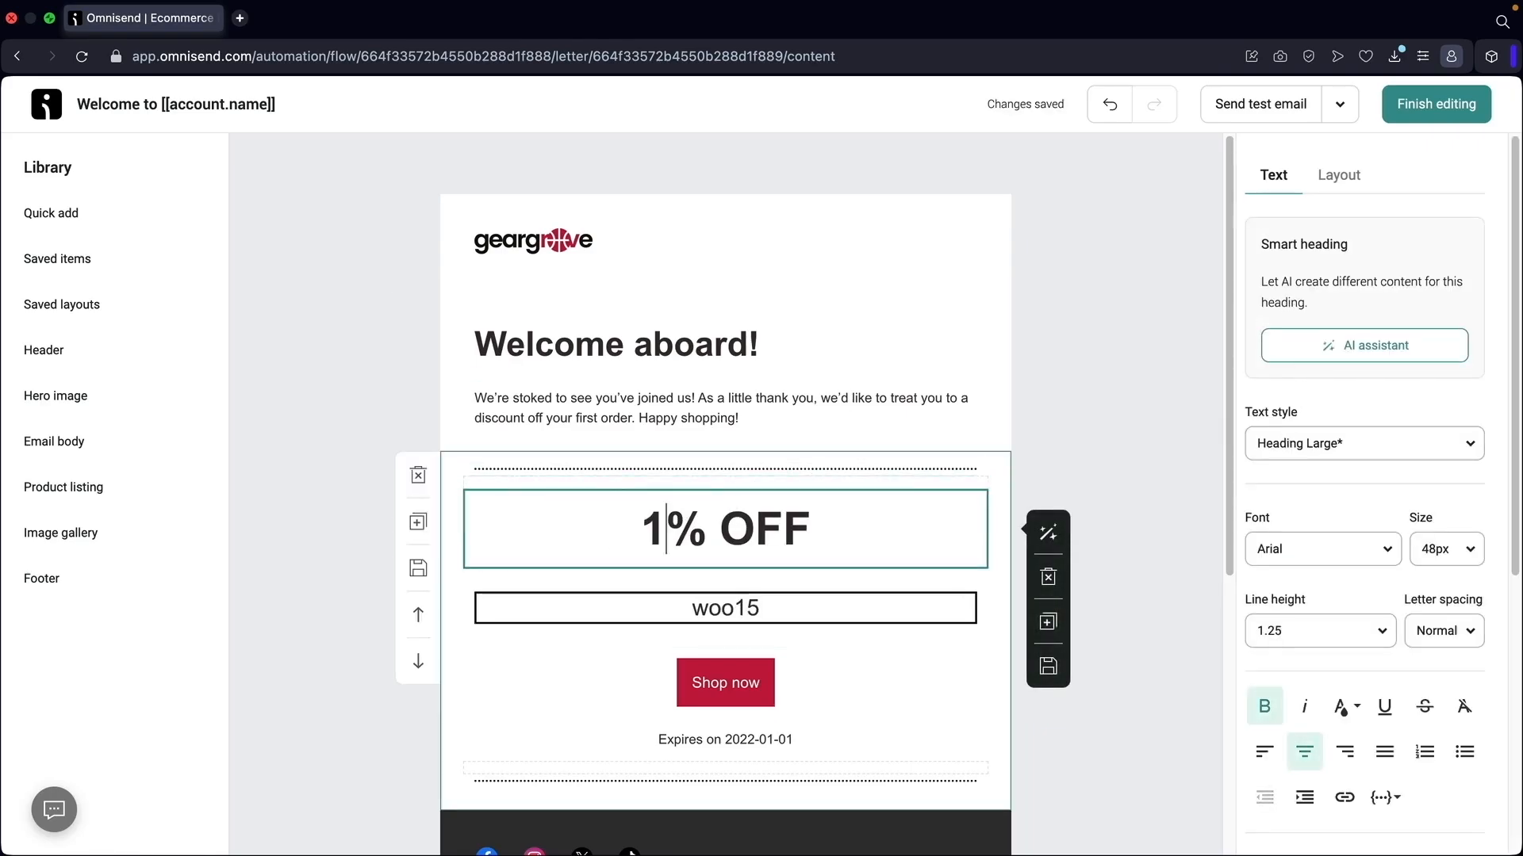
pyautogui.write('5')
# Look through the library's quick-add items, header, hero image, email body and product listing blocks, and finish editing the first welcome email
pyautogui.click(87, 220)
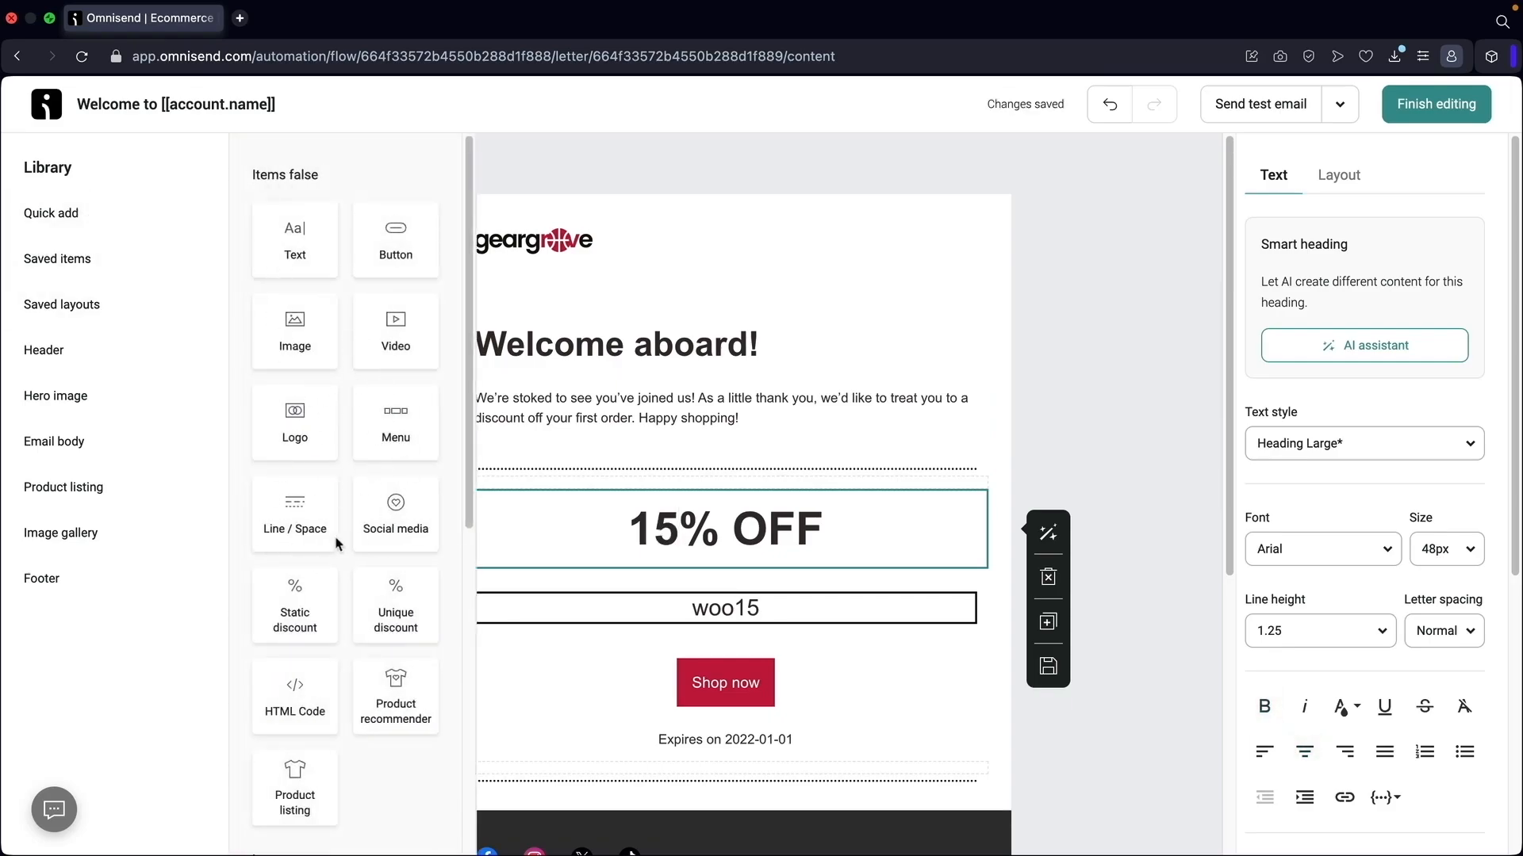
pyautogui.click(136, 346)
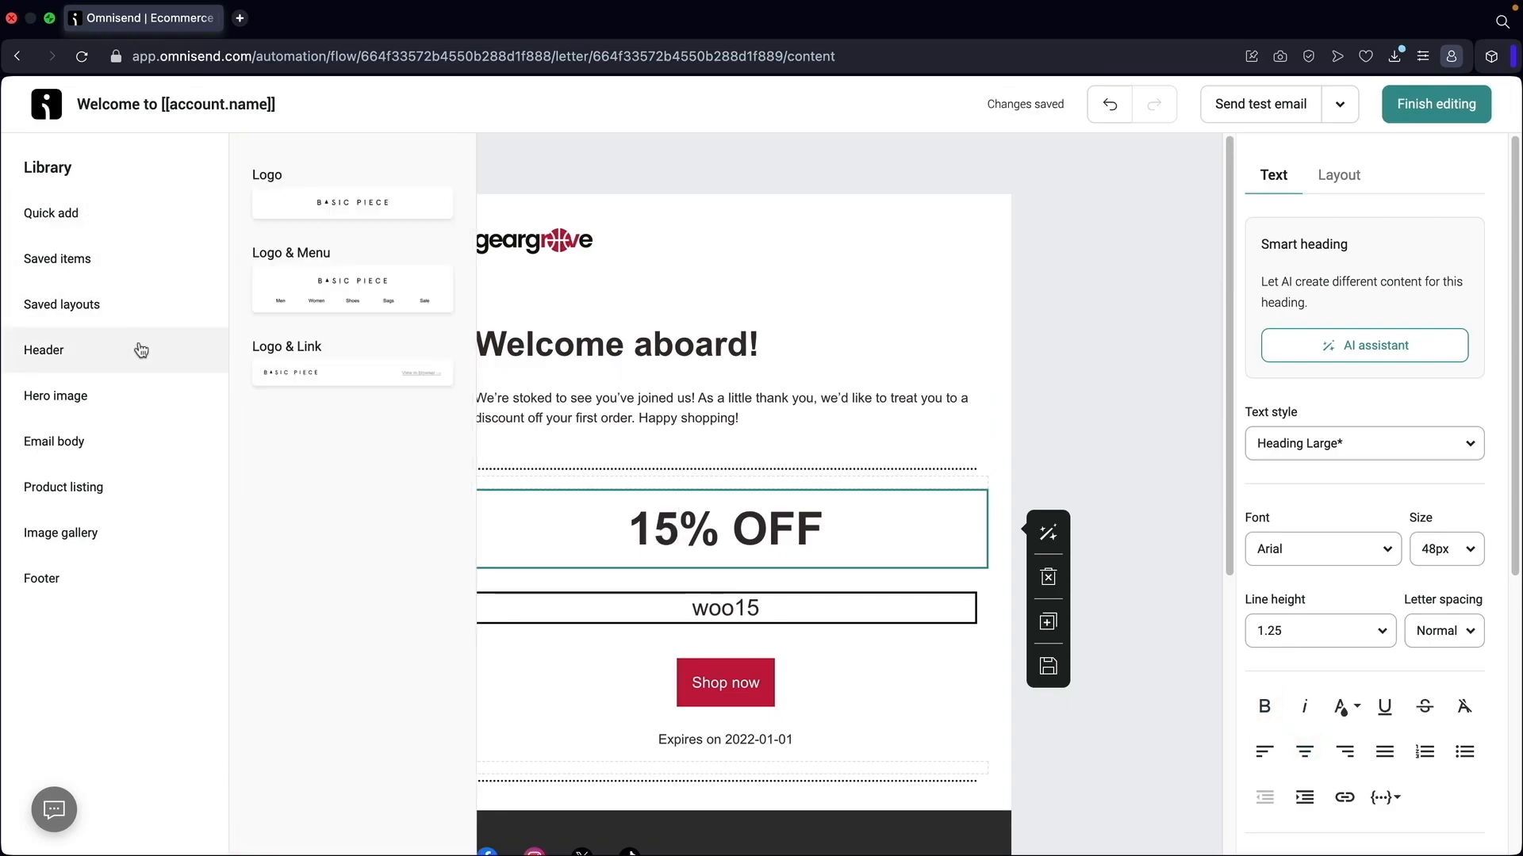
pyautogui.click(140, 387)
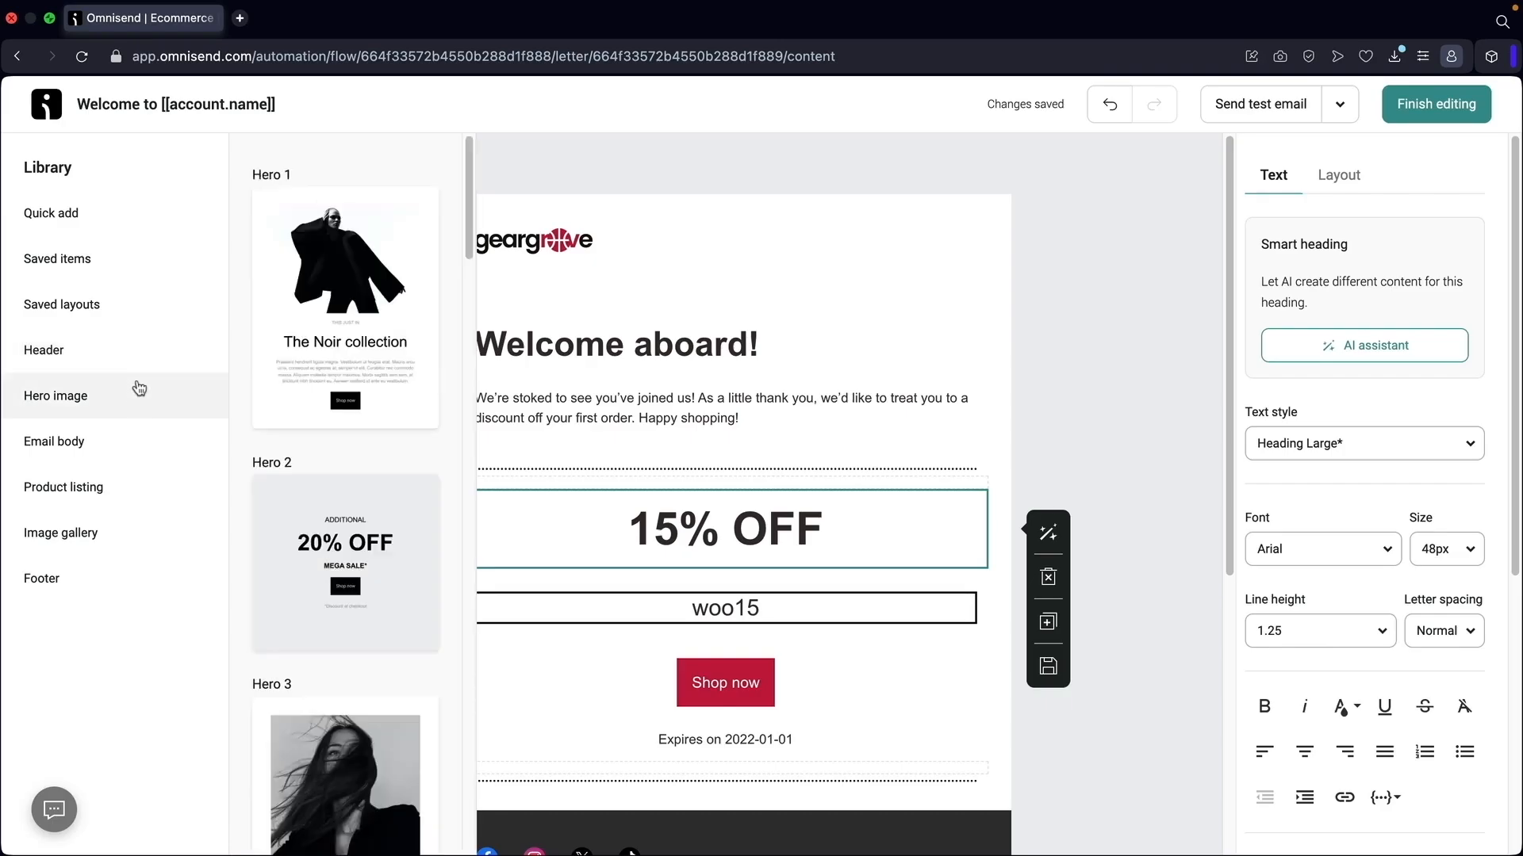
pyautogui.click(125, 432)
pyautogui.click(127, 488)
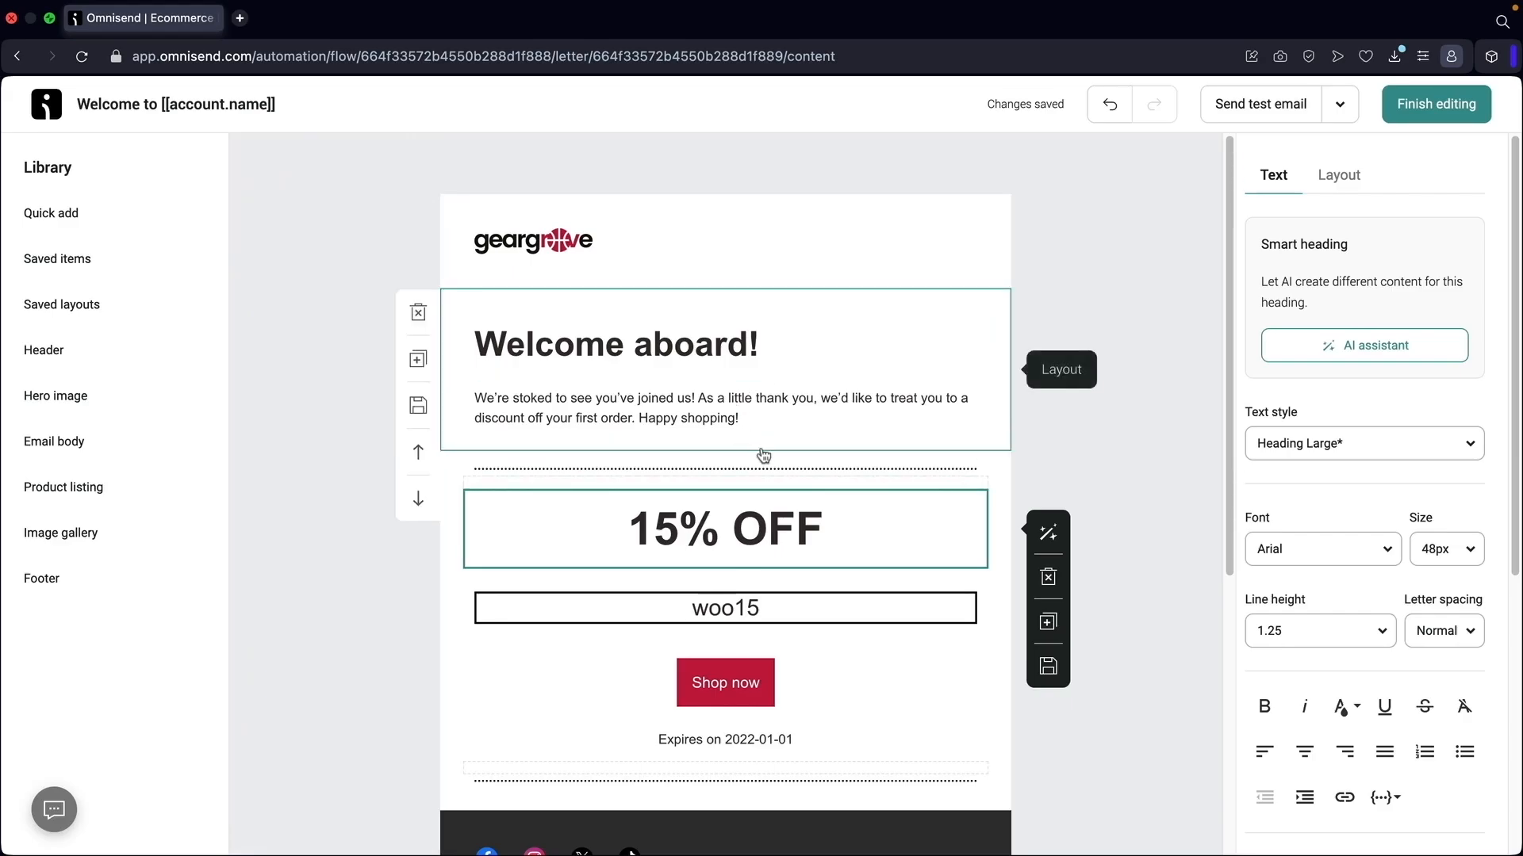
pyautogui.click(1439, 109)
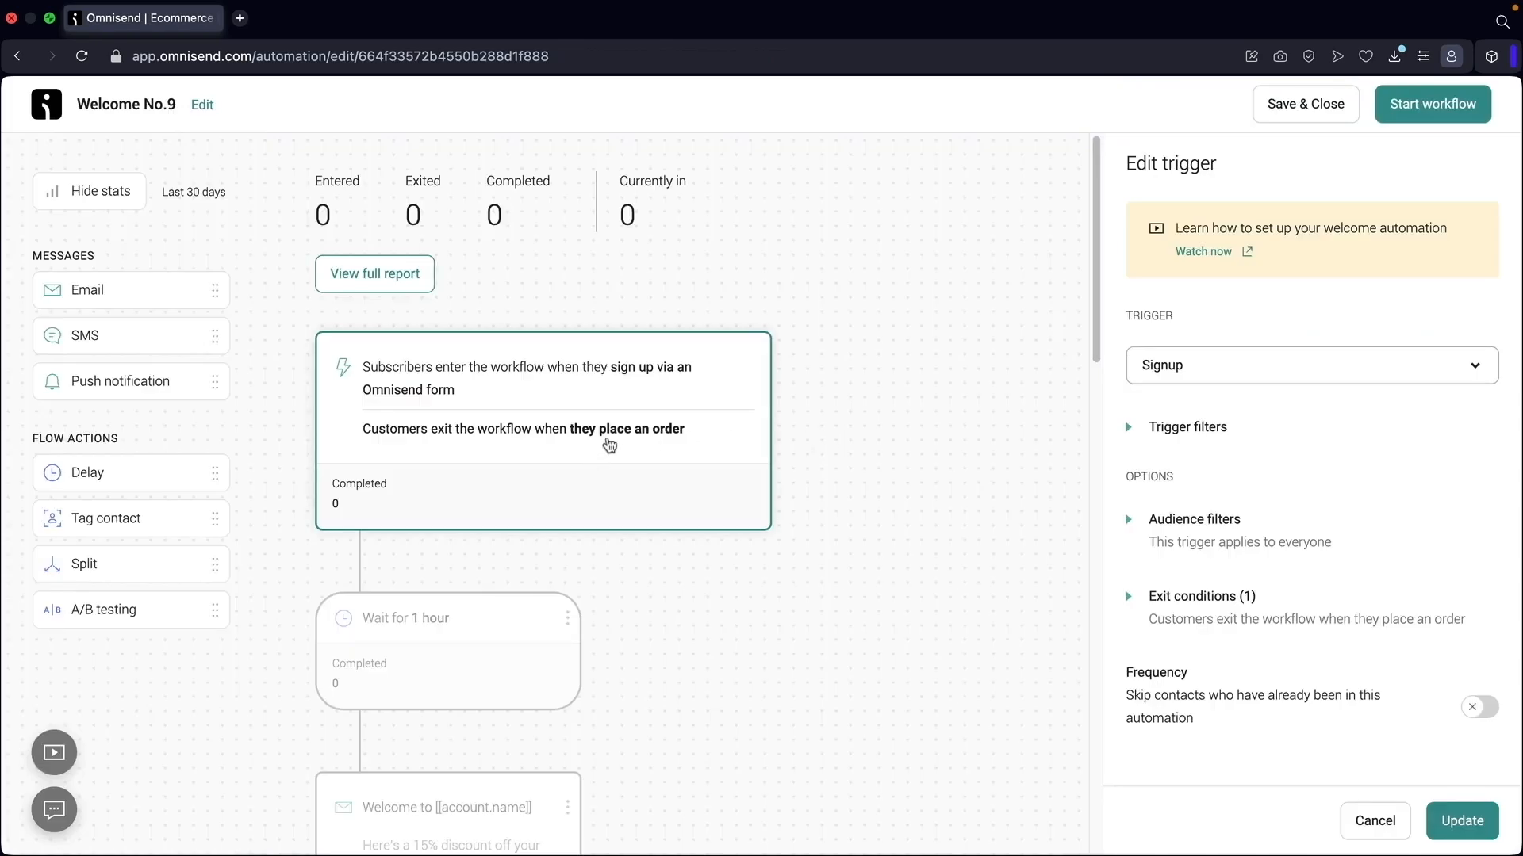
# Set the delay between the first and second welcome emails to 7 days
pyautogui.scroll(-6, 609, 445)
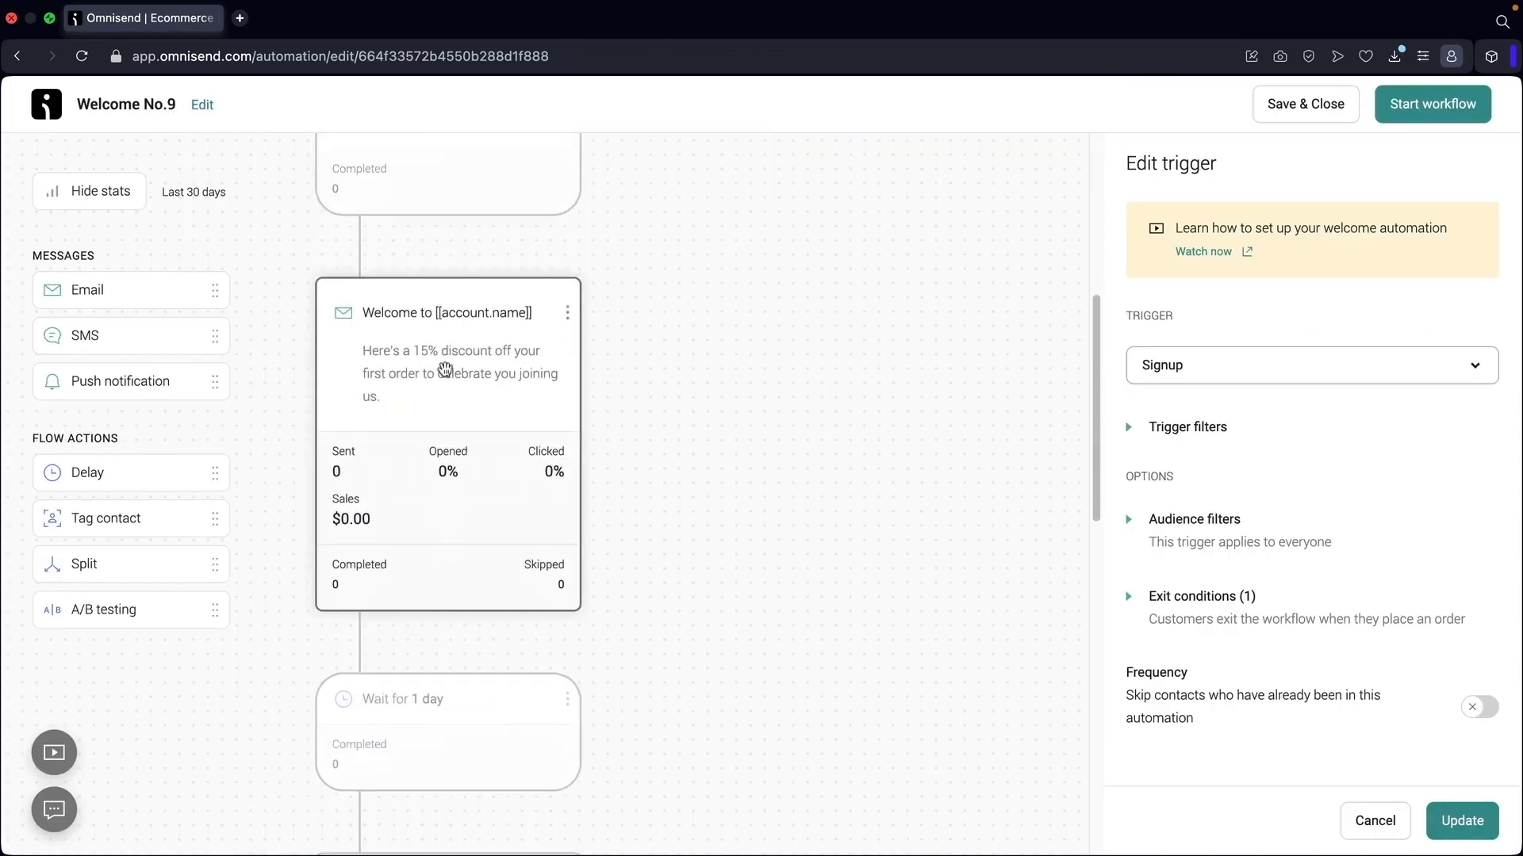
pyautogui.click(445, 369)
pyautogui.scroll(-4, 456, 408)
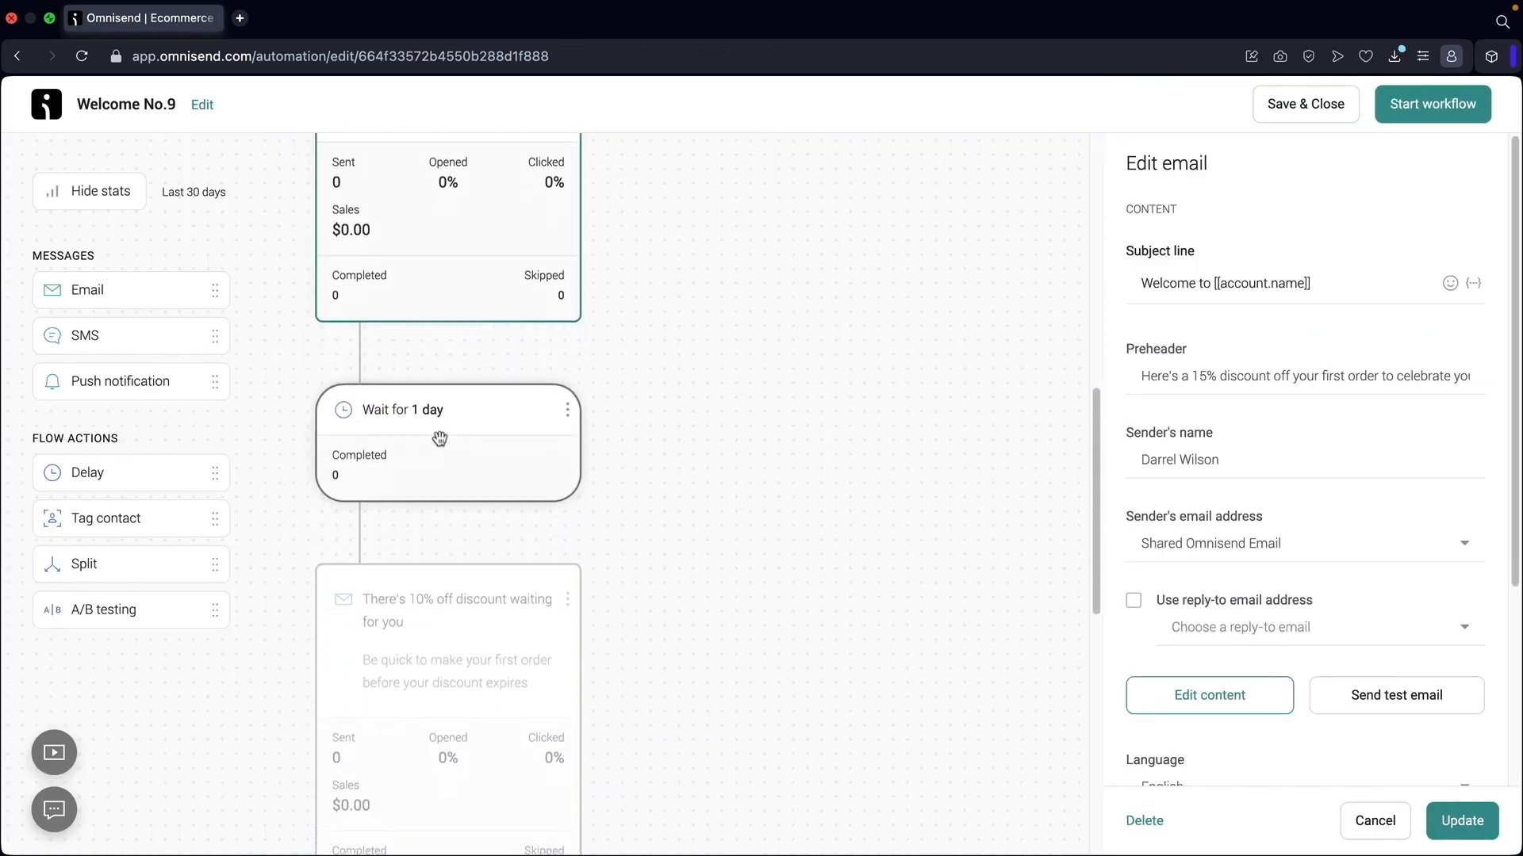
pyautogui.click(441, 438)
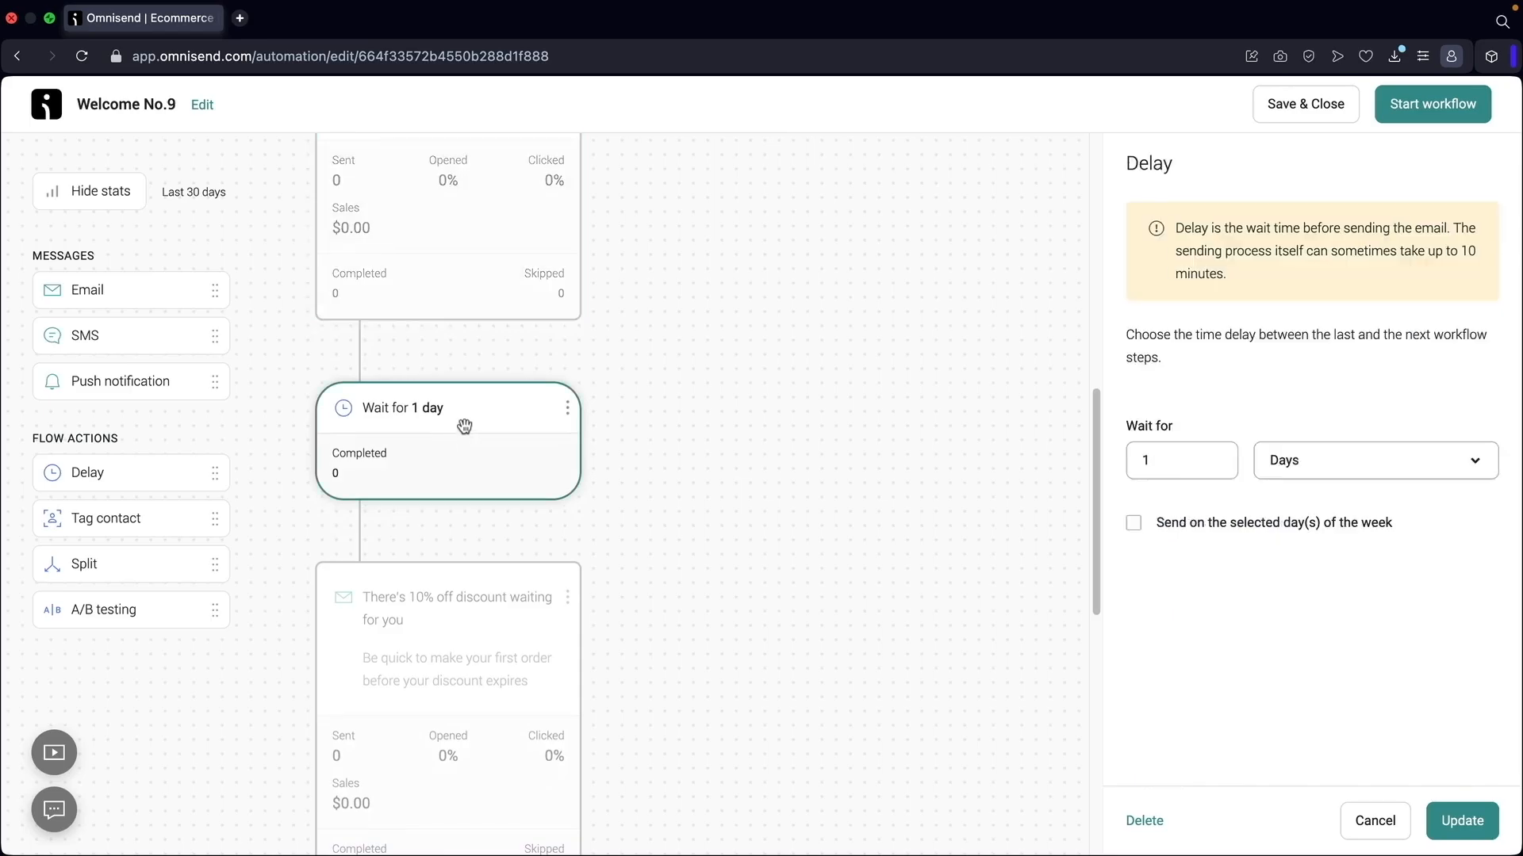
pyautogui.moveTo(1196, 458); pyautogui.dragTo(1104, 463)
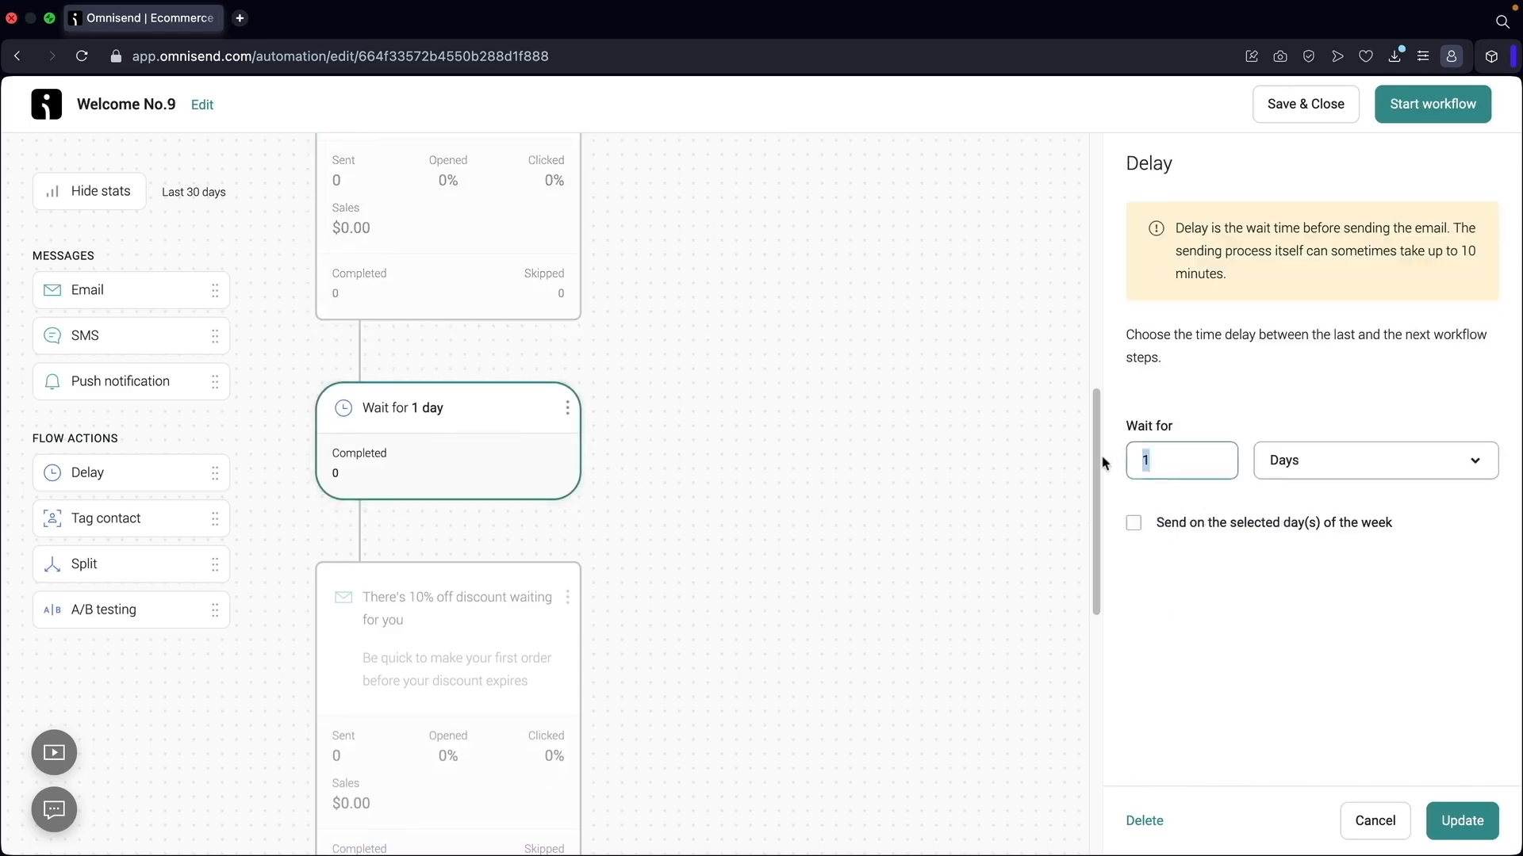
pyautogui.write('7')
# Open the second welcome email's settings and review its subject line and preheader
pyautogui.scroll(-5, 659, 476)
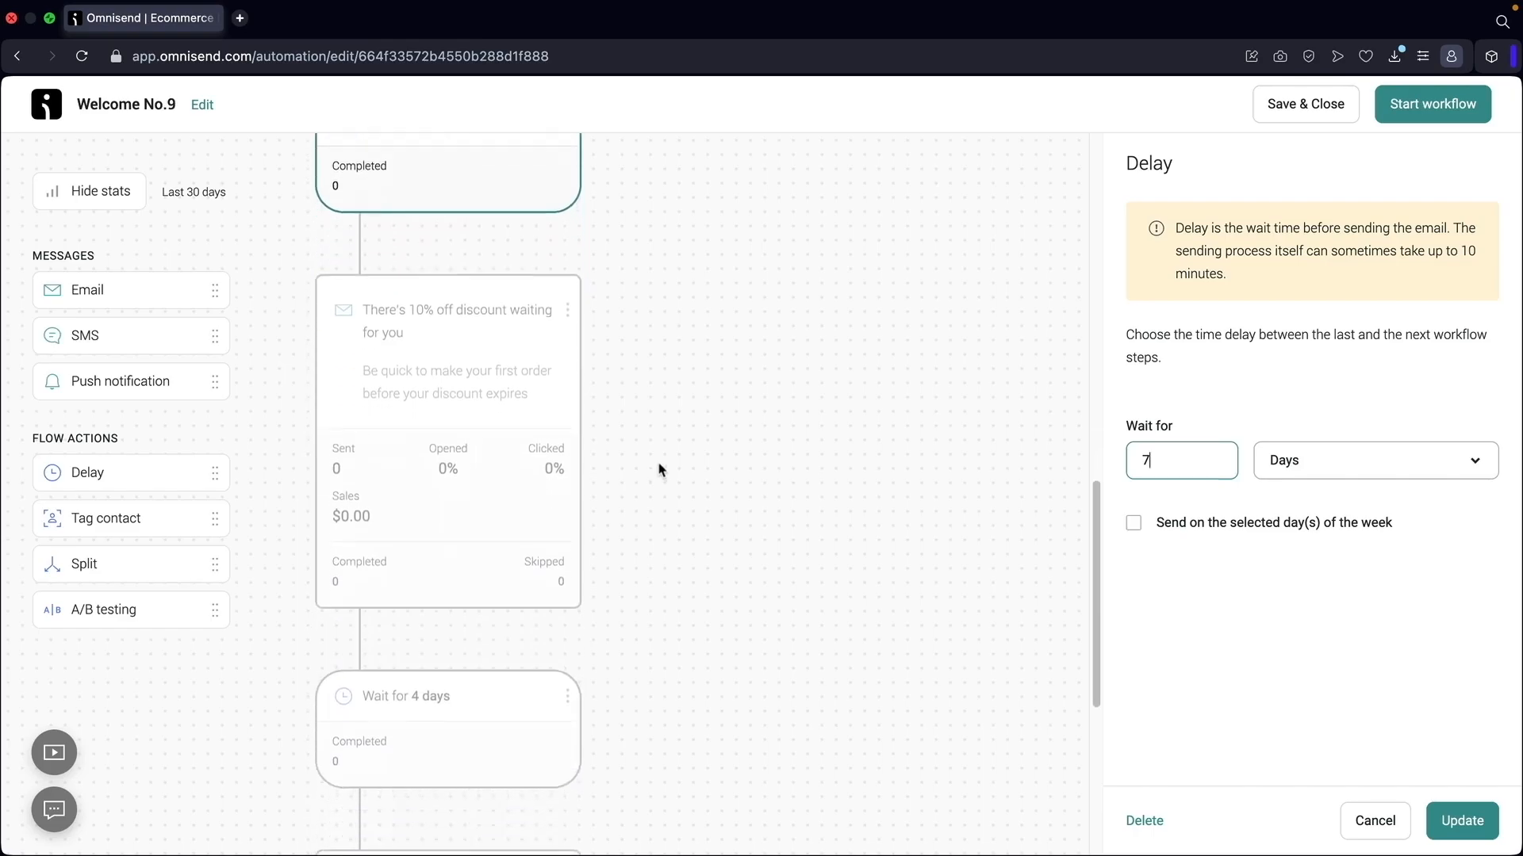
pyautogui.click(523, 393)
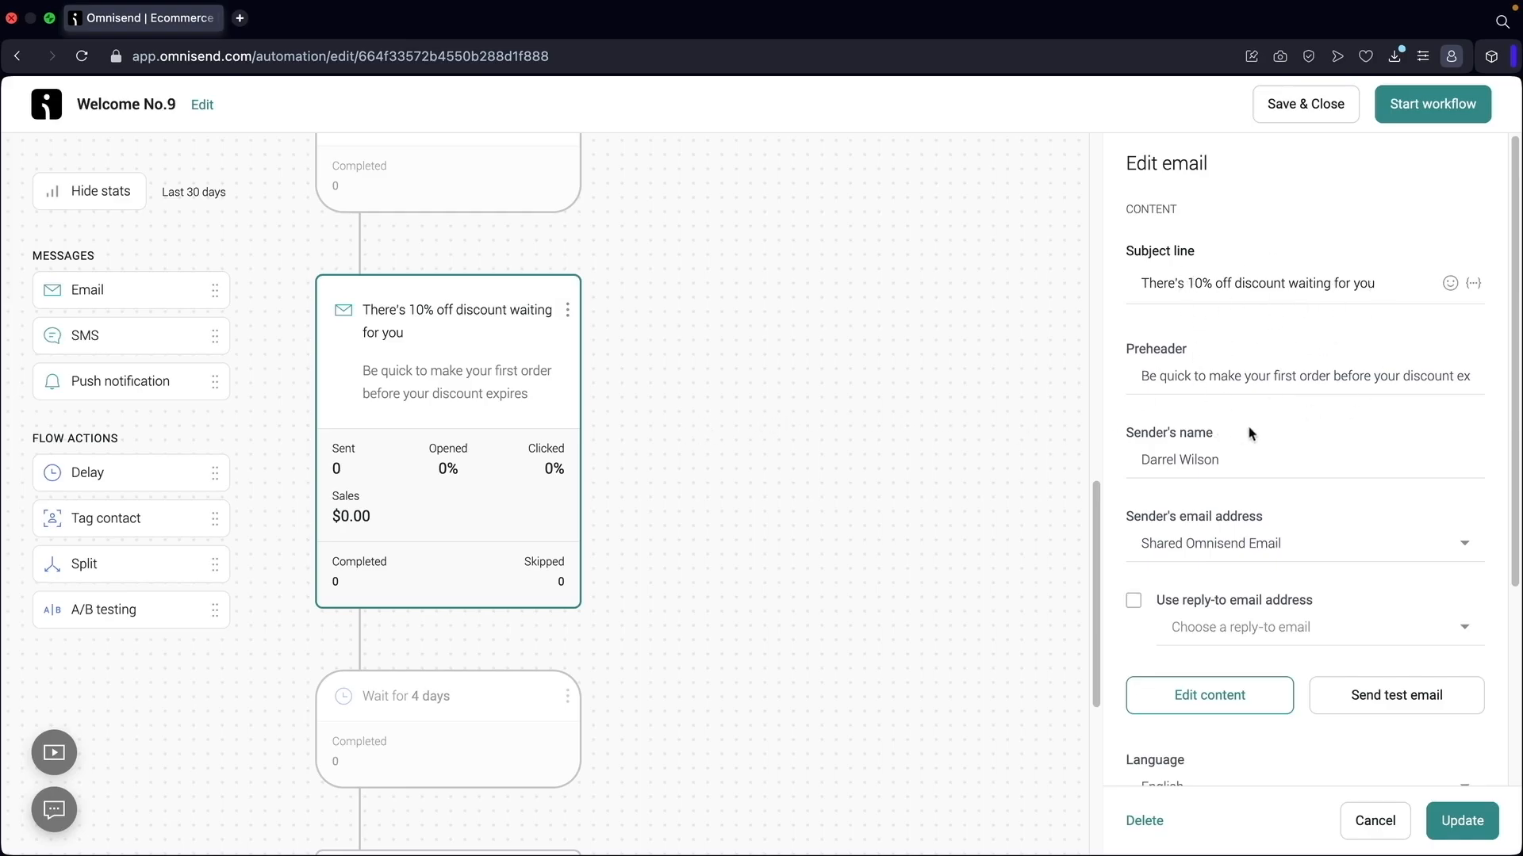
pyautogui.moveTo(1157, 280); pyautogui.dragTo(1342, 283)
pyautogui.click(1201, 376)
# Set the delay between the second and third welcome emails to 7 days
pyautogui.scroll(-4, 476, 476)
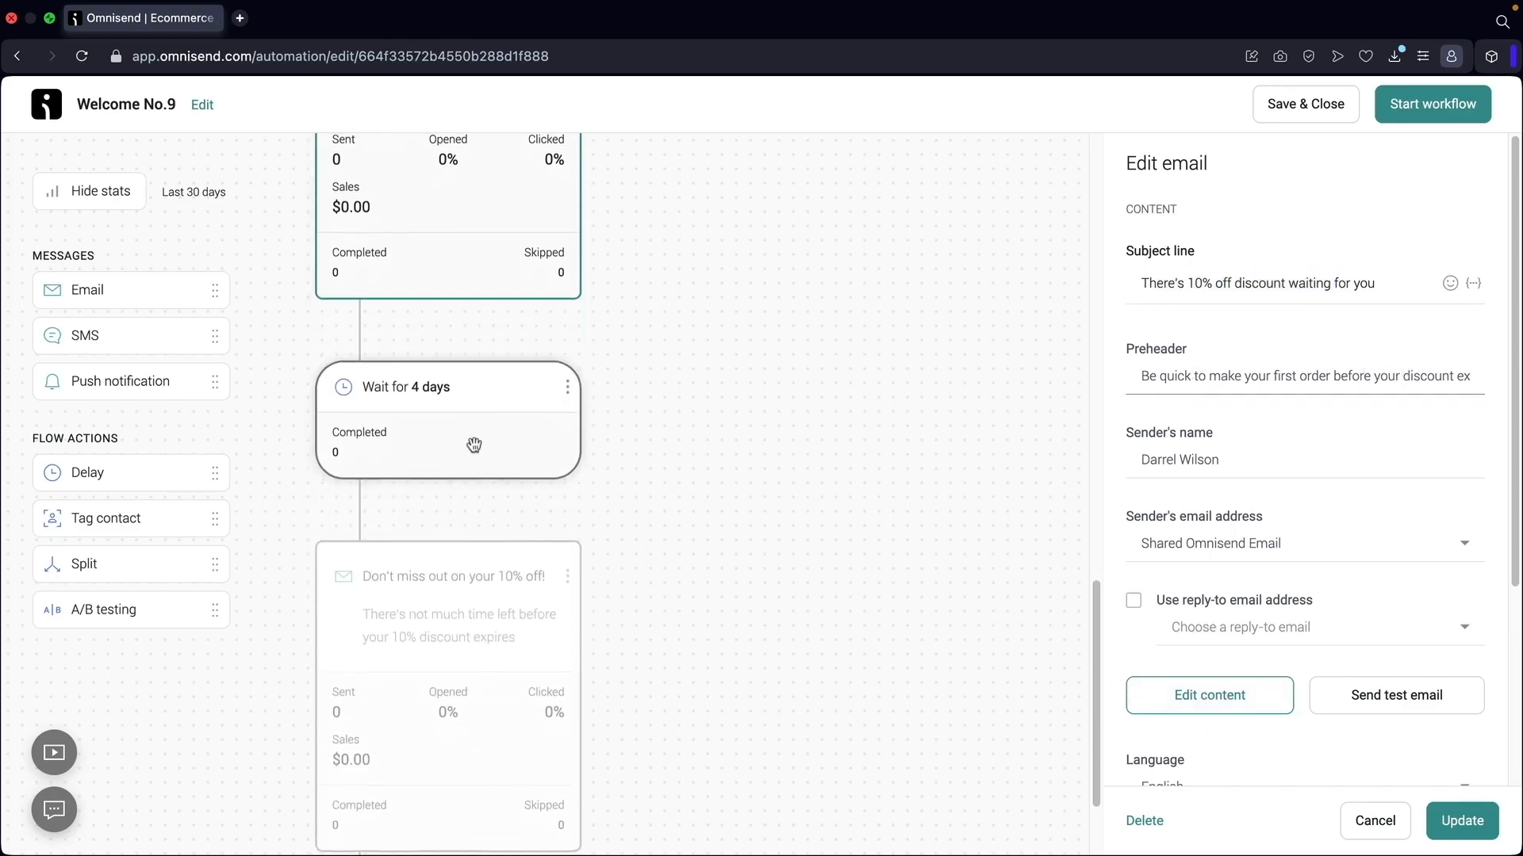
pyautogui.click(430, 416)
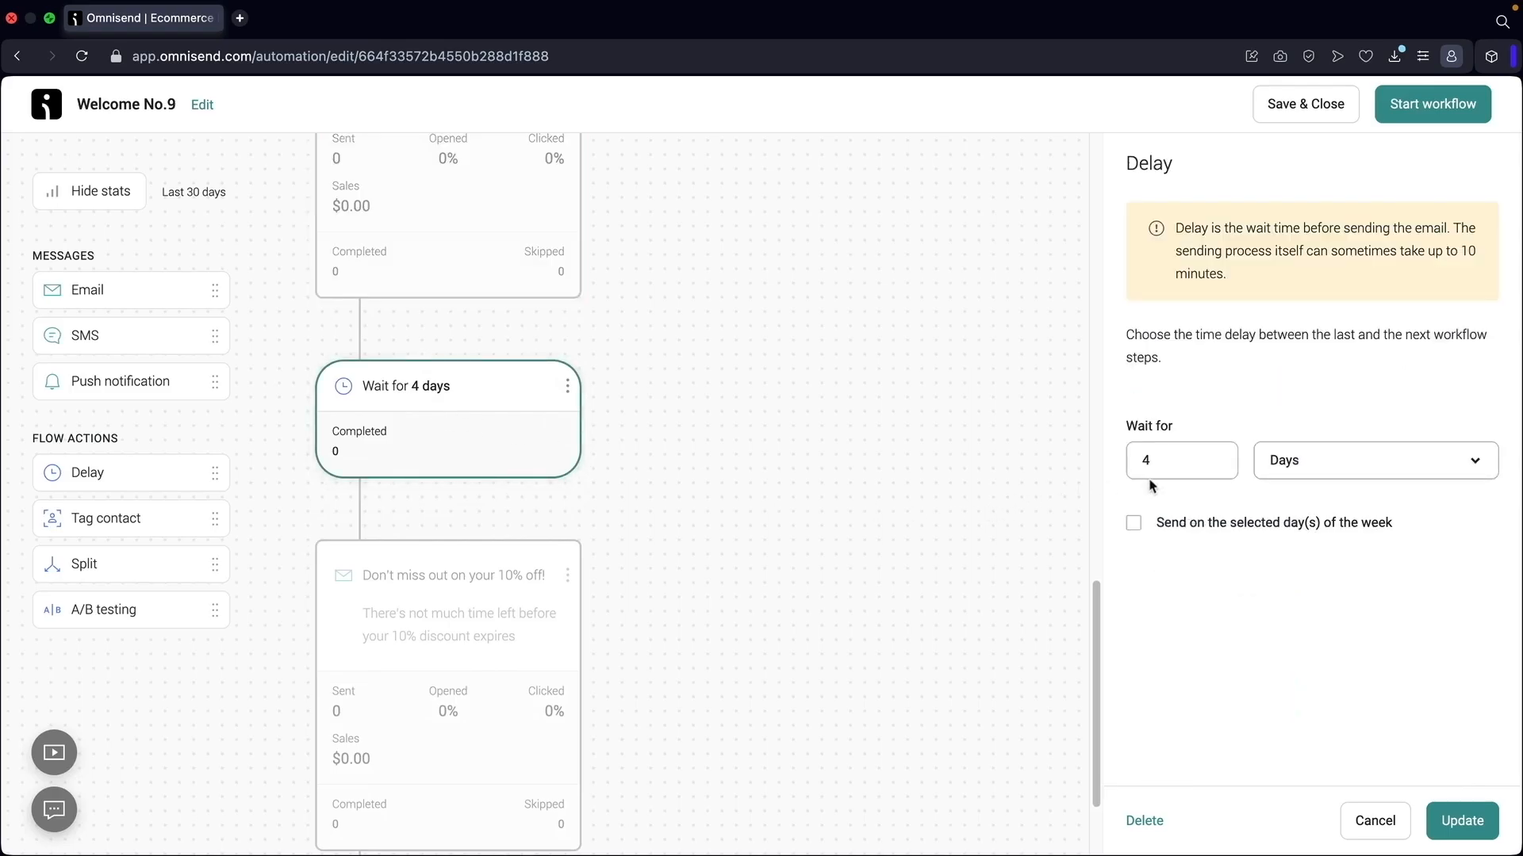
pyautogui.moveTo(1174, 465); pyautogui.dragTo(1022, 471)
pyautogui.write('7')
# Open the third welcome email's settings and review them along with the end of the workflow
pyautogui.scroll(-2, 853, 506)
pyautogui.click(480, 518)
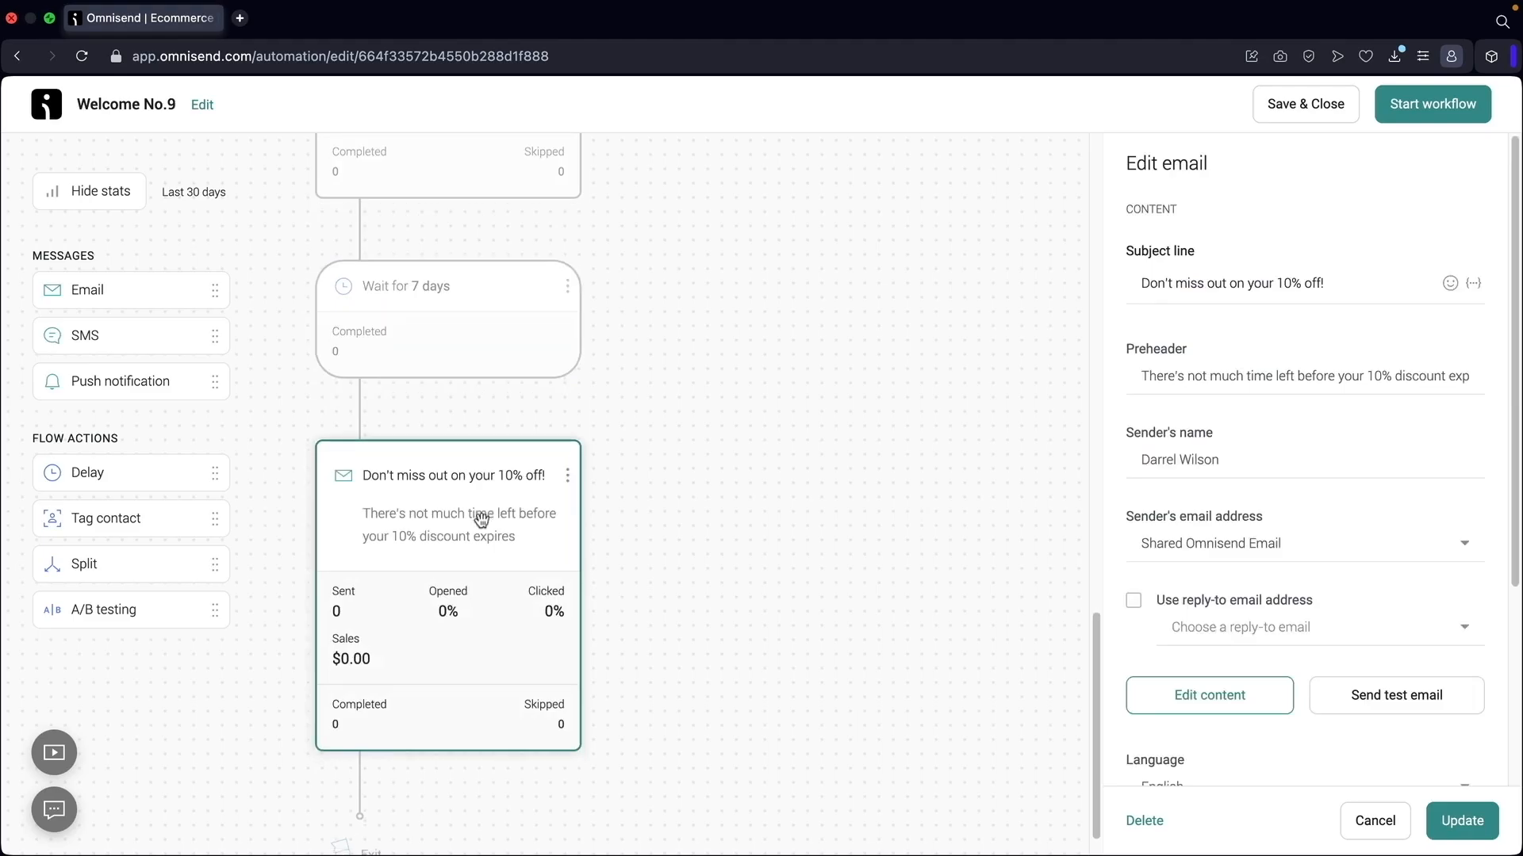
pyautogui.scroll(-1, 481, 517)
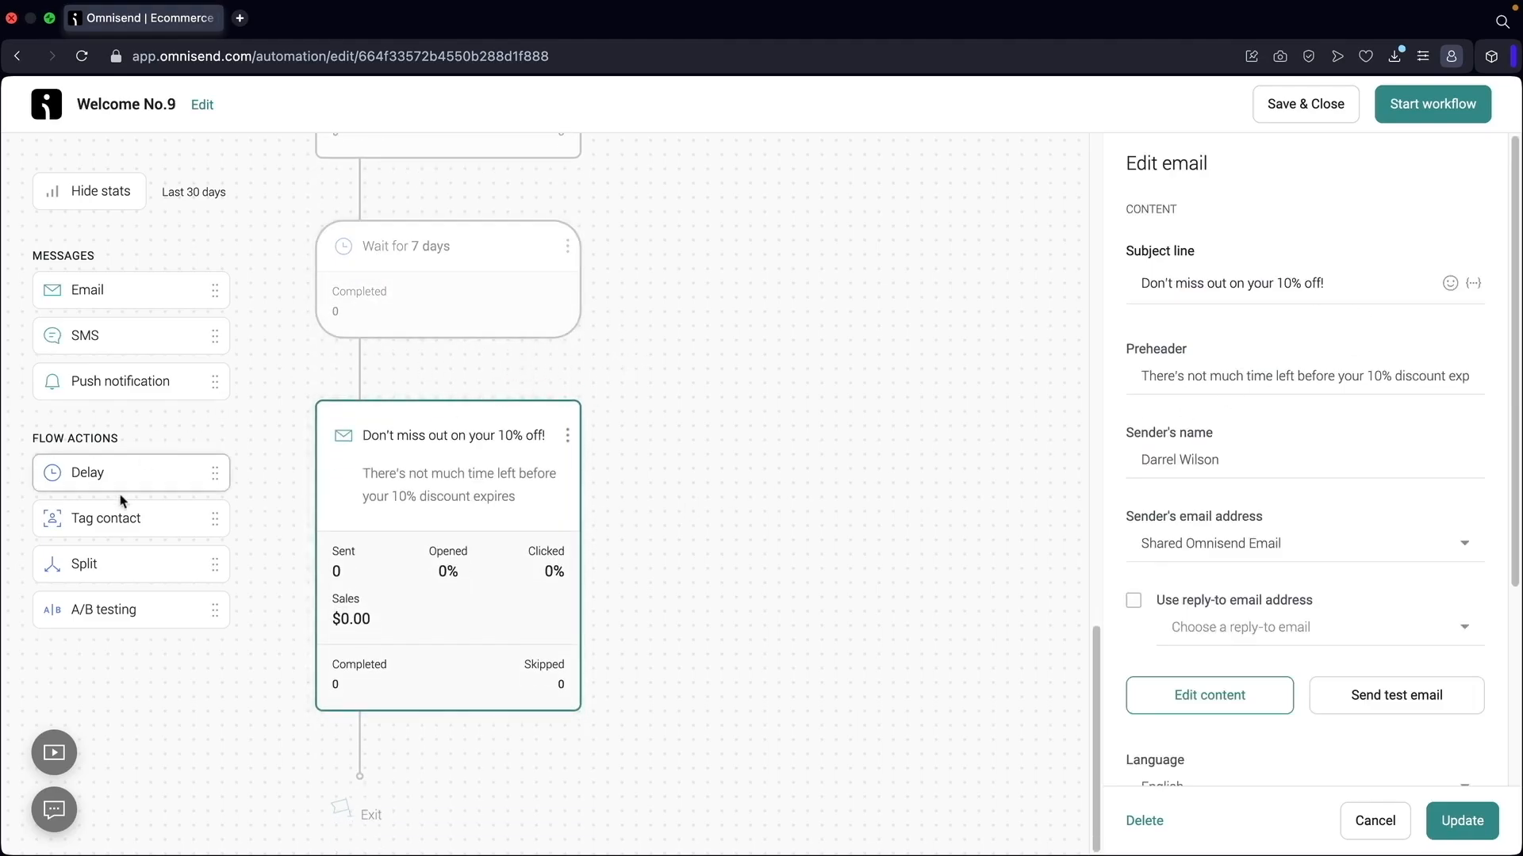
# Insert a split between the second 7-day delay and the last welcome email
pyautogui.scroll(2, 299, 445)
pyautogui.click(392, 386)
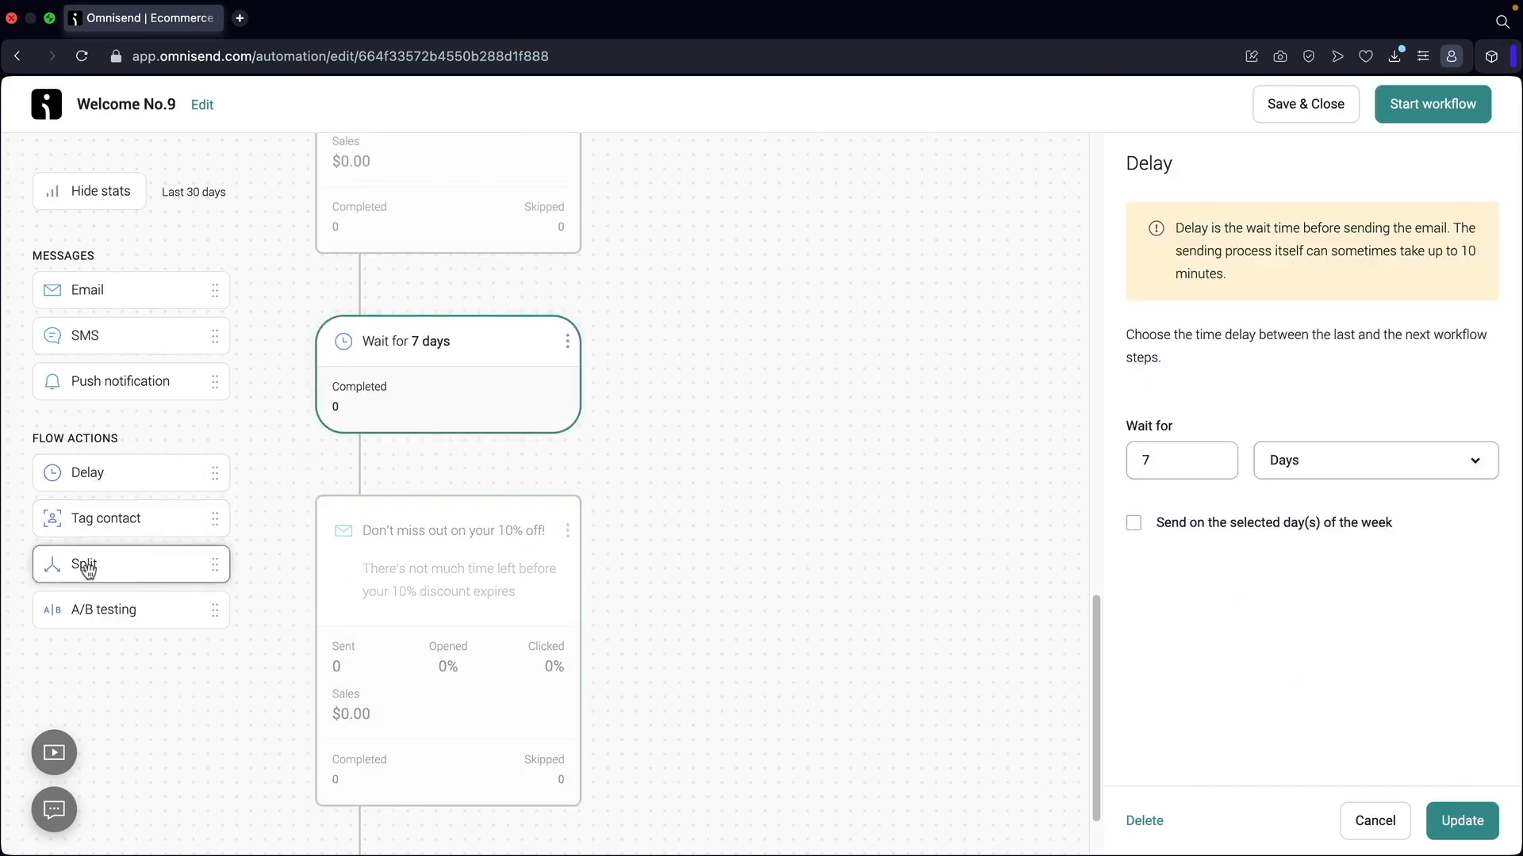
pyautogui.moveTo(165, 562); pyautogui.dragTo(369, 473)
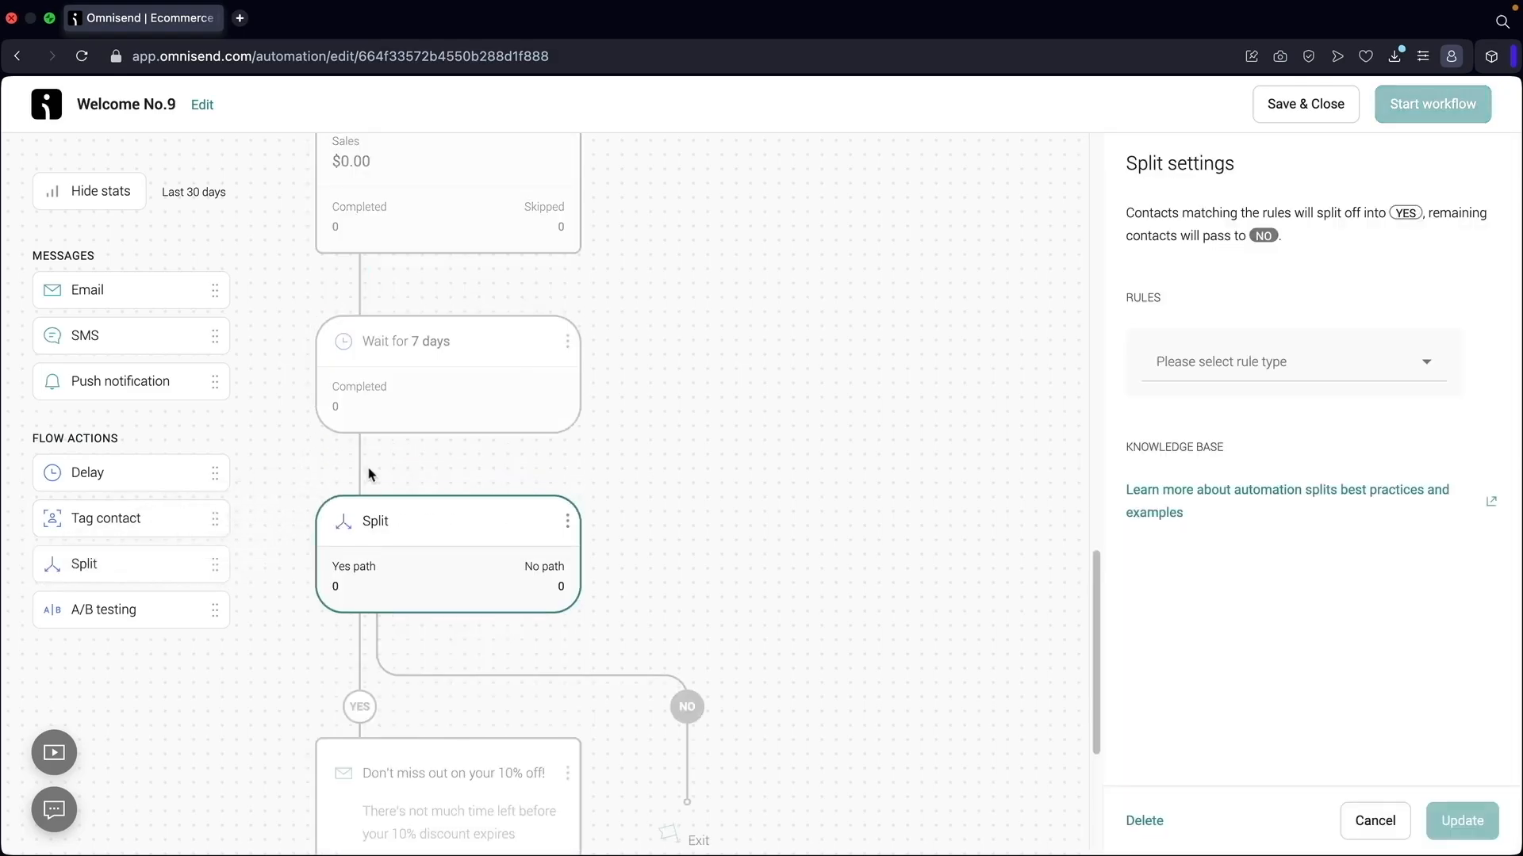
# Define and save the split rule as Message behavior, Opened Email, for the email "There's 10% off discount waiting for you"
pyautogui.scroll(-4, 433, 482)
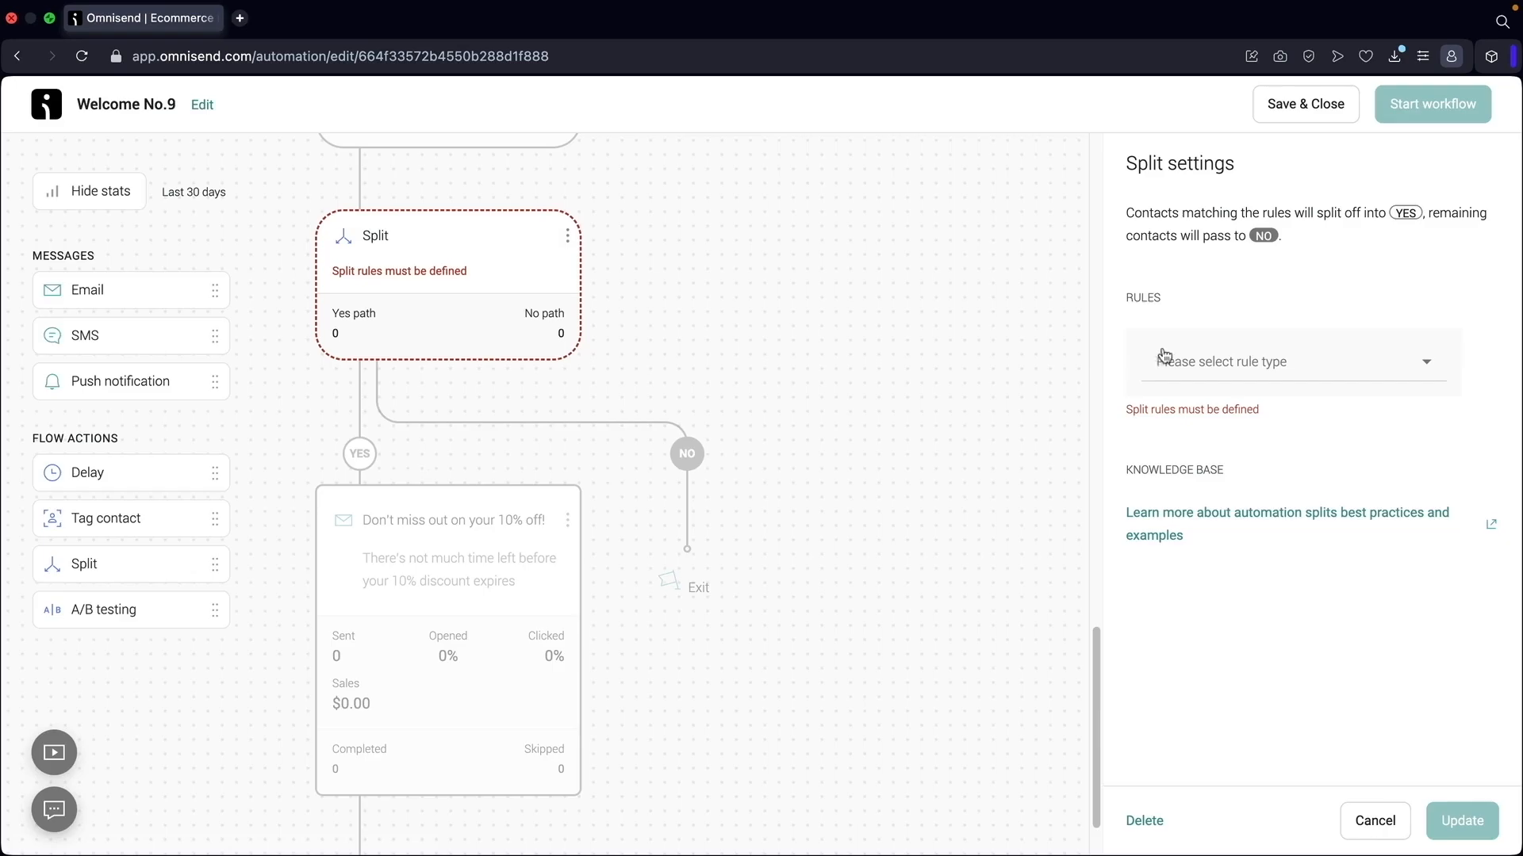
pyautogui.click(1290, 365)
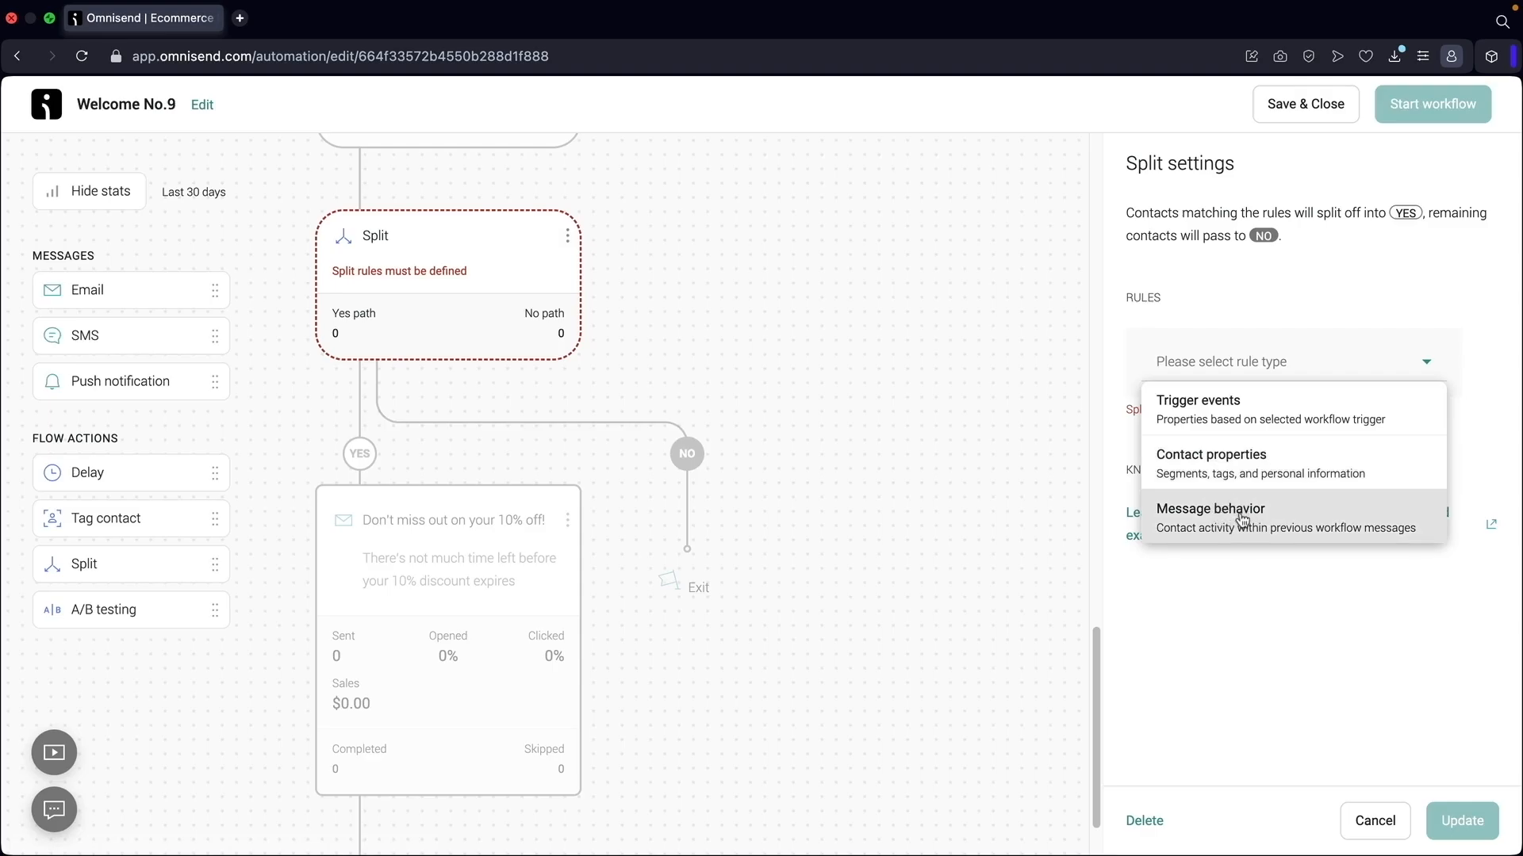
pyautogui.click(1211, 513)
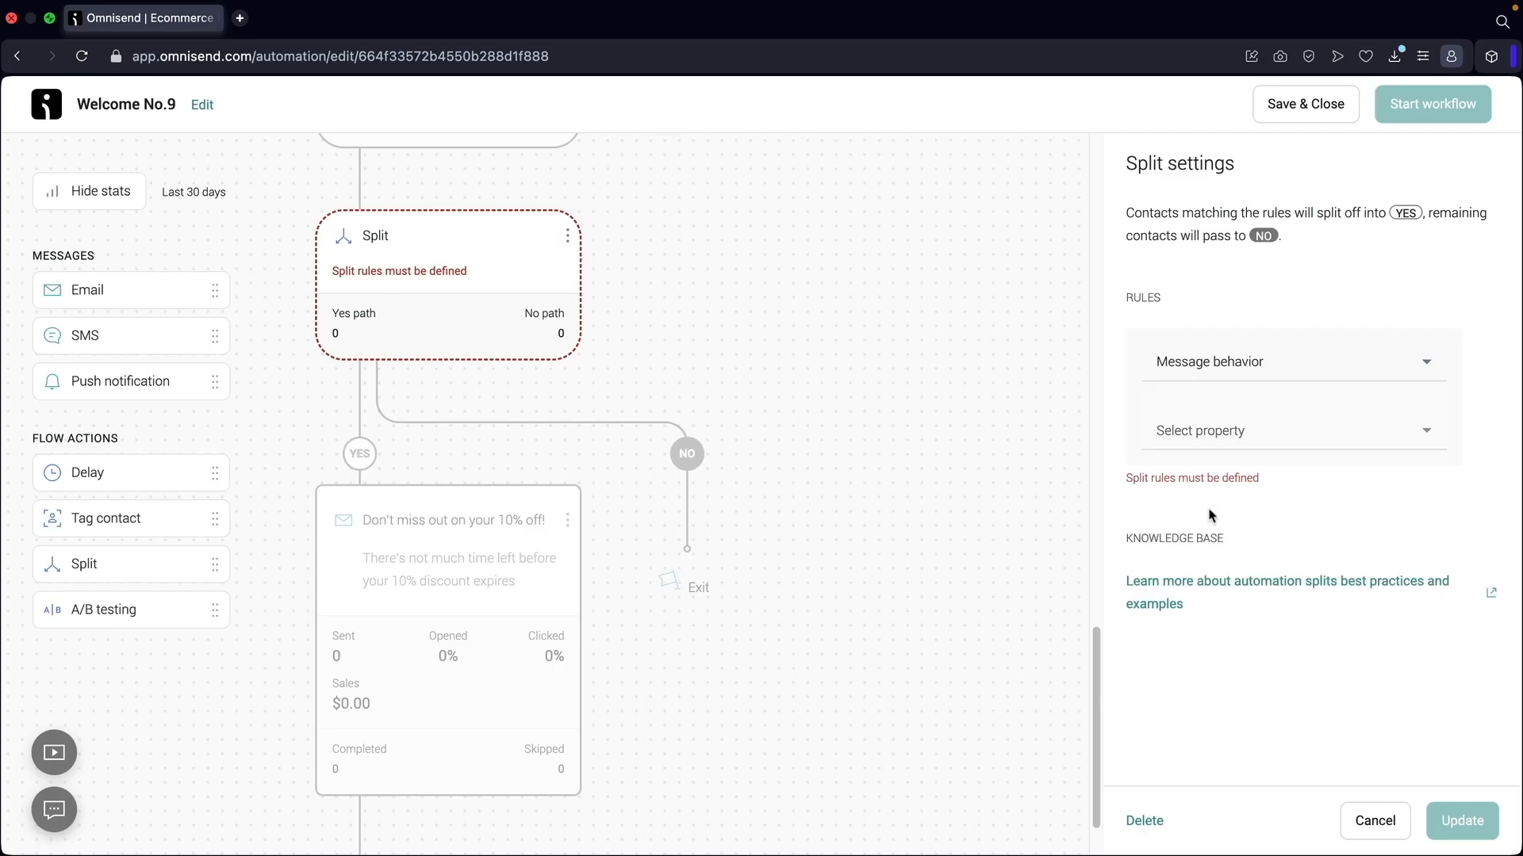
pyautogui.click(1241, 435)
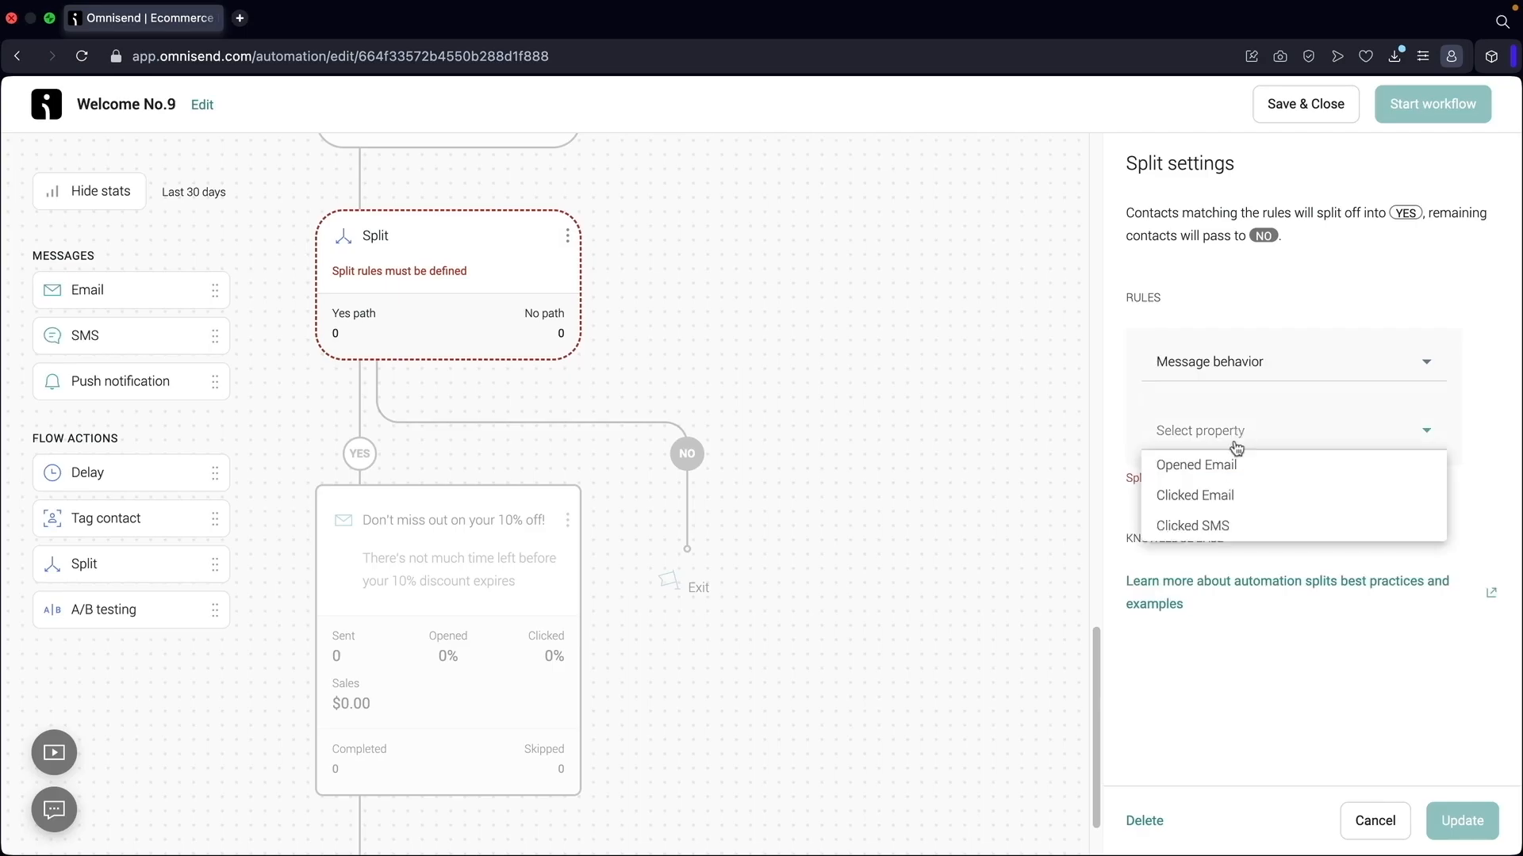
pyautogui.click(1228, 476)
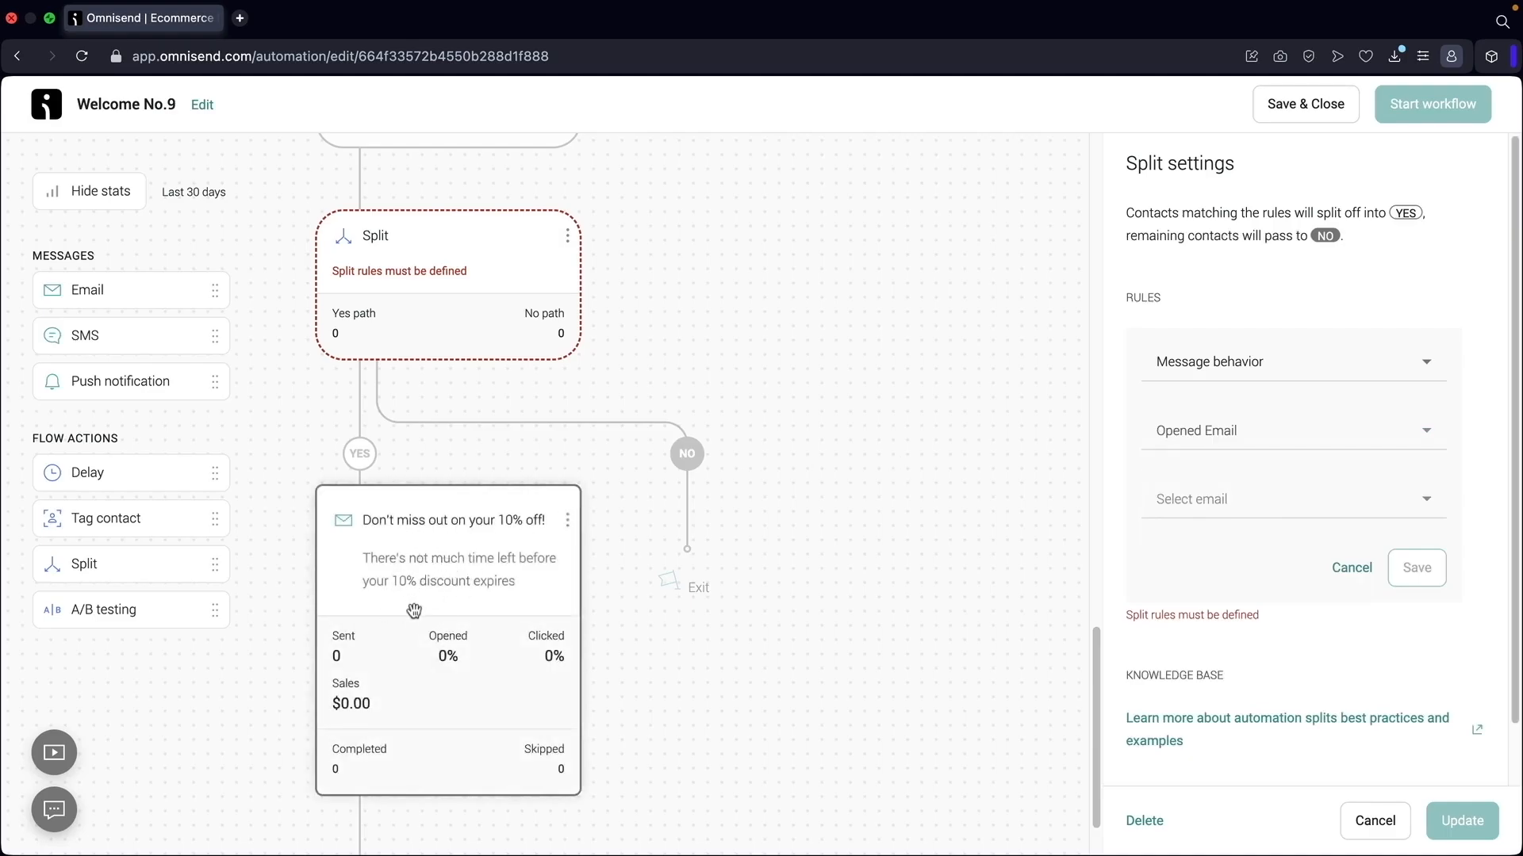
pyautogui.click(1229, 508)
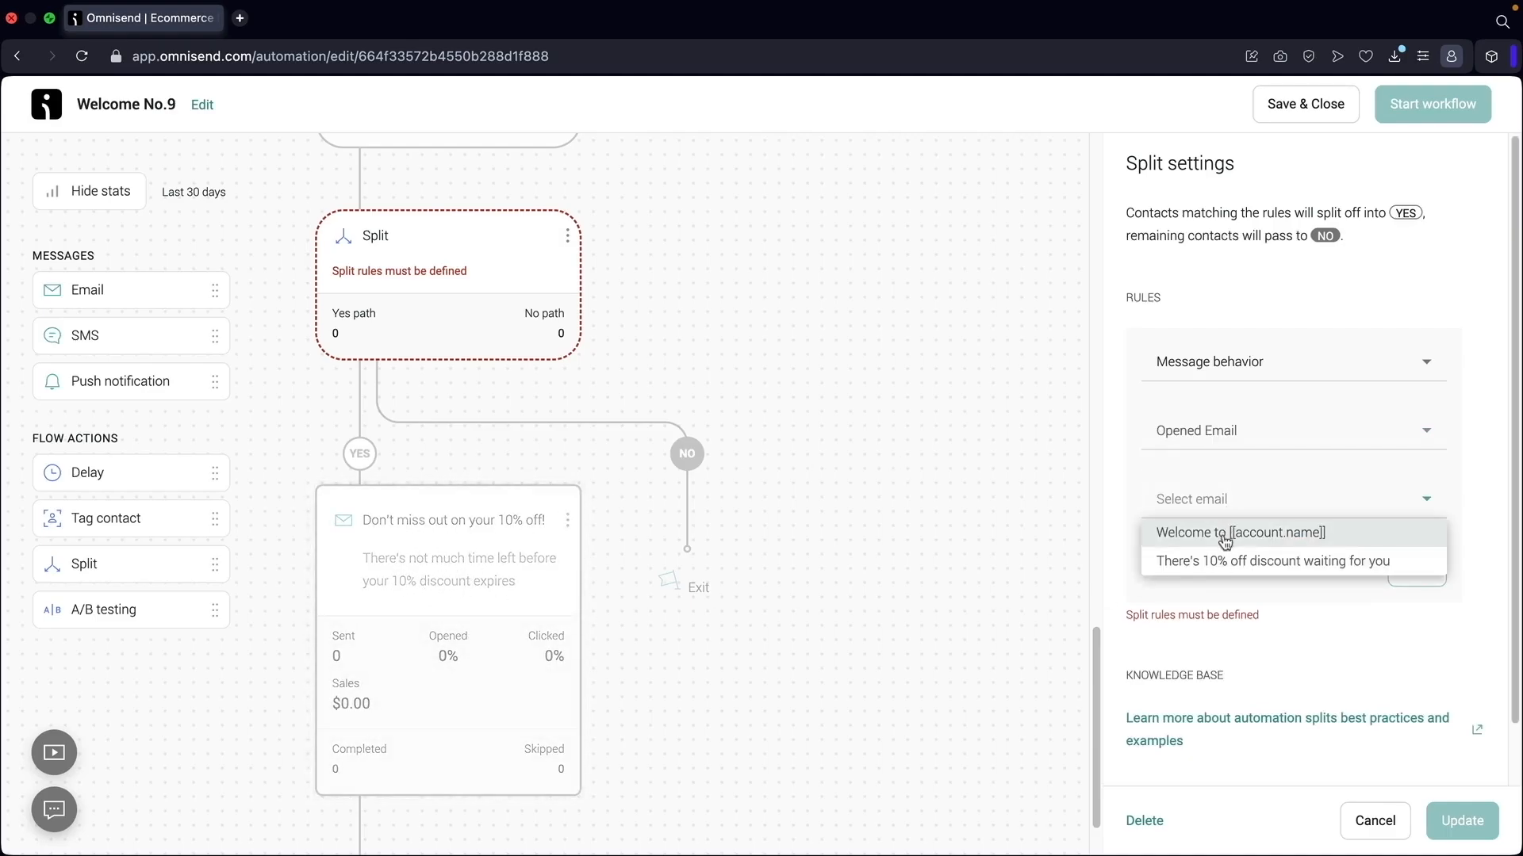
pyautogui.click(1227, 563)
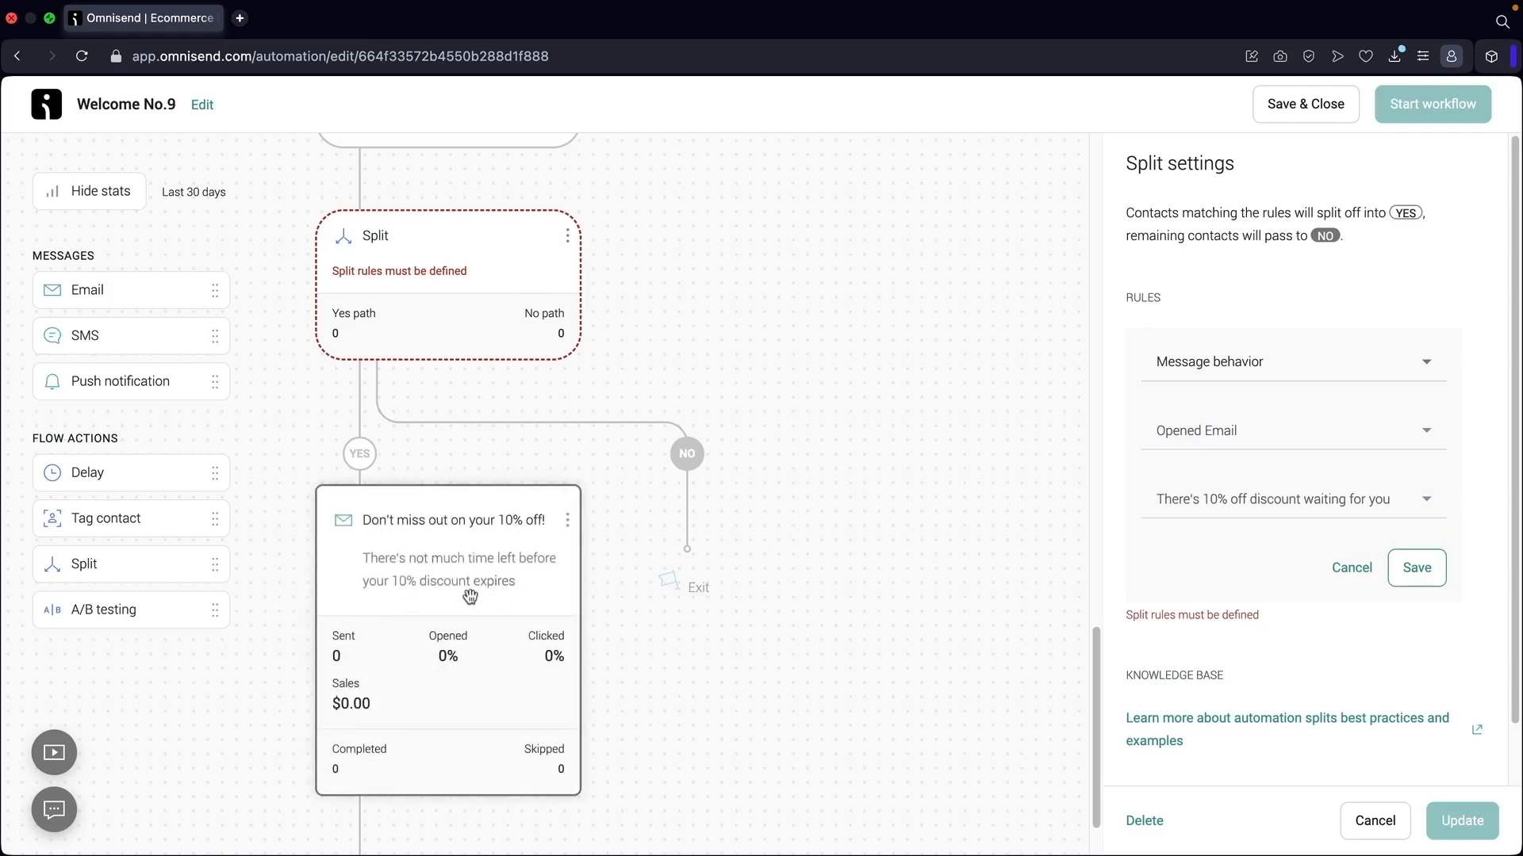
pyautogui.click(1419, 572)
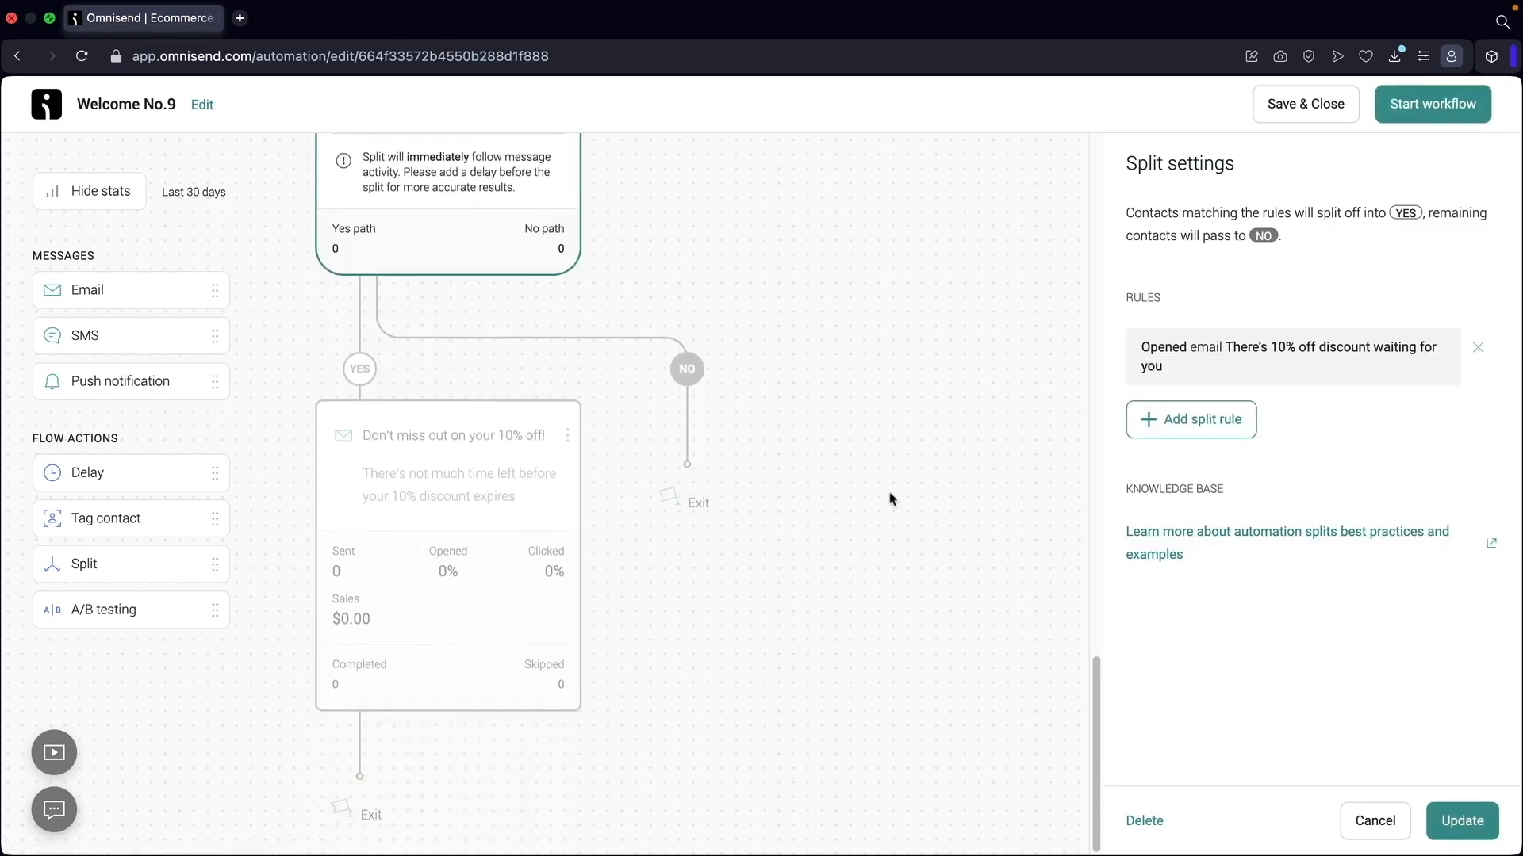
# Review the steps leading into the split and add an email message to its No path
pyautogui.scroll(7, 428, 428)
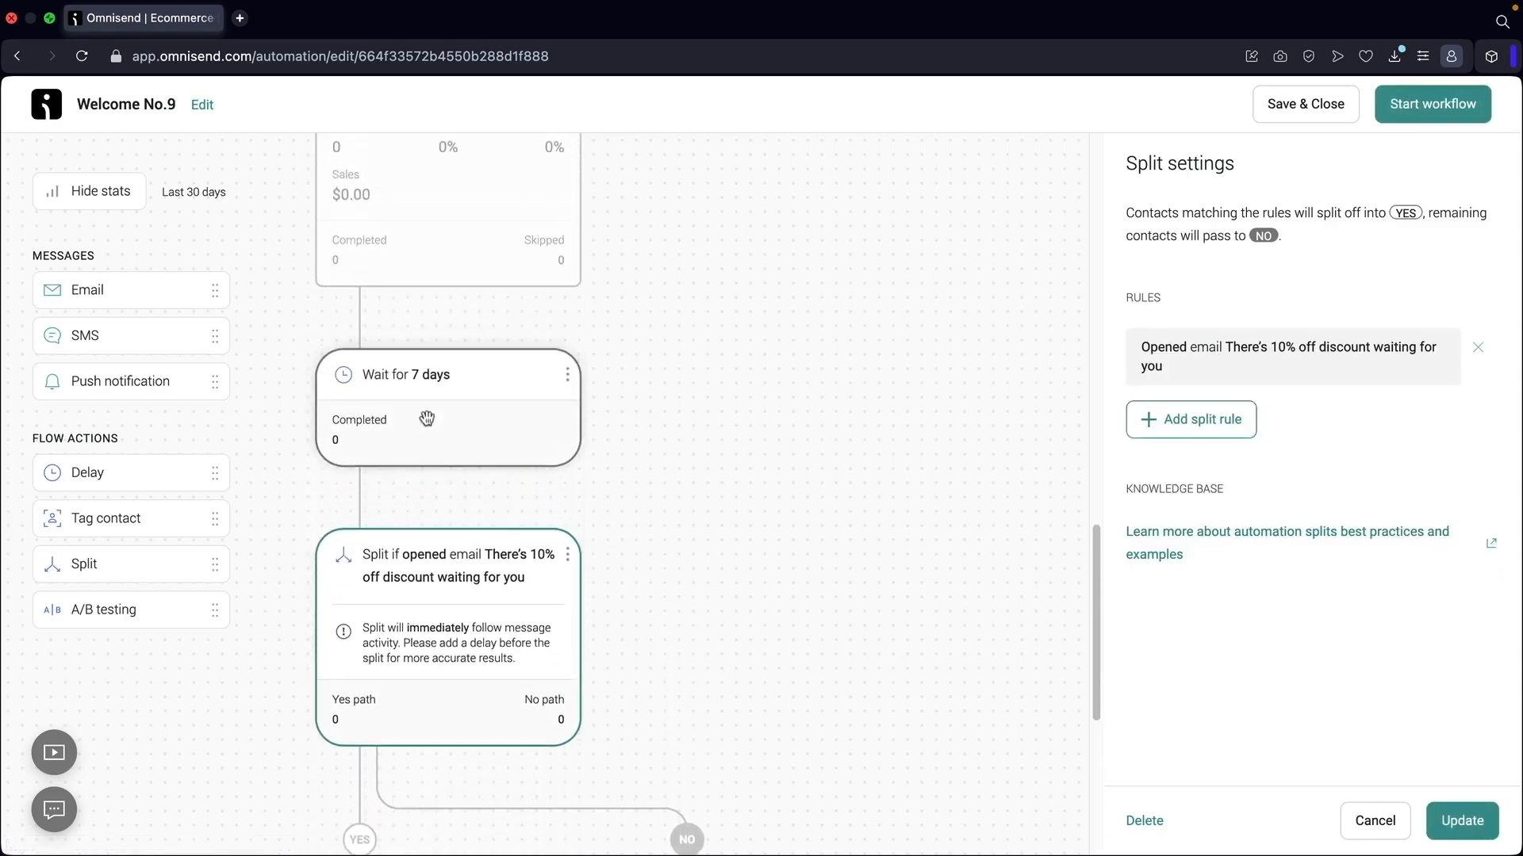
pyautogui.scroll(1, 438, 408)
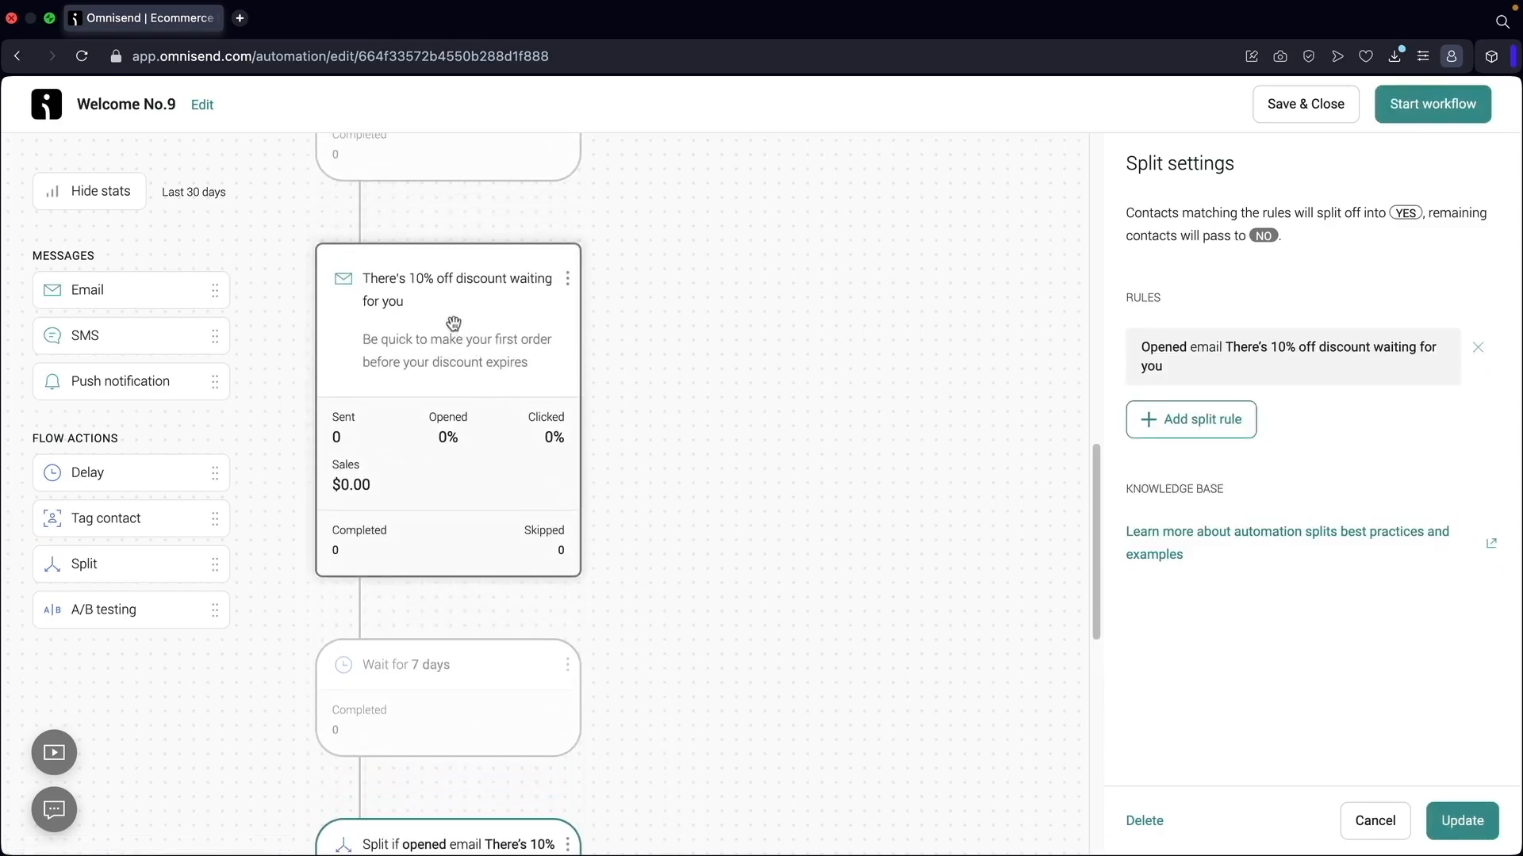
pyautogui.scroll(-10, 421, 333)
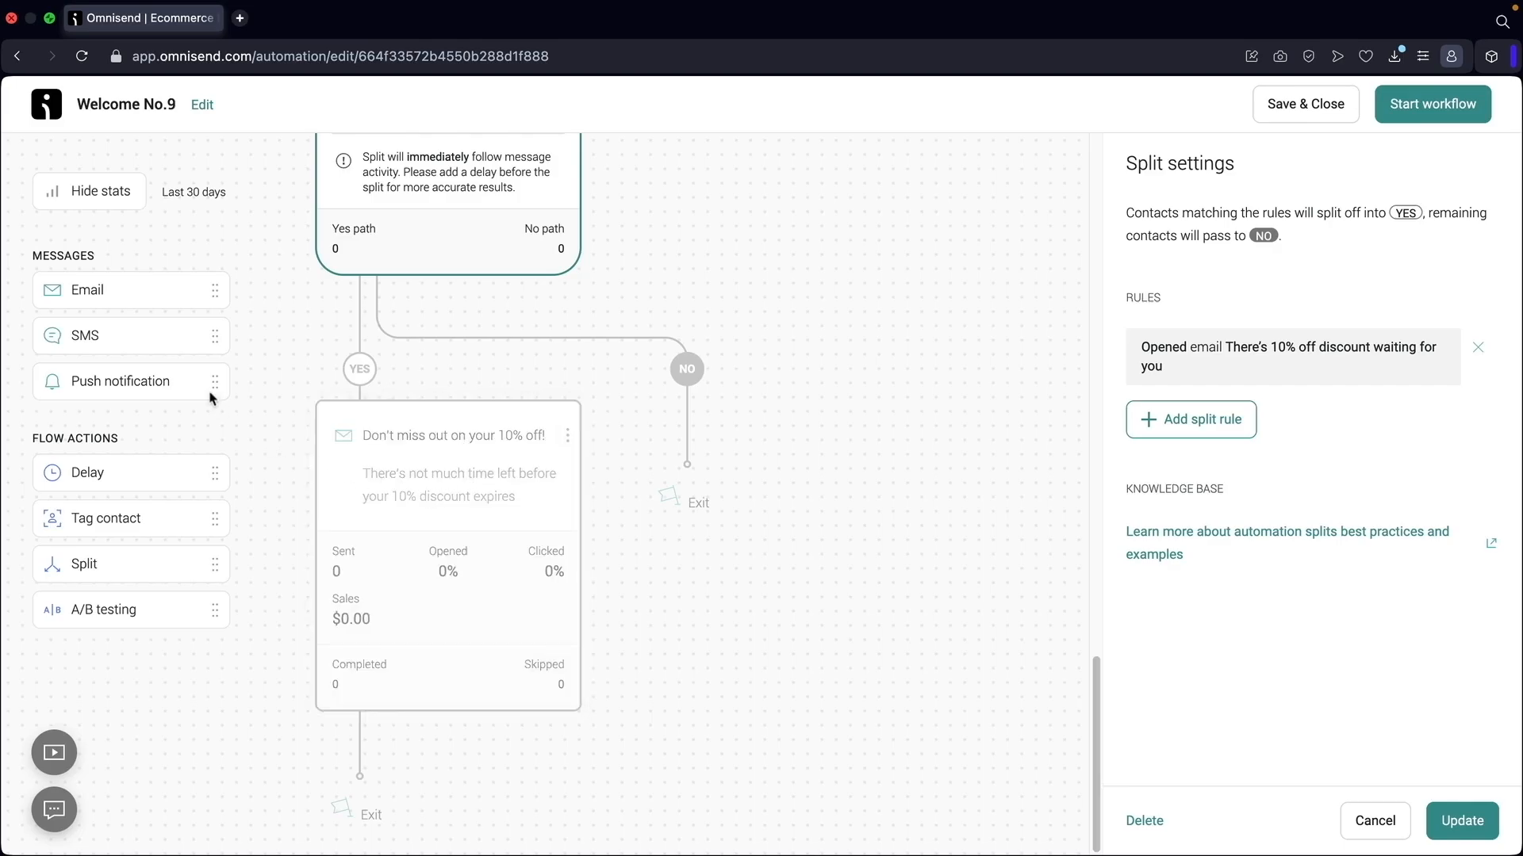
pyautogui.moveTo(150, 288); pyautogui.dragTo(787, 366)
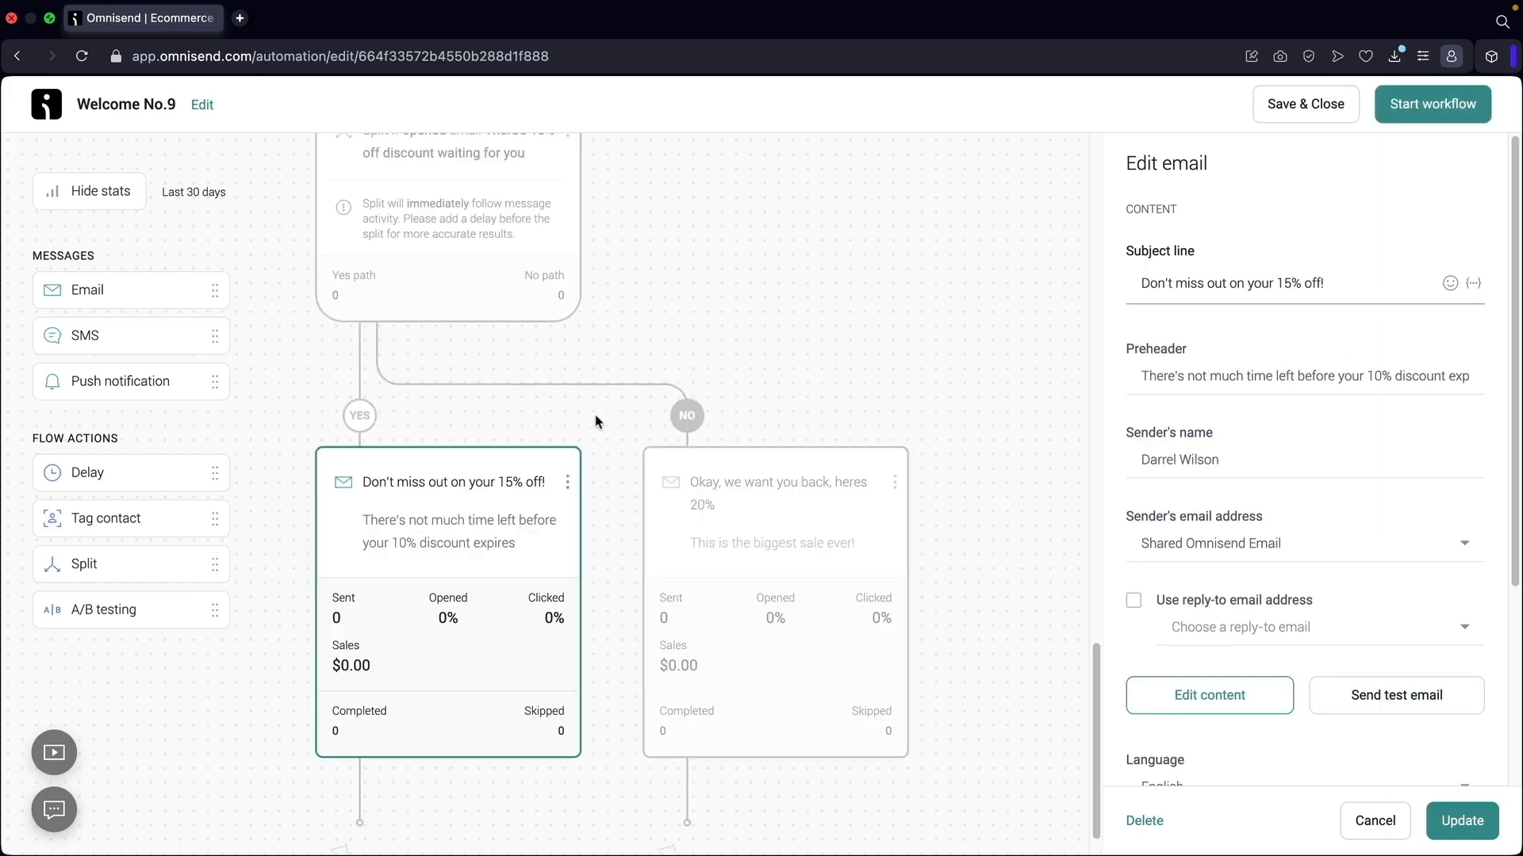
# Review the workflow around the split, including the second welcome email's settings and the emails on both branches
pyautogui.scroll(8, 415, 353)
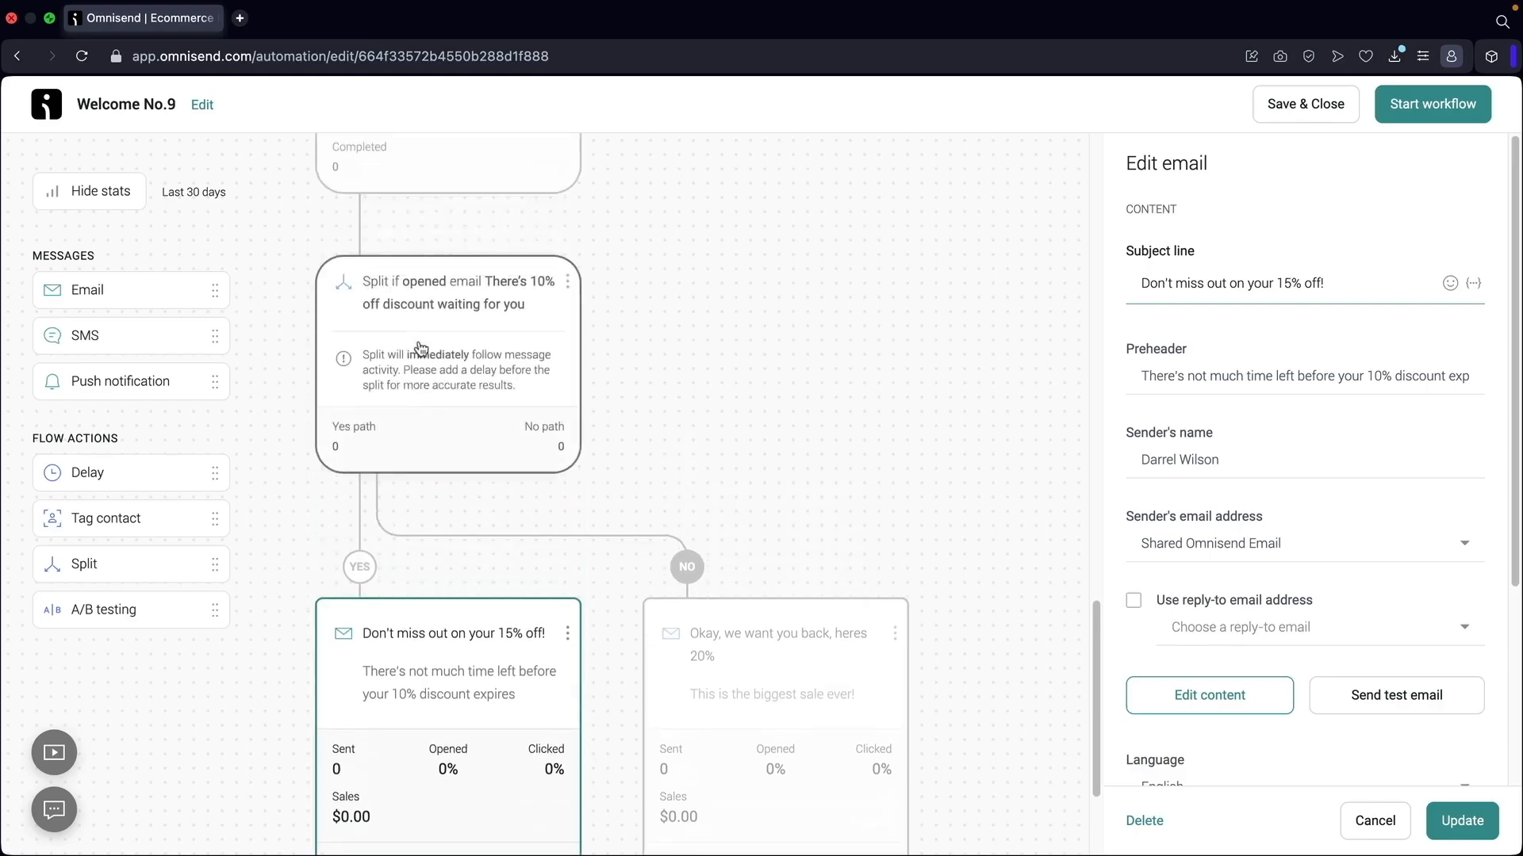
pyautogui.scroll(-9, 468, 302)
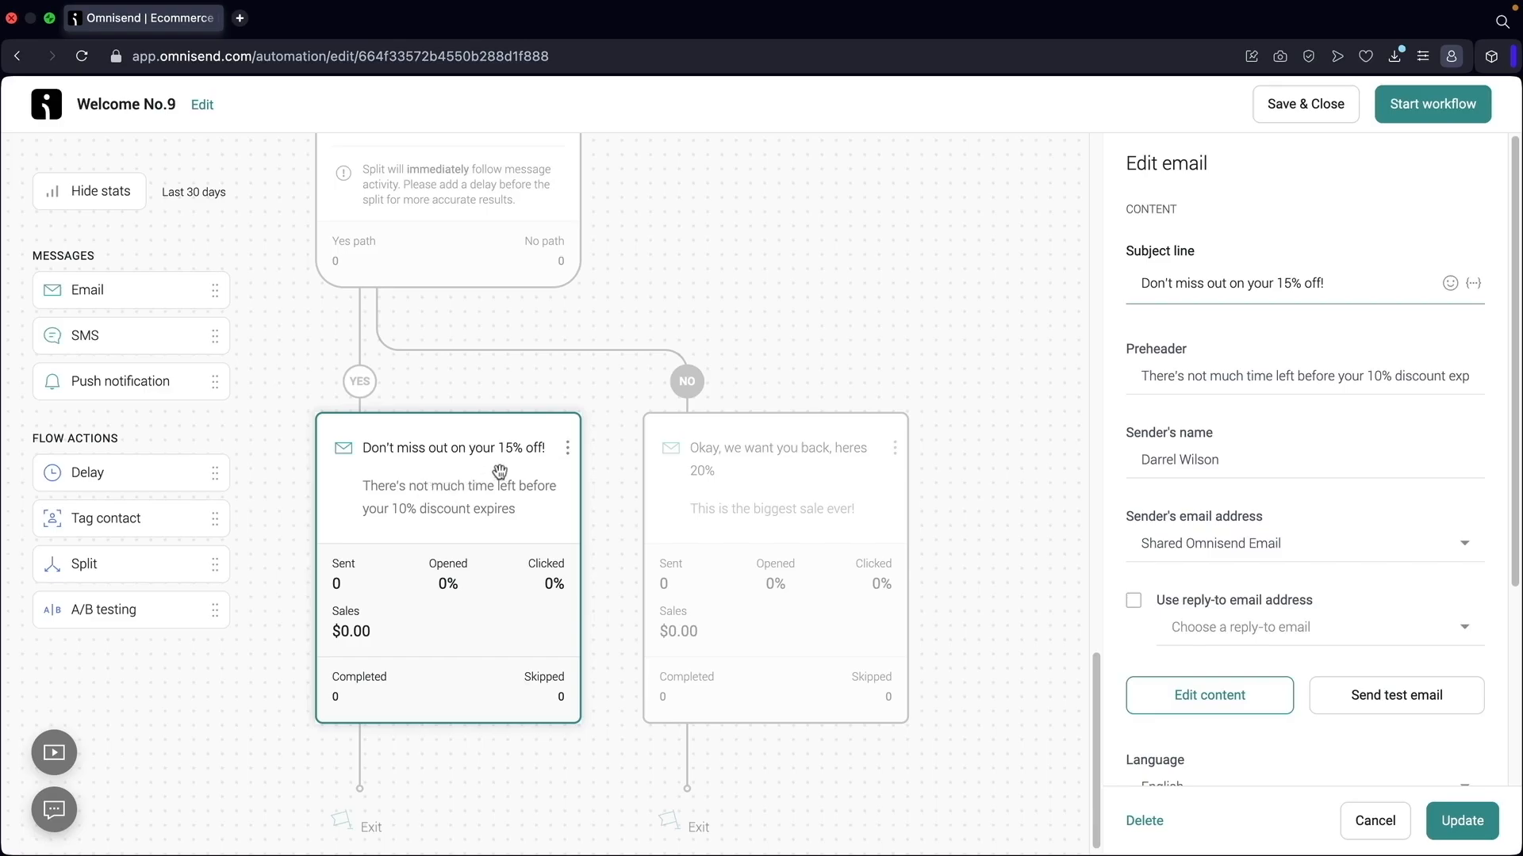
pyautogui.scroll(10, 449, 531)
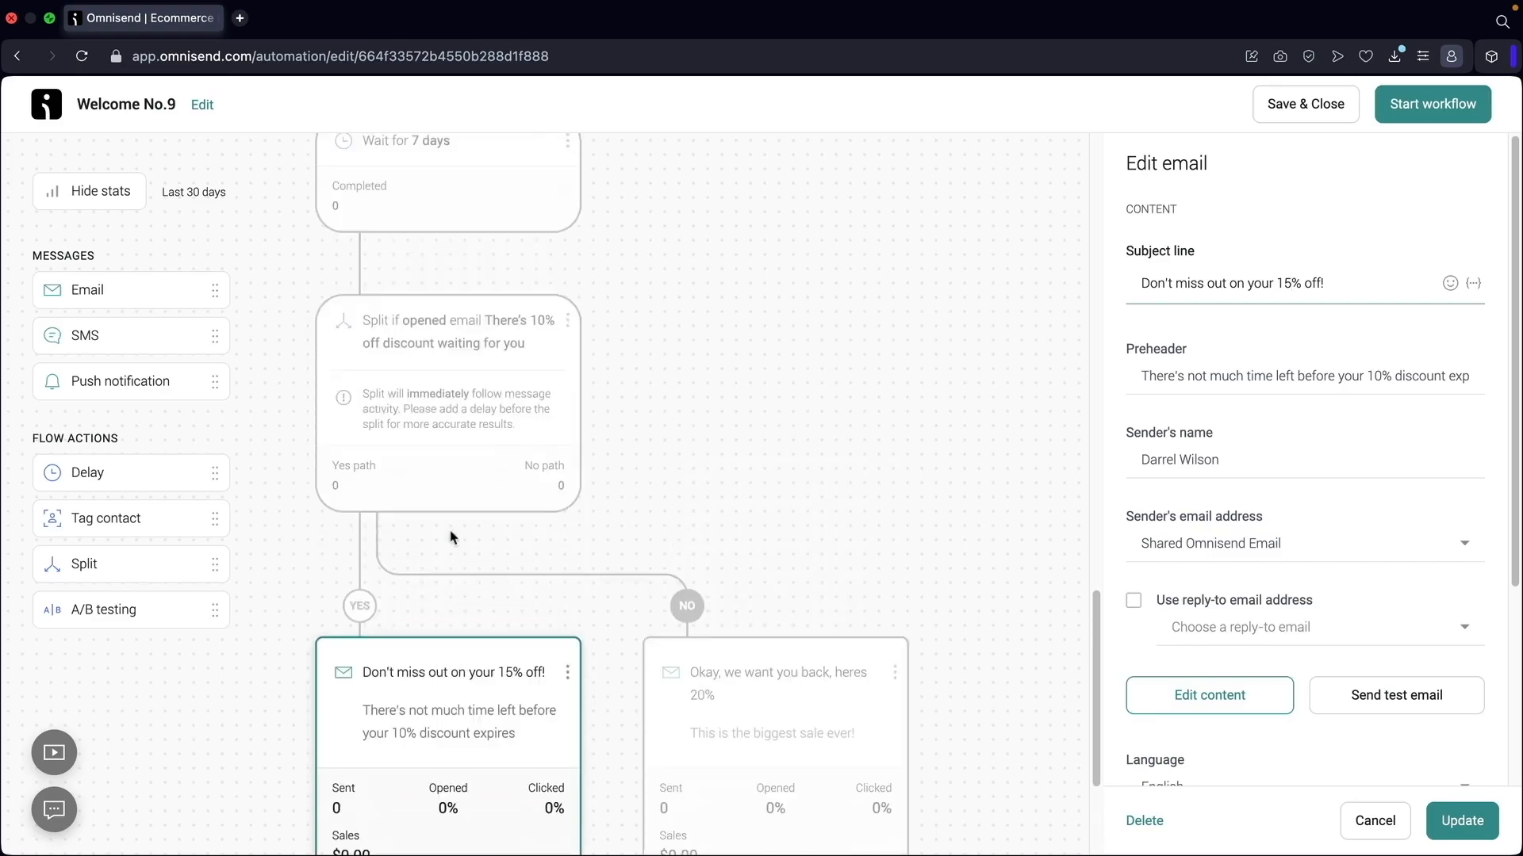
pyautogui.click(497, 398)
pyautogui.scroll(-8, 496, 399)
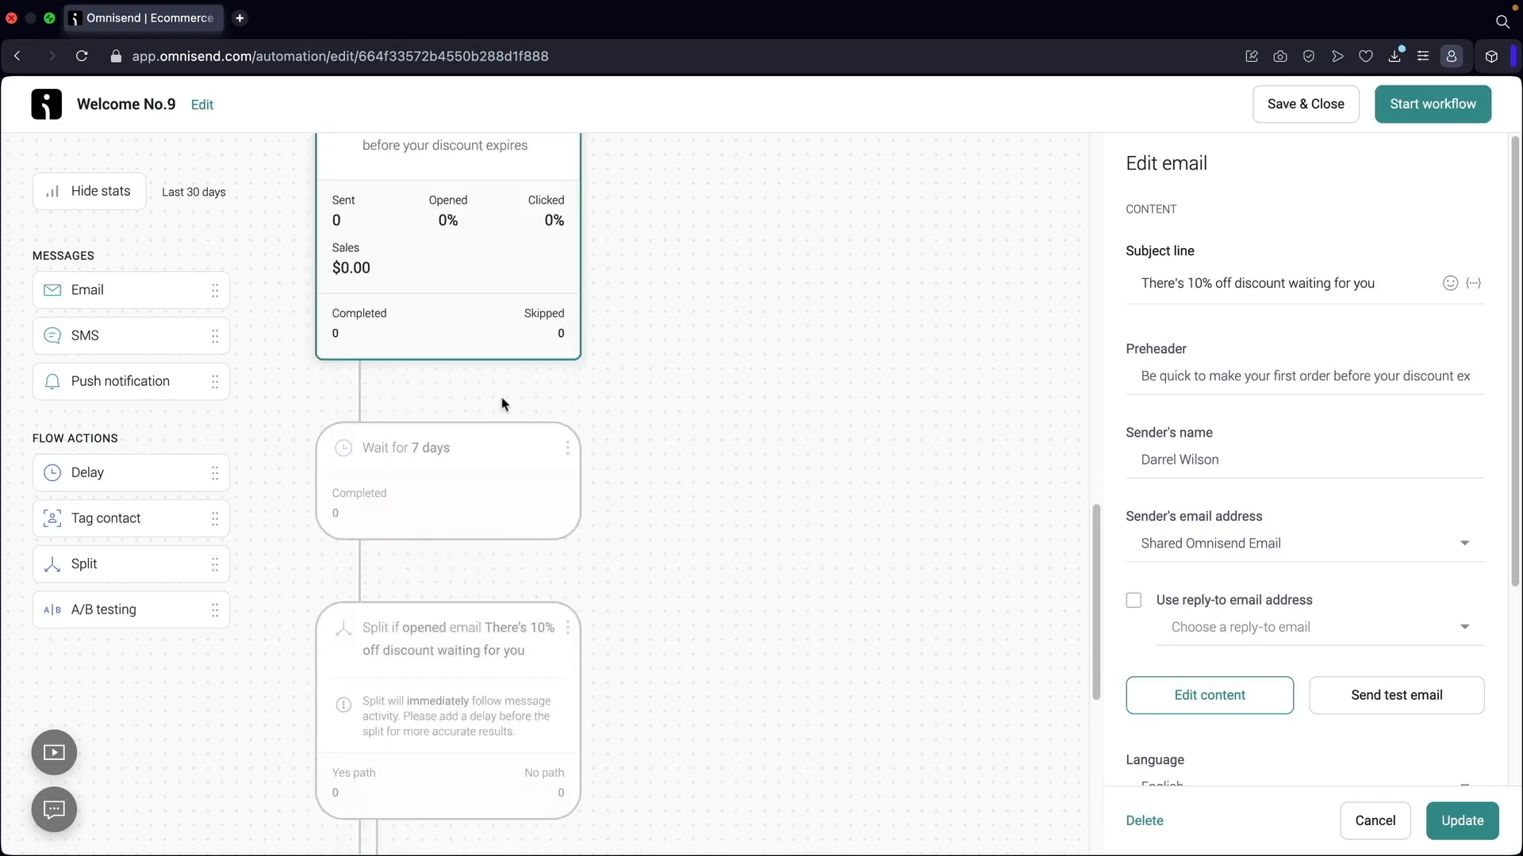
# Open the No-path email's content for editing, saving the workflow changes, and clear the selection in the email editor
pyautogui.click(795, 534)
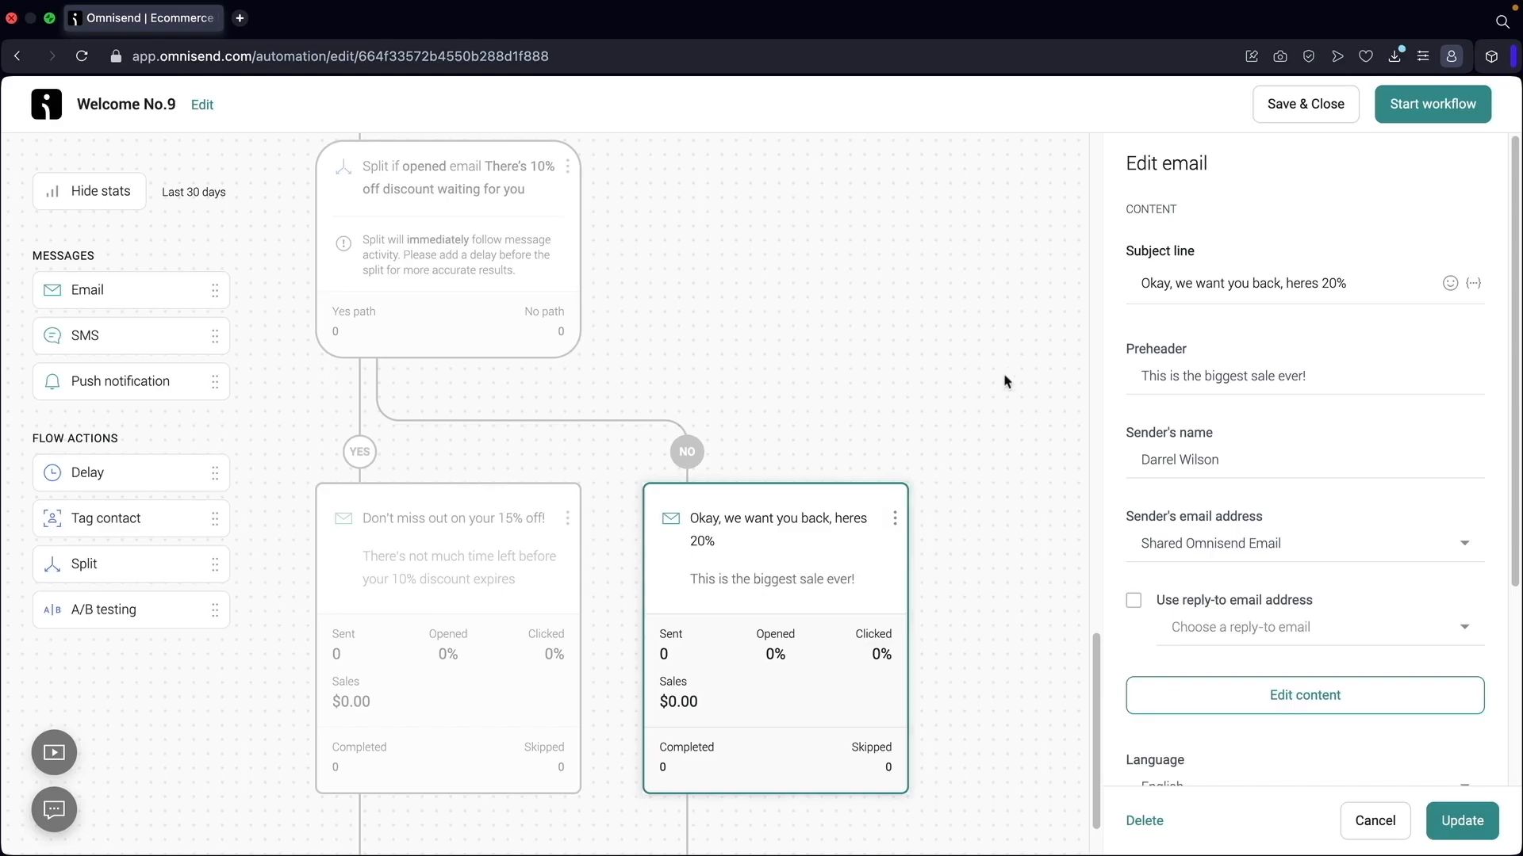
pyautogui.click(1315, 706)
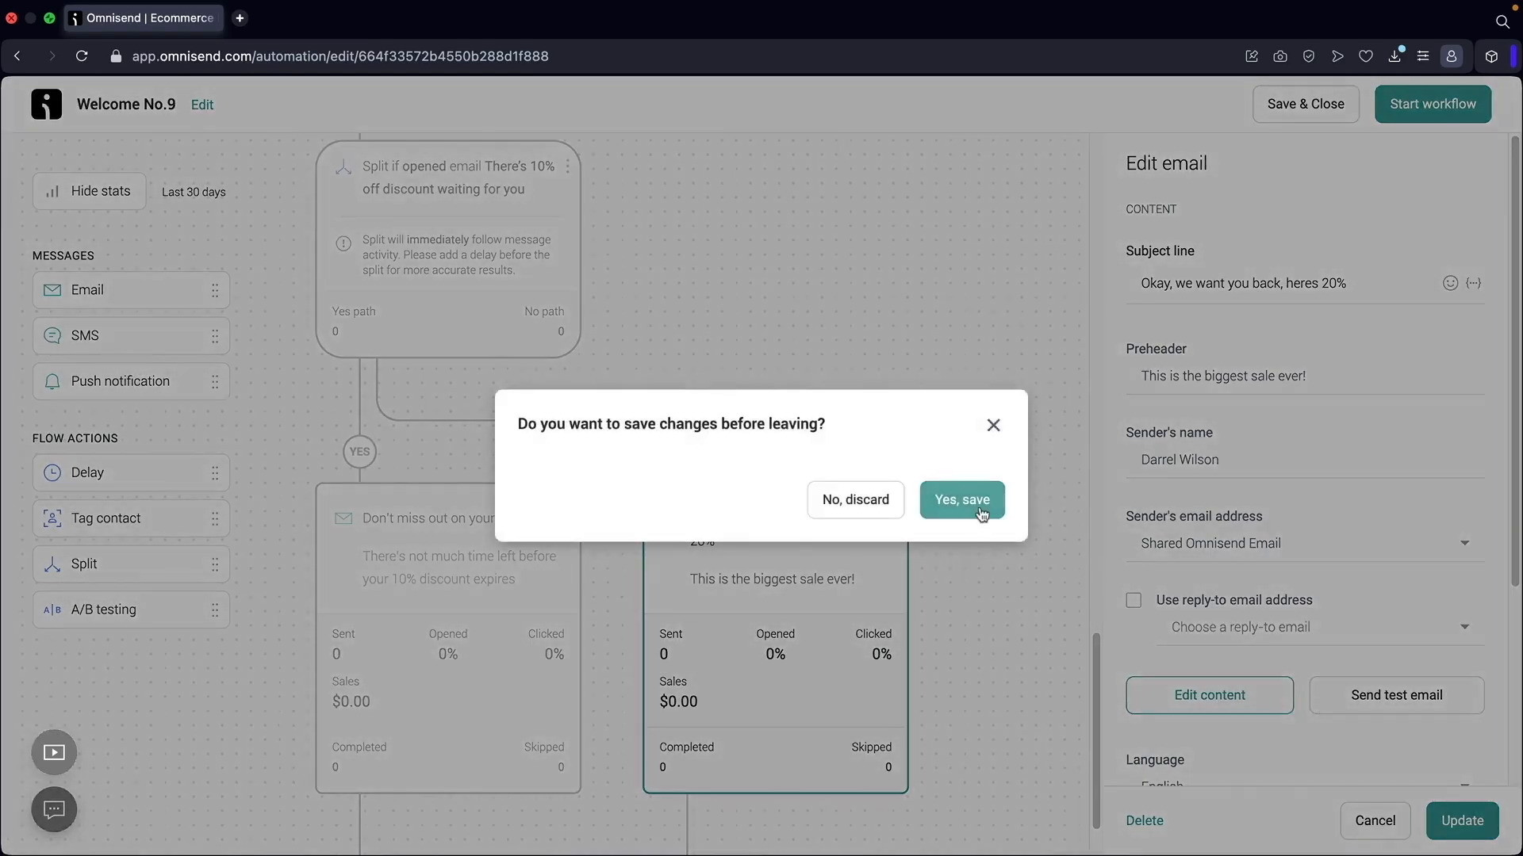
pyautogui.click(981, 509)
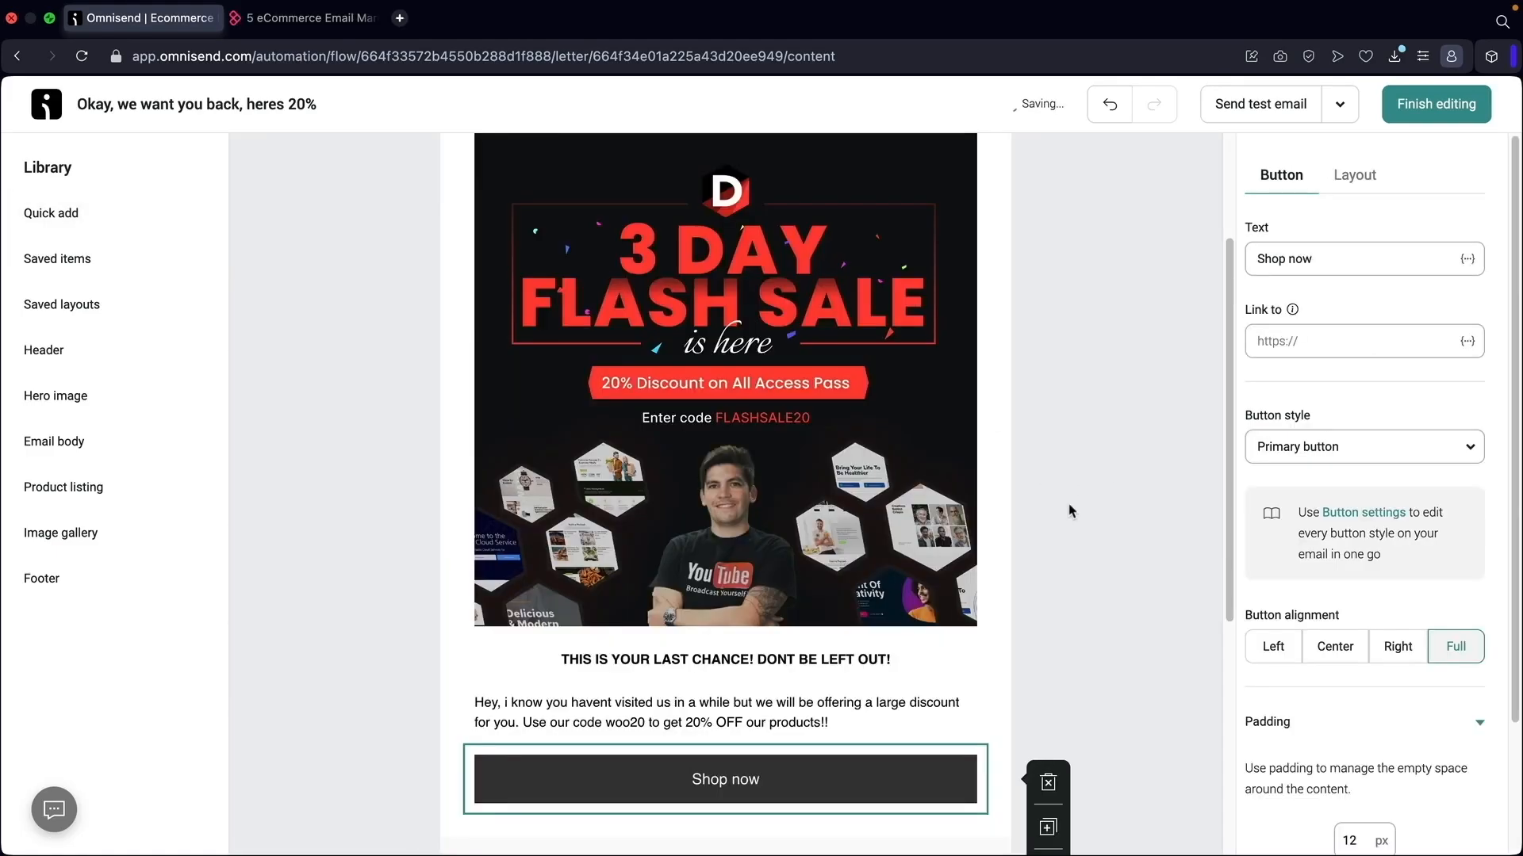
pyautogui.click(1070, 505)
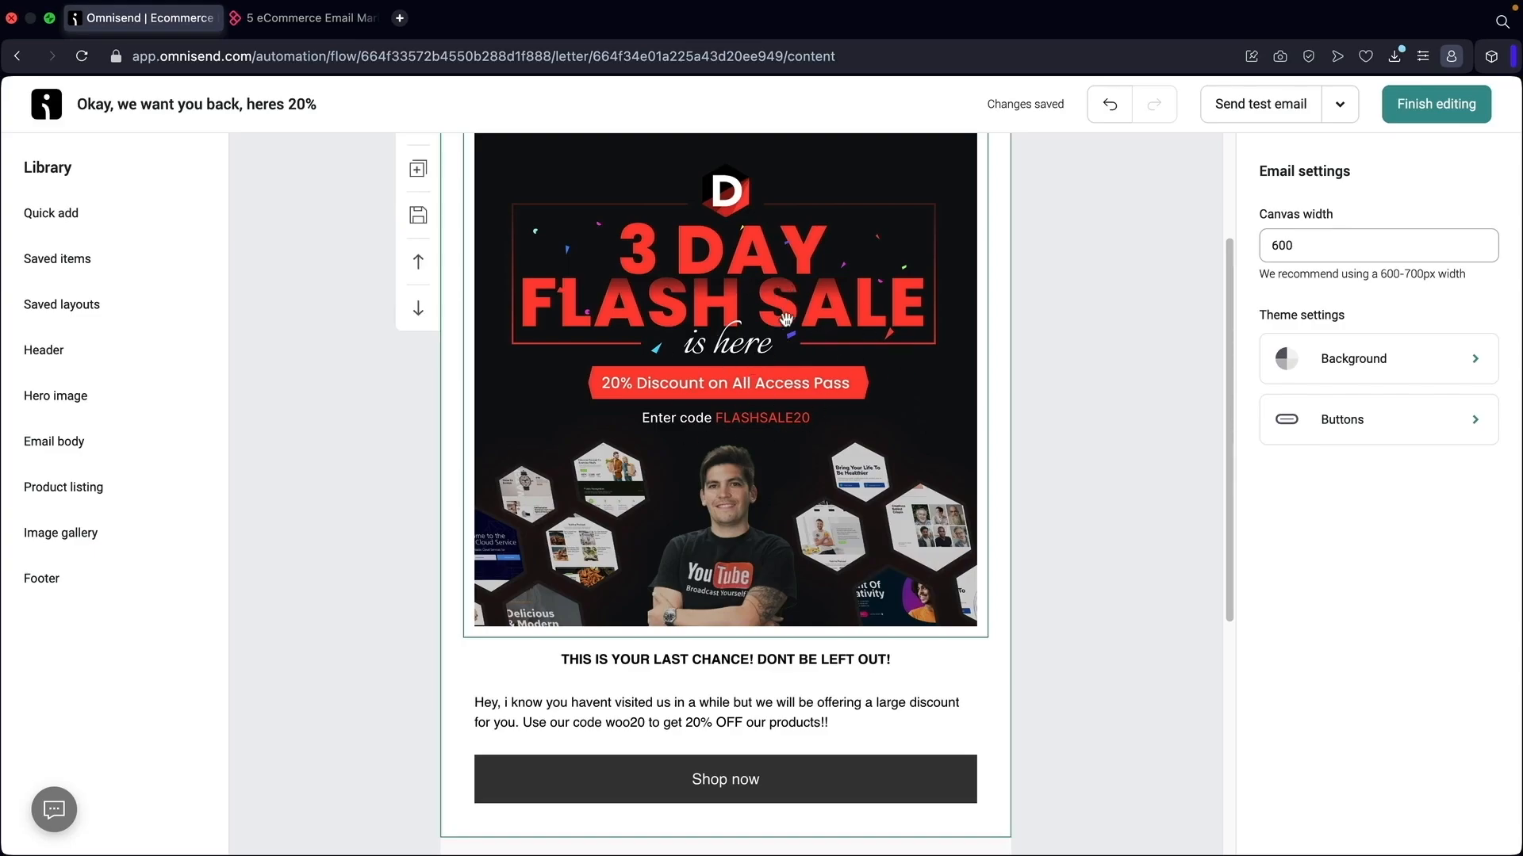
# Check the layout of the 20% win-back email and finish editing it
pyautogui.scroll(-3, 781, 318)
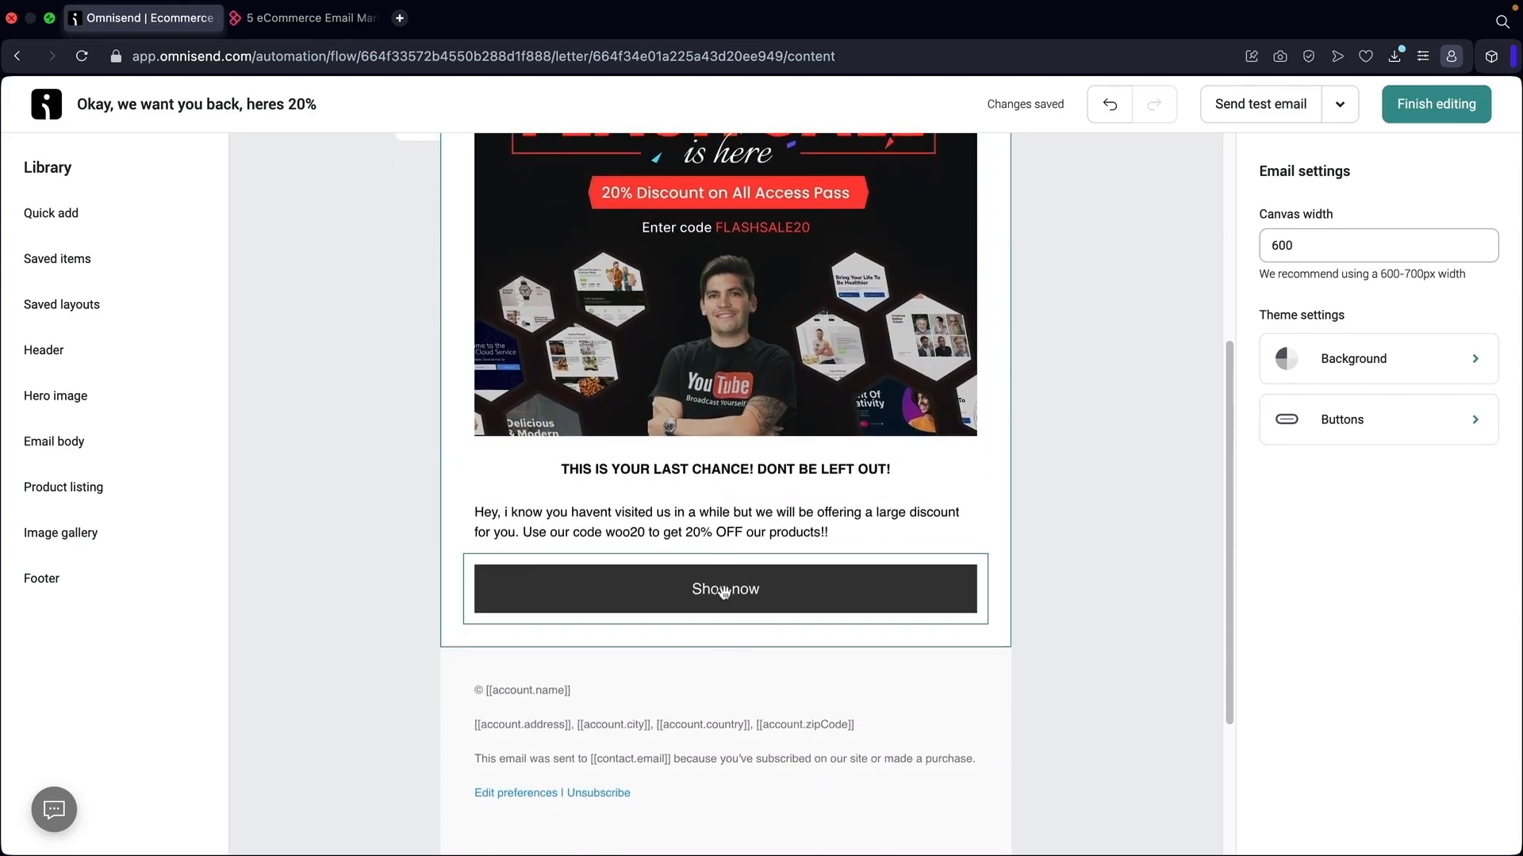
pyautogui.scroll(3, 724, 592)
pyautogui.scroll(3, 724, 592)
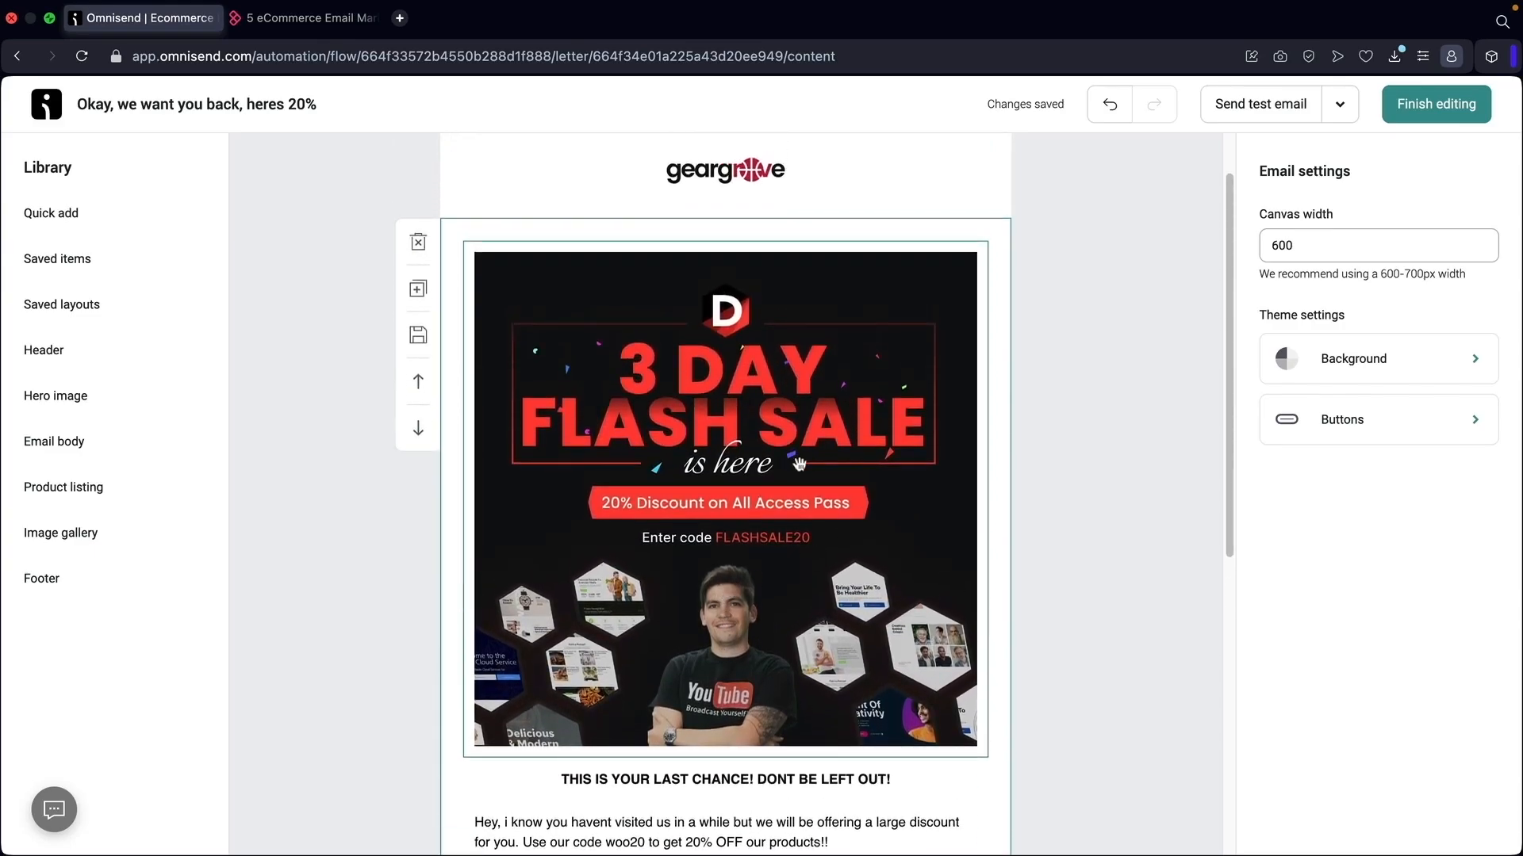
pyautogui.click(1456, 112)
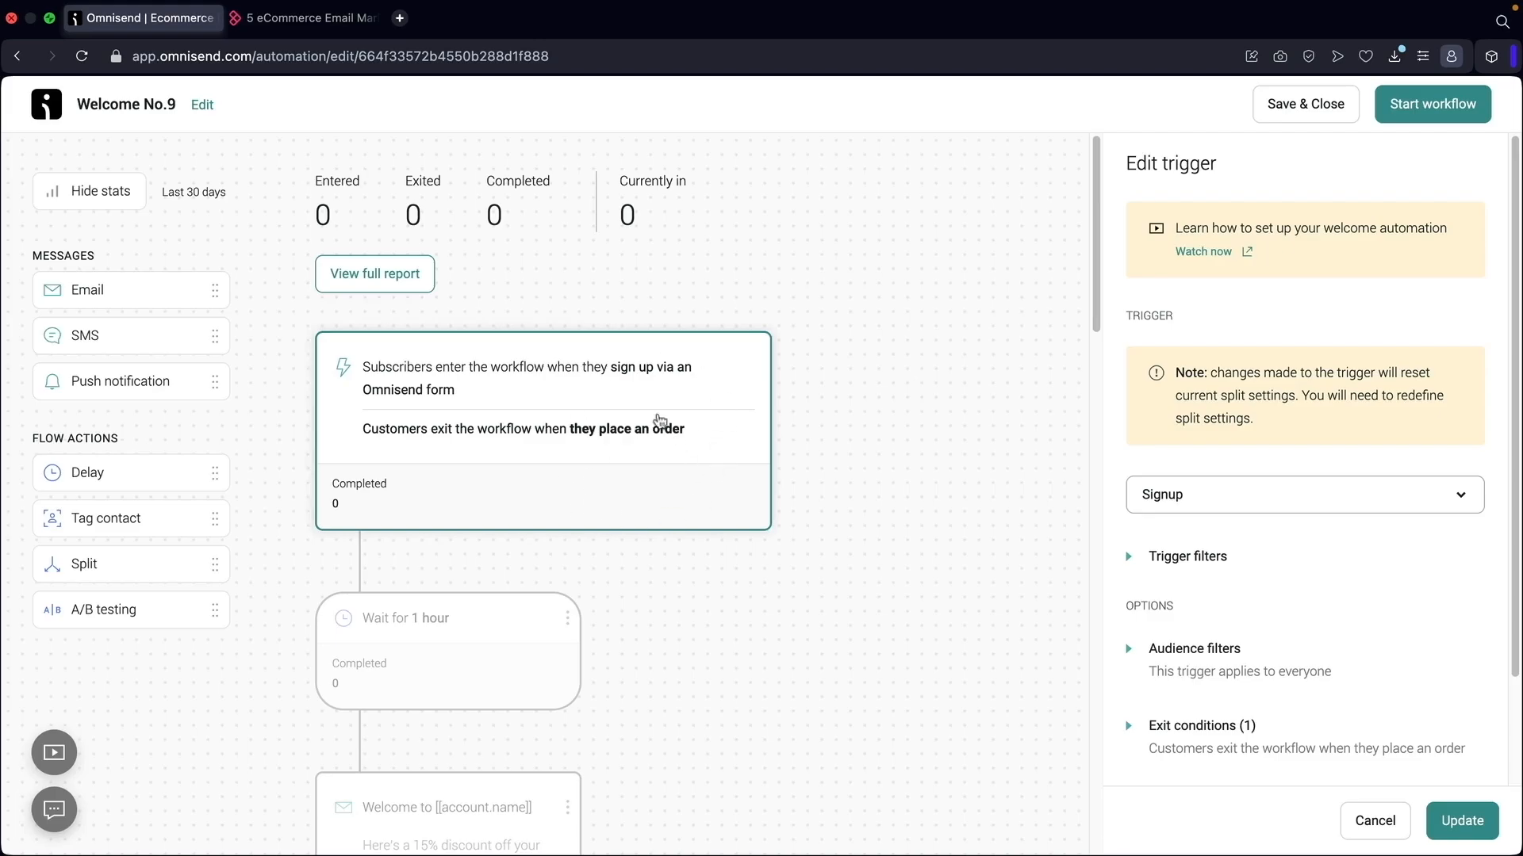
# Look through the welcome workflow's delays and emails, including both split branches, and start the workflow
pyautogui.scroll(-6, 569, 409)
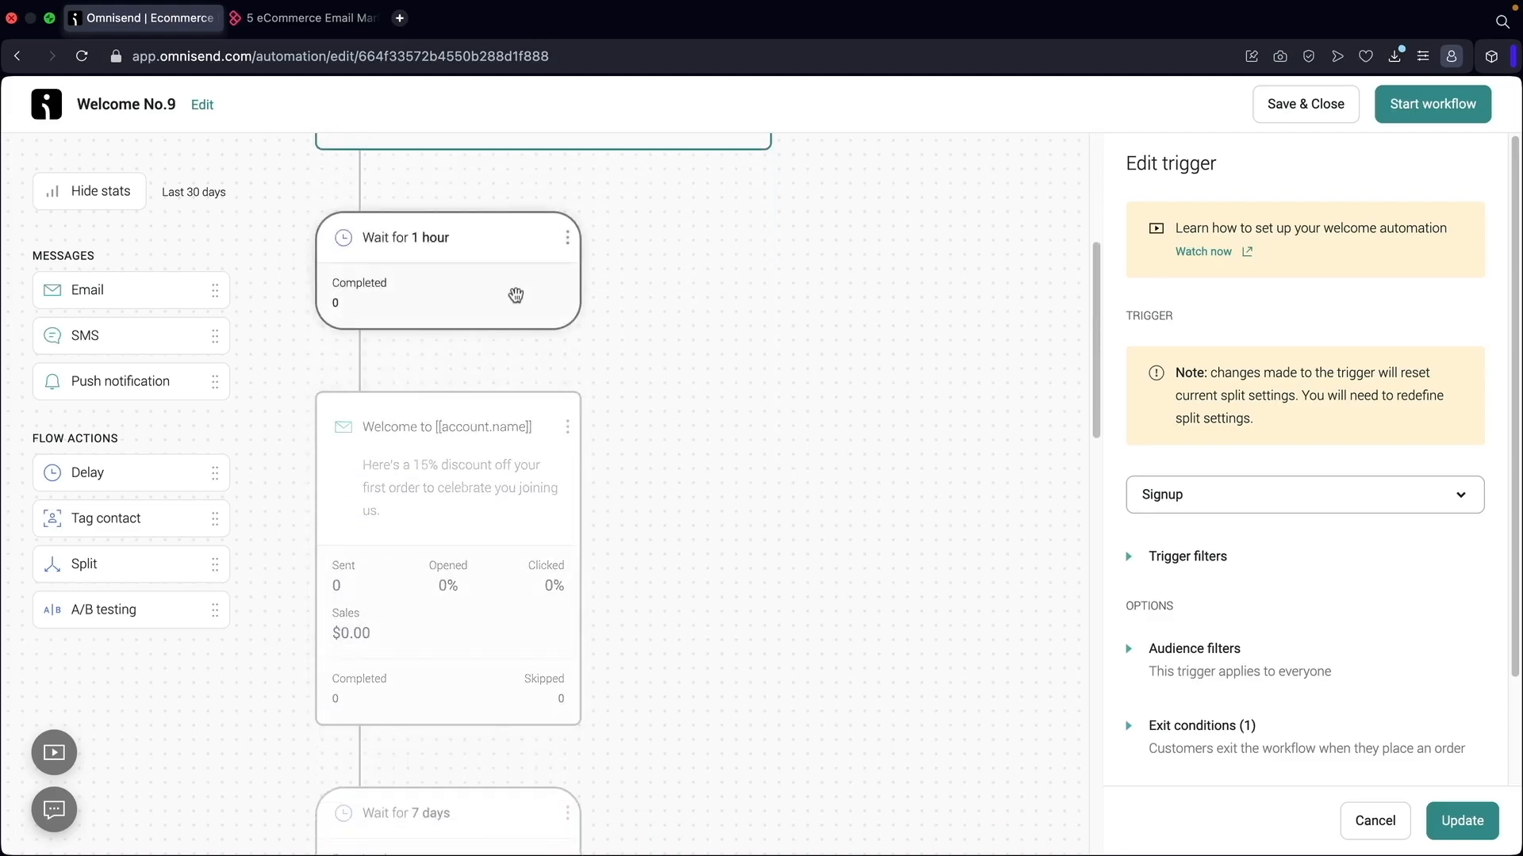
pyautogui.click(463, 324)
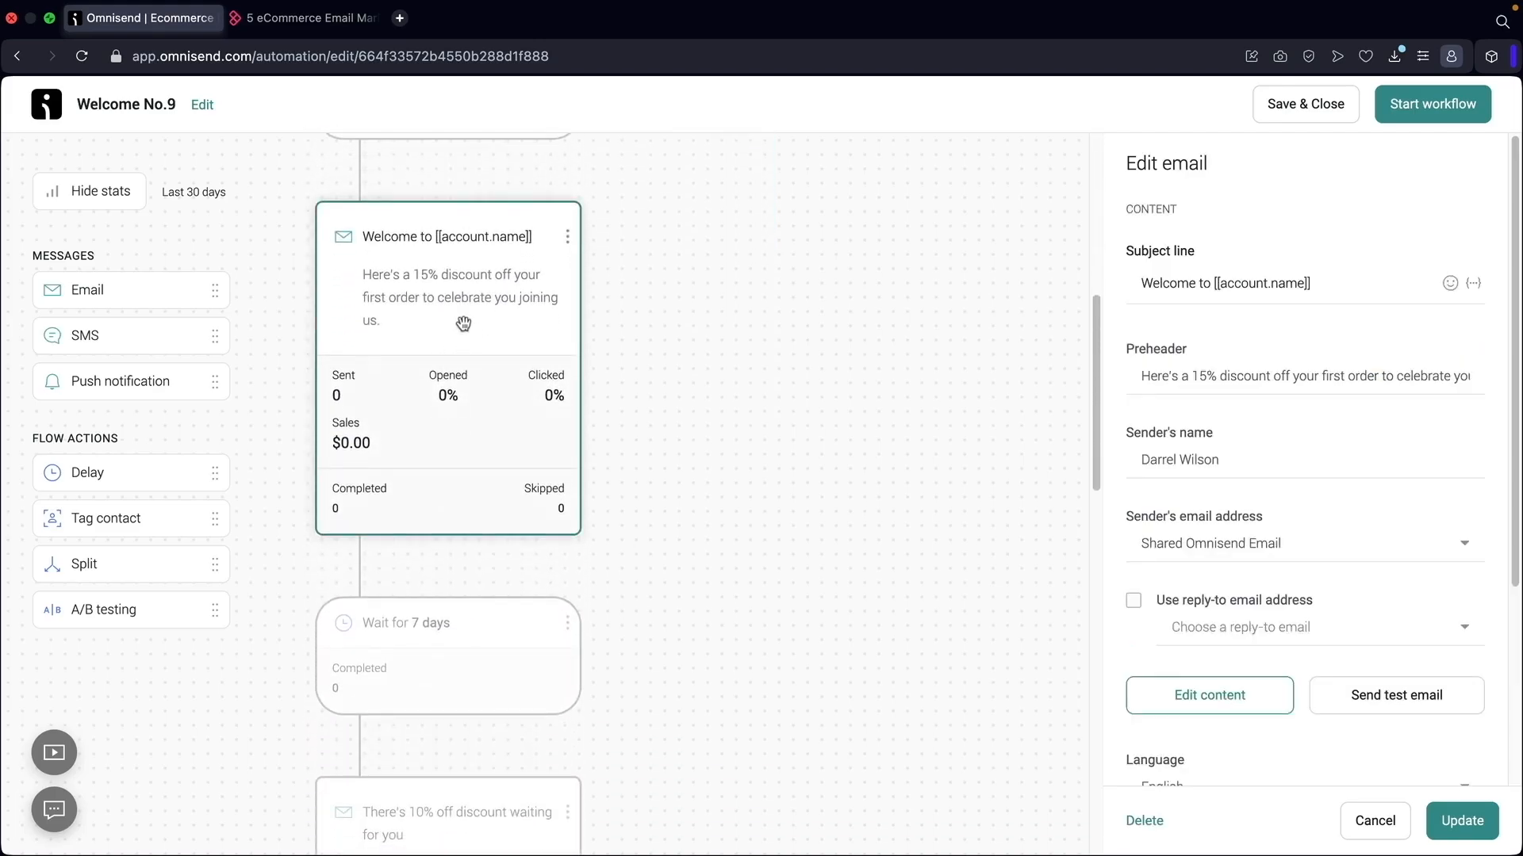
pyautogui.scroll(-6, 500, 326)
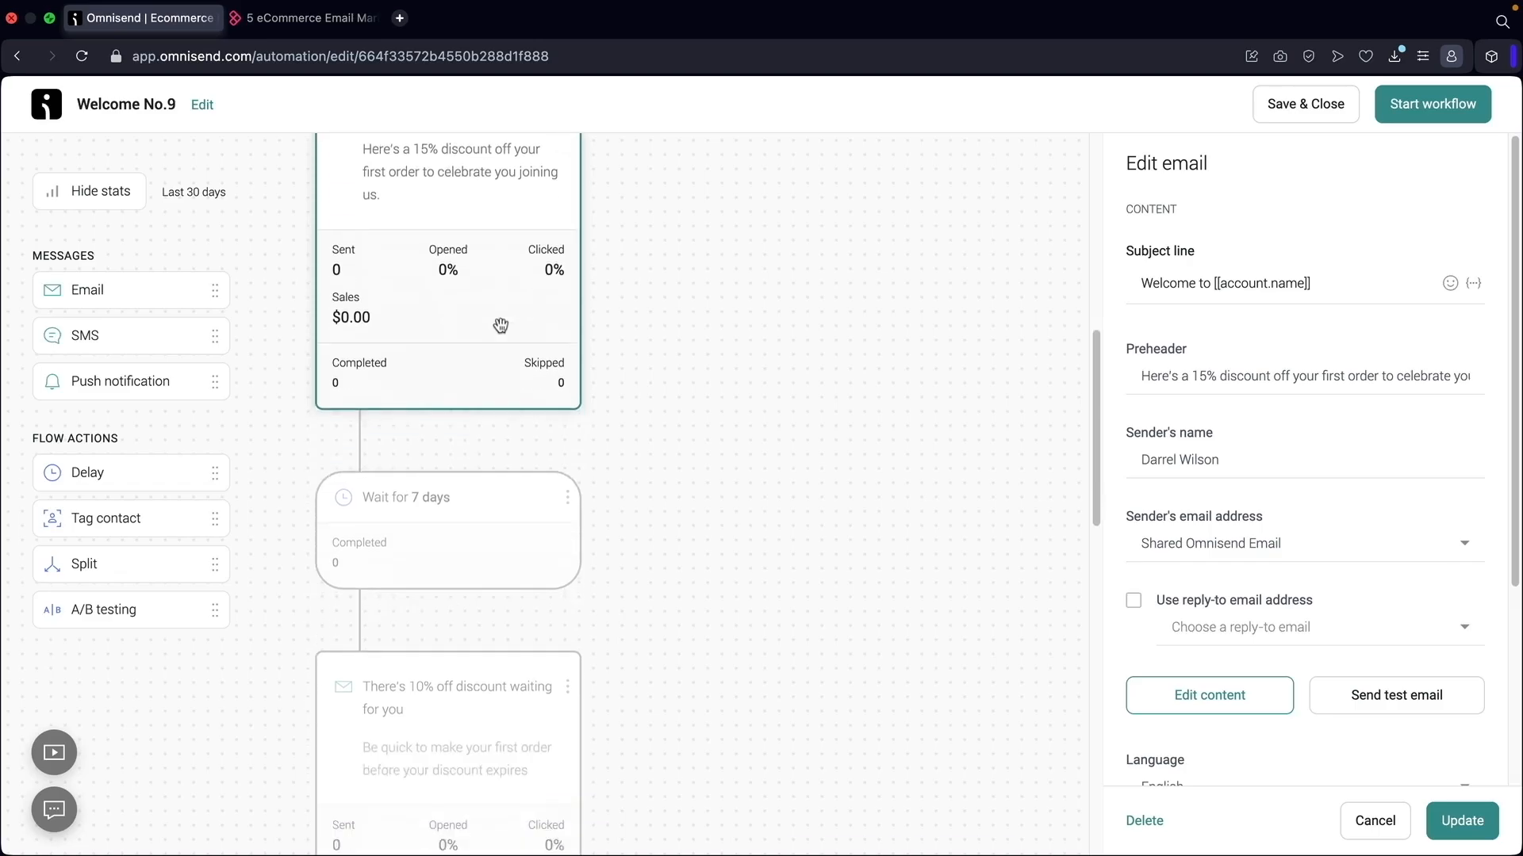
pyautogui.click(482, 352)
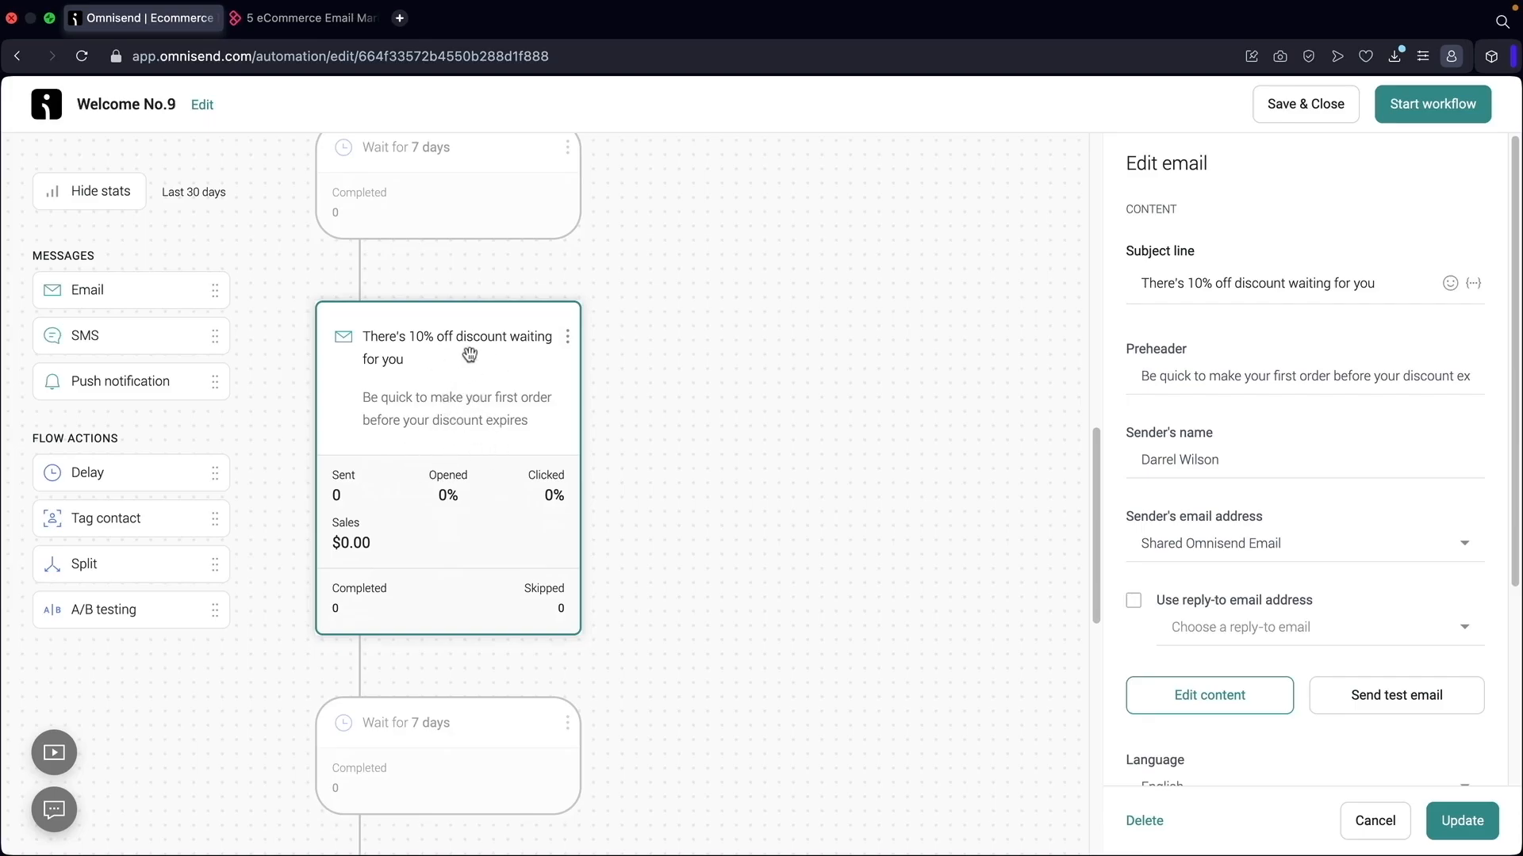
pyautogui.scroll(-10, 469, 354)
pyautogui.click(411, 436)
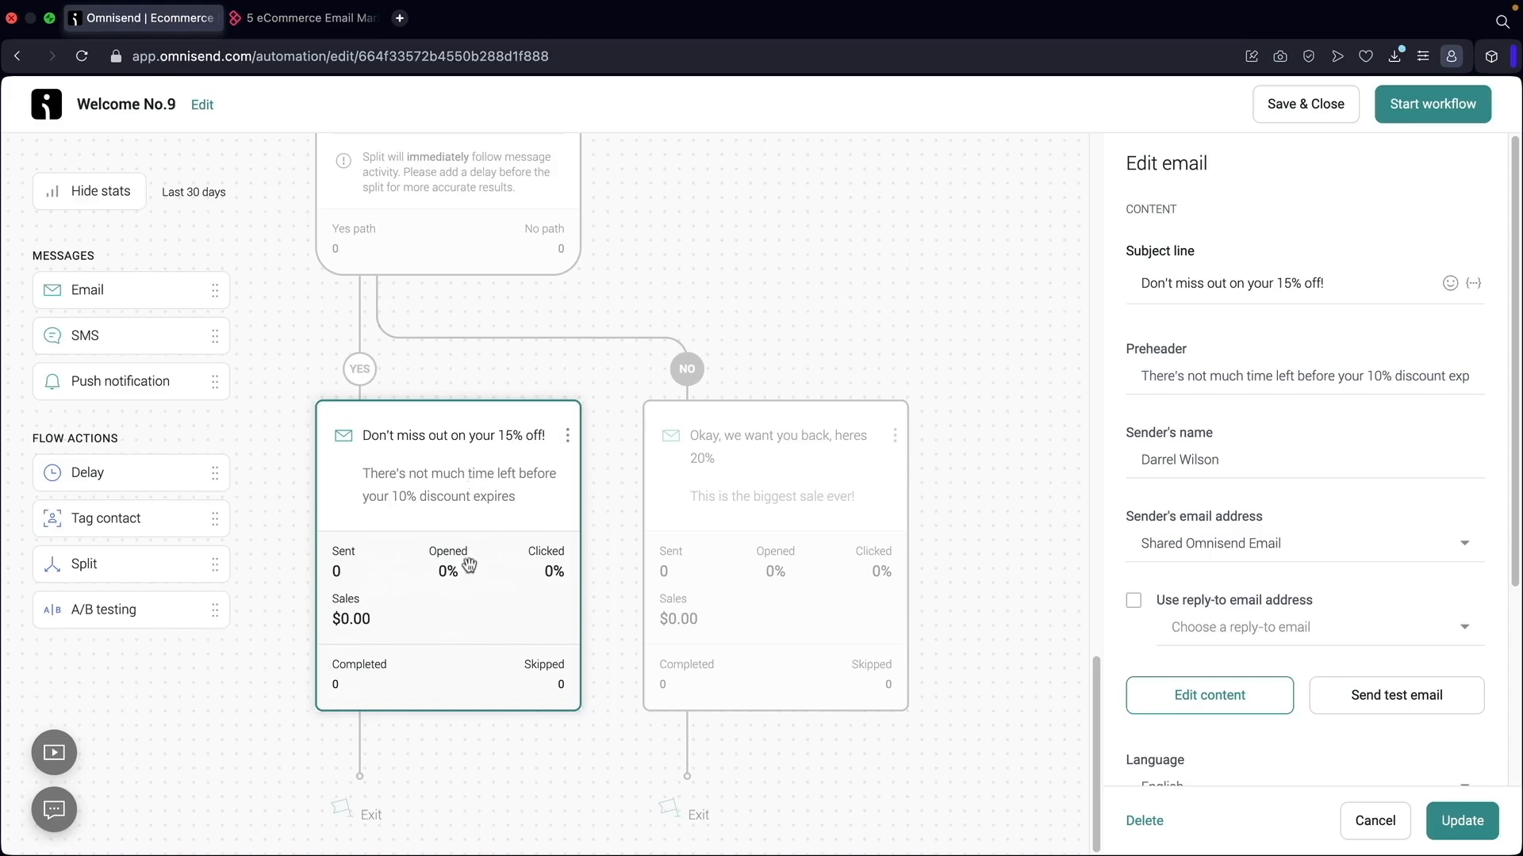
pyautogui.click(771, 482)
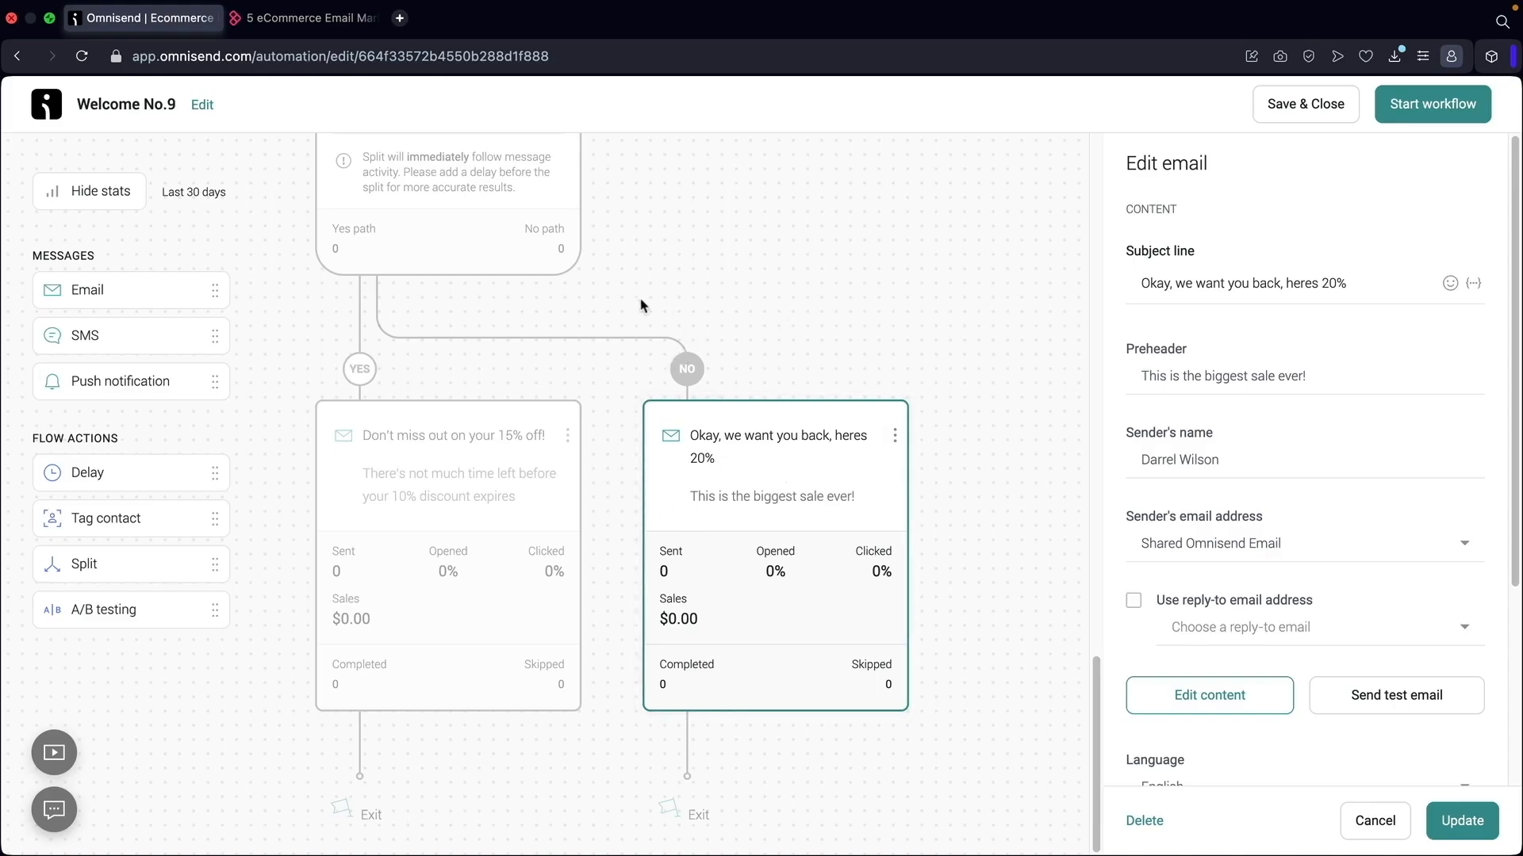
pyautogui.click(1441, 112)
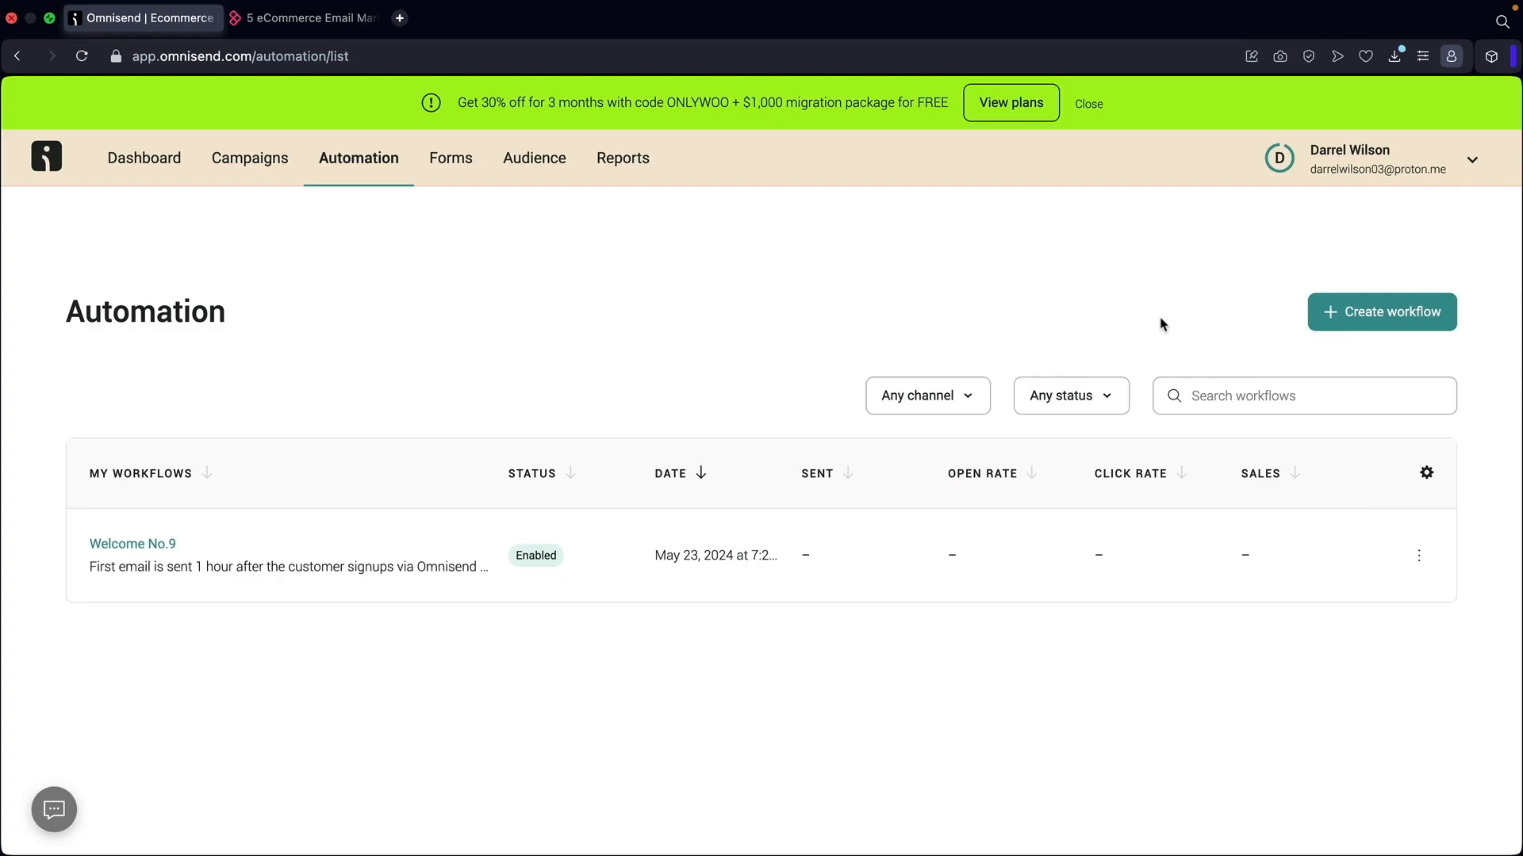
# Reopen the Welcome No.9 workflow for editing and rename it as Welcome Email Workflow
pyautogui.click(1418, 555)
pyautogui.click(1365, 610)
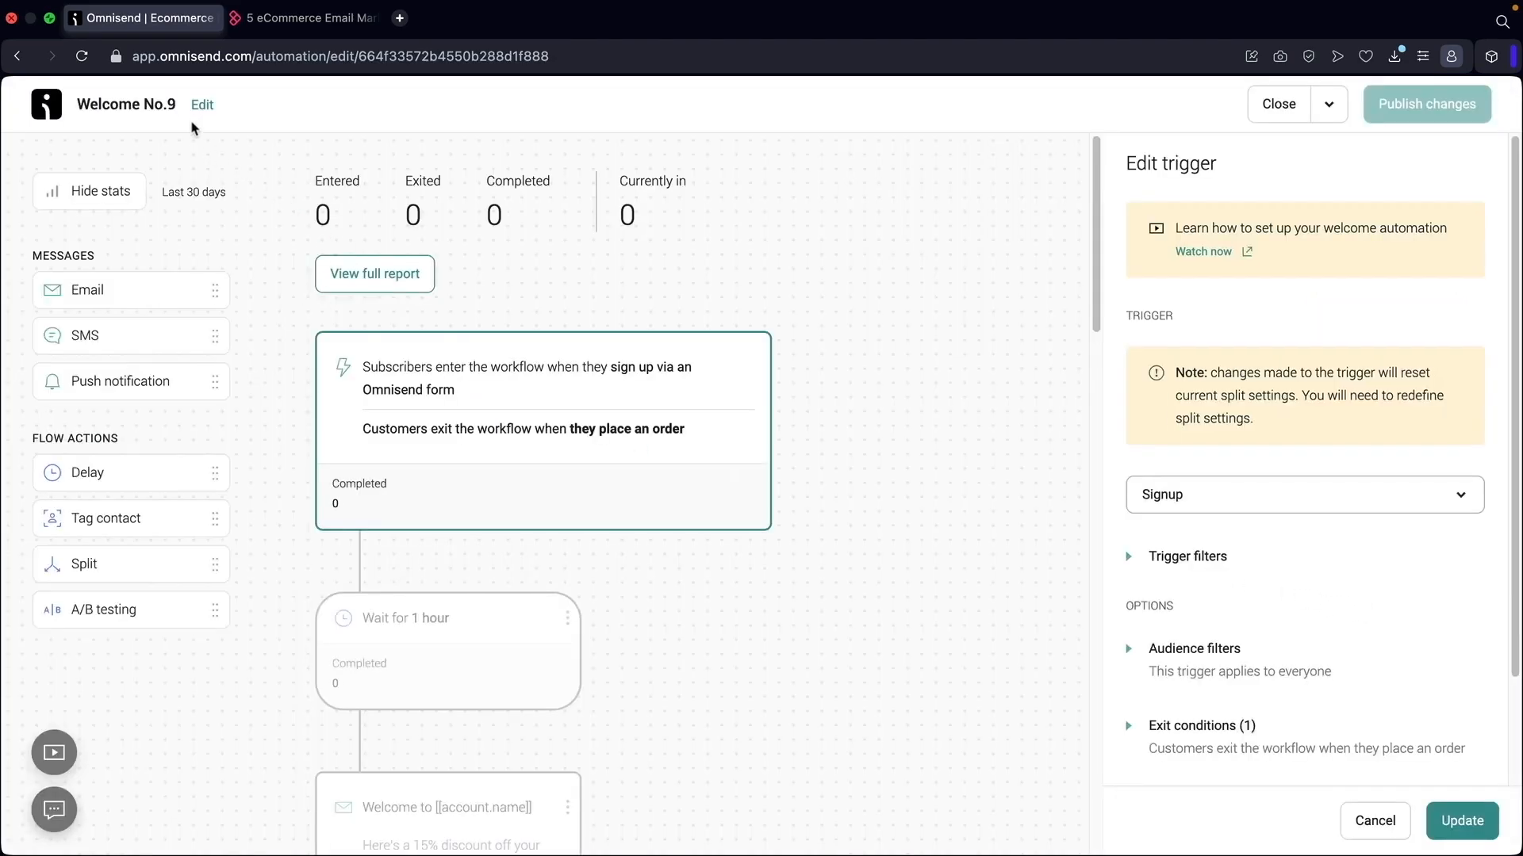
pyautogui.click(202, 105)
pyautogui.moveTo(654, 429); pyautogui.dragTo(496, 409)
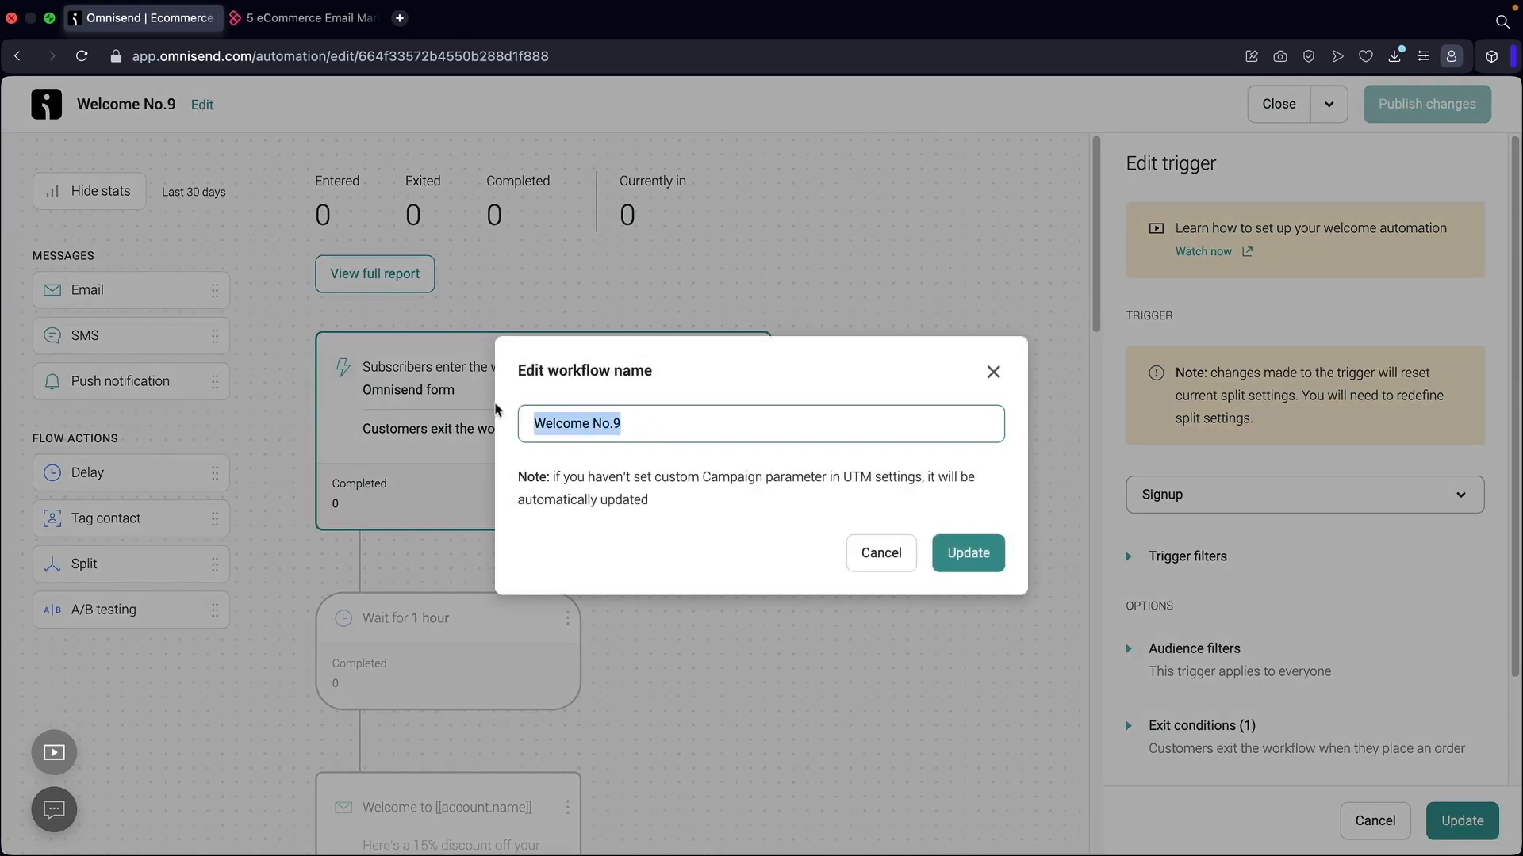
pyautogui.write('Welcome Worf')
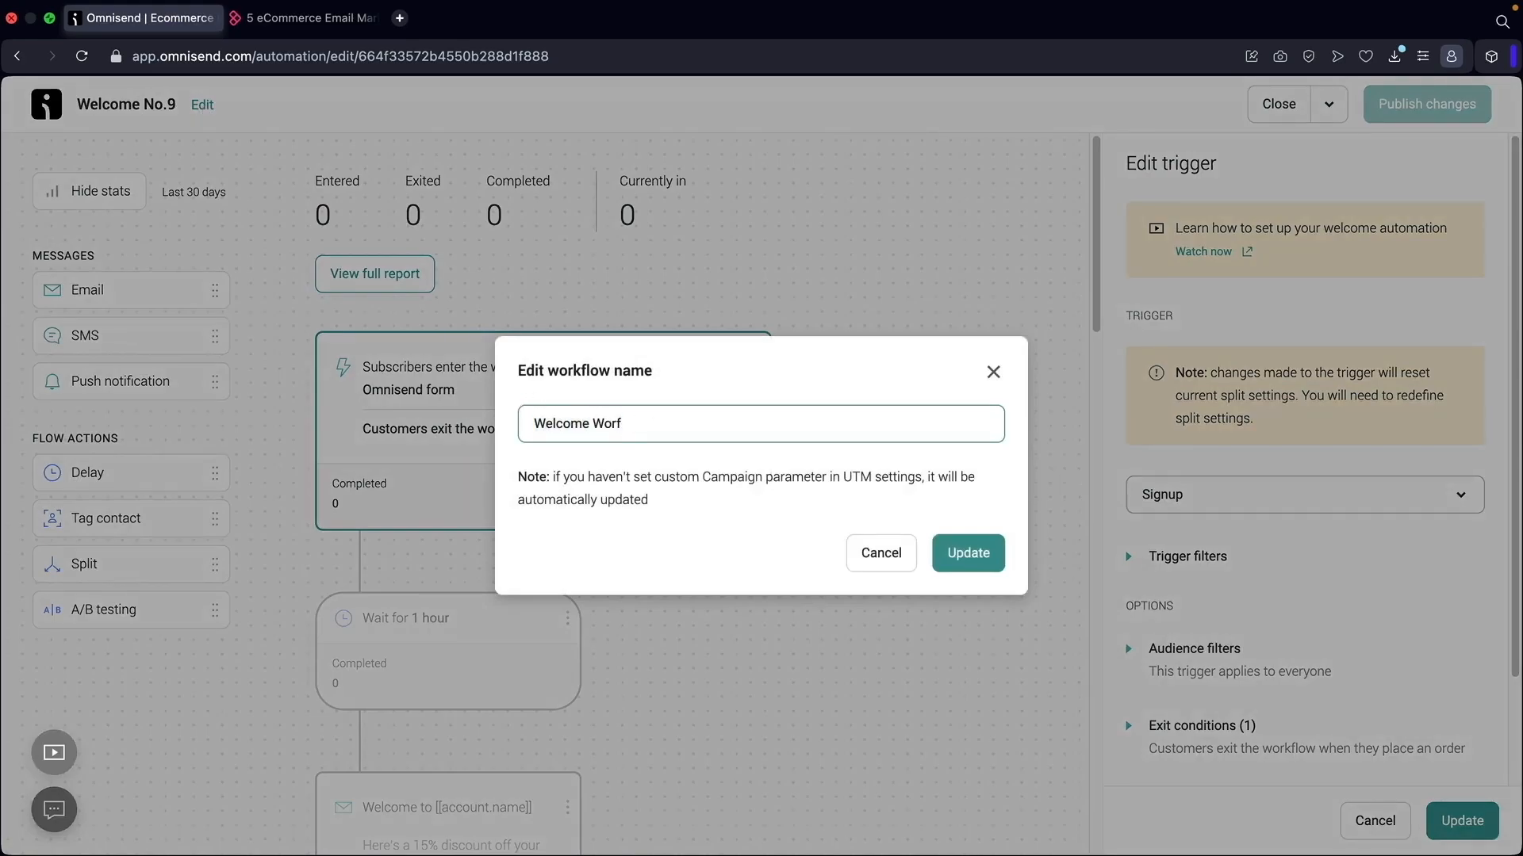
pyautogui.press('BackSpace')
pyautogui.press('BackSpace')
pyautogui.press('BackSpace')
pyautogui.press('BackSpace')
pyautogui.press('BackSpace')
pyautogui.press('BackSpace')
pyautogui.press('BackSpace')
pyautogui.press('BackSpace')
pyautogui.press('BackSpace')
pyautogui.press('BackSpace')
pyautogui.press('BackSpace')
pyautogui.press('BackSpace')
pyautogui.write('Welcome E')
pyautogui.click(968, 552)
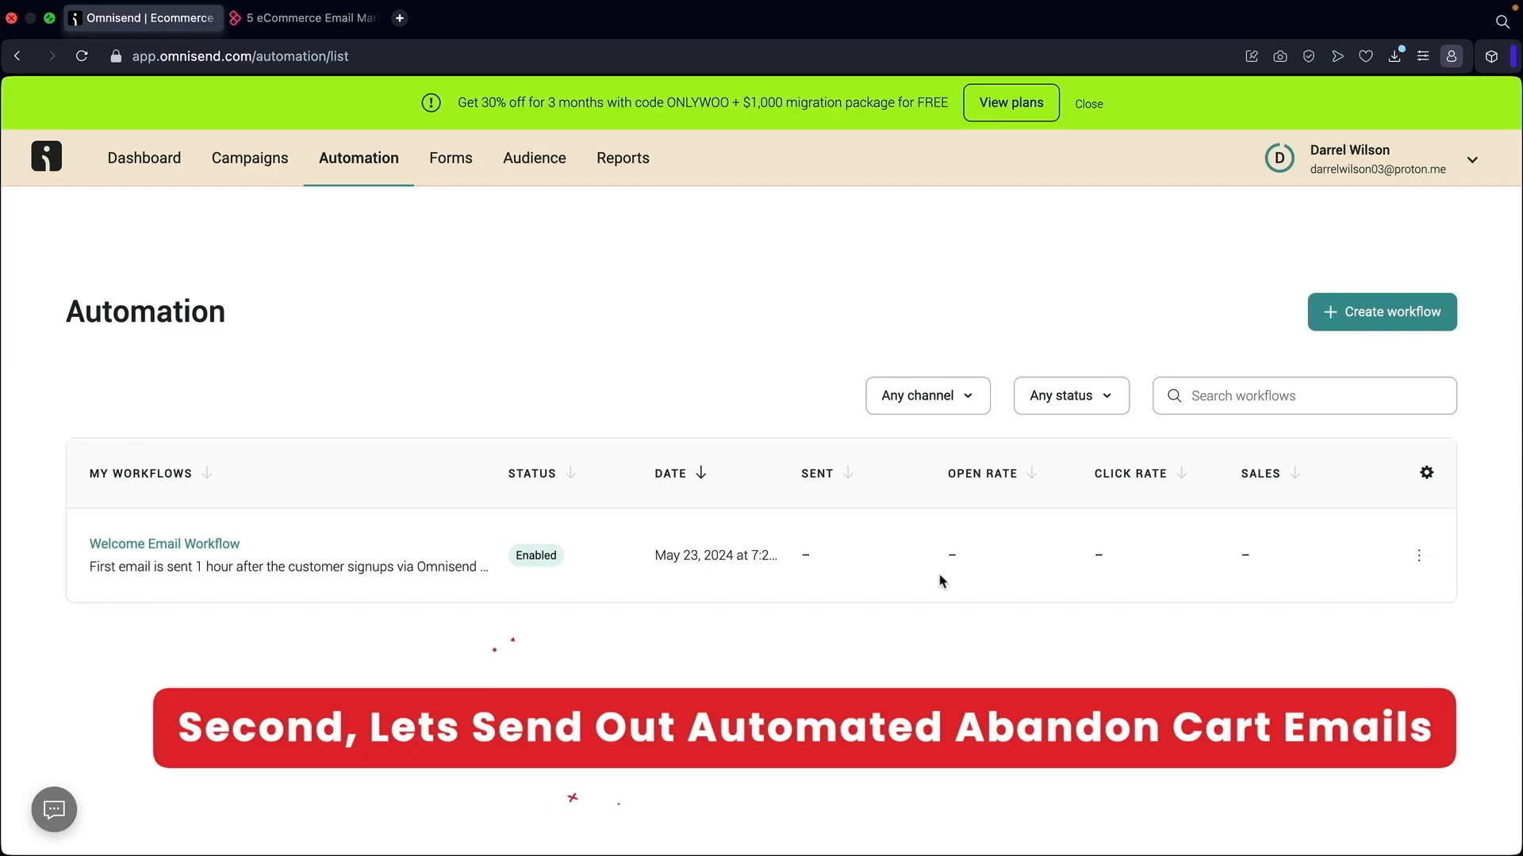
# Create a new workflow from the pre-built three-email Abandoned Cart template, filtering the templates by Cart Abandonment
pyautogui.click(1355, 312)
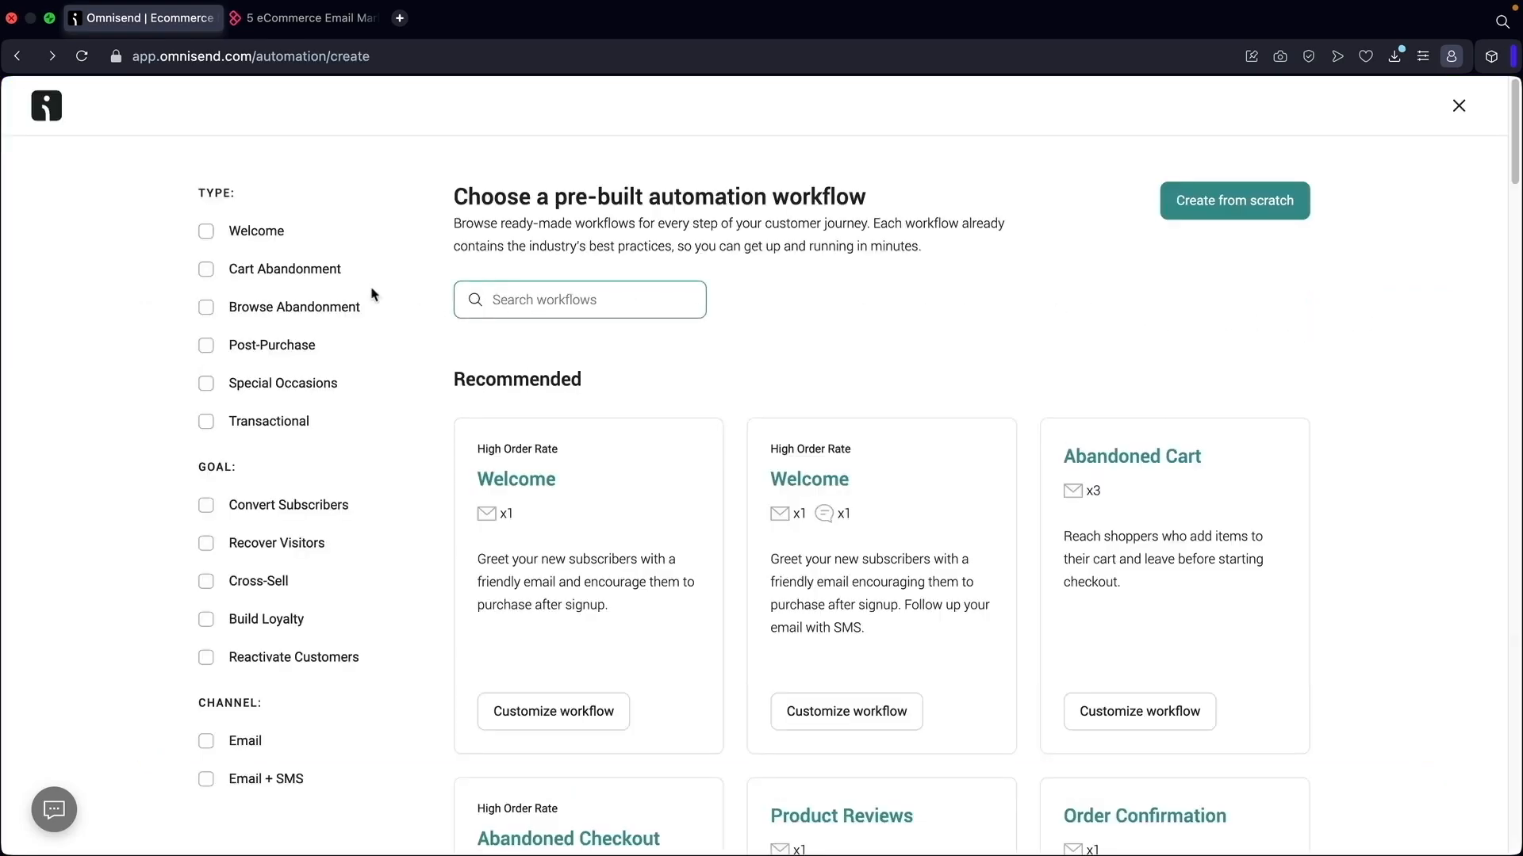
pyautogui.click(206, 273)
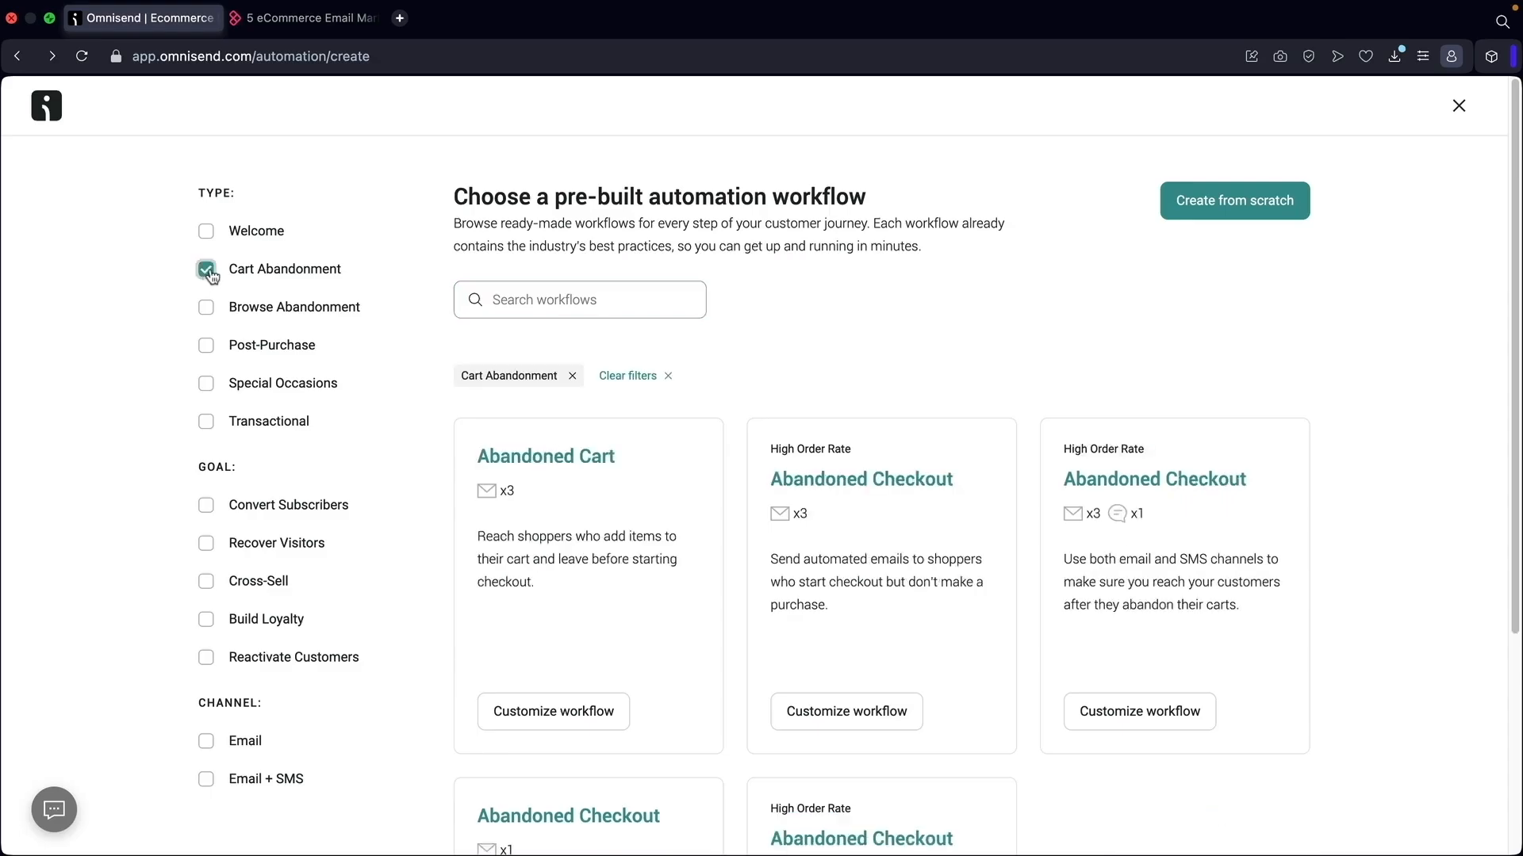
pyautogui.scroll(-5, 438, 333)
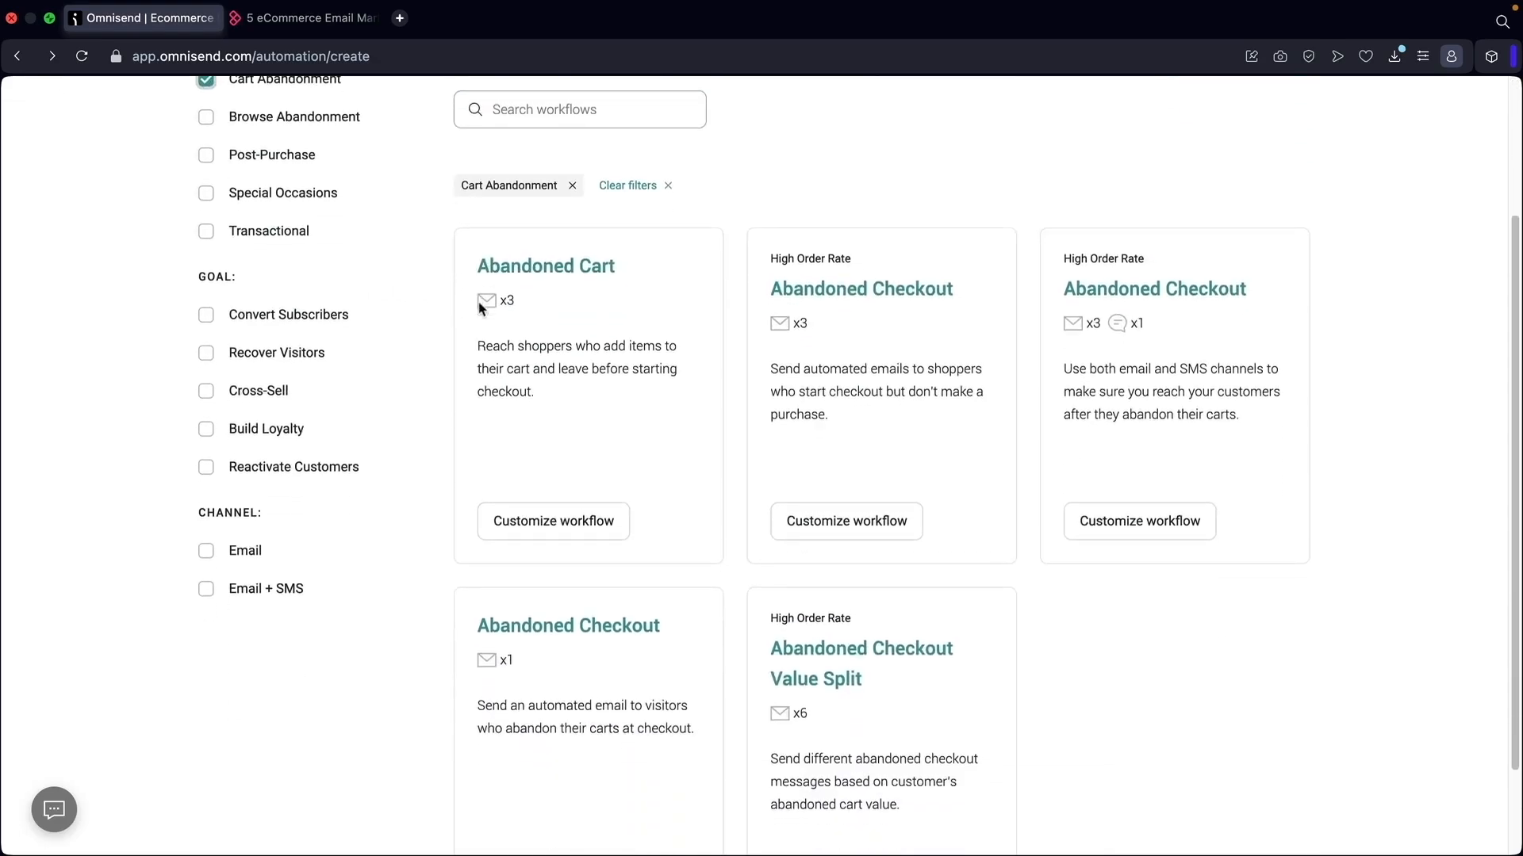
pyautogui.scroll(4, 681, 470)
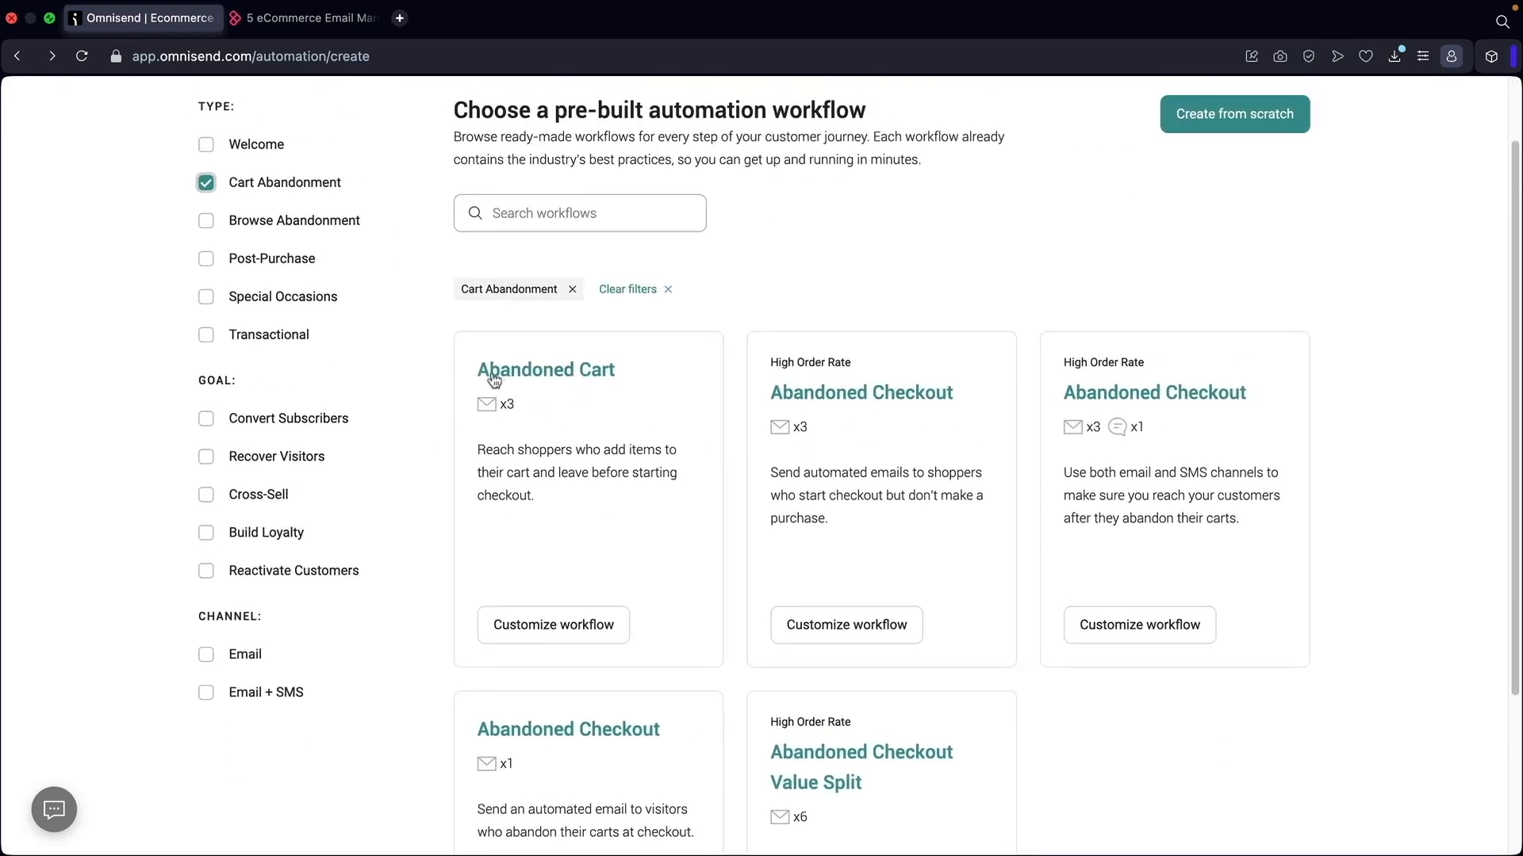
pyautogui.click(538, 634)
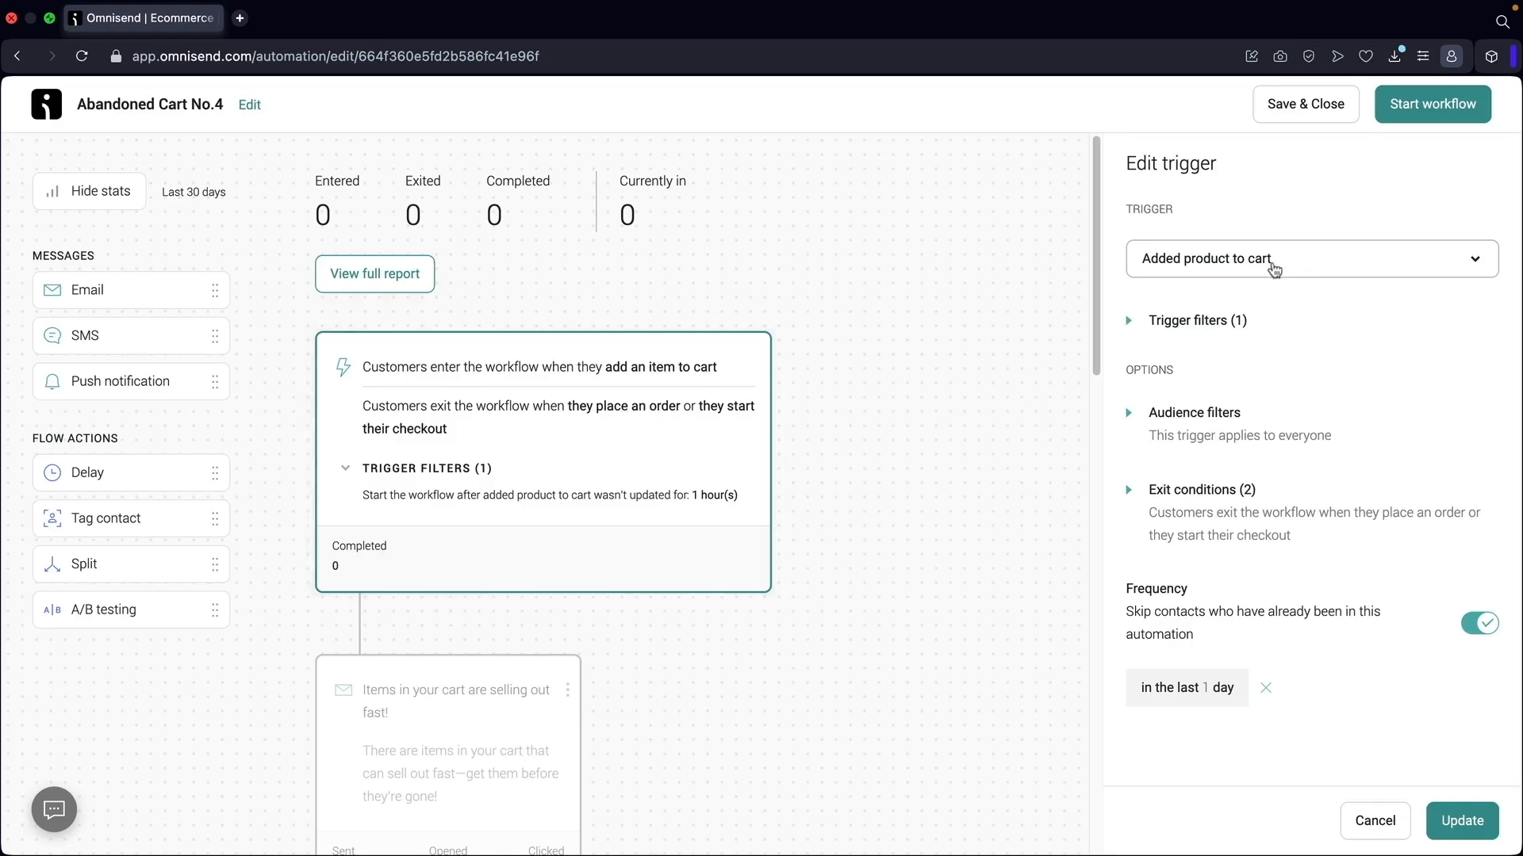
# Keep Added product to cart as the trigger and add a trigger filter for added items whose Price is 50
pyautogui.click(1273, 269)
pyautogui.click(1242, 371)
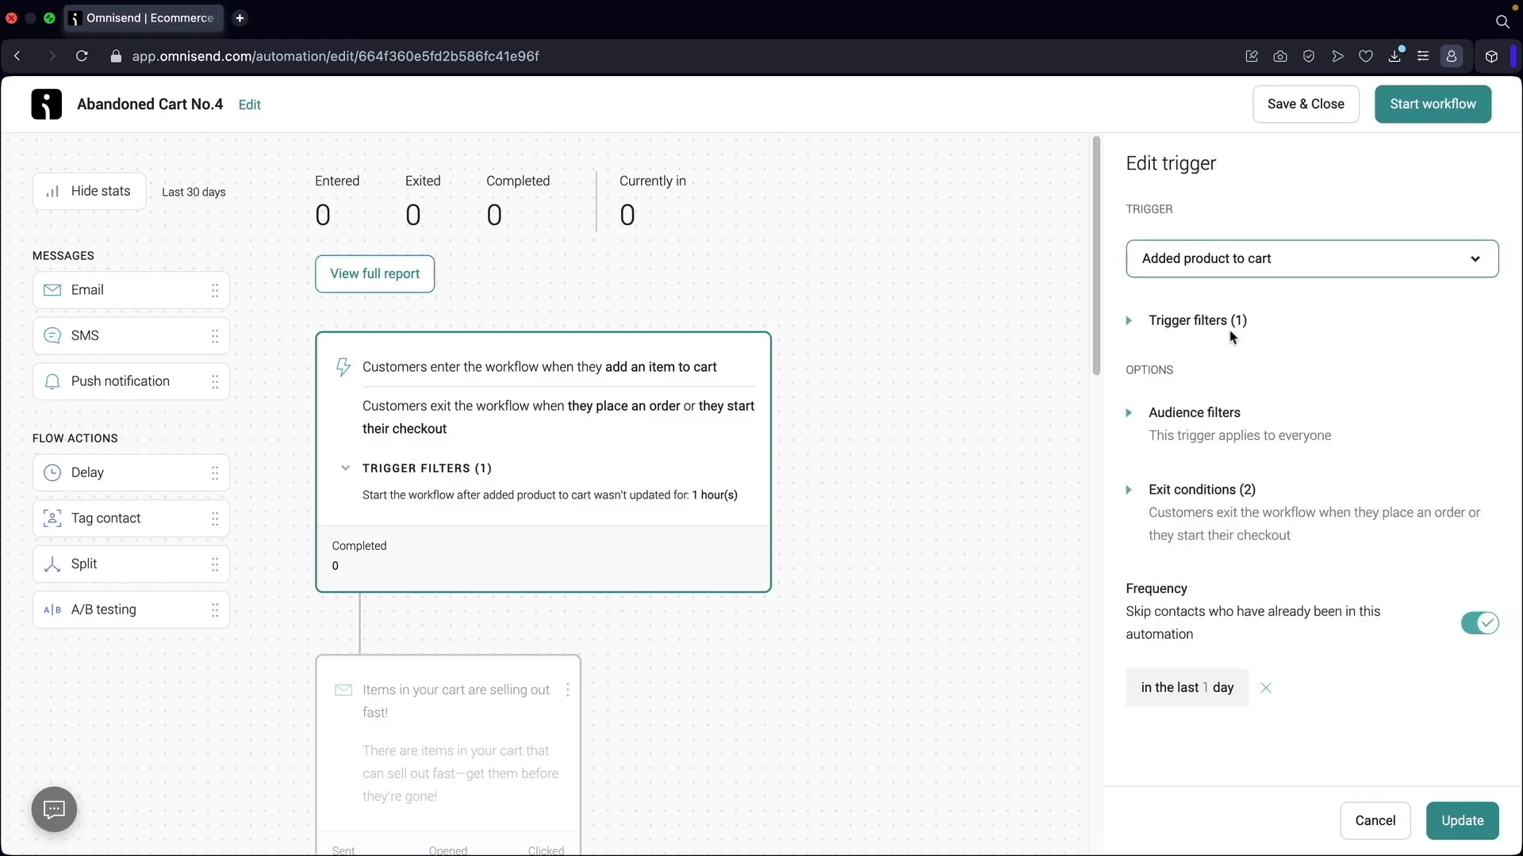
pyautogui.click(1205, 324)
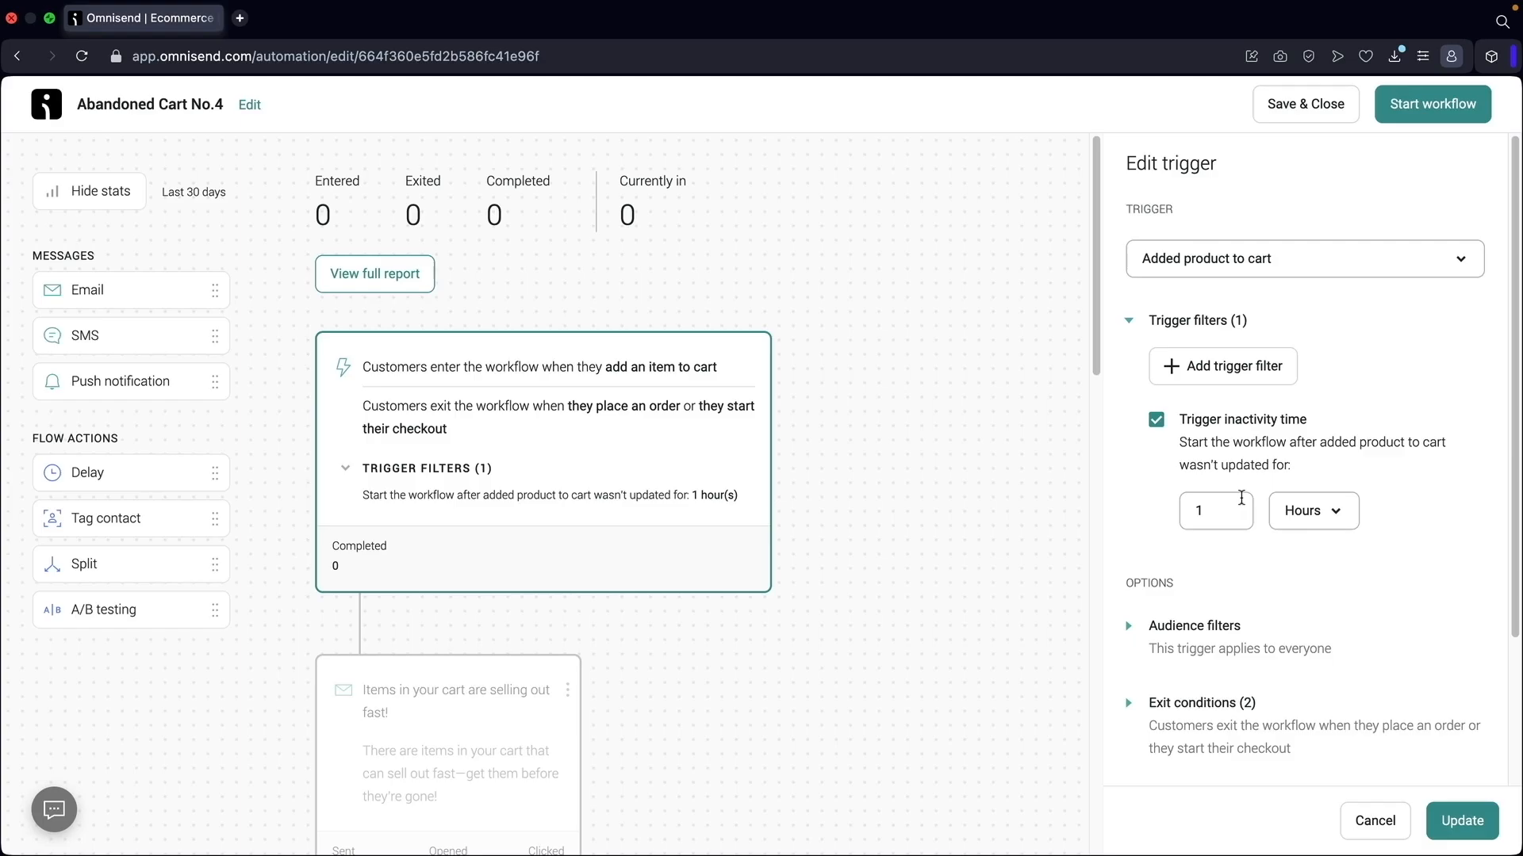
pyautogui.click(1261, 380)
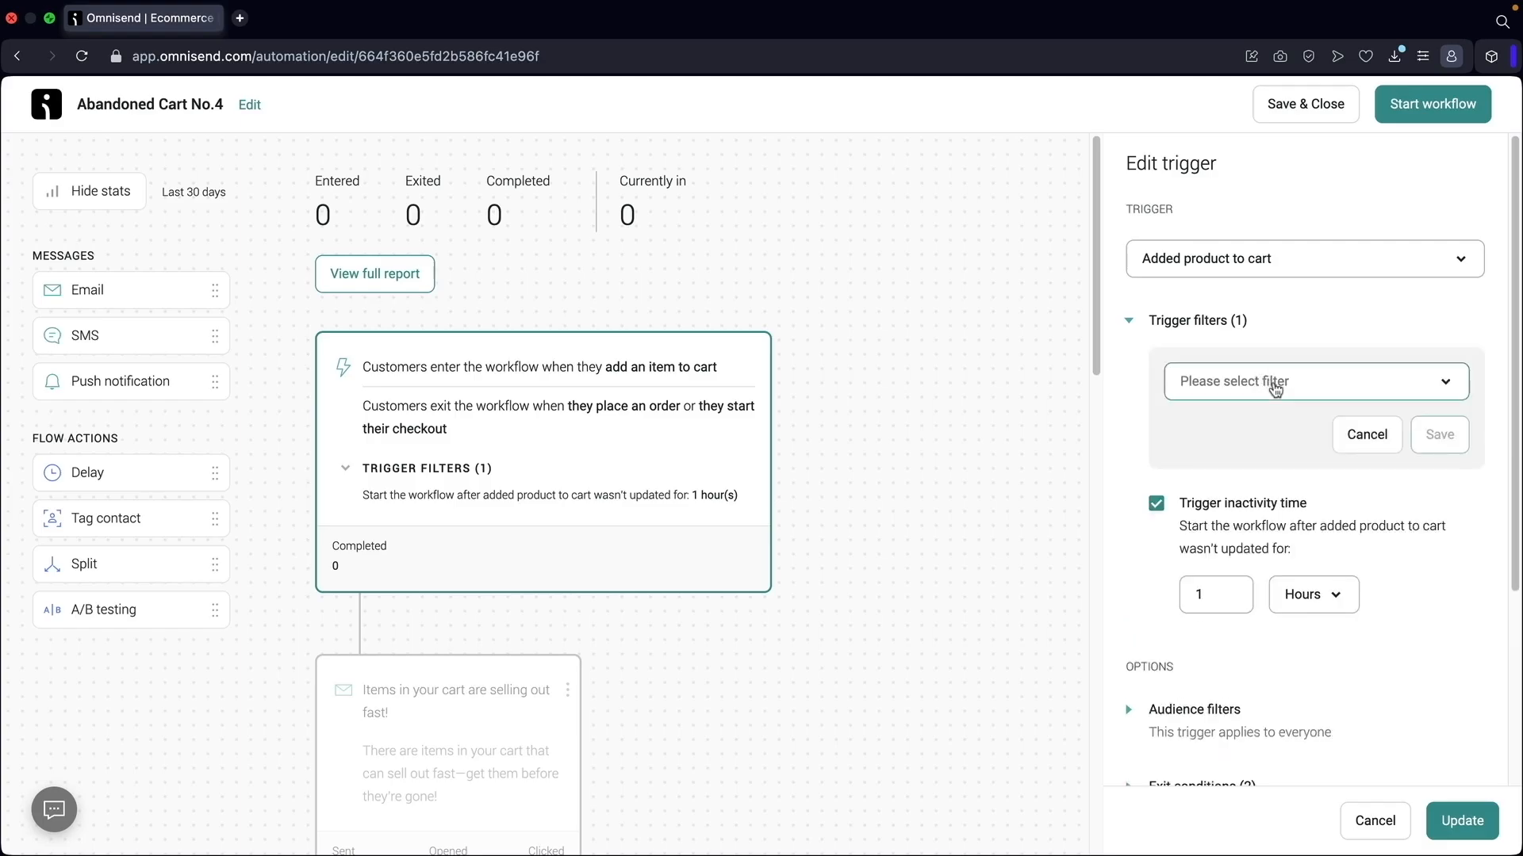
pyautogui.click(1275, 384)
pyautogui.scroll(-8, 1291, 536)
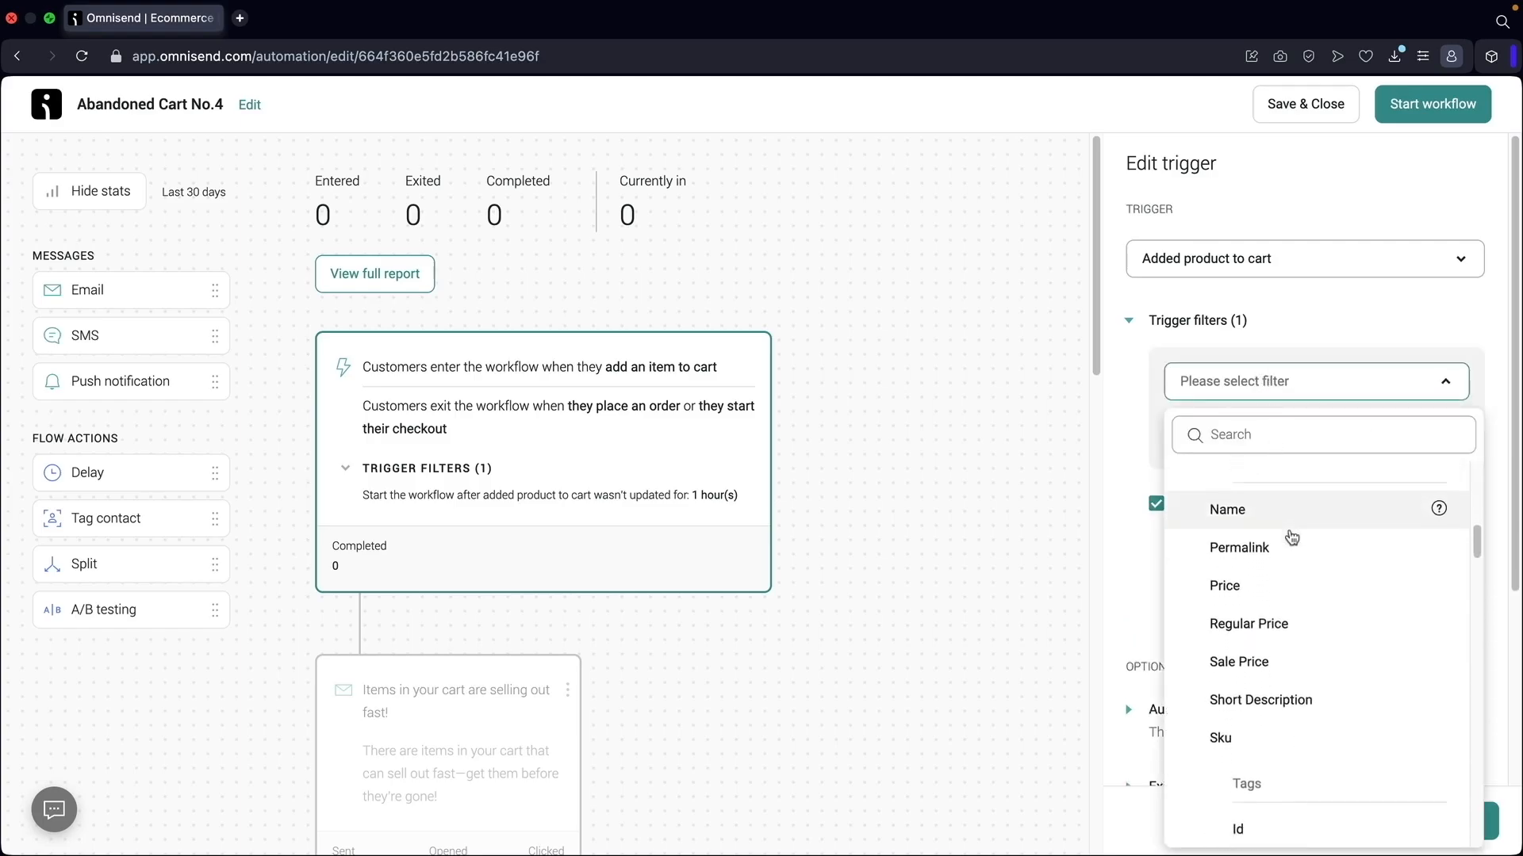
pyautogui.click(1291, 579)
pyautogui.click(1183, 490)
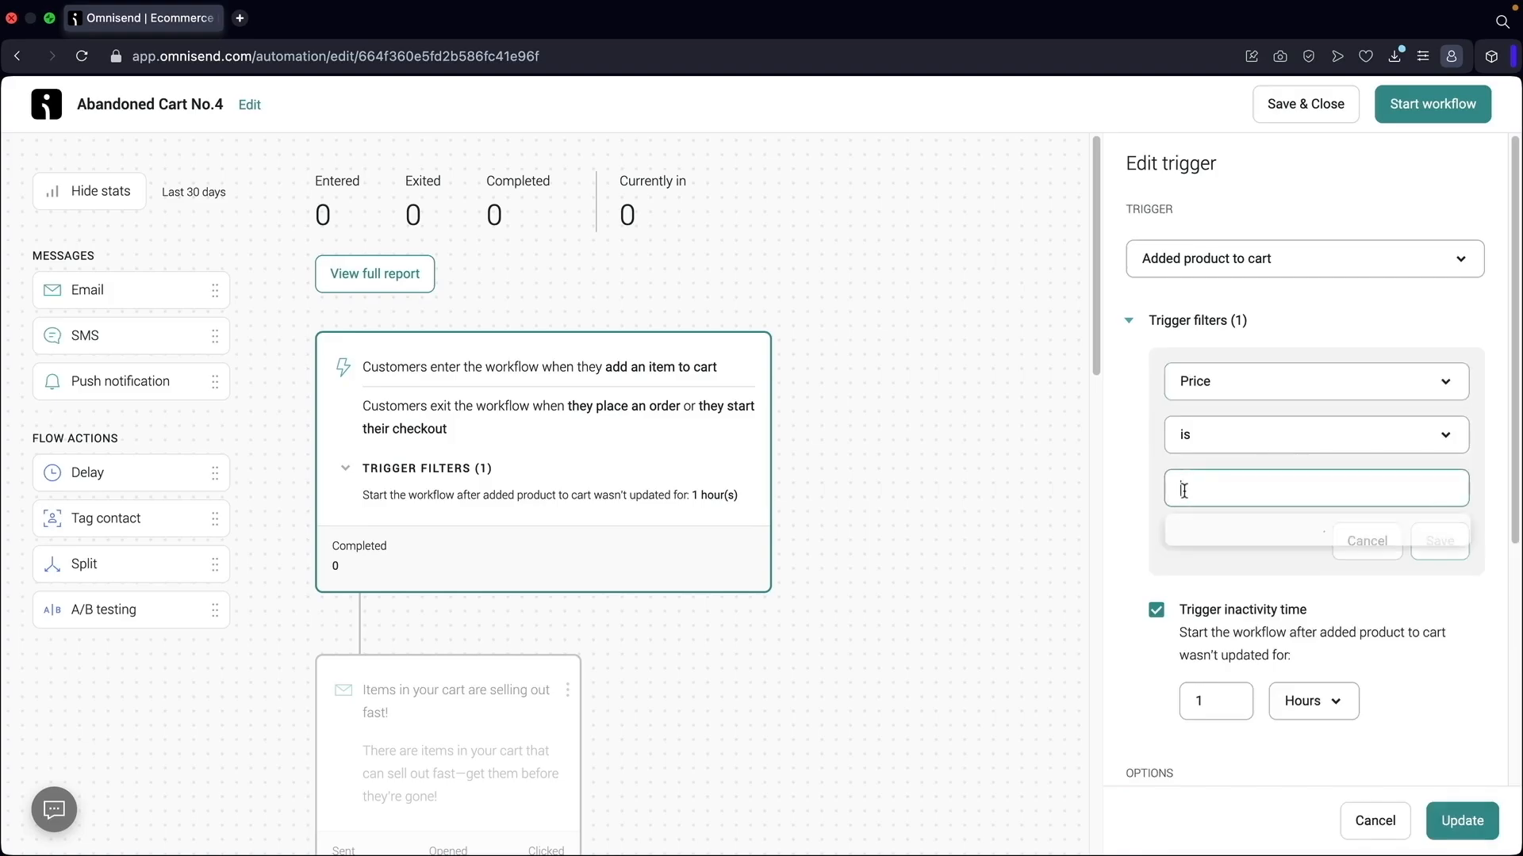
pyautogui.write('50')
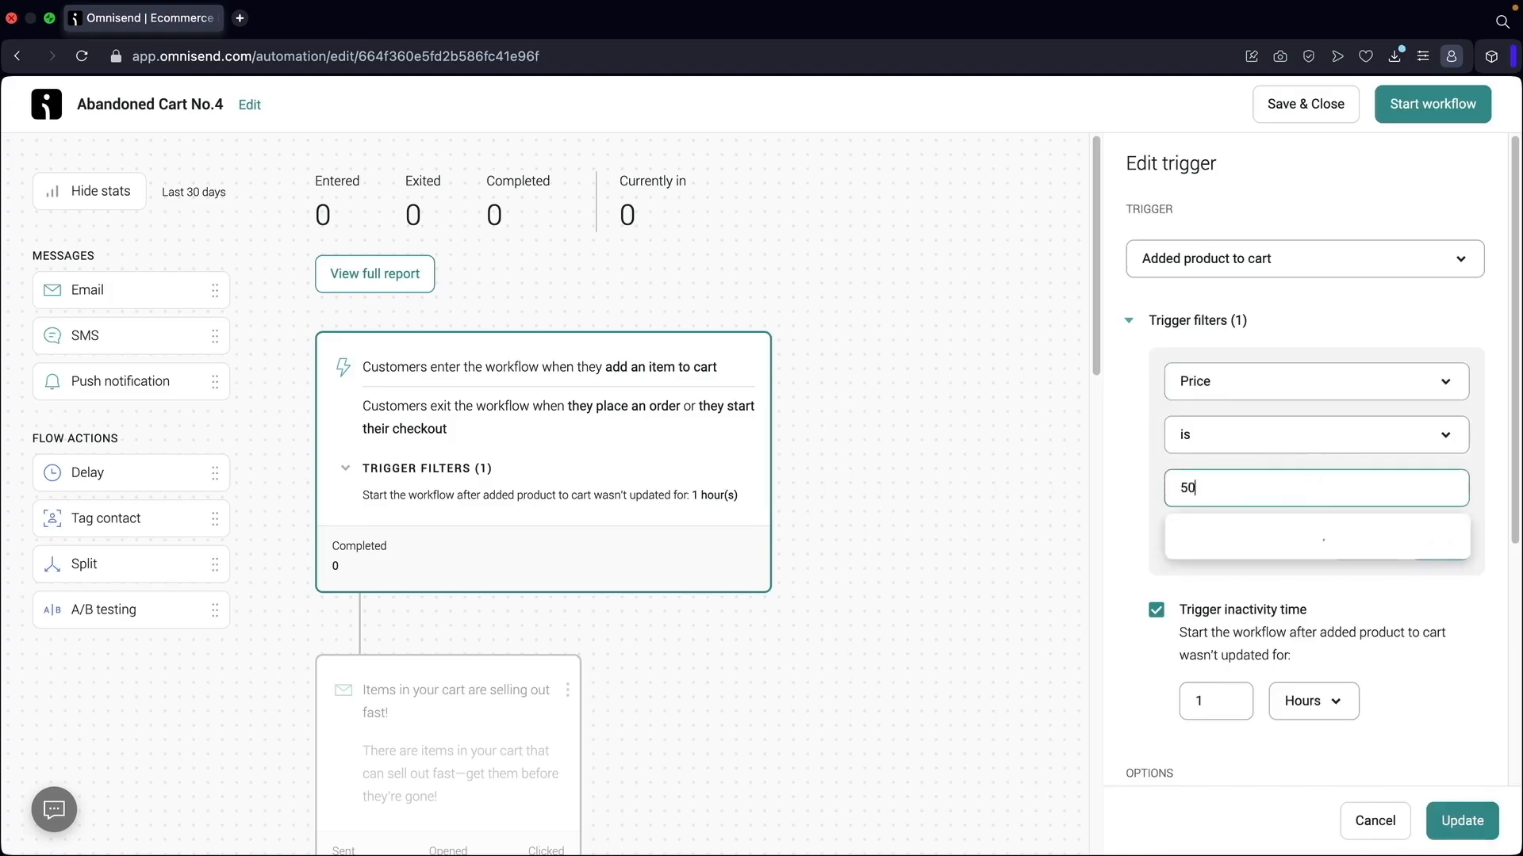
pyautogui.click(1291, 546)
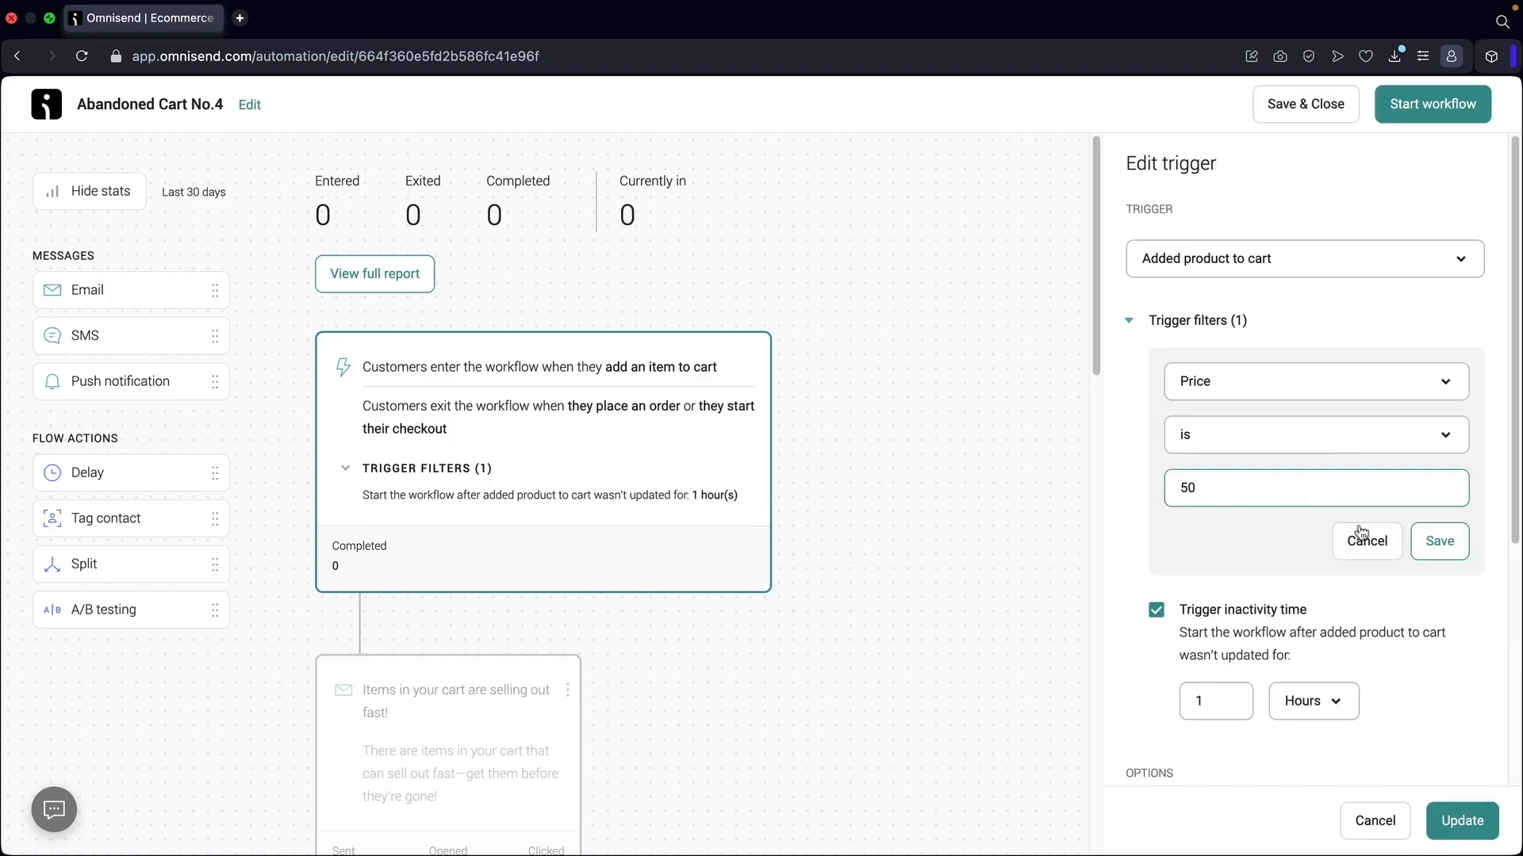
pyautogui.click(1440, 540)
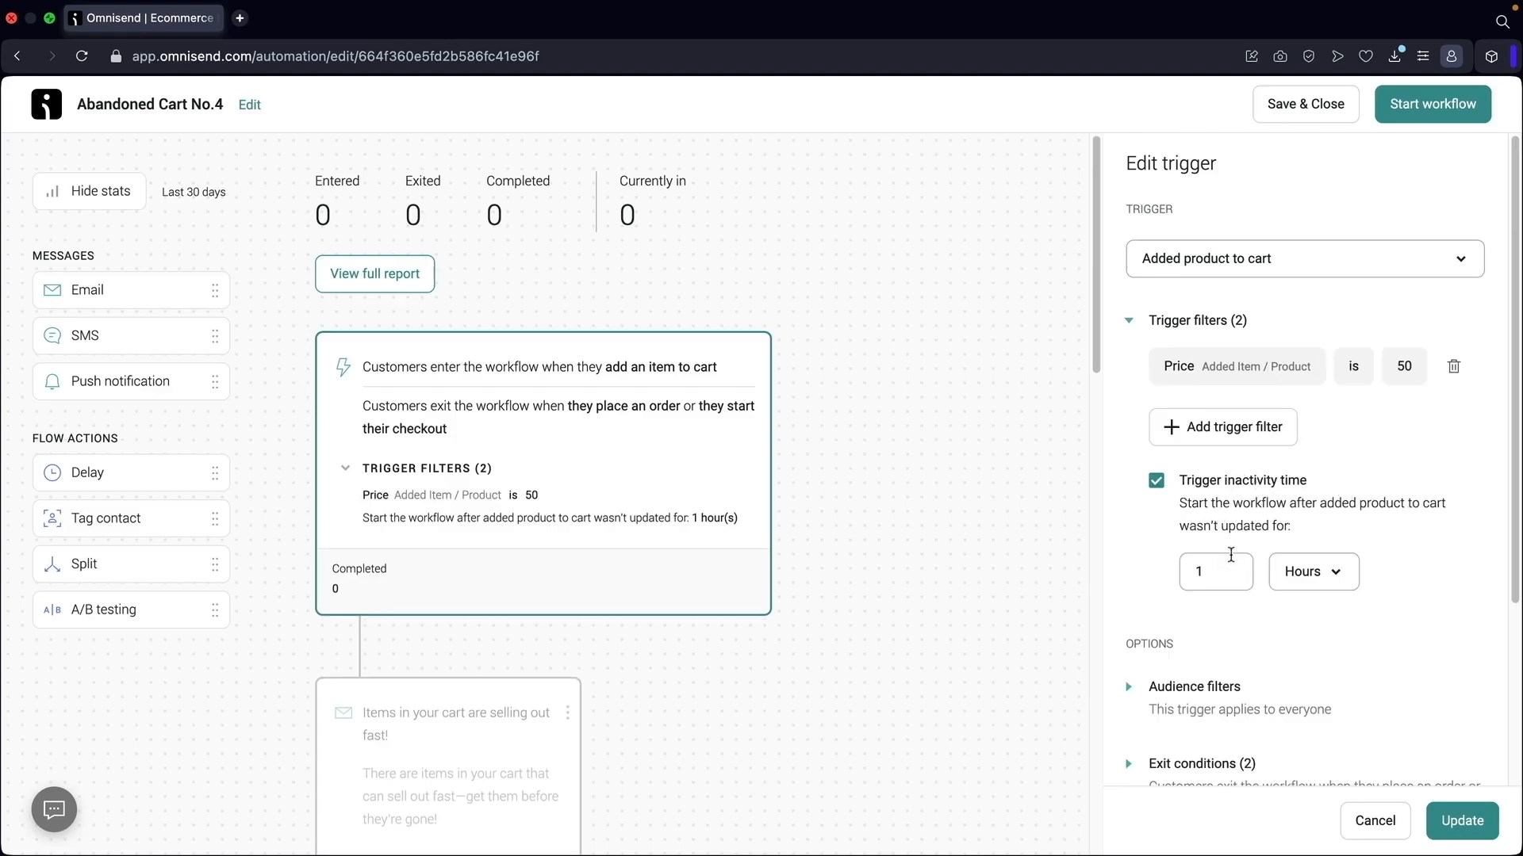
# Delete the price trigger filter and discard the empty filter form
pyautogui.click(1453, 370)
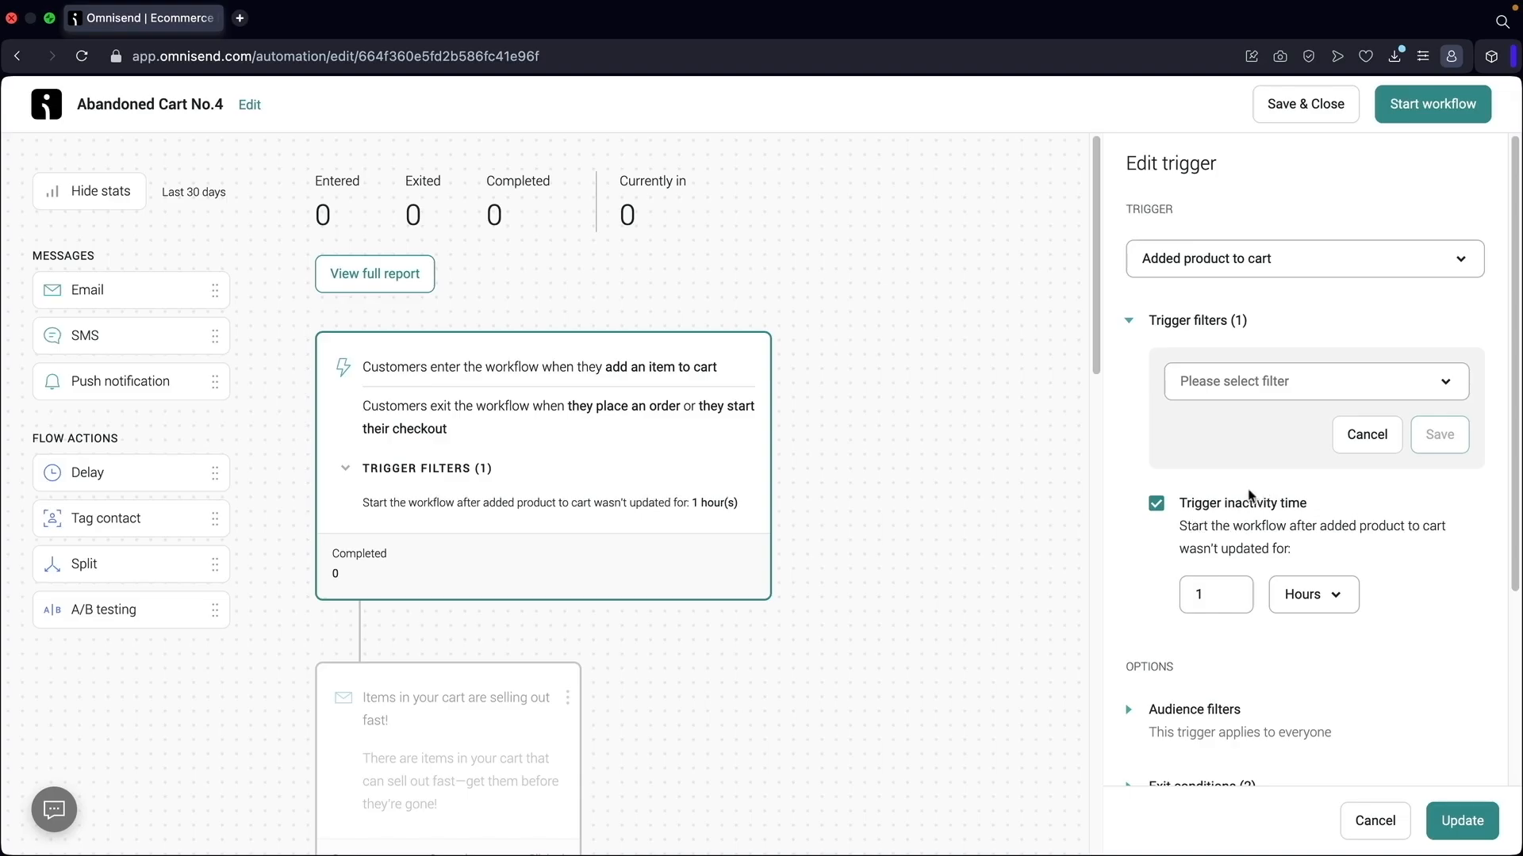
pyautogui.click(1360, 438)
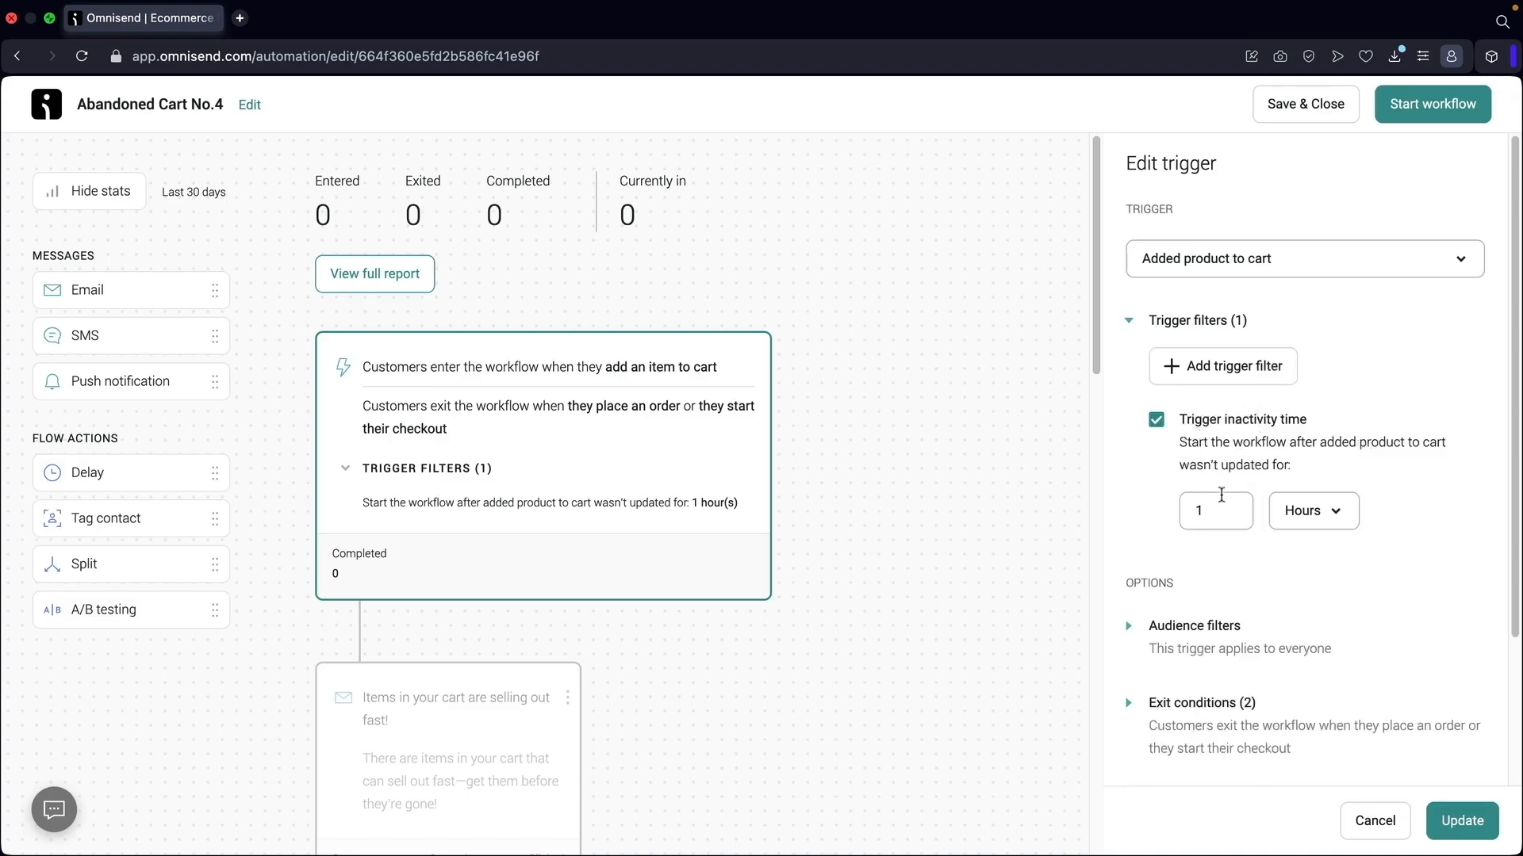
pyautogui.click(1128, 627)
pyautogui.scroll(-3, 1261, 595)
pyautogui.click(1292, 509)
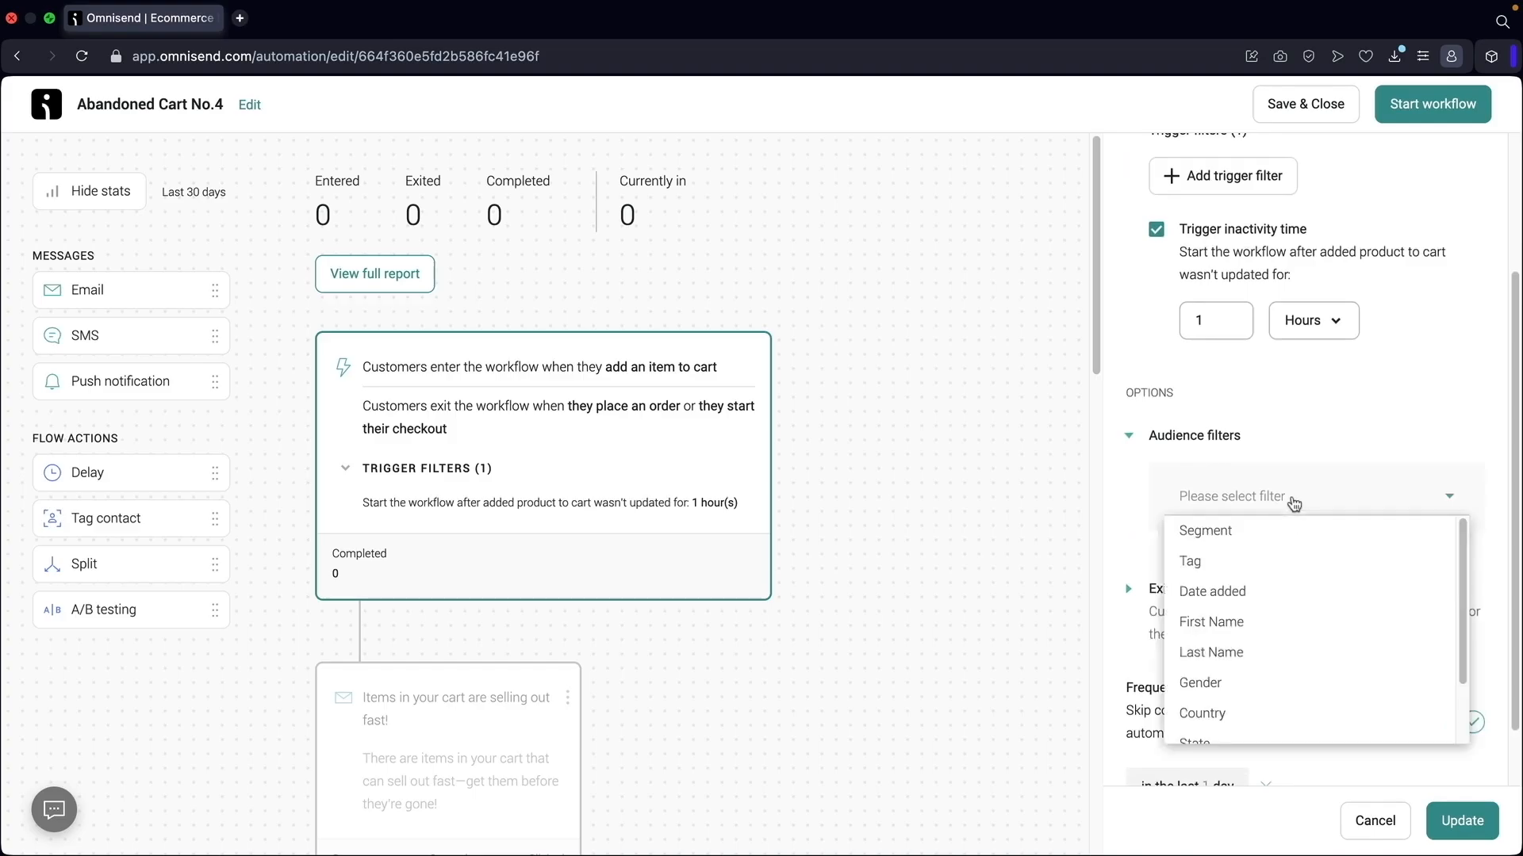
pyautogui.click(1298, 543)
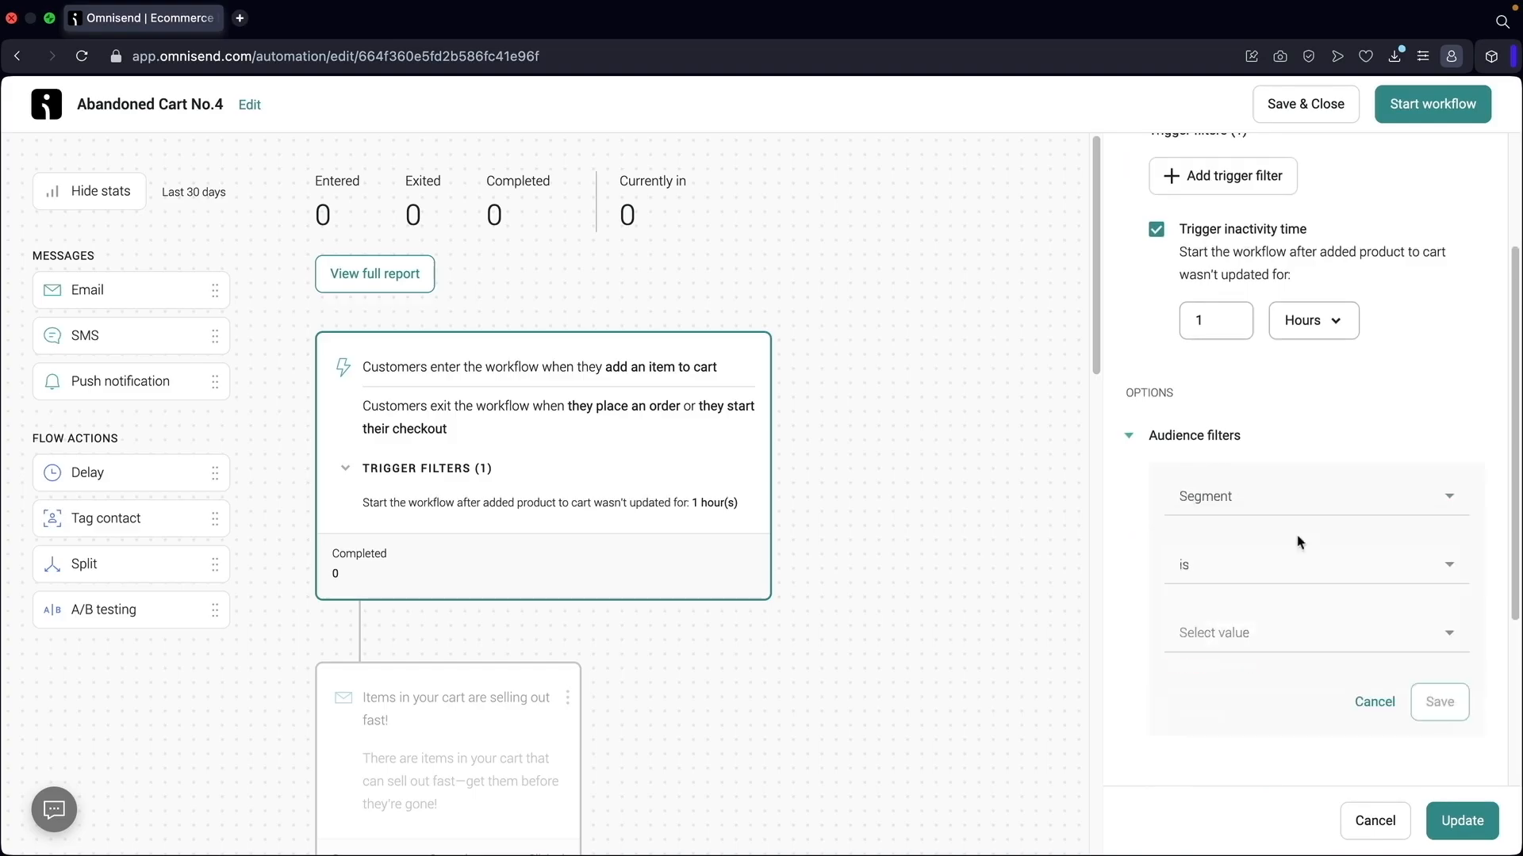
pyautogui.click(1270, 632)
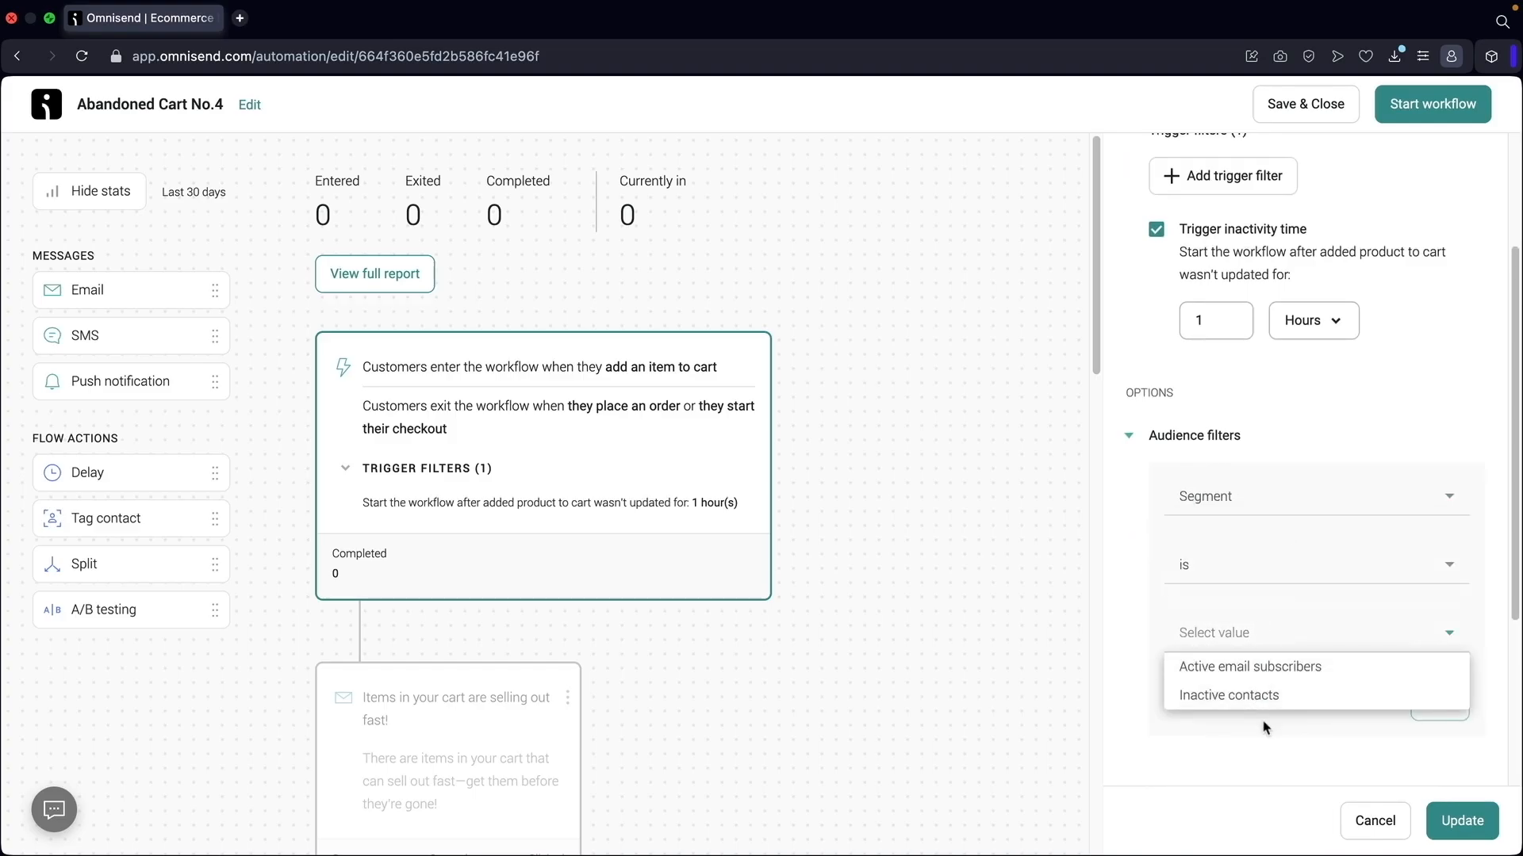
pyautogui.click(1372, 702)
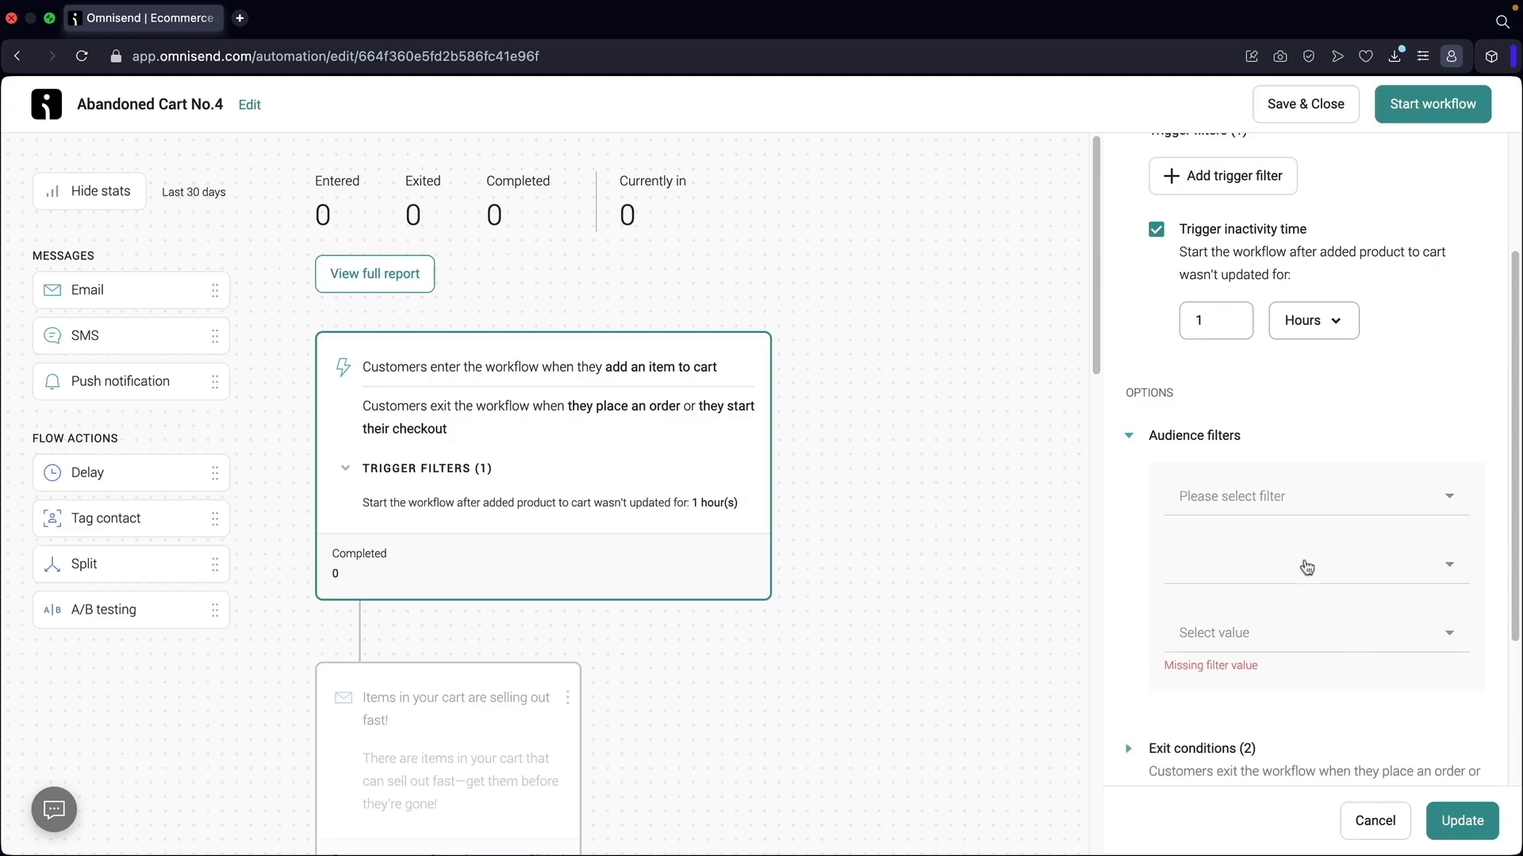
pyautogui.click(1301, 438)
# Examine the exit conditions of the abandoned cart workflow's trigger
pyautogui.click(1195, 515)
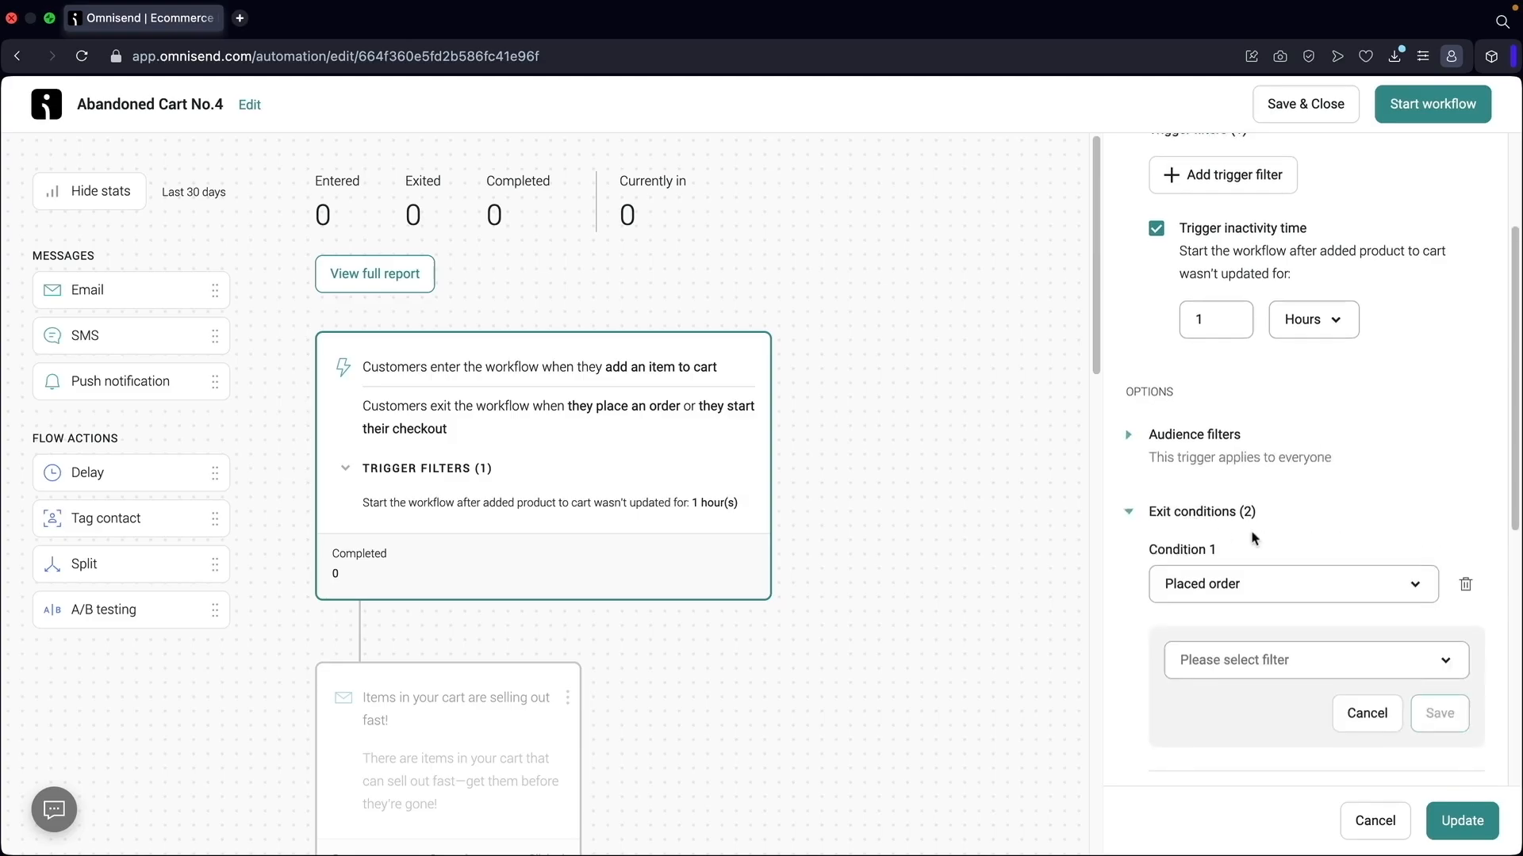
pyautogui.scroll(-4, 1254, 538)
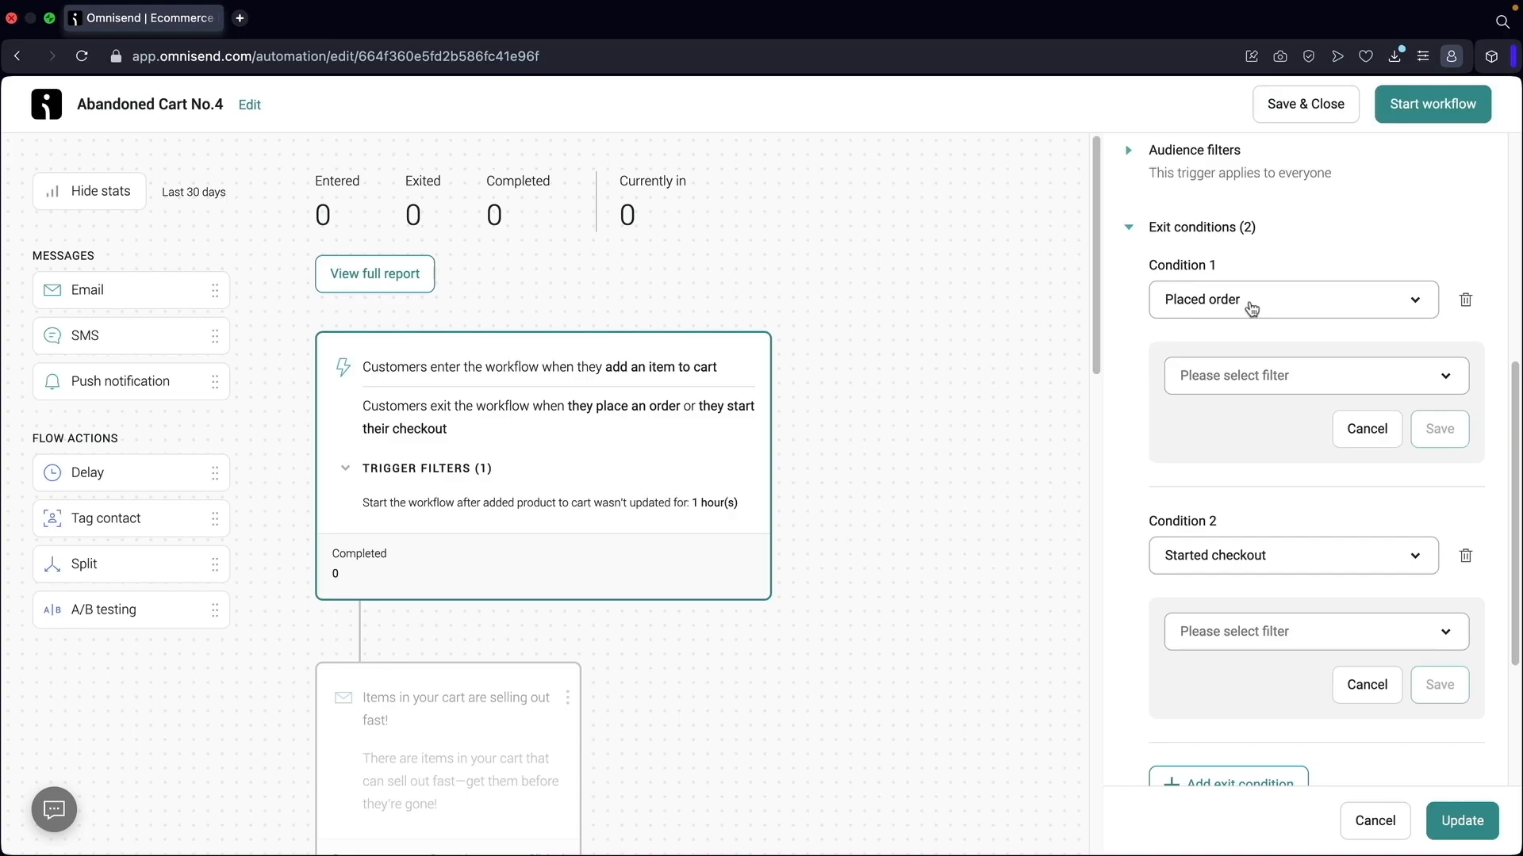
# Review the trigger's exit conditions and open the settings of the first email, "Items in your cart are selling out fast!"
pyautogui.scroll(-3, 1245, 341)
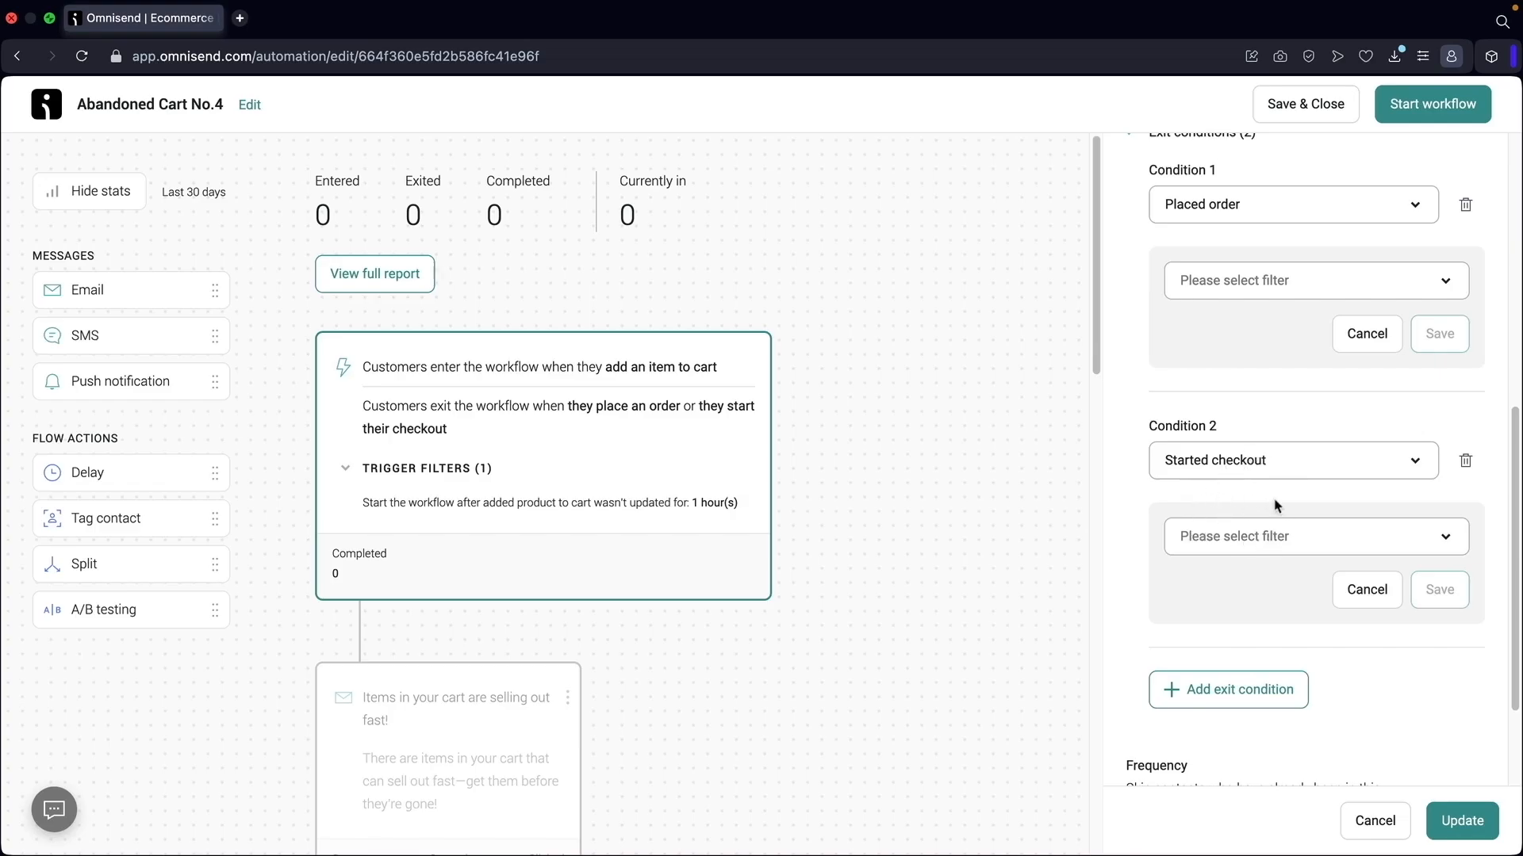
pyautogui.scroll(3, 1293, 442)
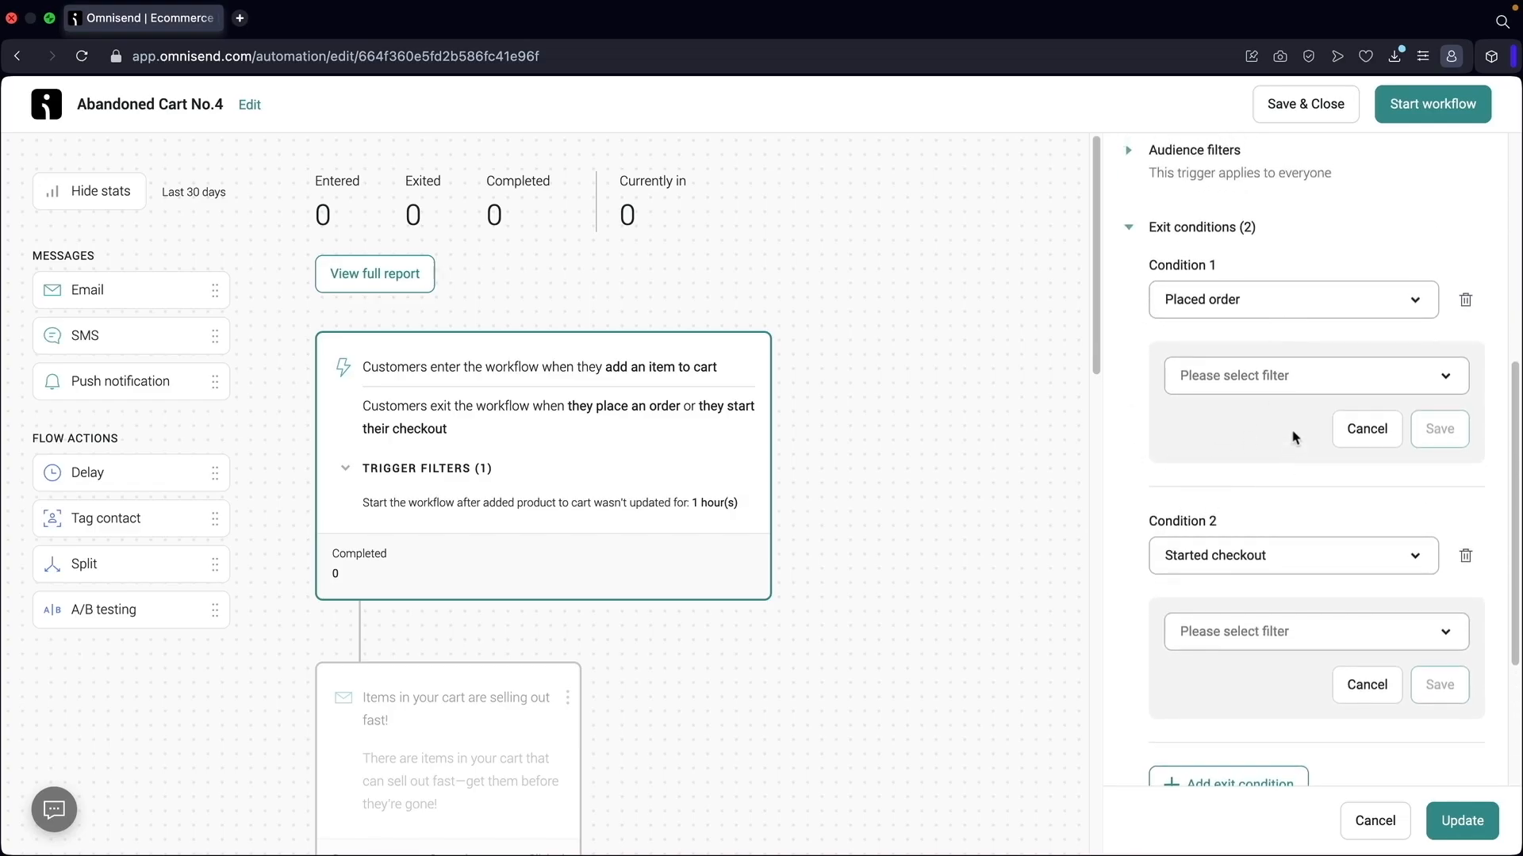
pyautogui.scroll(-5, 547, 388)
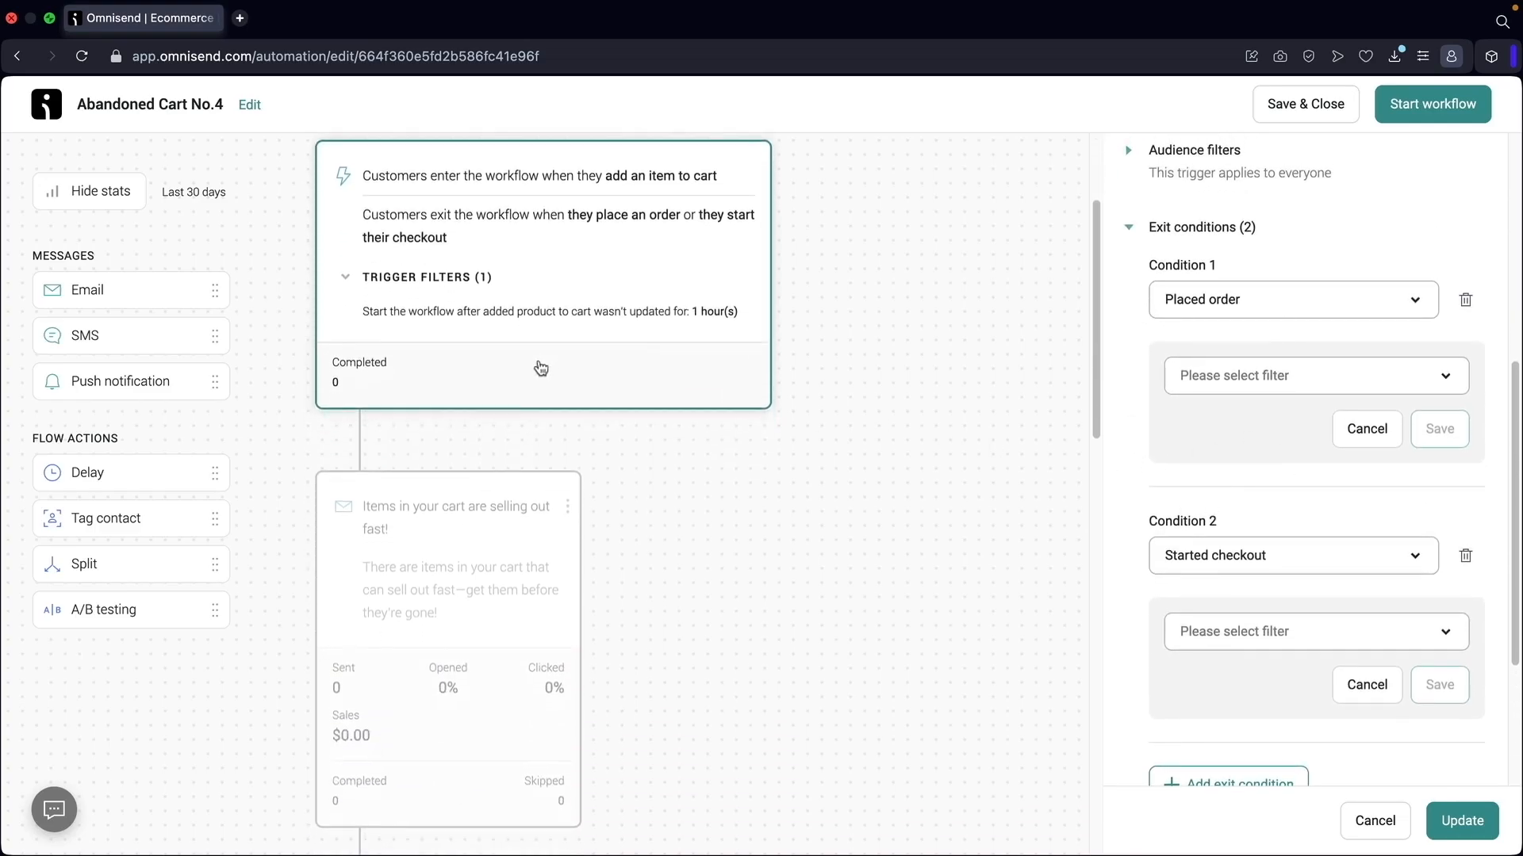
pyautogui.click(469, 394)
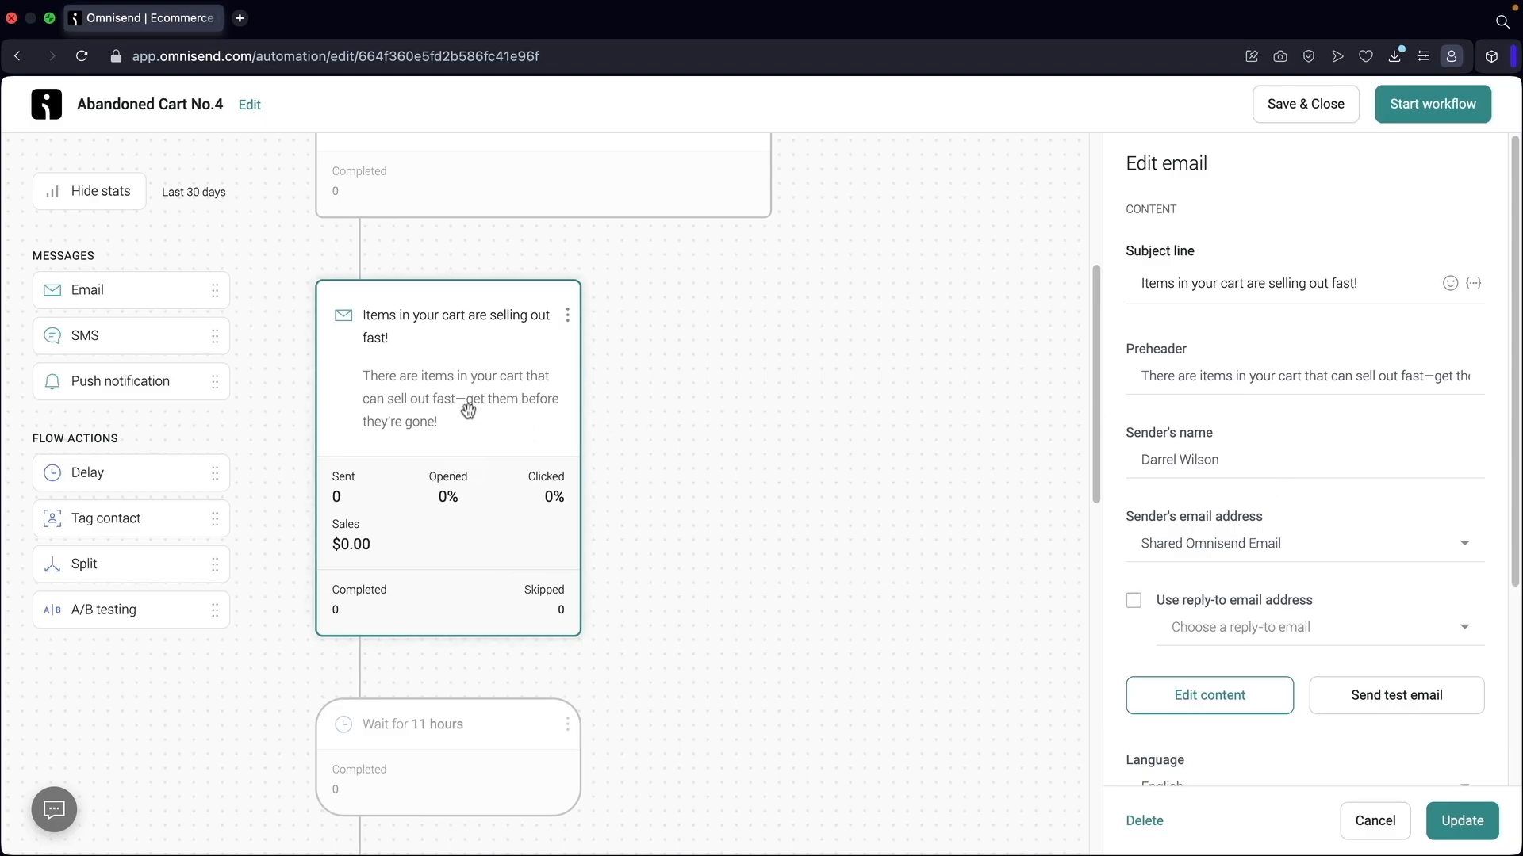
pyautogui.scroll(-5, 468, 410)
# Set the delay between the first and second cart emails to 6 hours
pyautogui.click(460, 373)
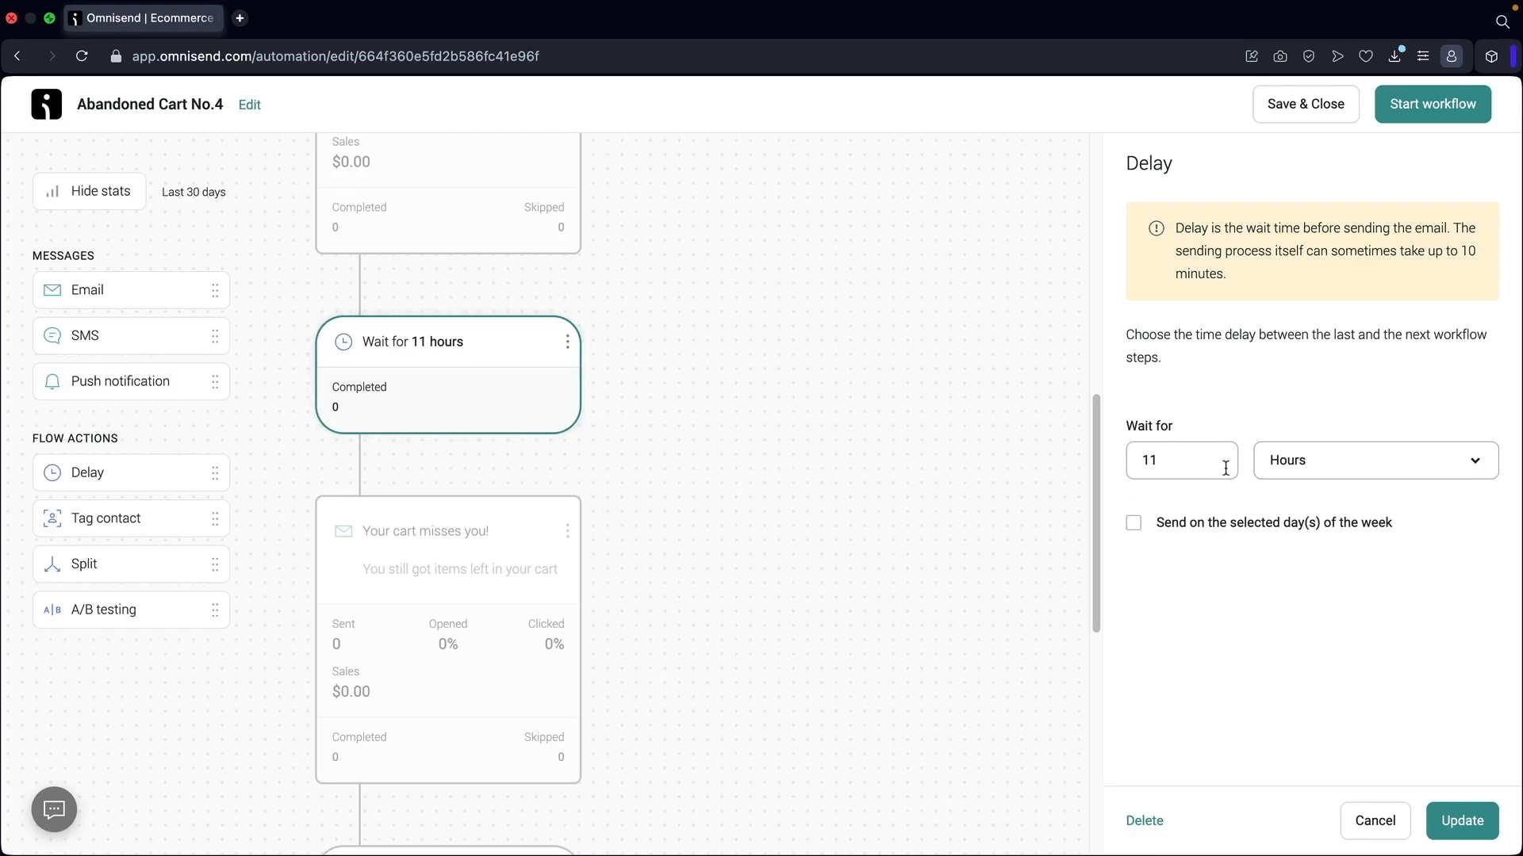
pyautogui.moveTo(1202, 460); pyautogui.dragTo(1082, 468)
pyautogui.write('6')
# Check the settings of the second email, the 12-hour delay and the final 15% off email
pyautogui.click(499, 561)
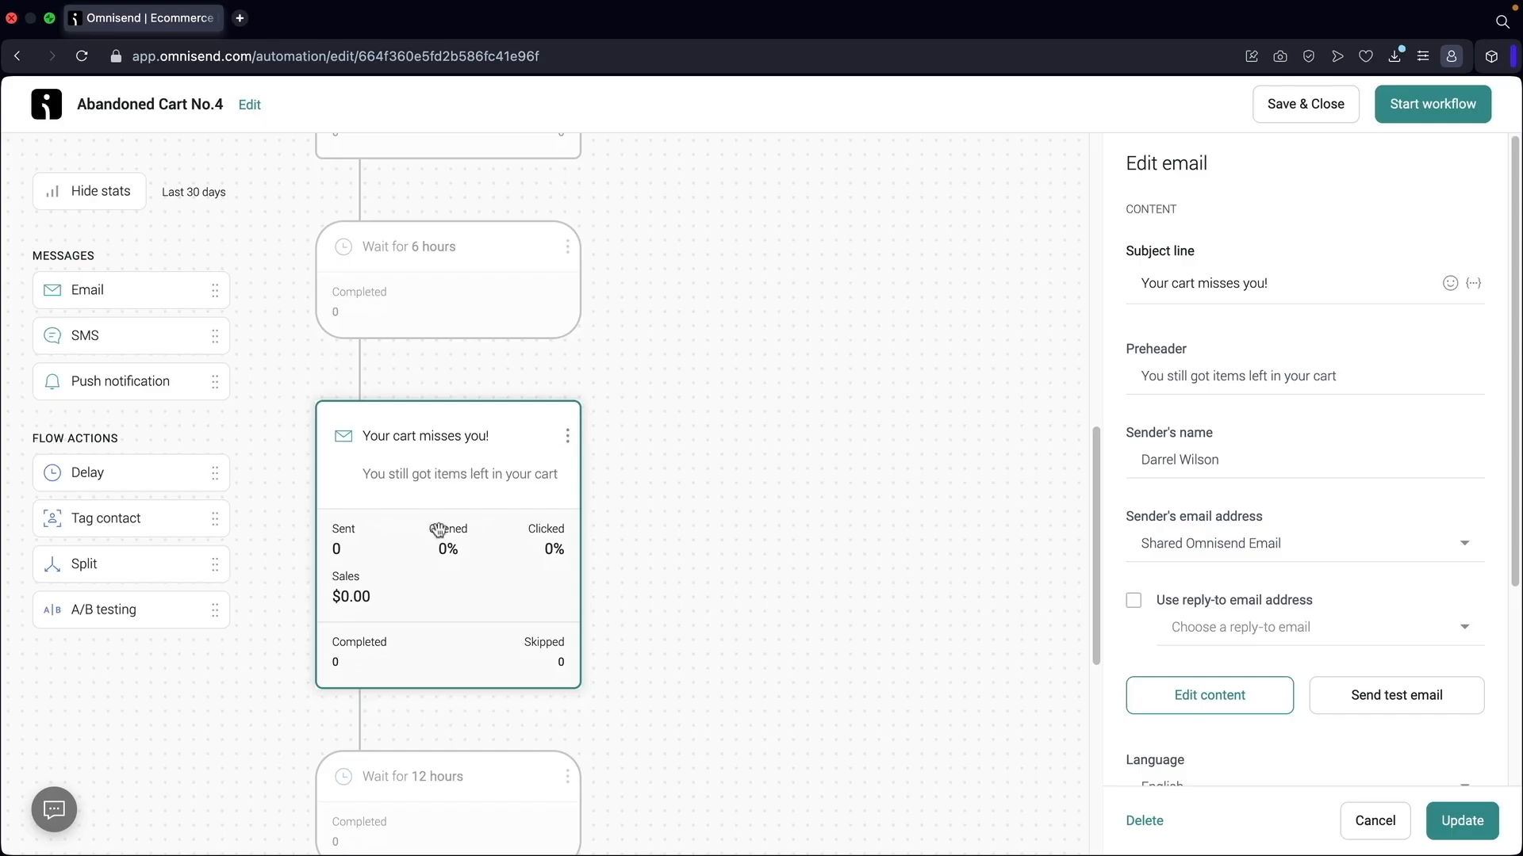
pyautogui.scroll(-3, 439, 530)
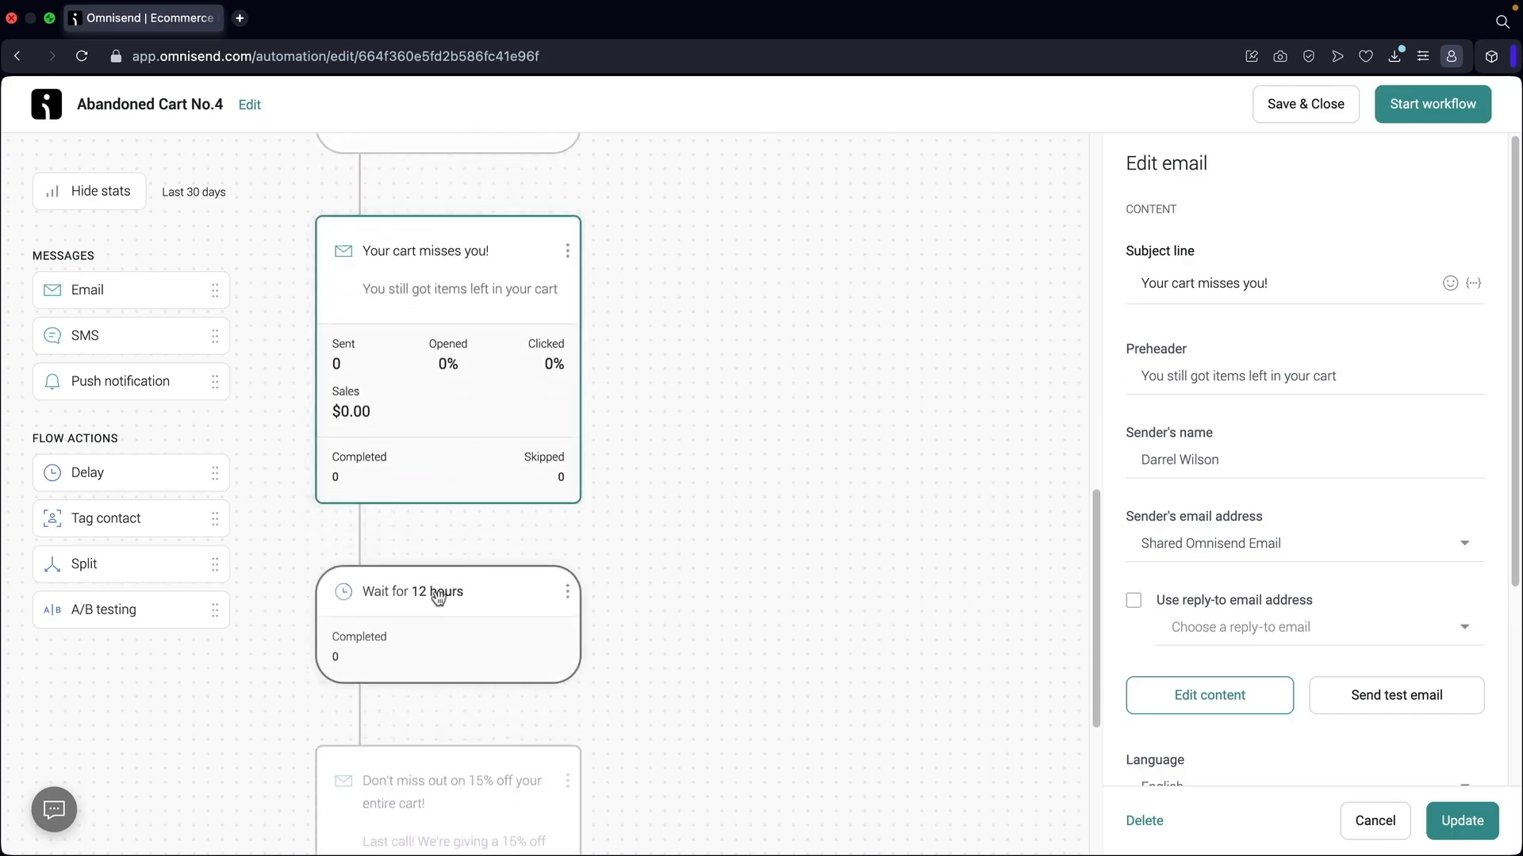
pyautogui.click(439, 595)
pyautogui.scroll(-1, 439, 596)
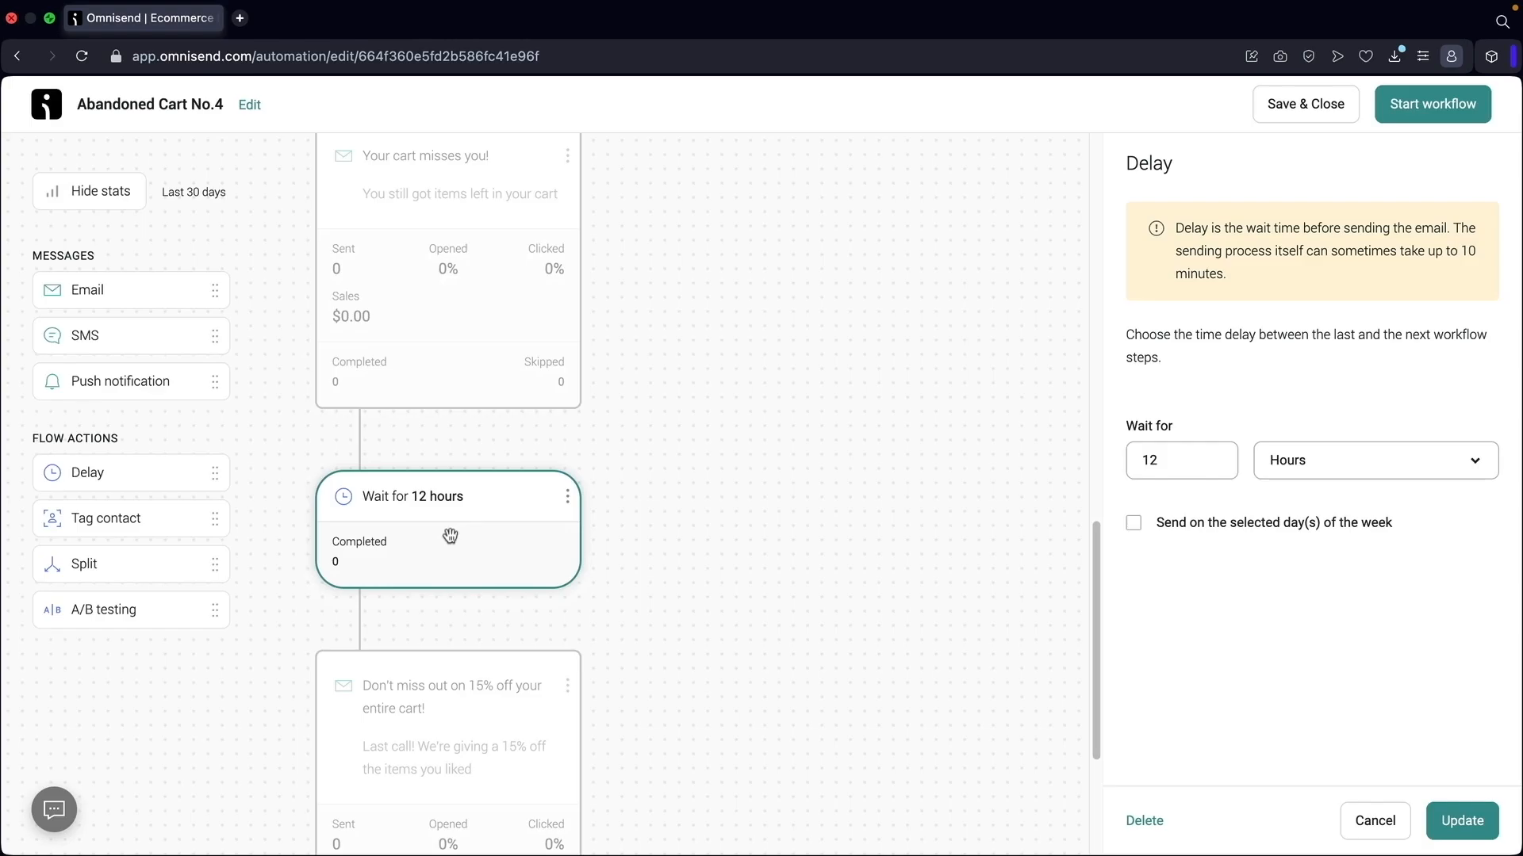
pyautogui.scroll(-3, 449, 534)
pyautogui.scroll(-1, 452, 529)
pyautogui.click(452, 500)
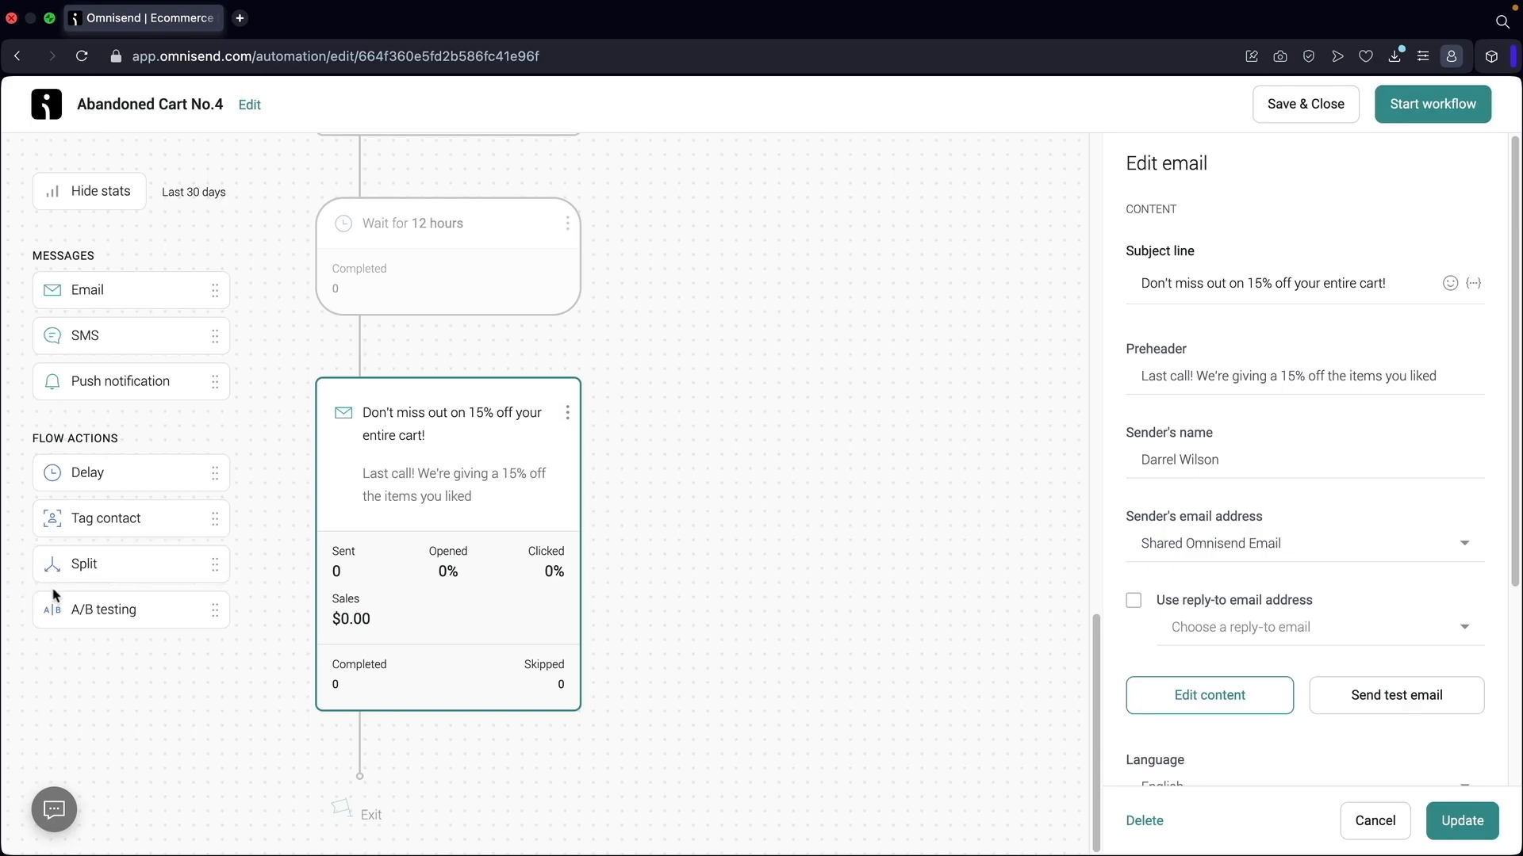
# Add an A/B testing split to the workflow and place it between the 12-hour delay and the 15% off email
pyautogui.moveTo(92, 616); pyautogui.dragTo(397, 716)
pyautogui.scroll(-5, 655, 598)
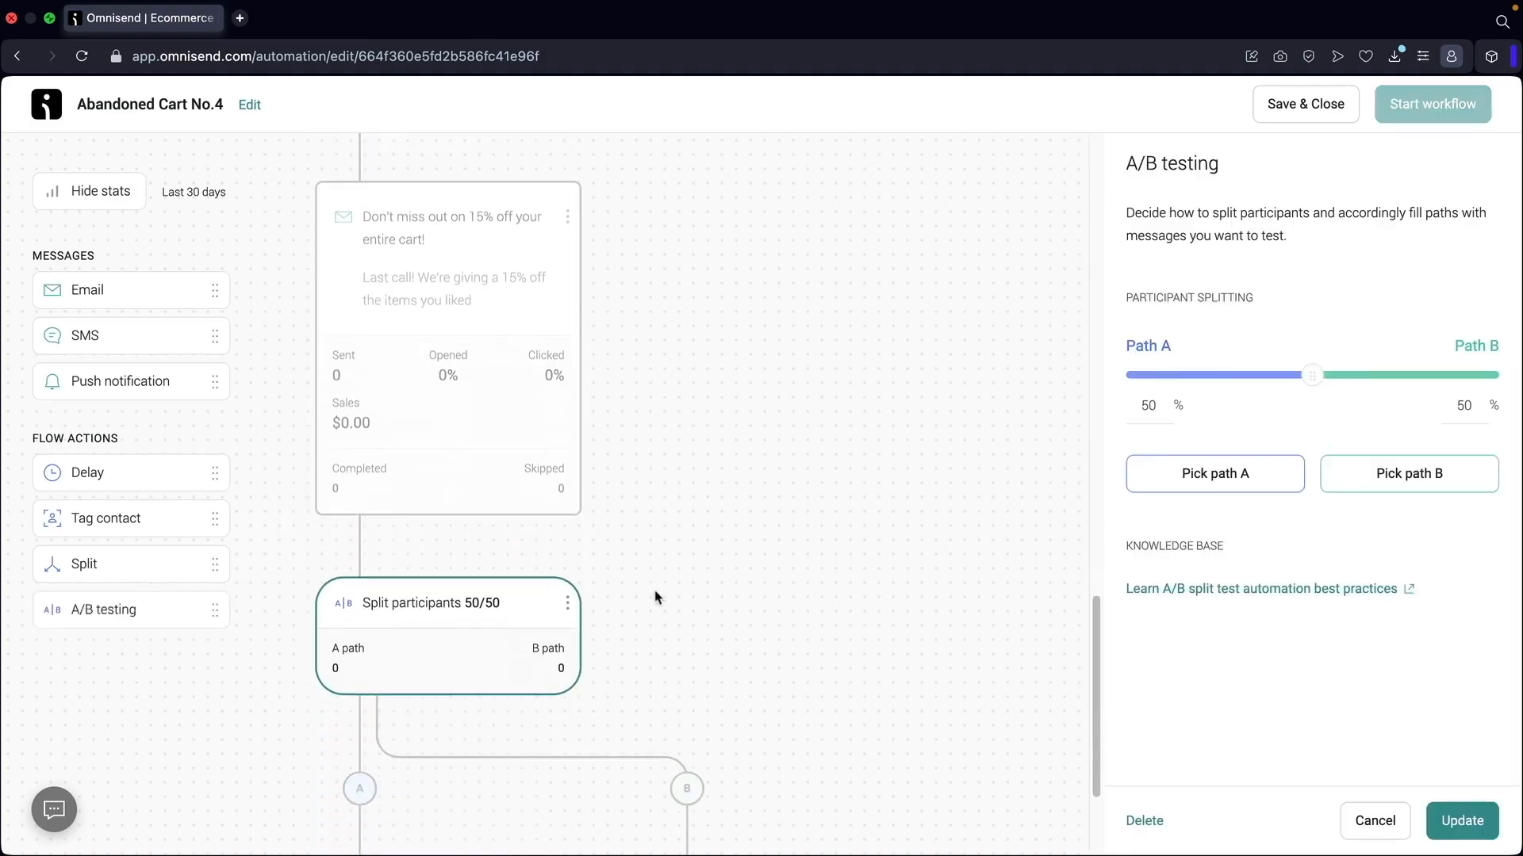
pyautogui.scroll(3, 497, 640)
pyautogui.moveTo(460, 676); pyautogui.dragTo(456, 411)
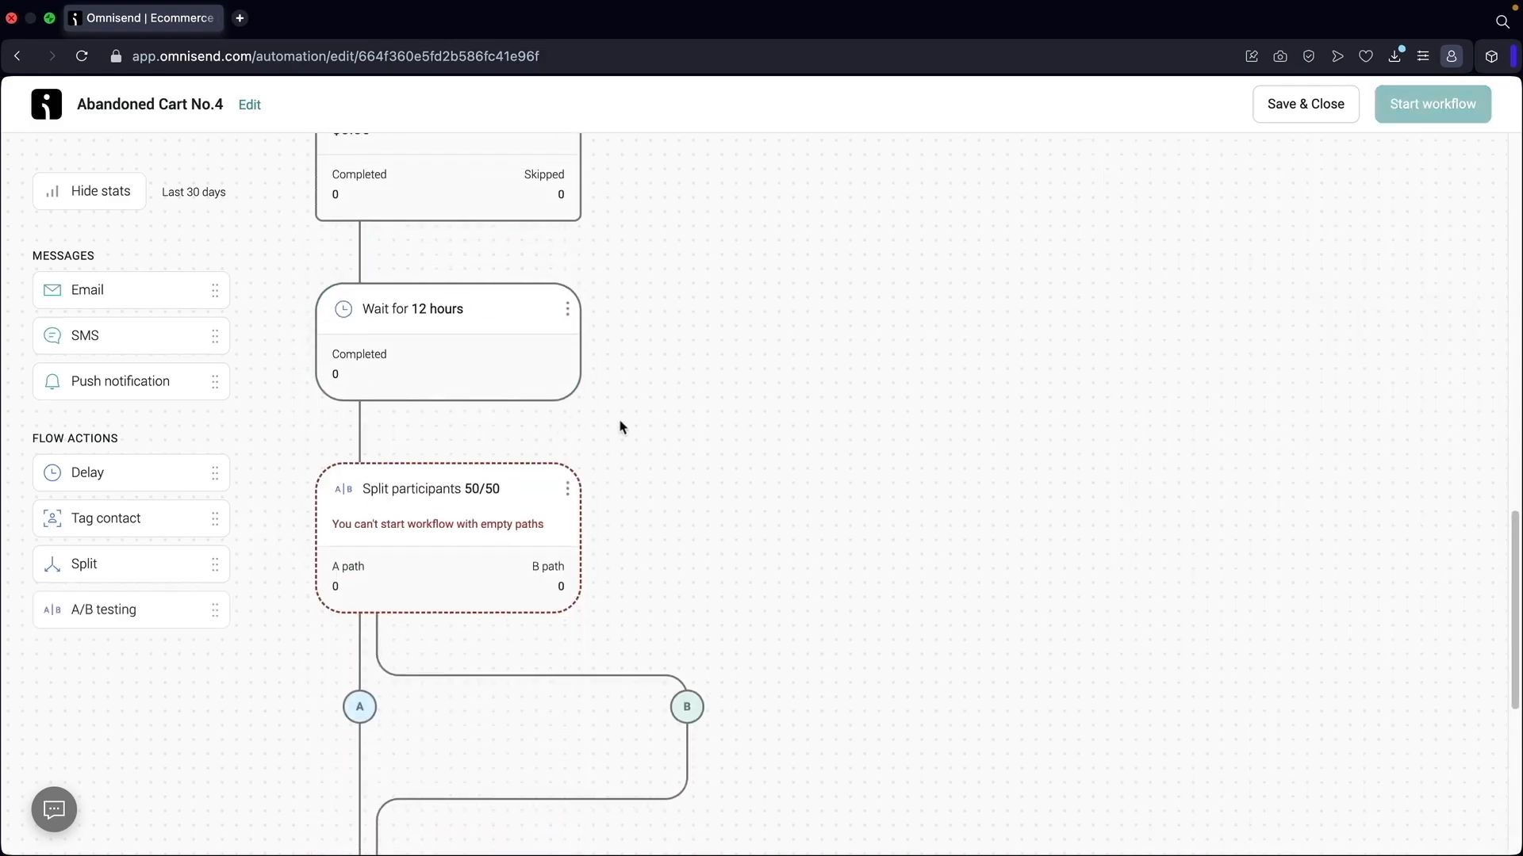
pyautogui.scroll(-3, 622, 425)
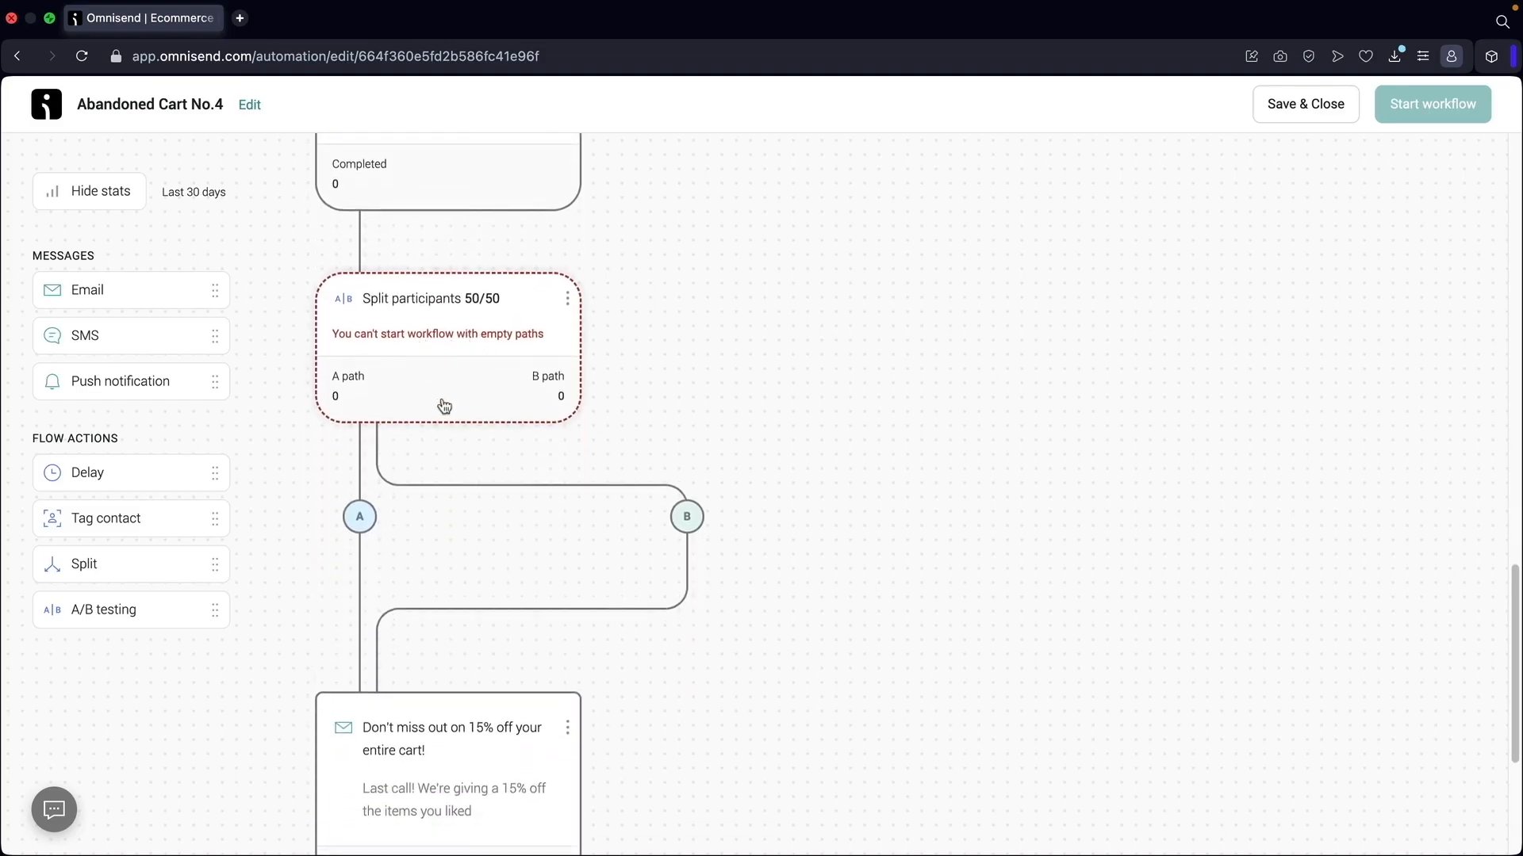
pyautogui.scroll(3, 462, 388)
pyautogui.scroll(5, 460, 395)
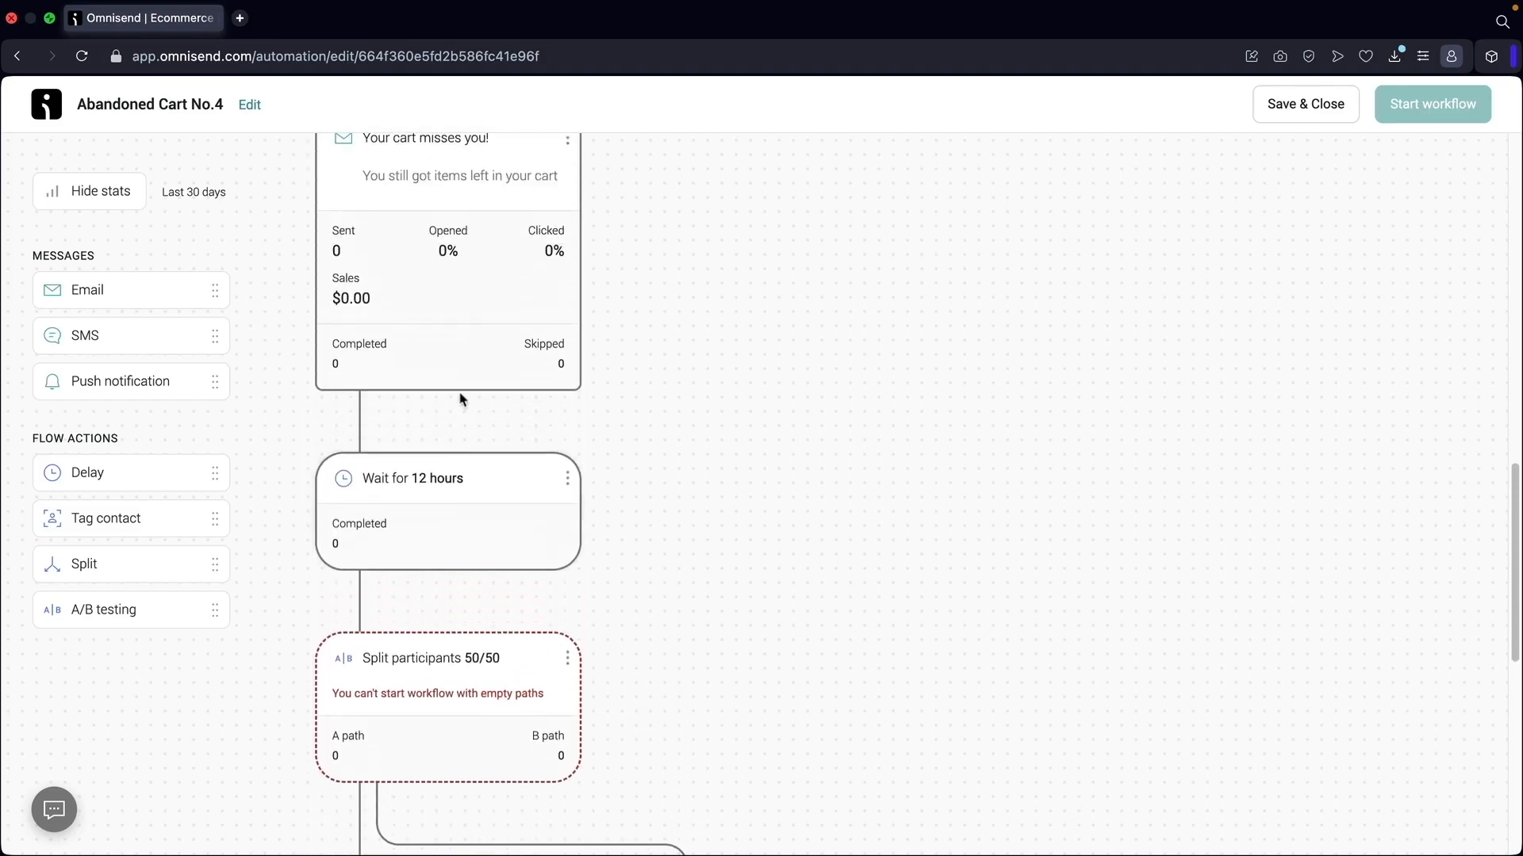
pyautogui.scroll(-10, 460, 350)
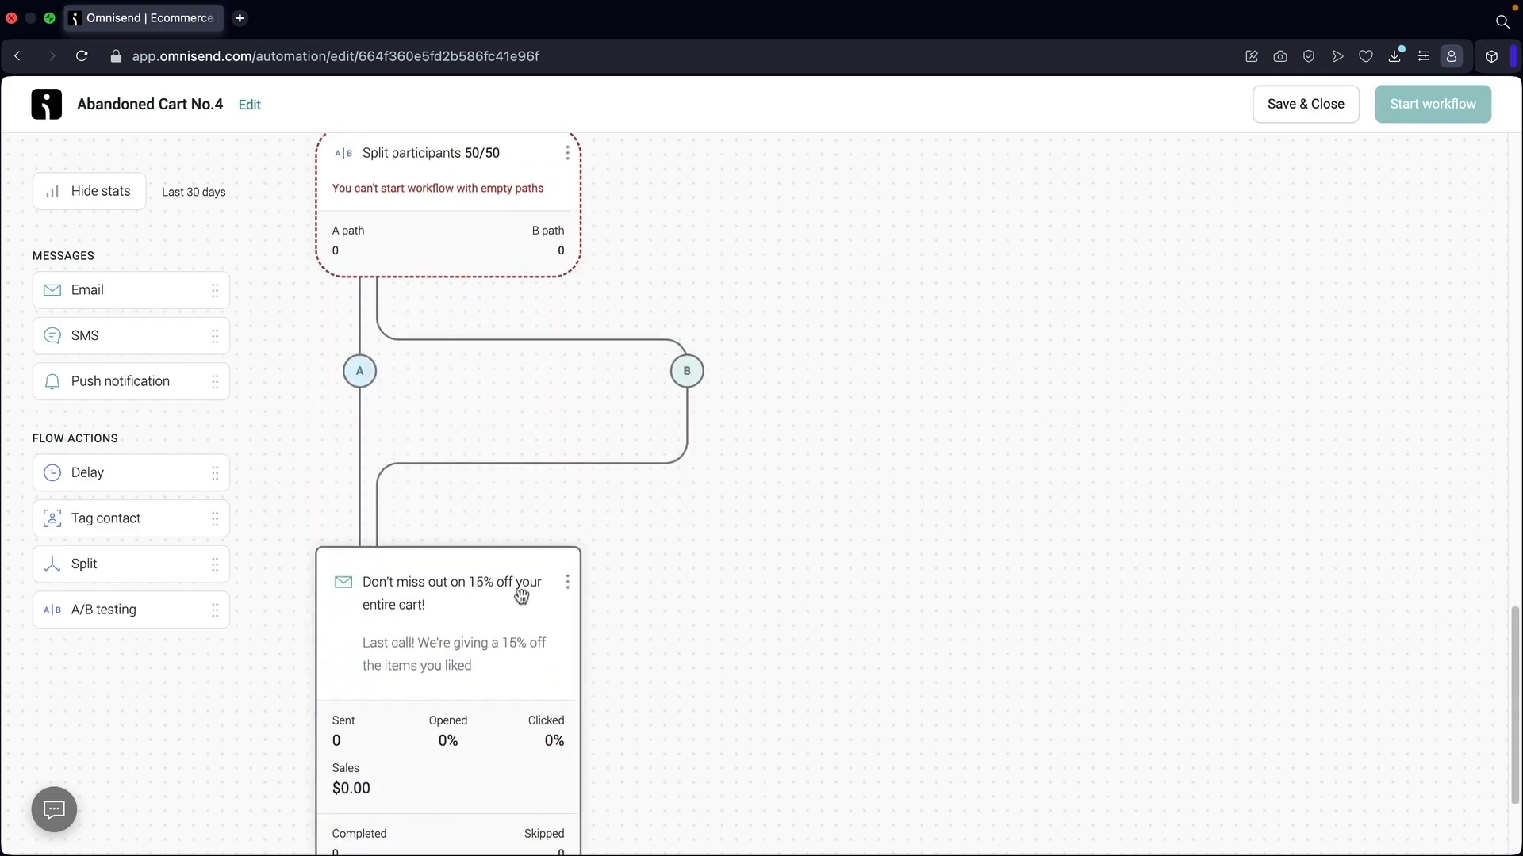
pyautogui.scroll(1, 517, 587)
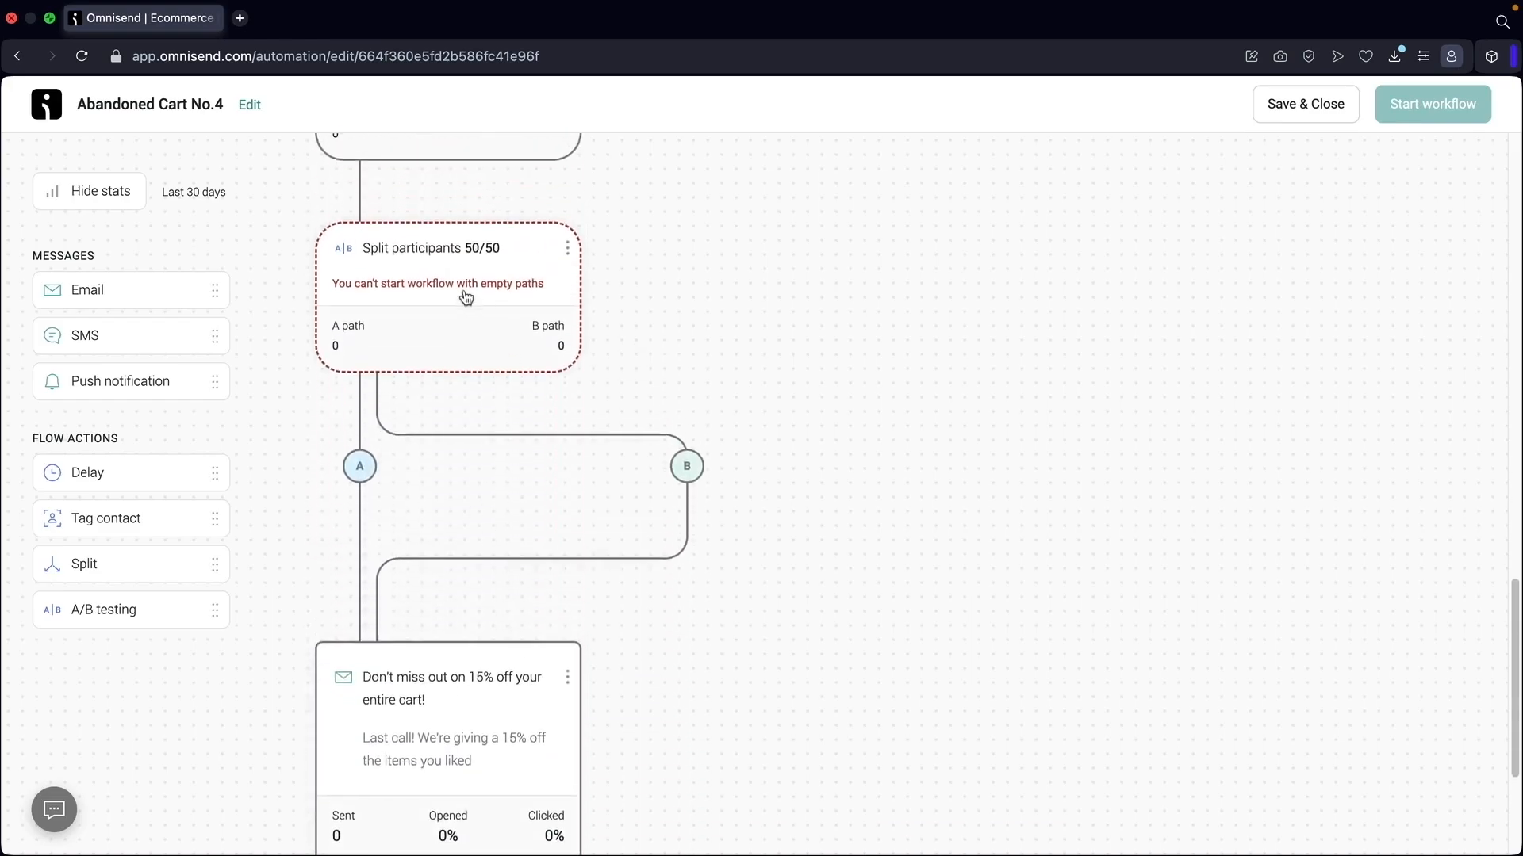
# Route all participants of the A/B test to path A
pyautogui.click(460, 284)
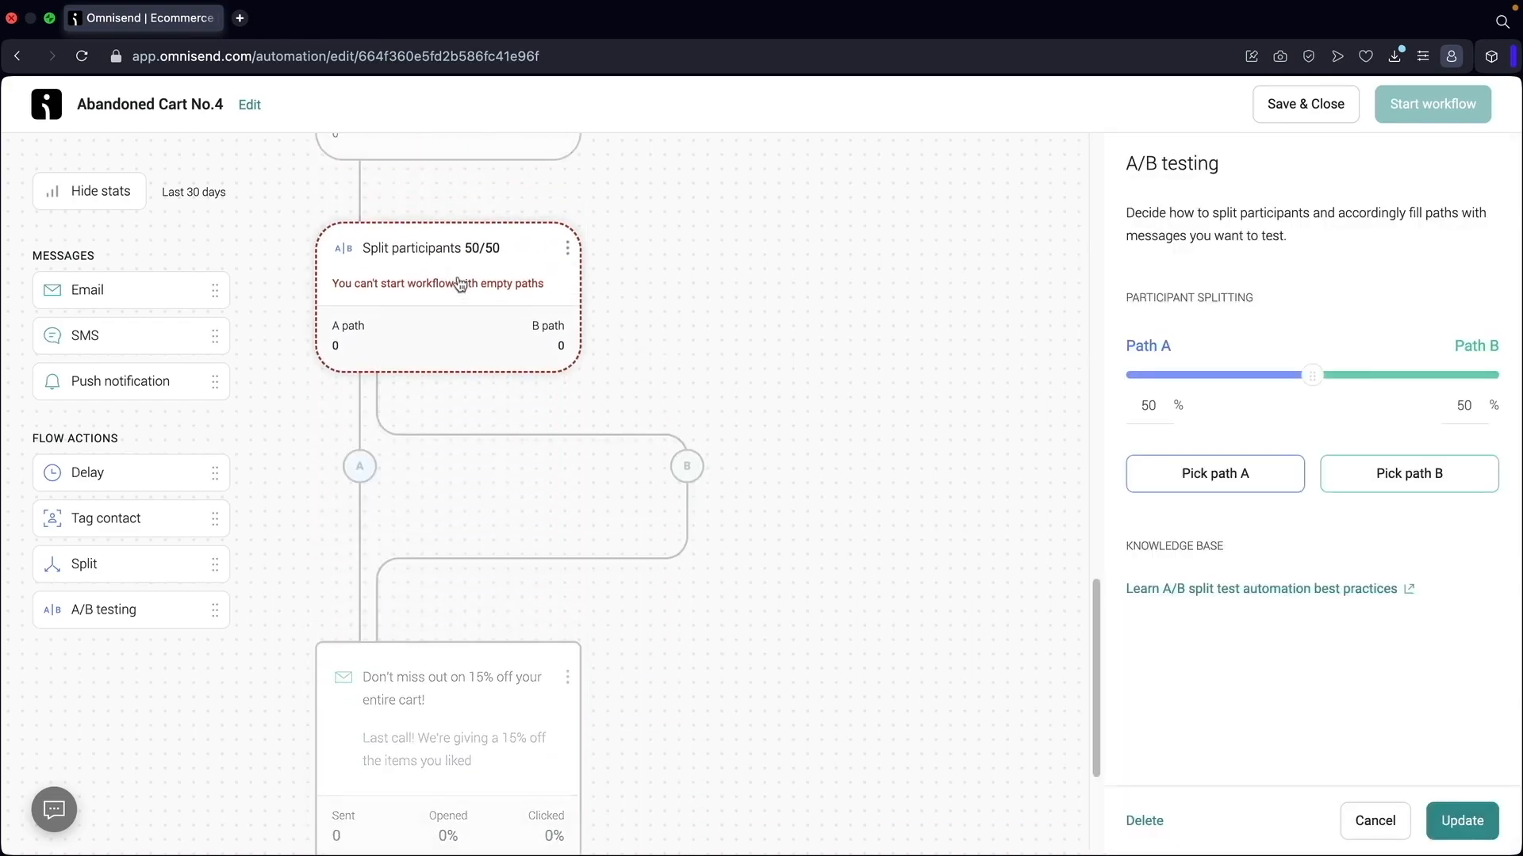
pyautogui.click(1211, 480)
pyautogui.scroll(-2, 809, 485)
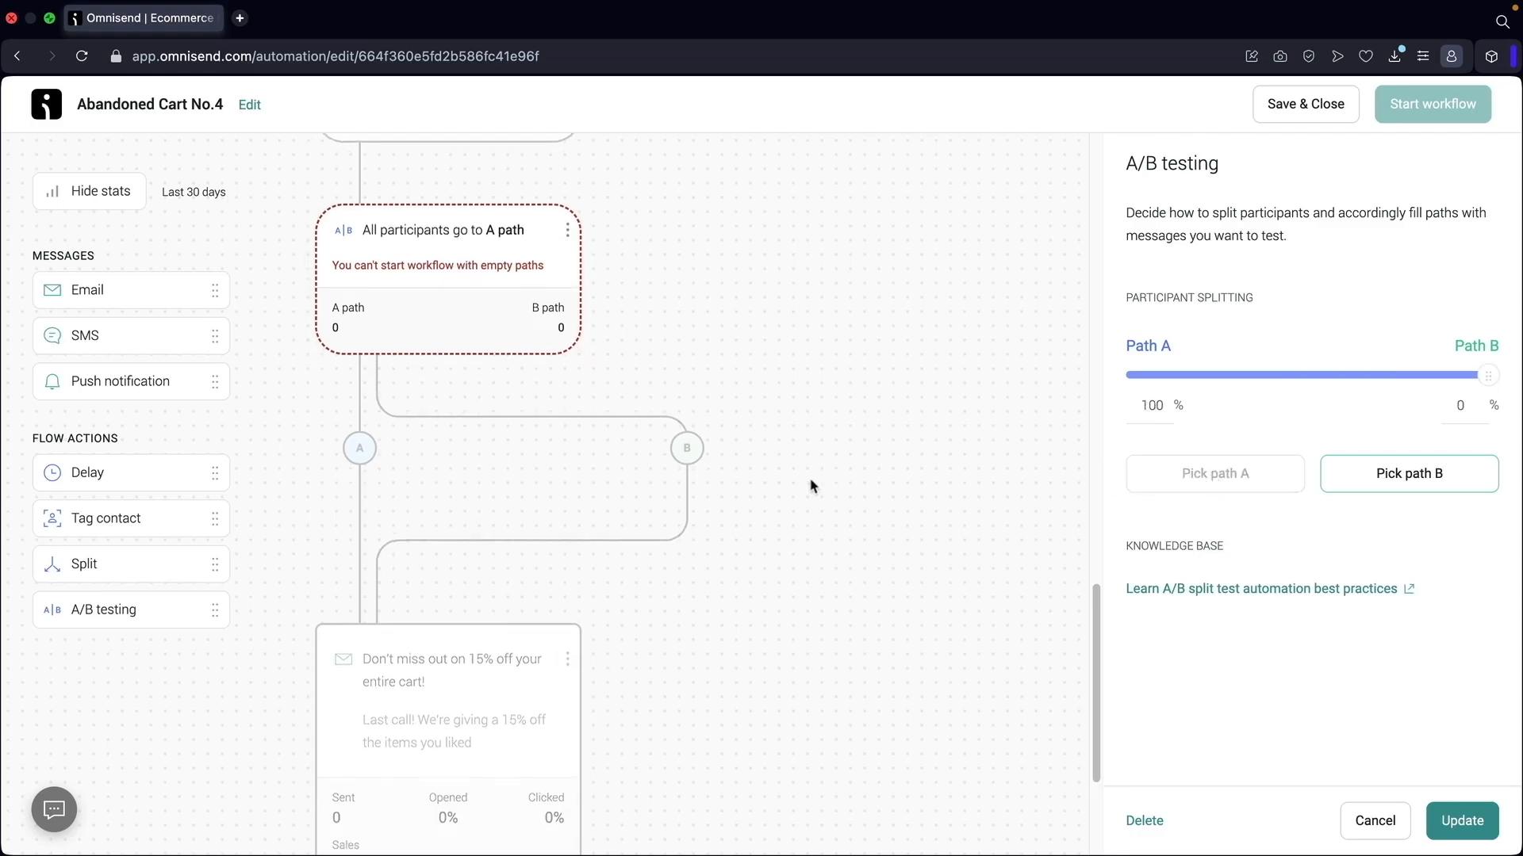
pyautogui.click(439, 617)
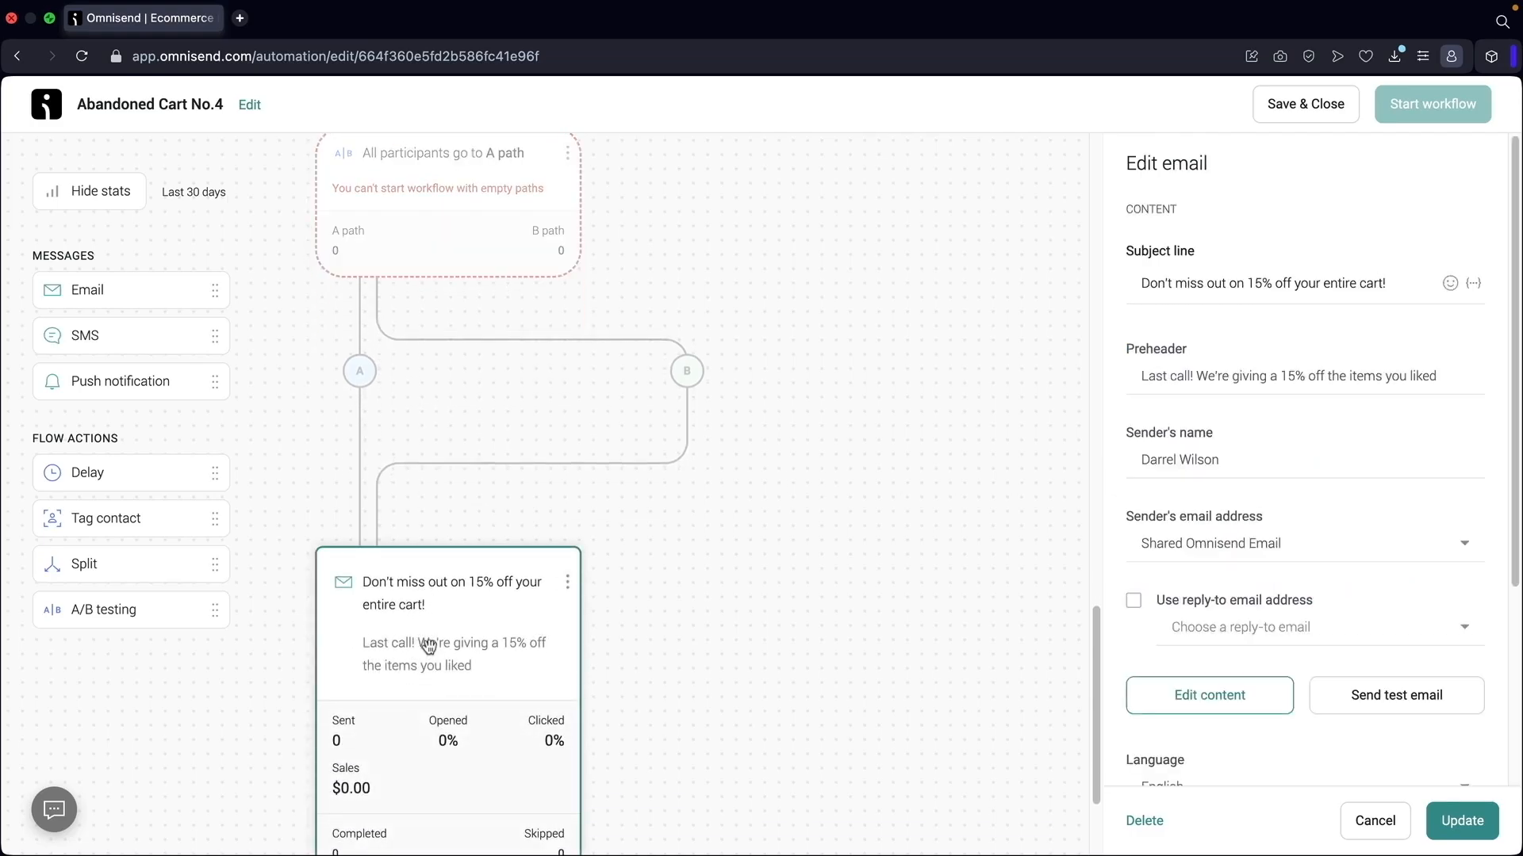
# Route all A/B test participants to path B and add a new email on that path
pyautogui.click(452, 222)
pyautogui.click(1389, 474)
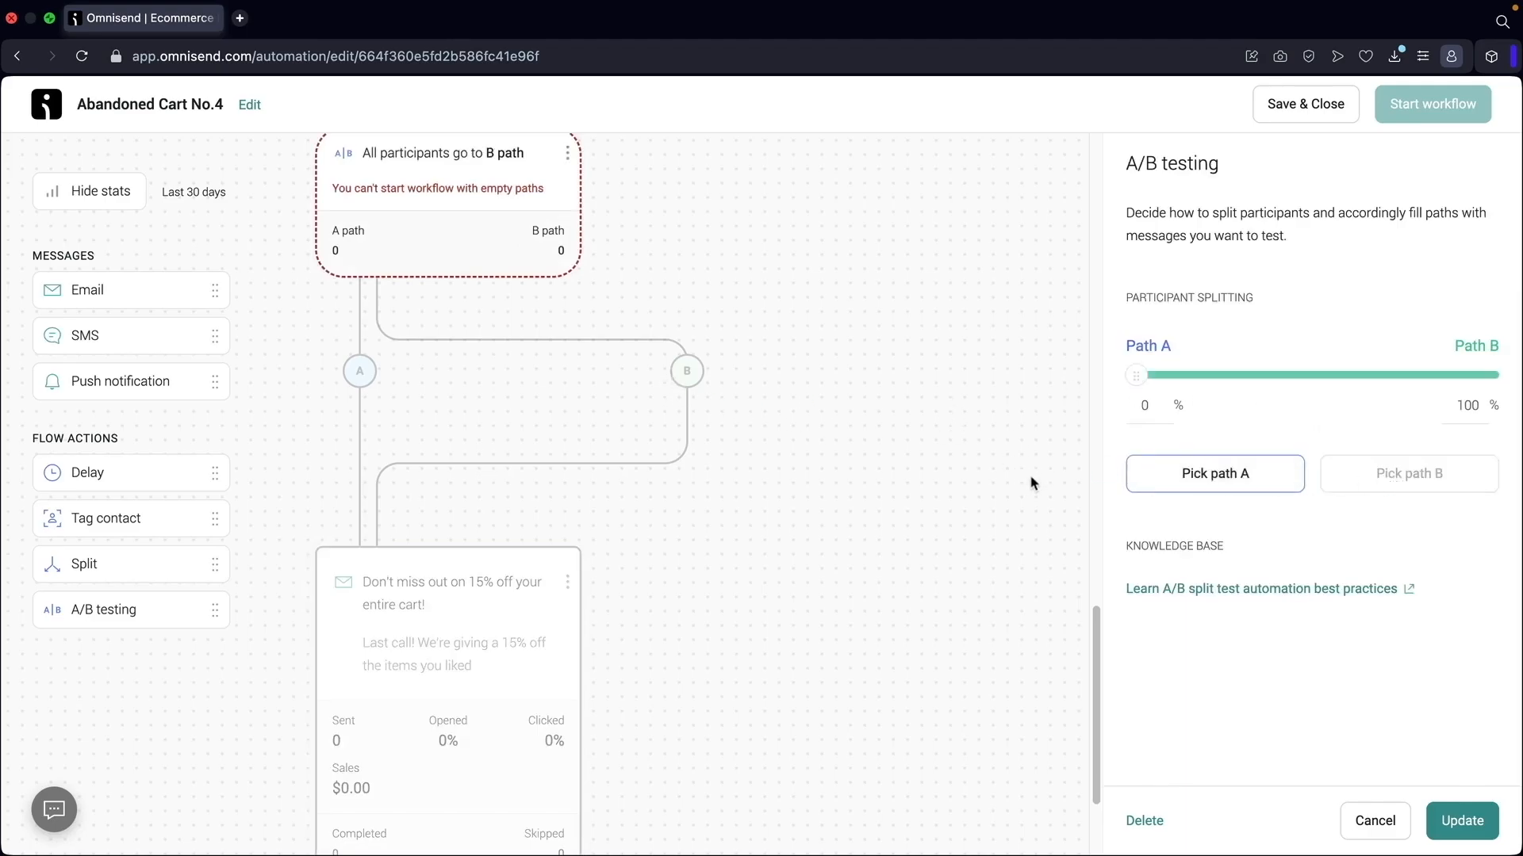
pyautogui.moveTo(129, 296); pyautogui.dragTo(738, 384)
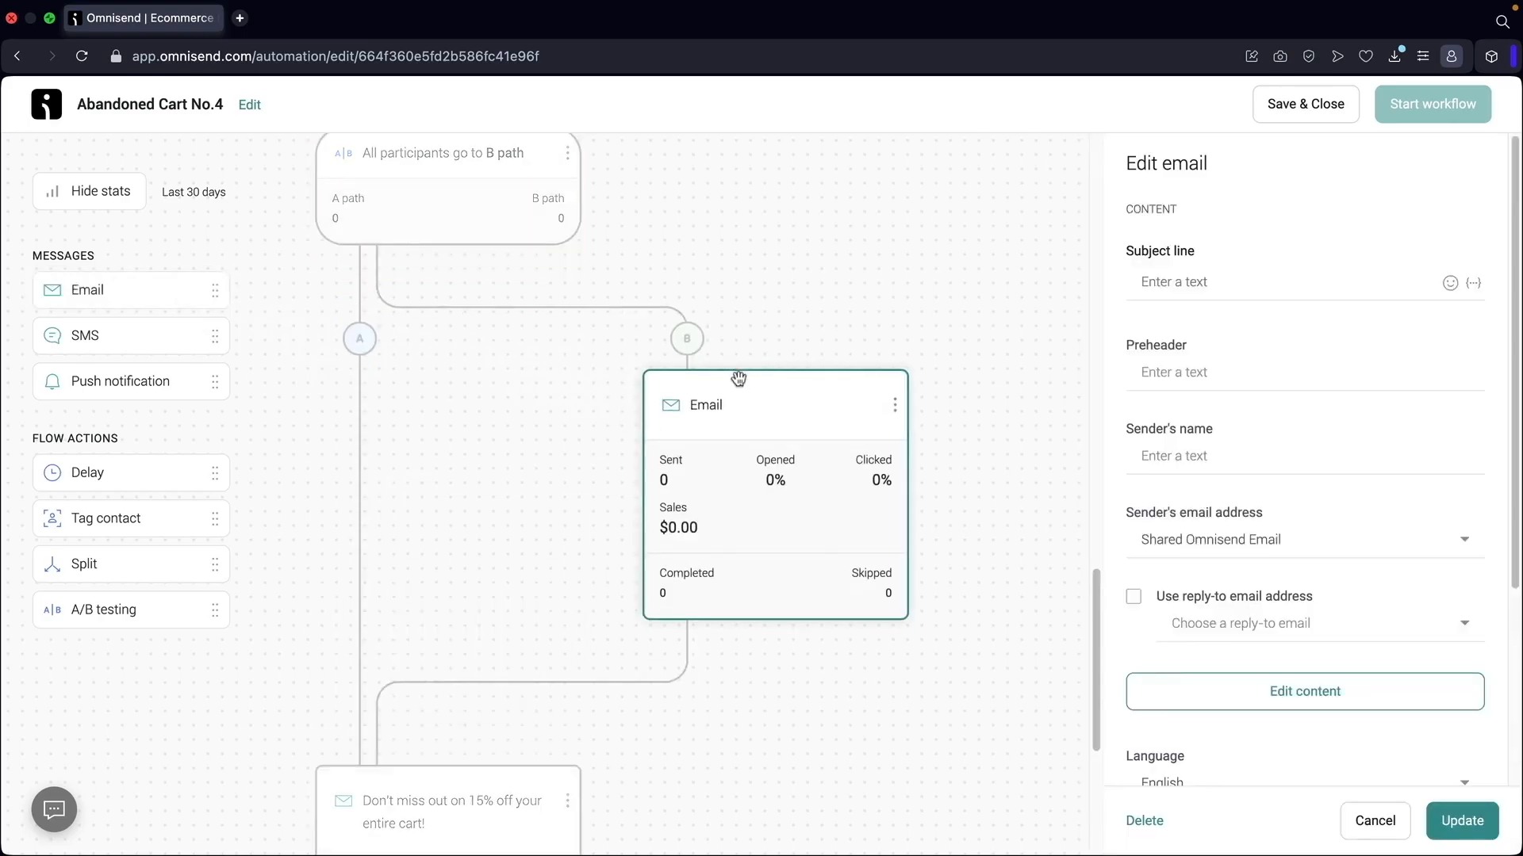
pyautogui.scroll(-1, 742, 481)
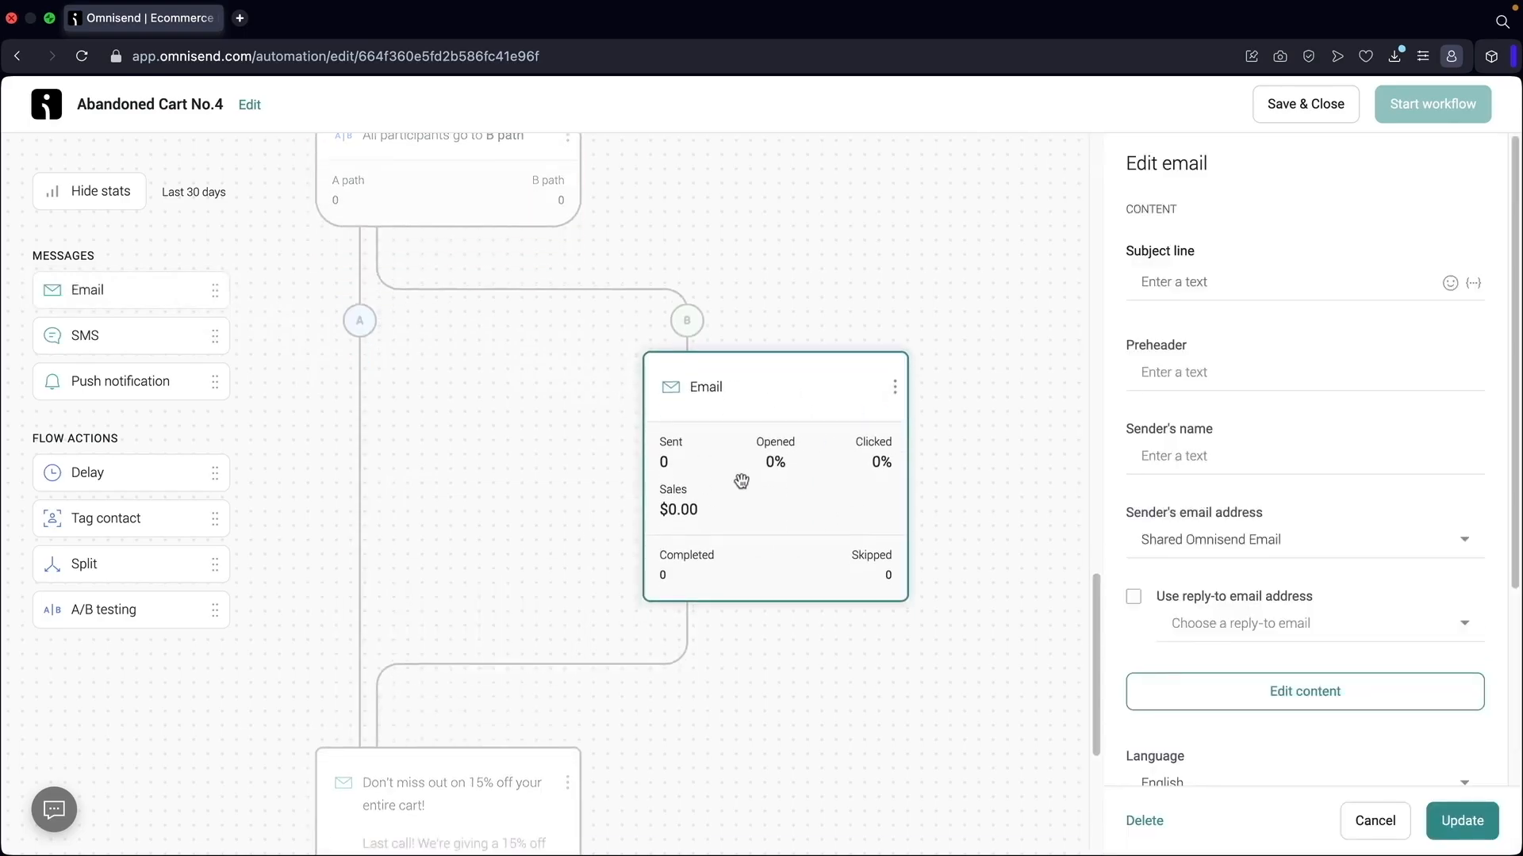
pyautogui.scroll(-2, 741, 481)
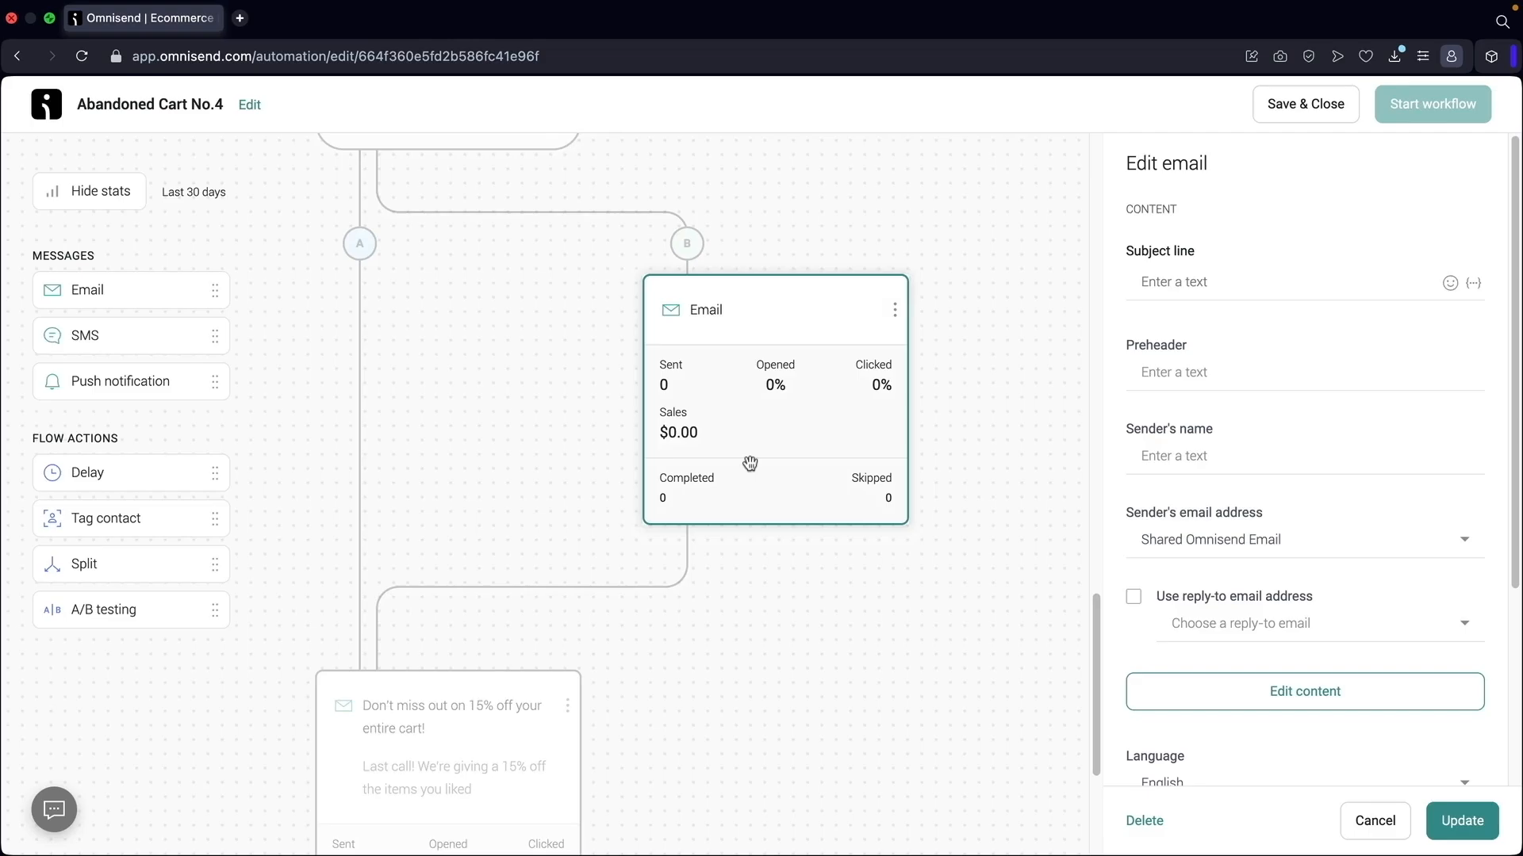
pyautogui.scroll(-2, 749, 463)
pyautogui.click(432, 607)
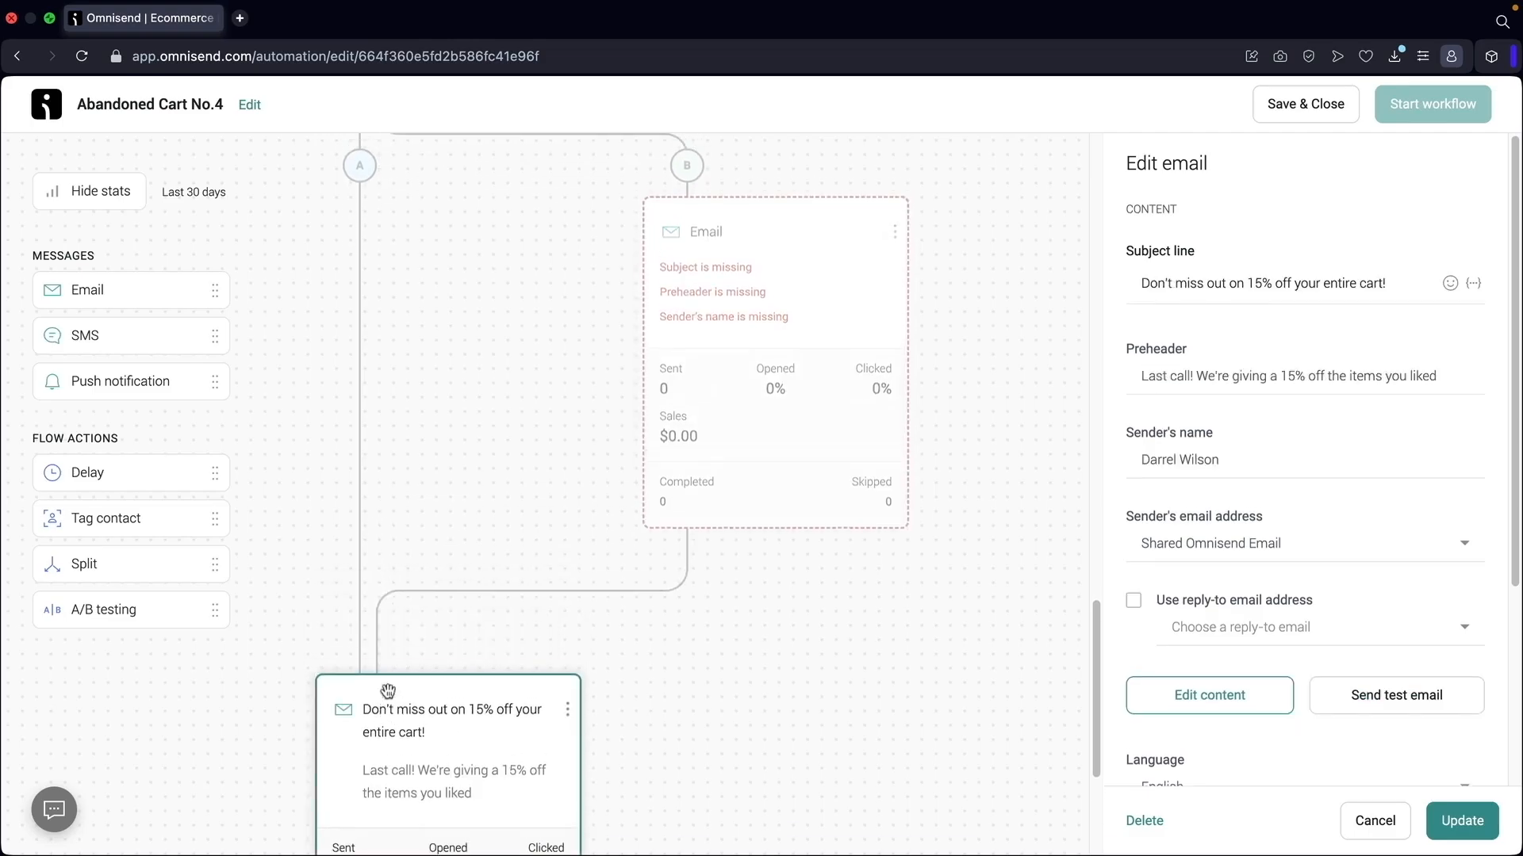
pyautogui.scroll(2, 728, 389)
# Give the path B email the subject "Dude, we are gonna offer you 20% OFF!", preheader "This is an amazing deal you should take it" and the sender's name
pyautogui.click(727, 390)
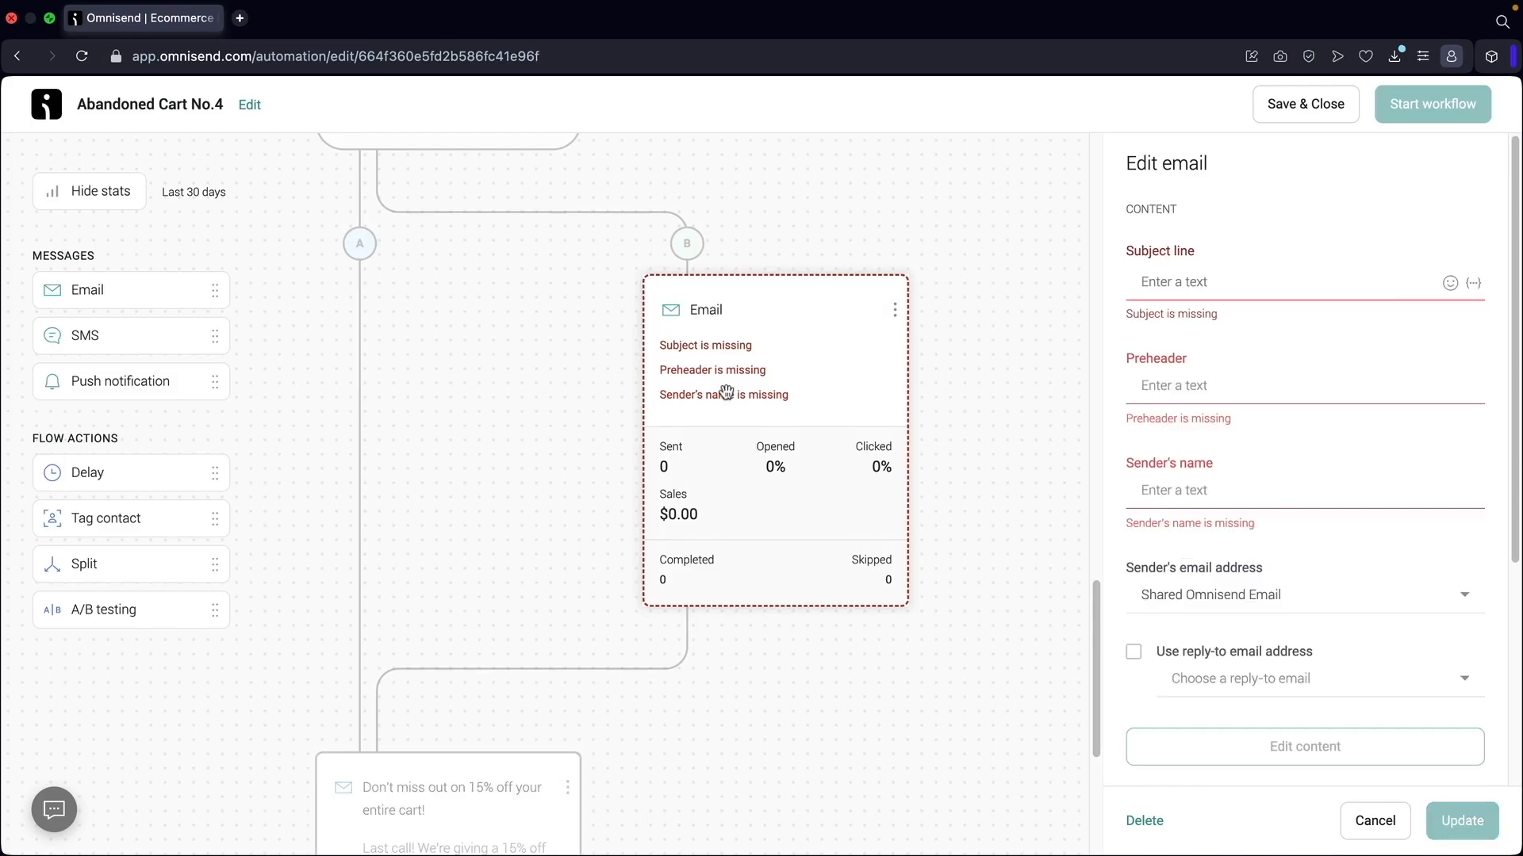
pyautogui.click(1176, 283)
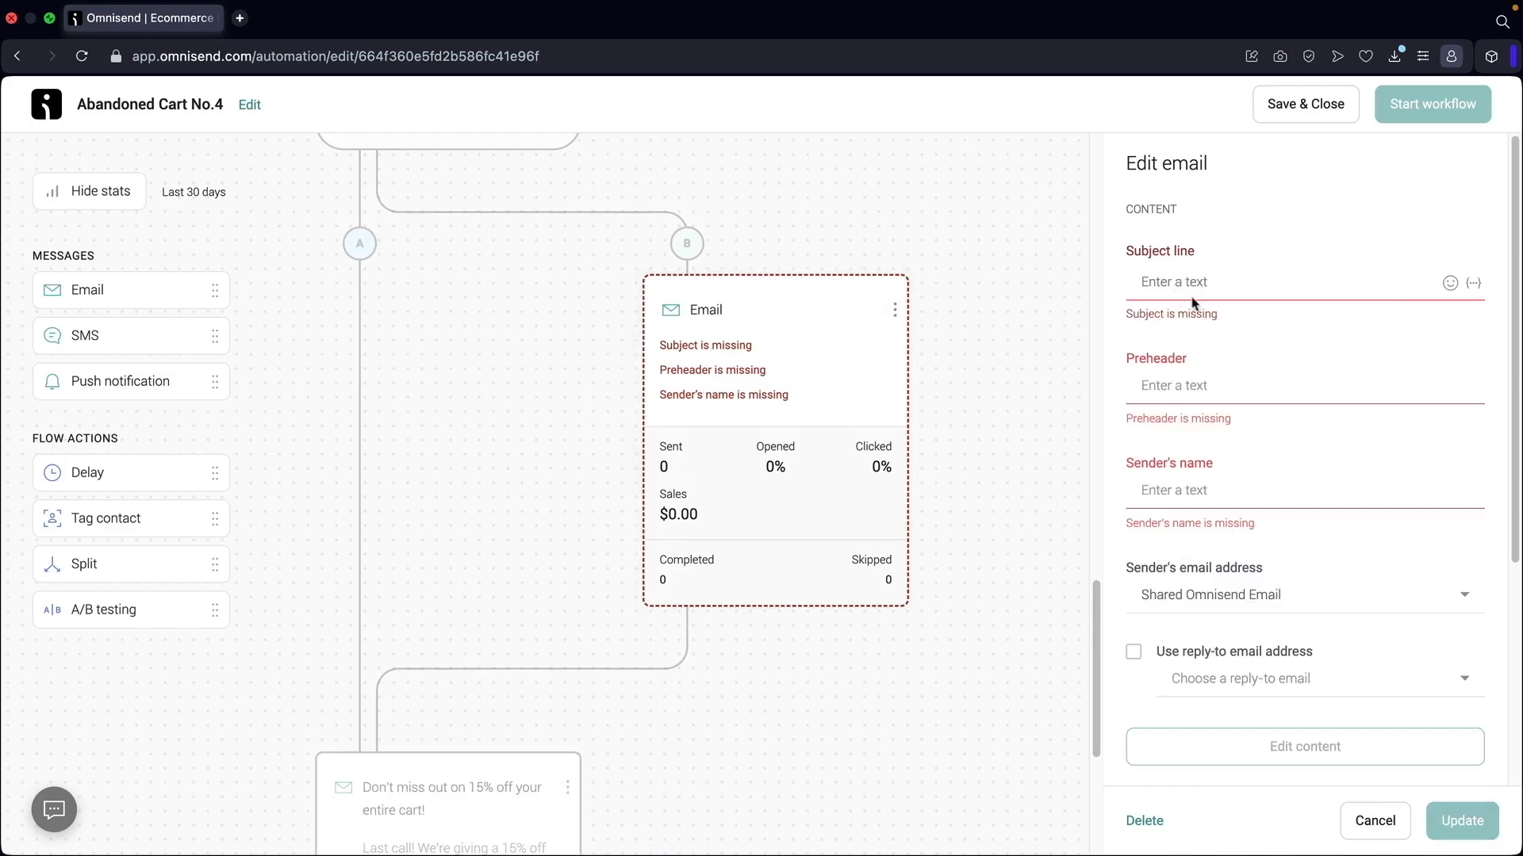
pyautogui.write('D')
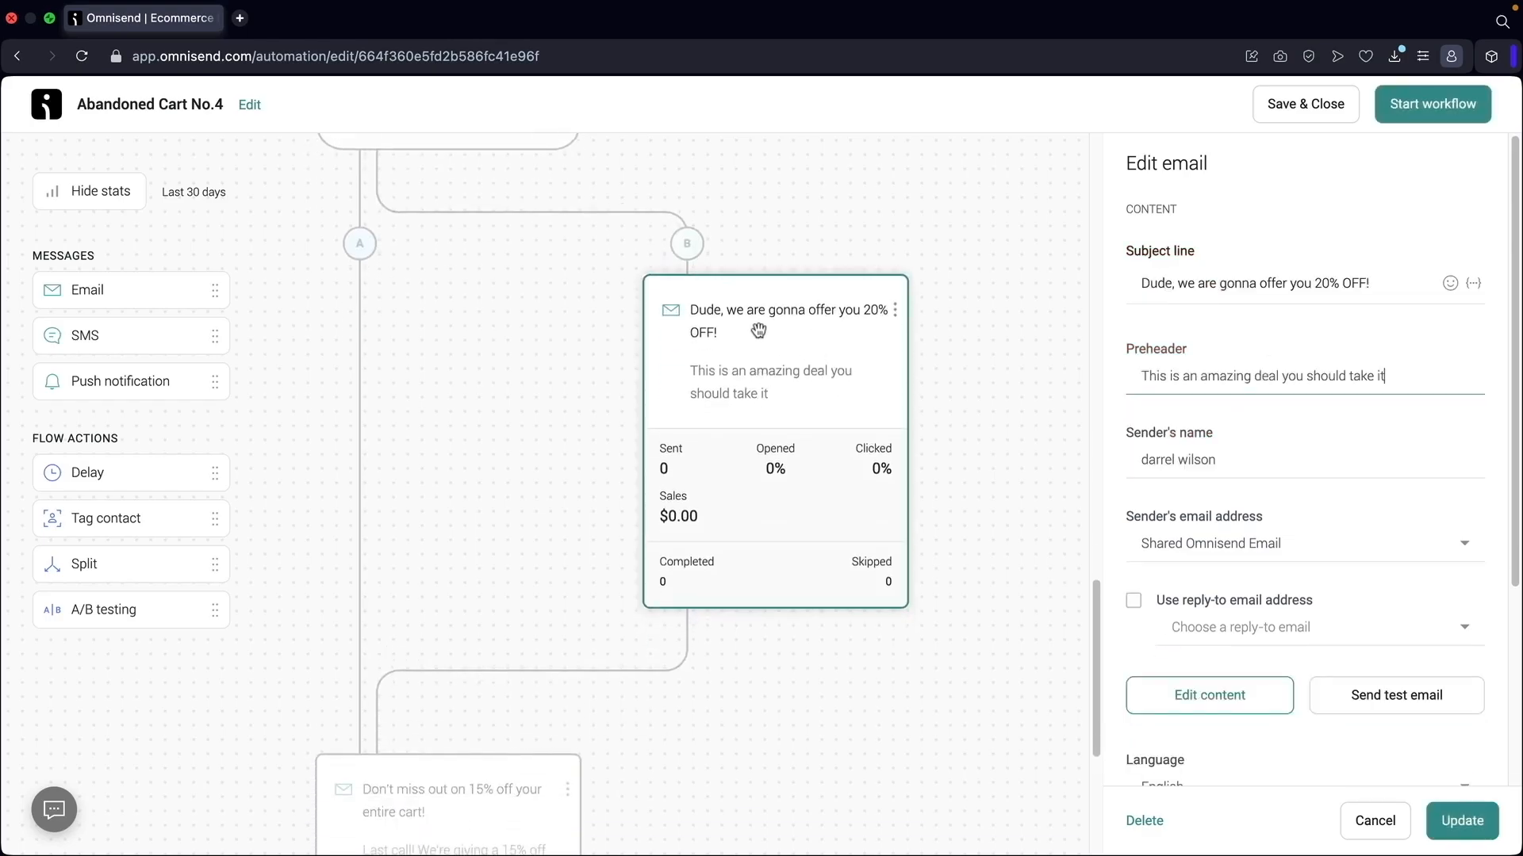
pyautogui.click(758, 331)
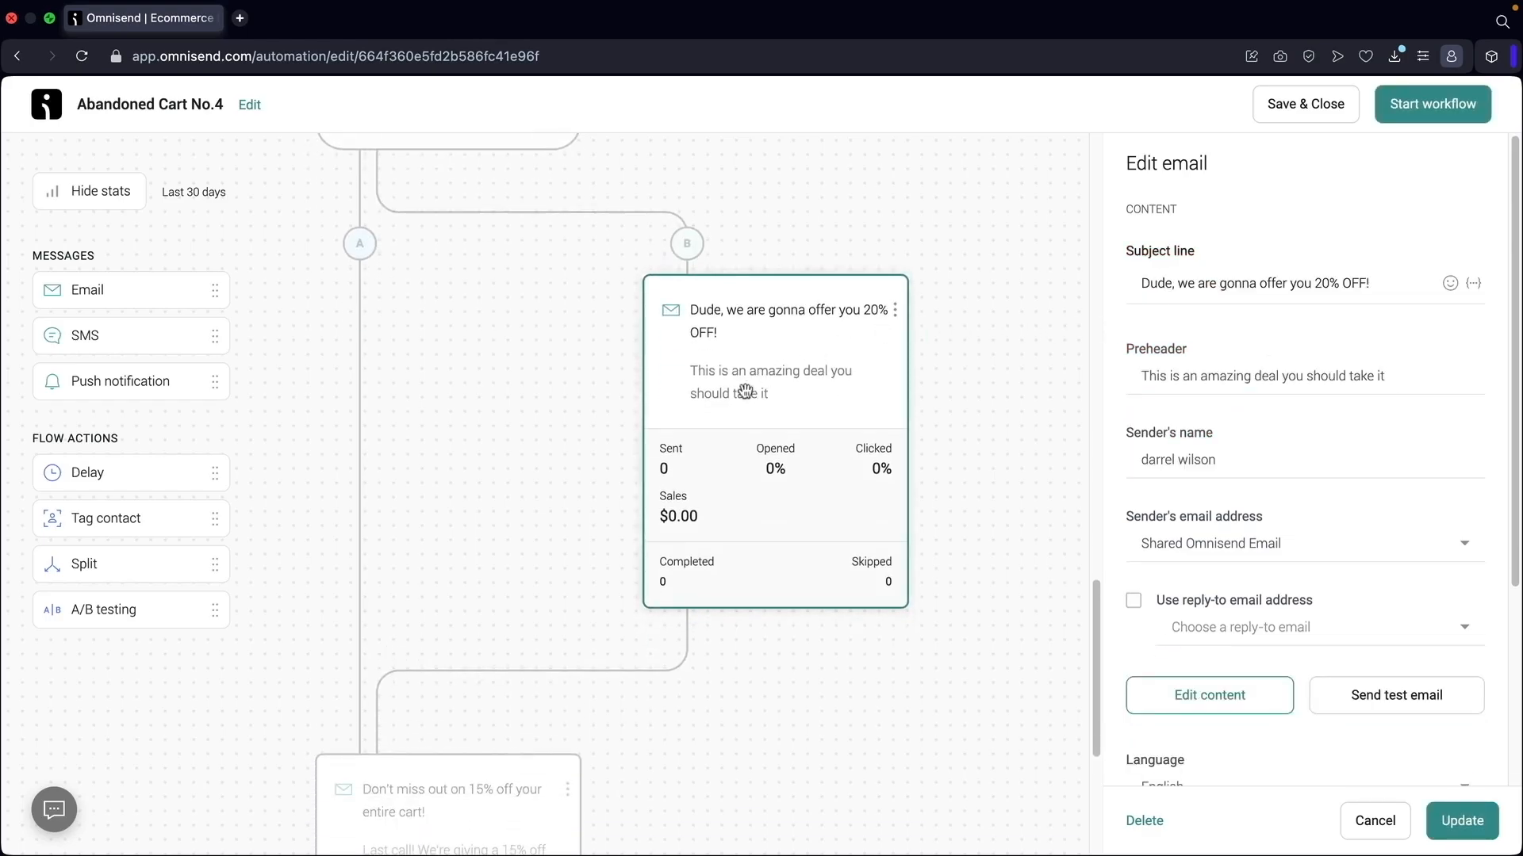
# Edit the path B email's content and change its template to Offer a discount code
pyautogui.scroll(-5, 724, 373)
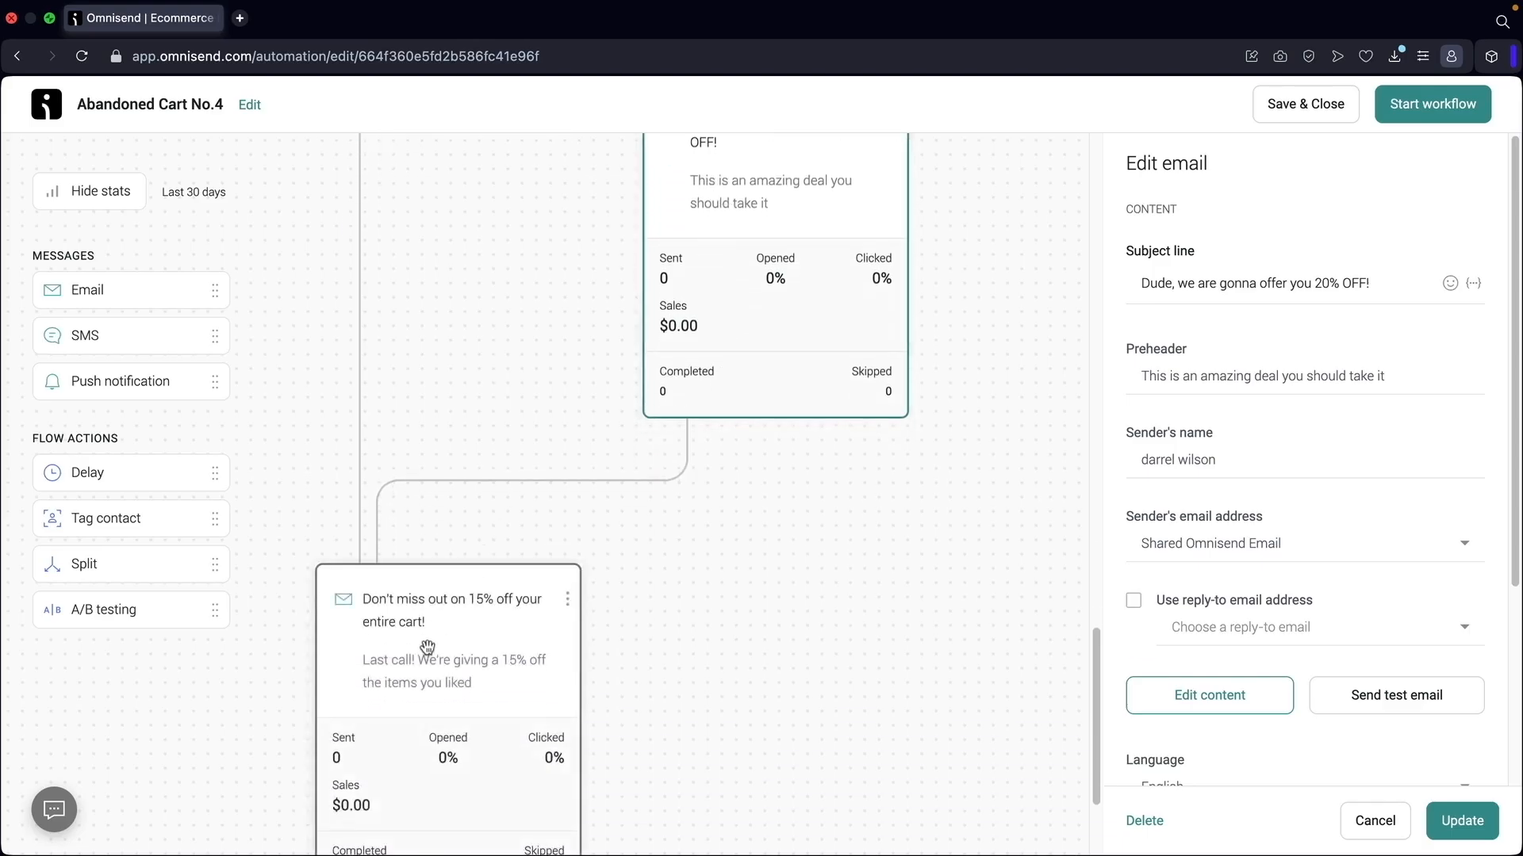
pyautogui.scroll(3, 734, 309)
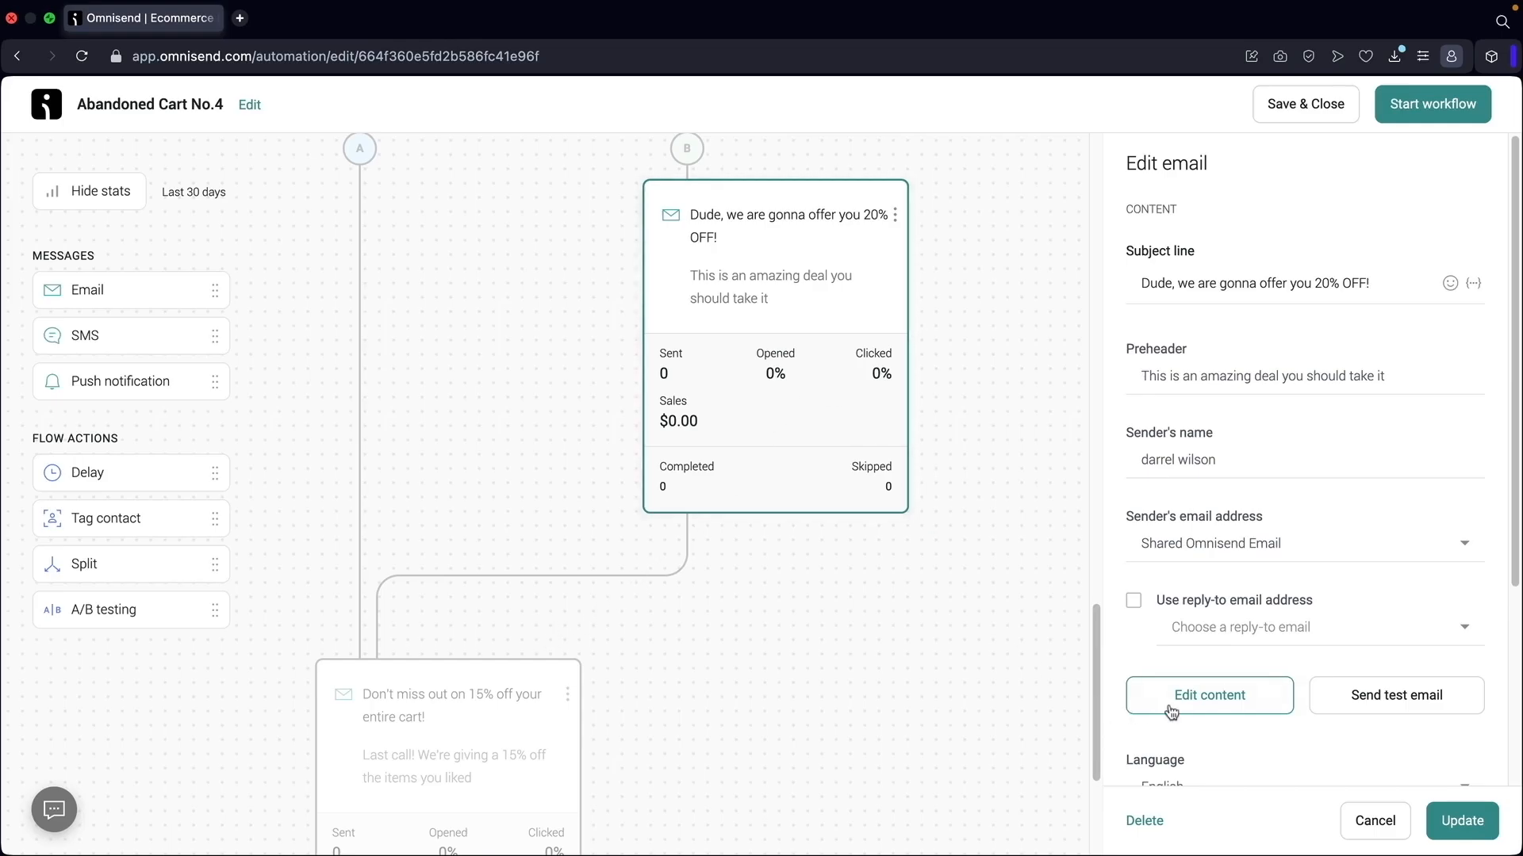
pyautogui.click(1202, 697)
pyautogui.click(974, 505)
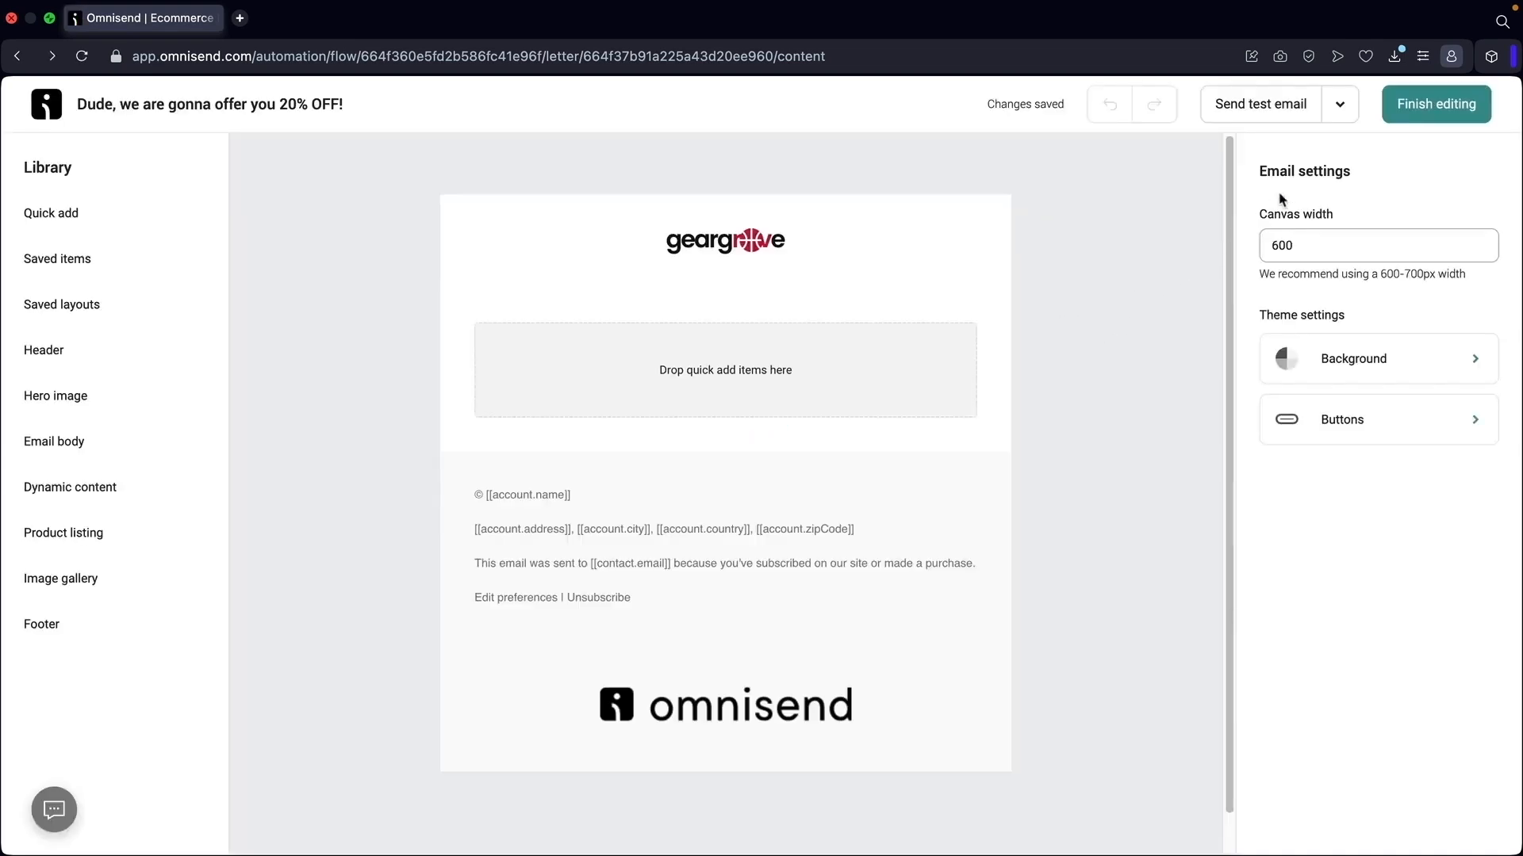
pyautogui.click(1341, 114)
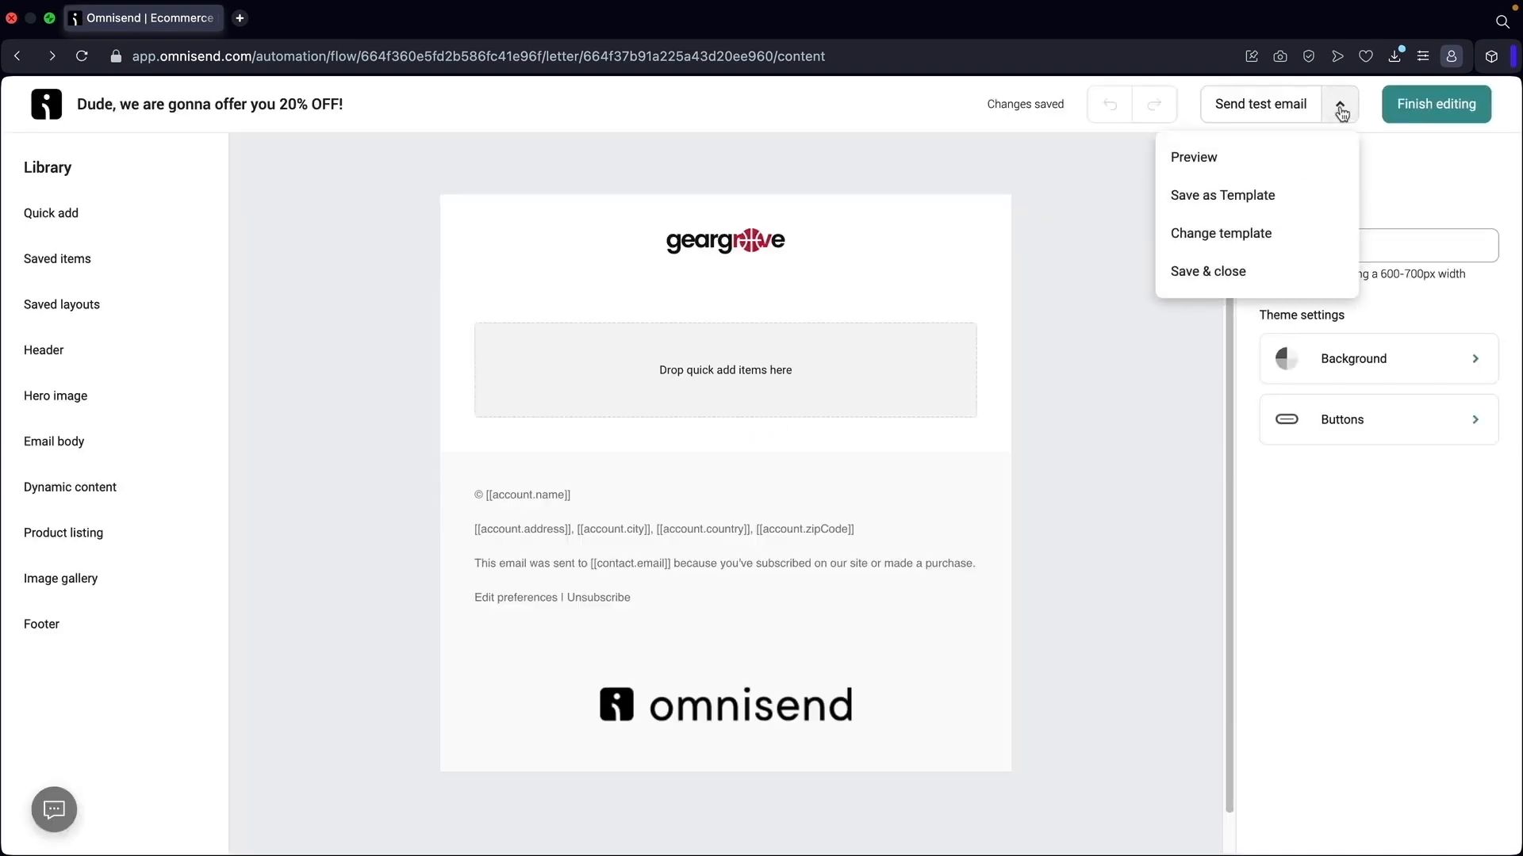
pyautogui.click(1247, 233)
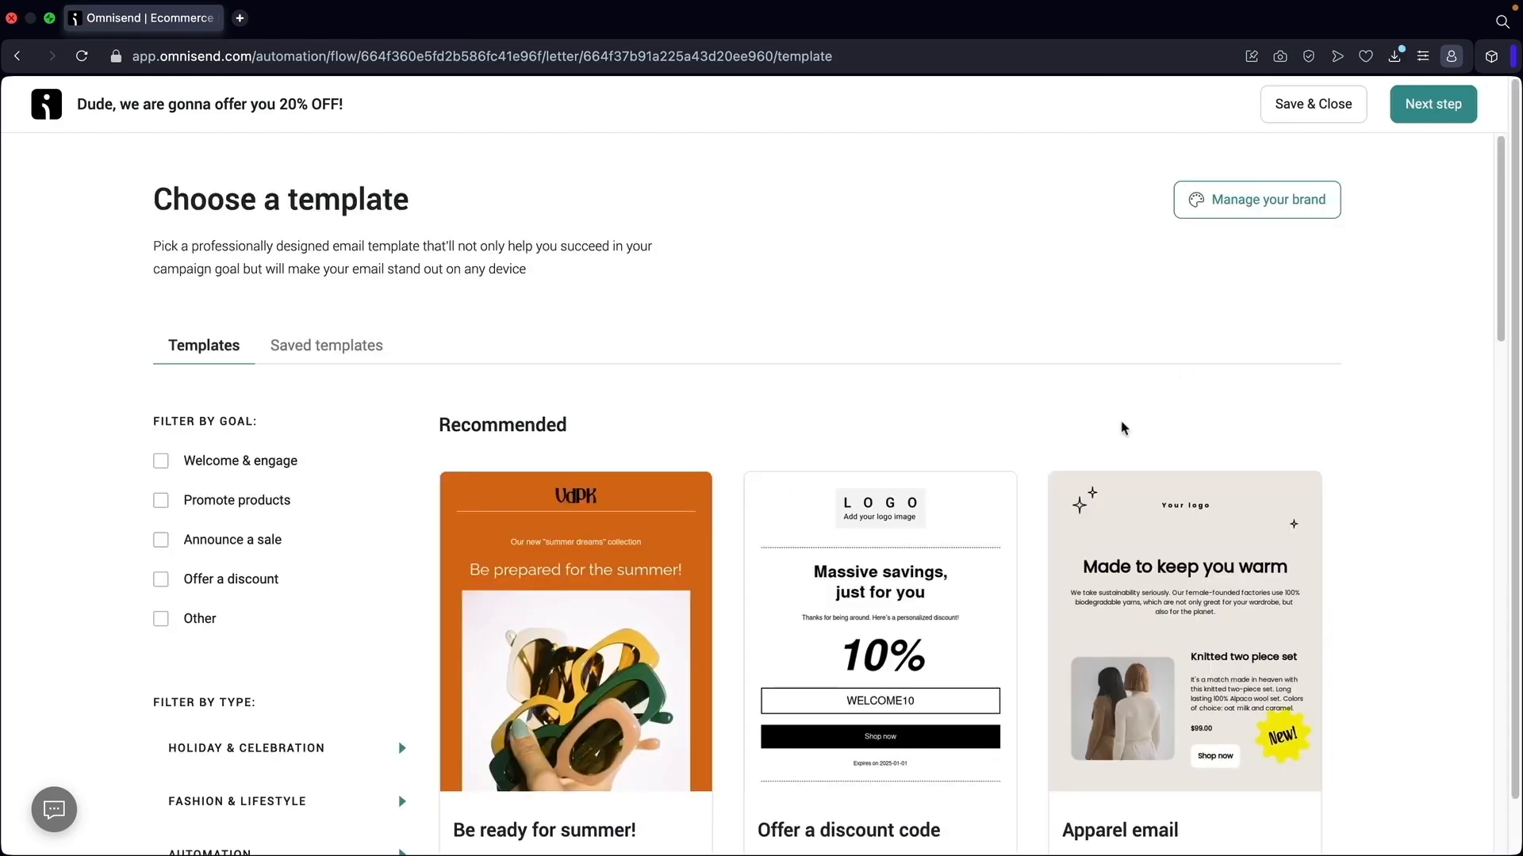
pyautogui.scroll(-3, 996, 455)
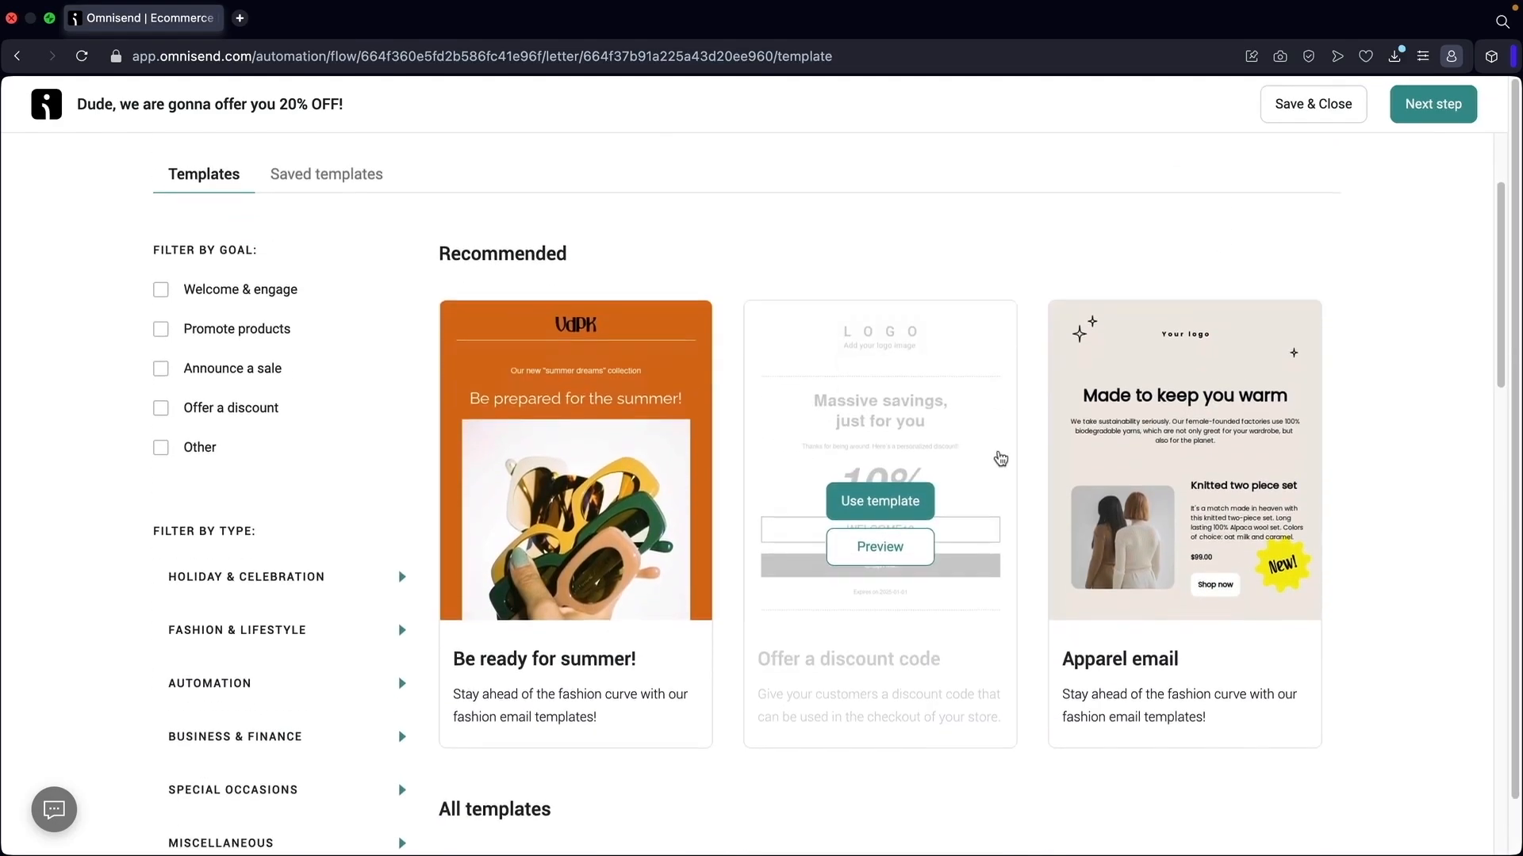
pyautogui.click(886, 486)
pyautogui.click(961, 521)
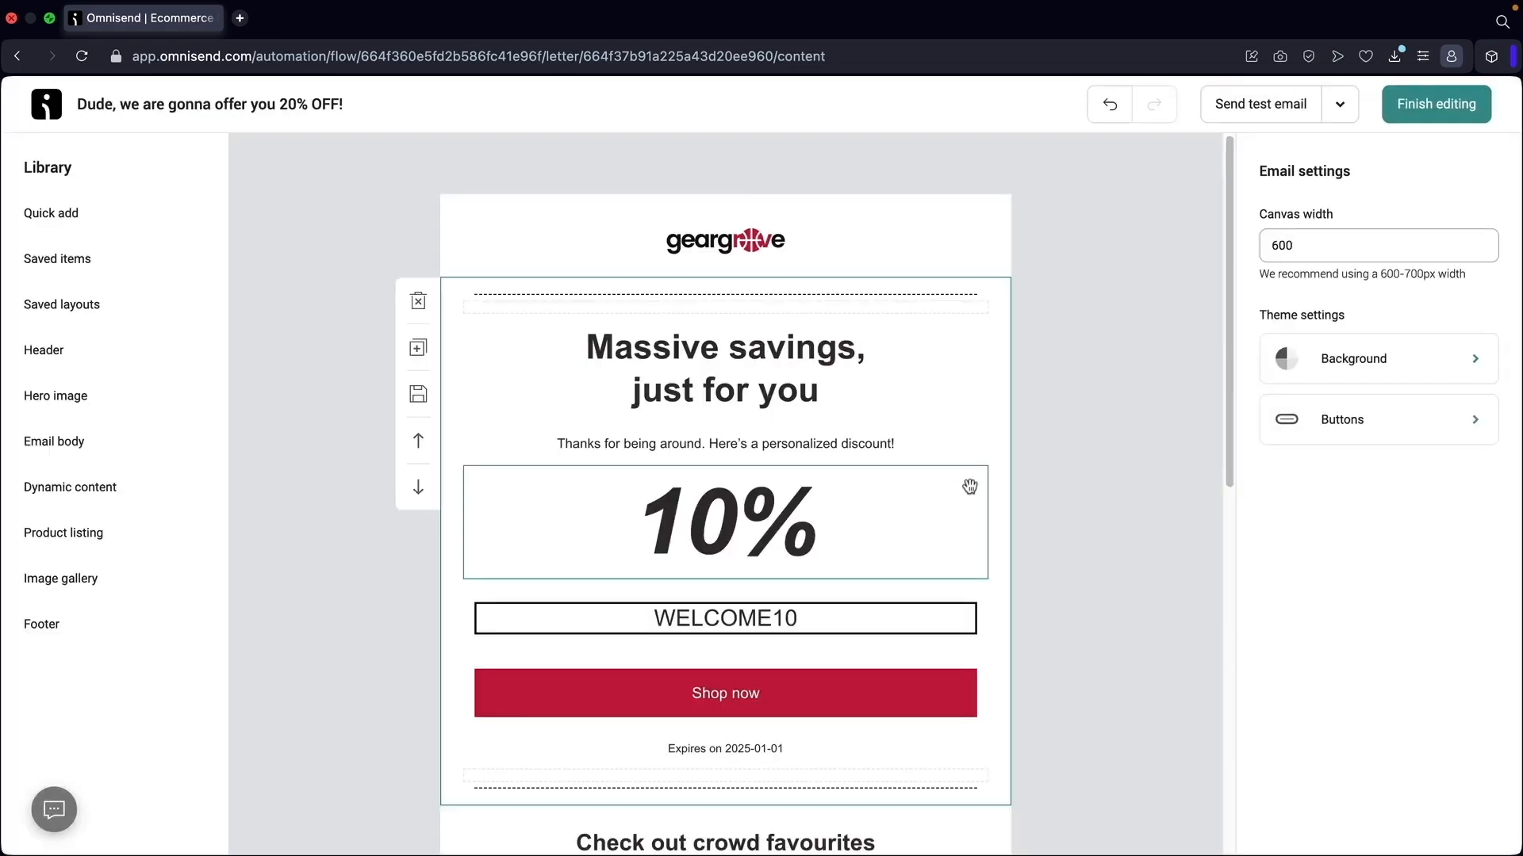
# Change the large discount figure in the path B email to 20%
pyautogui.click(725, 523)
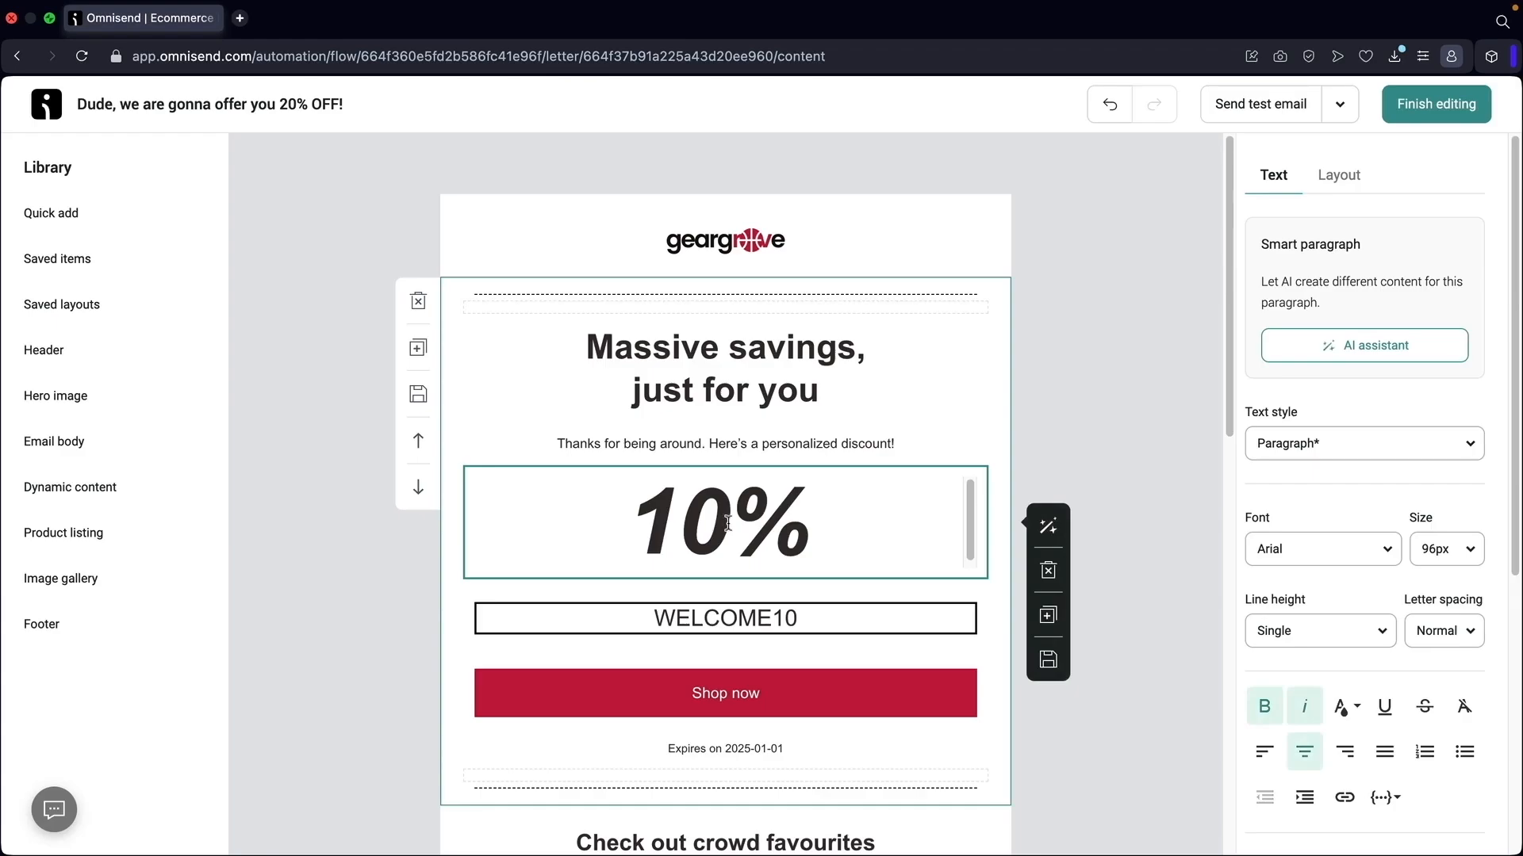
pyautogui.press('BackSpace')
pyautogui.press('BackSpace')
pyautogui.write('20')
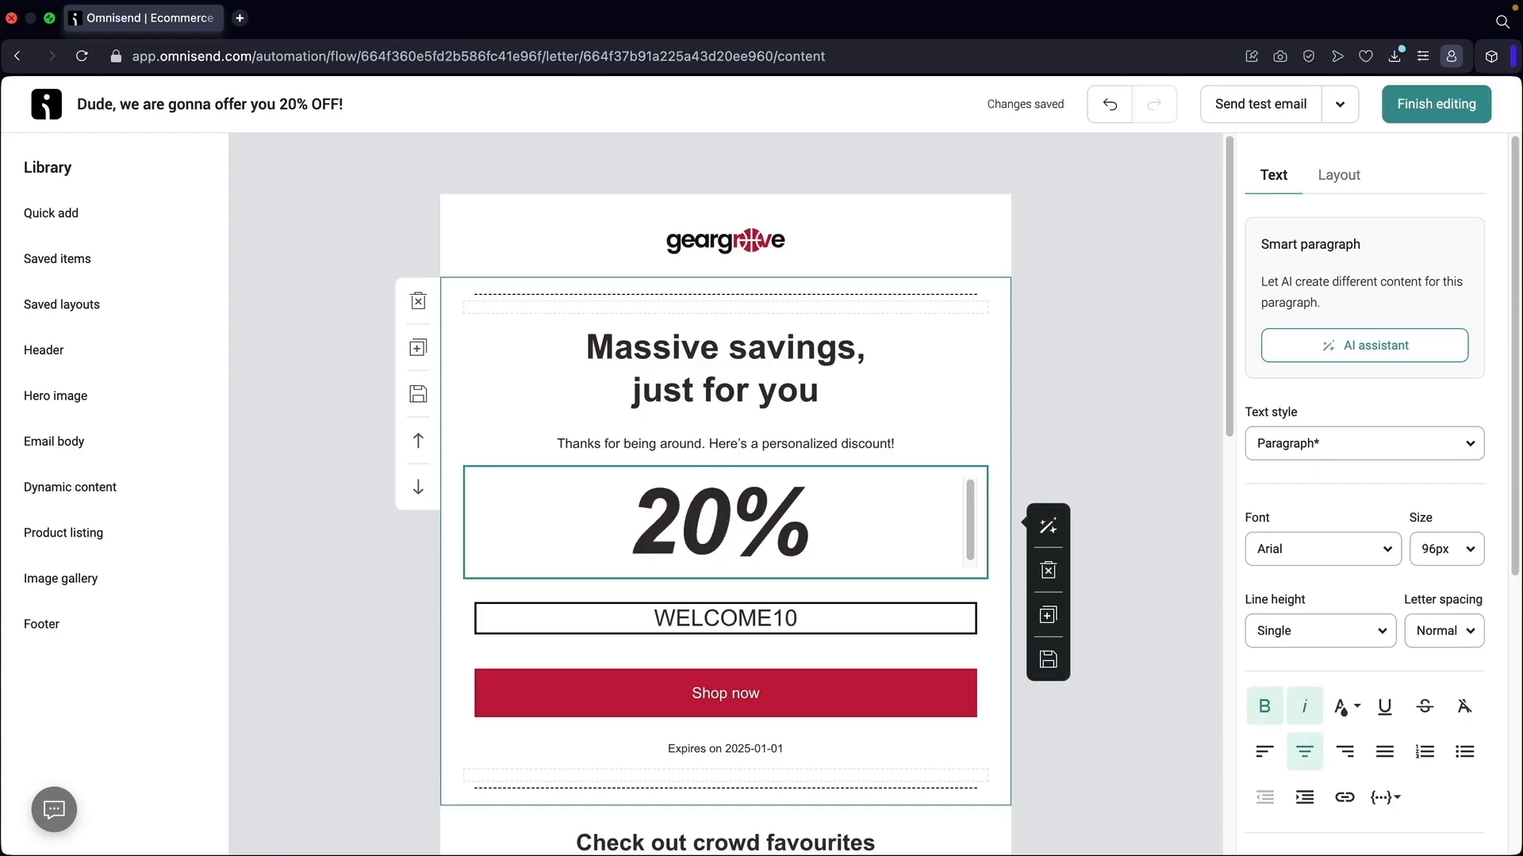
# Set the email's static discount code to WELCOME20
pyautogui.click(807, 626)
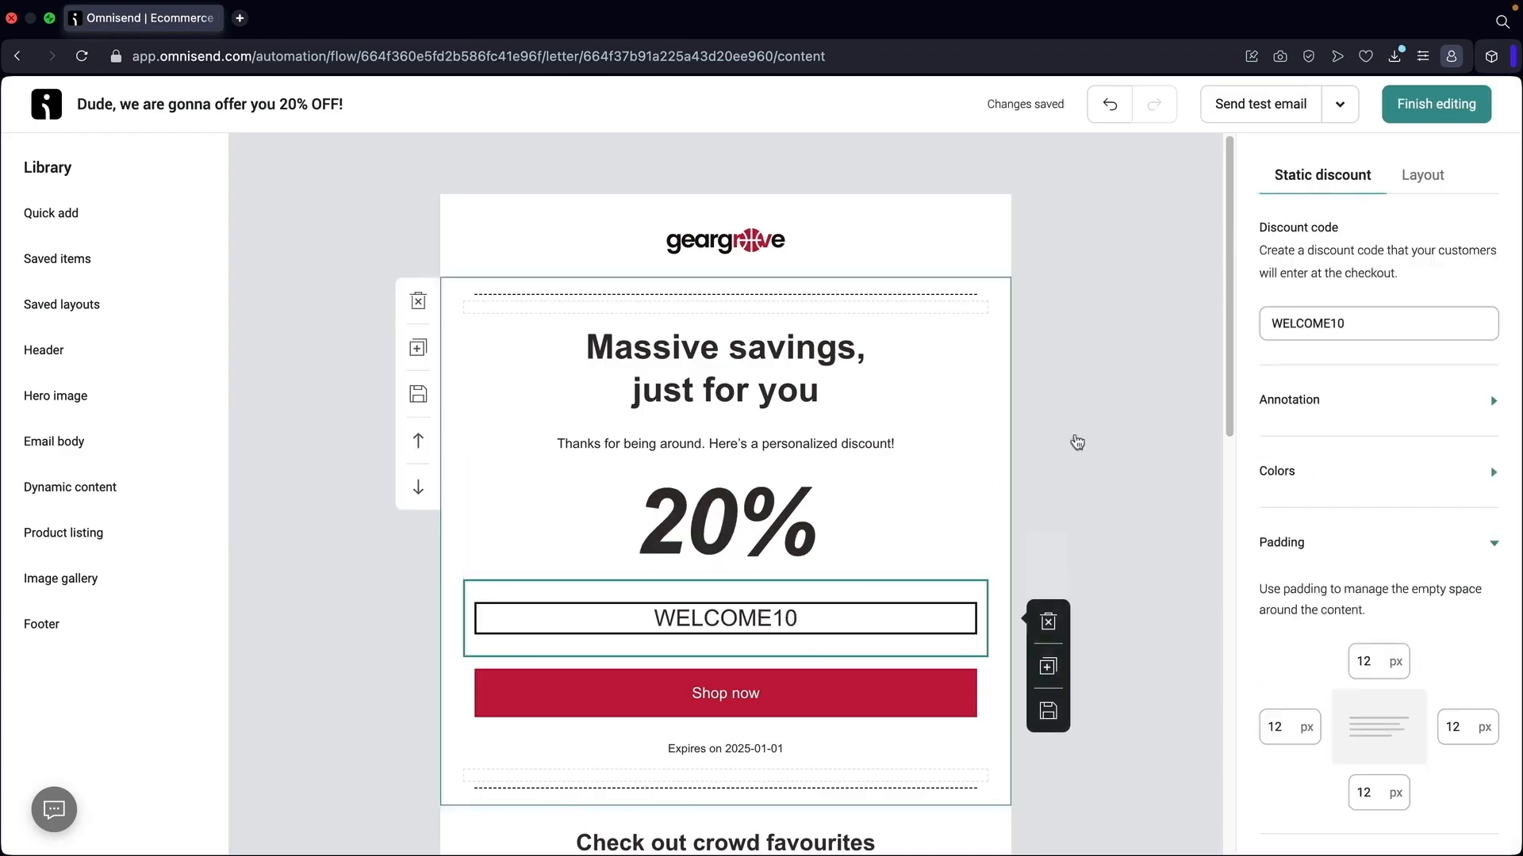
pyautogui.click(1363, 323)
pyautogui.press('BackSpace')
pyautogui.press('BackSpace')
pyautogui.write('20')
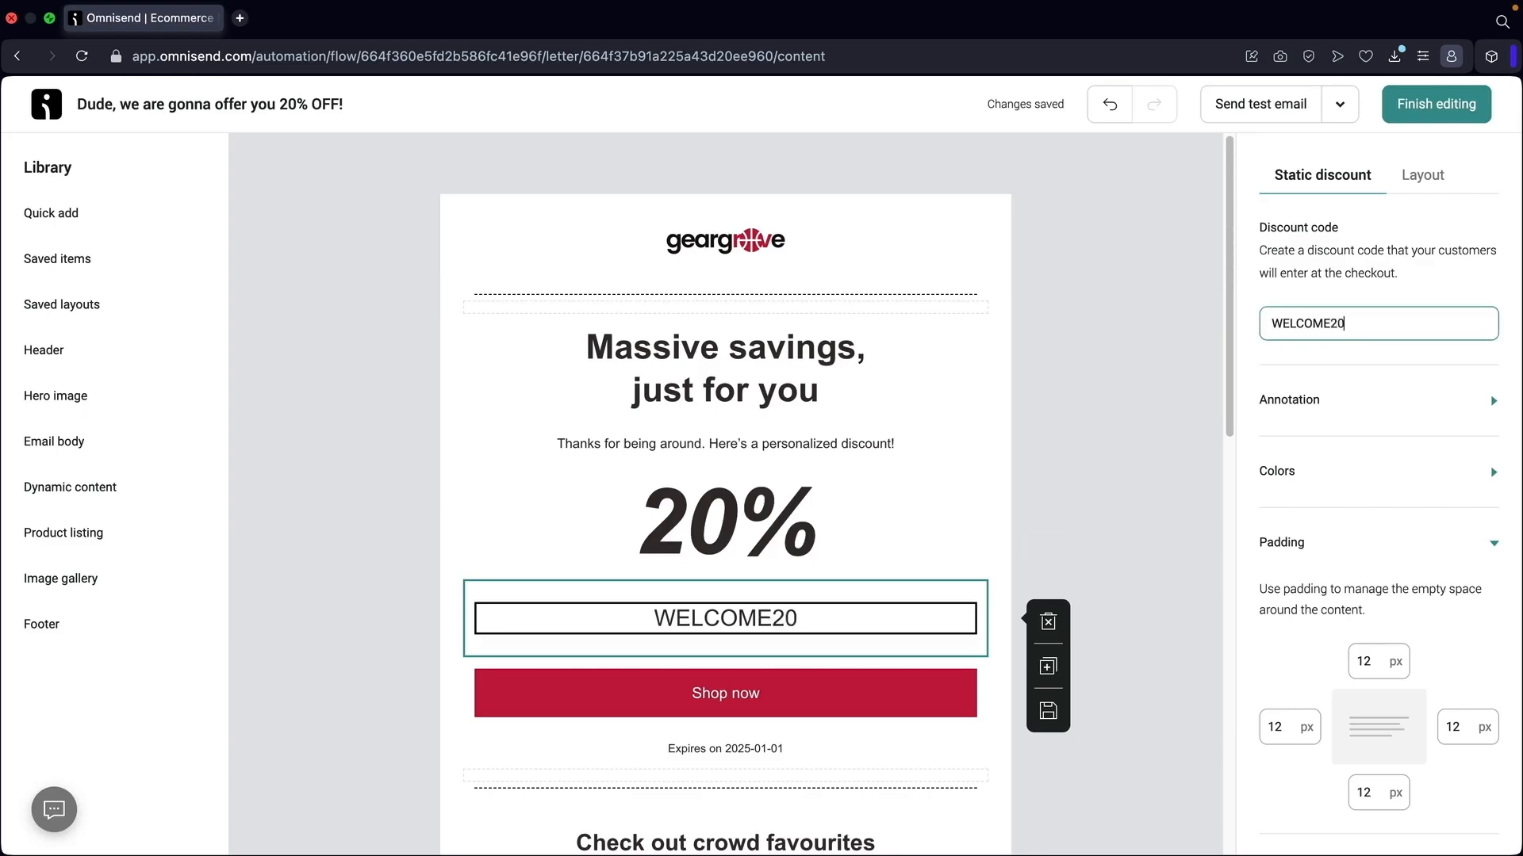
# Delete the "Check out crowd favourites" heading and candle product listing from the email, and finish editing it
pyautogui.scroll(-3, 1123, 402)
pyautogui.scroll(1, 731, 480)
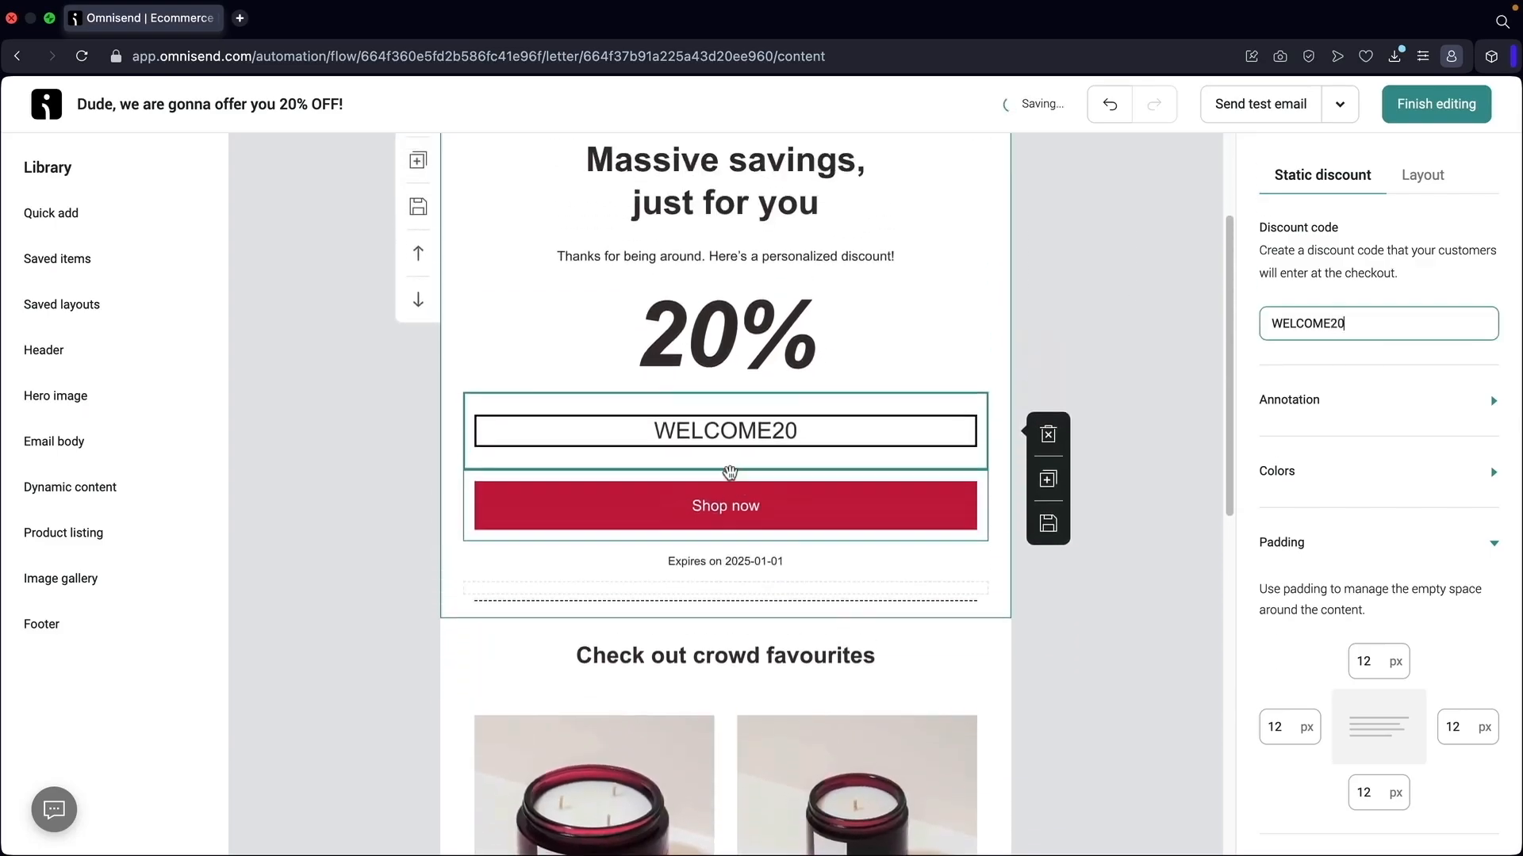
pyautogui.scroll(-3, 731, 480)
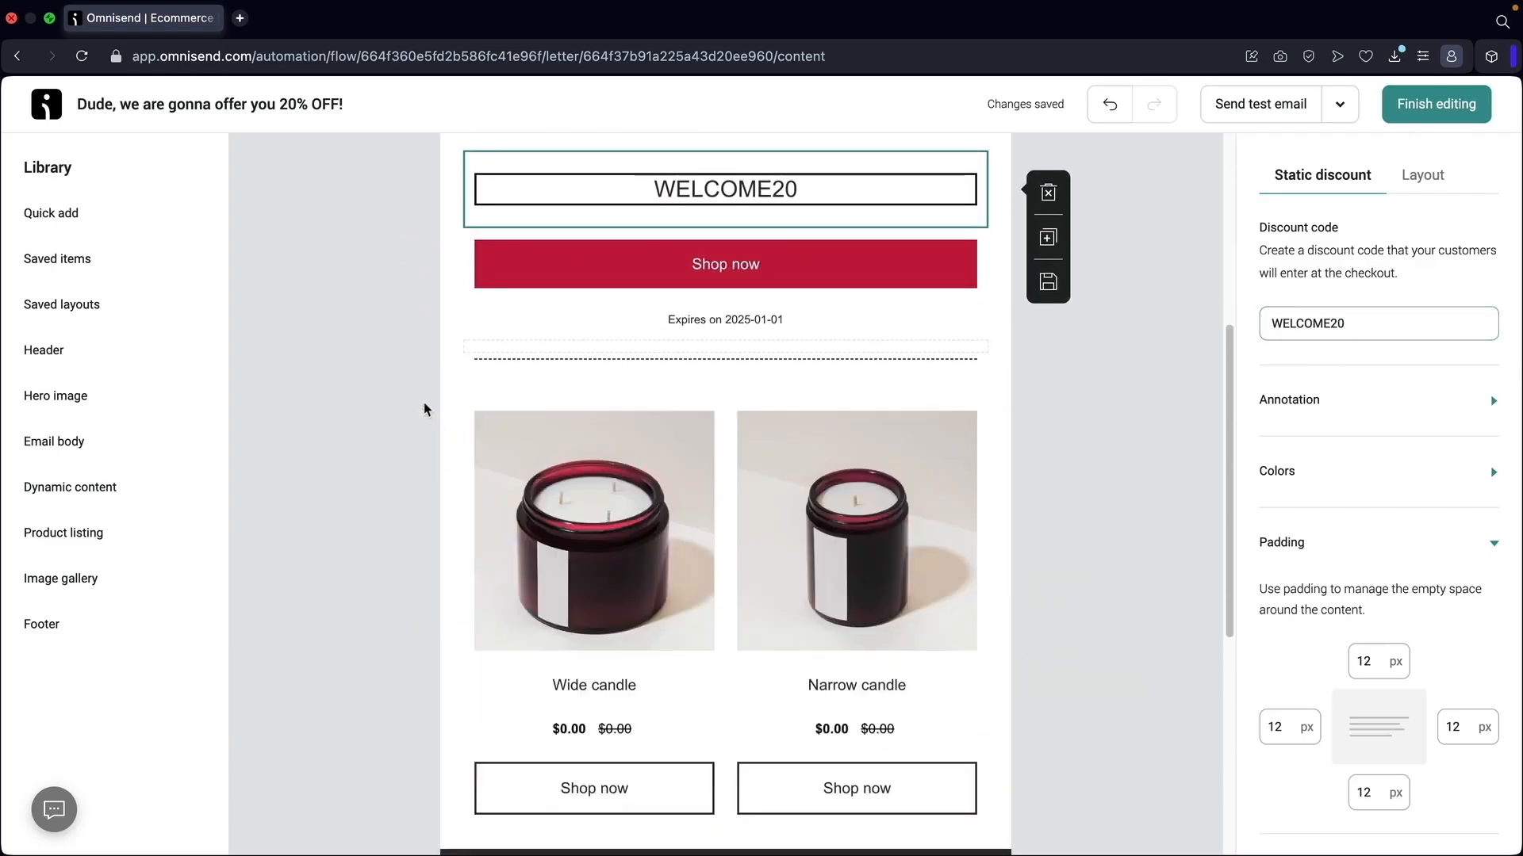
pyautogui.click(418, 400)
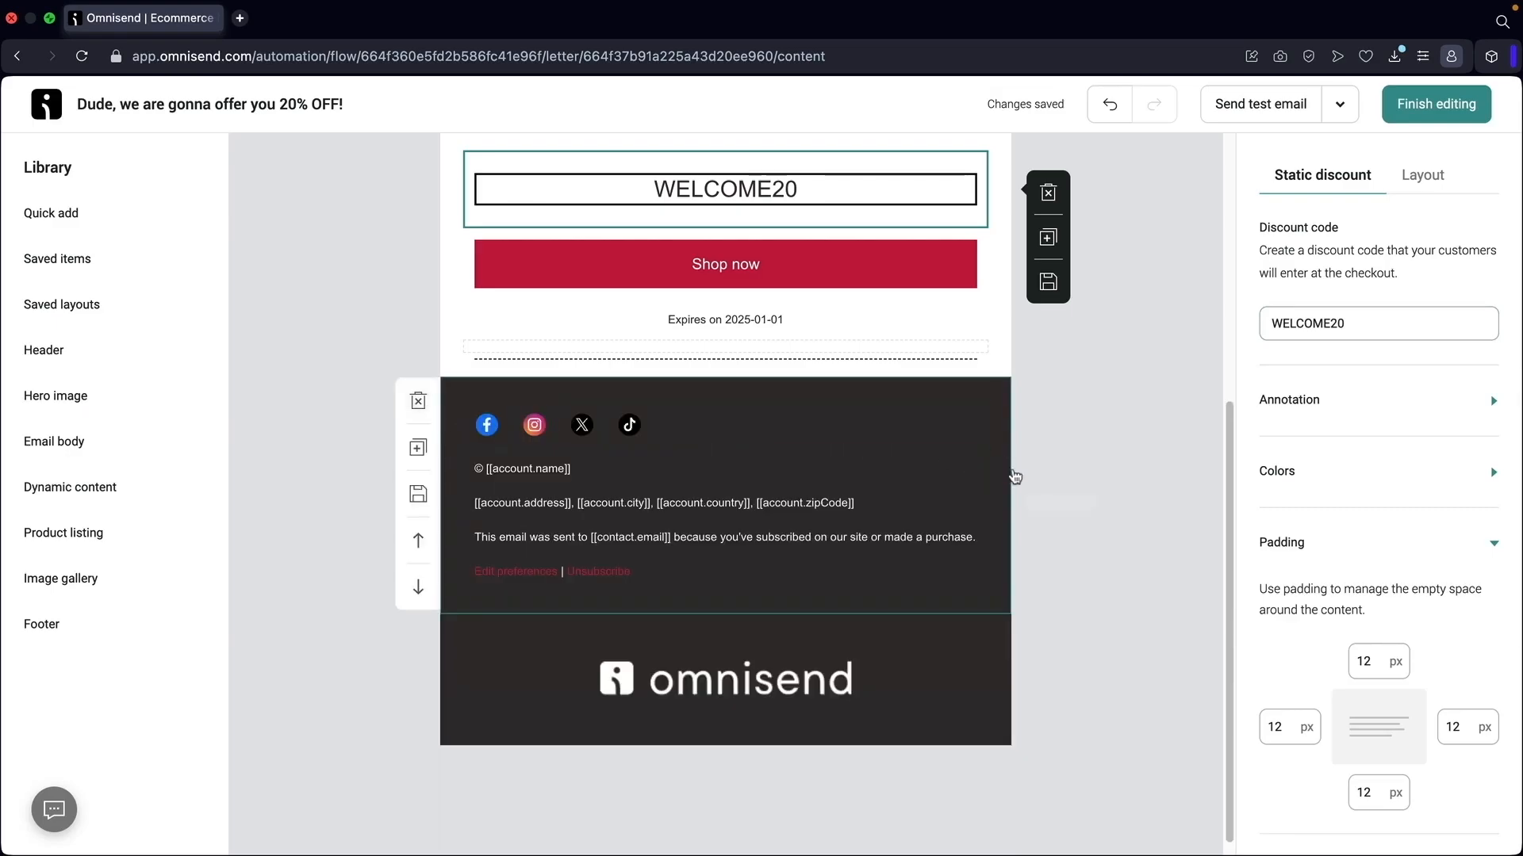
pyautogui.scroll(4, 1018, 476)
pyautogui.scroll(1, 1015, 474)
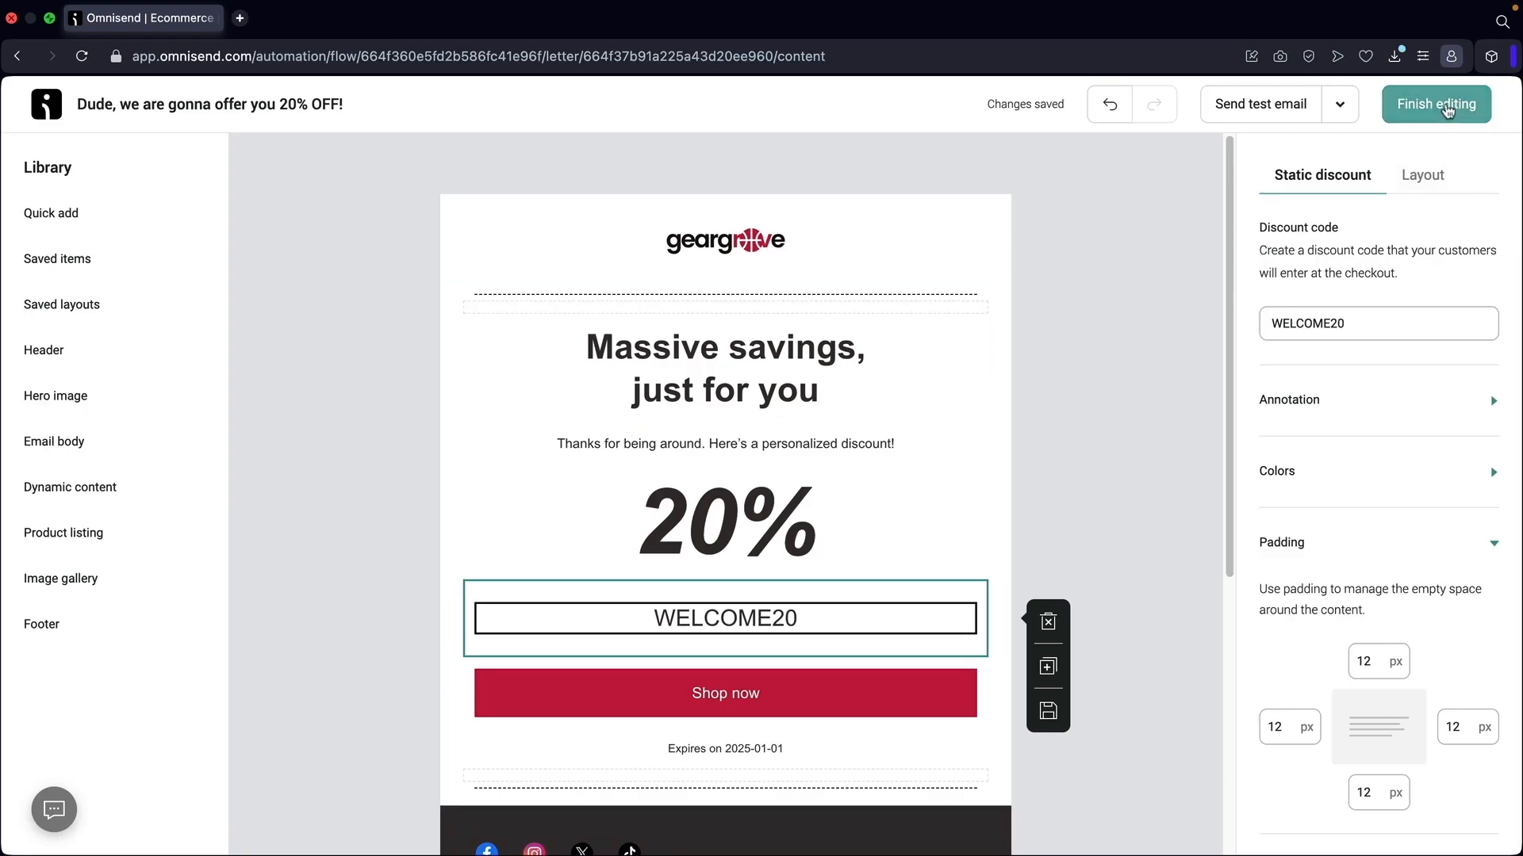
pyautogui.click(1447, 108)
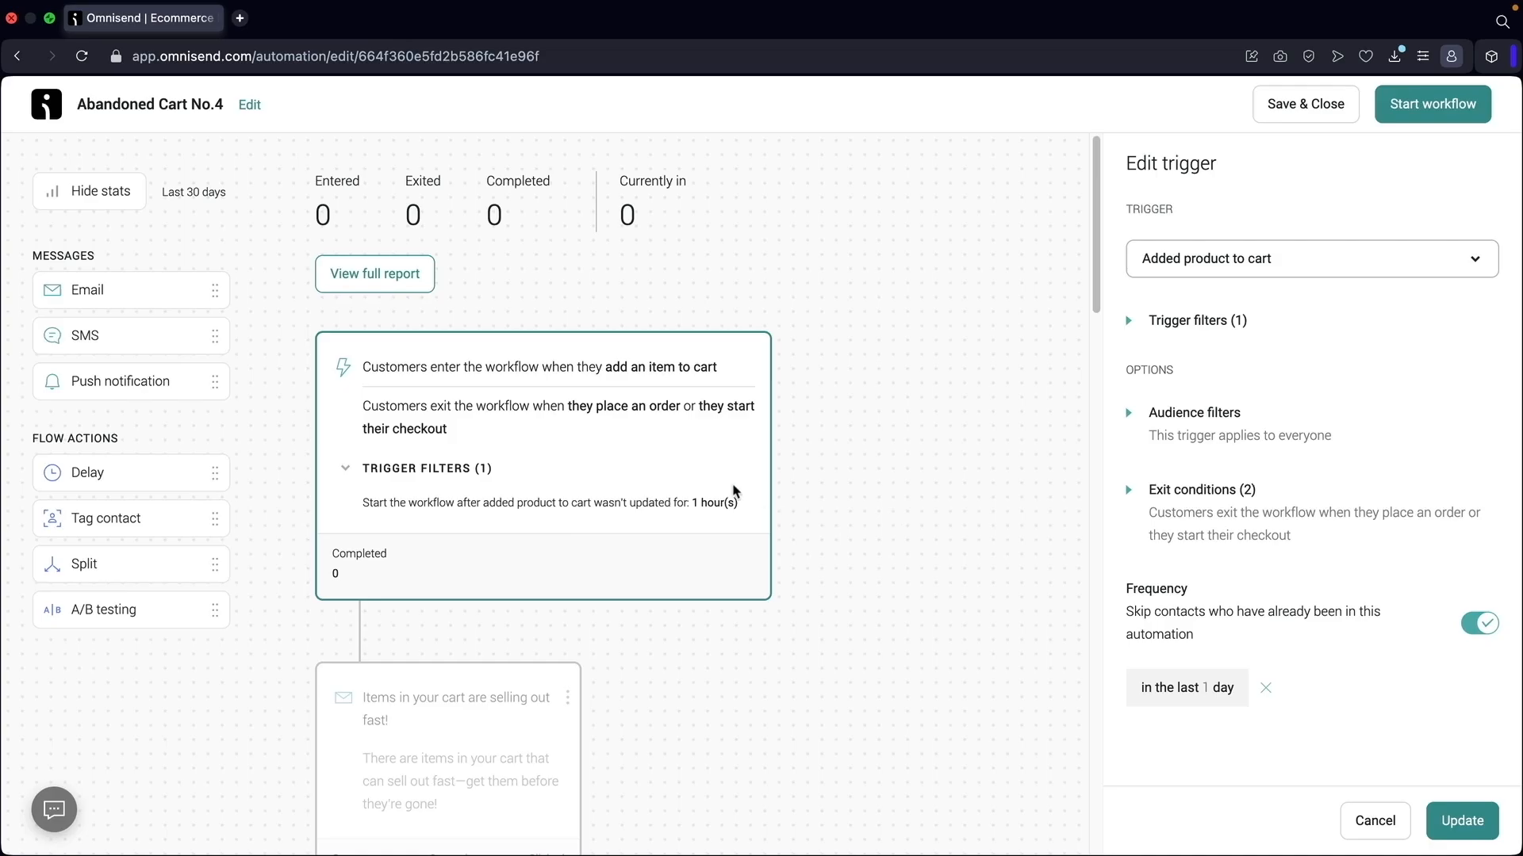
# Review the abandoned cart workflow from its first email through the delays and A/B paths to the final 15% off email
pyautogui.scroll(-5, 561, 452)
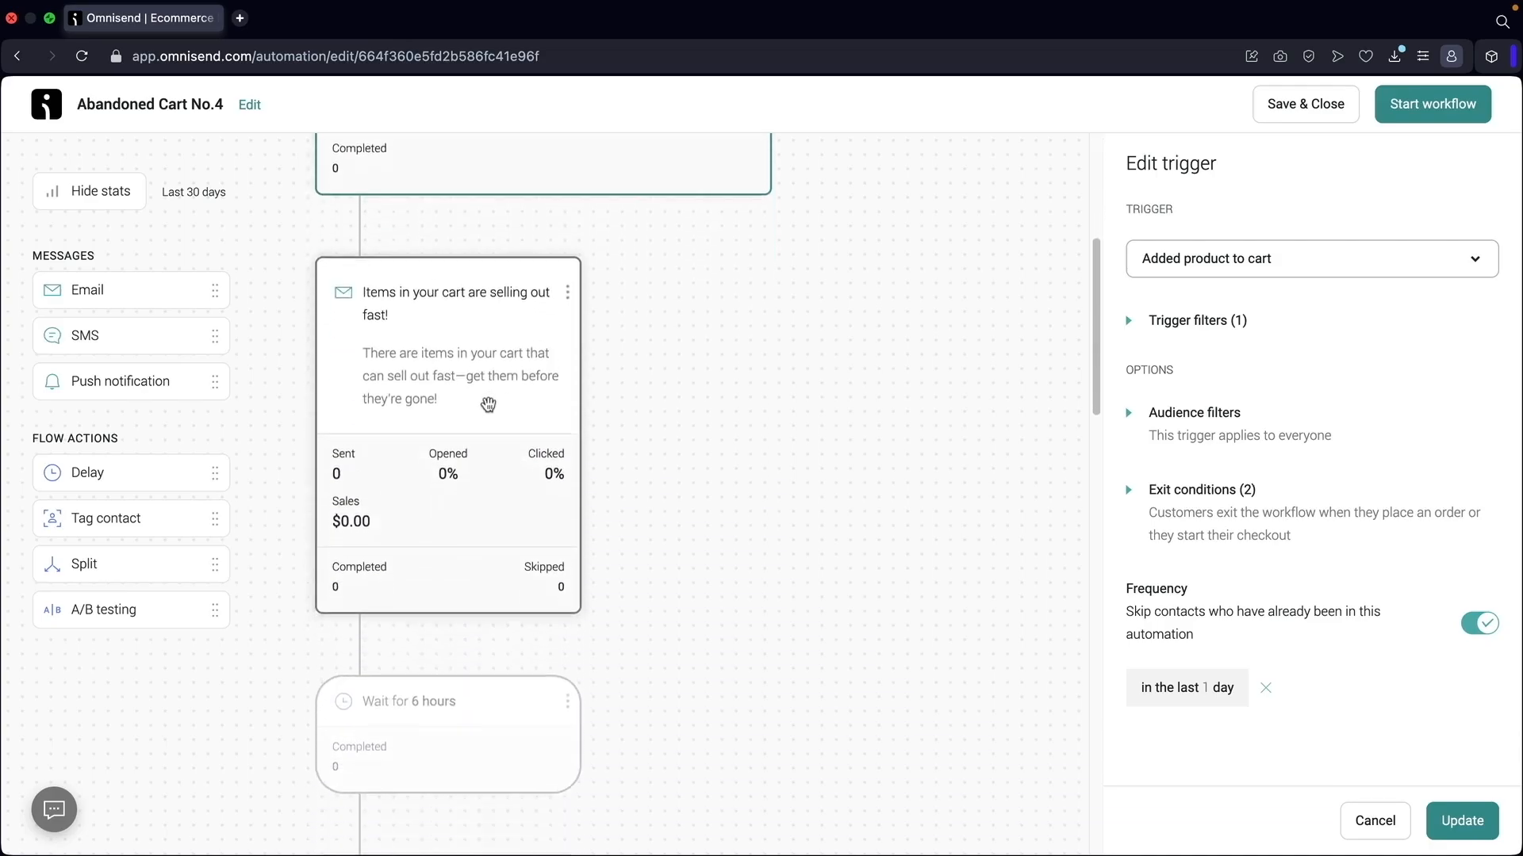
pyautogui.click(488, 404)
pyautogui.scroll(-5, 501, 451)
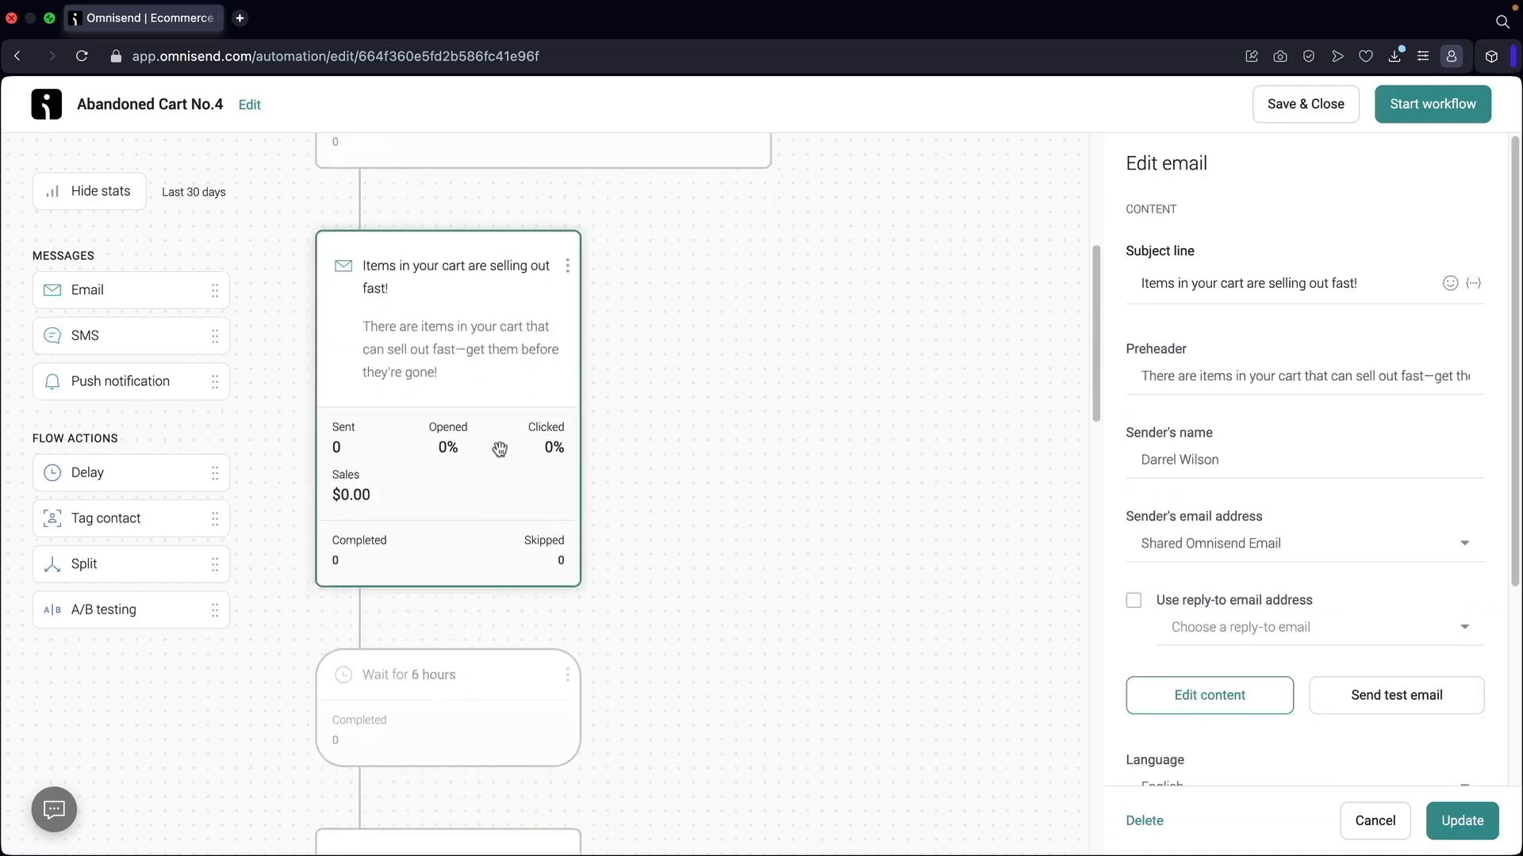
pyautogui.scroll(-3, 487, 362)
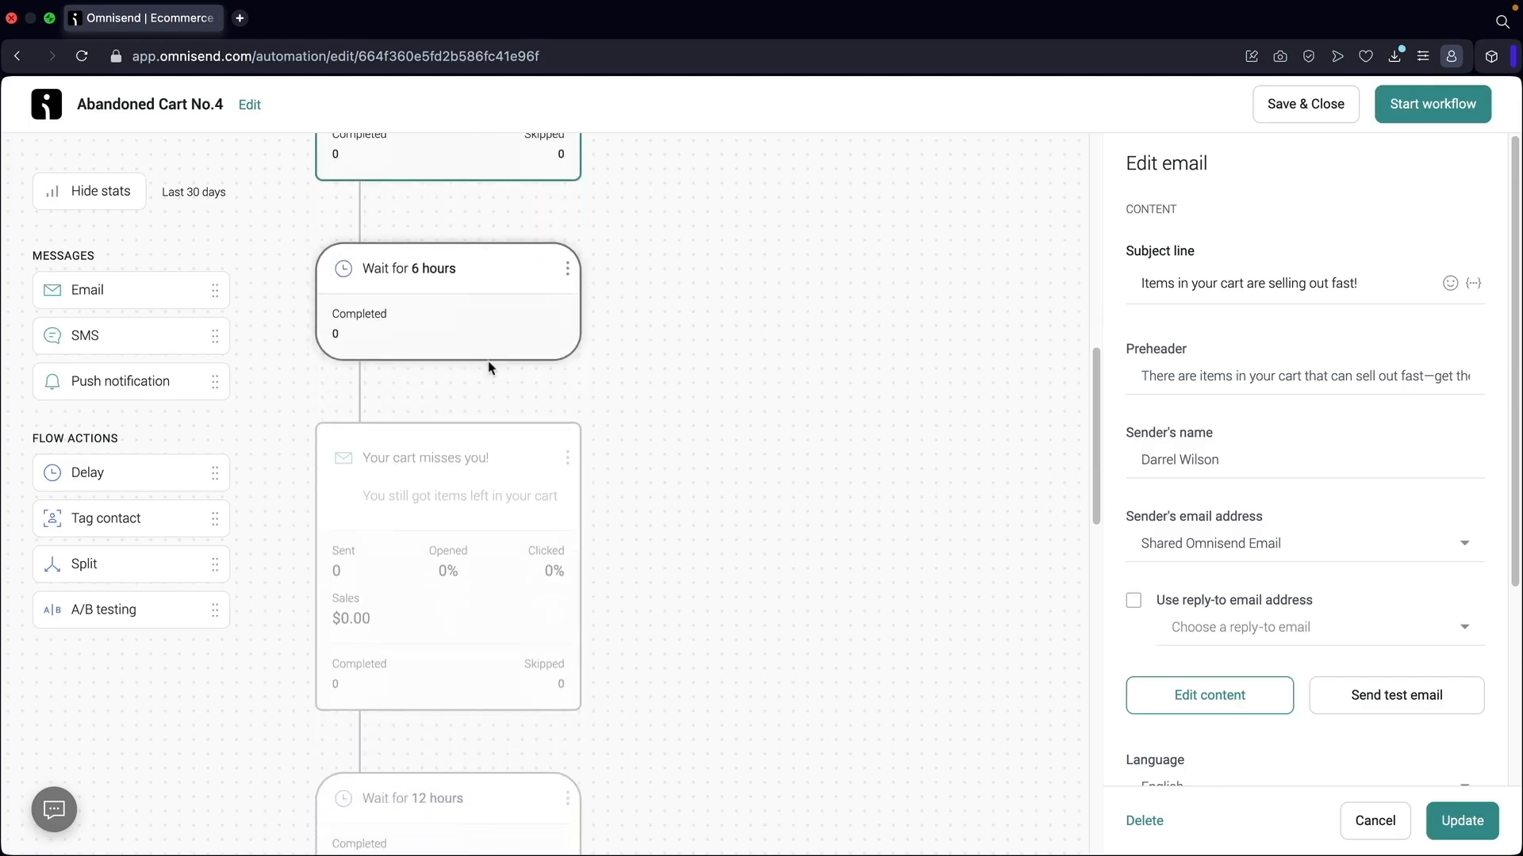
pyautogui.click(460, 401)
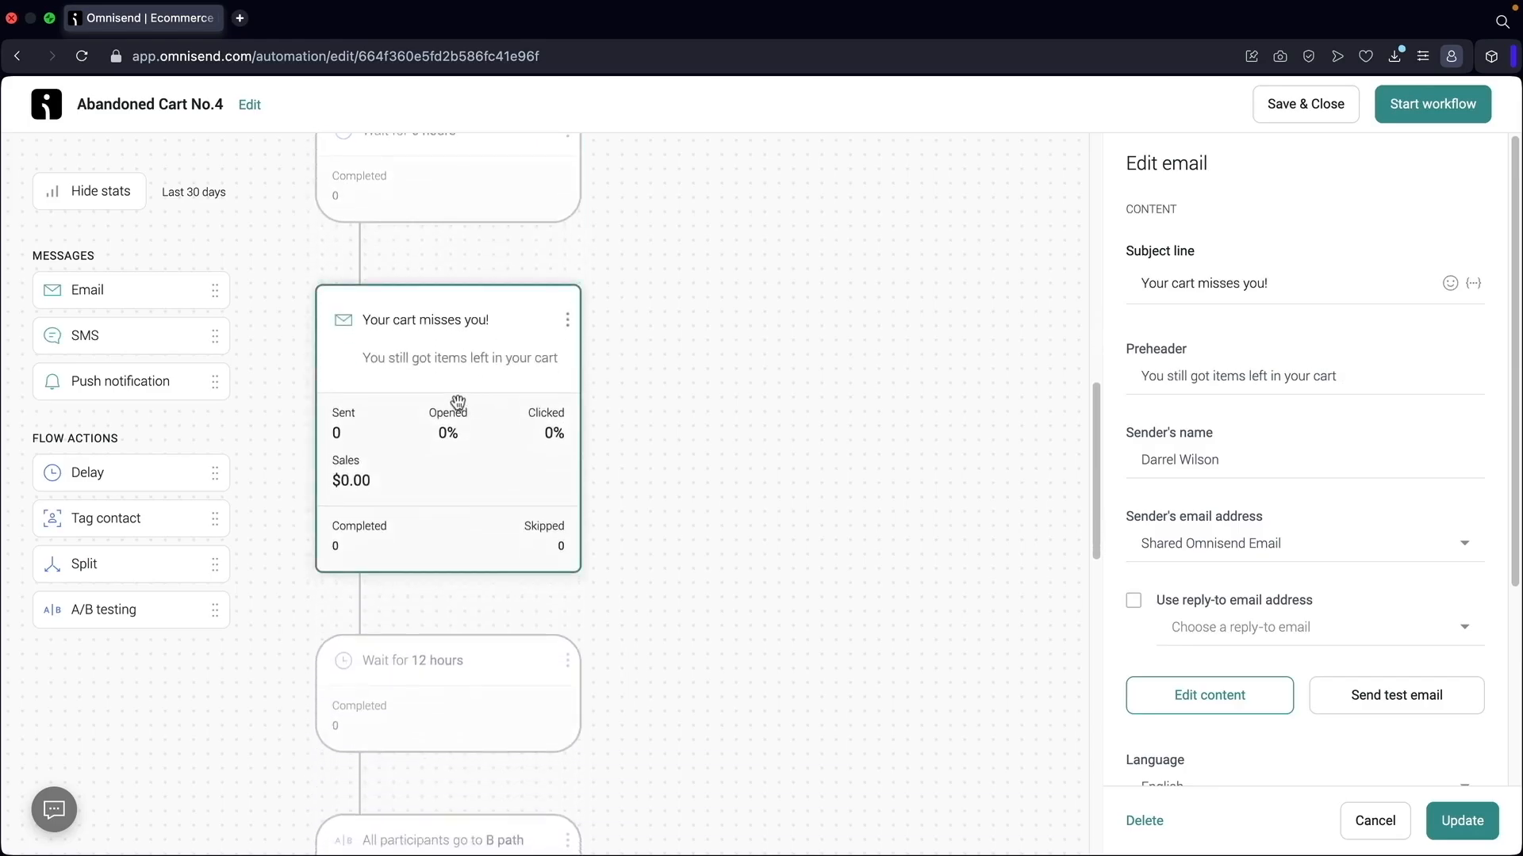
pyautogui.scroll(-3, 473, 444)
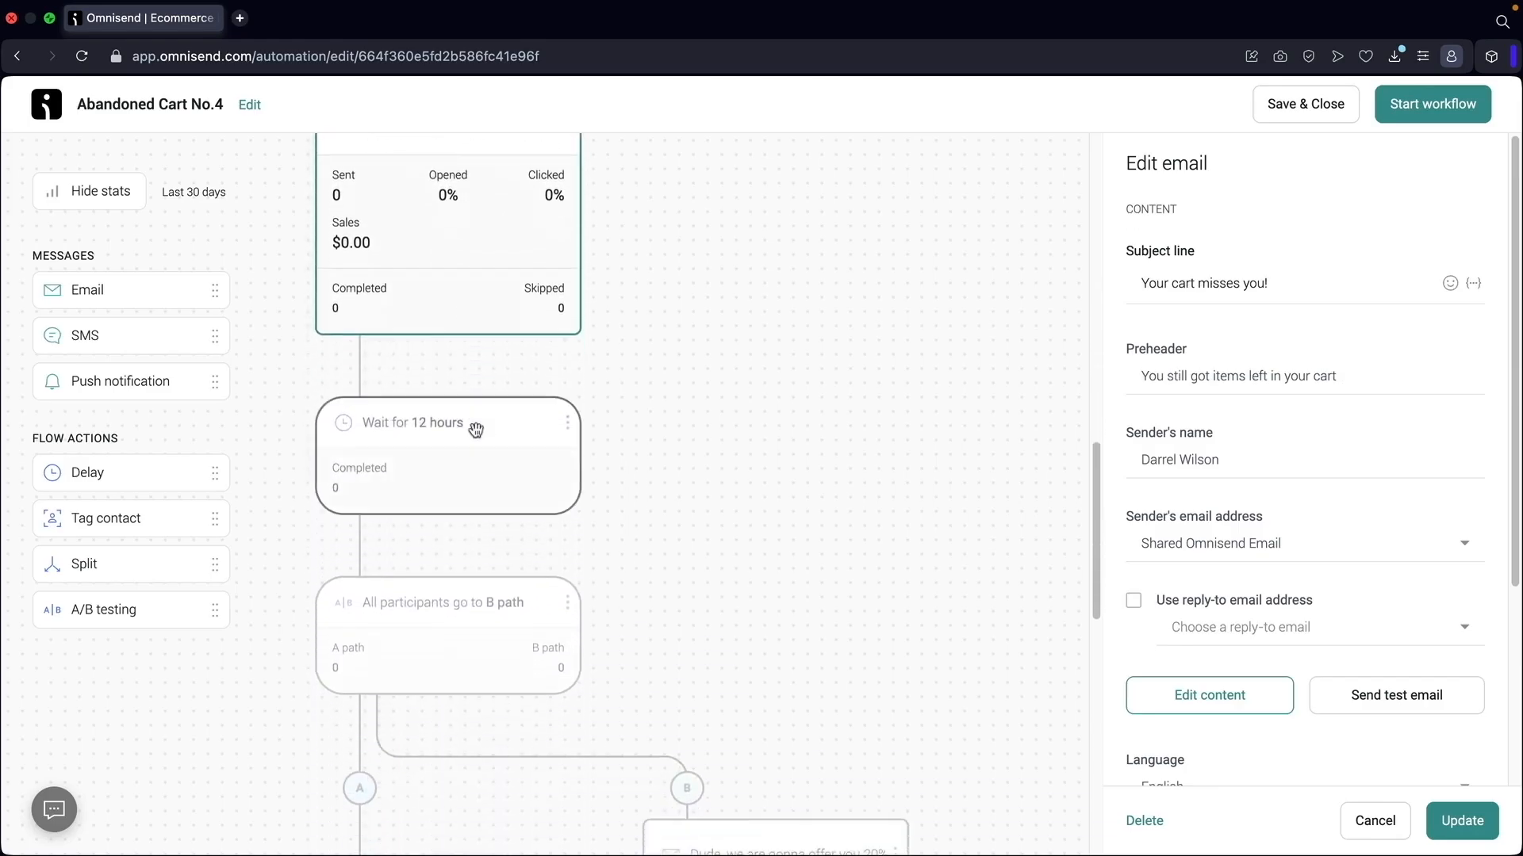
pyautogui.scroll(-8, 476, 429)
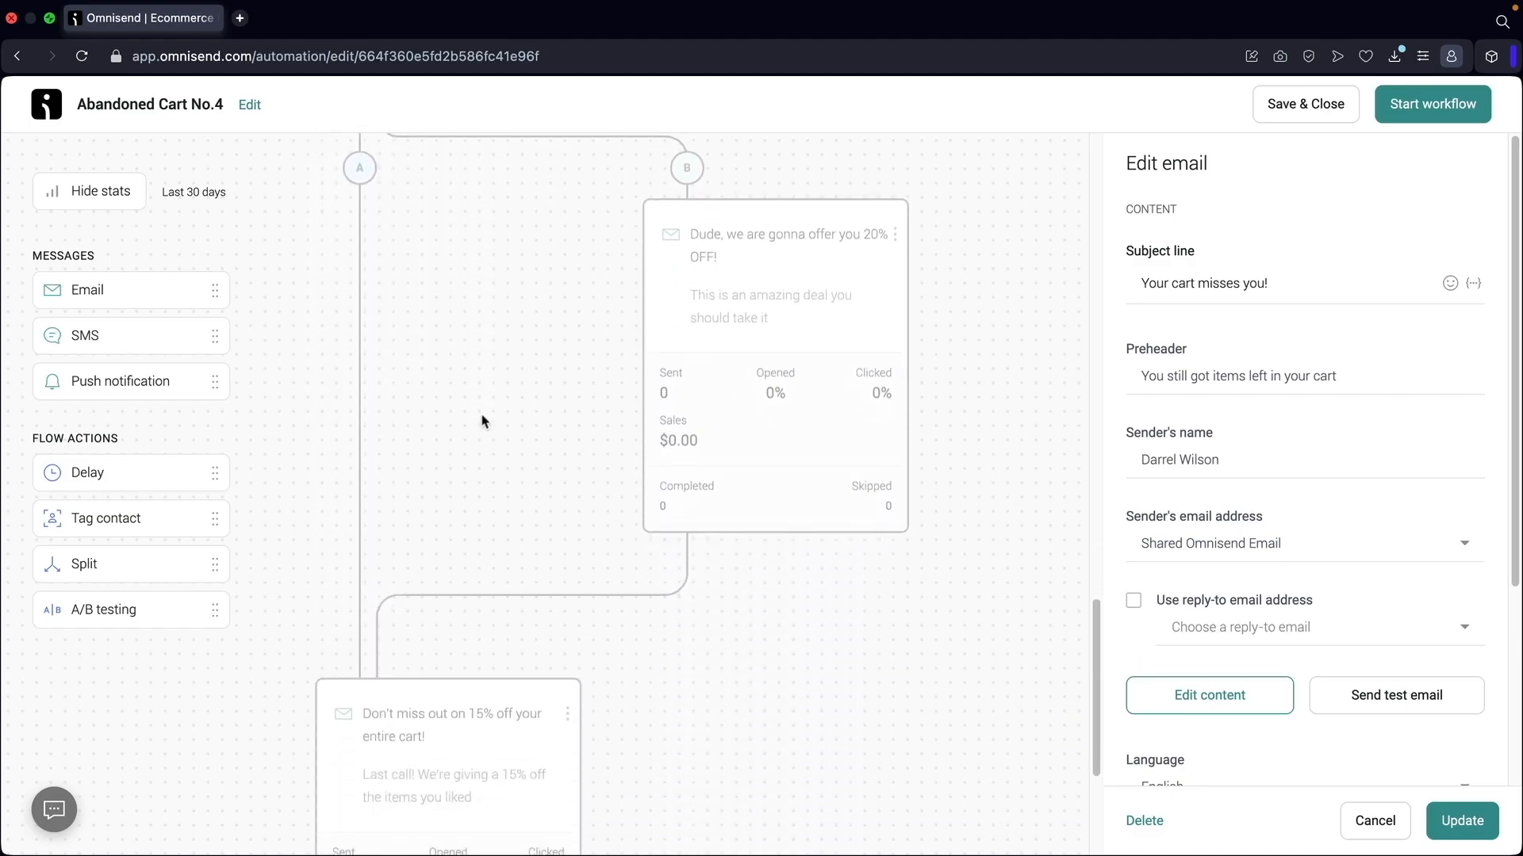
pyautogui.scroll(-4, 476, 436)
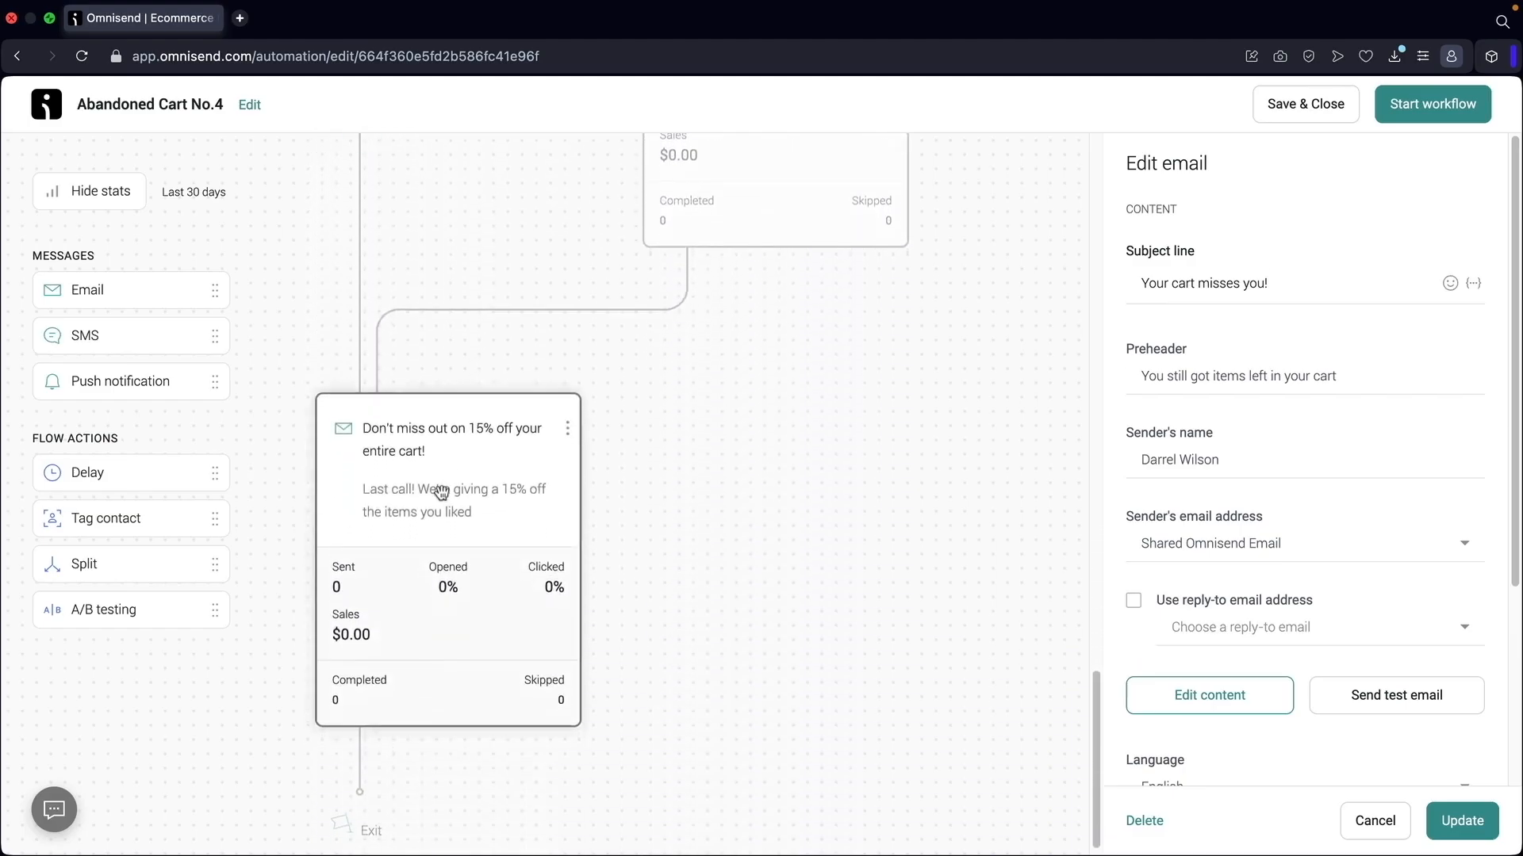
pyautogui.click(472, 476)
pyautogui.scroll(6, 448, 491)
pyautogui.click(808, 510)
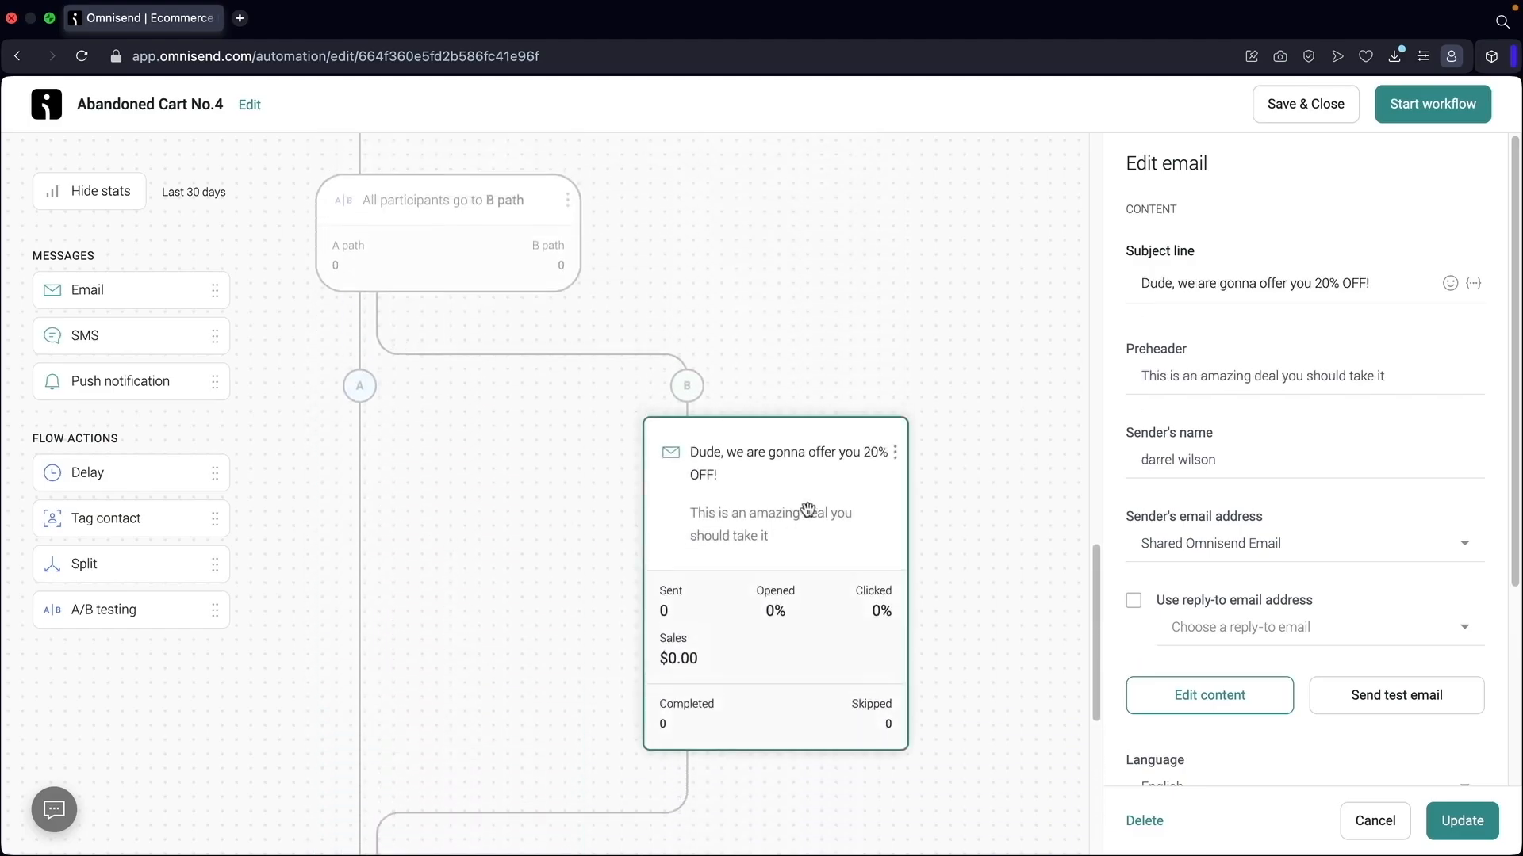
pyautogui.scroll(-5, 797, 523)
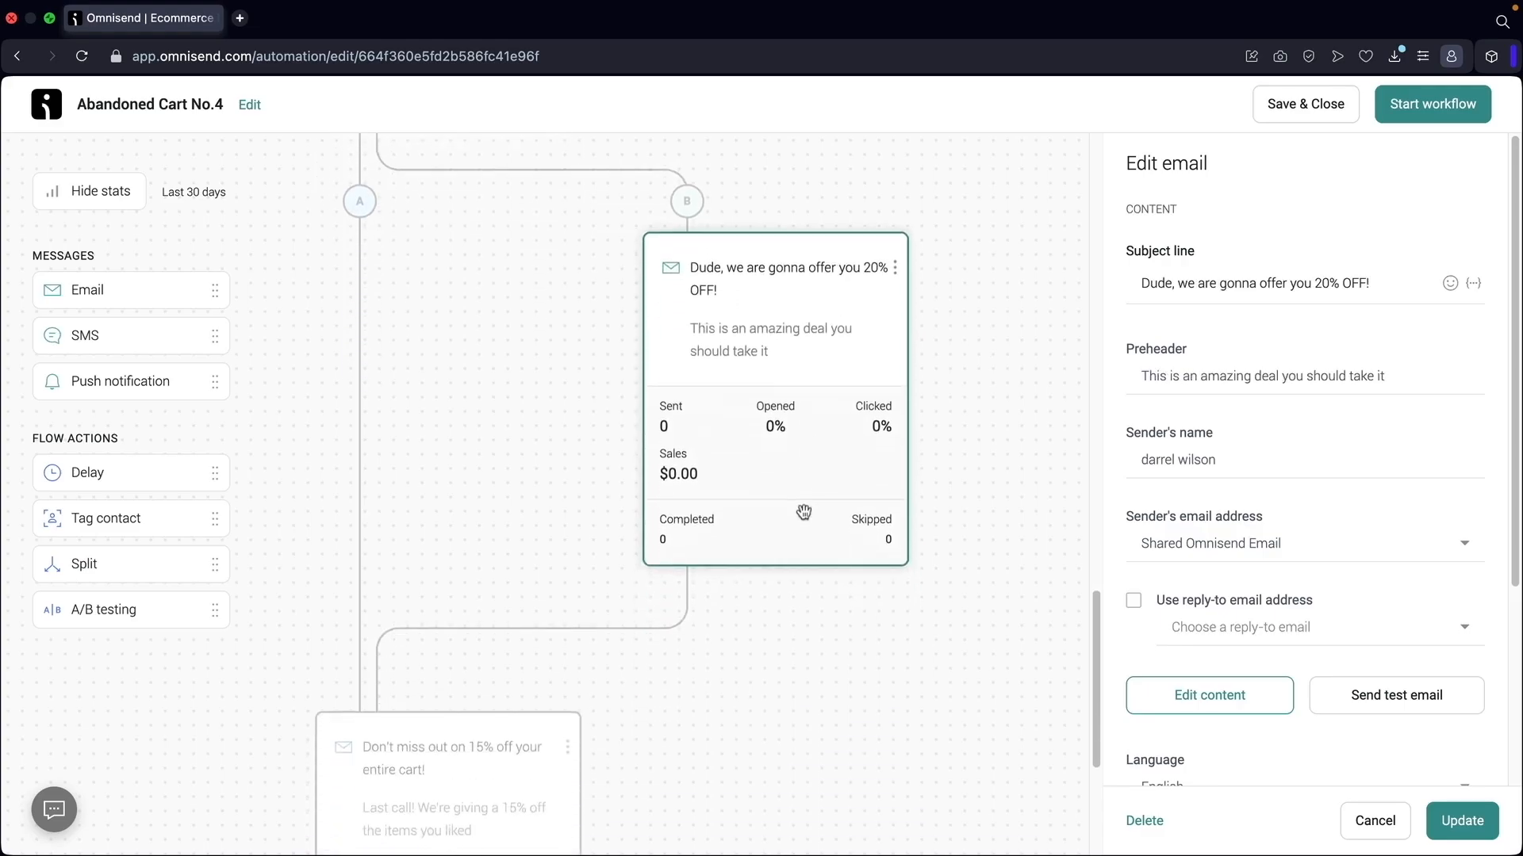
pyautogui.click(524, 587)
pyautogui.click(707, 347)
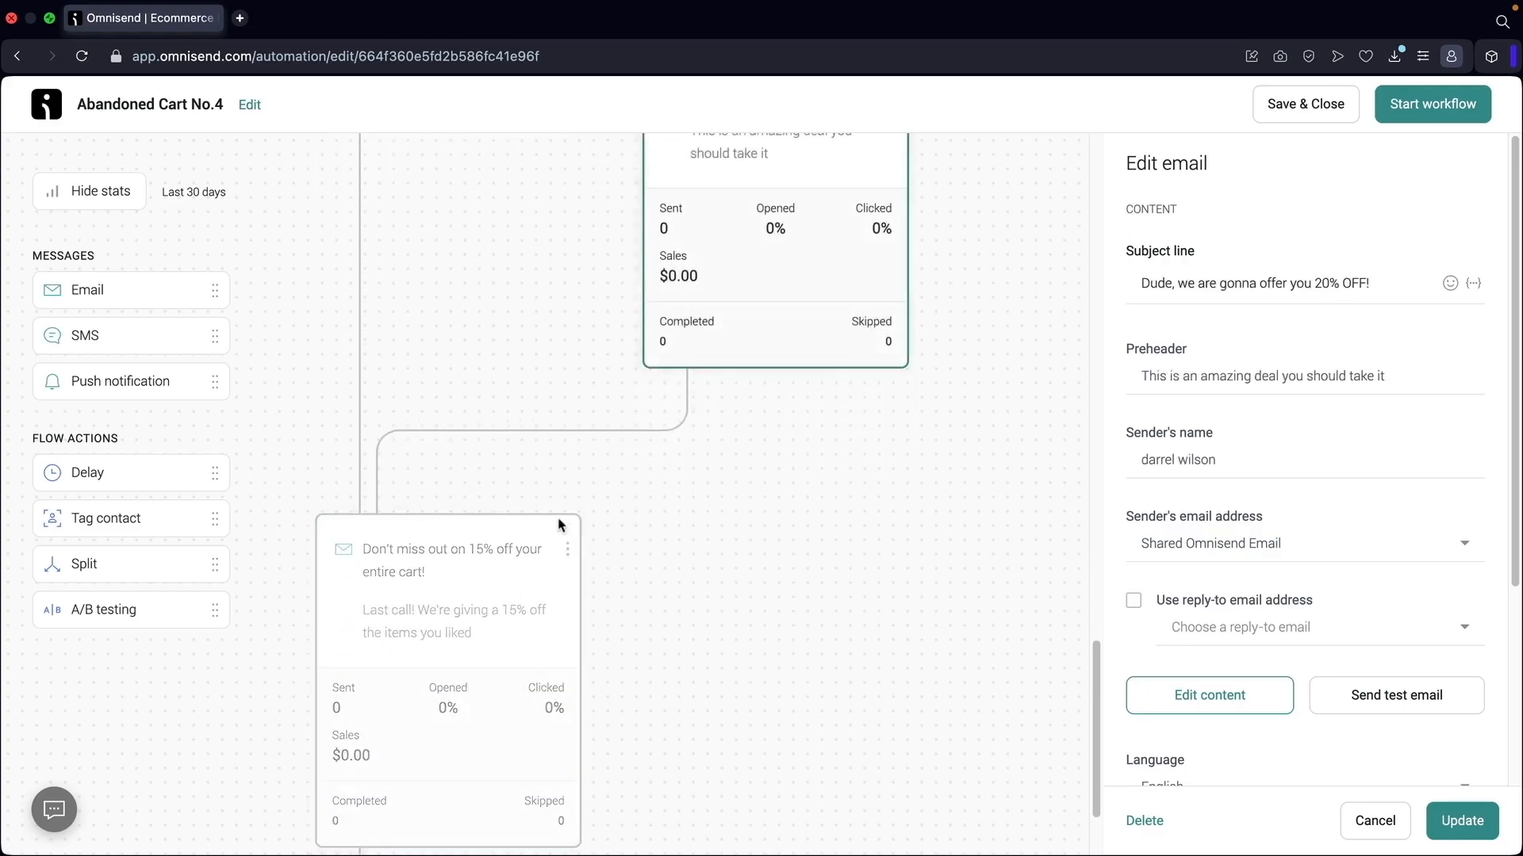
pyautogui.click(557, 529)
pyautogui.scroll(1, 706, 337)
pyautogui.scroll(1, 706, 339)
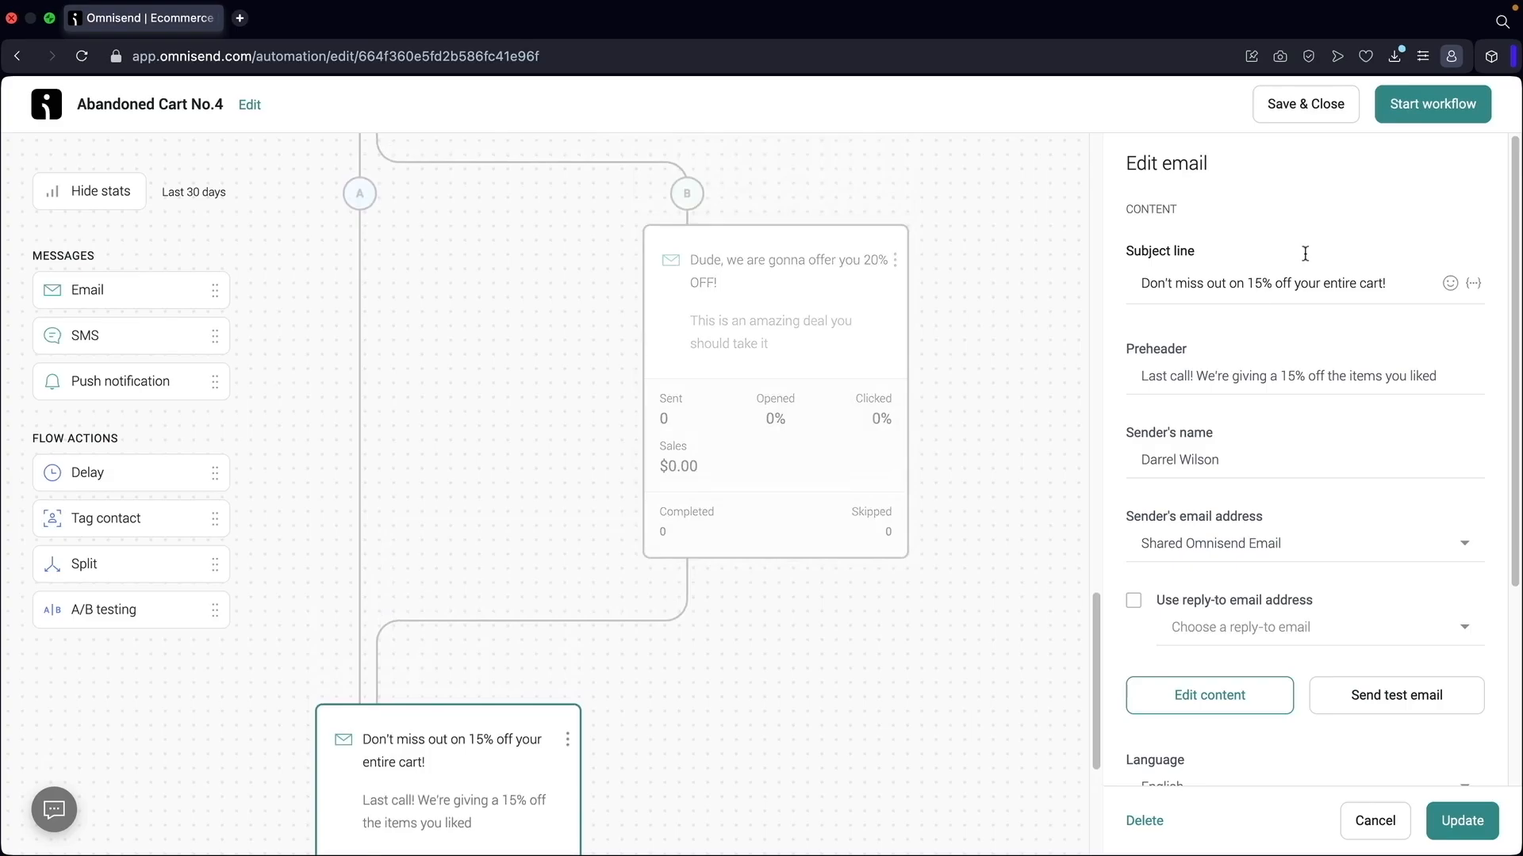
# Start the abandoned cart workflow and reopen it for editing from the automation list
pyautogui.click(1417, 111)
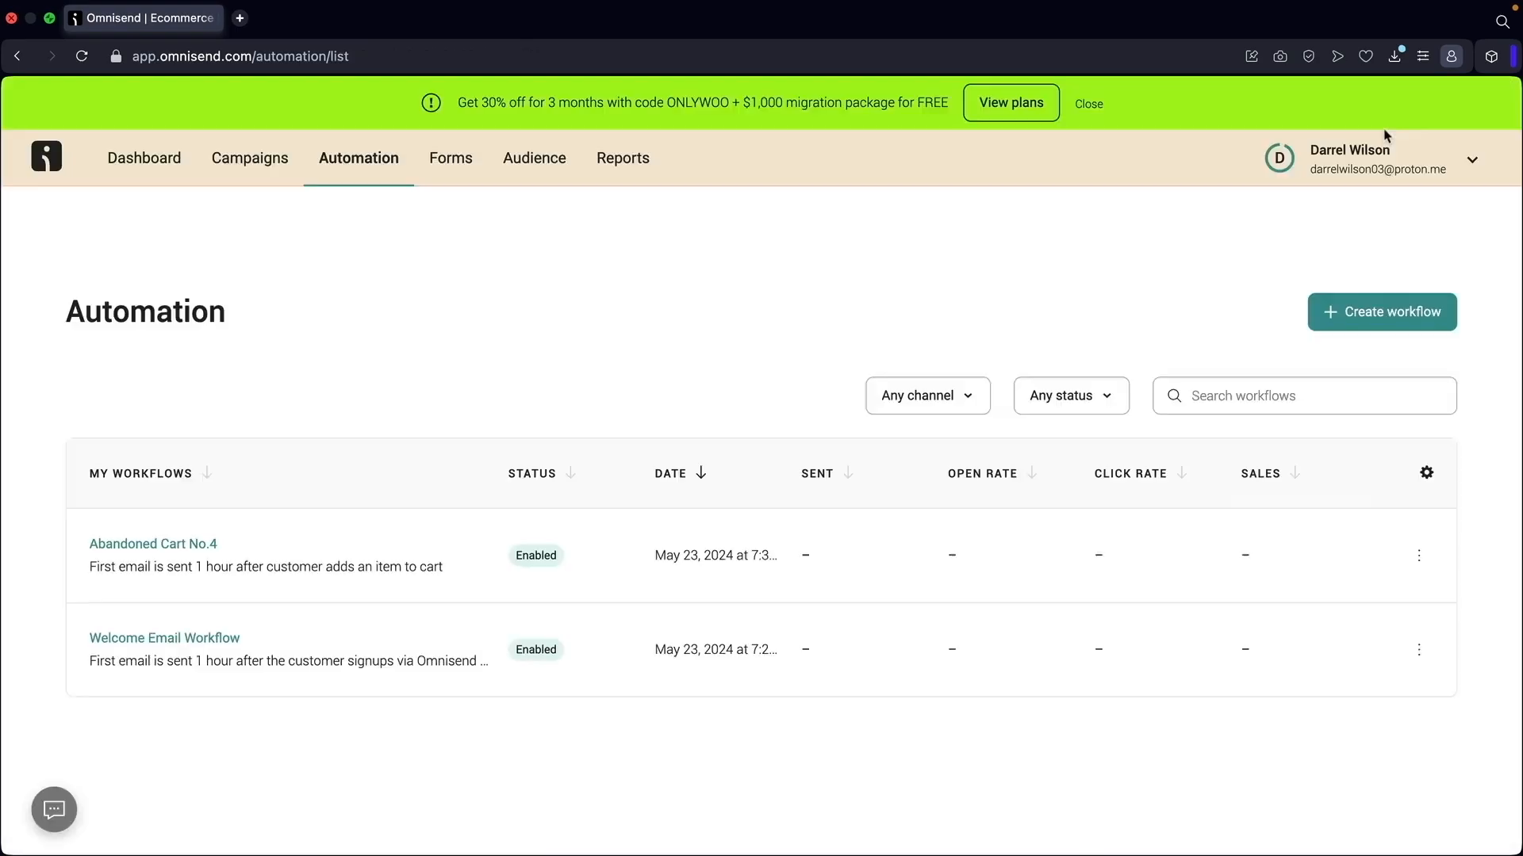
pyautogui.click(1418, 555)
pyautogui.click(1256, 605)
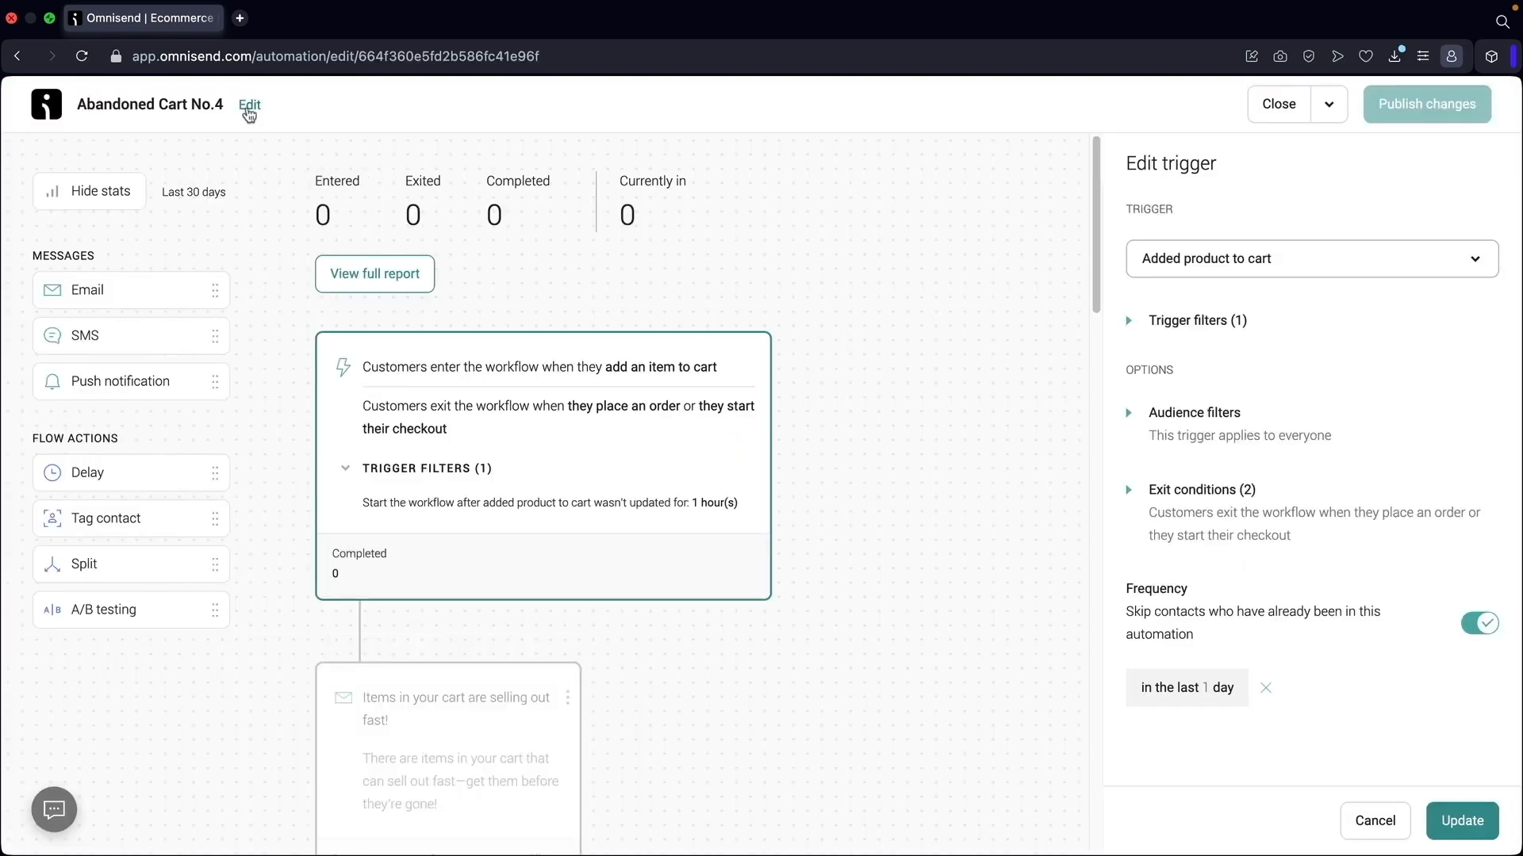
# Rename the workflow as "Abandoned Cart Workflow" and publish the changes
pyautogui.click(249, 111)
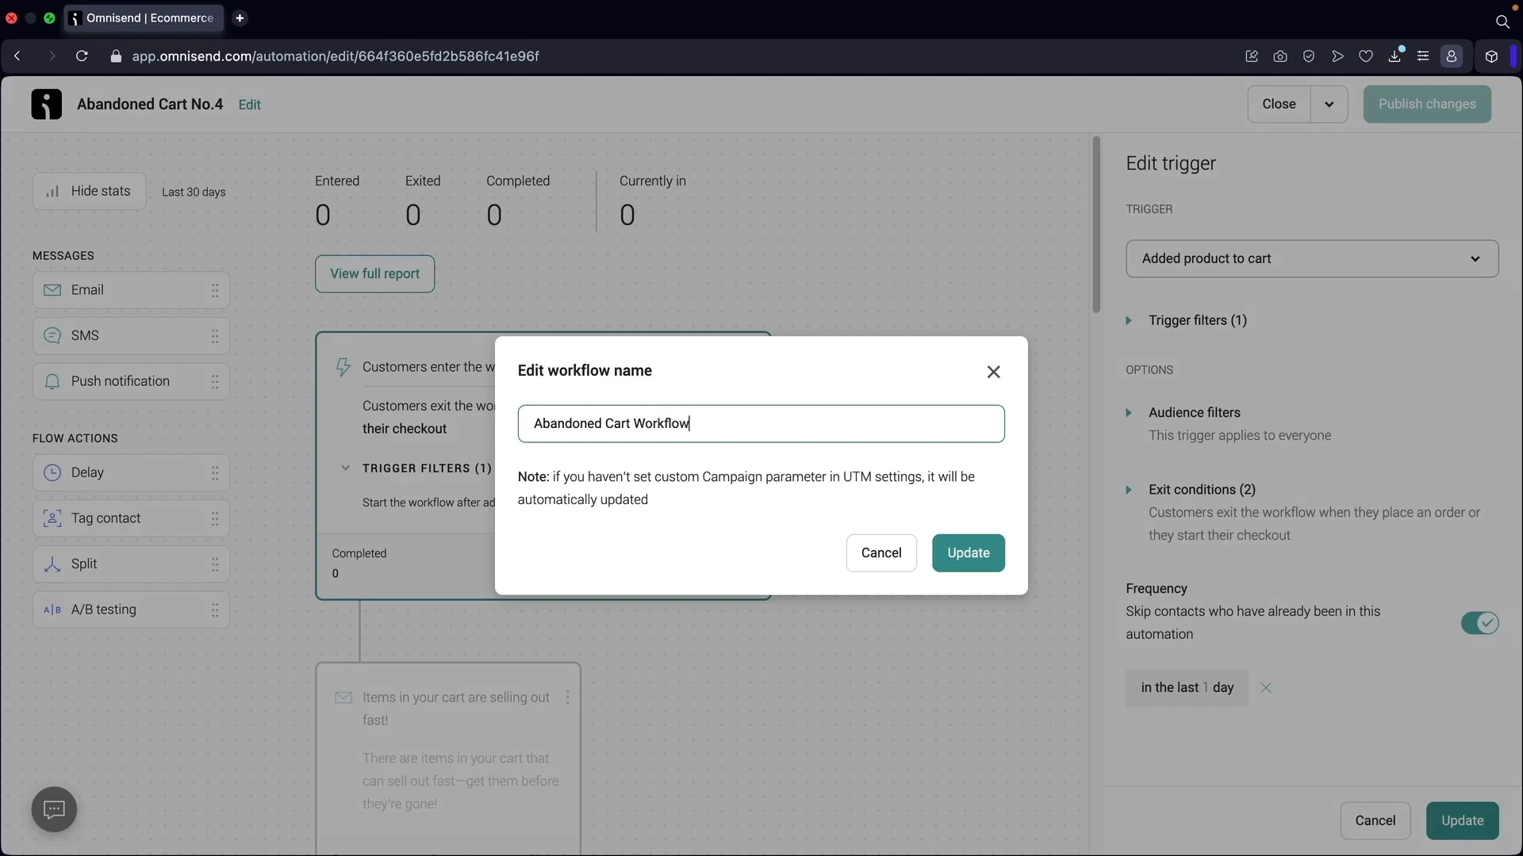
pyautogui.write('Workflow')
pyautogui.click(986, 554)
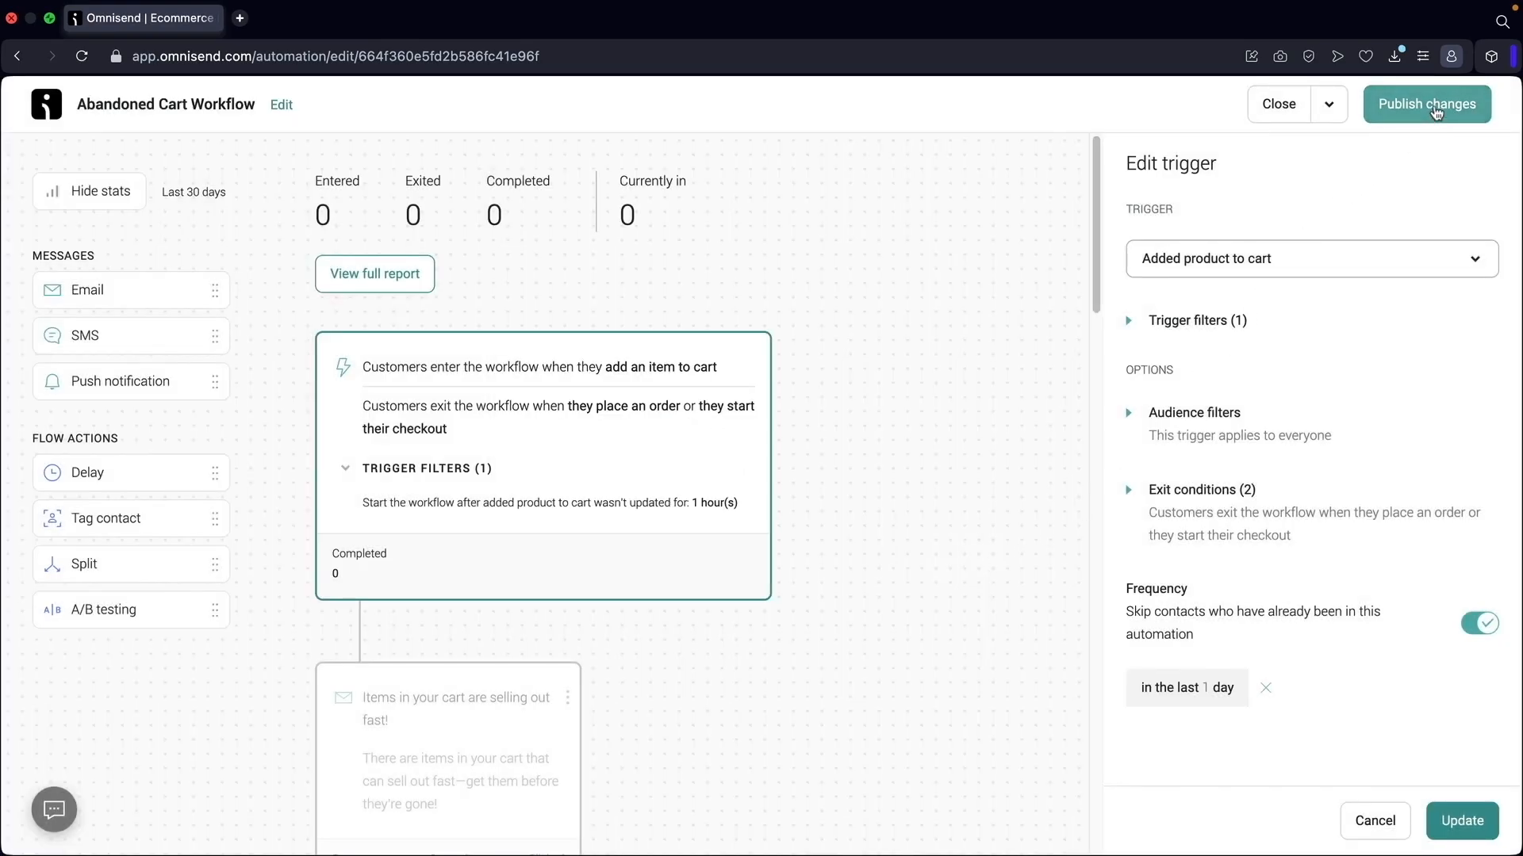
pyautogui.click(1426, 104)
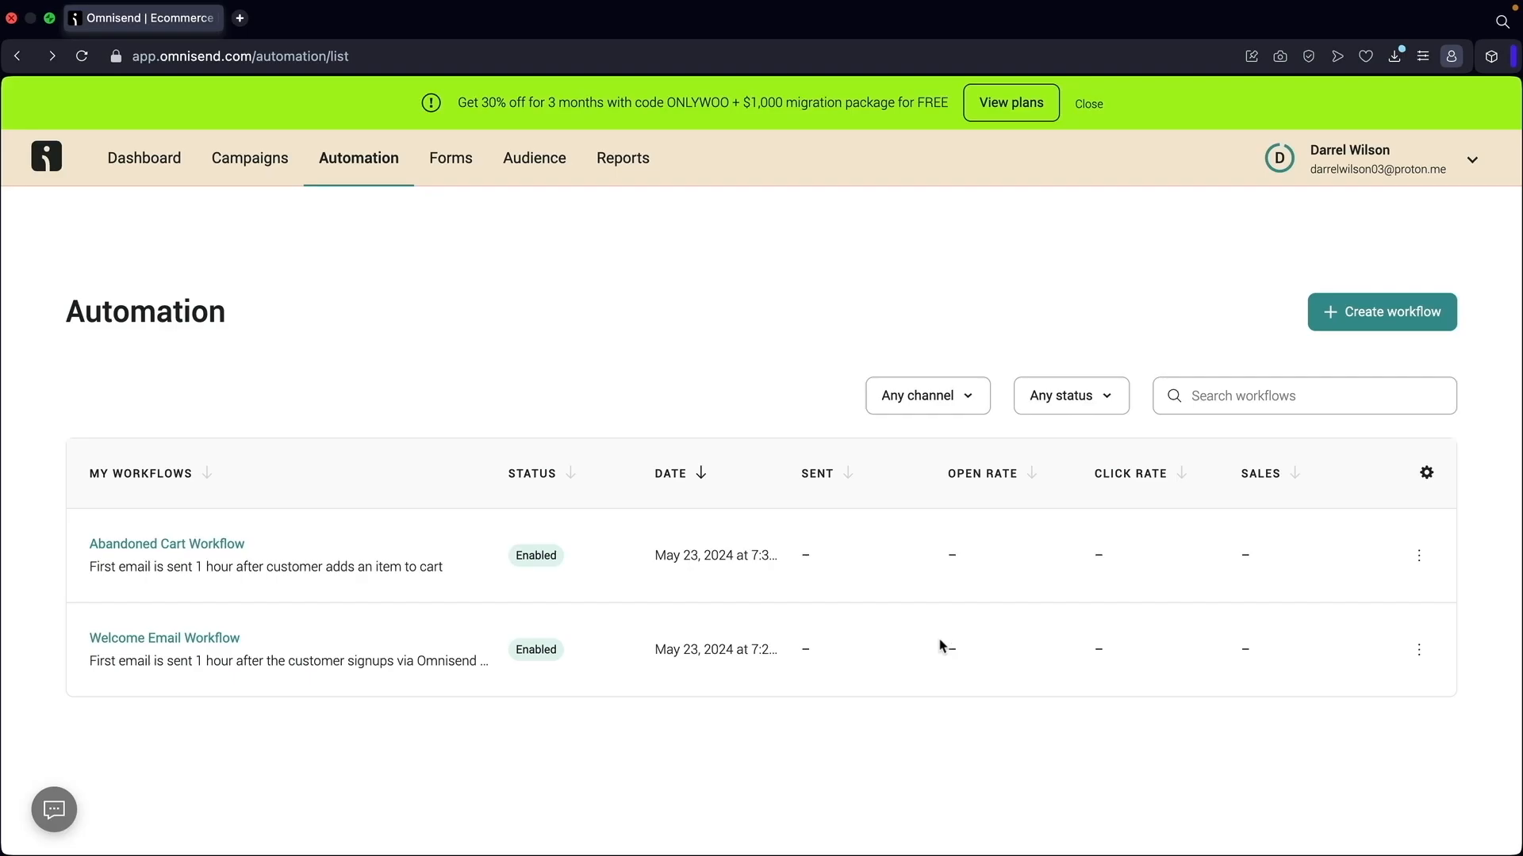
# Open the Abandoned Cart Workflow and examine its path B email and final 15% off email
pyautogui.click(212, 548)
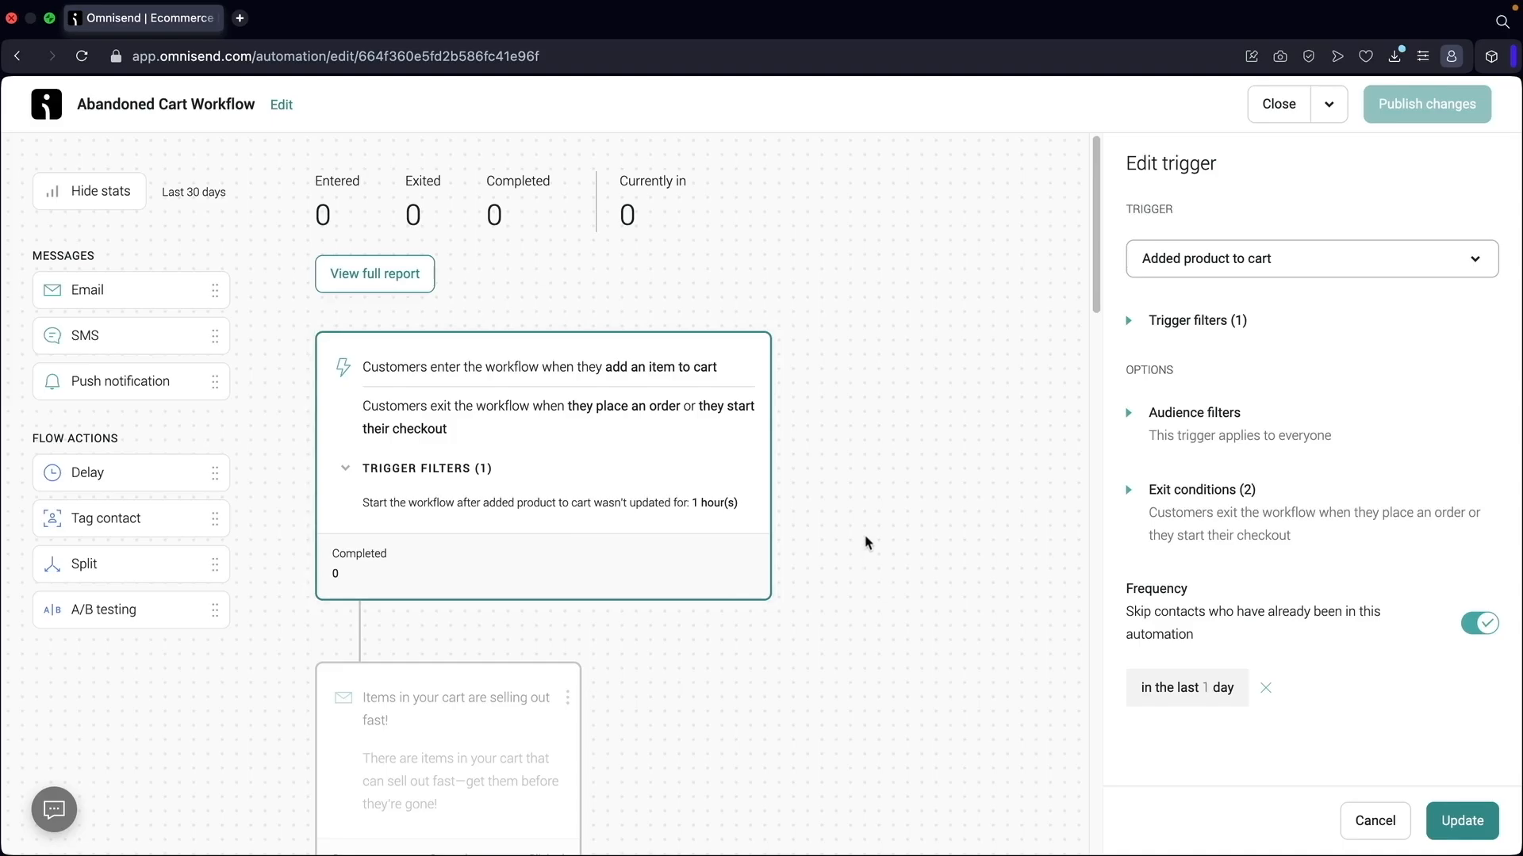
pyautogui.scroll(-15, 865, 542)
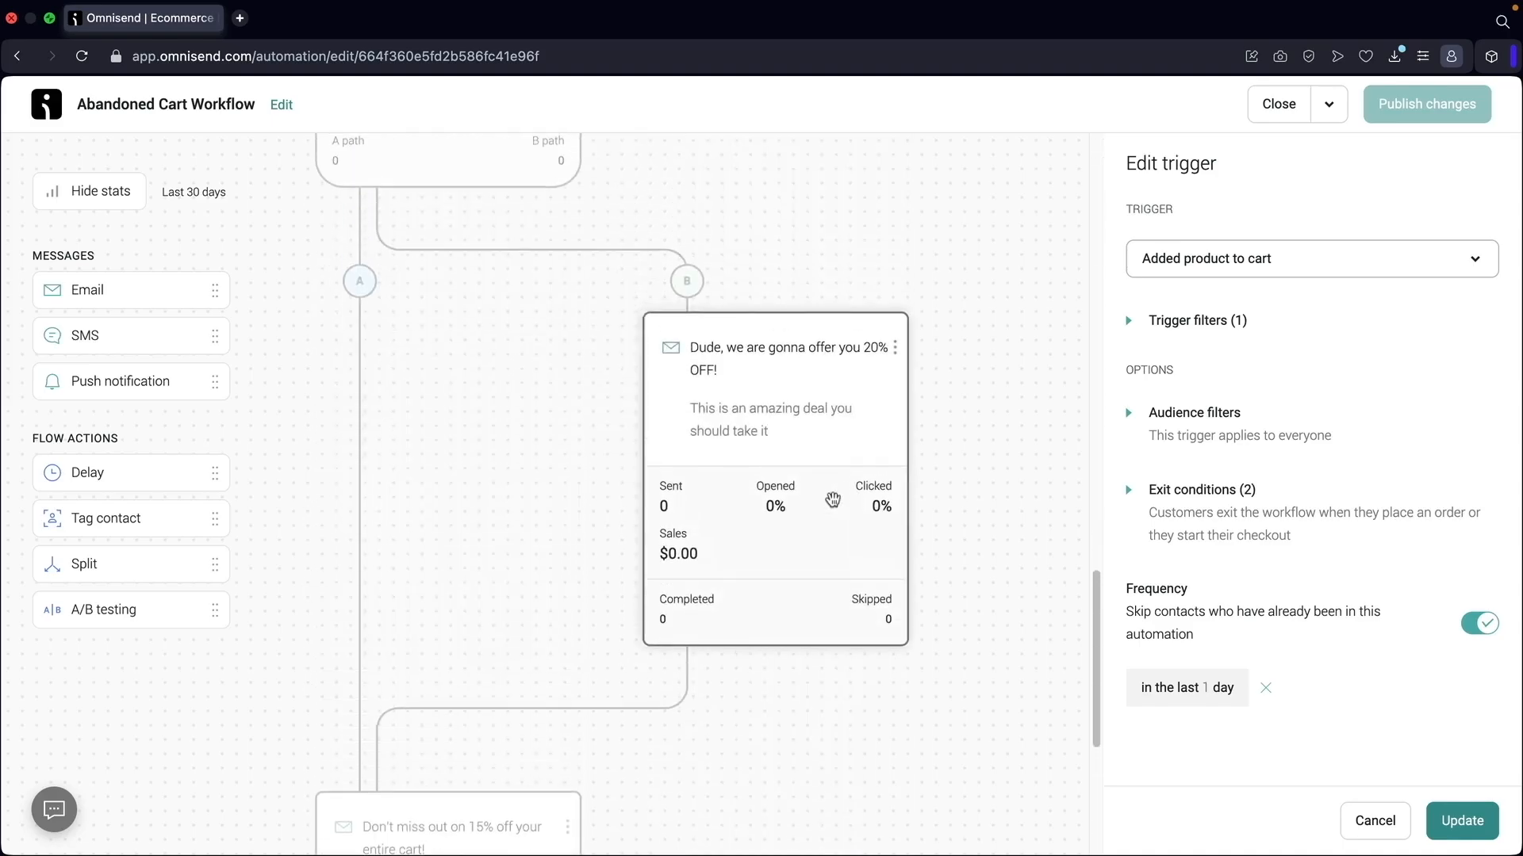
pyautogui.scroll(-4, 783, 544)
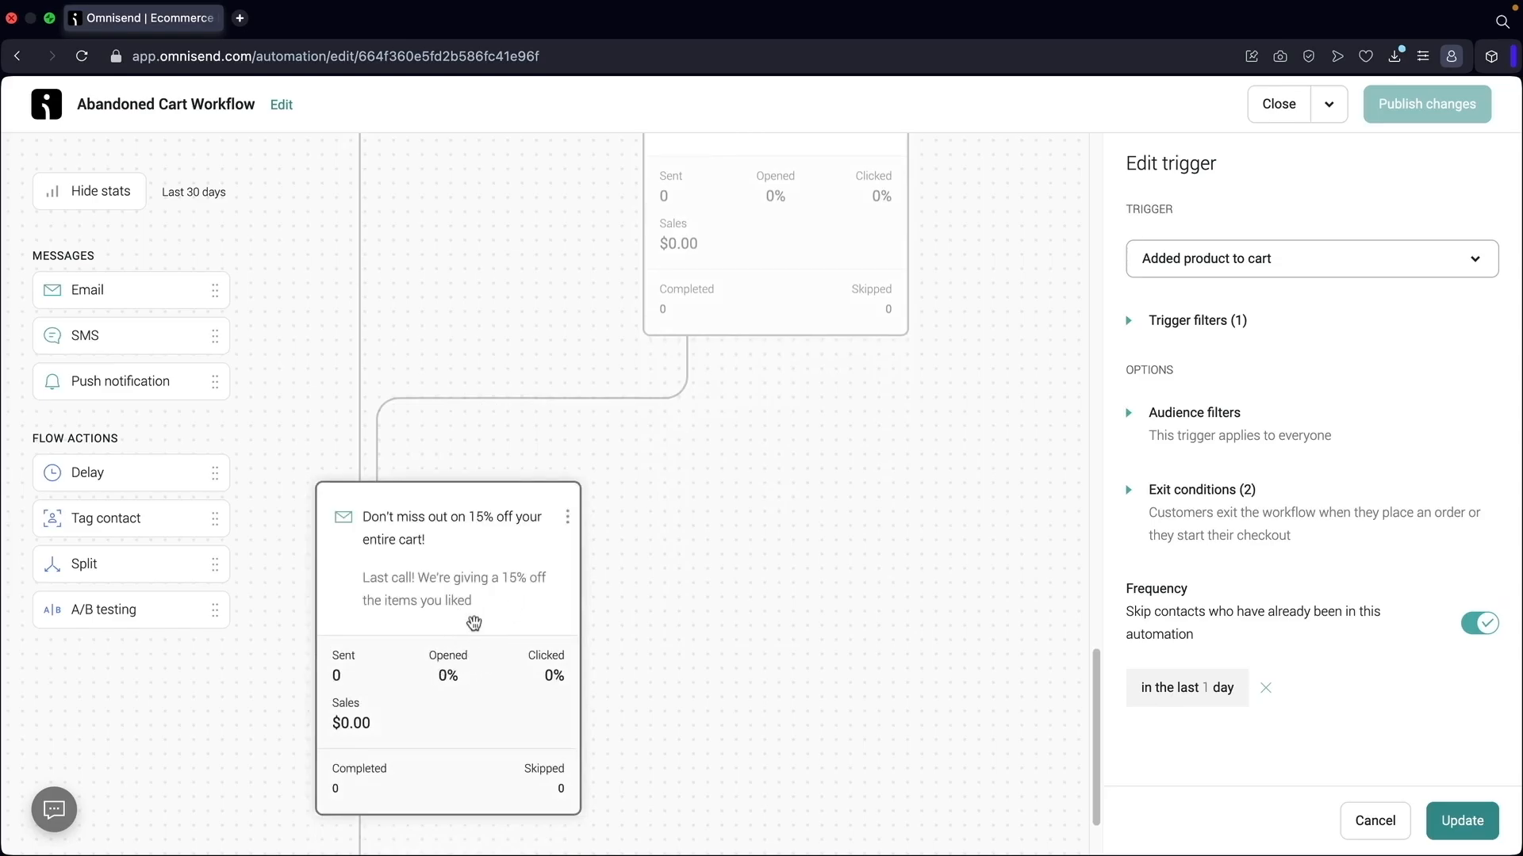
pyautogui.scroll(4, 724, 438)
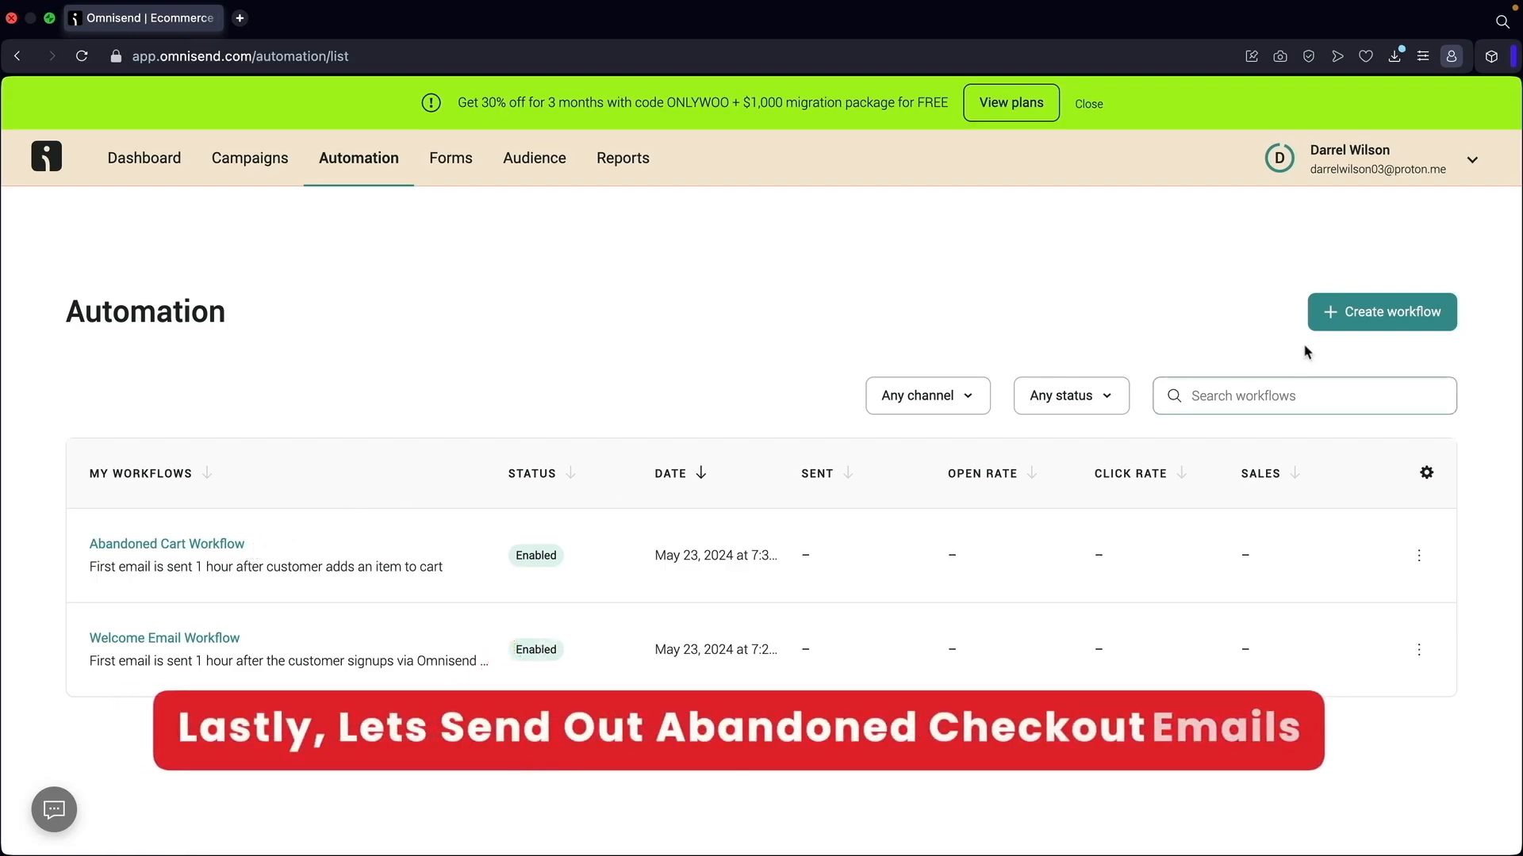
# Create a new workflow from the pre-built Abandoned Checkout Value Split template, filtering the templates by Cart Abandonment
pyautogui.click(1382, 318)
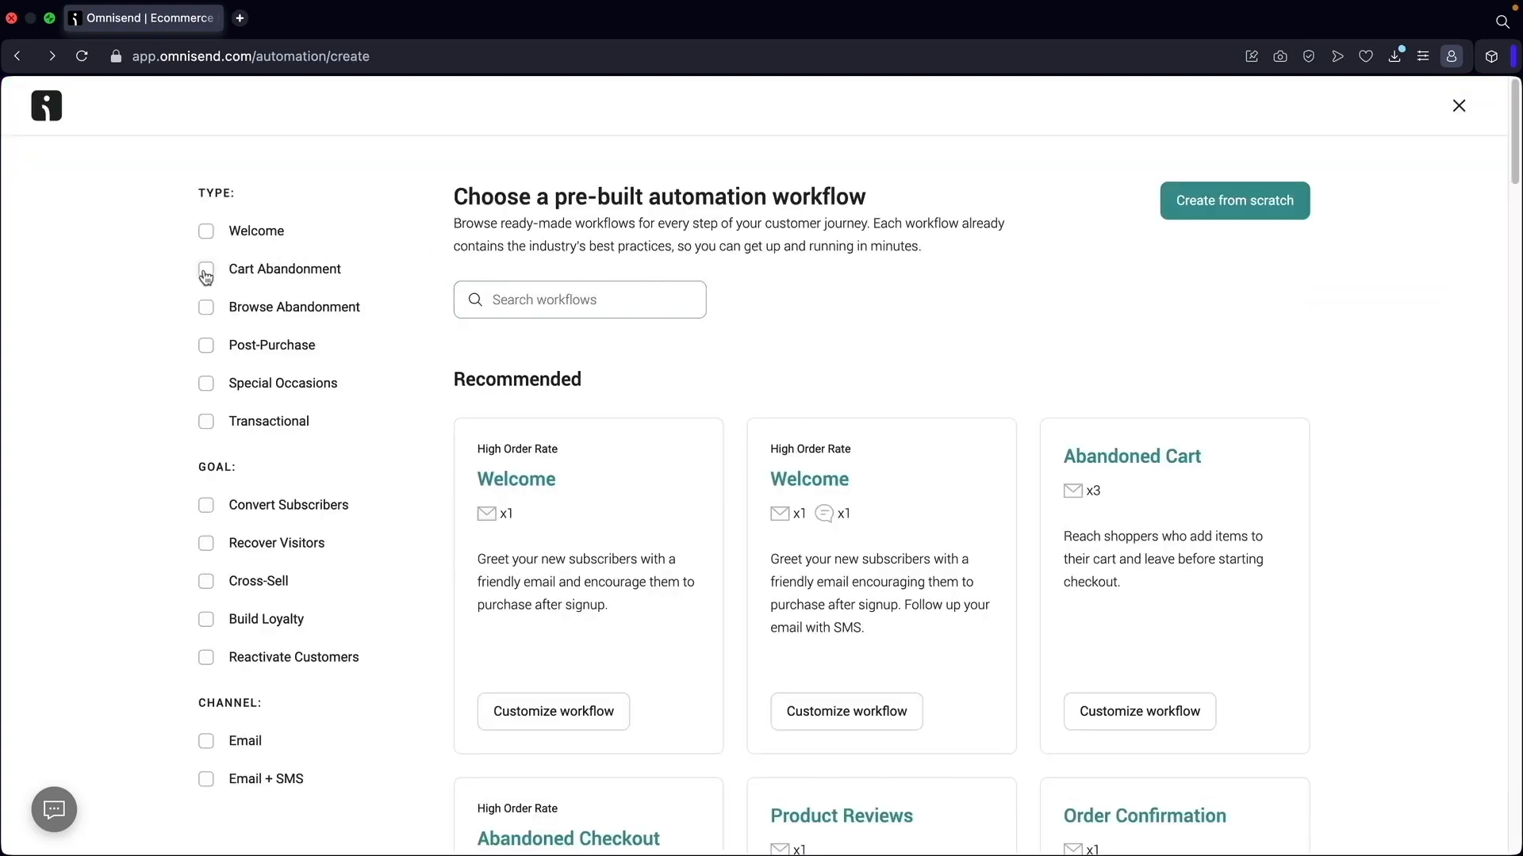
pyautogui.click(207, 274)
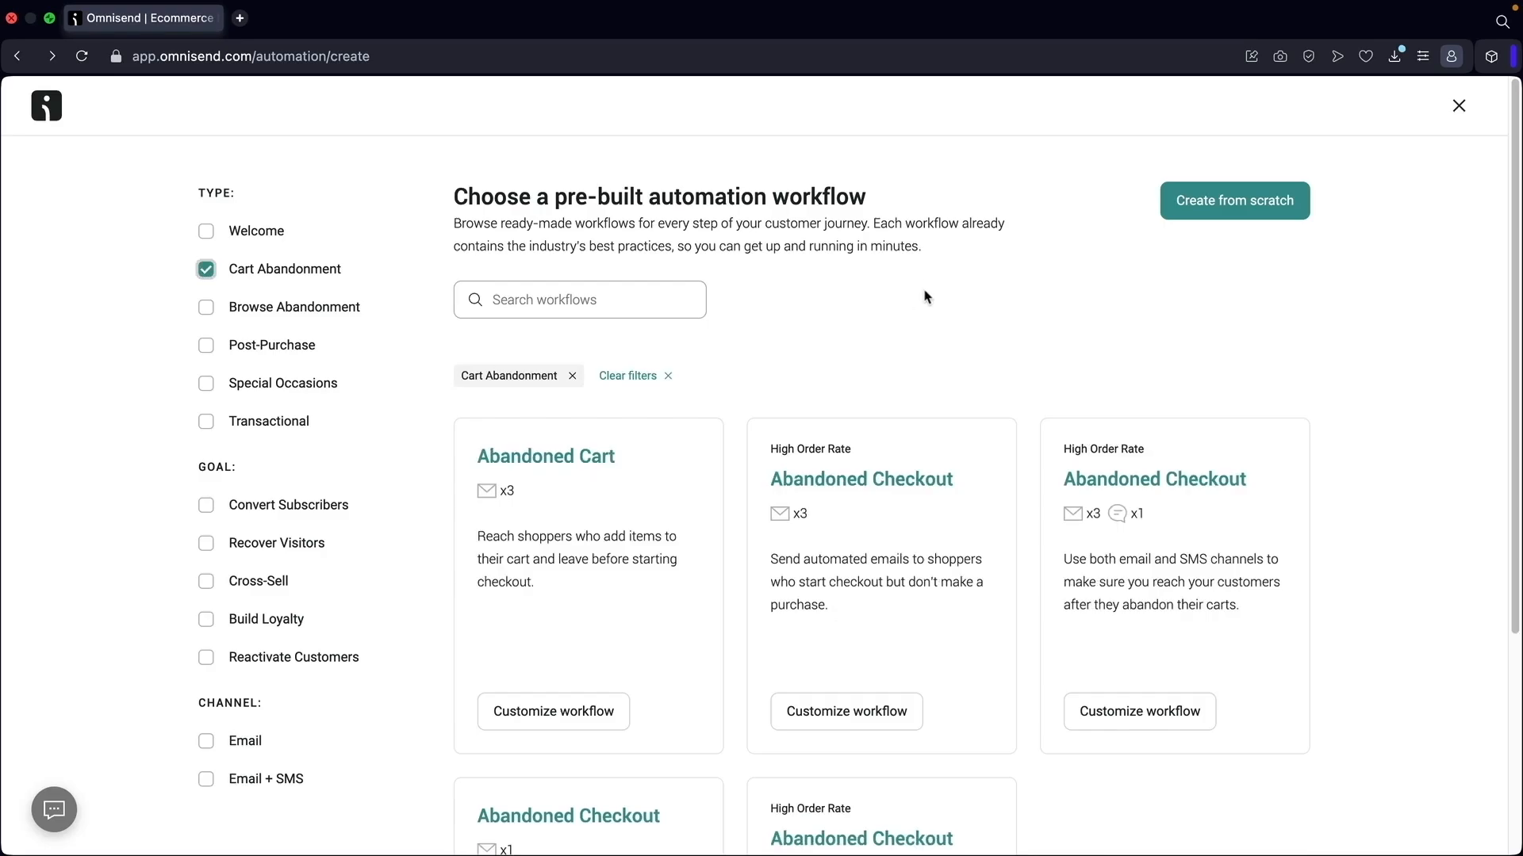
pyautogui.scroll(-4, 925, 297)
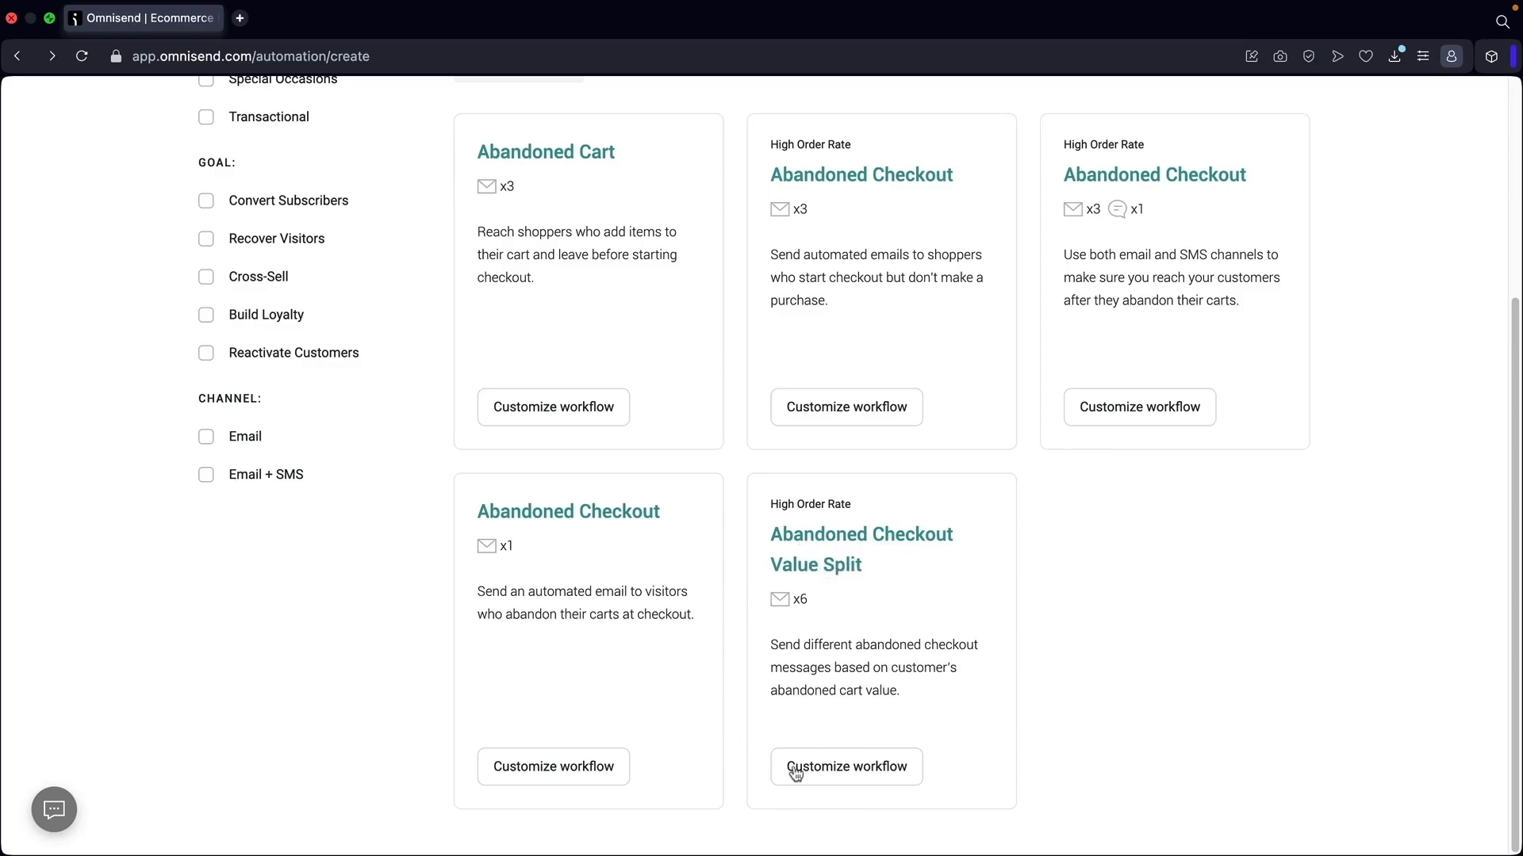
pyautogui.click(858, 777)
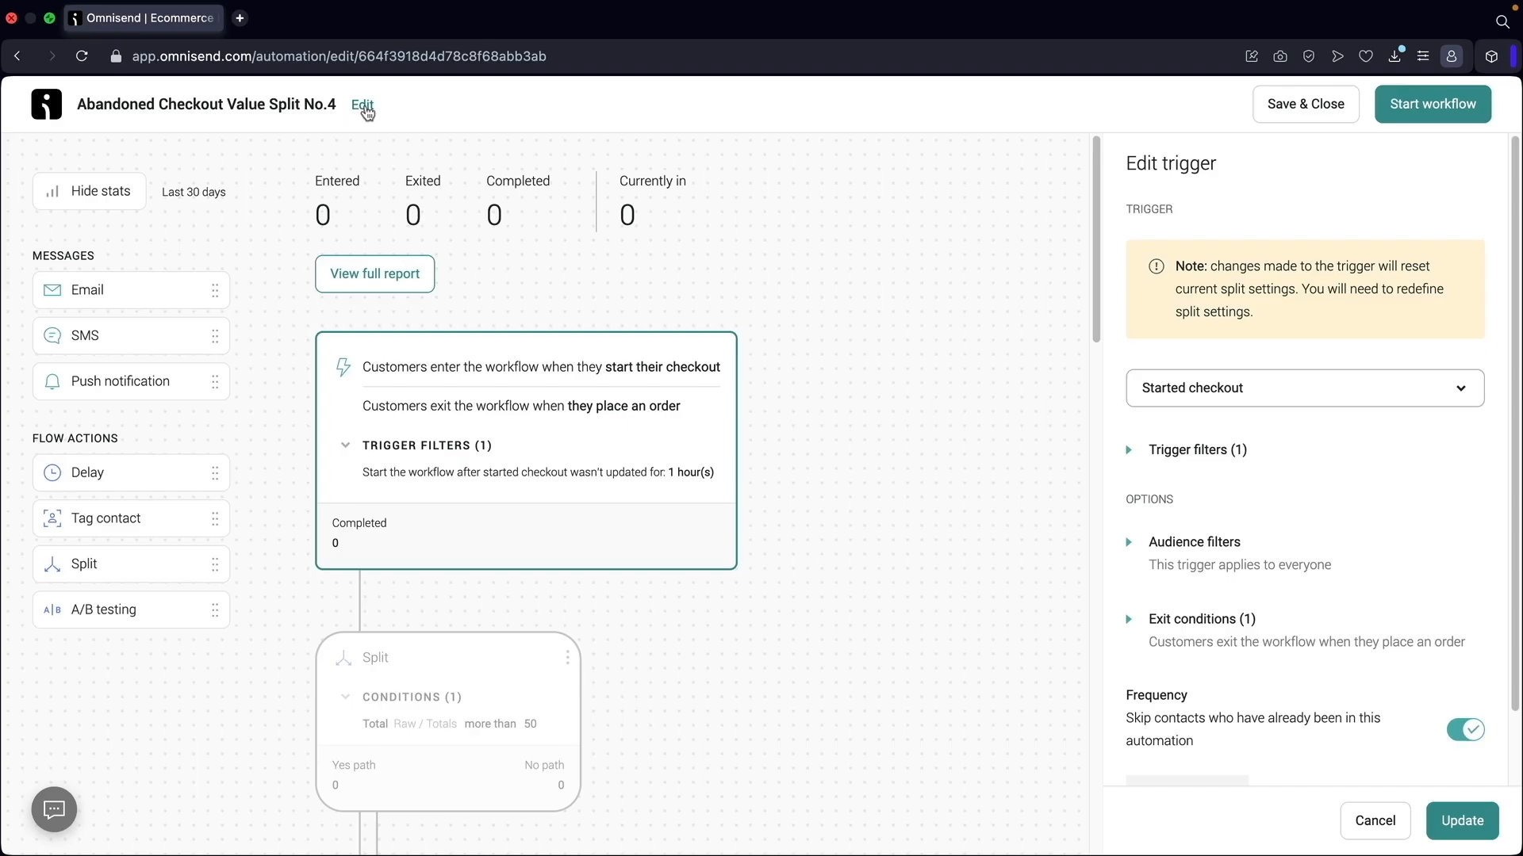
# Rename the new workflow as "Abandoned Checkout Value Split"
pyautogui.click(363, 106)
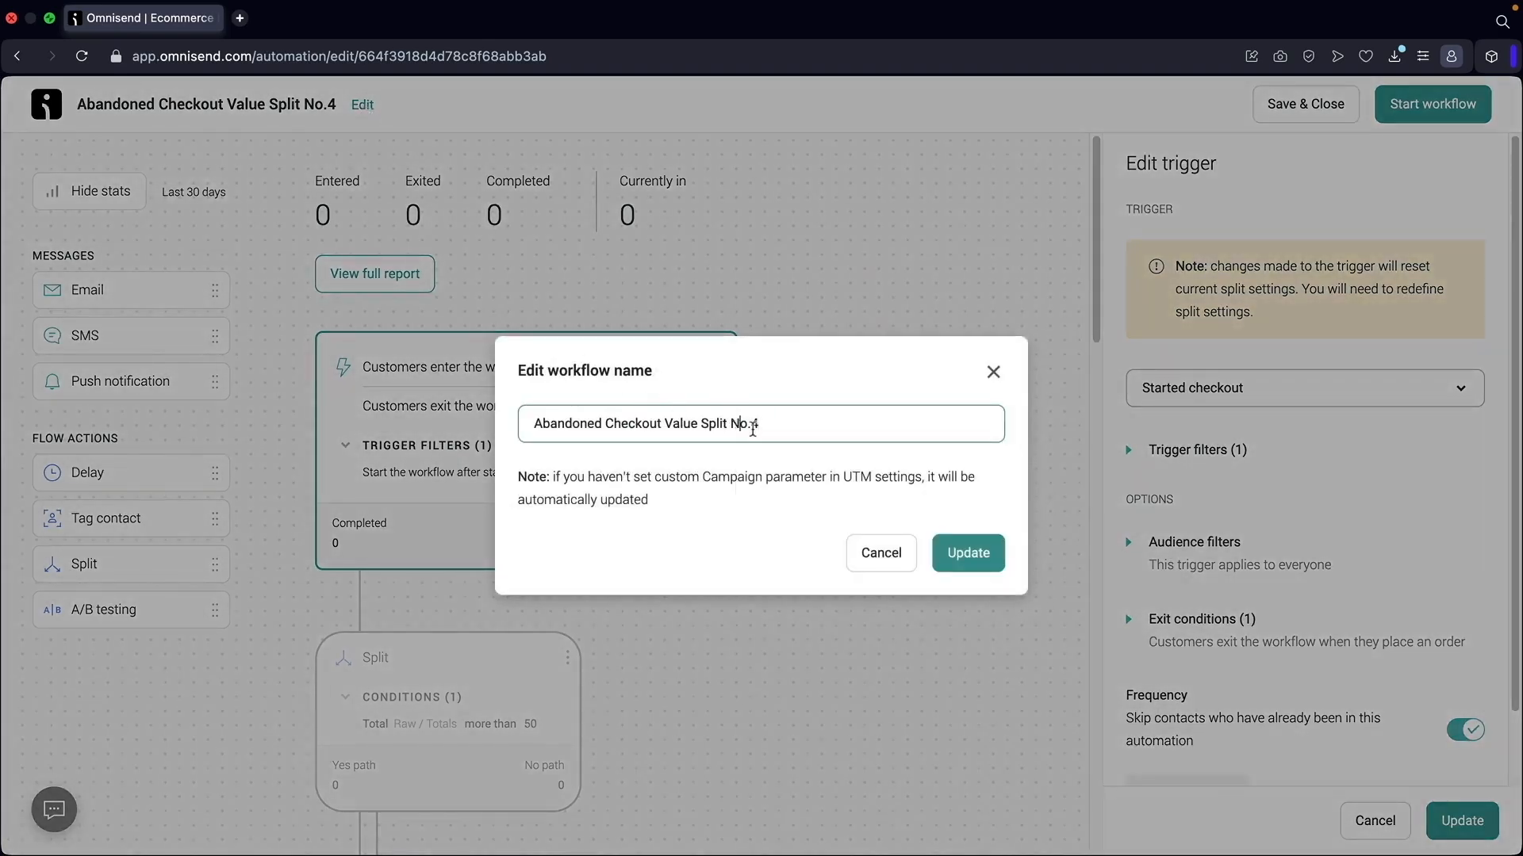
pyautogui.moveTo(752, 429); pyautogui.dragTo(850, 438)
pyautogui.press('BackSpace')
pyautogui.press('BackSpace')
pyautogui.press('BackSpace')
pyautogui.click(966, 552)
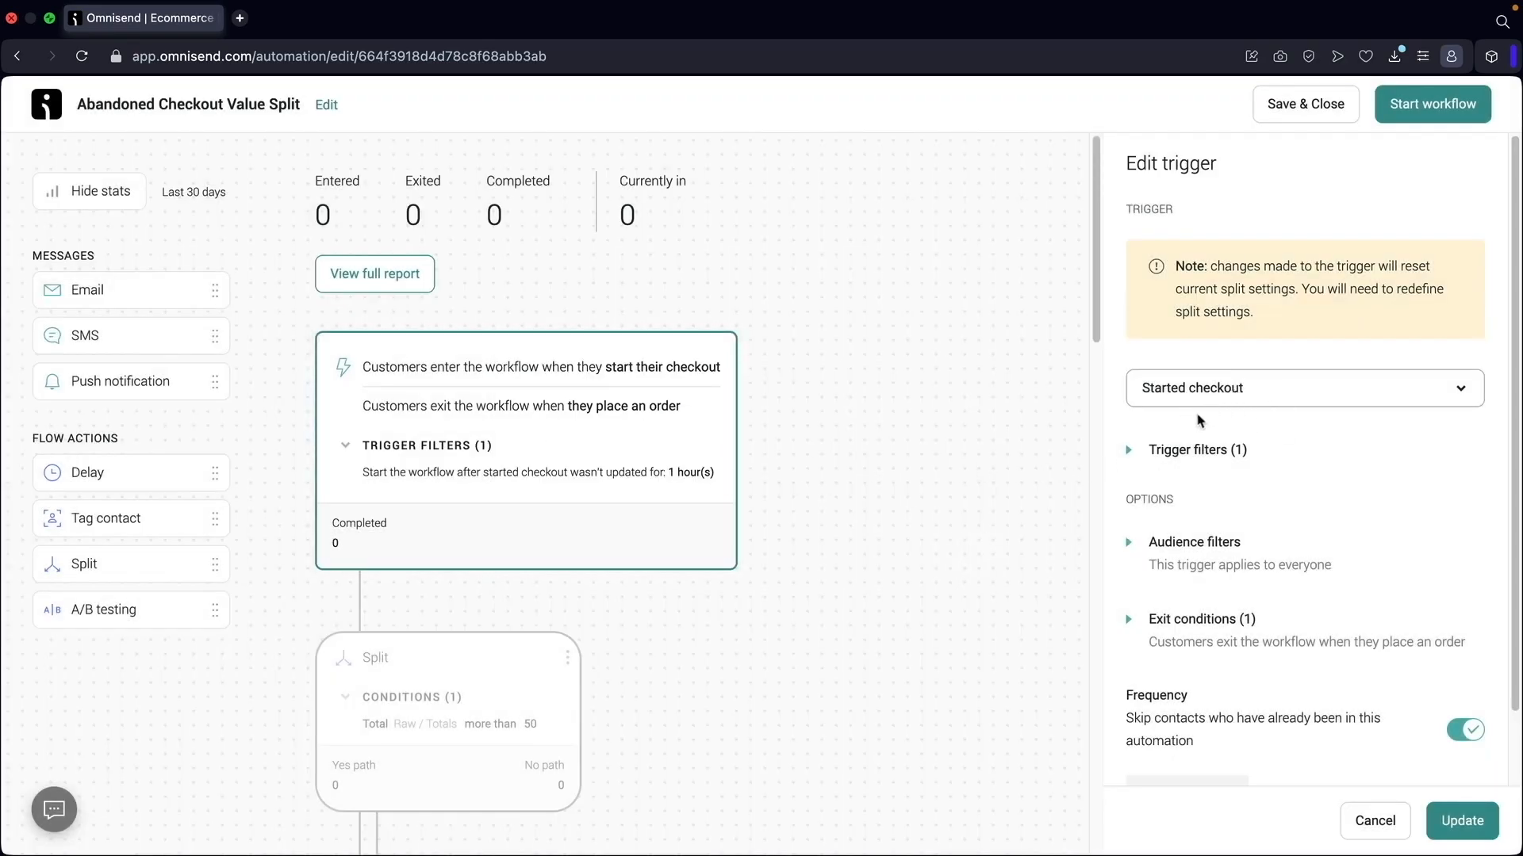
# Examine the exit conditions of the Started checkout trigger
pyautogui.scroll(-1, 1229, 452)
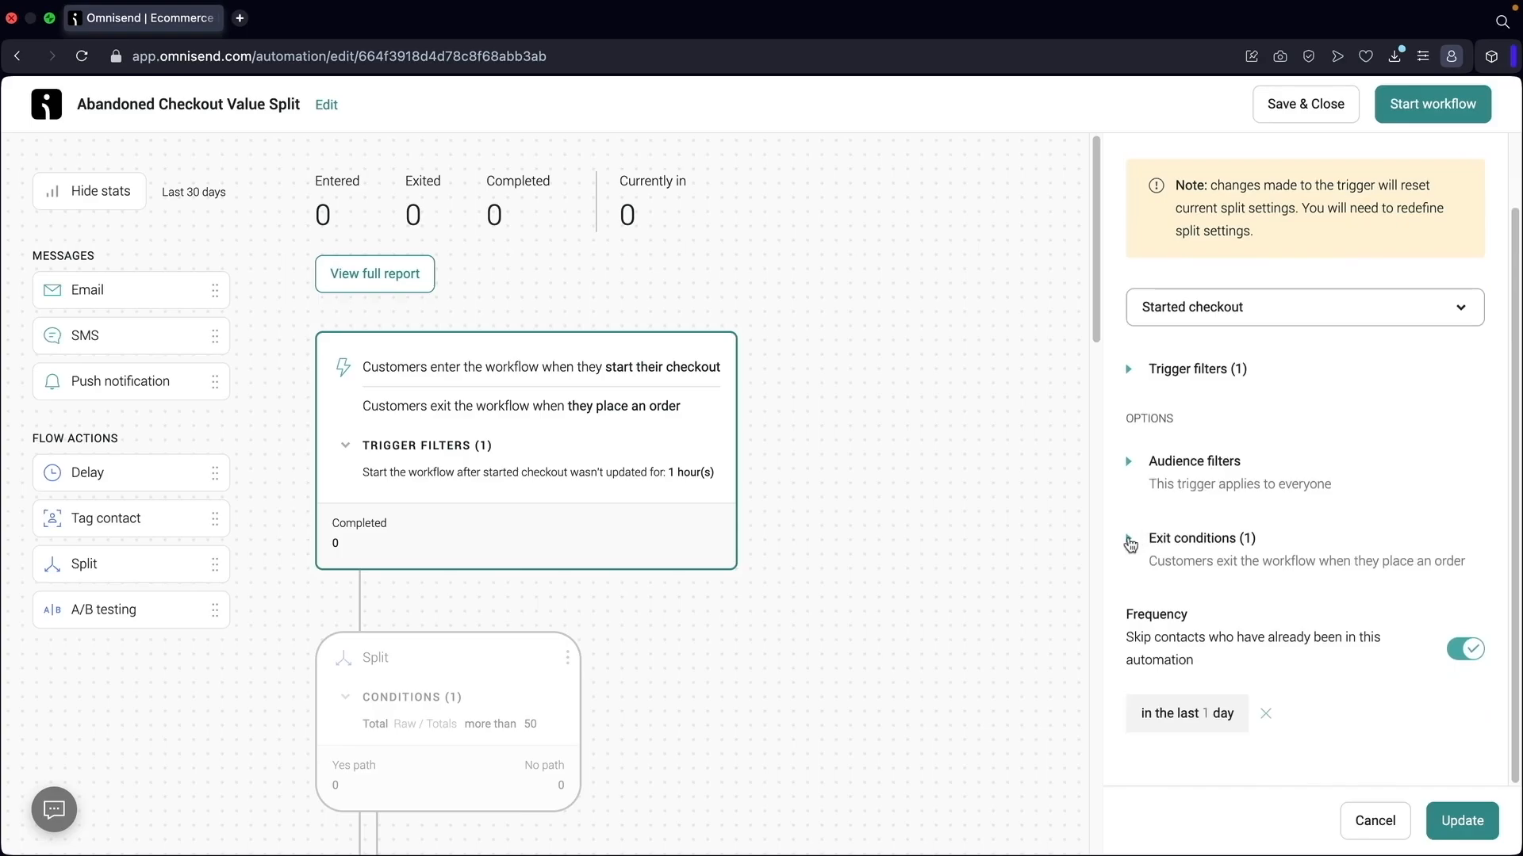
pyautogui.click(1130, 544)
pyautogui.scroll(-4, 1253, 491)
pyautogui.scroll(3, 1253, 460)
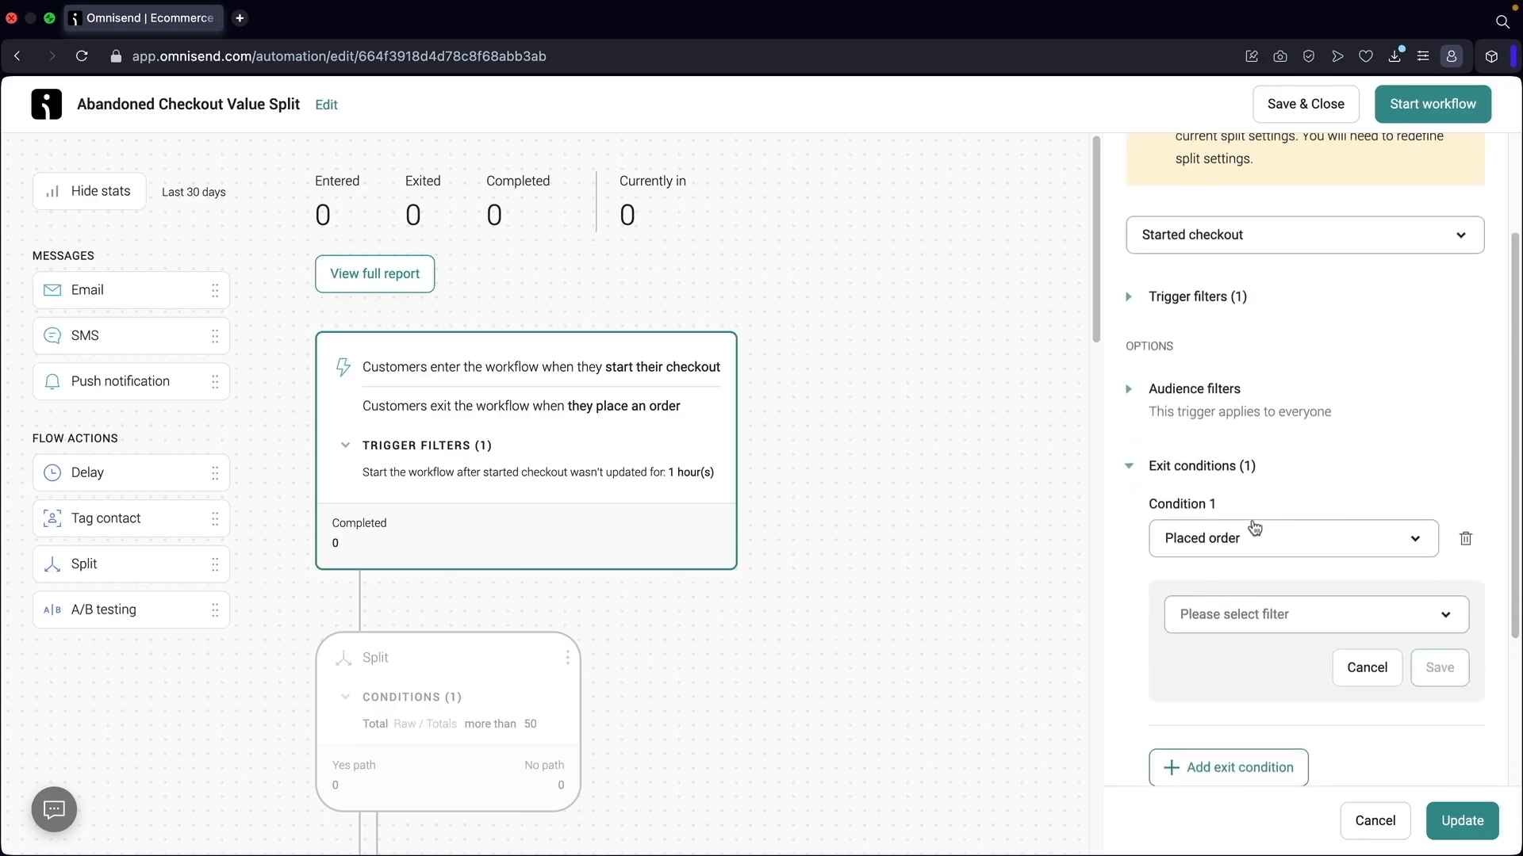
pyautogui.click(1142, 469)
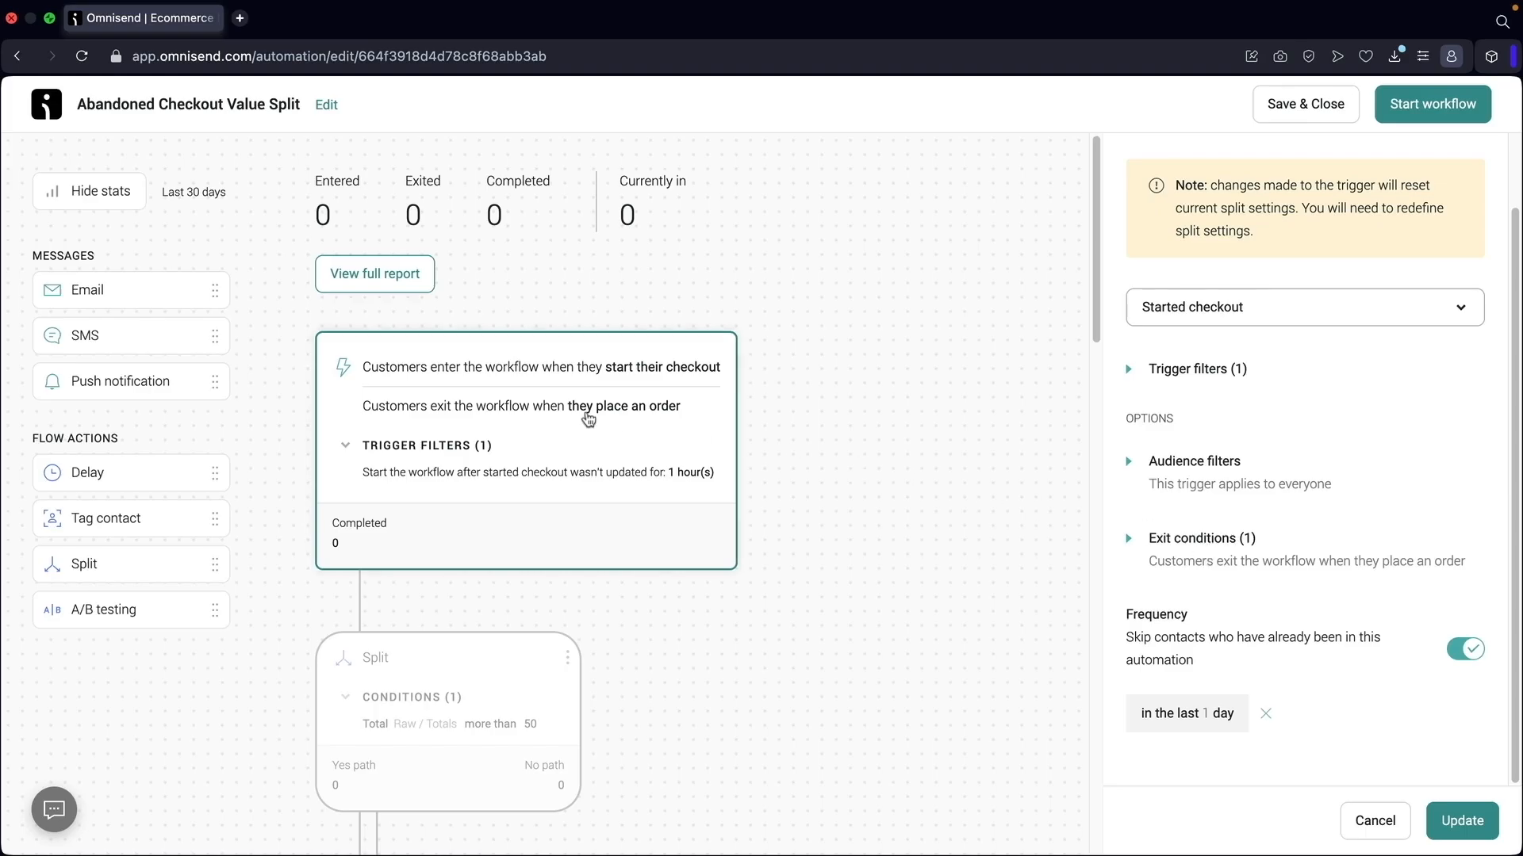
# Examine the split's rule on the order total and the first email on its Yes and No paths
pyautogui.scroll(-3, 583, 406)
pyautogui.click(478, 479)
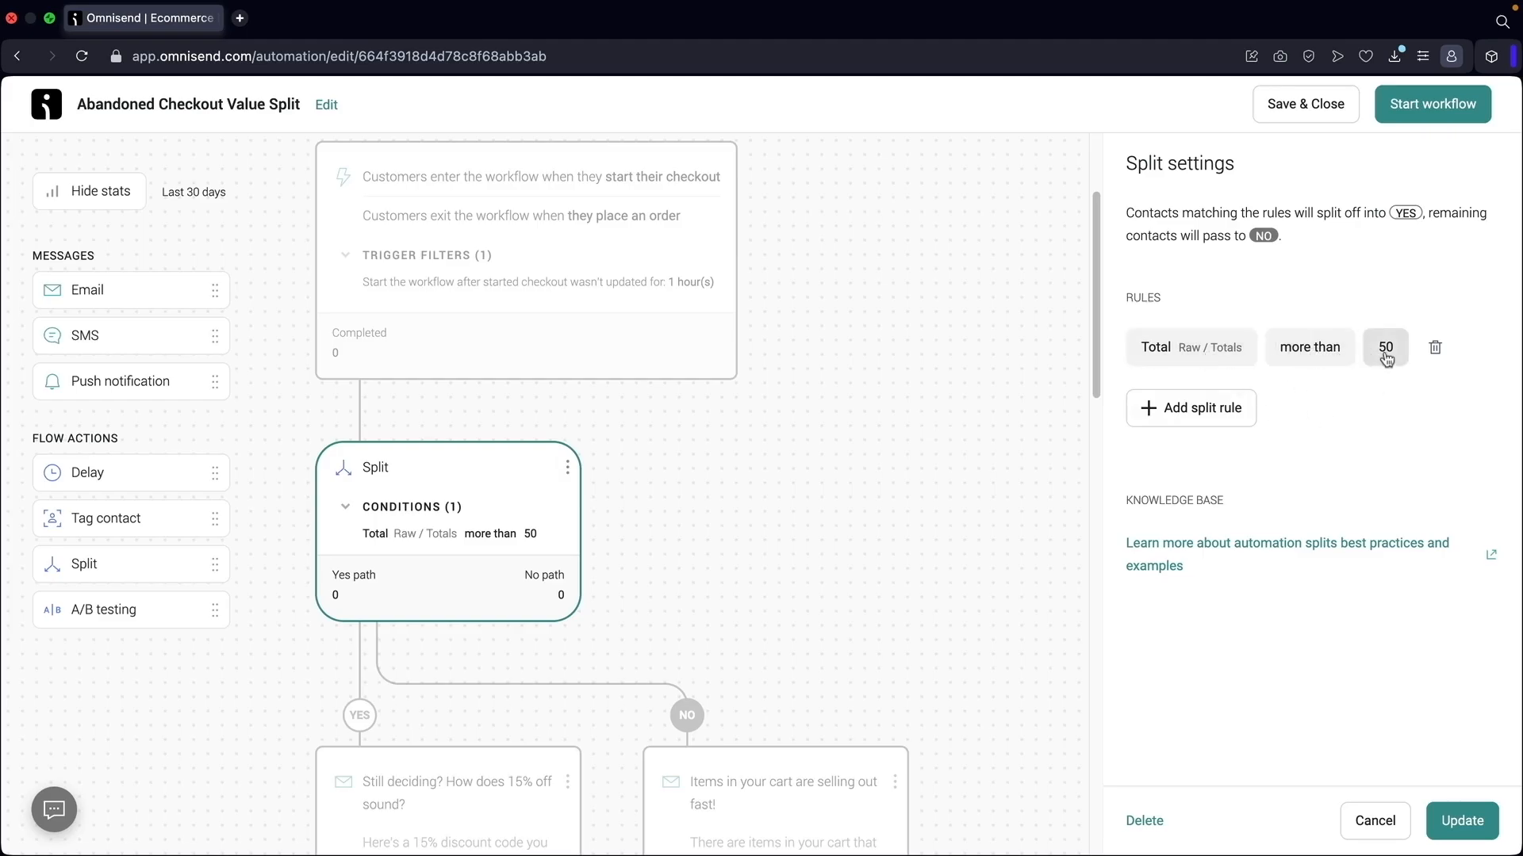
pyautogui.scroll(-4, 782, 499)
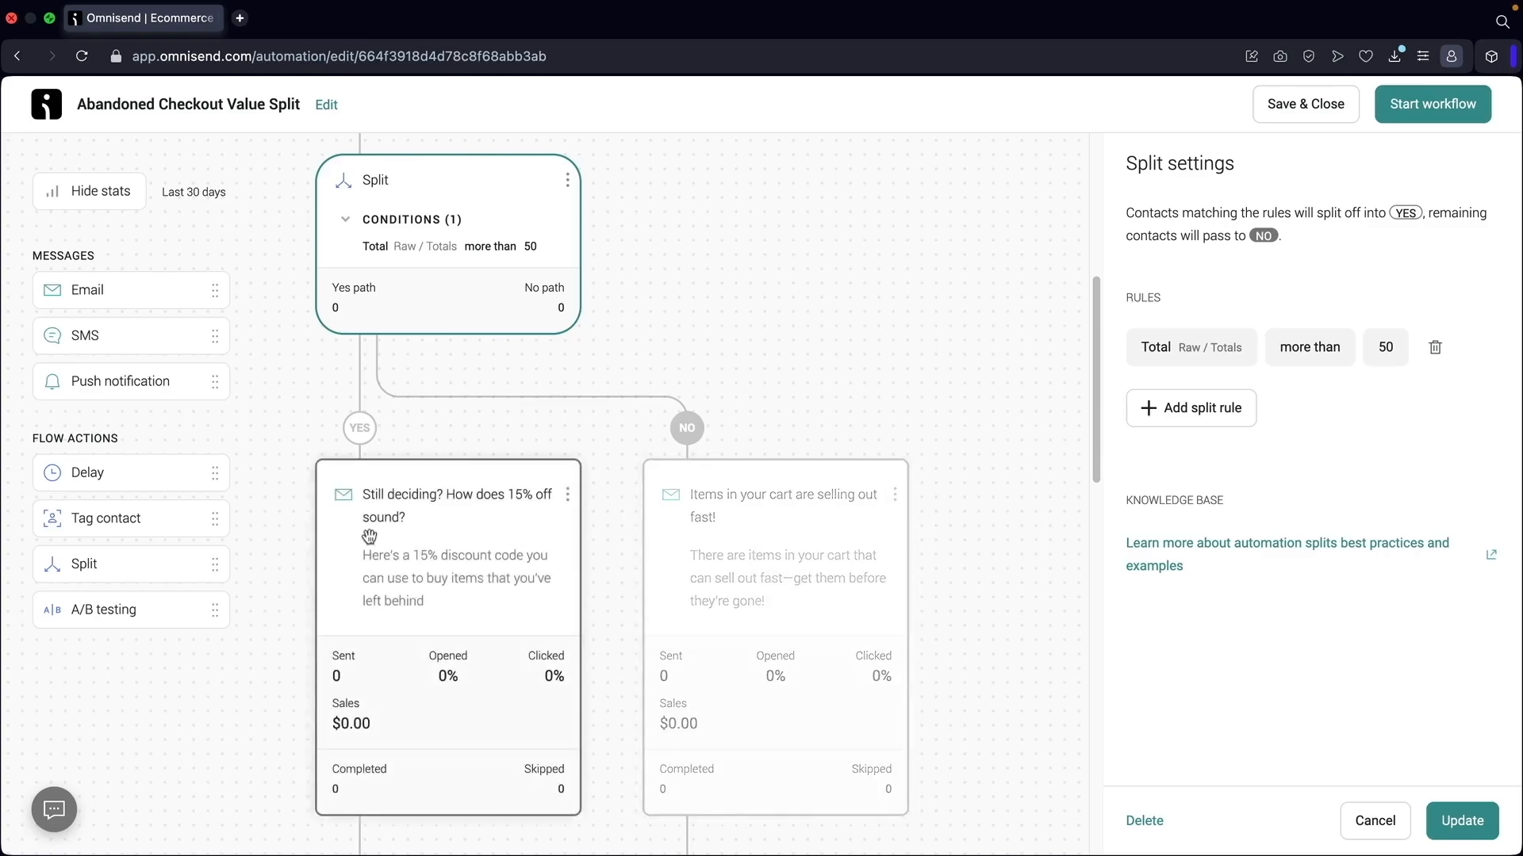
pyautogui.scroll(-1, 407, 503)
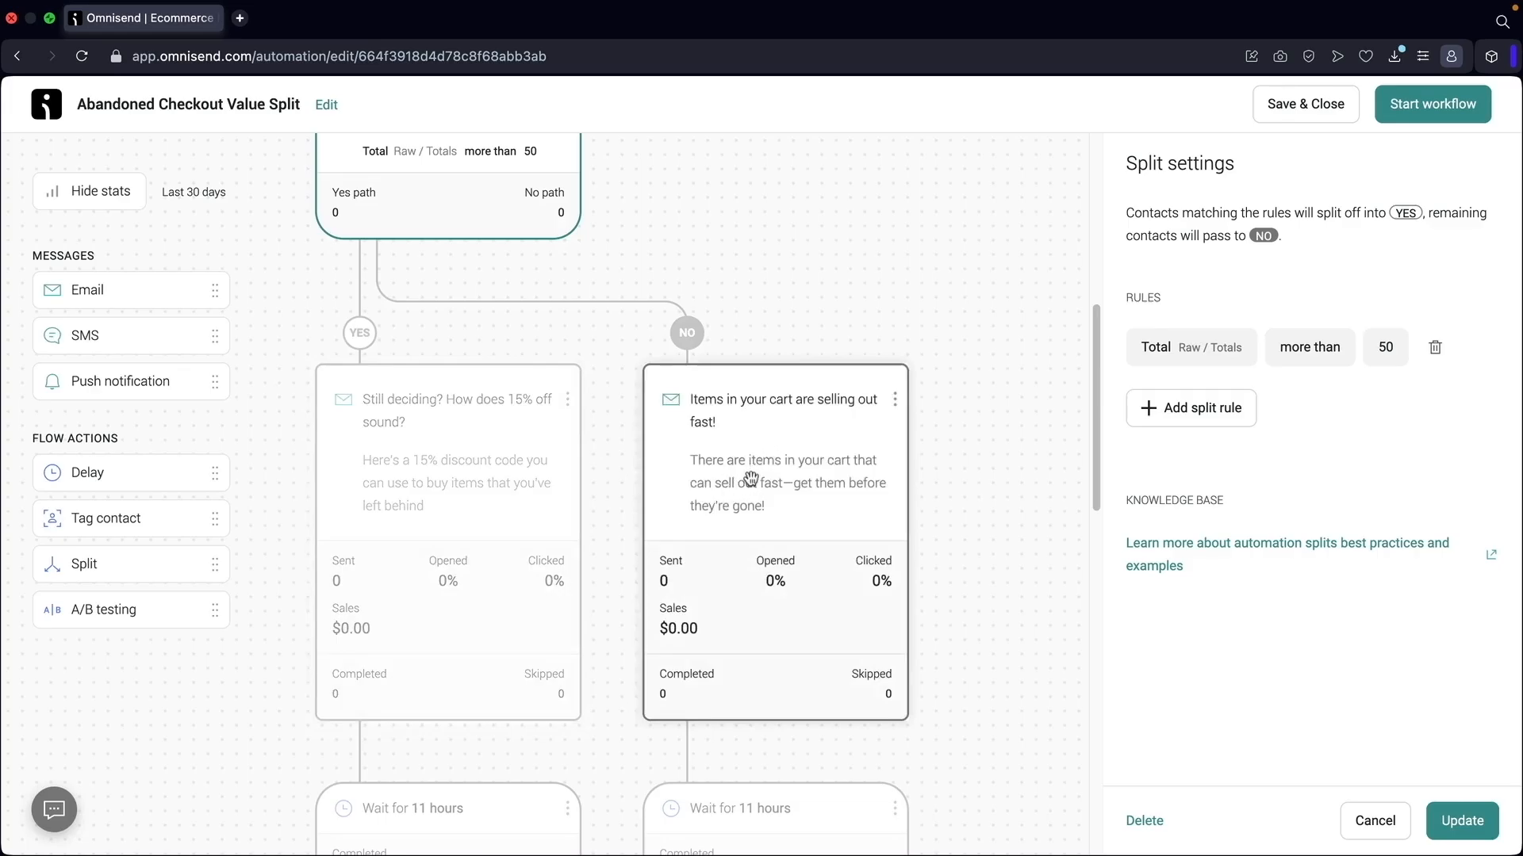
# Set the delay after the first email to 3 hours on the Yes path and 4 hours on the No path
pyautogui.scroll(-5, 750, 479)
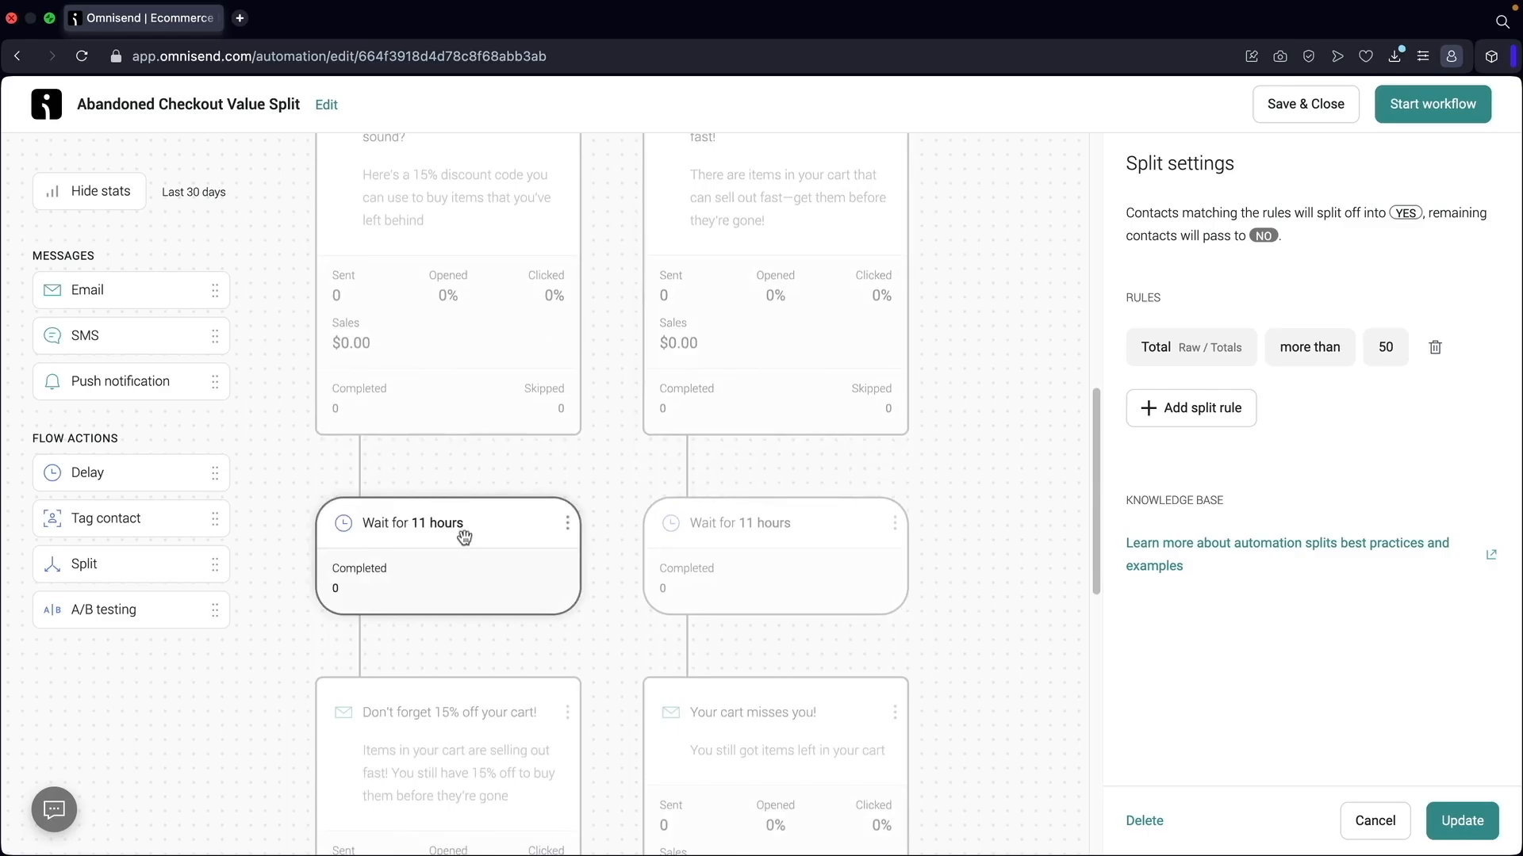
pyautogui.click(462, 527)
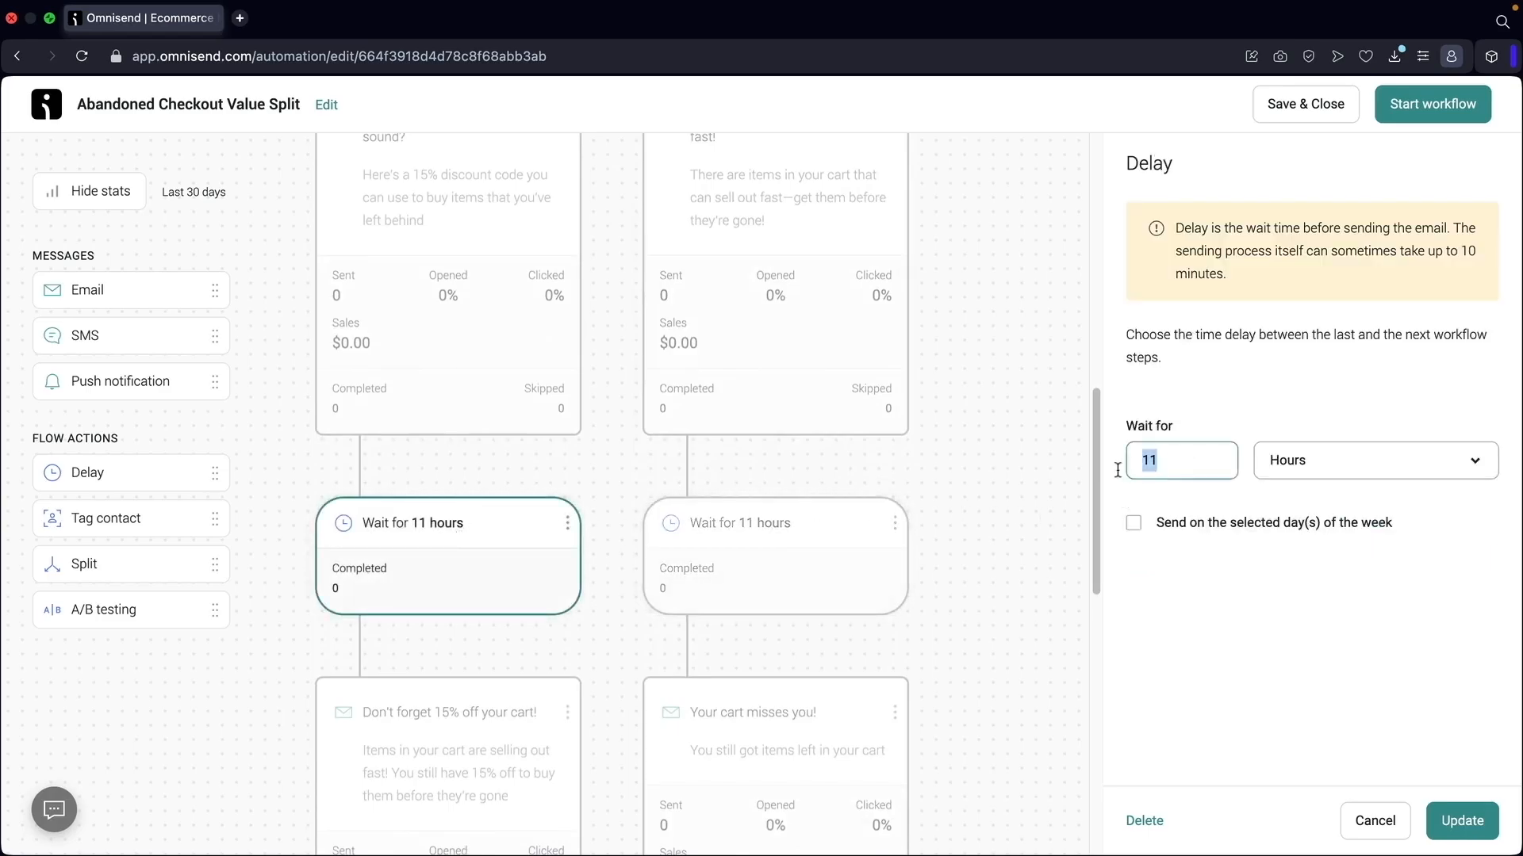
pyautogui.write('3')
pyautogui.click(873, 512)
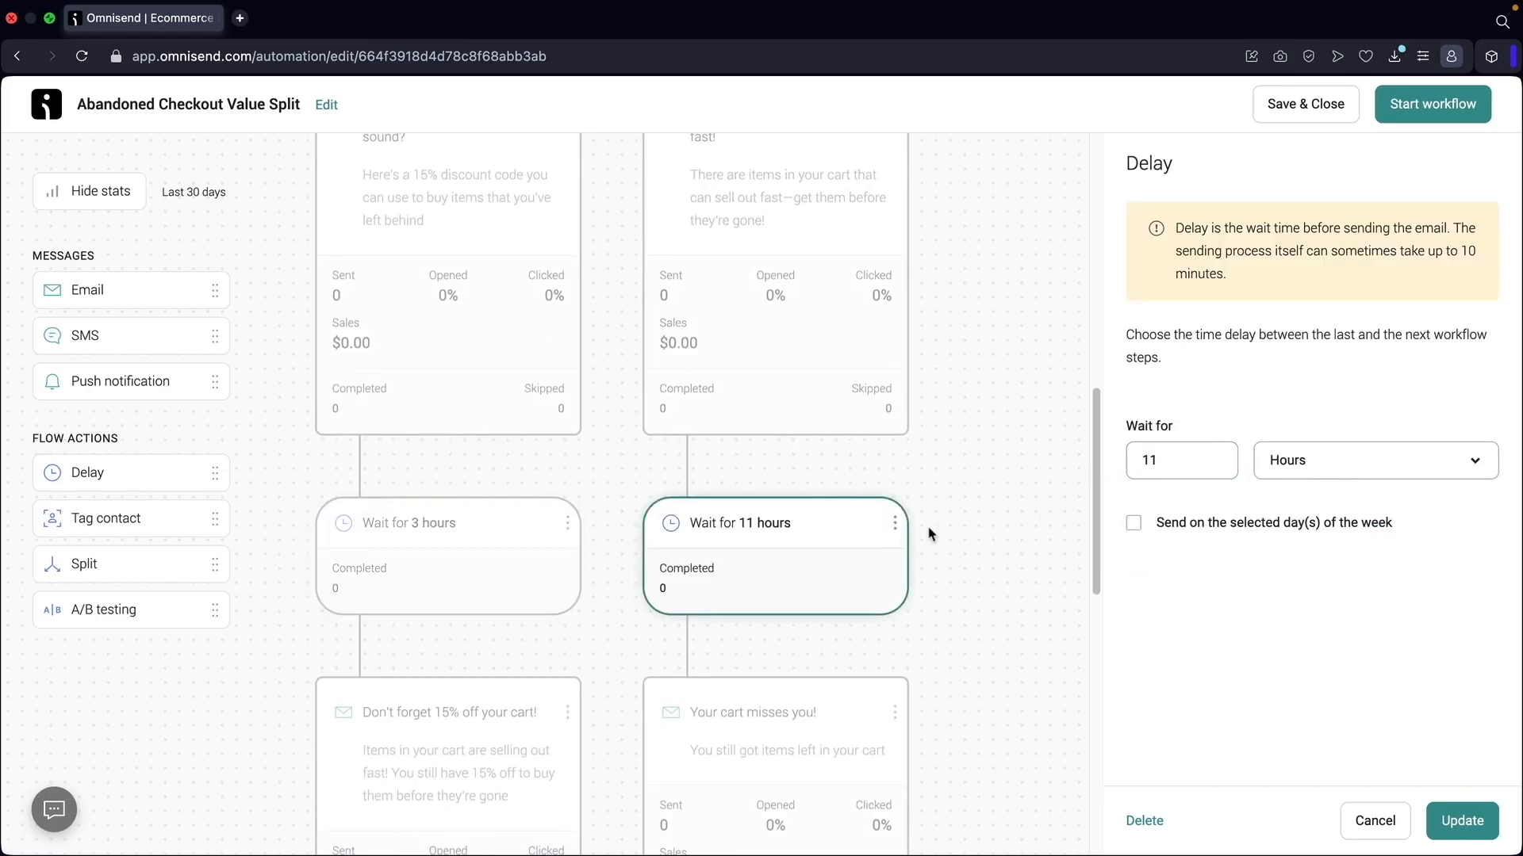
pyautogui.click(1176, 464)
pyautogui.press('BackSpace')
pyautogui.press('BackSpace')
pyautogui.write('4')
# Examine the second email on both paths, the 12-hour delays, and the Yes path's last-call 15% off email
pyautogui.scroll(-5, 683, 517)
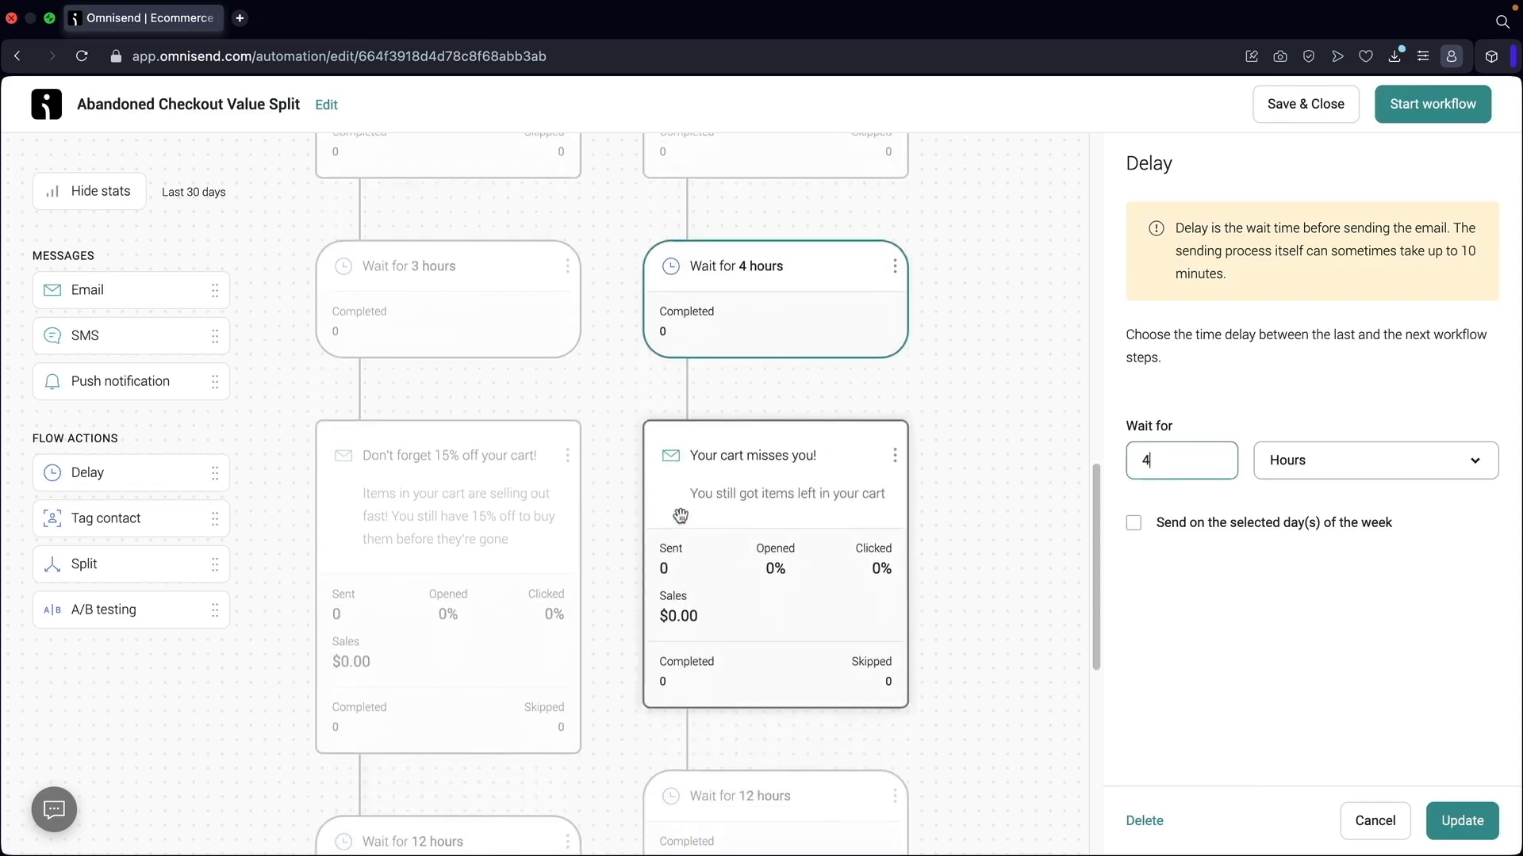
pyautogui.click(456, 470)
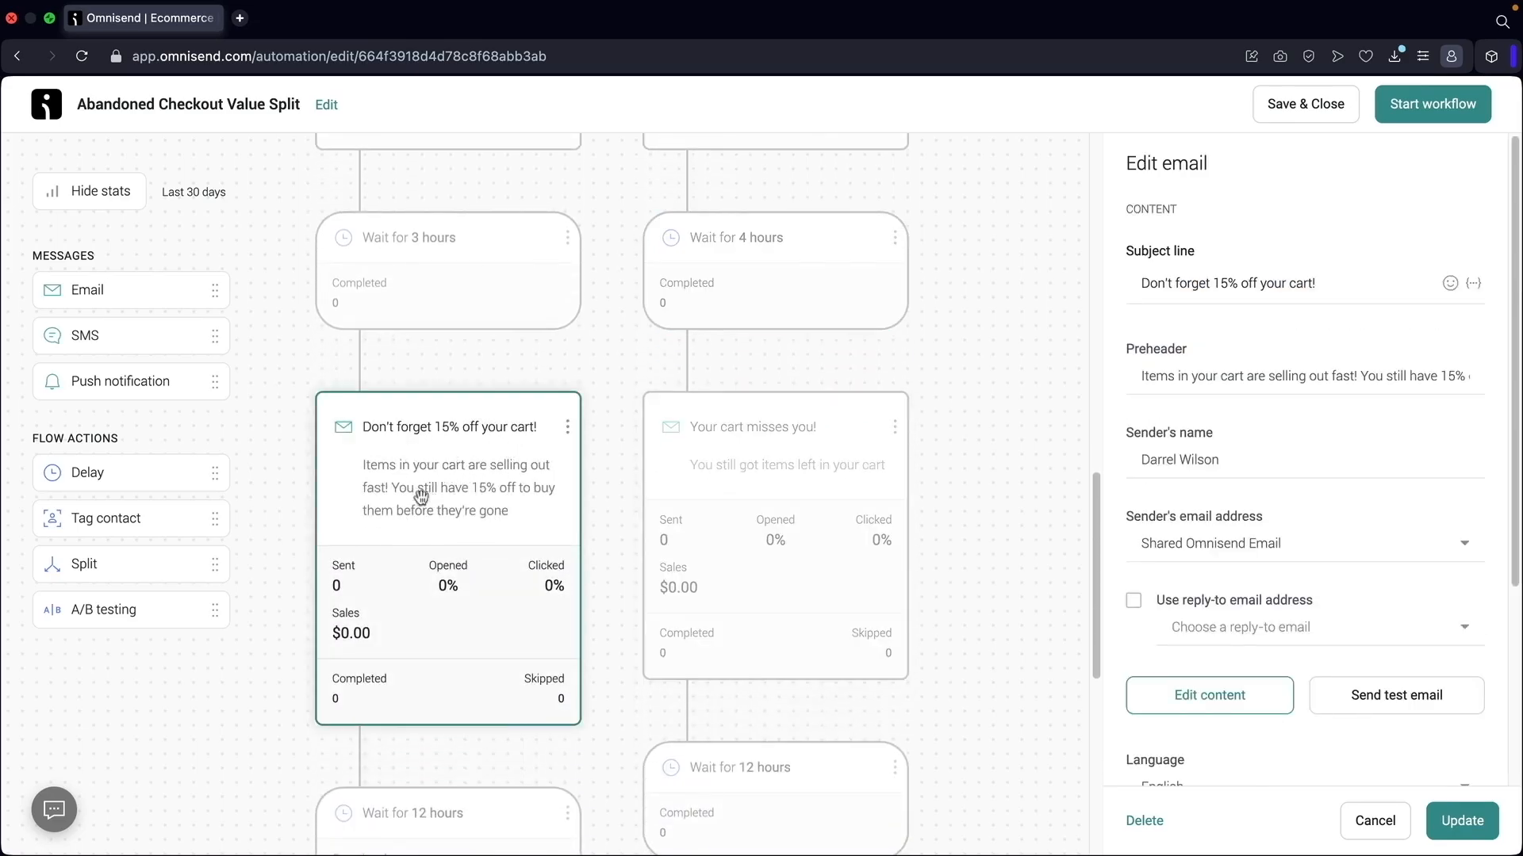
pyautogui.click(785, 457)
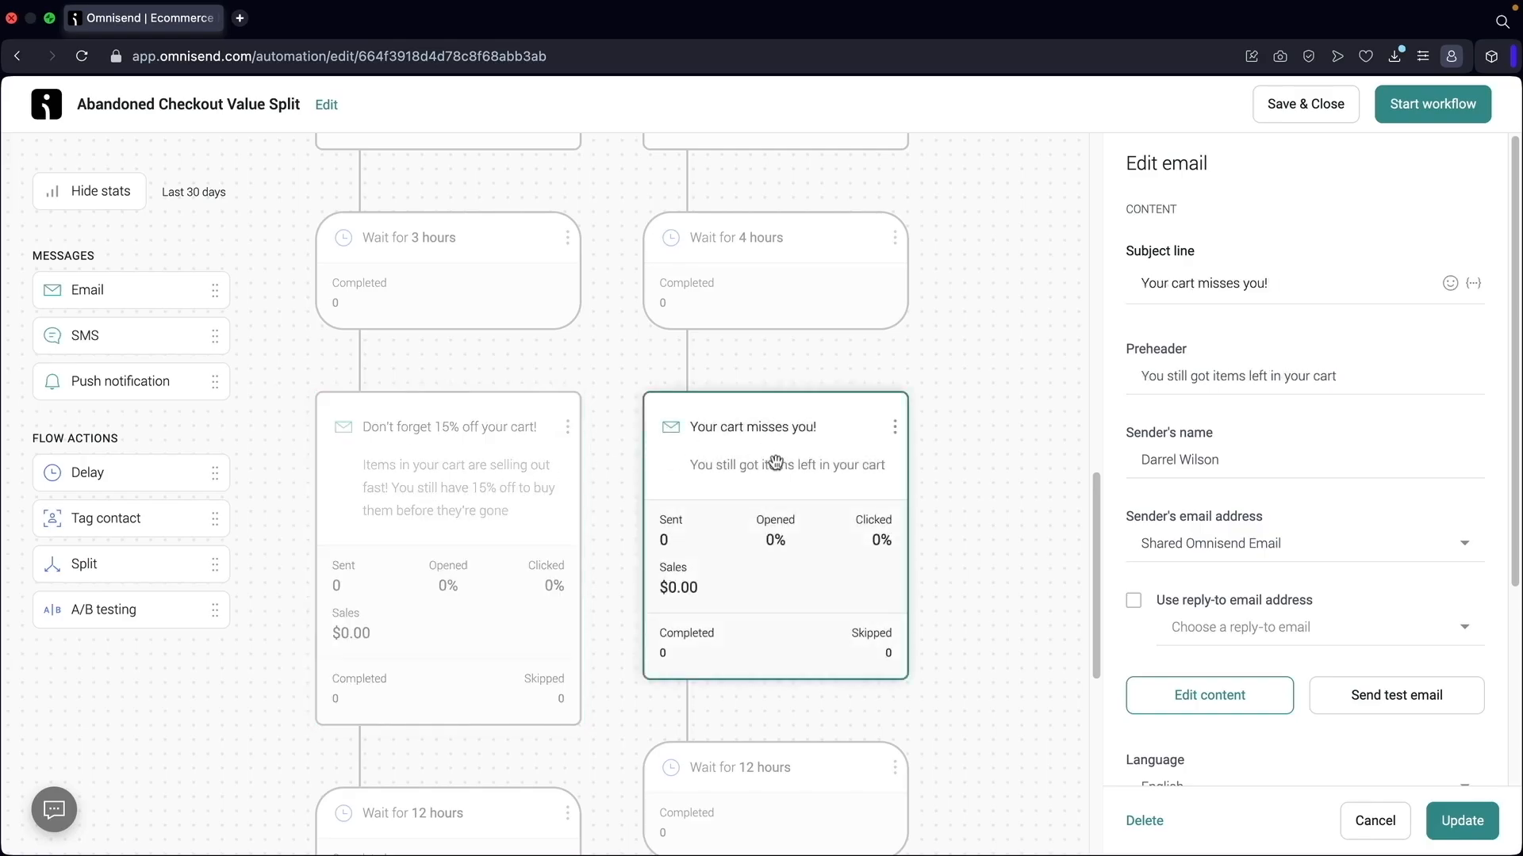
pyautogui.scroll(-5, 762, 469)
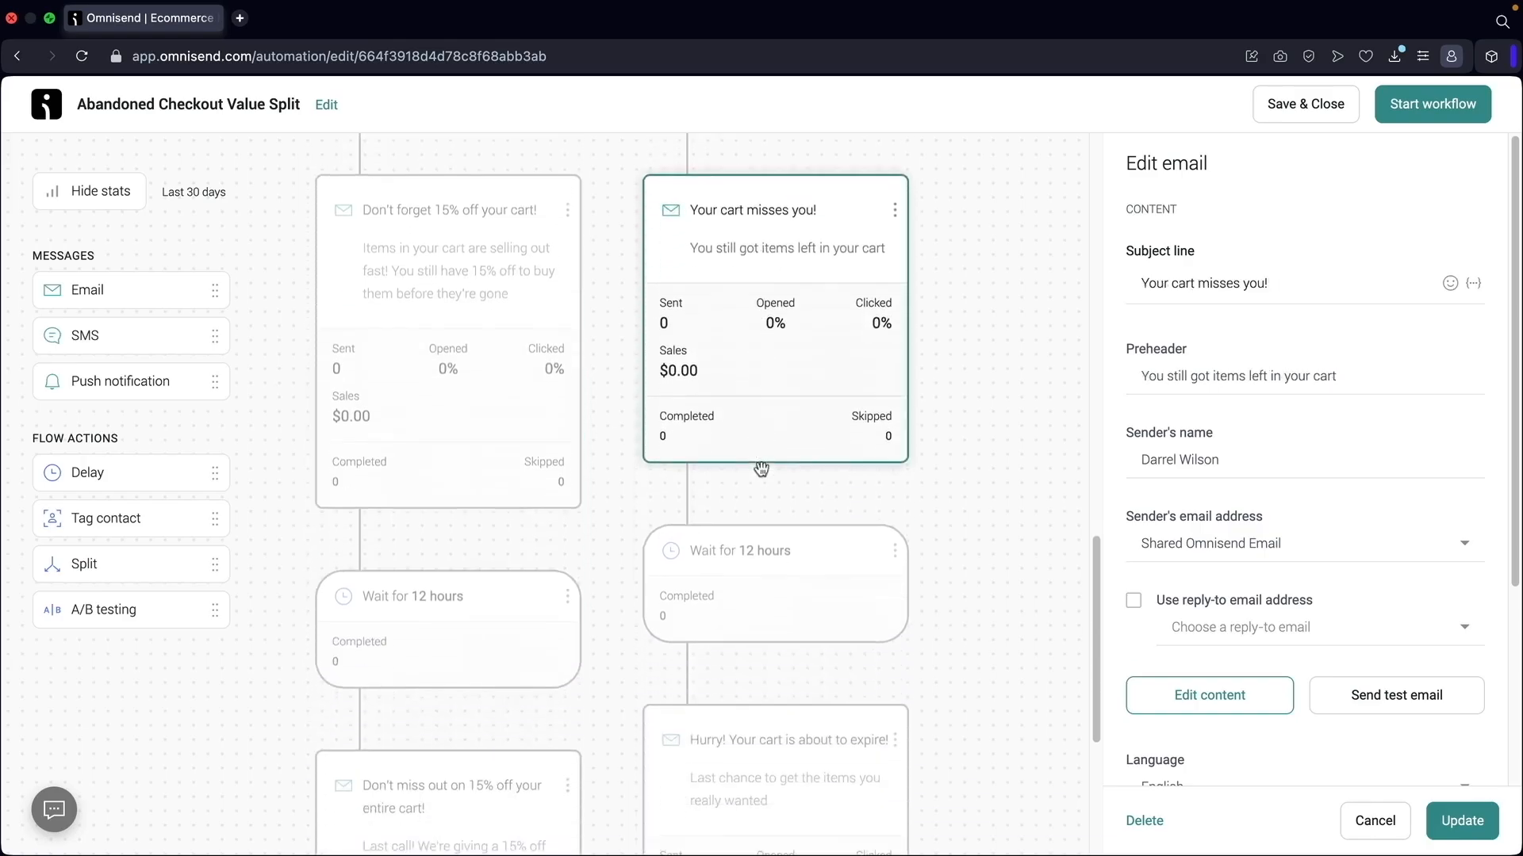
pyautogui.click(768, 486)
pyautogui.click(486, 544)
pyautogui.click(769, 489)
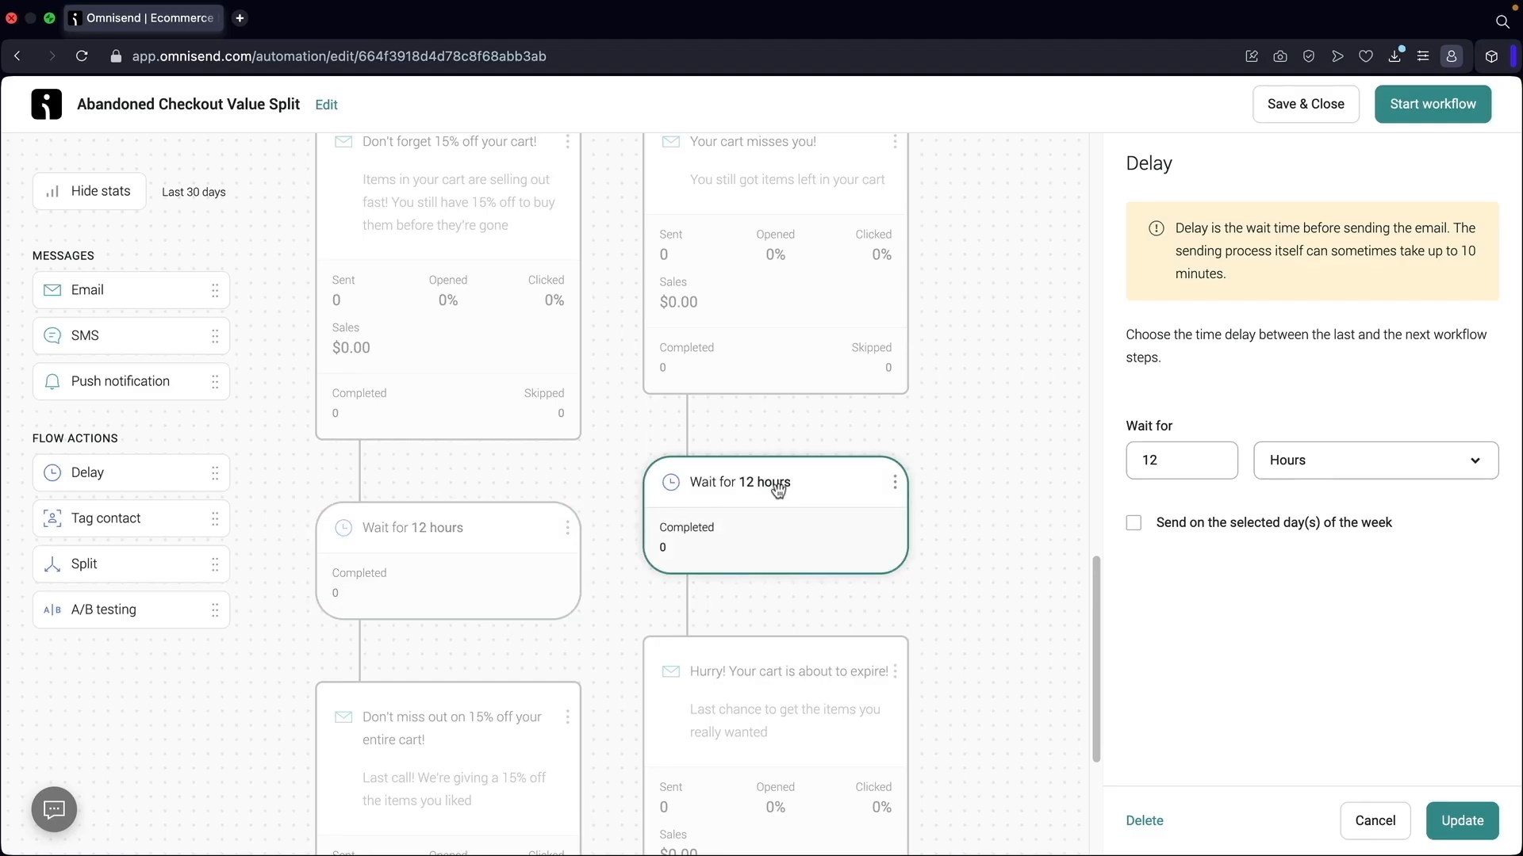
pyautogui.scroll(-5, 773, 484)
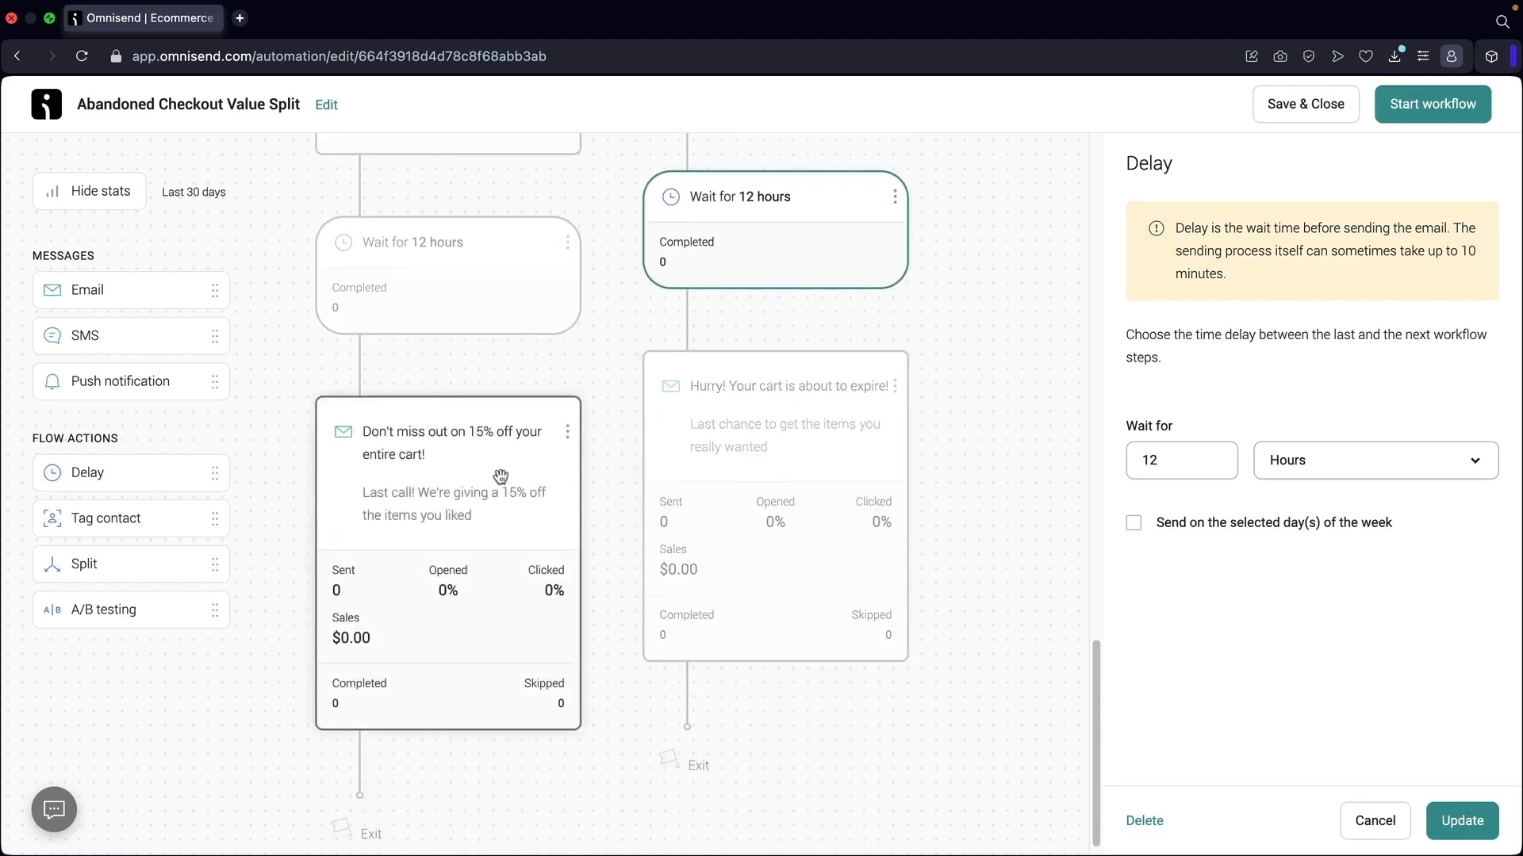
pyautogui.click(478, 465)
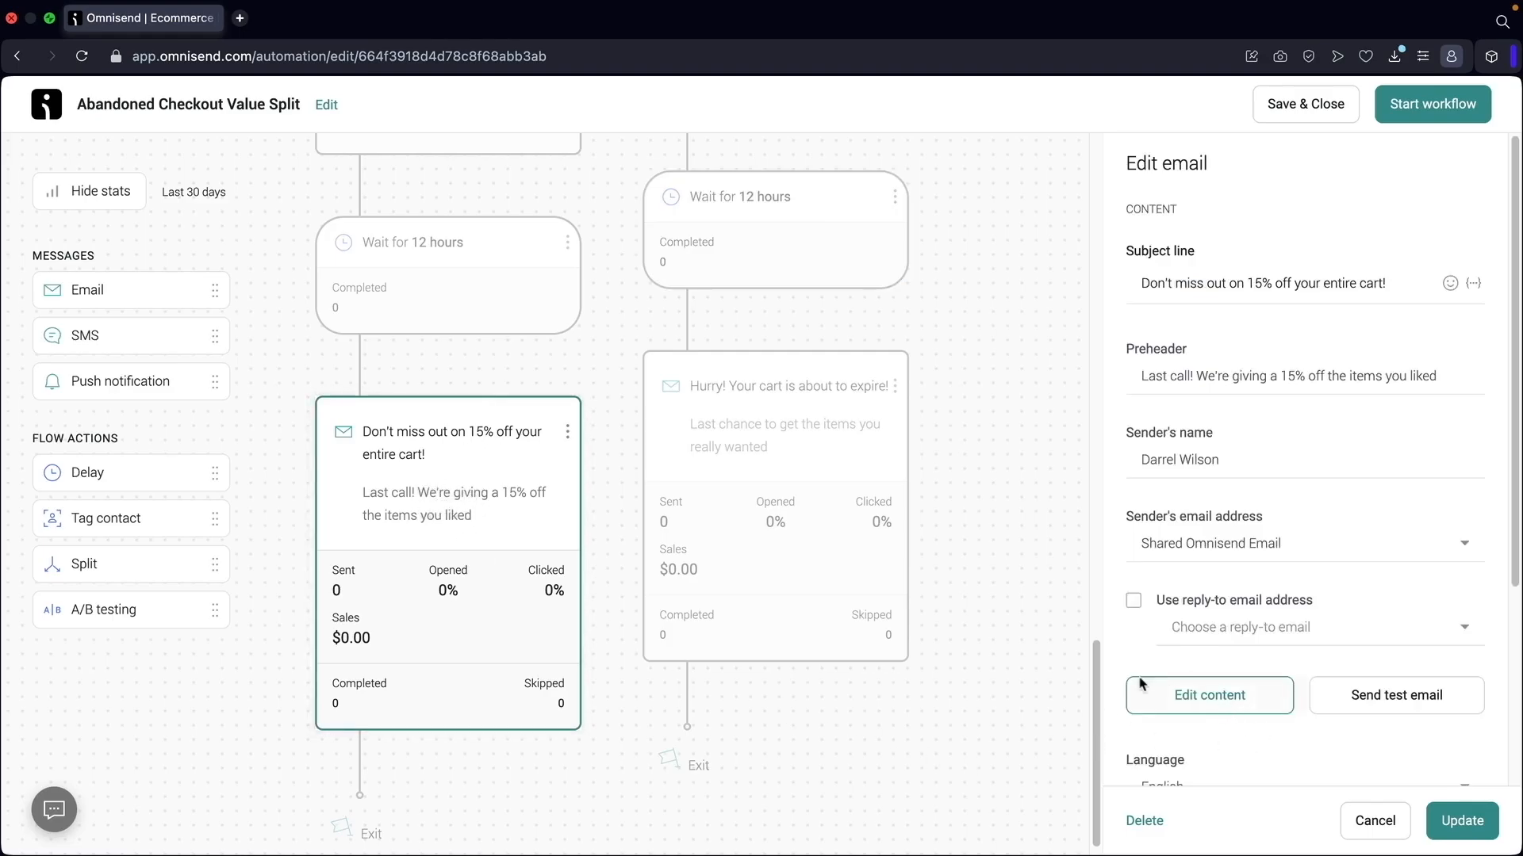
# Append "Heres 15% off!" to the subject line of the No path's final "Hurry! Your cart is about to expire!" email
pyautogui.click(772, 445)
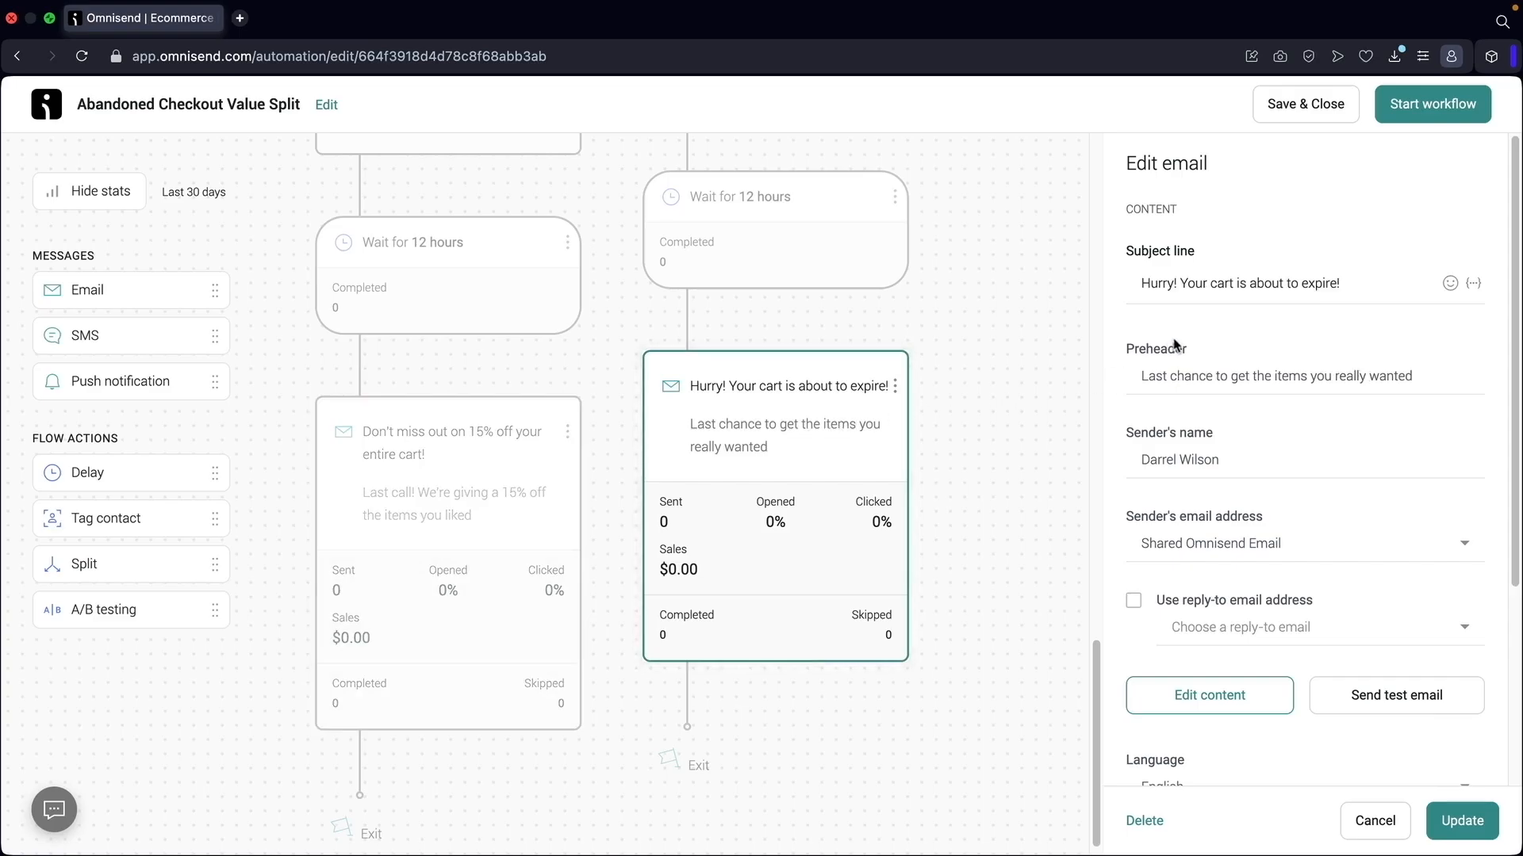
pyautogui.click(1372, 286)
pyautogui.write('Heres 15% off!')
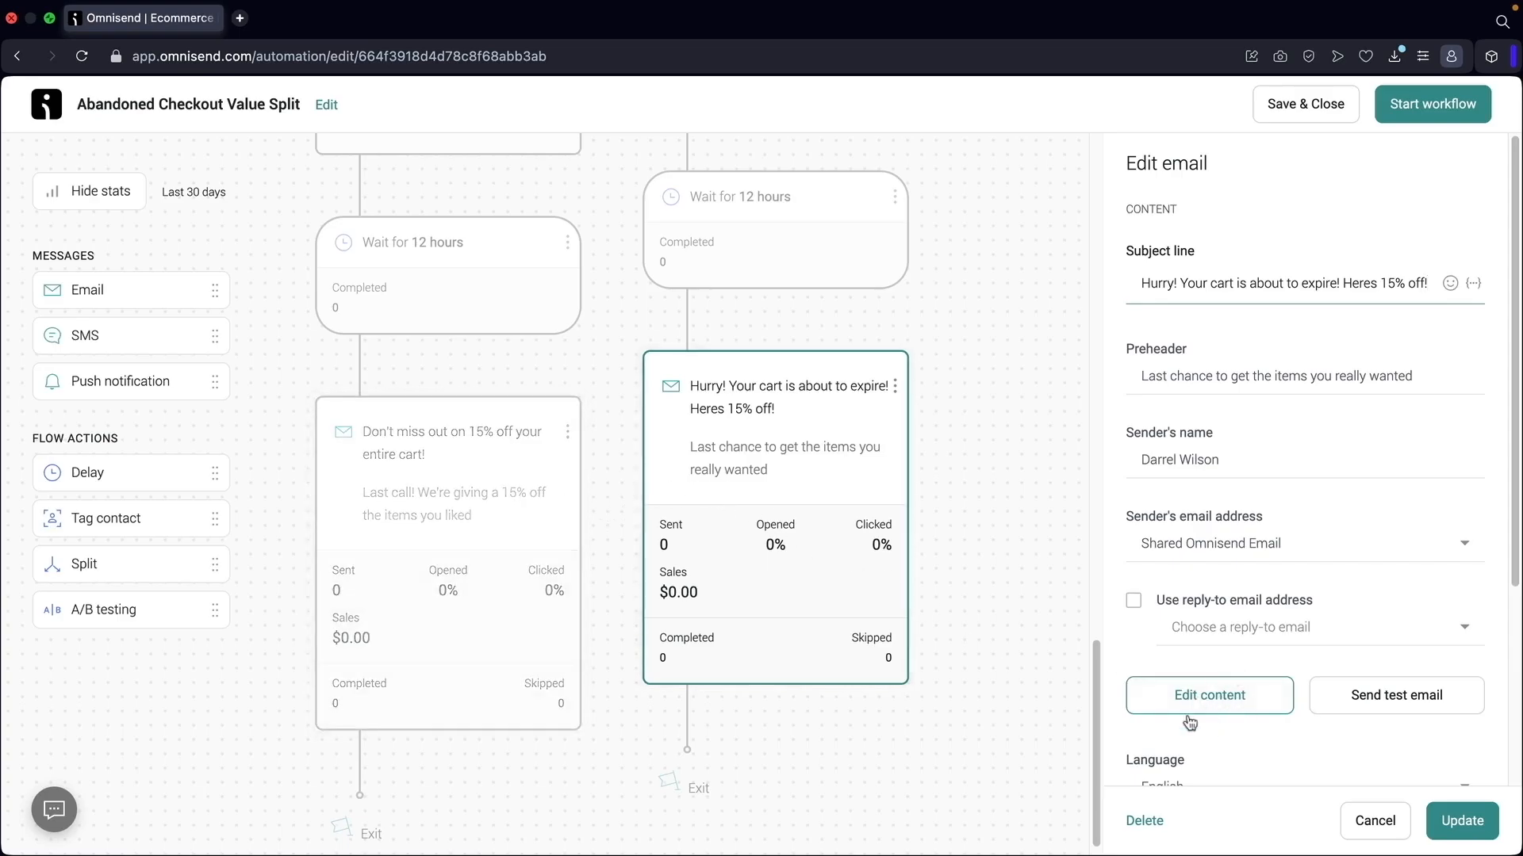
# Add the heading "Heres 15% OFF! Use code woo15" above the "Complete your order" button in that email's content and finish editing
pyautogui.scroll(-2, 1219, 689)
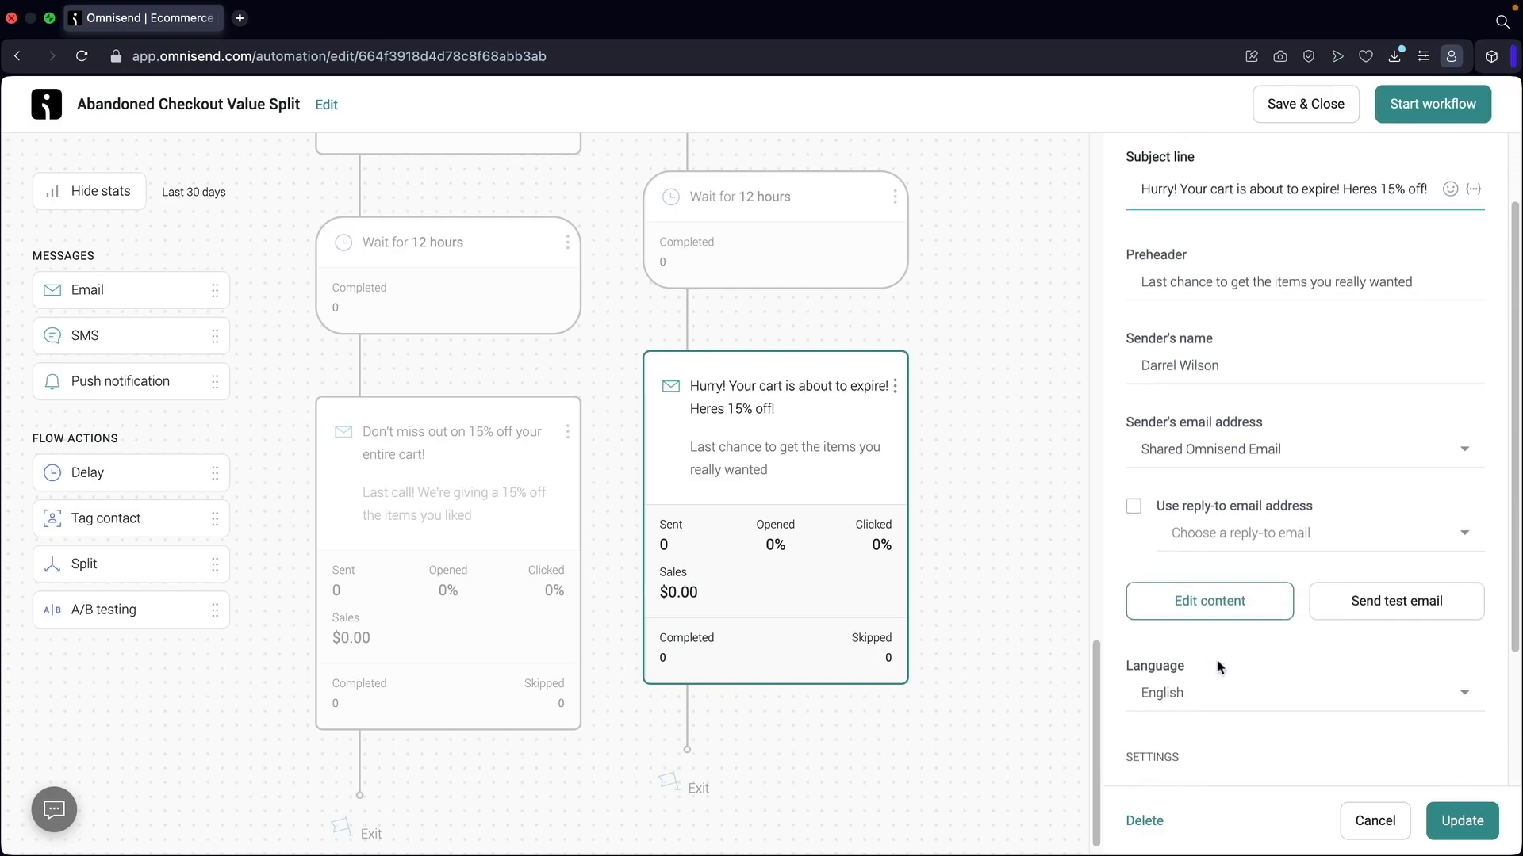
pyautogui.click(1238, 611)
pyautogui.click(987, 512)
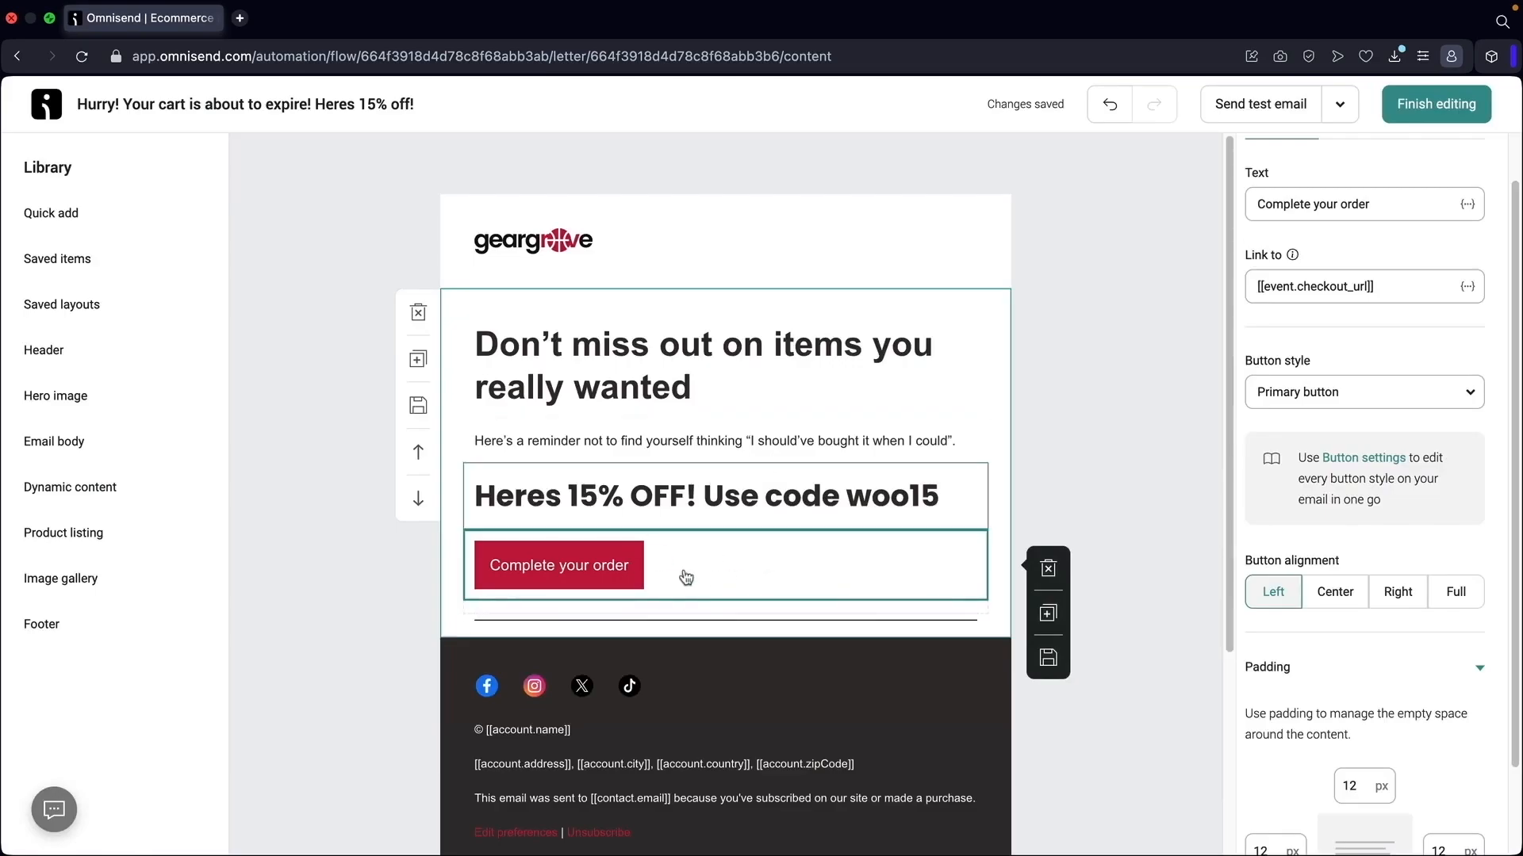
pyautogui.click(1457, 111)
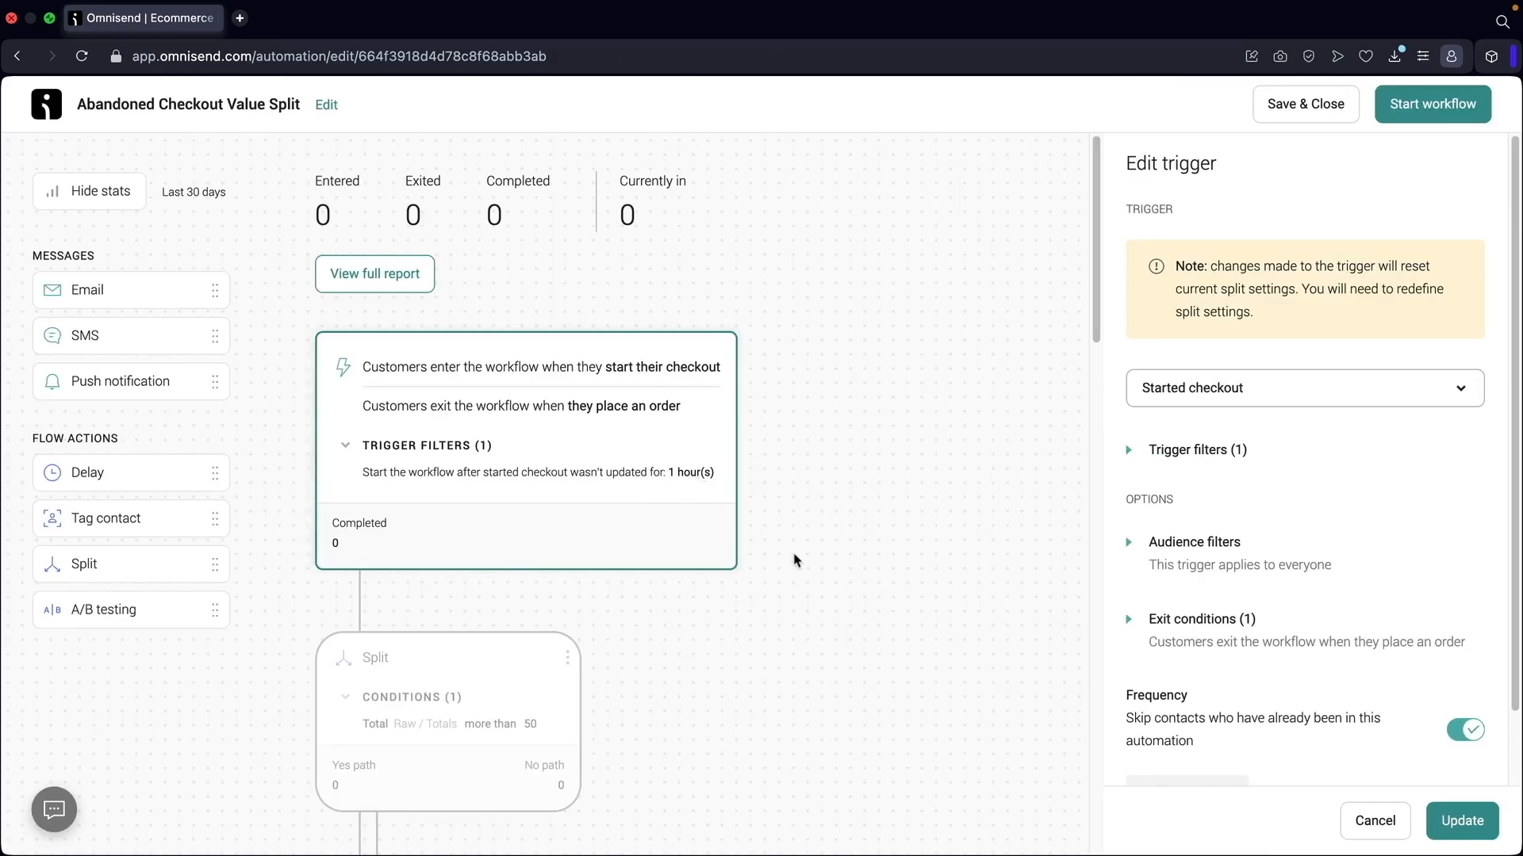
# Review the sequence of emails and delays along both paths of the split, through to the final email on each
pyautogui.scroll(-7, 837, 556)
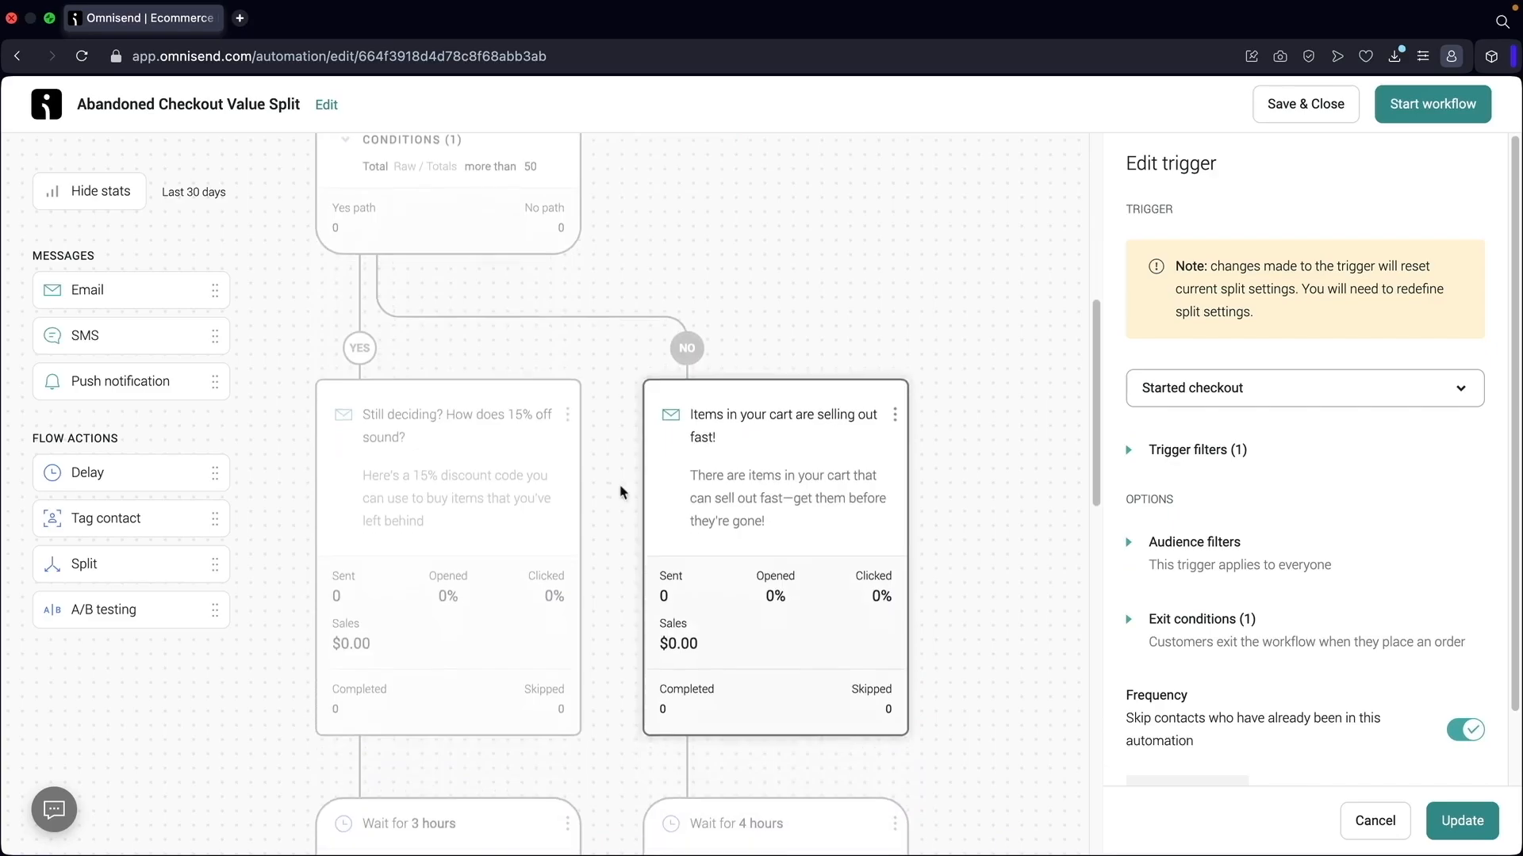
pyautogui.click(440, 446)
pyautogui.click(810, 444)
pyautogui.scroll(-6, 809, 446)
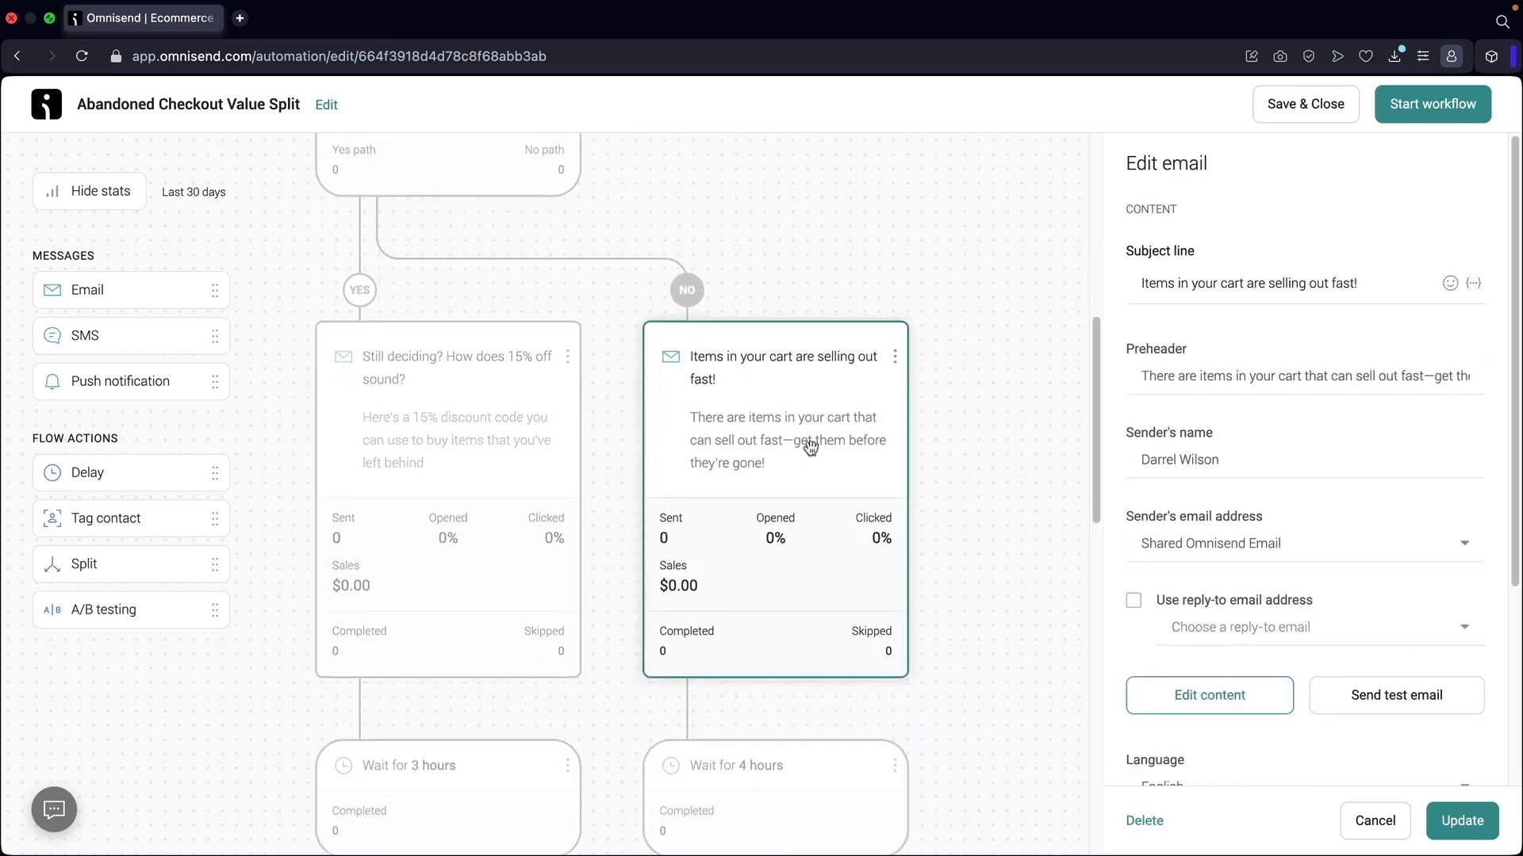
pyautogui.click(809, 449)
pyautogui.click(503, 452)
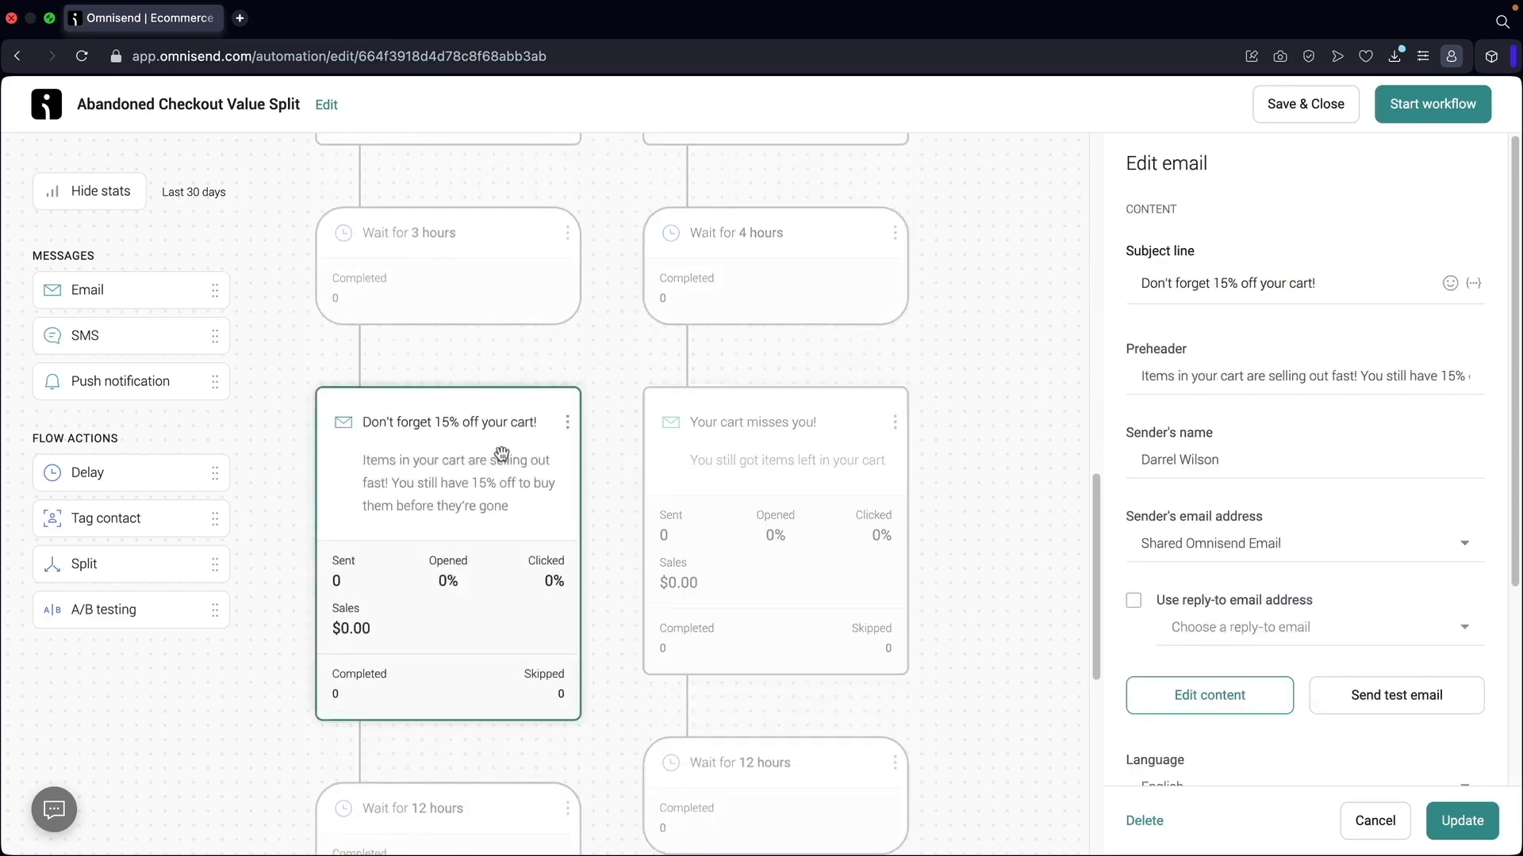
pyautogui.scroll(-7, 502, 456)
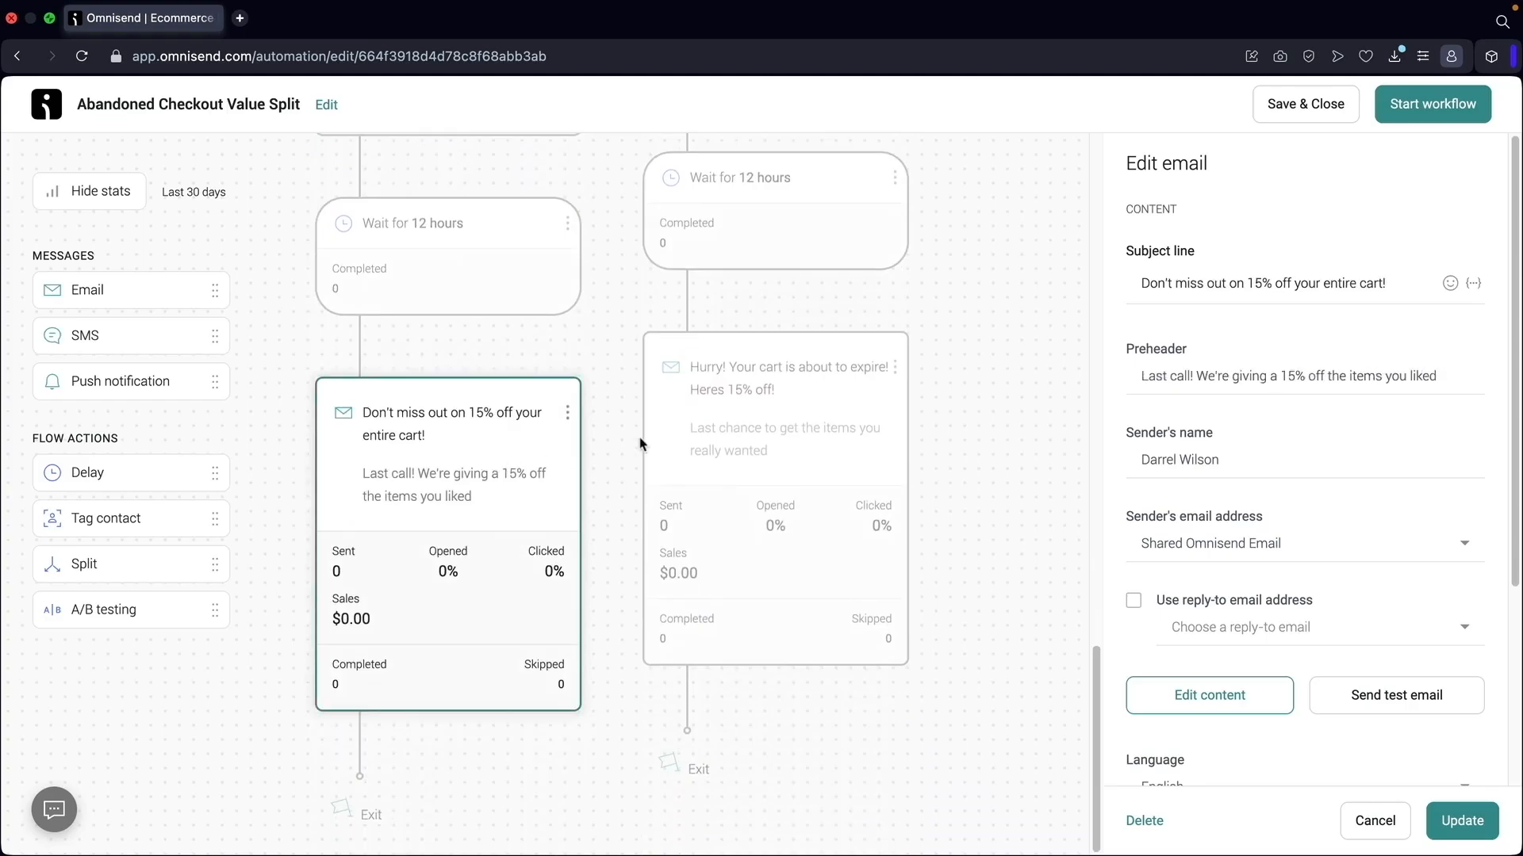
pyautogui.click(763, 411)
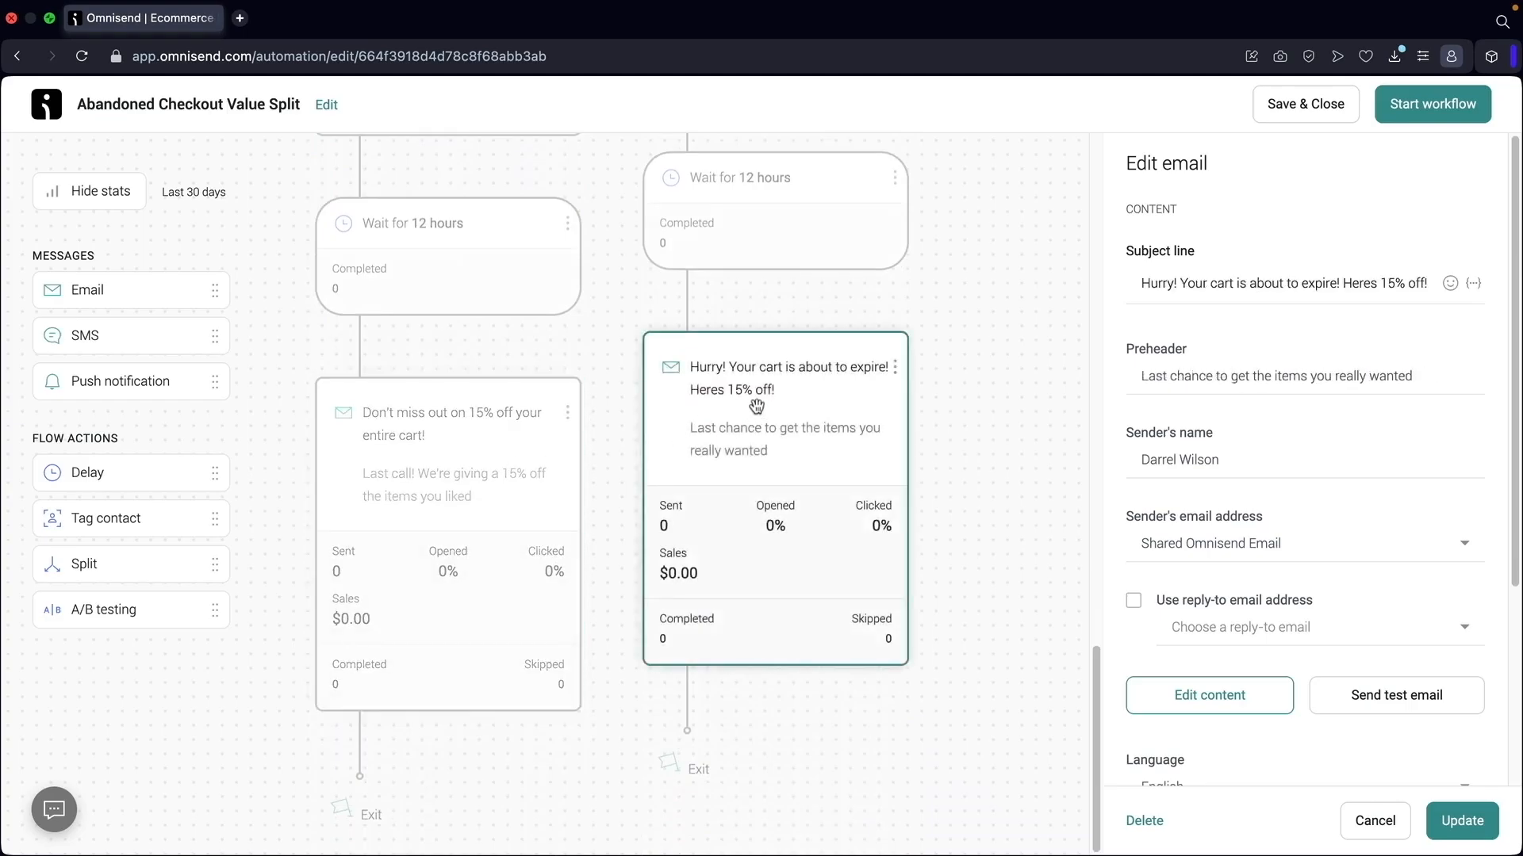
# Start the Abandoned Checkout Value Split workflow
pyautogui.scroll(11, 753, 409)
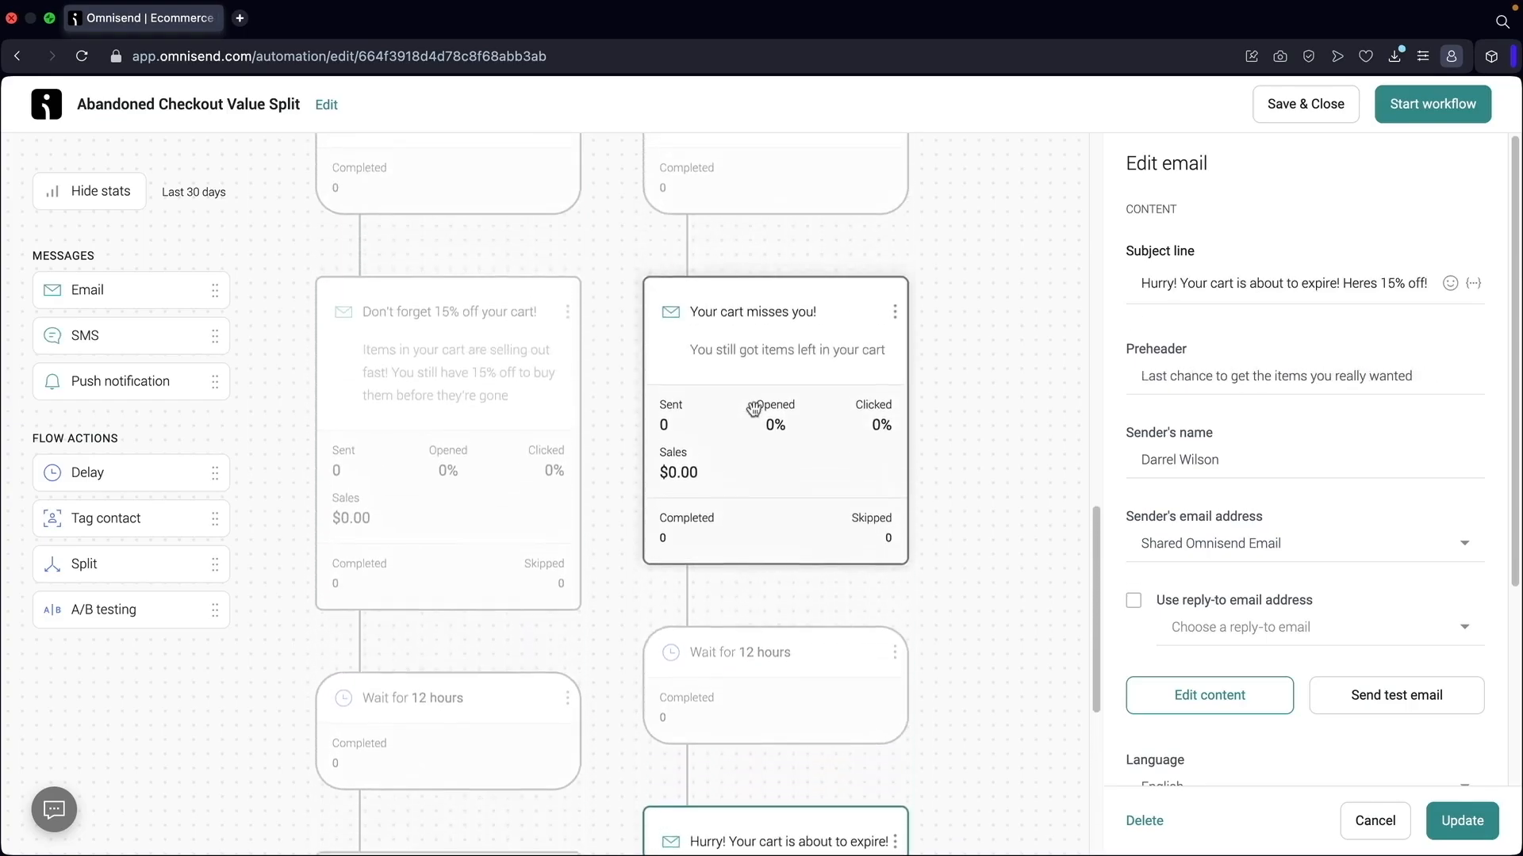
pyautogui.scroll(9, 708, 450)
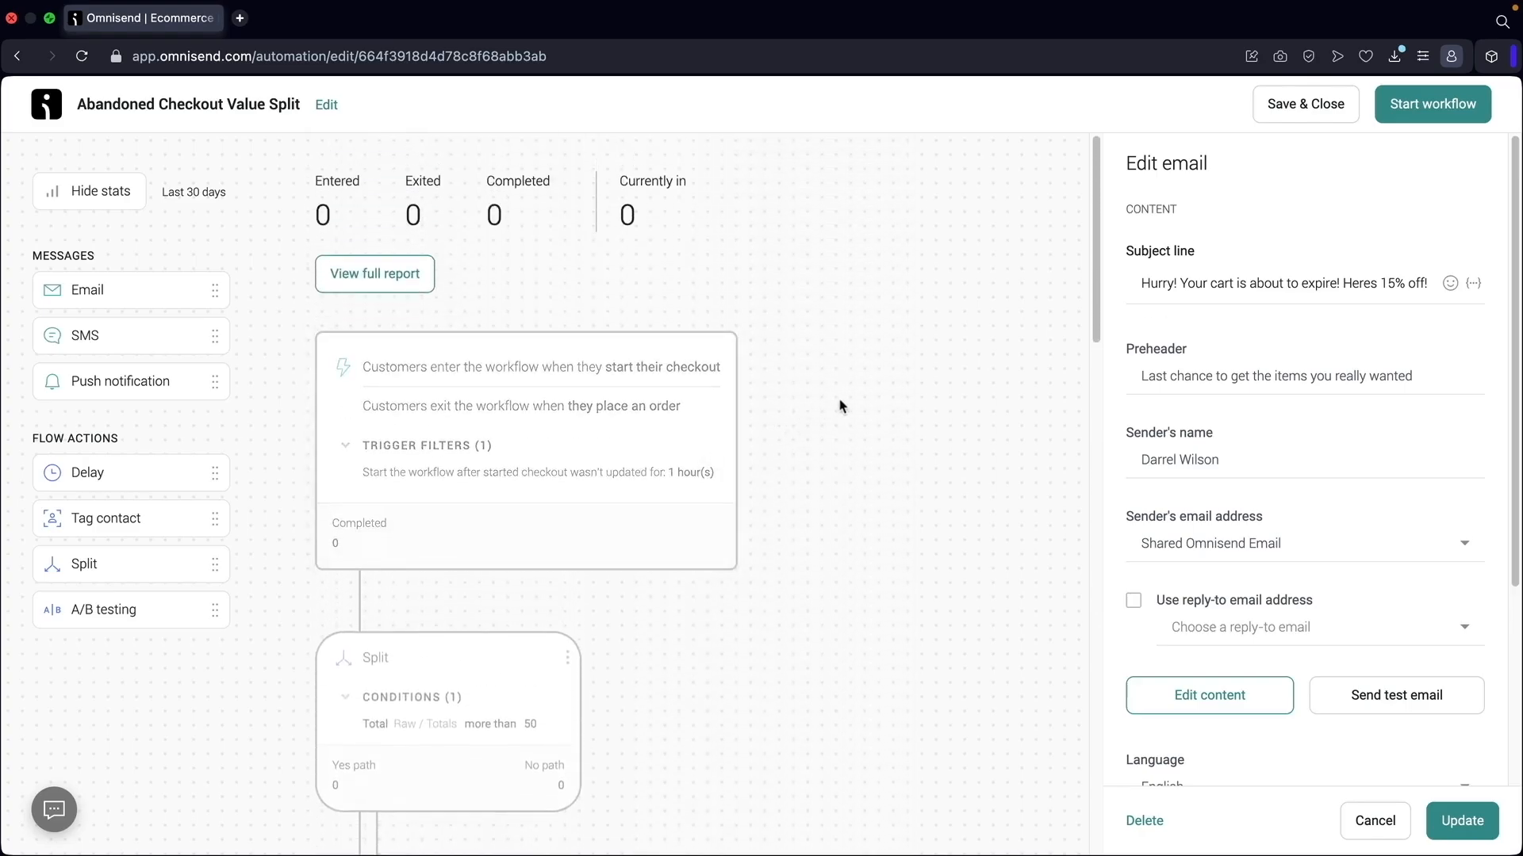
pyautogui.click(1438, 110)
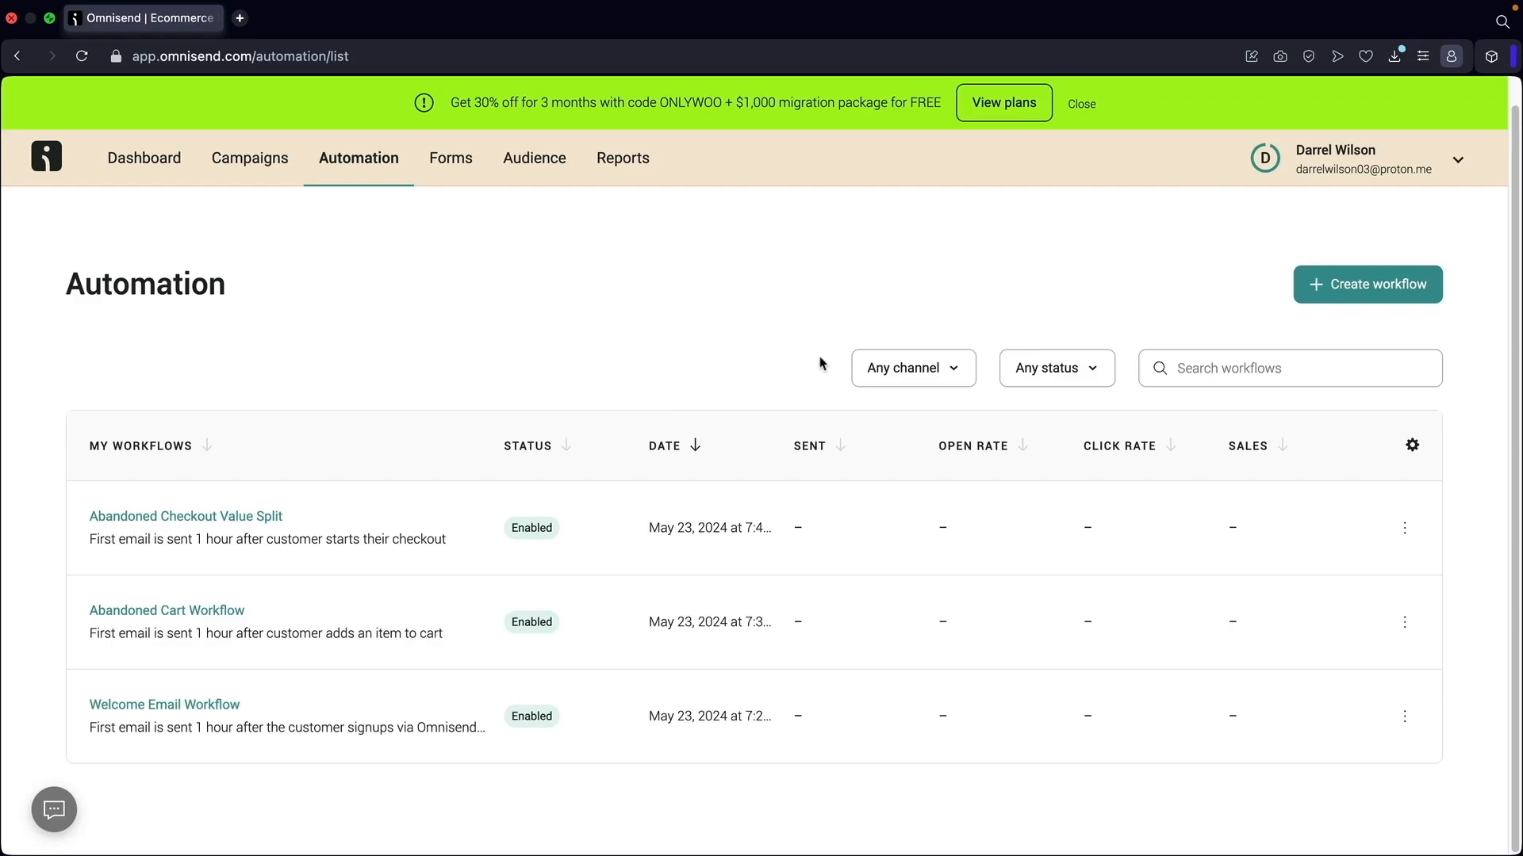
# Compare the Standard and Pro pricing plans, close the plans page, and check the account's remaining email and SMS allowance
pyautogui.click(1375, 163)
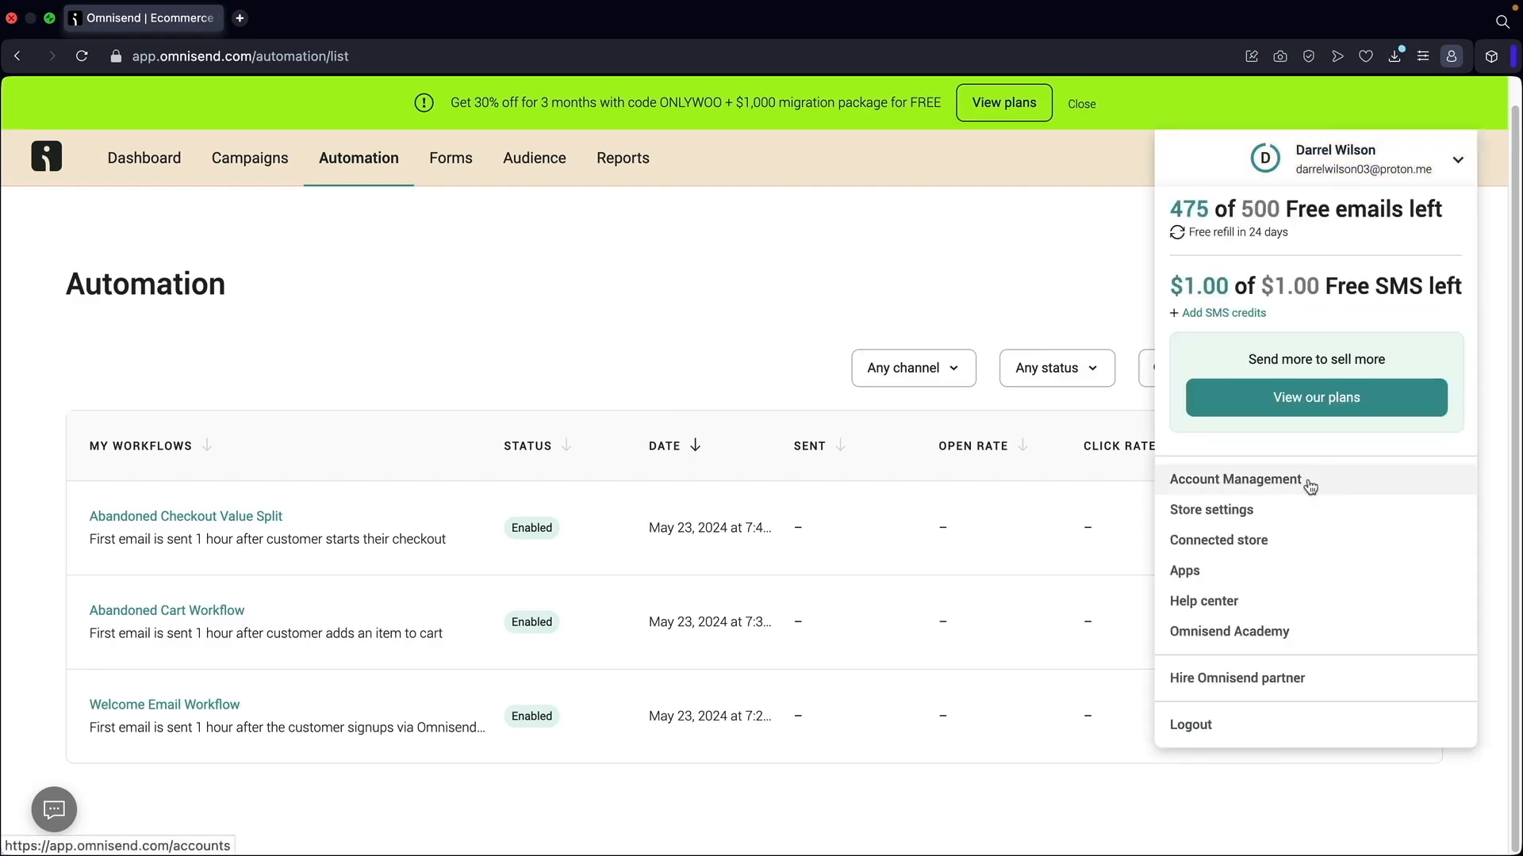
pyautogui.click(1319, 408)
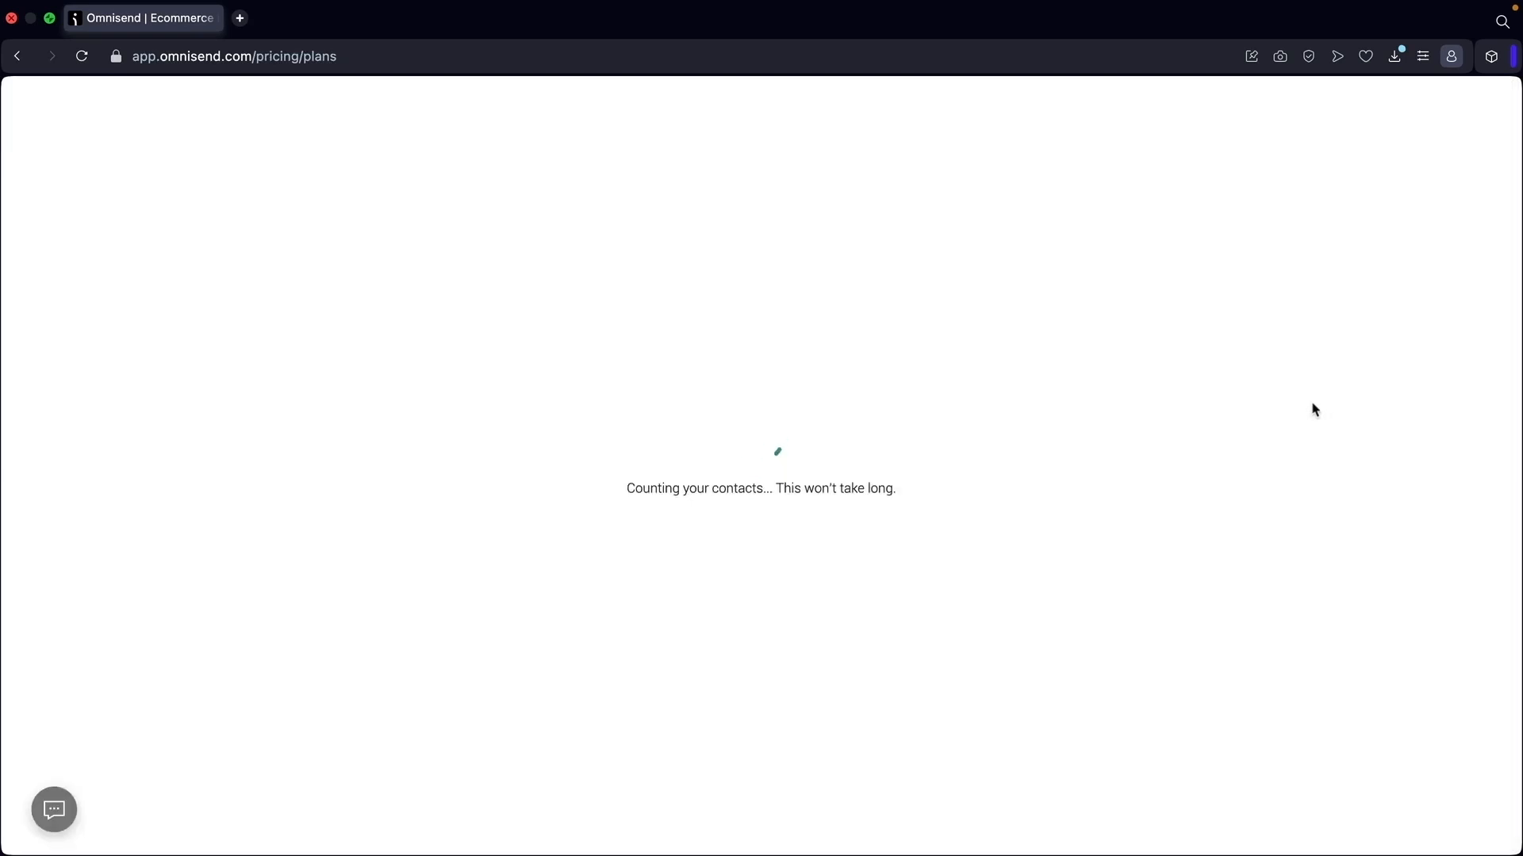
pyautogui.scroll(-3, 721, 500)
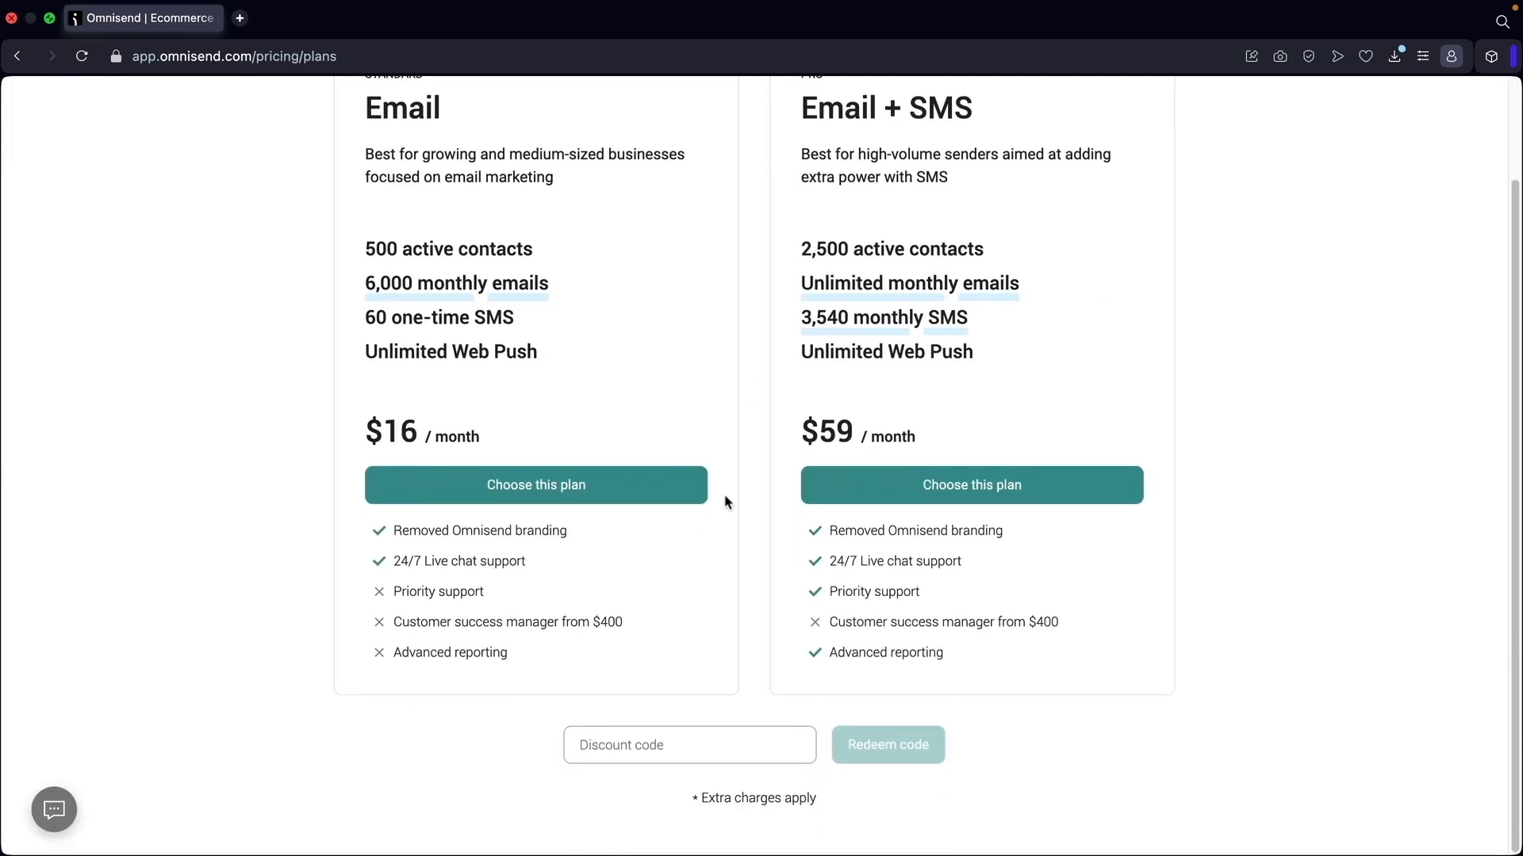
pyautogui.scroll(3, 712, 500)
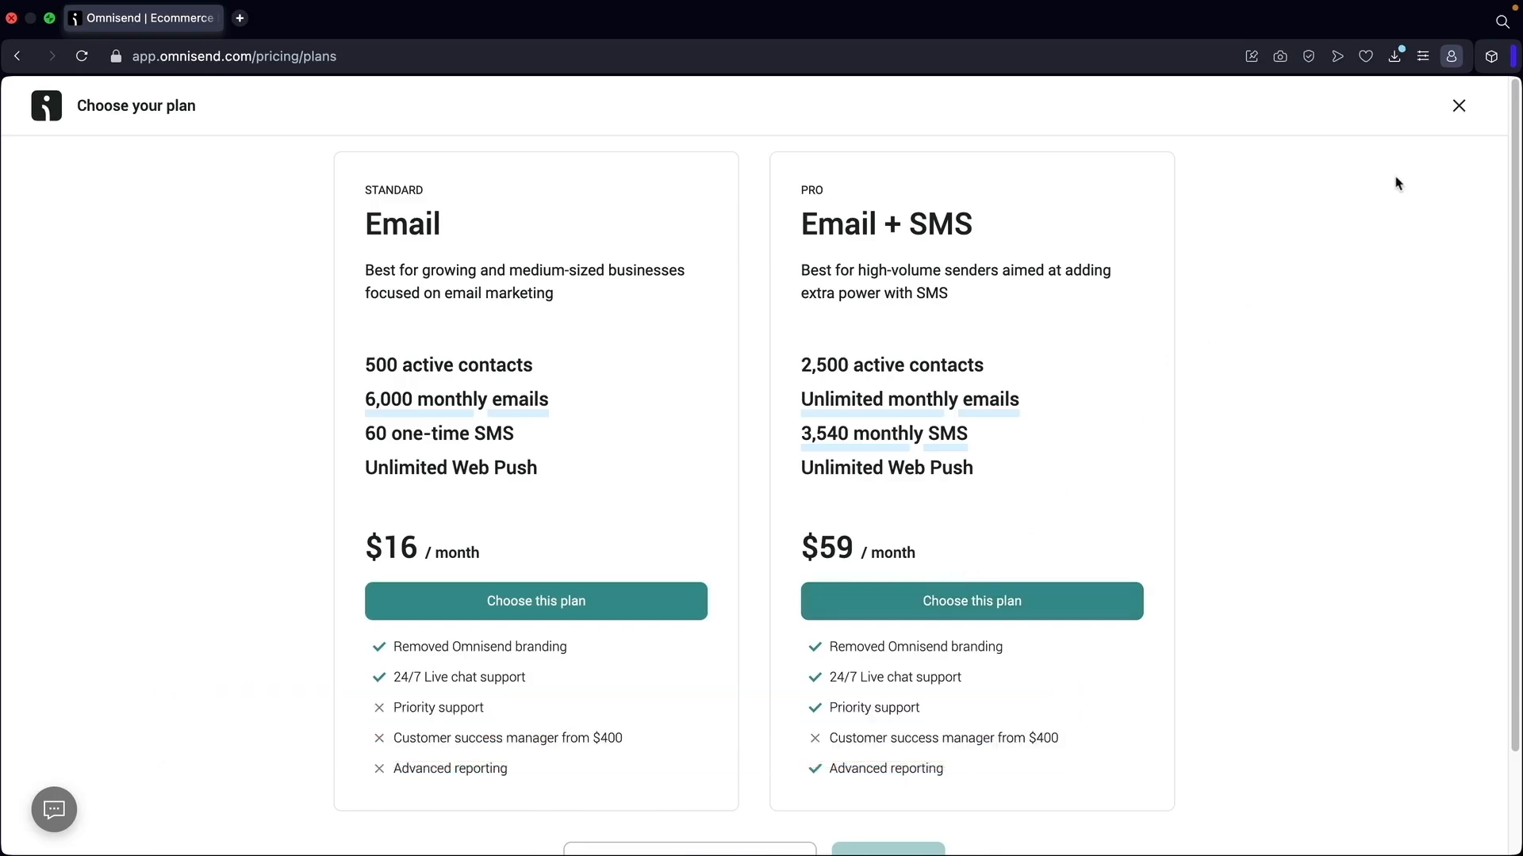
pyautogui.click(1458, 106)
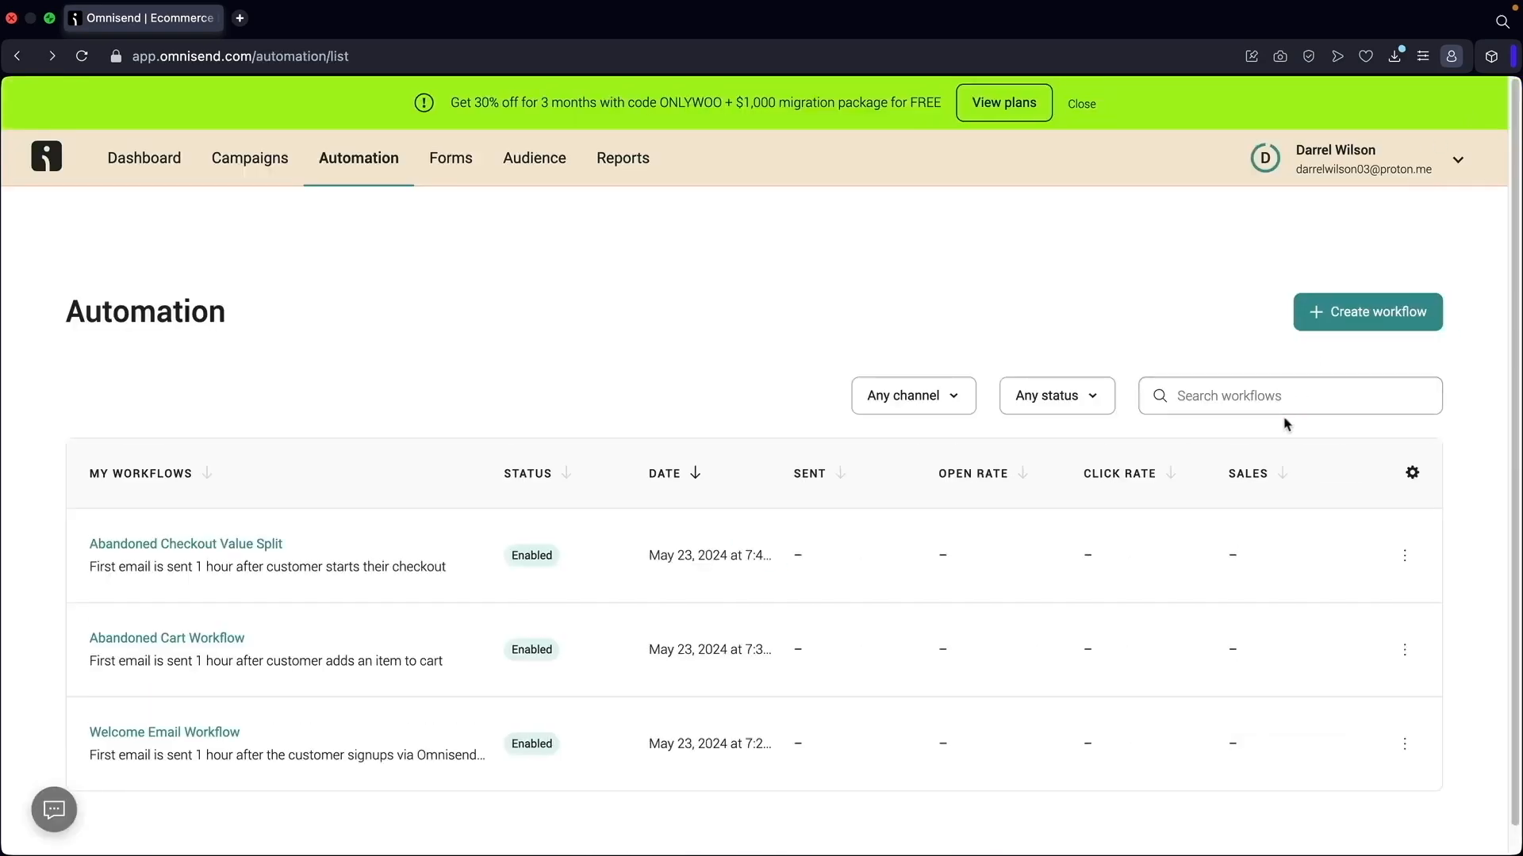
pyautogui.click(1366, 167)
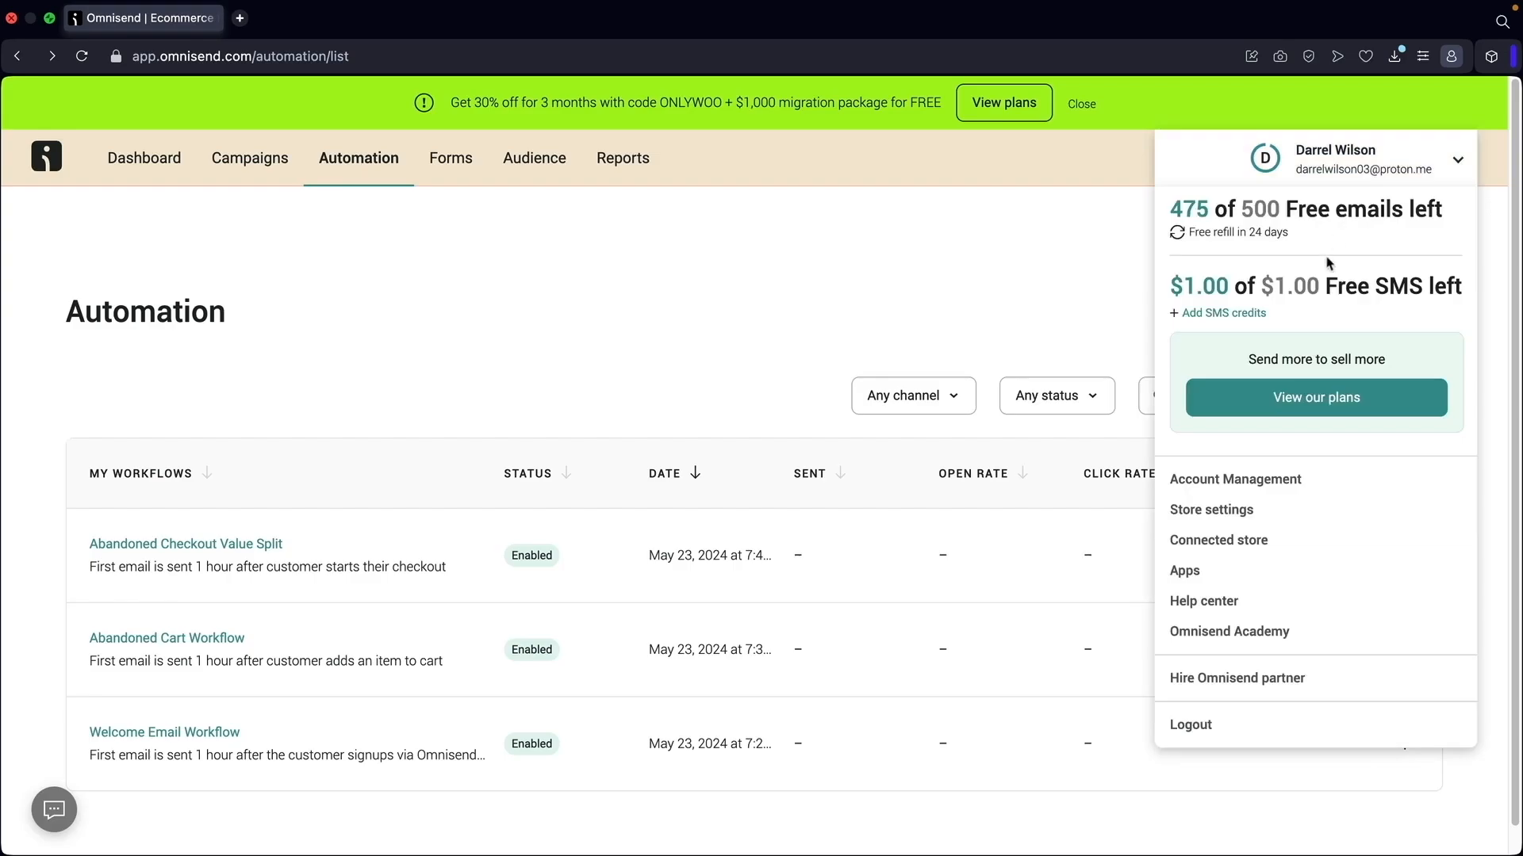
# Browse the App Market's categories from newest apps through shipping and logistics, close it, and open Omnisend Academy
pyautogui.click(1212, 572)
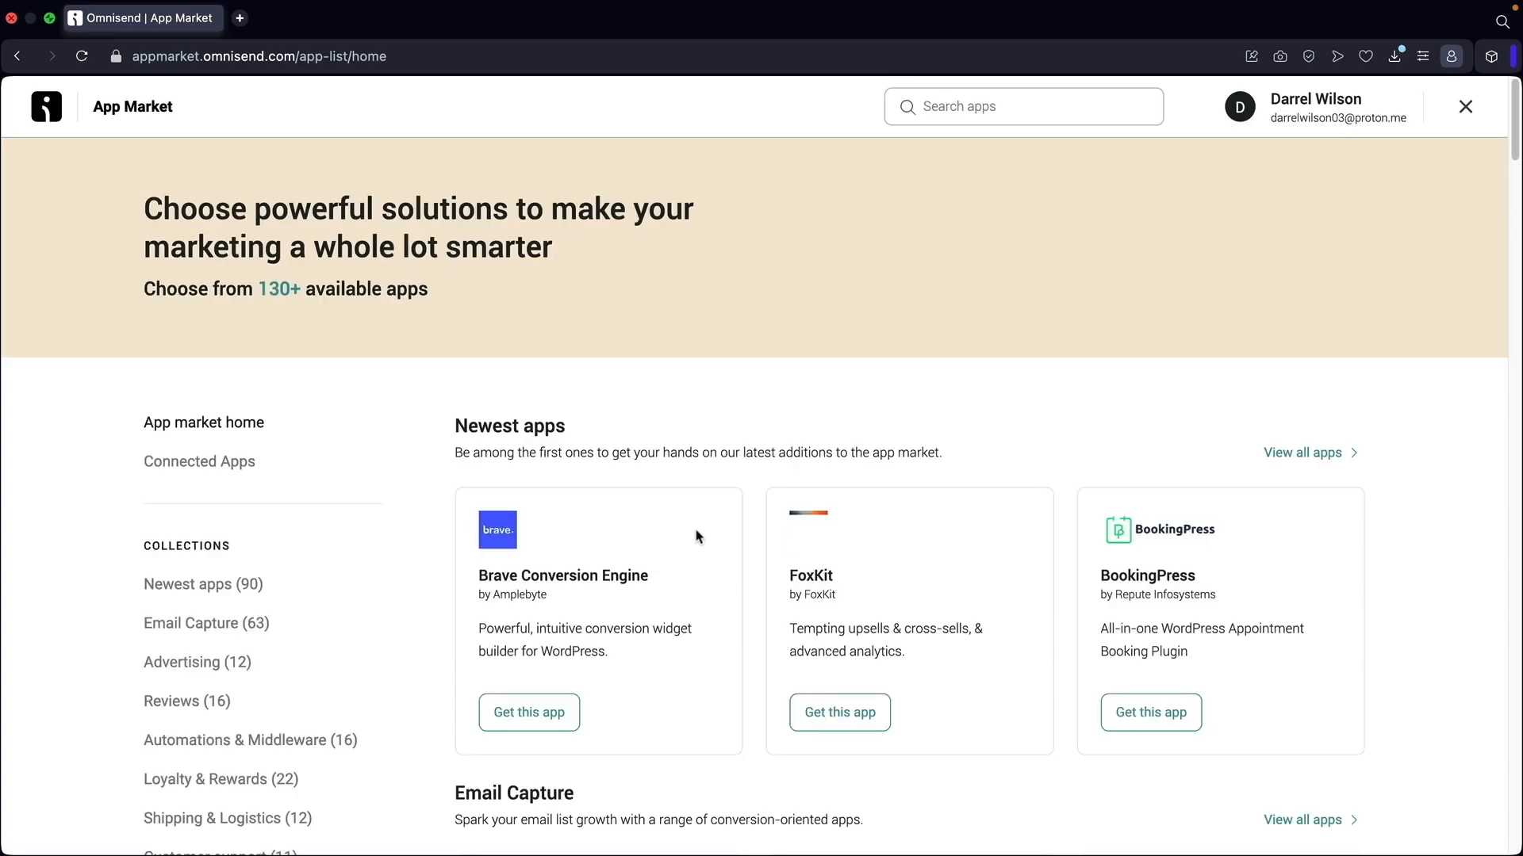
pyautogui.scroll(-4, 698, 536)
pyautogui.scroll(-3, 698, 536)
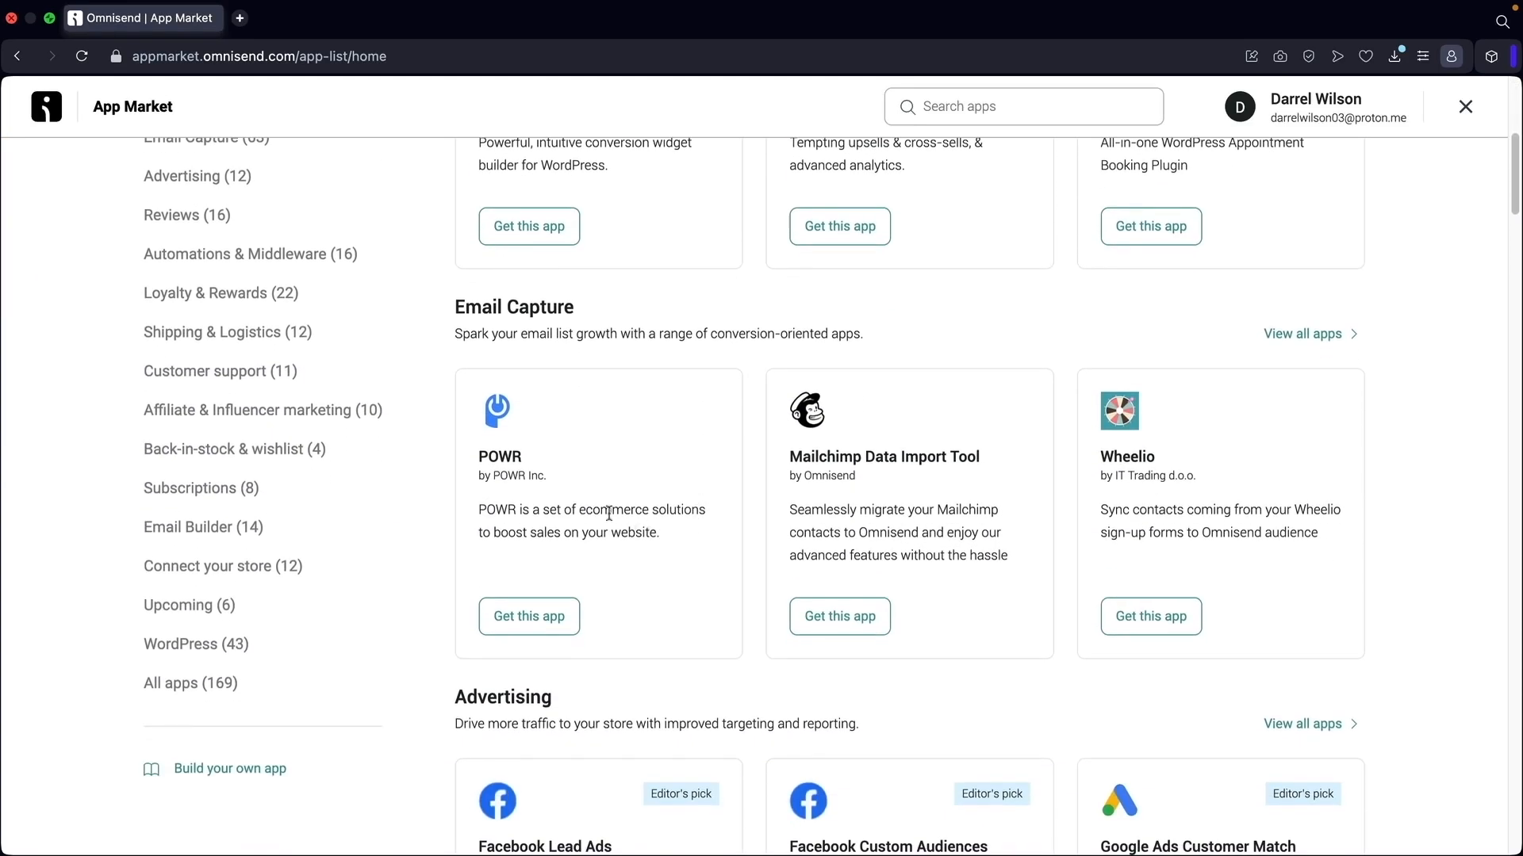
pyautogui.scroll(-7, 526, 501)
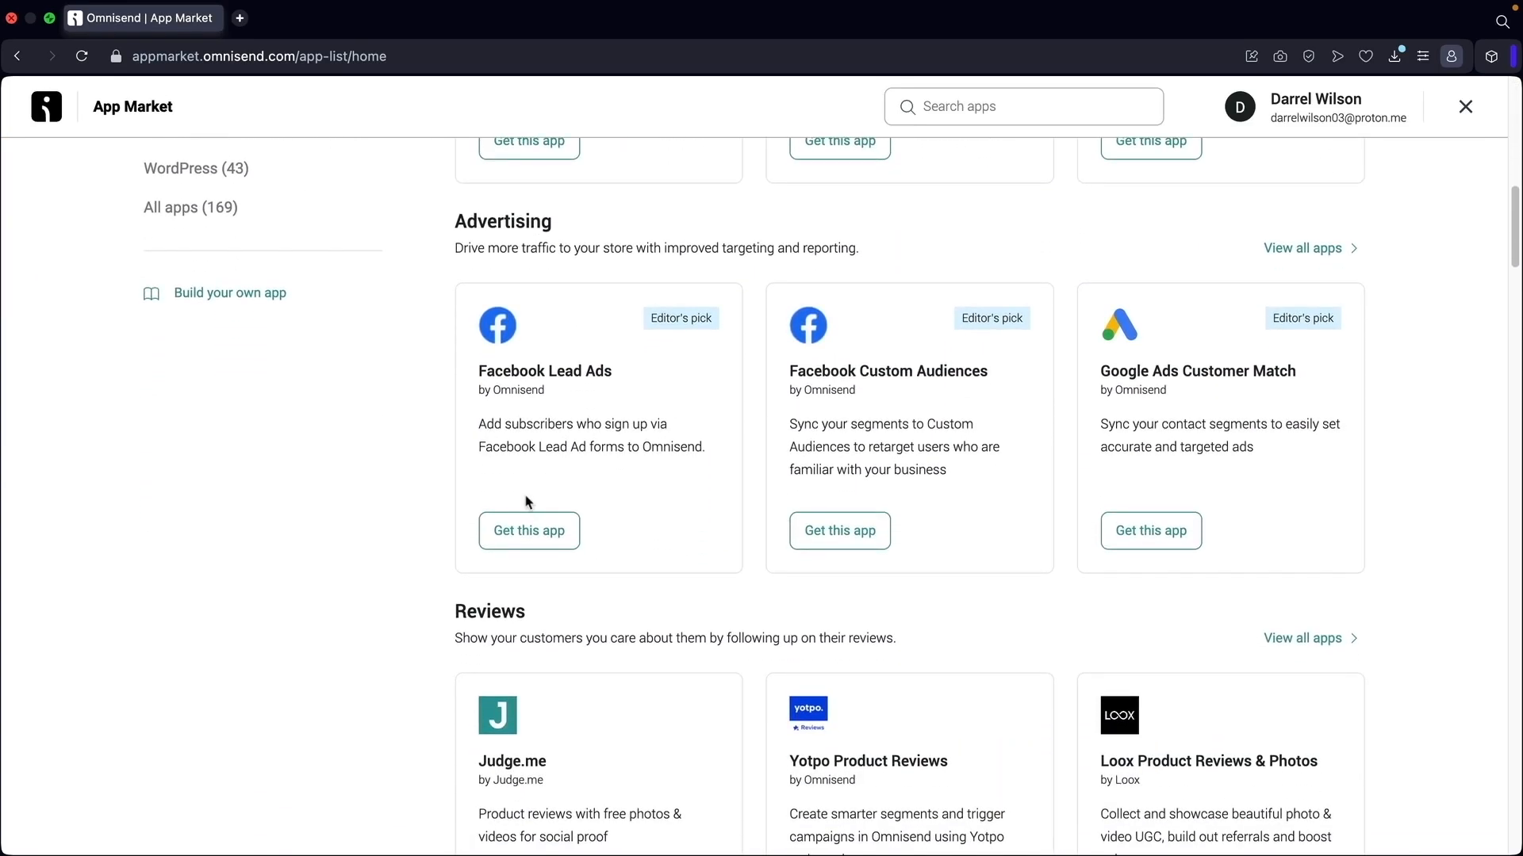
pyautogui.scroll(-11, 530, 510)
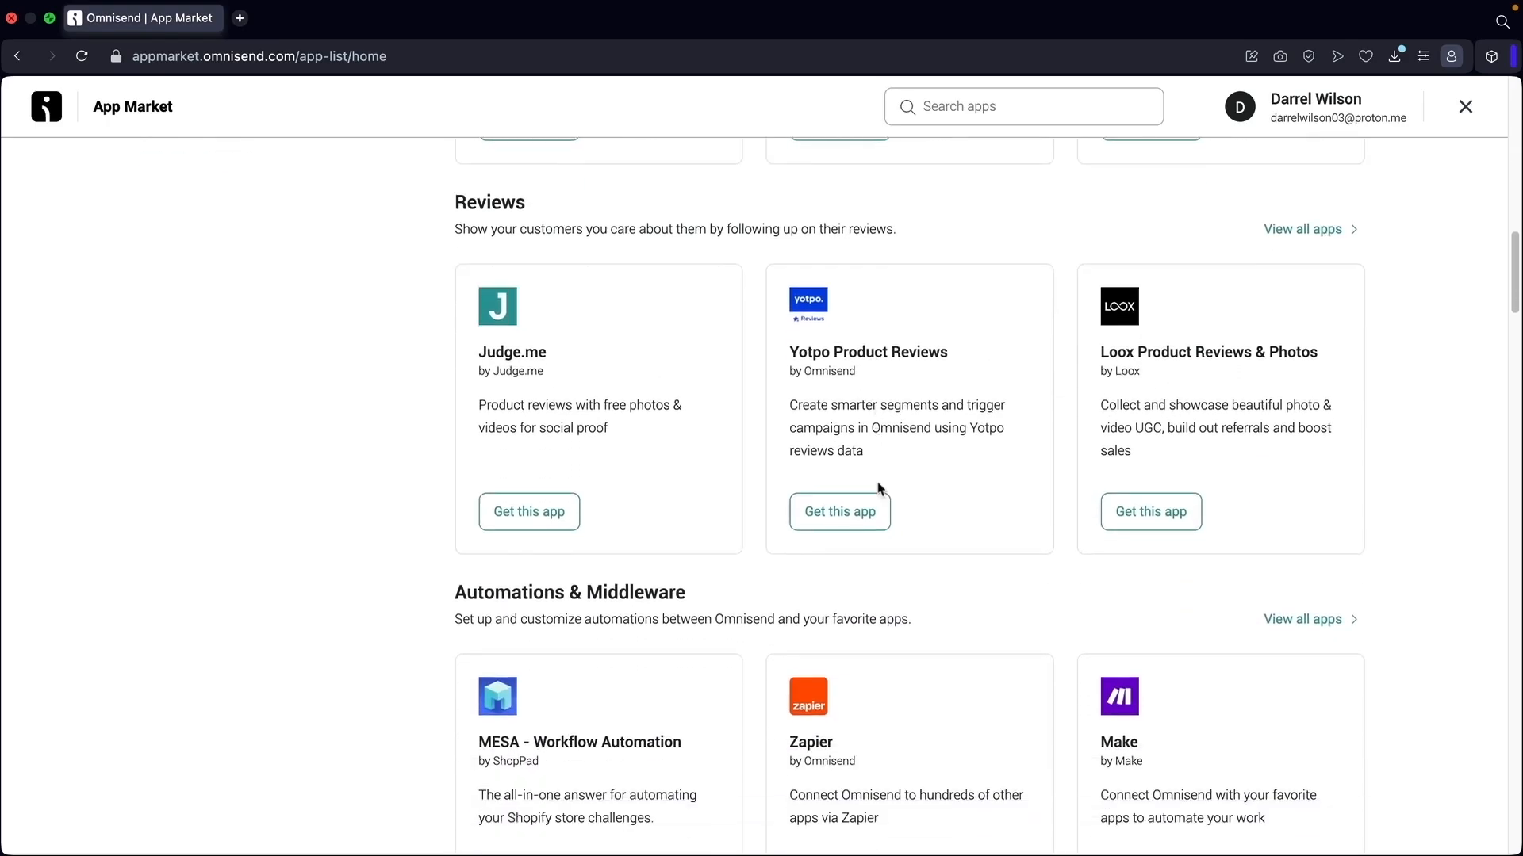
pyautogui.scroll(-13, 878, 486)
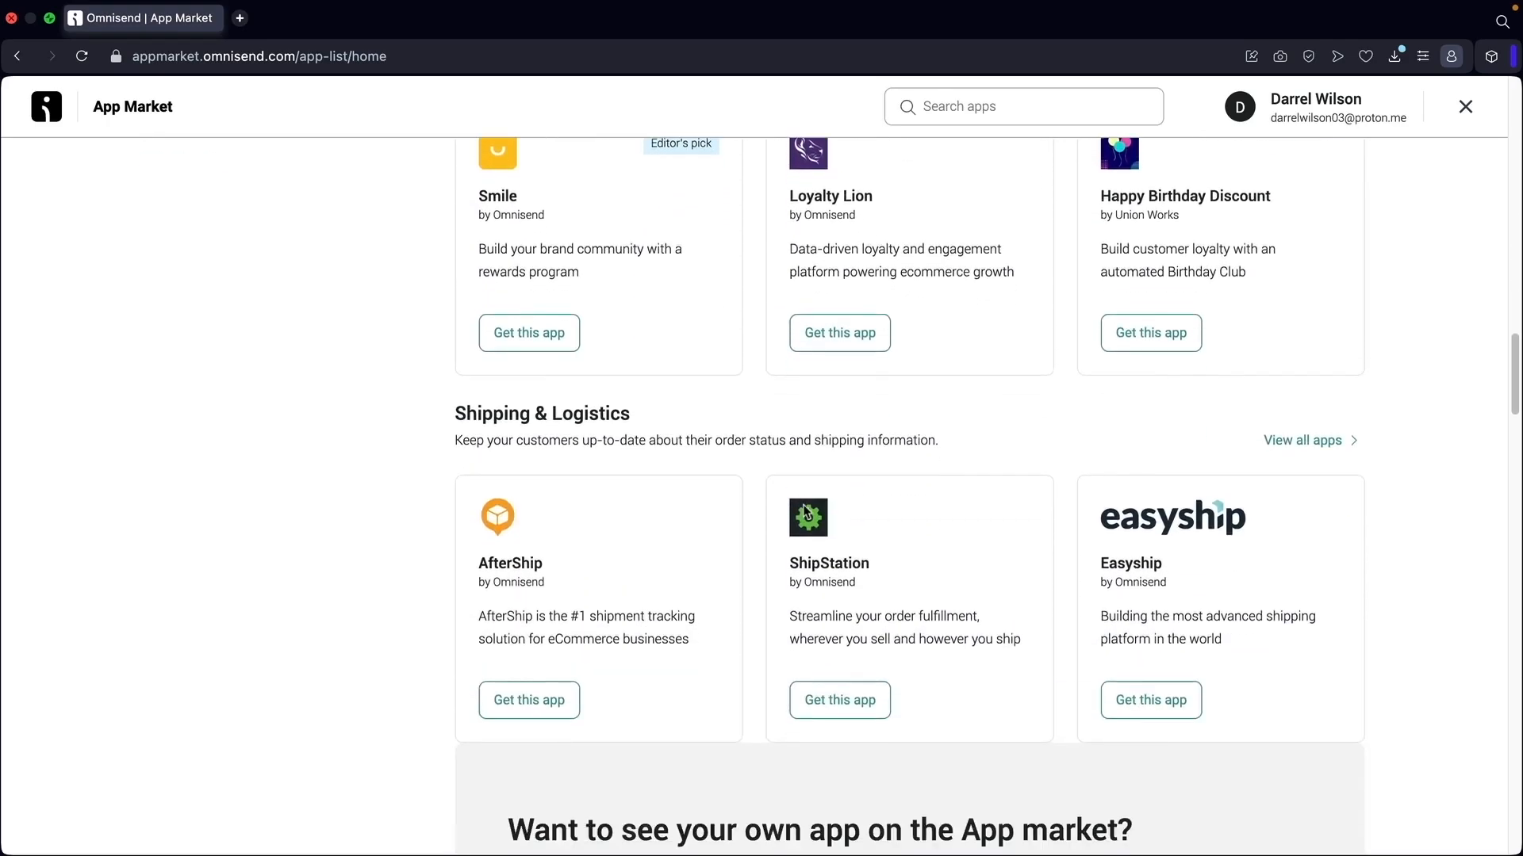
pyautogui.scroll(20, 812, 525)
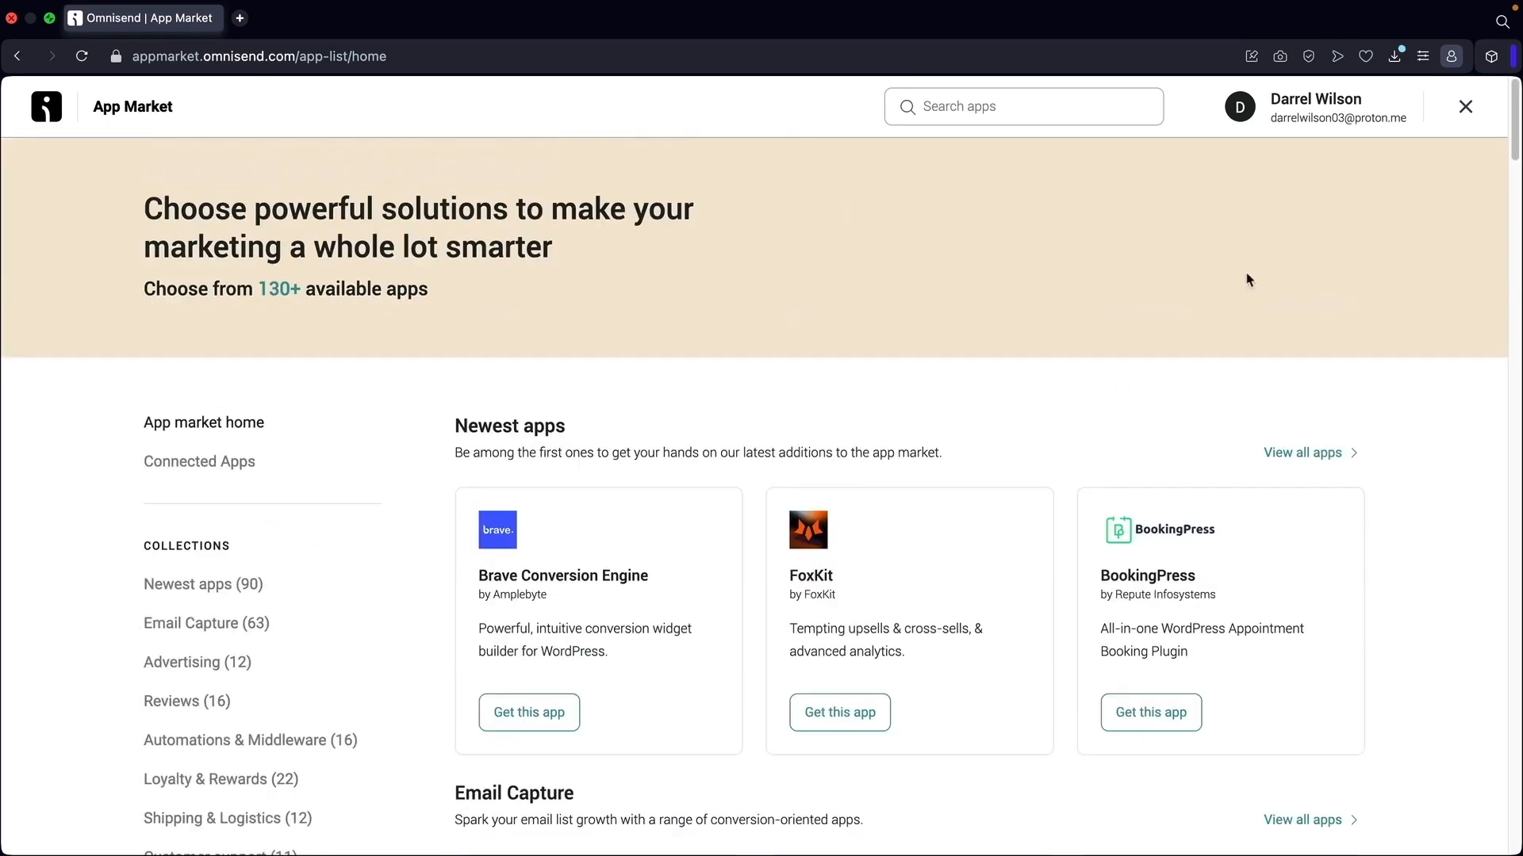
pyautogui.click(1463, 107)
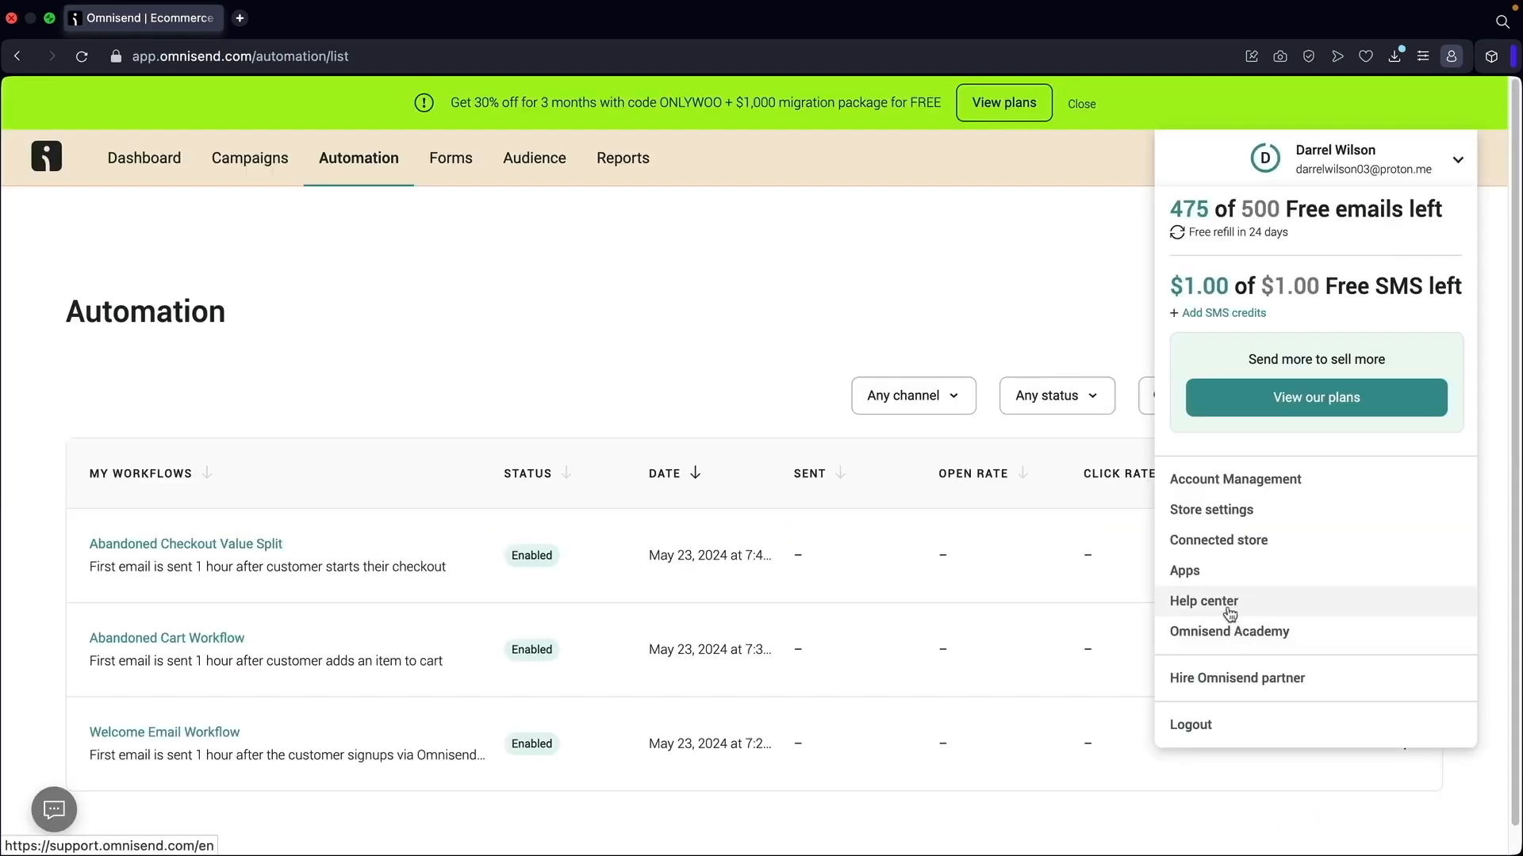
pyautogui.click(1230, 632)
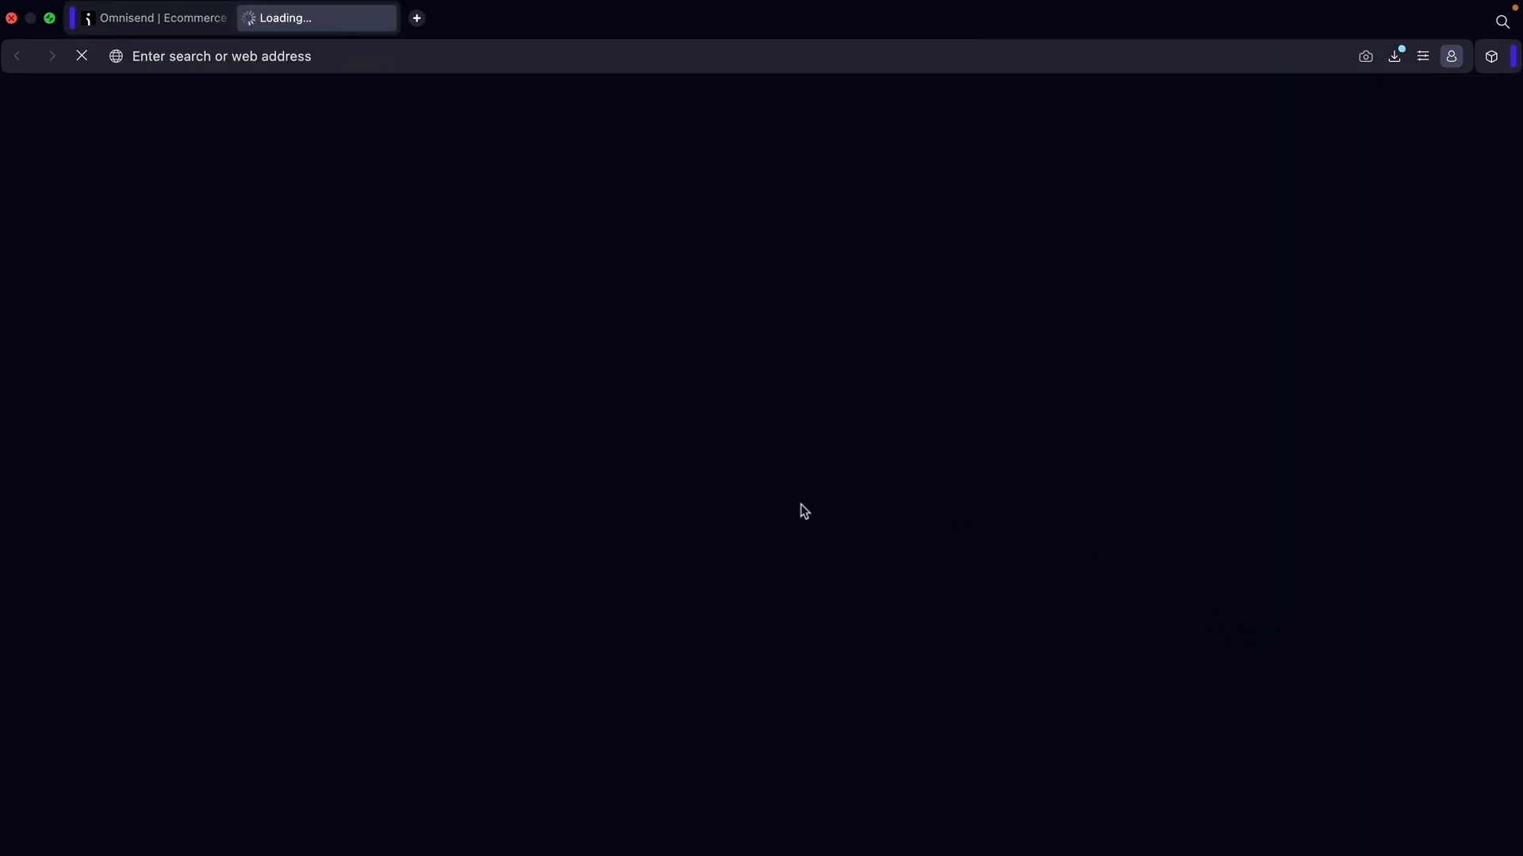
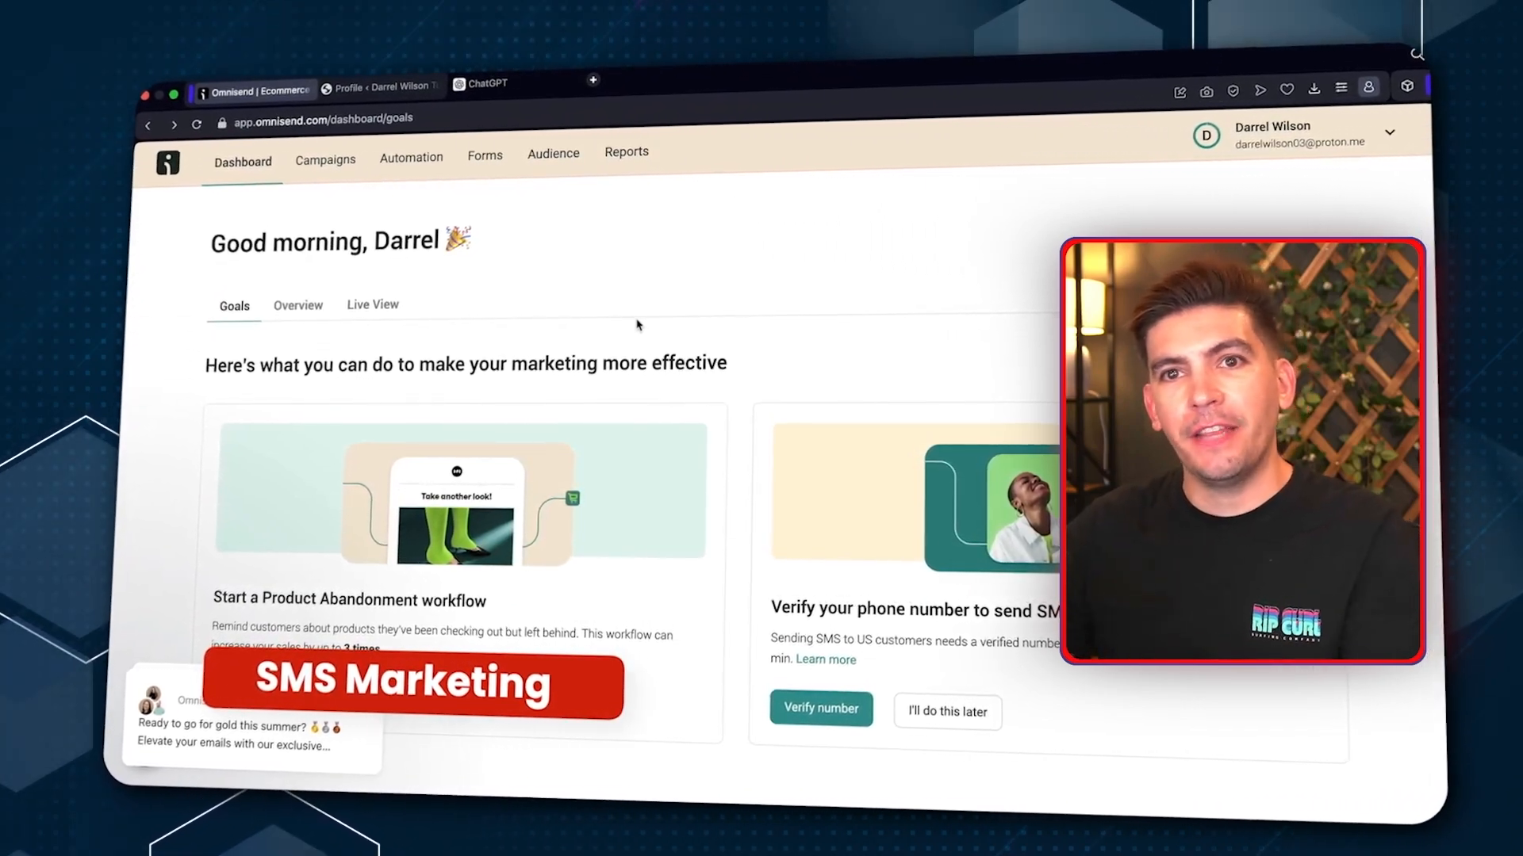
# Go to the SMS section of the store settings and open the phone number verification form for the US number
pyautogui.click(1294, 146)
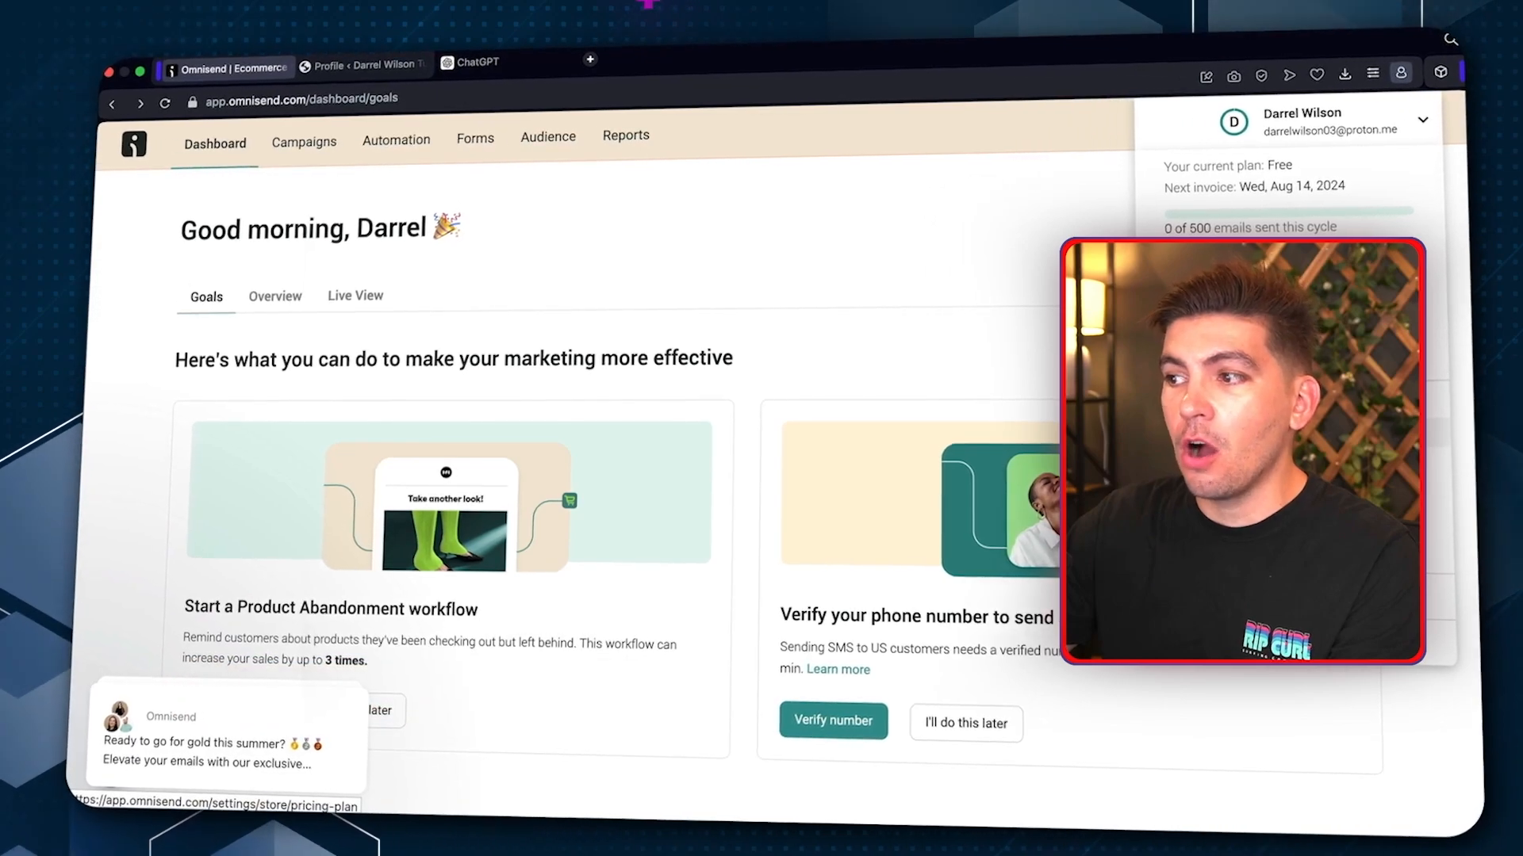
pyautogui.click(1269, 432)
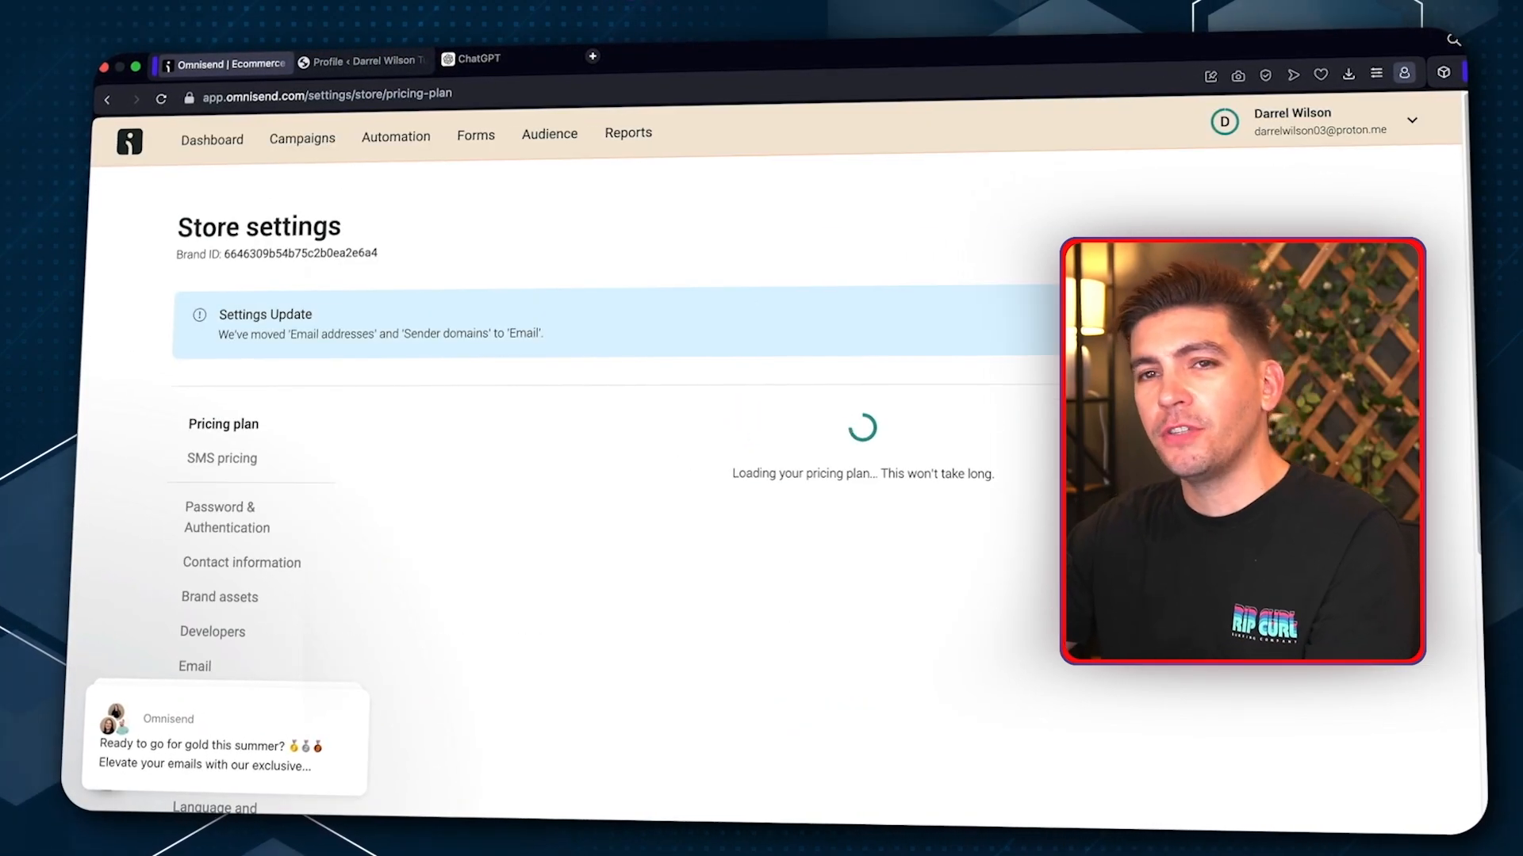
pyautogui.scroll(-2, 694, 447)
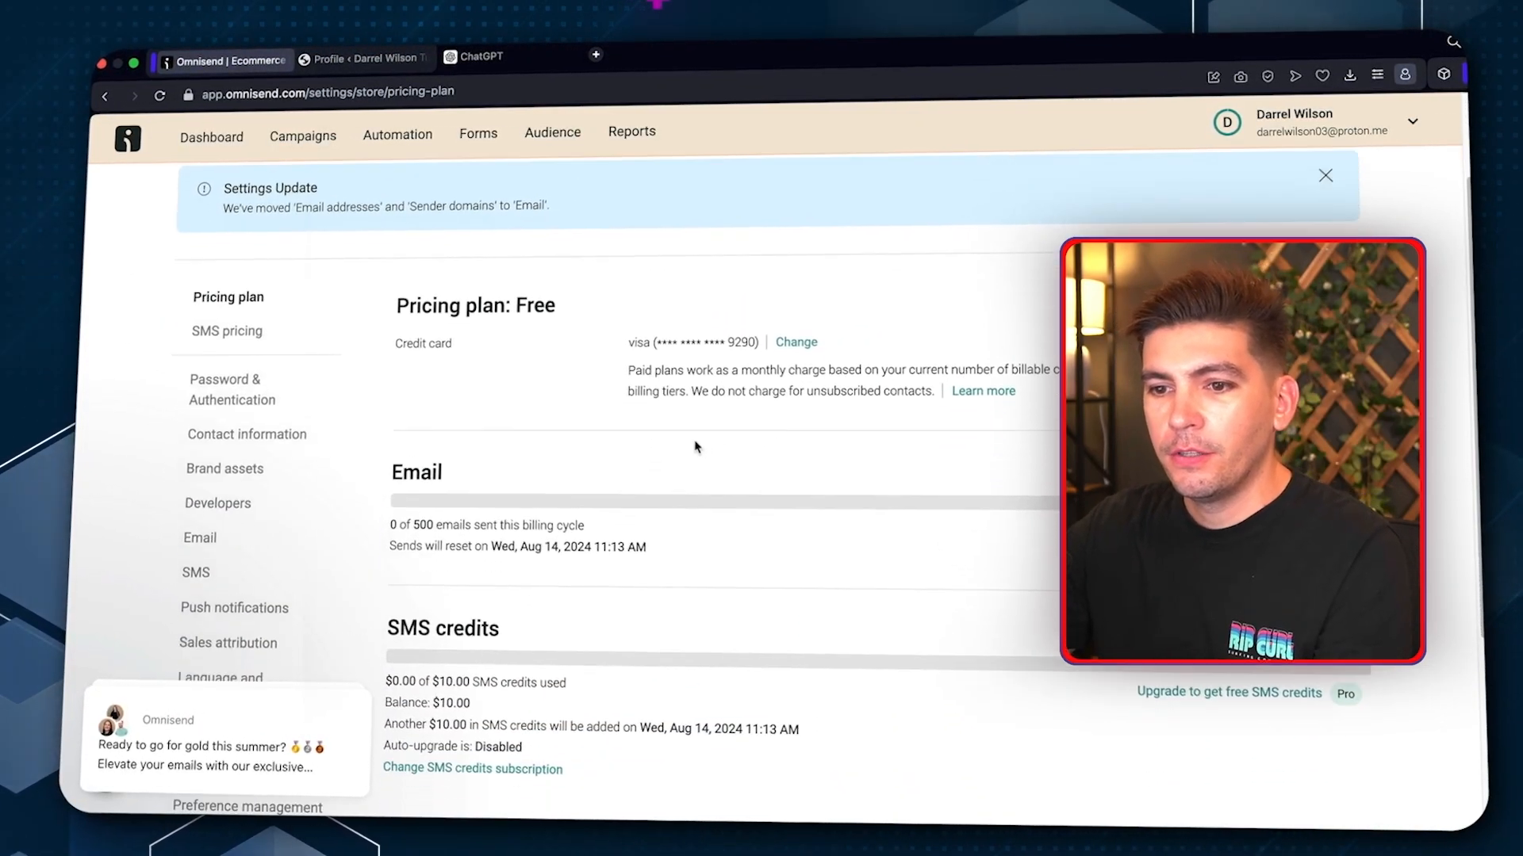
pyautogui.scroll(-1, 694, 447)
pyautogui.click(203, 528)
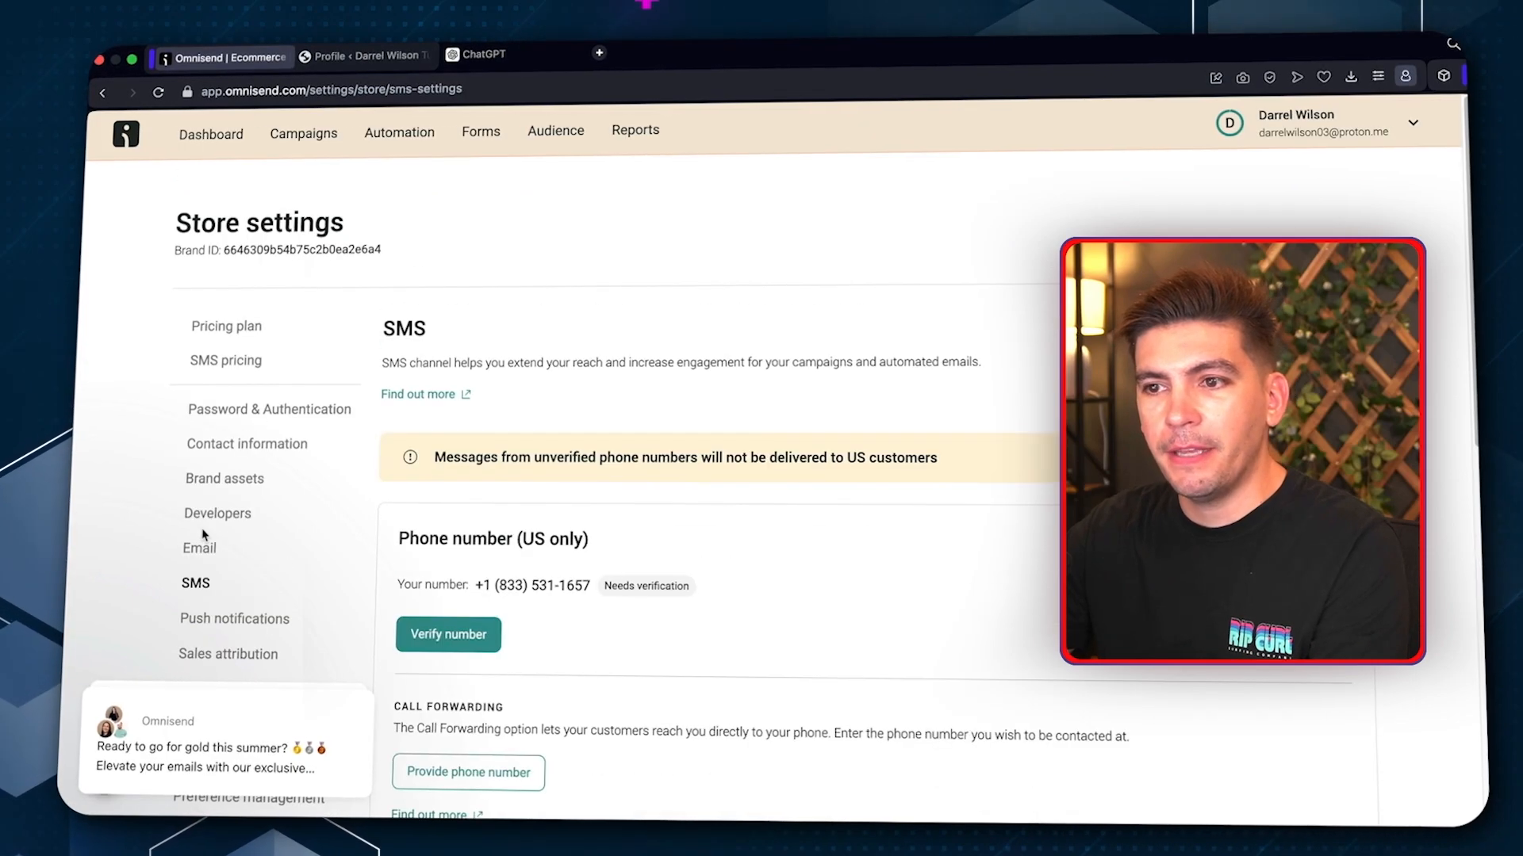
pyautogui.scroll(-3, 556, 444)
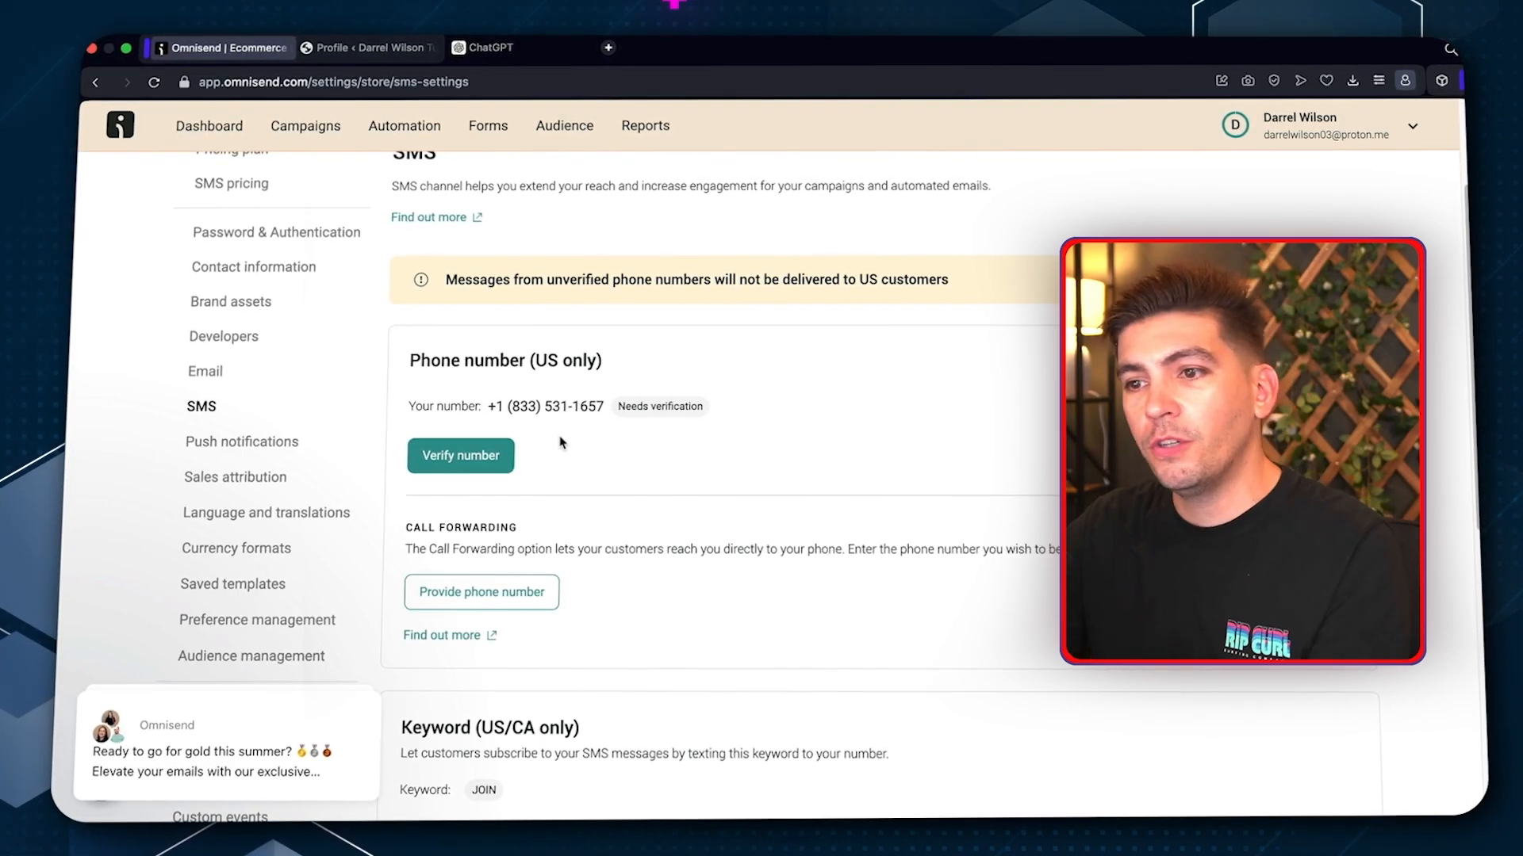
pyautogui.click(464, 460)
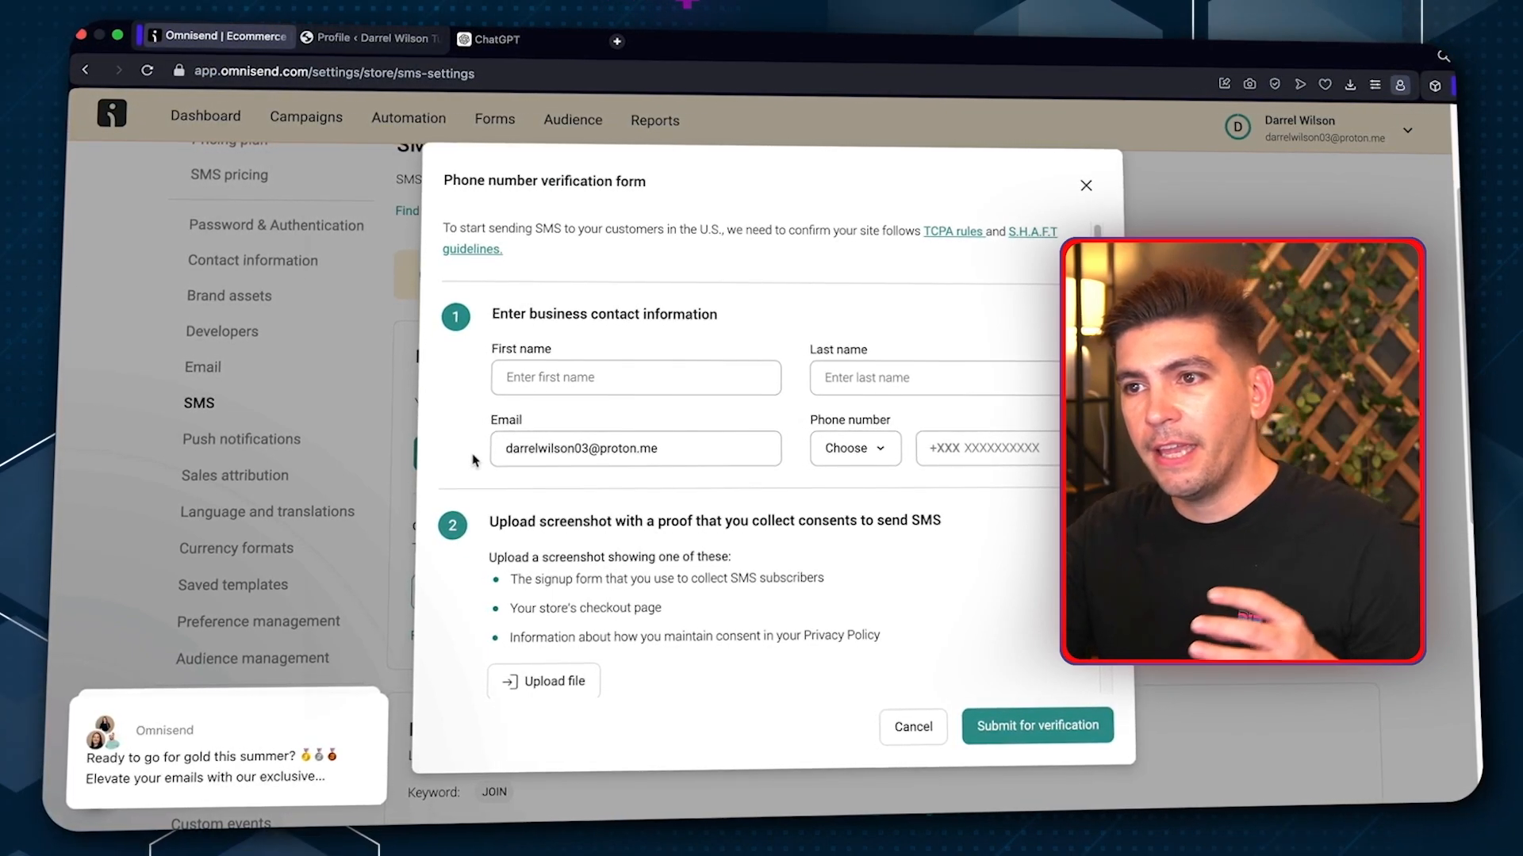
# Set the phone number's country to United States (US) in the verification form and fill in the business phone number
pyautogui.click(863, 451)
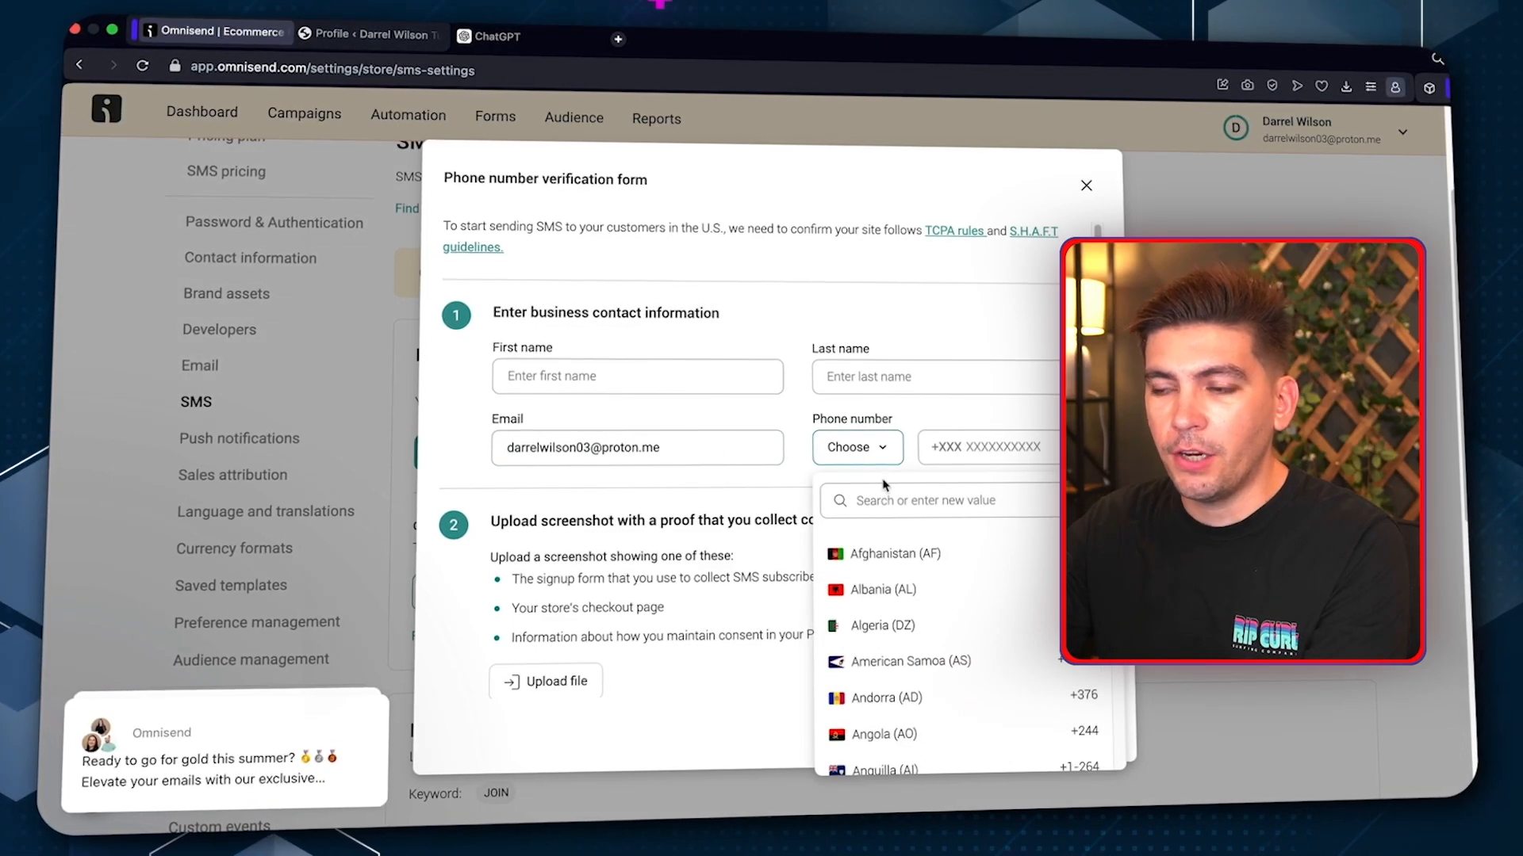
pyautogui.write('united')
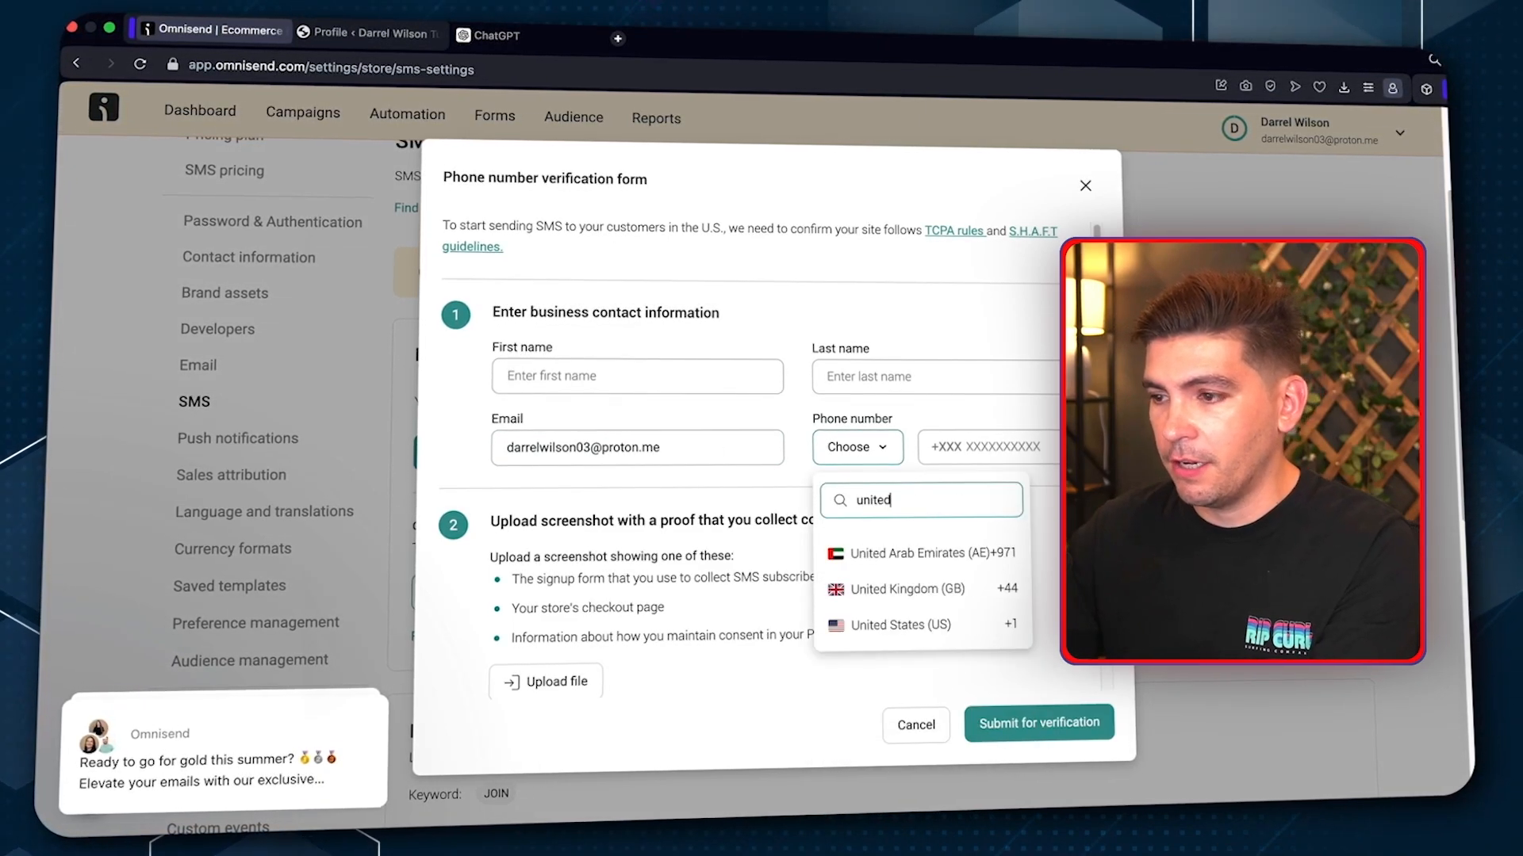
pyautogui.click(917, 627)
pyautogui.click(1012, 452)
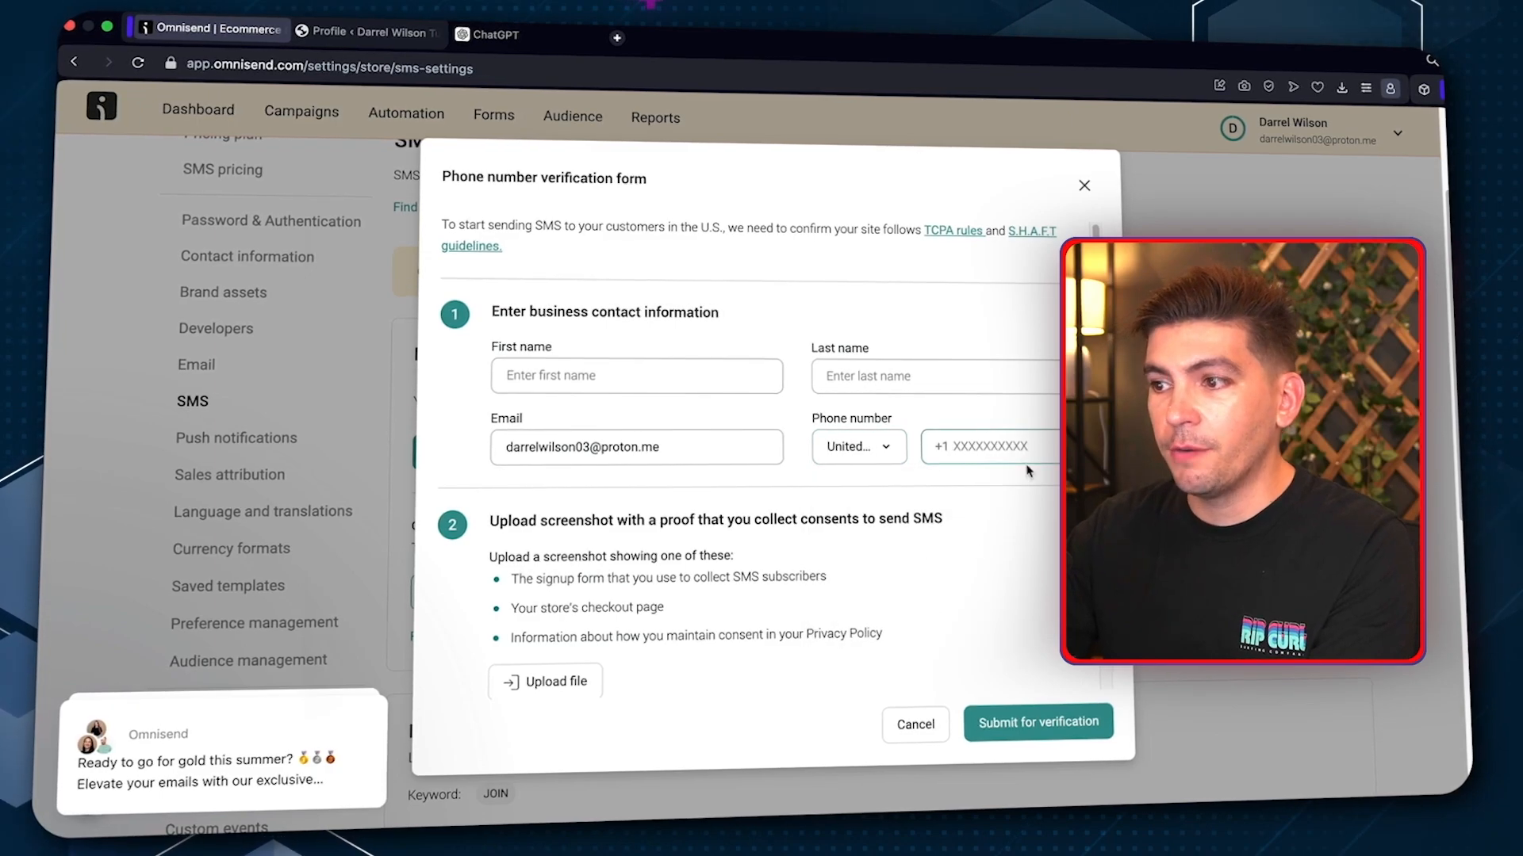
pyautogui.scroll(-2, 767, 486)
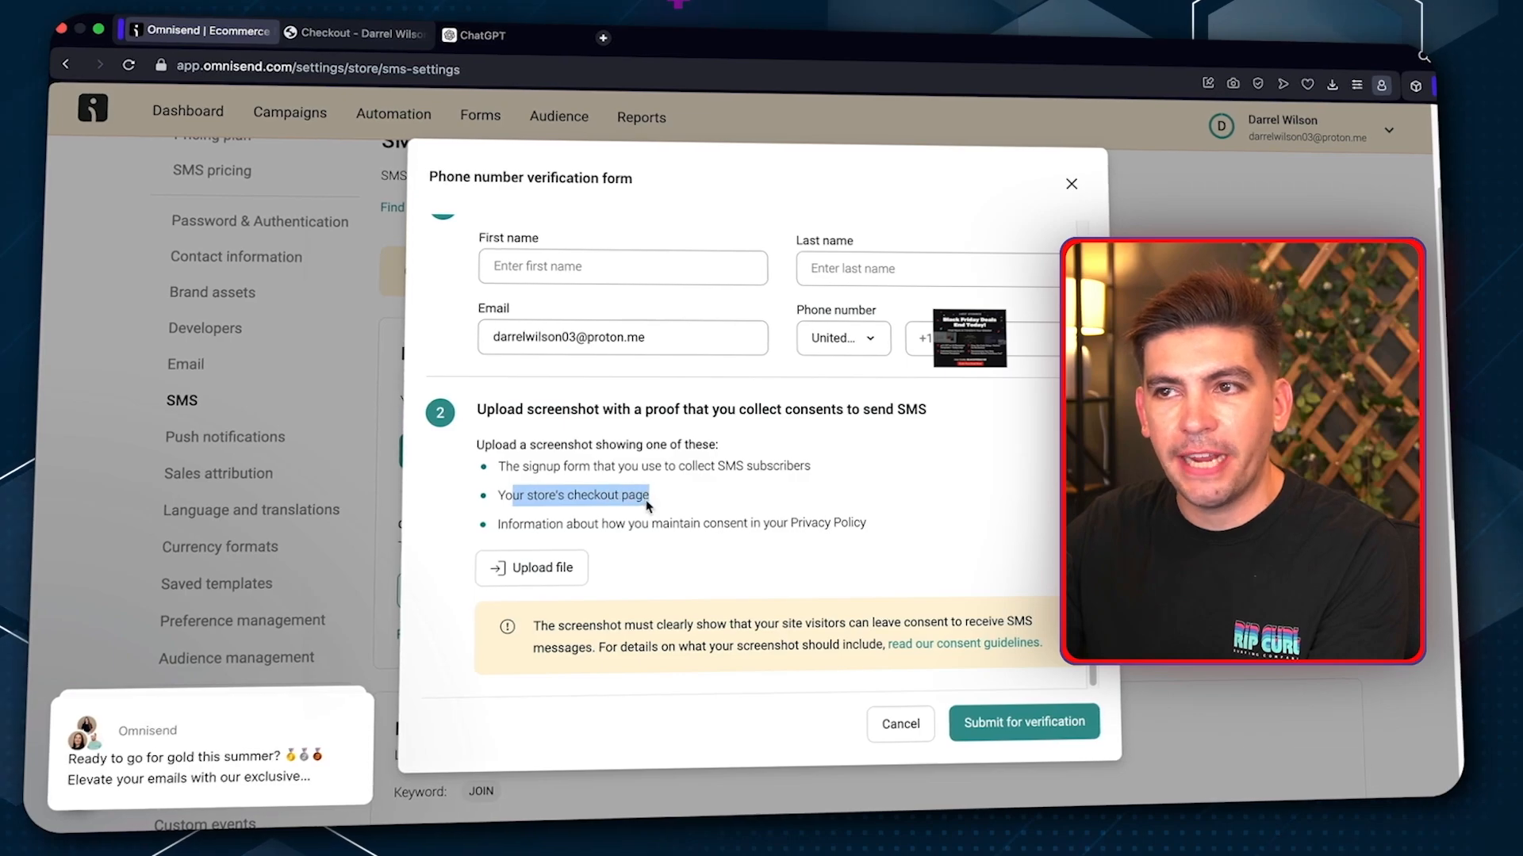
# Review the store's checkout page and open its shipping address for editing so that the optional phone field is included
pyautogui.click(346, 40)
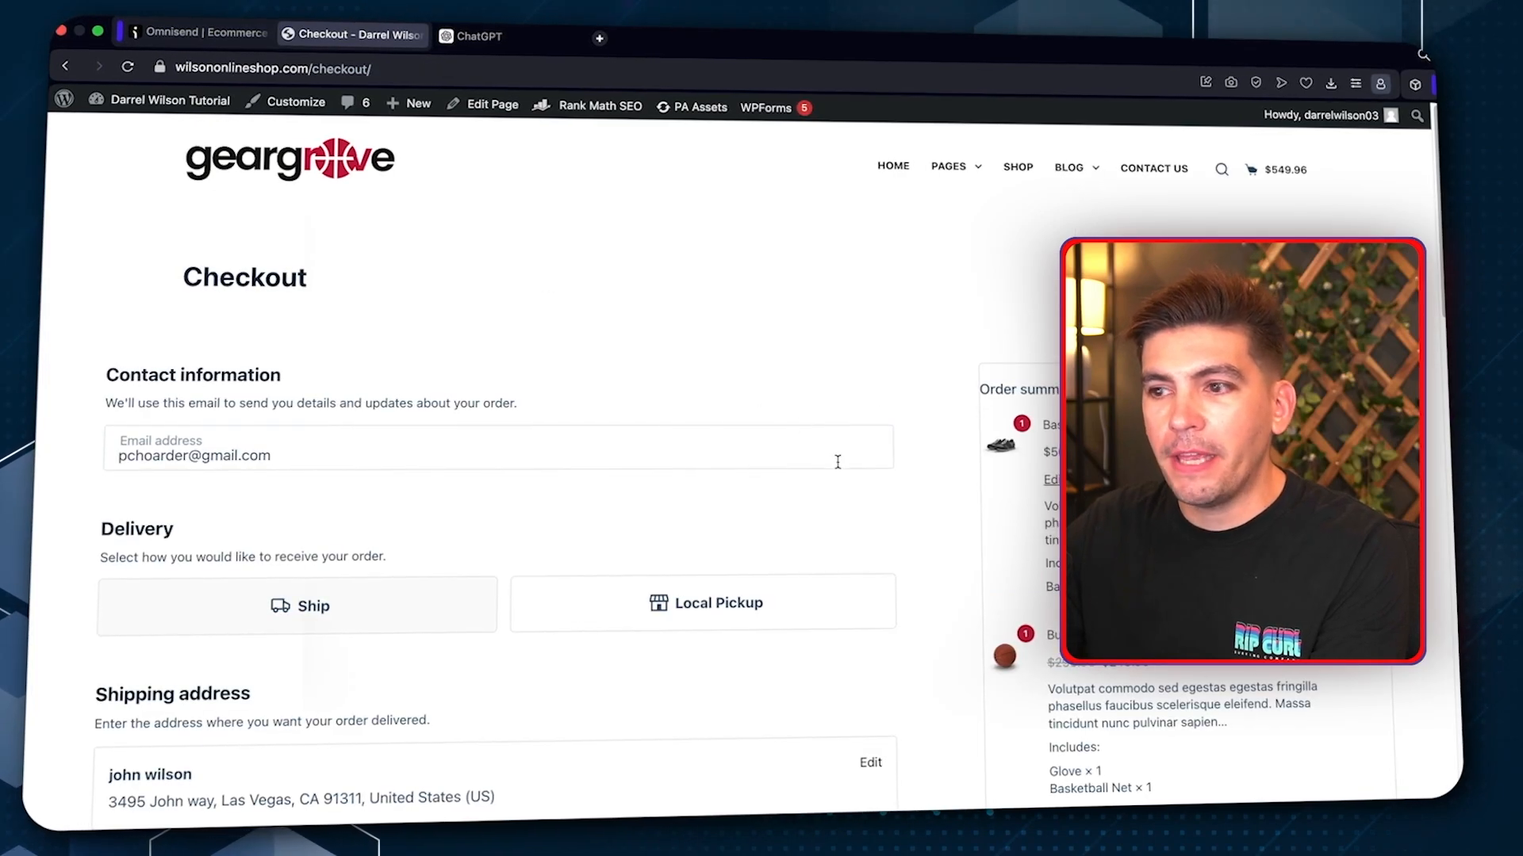
pyautogui.scroll(-10, 846, 469)
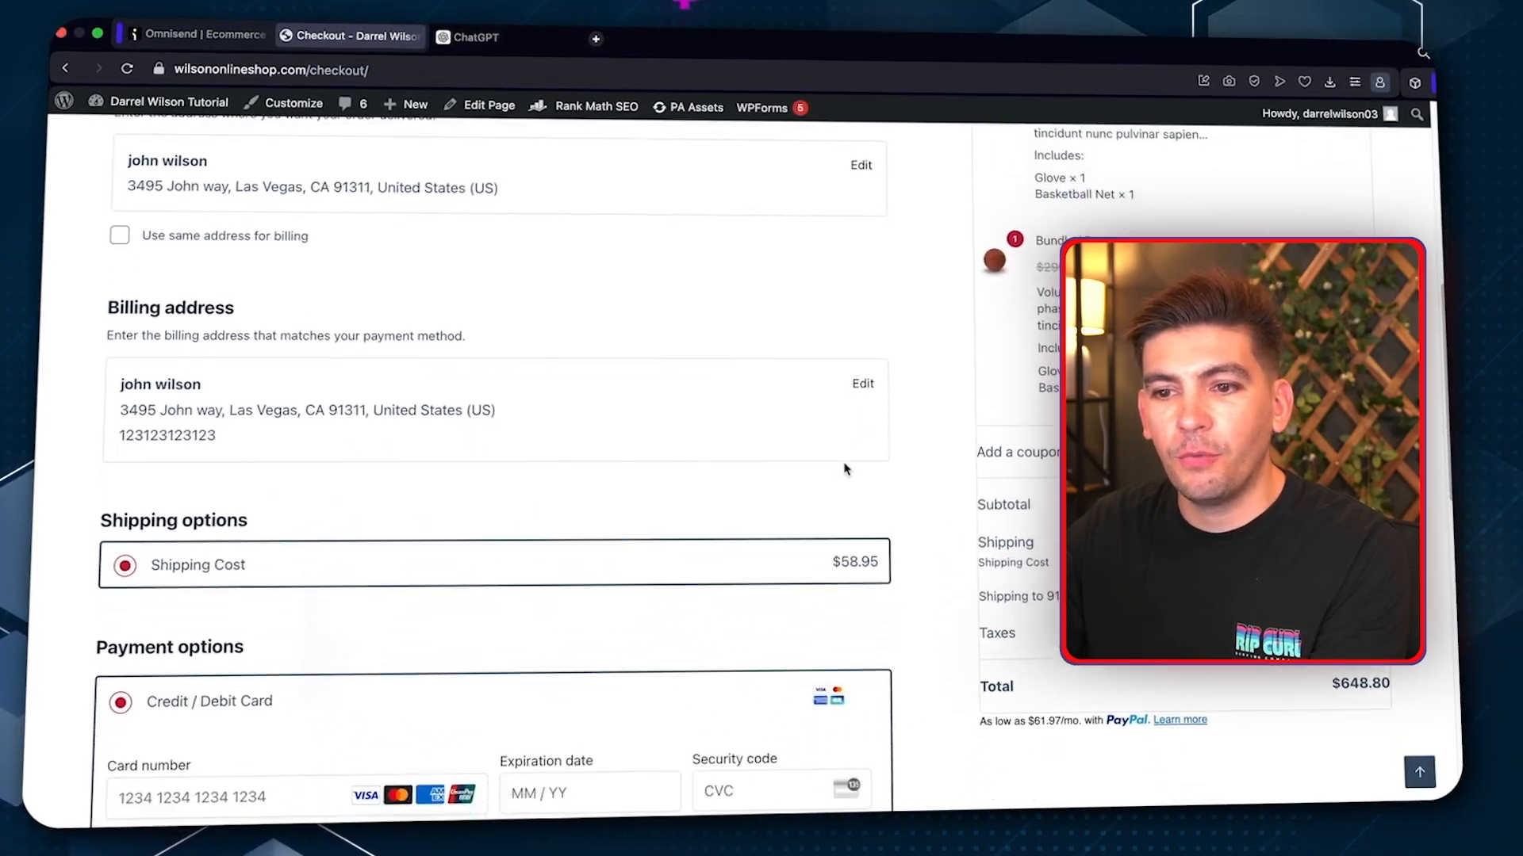
pyautogui.scroll(8, 841, 468)
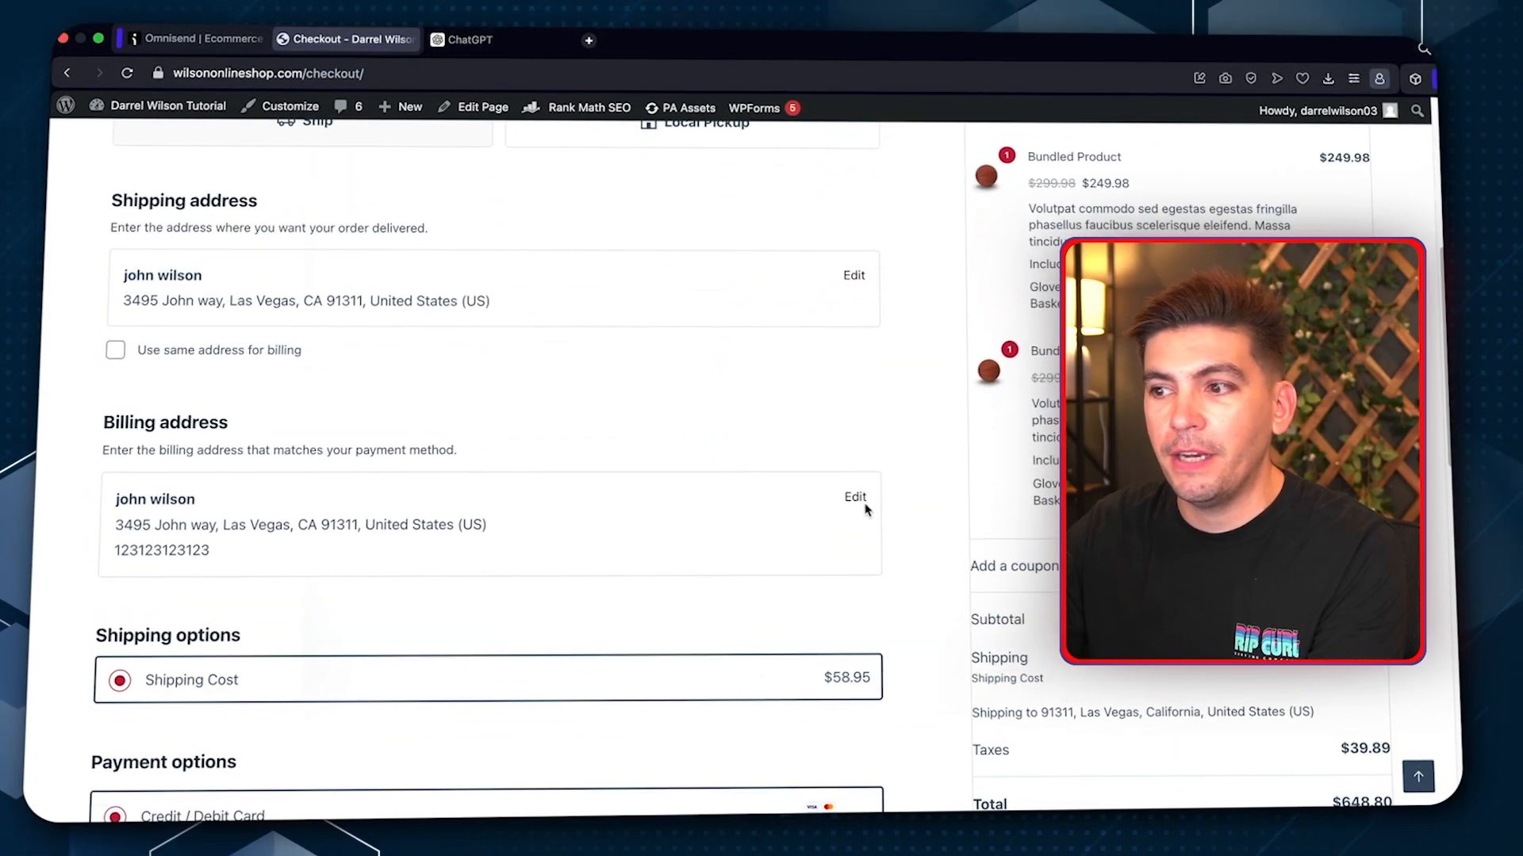
pyautogui.click(848, 275)
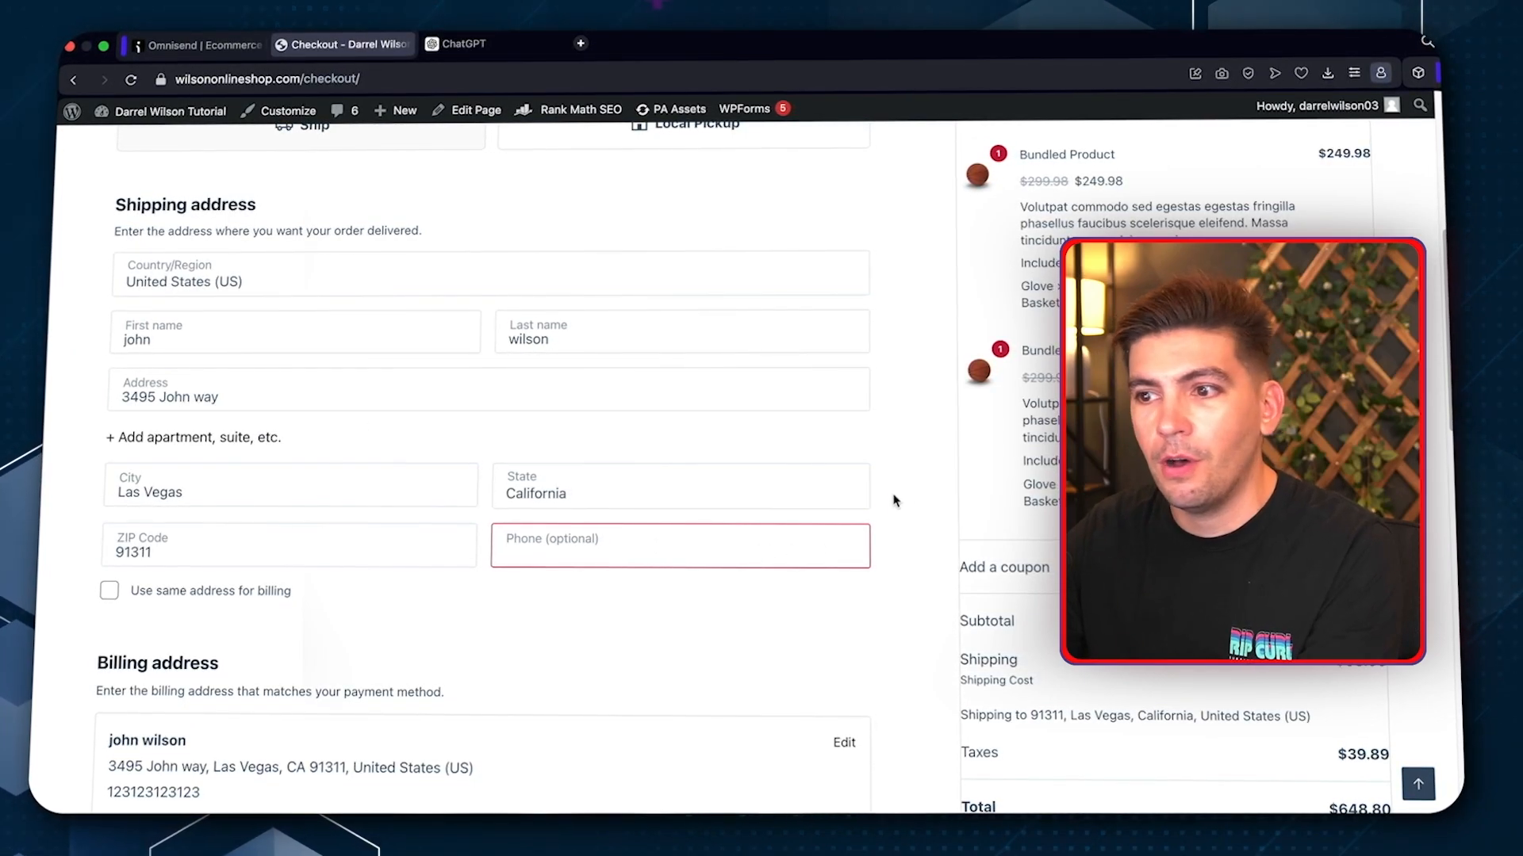
pyautogui.scroll(6, 944, 484)
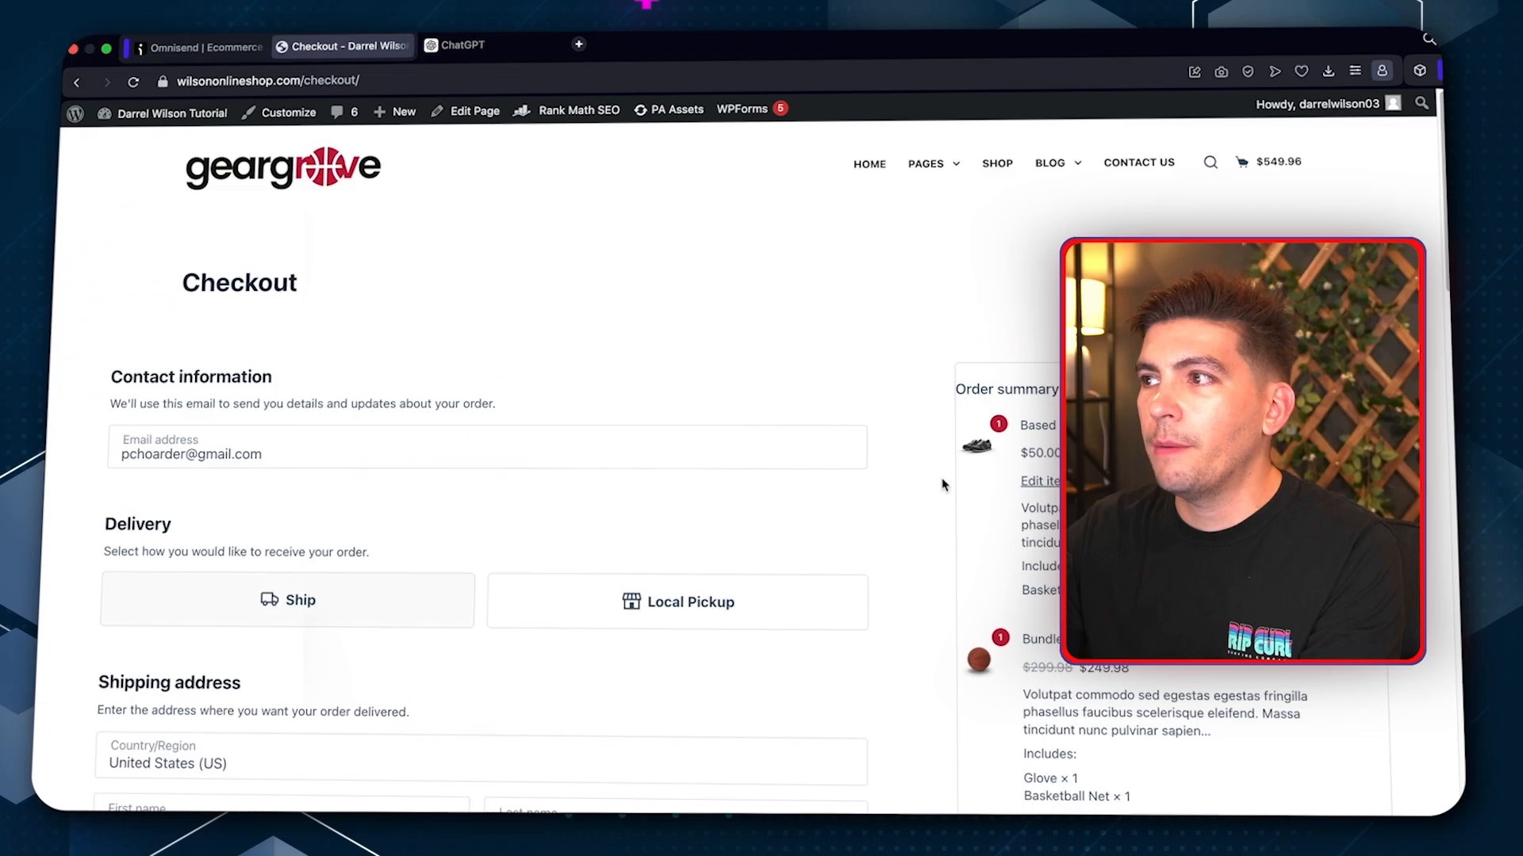
# Capture a full-page snapshot of the checkout page and submit the verification form with it as proof of SMS consent
pyautogui.click(1222, 71)
pyautogui.moveTo(585, 384); pyautogui.dragTo(881, 512)
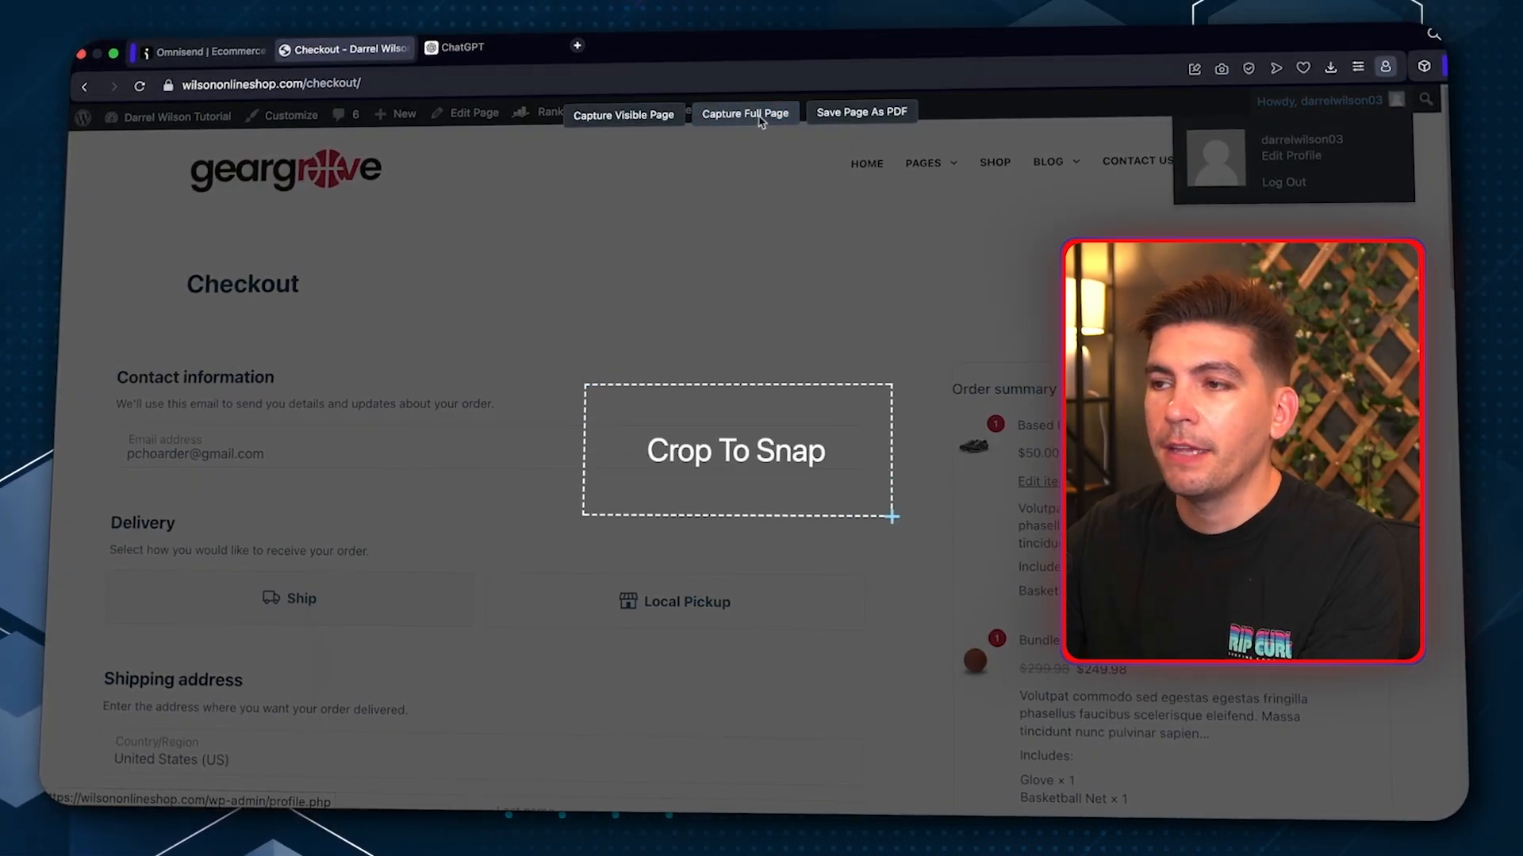
pyautogui.click(760, 119)
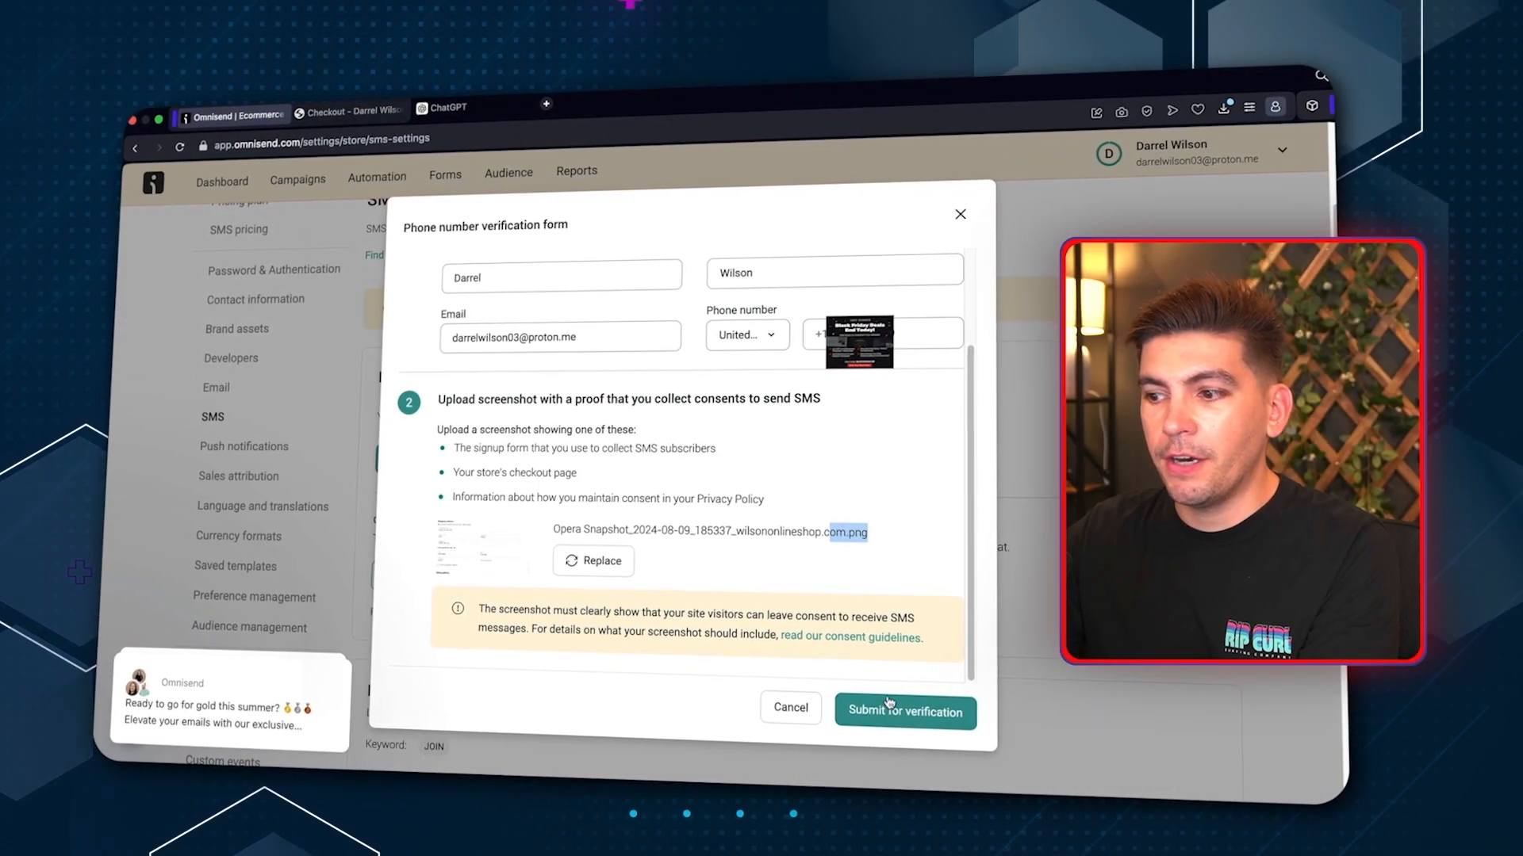
pyautogui.click(918, 712)
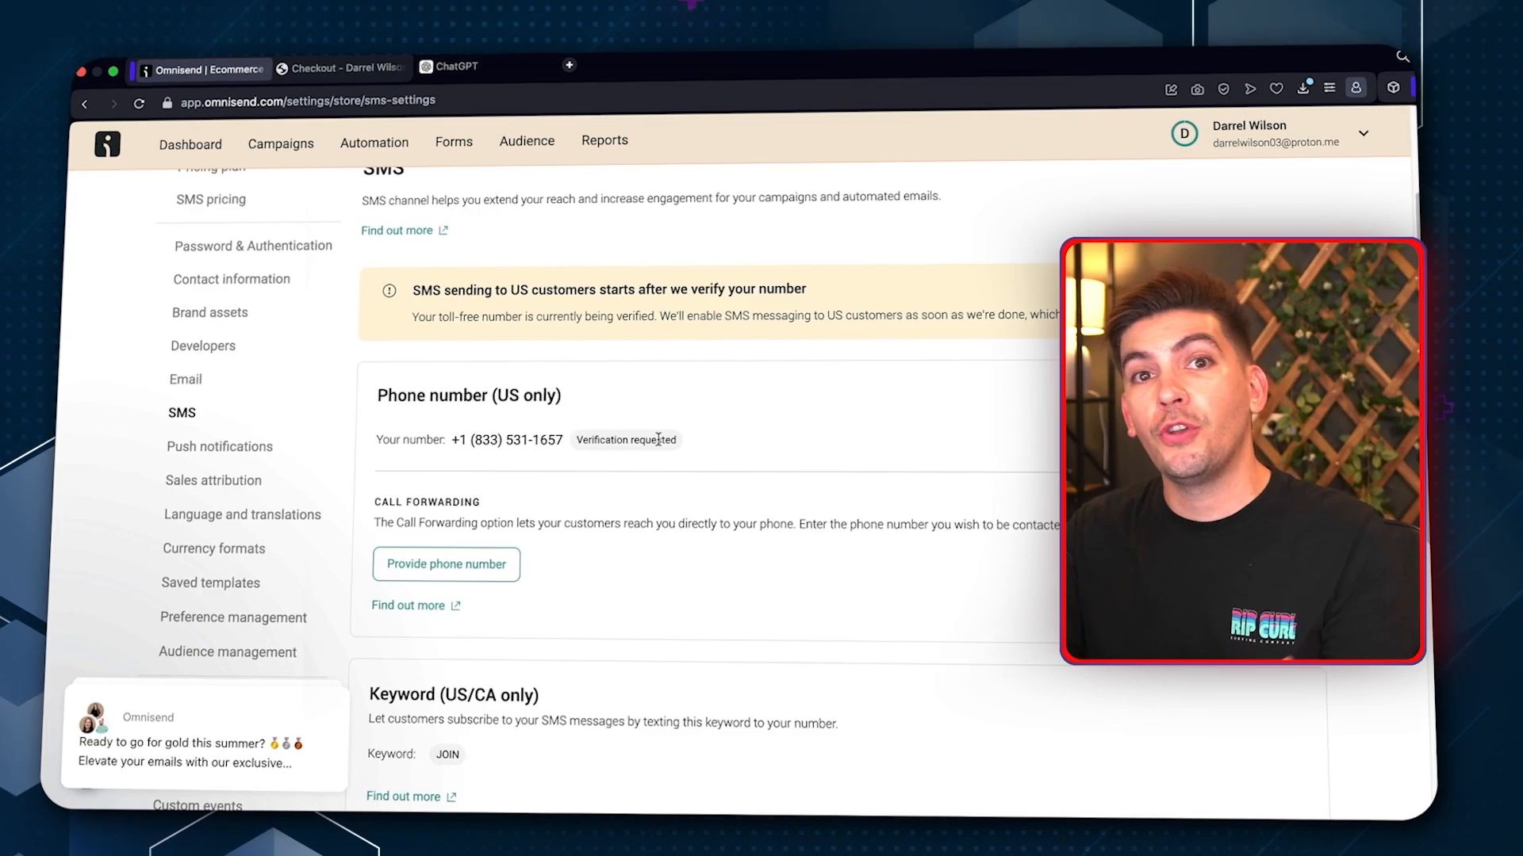
pyautogui.scroll(3, 660, 439)
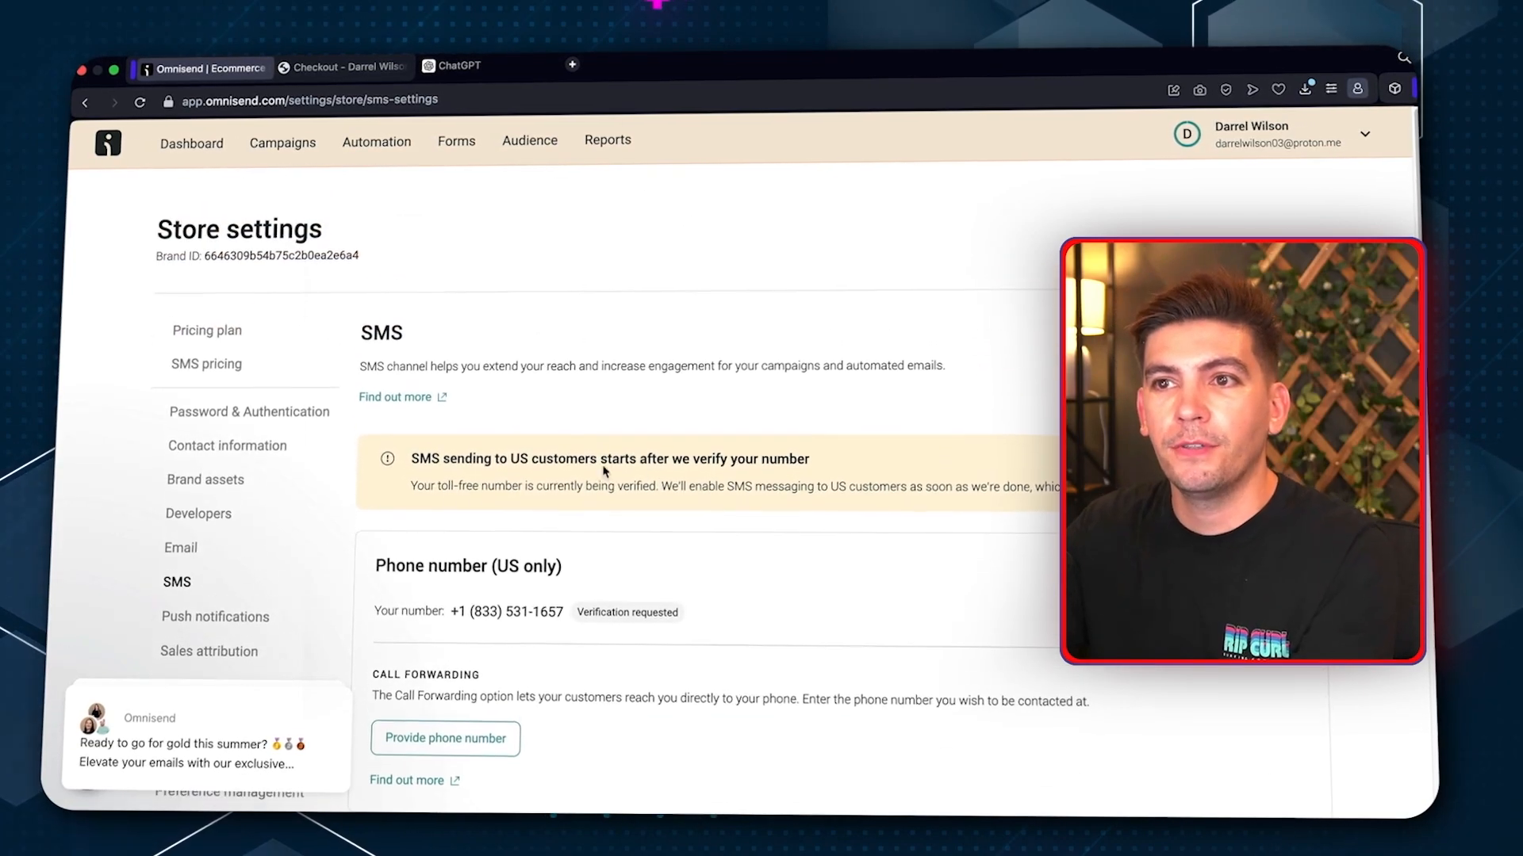
# Create a new campaign of the SMS type
pyautogui.click(288, 150)
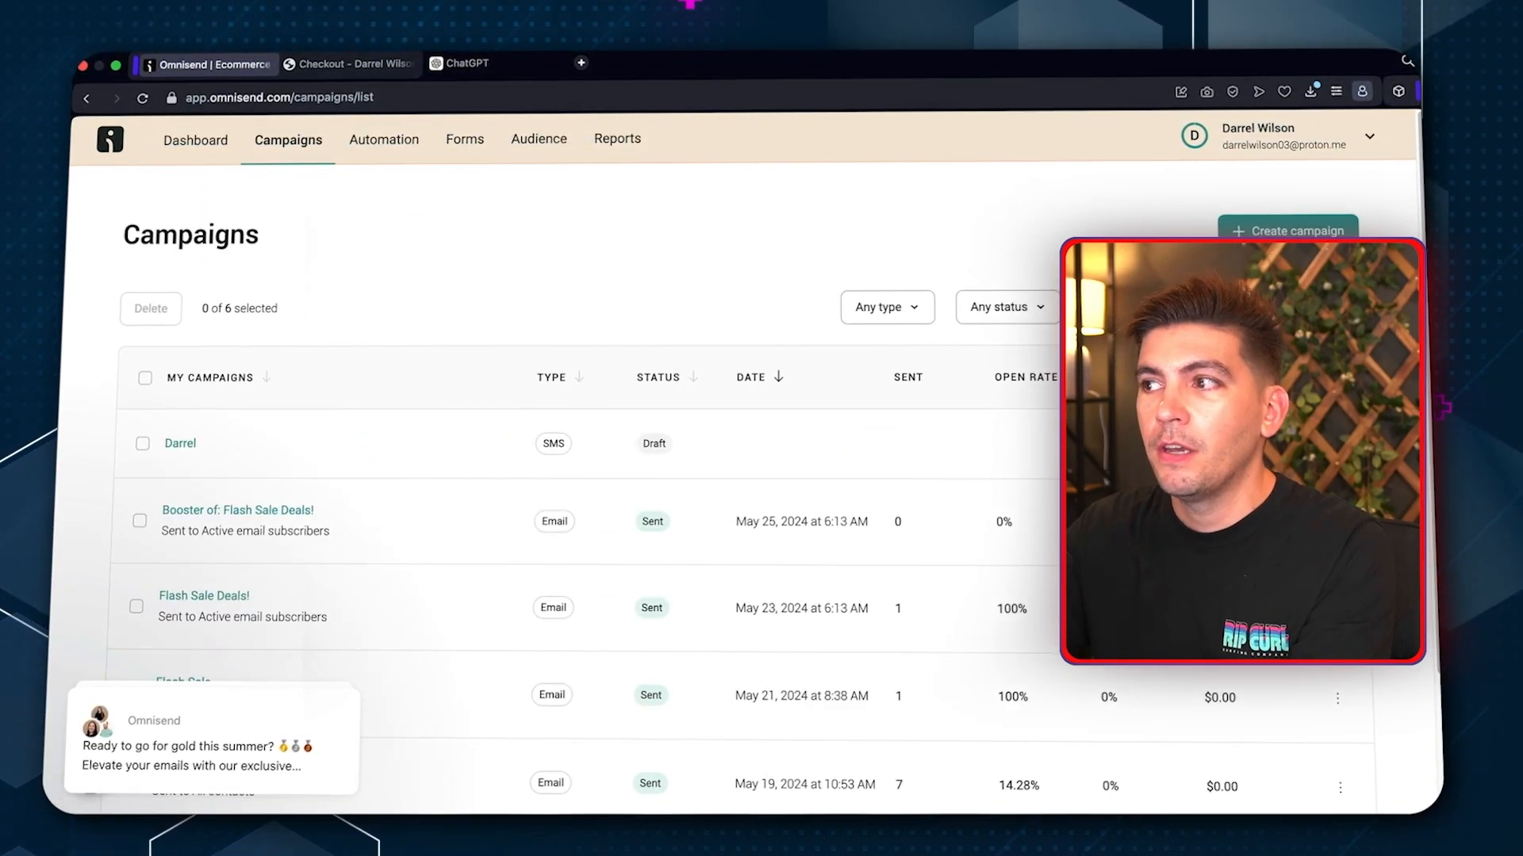
pyautogui.click(1289, 231)
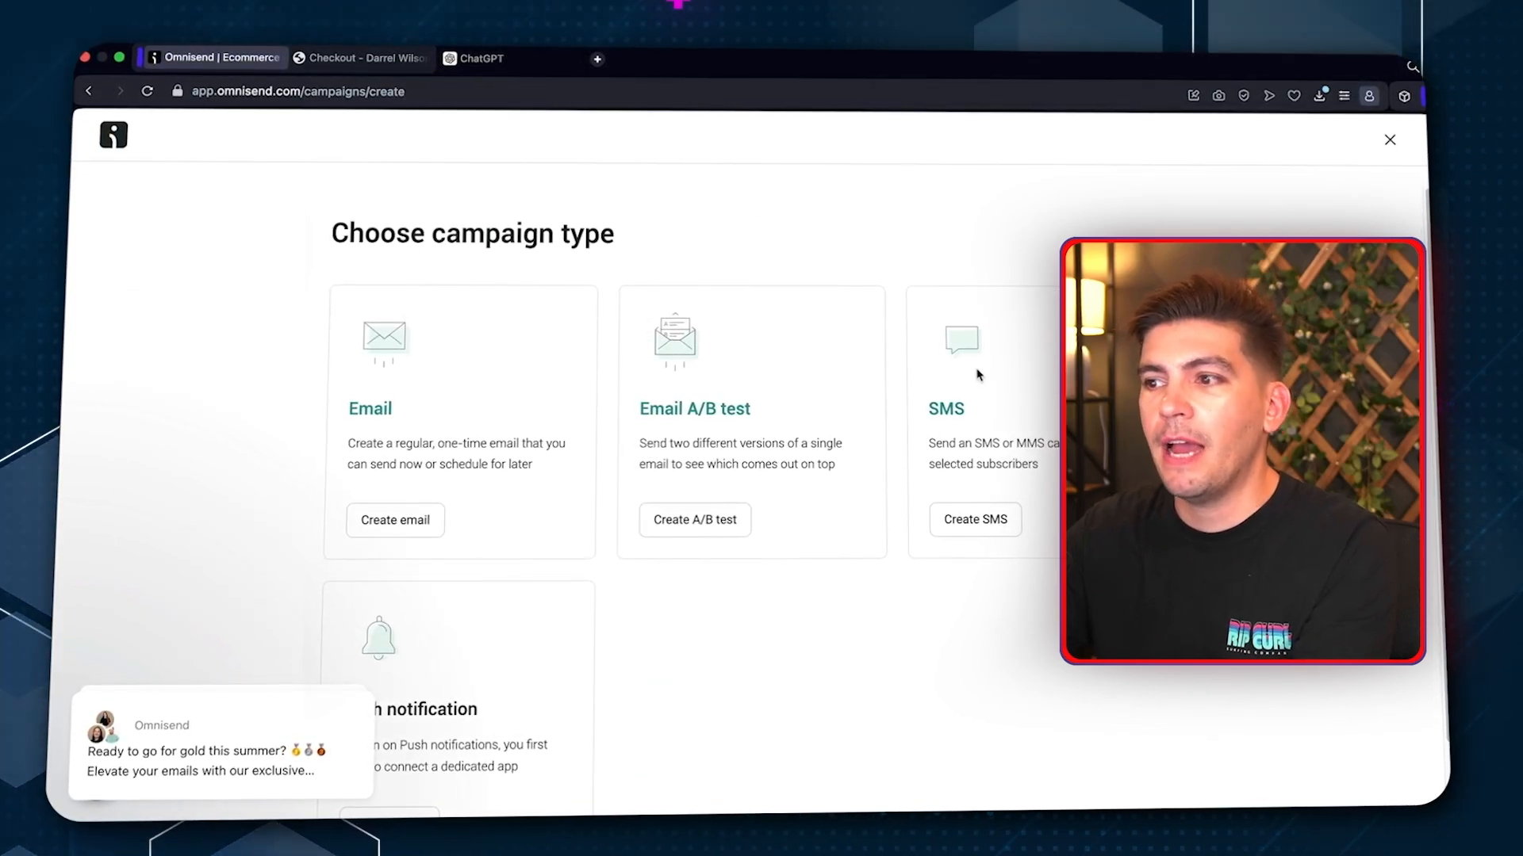
pyautogui.scroll(-2, 940, 445)
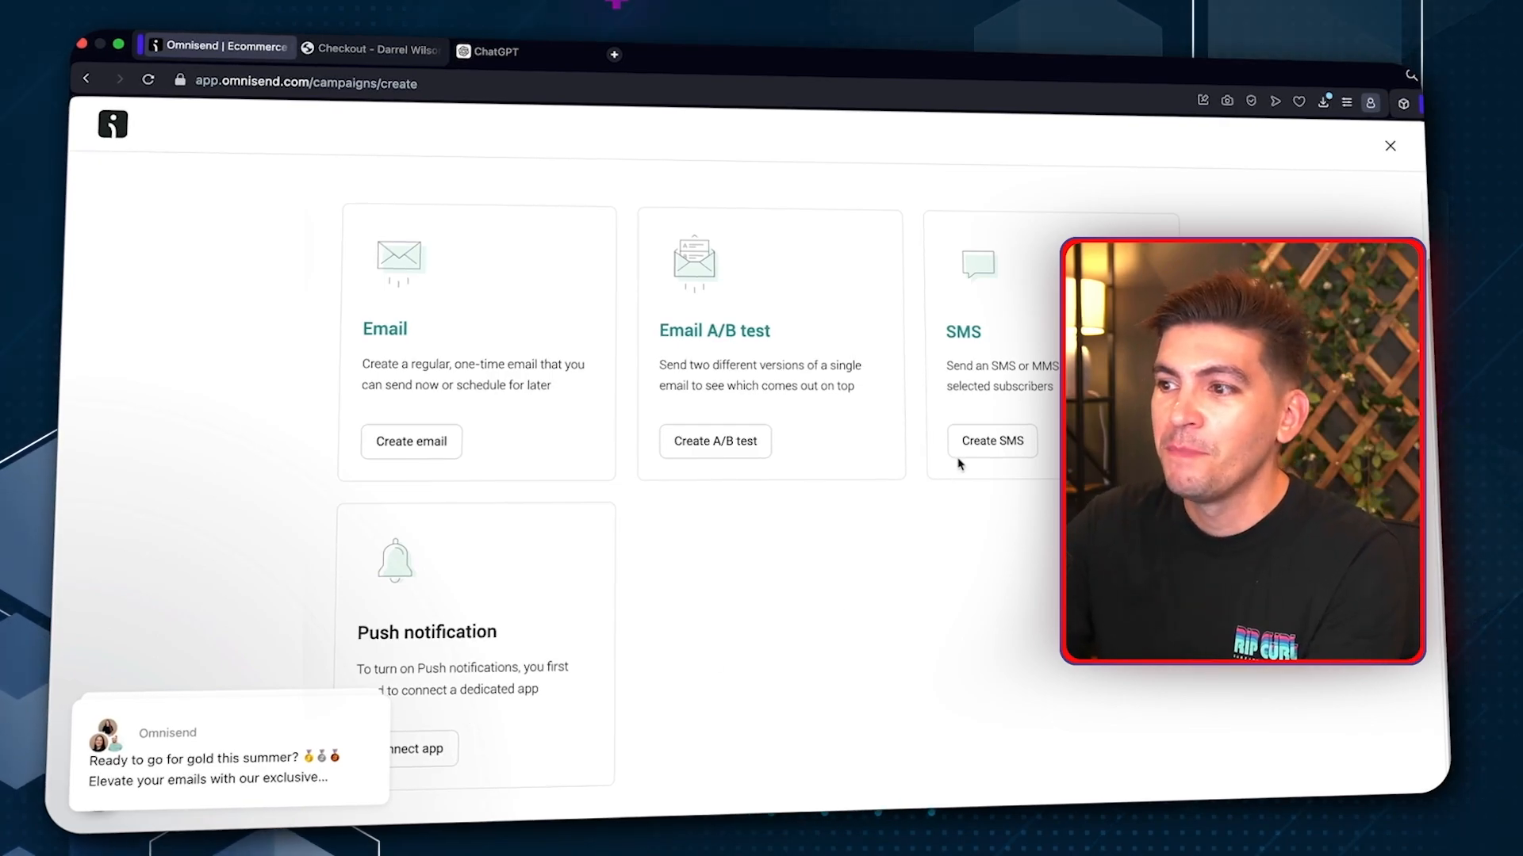
pyautogui.click(997, 447)
# Name the SMS campaign "Templates" and fill in the sender's name
pyautogui.click(518, 335)
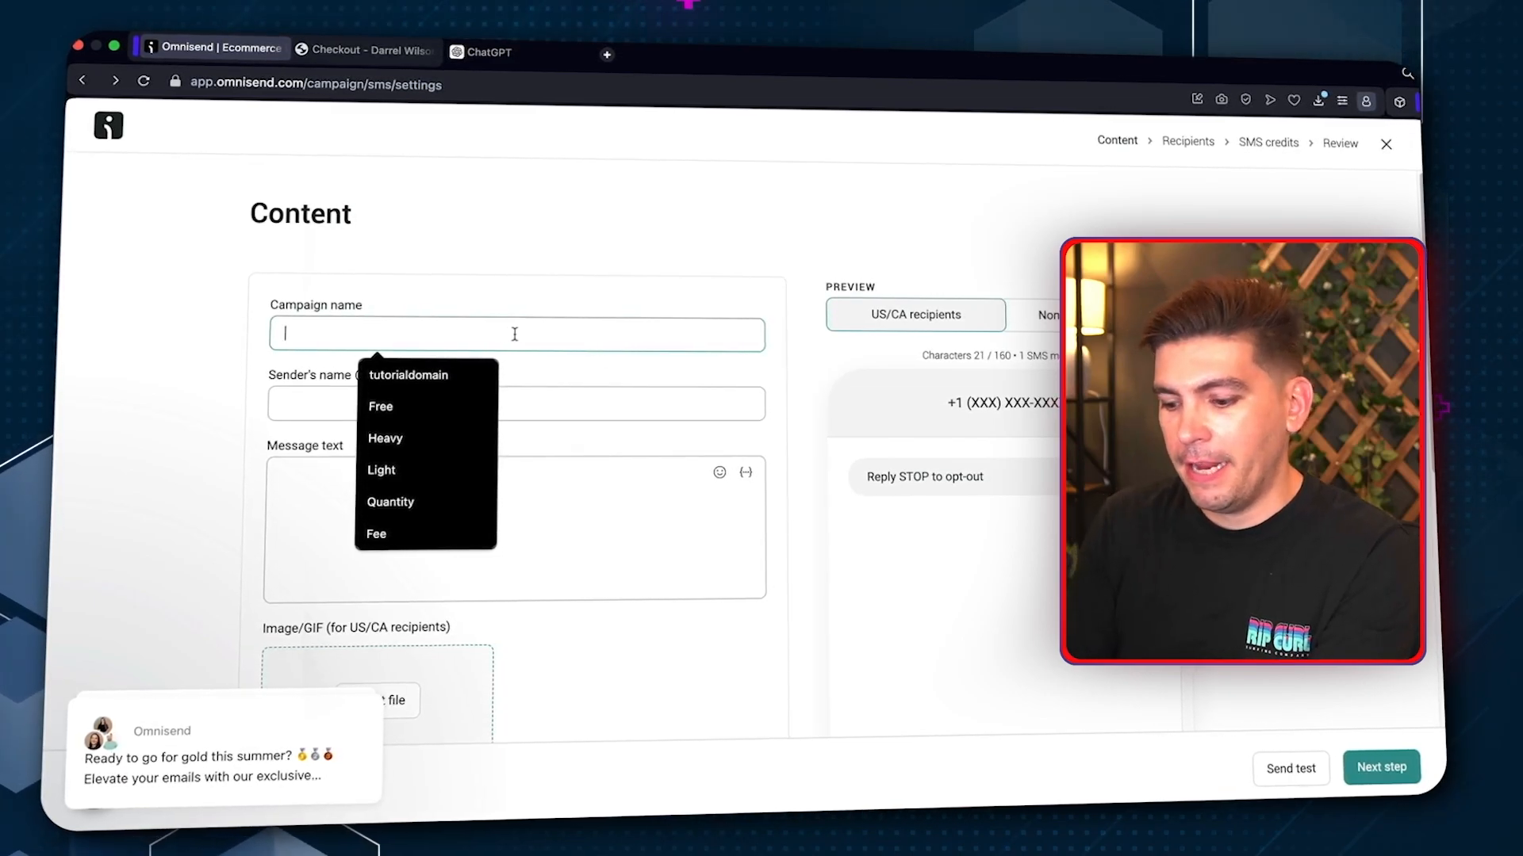
pyautogui.write('Templat')
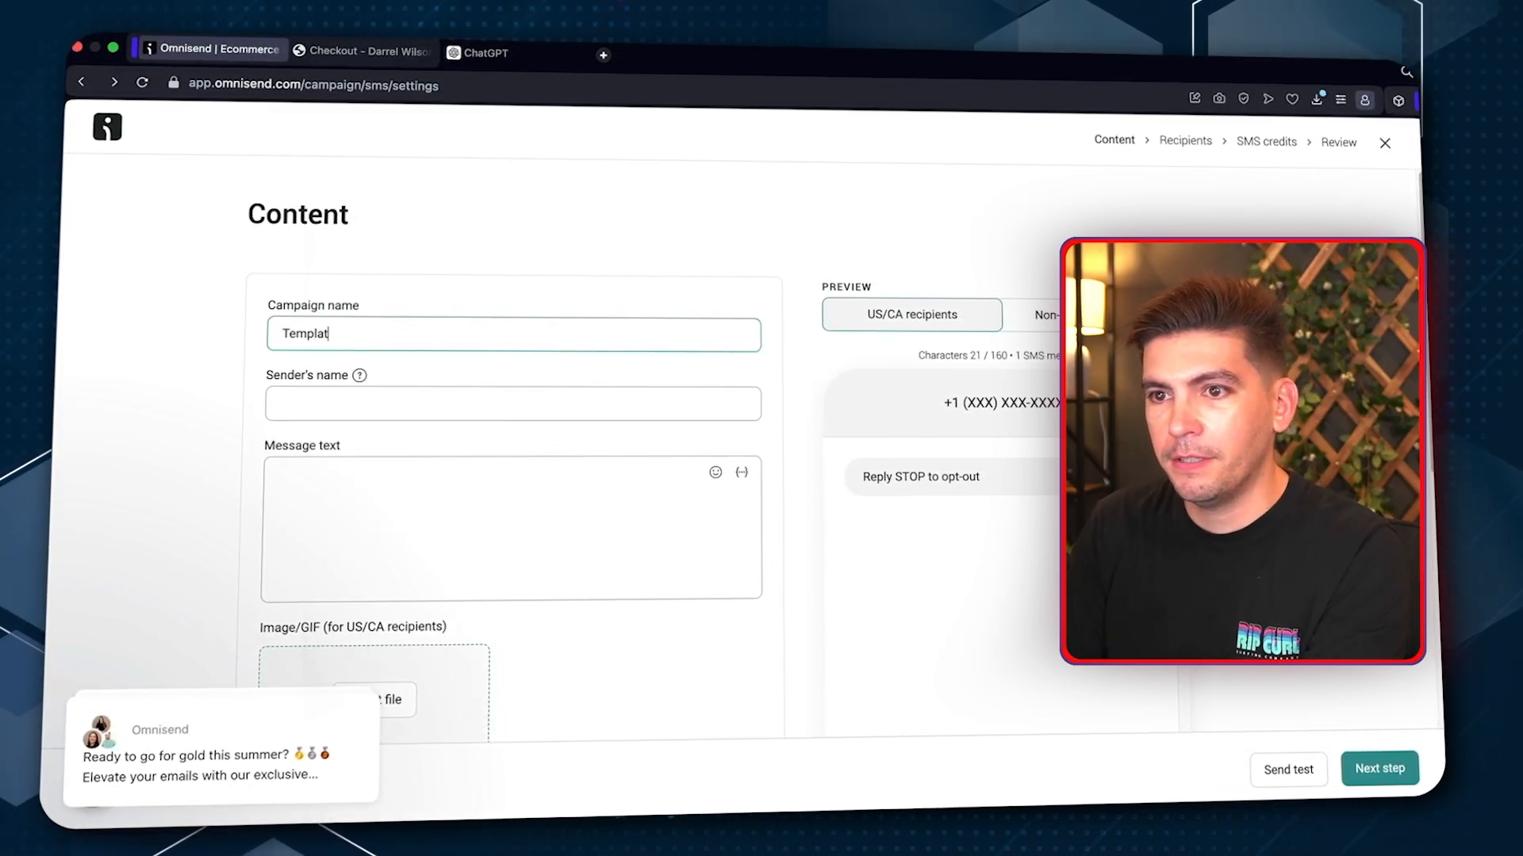
pyautogui.write('Darrel')
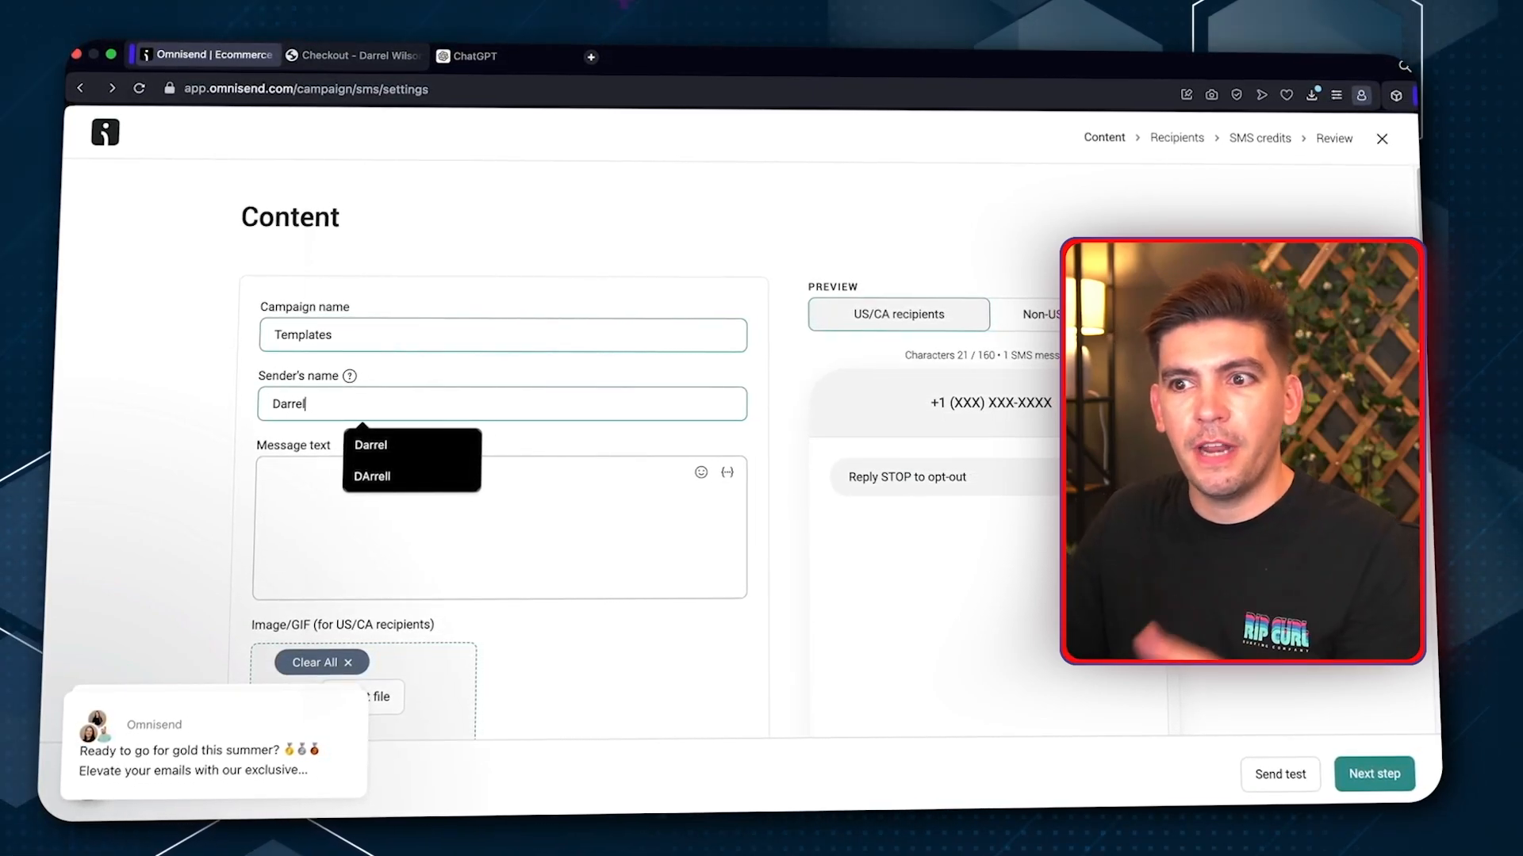
pyautogui.click(272, 475)
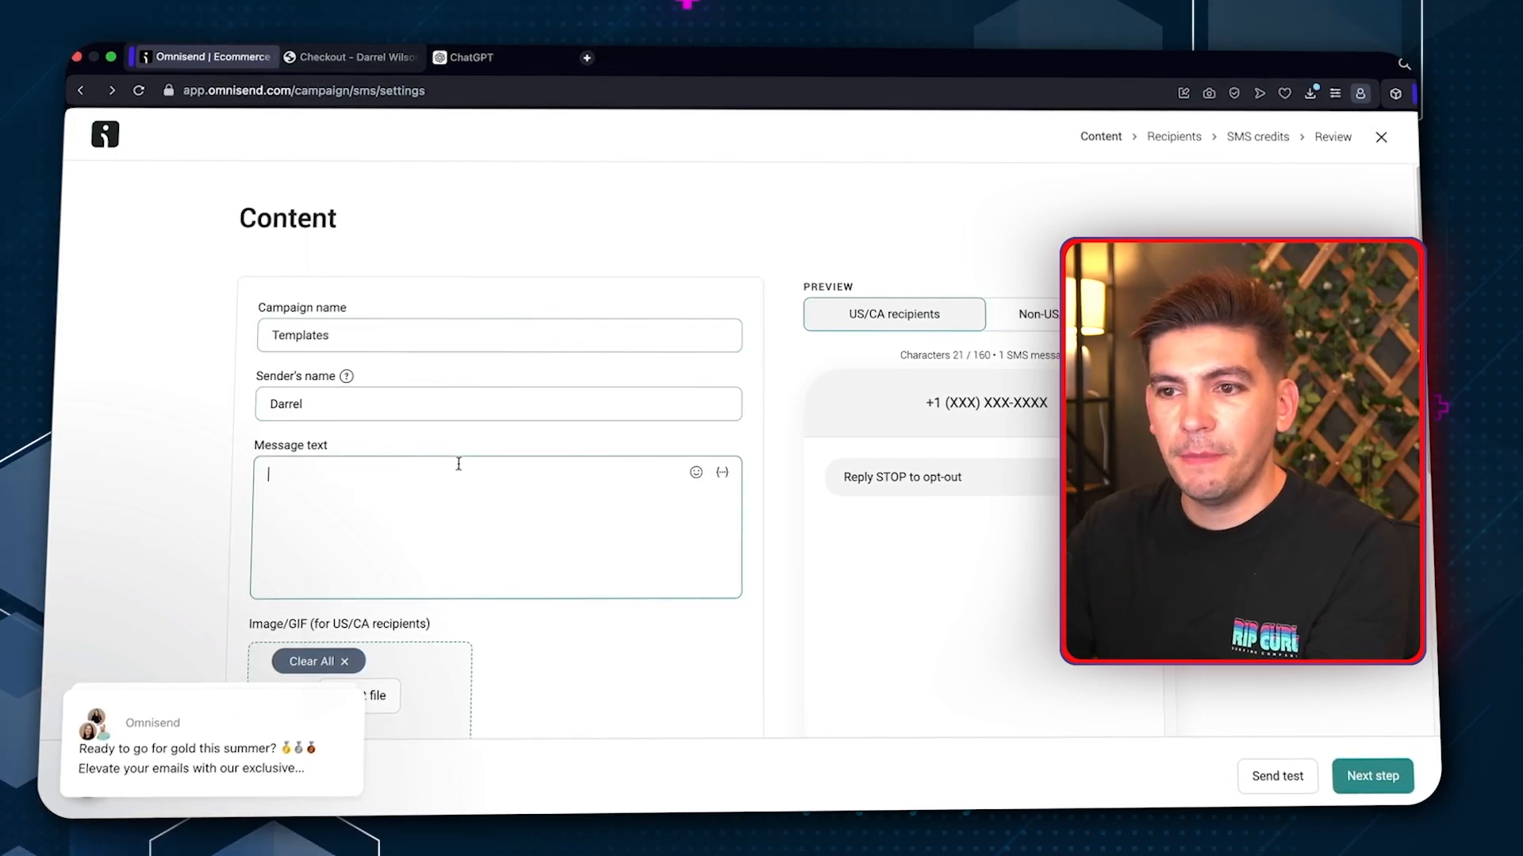
# Write the SMS text announcing 10 more Elementor templates with a link to a free one, and end it with a winking emoji
pyautogui.write('Hey!')
pyautogui.write('We recently released 10 more elementor templates! And guess what? "We have 1 free one available for you here: https://www.darrelwilson.com/elementor-template')
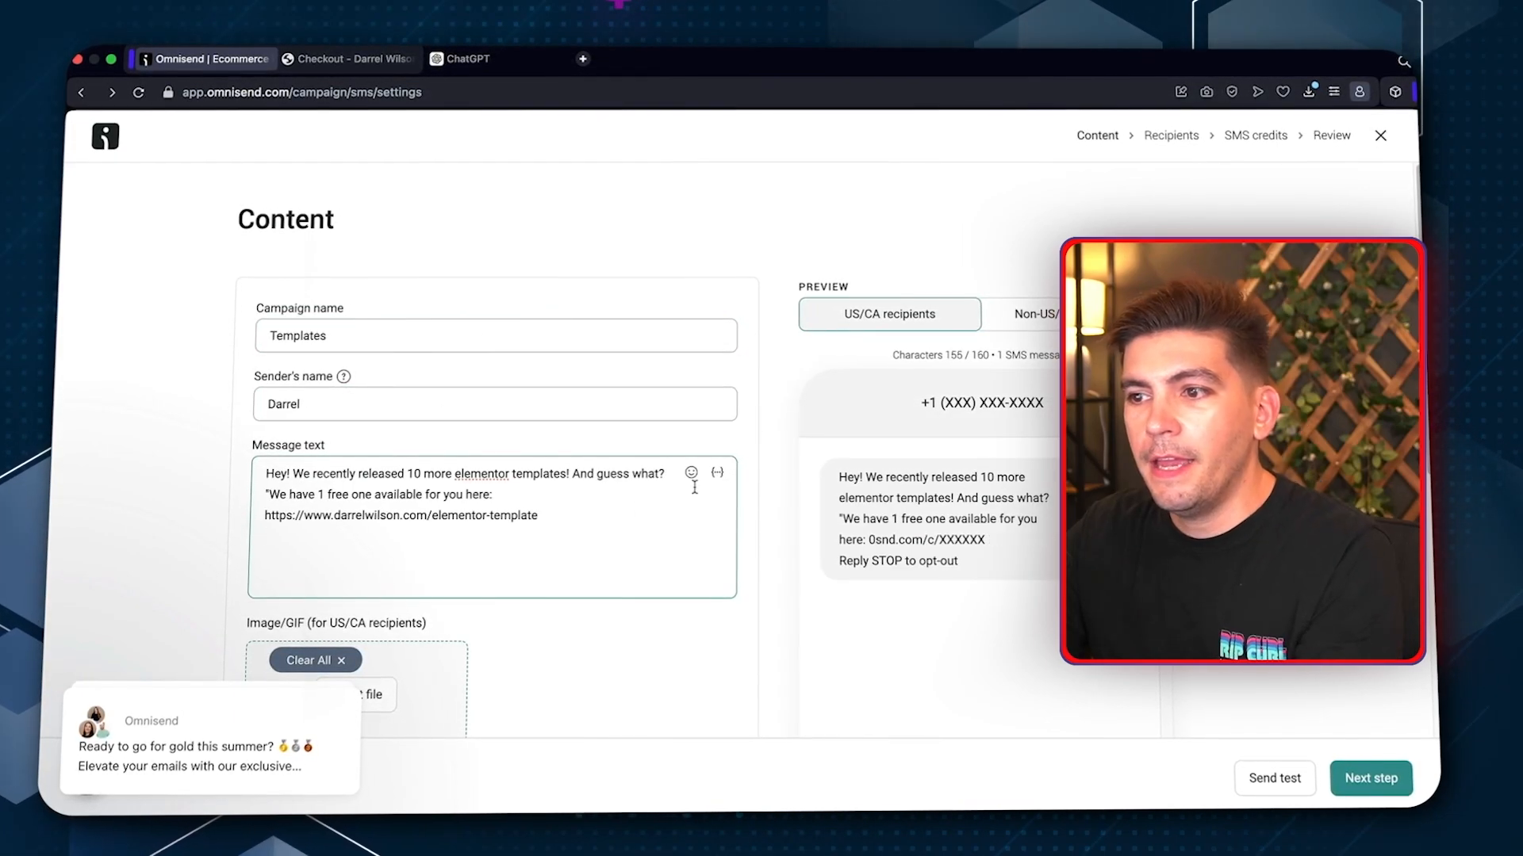
pyautogui.click(692, 472)
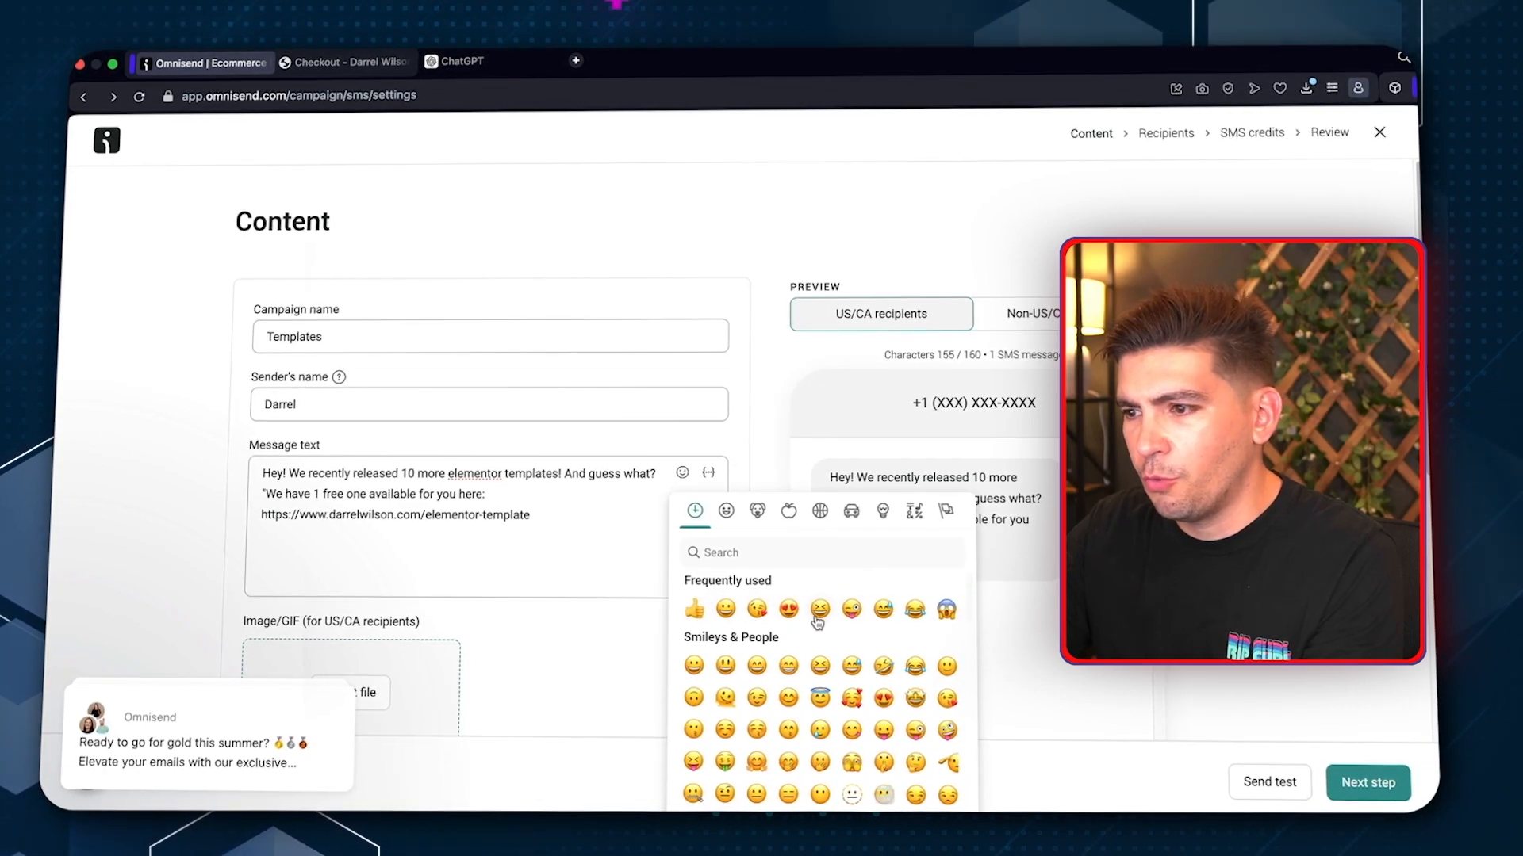
pyautogui.click(751, 696)
# Look through the contact, account and date personalization variables available for the message text
pyautogui.click(702, 474)
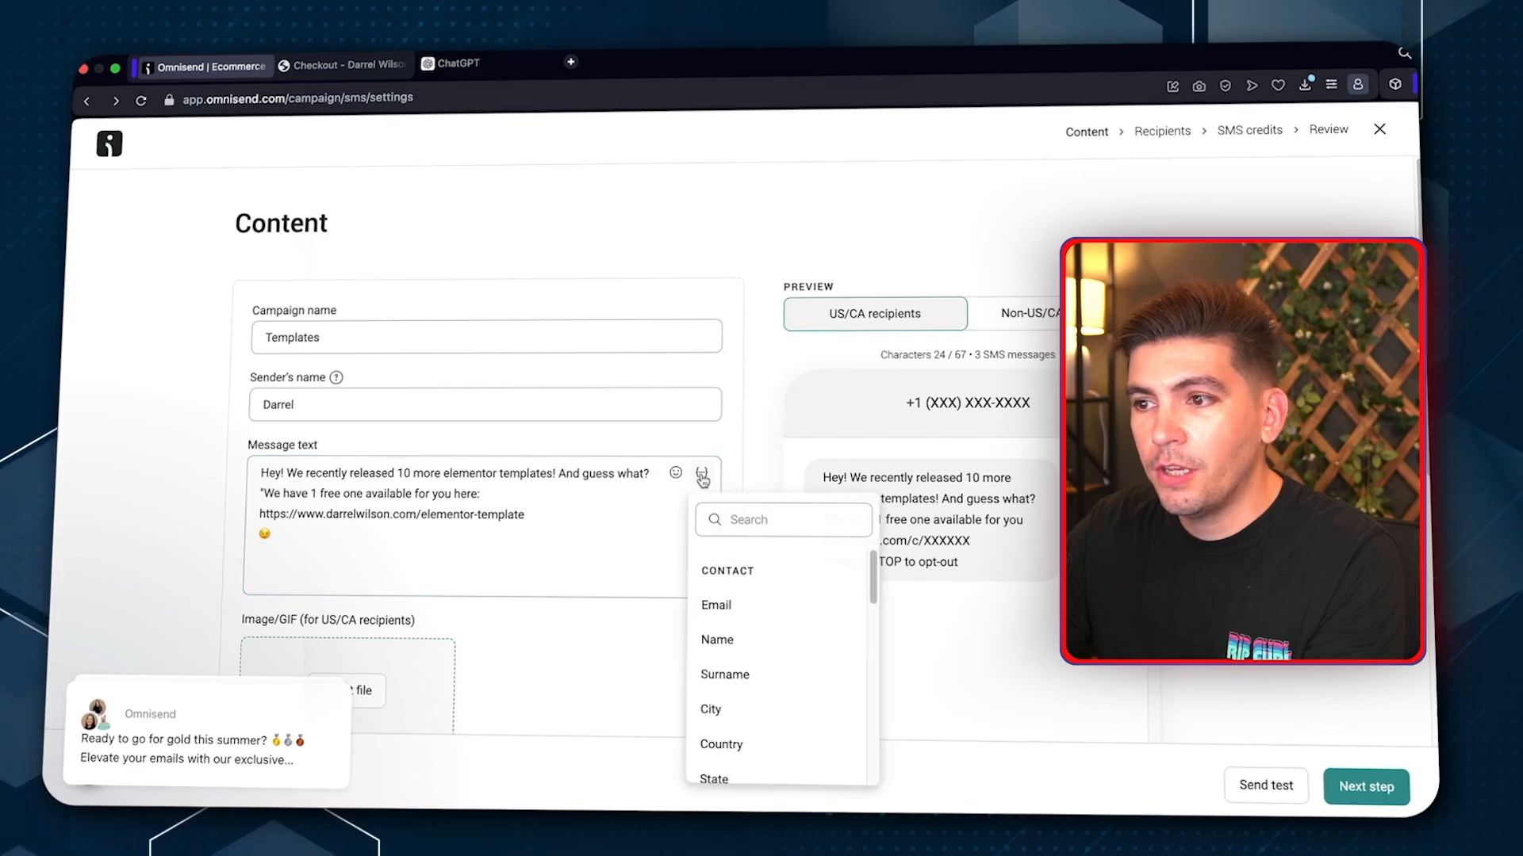
pyautogui.scroll(-1, 778, 597)
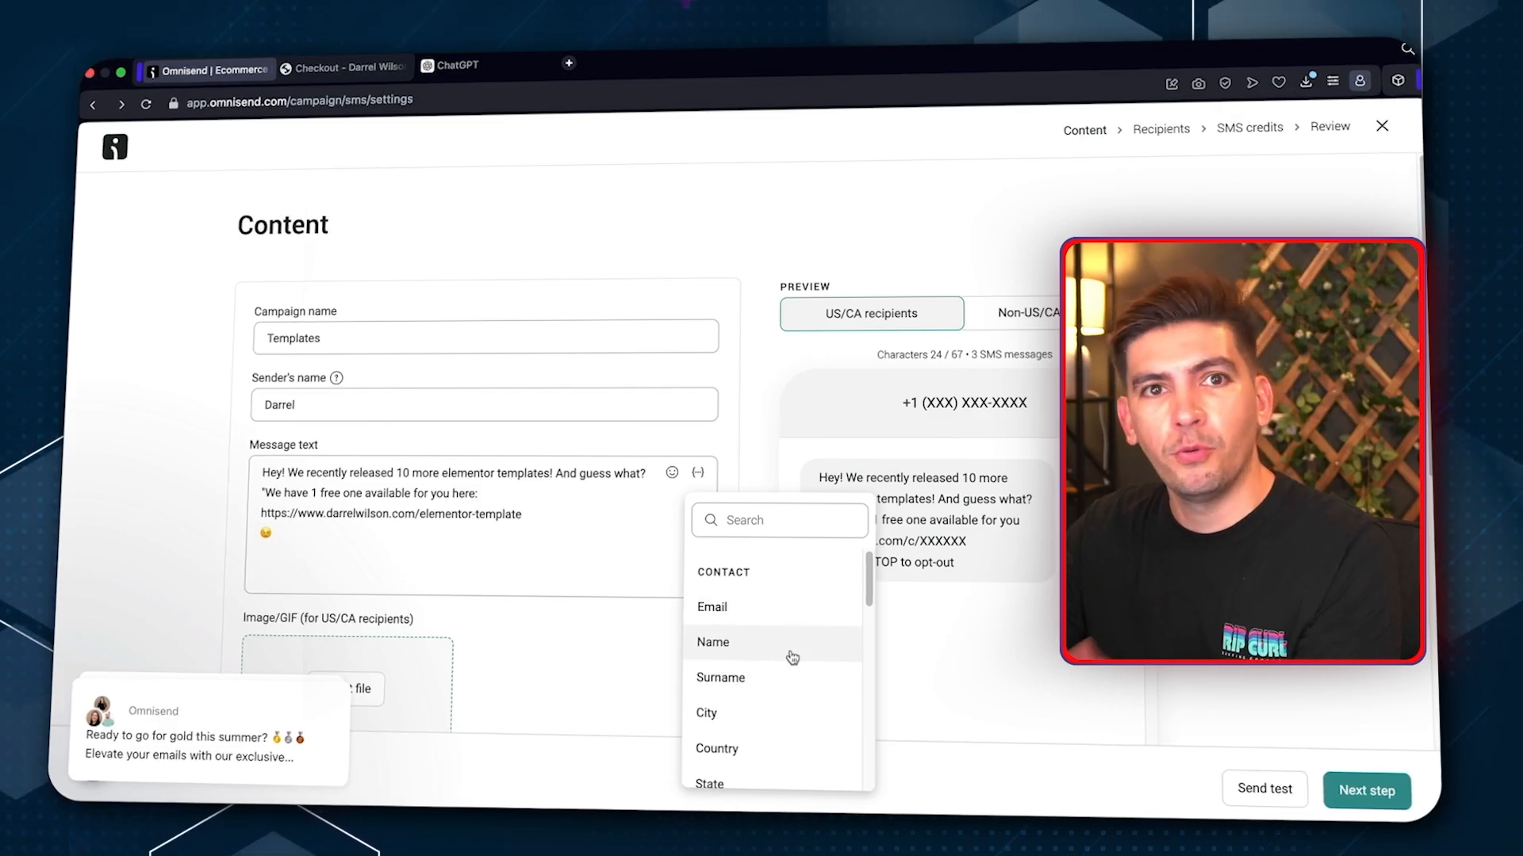
pyautogui.scroll(-1, 796, 661)
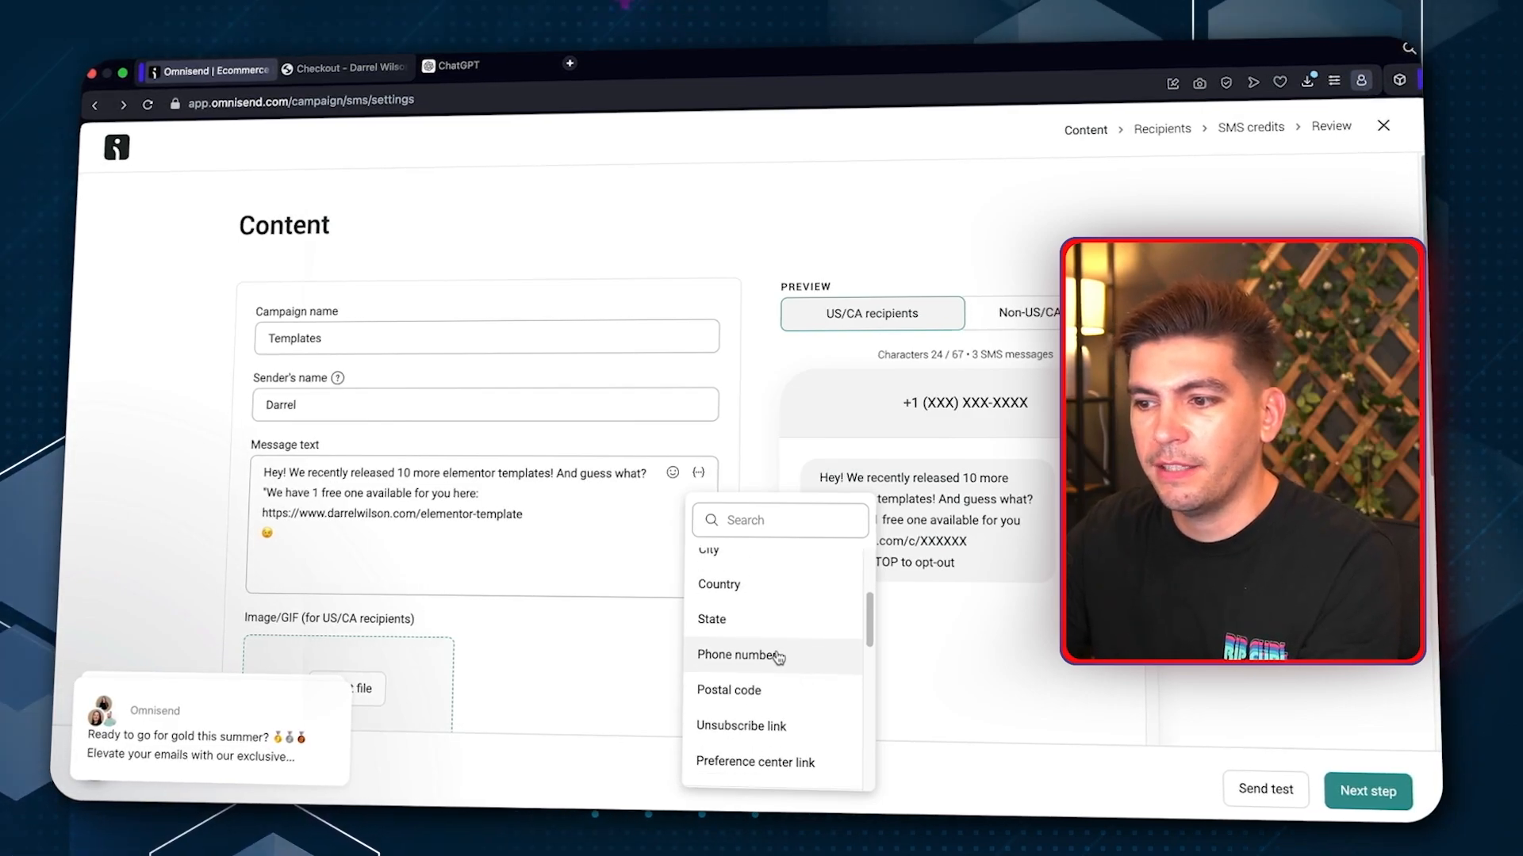
pyautogui.scroll(-4, 764, 634)
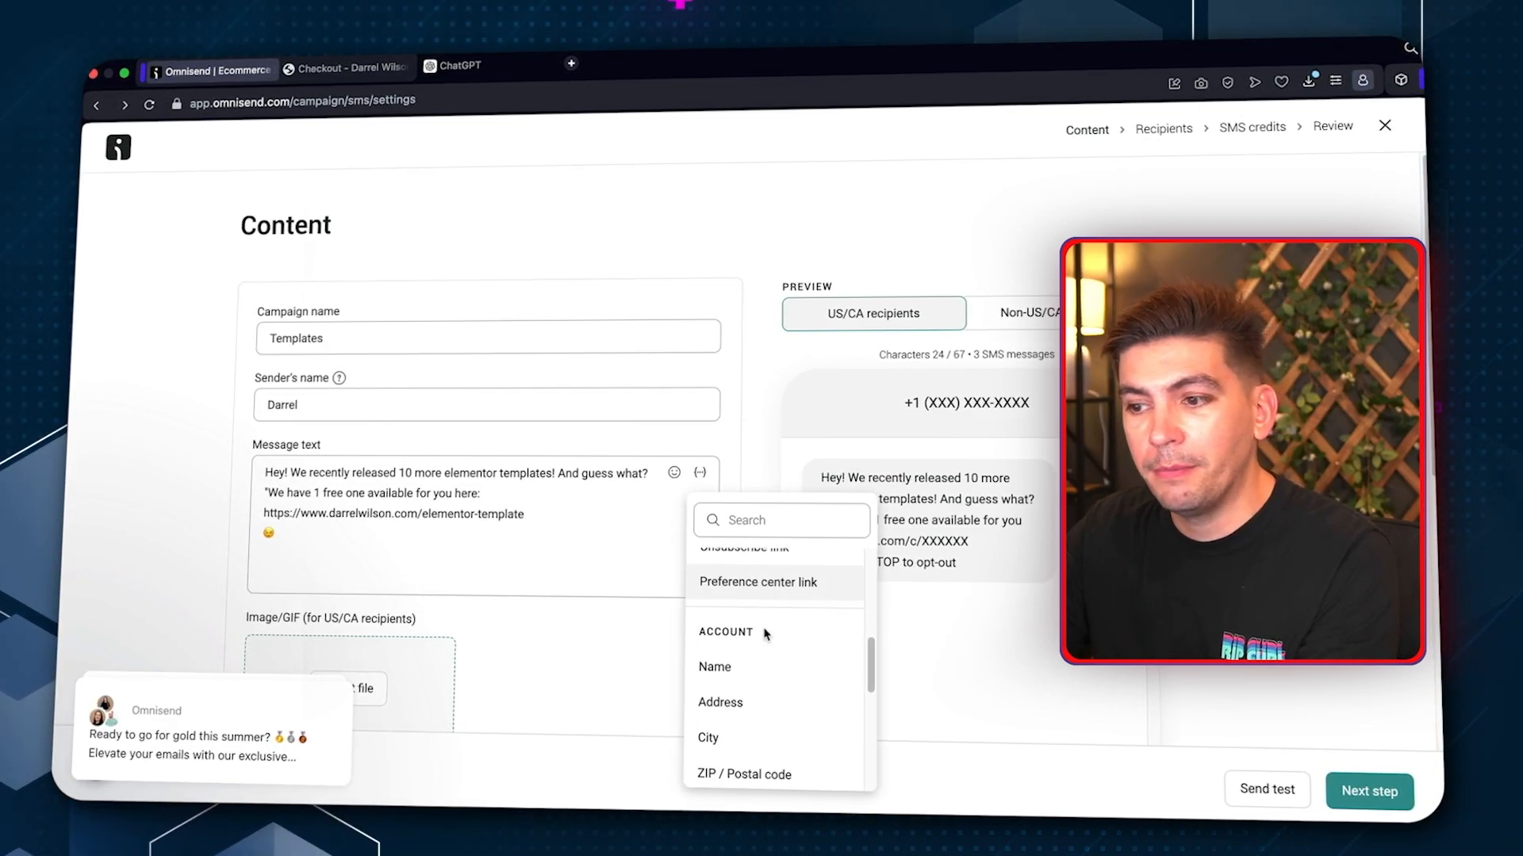
pyautogui.scroll(-1, 764, 674)
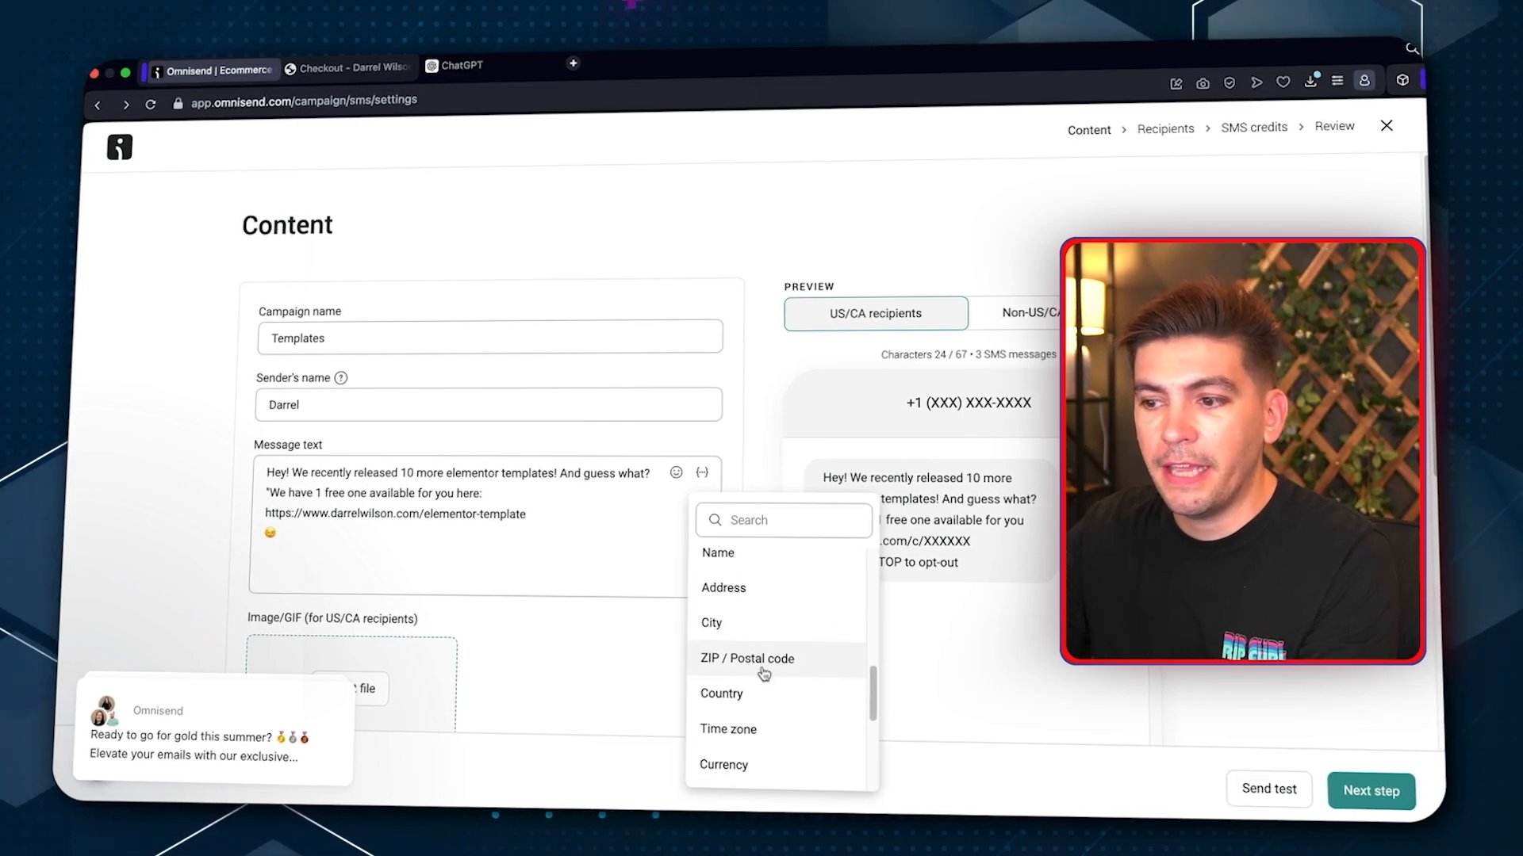
pyautogui.scroll(-4, 802, 660)
pyautogui.scroll(2, 769, 653)
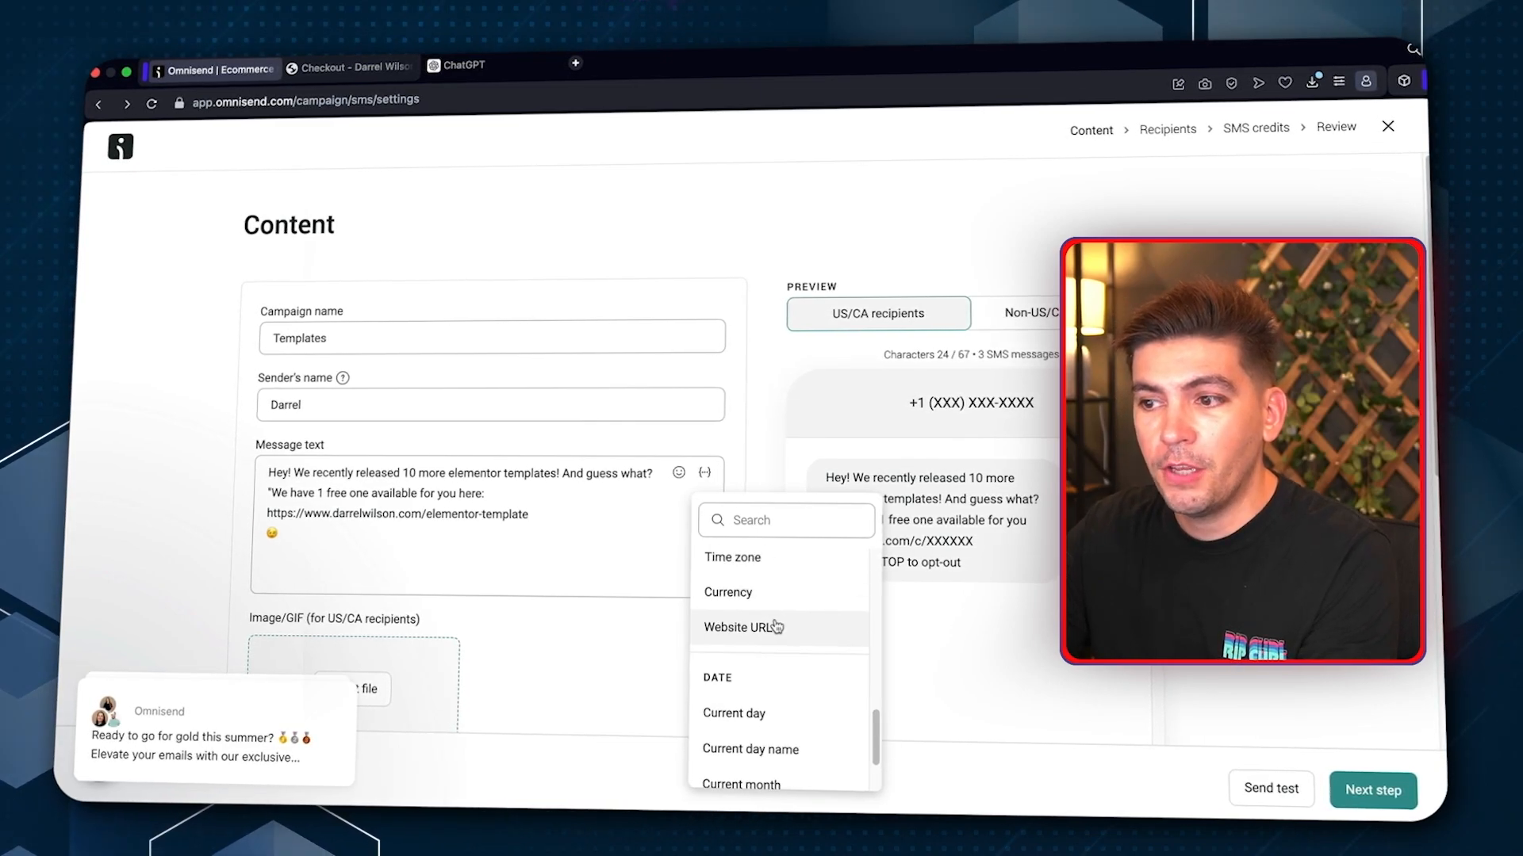
pyautogui.scroll(-2, 775, 646)
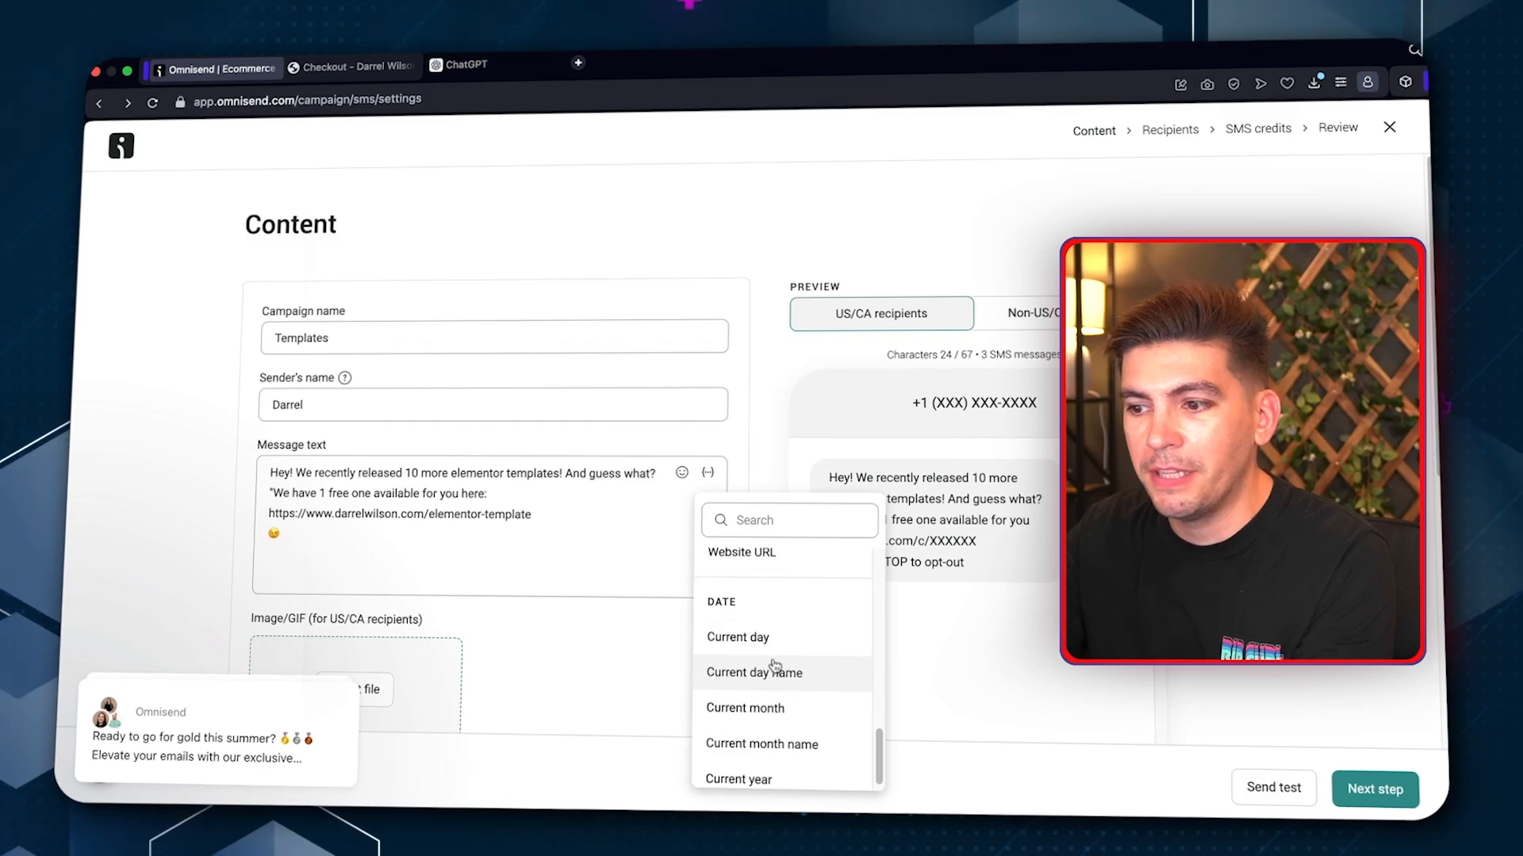
pyautogui.scroll(4, 769, 666)
pyautogui.scroll(4, 769, 674)
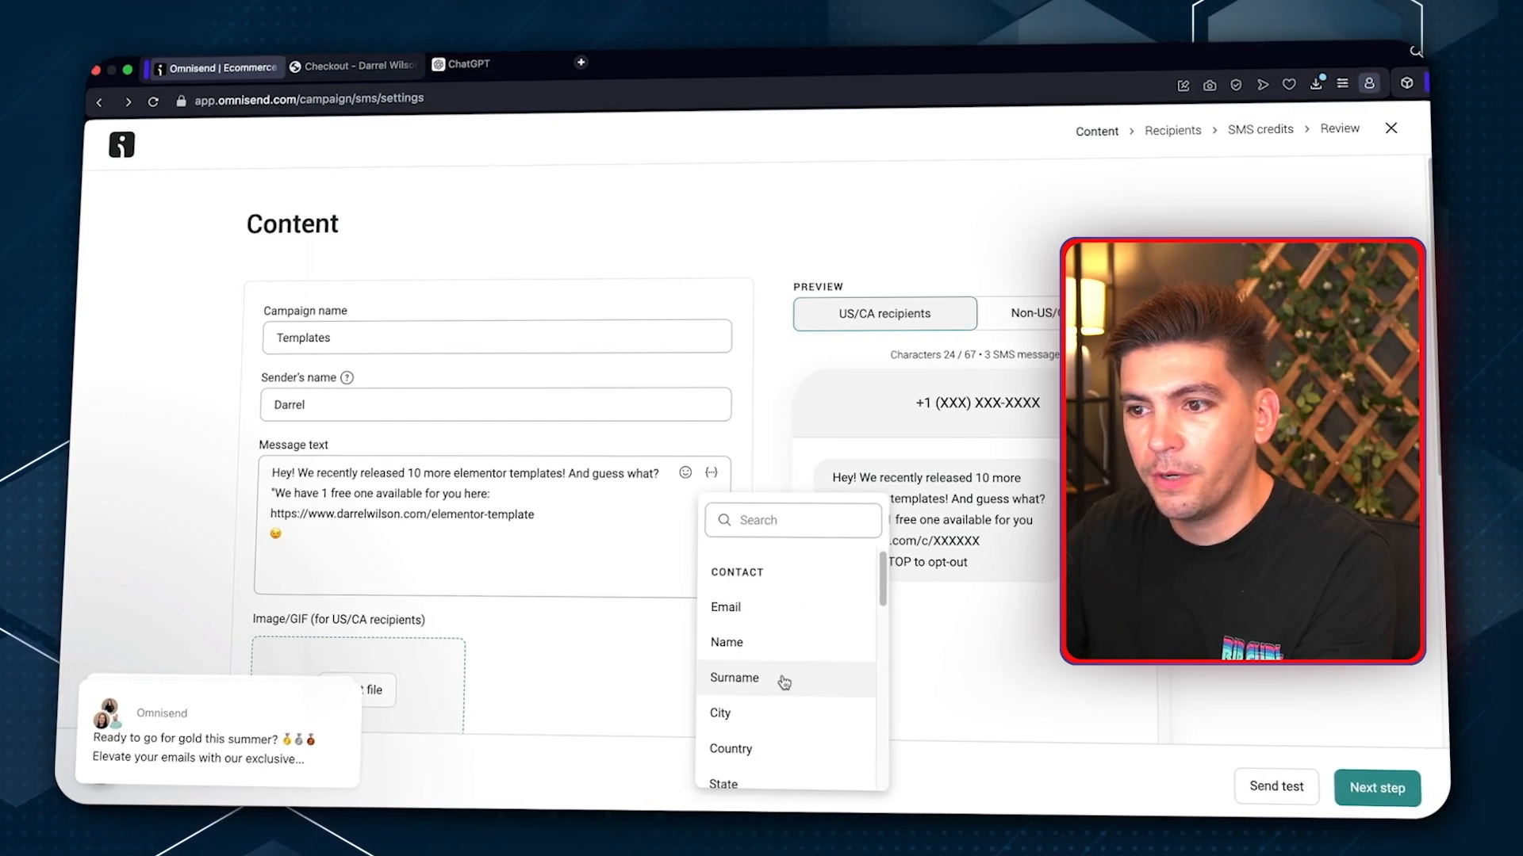
pyautogui.click(571, 555)
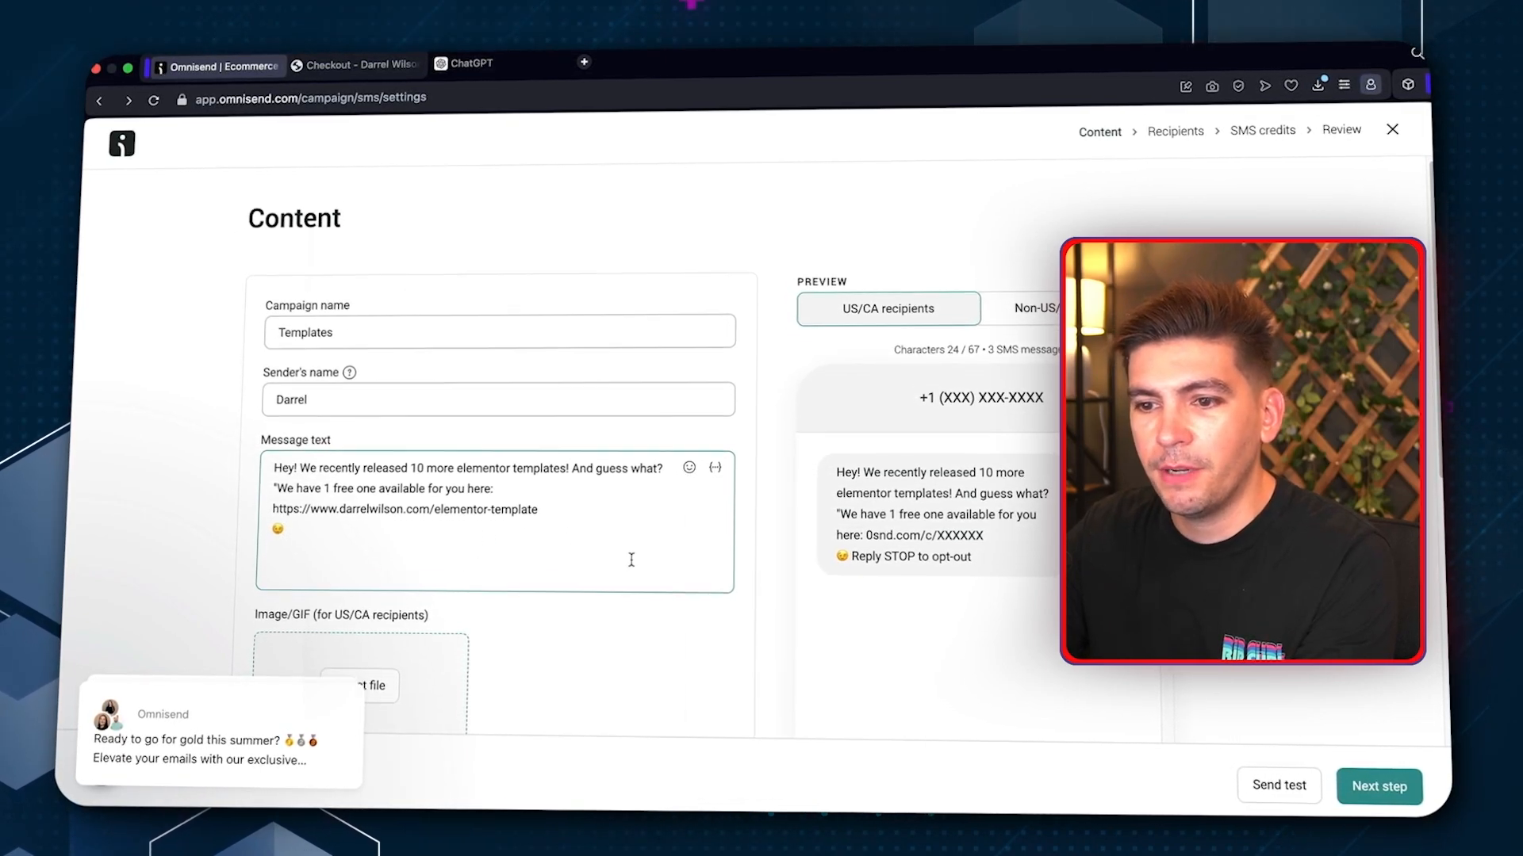
# Attach the ChefCampus culinary school template image from the image library to the SMS for US/CA recipients
pyautogui.scroll(-3, 428, 535)
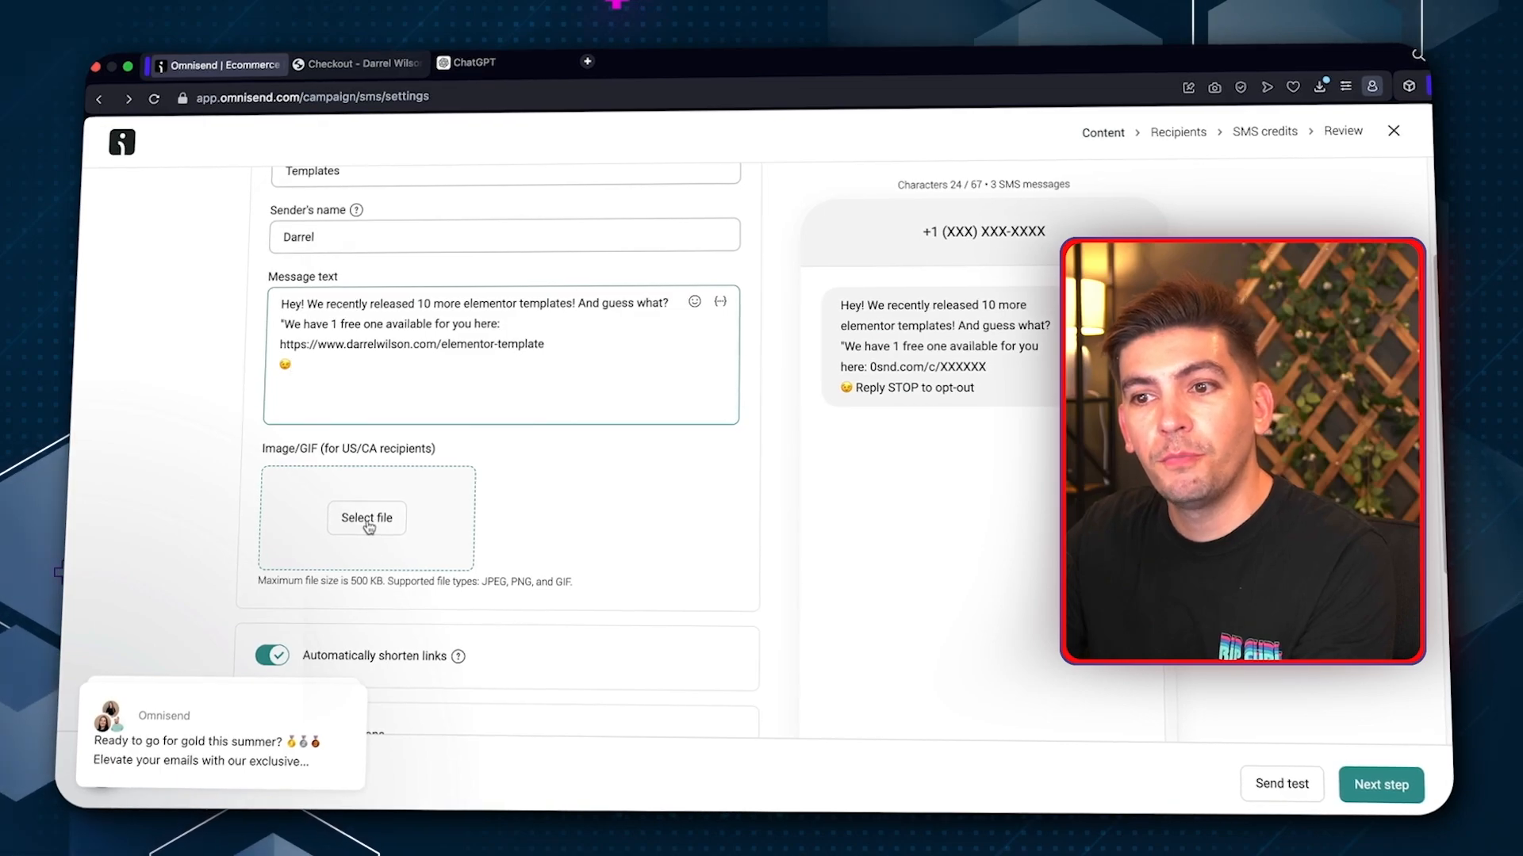
pyautogui.click(371, 519)
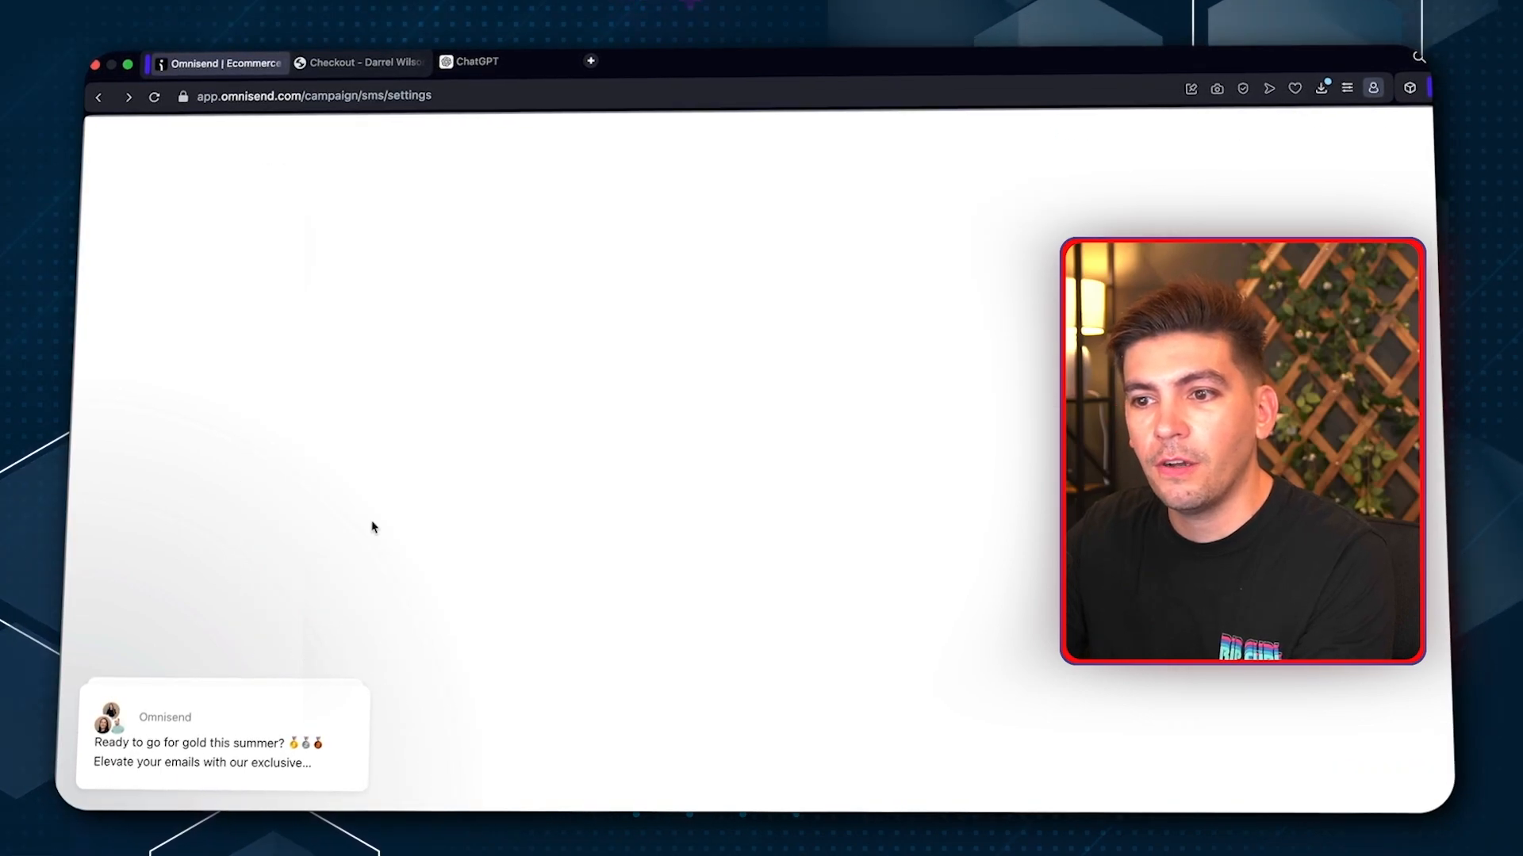
pyautogui.moveTo(373, 527)
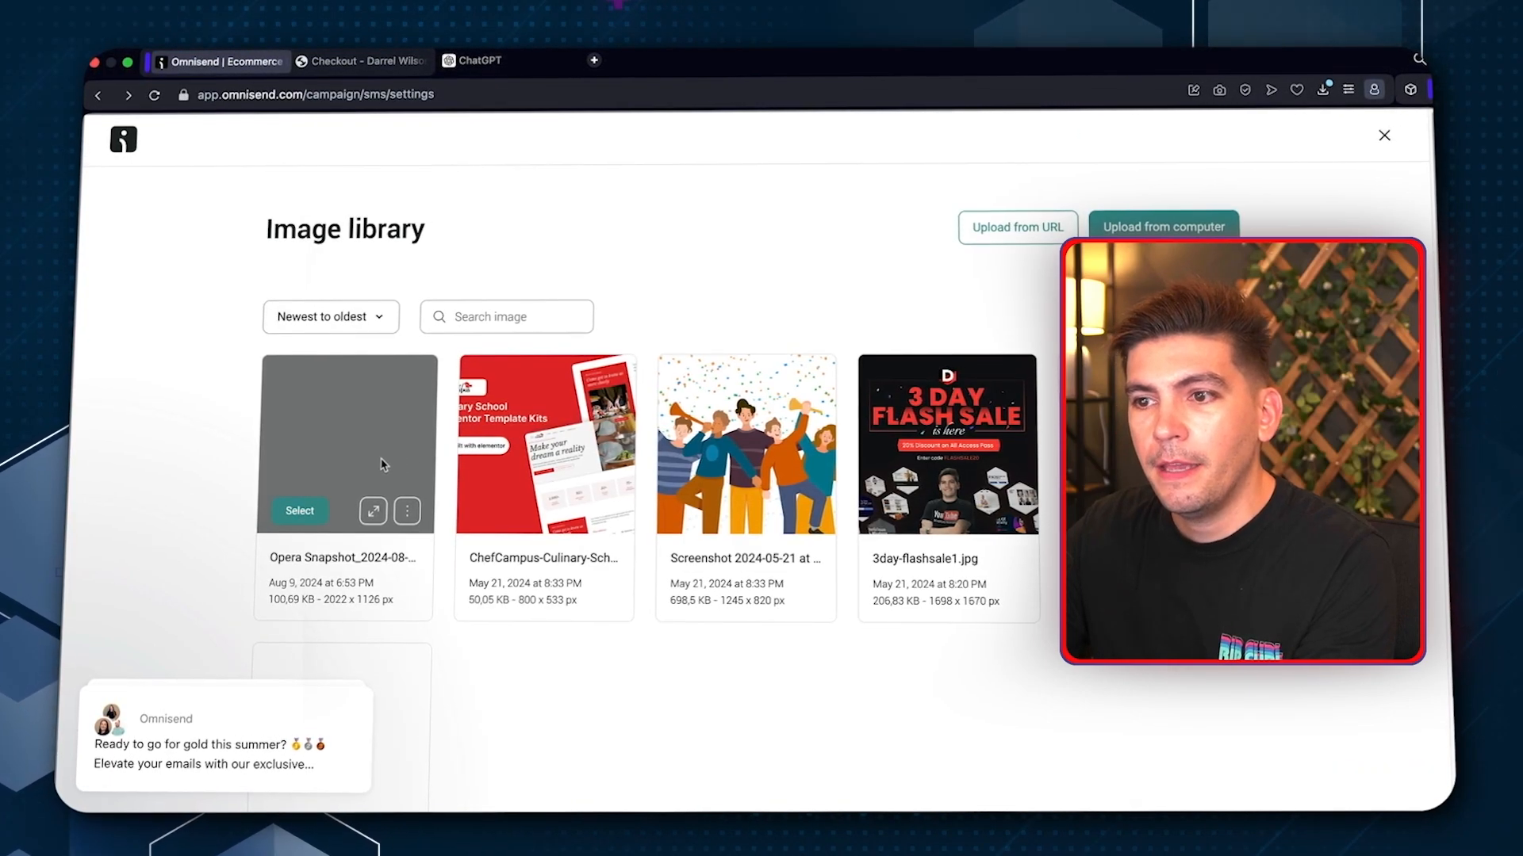
pyautogui.moveTo(507, 515)
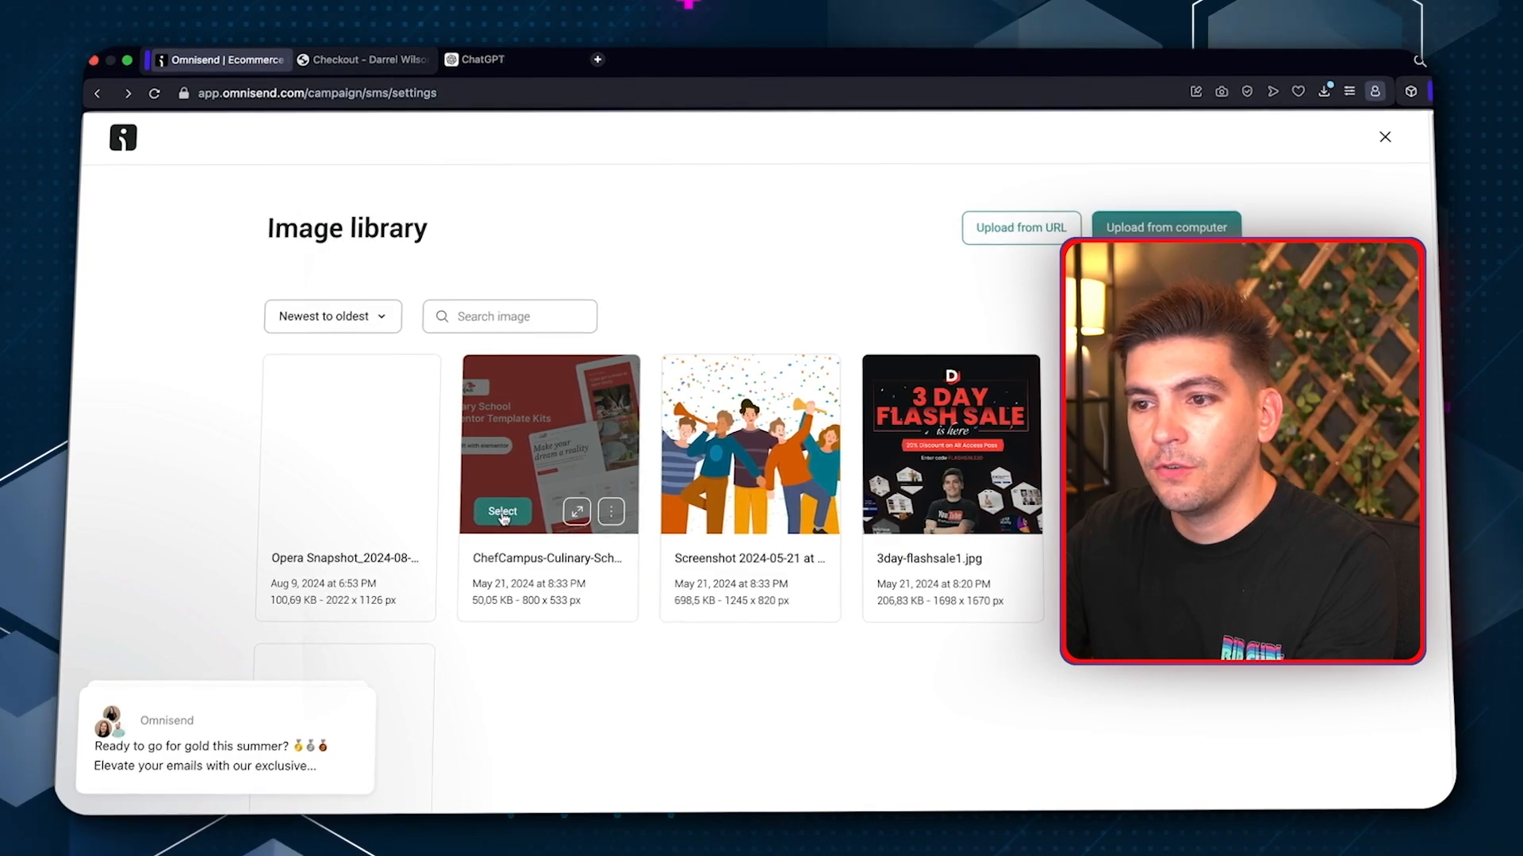
pyautogui.click(502, 513)
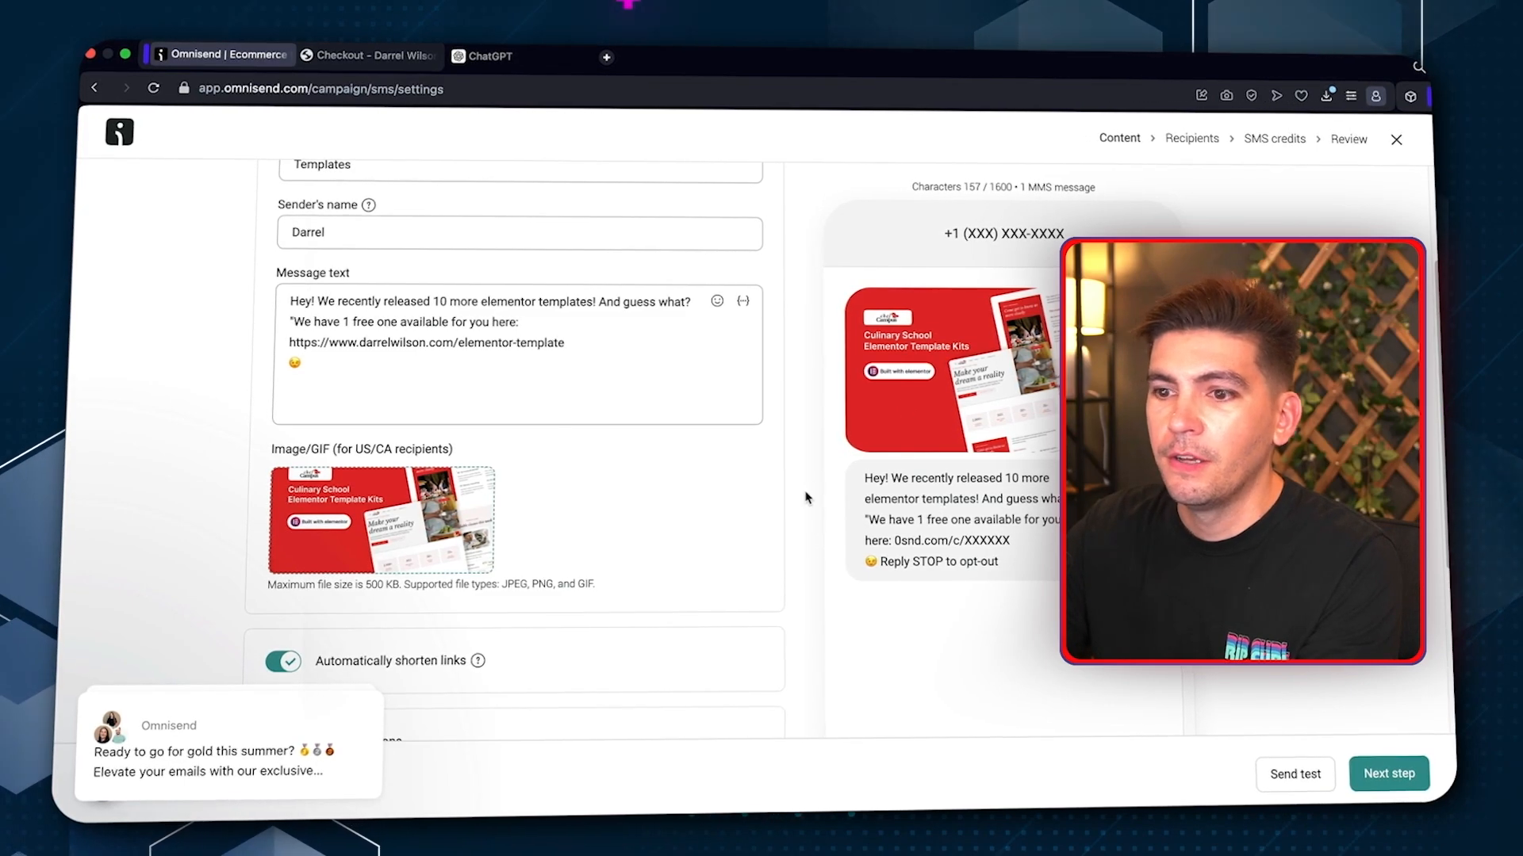
# Check the link shortening and unsubscribe instructions of the SMS, and continue to the recipients stage
pyautogui.scroll(-5, 713, 488)
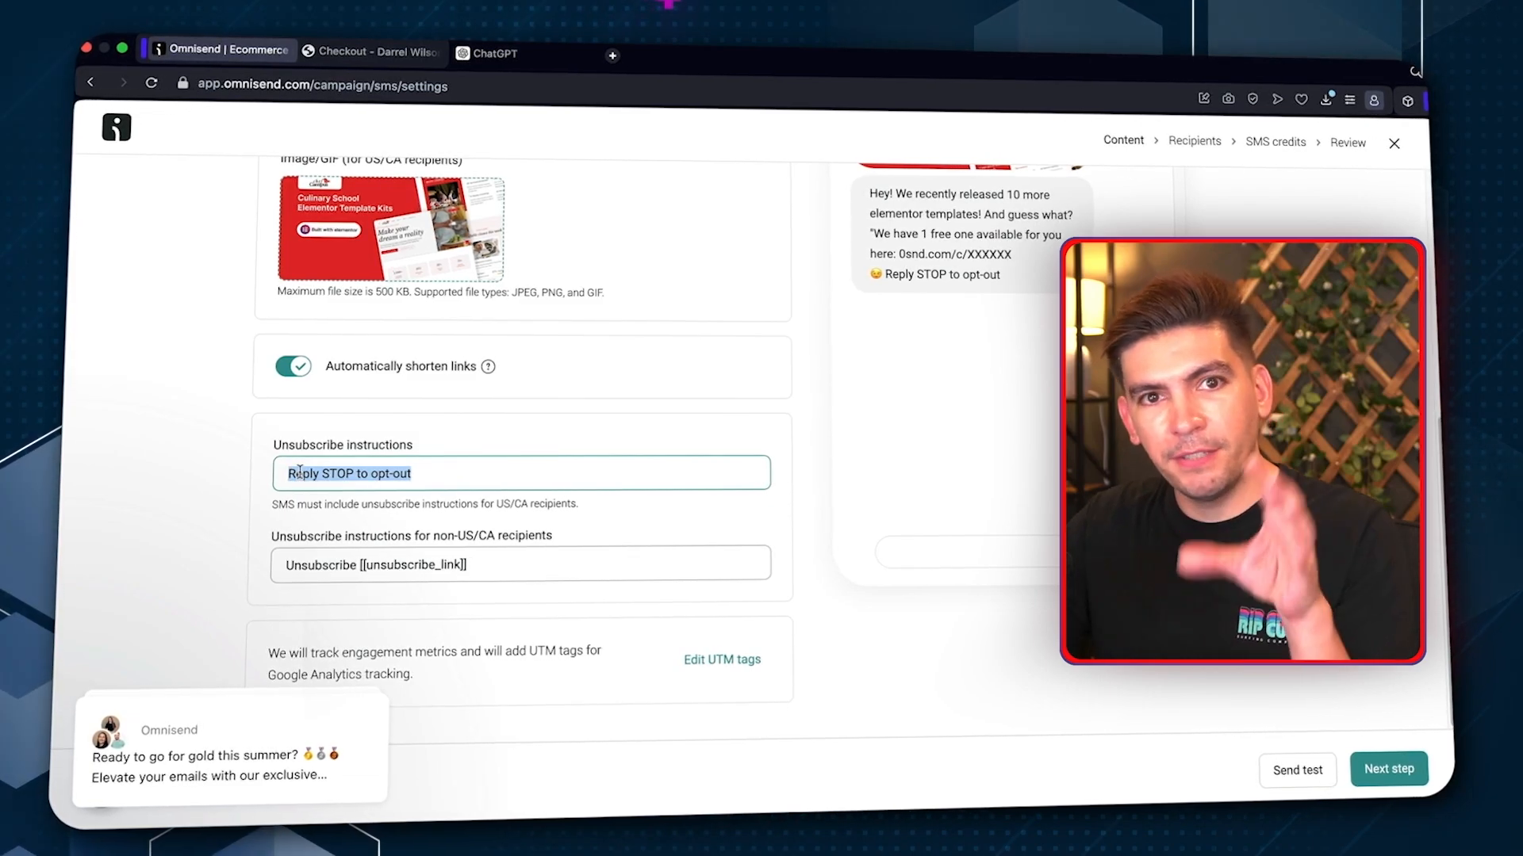
pyautogui.scroll(4, 314, 496)
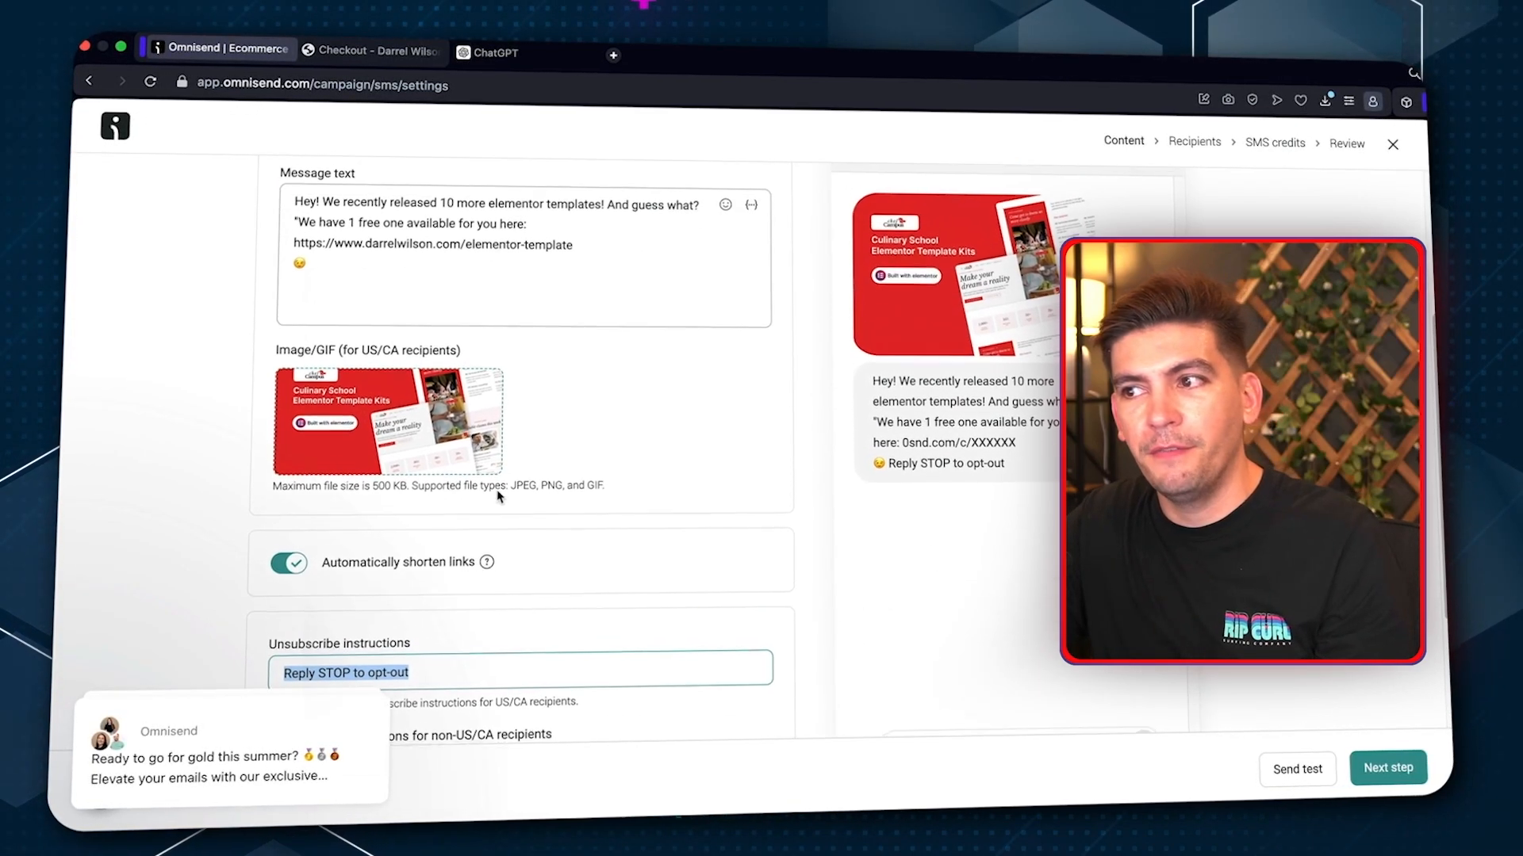
pyautogui.scroll(3, 676, 452)
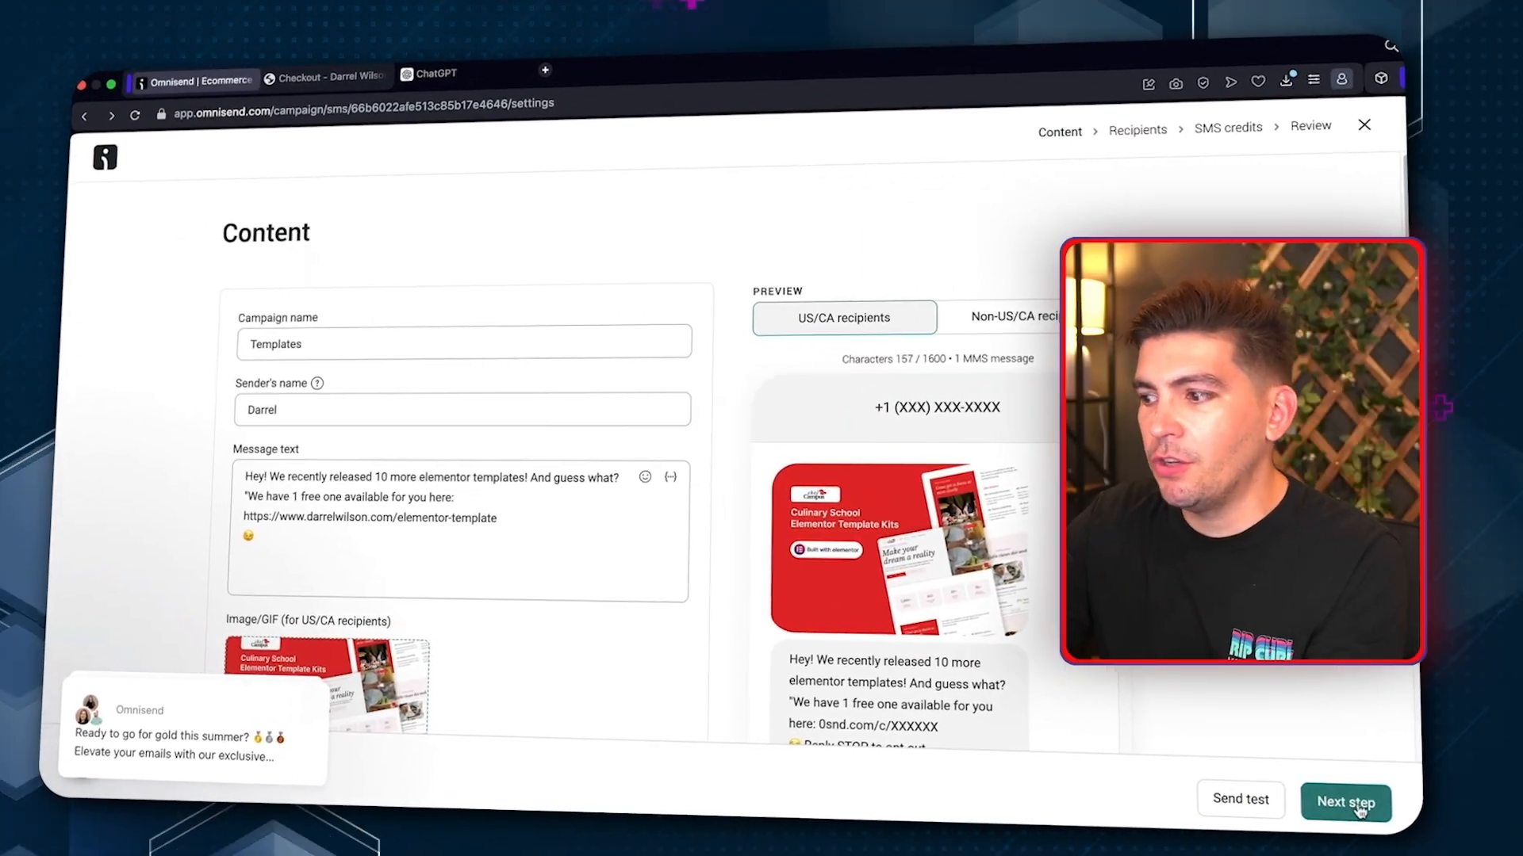
pyautogui.click(1332, 799)
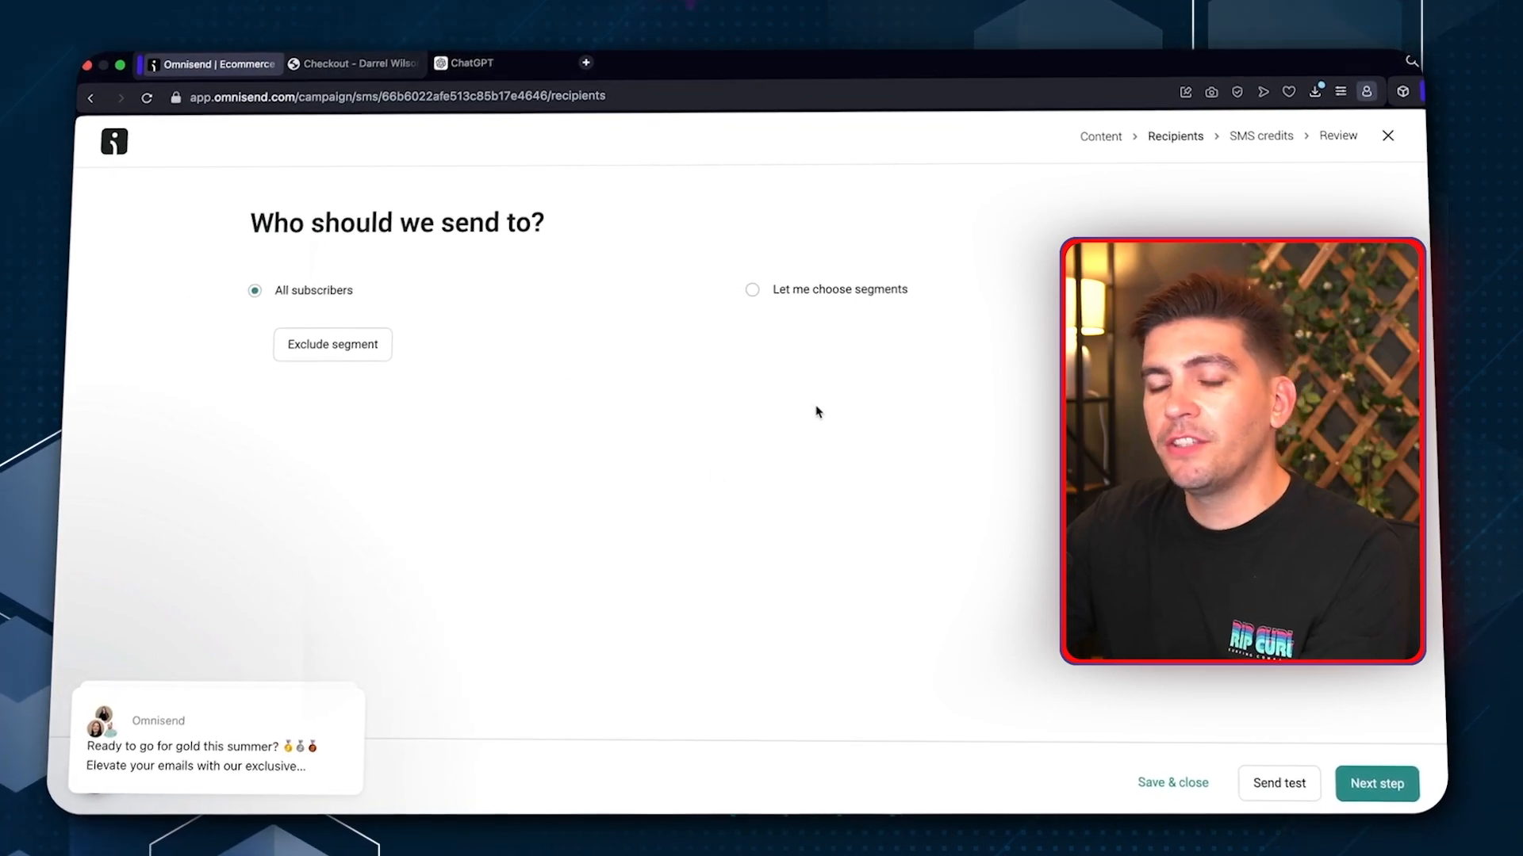
# Check the available recipient segments, and continue with all subscribers as the campaign's recipients
pyautogui.click(765, 290)
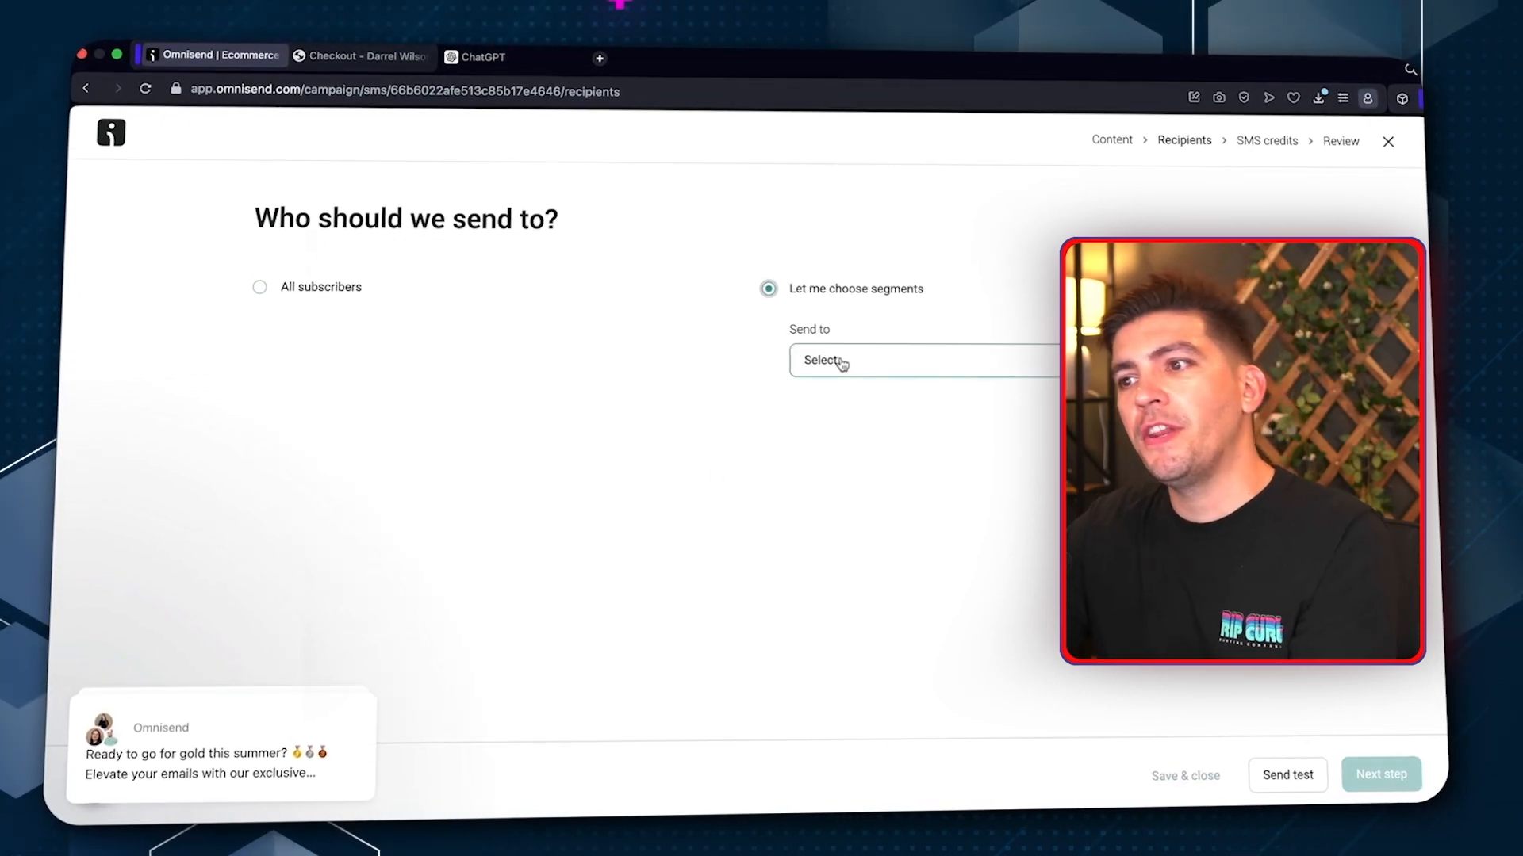
pyautogui.click(839, 358)
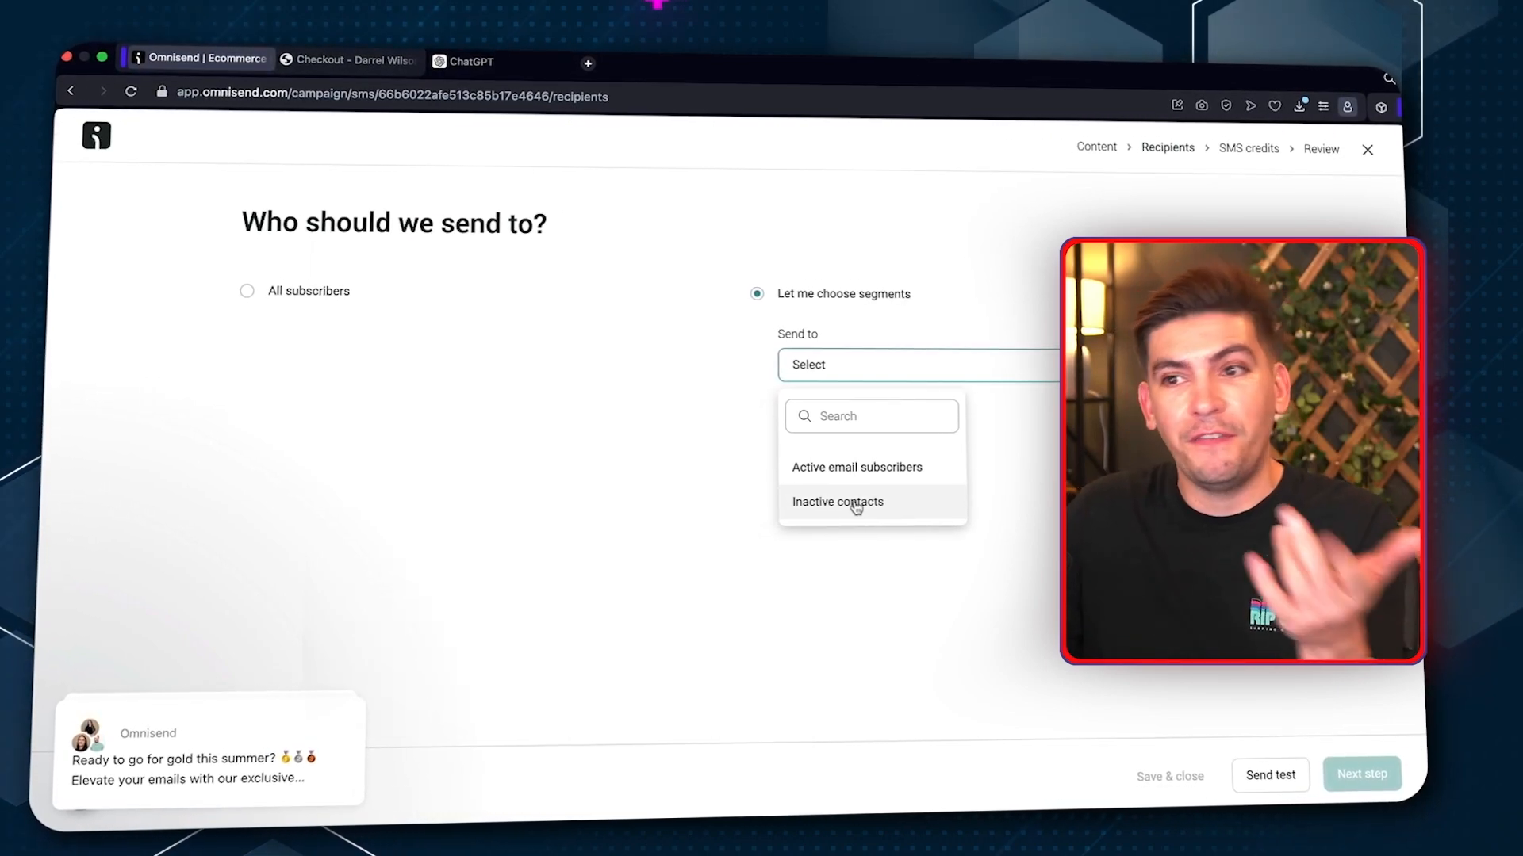
pyautogui.click(247, 294)
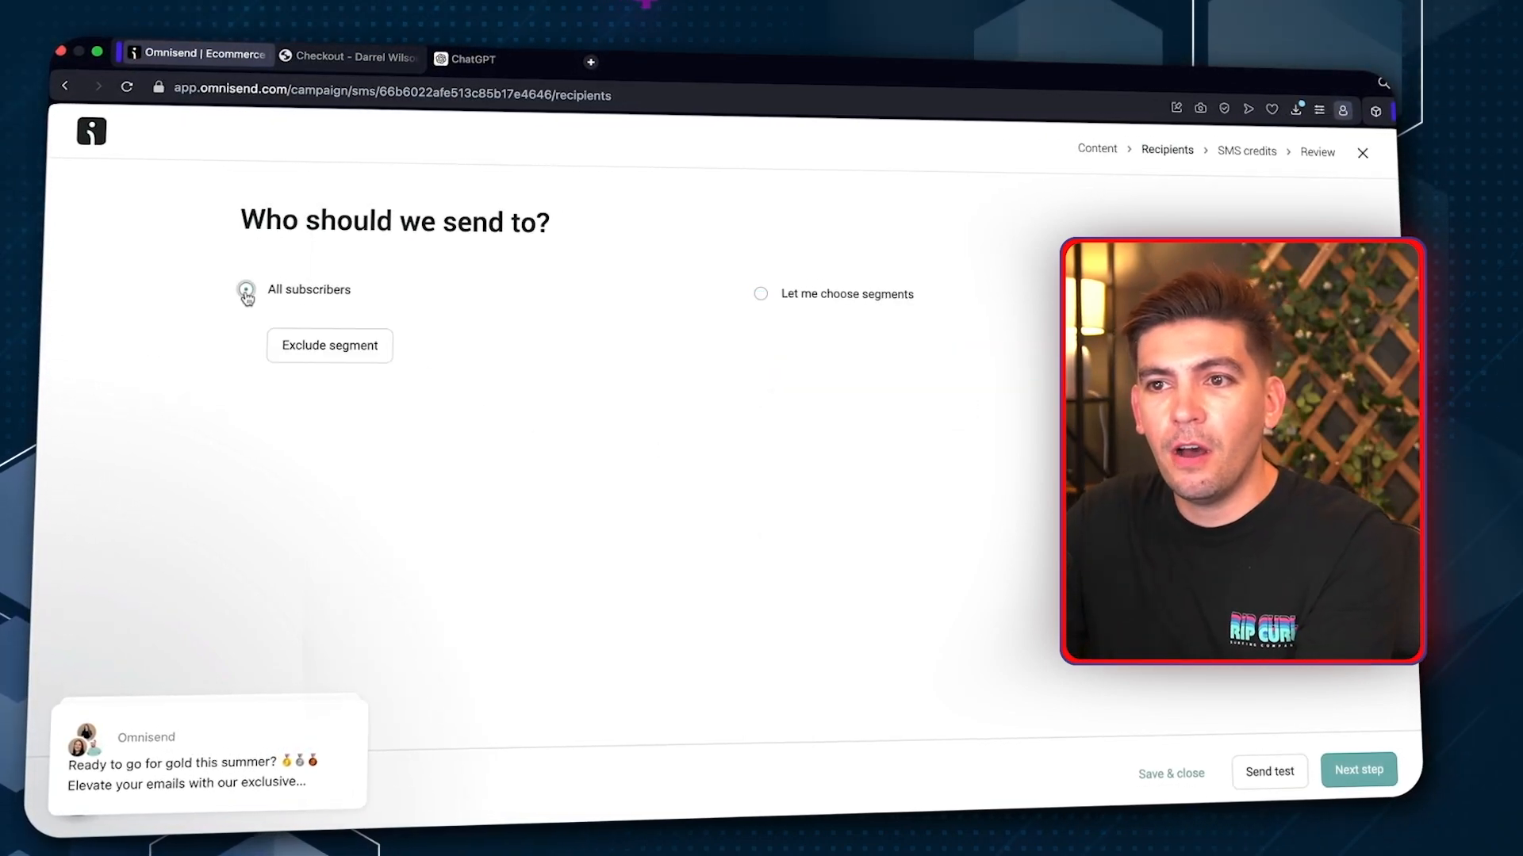
pyautogui.click(1357, 768)
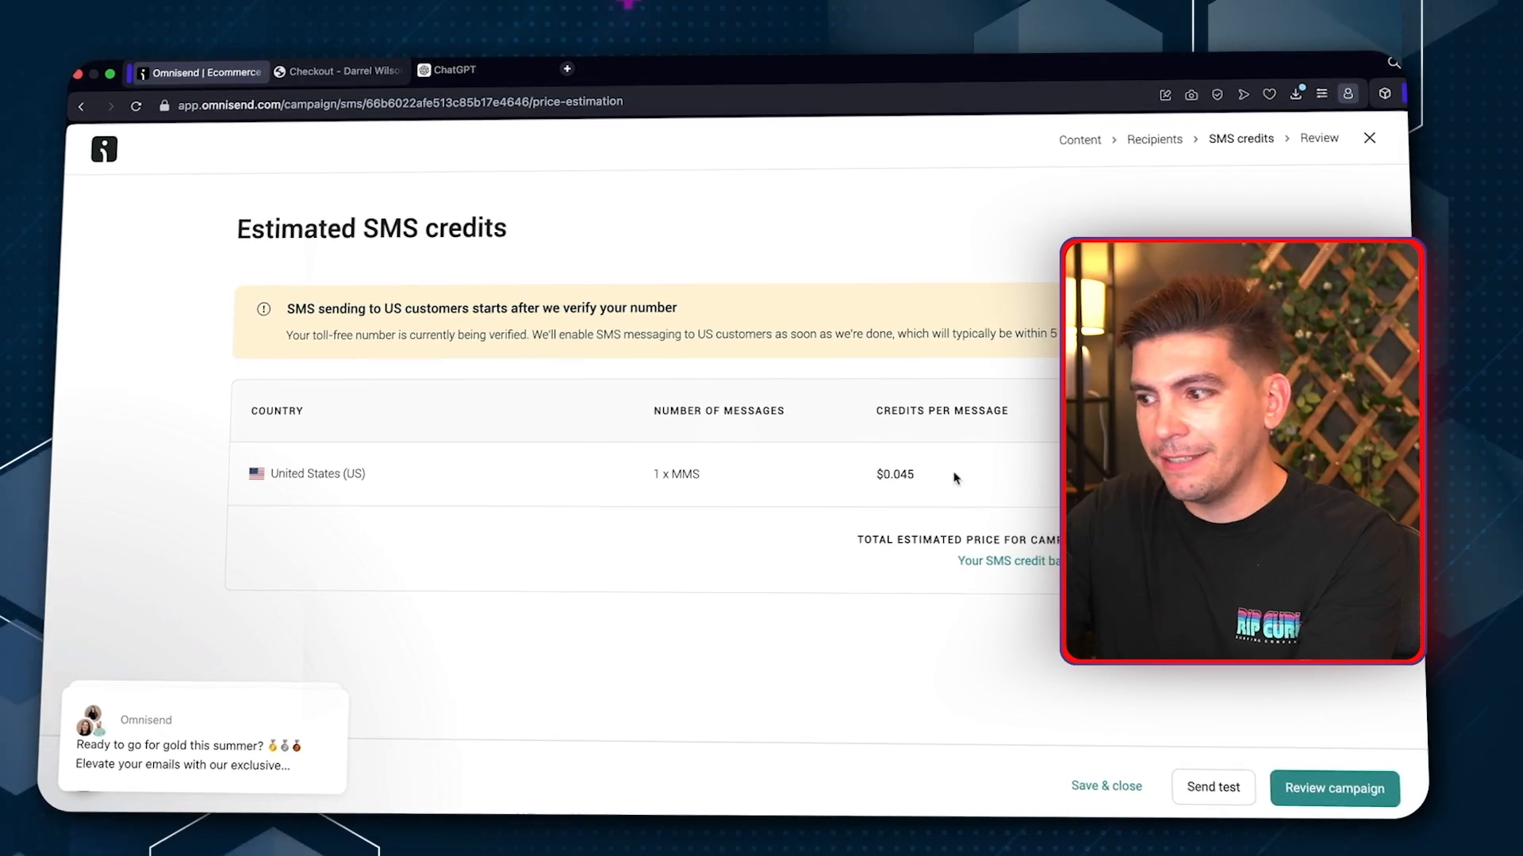
# Proceed to the campaign review and check its recipients and price estimation
pyautogui.click(1346, 791)
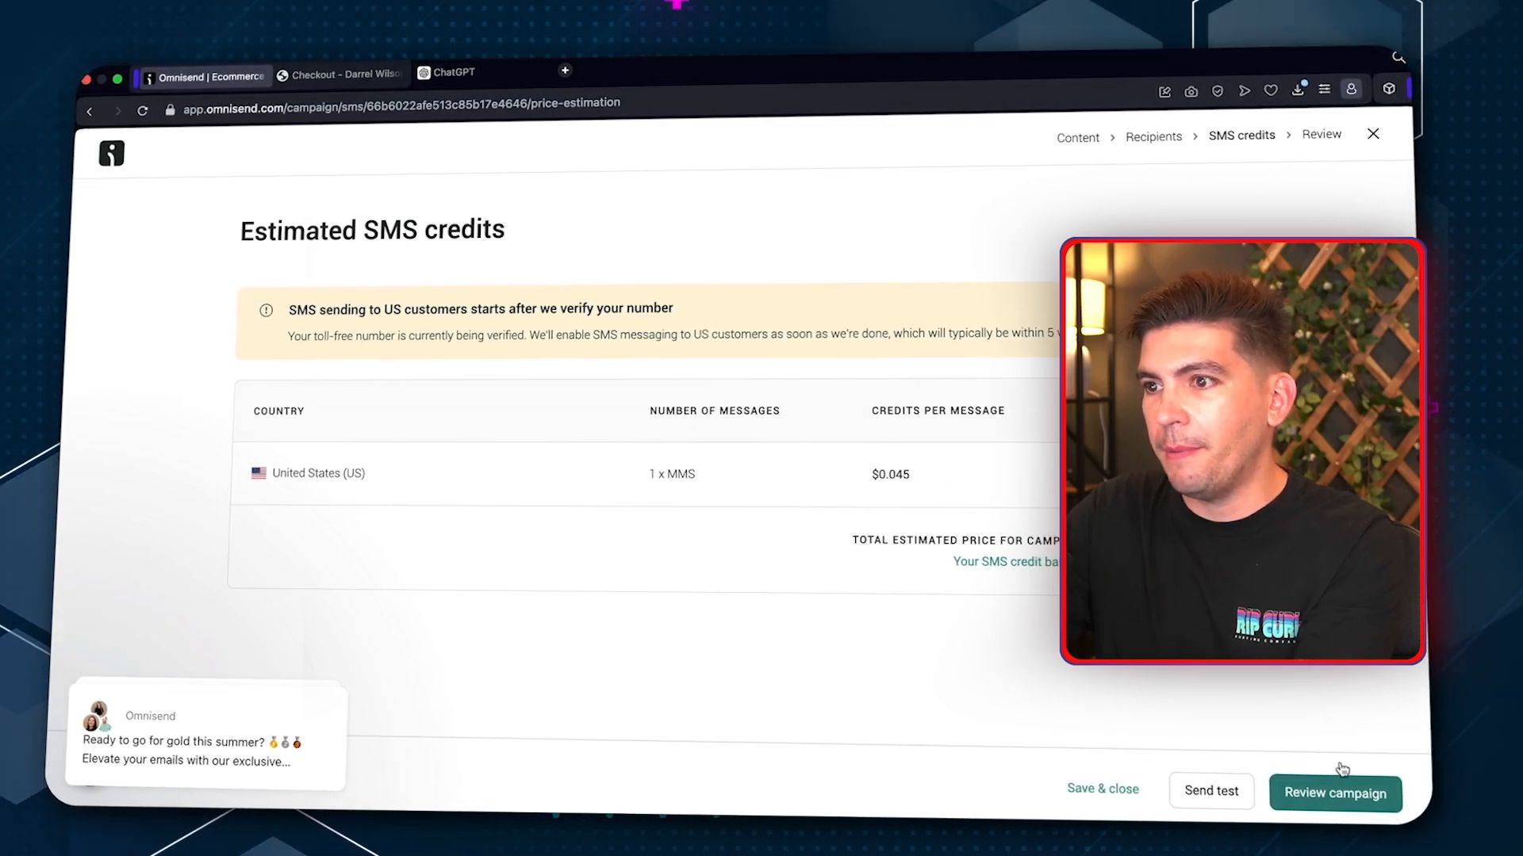
pyautogui.scroll(-5, 449, 508)
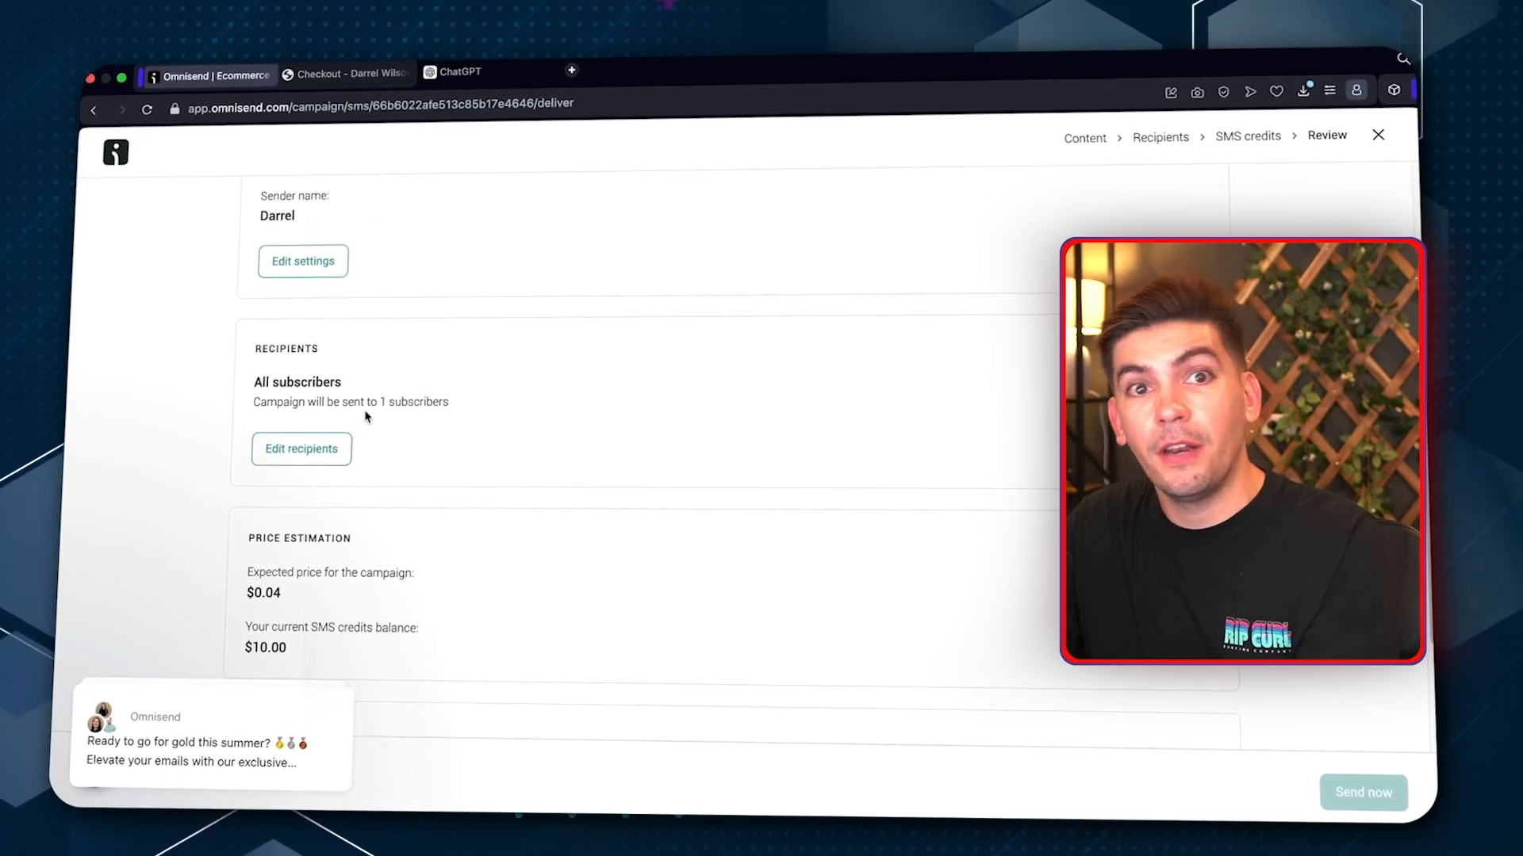
pyautogui.scroll(-3, 364, 432)
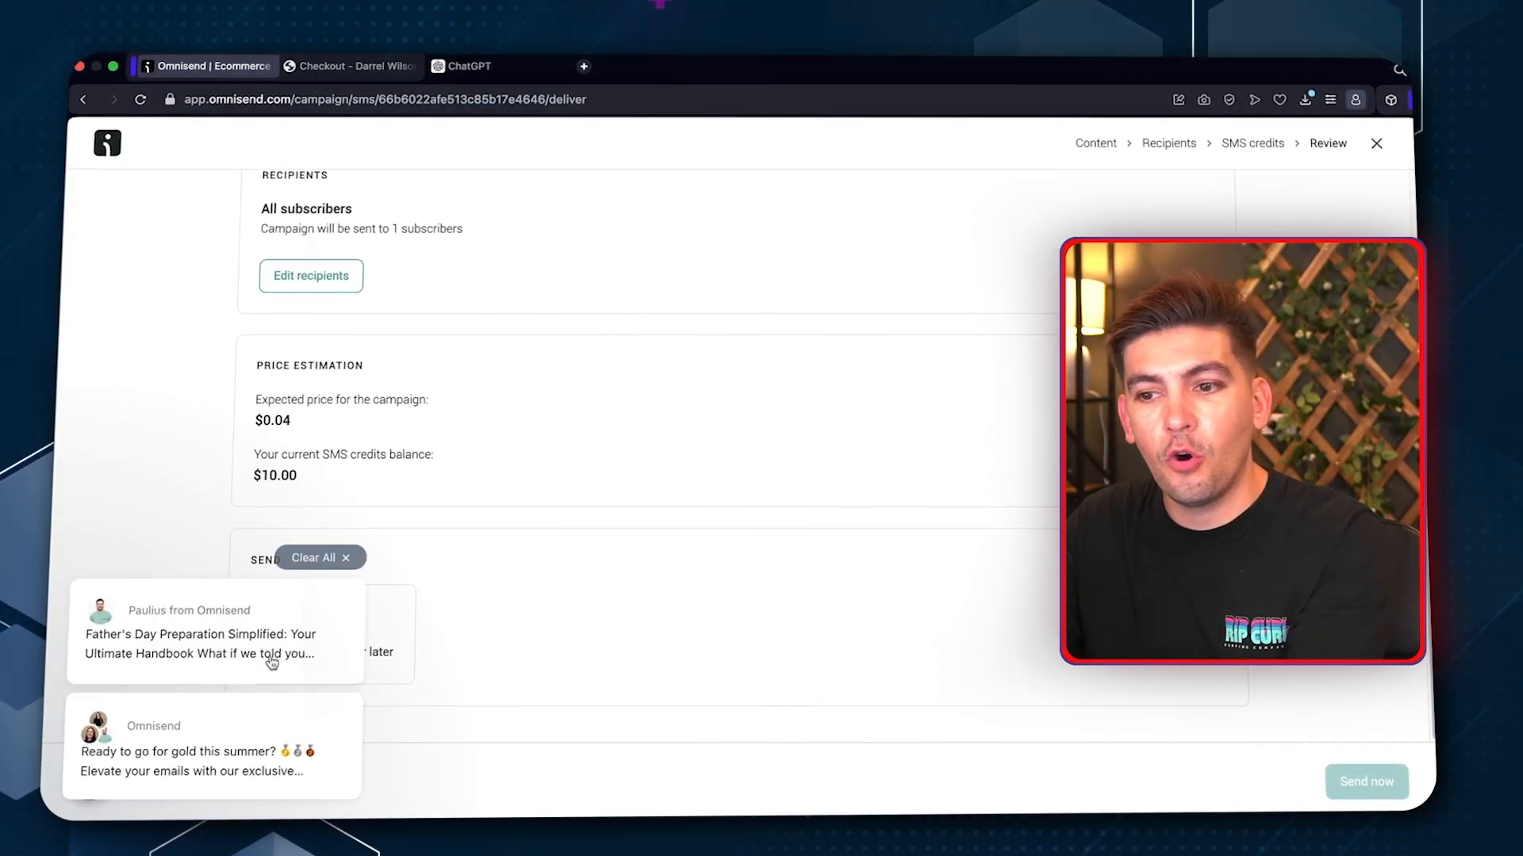
# Clear the notifications covering the send options, and choose to schedule the SMS campaign for later on August 16, 2024
pyautogui.click(347, 557)
pyautogui.click(279, 656)
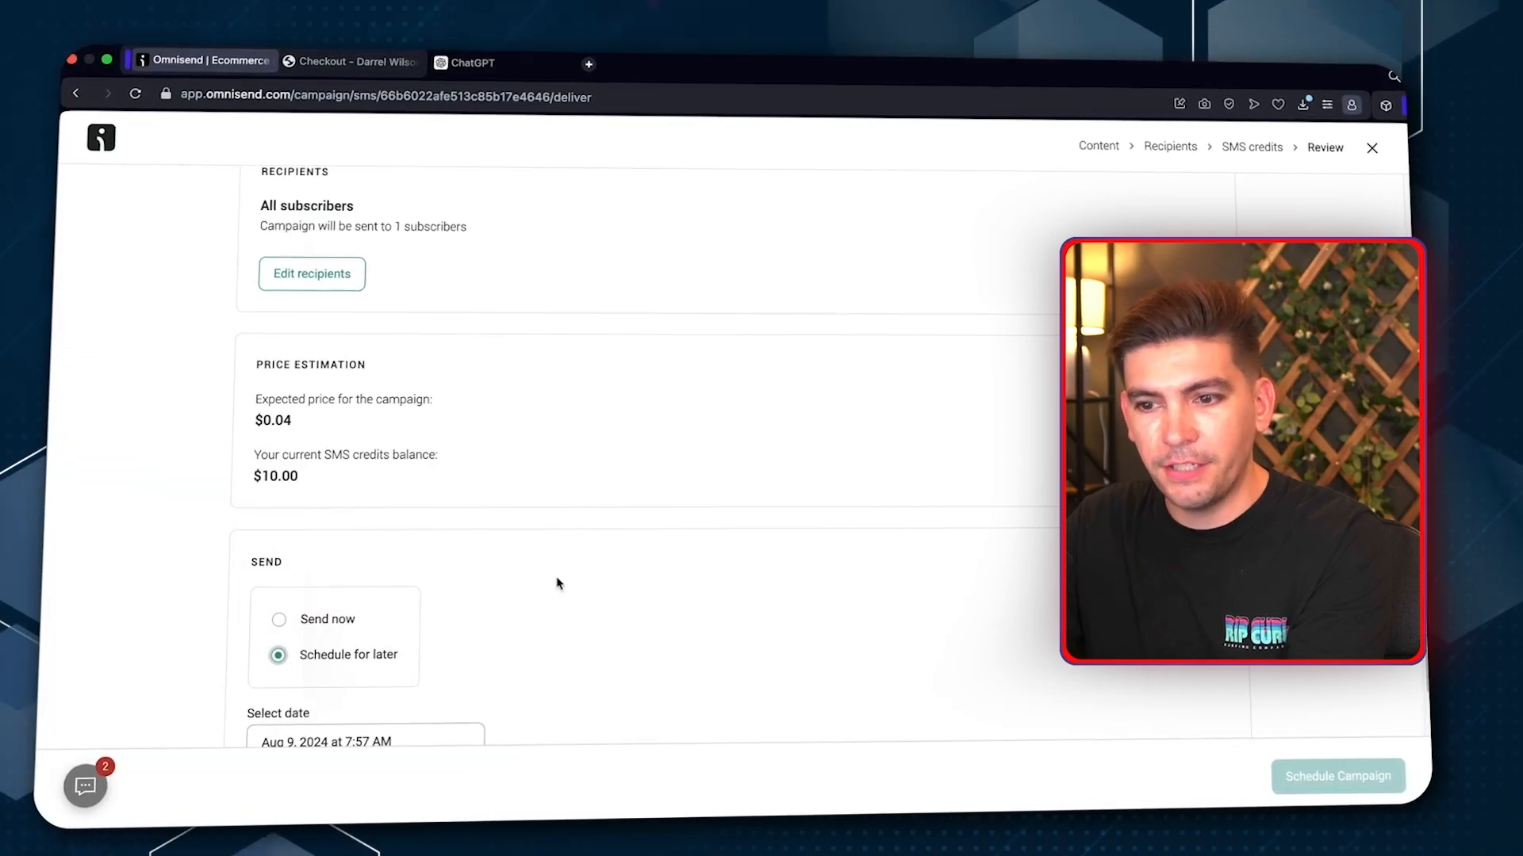
pyautogui.scroll(-1, 547, 579)
pyautogui.click(350, 656)
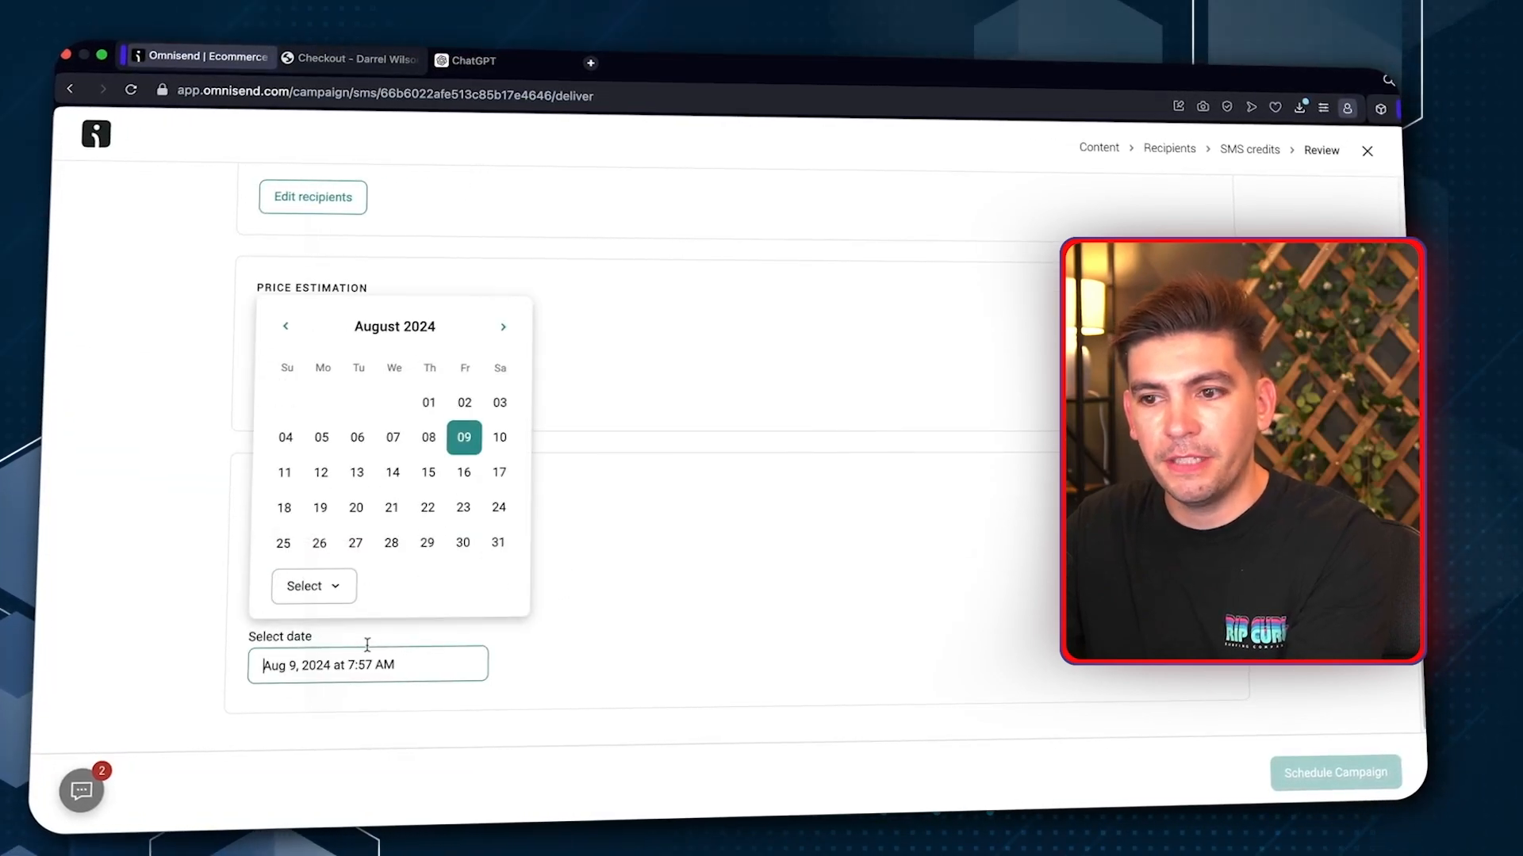
pyautogui.click(467, 472)
pyautogui.click(622, 683)
pyautogui.scroll(5, 765, 619)
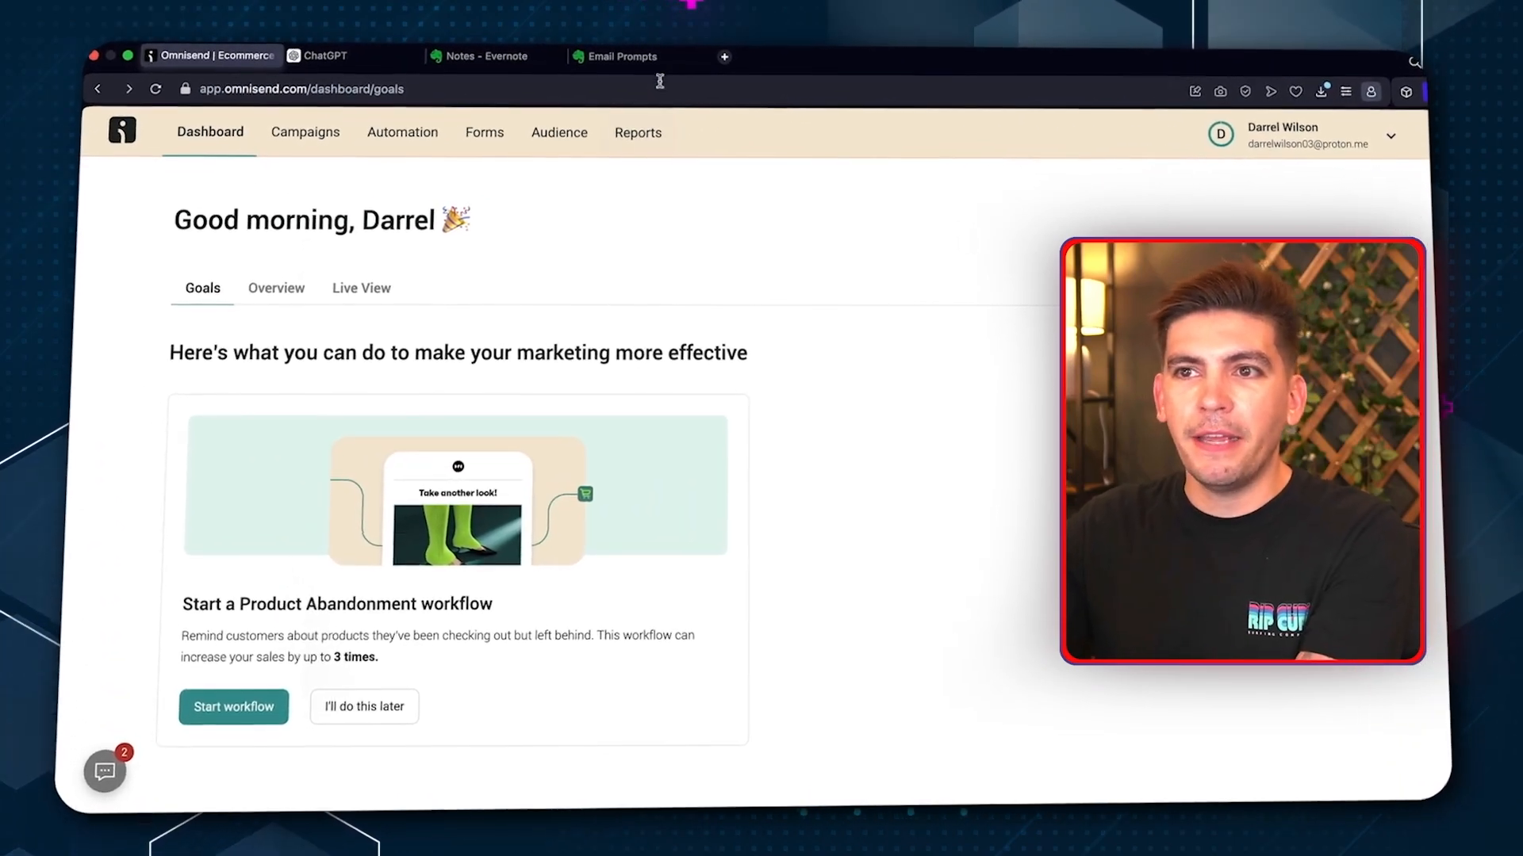
# Switch to the Email Prompts note in Evernote and examine the prompts for general content, inactive subscribers and eCommerce emails
pyautogui.click(655, 62)
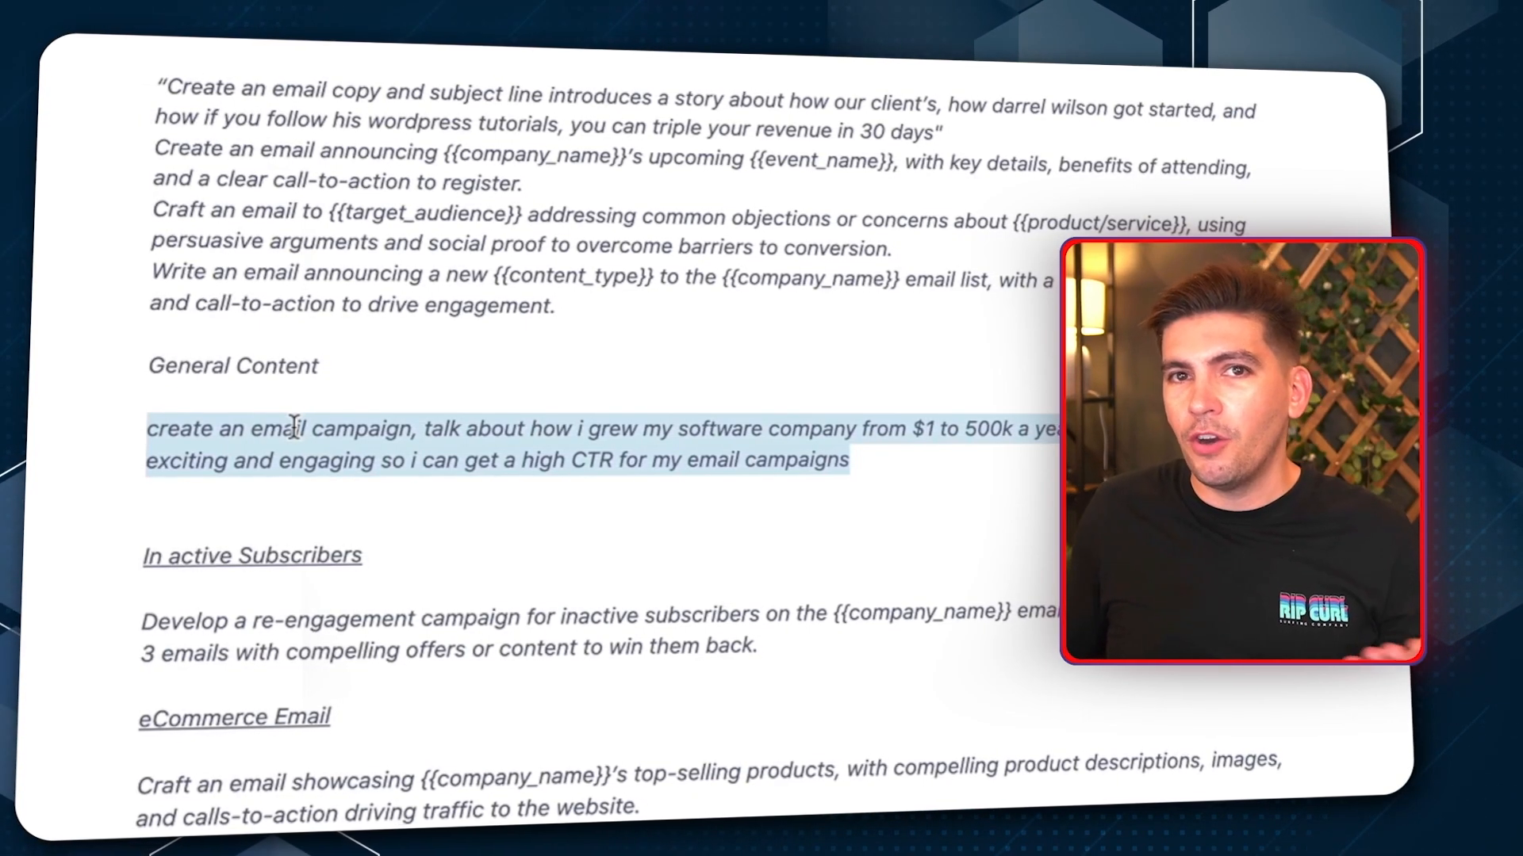
pyautogui.scroll(-2, 300, 423)
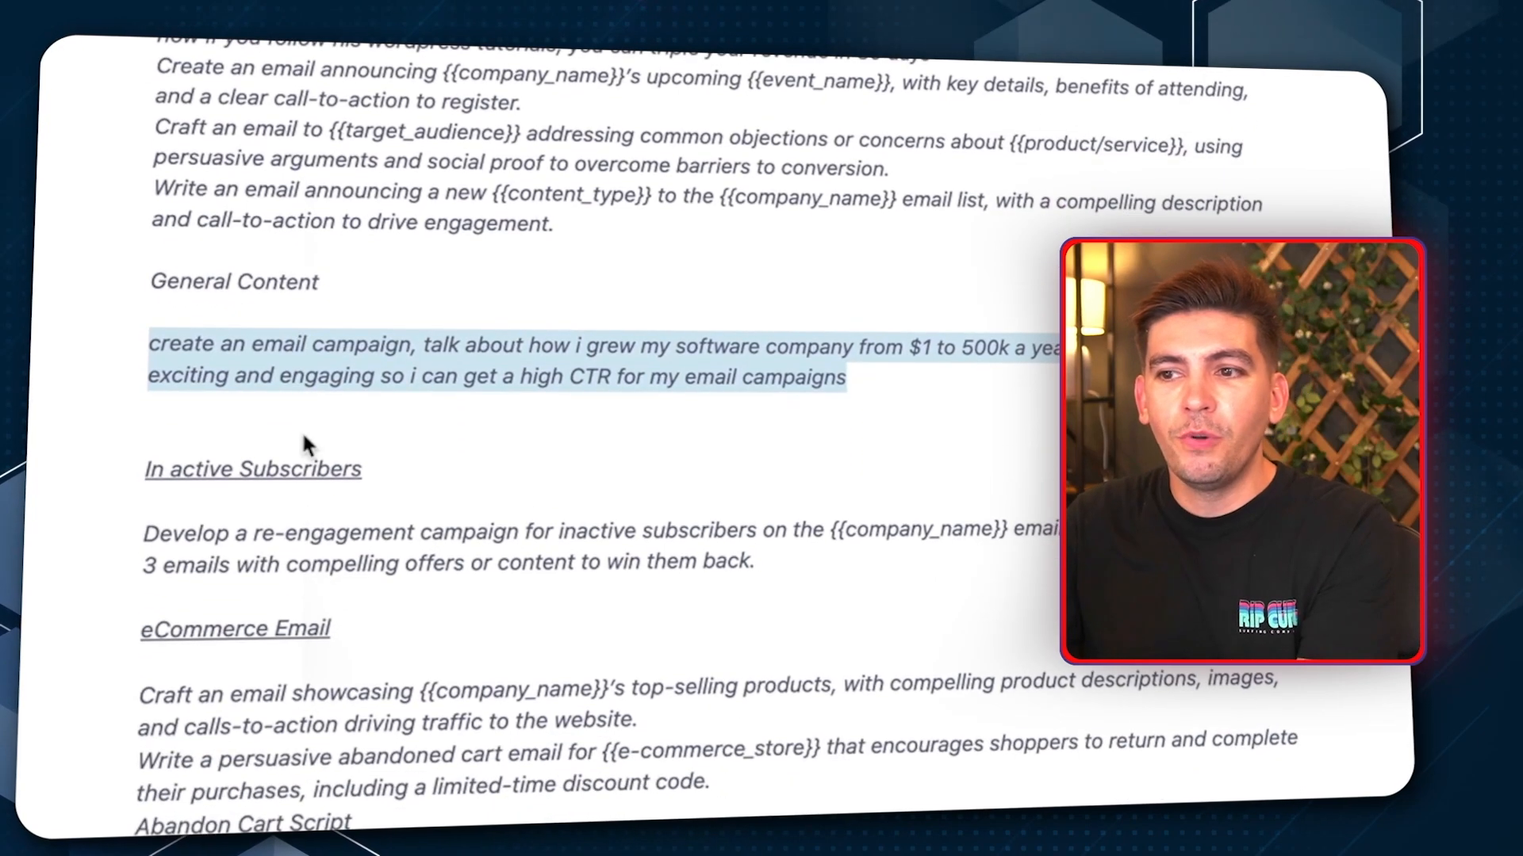
pyautogui.tripleClick(300, 542)
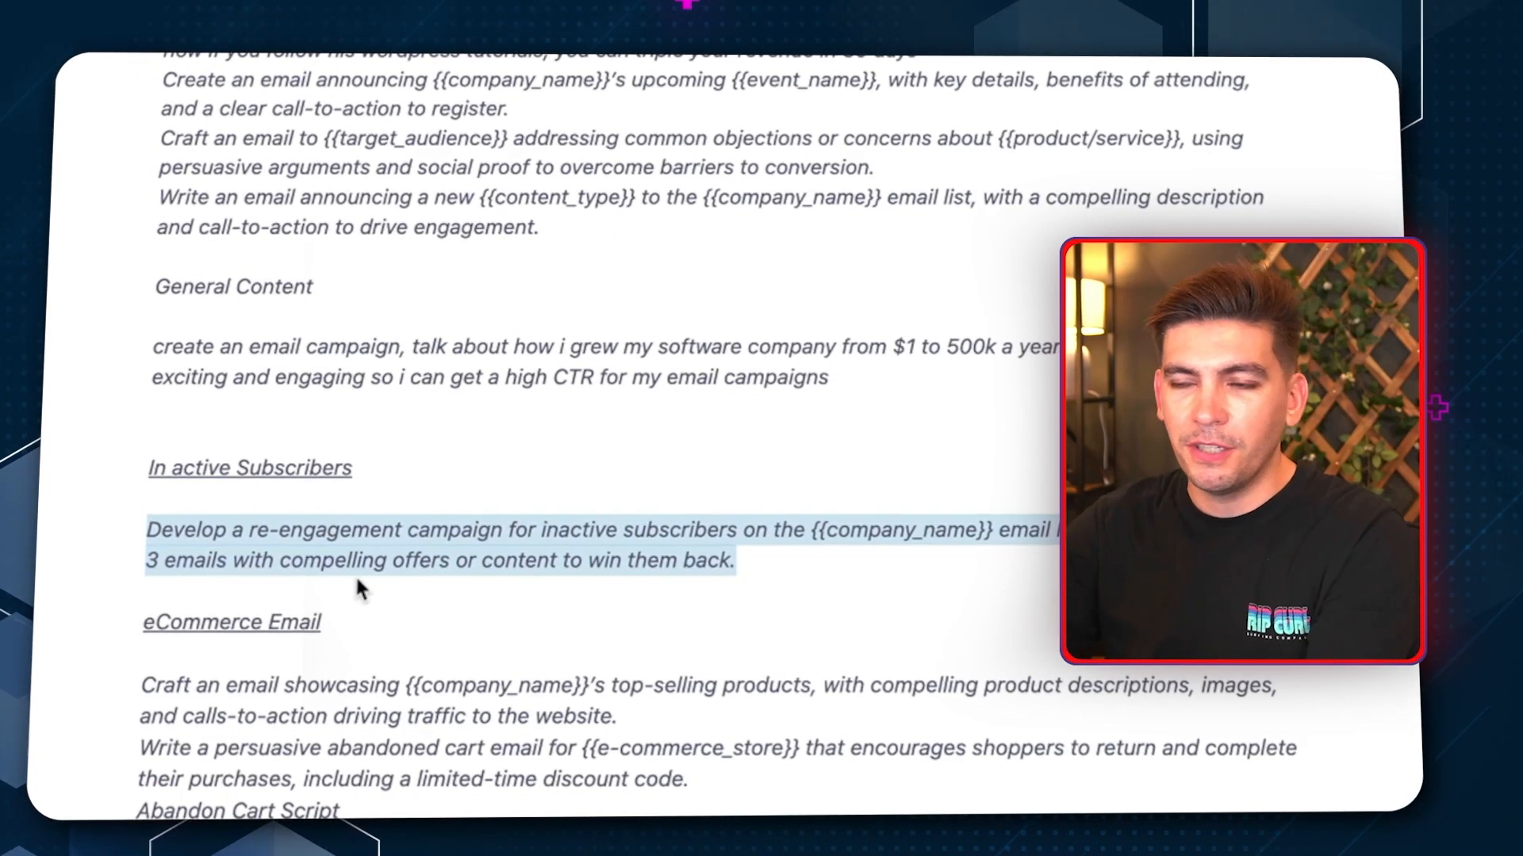
pyautogui.tripleClick(331, 716)
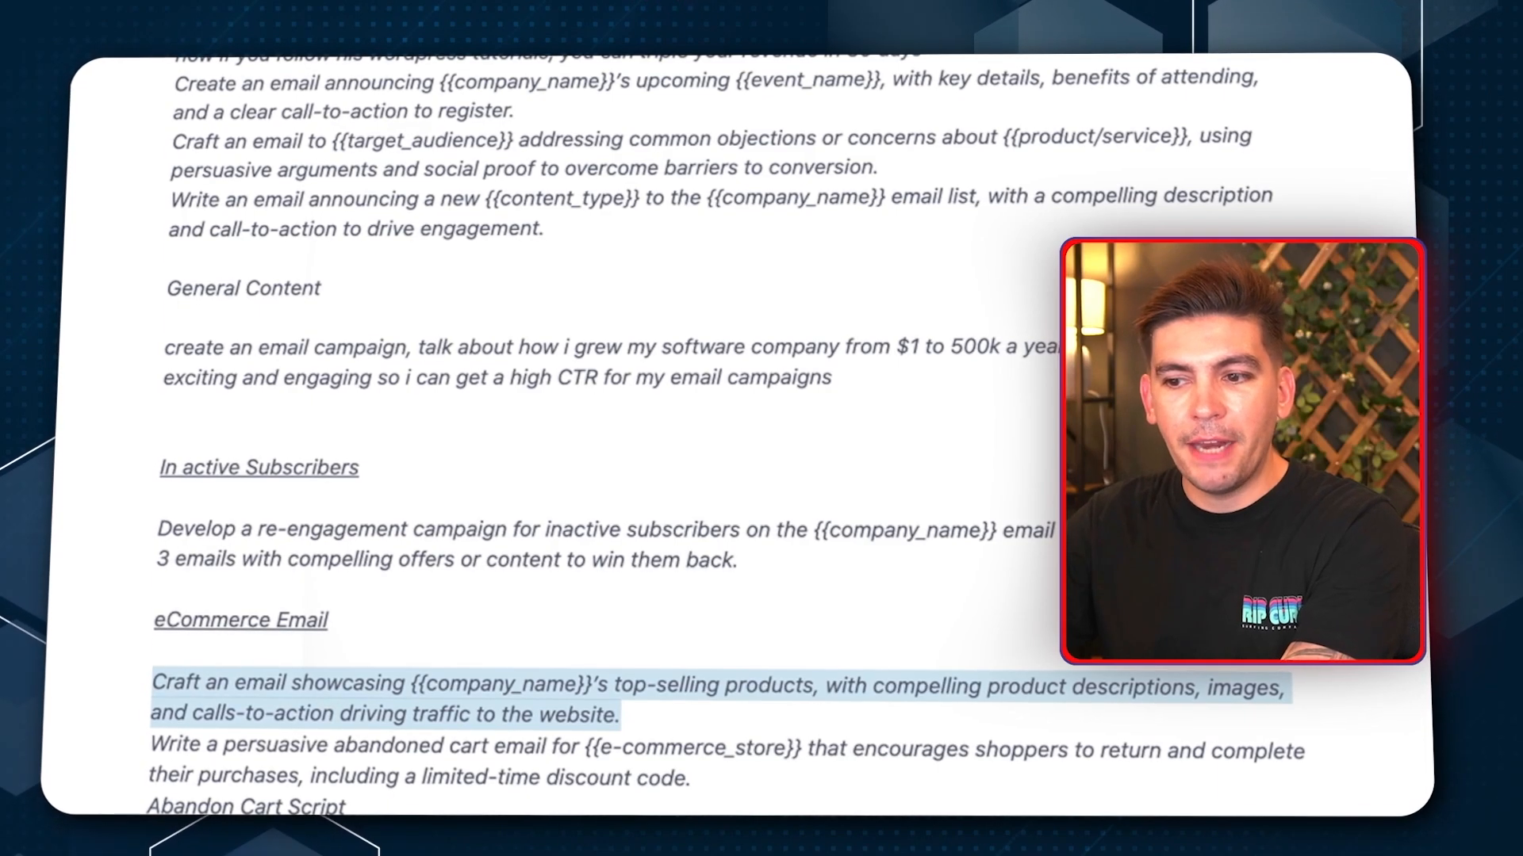
pyautogui.click(1174, 587)
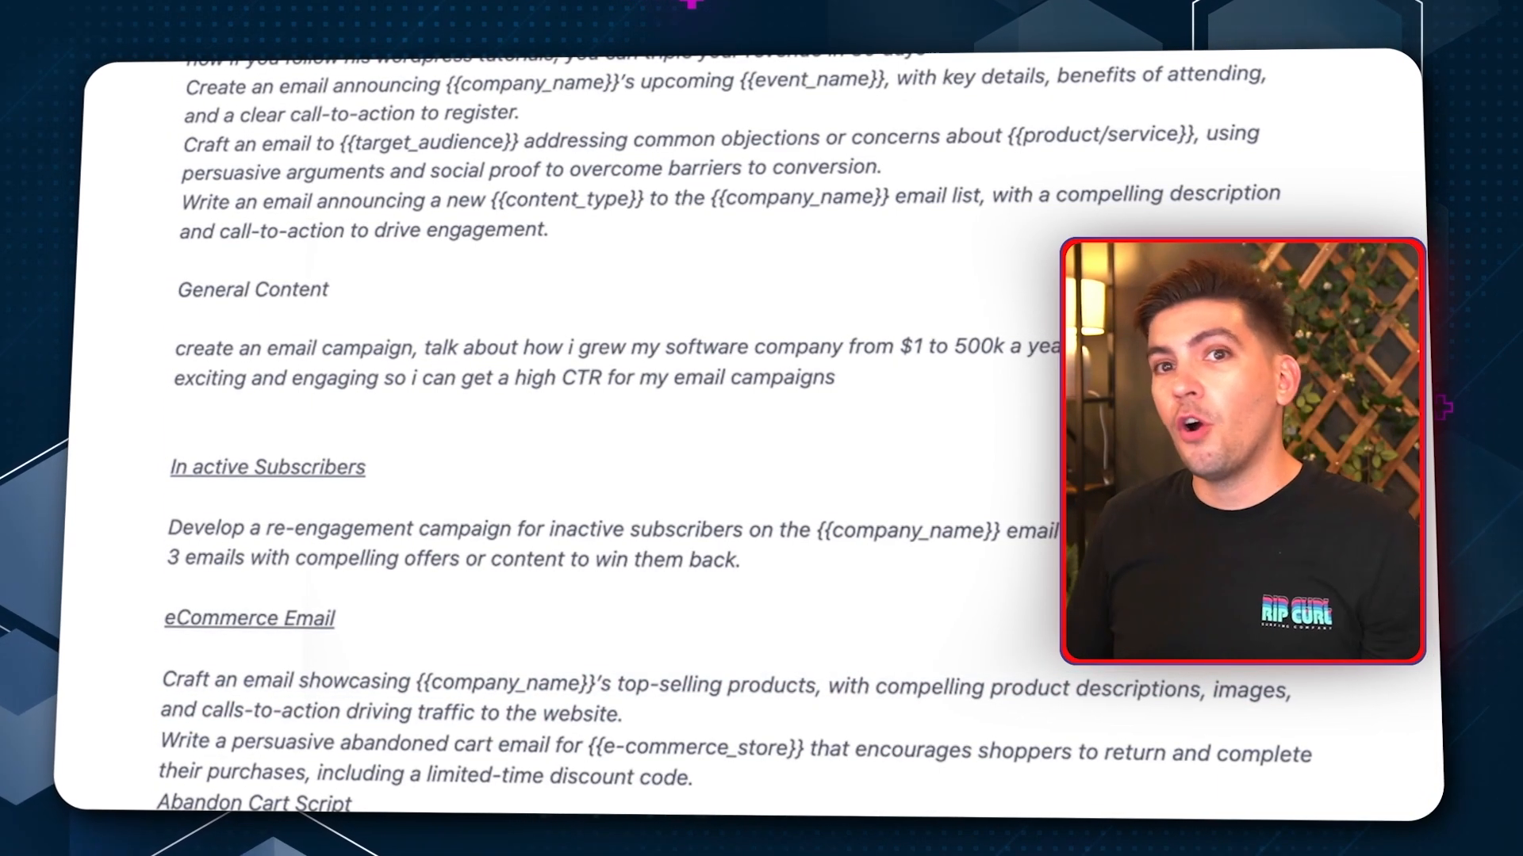
# Copy the three-email welcome series prompt under Welcome Users in the Email Prompts note
pyautogui.scroll(10, 714, 436)
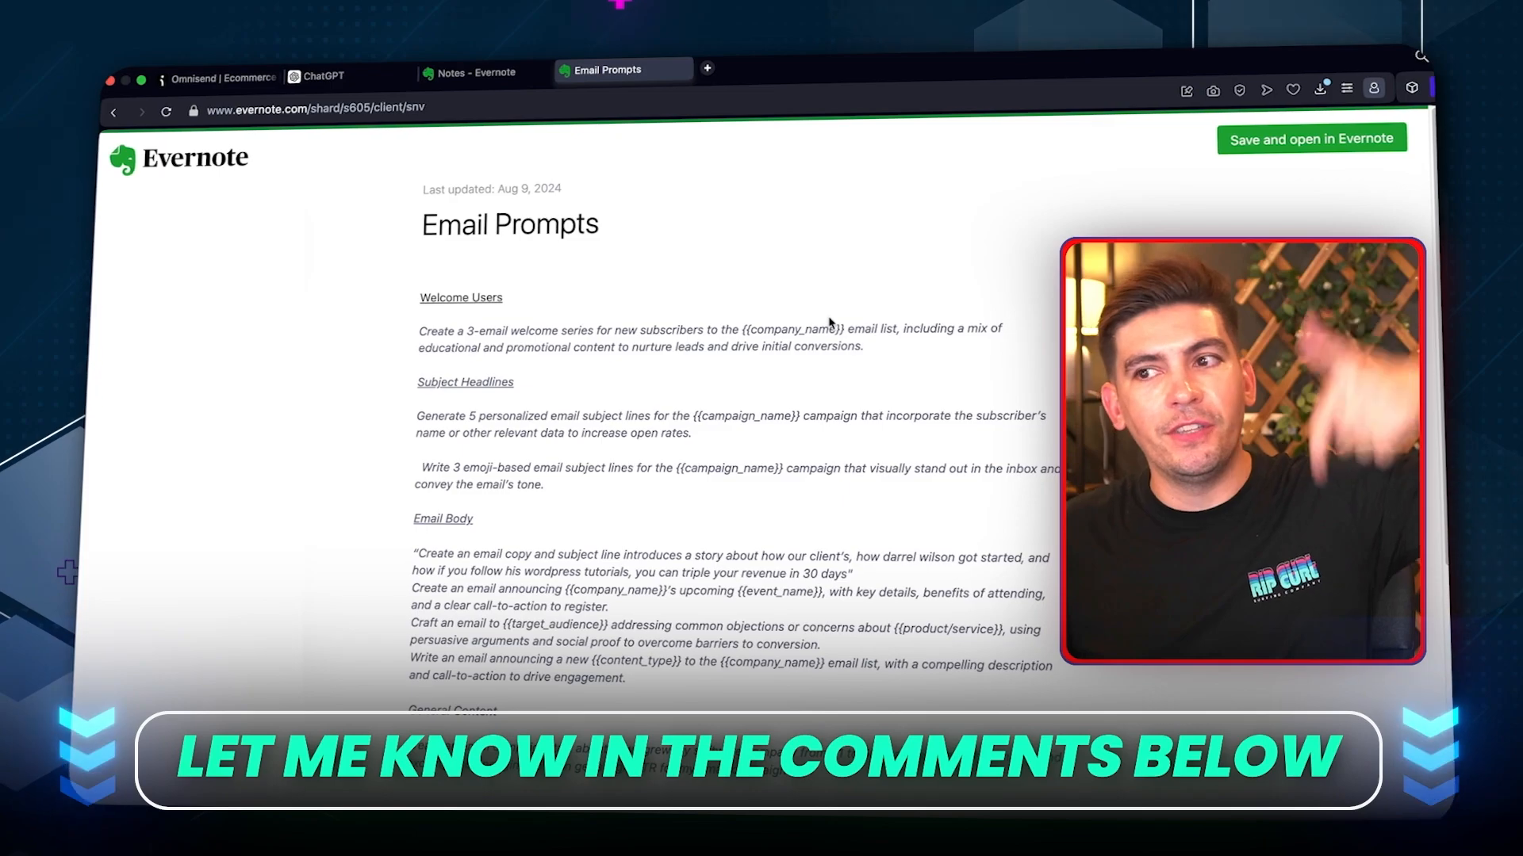
pyautogui.tripleClick(666, 330)
pyautogui.press('super+c')
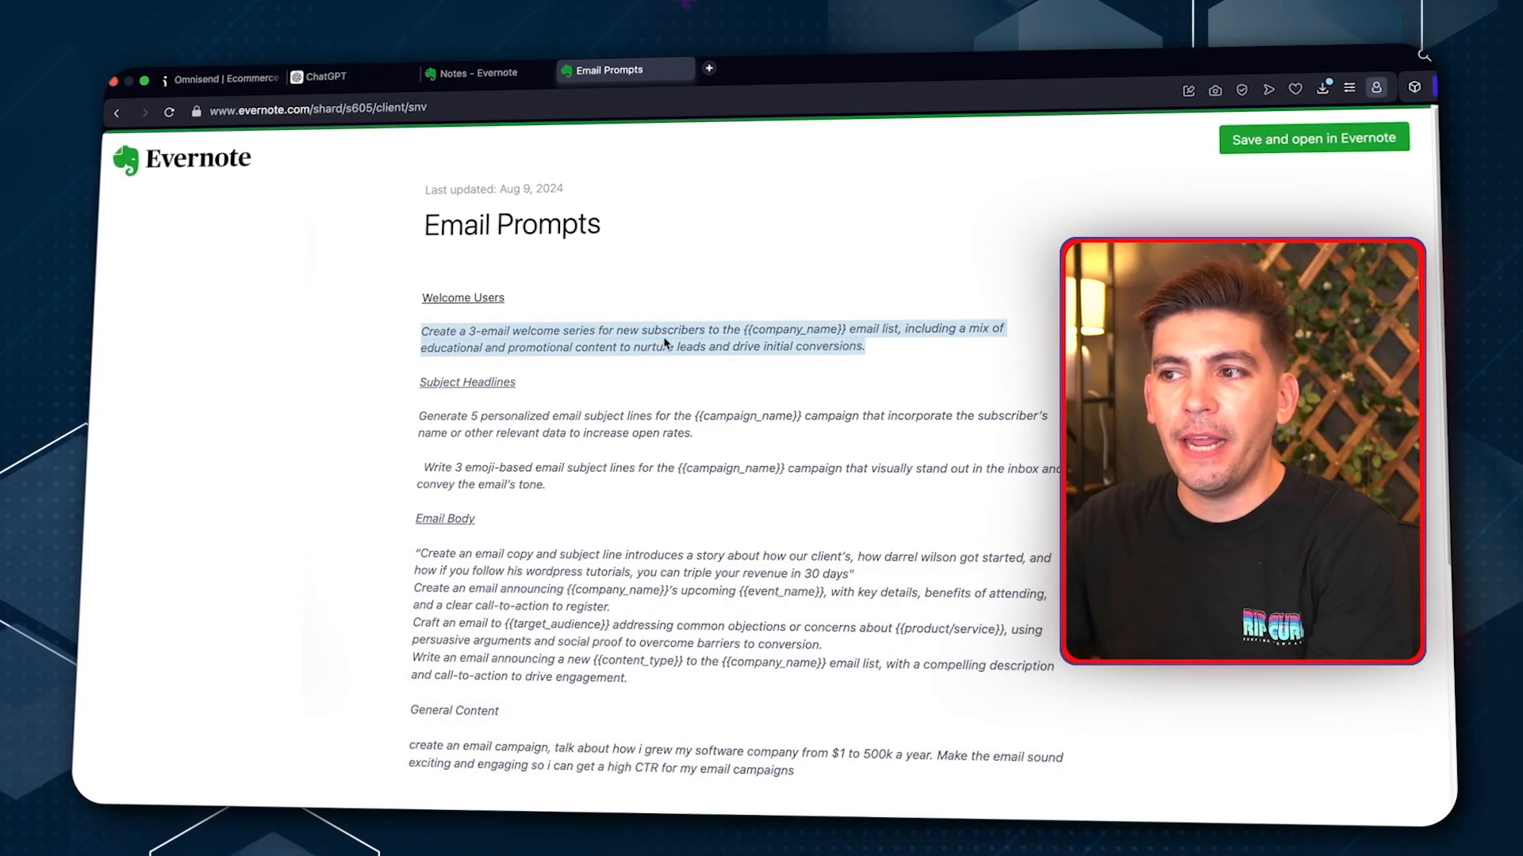
pyautogui.rightClick(680, 362)
pyautogui.click(688, 440)
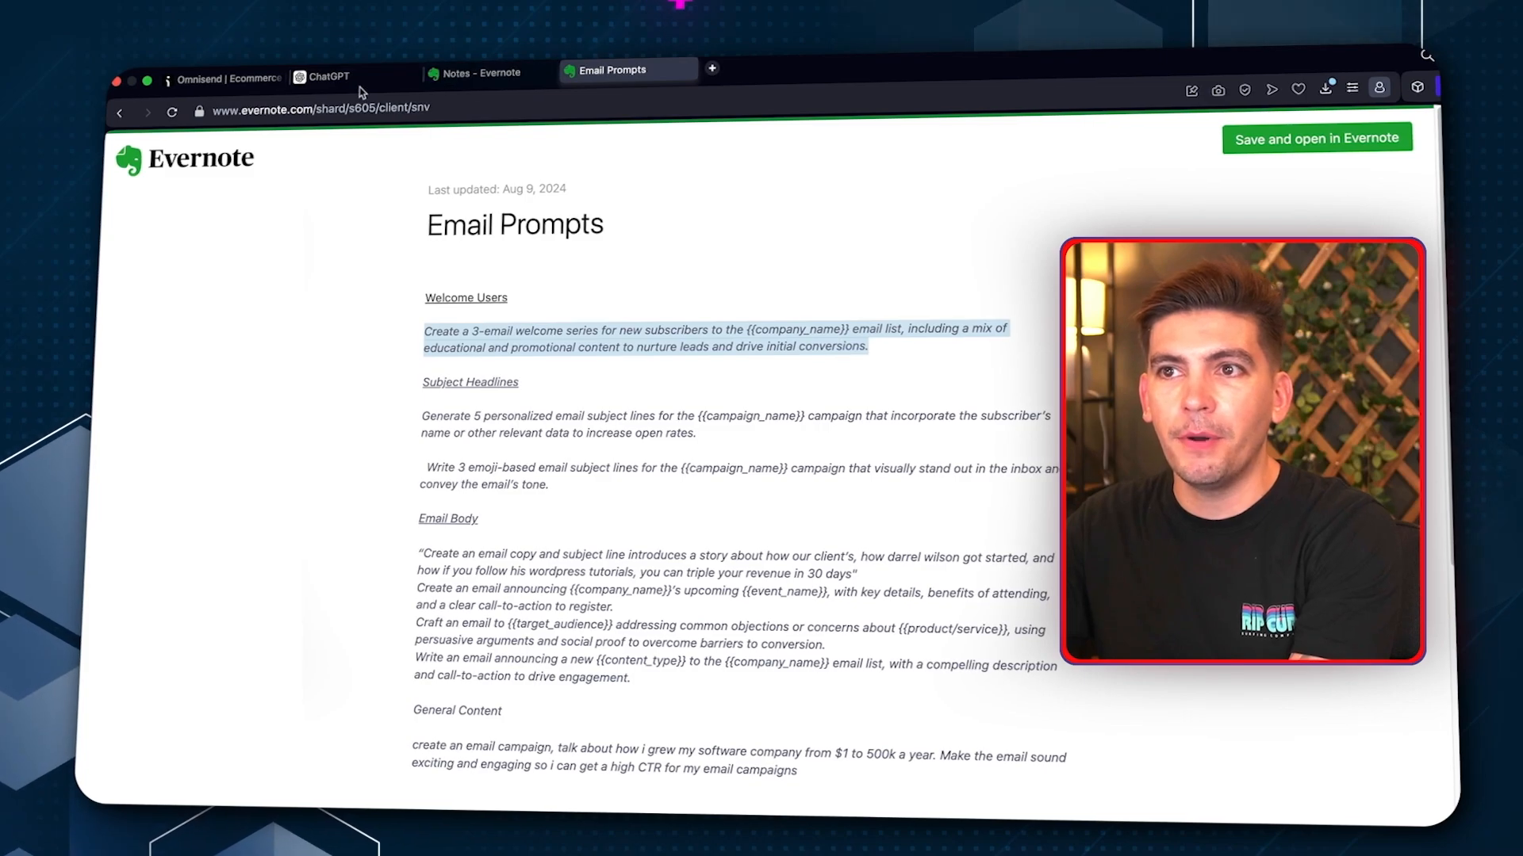
# Switch to ChatGPT, paste the prompt with its company name placeholder replaced by Darrelwilson.com, and submit it
pyautogui.click(329, 77)
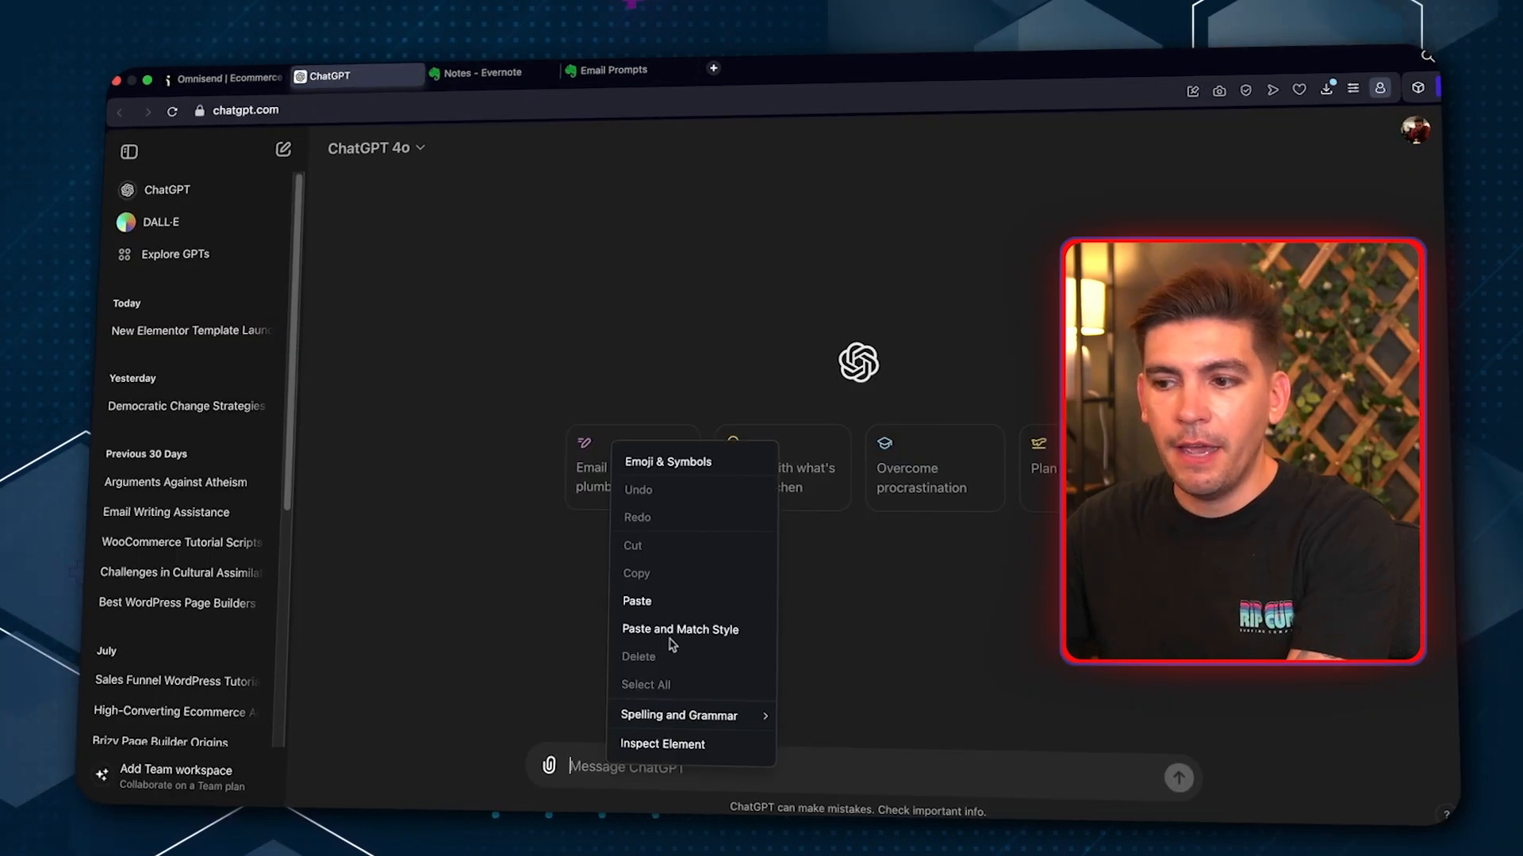
pyautogui.click(637, 601)
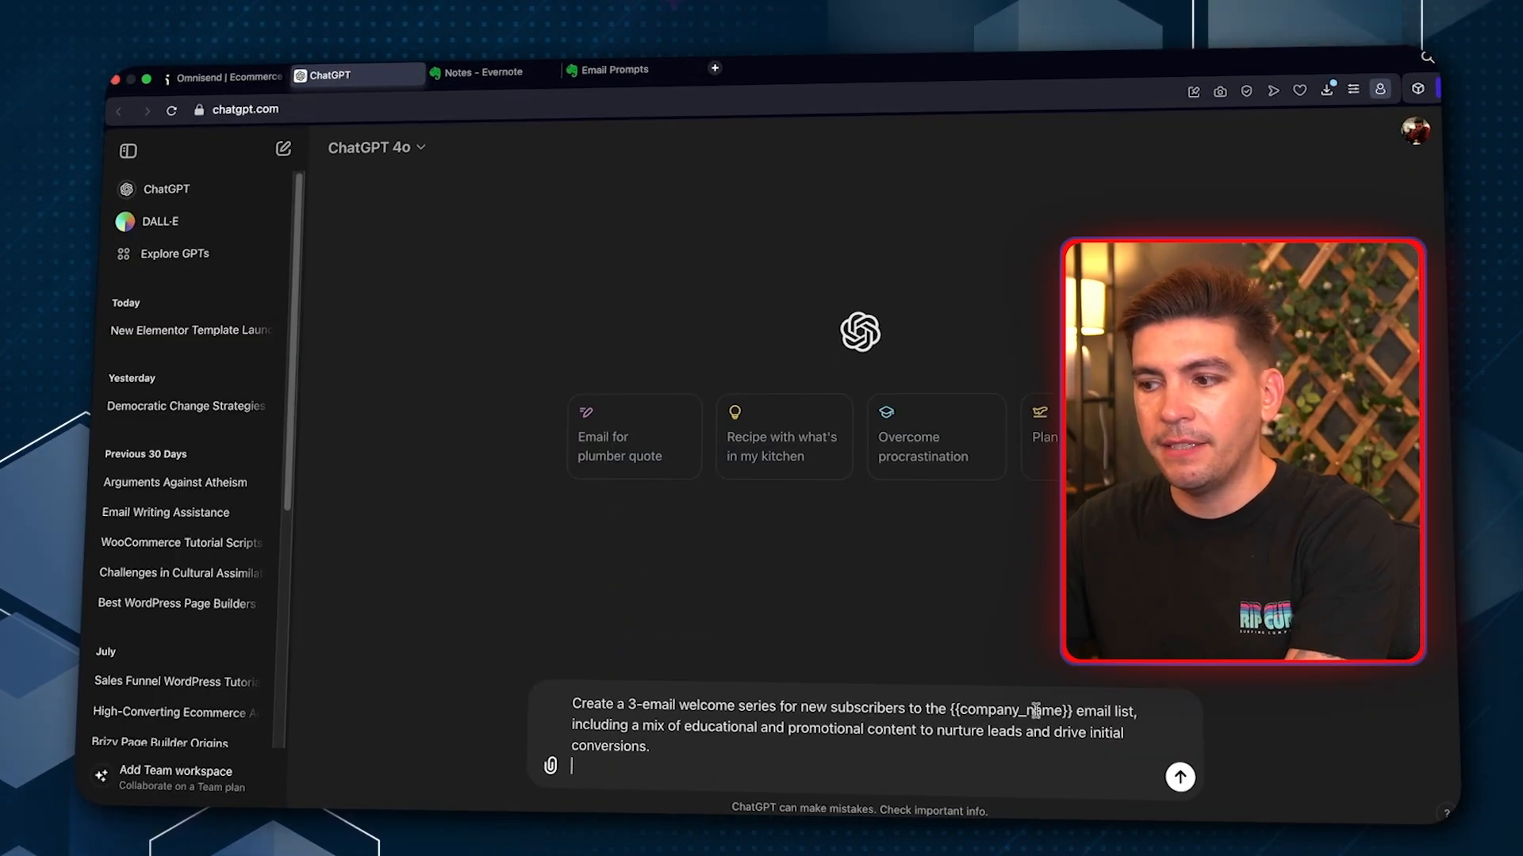
pyautogui.click(1074, 706)
pyautogui.press('BackSpace')
pyautogui.press('BackSpace')
pyautogui.press('BackSpace')
pyautogui.press('BackSpace')
pyautogui.press('BackSpace')
pyautogui.press('BackSpace')
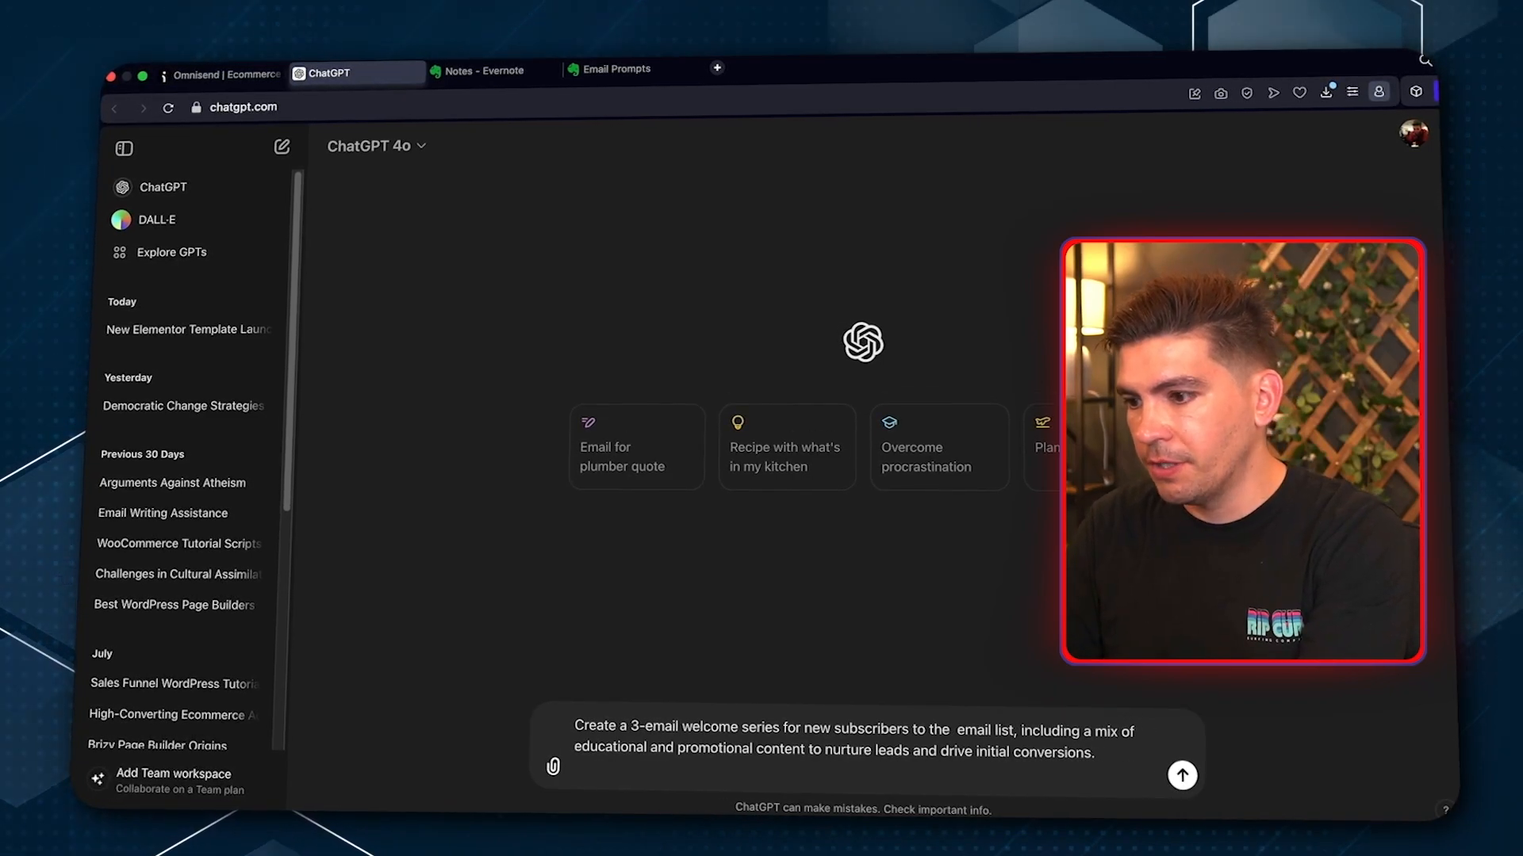
pyautogui.write('.com')
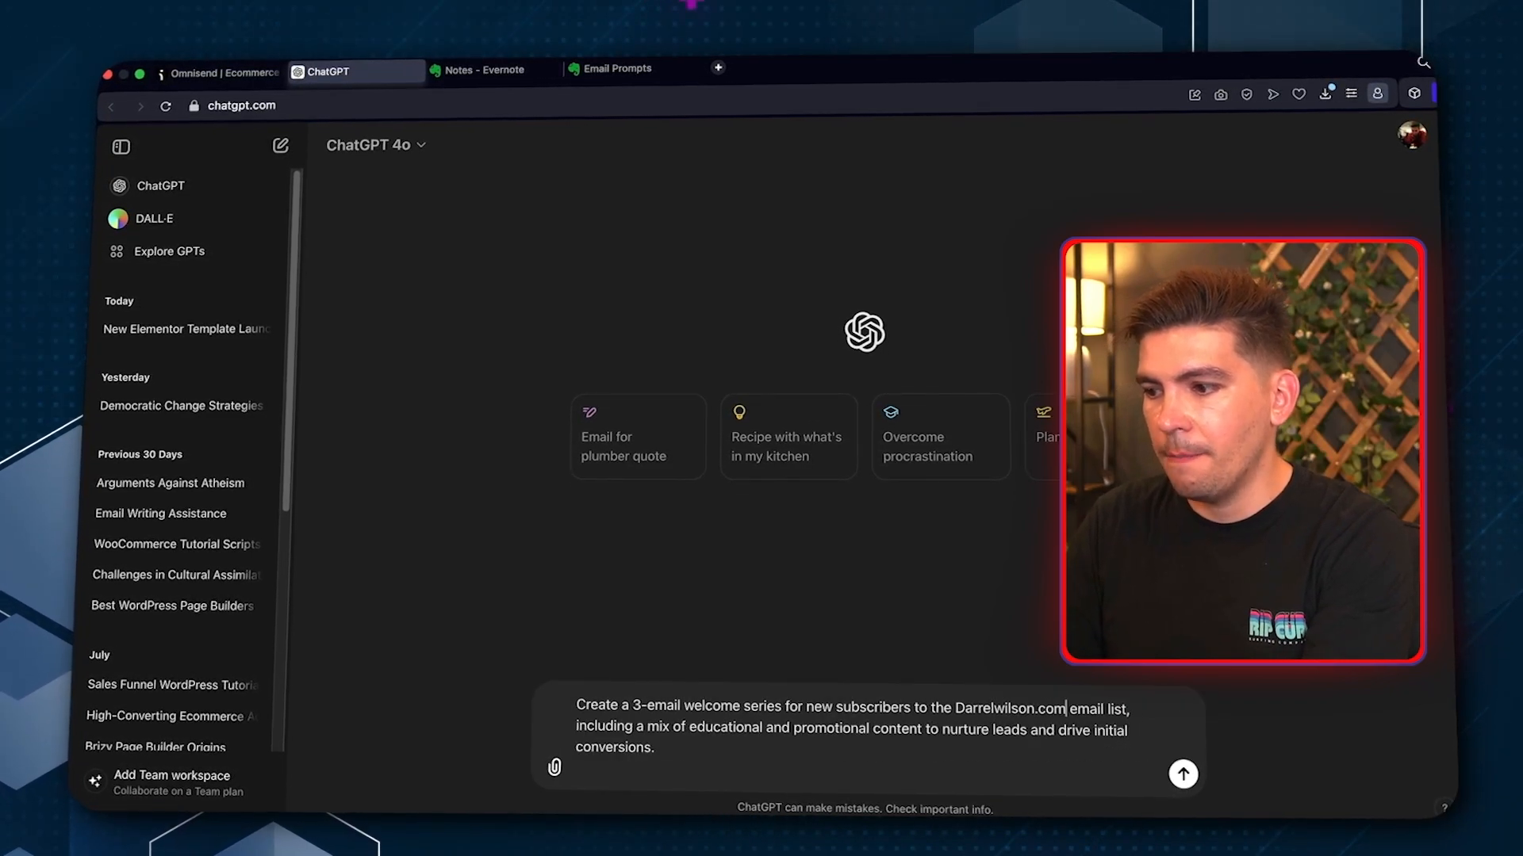
pyautogui.press('Return')
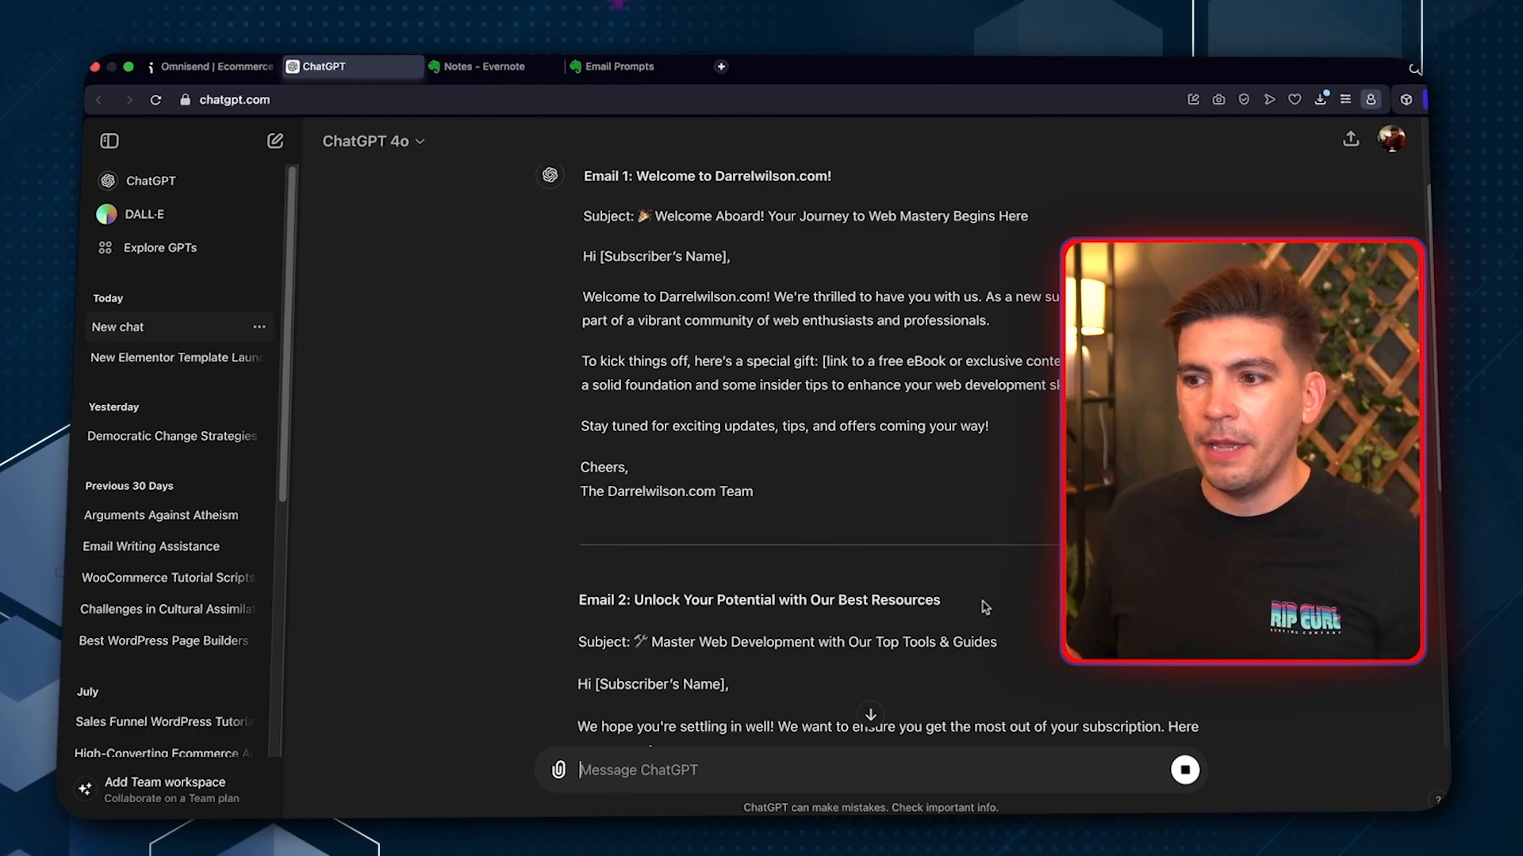
# Examine the three generated welcome emails, including the gift link placeholder in Email 1 and the subject line of Email 3
pyautogui.scroll(2, 893, 414)
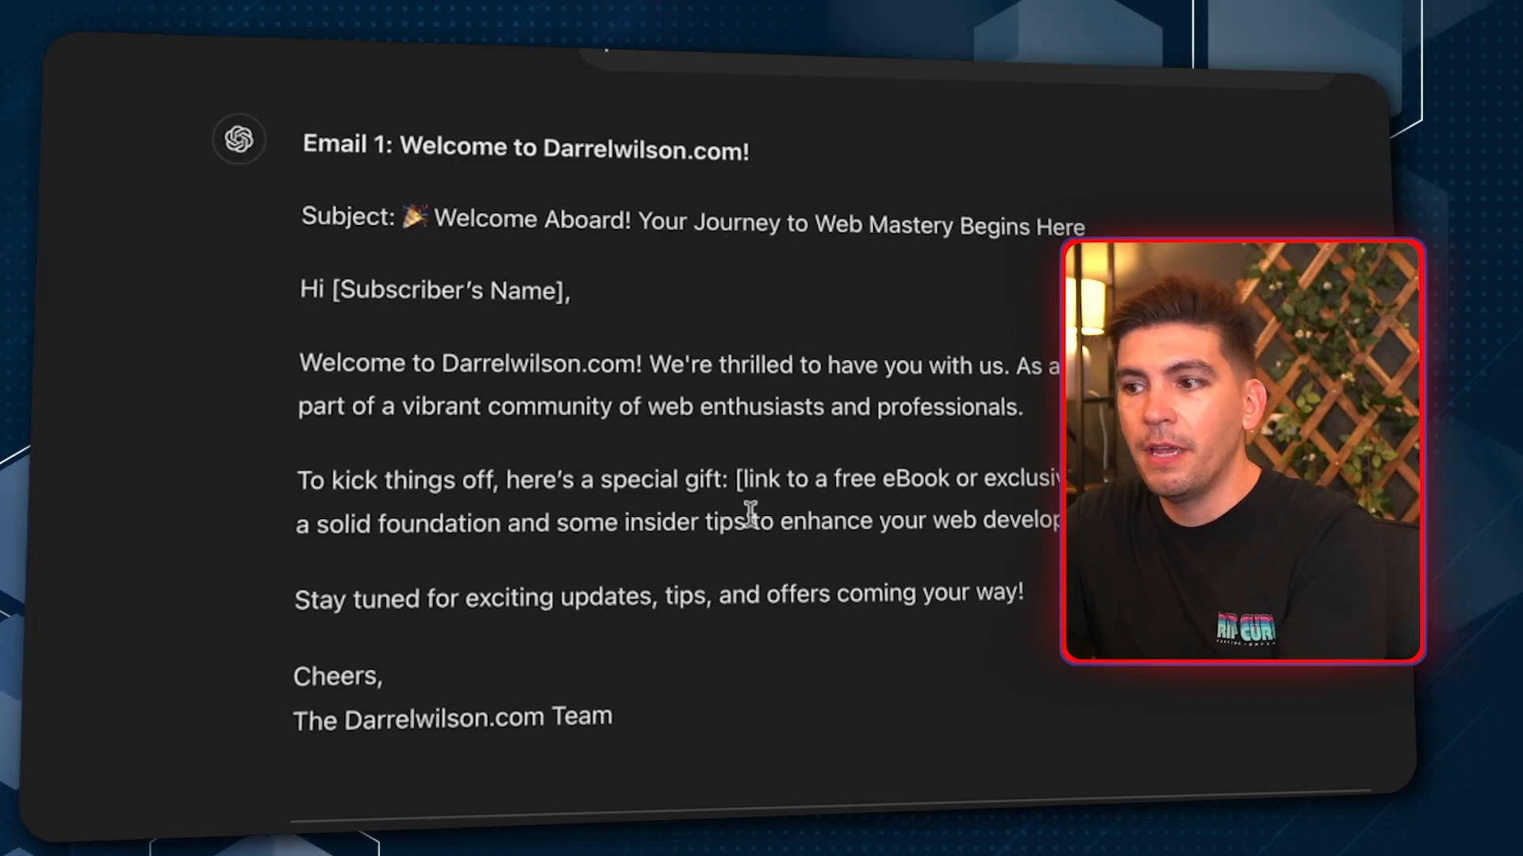
pyautogui.moveTo(735, 480); pyautogui.dragTo(1062, 479)
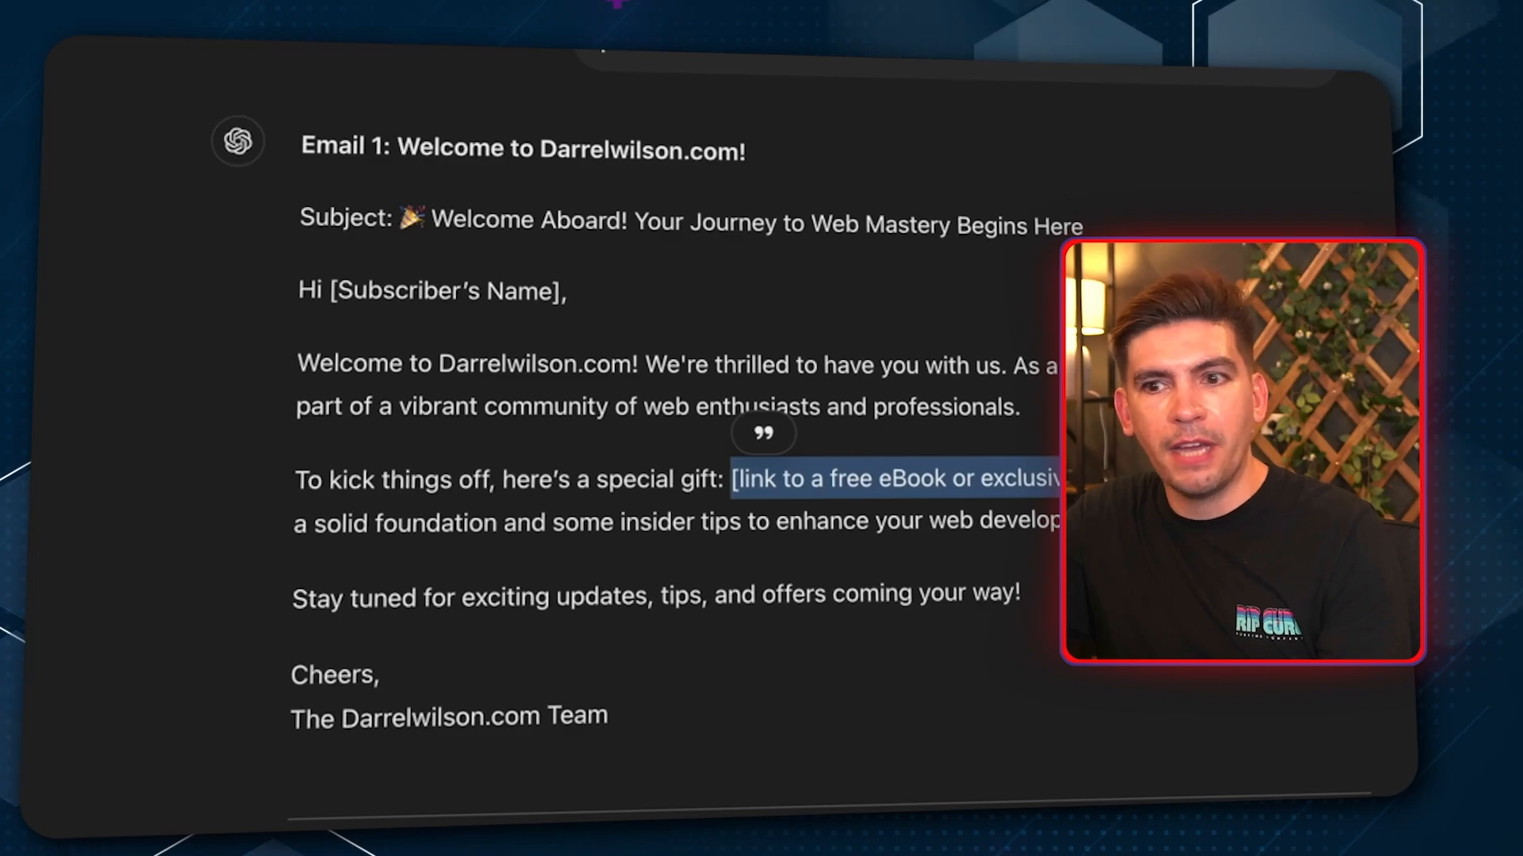
pyautogui.scroll(-5, 570, 101)
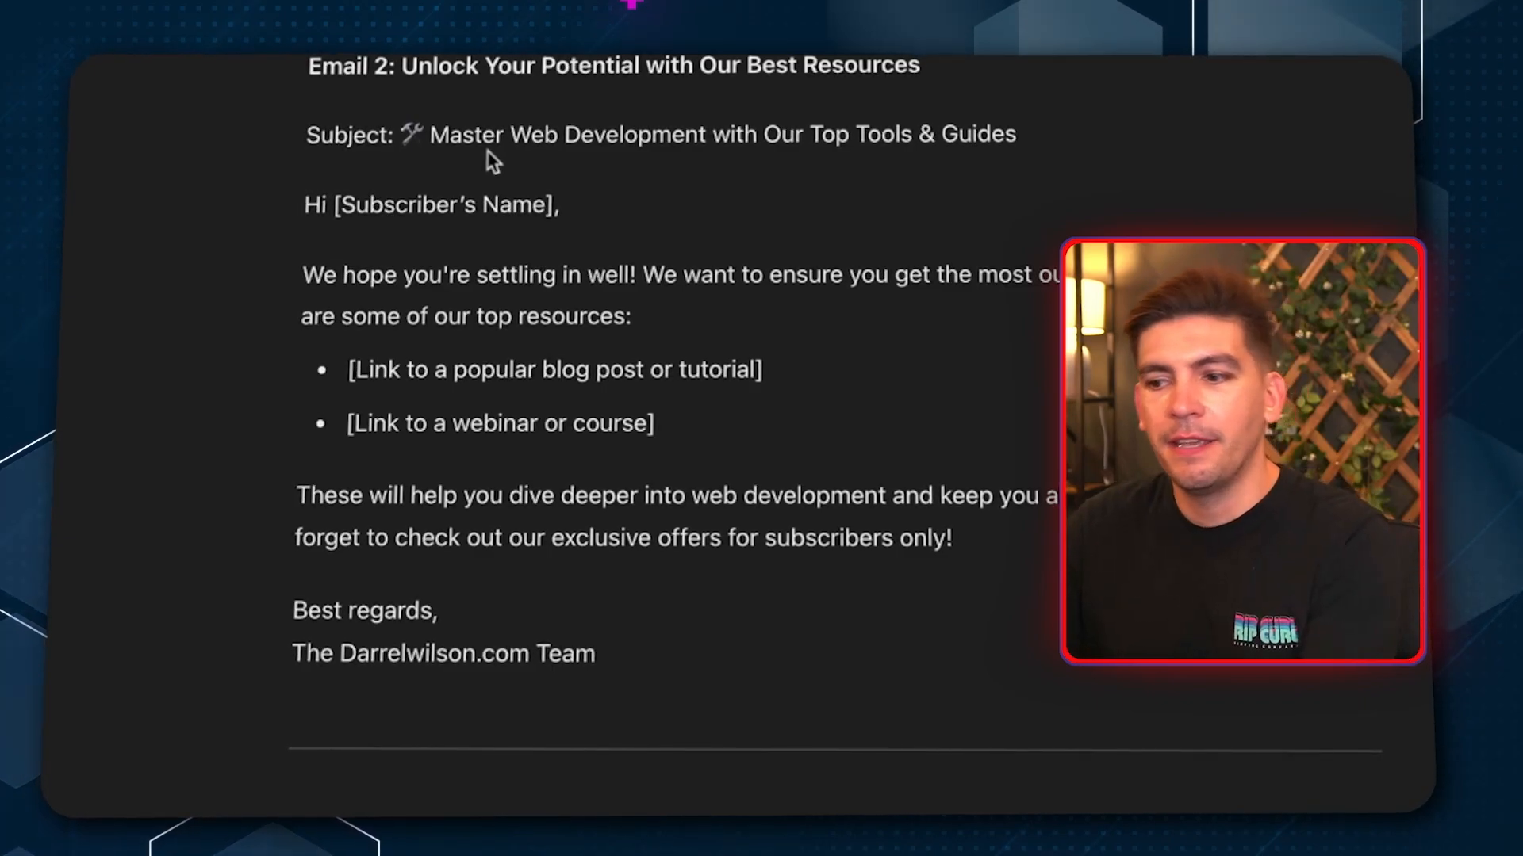
pyautogui.scroll(-5, 487, 150)
pyautogui.scroll(-3, 503, 179)
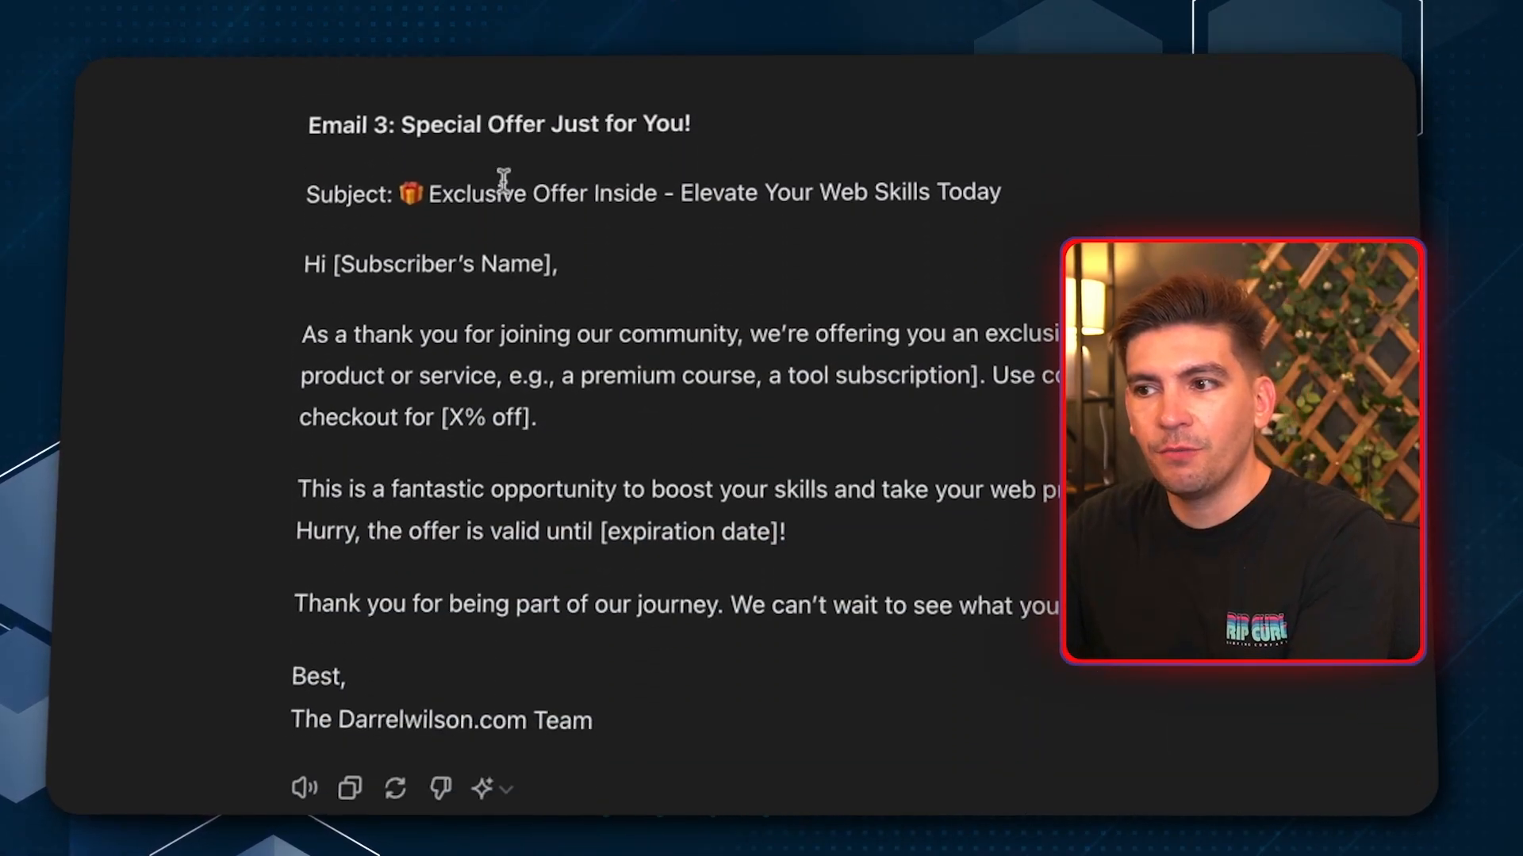
pyautogui.moveTo(430, 196); pyautogui.dragTo(1005, 200)
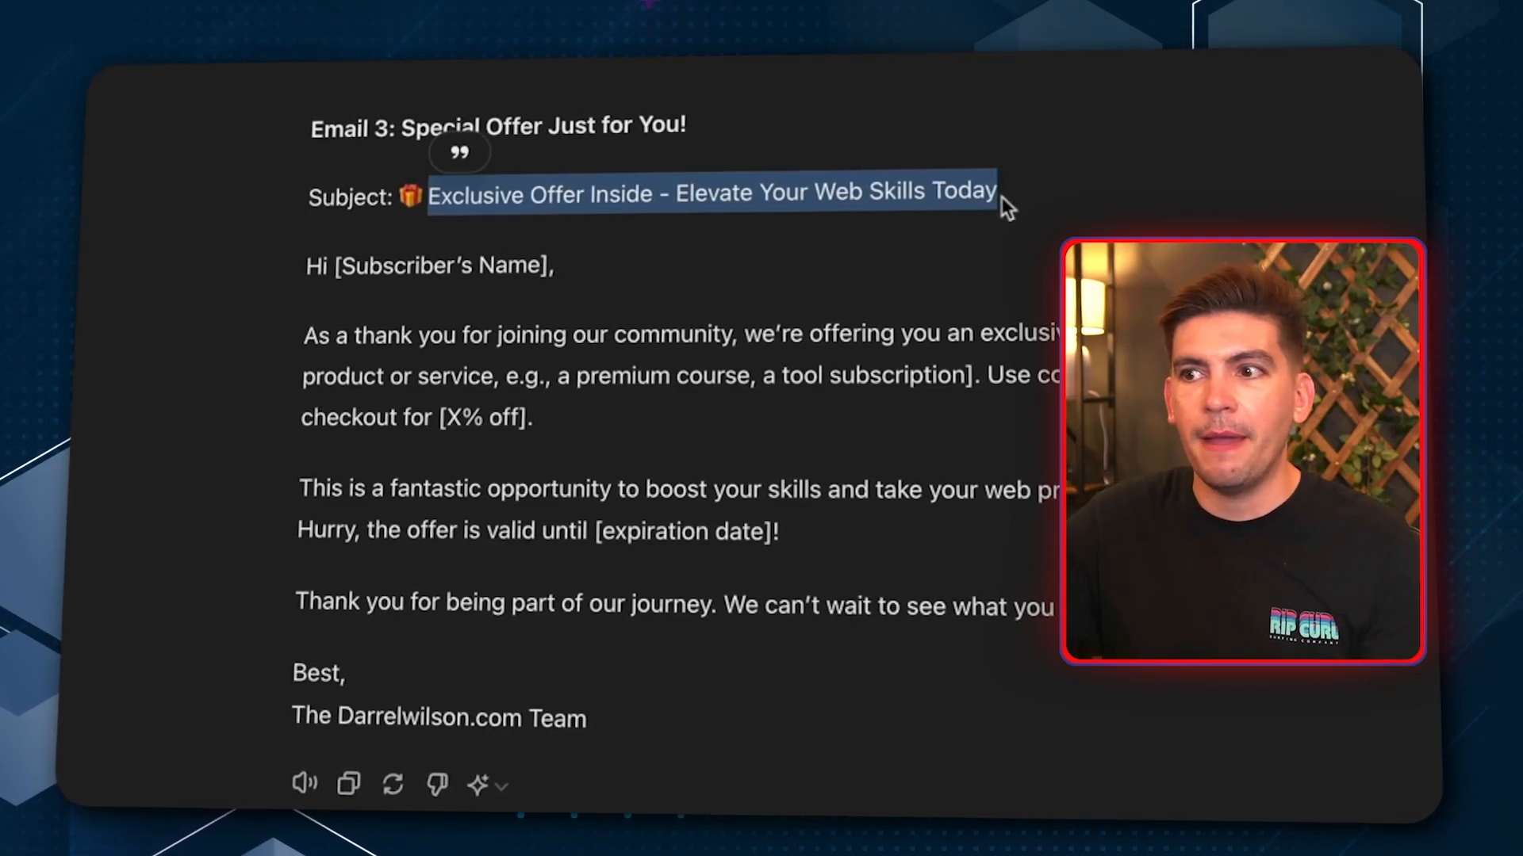
# Copy the body of Email 1 from the subscriber greeting through the "Stay tuned for exciting updates" sentence
pyautogui.scroll(15, 1001, 197)
pyautogui.scroll(3, 956, 350)
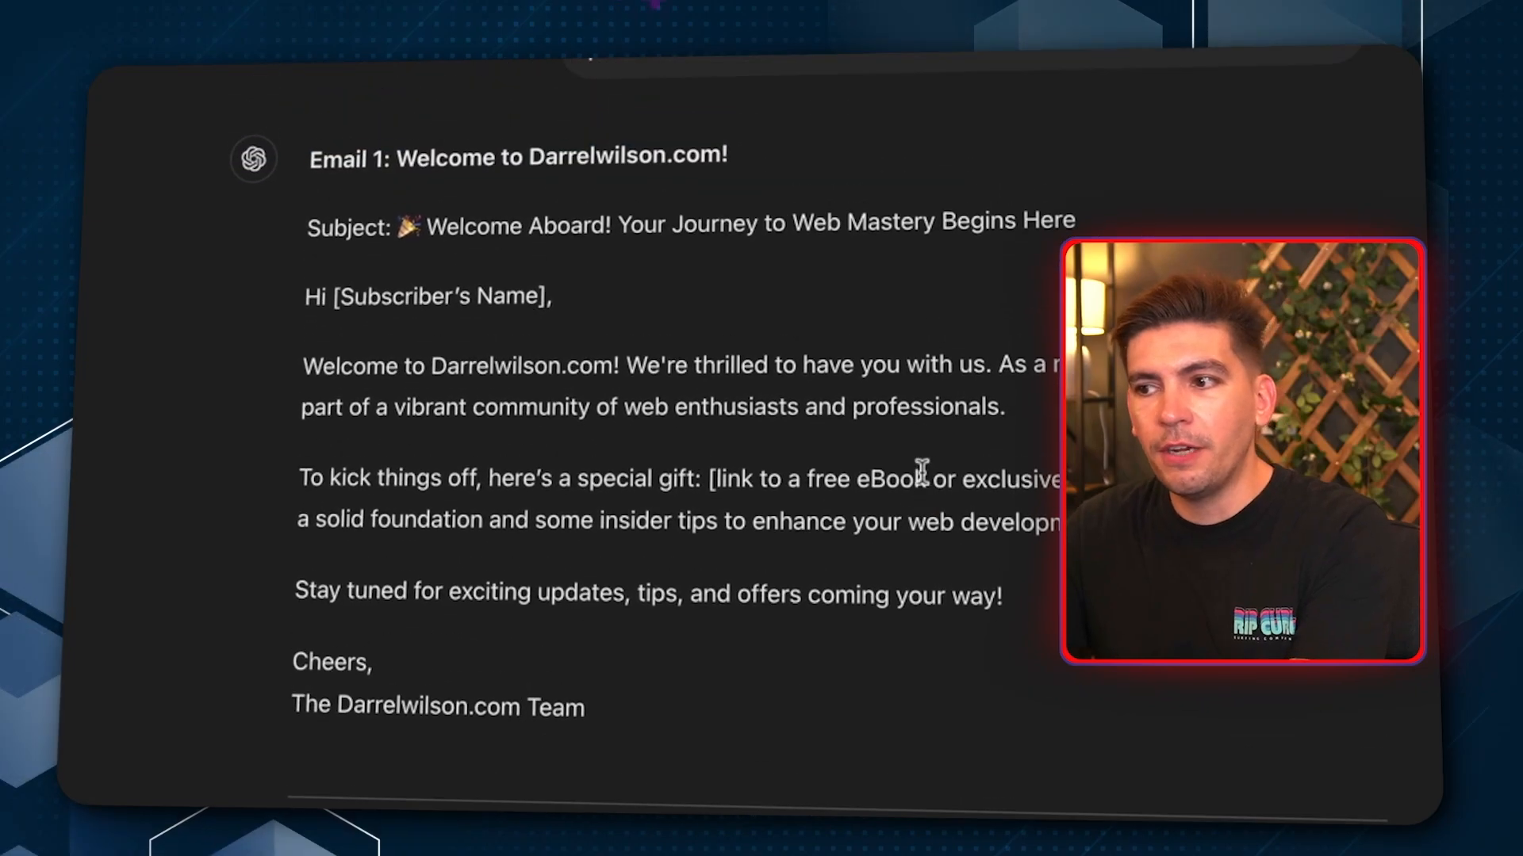
pyautogui.moveTo(1007, 593); pyautogui.dragTo(307, 300)
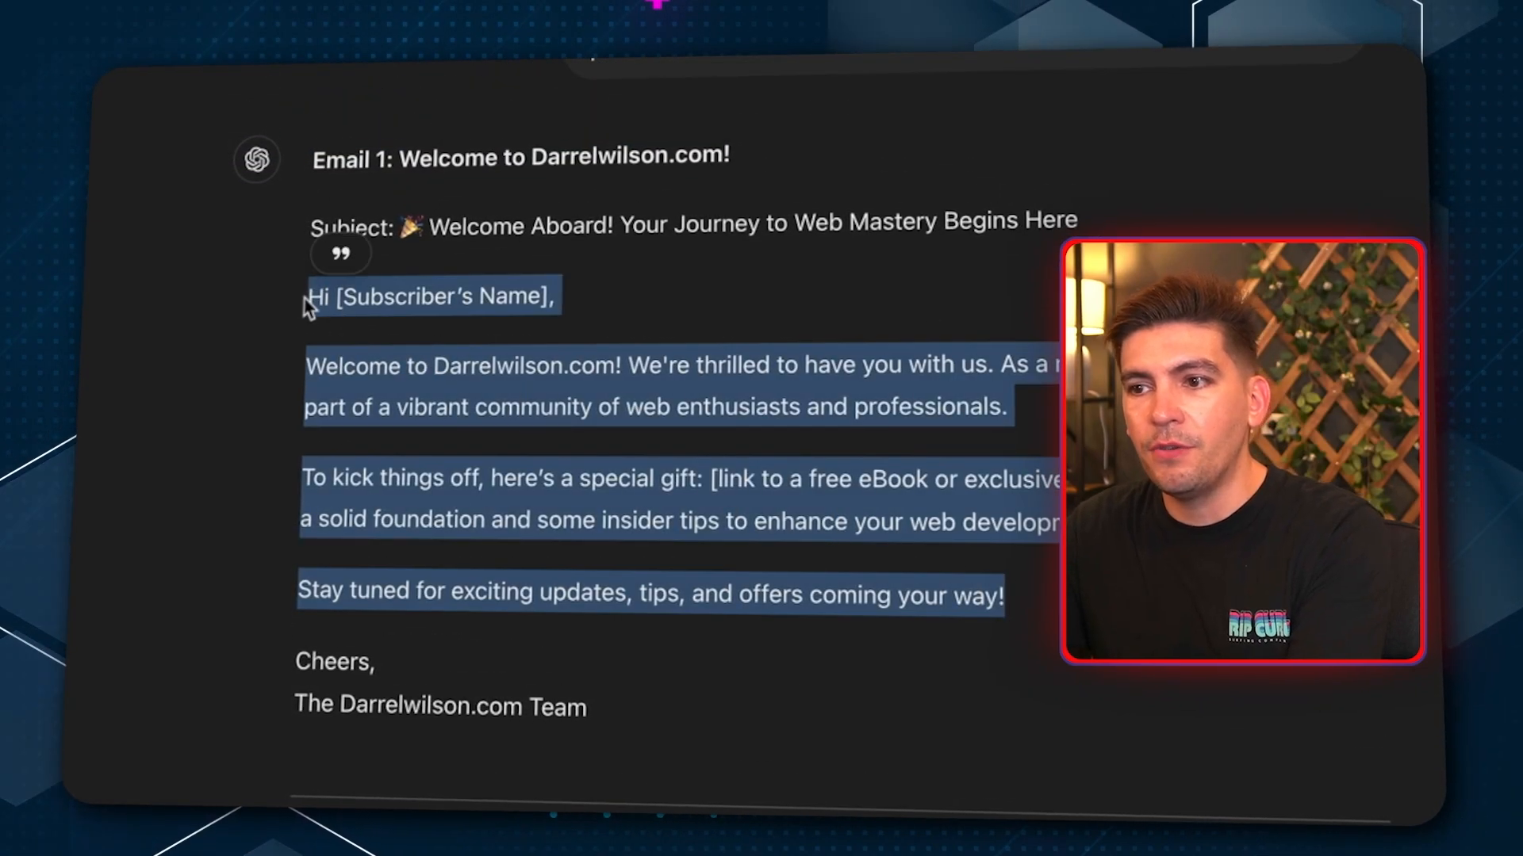
pyautogui.rightClick(321, 306)
pyautogui.click(389, 485)
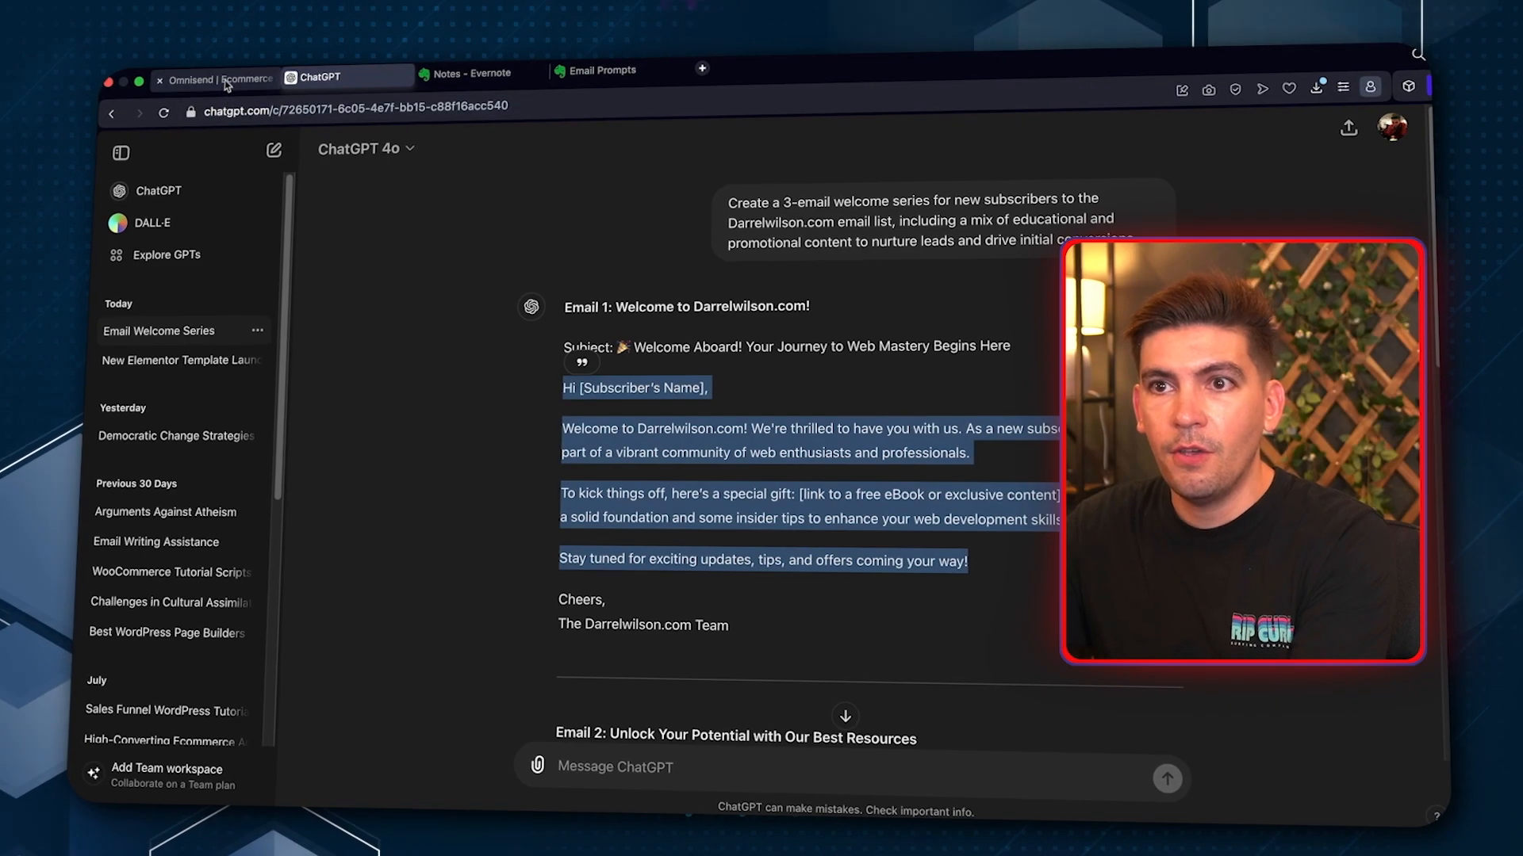
# Switch to Omnisend and create an automation from the recommended pre-built Welcome workflow containing three emails
pyautogui.click(220, 79)
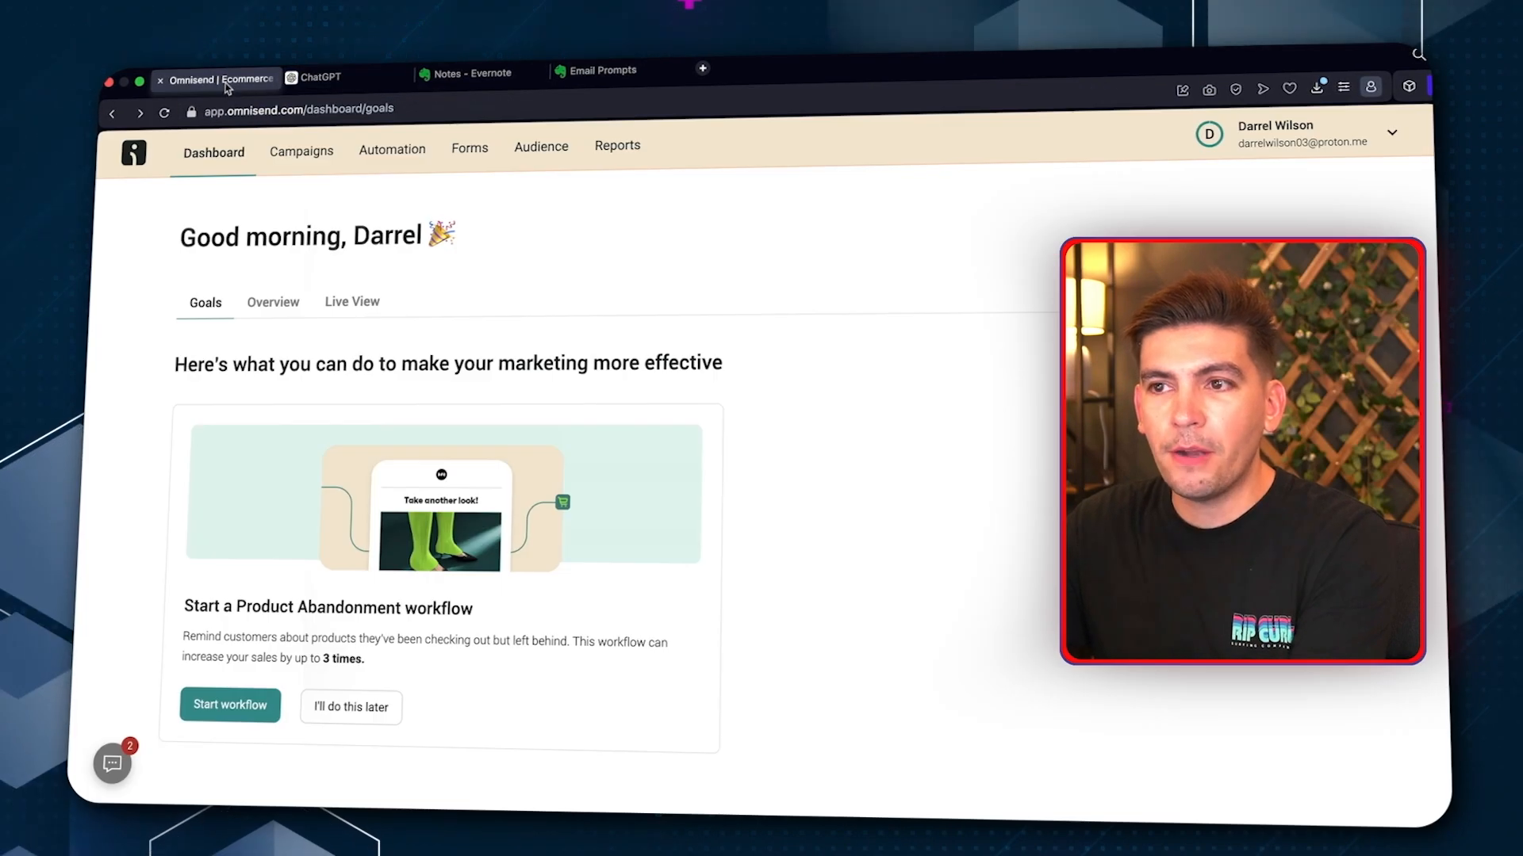
pyautogui.click(413, 156)
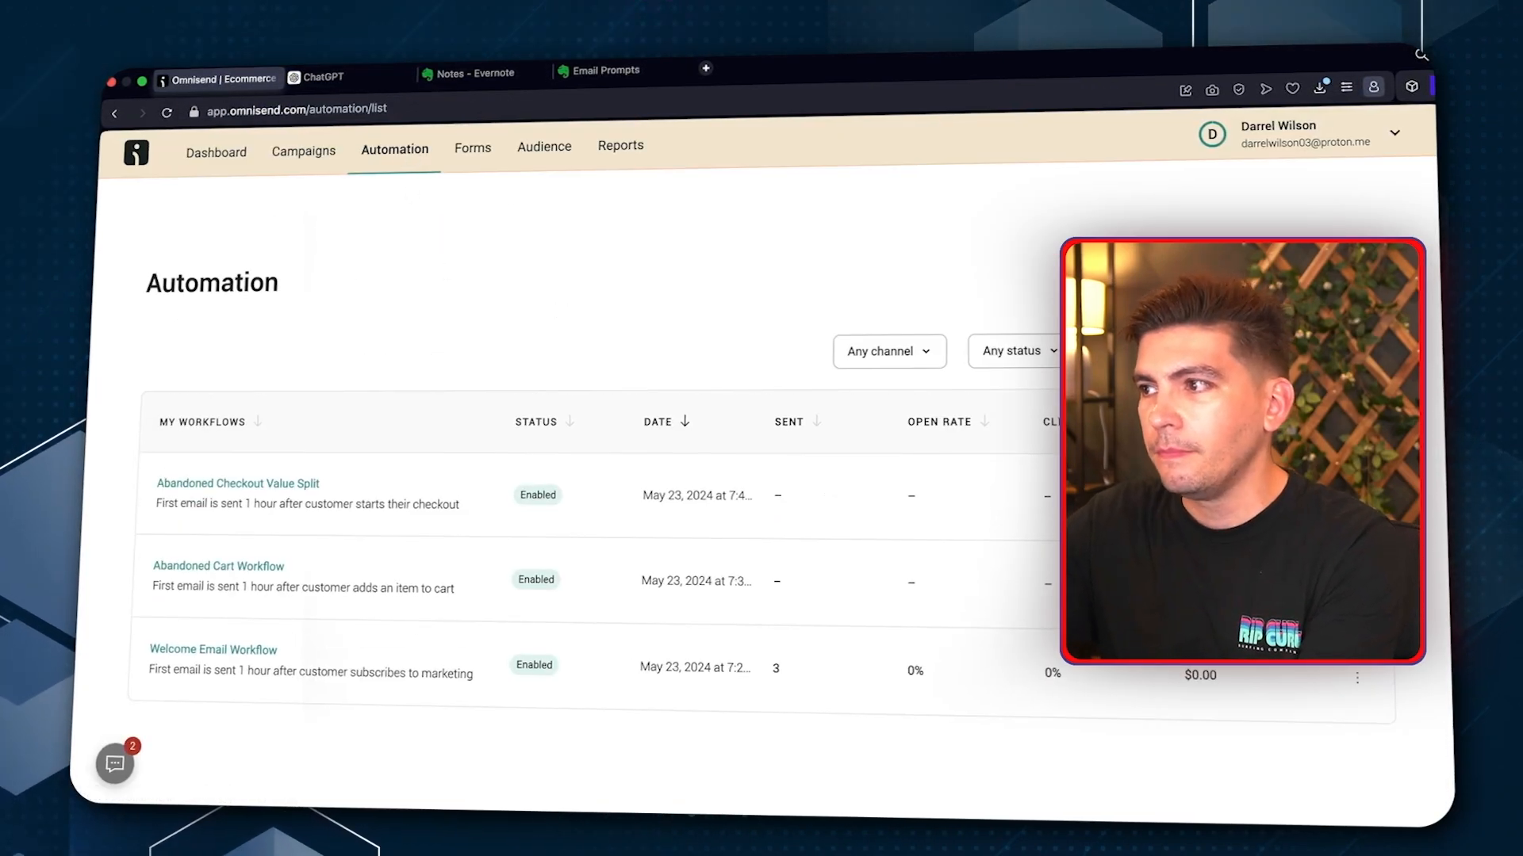
pyautogui.click(1312, 279)
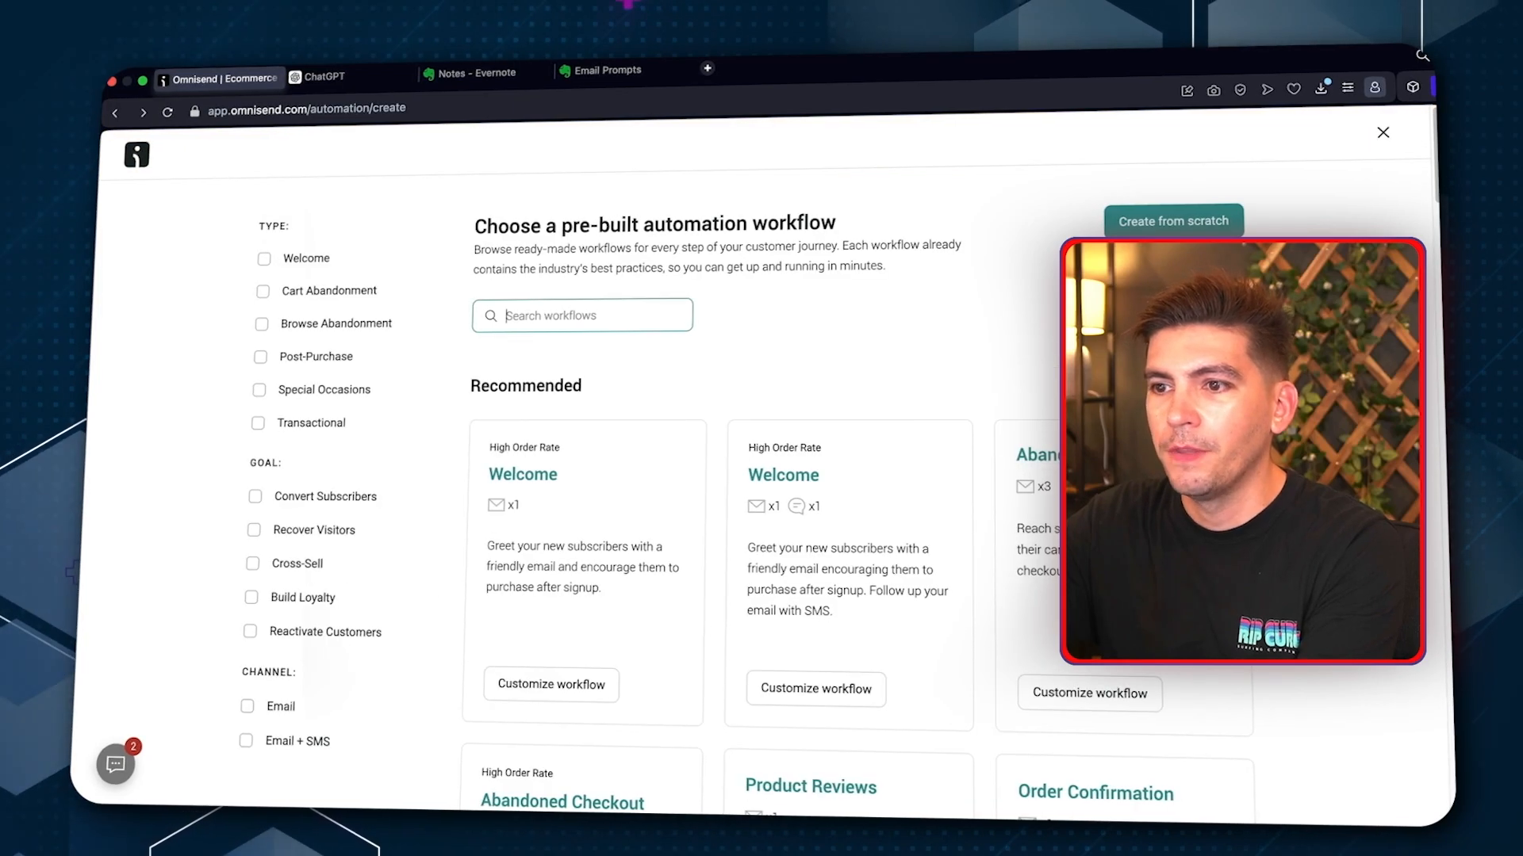
pyautogui.scroll(-15, 761, 305)
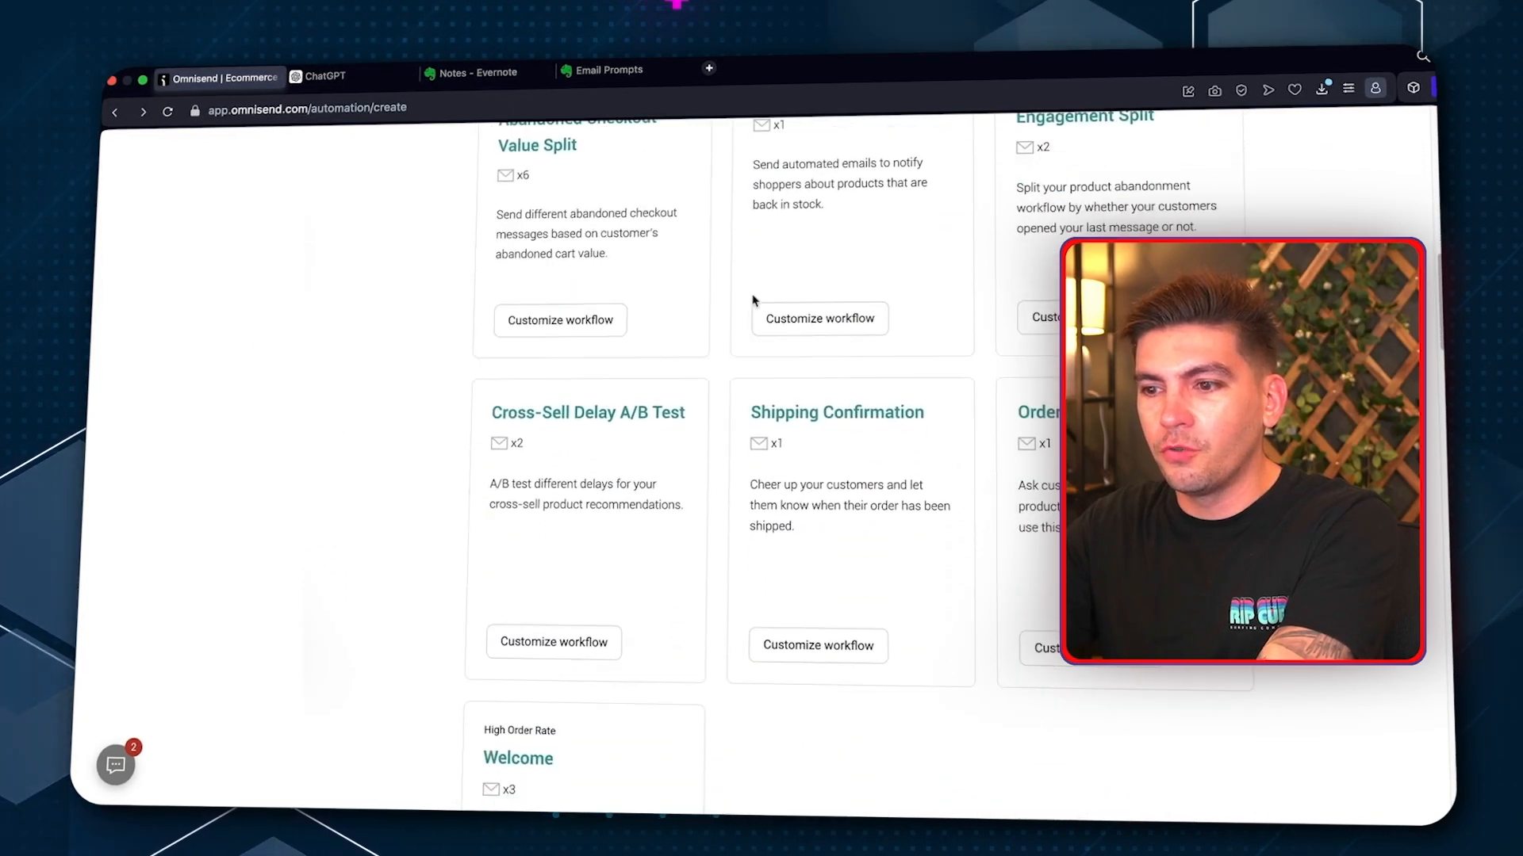
pyautogui.scroll(2, 698, 325)
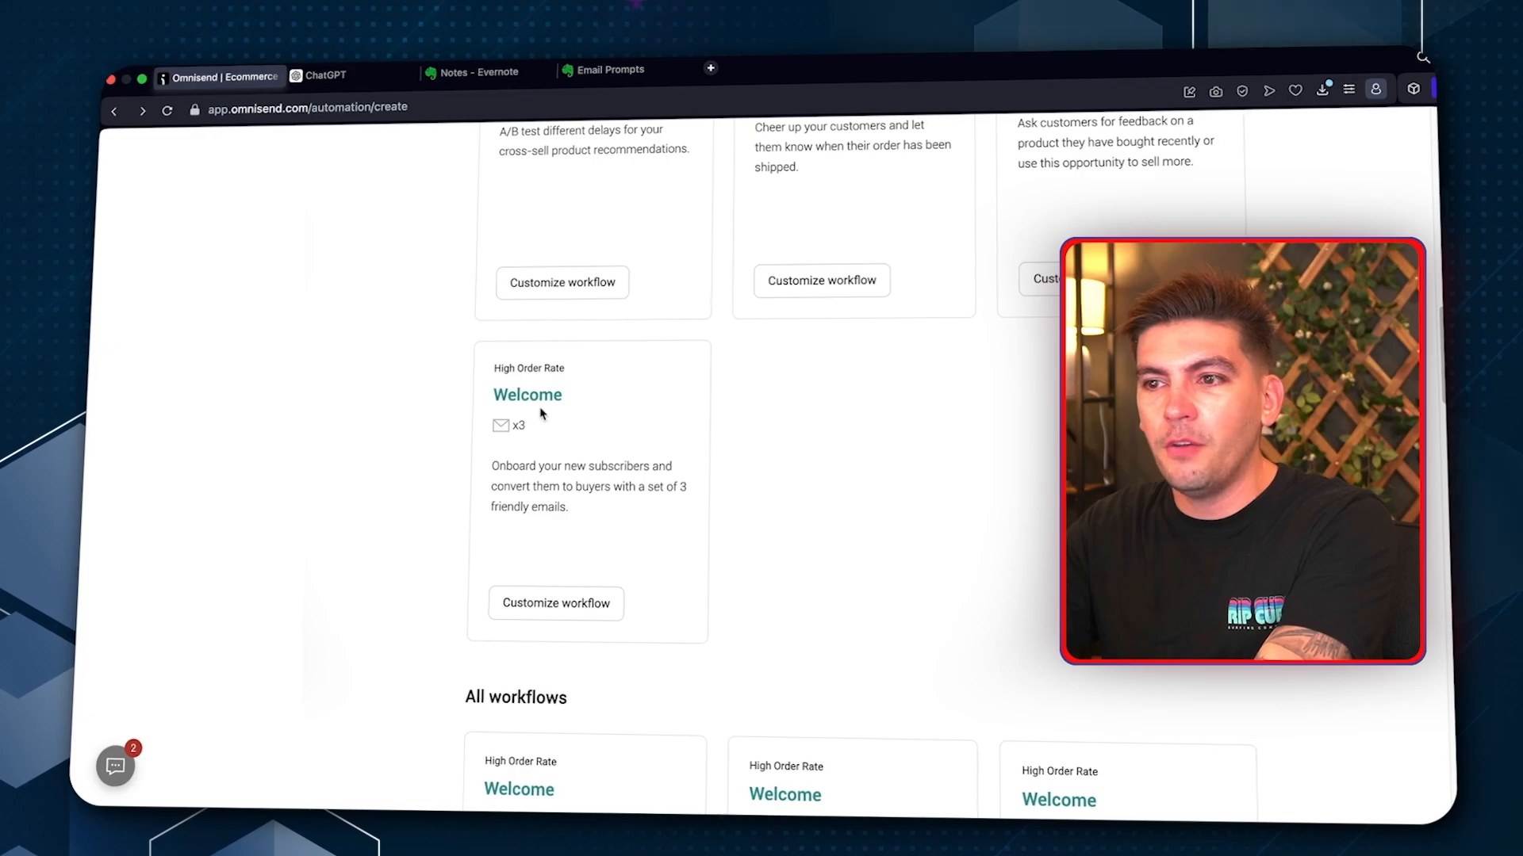
pyautogui.click(561, 606)
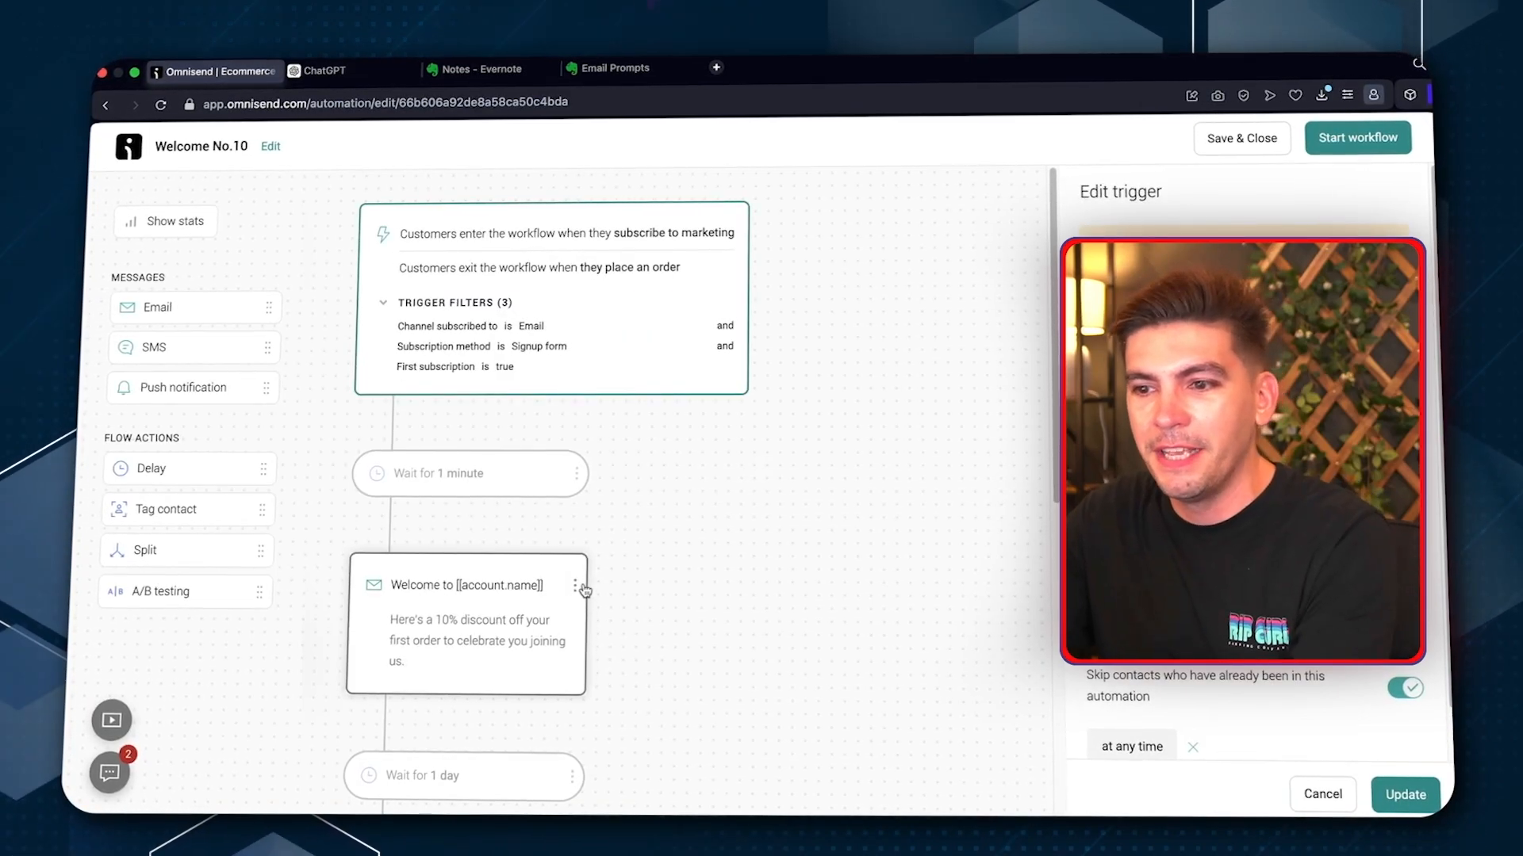
# Open the content of the workflow's first email, "Welcome to [[account.name]]", for editing
pyautogui.scroll(-2, 583, 587)
pyautogui.scroll(-1, 581, 585)
pyautogui.click(478, 516)
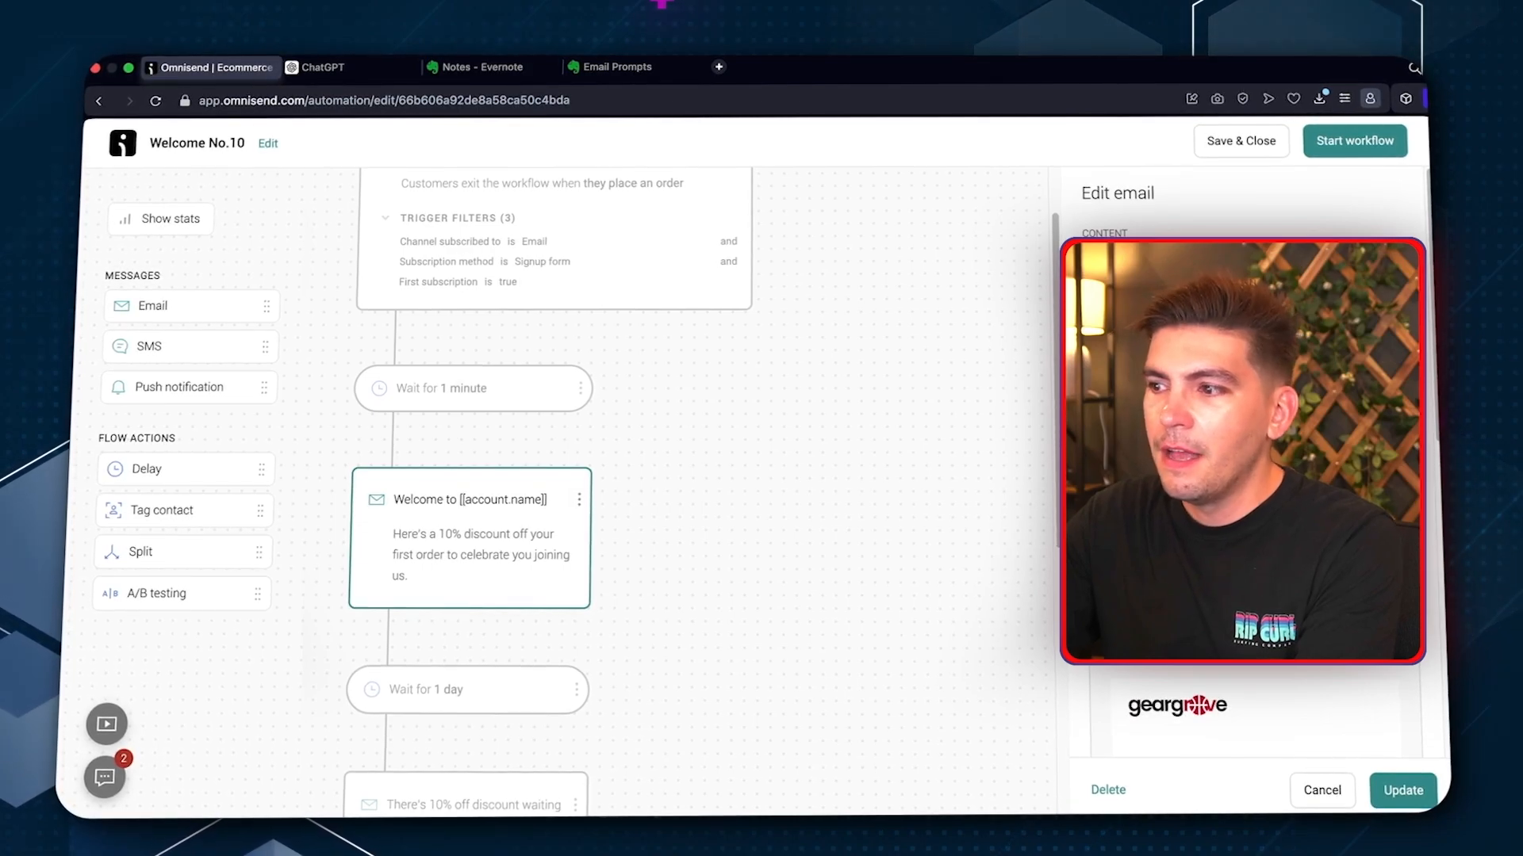
pyautogui.scroll(-3, 1245, 476)
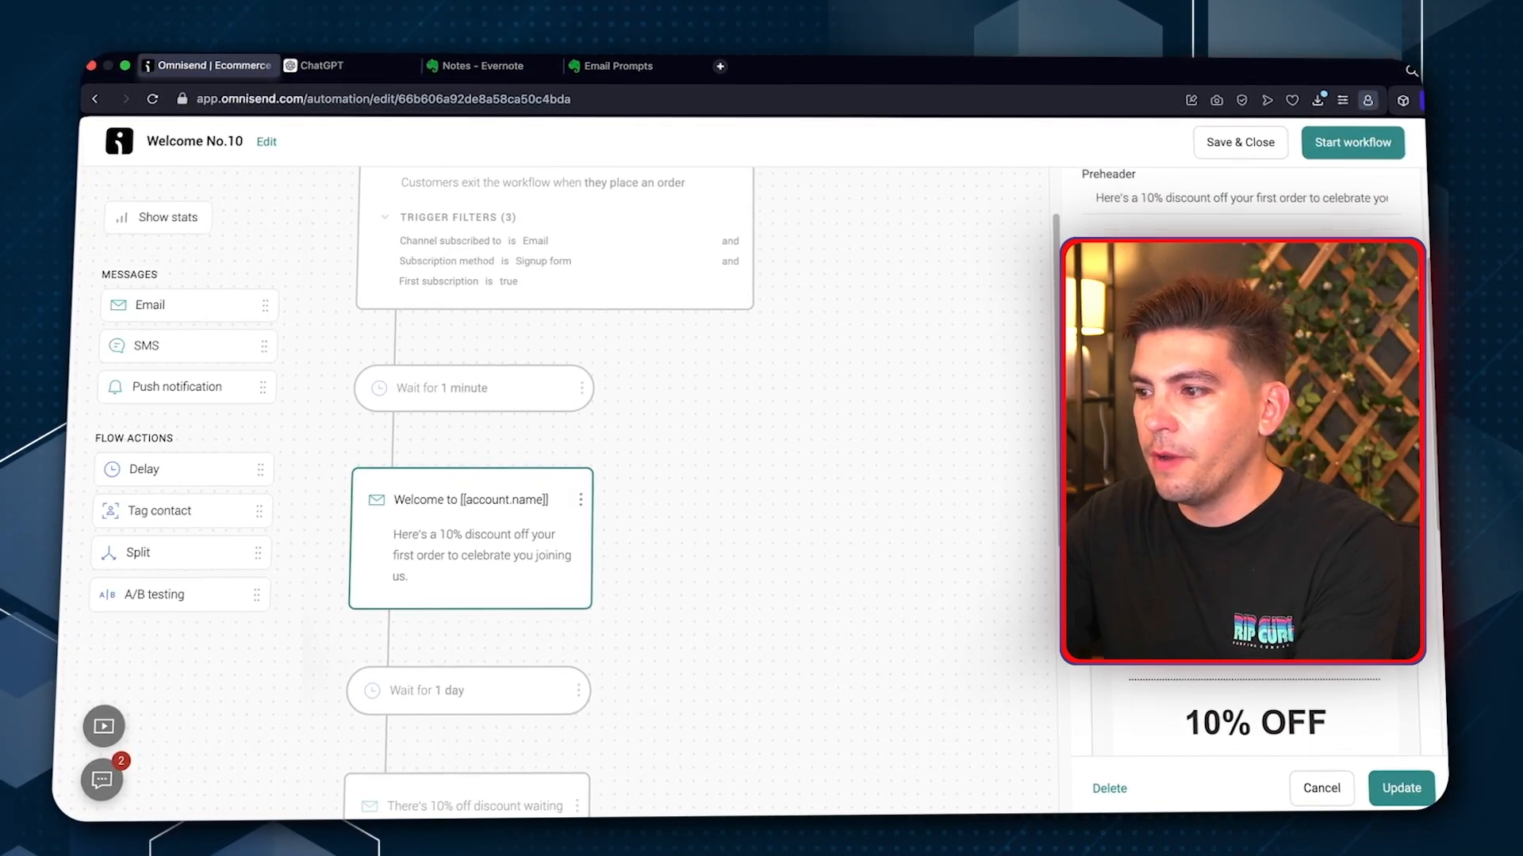
pyautogui.scroll(-5, 1190, 698)
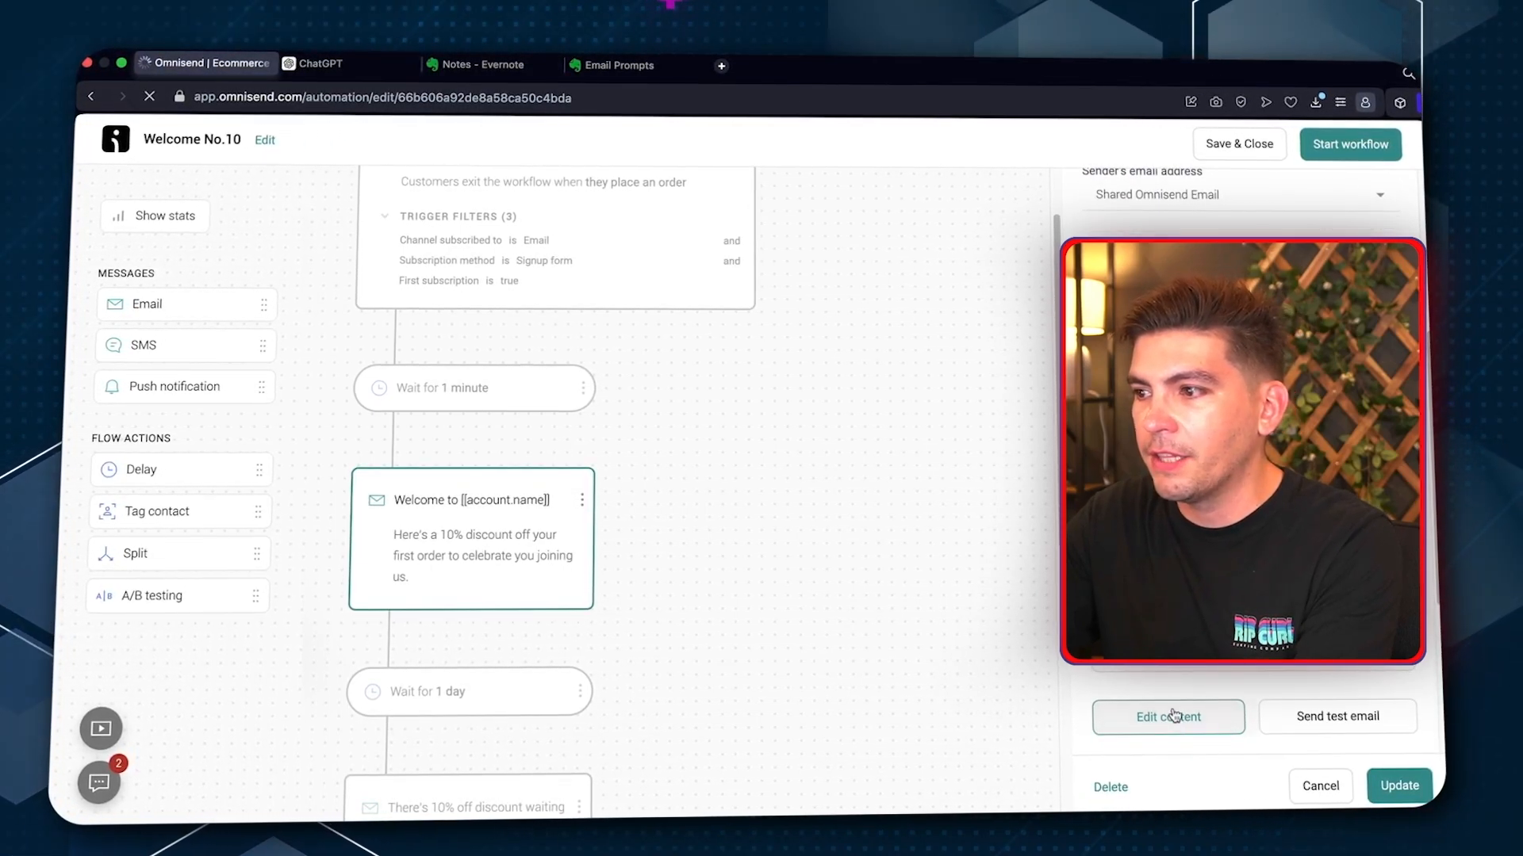
pyautogui.click(1169, 718)
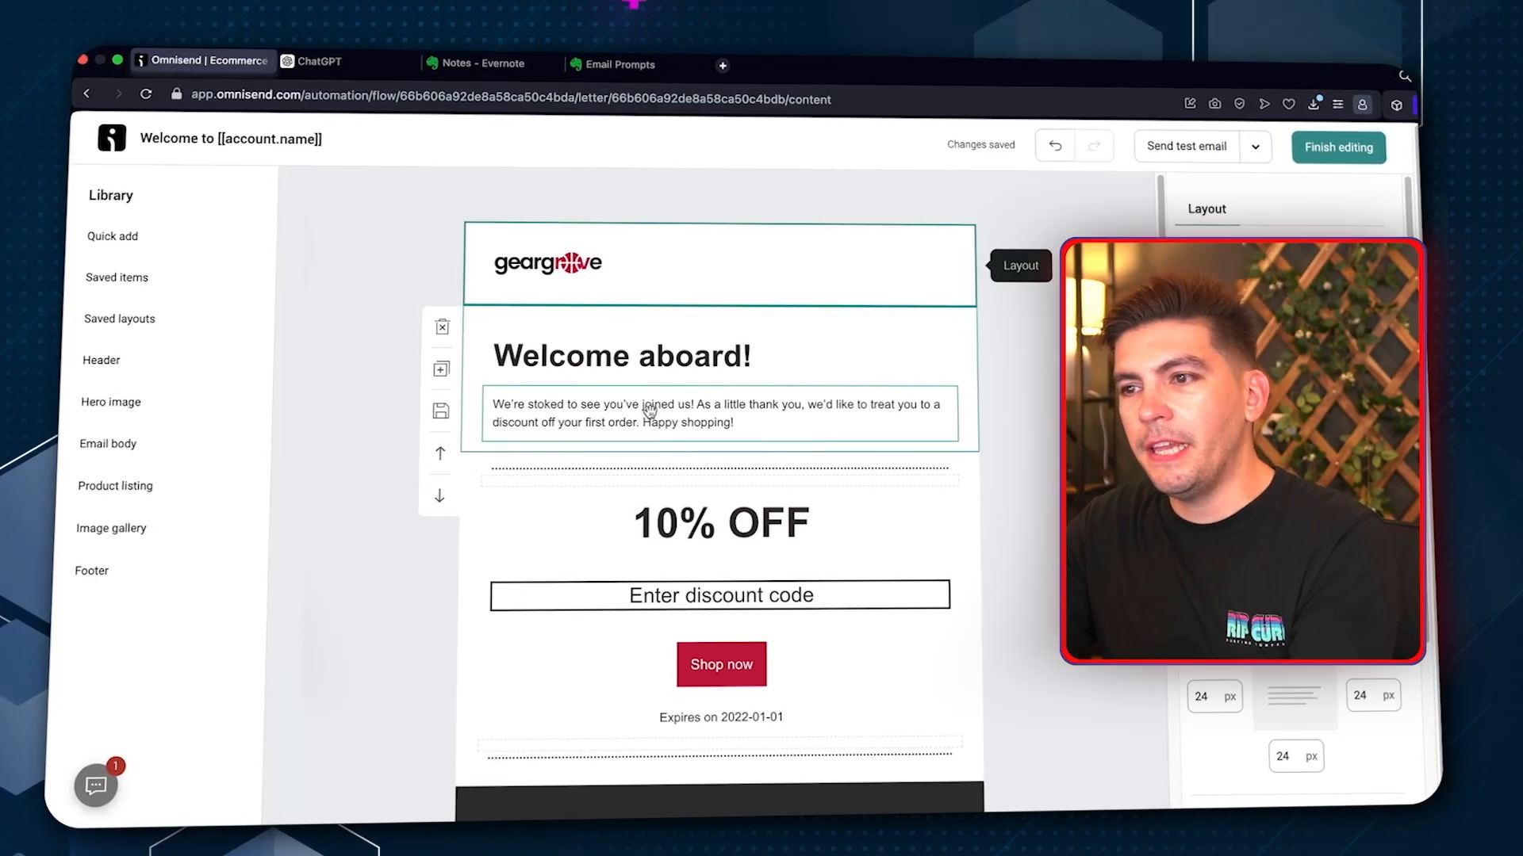
# Replace the paragraph below the "Welcome aboard!" heading with the copied email body, and add a blank line after the greeting
pyautogui.tripleClick(652, 406)
pyautogui.rightClick(652, 413)
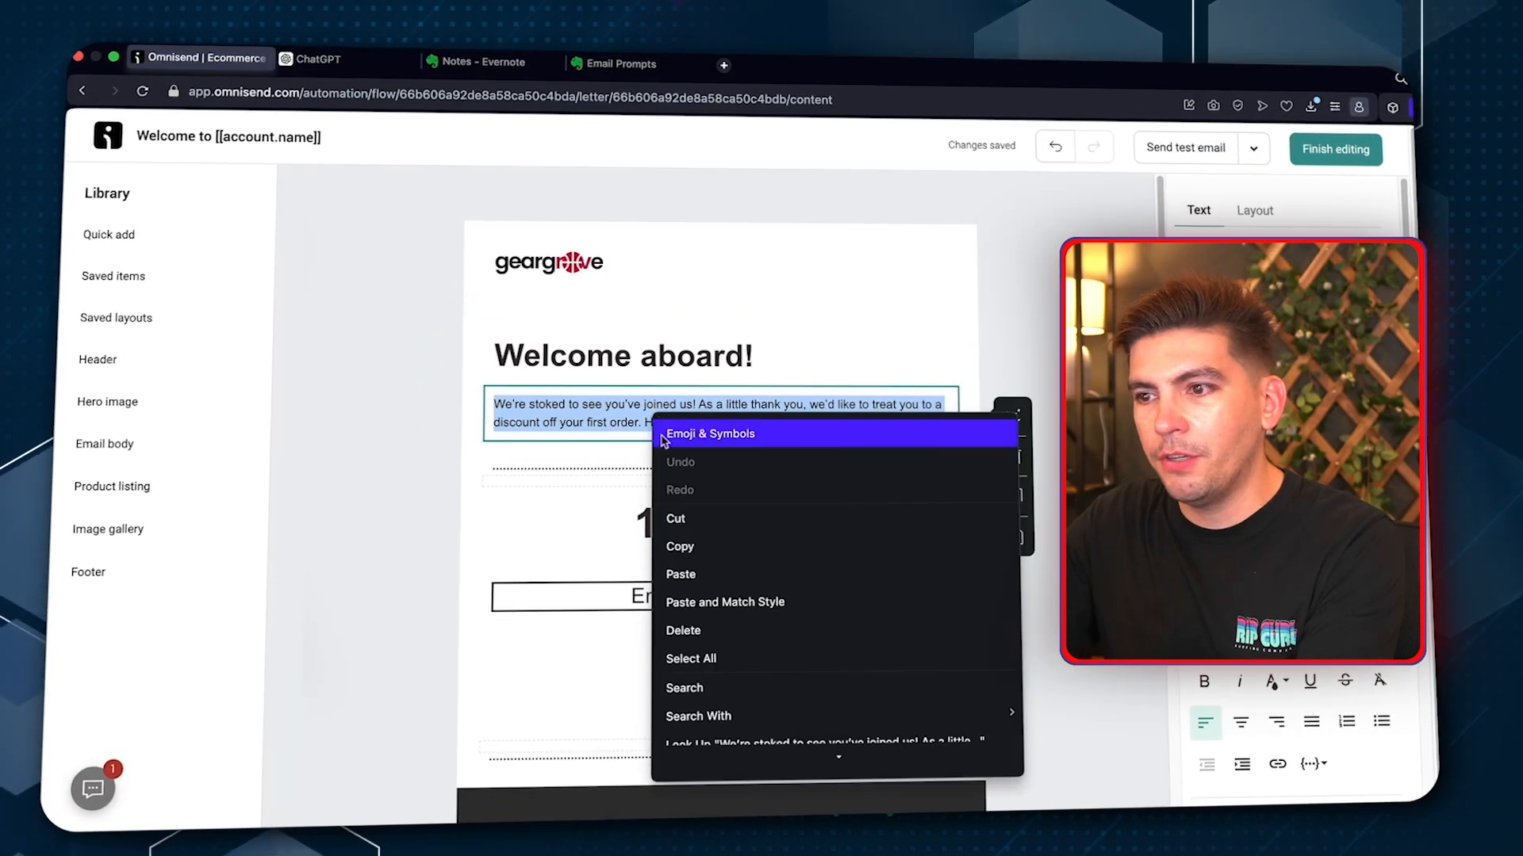
pyautogui.click(761, 571)
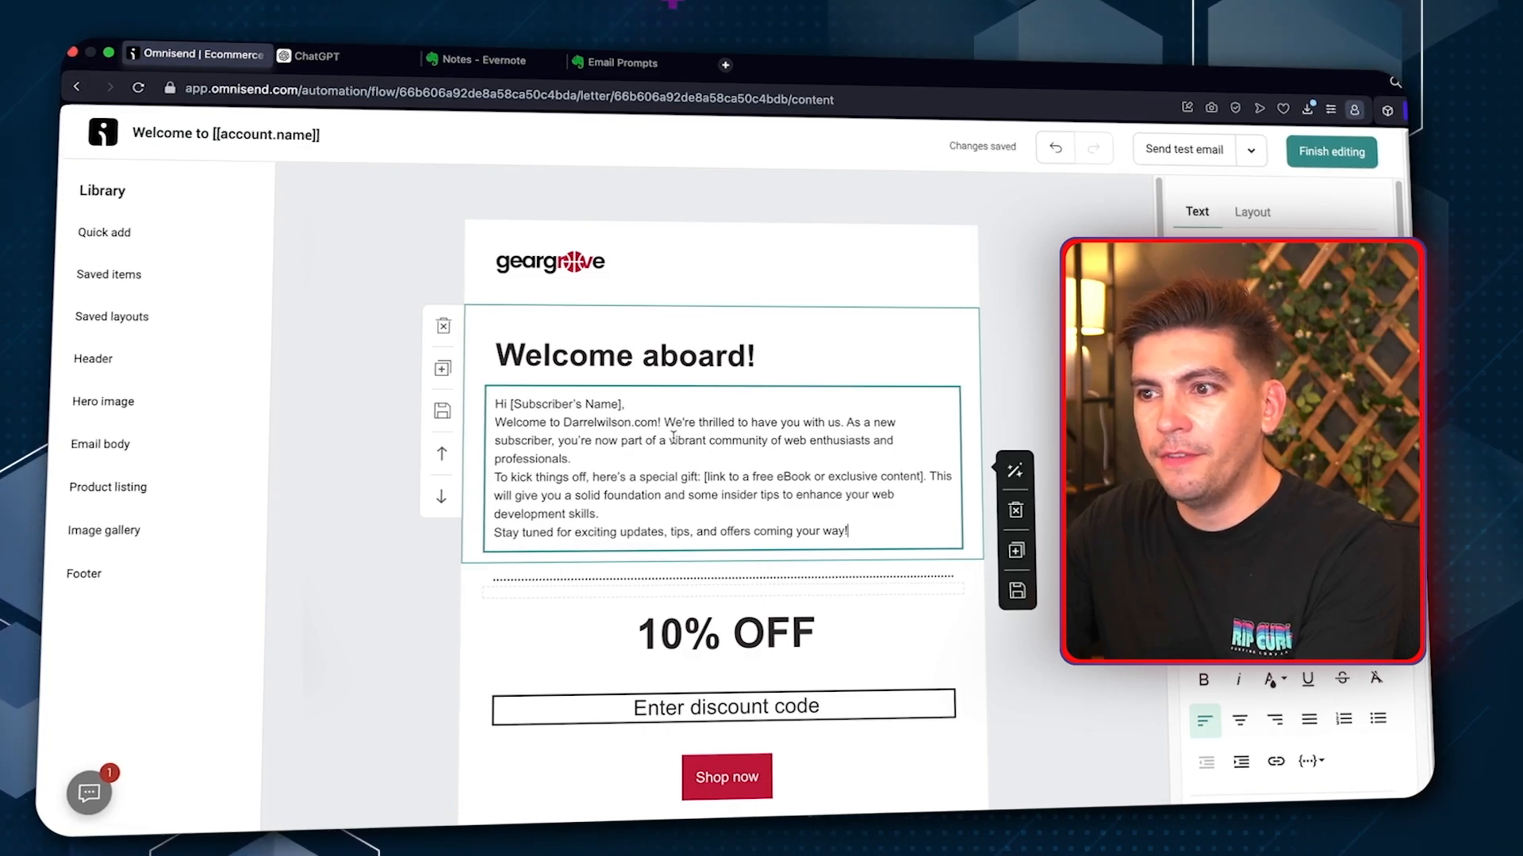
pyautogui.press('Return')
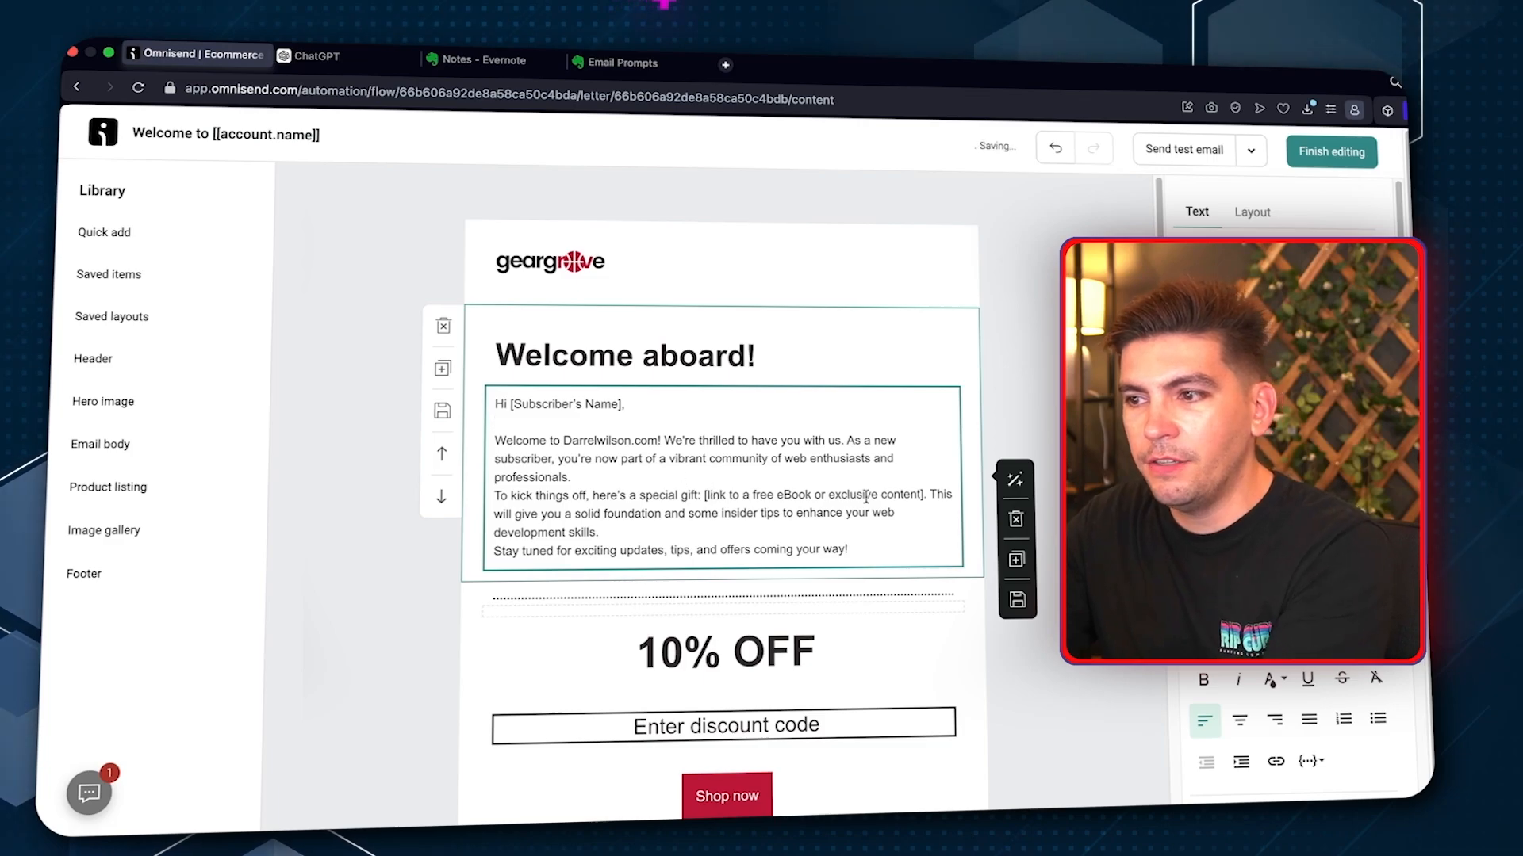
pyautogui.moveTo(917, 493); pyautogui.dragTo(758, 490)
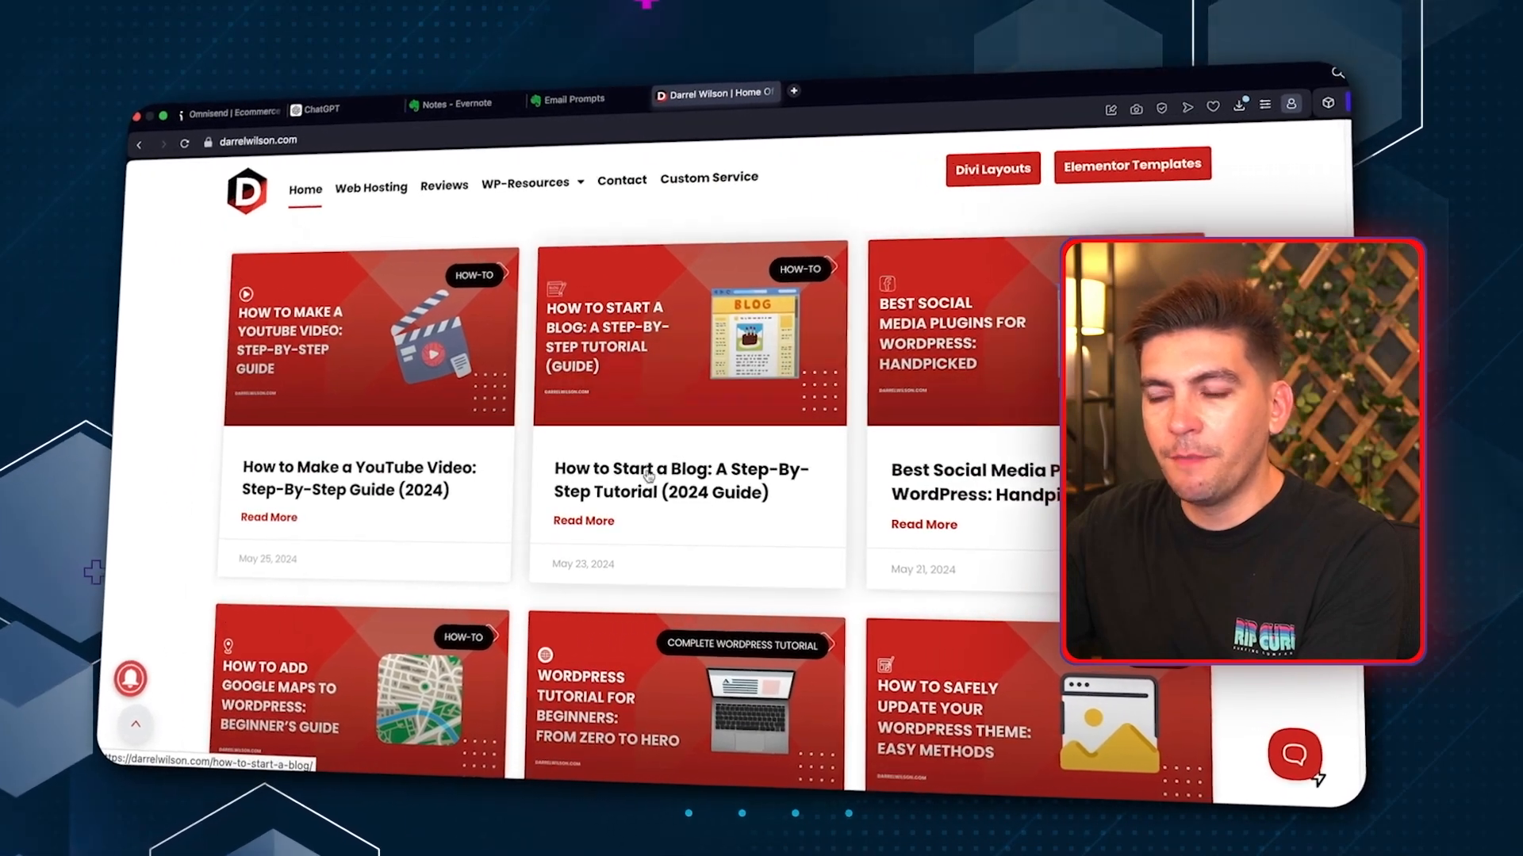
pyautogui.click(649, 476)
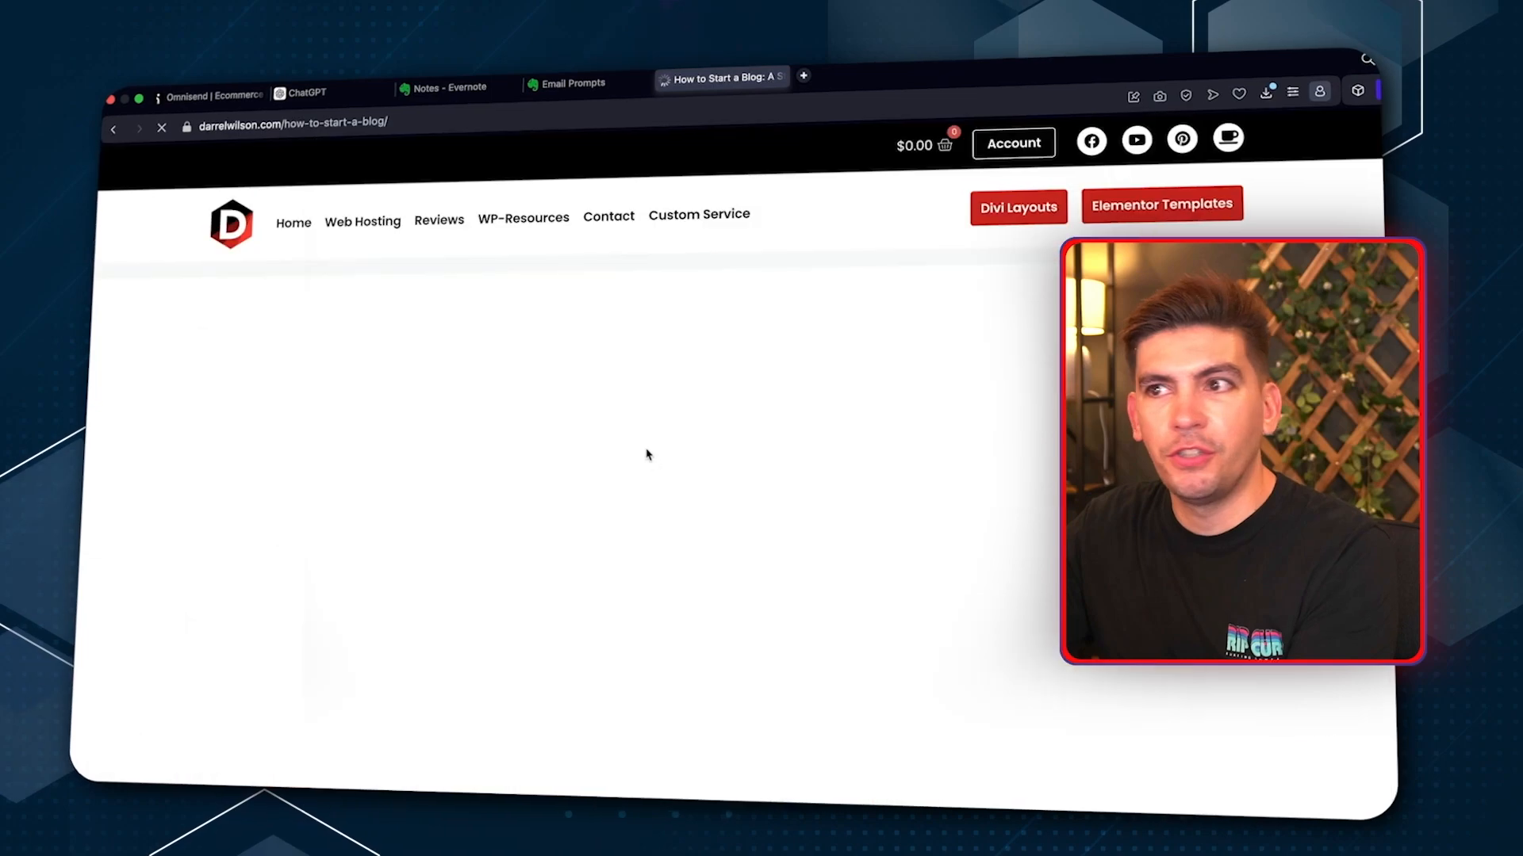
pyautogui.rightClick(368, 119)
pyautogui.click(389, 190)
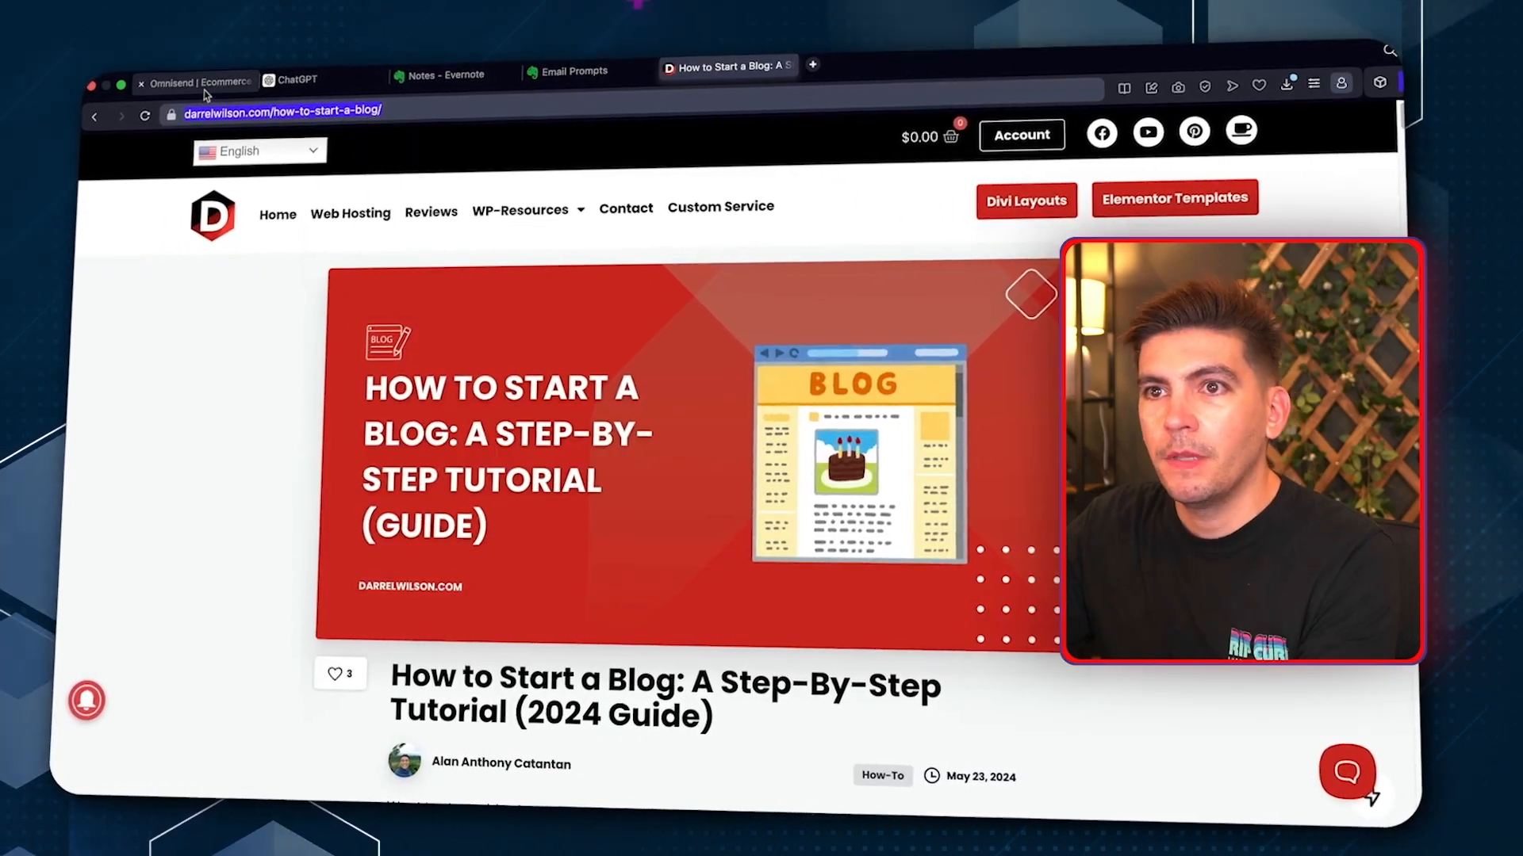
pyautogui.click(203, 82)
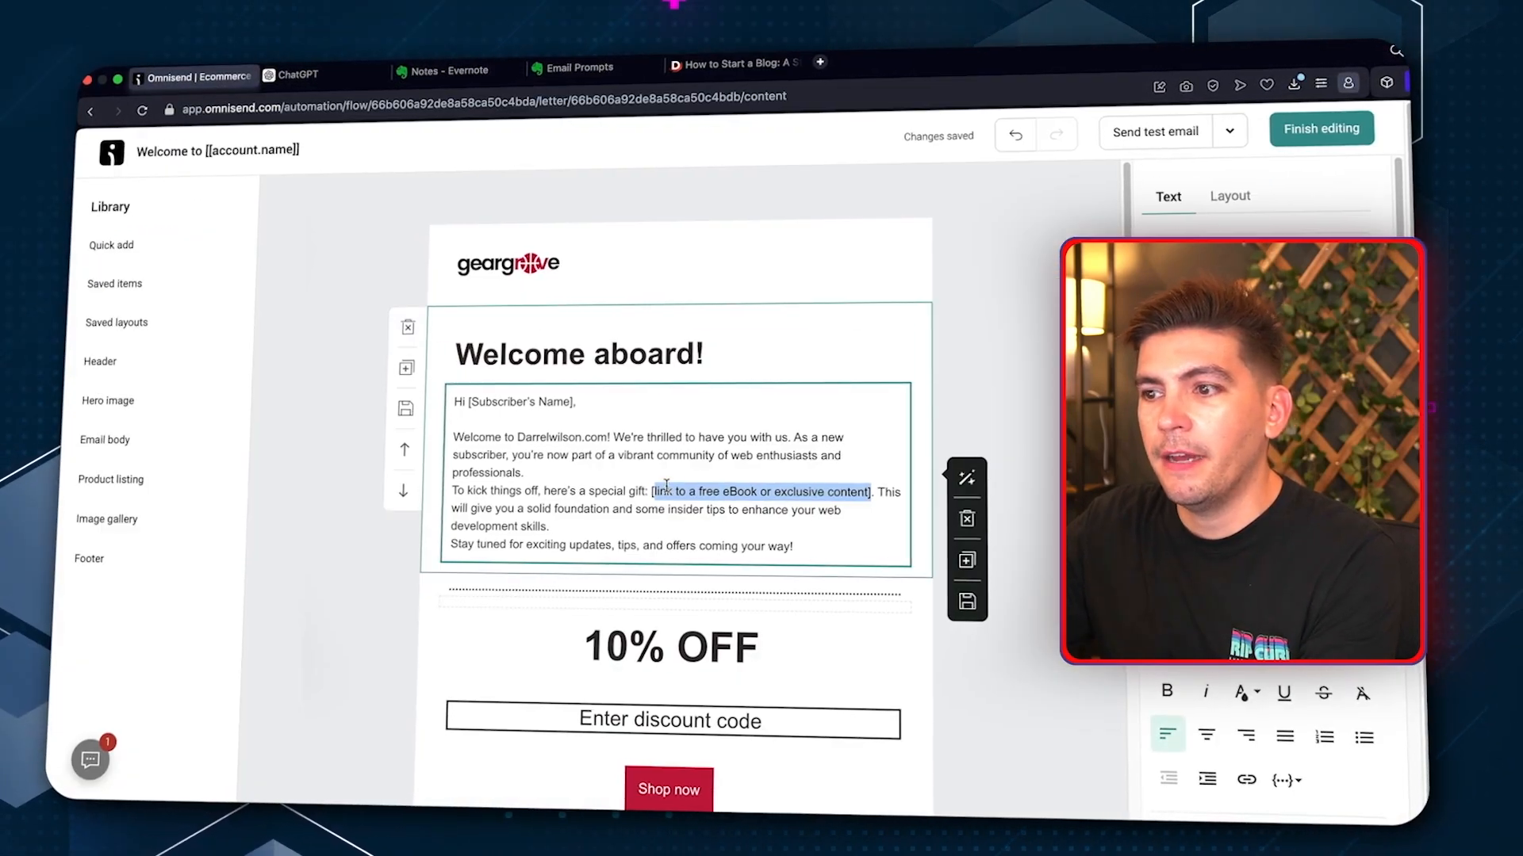
pyautogui.rightClick(701, 494)
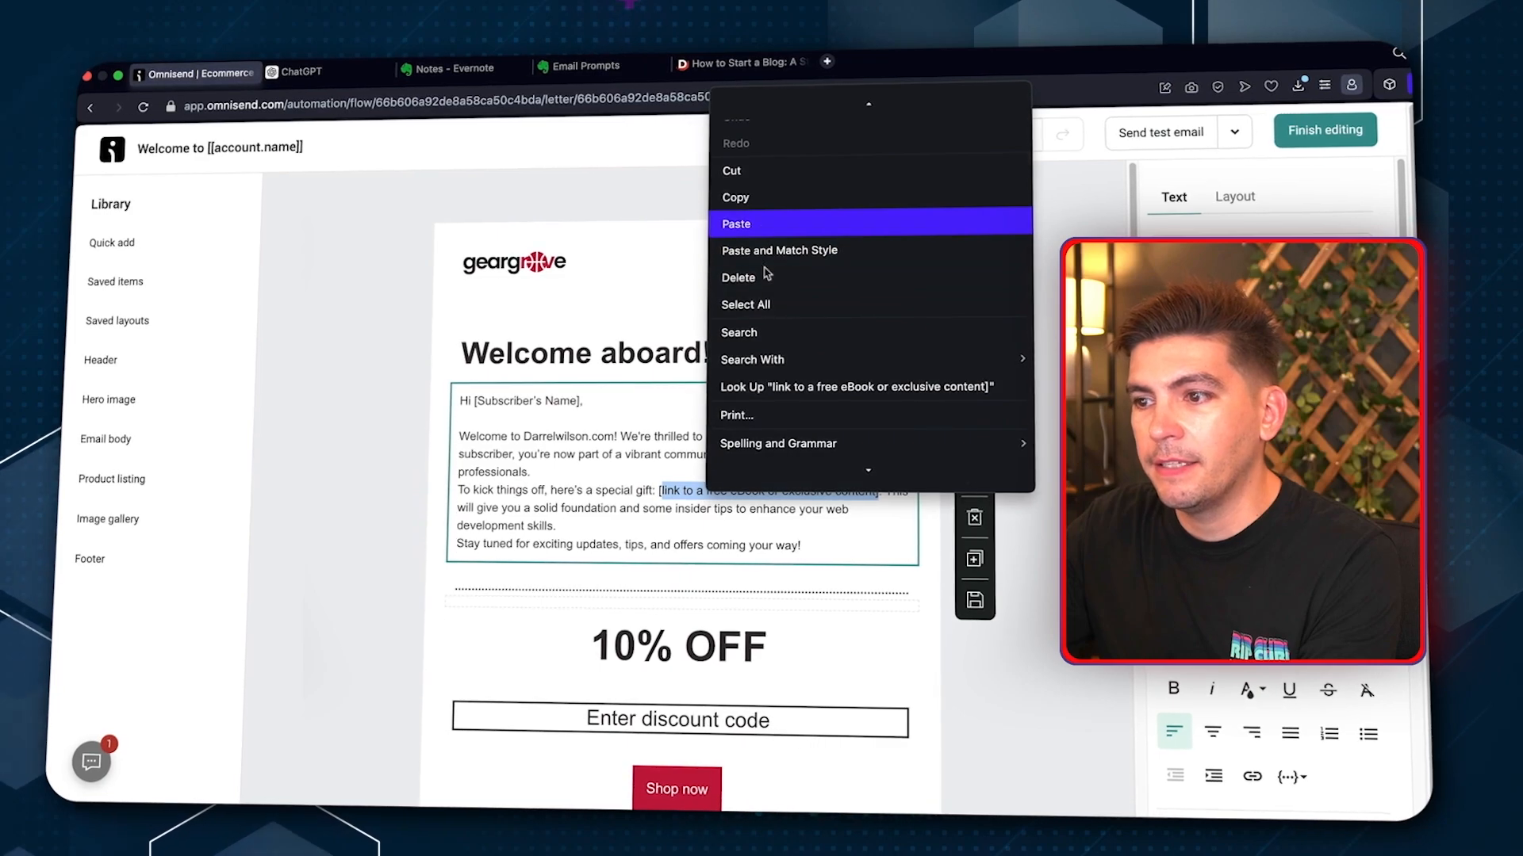
pyautogui.click(734, 218)
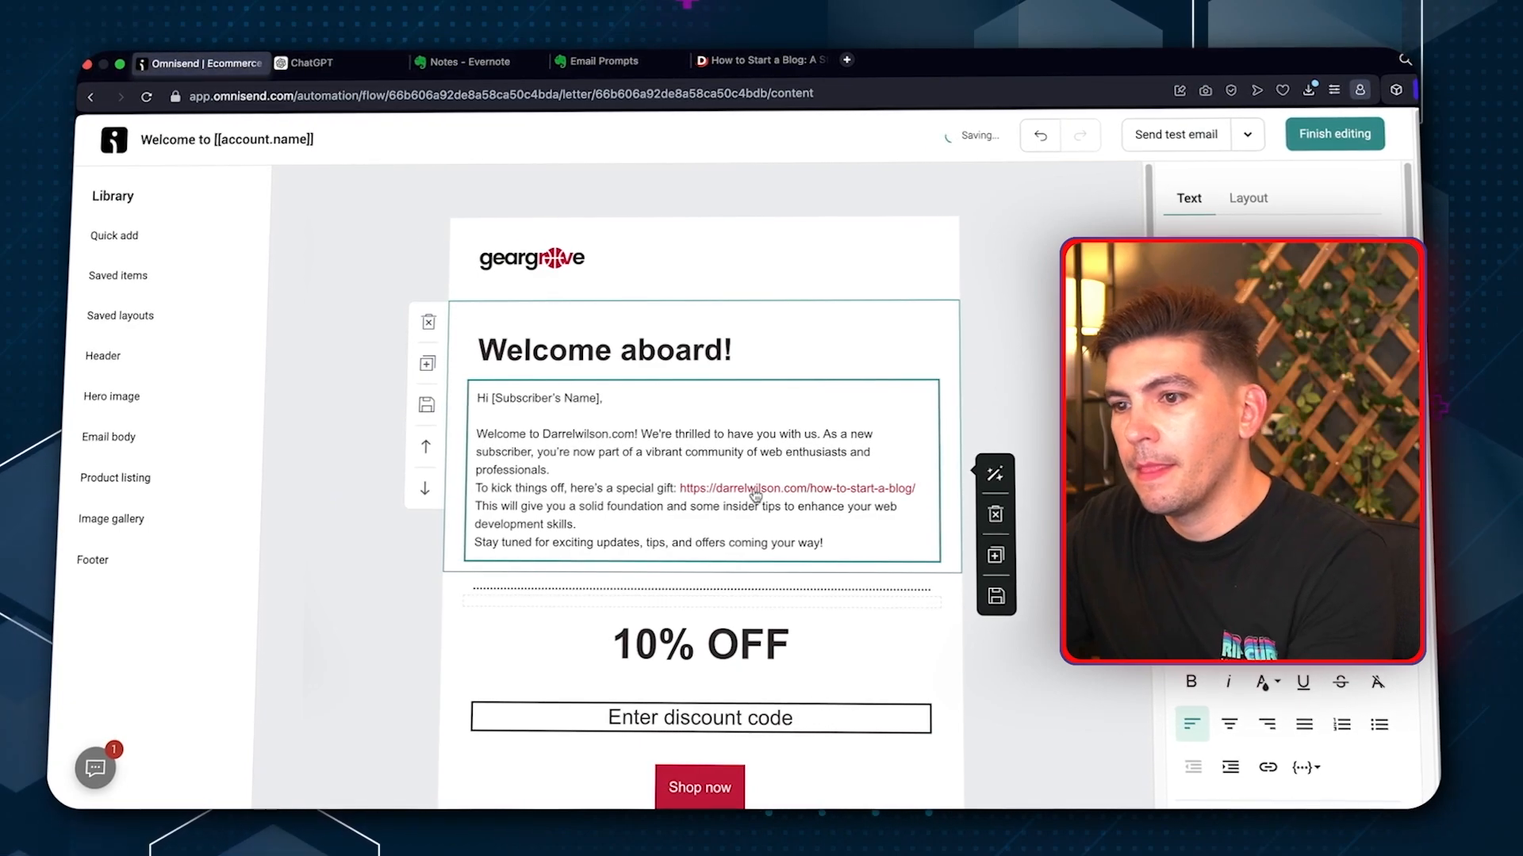
# Separate the email's paragraphs with blank lines, replace the greeting's name placeholder with [[account.name]], and finish editing the email
pyautogui.press('Return')
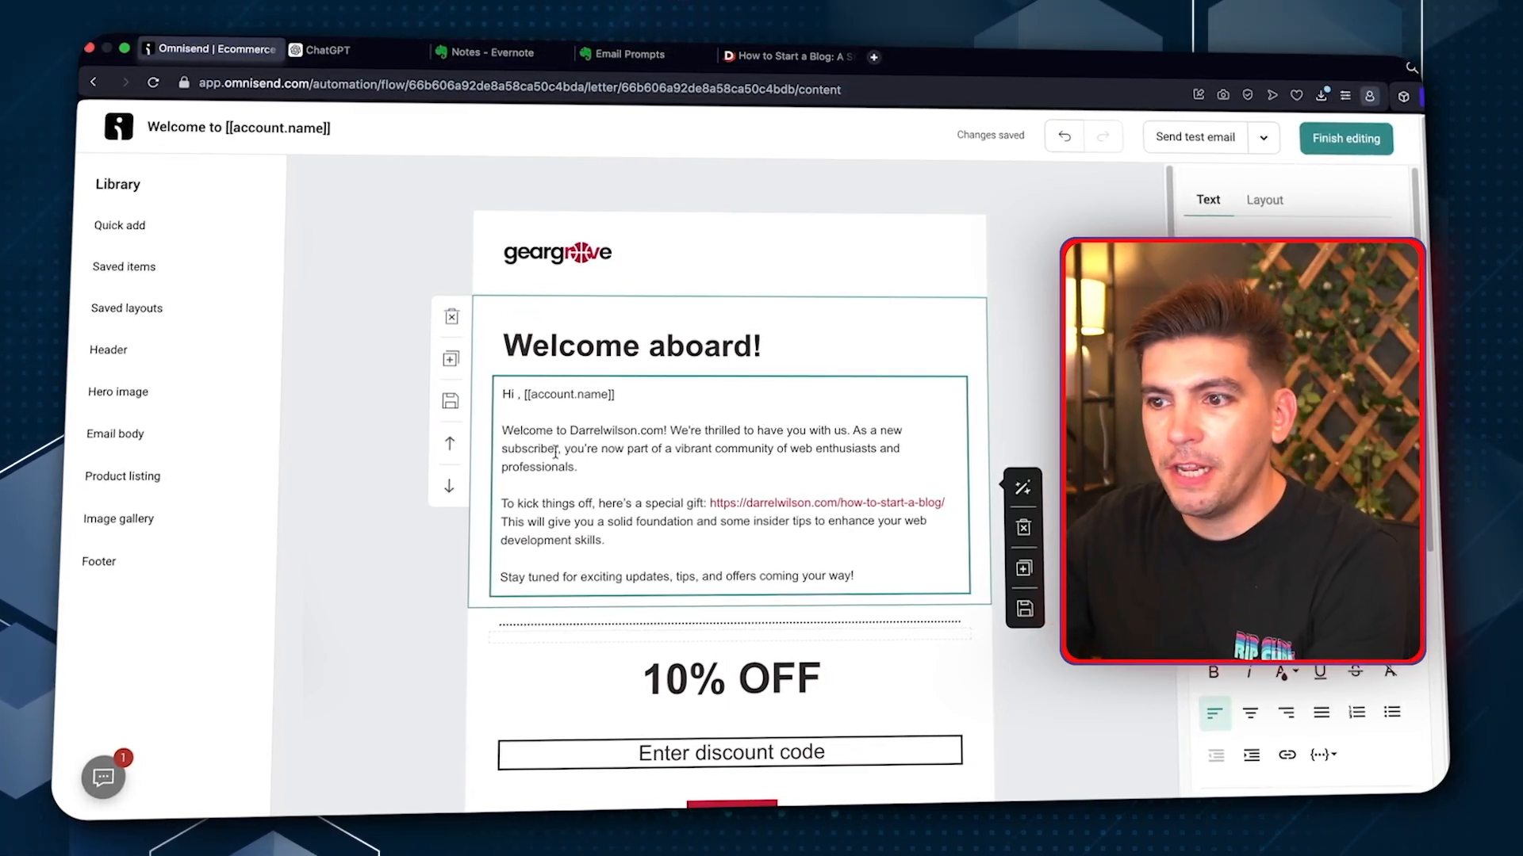
pyautogui.scroll(-5, 675, 536)
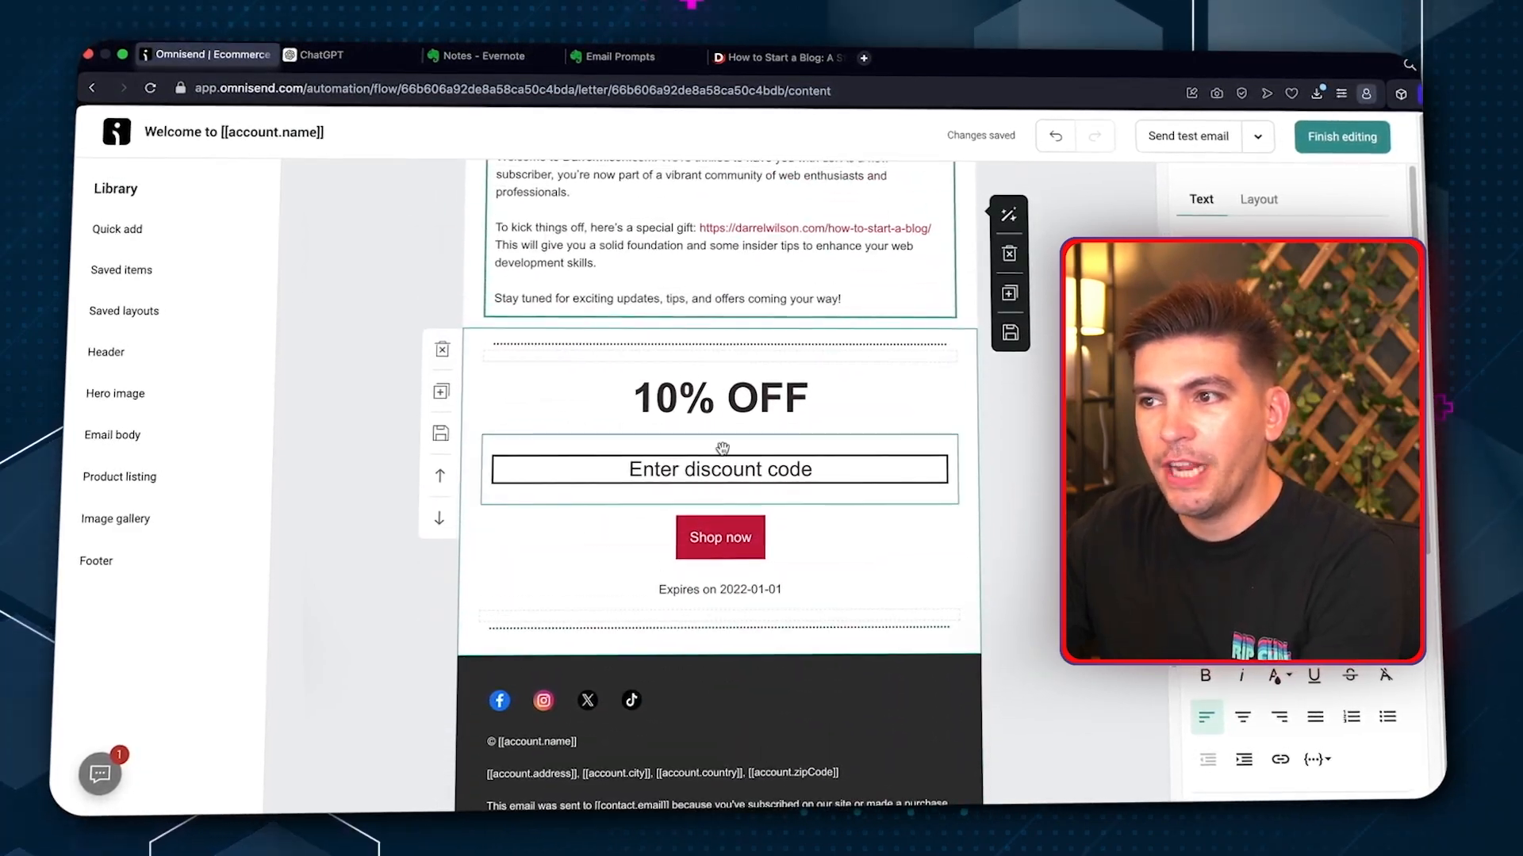
pyautogui.scroll(3, 768, 467)
pyautogui.scroll(1, 767, 467)
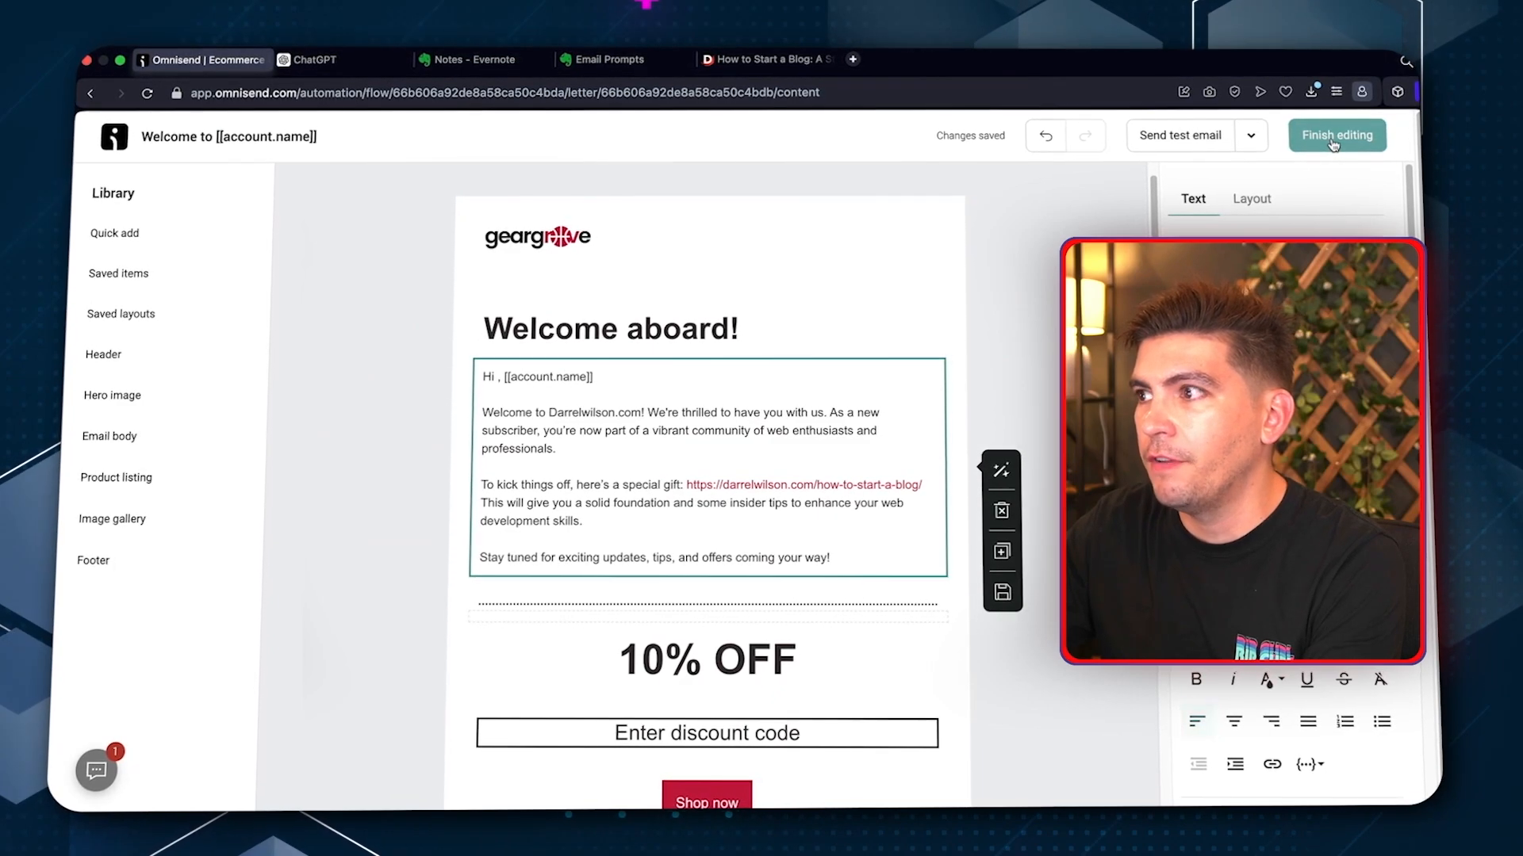
pyautogui.click(1335, 135)
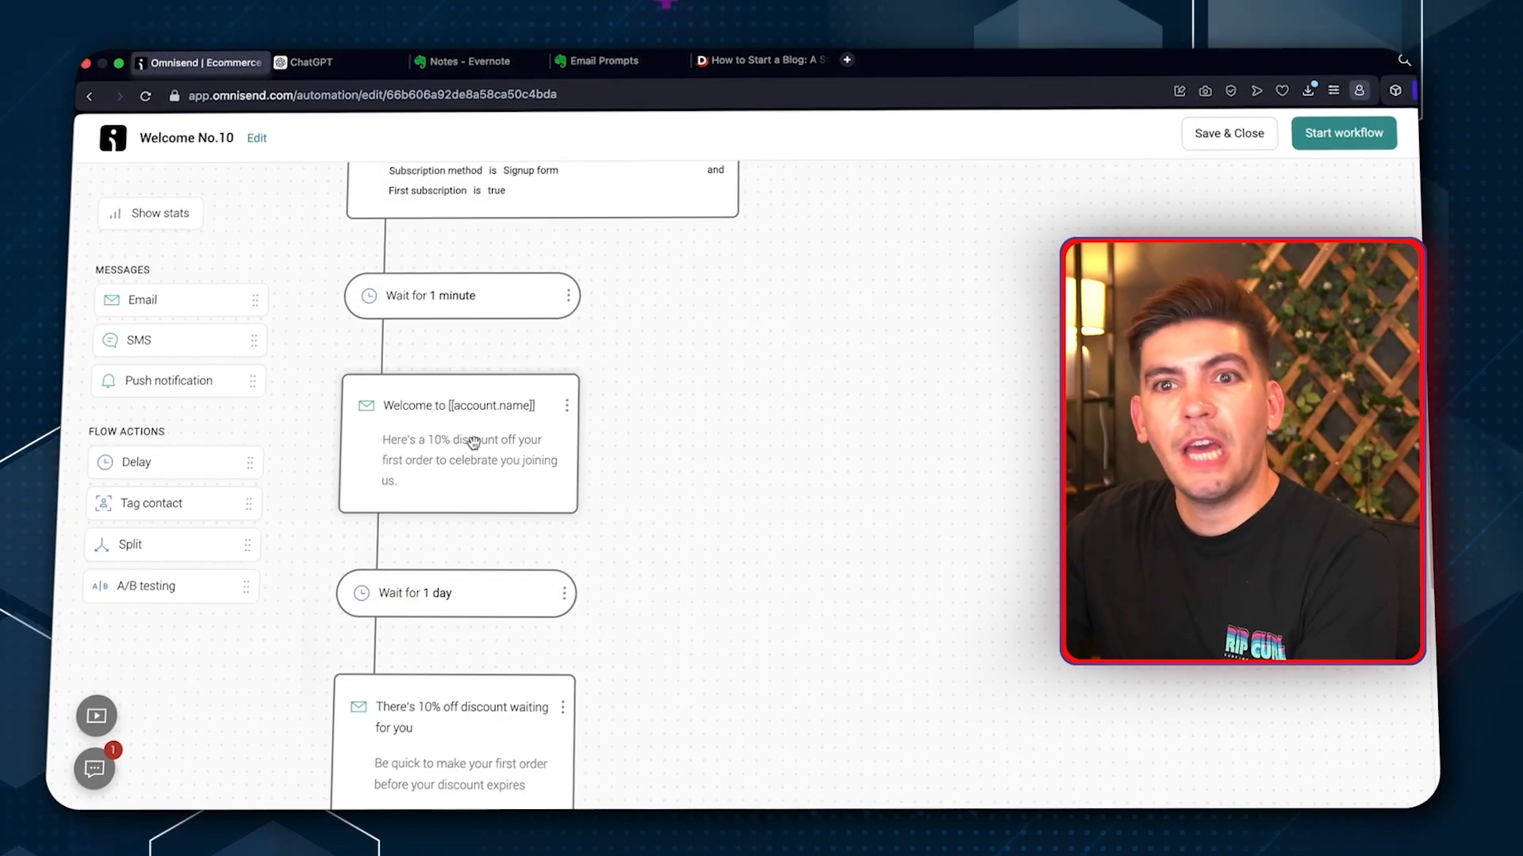
# Open the content of the workflow's second email, "There's 10% off discount waiting for you", for editing
pyautogui.scroll(-3, 470, 442)
pyautogui.click(472, 468)
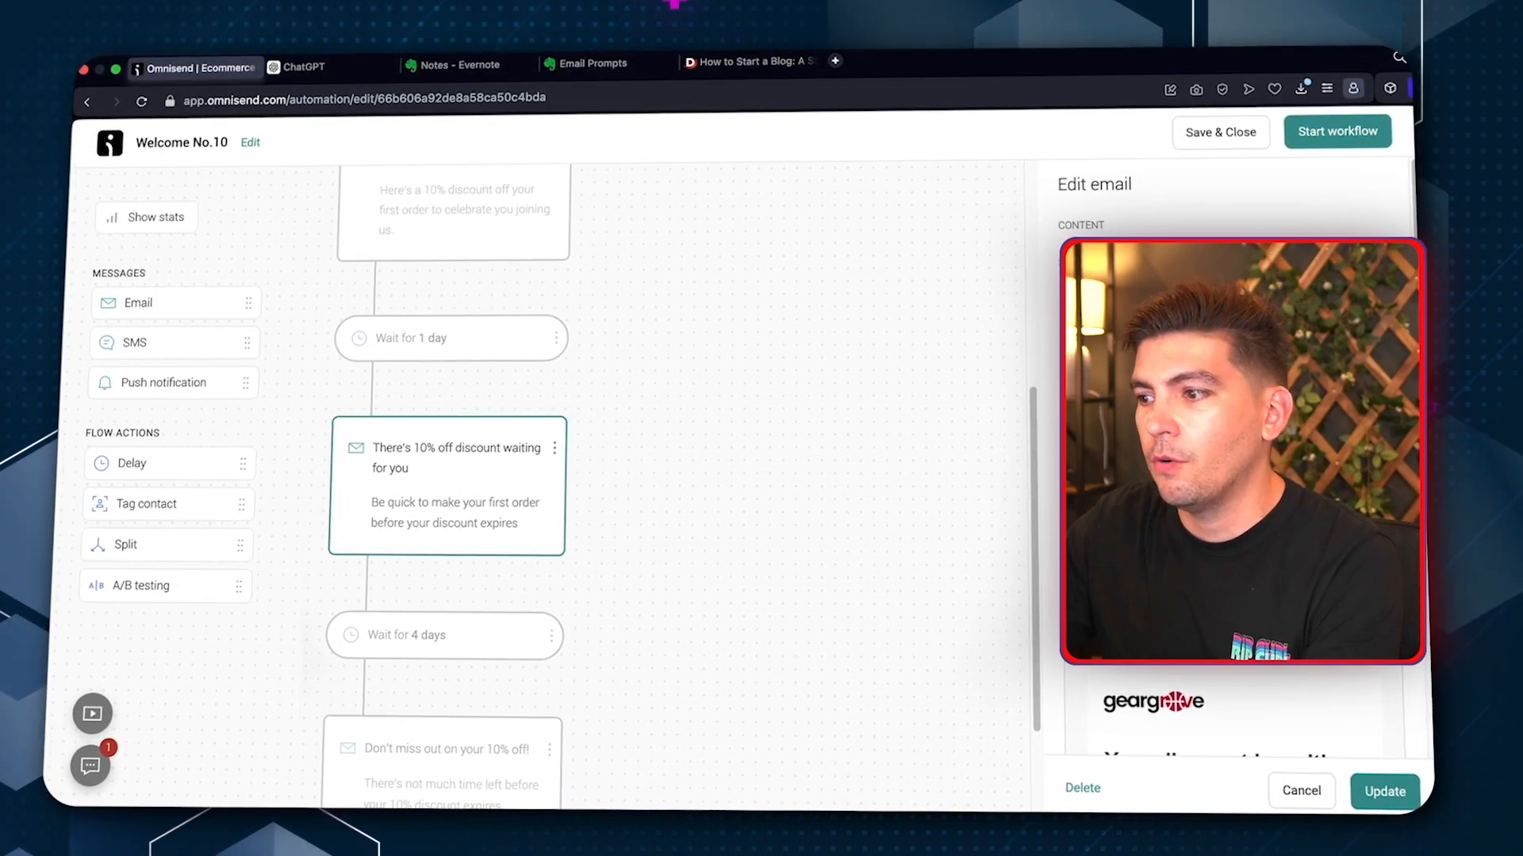
pyautogui.scroll(-10, 1229, 476)
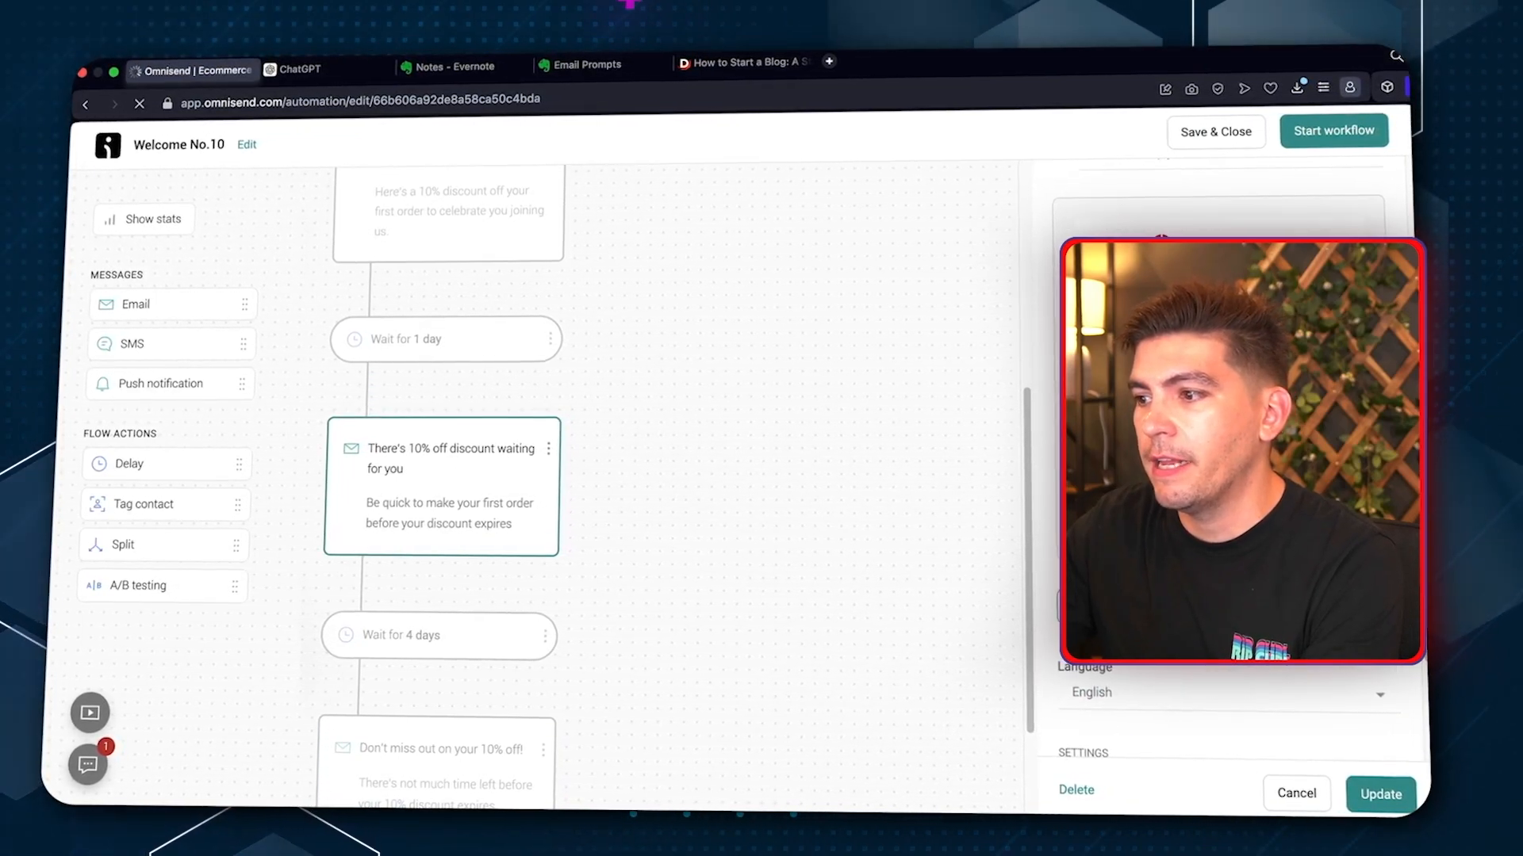
pyautogui.click(1221, 547)
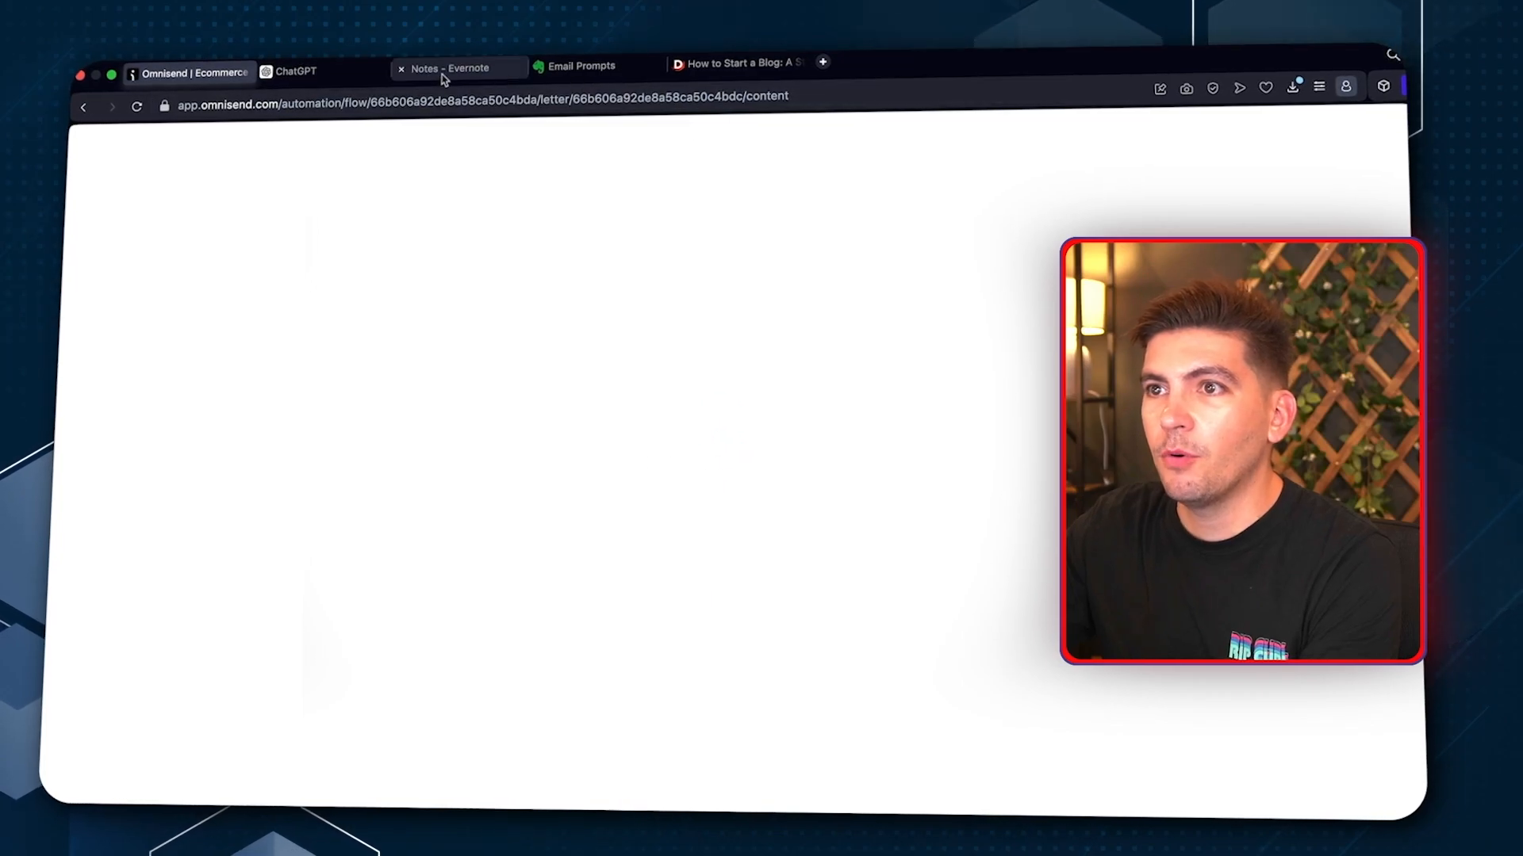
# Switch to ChatGPT, copy the Email 2 text from its subject line through the sign-off, and return to the Omnisend workflow
pyautogui.click(333, 70)
pyautogui.scroll(-6, 678, 436)
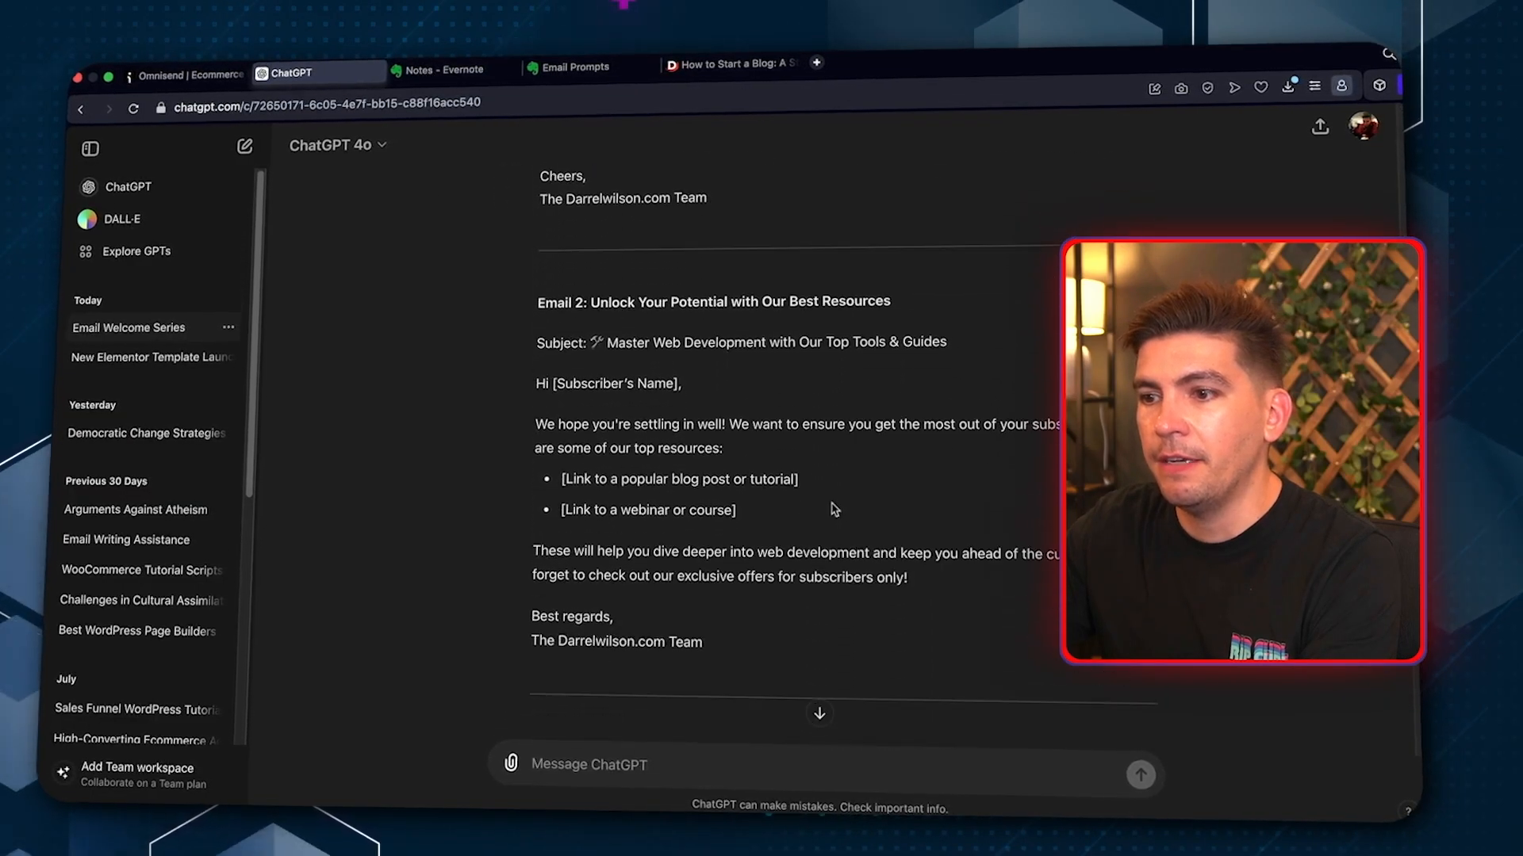
pyautogui.moveTo(757, 616); pyautogui.dragTo(537, 321)
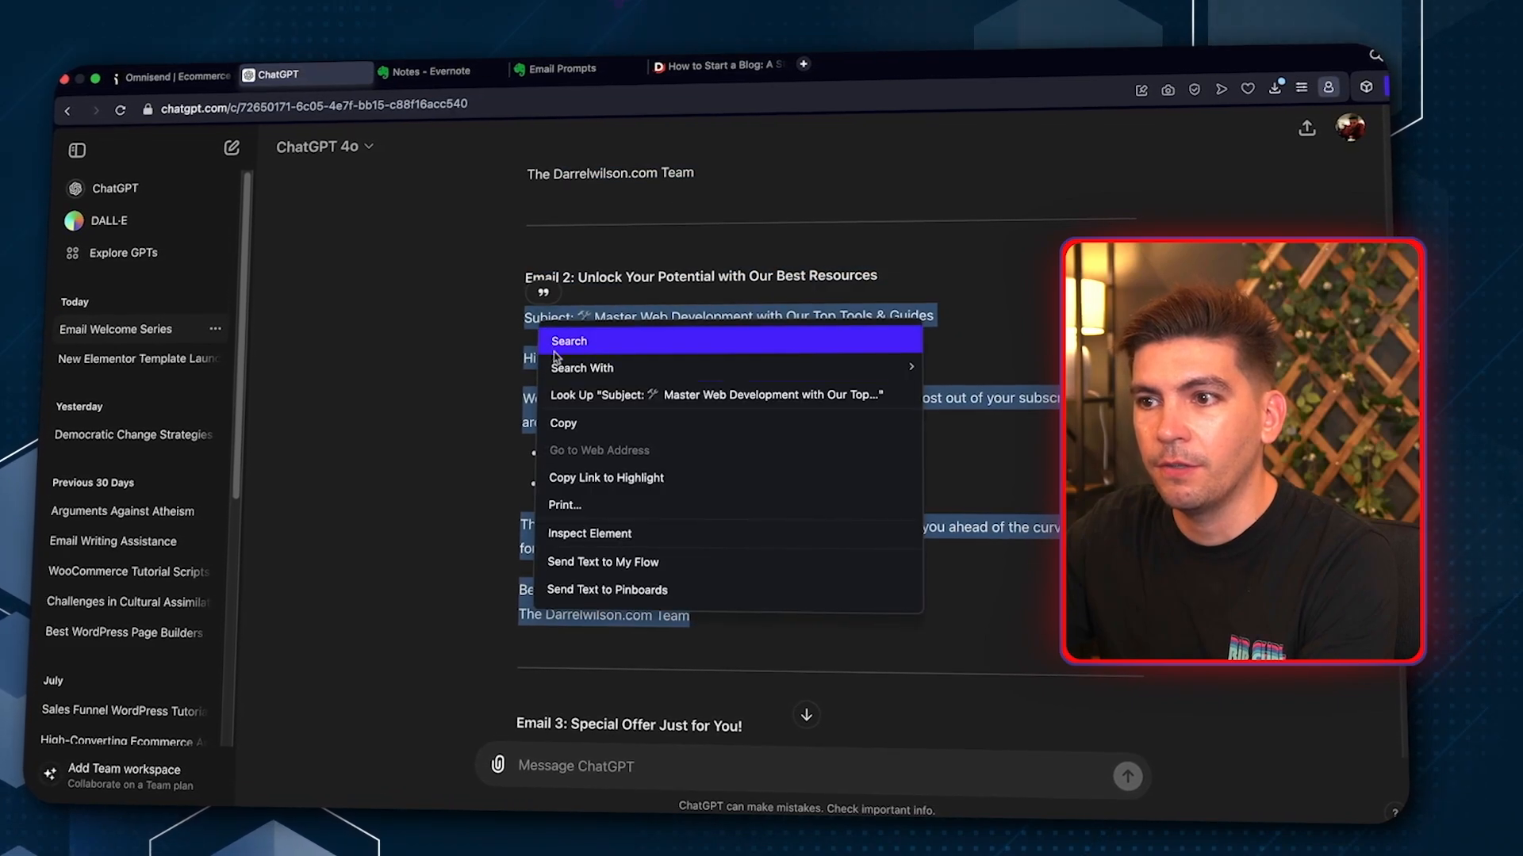
pyautogui.click(172, 80)
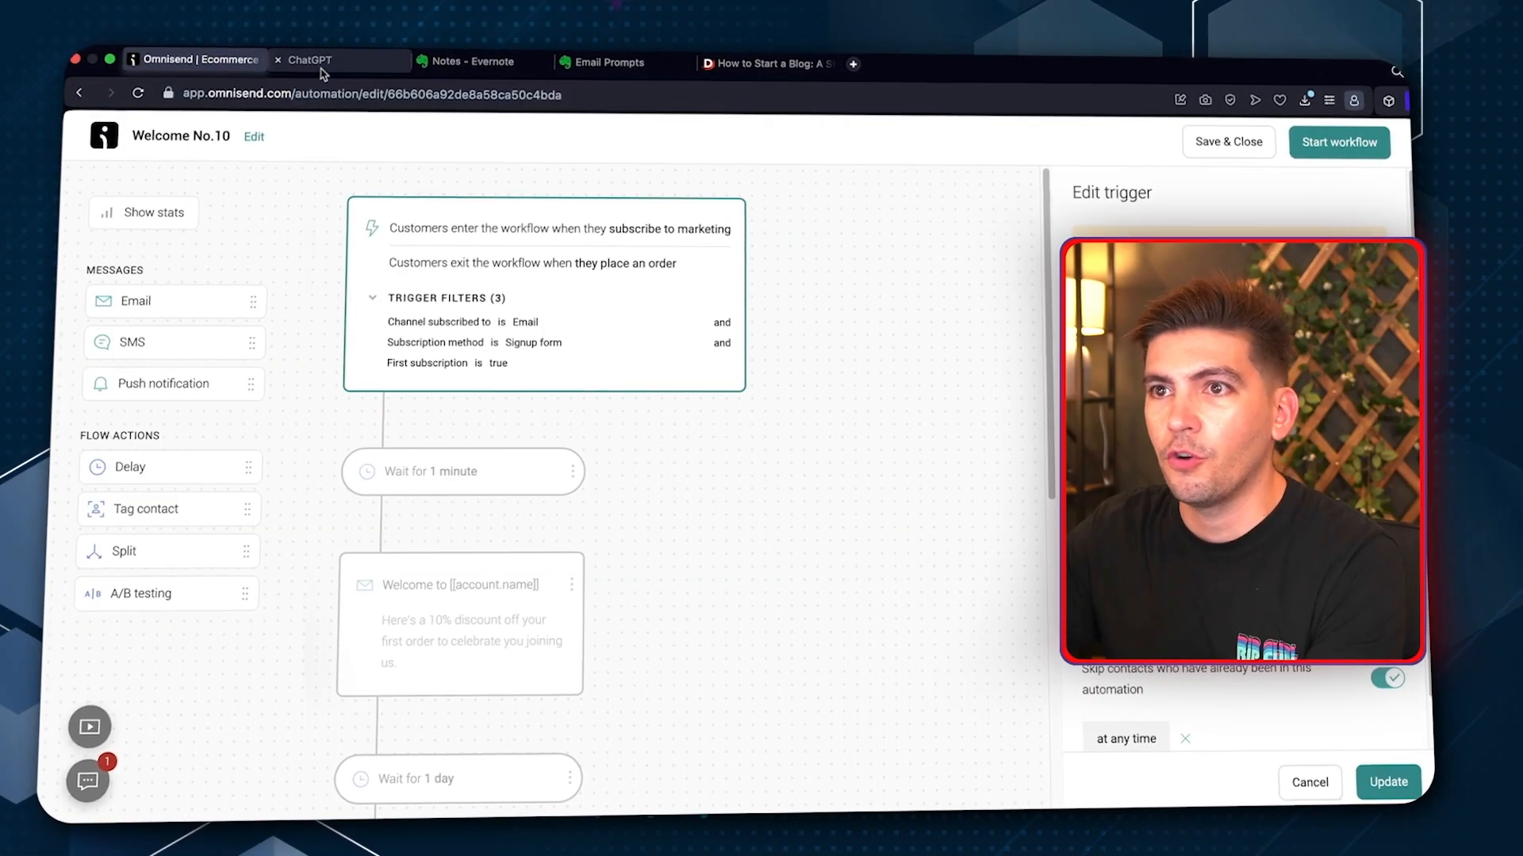
pyautogui.click(321, 69)
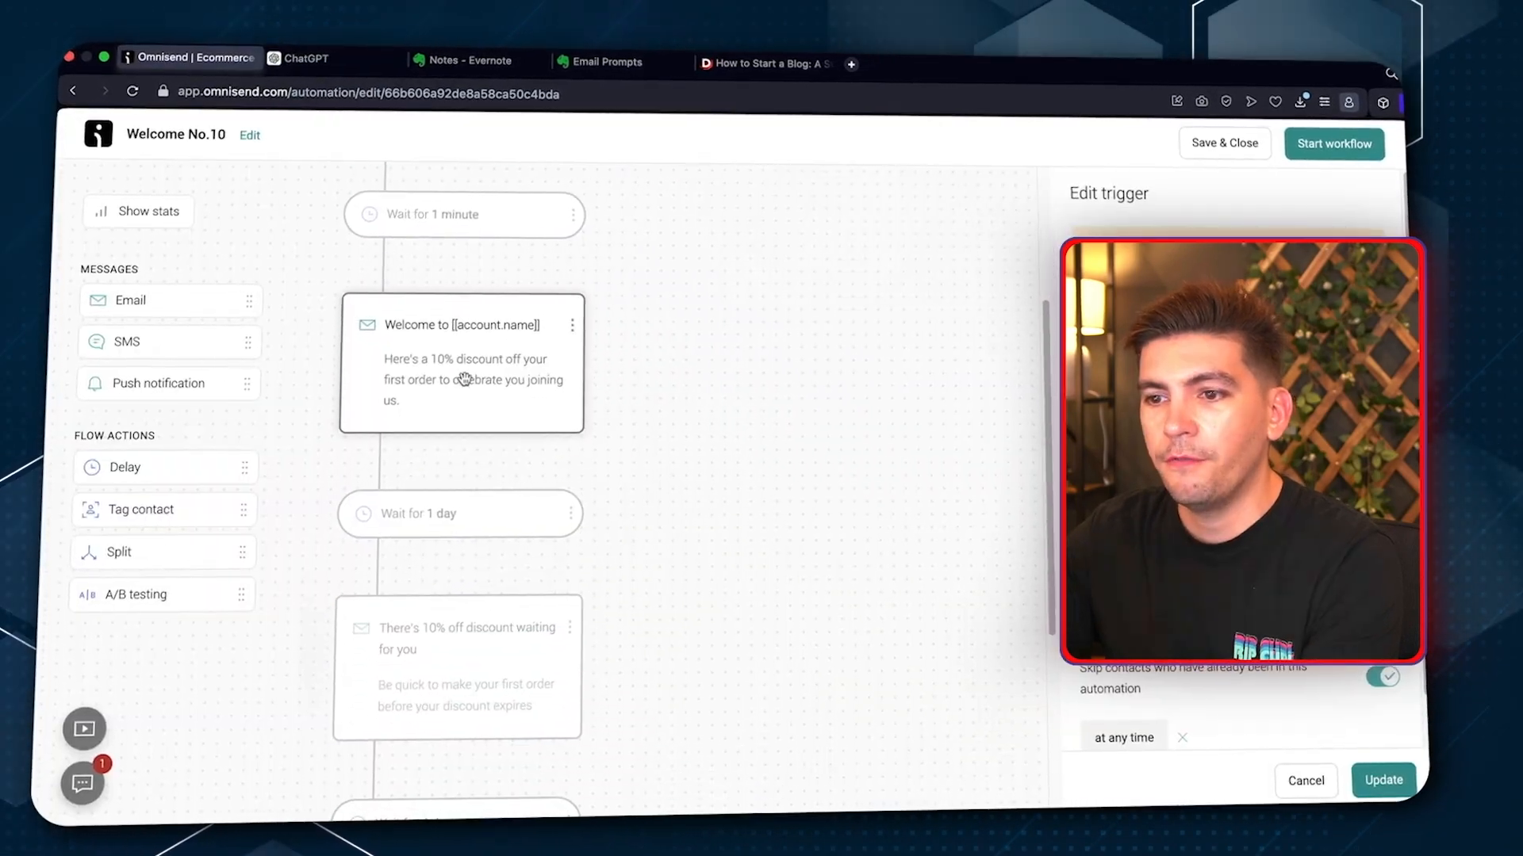
pyautogui.scroll(-5, 465, 380)
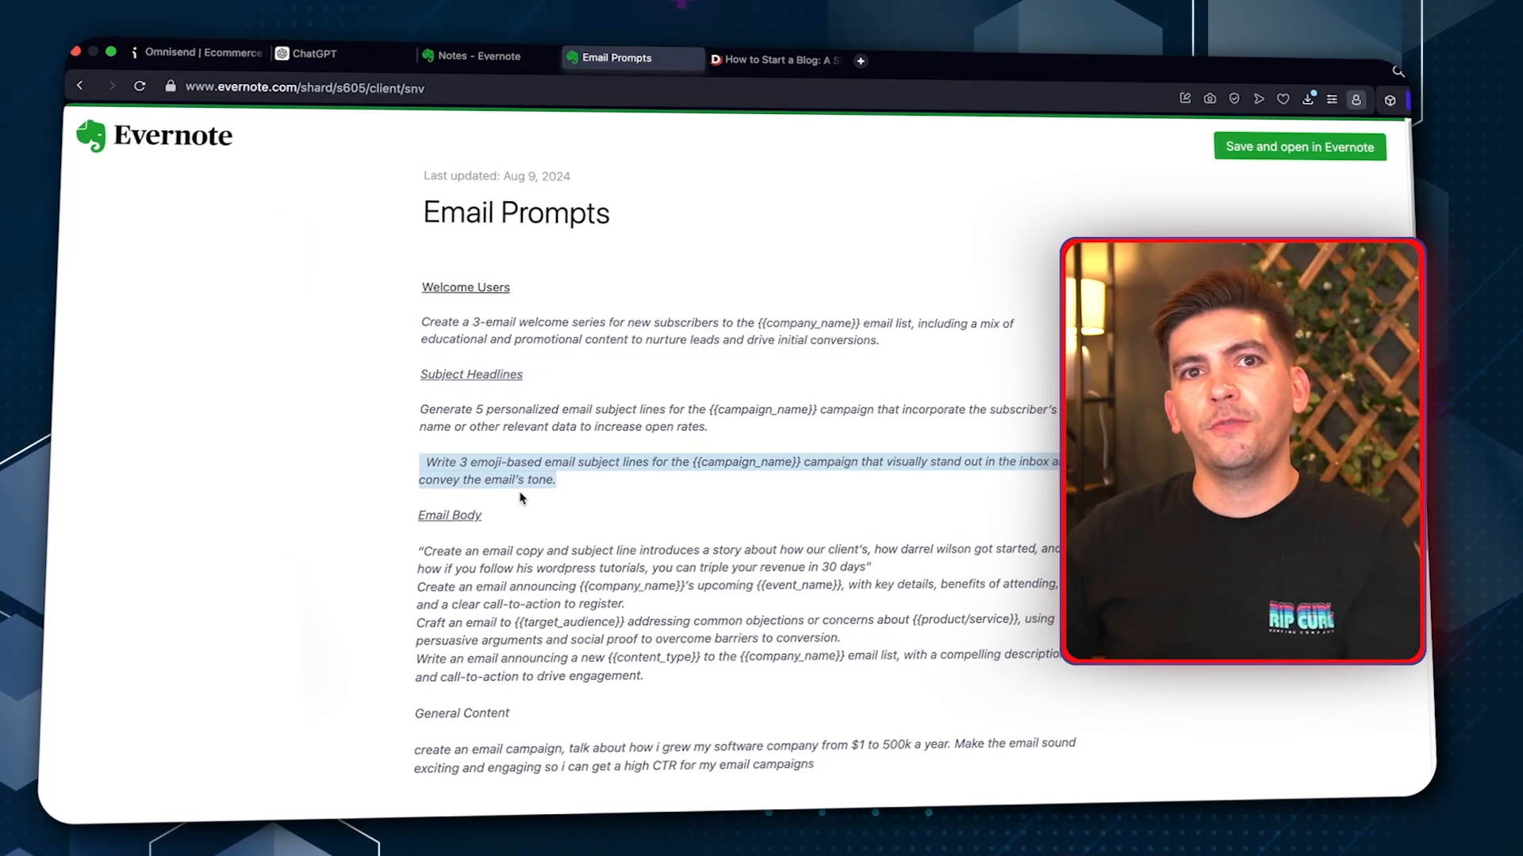
# Submit the copied emoji-based subject line prompt in ChatGPT, with the campaign name placeholder replaced by "Elementor Templates,"
pyautogui.click(327, 70)
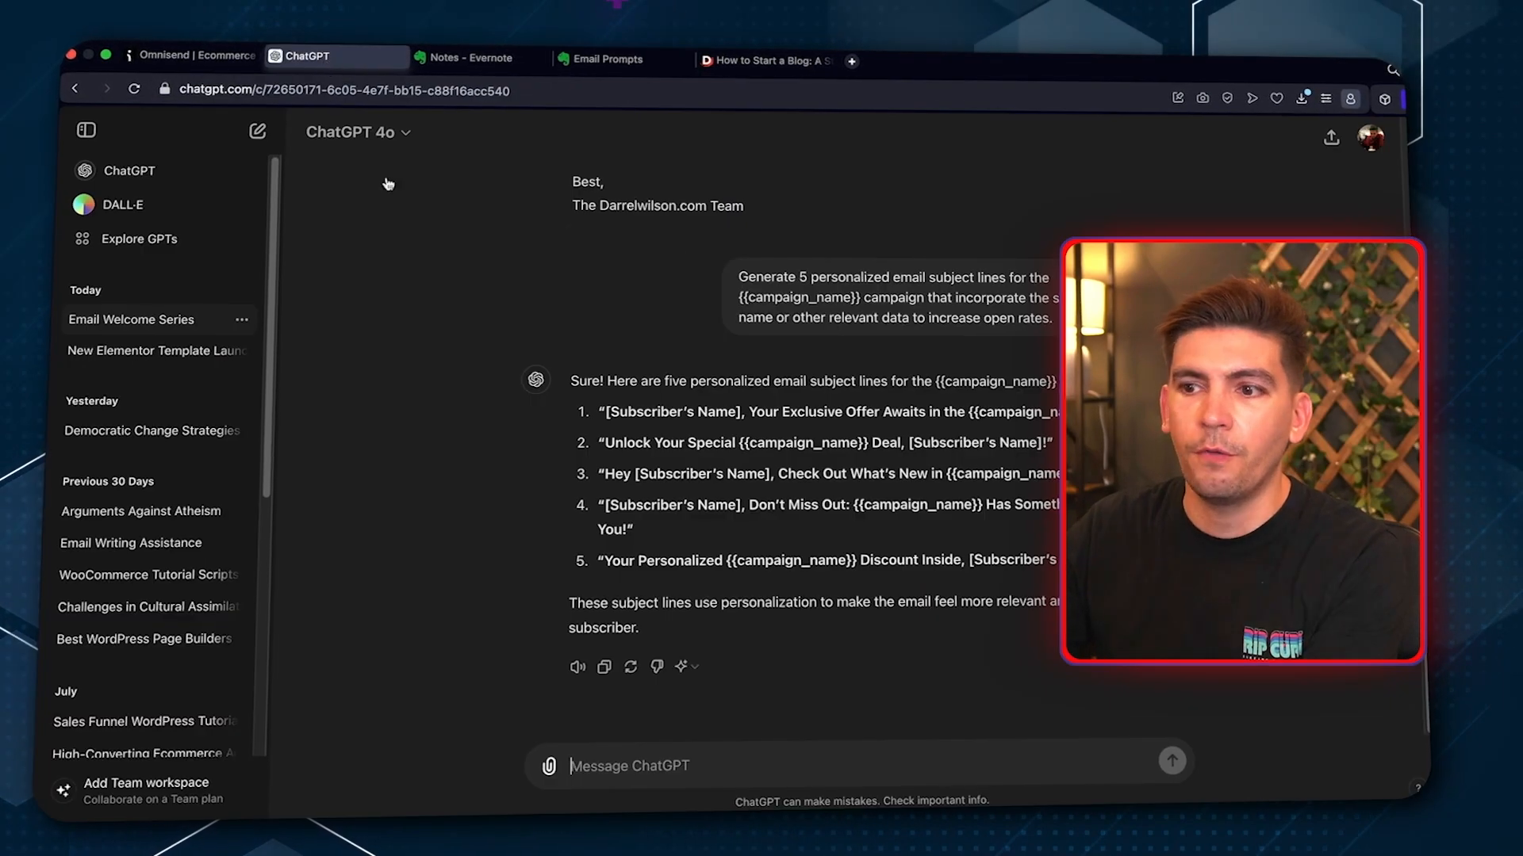
pyautogui.rightClick(587, 764)
pyautogui.click(624, 611)
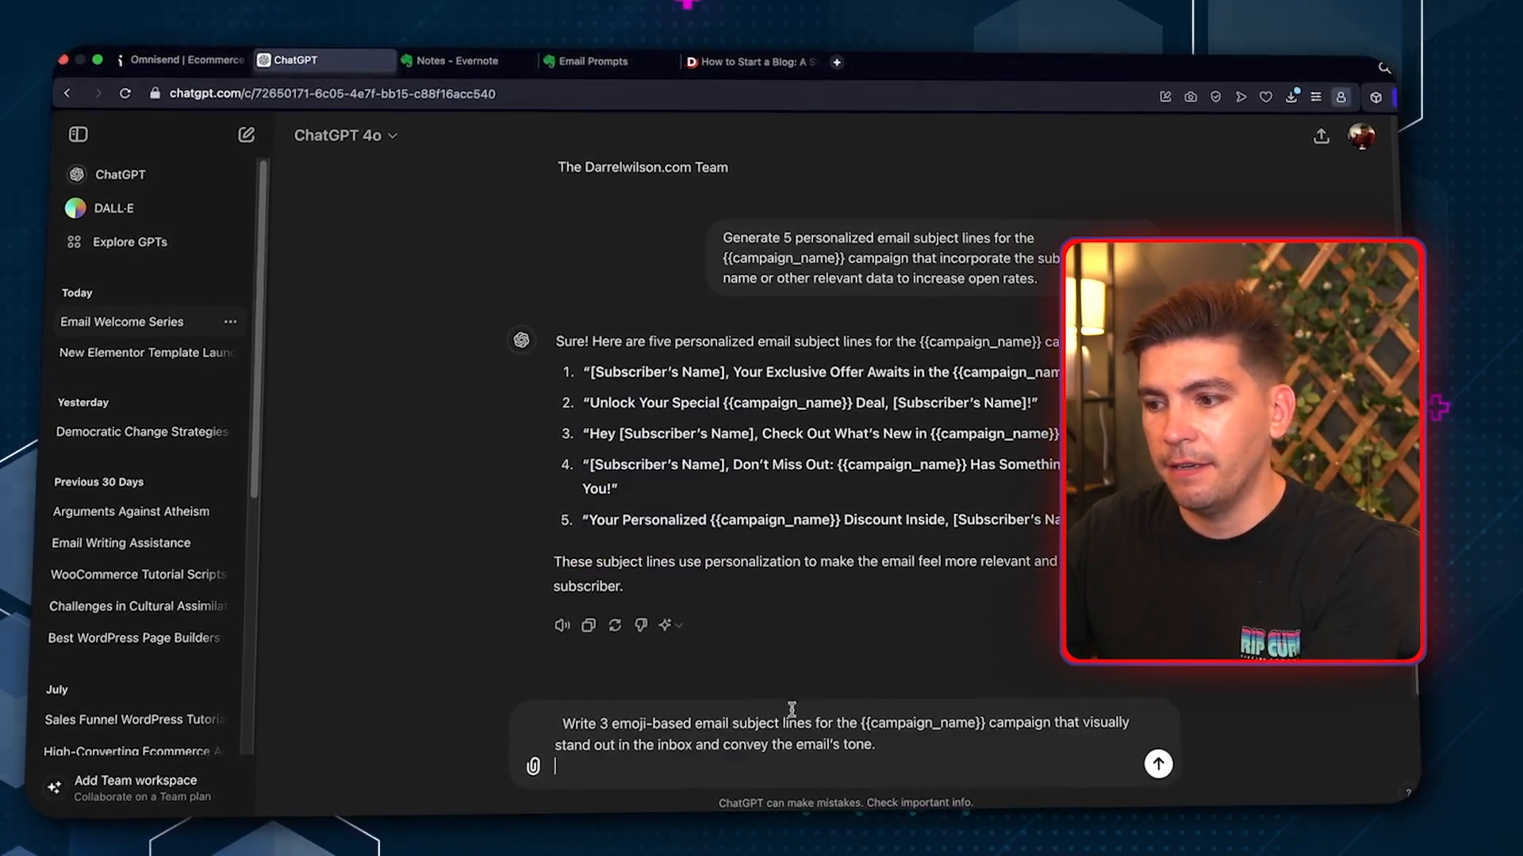
pyautogui.moveTo(975, 721); pyautogui.dragTo(918, 719)
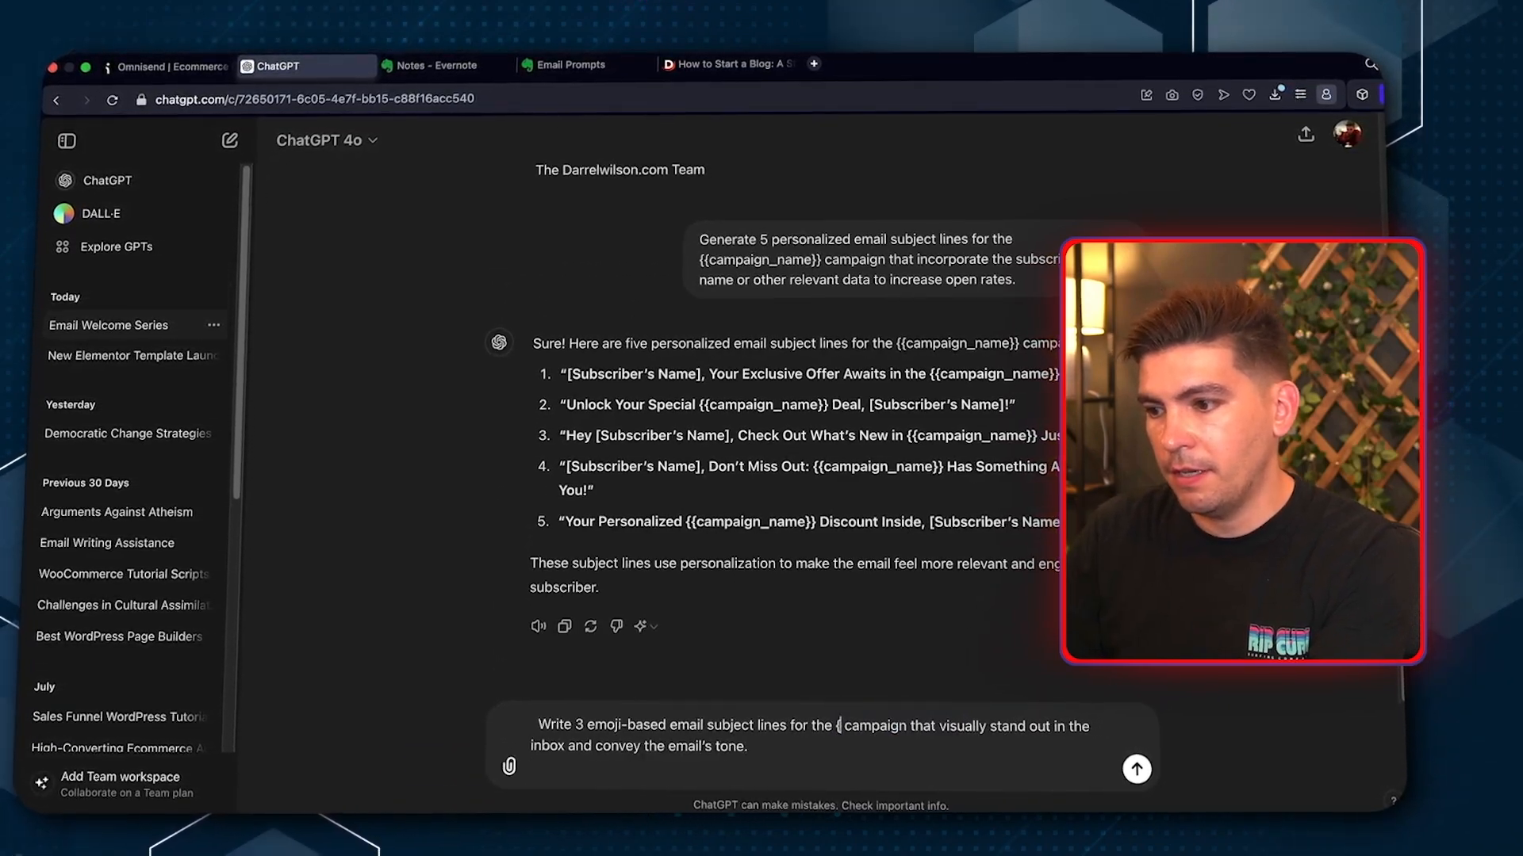
pyautogui.write('Elementor Templates')
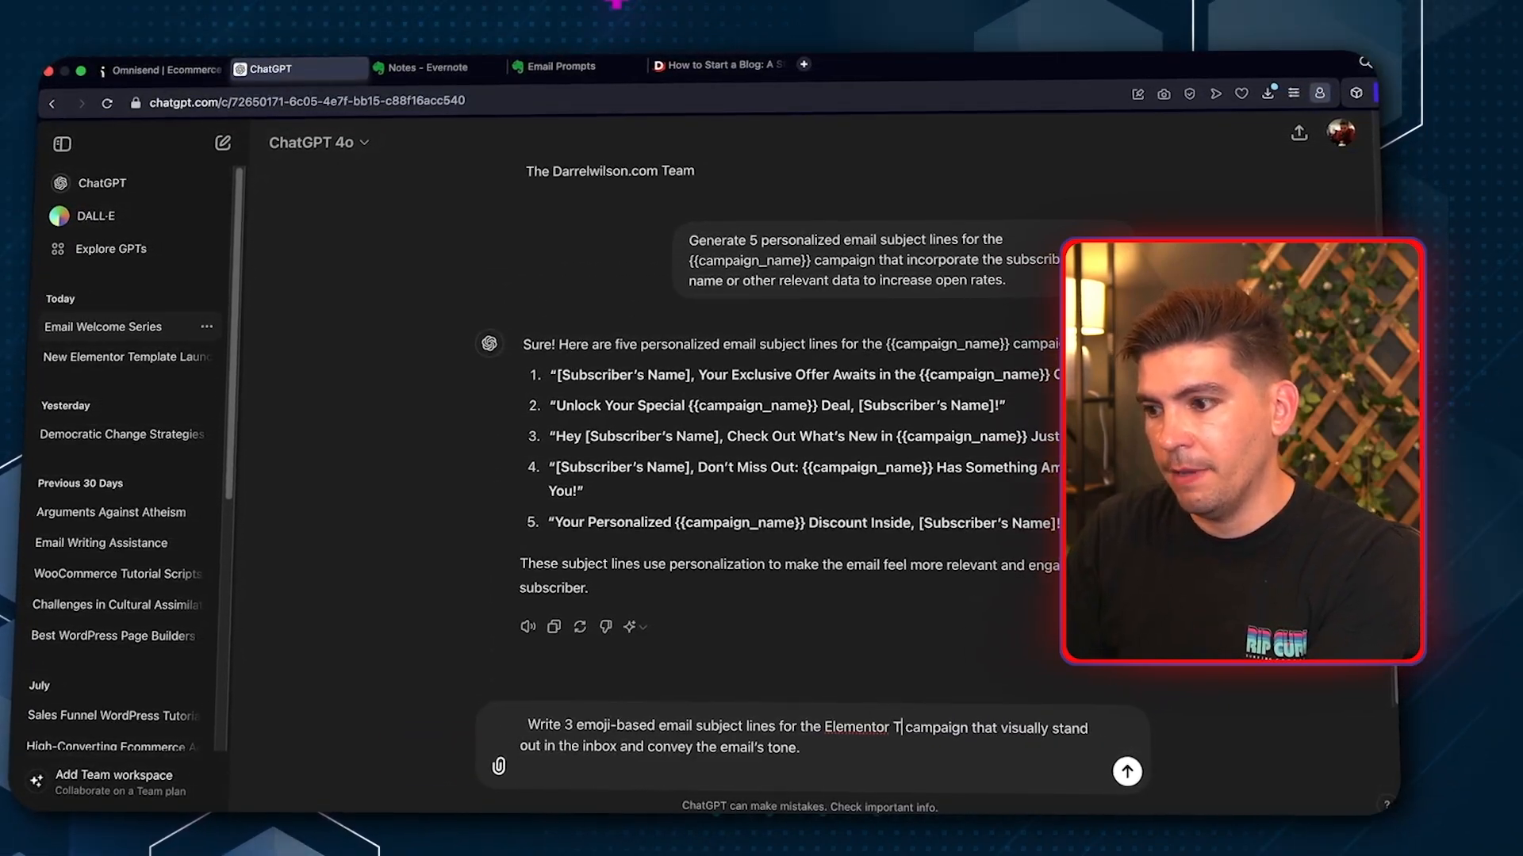
pyautogui.write(',')
pyautogui.press('Return')
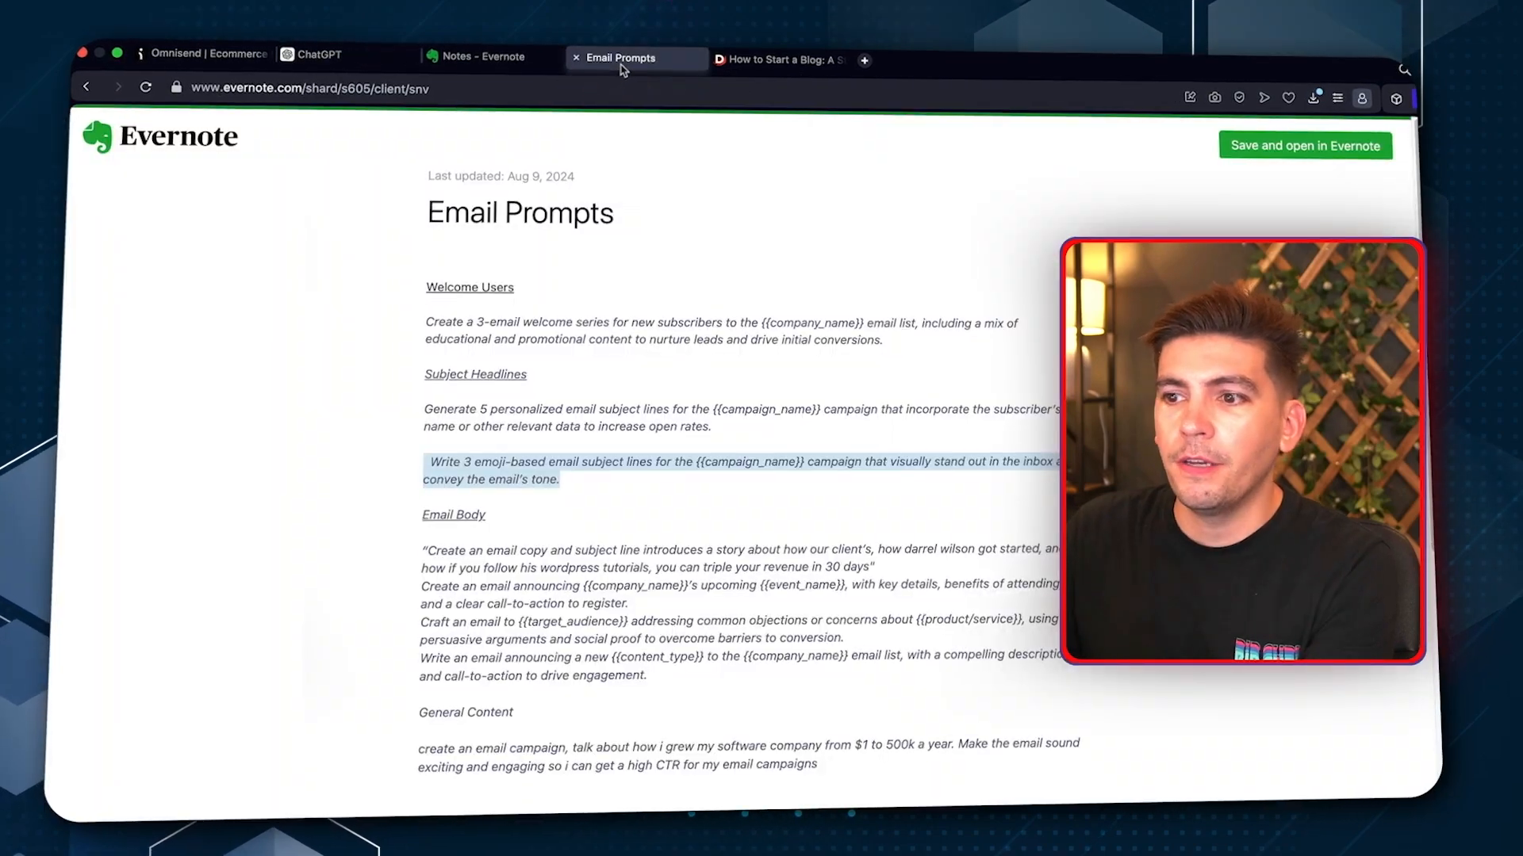
# Copy the prompt for 5 personalized subject lines from Evernote and submit it in ChatGPT with "Elementor Templates," as the campaign name
pyautogui.moveTo(424, 409); pyautogui.dragTo(712, 427)
pyautogui.rightClick(545, 410)
pyautogui.click(589, 516)
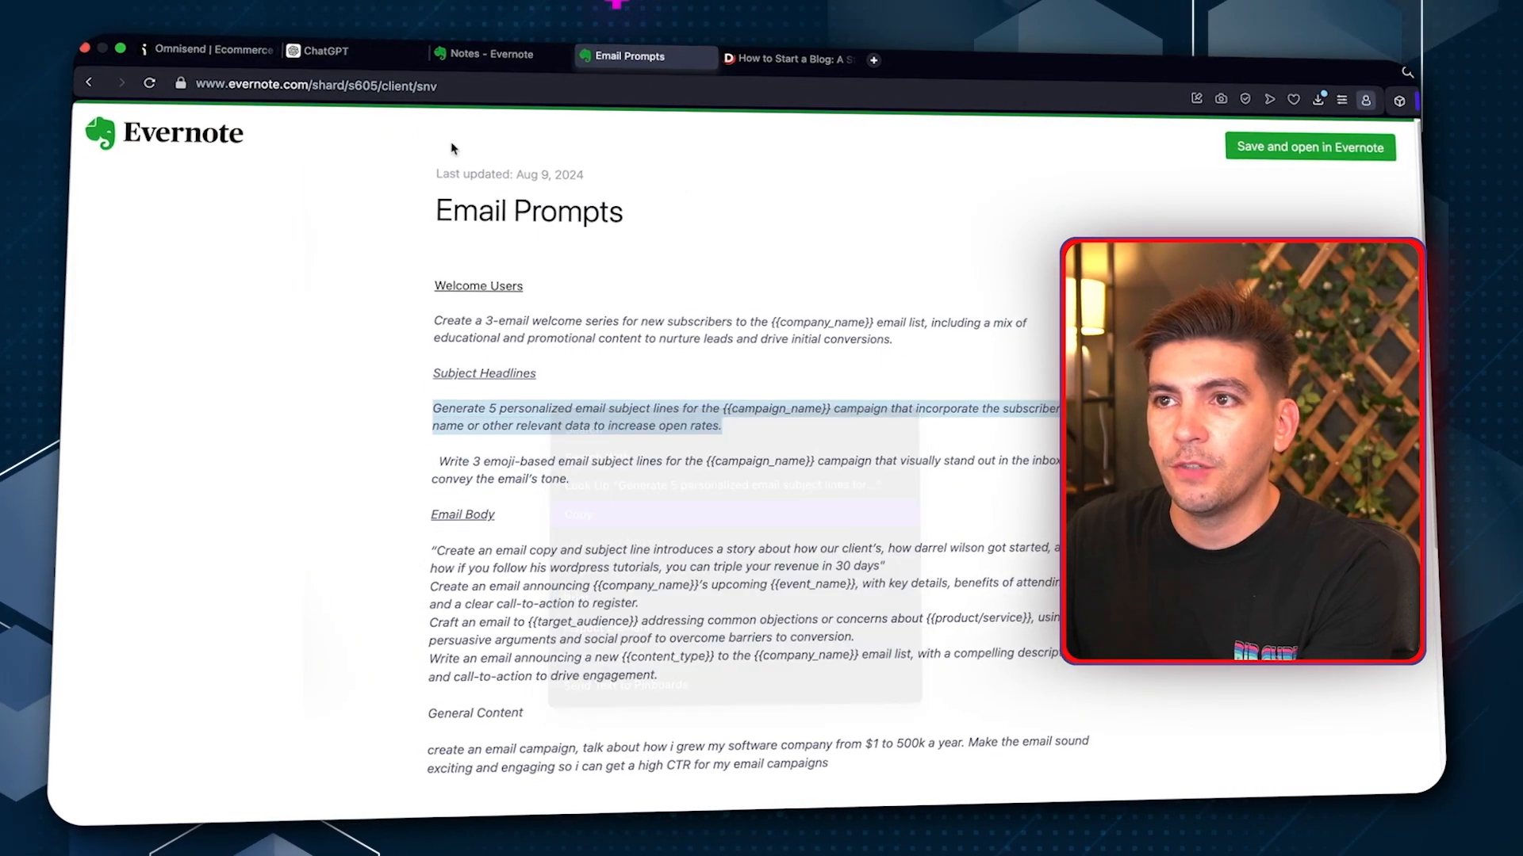
pyautogui.click(361, 55)
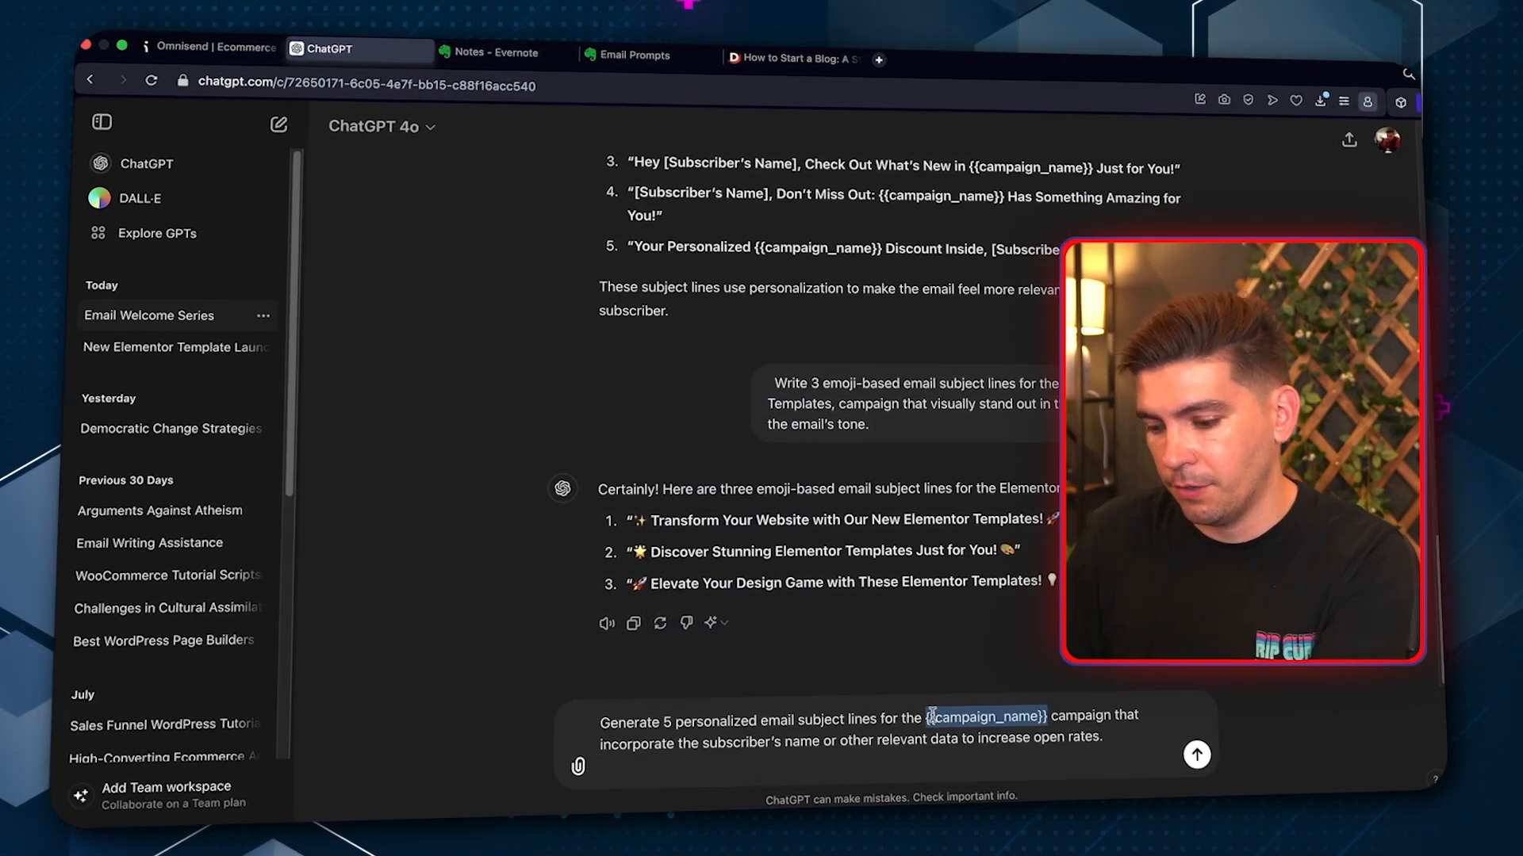
pyautogui.write('Elementor')
pyautogui.write(' Templates,')
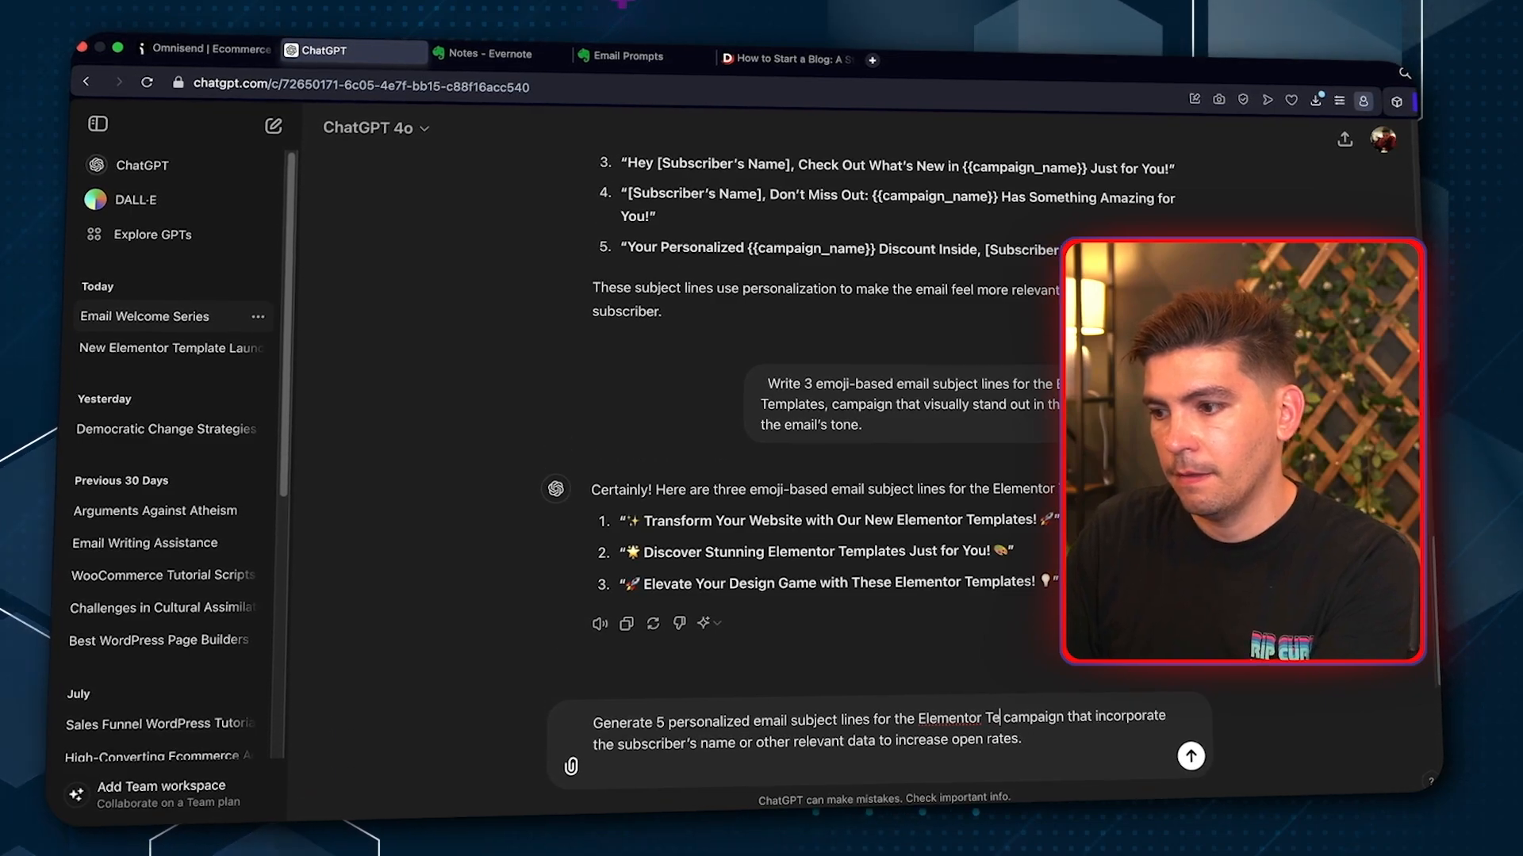
pyautogui.press('Return')
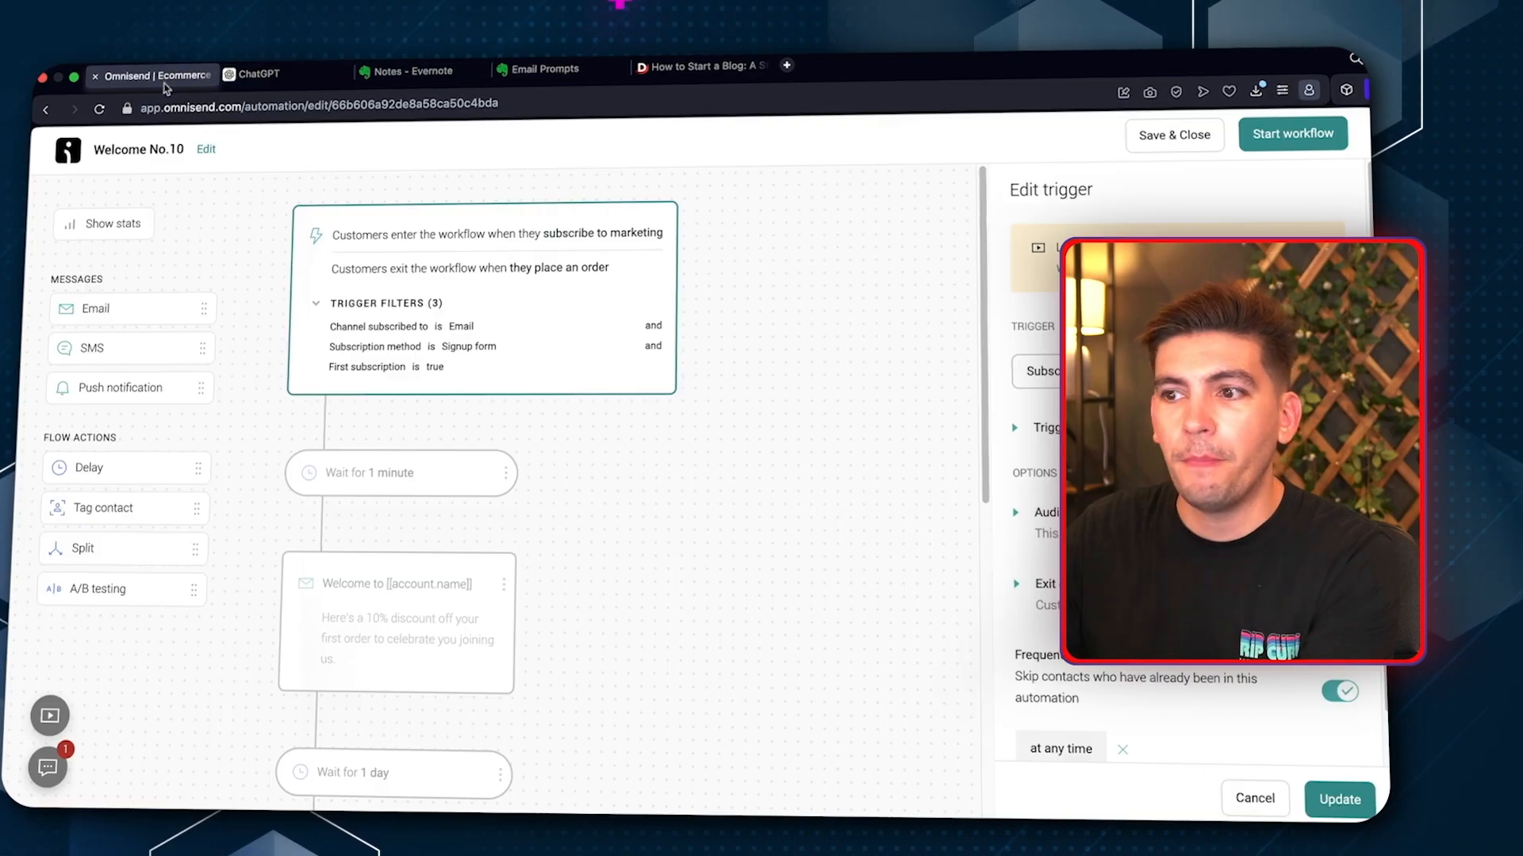
# Switch to Omnisend and open the settings of the workflow's "Welcome to [[account.name]]" email to show its subject line
pyautogui.scroll(-3, 602, 520)
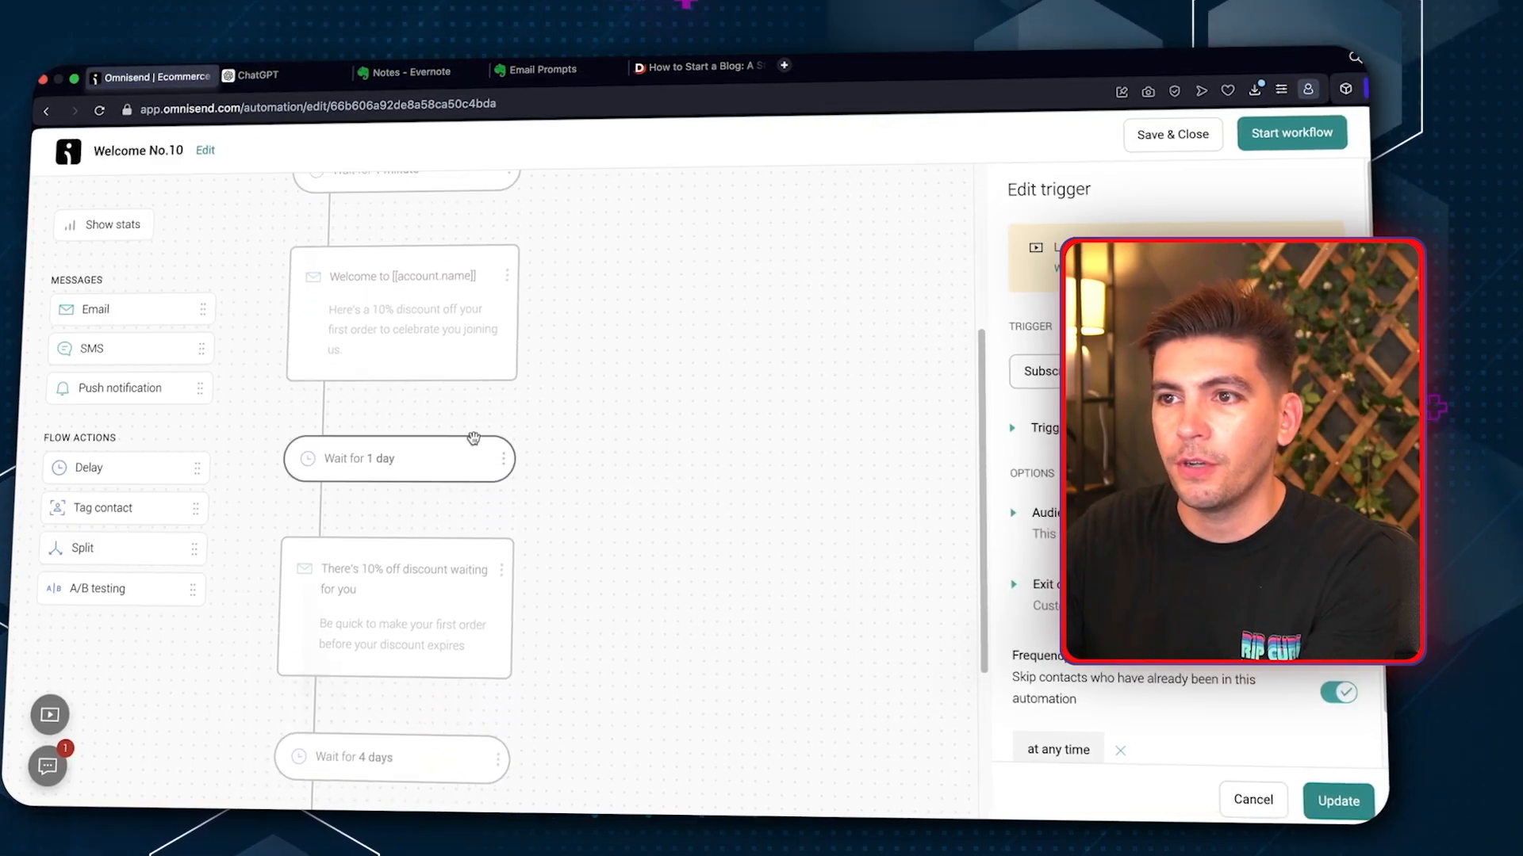
pyautogui.click(432, 355)
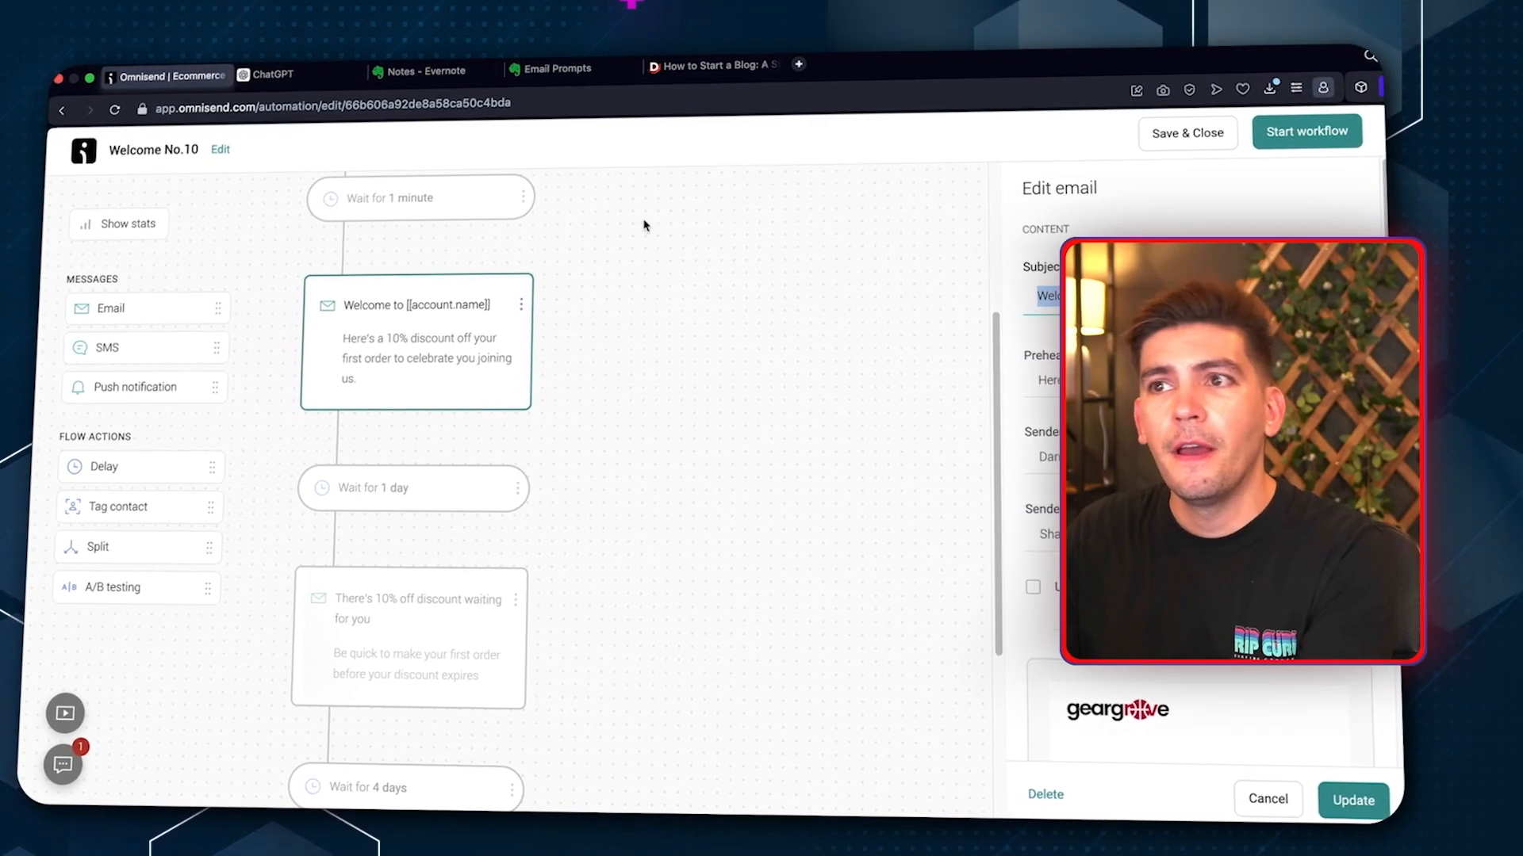
# Copy the first Email Body prompt, about tripling revenue in 30 days, from Evernote's Email Prompts note and submit it in ChatGPT
pyautogui.click(561, 69)
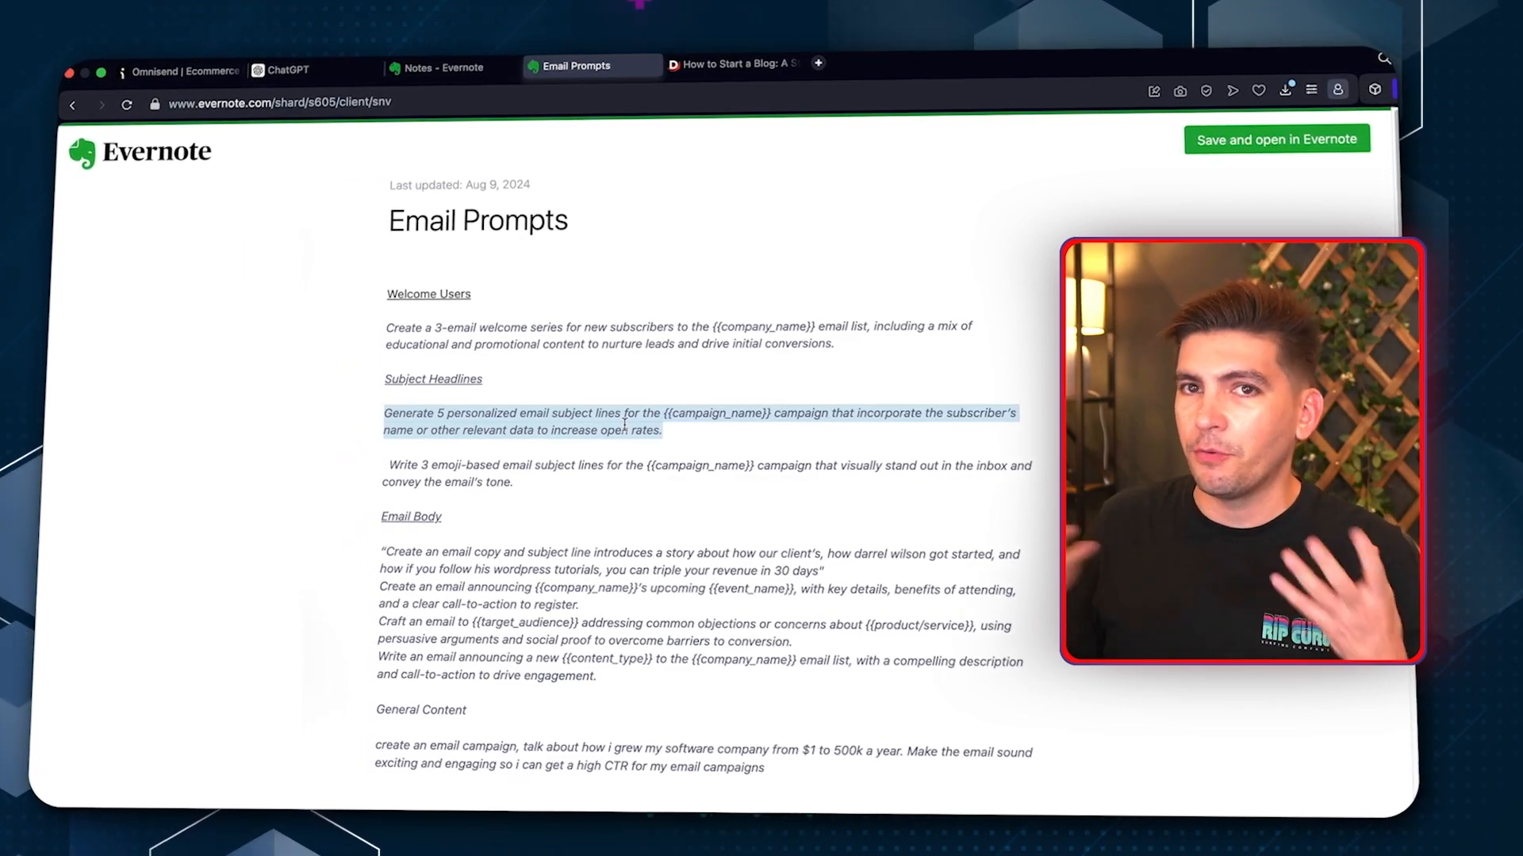
pyautogui.scroll(-2, 629, 425)
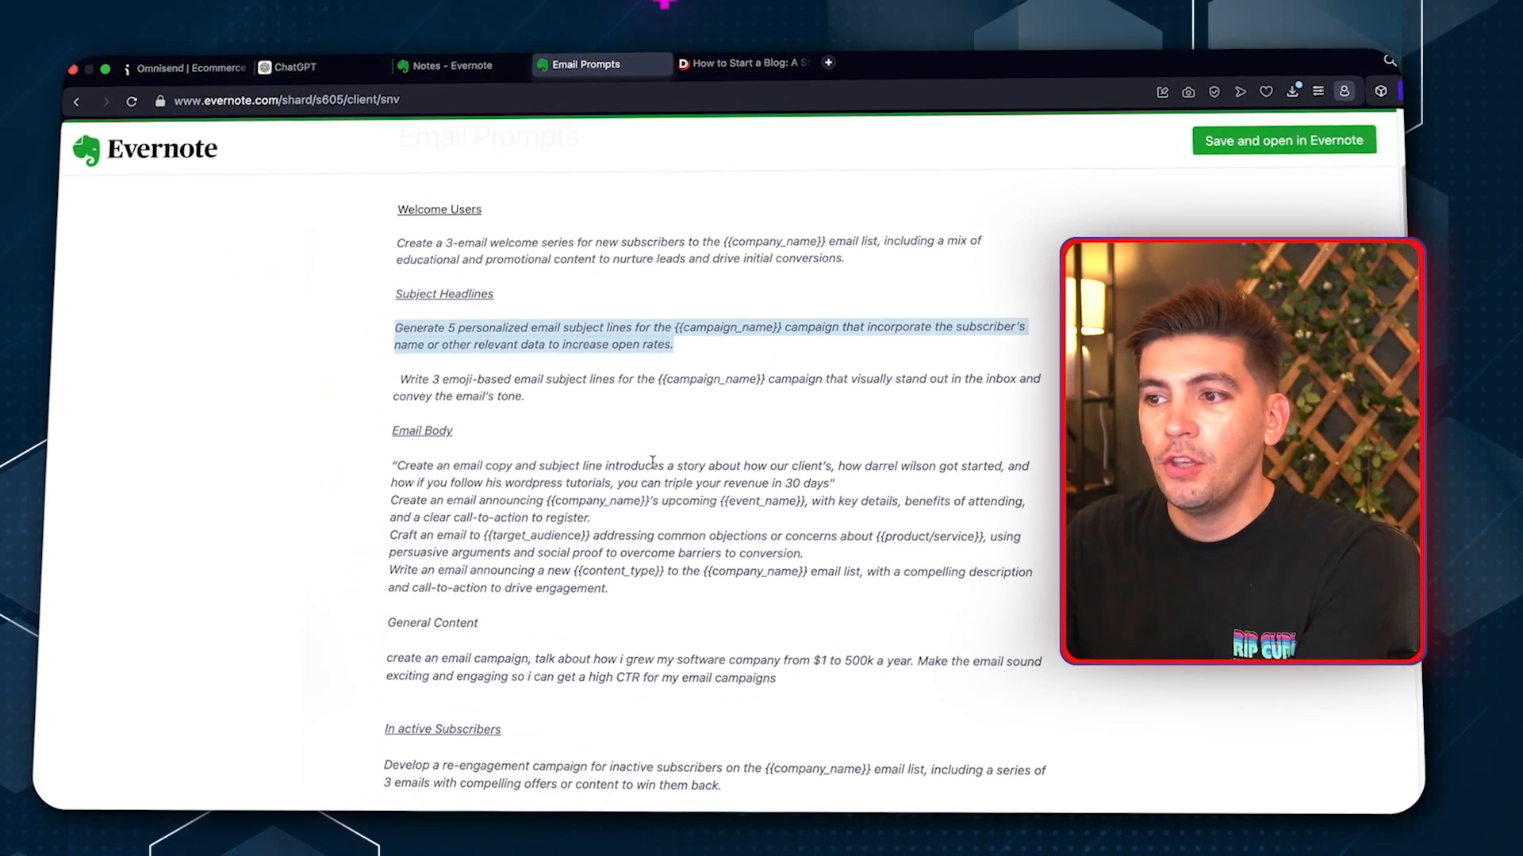
pyautogui.tripleClick(500, 481)
pyautogui.rightClick(500, 482)
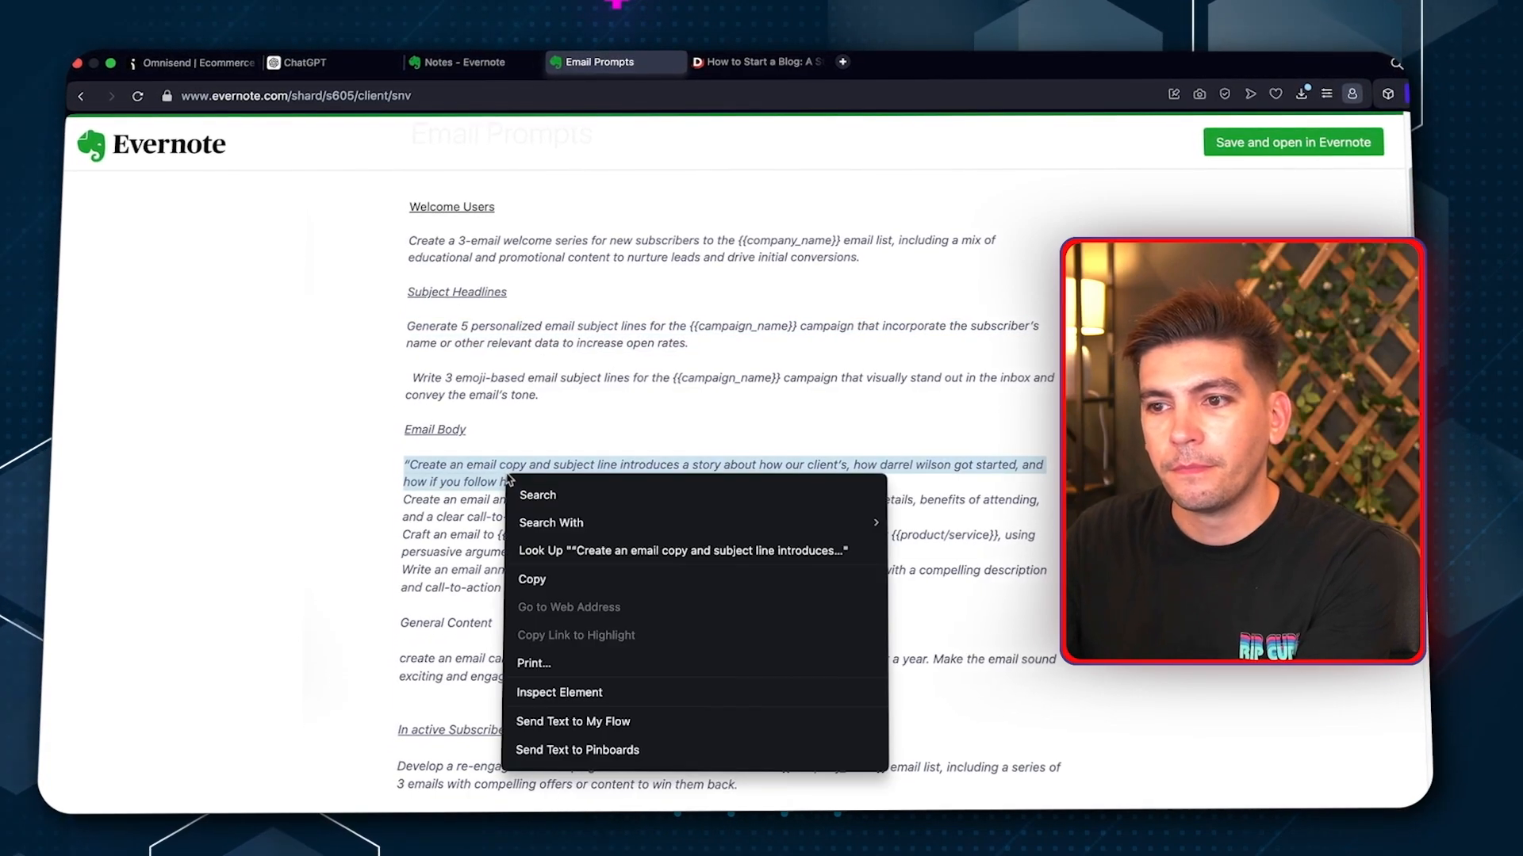
pyautogui.click(533, 580)
pyautogui.click(311, 60)
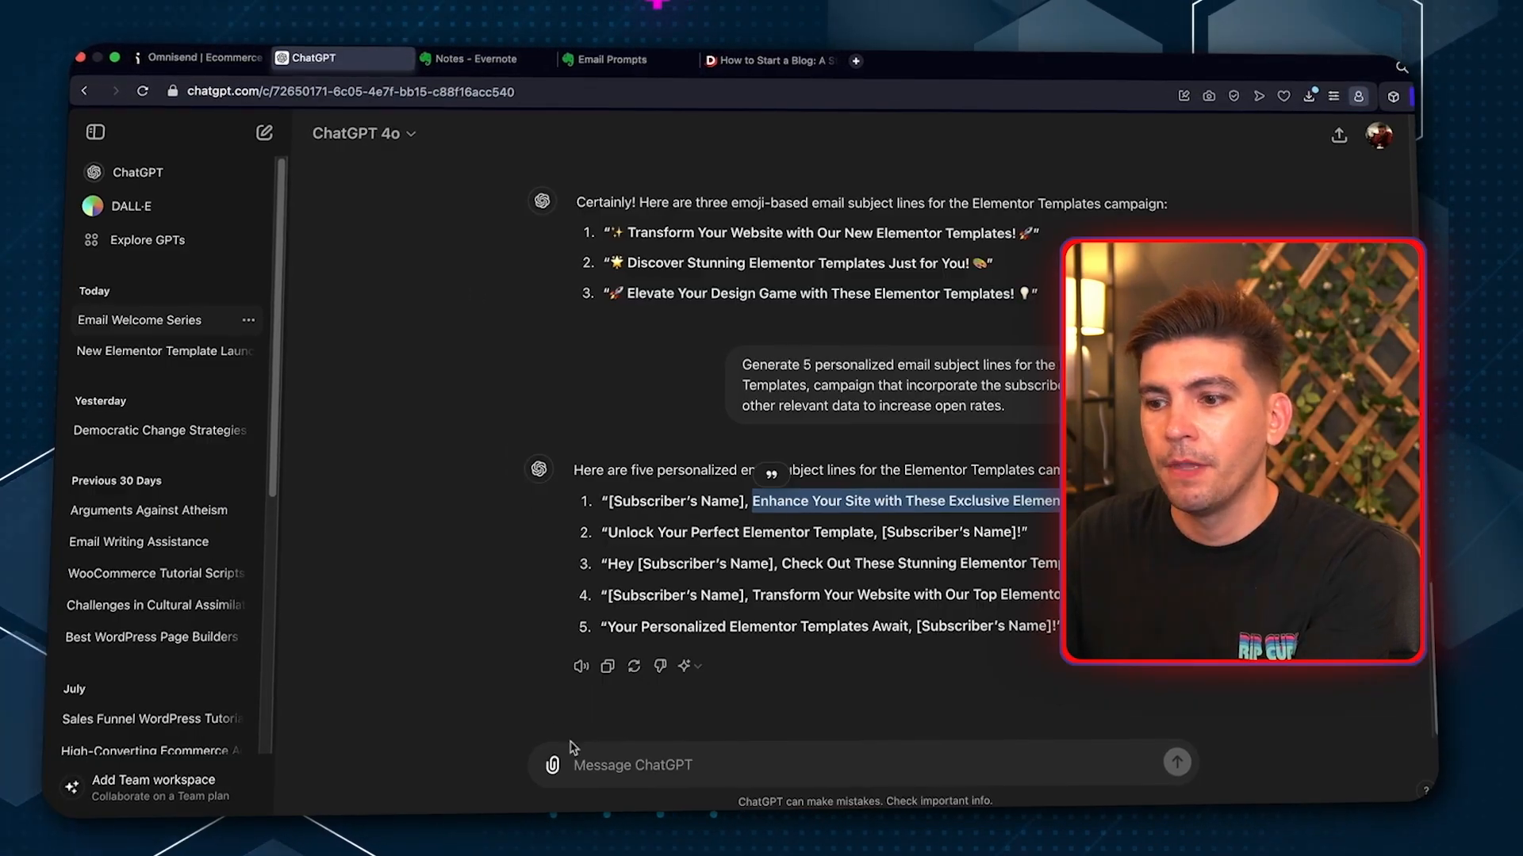
pyautogui.rightClick(604, 763)
pyautogui.click(630, 596)
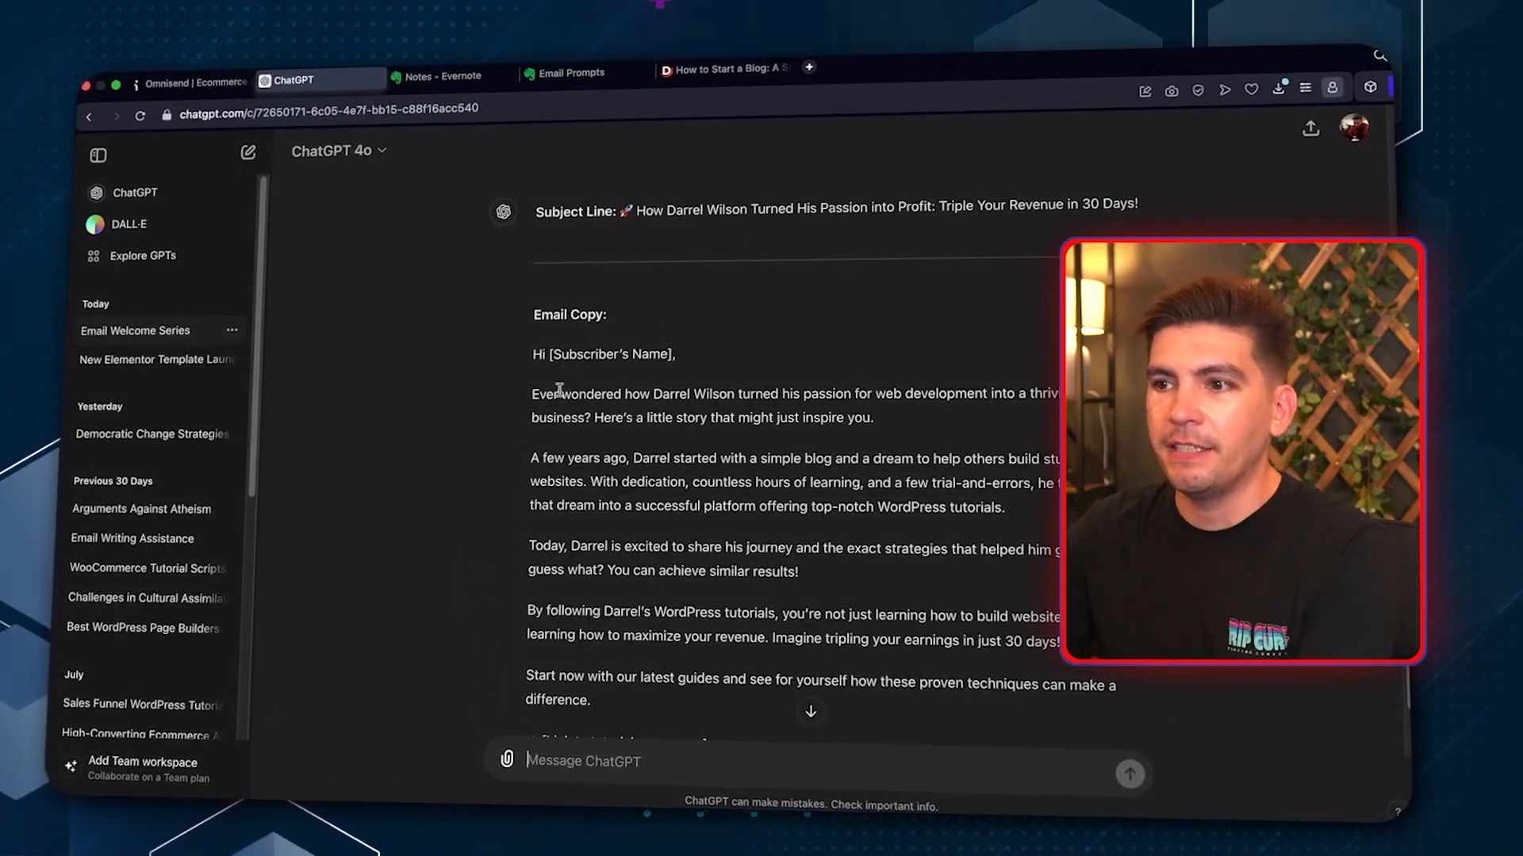
# Review the generated story email in ChatGPT and copy its full subject line, including the rocket emoji
pyautogui.scroll(-2, 611, 505)
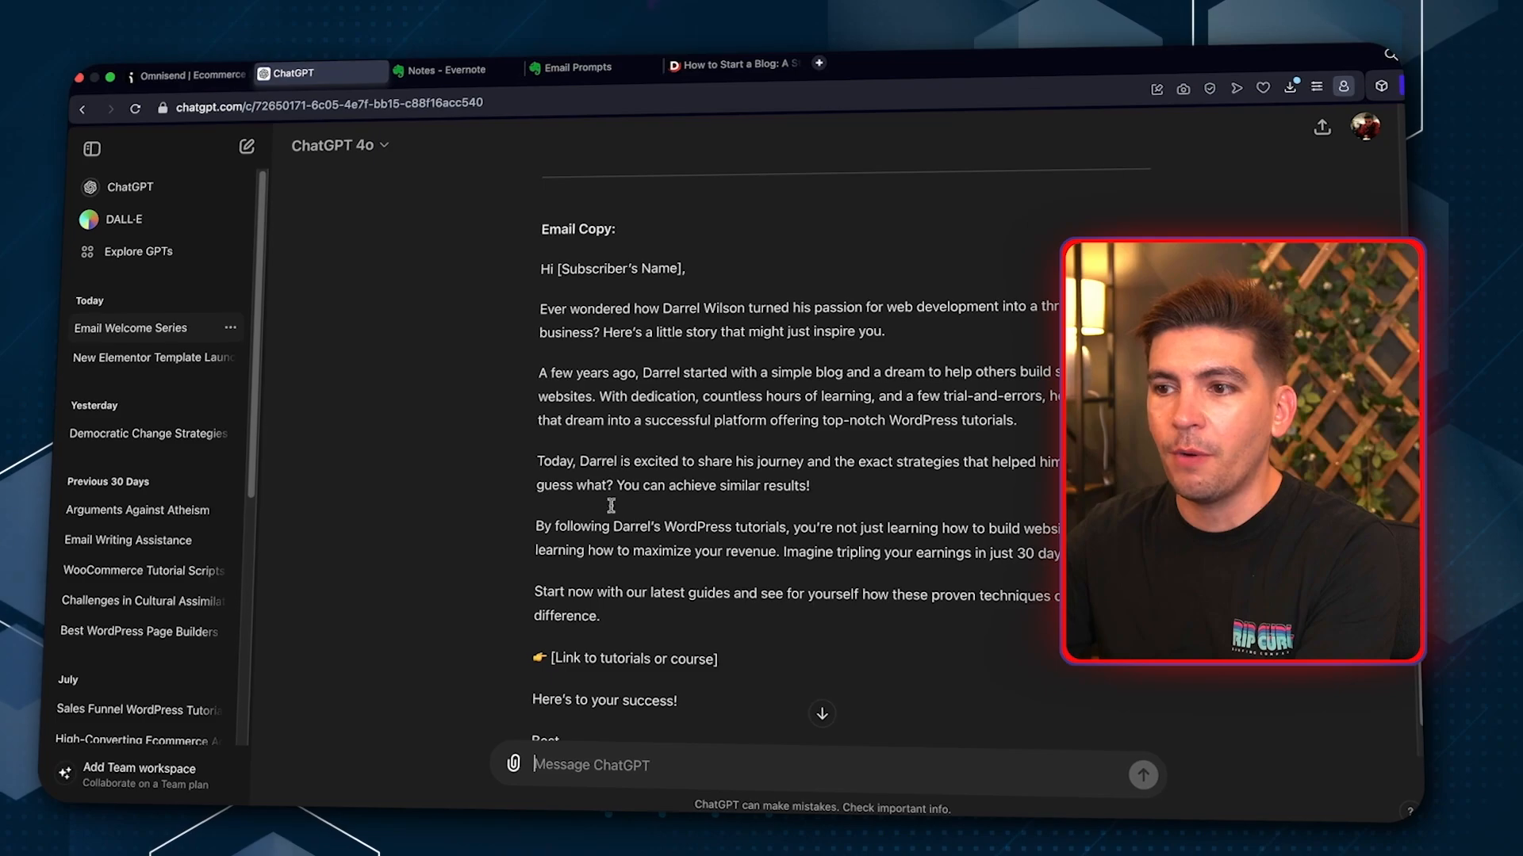
pyautogui.scroll(2, 611, 506)
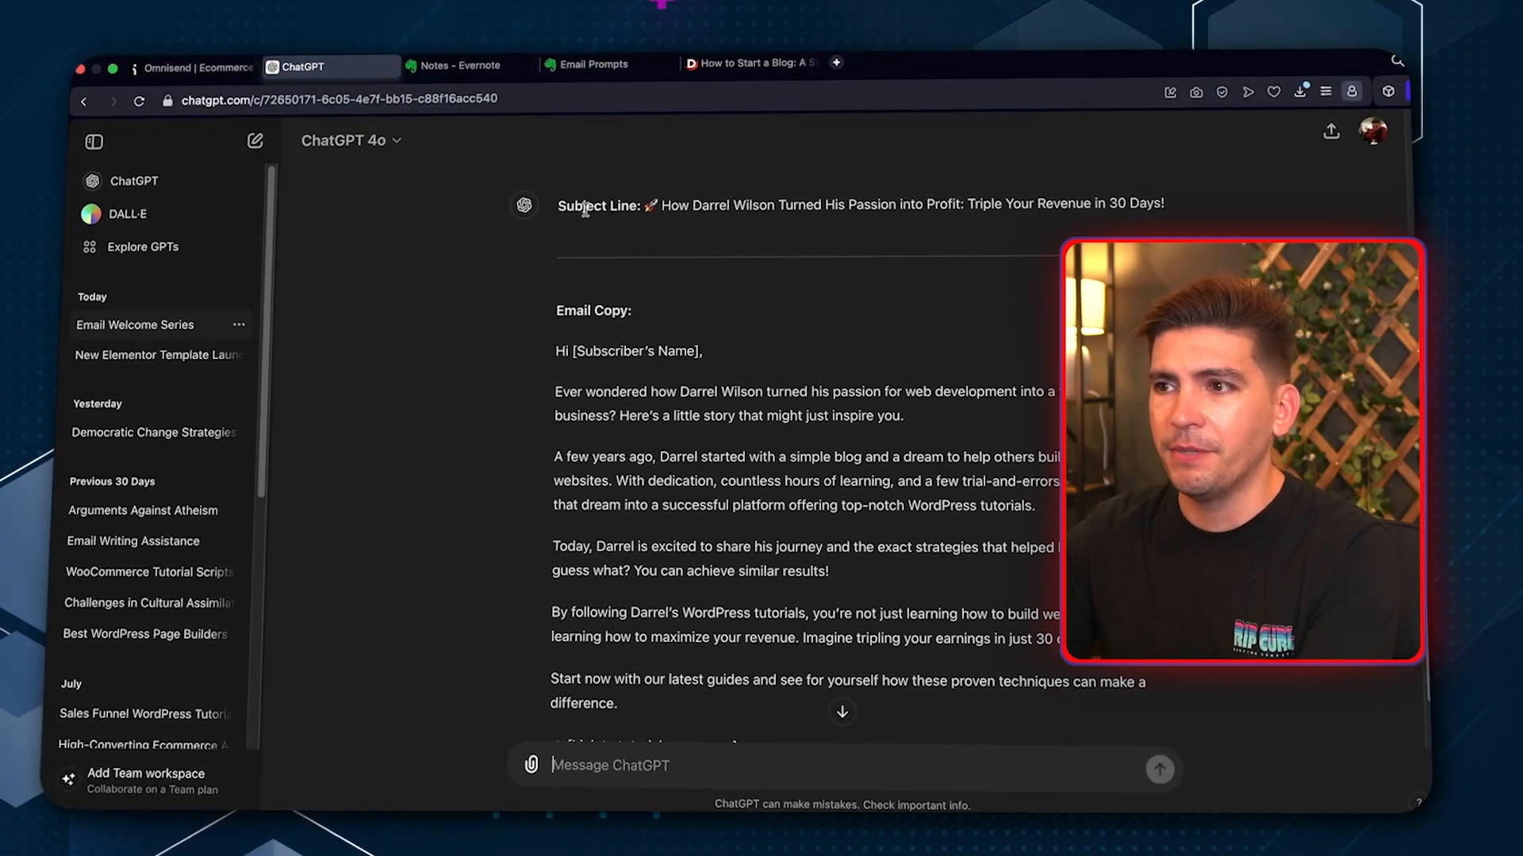
pyautogui.moveTo(649, 205); pyautogui.dragTo(1047, 204)
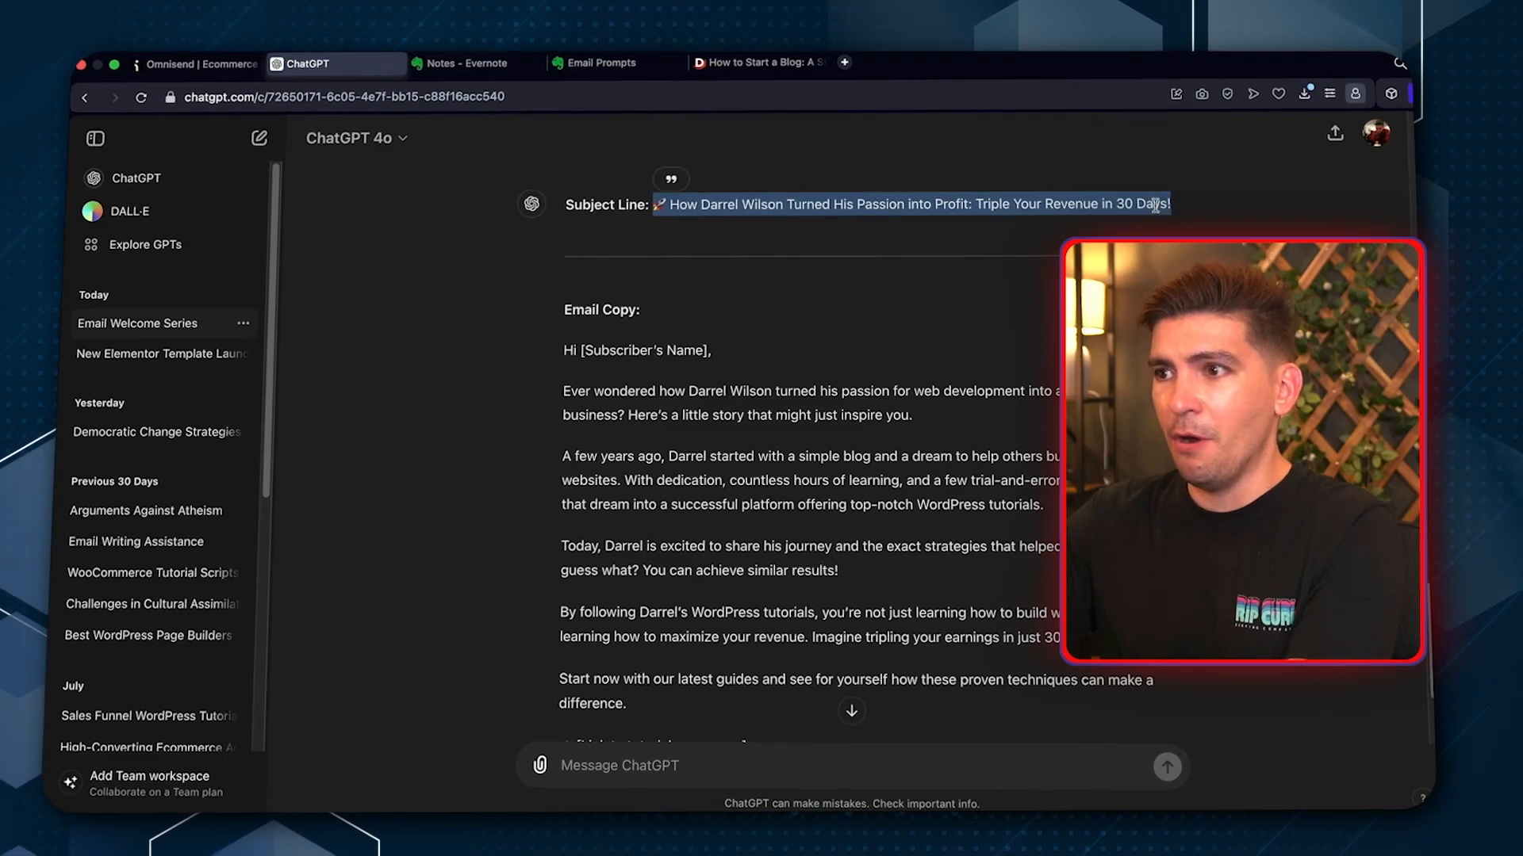
pyautogui.rightClick(803, 206)
pyautogui.click(1051, 310)
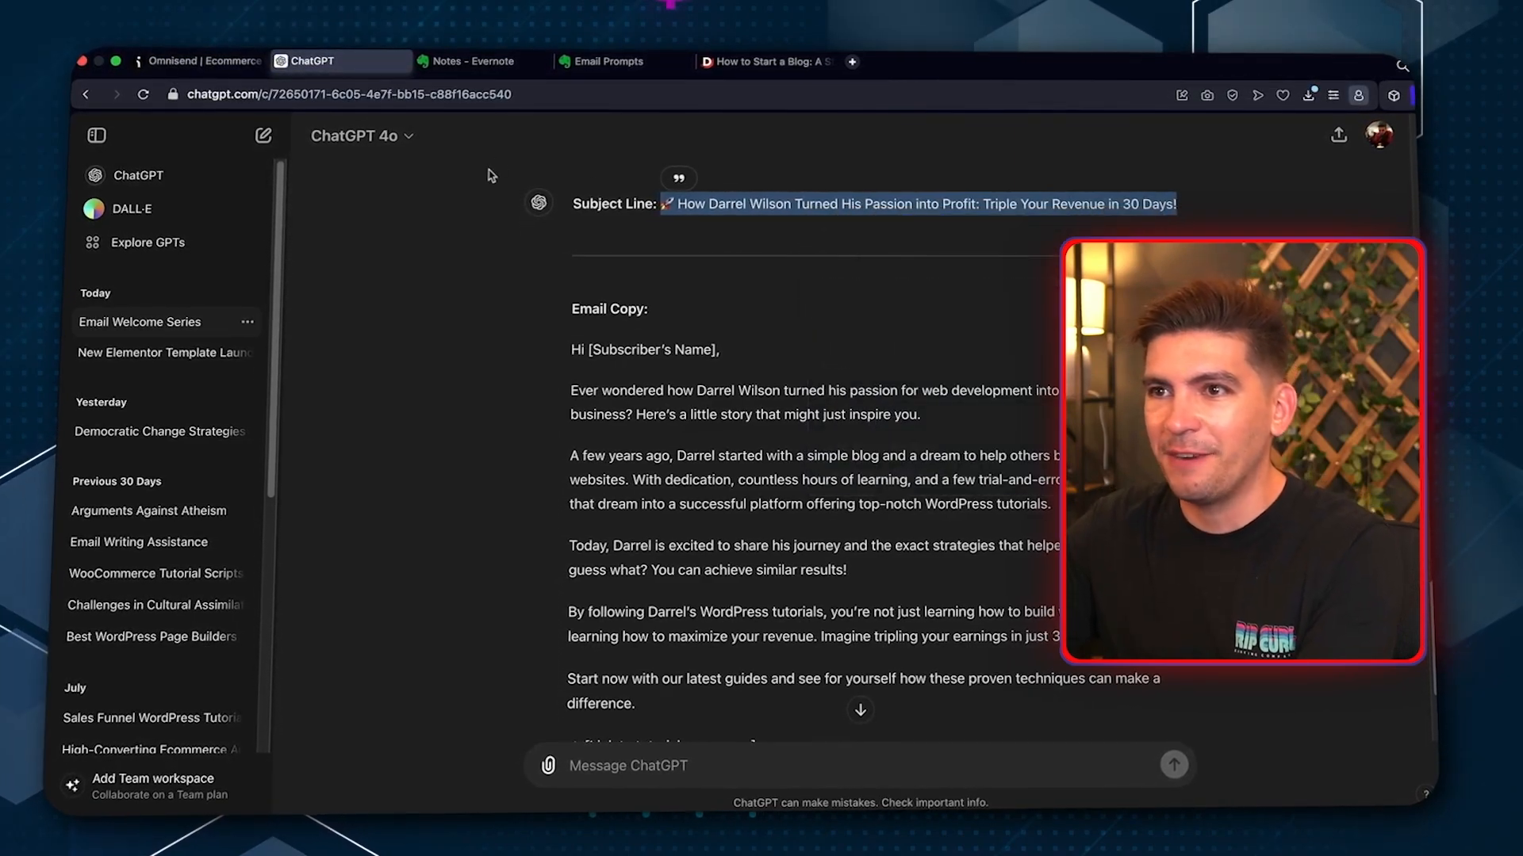
# Switch to Omnisend, leave the welcome workflow for the campaigns list and create a new regular email campaign
pyautogui.click(584, 69)
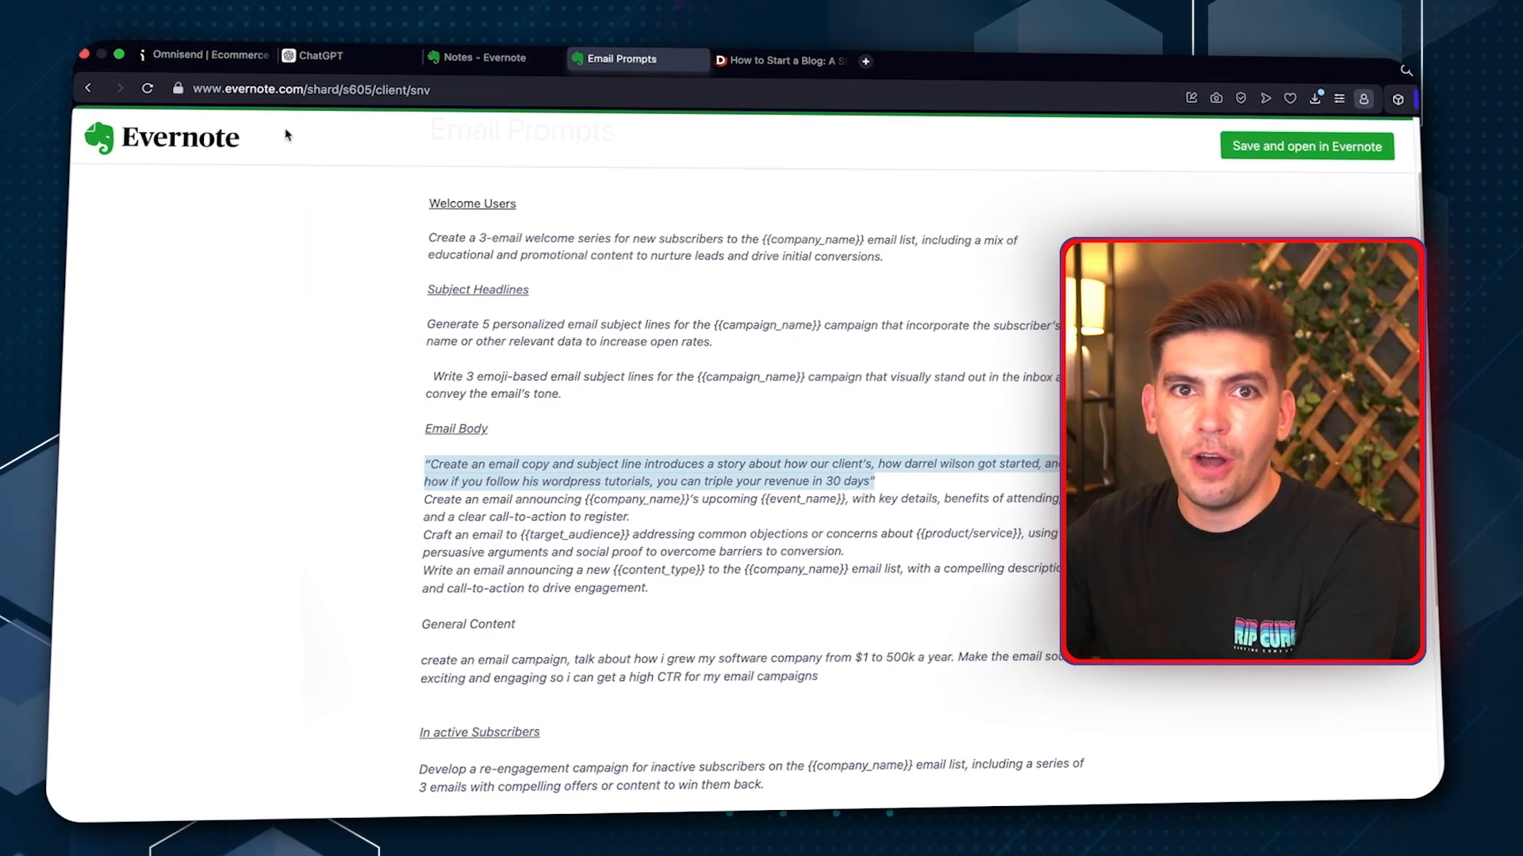
pyautogui.click(225, 57)
pyautogui.scroll(4, 442, 327)
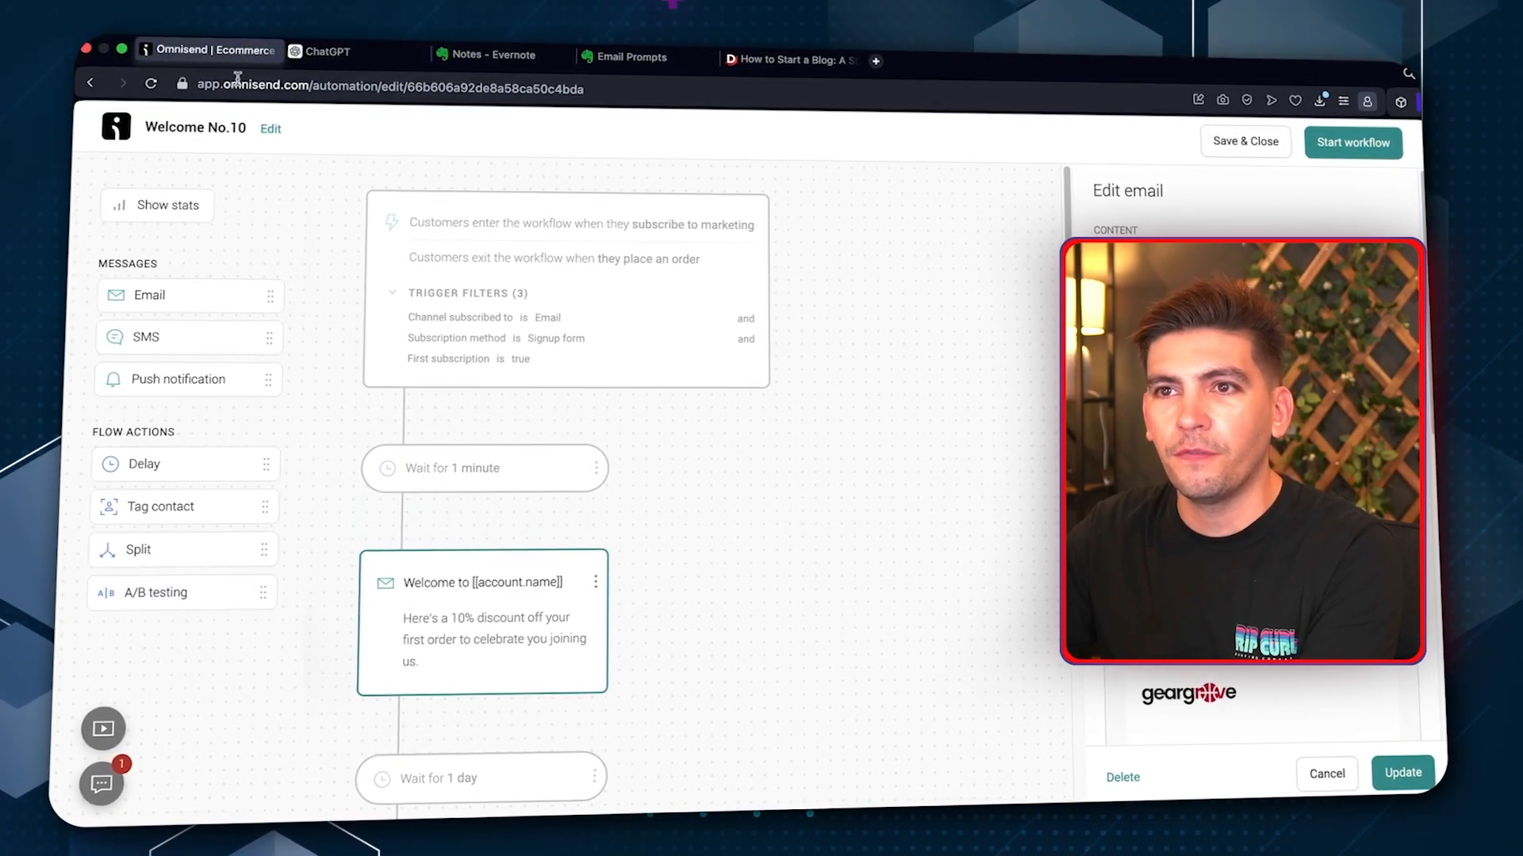
pyautogui.moveTo(315, 89); pyautogui.dragTo(720, 97)
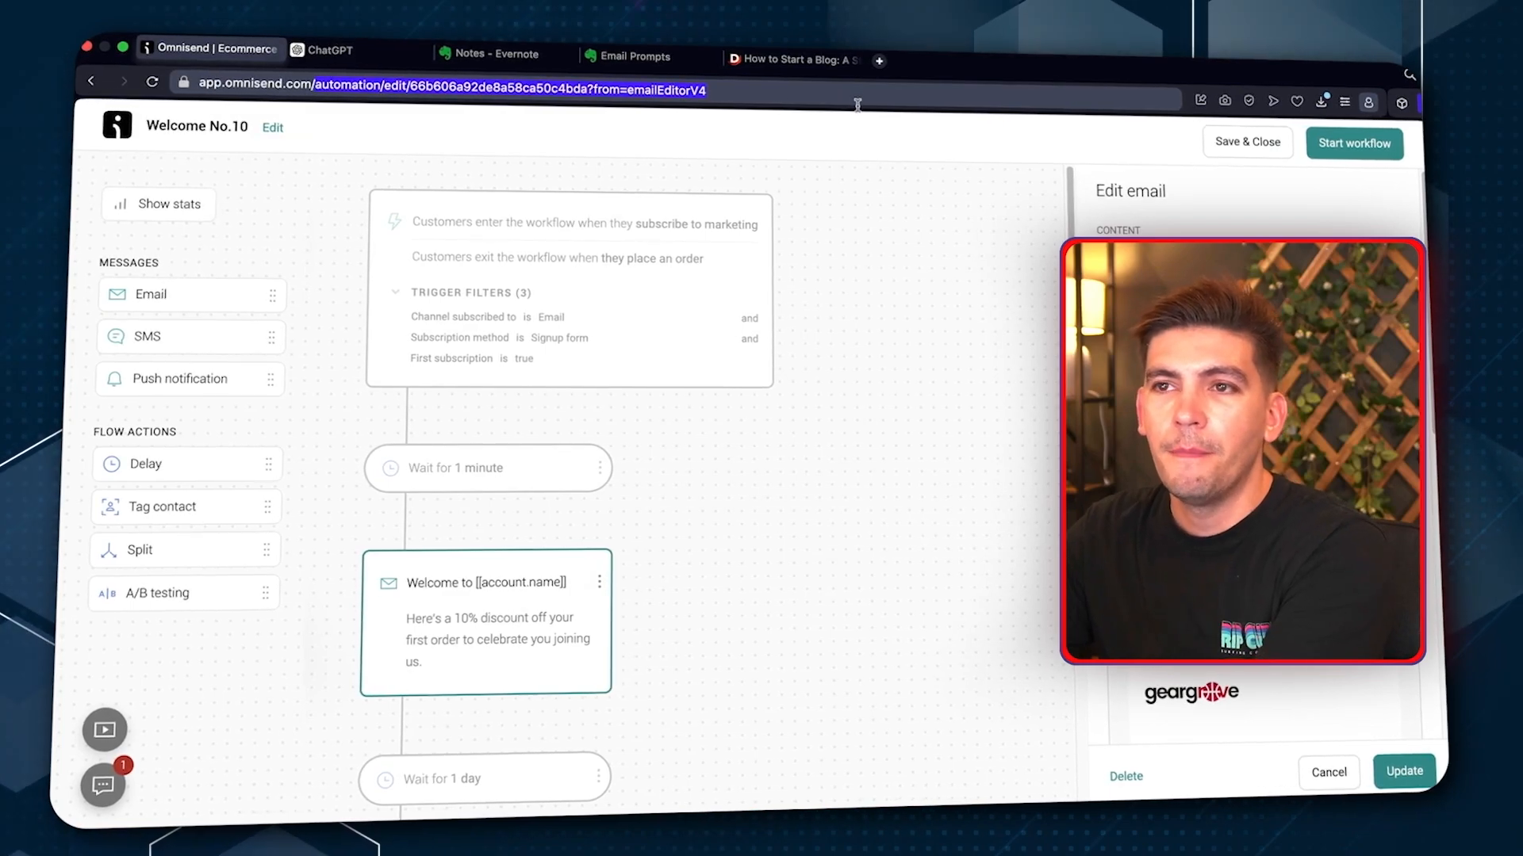
pyautogui.press('BackSpace')
pyautogui.press('Return')
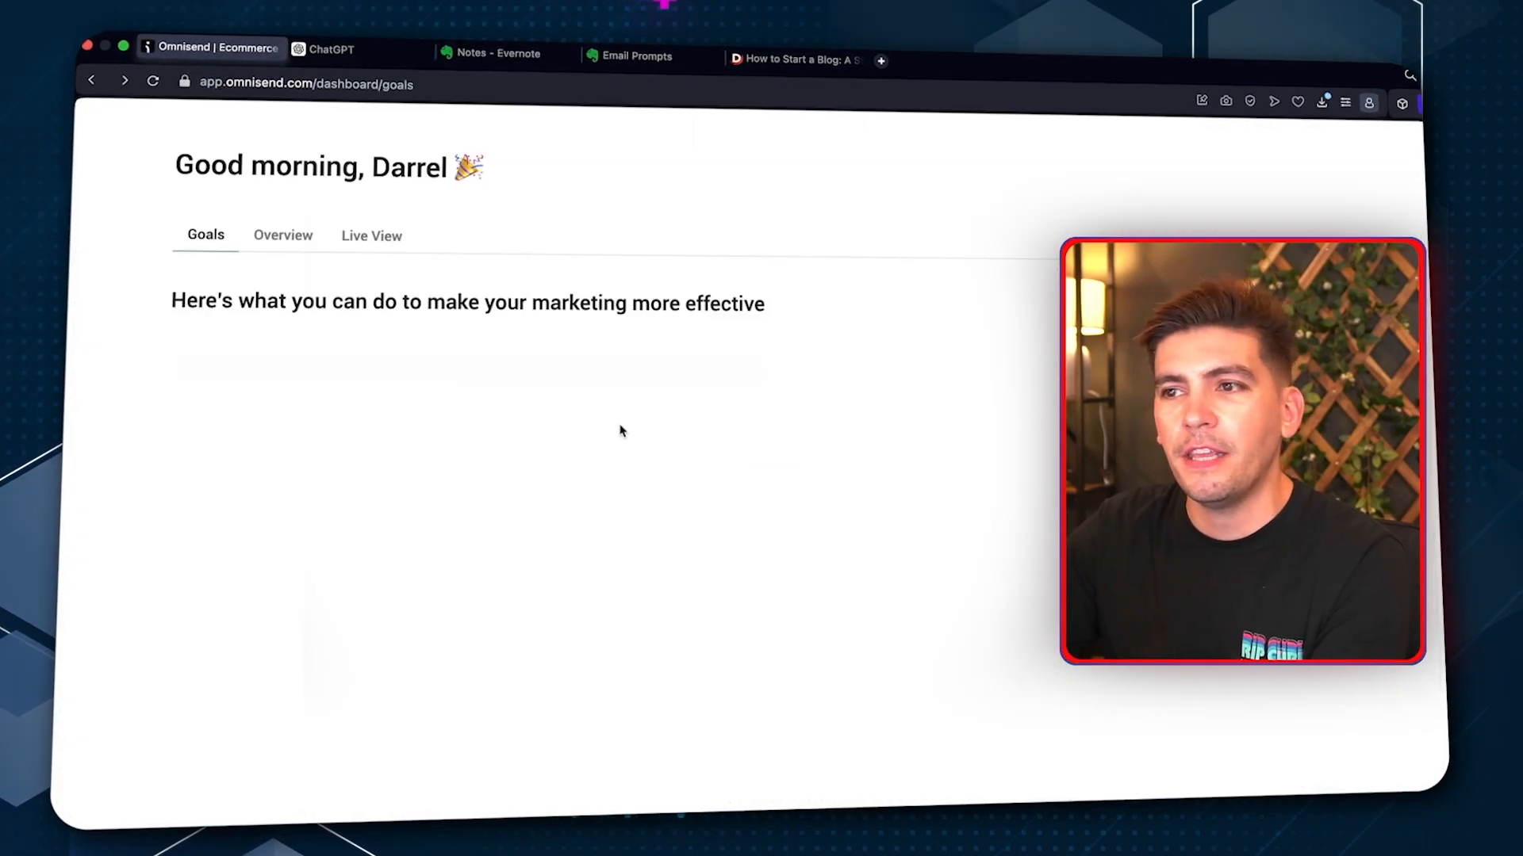
pyautogui.click(293, 141)
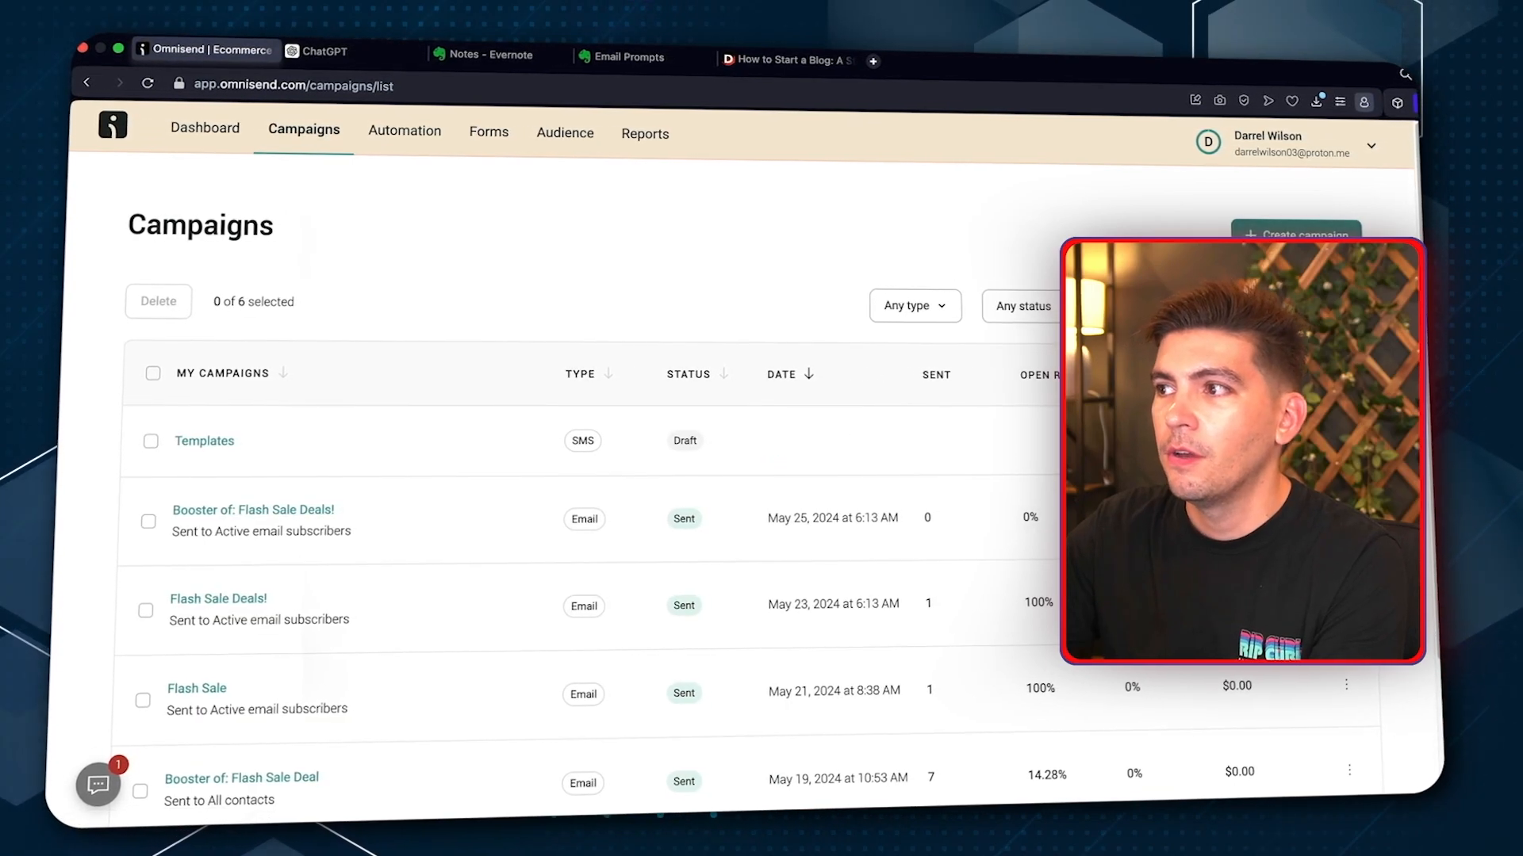
pyautogui.click(1298, 231)
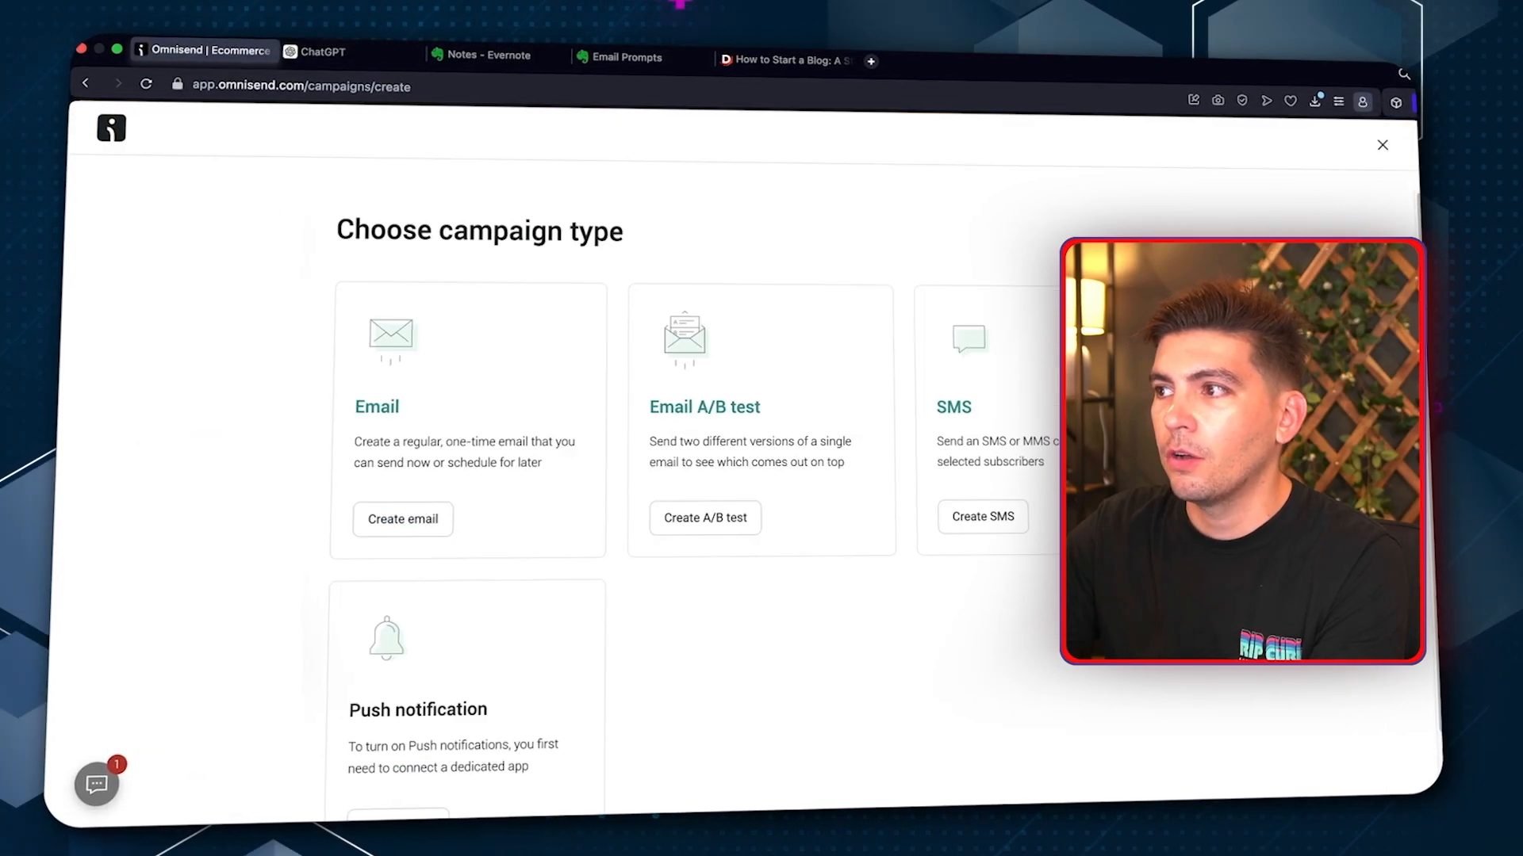
pyautogui.click(401, 520)
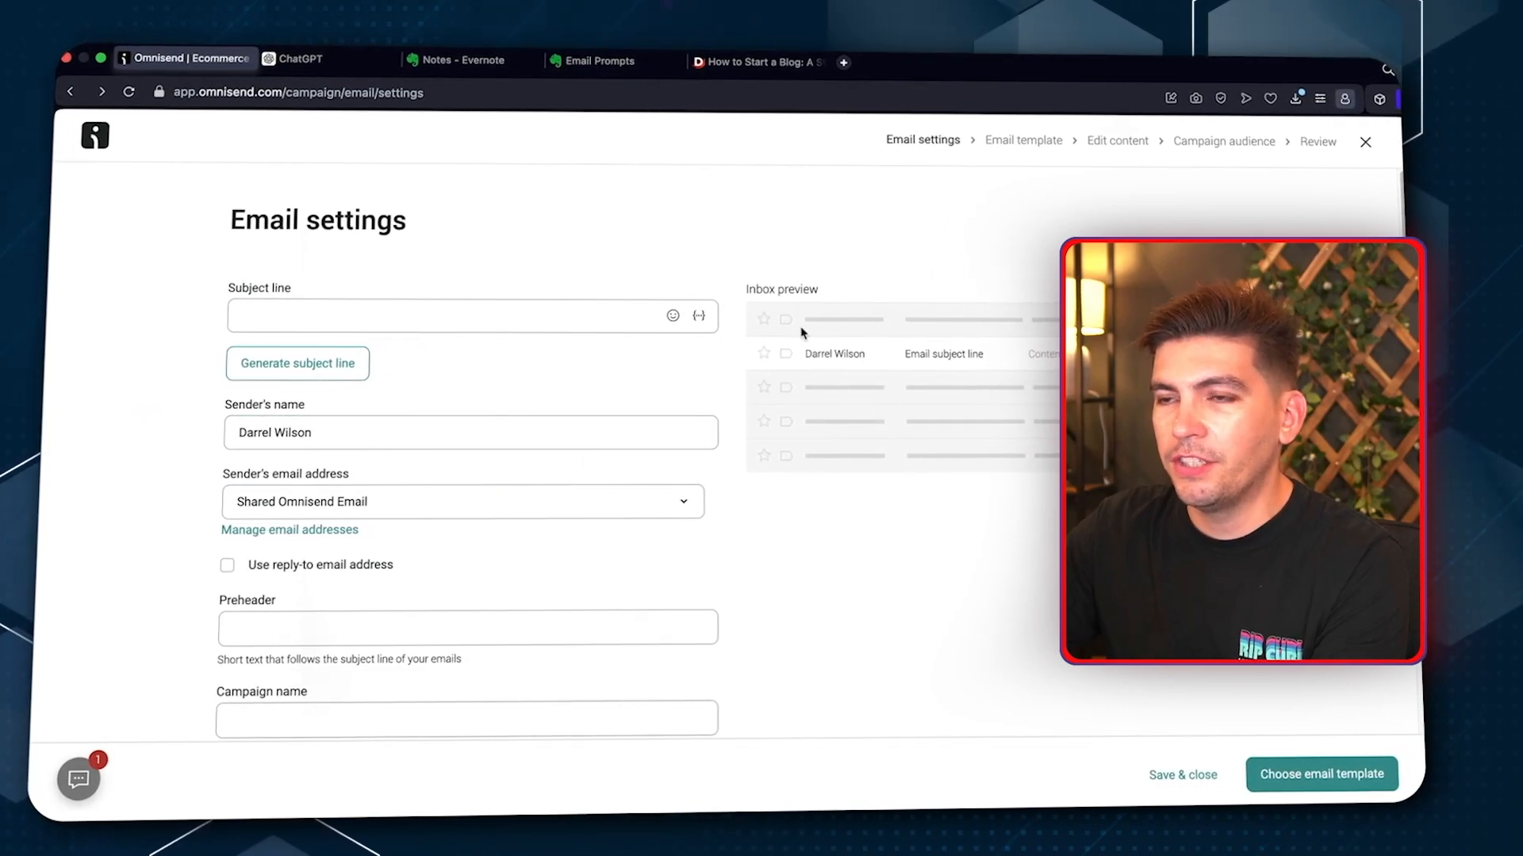
# Copy the generated rocket-emoji subject line about tripling revenue in 30 days from ChatGPT into the Omnisend campaign's subject line
pyautogui.click(293, 59)
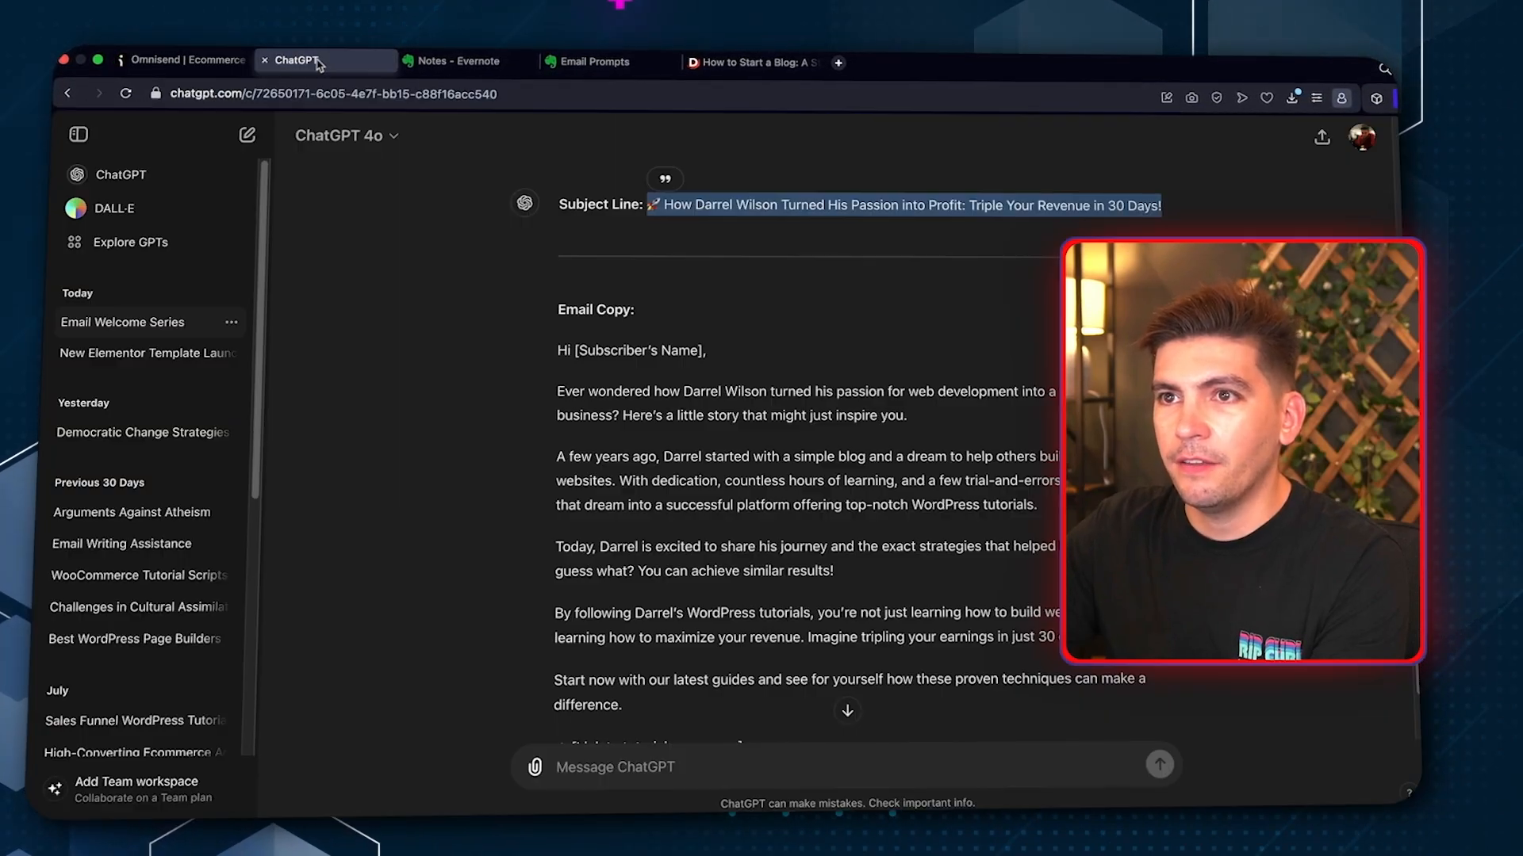
pyautogui.rightClick(738, 209)
pyautogui.click(764, 304)
pyautogui.click(175, 61)
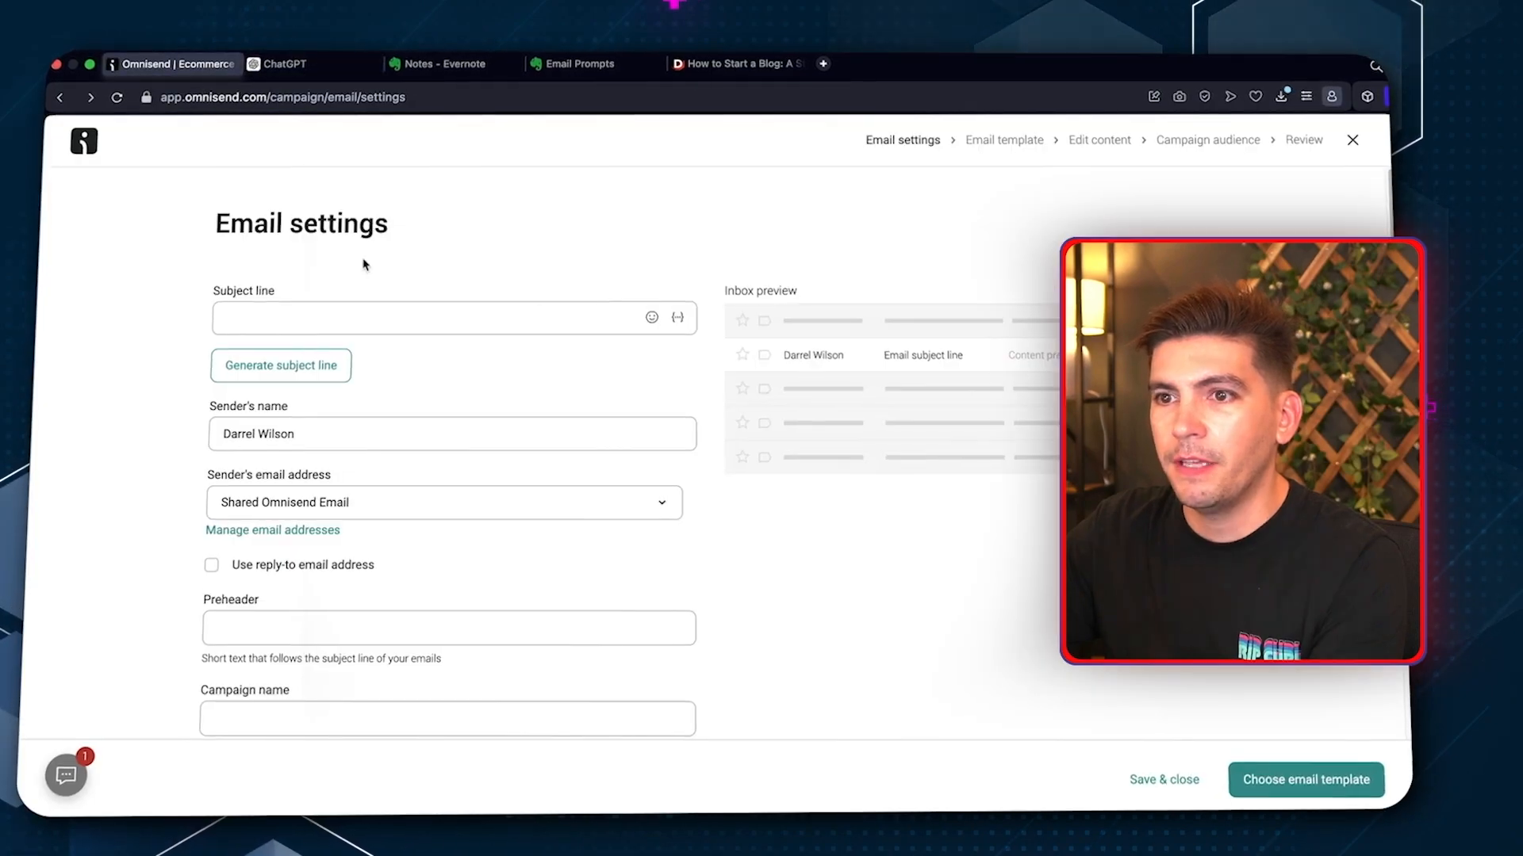
pyautogui.click(310, 317)
pyautogui.rightClick(306, 318)
pyautogui.click(341, 467)
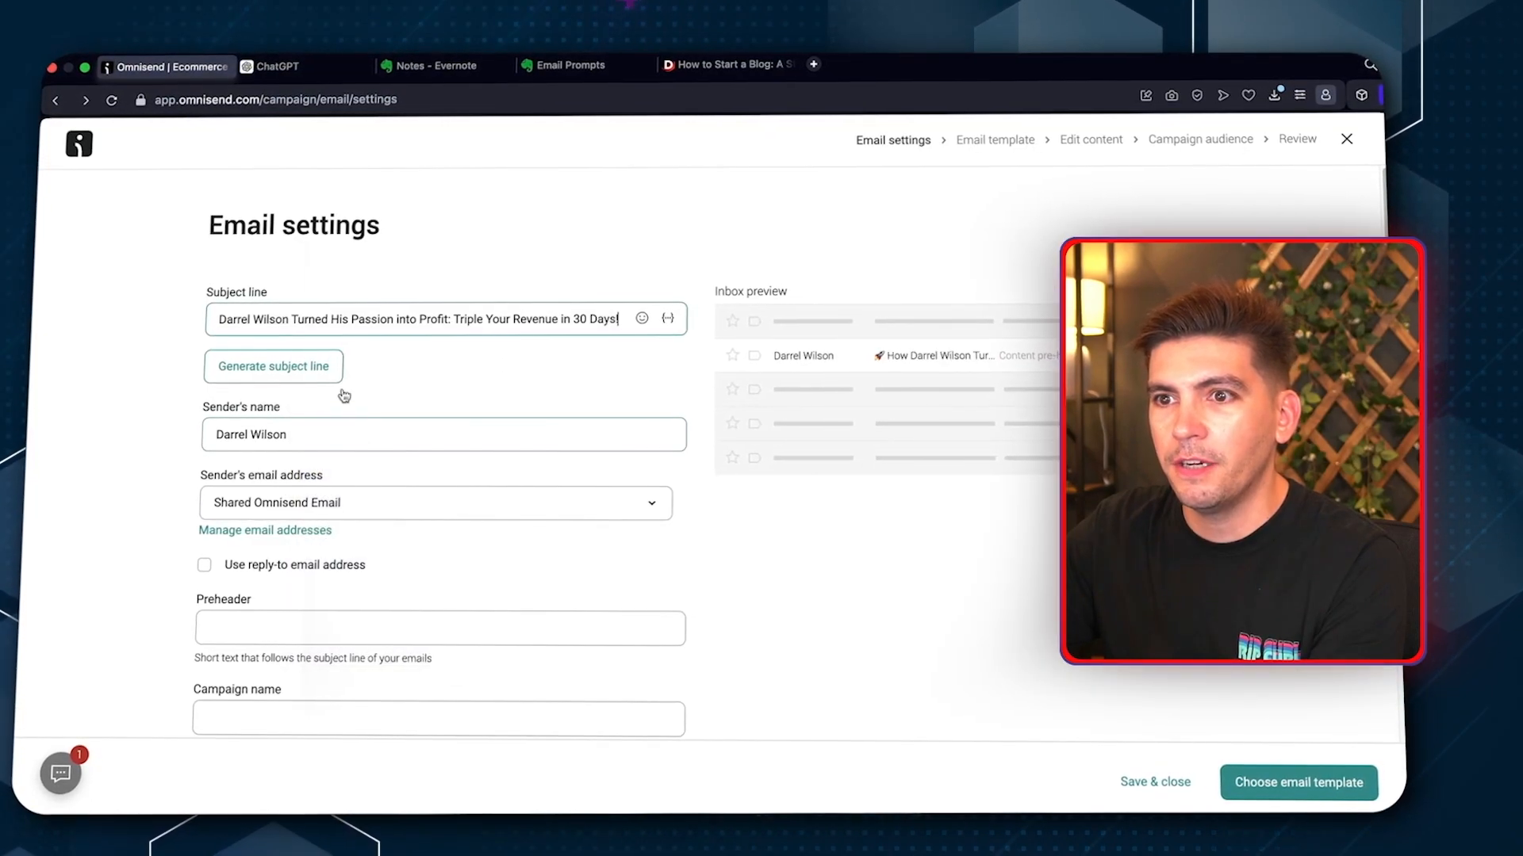
pyautogui.click(252, 320)
pyautogui.press('Up')
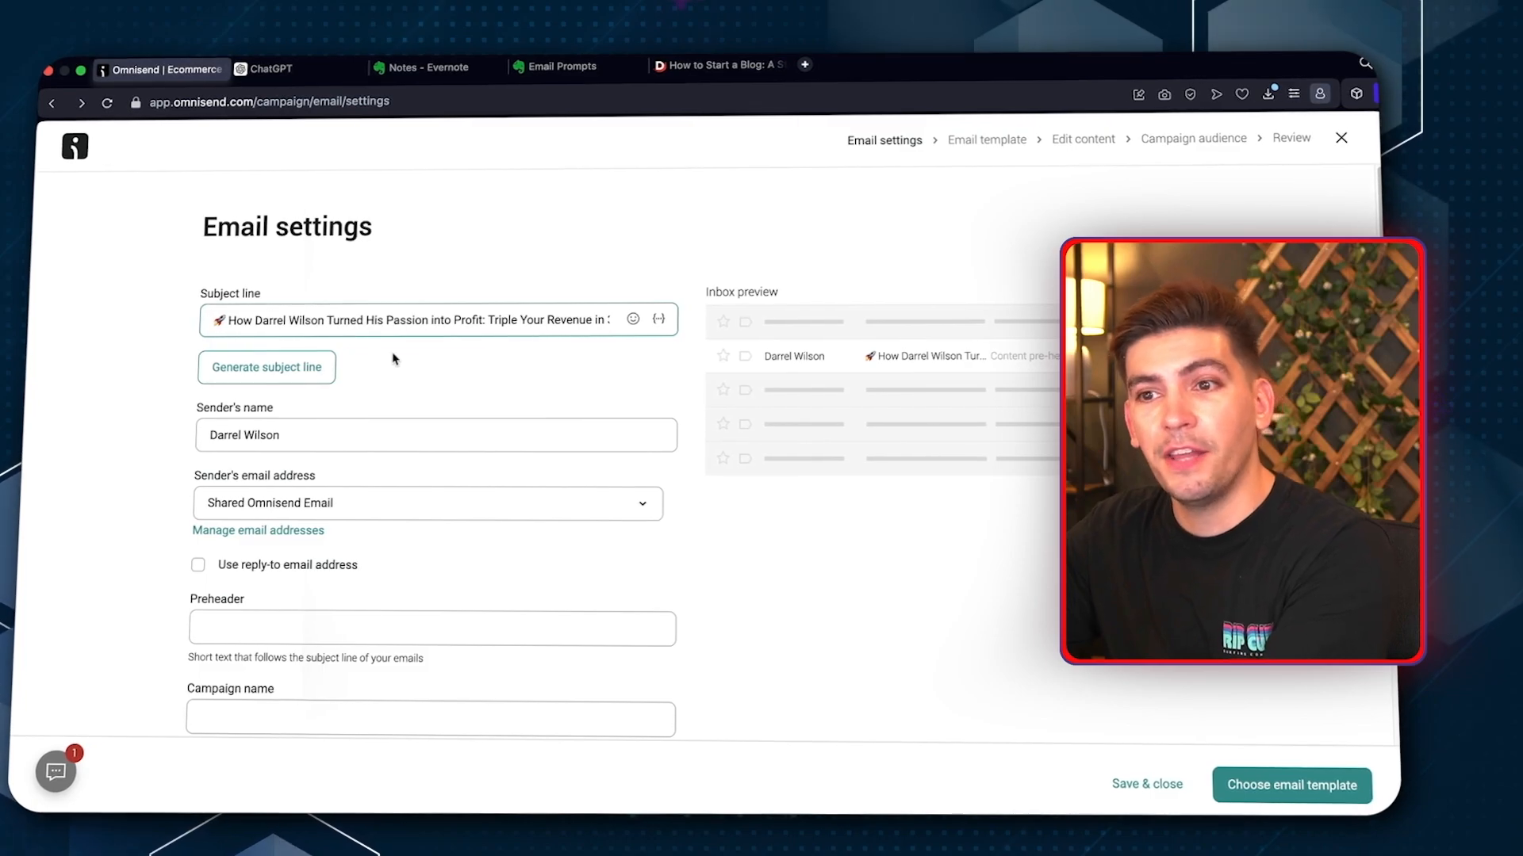
# Set the preheader to "Triple Your Revenue in 30 days with this trick" and name the campaign with the sender's full name plus "Email"
pyautogui.scroll(-5, 385, 361)
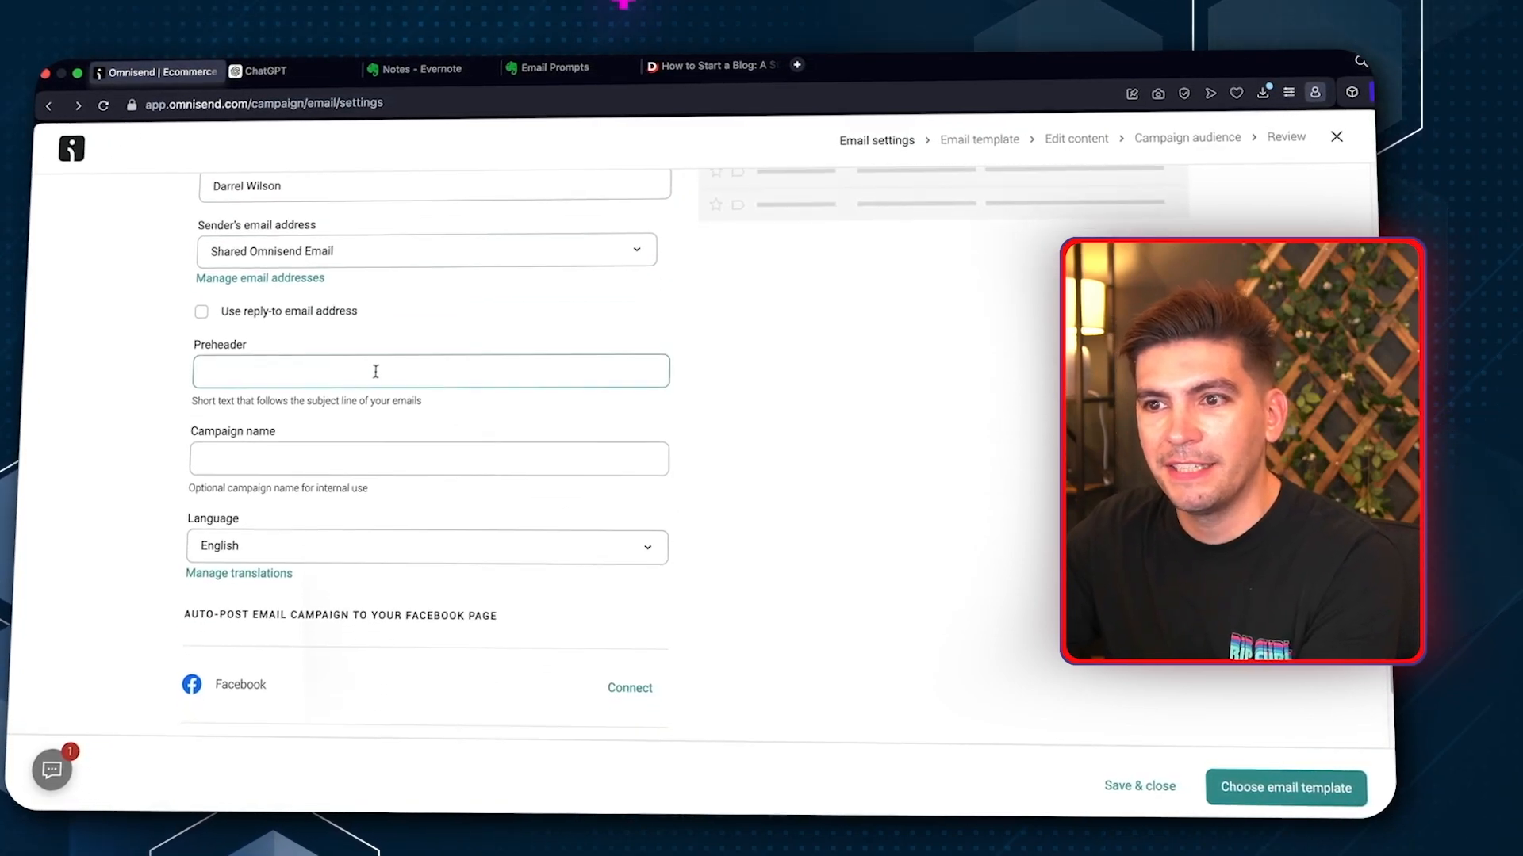
pyautogui.scroll(4, 374, 370)
pyautogui.click(302, 554)
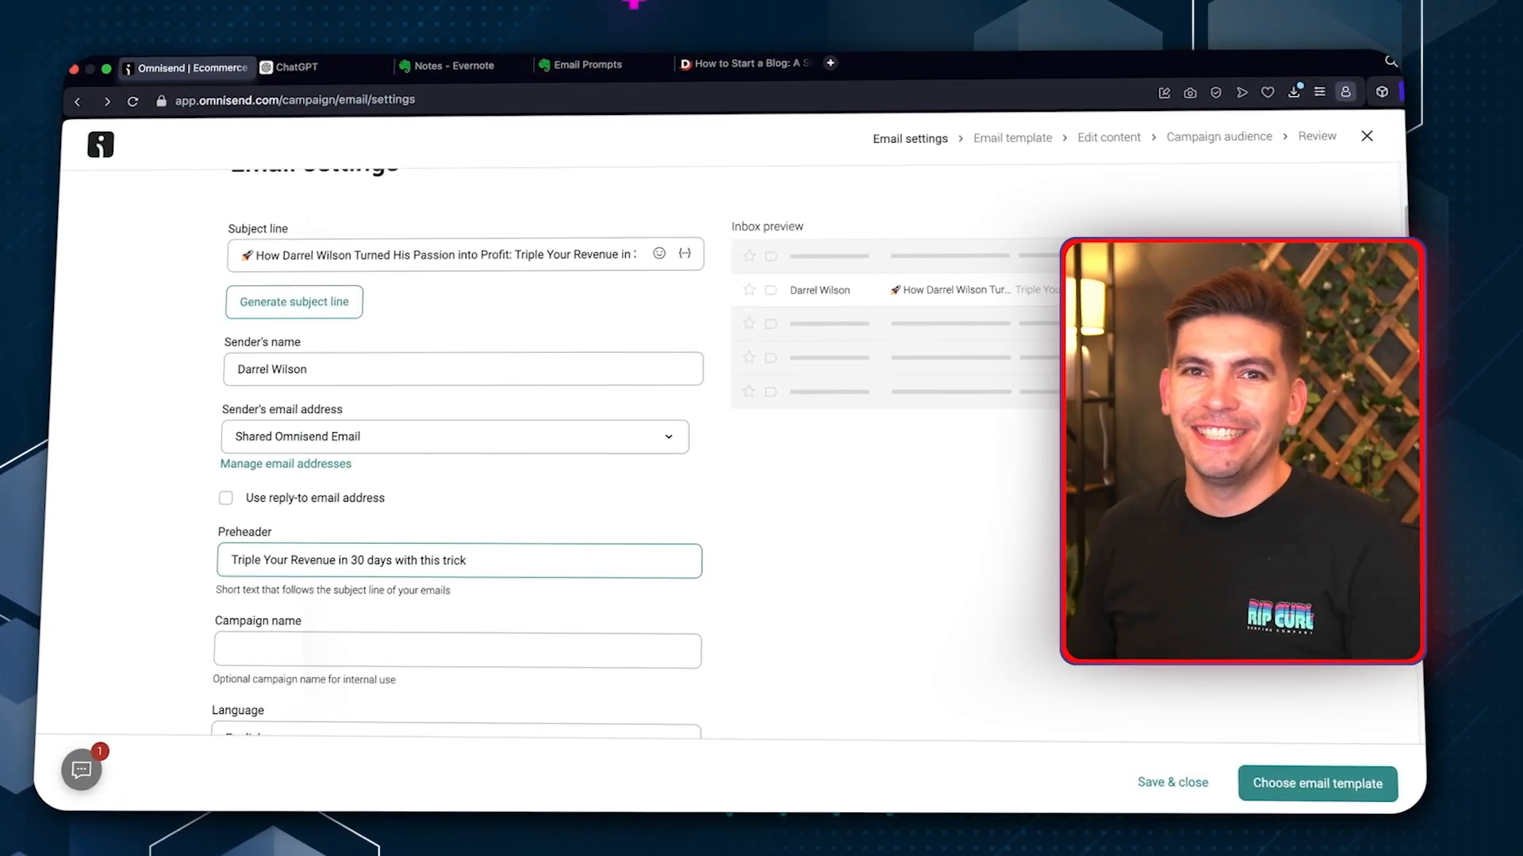
pyautogui.scroll(-2, 363, 590)
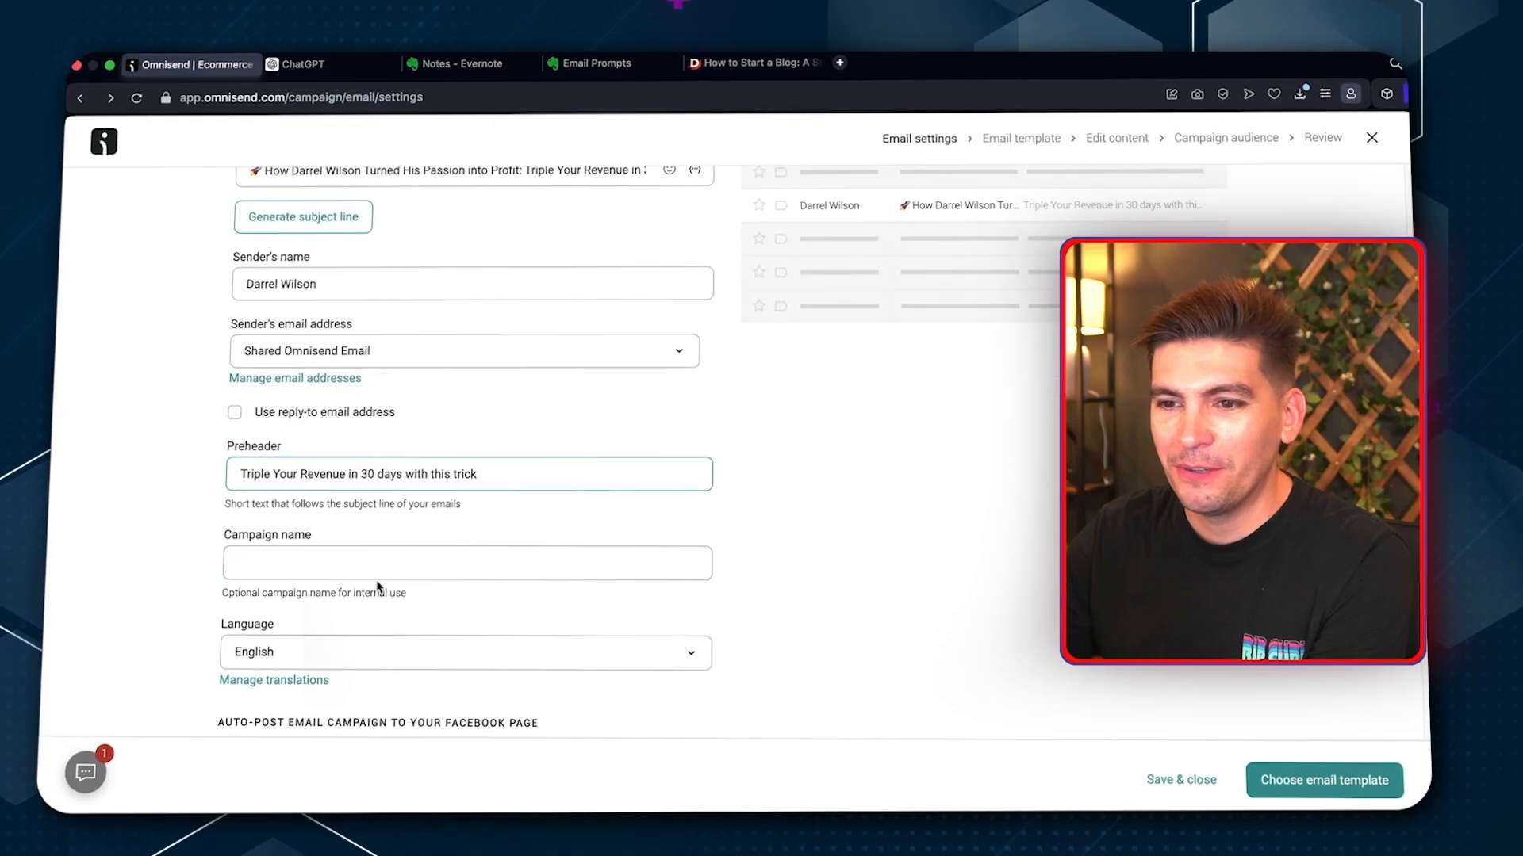
pyautogui.click(394, 561)
pyautogui.write('Darrel Wilson')
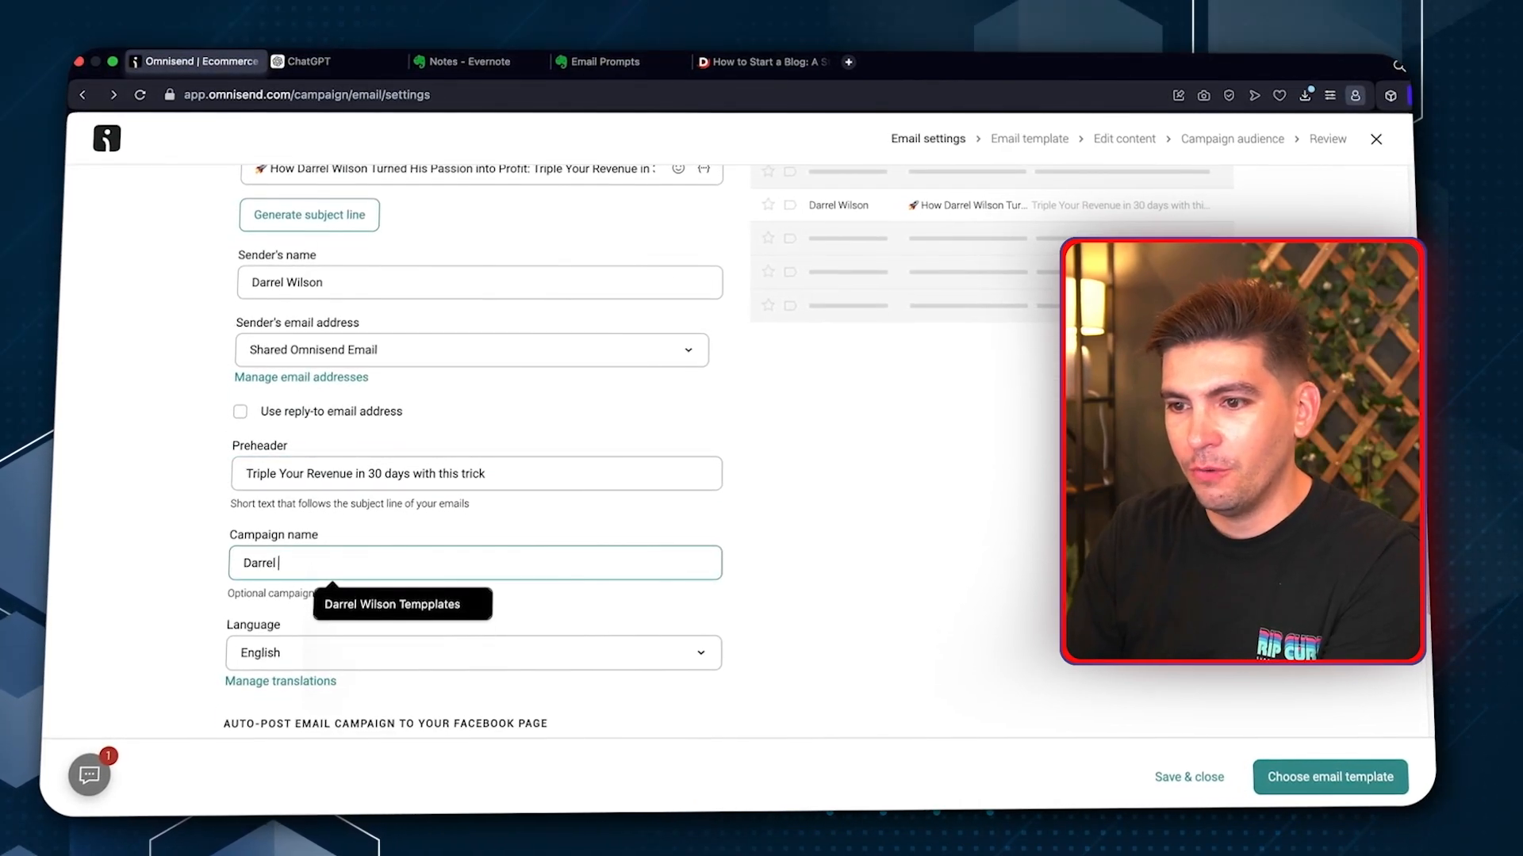
pyautogui.write(' Email')
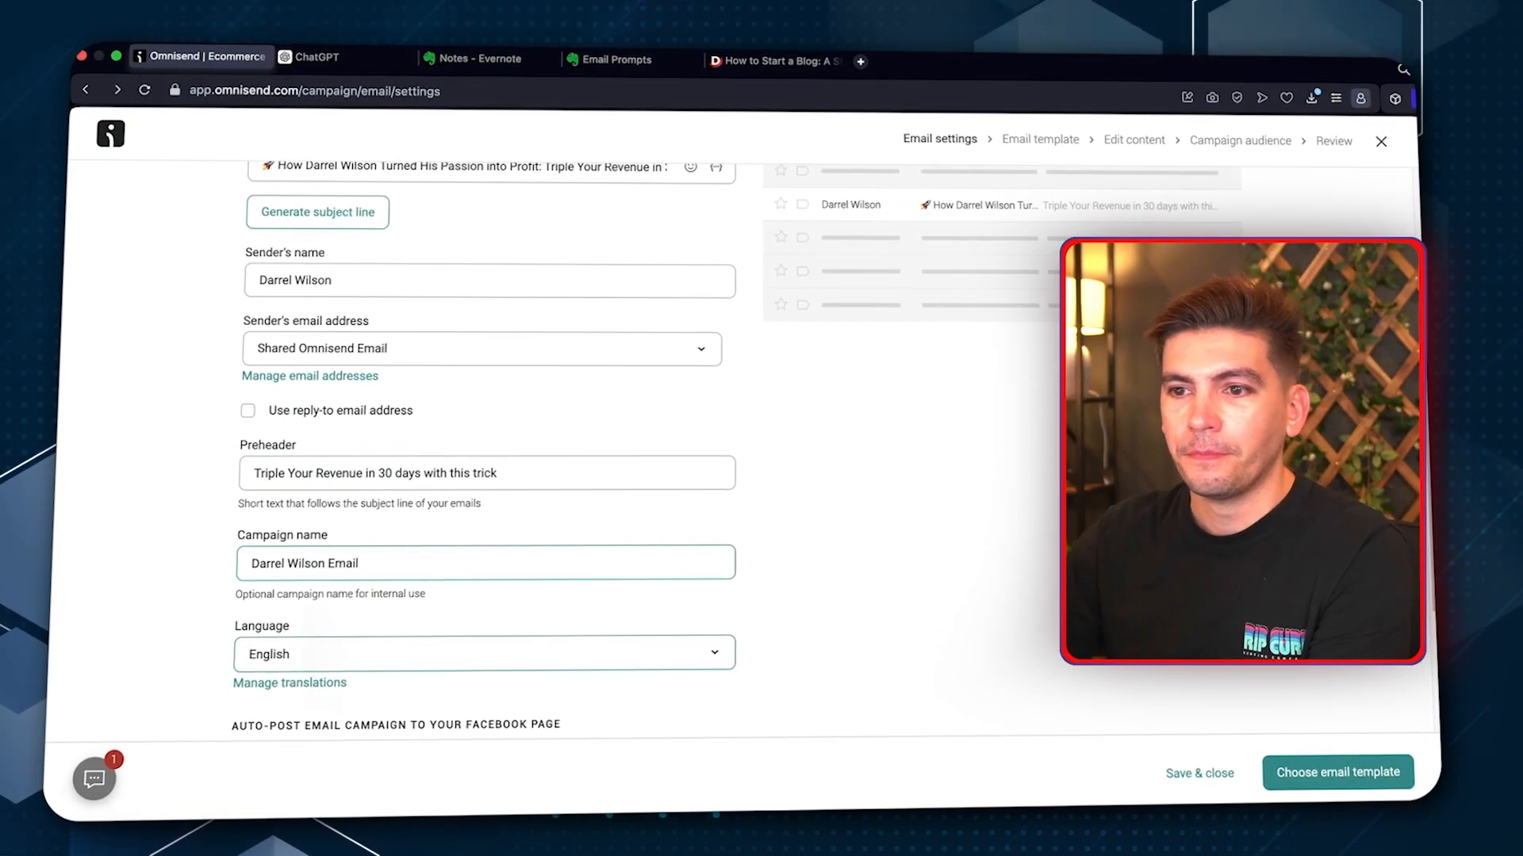
pyautogui.press('Tab')
pyautogui.scroll(-3, 465, 533)
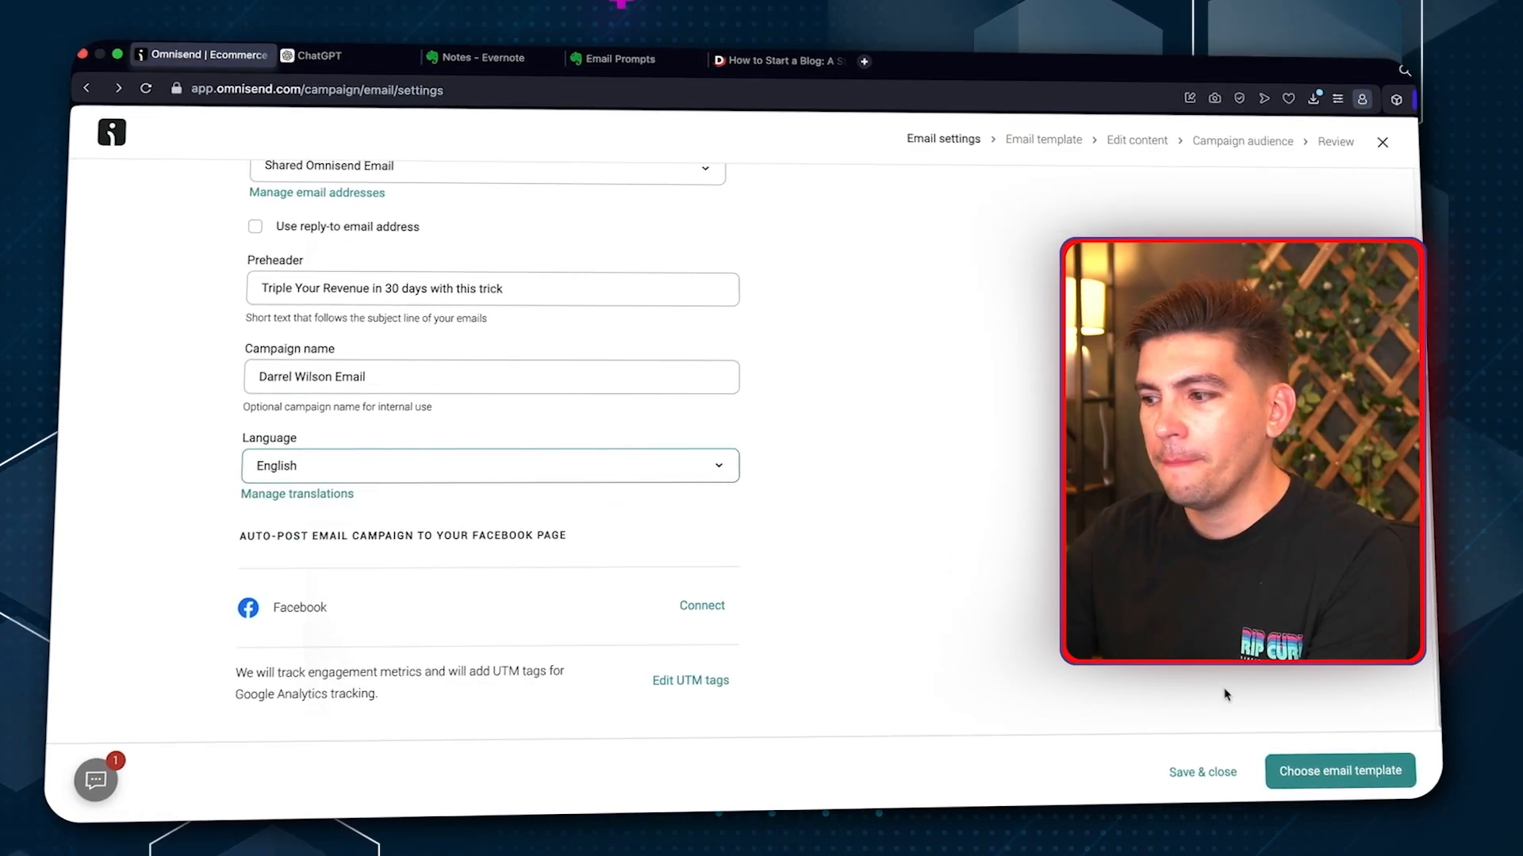
# Continue to template selection, choose a template for the campaign email and review the story copy in the editor
pyautogui.click(1322, 772)
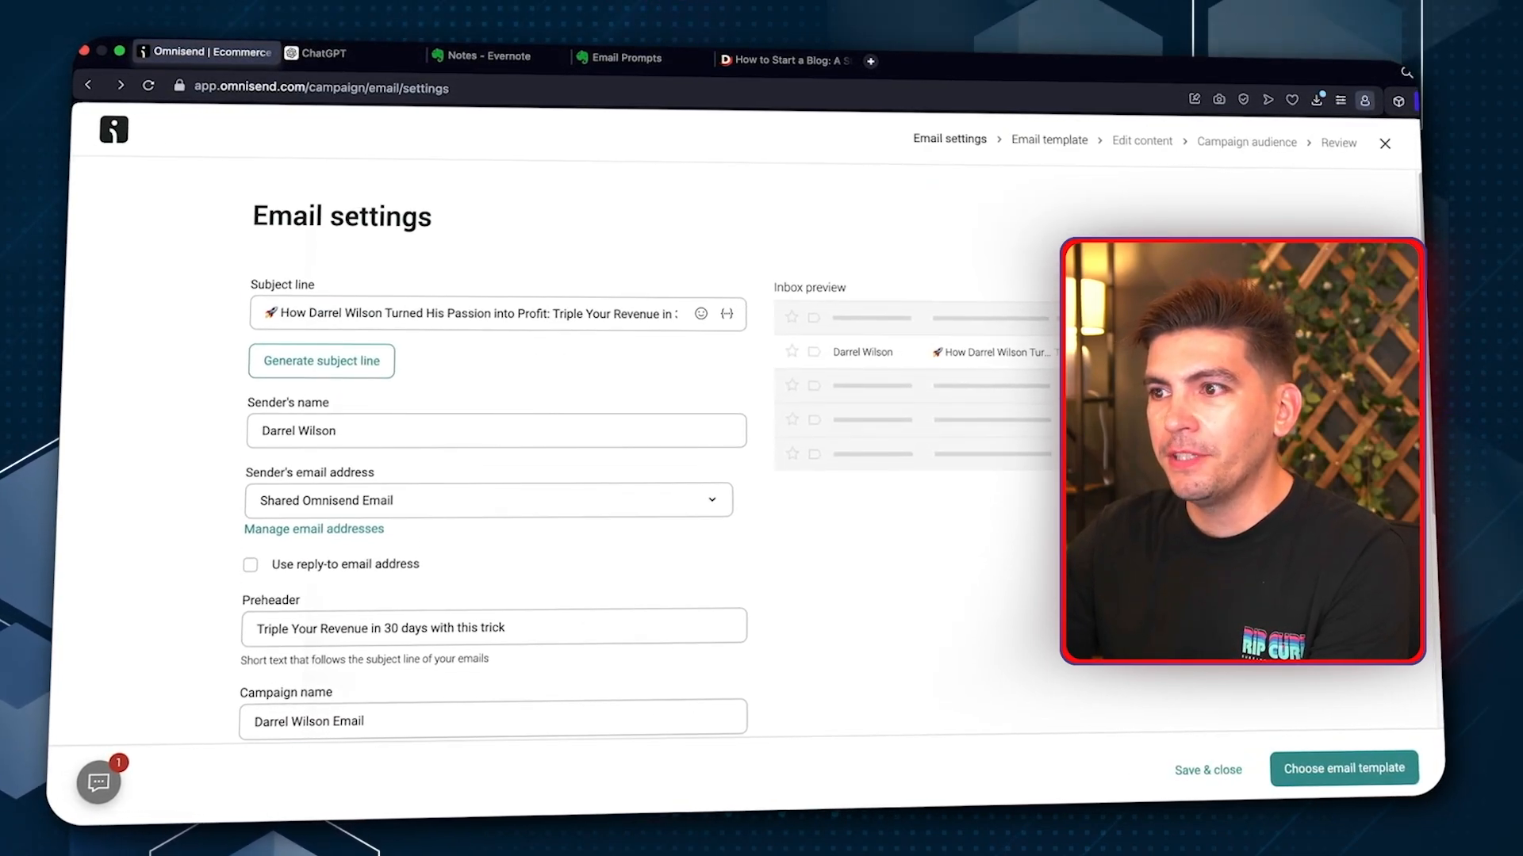
pyautogui.click(367, 357)
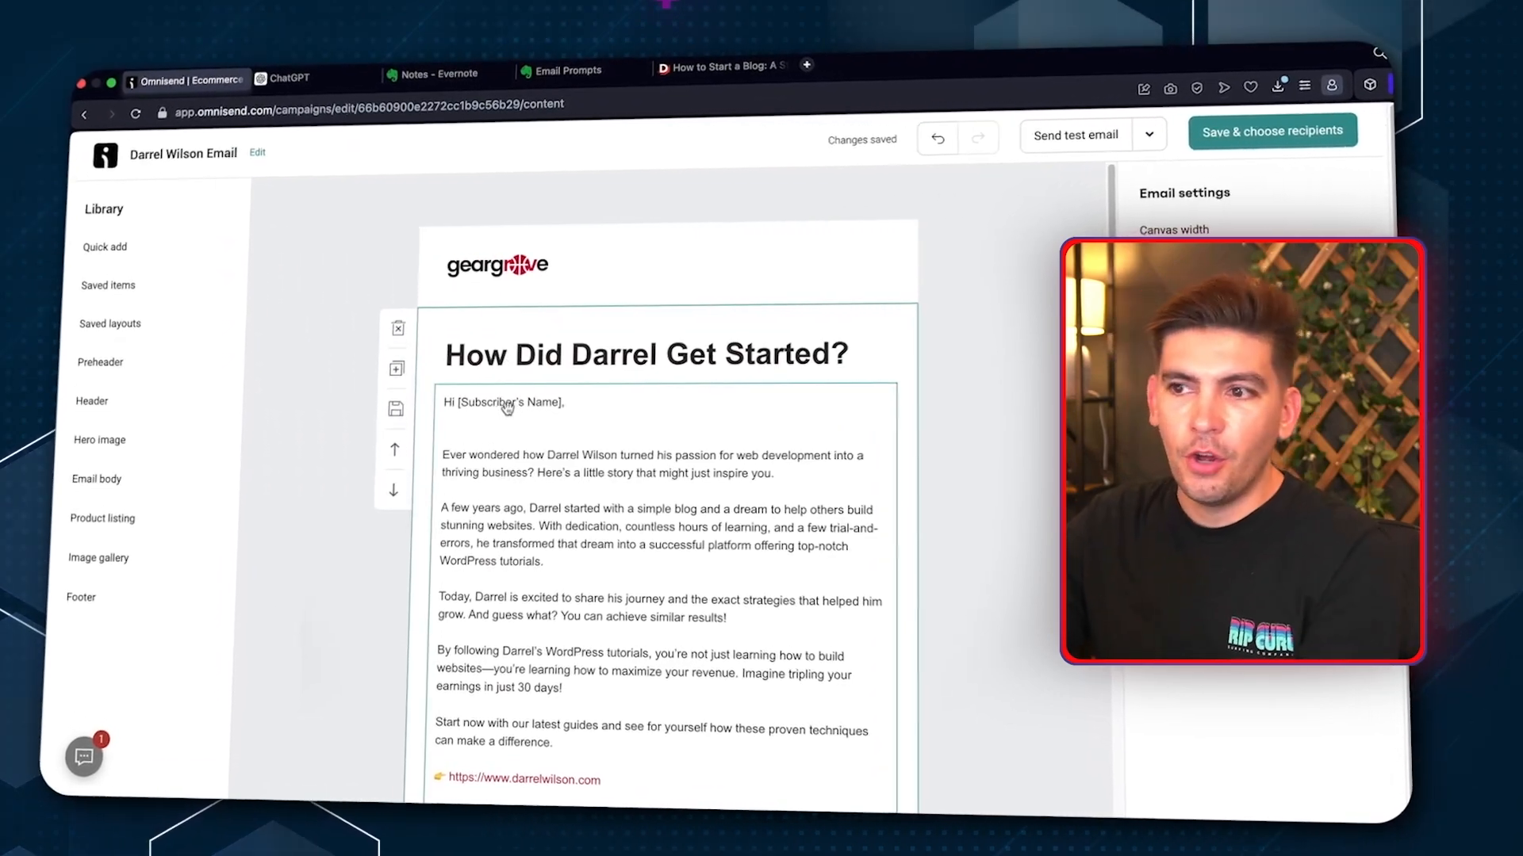
pyautogui.scroll(-1, 612, 444)
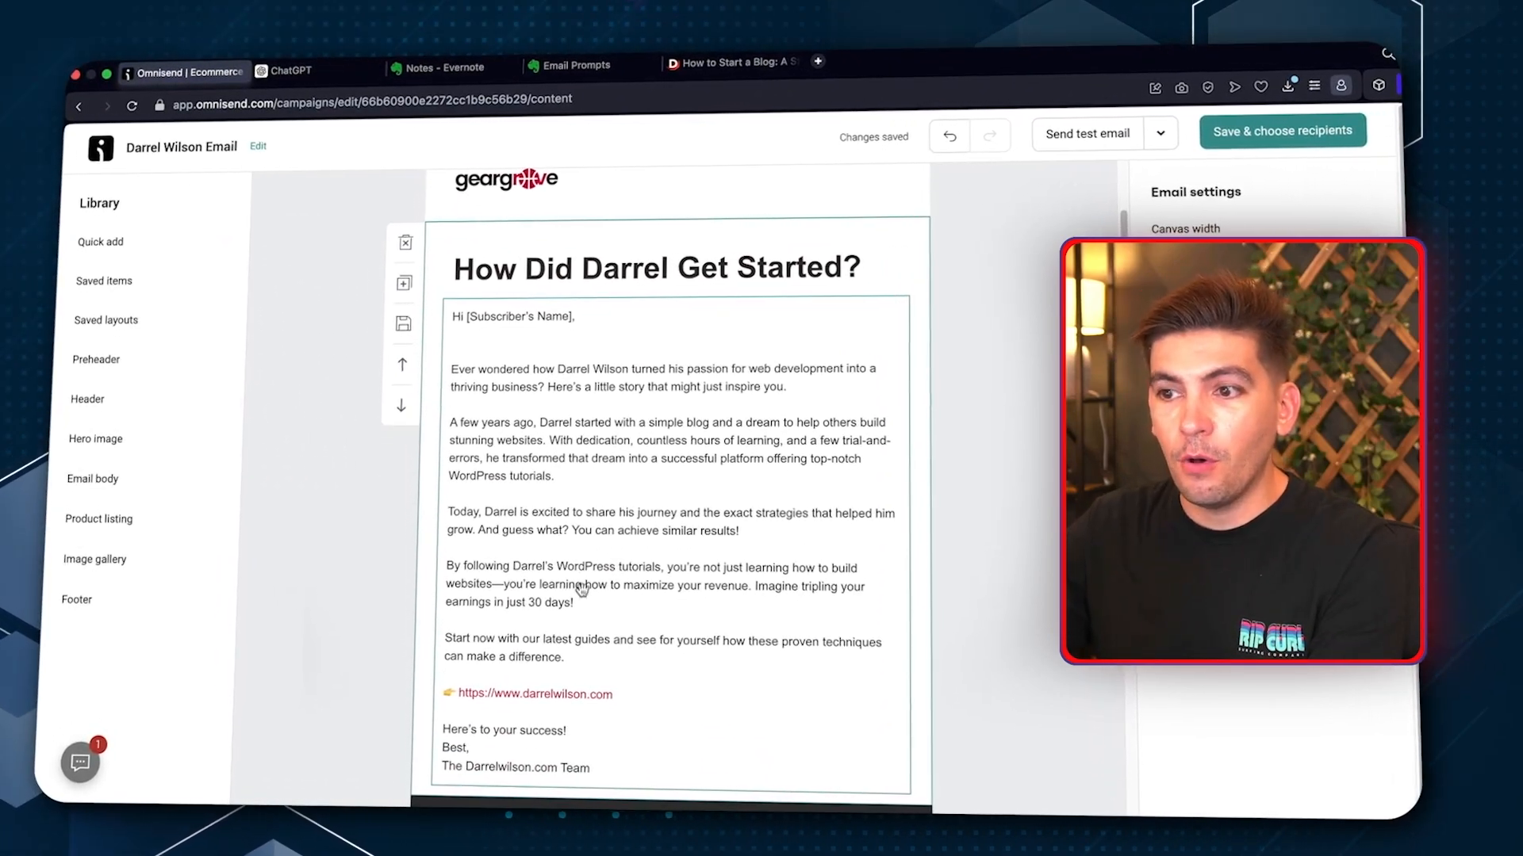
pyautogui.scroll(1, 579, 552)
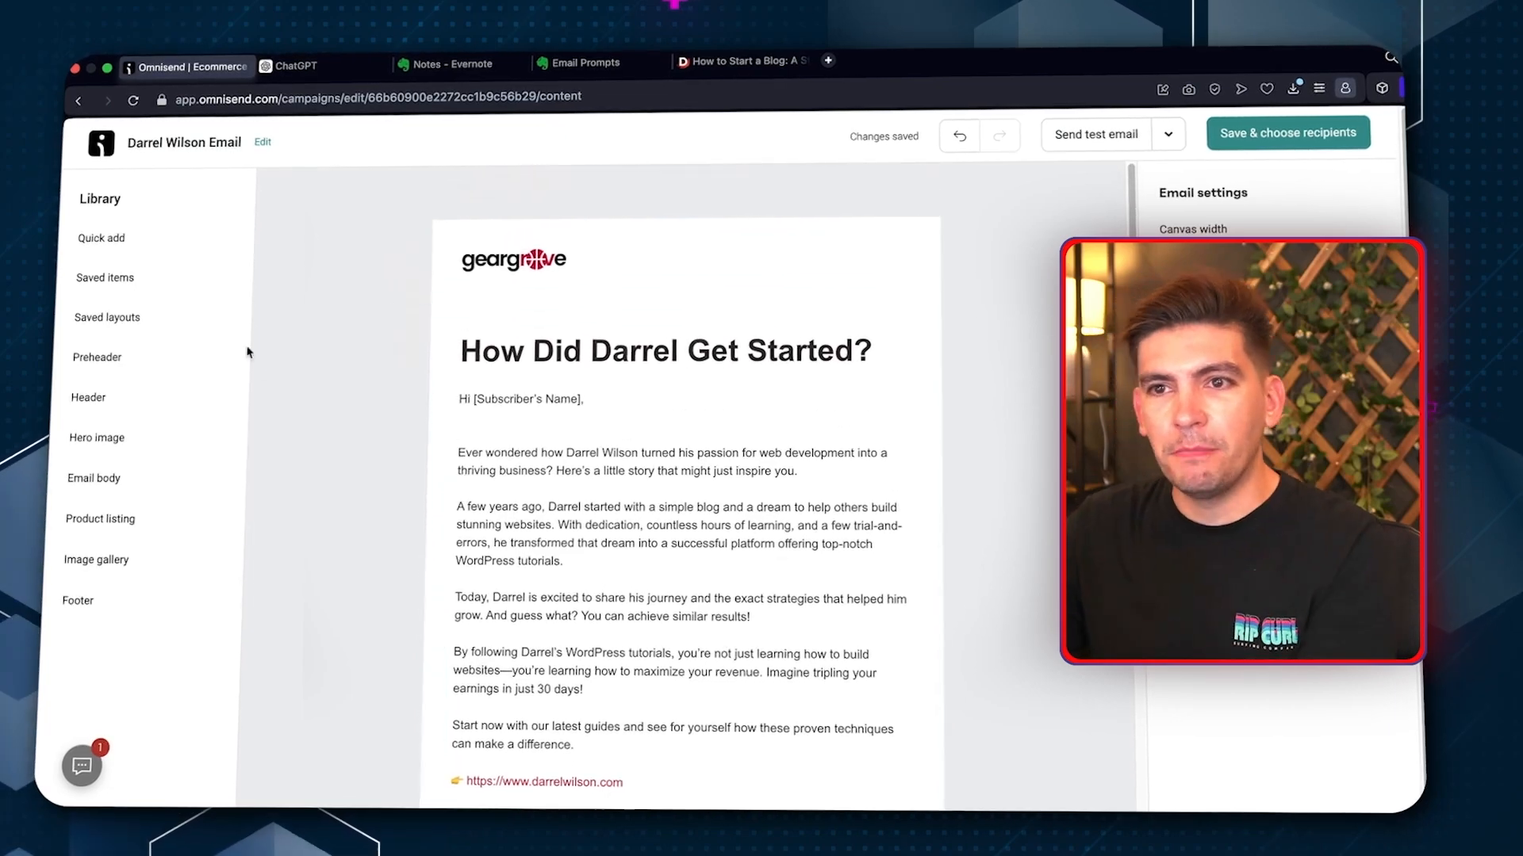
# Insert an image of a celebrating group between the email's heading and the subscriber greeting, and review the layout
pyautogui.click(178, 248)
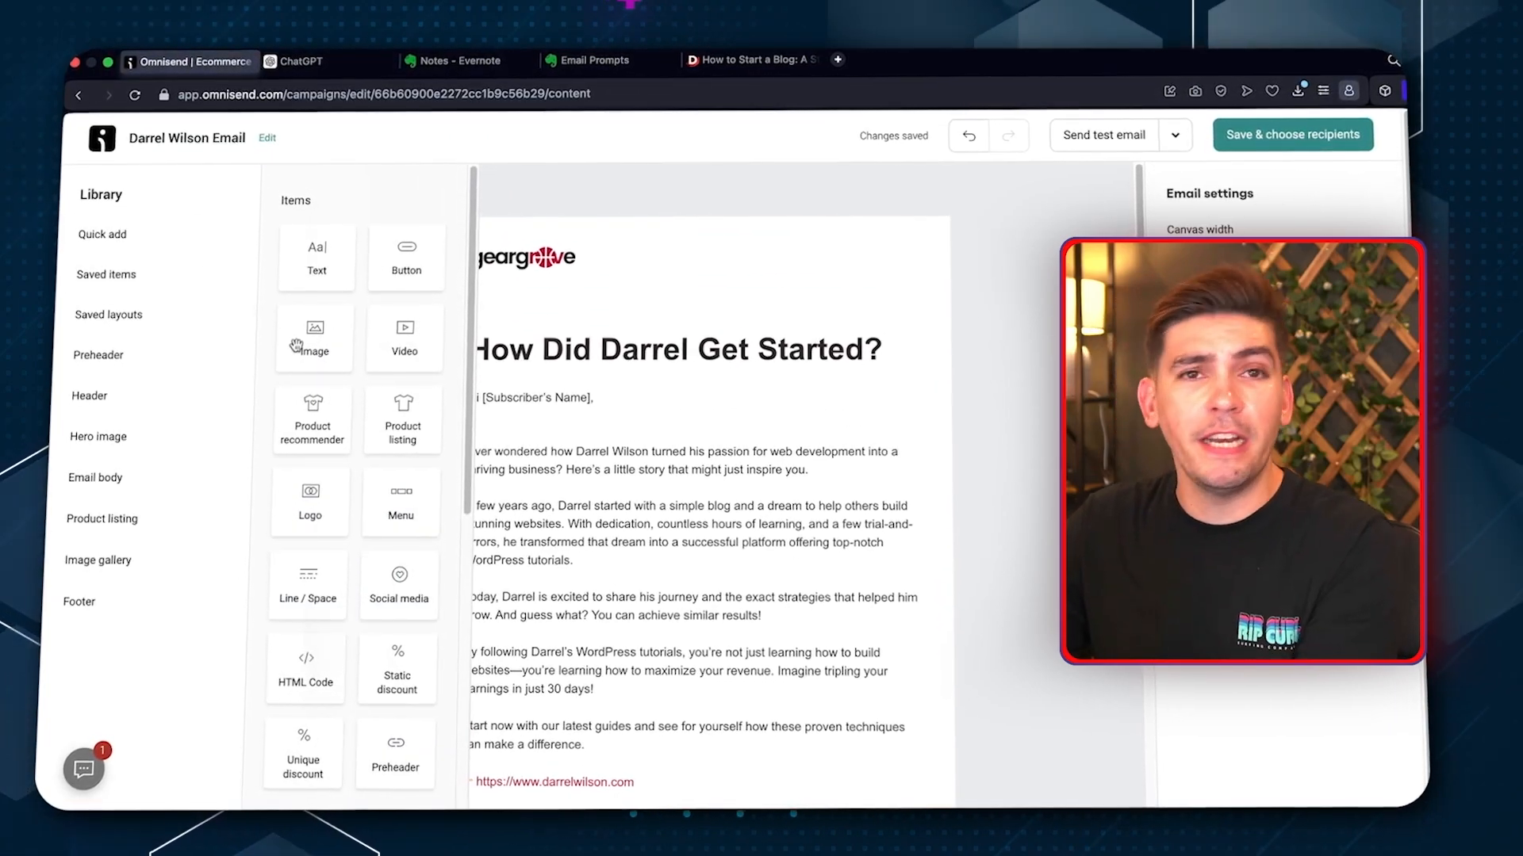
pyautogui.moveTo(311, 341); pyautogui.dragTo(516, 380)
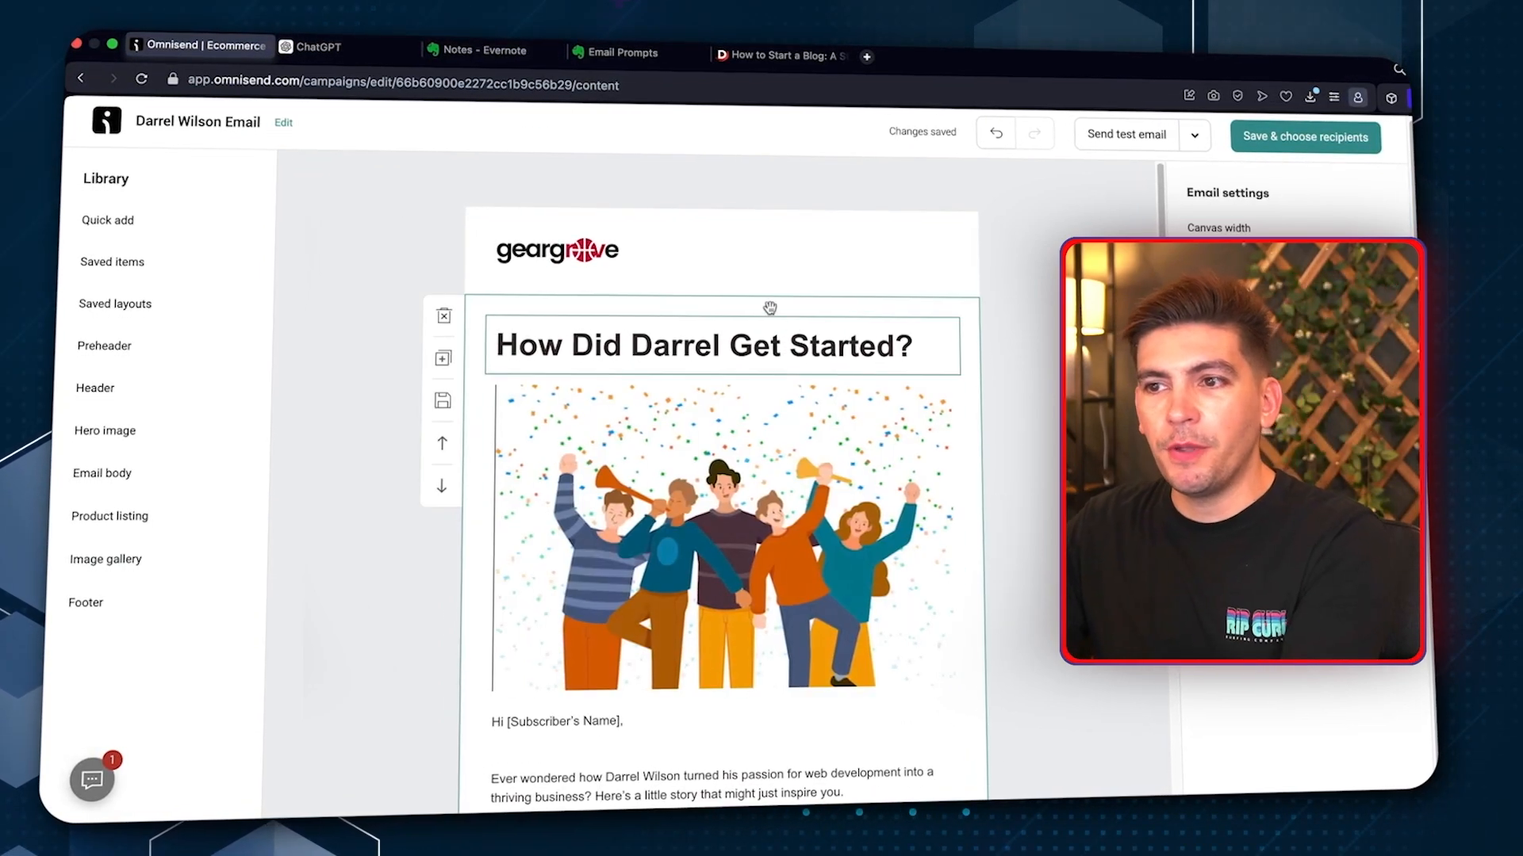
pyautogui.scroll(-2, 701, 346)
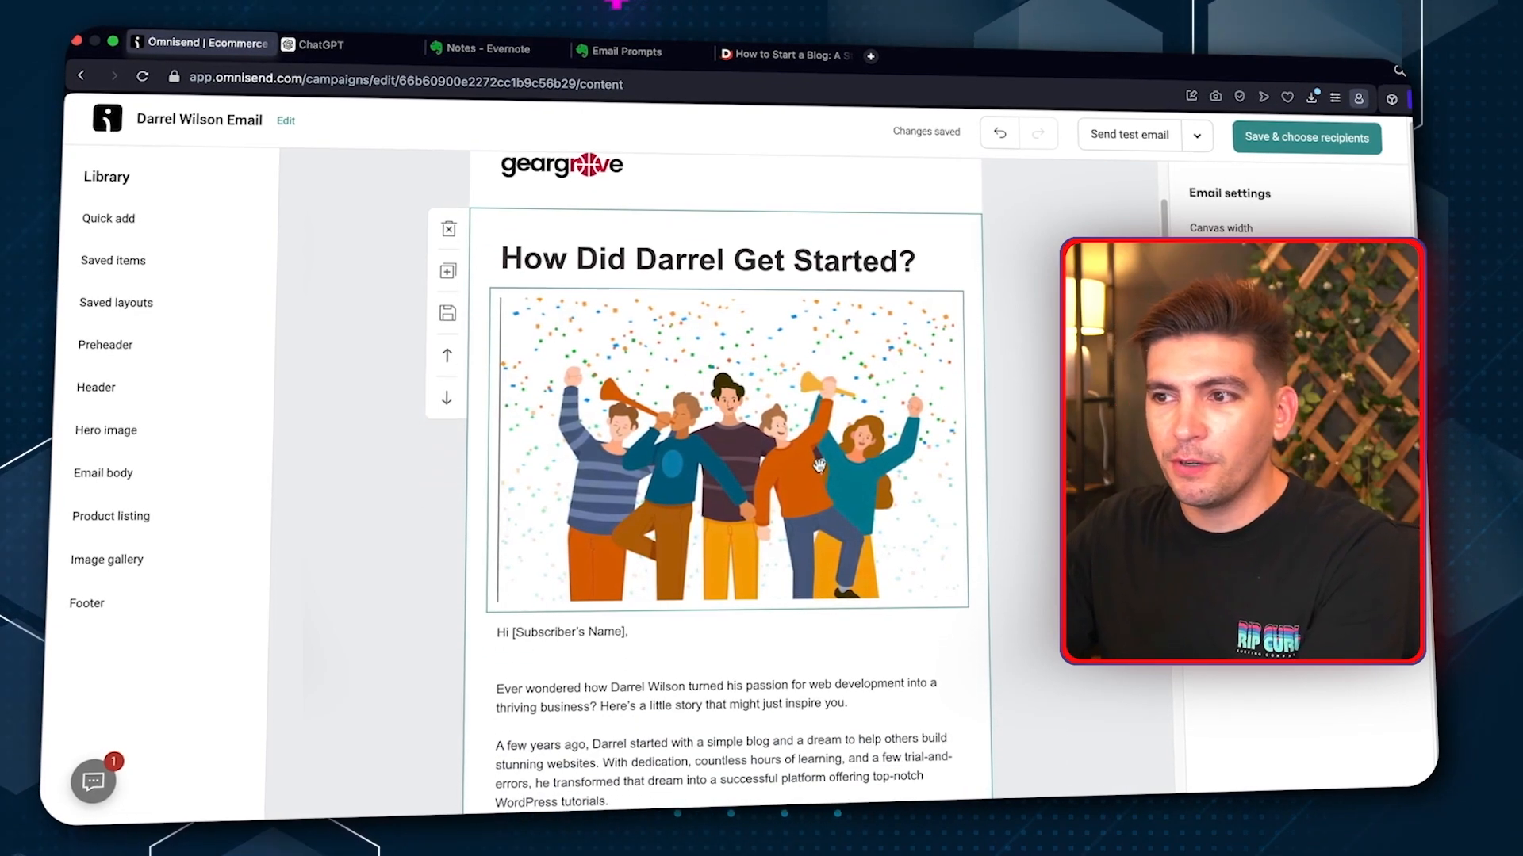
pyautogui.scroll(-5, 819, 460)
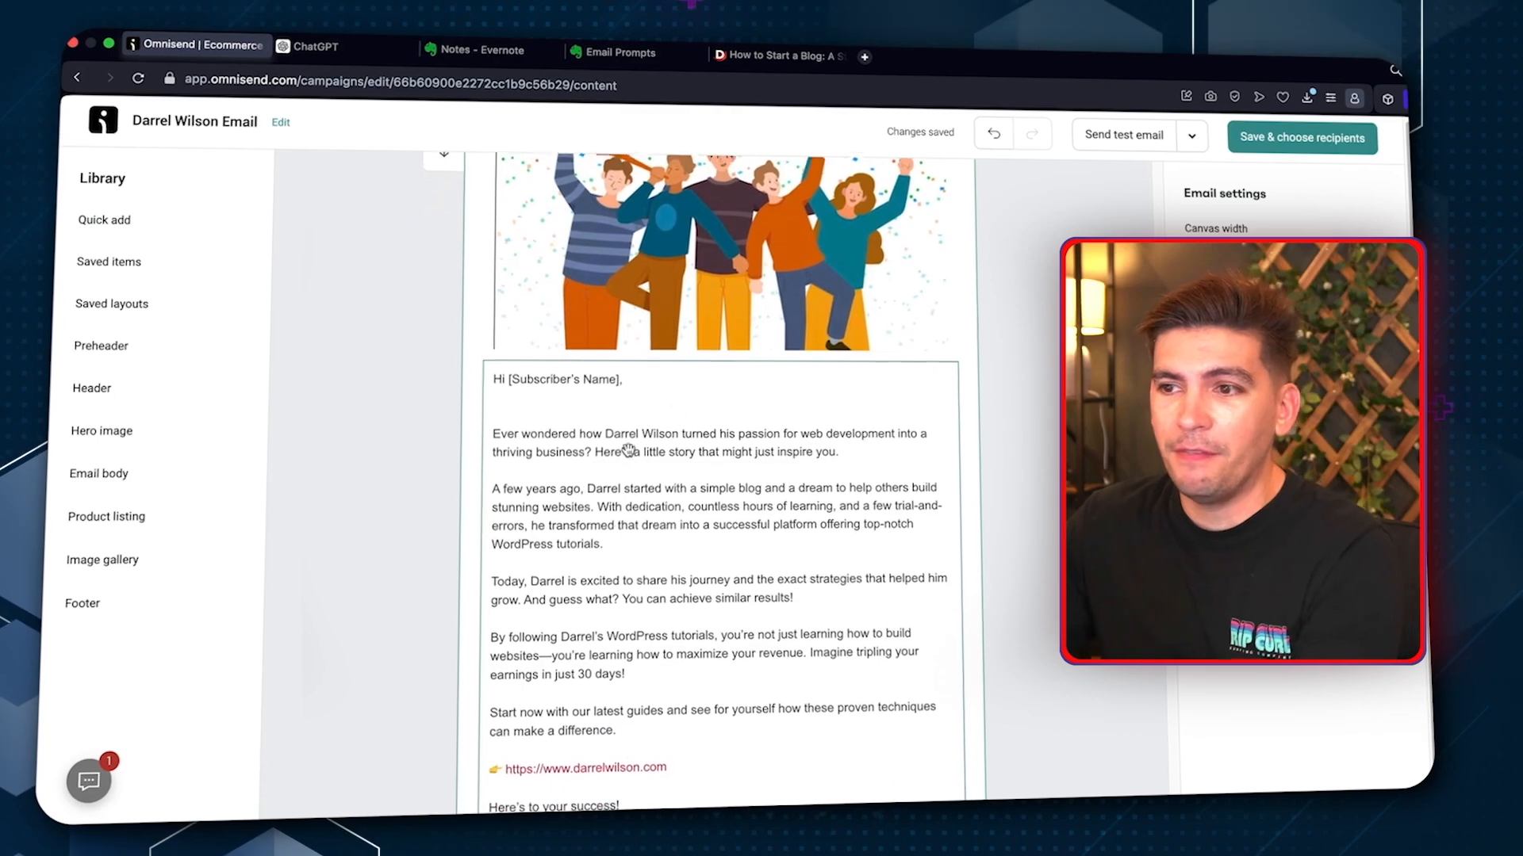
pyautogui.scroll(7, 651, 533)
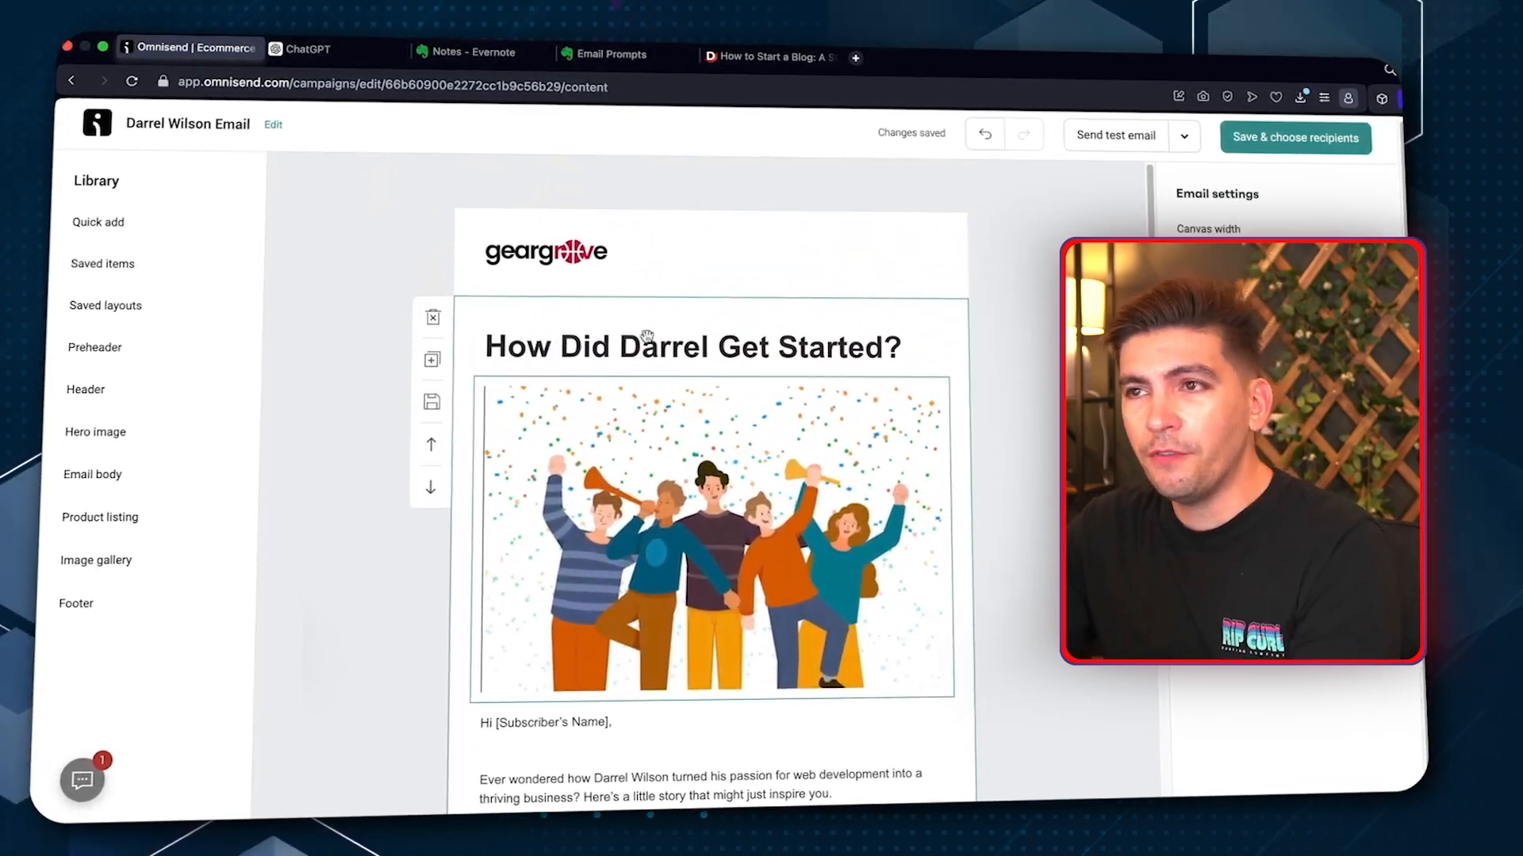
# Switch to Evernote's Email Prompts note and examine the Email Body, General Content, inactive subscriber and eCommerce prompts
pyautogui.click(606, 66)
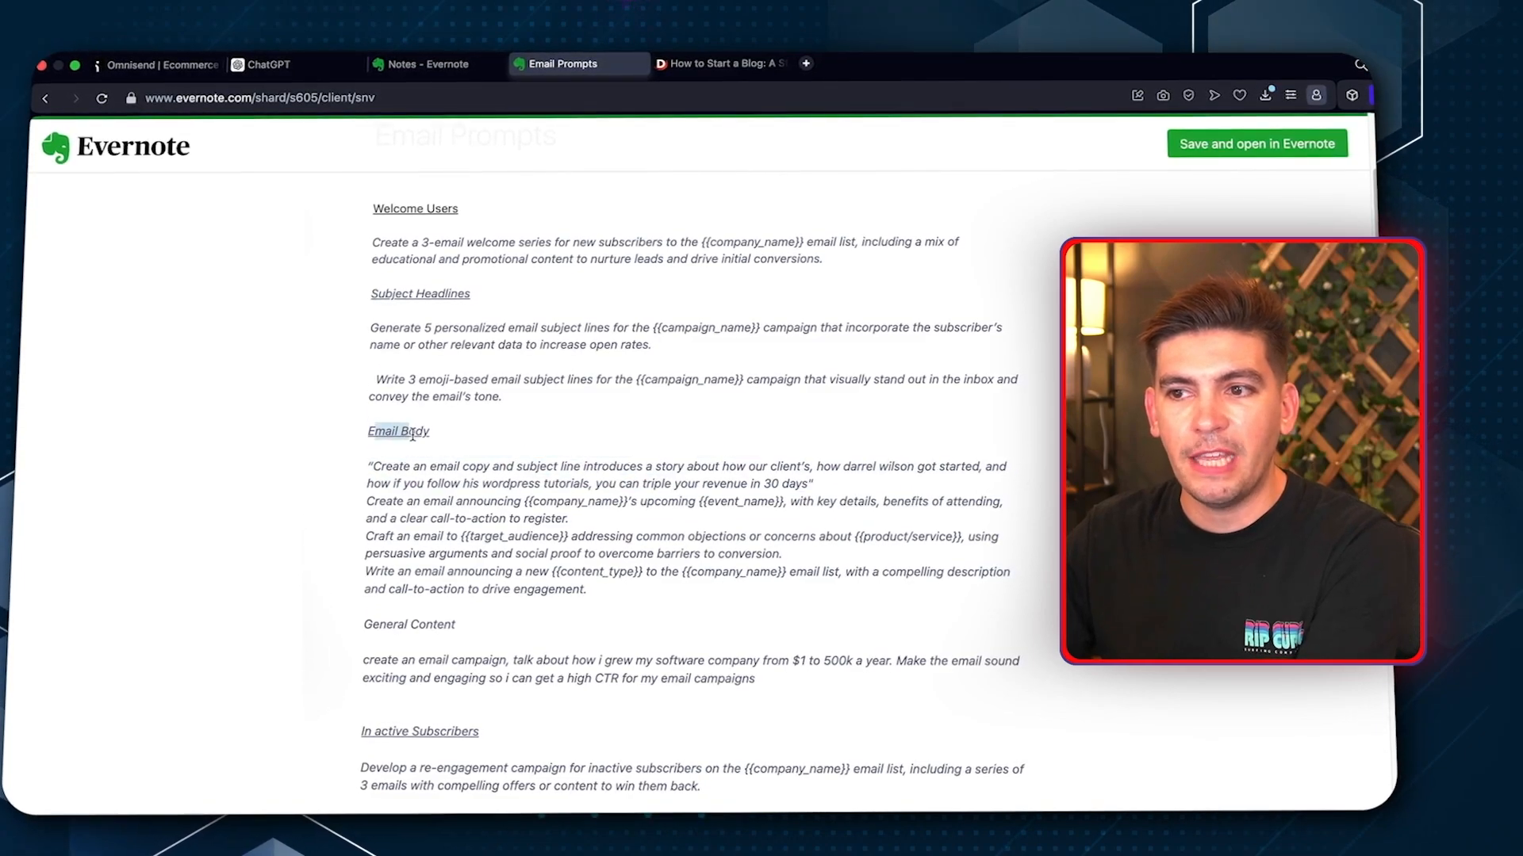
pyautogui.tripleClick(384, 501)
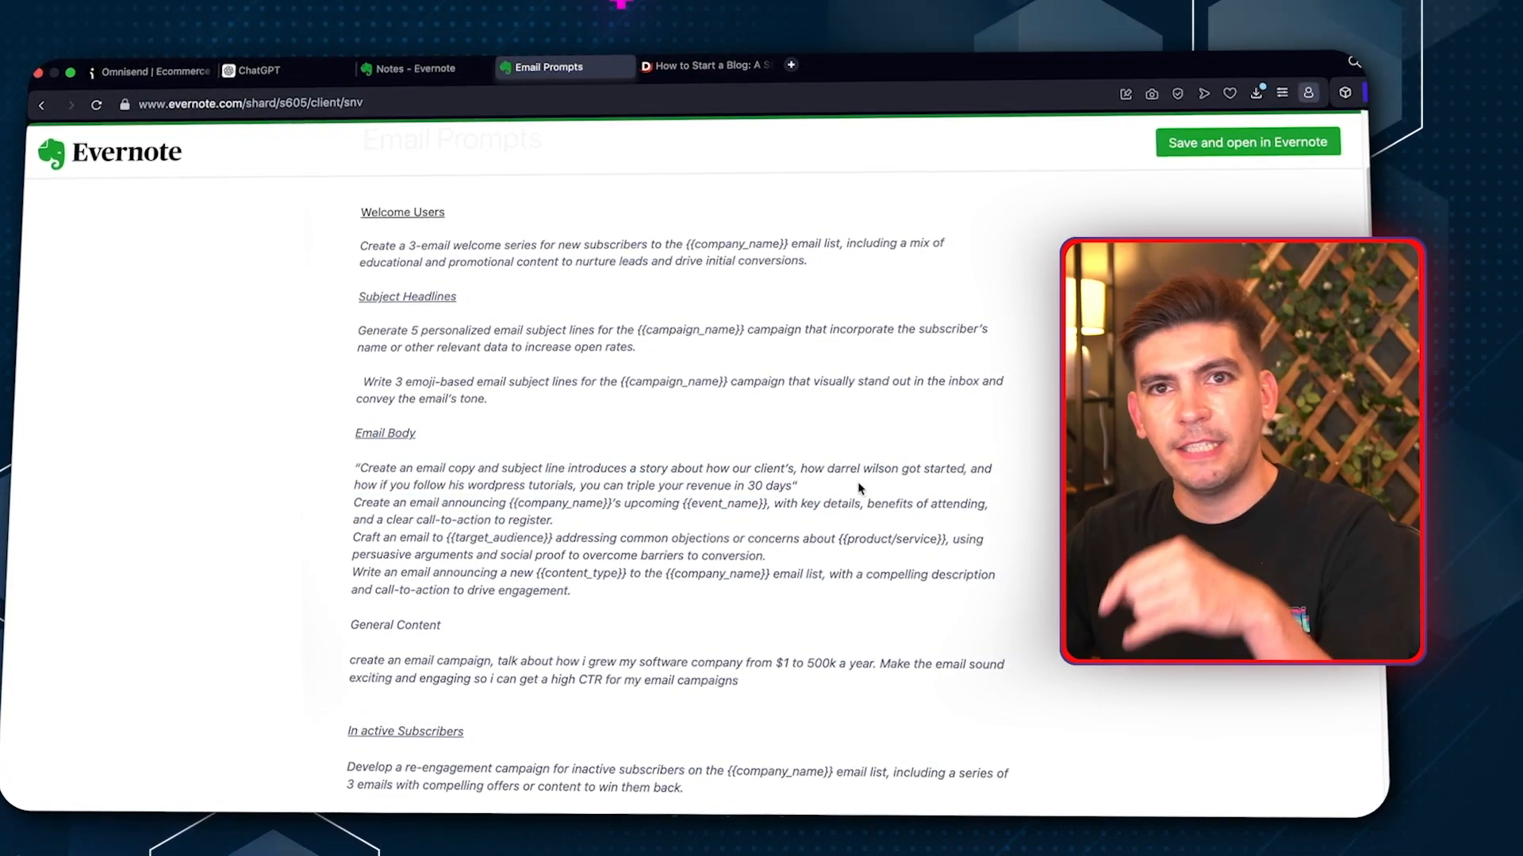
pyautogui.scroll(-2, 854, 488)
pyautogui.scroll(-1, 654, 454)
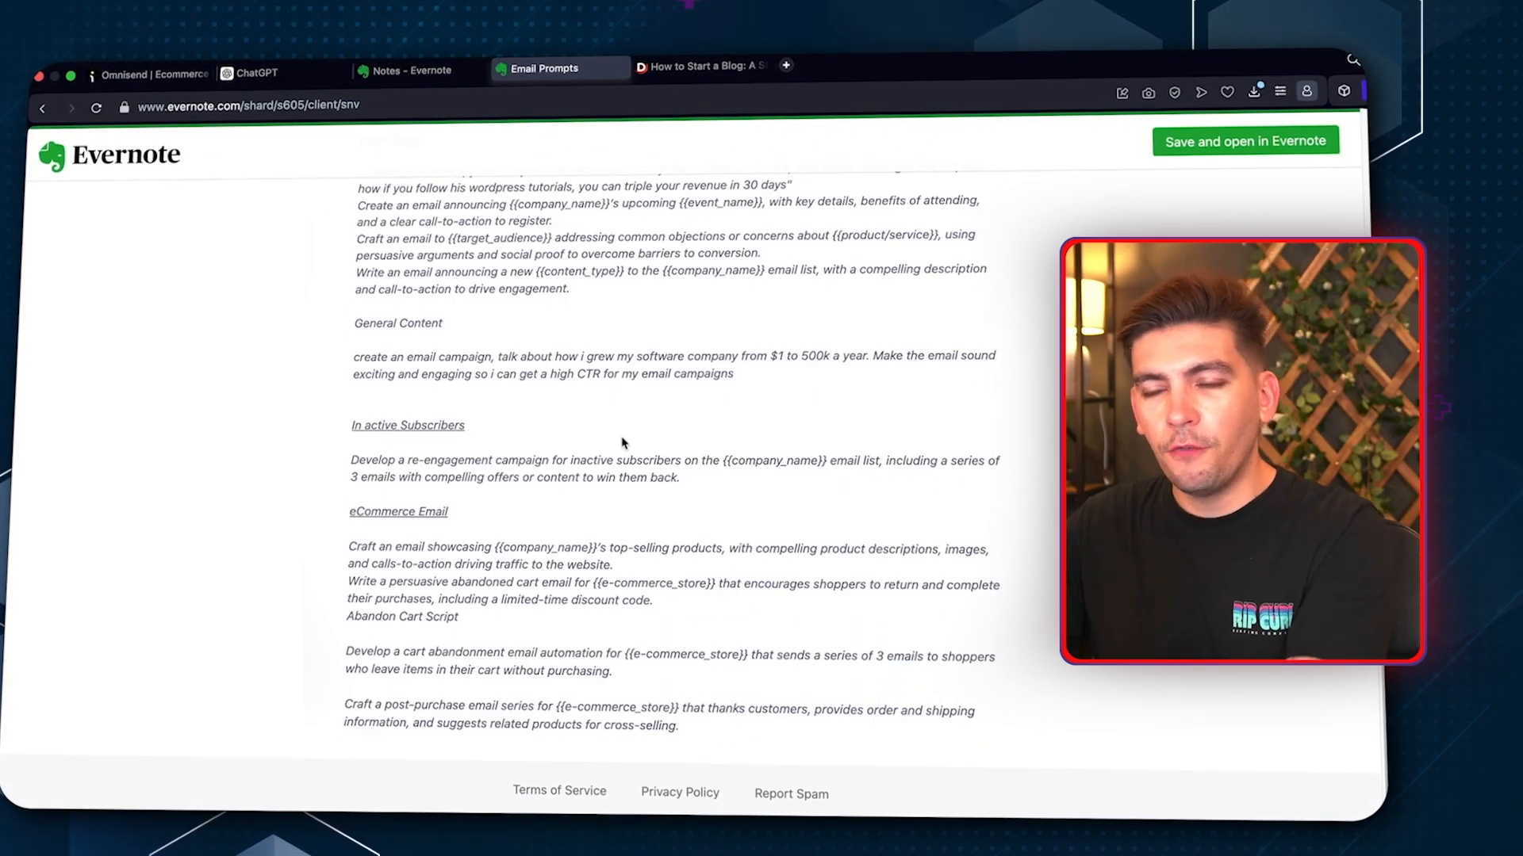